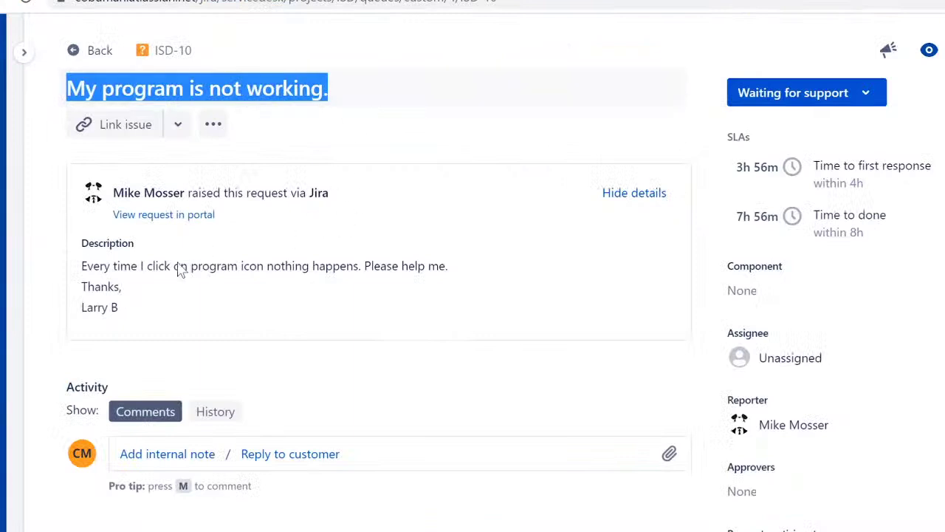
Assign ticket ISD-10 to yourself.
click(74, 254)
drag(82, 266, 447, 268)
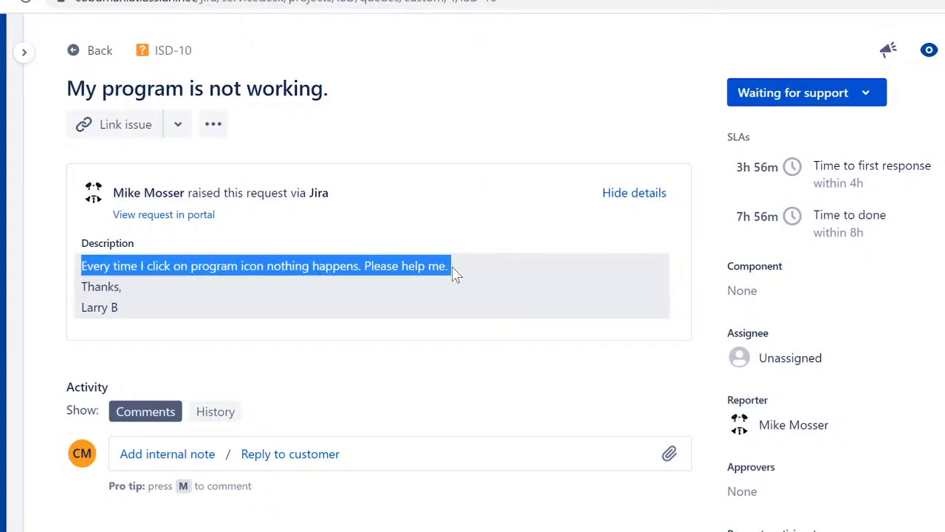
click(147, 279)
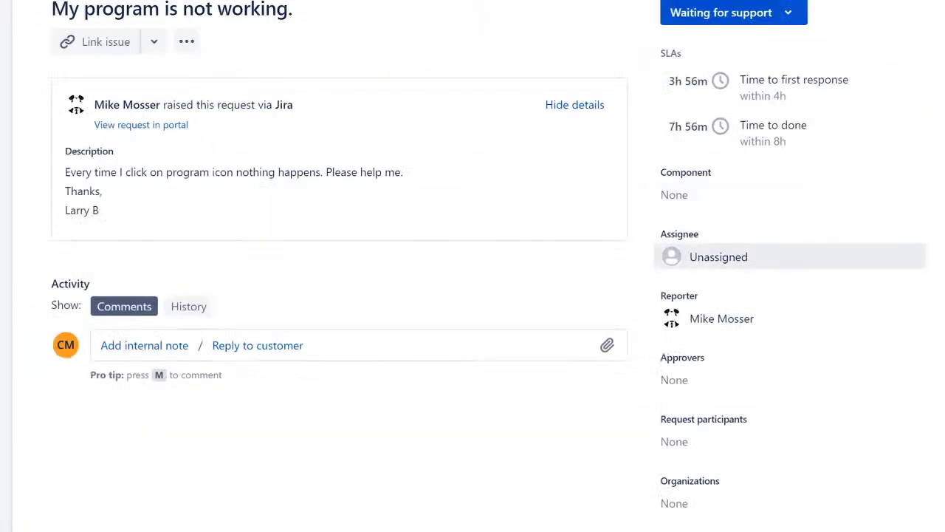
click(719, 257)
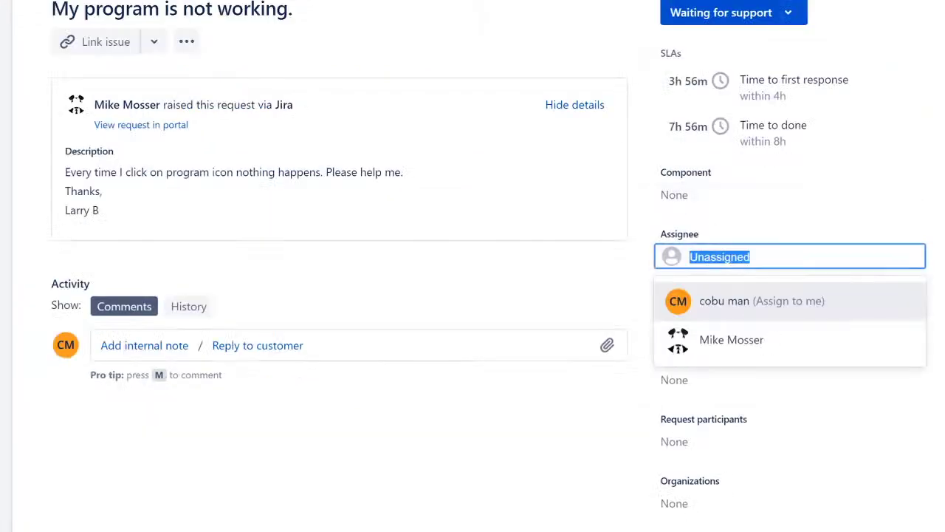
click(750, 310)
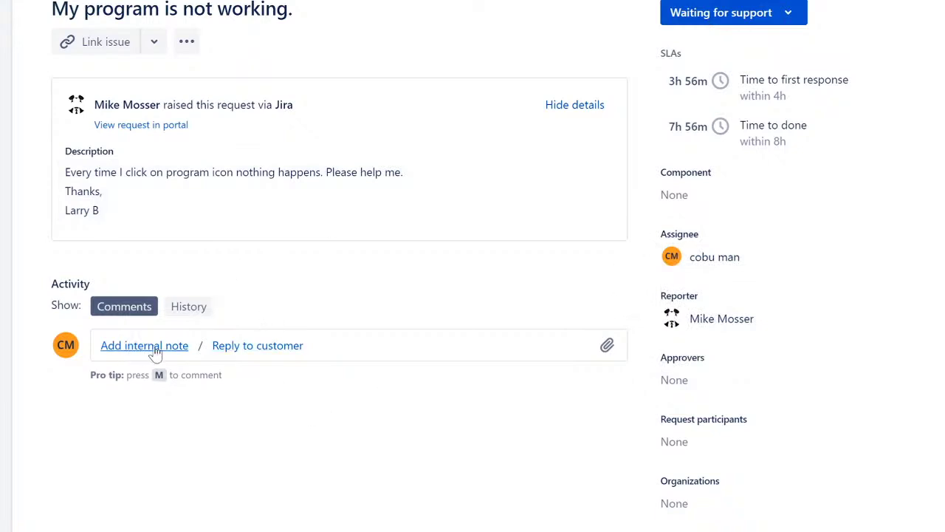
Post a reply introducing yourself from EUS and asking the customer what their PC name is.
click(252, 347)
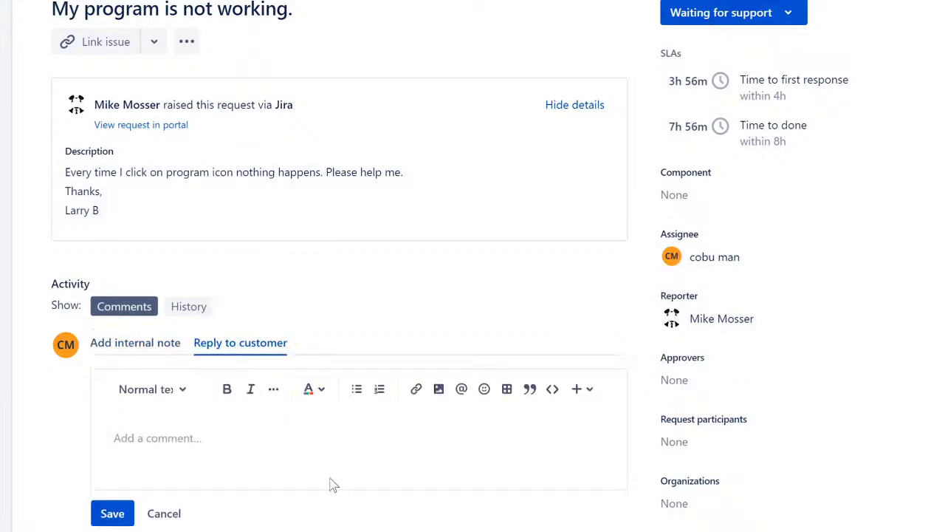
text(He)
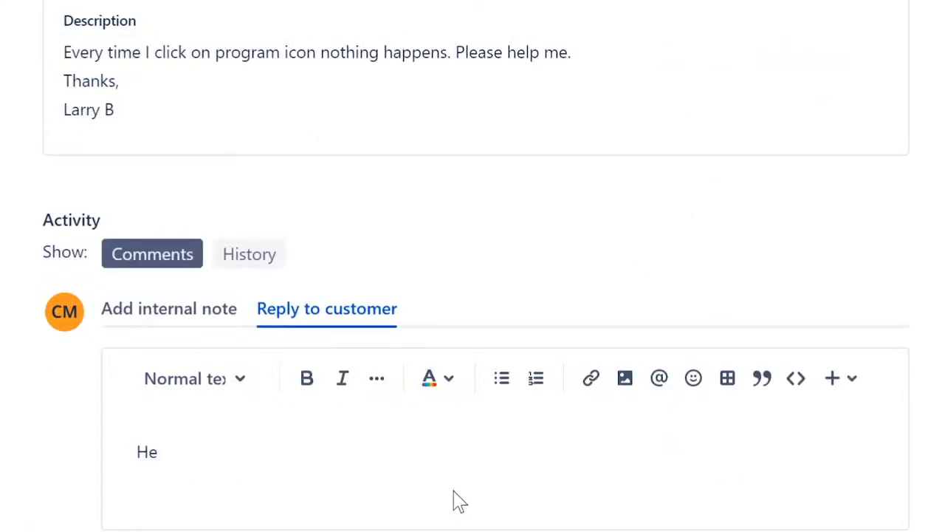
text(llo, this i sE)
key(BackSpace)
key(BackSpace)
key(BackSpace)
text(s E)
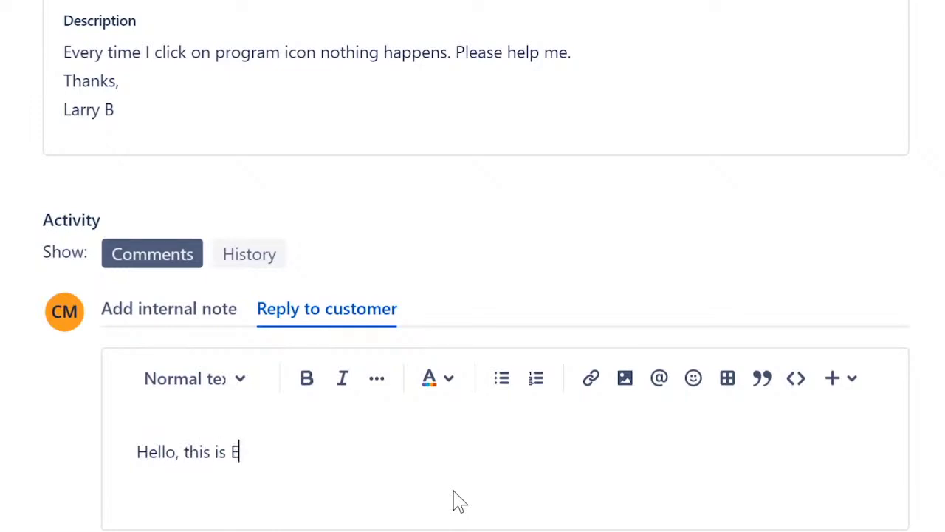
text(rvin with EUS)
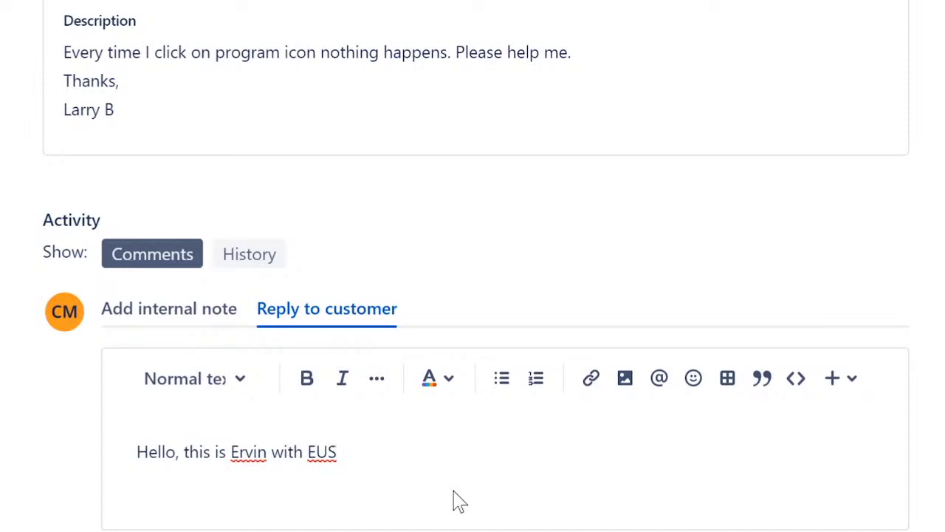
text(. Can yp)
key(BackSpace)
text(ou please )
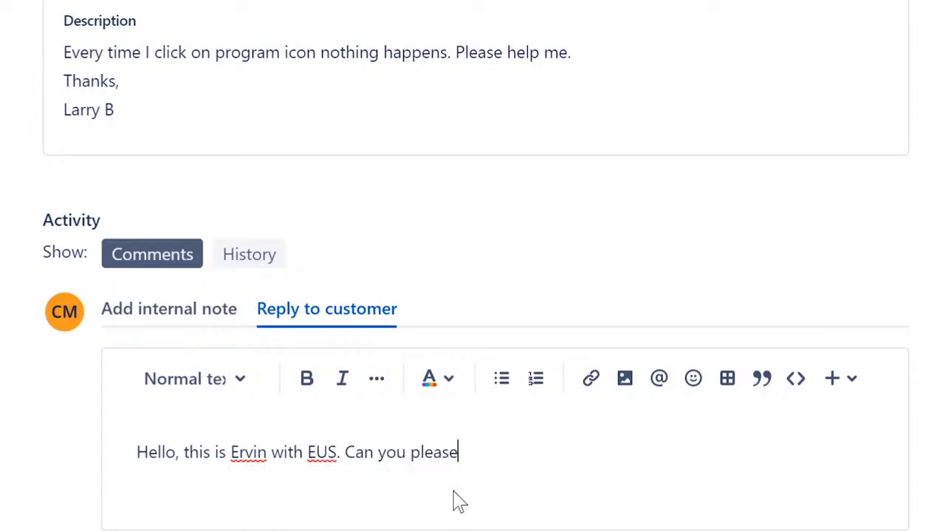
text(tell me wh)
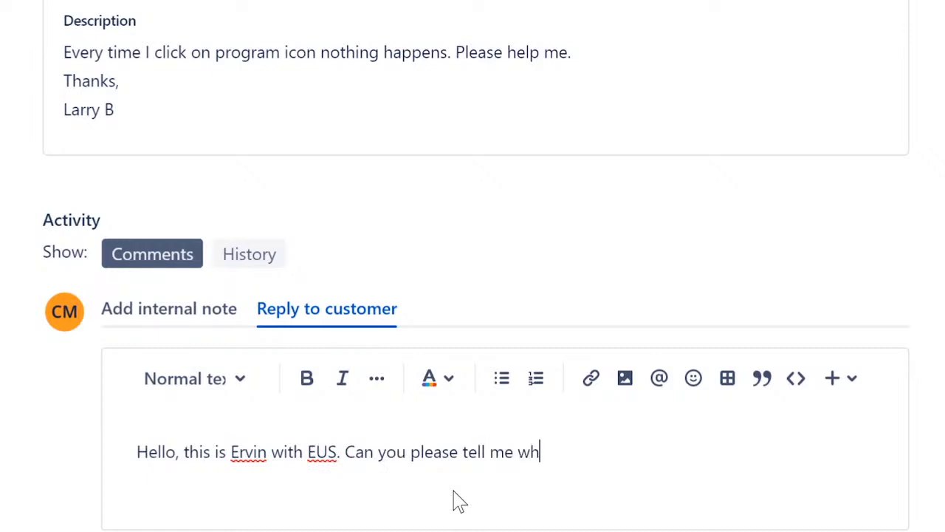
text(at your pc name is)
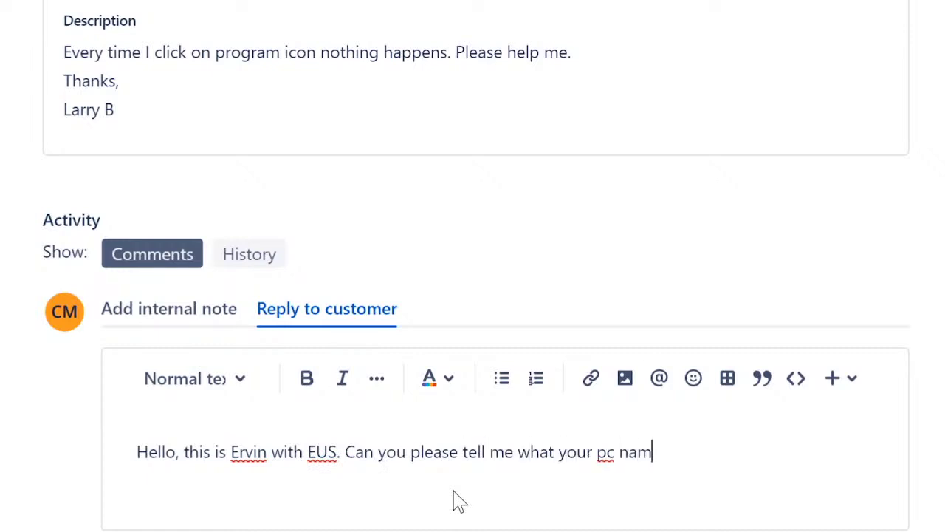
text(.)
key(BackSpace)
text(?)
key(ctrl+Return)
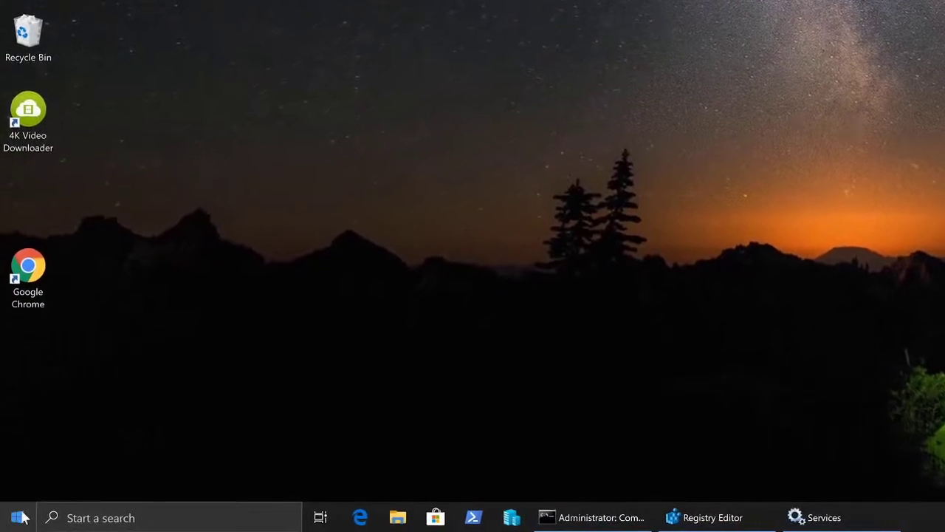
Search 'system' and read the System Name COBUMAN1 in System Information's summary.
key(super+s)
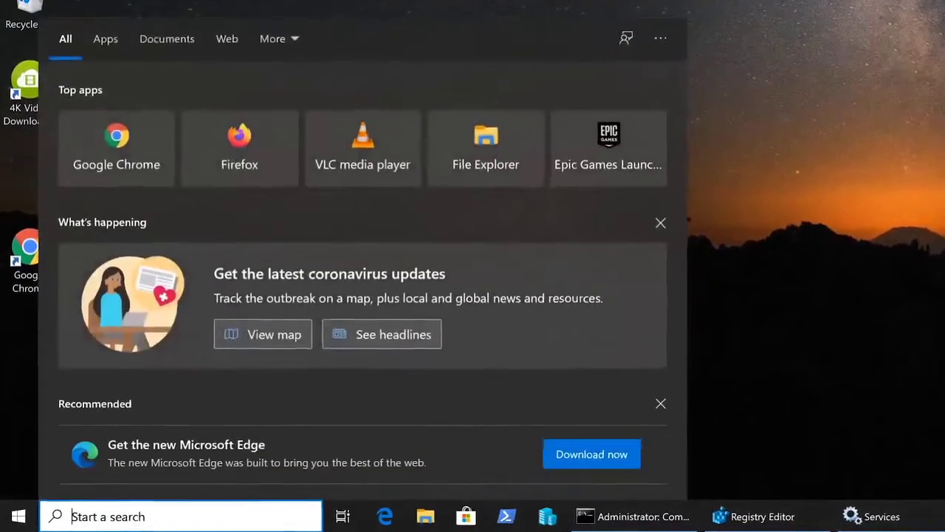
text(system)
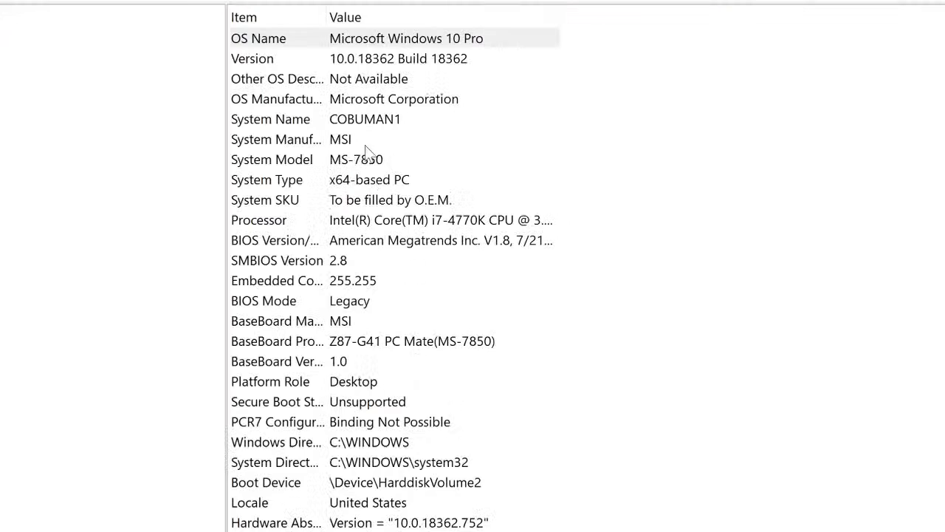
click(370, 121)
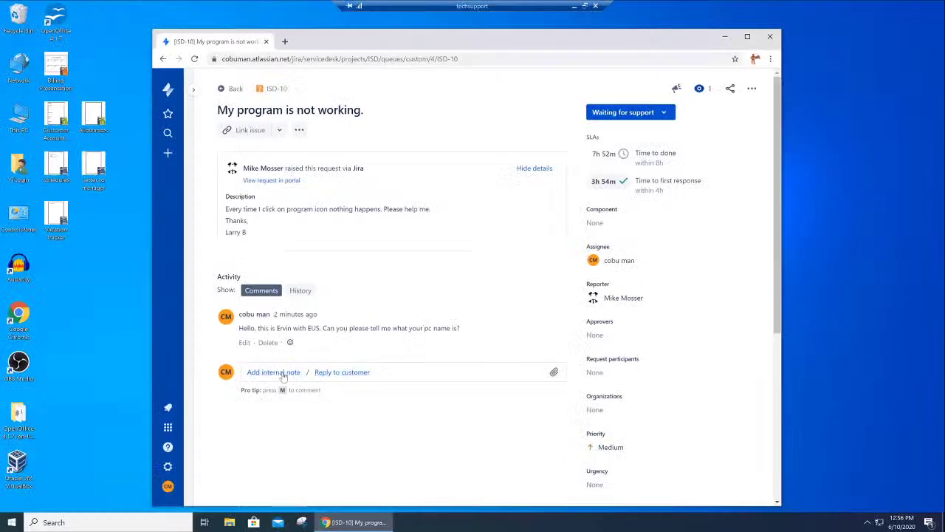
click(268, 371)
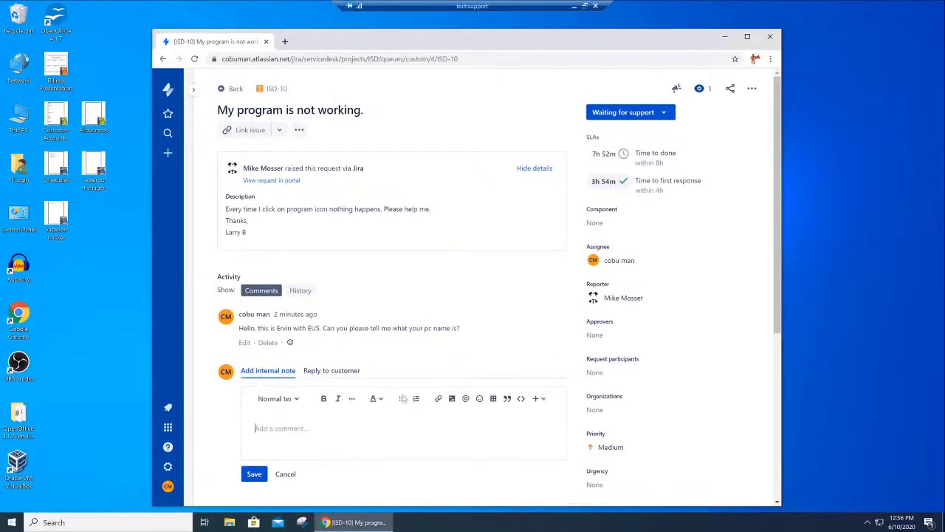
Save the internal note 'PC name is cobuman1' on ISD-10, then minimize Chrome.
text(PC)
text( name is )
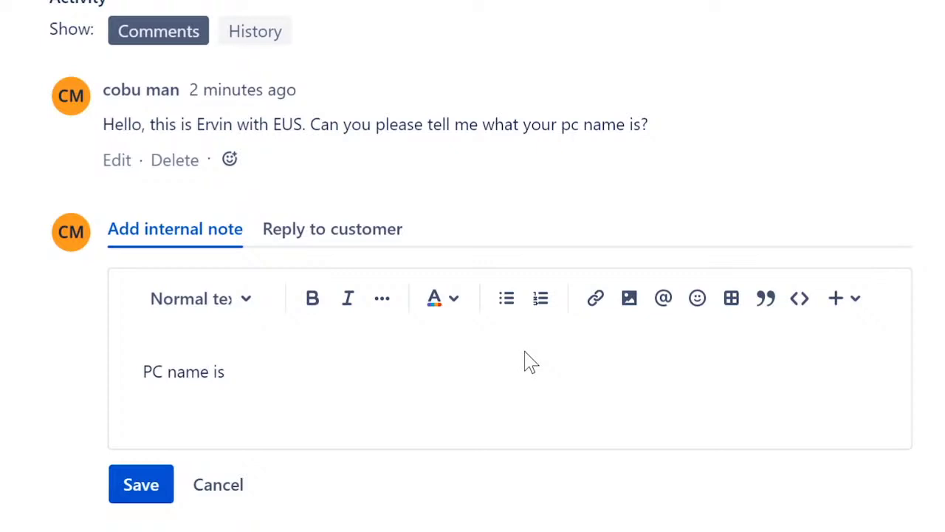
text(C)
key(BackSpace)
text(cobuman1)
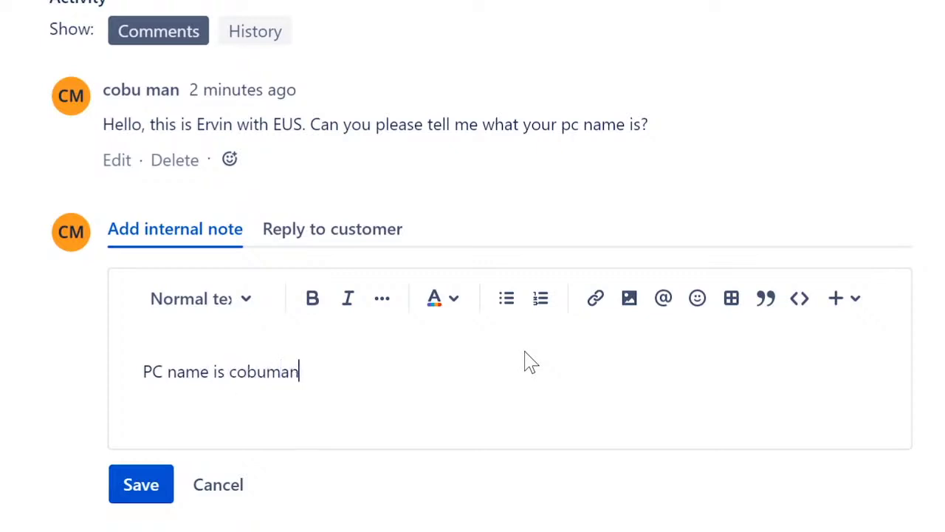
click(127, 492)
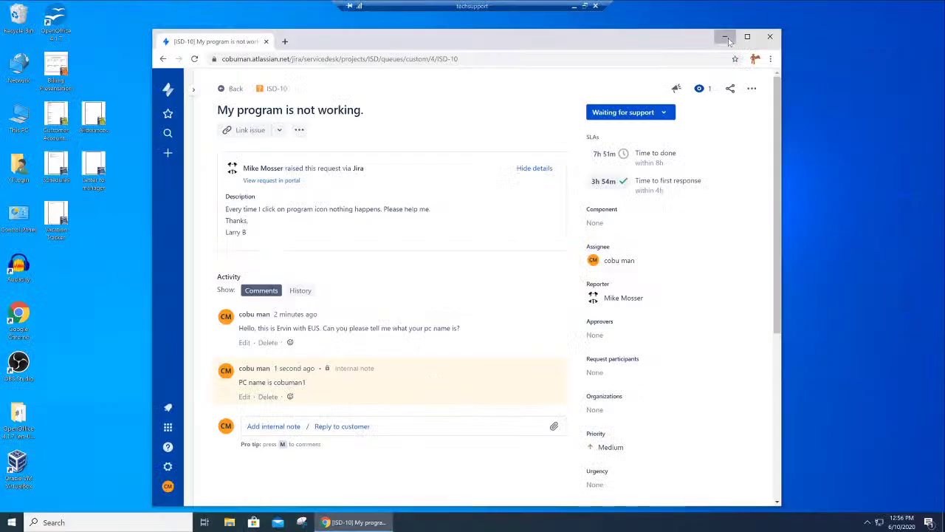
click(723, 36)
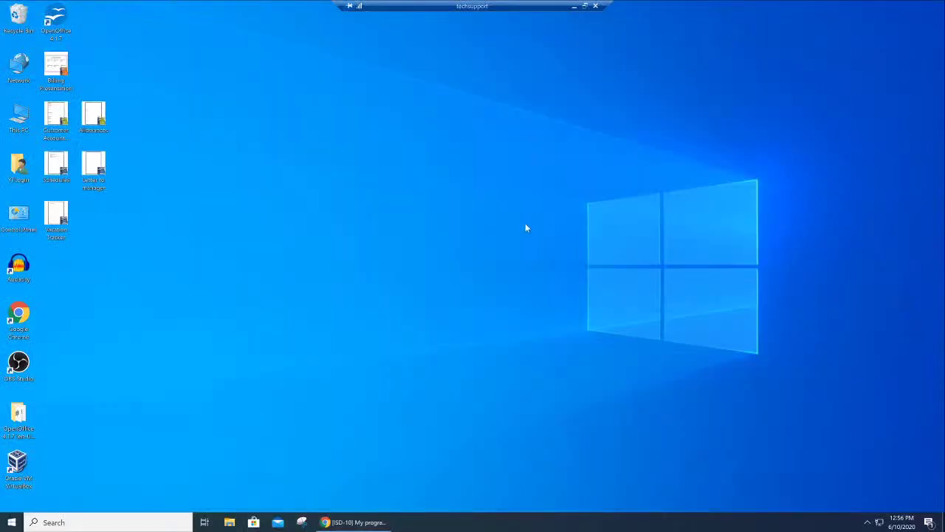
Open File Explorer and go to the remote share \\cobuman1\c$.
click(230, 522)
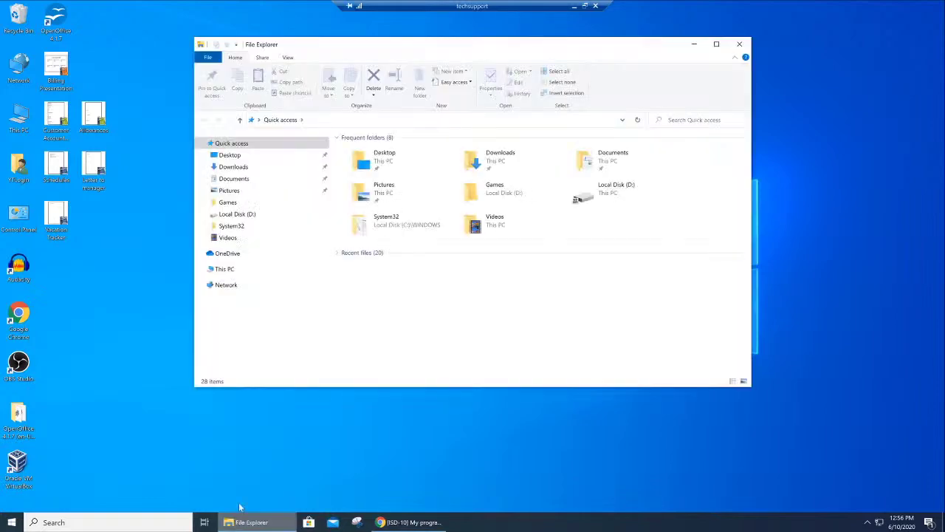
drag(559, 45, 565, 103)
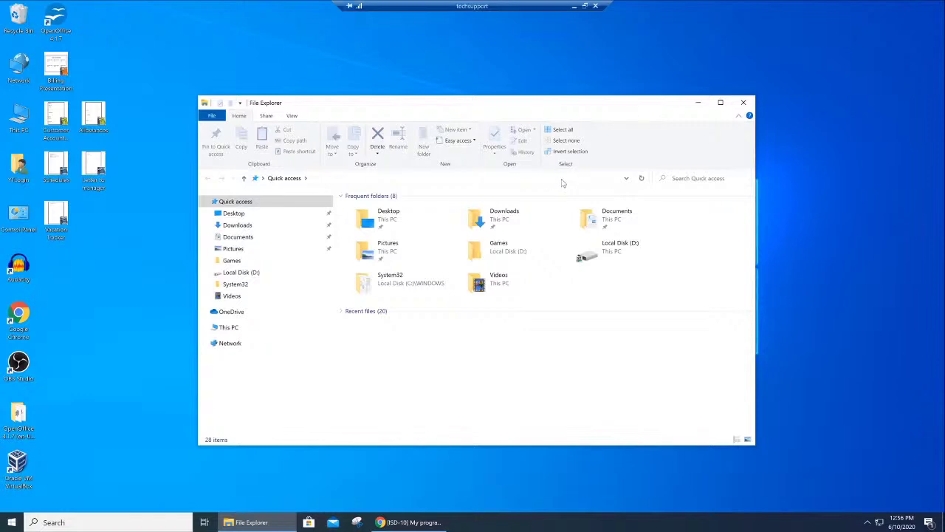
click(561, 180)
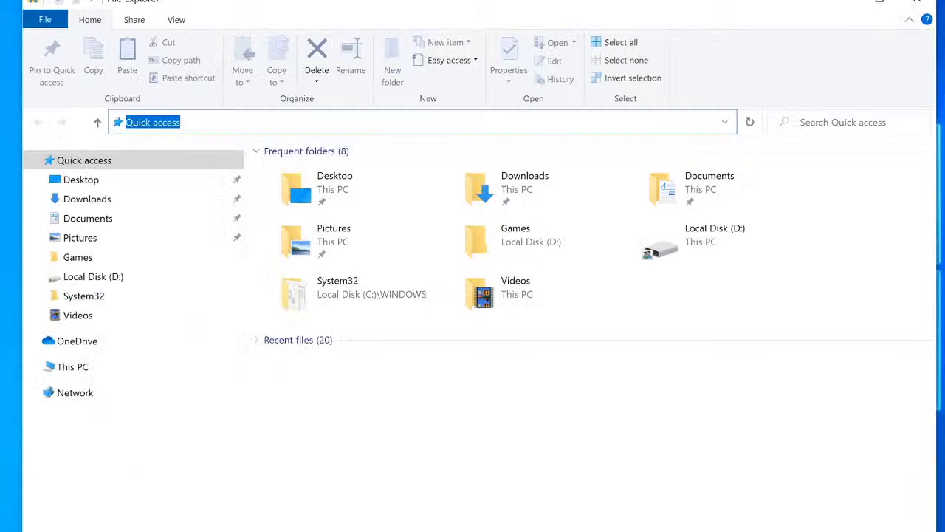
text(\\)
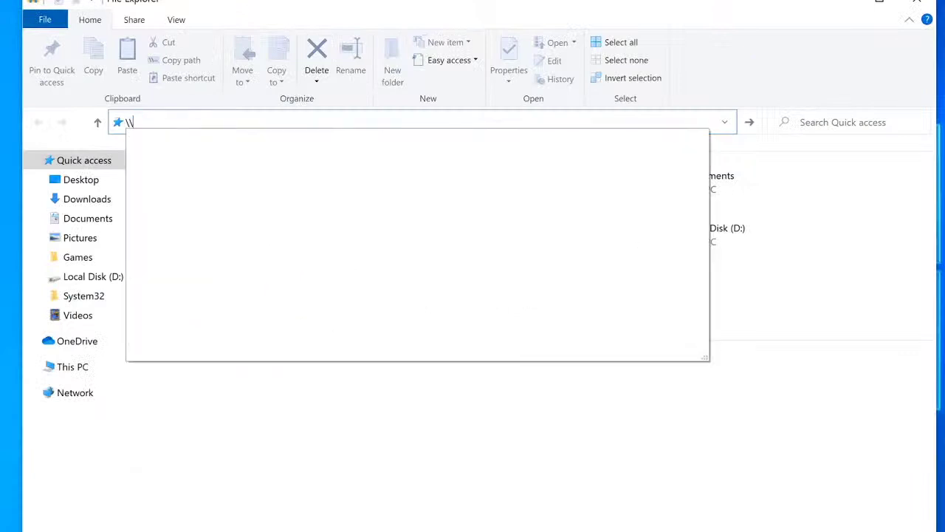
text(cobuman1)
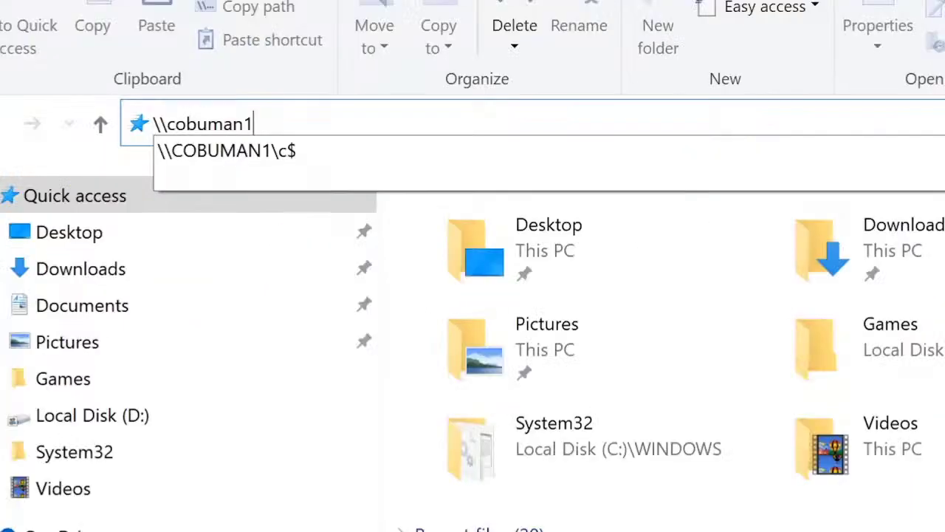
text(\)
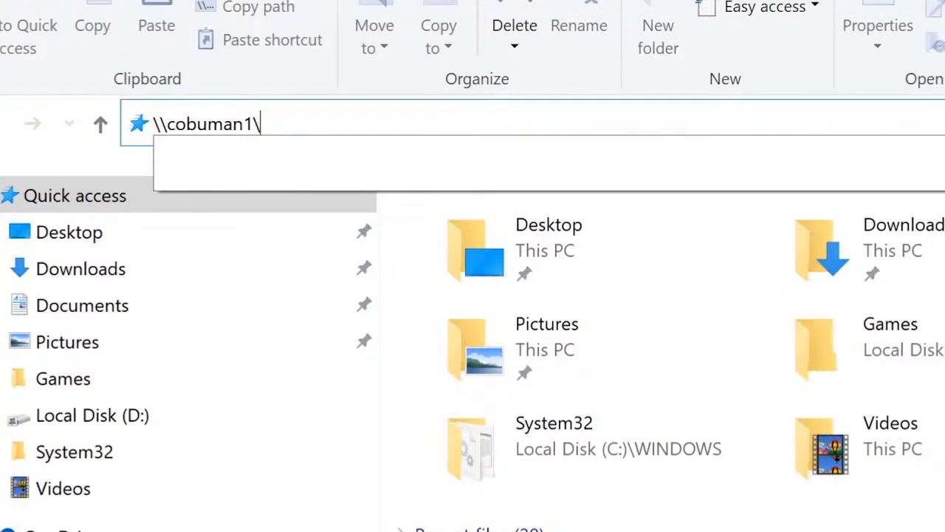
text(c)
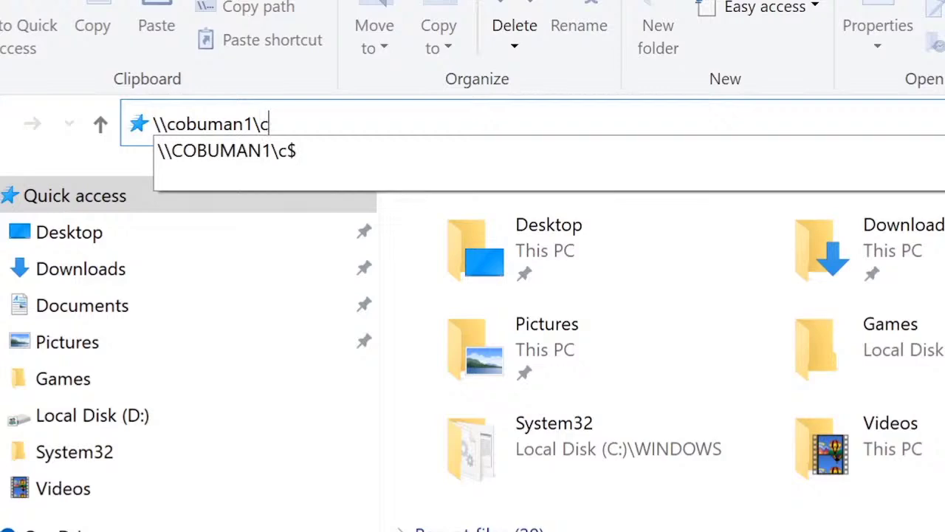
text($)
key(Return)
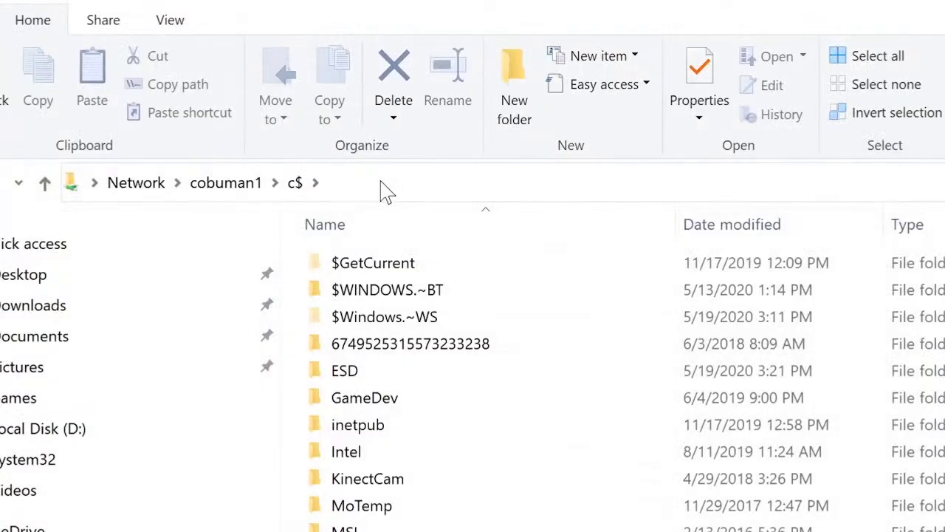
Check the \\cobuman1\c$ path in the address bar and select the Users folder.
click(381, 190)
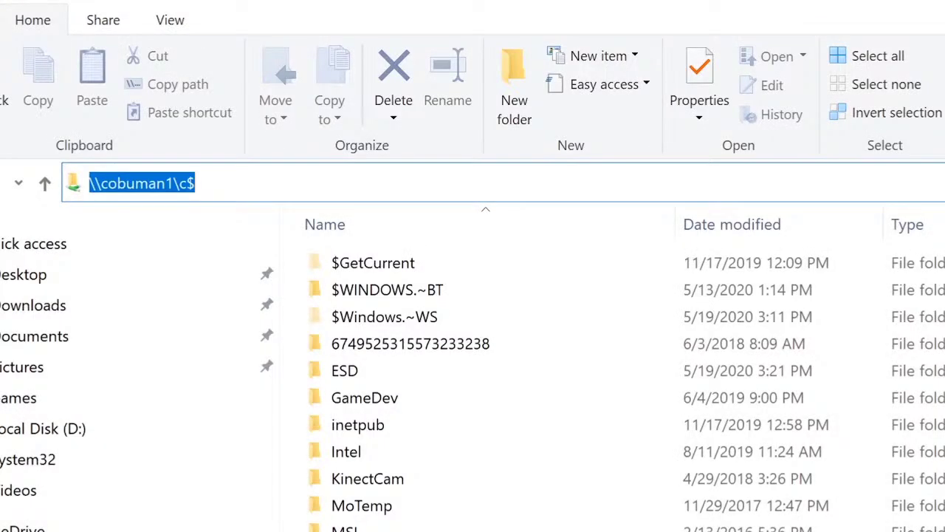
key(Home)
key(shift+Right)
key(shift+Right)
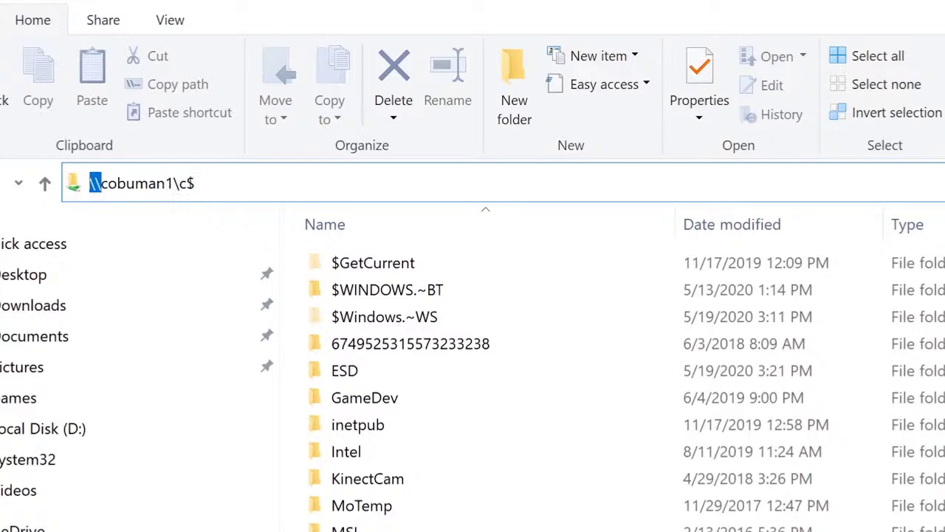
key(Right)
key(shift+Right)
key(shift+Right)
key(shift+Right)
key(shift+Right)
key(shift+Right)
key(shift+Right)
key(shift+Right)
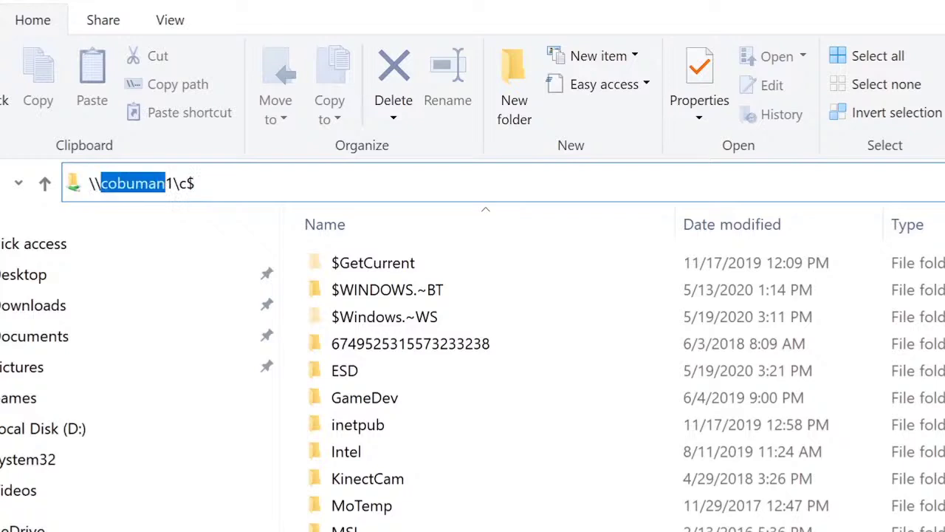
key(Right)
key(Right)
key(Right)
key(shift+Right)
key(shift+Right)
key(Right)
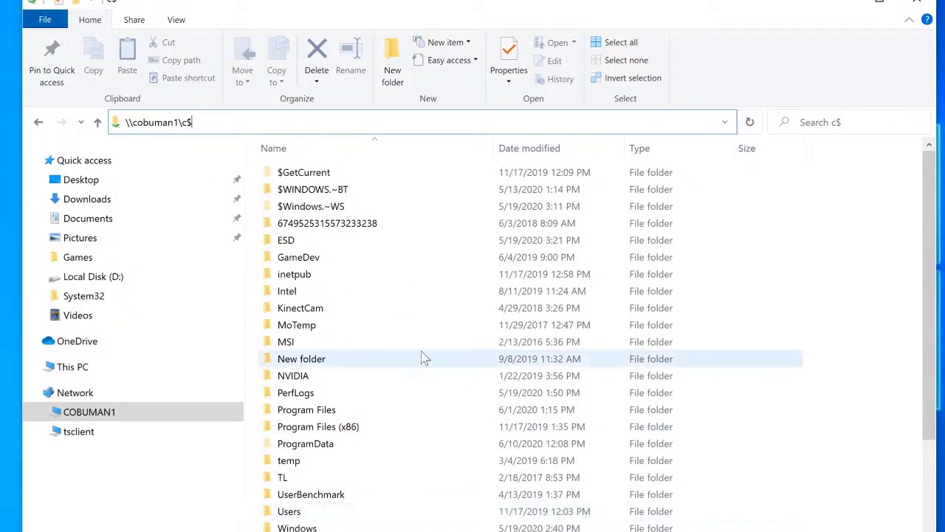
click(422, 359)
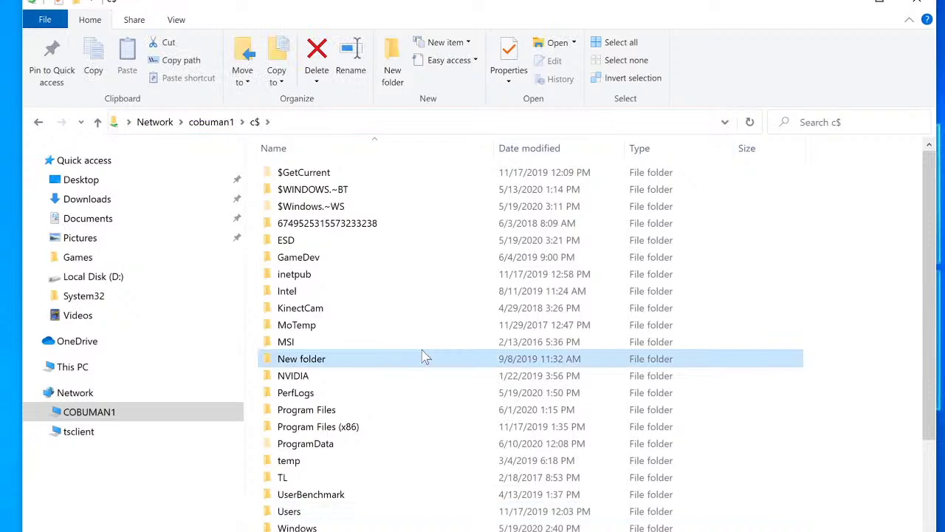
scroll(423, 357, down, 1)
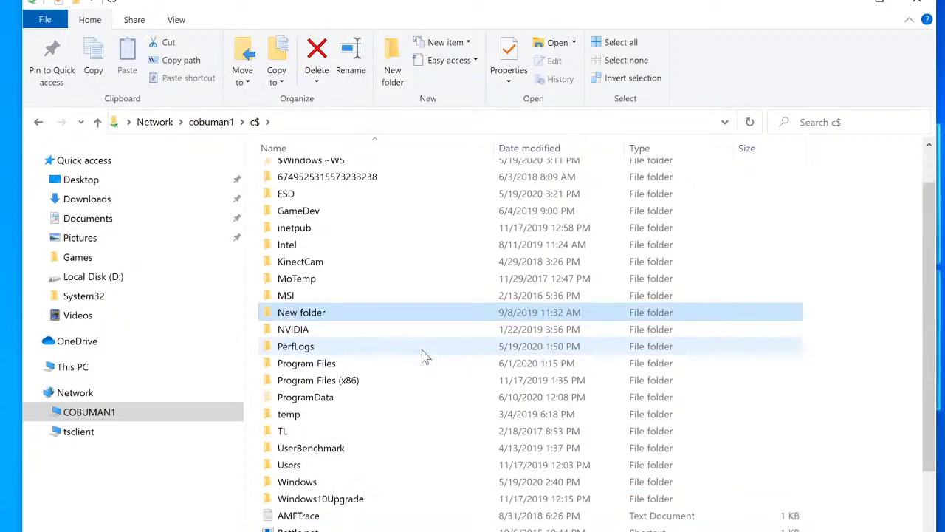
click(313, 467)
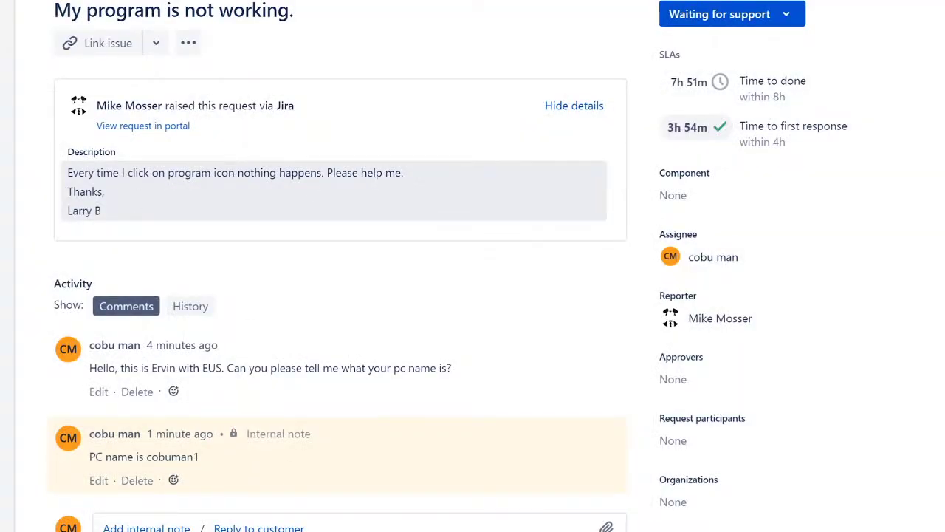
drag(325, 173, 150, 172)
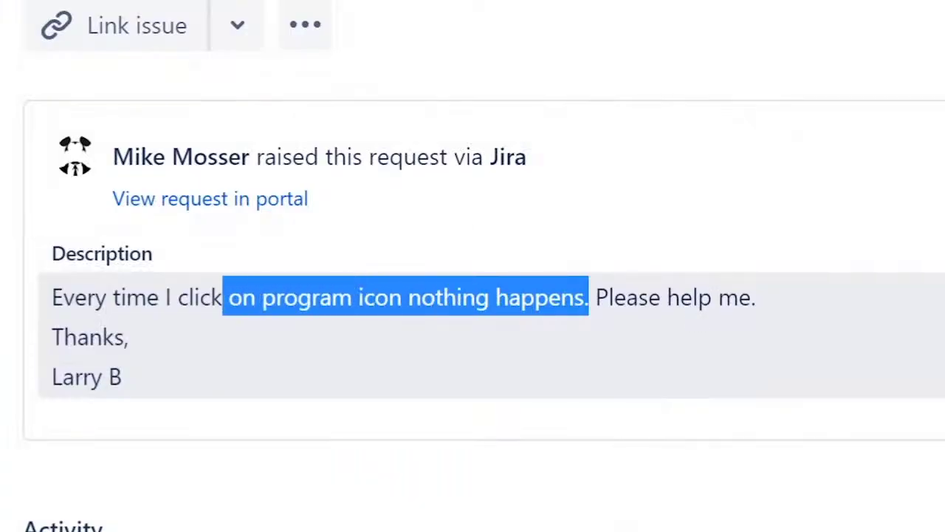
drag(223, 297, 211, 297)
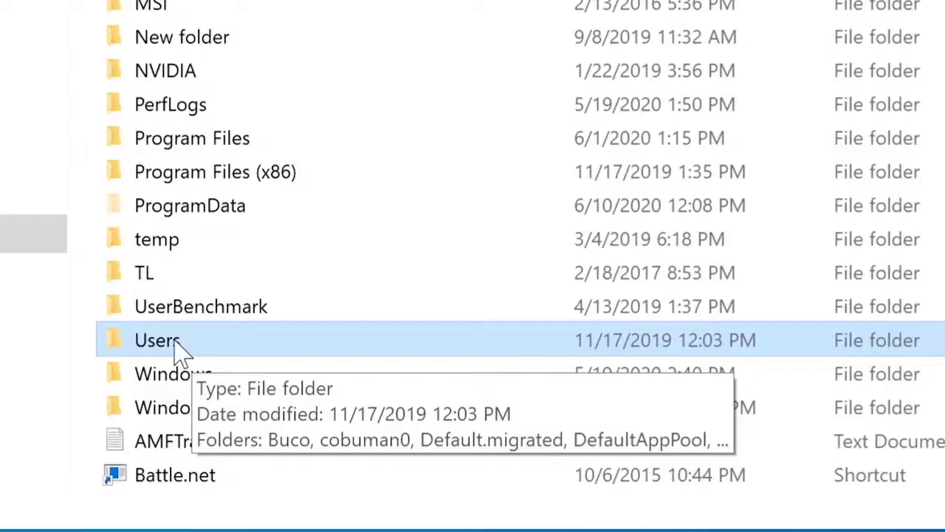
double_click(180, 349)
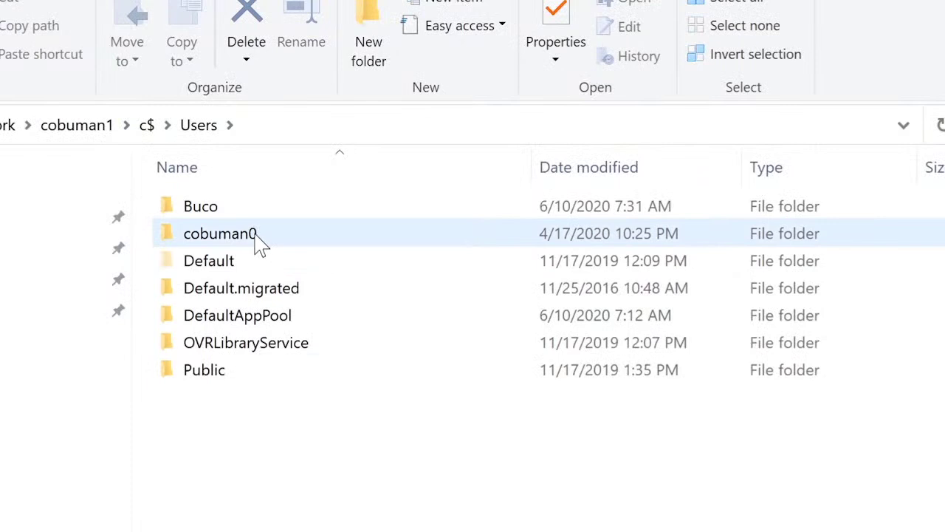
Open the user's profile folder, then AppData, then Local on cobuman1.
mouse_move(256, 230)
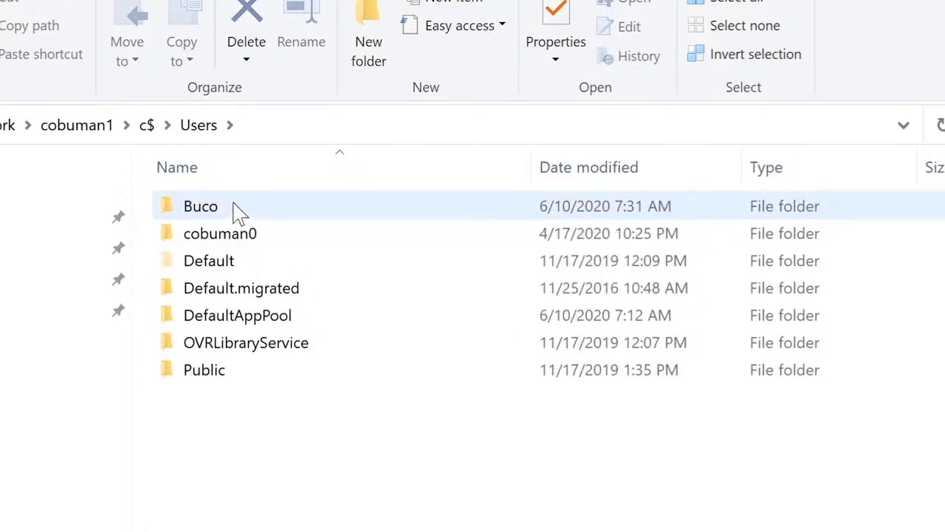
double_click(237, 215)
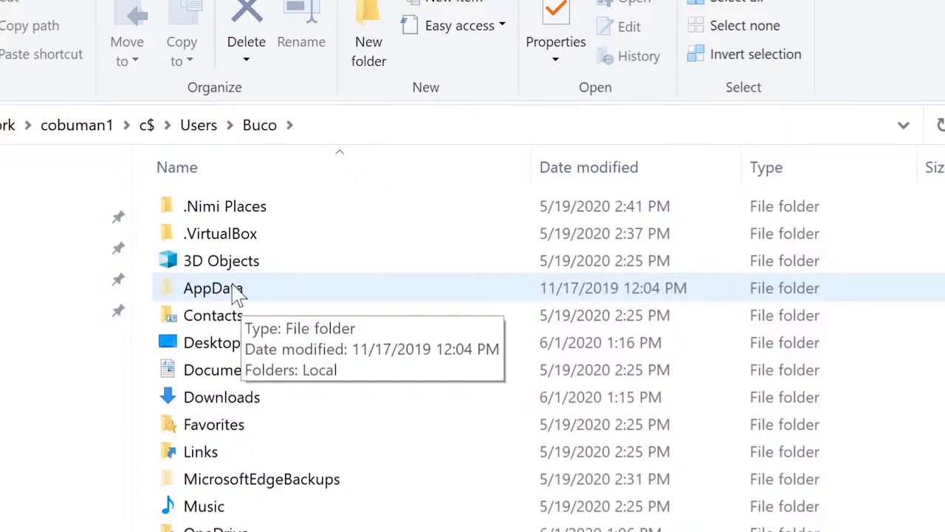
double_click(235, 290)
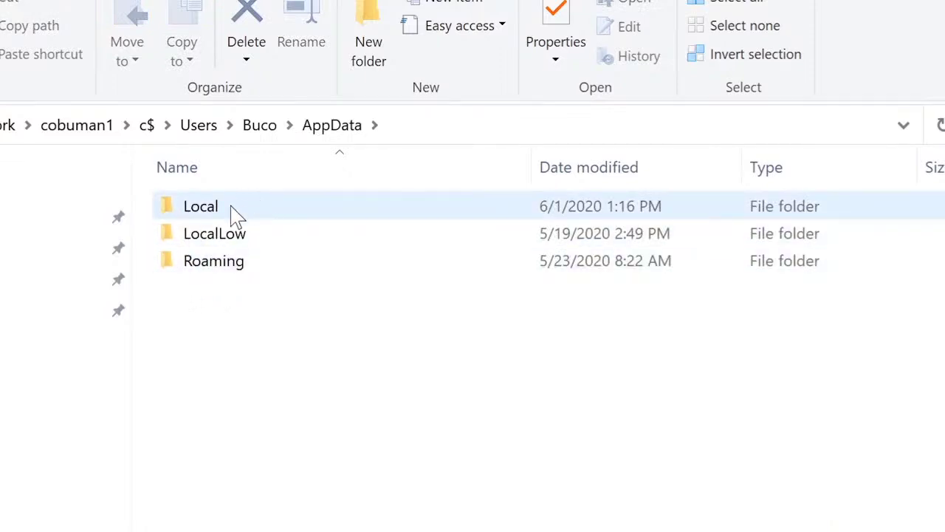
click(232, 214)
click(244, 268)
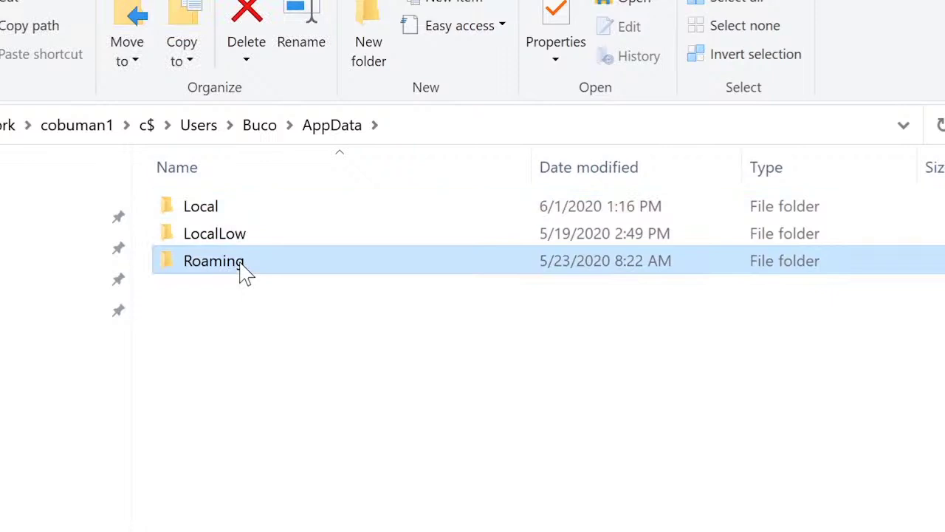
ctrl+click(237, 212)
click(238, 213)
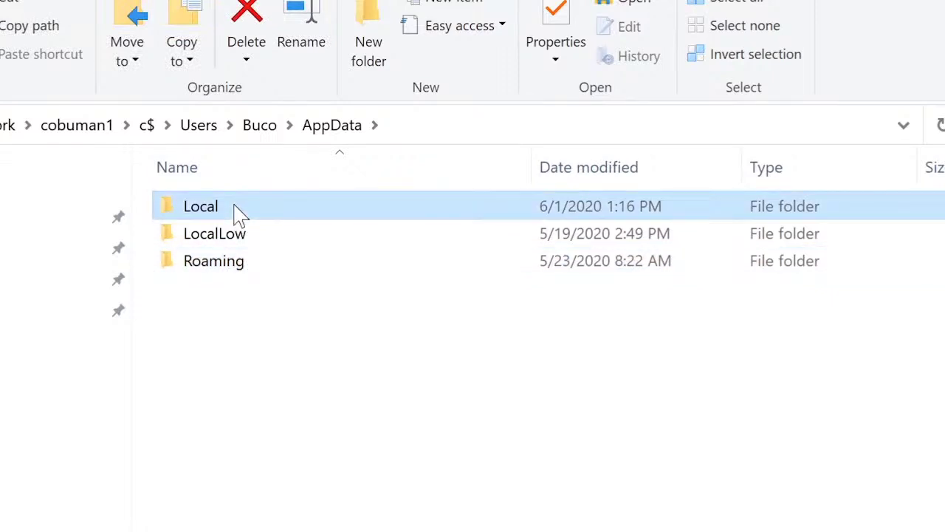
double_click(240, 213)
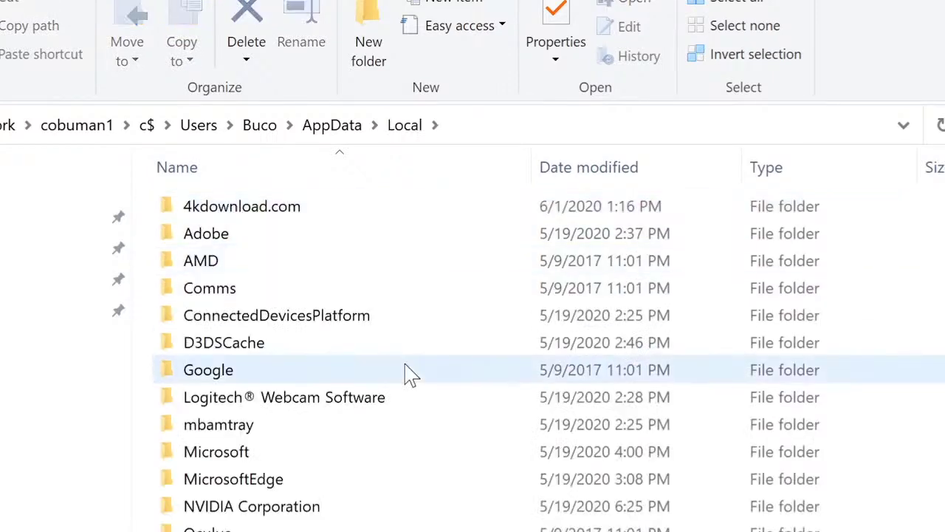
Append 'old' to the Adobe folder's name so it reads Adobeold.
click(243, 238)
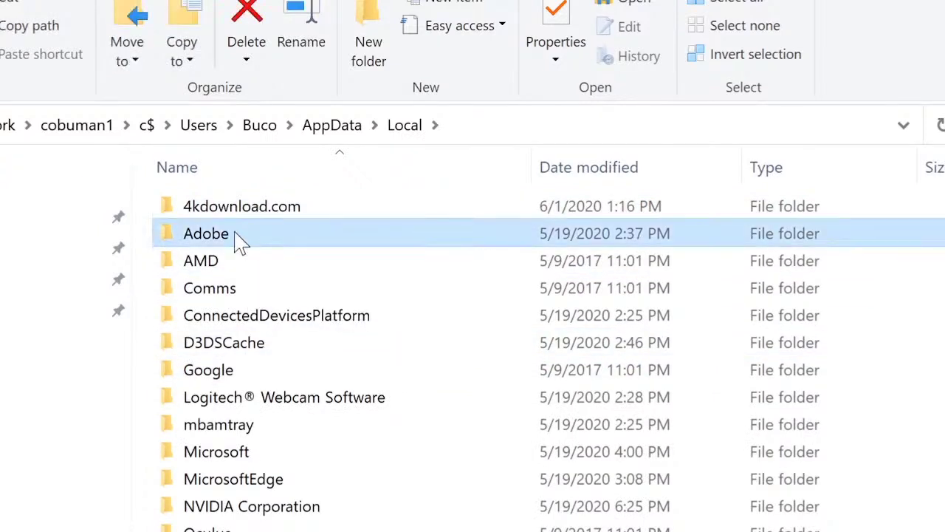
click(243, 241)
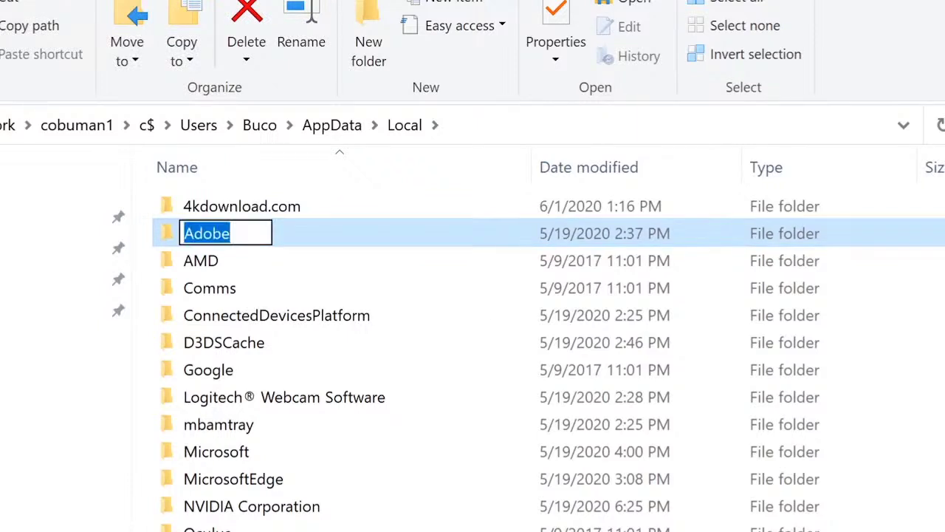
key(End)
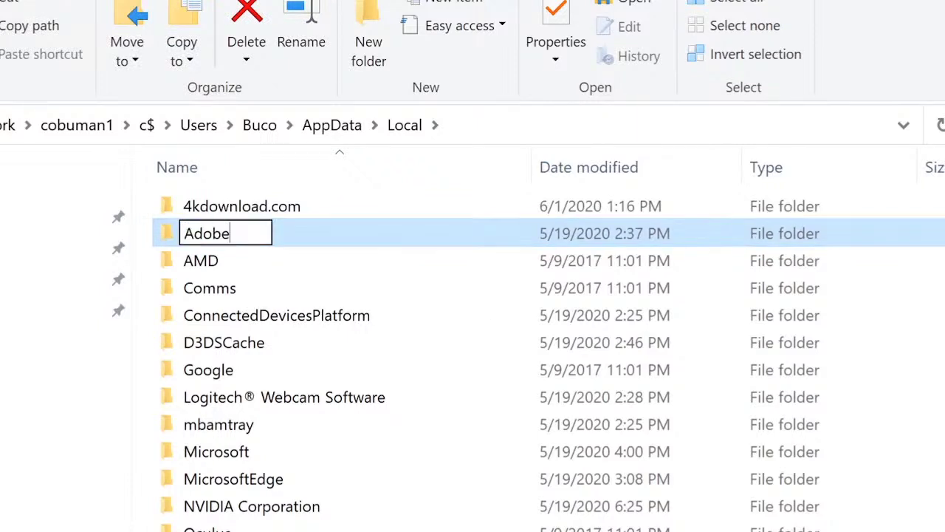
text(old)
key(Return)
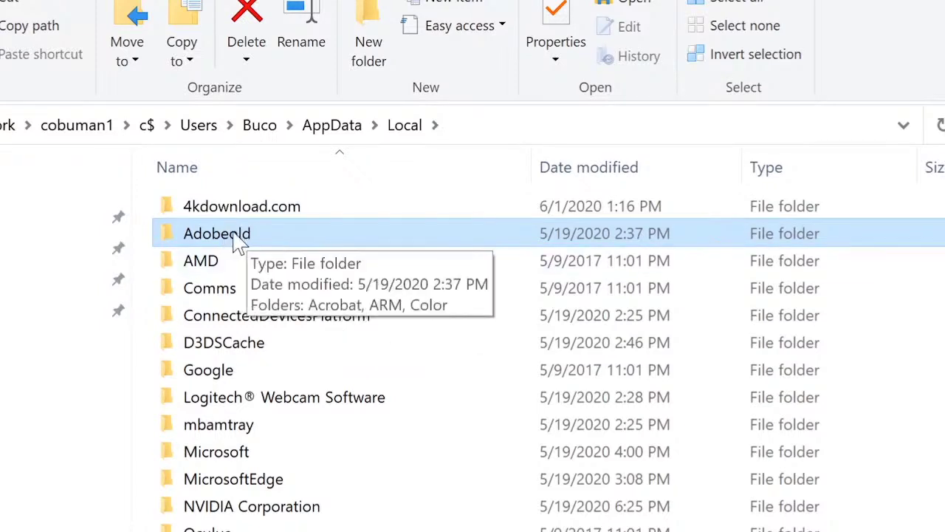
double_click(241, 244)
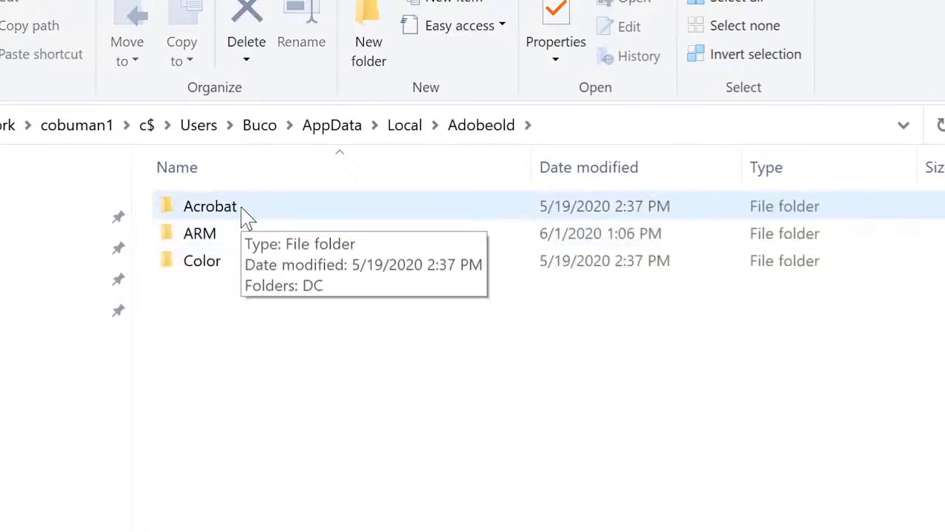
double_click(248, 214)
double_click(243, 213)
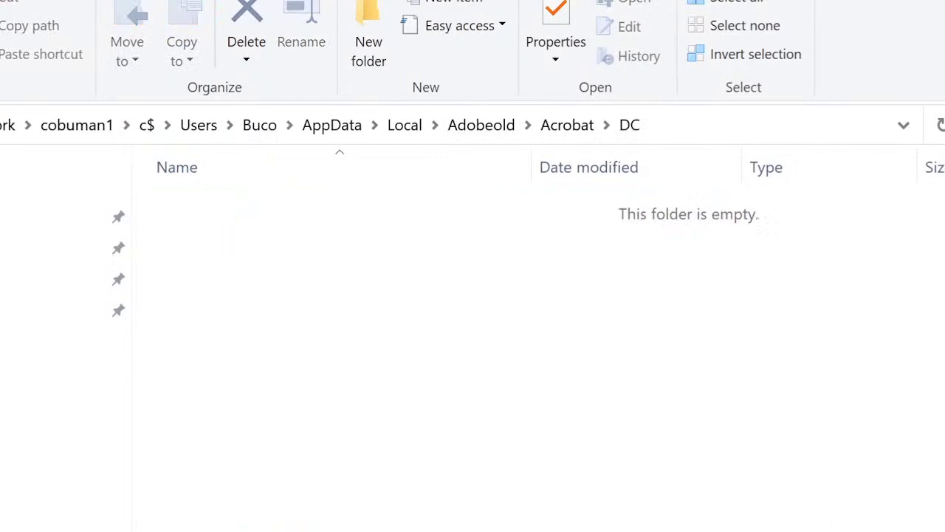
key(BackSpace)
key(BackSpace)
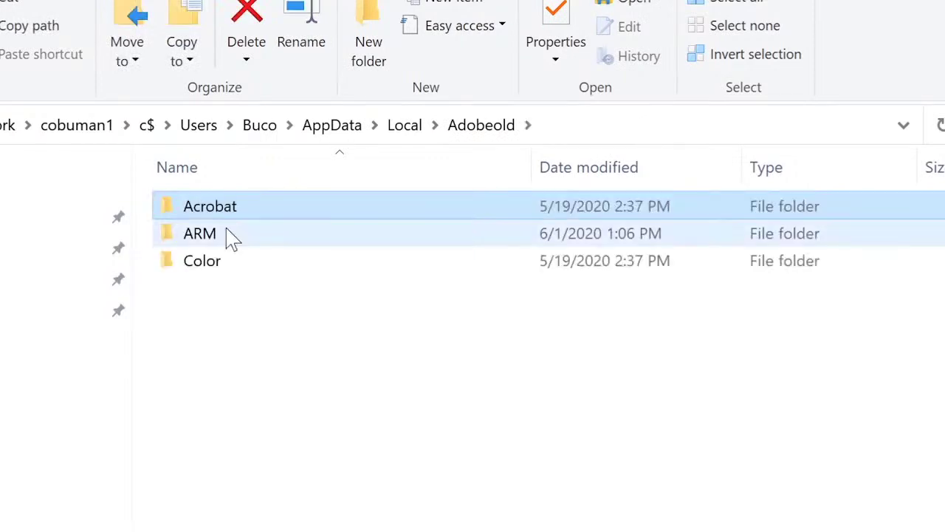
double_click(232, 235)
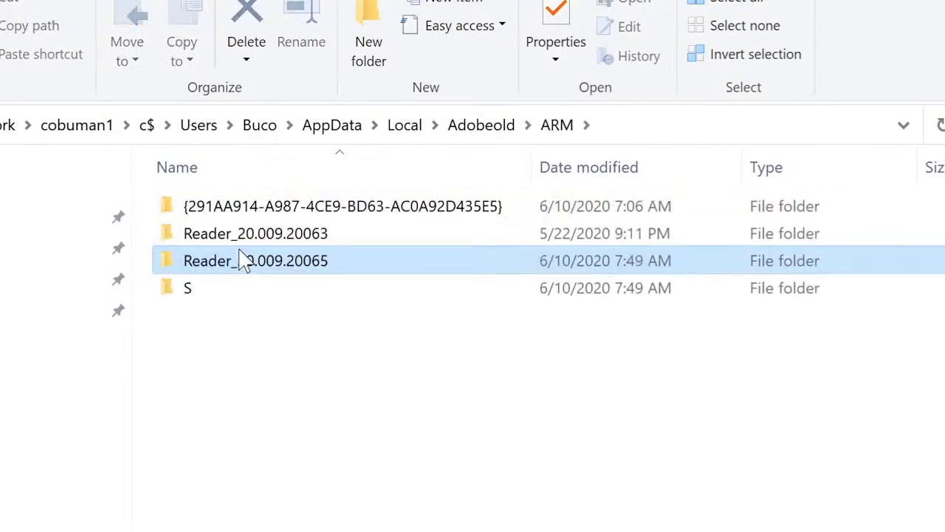
double_click(243, 261)
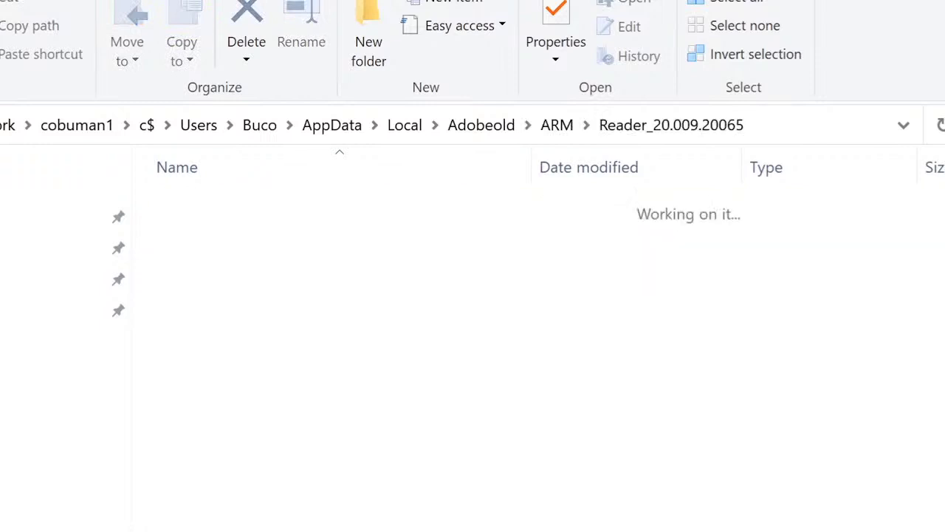
key(BackSpace)
key(BackSpace)
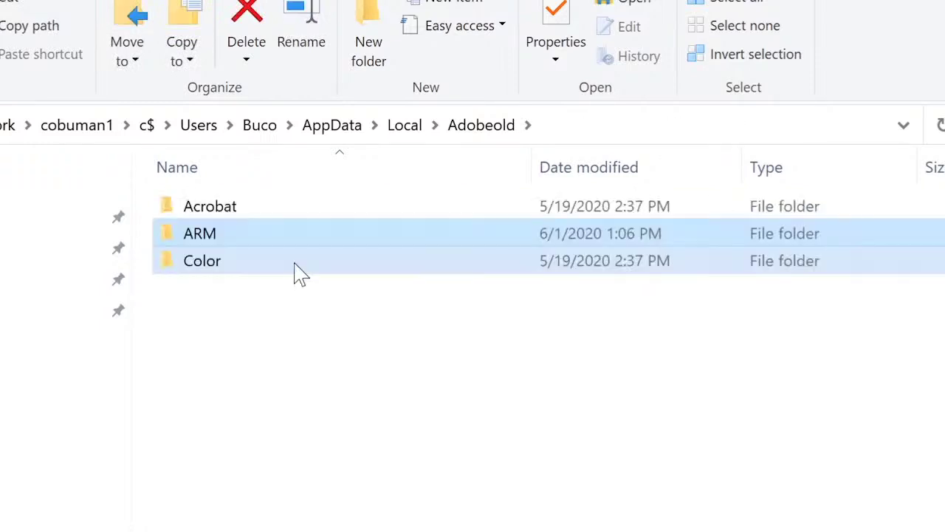
double_click(214, 261)
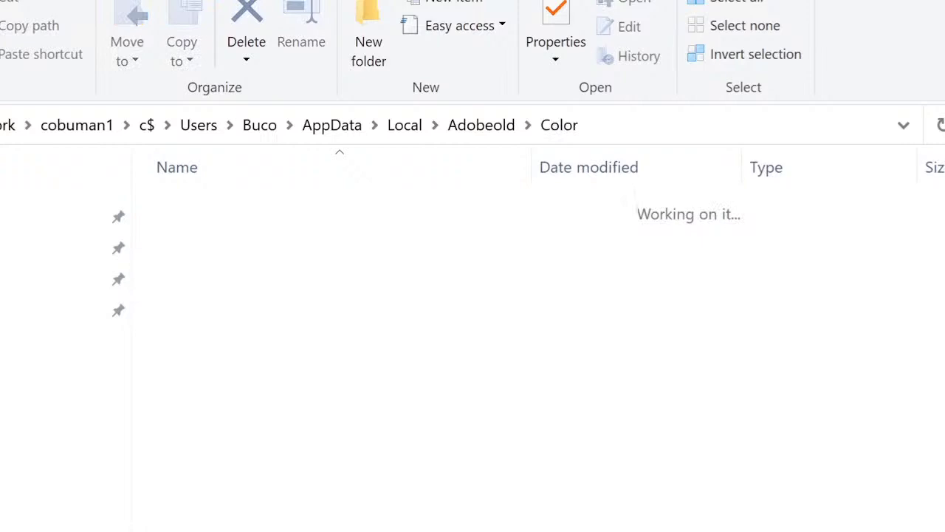
key(BackSpace)
key(BackSpace)
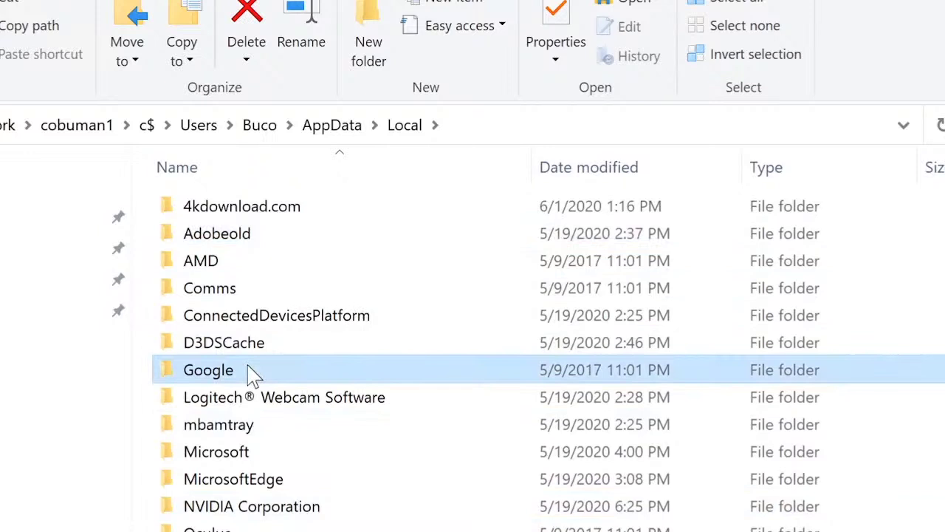
Open Google\Chrome\User Data\Default and scroll through its files, such as Cookies and Current Session.
double_click(246, 373)
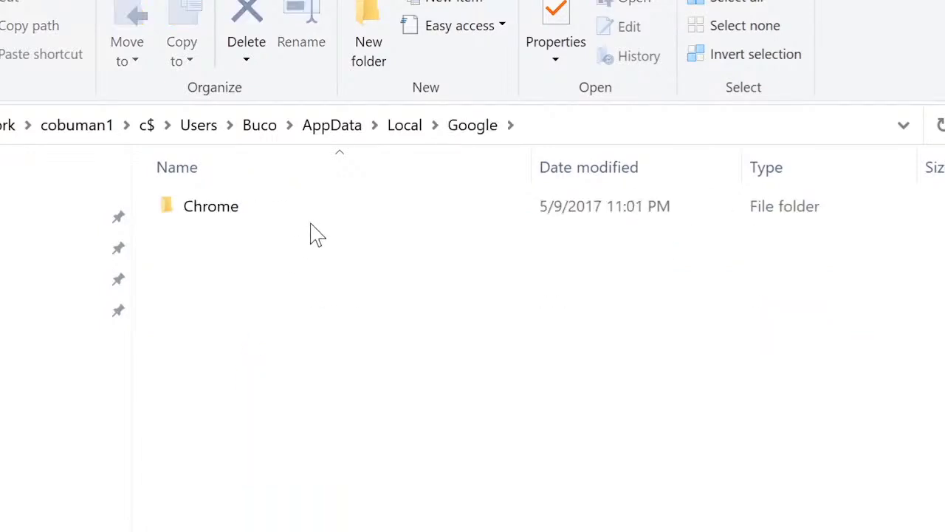
click(260, 212)
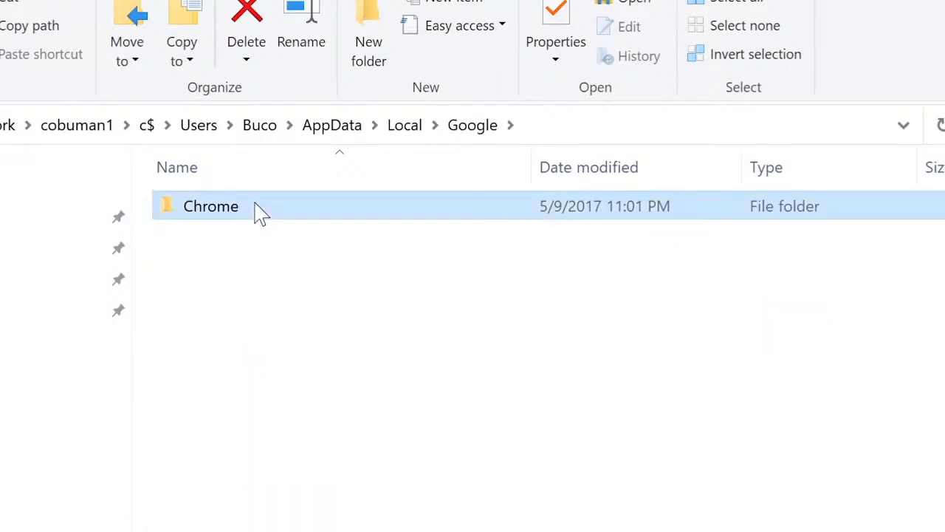
double_click(260, 212)
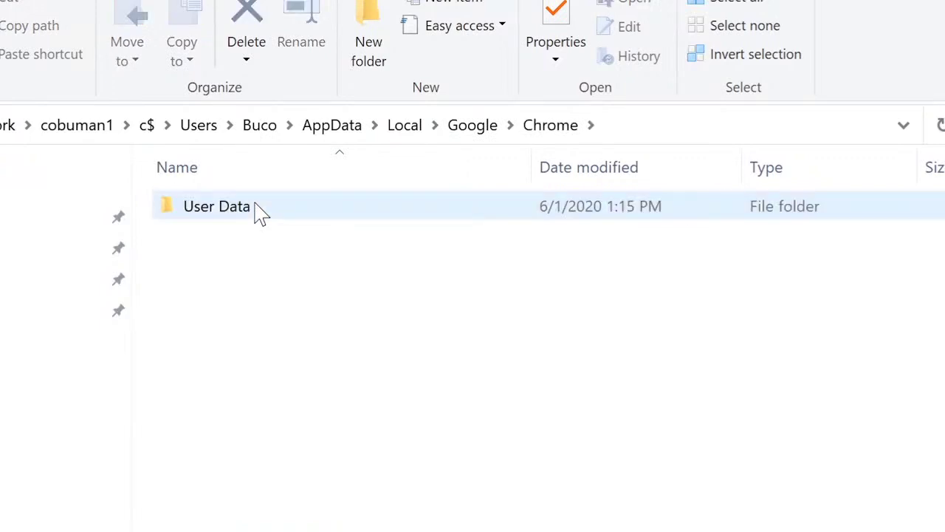
double_click(260, 212)
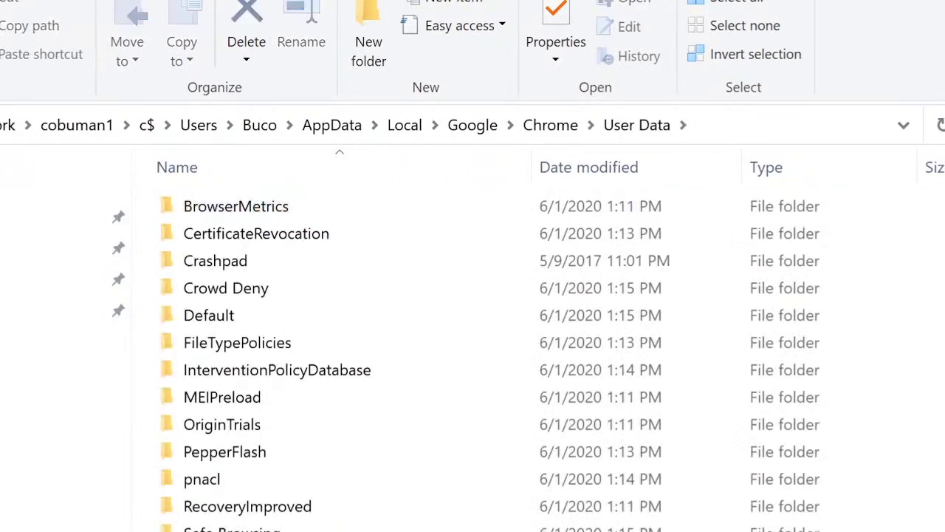
double_click(294, 323)
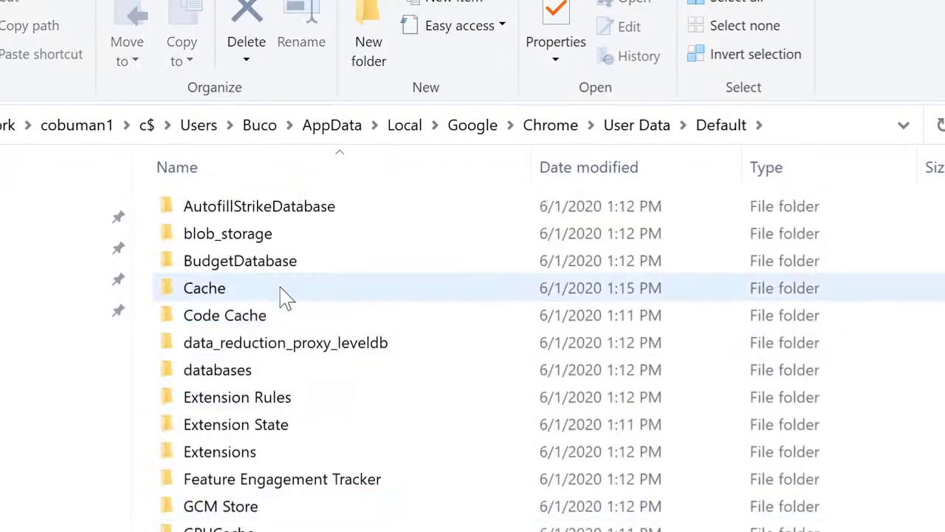
scroll(332, 467, down, 3)
scroll(332, 467, down, 4)
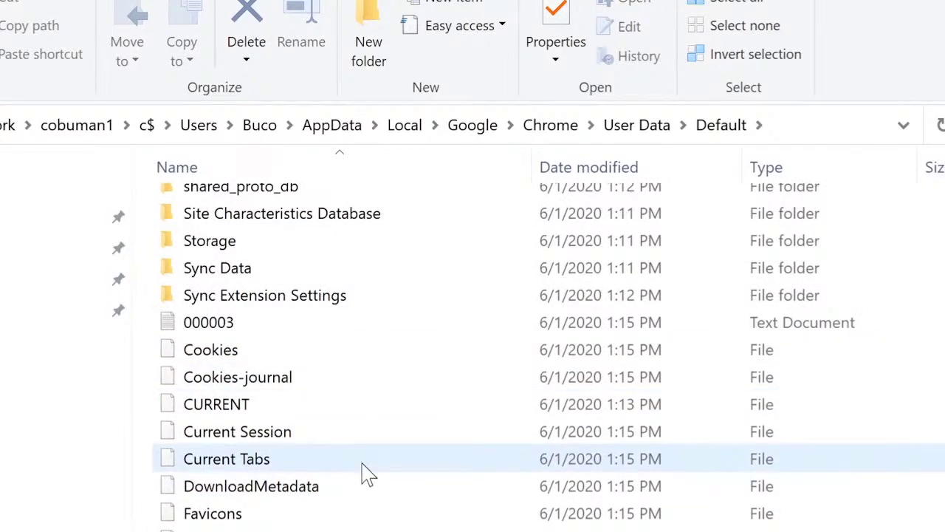
scroll(301, 423, down, 2)
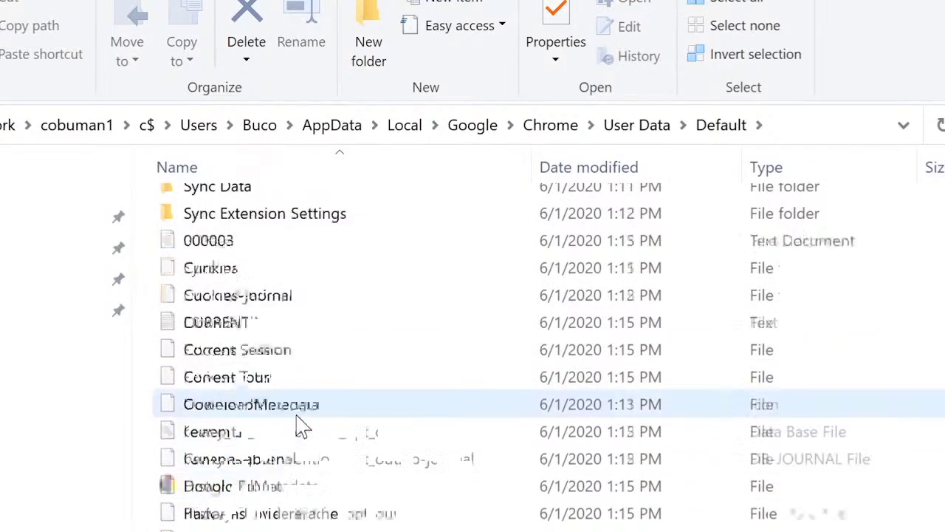
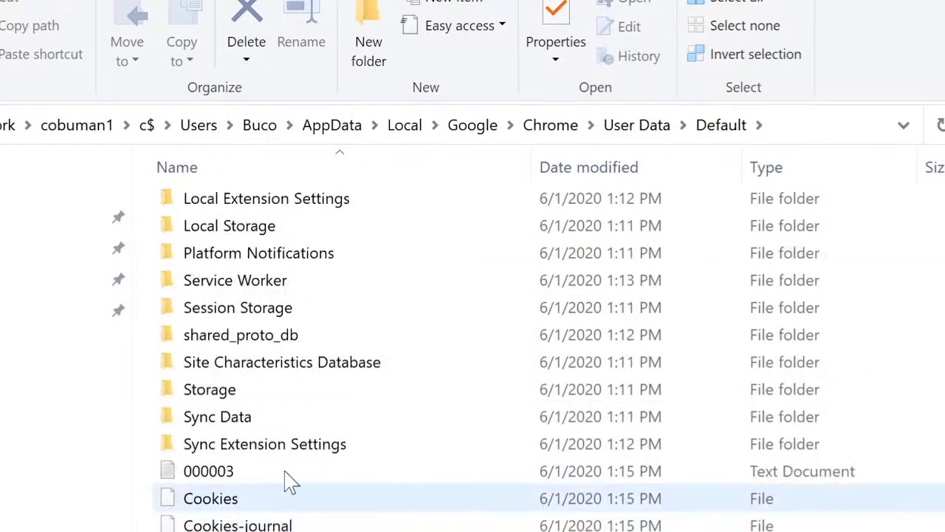
Go back up to cobuman1's AppData\Local folder and select the Adobeold folder.
click(399, 131)
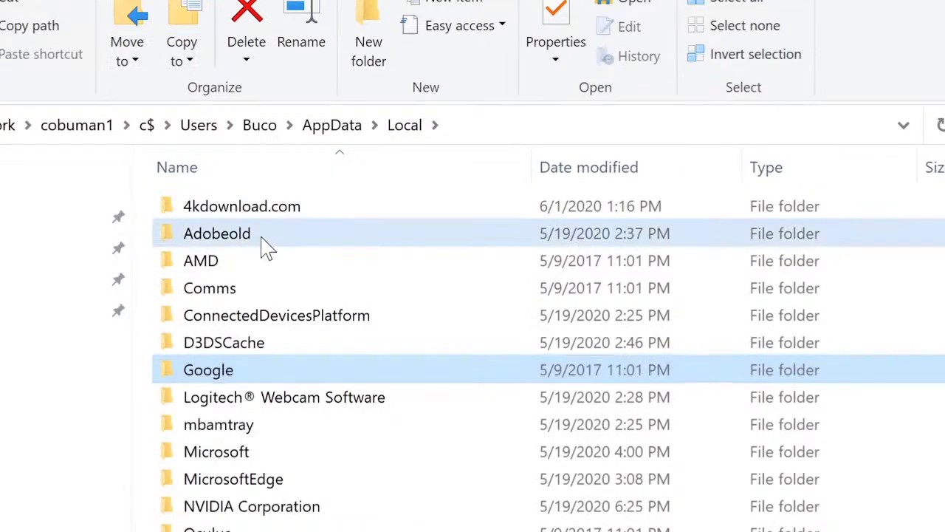
click(249, 246)
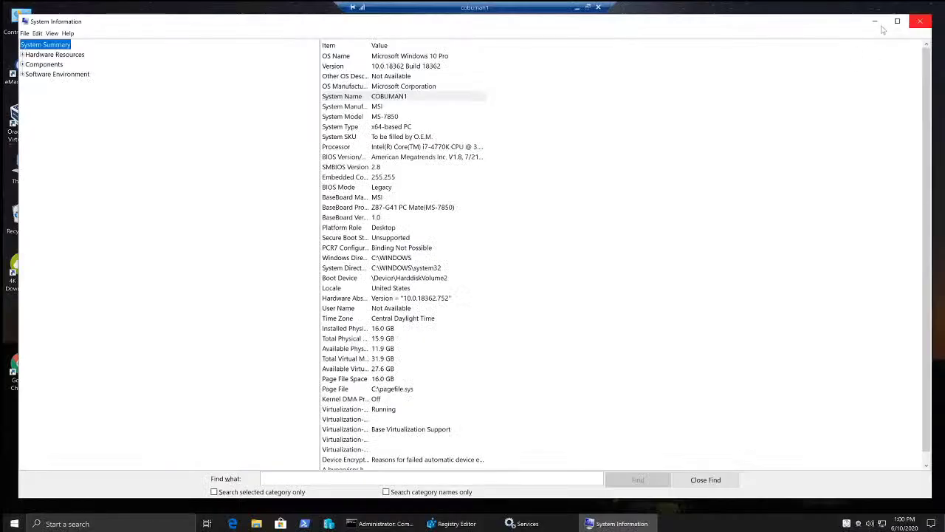
Close the System Information window on the remote desktop.
click(921, 23)
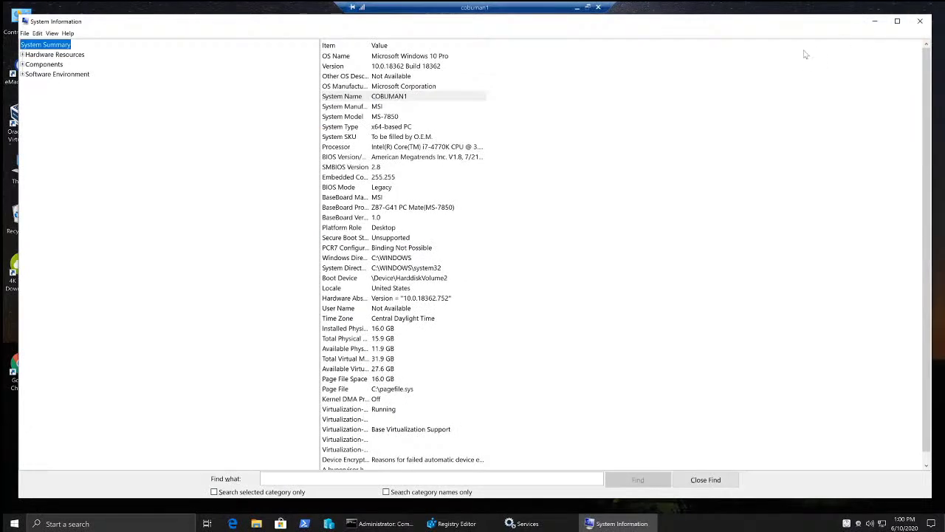
scroll(800, 150, down, 1)
scroll(800, 150, up, 1)
click(921, 21)
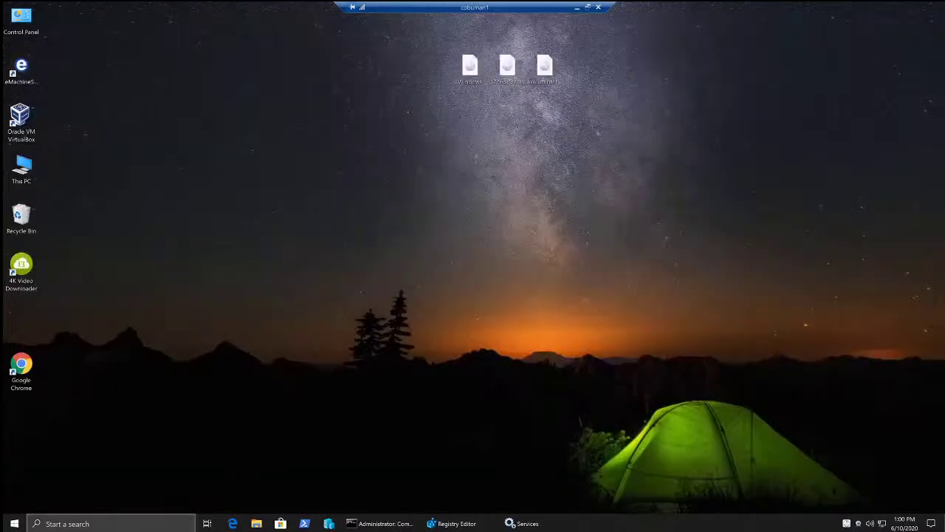
Launch Acrobat Reader DC as the default PDF app, then select the new local Adobe folder.
click(104, 523)
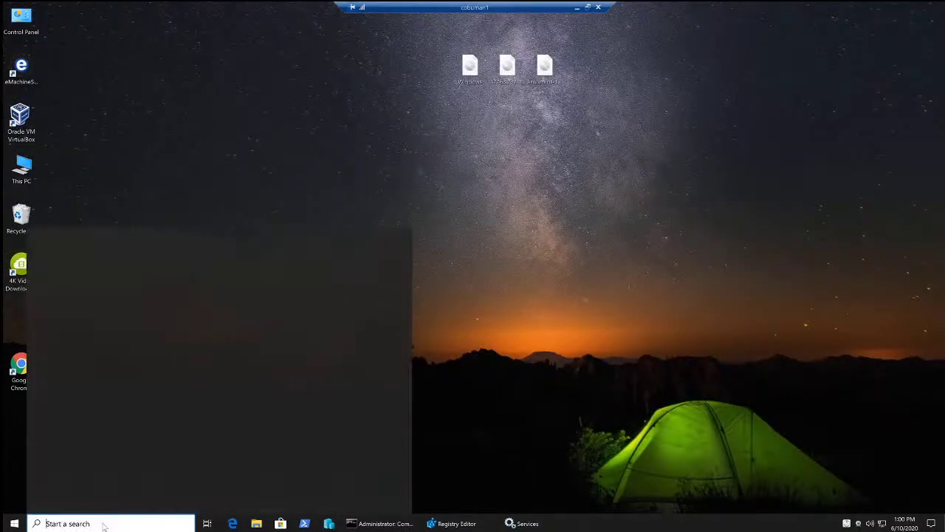
text(adobe)
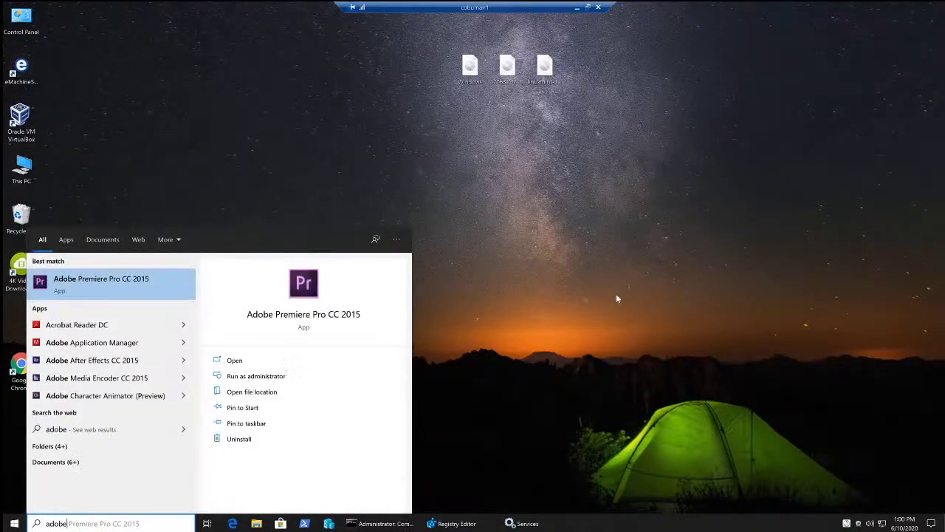
click(78, 325)
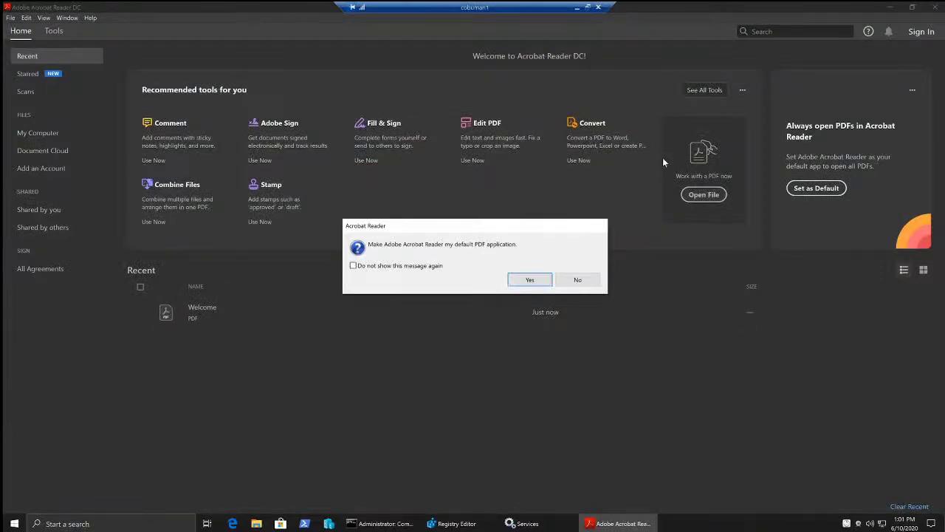
click(530, 280)
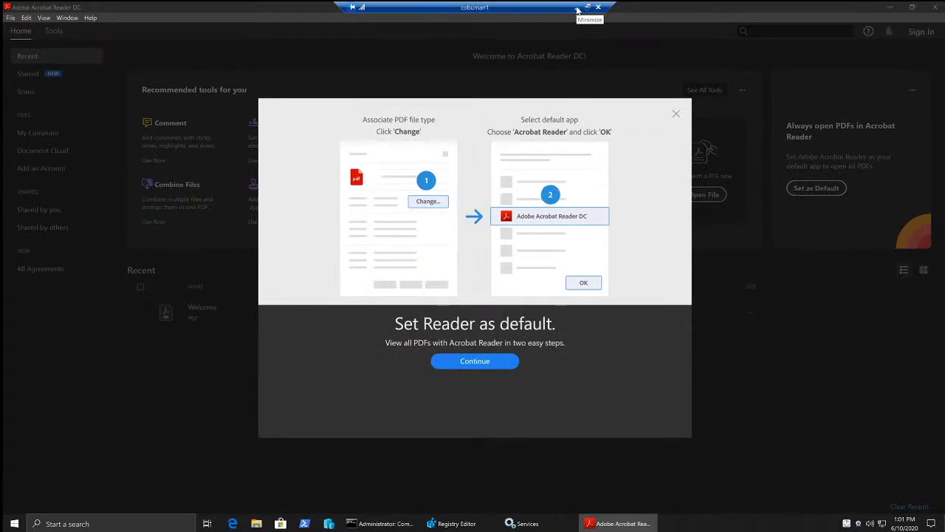
click(577, 8)
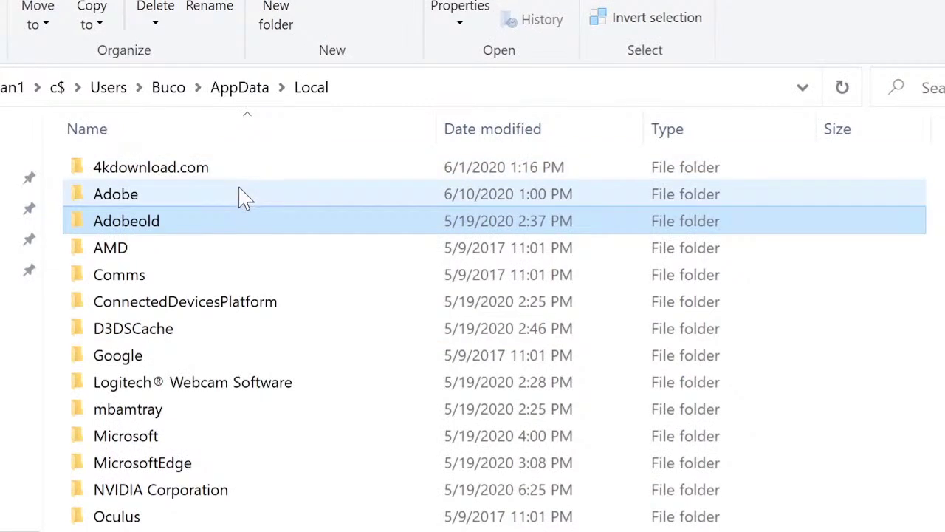
click(155, 206)
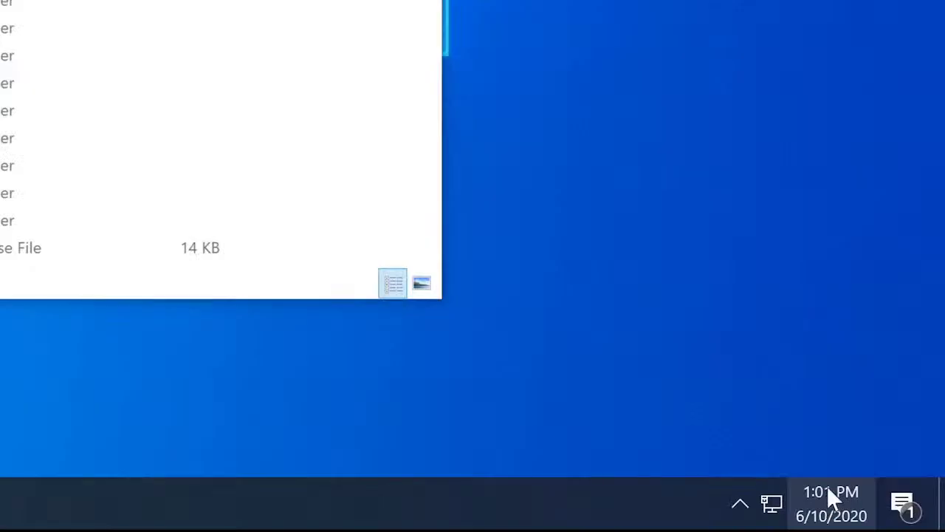
Compare Adobeold with the new Adobe folder in AppData\Local, then bring up Windows search.
mouse_move(910, 524)
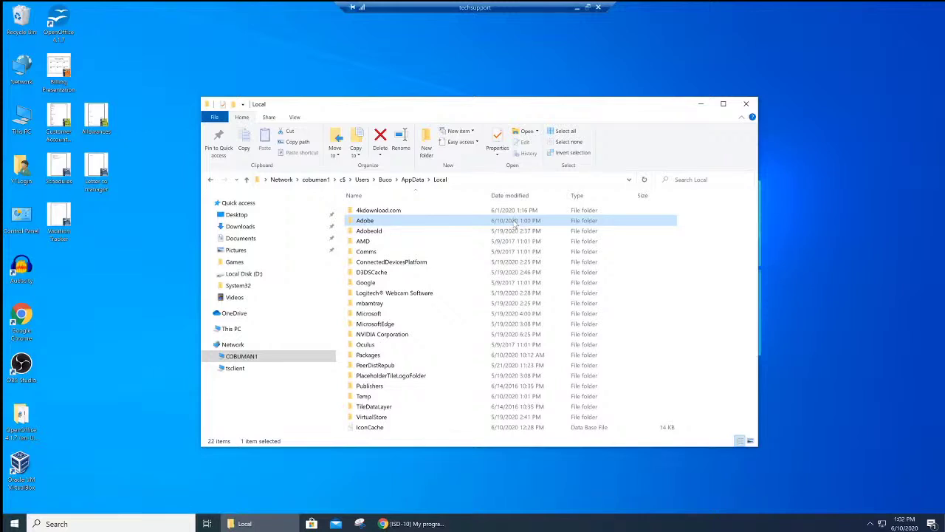
click(506, 233)
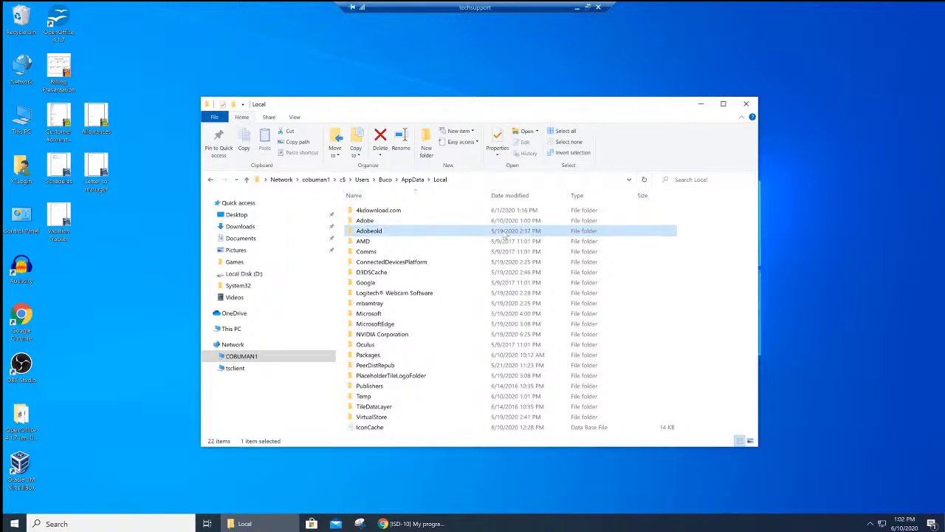
click(509, 221)
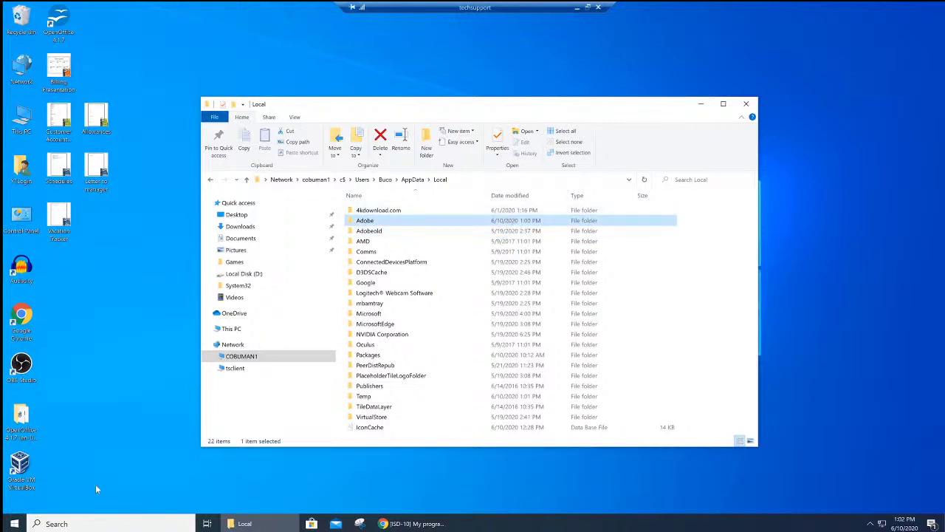
click(74, 524)
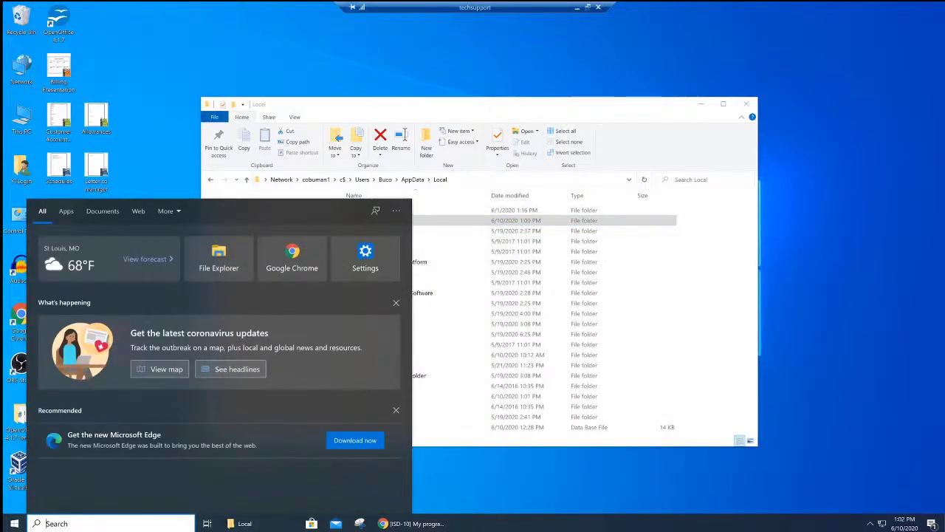
Launch Registry Editor with administrator approval and shrink its window.
text(rege)
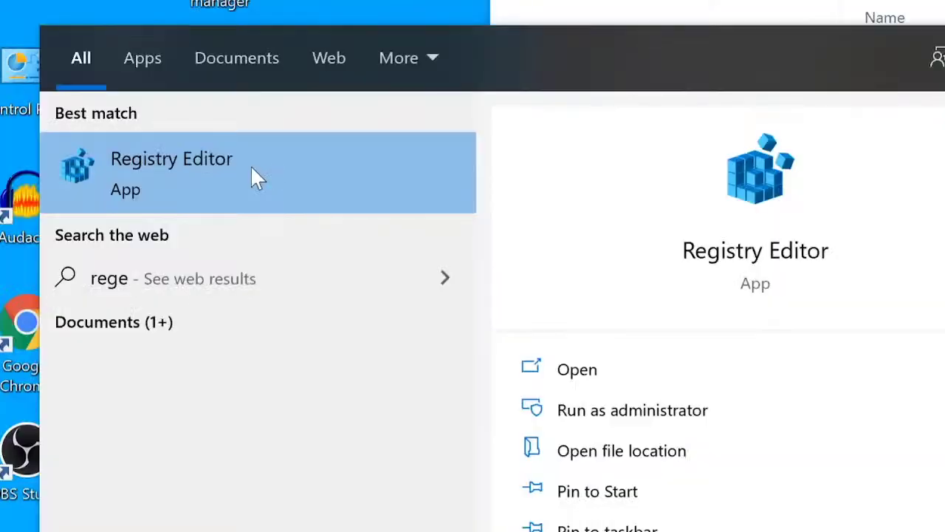
click(251, 168)
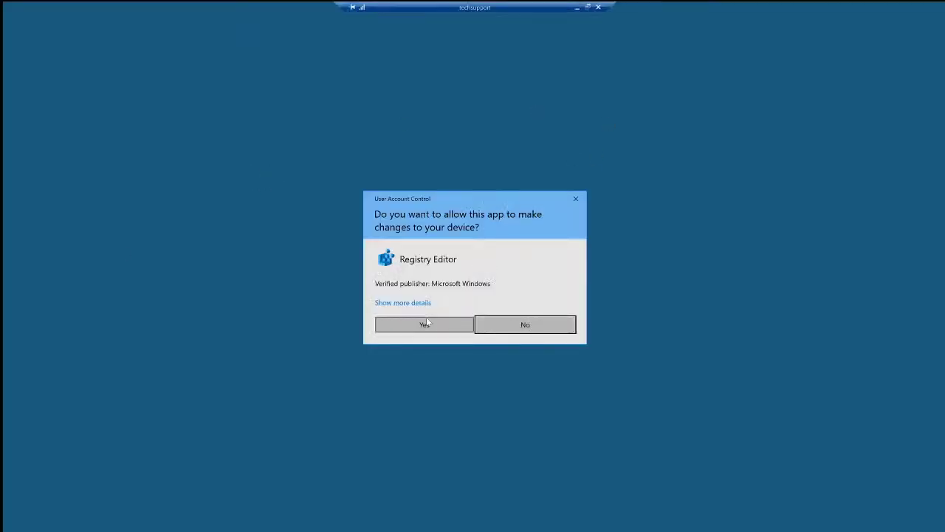
click(427, 323)
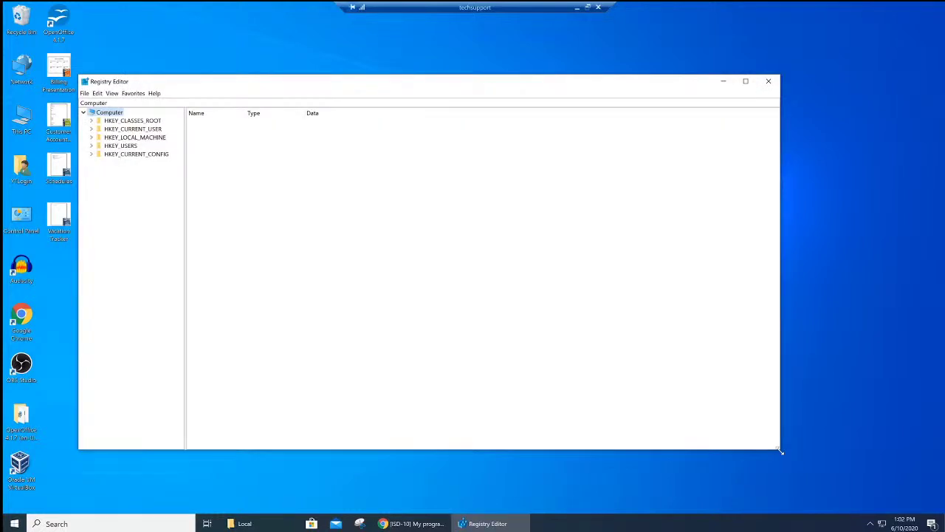
drag(781, 451, 479, 366)
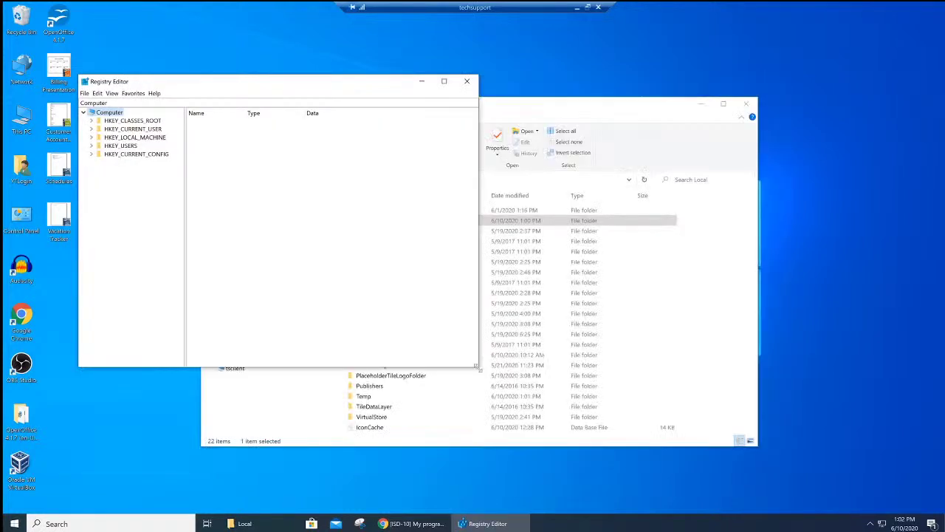
Copy the PC name cobuman1 from the ISD-10 ticket note and return to Registry Editor.
click(434, 525)
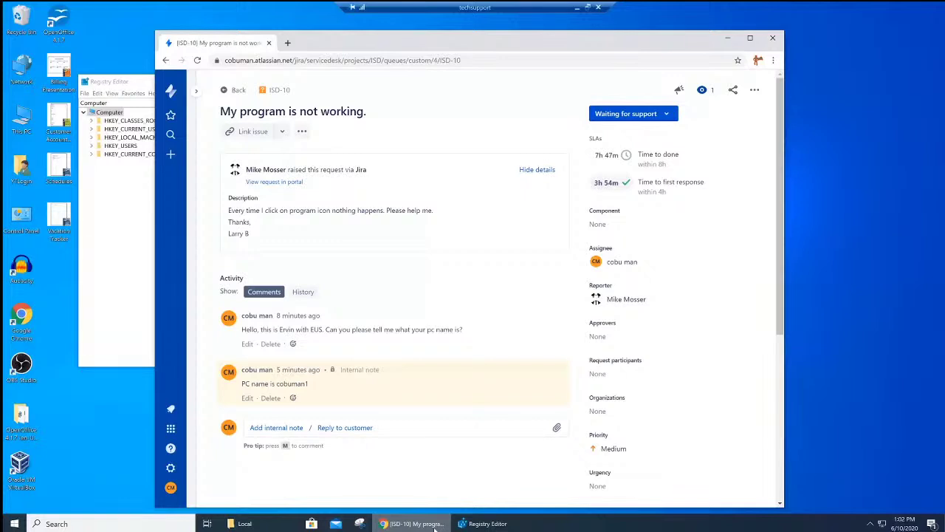
double_click(292, 383)
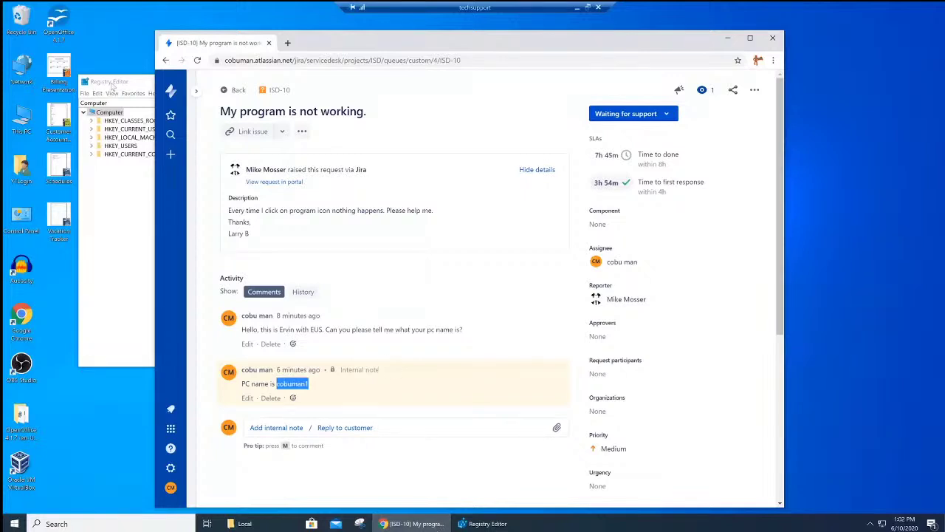
click(113, 86)
drag(344, 86, 371, 94)
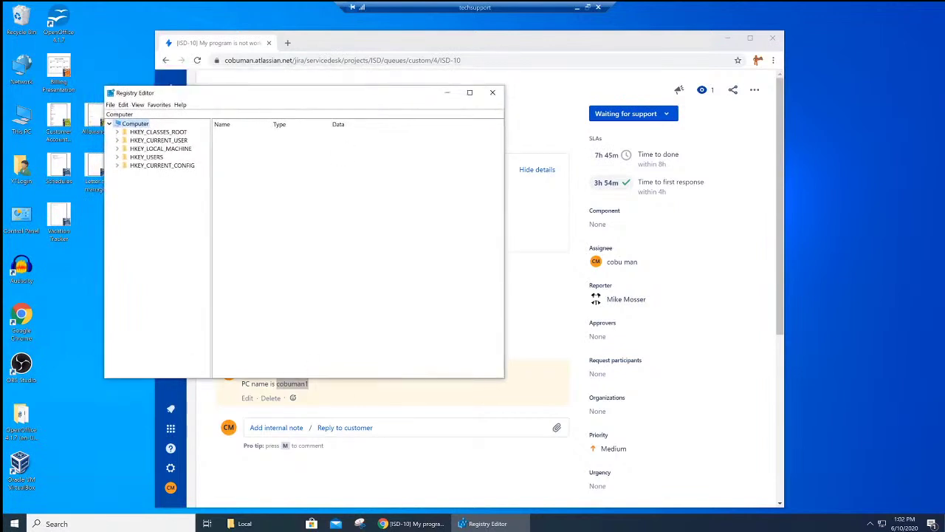
right_click(299, 385)
click(324, 389)
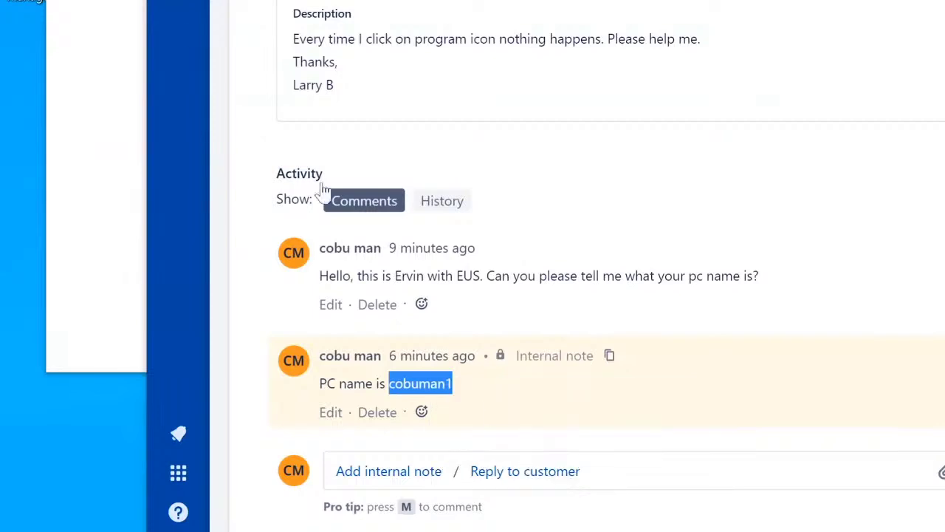
key(alt+Tab)
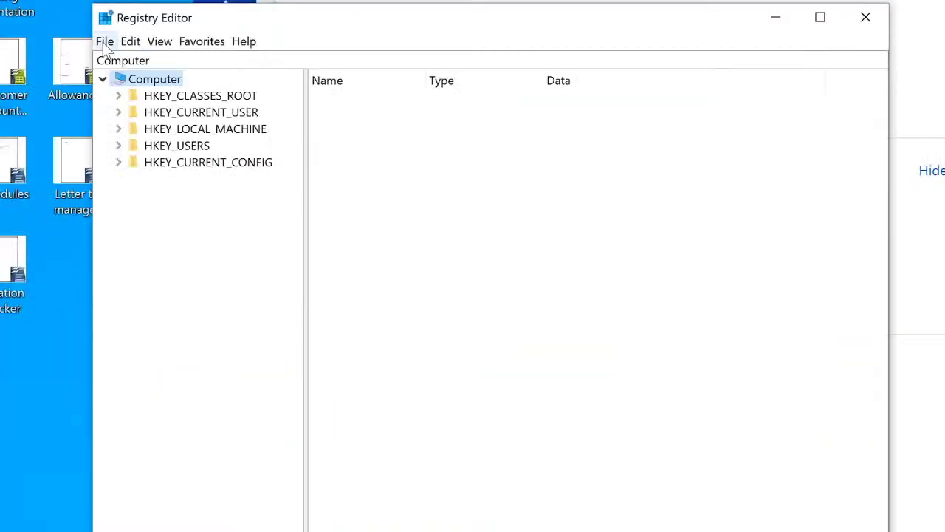
Connect the network registry of remote computer cobuman1, resolved as NEWSERVER0\COBUMAN1.
click(104, 42)
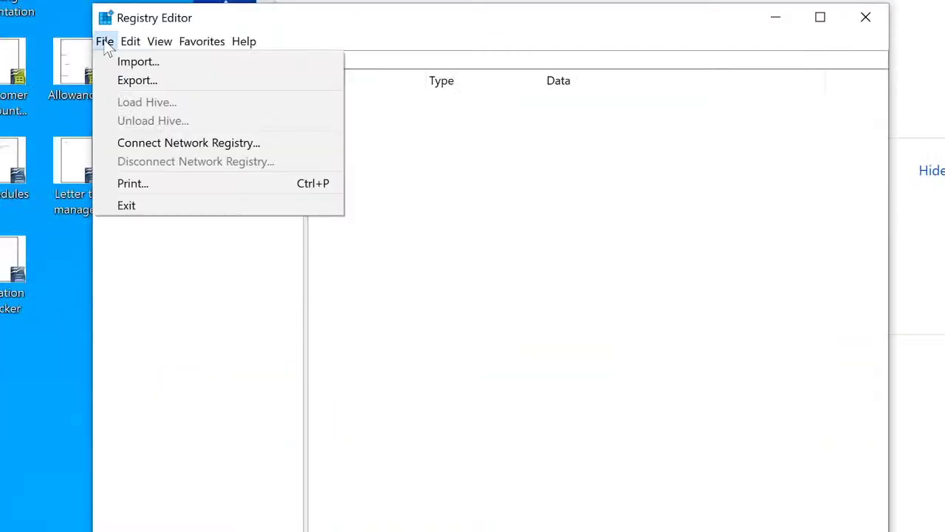
click(184, 147)
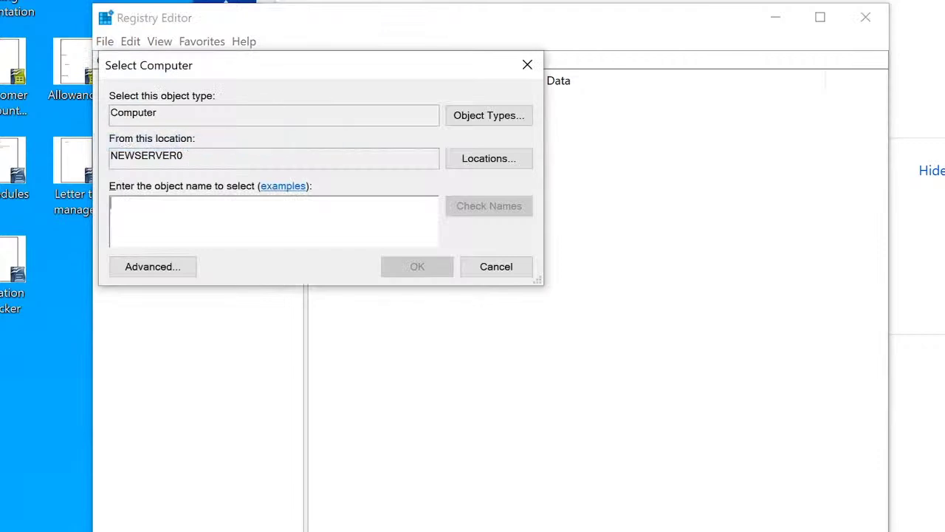
text(cobuman1)
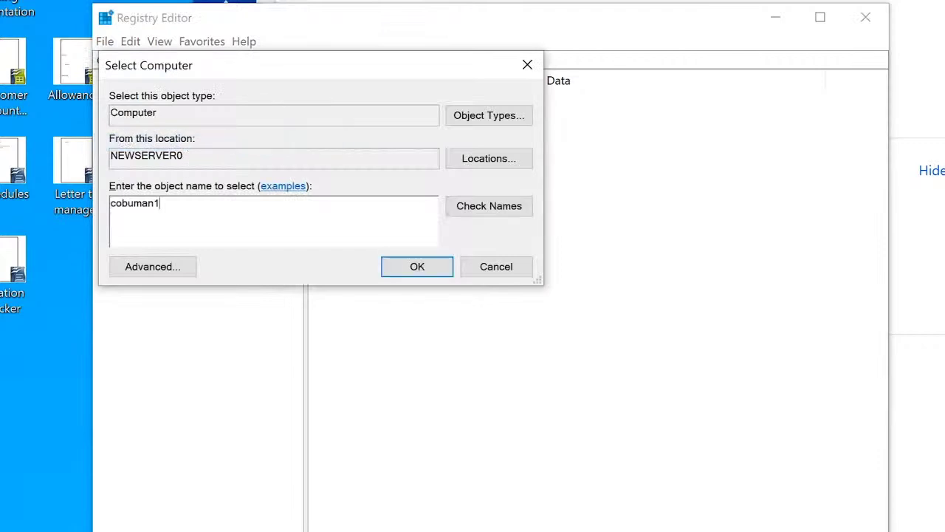
click(502, 206)
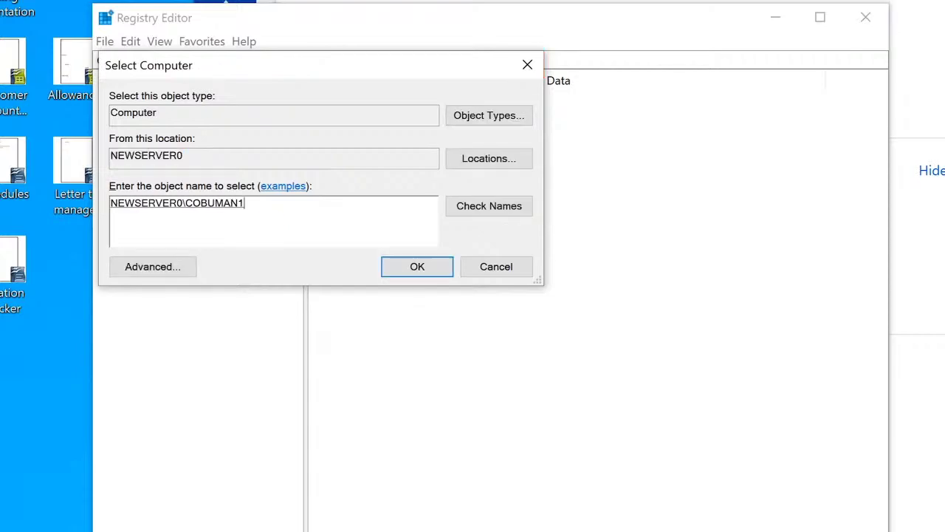
key(ctrl+a)
key(Home)
key(ctrl+a)
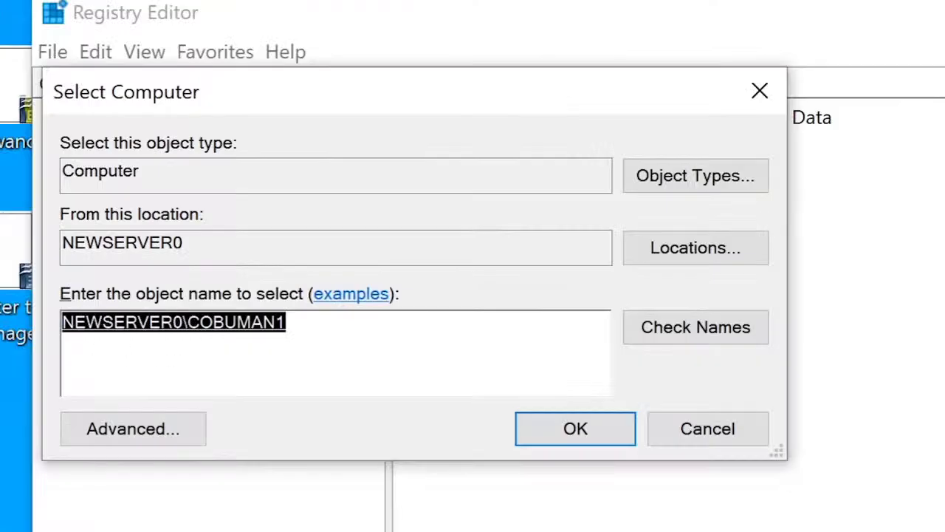
key(End)
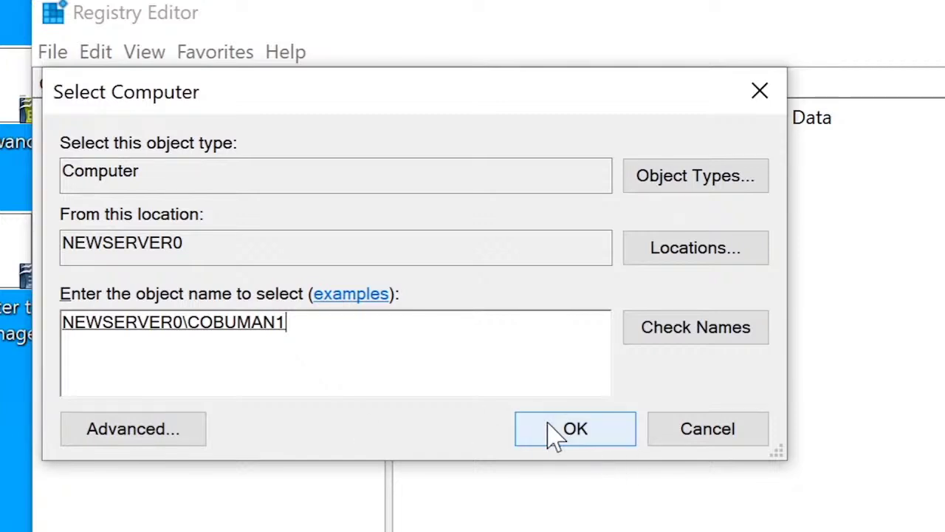
click(563, 434)
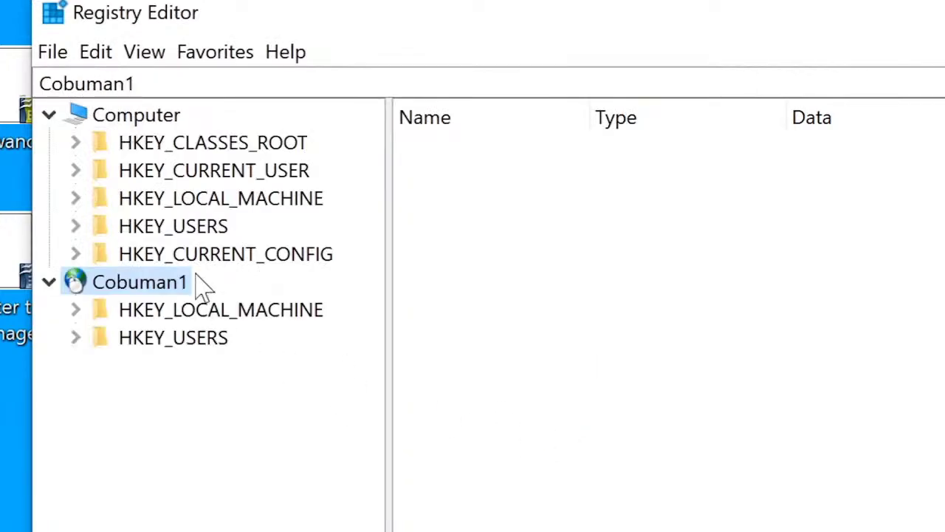
Maximize Registry Editor and expand Cobuman1's HKEY_LOCAL_MACHINE\SOFTWARE key.
drag(468, 27, 944, 28)
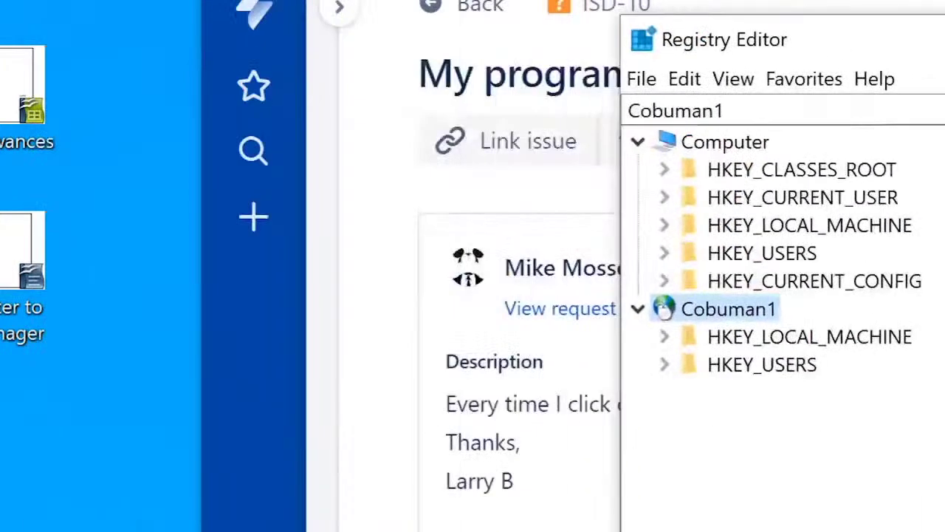
key(super+Up)
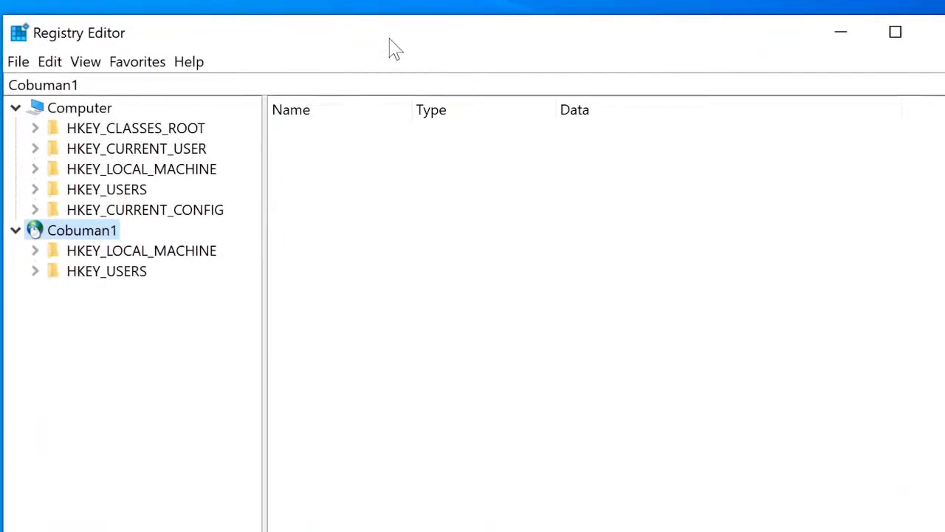
click(35, 256)
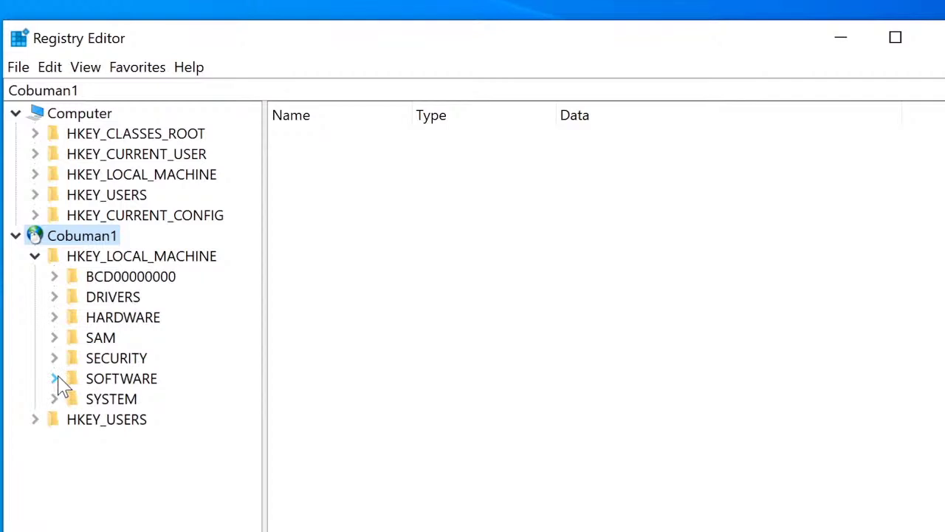
click(101, 382)
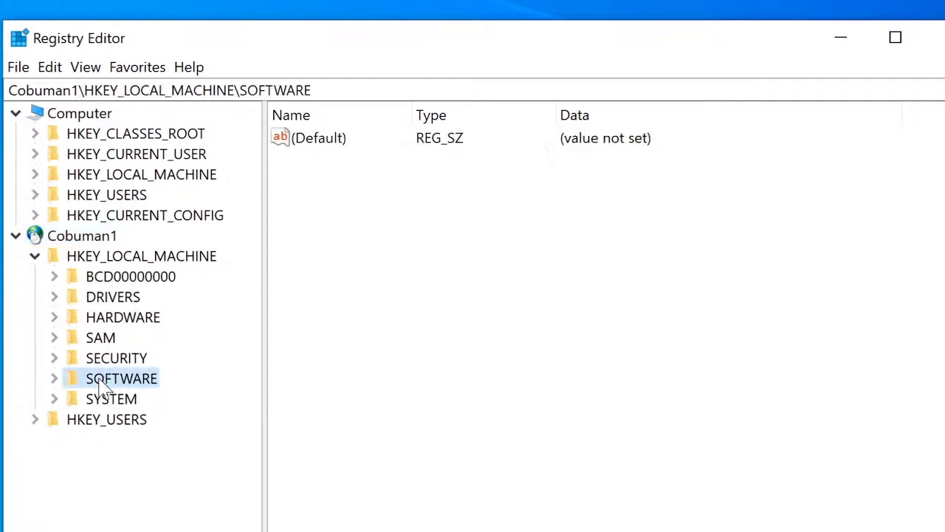
click(55, 378)
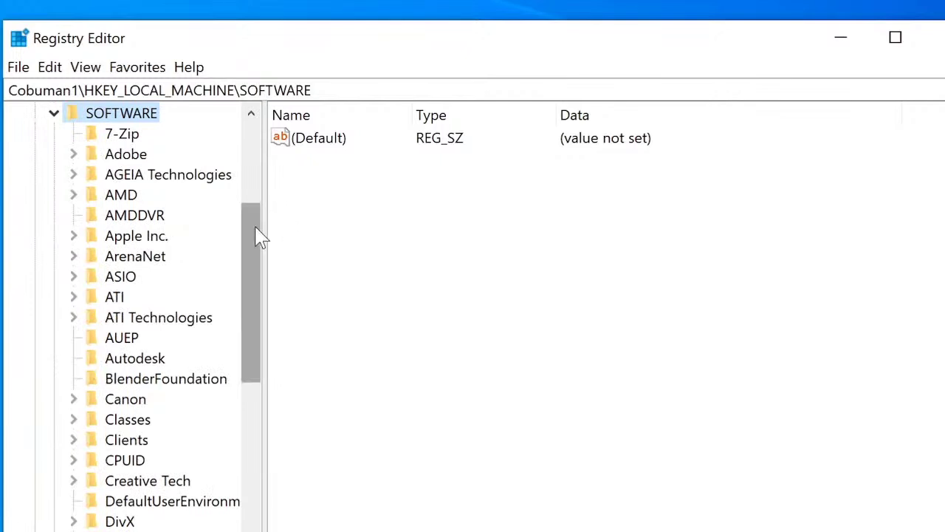
Briefly check the Adobe key, then scroll down and select WOW6432Node.
drag(260, 236, 263, 206)
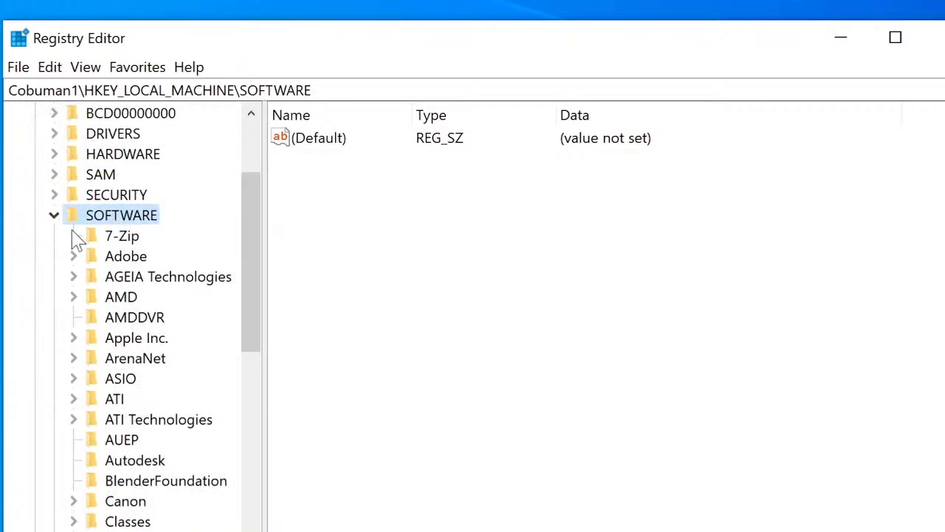
click(111, 256)
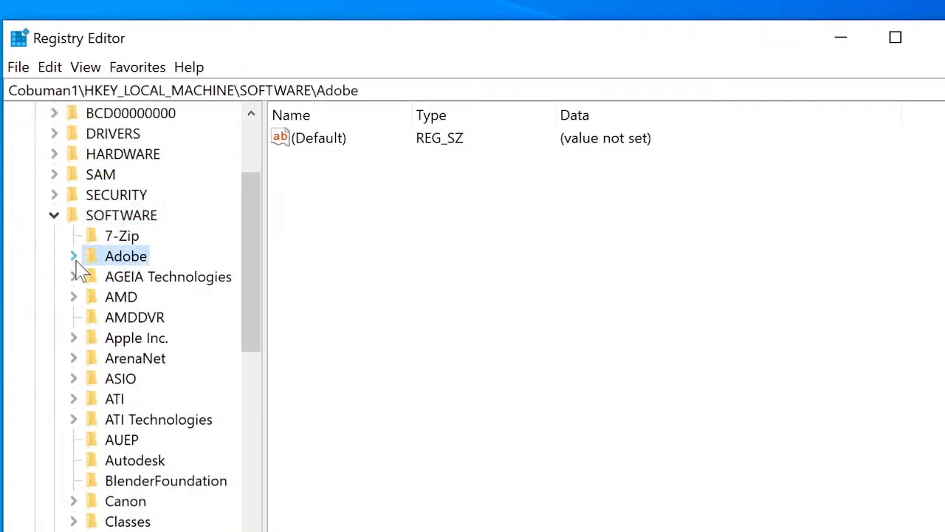
click(74, 257)
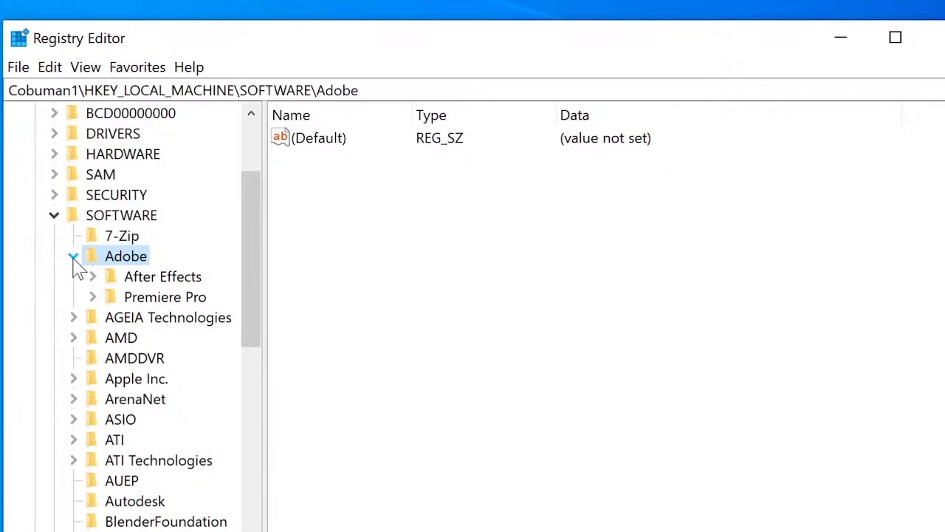
click(73, 259)
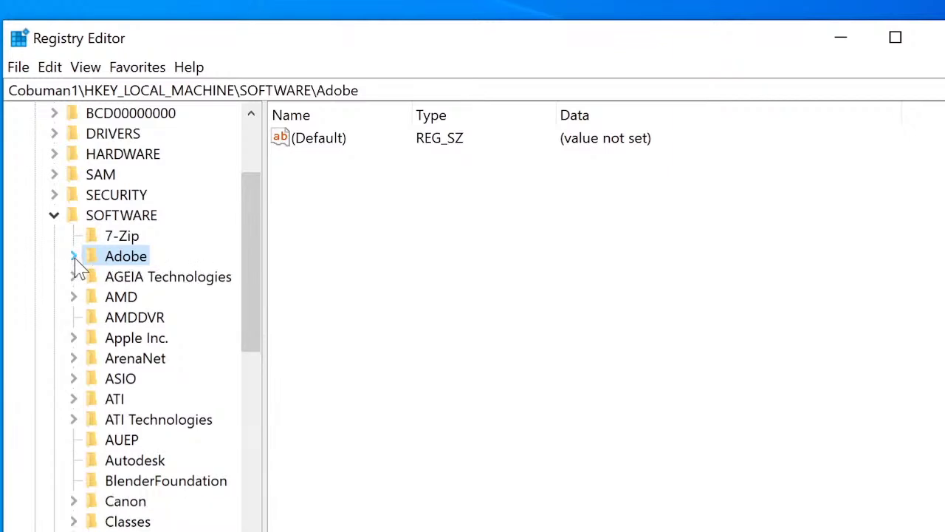
drag(254, 217, 235, 531)
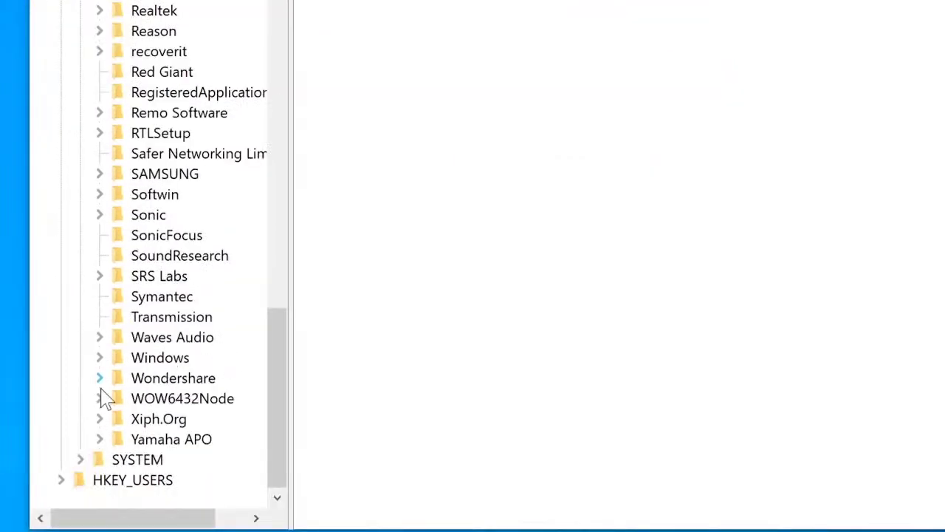
click(164, 406)
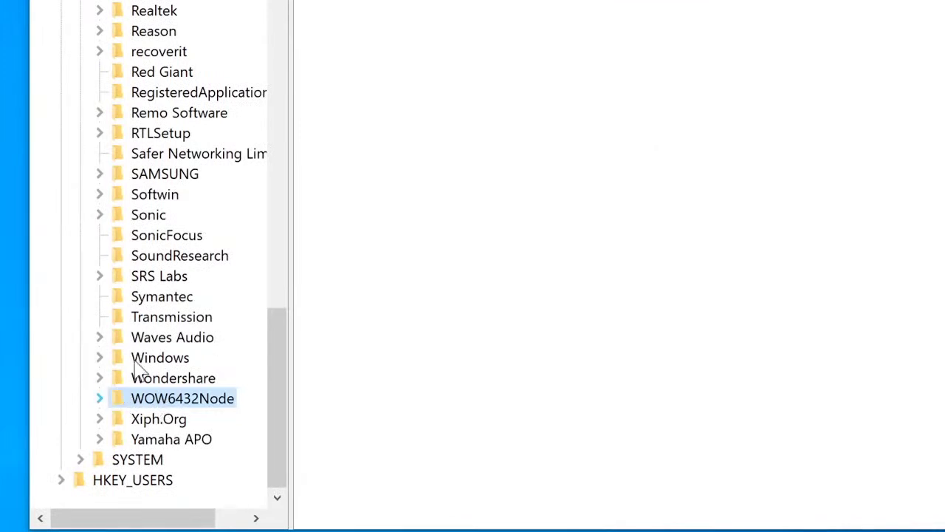
drag(277, 331, 293, 152)
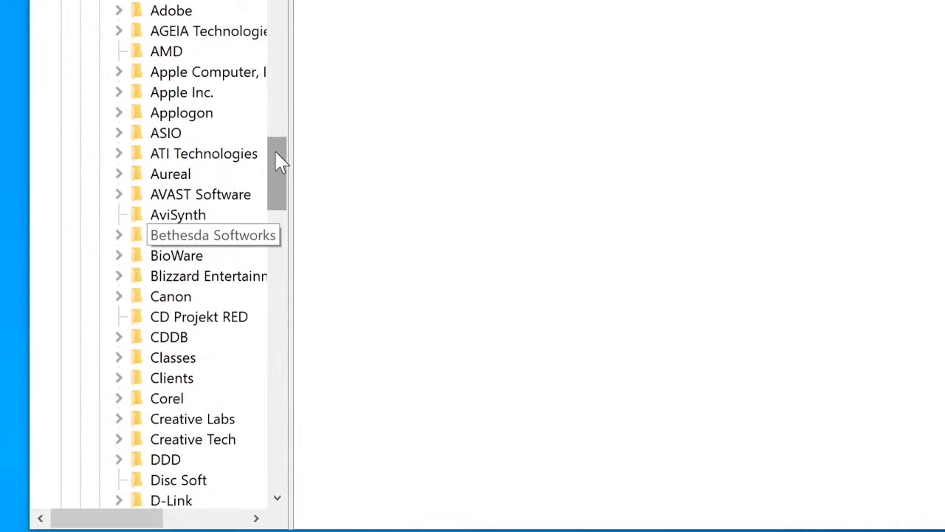
Expand WOW6432Node\Adobe\Acrobat Reader\DC, widening the key tree pane.
click(138, 12)
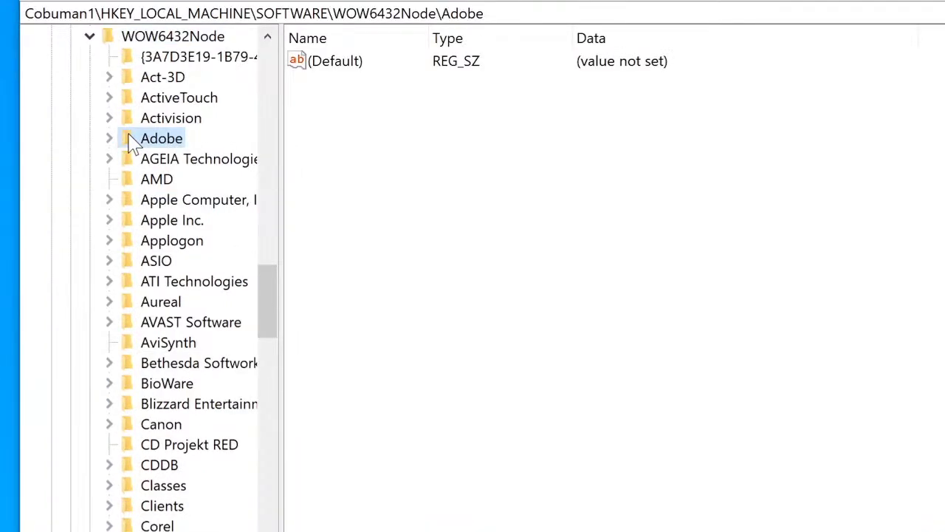
click(109, 139)
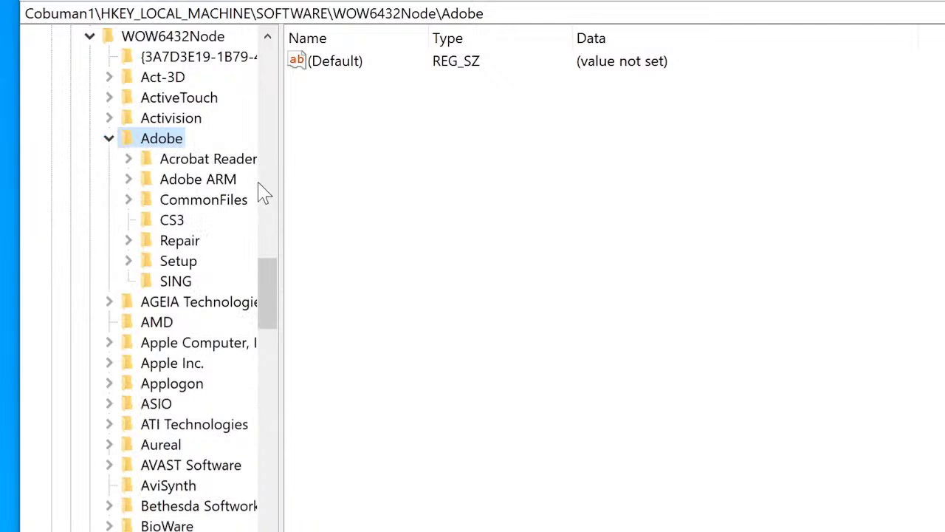
drag(281, 179, 342, 177)
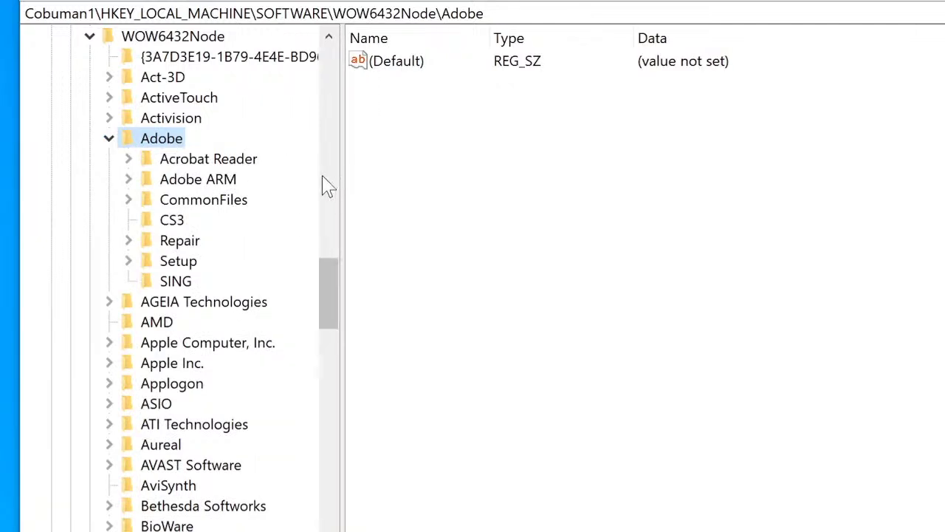
click(170, 167)
click(128, 159)
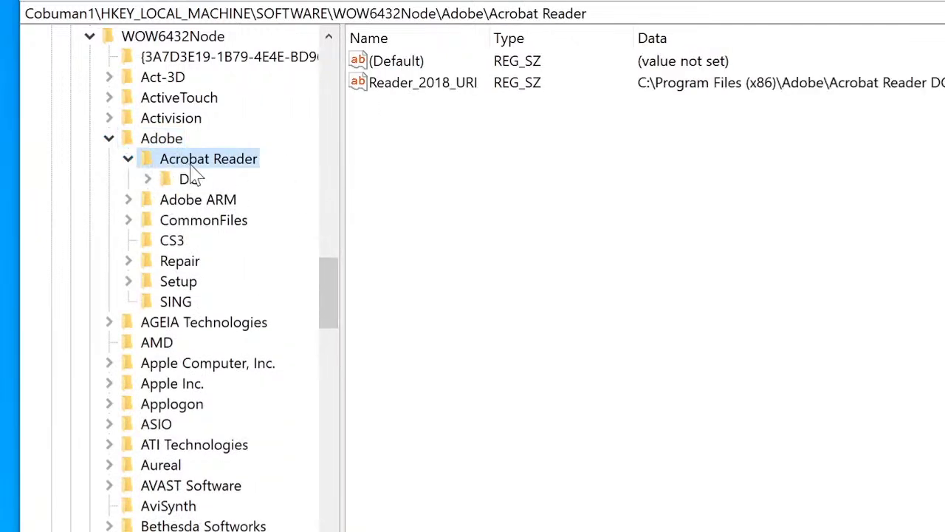
click(189, 179)
click(149, 180)
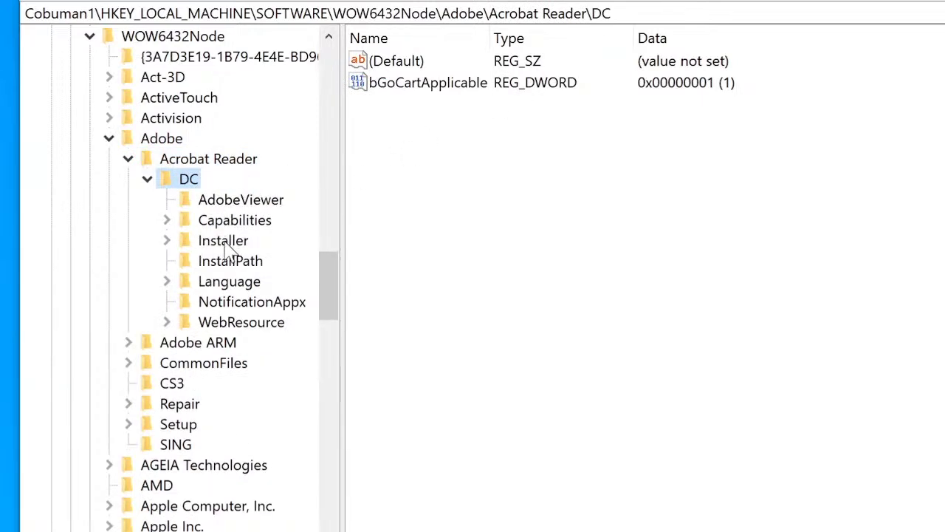
Review the values of AdobeViewer, Capabilities, Installer, InstallPath, Language, NotificationAppx and WebResource.
click(236, 206)
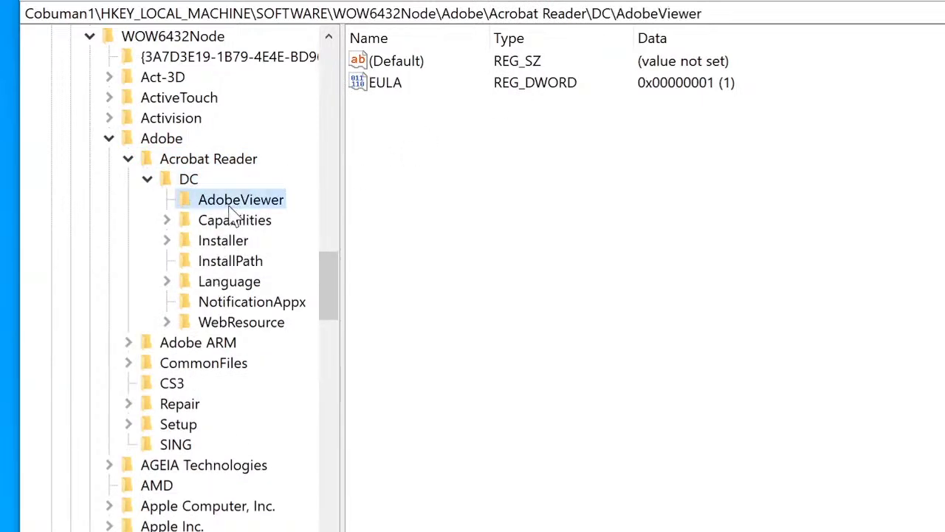
click(232, 221)
click(224, 248)
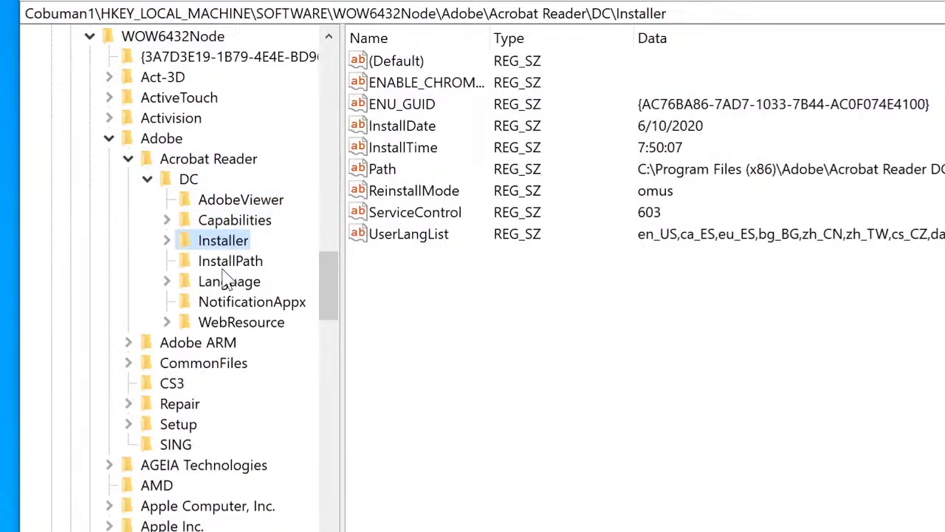
click(222, 264)
click(240, 286)
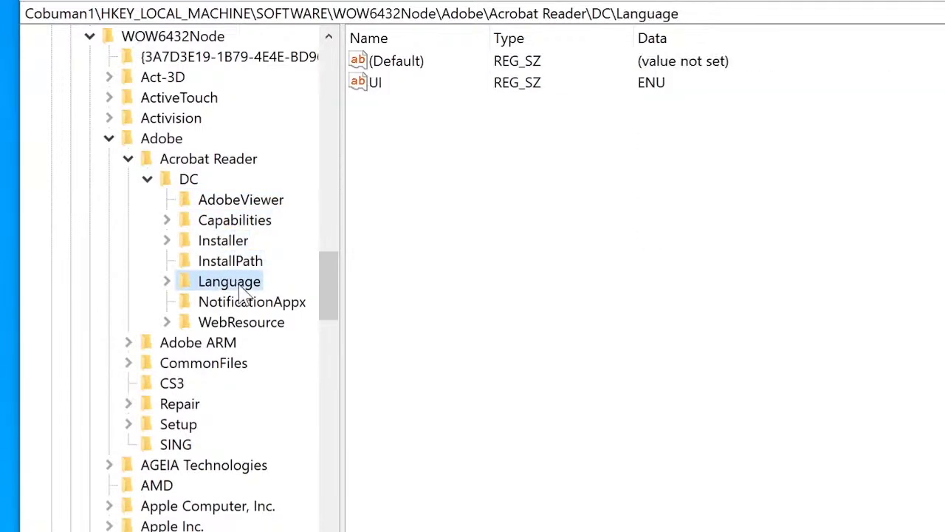
click(240, 305)
click(239, 325)
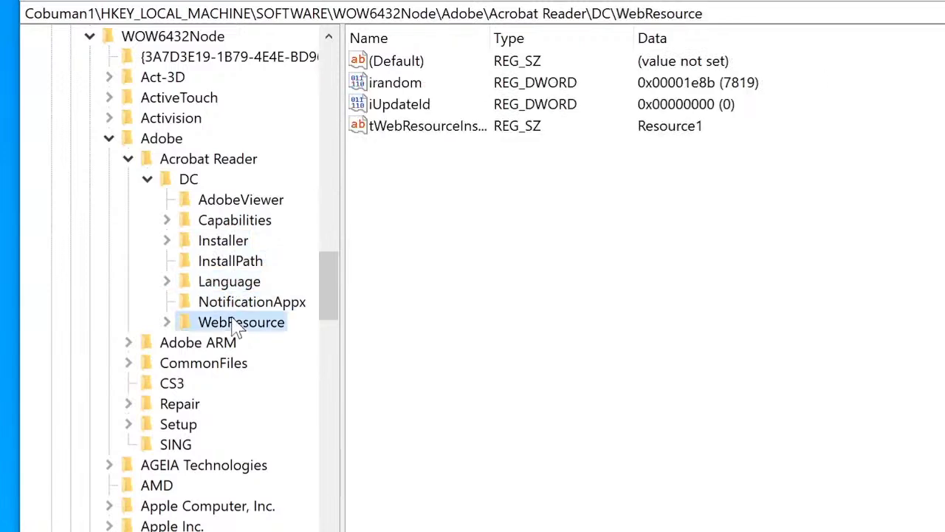
Collapse the DC, Acrobat Reader and Adobe keys back up.
click(148, 179)
click(148, 179)
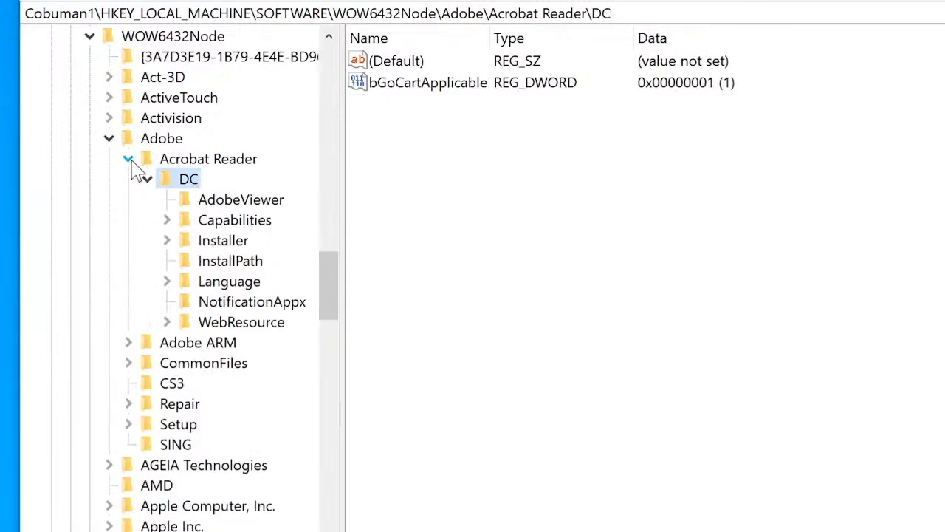
click(129, 161)
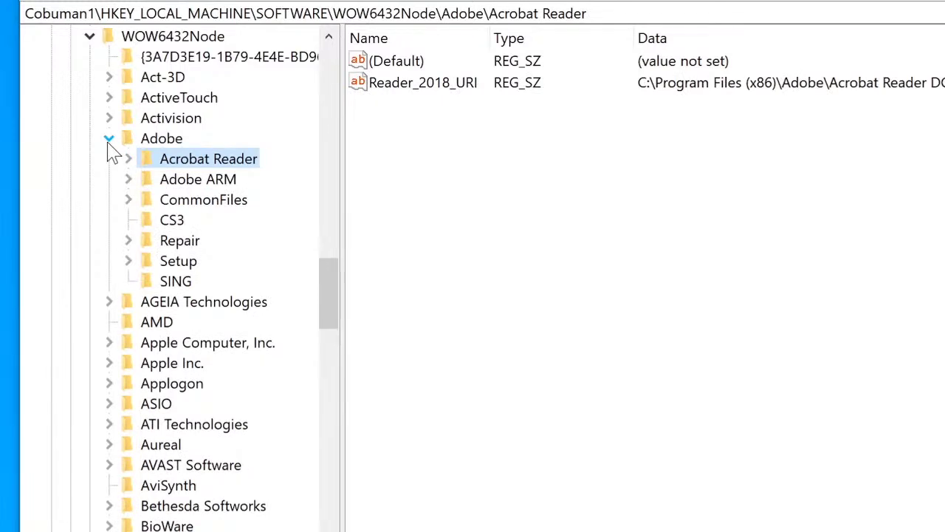
click(108, 140)
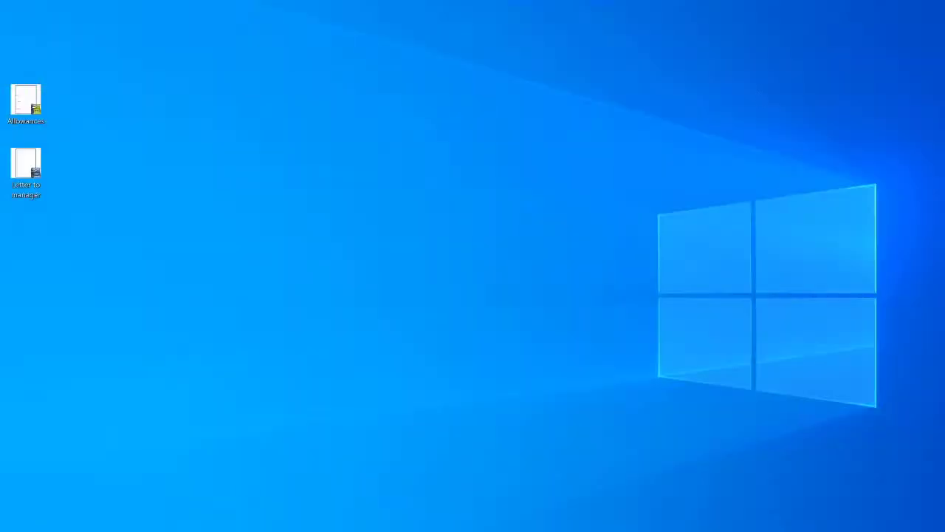
Save the internal note 'Issue resolved by configuration. Reset config folder data.' signed with the technician's name.
click(372, 510)
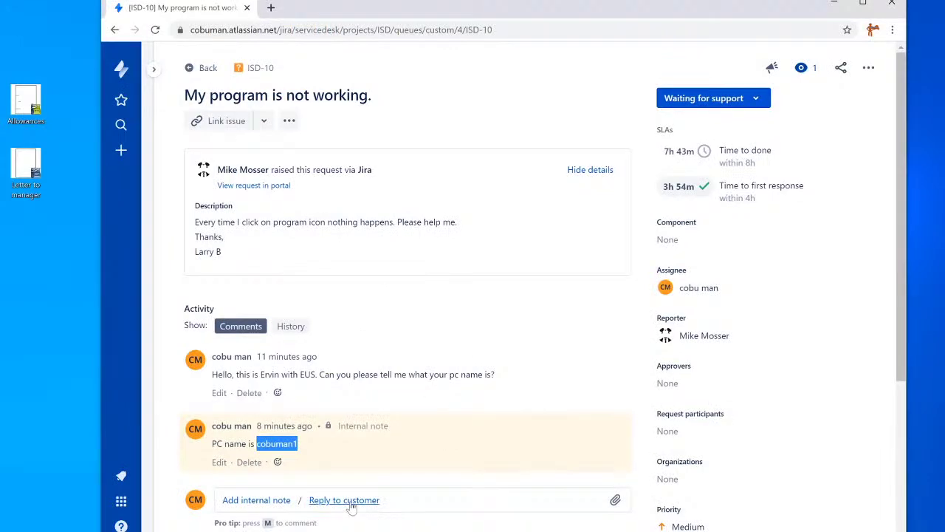
click(270, 501)
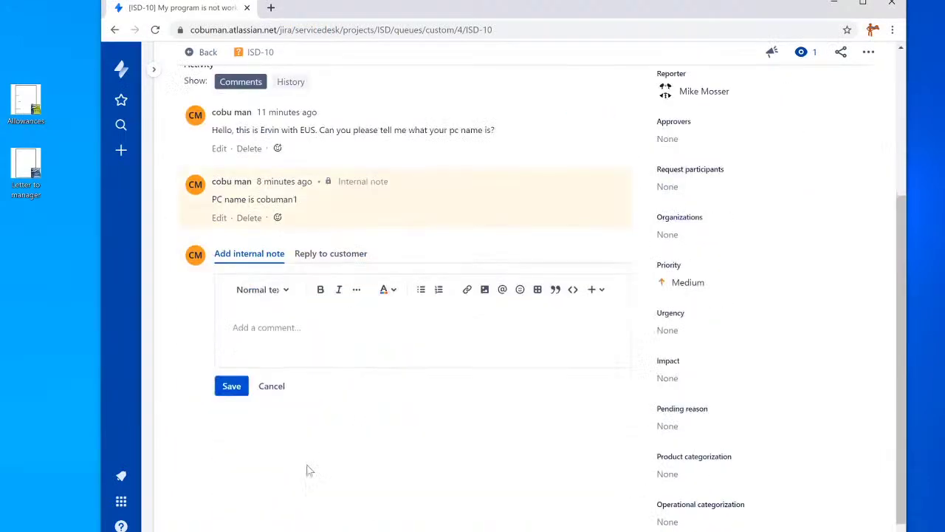
text(is)
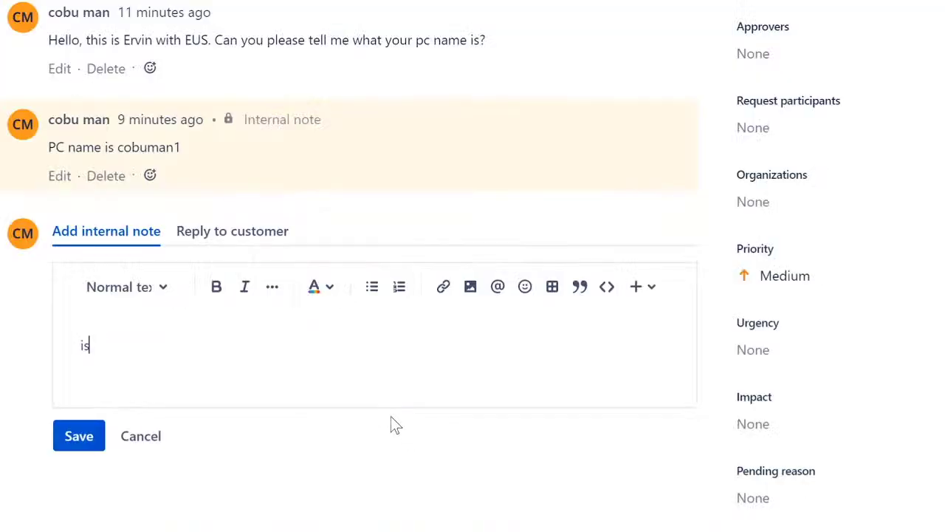
text(s)
key(BackSpace)
key(BackSpace)
key(BackSpace)
text(Issue resolved by )
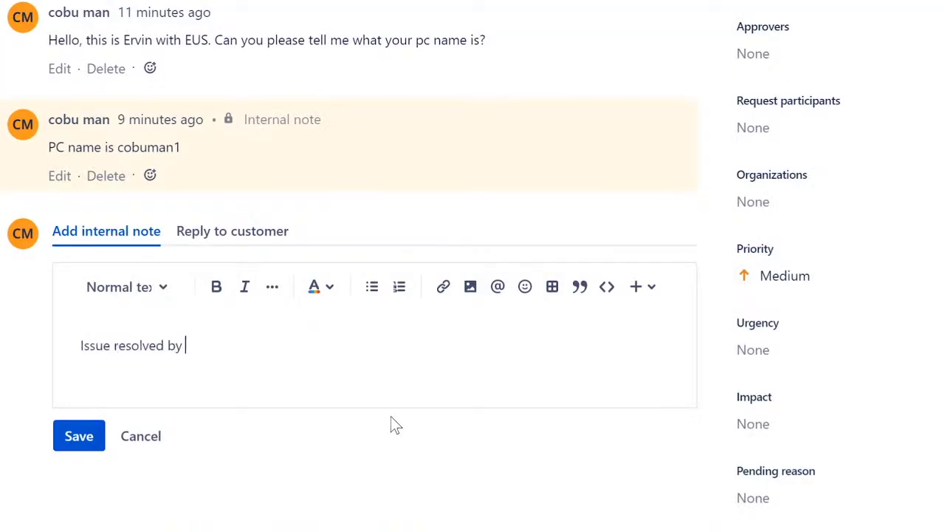
text(configuration)
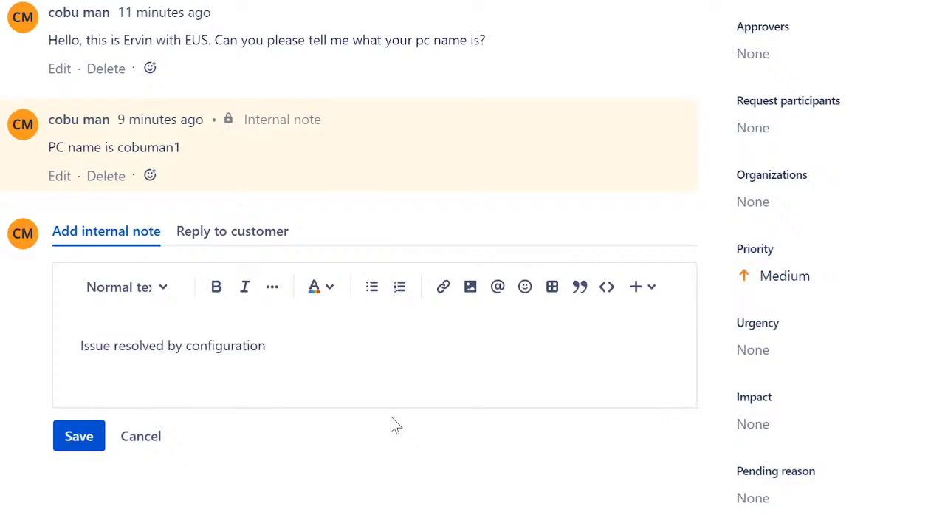
text(.)
text(Reset config fol)
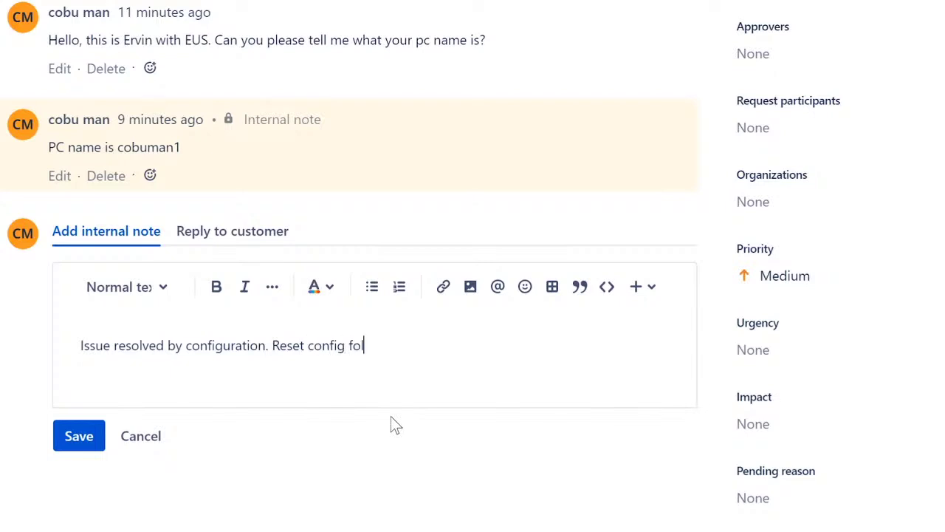
text(der data. Ervin)
key(ctrl+Return)
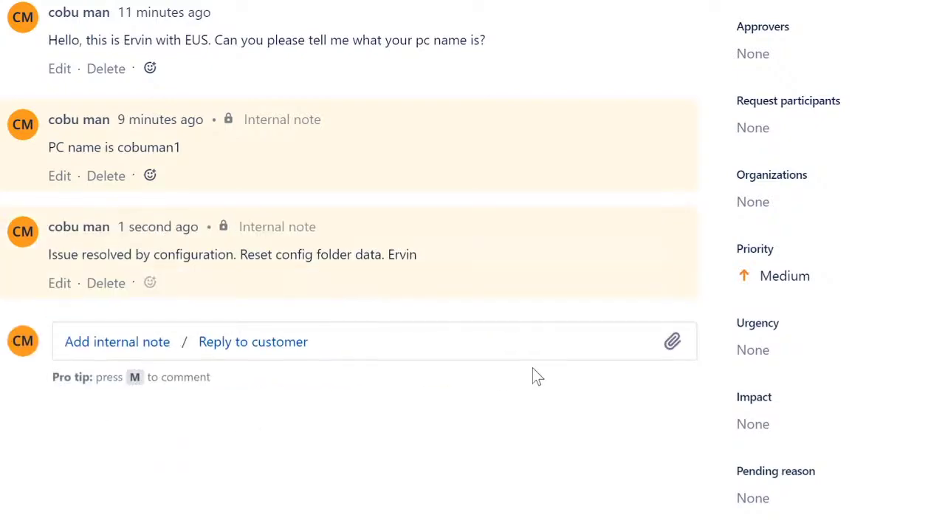
scroll(534, 376, up, 4)
Mark ISD-10 Completed, return to the All open queue, and open ISD-11.
scroll(816, 119, up, 1)
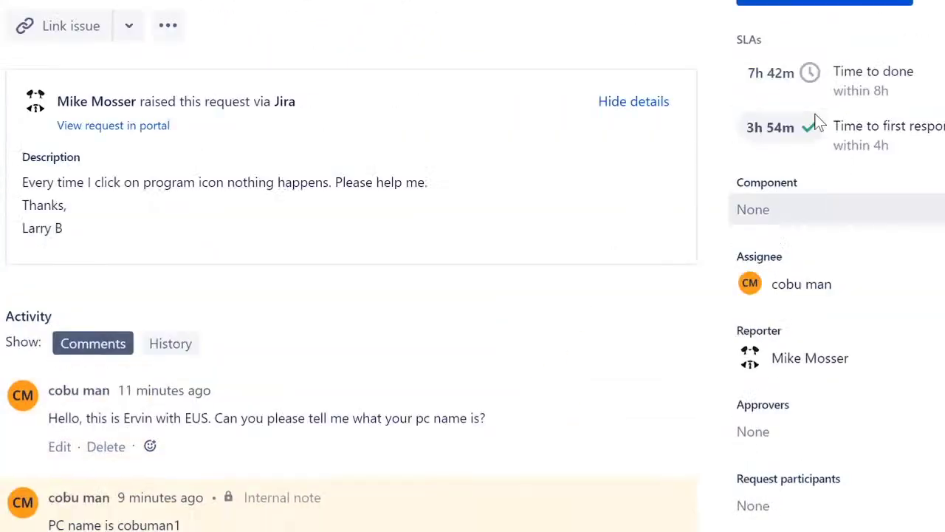
click(901, 5)
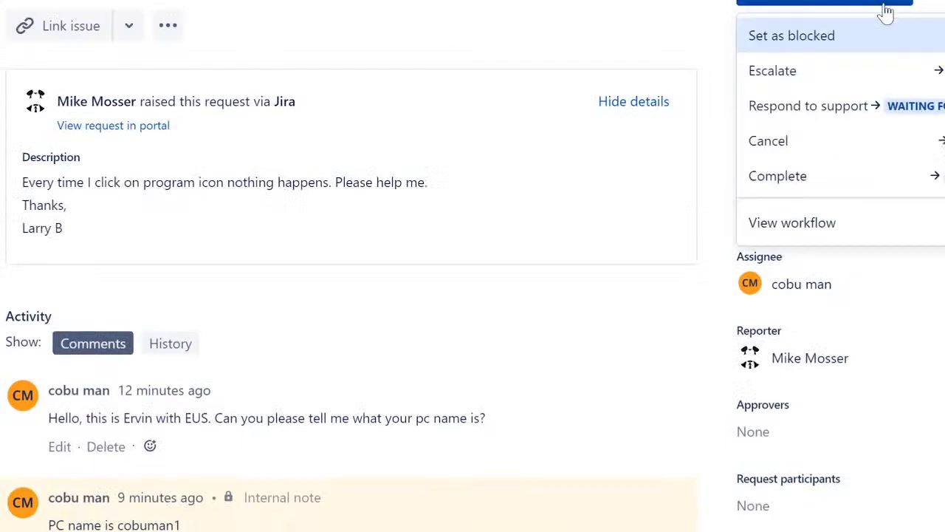
click(830, 178)
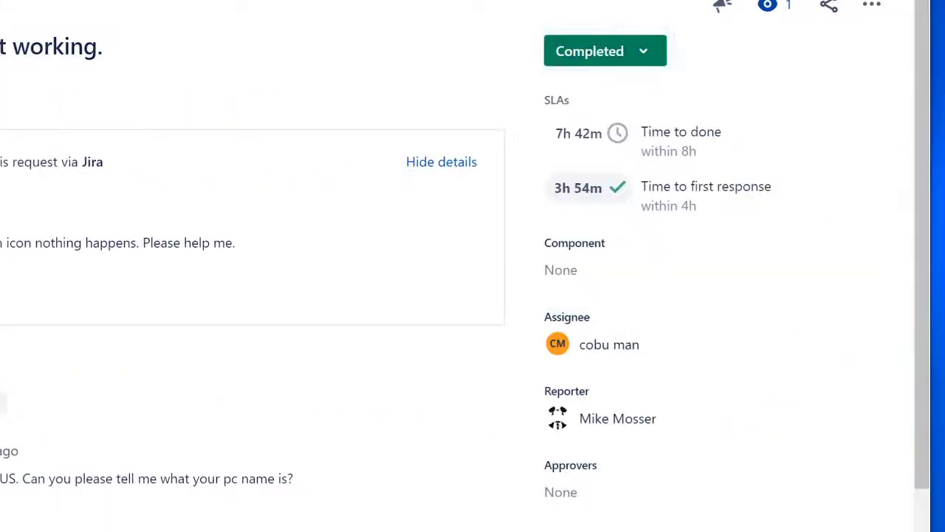
click(84, 84)
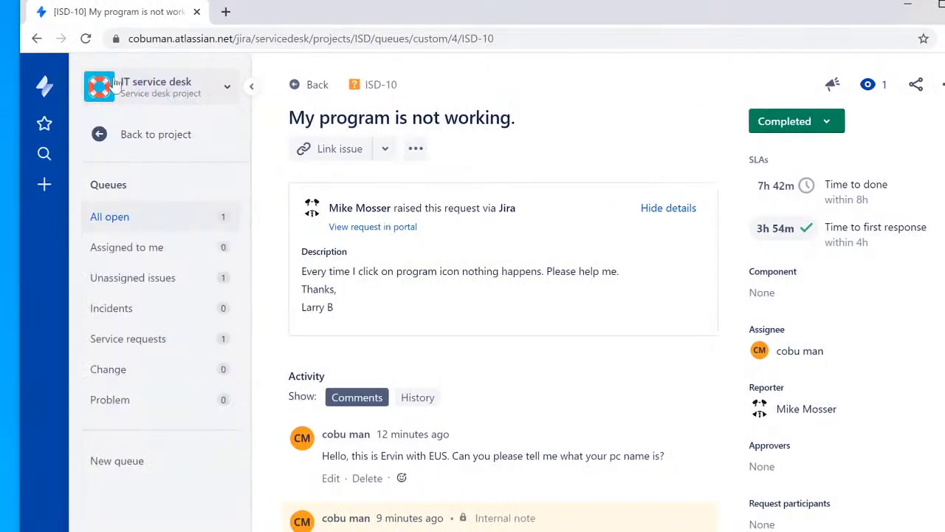
click(251, 87)
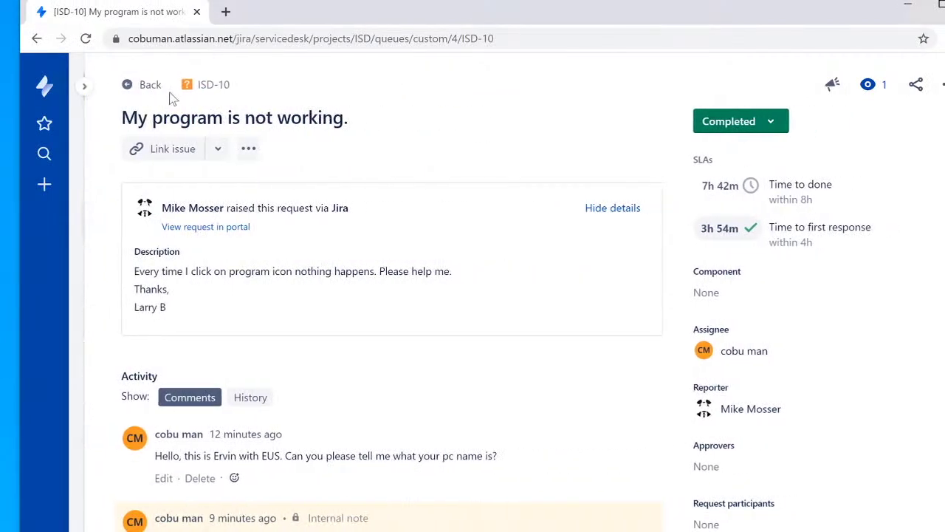
click(149, 86)
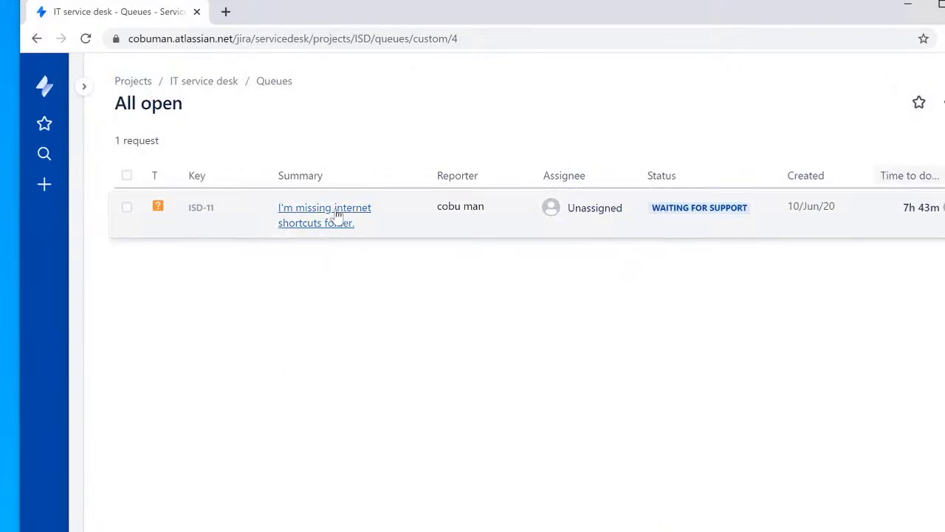
click(338, 216)
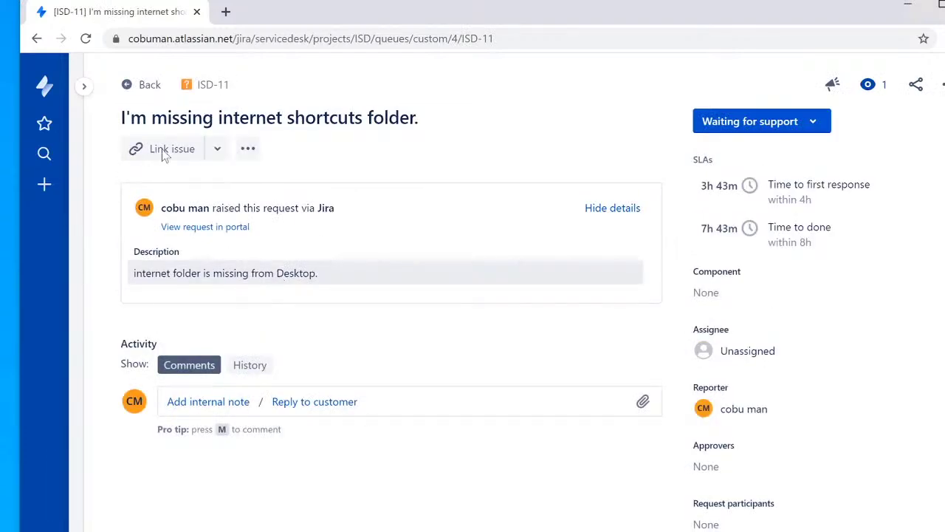
Edit the request description to read 'internet folder is missing from Desktop.'.
drag(125, 117, 389, 119)
click(123, 118)
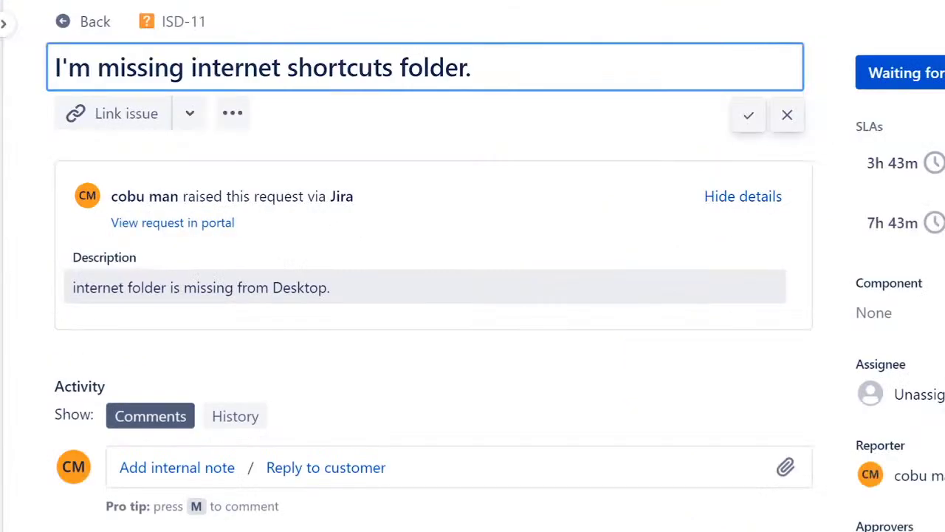
drag(340, 288, 118, 287)
click(290, 275)
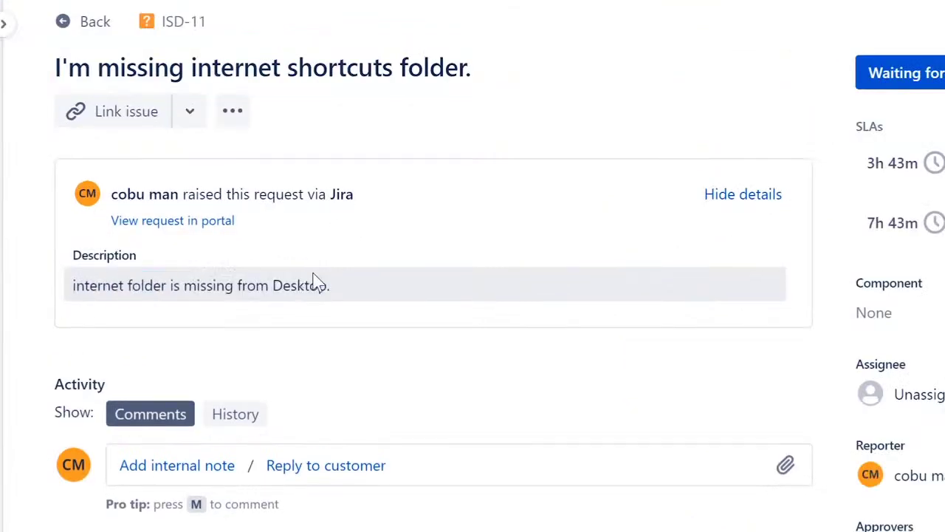
click(346, 288)
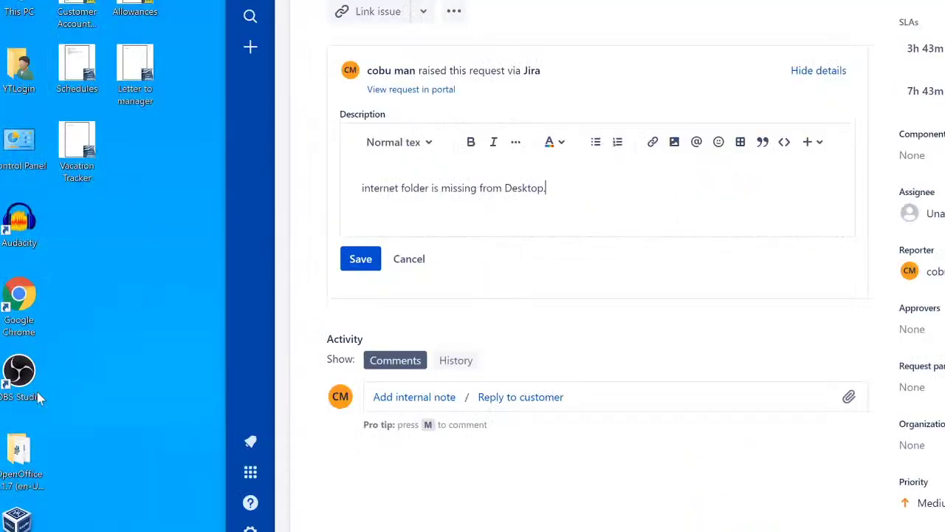
drag(2, 451, 202, 108)
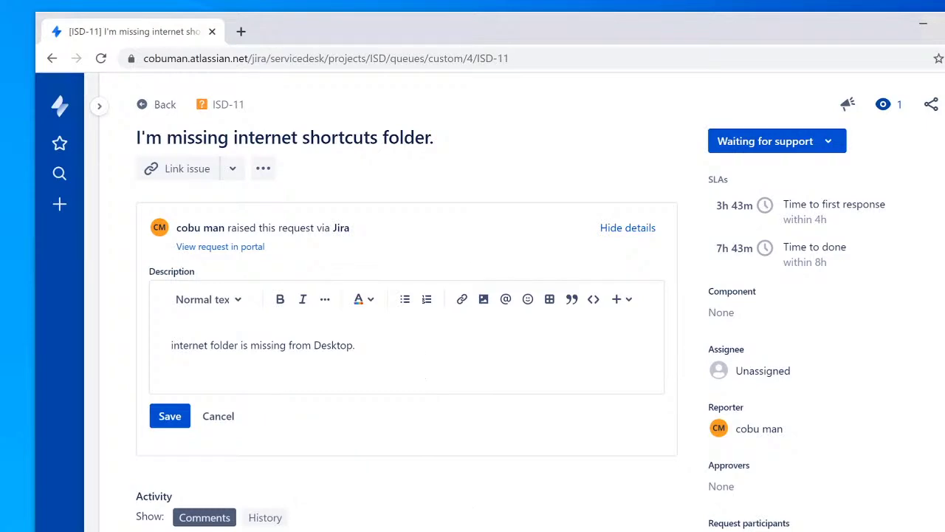
key(Return)
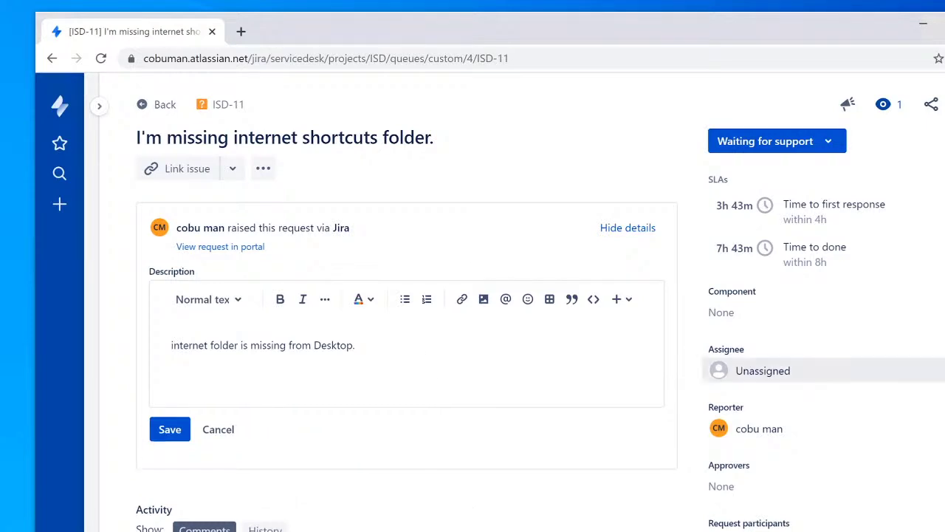
Assign ISD-11 to yourself.
click(775, 371)
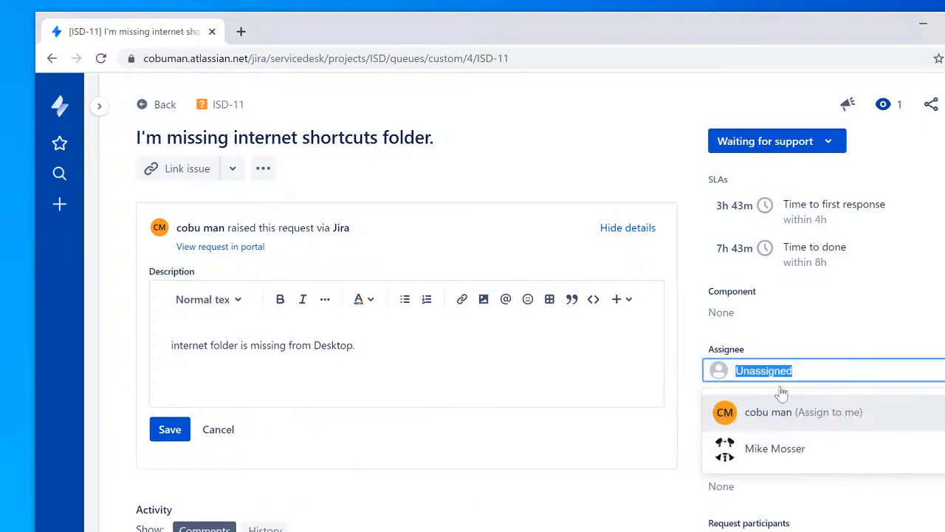
click(803, 417)
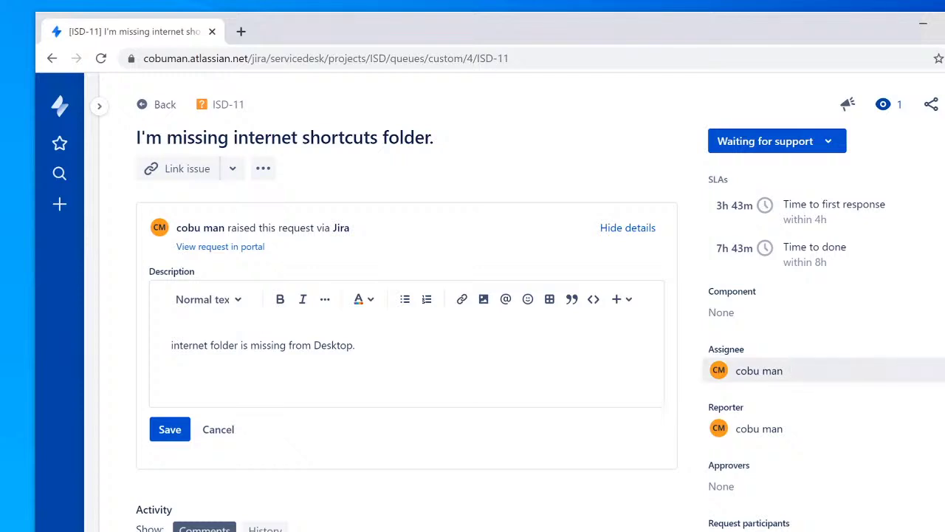
scroll(406, 333, down, 2)
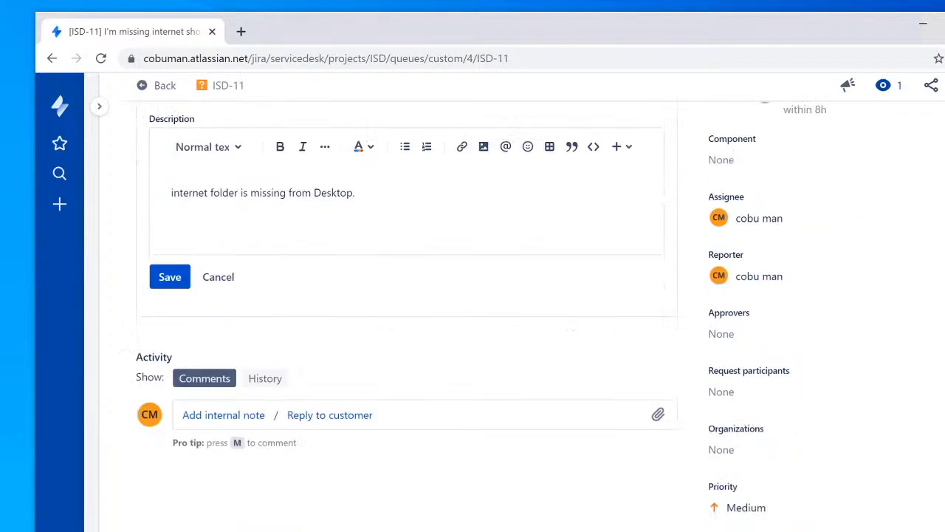
Post a Help Desk reply on ISD-11 asking the customer for their PC name to restore their folder.
click(355, 415)
text(Hello, th)
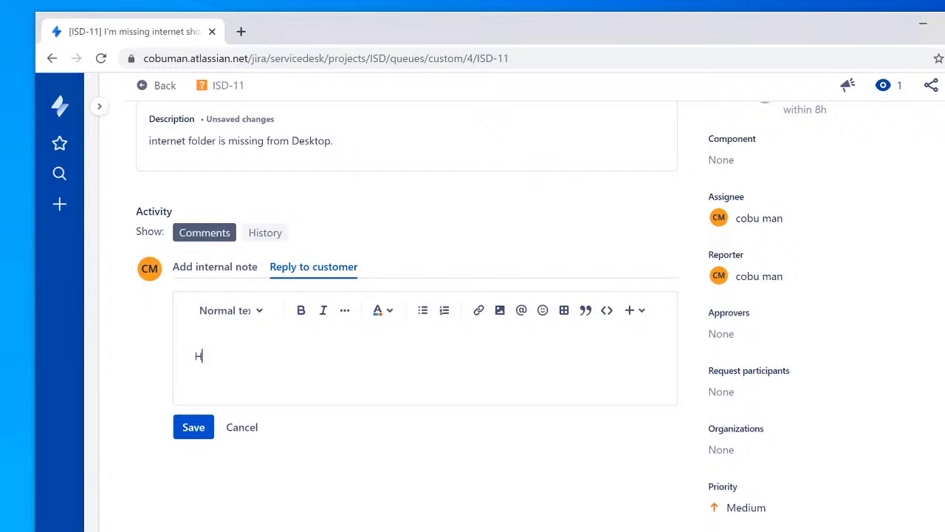
text(is i)
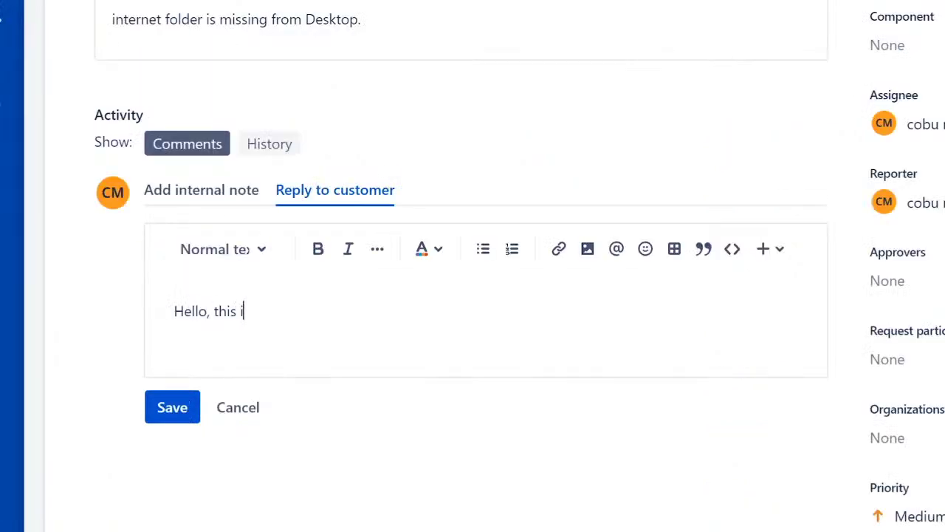
text(s Ervin with EUS)
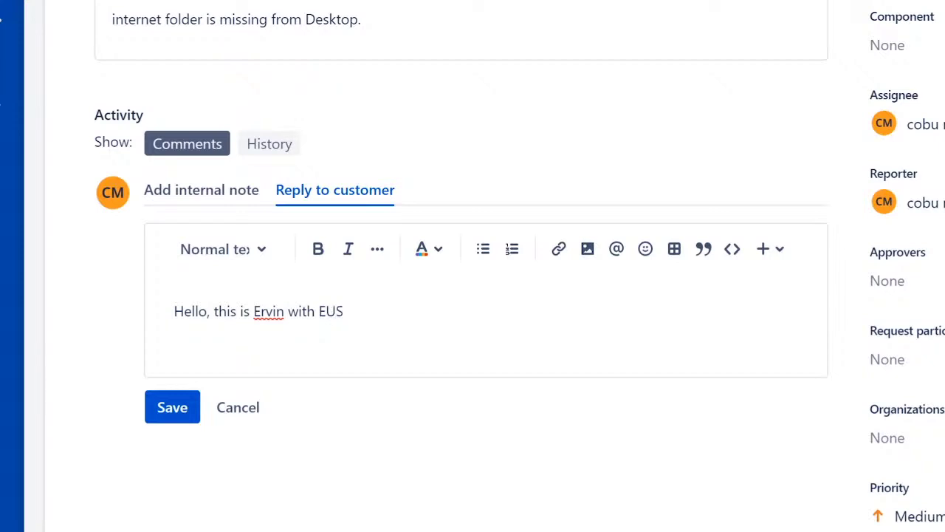
key(BackSpace)
key(BackSpace)
key(BackSpace)
text(tech support.)
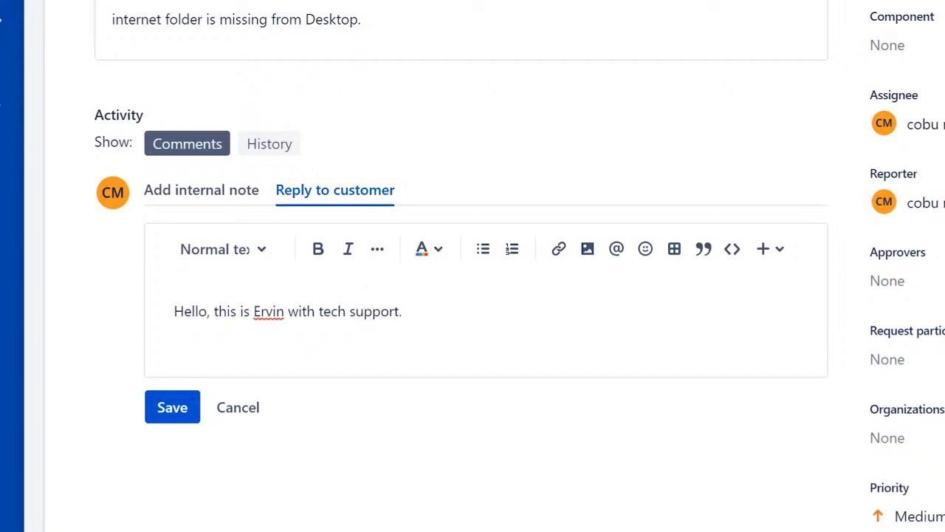
key(BackSpace)
key(BackSpace)
key(BackSpace)
key(BackSpace)
key(BackSpace)
key(BackSpace)
key(BackSpace)
key(BackSpace)
key(BackSpace)
key(BackSpace)
key(BackSpace)
key(BackSpace)
key(BackSpace)
key(BackSpace)
text(Help Desk. )
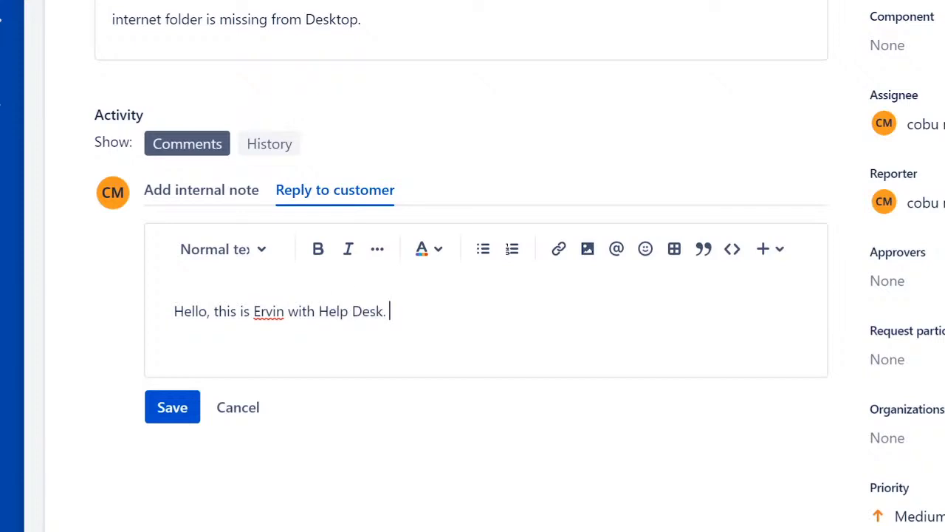
text(Can you please provide )
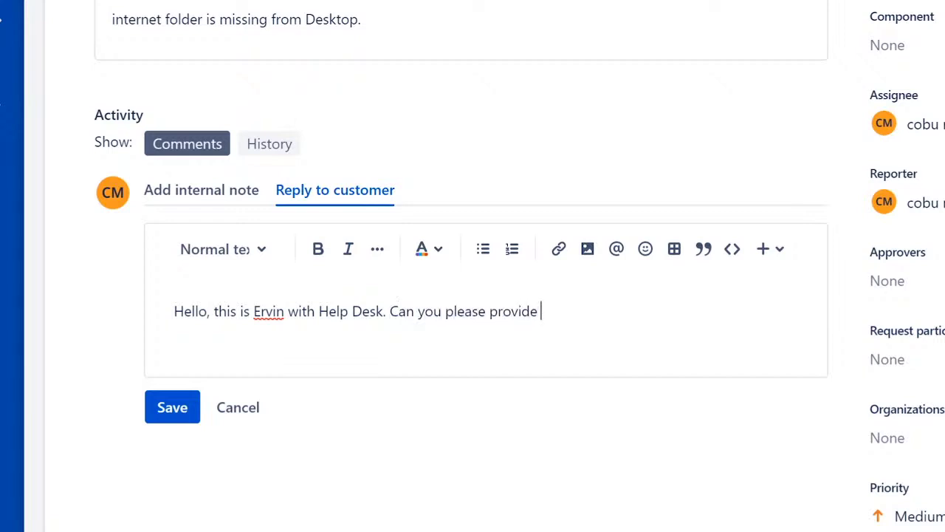
text(your PC name)
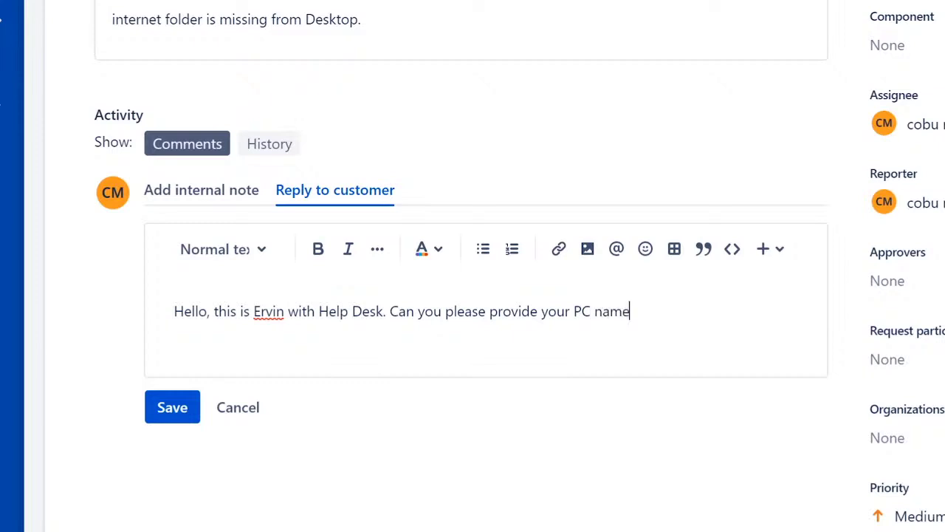
text( so that I can restore your)
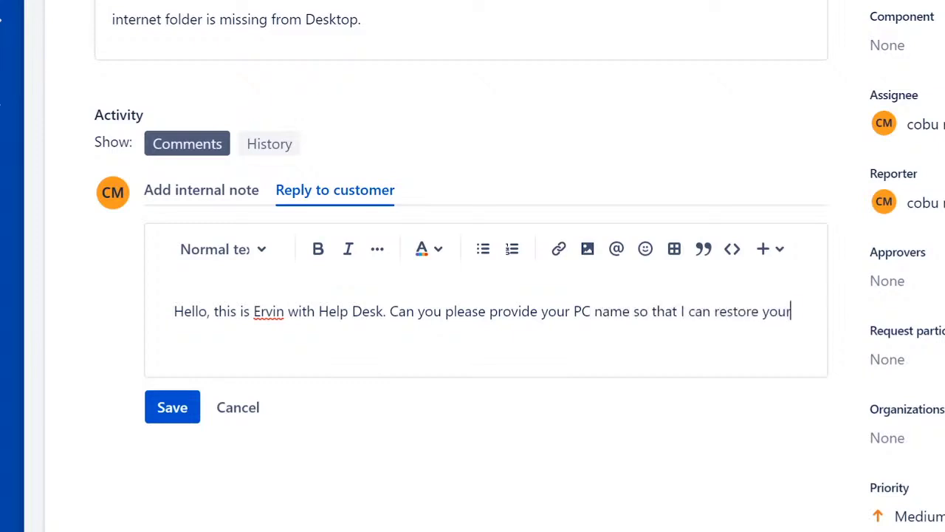
text( folder? Thanks yo)
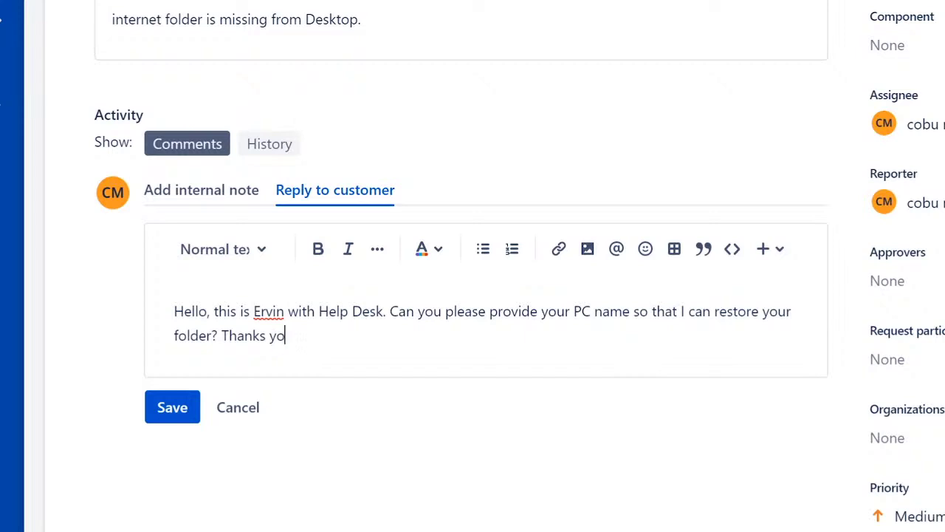
key(BackSpace)
key(BackSpace)
key(BackSpace)
text(, Ervin.)
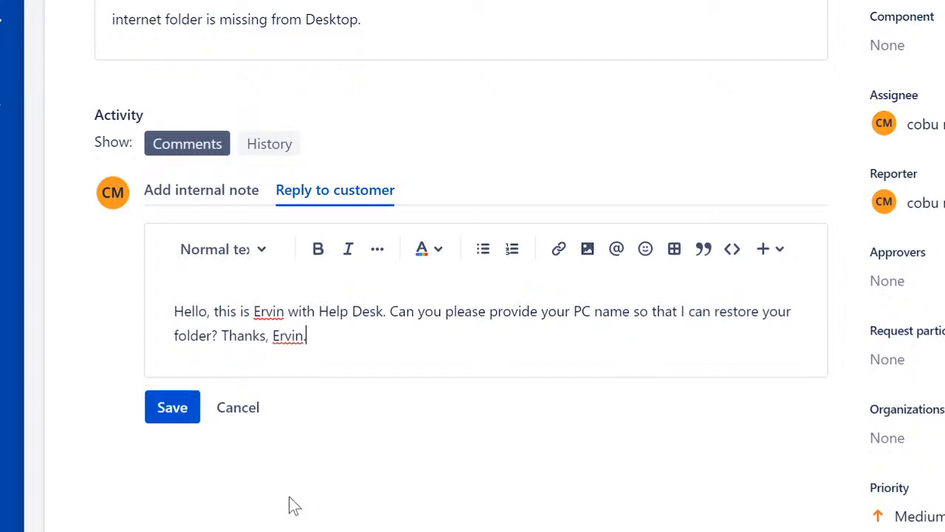
click(170, 406)
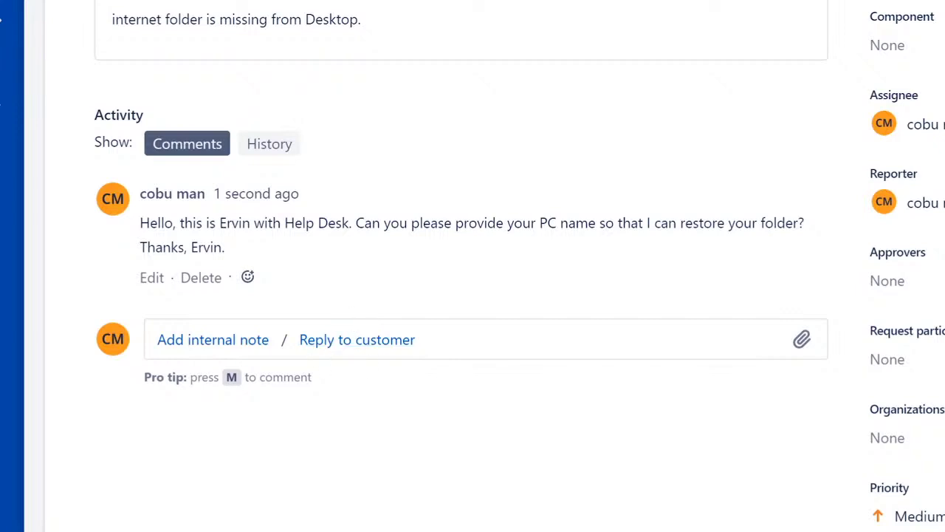
scroll(498, 317, up, 3)
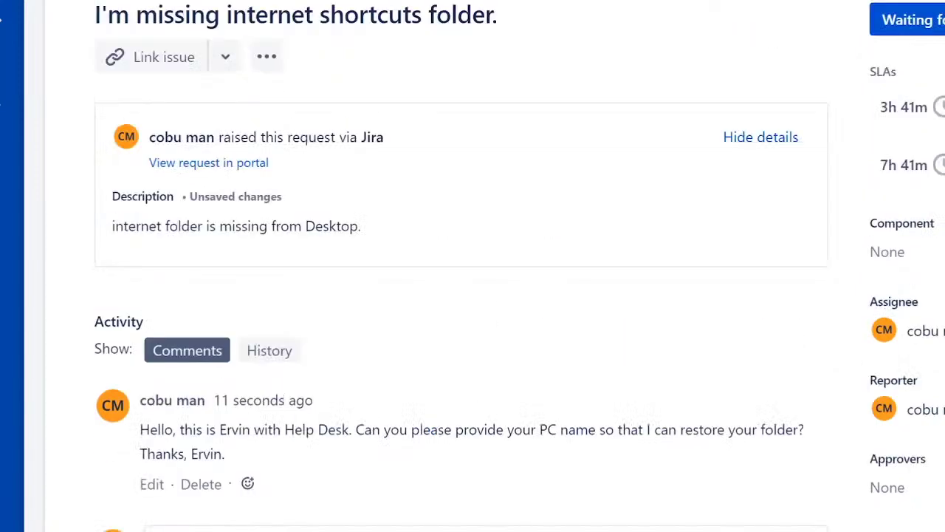
Save the internal note "user's Pc name is cobuman1", then switch to File Explorer.
text(m)
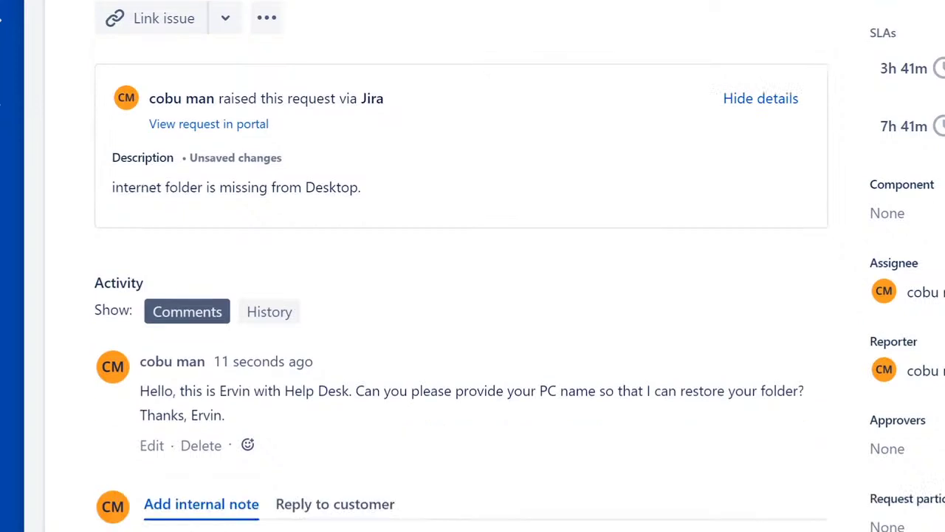
text(cobu)
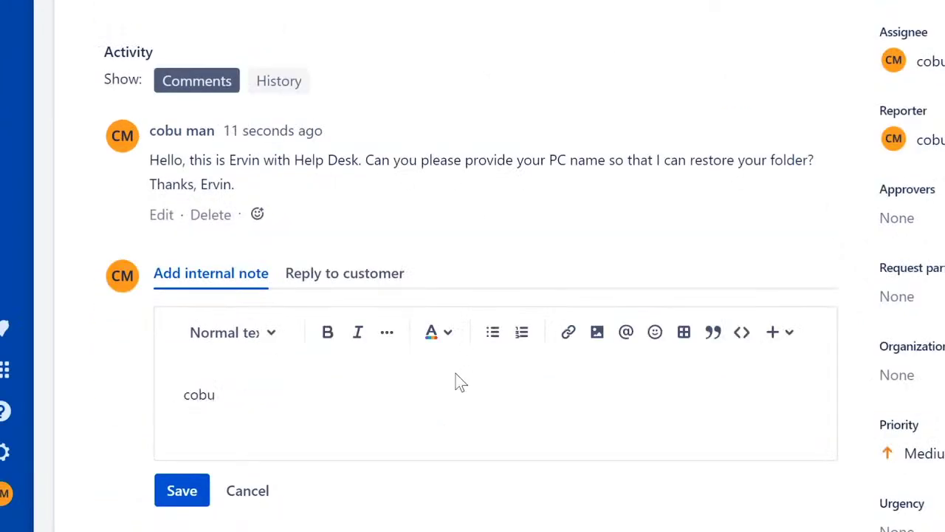
key(BackSpace)
key(BackSpace)
key(BackSpace)
key(BackSpace)
text(the pc)
key(BackSpace)
key(BackSpace)
key(BackSpace)
key(BackSpace)
key(BackSpace)
key(BackSpace)
text(user's Pc nam)
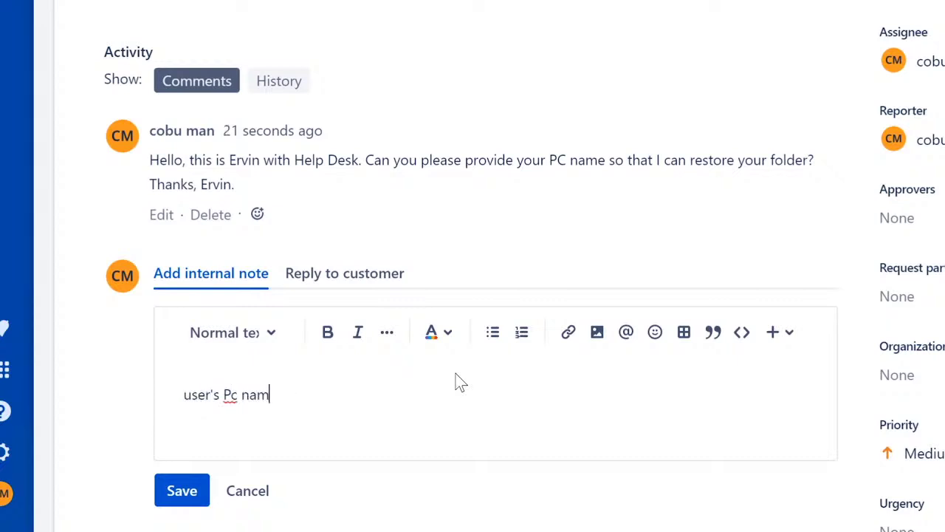
text(e is cobuman1)
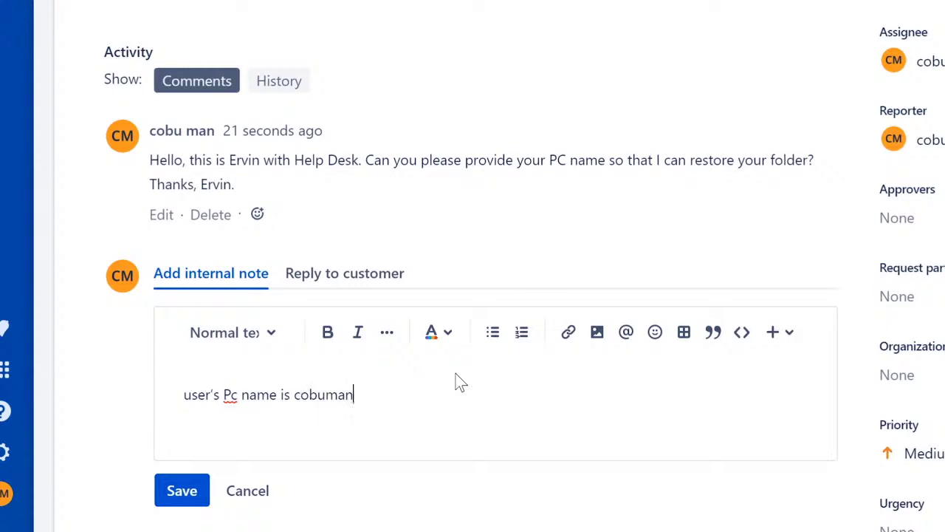
click(181, 491)
mouse_move(167, 531)
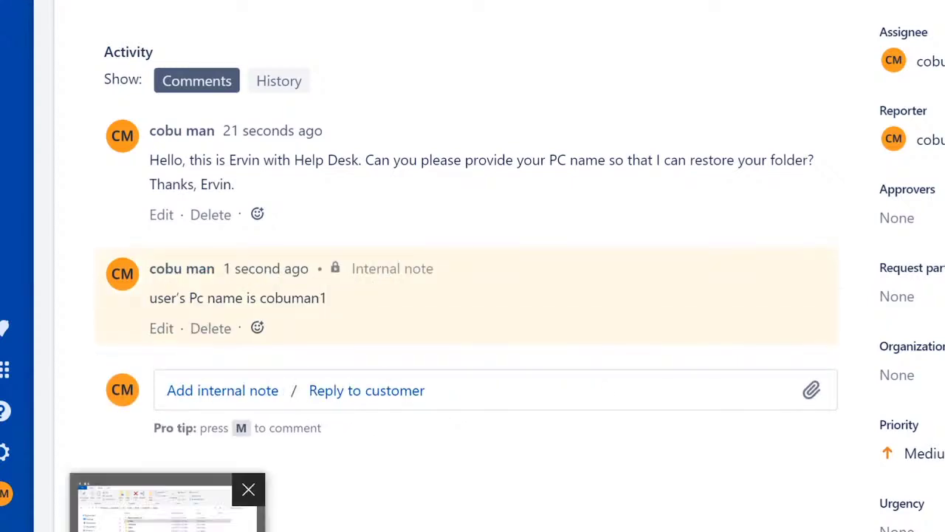
click(164, 508)
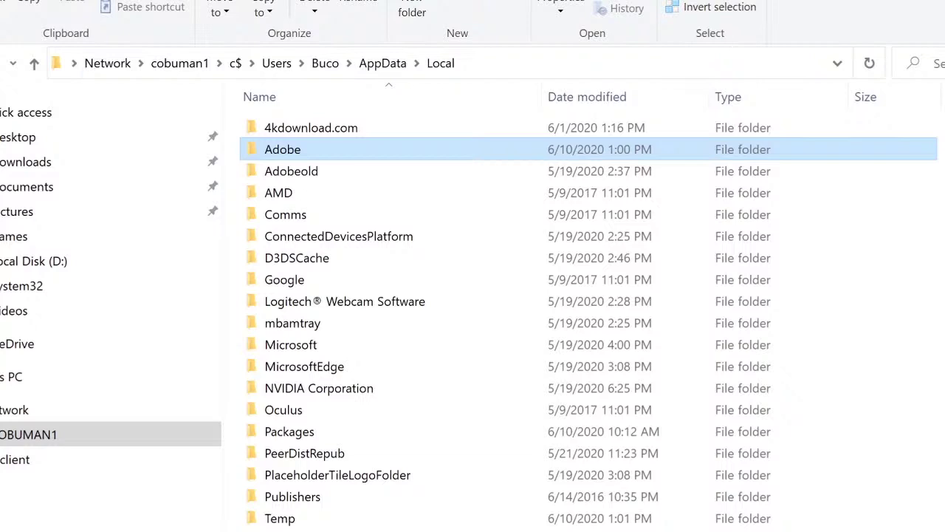
Go to the user's Desktop folder and create a new folder named 'Internet Shortcuts'.
click(329, 66)
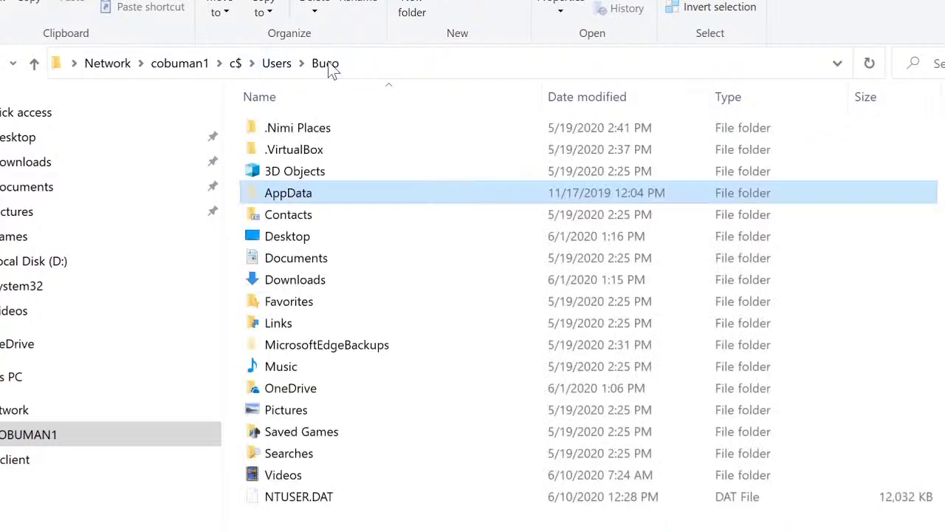
double_click(330, 239)
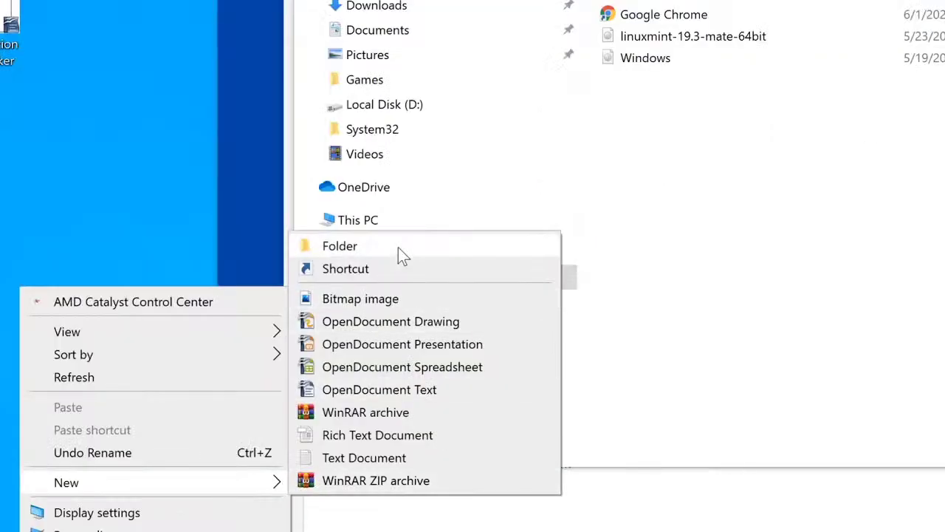
click(398, 249)
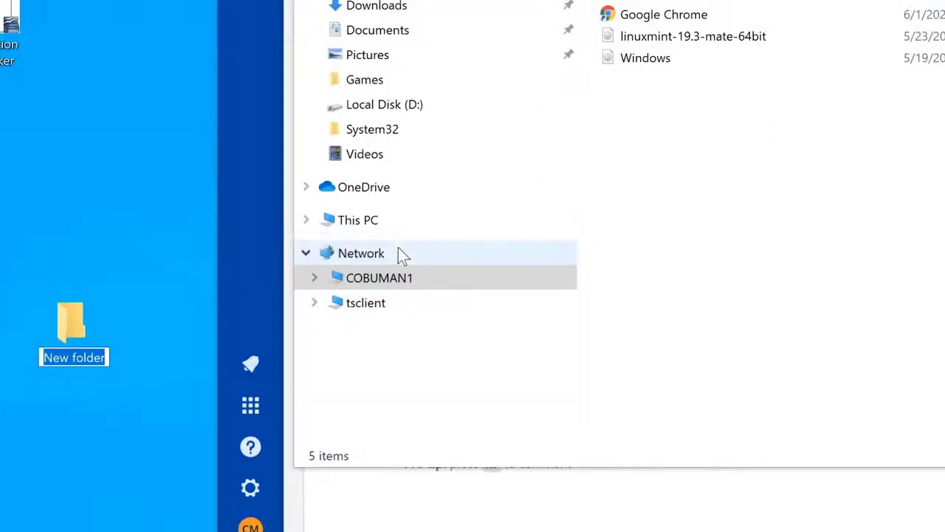
text(Int)
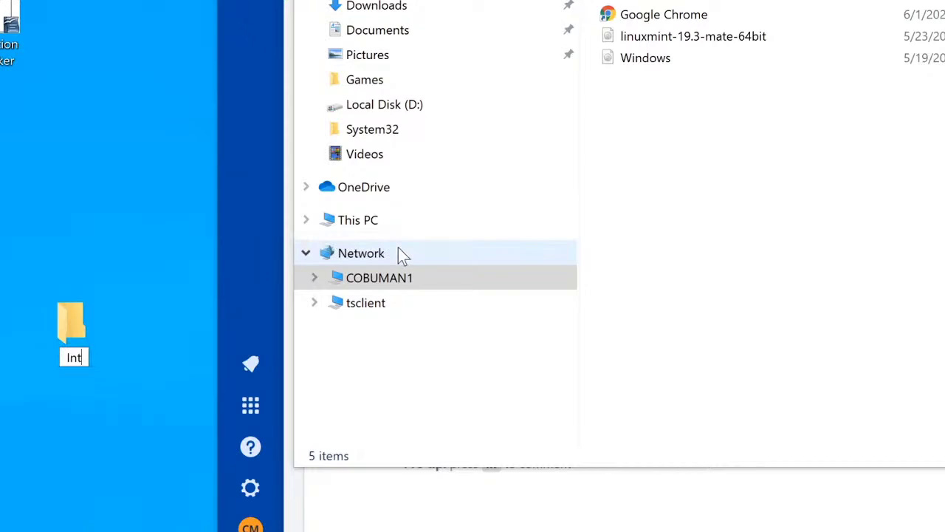
text(ernet Short)
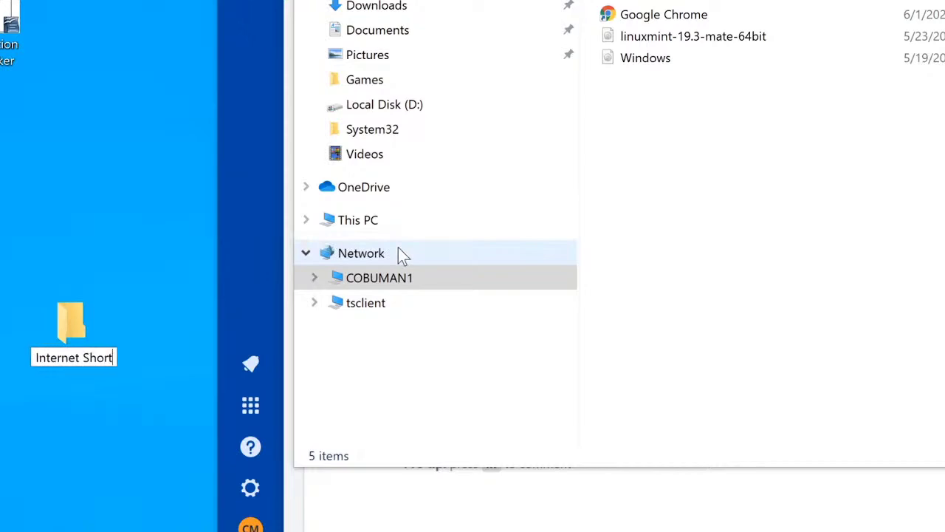
text(cuts)
key(Return)
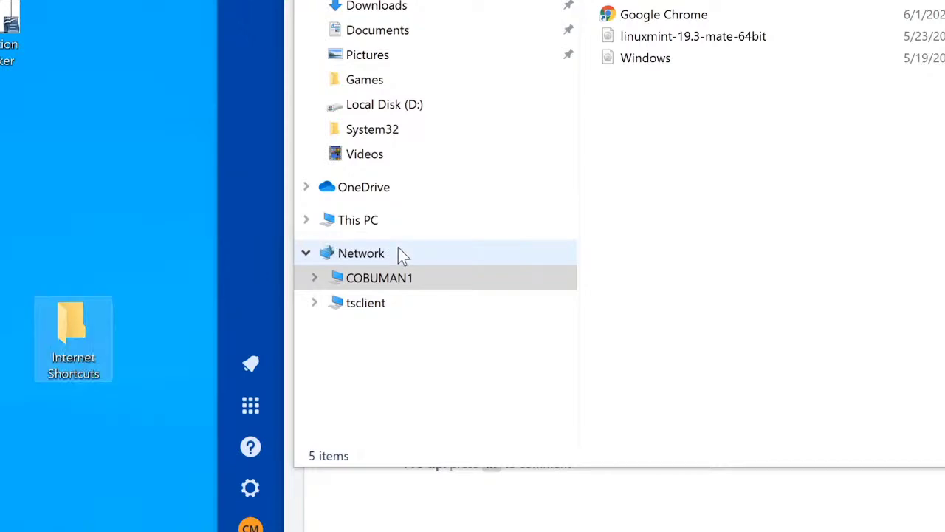
Copy the Internet Shortcuts folder and paste it into cobuman1's remote Desktop folder.
right_click(65, 316)
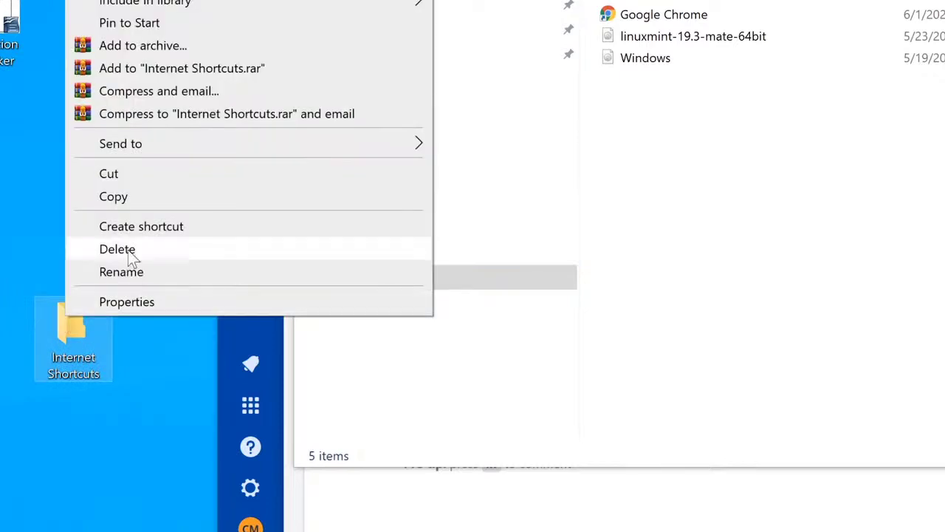
click(158, 204)
right_click(754, 191)
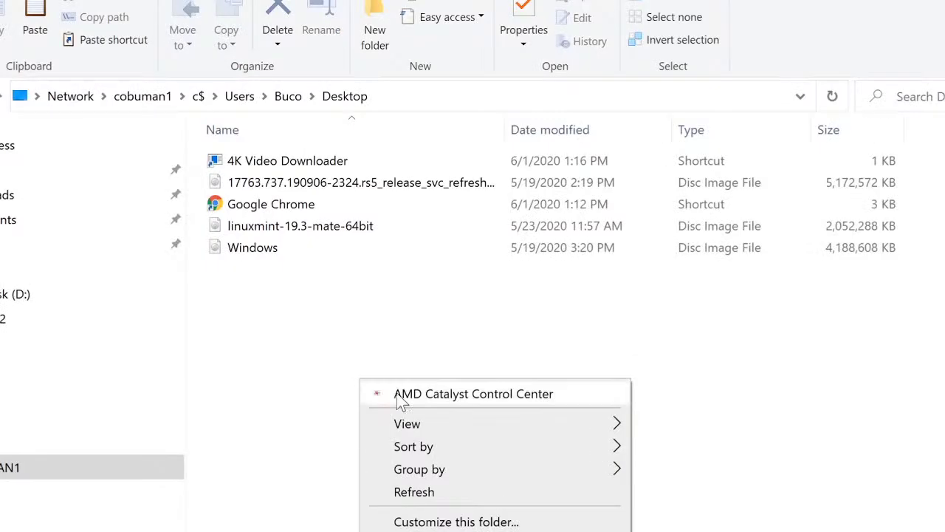
click(413, 531)
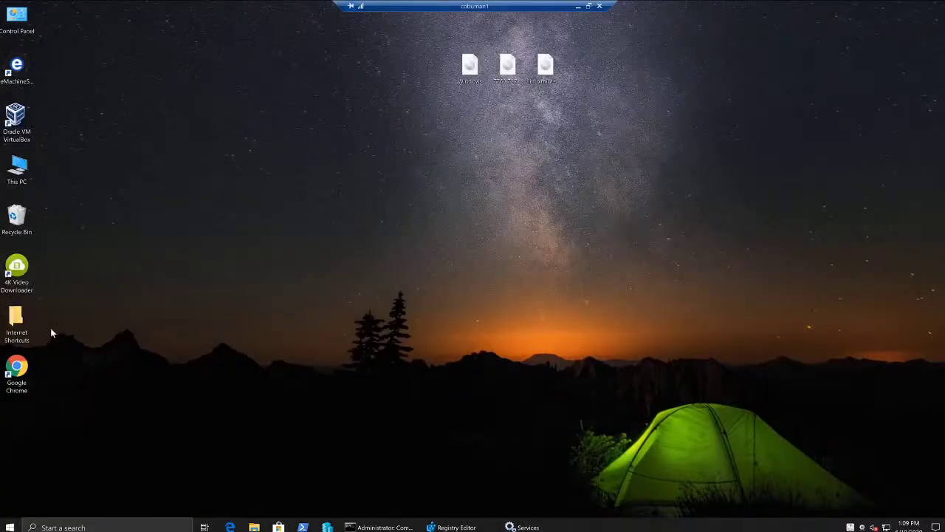
Drag the Internet Shortcuts icon out and back under 4K Video Downloader in the icon column.
drag(16, 319, 375, 216)
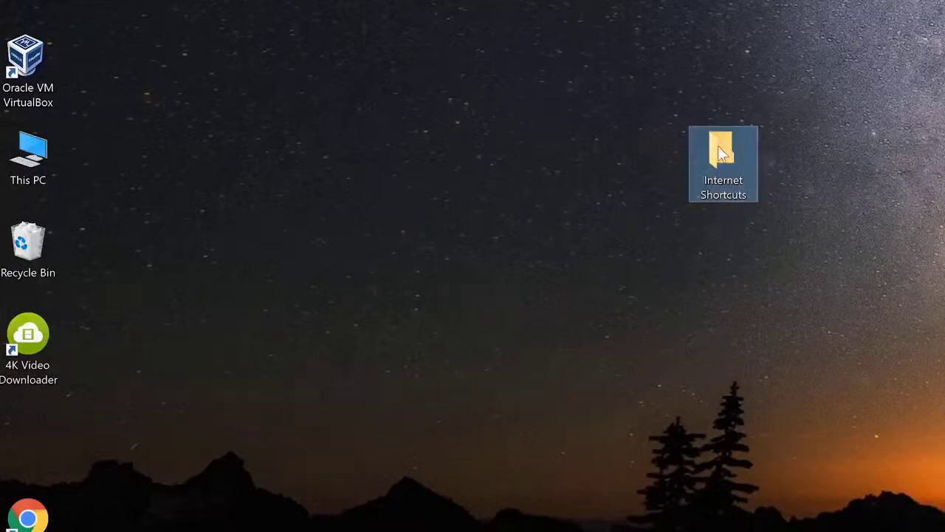
drag(723, 163, 42, 426)
click(390, 288)
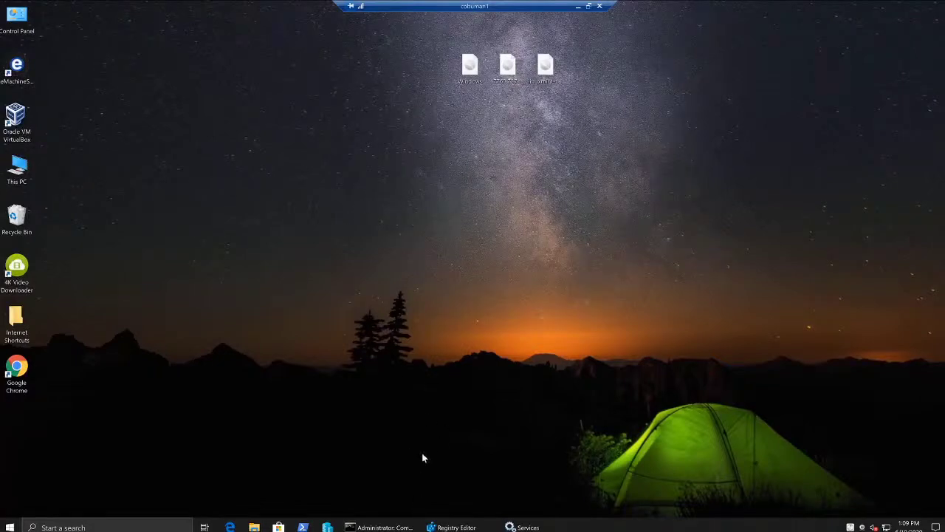
Open and close Windows search, then minimize the remote session to return to File Explorer.
mouse_move(382, 527)
click(108, 528)
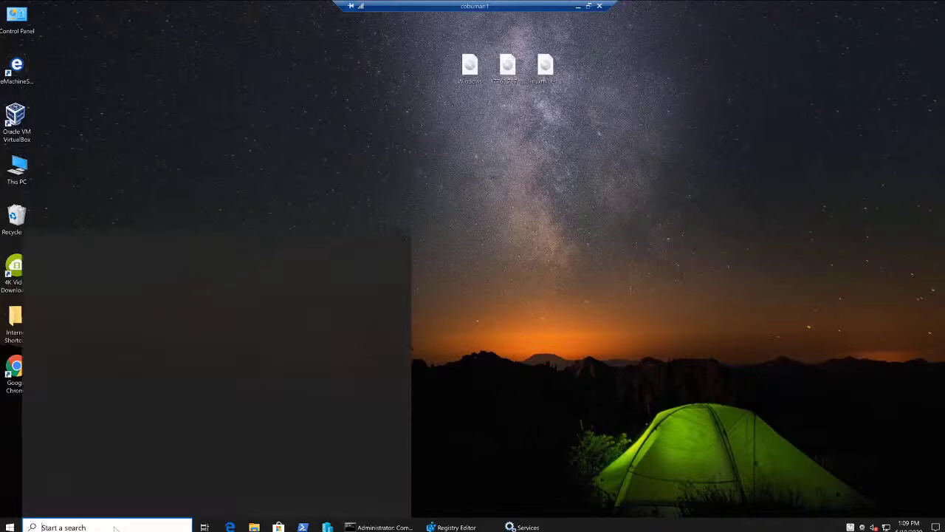
click(175, 117)
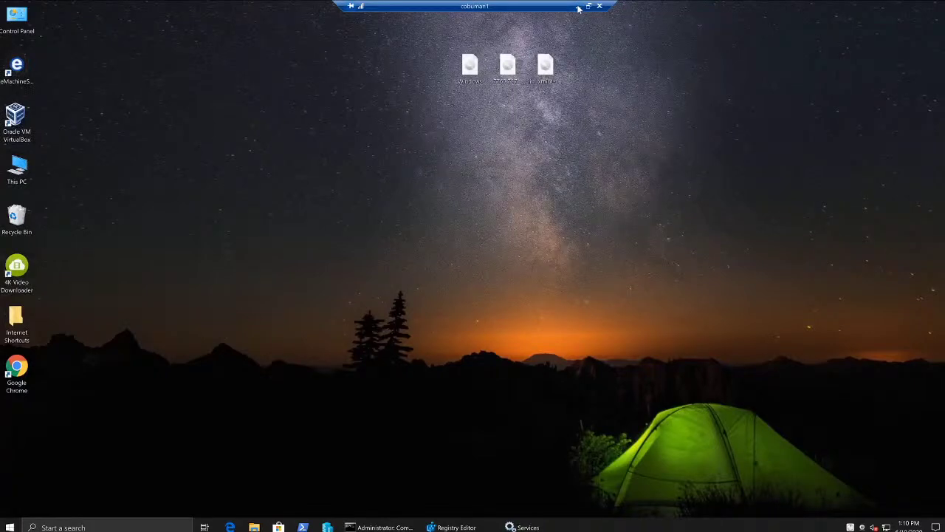
click(579, 8)
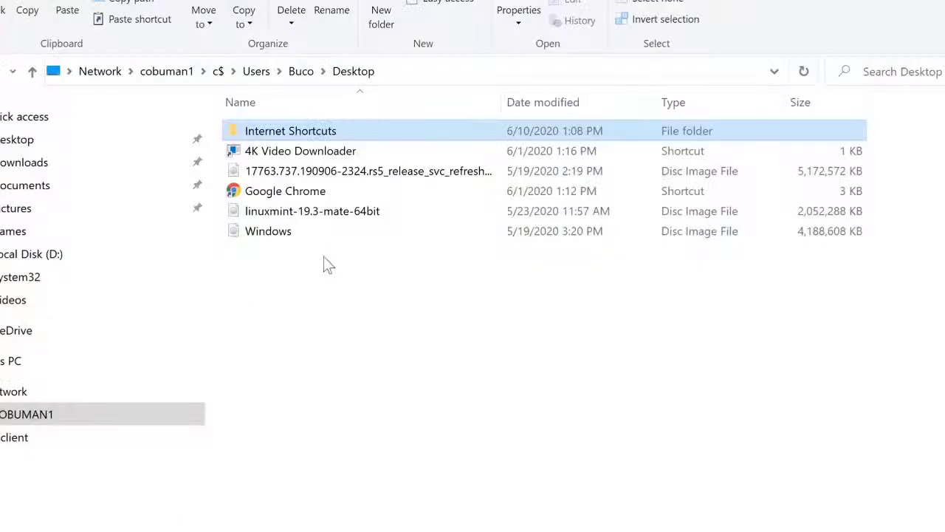
Permanently delete the Internet Shortcuts folder from cobuman1's Desktop folder.
click(314, 127)
key(Delete)
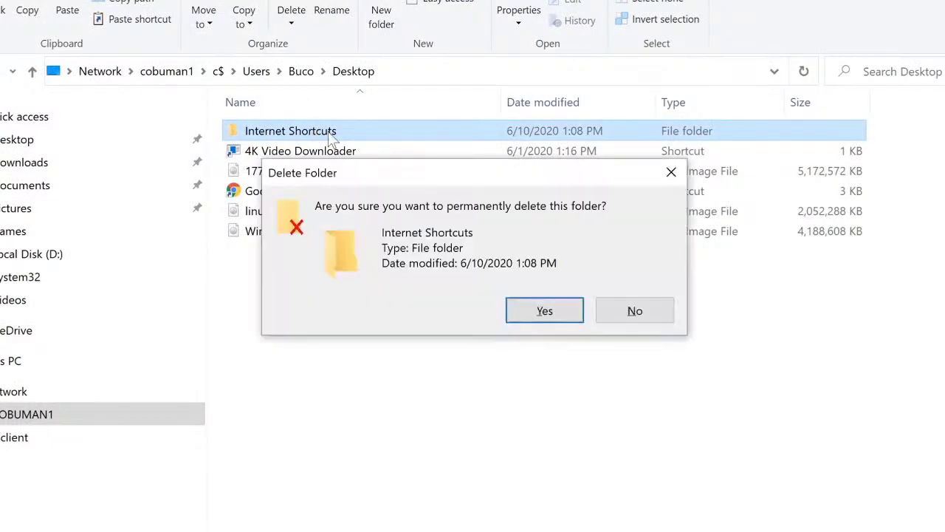
click(545, 311)
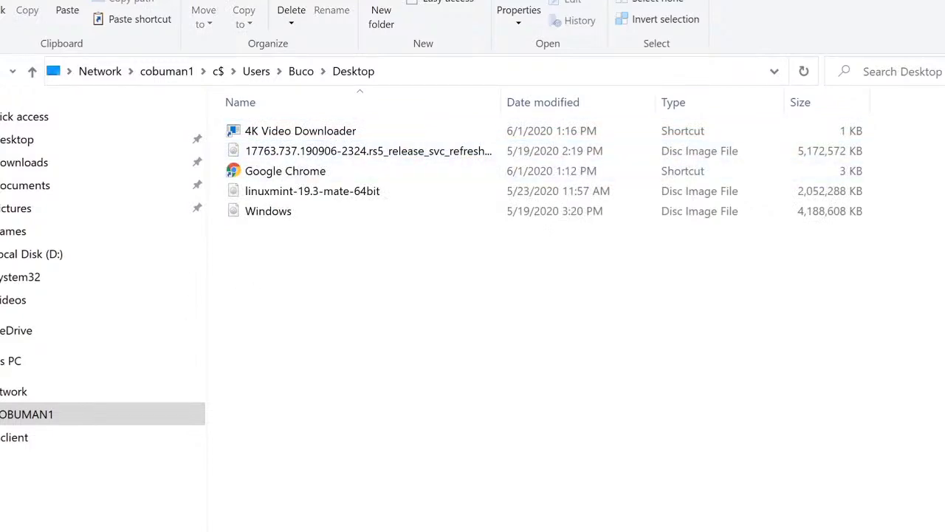
Browse to the remote Chrome User Data folder and put its address bar into edit mode.
click(32, 71)
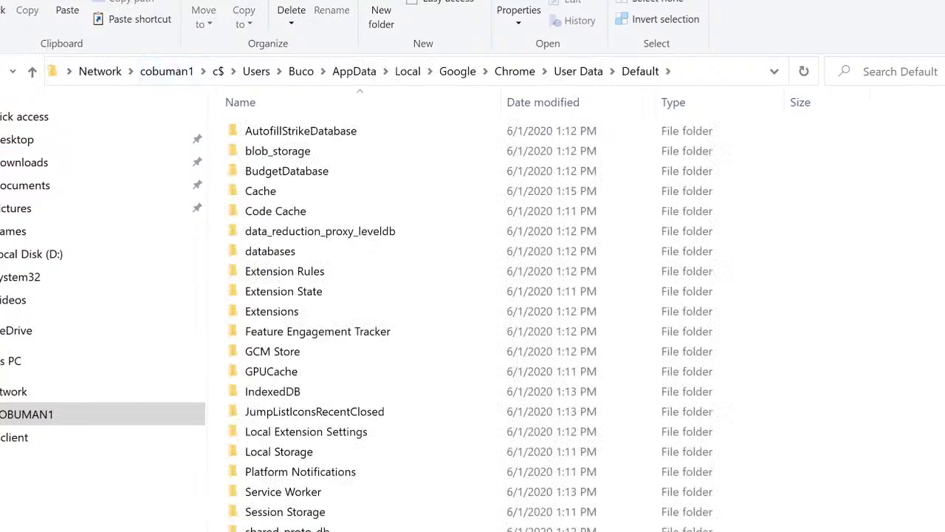
key(alt+Up)
click(701, 74)
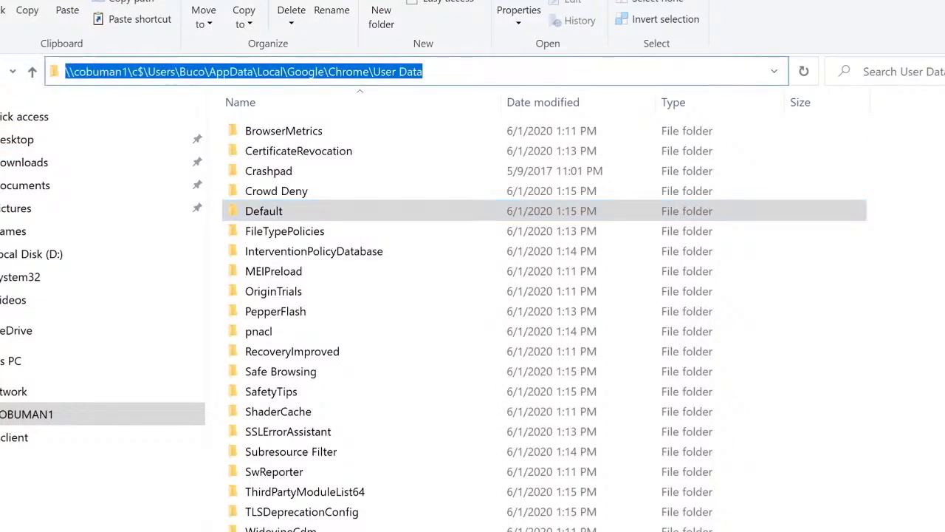
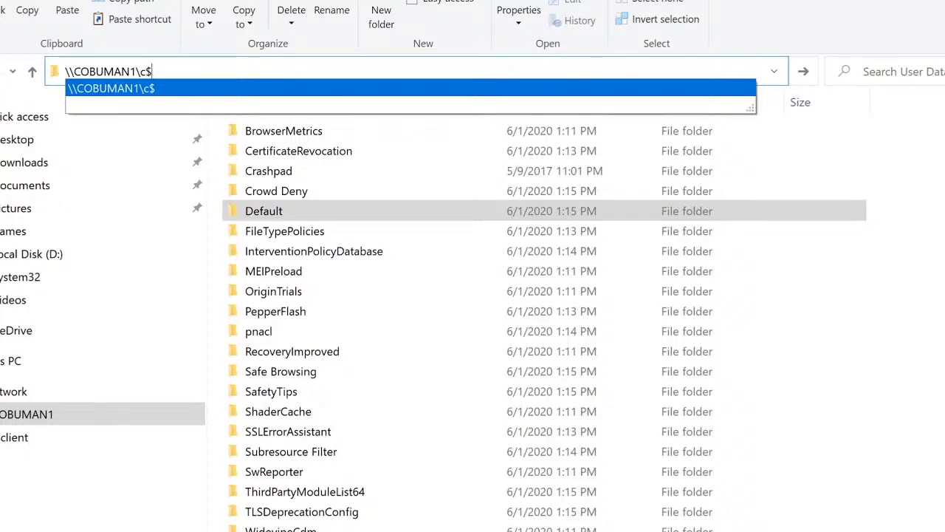
Dismiss the address bar path suggestions and bring up Windows search.
key(Return)
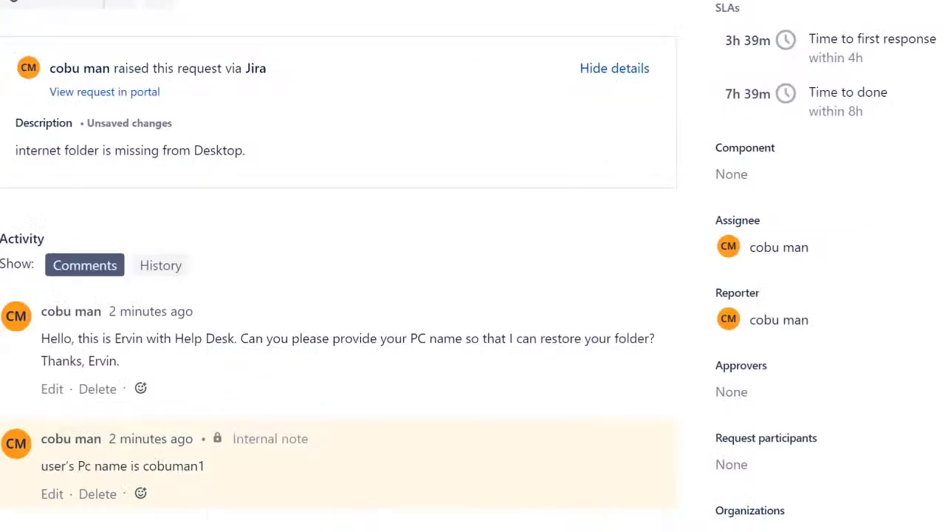
key(super+s)
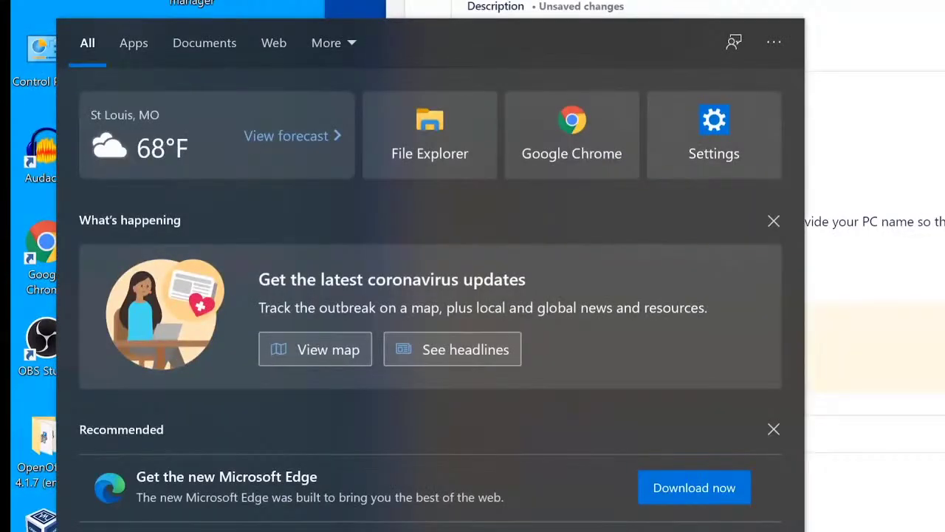
Launch Command Prompt and ping cobuman1 to confirm it replies.
text(cmd)
key(Return)
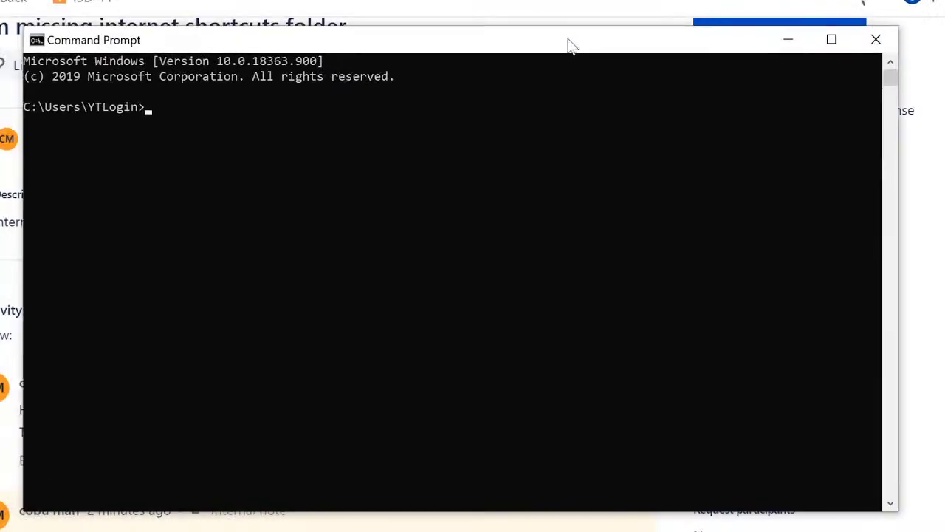
text(ping cobuman)
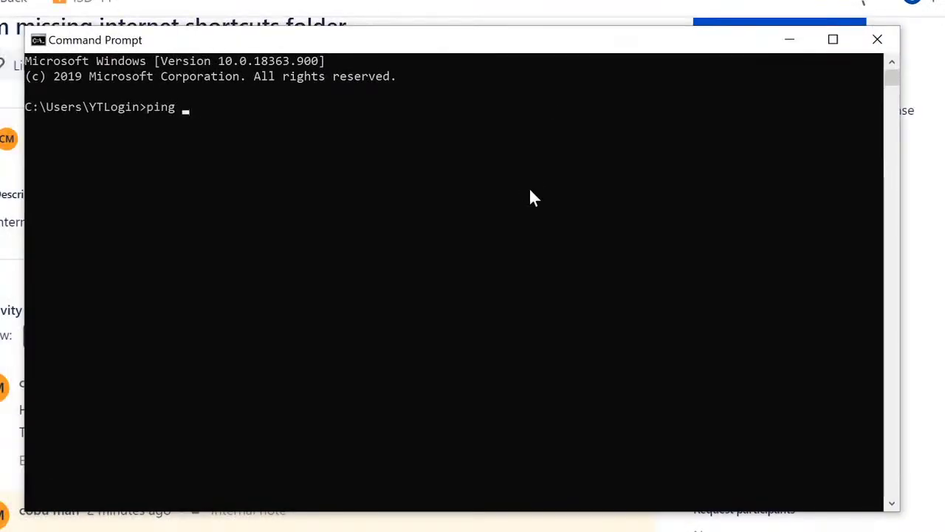
text(1)
key(Return)
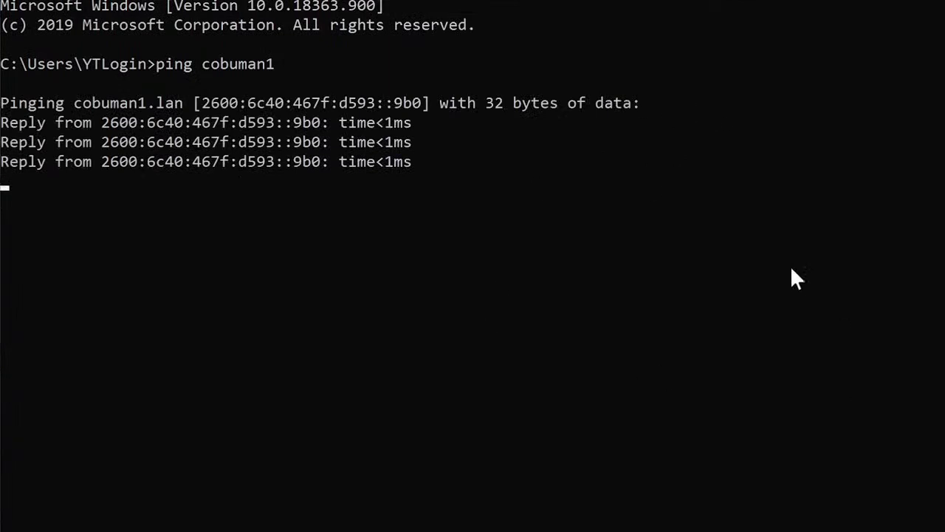
drag(201, 104, 213, 102)
click(224, 103)
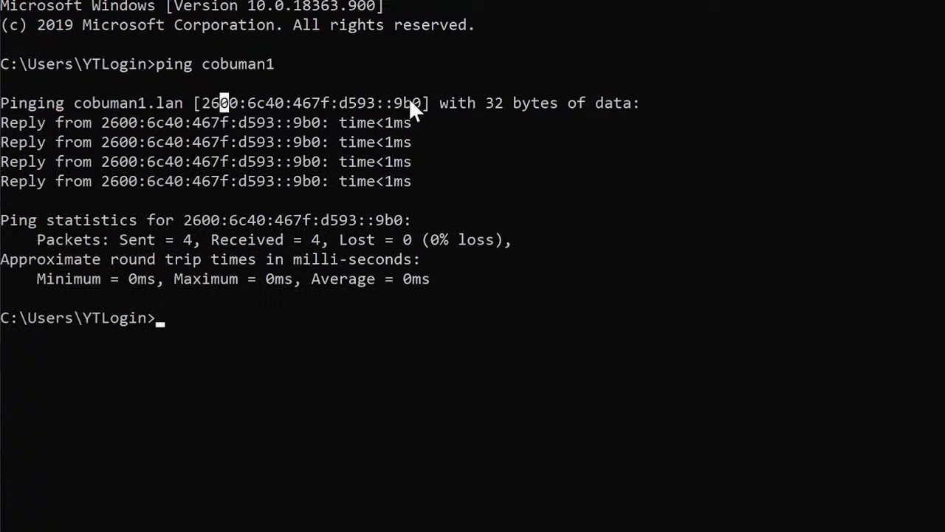
drag(418, 103, 366, 102)
drag(243, 99, 207, 102)
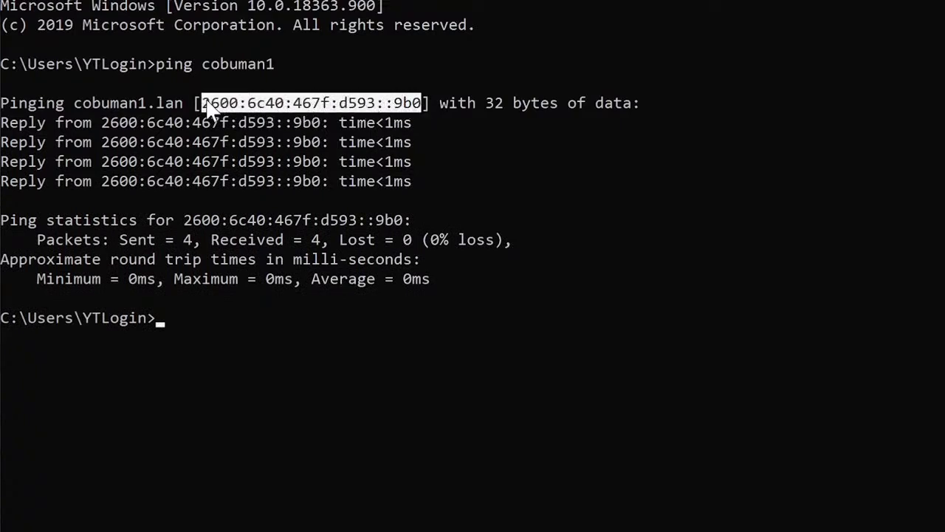
click(274, 107)
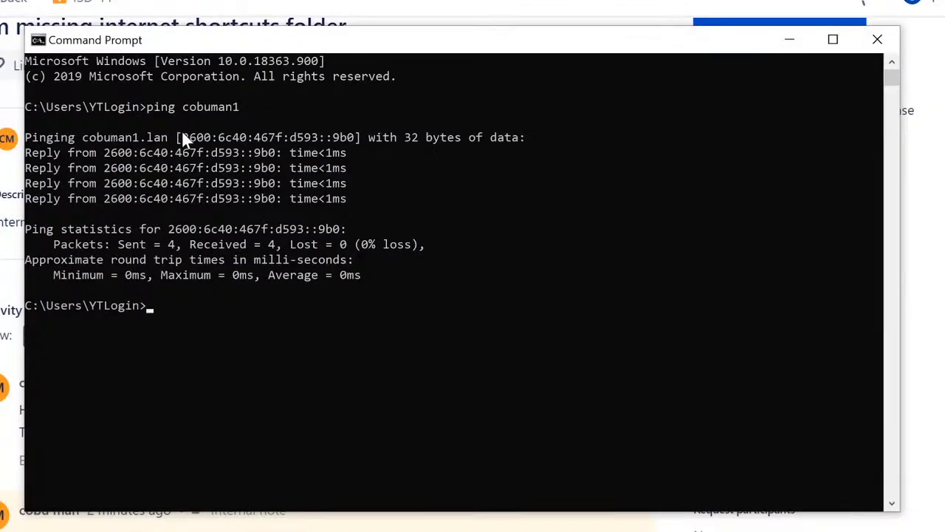
drag(202, 106, 355, 110)
drag(302, 144, 348, 137)
right_click(348, 138)
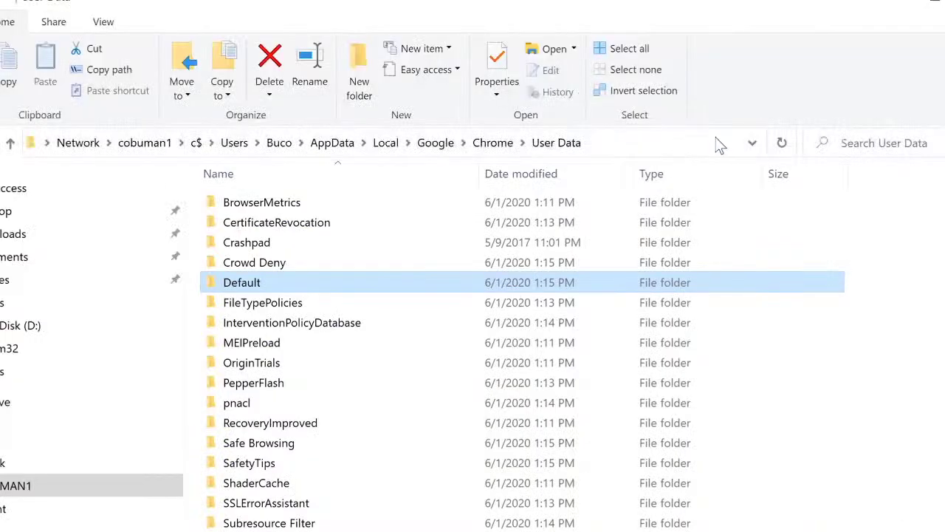
Replace the Chrome User Data path in the address bar with \\ to begin a network path.
click(717, 143)
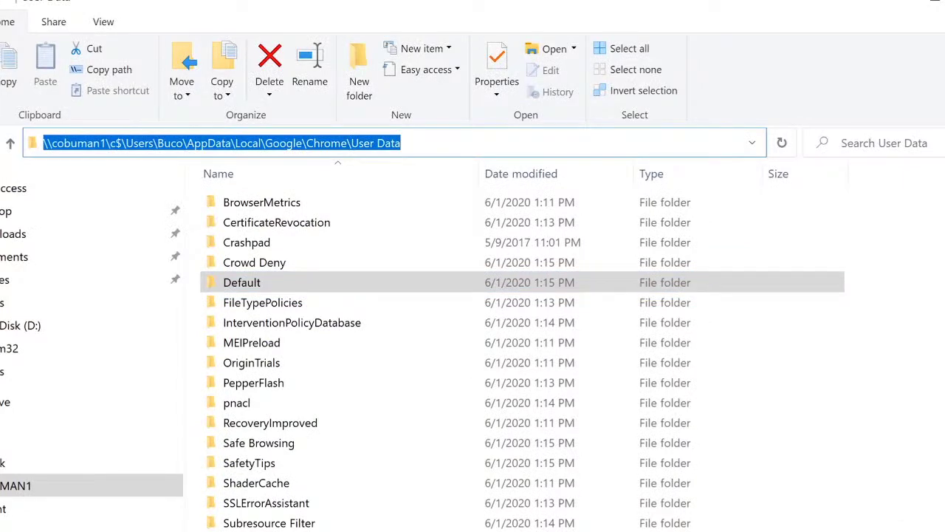
text(\\2600:6c40:467f:d593::9b0\)
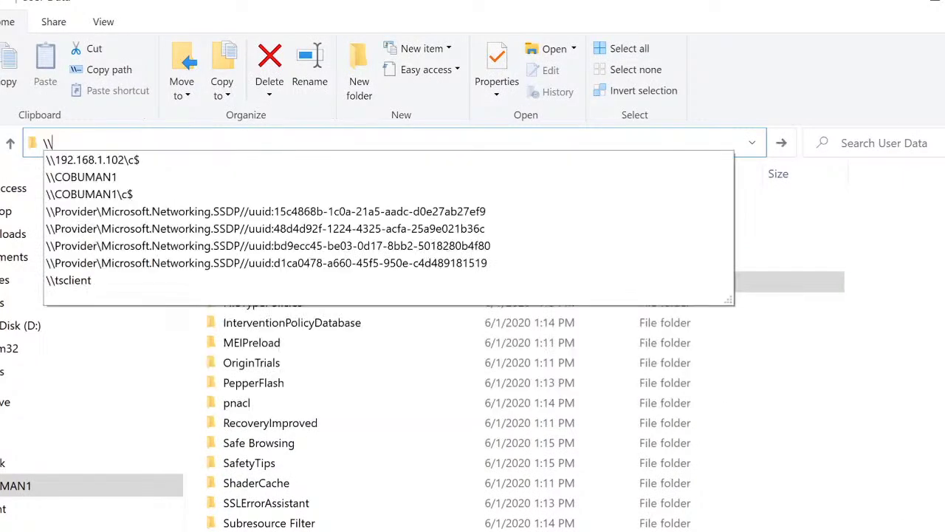
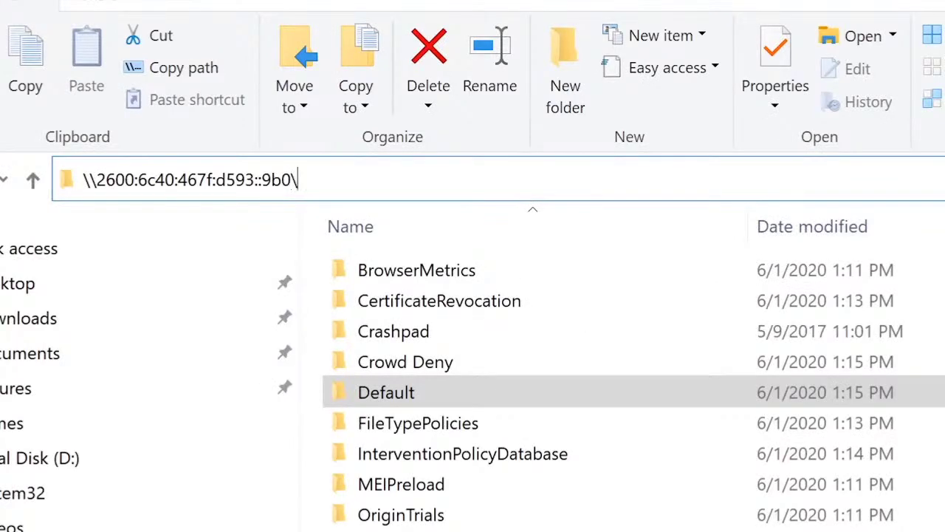
Remove the trailing backslash from the IPv6 host path and start typing the \c$ share name.
key(BackSpace)
text(\c$)
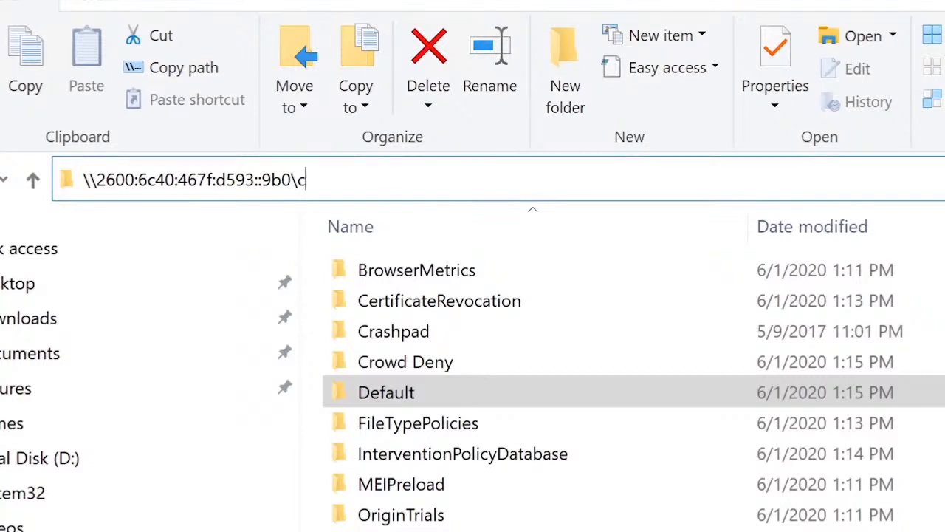
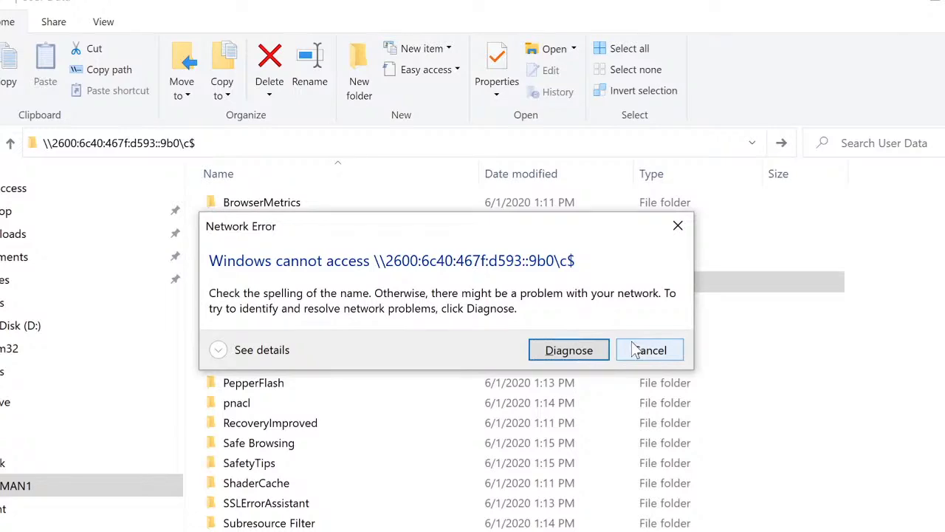
Cancel the Network Error about the unreachable IPv6 C$ share and switch away from Explorer.
click(635, 350)
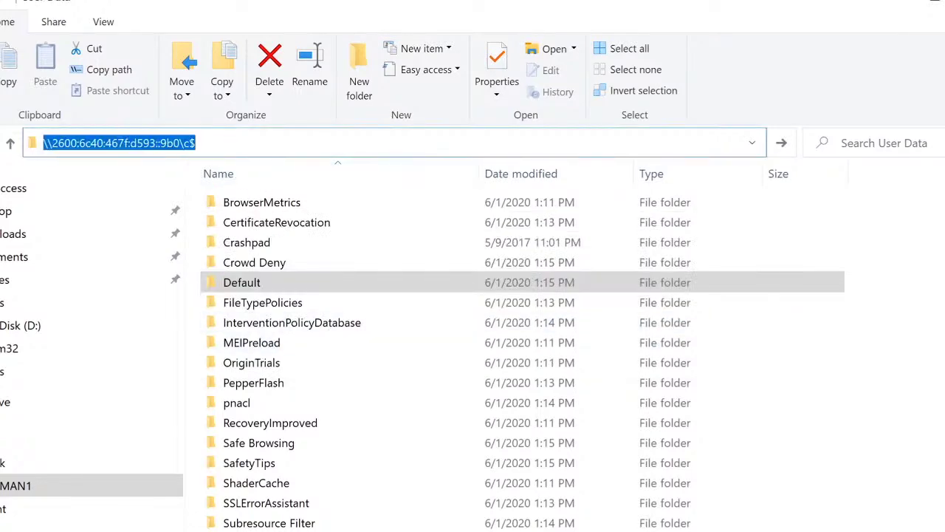
key(alt+Tab)
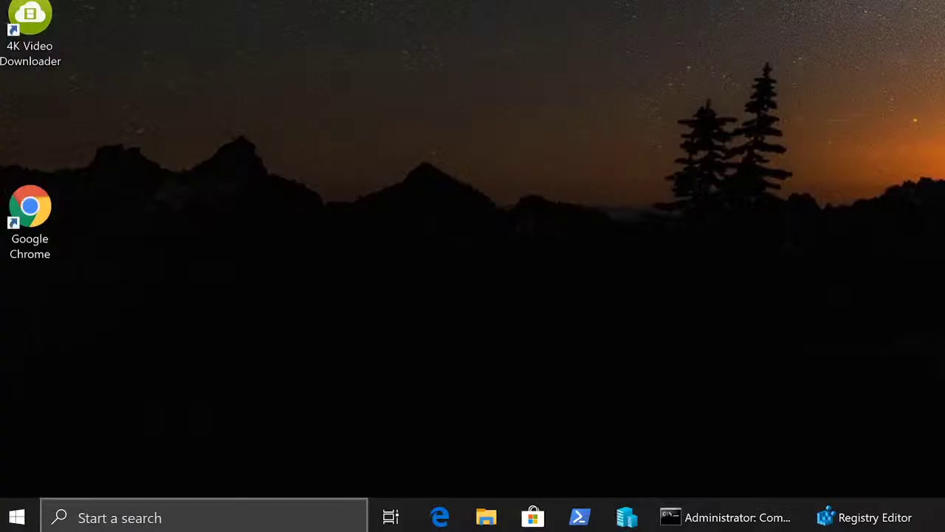
Search Windows for 'network' and open the Network status settings page.
click(203, 517)
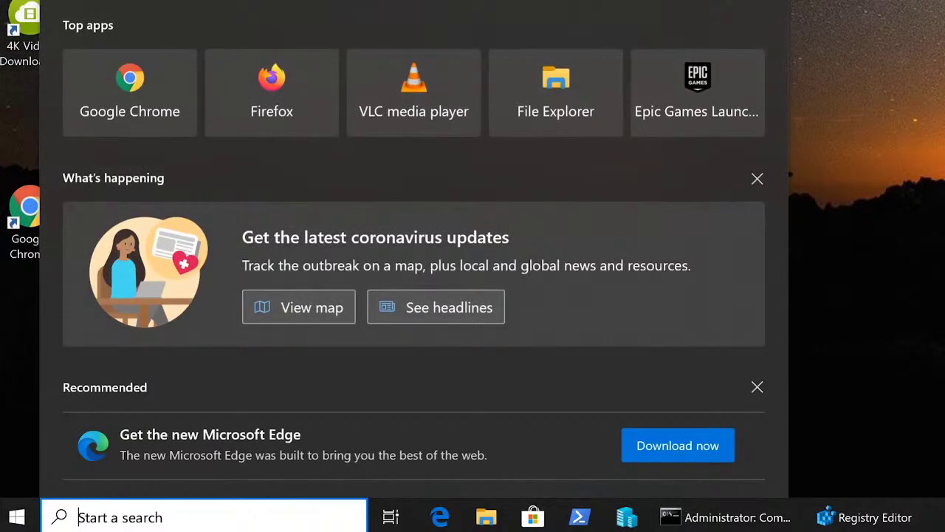
text(networ)
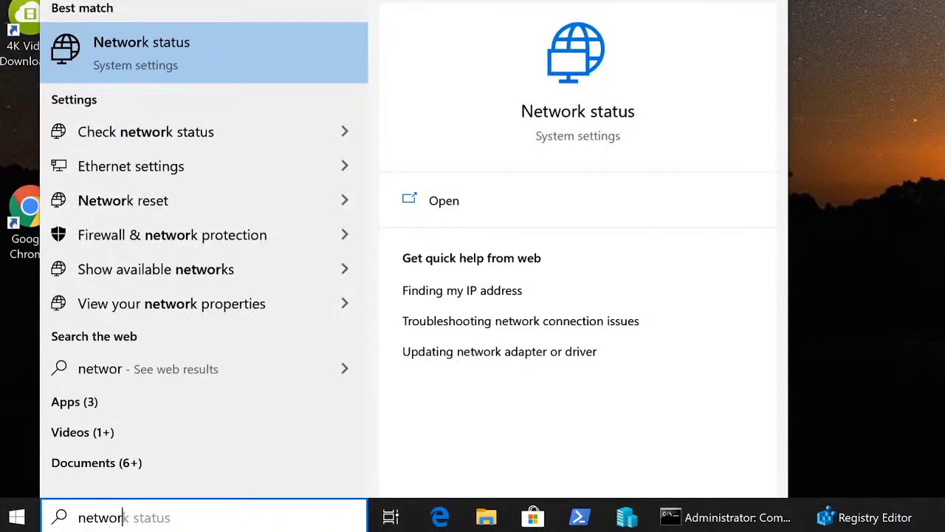
text(k)
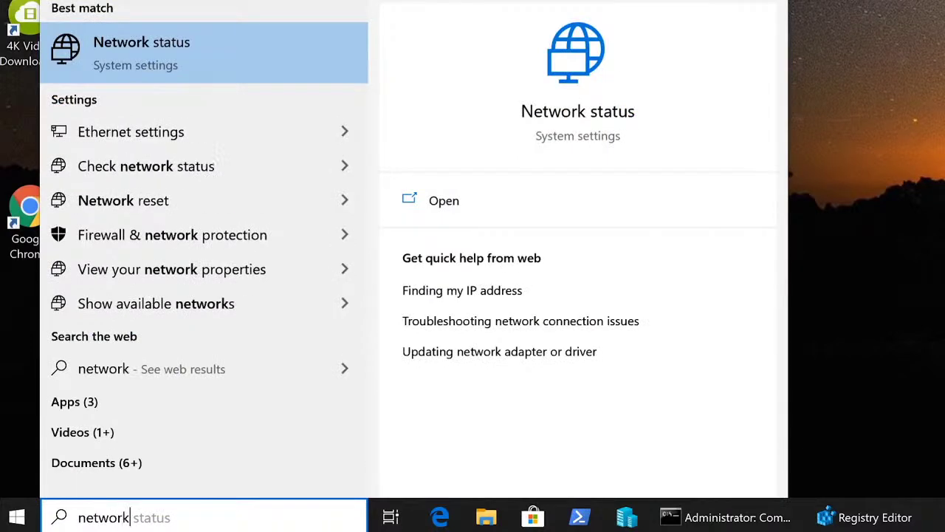
key(Return)
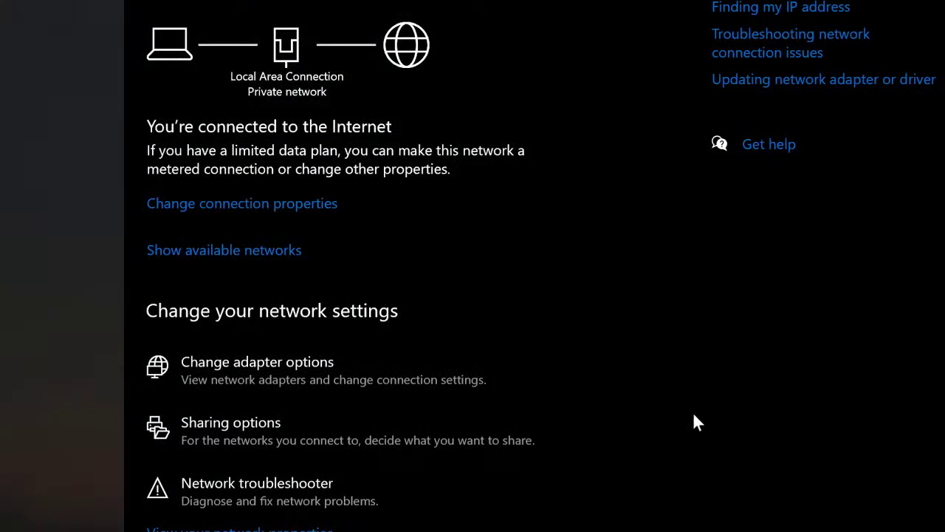
Check the connection's IP settings (IPv4 192.168.1.102, DNS 192.168.1.1), then return to the ping results.
click(248, 203)
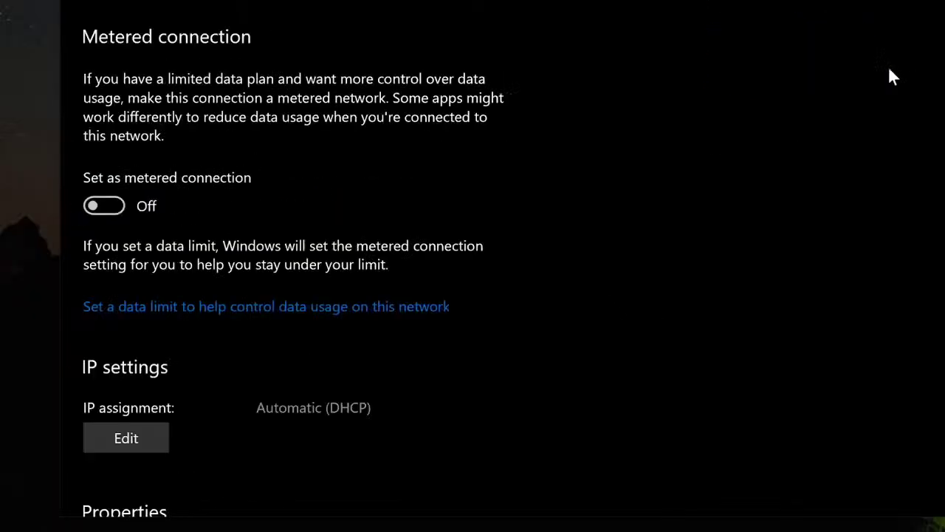
scroll(646, 316, down, 5)
scroll(890, 70, down, 1)
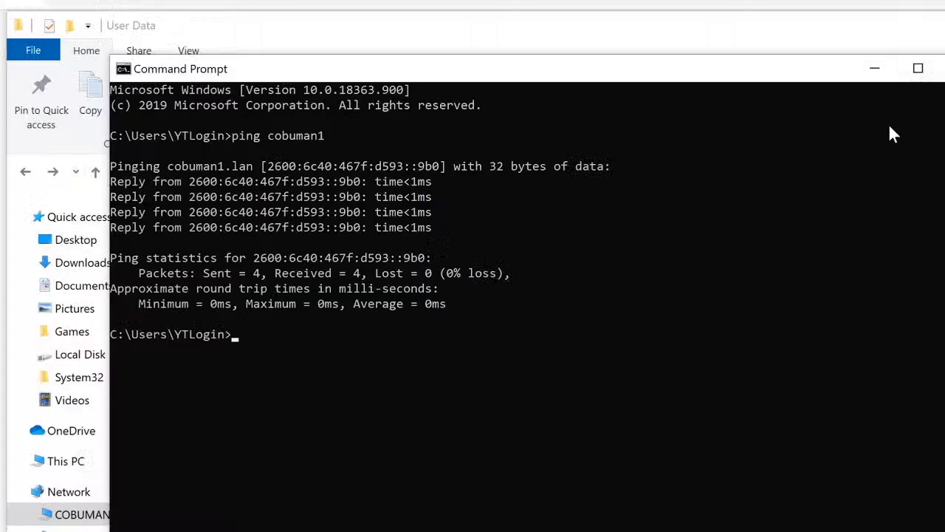
click(879, 71)
Overwrite the Explorer address bar path with the admin share address \\192.168.1.102\c$.
click(658, 172)
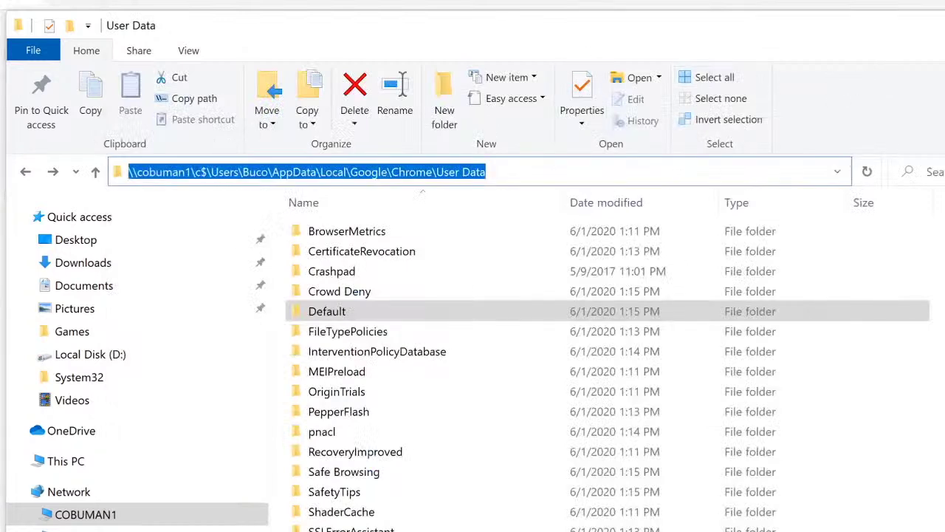
text(\\192.168.1.102\c$)
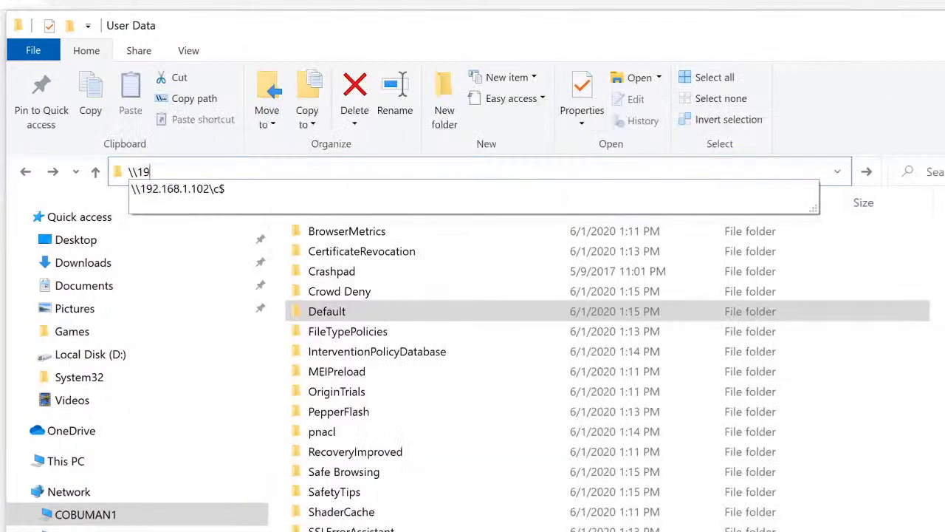
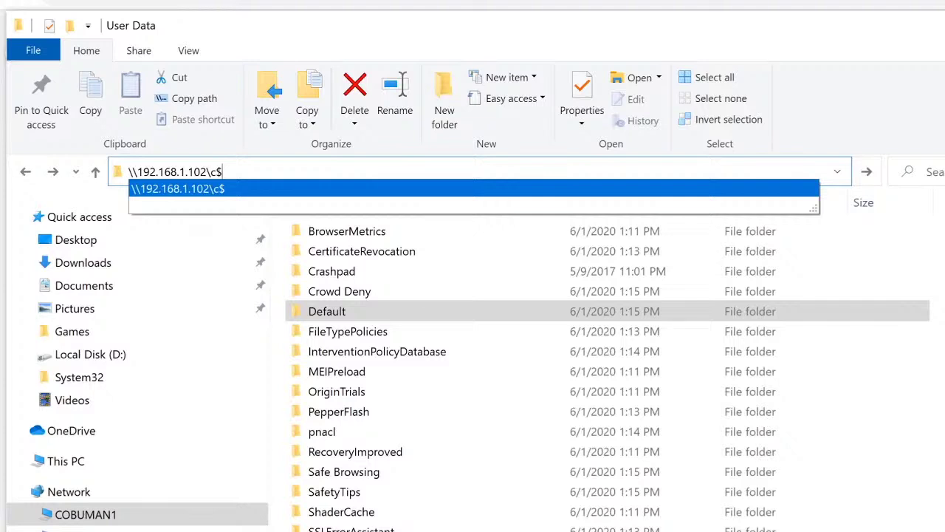
Open \\192.168.1.102\c$ and copy the Internet Shortcuts folder onto the remote user's Desktop.
key(Return)
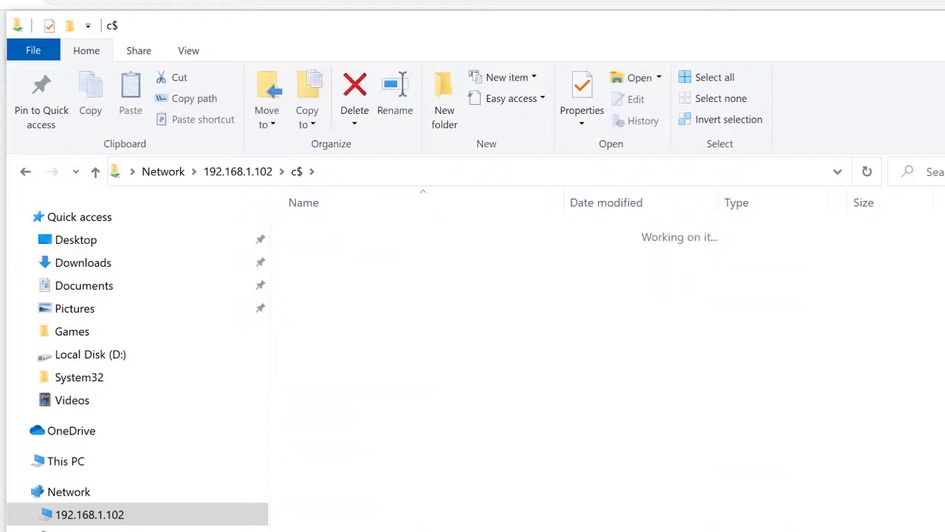
key(F2)
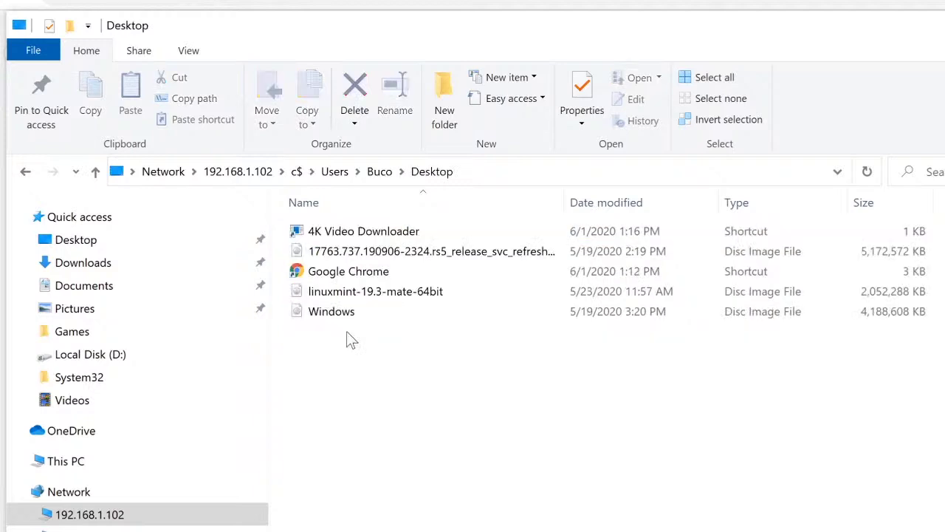
key(super+x)
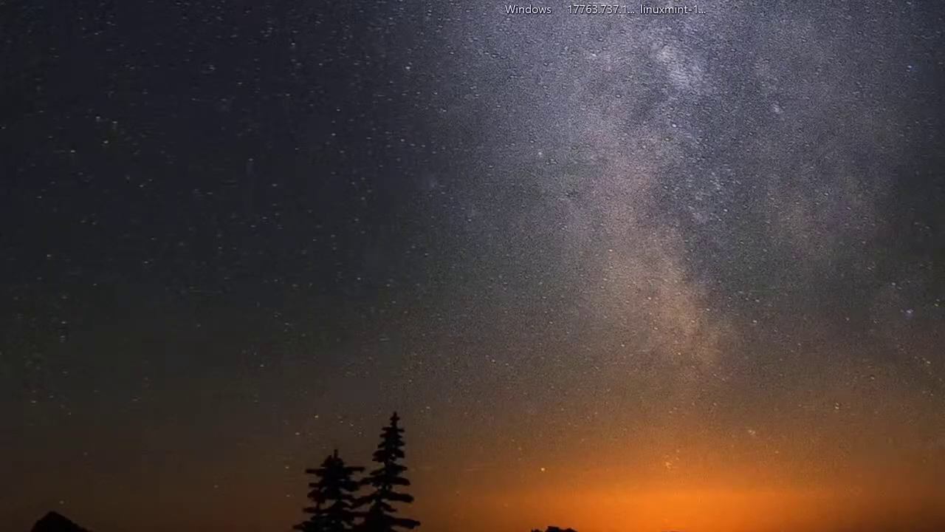
drag(499, 252, 502, 255)
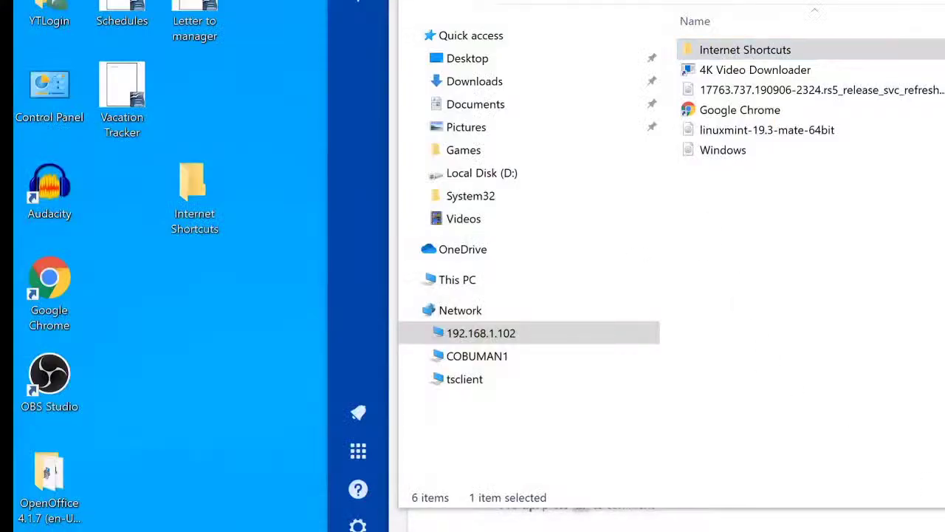
key(super)
Launch Registry Editor as administrator and start a network registry connection to 192.168.1.102.
text(reged)
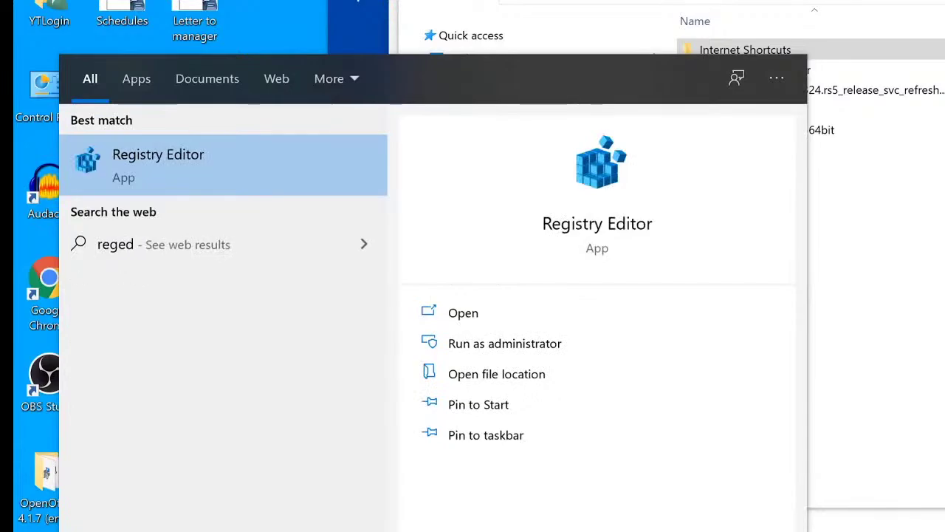
text(it)
key(Return)
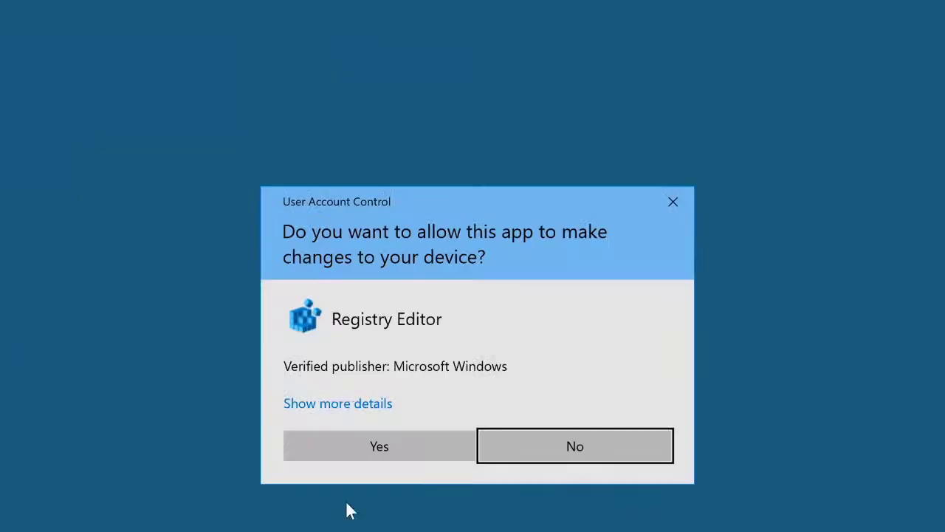
click(422, 446)
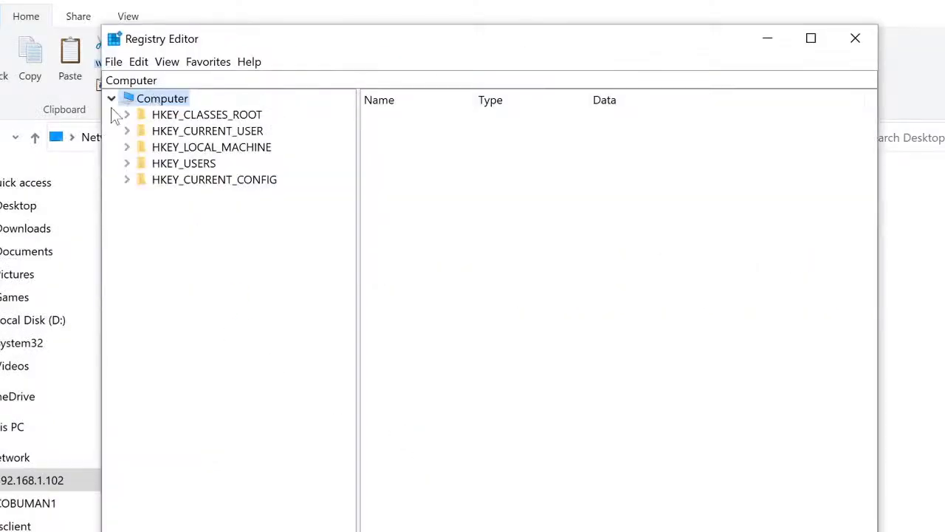
click(113, 62)
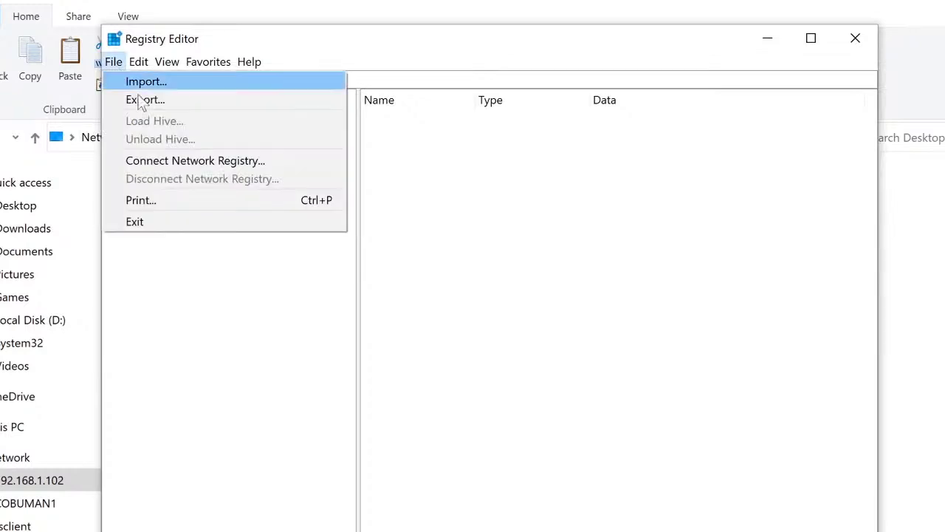
click(194, 161)
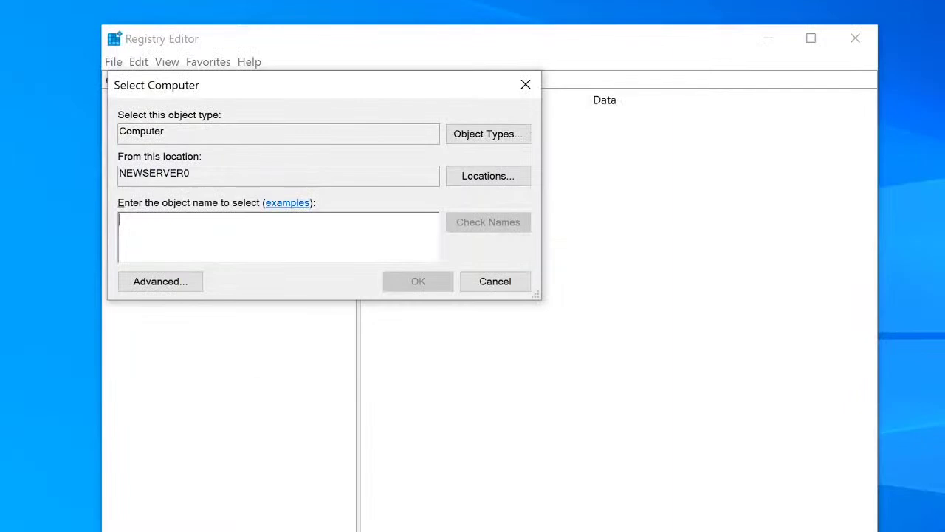
text(192)
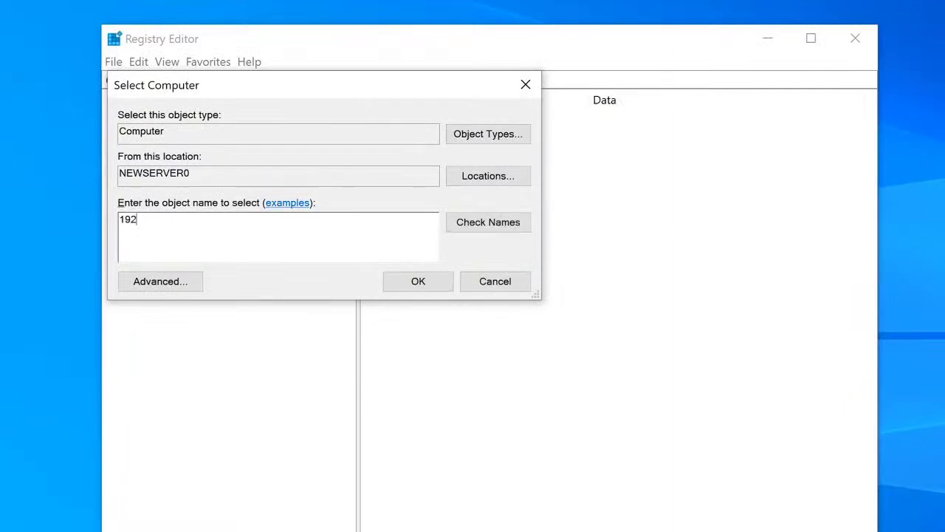
text(.168.1.102)
key(Return)
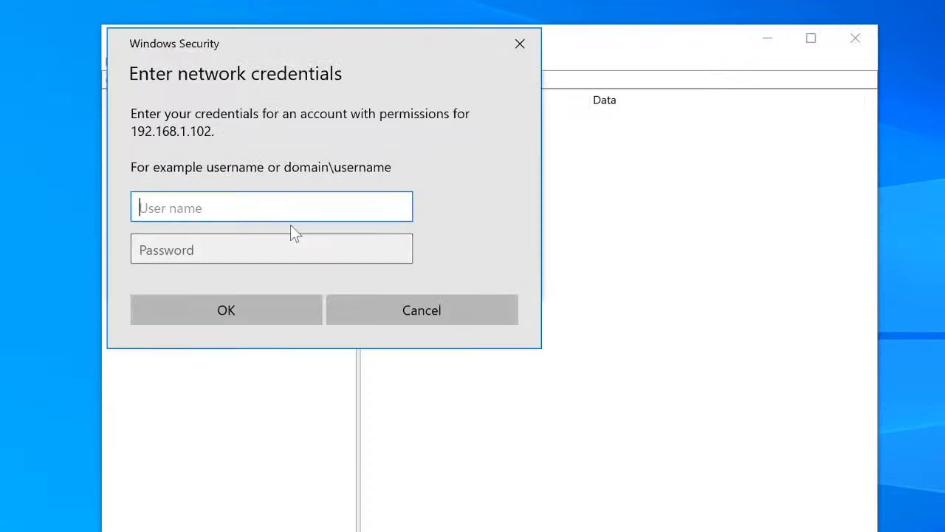
Enter the network user name and password to connect, then move Registry Editor aside.
text(Buco)
key(Tab)
text(•)
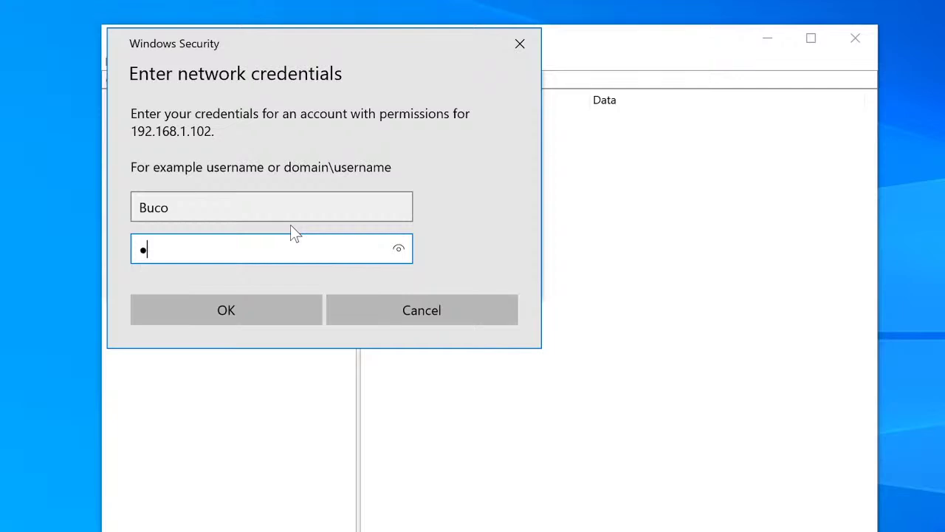
key(BackSpace)
text(••••••)
key(Return)
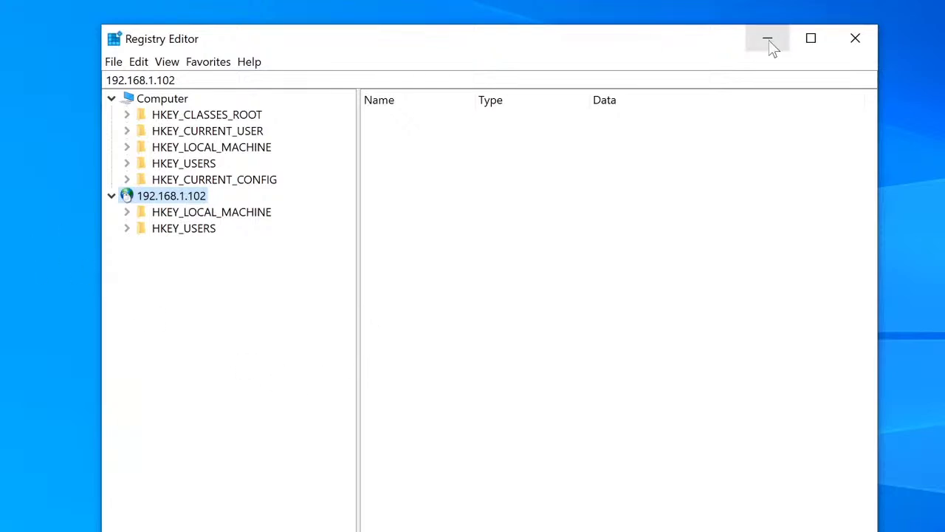
drag(658, 40, 664, 31)
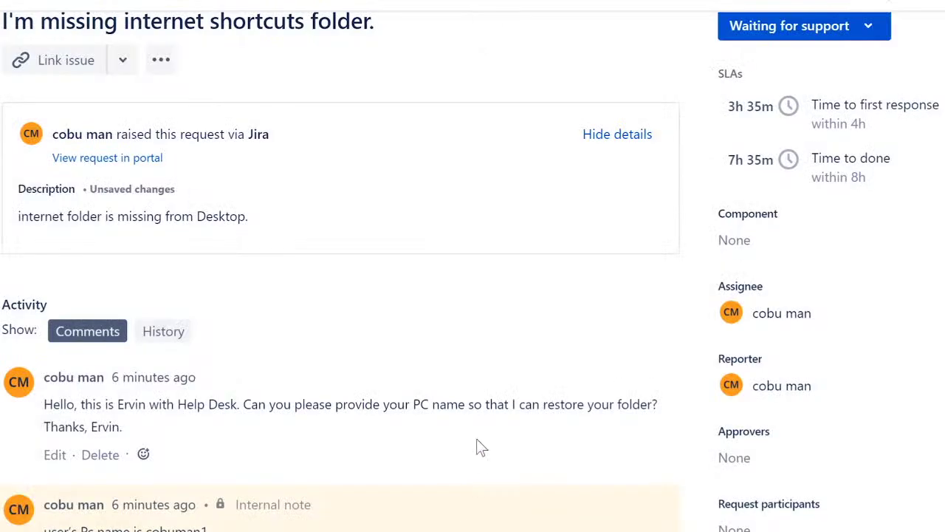
scroll(479, 448, down, 3)
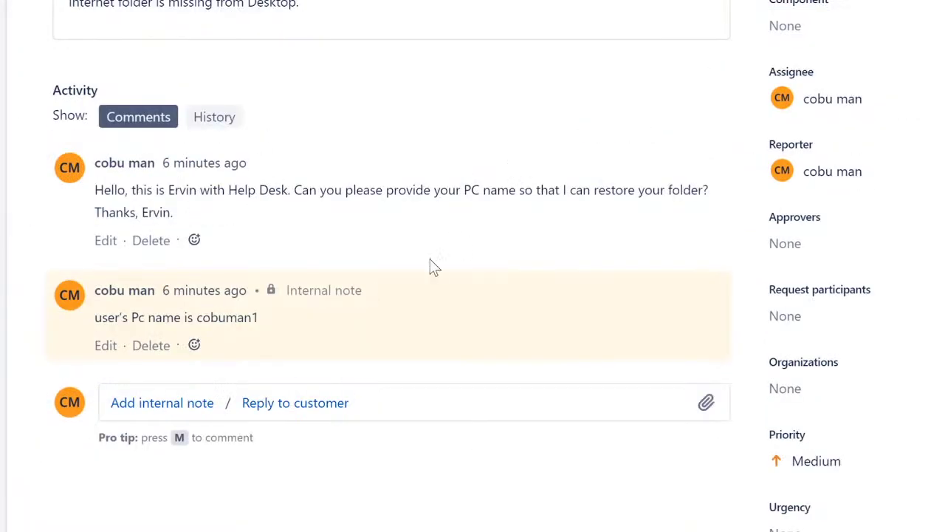
scroll(434, 267, down, 1)
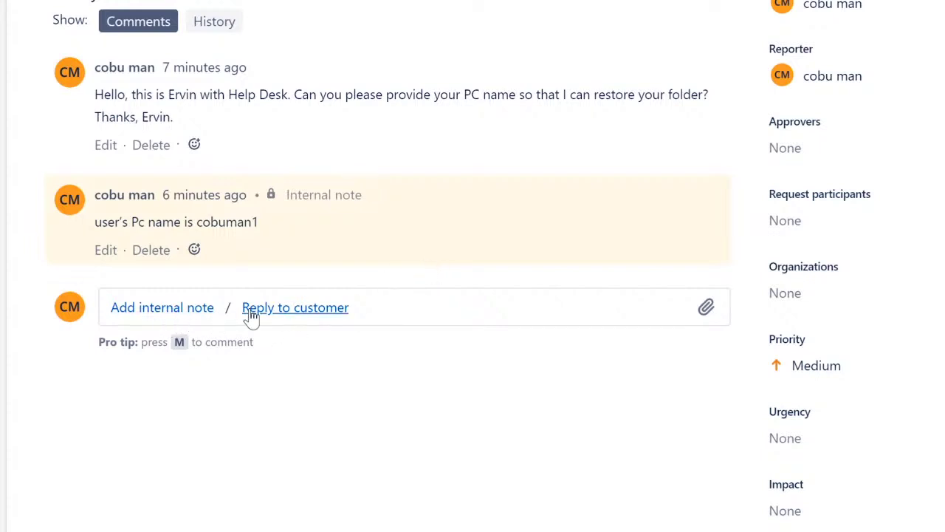
Post a customer reply saying the internet folder was copied to their desktop.
click(289, 313)
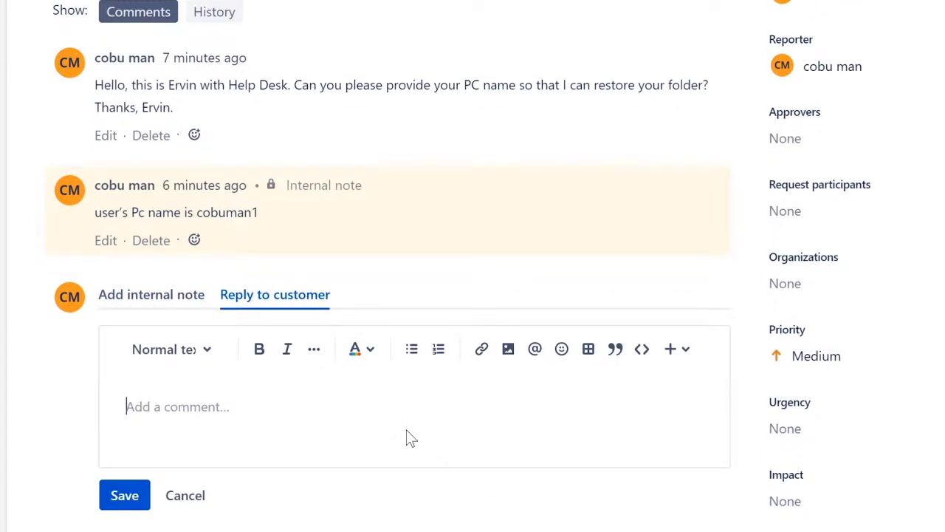
text(made a )
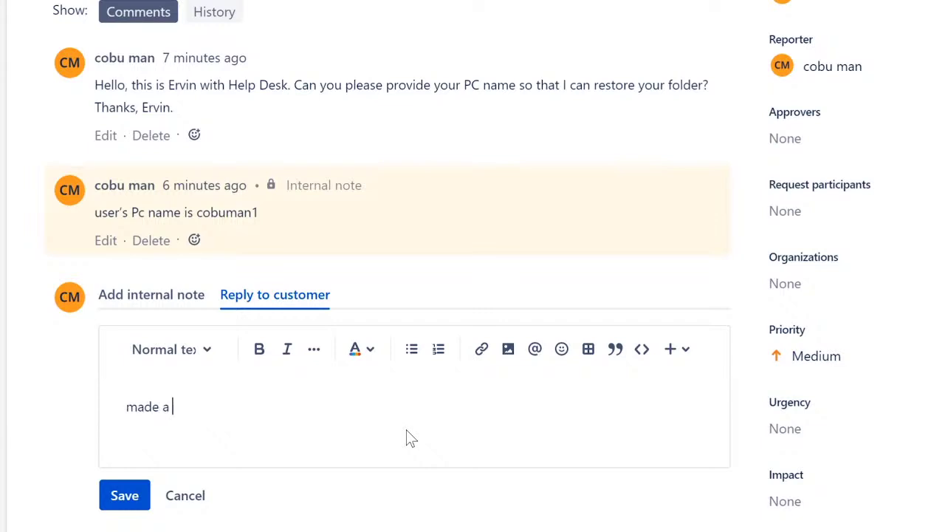
text(copy of internet )
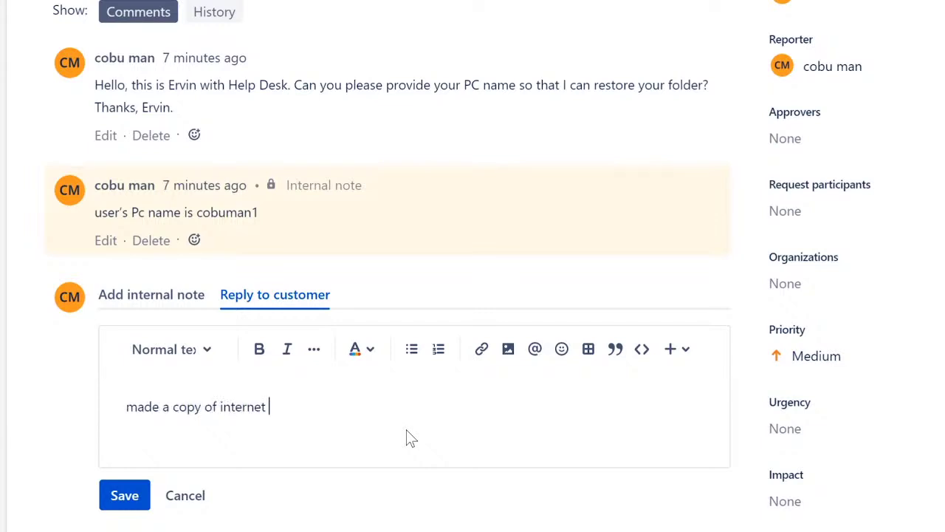
text(folder to desktop. Ervin)
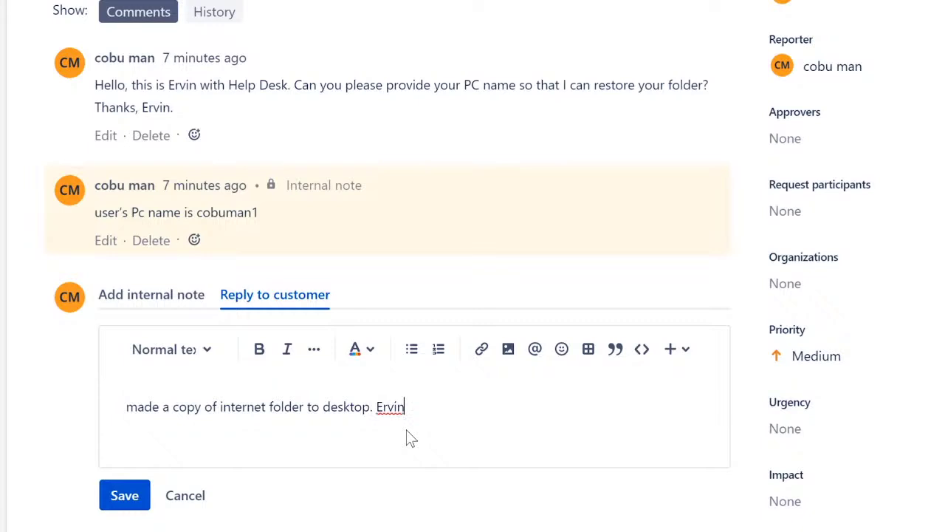
click(121, 496)
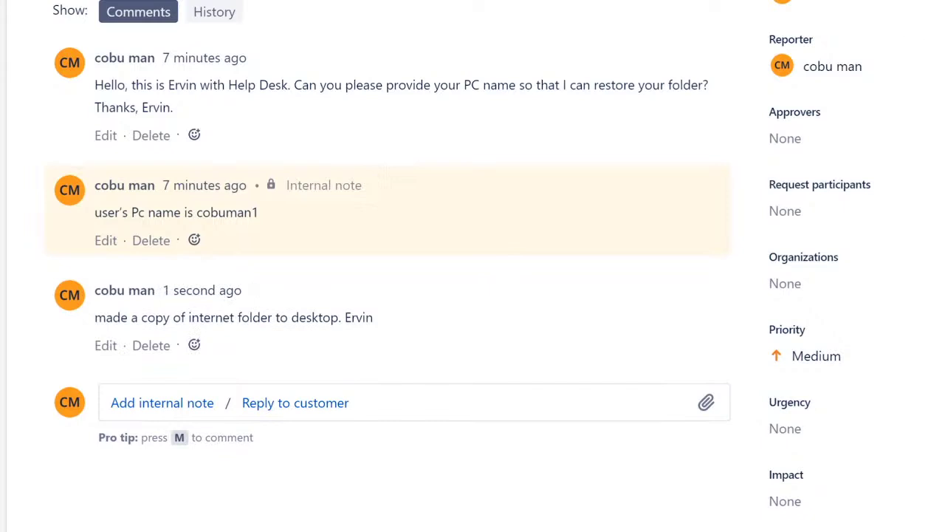
Change the request's status to Complete.
scroll(391, 266, up, 2)
click(886, 2)
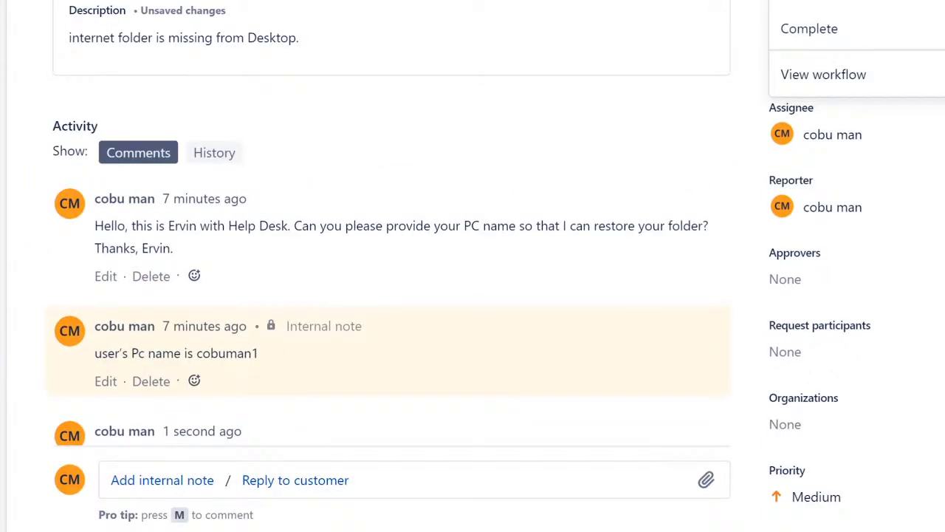
click(913, 29)
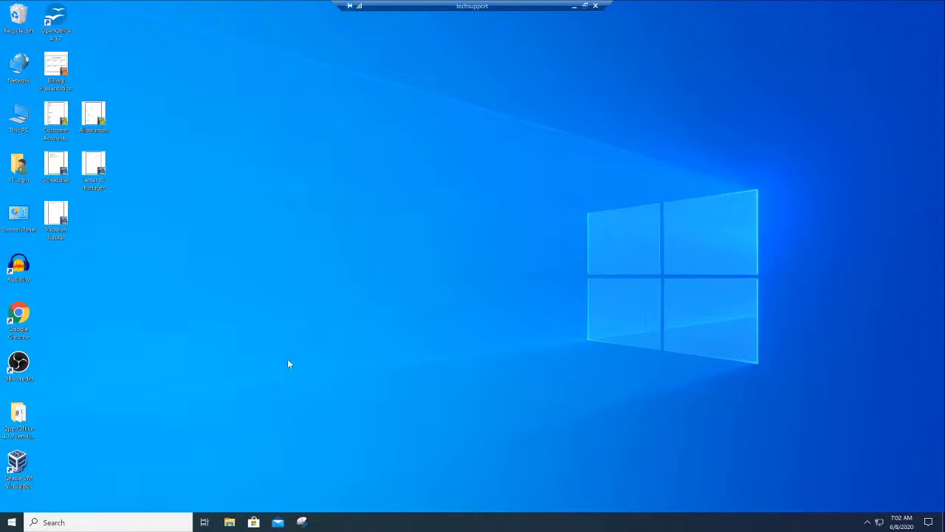
Go to Settings > Update & Security to show the paused Windows Update page.
click(15, 523)
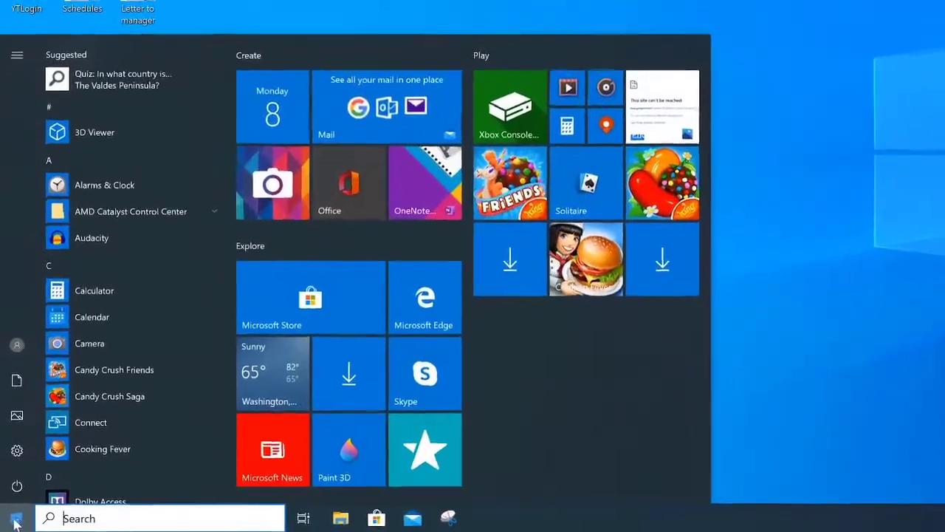
mouse_move(17, 450)
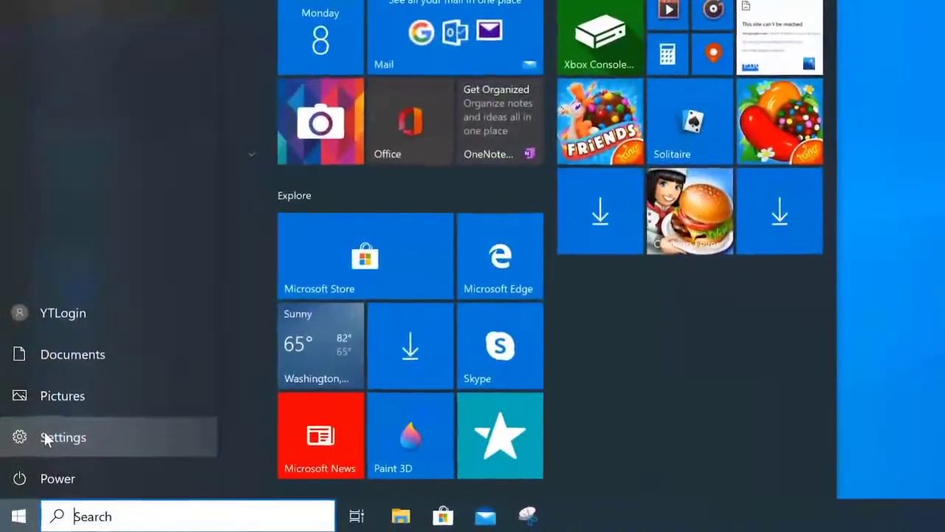
click(46, 439)
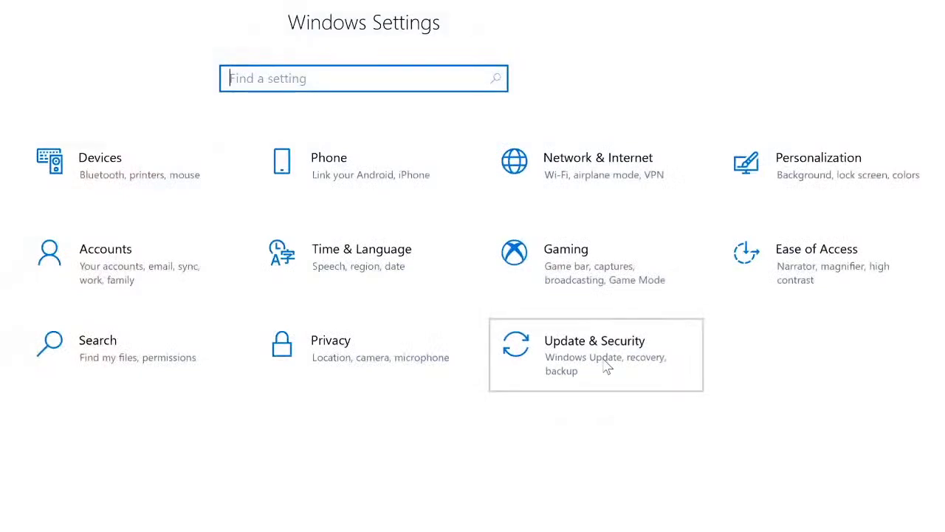
click(594, 347)
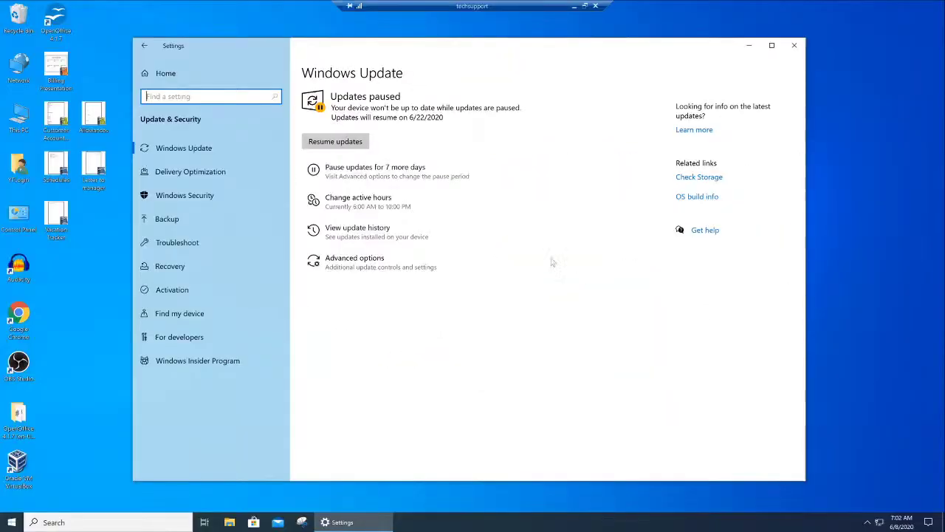
mouse_move(496, 51)
mouse_down()
mouse_move(505, 48)
mouse_move(492, 51)
mouse_up()
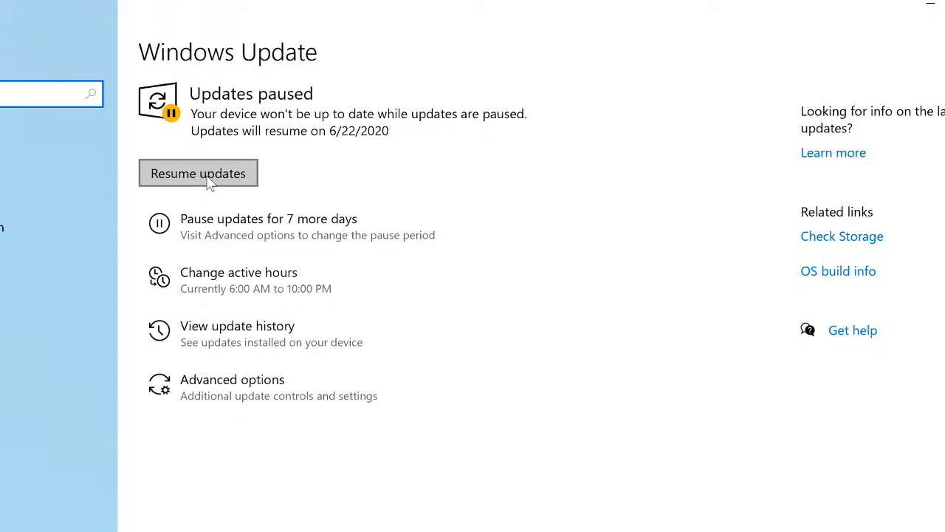
Resume updates so KB4497165 installs, then highlight its KB number.
click(210, 181)
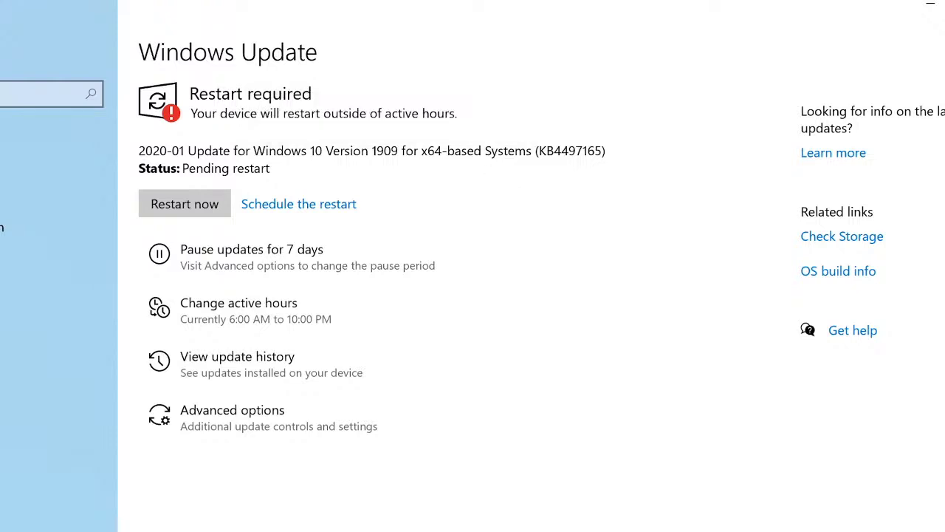
drag(537, 151, 646, 150)
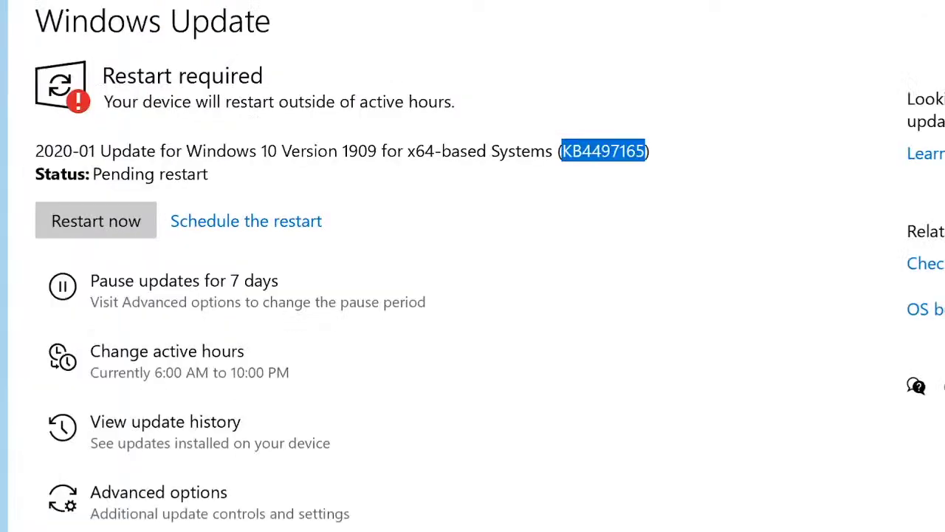
Copy the pending-restart update's KB4497165 number to the clipboard.
right_click(612, 150)
click(669, 171)
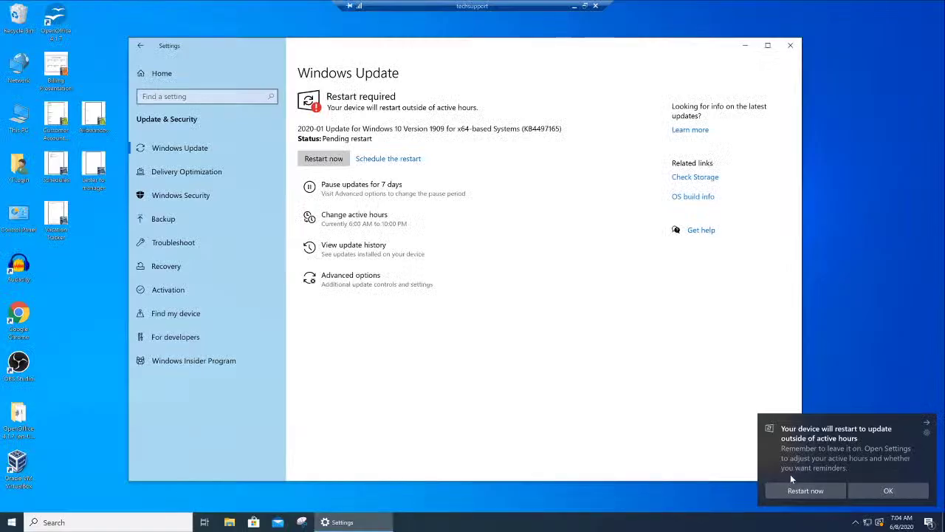
click(339, 158)
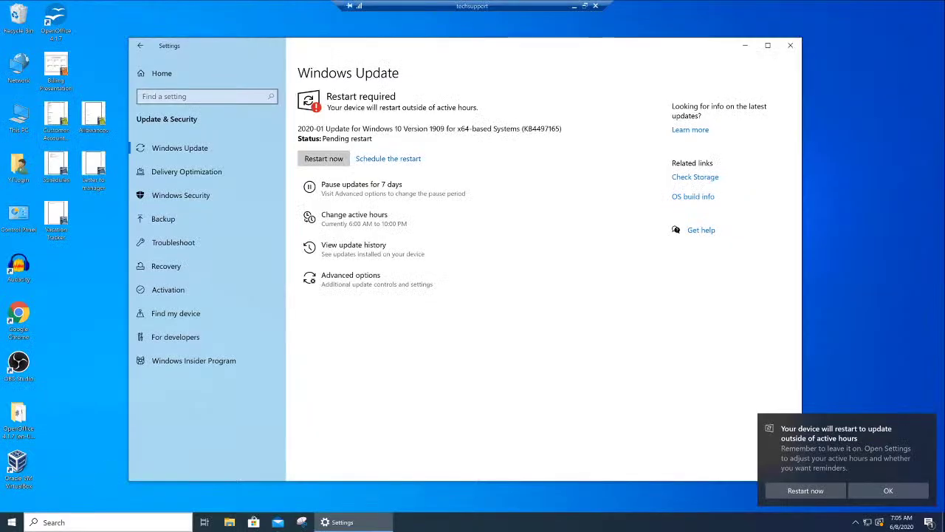
key(super+s)
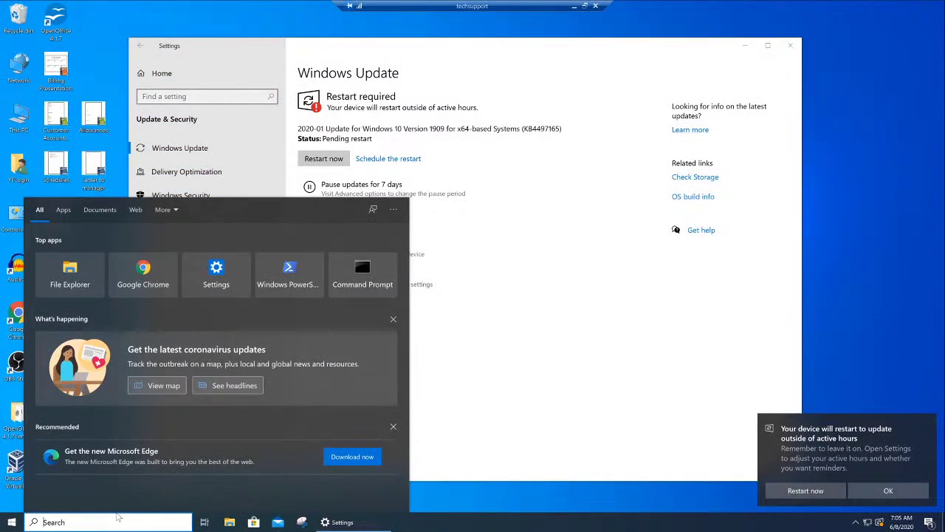
Run winver to confirm Windows 10 version 1909 (OS Build 18363.836), then close About Windows.
text(win)
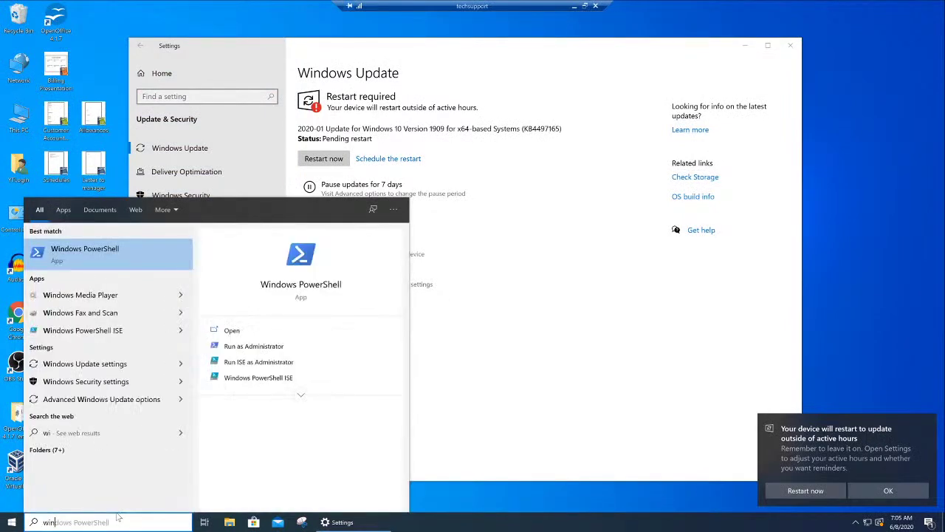
text(ver)
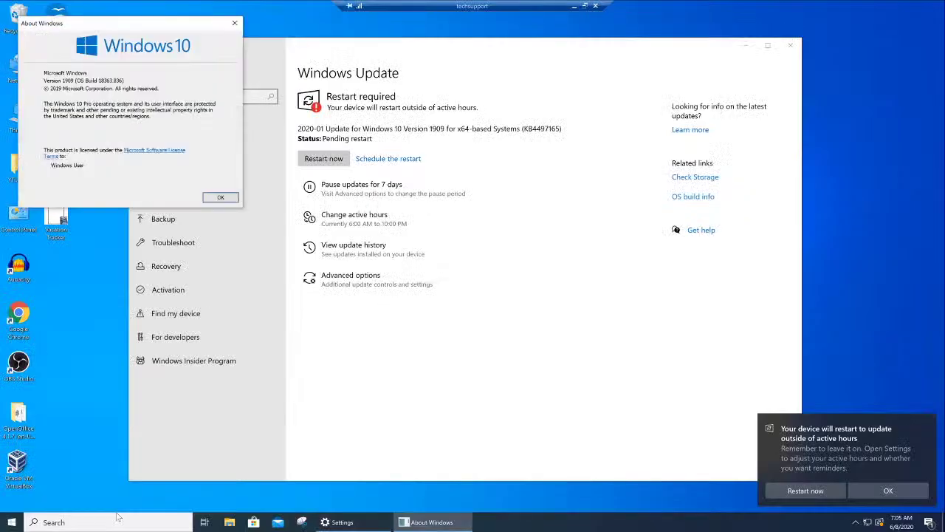
drag(117, 26, 489, 159)
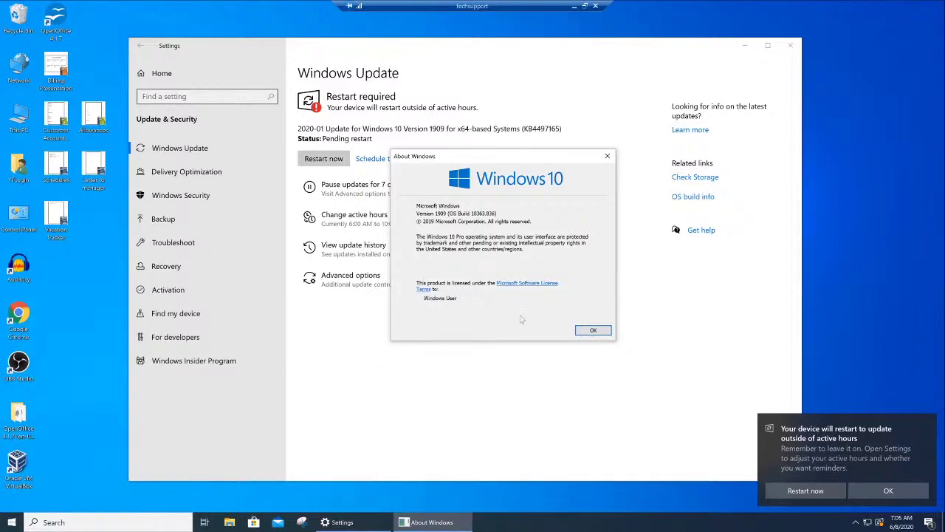
click(593, 330)
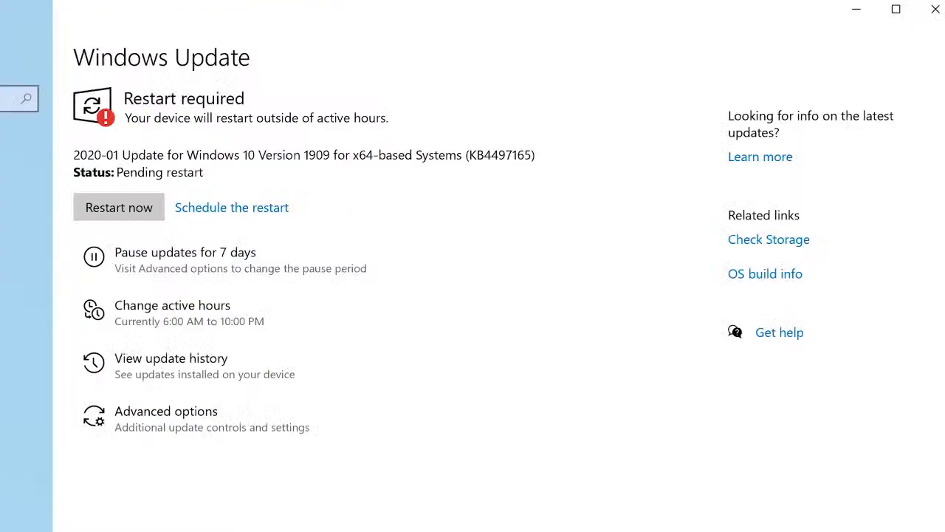
drag(467, 155, 525, 155)
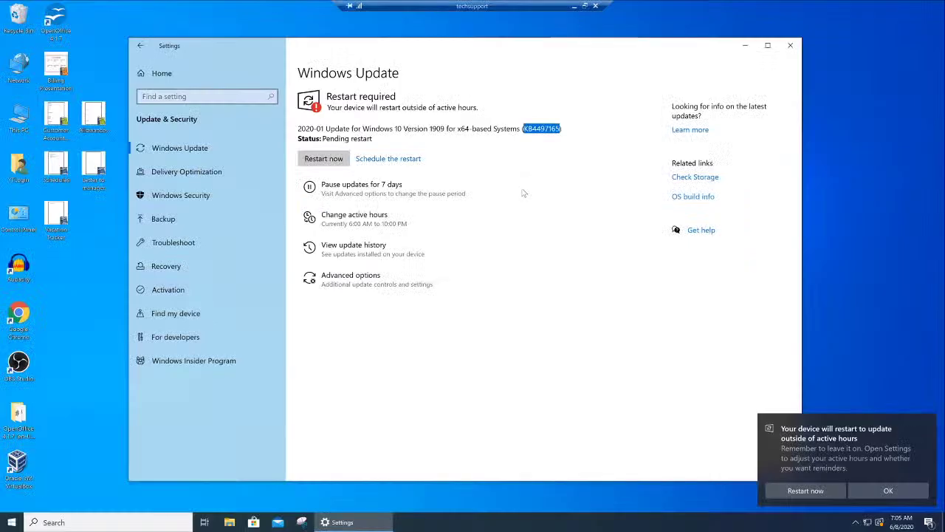
click(471, 270)
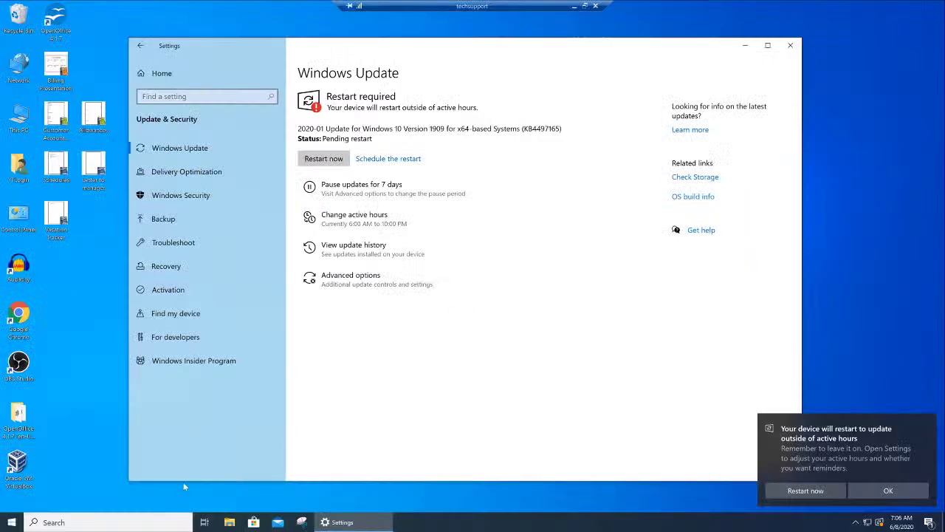
Launch Microsoft Edge from Start search with 'edg' and enlarge and reposition its window.
click(19, 318)
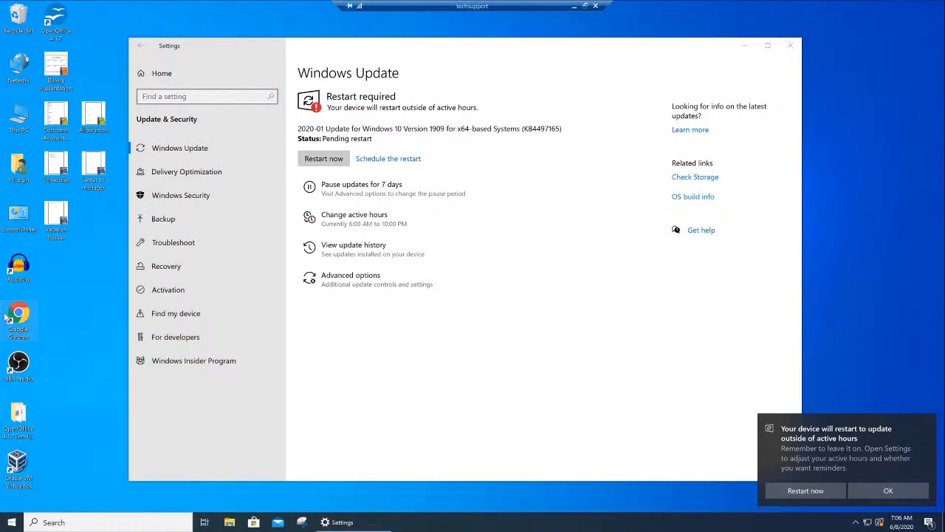
click(74, 522)
text(edge)
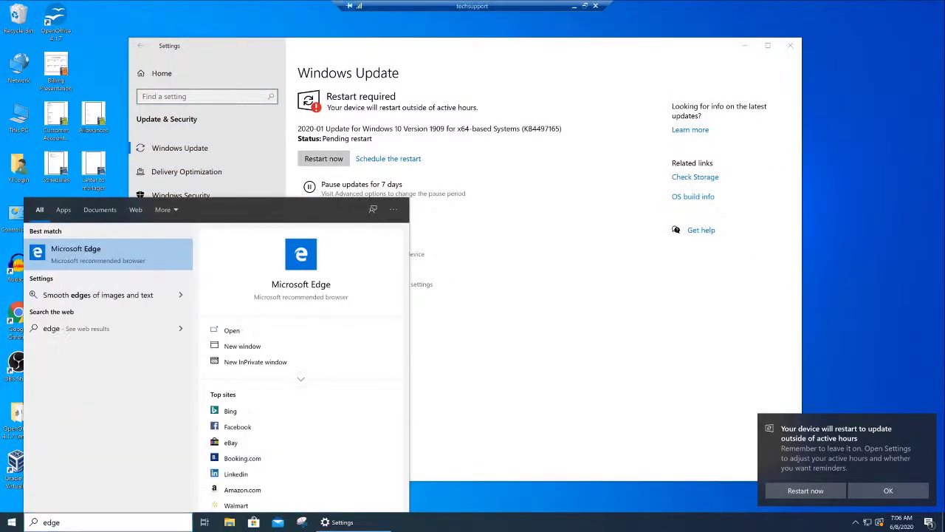
key(Return)
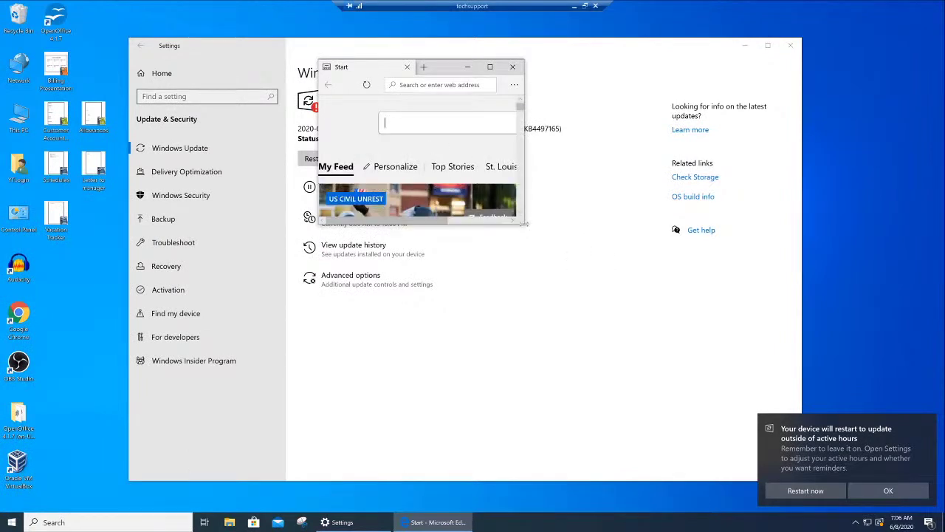
drag(524, 223, 804, 407)
drag(537, 64, 459, 75)
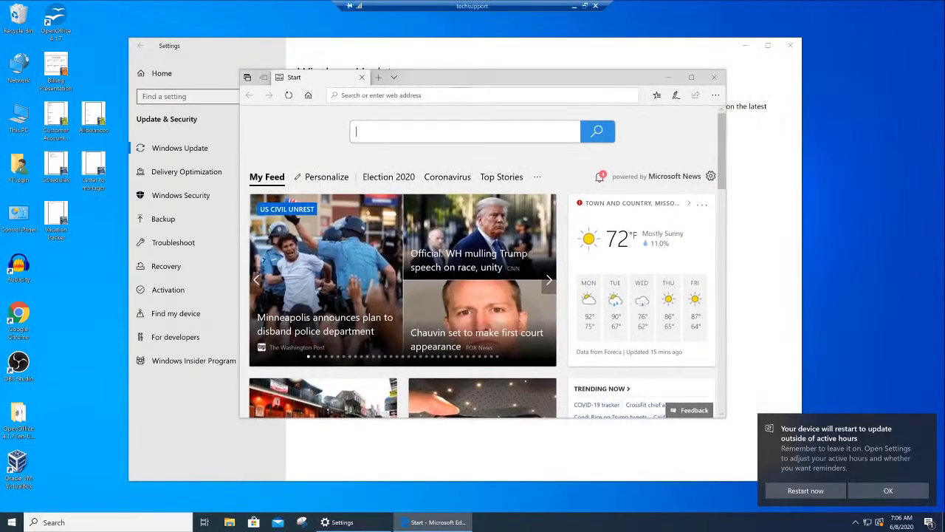
Load google.com, reloading past the connection error, and paste KB4497165 into the search box.
text(g)
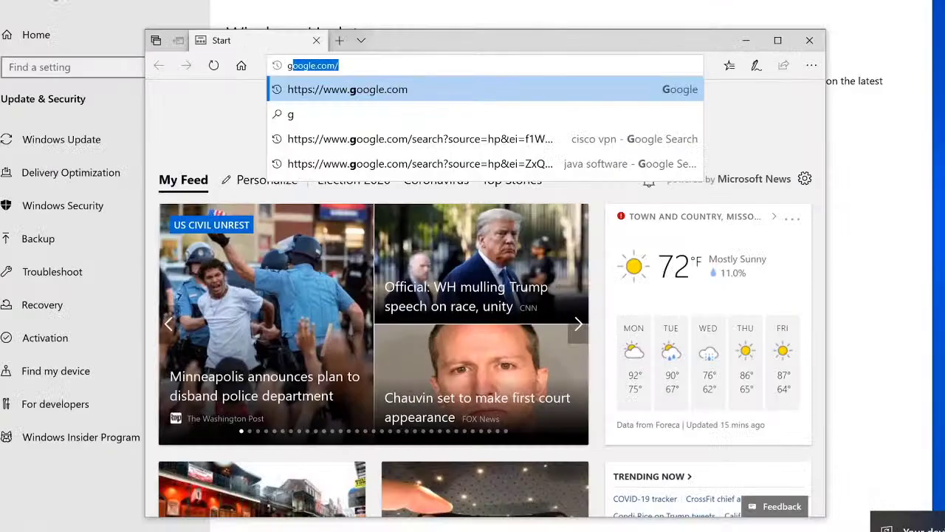
key(Return)
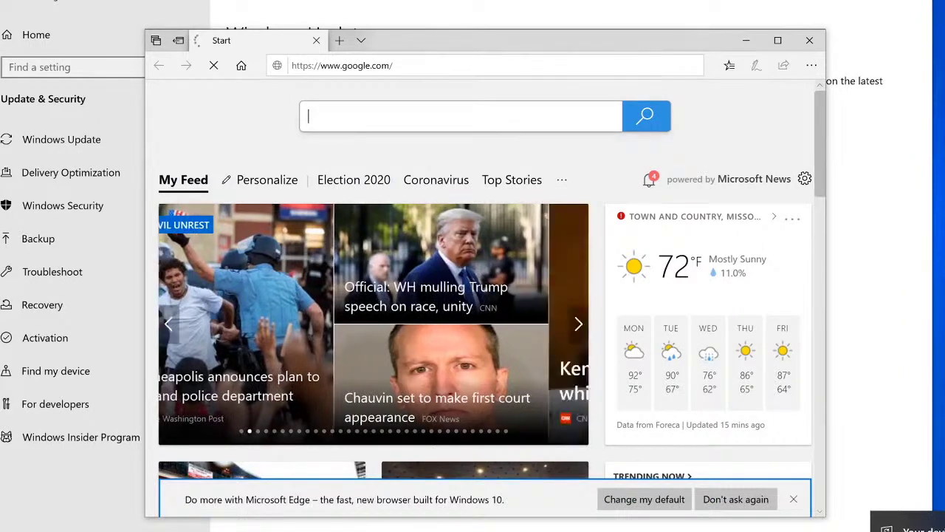
click(794, 500)
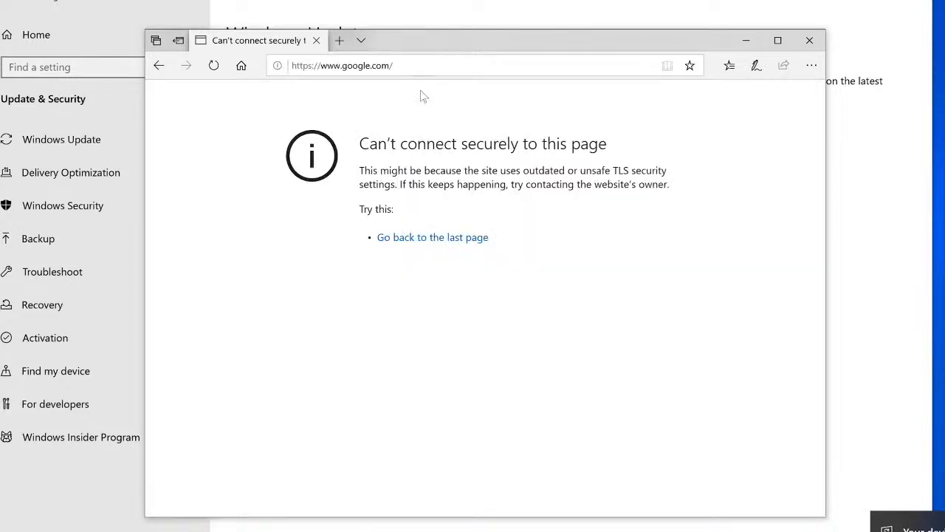
click(213, 65)
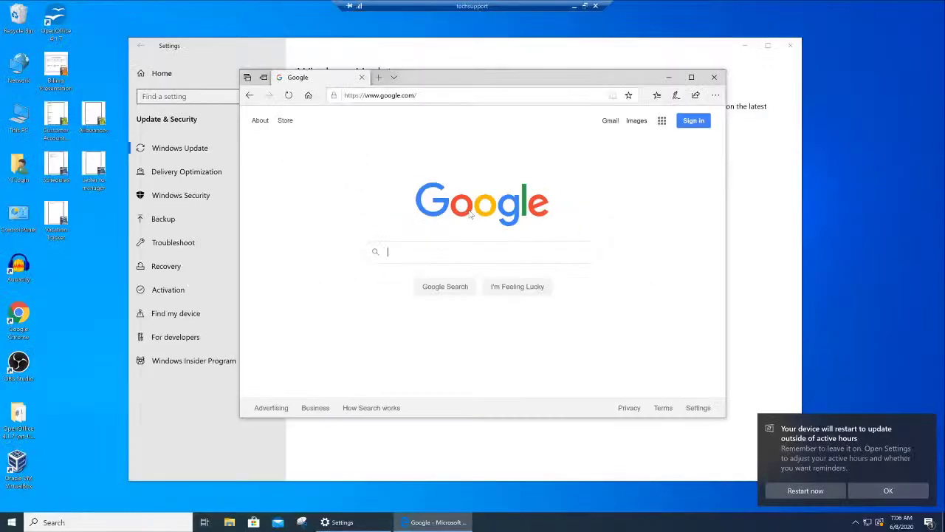
text(KB4497165)
Search Google for KB4497165 and compare the results with the Windows Update page.
key(Return)
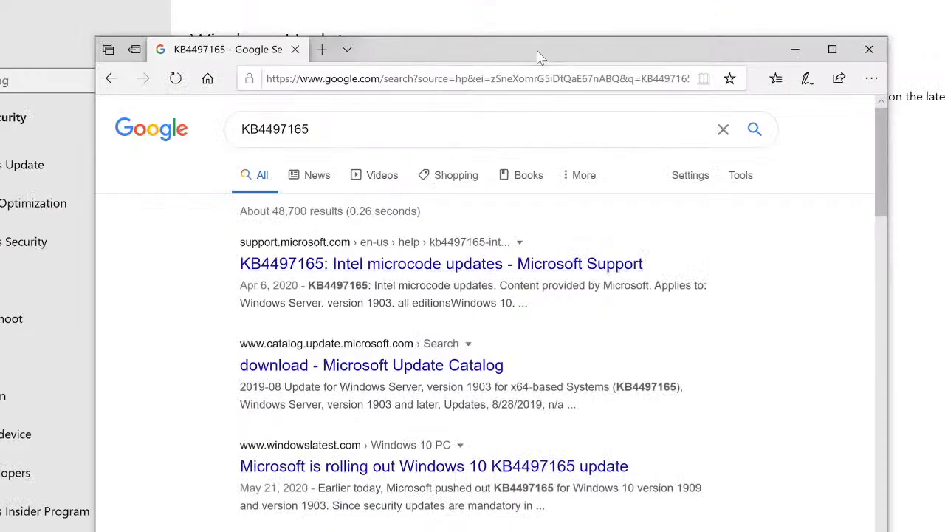
drag(539, 56, 511, 185)
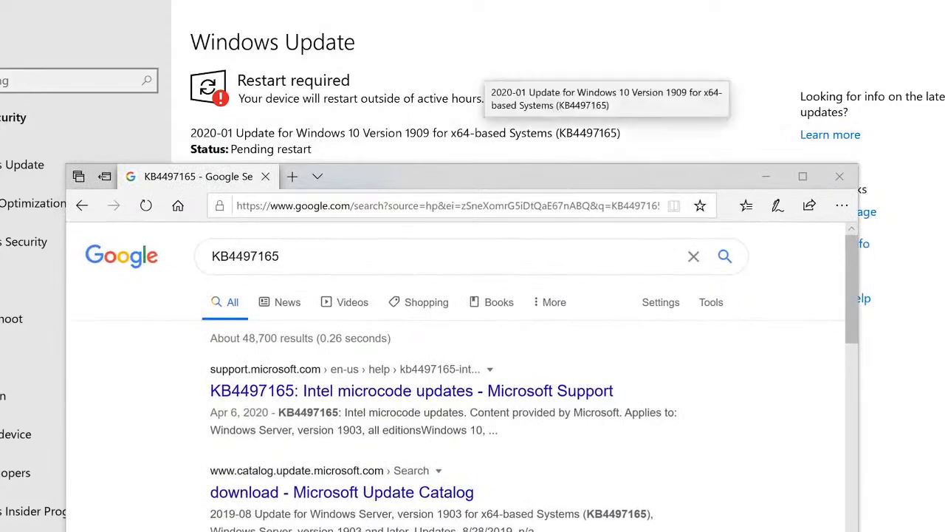
drag(582, 177, 591, 135)
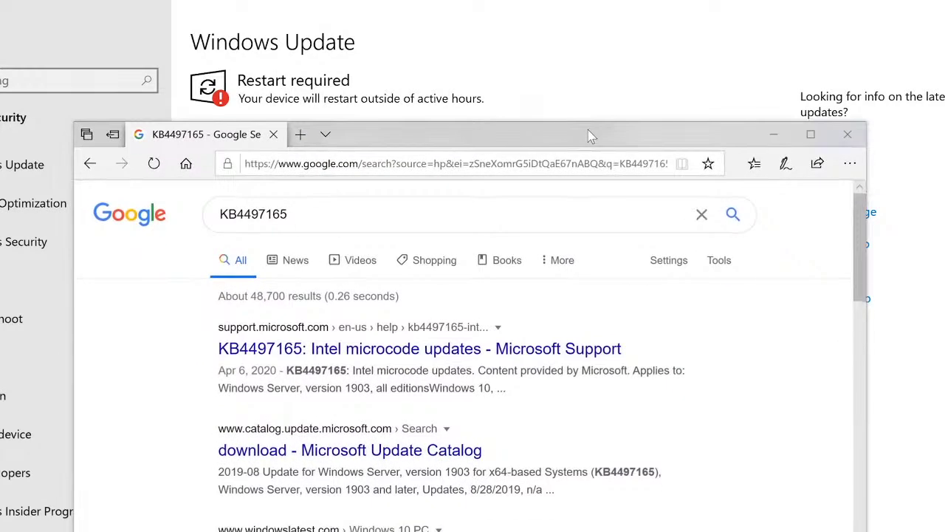
Open the Microsoft Support KB4497165 Intel microcode article and enlarge the browser window.
click(408, 359)
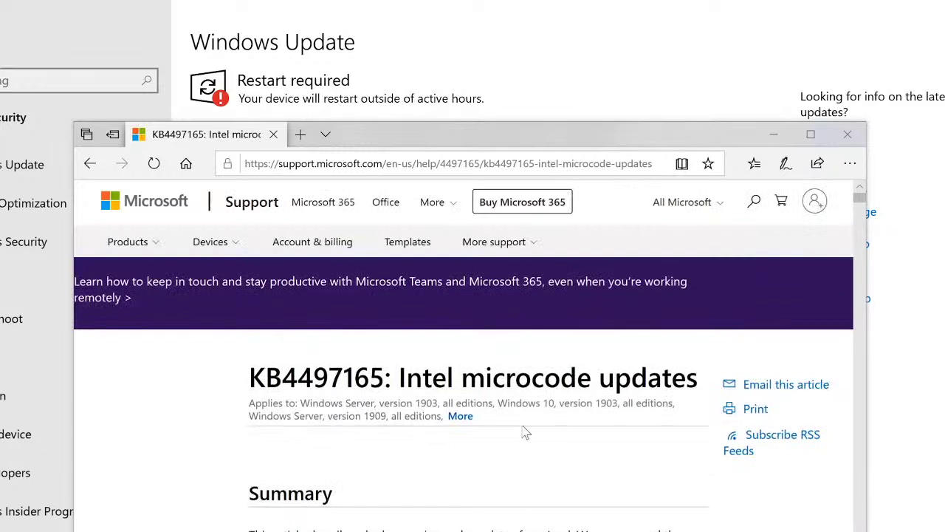
scroll(483, 418, down, 1)
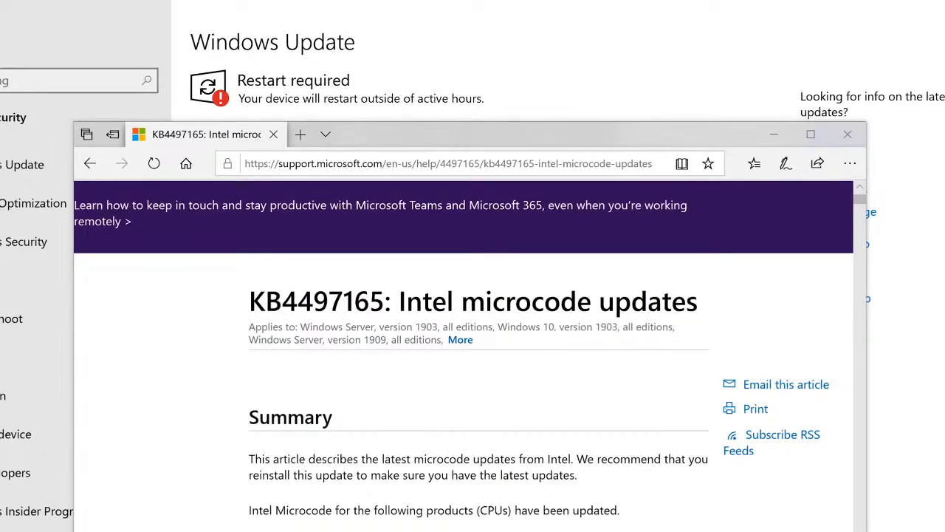
drag(721, 122, 711, 0)
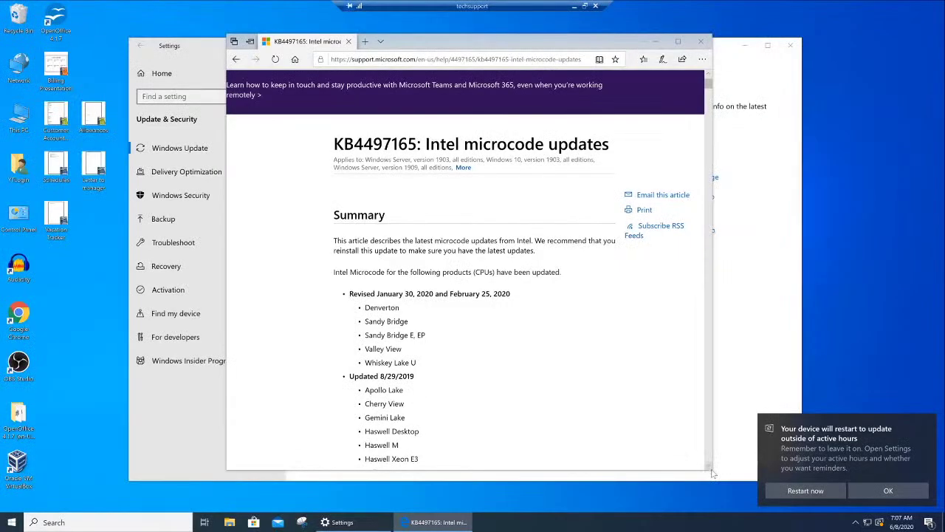
drag(713, 474, 754, 478)
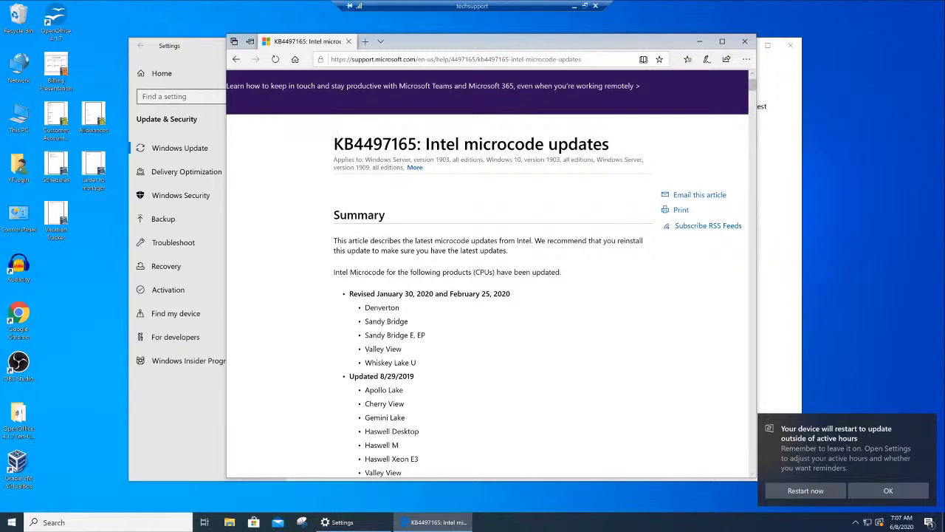
Highlight the article title and Applies to versions, then expand the full applies-to list.
drag(334, 144, 611, 151)
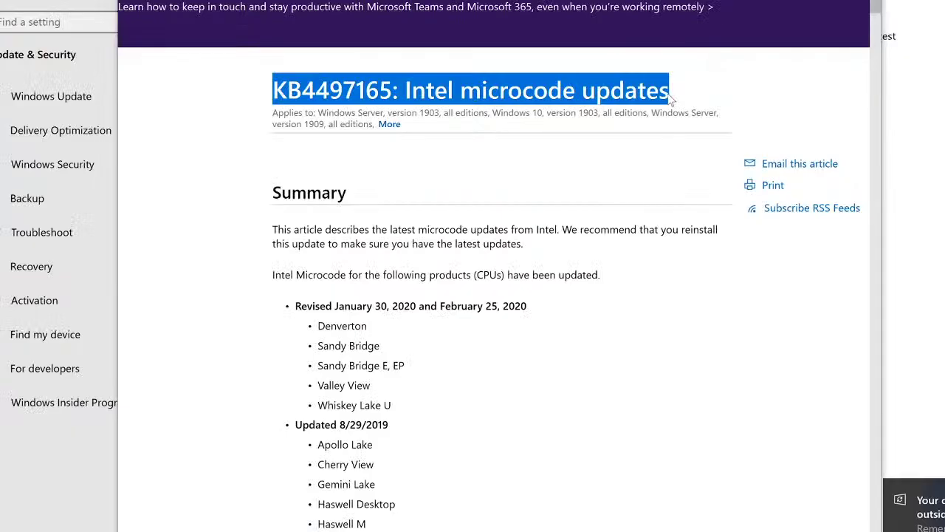
click(671, 100)
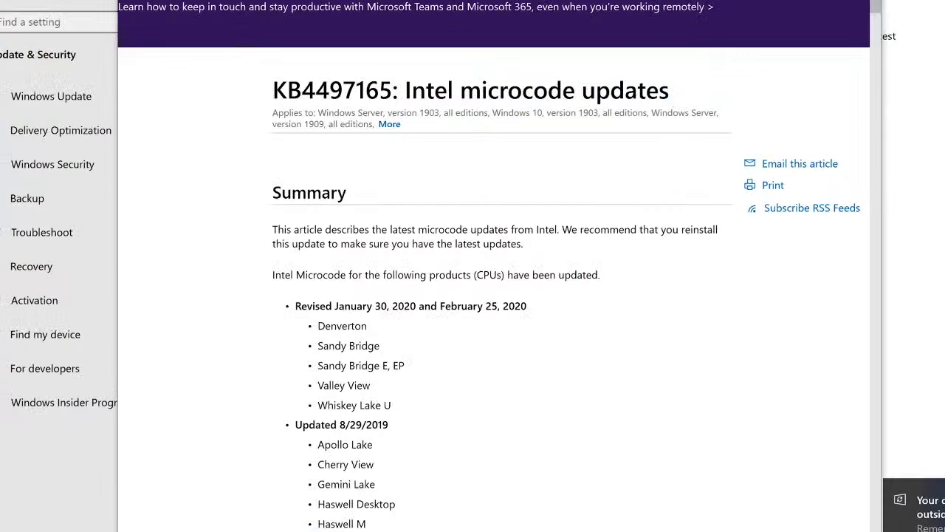
drag(274, 118, 375, 124)
click(375, 124)
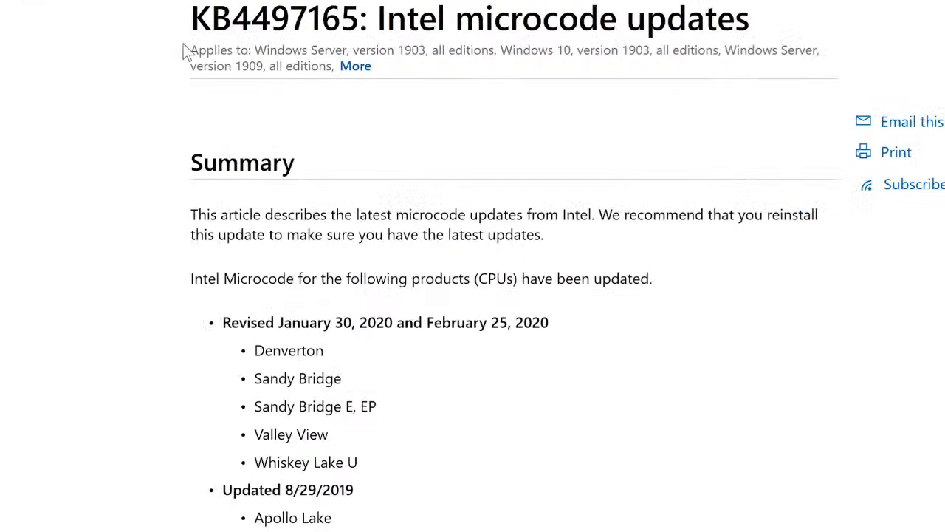
drag(273, 118, 383, 114)
drag(344, 46, 578, 63)
drag(576, 179, 140, 207)
click(140, 207)
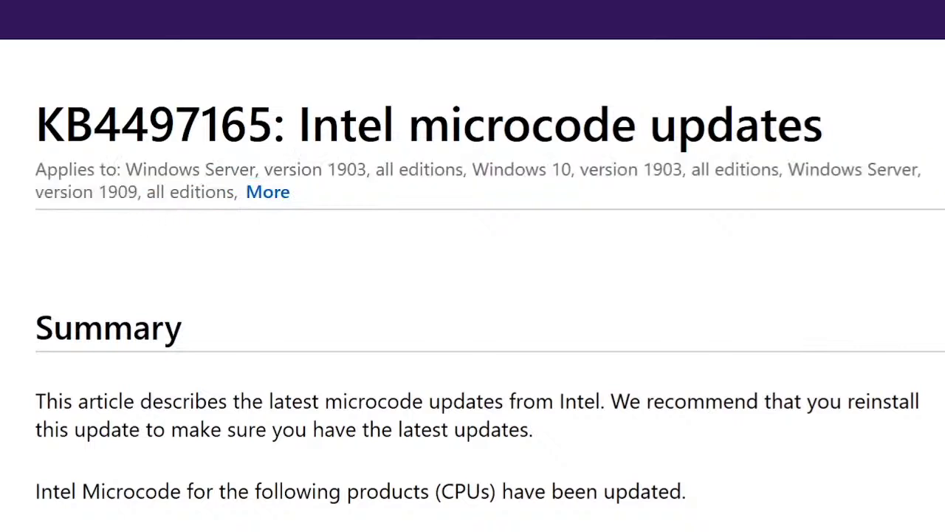
click(268, 192)
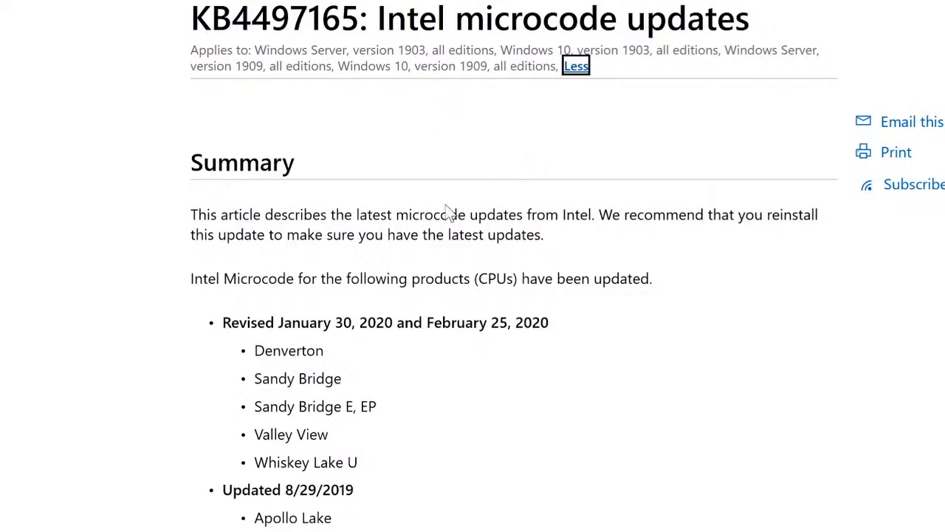
scroll(449, 213, down, 3)
scroll(450, 234, up, 2)
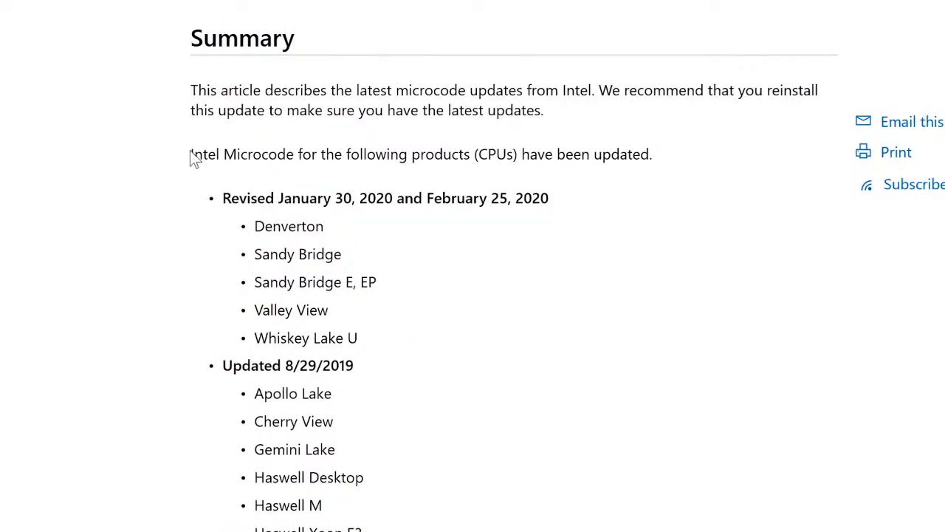
drag(190, 155, 649, 164)
click(653, 163)
drag(252, 226, 366, 346)
click(367, 329)
scroll(373, 343, down, 3)
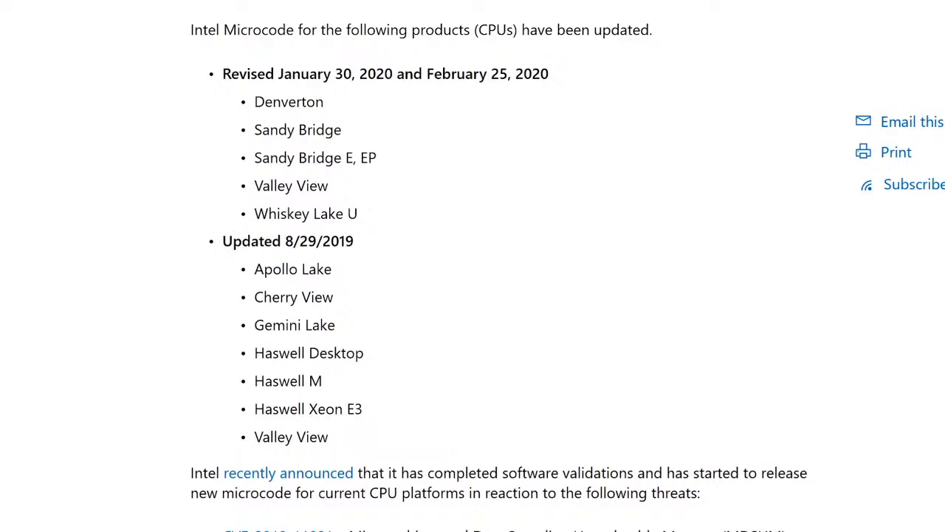
scroll(473, 295, down, 3)
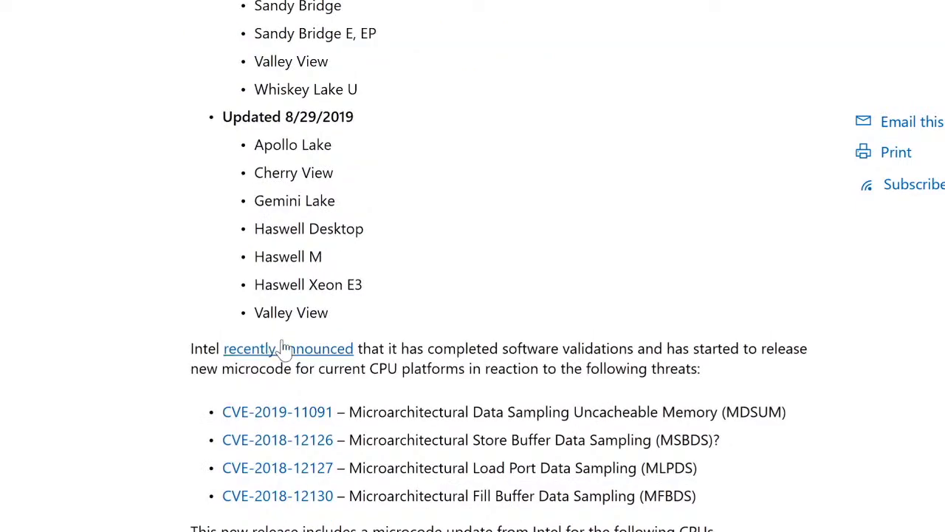
scroll(287, 347, down, 7)
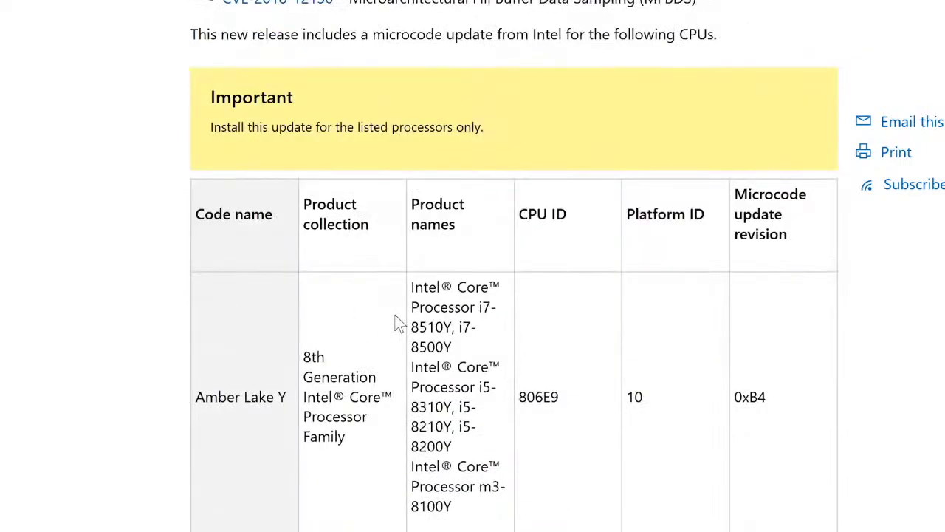
scroll(399, 289, up, 3)
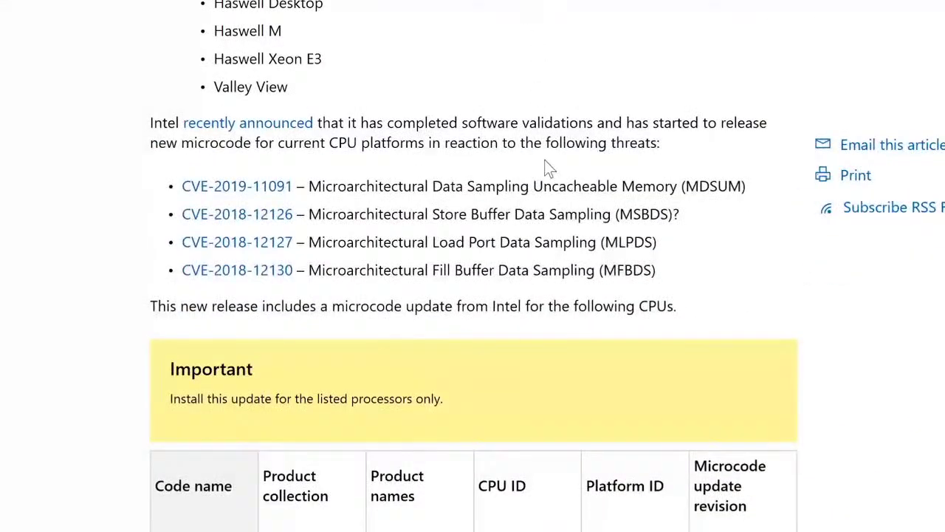
scroll(545, 167, down, 3)
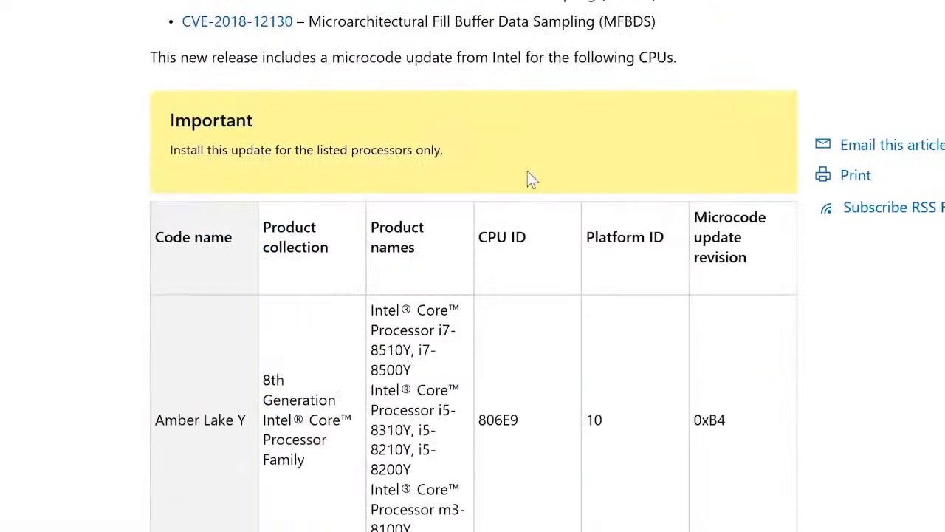
scroll(584, 288, down, 2)
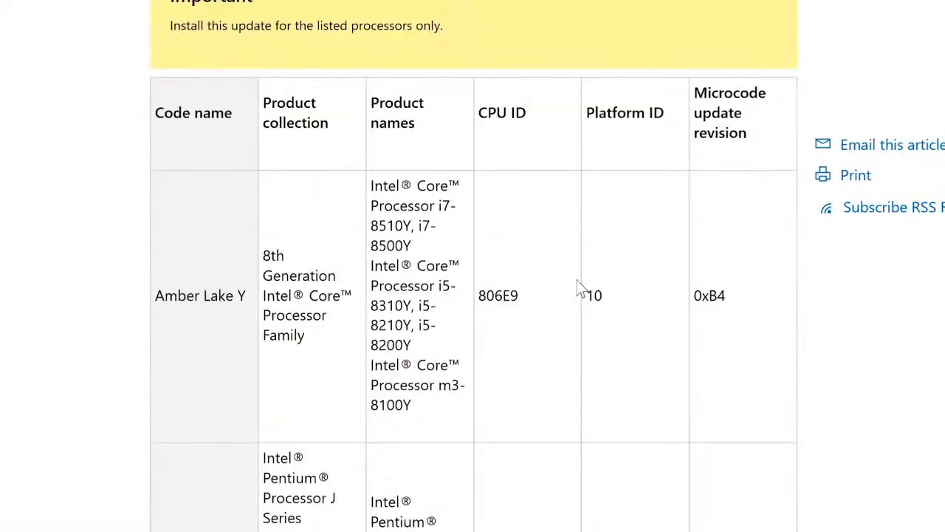
scroll(578, 285, down, 3)
scroll(578, 281, down, 15)
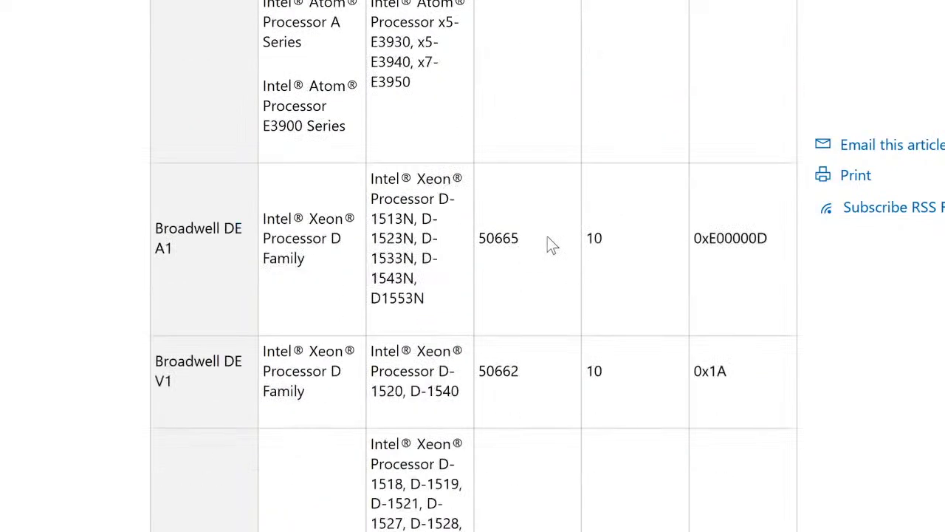
scroll(546, 243, down, 12)
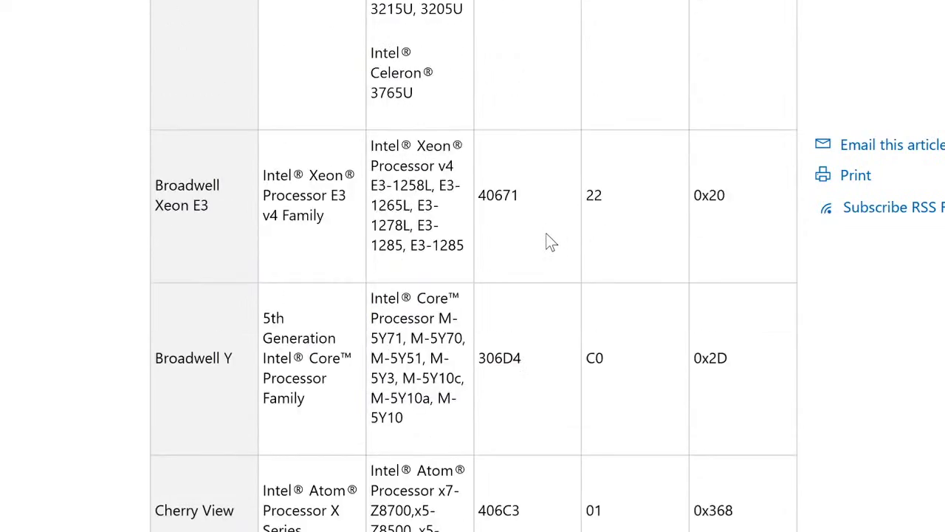
scroll(544, 243, down, 7)
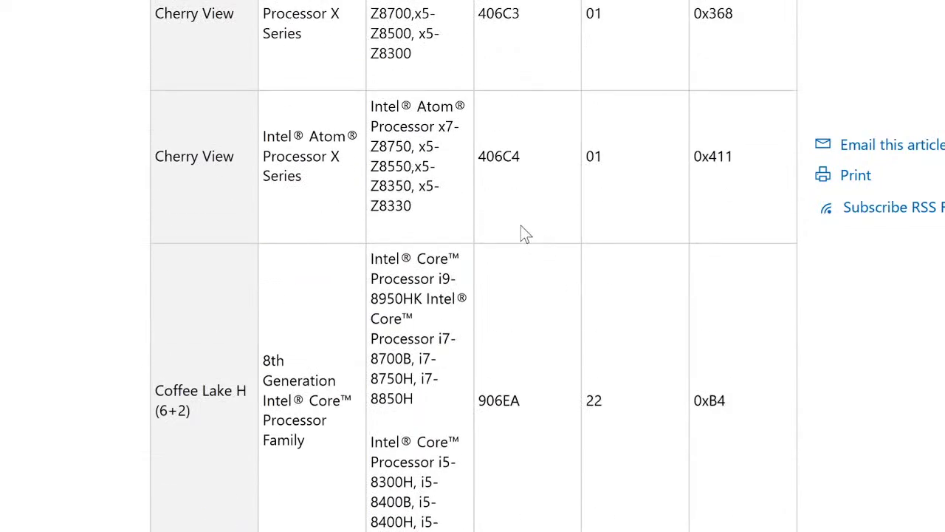
scroll(522, 230, down, 15)
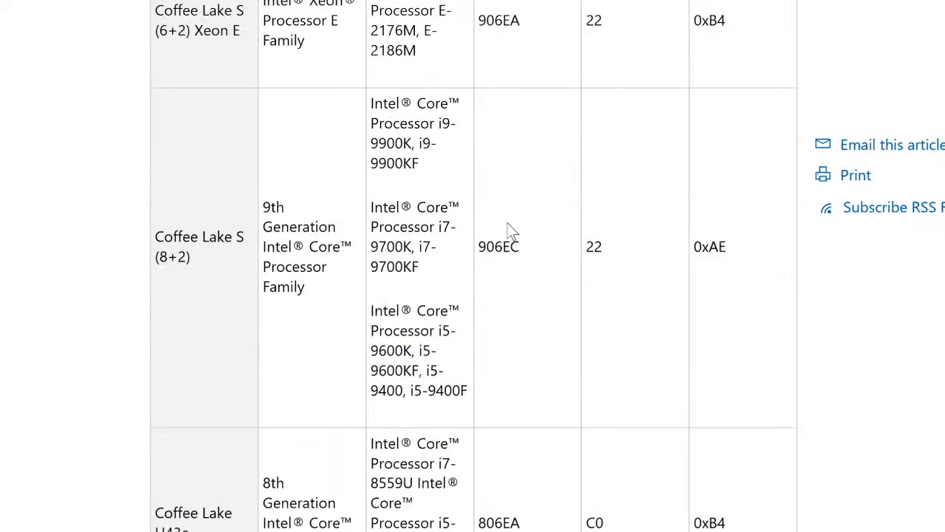
scroll(551, 222, down, 15)
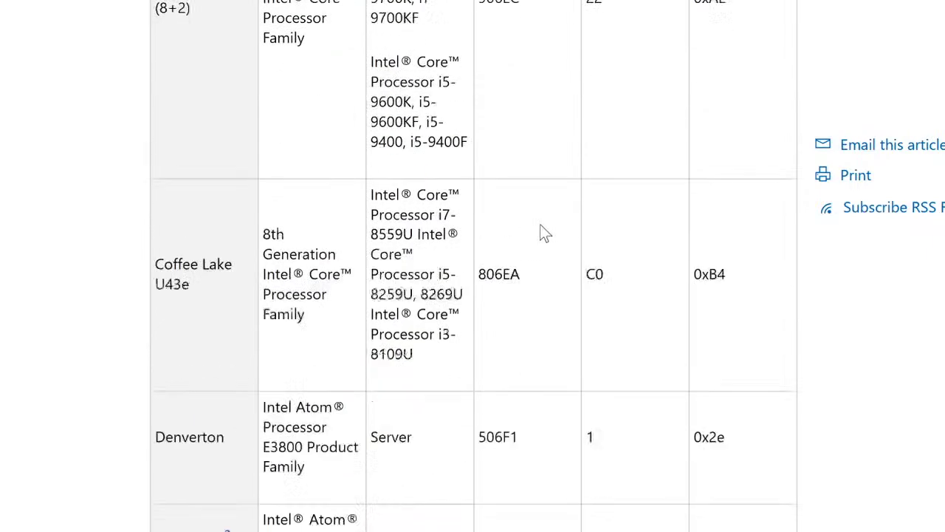
scroll(520, 222, down, 15)
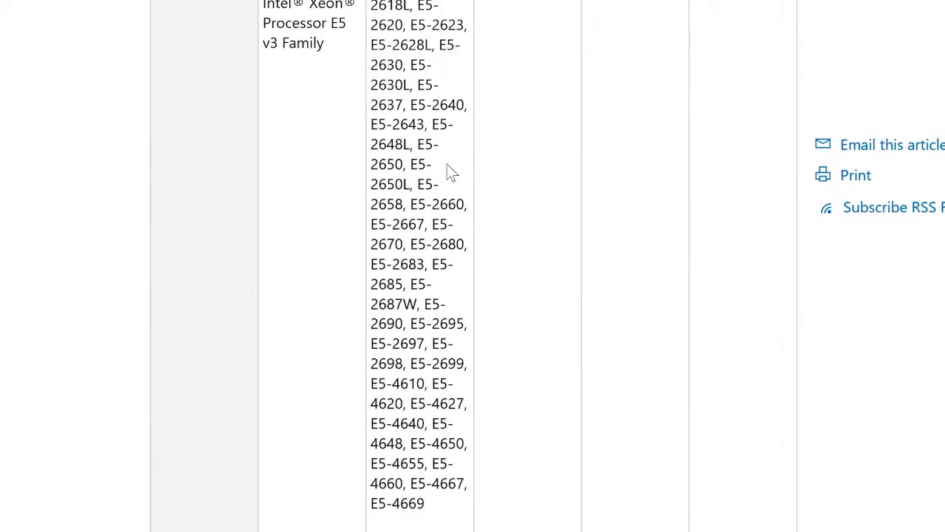
scroll(465, 170, down, 15)
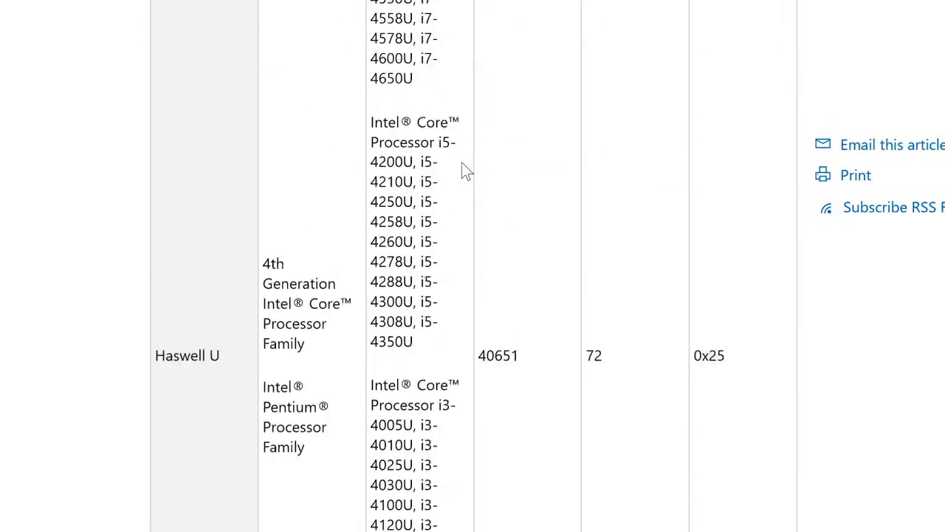
scroll(456, 168, down, 10)
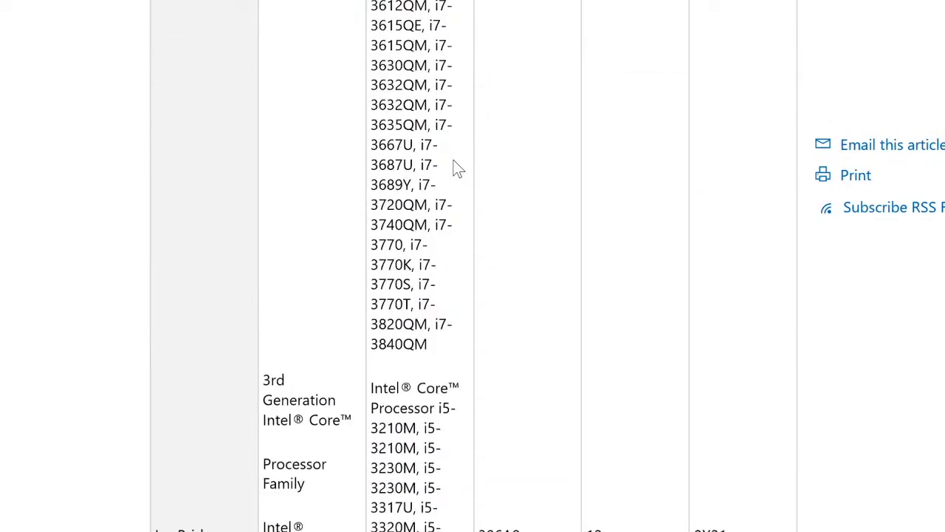
scroll(455, 169, down, 20)
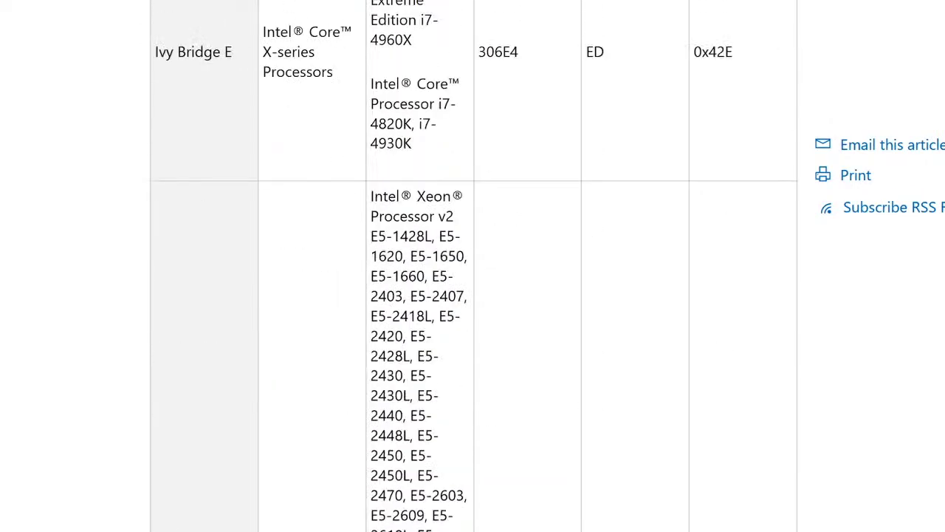
scroll(472, 166, down, 8)
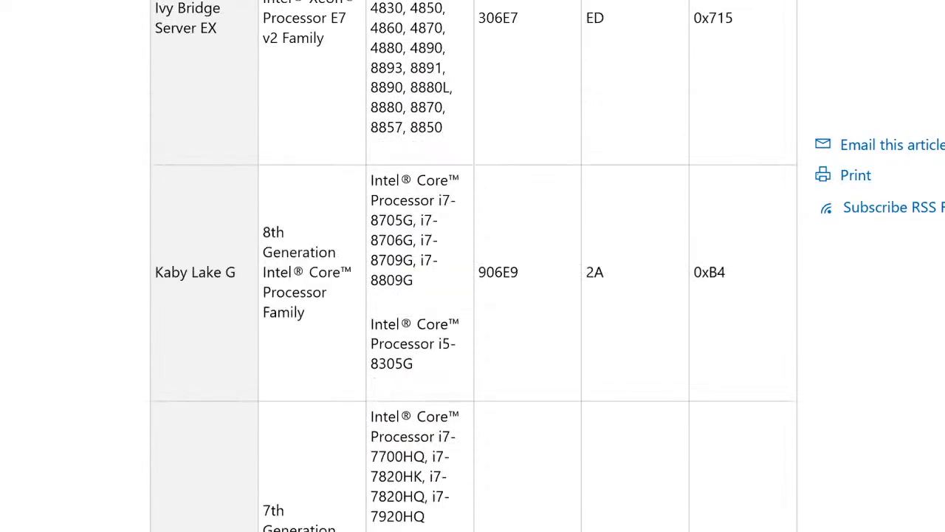
scroll(473, 266, down, 20)
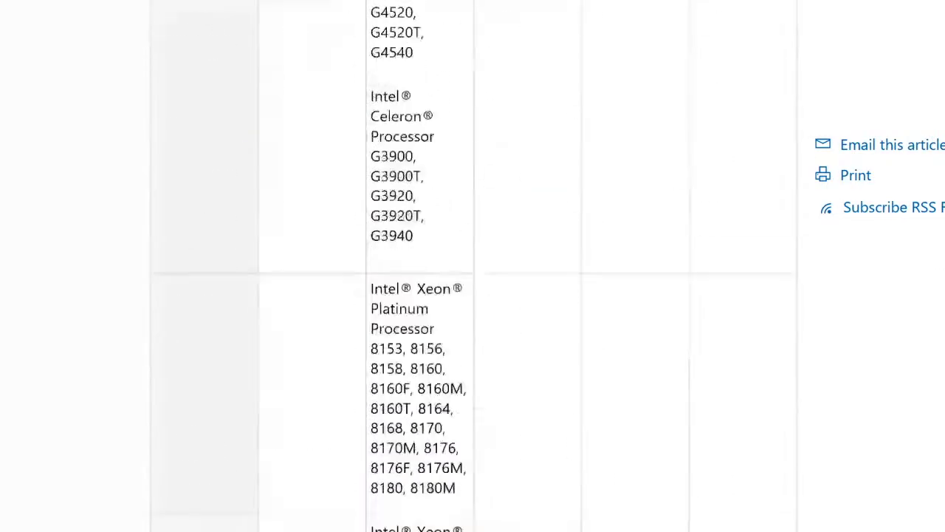
scroll(473, 266, down, 20)
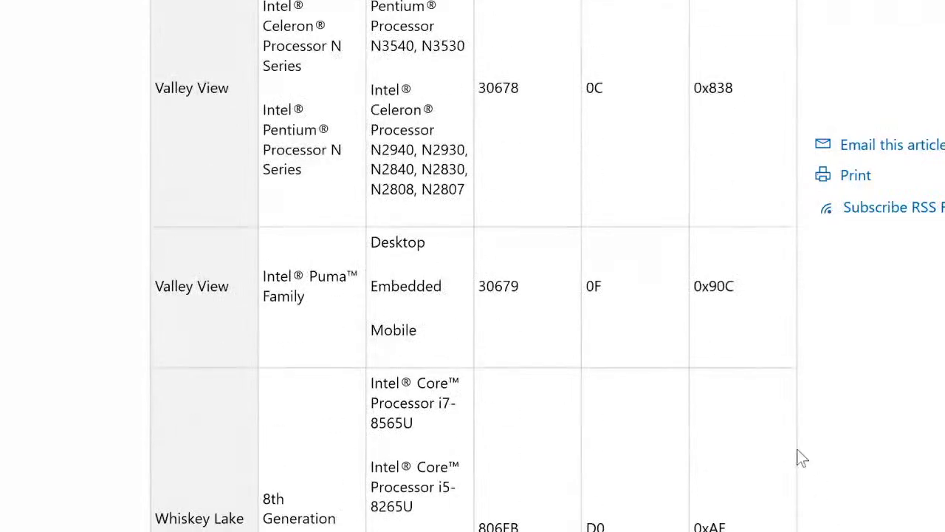
scroll(728, 353, down, 10)
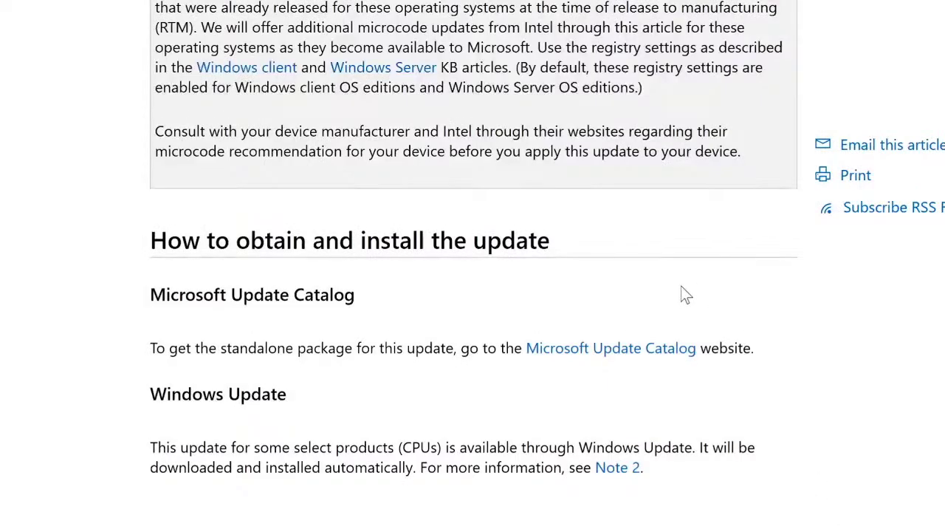
scroll(681, 294, up, 3)
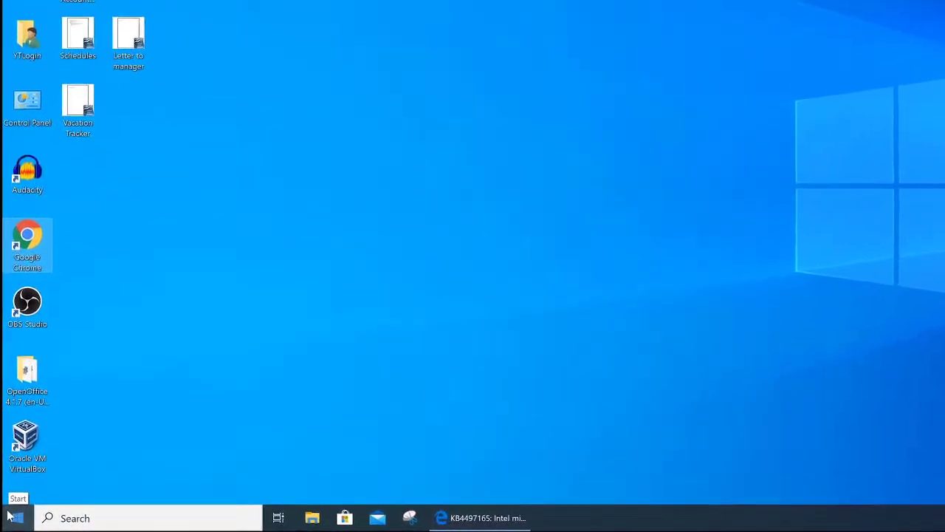
Open Settings' Apps & features page from the Start button's Win+X menu, then follow the Programs and Features link.
right_click(11, 517)
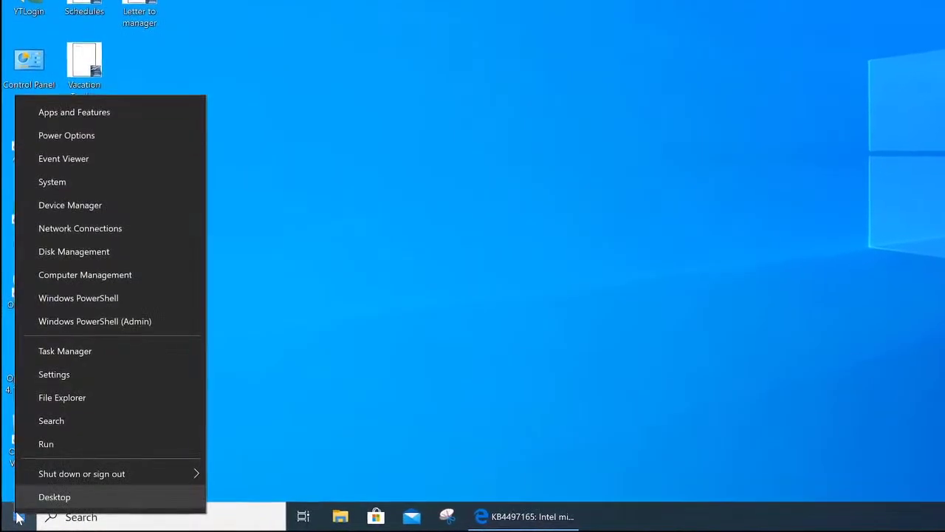
right_click(17, 518)
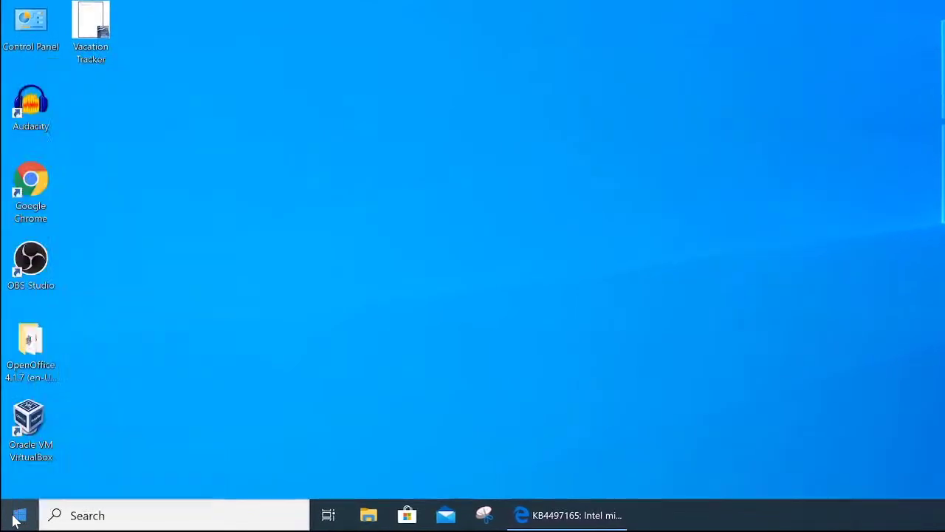
right_click(17, 519)
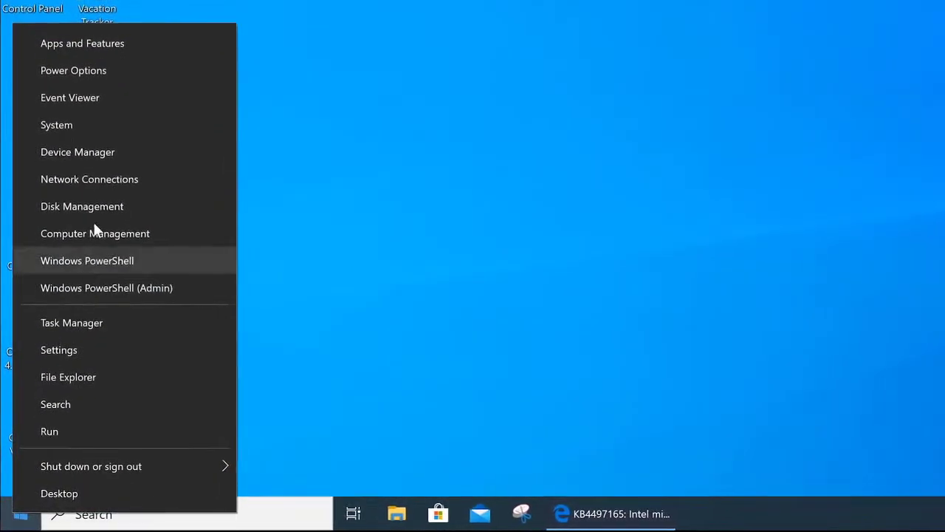
click(133, 46)
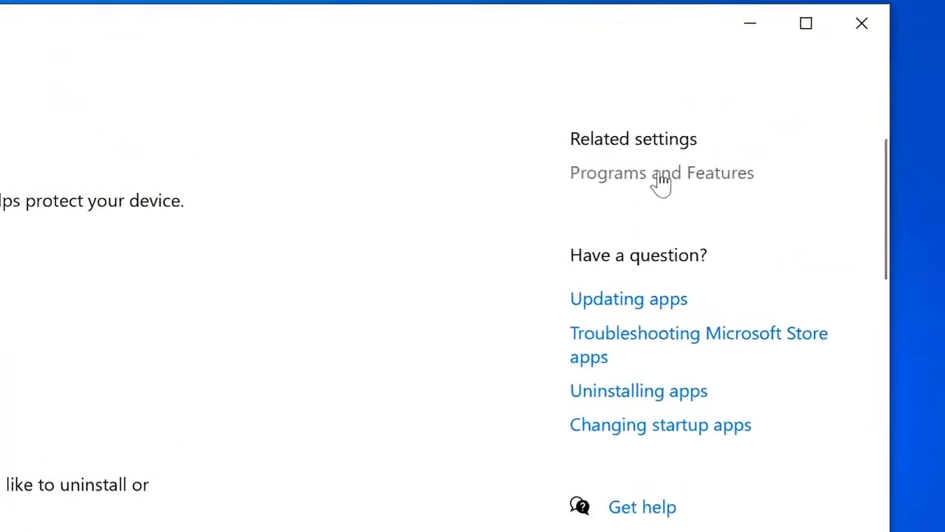
click(706, 139)
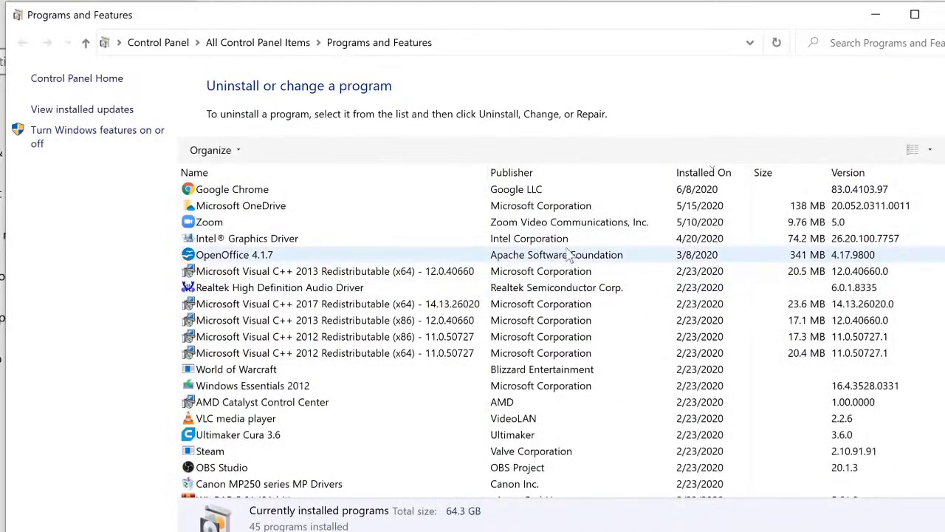
Browse the installed programs, selecting Visual C++ 2010 x64, Visual C++ 2017 x64 and Intel Graphics Driver.
scroll(539, 255, down, 4)
scroll(554, 260, up, 1)
scroll(554, 260, up, 3)
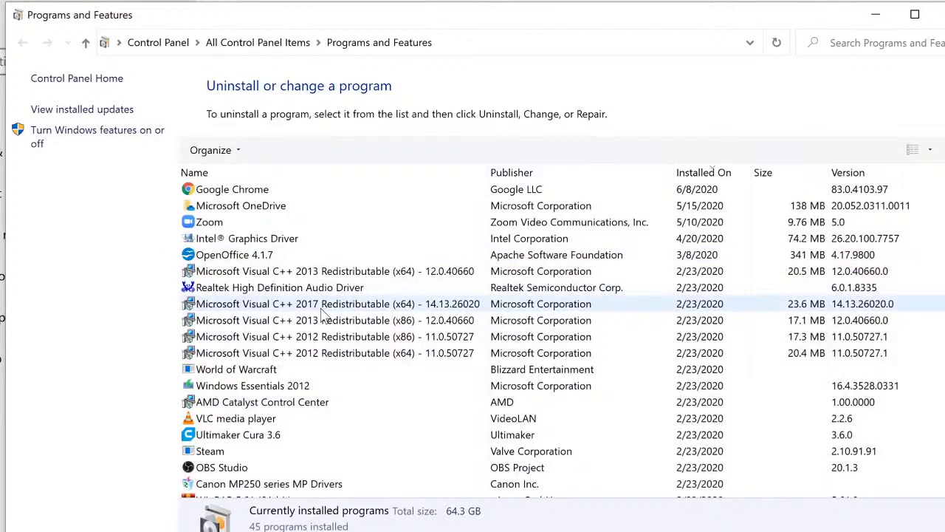
scroll(323, 314, down, 9)
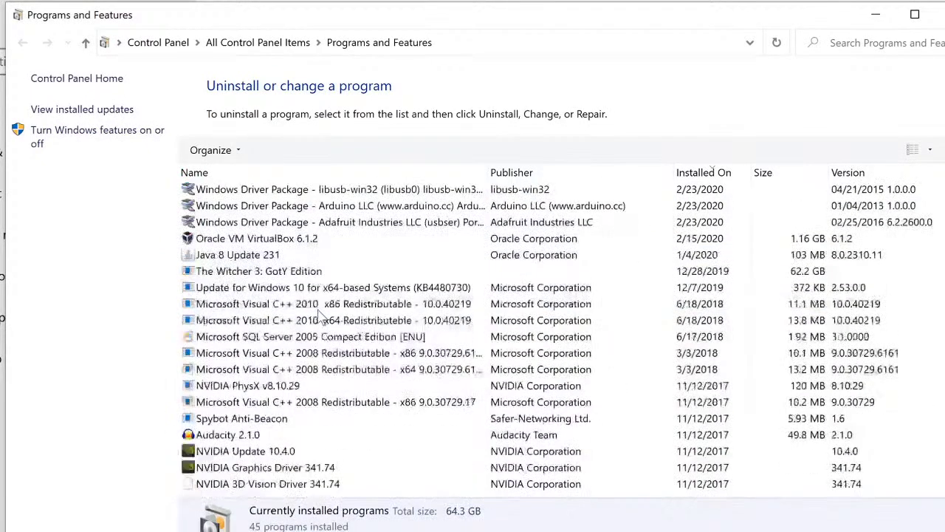
click(329, 319)
scroll(341, 328, up, 3)
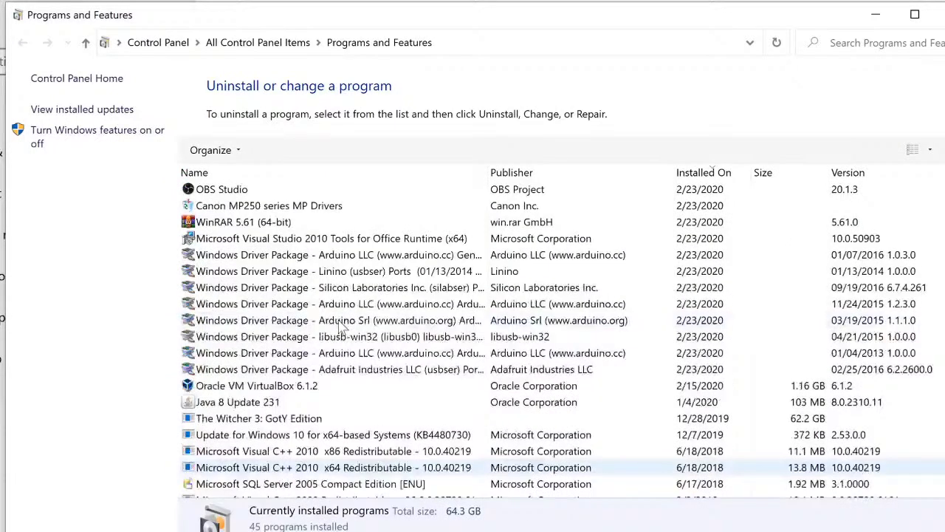
scroll(341, 329, up, 6)
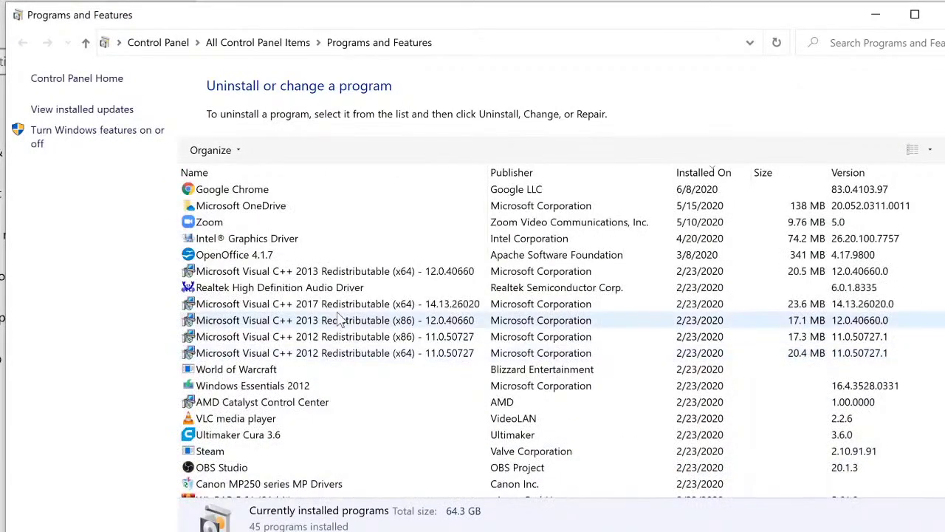
click(341, 305)
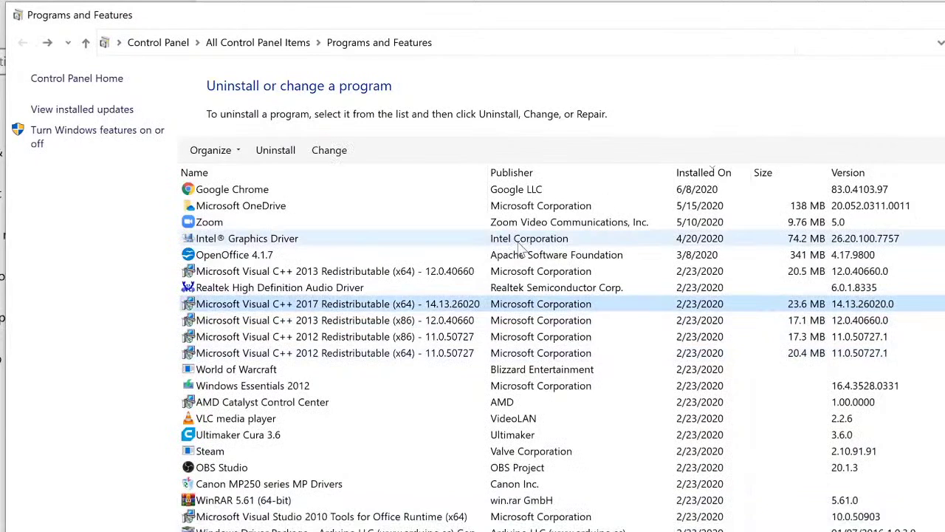
click(520, 243)
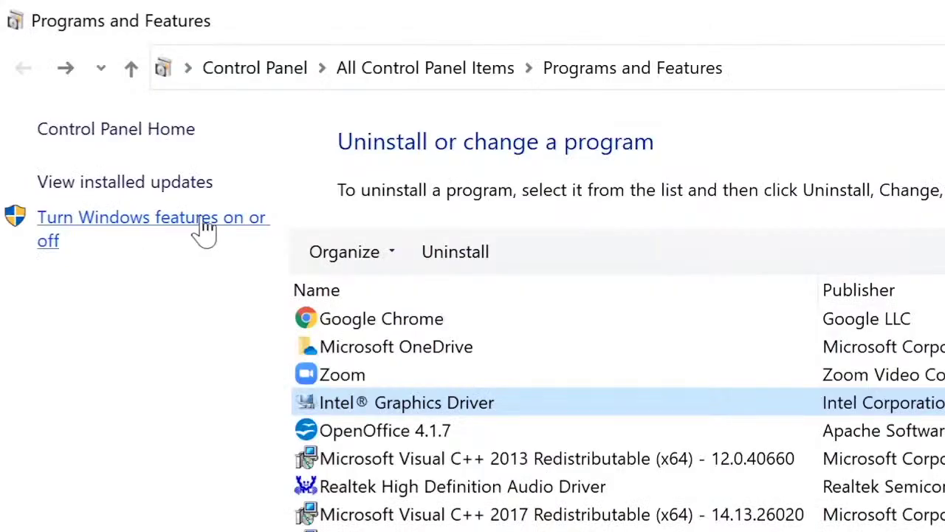
In Installed Updates, select the KB4497165 and KB2565063 entries, then return to the KB4497165 article.
click(122, 183)
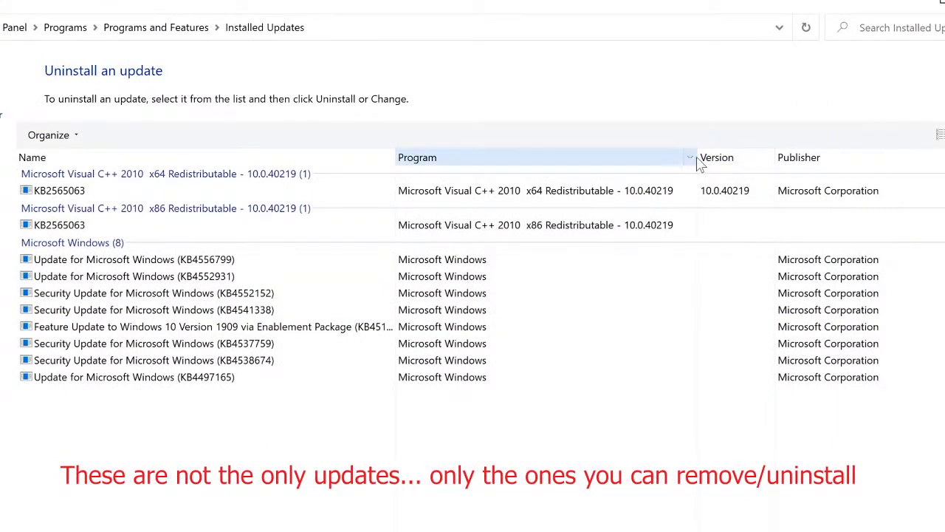
drag(697, 156, 594, 151)
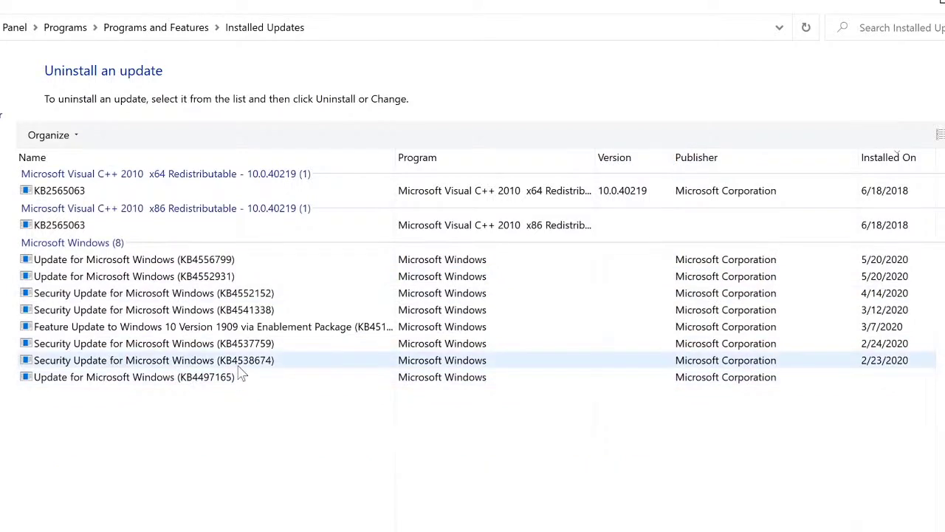
click(220, 383)
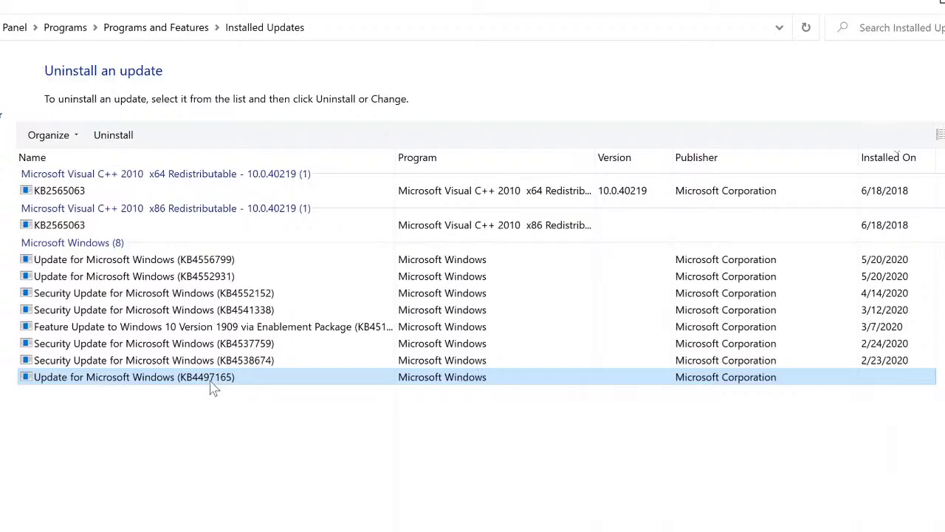
click(874, 201)
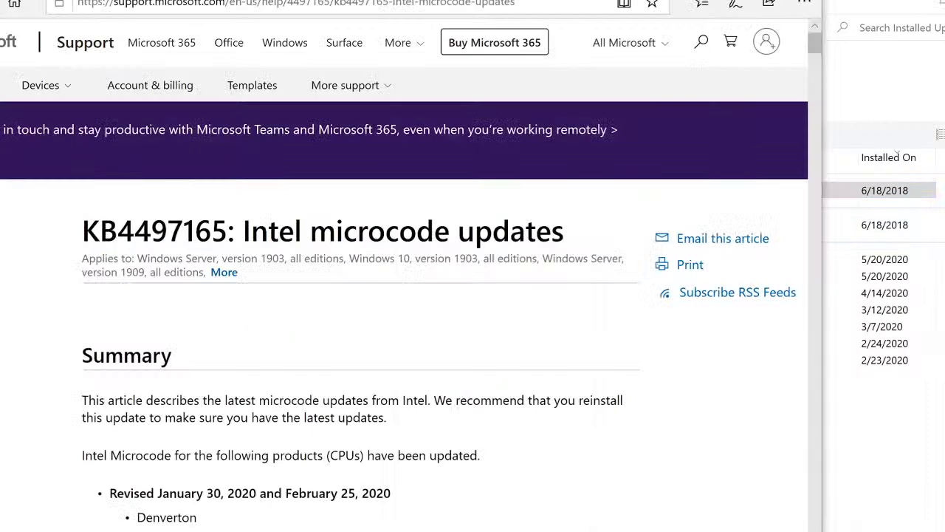
key(alt+Left)
Search Google for KB2565063, correcting the mistyped number, and compare against the Installed Updates list.
drag(123, 56, 66, 56)
text(25)
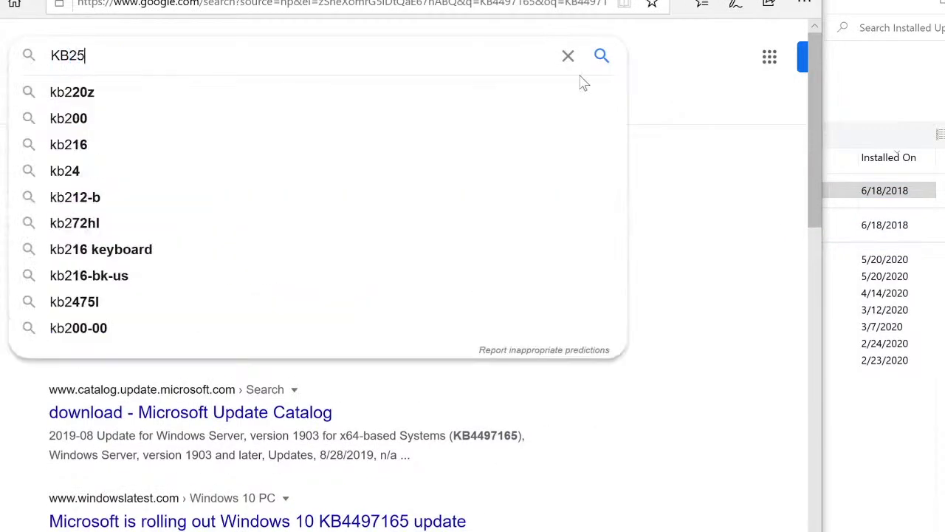
text(6)
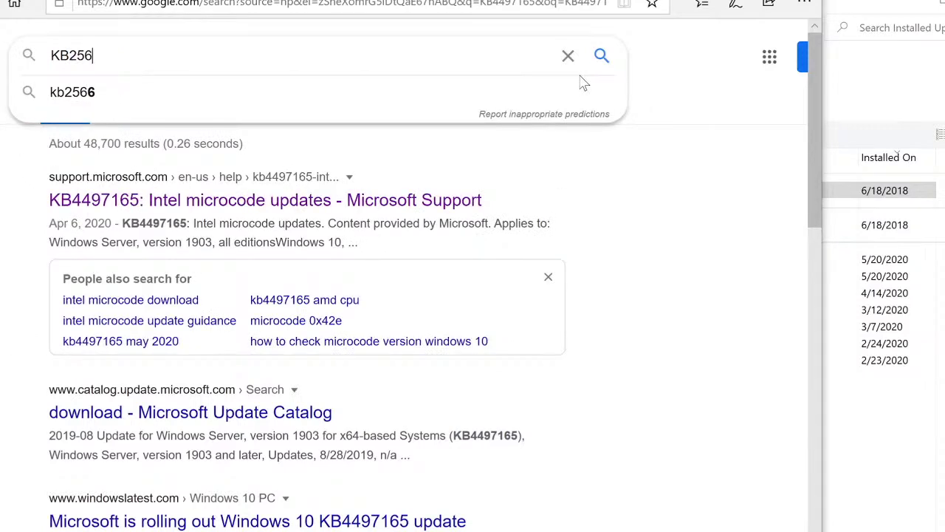
text(063)
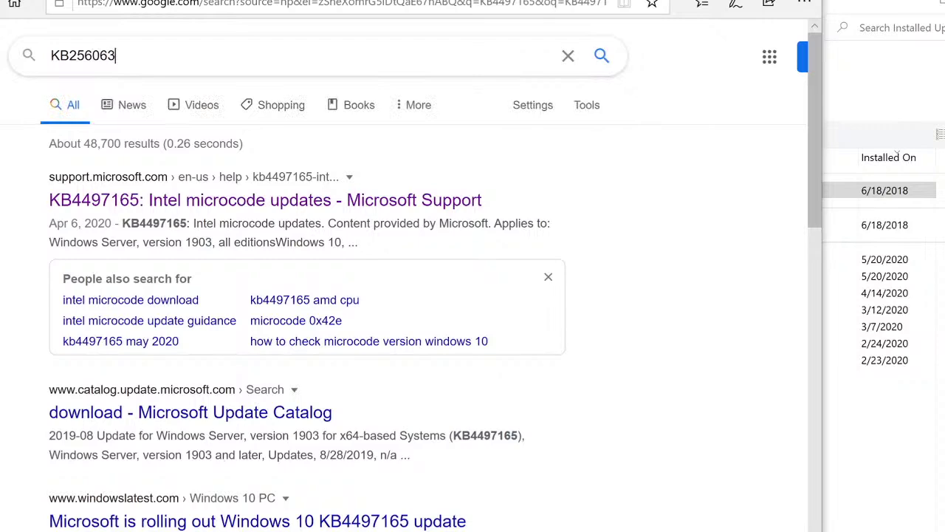
key(alt+Tab)
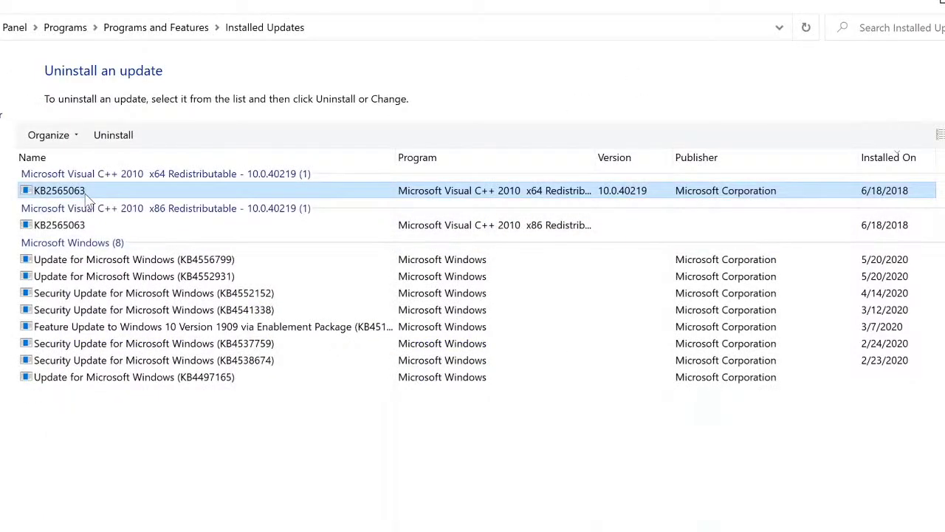
key(alt+Tab)
click(92, 55)
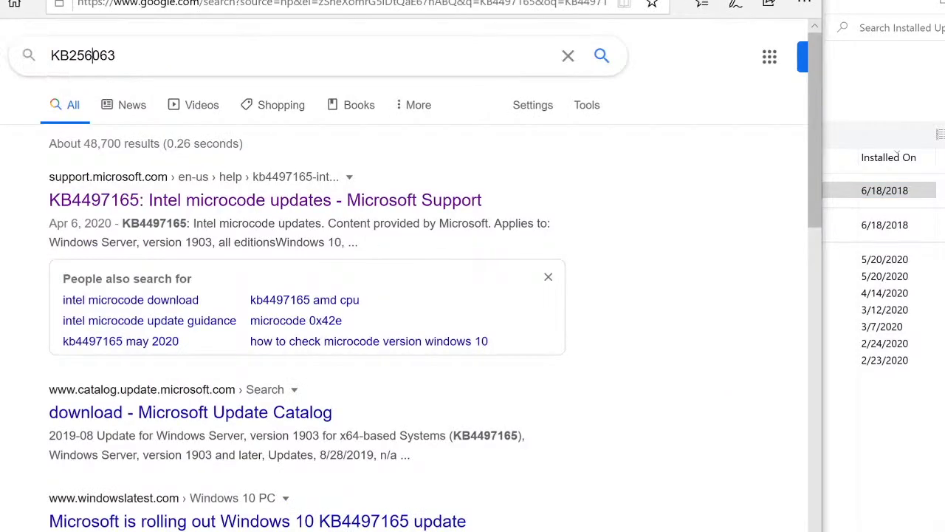
text(5)
key(Return)
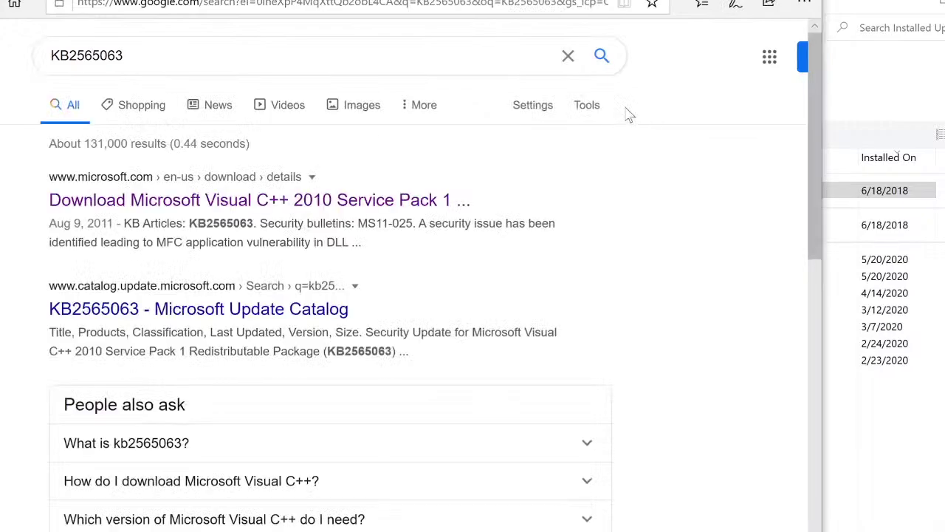
key(alt+Tab)
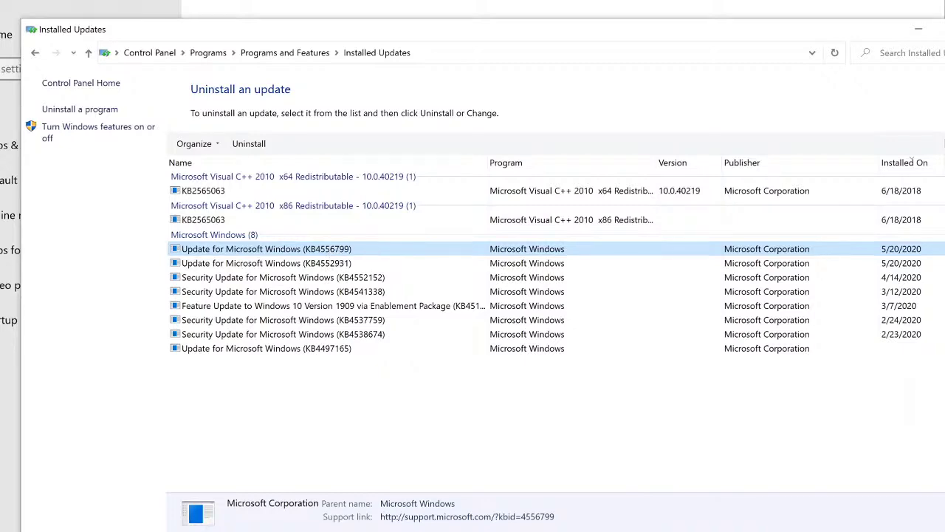
key(alt+Tab)
Search Google for KB4556799 and bring up its support article for OS Builds 18362.836 and 18363.836.
drag(257, 76, 212, 76)
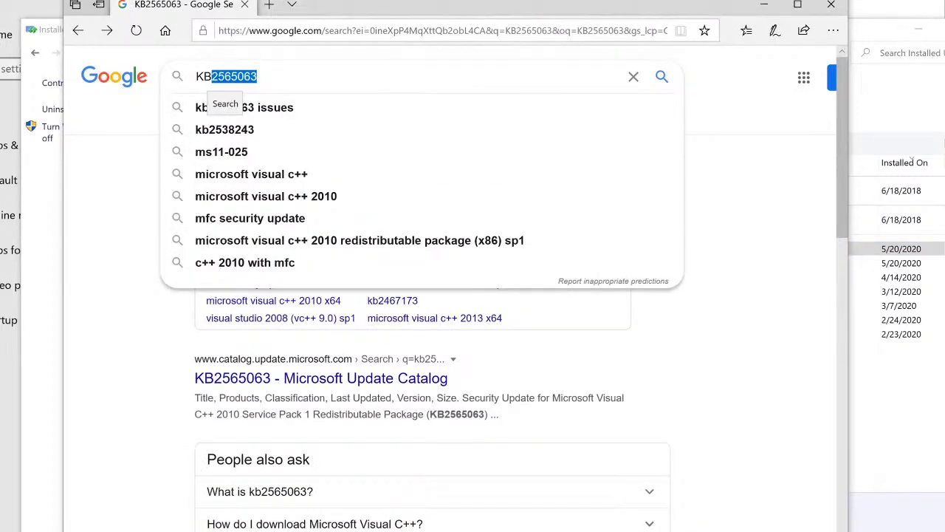
text(4555)
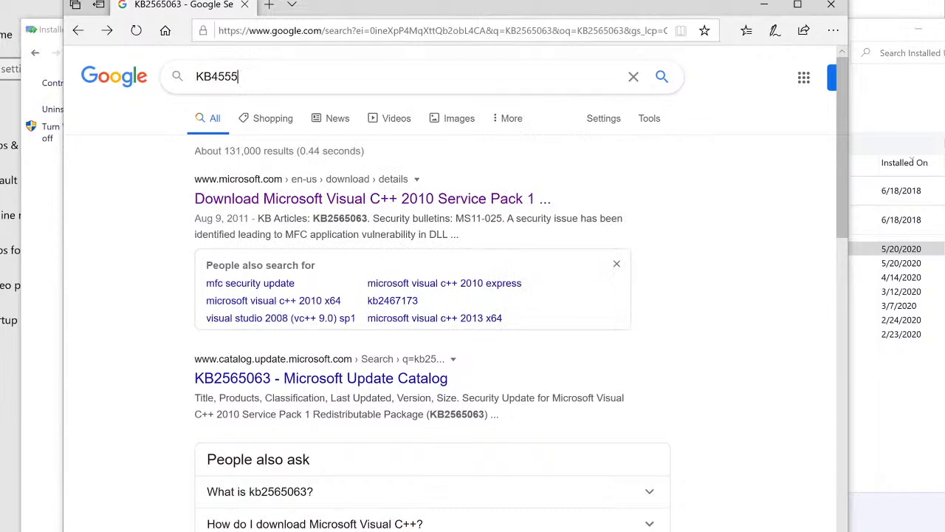
key(BackSpace)
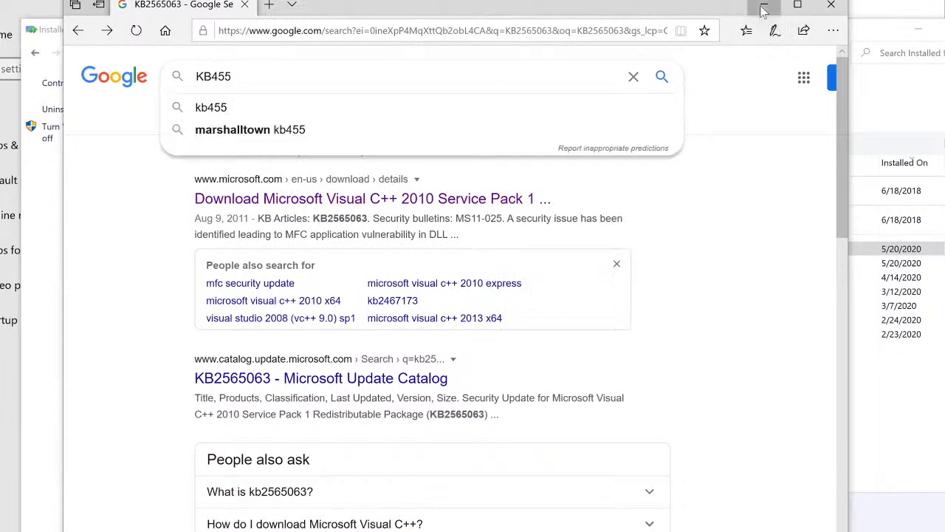
click(765, 4)
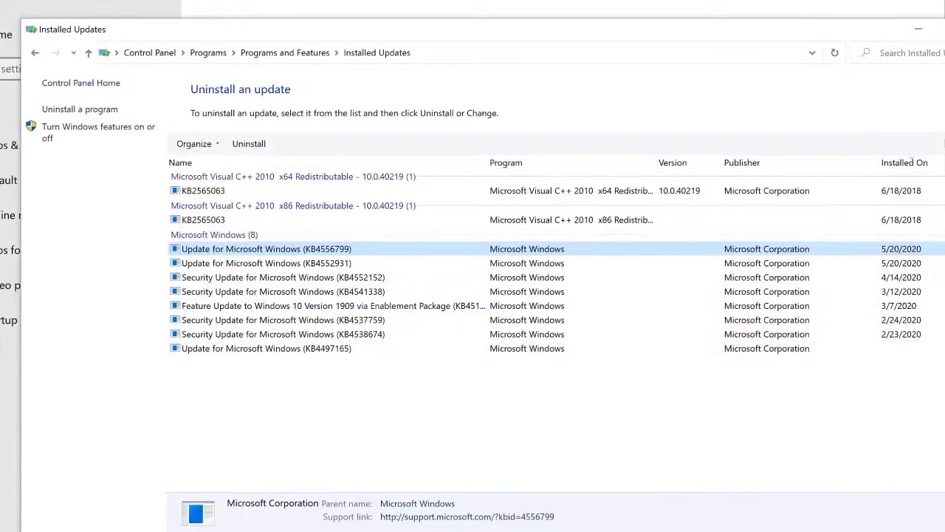
key(alt+Tab)
text(6799)
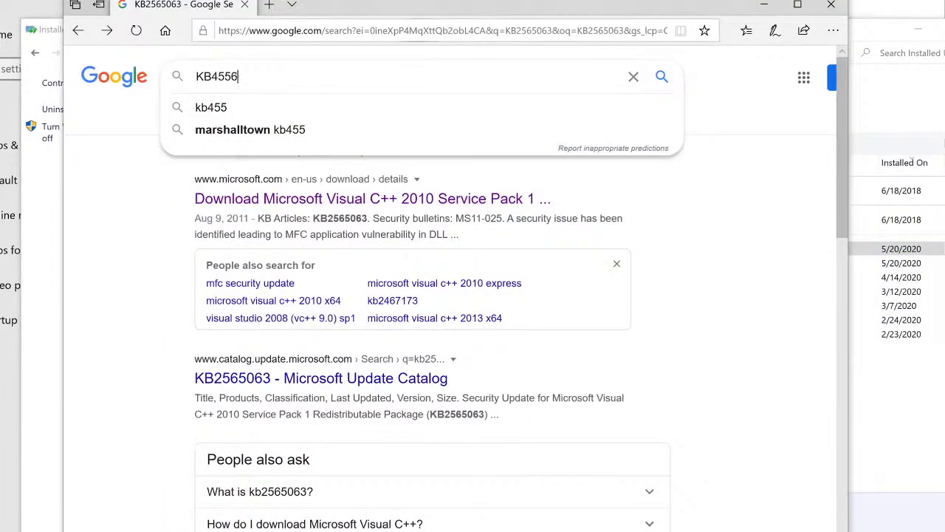
key(Return)
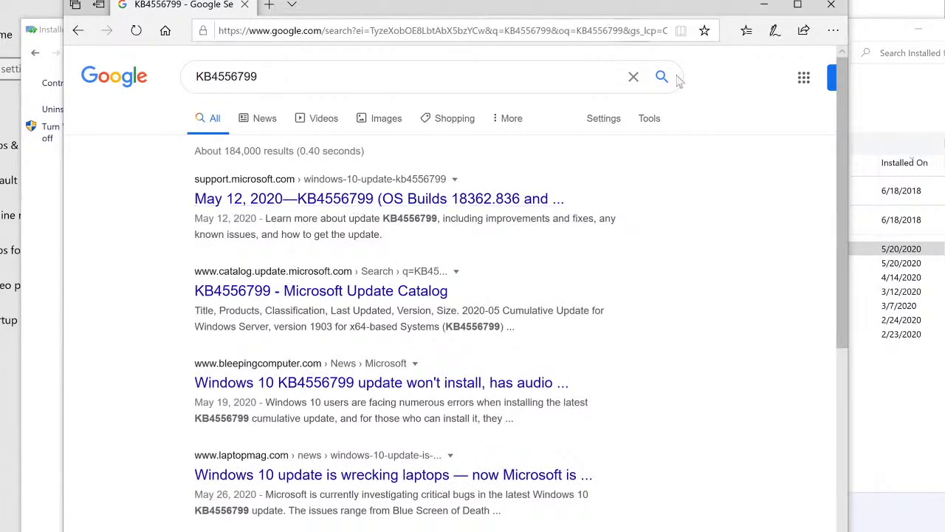
drag(607, 11, 716, 353)
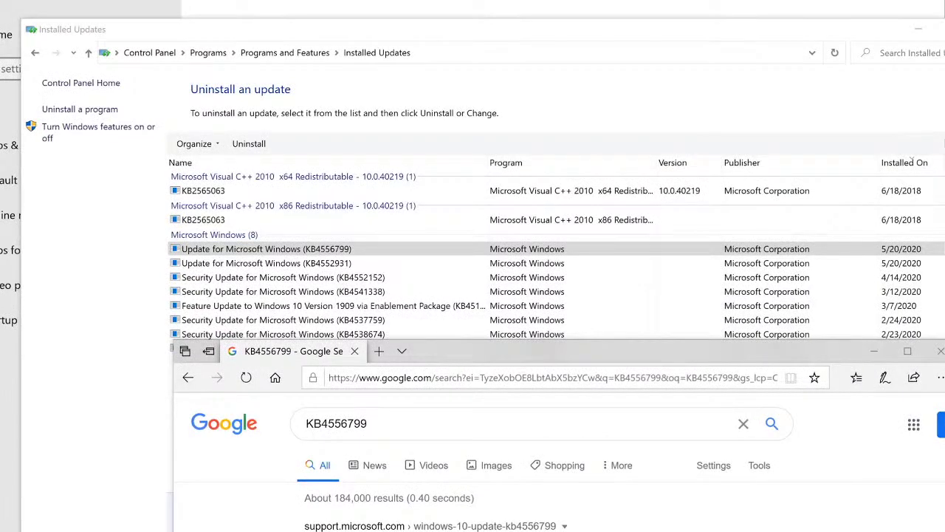
drag(636, 350, 564, 43)
scroll(632, 342, down, 1)
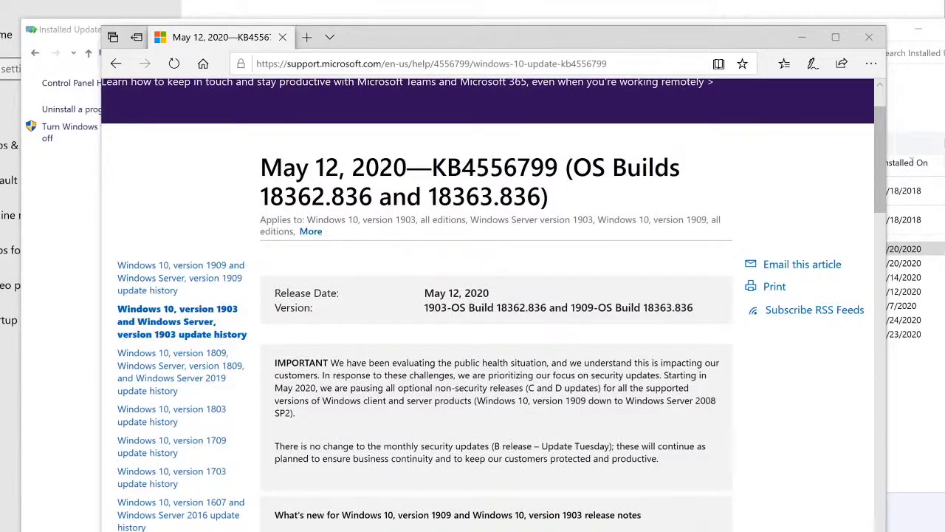
Read the KB4556799 article's Applies to line and scroll down to its Highlights section.
drag(260, 220, 388, 235)
click(392, 236)
scroll(488, 303, down, 1)
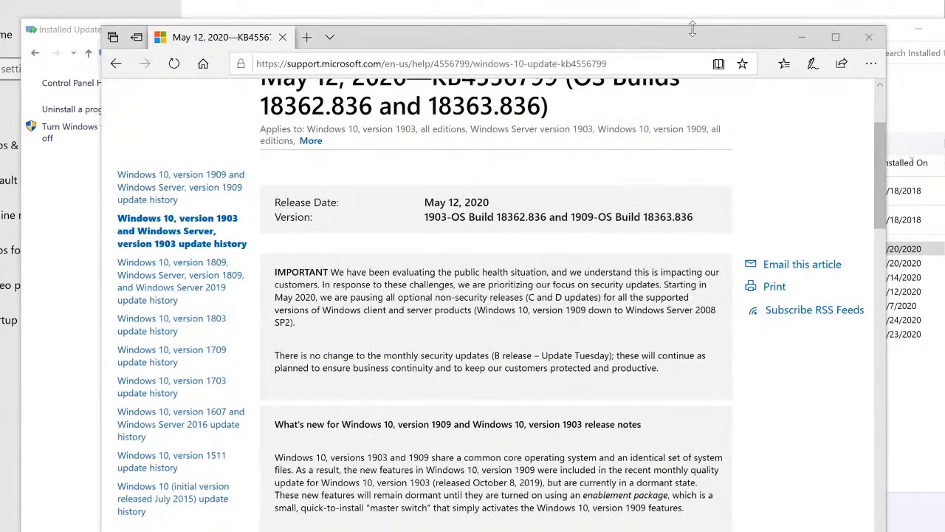
drag(691, 34, 611, 38)
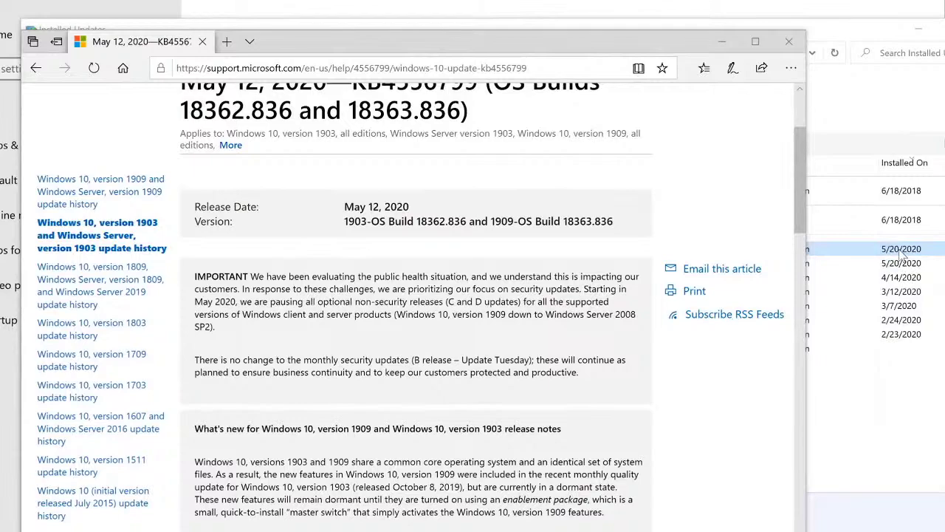
drag(508, 38, 541, 18)
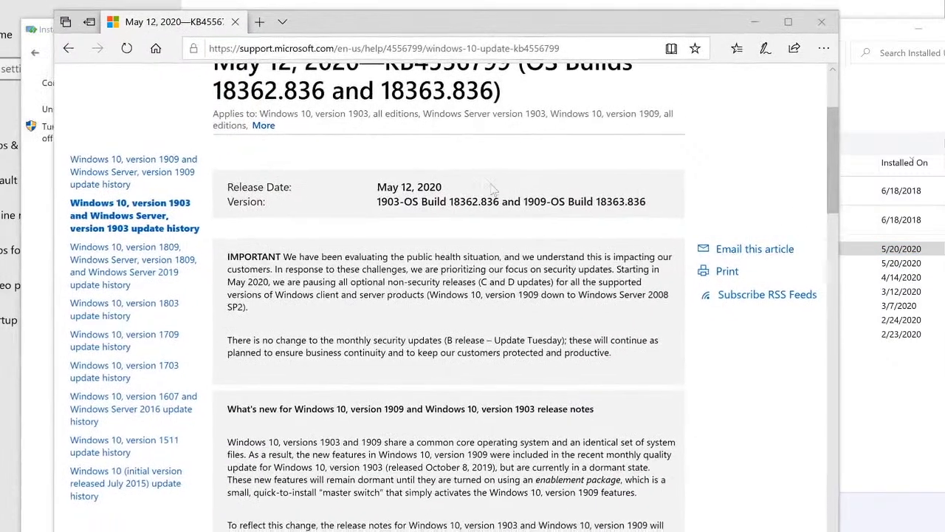
scroll(492, 190, down, 15)
scroll(492, 189, up, 14)
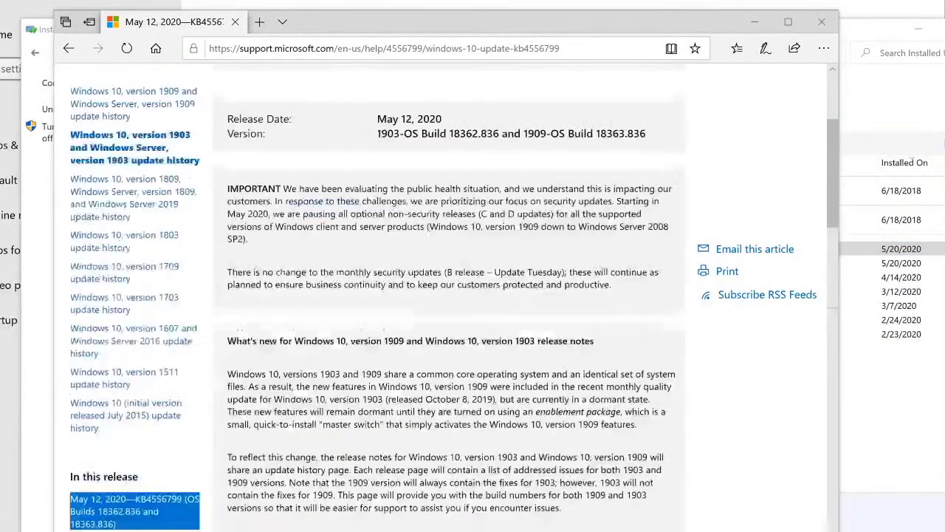
scroll(449, 296, up, 4)
scroll(449, 295, down, 9)
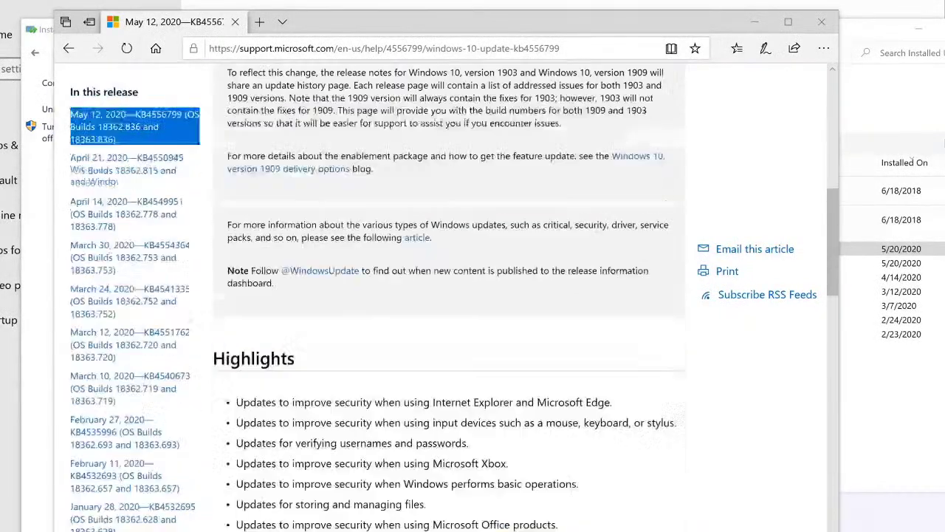
scroll(452, 310, down, 1)
scroll(452, 310, down, 2)
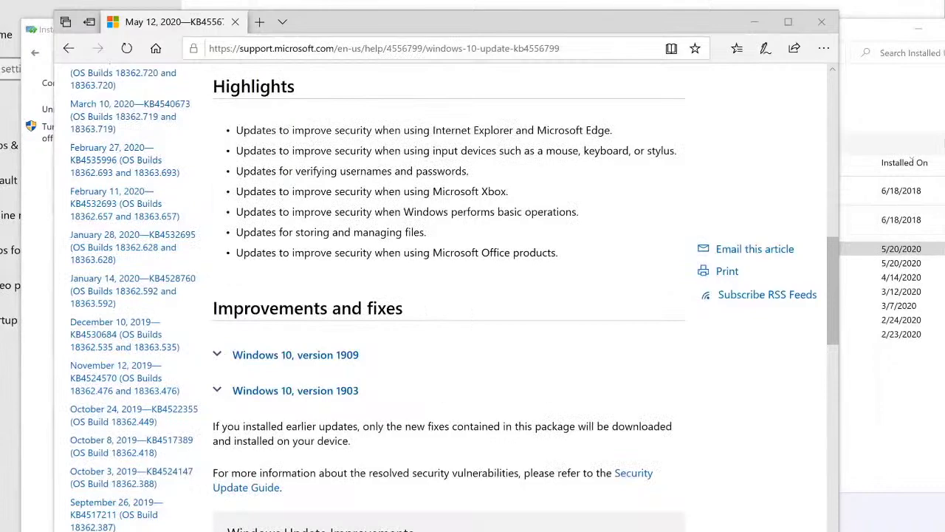
scroll(449, 296, up, 4)
scroll(449, 295, down, 3)
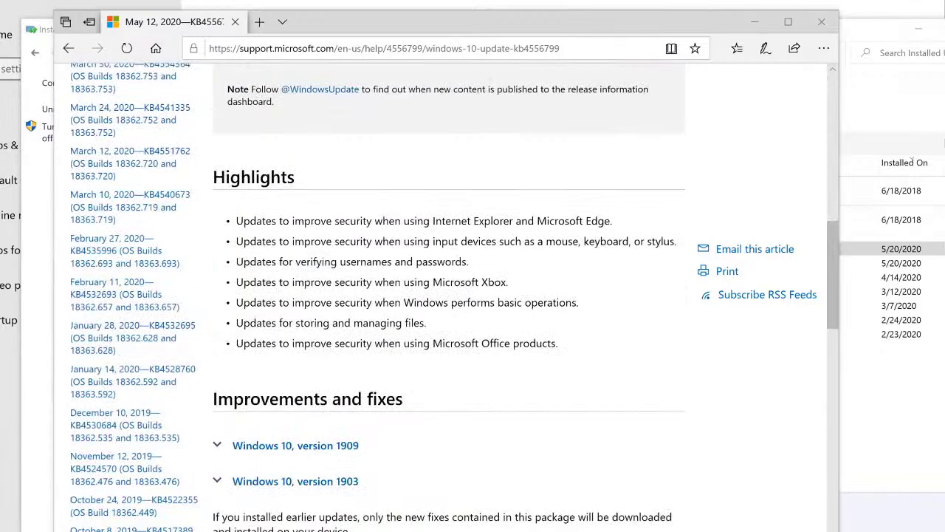
Read the Highlights bullets on Xbox security and Windows basic operations, then return to the Google results.
drag(235, 220, 349, 224)
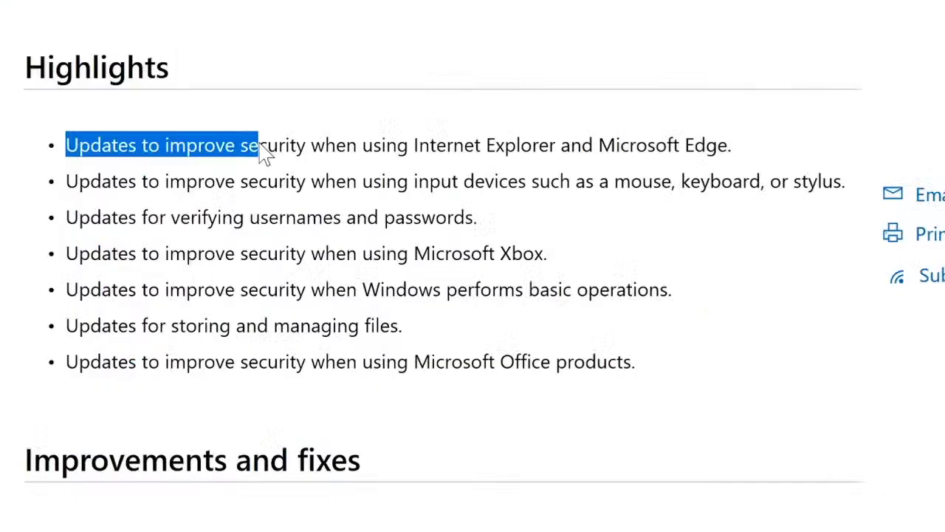
drag(260, 144, 749, 148)
click(749, 147)
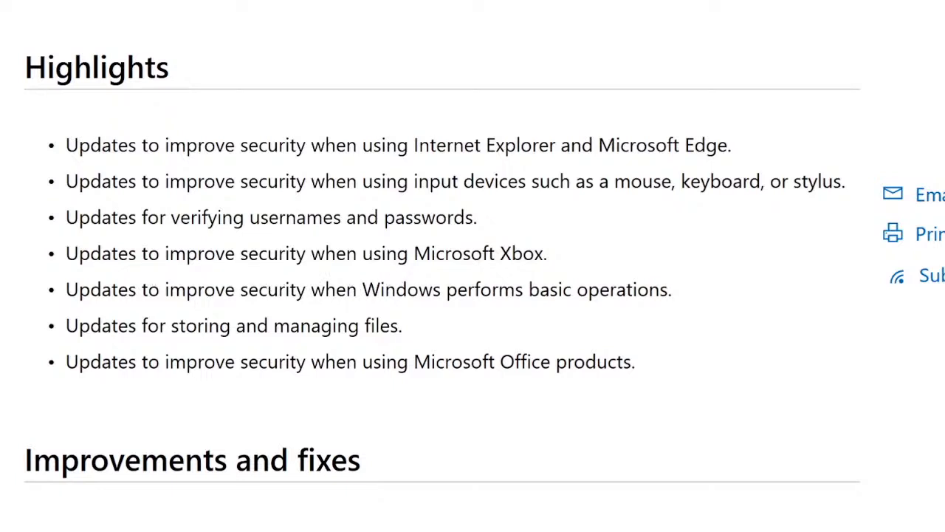
drag(169, 253, 552, 258)
click(554, 260)
drag(285, 290, 650, 293)
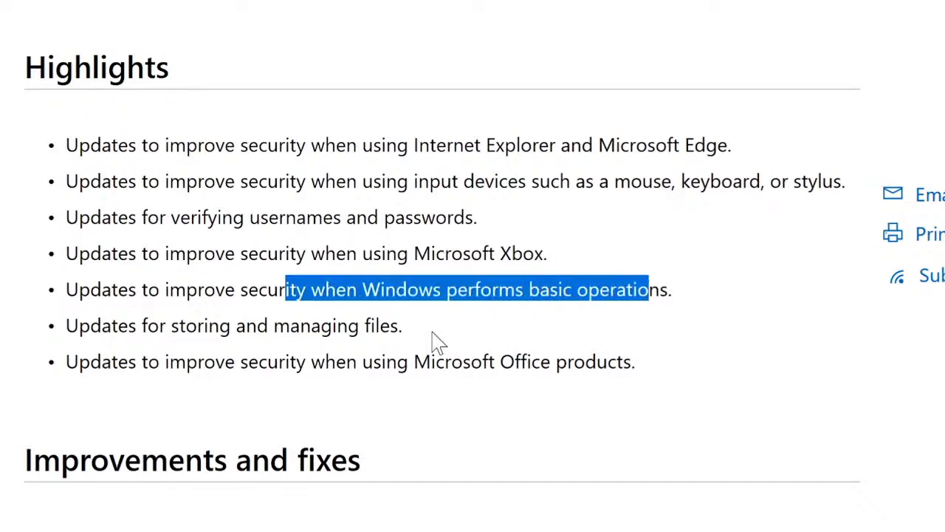
click(385, 338)
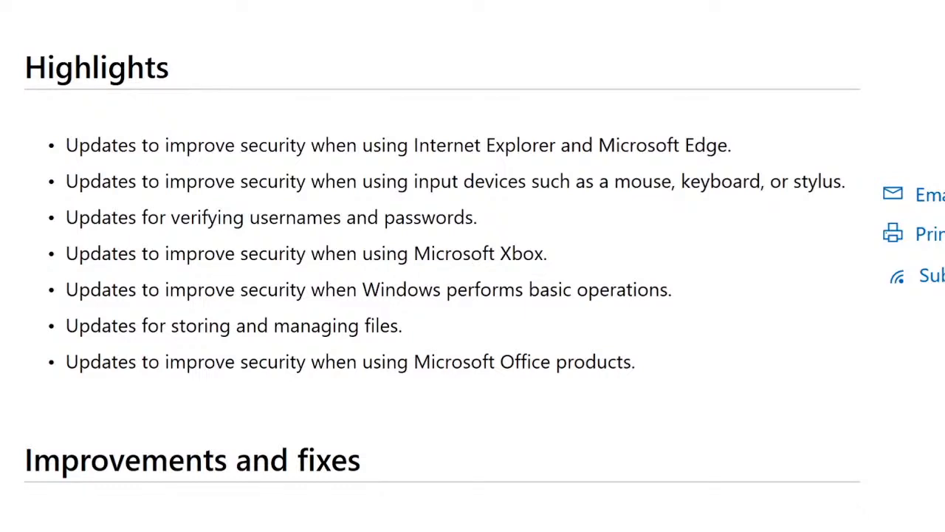
scroll(738, 24, up, 10)
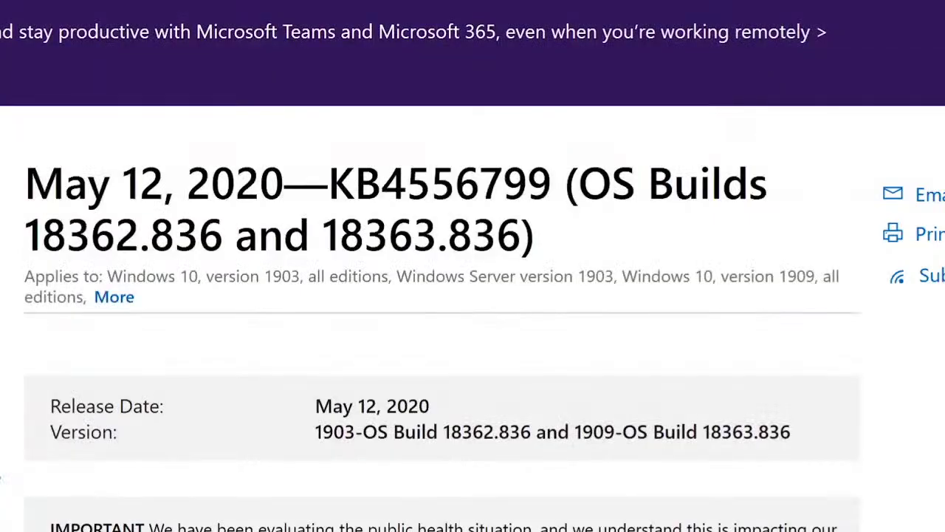
key(alt+Left)
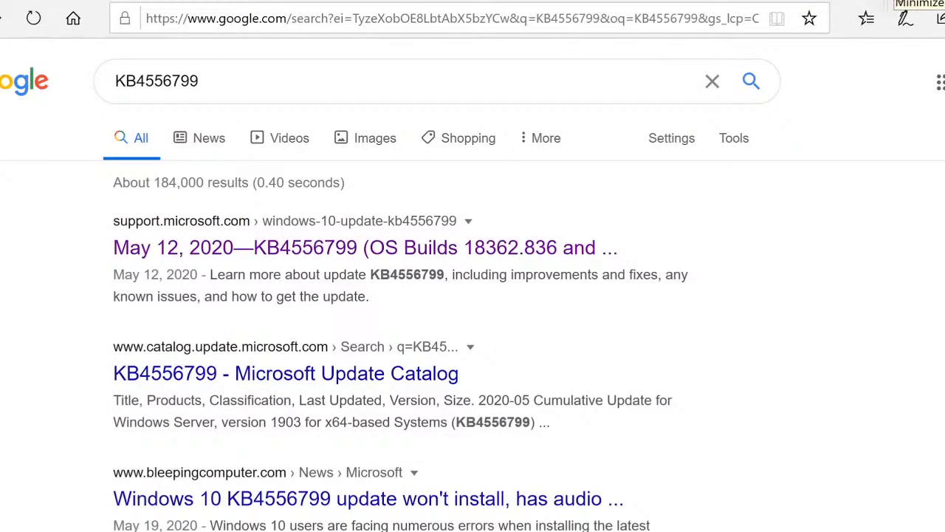
Check the KB4552152 entry in Installed Updates, search Google for KB4552152, and open the servicing stack result.
click(912, 2)
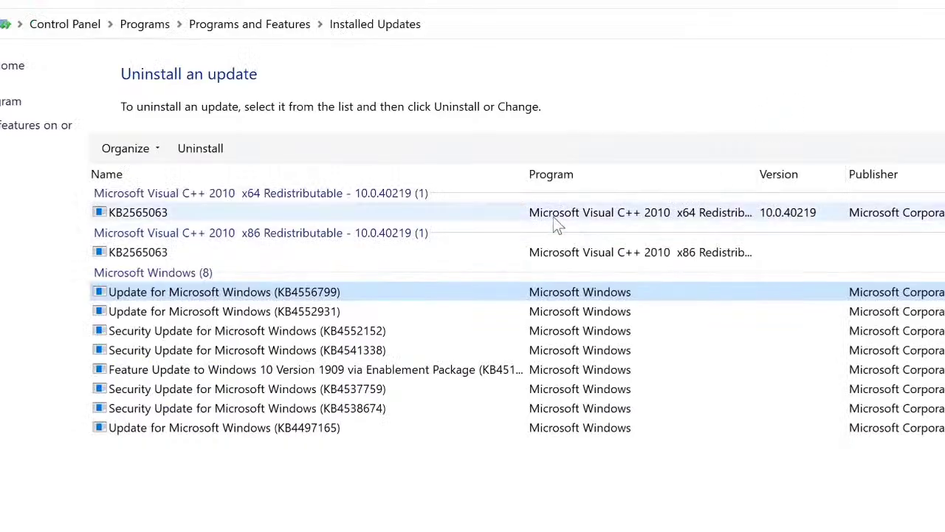
click(352, 333)
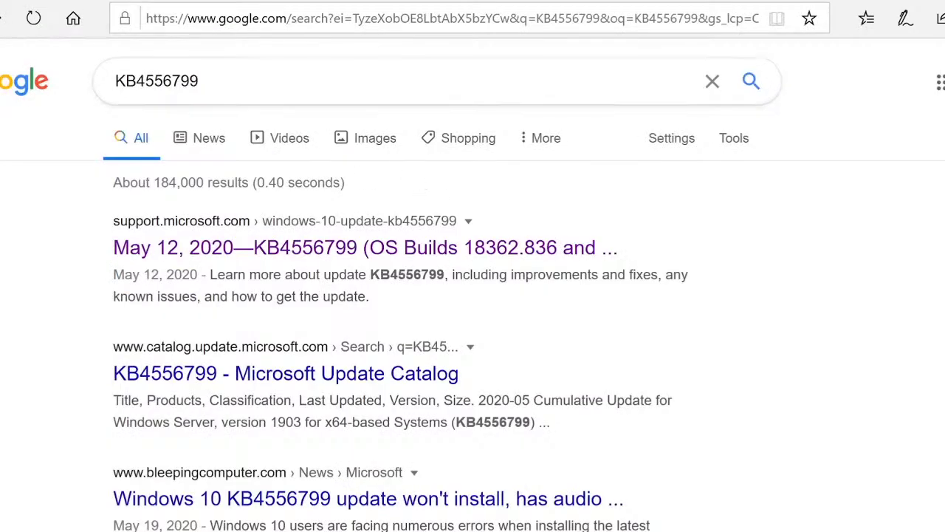
drag(199, 81, 163, 81)
text(21)
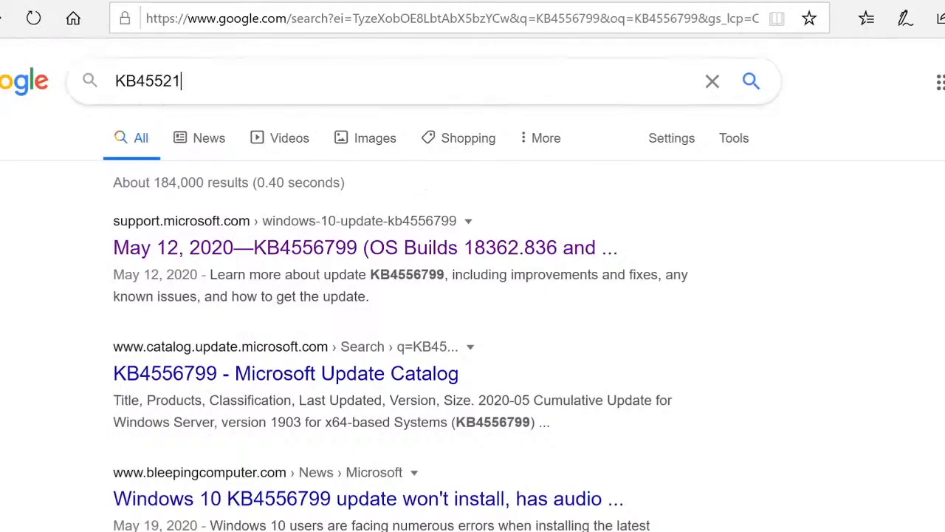
text(552)
key(Return)
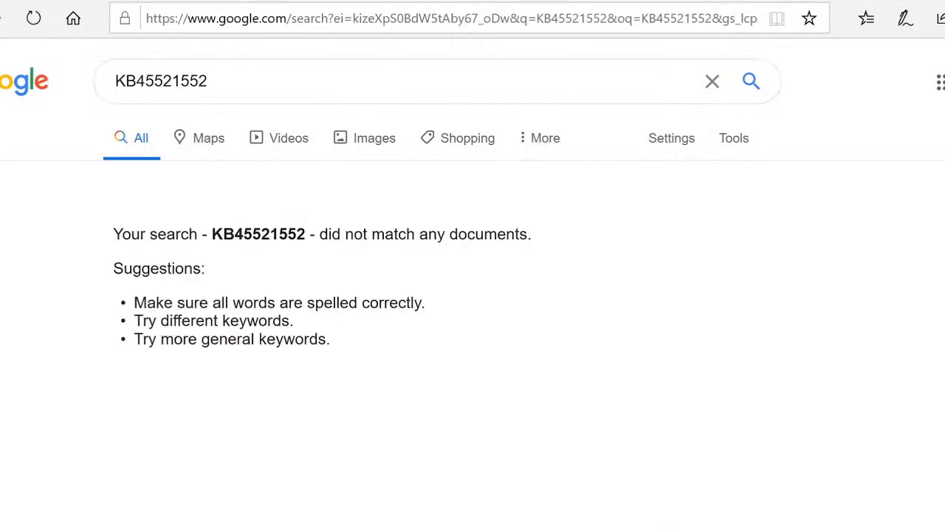
drag(819, 2, 850, 407)
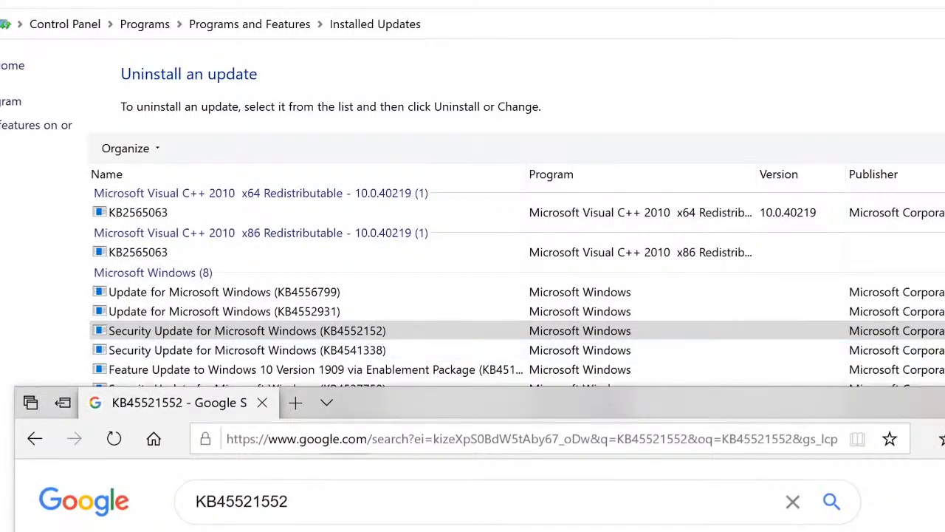
drag(288, 501, 260, 502)
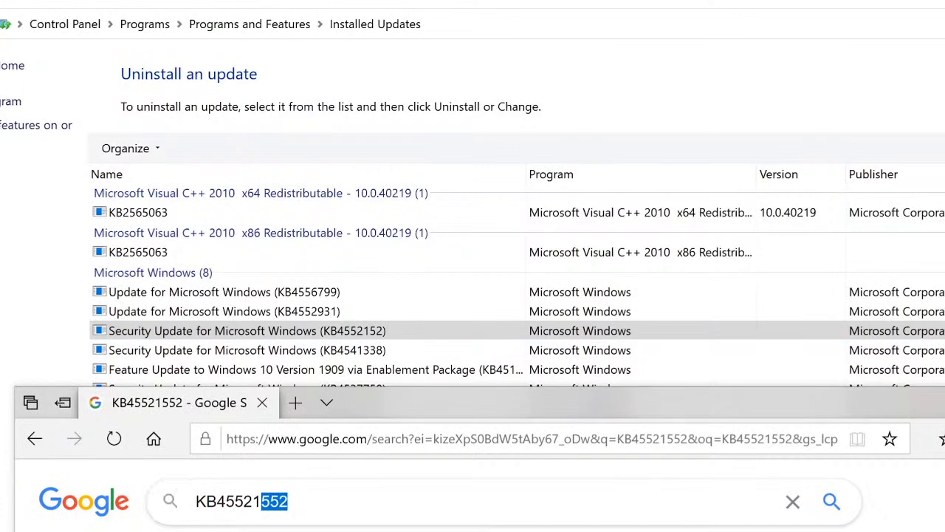
text(52)
key(Return)
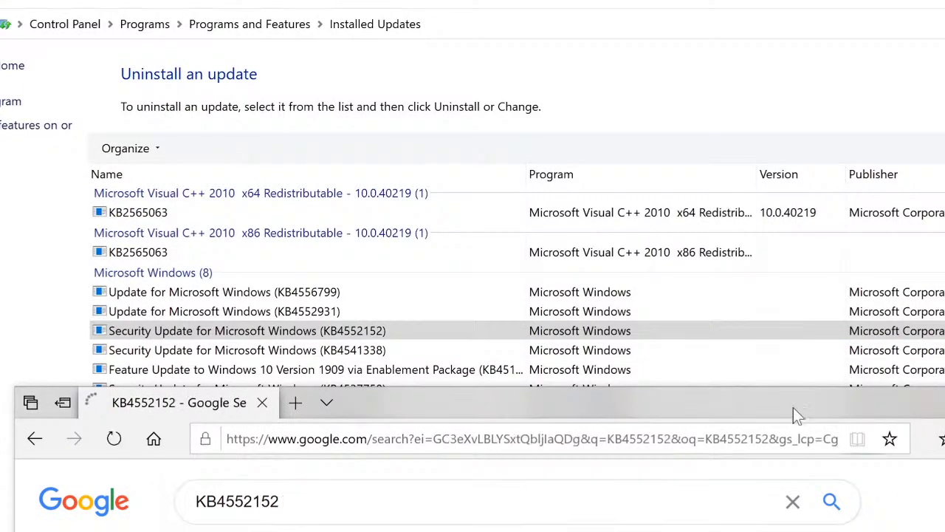
drag(794, 413, 681, 1)
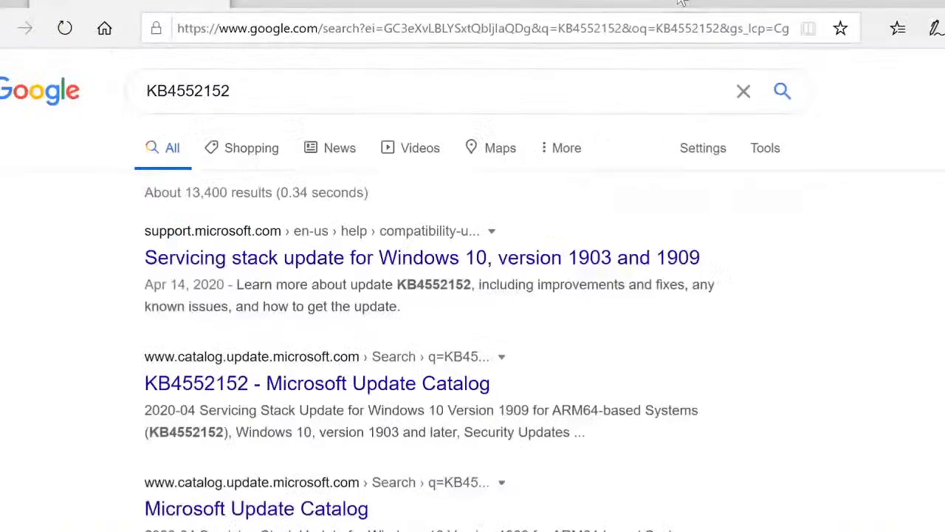
click(373, 262)
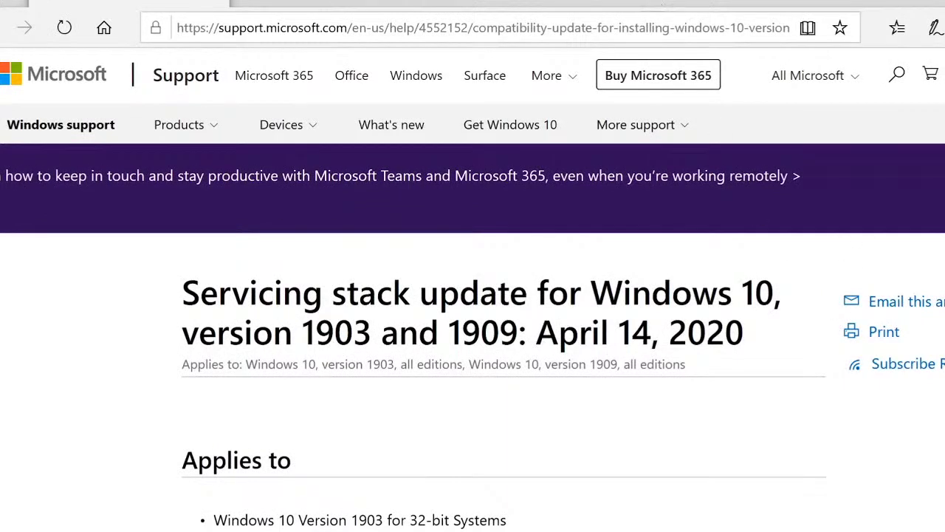
Read the servicing stack update article's Summary, with the browser resized beside Installed Updates.
scroll(604, 366, down, 5)
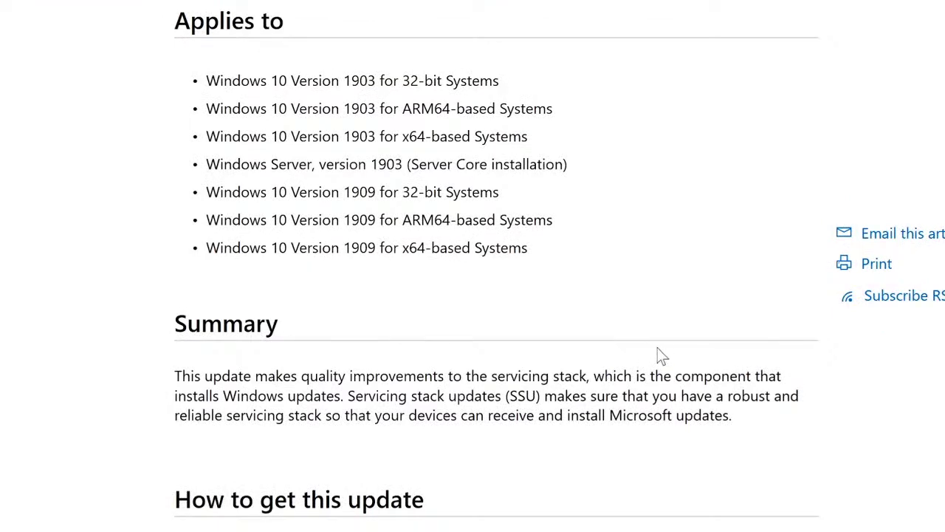
drag(182, 376, 341, 397)
click(575, 375)
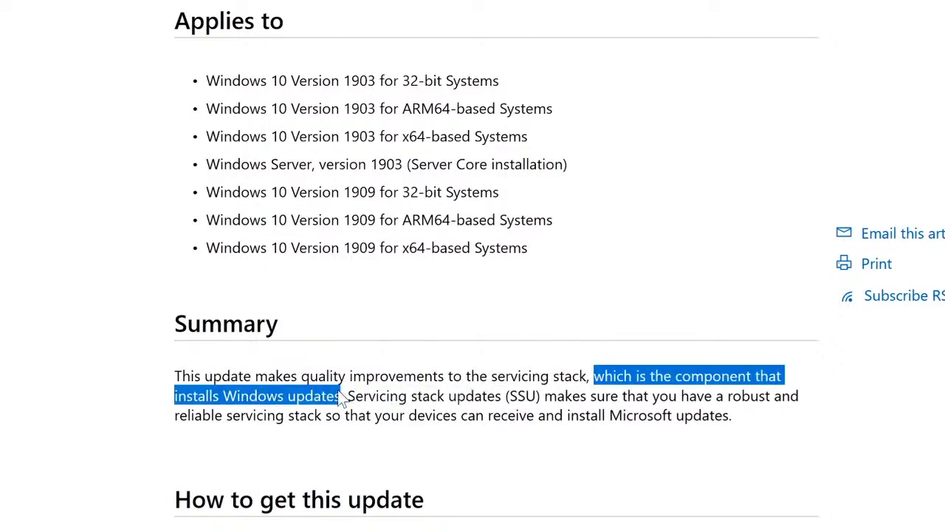
click(341, 398)
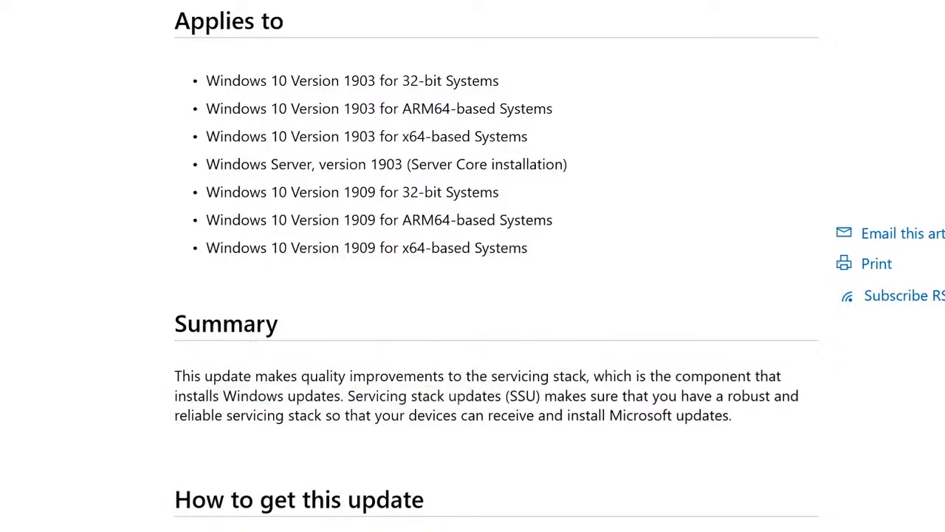
scroll(355, 240, down, 2)
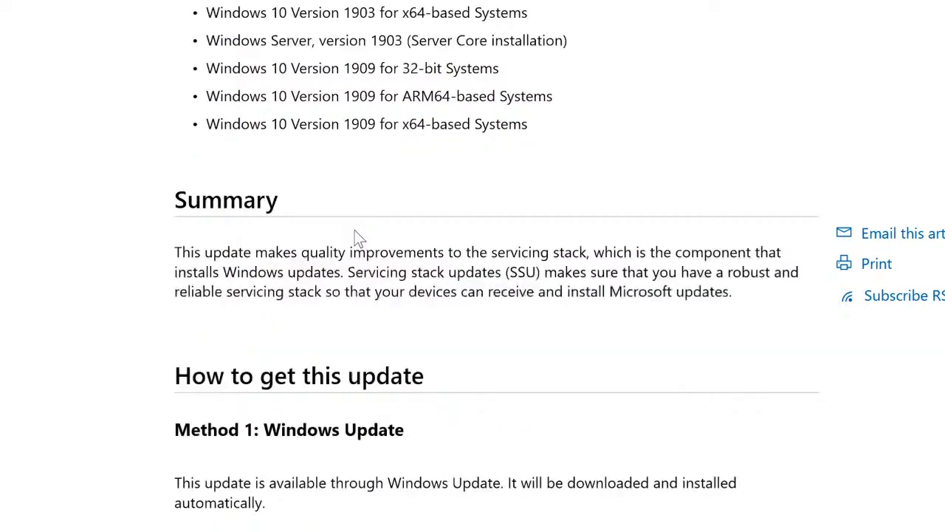
scroll(355, 235, down, 4)
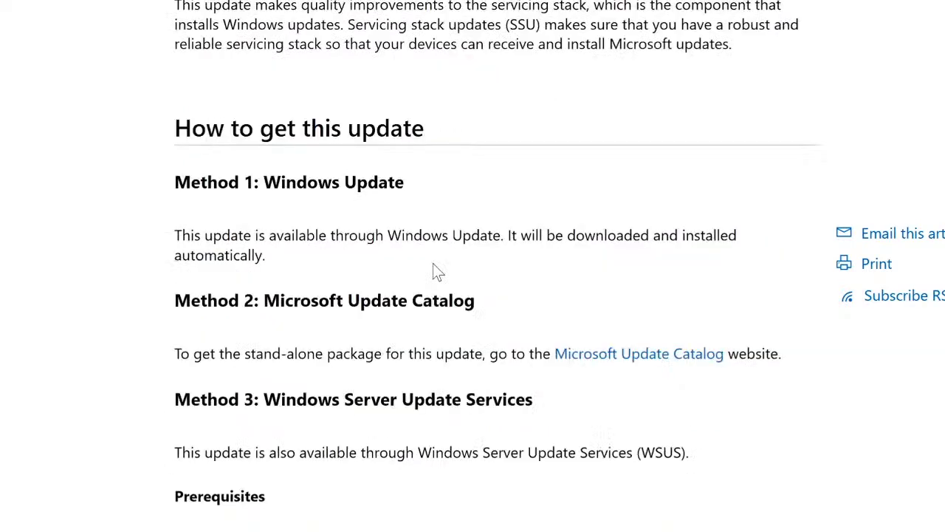
drag(693, 4, 581, 0)
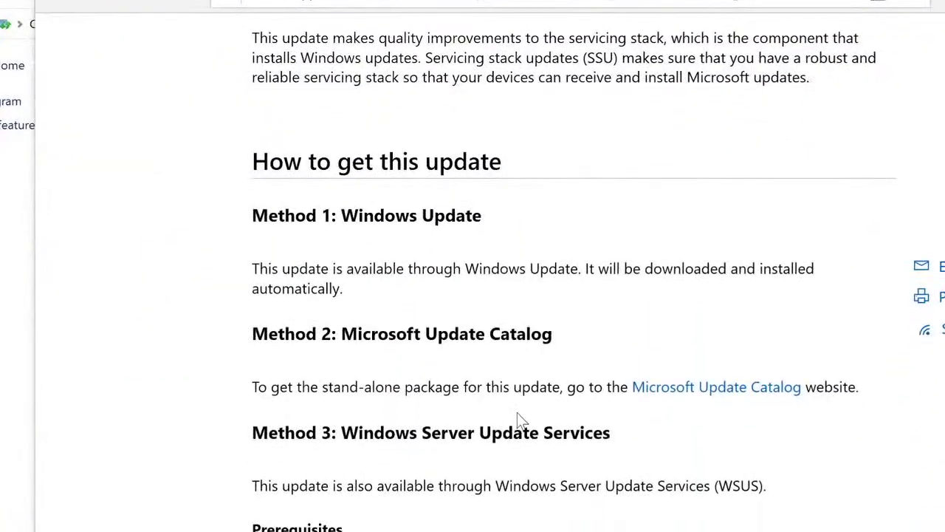
scroll(520, 424, down, 7)
scroll(520, 425, down, 8)
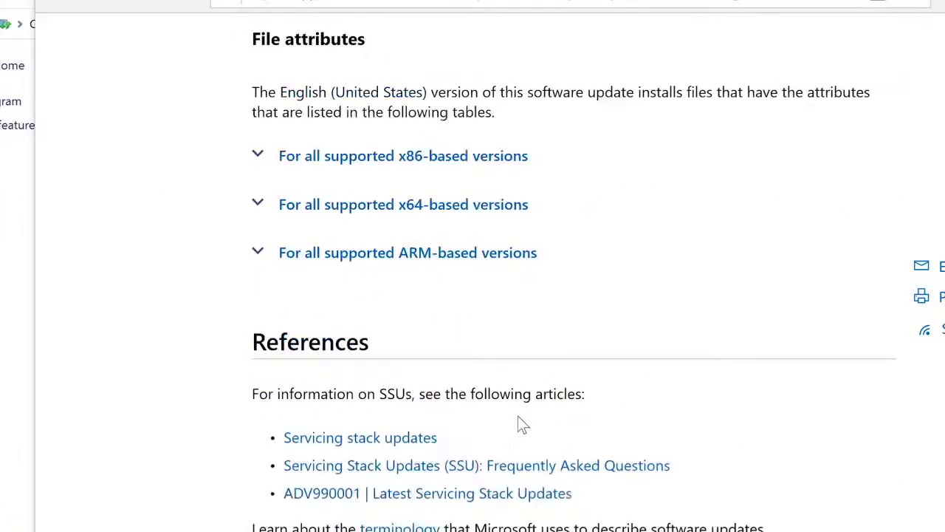
Scroll through the How to get this update and File Information sections, then switch back to Installed Updates.
scroll(517, 424, up, 5)
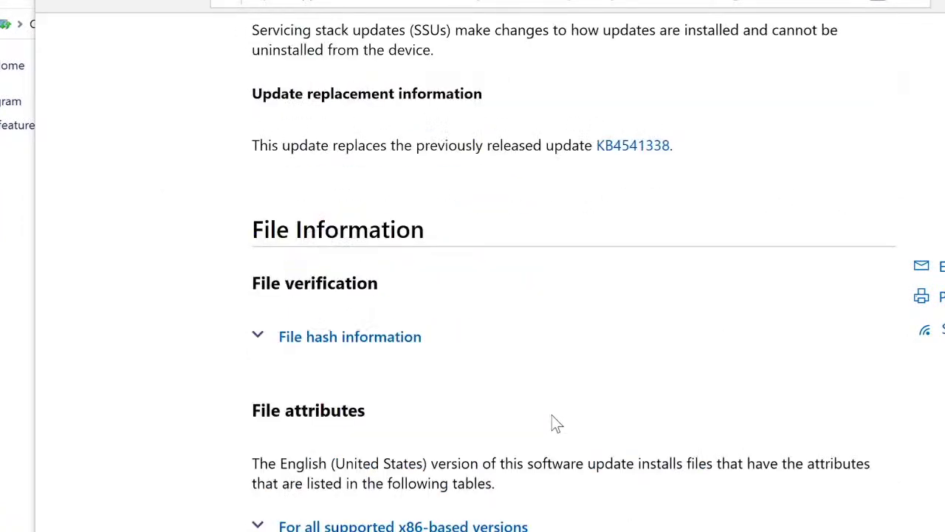
scroll(556, 423, up, 5)
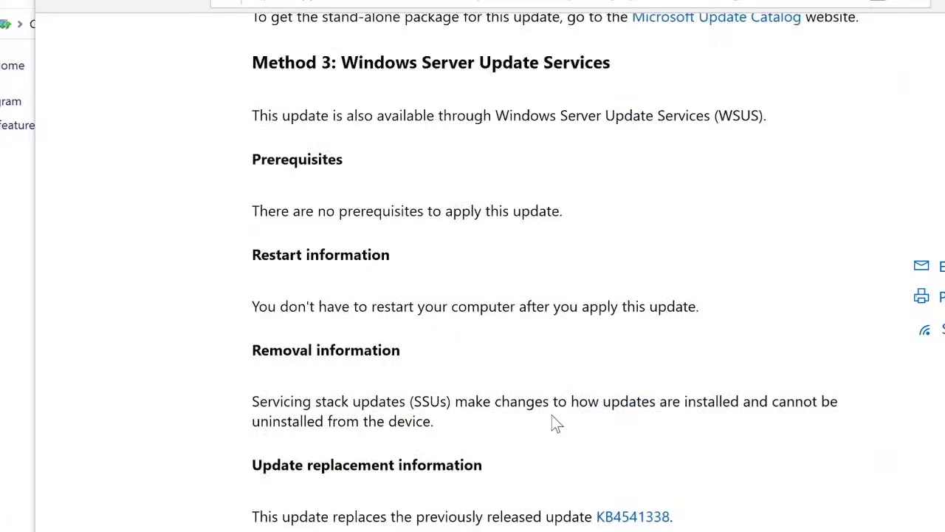
scroll(556, 423, up, 3)
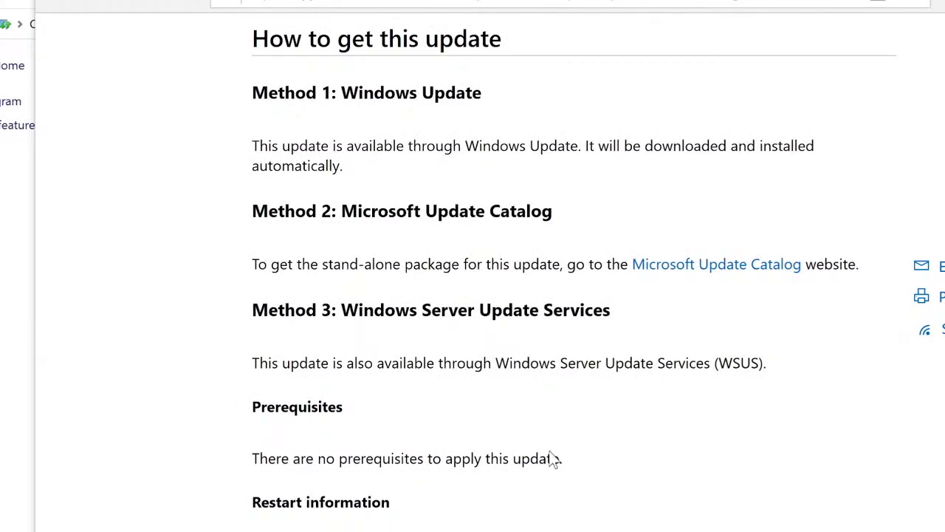
scroll(574, 266, up, 2)
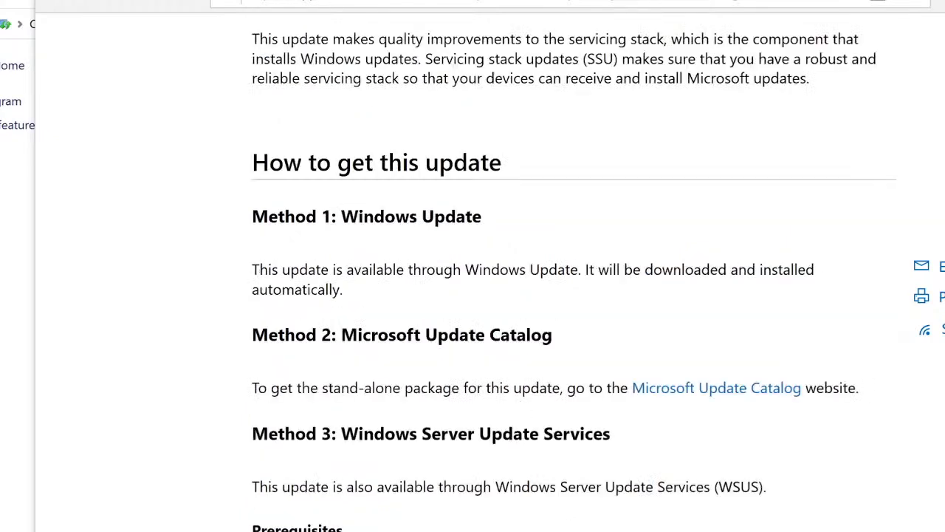
scroll(585, 450, up, 2)
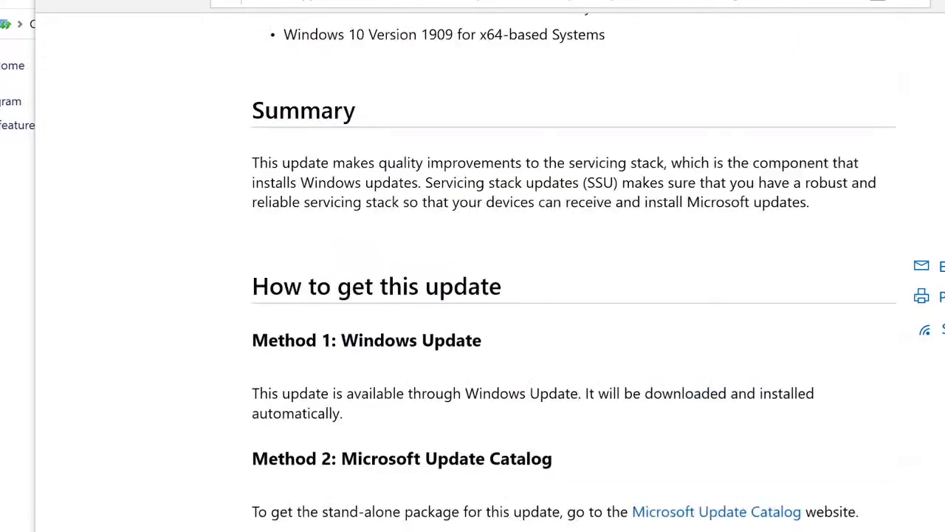
scroll(669, 523, up, 6)
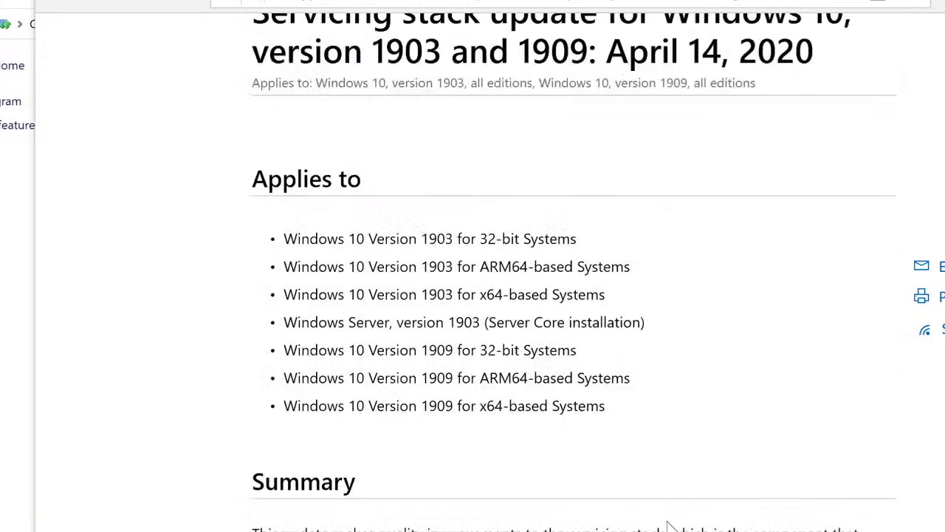
scroll(669, 524, down, 4)
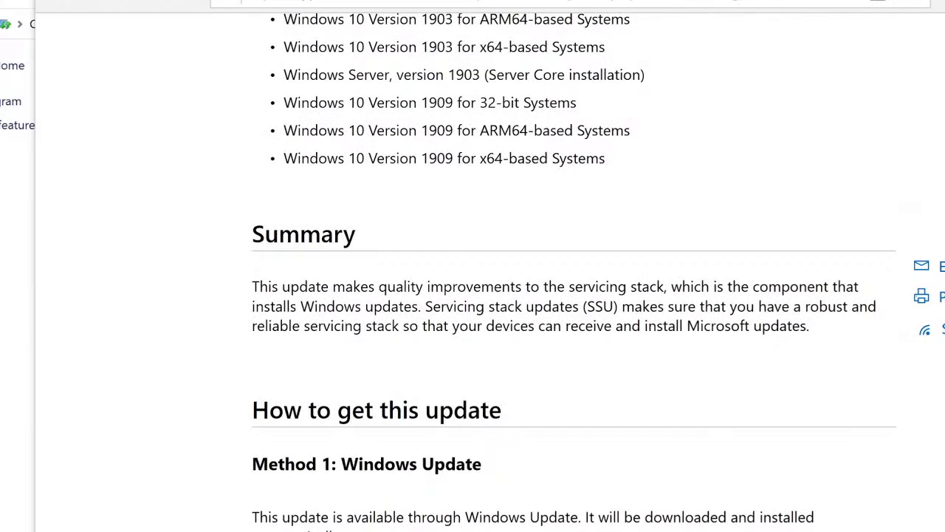
scroll(472, 296, up, 8)
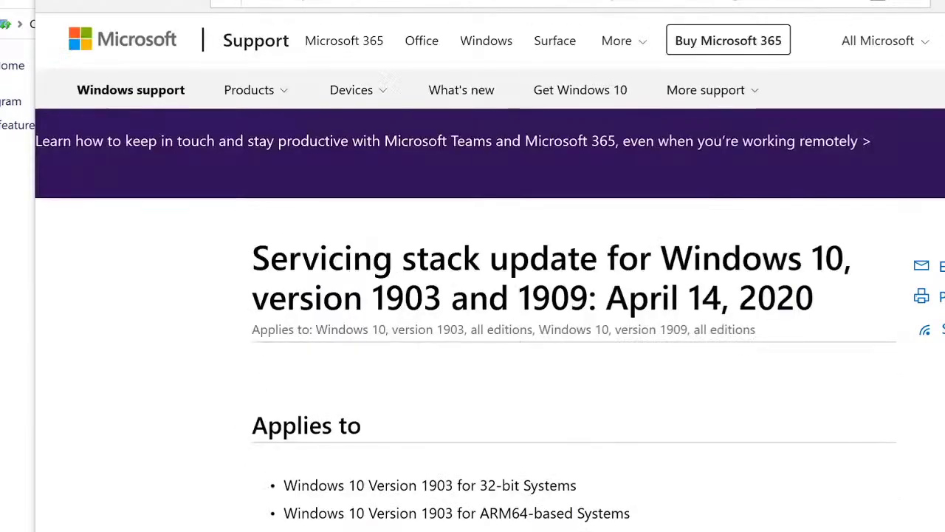
scroll(472, 296, down, 6)
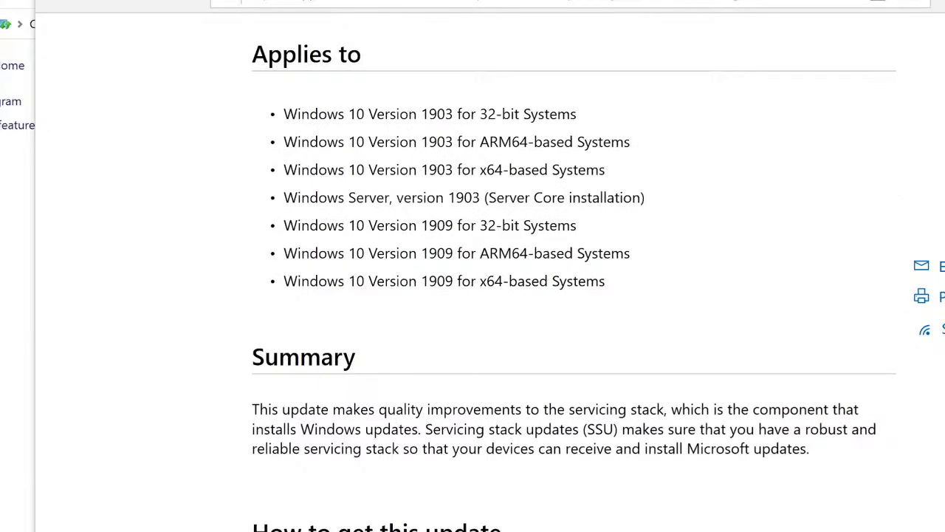
scroll(473, 295, up, 4)
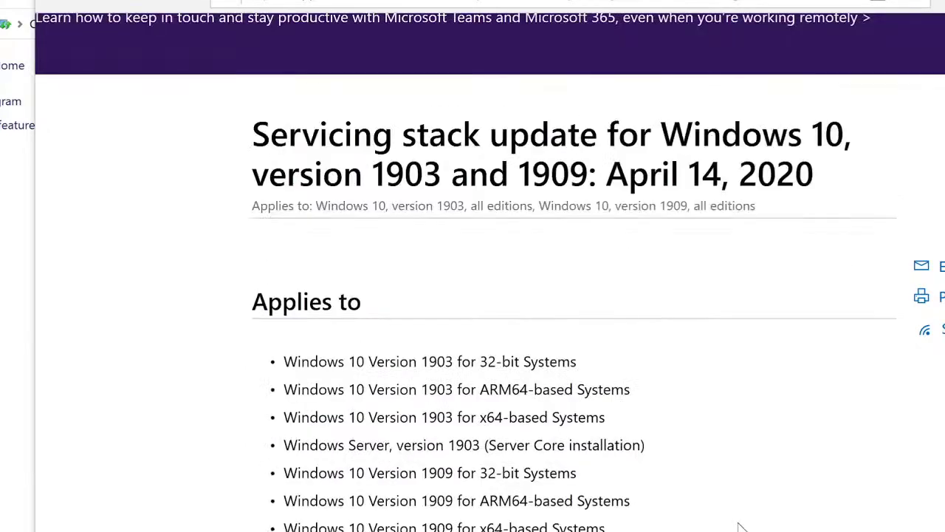
scroll(739, 524, down, 8)
scroll(744, 524, down, 6)
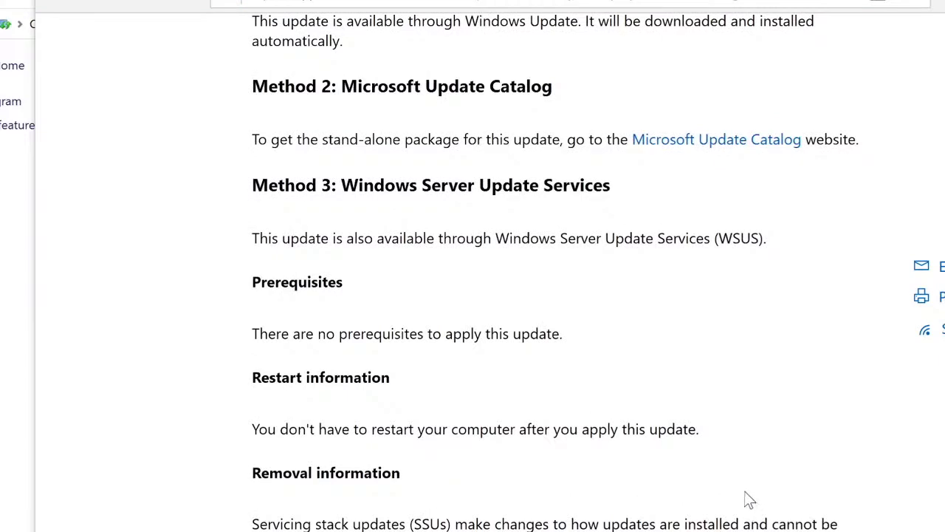
scroll(748, 500, down, 12)
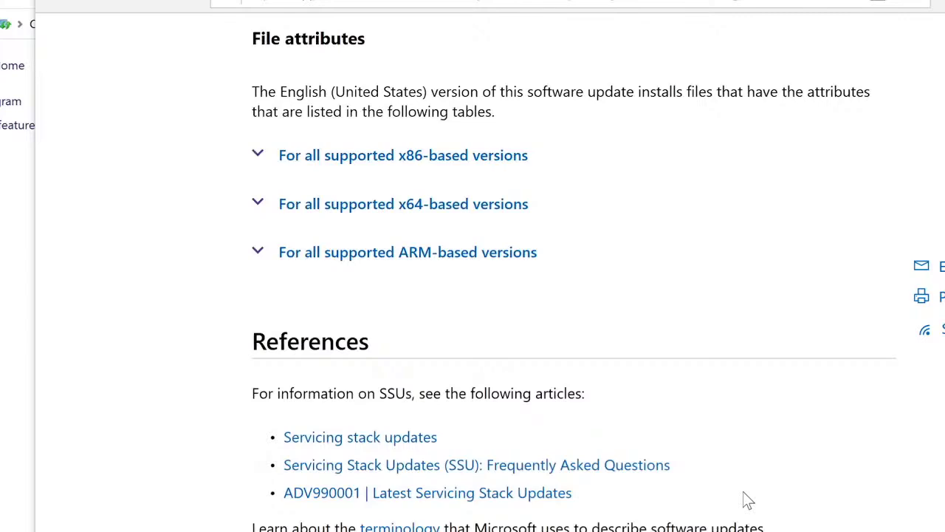
scroll(743, 492, up, 15)
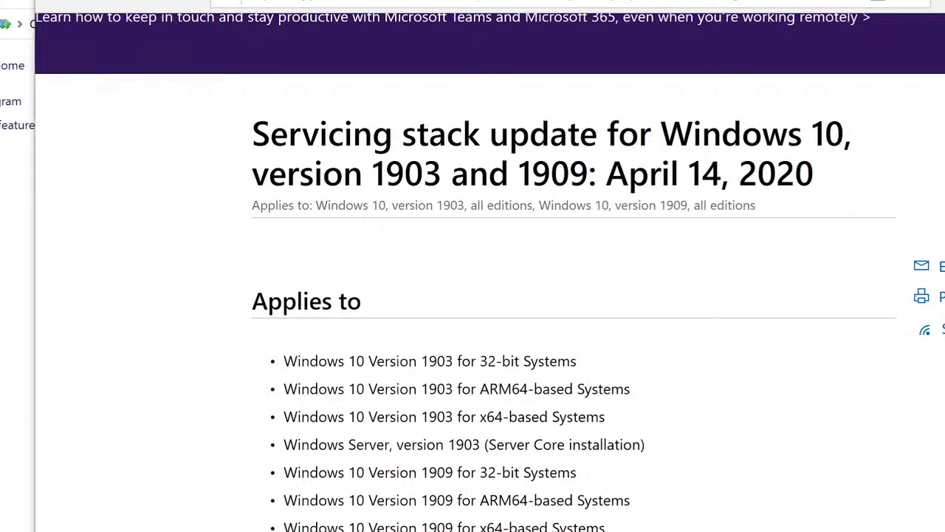
key(alt+Tab)
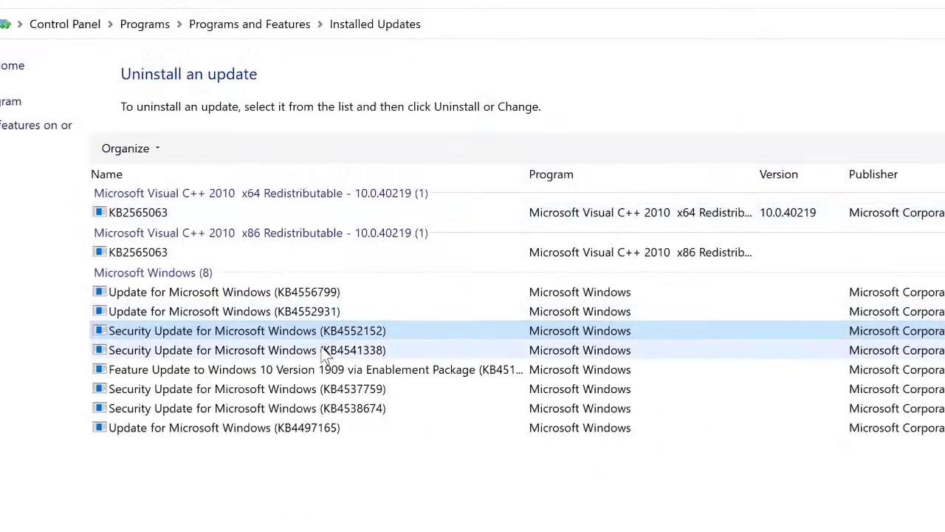
click(325, 353)
click(319, 373)
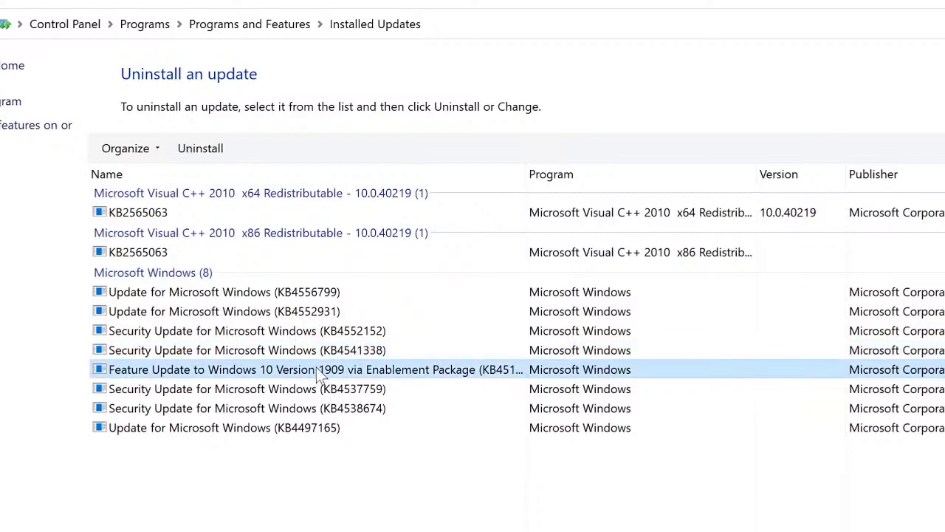
click(322, 389)
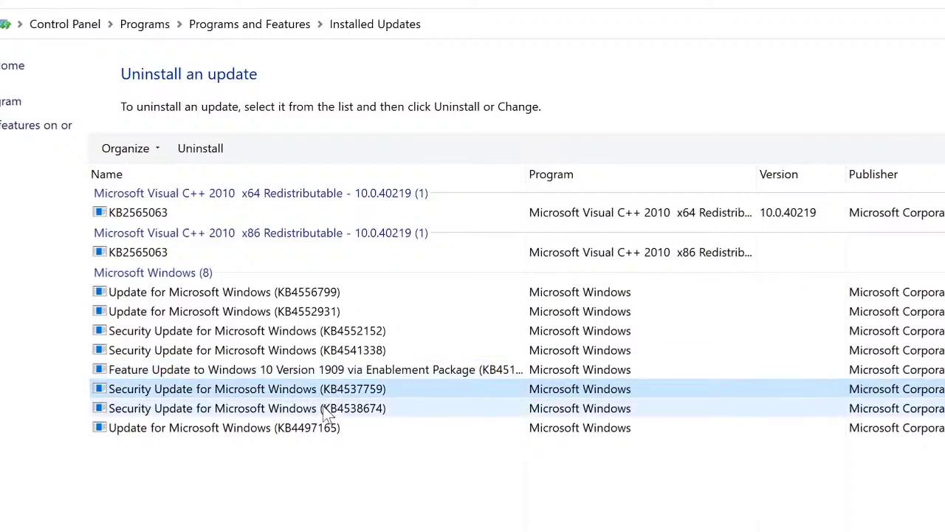
click(325, 410)
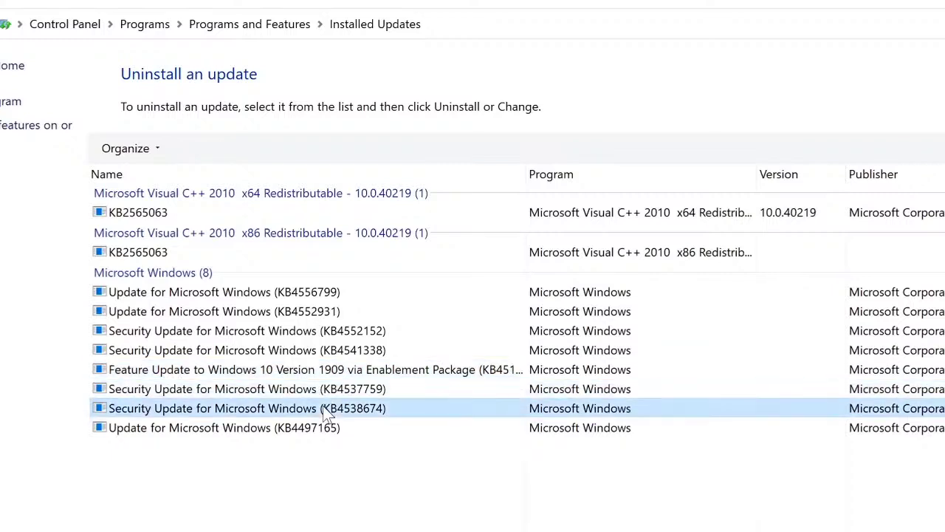
click(631, 390)
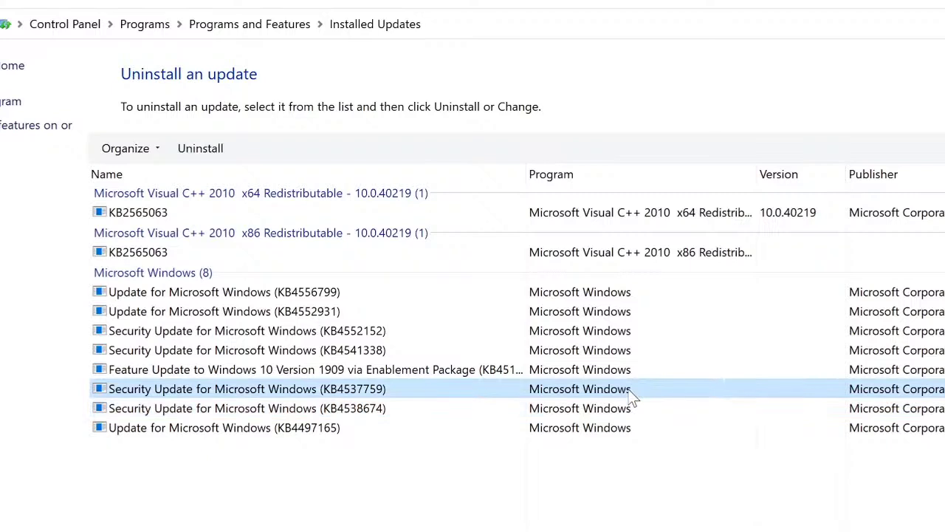
click(574, 414)
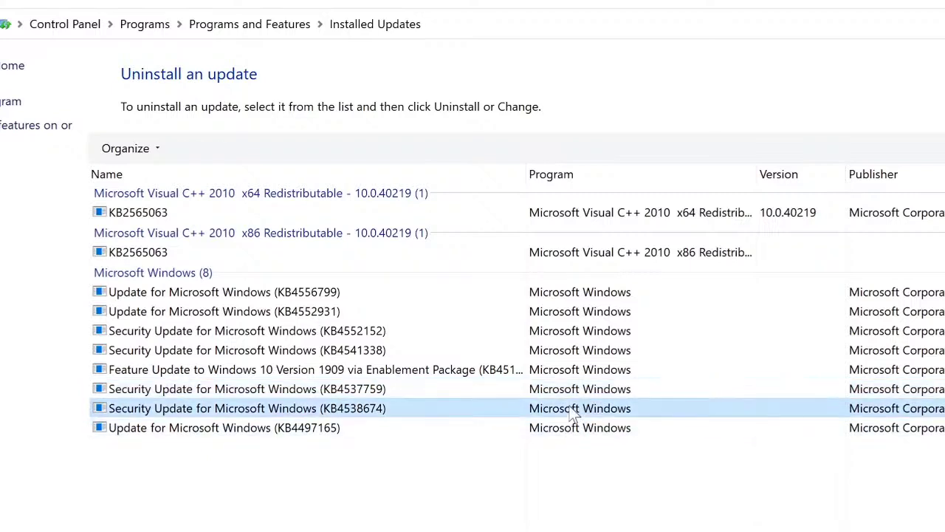
click(570, 388)
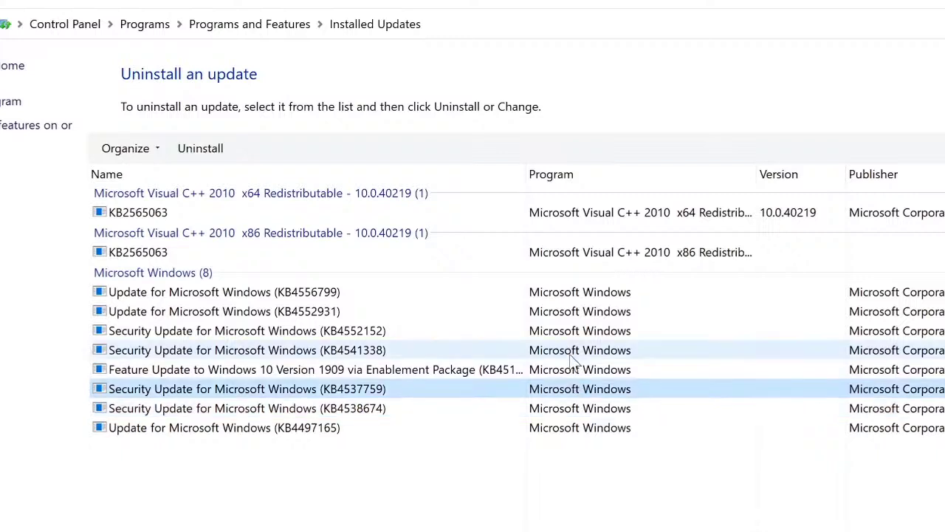
click(572, 358)
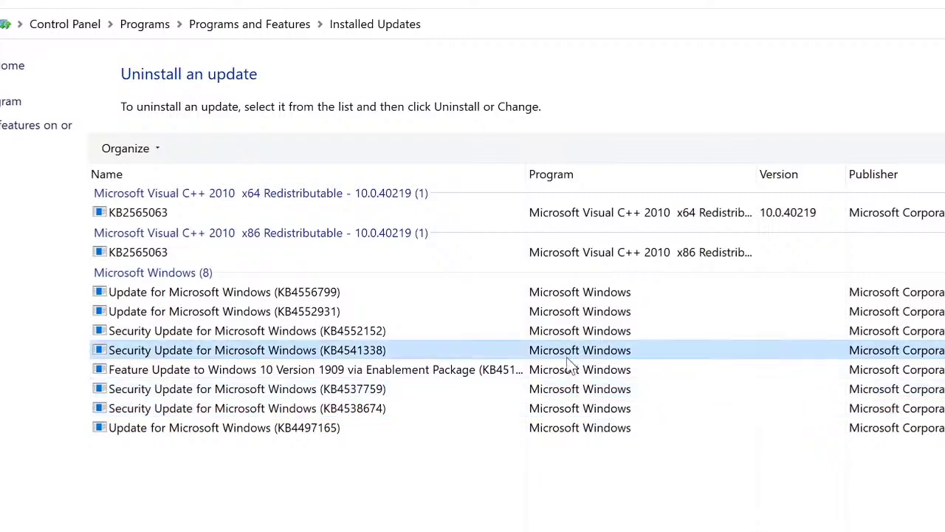
click(572, 320)
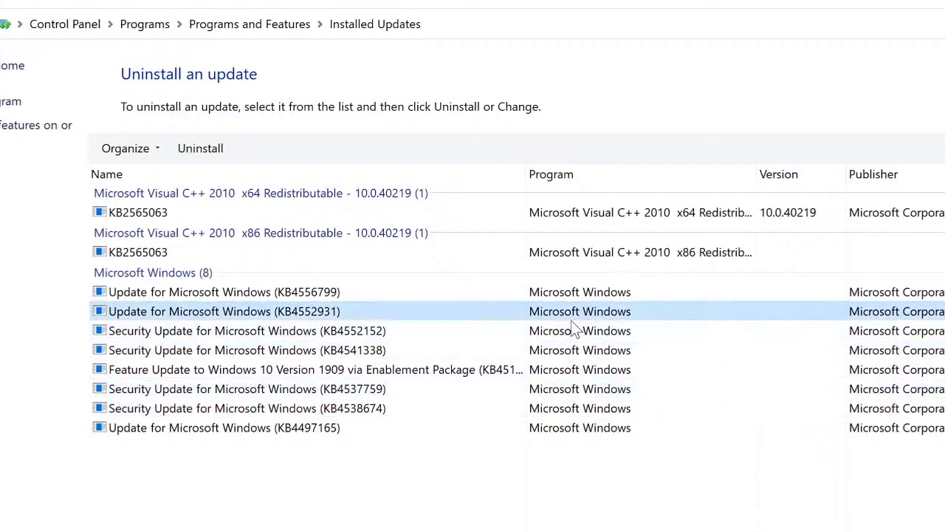
click(604, 298)
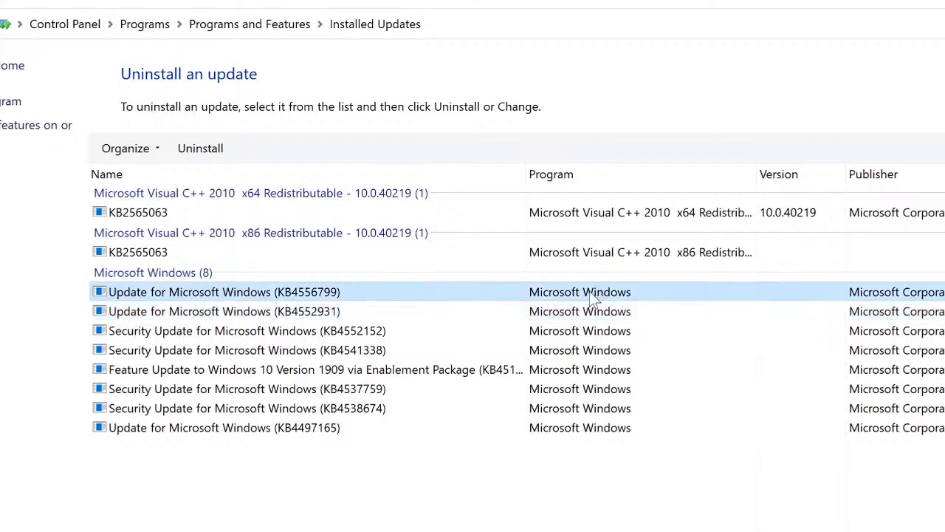
click(569, 337)
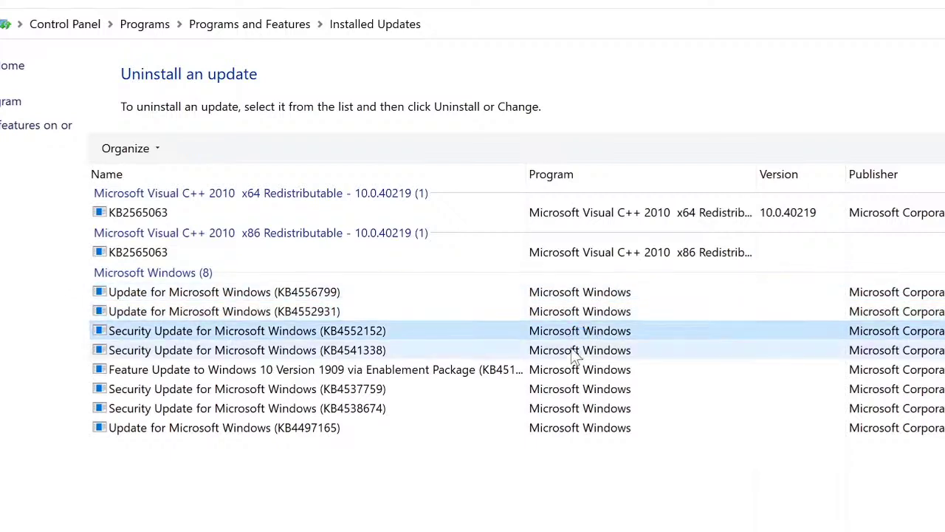
click(575, 354)
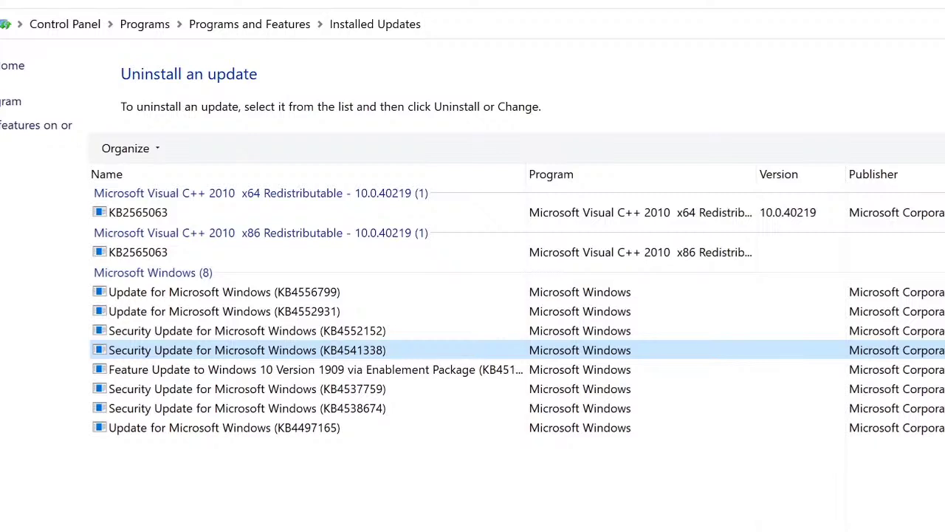
click(608, 372)
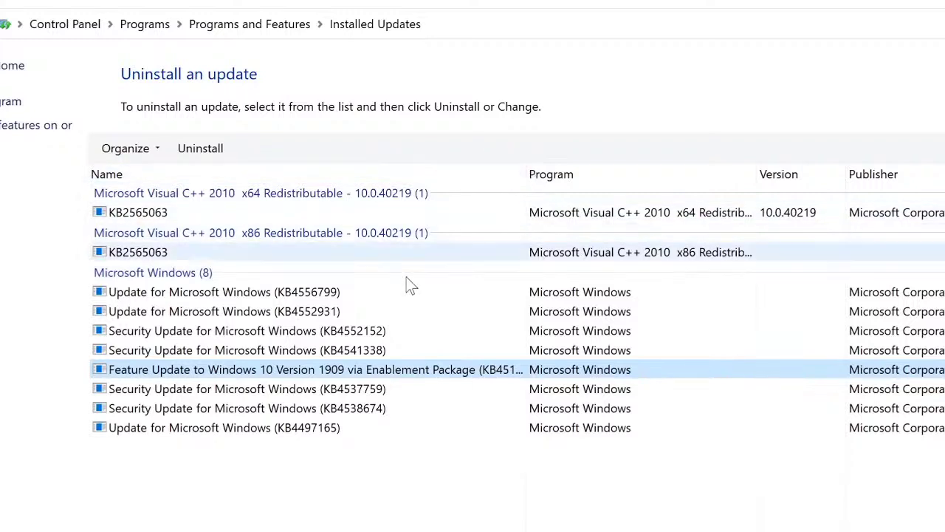
click(307, 294)
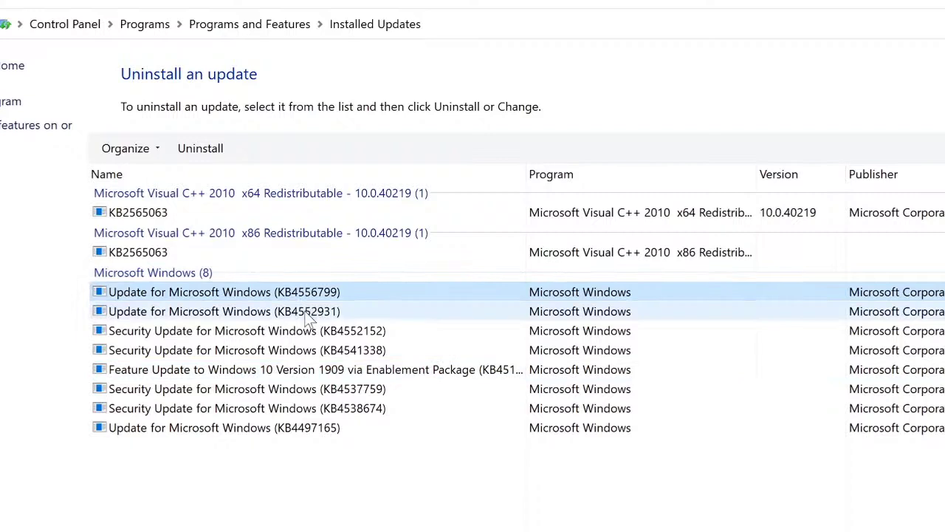
click(314, 314)
click(350, 334)
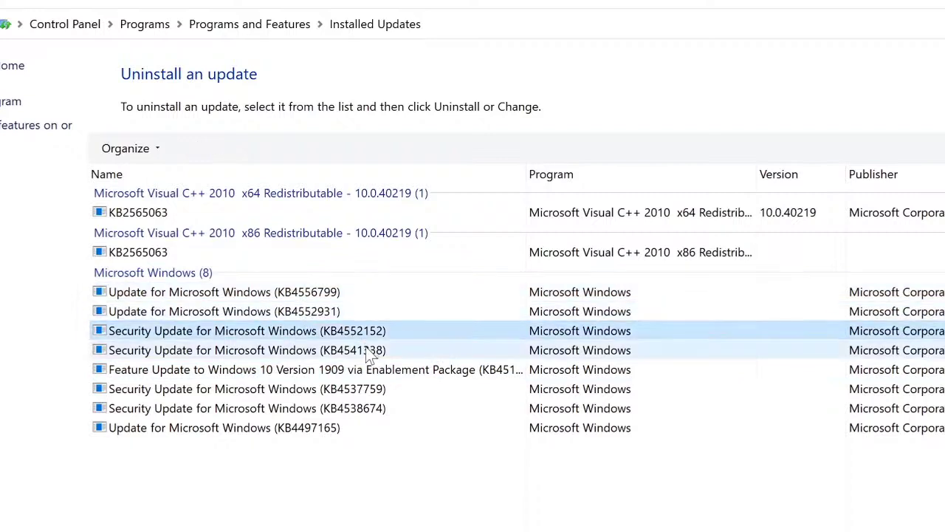
click(372, 352)
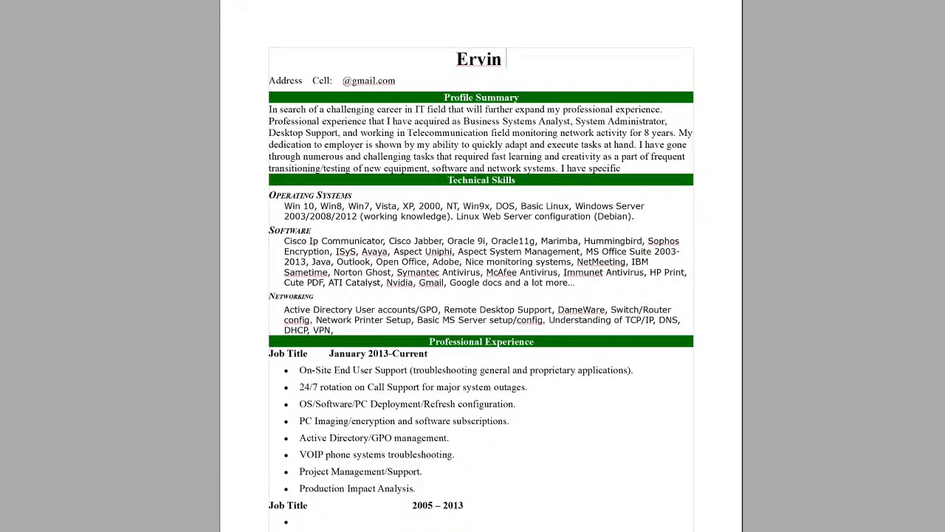
Review the resume's first job date, Profile Summary paragraph and Technical Skills entries.
drag(389, 353, 329, 353)
click(313, 295)
scroll(481, 295, down, 2)
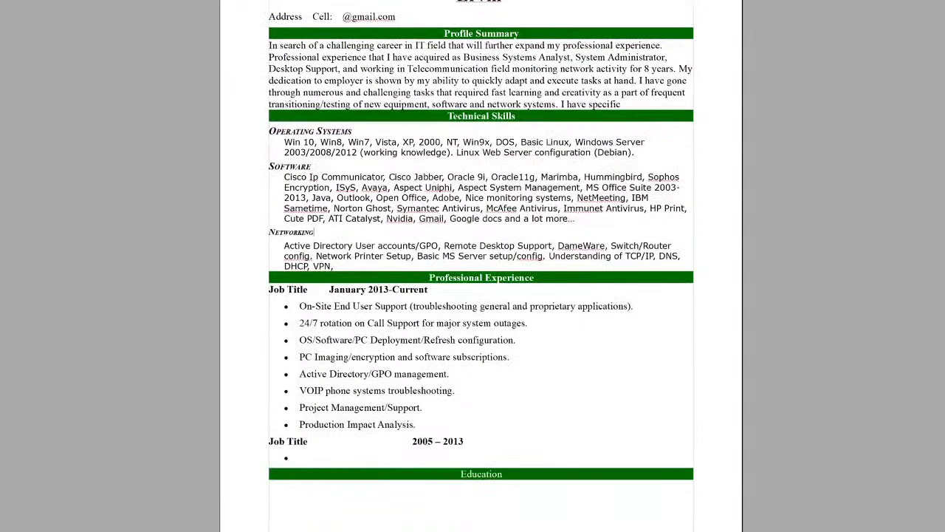
scroll(481, 266, down, 1)
scroll(480, 266, up, 3)
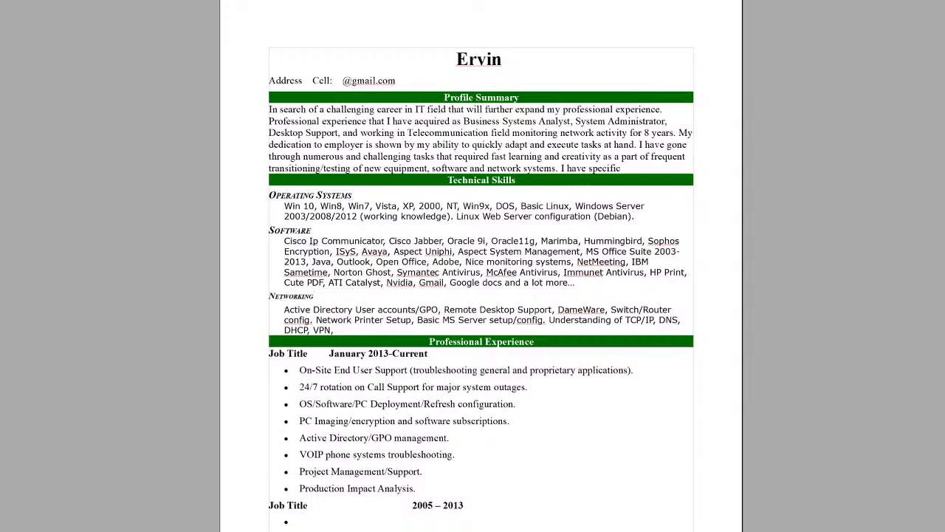
drag(269, 109, 625, 168)
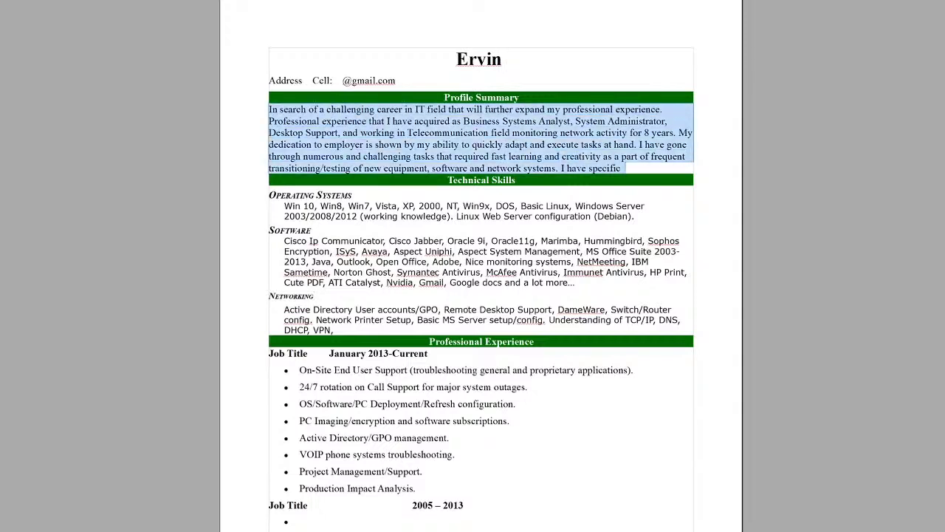
drag(269, 194, 334, 329)
click(532, 387)
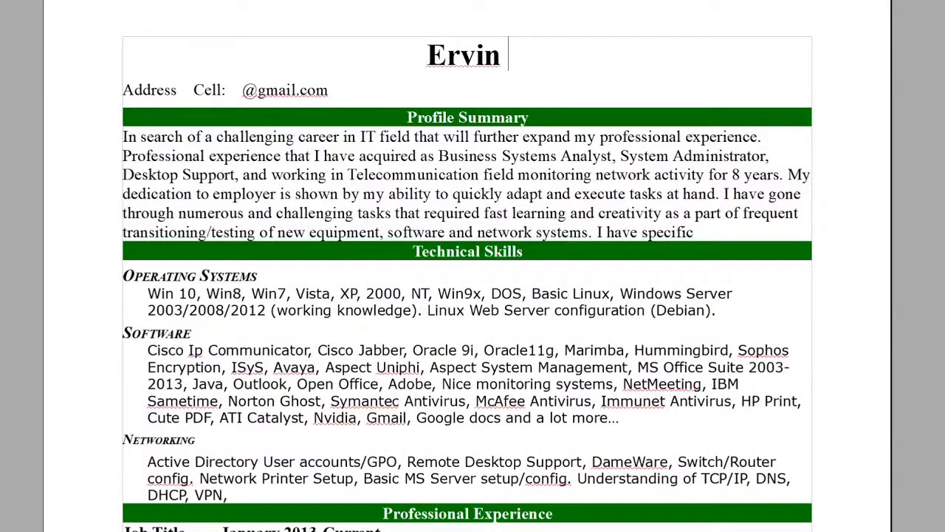
Add the last-name initial to the name heading and shrink its font with Ctrl+[.
text(D)
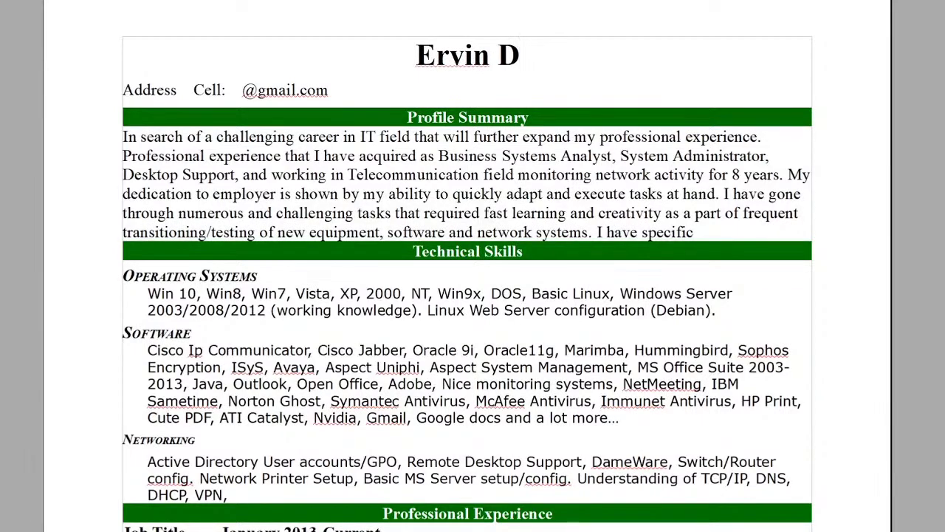
key(shift+Left)
key(shift+Left)
key(shift+Left)
key(shift+Left)
key(shift+Left)
key(shift+Left)
key(shift+Left)
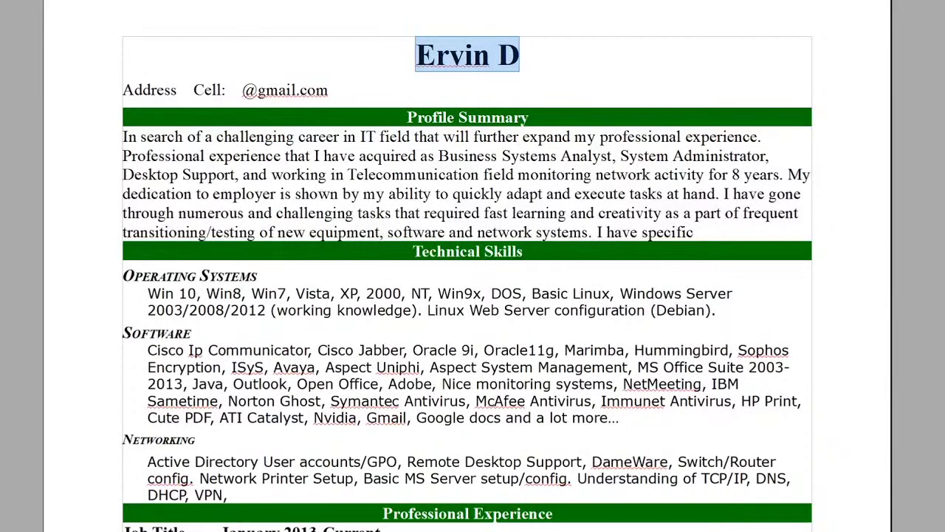
key(ctrl+bracketleft)
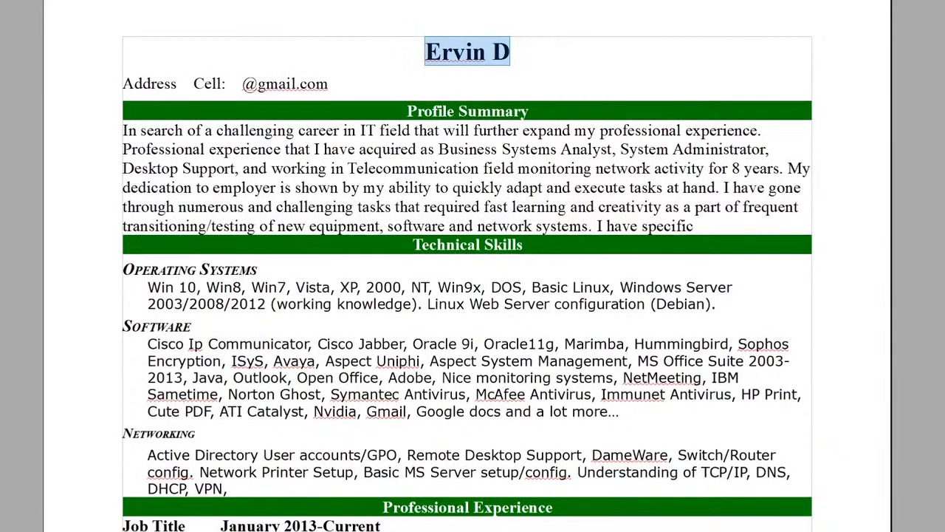
click(329, 84)
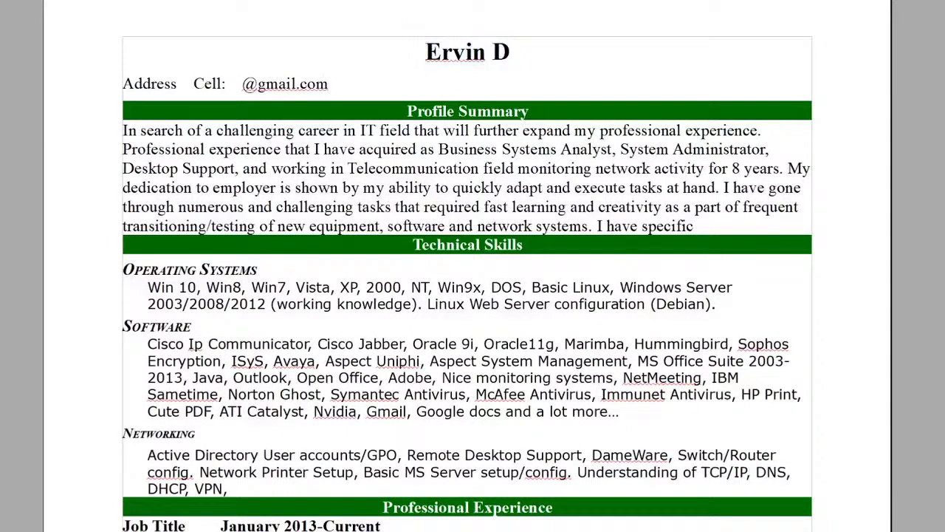
click(493, 51)
click(510, 51)
double_click(149, 83)
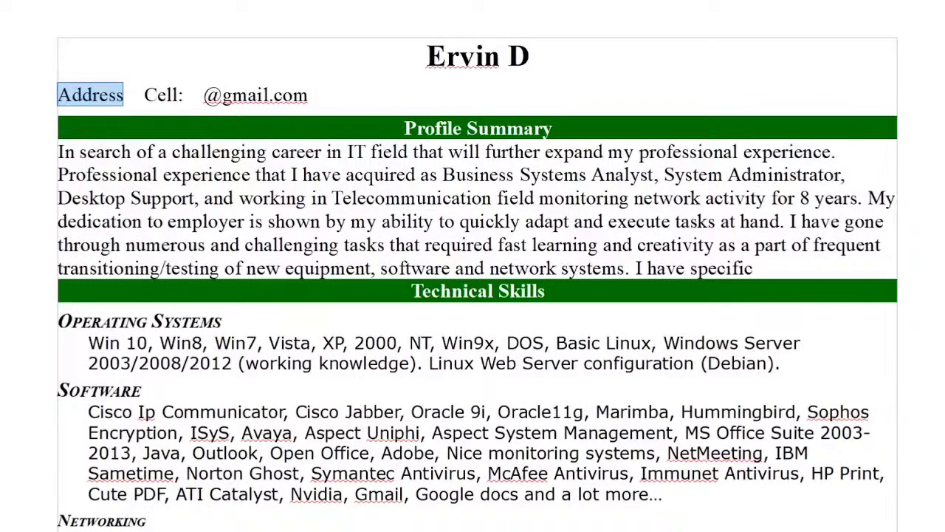
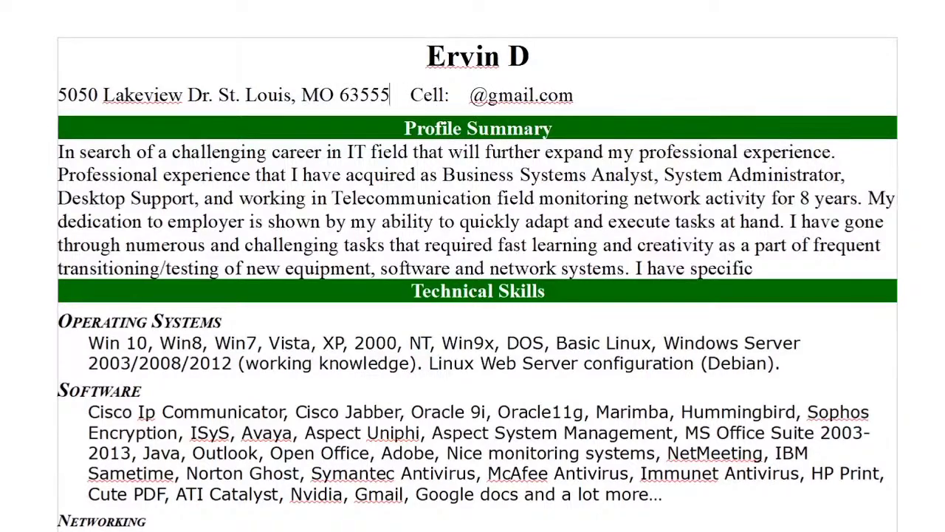
Replace the Address placeholder with the street address, city, state and ZIP code.
click(455, 95)
key(shift+Left)
key(shift+Left)
key(shift+Left)
key(shift+Left)
key(shift+Left)
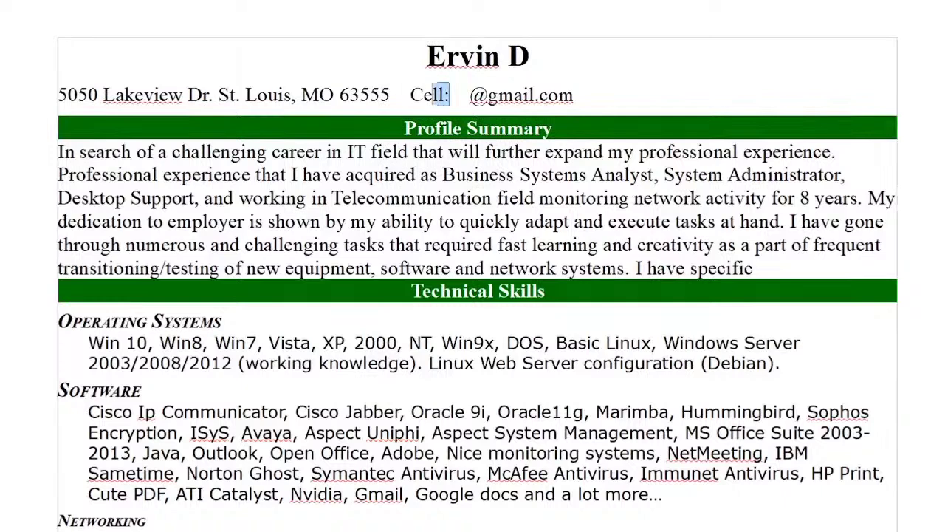
key(Right)
key(ctrl+shift+Left)
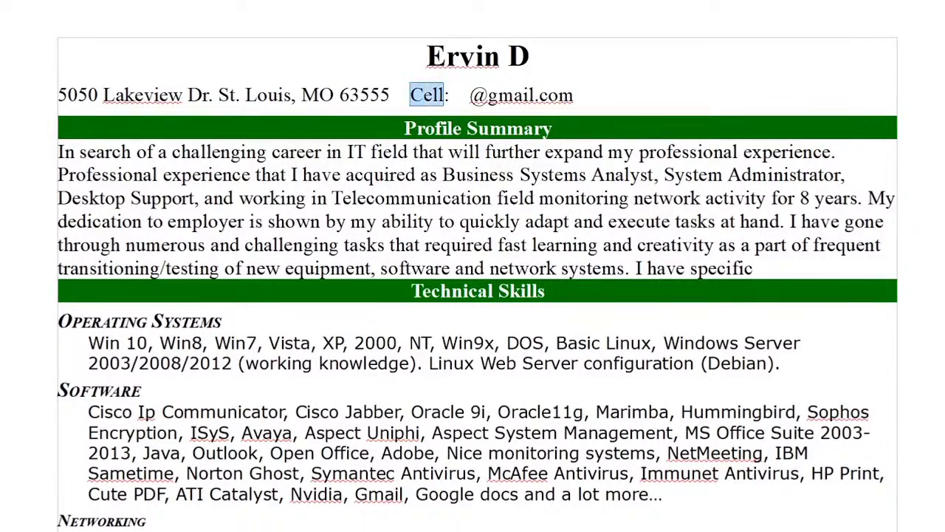
key(Right)
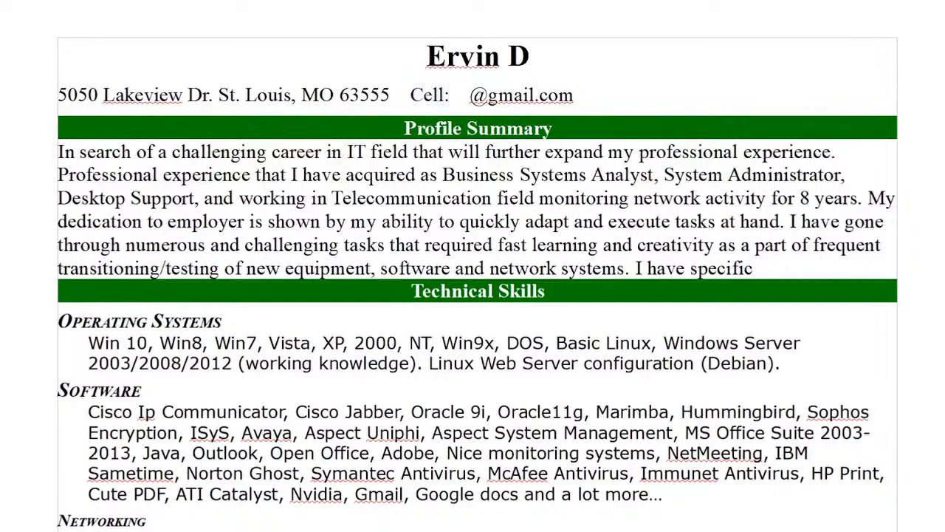
text(555-555)
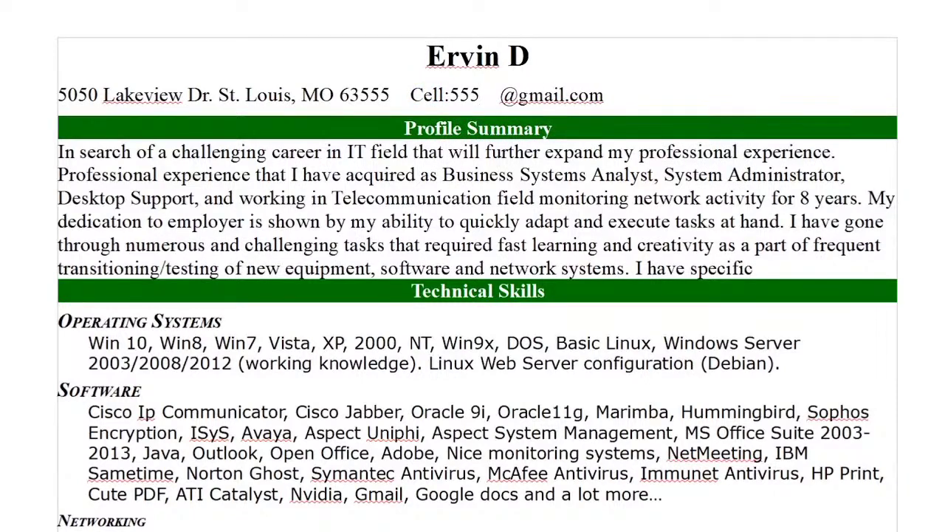
text(-5555)
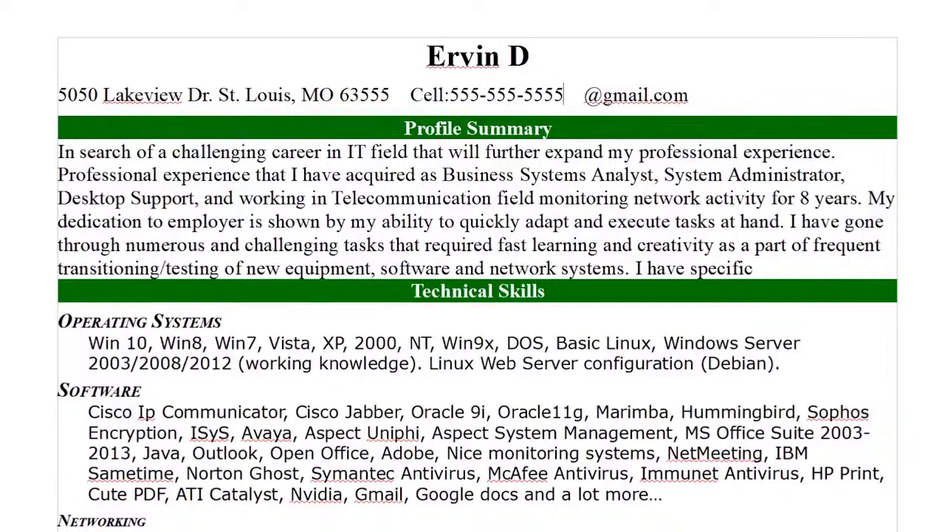
click(585, 95)
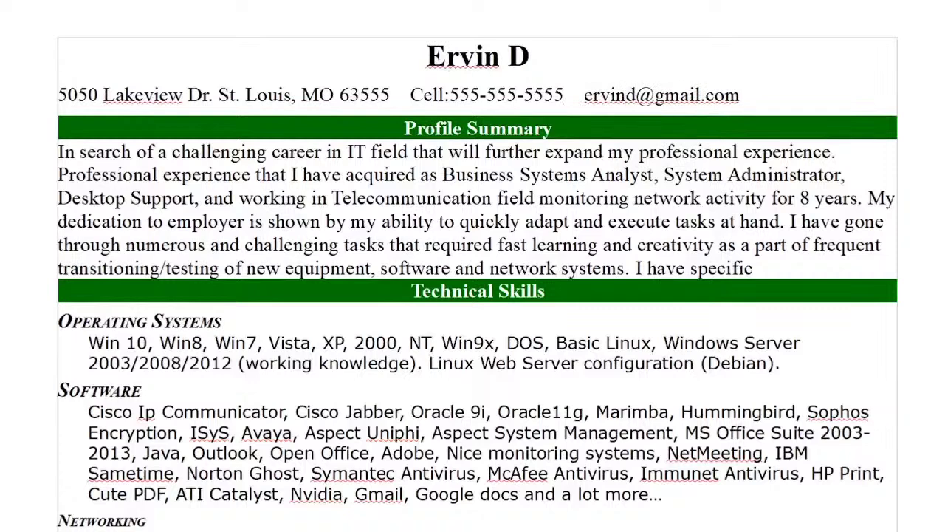
drag(739, 95, 58, 95)
click(240, 151)
drag(500, 56, 426, 56)
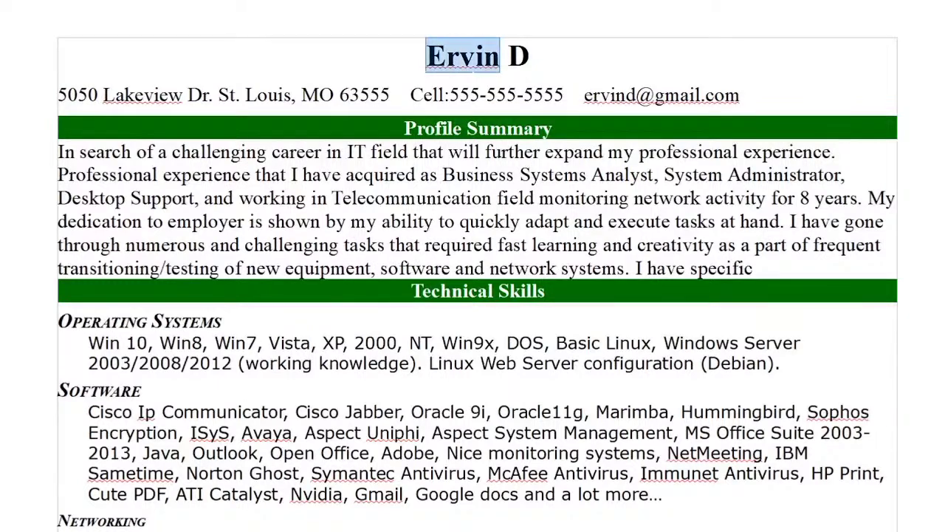
click(529, 56)
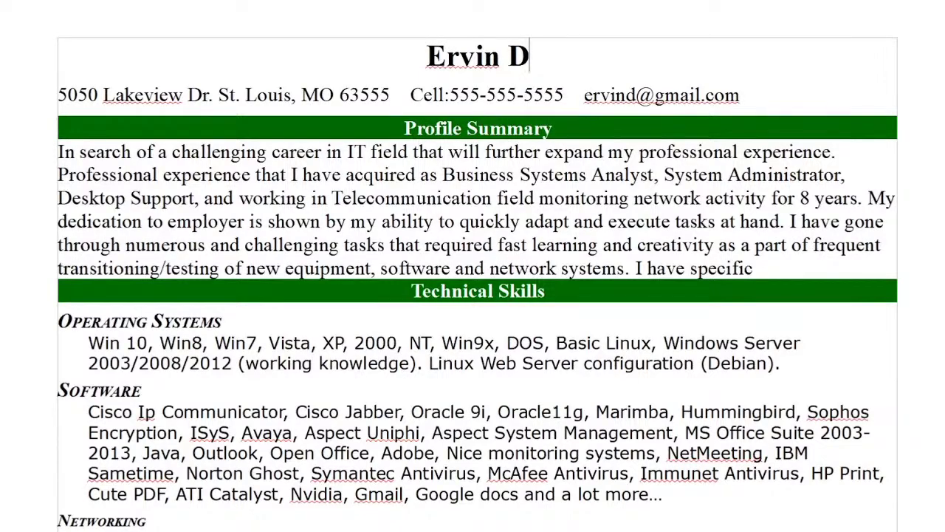
key(shift+Home)
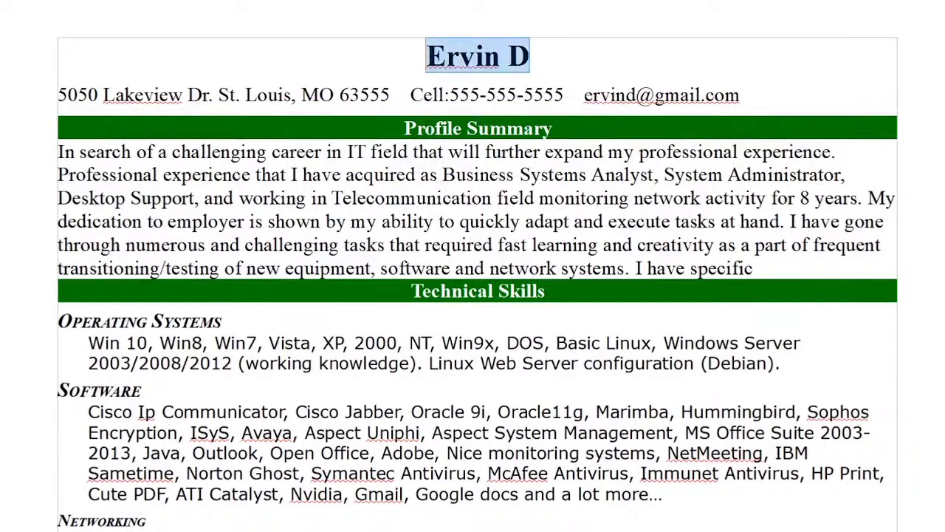
click(500, 56)
key(shift+Home)
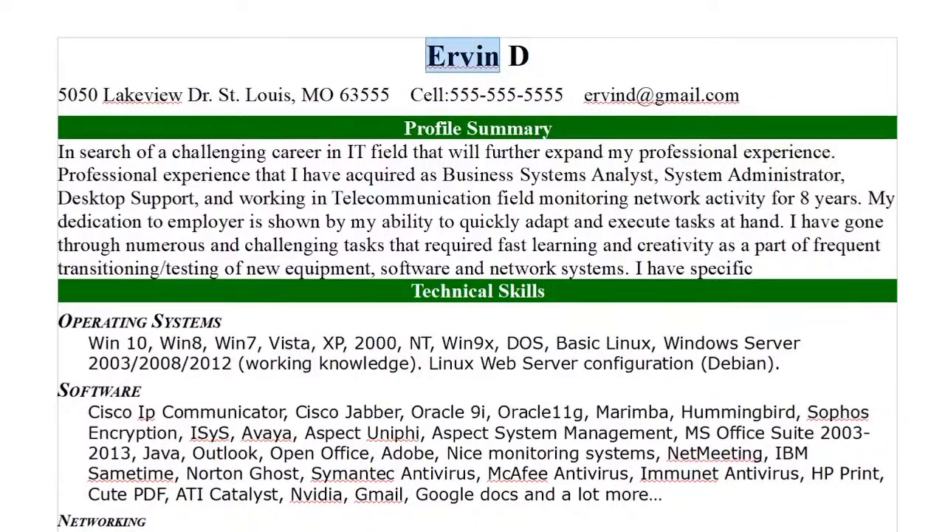
click(528, 56)
key(ctrl+shift+Left)
key(ctrl+shift+Left)
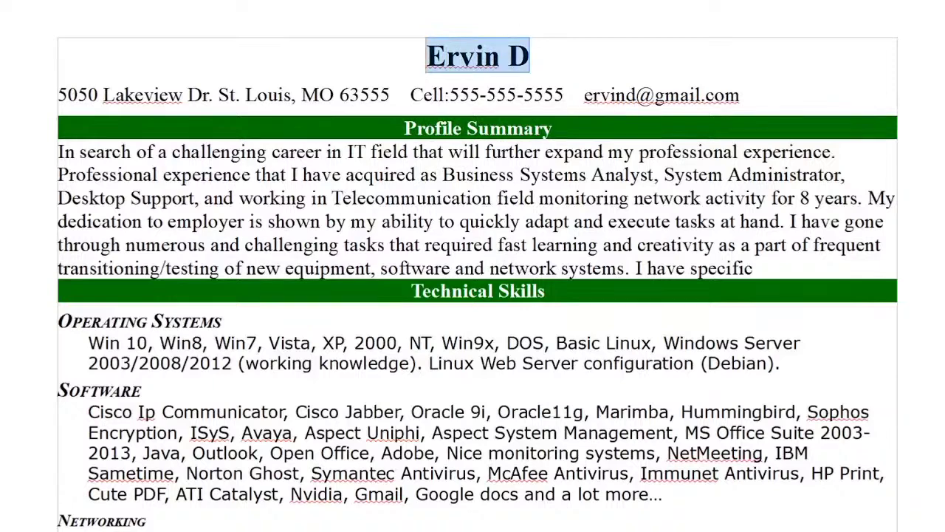
click(411, 95)
key(shift+End)
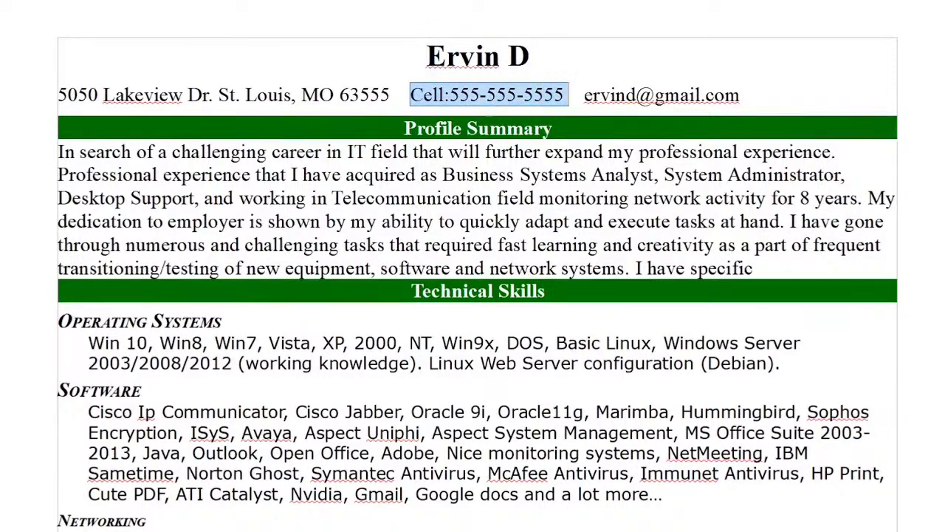
key(Right)
key(shift+Down)
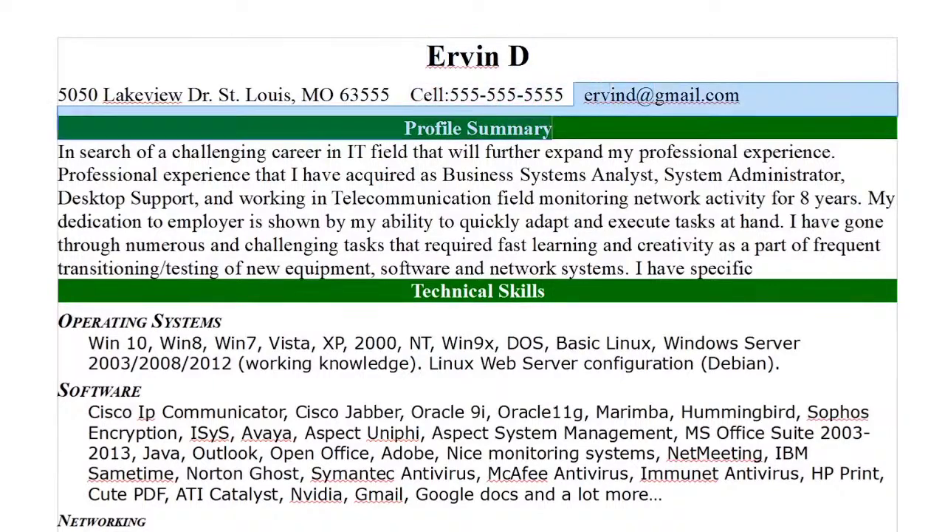
key(shift+Up)
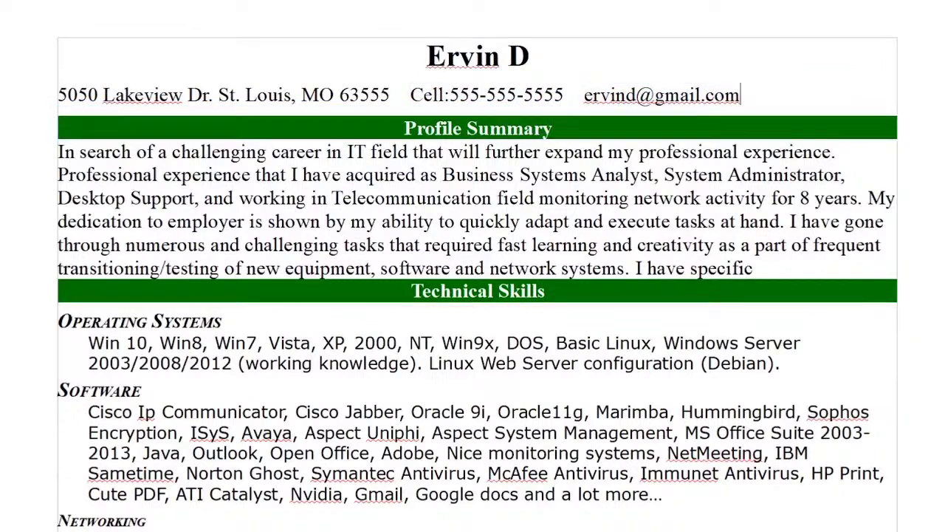
click(534, 128)
double_click(256, 373)
click(58, 151)
key(shift+Left)
key(shift+Left)
key(shift+Left)
key(shift+Left)
key(shift+Left)
key(shift+Left)
key(shift+Left)
key(shift+Left)
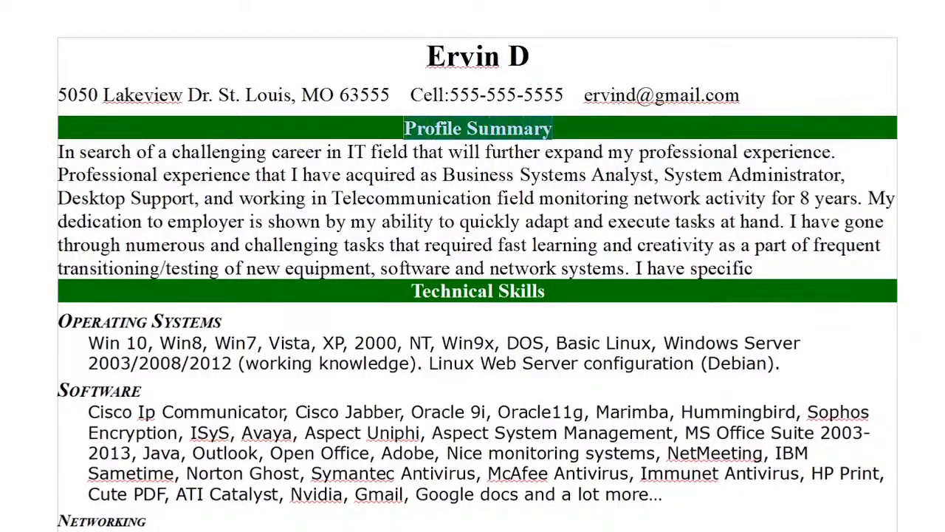
click(412, 175)
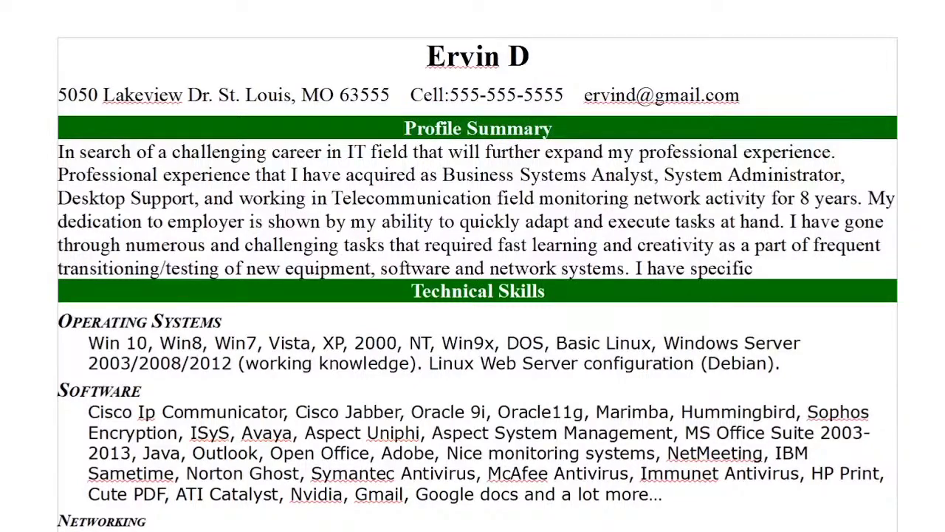
key(ctrl+Up)
key(shift+Down)
key(shift+Down)
key(shift+Down)
key(shift+Down)
key(shift+Down)
key(shift+End)
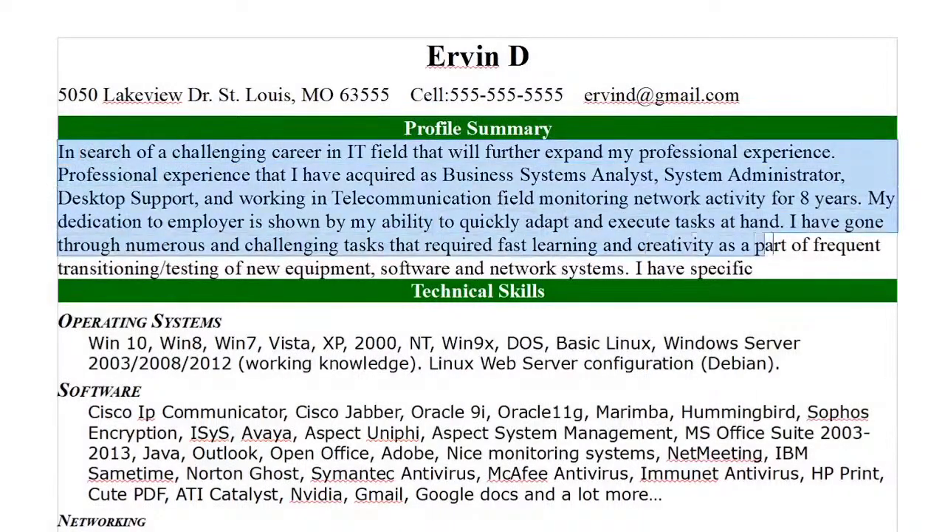
click(651, 363)
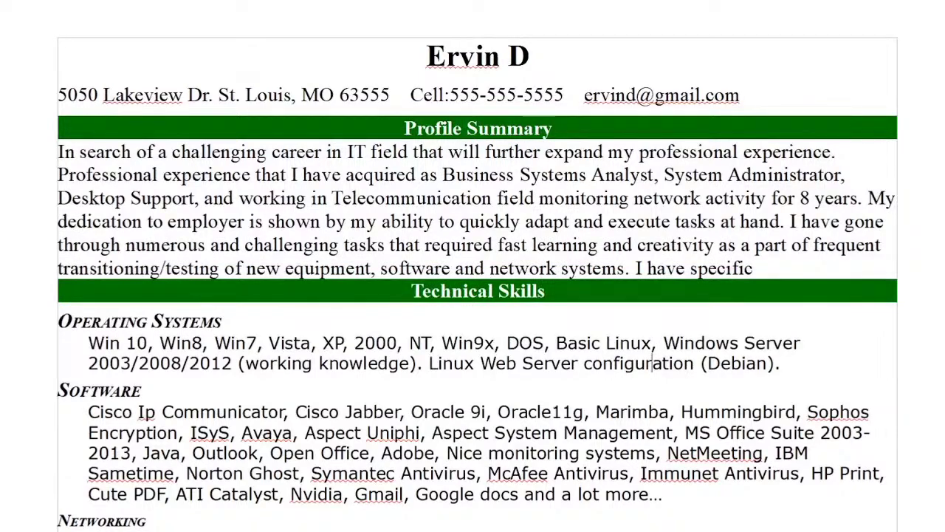
click(58, 152)
drag(58, 152, 343, 152)
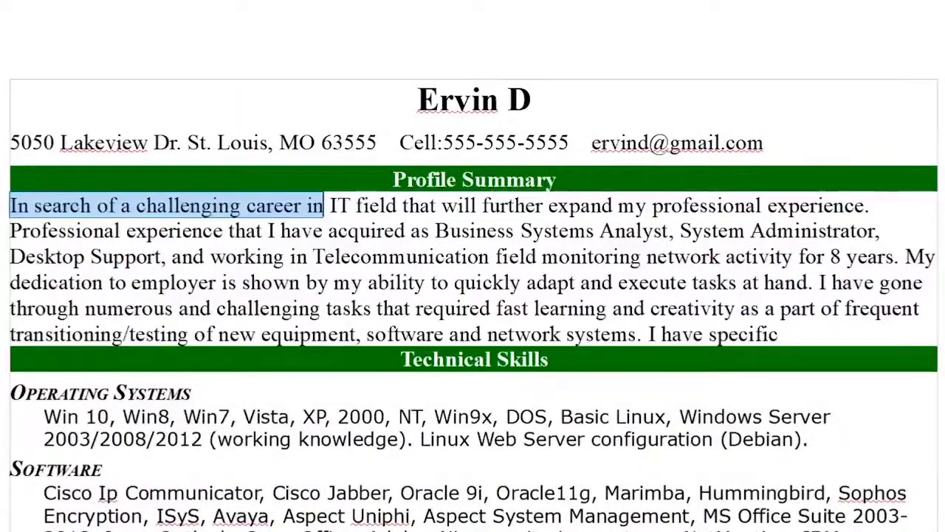
drag(324, 206, 870, 206)
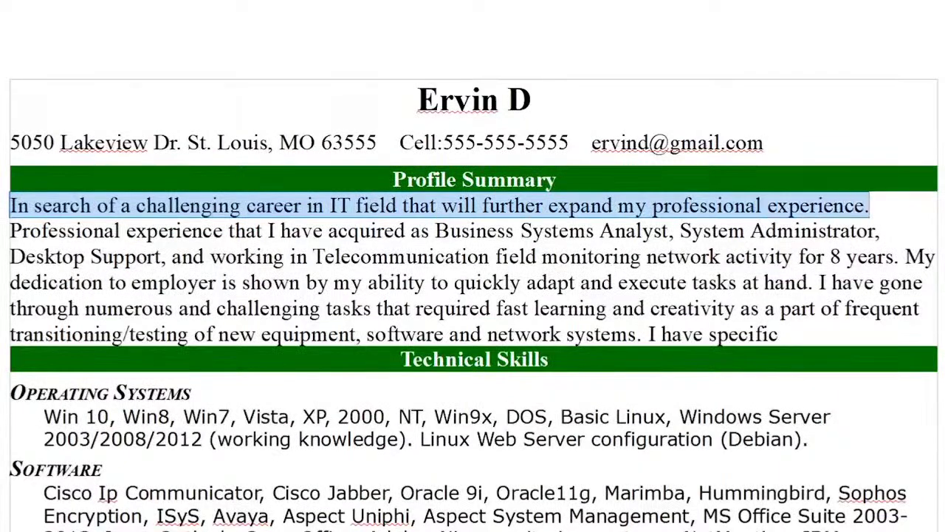
click(869, 205)
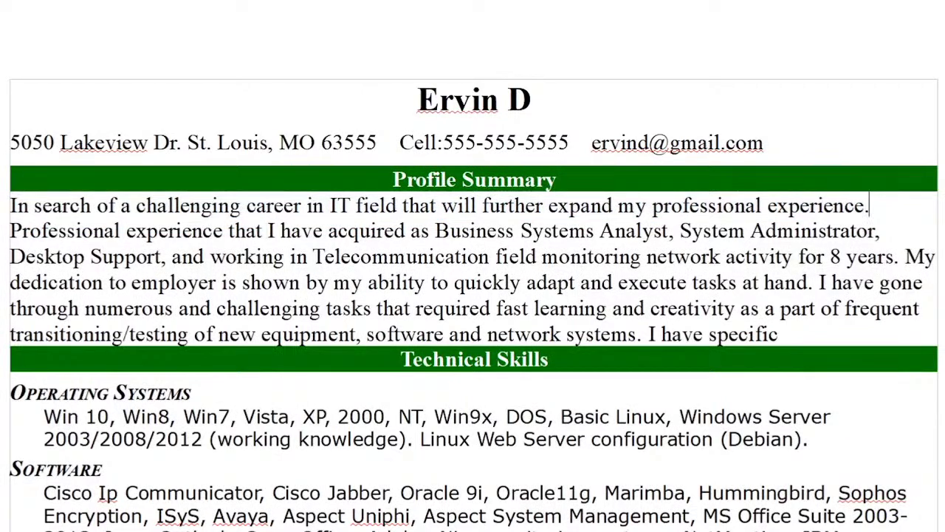
drag(9, 230, 893, 256)
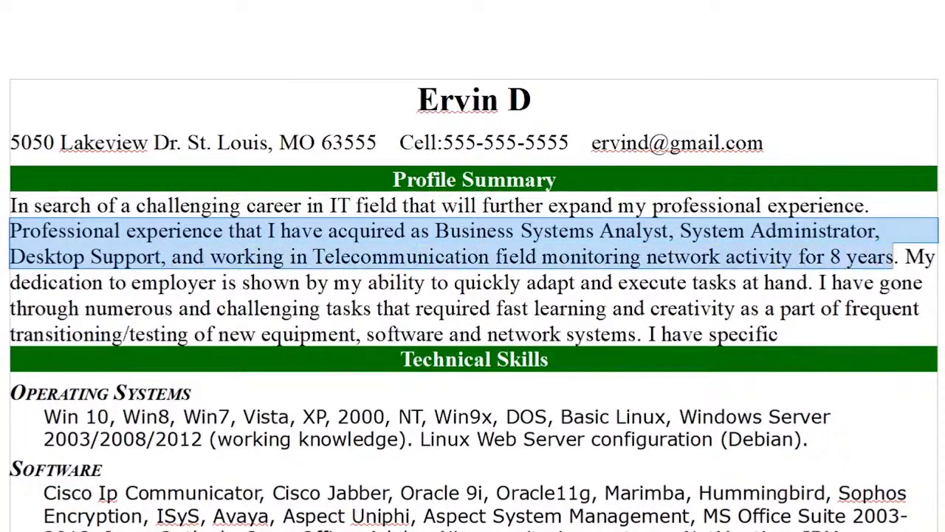
click(894, 256)
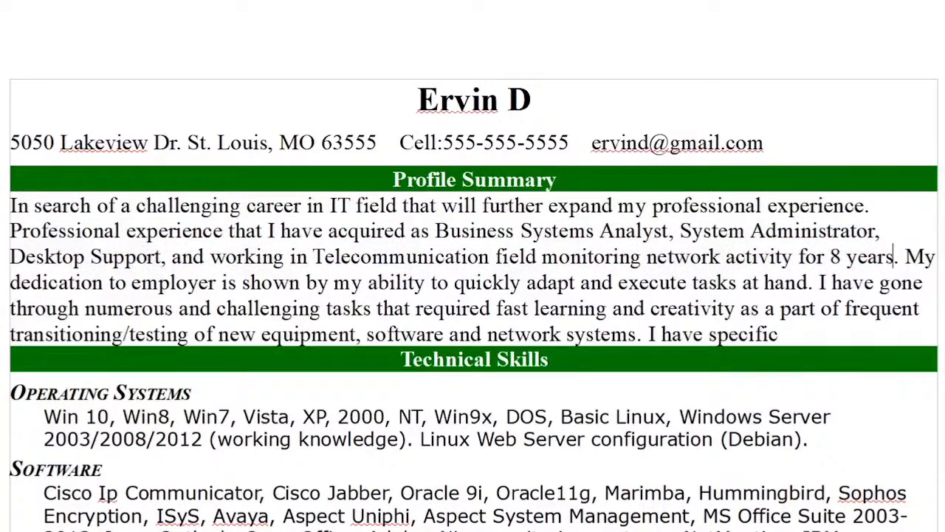
drag(9, 230, 599, 231)
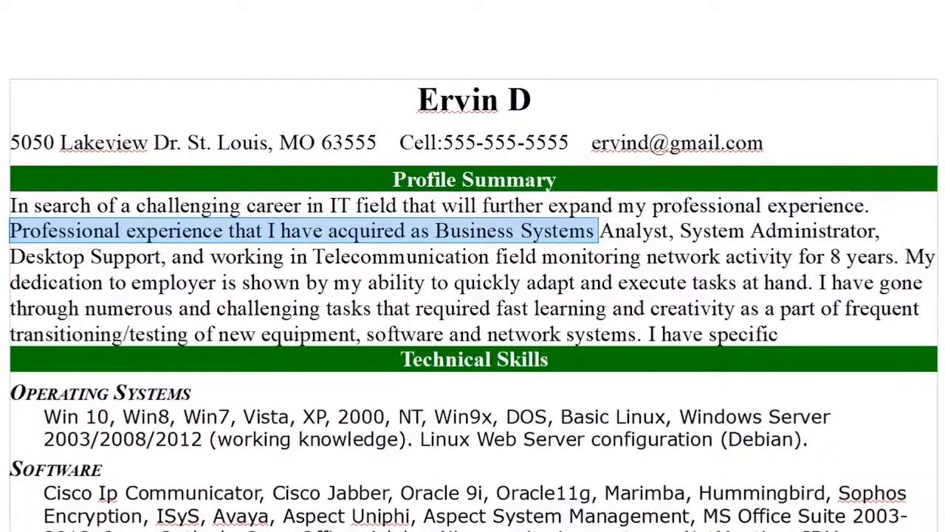
click(692, 230)
drag(680, 231, 893, 256)
click(894, 257)
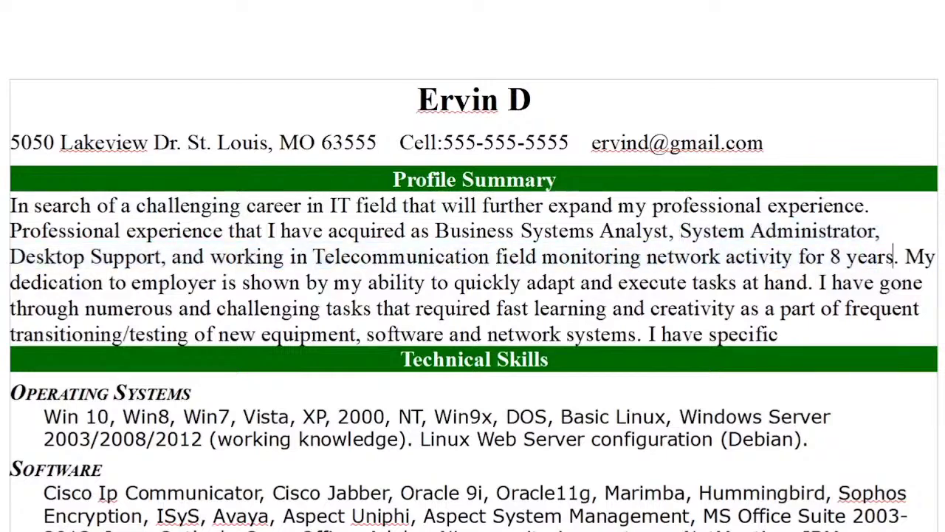
drag(193, 257, 900, 256)
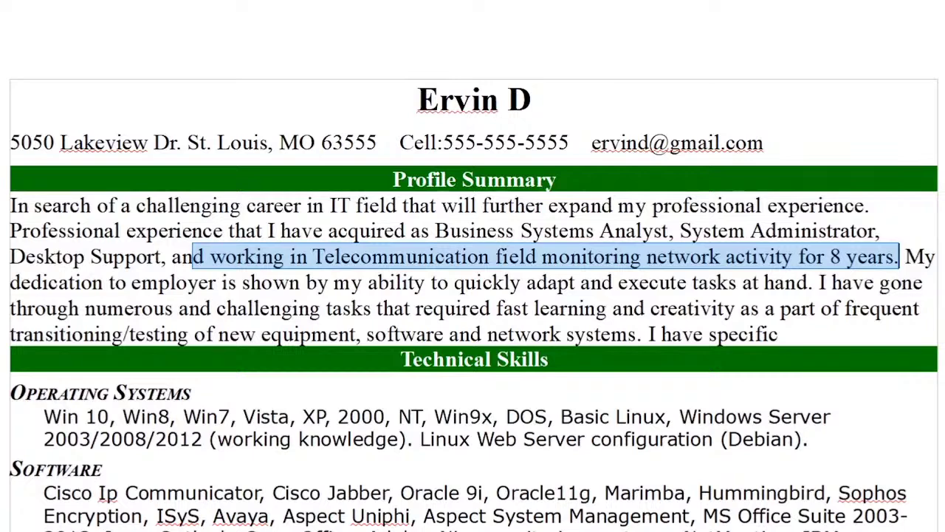
drag(900, 256, 894, 257)
click(899, 256)
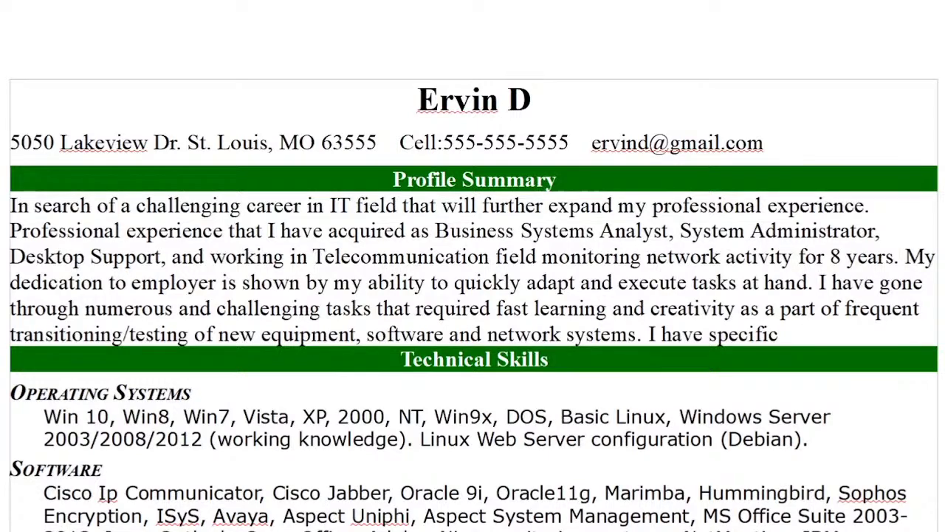
drag(312, 256, 894, 257)
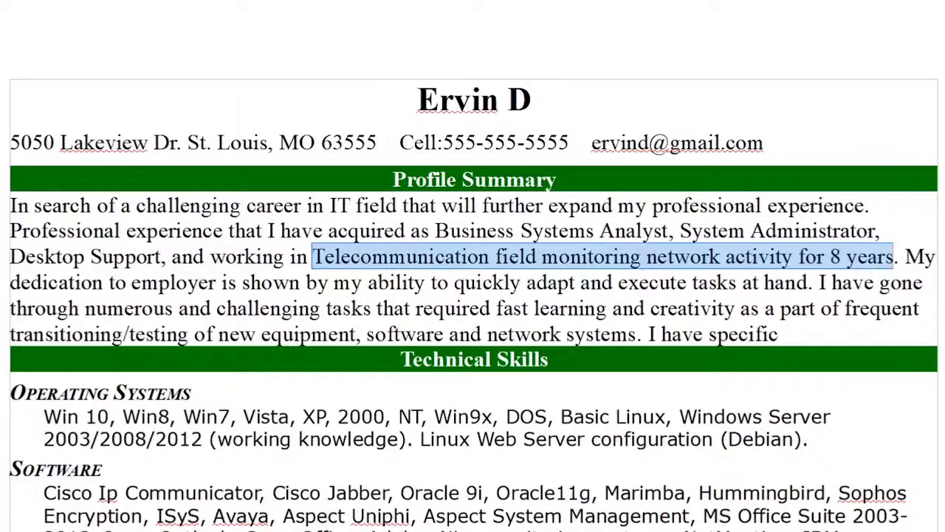
click(899, 257)
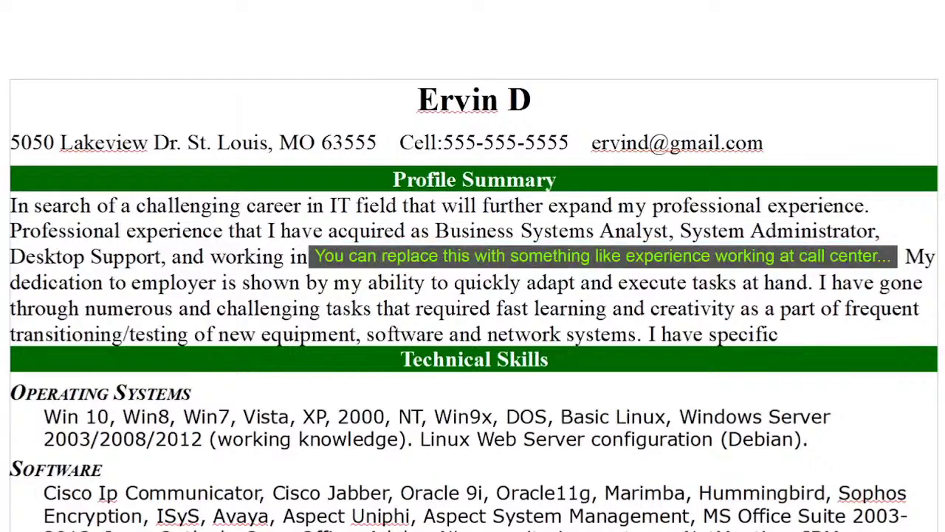
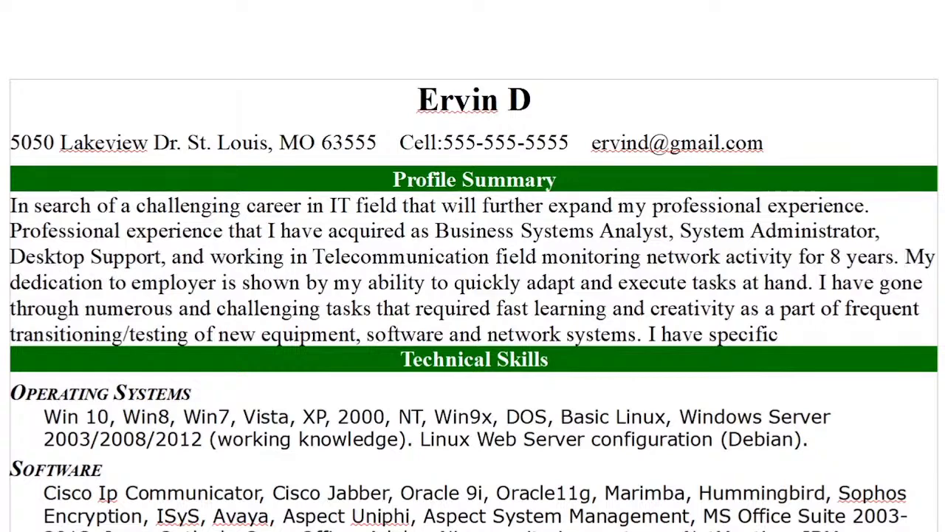
Select and review the 'My dedication to employer' sentence in the Profile Summary.
drag(904, 257, 809, 282)
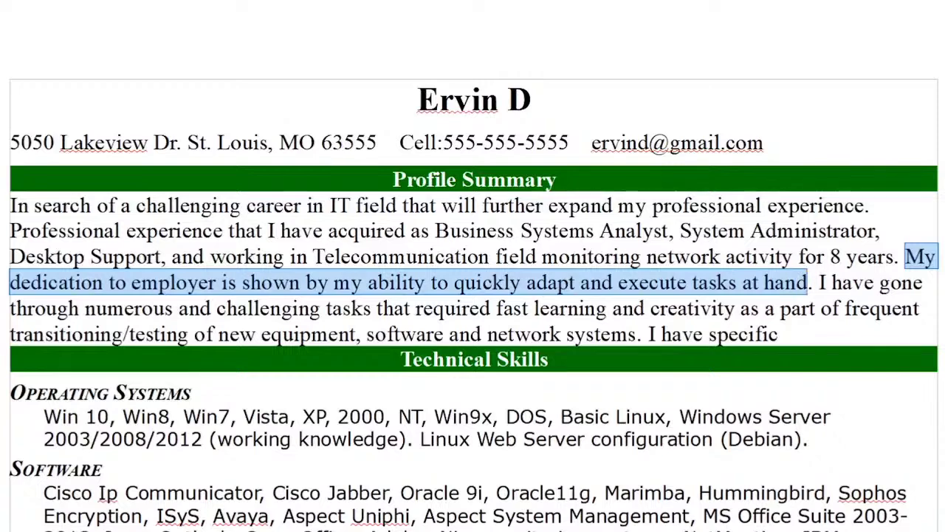
click(557, 283)
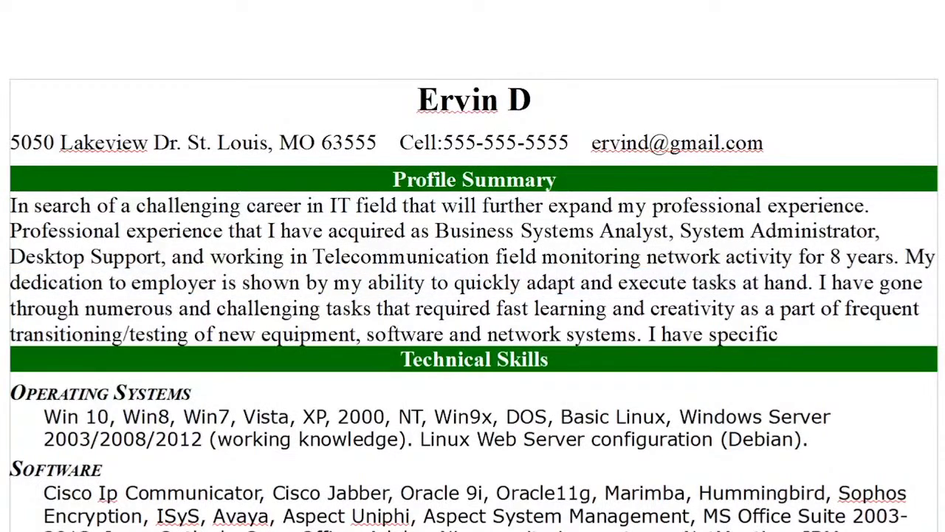
drag(413, 282, 808, 282)
click(639, 282)
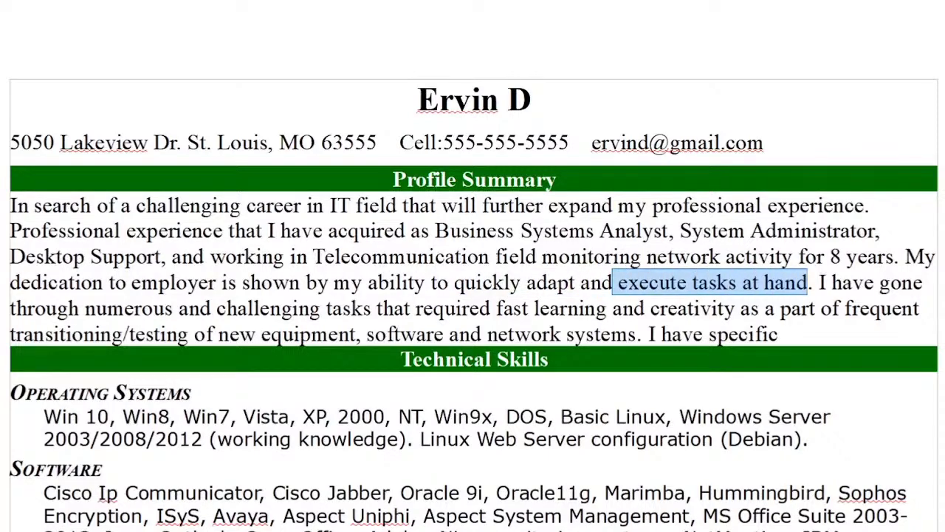
click(812, 282)
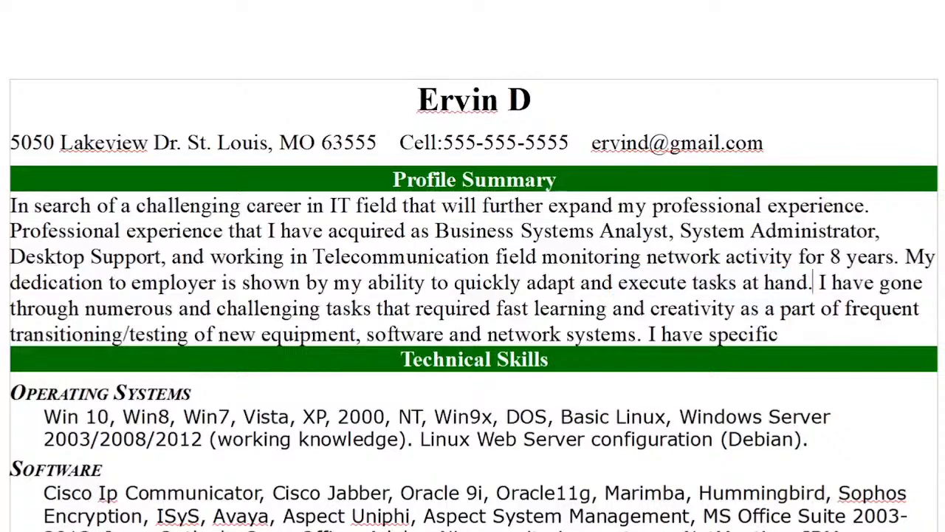
drag(812, 282, 907, 257)
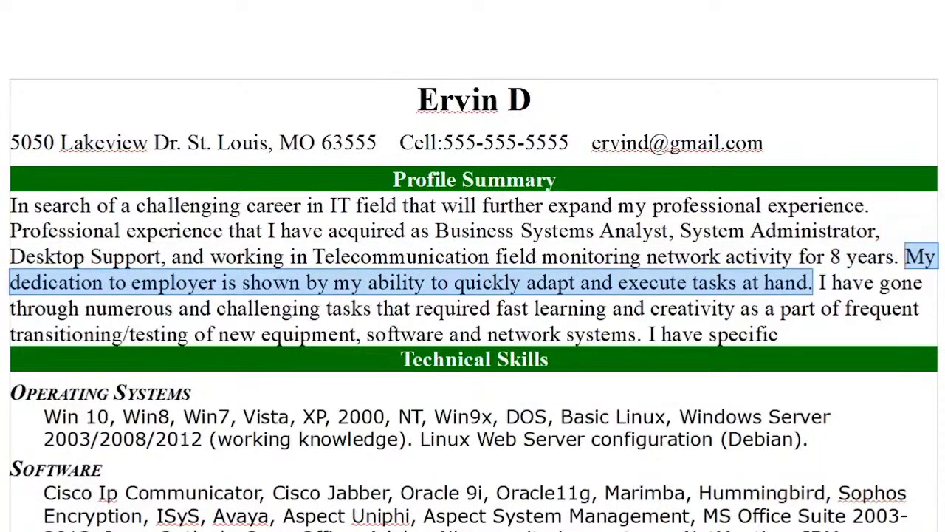
click(825, 283)
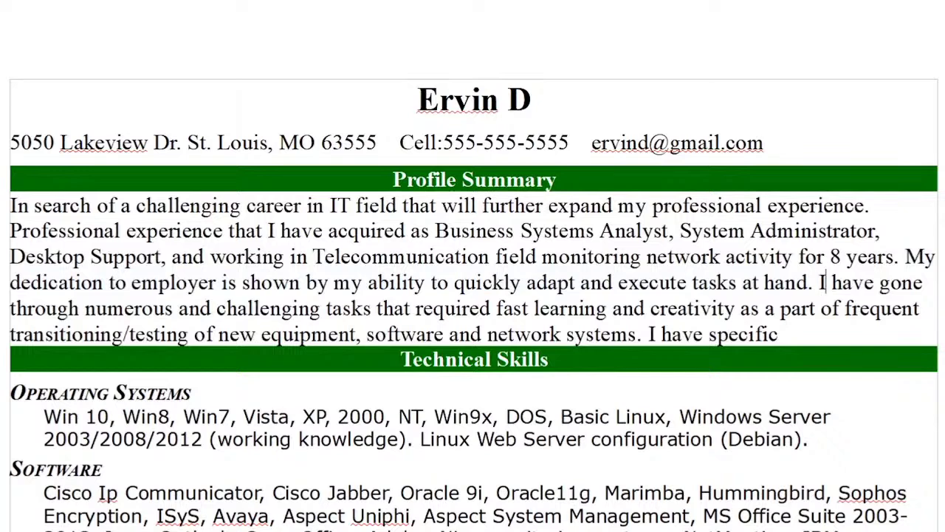
click(812, 282)
drag(812, 283, 905, 256)
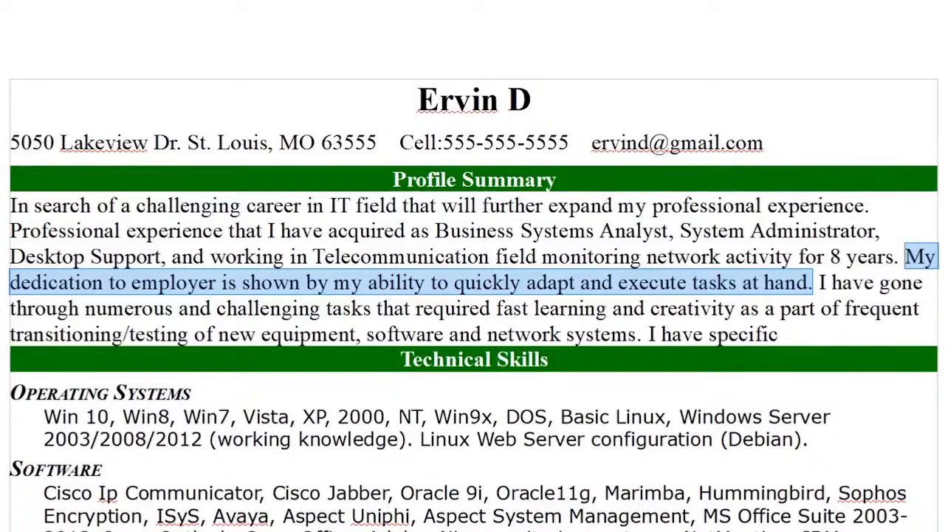
Extend a keyboard selection across the 'I have gone...' sentence ending at 'systems'.
key(Right)
key(shift+Right)
key(shift+Right)
key(shift+Right)
key(shift+Right)
key(shift+Right)
key(shift+Right)
key(shift+Right)
key(shift+Right)
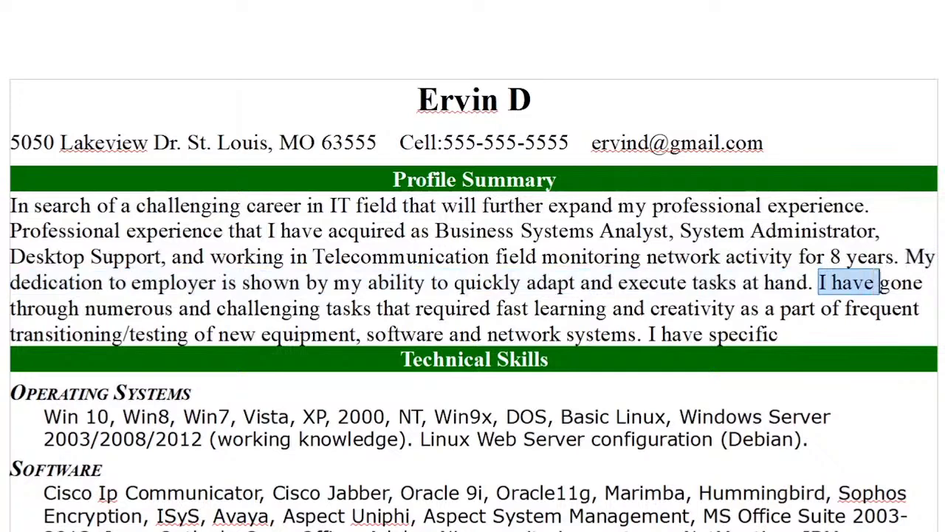
key(shift+Right)
key(shift+Right)
key(shift+Right)
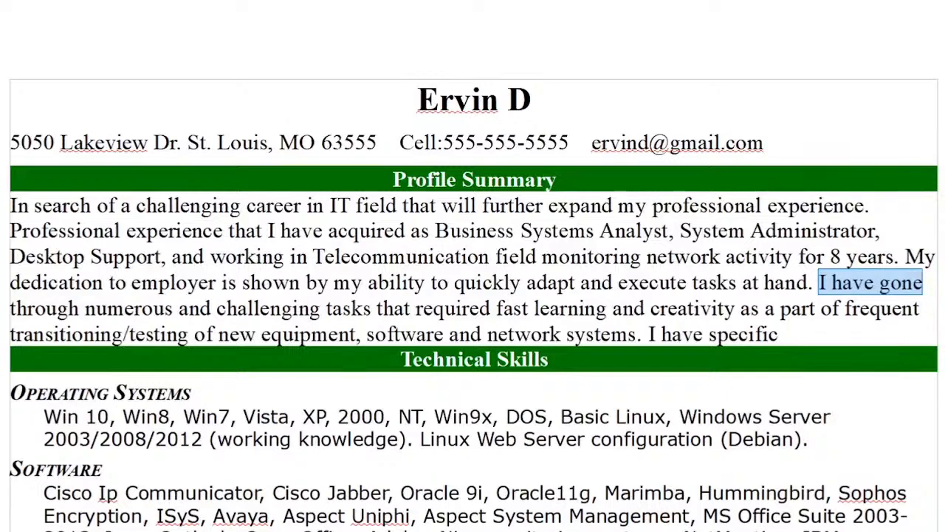
key(shift+Down)
key(shift+Down)
key(shift+Left)
key(shift+Left)
key(shift+Left)
key(shift+Left)
key(shift+Left)
key(shift+Left)
key(shift+Left)
key(shift+Left)
key(shift+Left)
key(shift+Left)
key(shift+Left)
key(shift+Left)
key(shift+Left)
key(shift+Left)
key(shift+Left)
key(shift+Left)
key(shift+Left)
key(shift+Left)
key(shift+Left)
key(shift+Left)
key(shift+Up)
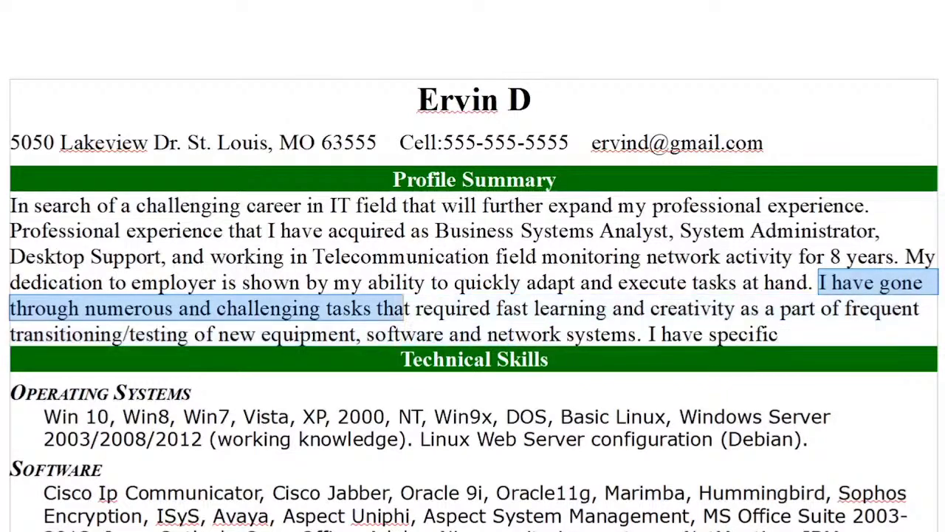
key(shift+Right)
key(shift+Right)
key(shift+Right)
key(shift+Right)
key(shift+Right)
key(shift+Right)
key(shift+Right)
key(shift+Right)
key(shift+Right)
key(shift+Right)
key(shift+Right)
key(shift+Right)
key(shift+Right)
key(shift+Right)
key(shift+Right)
key(shift+Right)
key(shift+Right)
key(shift+Right)
key(shift+Right)
key(shift+Right)
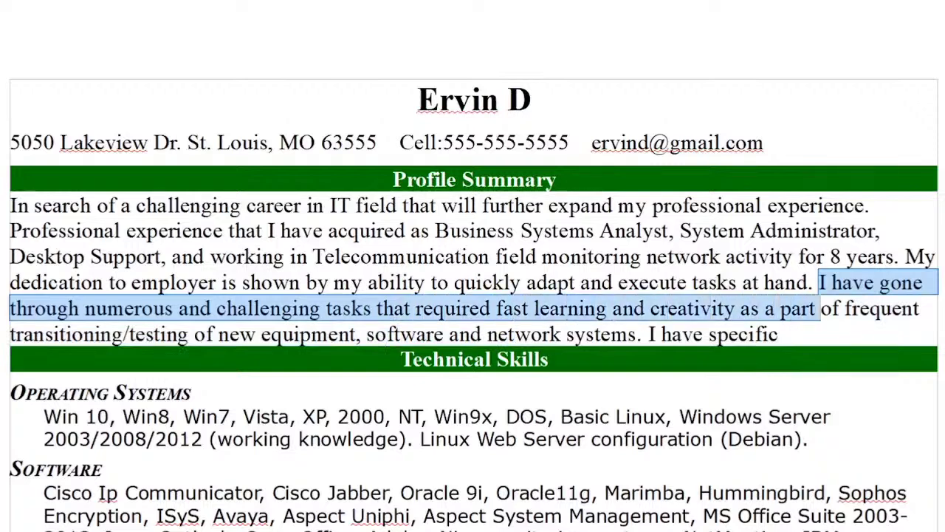
key(shift+Right)
key(shift+Right)
key(shift+Right)
key(shift+Right)
key(shift+Right)
key(shift+Right)
key(shift+Right)
key(shift+Right)
key(shift+Right)
key(shift+Right)
key(shift+Right)
key(shift+Right)
key(shift+Down)
key(shift+Left)
key(shift+Left)
key(shift+Left)
key(shift+Left)
key(shift+Left)
key(shift+Left)
key(shift+Left)
key(shift+Left)
key(shift+Left)
key(shift+Left)
key(shift+Left)
key(shift+Left)
key(shift+Left)
key(shift+Left)
key(shift+Left)
key(shift+Left)
key(shift+Left)
key(shift+Left)
key(shift+Left)
key(shift+Left)
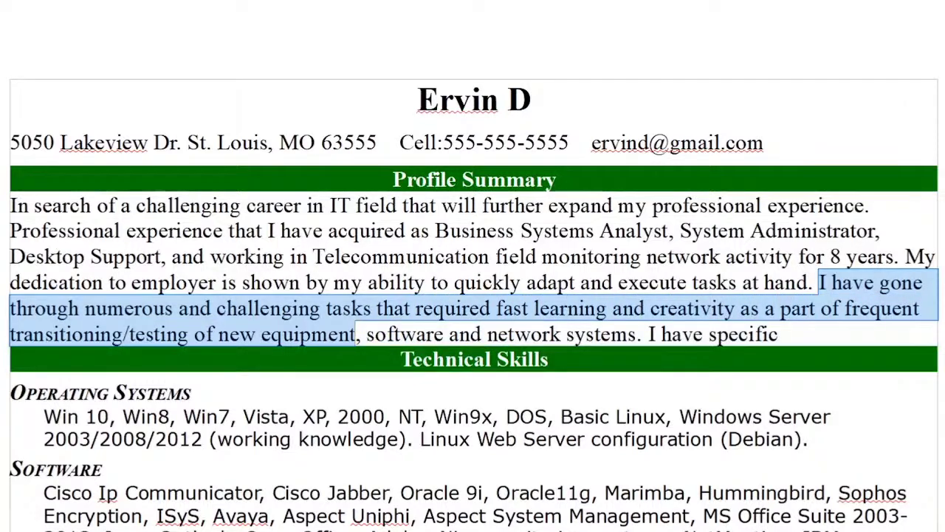
key(shift+Right)
key(shift+Right)
key(shift+Right)
key(shift+Right)
key(shift+Right)
key(shift+Right)
key(shift+Right)
key(shift+Right)
key(shift+Right)
key(shift+Right)
key(shift+Right)
key(shift+Right)
key(shift+Right)
key(shift+Right)
key(shift+Right)
key(shift+Right)
key(shift+Right)
key(shift+Right)
key(shift+Right)
key(shift+Right)
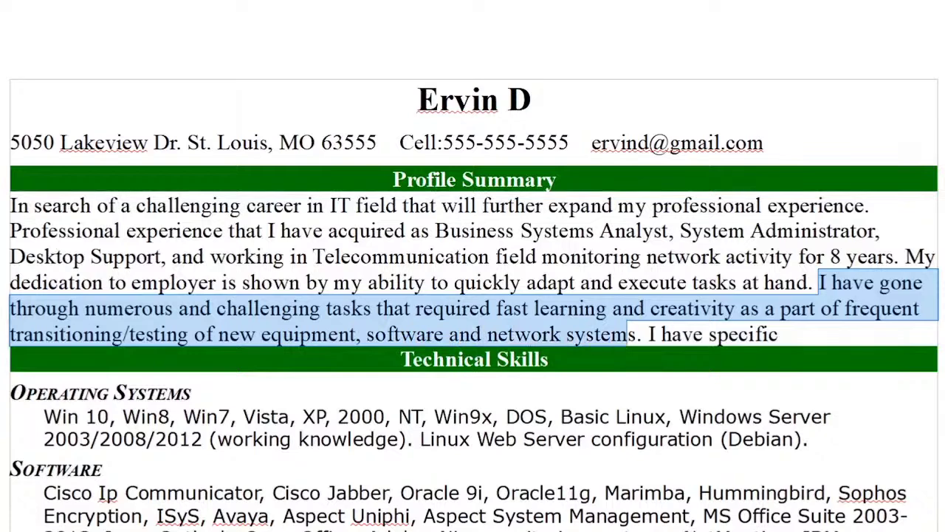
click(648, 334)
key(Left)
key(Left)
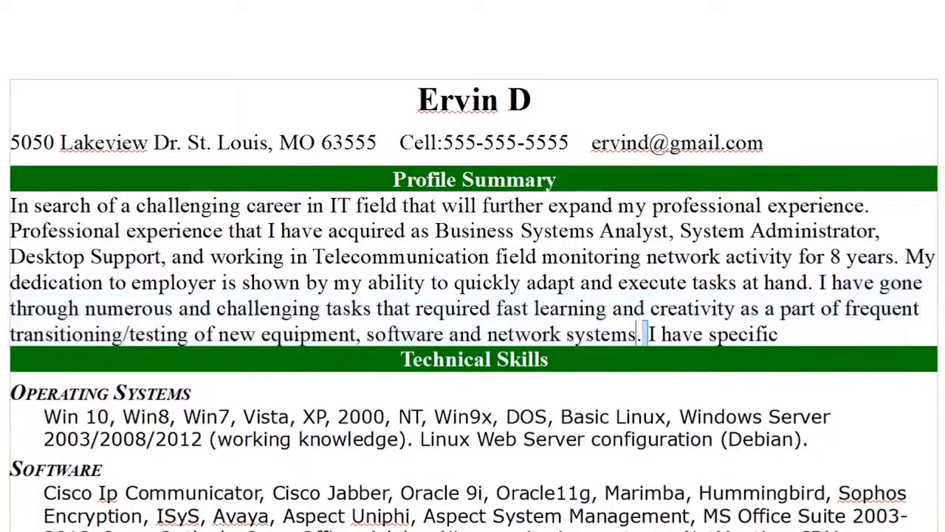
key(shift+Up)
key(shift+Up)
key(shift+Right)
key(shift+Right)
key(shift+Right)
key(shift+Right)
key(shift+Right)
key(shift+Right)
key(shift+Right)
key(shift+Right)
key(shift+Right)
key(shift+Right)
key(shift+Right)
key(shift+Right)
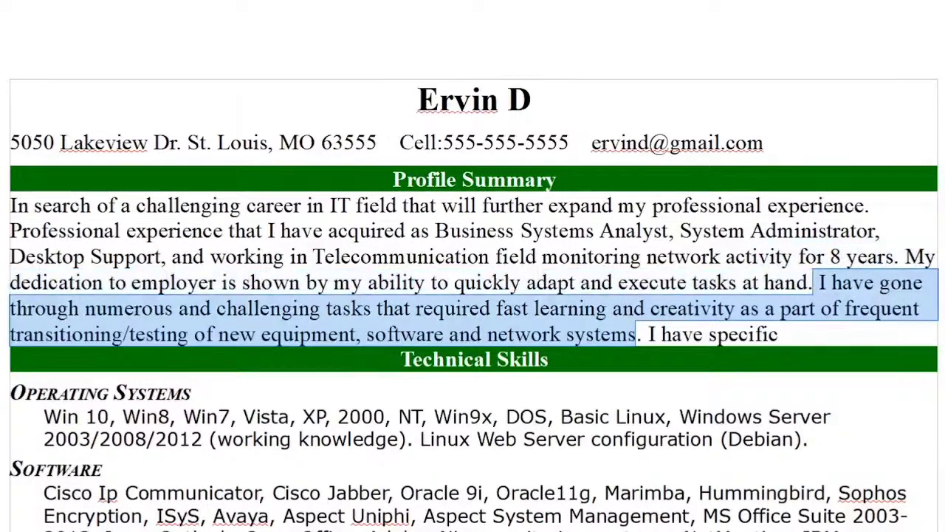
key(shift+Left)
key(shift+Left)
Reselect summary sentences, ending on the unfinished 'I have specific' phrase.
click(444, 308)
drag(444, 308, 642, 334)
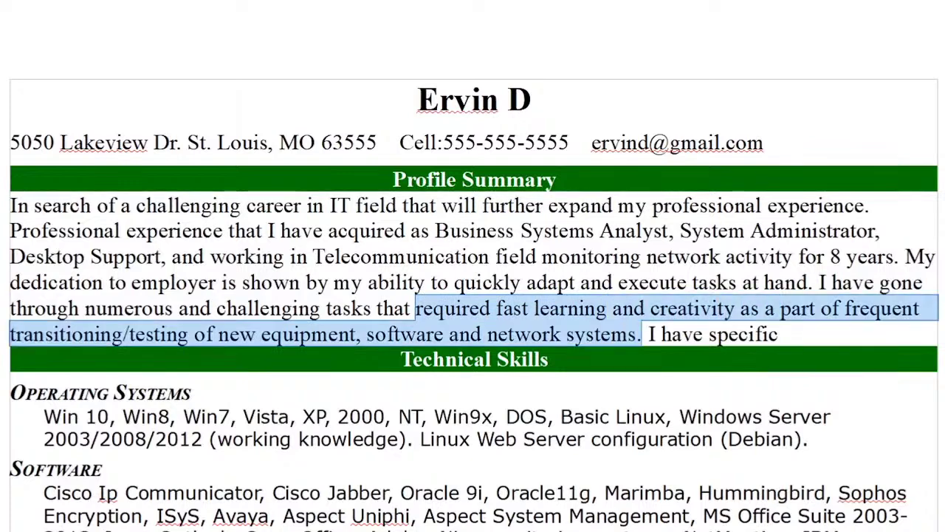
click(646, 308)
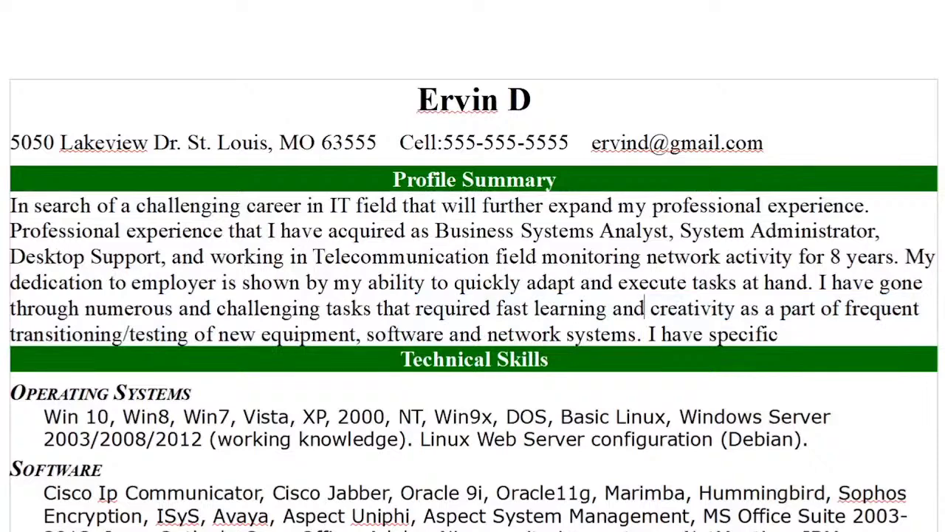
click(900, 257)
drag(899, 256, 919, 308)
click(825, 283)
click(818, 282)
drag(818, 282, 642, 334)
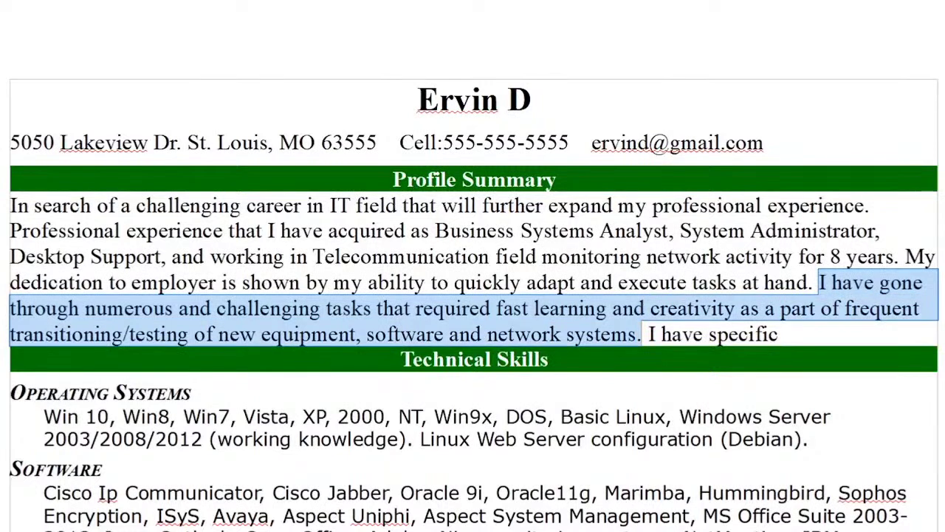
click(642, 334)
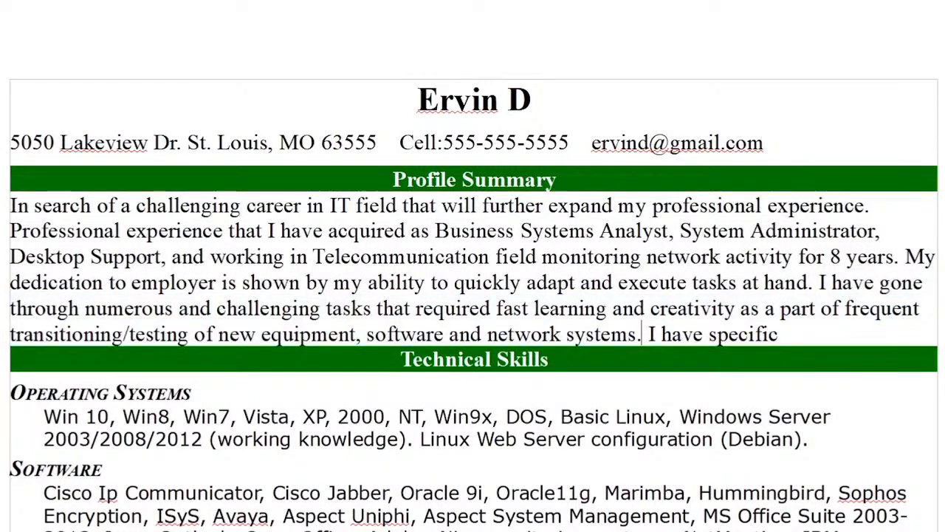
drag(648, 334, 790, 334)
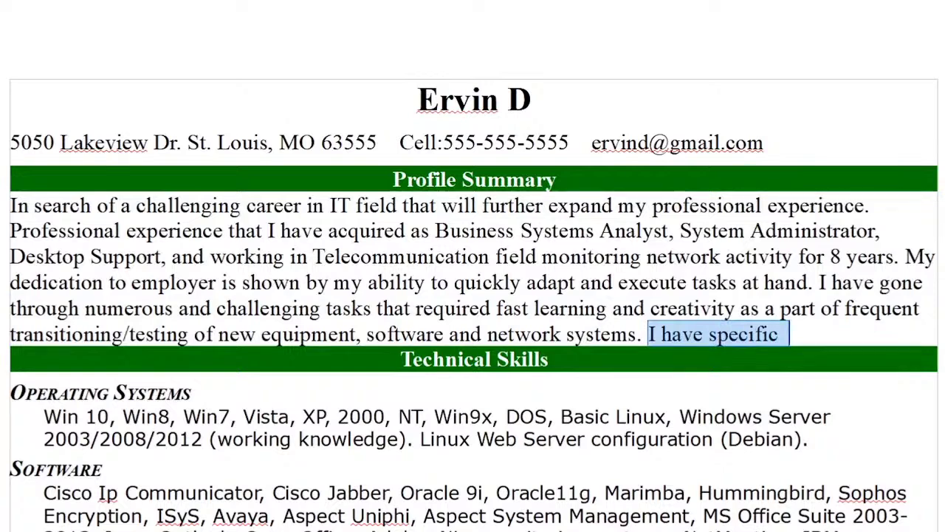
click(785, 334)
drag(648, 334, 790, 334)
Complete the sentence to read 'I have specific experience working this job...'.
click(780, 333)
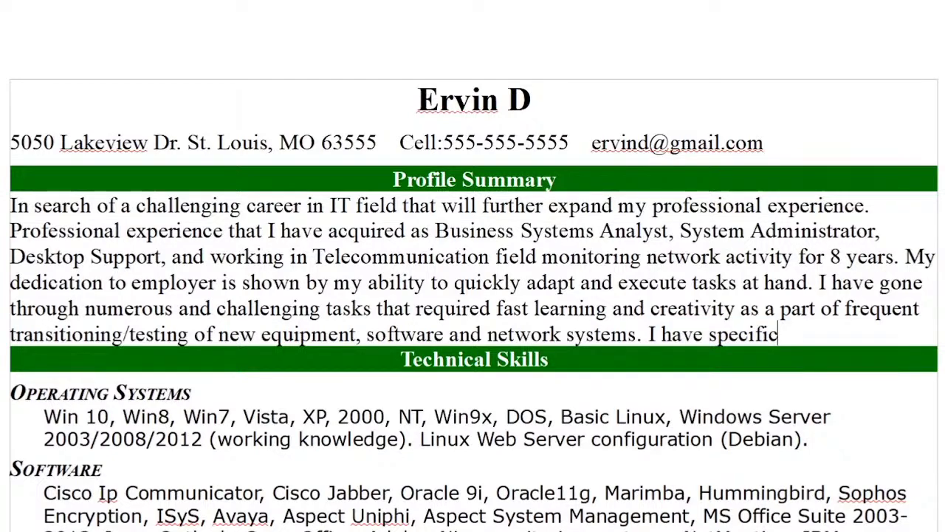
text(expe)
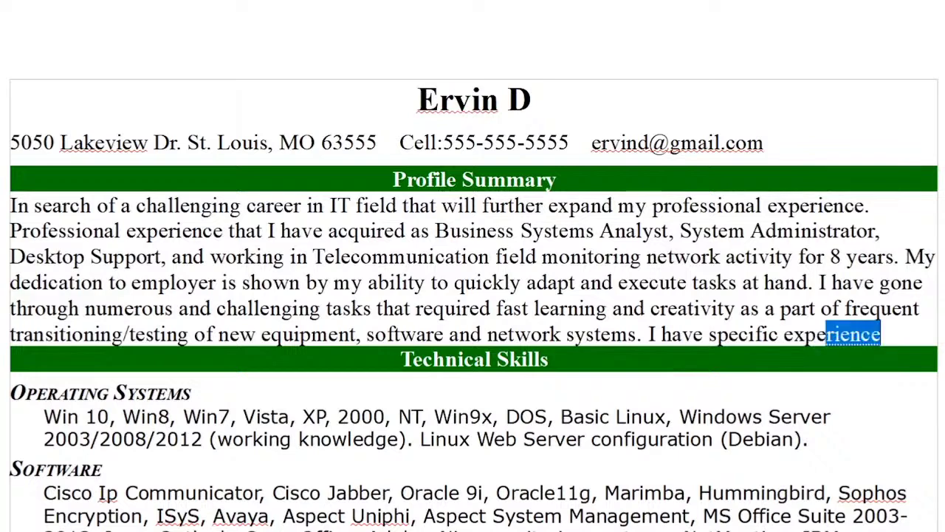
key(Return)
text(worki)
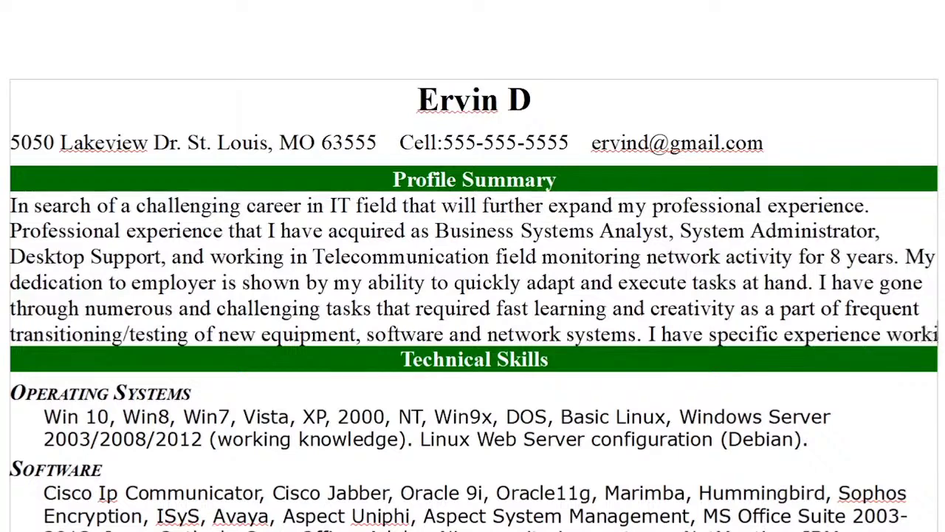
text(ng on this system)
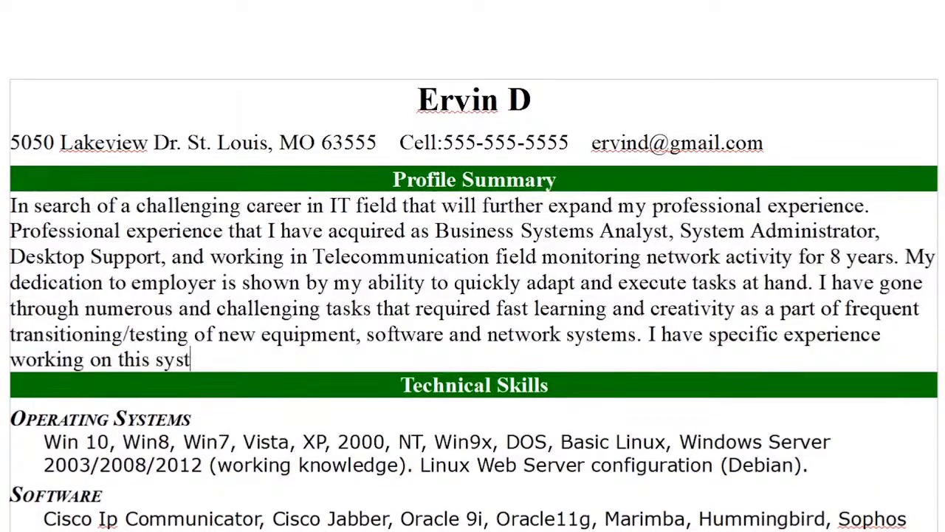
key(BackSpace)
key(BackSpace)
key(BackSpace)
key(BackSpace)
key(BackSpace)
key(BackSpace)
key(BackSpace)
key(BackSpace)
key(BackSpace)
key(BackSpace)
key(BackSpace)
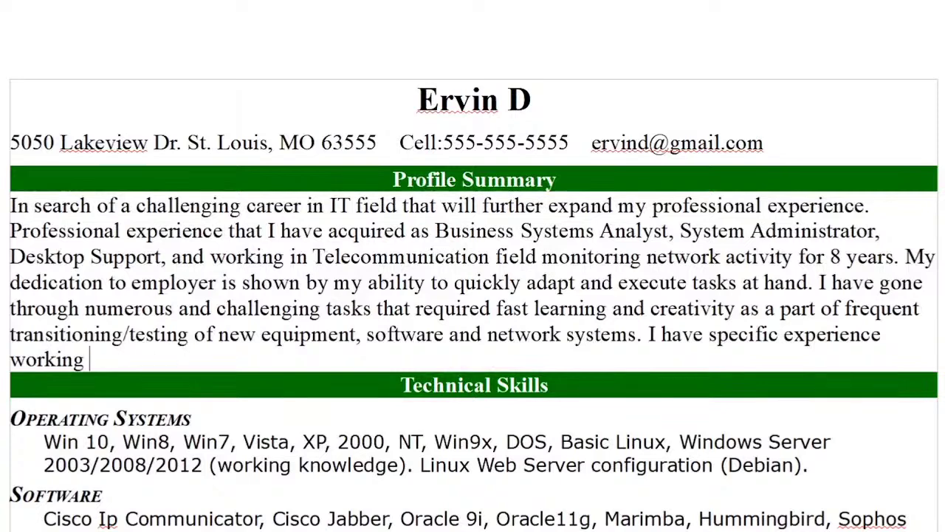
text(this job)
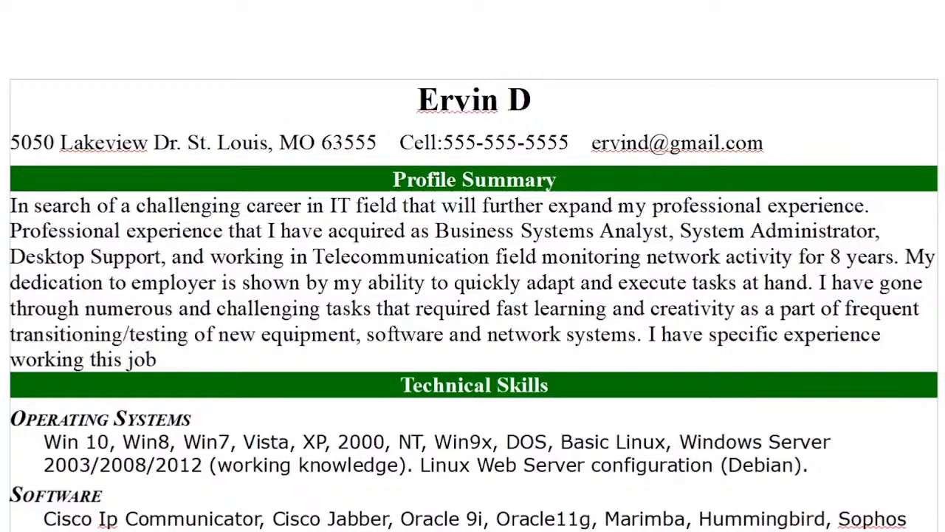
text(...)
Select the finished final sentence, then the summary's opening sentence.
drag(183, 360, 648, 334)
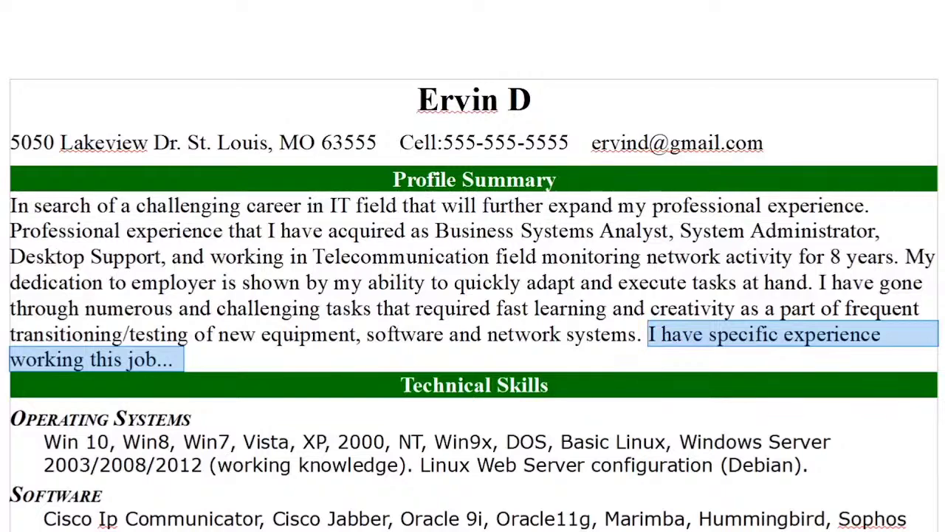
click(184, 359)
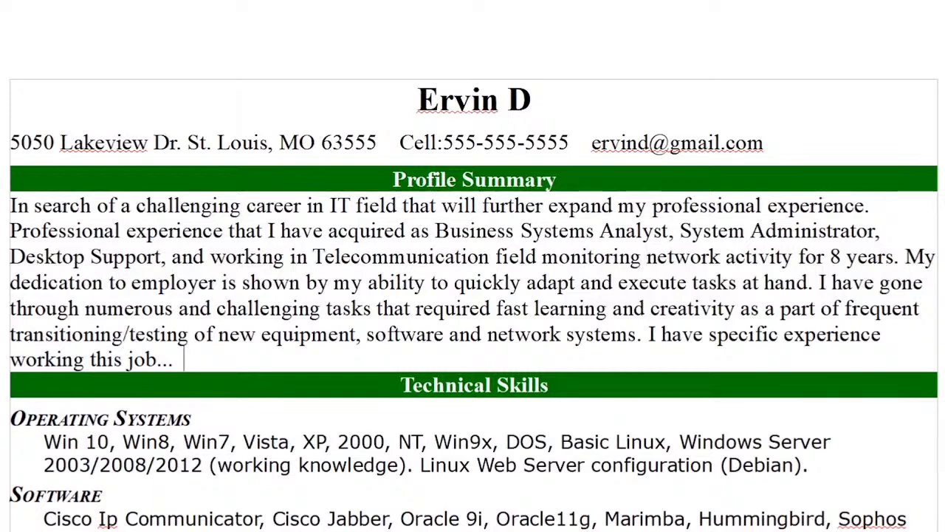
drag(20, 231, 598, 230)
click(635, 230)
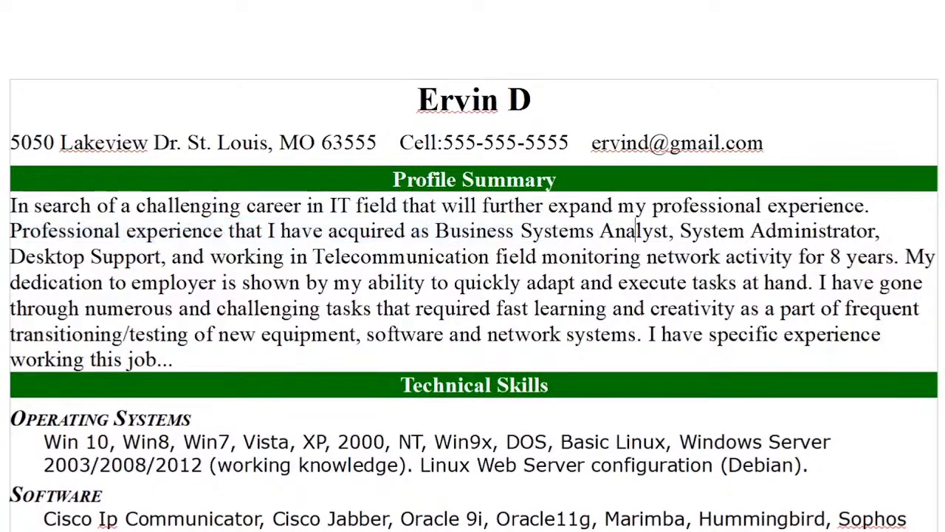
drag(870, 205, 9, 206)
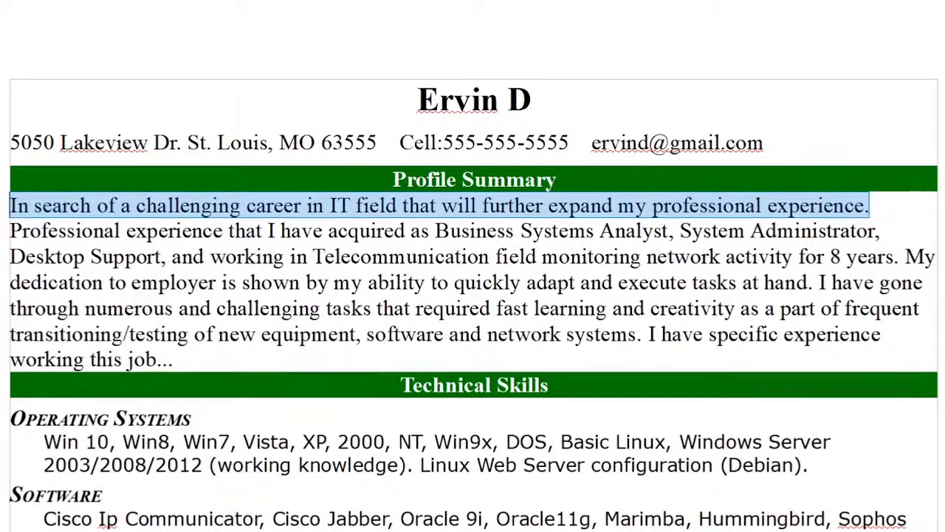
Delete the opening sentence and move 'I have specific experience working this job...' to a new first line.
key(Delete)
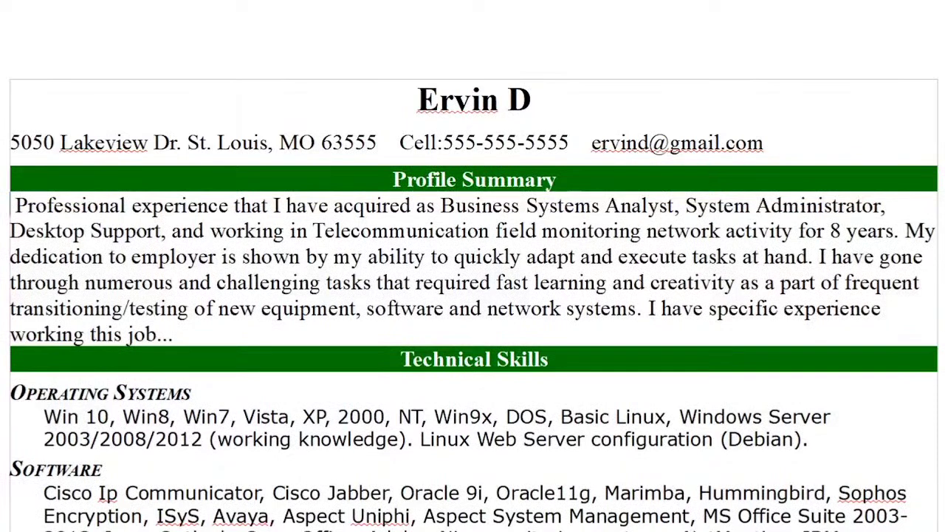
key(BackSpace)
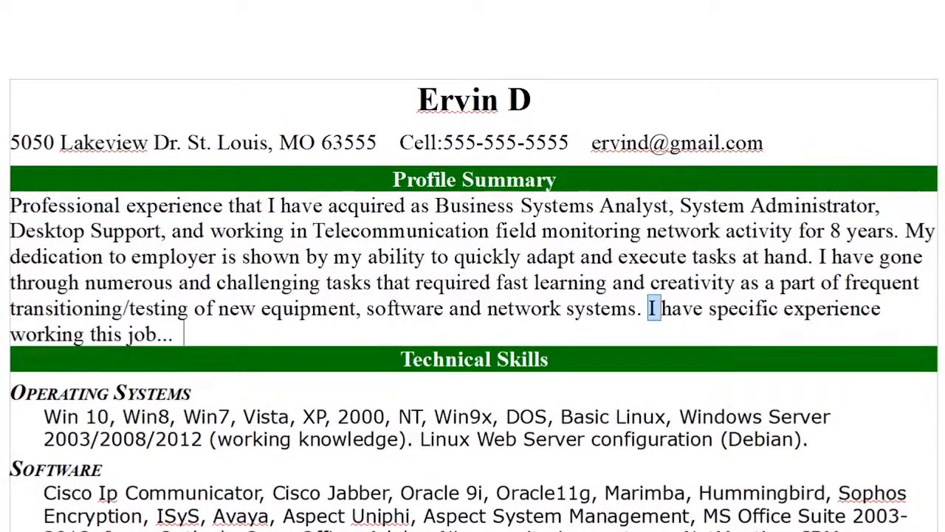
shift+click(648, 308)
key(ctrl+c)
right_click(701, 303)
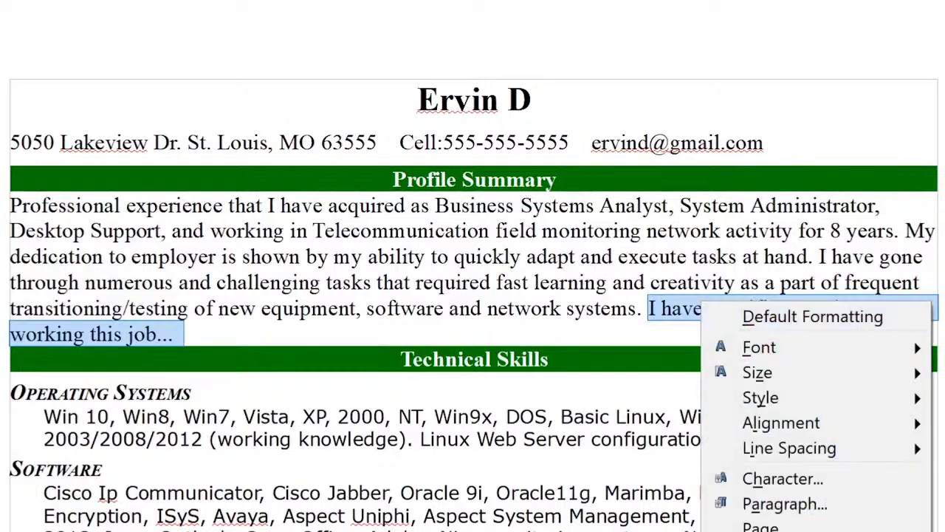
key(Delete)
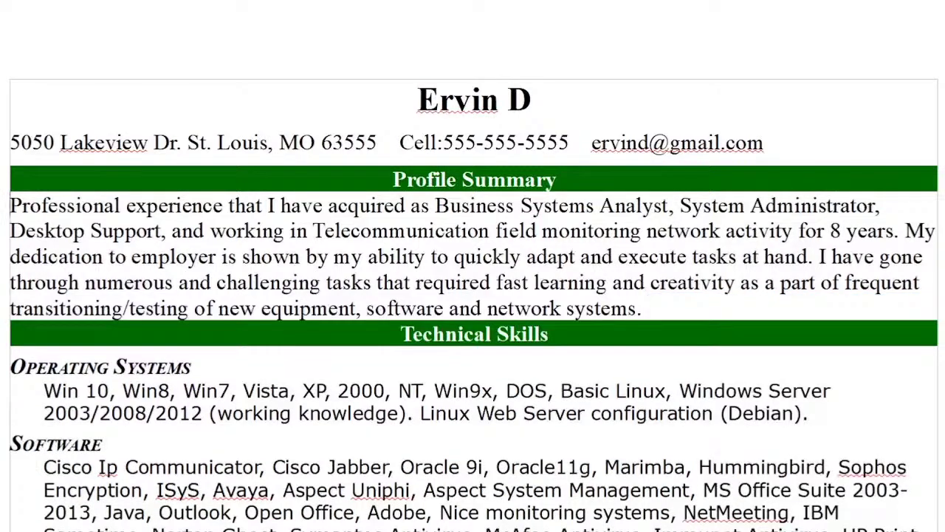
key(Return)
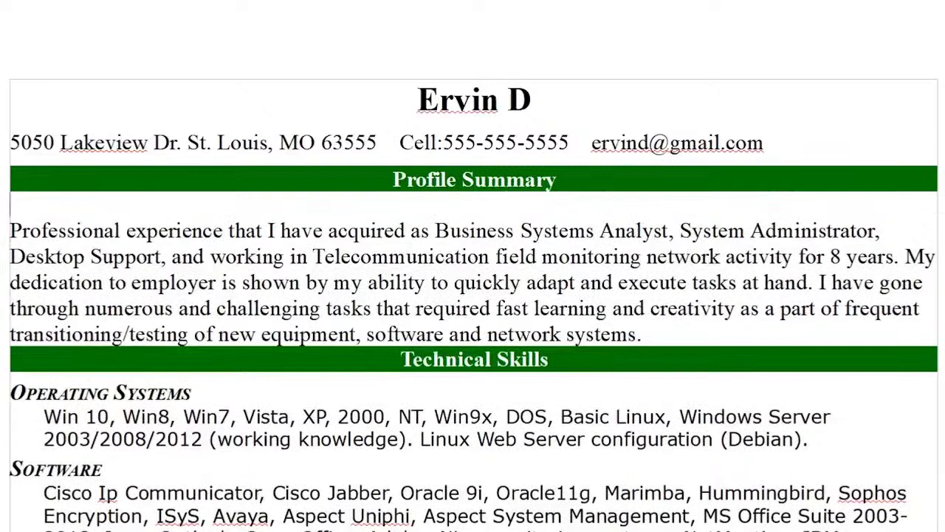
key(ctrl+v)
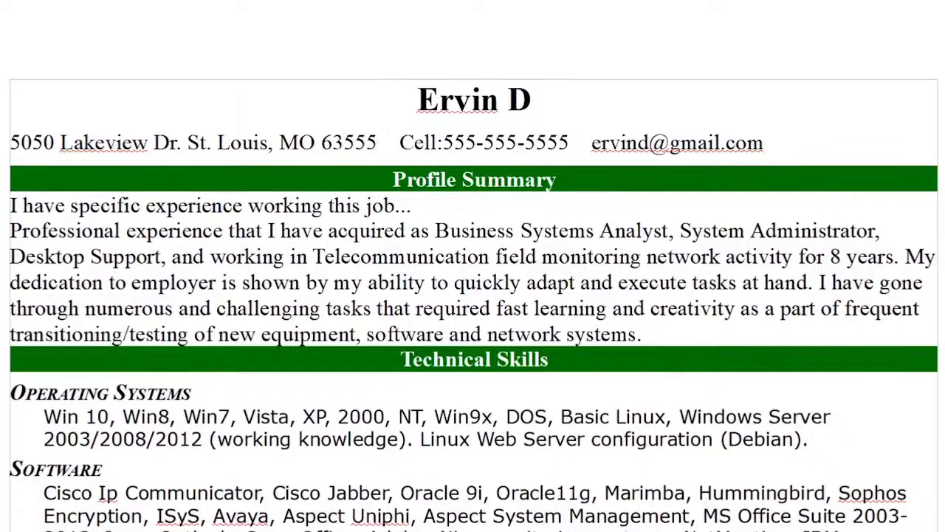
Select and review the new first line of the Profile Summary.
drag(9, 205, 423, 206)
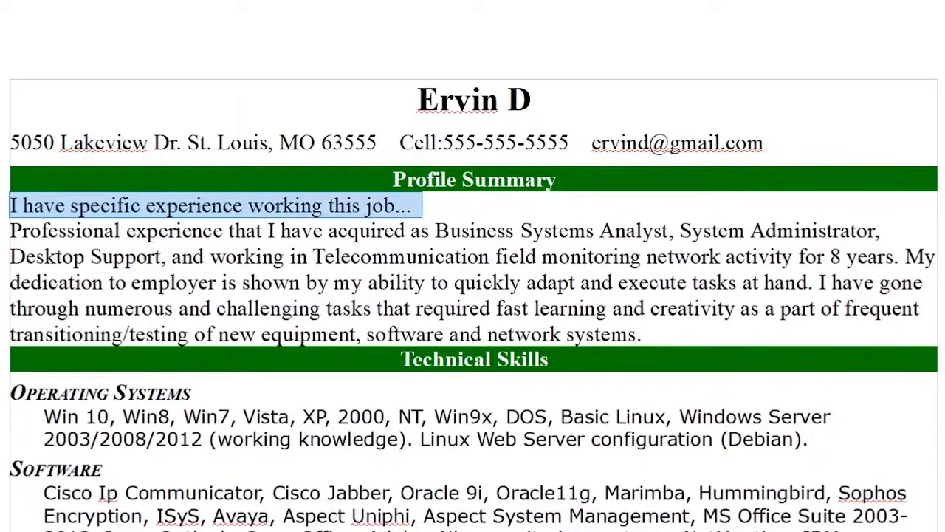
click(423, 206)
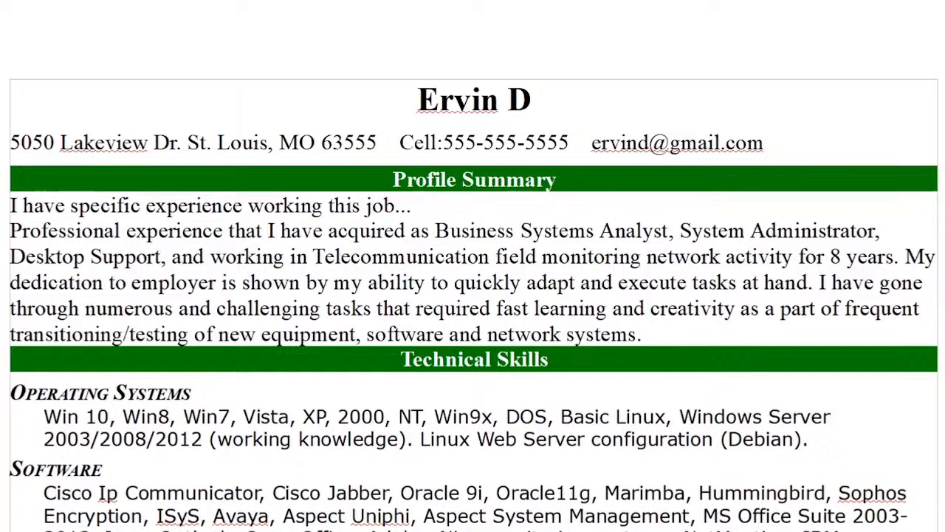
key(Right)
Delete the old job list 'Business Systems Analyst... for 8 years.'.
key(ctrl+shift+Right)
key(ctrl+shift+Right)
key(ctrl+shift+Right)
key(ctrl+shift+Right)
key(ctrl+shift+Right)
key(ctrl+shift+Right)
key(ctrl+shift+Right)
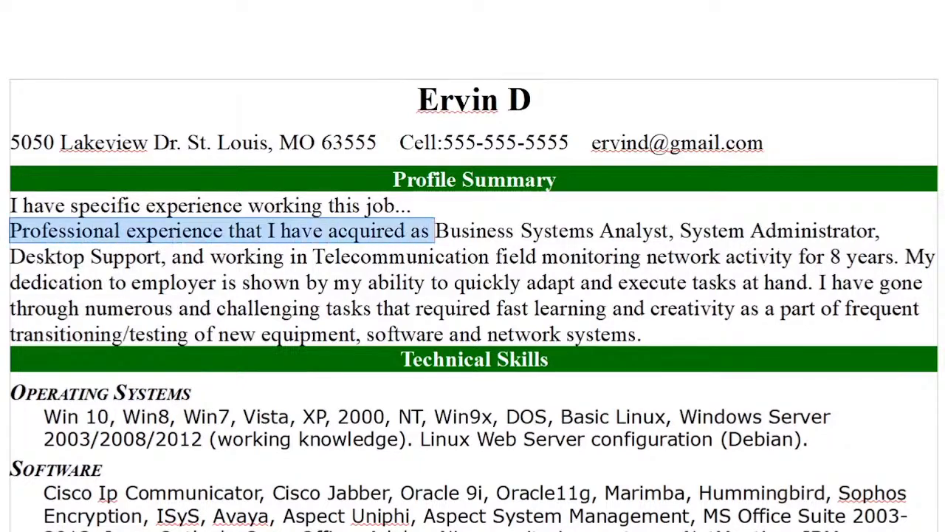
key(shift+Right)
key(shift+Right)
key(shift+Right)
key(shift+Right)
key(shift+Right)
key(shift+Right)
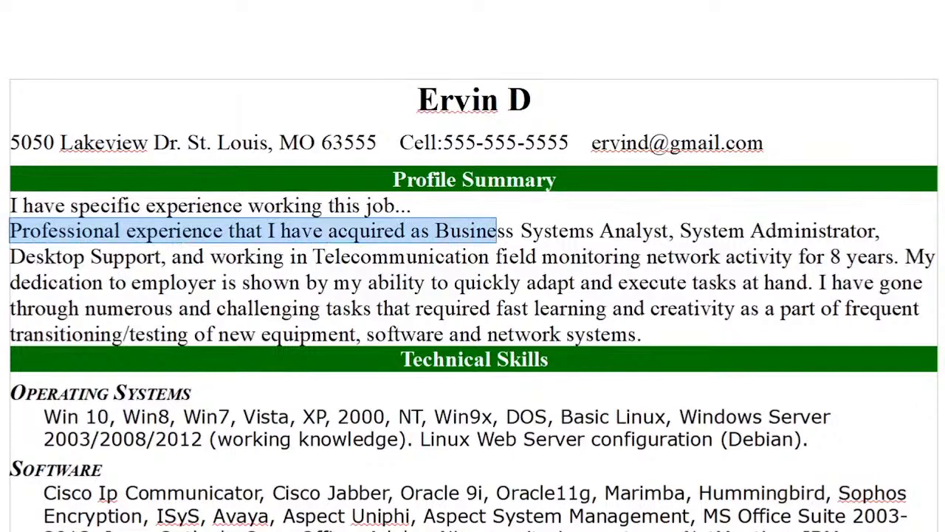
click(532, 231)
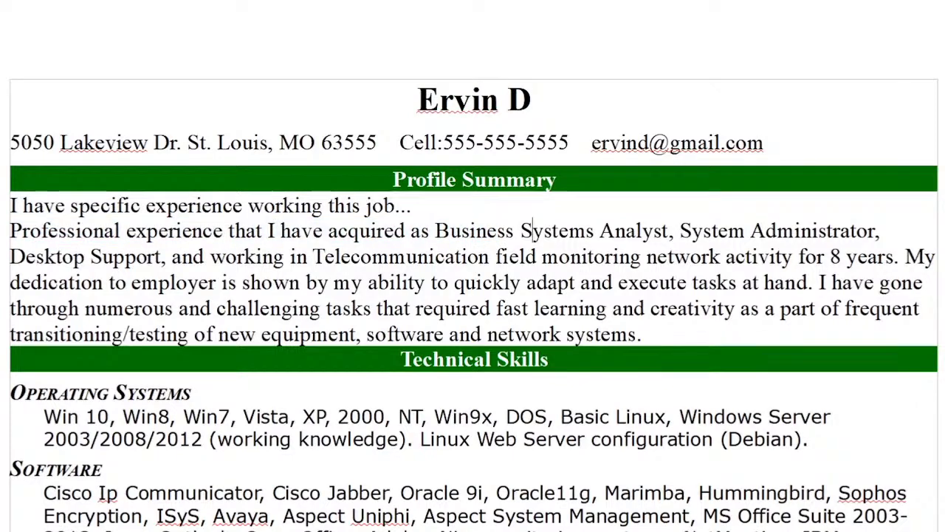
key(shift+Right)
key(shift+Right)
key(shift+Right)
key(shift+Right)
key(shift+Right)
key(shift+Right)
key(shift+Right)
key(shift+Right)
key(shift+Right)
key(shift+Right)
key(shift+Right)
key(shift+Right)
key(shift+Right)
key(shift+Right)
key(shift+Right)
key(shift+Right)
key(shift+Right)
key(shift+Right)
key(shift+Right)
key(shift+Right)
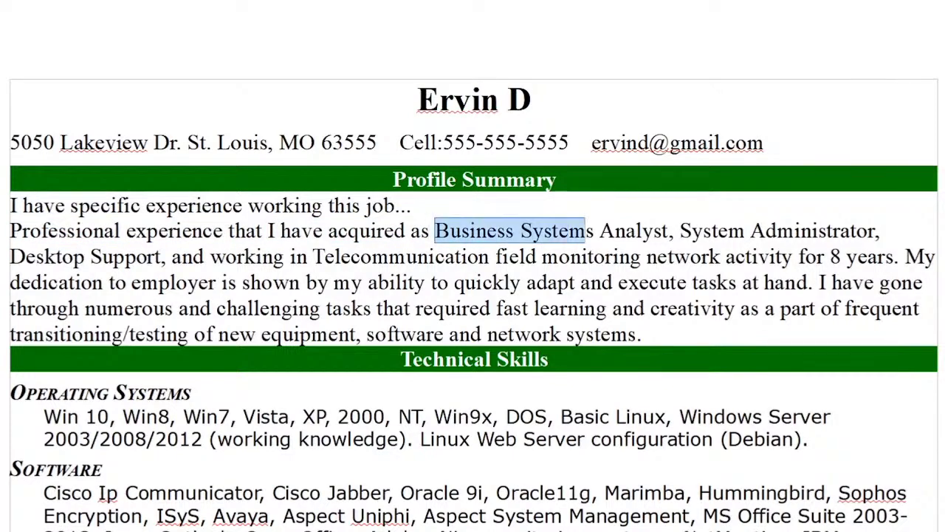
key(shift+Right)
key(ctrl+shift+Right)
key(ctrl+shift+Right)
key(ctrl+shift+Right)
key(ctrl+shift+Right)
key(ctrl+shift+Right)
key(ctrl+shift+Right)
key(ctrl+shift+Right)
key(ctrl+shift+Right)
key(ctrl+shift+Right)
key(ctrl+shift+Right)
key(ctrl+shift+Right)
key(ctrl+shift+Right)
key(ctrl+shift+Right)
key(ctrl+shift+Right)
key(ctrl+shift+Right)
key(ctrl+shift+Right)
key(ctrl+shift+Right)
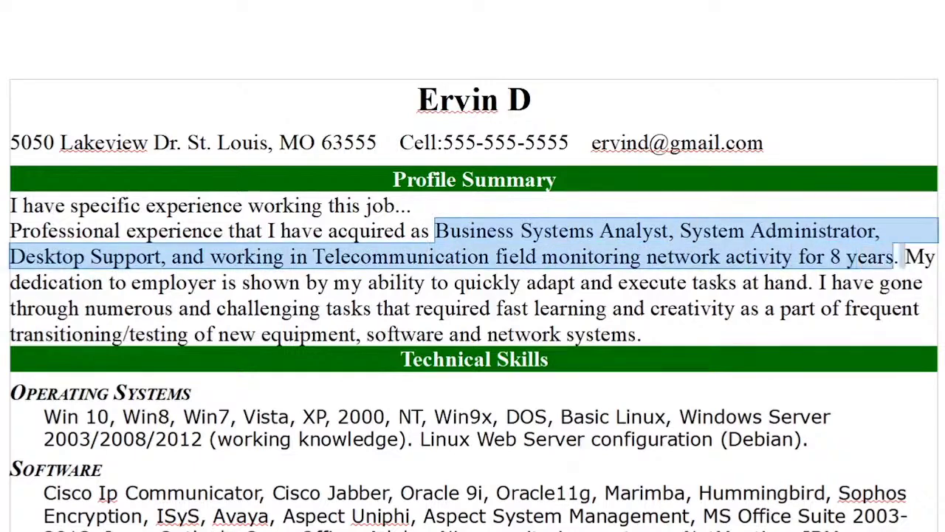
key(BackSpace)
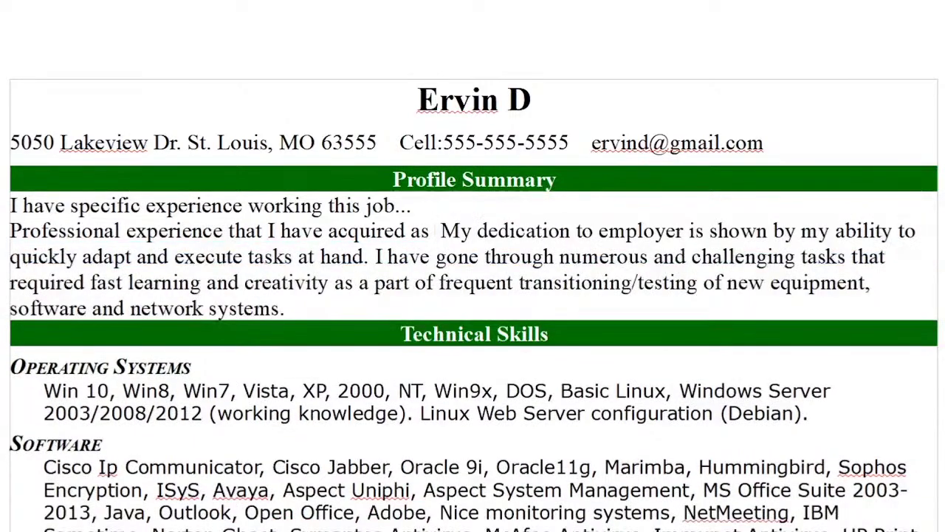
Type 'Help Desk, Desktop Support, Call Center Rep, Customer Service Rep.' without the extra space.
text(Help Des)
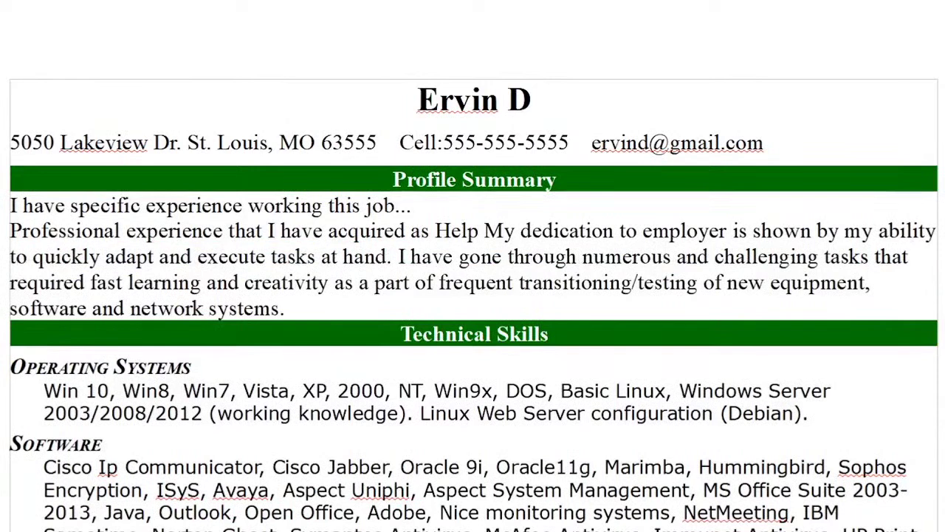
text(k, Desktop )
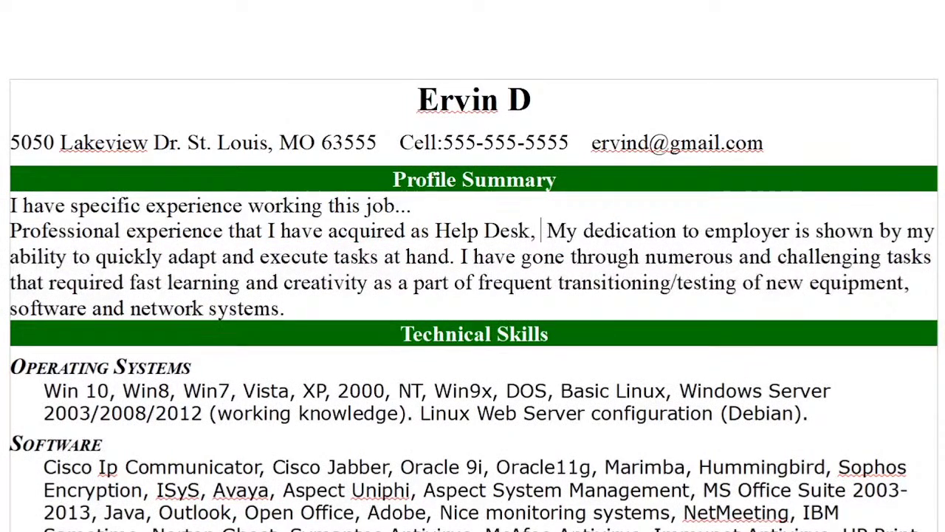
text(Support )
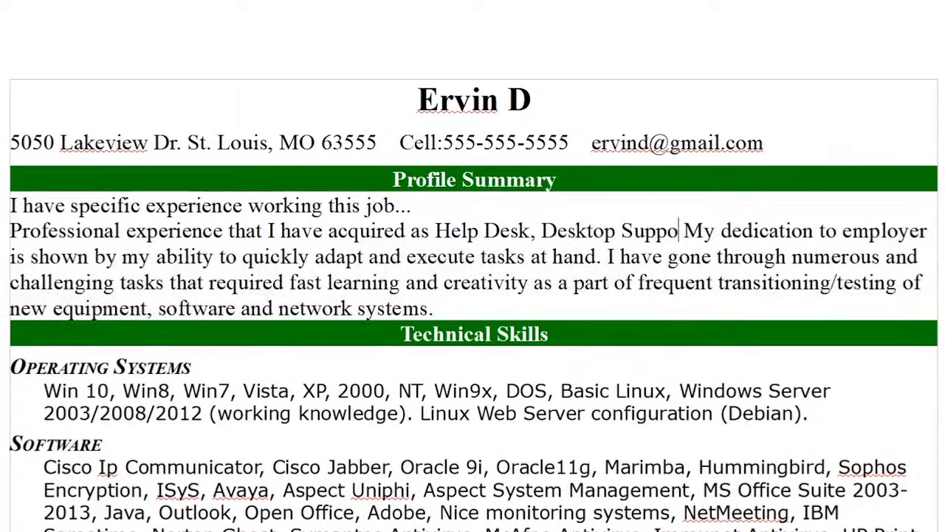
text(, Call Cent)
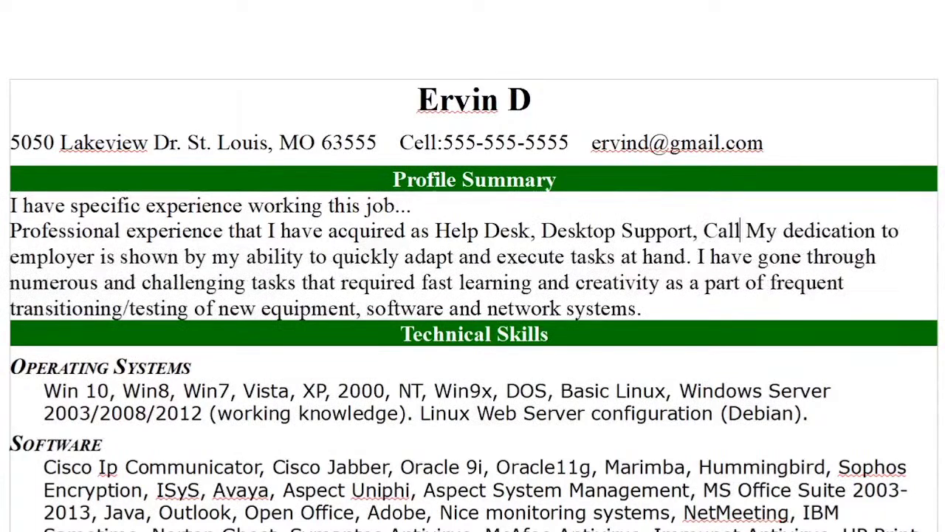
text(er Rep,)
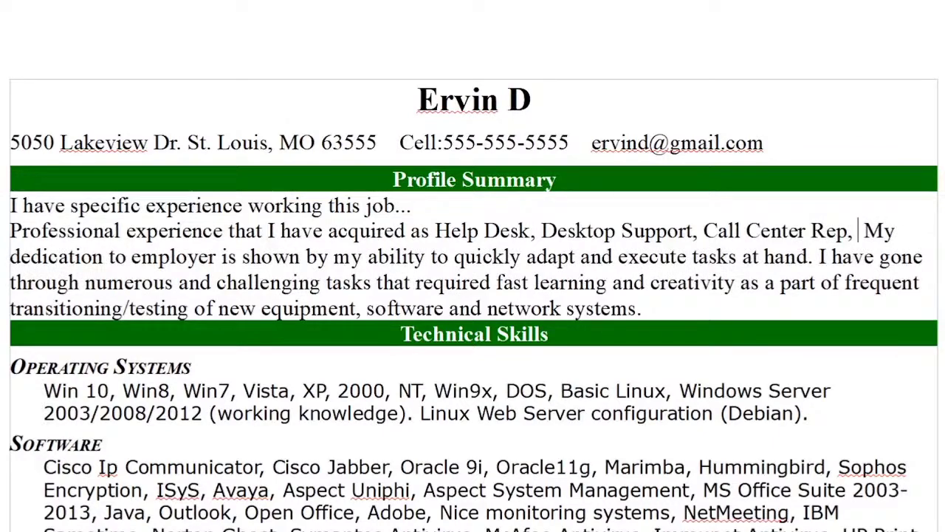
drag(848, 231, 703, 230)
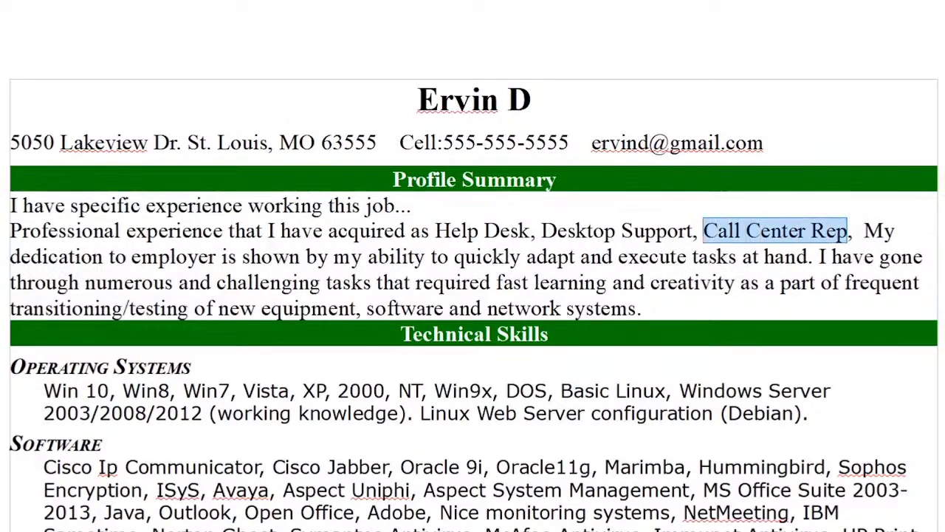
click(853, 230)
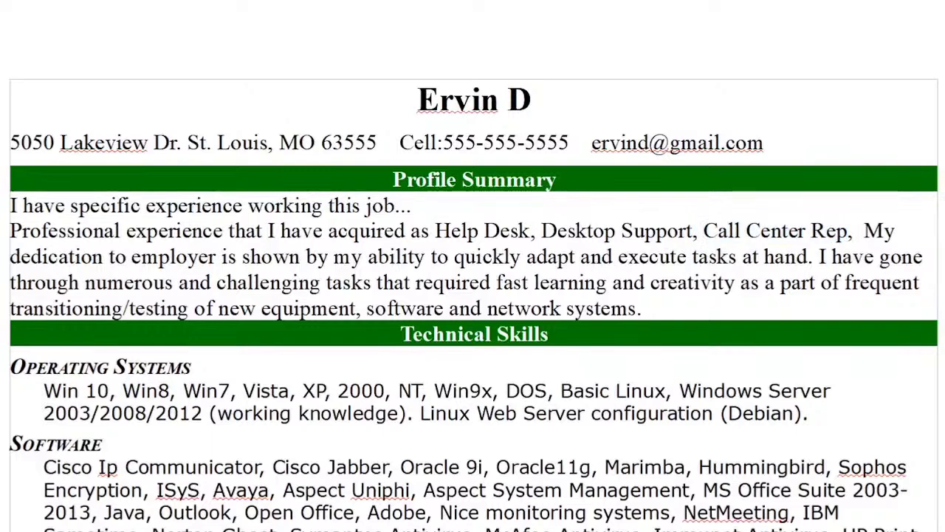
click(858, 230)
text(Customer Se)
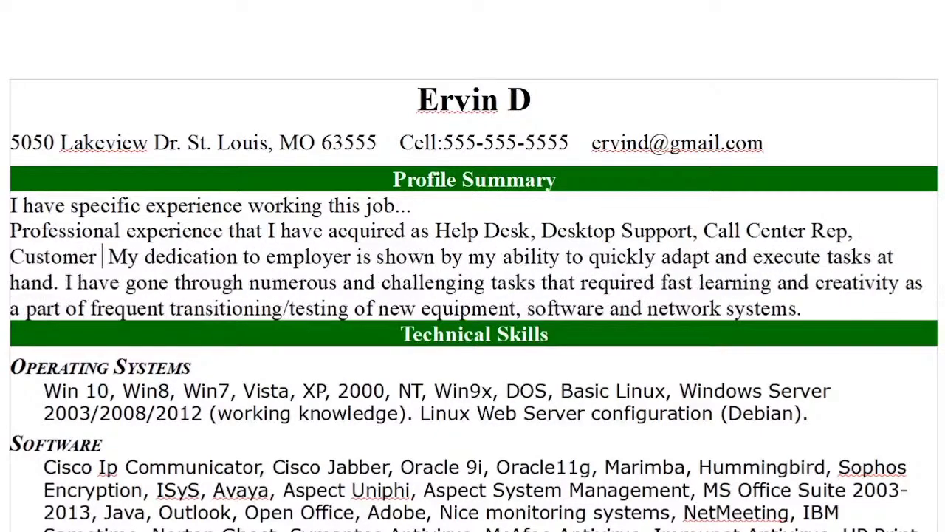
text(rvice Rep)
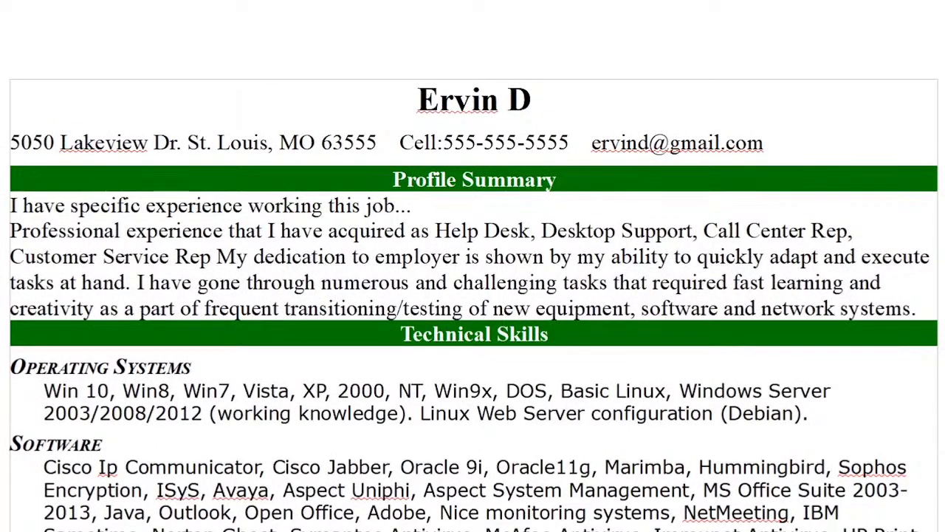
text(.)
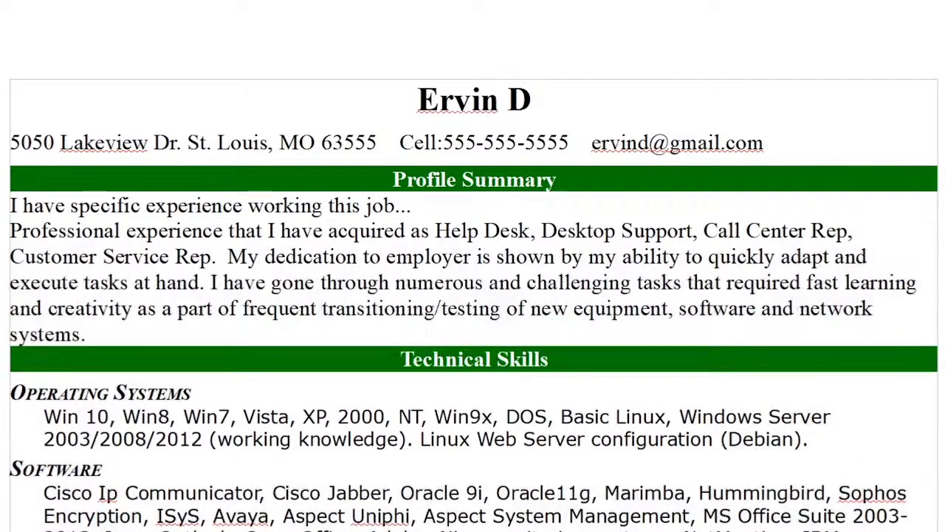
key(BackSpace)
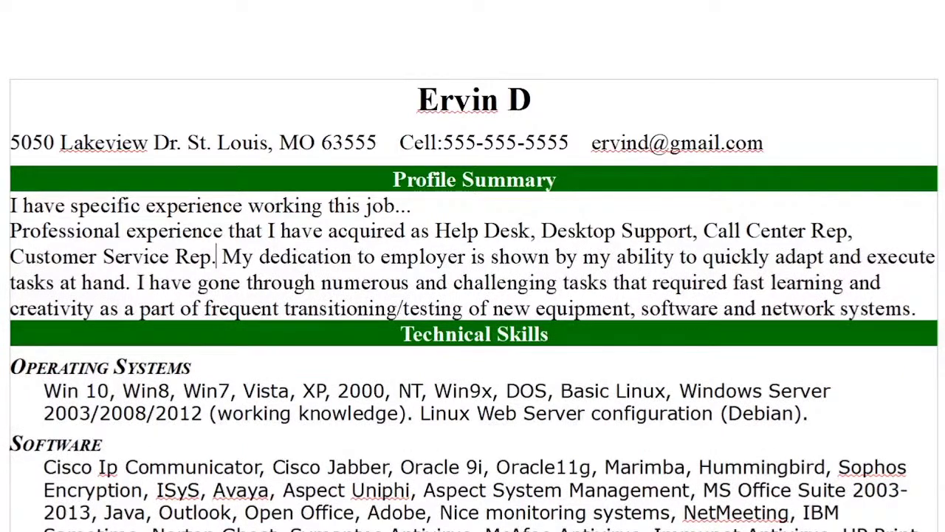
drag(396, 205, 155, 205)
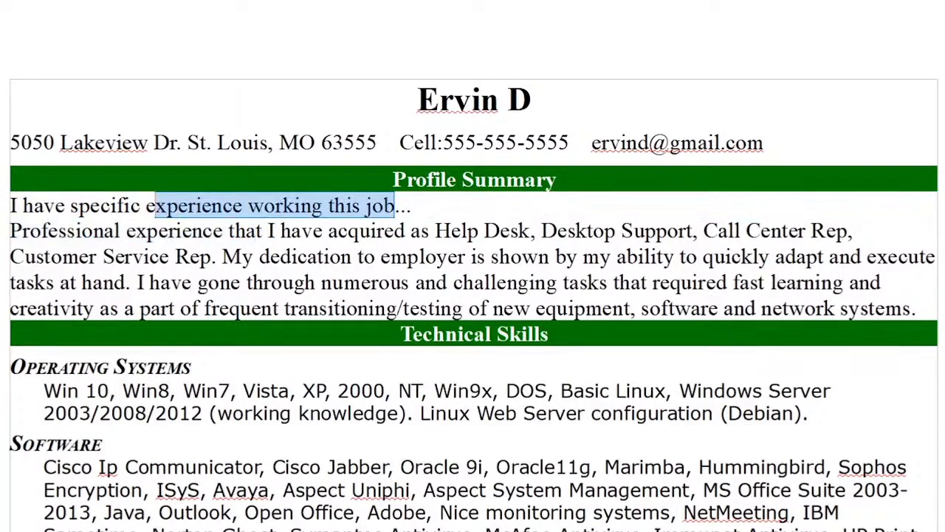
text(worki)
key(BackSpace)
key(BackSpace)
key(BackSpace)
key(BackSpace)
key(BackSpace)
key(BackSpace)
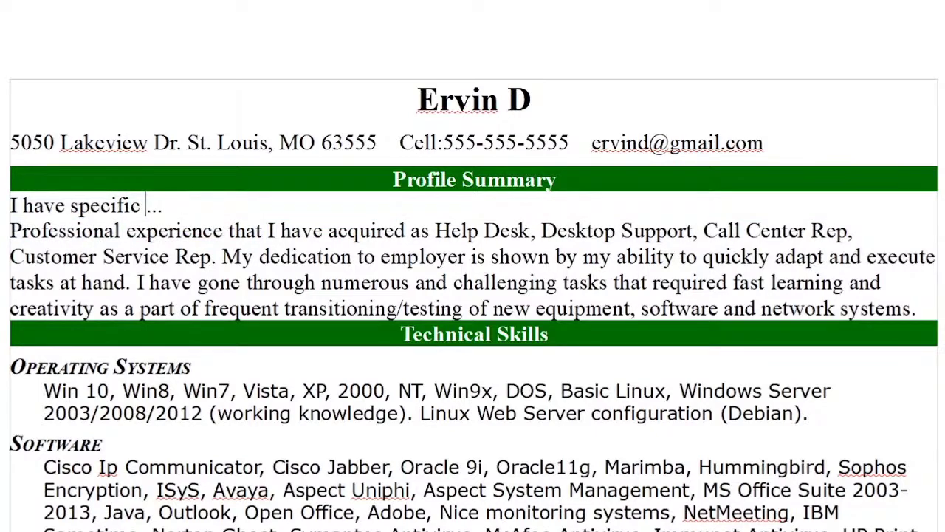
text(working experi)
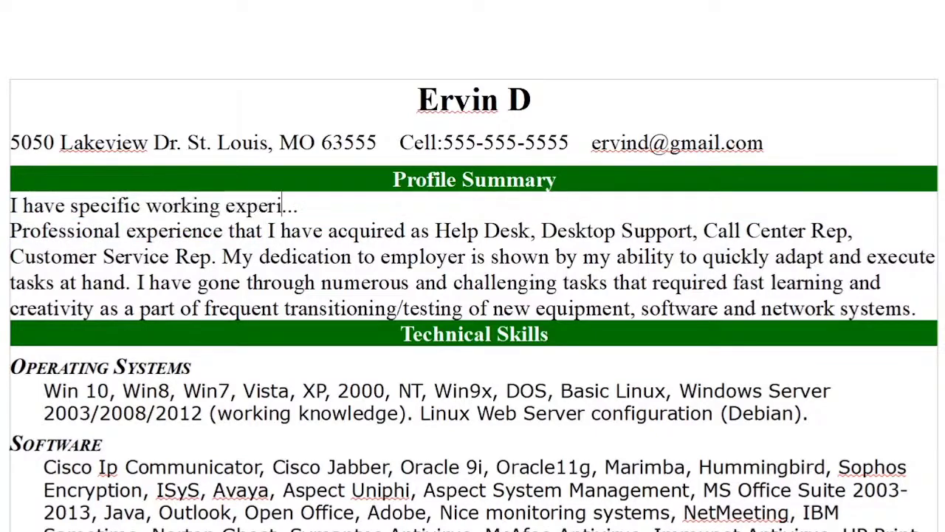
text(ence)
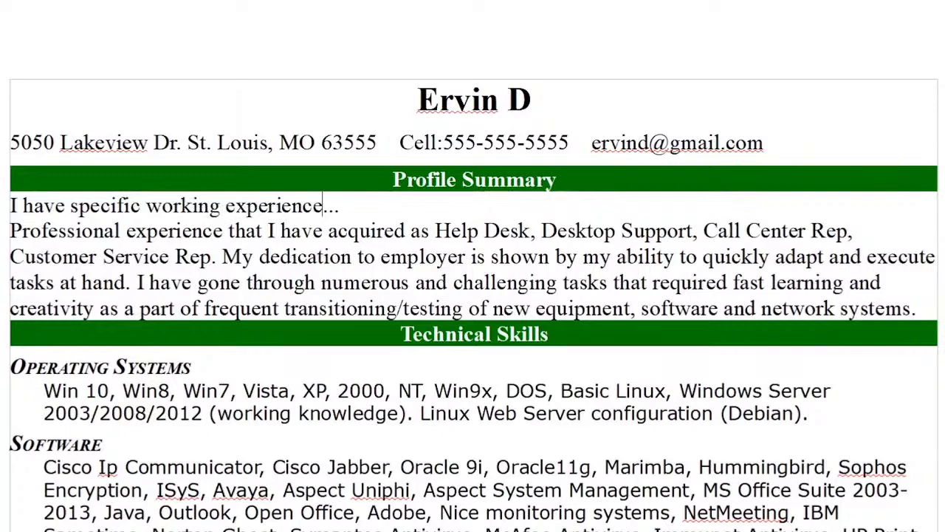
text( for this jo)
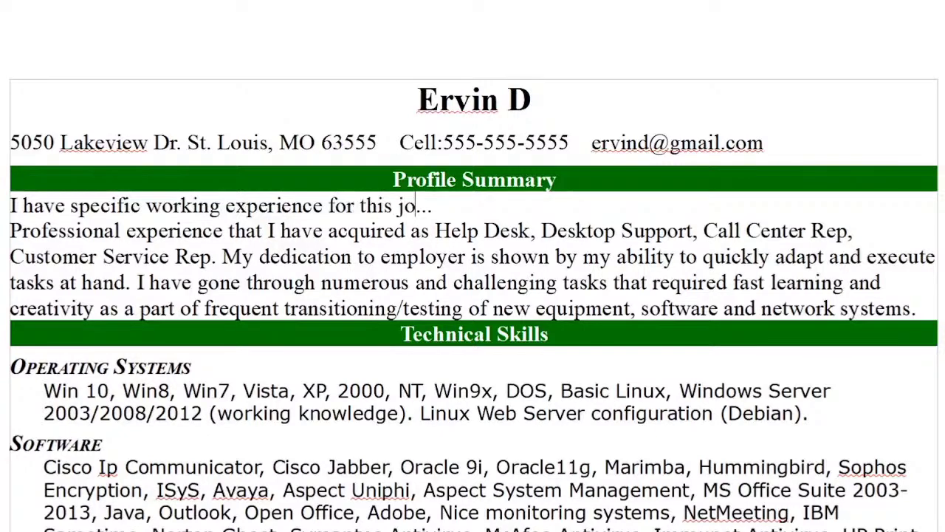
text(b acquire f)
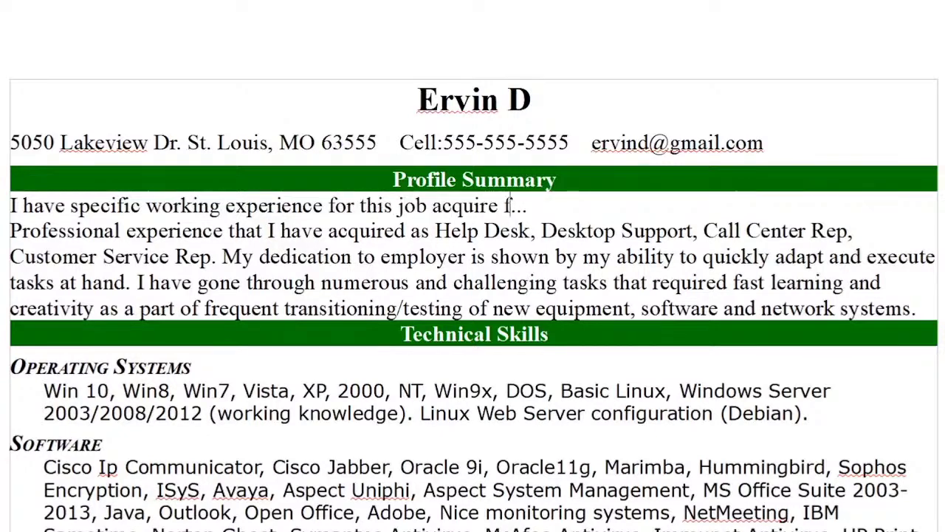
text(rom school tr)
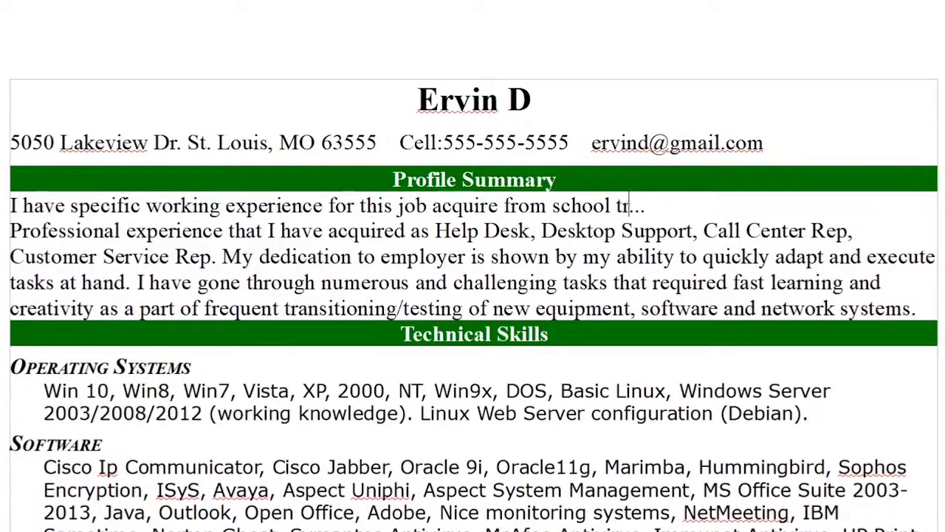
text(aining)
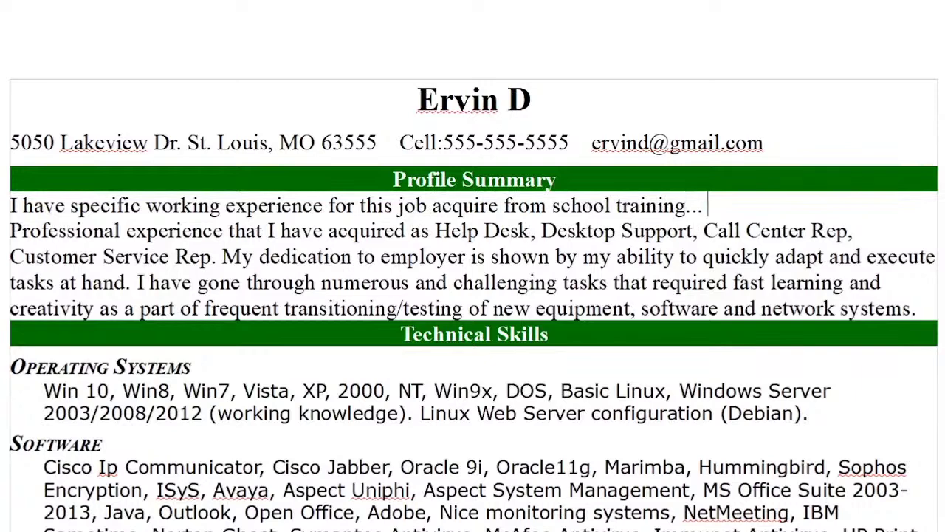
drag(708, 207, 9, 206)
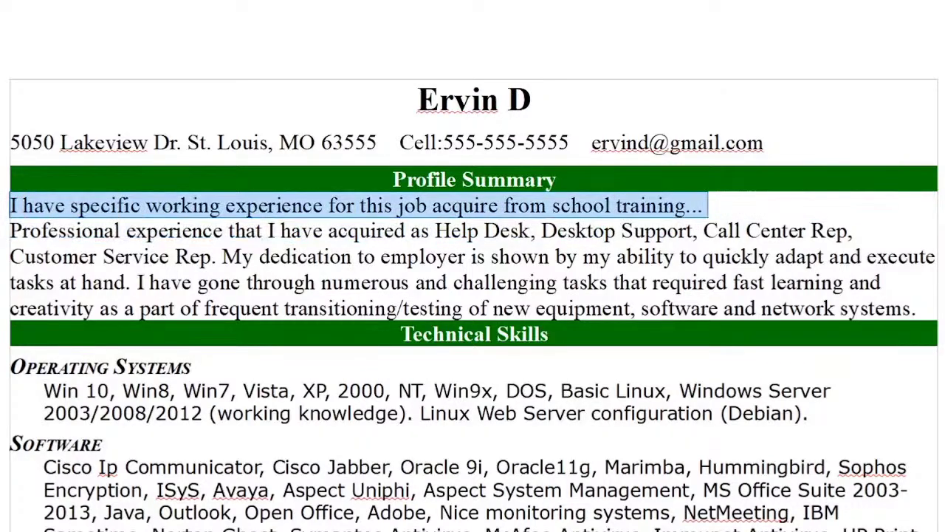
click(714, 206)
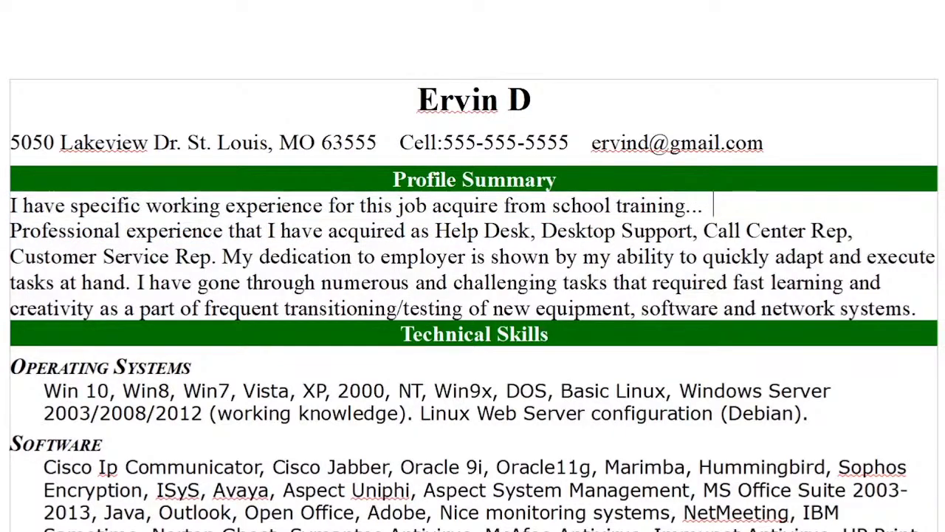
drag(714, 206, 9, 206)
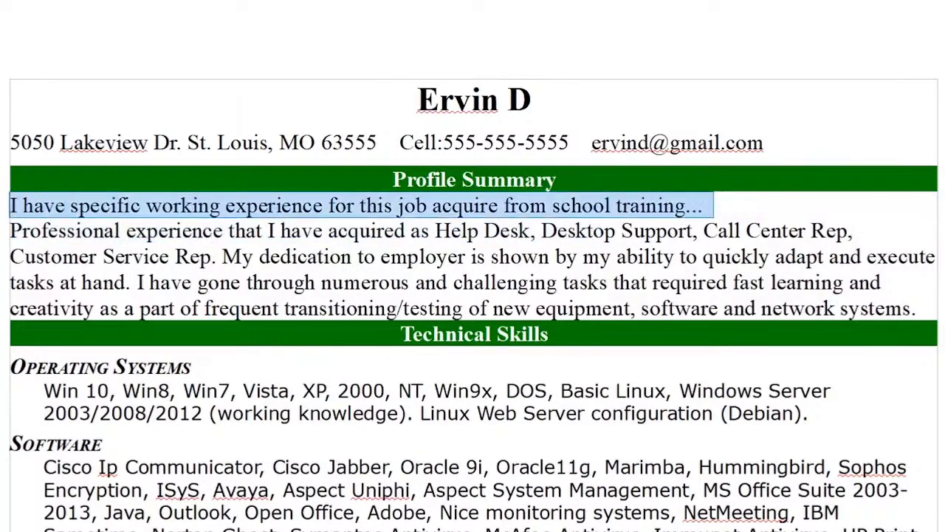
click(303, 206)
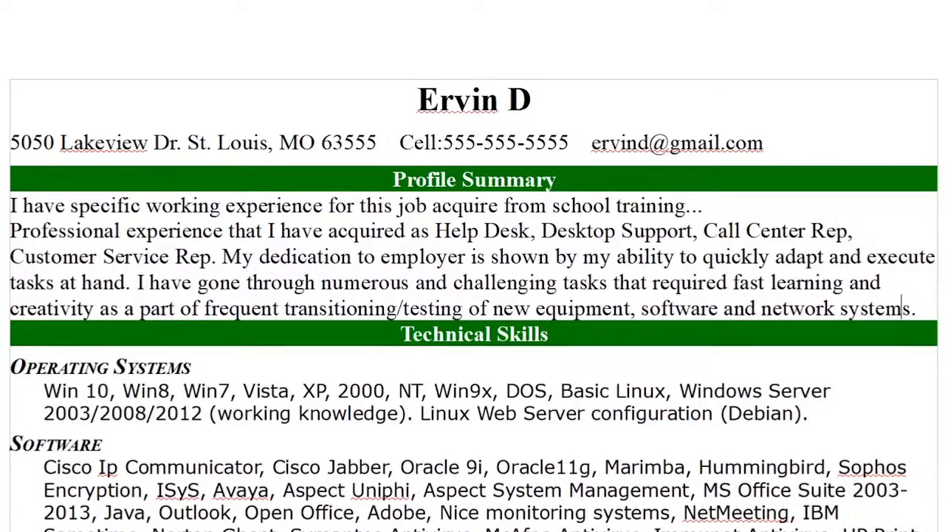
drag(11, 231, 220, 257)
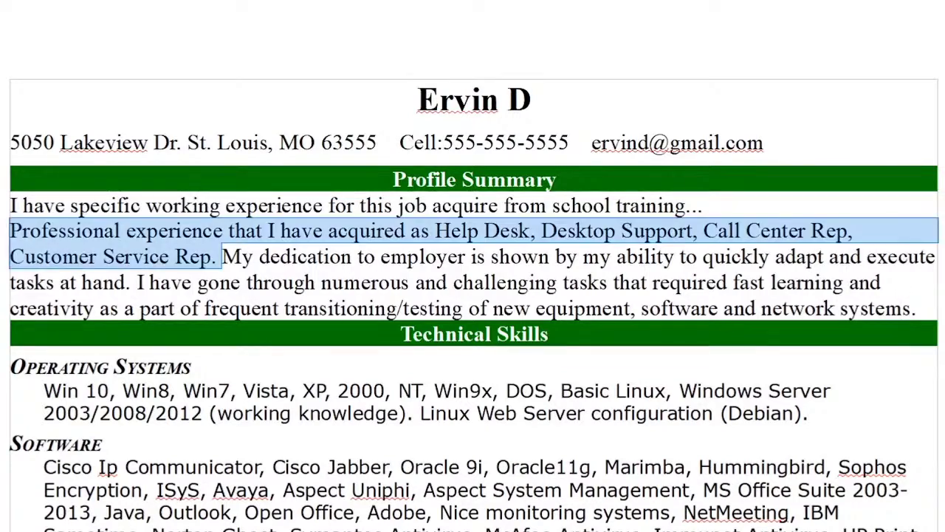
click(222, 256)
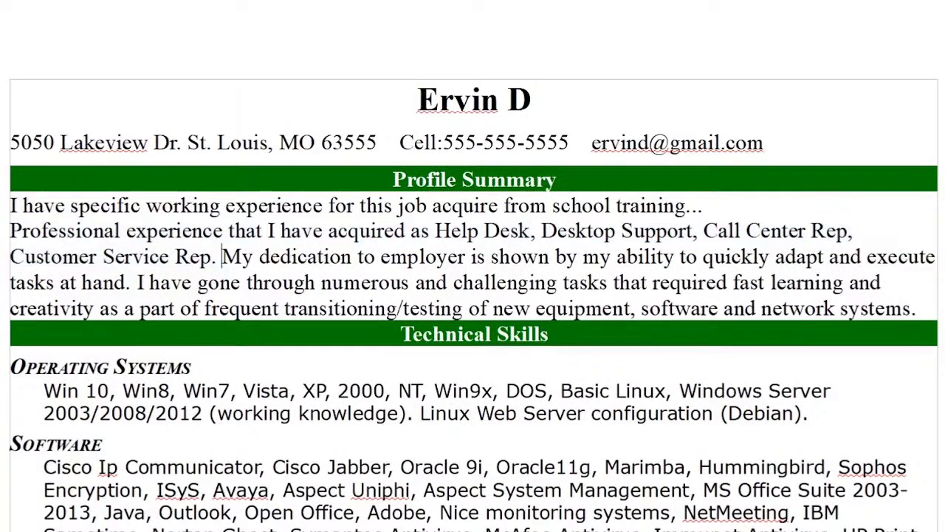
drag(222, 257, 11, 230)
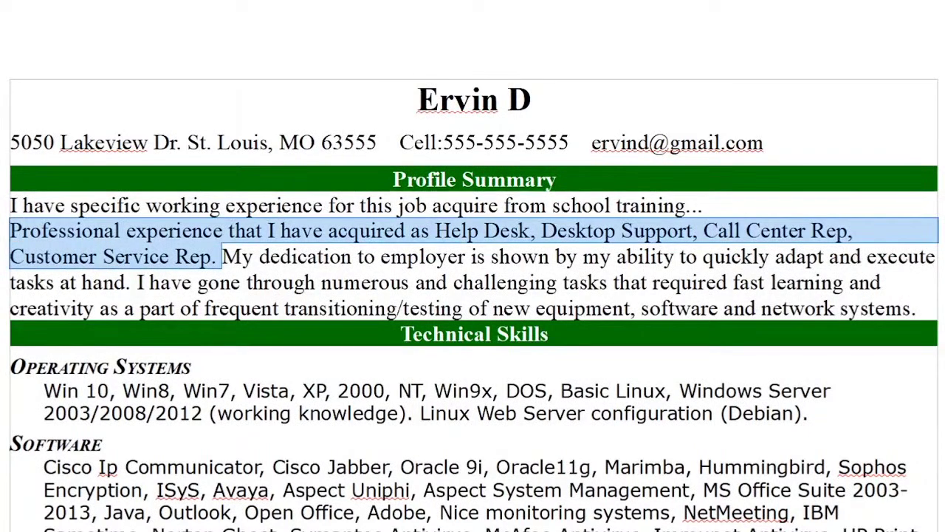
click(221, 256)
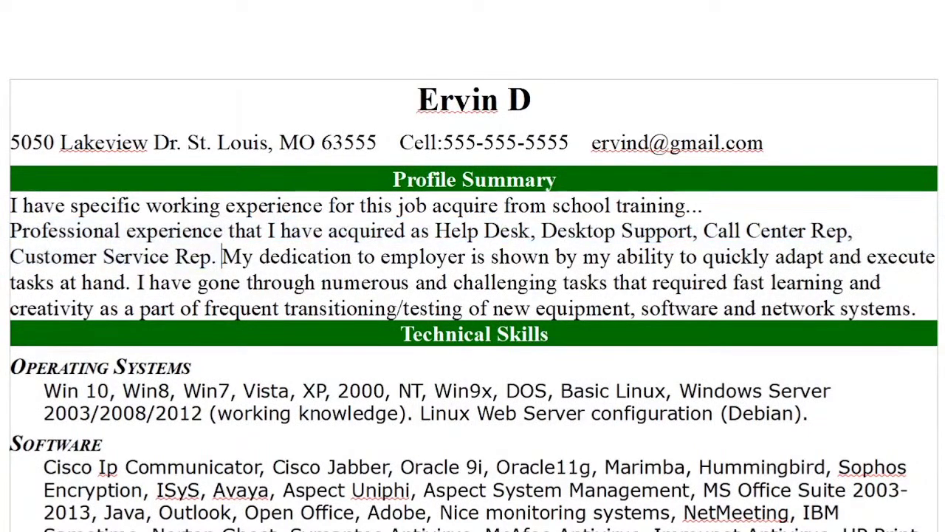
drag(222, 257, 131, 282)
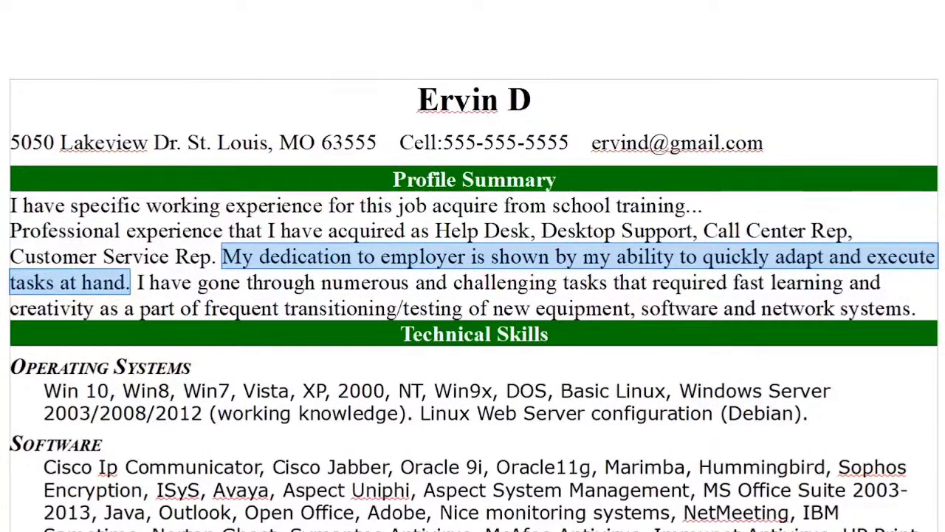
click(146, 282)
drag(132, 283, 917, 308)
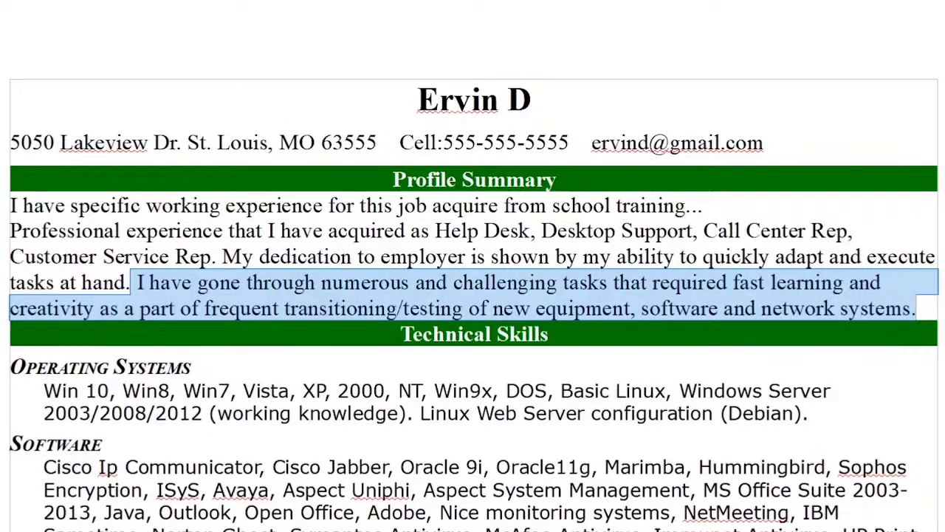
Delete the last sentence's old ending from 'learning' through 'systems.'.
key(Right)
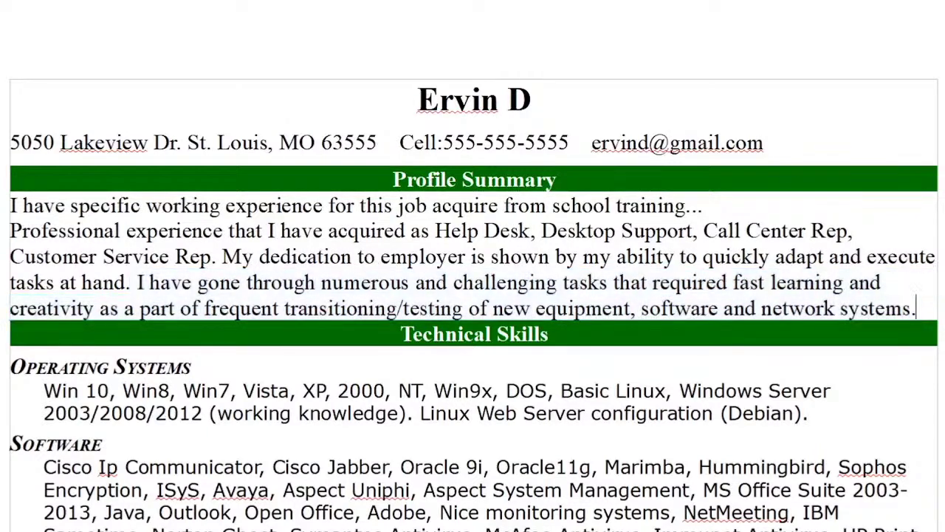
key(shift+Left)
key(shift+Left)
key(shift+Left)
key(shift+Left)
key(shift+Left)
key(shift+Left)
key(shift+Left)
key(shift+Left)
key(shift+Left)
key(shift+Left)
key(shift+Left)
key(shift+Left)
key(shift+Left)
key(shift+Left)
key(shift+Left)
key(shift+Left)
key(shift+Left)
key(shift+Left)
key(shift+Left)
key(shift+Left)
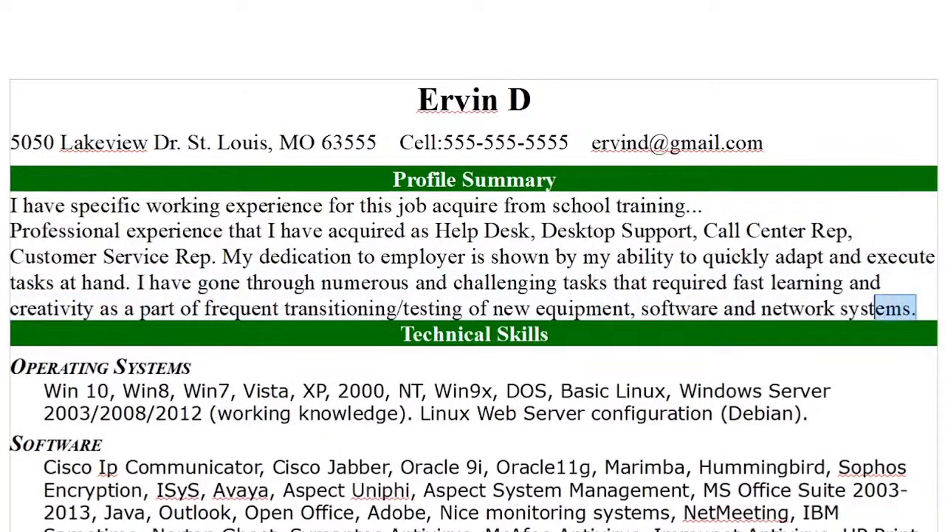
key(shift+Up)
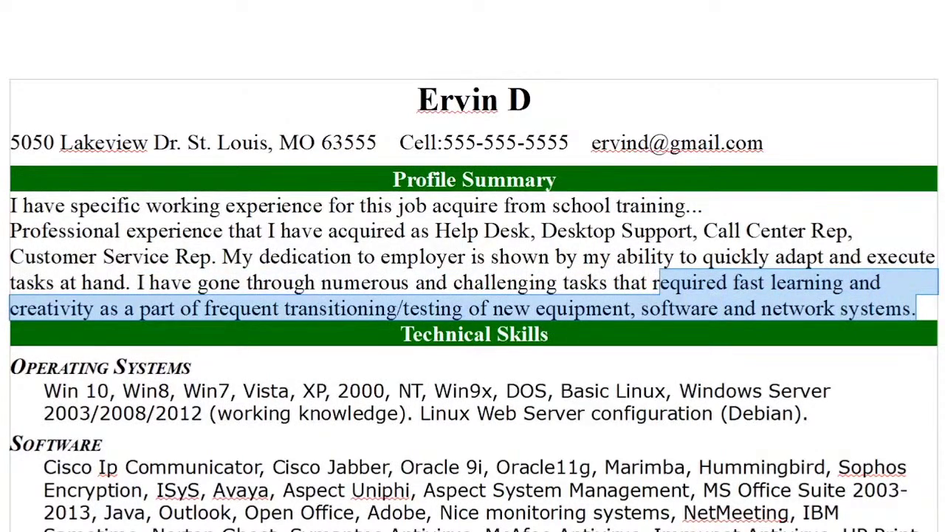
key(shift+Right)
key(shift+Right)
key(shift+Right)
key(shift+Right)
key(shift+Right)
key(shift+Right)
key(shift+Right)
key(shift+Left)
key(shift+Left)
key(shift+Left)
key(shift+Left)
key(shift+Left)
key(shift+Left)
key(shift+Left)
key(shift+Left)
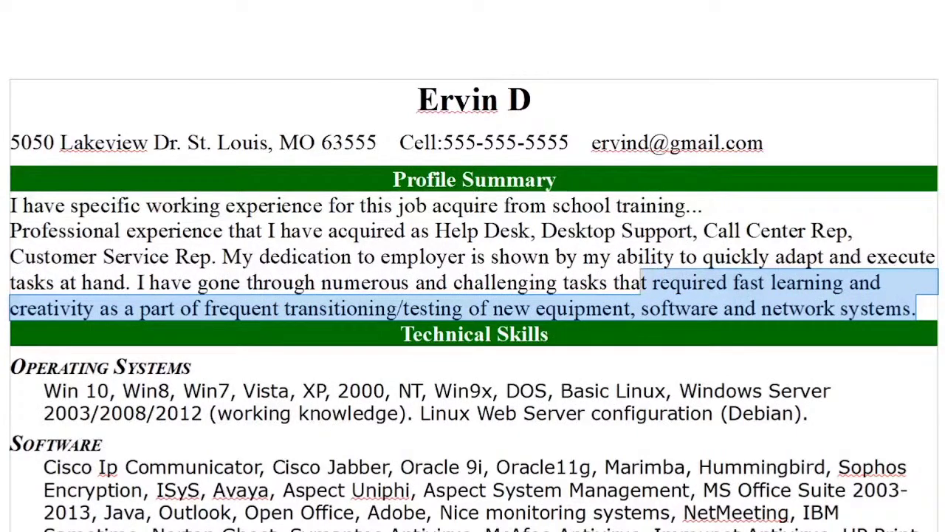
key(shift+Right)
key(shift+Right)
key(shift+Right)
key(shift+Right)
key(shift+Right)
key(shift+Right)
key(shift+Right)
key(shift+Right)
key(shift+Right)
key(shift+Right)
key(shift+Up)
key(shift+Down)
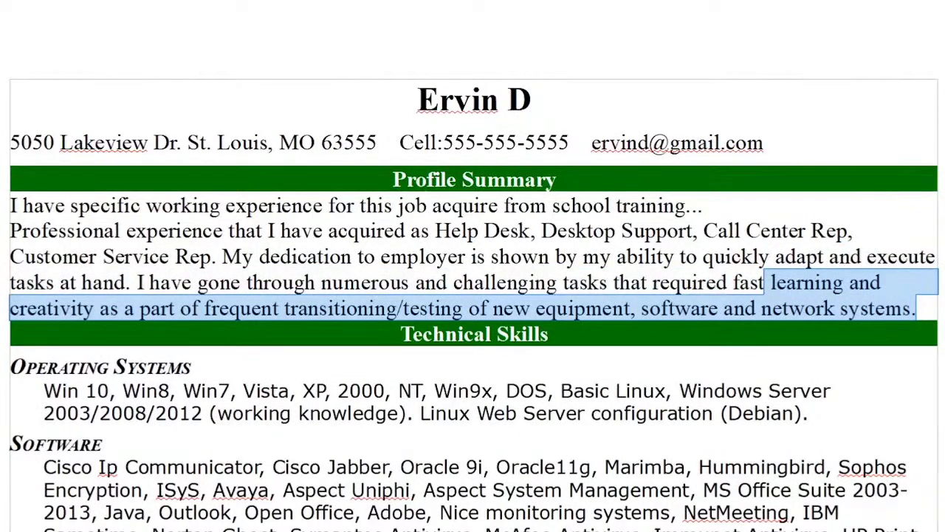
key(Delete)
End the sentence with 'deployment of new OS builds, fast thinking and problem solving.' in lowercase.
text(deployment)
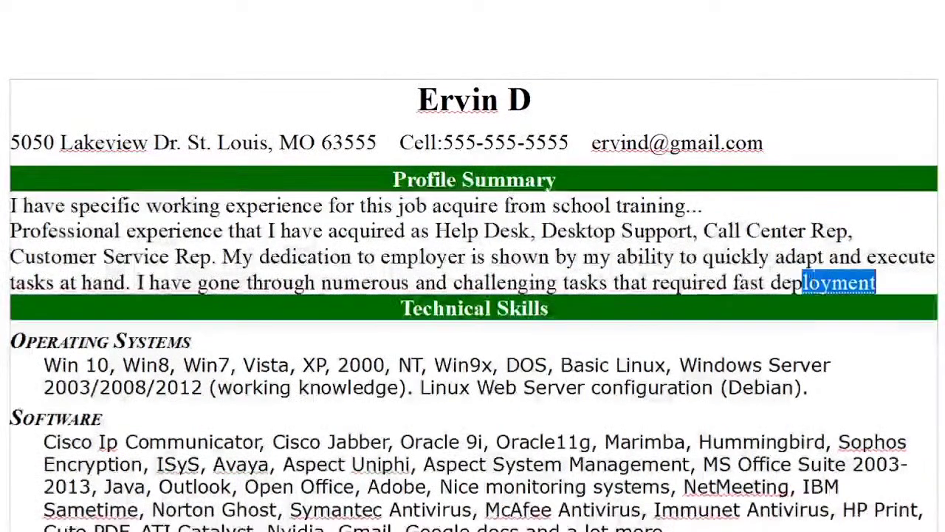
key(Return)
text(of )
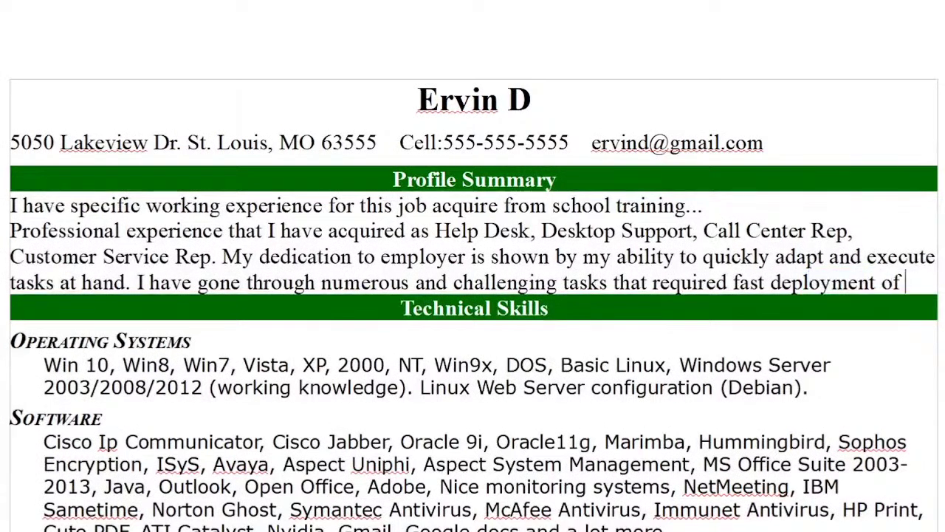
text(new OS b)
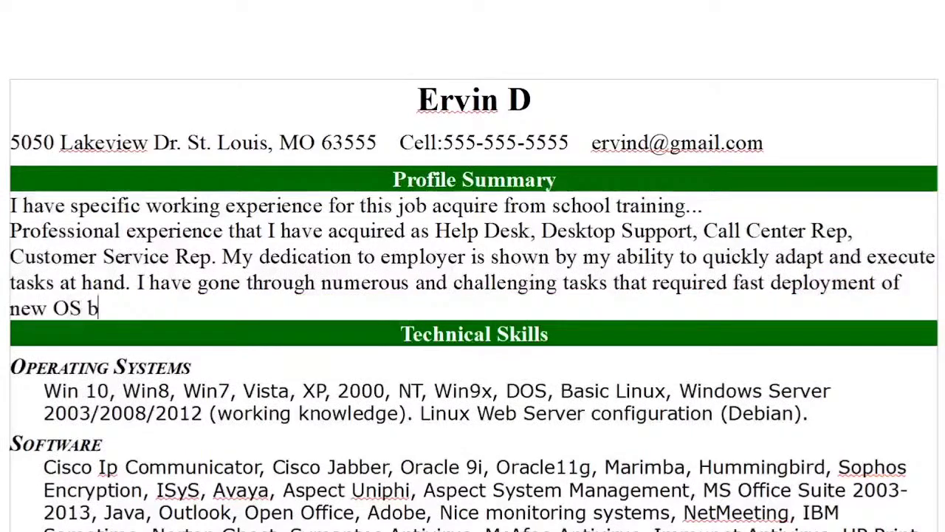
text(uilds,)
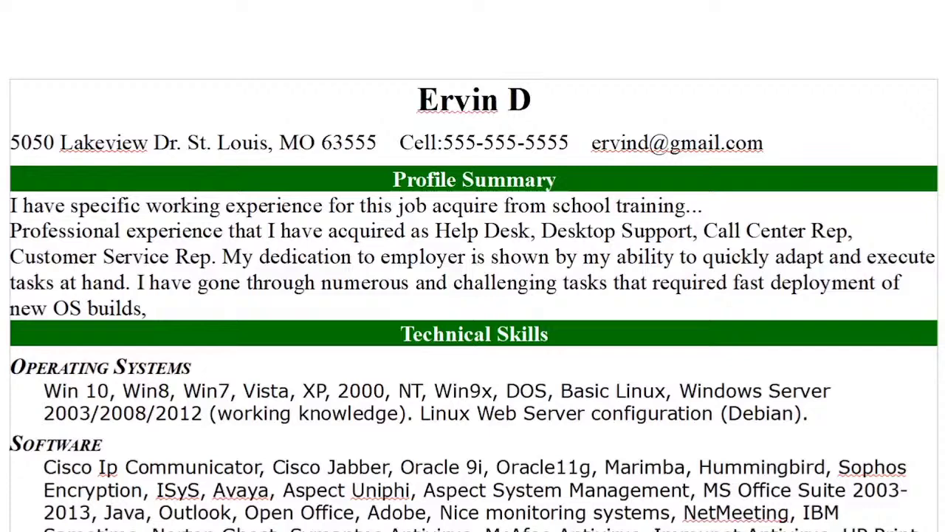
text(Fast th)
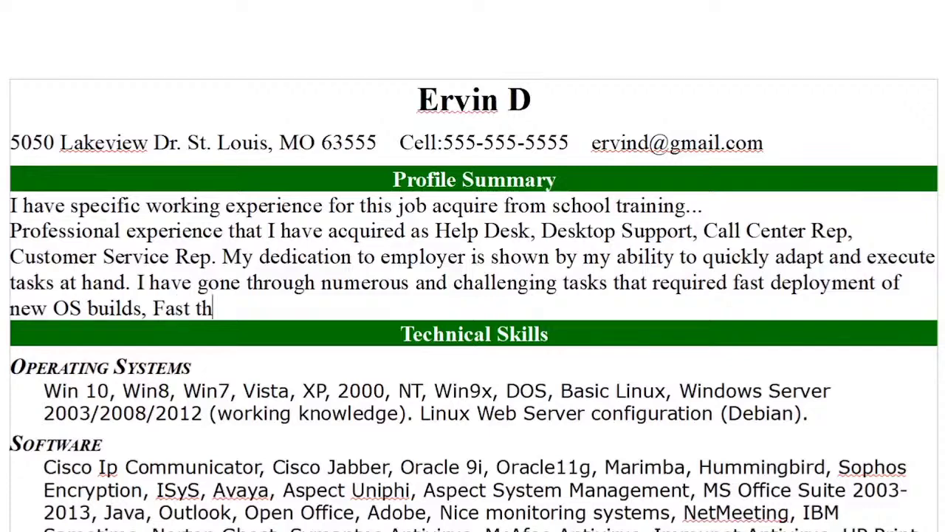
text(inking)
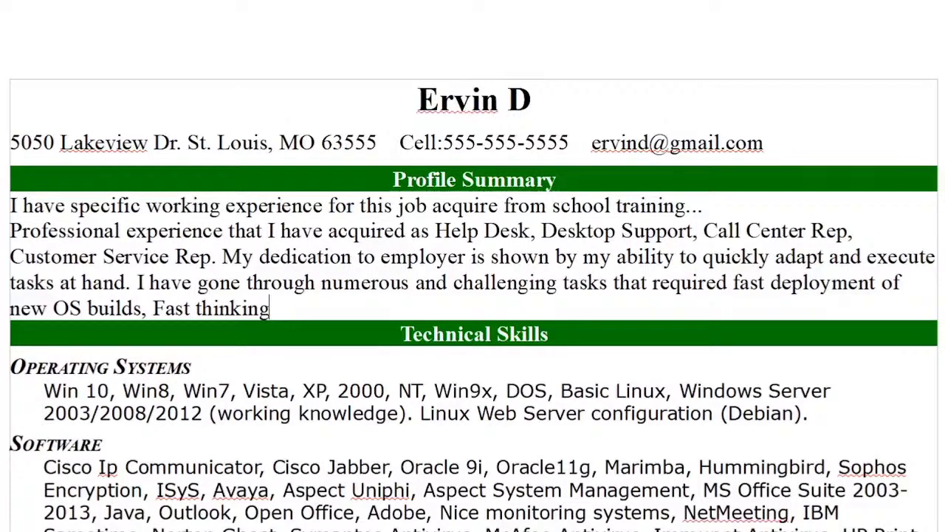
click(155, 308)
key(Delete)
text(f)
key(ctrl+Right)
key(ctrl+Right)
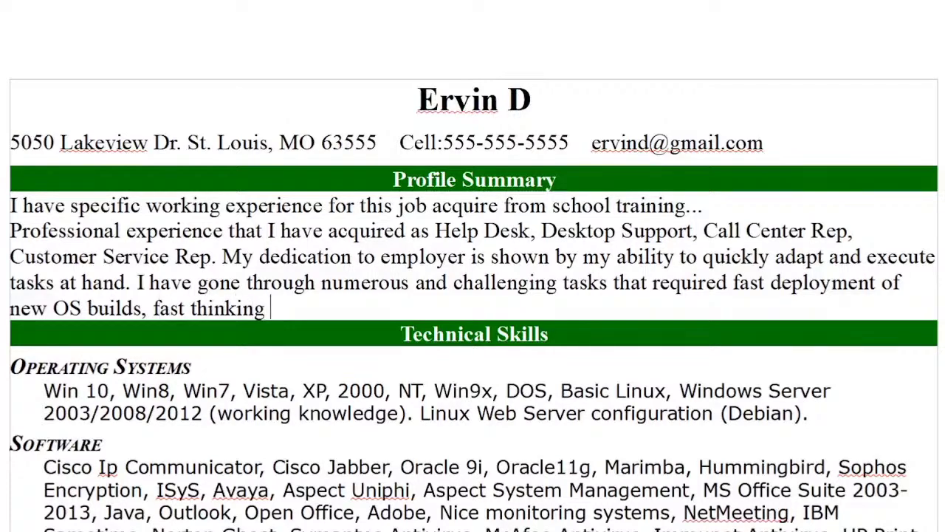
text(and proble)
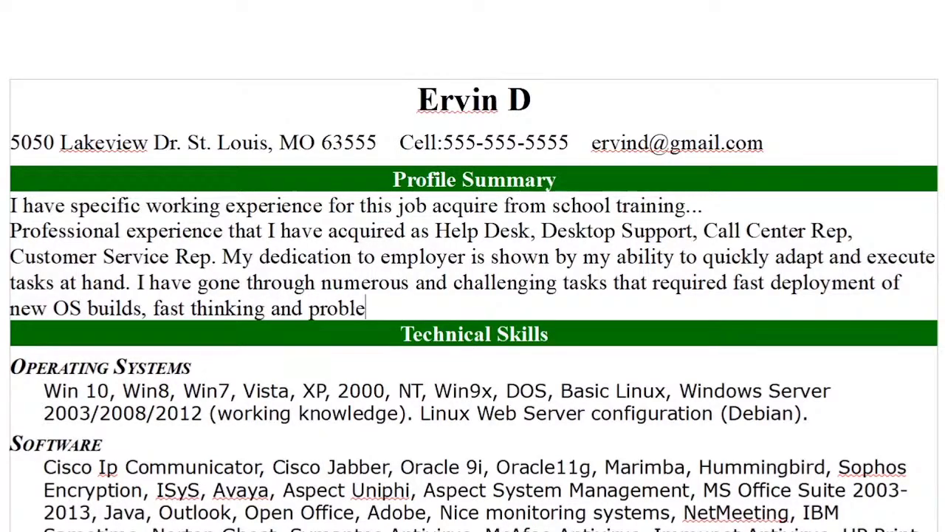
text(m solving)
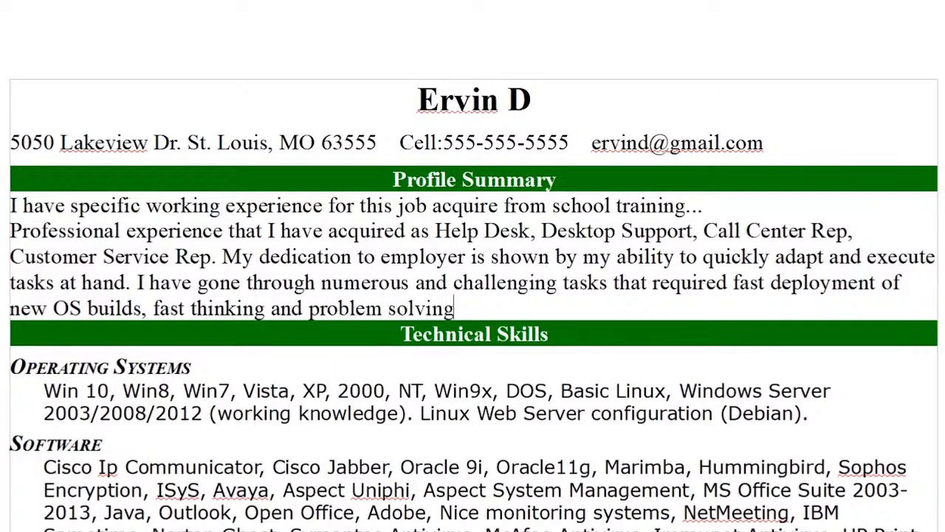
text(.)
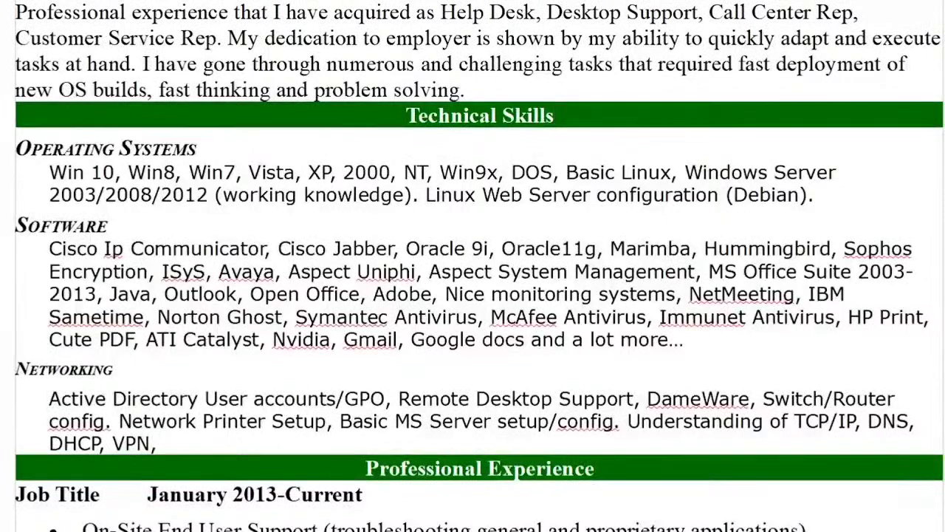
key(shift+Home)
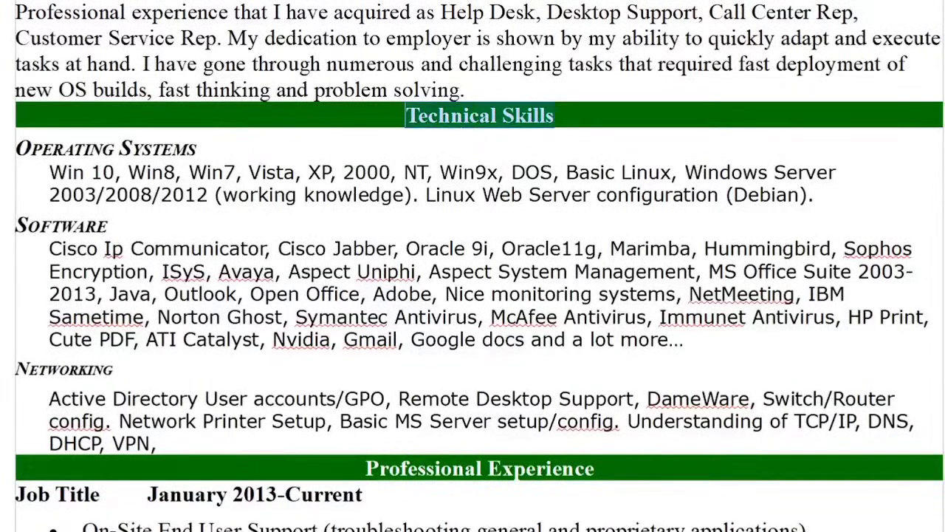
click(197, 148)
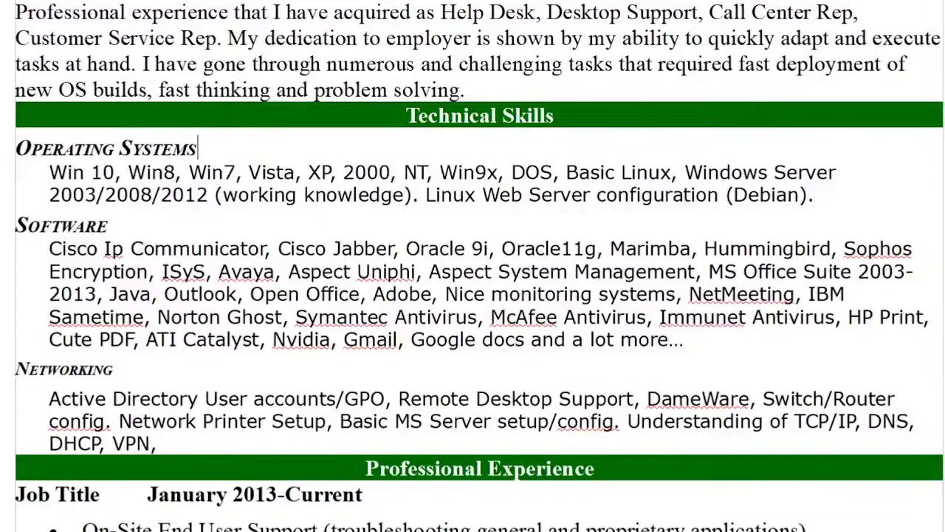
key(shift+Left)
key(shift+Left)
key(shift+Left)
key(shift+Left)
key(shift+Left)
key(shift+Left)
key(shift+Left)
key(shift+Left)
key(shift+Left)
key(shift+Left)
key(shift+Left)
key(shift+Left)
key(shift+Left)
key(shift+Left)
key(shift+Left)
key(shift+Left)
key(shift+Left)
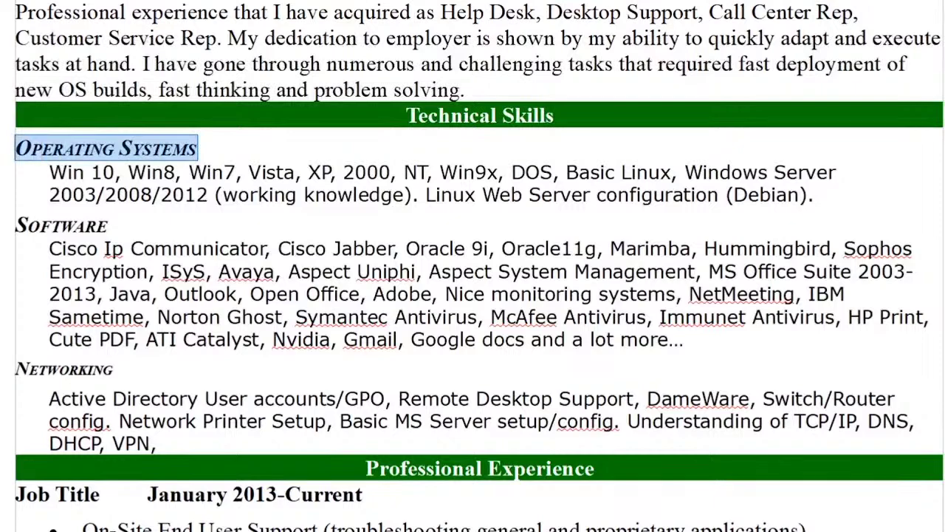
key(shift+Right)
key(shift+Right)
key(shift+Right)
key(shift+Right)
key(shift+Right)
key(shift+Right)
key(shift+Right)
key(shift+Right)
key(shift+Right)
key(shift+Right)
key(shift+Right)
key(shift+Right)
key(shift+Right)
key(shift+Right)
key(Left)
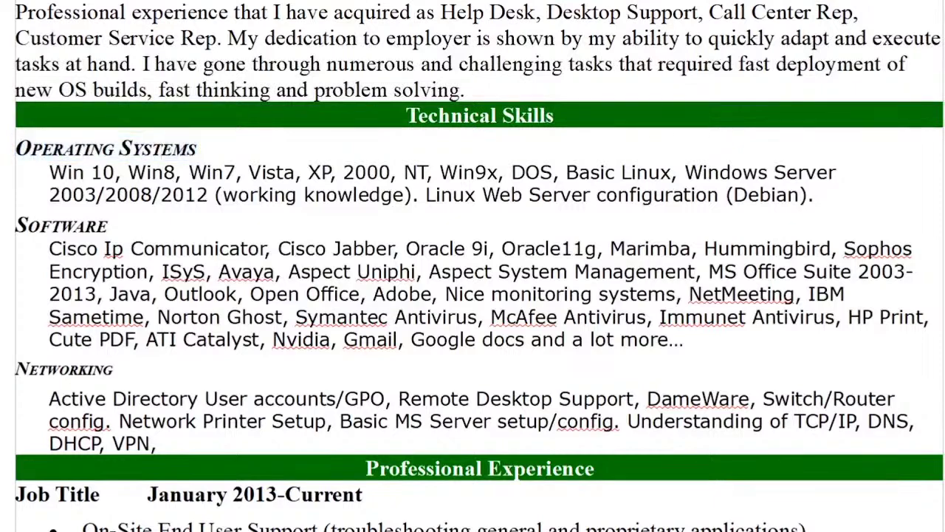
click(115, 172)
key(ctrl+shift+Left)
key(ctrl+shift+Left)
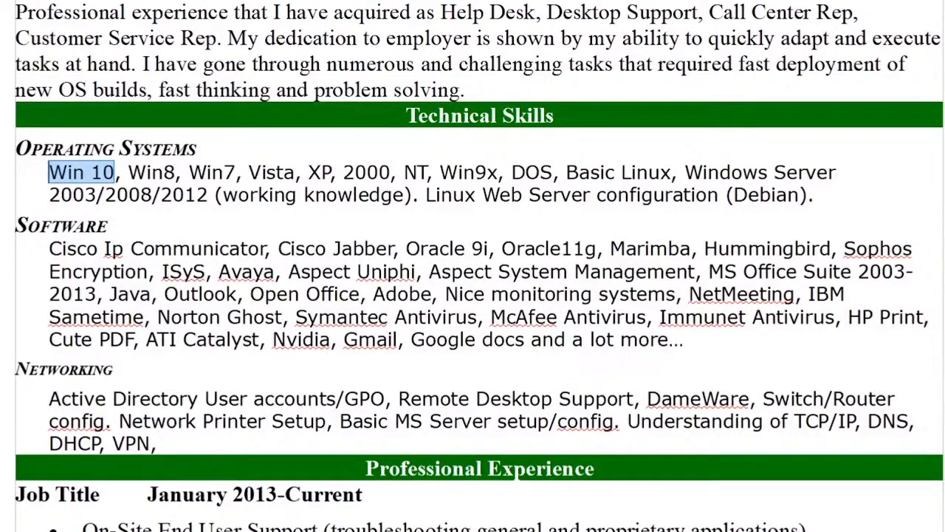
click(146, 172)
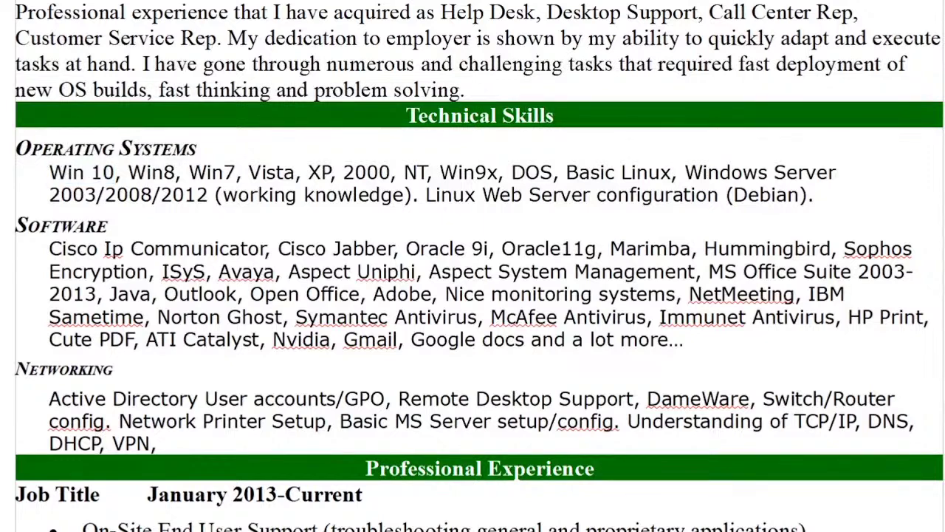
drag(249, 172, 670, 172)
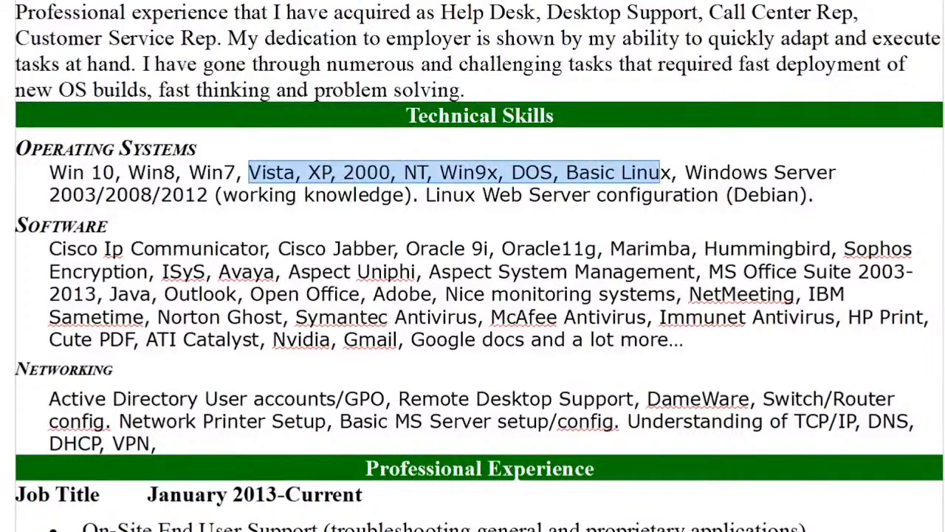
click(820, 194)
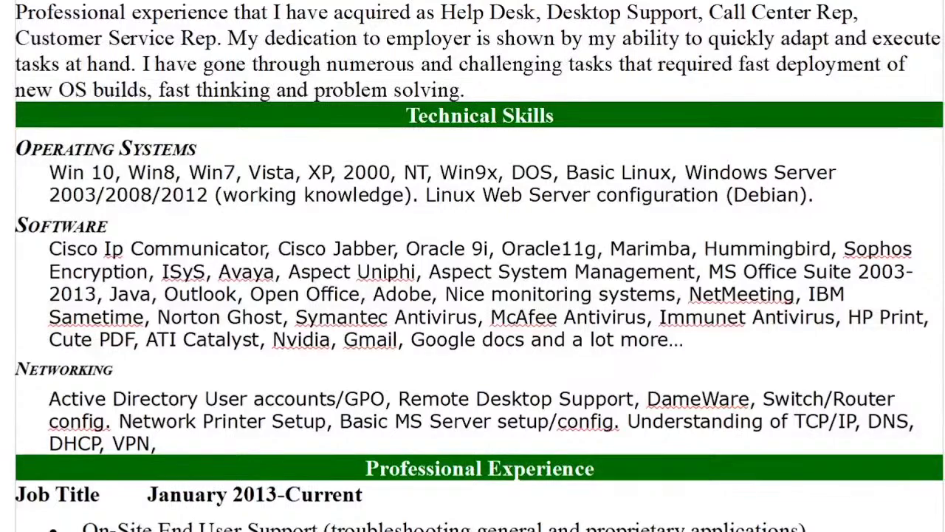
key(ctrl+shift+Left)
key(ctrl+shift+Left)
key(ctrl+shift+Left)
key(ctrl+shift+Left)
key(ctrl+shift+Left)
key(ctrl+shift+Left)
key(ctrl+shift+Left)
key(ctrl+shift+Left)
key(ctrl+shift+Left)
key(ctrl+shift+Left)
key(ctrl+shift+Left)
key(ctrl+shift+Left)
key(ctrl+shift+Left)
key(ctrl+shift+Left)
key(ctrl+shift+Left)
key(ctrl+shift+Left)
key(ctrl+shift+Left)
key(ctrl+shift+Left)
key(ctrl+shift+Left)
key(ctrl+shift+Left)
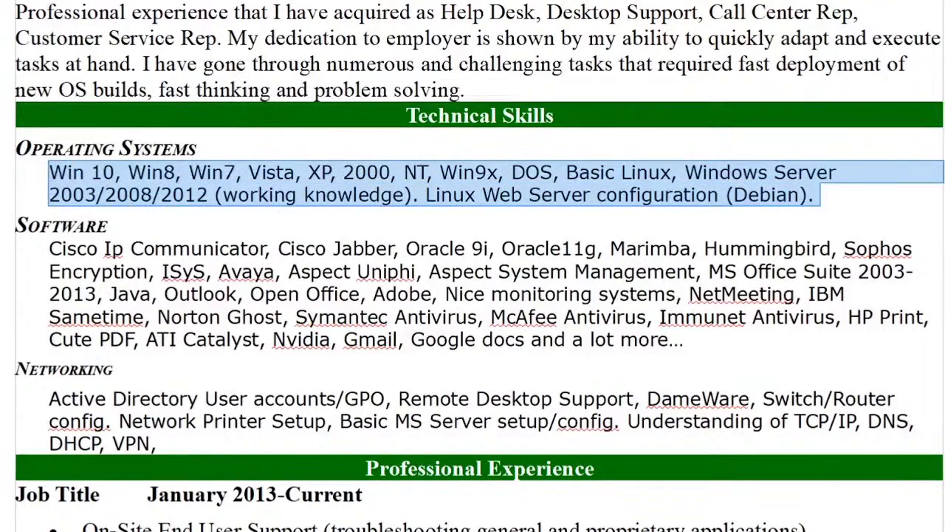
click(96, 195)
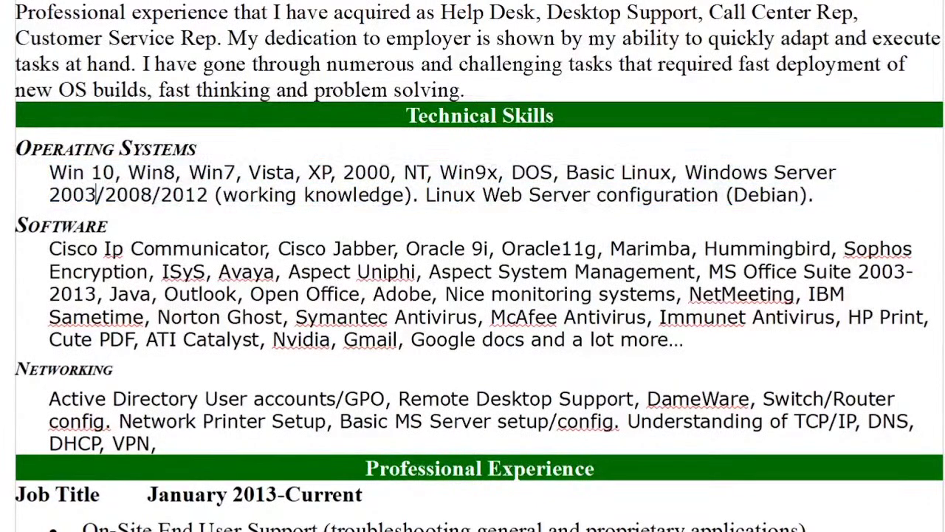
drag(683, 172, 412, 195)
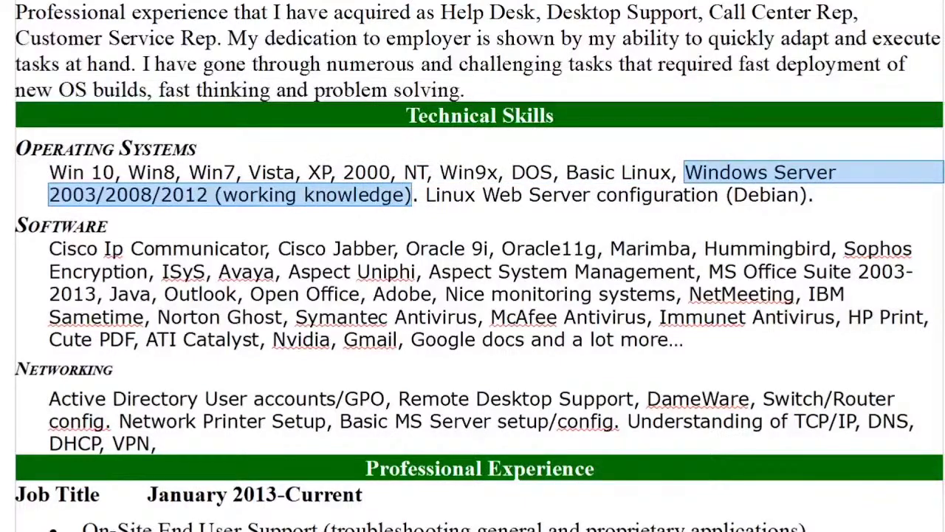
key(shift+Right)
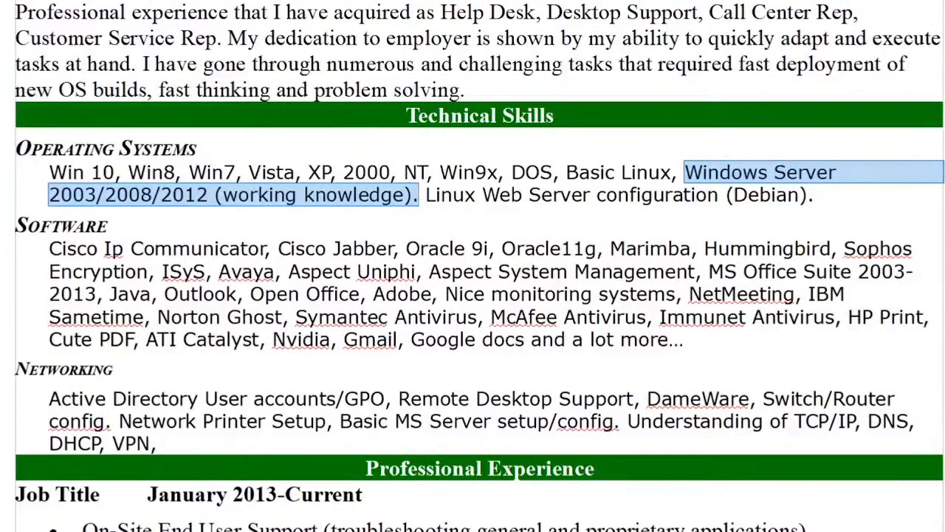
click(208, 194)
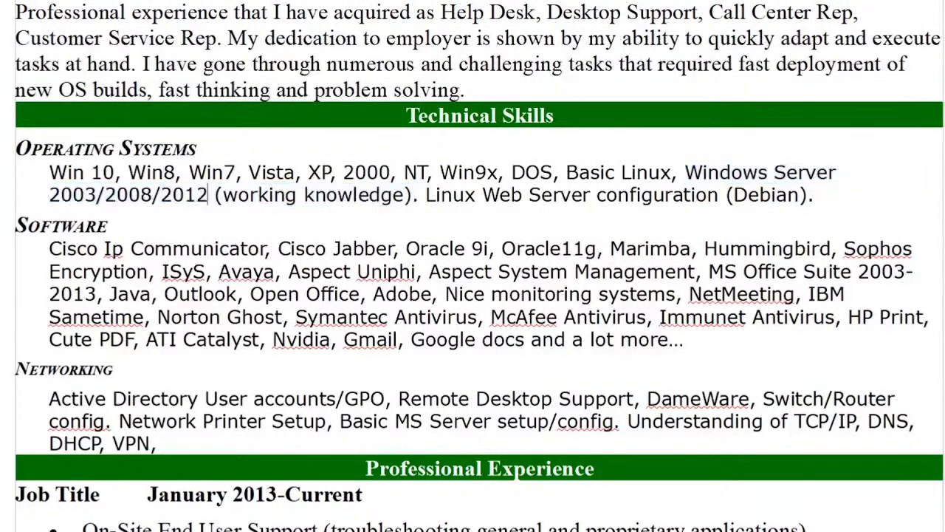
double_click(227, 494)
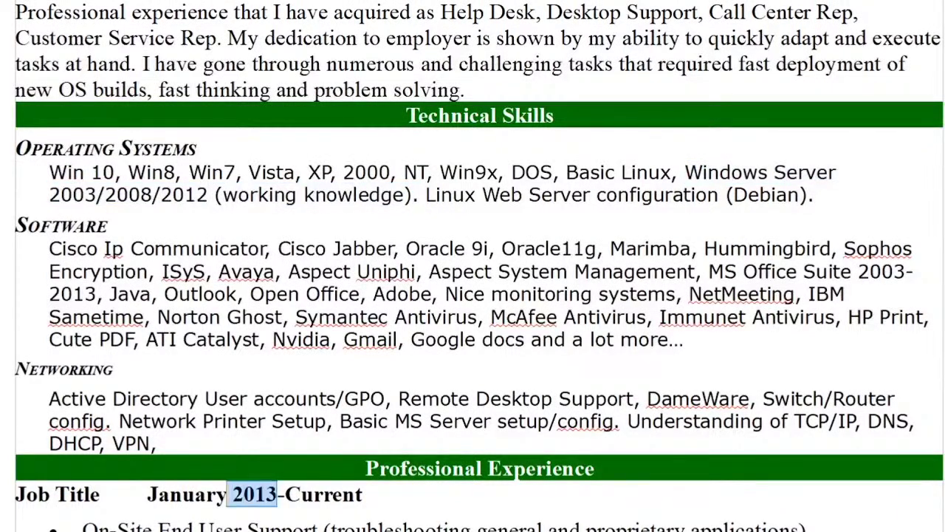
key(Right)
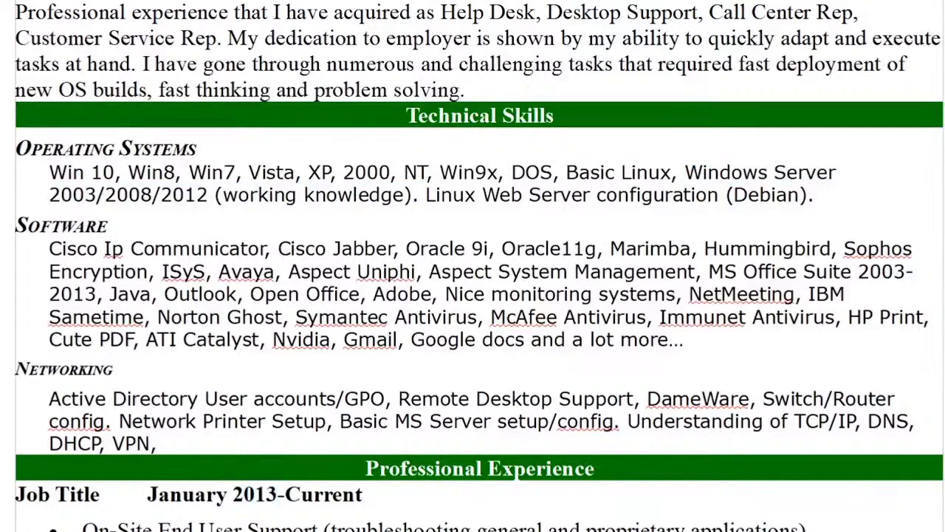
drag(198, 147, 836, 172)
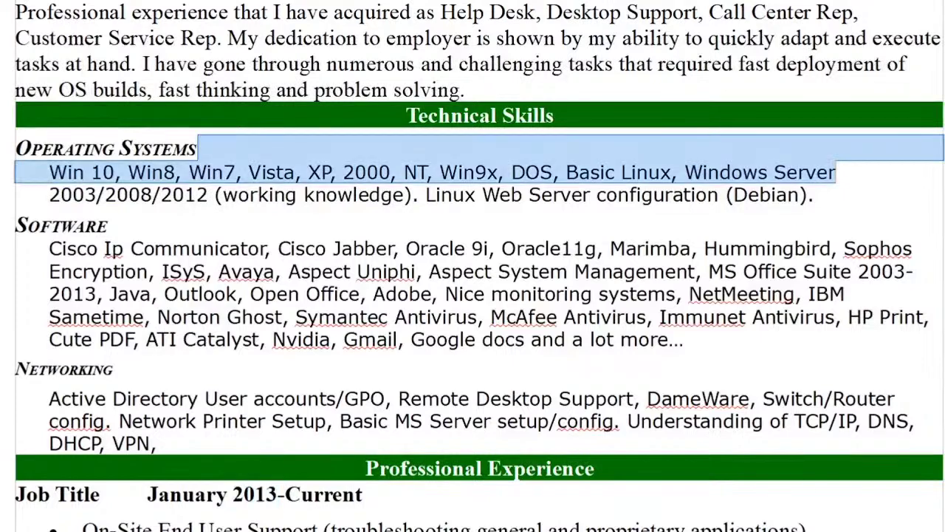
drag(685, 172, 419, 194)
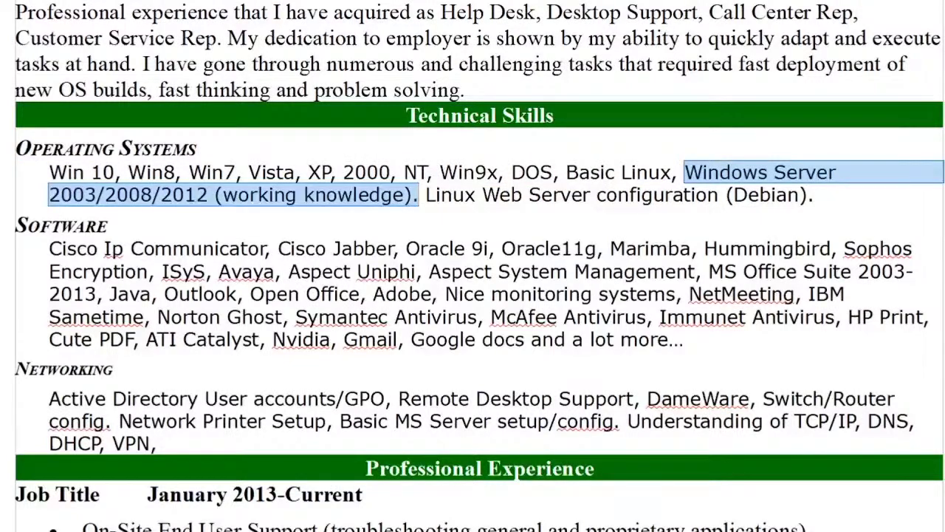
click(209, 194)
text(/2016)
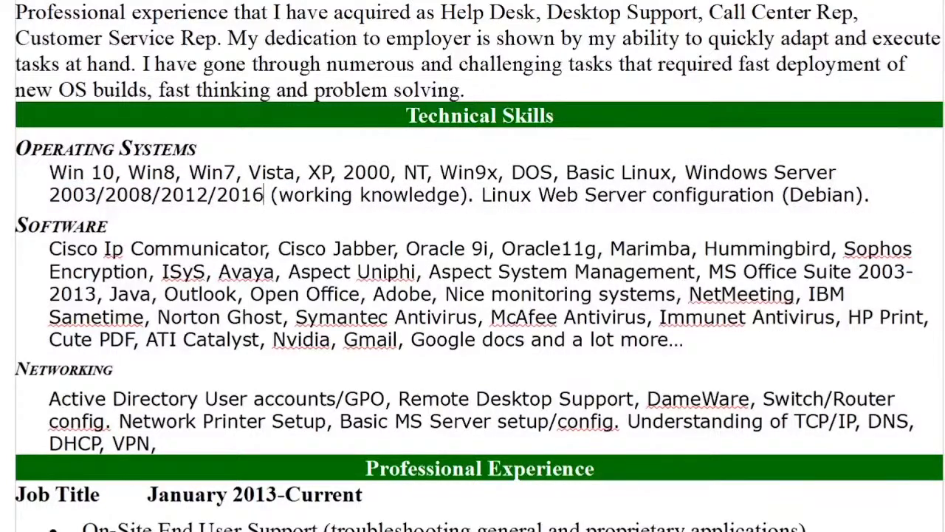
text(/201)
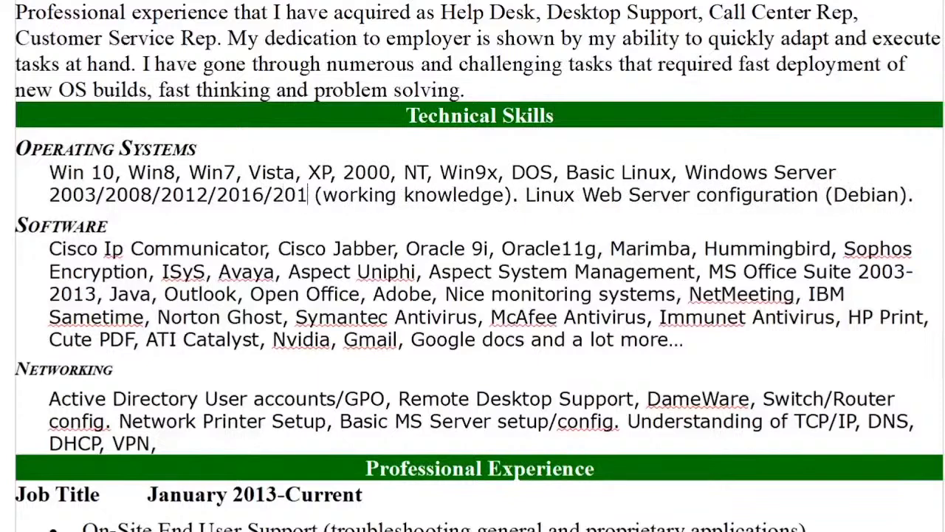
text(9)
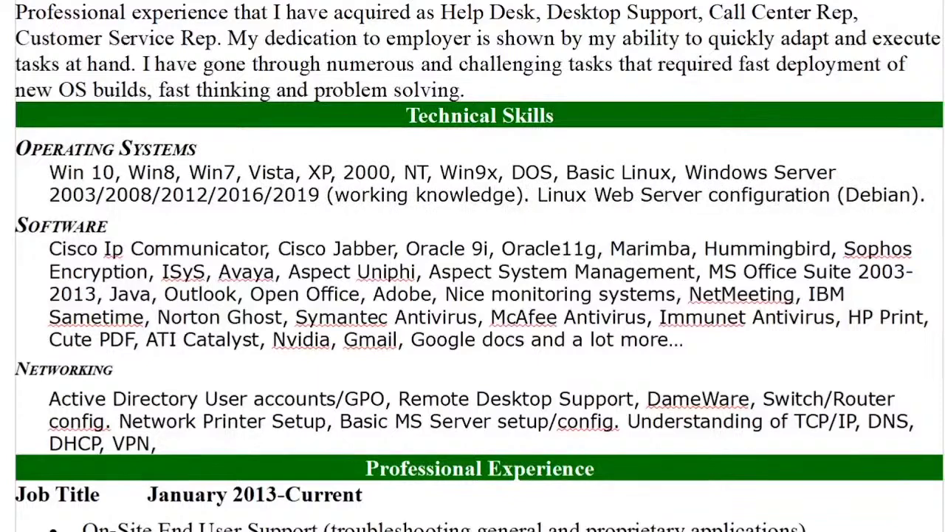
Remove '(working knowledge)' from the Operating Systems line.
key(Right)
key(Right)
key(Right)
key(Right)
key(Right)
key(Right)
key(Right)
key(Right)
key(Right)
key(Right)
key(Right)
key(Right)
key(Right)
key(Right)
key(Right)
key(Right)
key(Right)
key(Right)
key(Delete)
key(BackSpace)
key(BackSpace)
key(BackSpace)
key(BackSpace)
key(BackSpace)
key(BackSpace)
key(BackSpace)
key(BackSpace)
key(BackSpace)
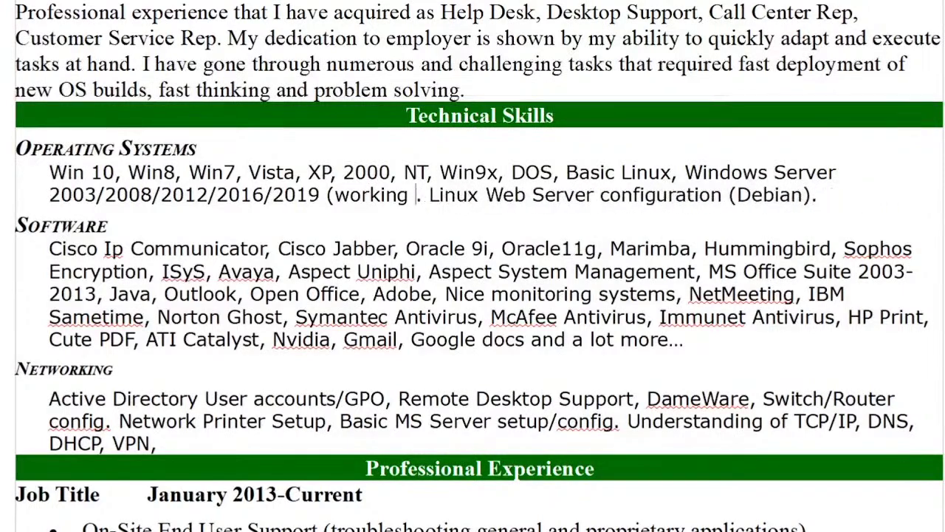
key(BackSpace)
key(BackSpace)
key(BackSpace)
key(BackSpace)
key(BackSpace)
key(BackSpace)
key(BackSpace)
key(BackSpace)
key(BackSpace)
key(BackSpace)
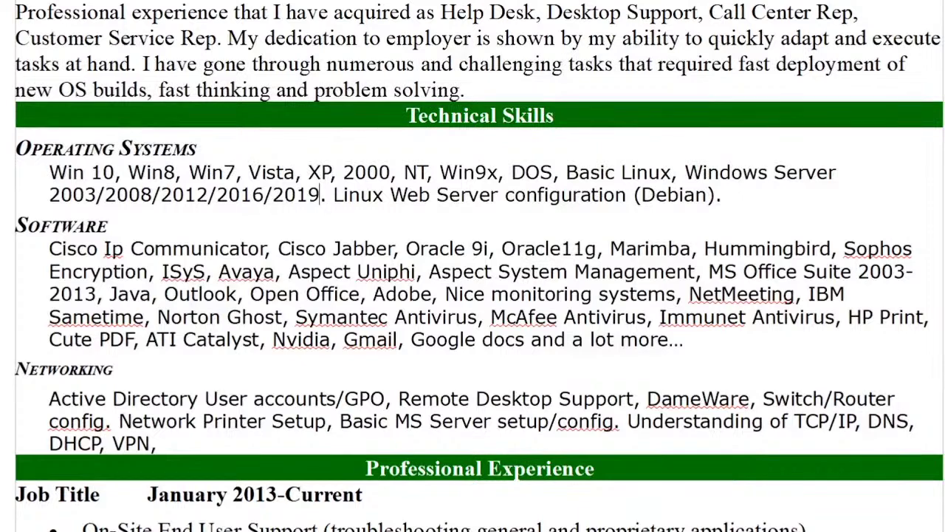
Replace 'Linux Web Server configuration (Debian)' with 'LAMP Server configuration.'.
click(333, 194)
key(shift+Down)
click(544, 194)
drag(730, 194, 499, 194)
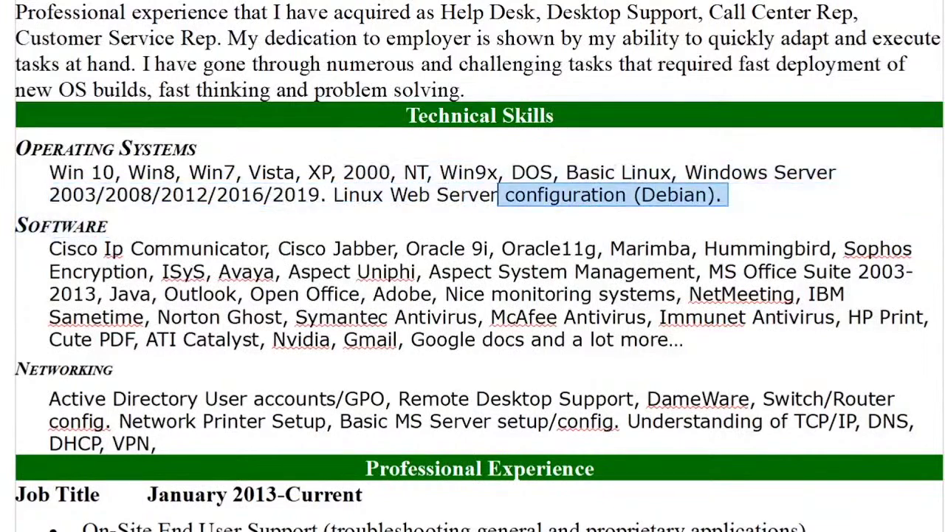
key(Delete)
key(BackSpace)
key(BackSpace)
key(BackSpace)
key(BackSpace)
key(BackSpace)
key(BackSpace)
key(BackSpace)
key(BackSpace)
key(BackSpace)
key(BackSpace)
key(BackSpace)
key(BackSpace)
key(BackSpace)
key(BackSpace)
key(BackSpace)
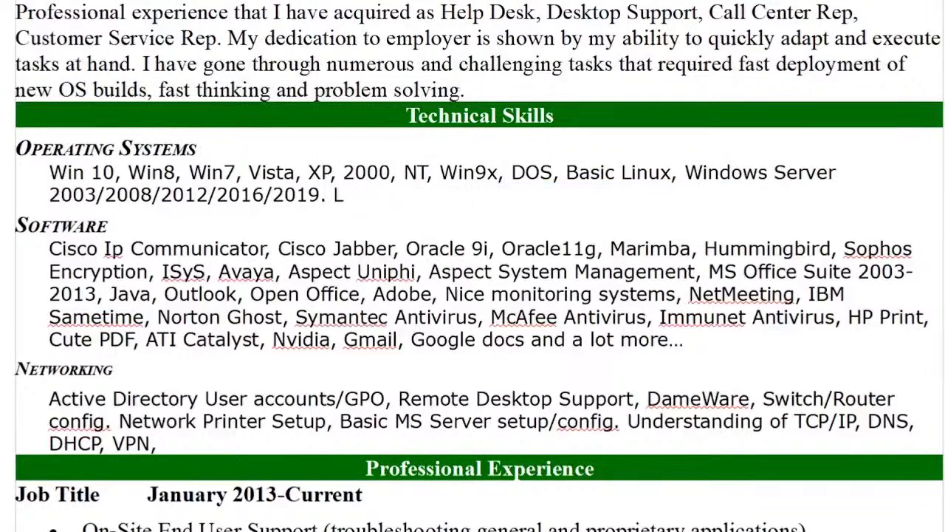
text(AMP Server config)
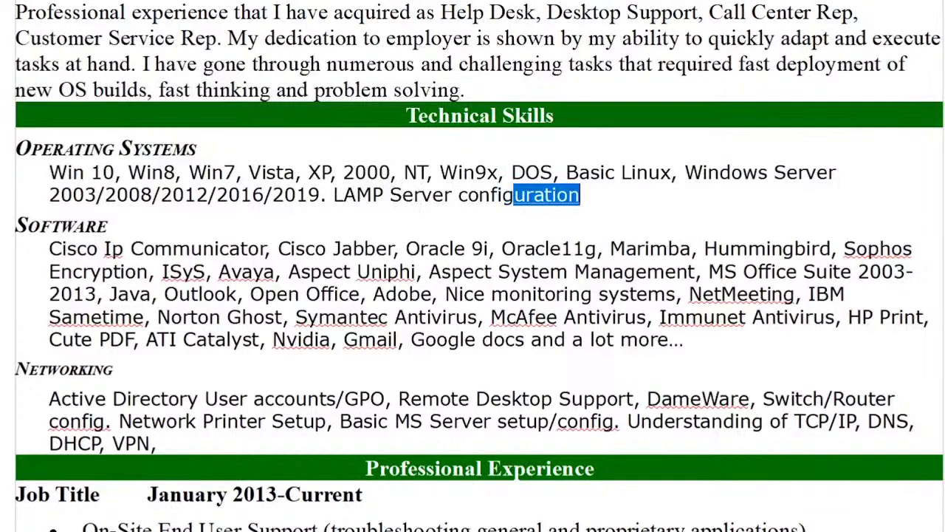
text(uration.)
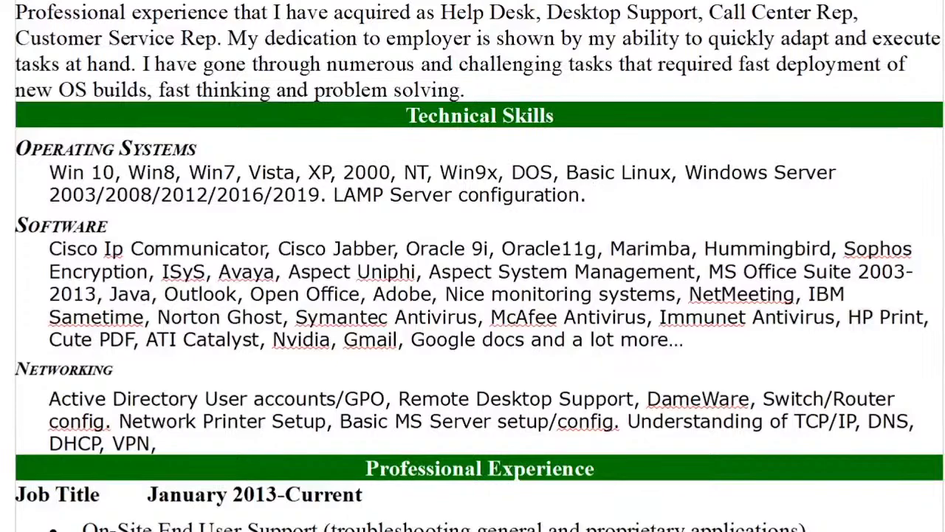
key(ctrl+shift+Up)
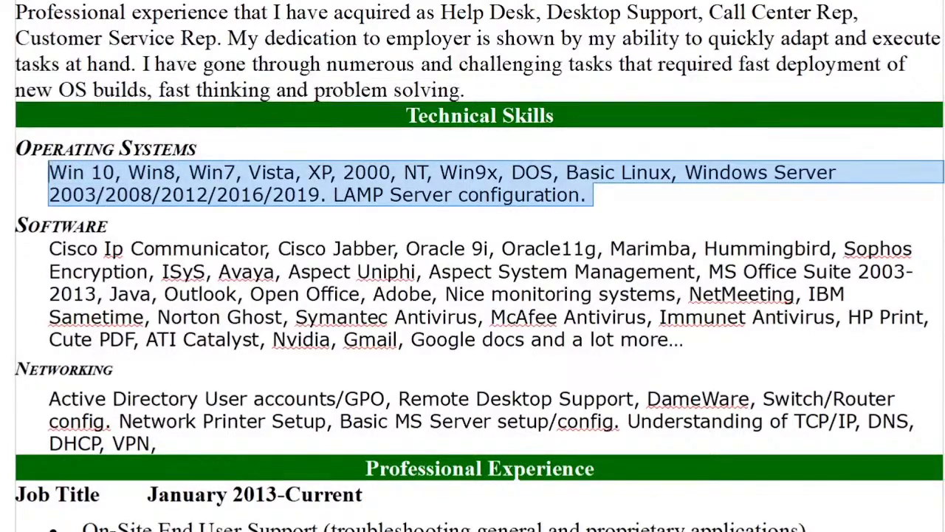
key(Right)
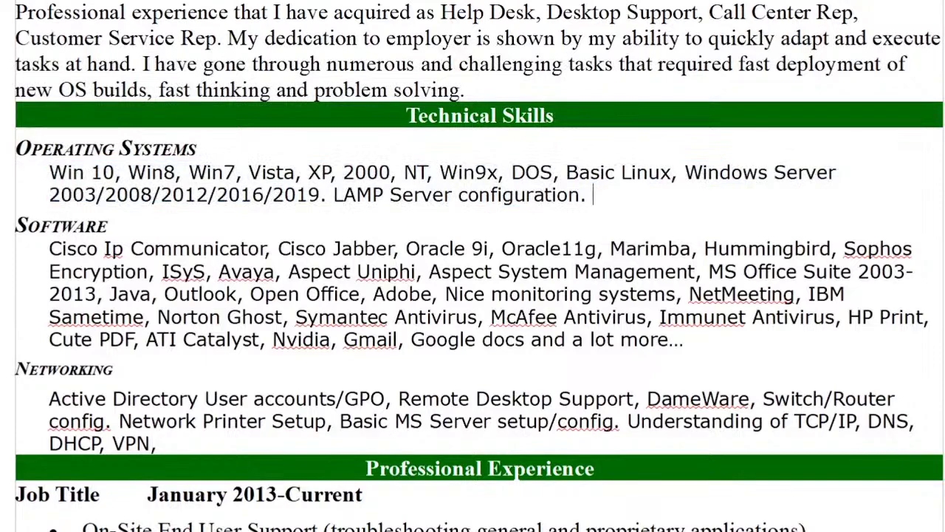
key(shift+Left)
key(shift+Left)
key(ctrl+shift+Up)
key(ctrl+shift+Up)
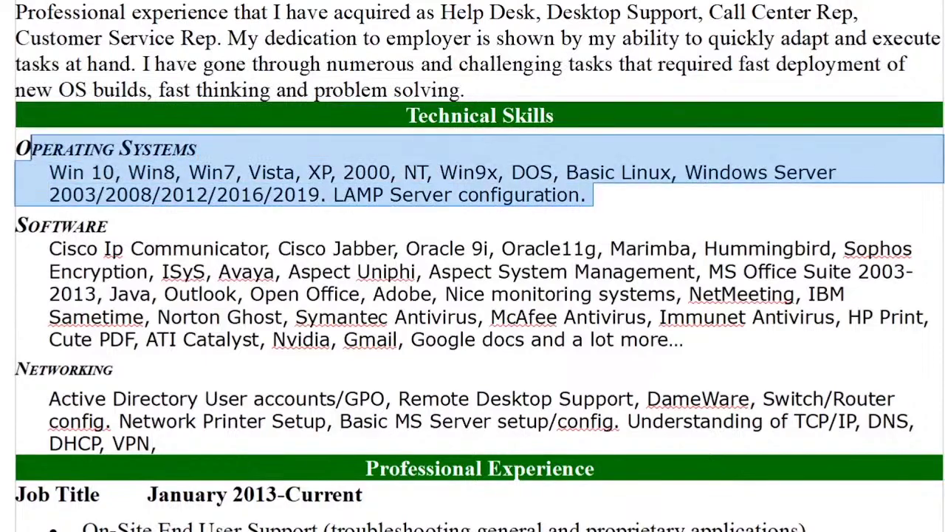
key(ctrl+shift+Down)
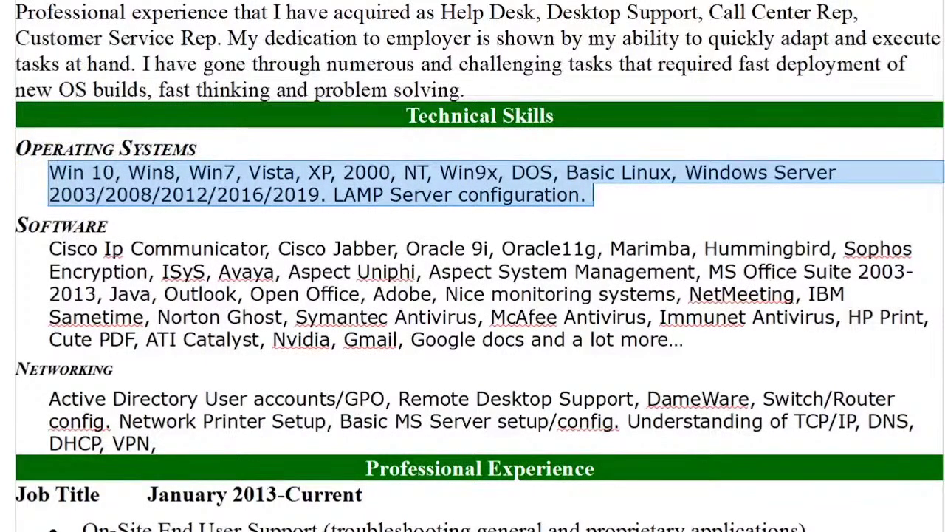
key(Right)
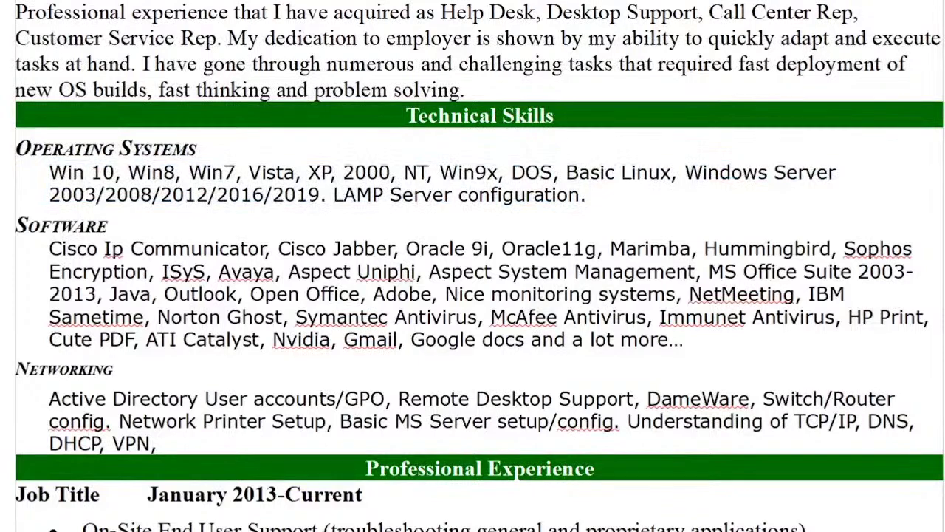
key(ctrl+Up)
key(ctrl+shift+Down)
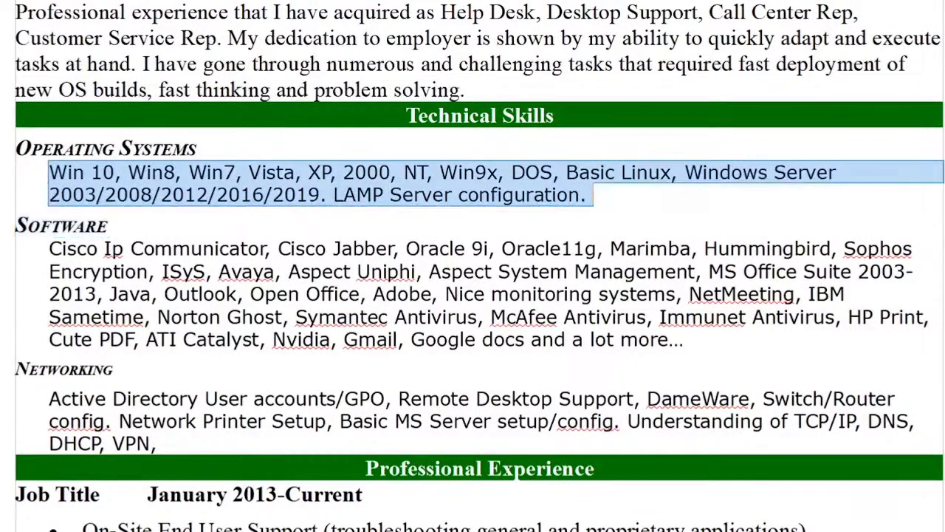
key(Right)
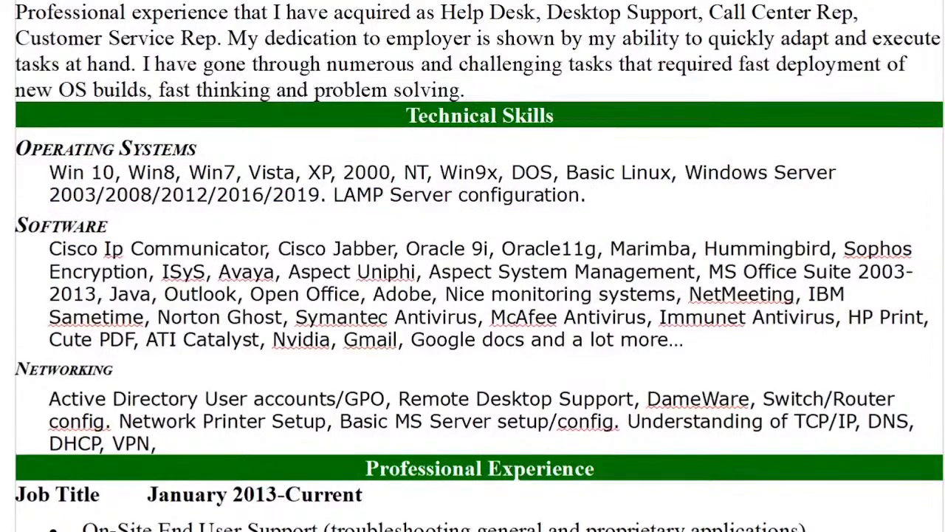
key(Down)
key(Home)
key(shift+End)
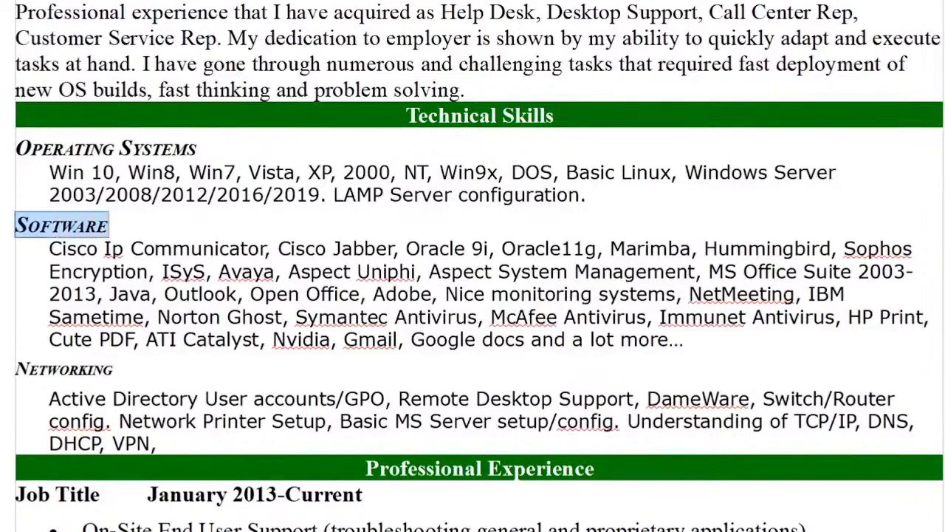
key(Right)
key(shift+Down)
key(shift+Down)
key(shift+Down)
key(shift+Down)
key(shift+End)
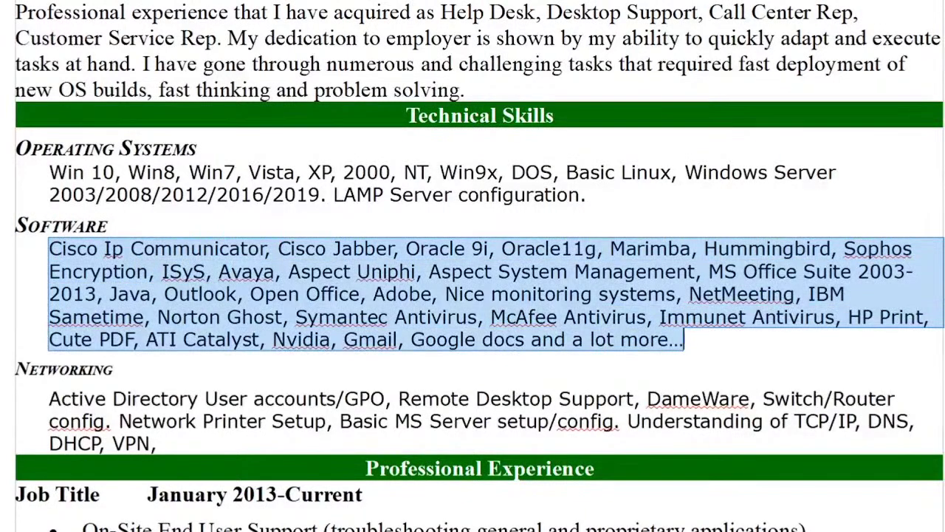
key(Down)
key(Down)
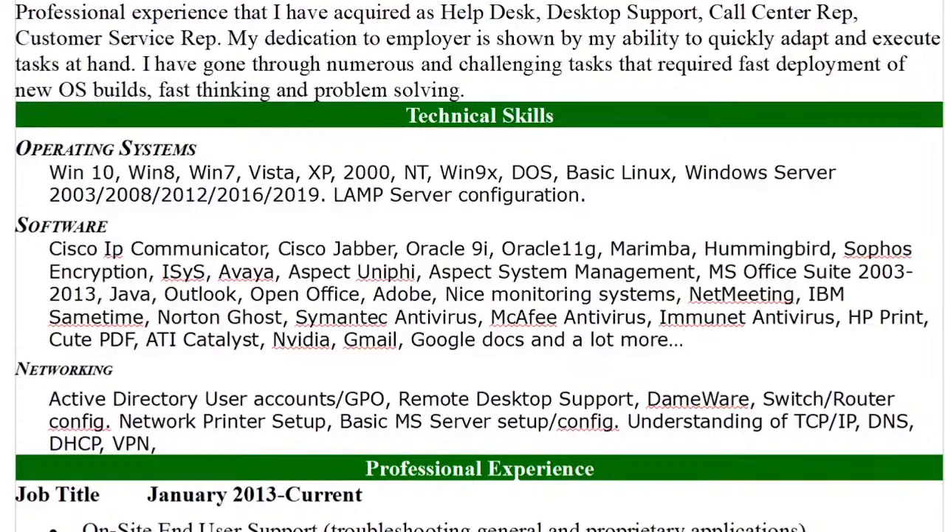
key(ctrl+shift+Left)
key(ctrl+shift+Left)
key(ctrl+shift+Left)
key(ctrl+shift+Left)
key(ctrl+shift+Left)
key(ctrl+shift+Left)
key(ctrl+shift+Left)
key(ctrl+shift+Left)
key(shift+Up)
key(ctrl+shift+Left)
key(ctrl+shift+Left)
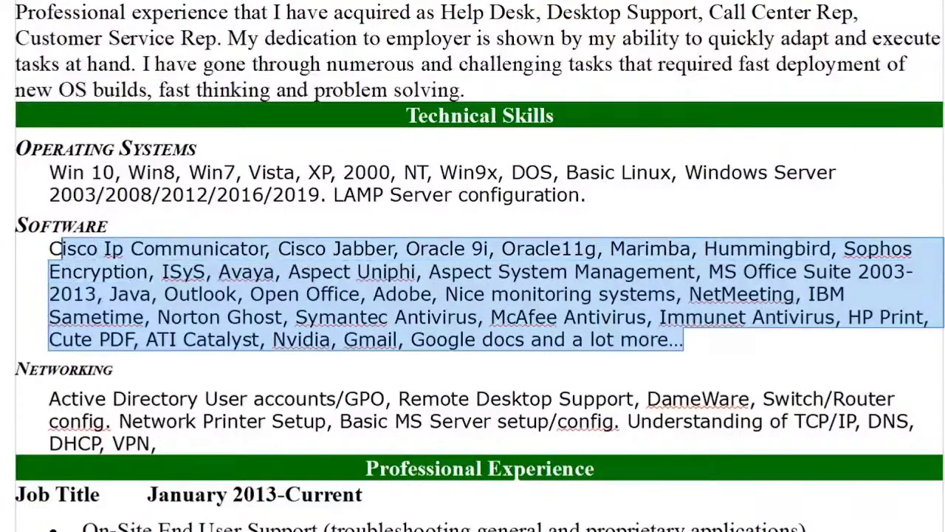
click(193, 271)
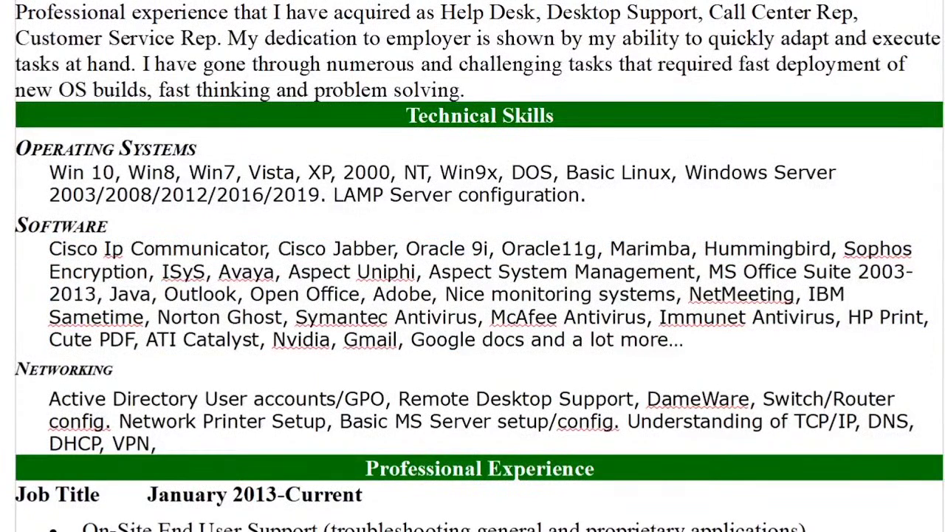
click(683, 339)
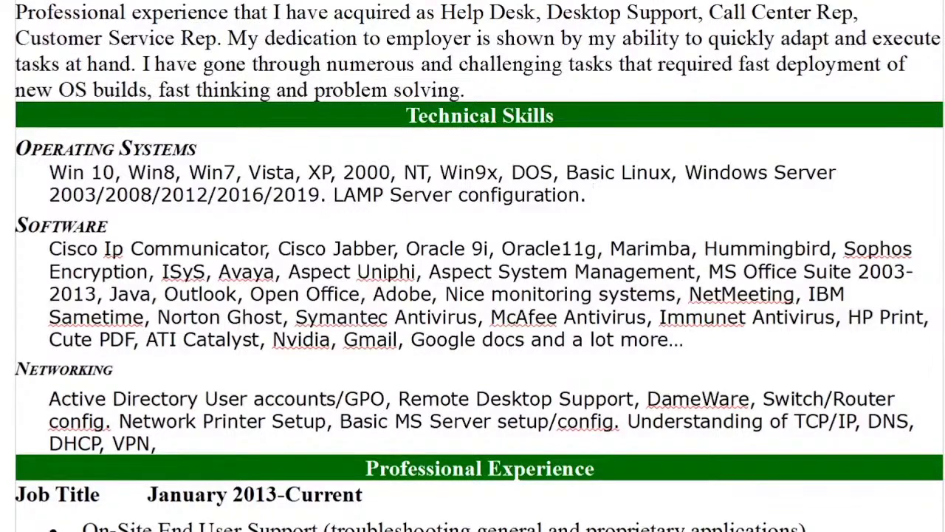
key(BackSpace)
key(BackSpace)
Append ', AWS, Google Cloud, Azure.' to the Operating Systems line, fixing the Google typo.
text(, AWS)
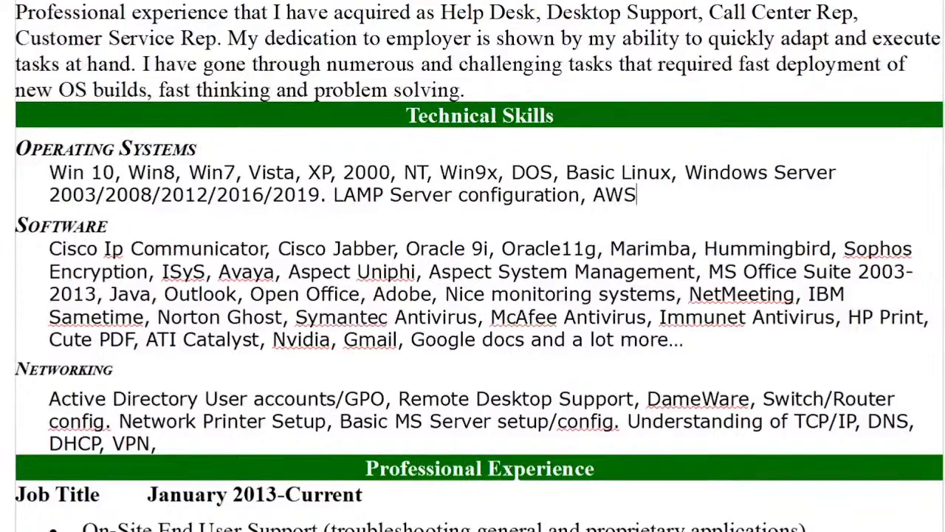
text(, GOOG)
key(BackSpace)
key(BackSpace)
key(BackSpace)
text(ogle)
key(BackSpace)
key(BackSpace)
key(BackSpace)
text(ogle Cloud)
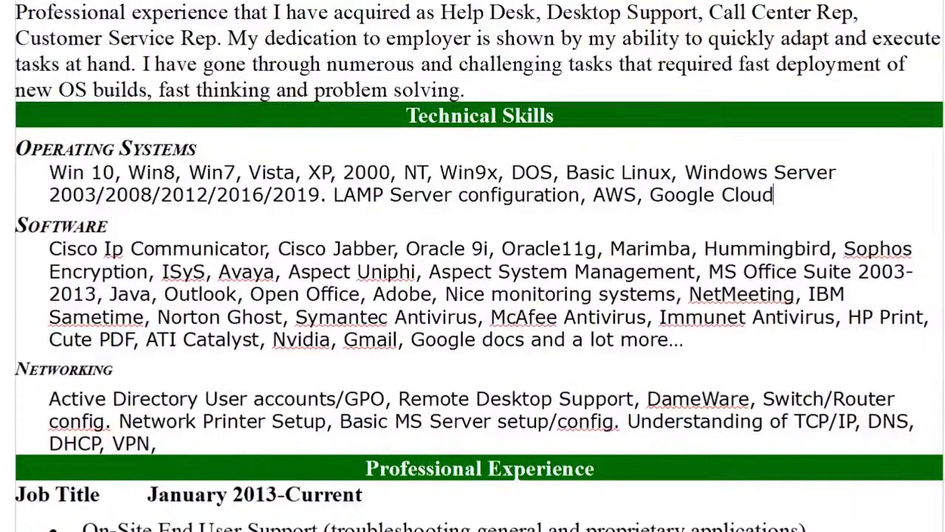
text(, Azure.)
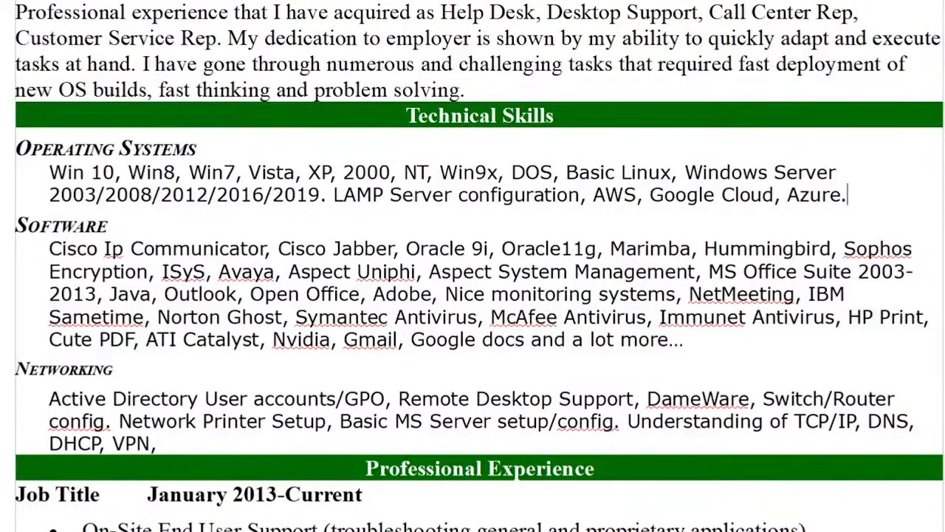
Select the opening and closing parts of the Software skills list.
drag(49, 249, 511, 271)
click(511, 271)
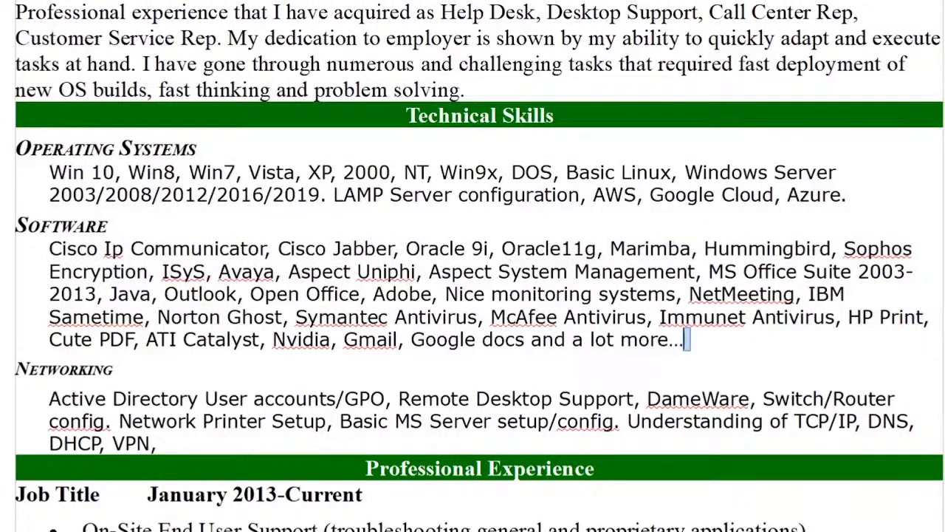
drag(685, 340, 397, 317)
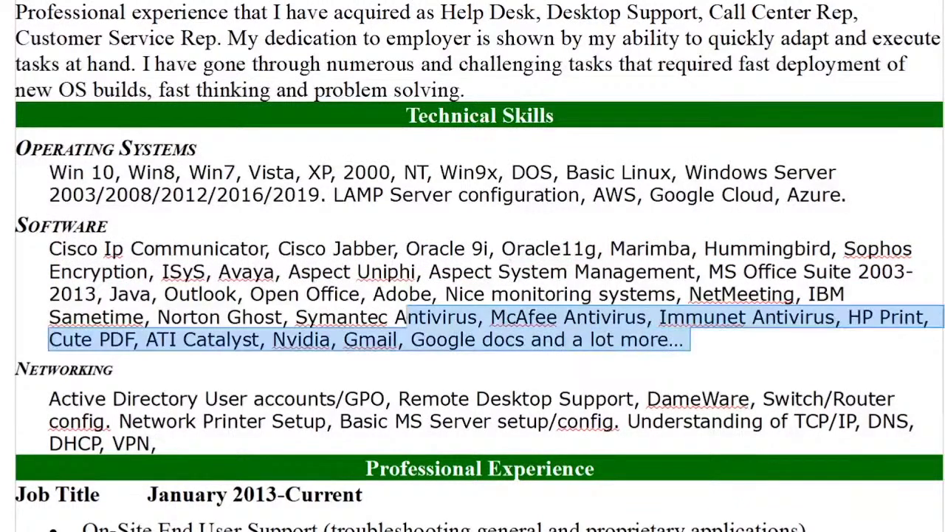
Select and review 'MS Office Suite 2003' and its year in the Software list.
click(318, 317)
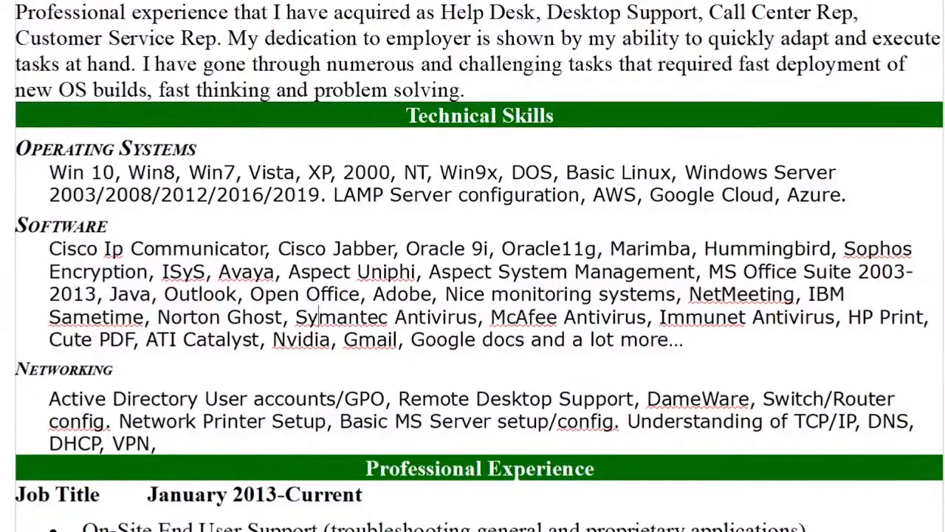
drag(708, 272, 906, 271)
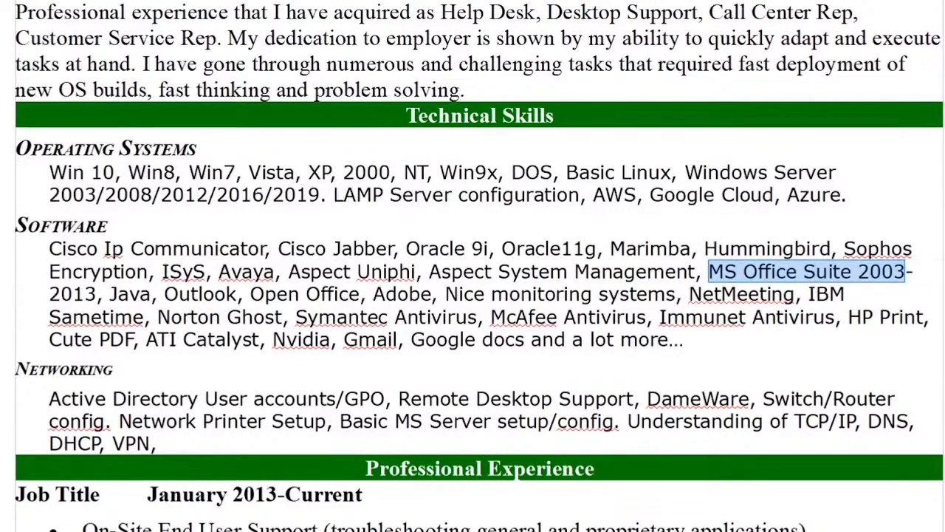
click(906, 271)
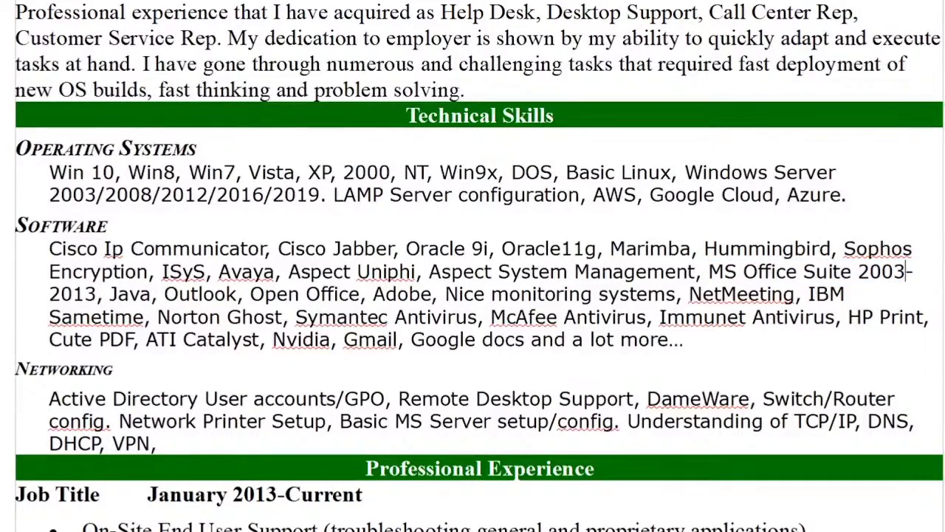
double_click(905, 272)
click(906, 271)
scroll(472, 266, down, 1)
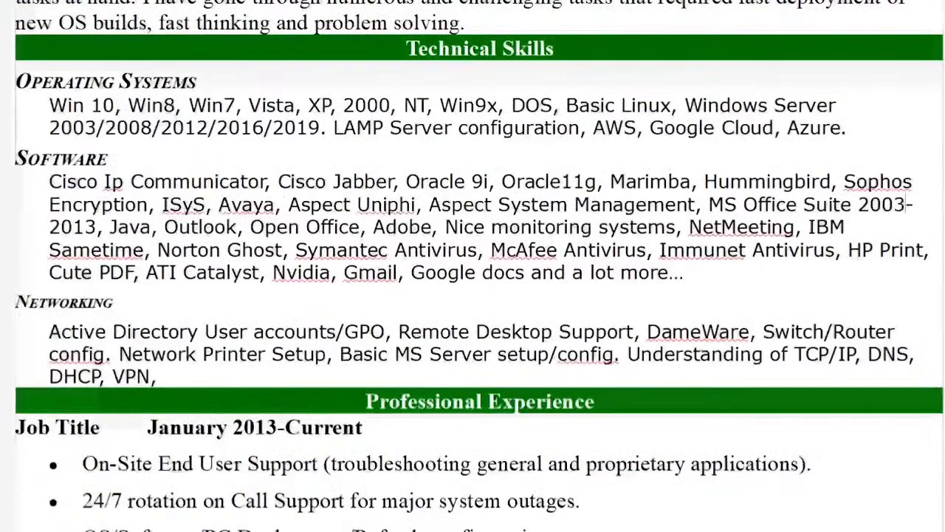
Select the Networking heading by mouse and Shift+Home, then deselect it.
drag(14, 302, 114, 302)
click(114, 302)
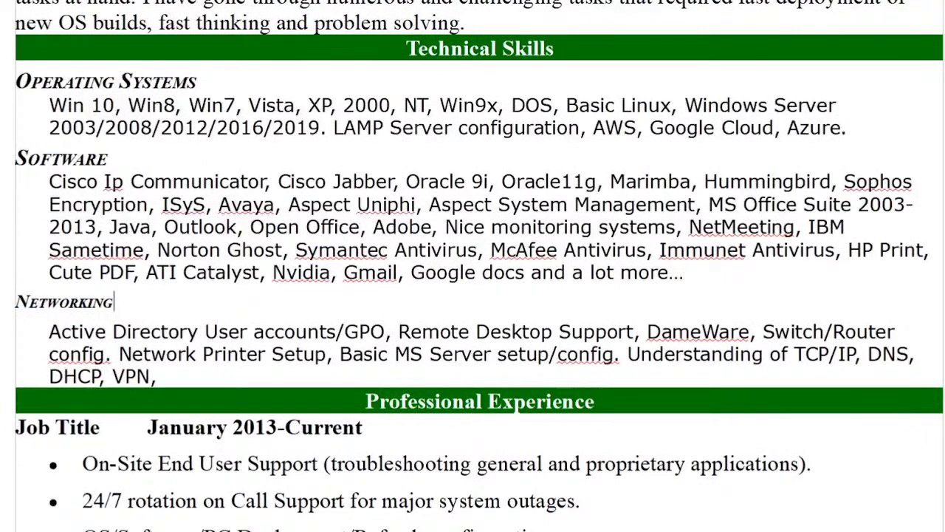
key(shift+Home)
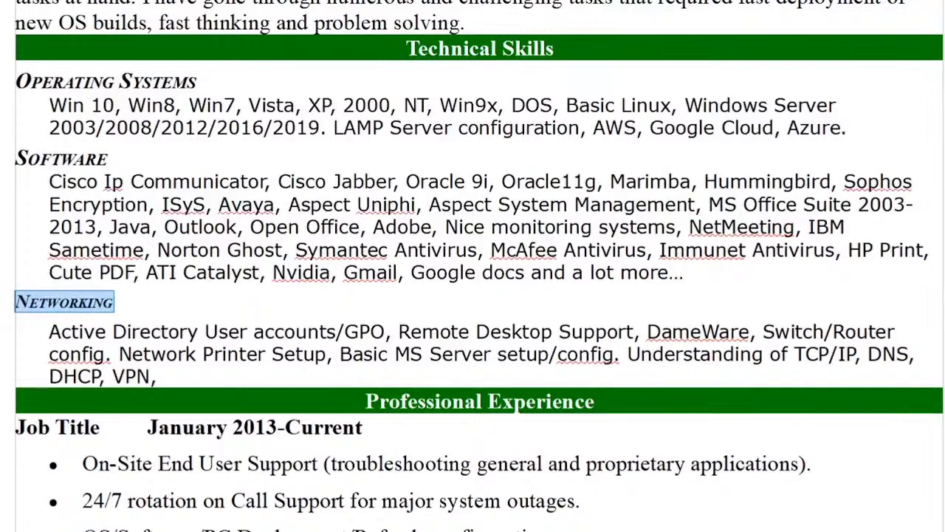
click(114, 302)
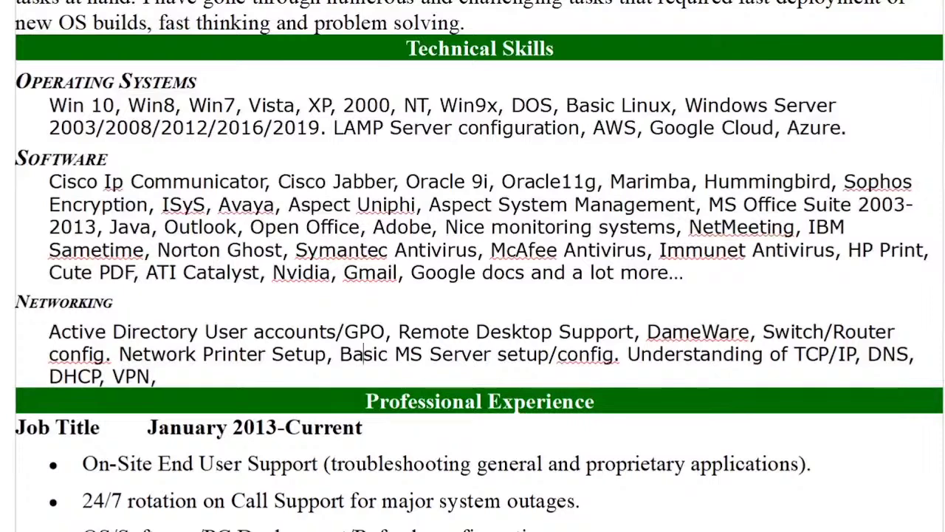
key(shift+Home)
key(Right)
Reselect the Networking heading and overwrite it with 'Help Desk'.
drag(15, 2, 473, 22)
key(Right)
drag(48, 332, 157, 376)
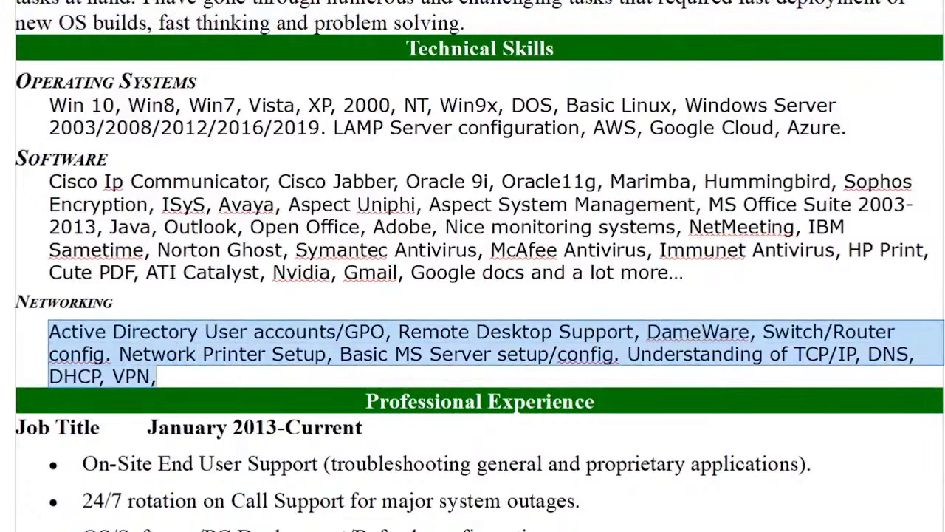
click(239, 331)
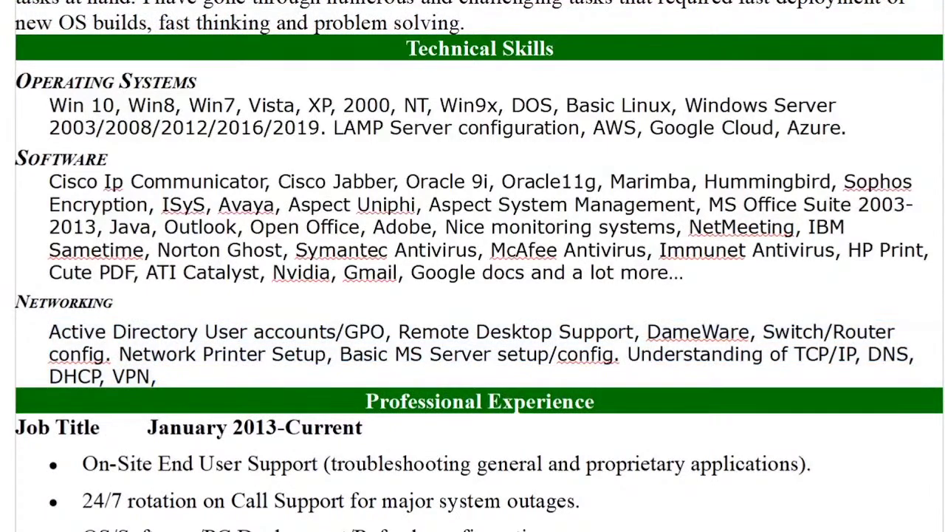
drag(157, 377, 48, 332)
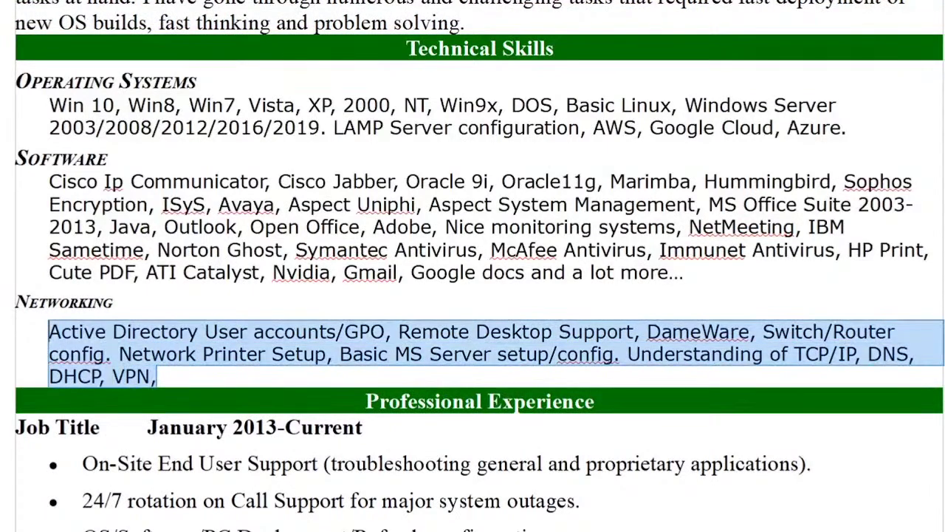
drag(115, 302, 15, 303)
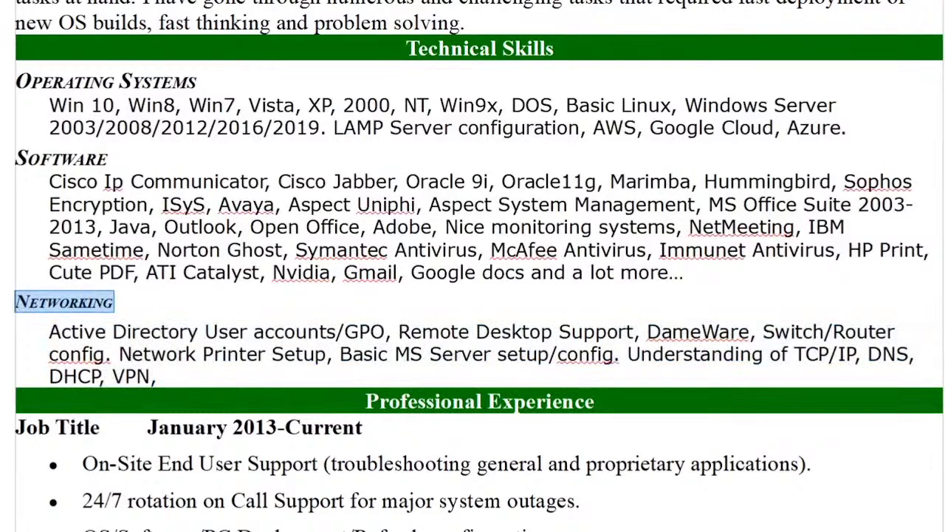
text(Help Desk)
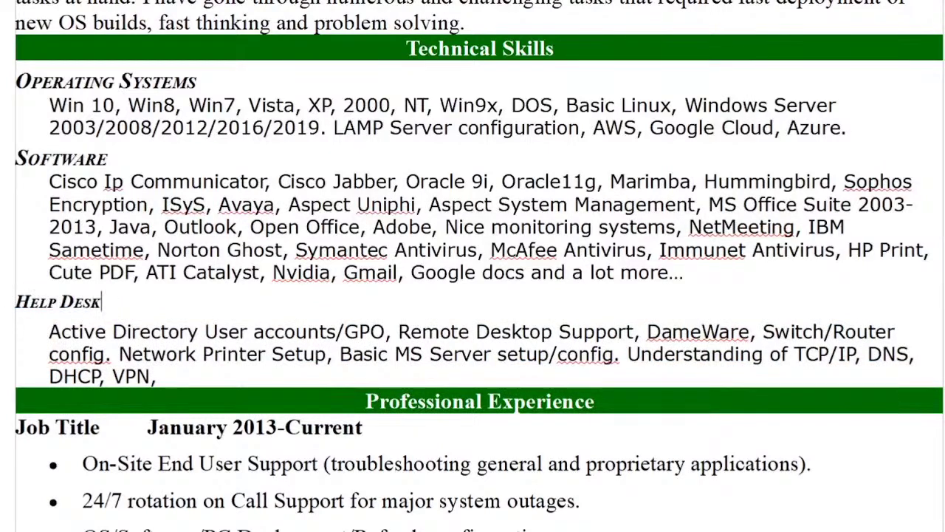
Add 'Jira ticketing Sytem,' after DHCP, VPN in the Help Desk list.
click(156, 376)
text(Jira )
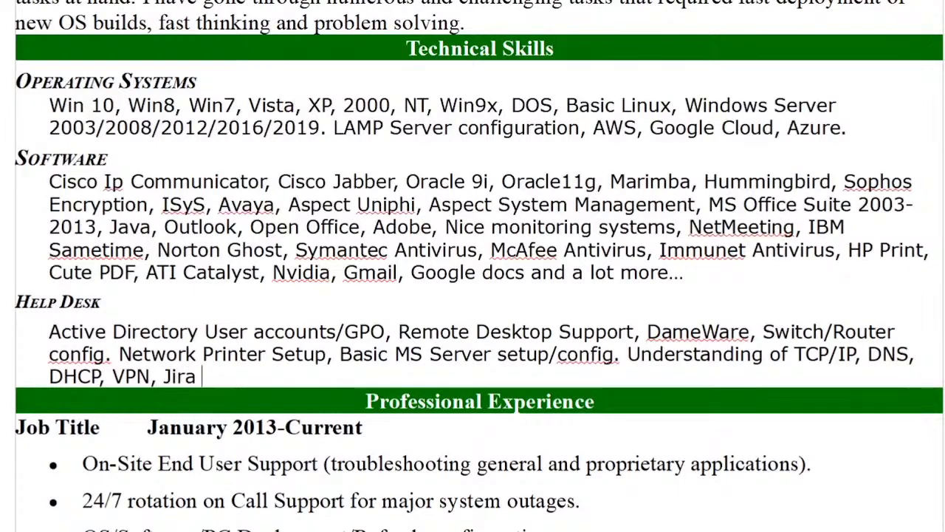
text(ticketin)
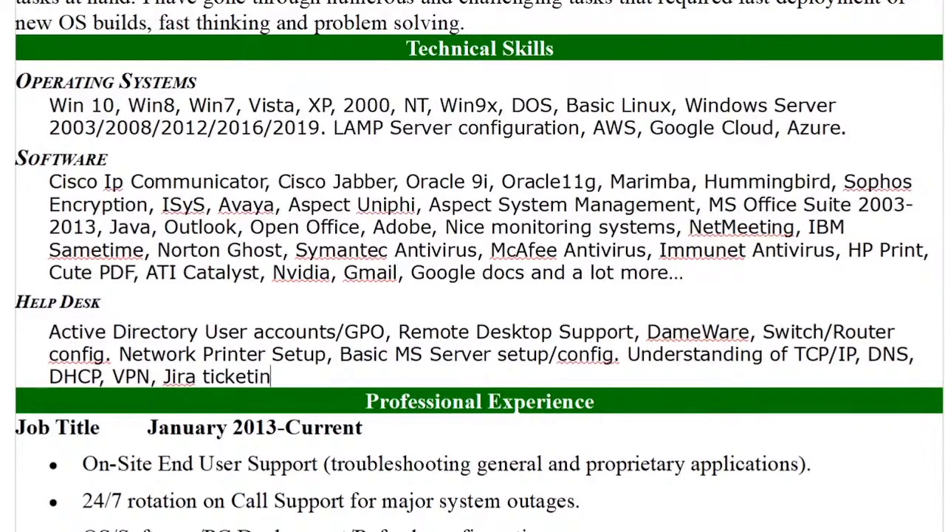
text(g Sytem)
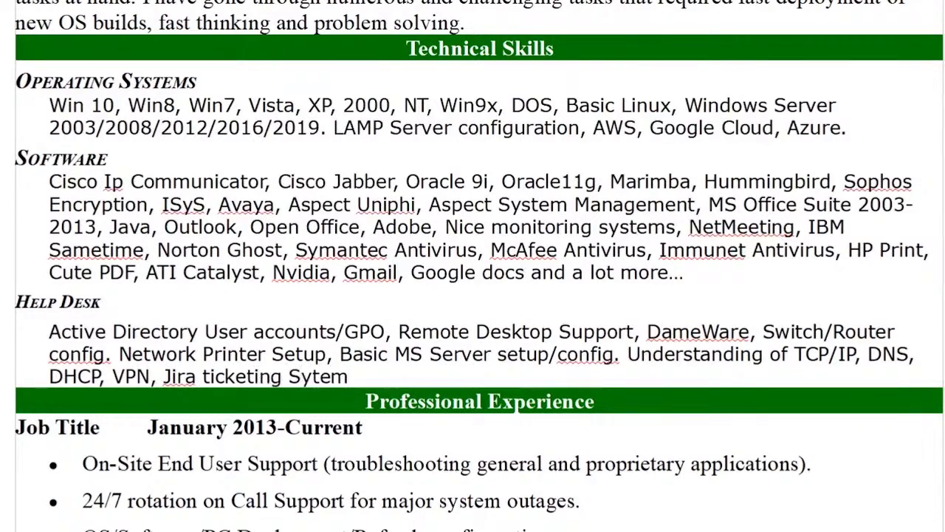
text(, )
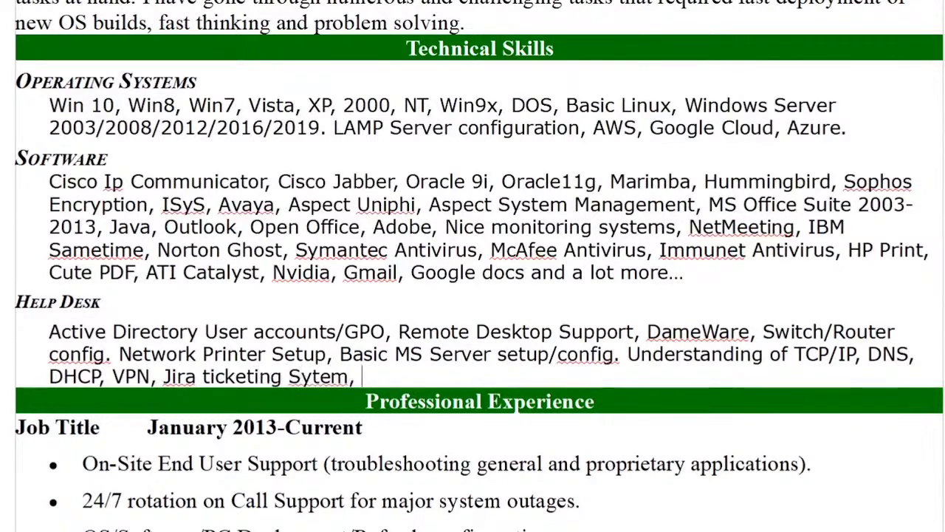
text(A)
key(BackSpace)
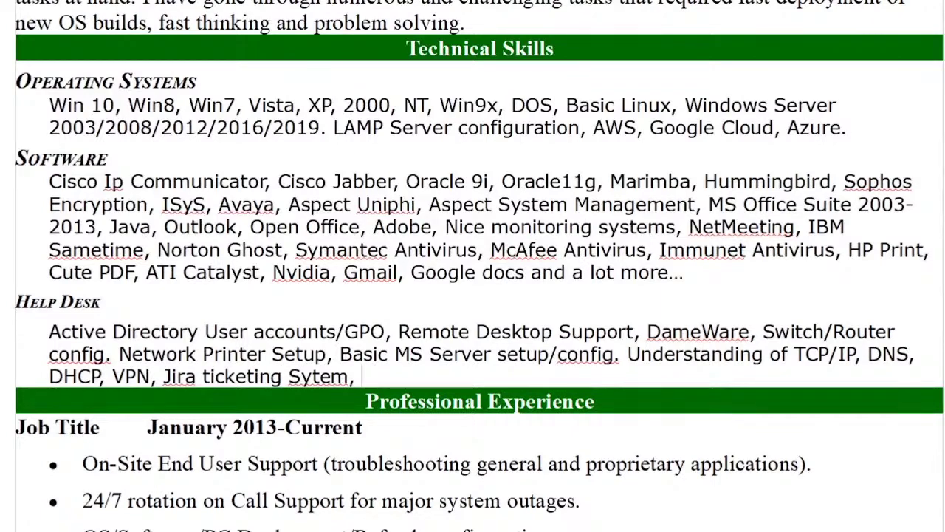
Delete the items from Network Printer Setup through DHCP, VPN.
click(385, 331)
drag(385, 331, 49, 331)
click(542, 330)
drag(118, 354, 361, 376)
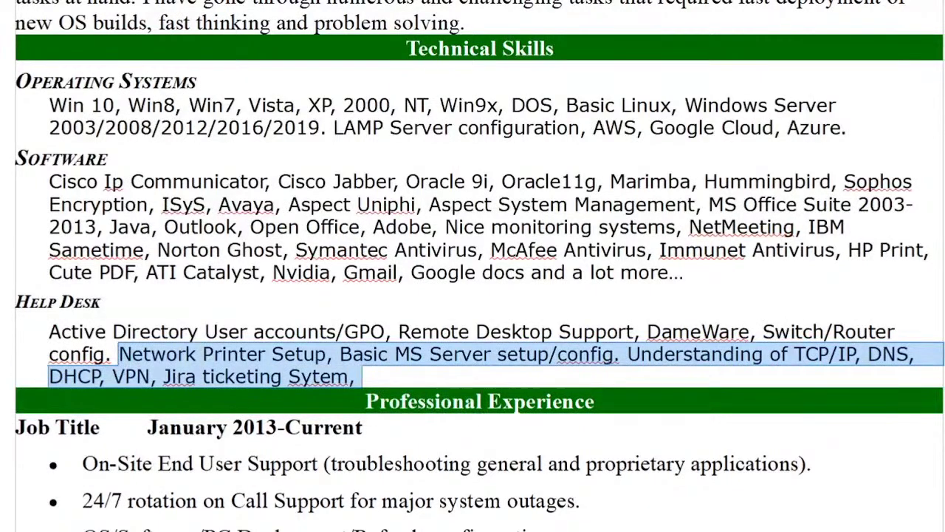
drag(119, 354, 156, 376)
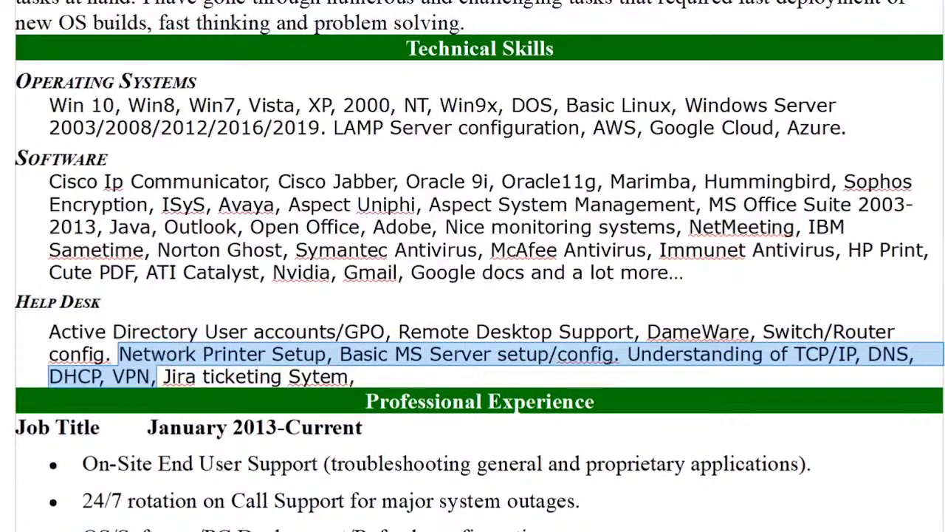
key(Delete)
Change 'config.' to 'configuration,' in the Switch/Router entry.
key(BackSpace)
key(BackSpace)
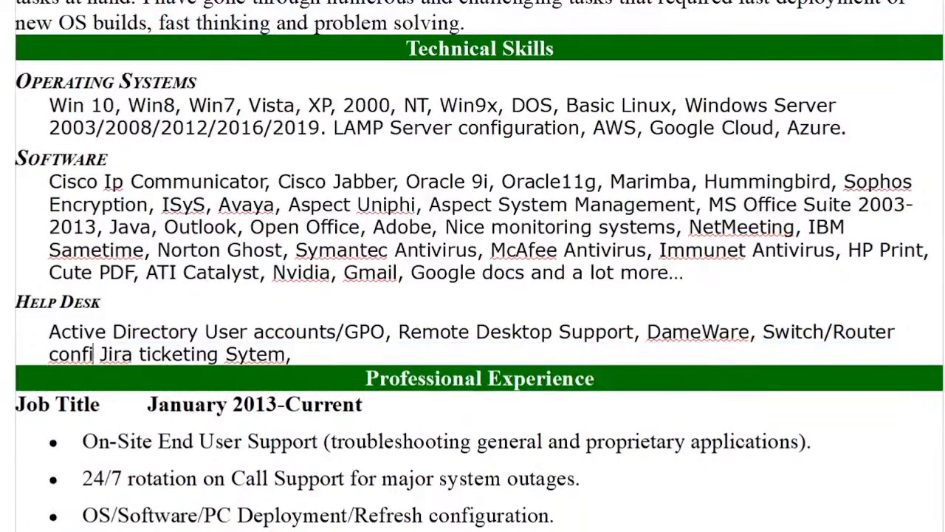
text(guration)
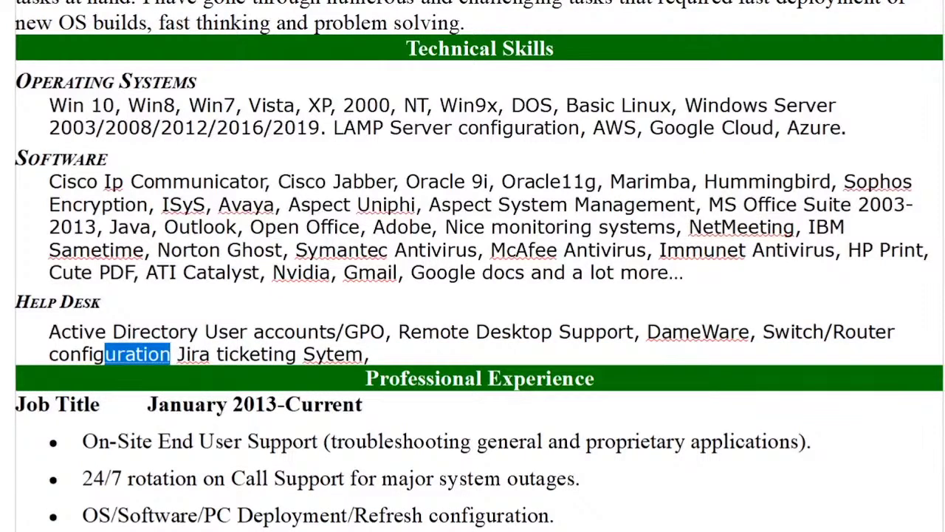
key(Return)
text(,)
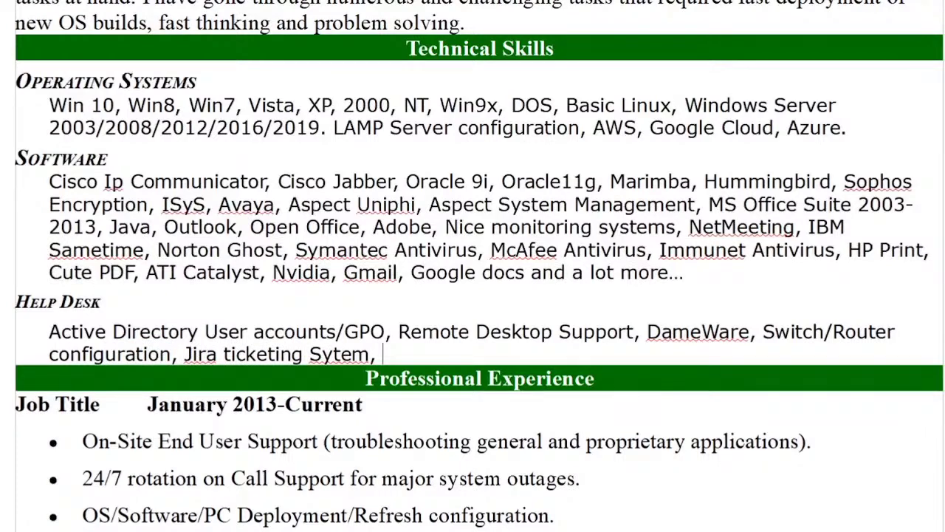
key(ctrl+Up)
key(ctrl+shift+Right)
key(ctrl+shift+Right)
key(ctrl+shift+Right)
key(ctrl+shift+Right)
key(ctrl+shift+Right)
key(ctrl+shift+Right)
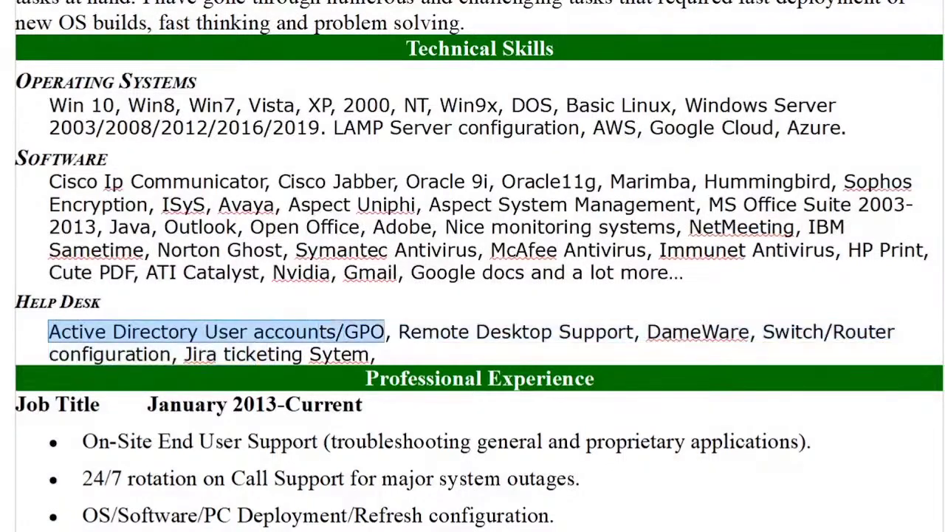
key(Right)
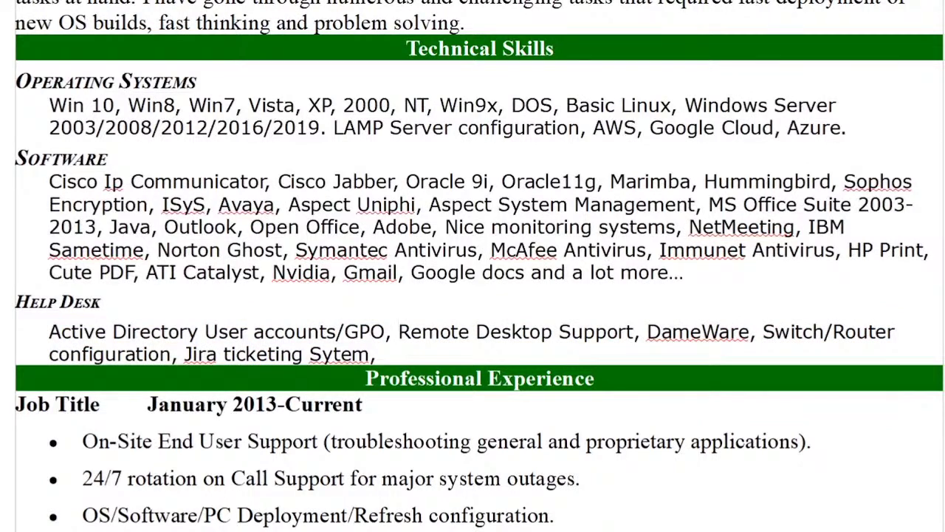
click(398, 332)
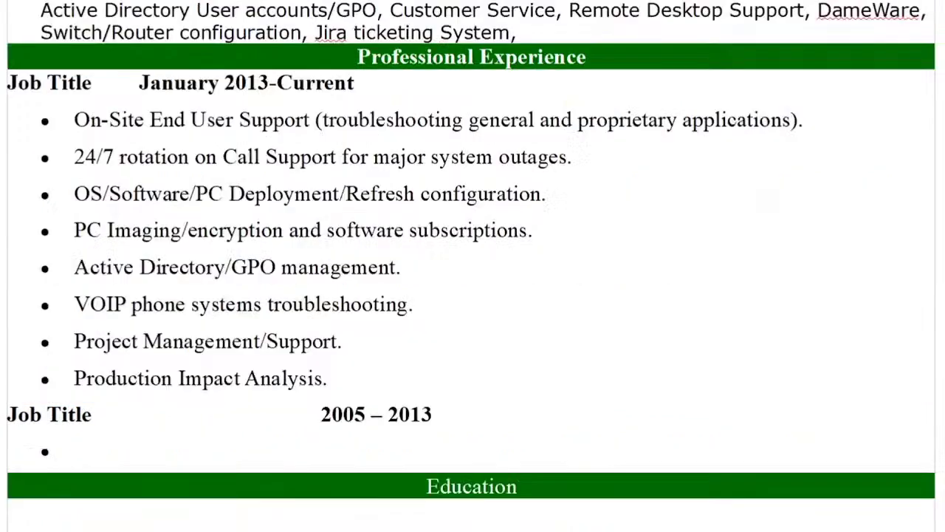
drag(585, 57, 358, 56)
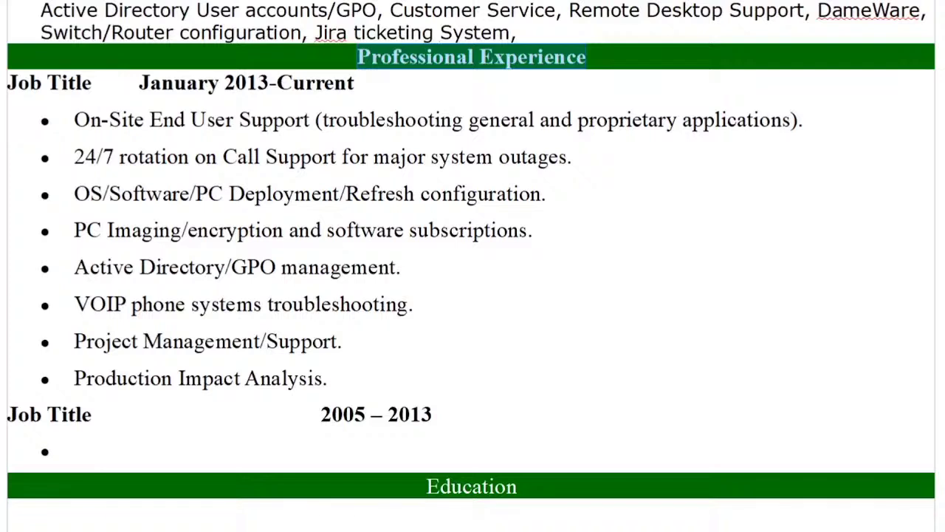
click(370, 83)
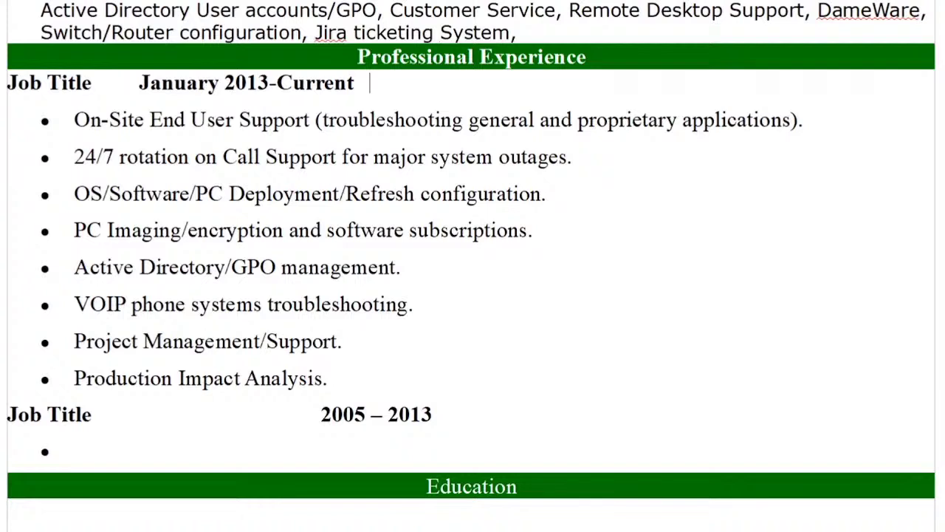
drag(139, 83, 359, 83)
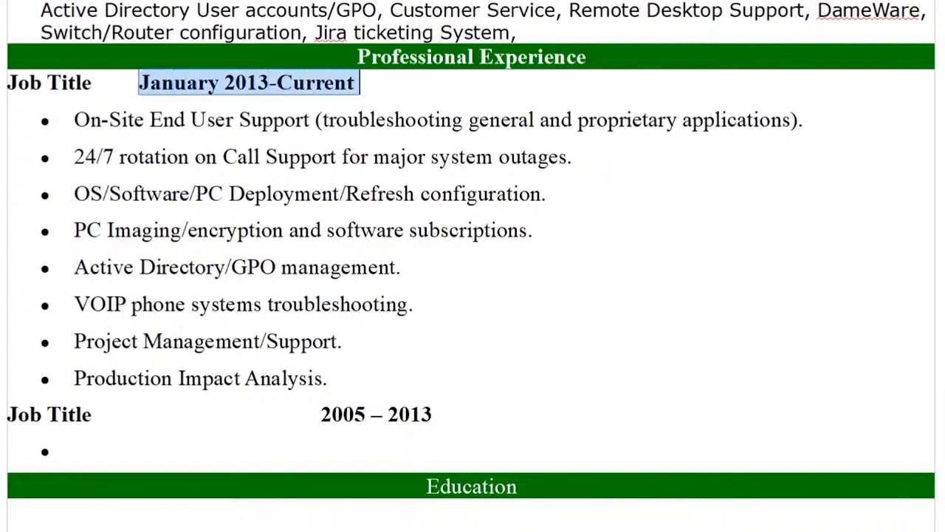
click(120, 155)
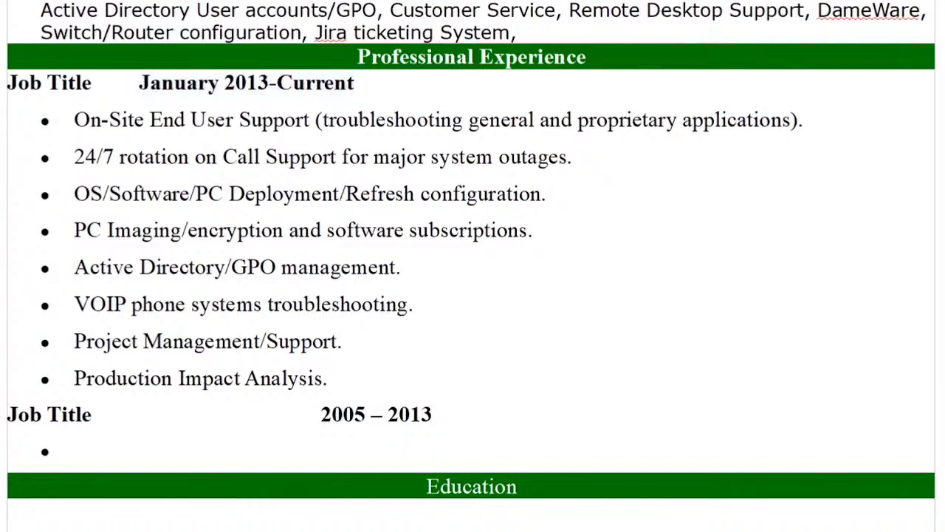
drag(139, 82, 356, 82)
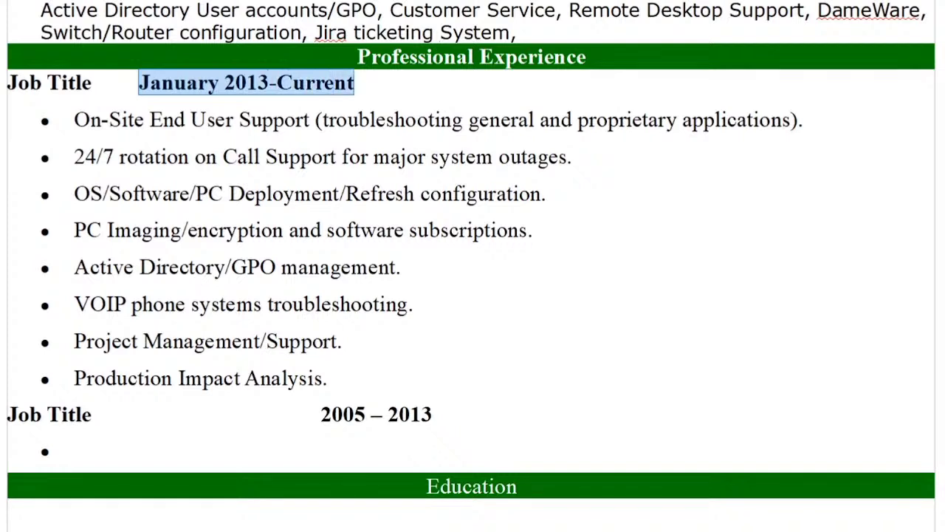
click(356, 82)
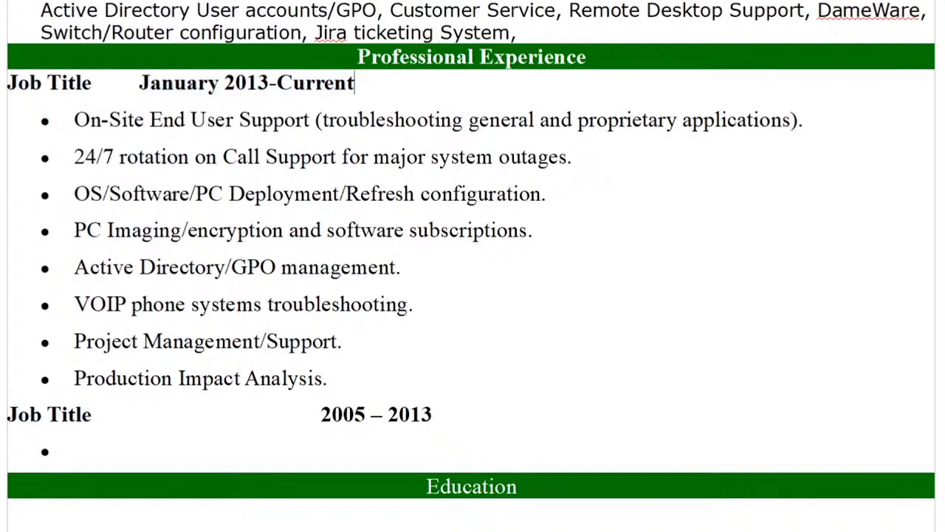
drag(327, 379, 85, 157)
click(85, 157)
drag(74, 120, 805, 120)
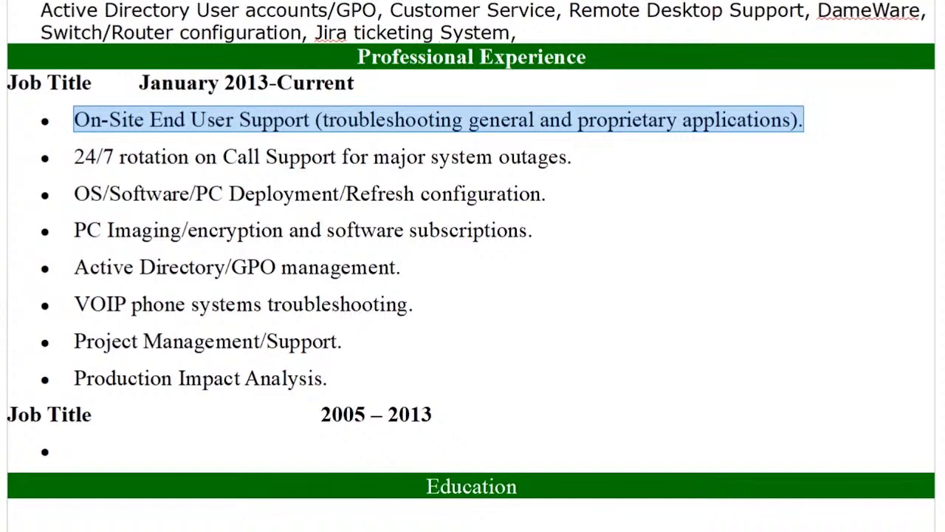
click(804, 119)
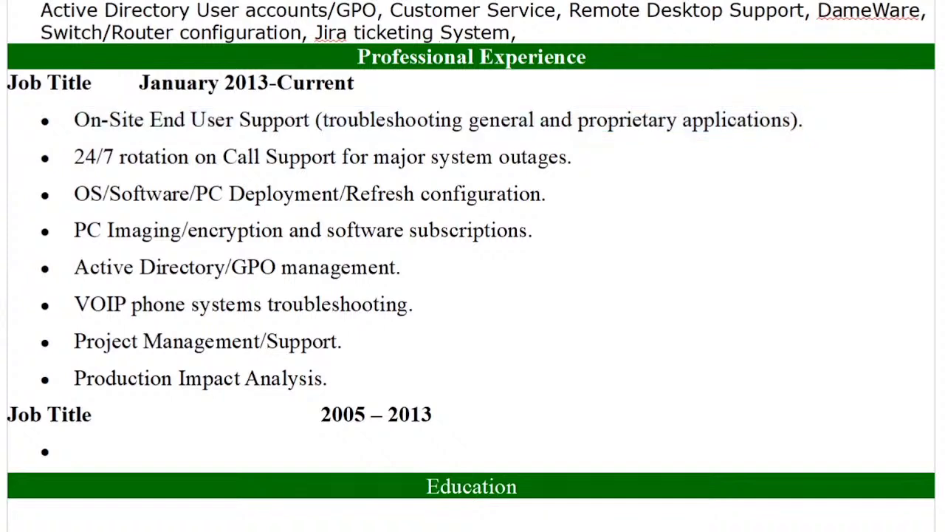
drag(74, 119, 803, 120)
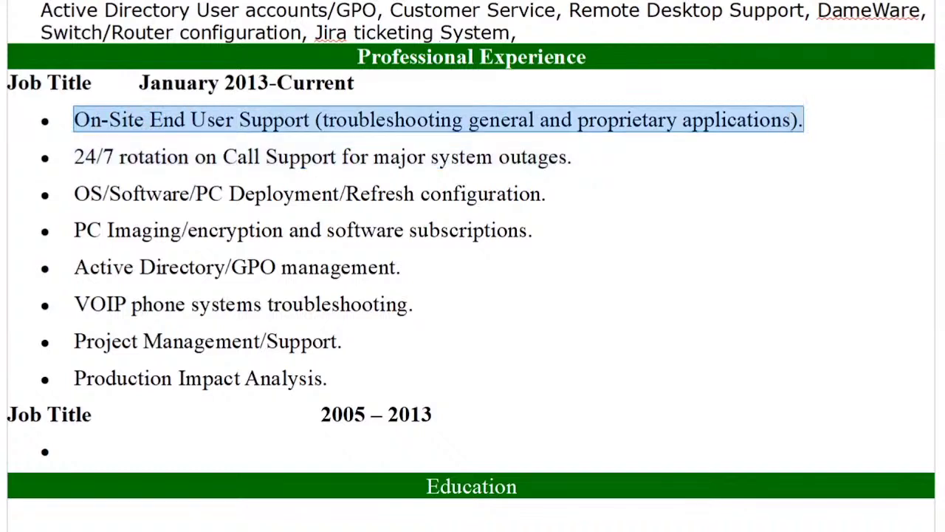
click(803, 119)
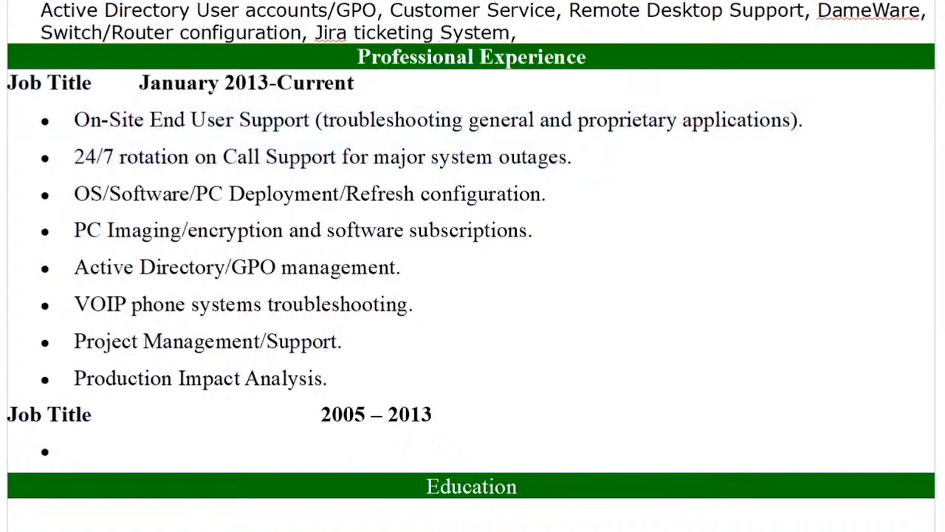
drag(74, 157, 585, 156)
click(584, 157)
drag(74, 193, 547, 193)
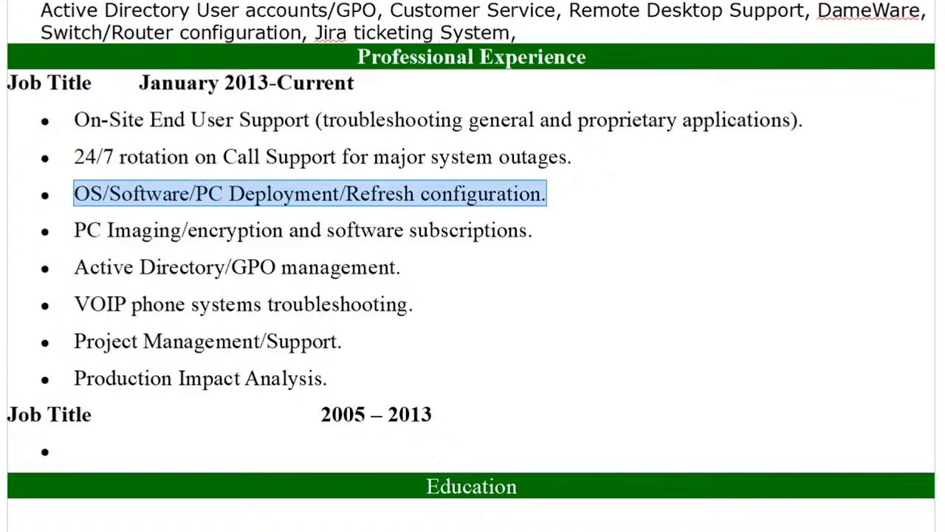
drag(74, 230, 532, 230)
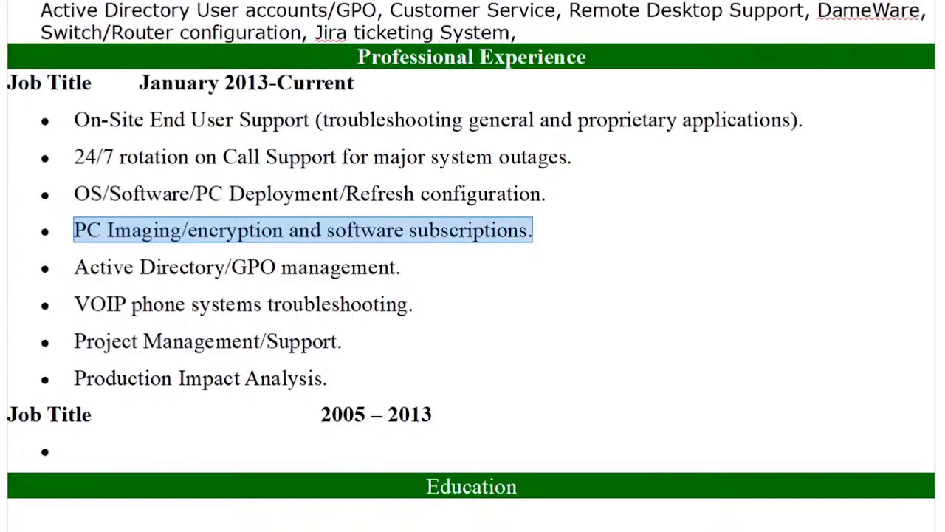
drag(74, 304, 414, 304)
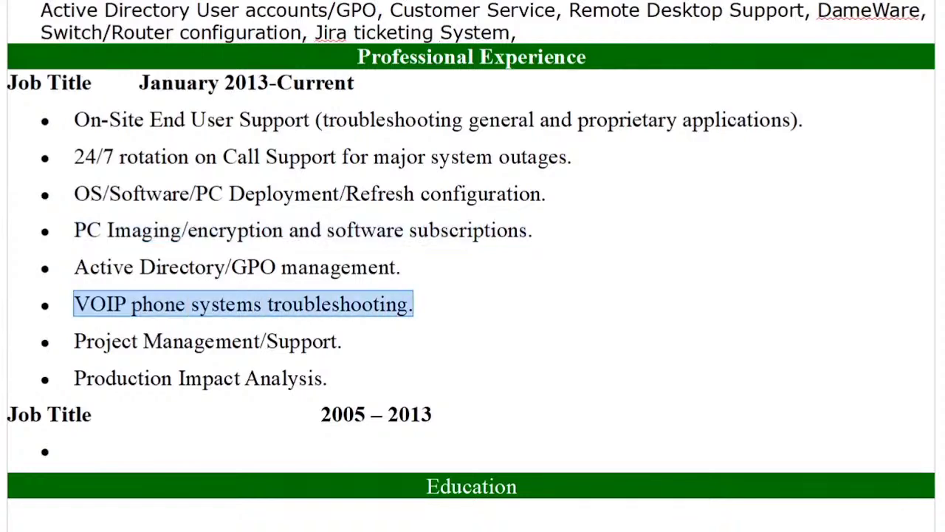
drag(252, 341, 72, 341)
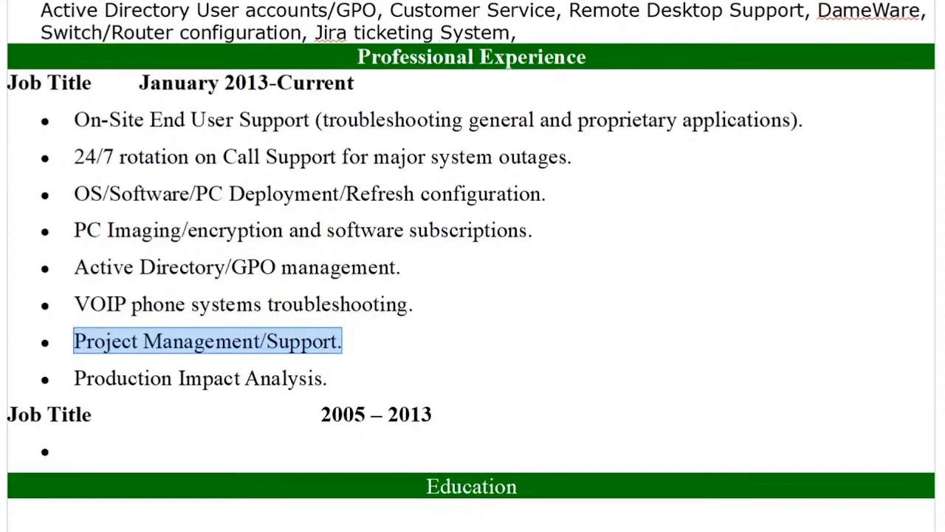
drag(334, 378, 73, 378)
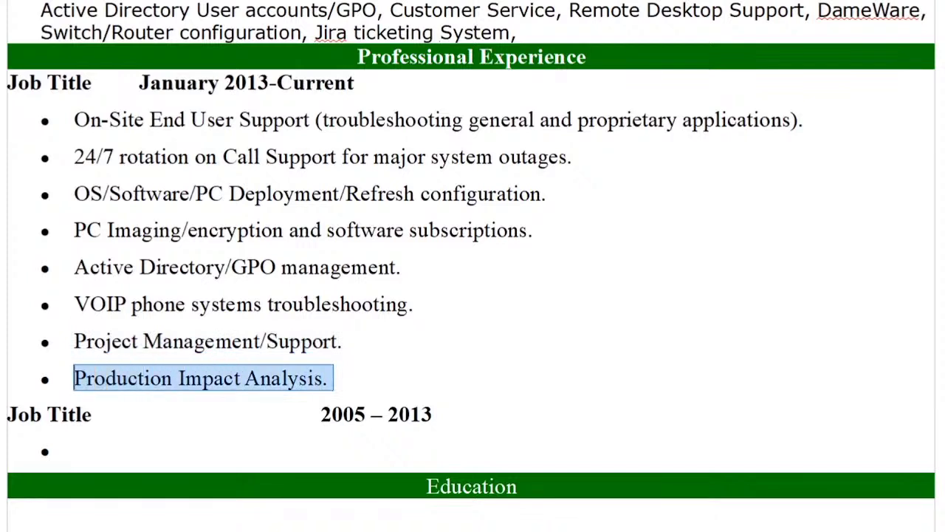
click(341, 267)
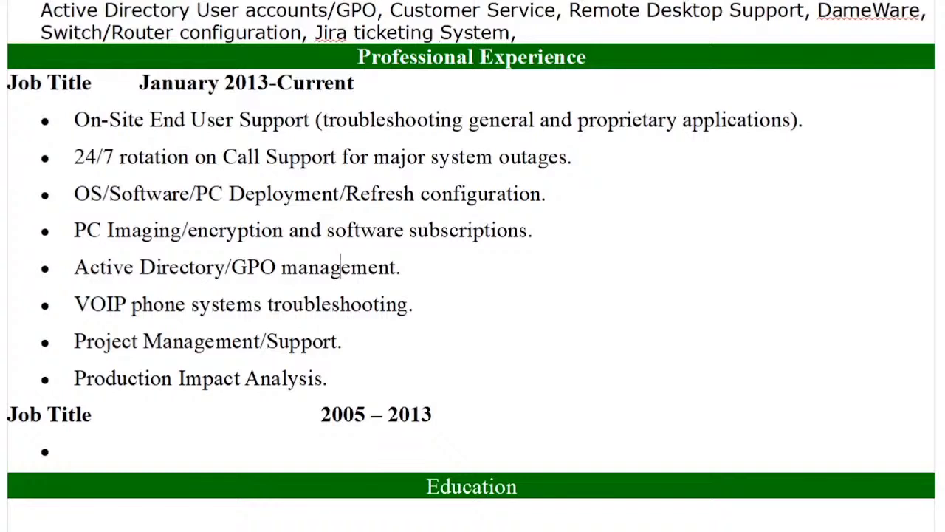
click(74, 119)
drag(73, 119, 327, 378)
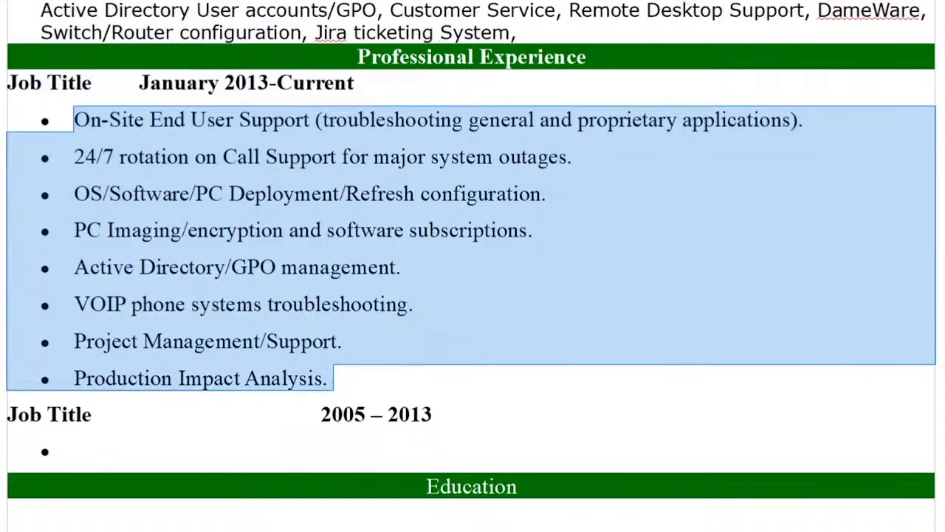
click(91, 83)
Enter 'Business Systems Analyst' as the first job title and tab the January 2013-Current date right.
text(Bu)
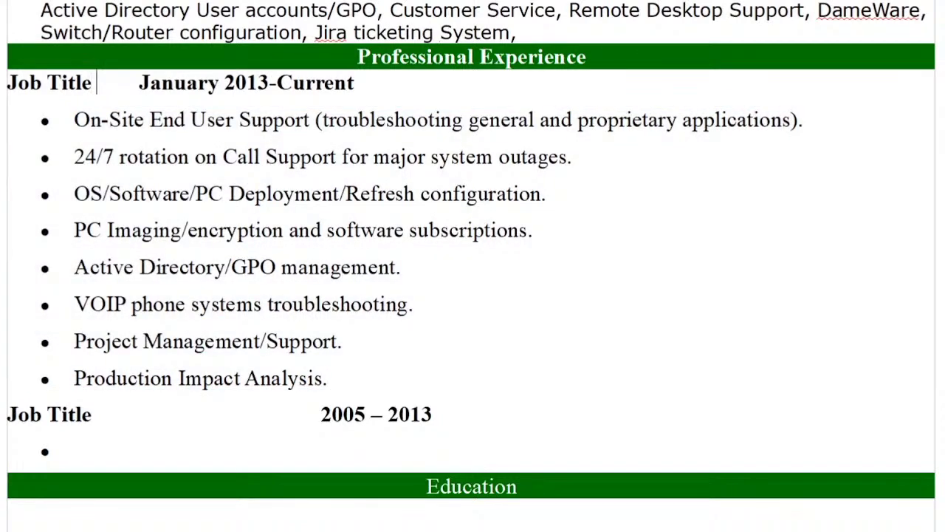
text(siness Sy)
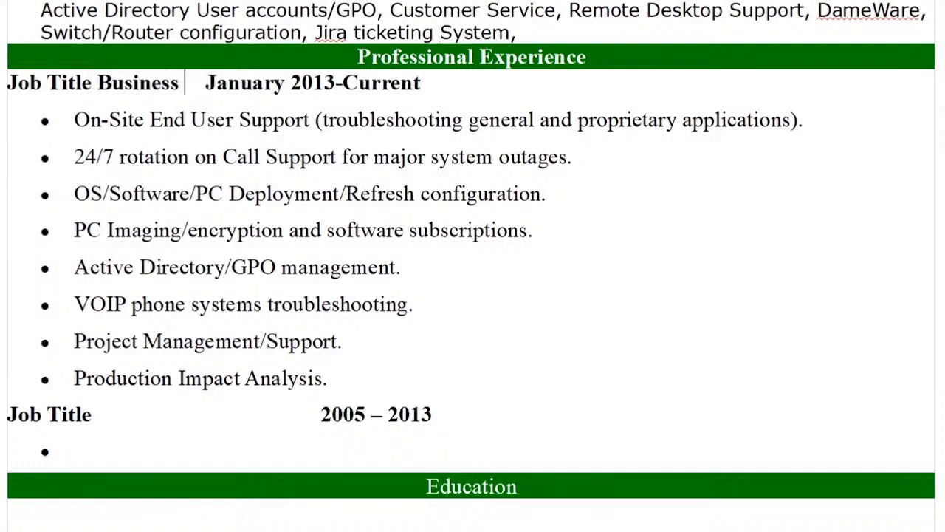
text(stems An)
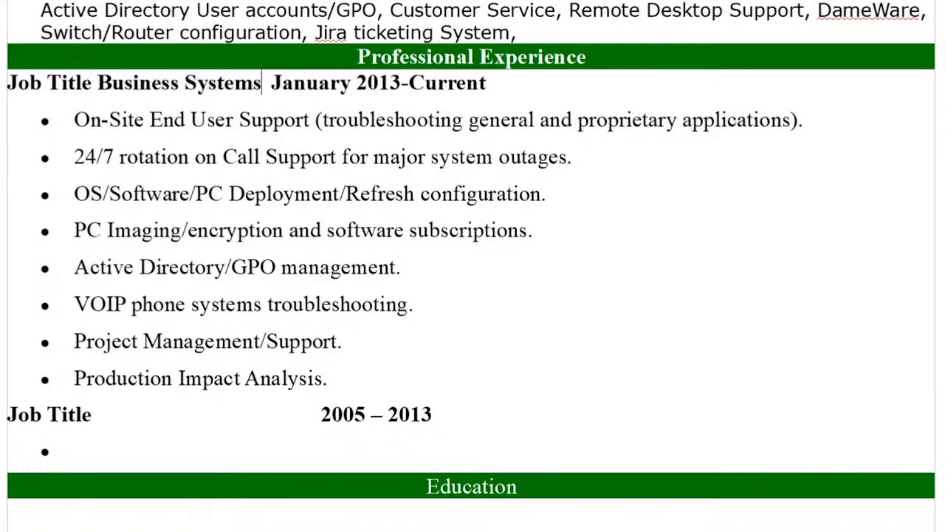
text(alyst)
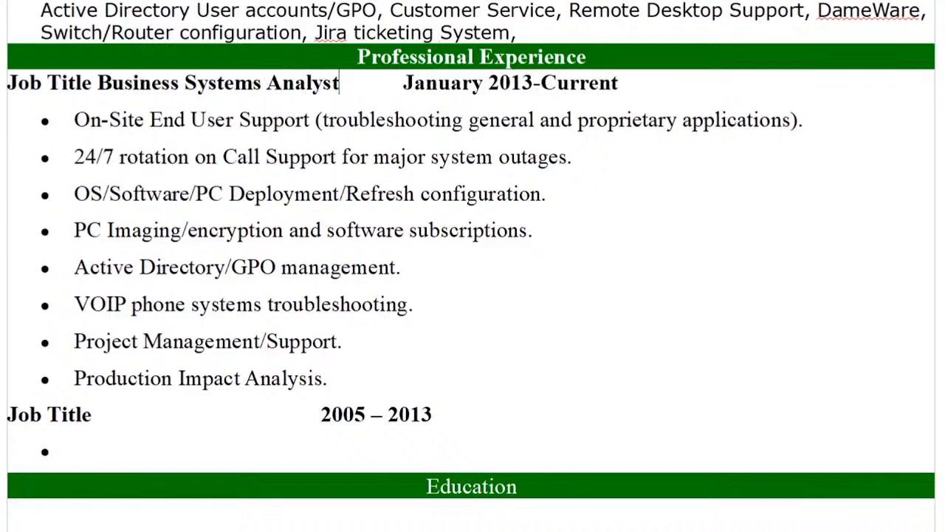
key(Right)
key(Tab)
key(Tab)
key(Tab)
key(Tab)
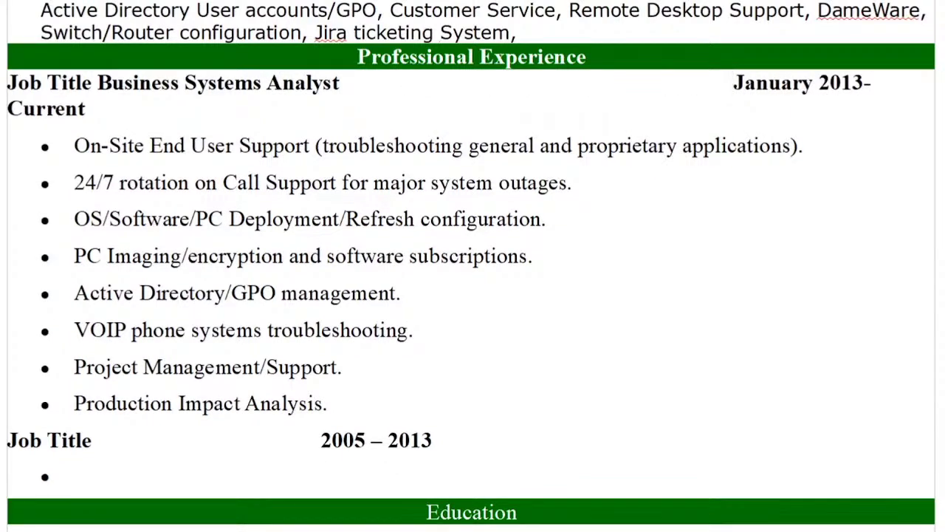
key(BackSpace)
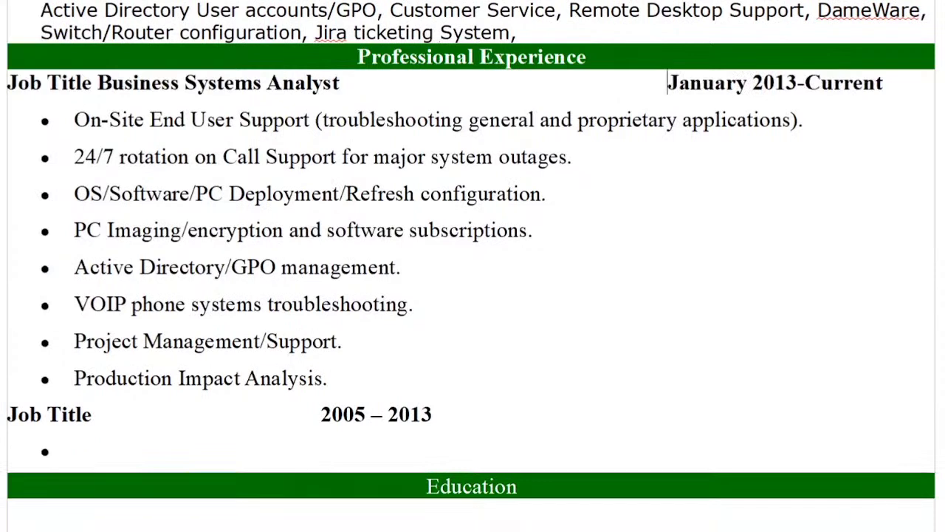
Remove the 'Job Title' label and indent the Business Systems Analyst line.
drag(97, 83, 6, 83)
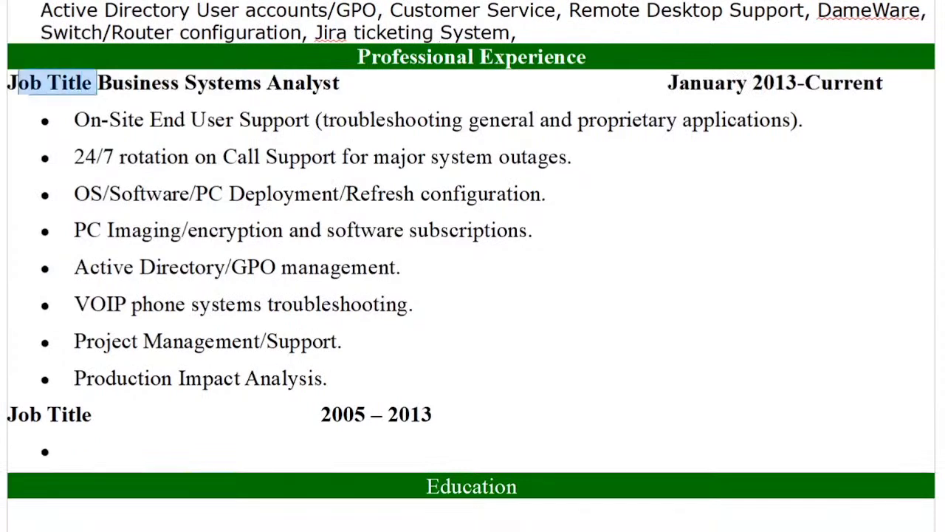
key(BackSpace)
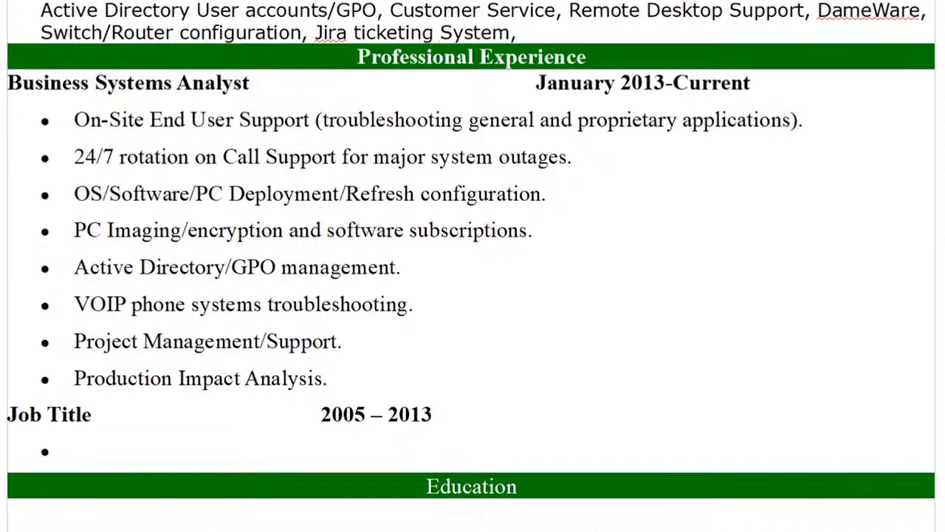
click(337, 83)
click(8, 83)
key(Tab)
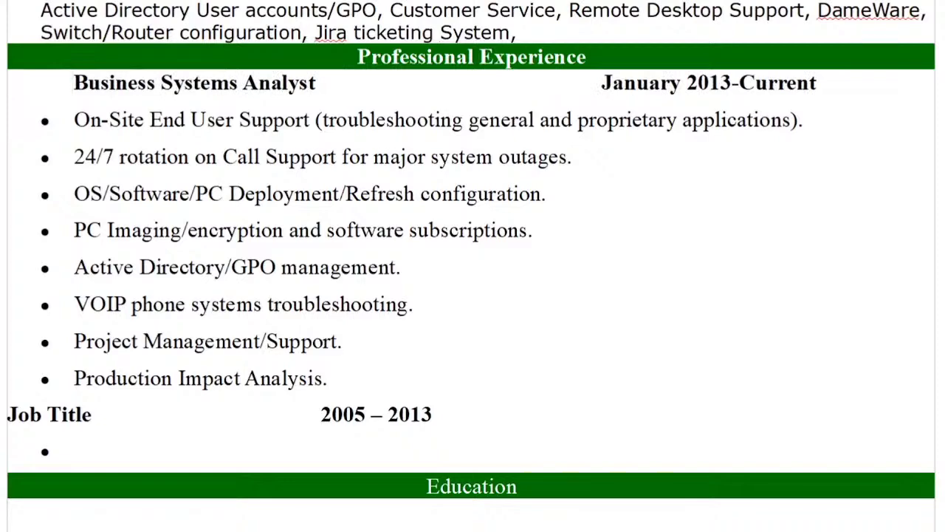
scroll(473, 266, down, 3)
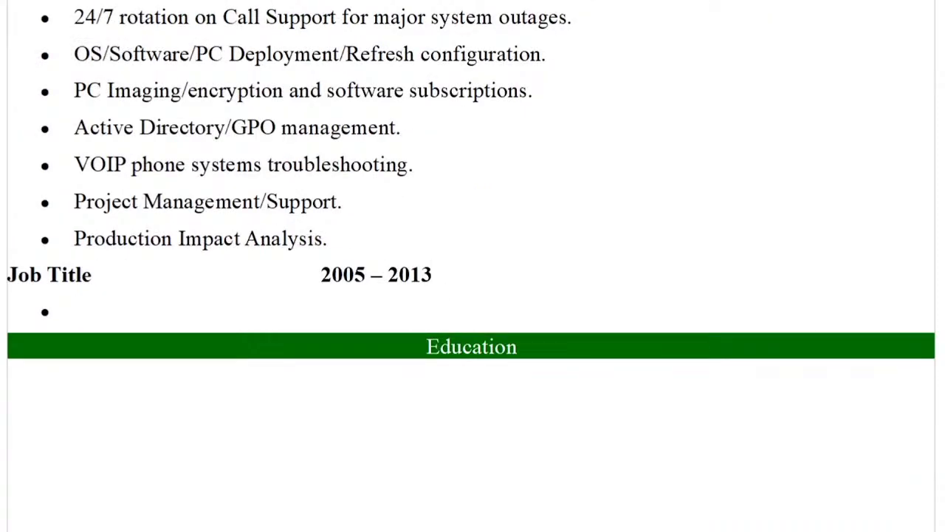
Replace the second 'Job Title' with 'Help Desk' and indent it to align with the bullets.
click(136, 274)
drag(92, 274, 6, 274)
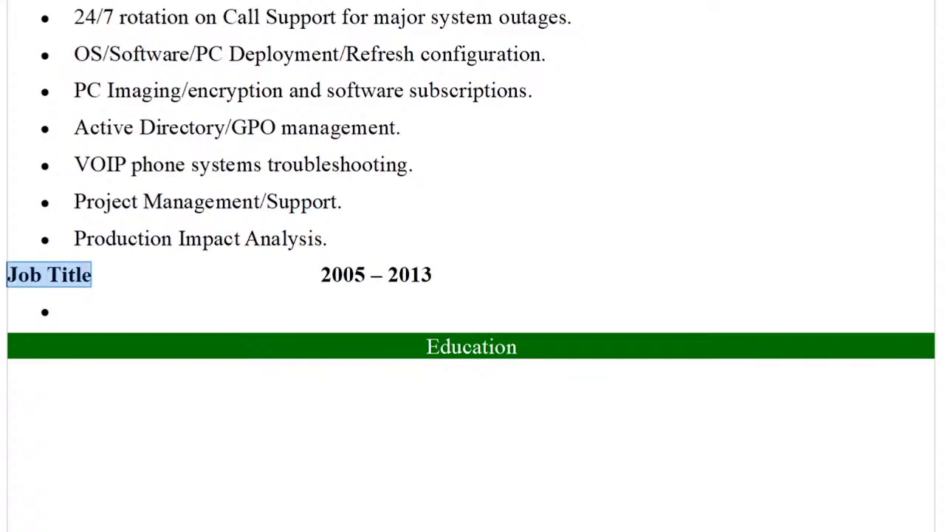
text(Help Desk)
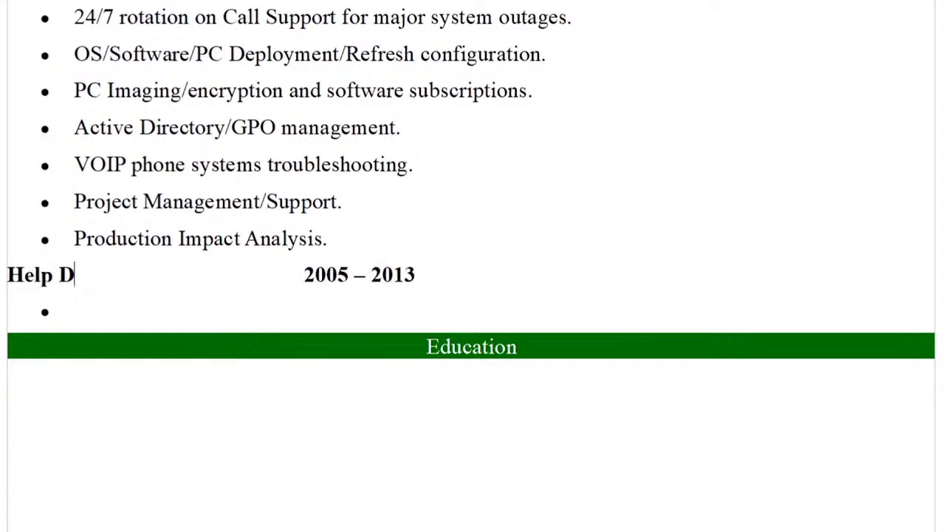
key(Left)
key(Left)
key(Left)
key(Left)
key(Left)
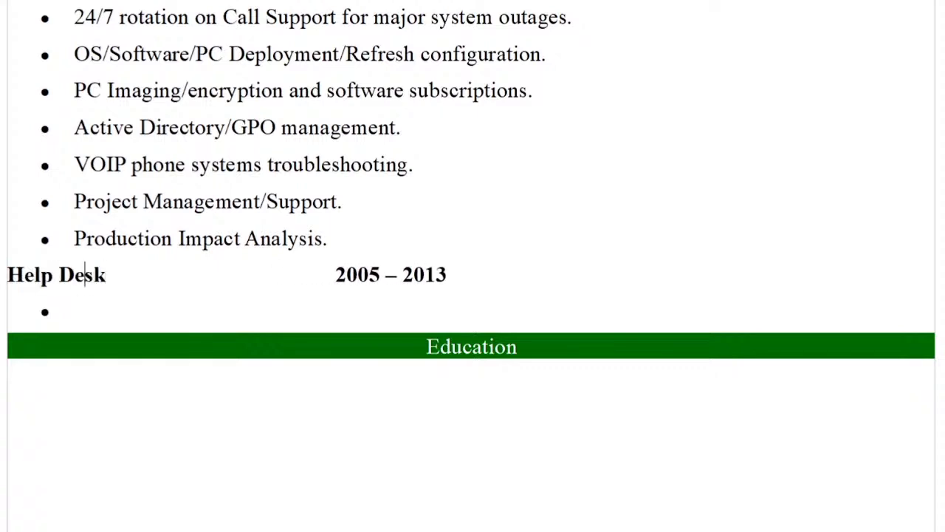
key(Left)
key(Left)
key(Left)
key(Left)
key(Tab)
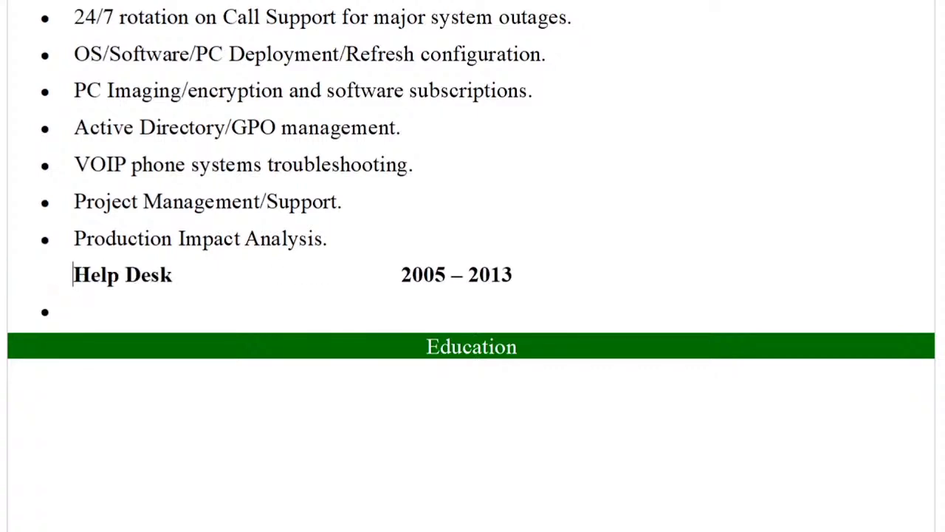
Move the 2005 – 2013 date two tab stops to the right.
click(401, 275)
key(Tab)
key(Tab)
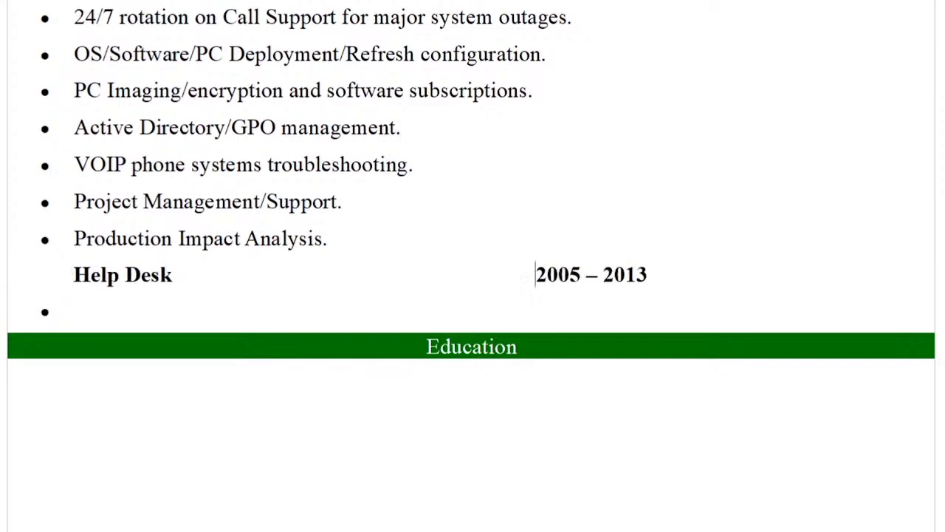
key(Tab)
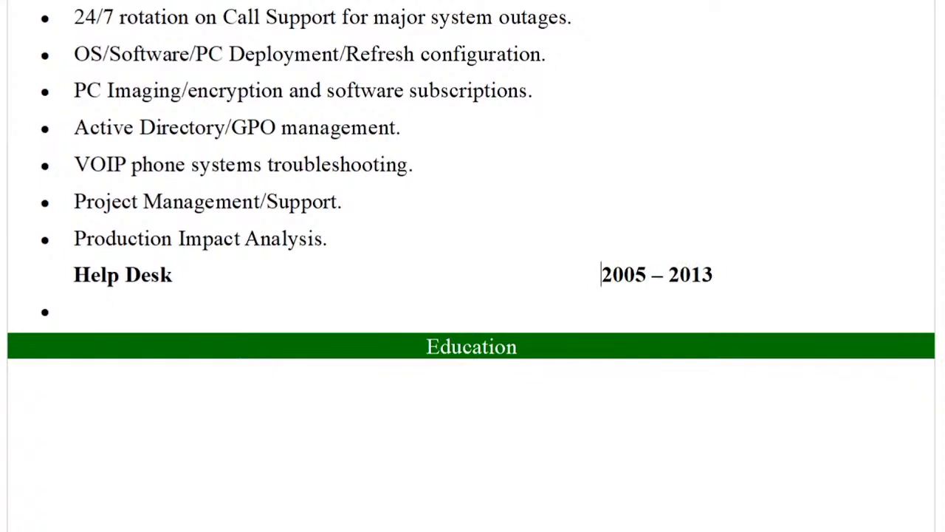
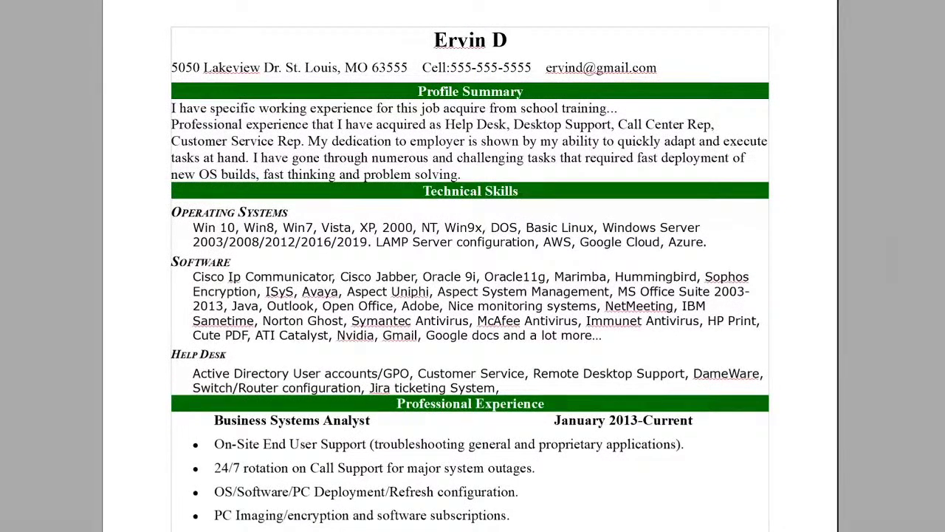
Highlight the Business Systems Analyst job title and the Profile Summary in the résumé.
drag(383, 421, 214, 421)
click(428, 321)
scroll(429, 321, down, 3)
scroll(429, 321, up, 3)
drag(172, 108, 461, 175)
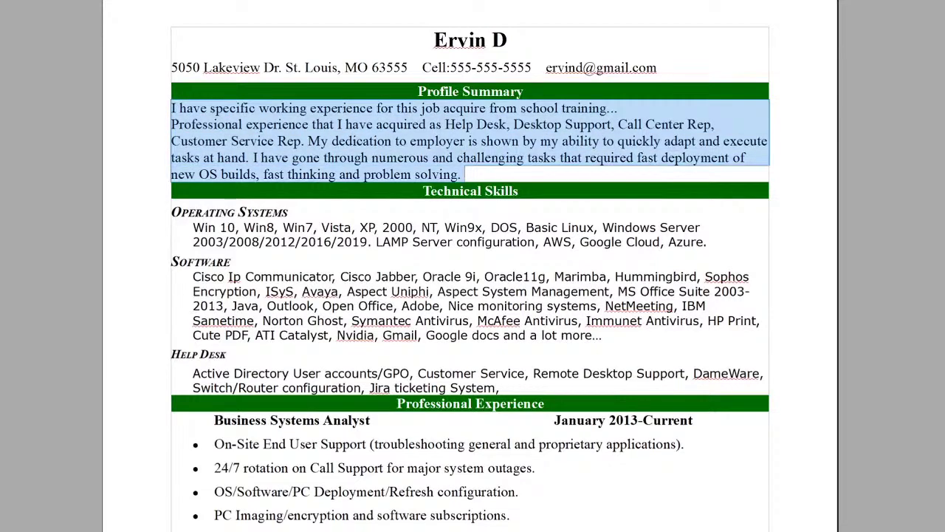
click(527, 241)
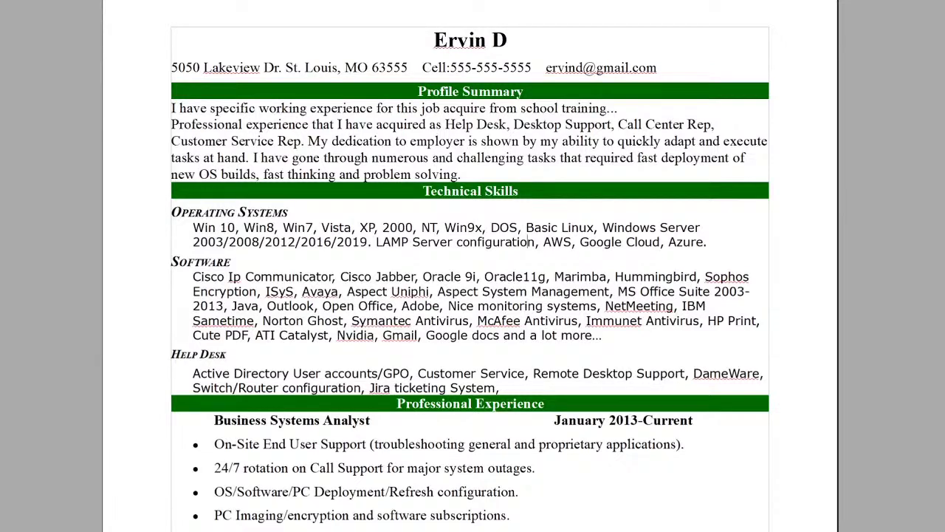
Highlight the help desk experience and listed operating systems, then scroll through the résumé.
drag(336, 124, 714, 126)
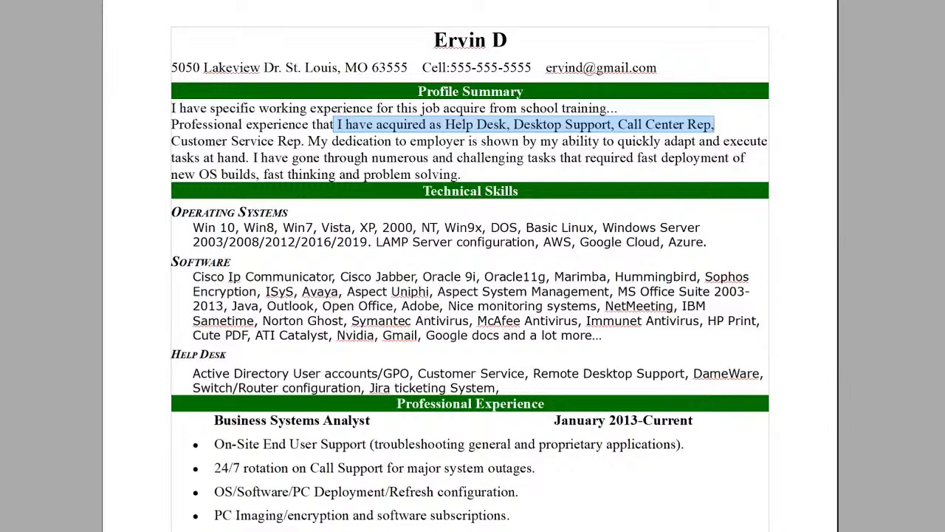
click(410, 320)
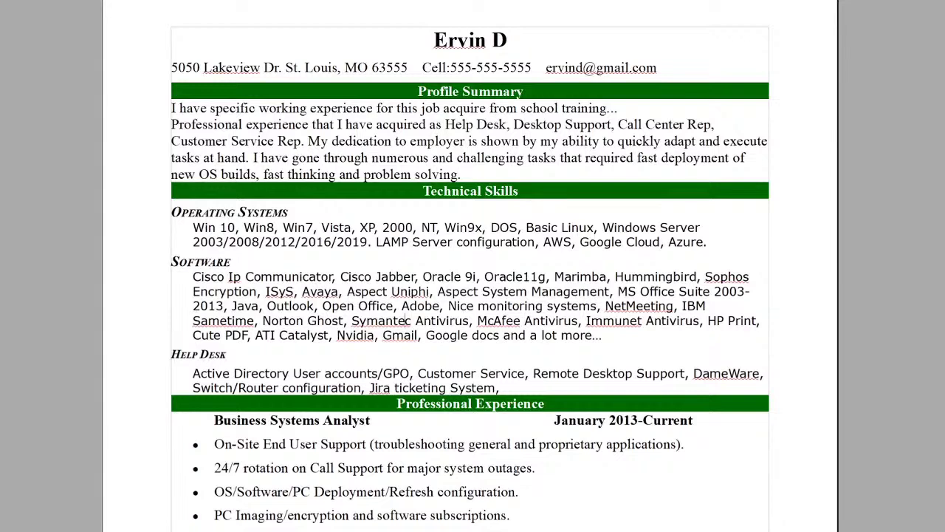
drag(193, 227, 453, 242)
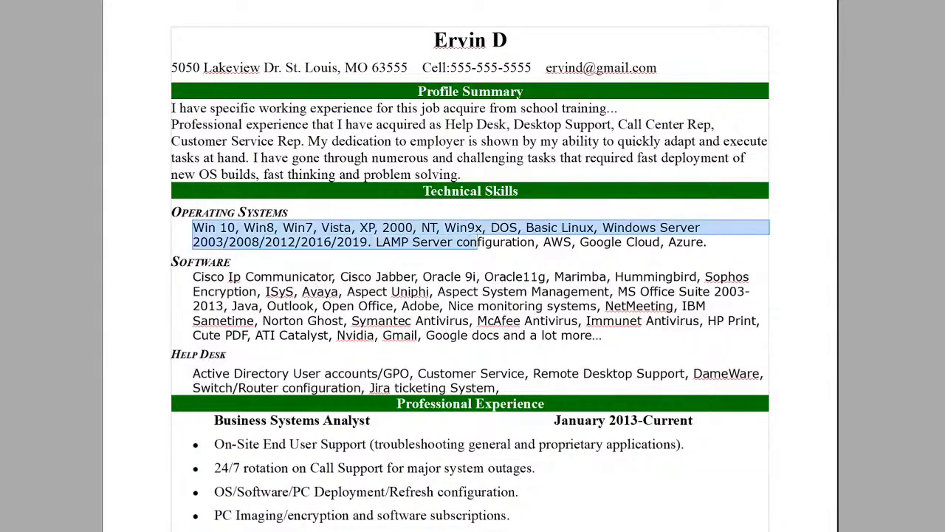
click(300, 305)
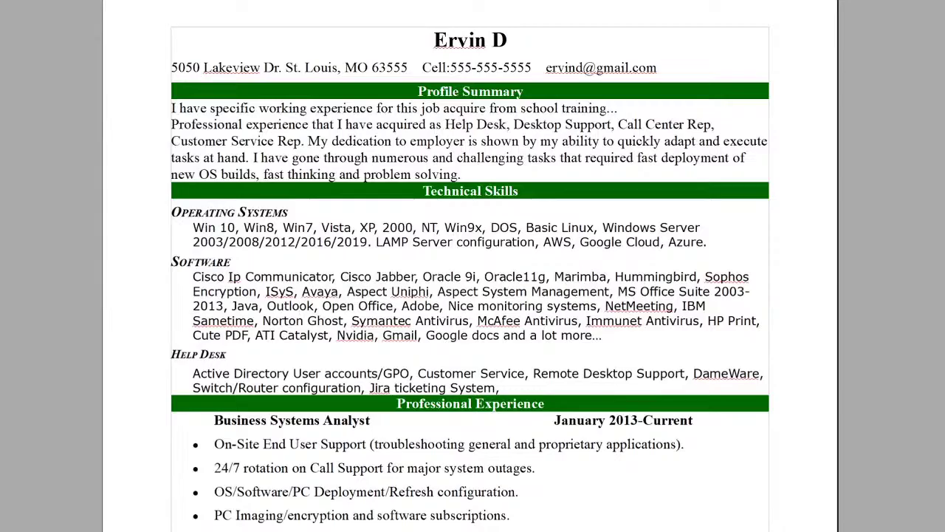
scroll(470, 266, down, 3)
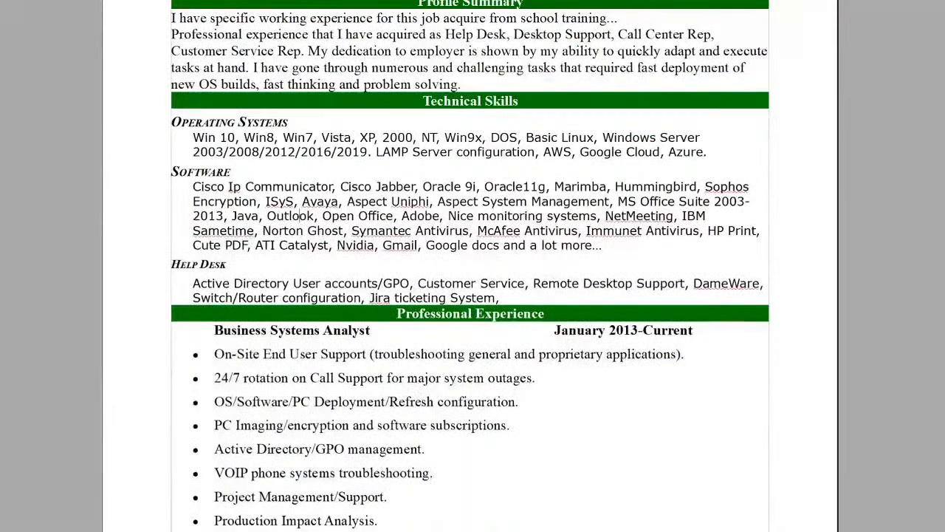
scroll(470, 266, down, 3)
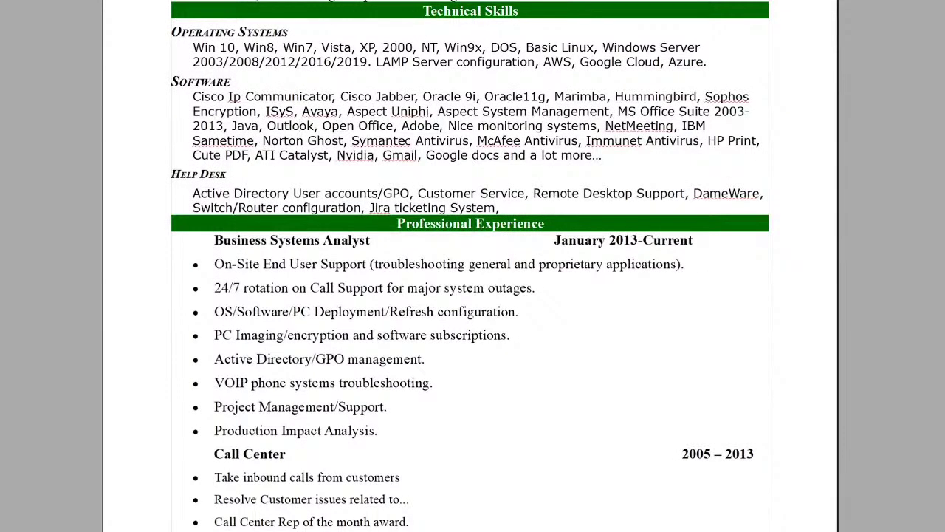
scroll(470, 266, up, 6)
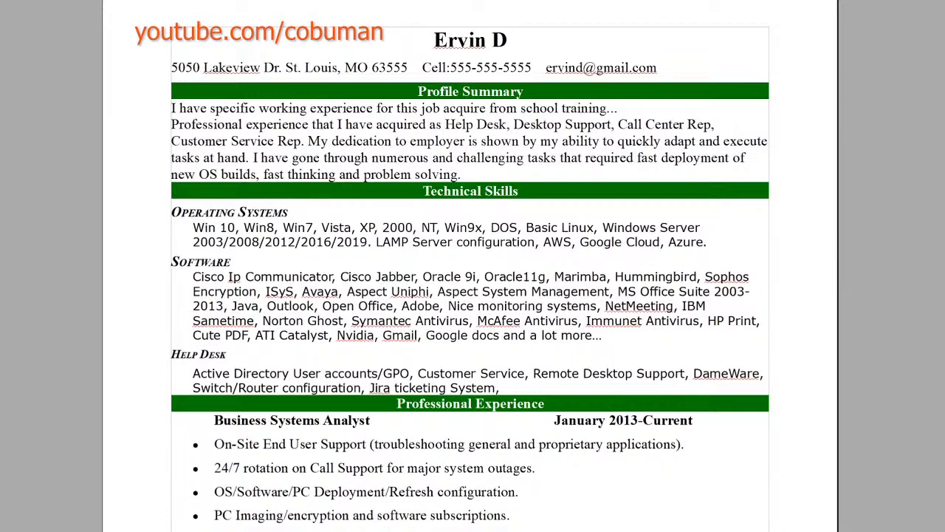
scroll(470, 295, down, 5)
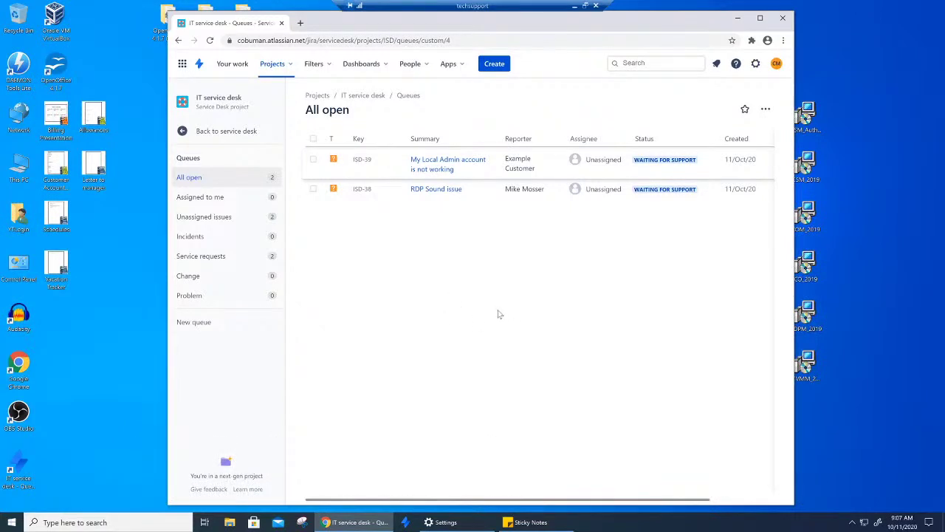
mouse_move(526, 522)
click(547, 480)
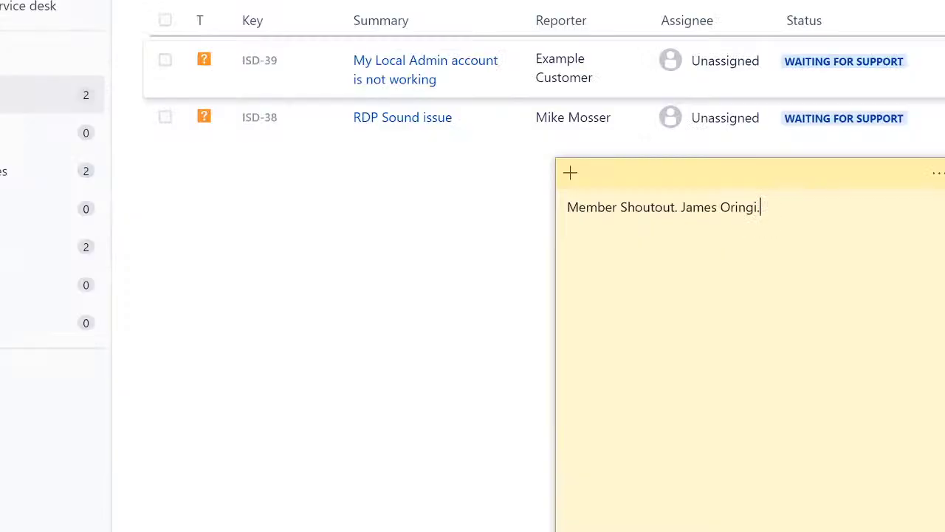
key(shift+Left)
key(shift+Left)
key(shift+Left)
key(shift+Left)
key(shift+Left)
key(shift+Left)
key(shift+Left)
key(shift+Left)
key(shift+Left)
key(shift+Left)
key(shift+Left)
key(shift+Left)
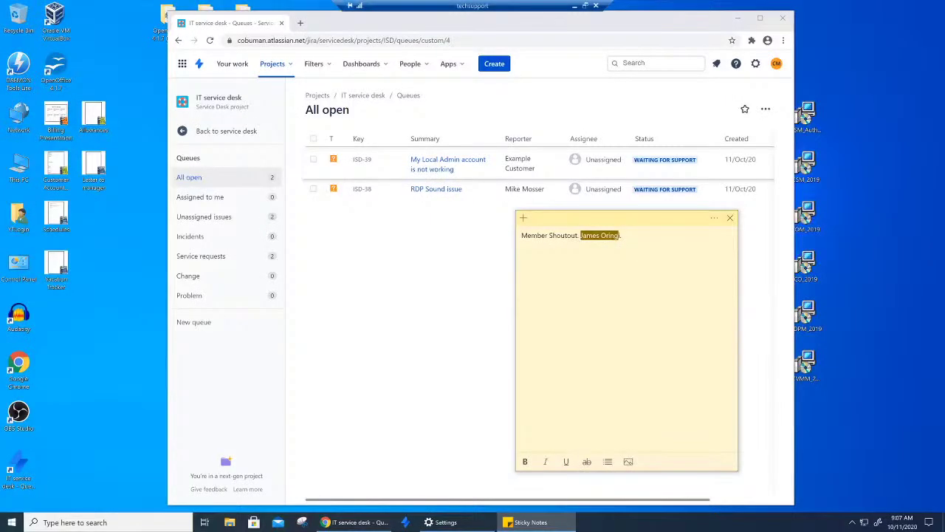
key(ctrl+a)
click(561, 235)
drag(578, 235, 522, 235)
click(537, 235)
drag(521, 235, 622, 235)
click(580, 235)
click(622, 235)
drag(580, 235, 619, 235)
click(621, 235)
drag(674, 226, 673, 242)
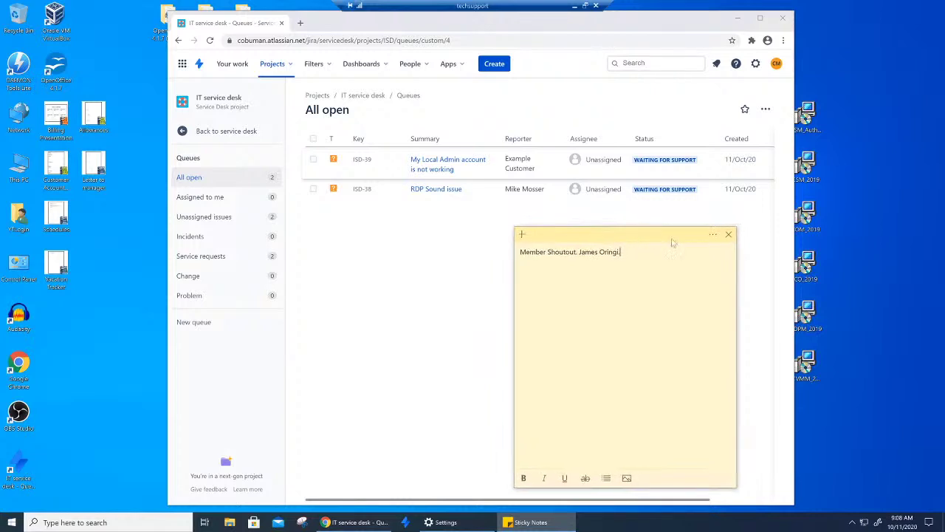
click(728, 234)
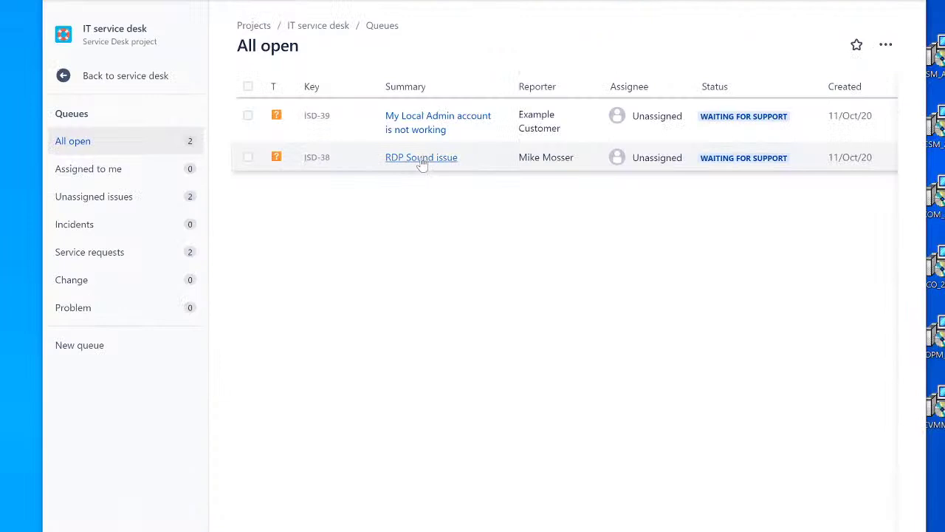
Open ticket ISD-38 'RDP Sound issue' and select its description text.
click(421, 158)
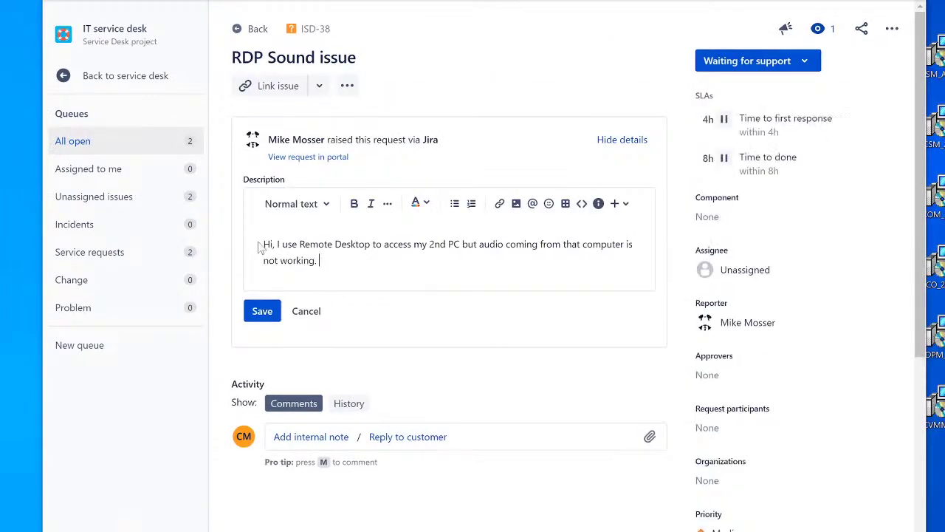
key(ctrl+a)
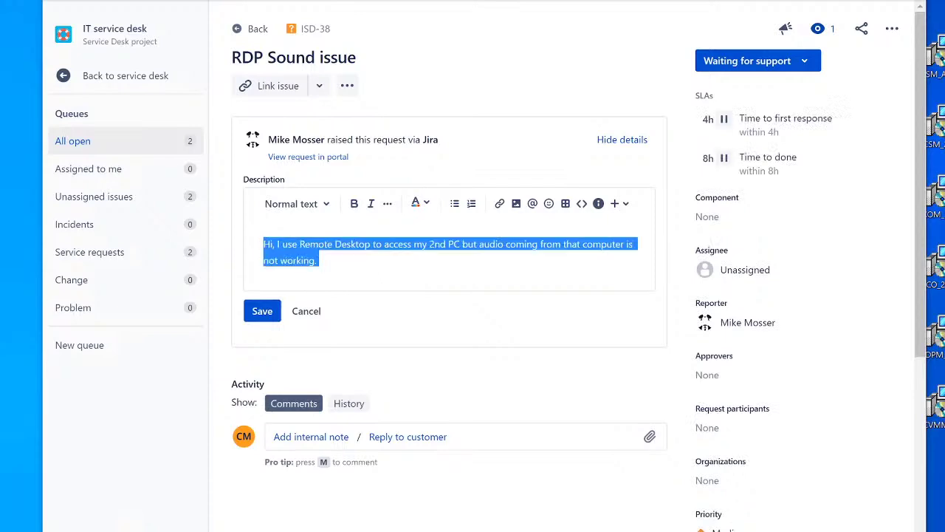
click(359, 244)
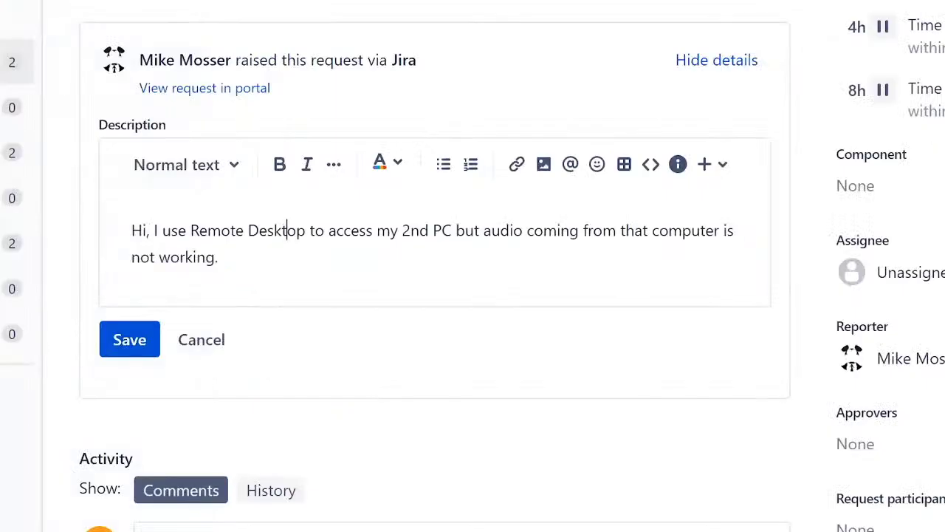
drag(287, 230, 222, 257)
click(463, 231)
click(222, 257)
Highlight the words 'Remote Desktop' and '2nd PC' in the ticket description.
drag(189, 230, 305, 230)
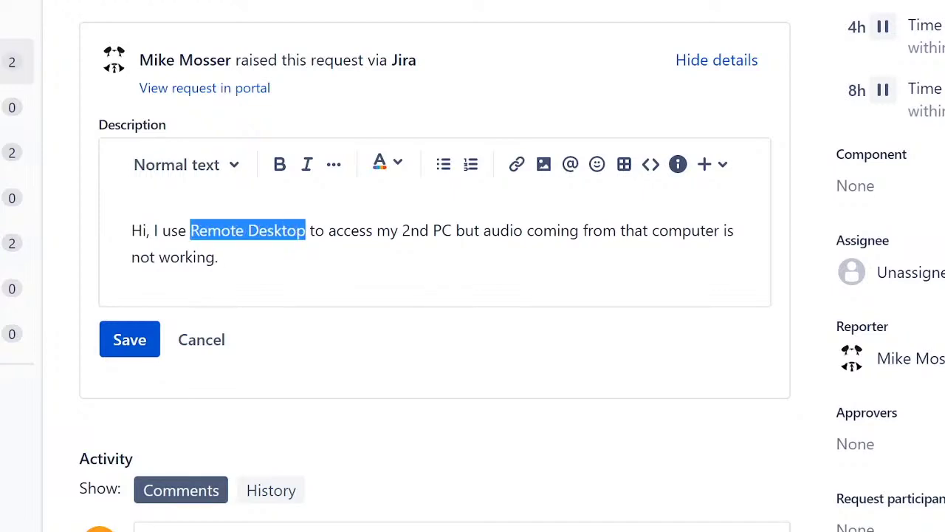
click(402, 230)
drag(401, 231, 452, 231)
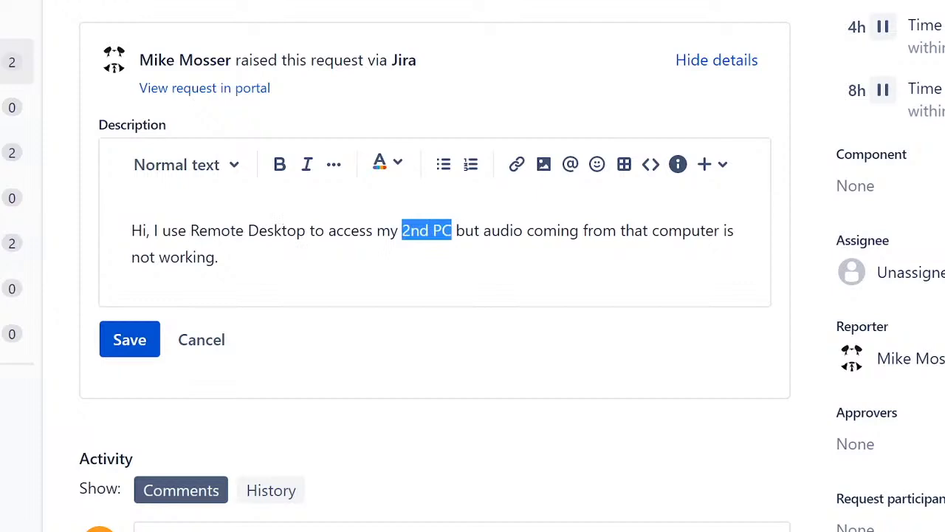
click(221, 257)
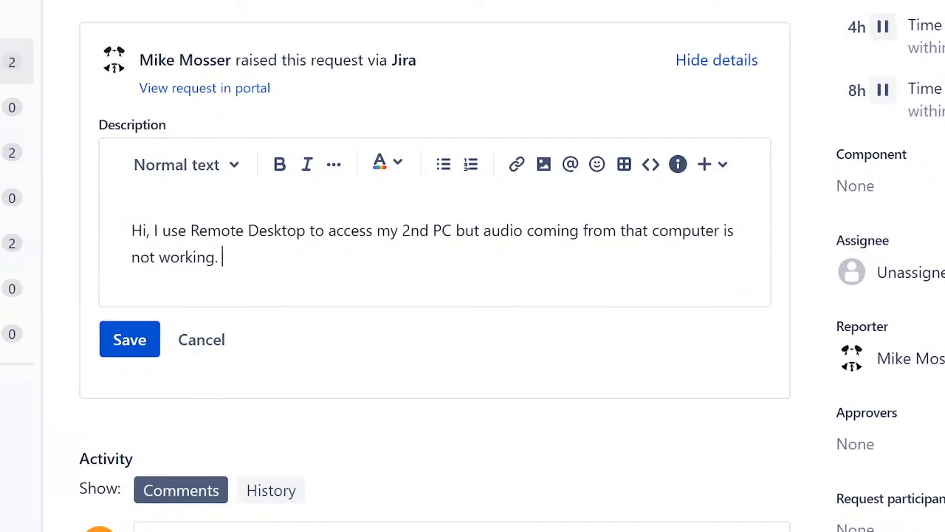
drag(191, 230, 305, 230)
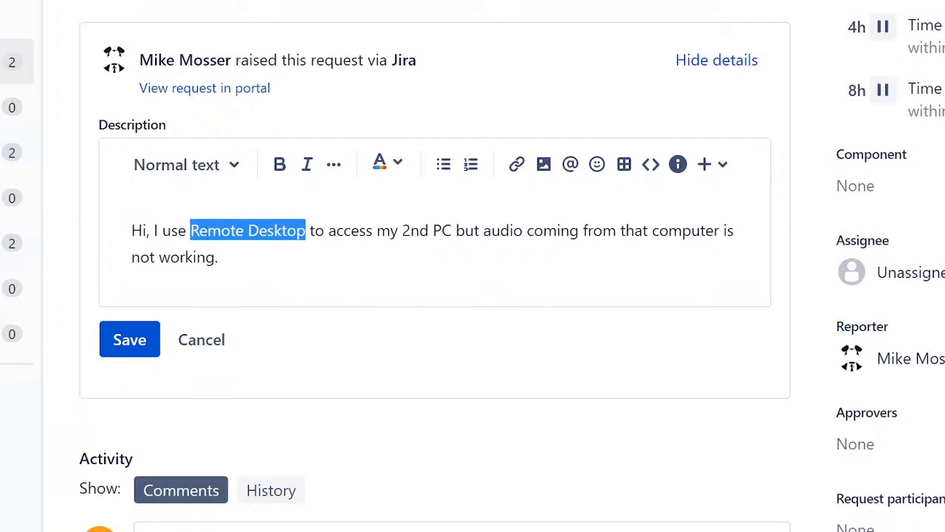
click(222, 256)
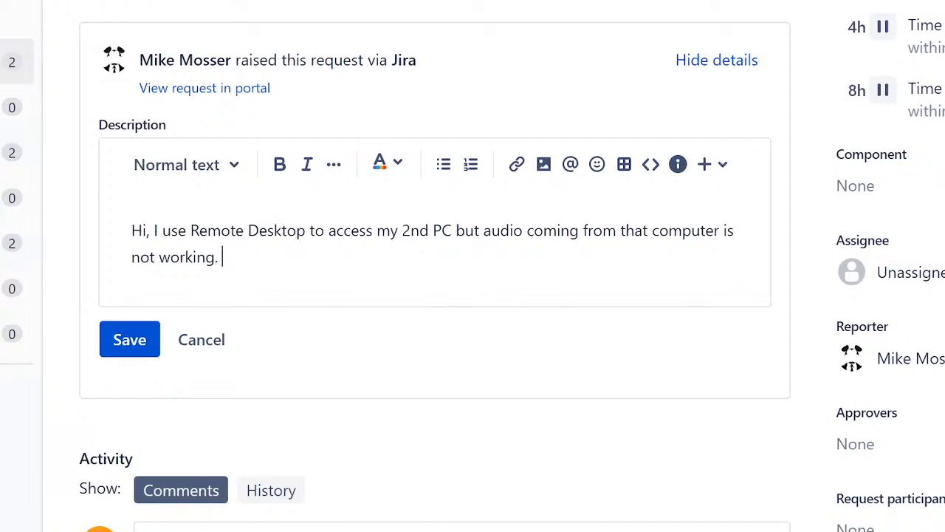
drag(452, 230, 401, 230)
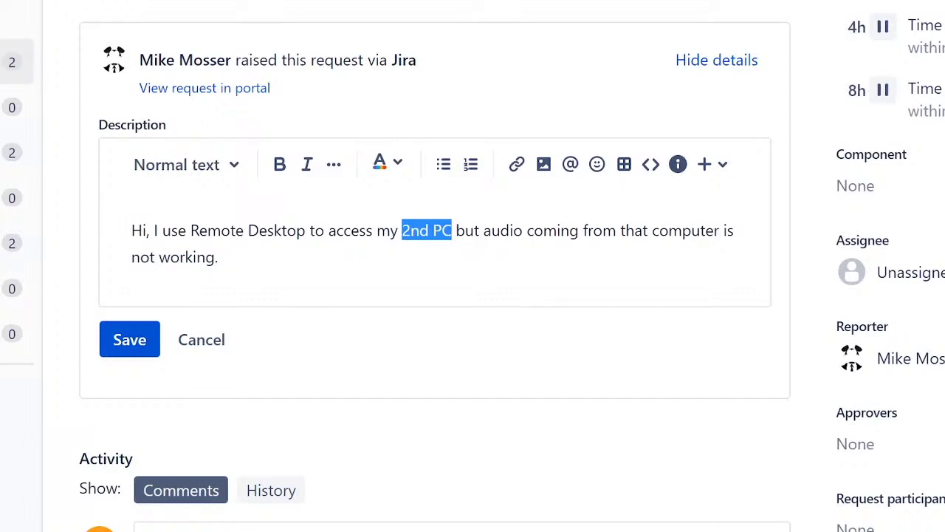
click(222, 256)
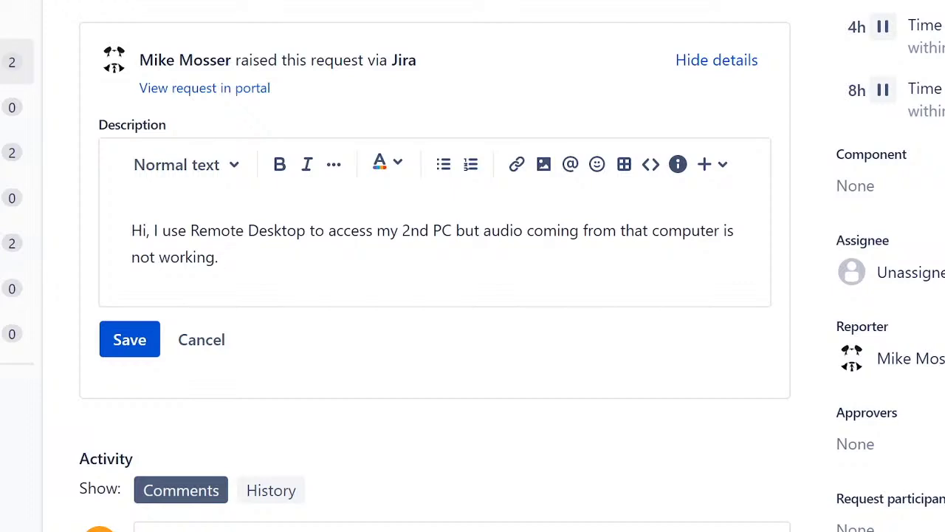
Highlight 'Remote Desktop', '2nd PC' and the computer audio part of the description.
drag(190, 230, 305, 230)
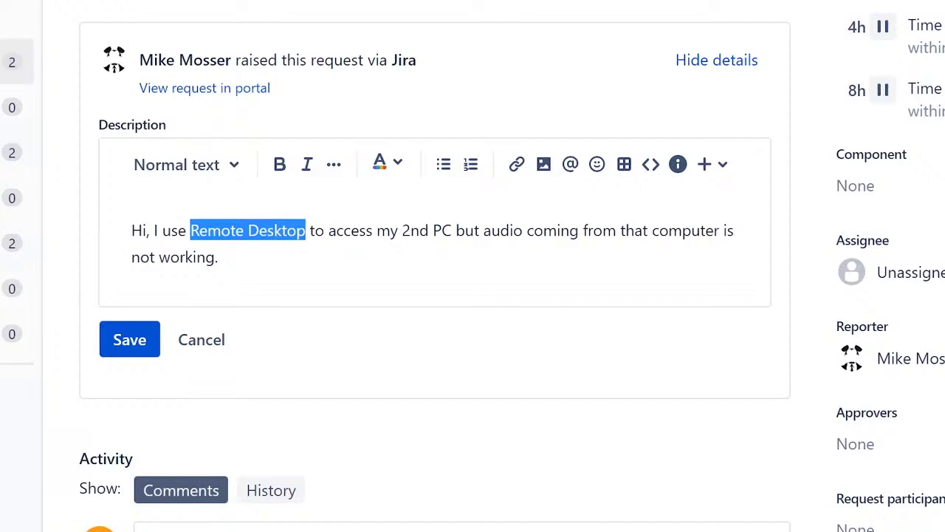
drag(399, 231, 719, 230)
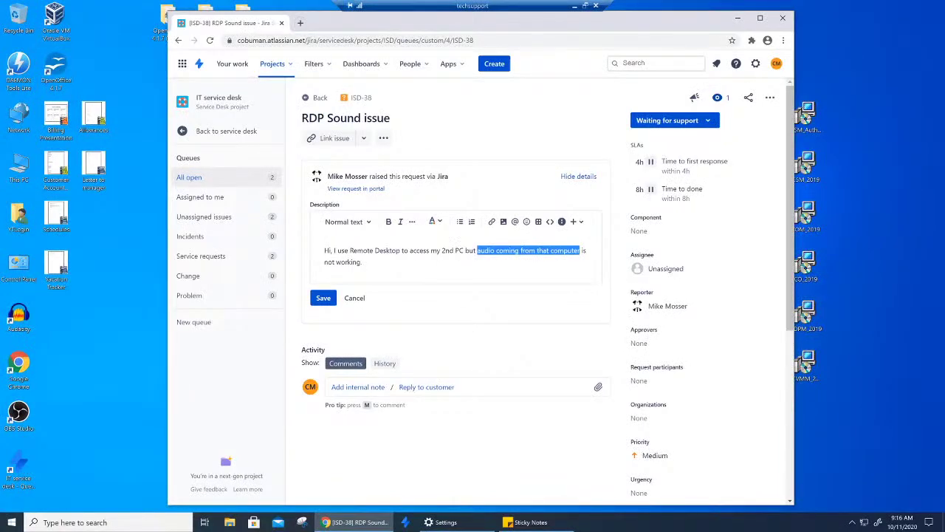
click(529, 250)
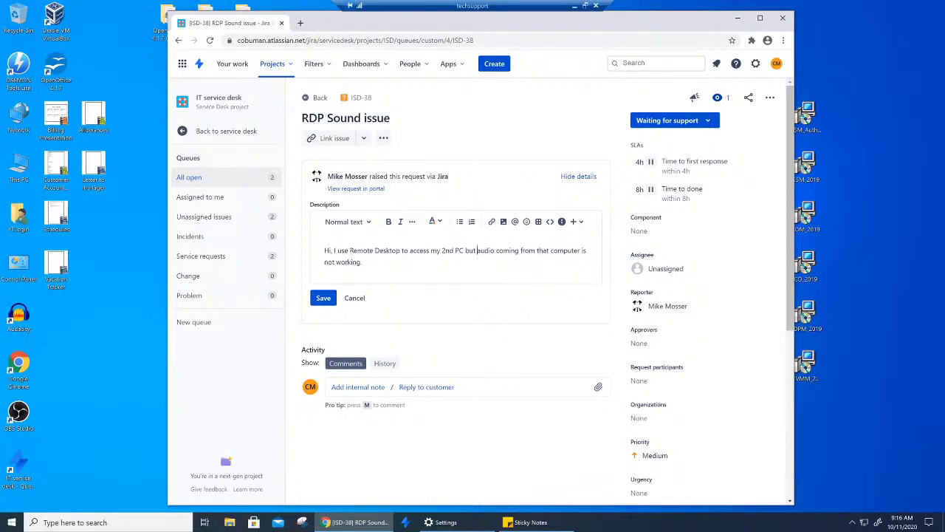
drag(478, 250, 363, 263)
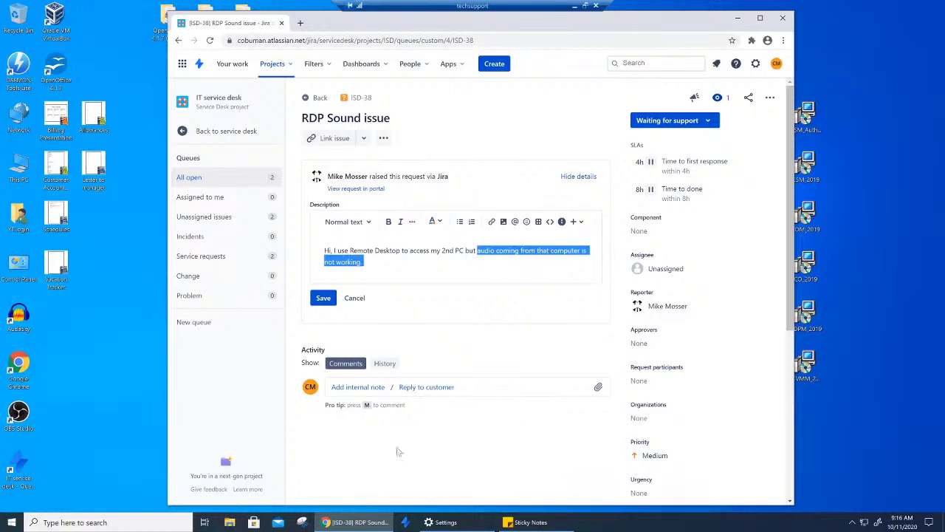
click(126, 519)
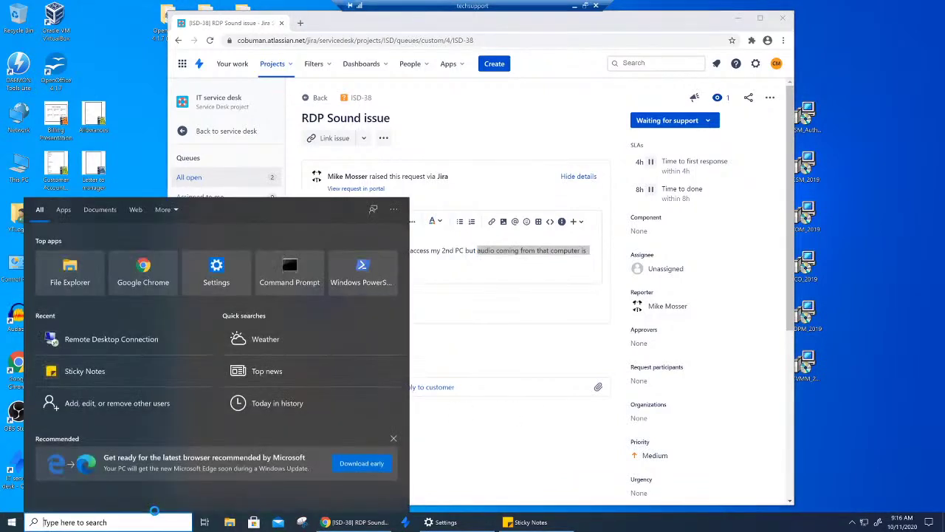
Launch Remote Desktop Connection from a 'remote' search and expand its options.
text(remote)
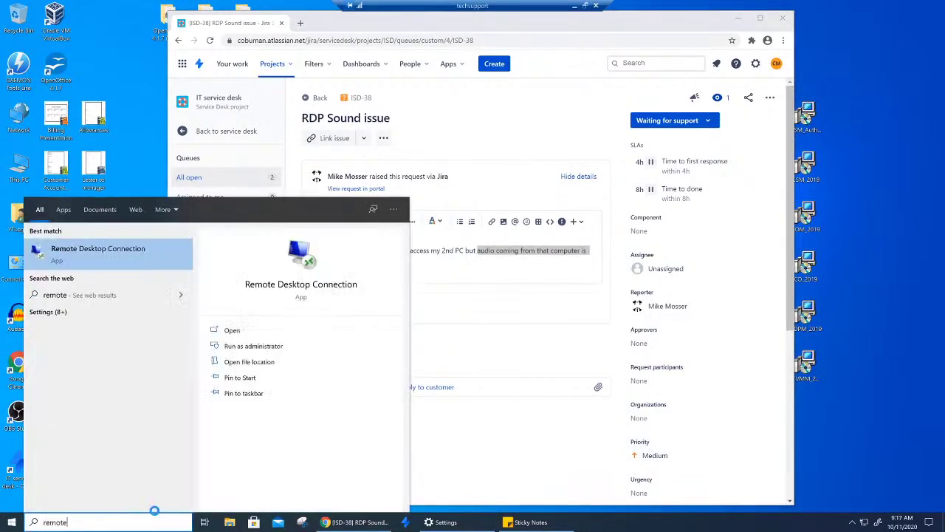
key(Return)
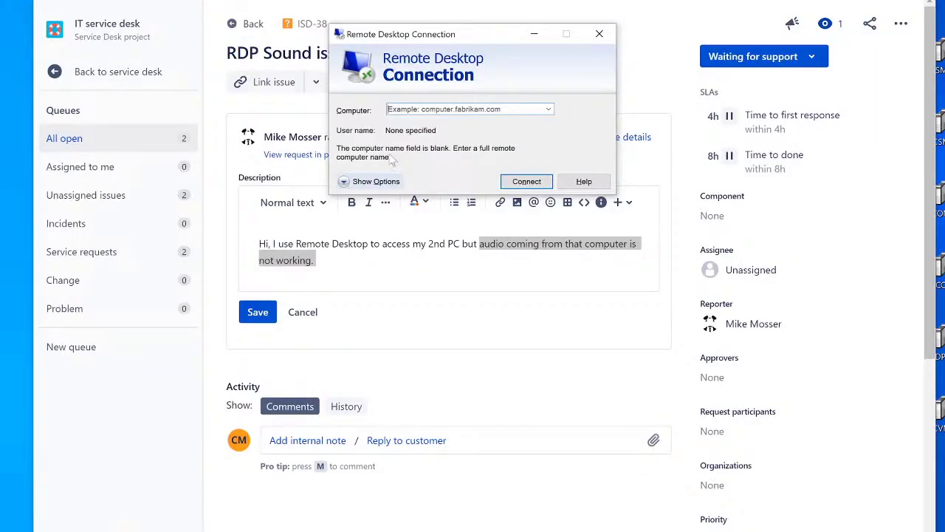
drag(491, 34, 415, 155)
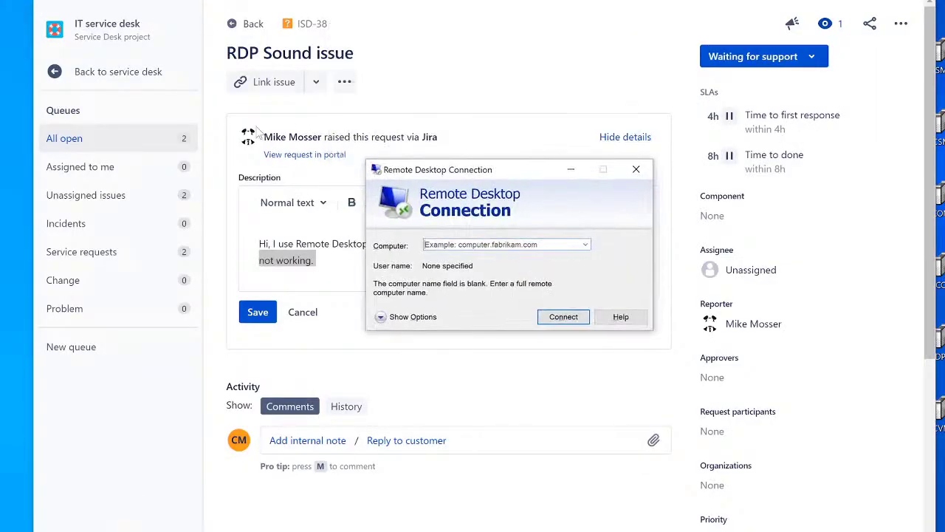
drag(510, 170, 484, 177)
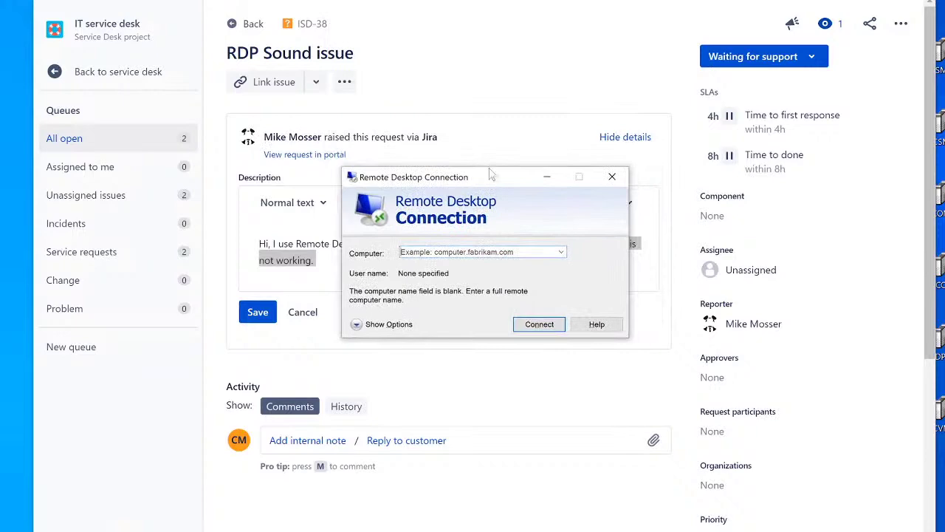
click(378, 325)
drag(493, 181, 482, 115)
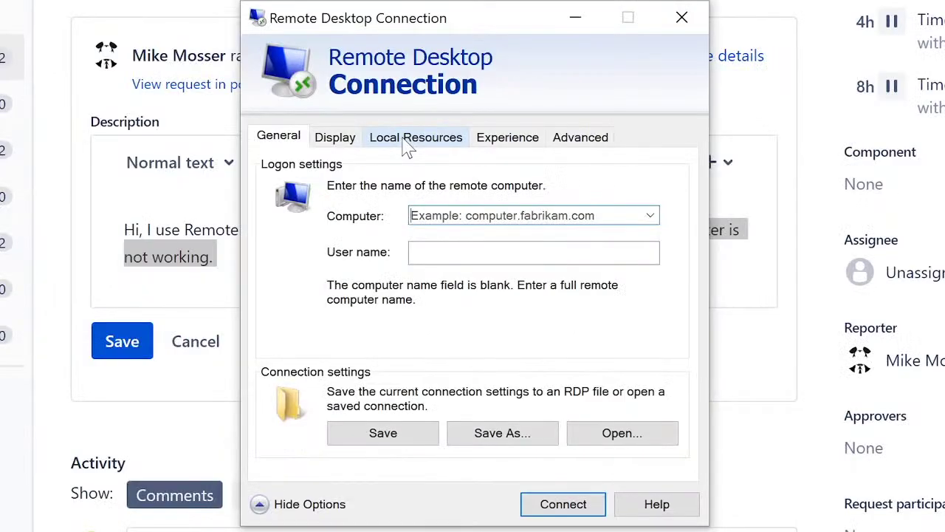
Review the Local Resources remote audio settings and cancel without changes.
click(409, 144)
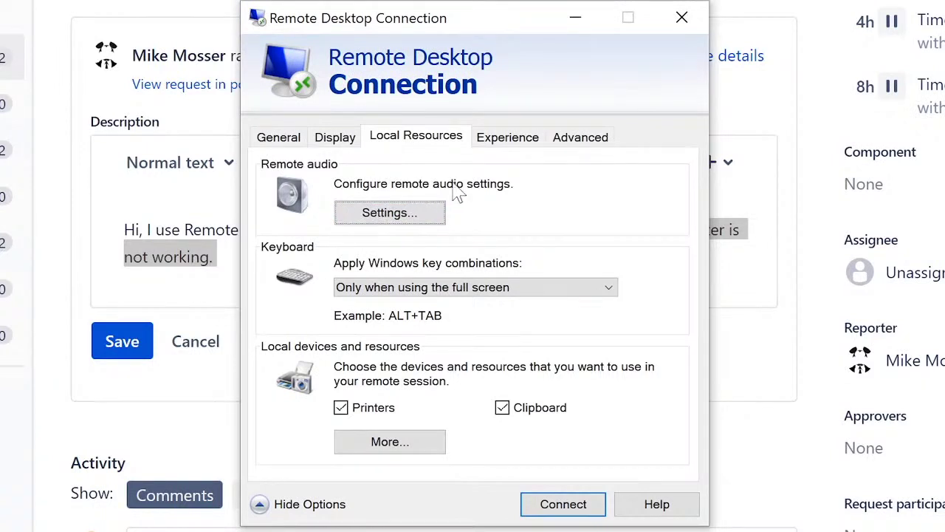
click(385, 222)
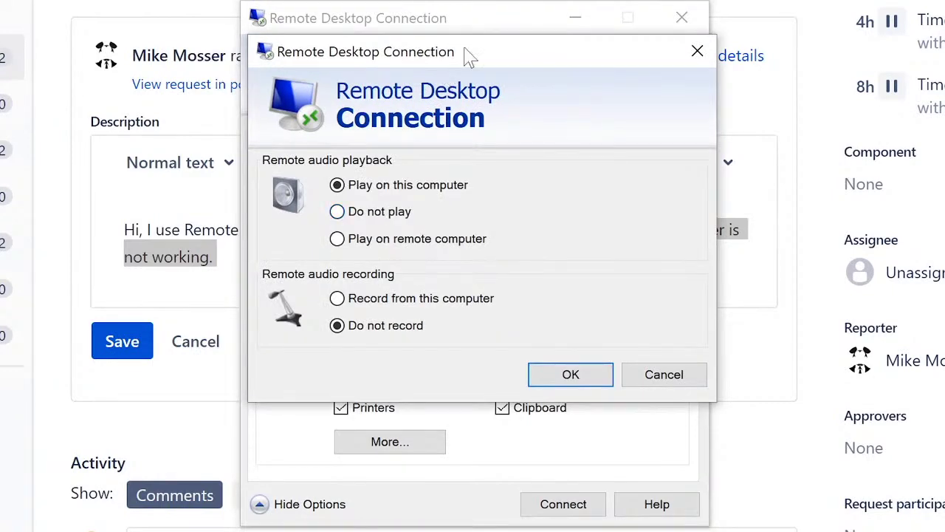
drag(468, 22, 460, 161)
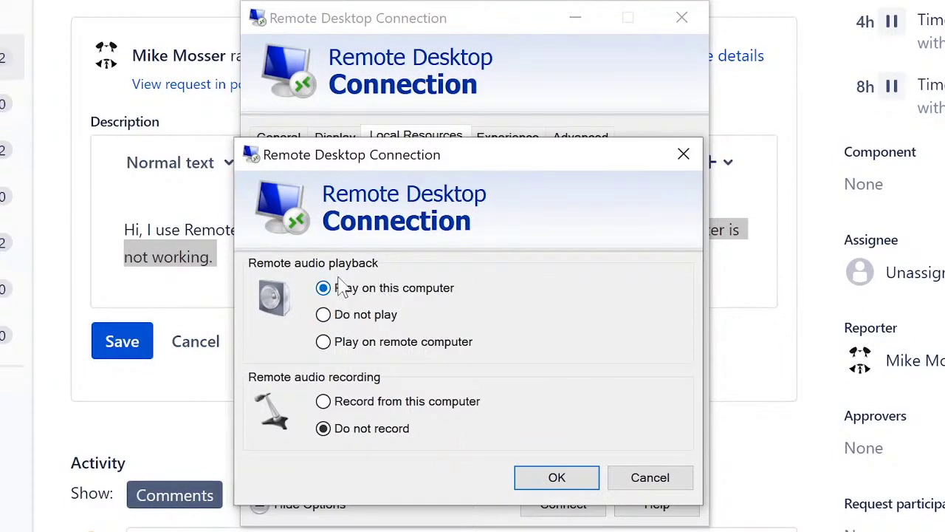
click(661, 480)
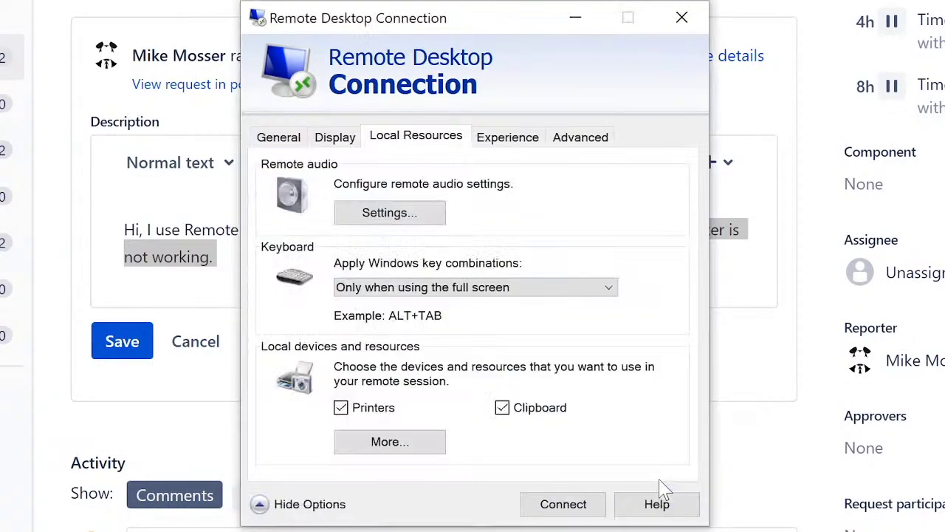
Minimise the connection dialog and enter 'youtube.com' in a new browser tab.
click(574, 20)
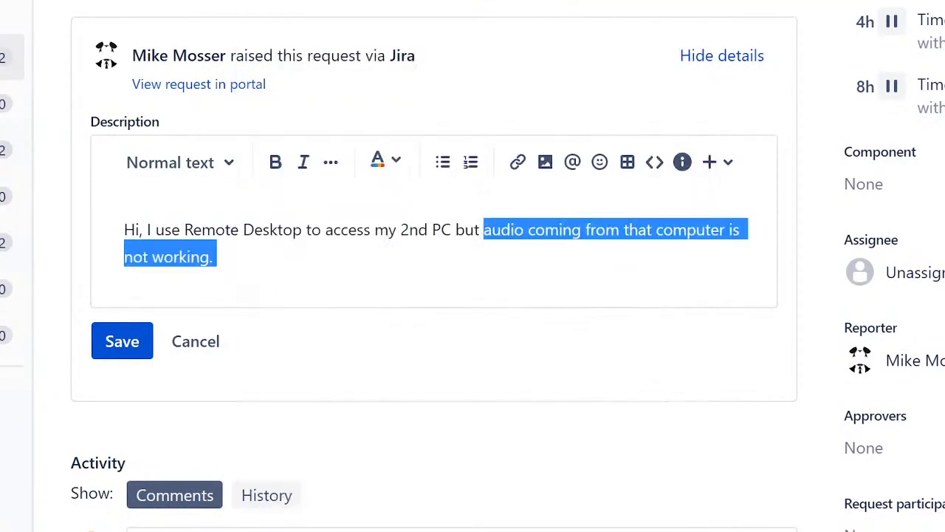
click(302, 21)
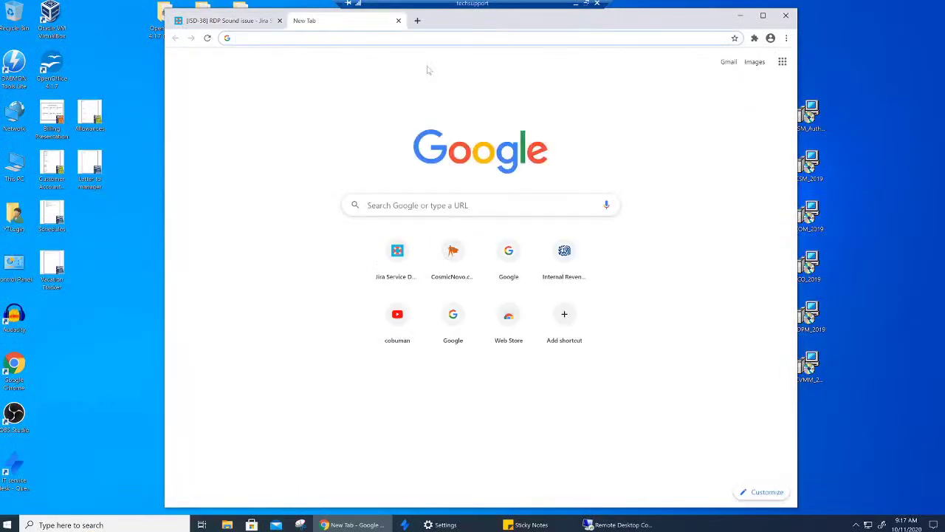
text(youtube)
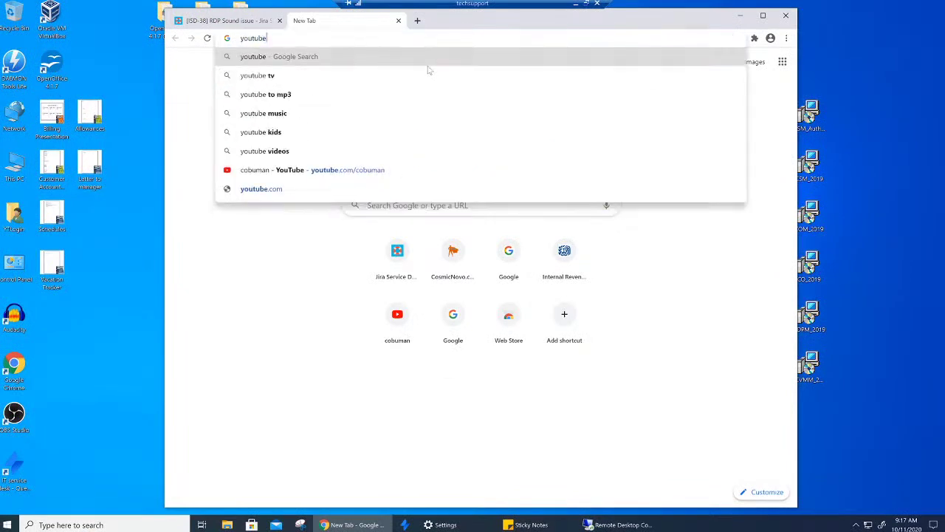
text(.com)
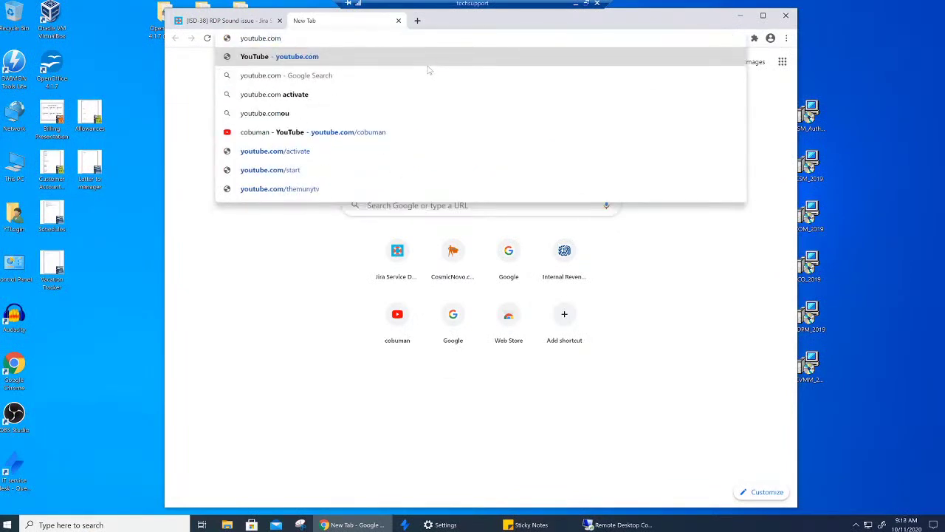
Load the cobuman YouTube channel and dismiss the membership popup.
key(Down)
key(Down)
key(Down)
key(Down)
key(Return)
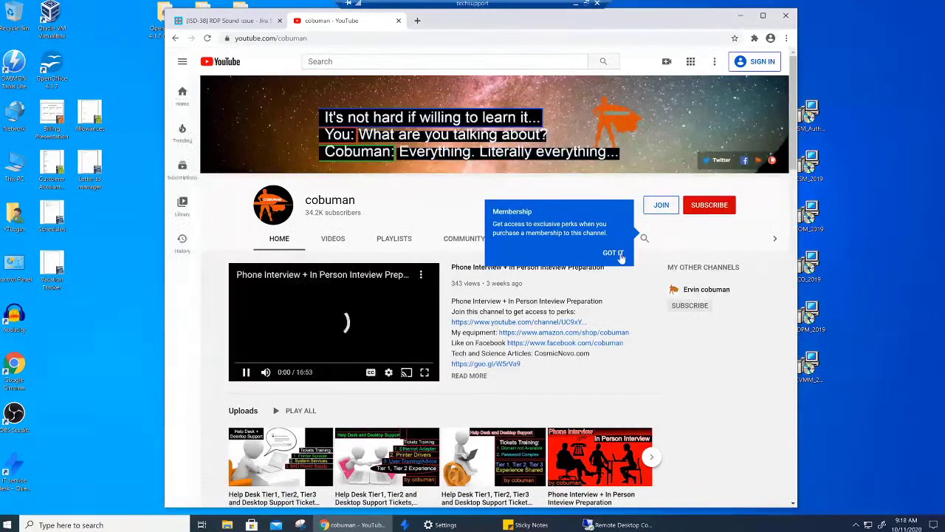
click(613, 252)
scroll(398, 300, down, 2)
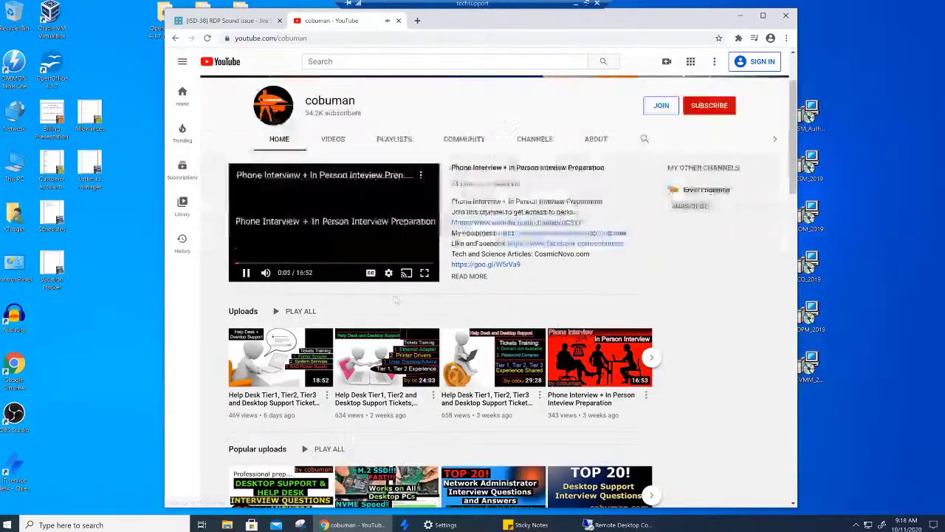
scroll(395, 300, up, 1)
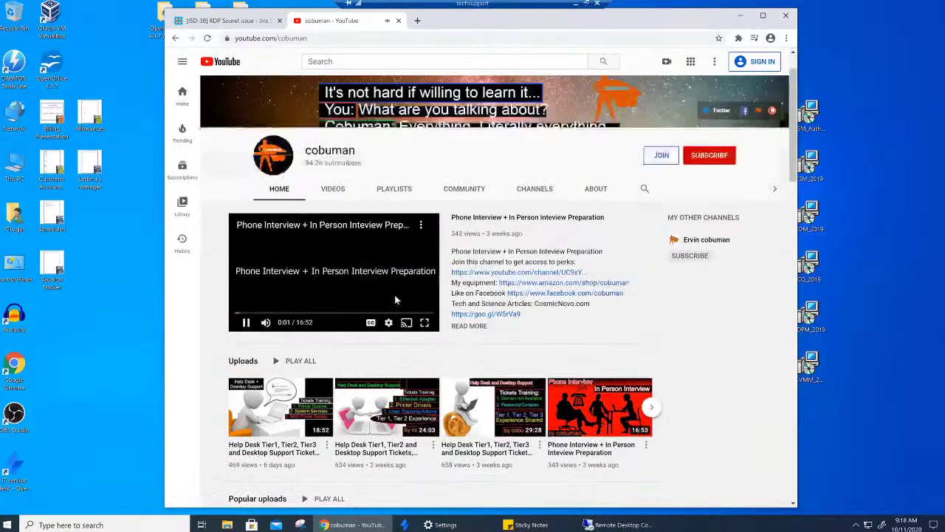
Seek the featured interview video to about 1:44, set volume to 16, then pause it.
click(256, 313)
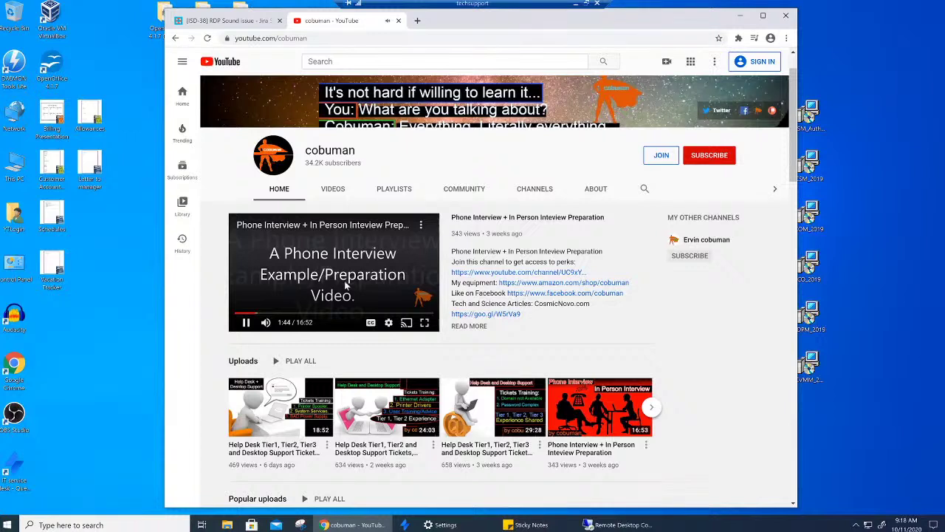
key(XF86AudioRaiseVolume)
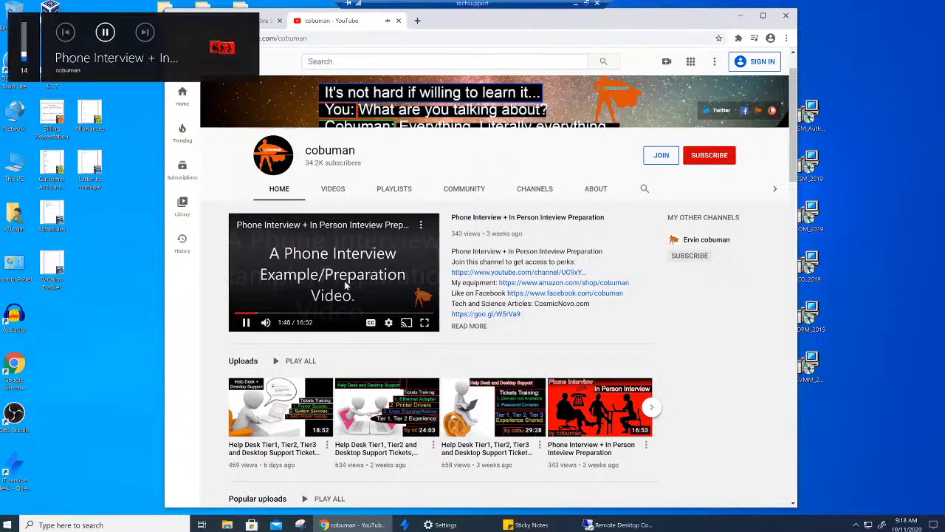
key(XF86AudioRaiseVolume)
key(XF86AudioRaiseVolume)
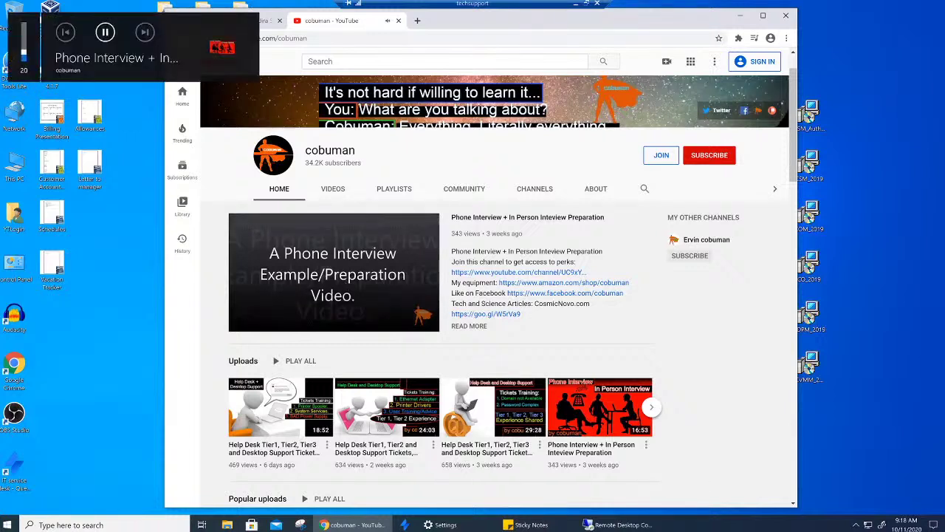
key(XF86AudioLowerVolume)
mouse_move(248, 325)
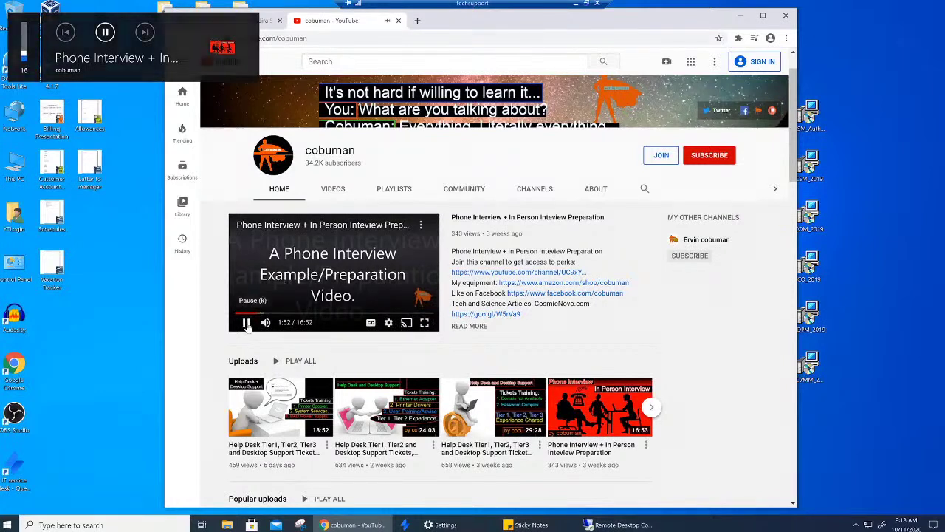
click(247, 323)
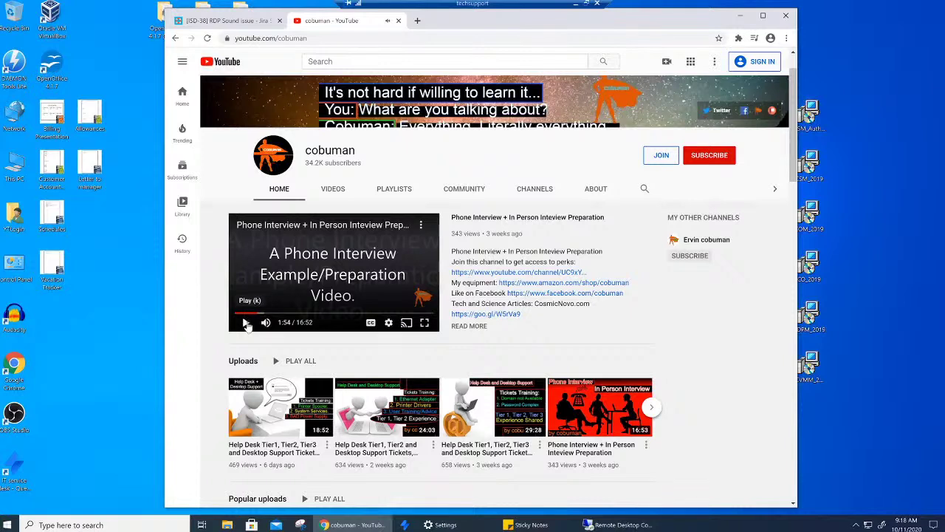
Recheck Remote Desktop Connection's audio settings unchanged, close the dialog, and start a Windows search.
click(621, 525)
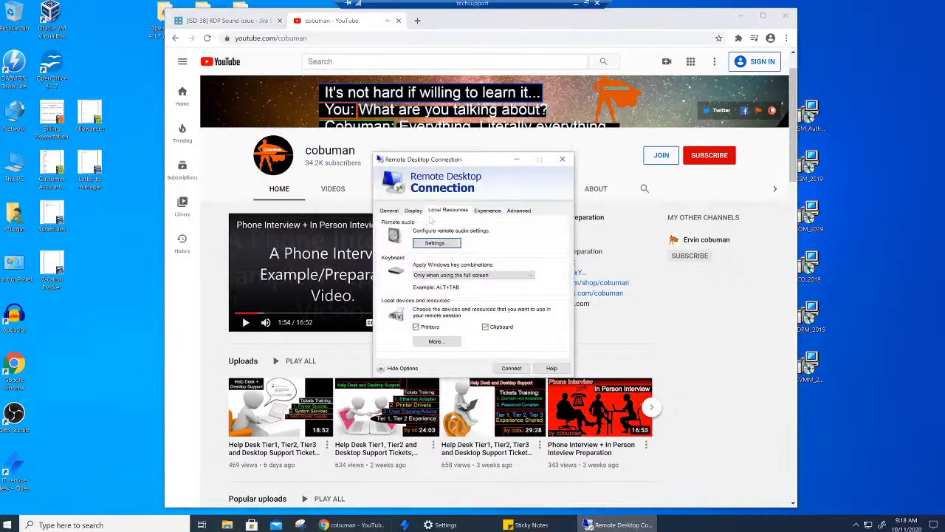
click(435, 243)
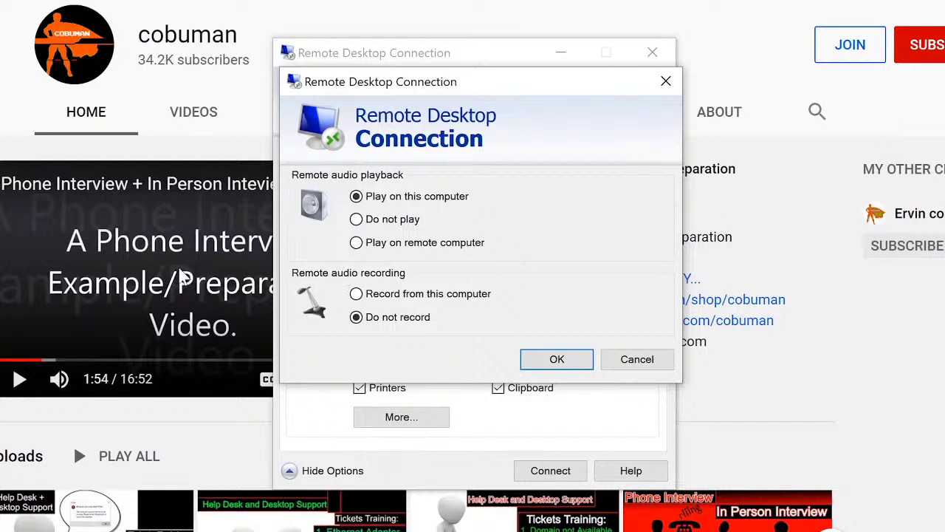
click(669, 362)
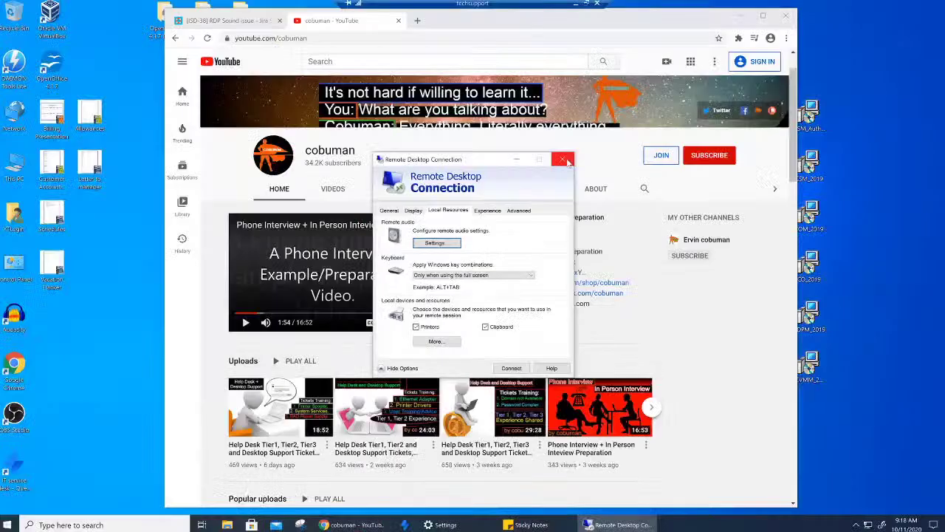
click(564, 160)
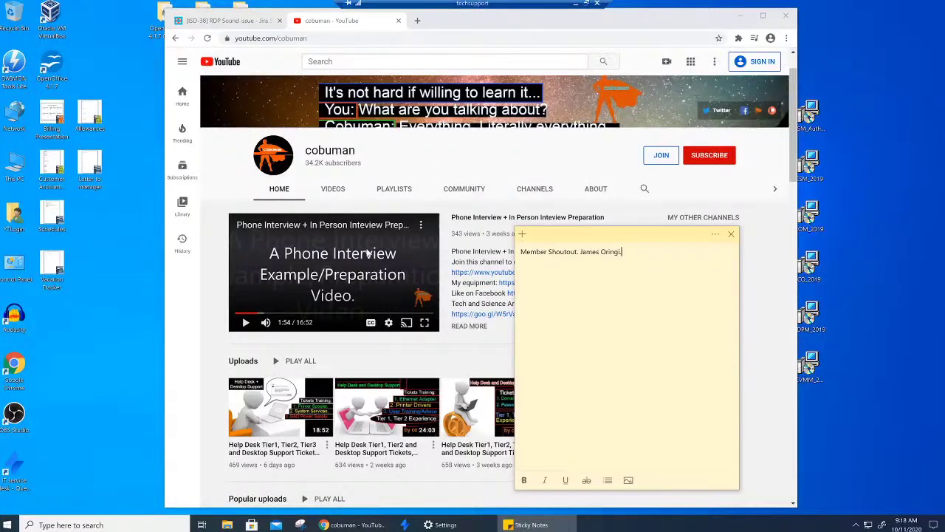
click(88, 525)
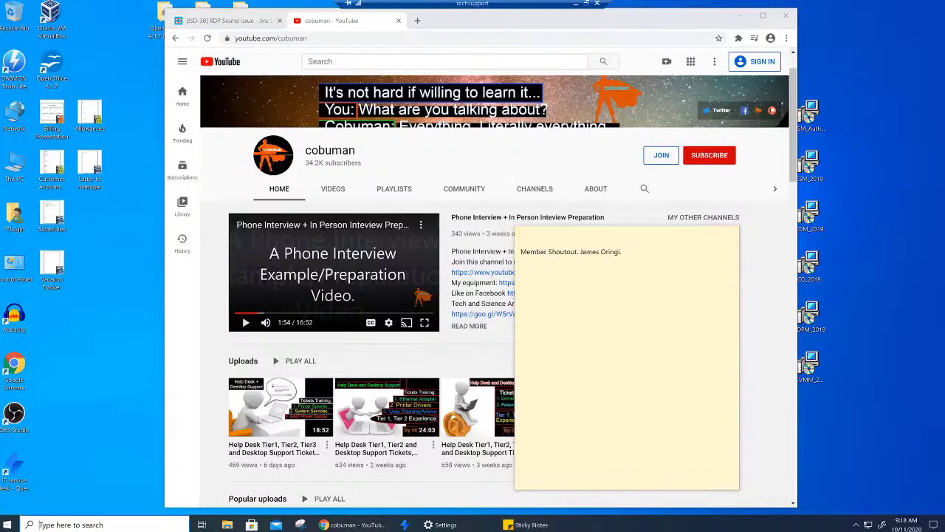
Open Remote Desktop Connection via 'remote d' and keep remote audio set to play on this computer.
text(remote d)
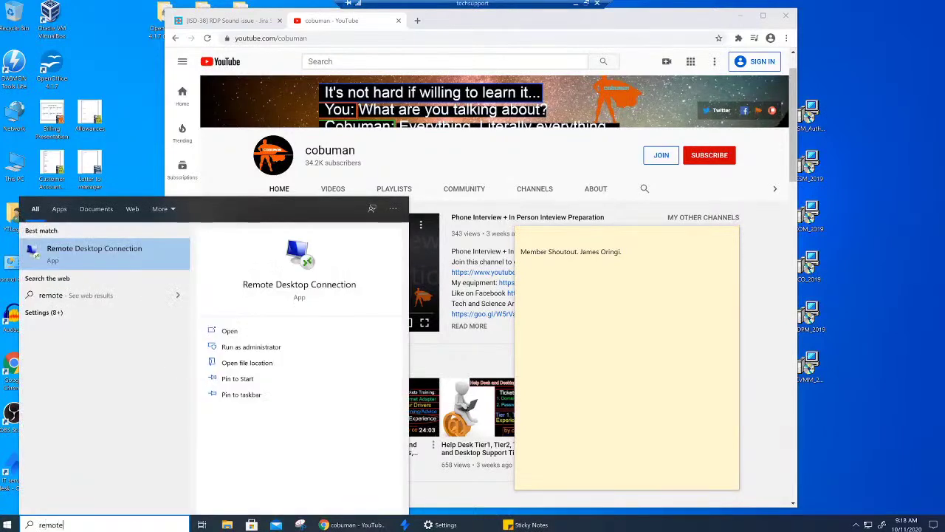
key(Return)
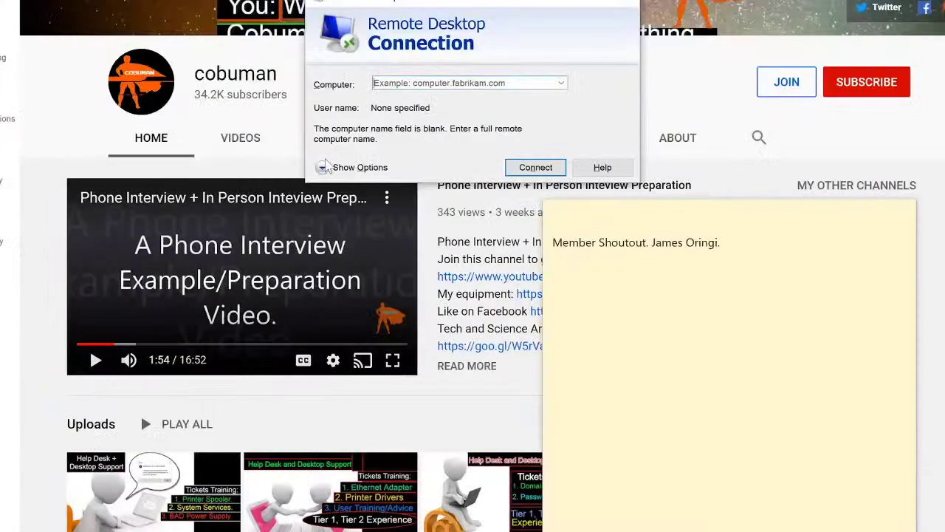
click(386, 206)
click(429, 81)
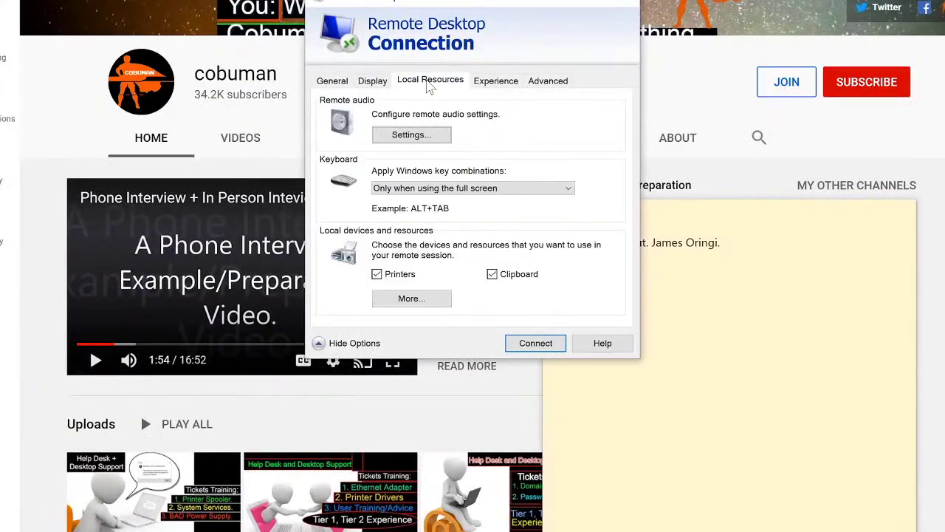
click(427, 138)
click(418, 155)
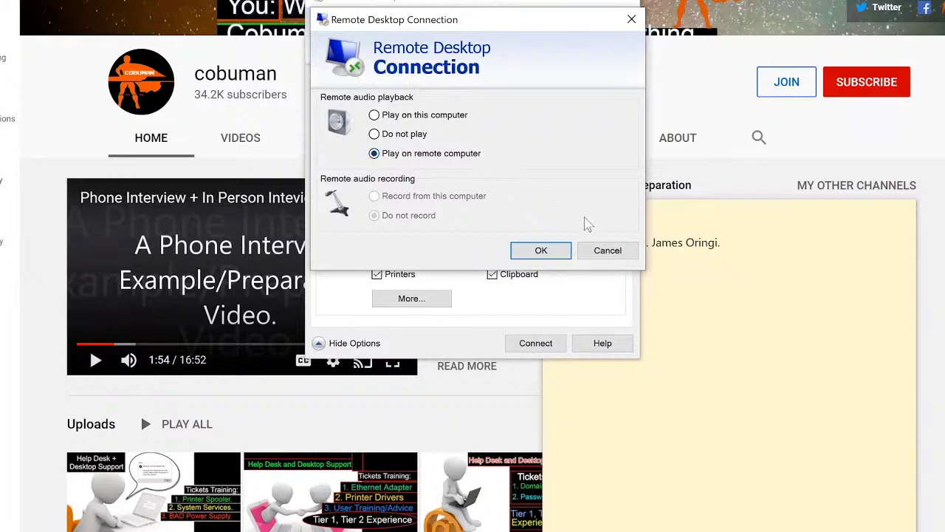
click(401, 120)
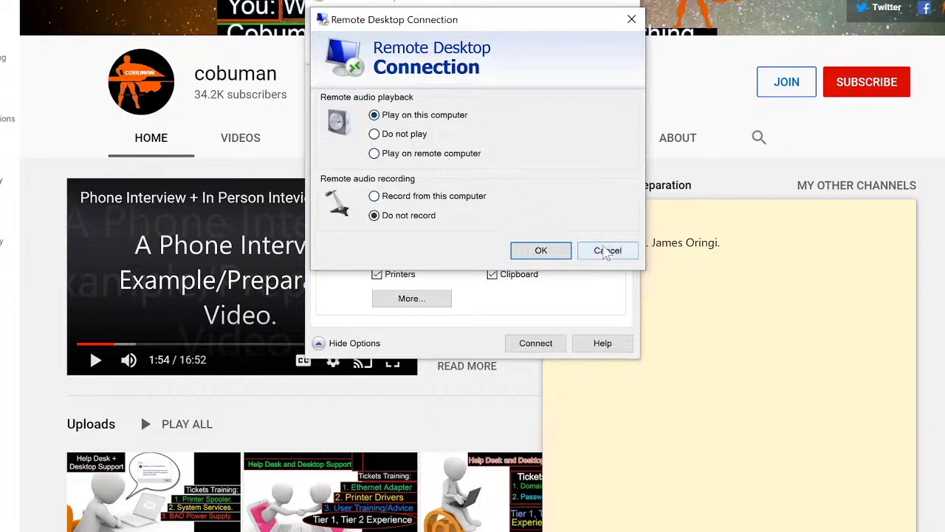
click(540, 250)
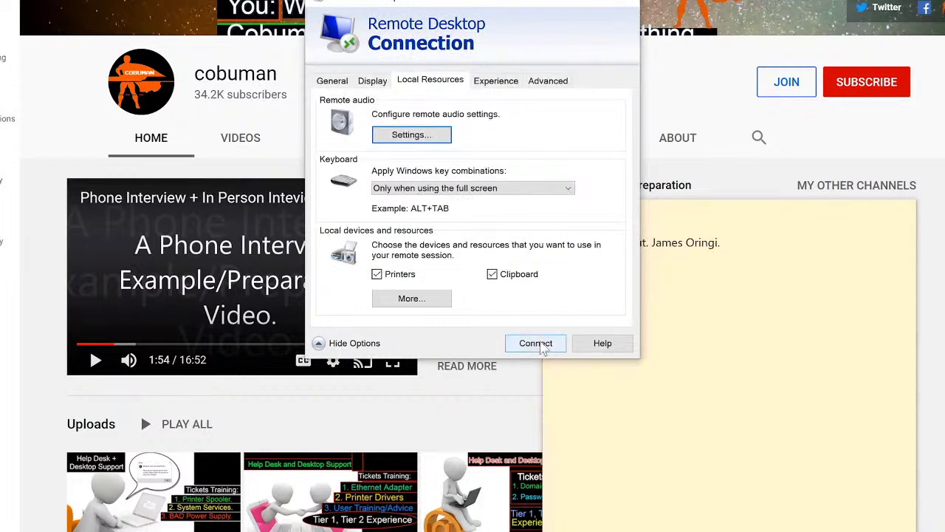
Dismiss the blank computer name error, close Remote Desktop Connection, and close the sticky note.
click(545, 345)
click(632, 269)
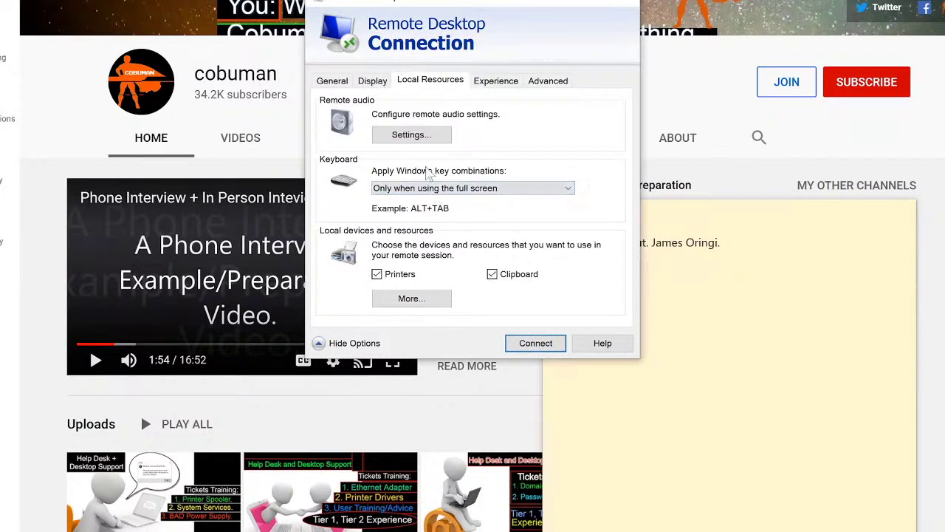
click(414, 134)
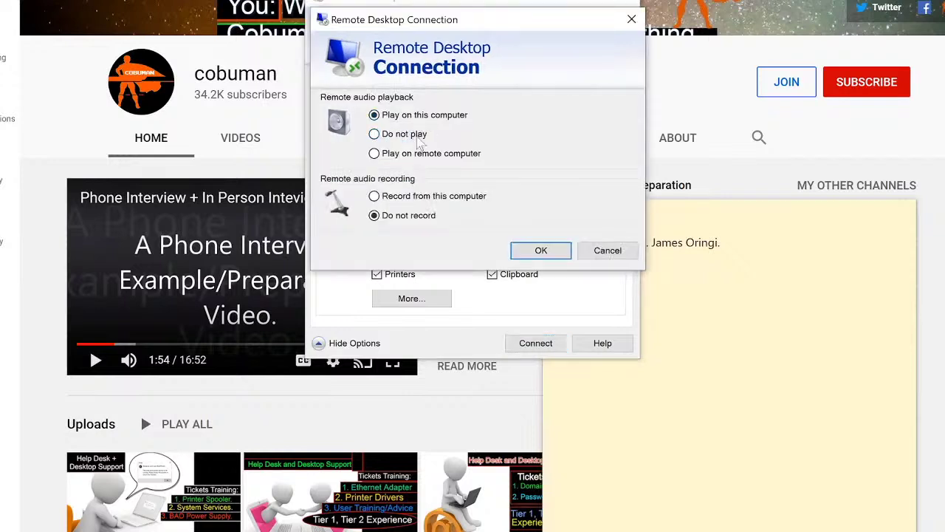
click(607, 252)
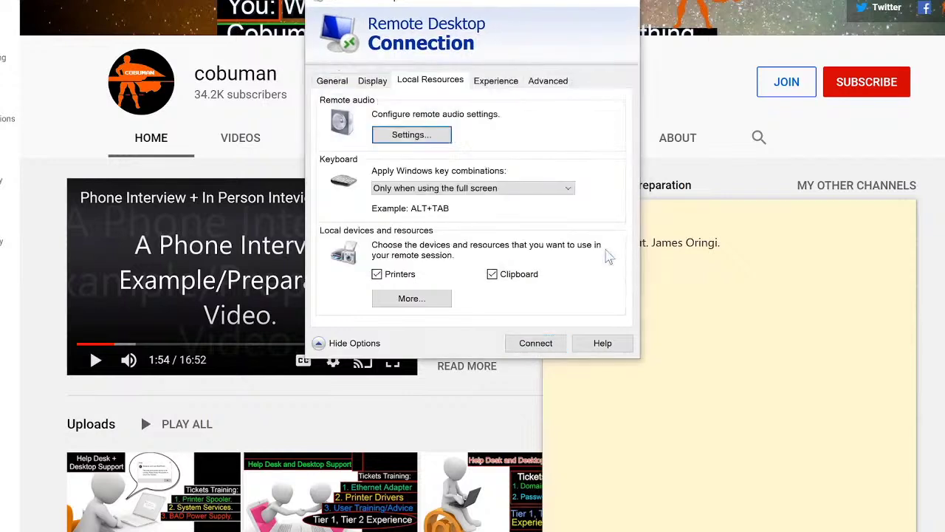
click(619, 7)
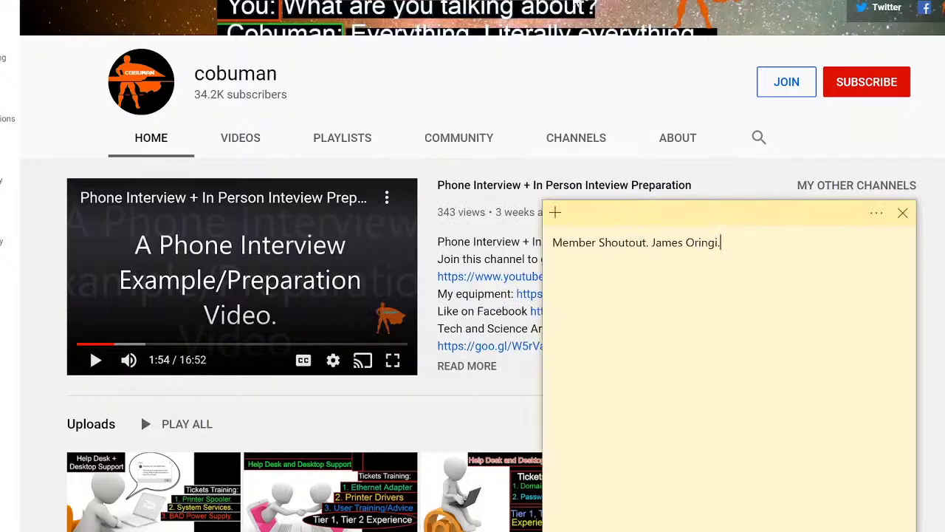
click(909, 220)
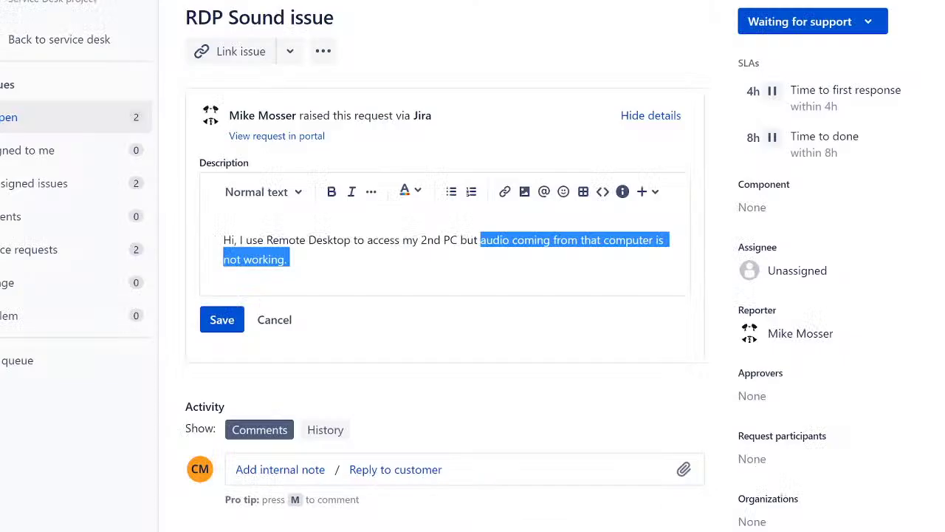
Discard the pending edit of the ticket description.
click(417, 284)
key(Return)
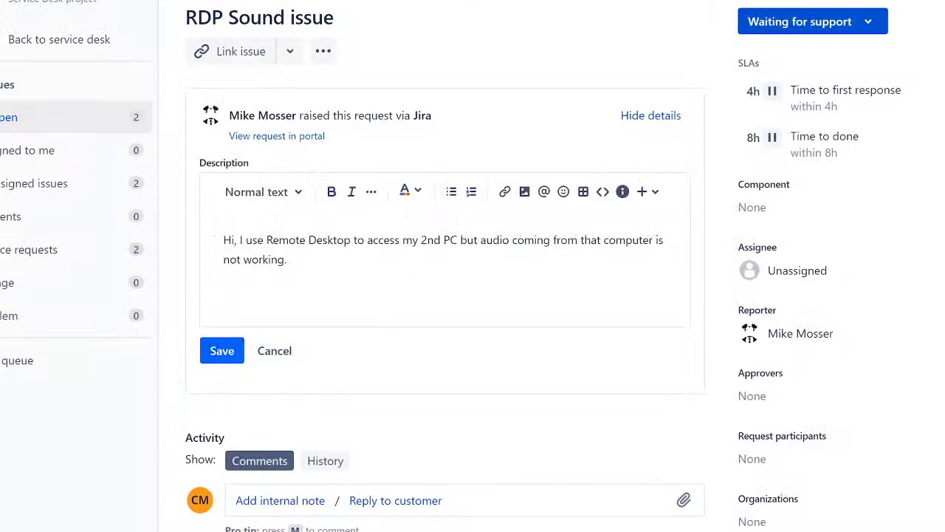
click(290, 353)
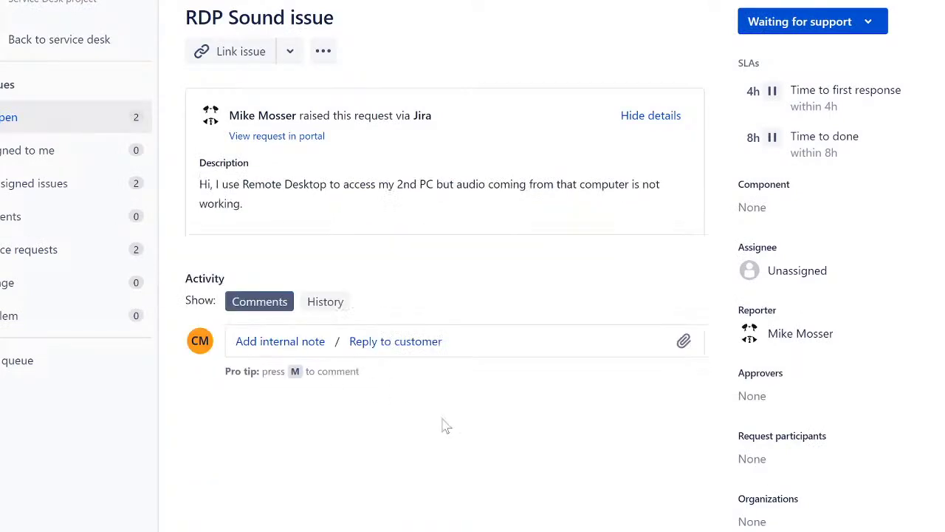
Save the internal note 'Changed Remote Desktop Settings to play audio on a local computer.'.
click(304, 340)
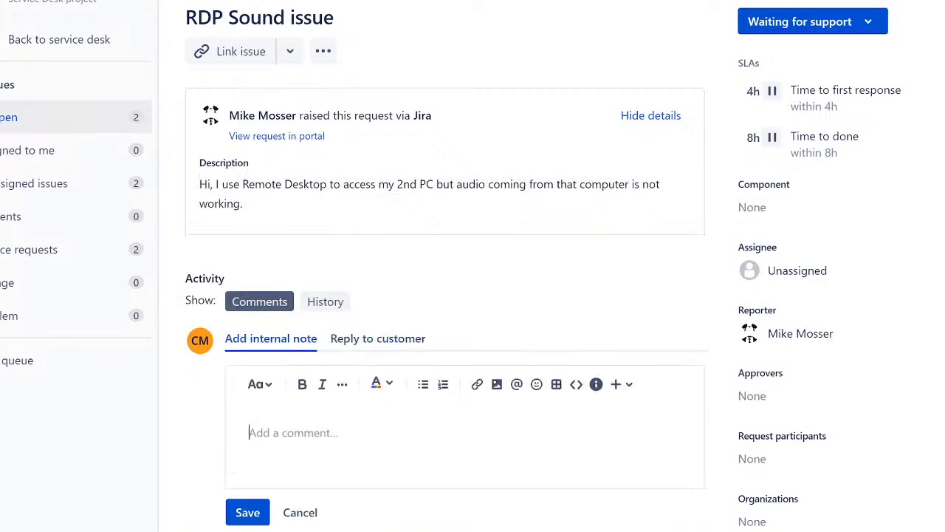
text(Changed s)
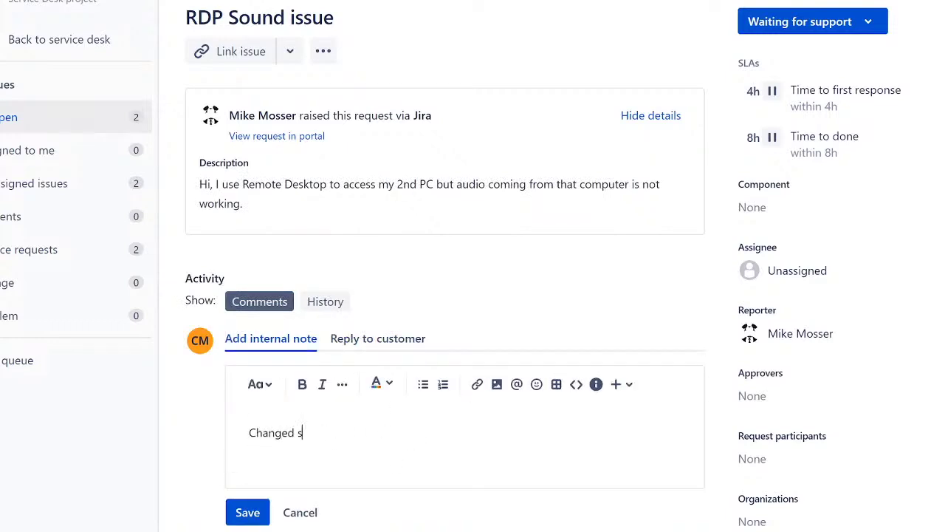
key(BackSpace)
text(Remote Deskotp)
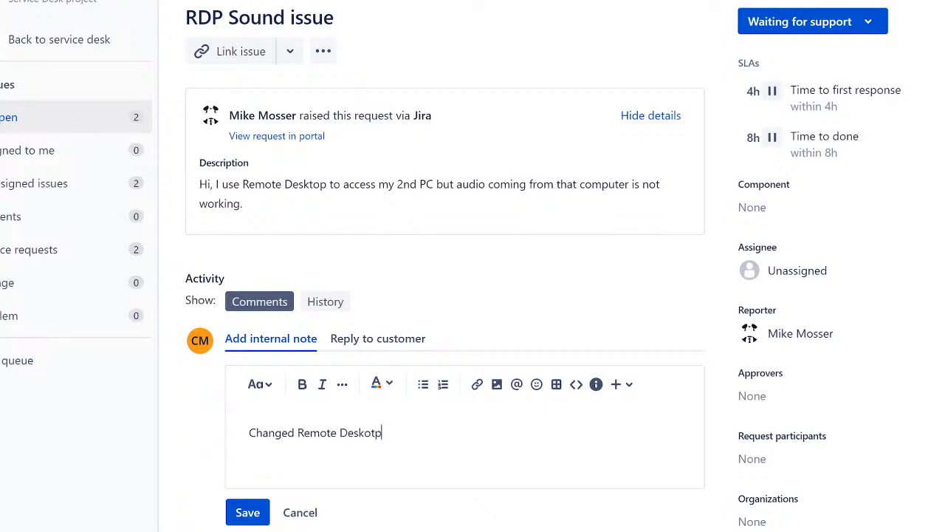
key(BackSpace)
key(BackSpace)
text(top Settings to play adu)
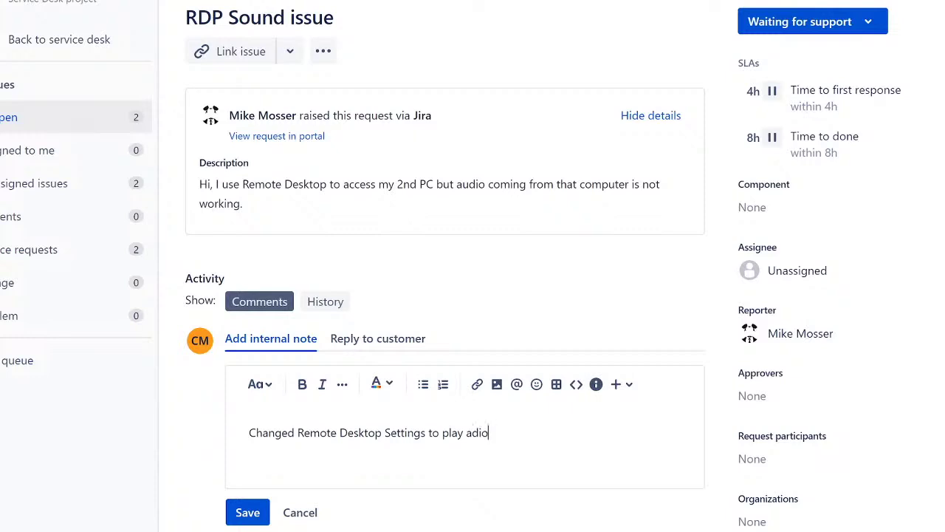
key(BackSpace)
key(BackSpace)
text(dio on a local computer.)
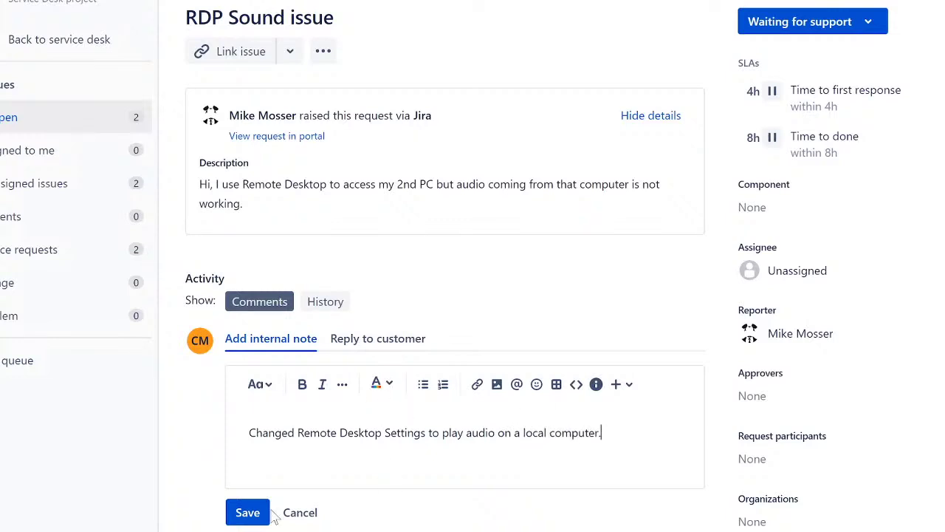
click(249, 513)
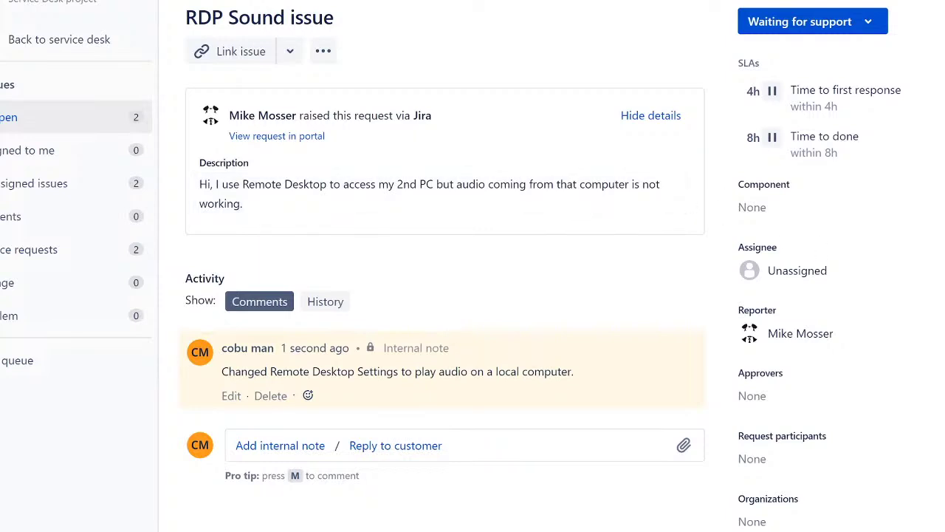
Assign ticket ISD-38 to yourself and transition it to Completed.
click(805, 270)
click(804, 315)
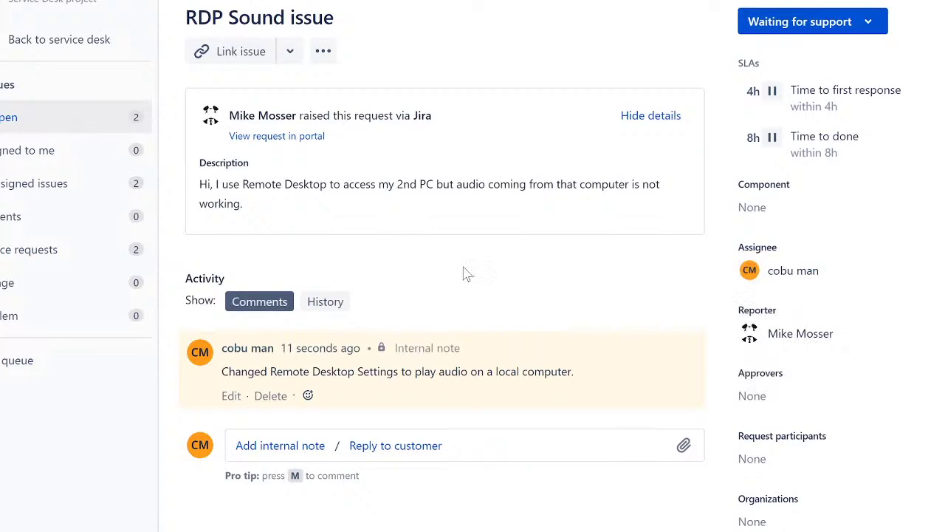
click(864, 33)
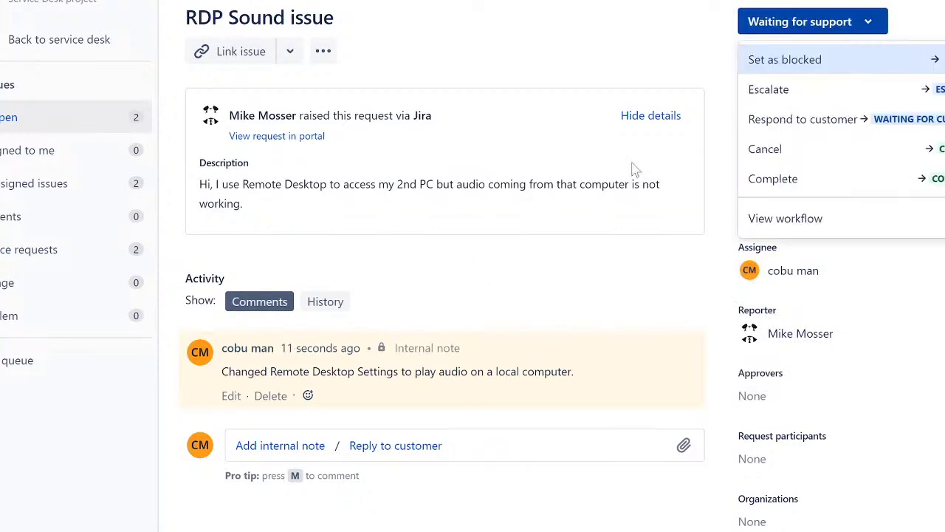
click(860, 185)
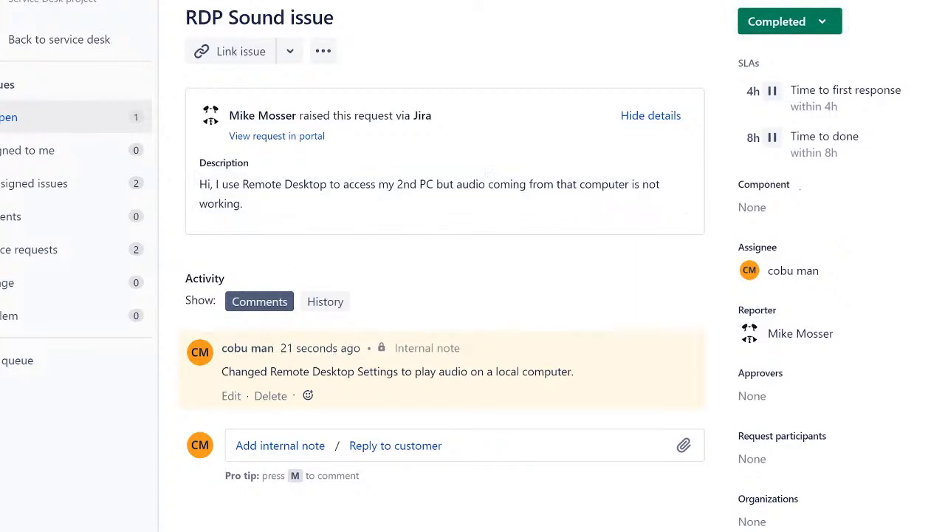
Launch Remote Desktop Connection from a 'remote' search and show its extra options.
key(super)
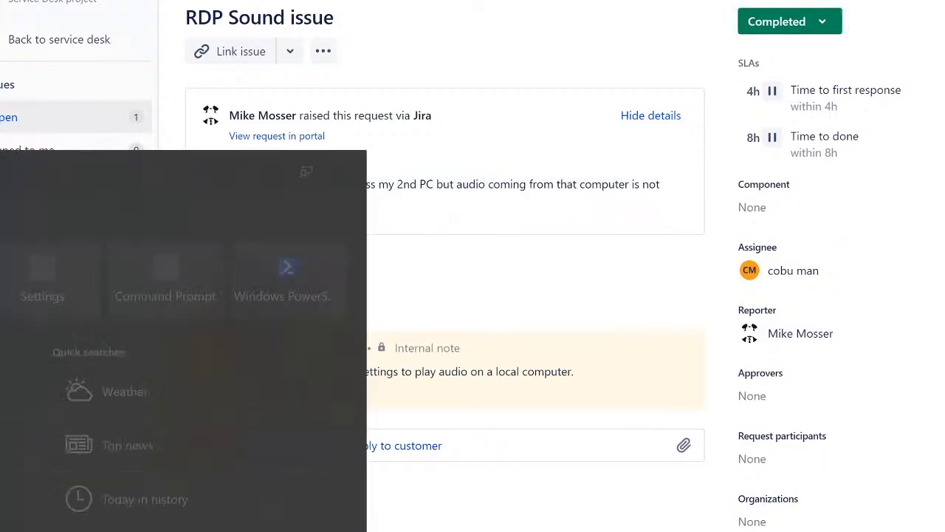
text(remote)
key(Return)
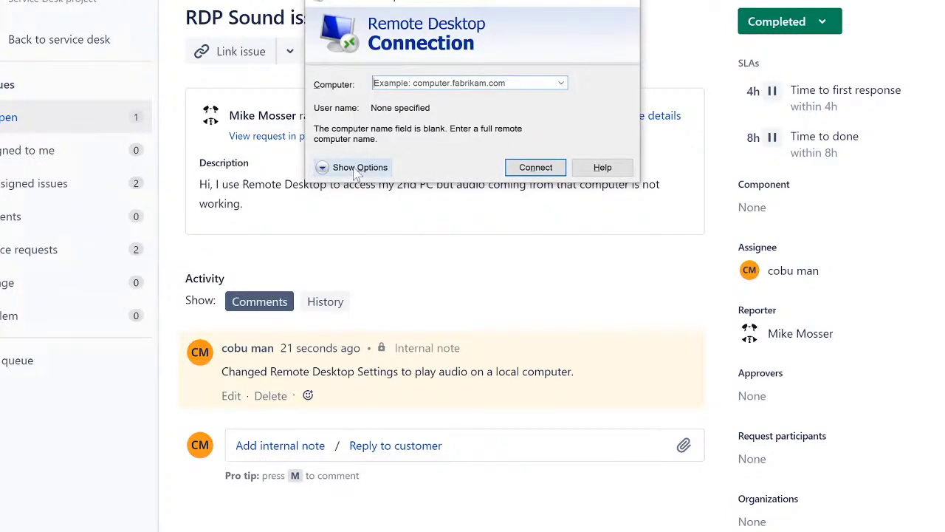
click(353, 167)
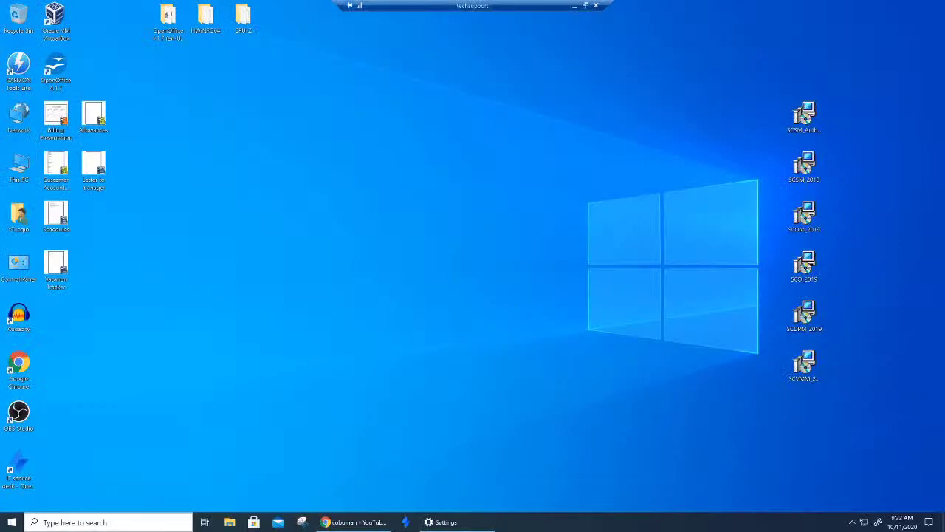
Launch Remote Desktop Connection inside the techsupport remote session and nudge its window down.
key(super)
text(remote)
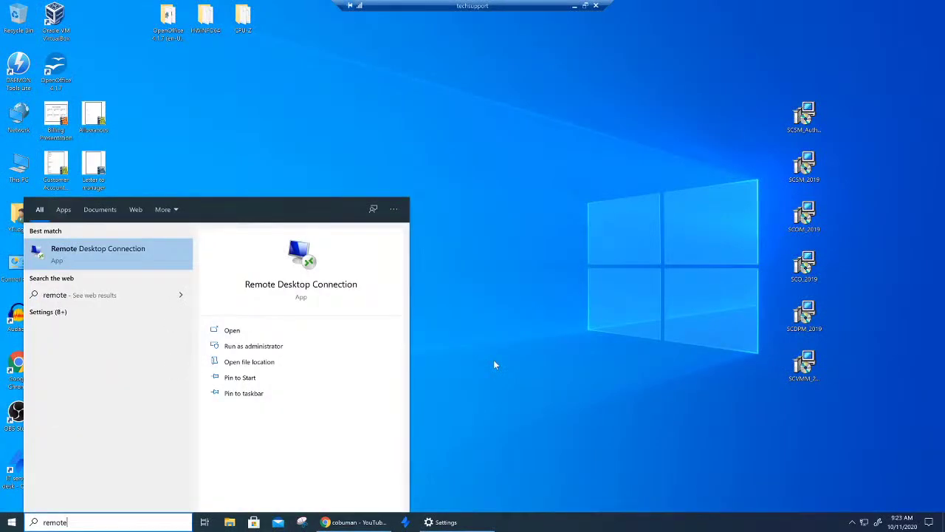
key(Return)
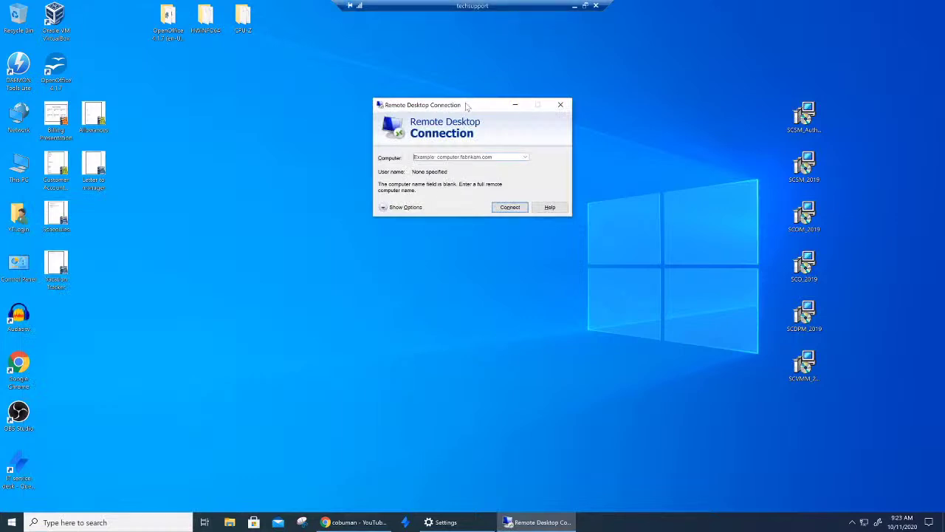
drag(466, 106, 474, 121)
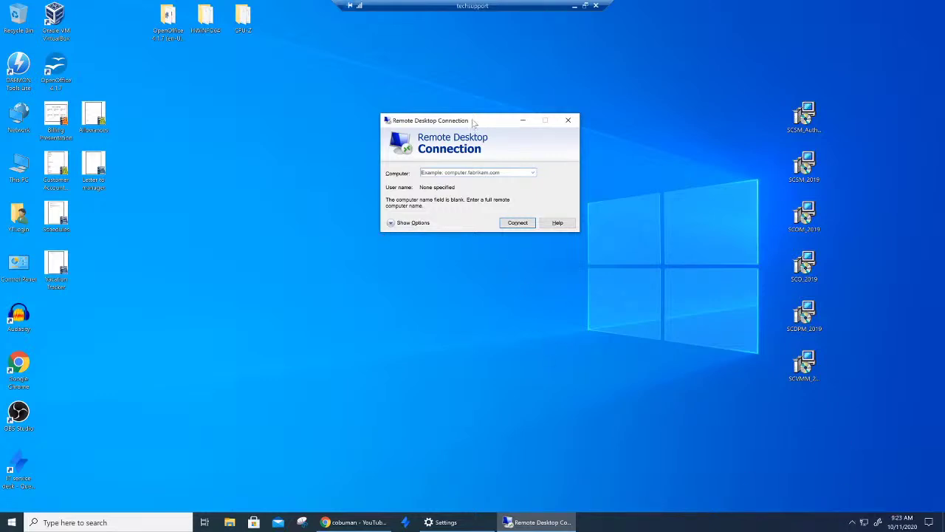
drag(474, 124, 467, 135)
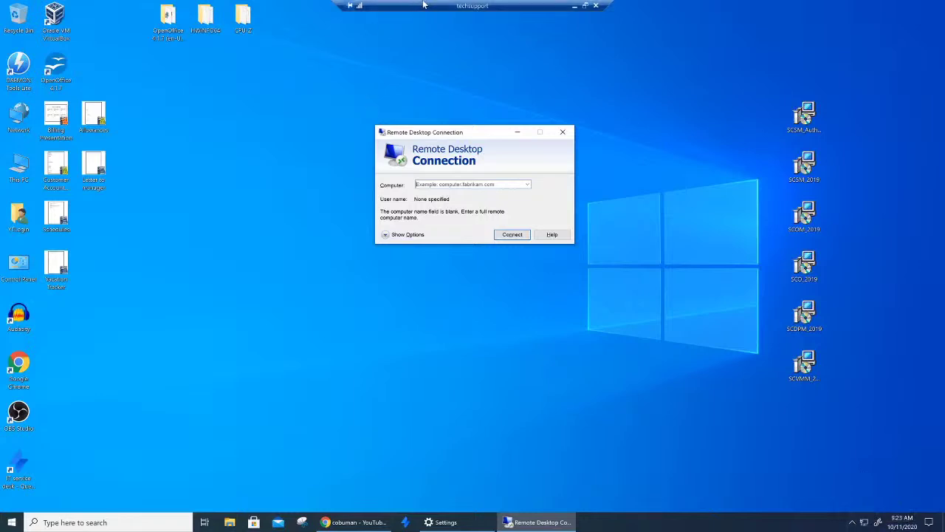
Check the Remote Audio volume level from the system tray.
click(852, 522)
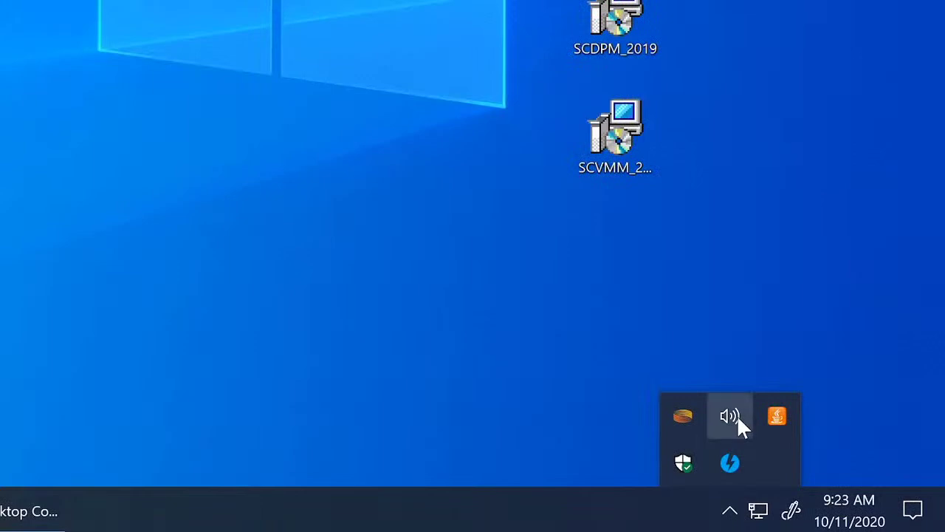
click(732, 419)
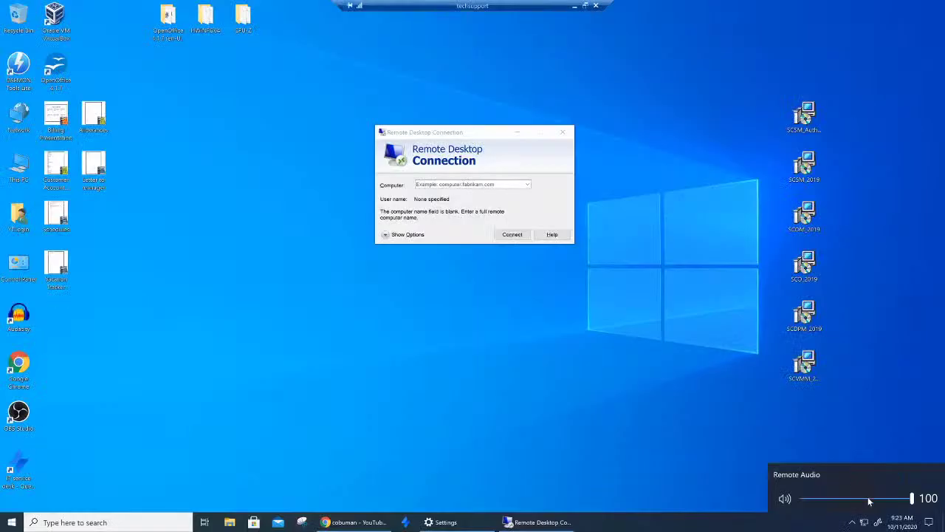
click(853, 522)
Confirm Remote Audio as the output device in Sound settings, then close Settings.
click(852, 522)
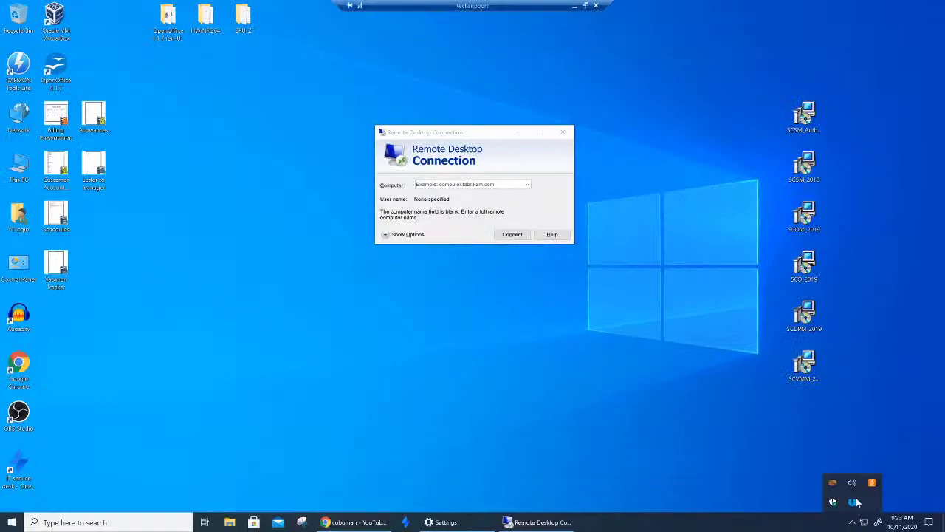
right_click(854, 483)
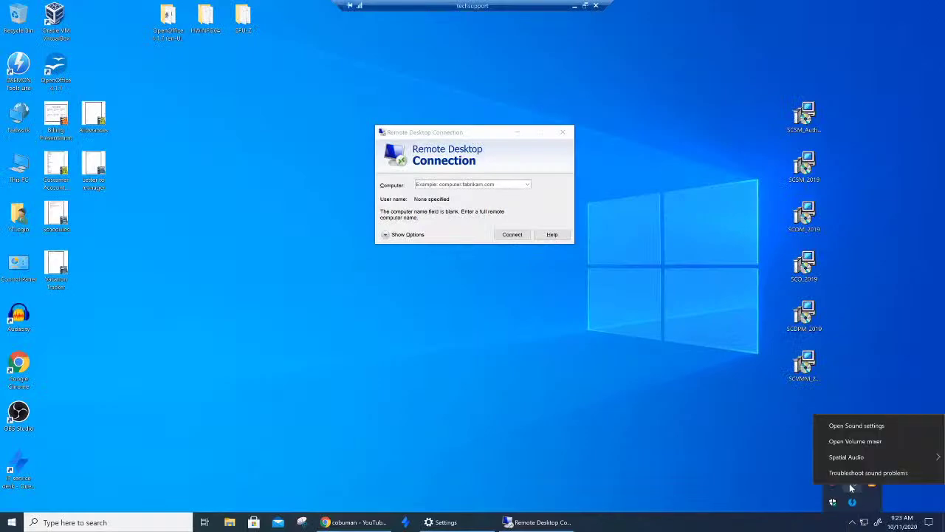
click(870, 427)
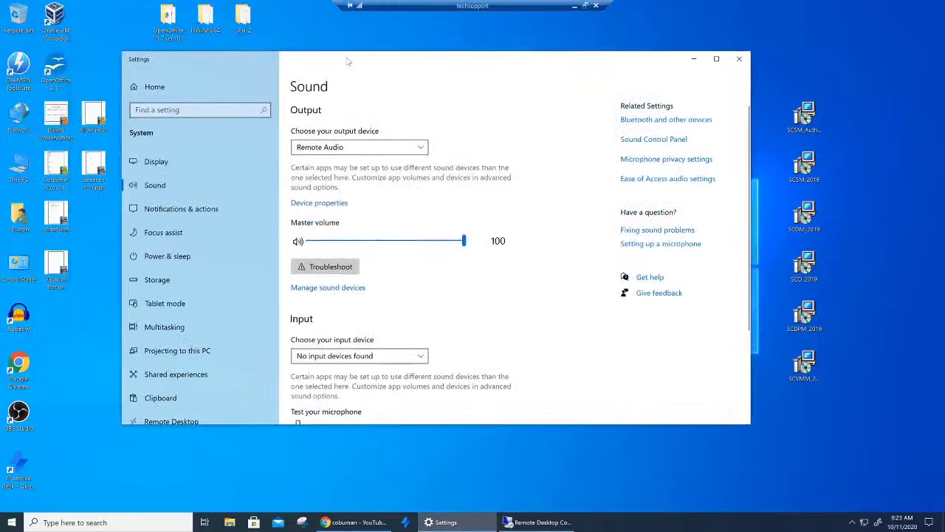
click(325, 147)
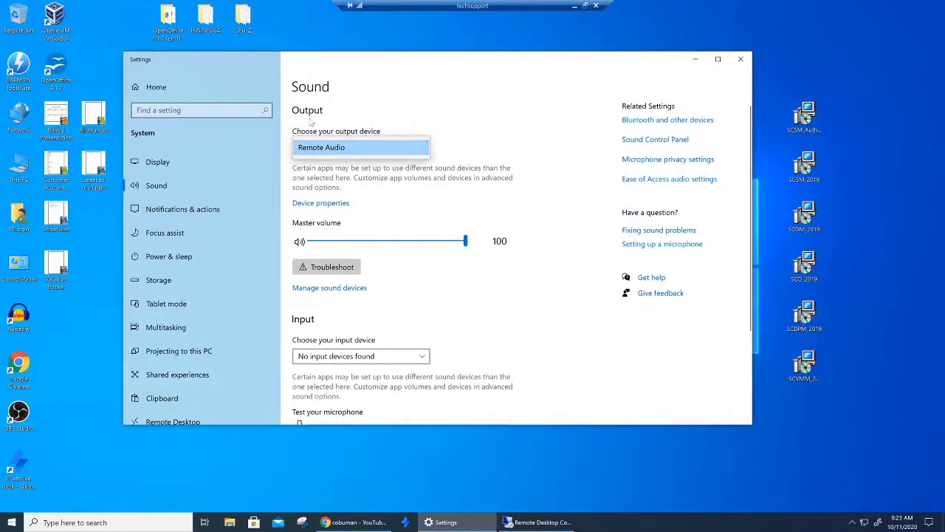
click(464, 181)
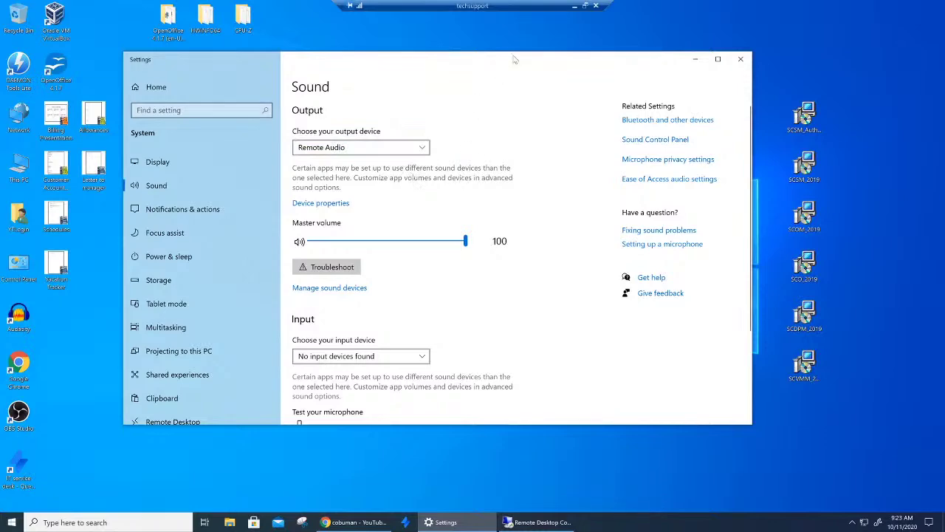
drag(515, 59, 548, 68)
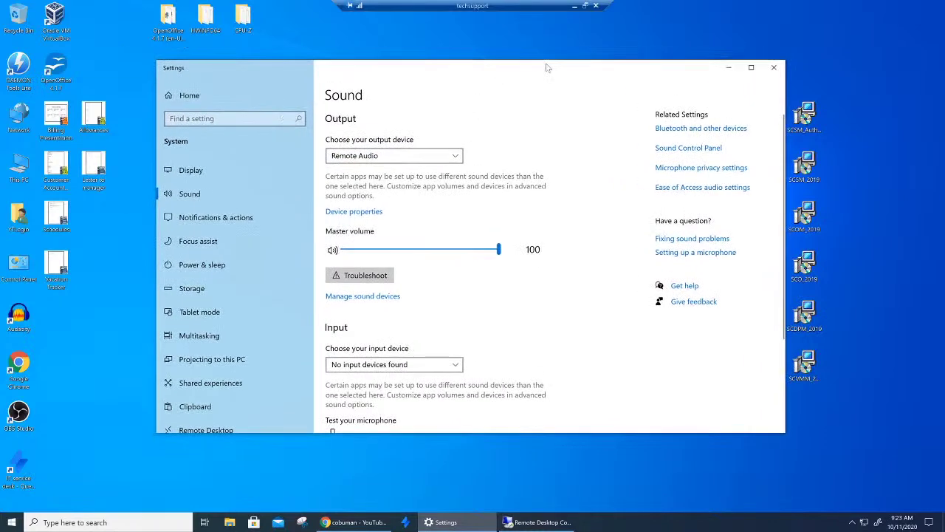
click(774, 68)
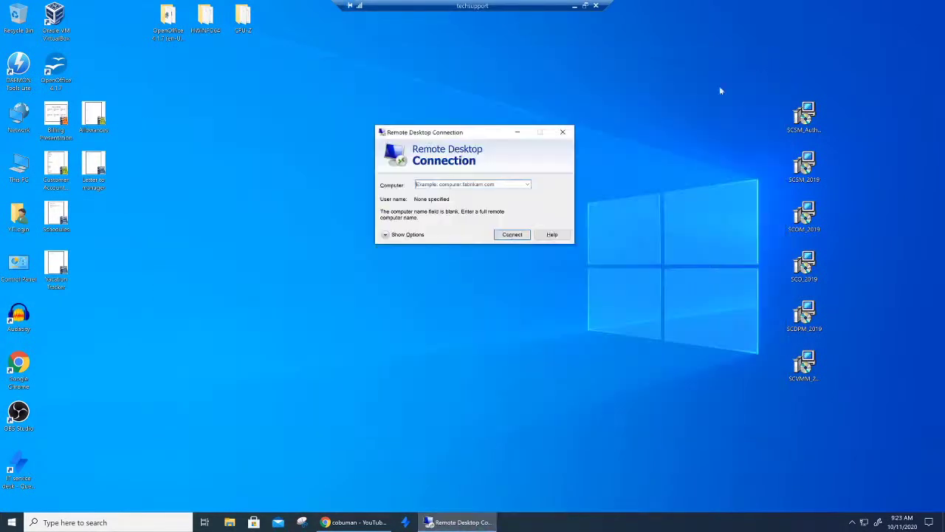
Set Remote Desktop's remote audio to play on the remote computer.
click(403, 235)
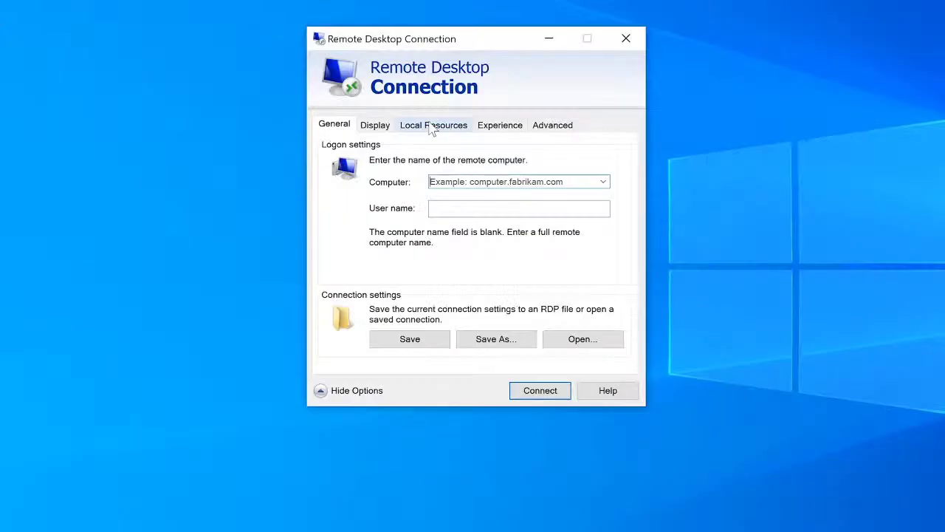
click(449, 182)
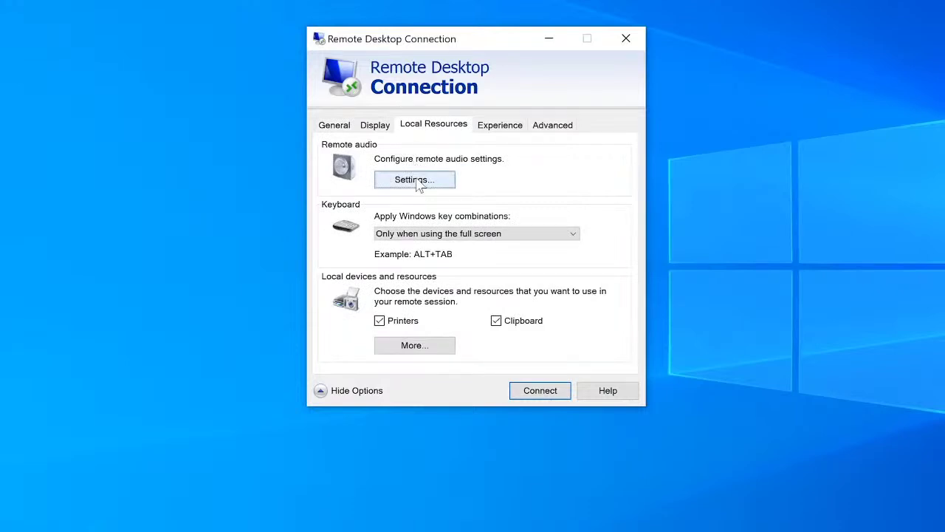
click(419, 182)
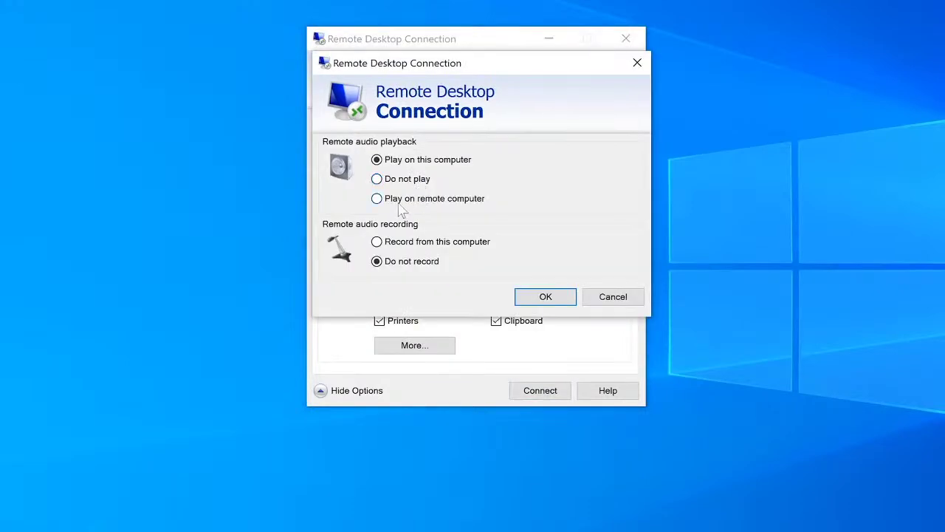
click(404, 201)
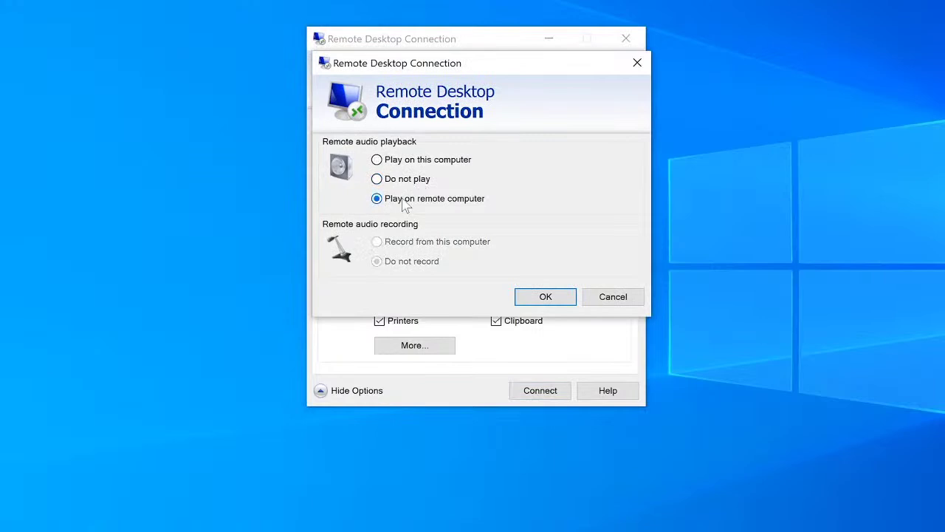
click(545, 296)
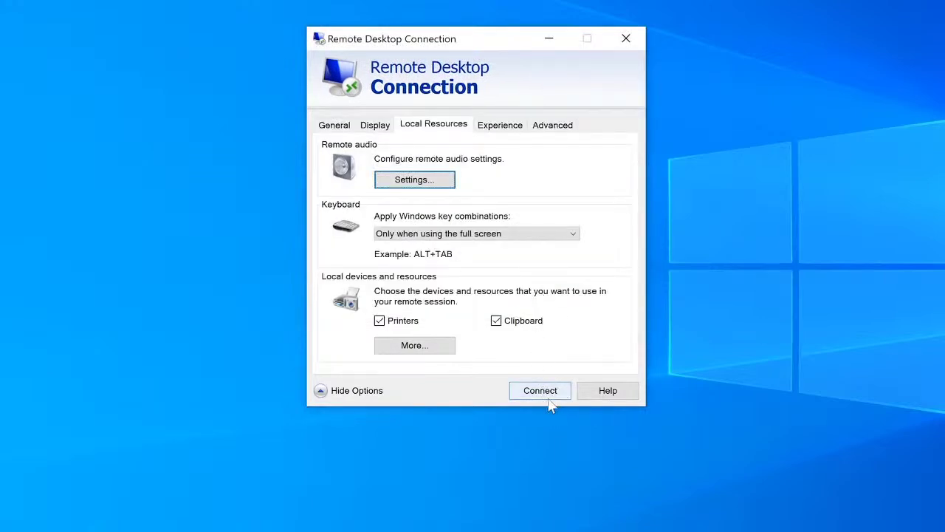
Connect to the computer userscomputername.
click(333, 125)
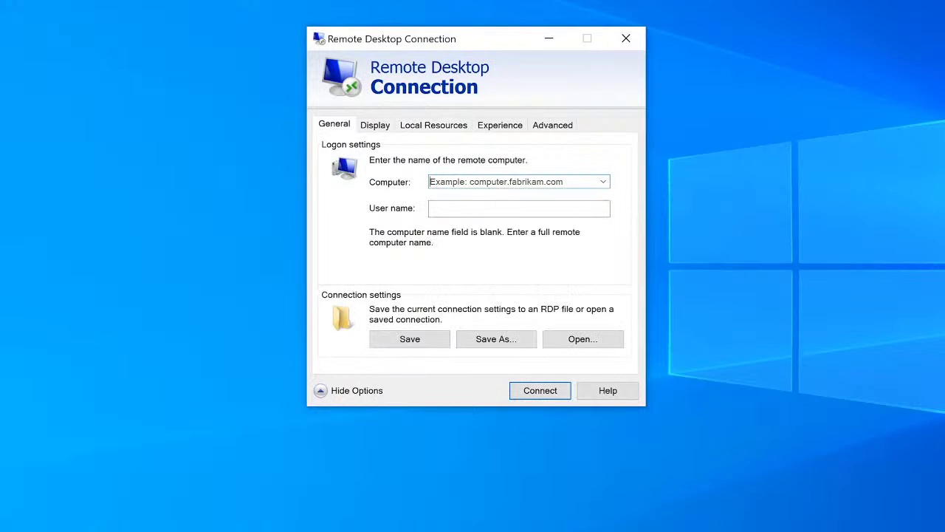
text(users)
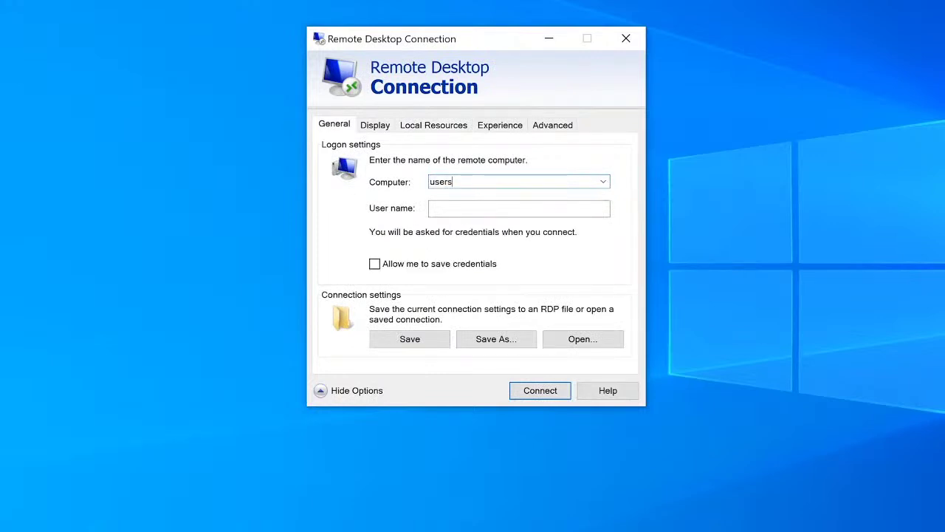
text(computername)
click(540, 390)
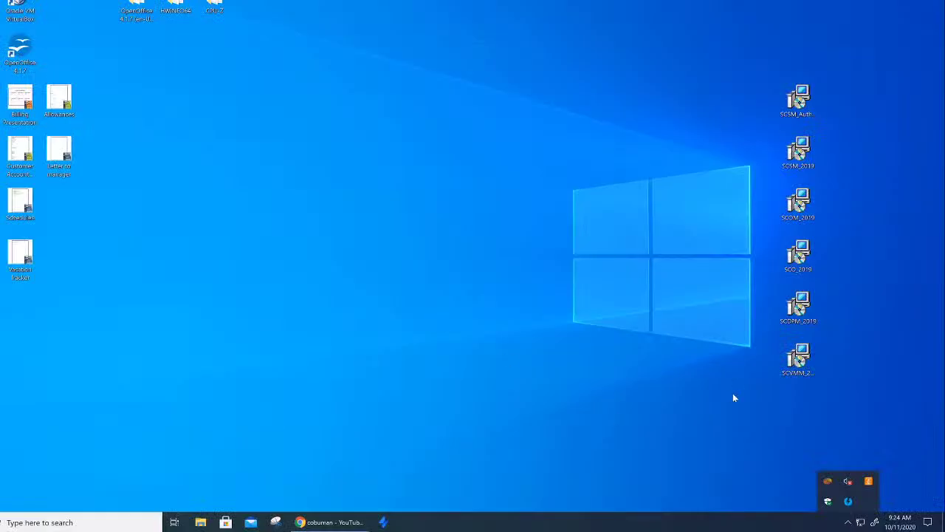
Run the audio playback troubleshooter, then close it after its Remote Desktop message.
click(848, 482)
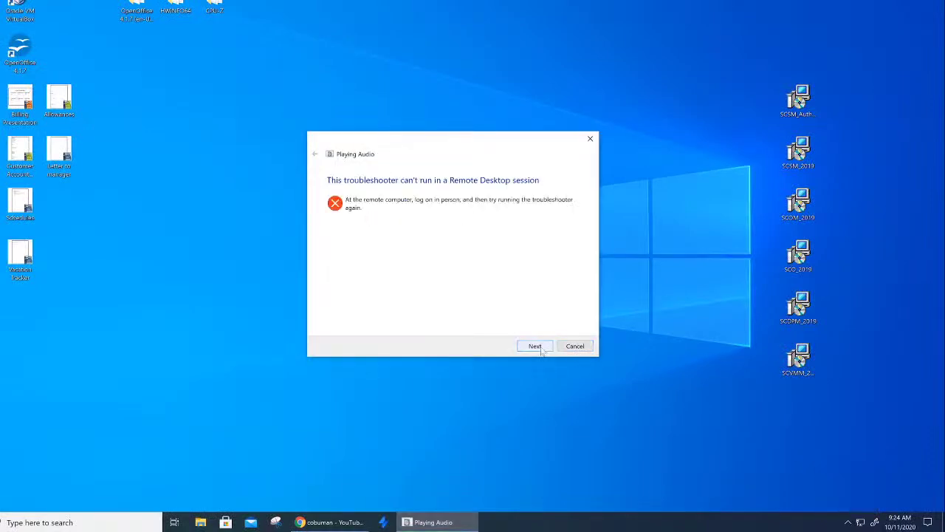
click(542, 351)
click(573, 346)
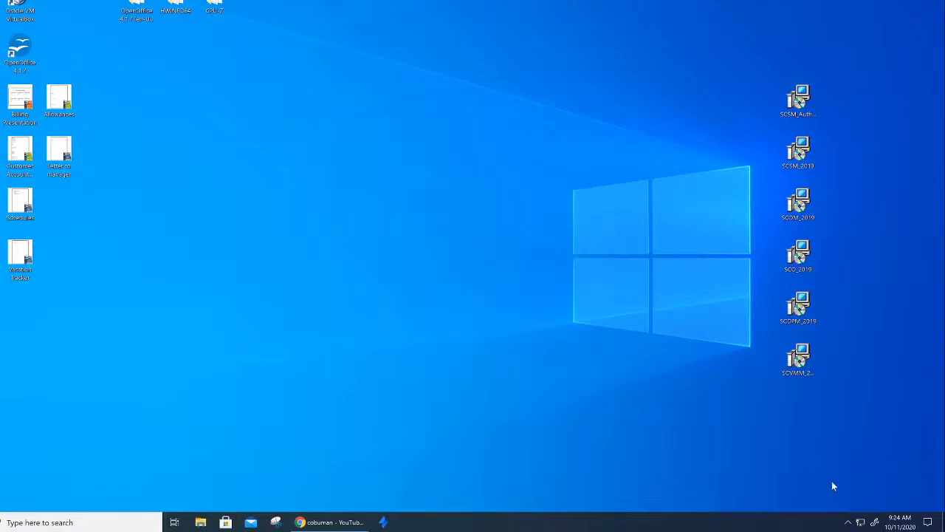
Open Sound settings from the tray speaker icon's menu.
click(848, 522)
click(846, 482)
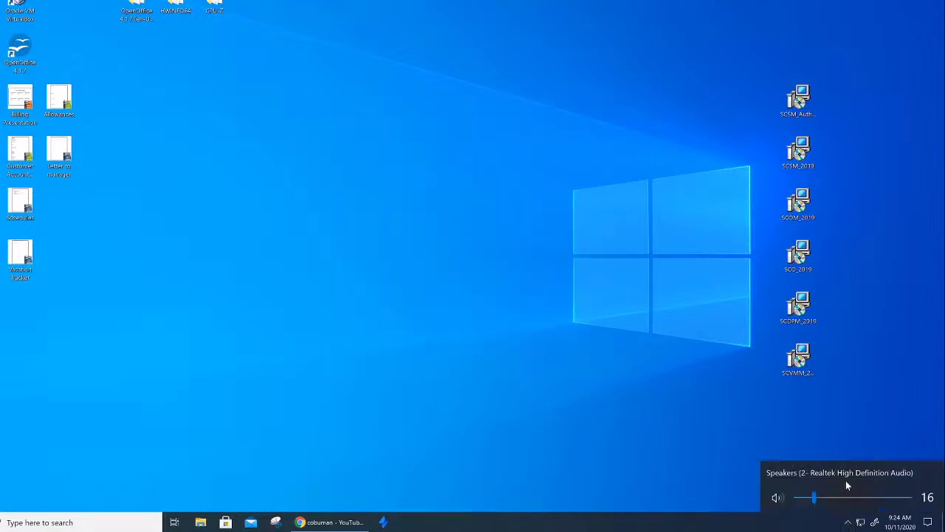
click(855, 520)
click(848, 521)
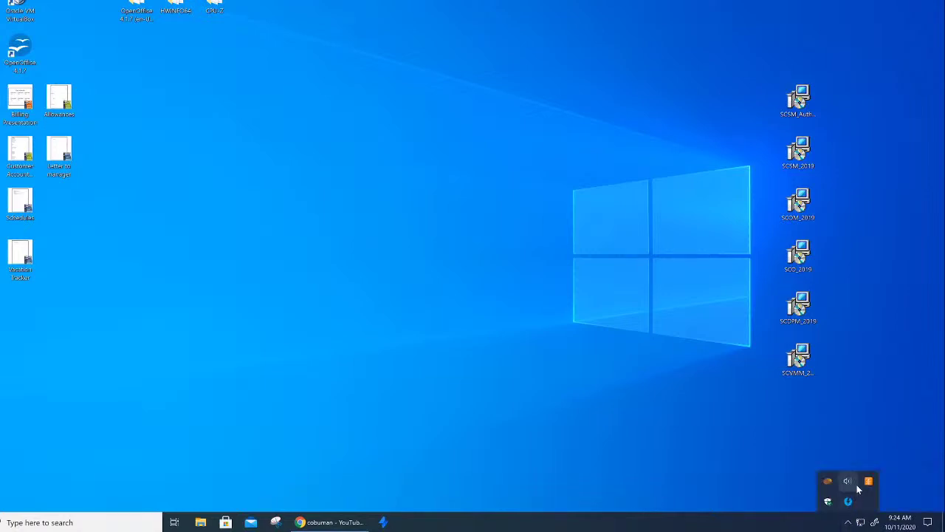
right_click(848, 483)
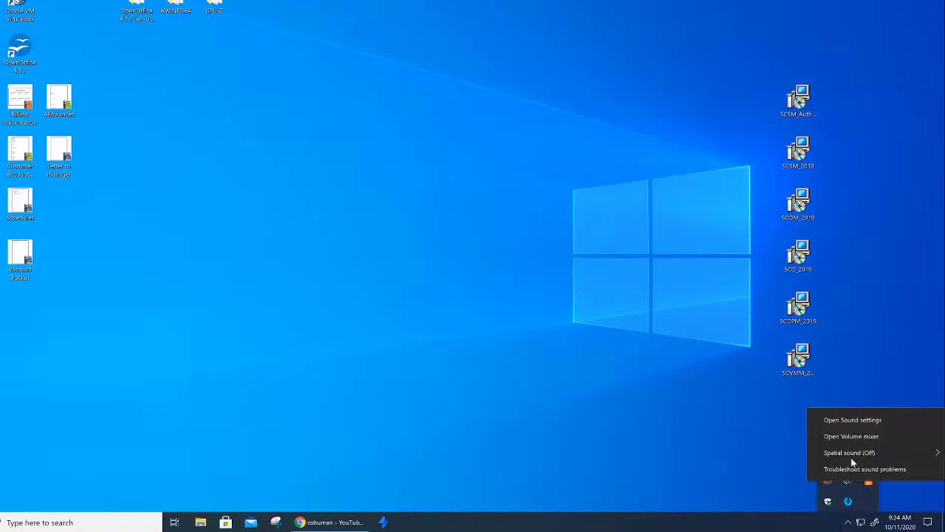
click(868, 421)
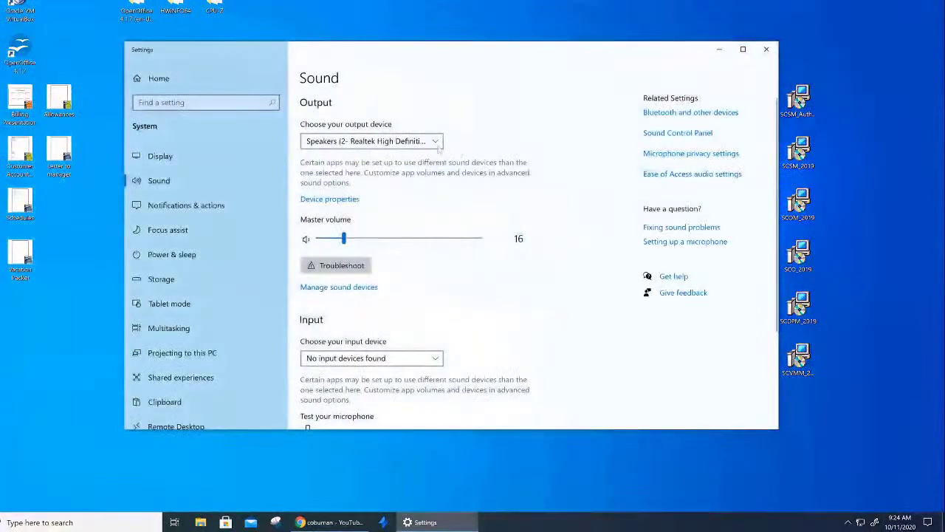
Switch the output device from Realtek to Speakers (2- Plantronics C610).
click(418, 141)
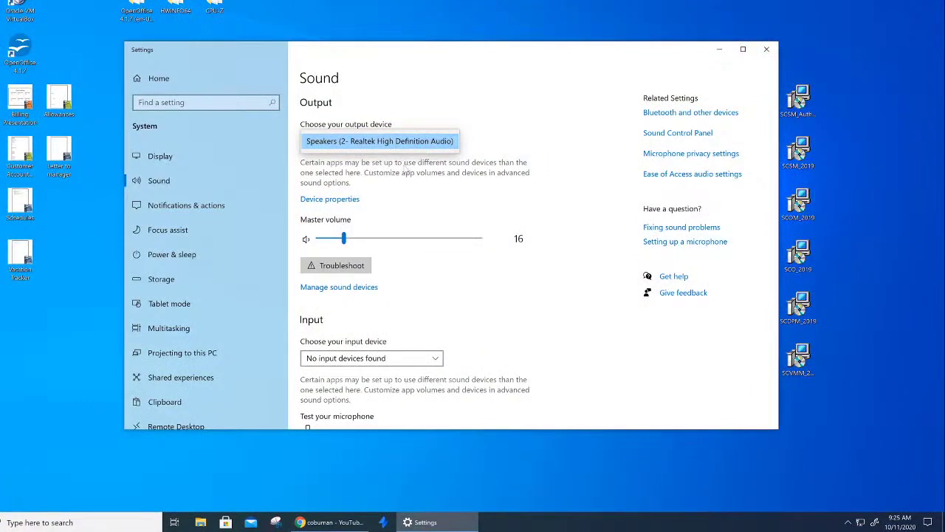
click(405, 172)
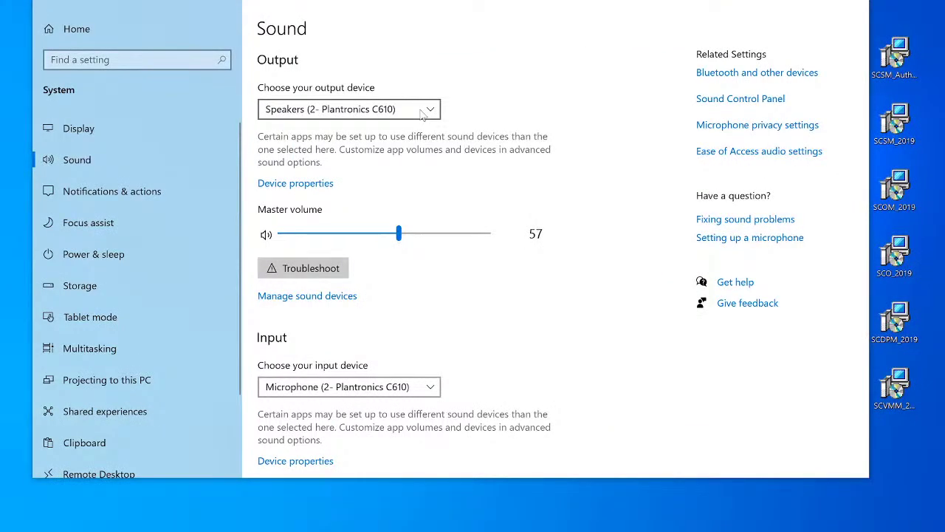
click(425, 110)
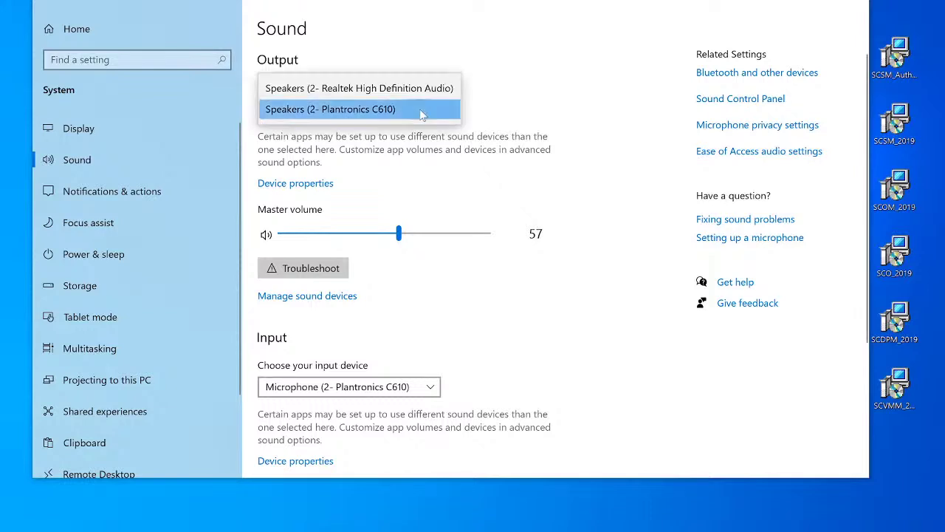
click(447, 178)
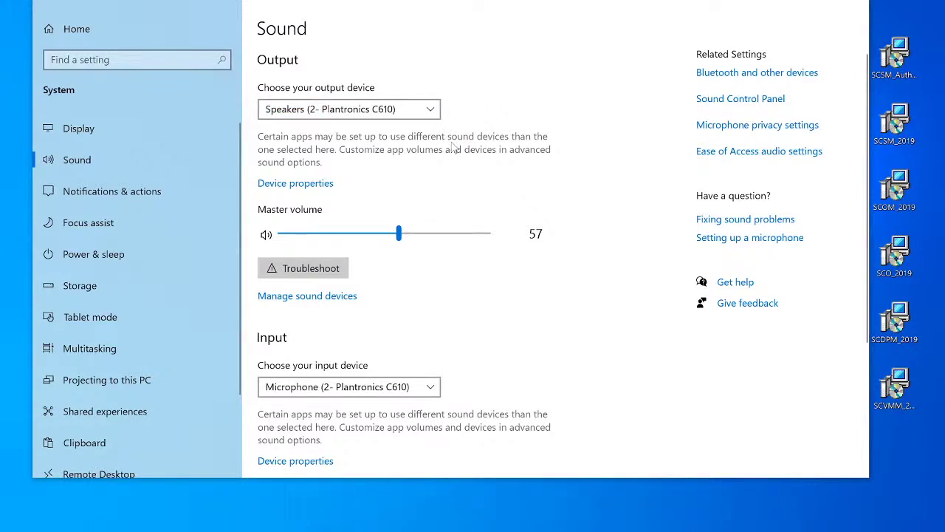
Launch Remote Desktop Connection and check its remote audio setting without saving.
key(super)
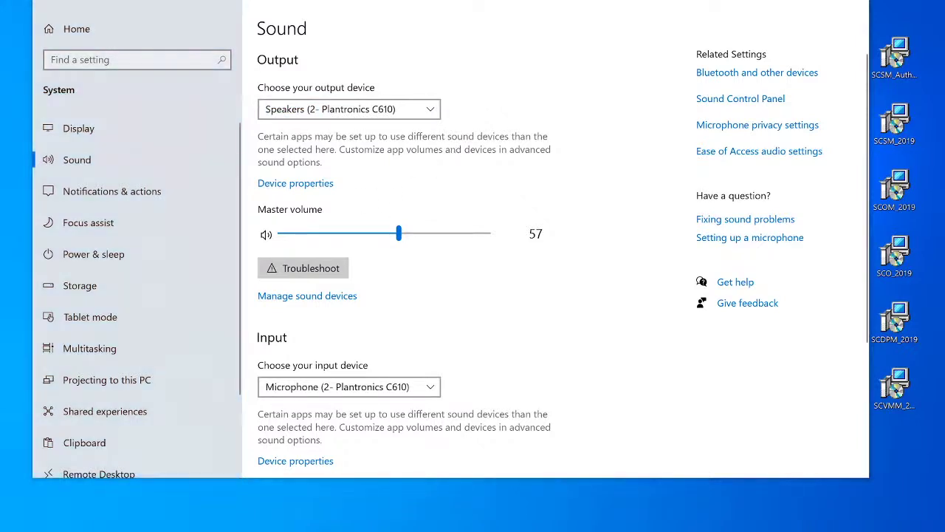
text(remote)
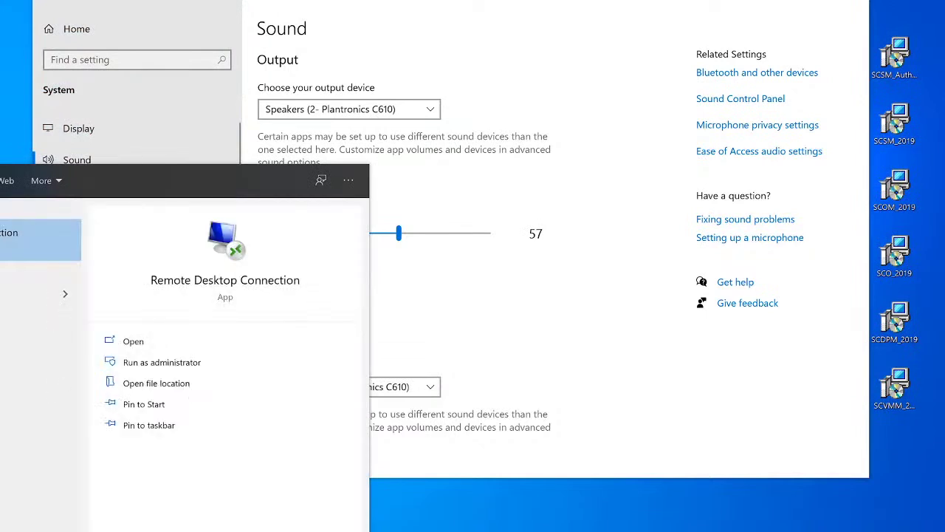
key(Return)
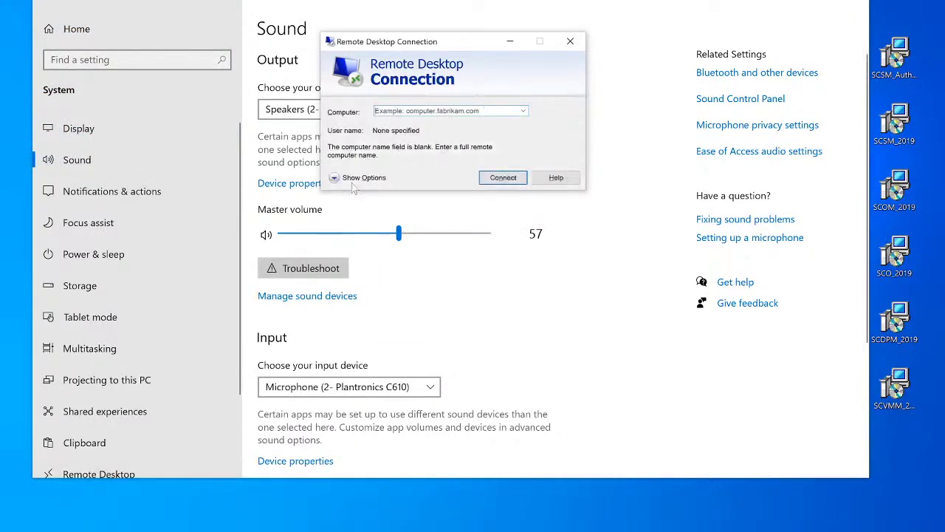
click(344, 181)
click(419, 110)
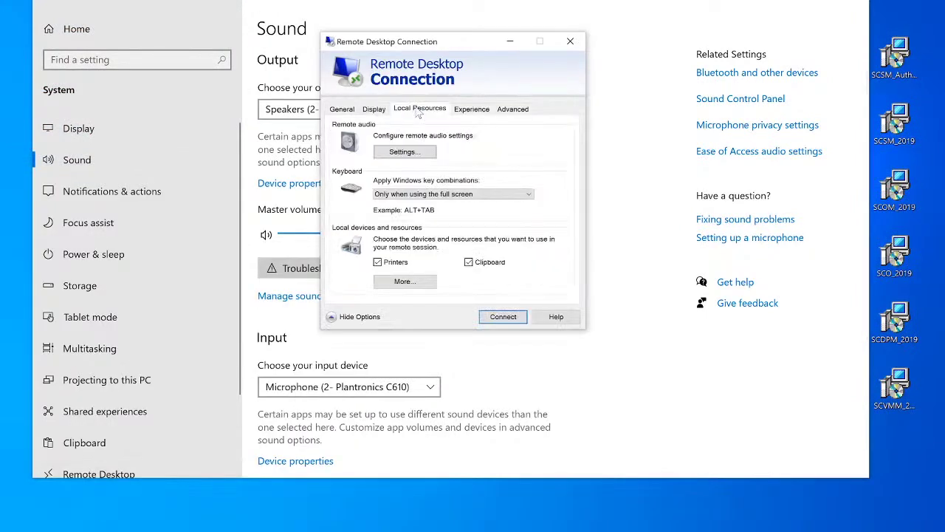
click(411, 152)
click(403, 167)
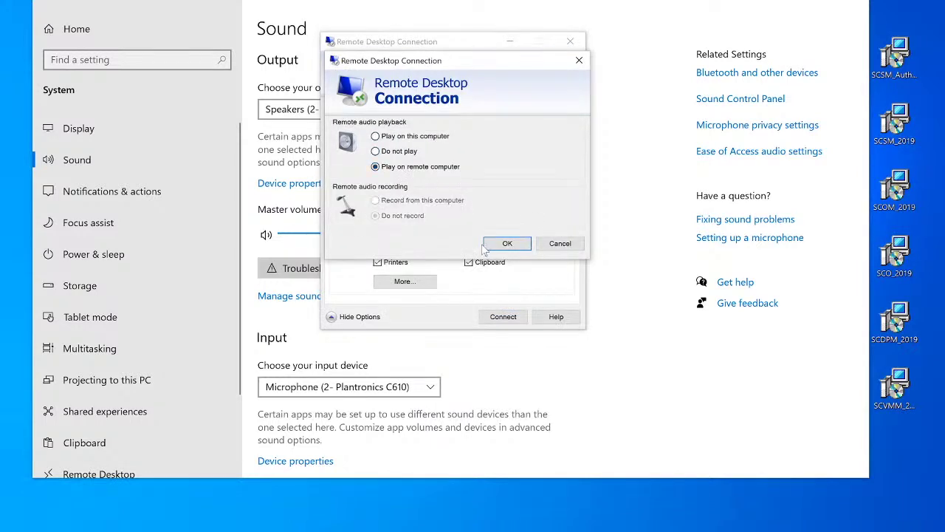
click(562, 246)
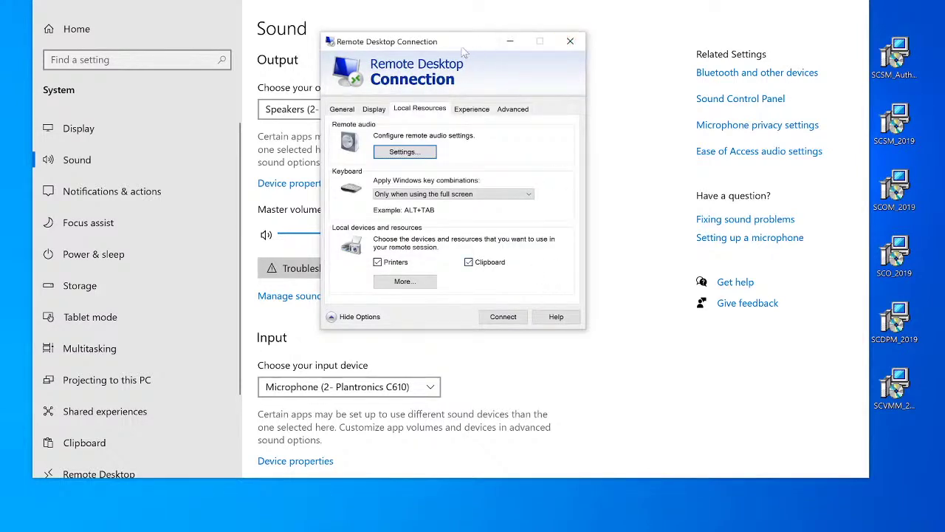
Close Remote Desktop Connection and the Sound settings window.
drag(463, 46, 460, 67)
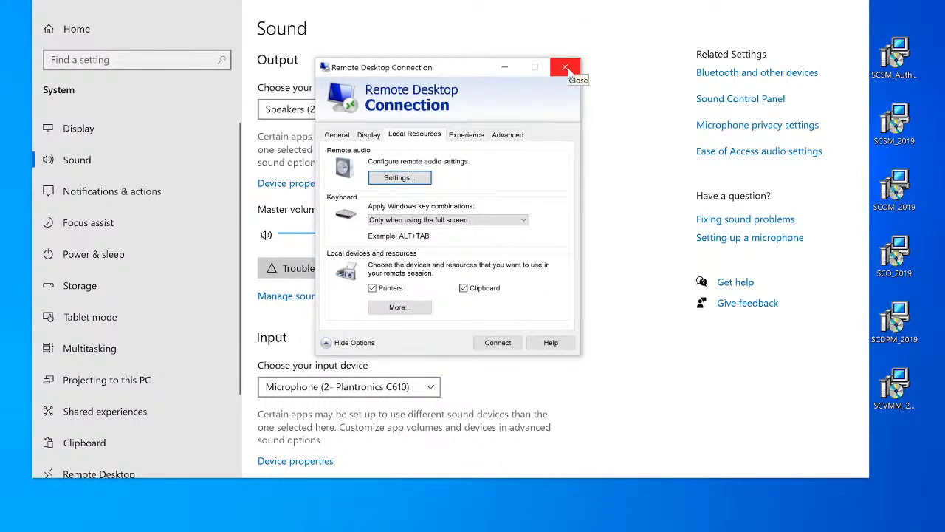
click(568, 70)
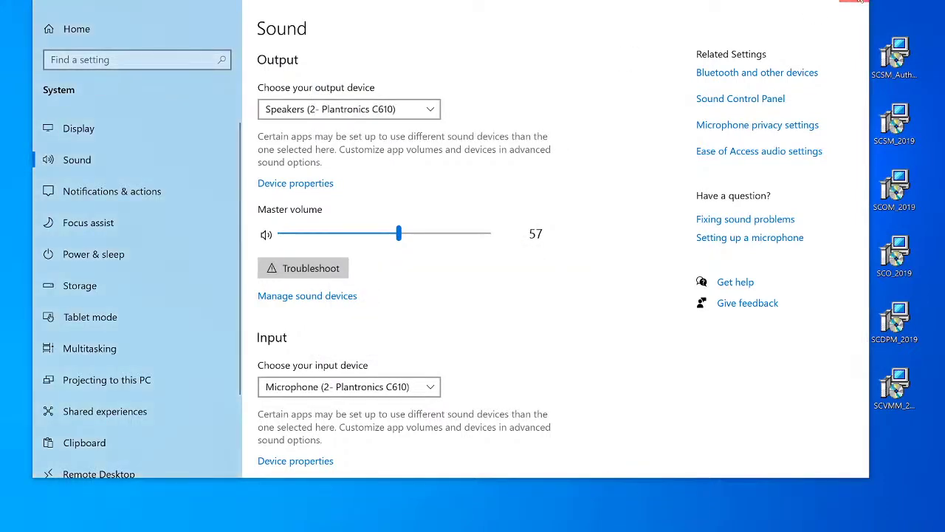
click(860, 2)
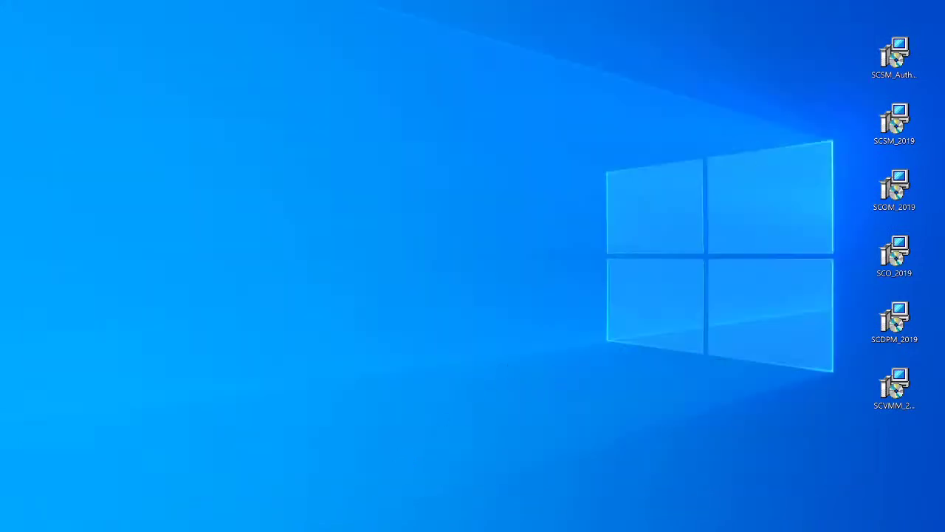
mouse_move(296, 529)
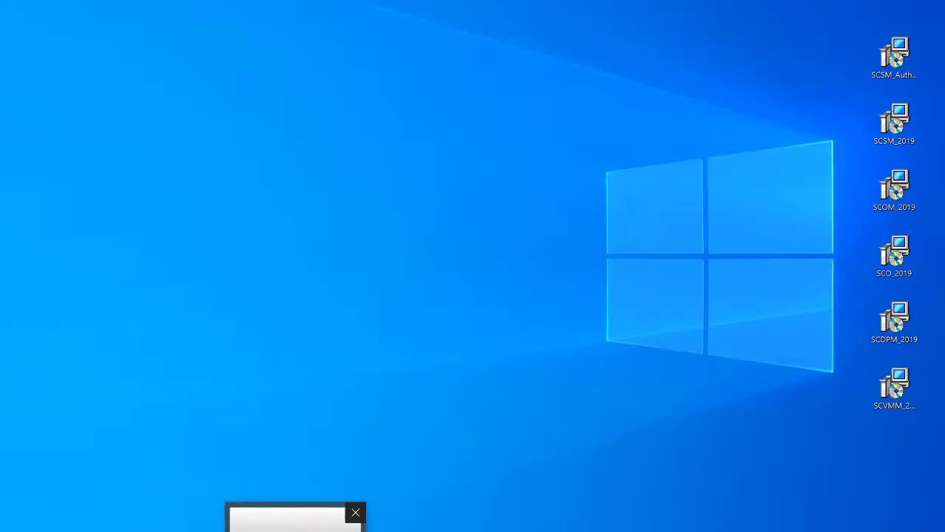
Open ISD-39 'My Local Admin account is not working', read its description, and start editing it.
click(292, 518)
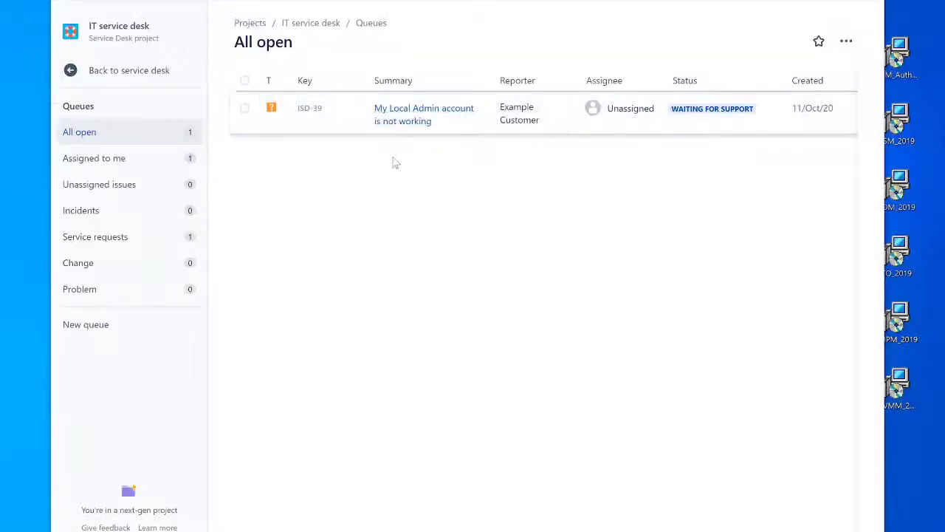
click(408, 113)
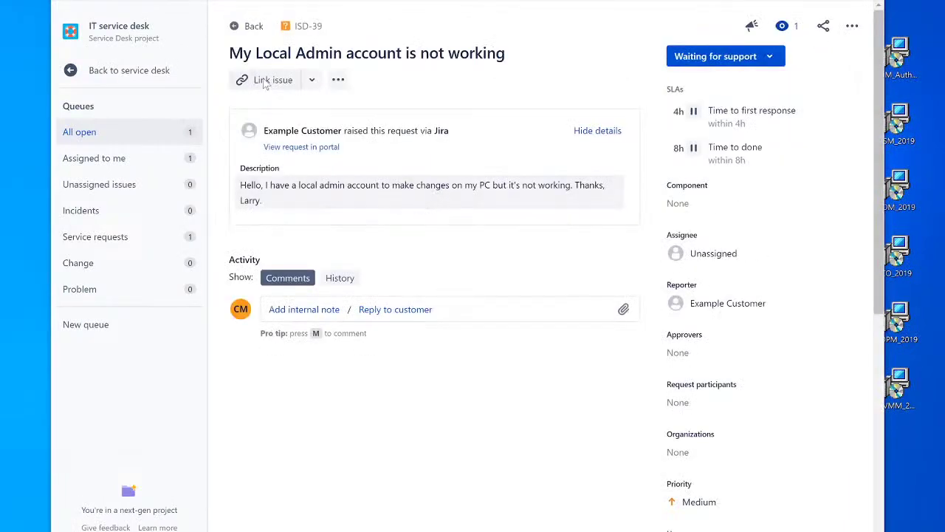
drag(229, 54, 445, 68)
drag(240, 184, 485, 185)
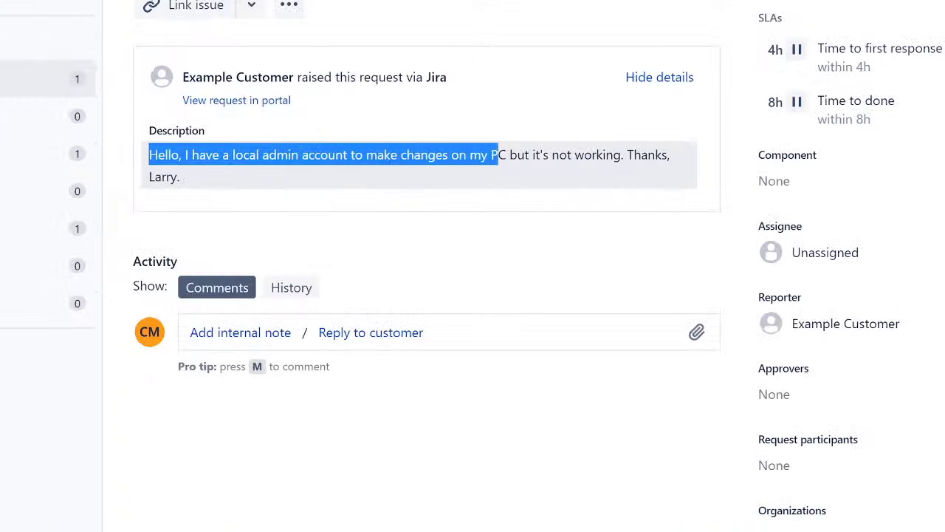
drag(499, 154, 184, 155)
click(627, 155)
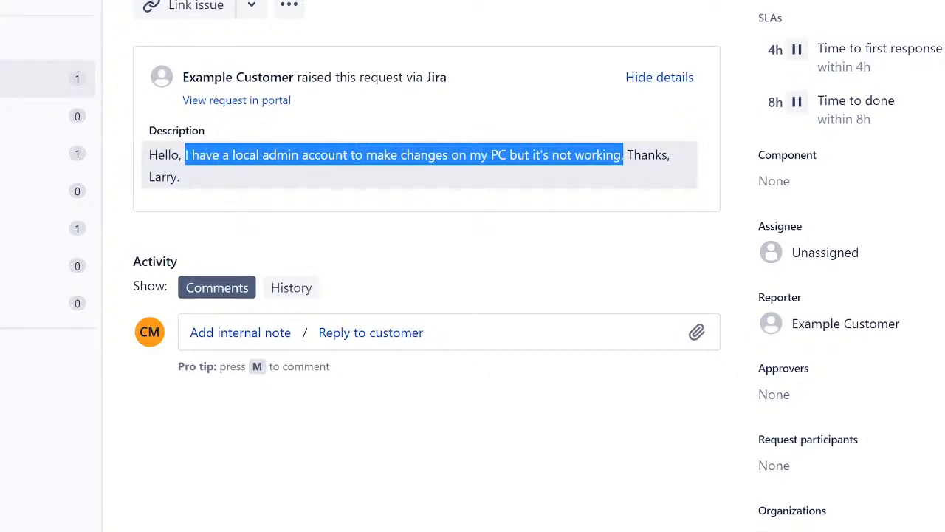
click(185, 154)
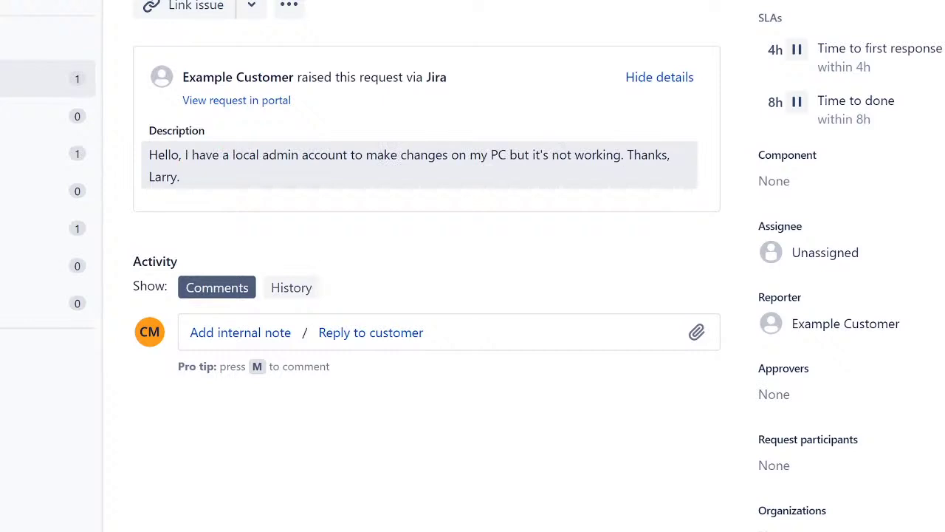
click(236, 156)
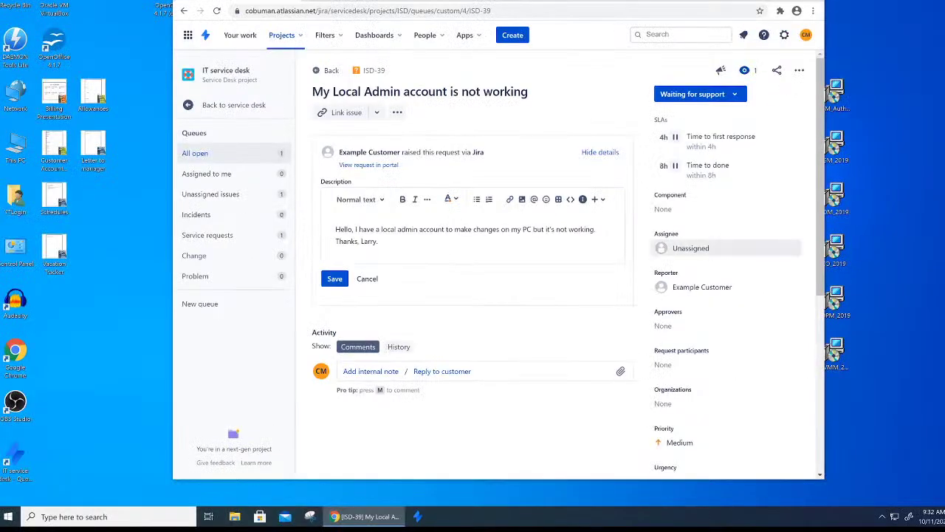
Assign ISD-39 to yourself, then bring up Windows search.
click(694, 248)
click(698, 275)
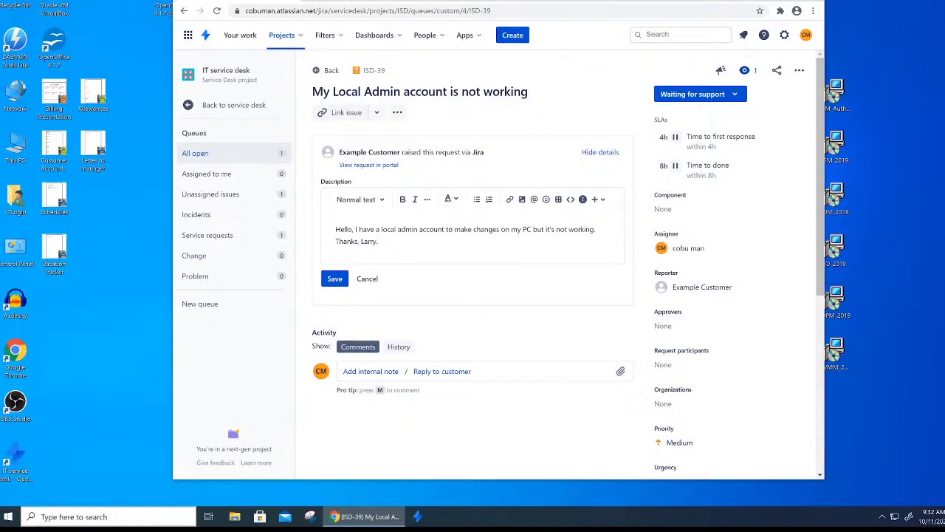
text(.)
key(super+s)
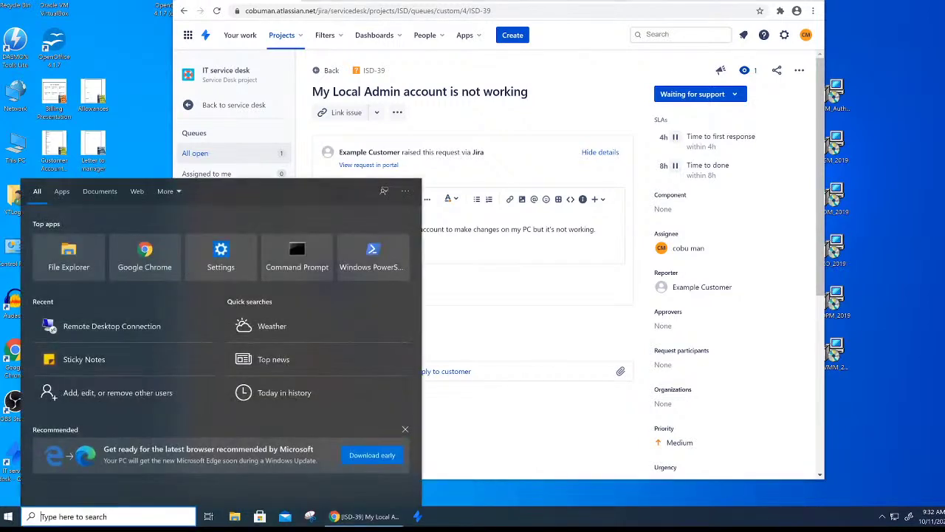
Search 'users' to open Family & other users and inspect both local Administrator accounts.
text(users)
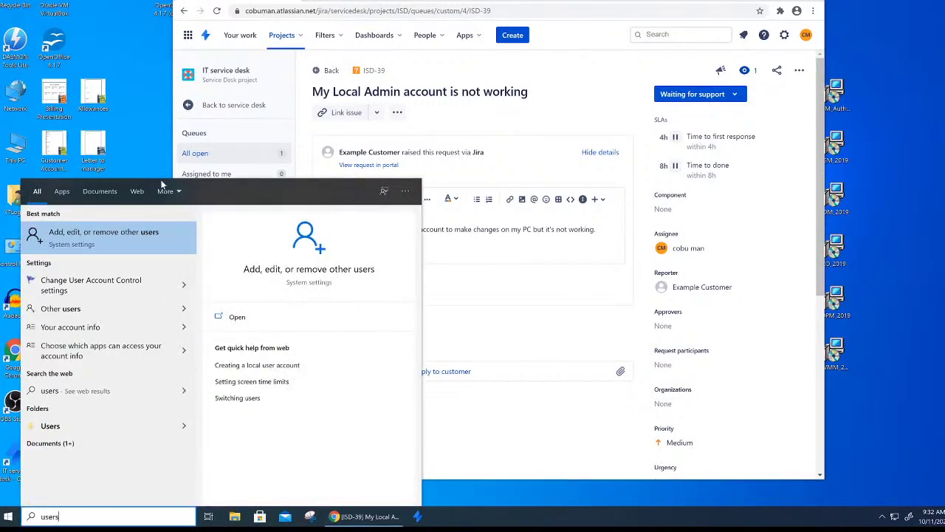
click(86, 240)
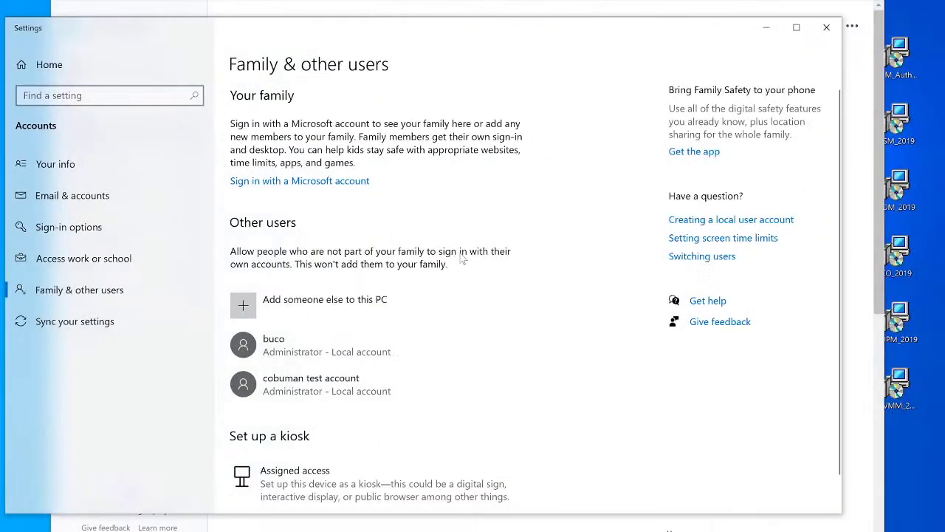
scroll(462, 258, down, 1)
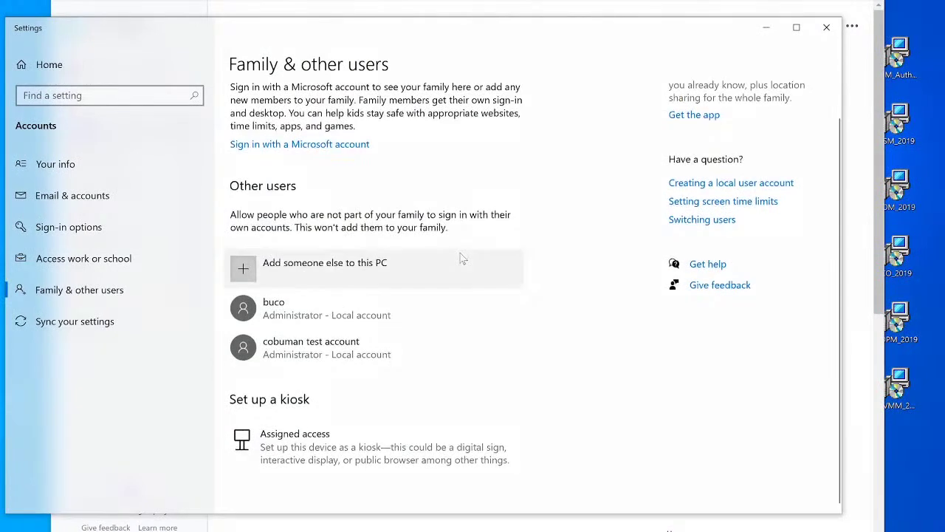
click(400, 318)
click(387, 393)
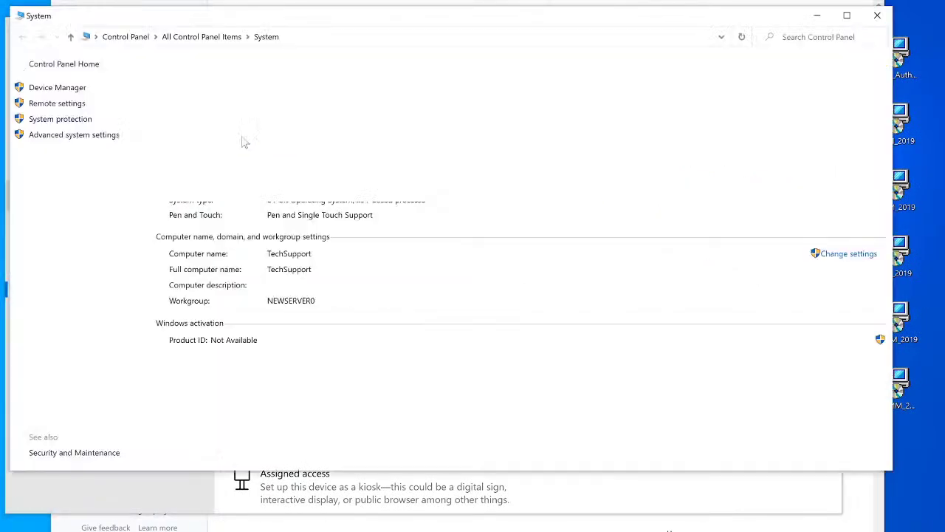
Open the User Profiles dialog from Advanced system settings and arrange it beside Settings.
click(59, 136)
click(884, 15)
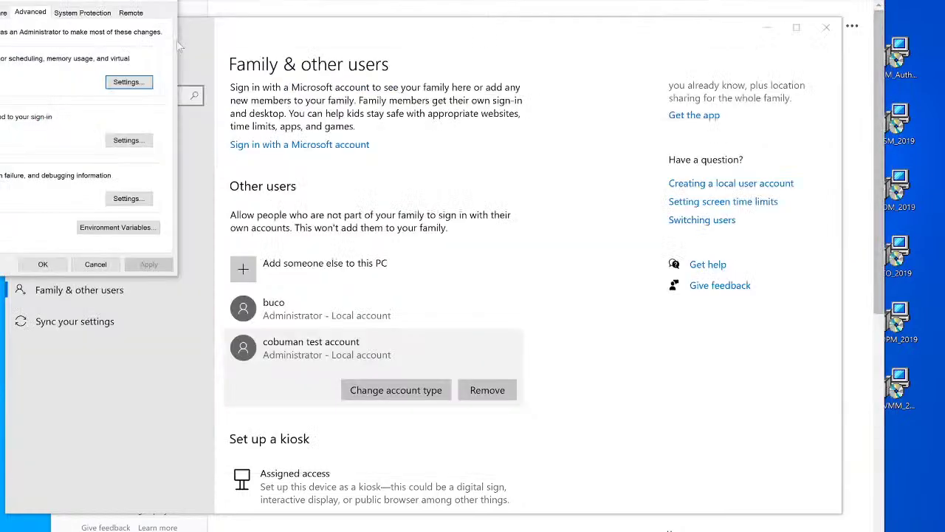
drag(102, 3, 232, 79)
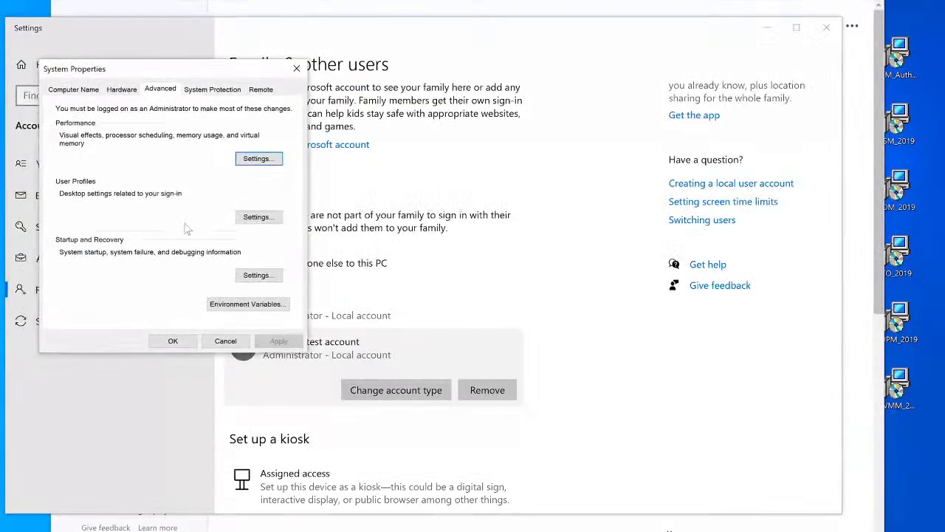
click(258, 217)
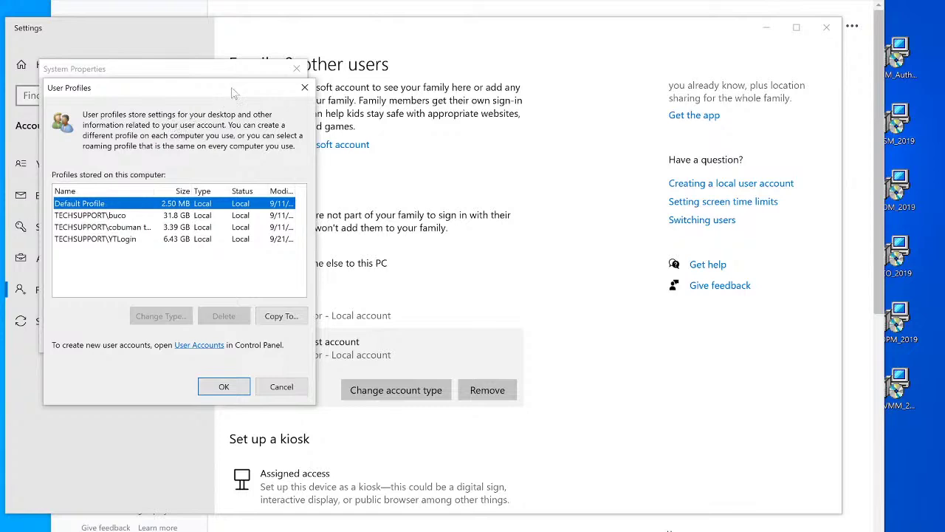
drag(202, 91, 164, 95)
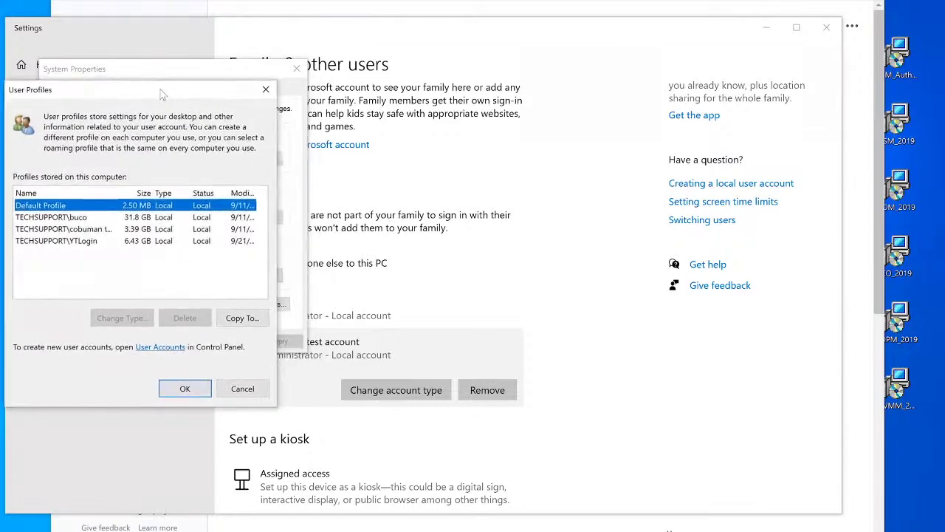
click(478, 30)
drag(477, 29, 605, 22)
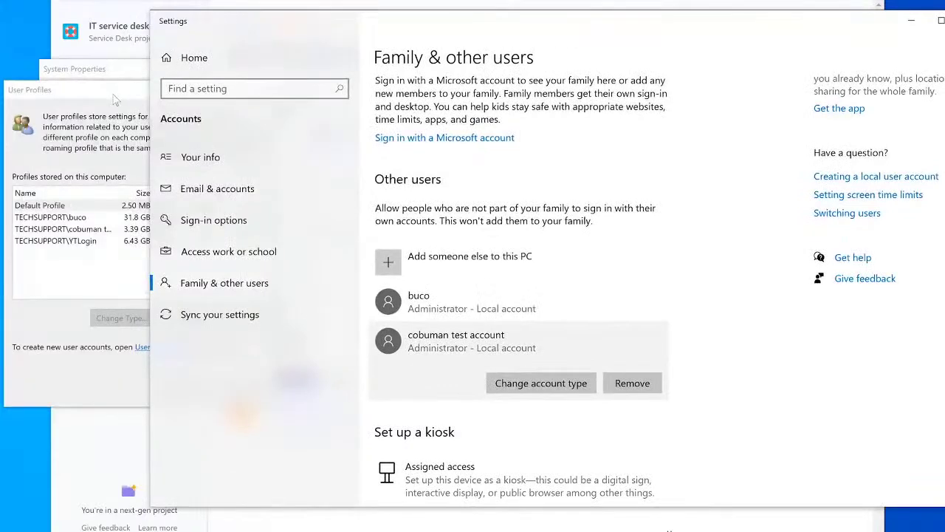
drag(113, 94, 197, 196)
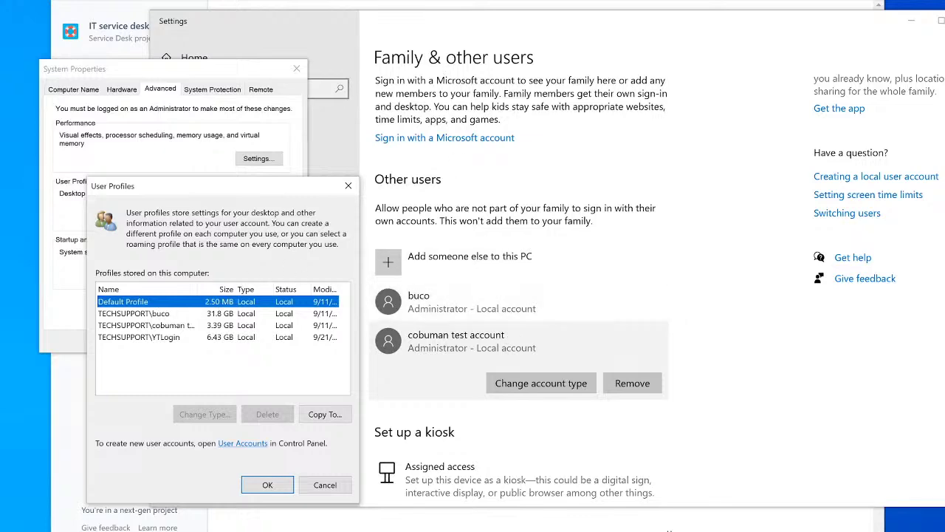
Expand the first local account's and test account's options in Family & other users.
click(424, 65)
drag(348, 25, 285, 16)
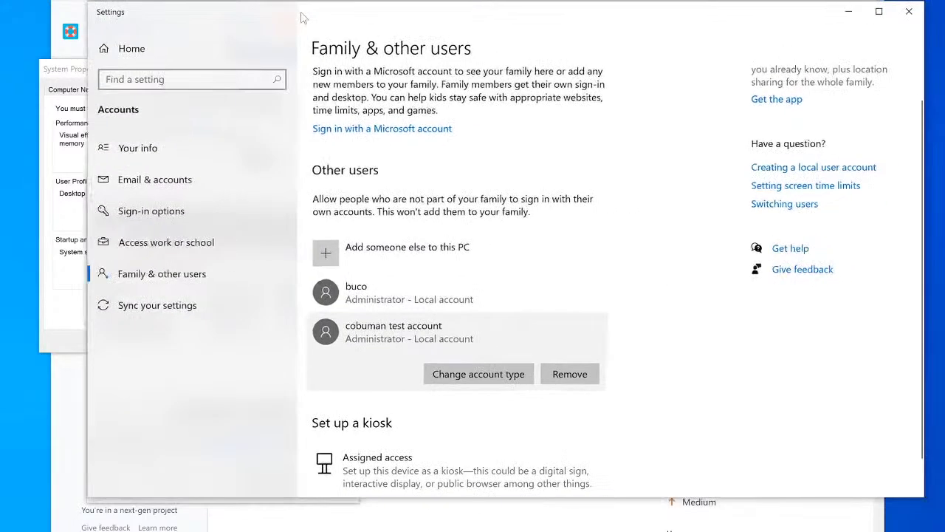
click(411, 299)
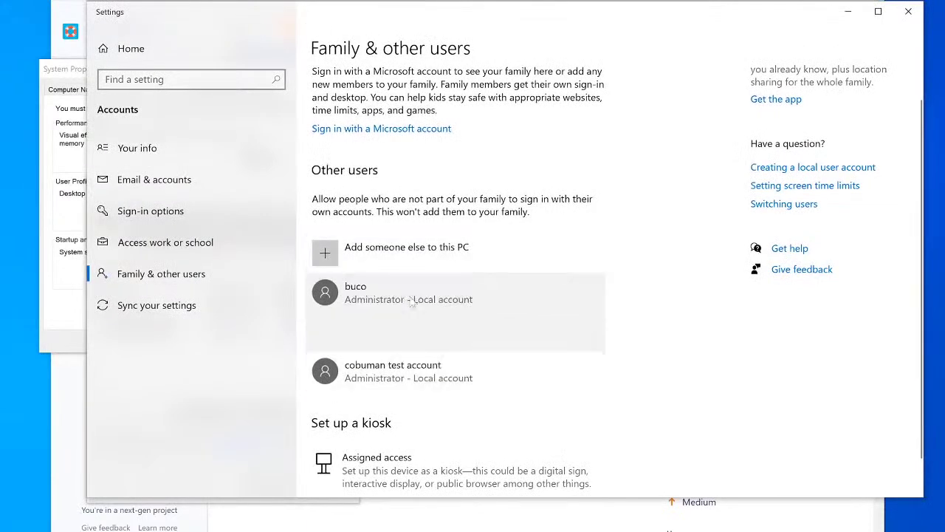
click(407, 363)
click(416, 302)
click(377, 362)
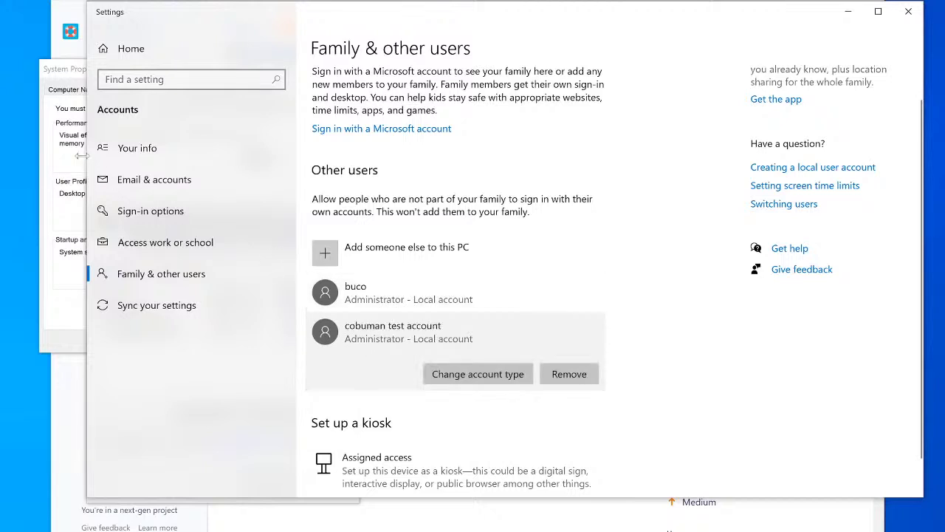
Click through the stored profiles of 3.39 GB, 6.43 GB and 31.8 GB.
click(60, 72)
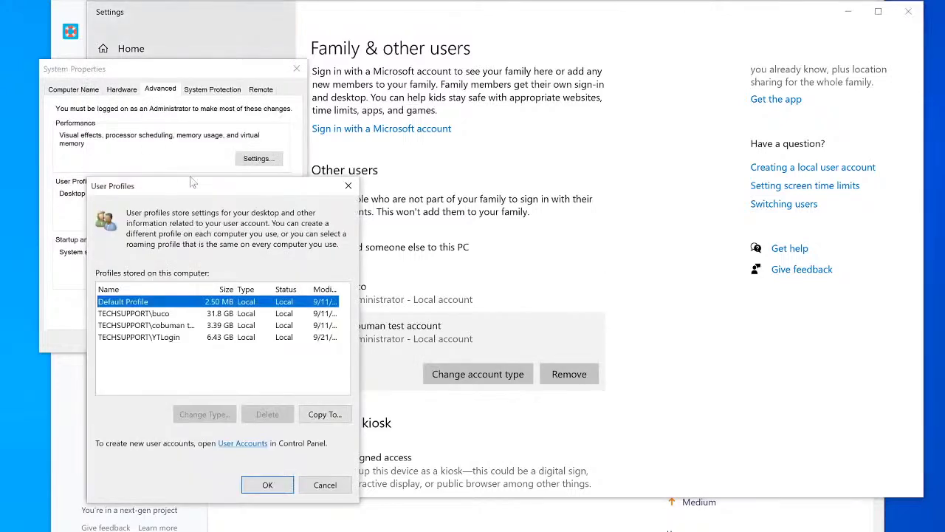
click(196, 325)
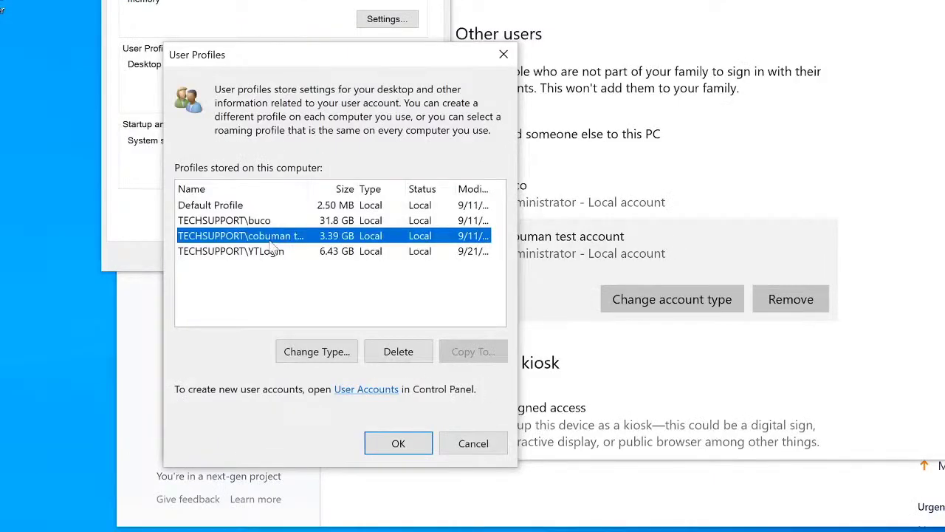
click(167, 337)
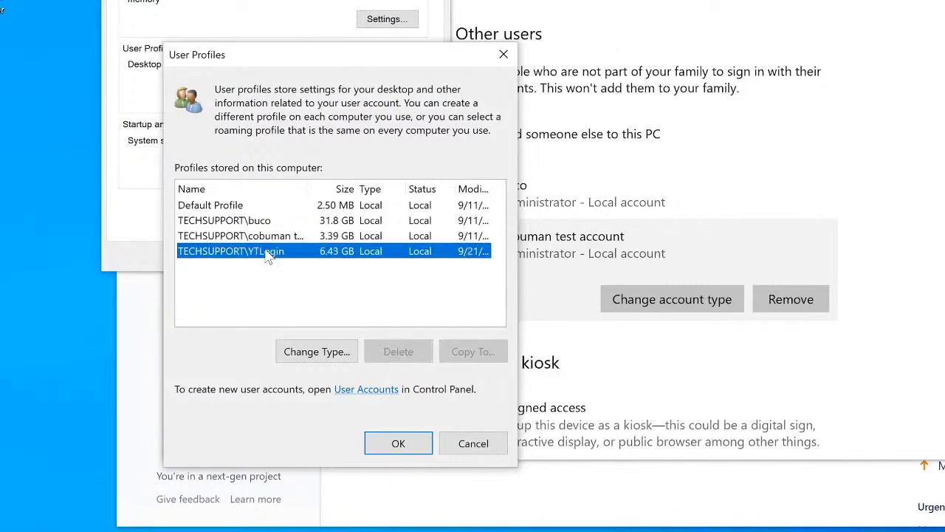
click(296, 235)
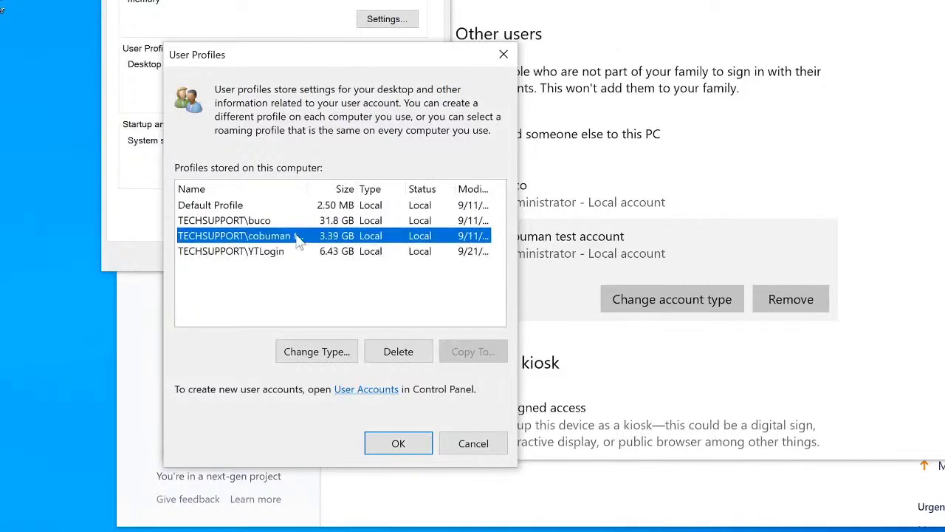
key(Up)
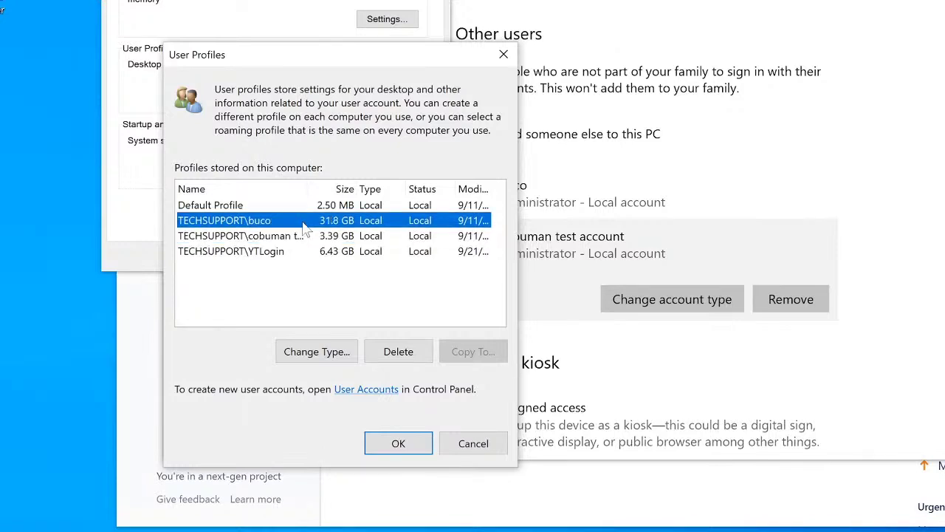
click(287, 237)
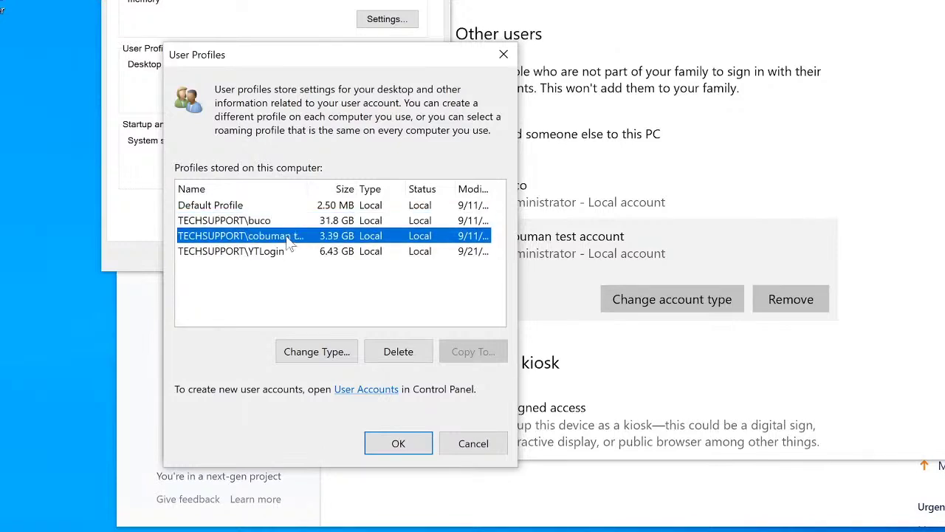
click(309, 226)
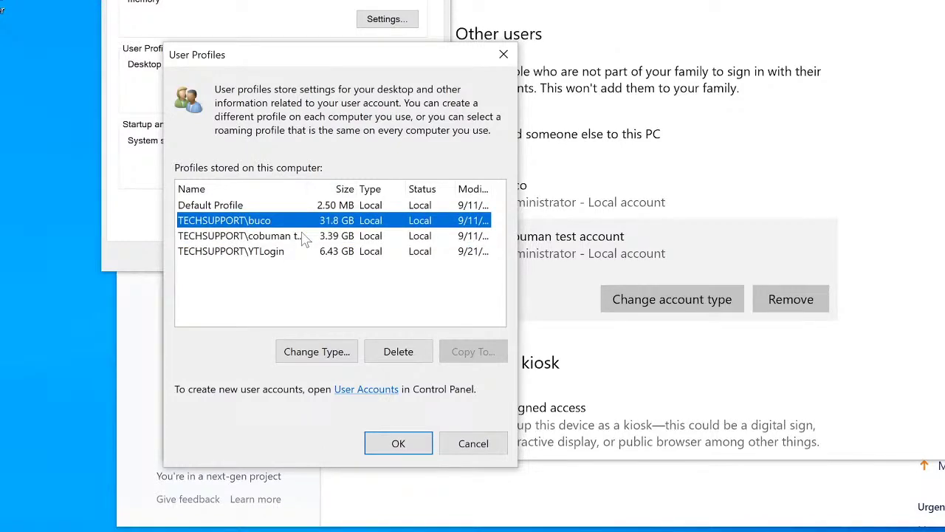
click(303, 236)
click(297, 252)
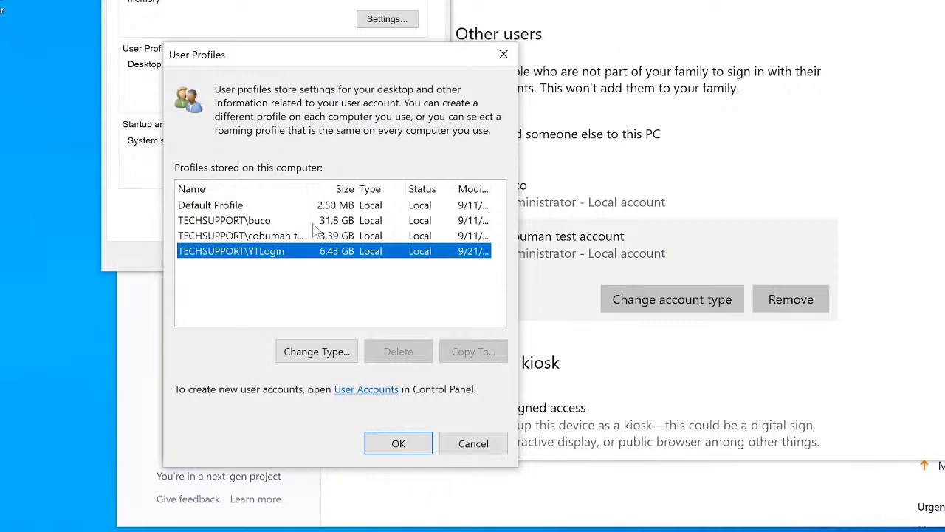
Match the test account's and first administrator's stored profiles against the Settings accounts.
click(316, 223)
click(304, 237)
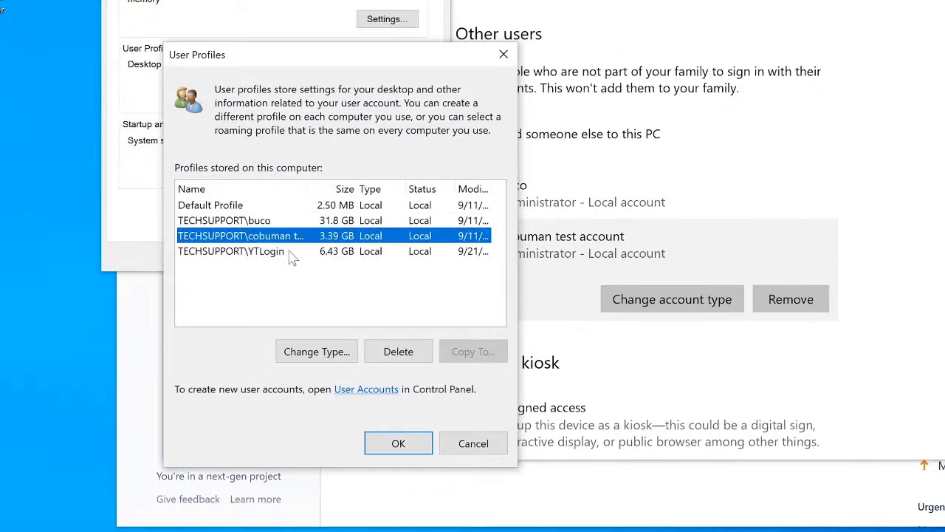
drag(395, 53, 309, 28)
click(238, 193)
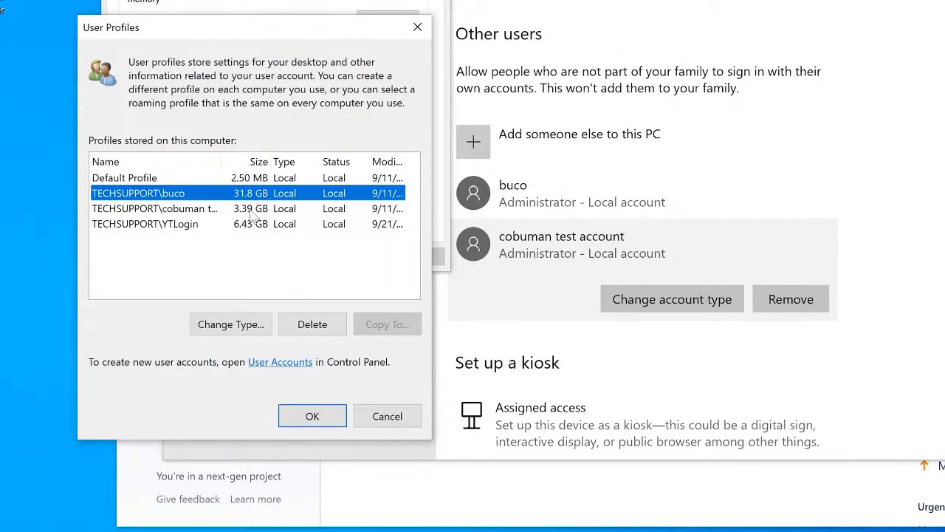
click(296, 326)
click(272, 212)
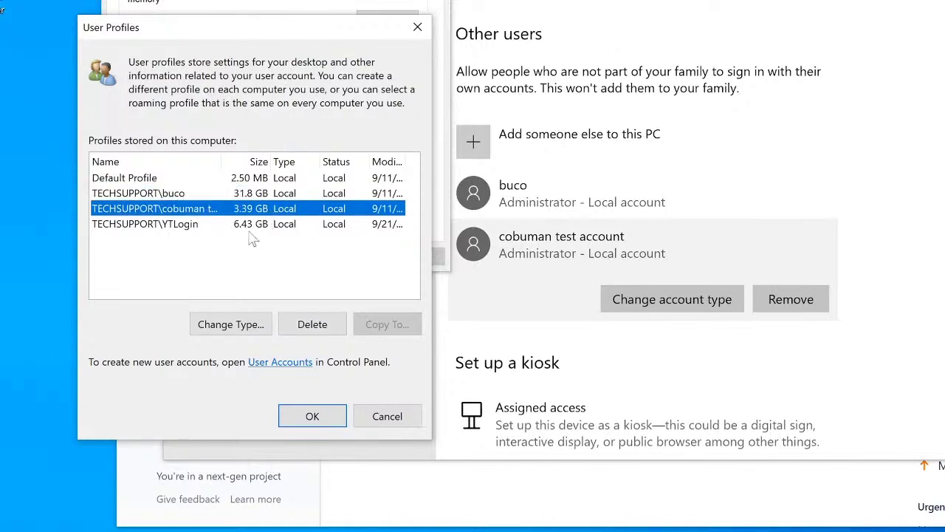
click(271, 195)
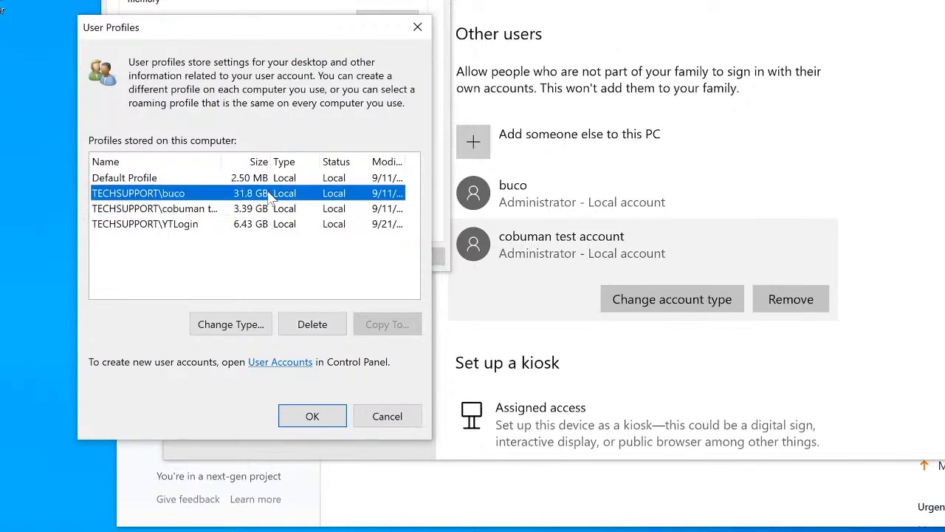
Open a File Explorer window on the C:\Users folder.
key(super+e)
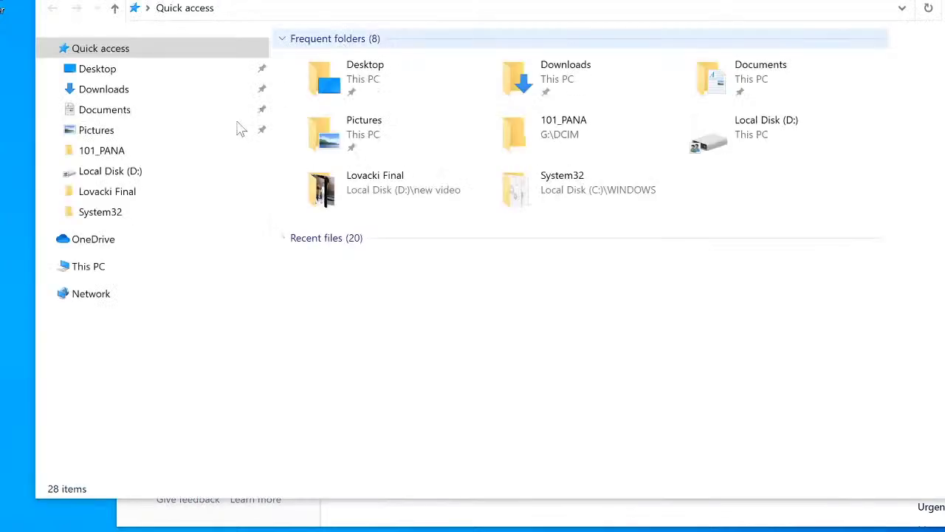
click(111, 267)
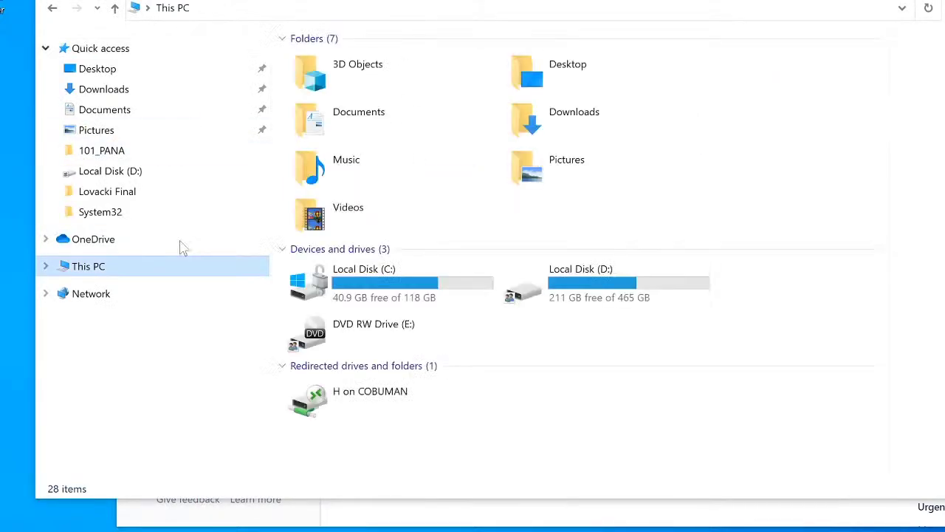
click(385, 271)
double_click(385, 271)
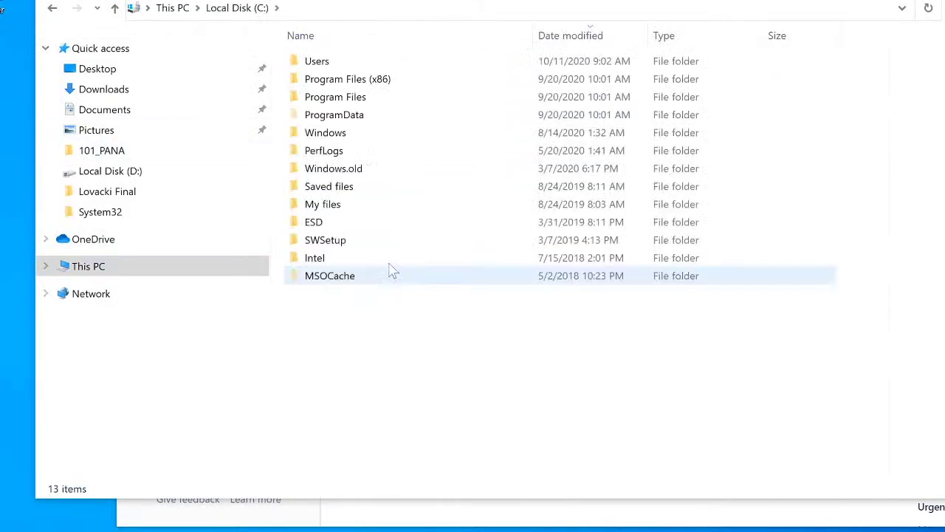
double_click(357, 65)
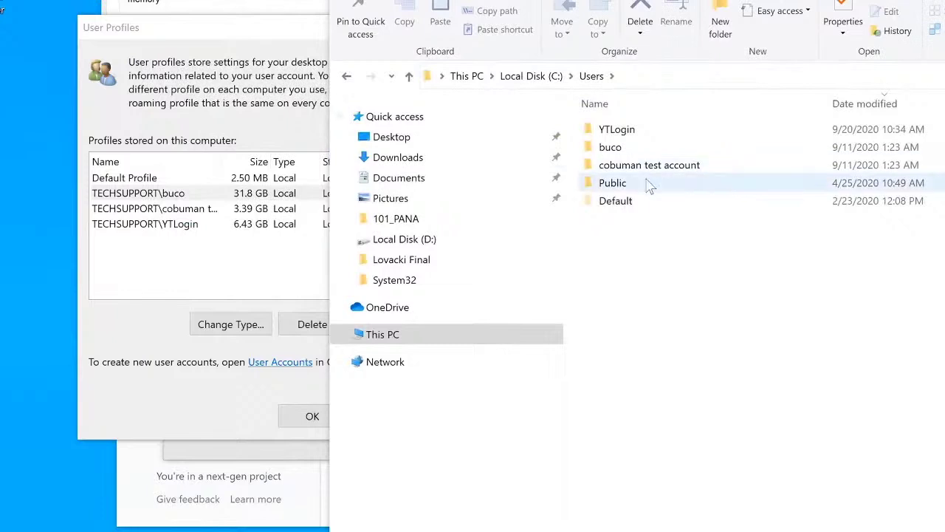
Compare the test account's and current user's folders with their stored profile entries.
click(622, 148)
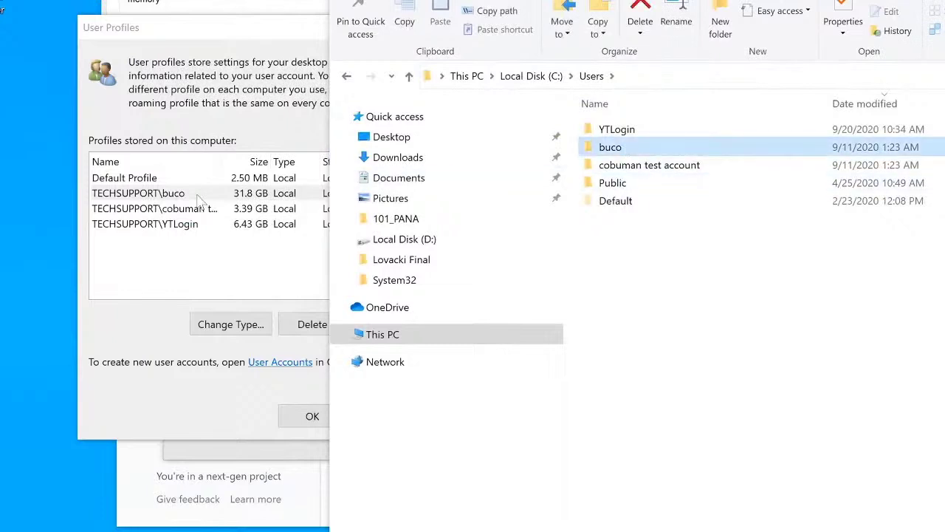
click(644, 168)
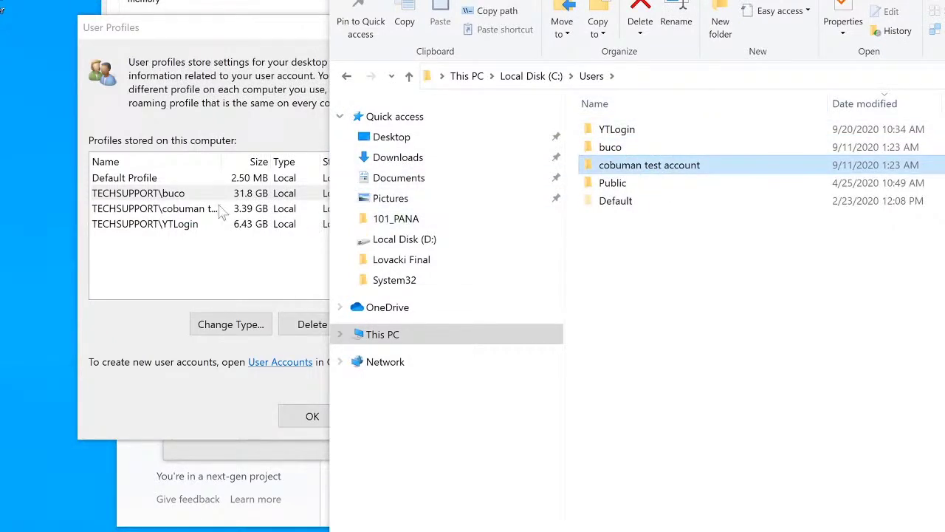
click(188, 209)
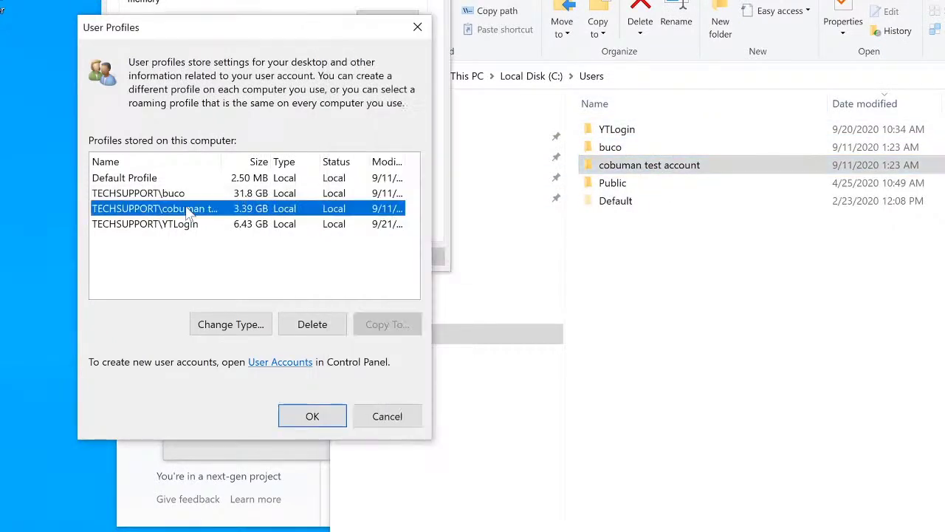
click(618, 130)
click(170, 225)
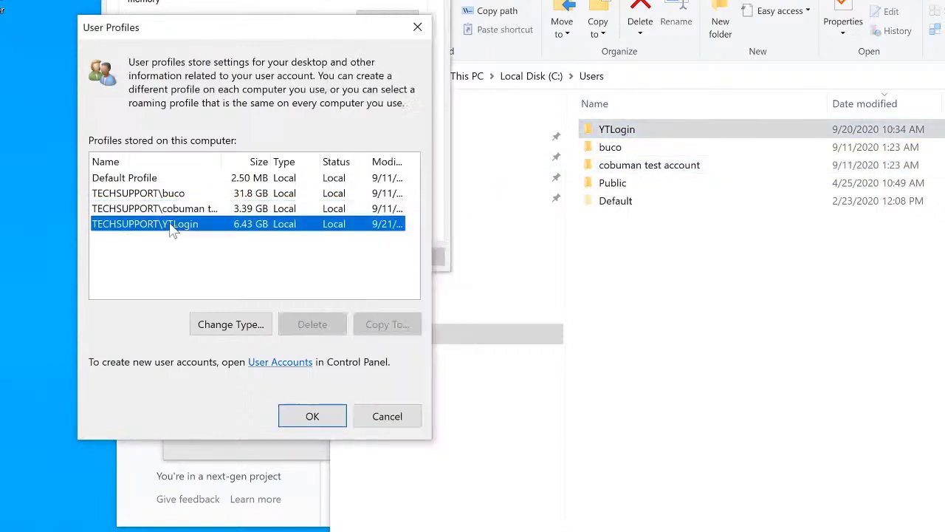
click(333, 209)
click(335, 226)
click(308, 211)
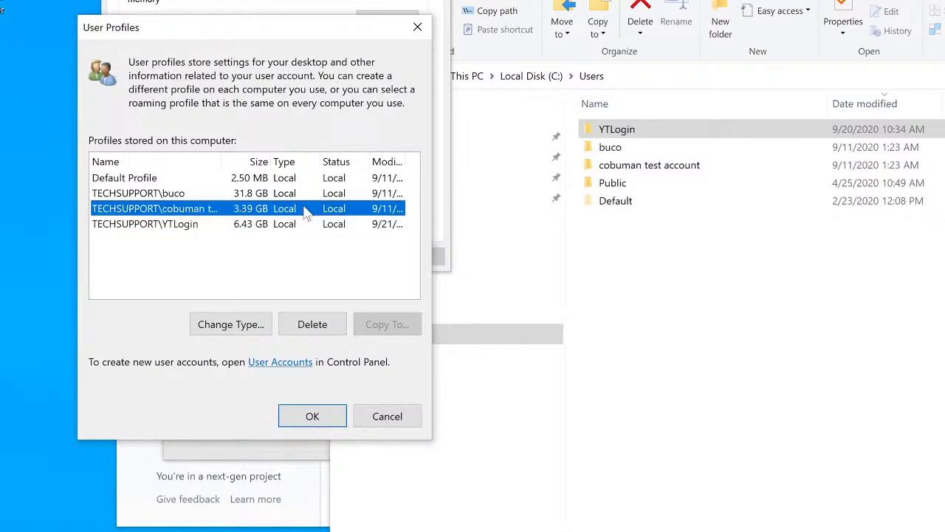
click(287, 226)
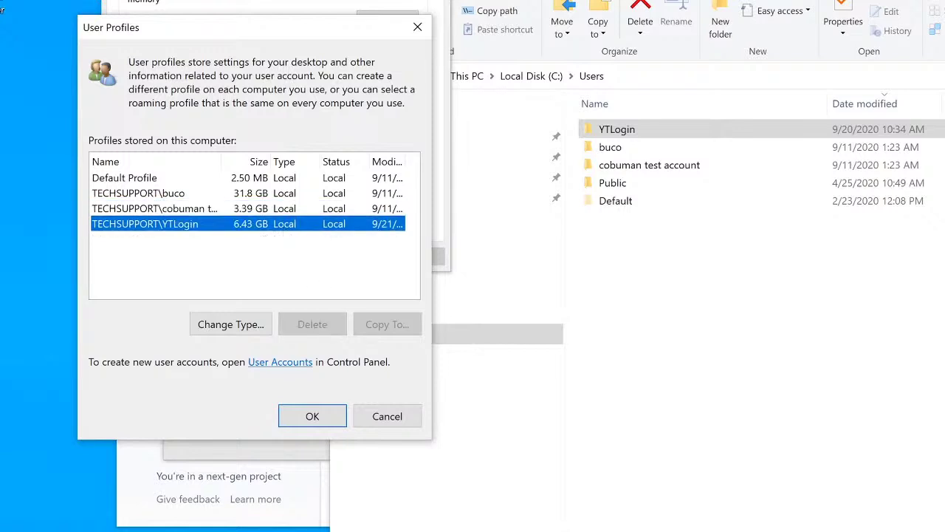
Rearrange the windows and match the first administrator's profile to its user folder.
key(alt+Tab)
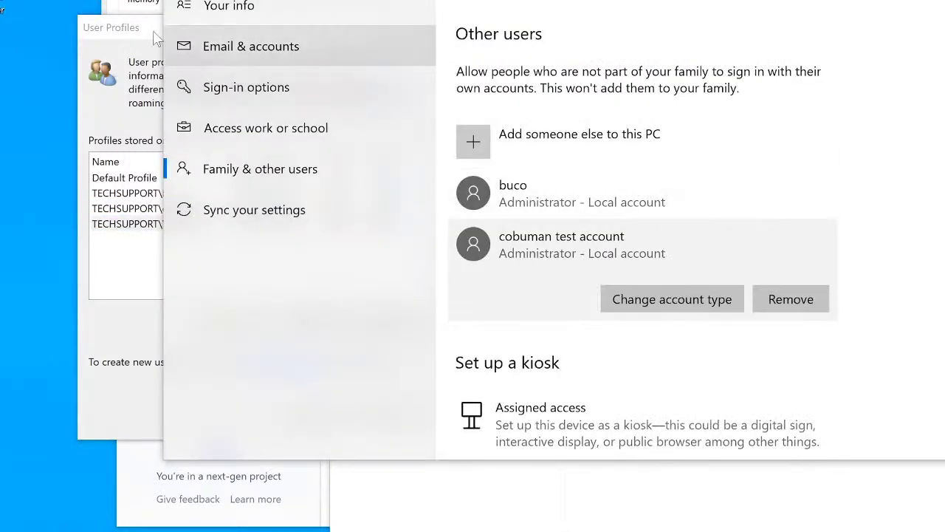
click(135, 28)
drag(135, 29, 122, 24)
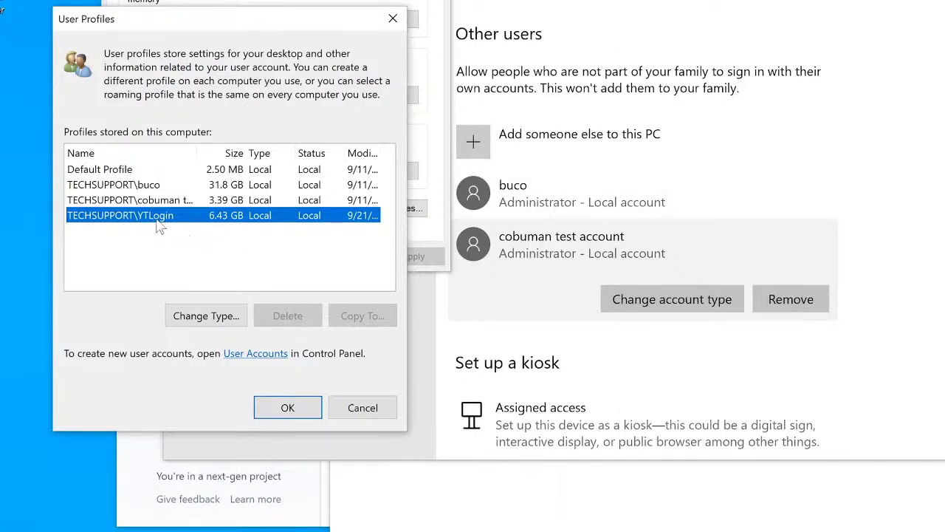
key(alt+Tab)
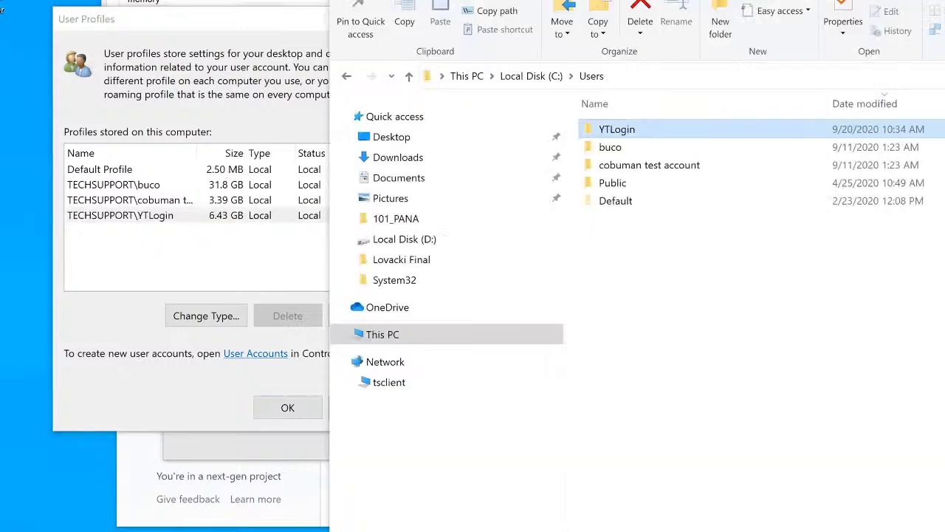
drag(236, 30, 380, 9)
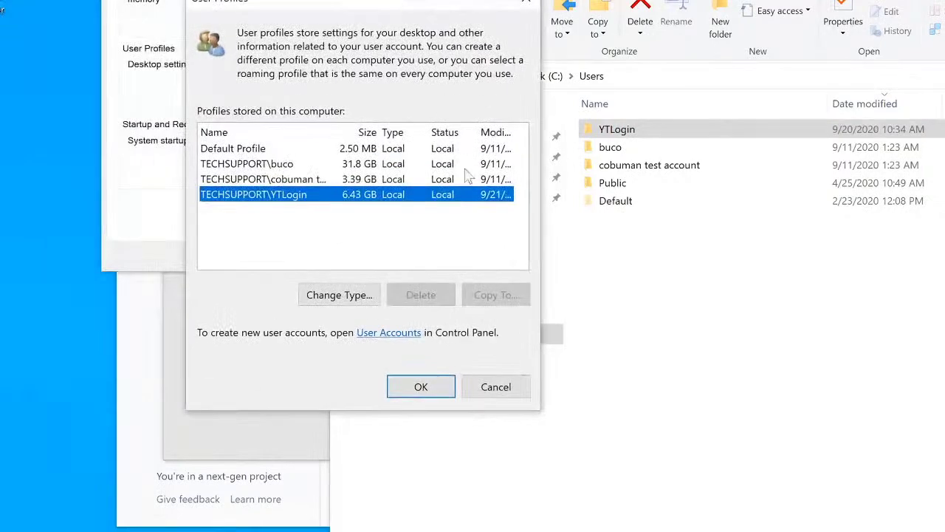
click(399, 164)
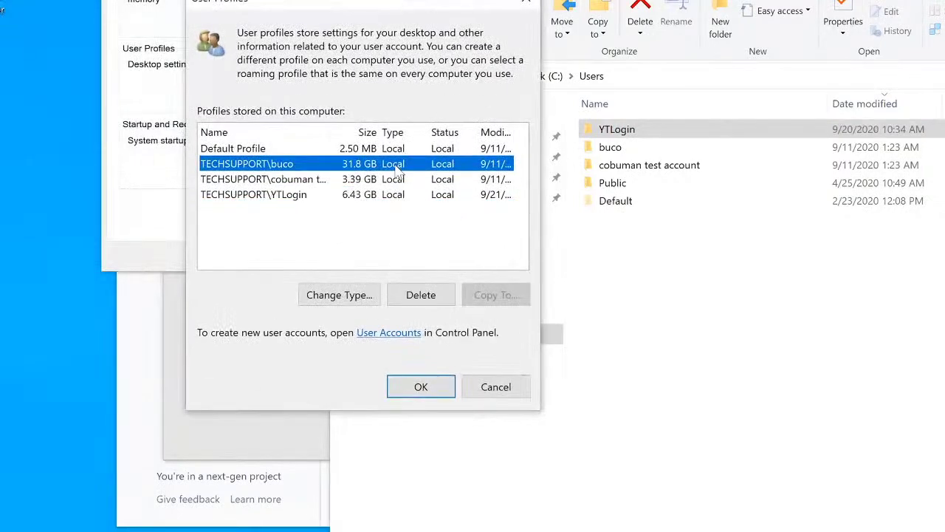
click(611, 147)
click(293, 164)
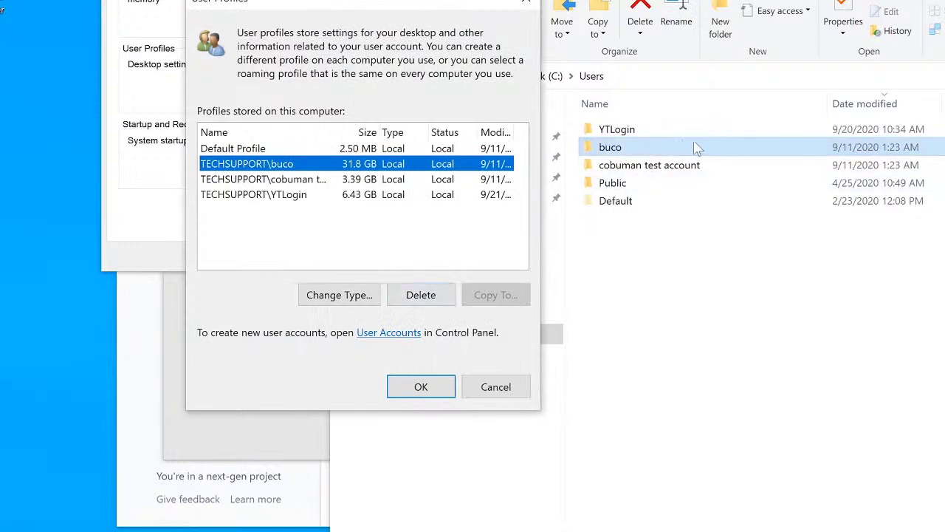
Open the first administrator's folder, cancel User Profiles, and return to Family & other users.
double_click(629, 151)
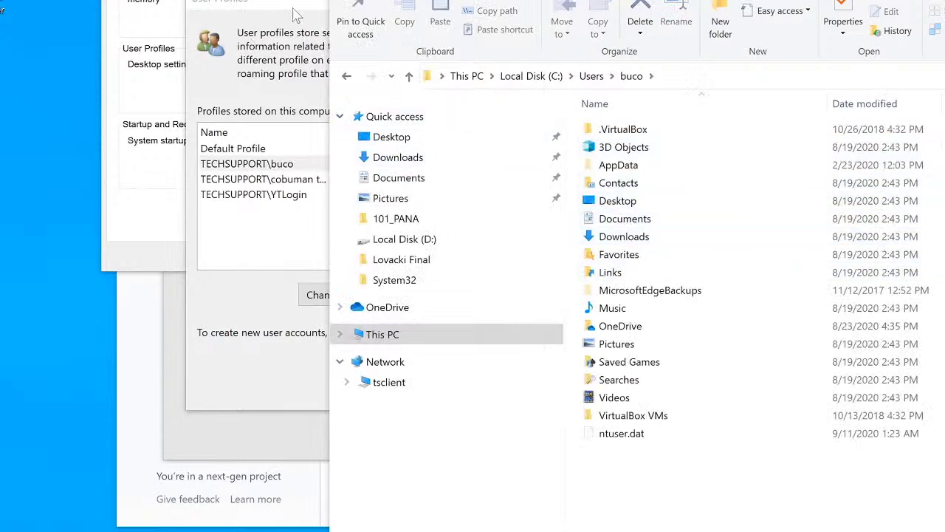
drag(296, 15, 190, 6)
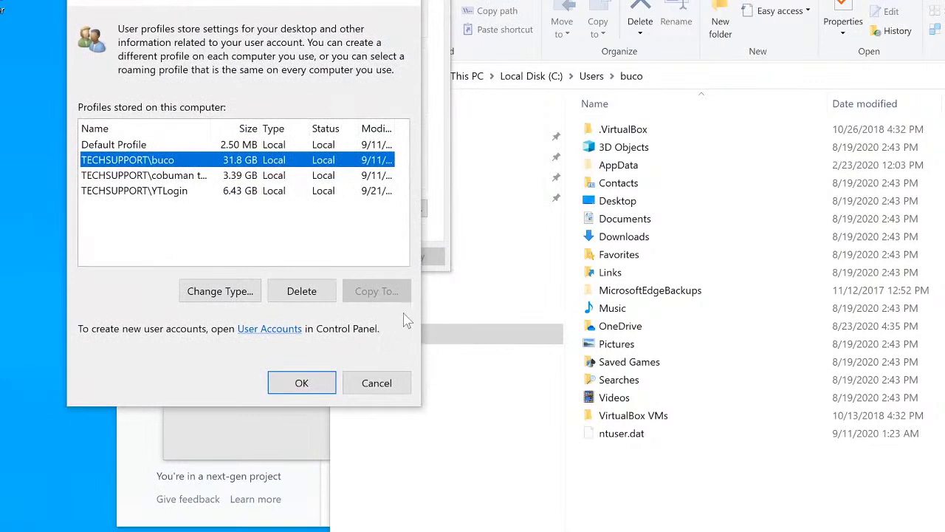
click(377, 383)
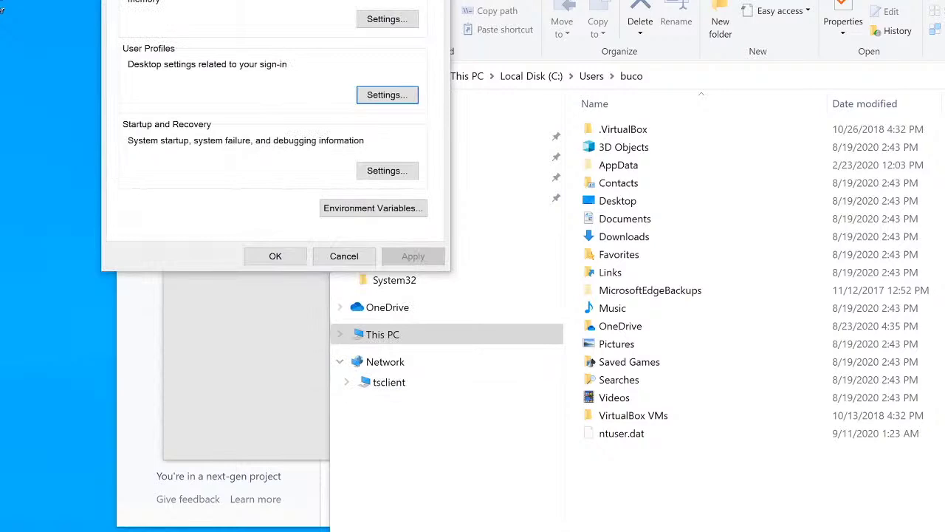
drag(274, 7, 65, 0)
click(296, 0)
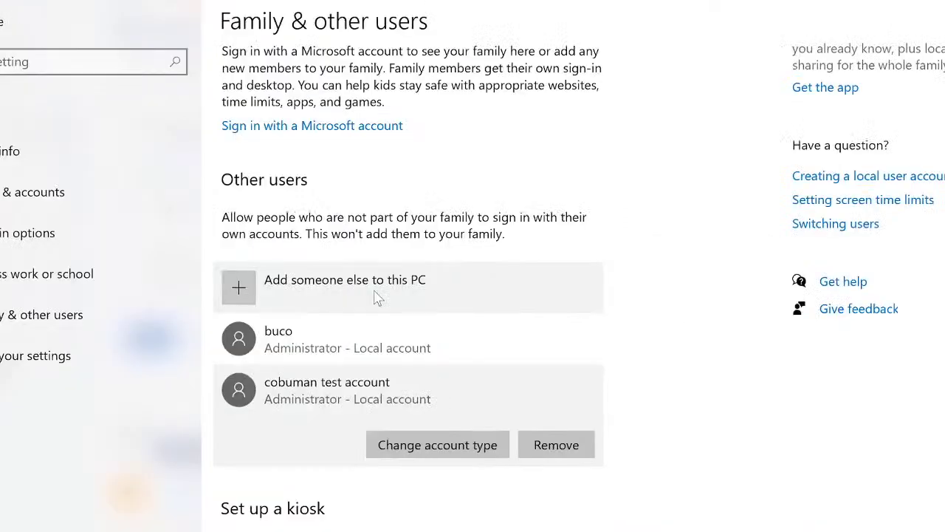
From Add someone else to this PC, choose to add a user without a Microsoft account.
click(376, 296)
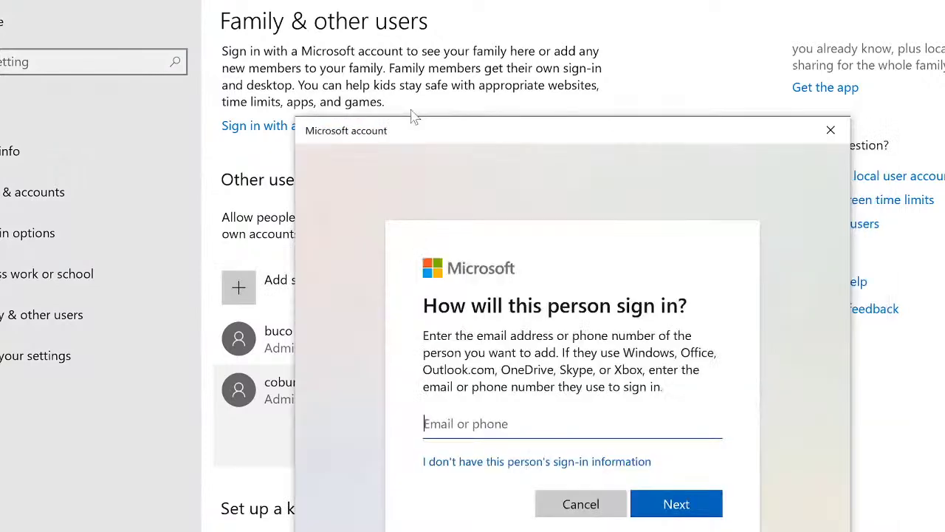
drag(413, 119, 227, 25)
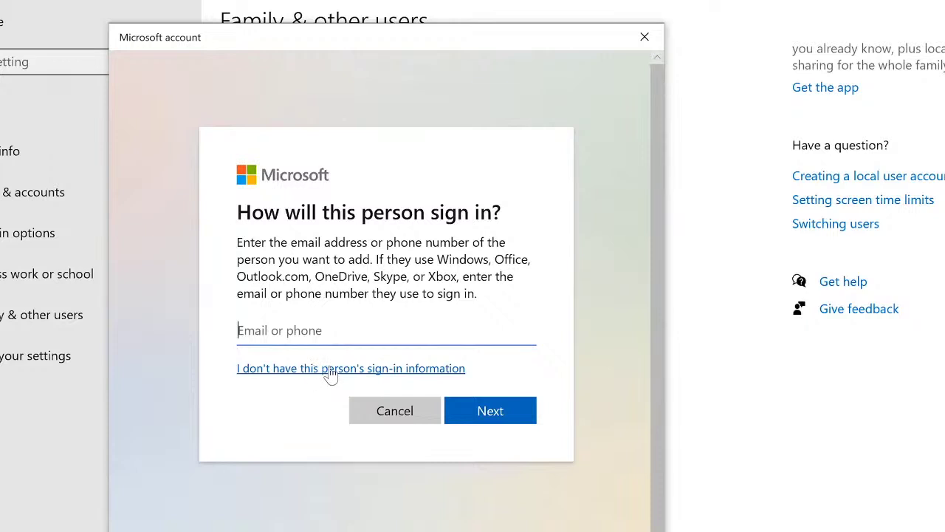
click(330, 375)
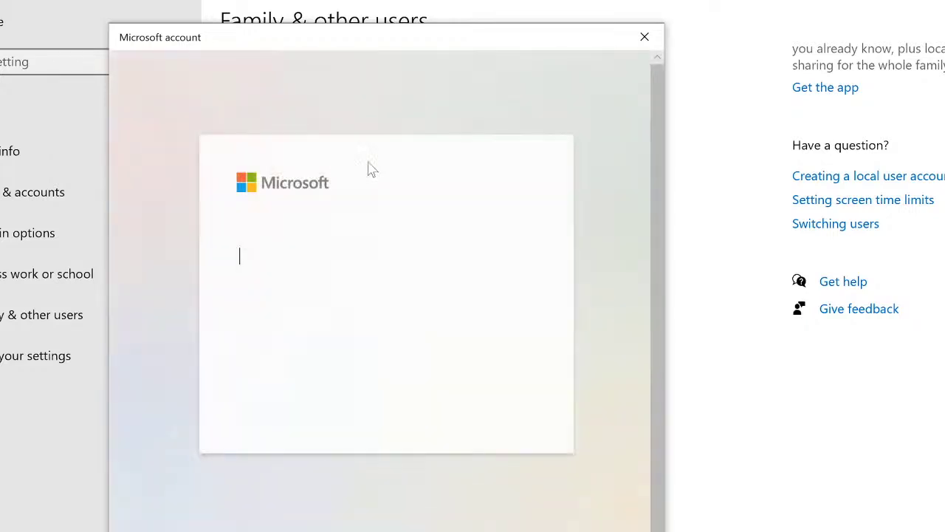
click(295, 362)
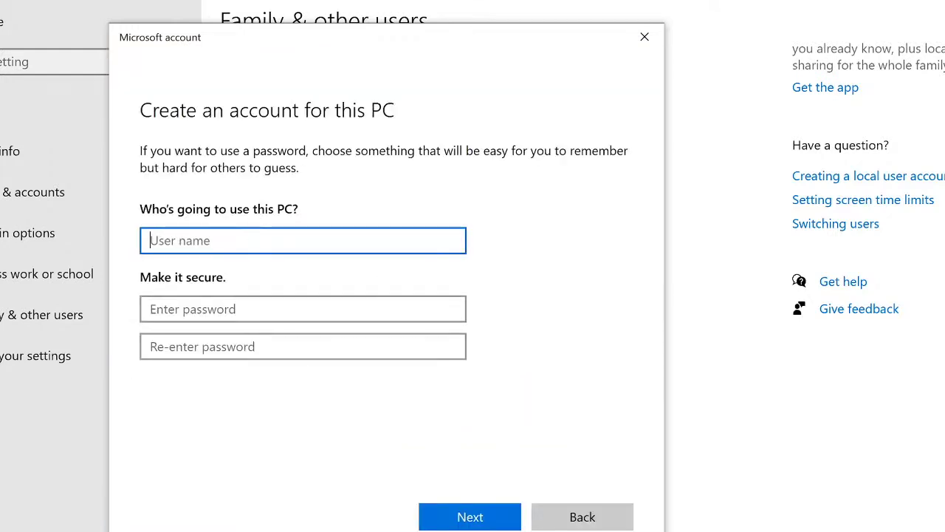
Enter the user name LocalAdmin, then type and confirm the account password.
text(LocalAdmin)
key(Tab)
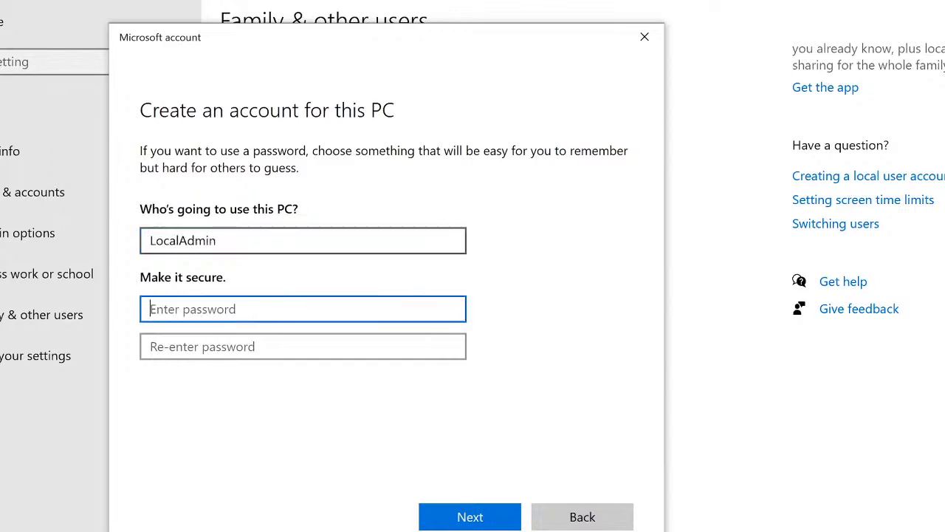
text(••••••••)
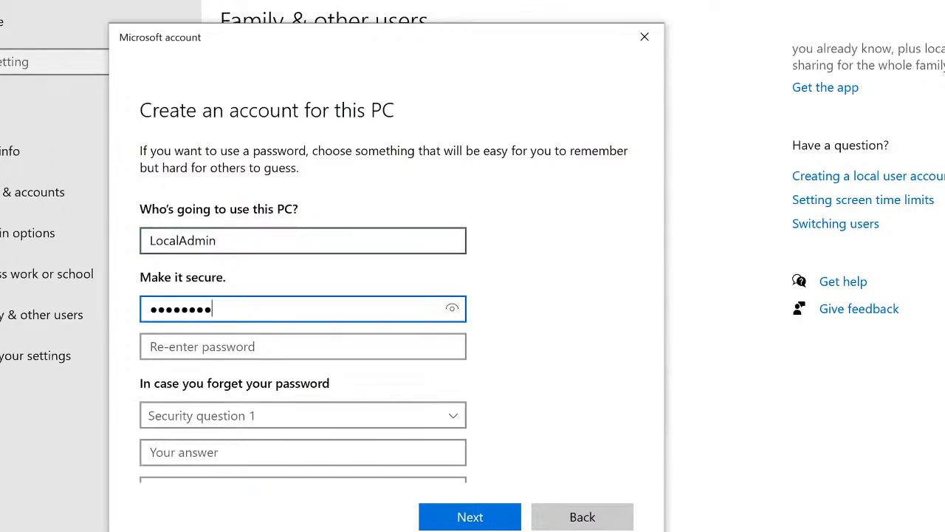
key(Tab)
text(••)
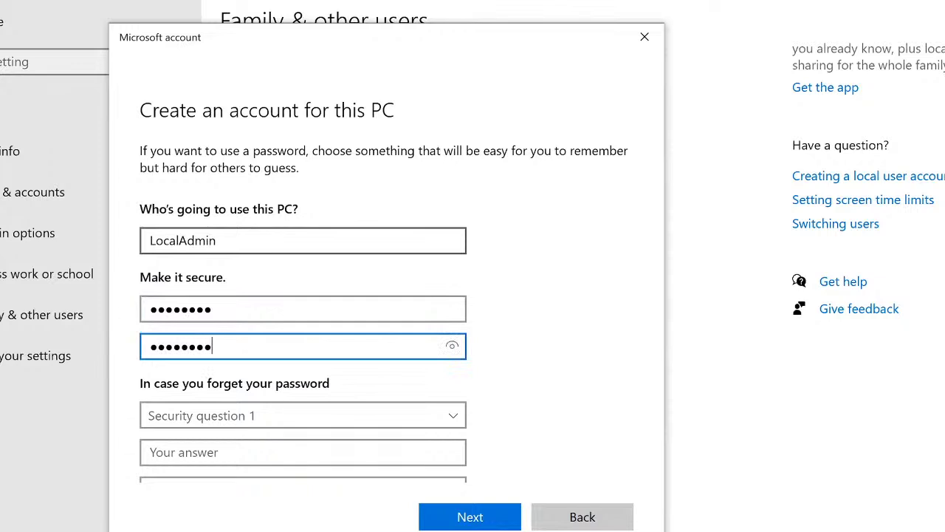
Pick the first pet's name and birth city security questions and answer both.
scroll(531, 310, down, 3)
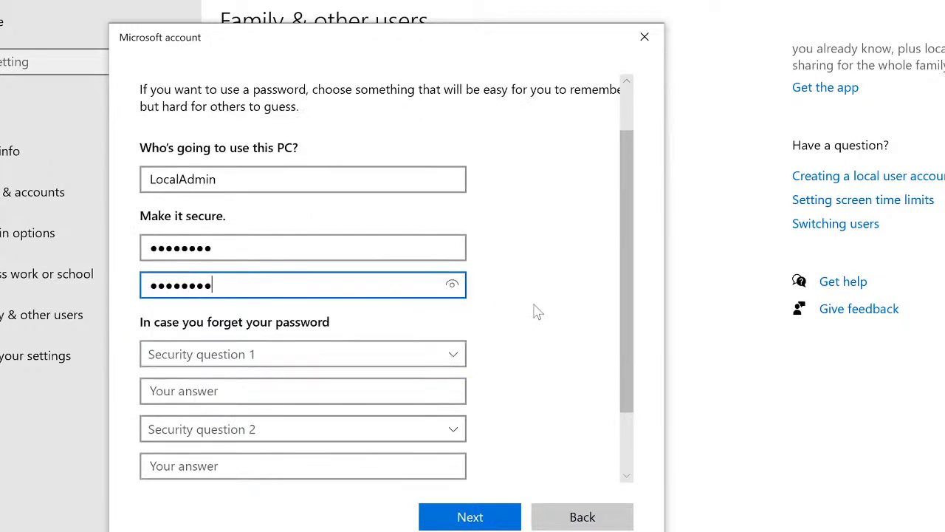
click(428, 271)
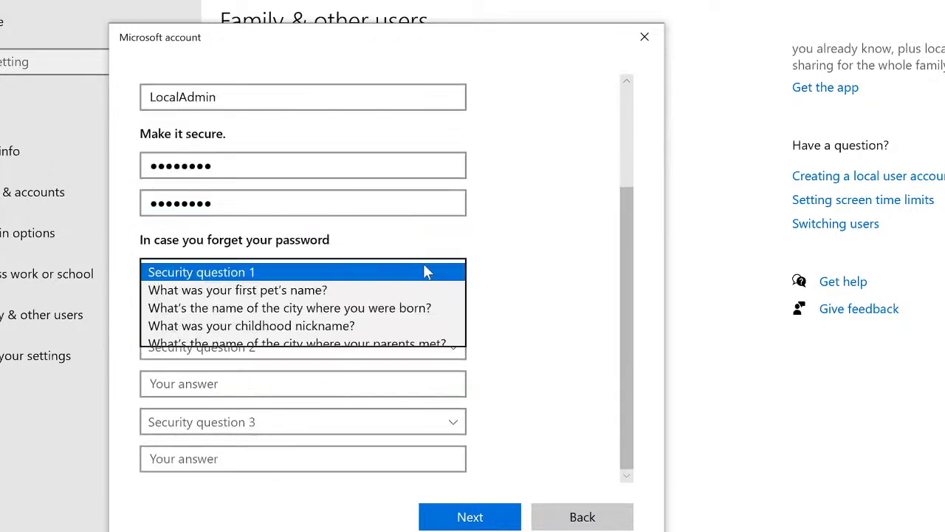
key(Return)
click(353, 308)
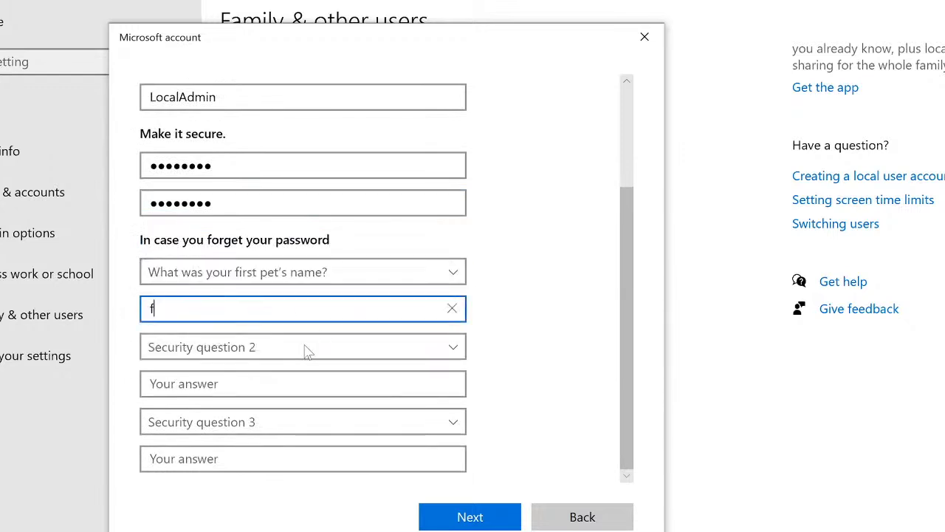
click(305, 350)
click(289, 389)
click(289, 388)
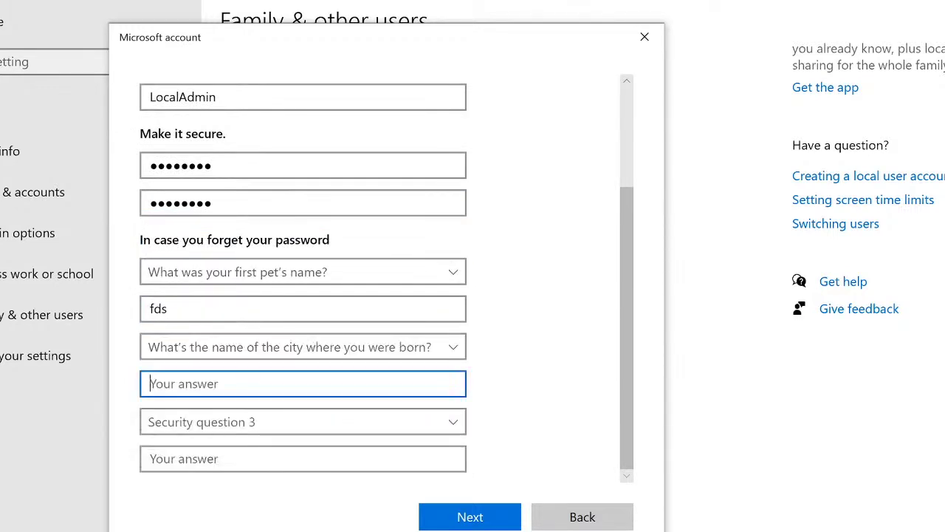
click(386, 432)
click(369, 384)
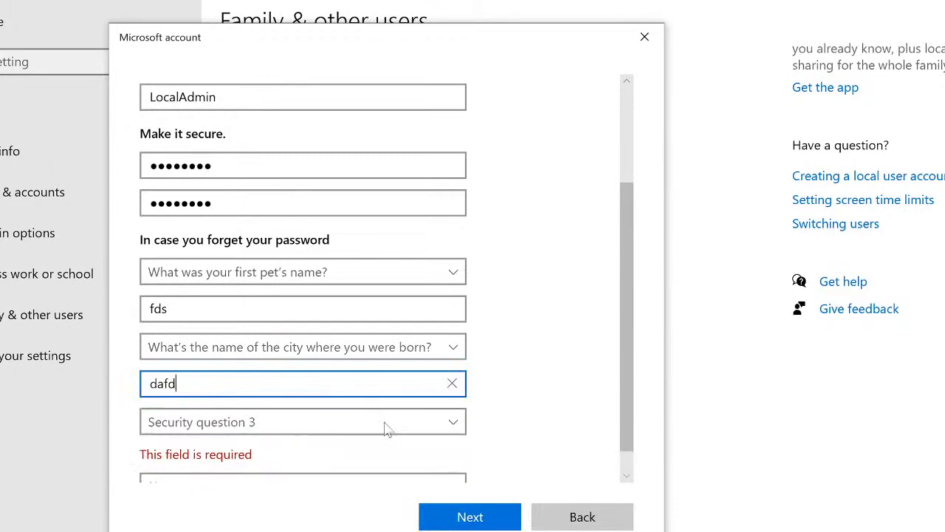
Pick and answer the childhood nickname question, then create the LocalAdmin account.
click(414, 422)
click(421, 475)
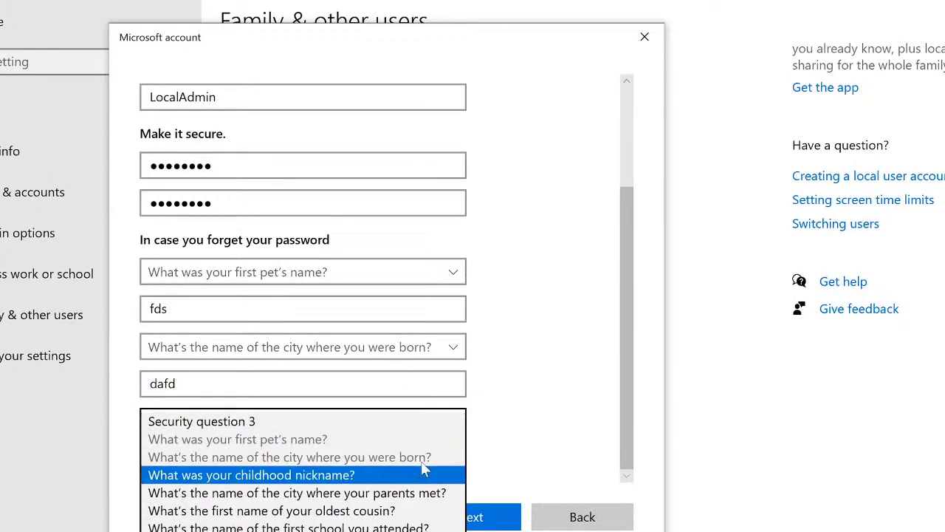
click(454, 457)
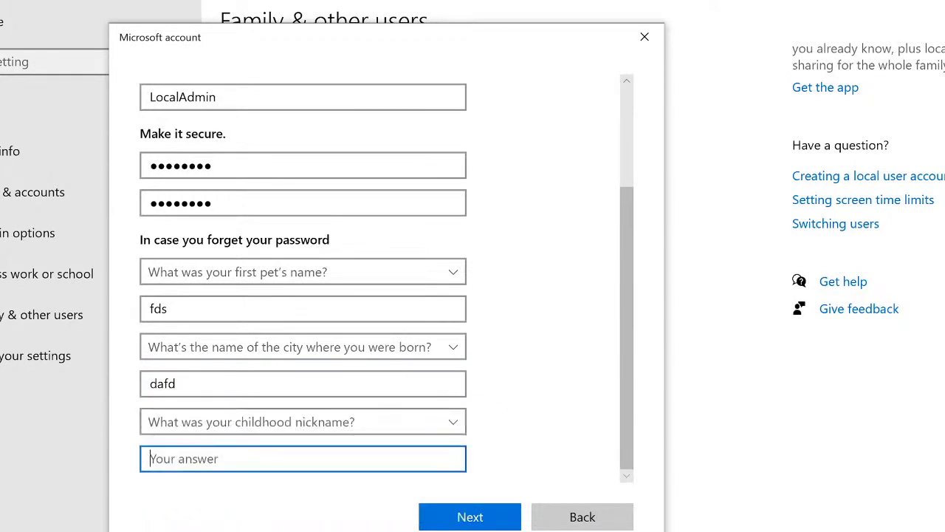
click(470, 516)
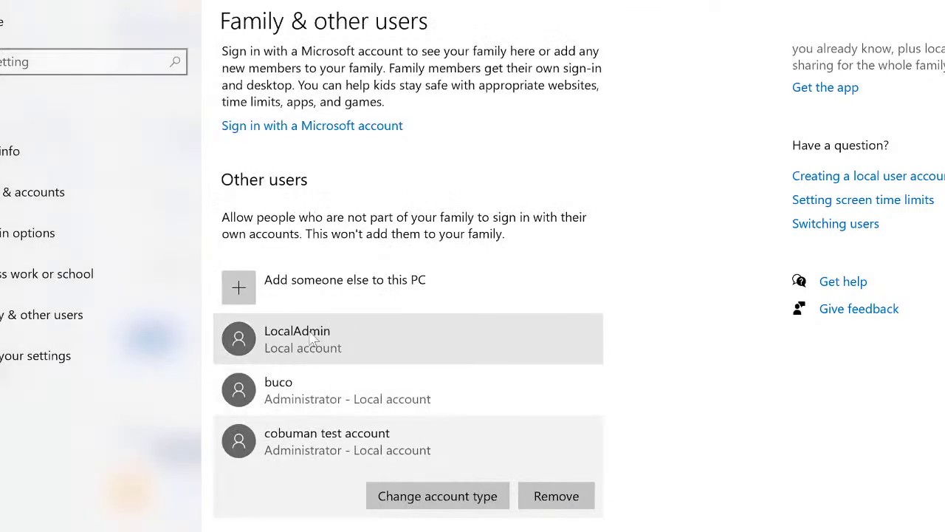
Change LocalAdmin's account type to Administrator.
click(317, 344)
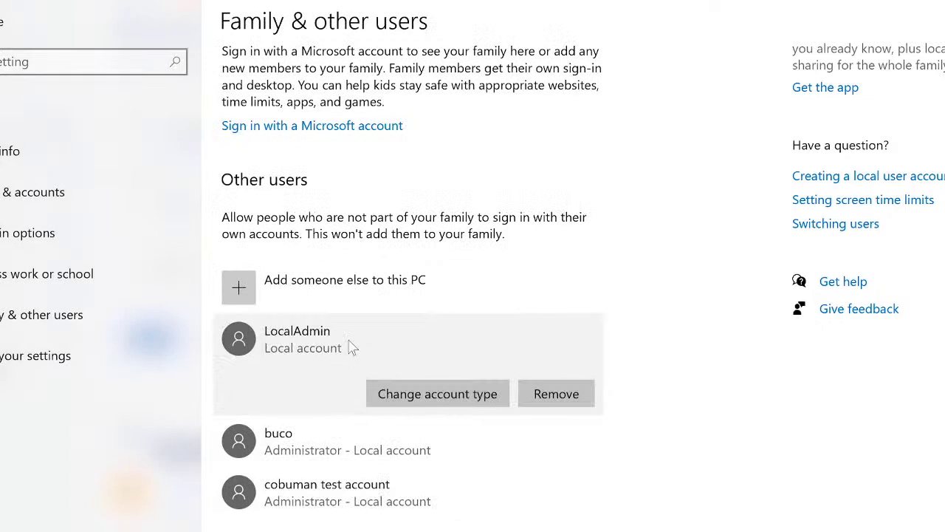
click(448, 397)
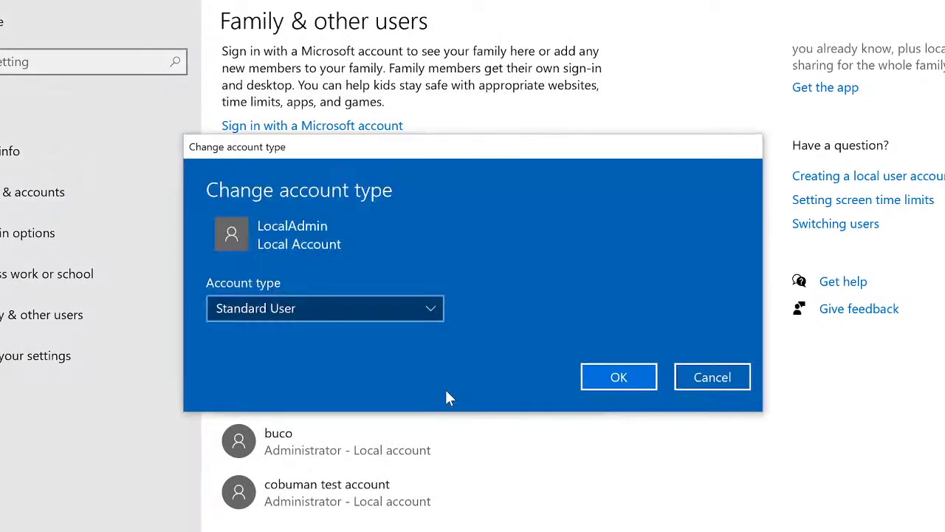
click(353, 316)
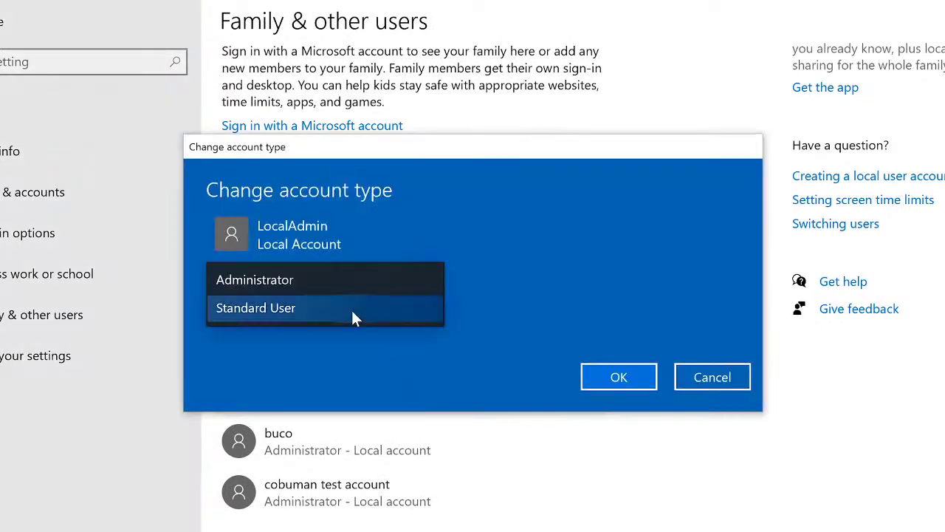
click(309, 282)
click(619, 378)
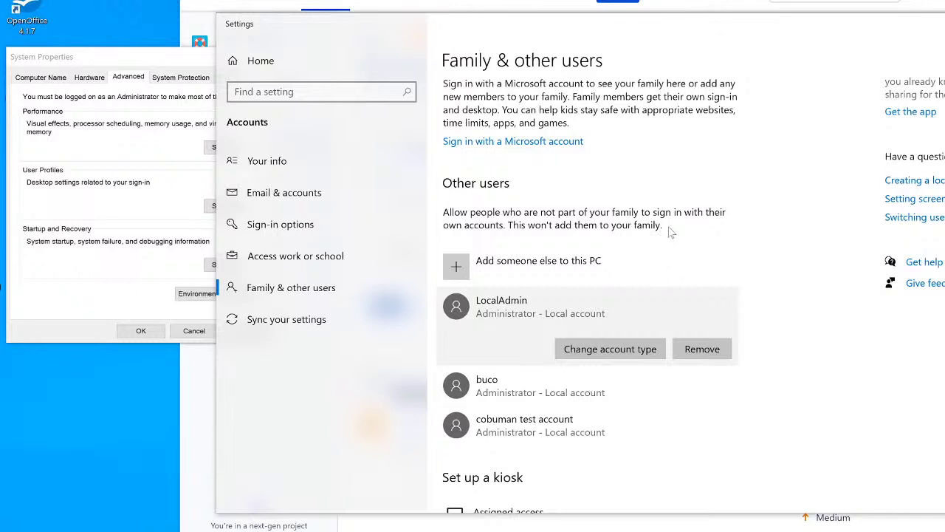
Open the User Profiles list from System Properties and inspect the stored profiles.
click(125, 109)
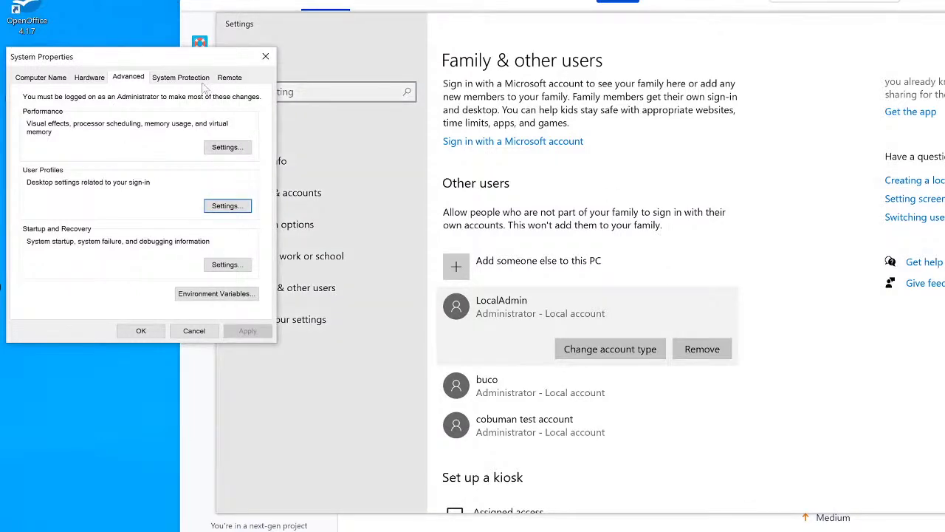
click(229, 210)
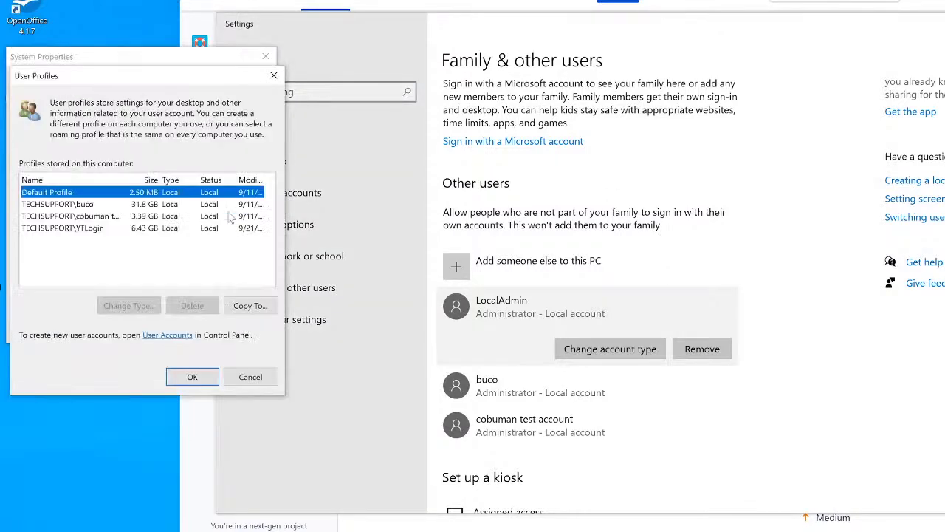
click(81, 204)
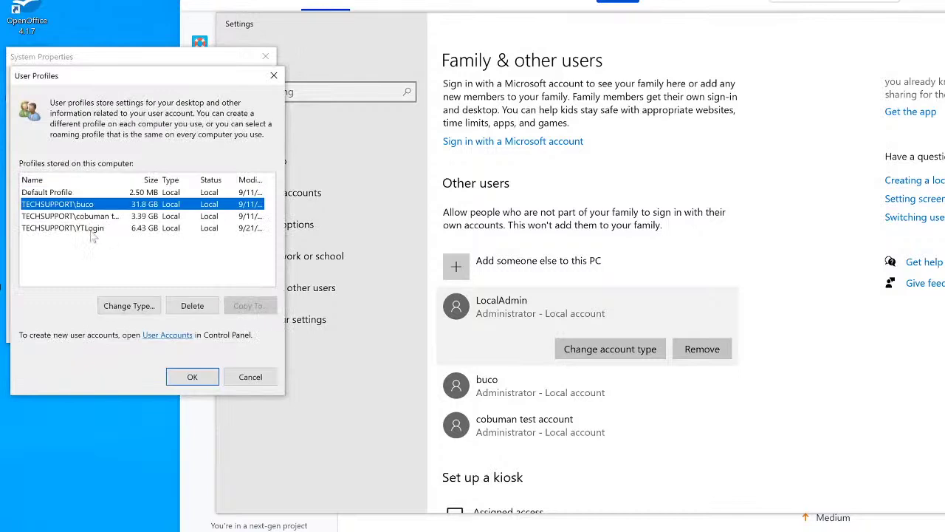
click(127, 216)
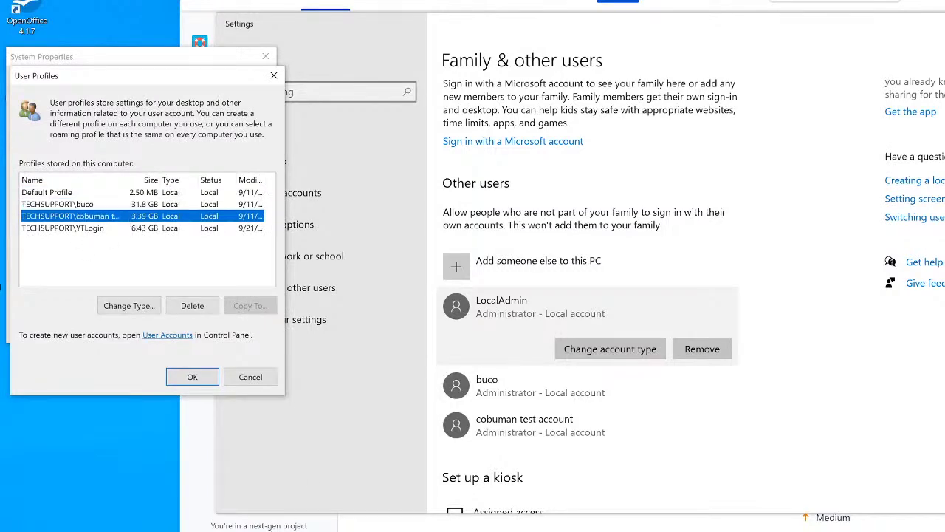
Open File Explorer on This PC and select Local Disk (C:).
key(super+e)
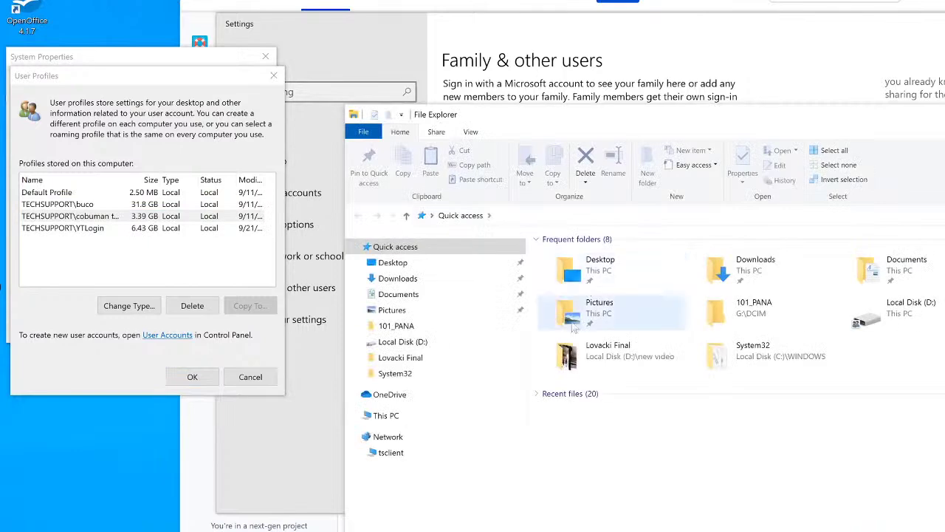
click(396, 419)
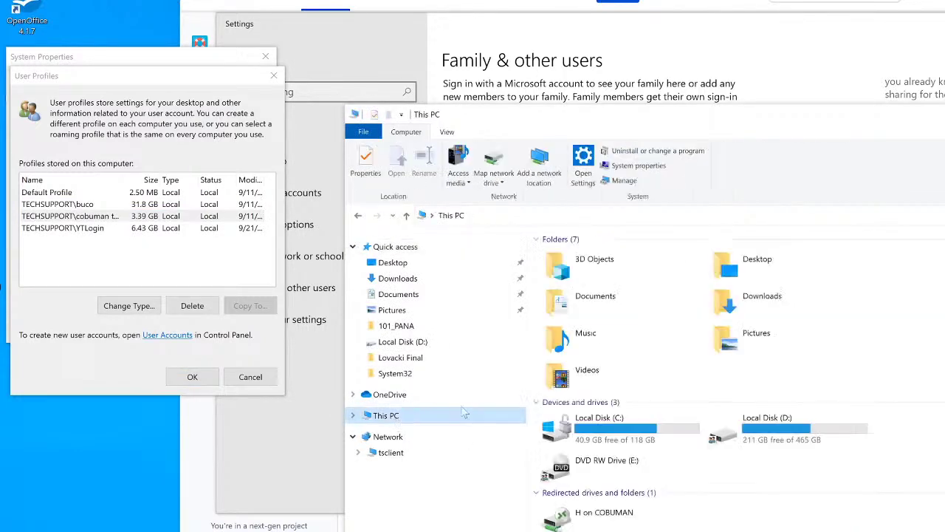
click(606, 427)
drag(704, 123, 597, 16)
Open C:\Users and compare its folders with Family & other users and the stored profiles.
double_click(543, 331)
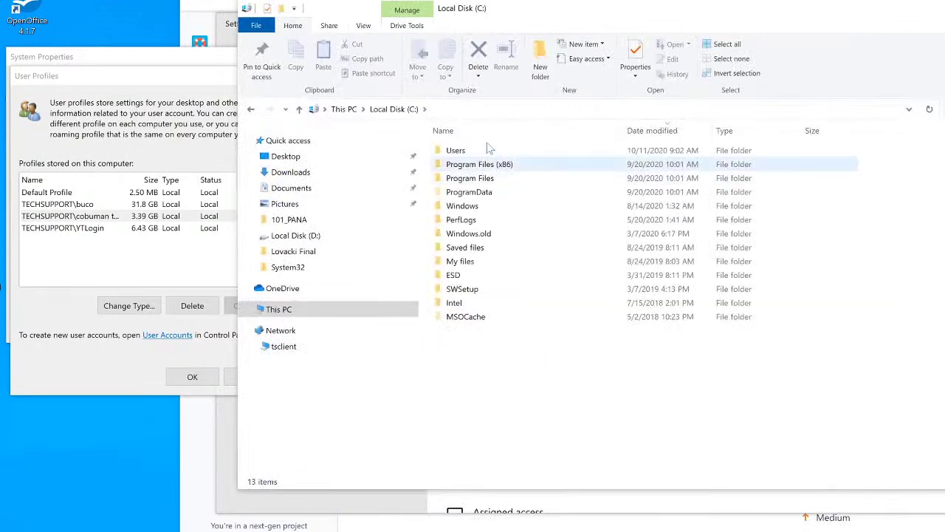
double_click(456, 151)
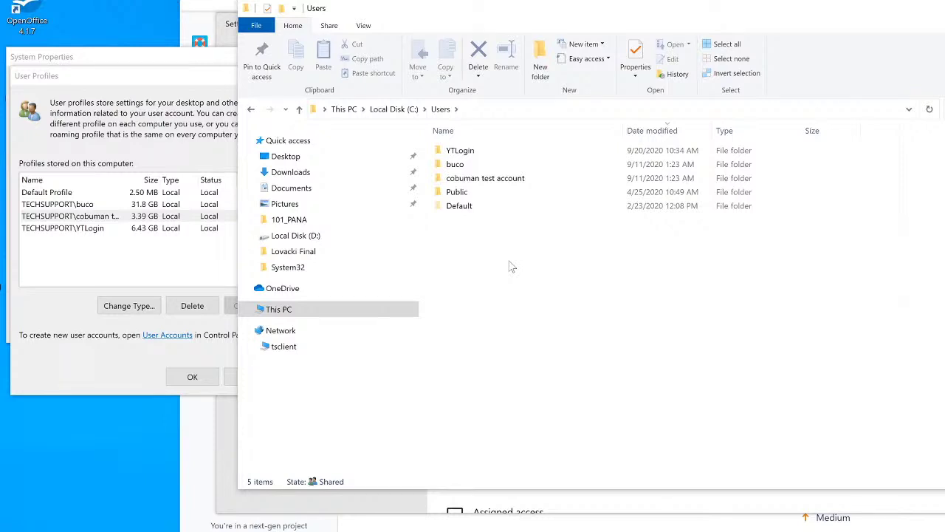
click(387, 504)
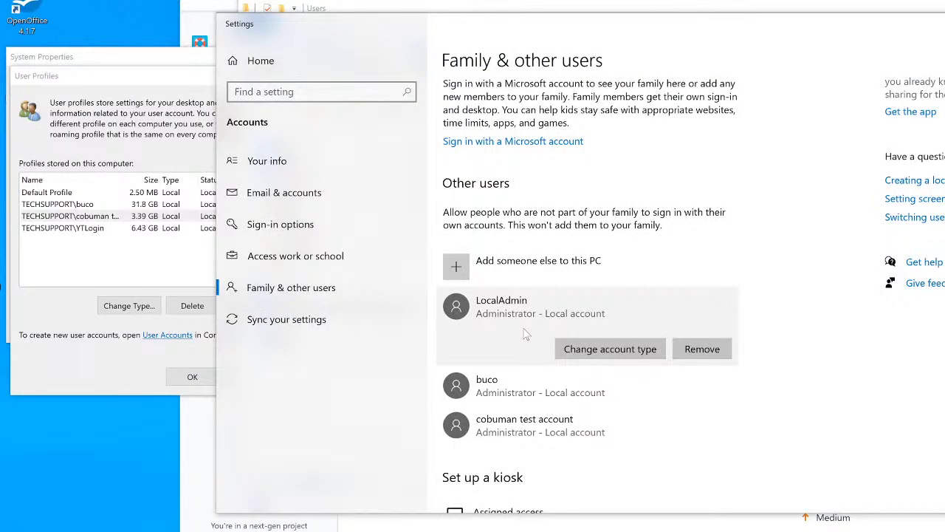
click(642, 4)
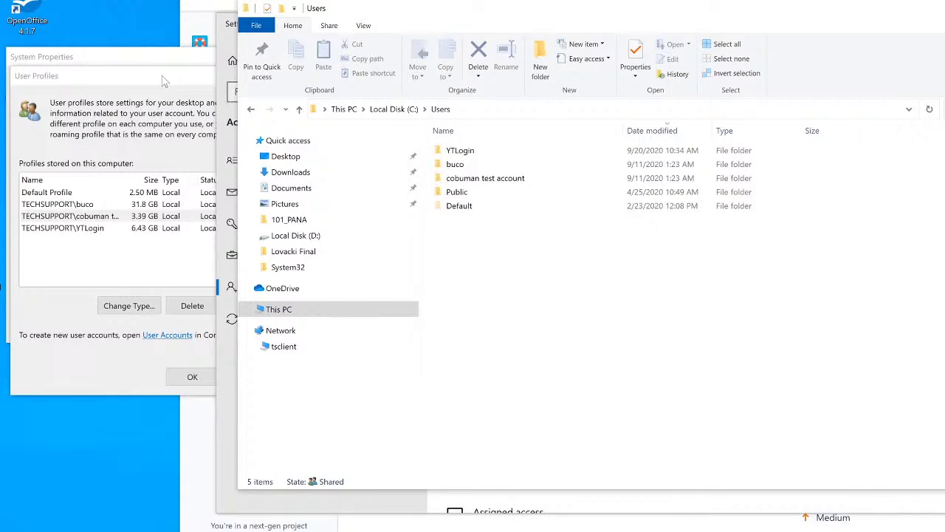
click(155, 87)
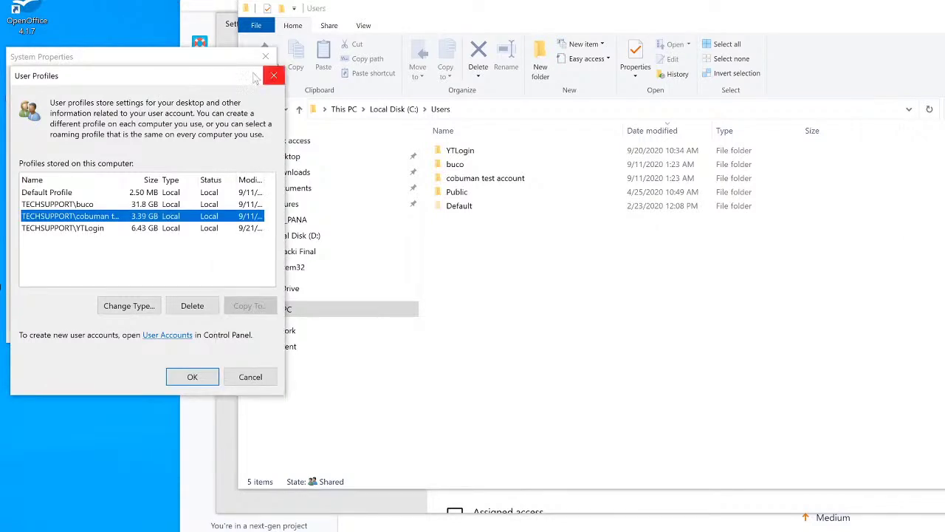
Close the User Profiles dialog and move System Properties aside.
drag(254, 76, 319, 54)
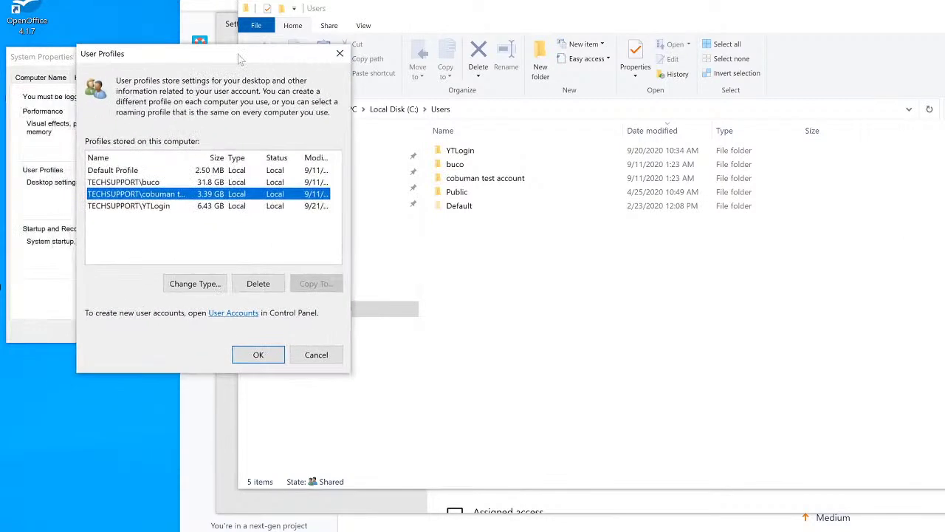
click(339, 53)
drag(94, 60, 185, 36)
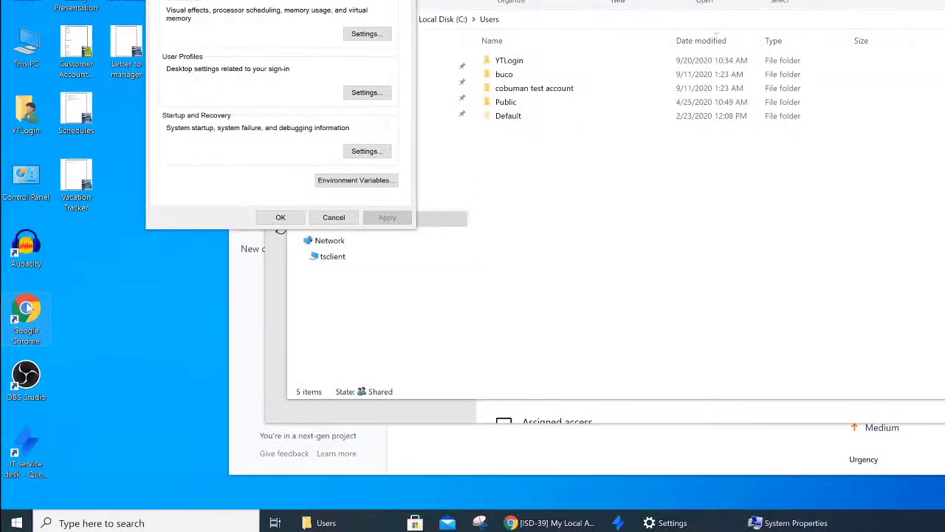
Launch the Google Chrome desktop shortcut with Run as different user.
right_click(27, 309)
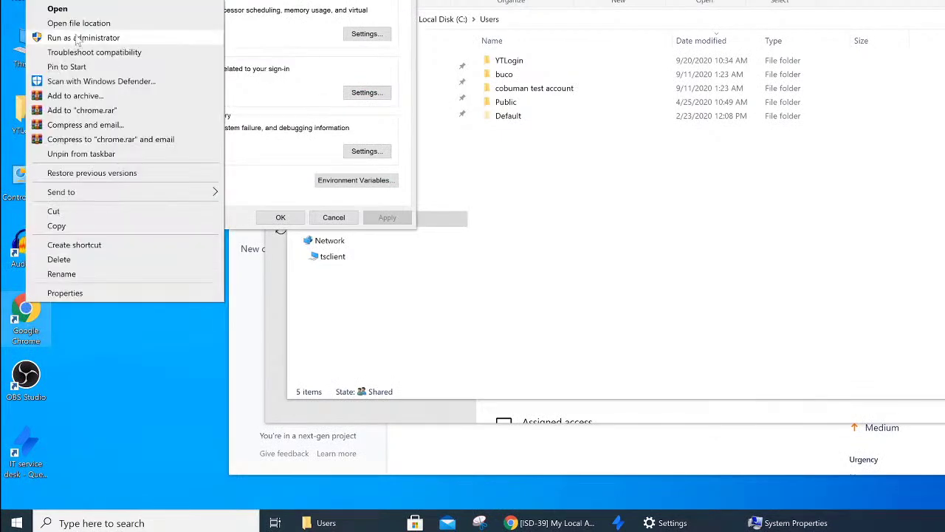
click(21, 323)
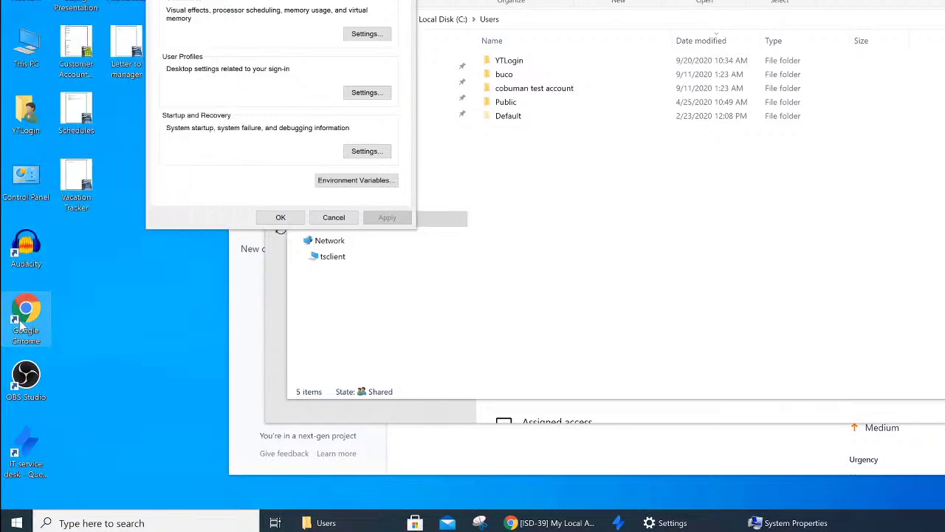
right_click(20, 322)
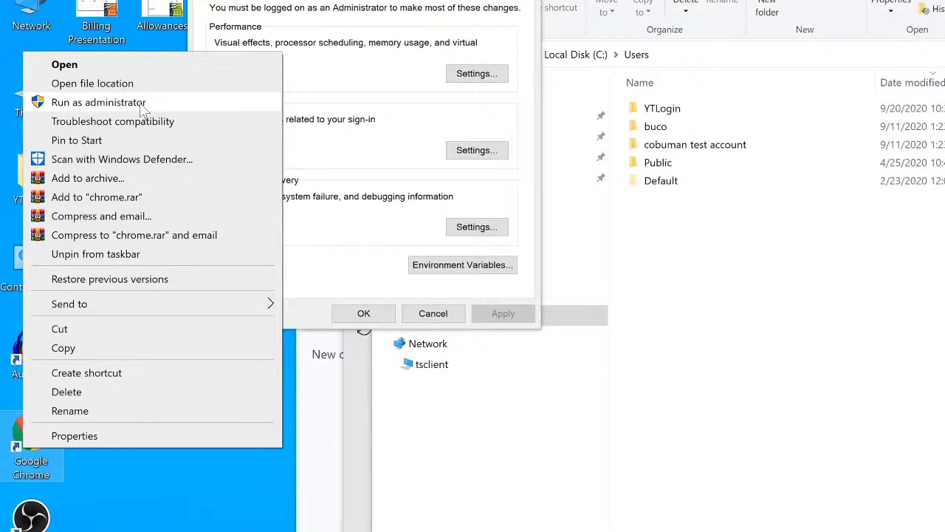
click(96, 484)
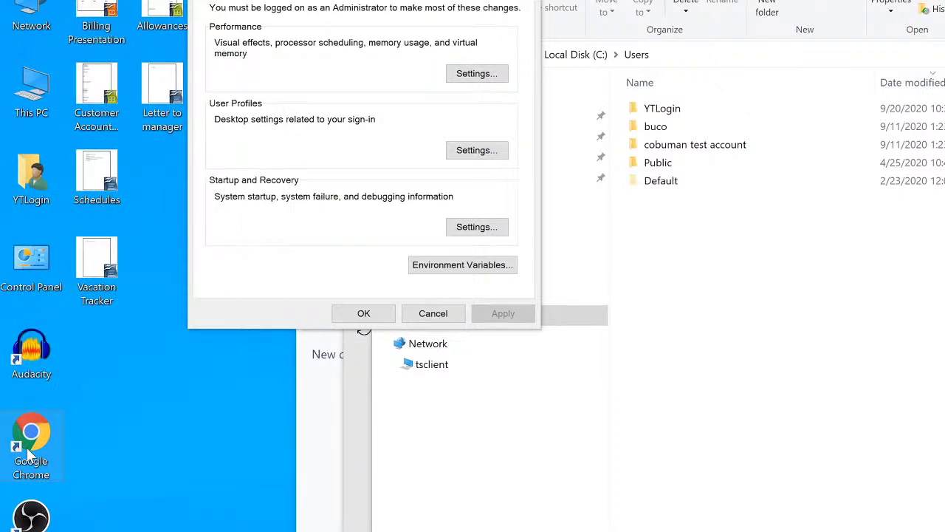
right_click(27, 446)
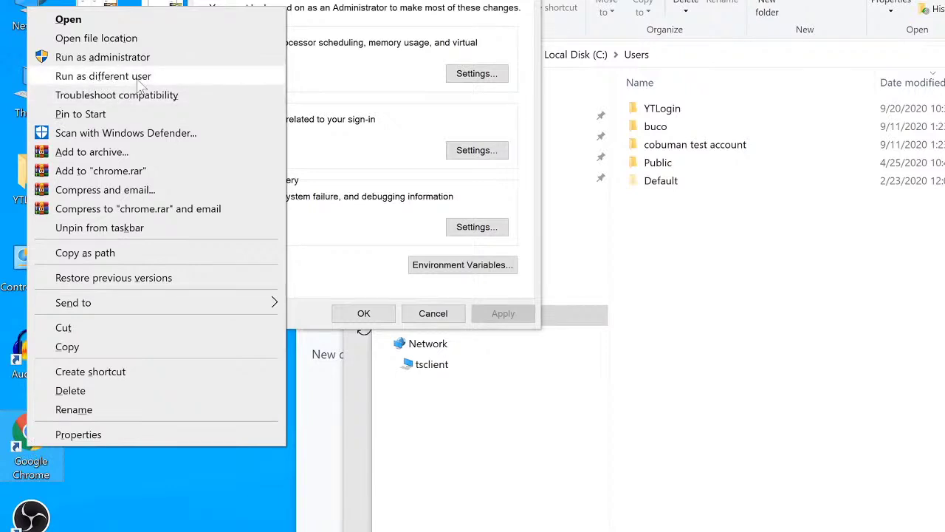
key(Escape)
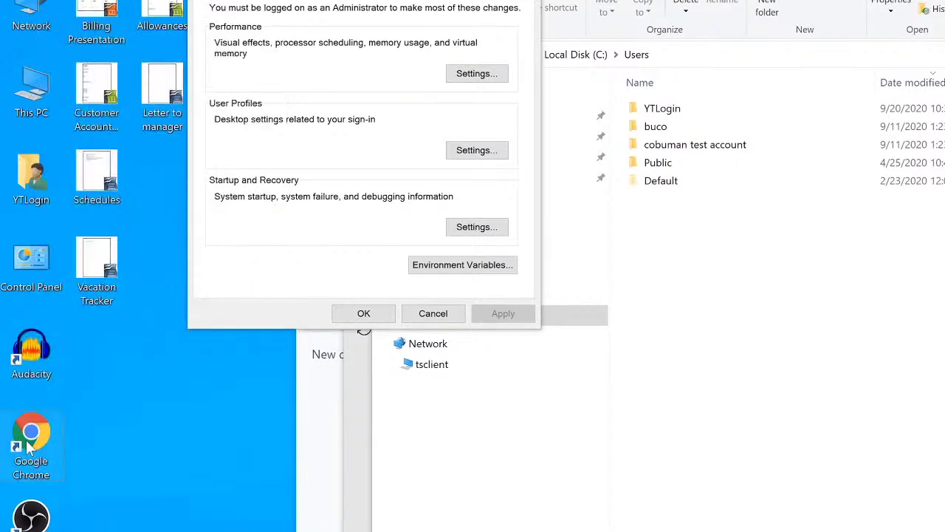
right_click(25, 439)
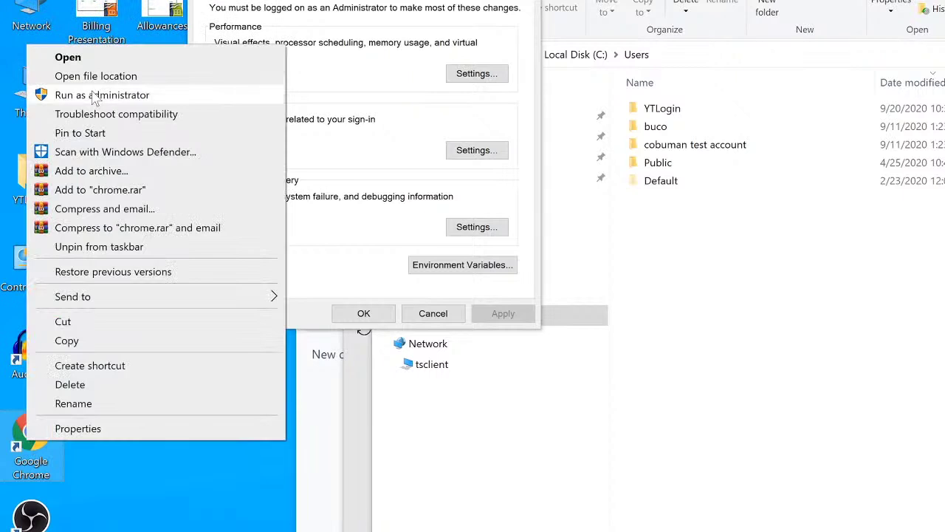
key(Escape)
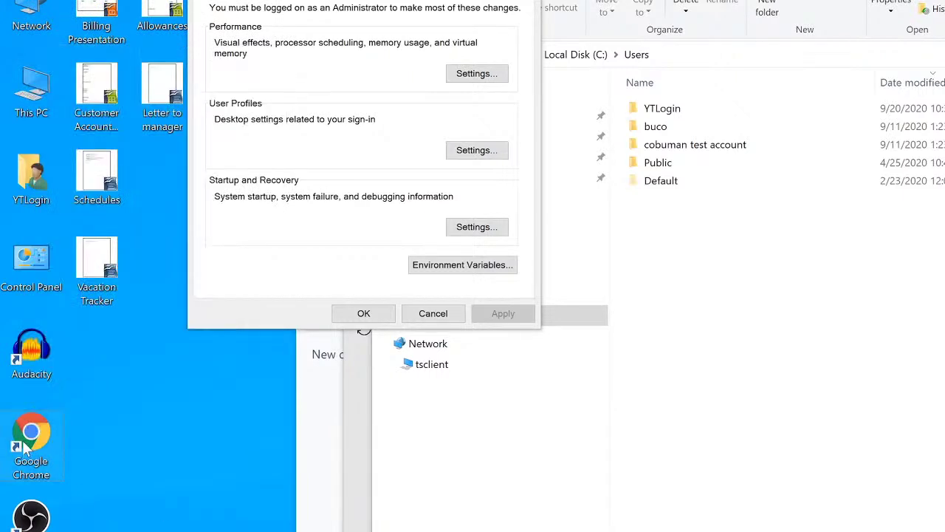
right_click(24, 446)
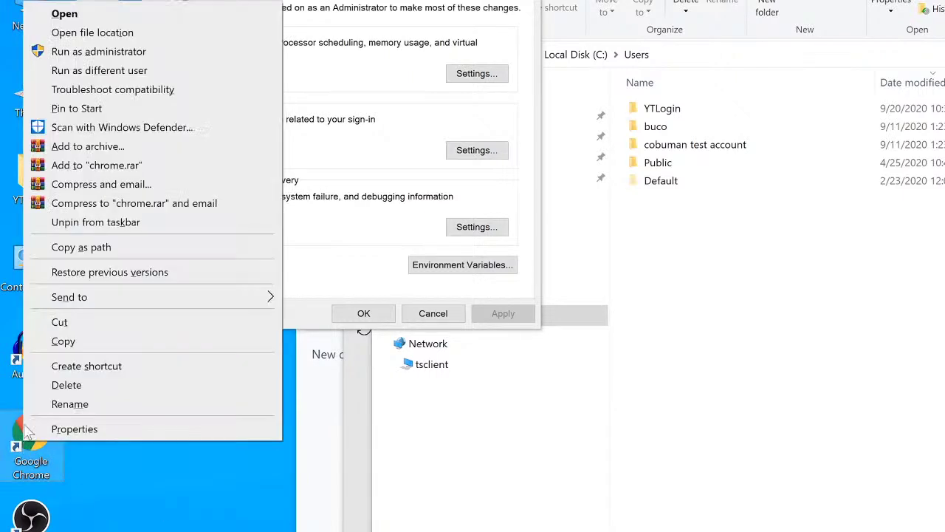
click(121, 71)
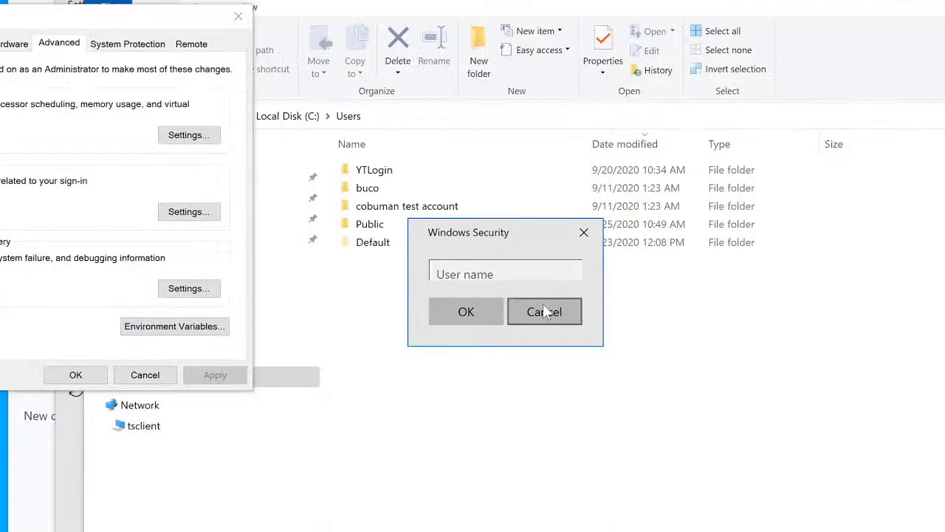
Enter LocalAdmin as the user name in Windows Security and confirm to launch Chrome.
click(864, 293)
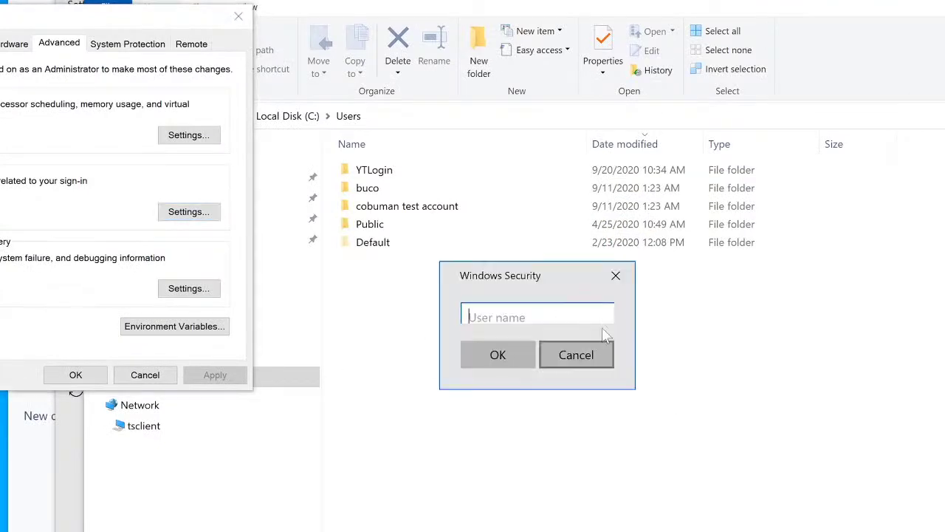
drag(545, 272, 501, 254)
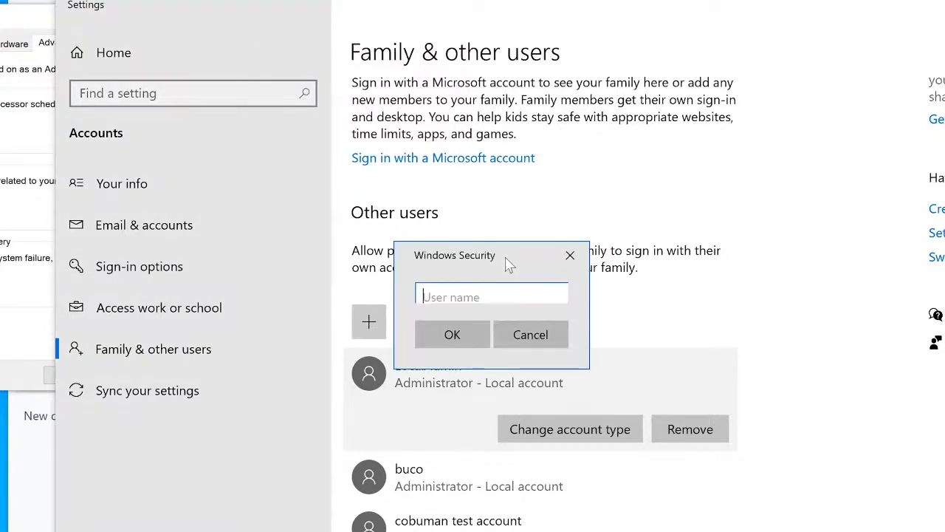
text(L)
drag(508, 265, 511, 181)
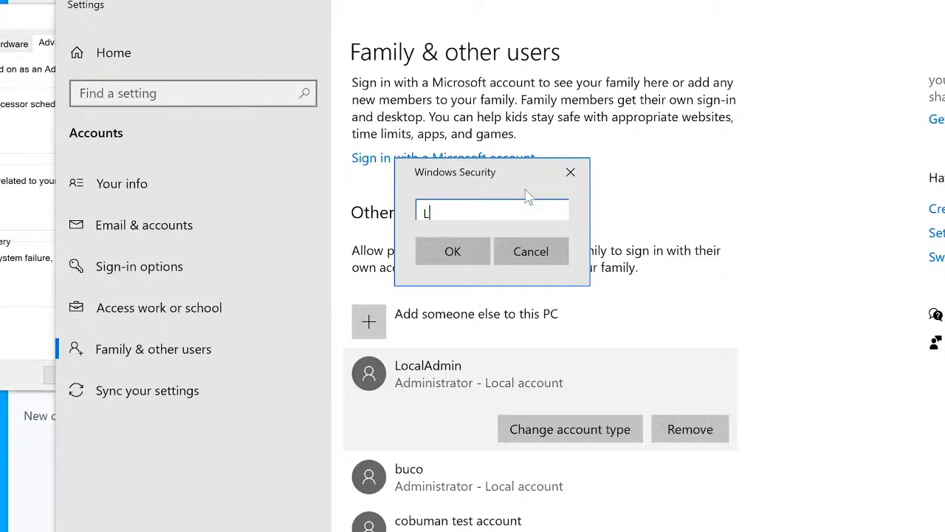
text(ocalAdmin)
key(Return)
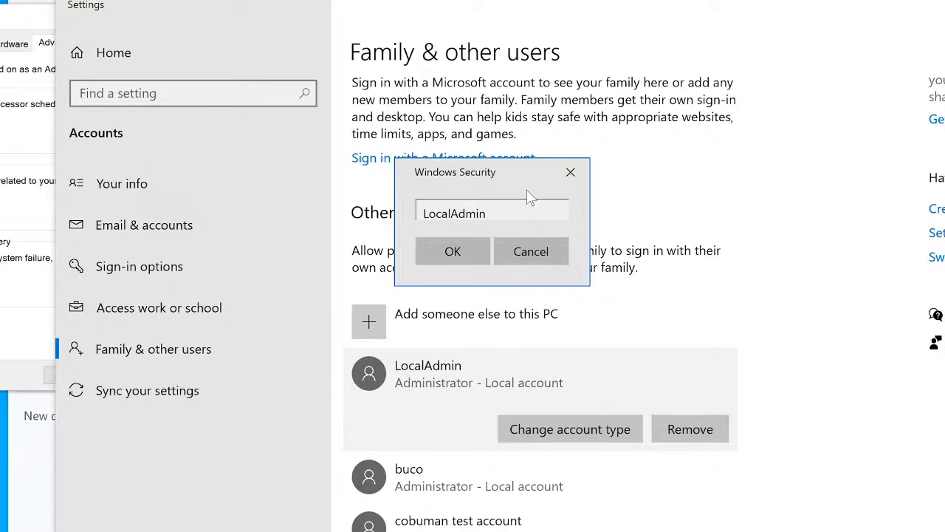
click(457, 254)
click(471, 252)
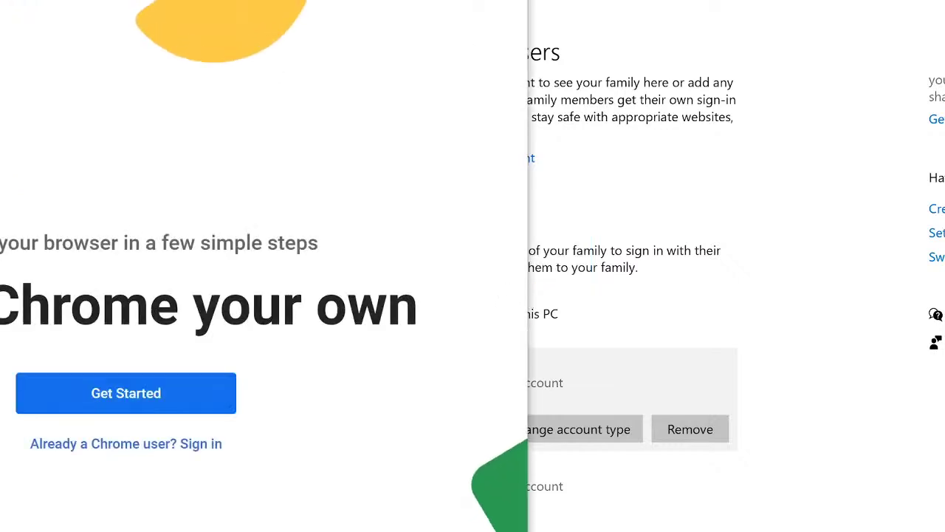
Move the Chrome welcome window to the left in front of the Jira ISD-39 ticket.
drag(385, 36, 941, 105)
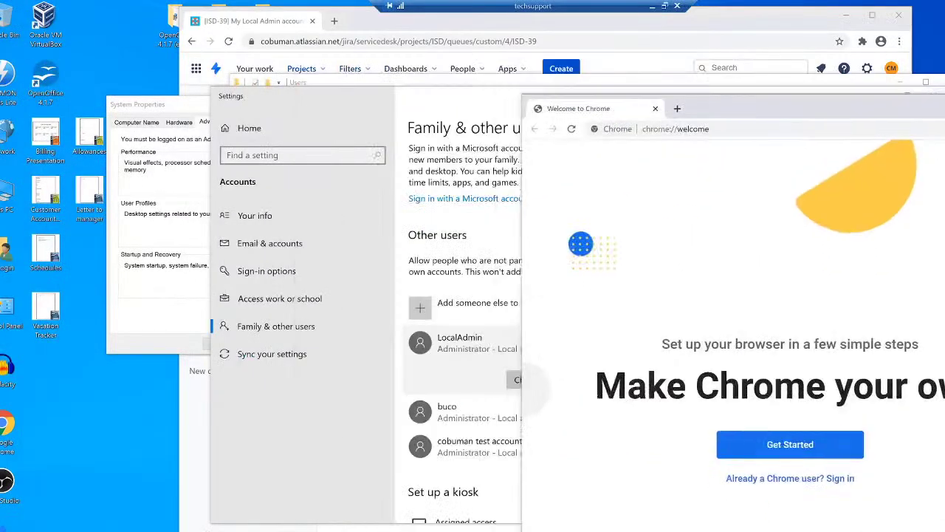
drag(845, 77, 545, 31)
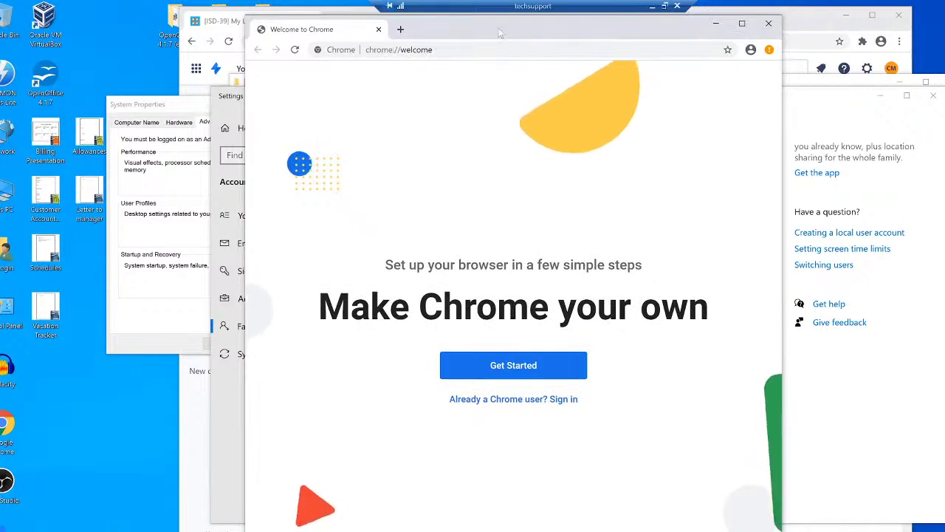
drag(545, 32, 399, 36)
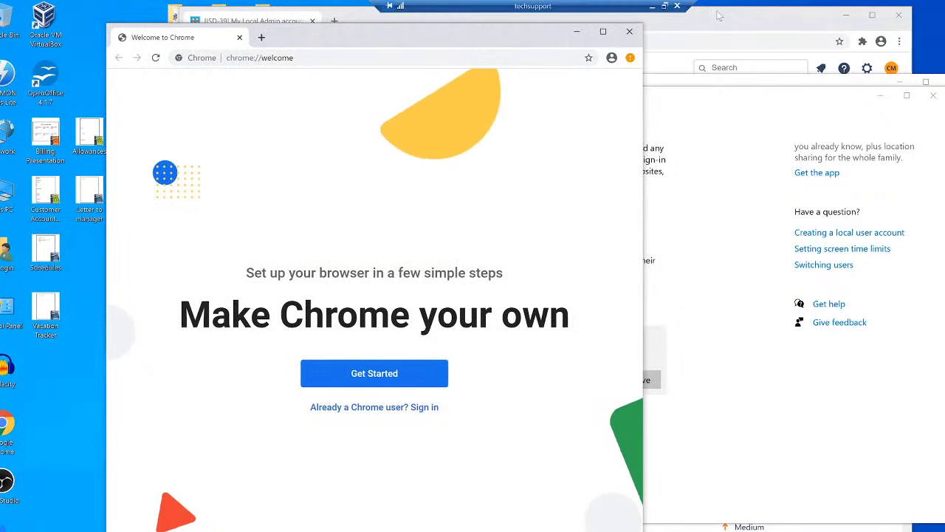
click(620, 20)
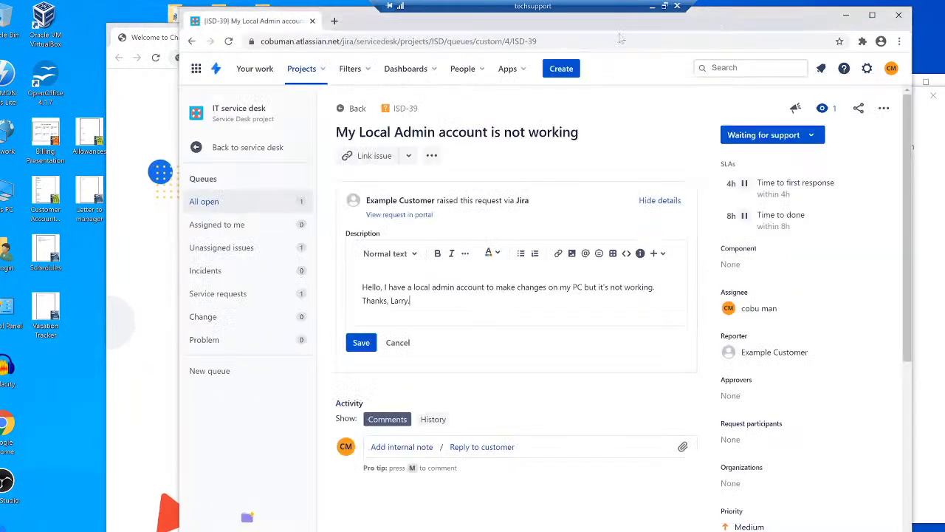
click(138, 37)
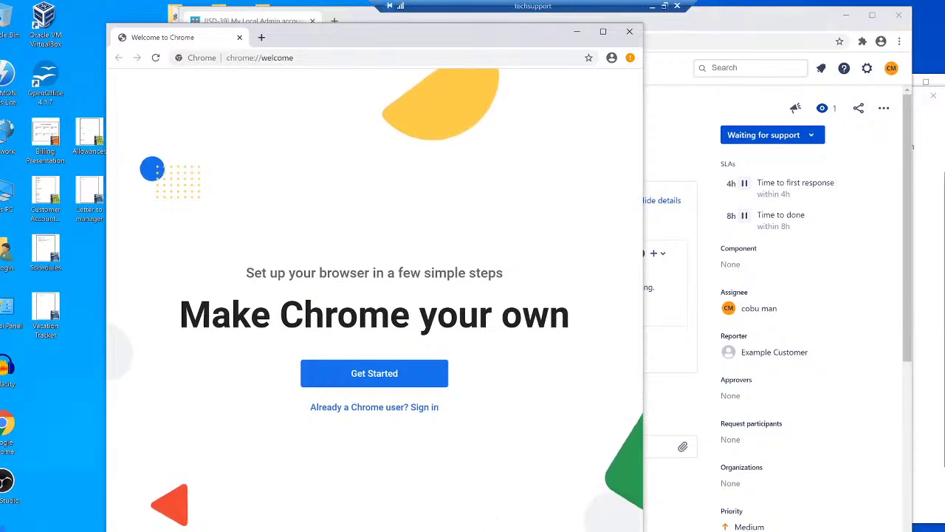
click(496, 523)
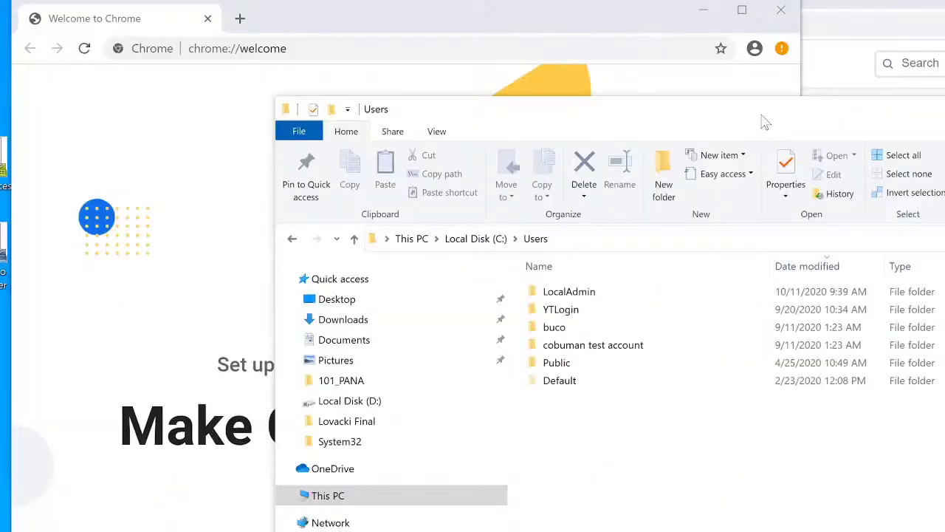
Open C:\Users\LocalAdmin, grant access, then select the 78.1 MB TECHSUPPORT\LocalAdmin profile.
click(580, 295)
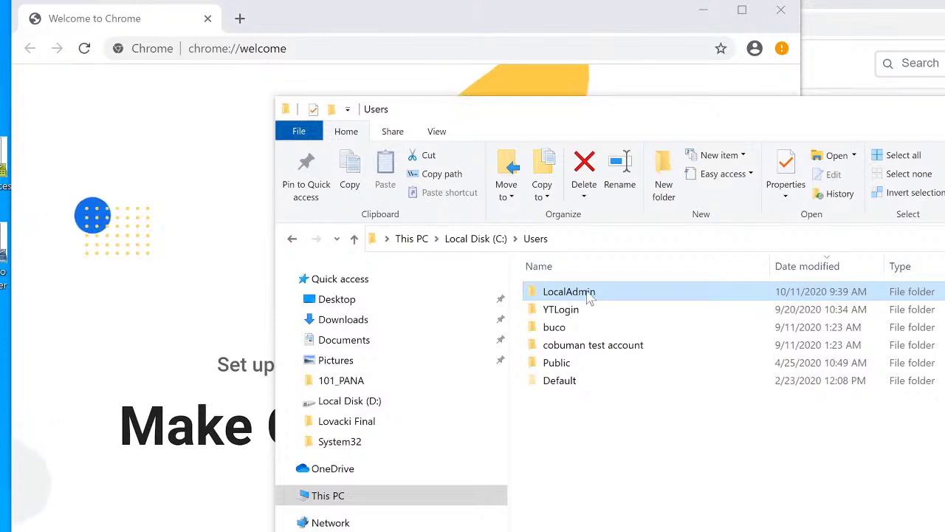
mouse_move(591, 297)
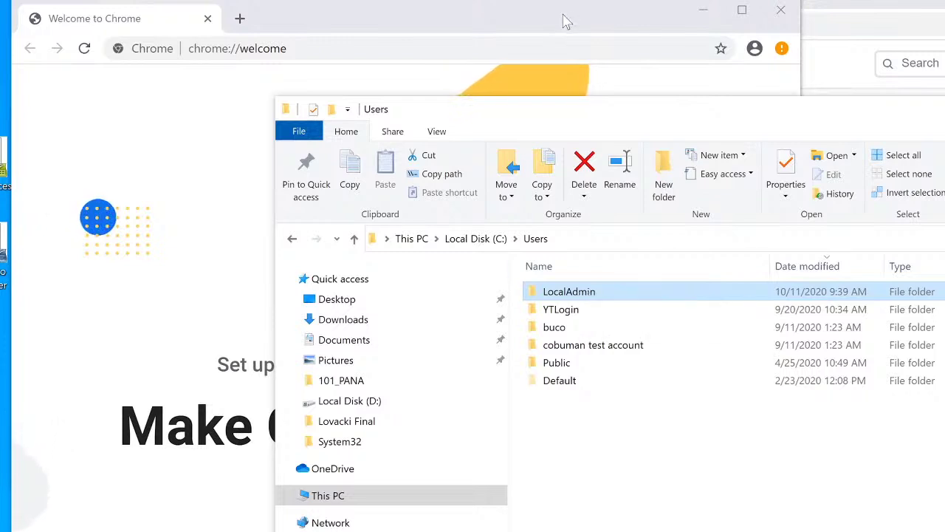
drag(563, 21, 520, 26)
click(845, 121)
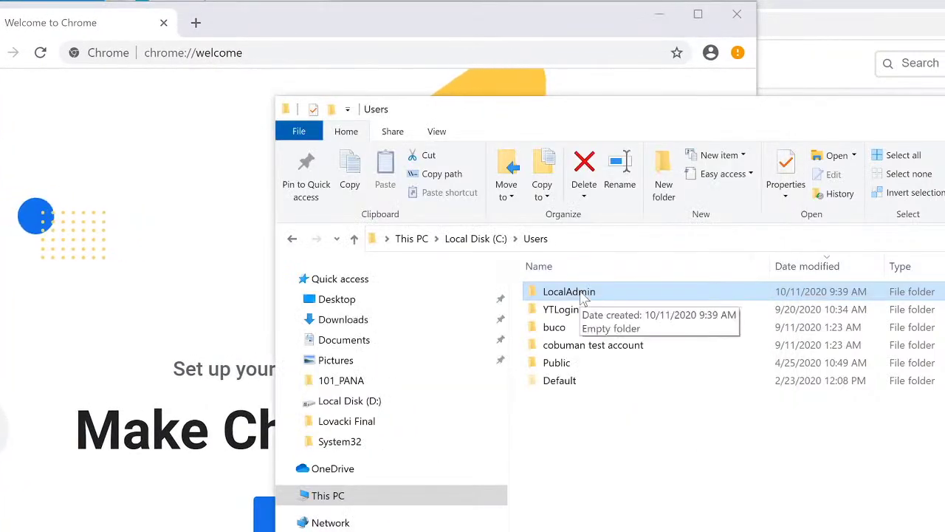
double_click(584, 293)
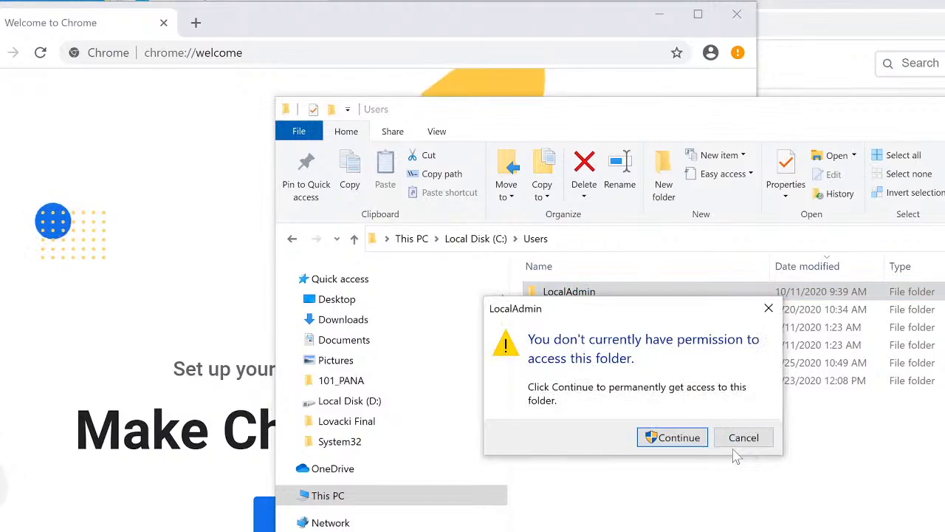
click(689, 446)
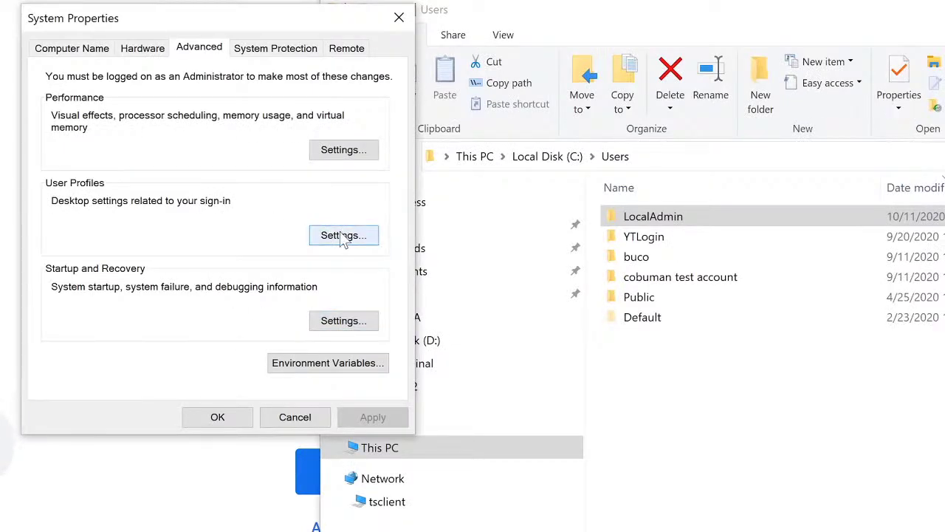
click(342, 237)
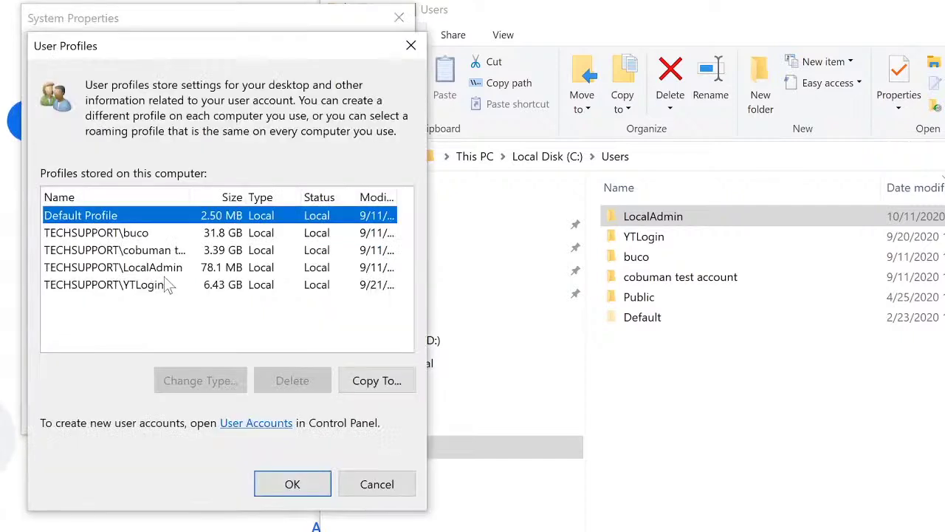
click(214, 268)
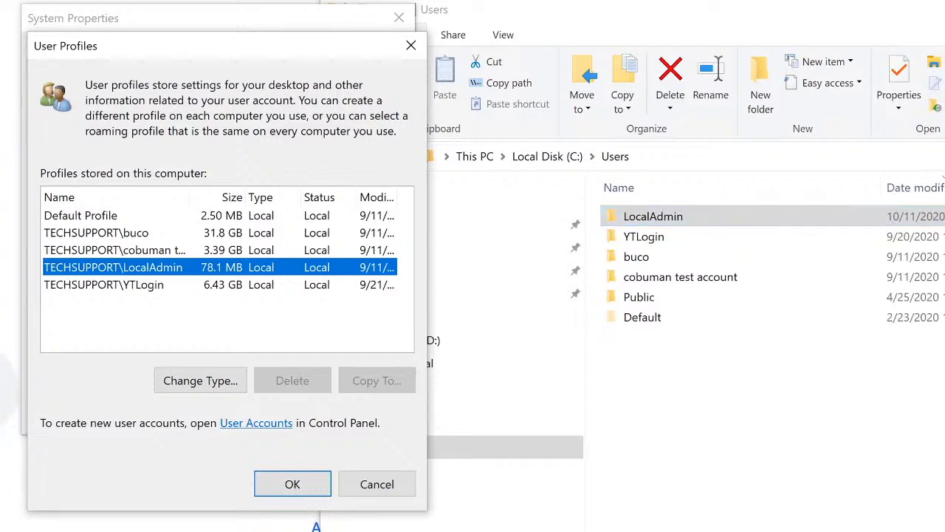
Open the LocalAdmin folder in Users, granting permanent access with Continue.
key(alt+Tab)
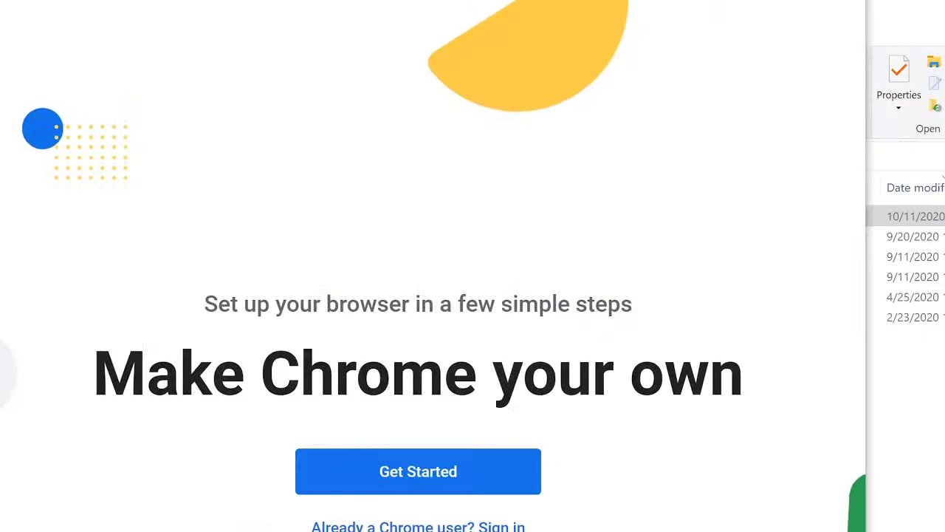
key(alt+Tab)
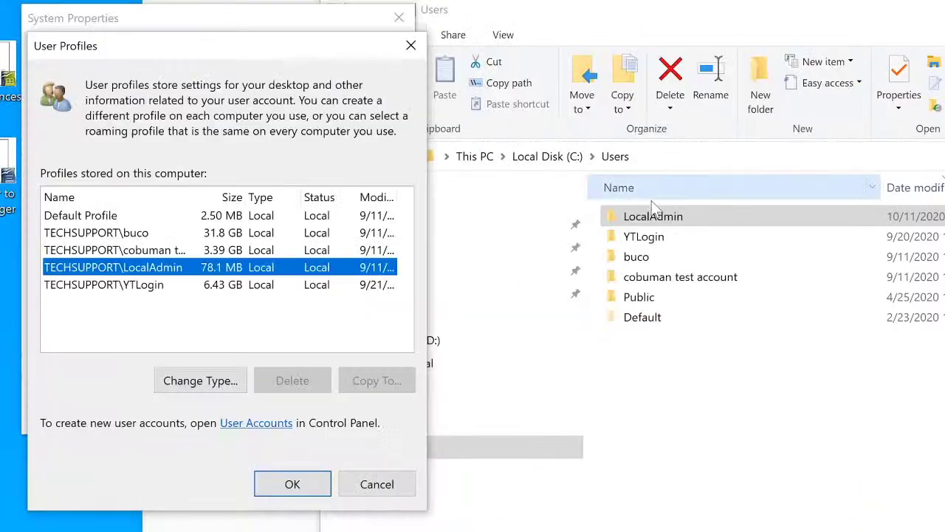
right_click(650, 216)
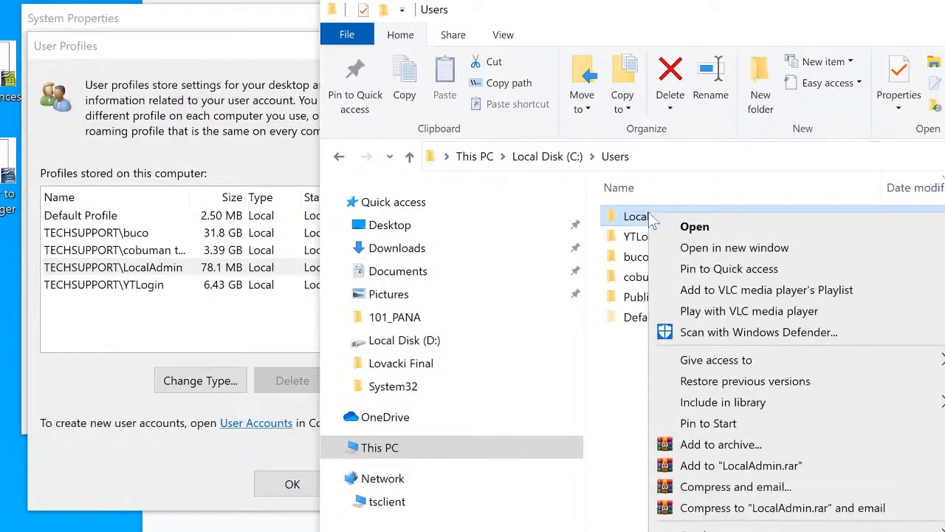
click(694, 226)
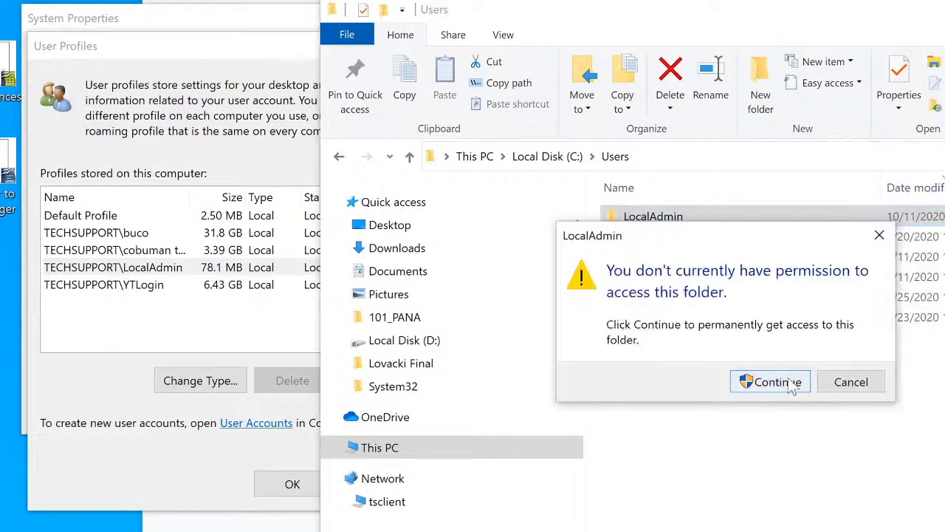
click(775, 381)
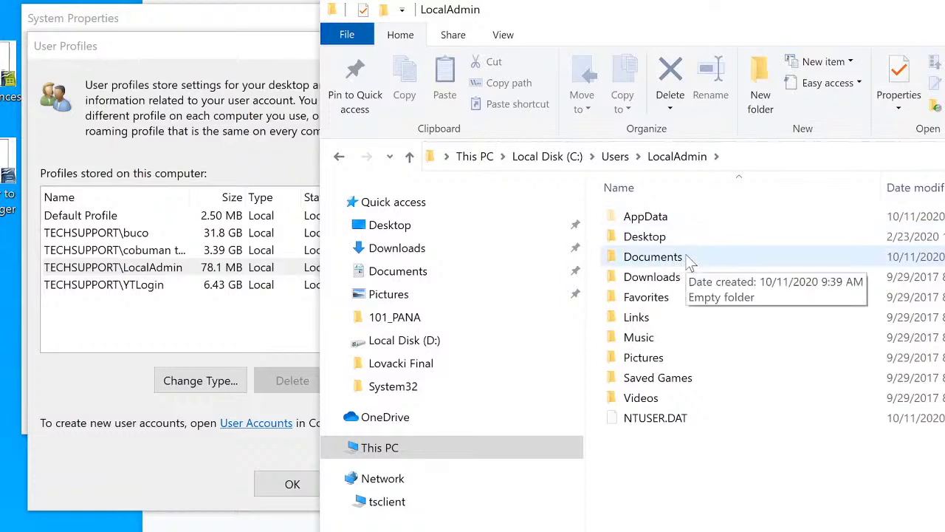
Browse AppData > Local, looking over the Google, Microsoft, Microsoft Help and Temp folders.
double_click(687, 222)
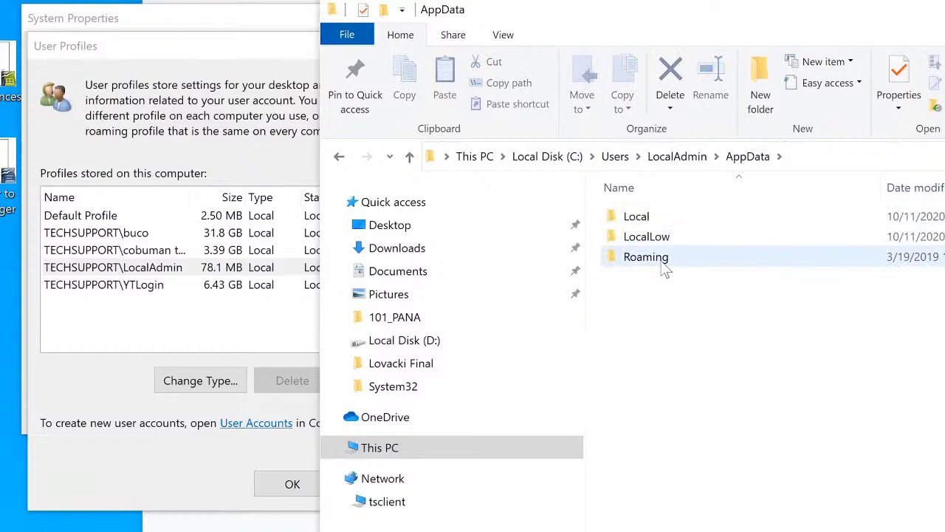
double_click(676, 217)
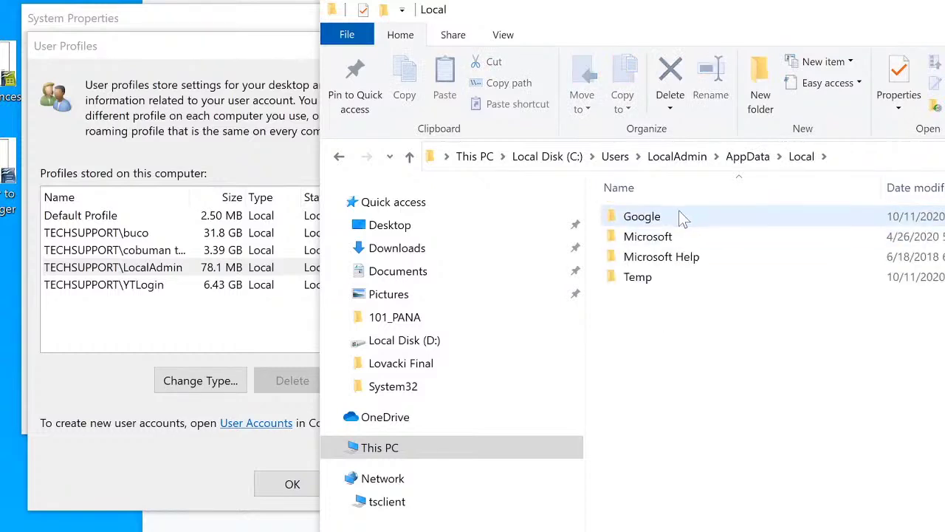
click(676, 214)
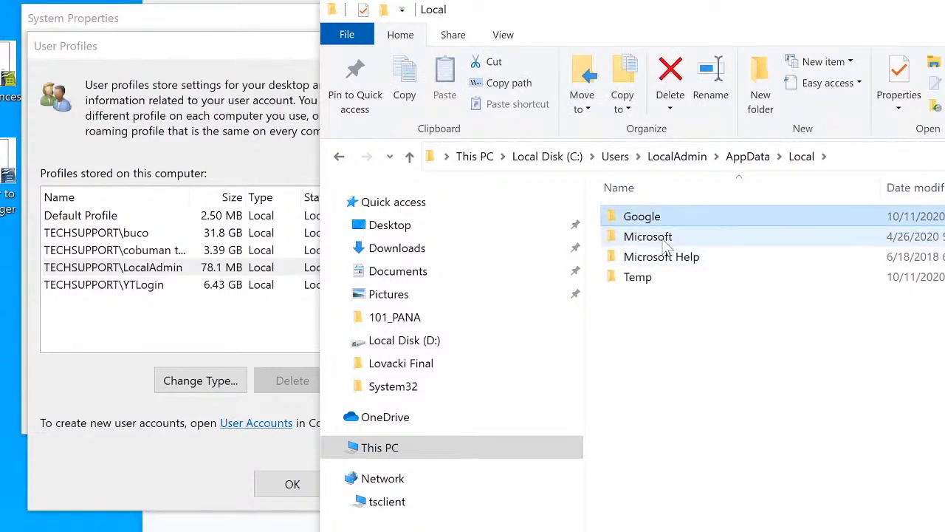
click(661, 237)
click(663, 257)
click(649, 278)
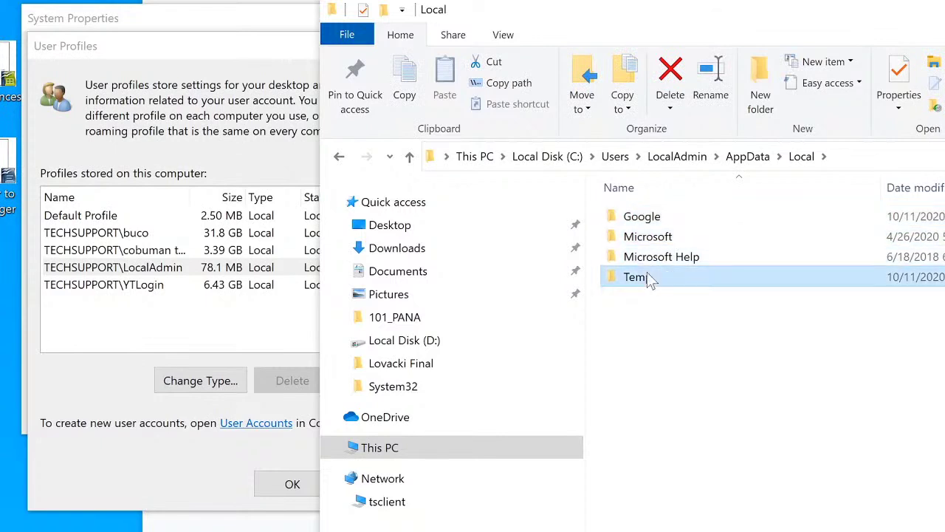
click(669, 238)
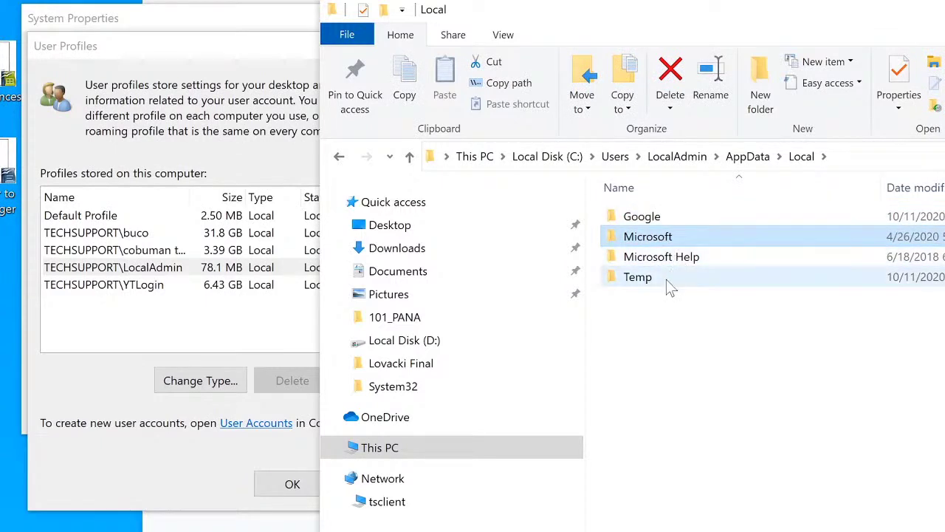
click(674, 219)
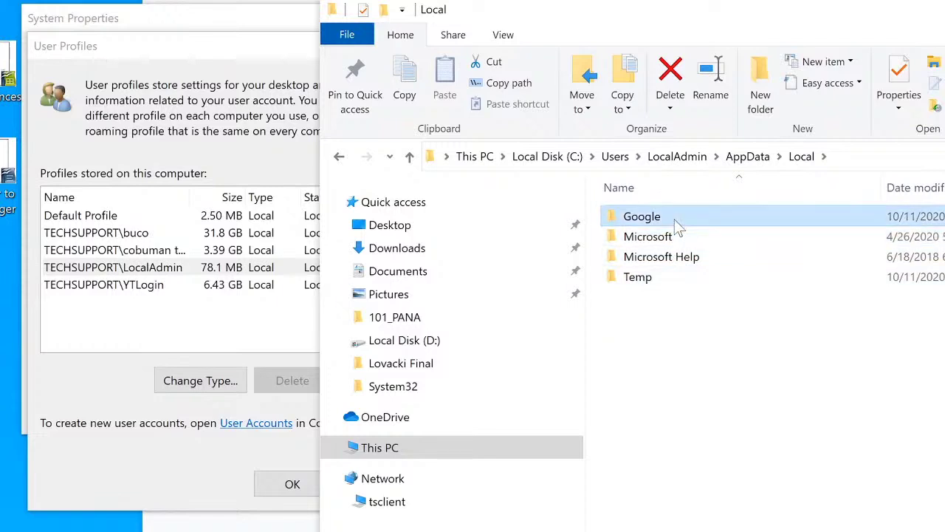
Go back to AppData, check the Local and LocalLow folders, then return to LocalAdmin.
mouse_move(656, 217)
click(340, 157)
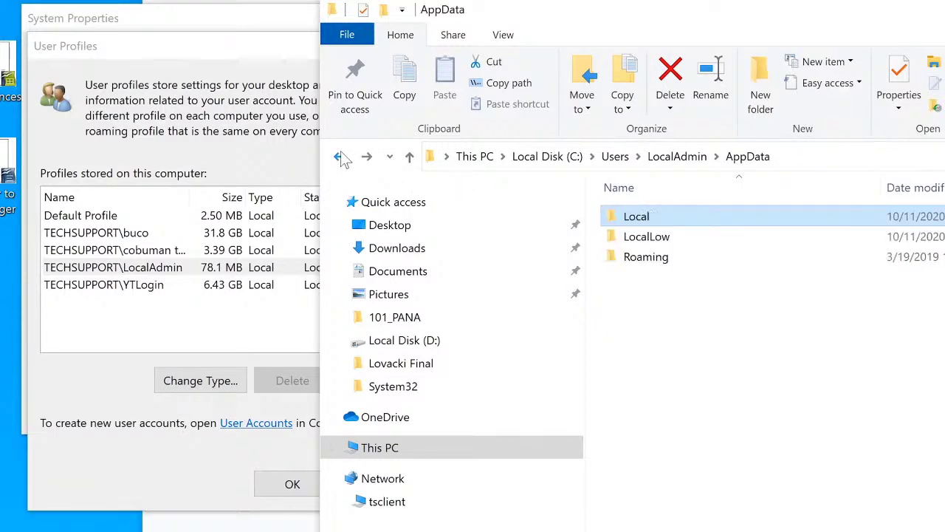
click(691, 216)
click(661, 242)
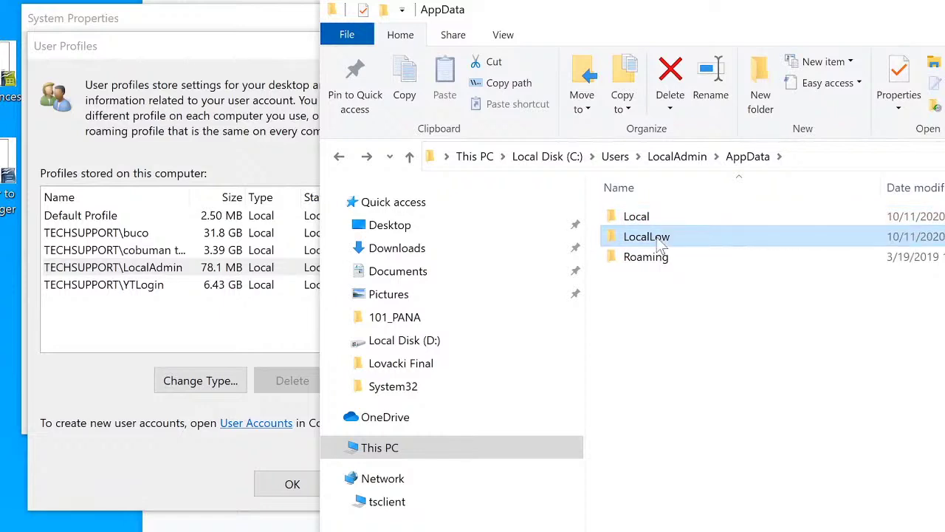
click(341, 158)
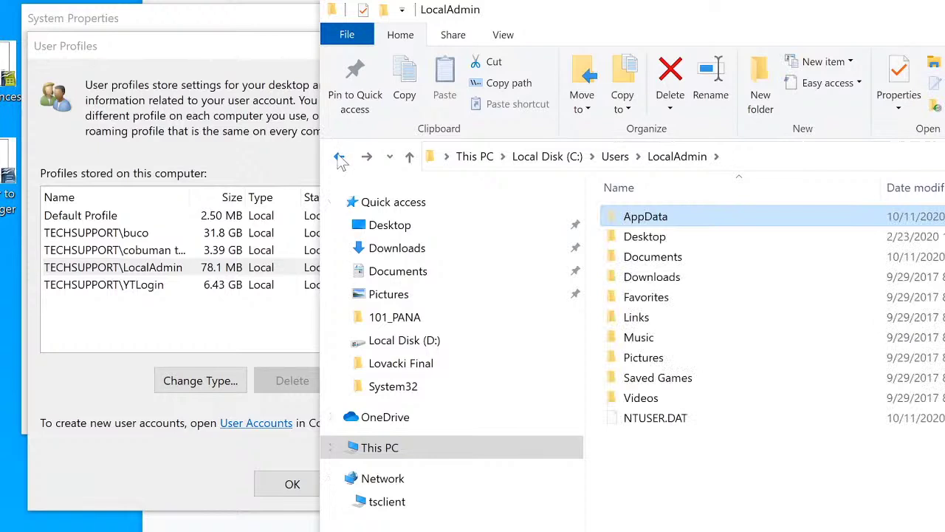
Navigate back to C:\Users via Local Disk (C:) and select the LocalAdmin folder.
click(340, 158)
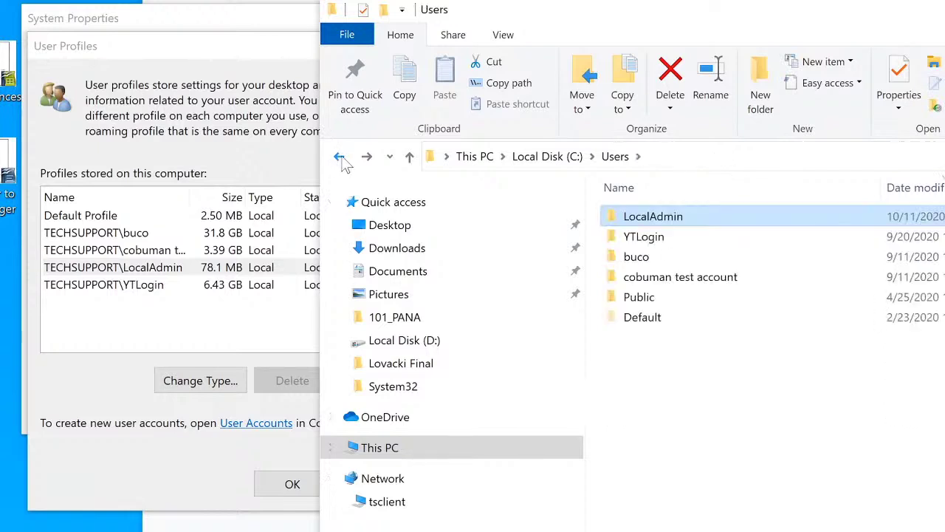
click(339, 158)
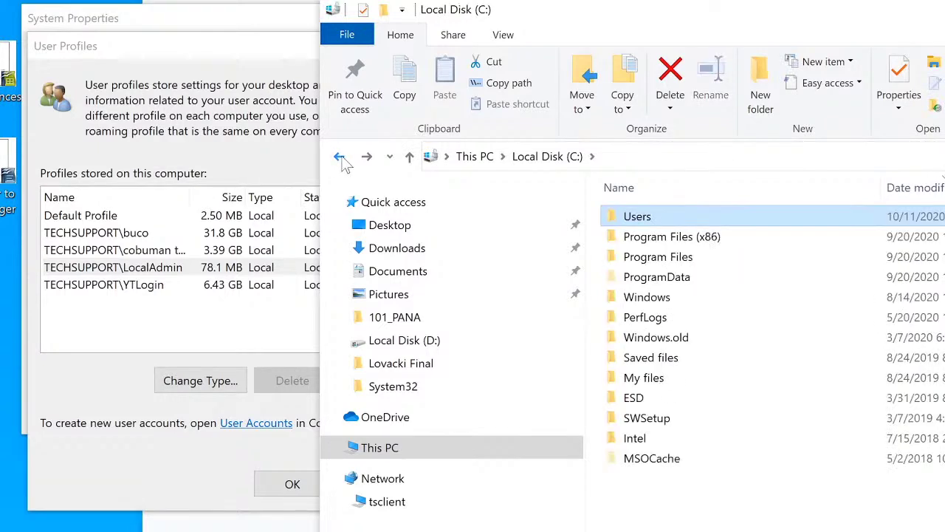
double_click(657, 219)
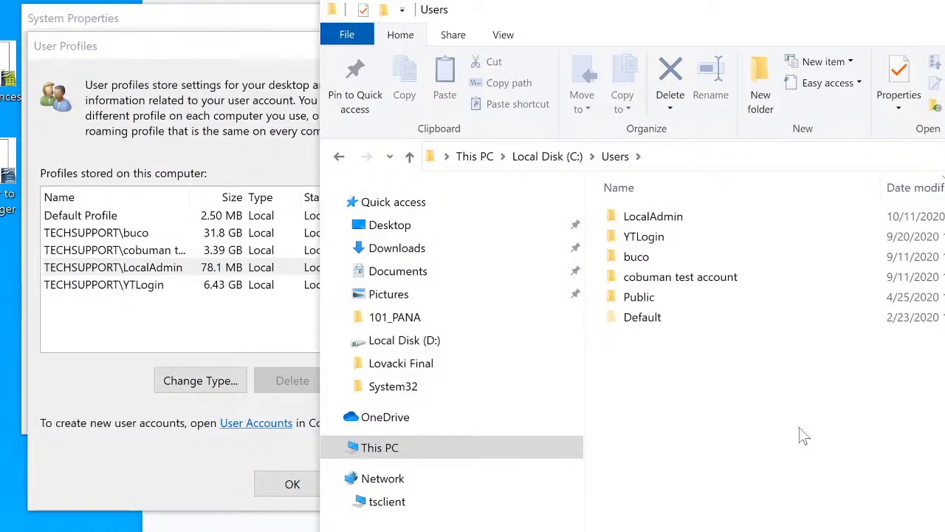
click(714, 212)
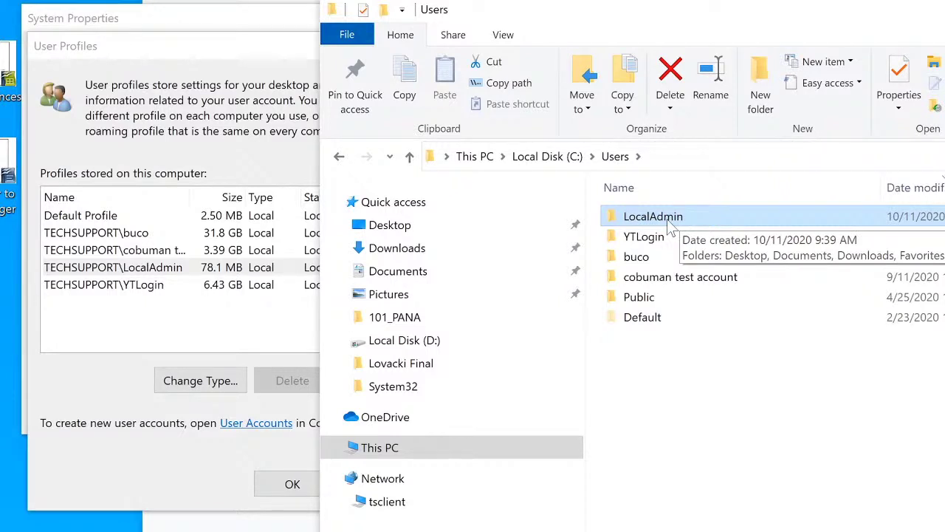
Compare the LocalAdmin entry in User Profiles against the LocalAdmin folder in C:\Users.
drag(255, 43, 213, 45)
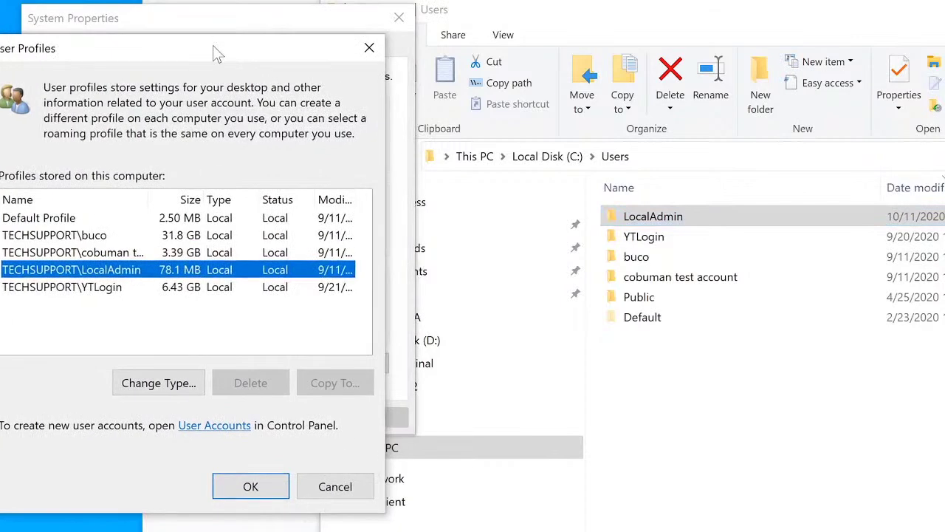
click(669, 241)
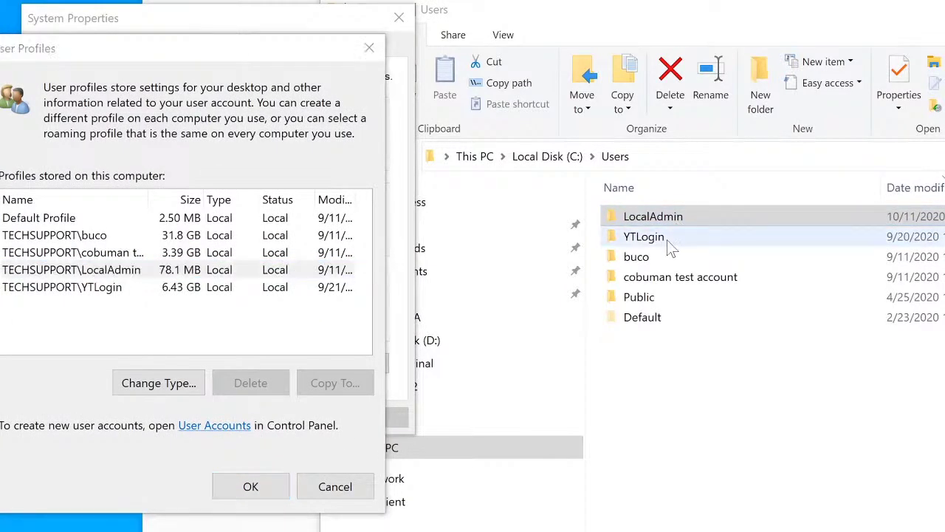
click(193, 277)
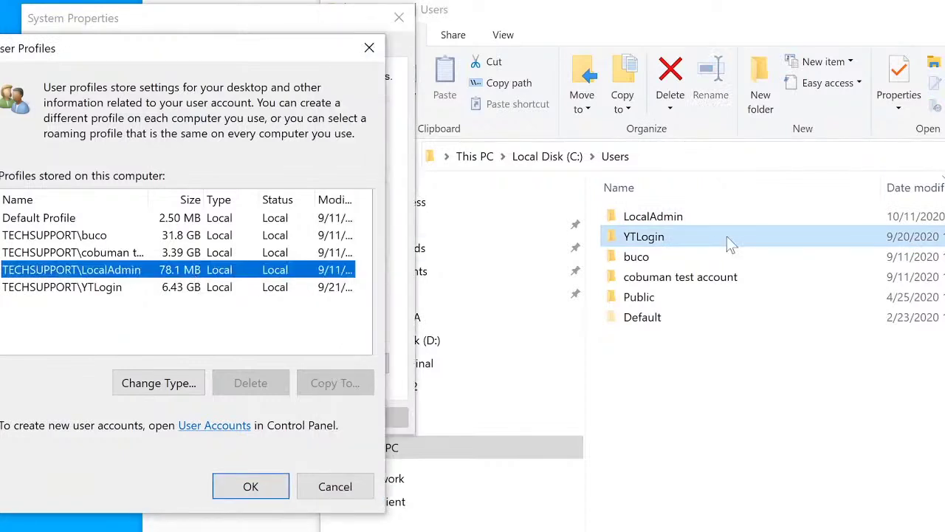
click(702, 221)
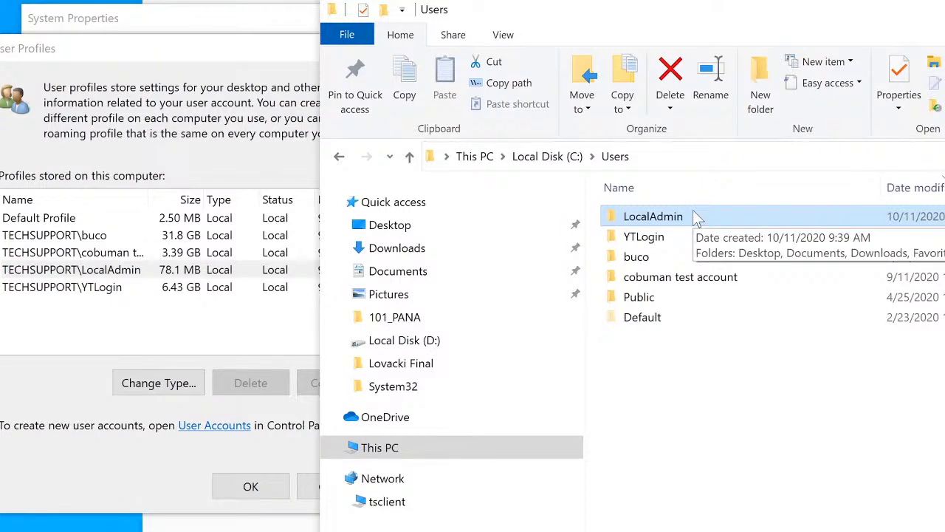
Close the User Profiles and System Properties windows.
drag(260, 54, 253, 52)
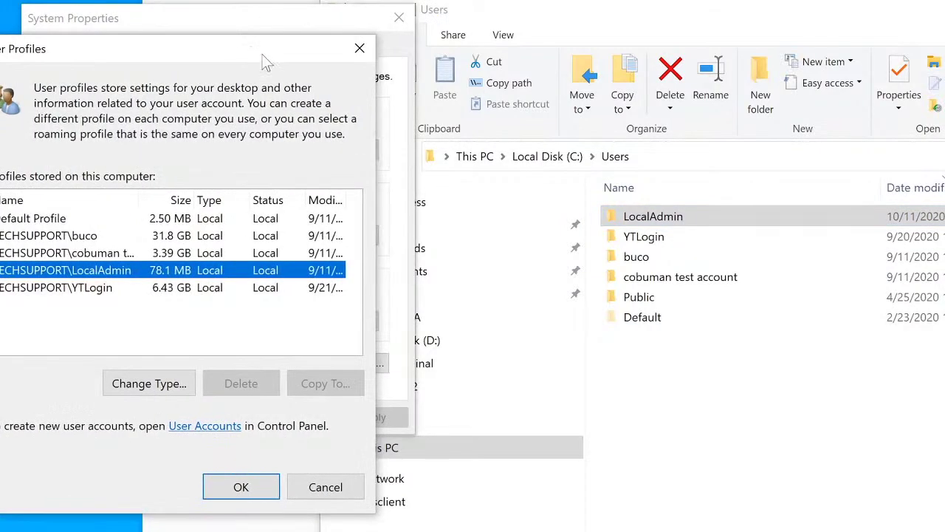
click(358, 51)
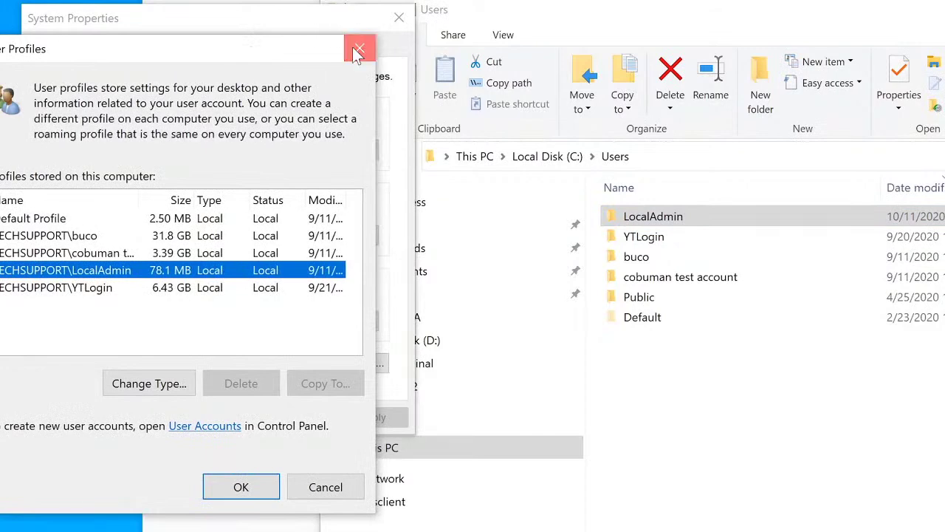
click(398, 17)
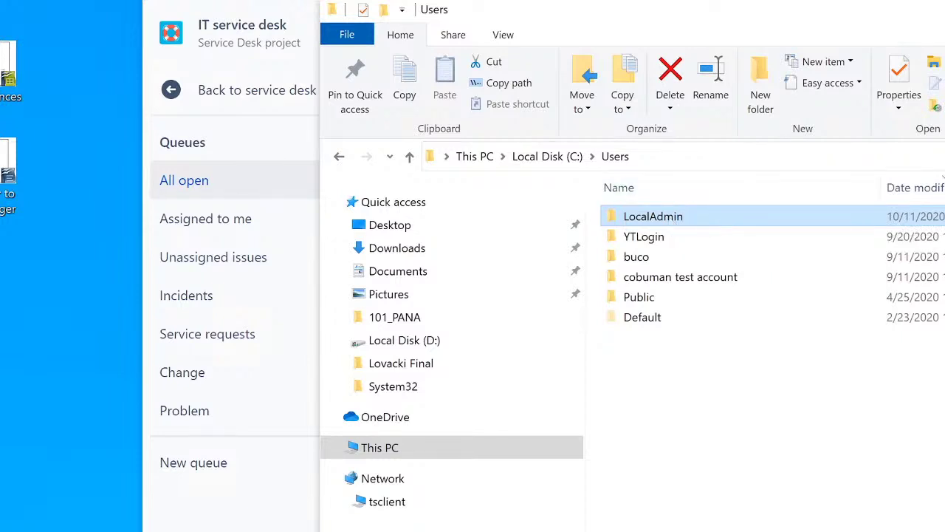
Post a reply to the customer on ISD-39 stating a LocalAdmin profile was created, with its password.
key(alt+Tab)
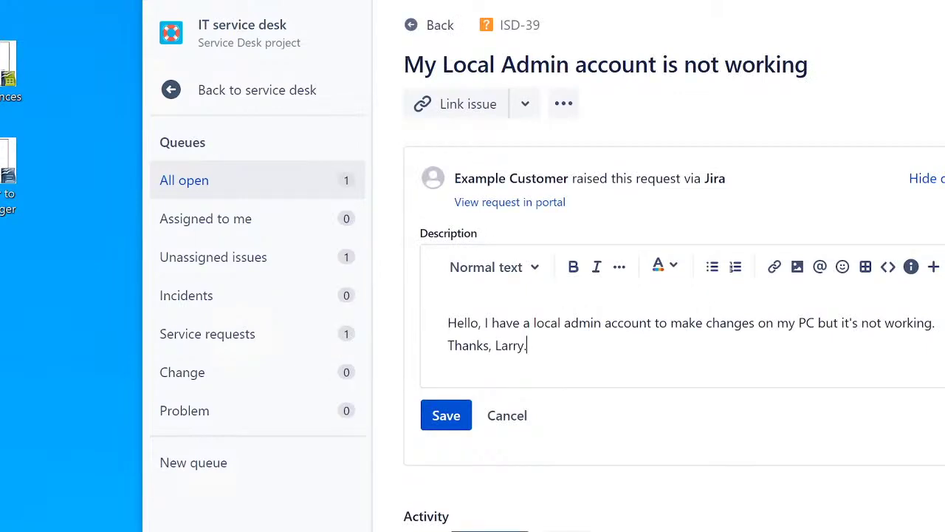
click(701, 531)
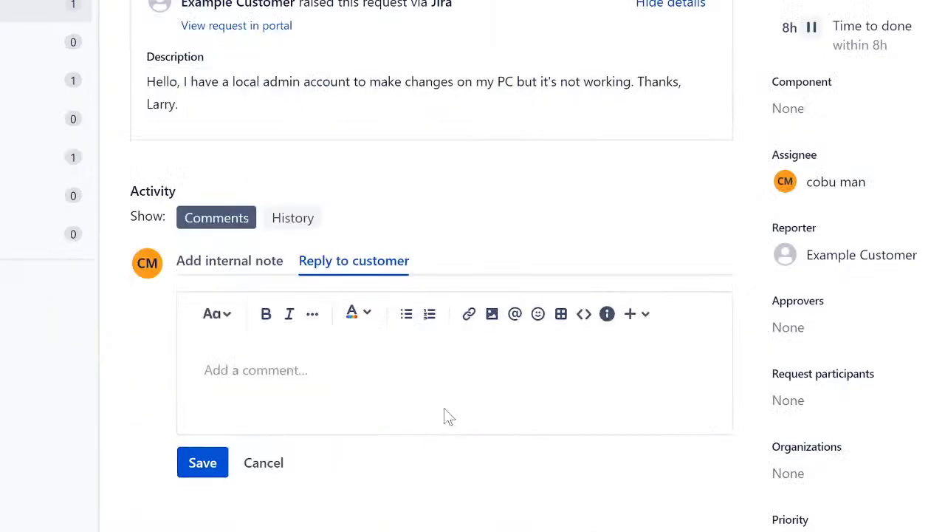
text(Hello L)
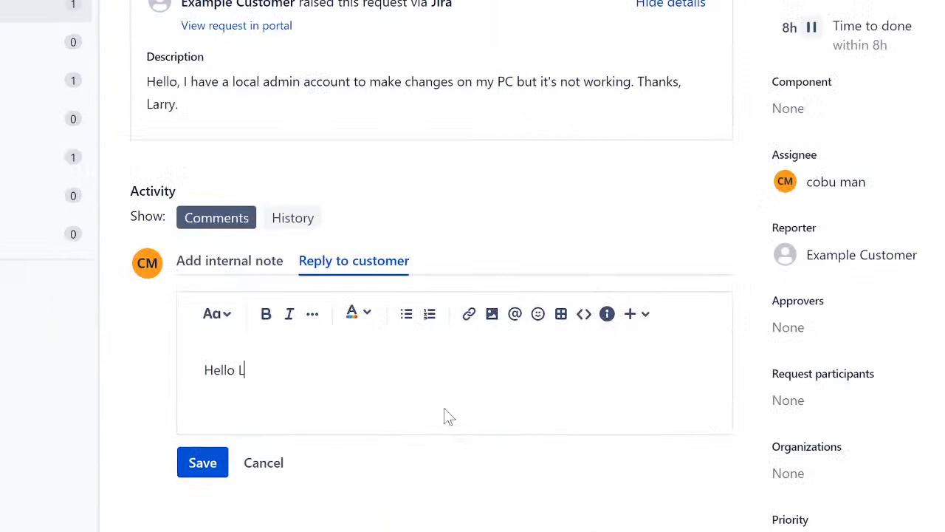
text(arry, I've created aloc)
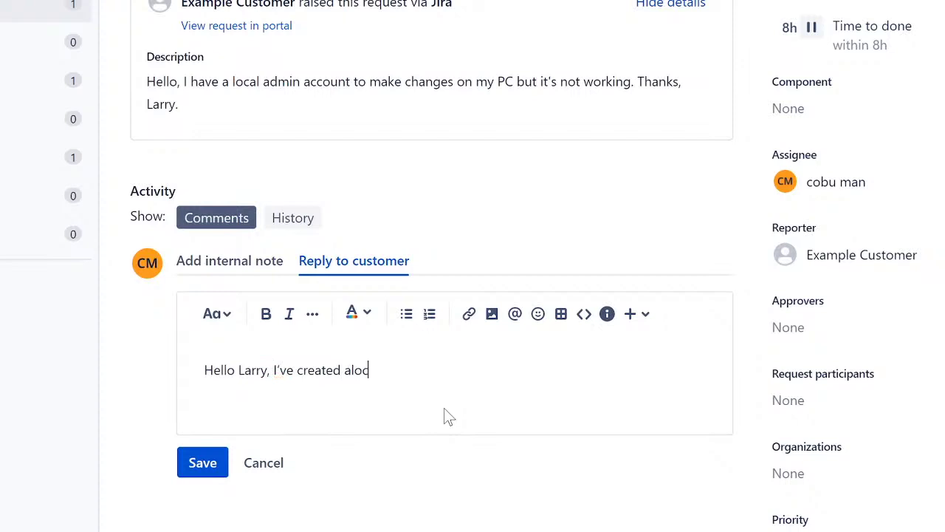
key(BackSpace)
key(BackSpace)
text(local admin pro)
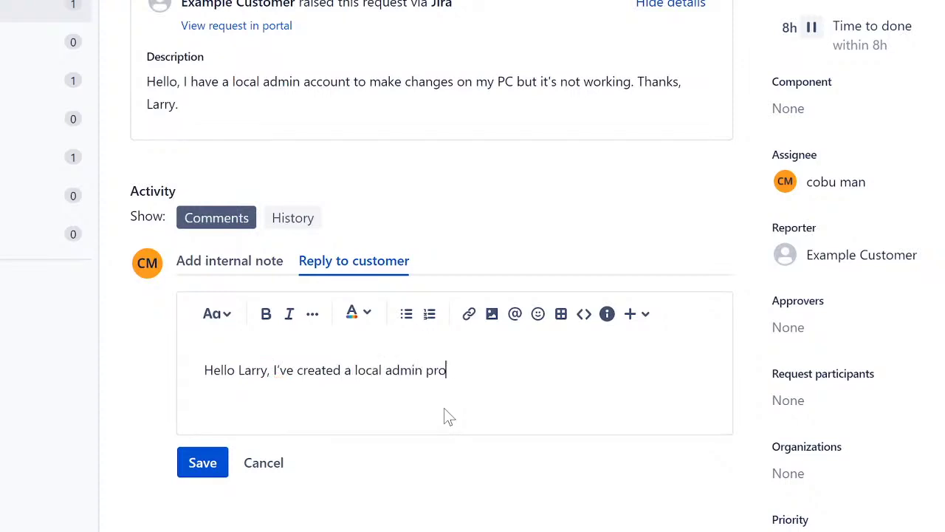
text(file named Local A)
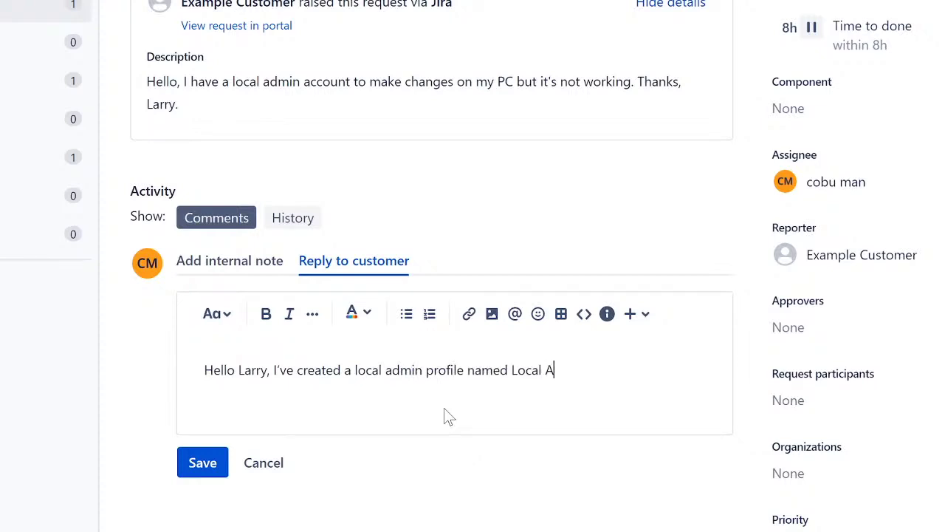
key(BackSpace)
key(BackSpace)
text(Admin and )
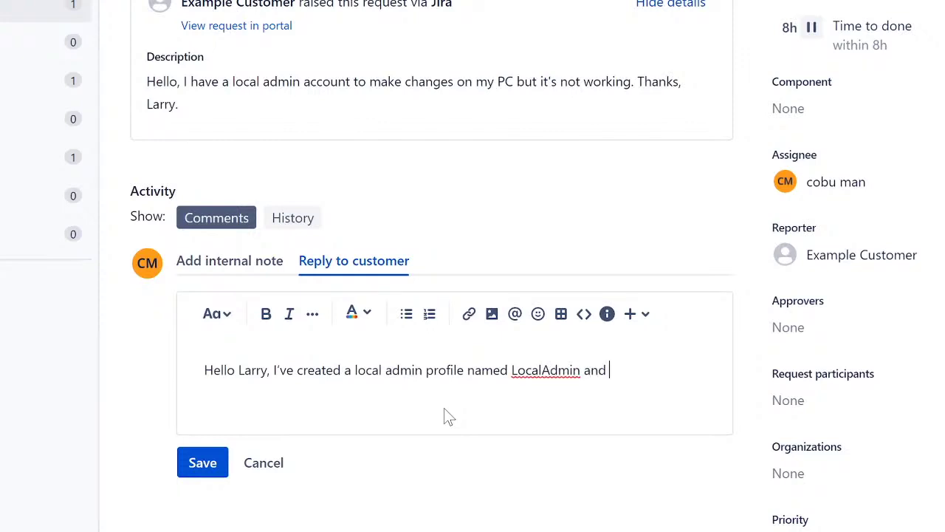
text(the password is)
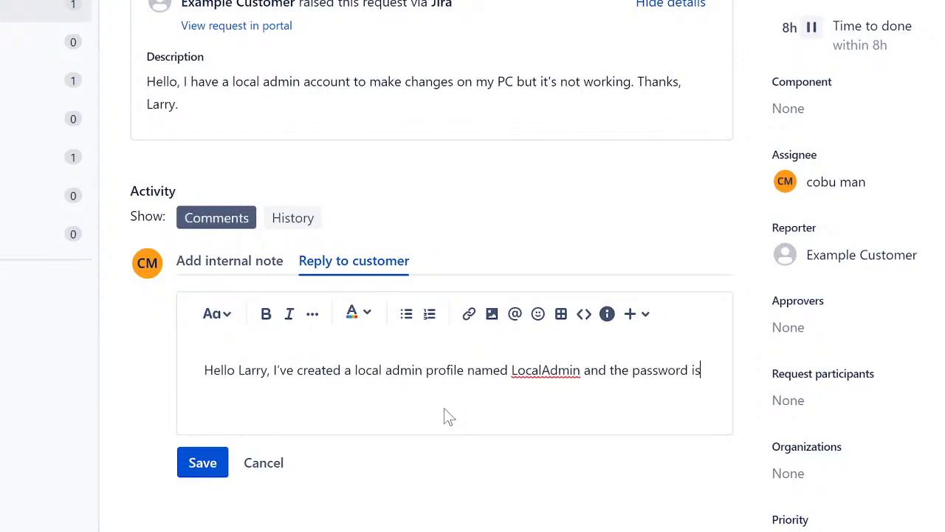
text( XXXXXX. Ervin)
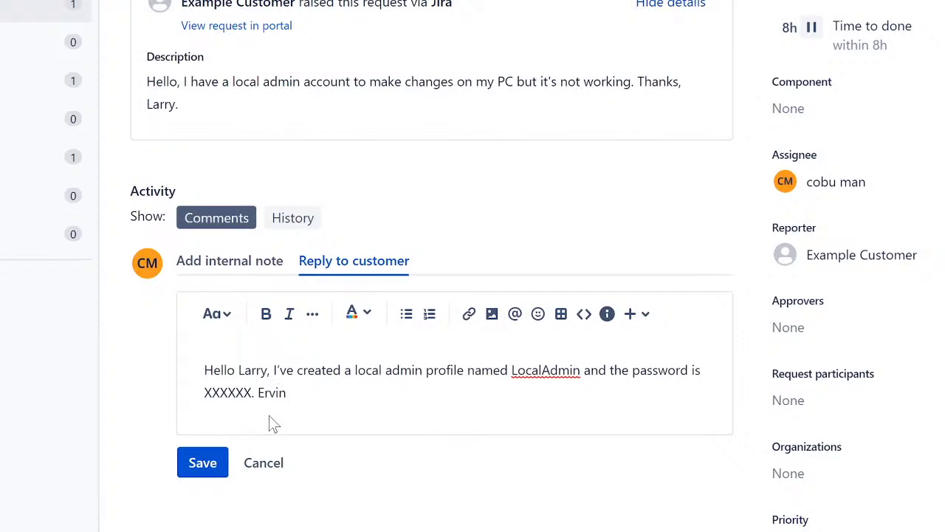
key(shift+Right)
key(shift+Right)
key(shift+Right)
key(shift+Right)
key(shift+Right)
key(shift+Right)
key(shift+Right)
key(shift+Right)
key(shift+Right)
key(shift+Right)
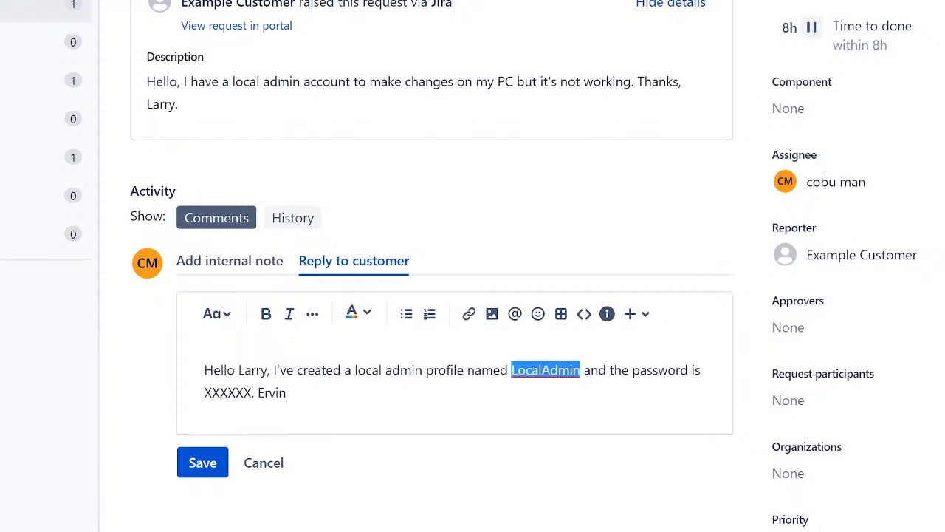
click(399, 369)
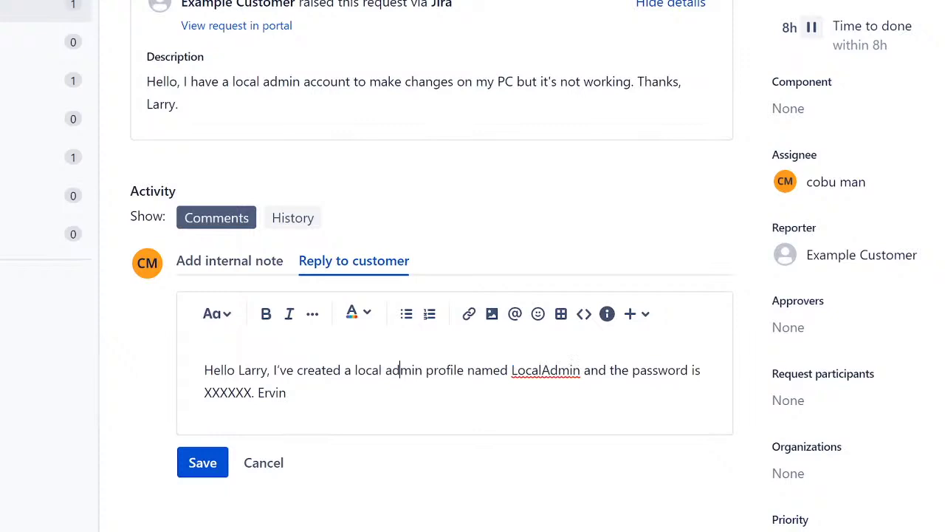
click(199, 469)
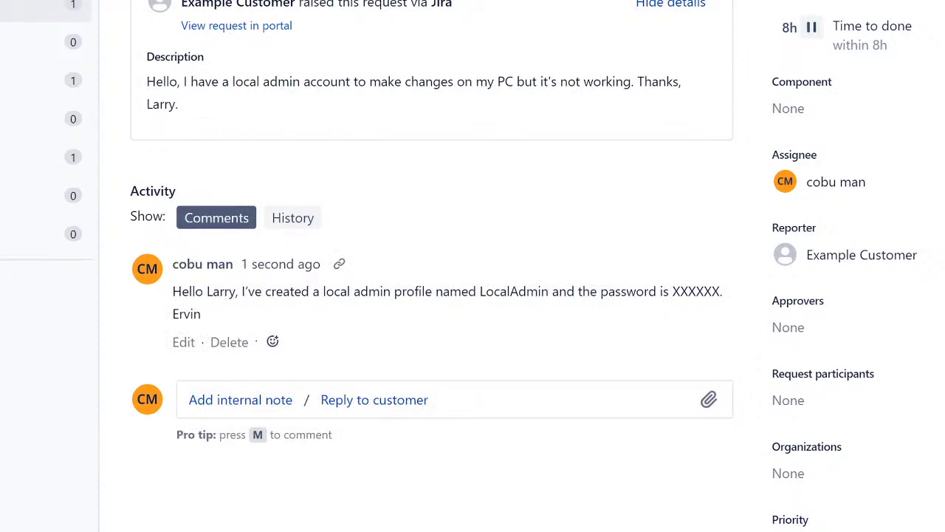
Change ISD-39's status from Waiting for support to Completed.
drag(479, 291, 549, 291)
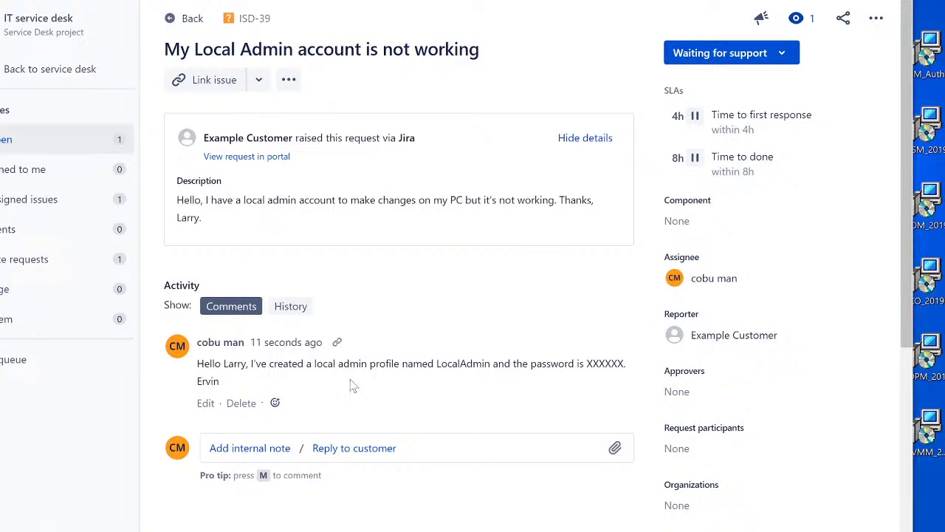
click(772, 55)
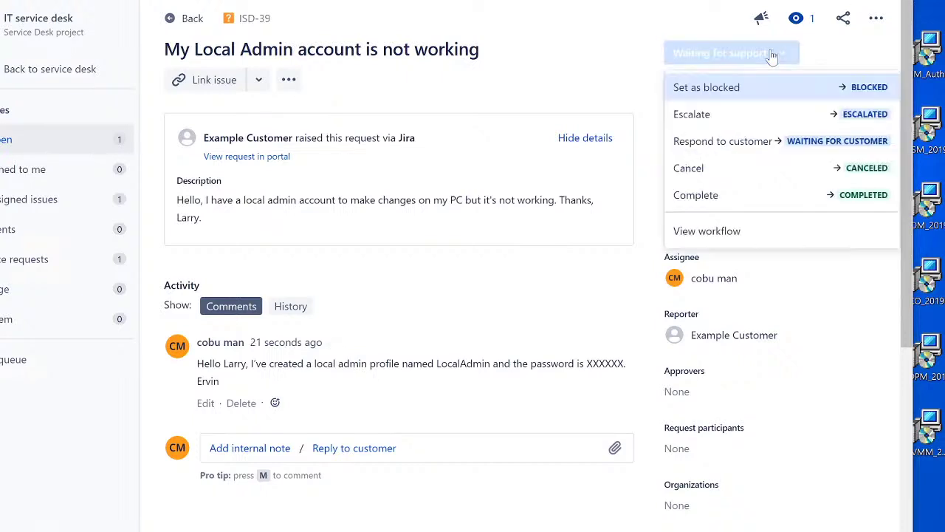
click(781, 201)
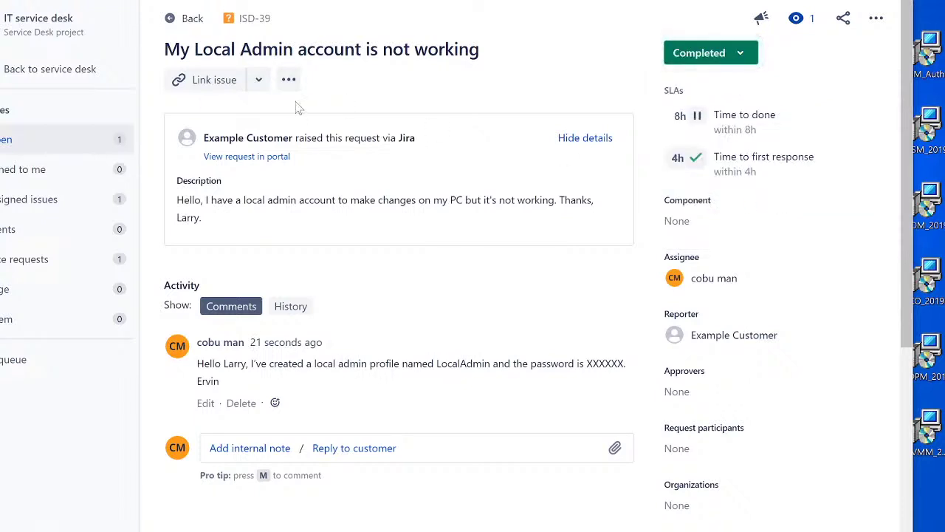
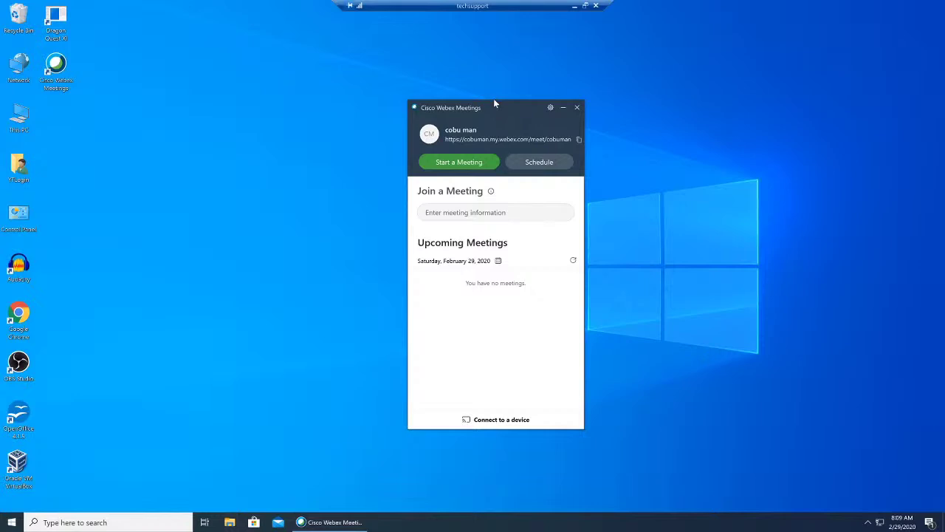
Drag the Cisco Webex Meetings home window slightly down and to the left.
drag(495, 107, 480, 118)
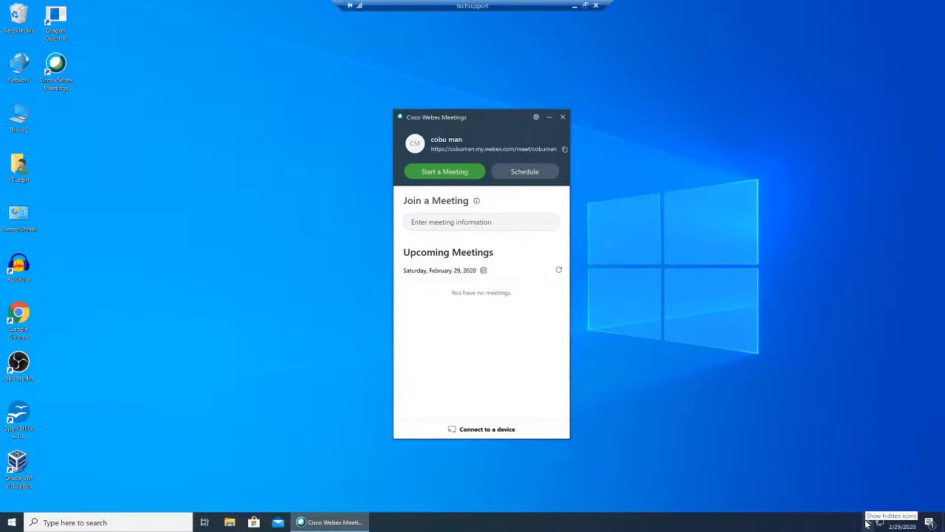
Open the Windows Sound settings page from the speaker icon in the hidden tray icons.
click(868, 523)
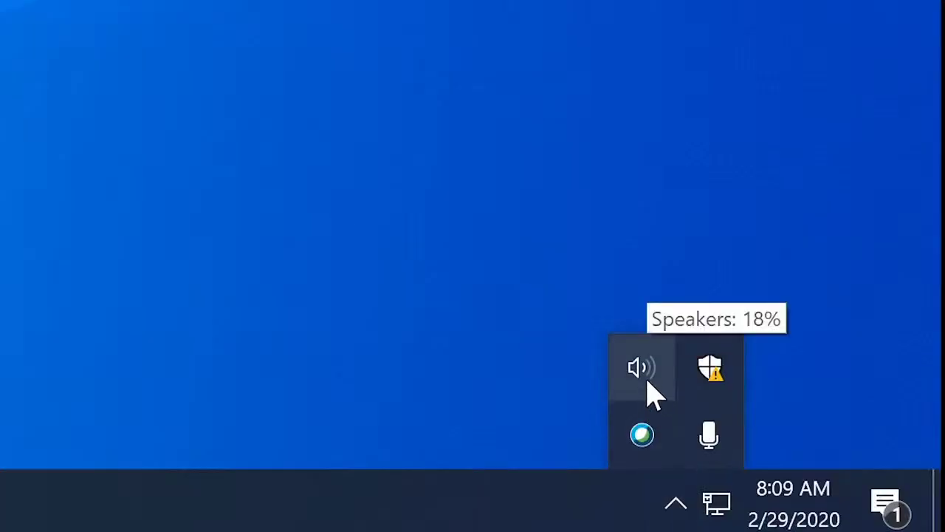
right_click(860, 488)
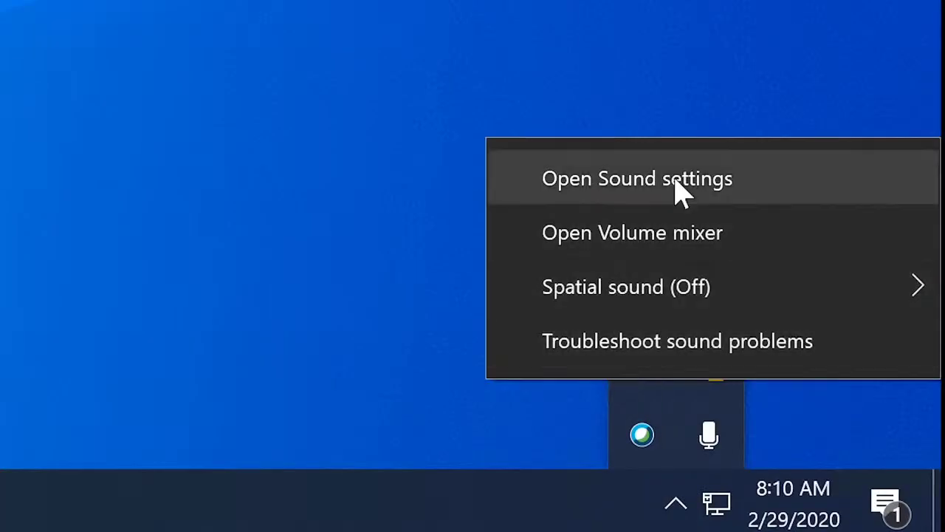
click(680, 191)
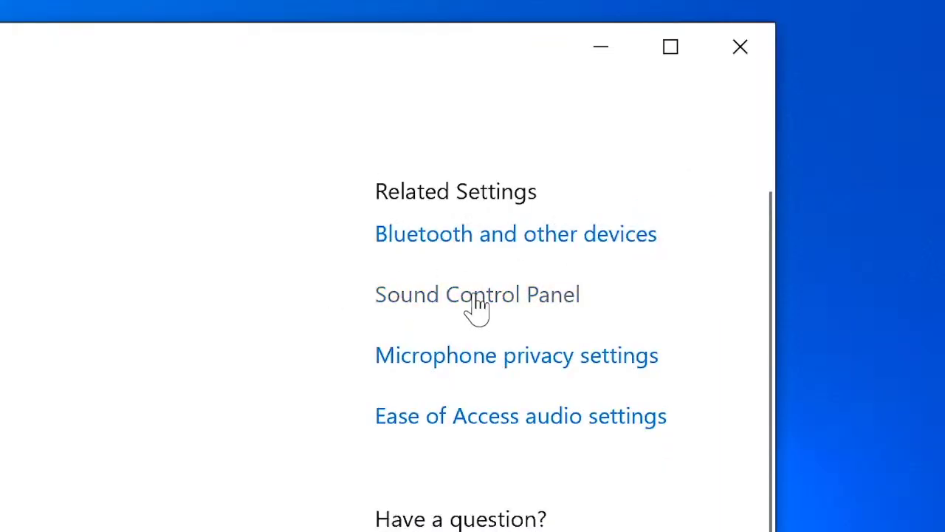
Open the classic Sound control panel, centre it, and minimize the Webex panel.
click(741, 49)
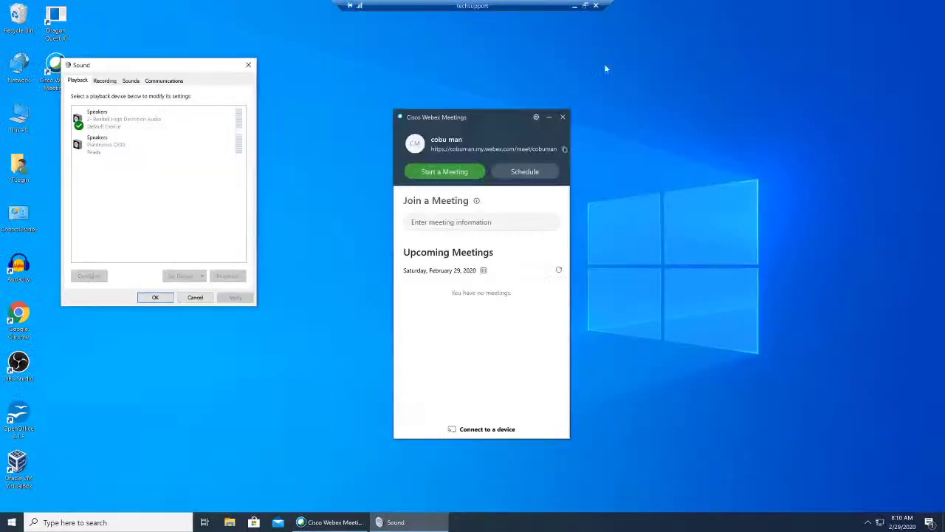
drag(178, 64, 492, 176)
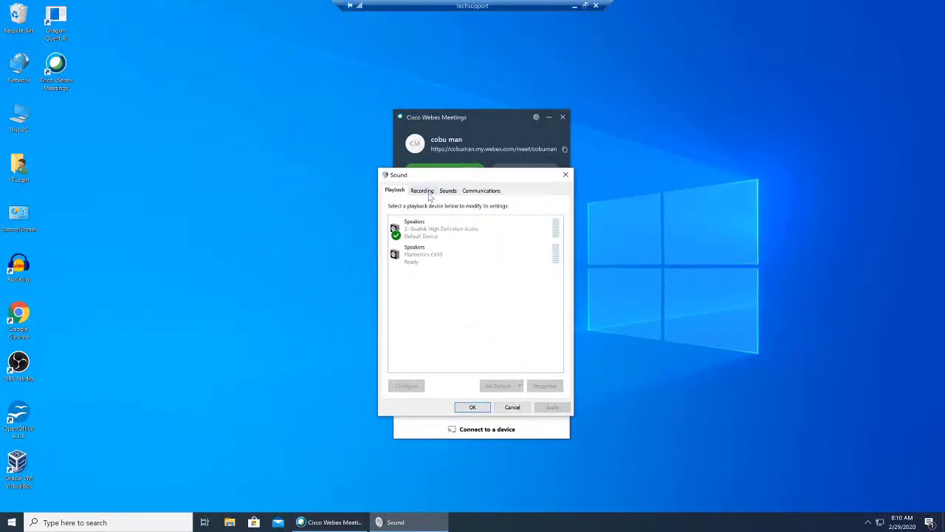
click(549, 118)
click(549, 118)
drag(483, 179, 487, 145)
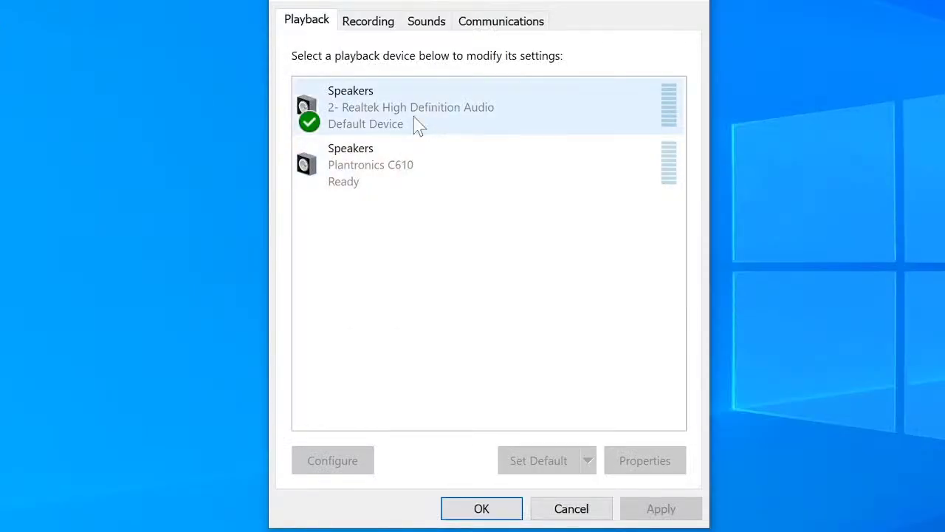
Set Plantronics C610 speakers as the default playback device.
click(416, 126)
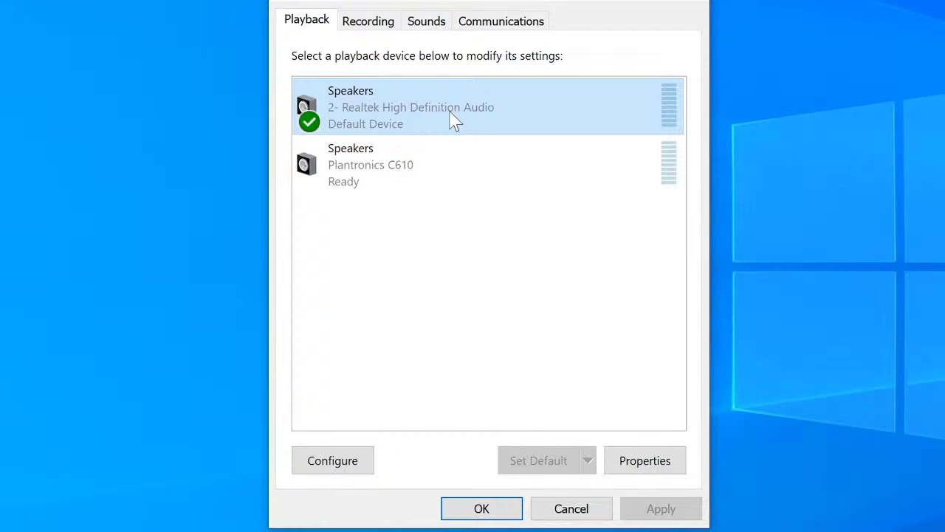
click(405, 174)
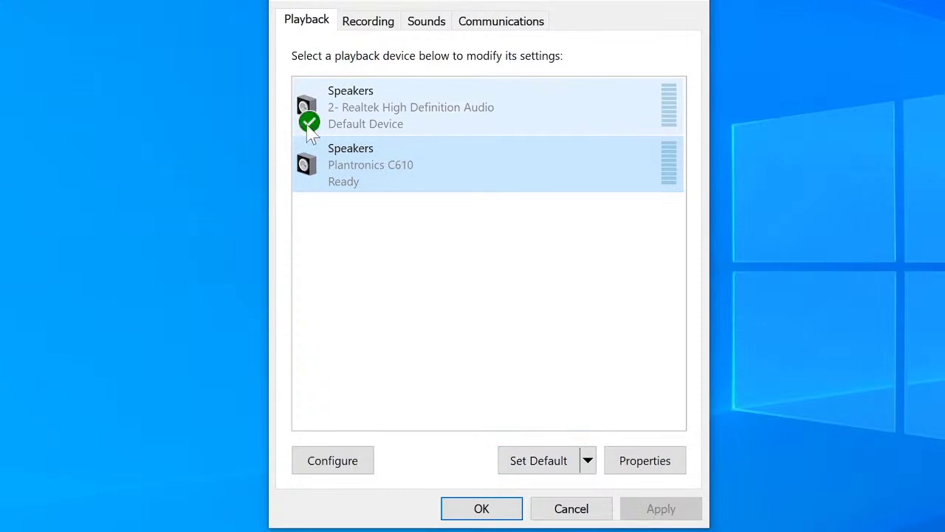
click(381, 125)
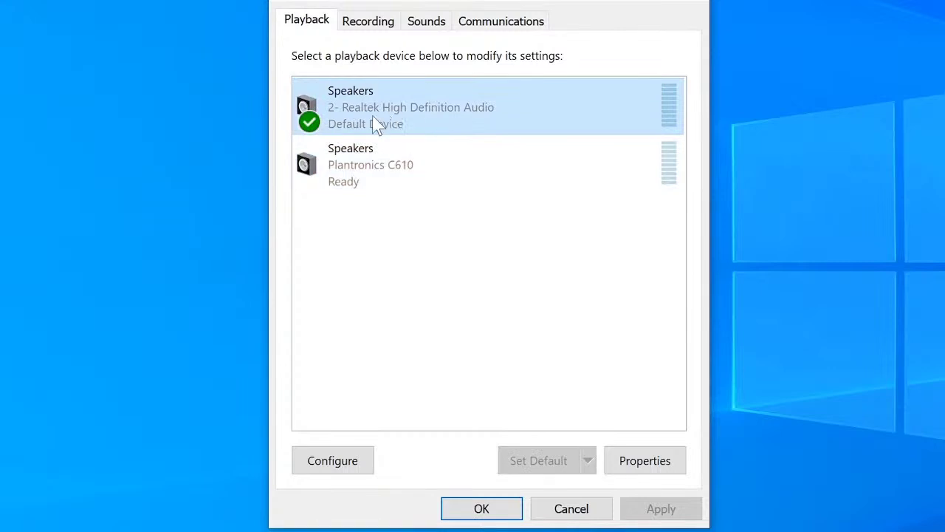
click(362, 161)
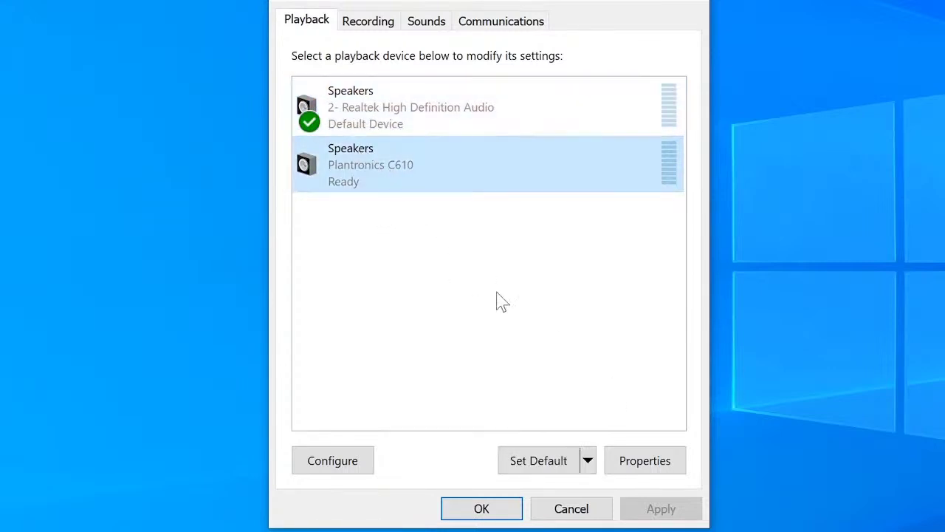
click(544, 465)
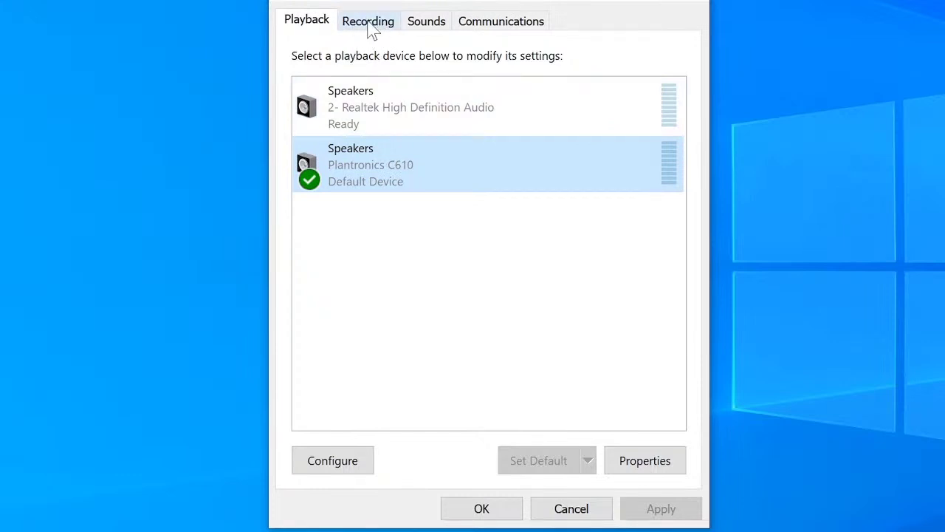
Make the Plantronics C610 microphone the default recording device.
click(372, 29)
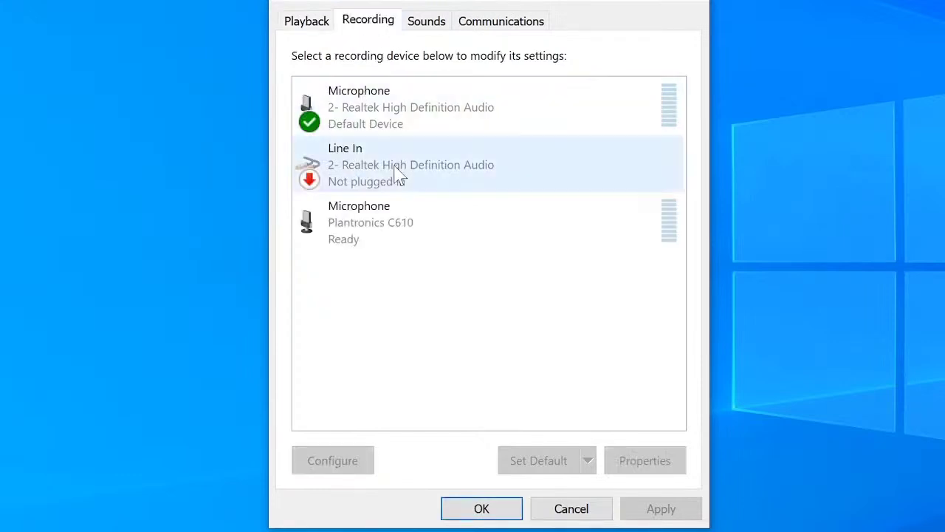
click(378, 130)
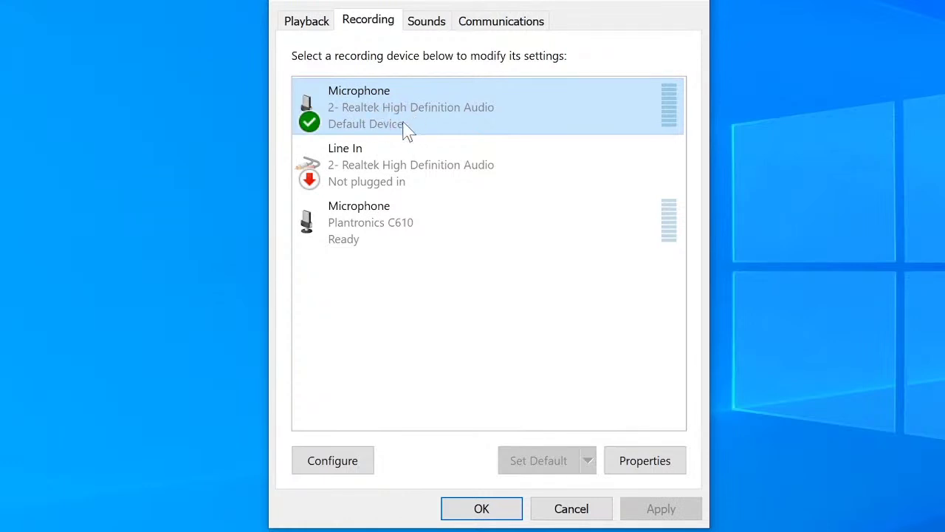
click(410, 232)
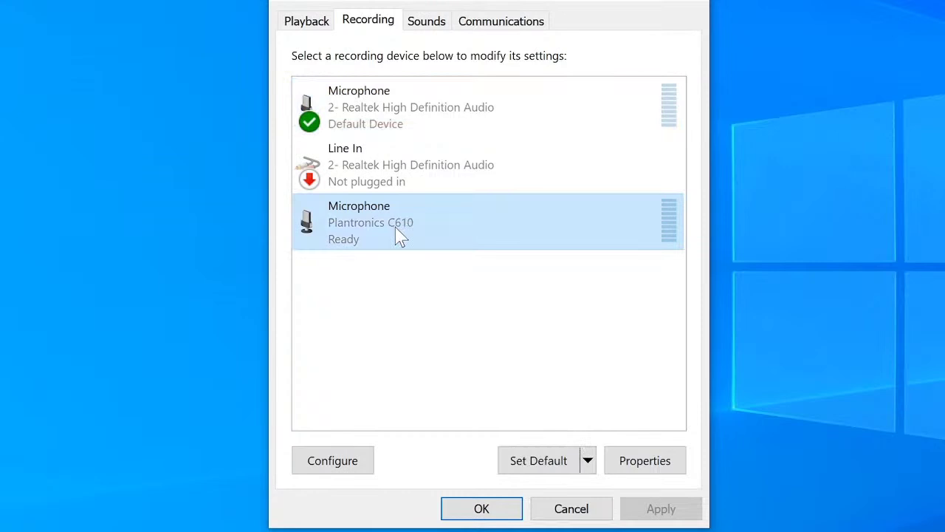
click(550, 464)
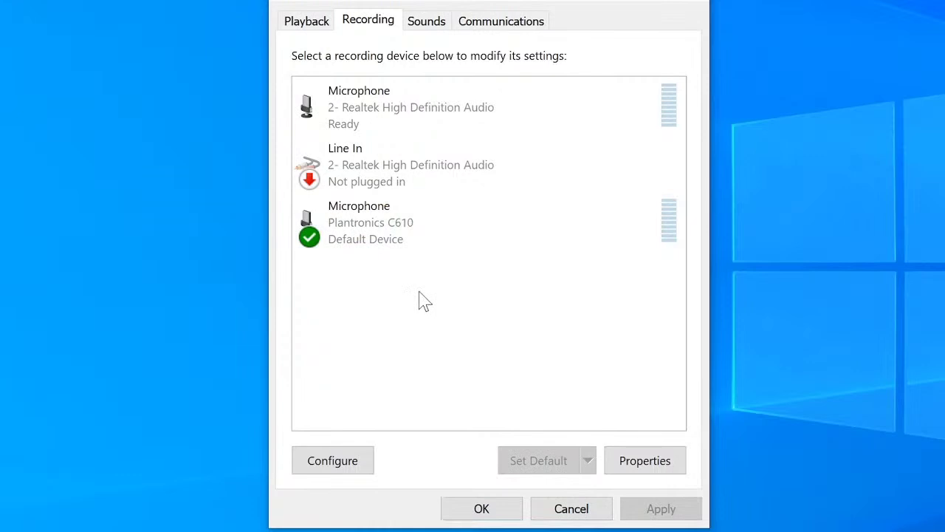
Recheck the Plantronics C610 microphone, return to Playback, and close the Sound dialog with OK.
click(450, 235)
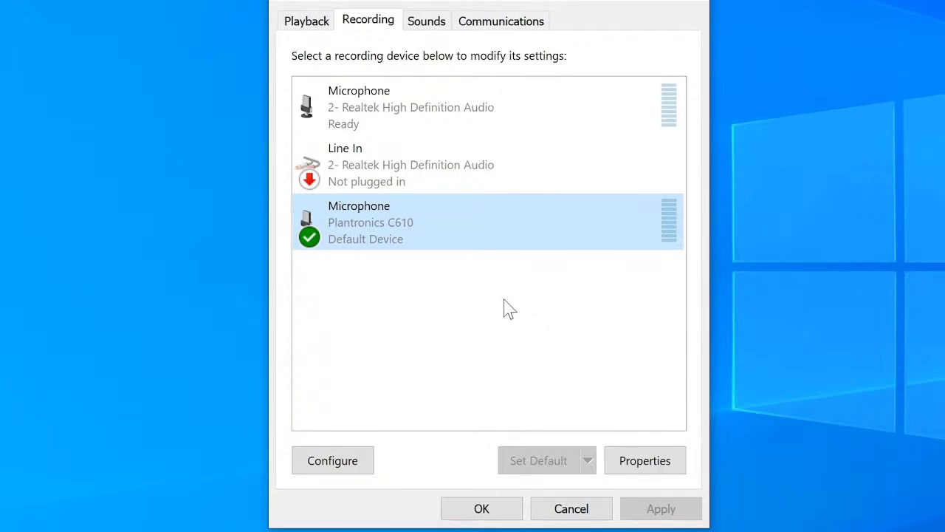
click(508, 308)
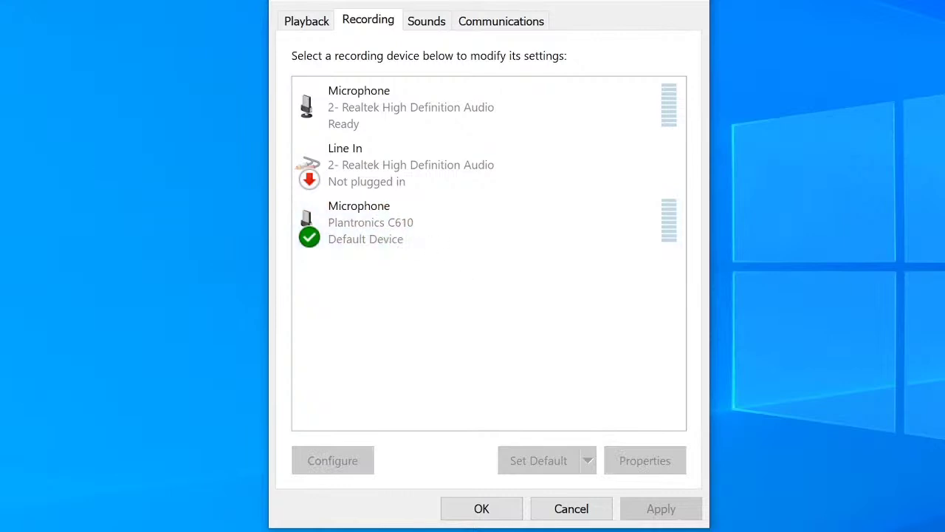
click(406, 224)
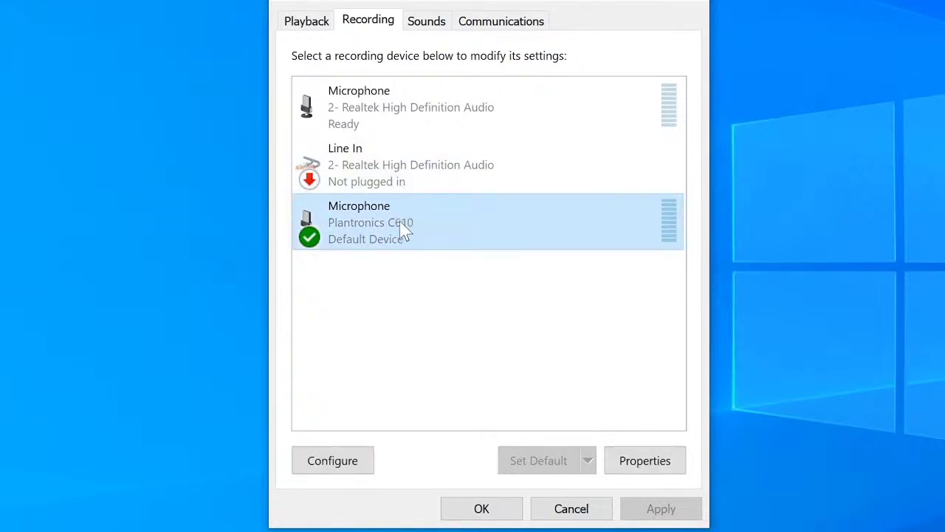
click(306, 22)
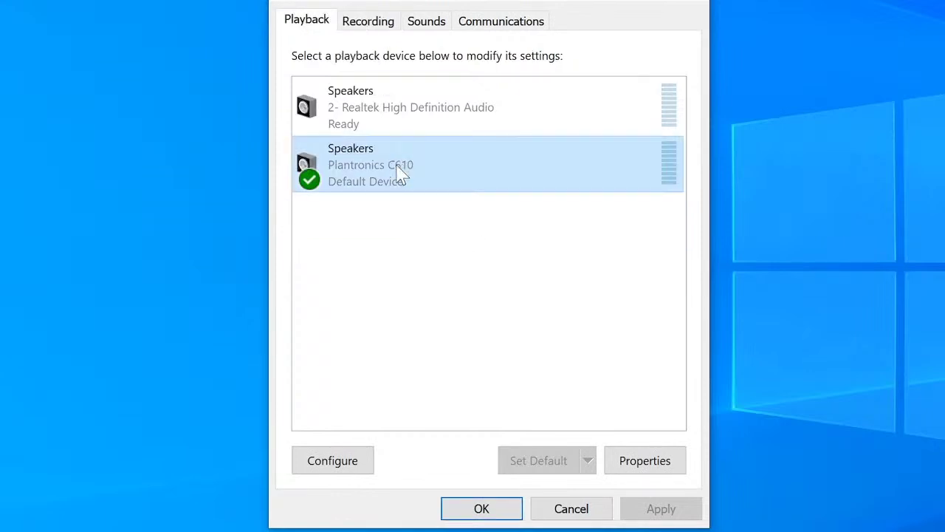
click(502, 515)
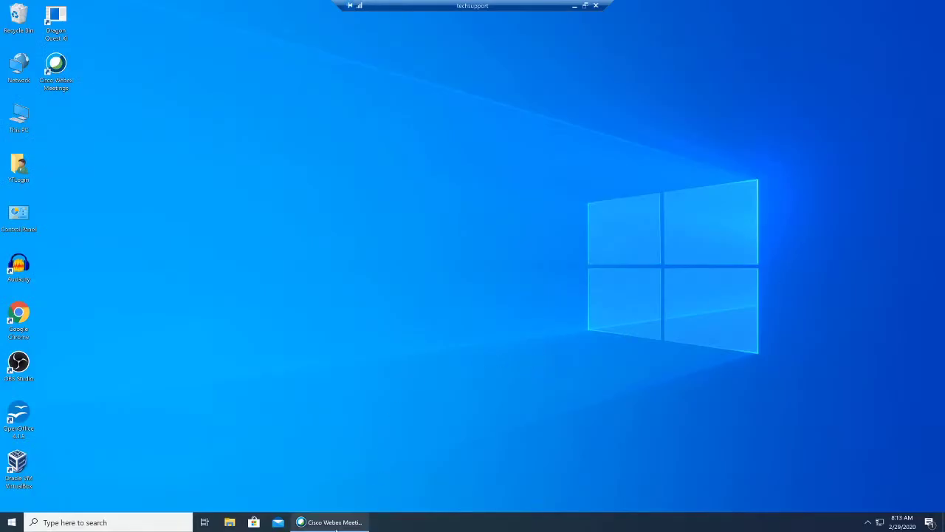
Restore the Webex Meetings window from the taskbar and open its gear menu.
click(345, 525)
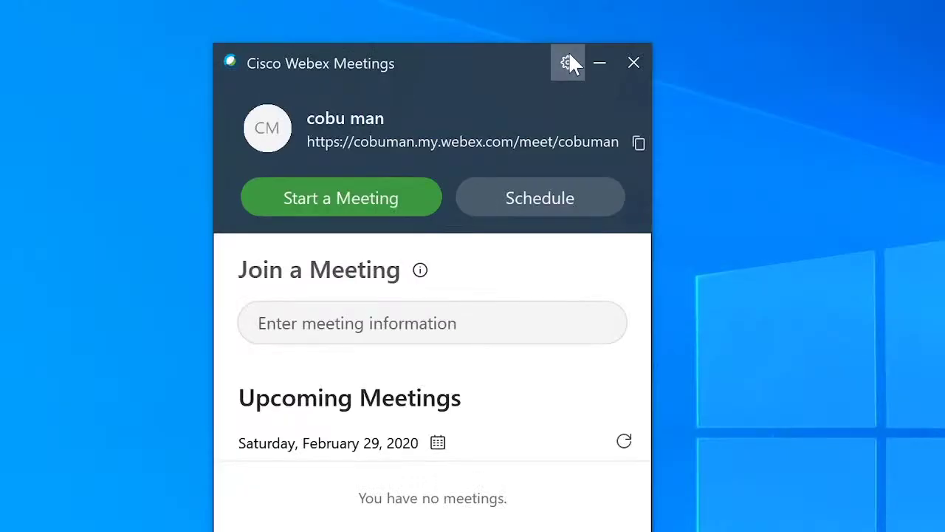
click(574, 28)
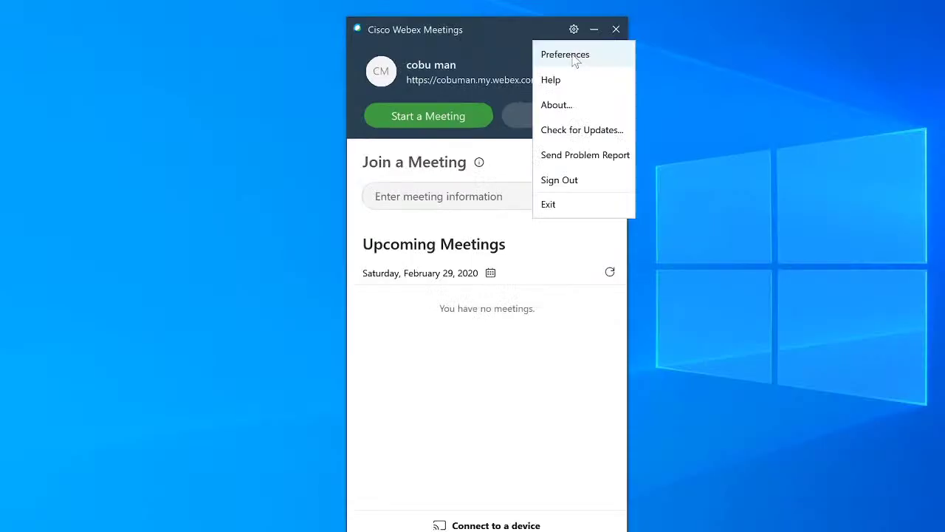
Browse Webex Preferences pages, from Account and Personal Room through Video systems, then close Preferences.
click(572, 109)
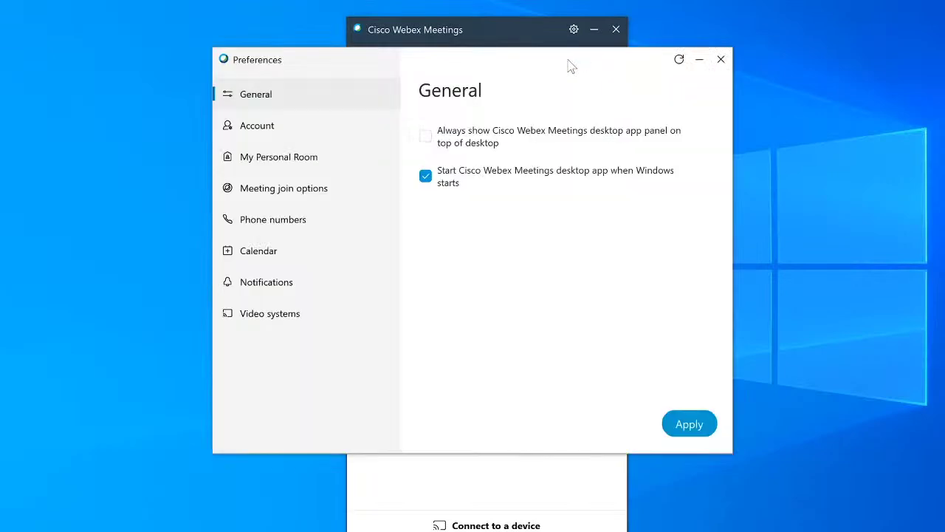
drag(563, 61, 559, 90)
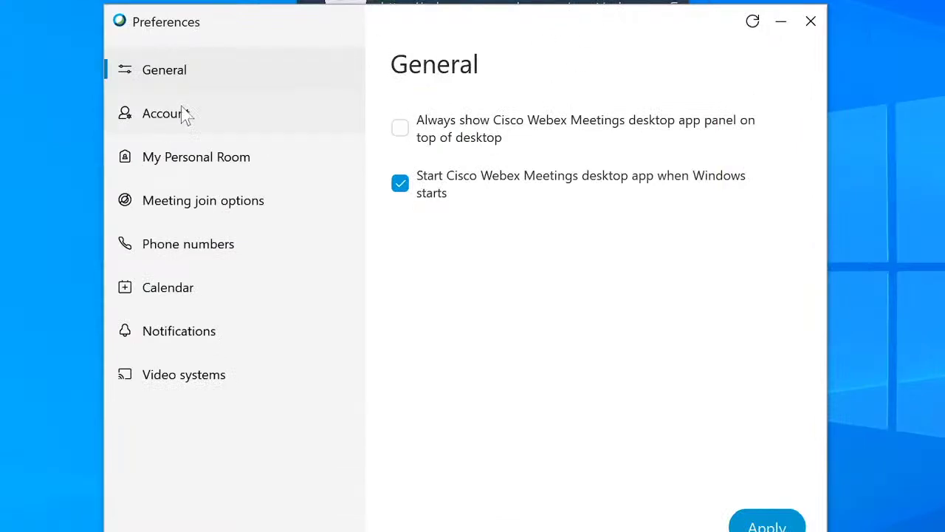
click(191, 127)
click(201, 164)
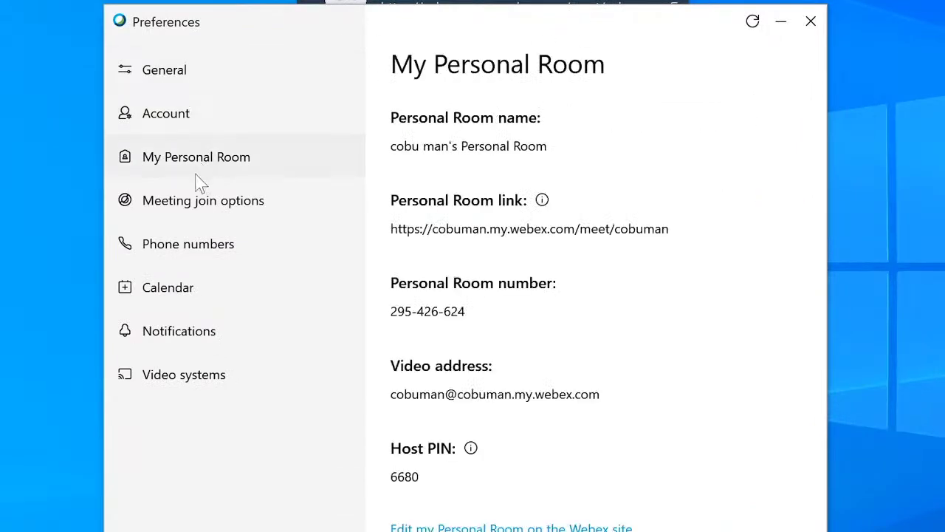
click(192, 212)
click(197, 260)
click(193, 301)
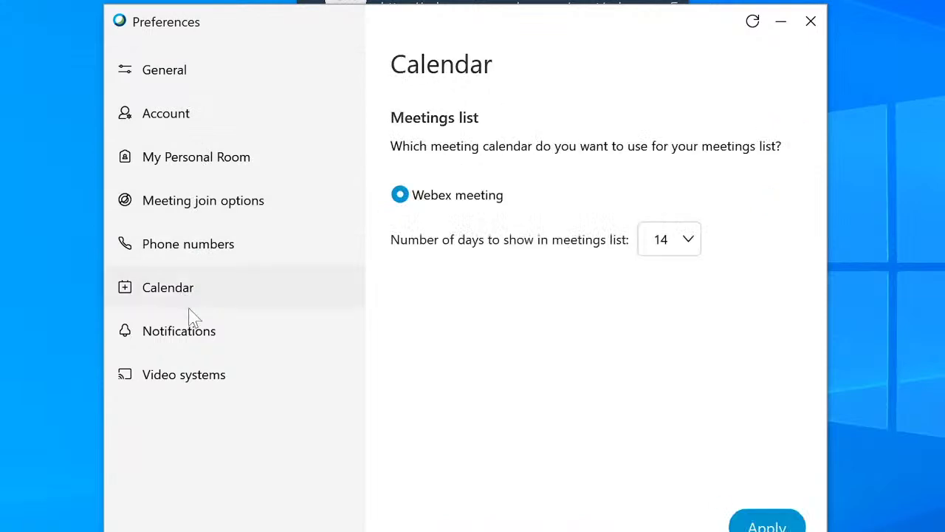
click(190, 332)
click(198, 380)
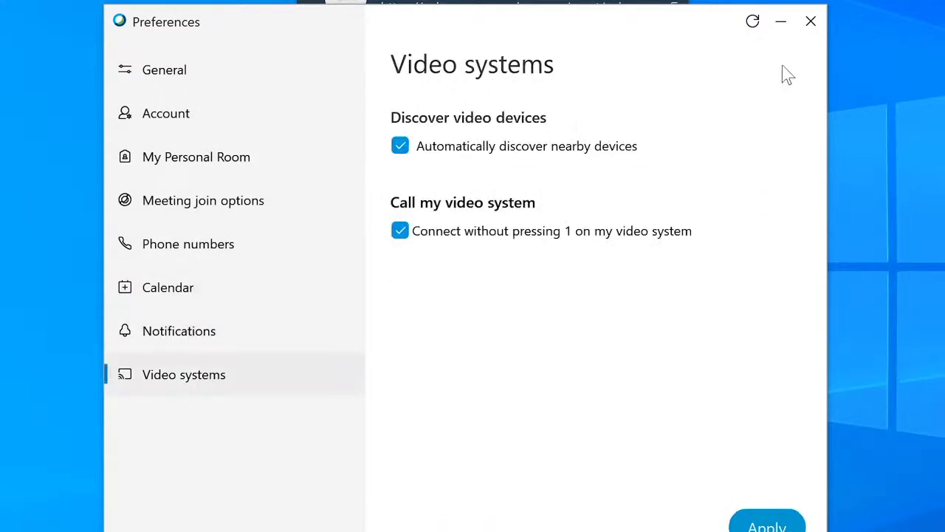
click(813, 23)
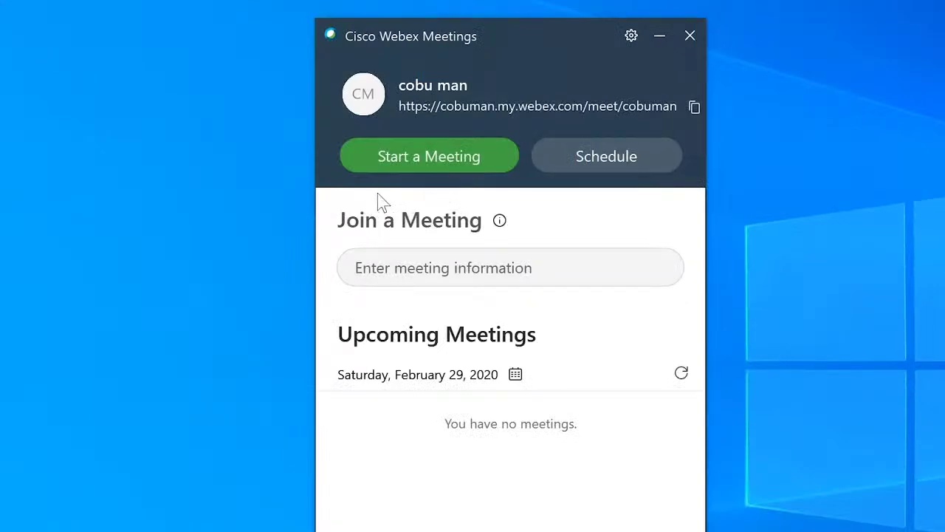
Start a Personal Room meeting and choose Use computer for audio.
click(436, 158)
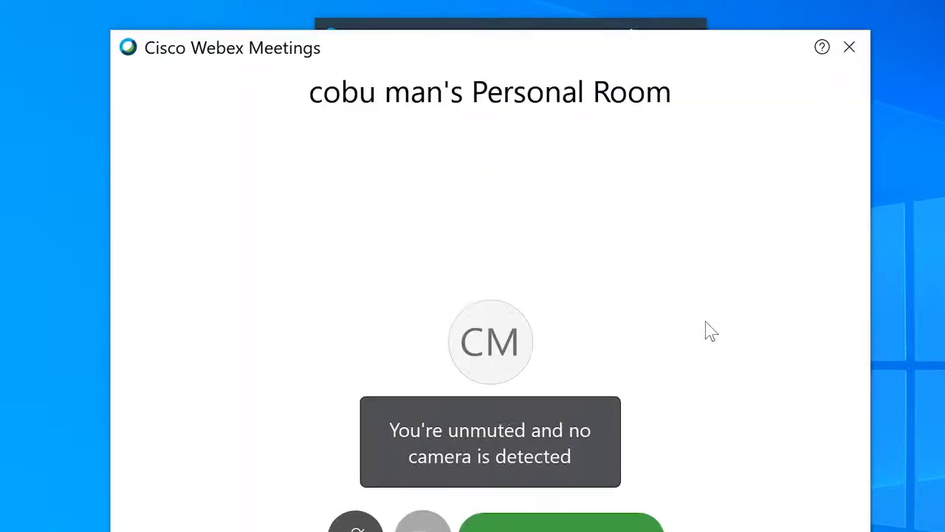
drag(662, 49, 632, 59)
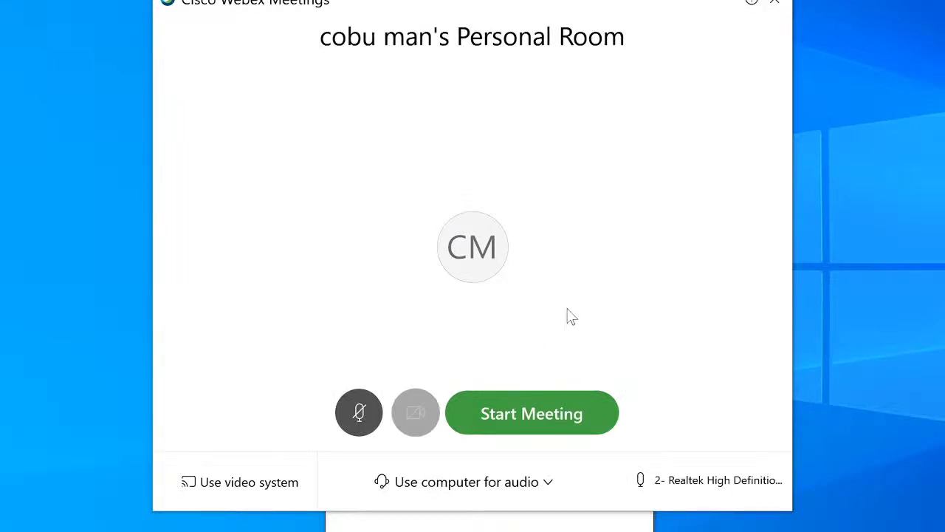
drag(405, 15, 406, 27)
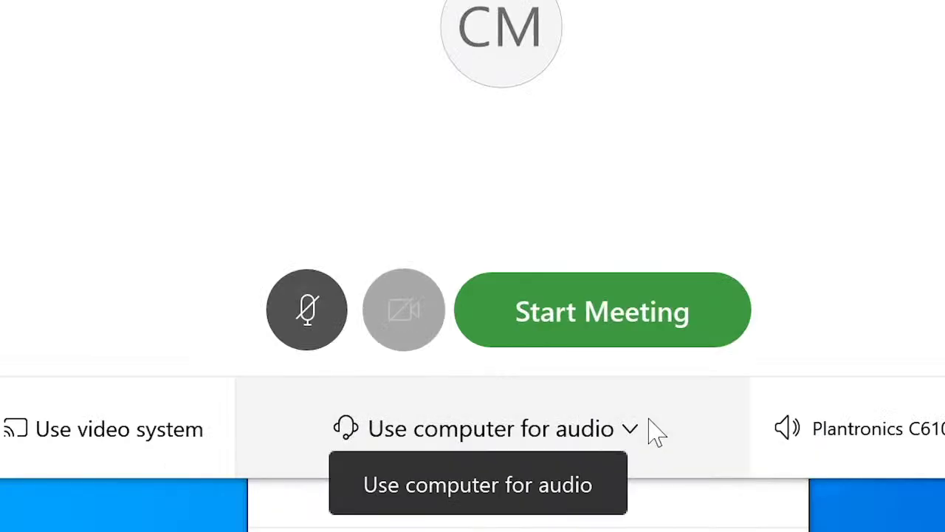
click(561, 494)
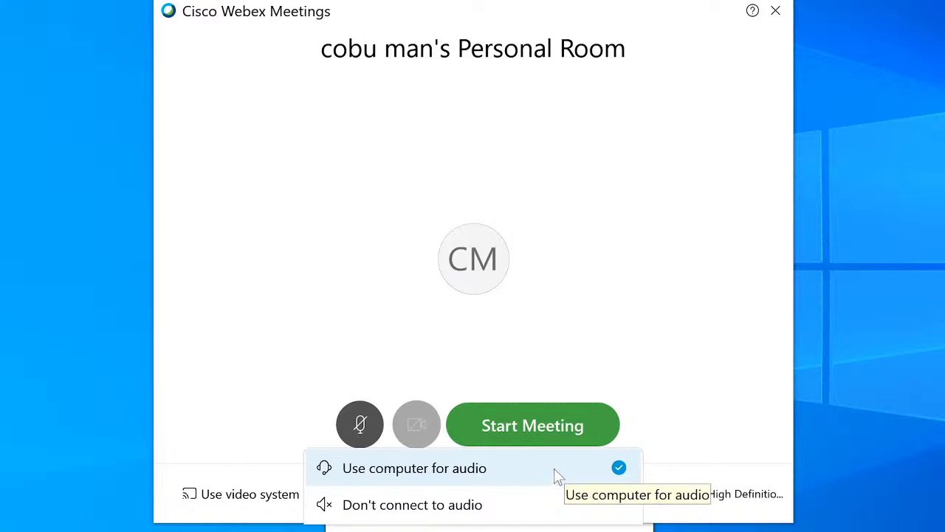
click(548, 474)
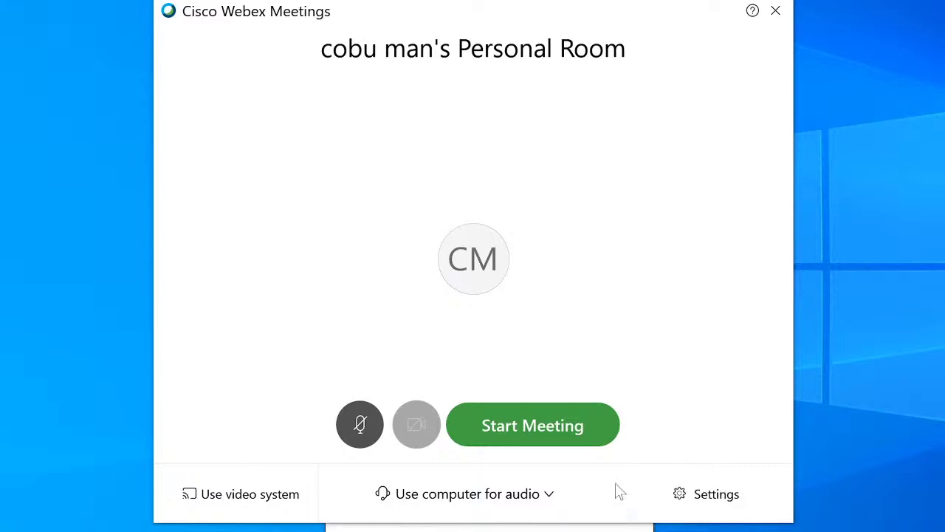
In Webex audio settings, set the microphone to Microphone (Plantronics C610).
click(688, 505)
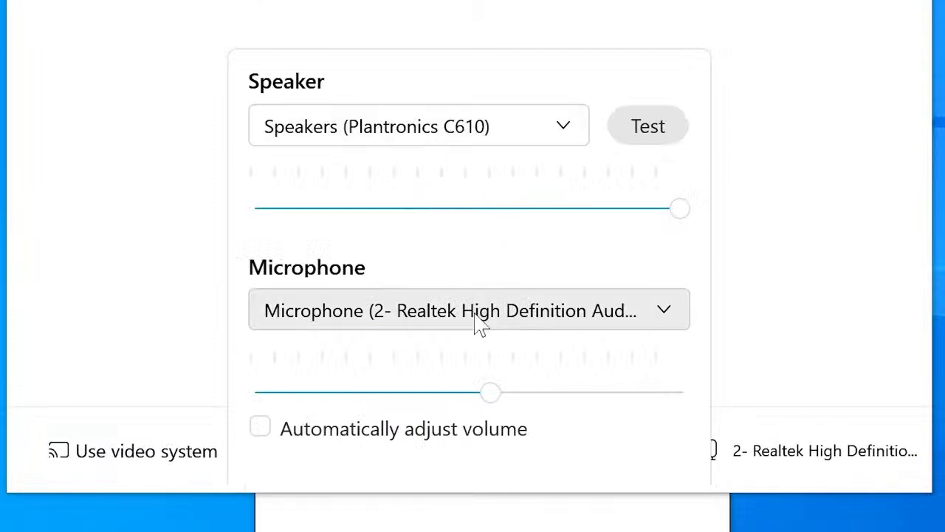
click(516, 324)
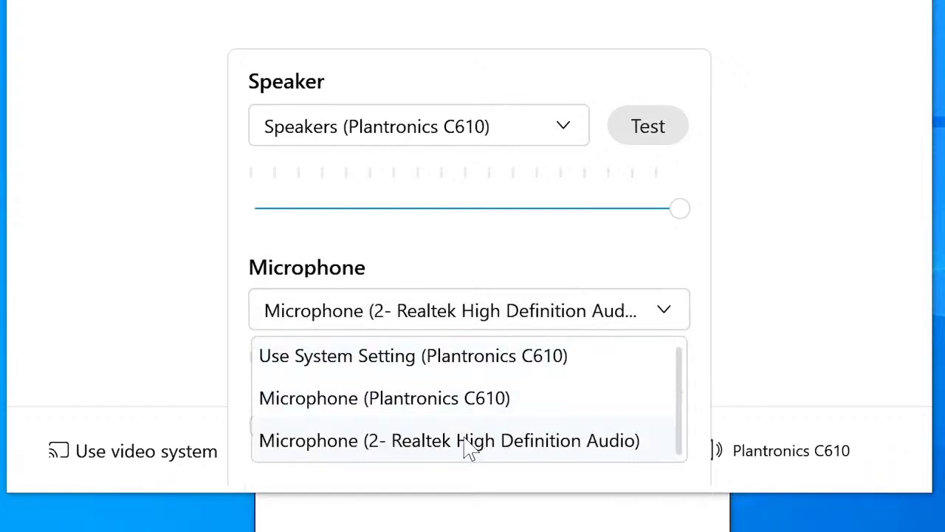
click(362, 402)
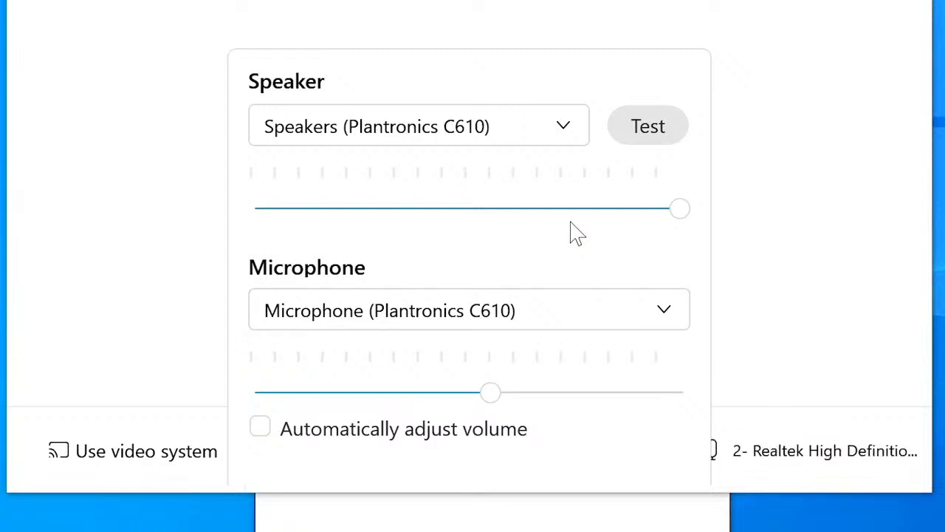
click(546, 313)
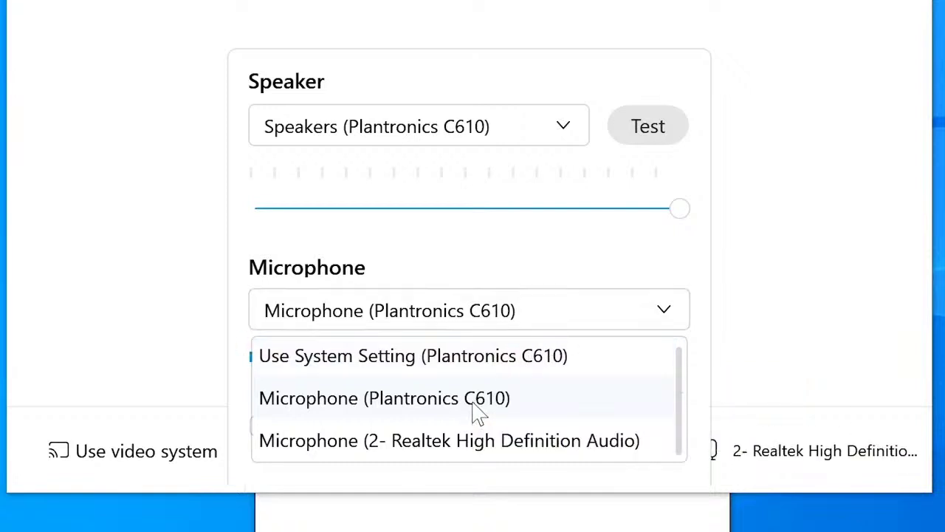
click(477, 415)
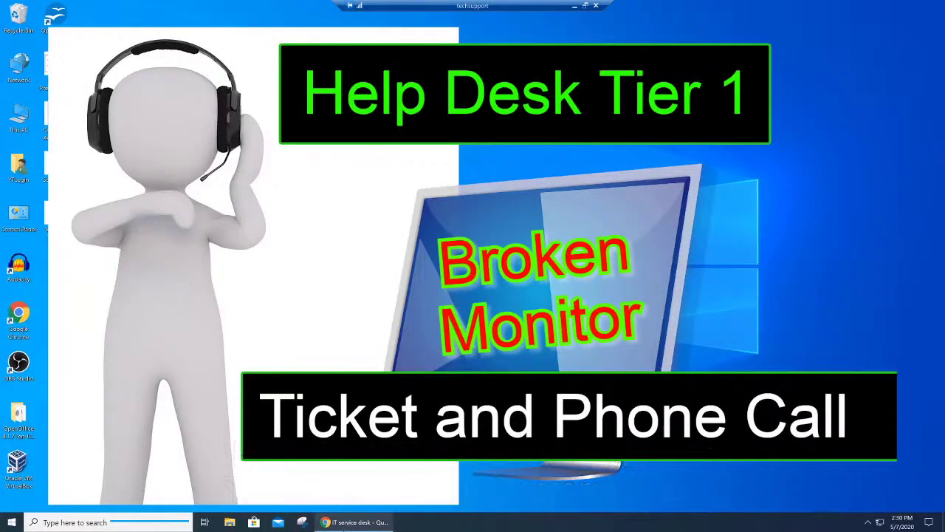
Restore the Chrome 'IT service desk' window from the taskbar.
mouse_move(355, 525)
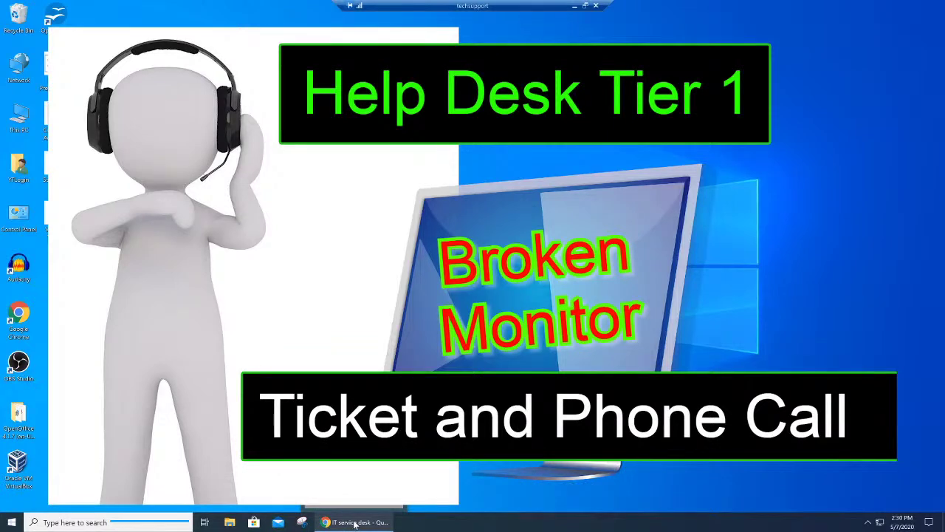
click(356, 523)
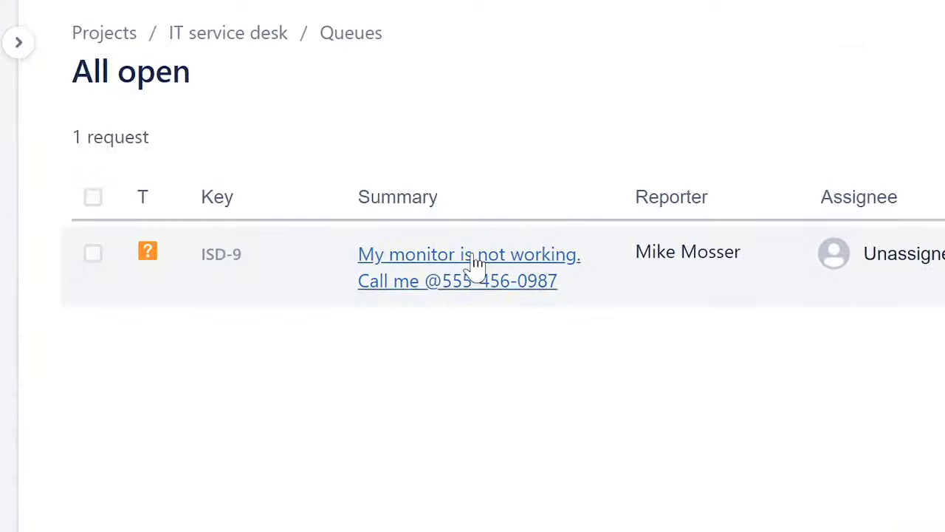
Open the broken-monitor request ISD-9 and assign it to yourself.
click(429, 265)
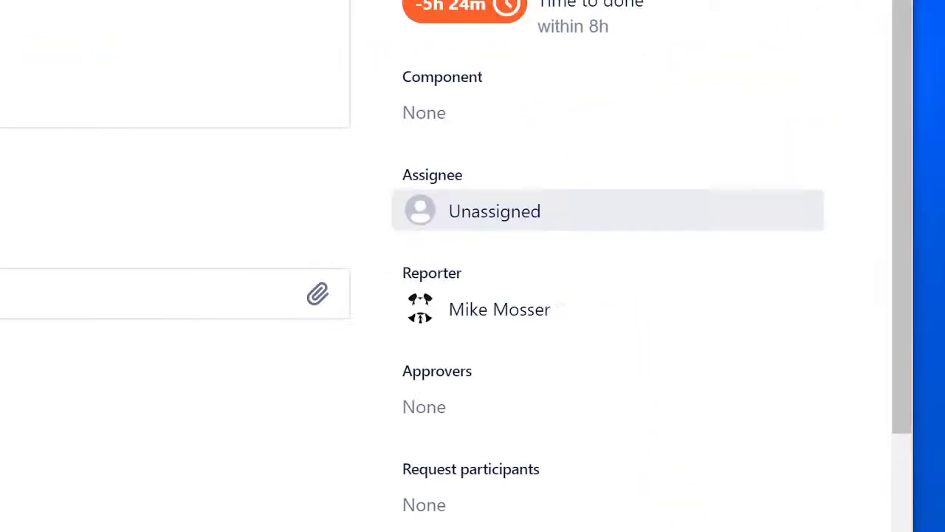
click(441, 220)
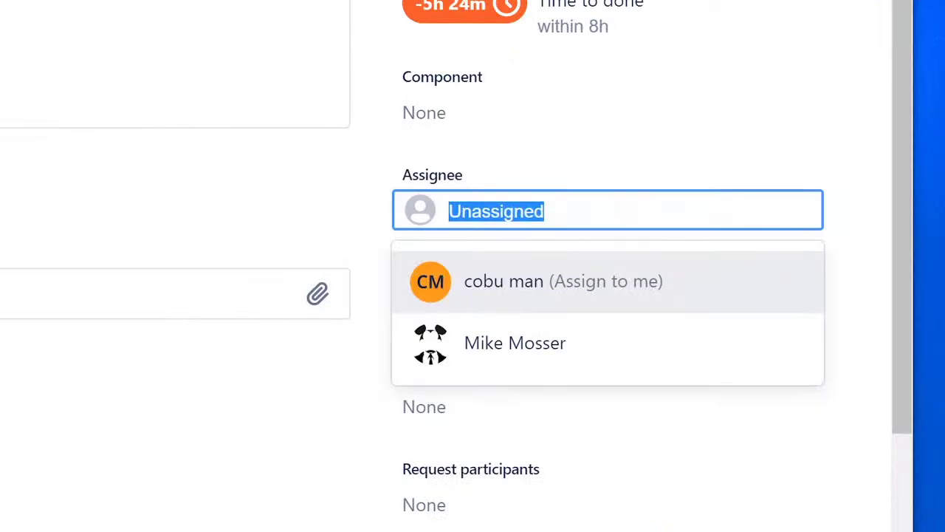
click(532, 294)
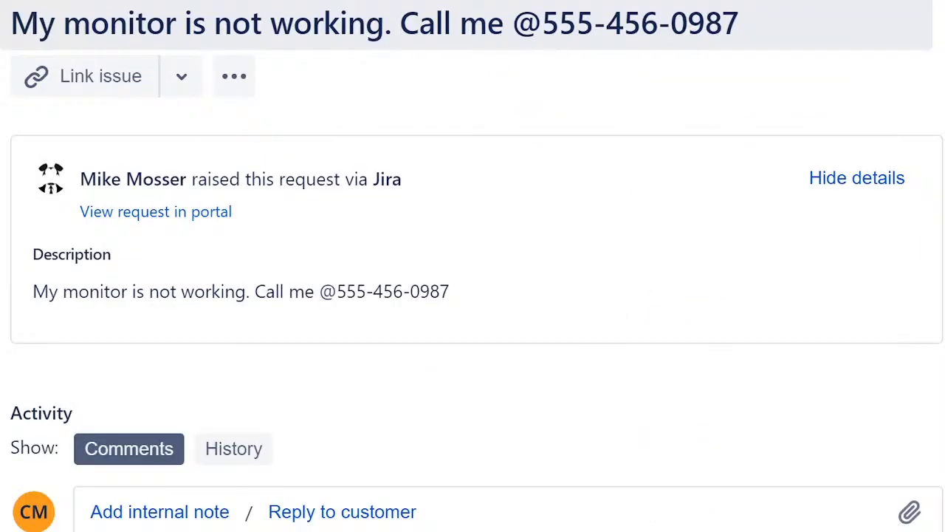
Select text in the title, reporter and description, then open the description editor.
drag(10, 23, 723, 23)
drag(189, 182, 82, 192)
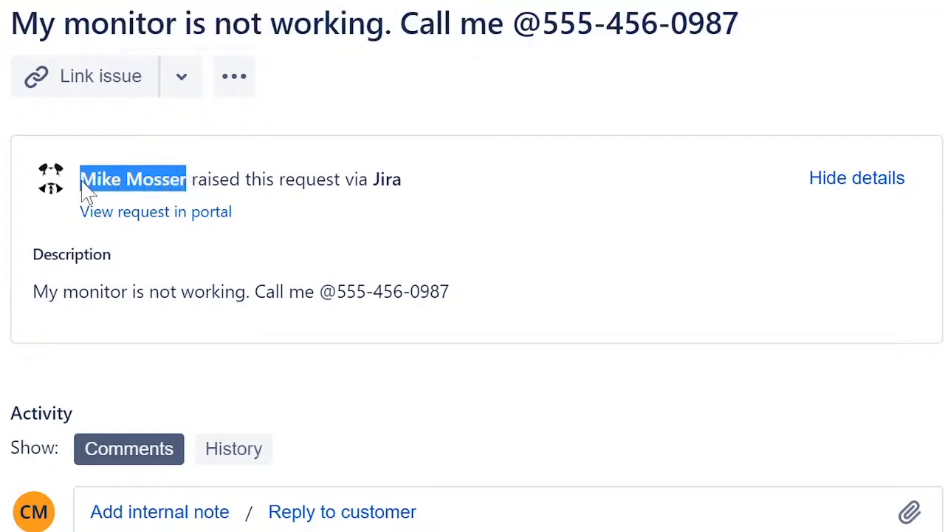
click(466, 295)
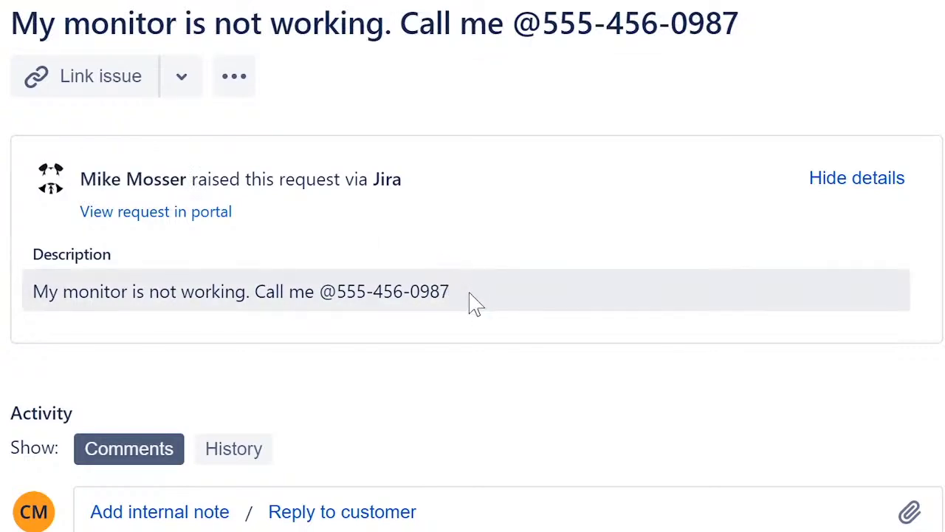
drag(468, 295, 449, 292)
click(47, 292)
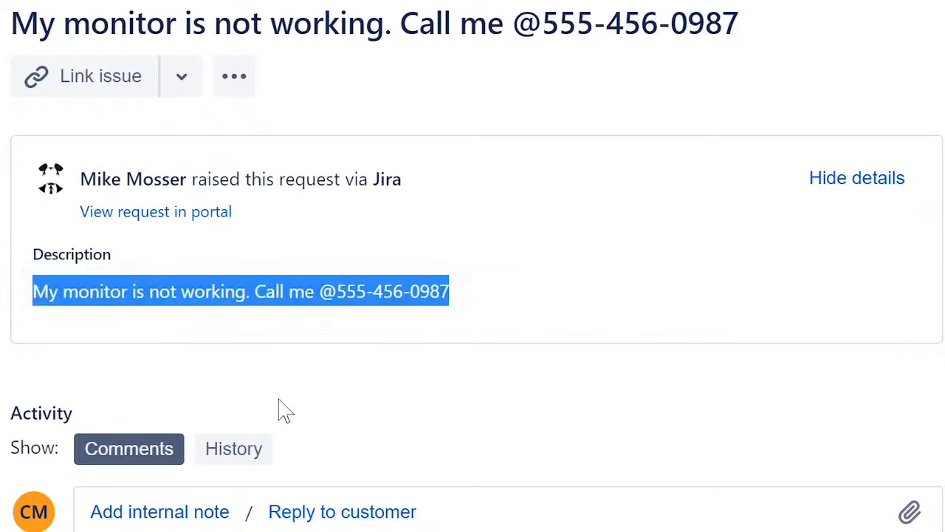
click(449, 292)
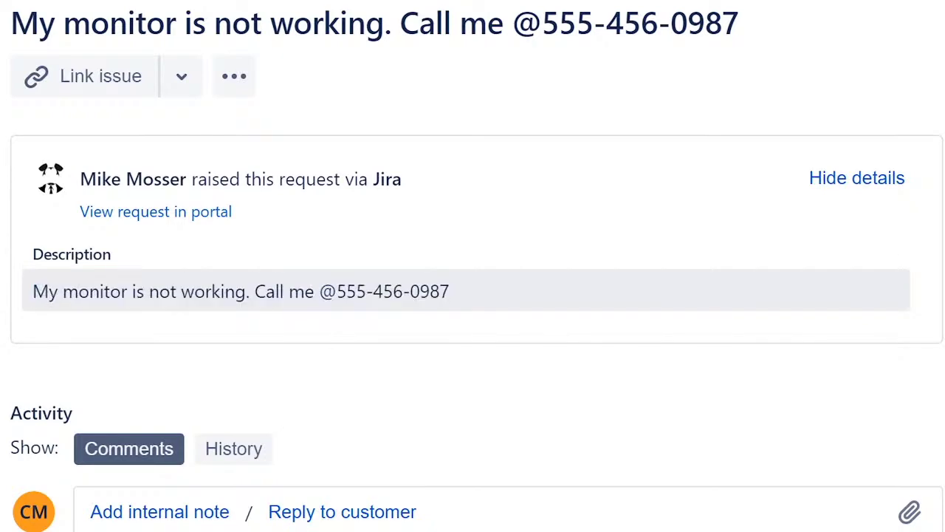
click(365, 302)
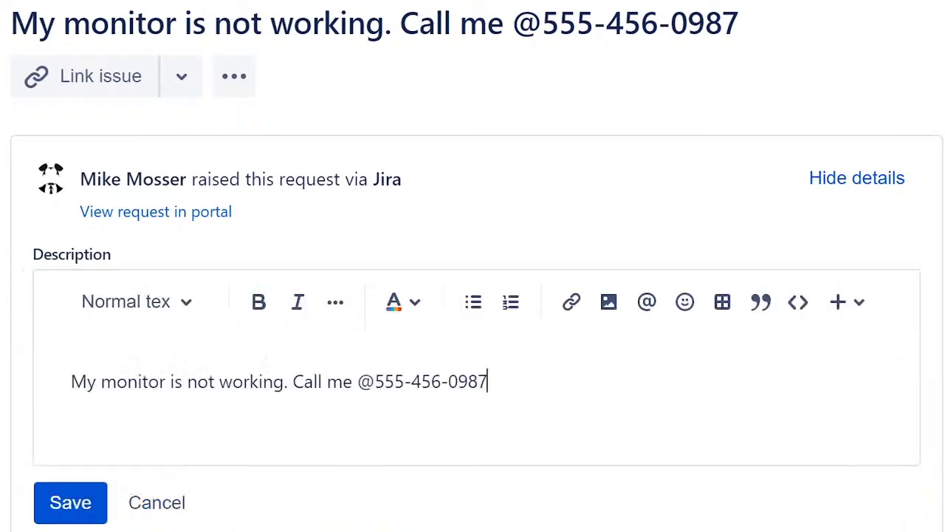
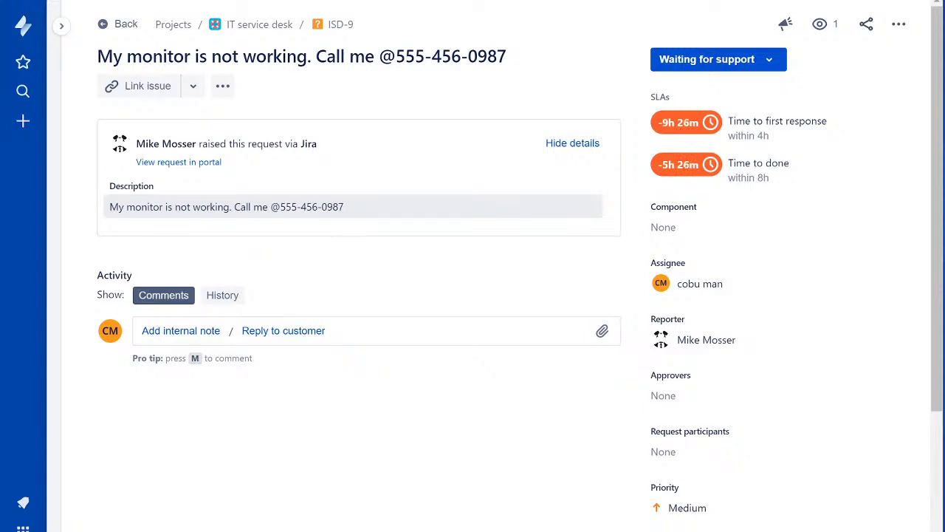
Begin an internal note on ISD-9 reading "Customer's main monitor is not working.".
click(177, 332)
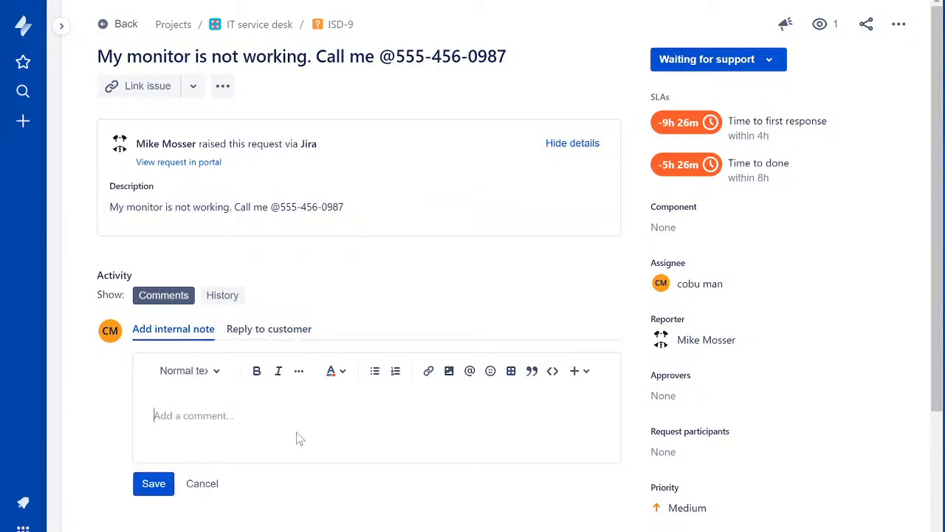
text(W)
key(BackSpace)
text(C)
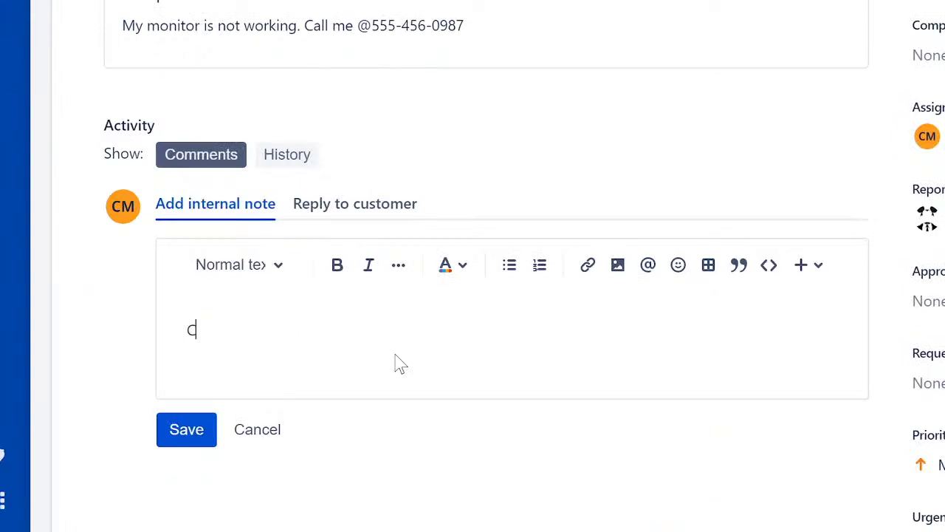
text(ustomer’s)
key(BackSpace)
text('s main monitor )
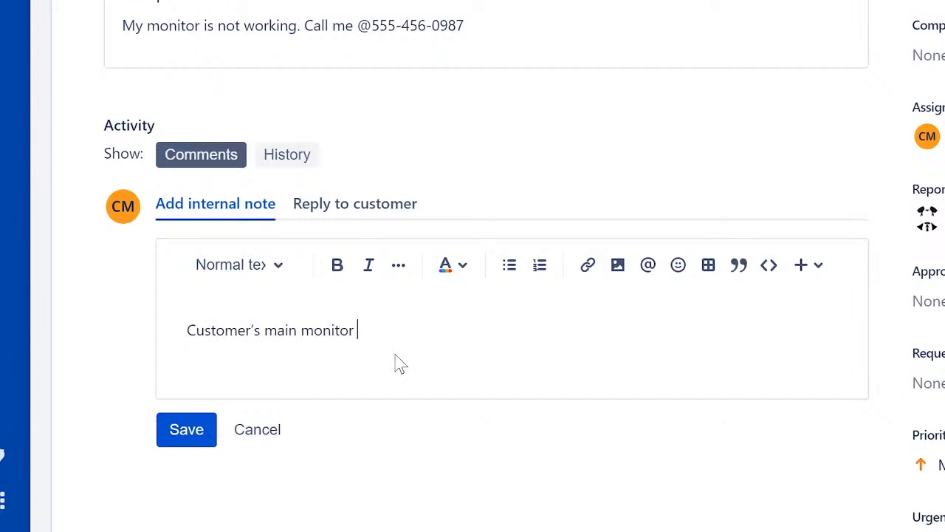
text(is not working)
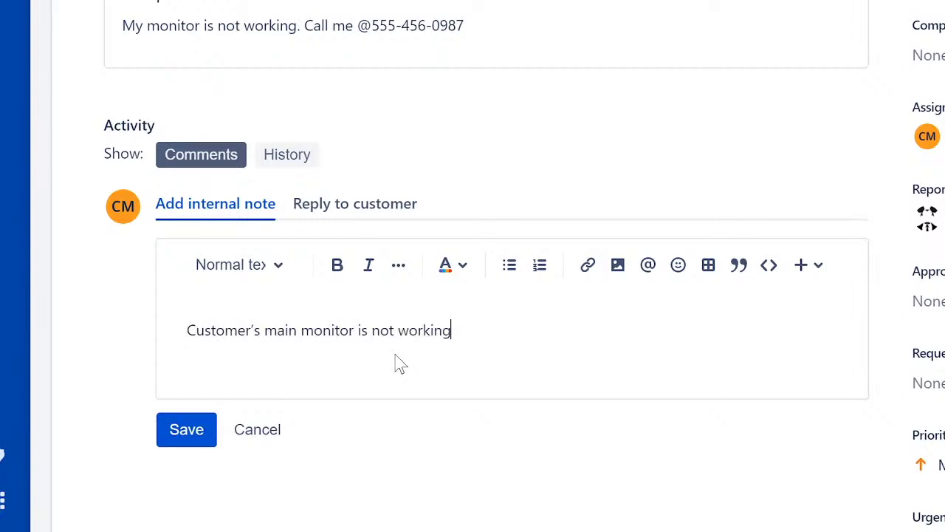
text(.)
Add that the customer was told to unplug the broken first monitor, confirming it is broken.
text(Instructed M)
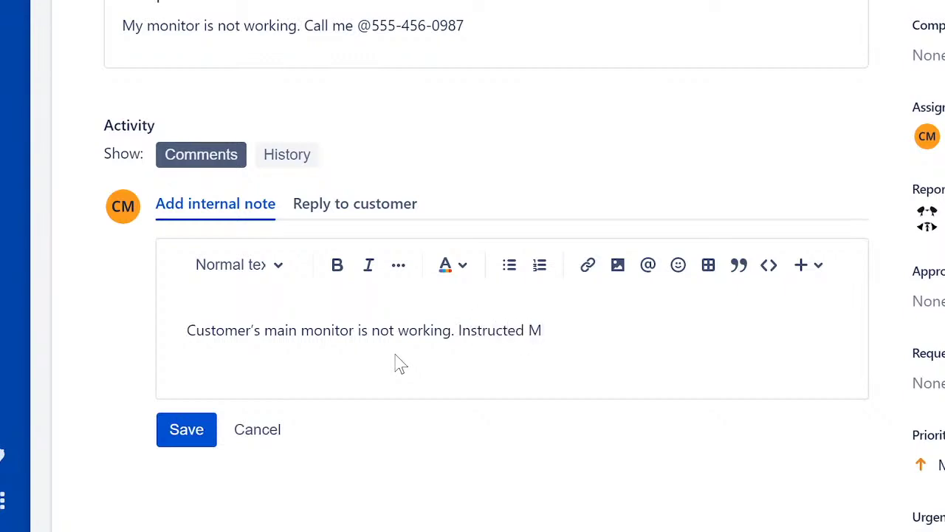
text(ike to up)
key(BackSpace)
text(nplug the fi)
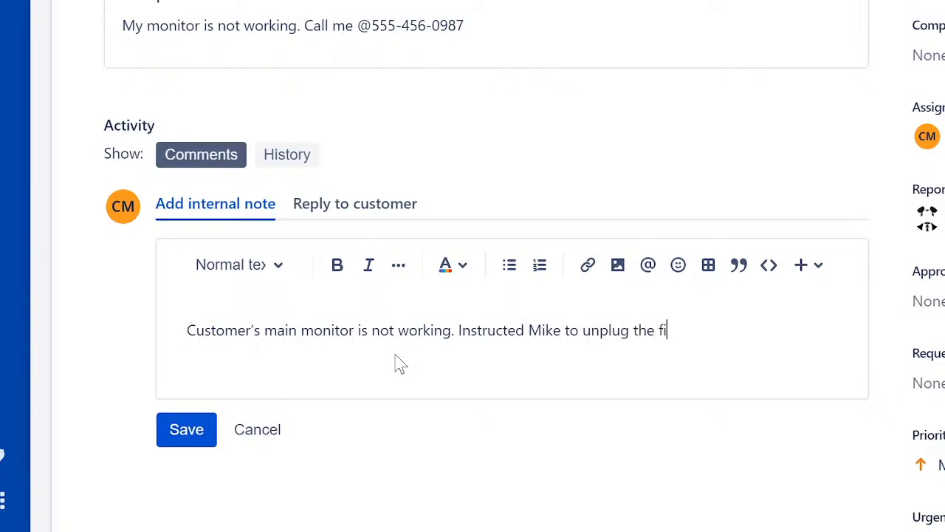
text(rst/broken mon)
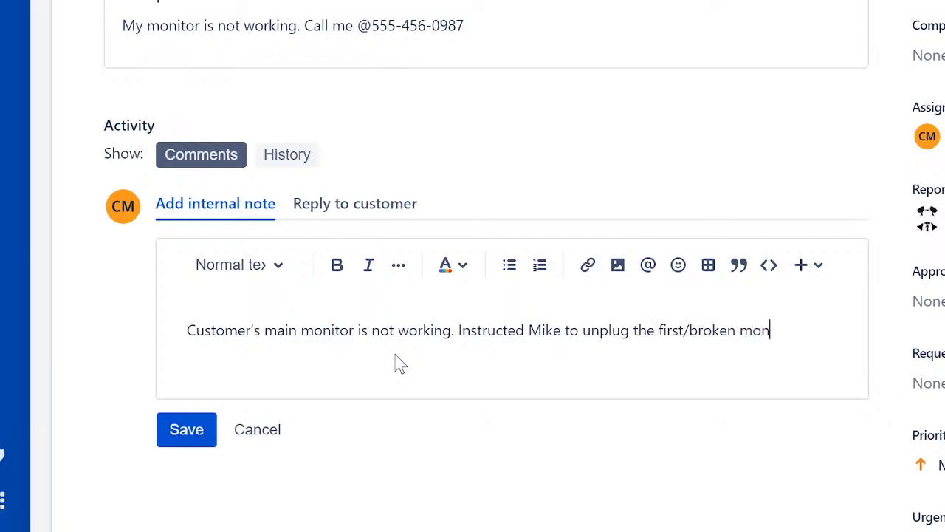
text(itor. .. after doing s)
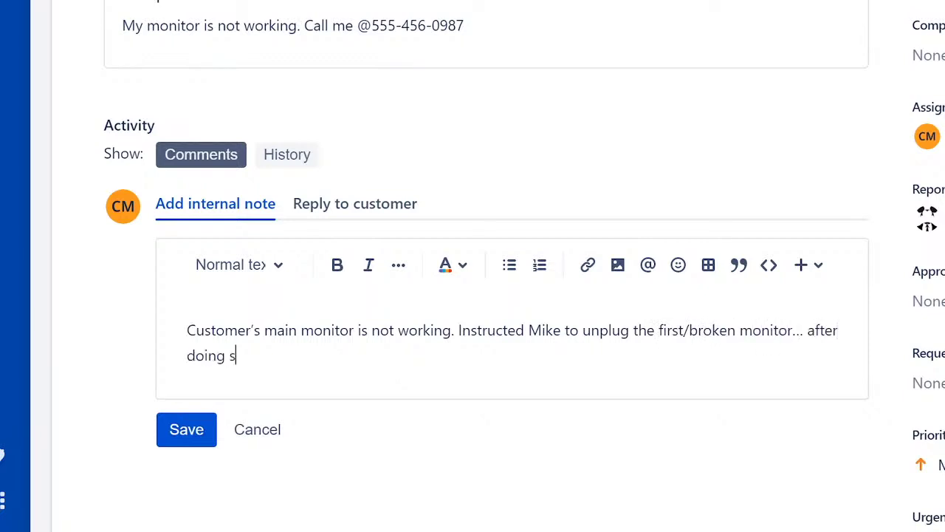
text(o it appears that )
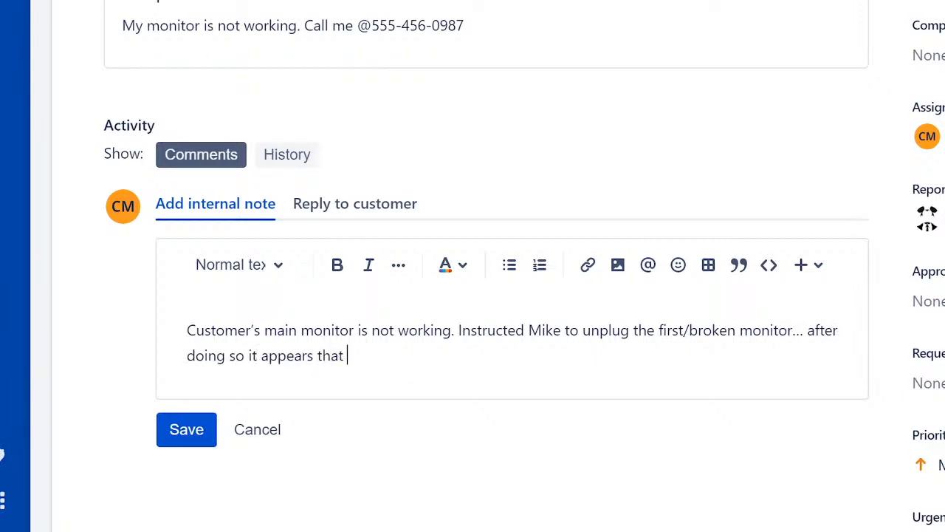
text(the monitor )
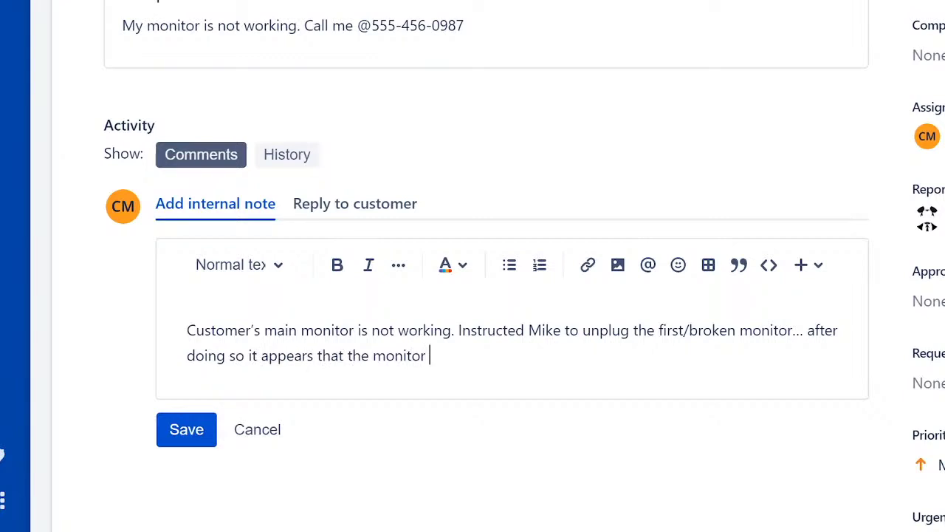
text(is indeed br)
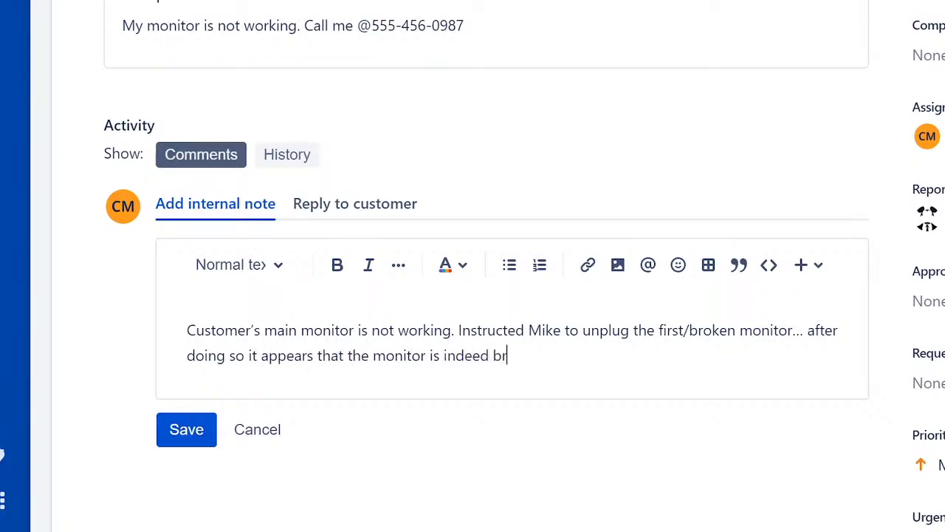
text(oken.)
Add a 'workaround:' paragraph: he'll use his 2nd monitor until acquiring a new one.
key(Return)
text(work)
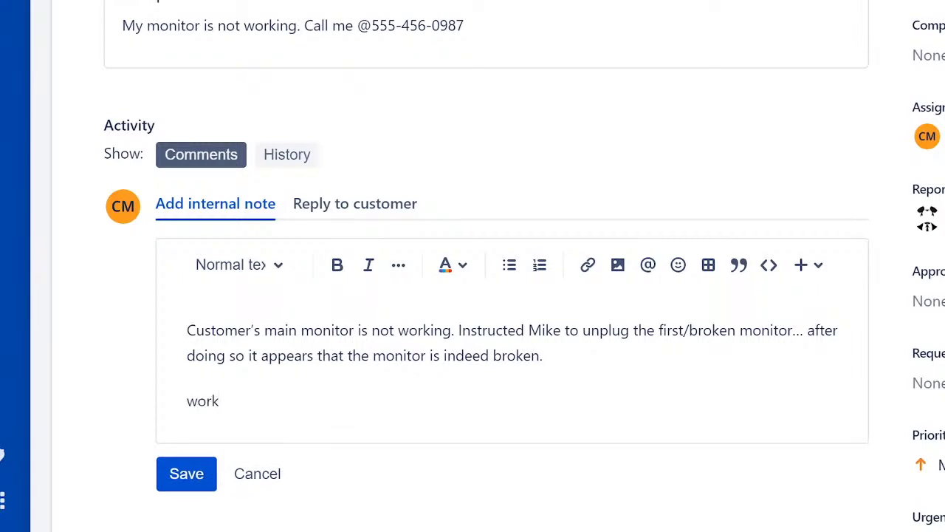
text(around:)
text(he will us)
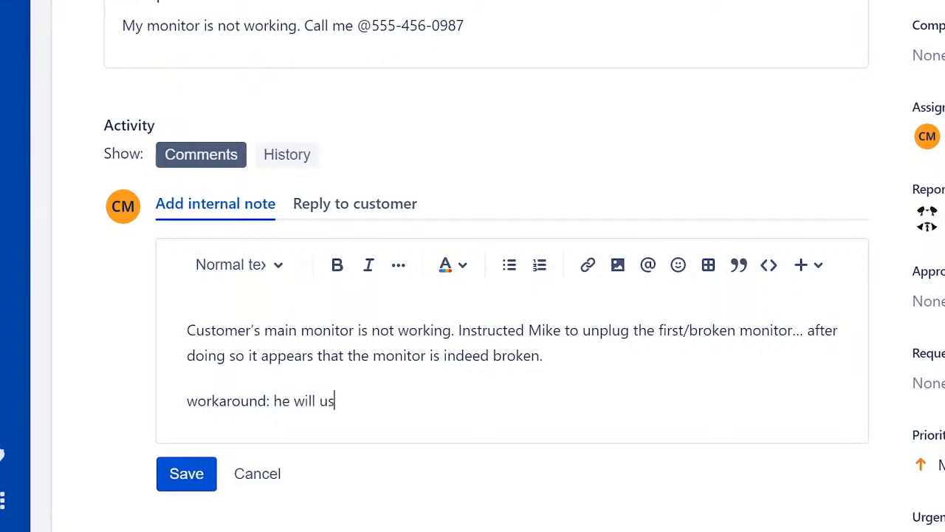
text(e his 2nd monitor)
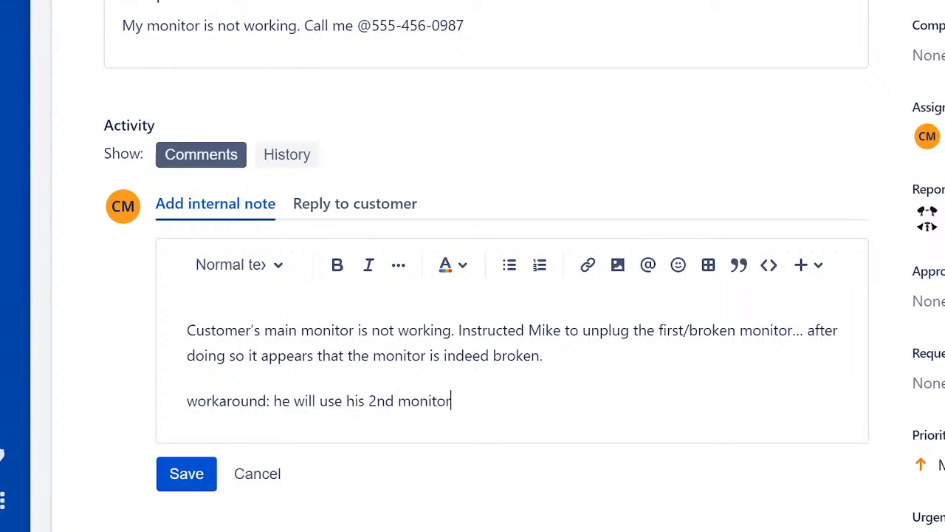
text( for time b)
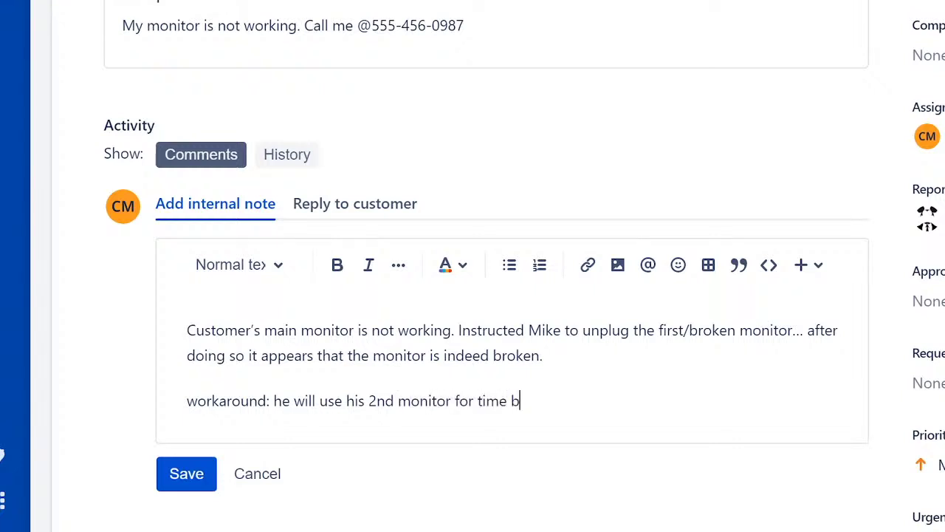
text(eing. Later )
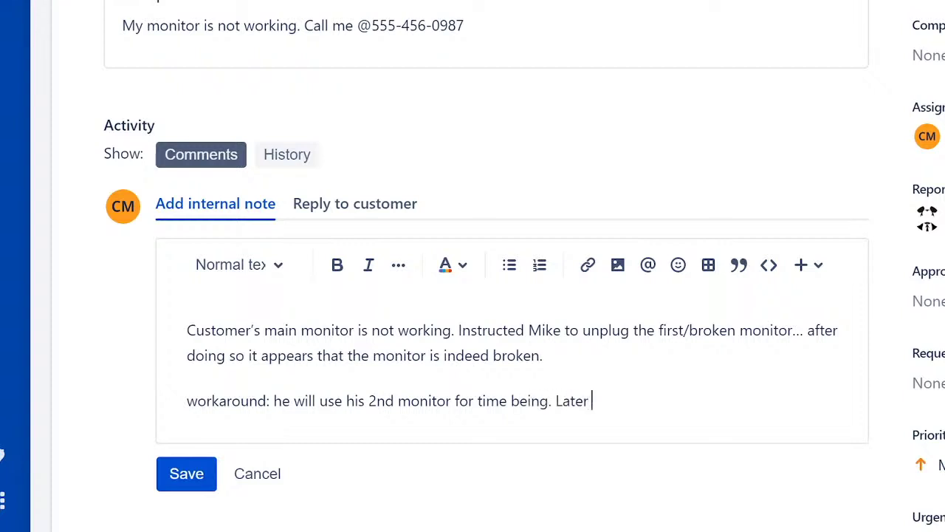
text(he will acquire a)
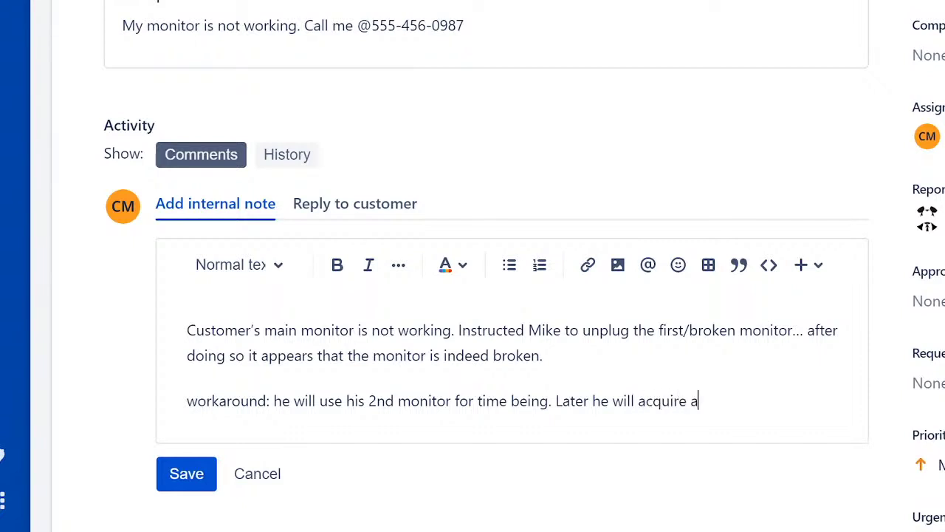
text( new monitor)
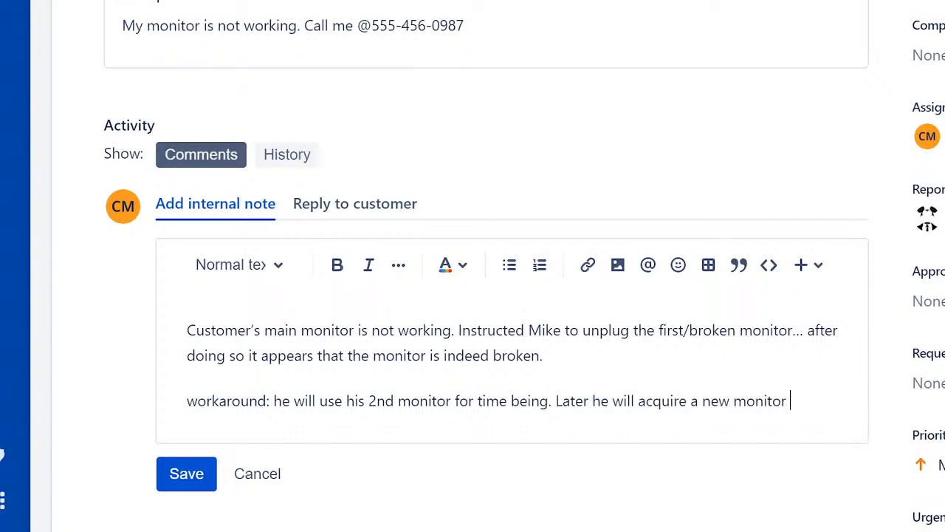
text(.)
click(544, 355)
drag(452, 330, 204, 330)
drag(470, 330, 793, 331)
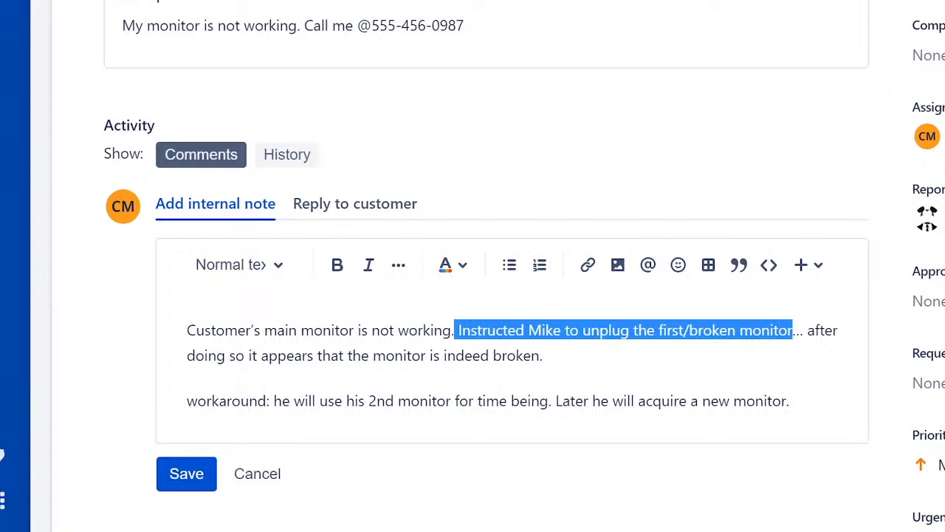
click(735, 330)
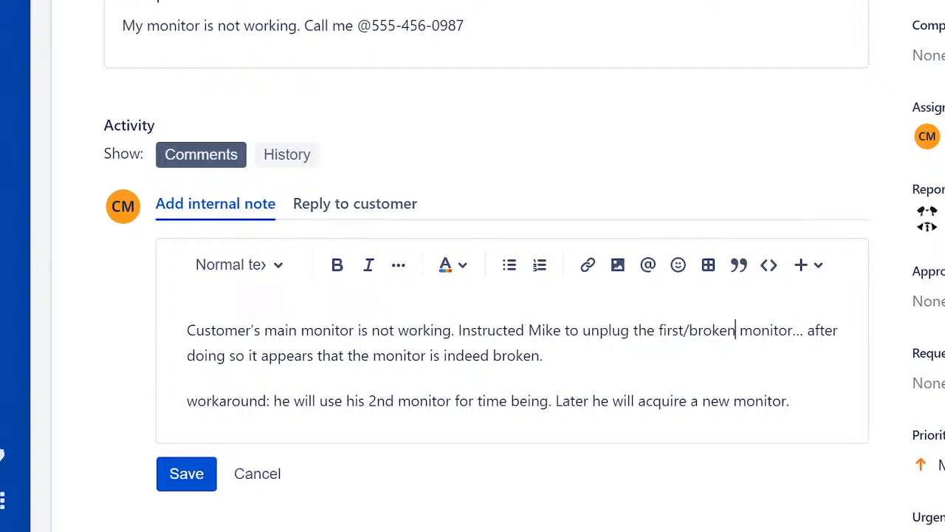
click(543, 355)
drag(458, 330, 793, 330)
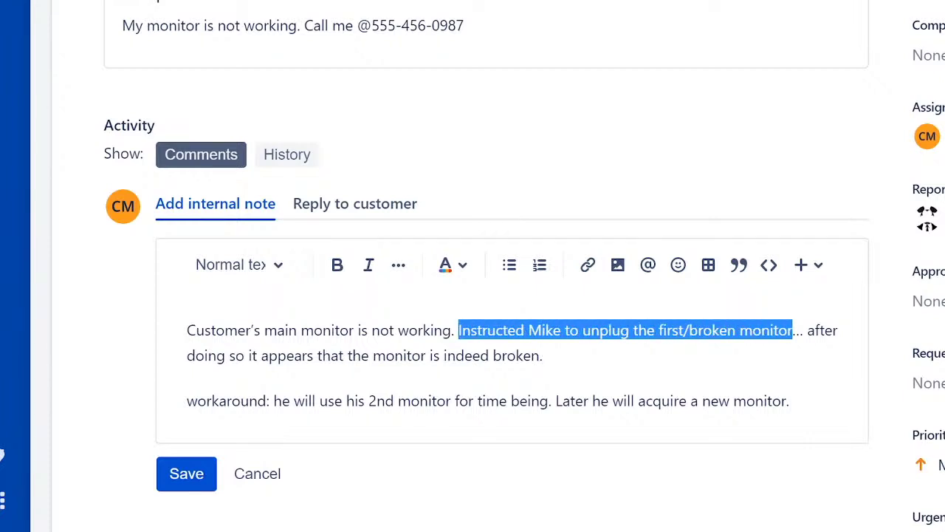
click(542, 355)
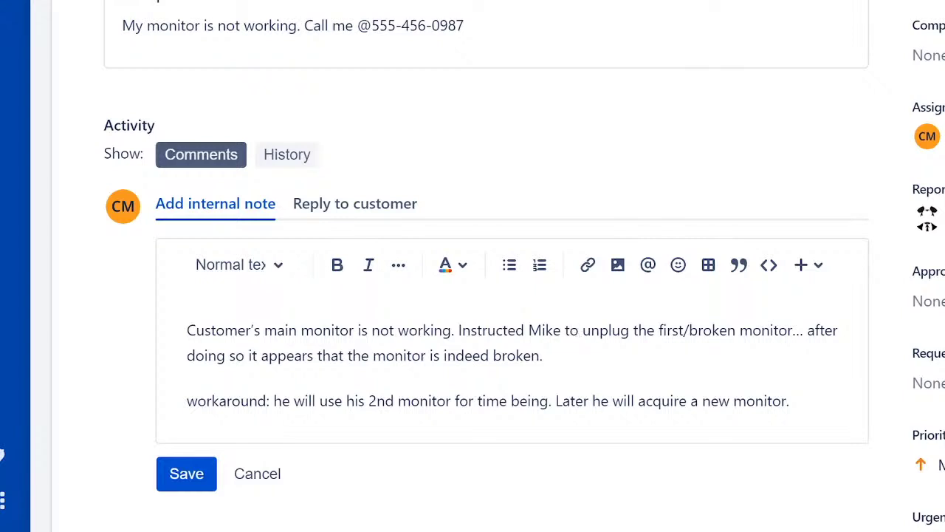
drag(459, 330, 544, 355)
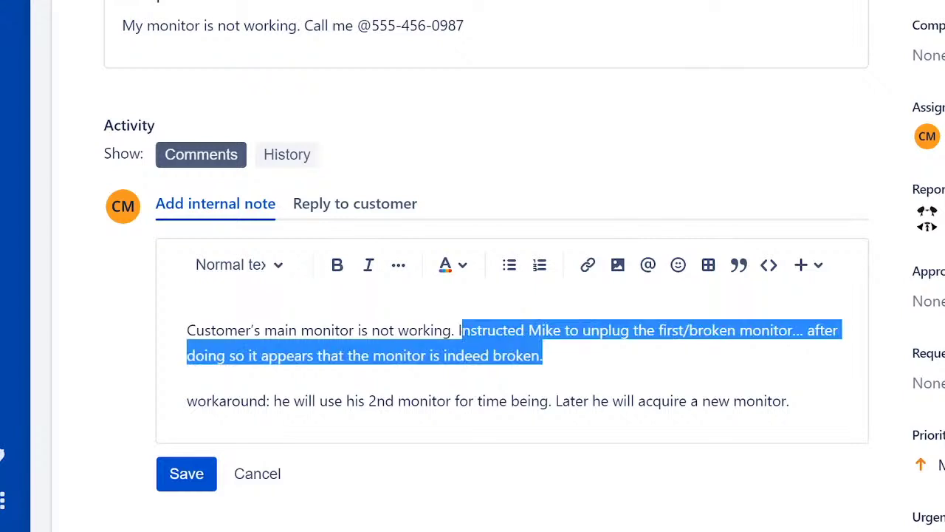
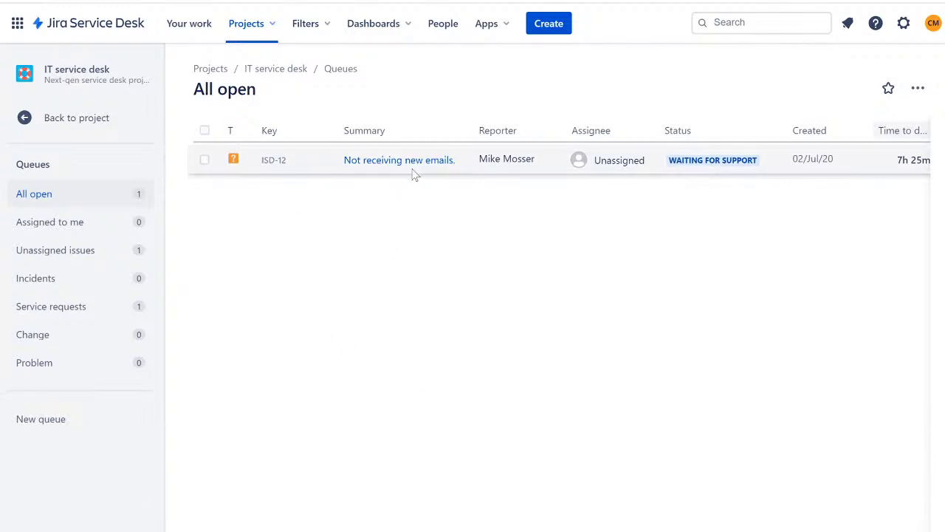
Open ticket ISD-12 'Not receiving new emails.' and review its reporter and description.
click(408, 165)
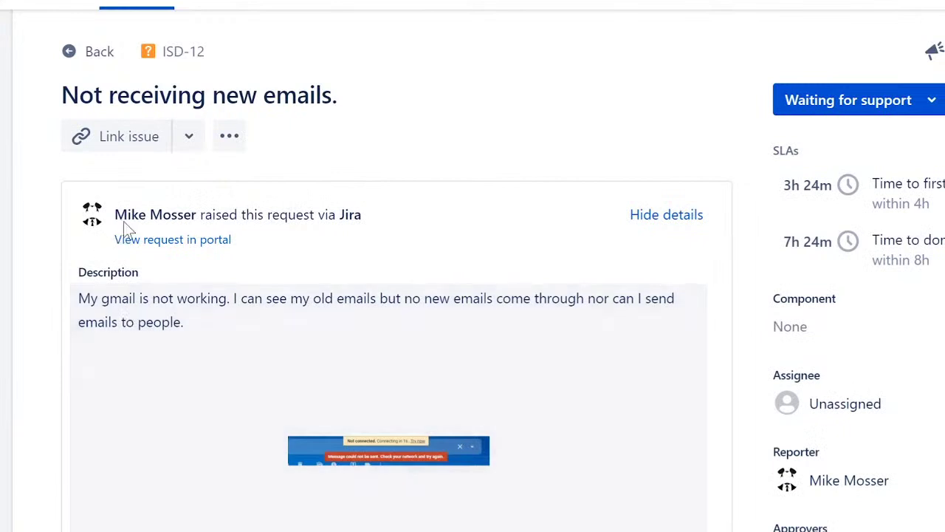
drag(115, 214, 192, 215)
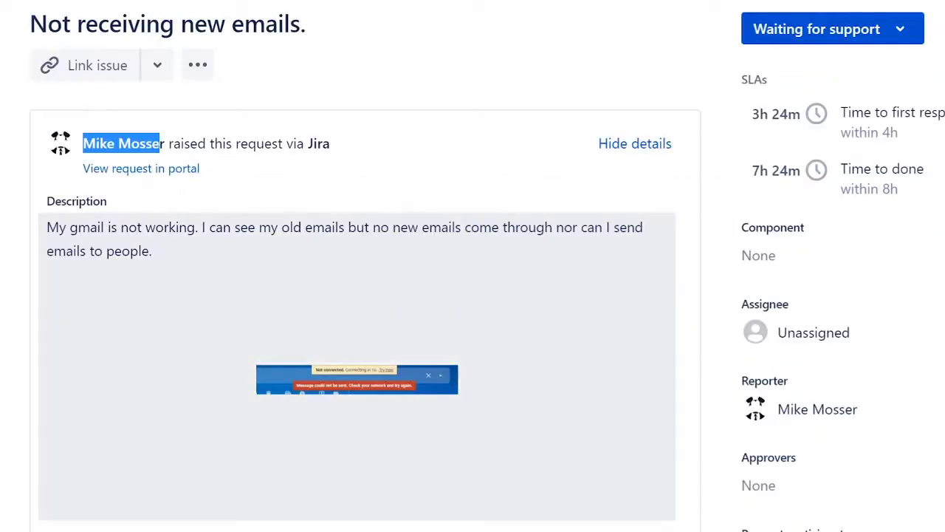
drag(52, 510, 309, 259)
click(145, 228)
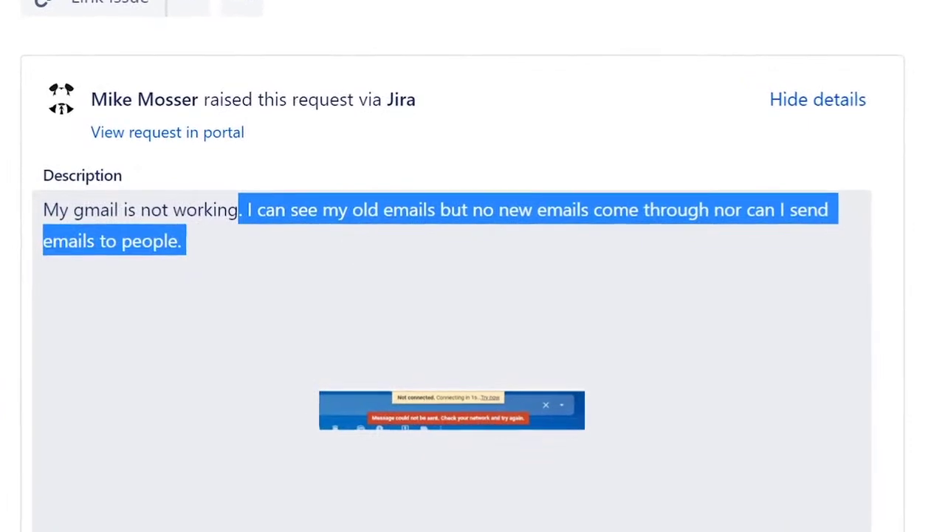
click(345, 255)
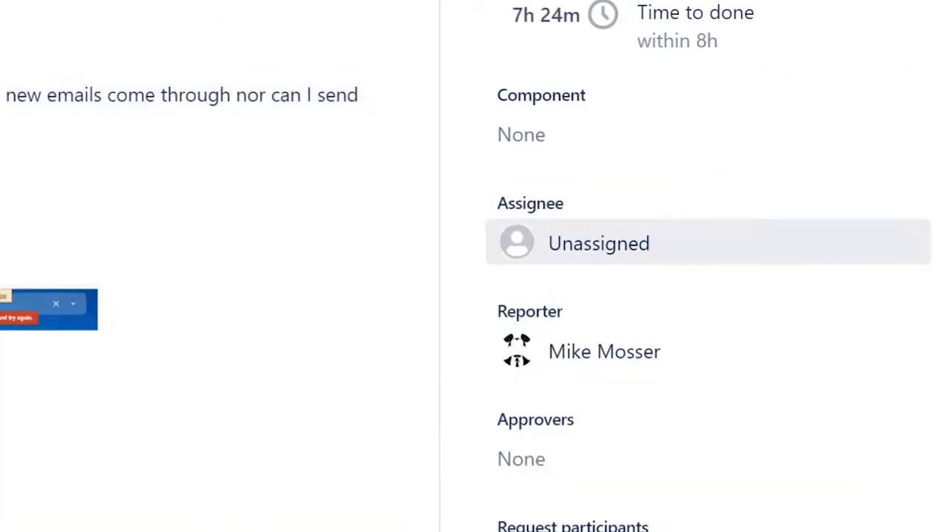
Assign ISD-12 to yourself and open its description for editing.
click(611, 243)
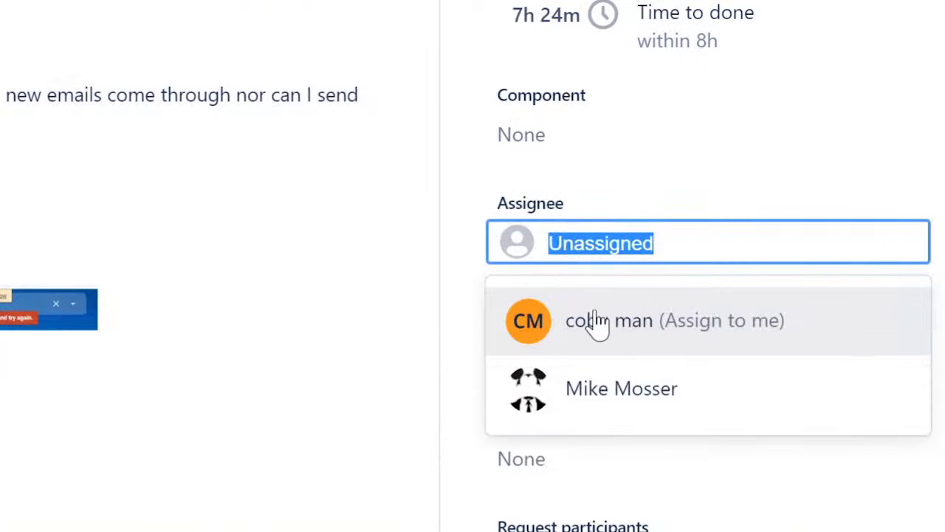
click(598, 325)
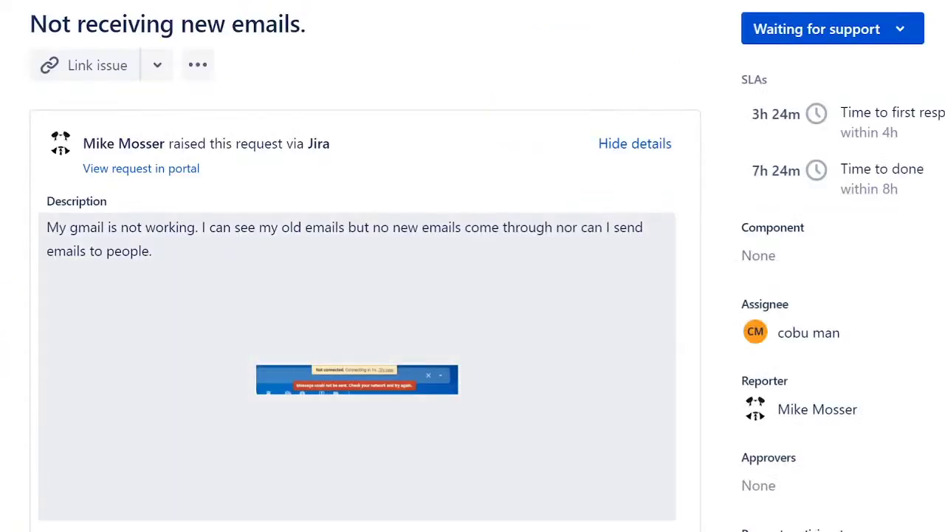
click(164, 243)
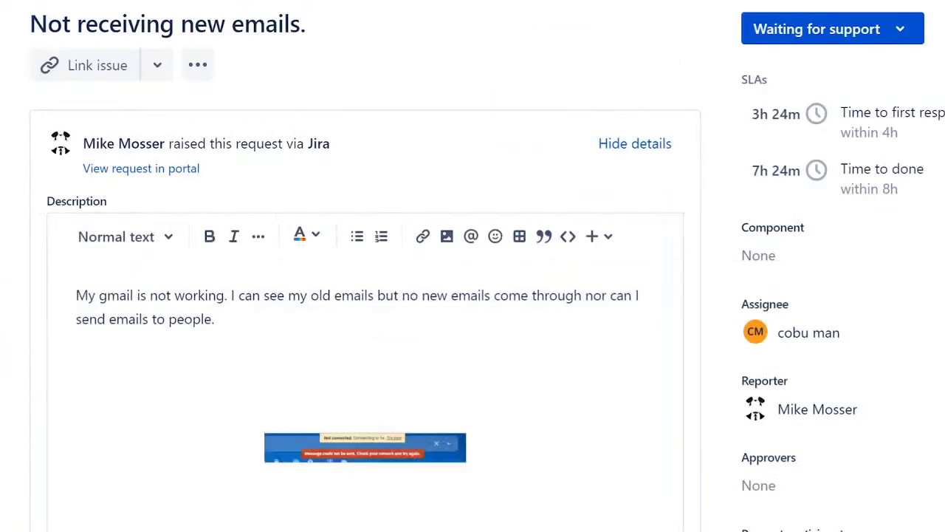
double_click(378, 444)
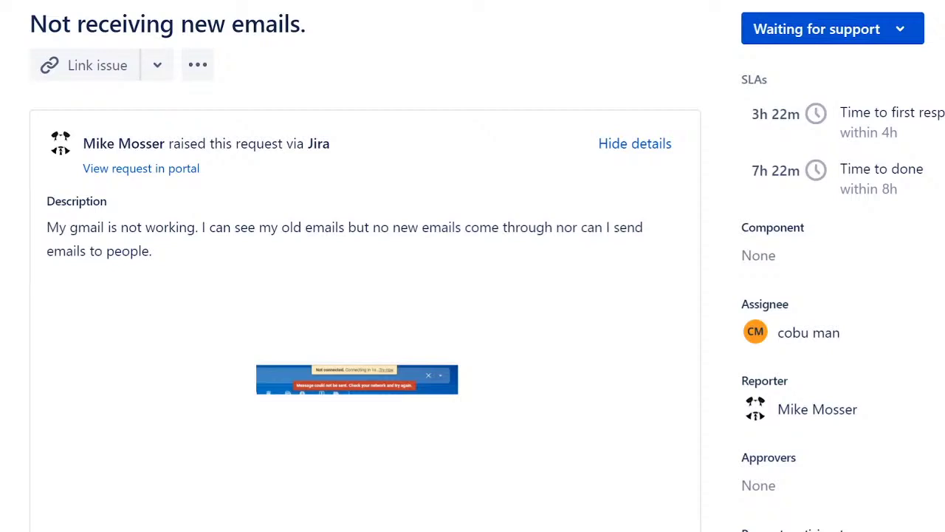
Open Gmail in a new tab and check the Terms of Service email.
key(ctrl+t)
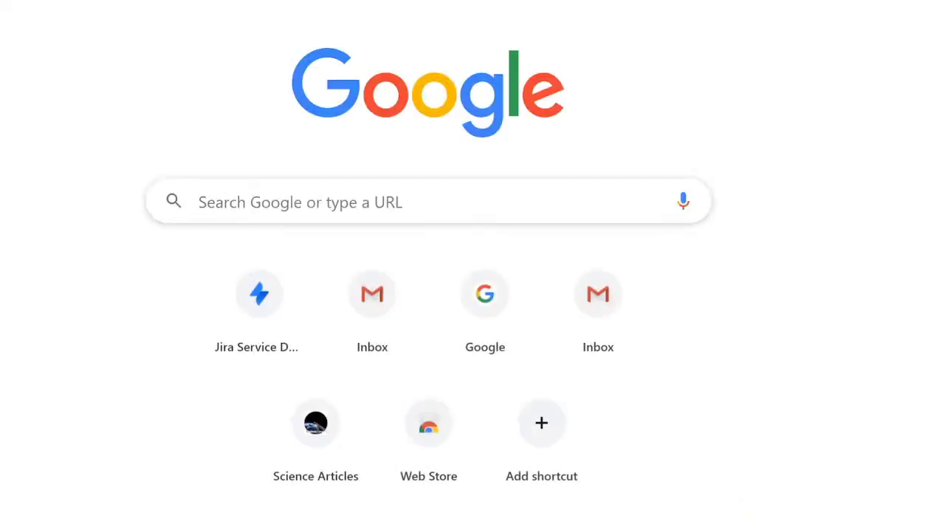
click(917, 122)
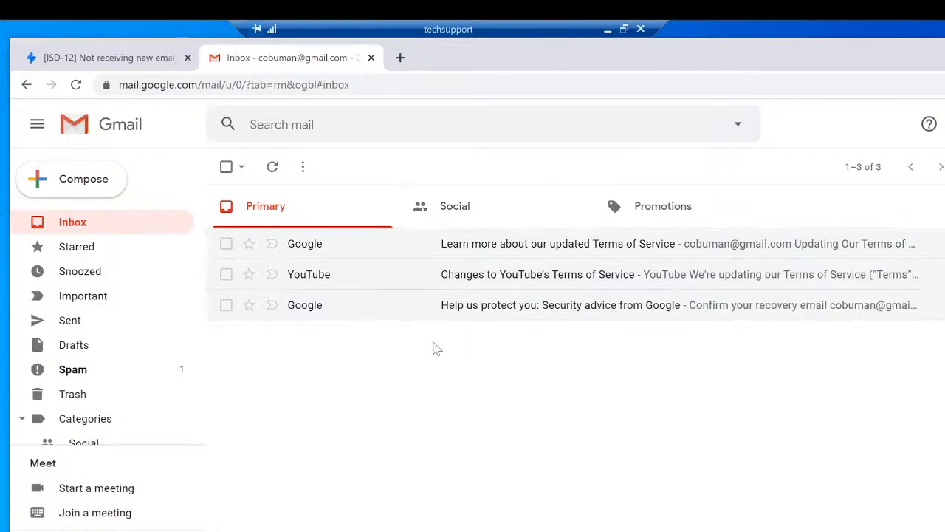
click(502, 246)
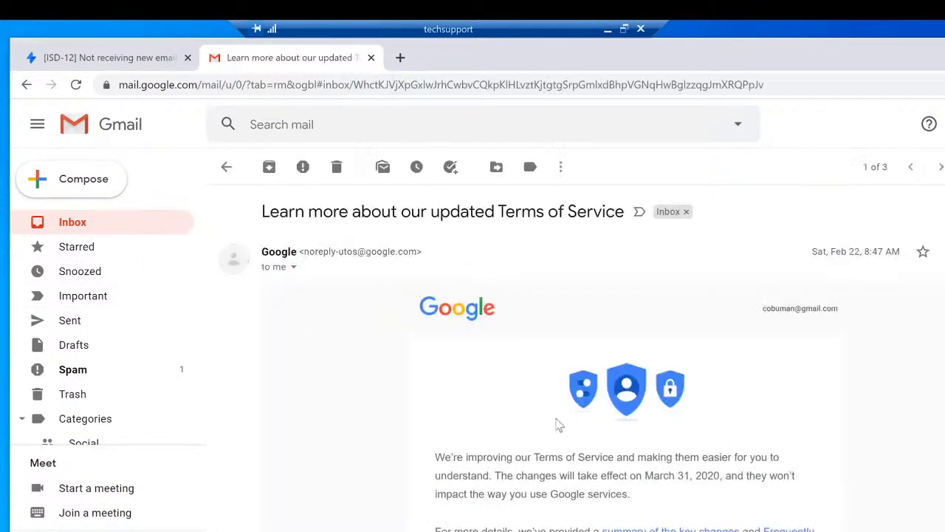
click(121, 233)
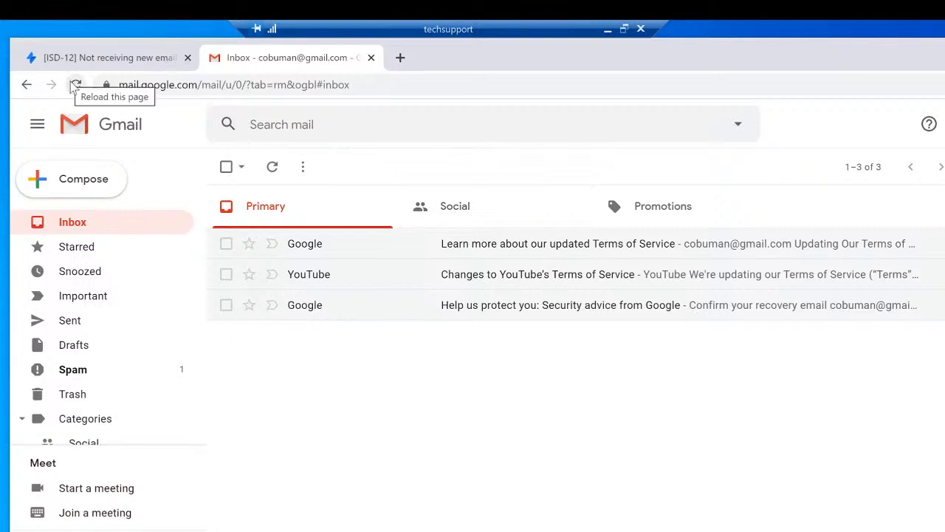
Go back through the tab's history to the New Tab page.
click(24, 85)
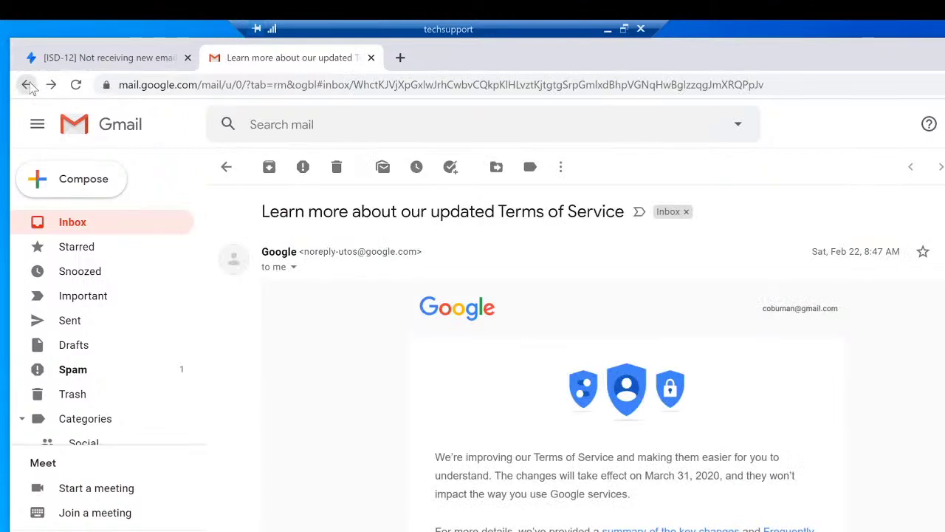
click(26, 84)
click(26, 85)
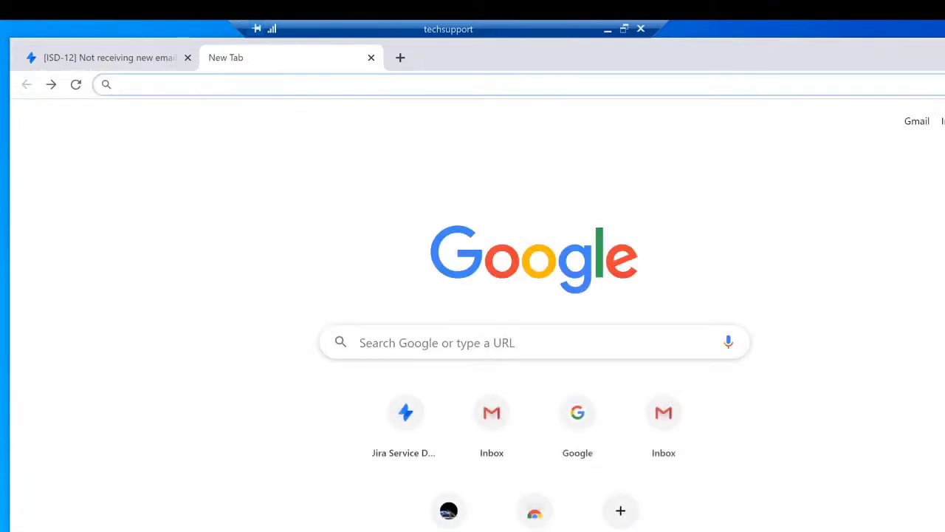
Load google.com and open Gmail from the Google page.
text(google.com)
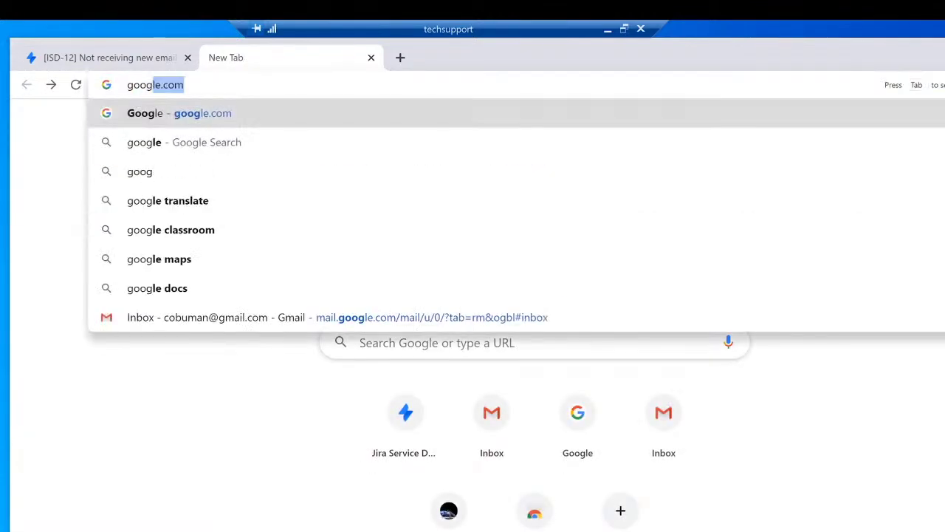
key(Return)
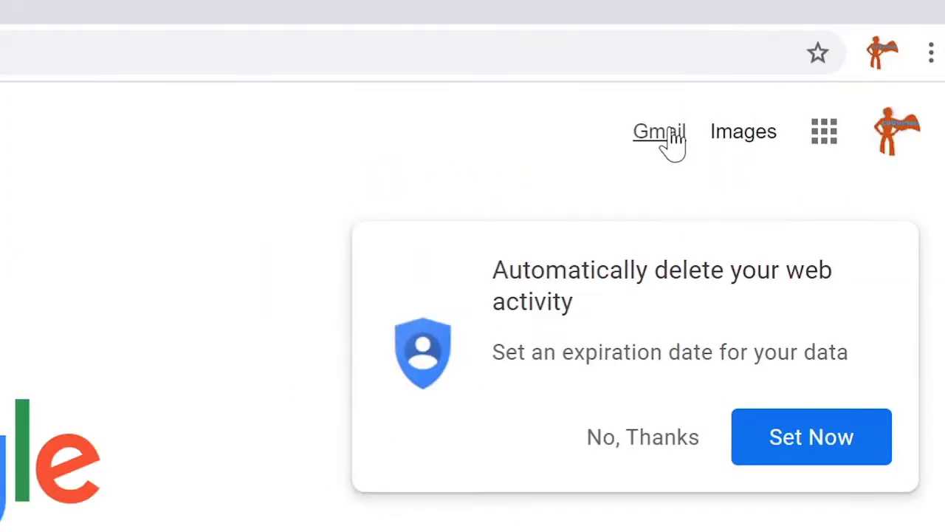
click(668, 134)
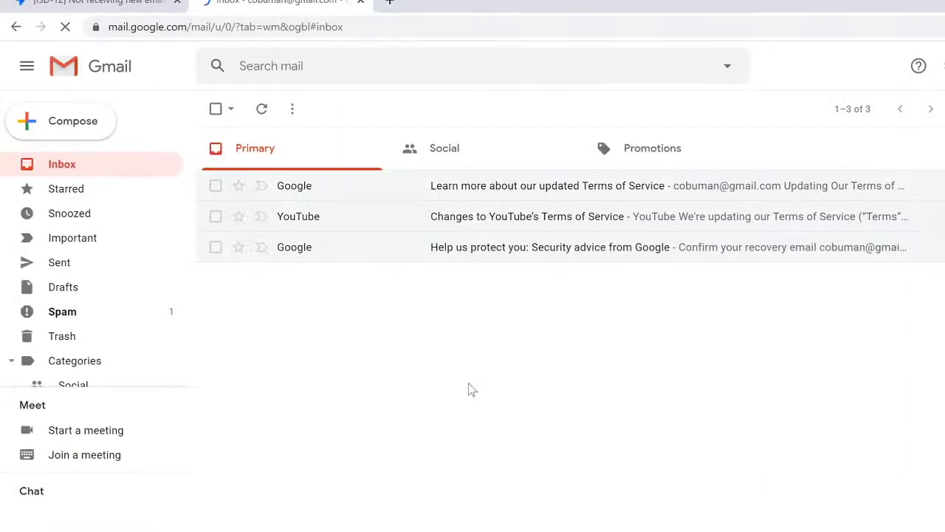
Leave the loading Gmail page and open Gmail from Google again.
click(16, 27)
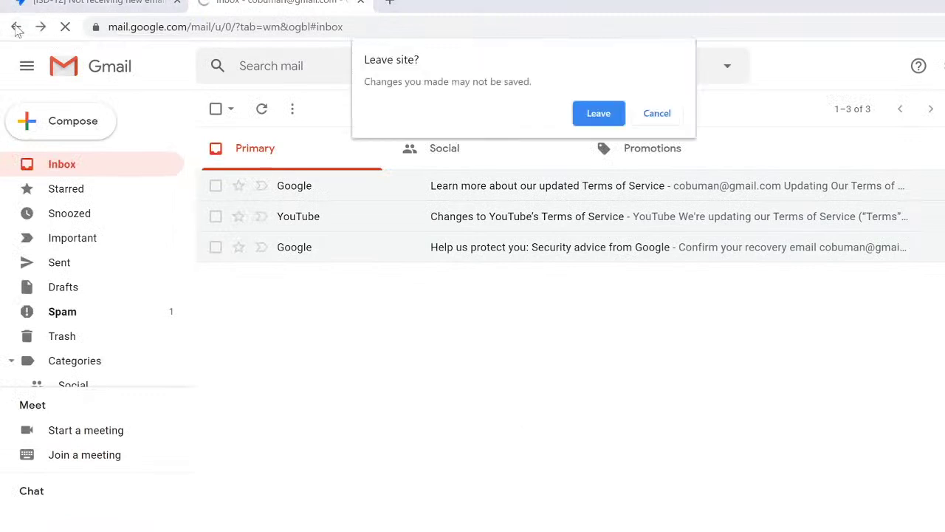
click(584, 114)
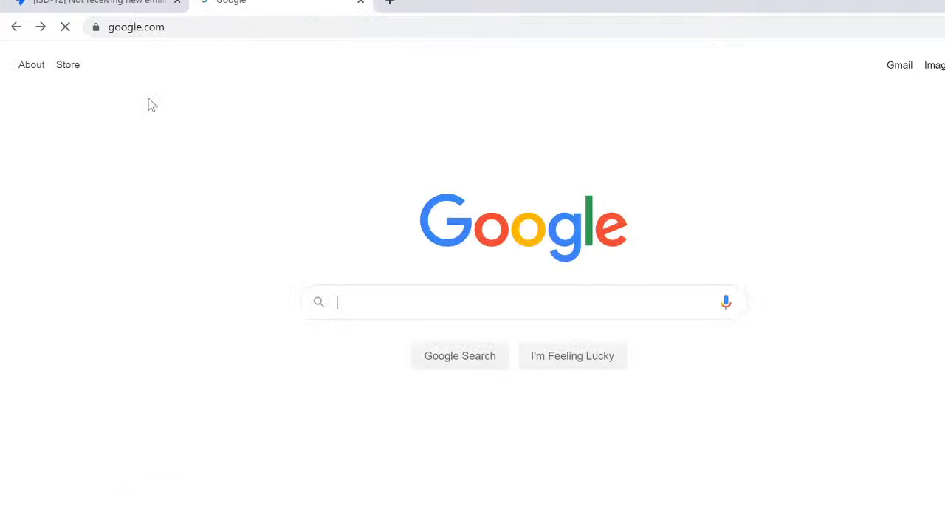
click(900, 65)
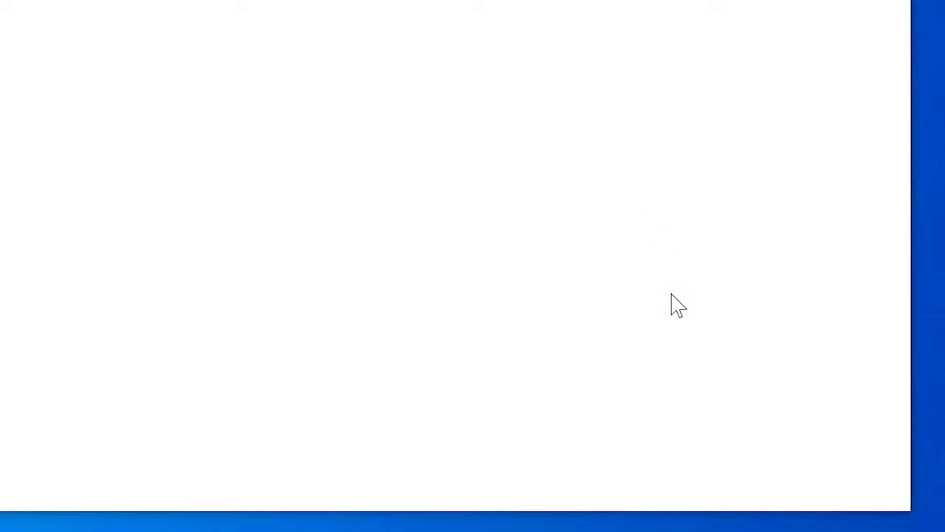
Load Gmail in basic HTML, switch back to standard view, and return to the ISD-12 tab.
click(665, 464)
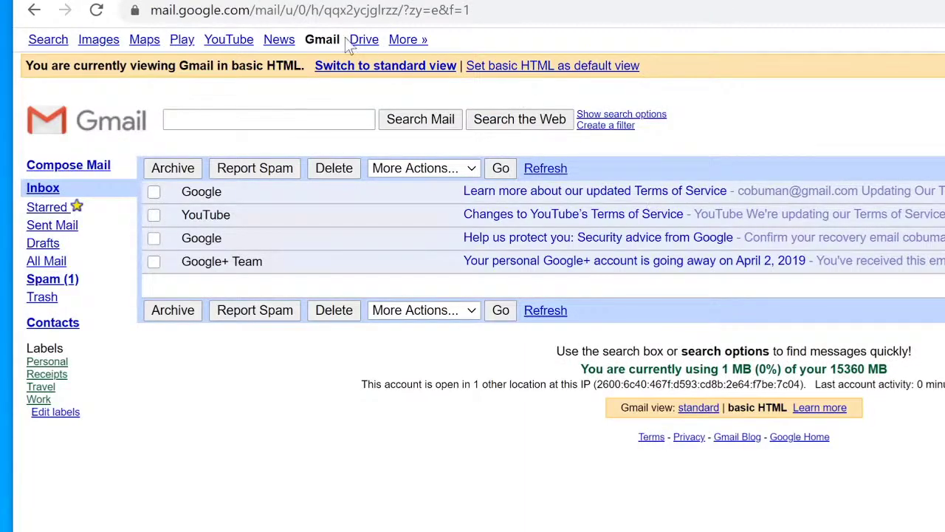
click(368, 68)
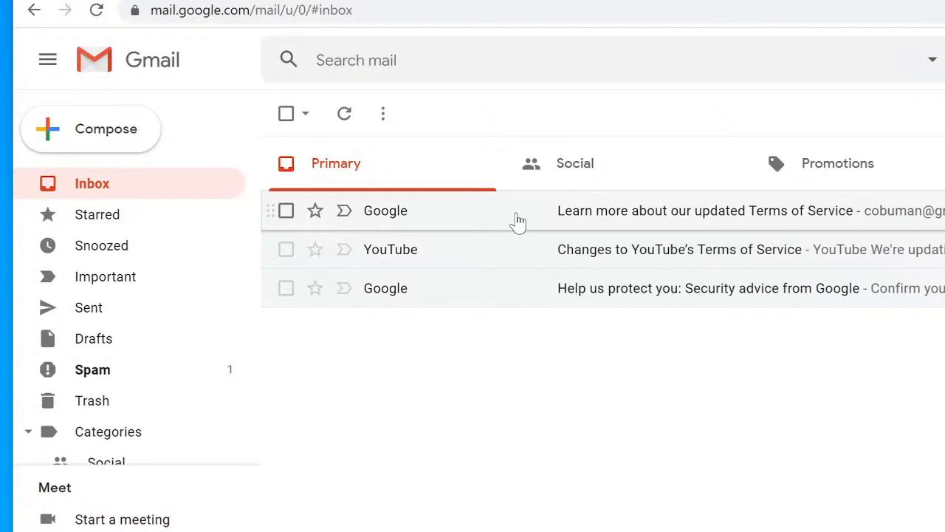
click(148, 0)
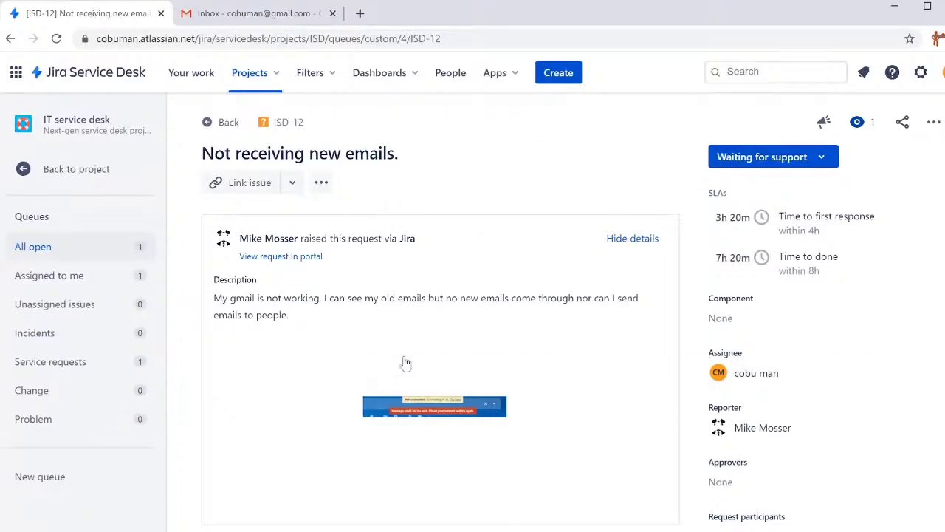
Enlarge the attached error screenshot on ISD-12, compare with the Gmail tab, then close it.
click(441, 408)
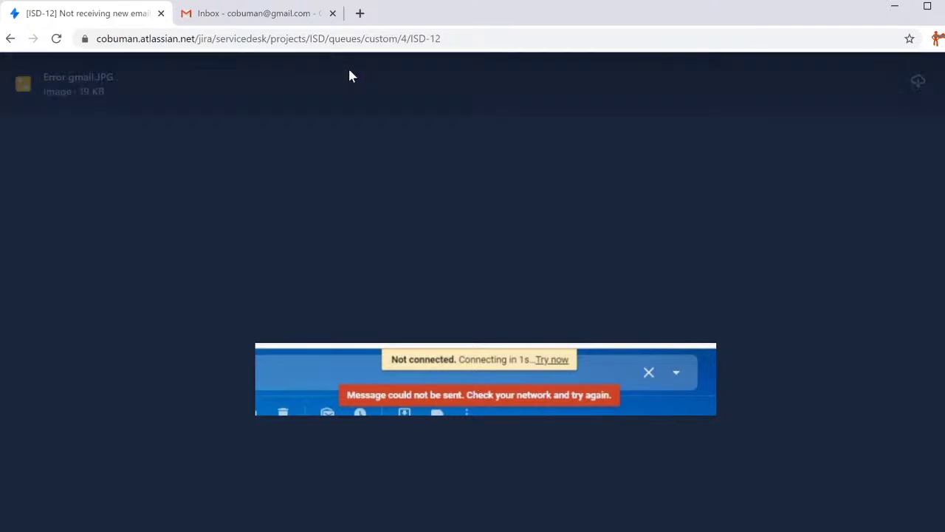
click(298, 18)
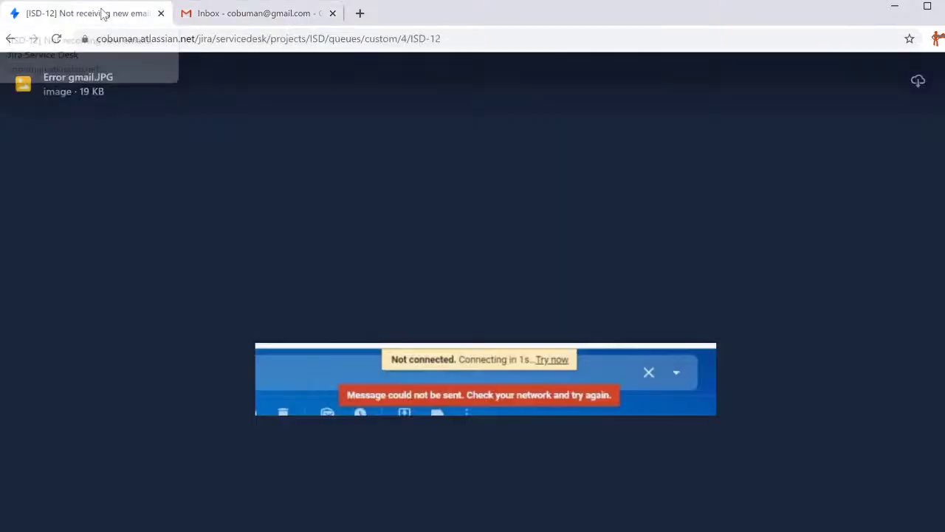
click(105, 12)
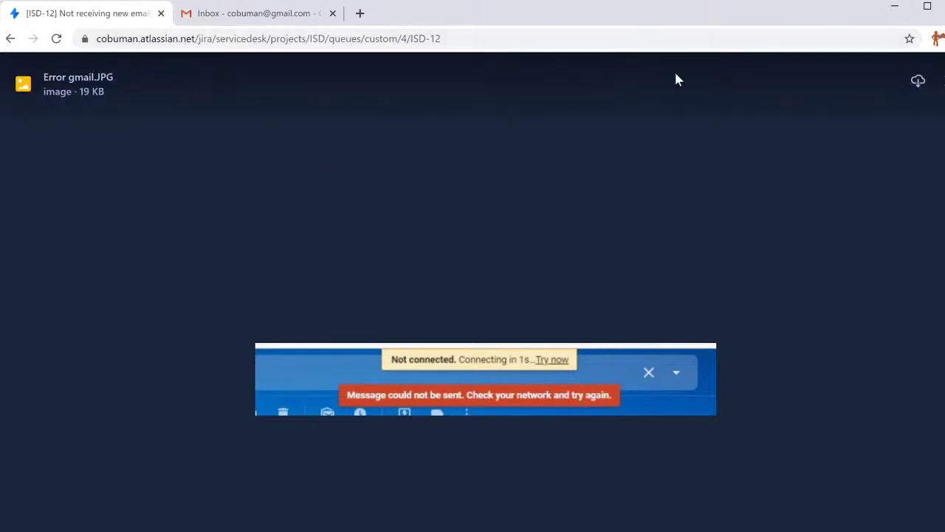
key(Escape)
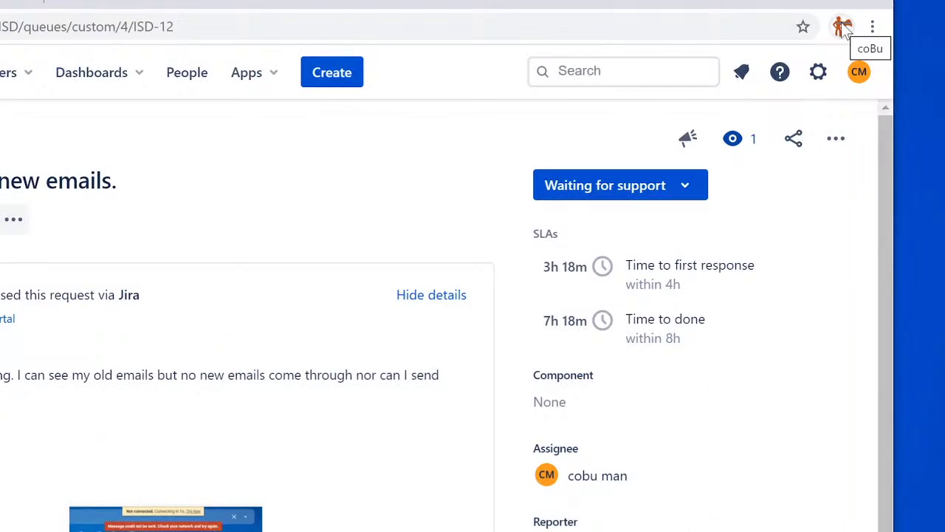
Dismiss the Chrome profile menu and open the ISD-12 description for editing.
click(843, 27)
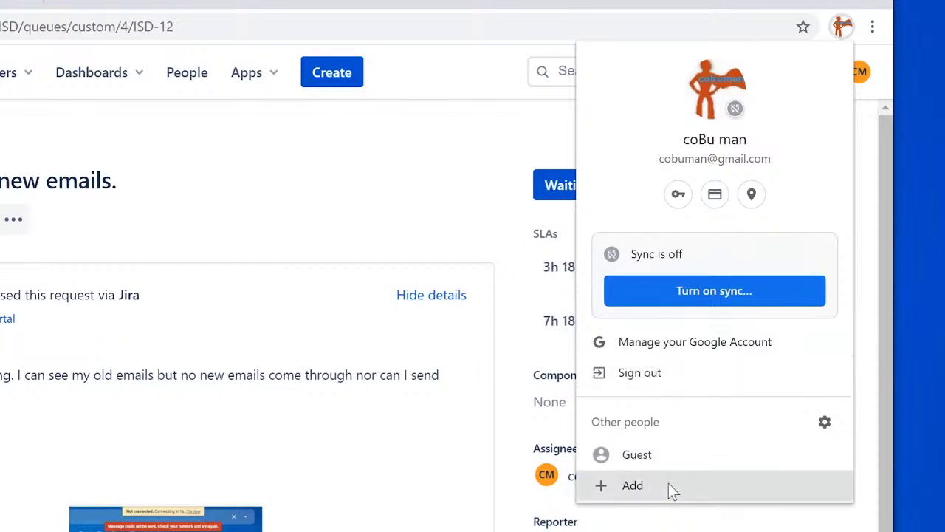
click(251, 387)
click(259, 388)
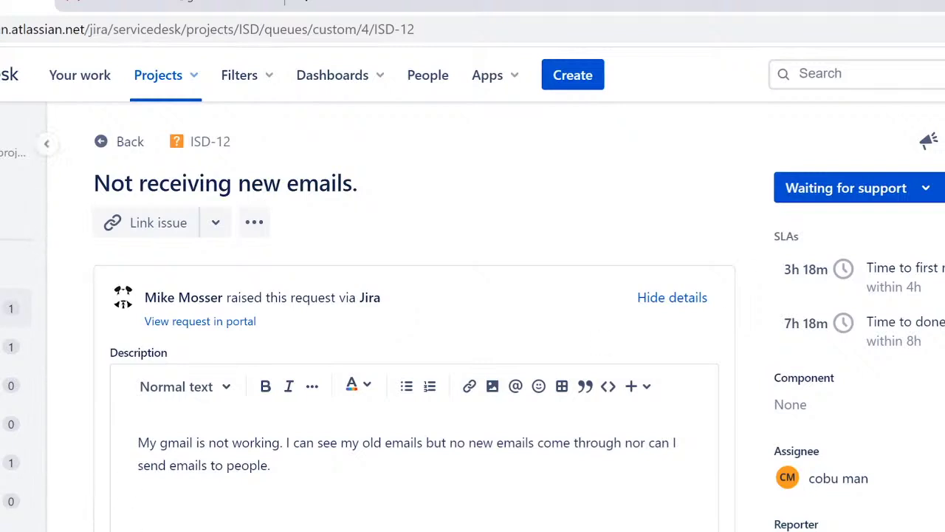
Minimize Chrome and browse File Explorer to This PC > Local Disk (C:) > Users.
key(super+e)
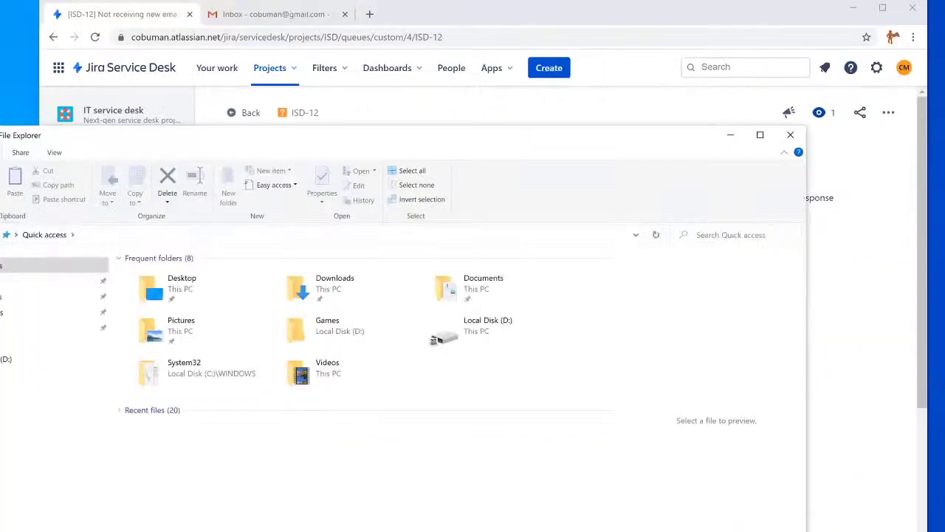
click(856, 8)
click(855, 8)
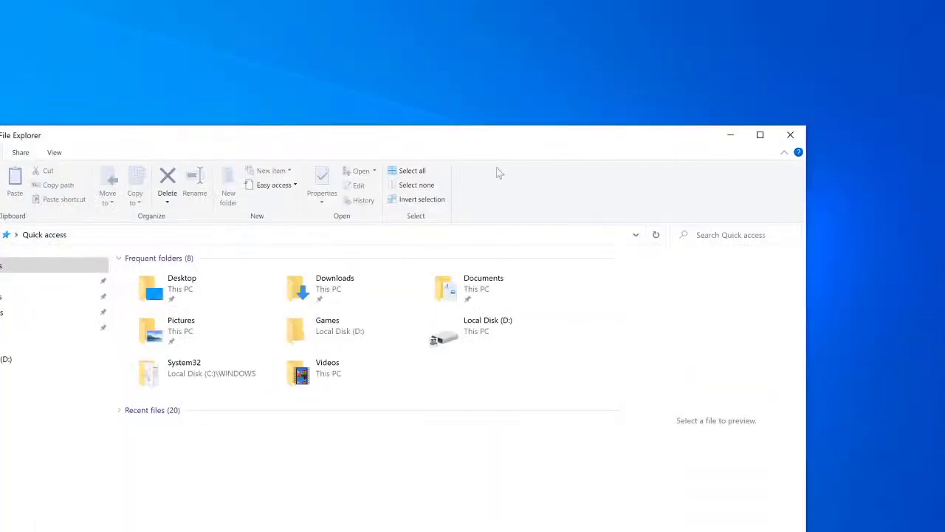
drag(466, 138, 591, 90)
click(90, 381)
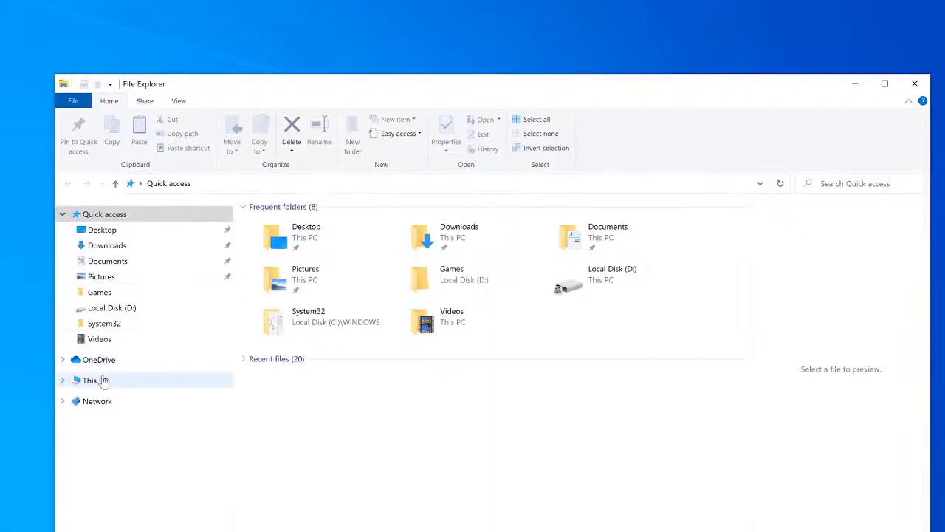
double_click(298, 294)
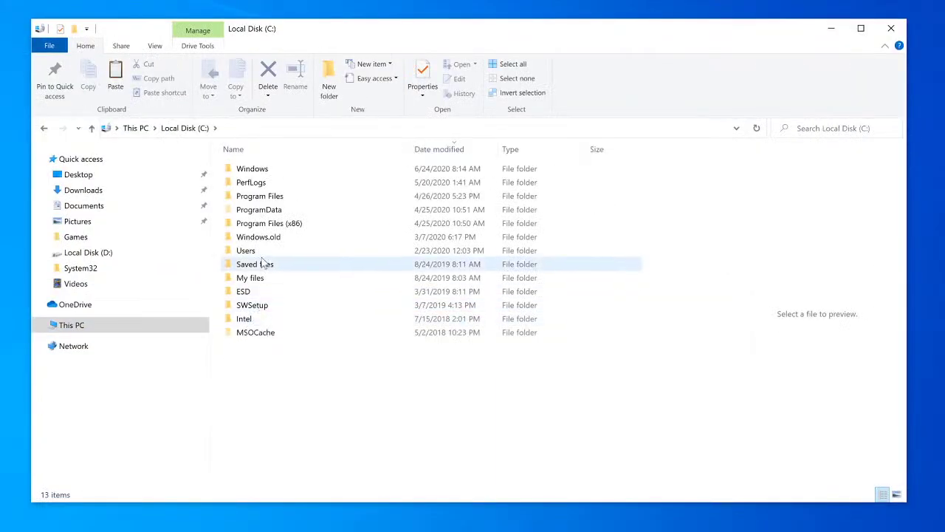
double_click(253, 250)
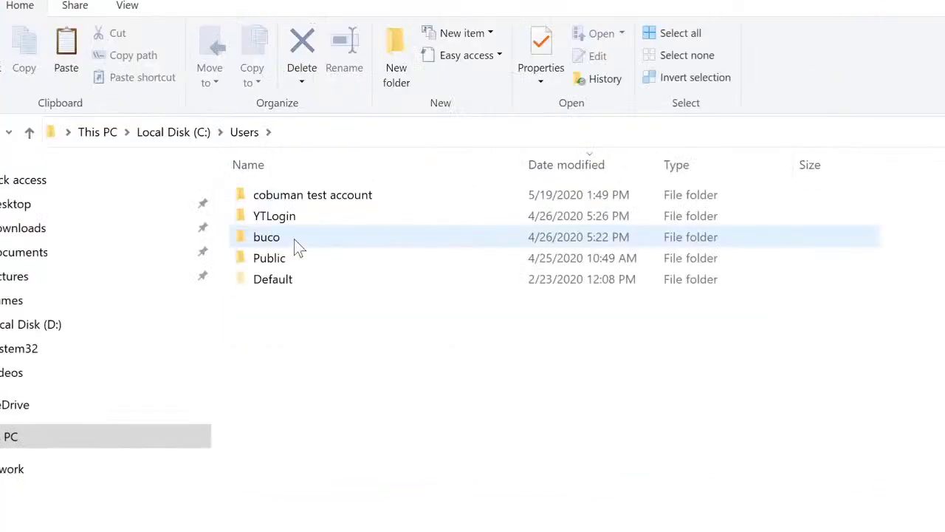
mouse_move(263, 198)
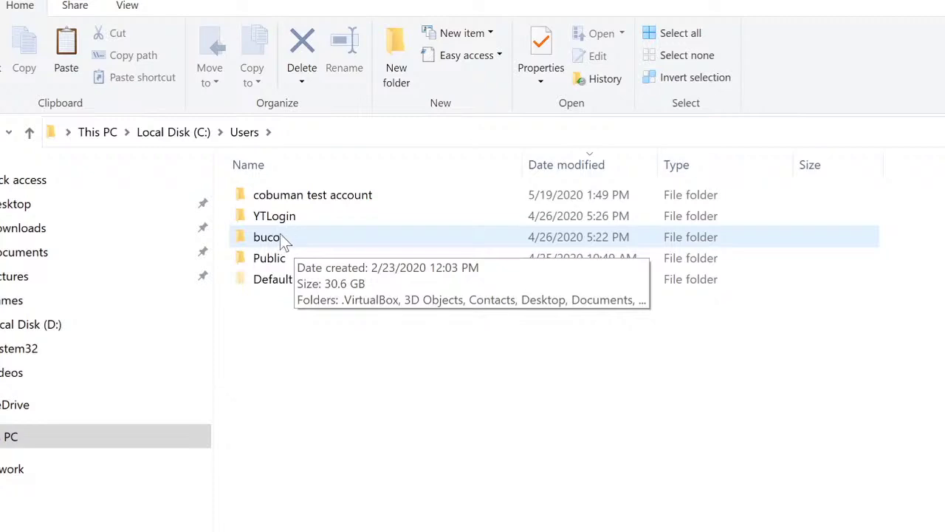
Open the buco user folder and bring up the AppData folder's context menu.
double_click(283, 238)
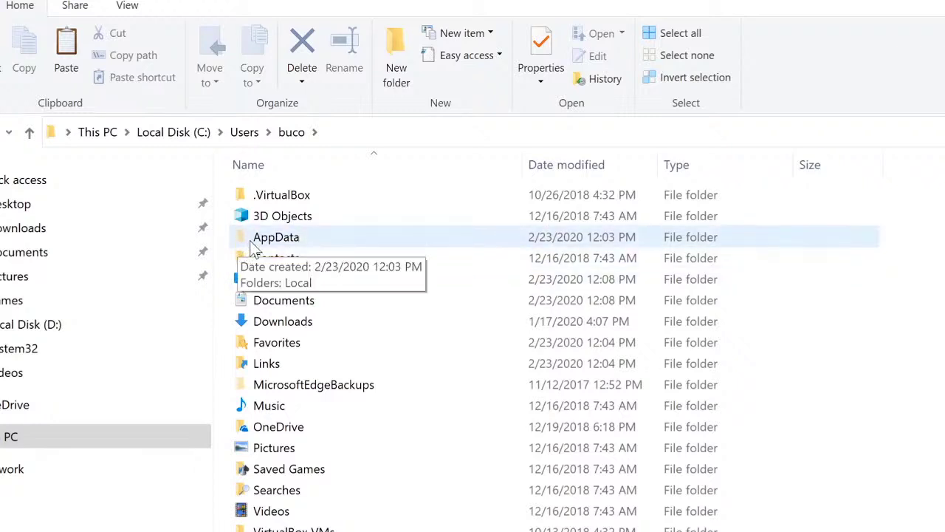
right_click(279, 236)
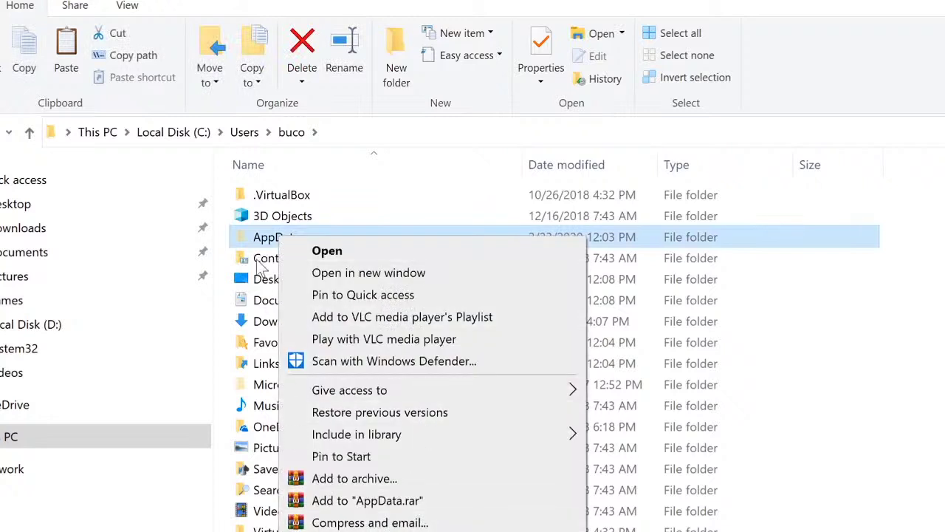
Turn Hidden items off and back on in Explorer's View settings.
click(255, 264)
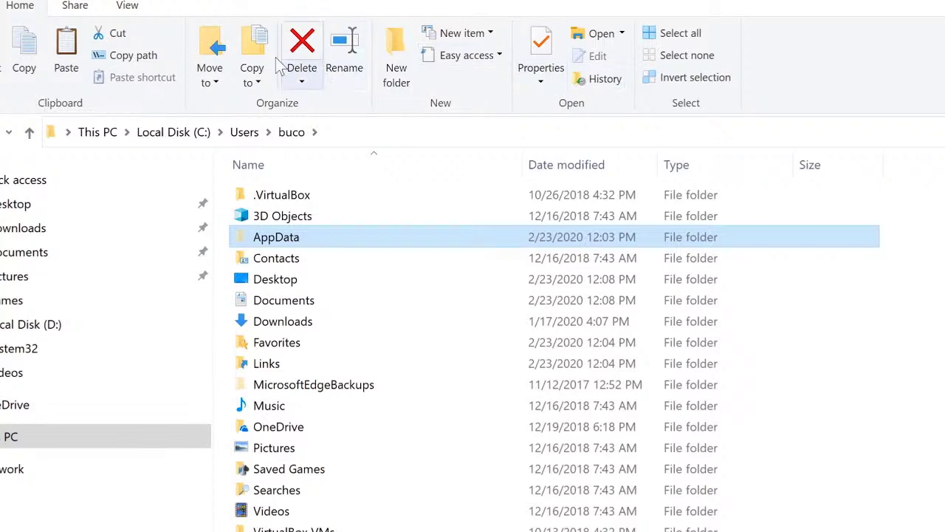
click(133, 7)
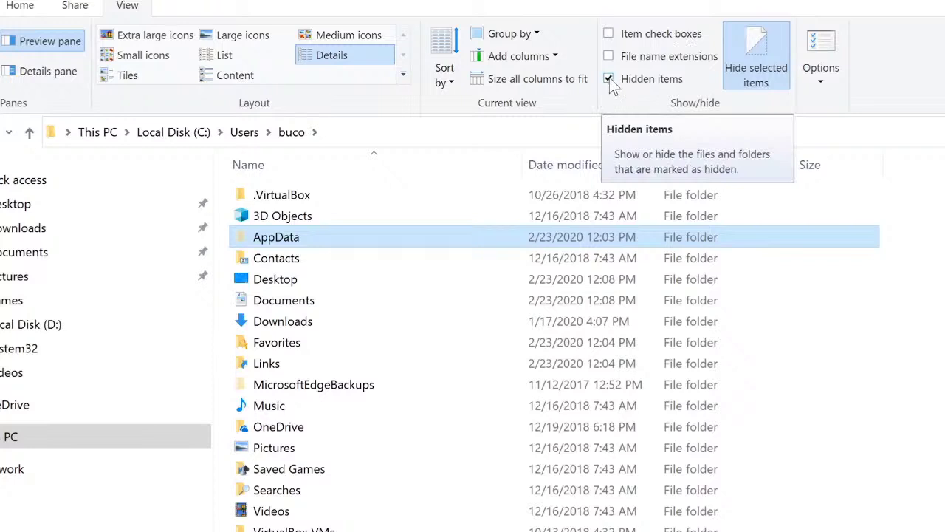
click(610, 77)
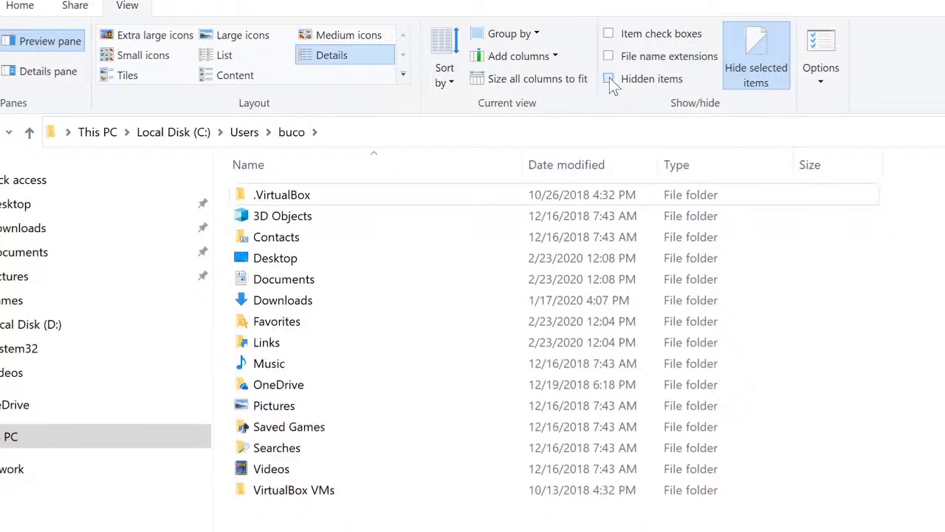
click(610, 81)
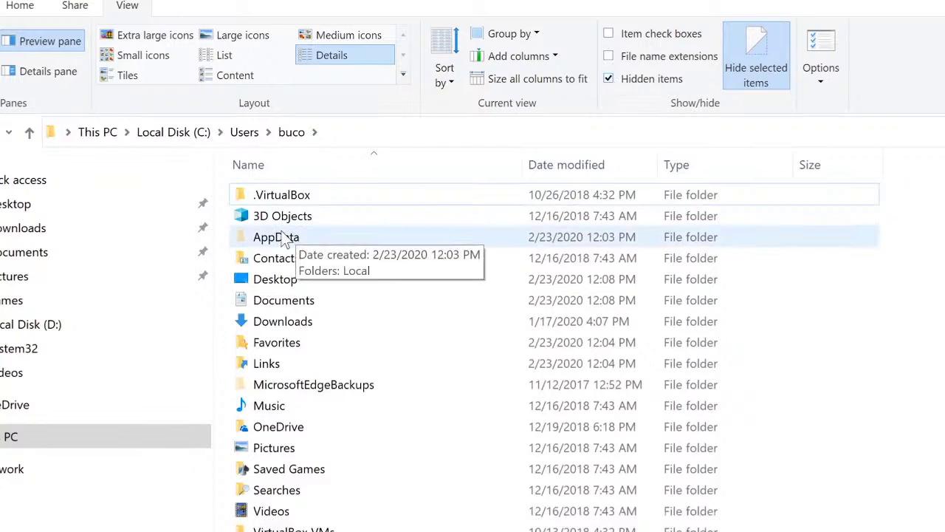
Go to C:\Users\buco\appdata via the address bar, then return to the buco folder.
click(361, 133)
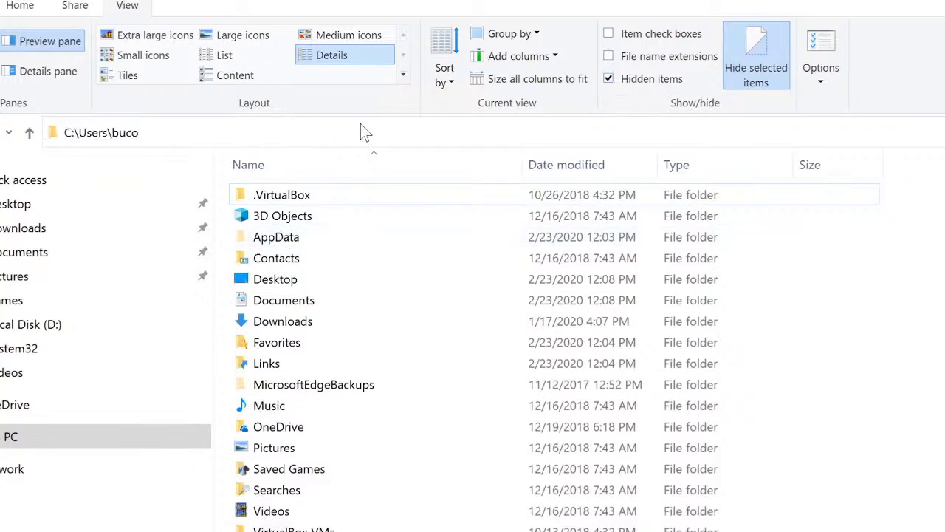
key(End)
text(\)
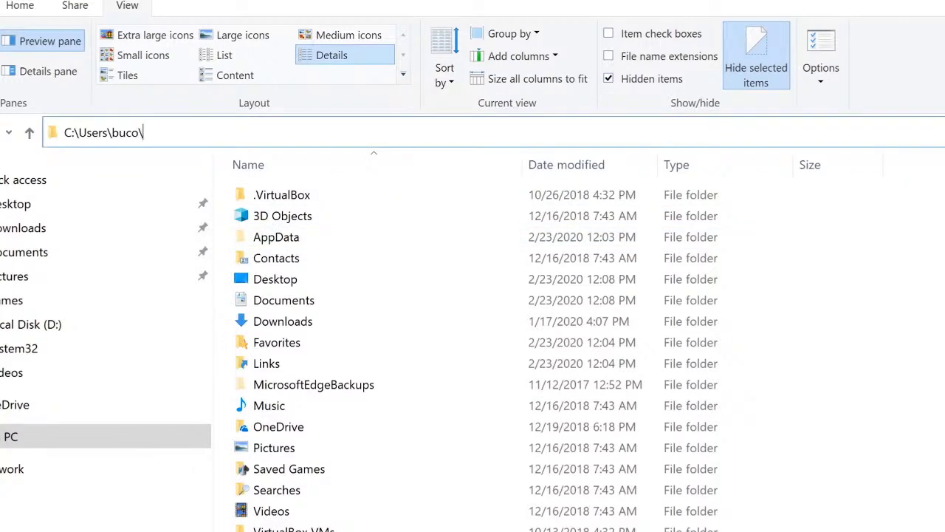
text(appdata)
key(Return)
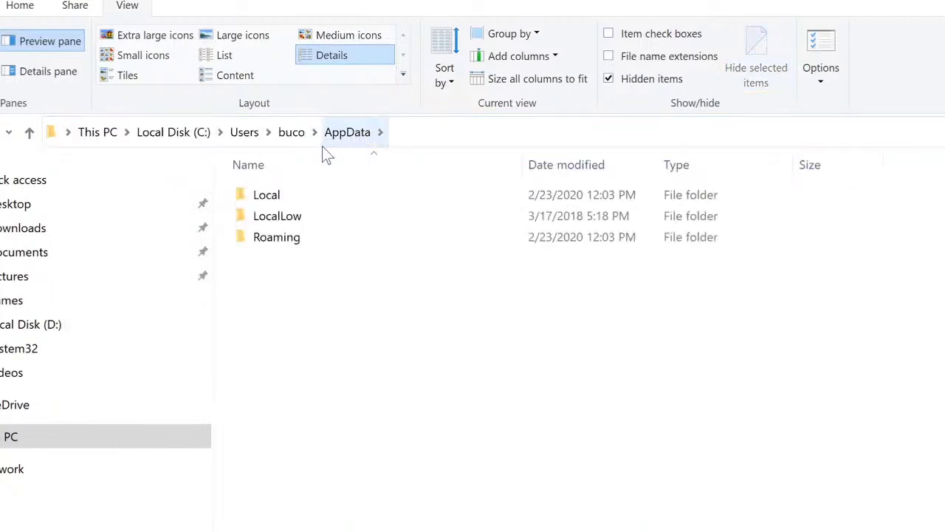
click(293, 136)
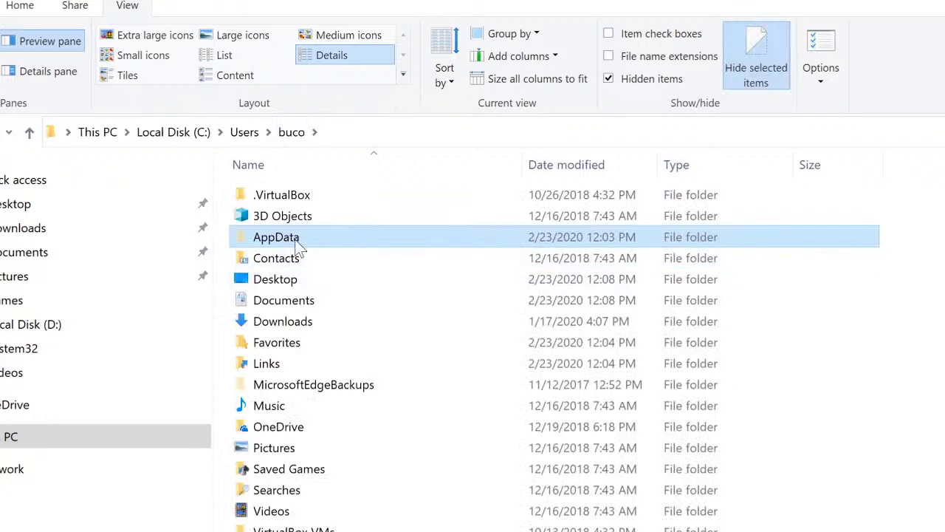
Open AppData > Local > Google in the buco profile.
double_click(297, 244)
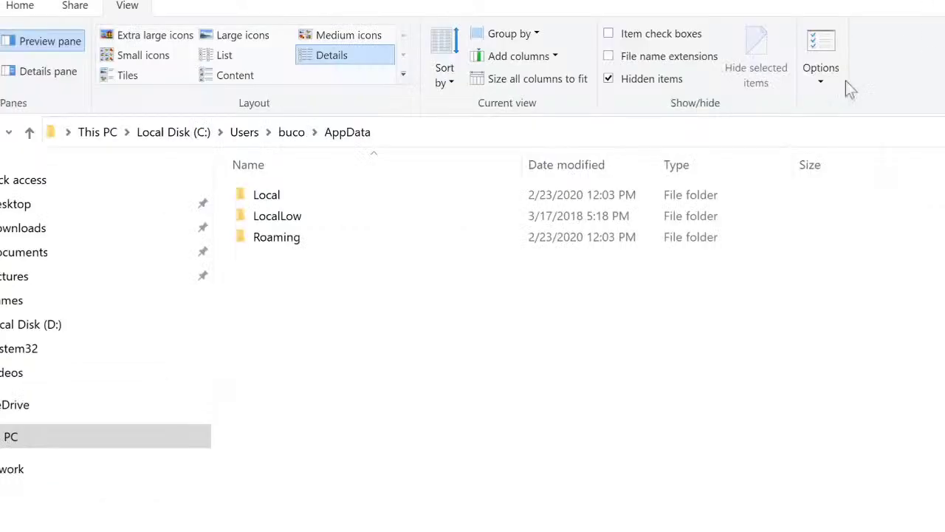
double_click(297, 194)
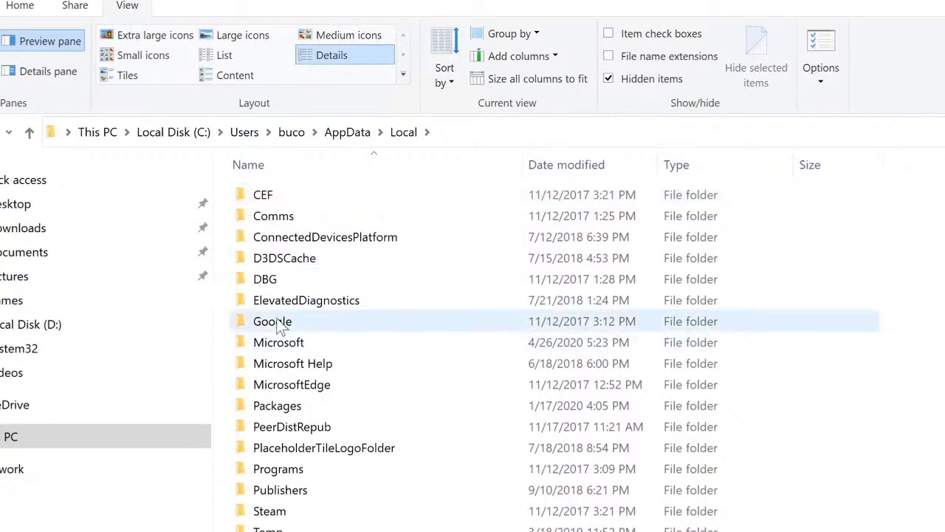
mouse_move(296, 325)
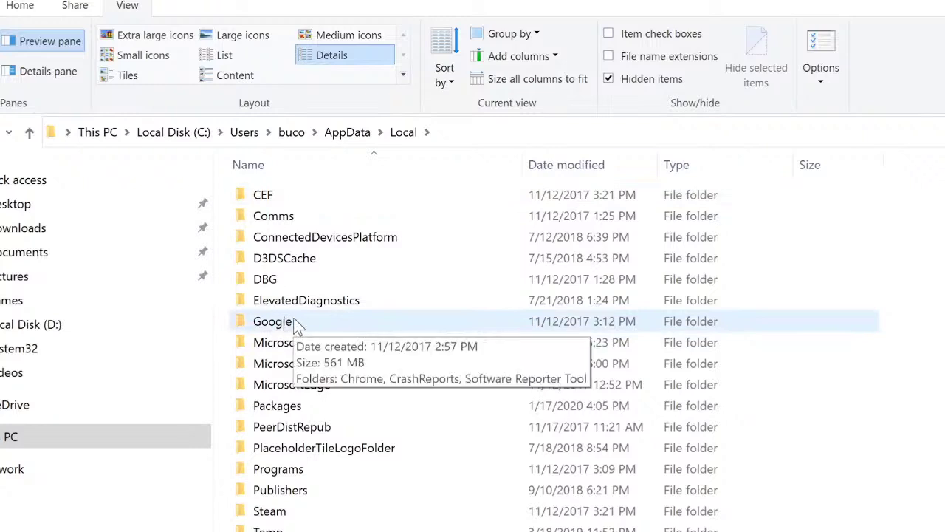
click(293, 319)
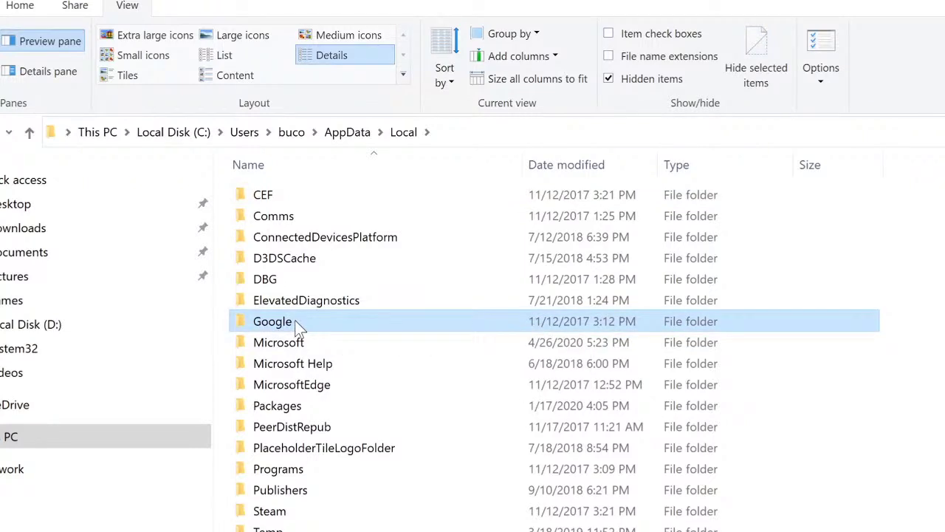
double_click(295, 320)
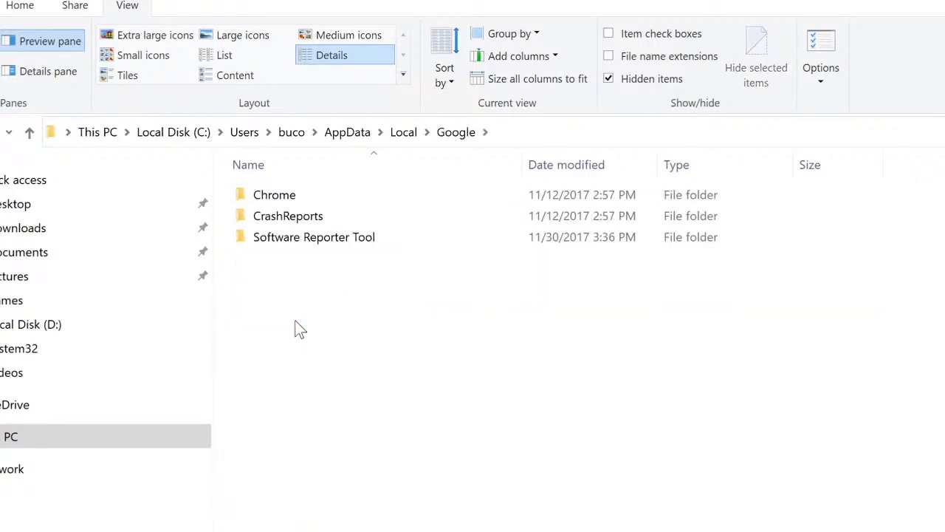
Open Chrome > User Data and scroll through its folders like Default.
click(301, 204)
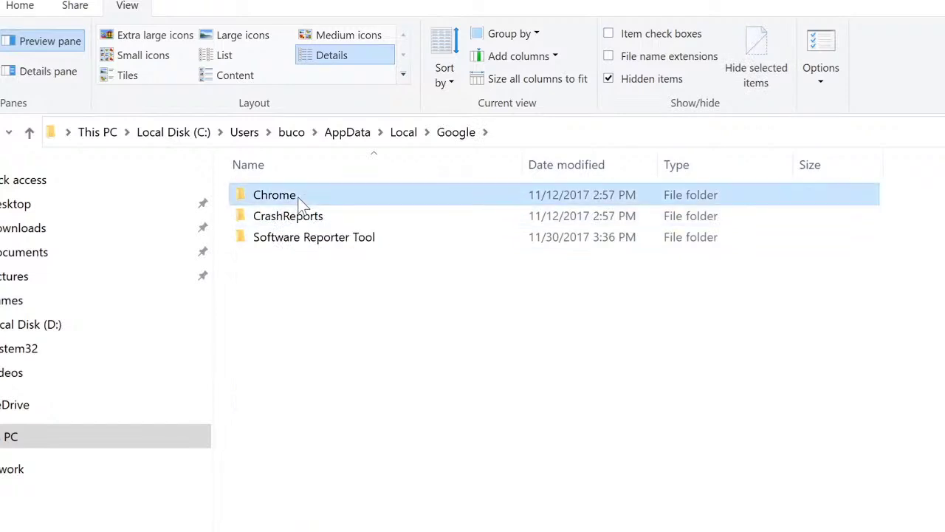
double_click(302, 203)
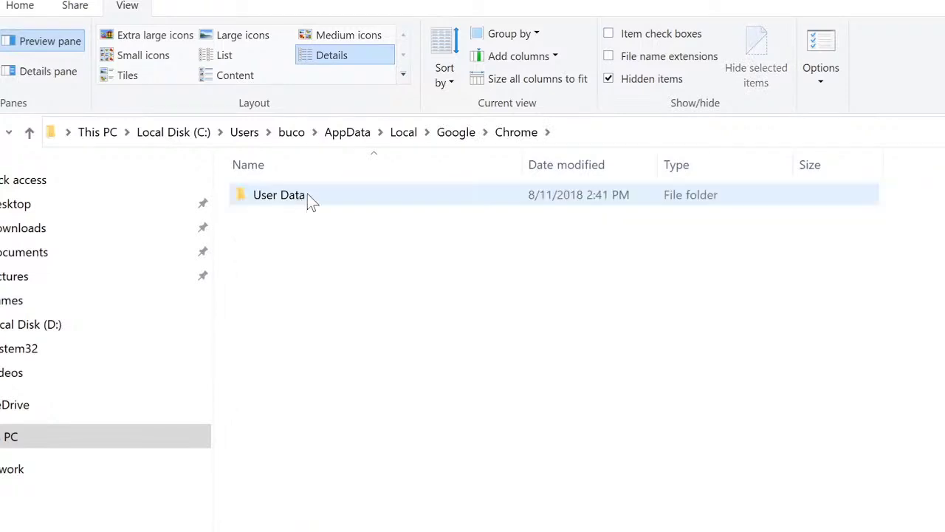
mouse_move(308, 196)
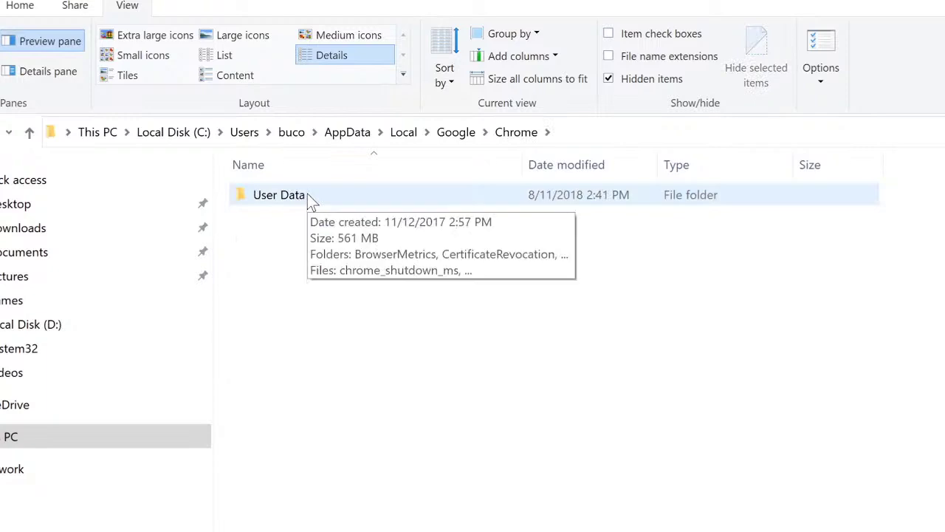
double_click(307, 195)
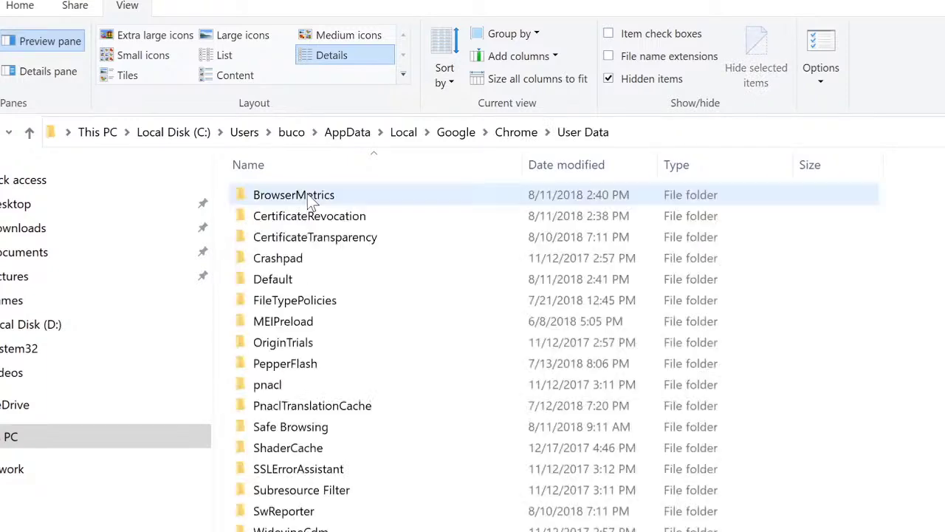
mouse_move(377, 365)
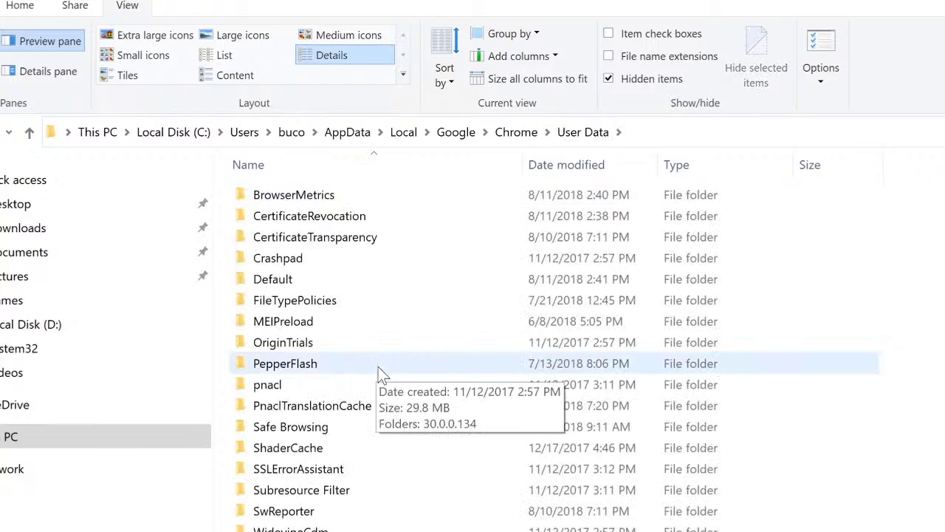
scroll(336, 447, down, 2)
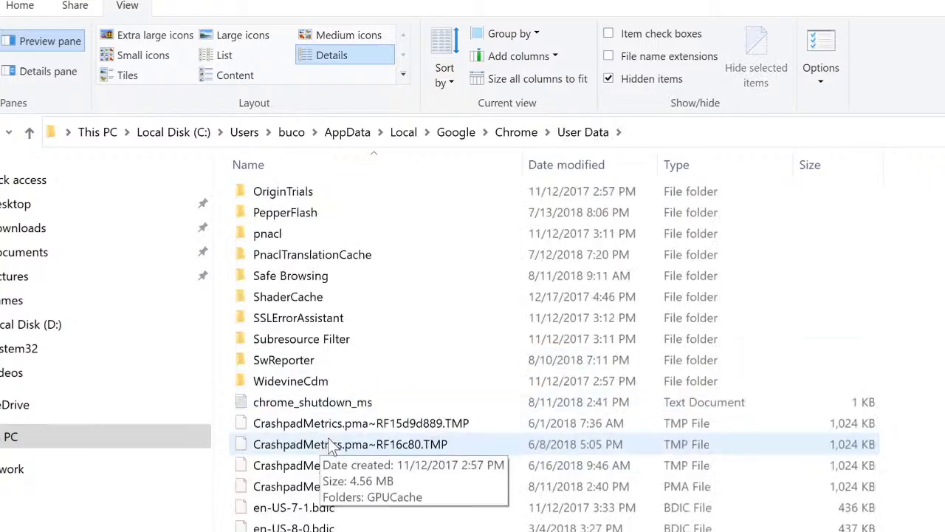
scroll(489, 497, up, 2)
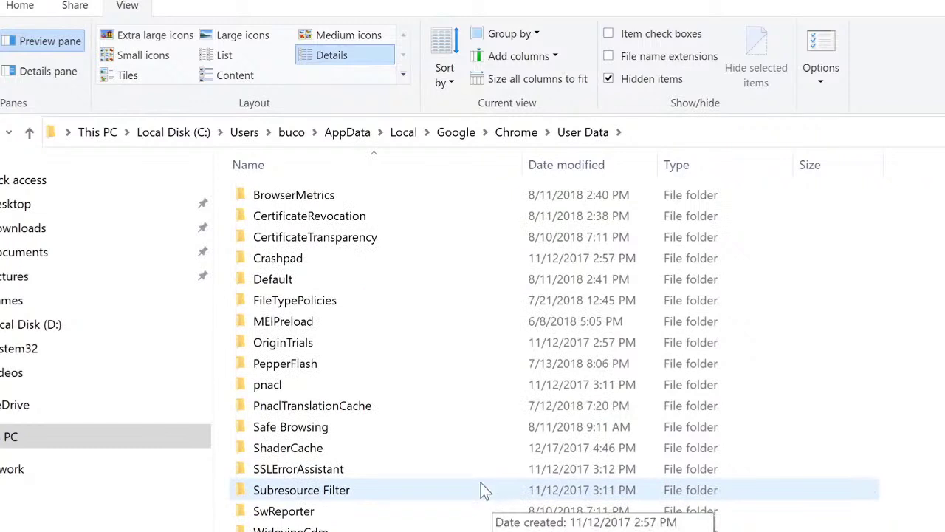
Return to the Google folder and rename the Chrome folder to Chromeold.
click(510, 133)
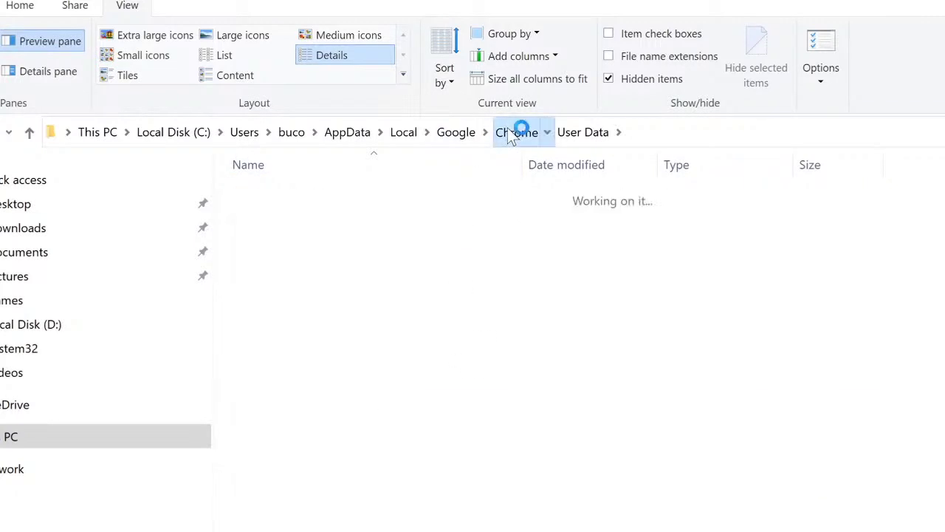
click(457, 133)
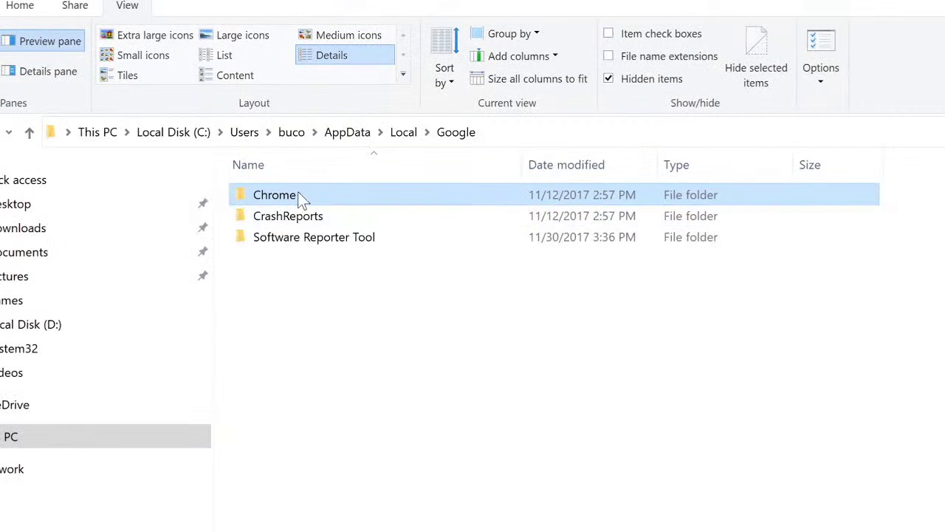
click(300, 193)
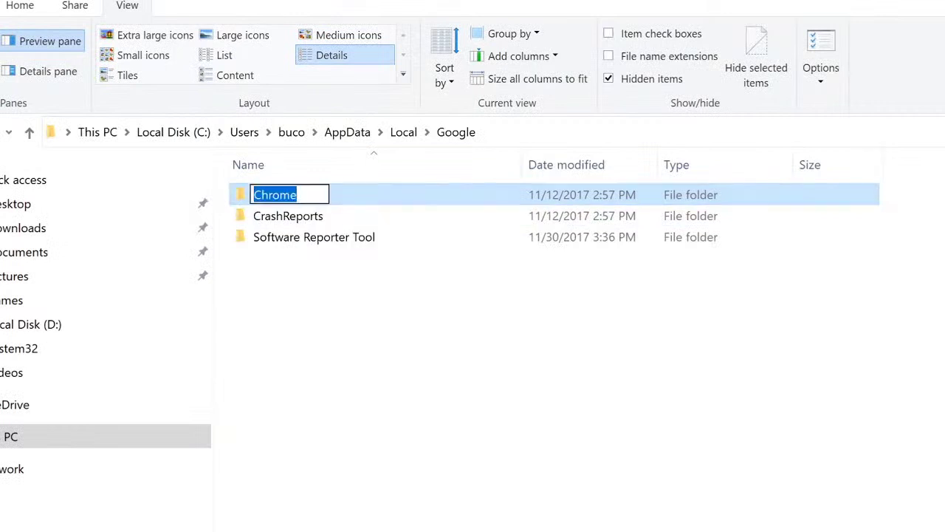
click(296, 194)
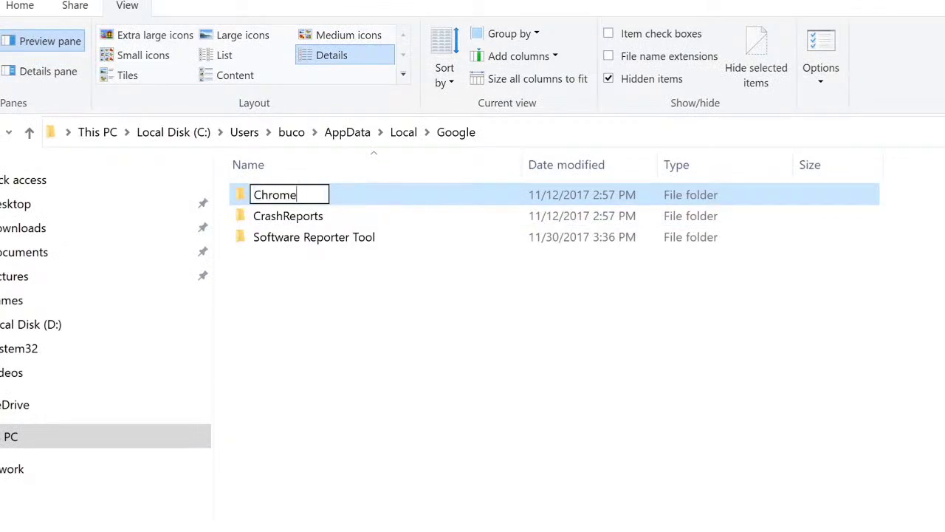
text(old)
key(Return)
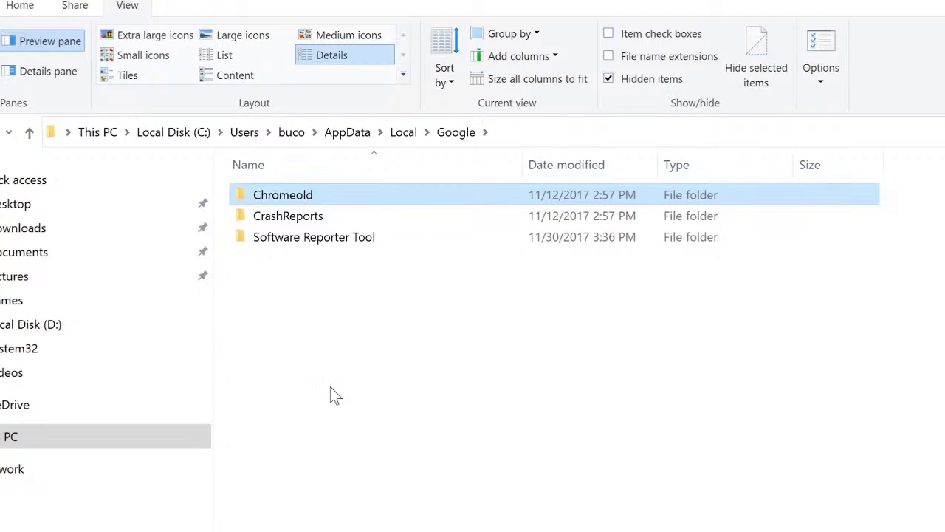
mouse_move(316, 196)
Launch Chrome from the taskbar as a different user, entering that account's username and password.
right_click(354, 531)
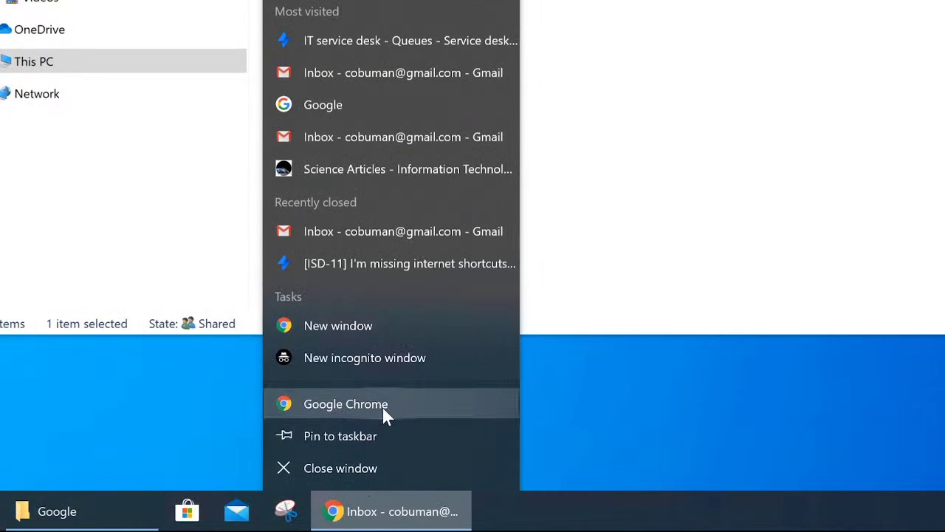
right_click(382, 407)
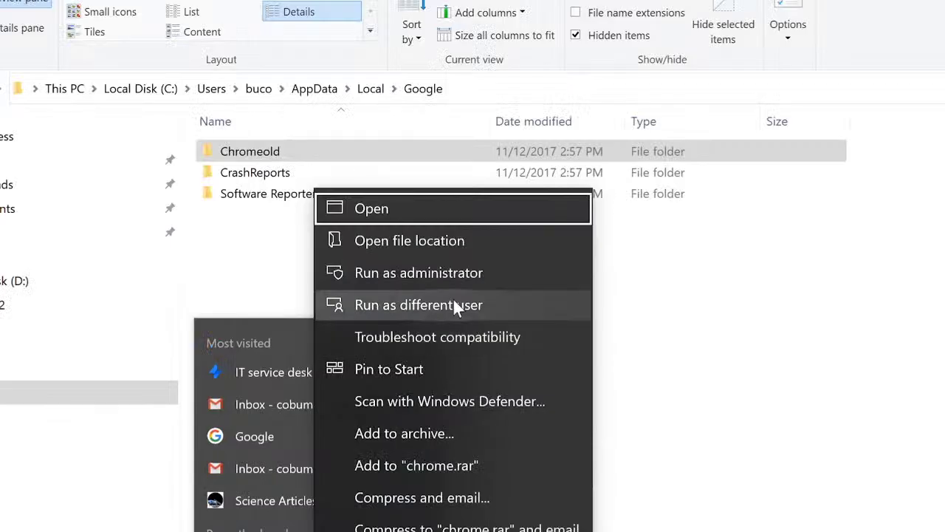
click(453, 302)
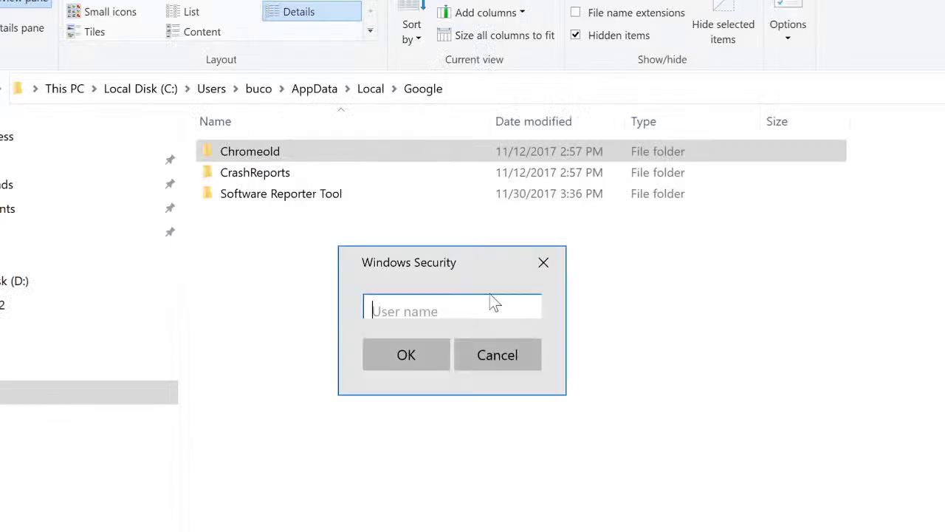
text(Buco)
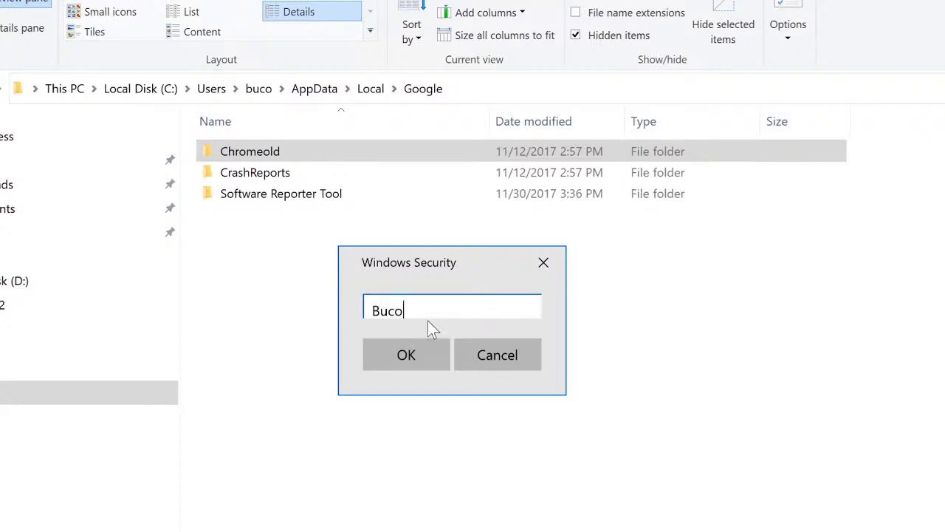
click(423, 354)
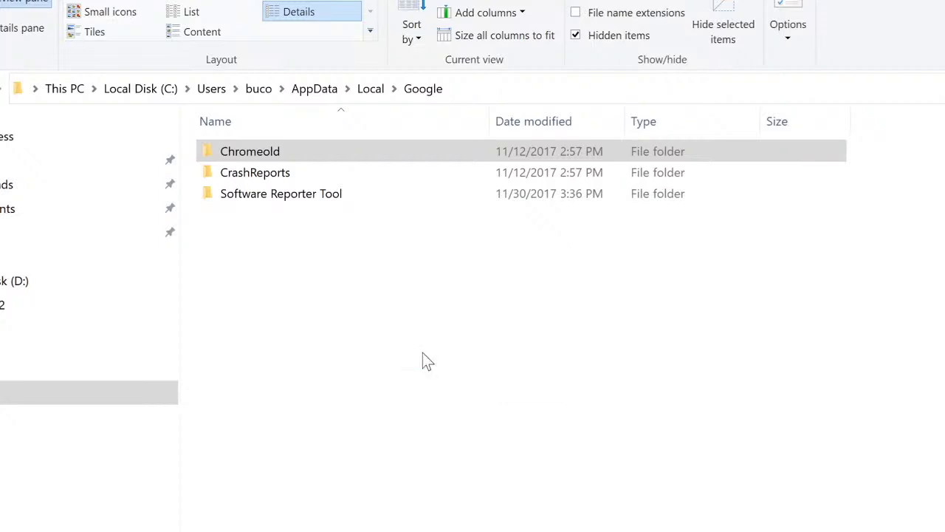
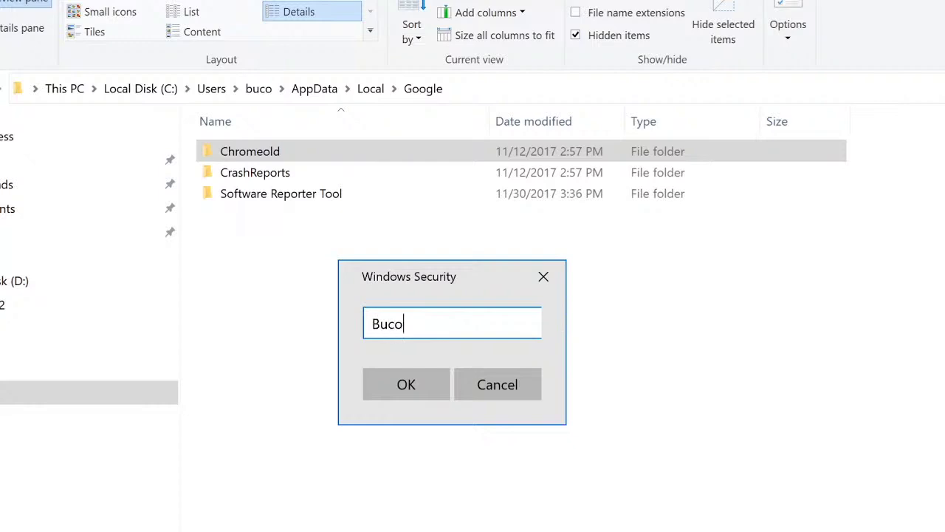
key(Tab)
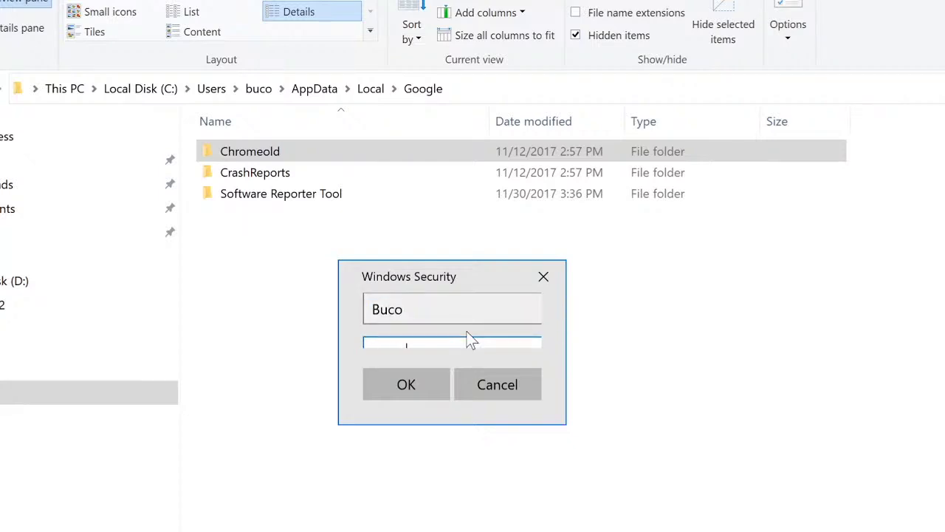
key(Return)
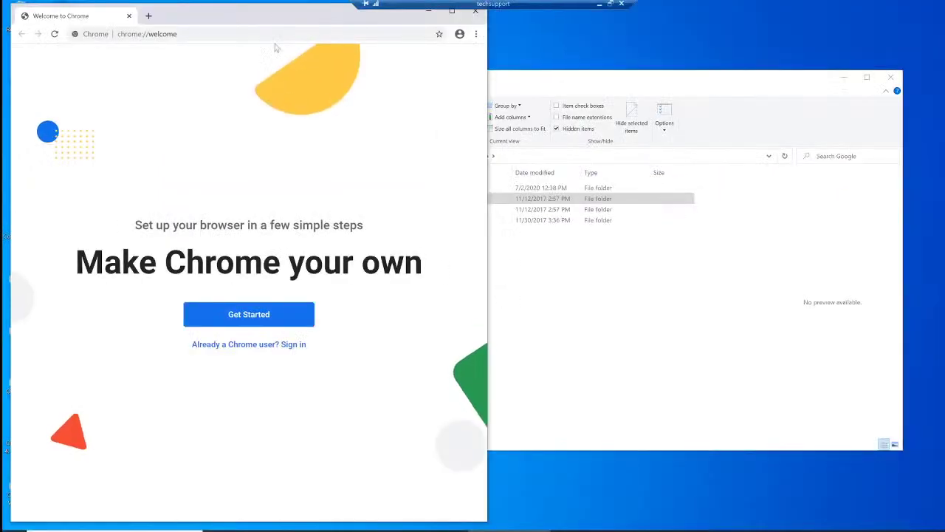
Move the new Chrome window aside to confirm a Chrome folder now sits beside Chromeold, then back up.
drag(278, 13, 610, 196)
drag(621, 229, 612, 251)
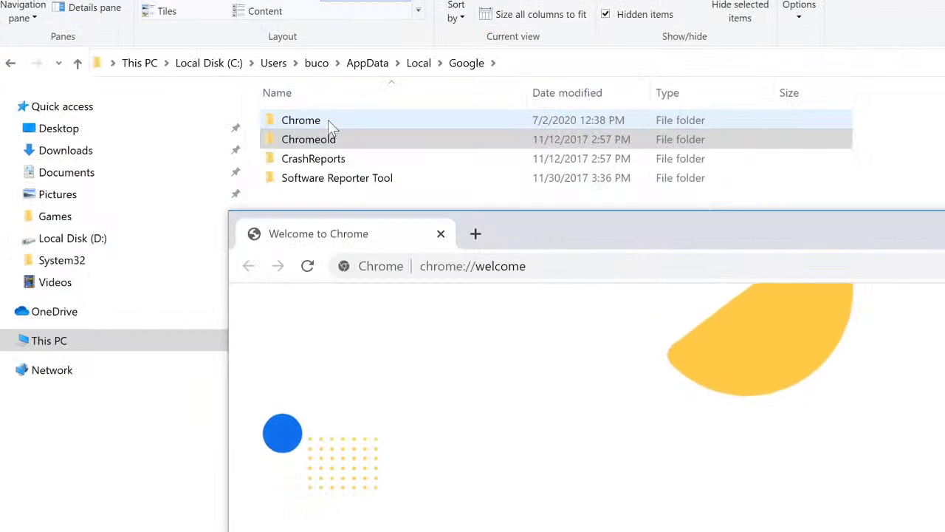
click(325, 135)
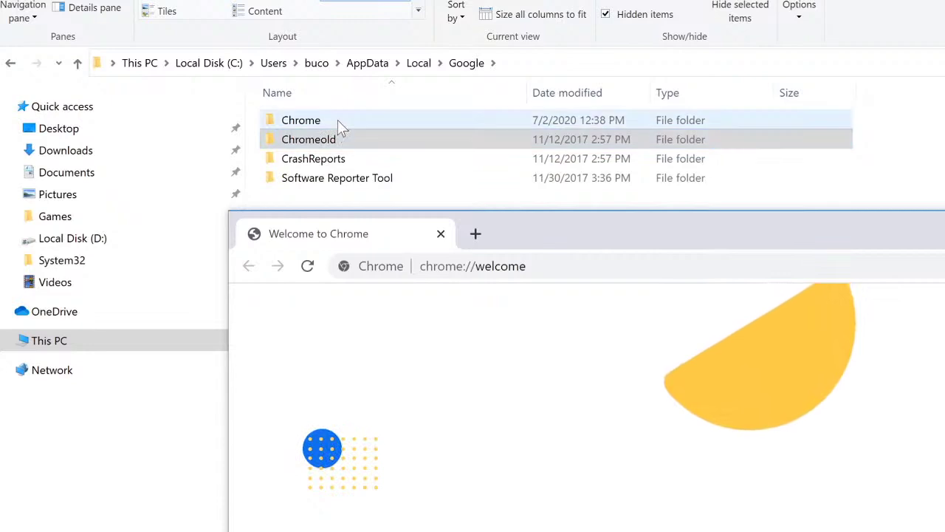
drag(680, 231, 634, 0)
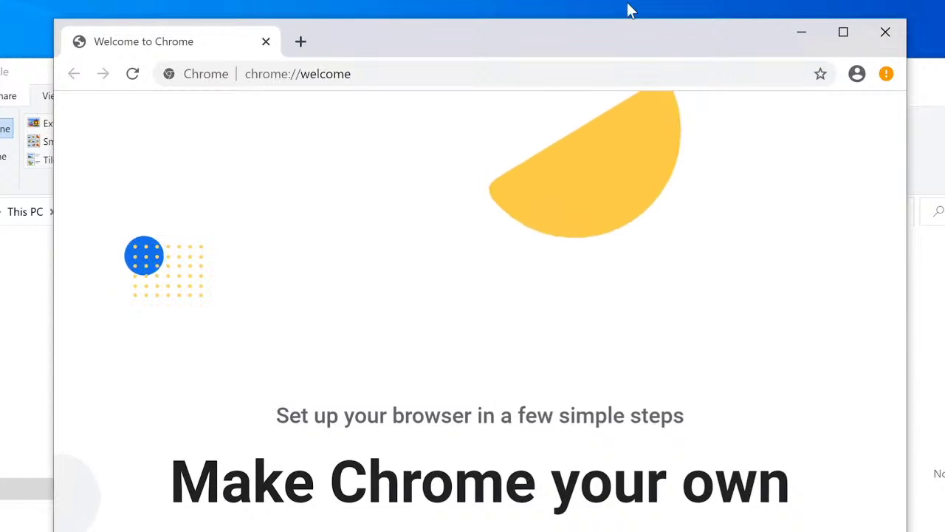
drag(619, 35, 623, 6)
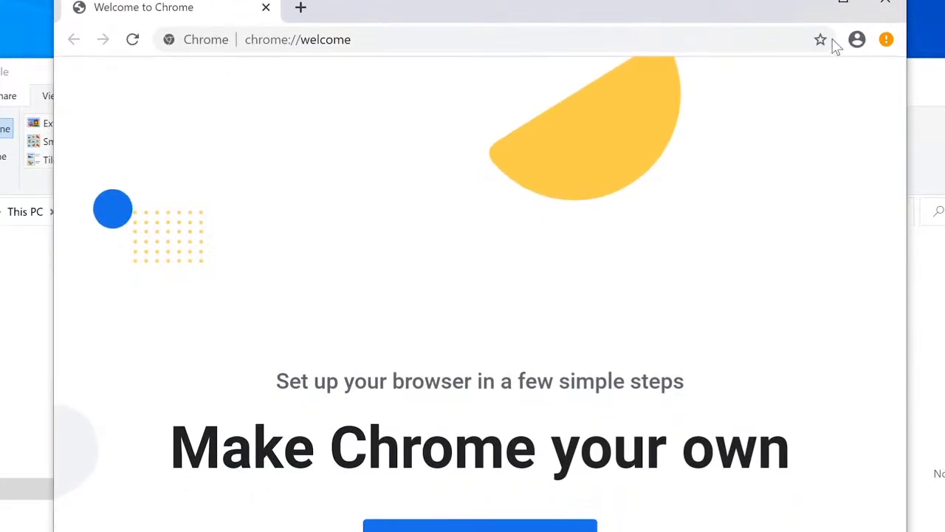
Check the browser's profile menu, then load google.com in the fresh Chrome window.
click(857, 41)
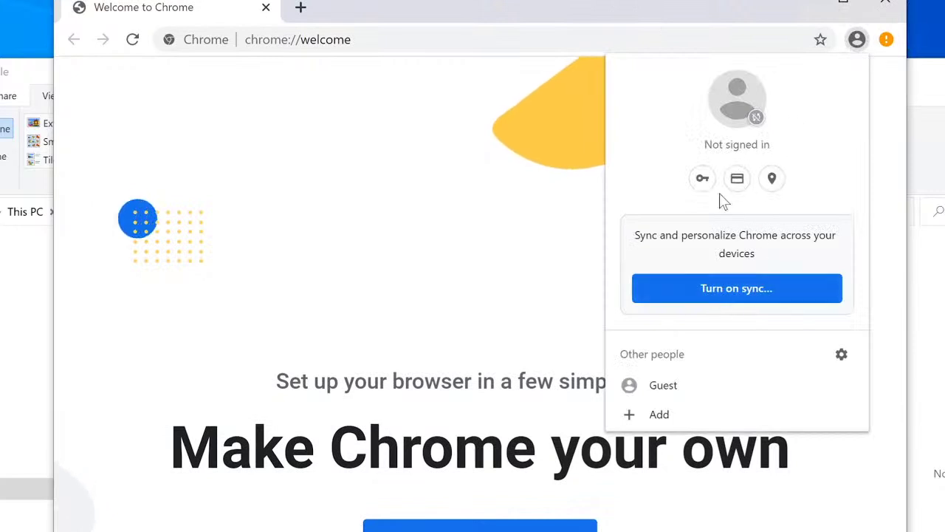
click(437, 189)
click(297, 40)
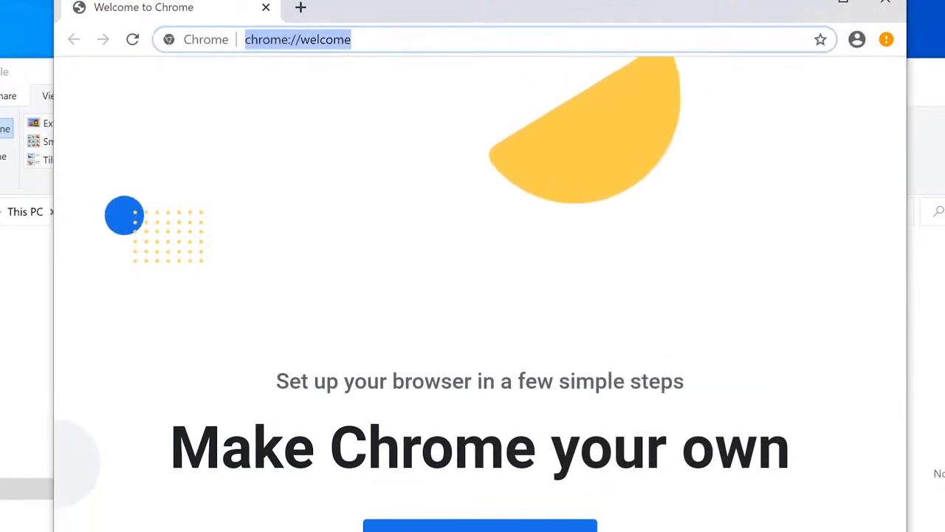
text(google.com)
key(Return)
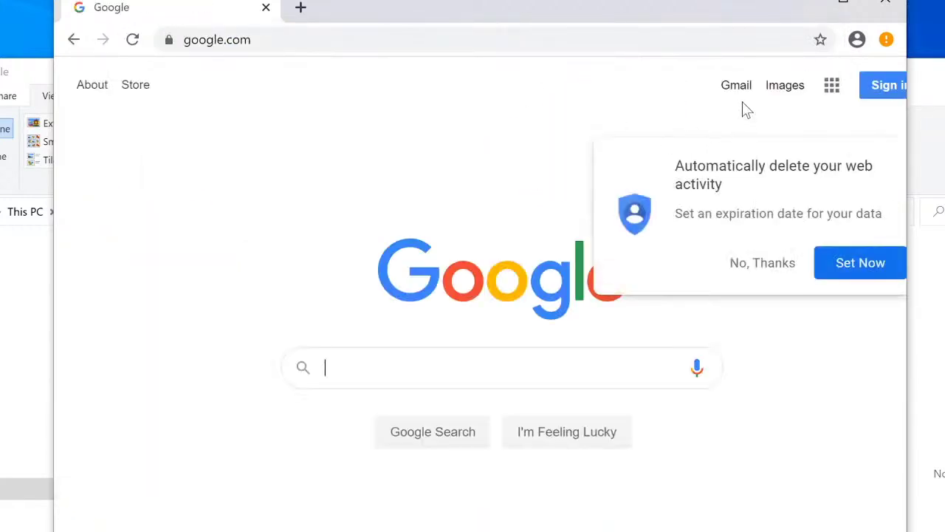
Open the Gmail sign-in page, then close that tab and the Chrome window.
click(740, 87)
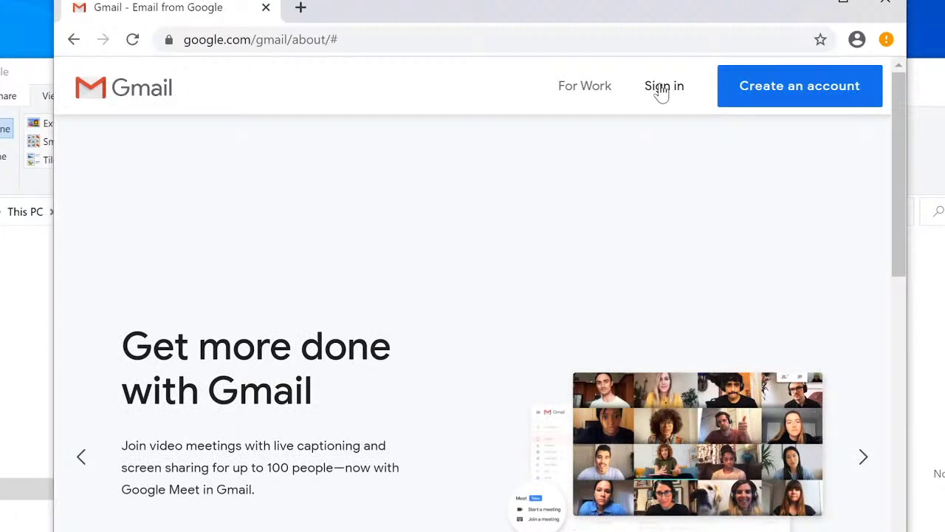
click(660, 91)
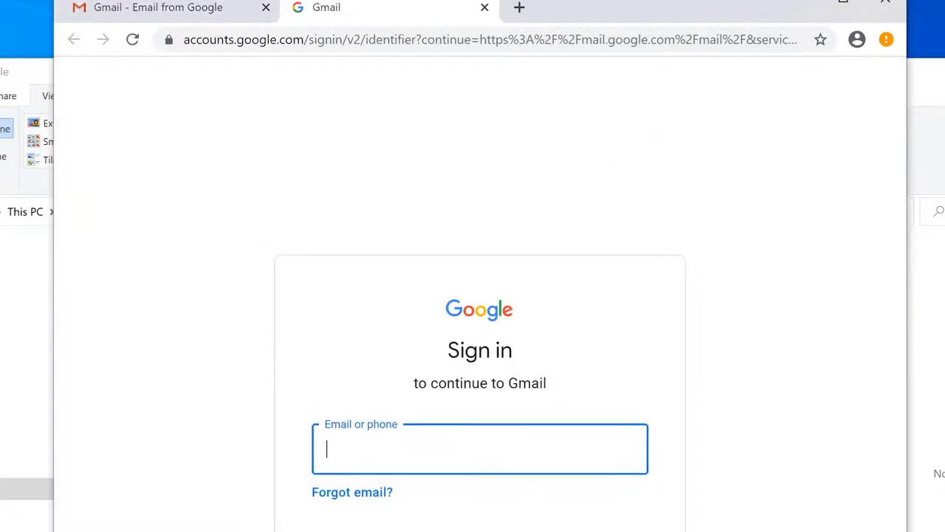
click(486, 7)
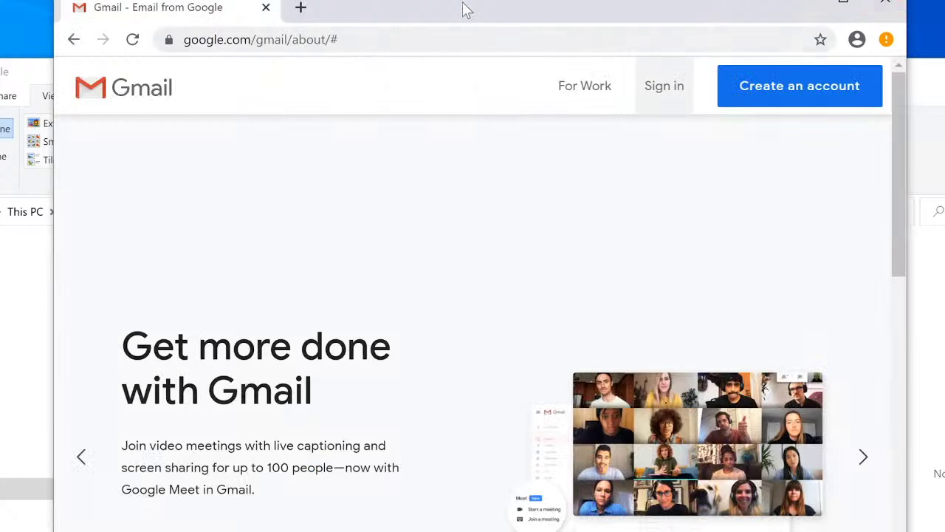
right_click(460, 9)
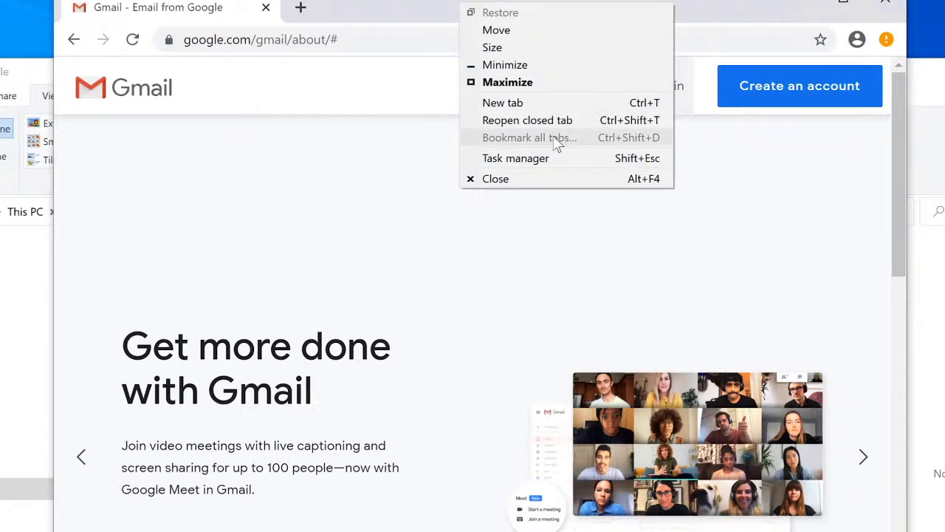
click(888, 6)
Copy the Bookmarks file from Chromeold\User Data\Default.
click(888, 6)
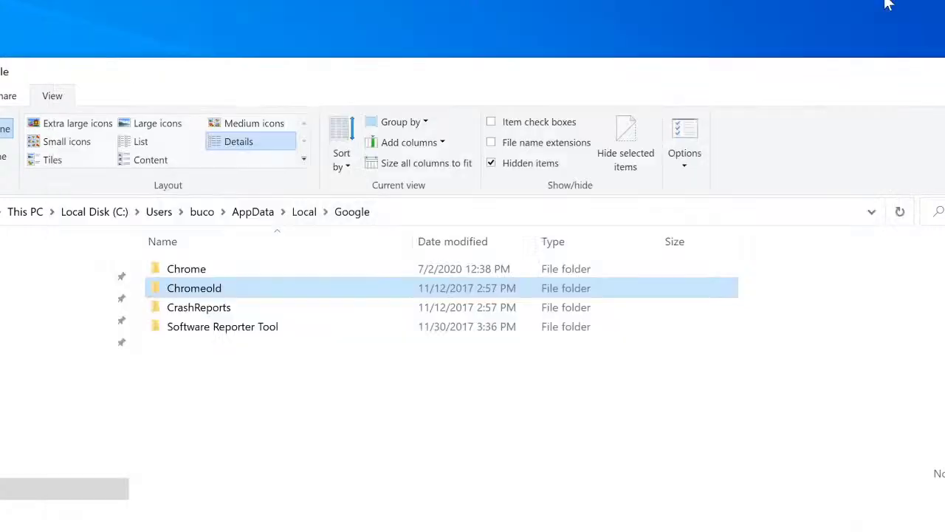
mouse_move(213, 295)
double_click(195, 289)
click(209, 282)
double_click(210, 282)
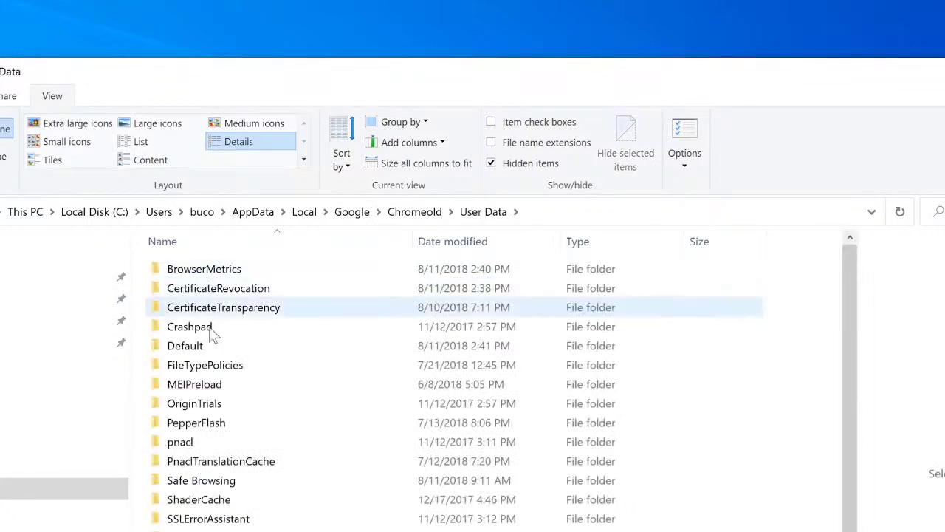
double_click(209, 346)
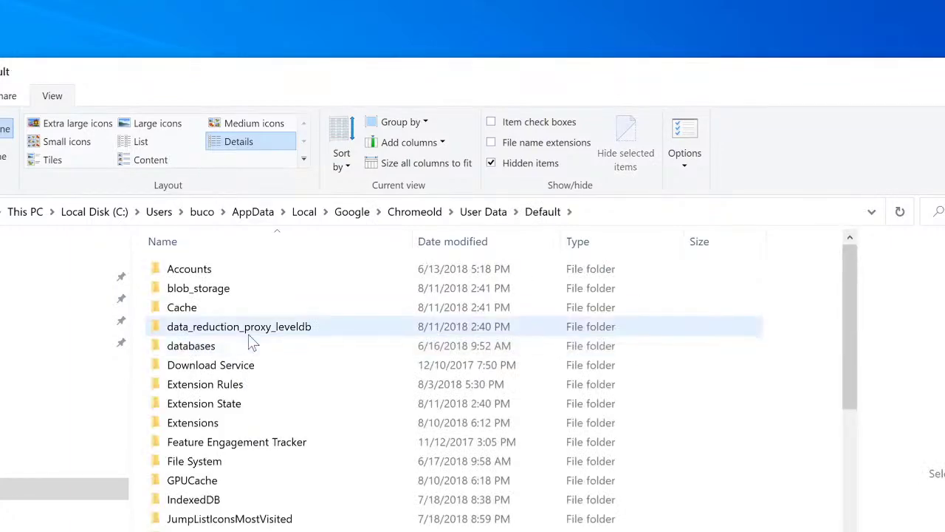
scroll(251, 340, down, 10)
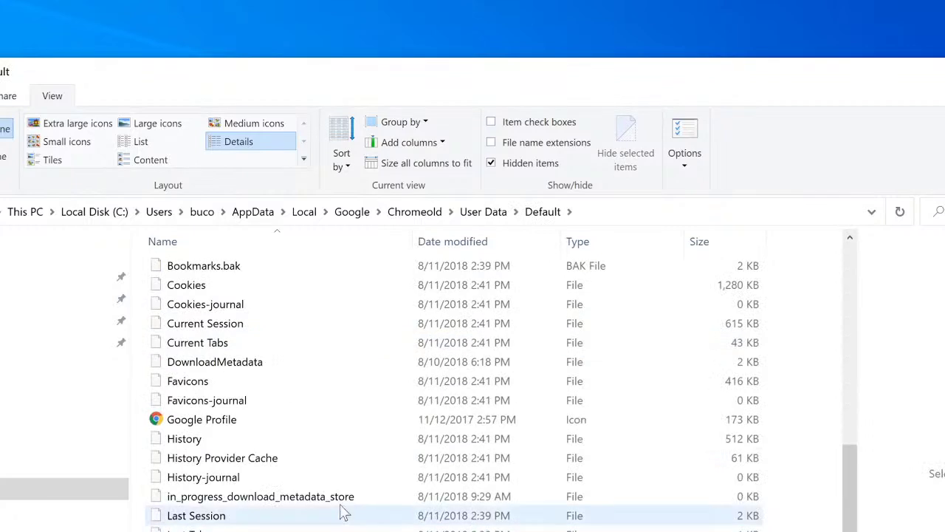
click(258, 268)
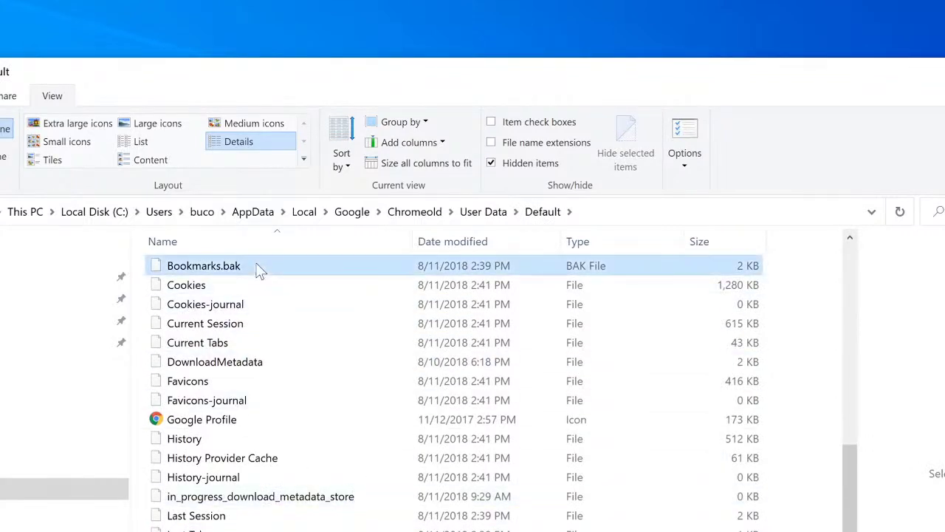
scroll(260, 268, up, 1)
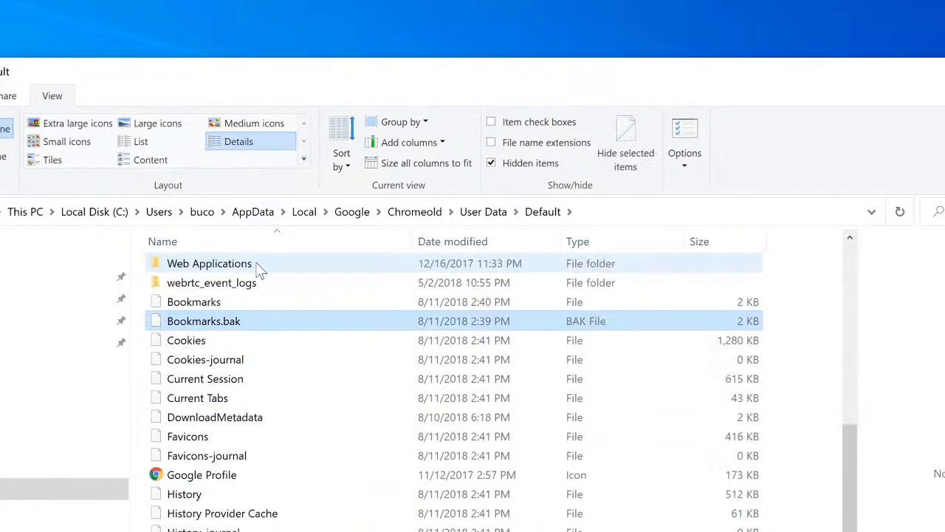
click(227, 303)
right_click(227, 302)
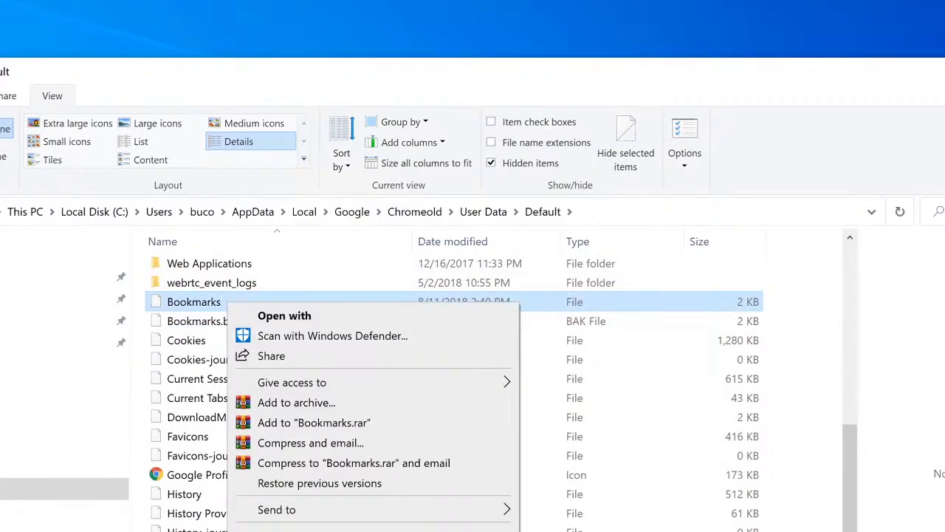
key(Escape)
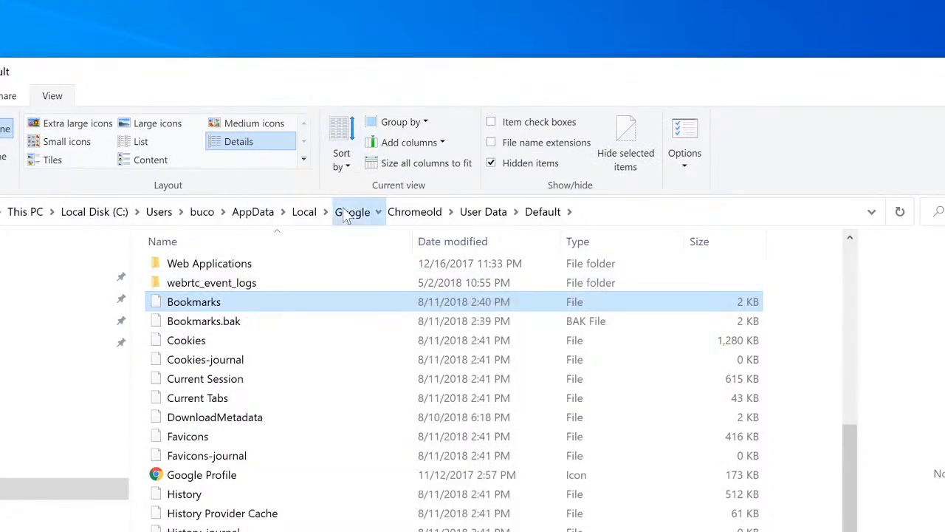
Paste the old Bookmarks file into the new Chrome\User Data\Default folder.
click(344, 212)
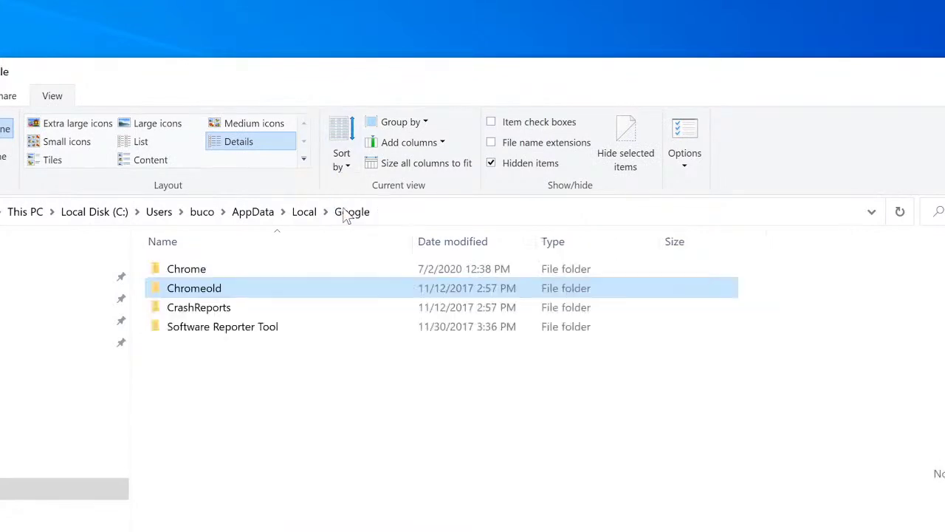
double_click(202, 271)
double_click(200, 273)
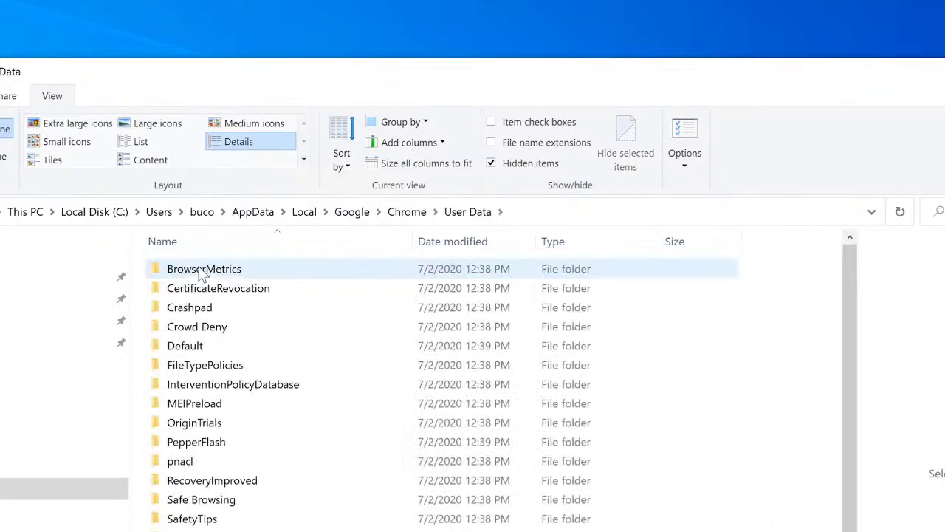
double_click(221, 351)
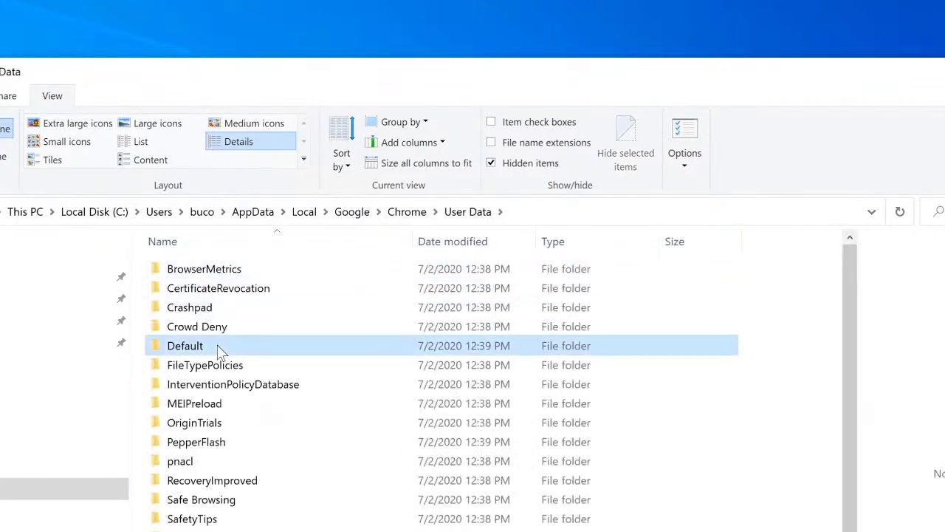
right_click(630, 475)
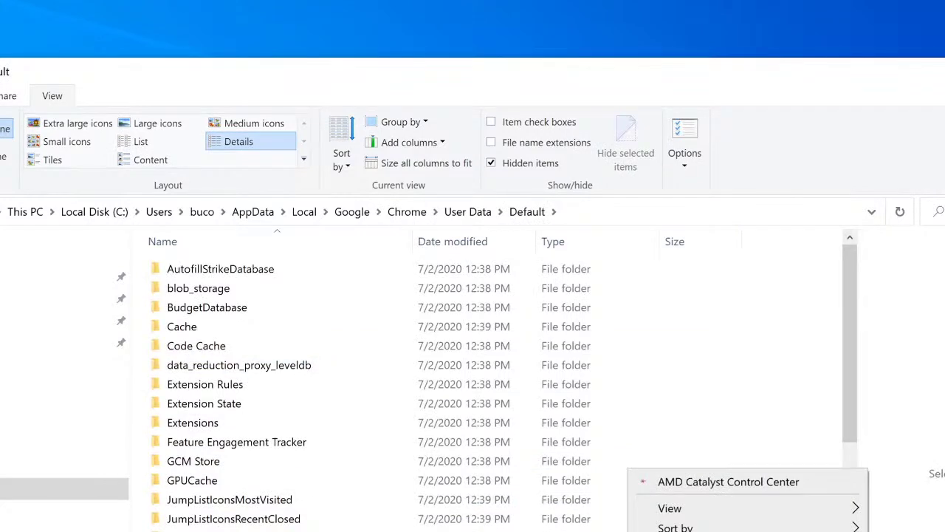
key(Escape)
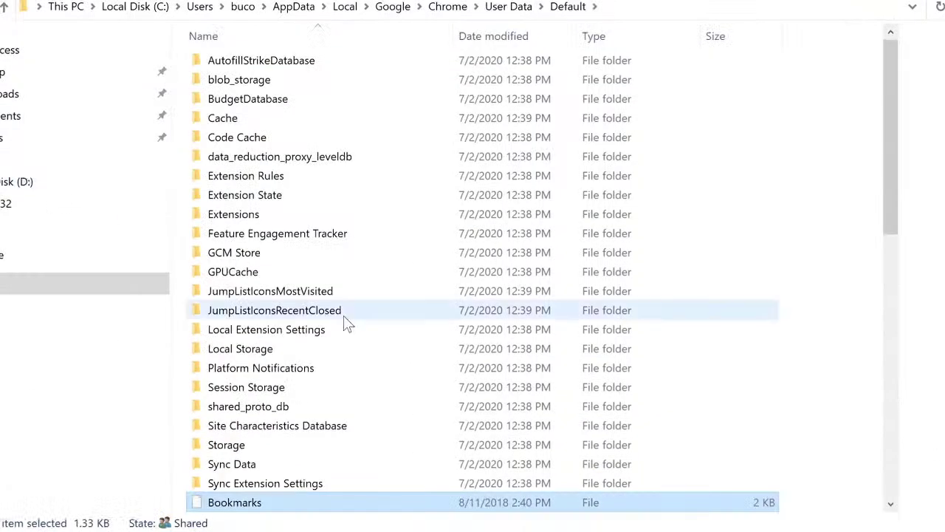
scroll(345, 320, down, 3)
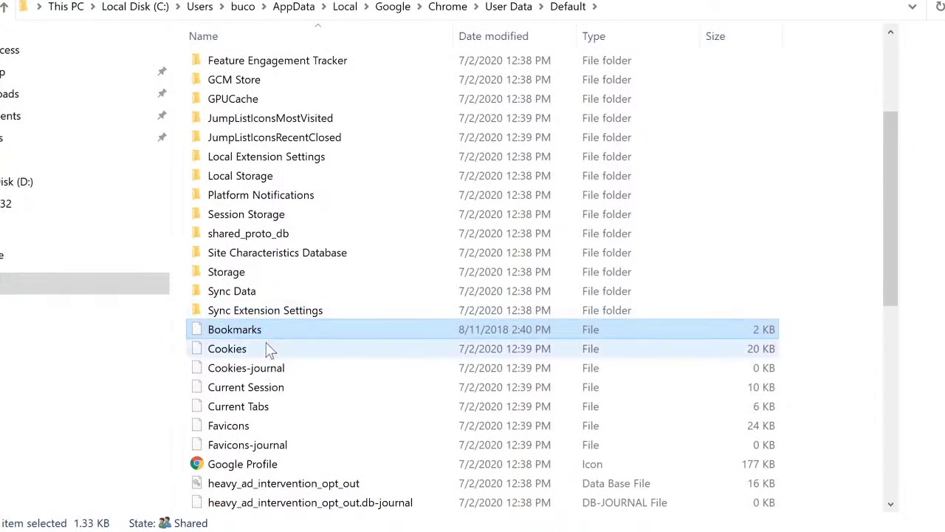
scroll(291, 233, up, 3)
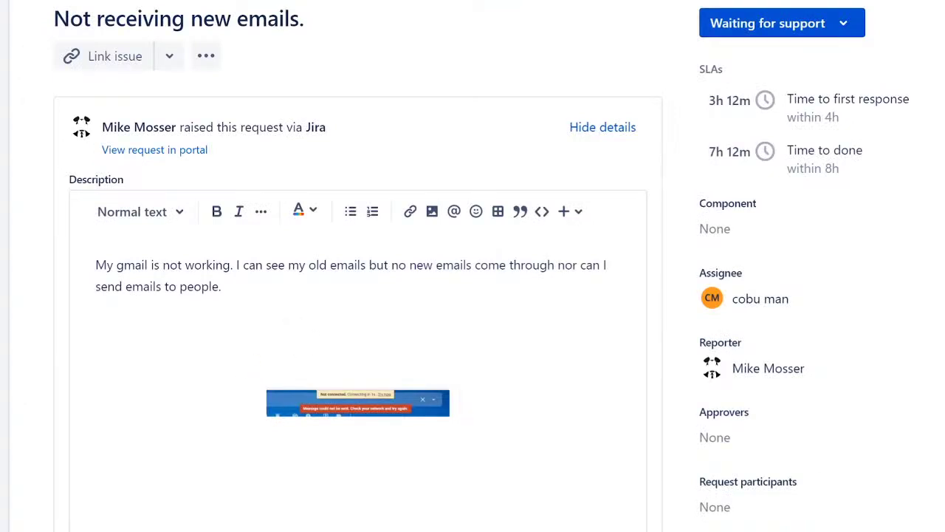
Leave ISD-12's description editor and start an empty internal note in the Activity section.
key(Escape)
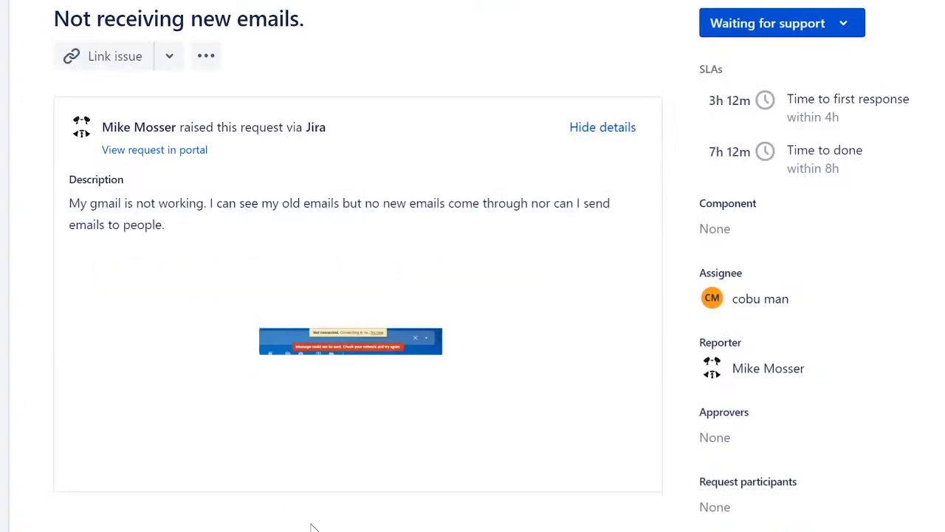
scroll(301, 529, down, 3)
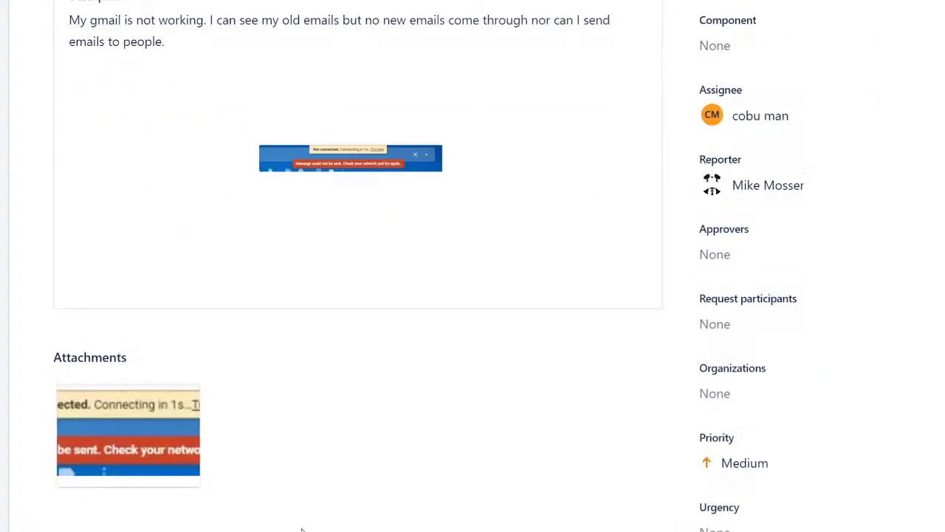
mouse_move(176, 385)
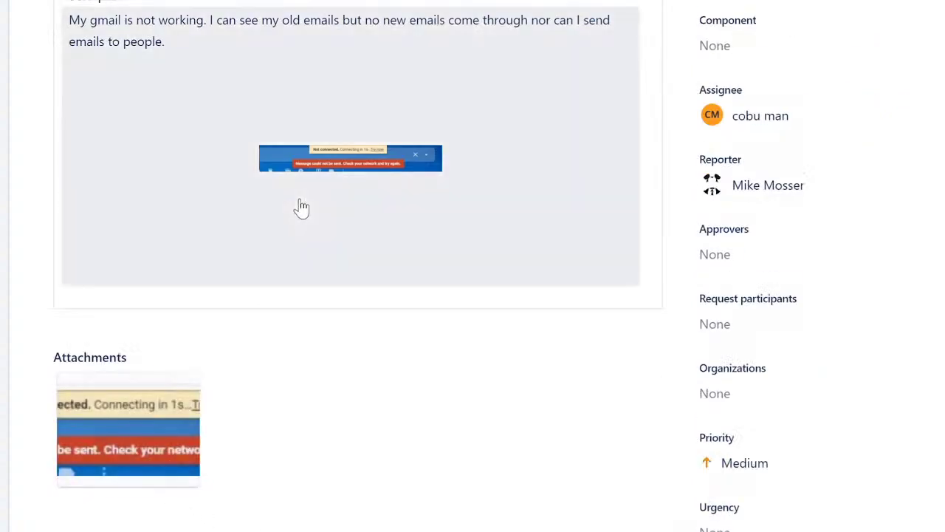
scroll(300, 207, up, 3)
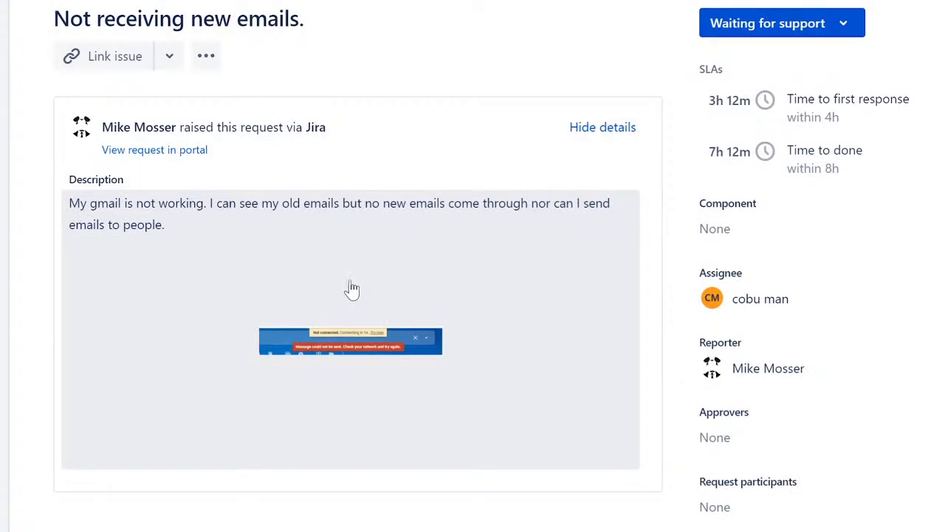
scroll(353, 288, down, 4)
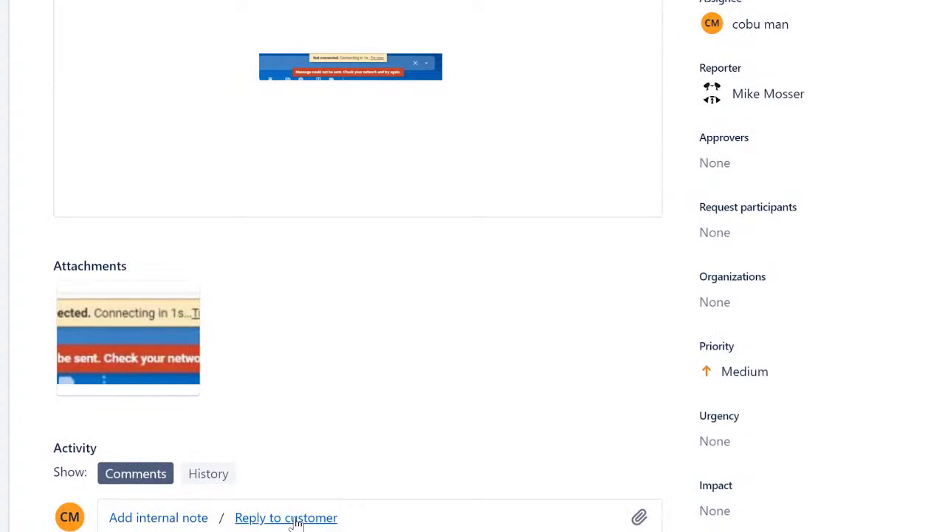
click(158, 520)
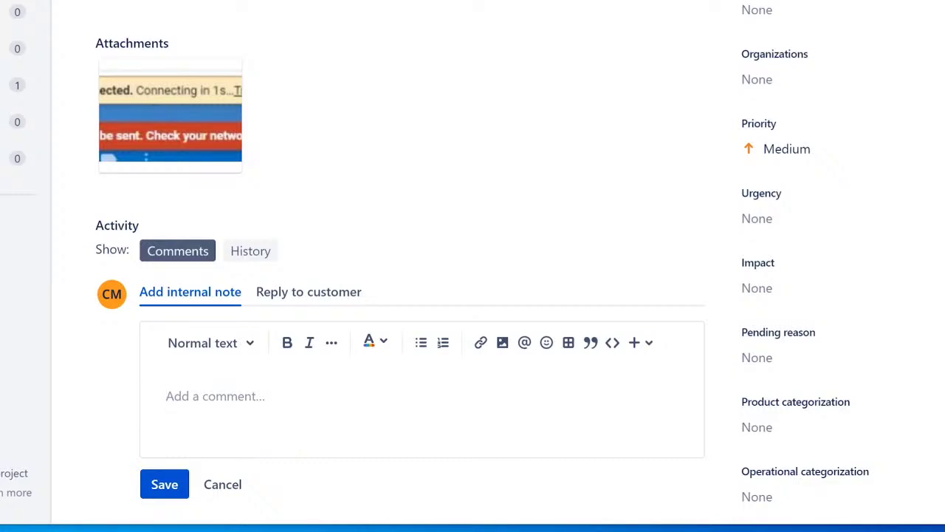
Save an internal note 'Resolved issue by Chrome reset.' signed with the agent's name, then mark ISD-12 Completed.
text(Reso)
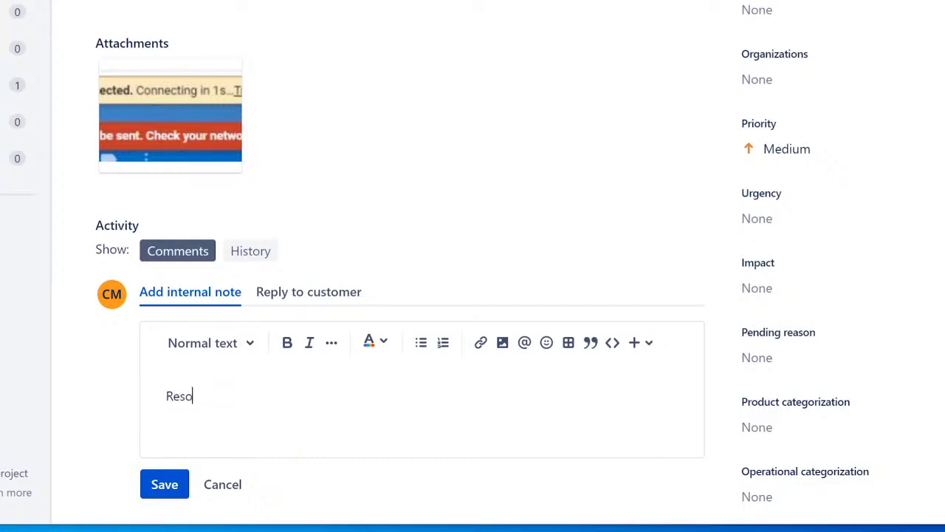
text(lved issue by)
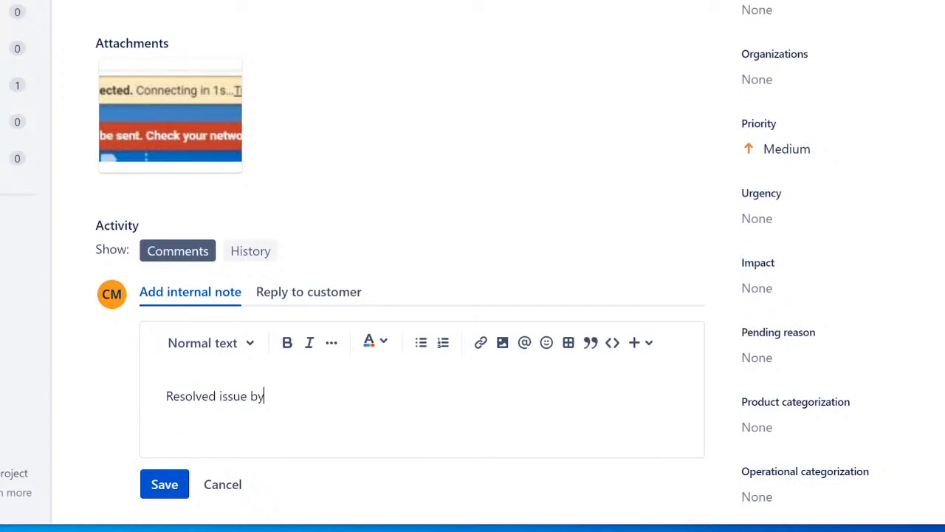
text( Chrome reset)
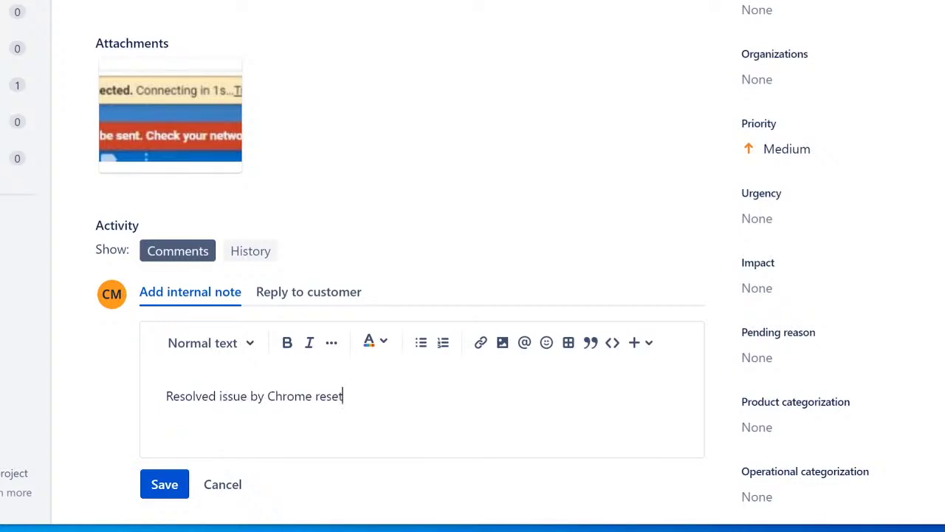
text(. Ervin)
click(173, 484)
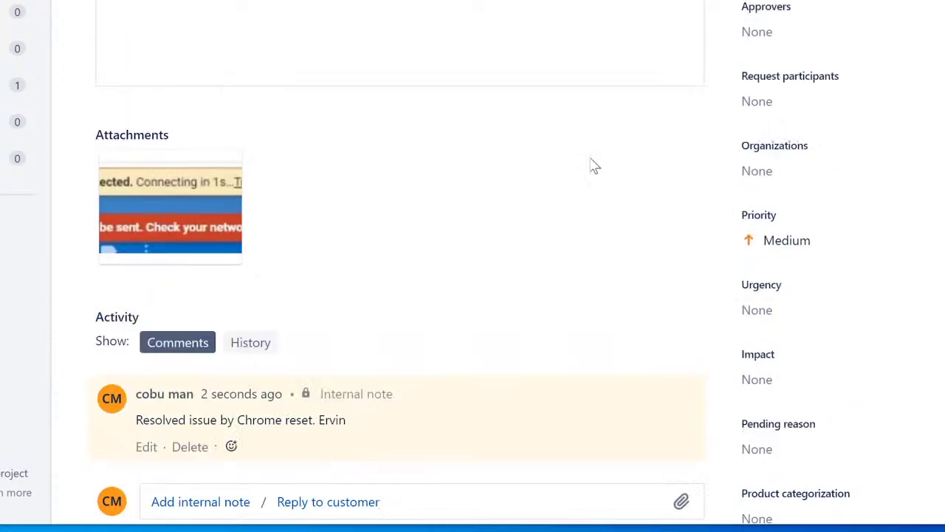
scroll(595, 166, up, 3)
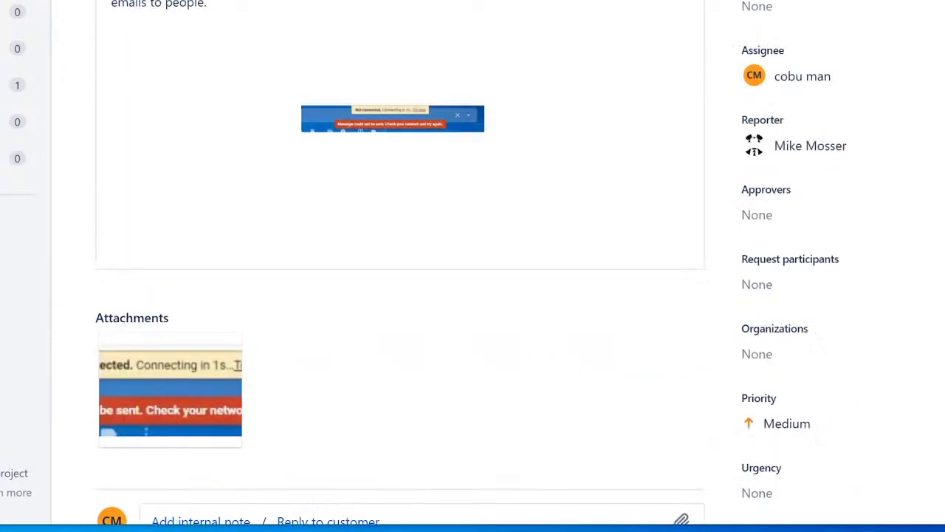
click(821, 110)
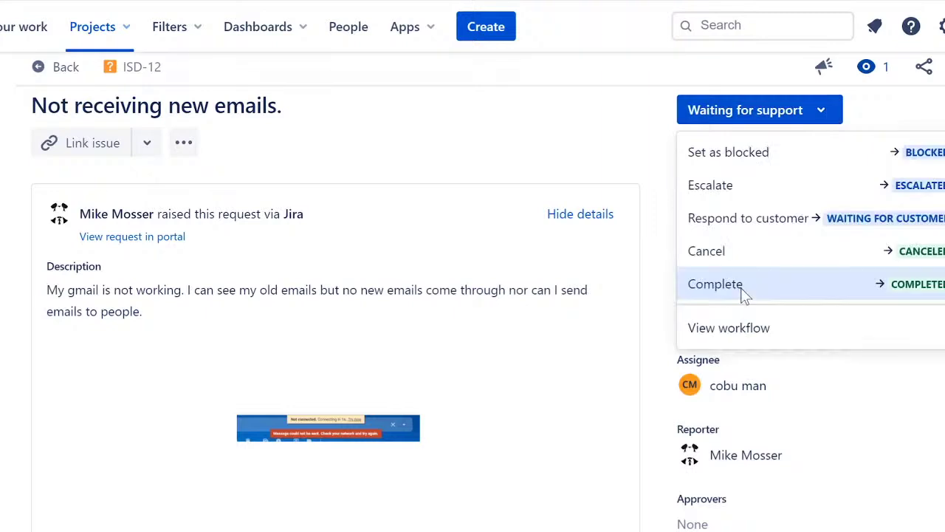
click(741, 287)
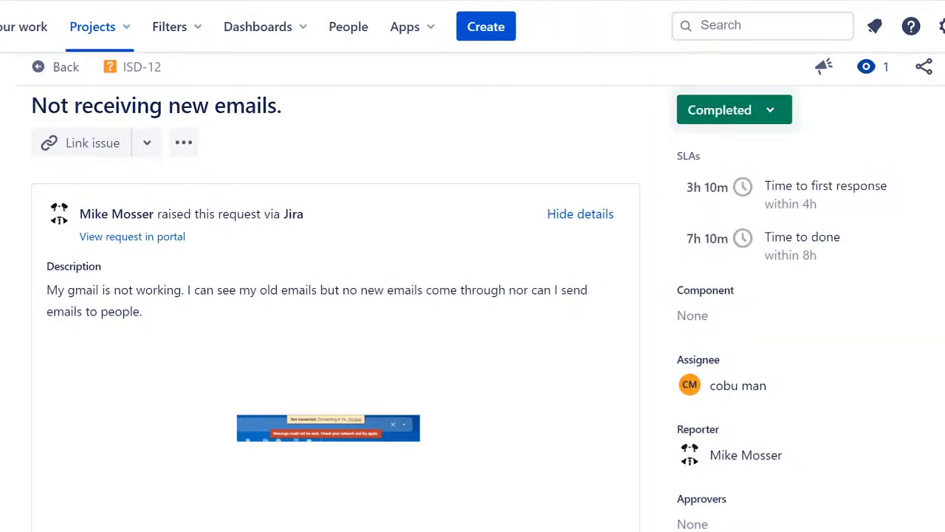
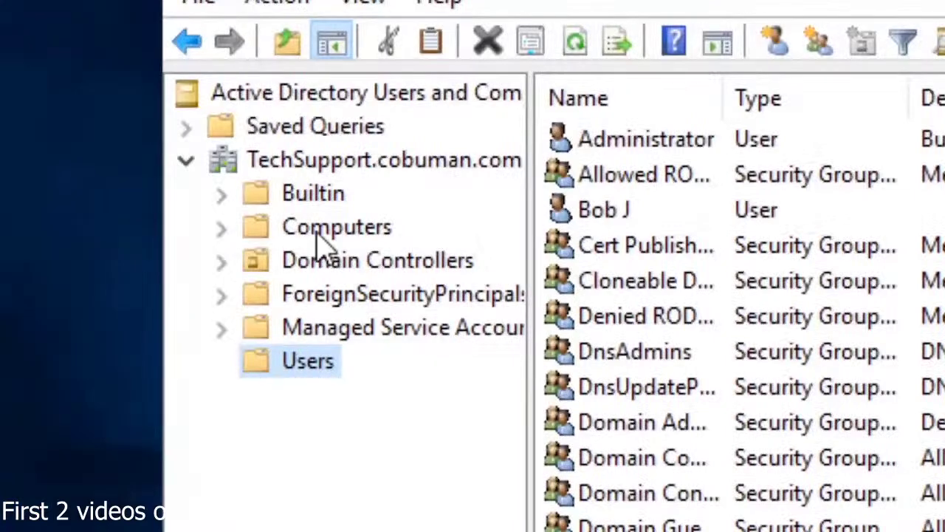
Browse from the Computers container to the Users container to list its accounts.
click(317, 246)
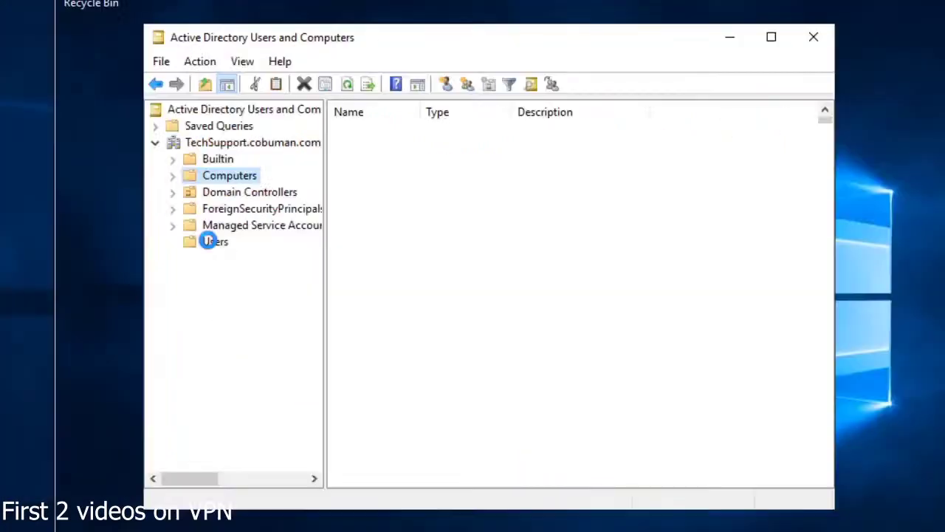
click(307, 364)
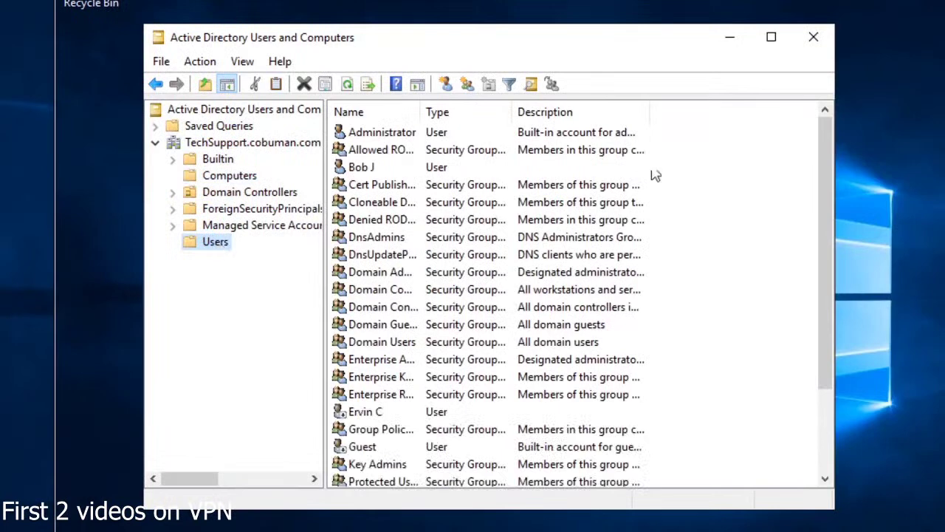
drag(827, 151, 815, 127)
Search the Users container for the user's logon name and open the found account's Properties.
right_click(211, 245)
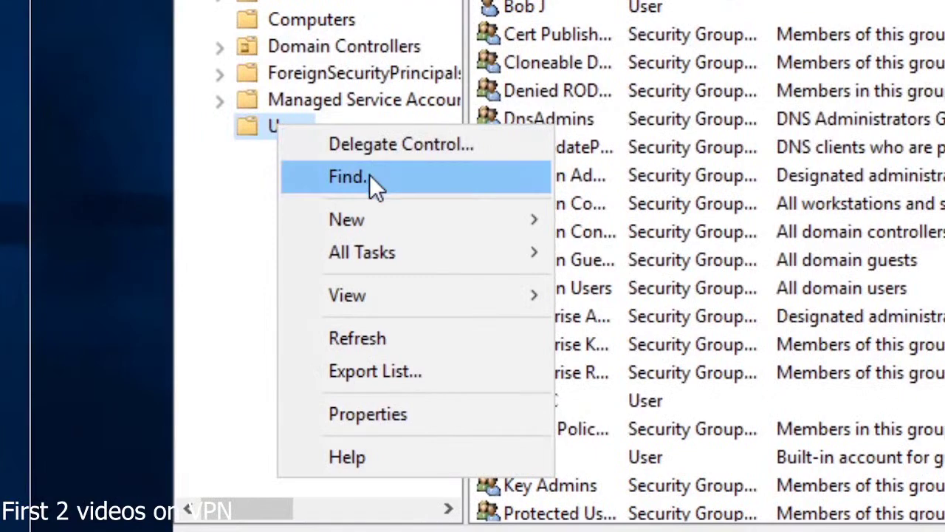
click(370, 177)
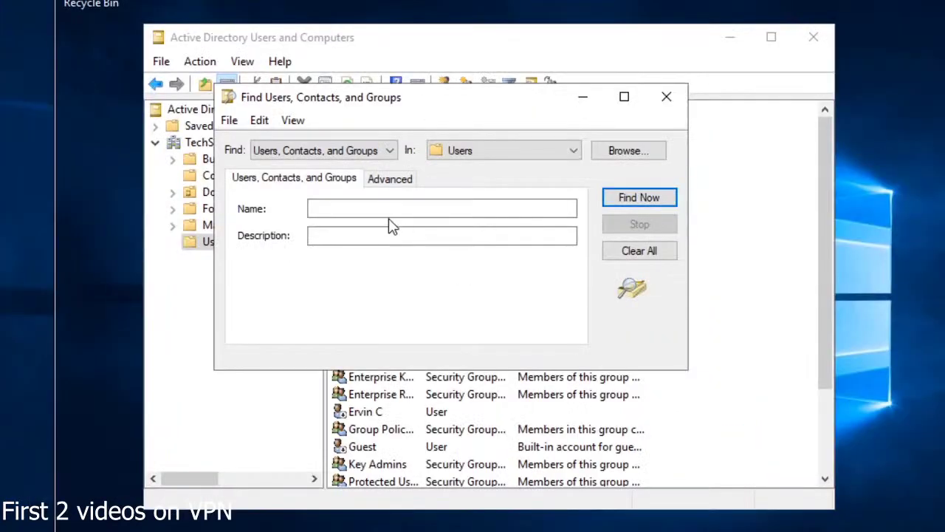
click(392, 209)
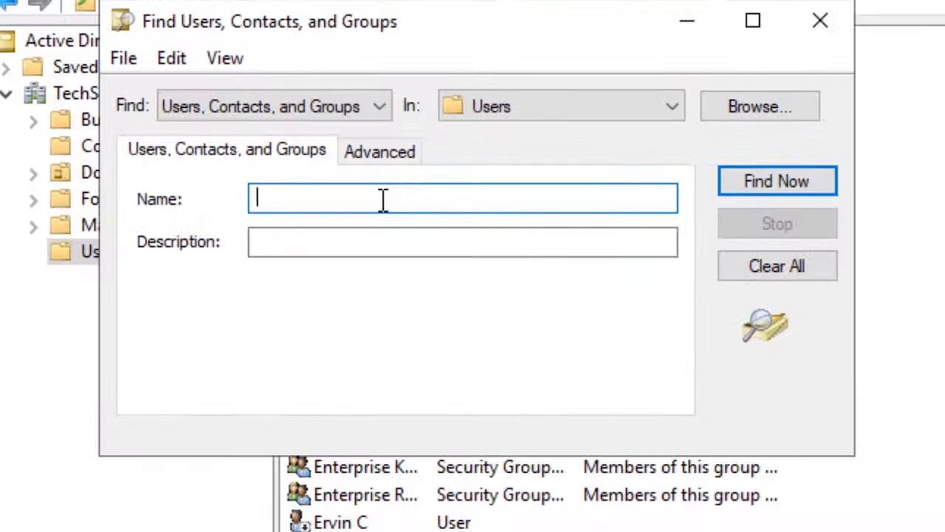
text(ervin_c)
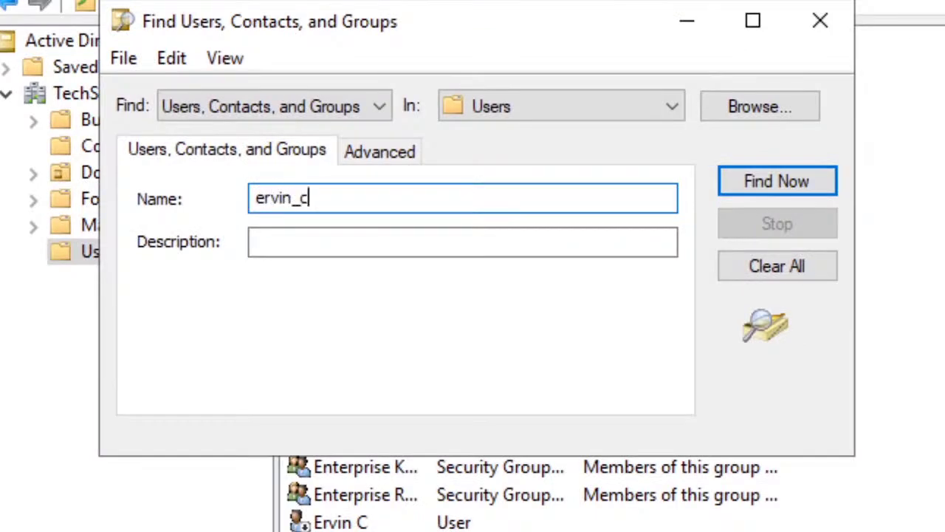
text(an)
click(761, 182)
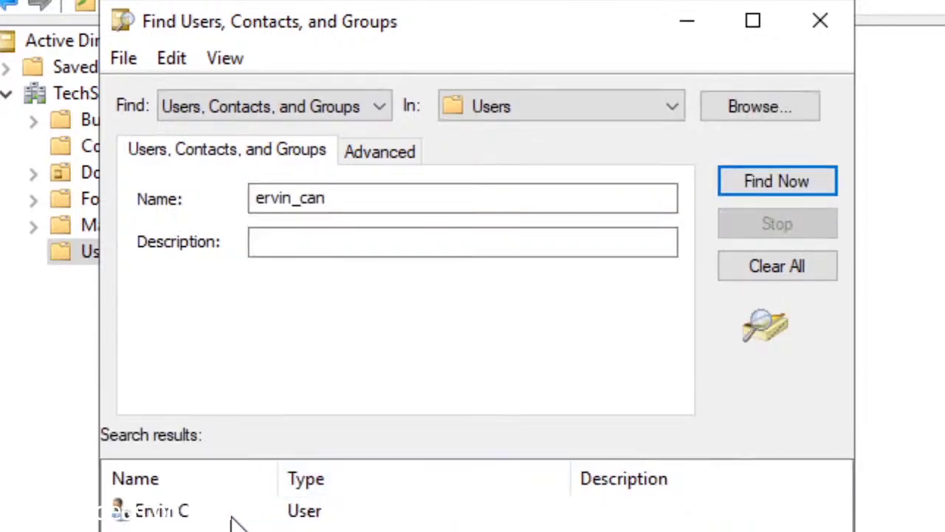
click(204, 518)
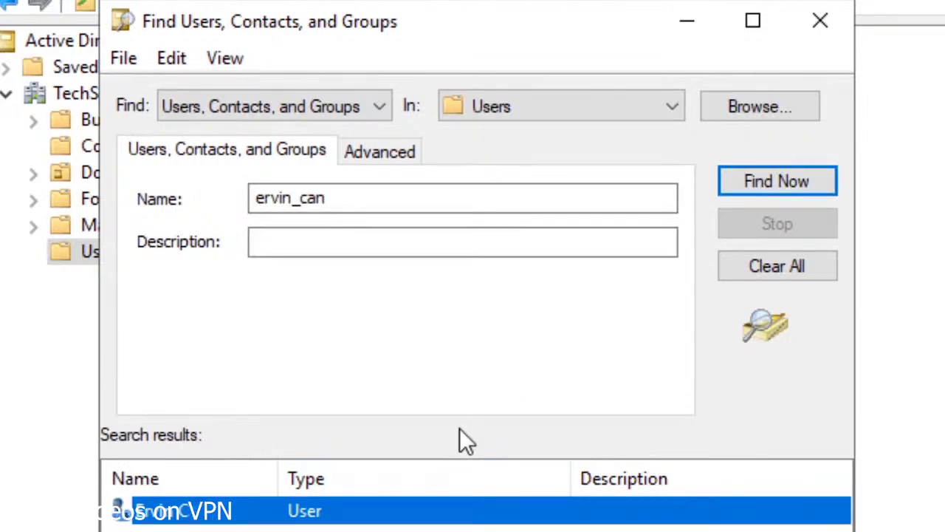
key(Return)
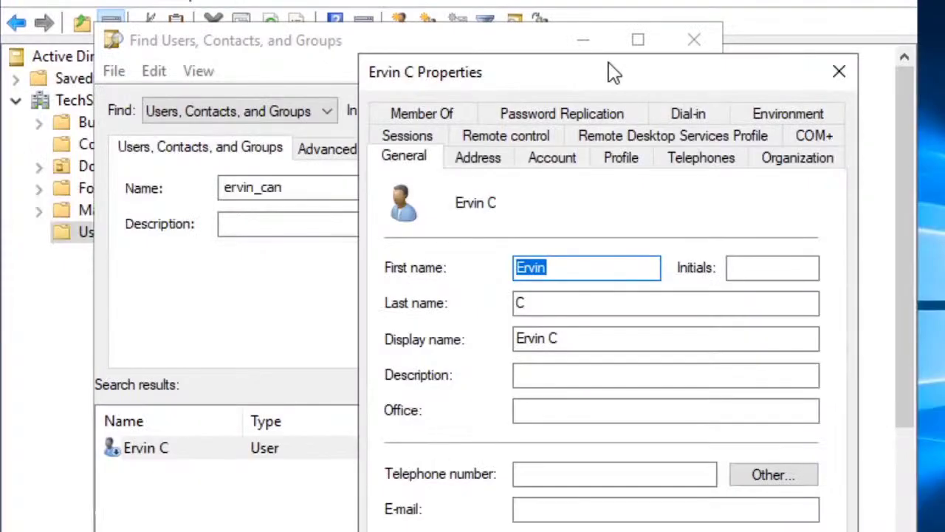
Tick Unlock account on the Account tab, apply it, and close the Properties with OK.
drag(614, 72, 528, 42)
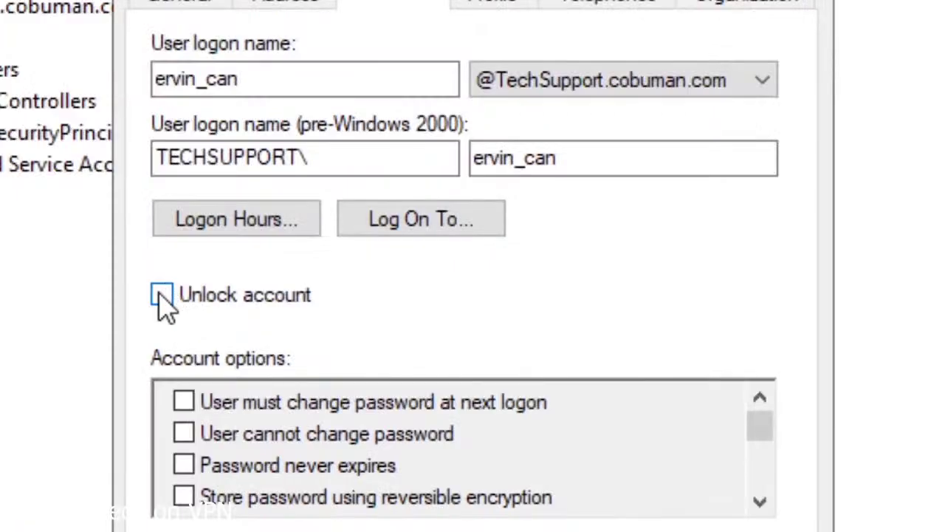
click(252, 302)
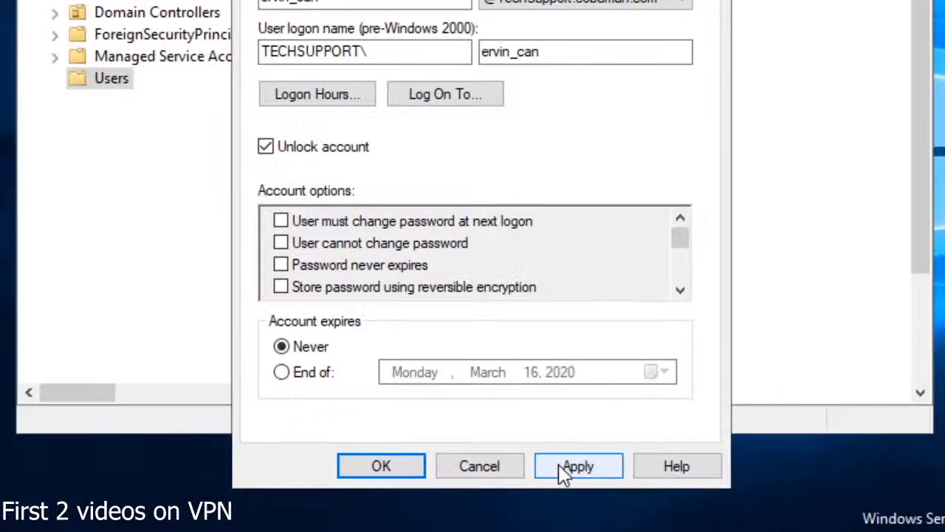
click(570, 466)
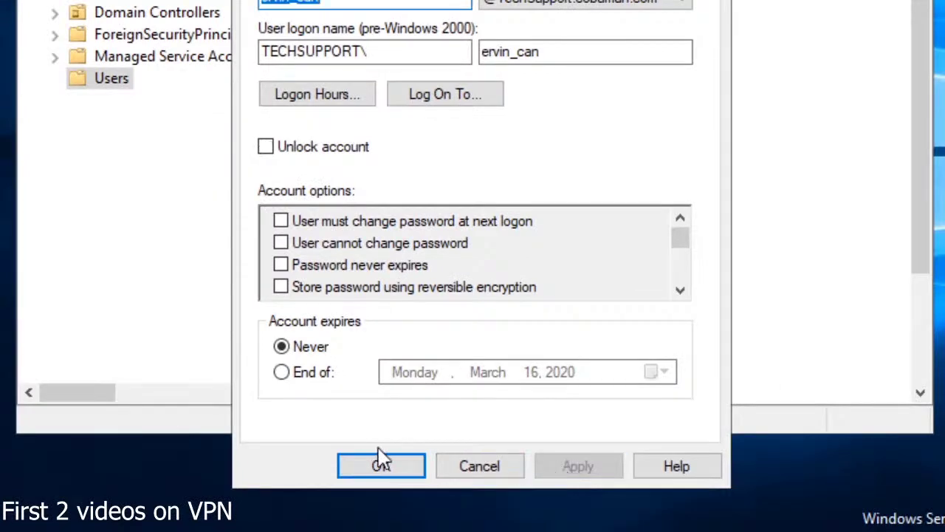
click(389, 468)
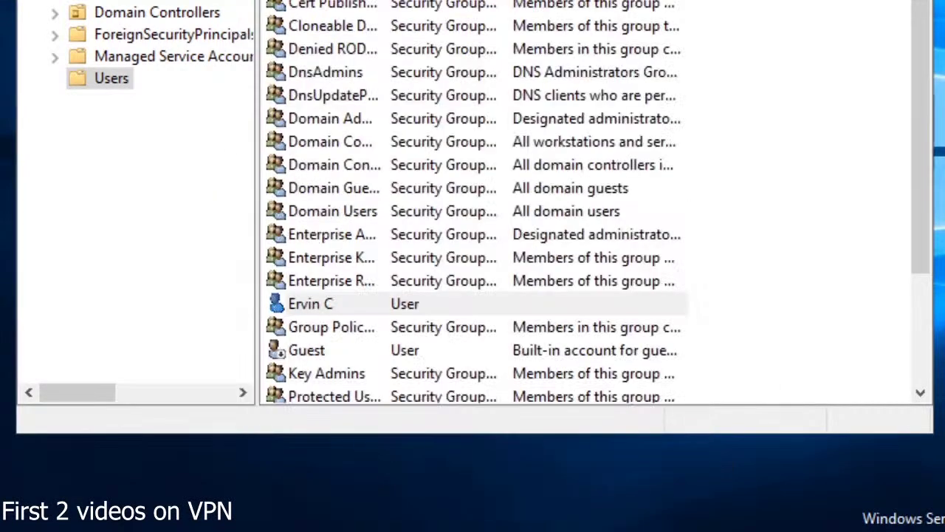
On the user's Account tab, tick 'User must change password at next logon' and confirm with OK.
right_click(110, 81)
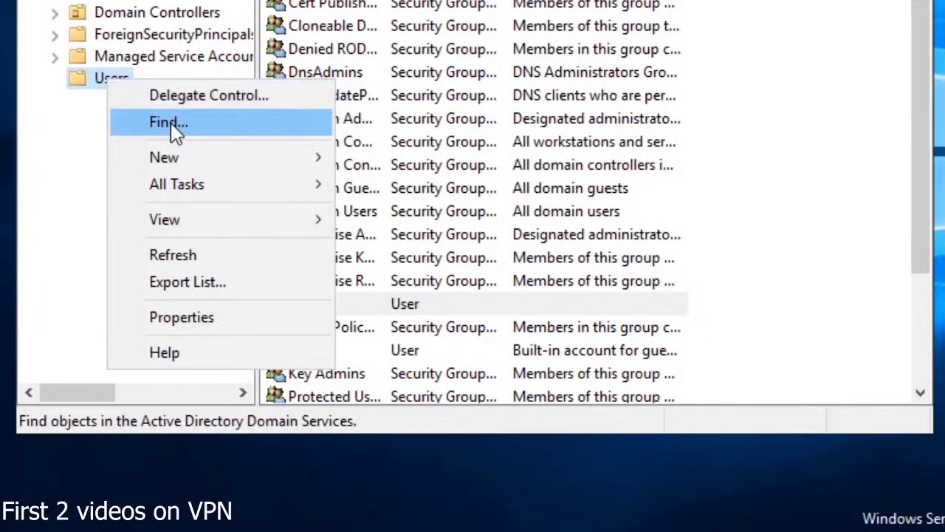
click(175, 129)
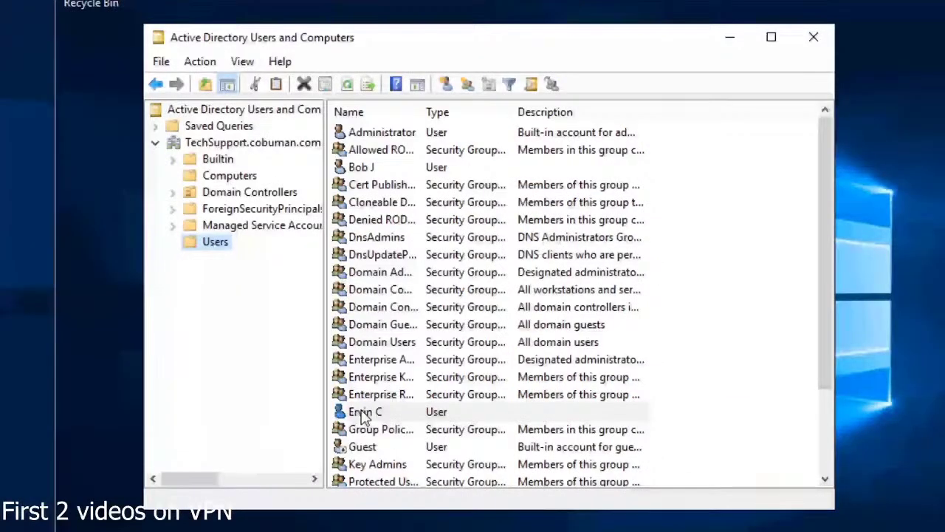
double_click(364, 412)
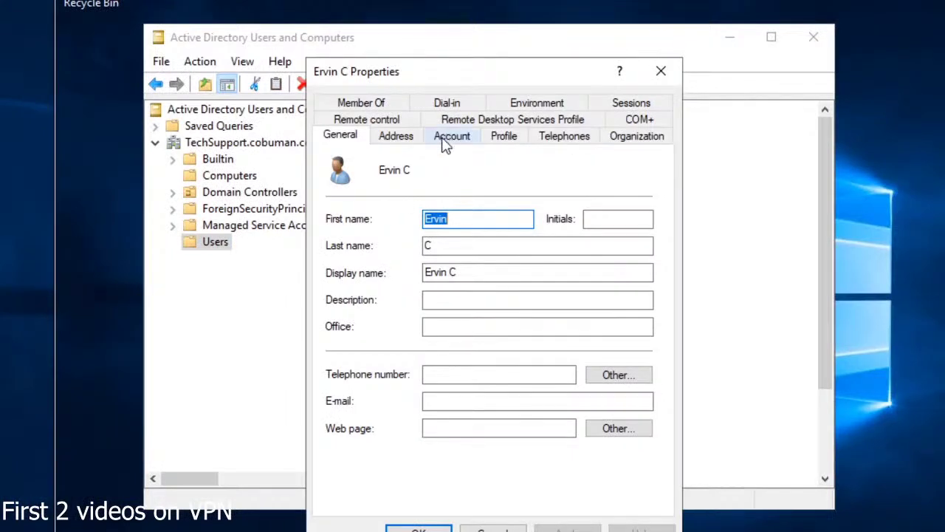
click(449, 138)
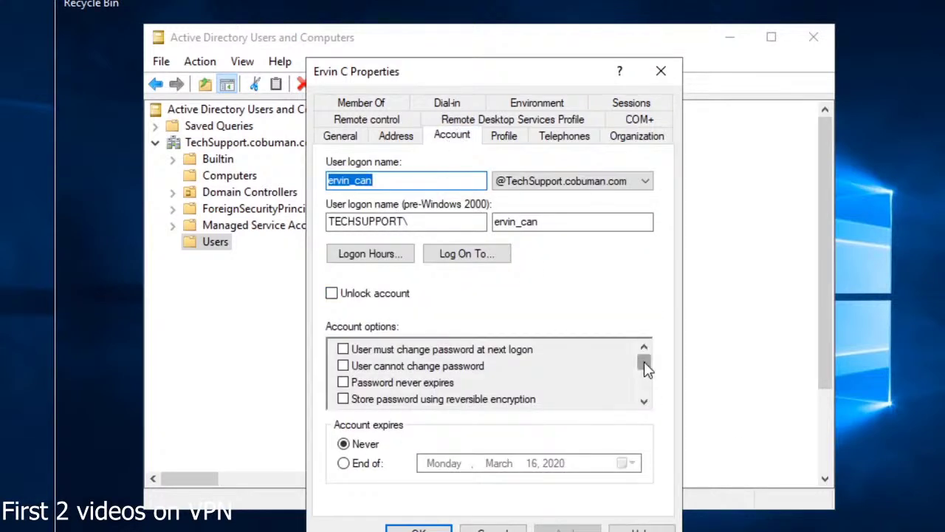
drag(644, 367, 647, 365)
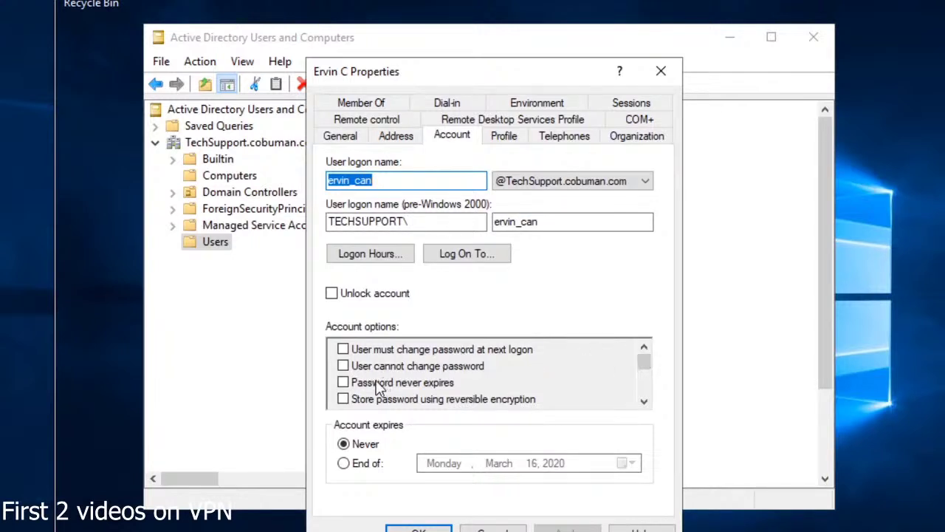
click(347, 353)
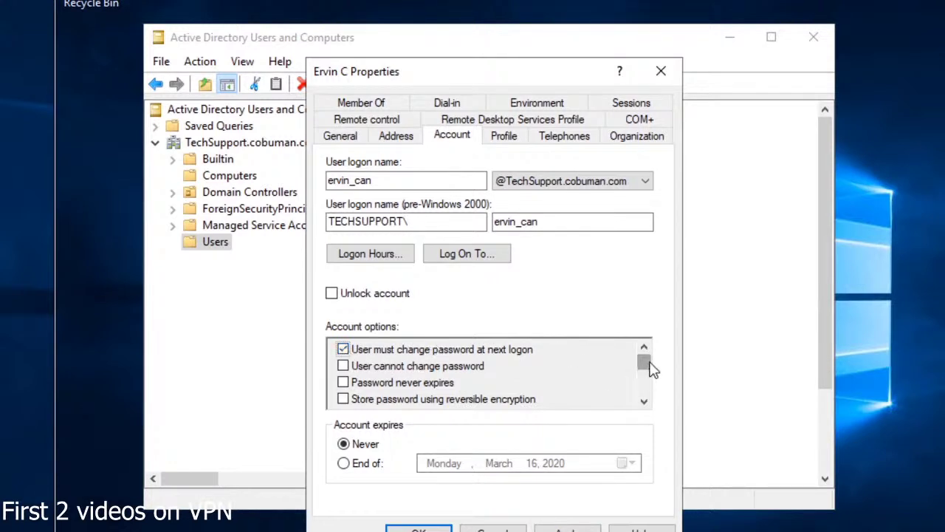
mouse_move(650, 364)
mouse_down()
mouse_move(641, 393)
mouse_move(646, 364)
mouse_up()
key(Return)
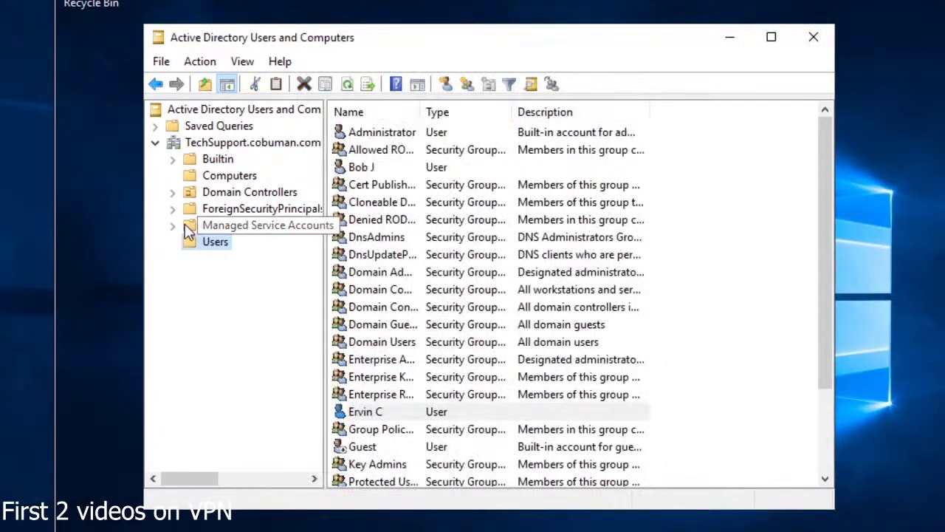
Find the user's account again by logon name in the Users container and open its context menu.
right_click(360, 418)
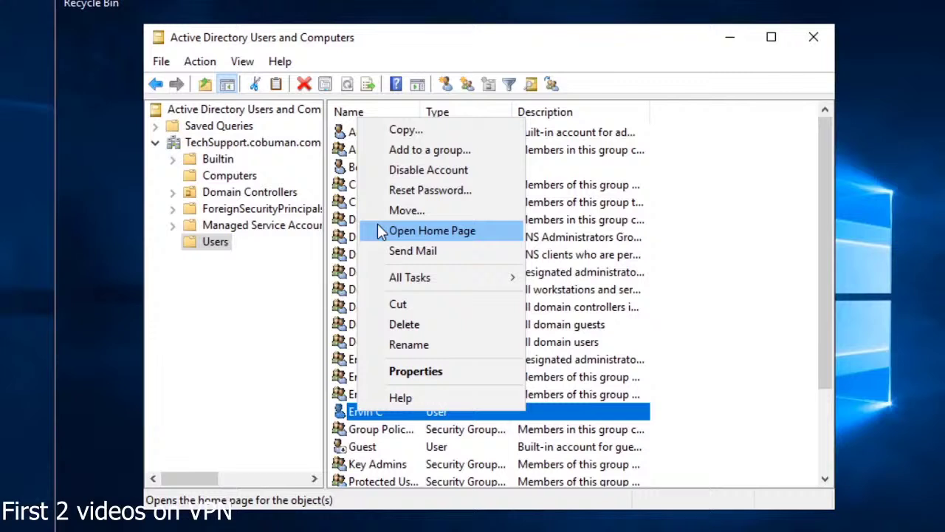
click(268, 344)
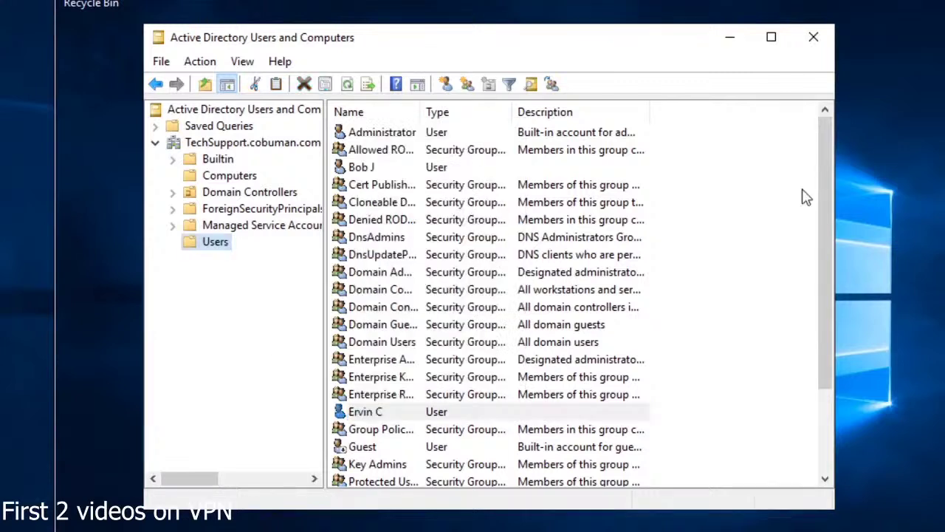
scroll(451, 263, down, 1)
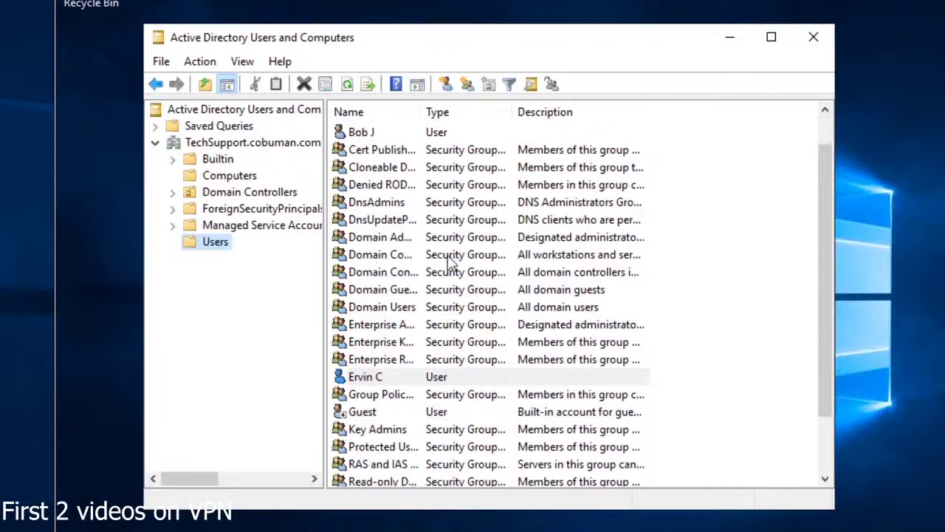
right_click(204, 245)
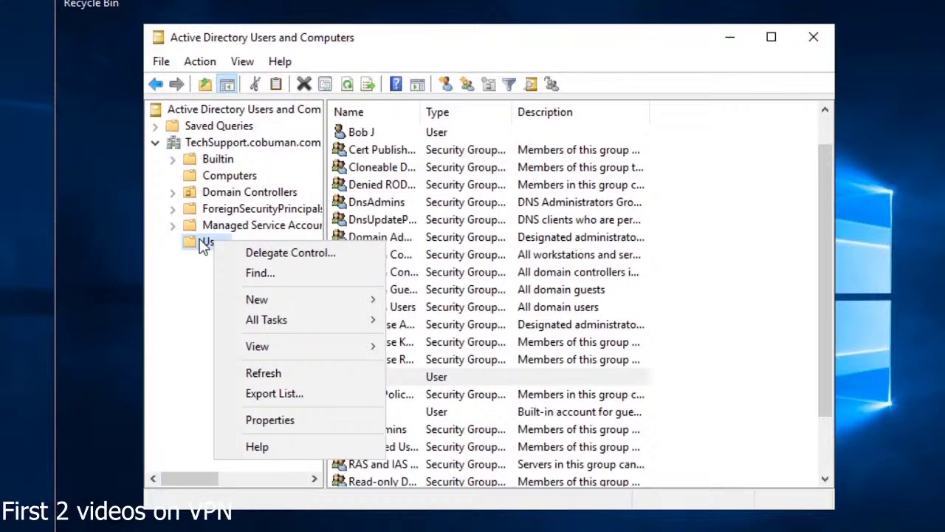
click(260, 273)
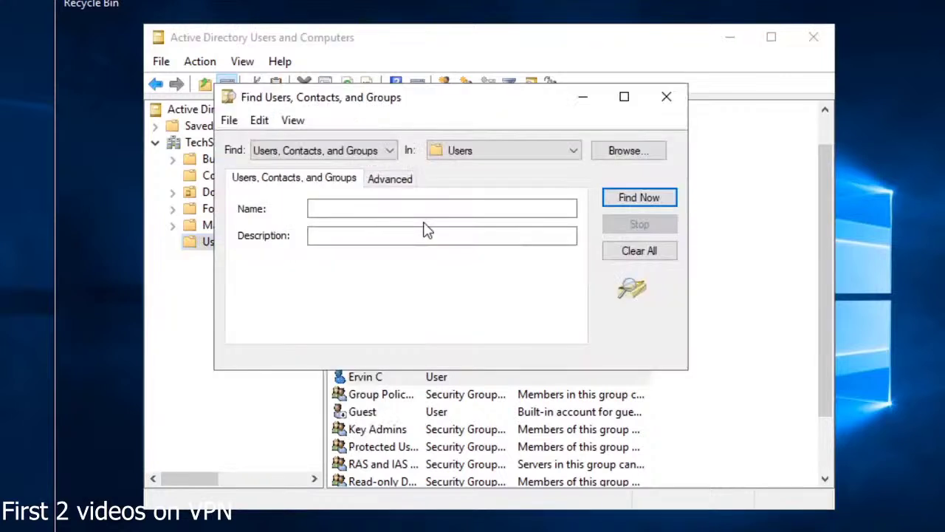
text(er)
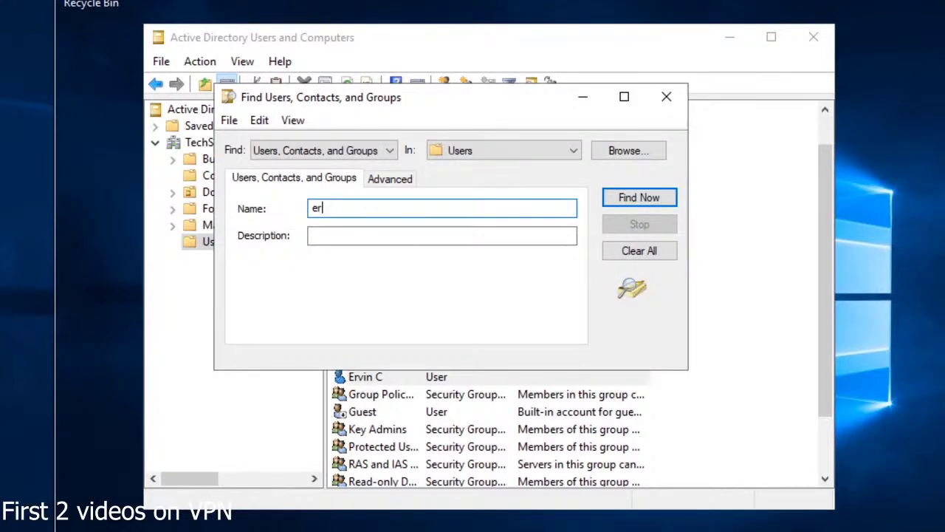
text(vin_can)
key(Return)
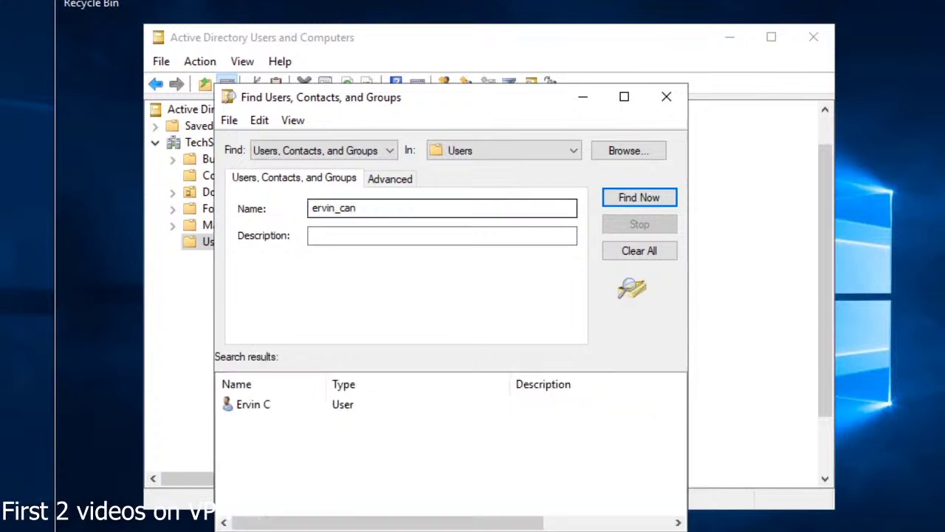
click(249, 407)
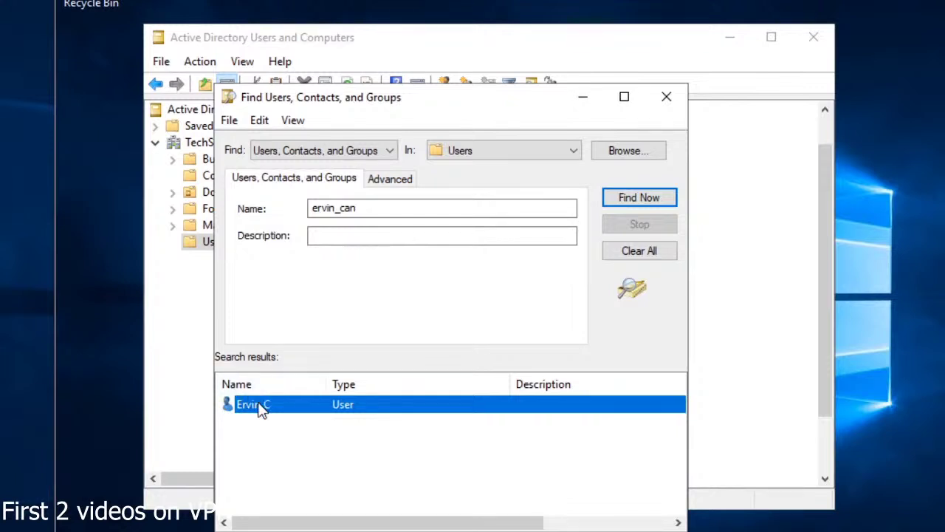
right_click(261, 410)
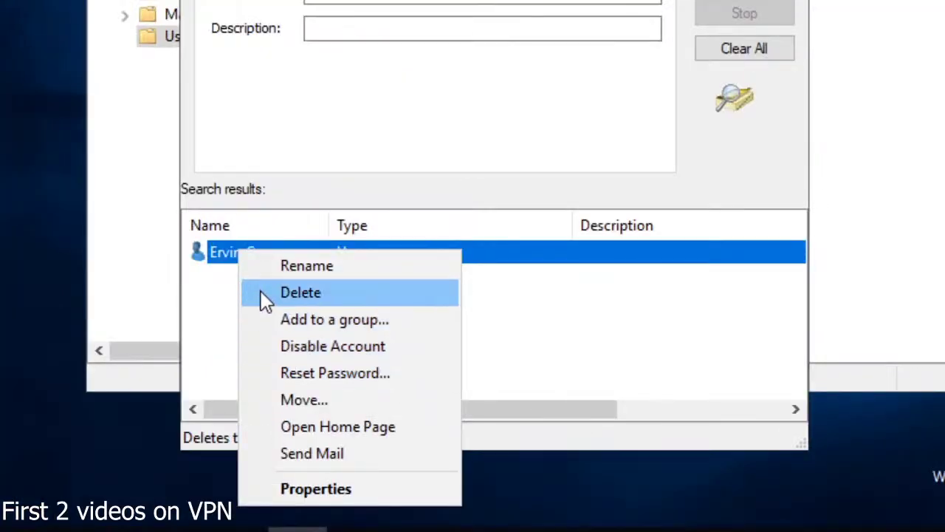
Reset the user's password, entering and confirming the new password, with Unlock the user's account ticked.
click(360, 382)
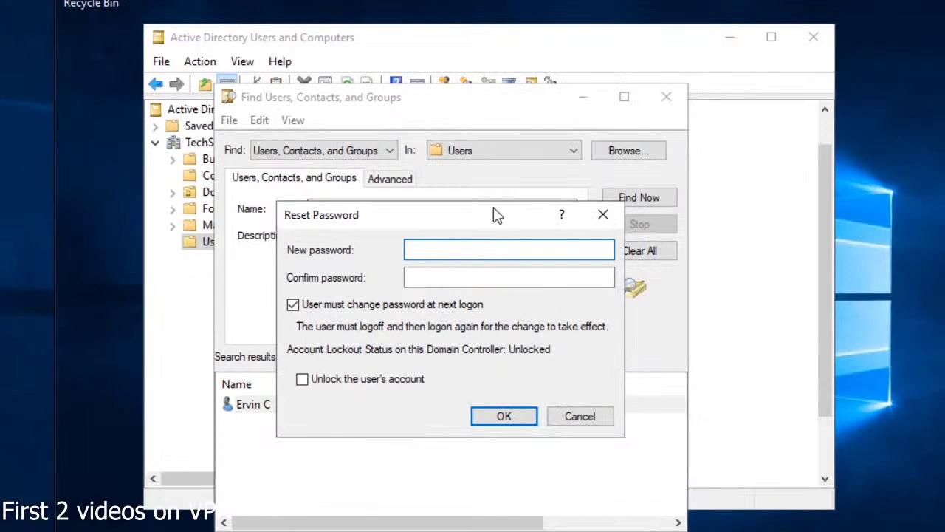
key(Tab)
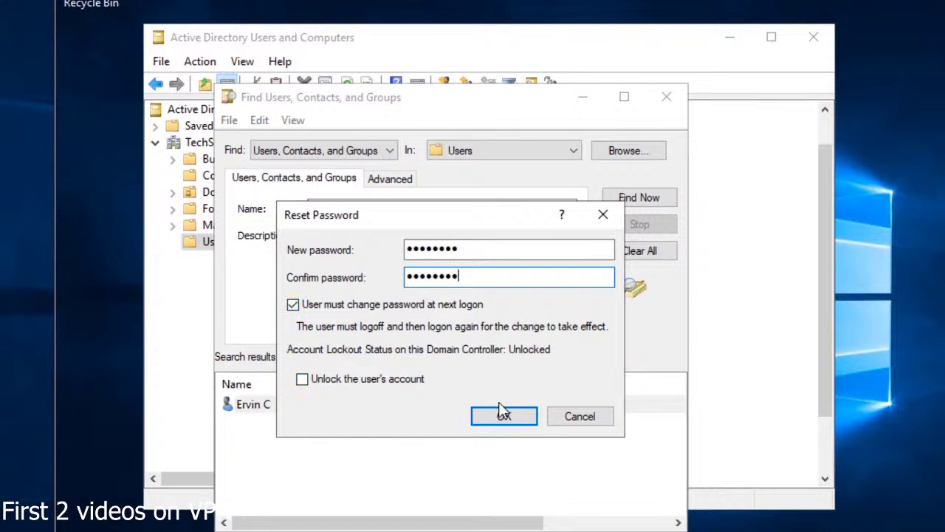
click(306, 383)
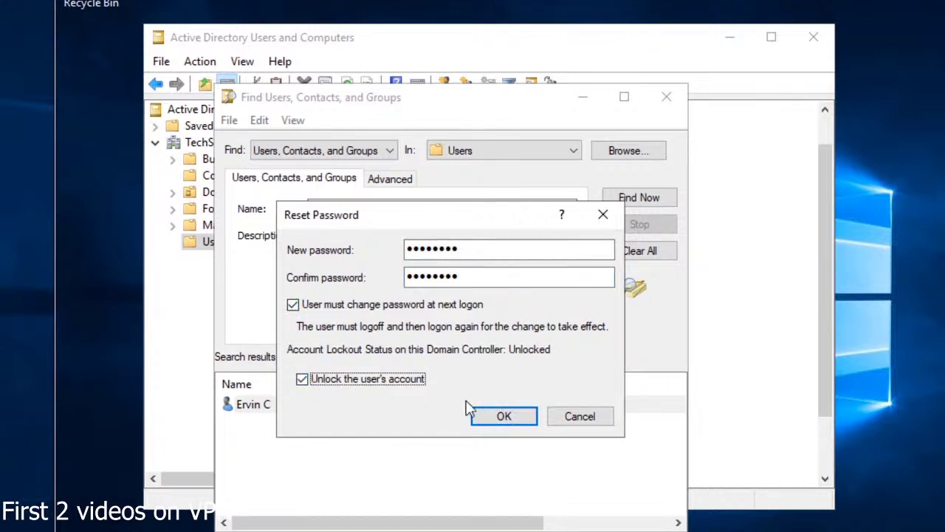
click(503, 416)
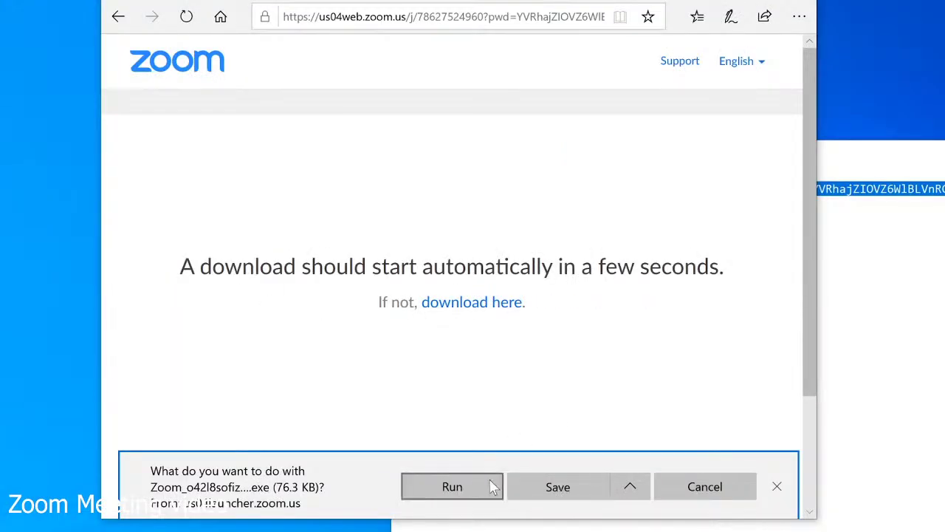
Run the downloaded Zoom launcher, approve the User Account Control prompt, and move the installer aside.
click(452, 489)
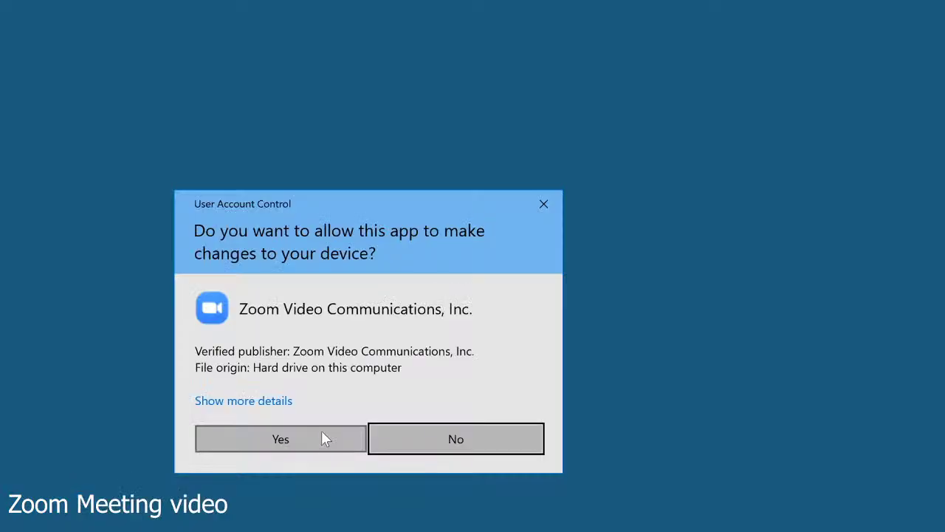
click(323, 436)
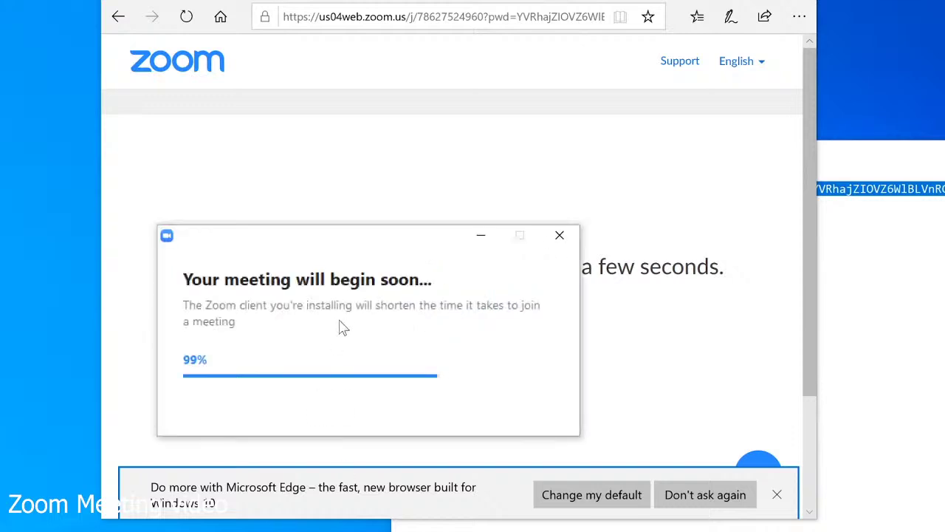
drag(369, 244, 240, 194)
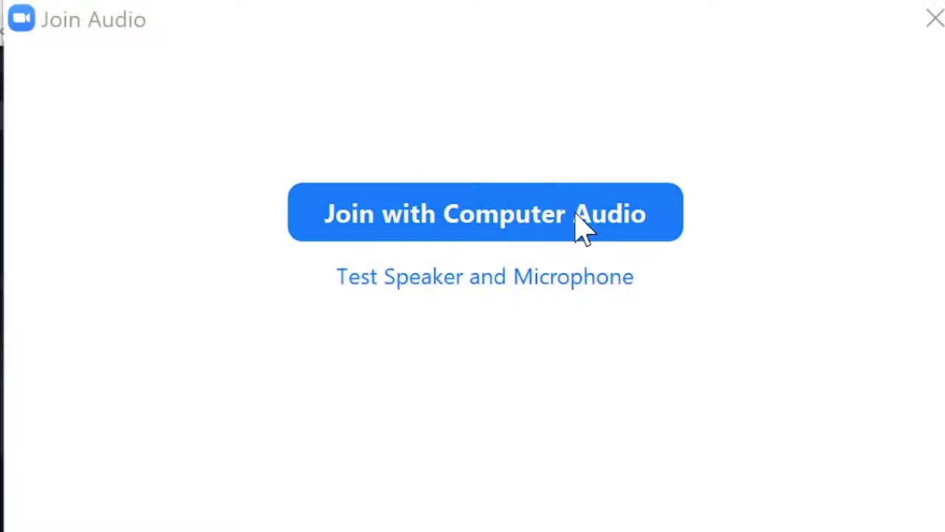
Choose Join with Computer Audio in the Join Audio dialog.
click(580, 230)
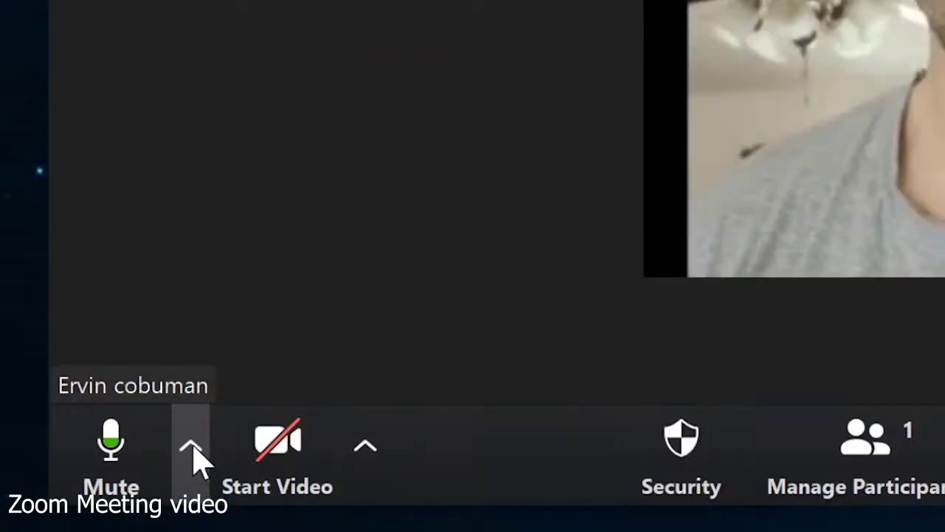
From the Mute caret menu, select Speakers (Plantronics C610) as the speaker.
click(150, 432)
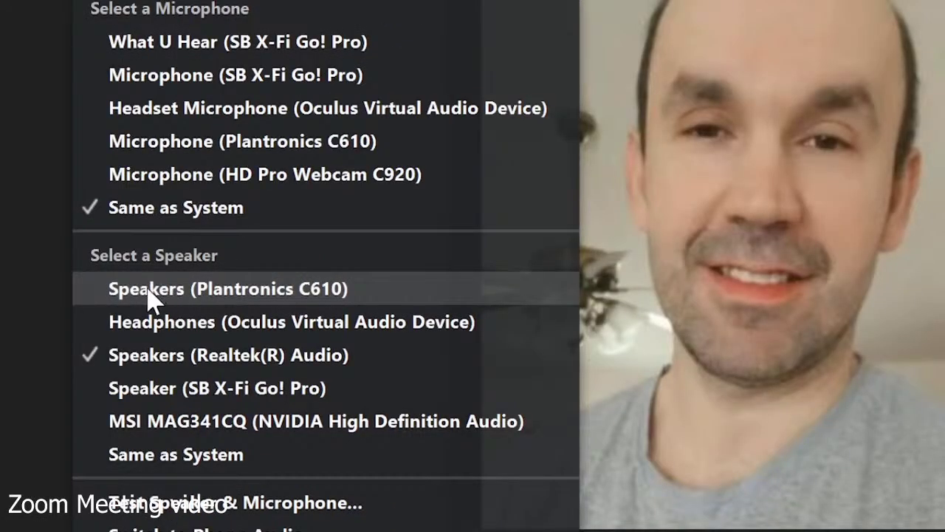
click(148, 290)
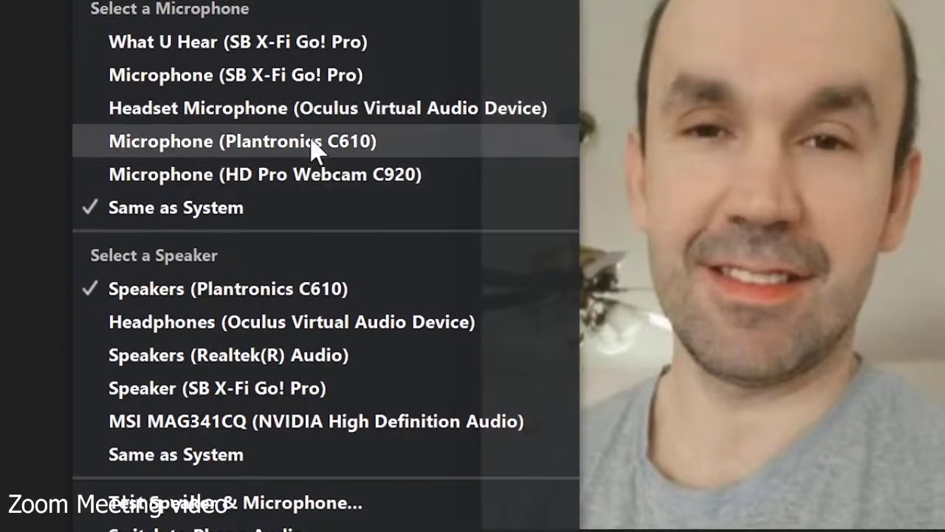
Select Microphone (Plantronics C610) for input and Speakers (Realtek(R) Audio) for output.
click(235, 144)
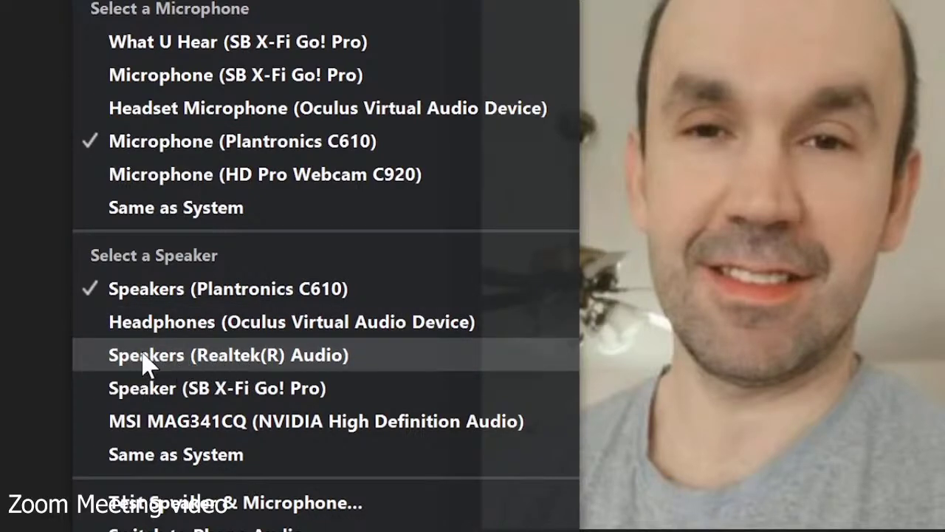
click(195, 362)
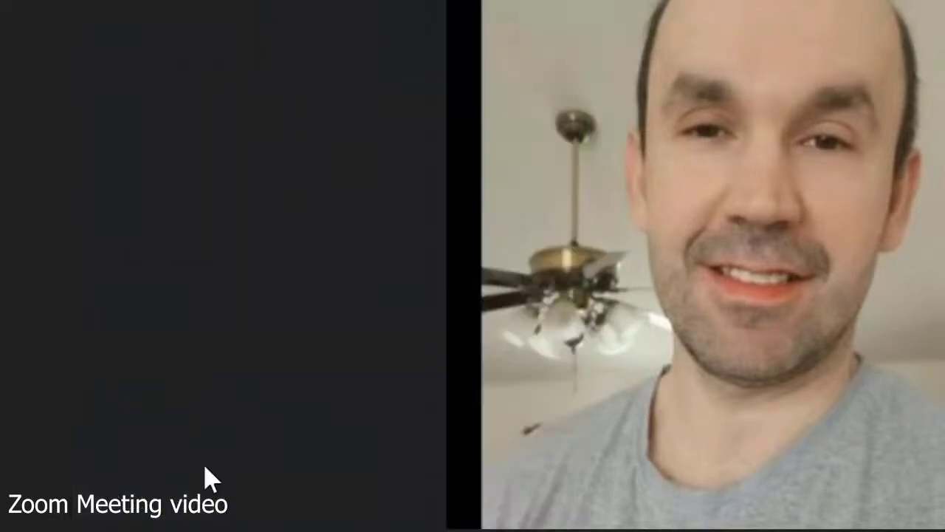
Try the HD Pro Webcam C920 mic, then settle on Plantronics C610 speaker and microphone.
click(211, 526)
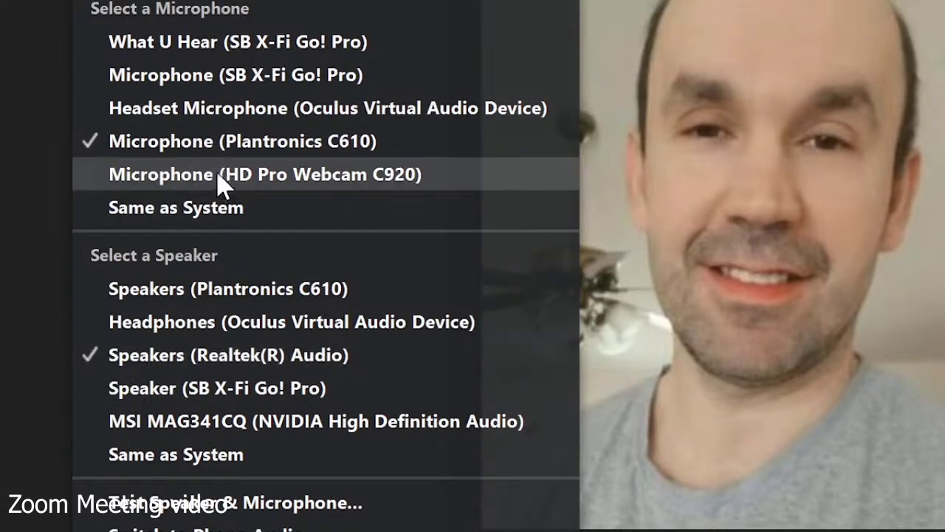
click(341, 190)
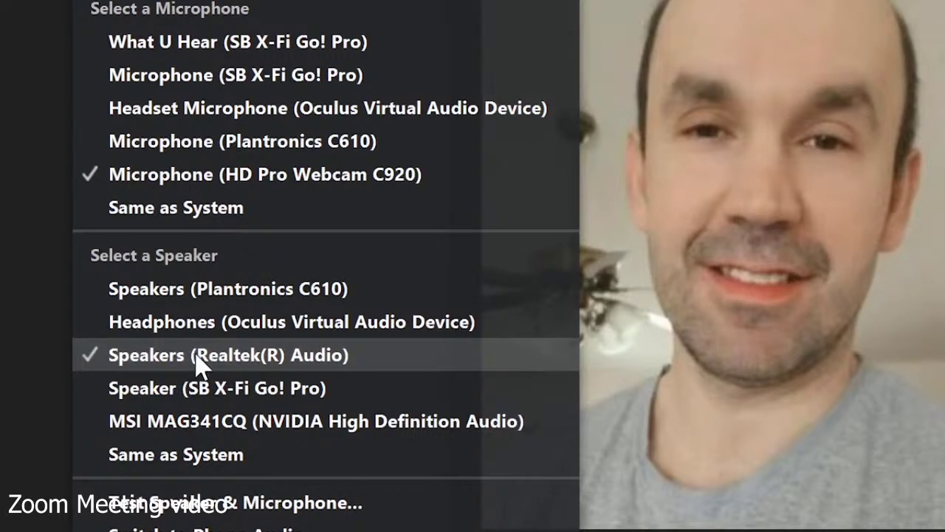
click(198, 309)
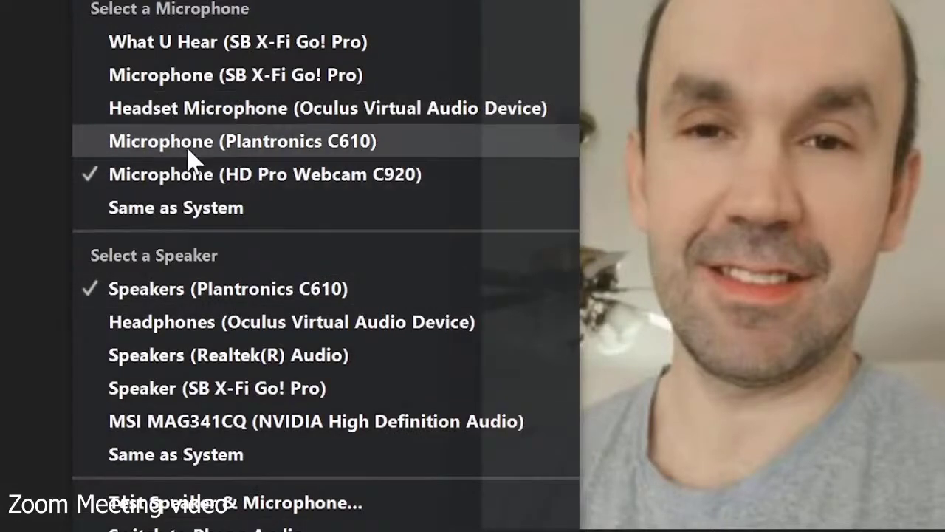
click(189, 150)
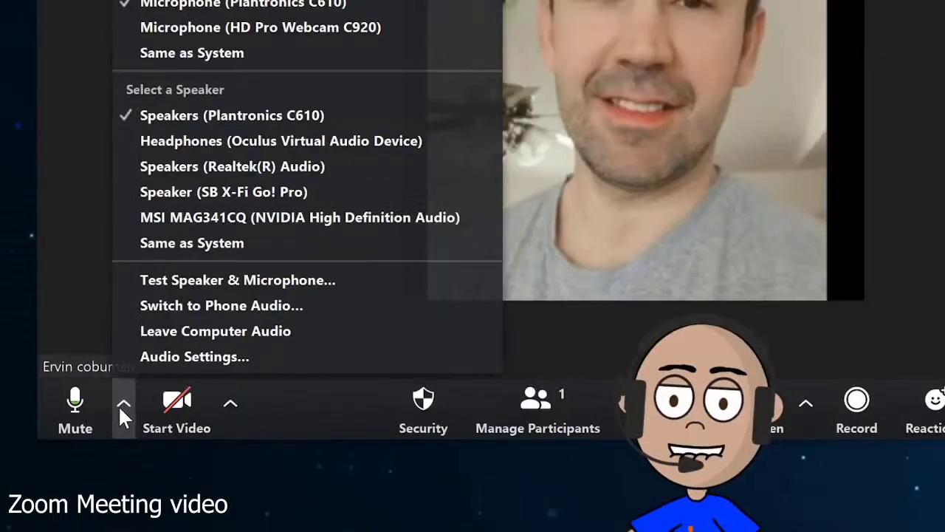
Run Zoom's speaker and microphone test from the audio device choices.
click(120, 408)
click(121, 405)
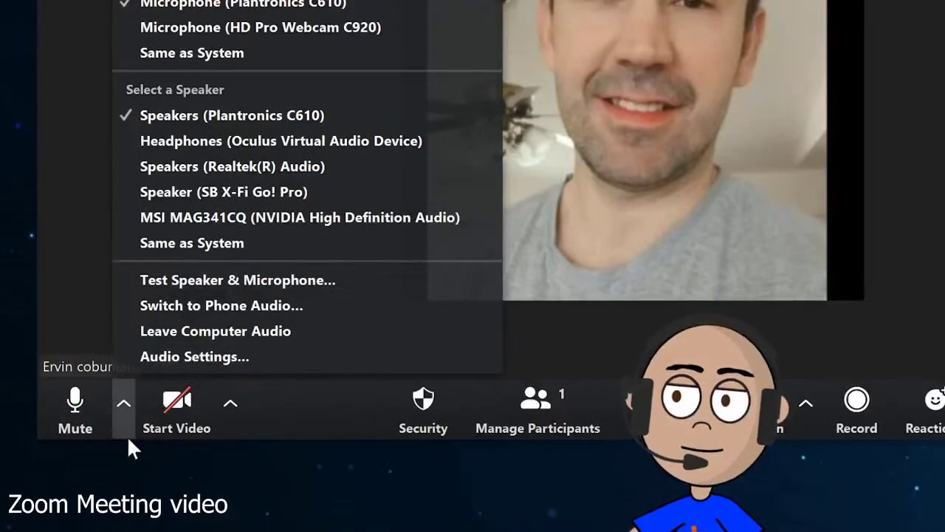
click(126, 428)
click(122, 421)
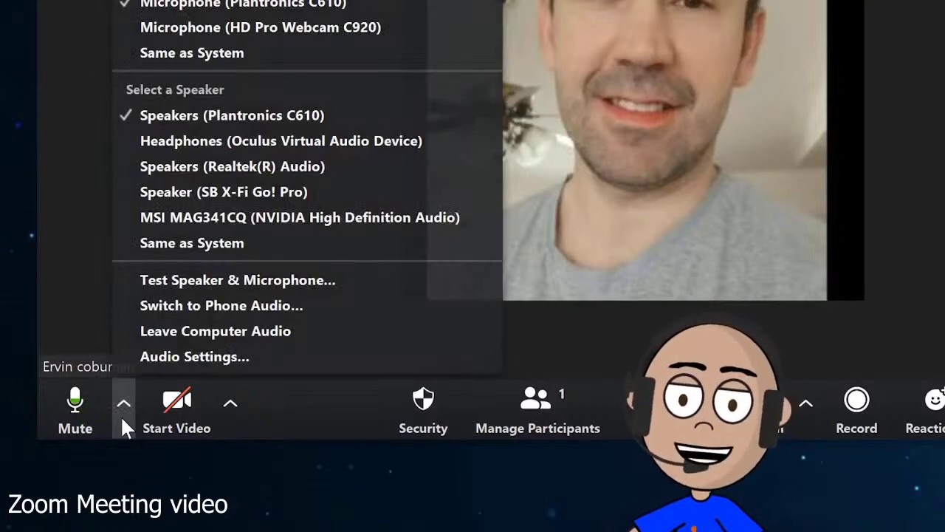
click(307, 282)
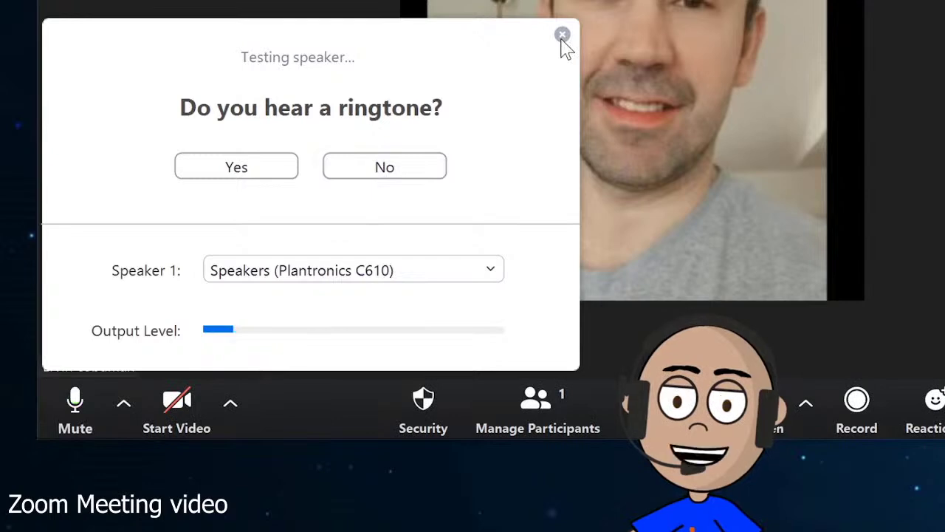
click(563, 37)
In Audio Settings, raise the speaker volume slightly to about two-thirds.
click(123, 402)
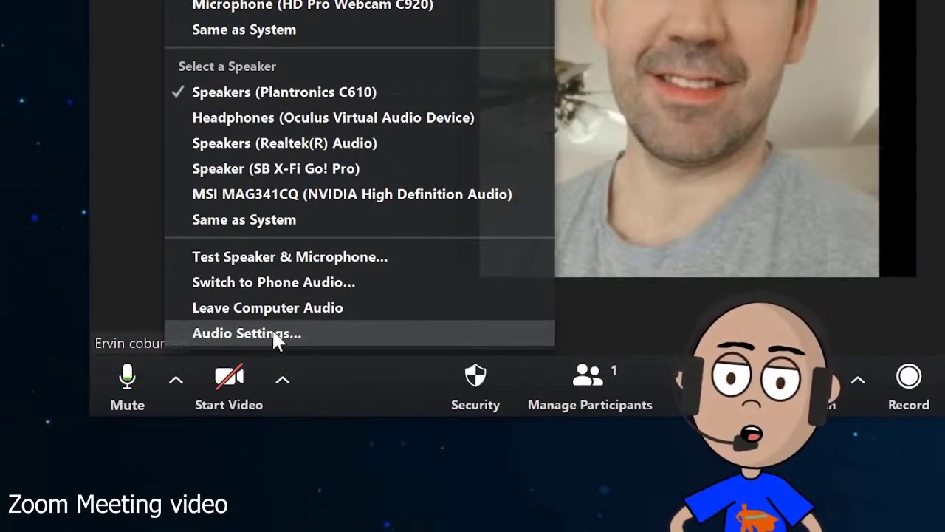
click(259, 336)
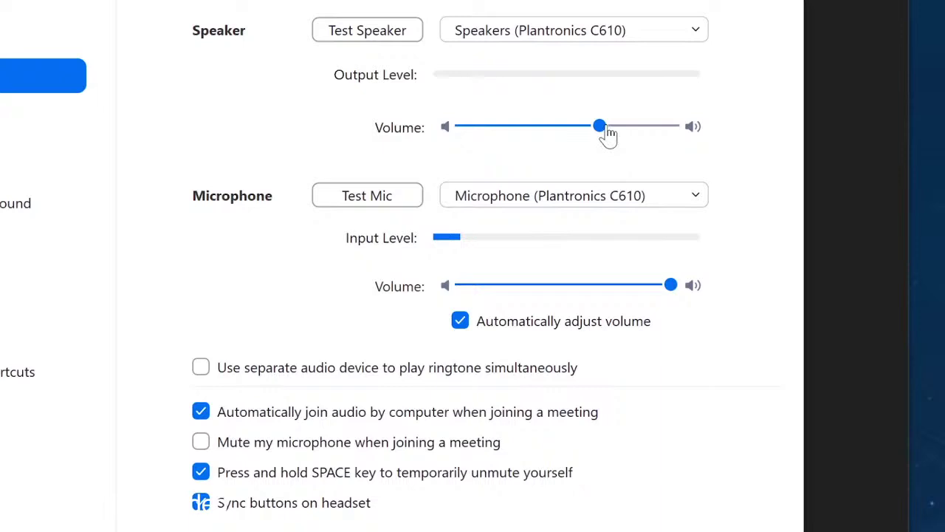
drag(607, 129, 615, 127)
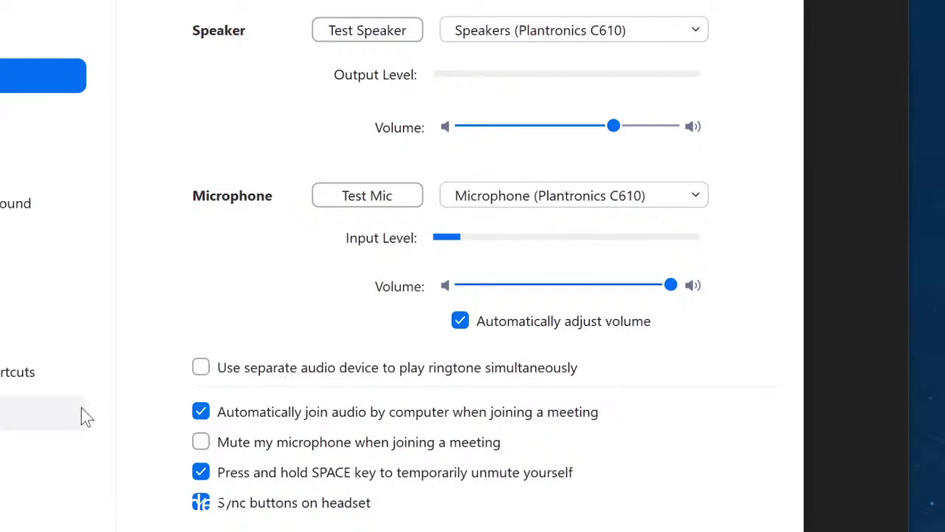
click(203, 369)
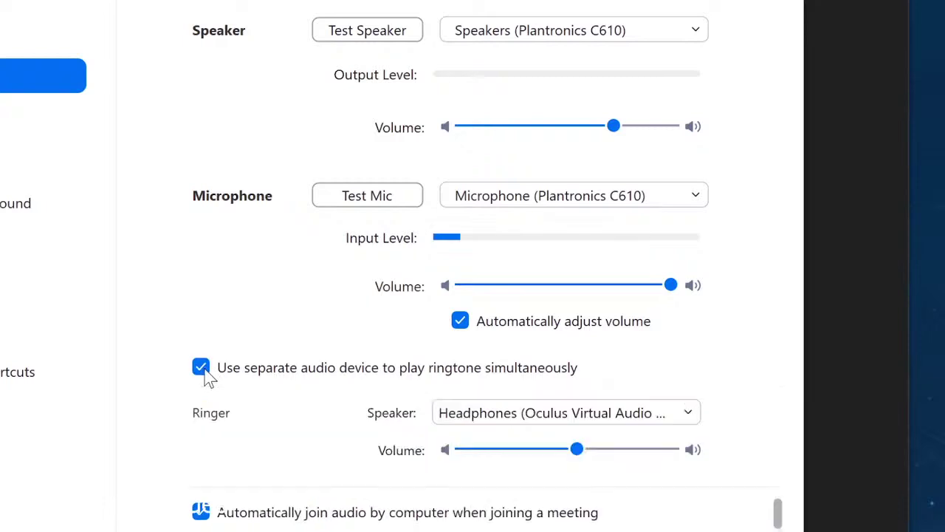
click(574, 413)
click(607, 484)
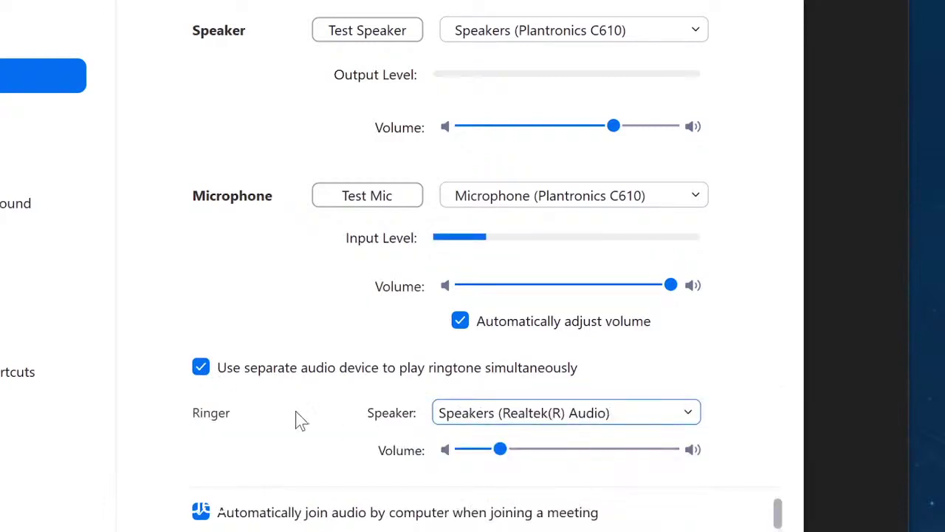
drag(500, 449, 510, 449)
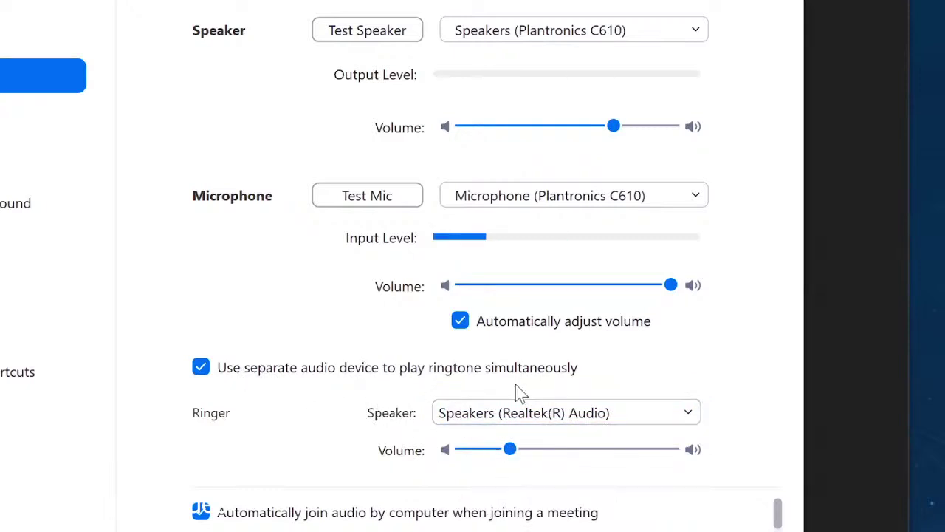
click(201, 368)
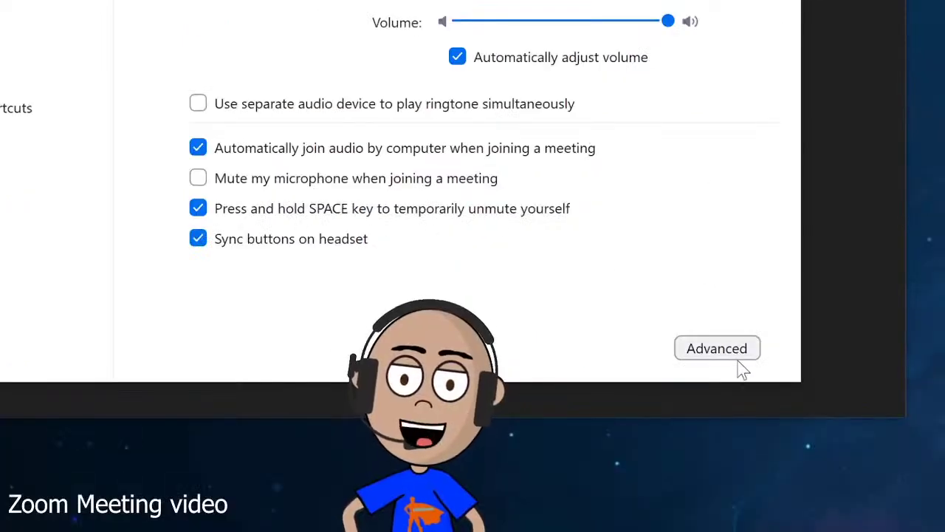
View the advanced audio options, then go back to the main audio settings.
click(720, 353)
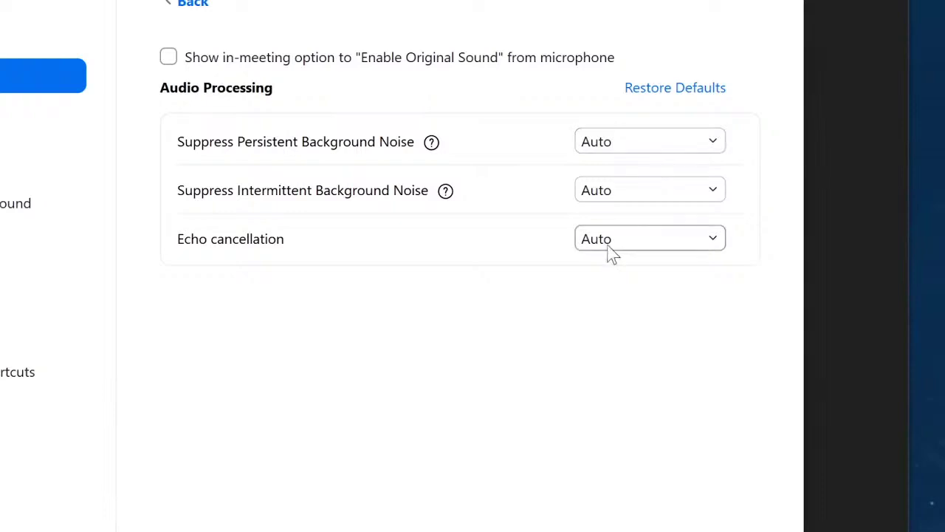
click(181, 4)
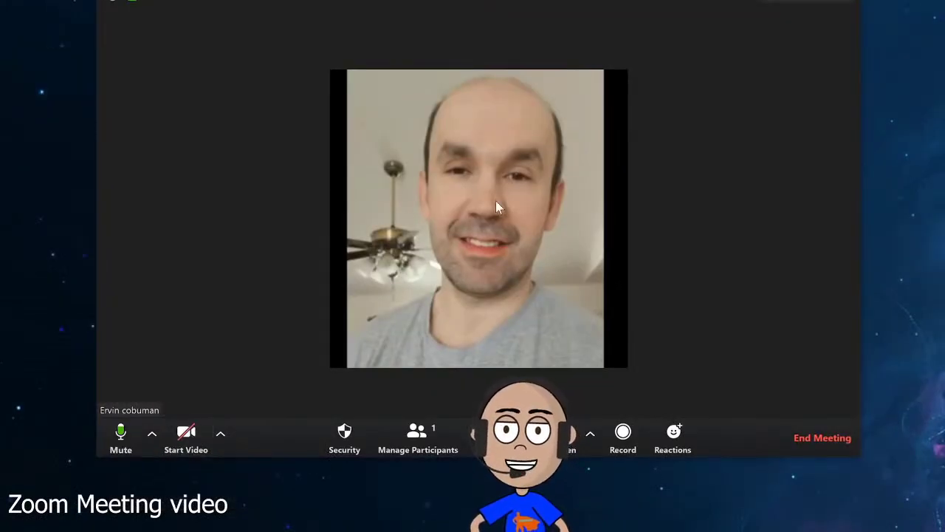
click(185, 436)
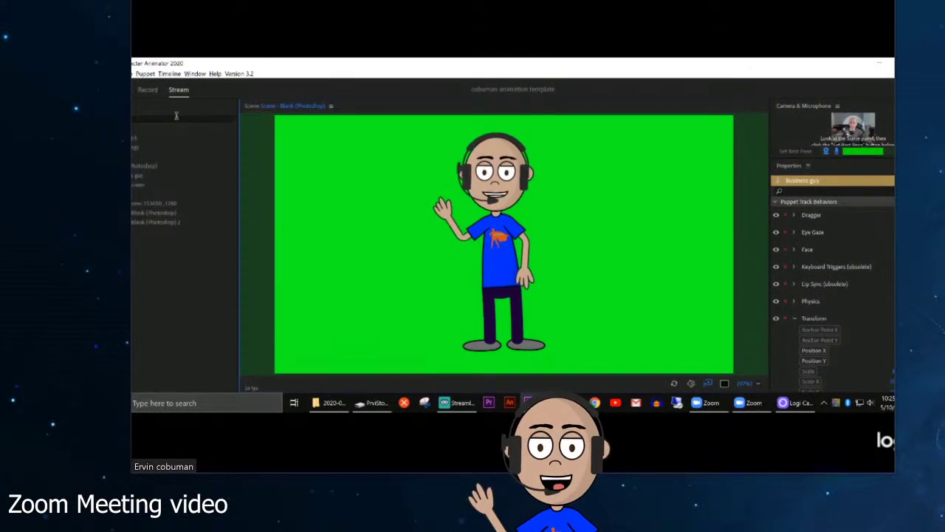
mouse_move(291, 474)
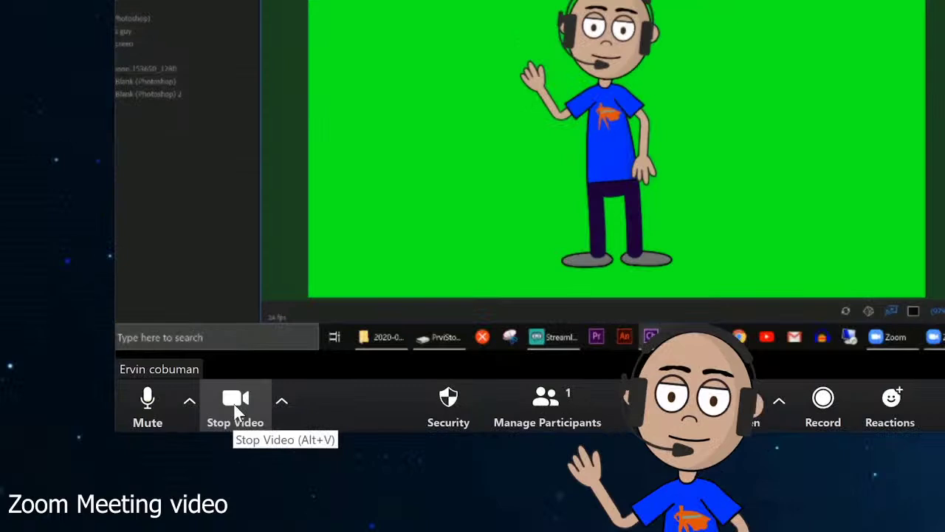
click(236, 411)
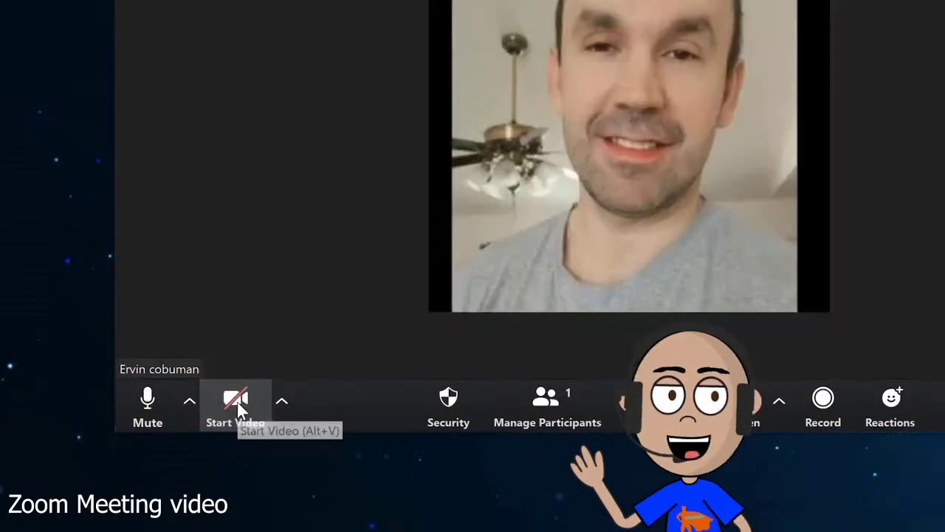
Switch the Zoom camera to HD Pro Webcam C920.
click(283, 403)
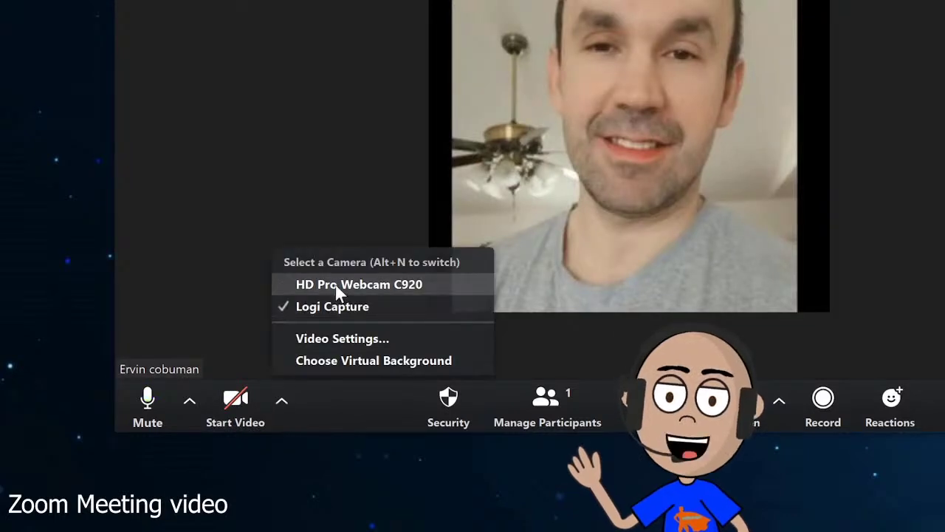
click(340, 285)
click(283, 402)
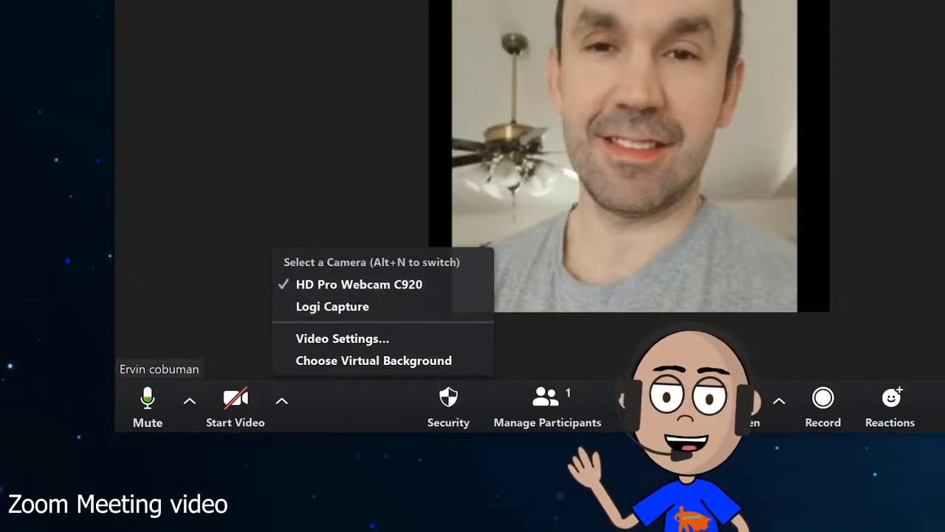
click(392, 296)
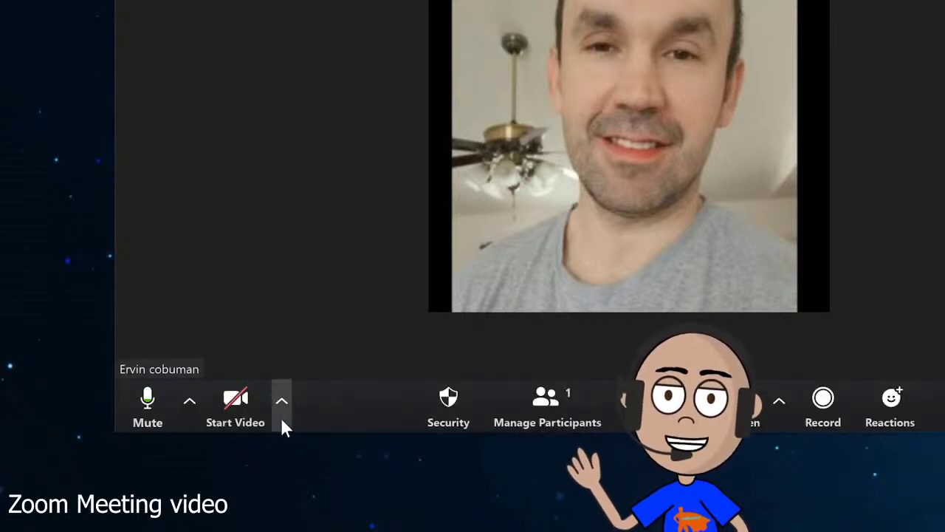
Switch the camera back to Logi Capture, turn video on, then turn it off.
click(283, 418)
click(342, 316)
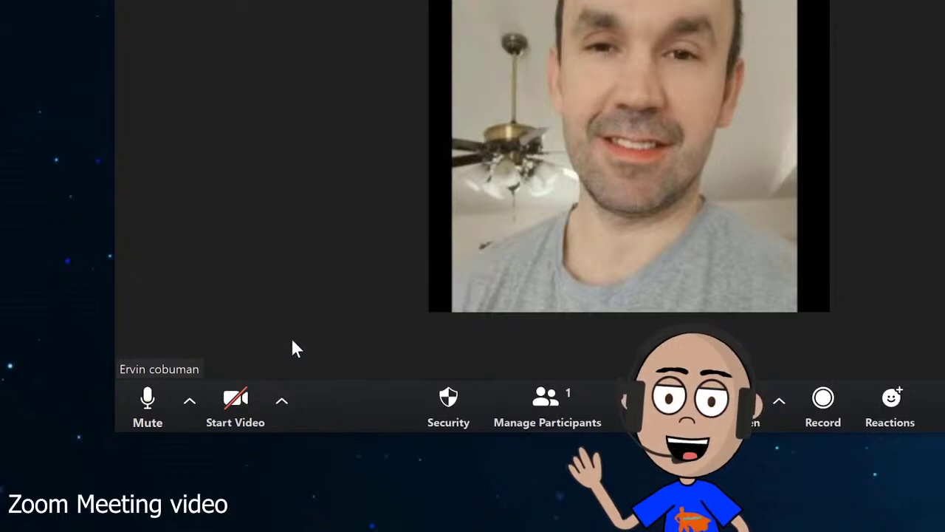
click(229, 402)
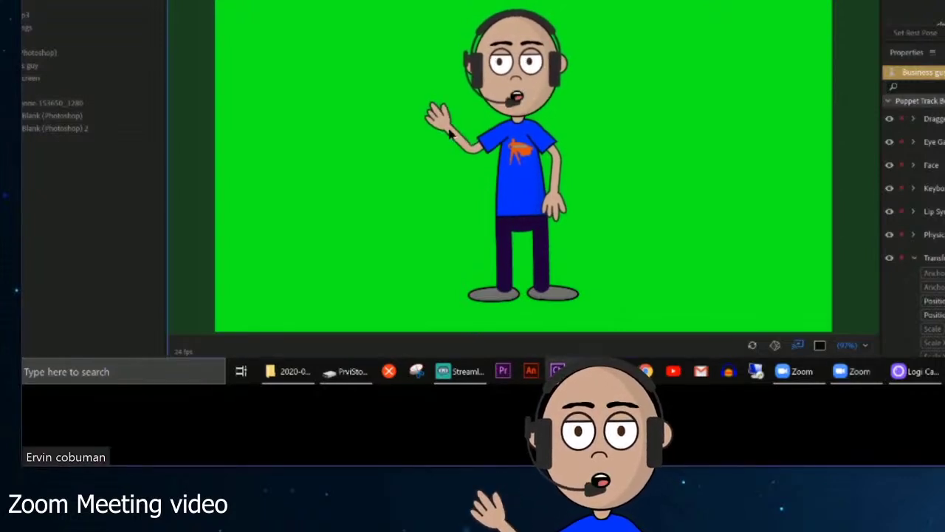
mouse_move(198, 460)
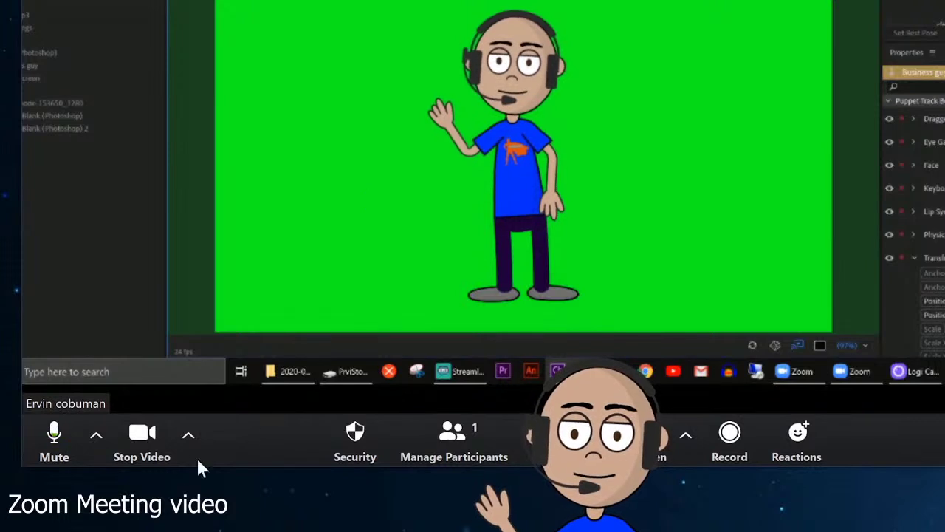
click(151, 443)
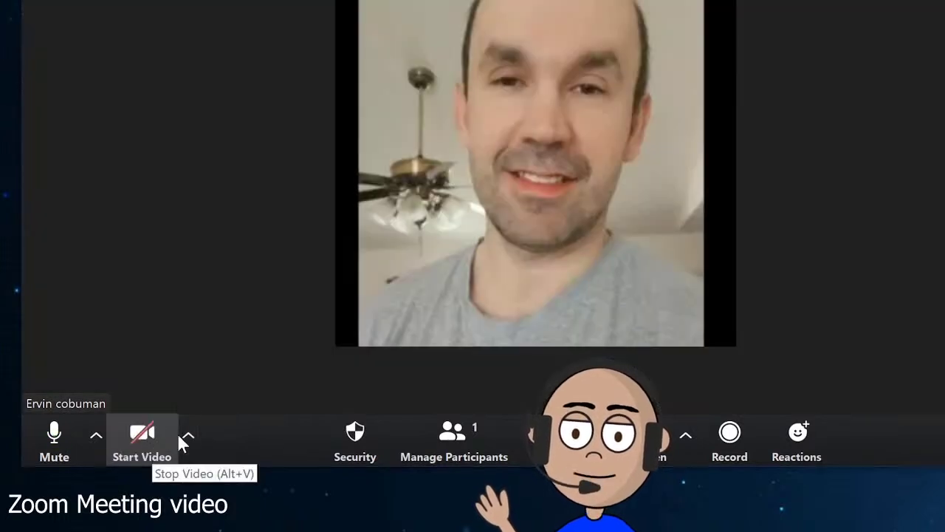
click(187, 436)
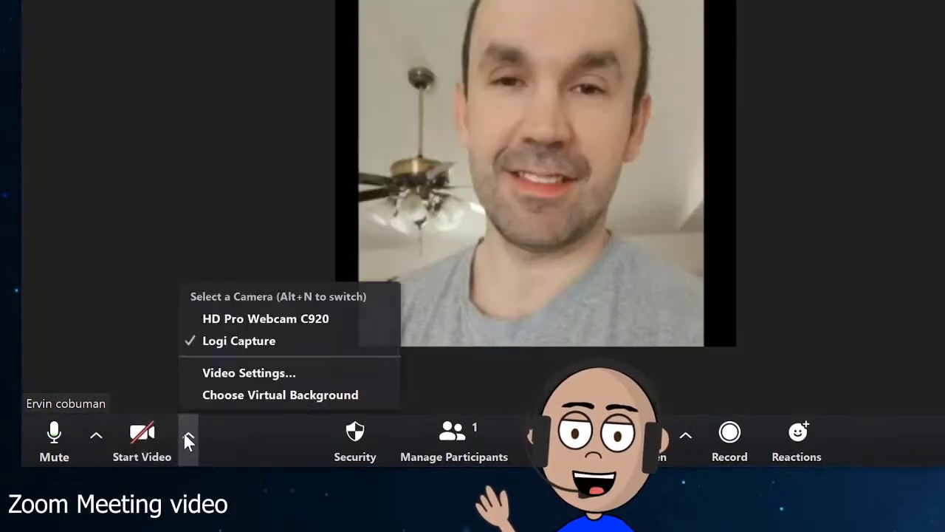
In Video Settings keep Logi Capture as the camera, then go to Virtual Background.
click(251, 373)
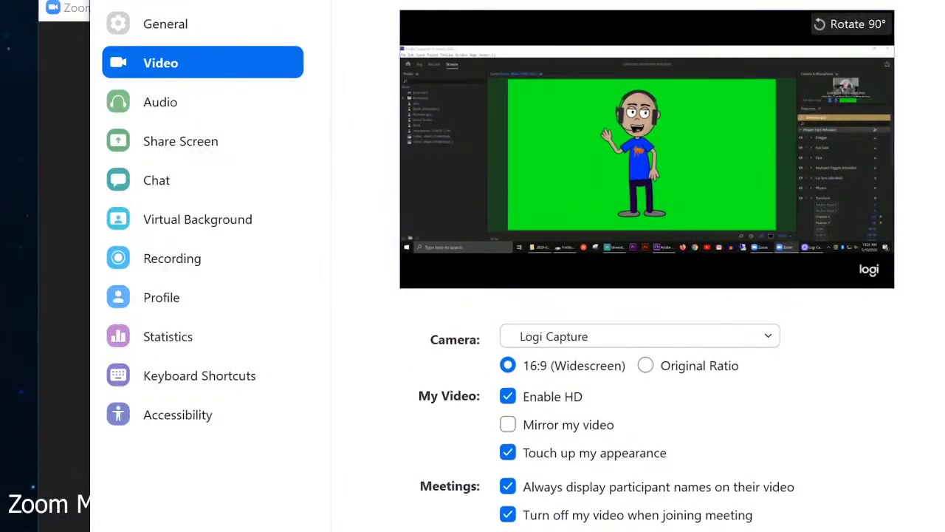
click(761, 338)
click(755, 334)
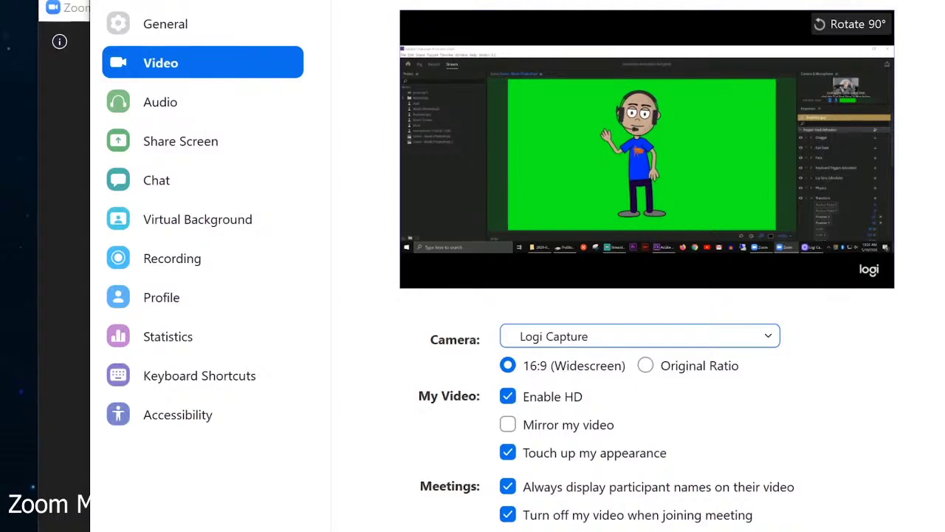
scroll(456, 368, down, 1)
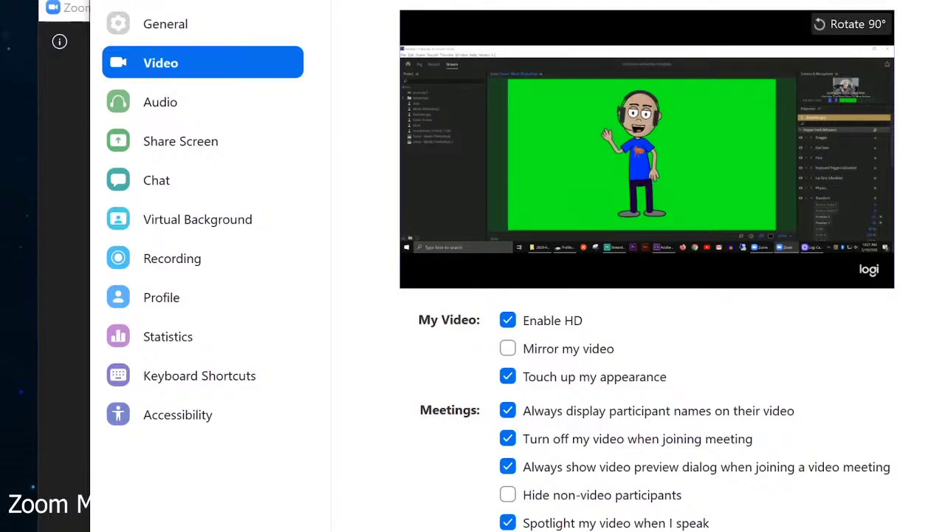
scroll(646, 414, down, 1)
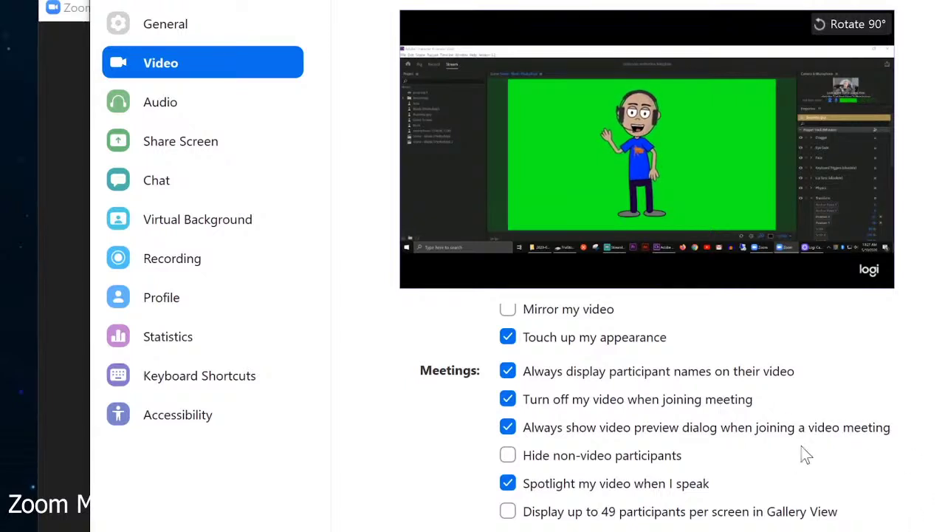
click(198, 219)
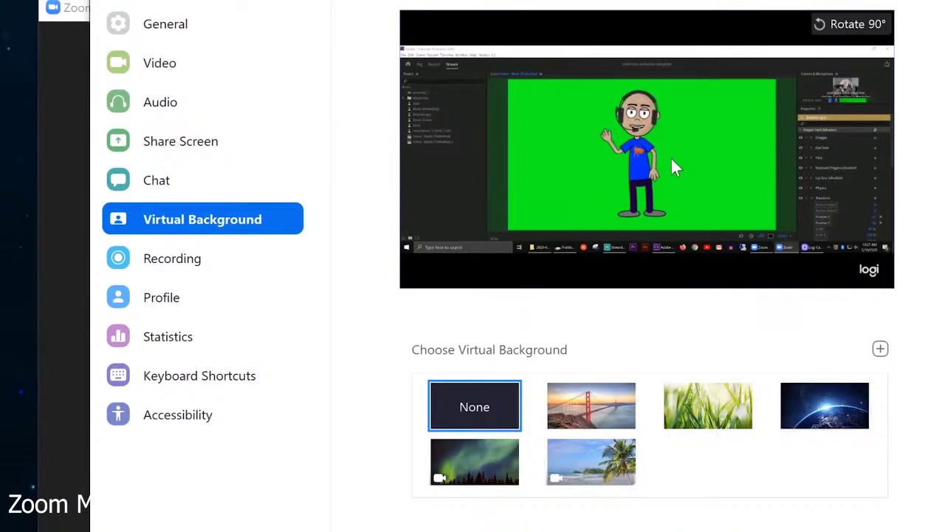
Choose the Earth image as virtual background and tick 'I have a green screen'.
click(806, 404)
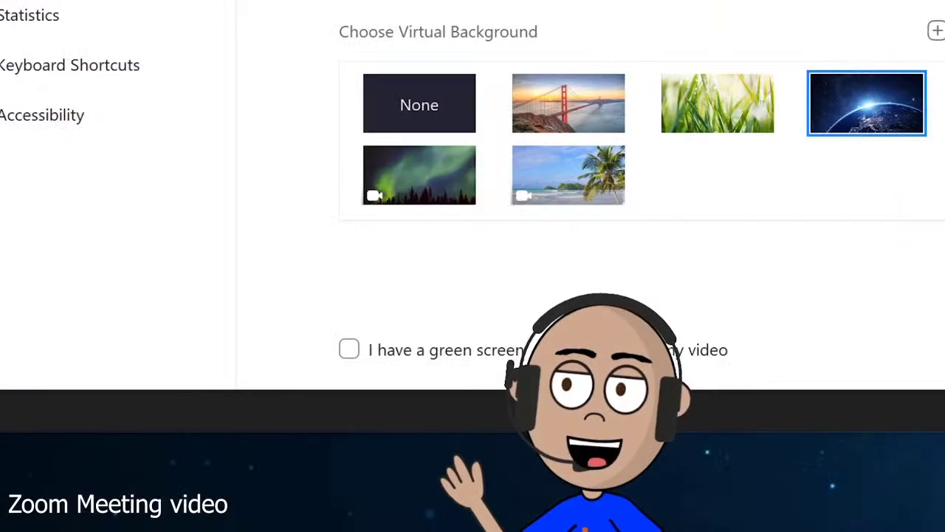
click(349, 350)
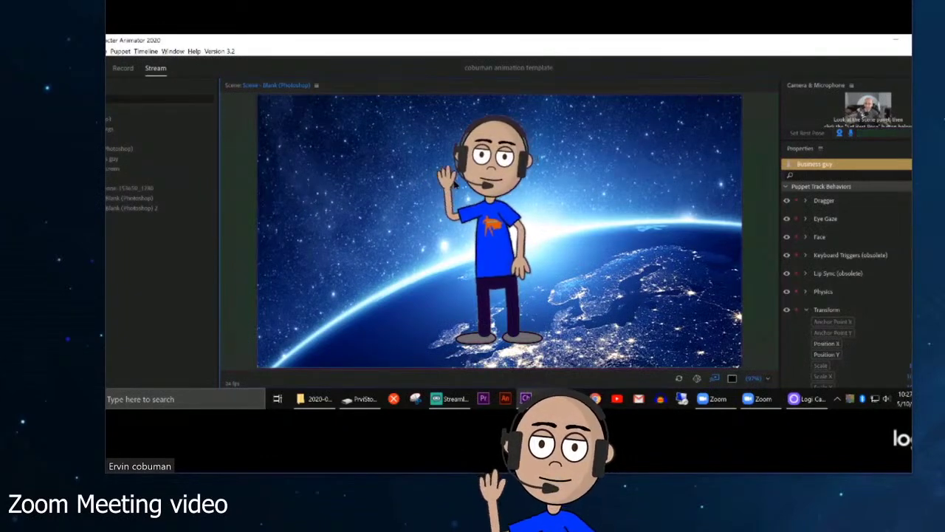
Set the virtual background to the beach scene and return to the meeting.
mouse_move(623, 450)
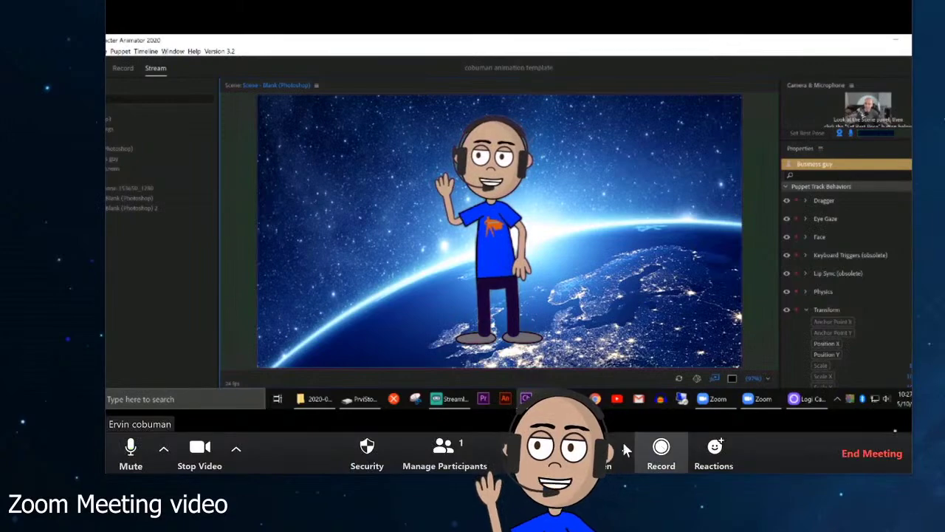
click(234, 449)
click(277, 418)
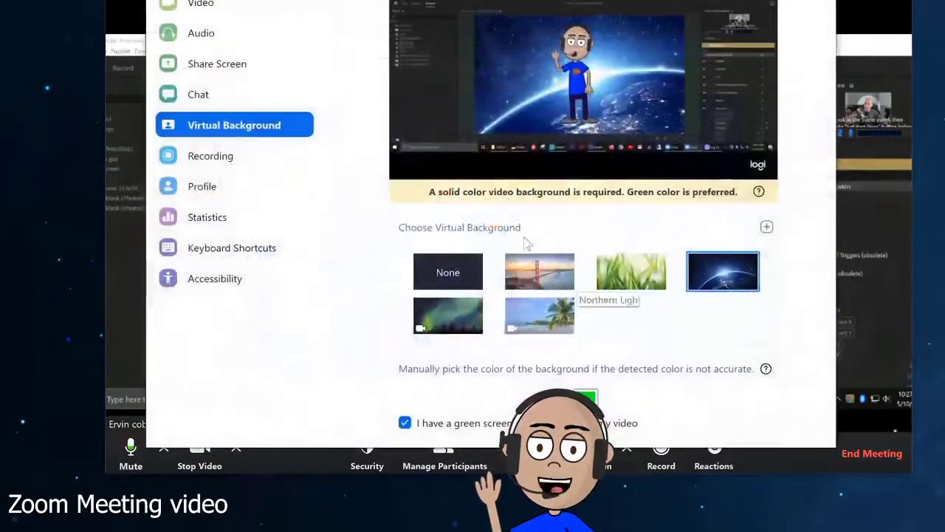
click(540, 319)
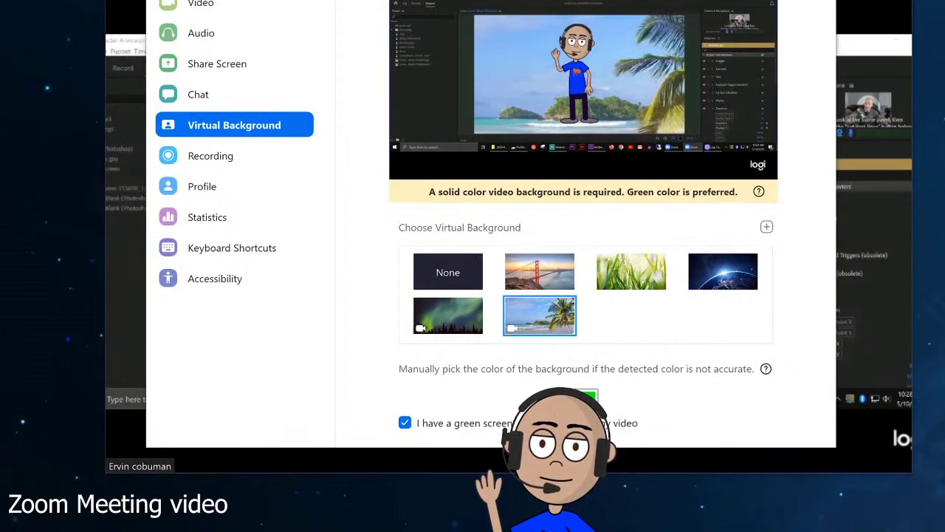
key(Escape)
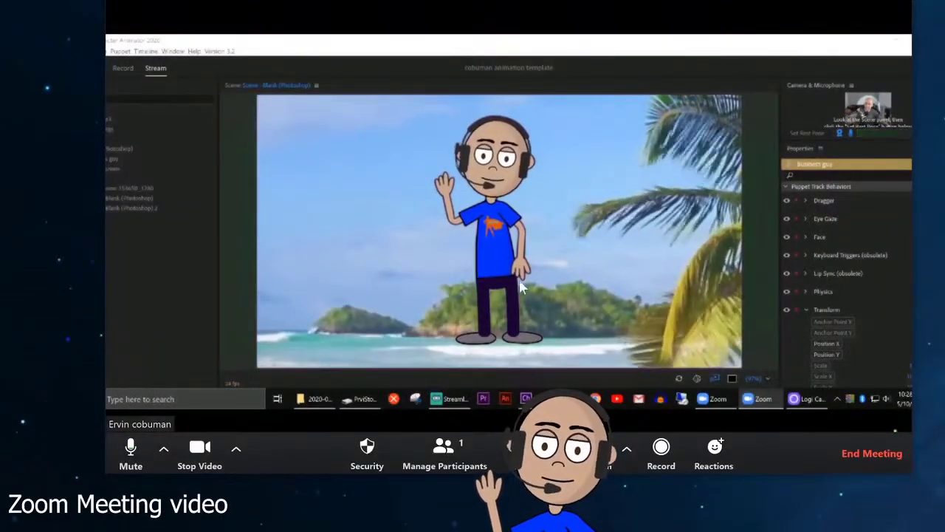
Change the virtual background to the northern lights.
click(240, 445)
click(274, 418)
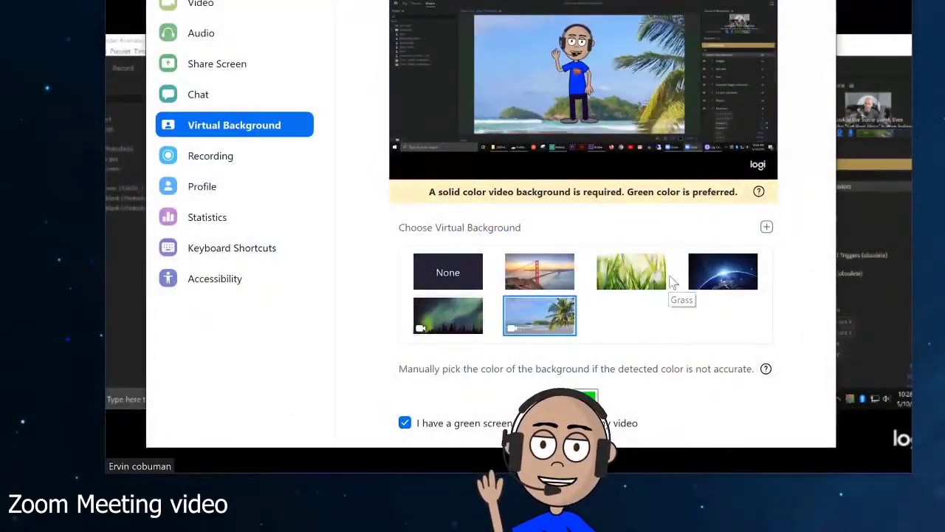
click(442, 314)
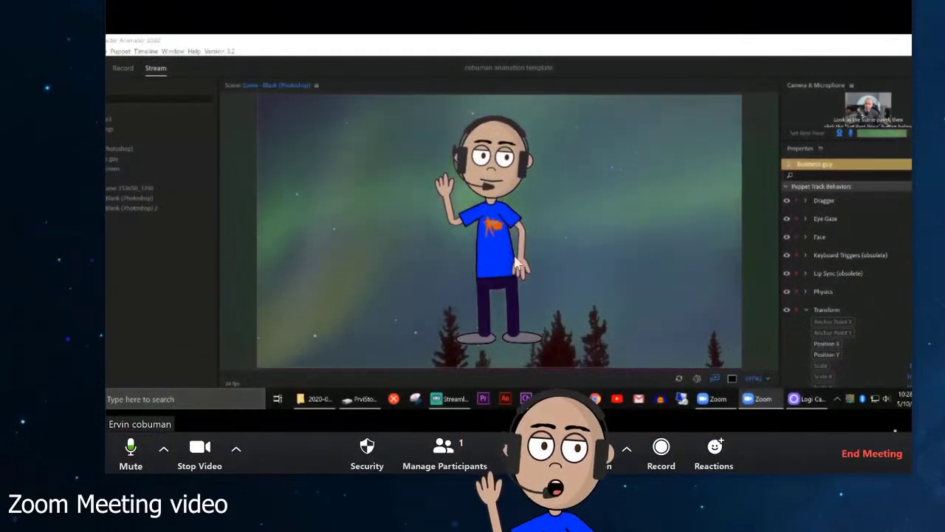
click(236, 448)
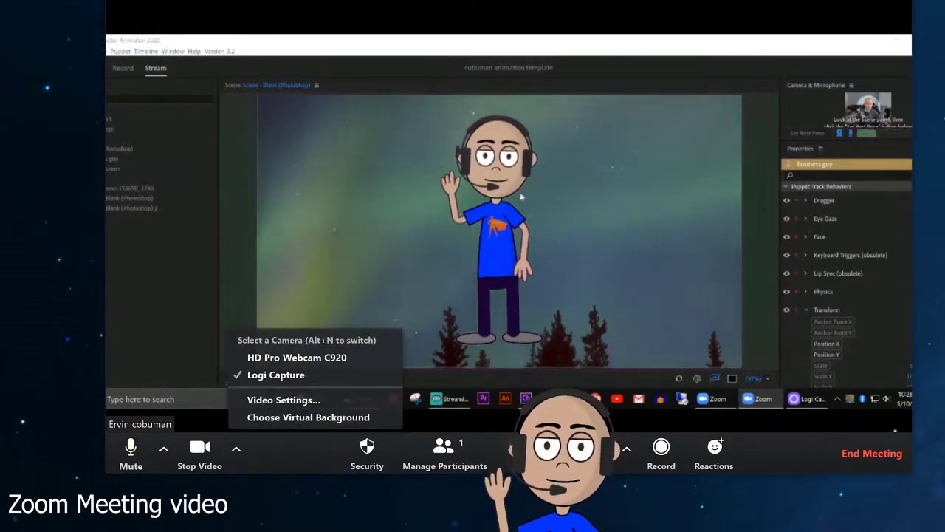
click(441, 205)
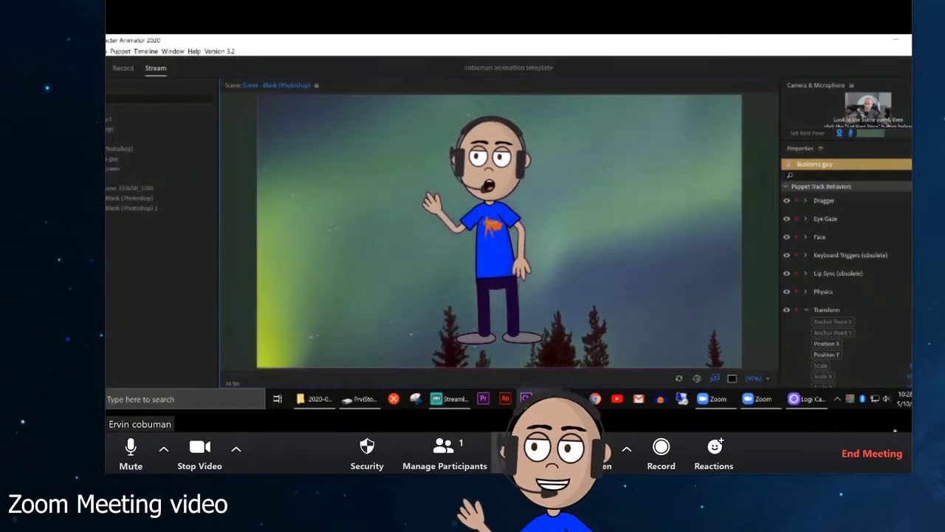
Try the grass and Earth backgrounds, then set the background to None.
click(242, 460)
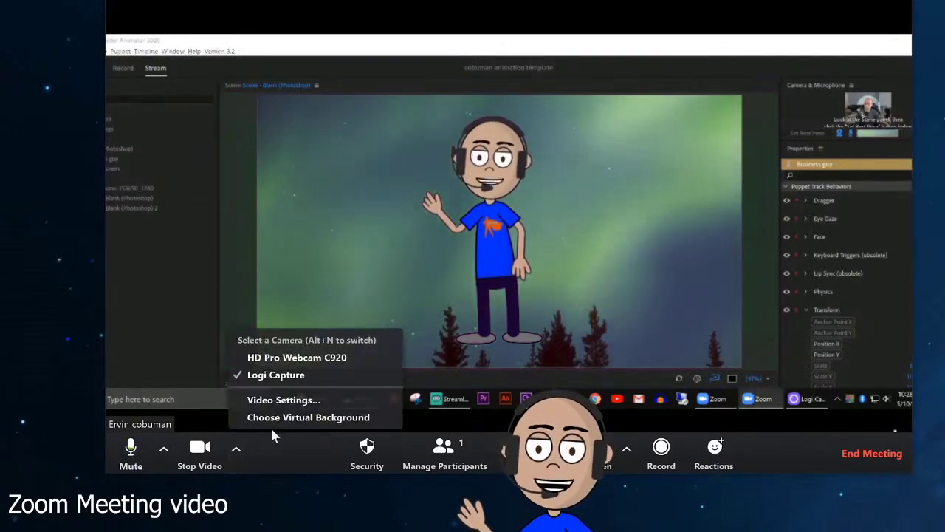
click(284, 419)
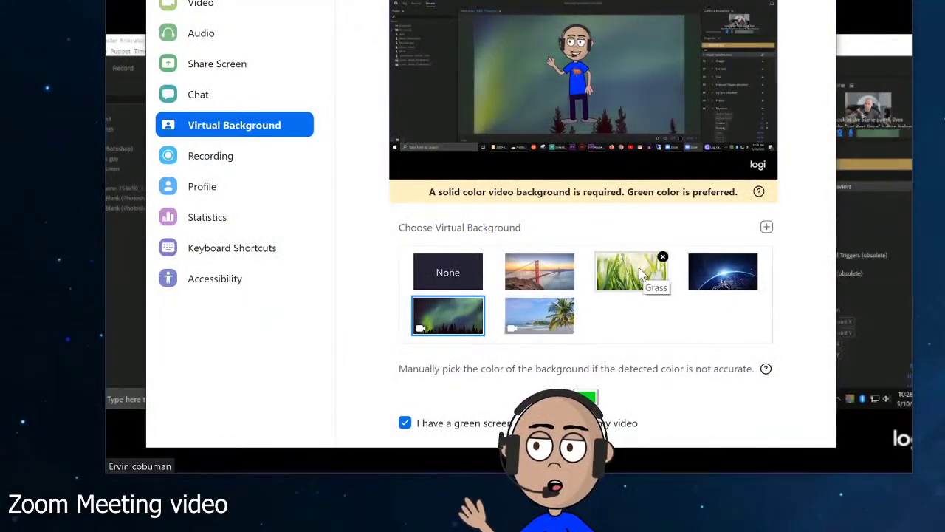
click(643, 273)
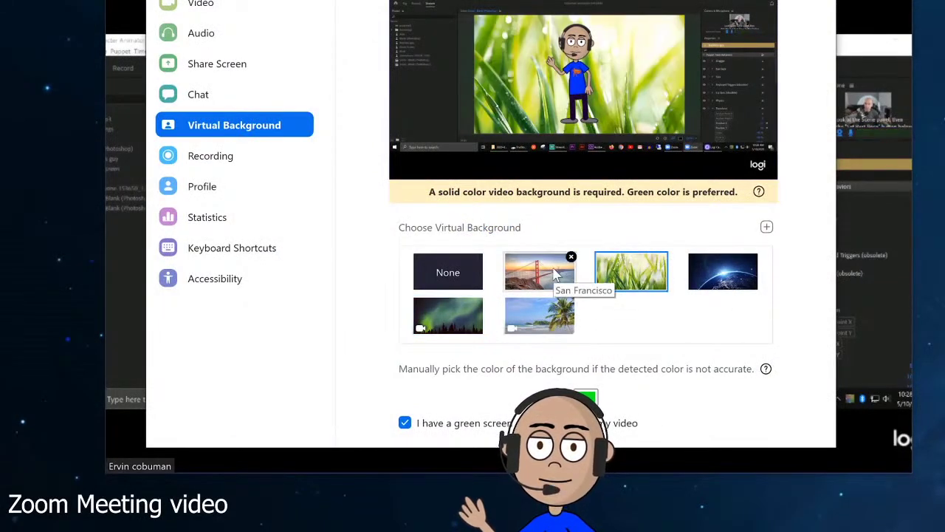
click(752, 285)
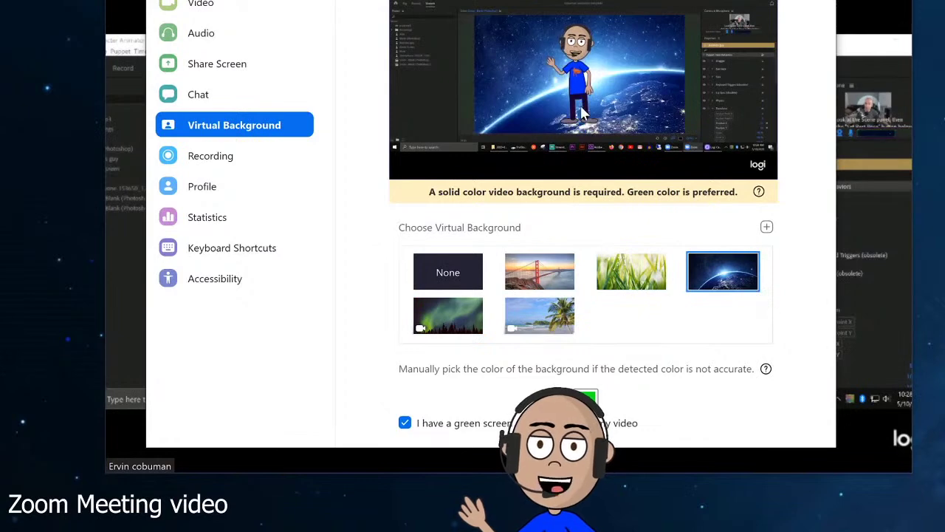
click(444, 270)
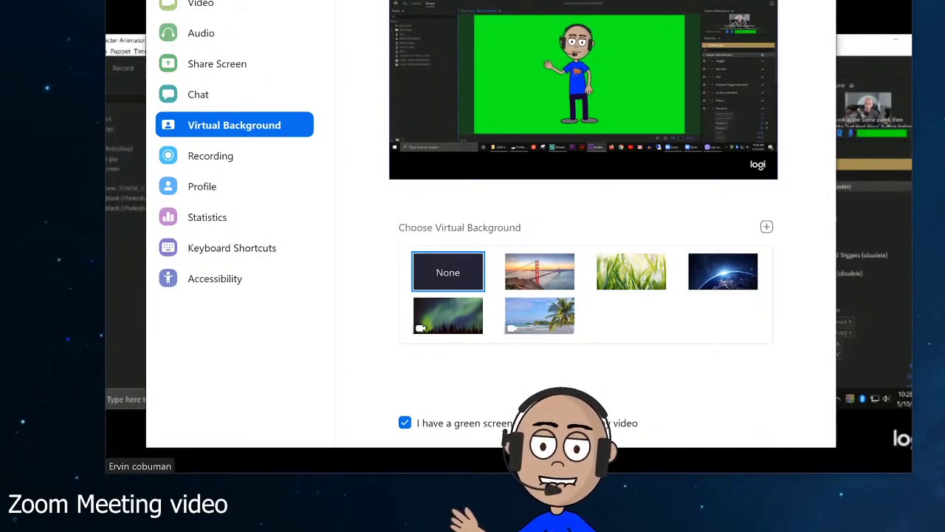
key(Escape)
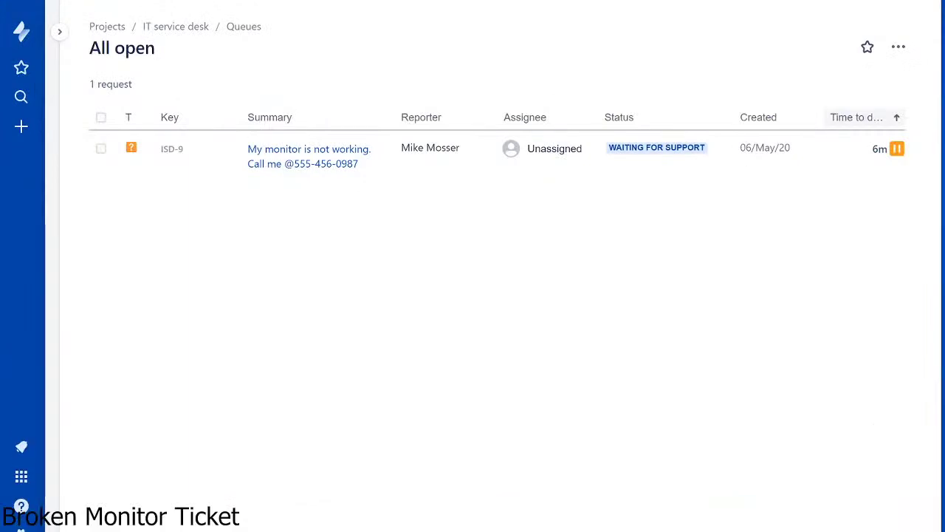
Scroll the All open queue to view the unassigned broken-monitor request ISD-9.
scroll(472, 296, down, 2)
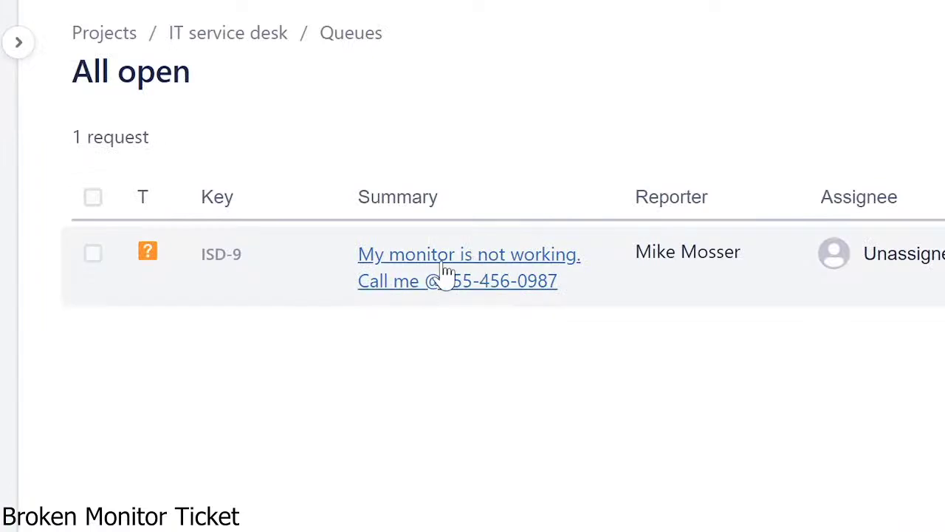
Open request ISD-9 and assign it to yourself.
click(429, 267)
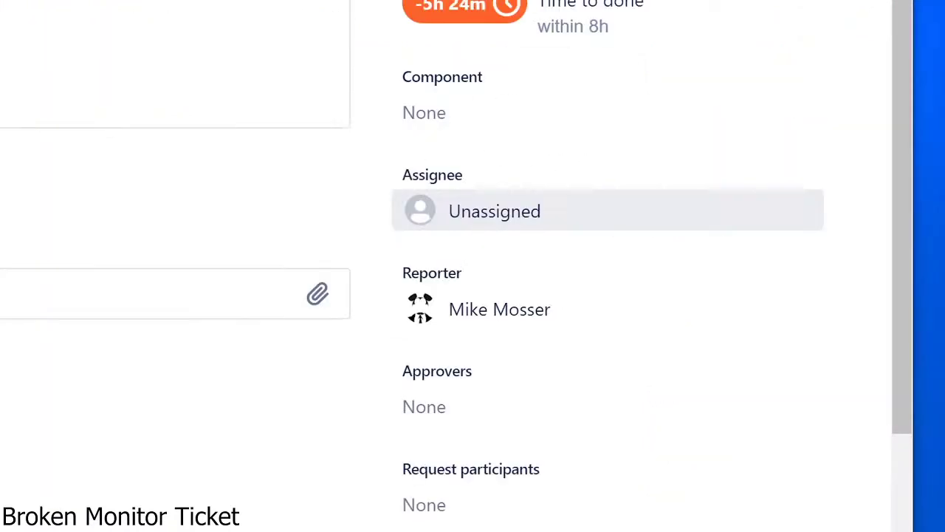
click(495, 211)
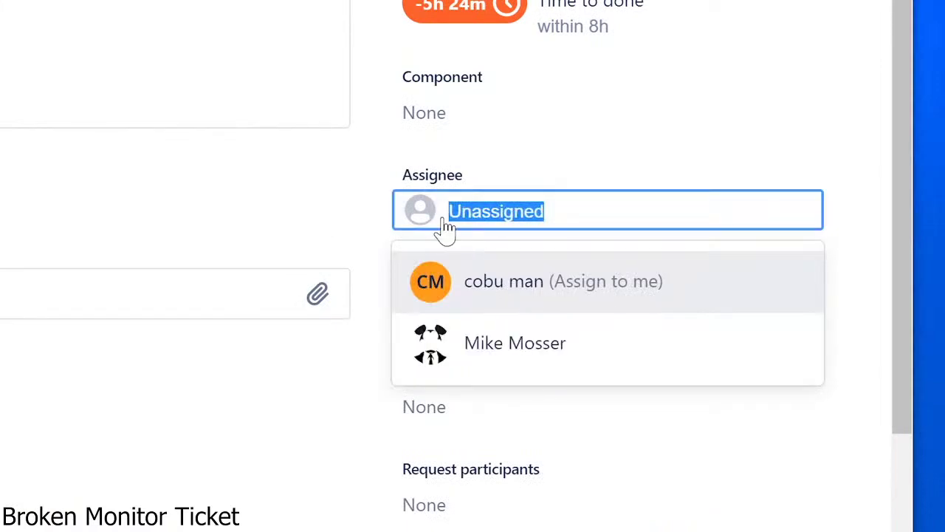
click(528, 286)
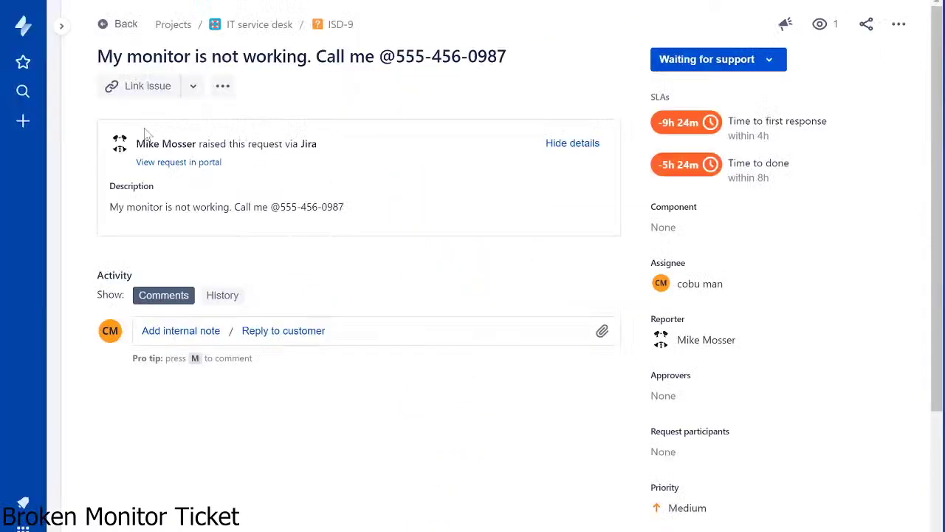
Highlight the ticket title, reporter and description, then start editing the description.
drag(97, 56, 239, 56)
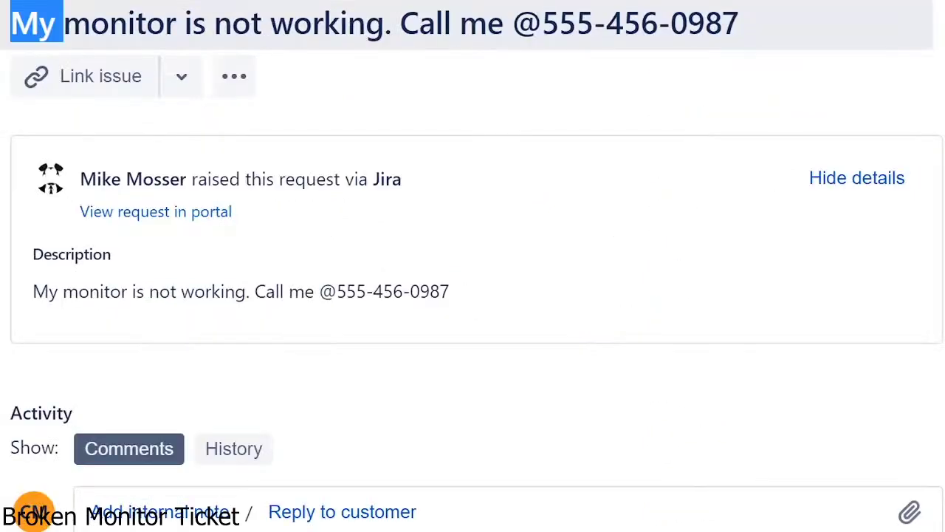
drag(262, 24, 723, 24)
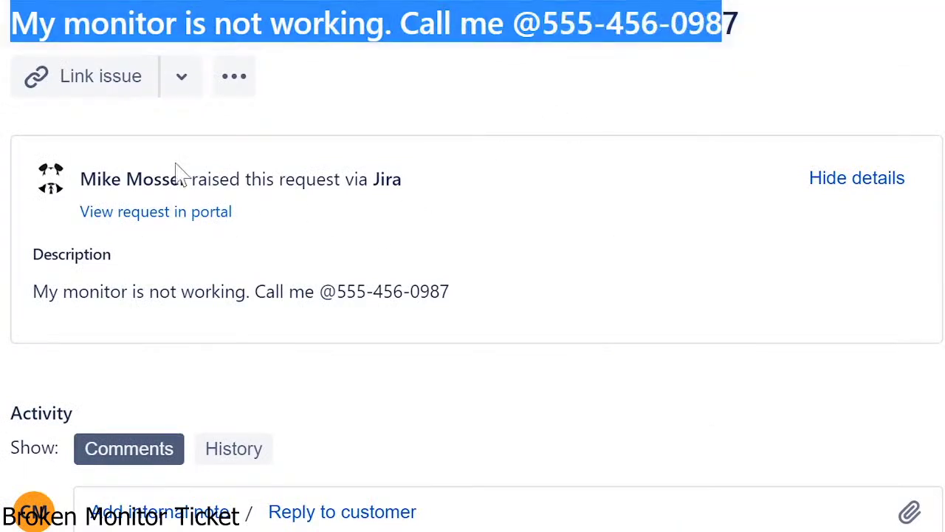
drag(193, 184, 84, 195)
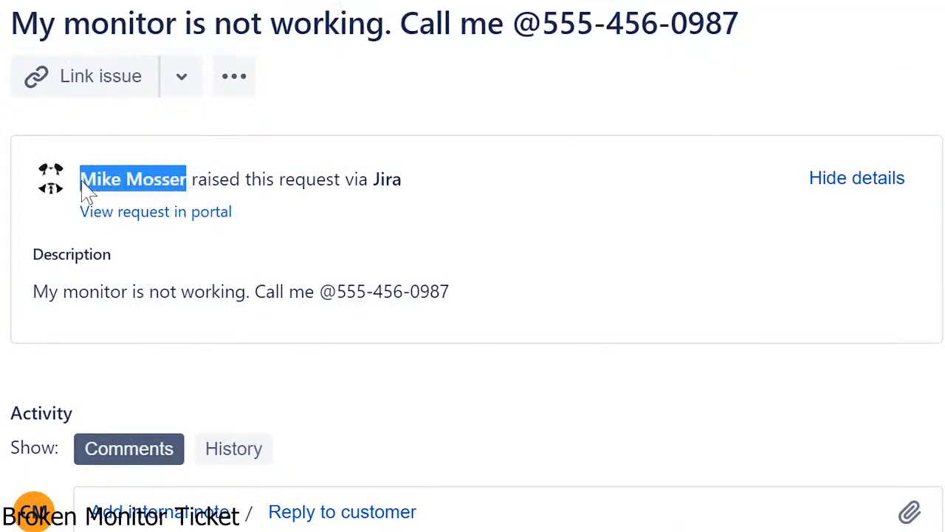
click(463, 293)
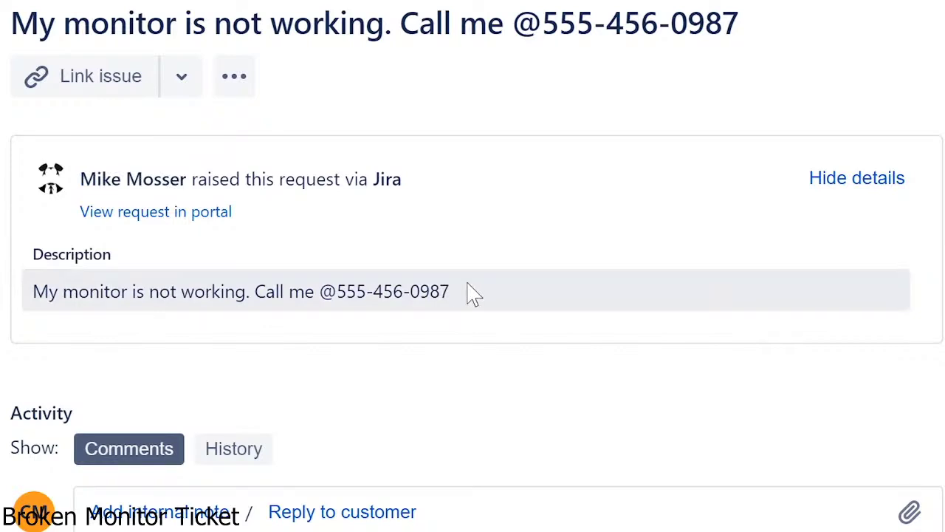
drag(474, 294, 33, 293)
click(362, 293)
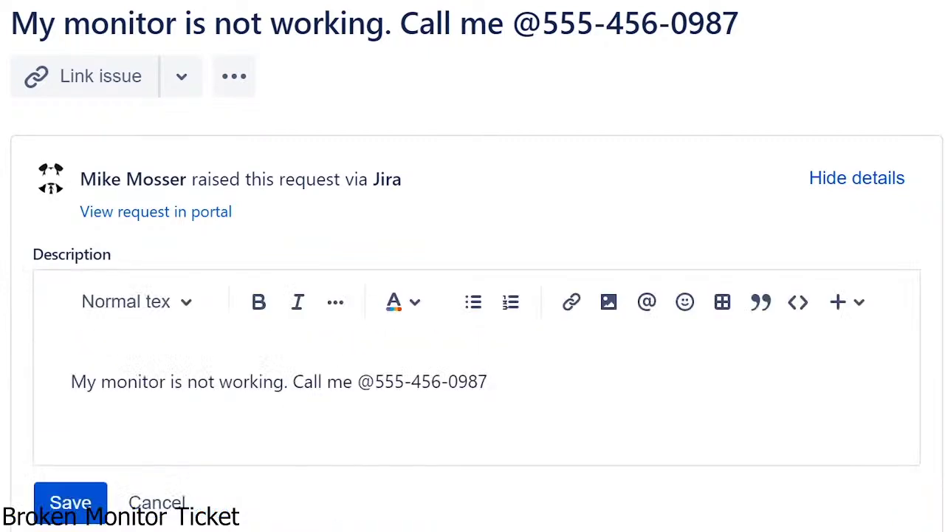
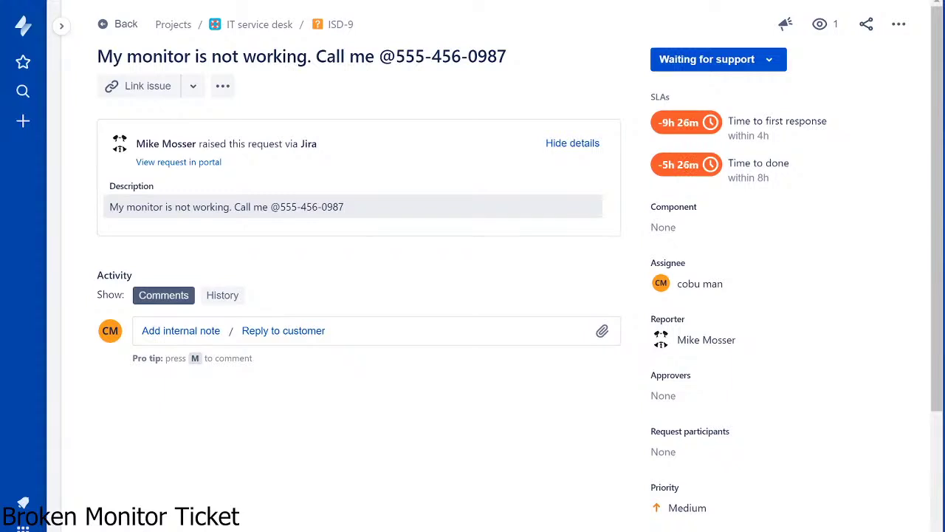
Start an internal note: the customer's main monitor isn't working and unplugging it confirmed it's broken.
click(180, 333)
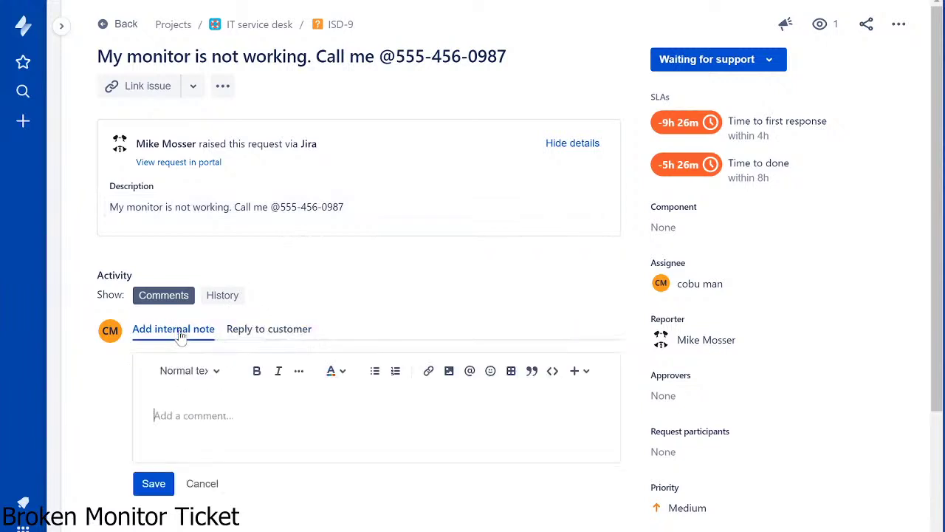
click(300, 439)
text(W)
key(BackSpace)
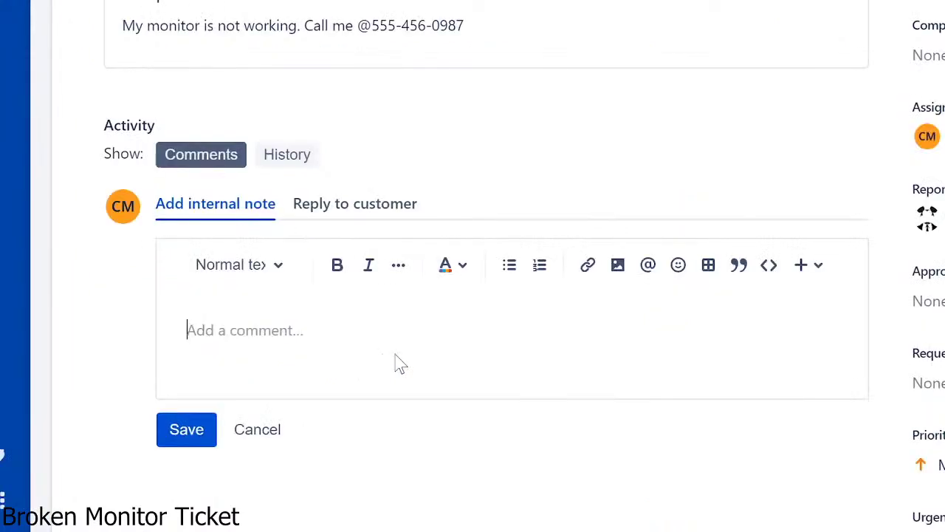
text(Customers)
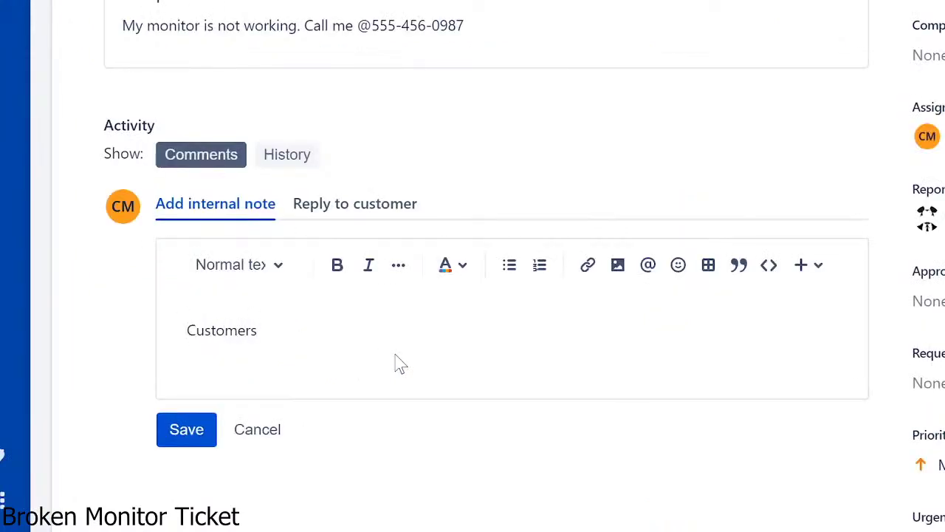
key(BackSpace)
text('s main monito)
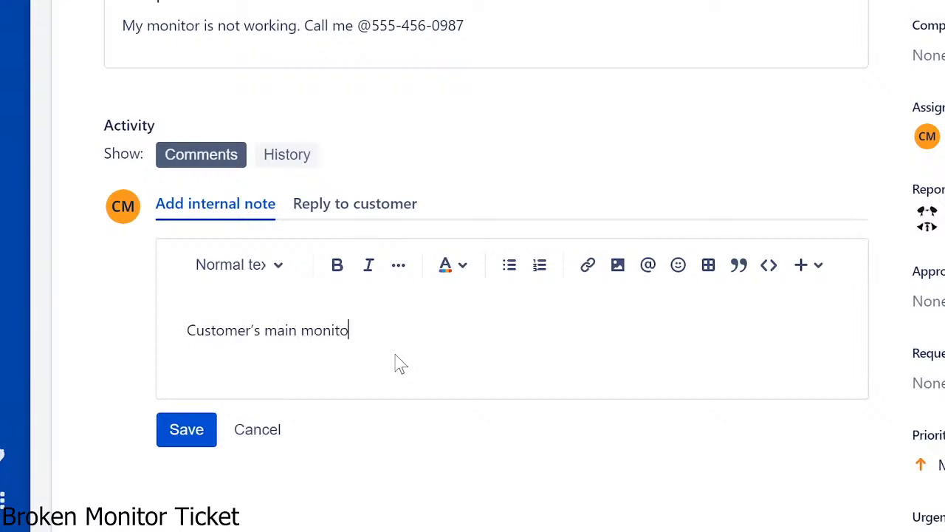
text(r is not worki)
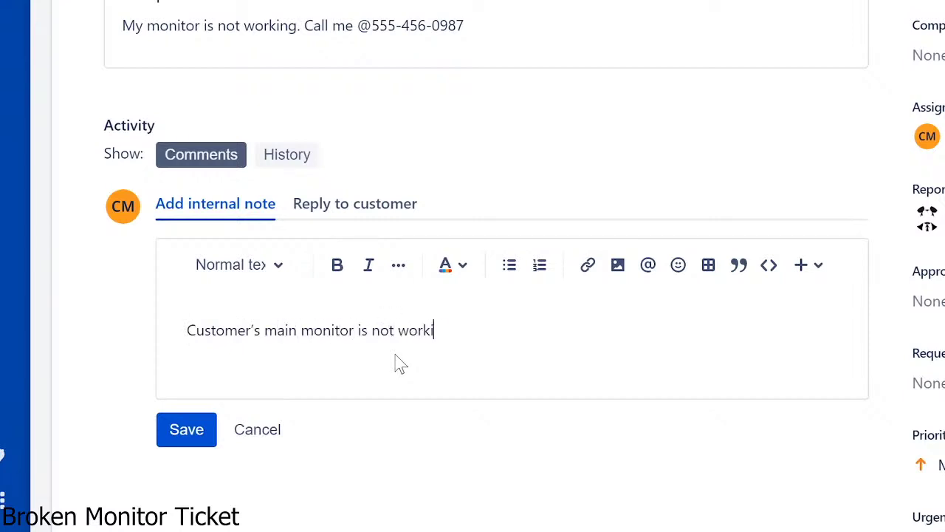
text(ng.)
text(Instructed Mike to up)
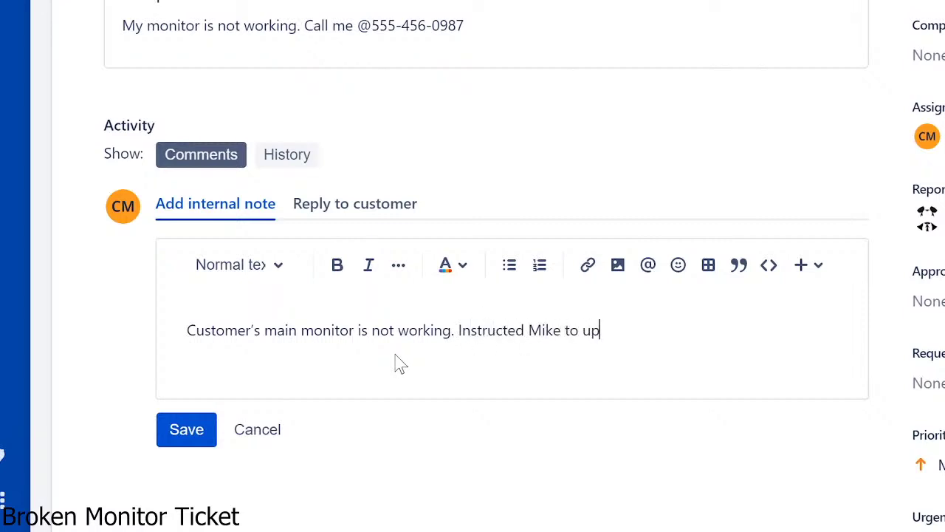
key(BackSpace)
text(nplug the fi)
text(rst/vo)
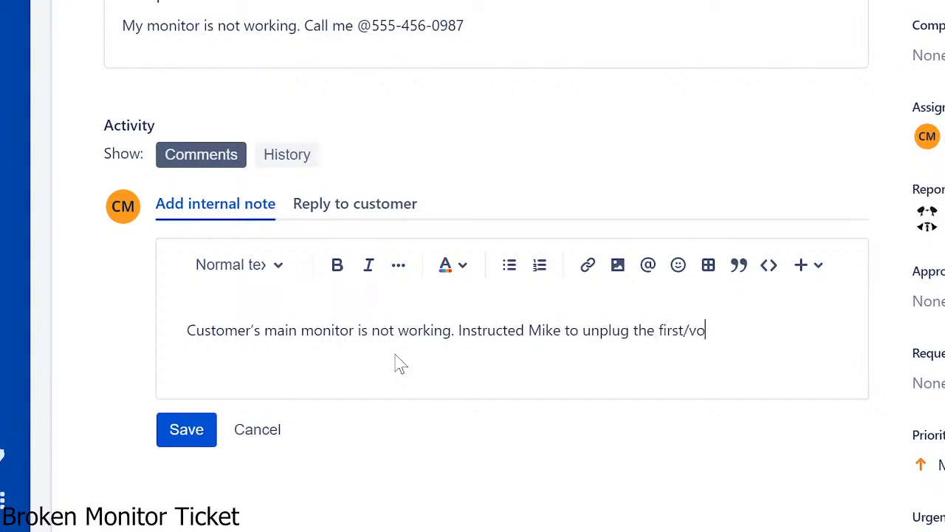
key(BackSpace)
key(BackSpace)
text(broken monitor. )
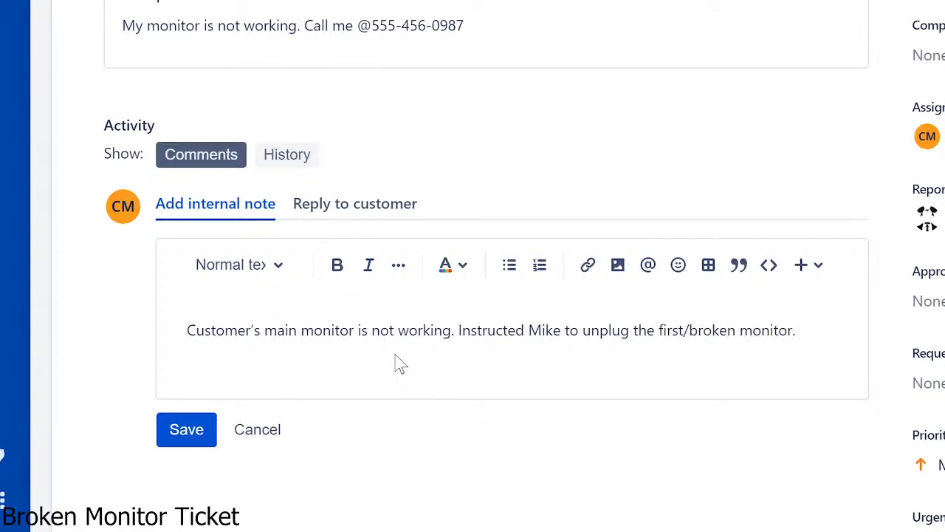
text(.. after doing )
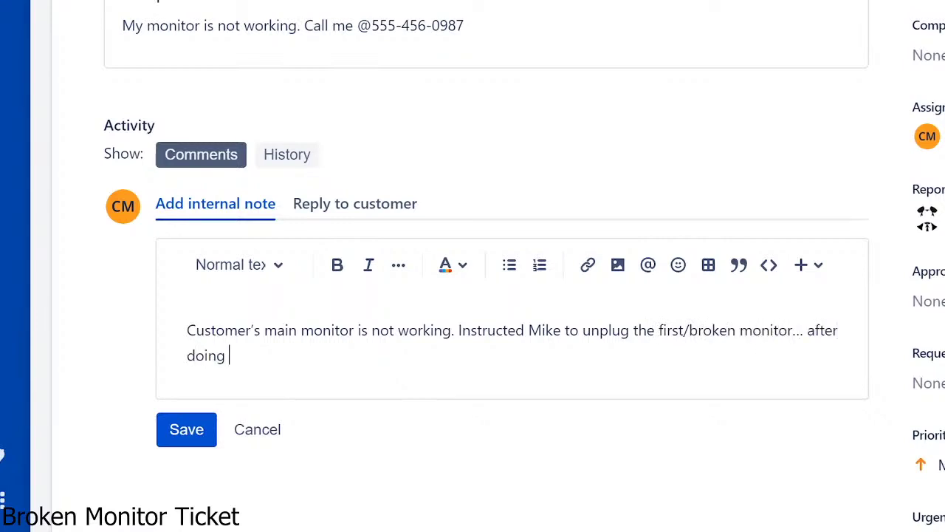
text(so it appears that )
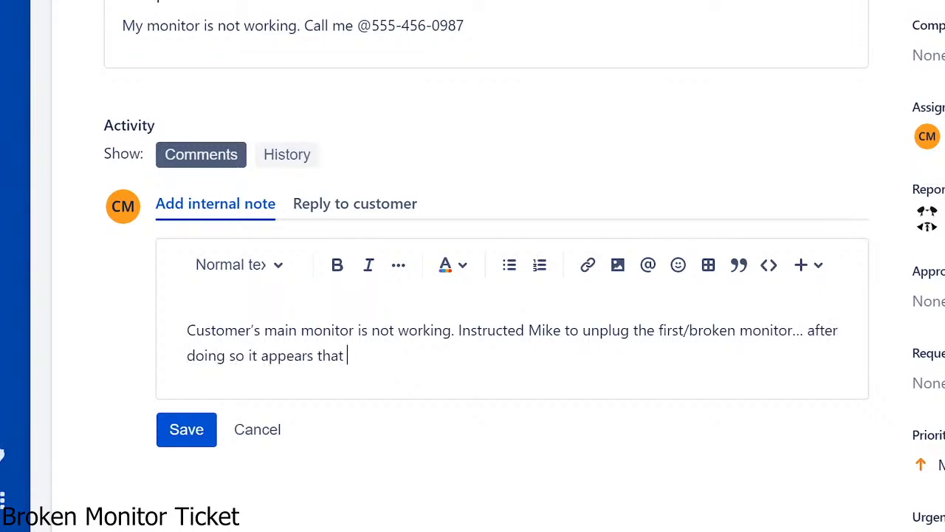
text(the monitor)
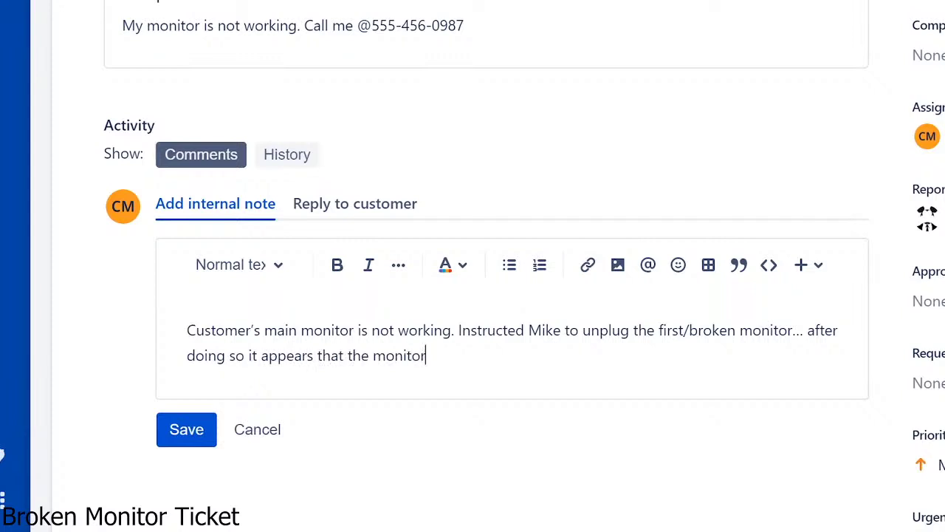
text( is indeed b)
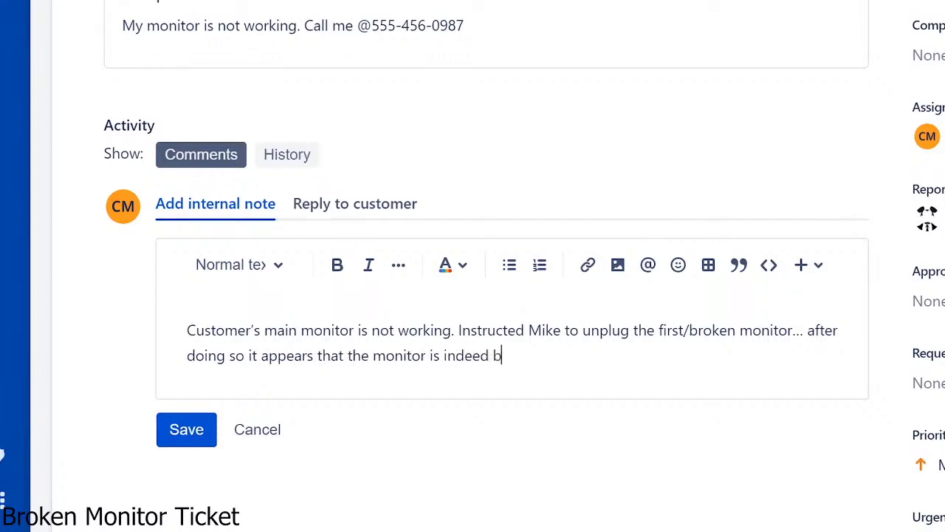
text(roken.)
Add a workaround paragraph: he uses his 2nd monitor for now and will acquire a new one.
key(Return)
text(work)
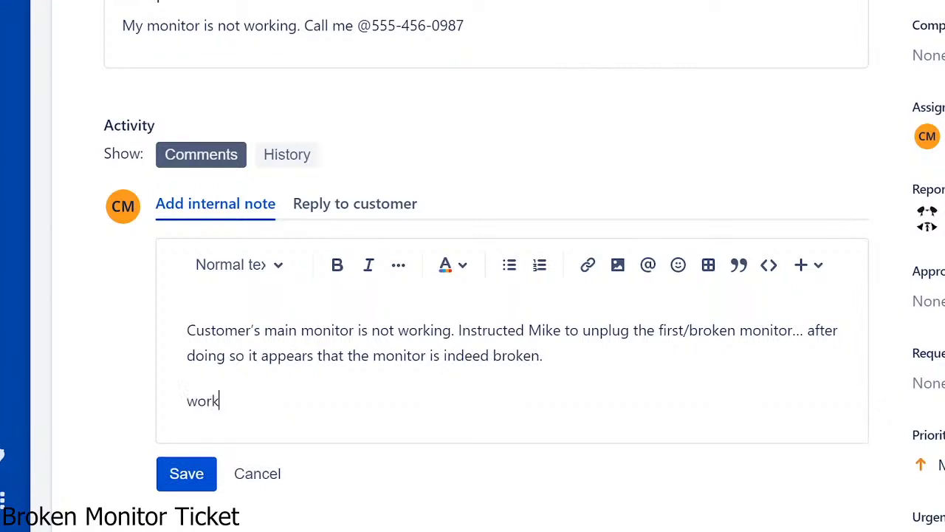
text(around:)
text(he will u)
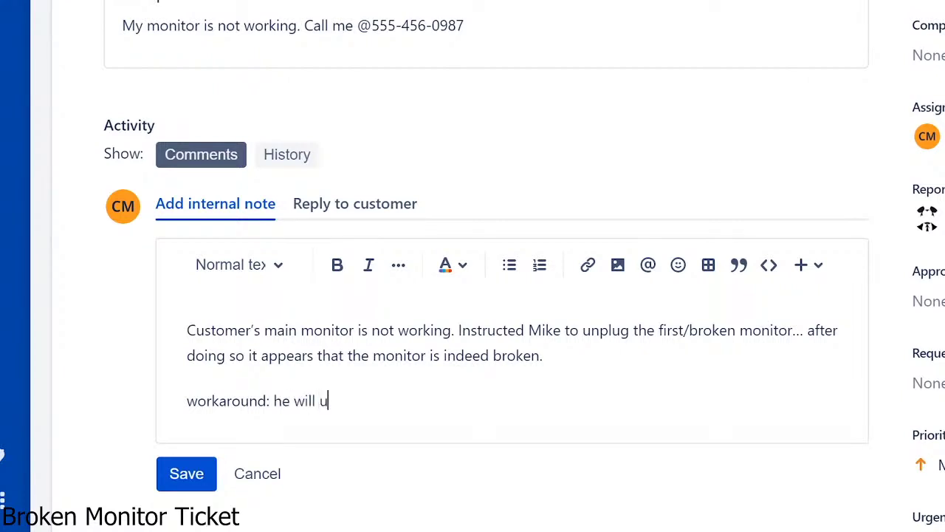
text(se his 2nd monito)
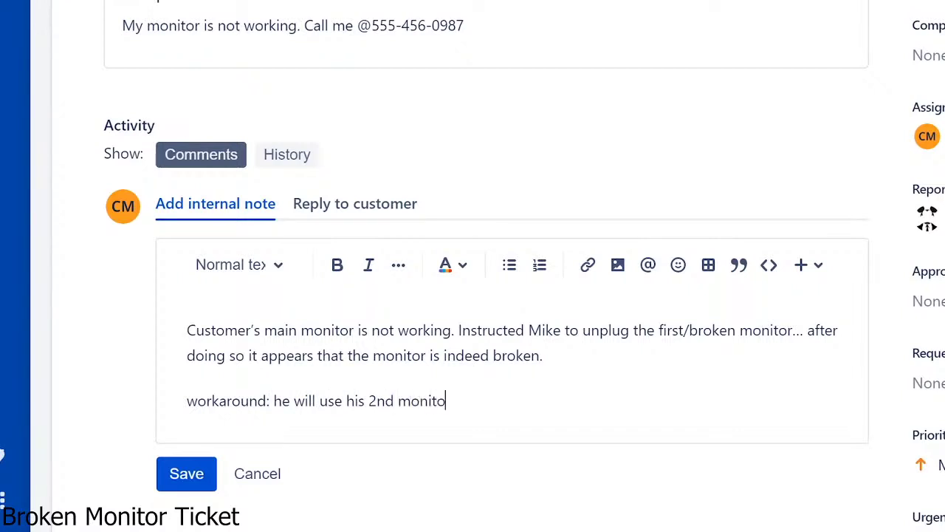
text(r for t)
key(BackSpace)
text(time being. )
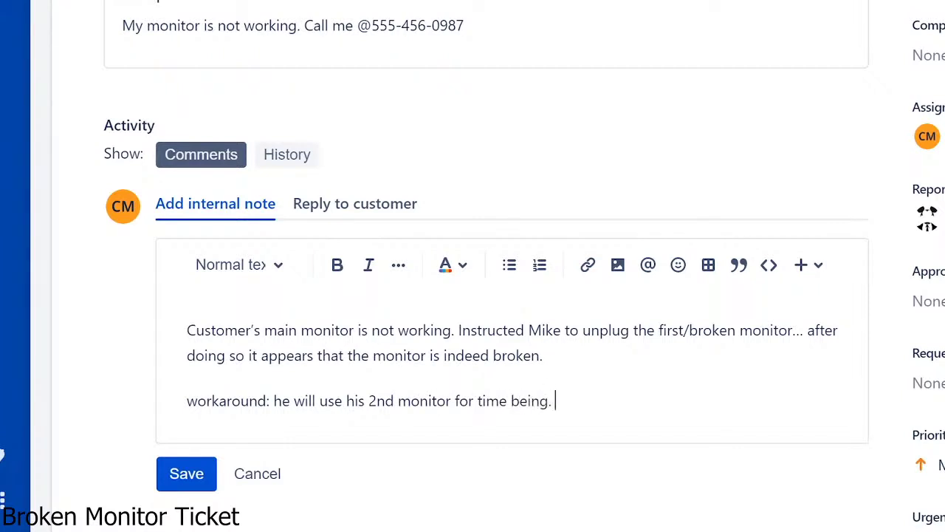
text(Later he will acu)
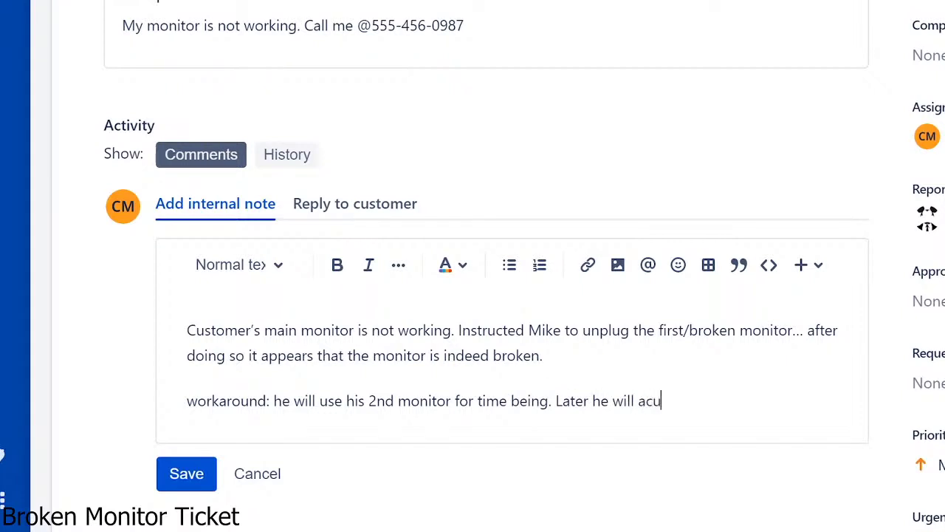
key(BackSpace)
text(quire a new m)
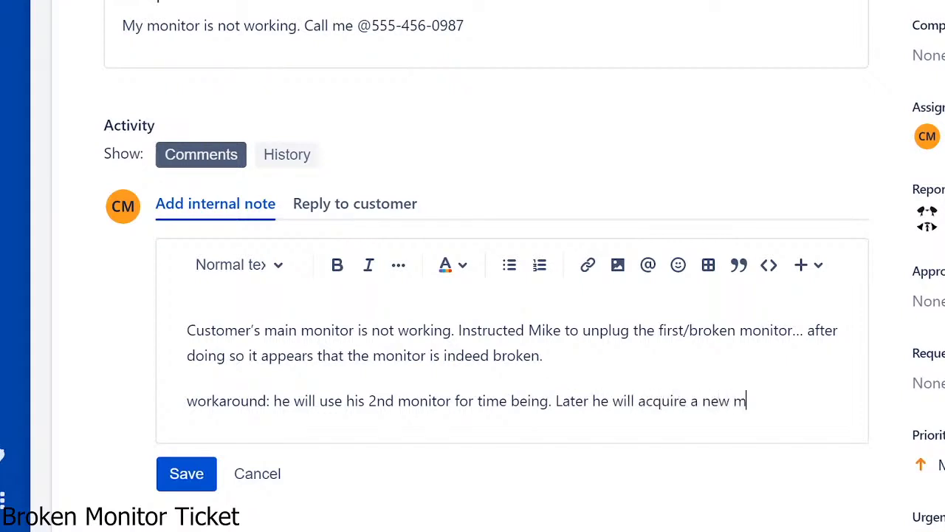
text(onitor.)
Review the note draft, selecting the diagnosis sentences and the workaround label to reread them.
drag(451, 330, 203, 330)
click(472, 330)
drag(454, 330, 793, 331)
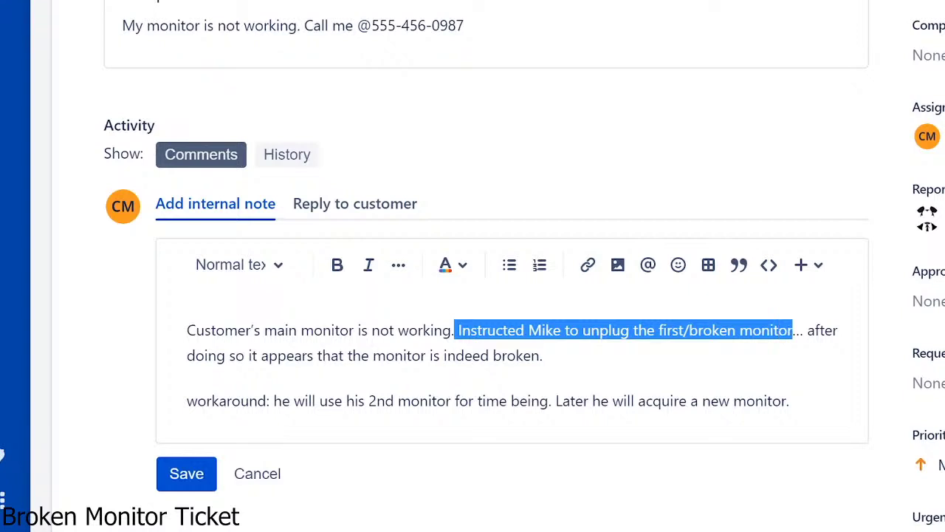
click(736, 330)
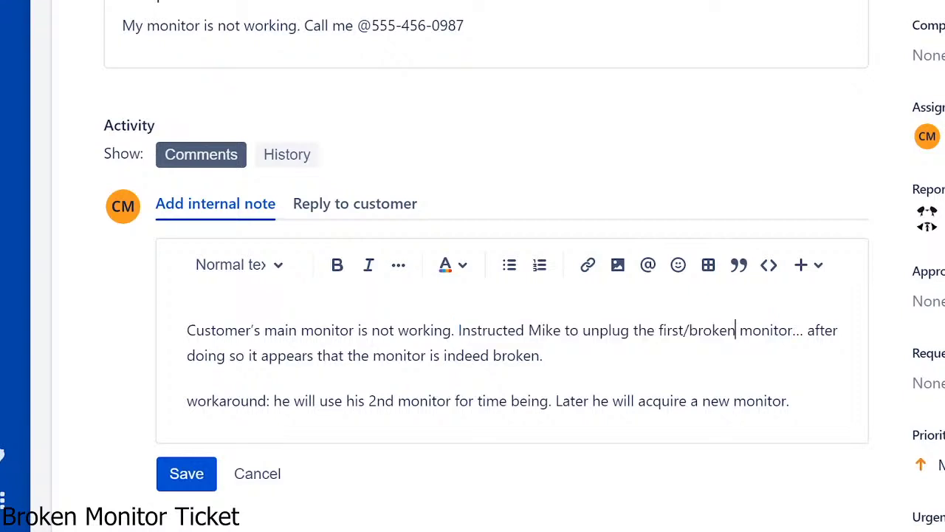
click(543, 355)
drag(458, 330, 793, 331)
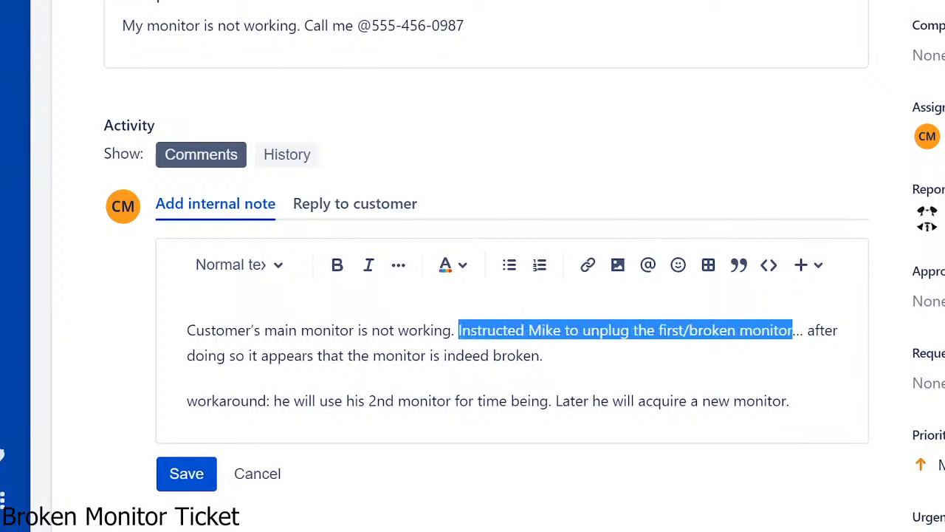
click(543, 356)
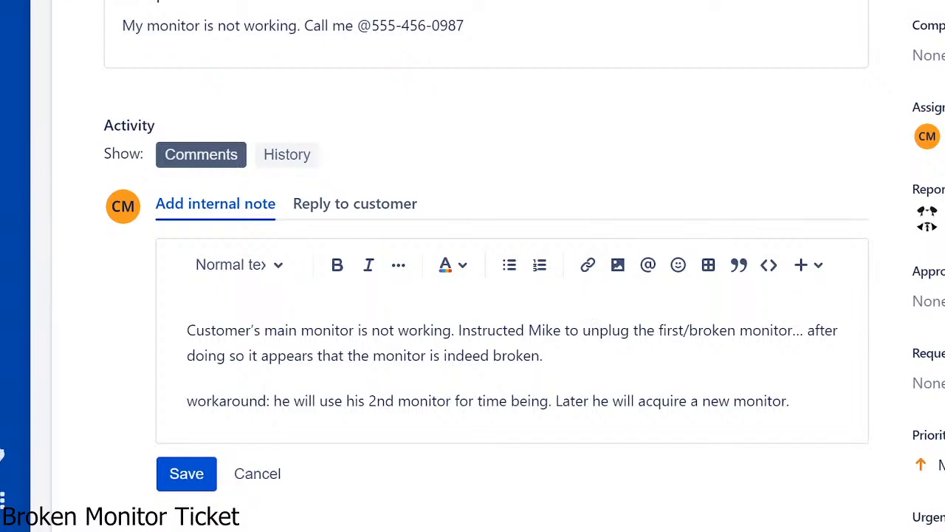
drag(461, 330, 793, 331)
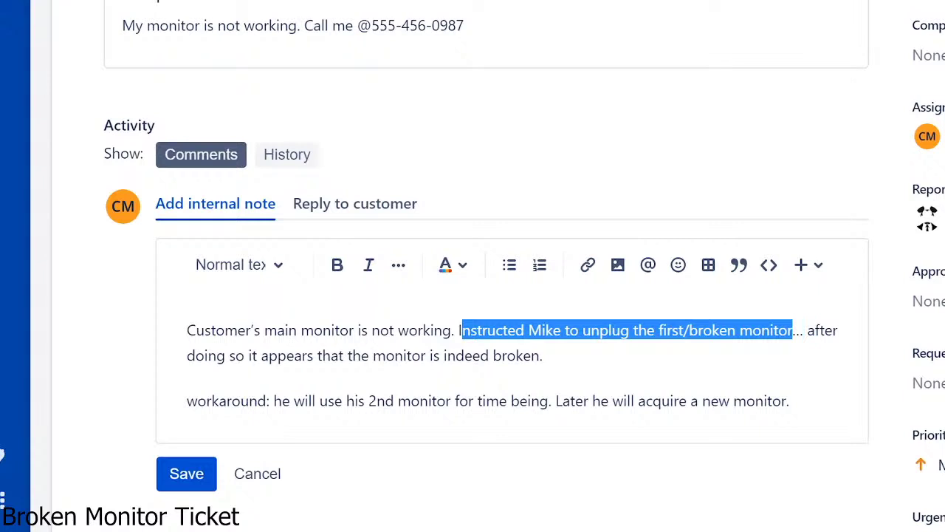
click(543, 355)
drag(186, 355, 543, 356)
click(543, 355)
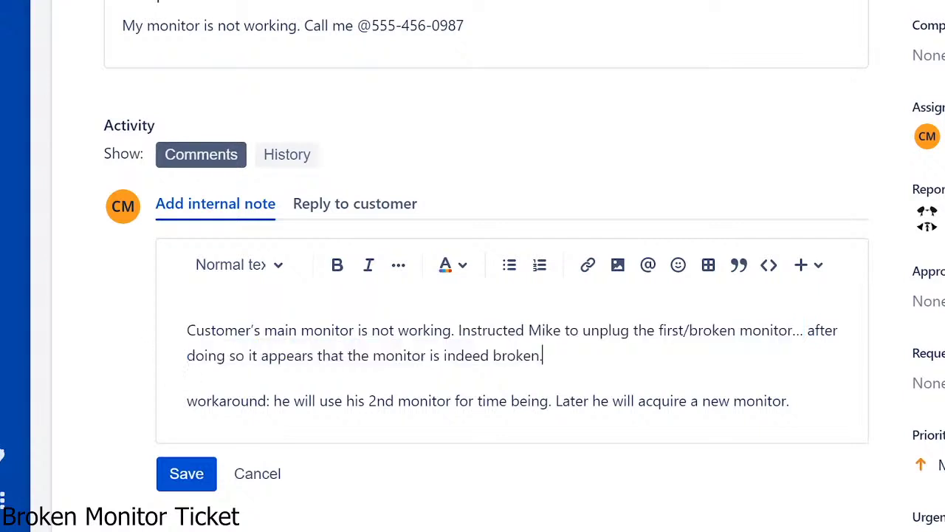
drag(186, 401, 563, 402)
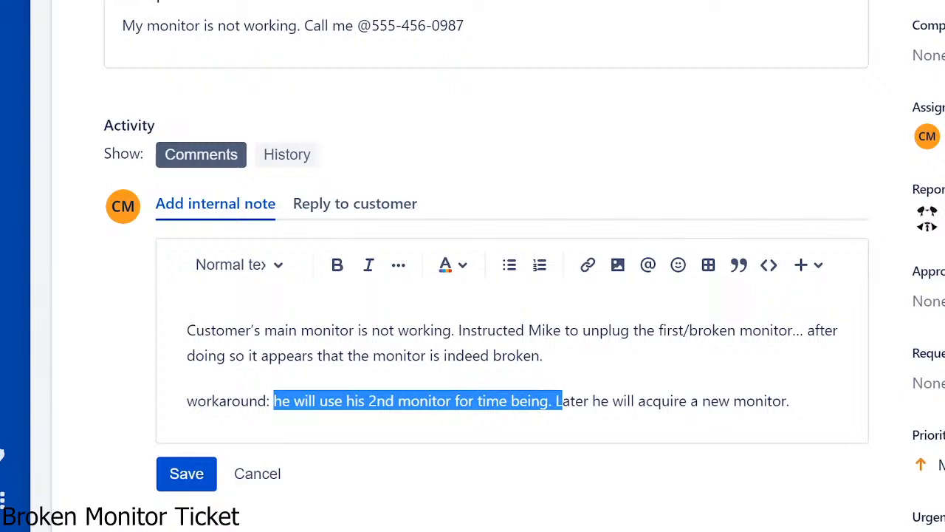
Save the internal note and set the ISD-9 request's status to Completed.
click(194, 475)
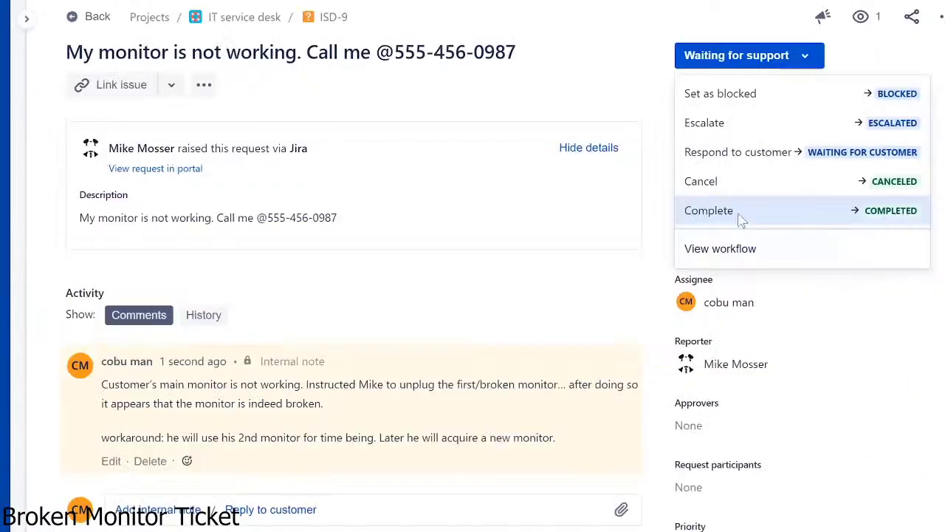
click(740, 217)
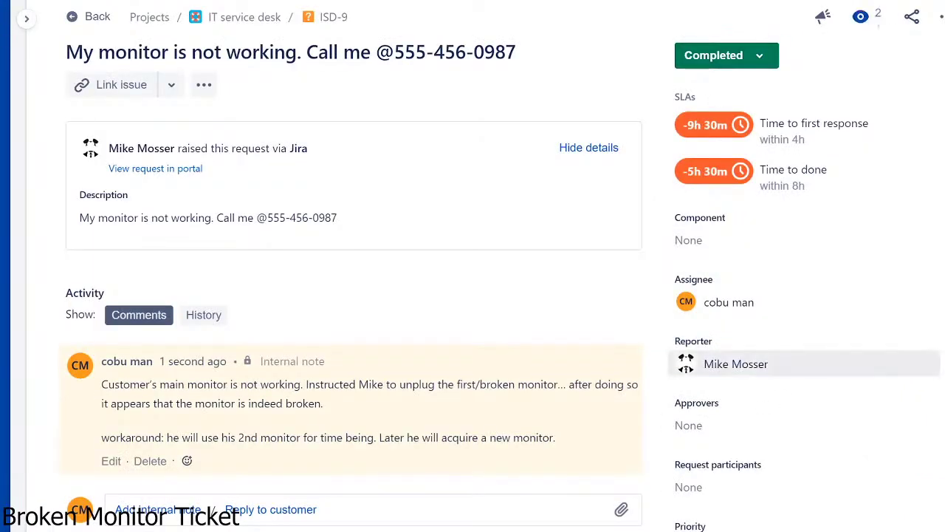
scroll(736, 373, down, 2)
scroll(736, 373, up, 2)
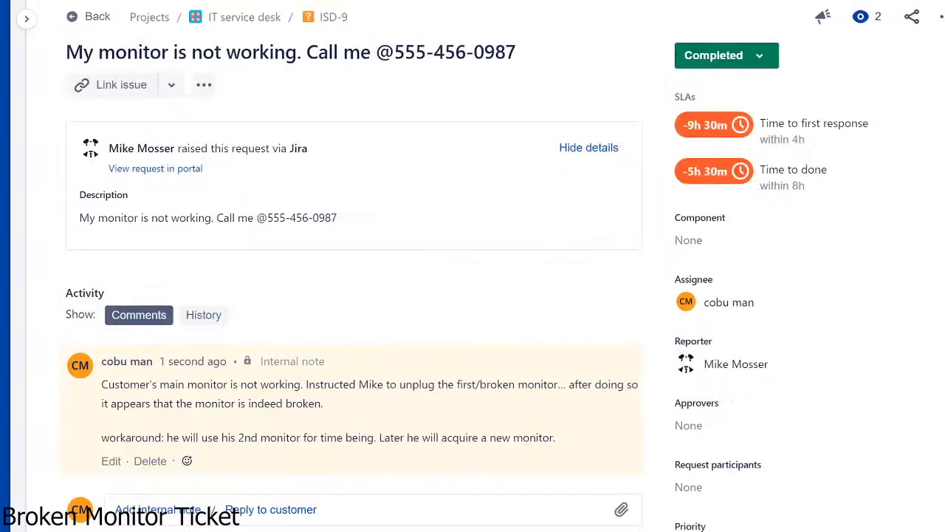
scroll(740, 374, down, 5)
scroll(740, 374, up, 5)
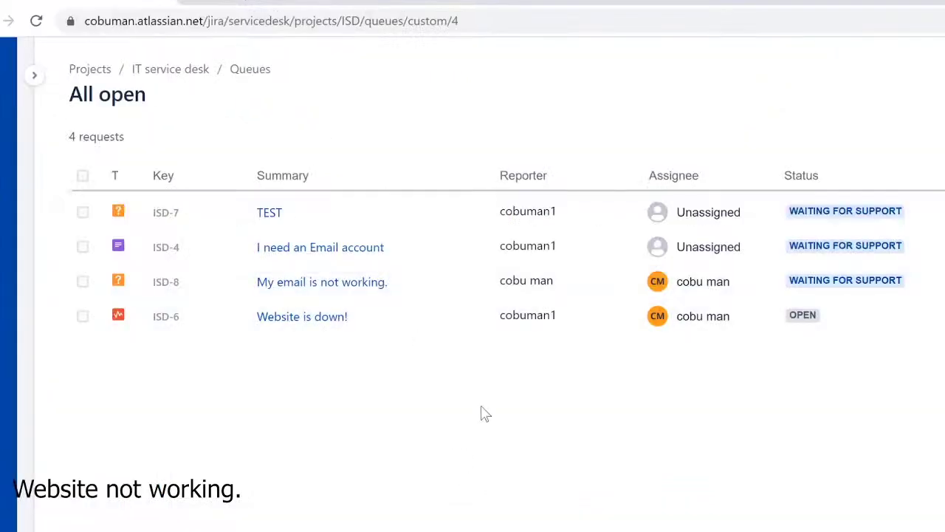
Open ISD-8 'My email is not working.' and read its description and mail link.
click(340, 287)
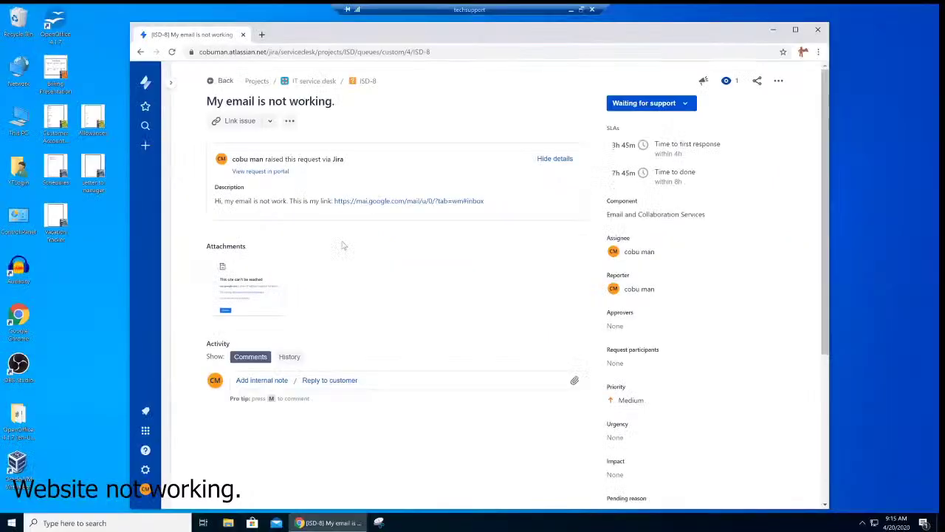
drag(215, 200, 332, 200)
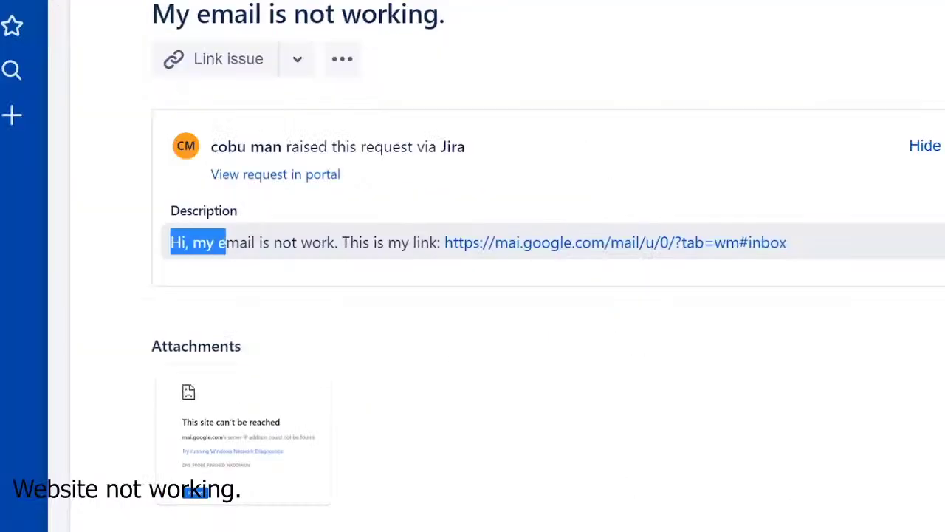
drag(437, 242, 849, 253)
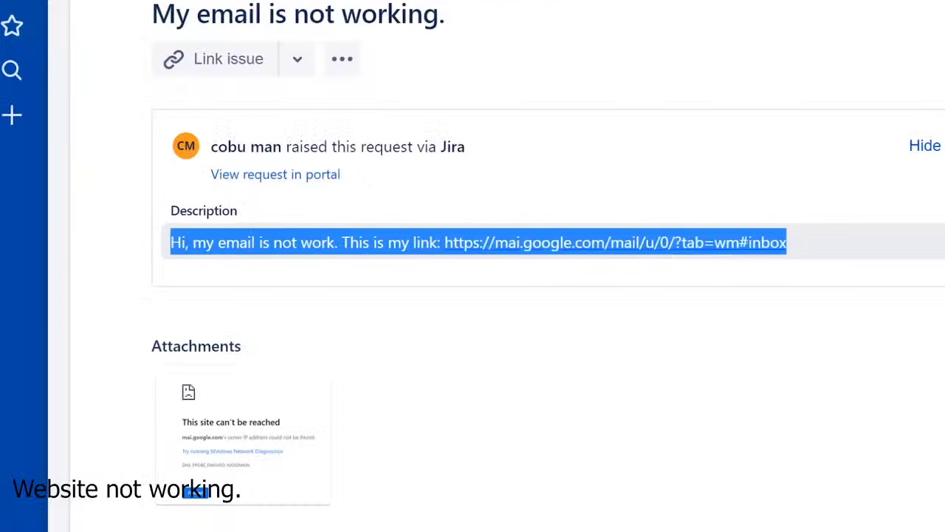
click(840, 214)
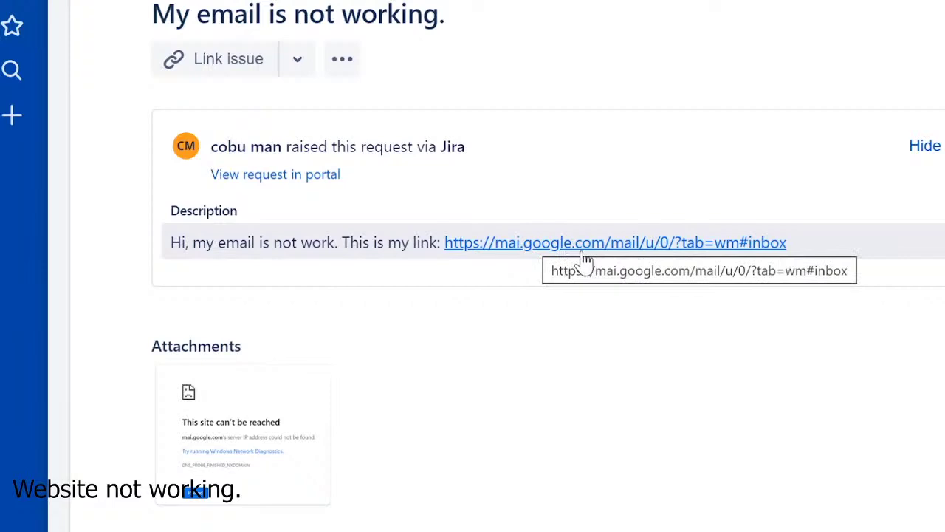
View the error mail.PNG attachment full size, then close the preview.
mouse_move(205, 444)
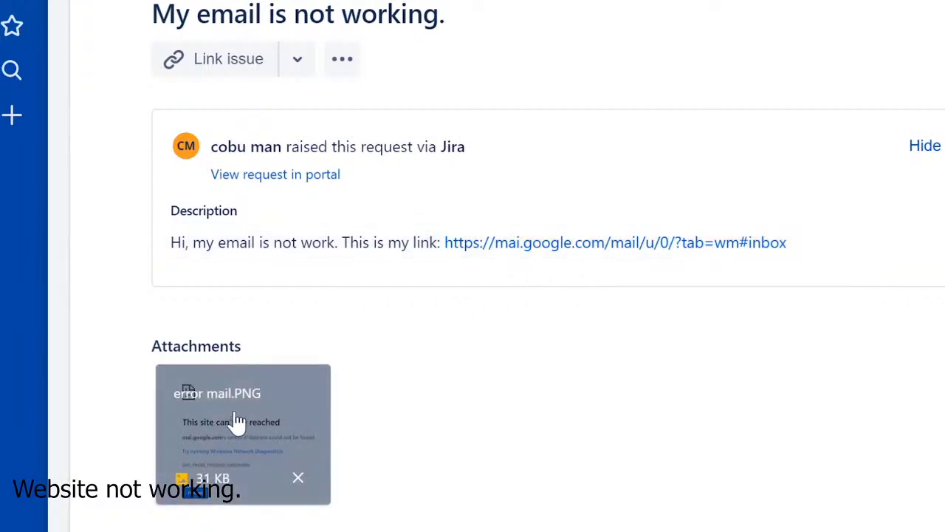
click(235, 418)
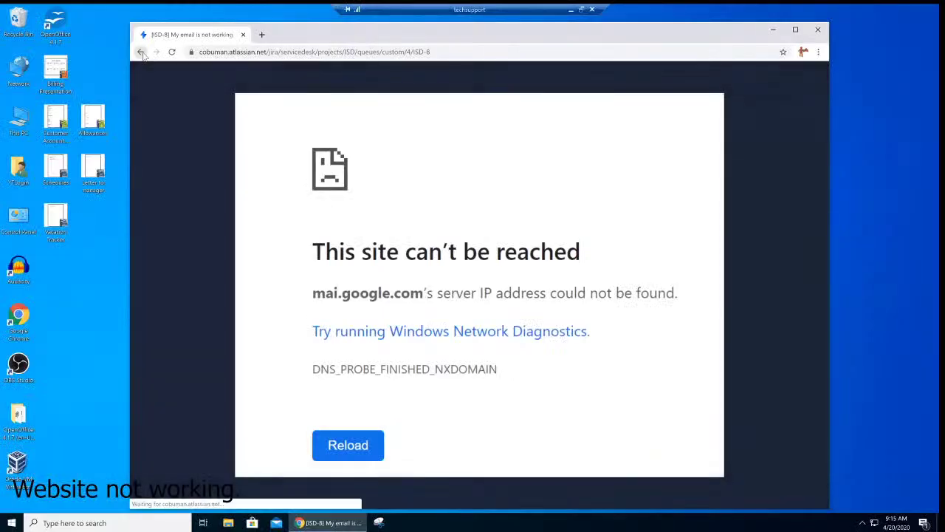
key(Escape)
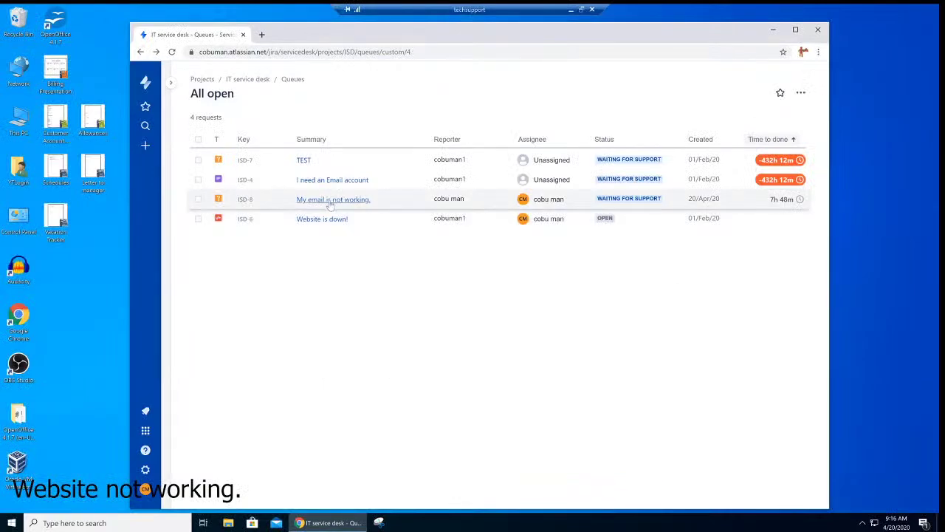
Reopen ISD-8 and follow the customer's mail link from the description.
click(334, 199)
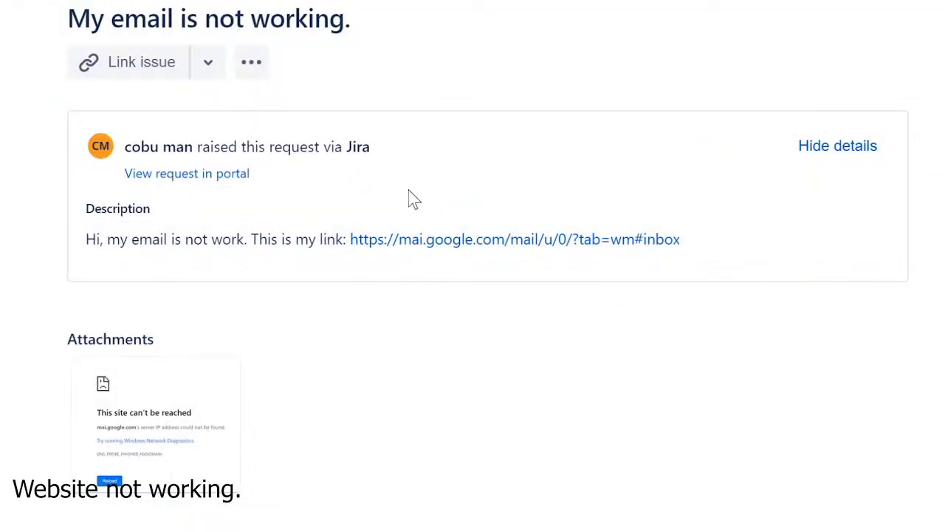
click(429, 252)
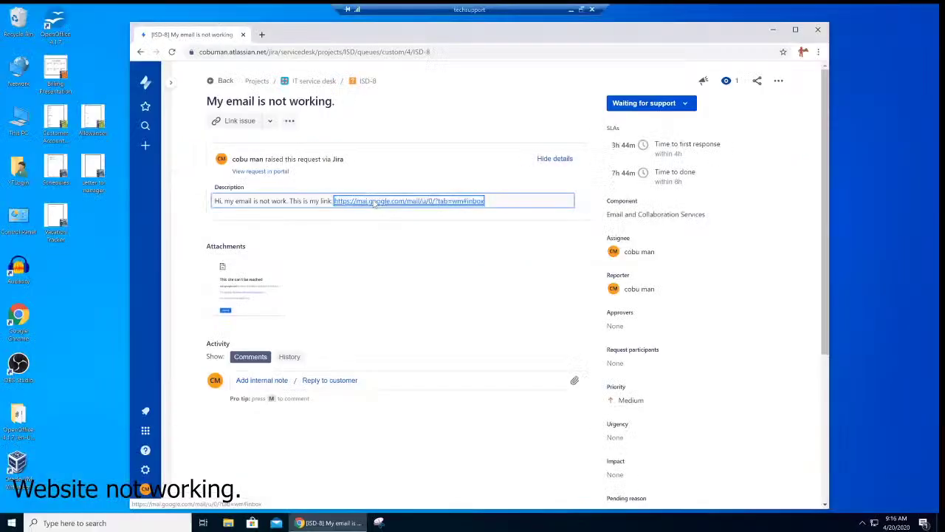
click(375, 203)
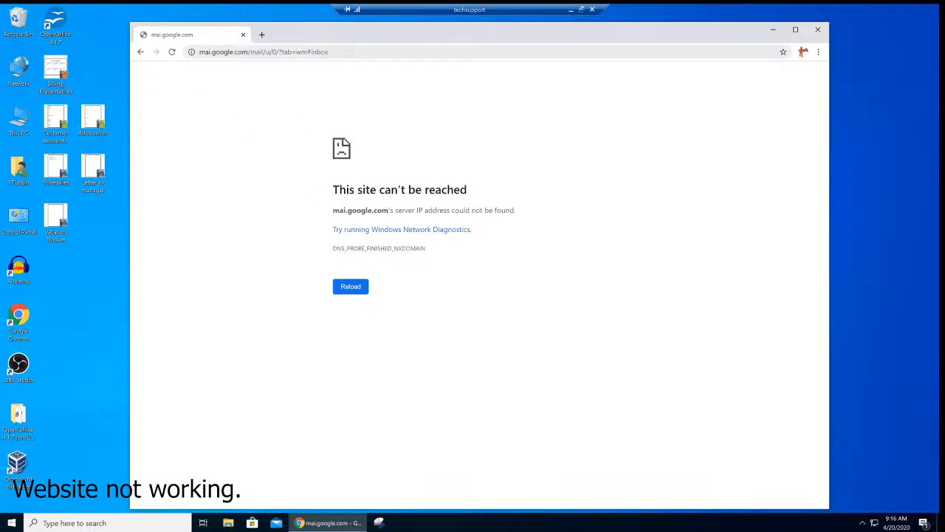
Correct the address to mail.google.com, load it, then go back twice to the ISD-8 ticket.
click(237, 53)
key(End)
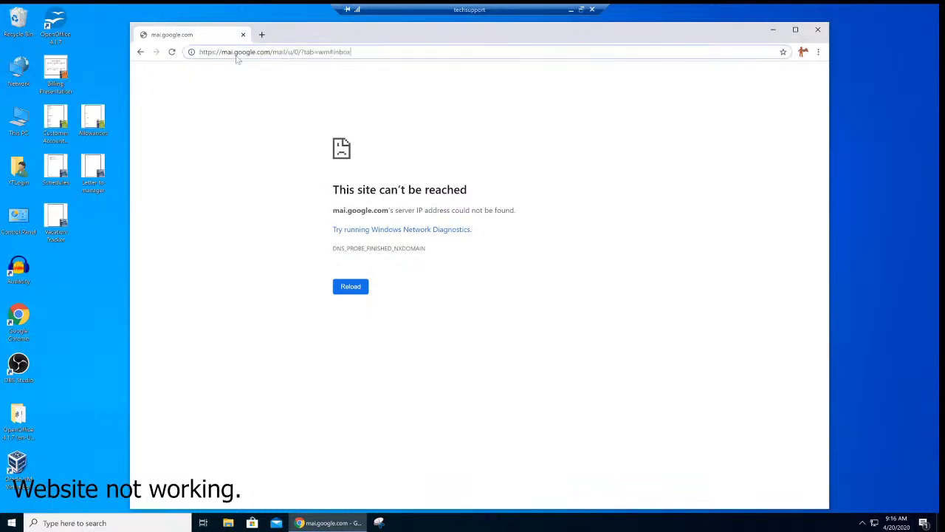
click(237, 58)
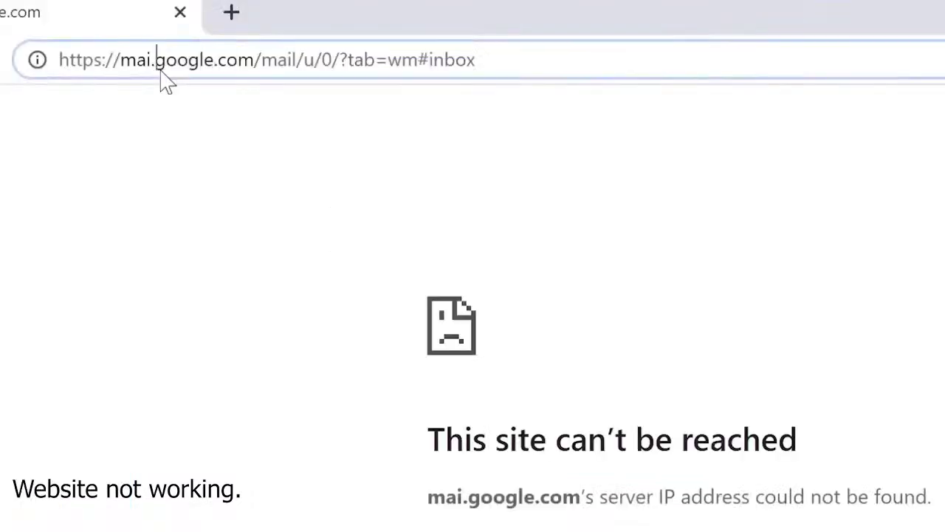
key(Left)
text(l)
key(Return)
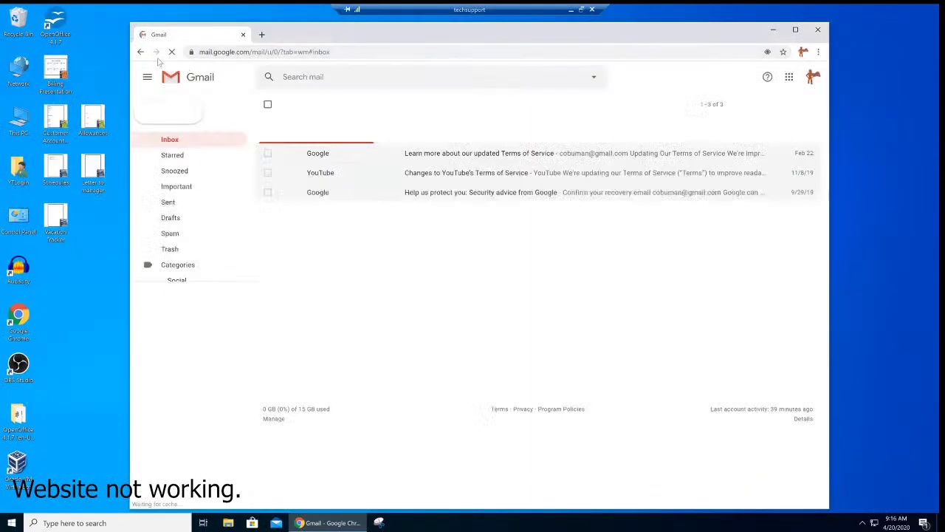
click(141, 54)
click(141, 53)
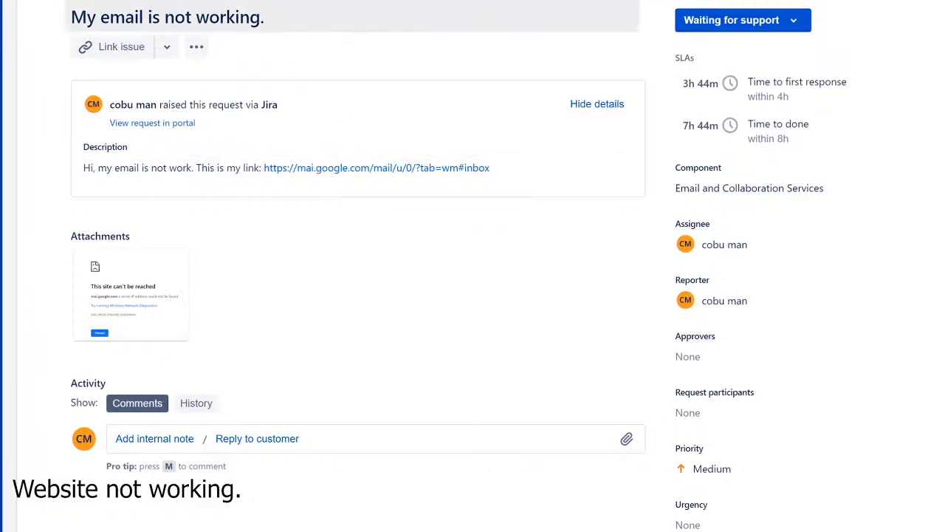
click(275, 54)
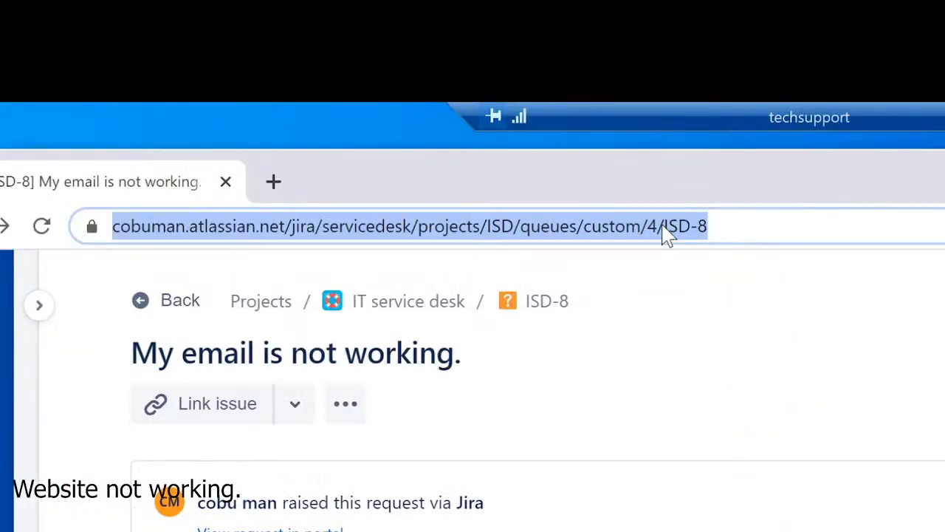
click(667, 229)
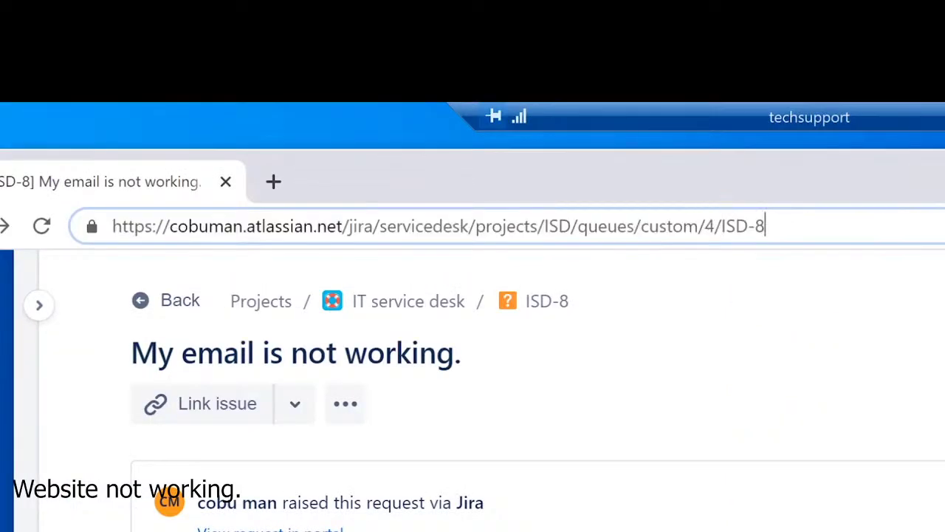
key(BackSpace)
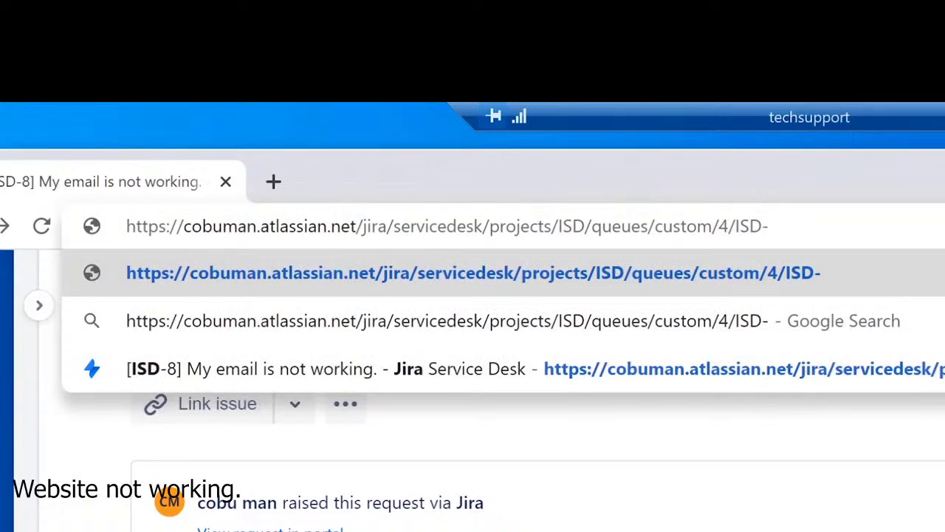
text(*)
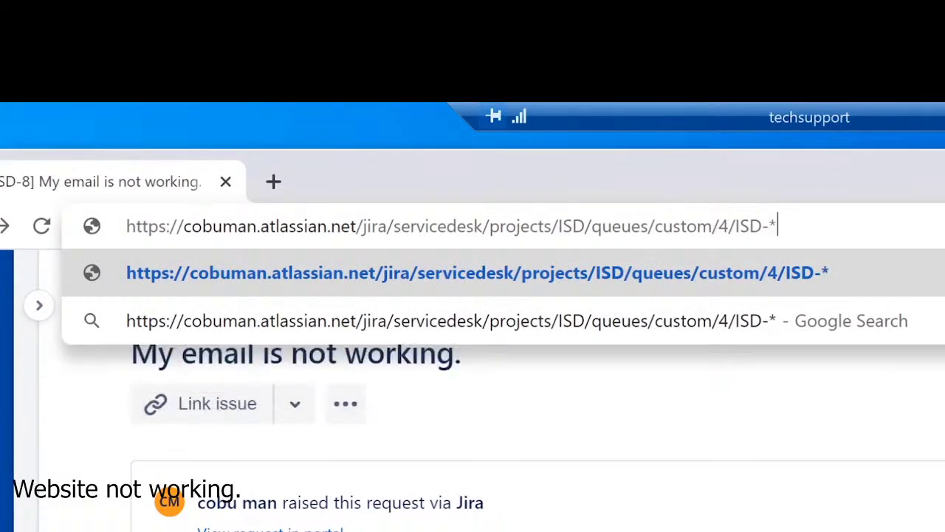
key(BackSpace)
text(8)
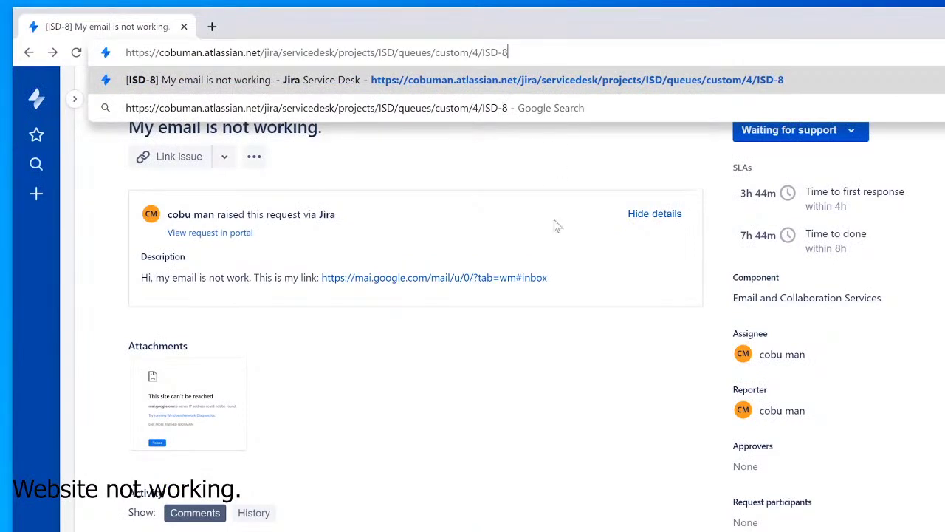
click(573, 361)
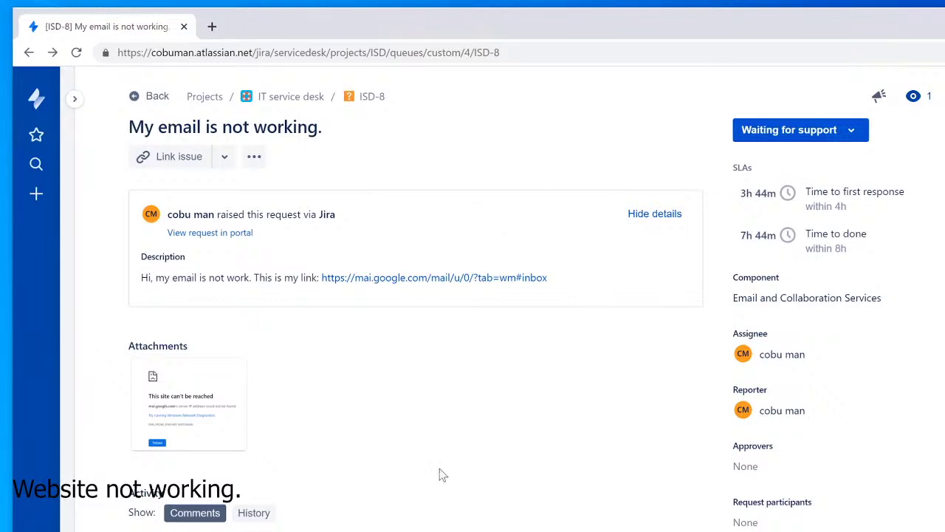
Post a reply greeting the customer from Help Desk about the broken link, asking if others can access the website.
scroll(446, 481, down, 2)
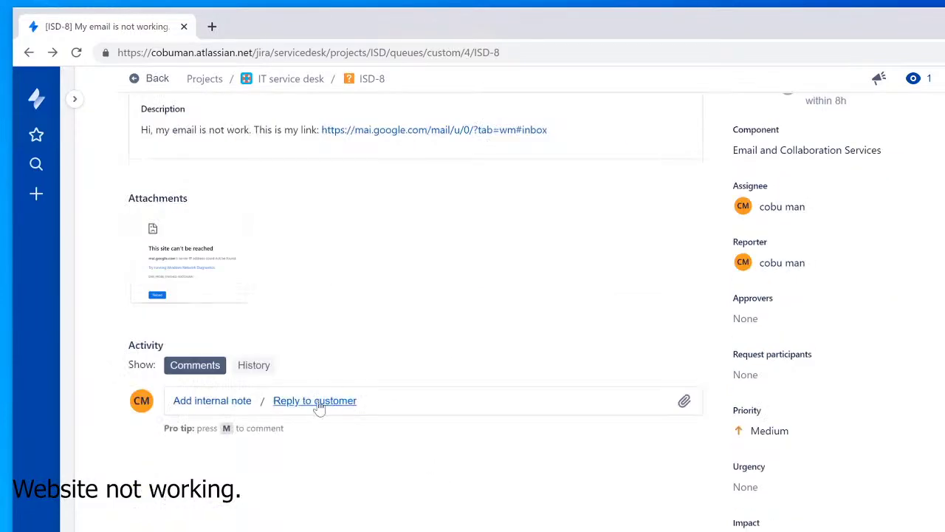
click(321, 407)
click(390, 228)
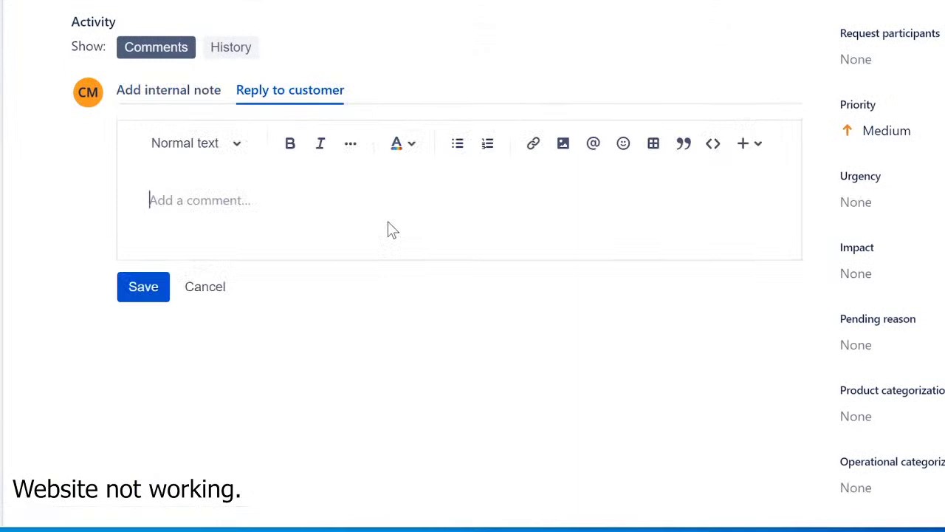
text(Hello, )
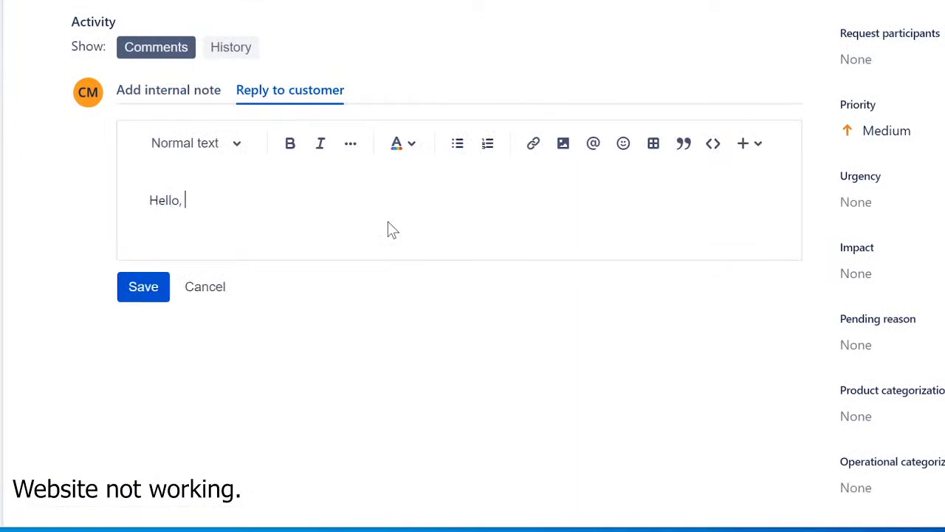
text(my name is Ervin with )
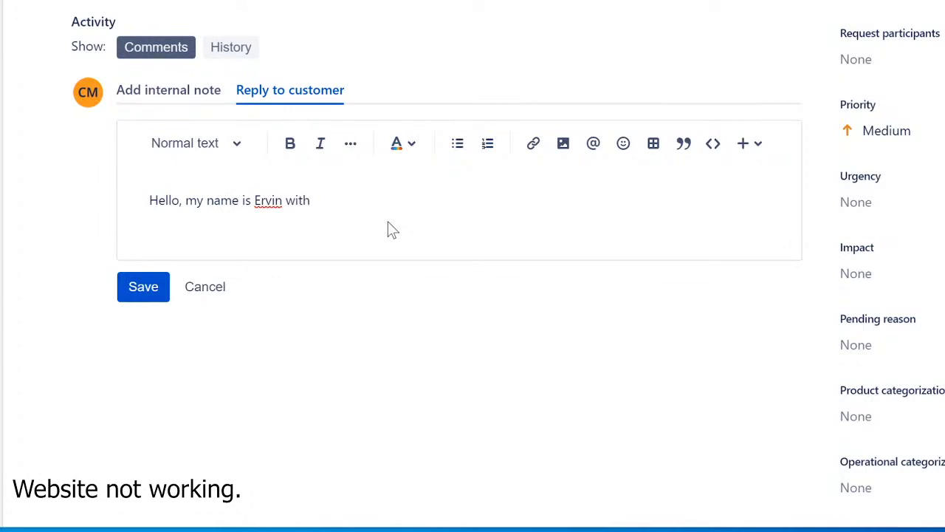
text(Help Desk. I have your ticke)
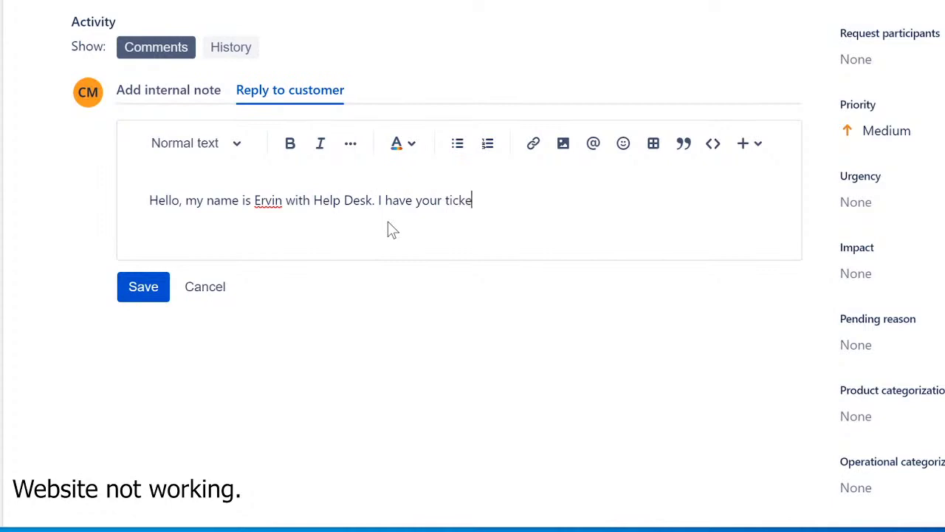
text(t about broken link)
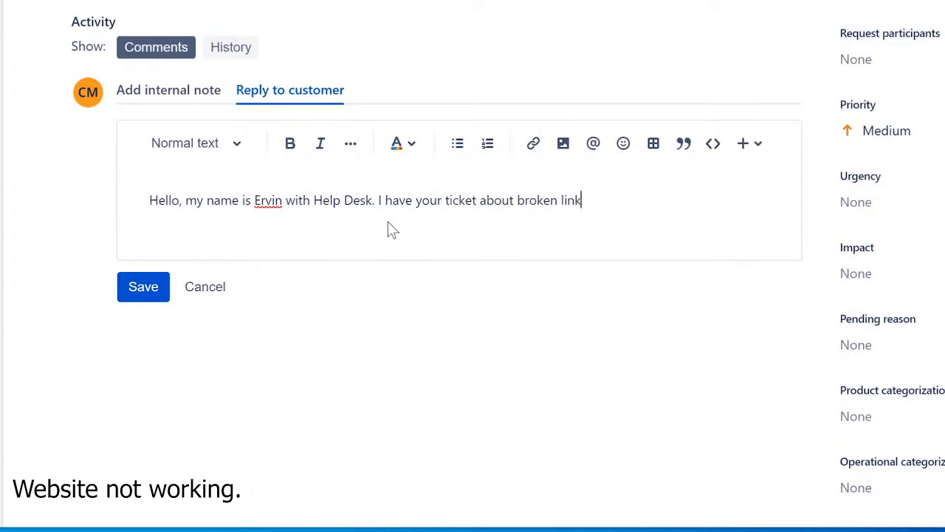
text(.)
key(Return)
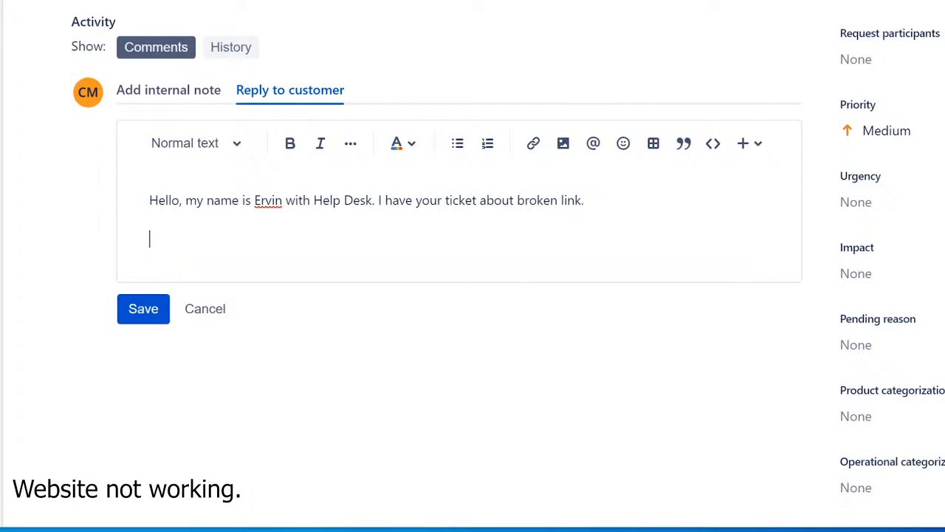
text(Is anybody els)
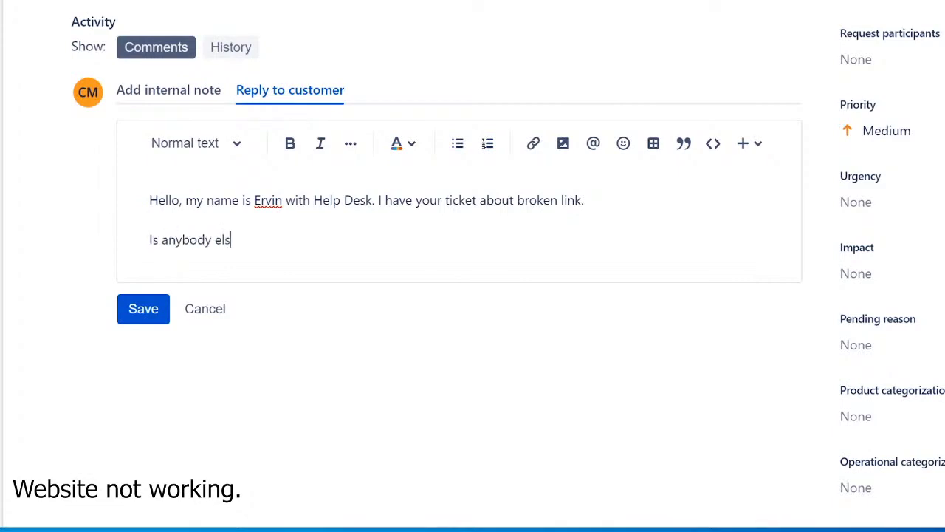
text(e in your group hav)
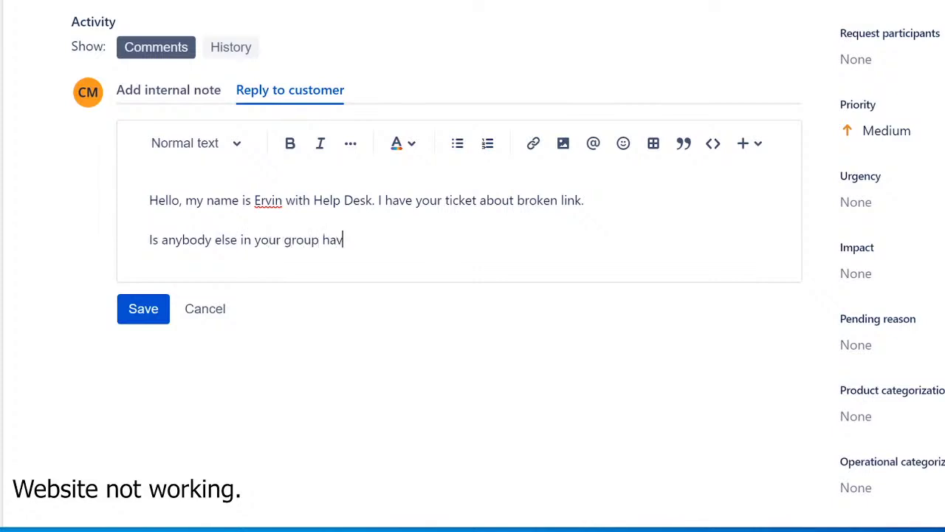
text(ing this issue)
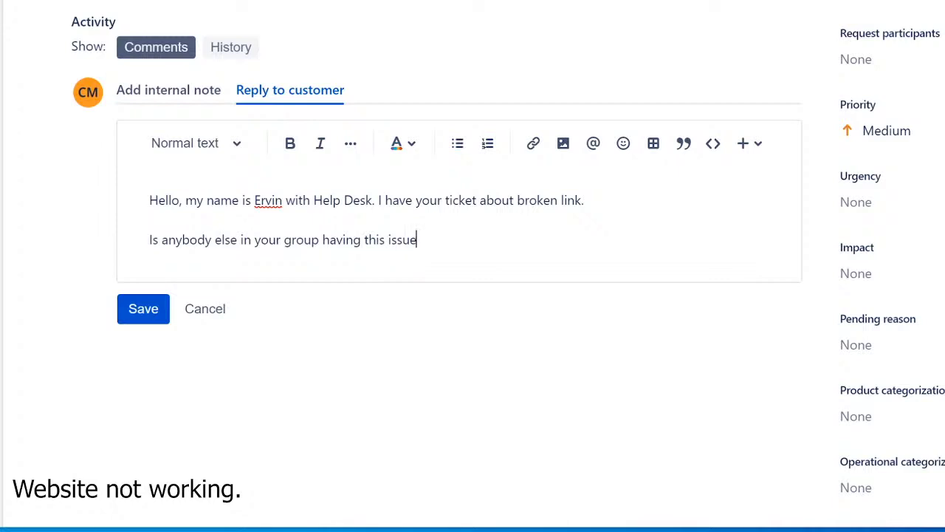
key(BackSpace)
key(BackSpace)
key(BackSpace)
key(BackSpace)
key(BackSpace)
key(BackSpace)
key(BackSpace)
key(BackSpace)
key(BackSpace)
key(BackSpace)
key(BackSpace)
key(BackSpace)
key(BackSpace)
key(BackSpace)
key(BackSpace)
key(BackSpace)
key(BackSpace)
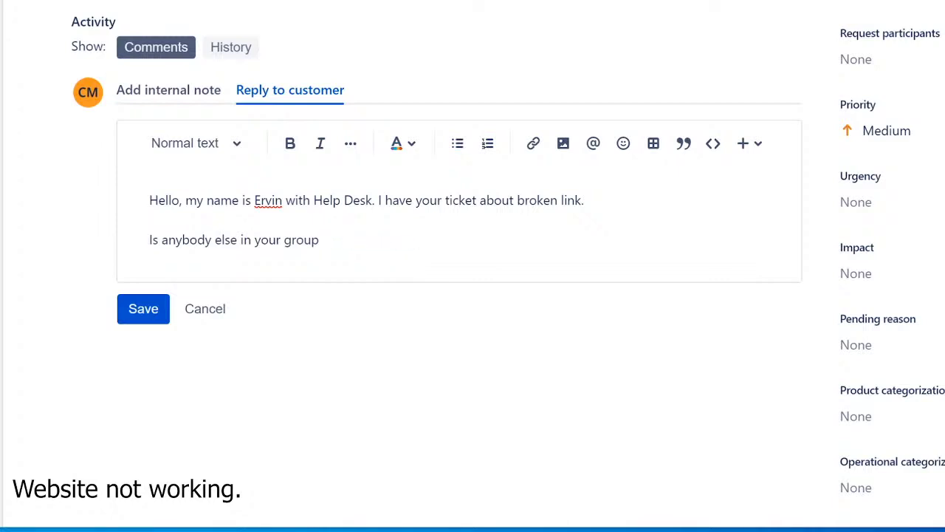
text(able to access this webs)
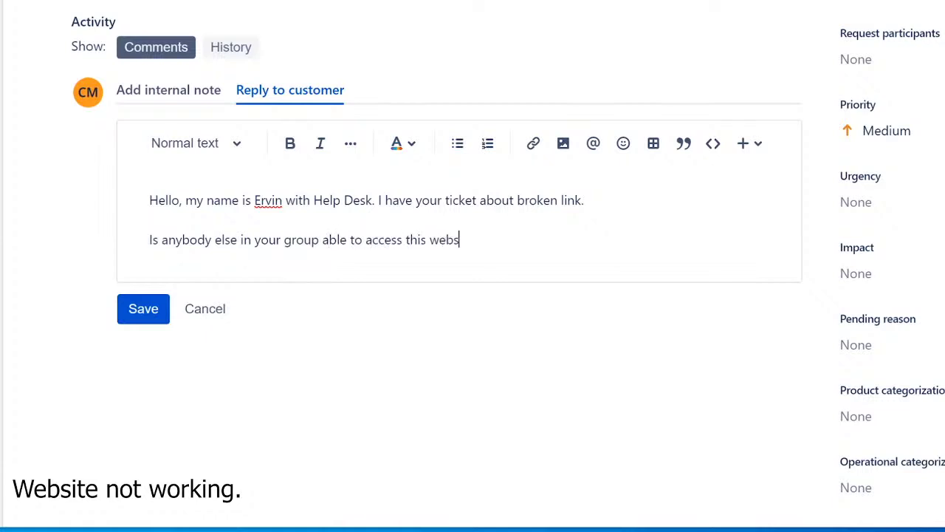
text(ite?)
click(133, 312)
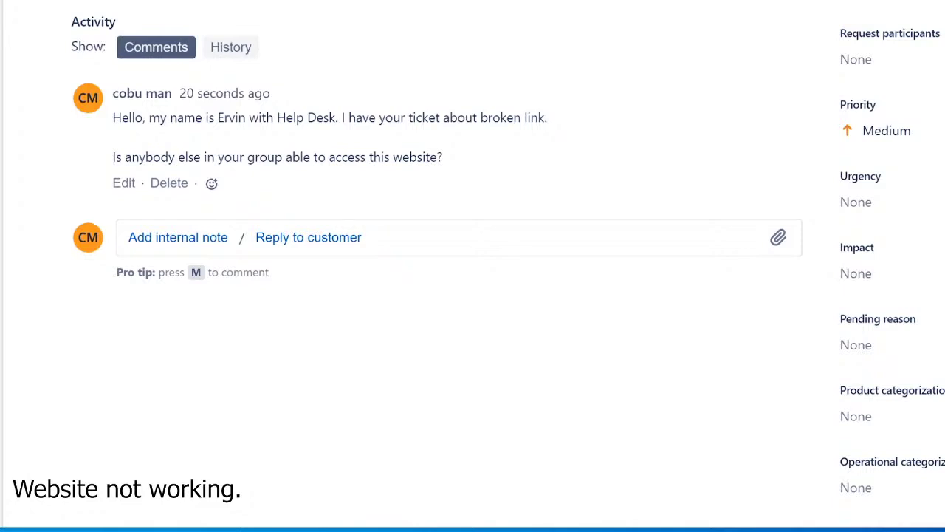
Draft a dialogue reply: correct link confirmed, agent asks to check another person, customer says it works for them.
click(303, 246)
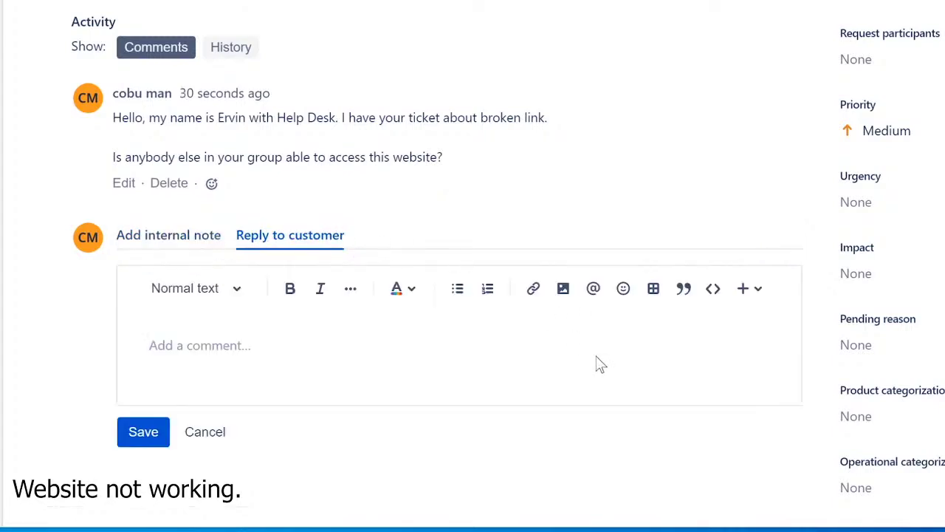
text(Customer: )
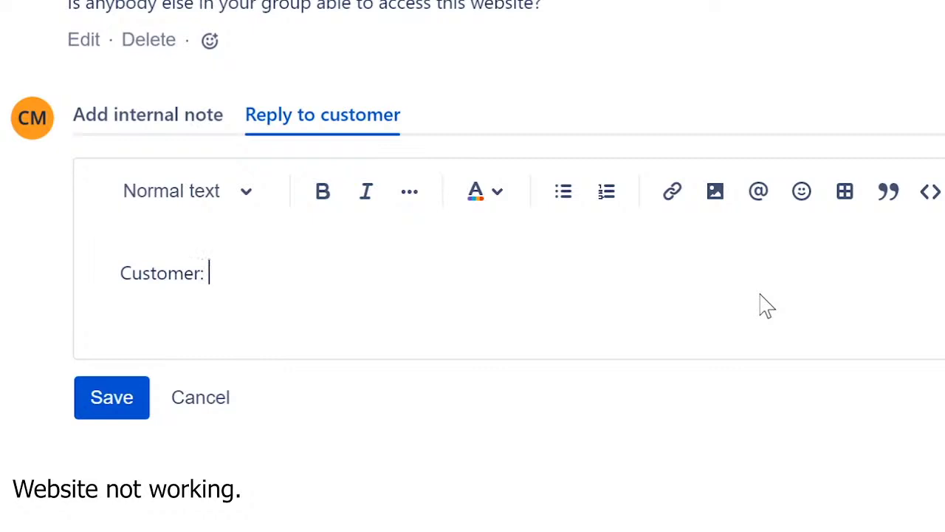
text(Yes, that is the c)
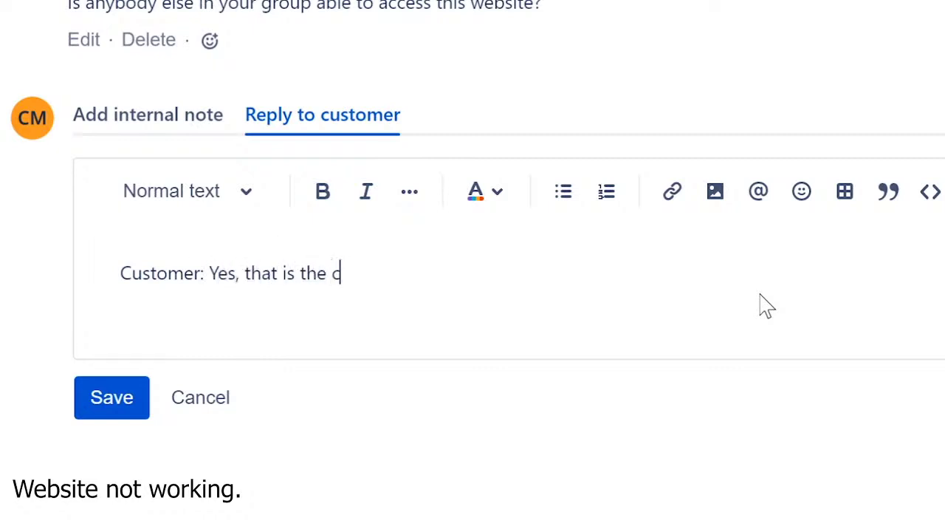
text(orrect link...)
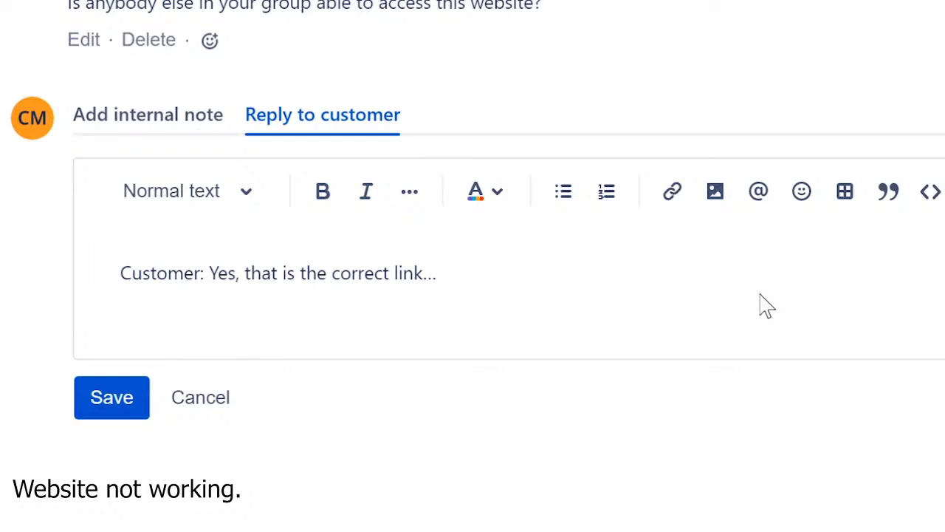
key(Return)
text(Ervin:)
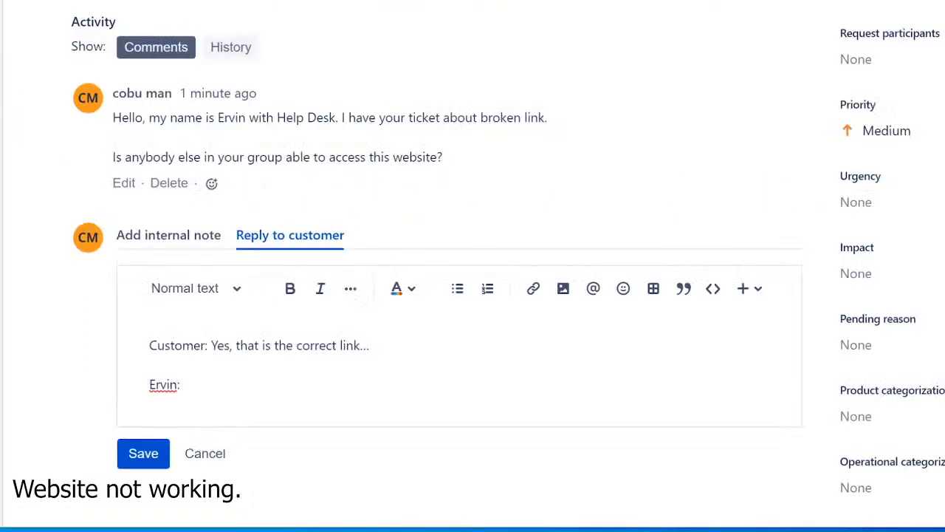
text( Can you please check )
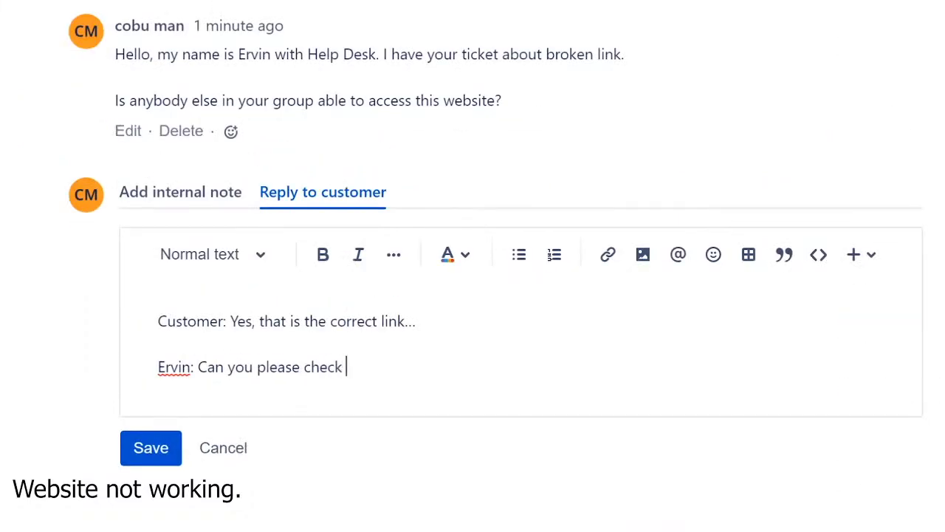
text(with one other person )
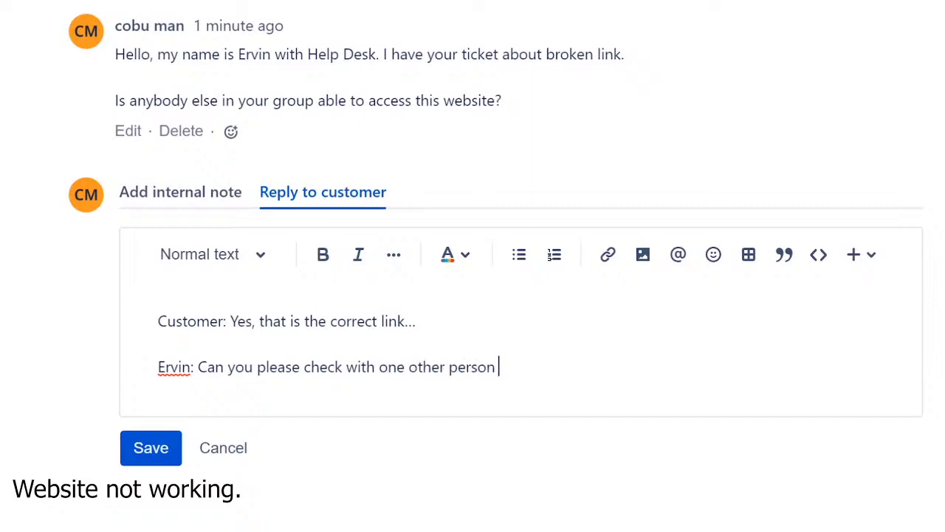
text(just to be su)
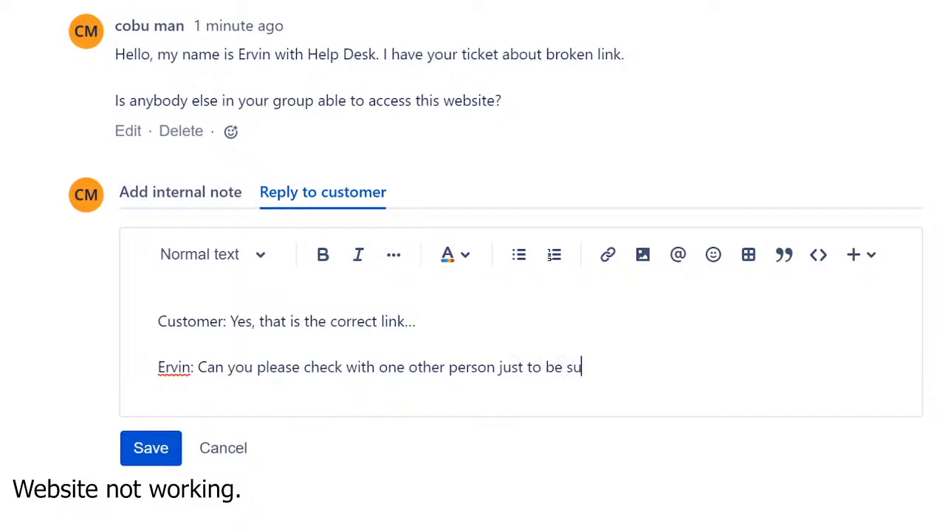
text(re?)
key(Return)
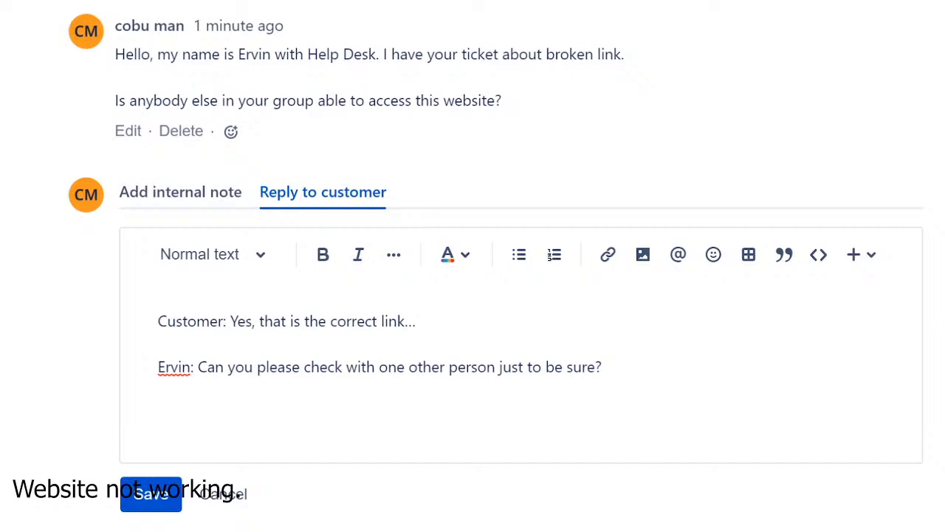
text(Customer: )
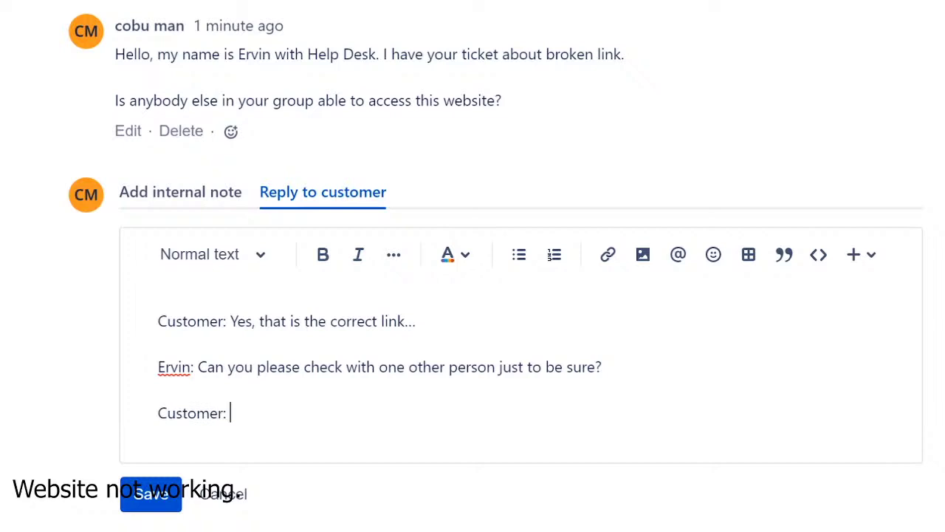
text(Yes, it's working fo)
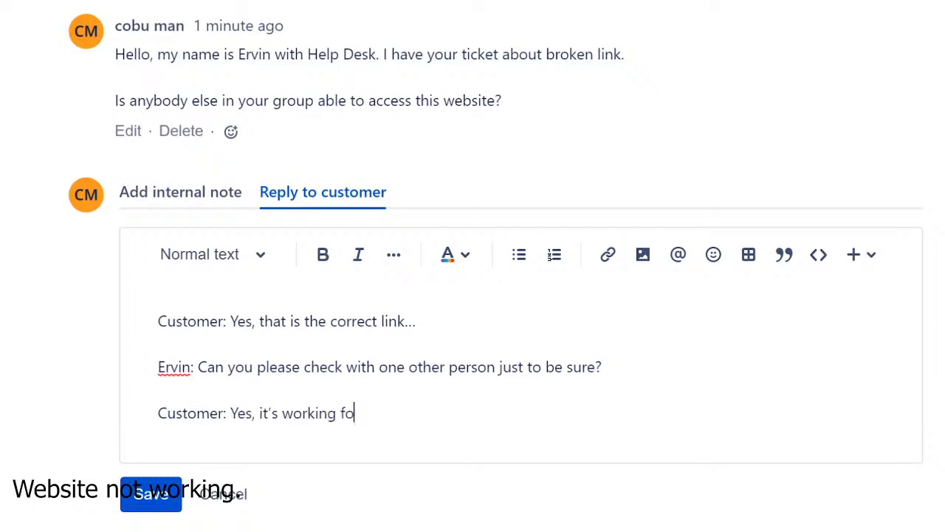
text(r them...)
scroll(497, 247, down, 3)
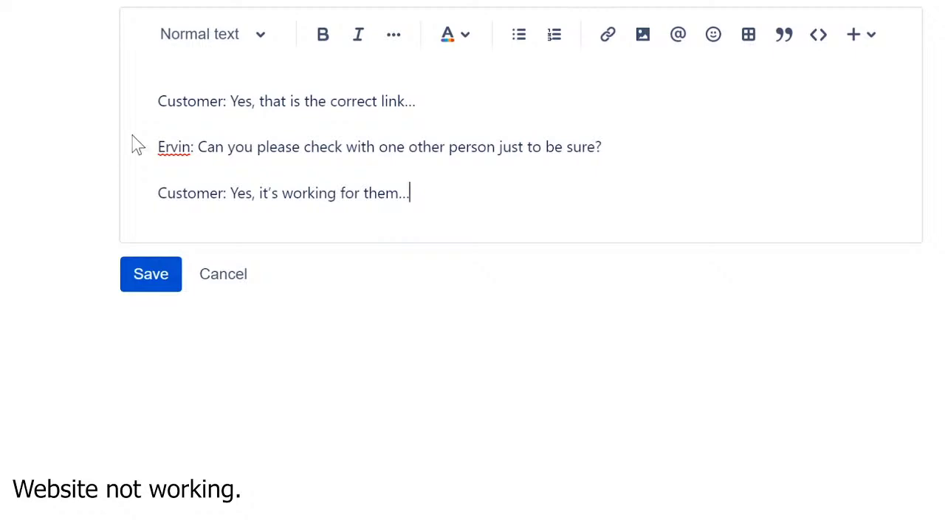
Add the customer's line 'They are using the same link as me...' to the dialogue.
drag(190, 147, 170, 147)
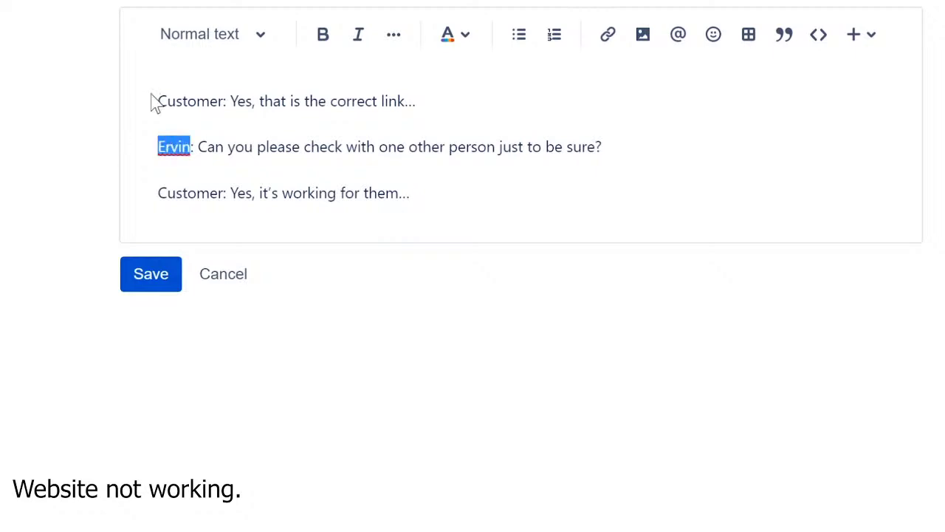
mouse_move(158, 101)
mouse_down()
mouse_move(226, 101)
mouse_move(158, 101)
mouse_up()
click(589, 221)
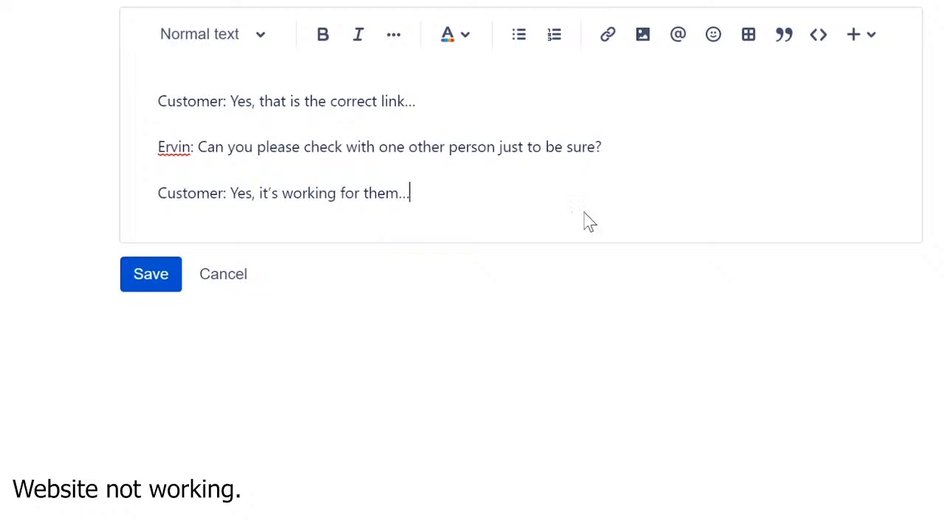
key(Return)
text(Custom)
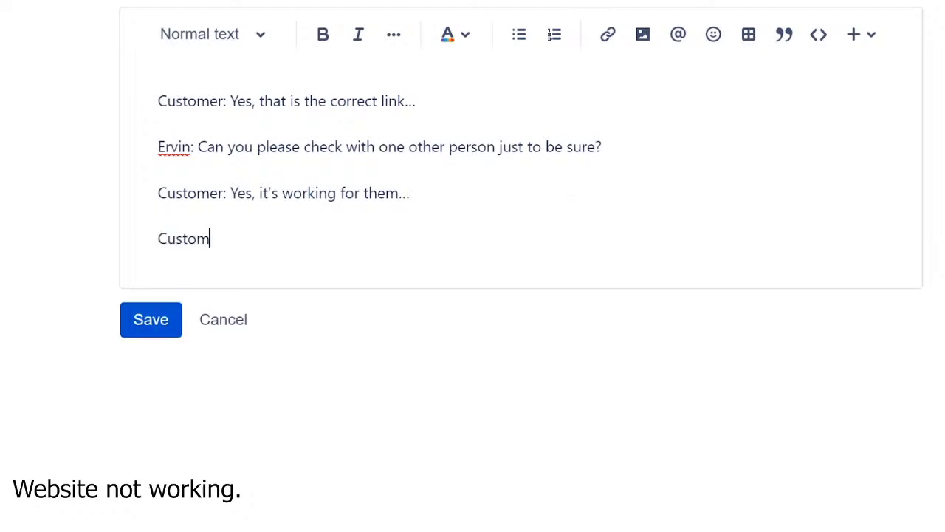
text(er: They are usin)
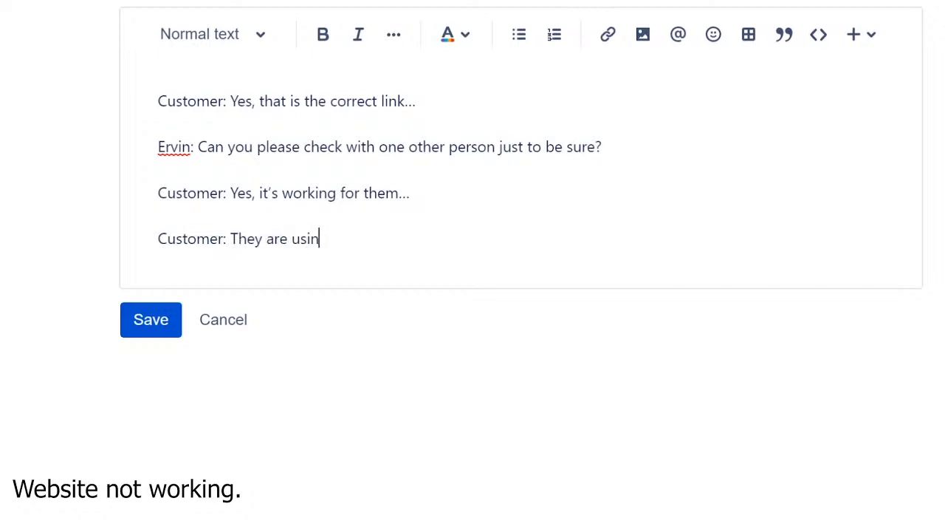
text(g the same link as me)
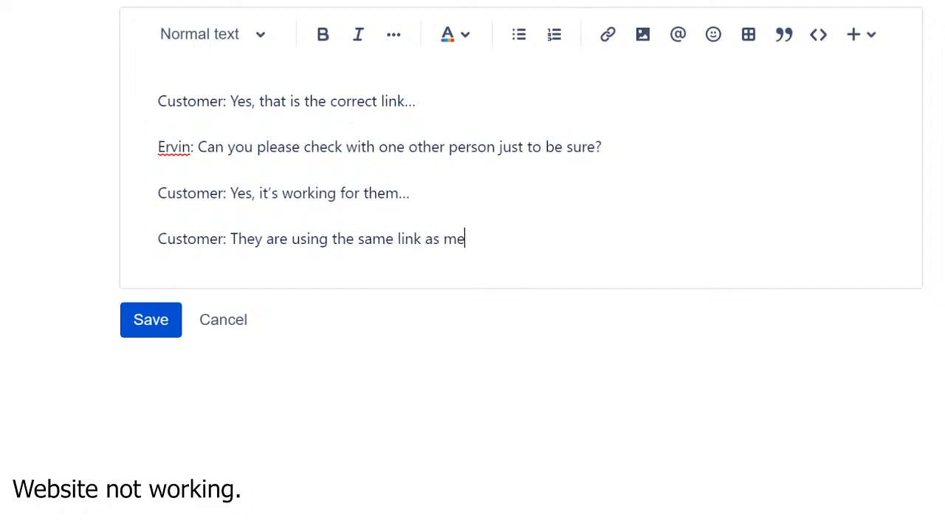
text(...)
Add the agent's request for a working-website screenshot and the customer's 'with screenshot' reply.
key(Return)
text(Ervin: )
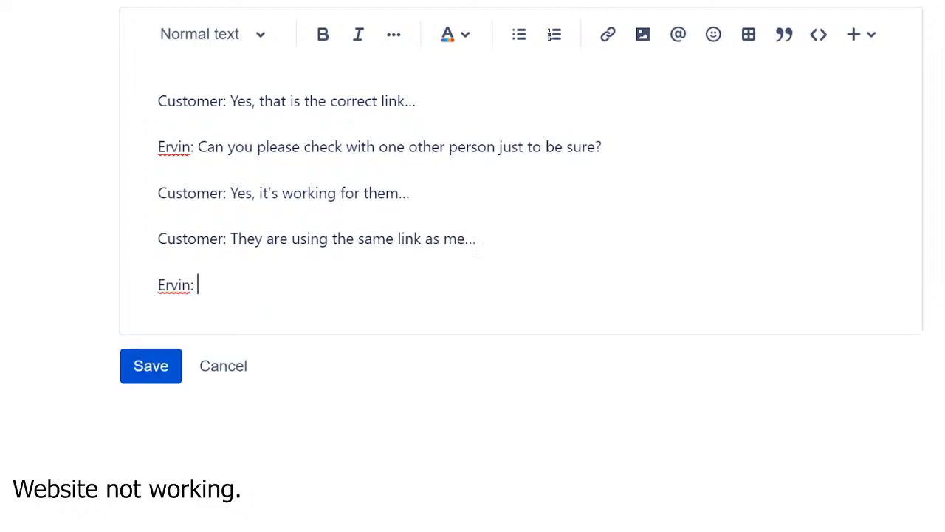
text(Can you please show)
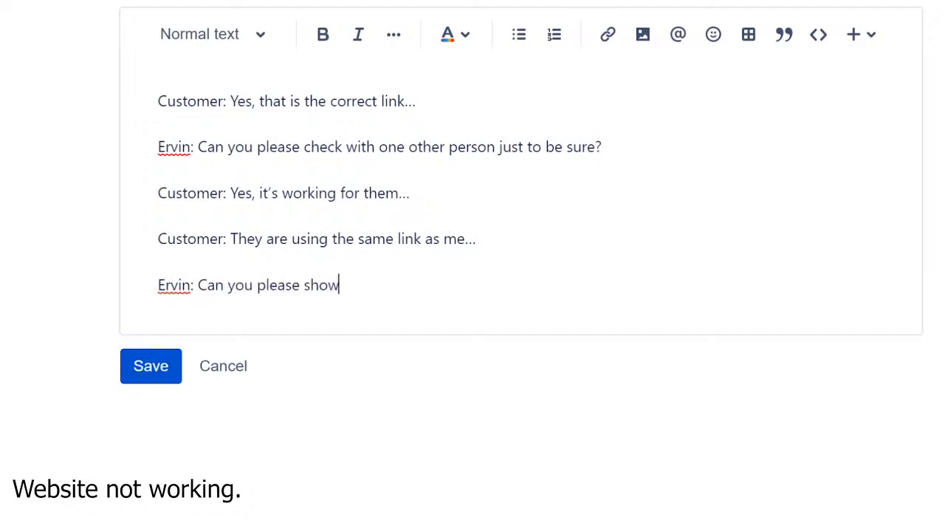
text( me the screenshot )
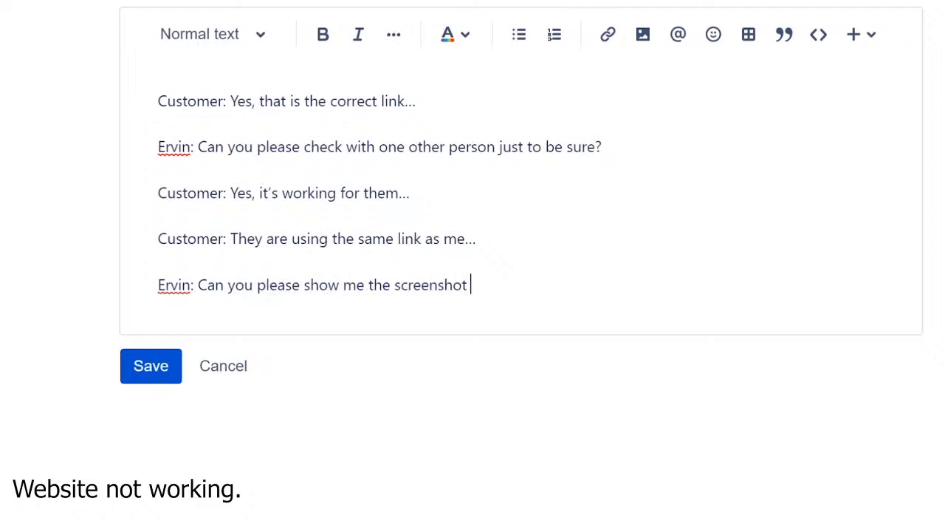
text(of working we)
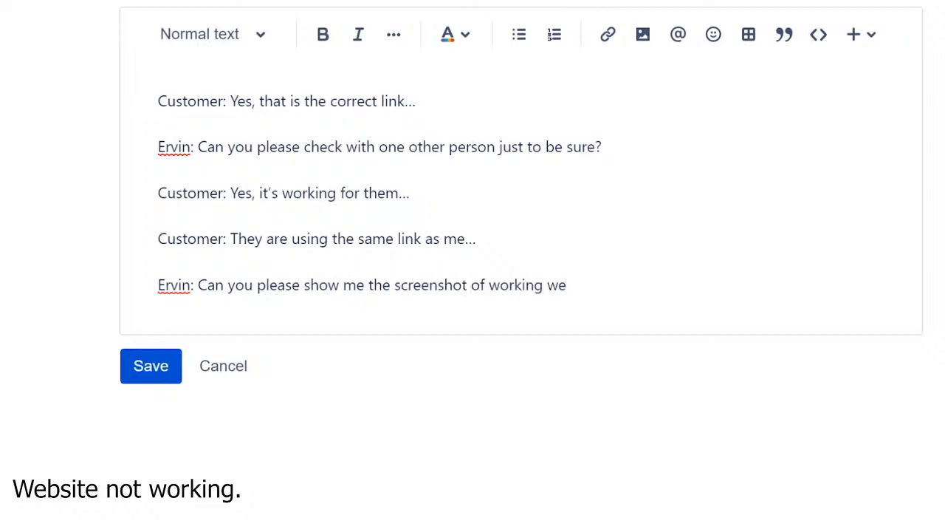
text(bstie)
key(BackSpace)
key(BackSpace)
key(BackSpace)
text(ite.)
key(BackSpace)
text(?)
key(Return)
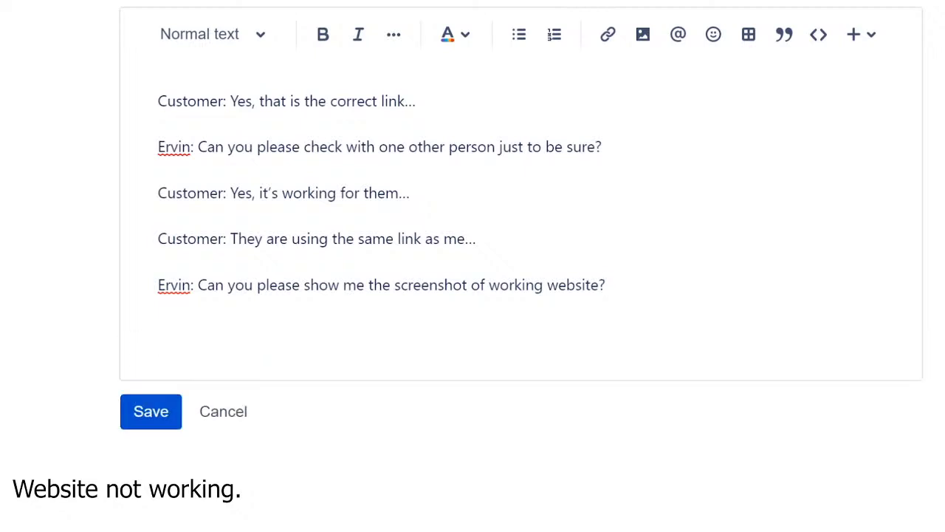
text(Cuso)
key(BackSpace)
text(tomer: )
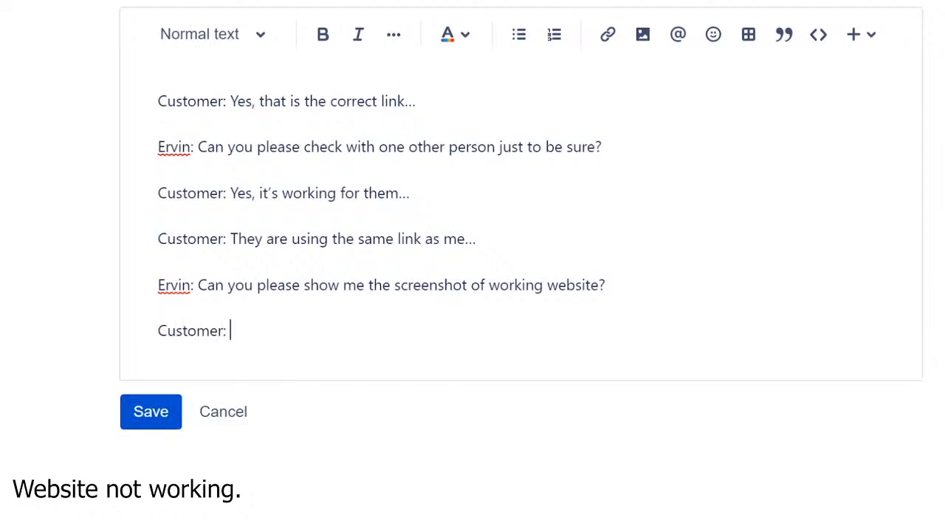
text(with screenshot)
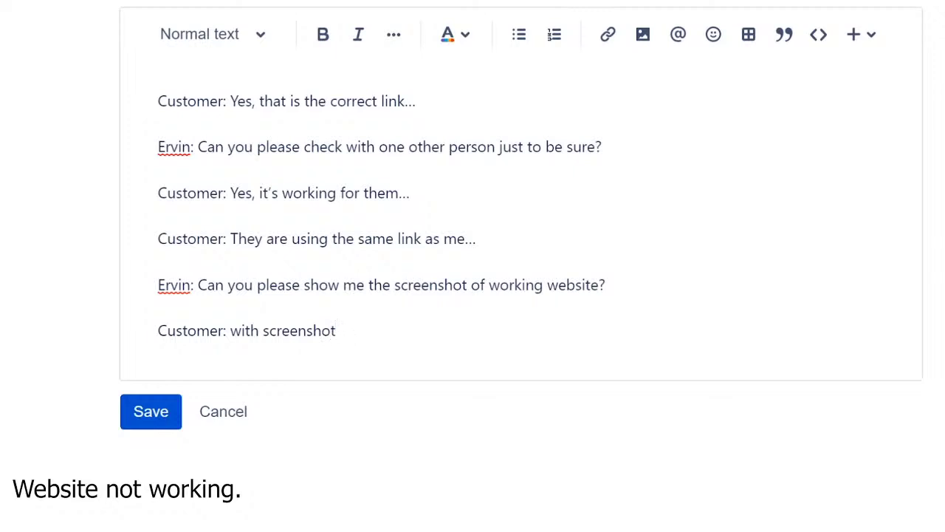
scroll(473, 221, down, 1)
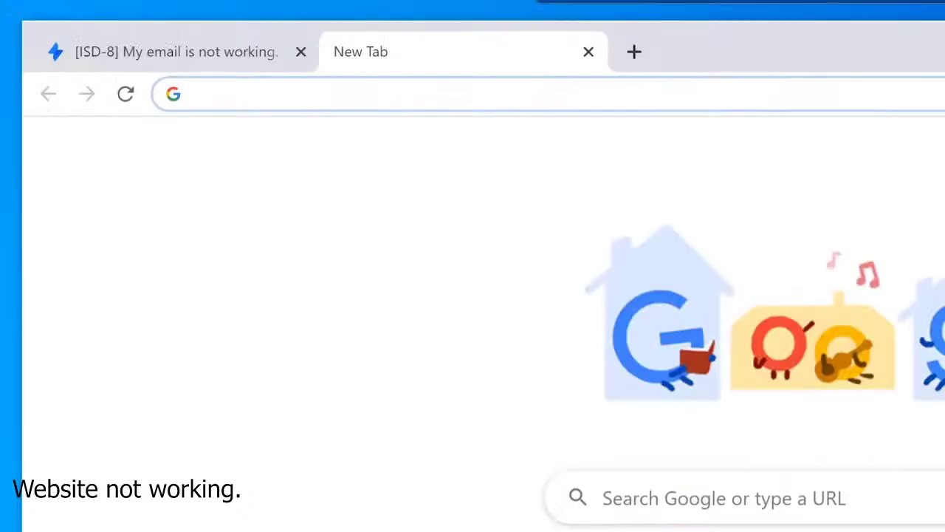
Load the broken mai.google.com address in a new tab, confirm it fails, and close the tab.
text(https://mail.google.com/mail/u/0/?tab=wm#inbox)
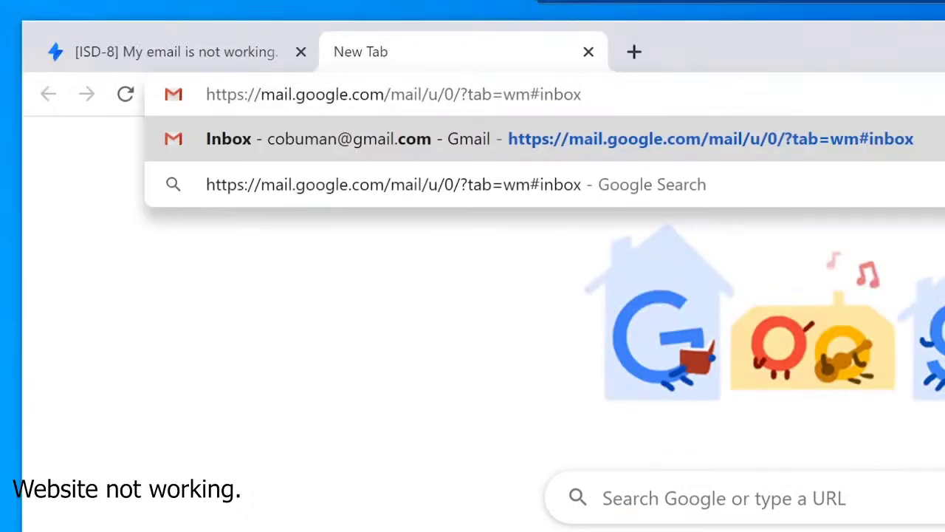
click(291, 94)
key(BackSpace)
key(Return)
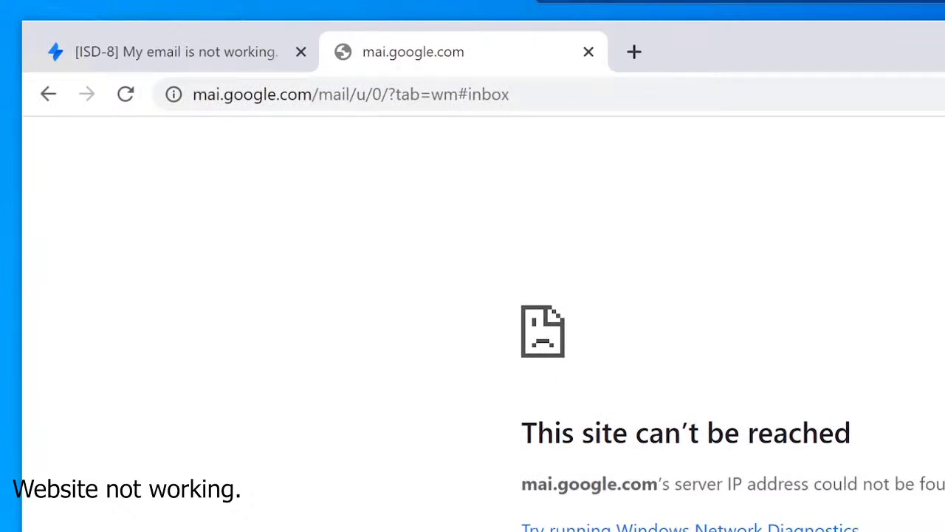
click(589, 53)
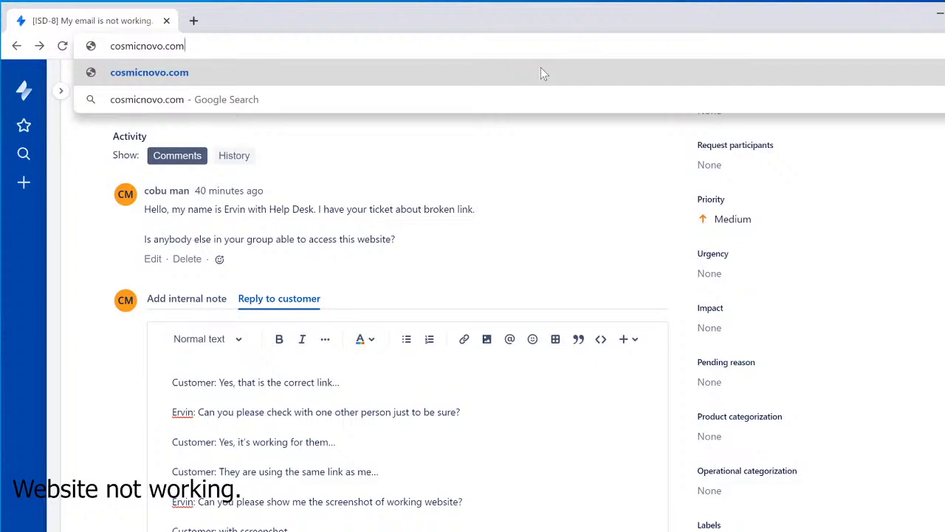
Load cosmicnovo.com and scroll up and down the CosmicNovo homepage article list to check it renders.
key(Return)
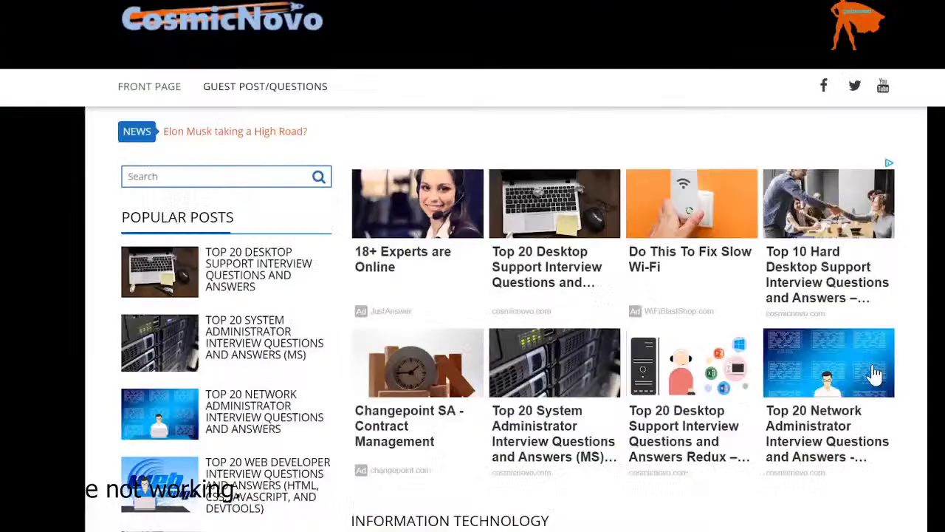
scroll(798, 381, down, 3)
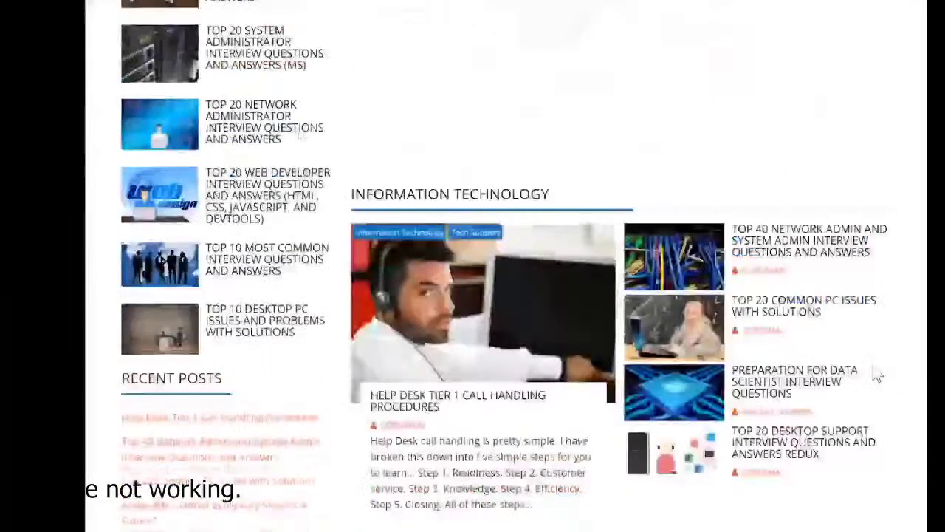
scroll(321, 328, up, 5)
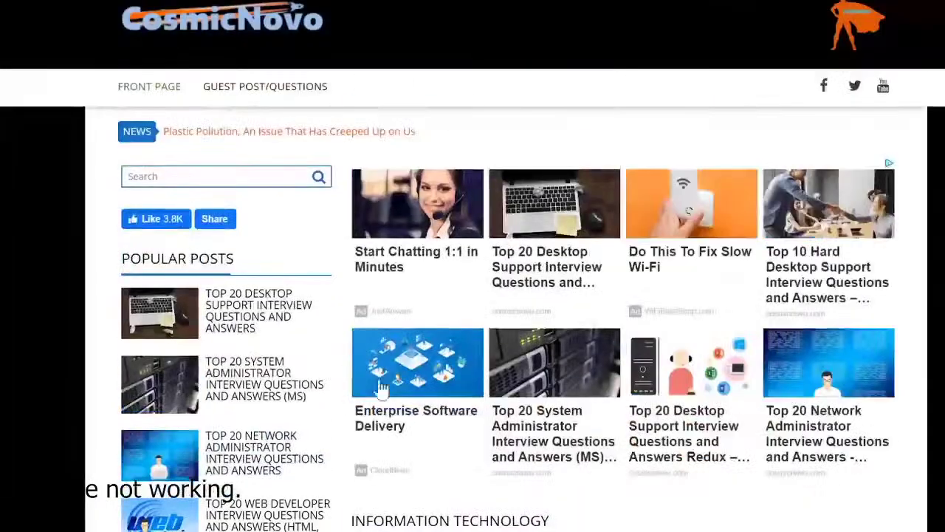
scroll(402, 397, down, 6)
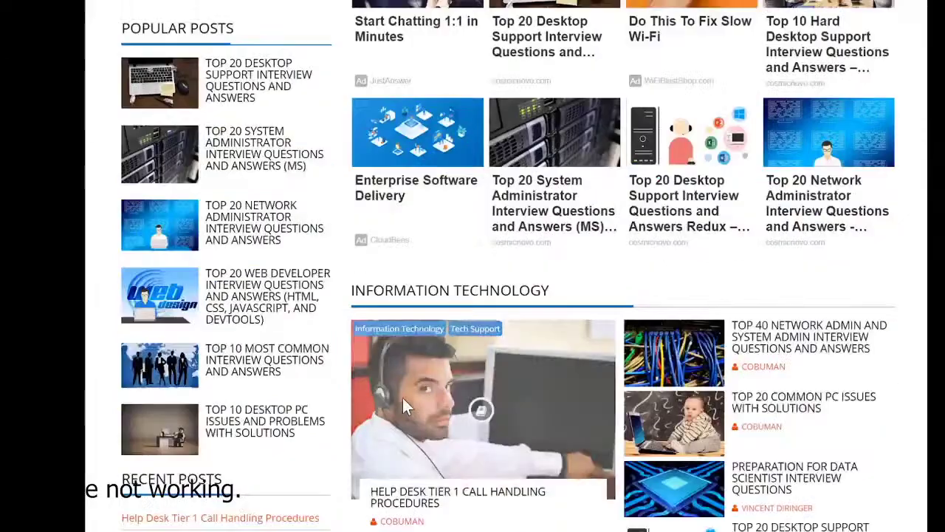
scroll(402, 406, down, 10)
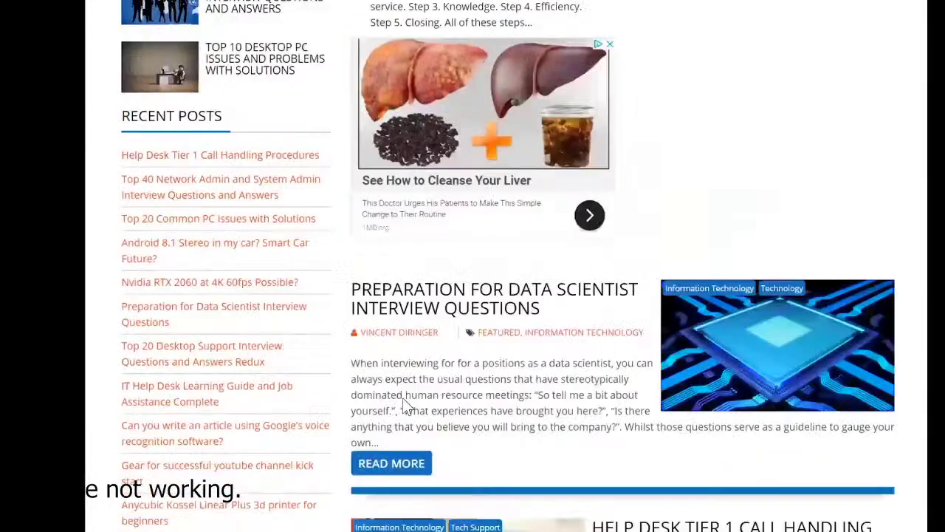
scroll(406, 405, down, 3)
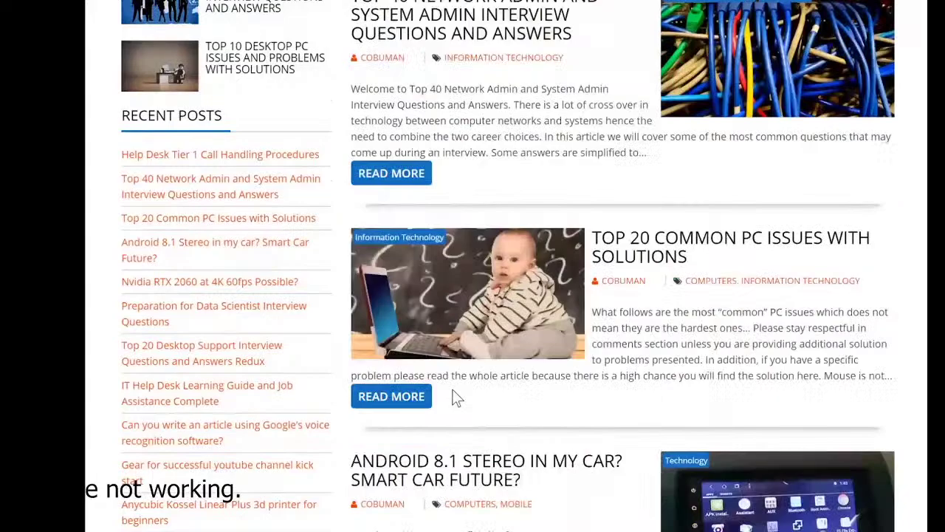
scroll(453, 395, up, 4)
scroll(453, 397, up, 3)
scroll(443, 397, down, 2)
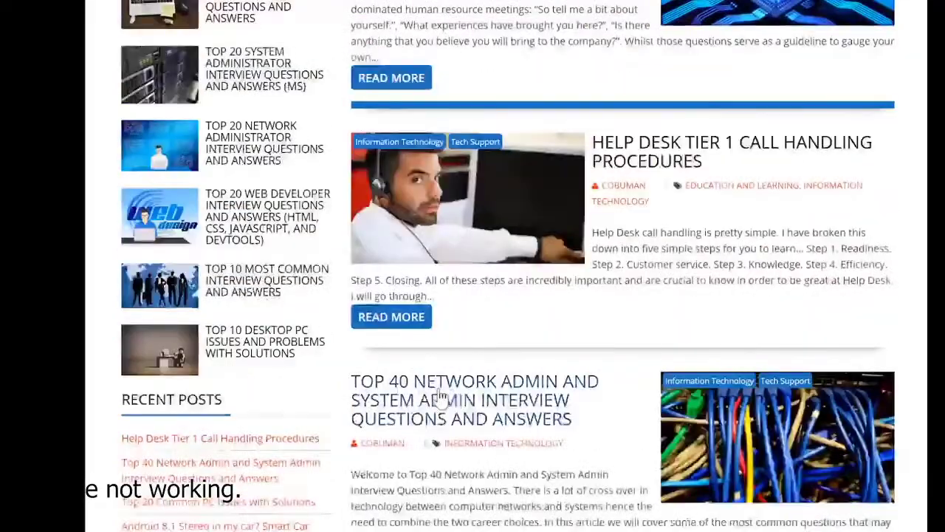
scroll(440, 392, up, 4)
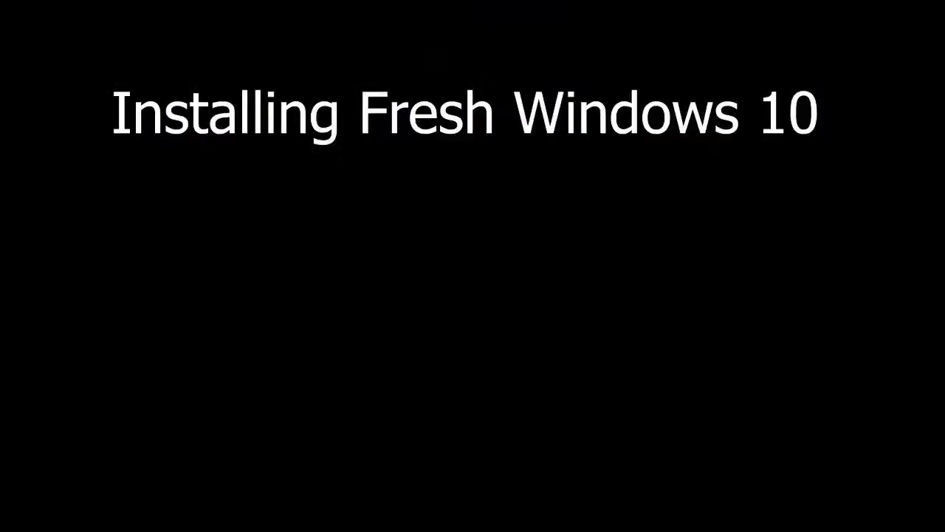
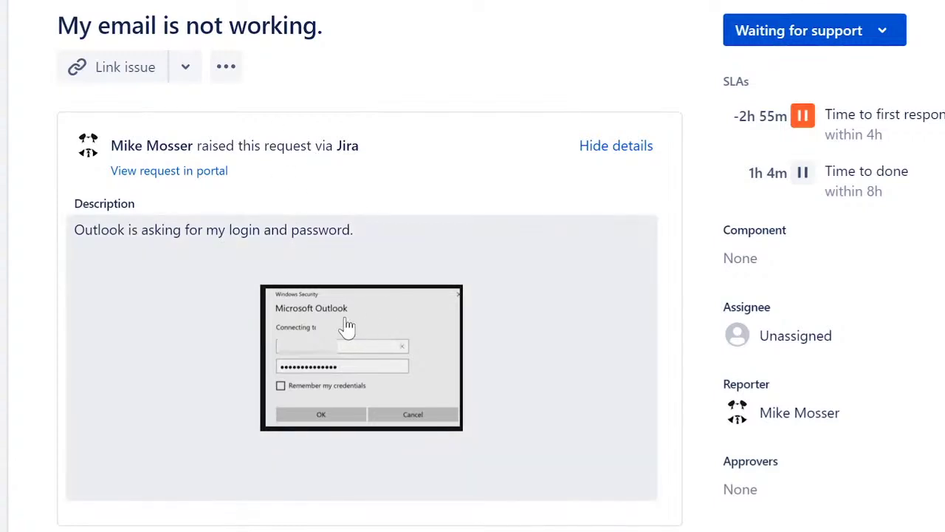
Open the 'My email is not working.' ticket and assign it to yourself.
click(382, 364)
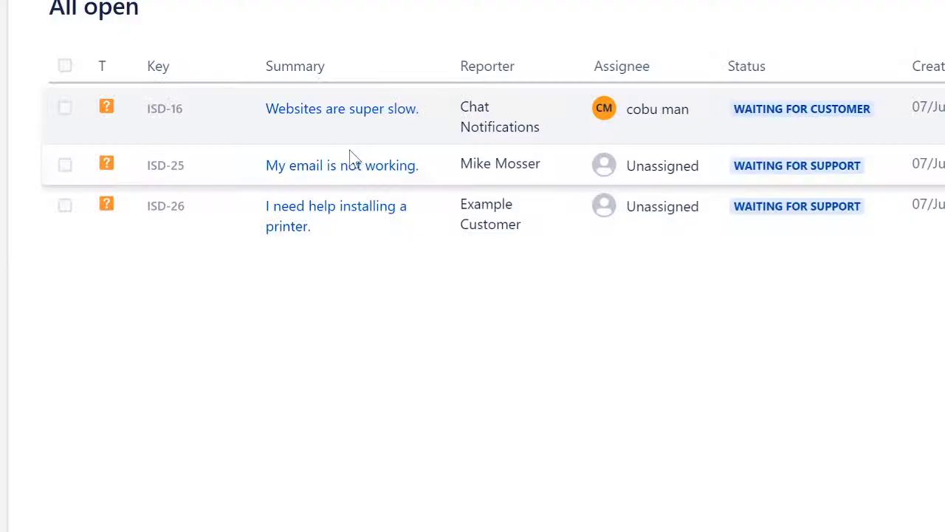
click(351, 153)
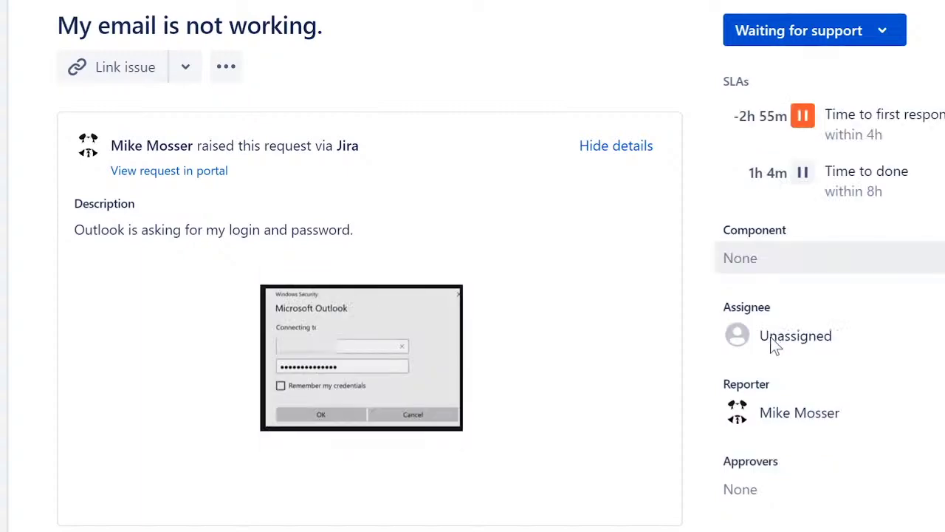
click(773, 341)
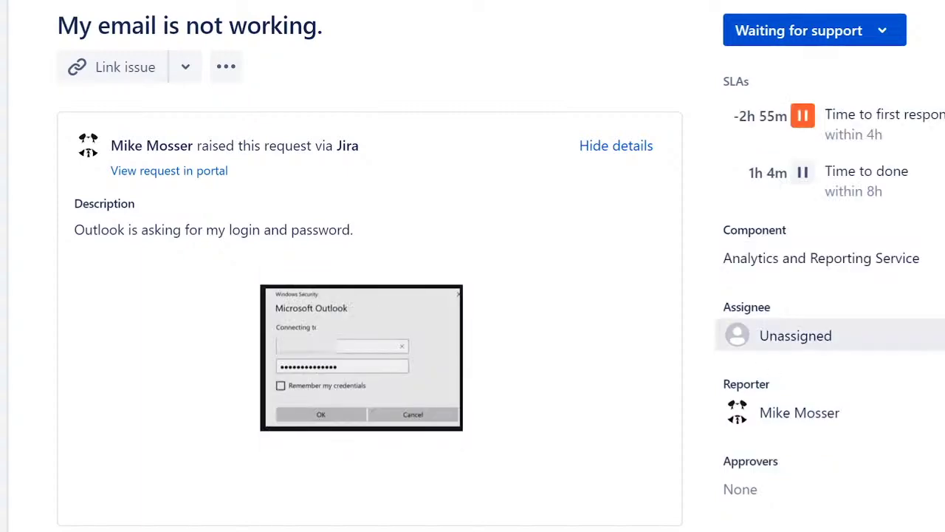
click(785, 390)
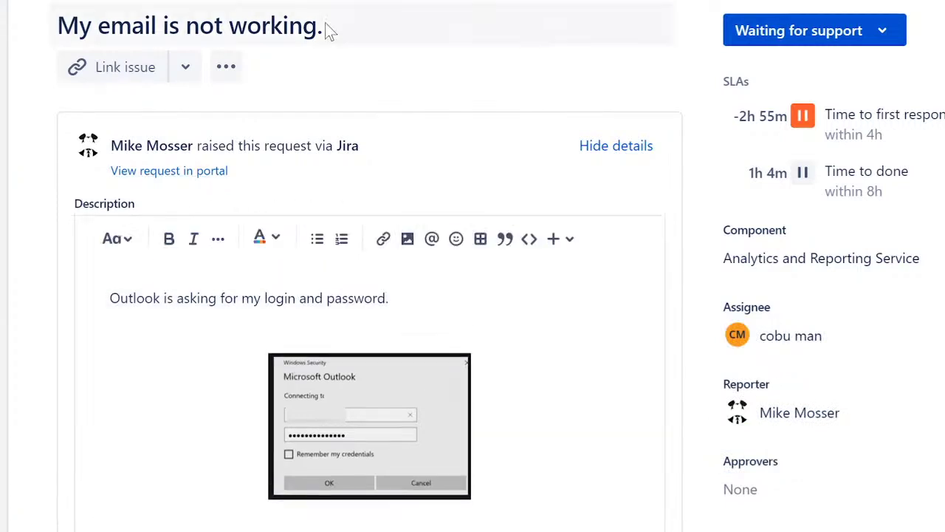
drag(328, 27, 33, 13)
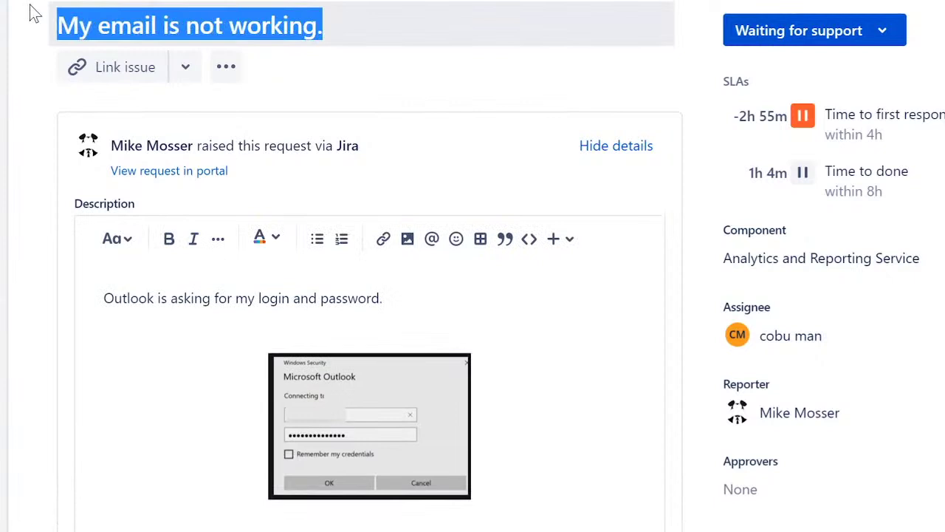
click(103, 298)
drag(104, 299, 385, 298)
mouse_move(403, 410)
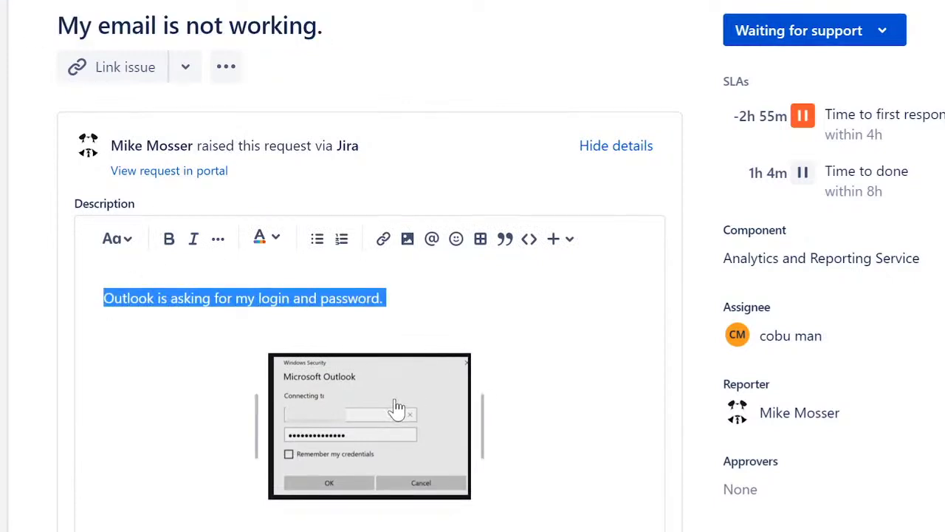
scroll(404, 386, down, 3)
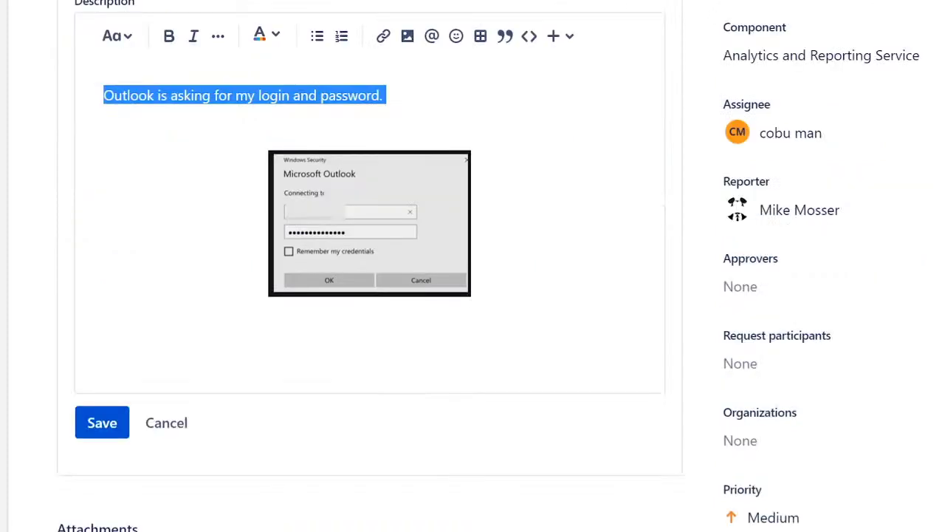
scroll(369, 266, down, 3)
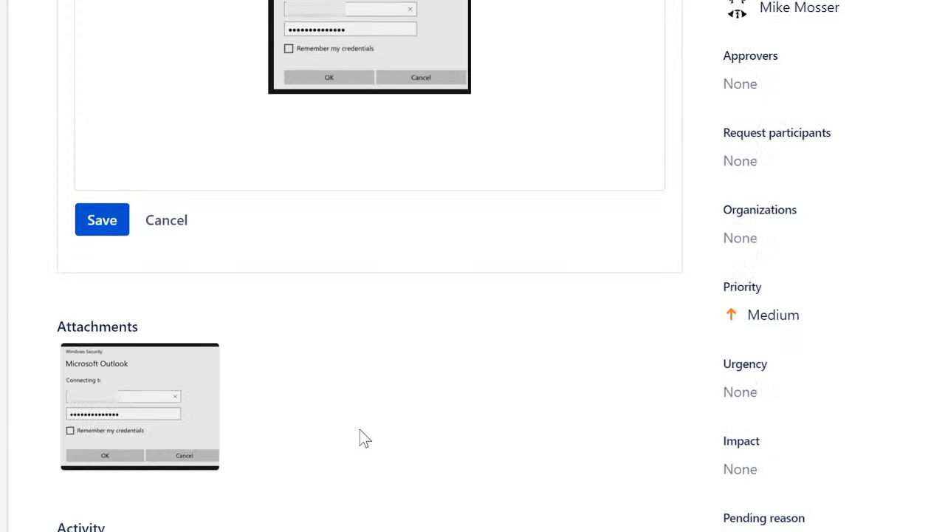
scroll(359, 429, up, 6)
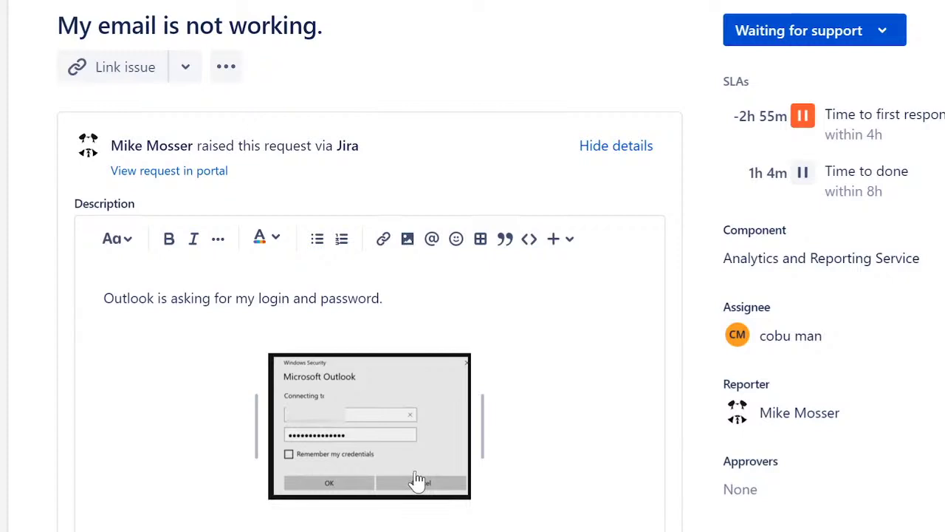
click(363, 404)
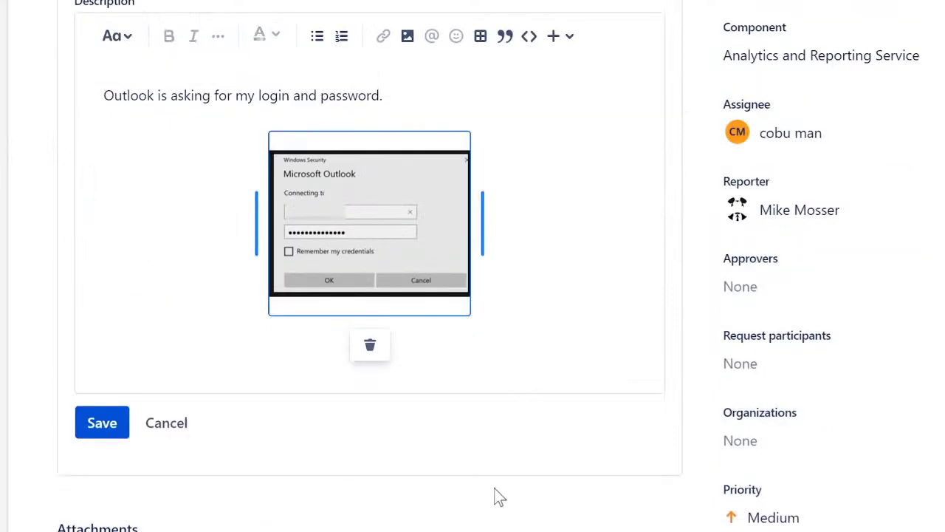
scroll(500, 496, down, 3)
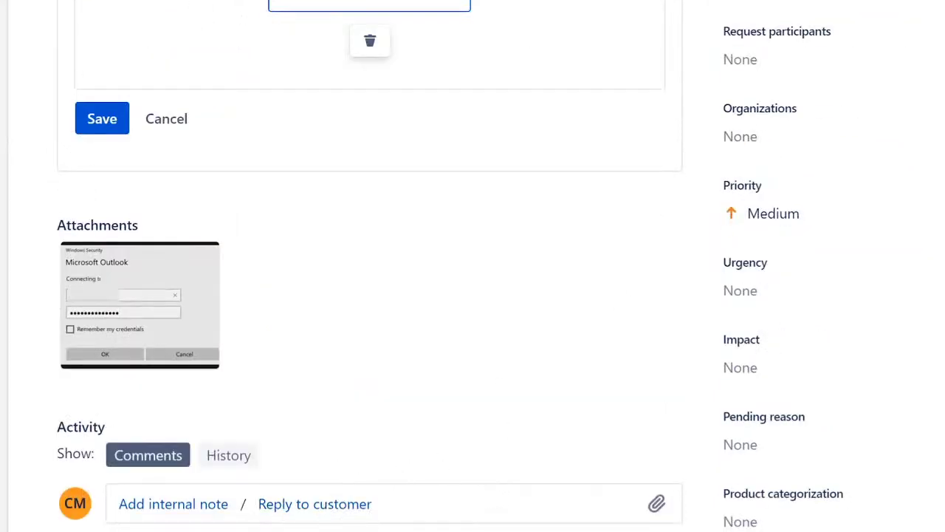
Start a customer reply with the agent's greeting, acknowledging their email-not-working ticket.
click(315, 504)
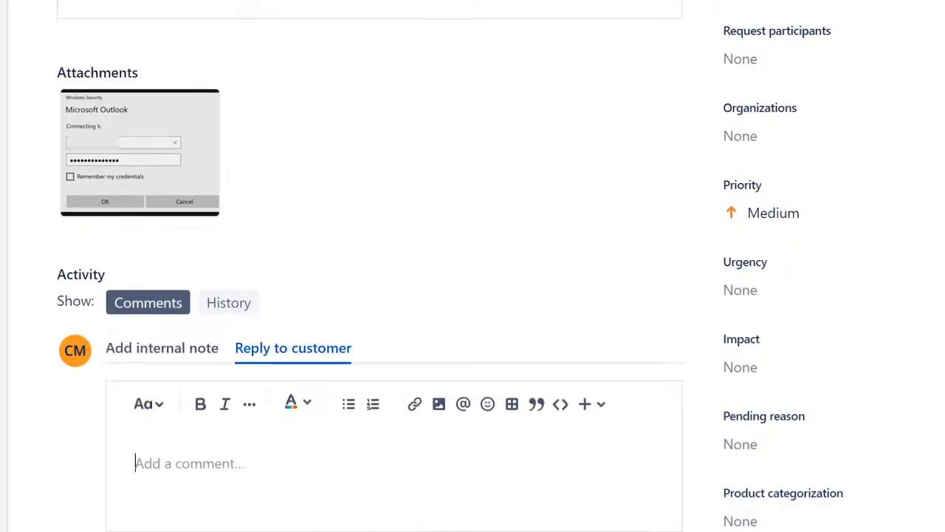
text(Hello,)
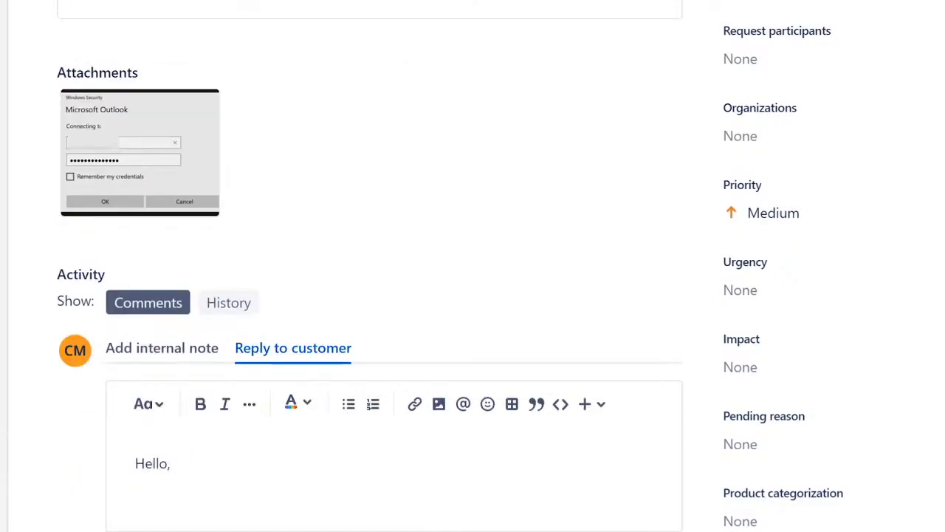
text( my name is Ervi)
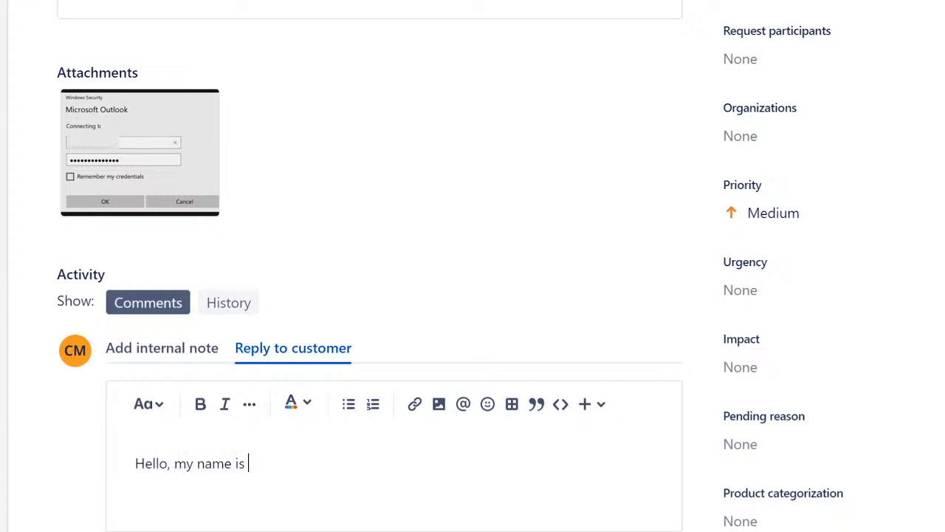
text(n with )
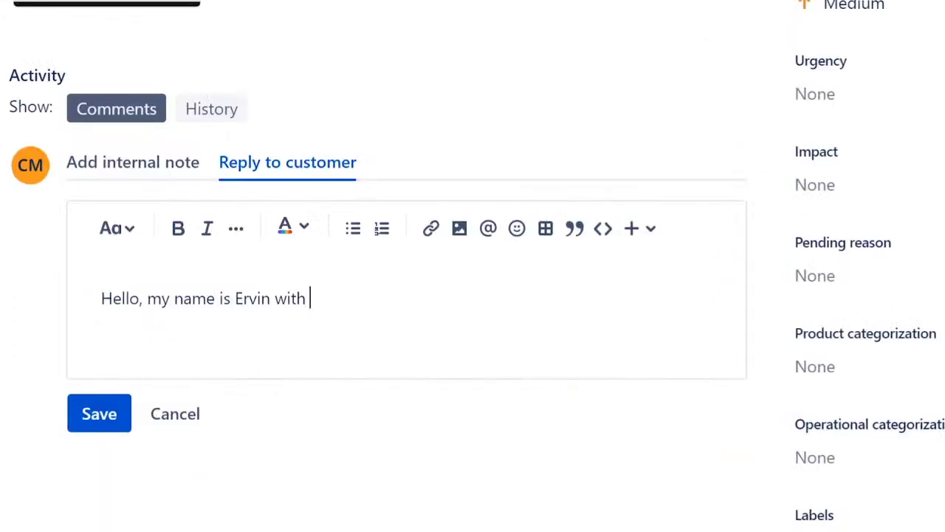
text(Pc support.)
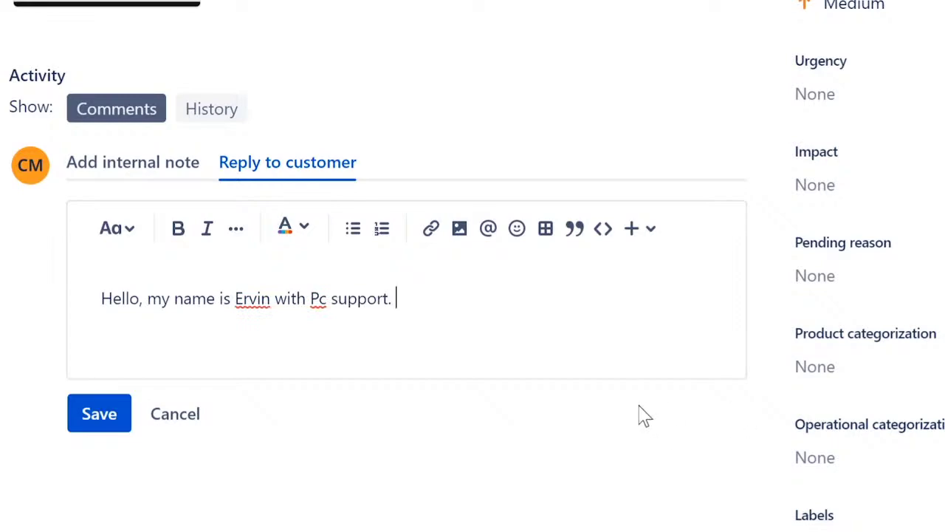
scroll(605, 376, up, 5)
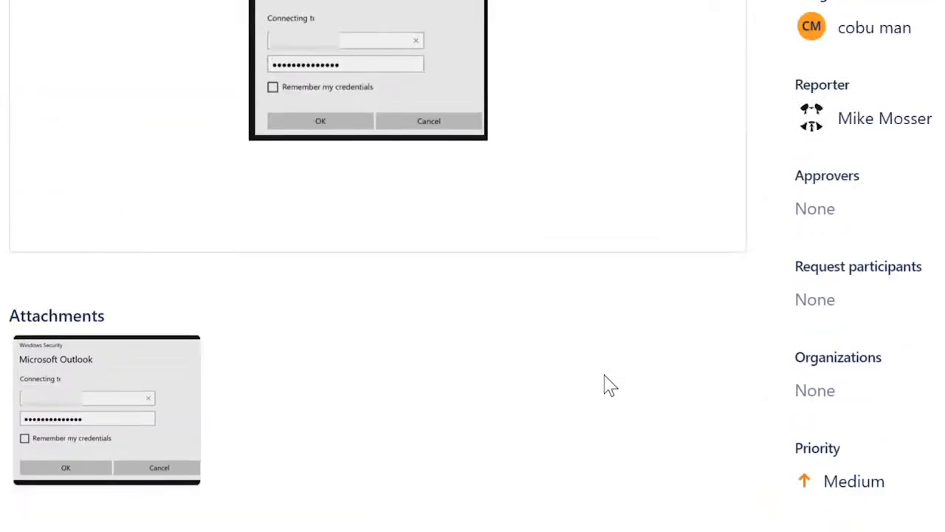
scroll(605, 384, up, 2)
scroll(604, 384, down, 8)
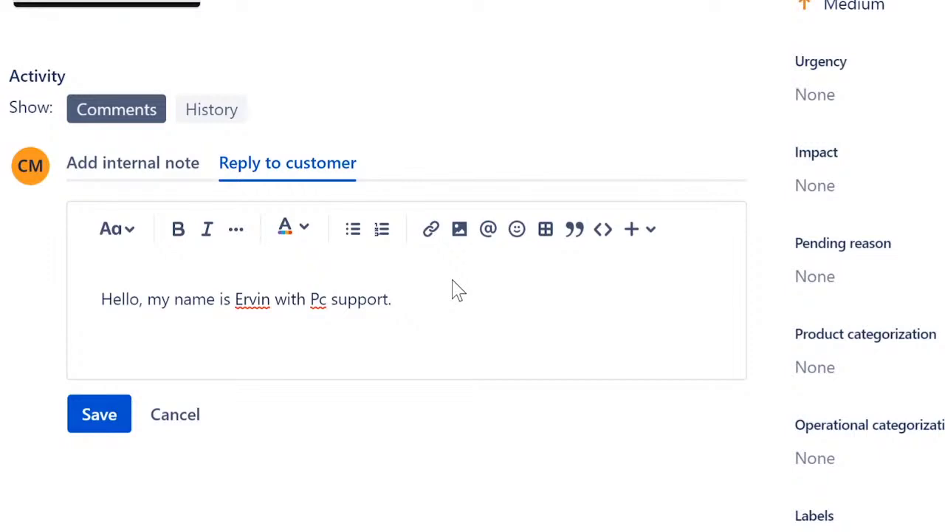
text(I have your jtic)
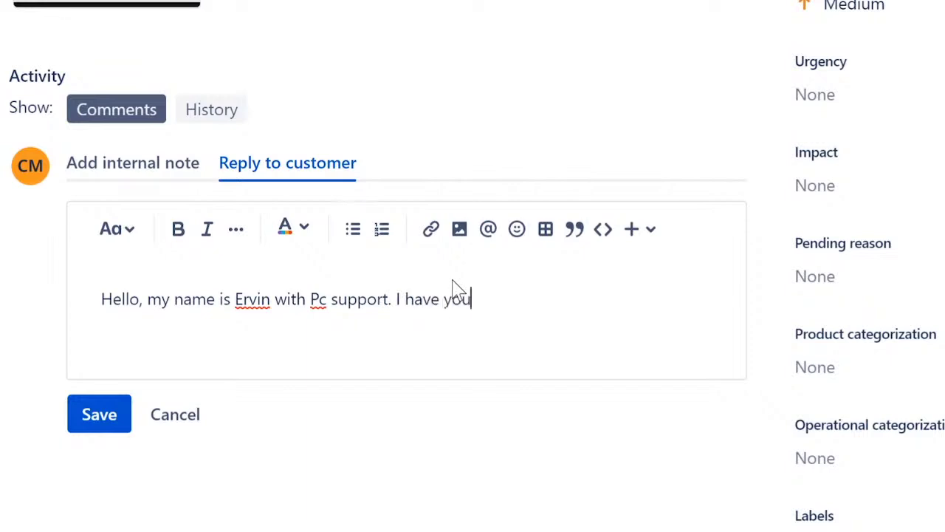
key(BackSpace)
key(BackSpace)
key(BackSpace)
key(BackSpace)
text(ticket about)
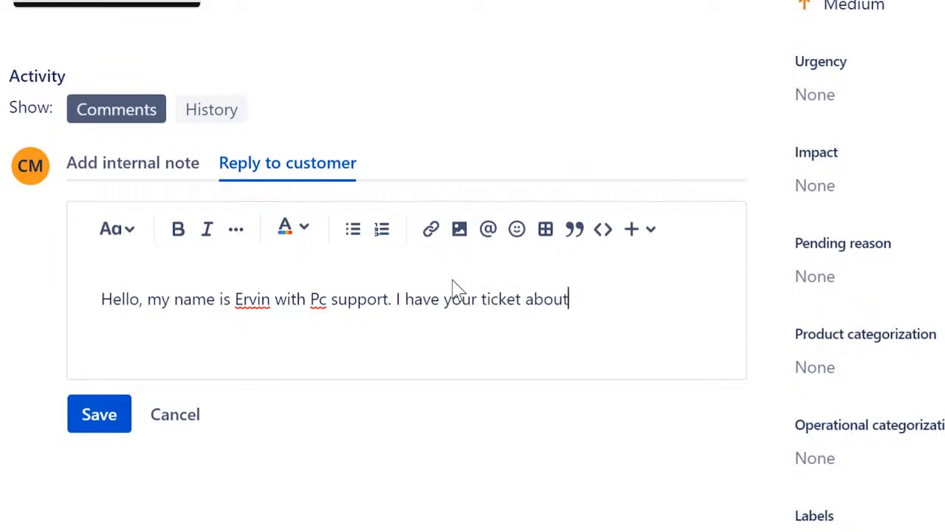
text( email not working.)
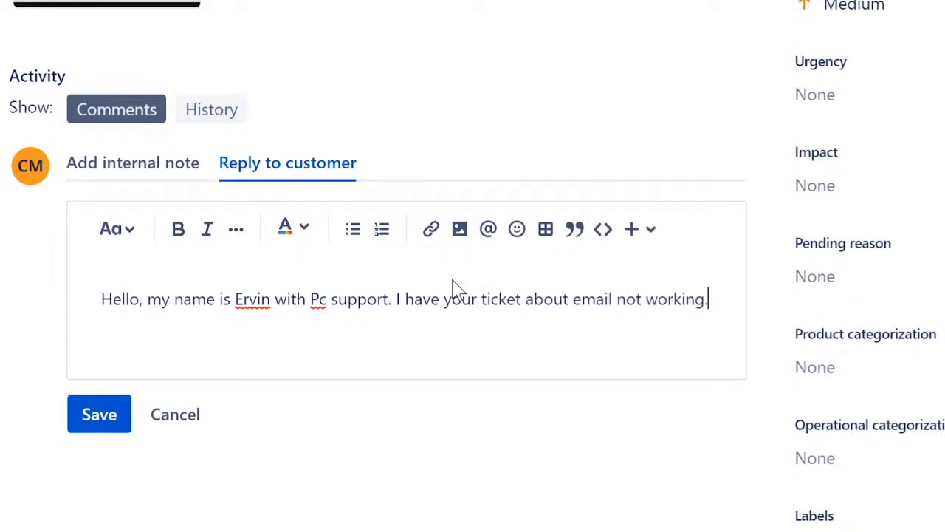
Add the question 'Did you by chance change you password recently?' and post the reply.
key(Return)
text(Did )
text(you by chance change )
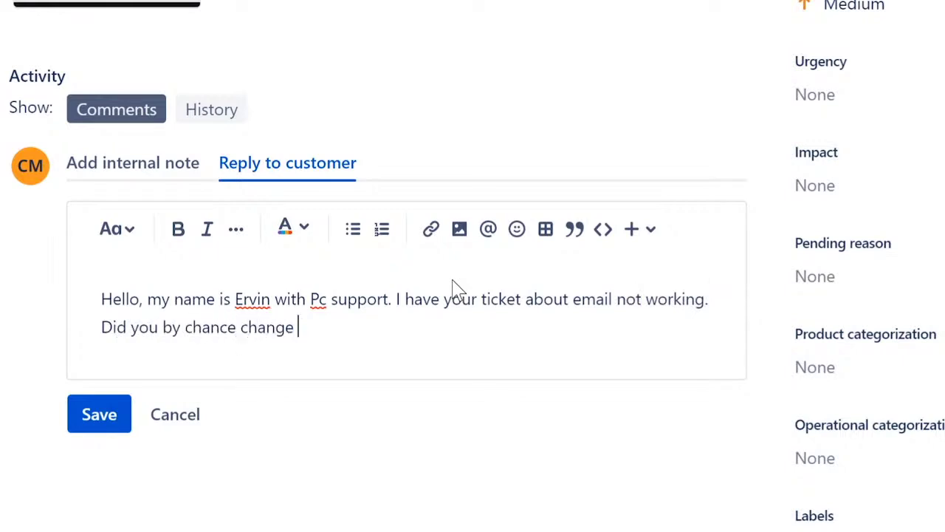
text(you password )
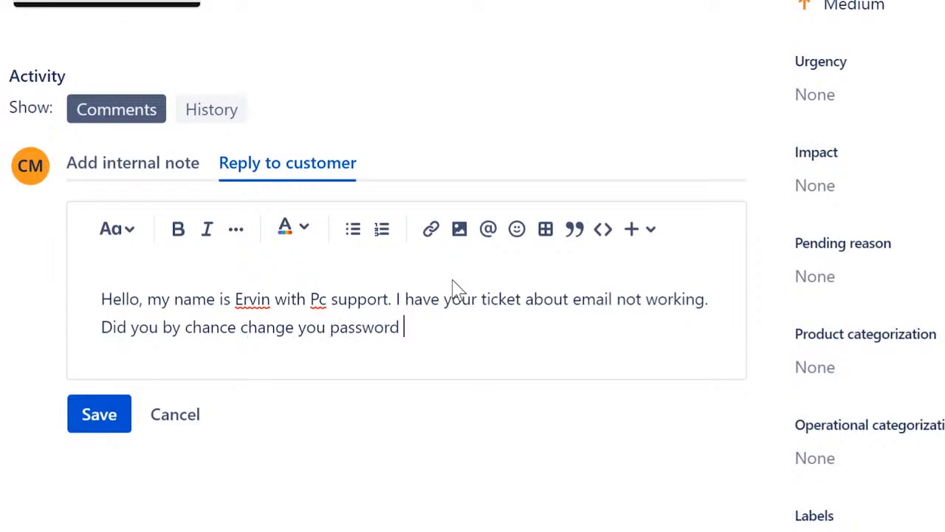
text(recently)
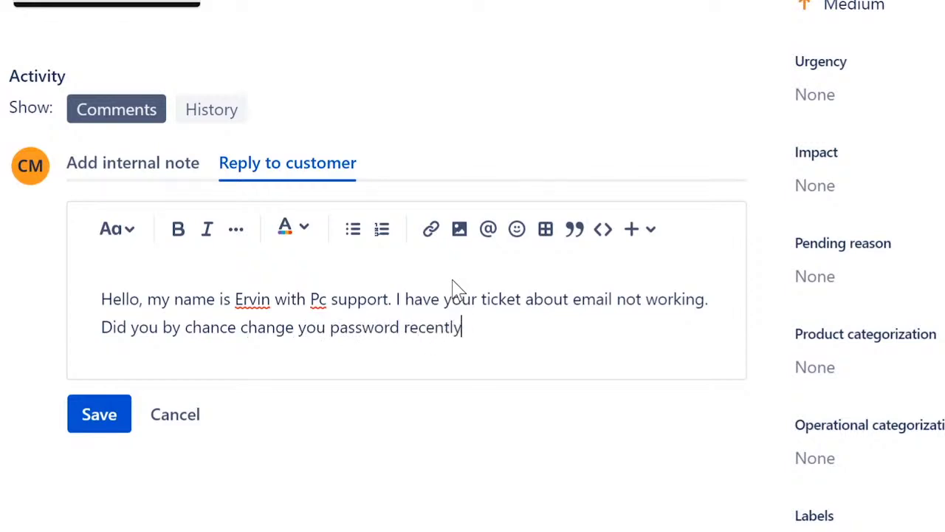
text(?)
click(94, 425)
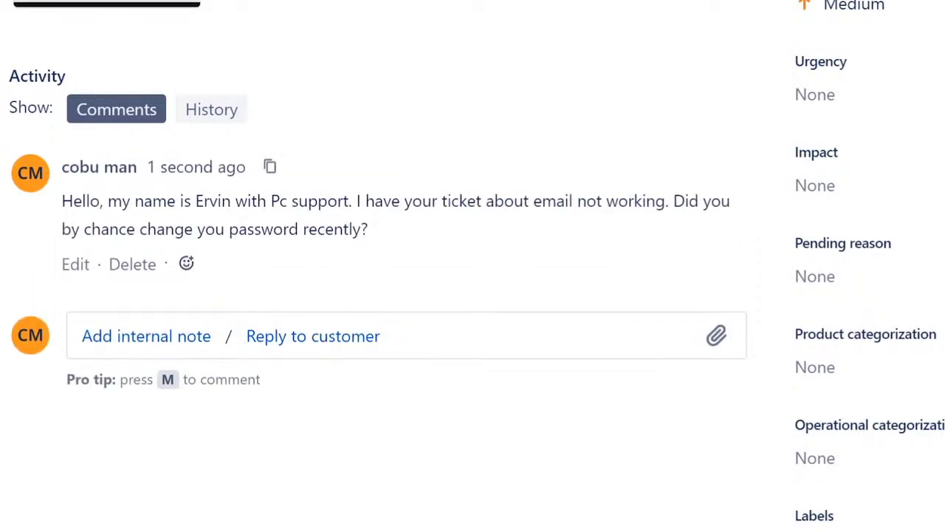
scroll(344, 232, up, 12)
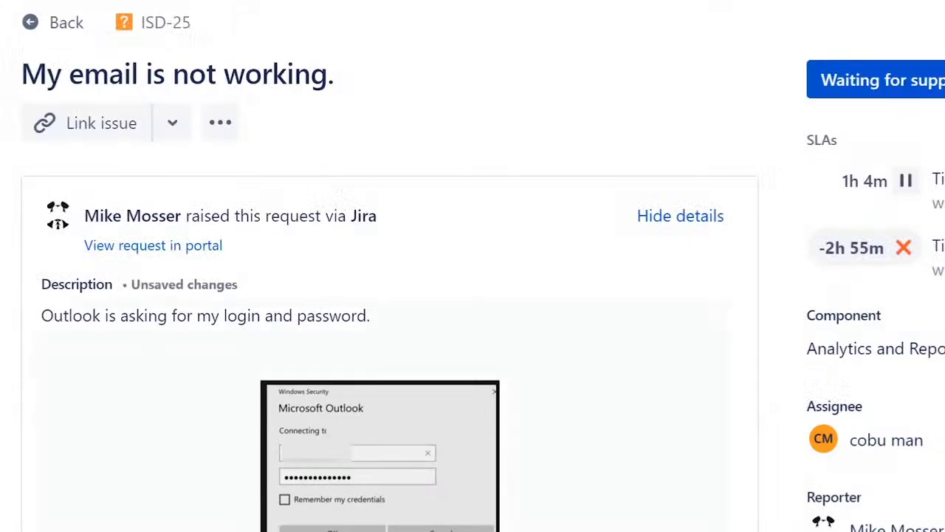
Select the requester's full name, then scroll through the ticket's attachment and comments.
double_click(99, 216)
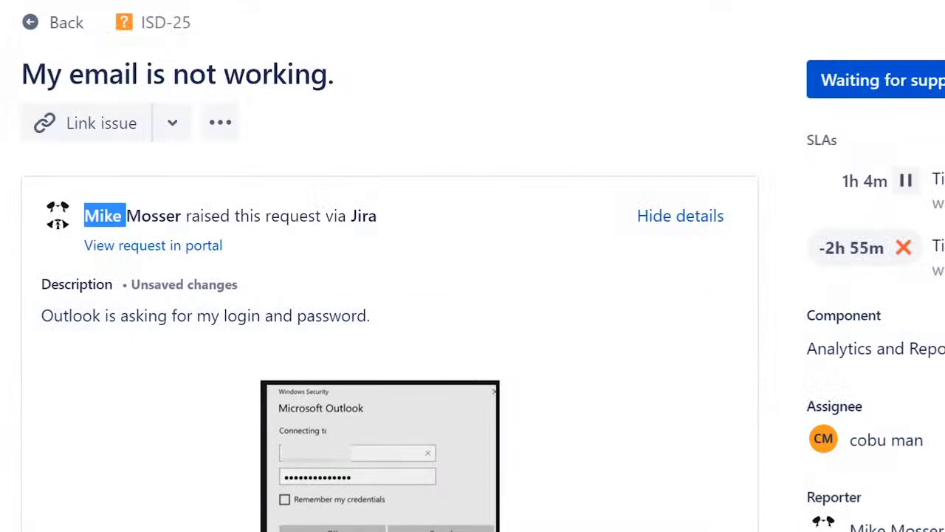
drag(126, 215, 181, 216)
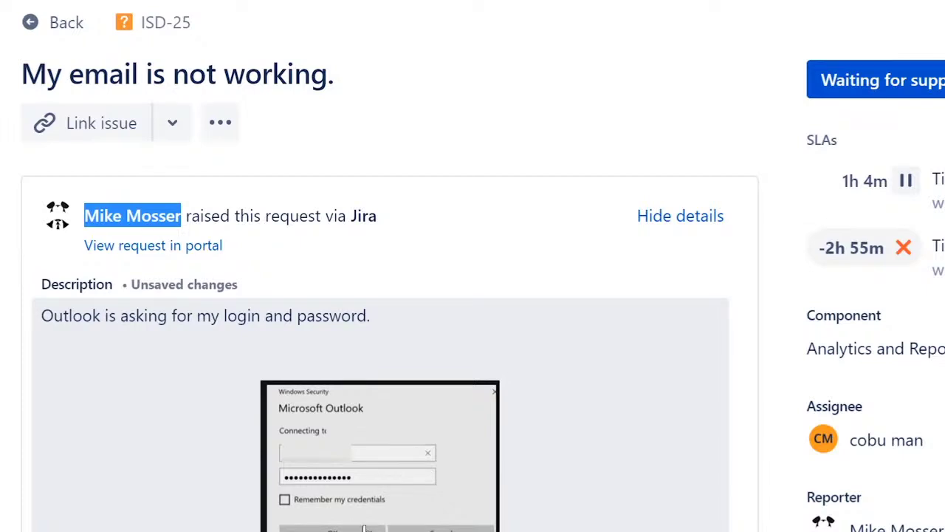
scroll(364, 526, down, 2)
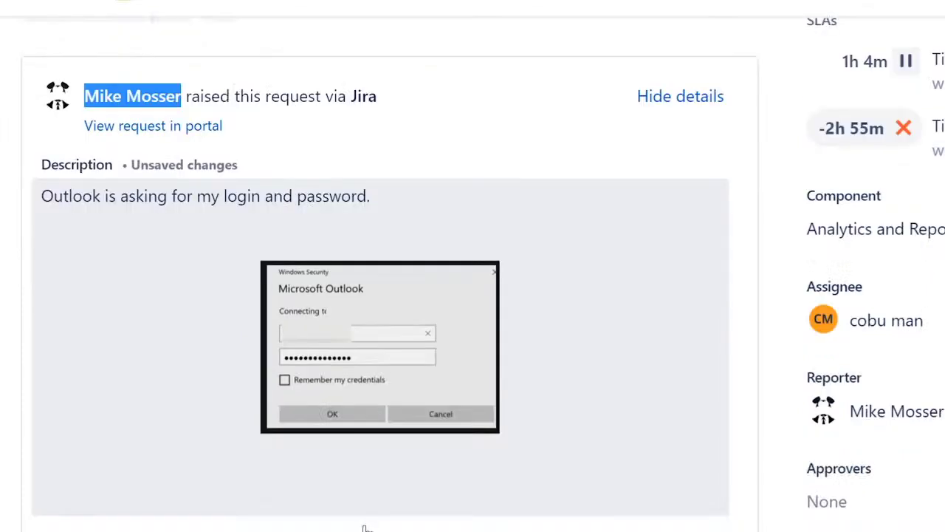
scroll(363, 526, down, 5)
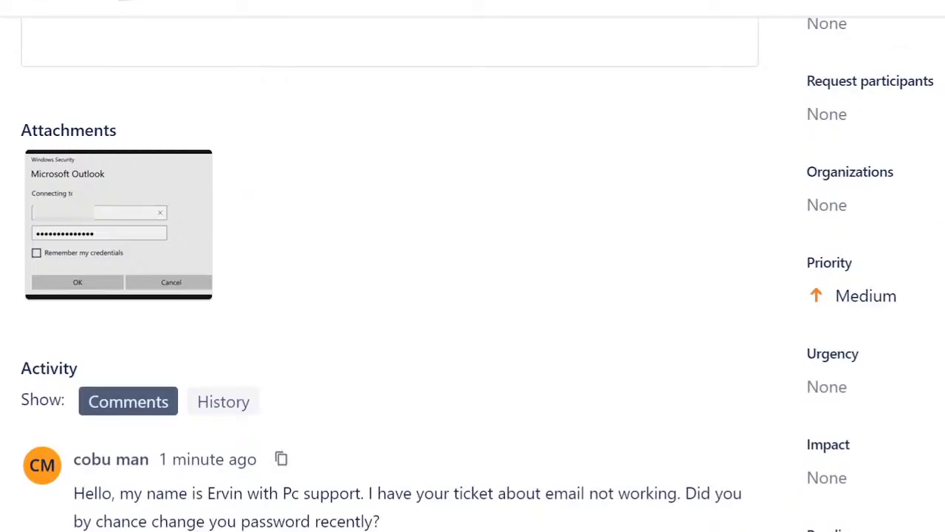
scroll(391, 295, down, 5)
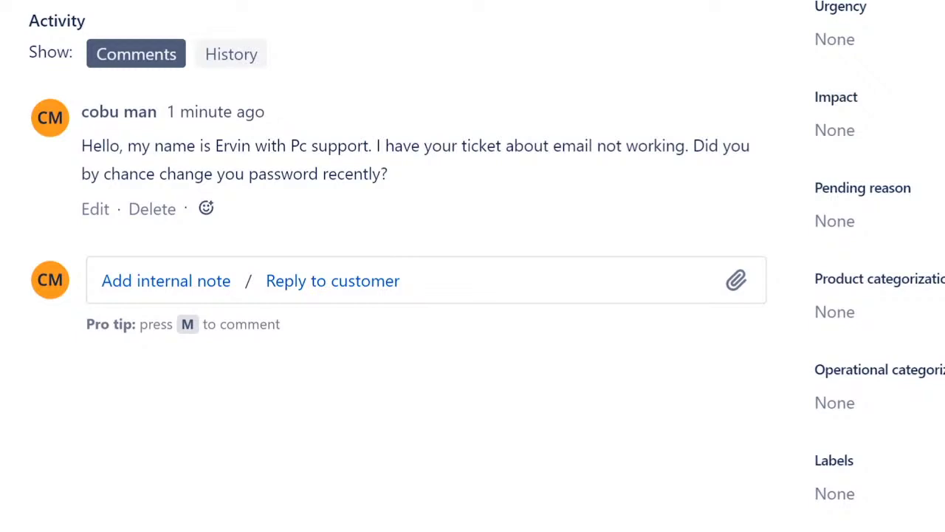
scroll(494, 435, up, 5)
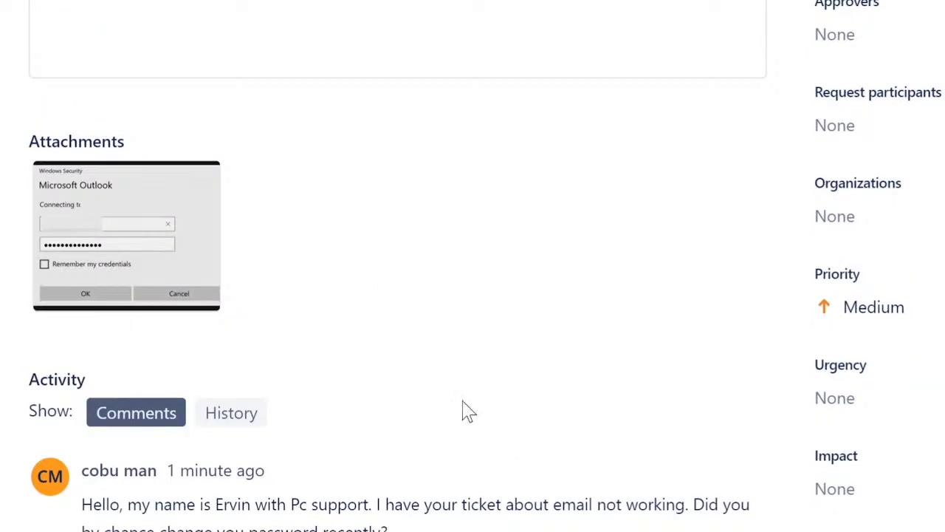
scroll(410, 33, up, 3)
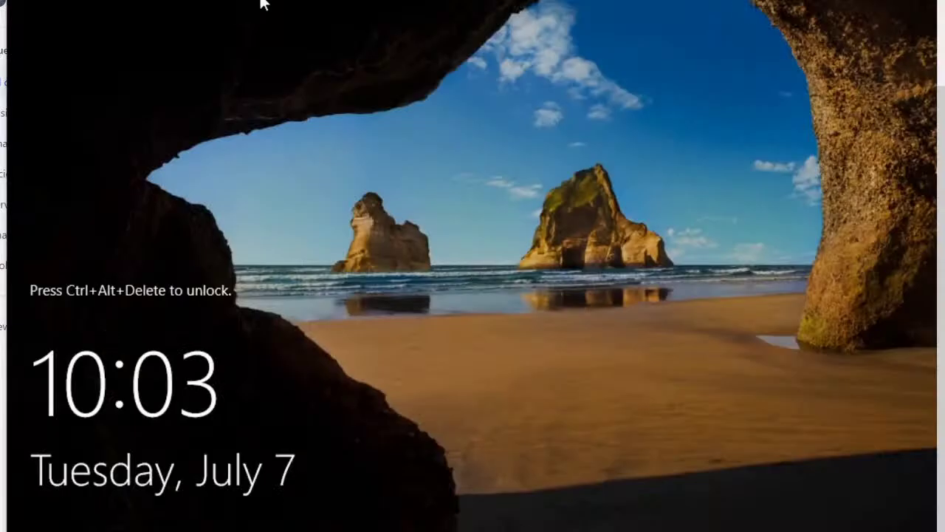
Unlock the server VM with Ctrl+Alt+Del and sign in with the Administrator password.
click(262, 4)
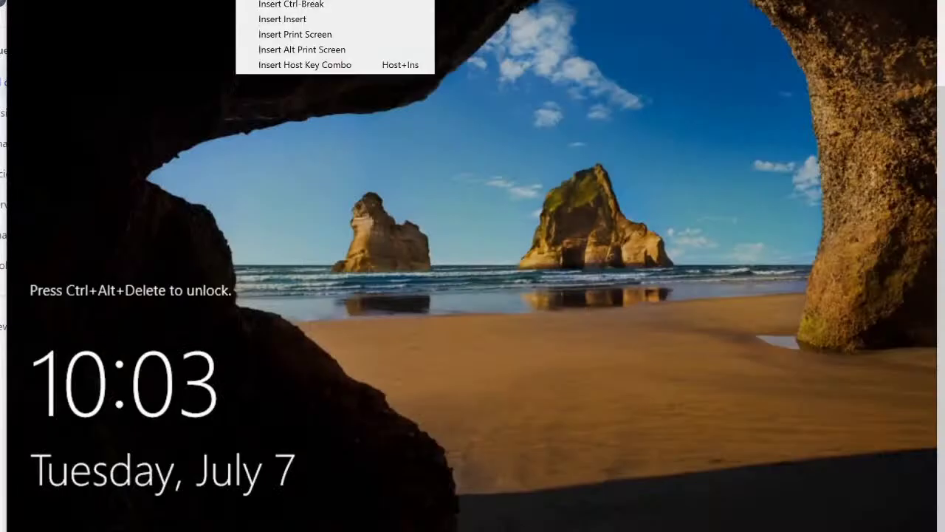
click(264, 3)
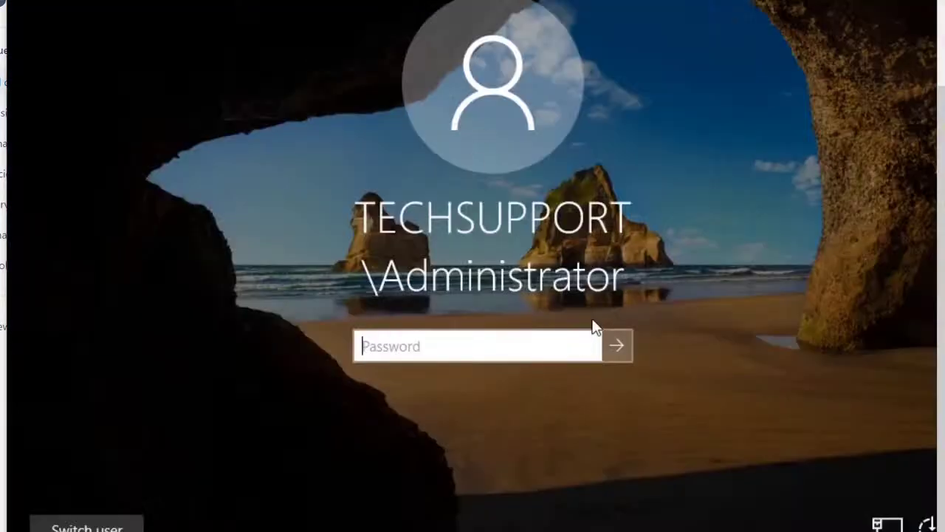
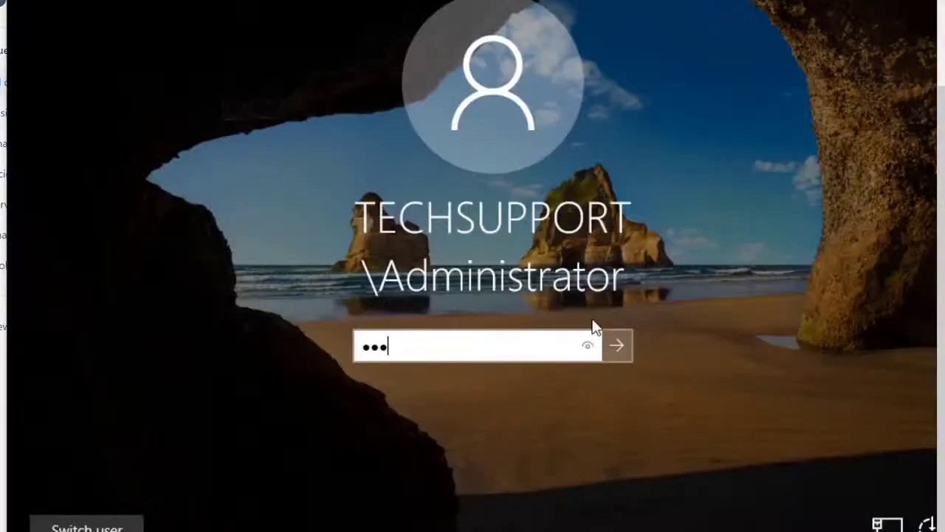
key(Return)
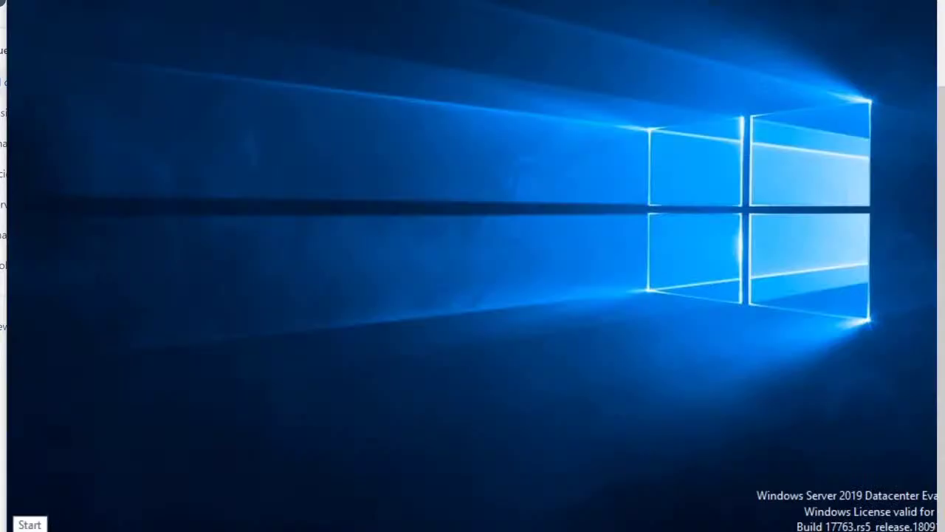
Launch Active Directory Users and Computers from Windows Administrative Tools and open the Users container's actions.
click(15, 527)
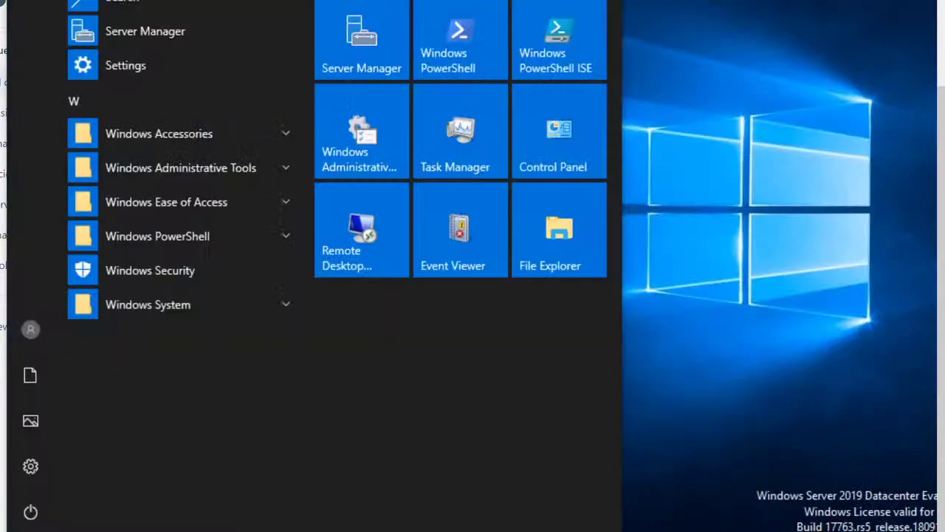
click(214, 175)
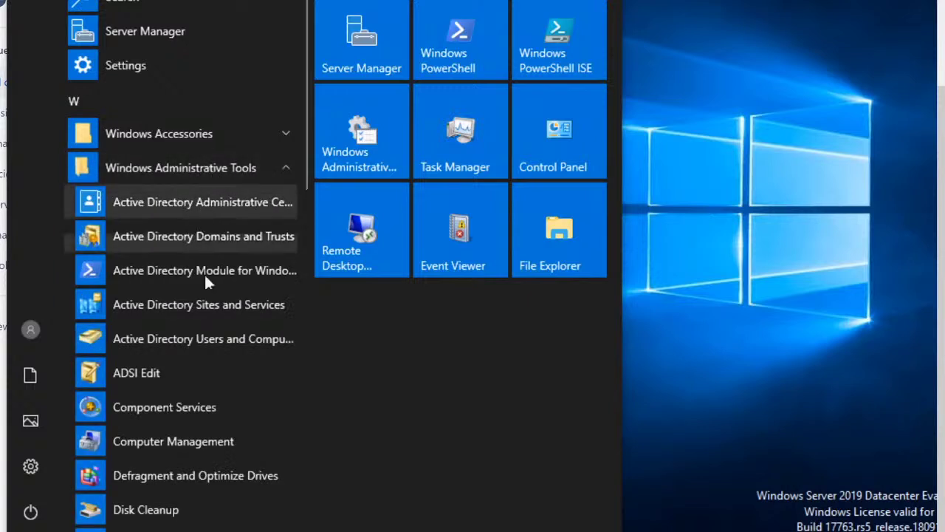
click(169, 337)
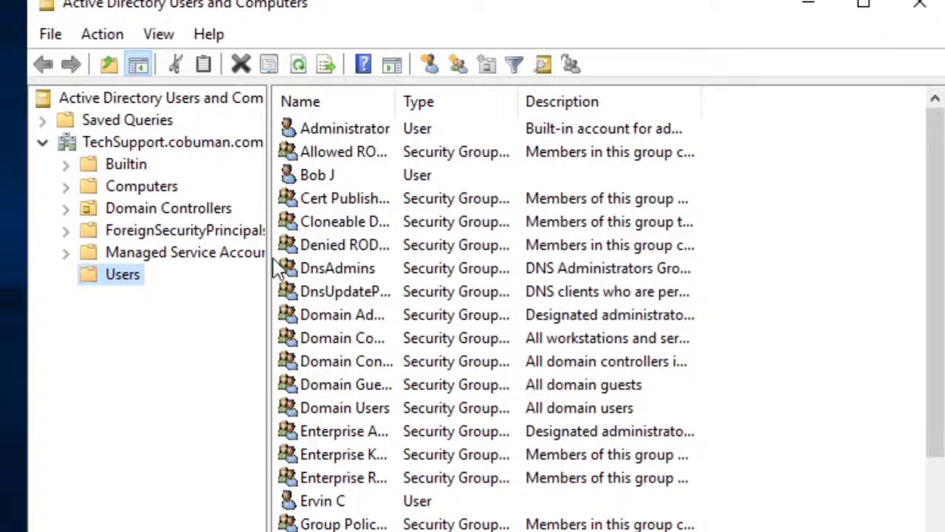
right_click(125, 281)
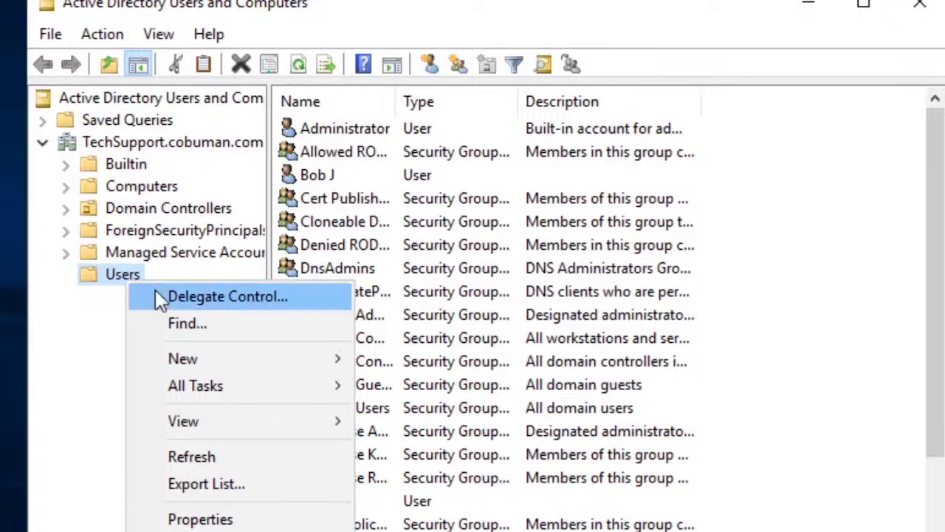
Find the requester's account in the Users container by name and select the result.
click(174, 323)
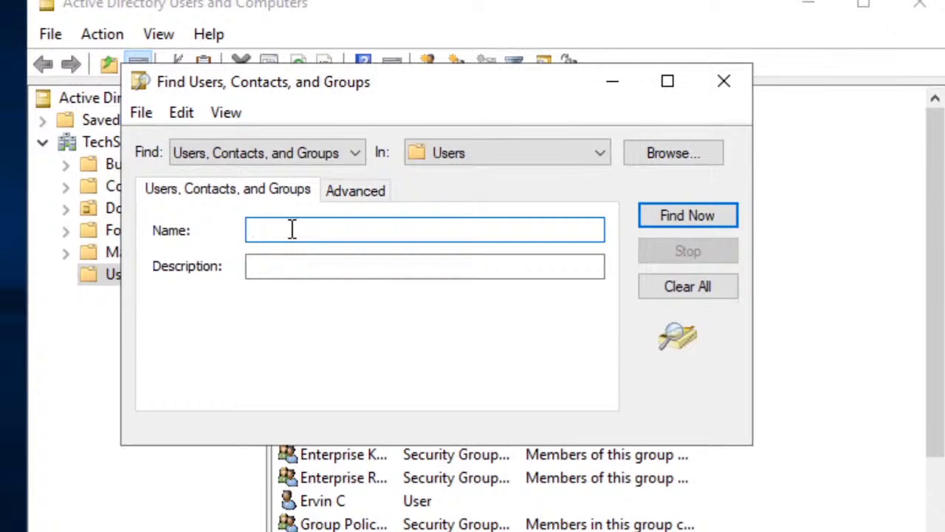
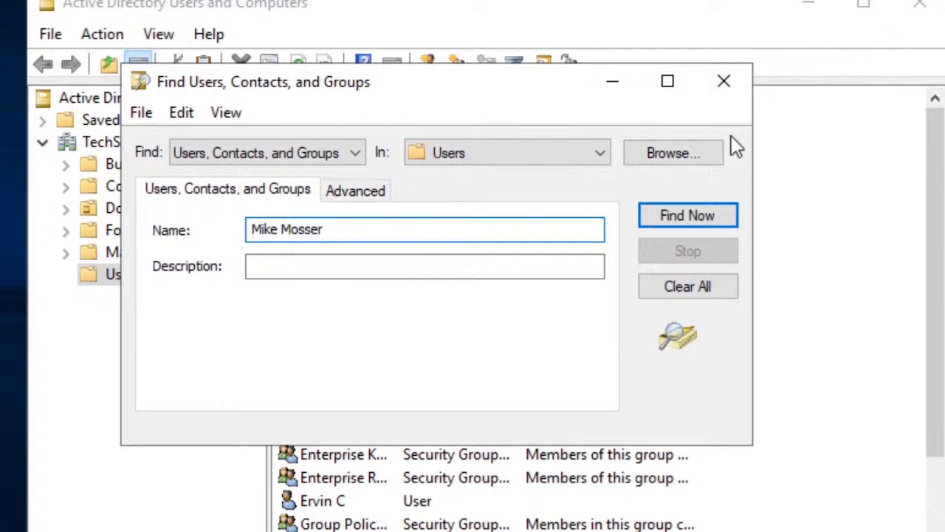
click(673, 220)
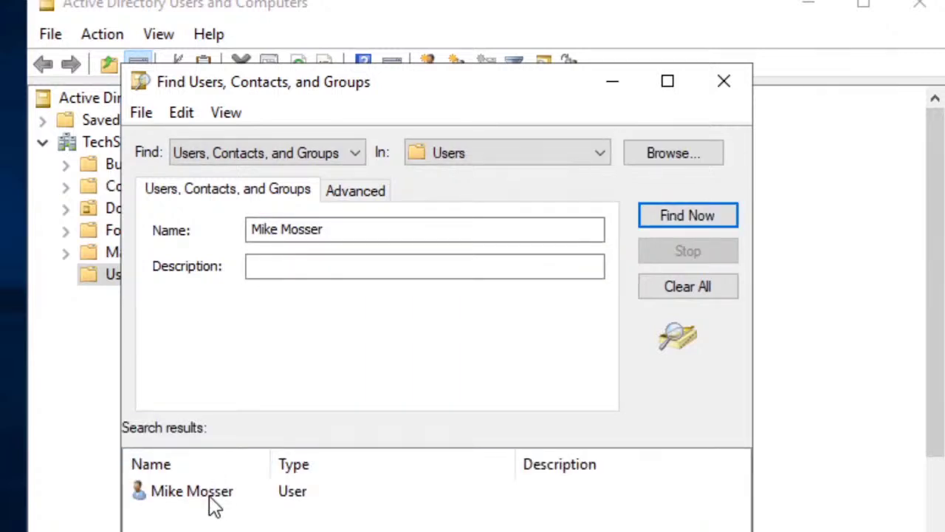
click(216, 502)
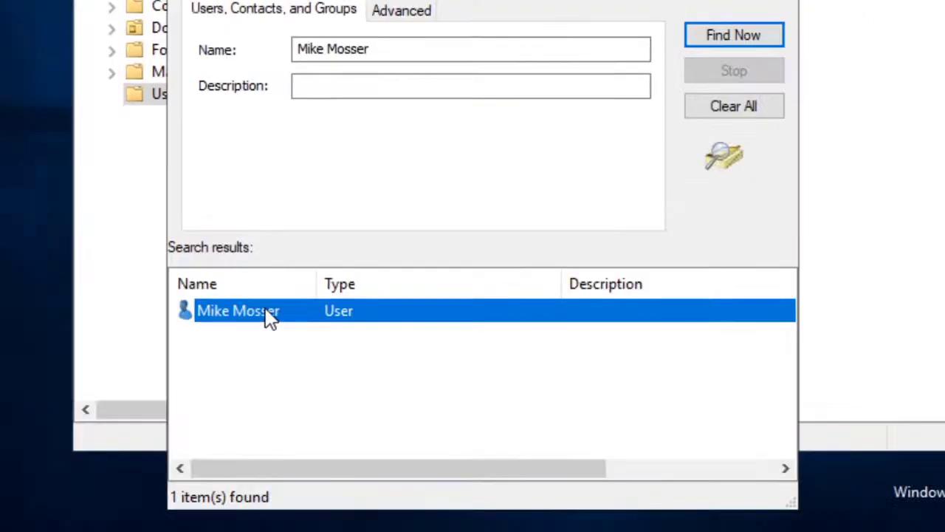
right_click(270, 317)
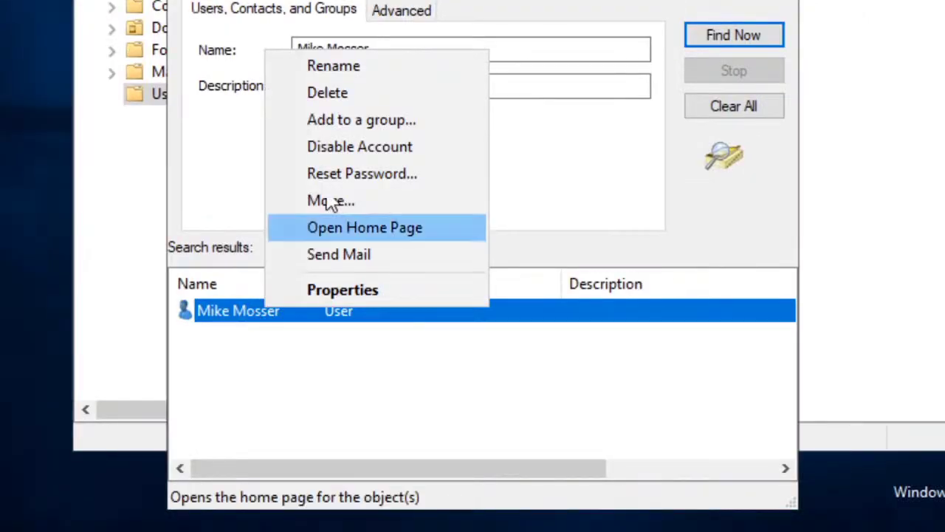
Enter a new password and its confirmation in the requester's Reset Password dialog.
click(363, 177)
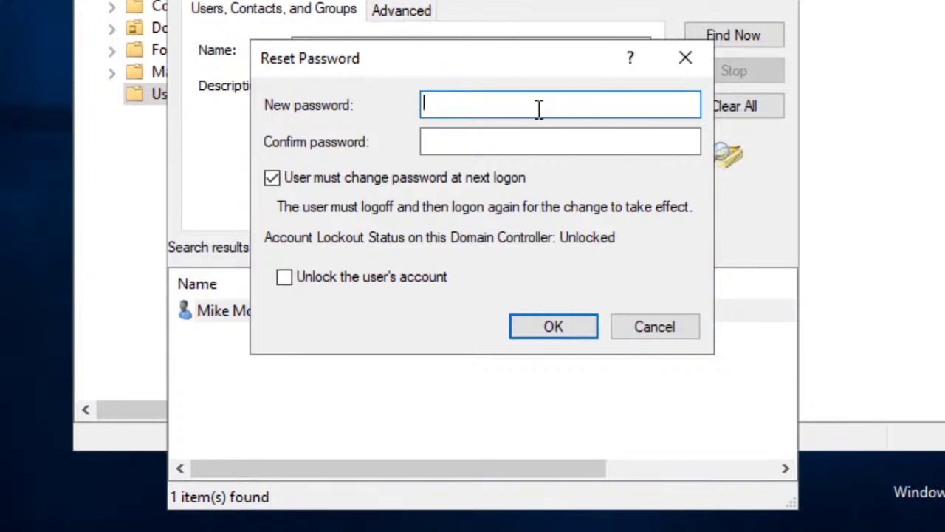
text(**********)
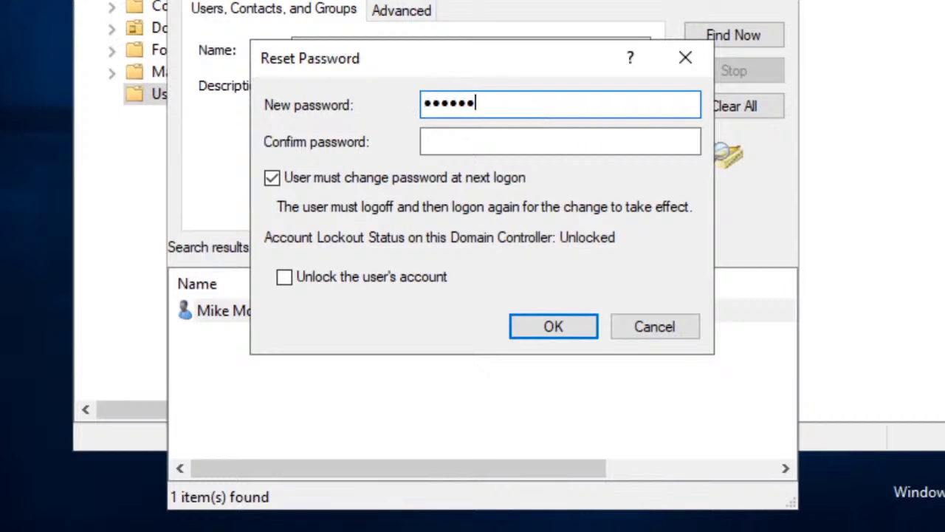
text(***)
key(Tab)
text(**********)
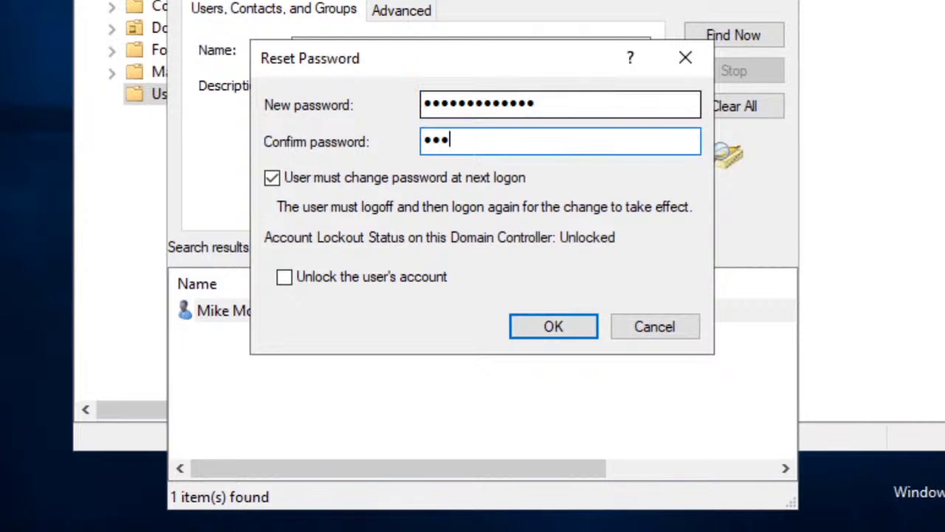
text(****)
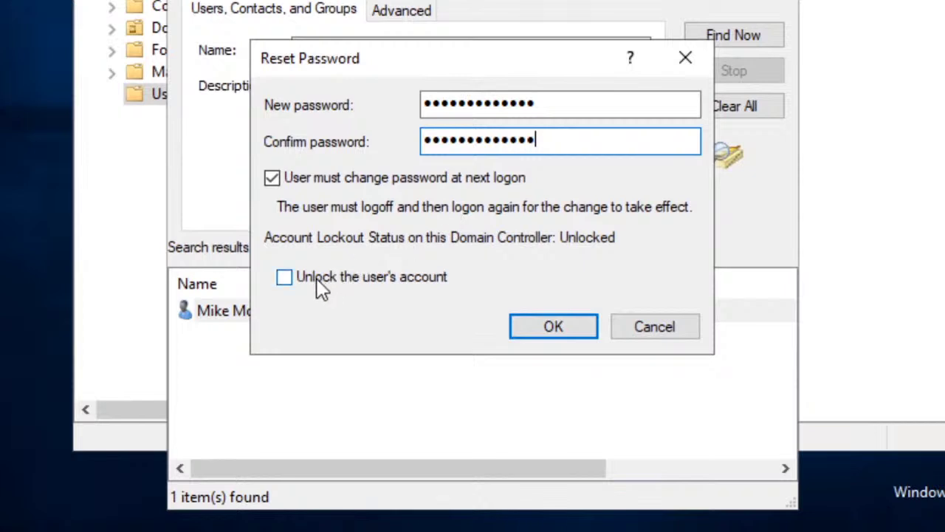
Check that the new password and confirmation entries match.
click(551, 105)
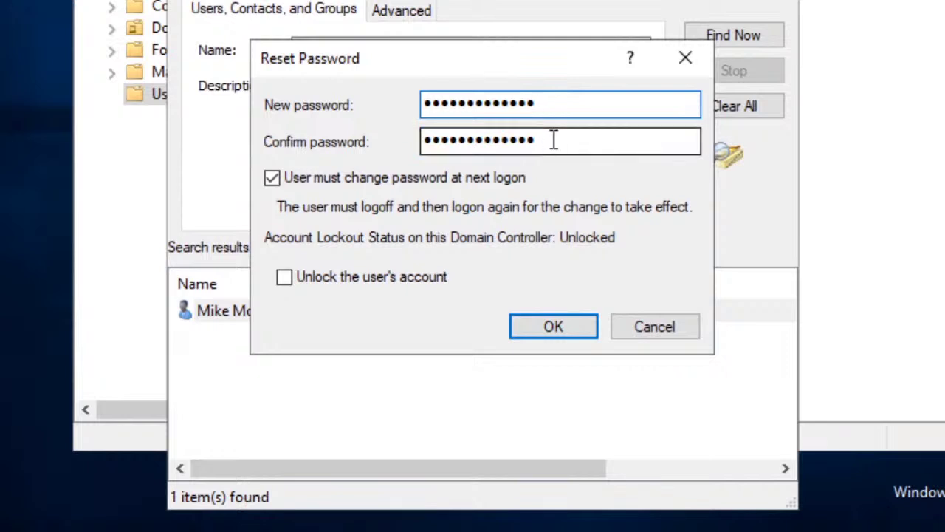
click(554, 140)
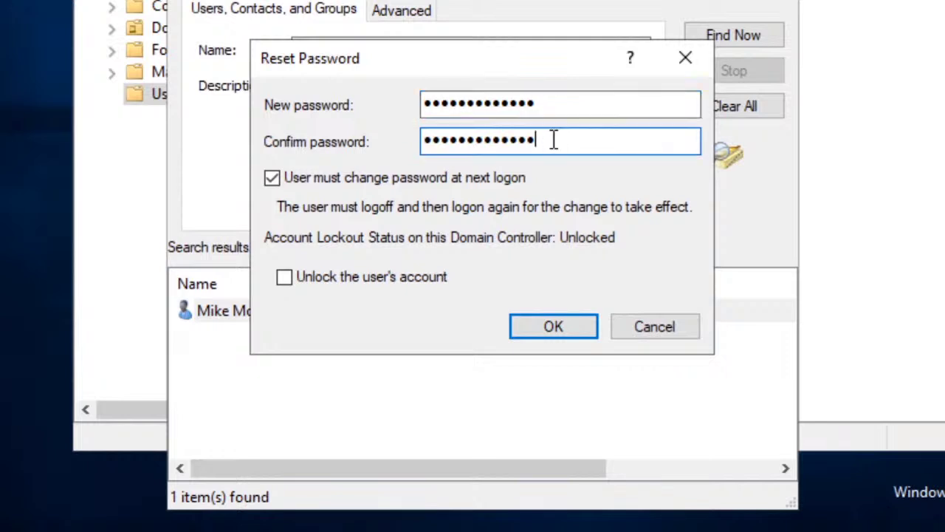
click(563, 104)
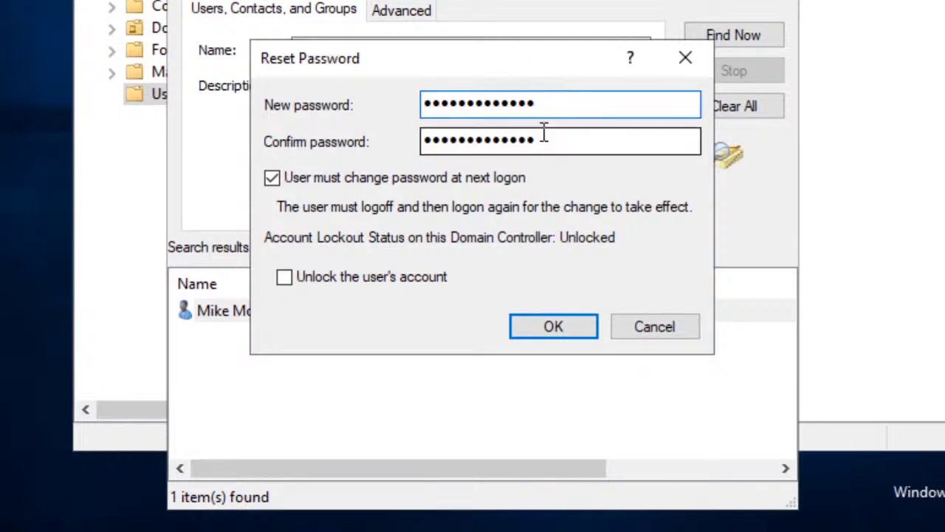
click(544, 134)
click(556, 103)
click(540, 140)
click(561, 108)
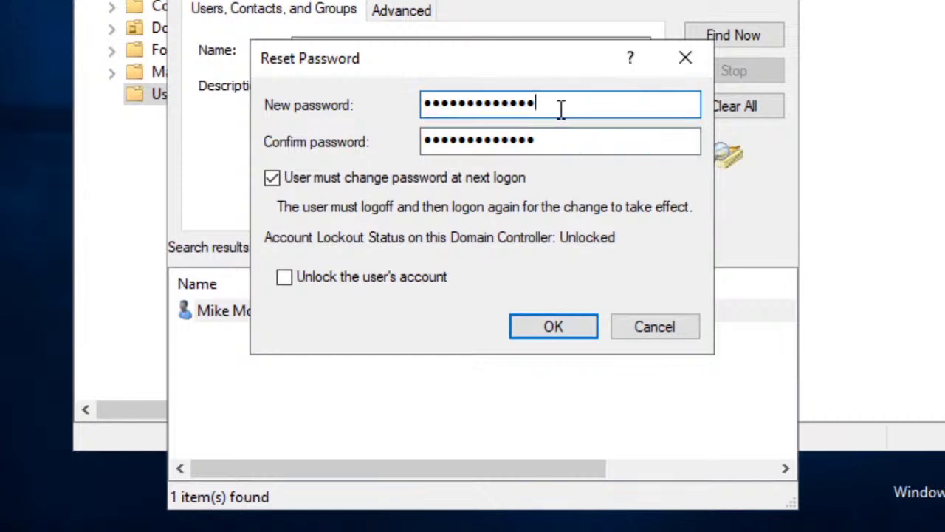
Keep the account unlock option on, apply the password reset, and dismiss the confirmation.
click(286, 279)
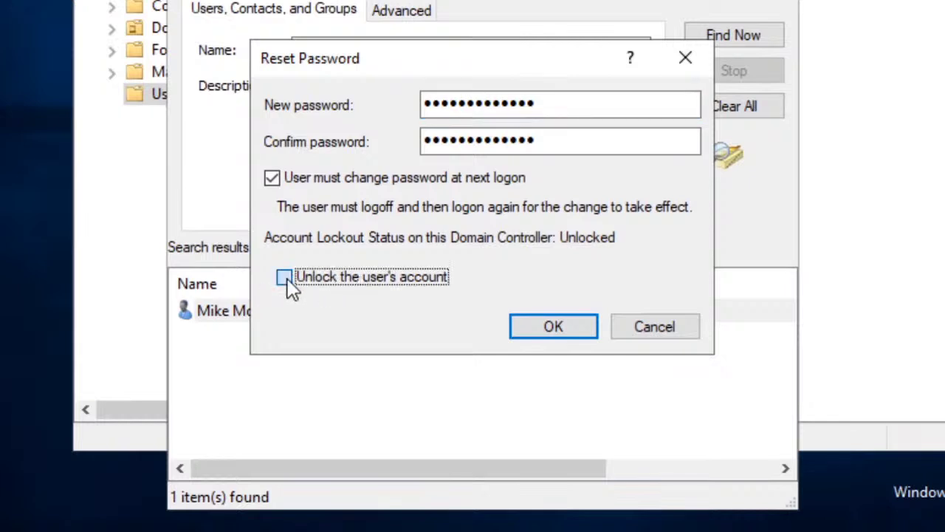
click(537, 332)
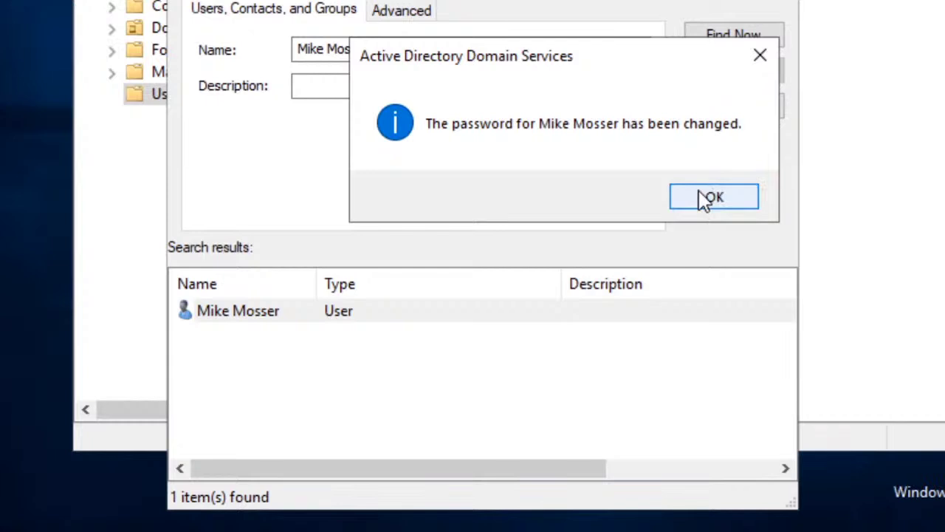
click(702, 198)
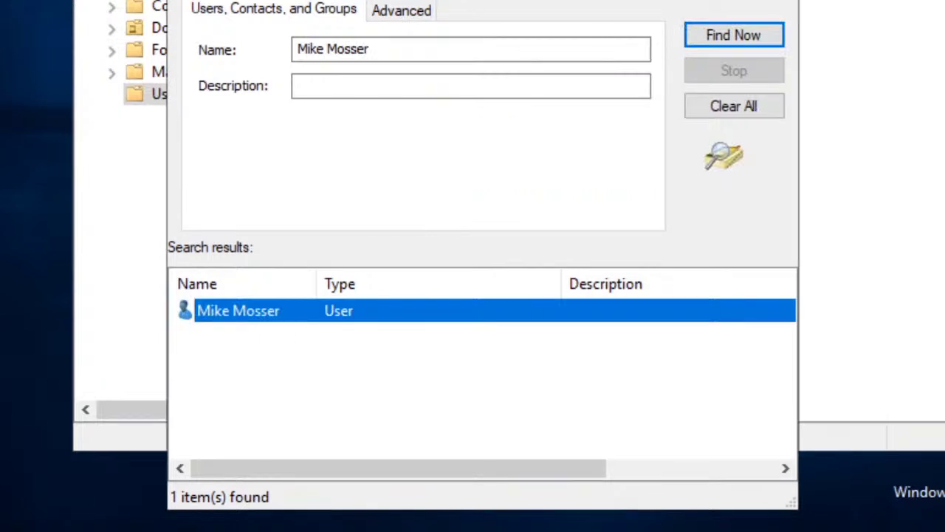
Lock the server session and bring up the administrator password prompt with Ctrl+Alt+Delete.
key(super)
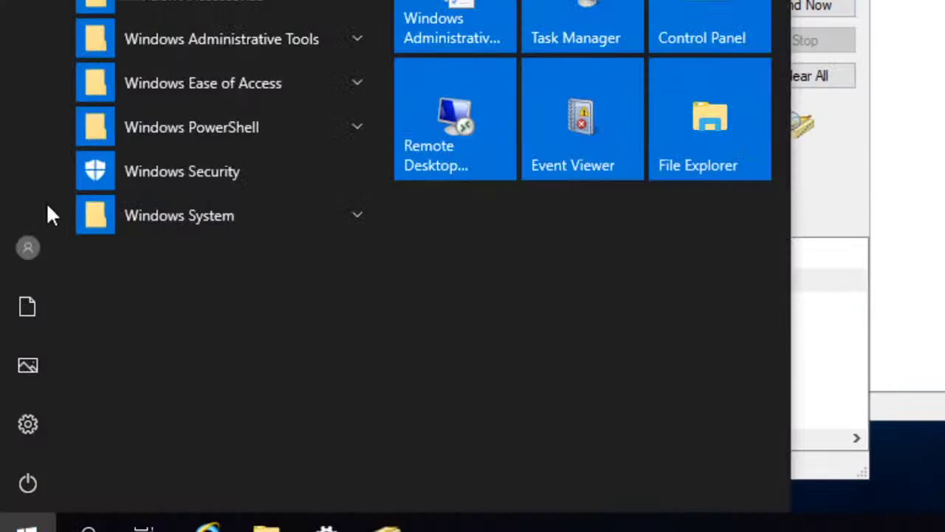
click(29, 237)
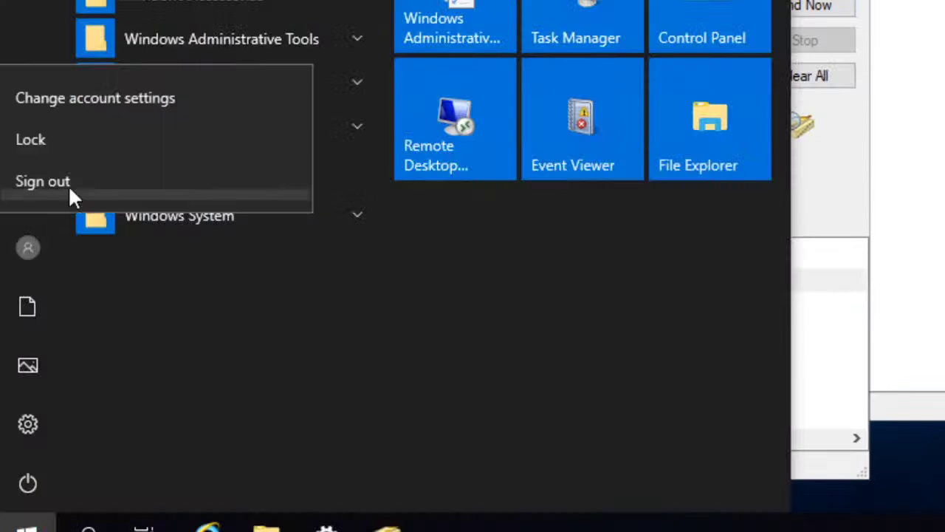
click(78, 141)
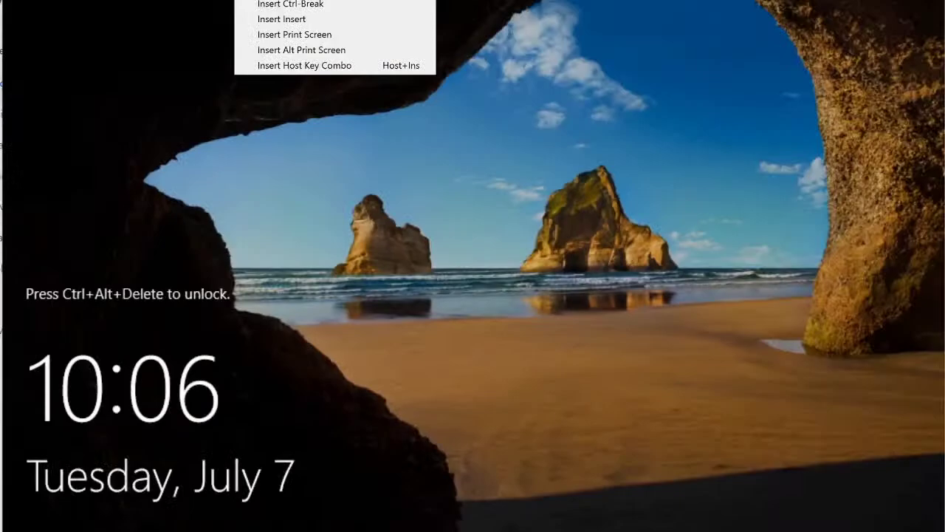
key(ctrl+alt+Delete)
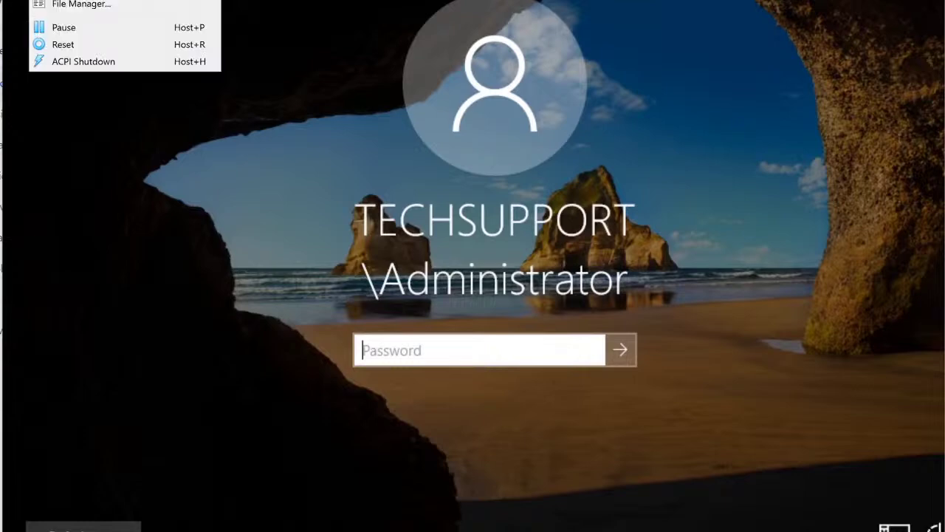
key(Escape)
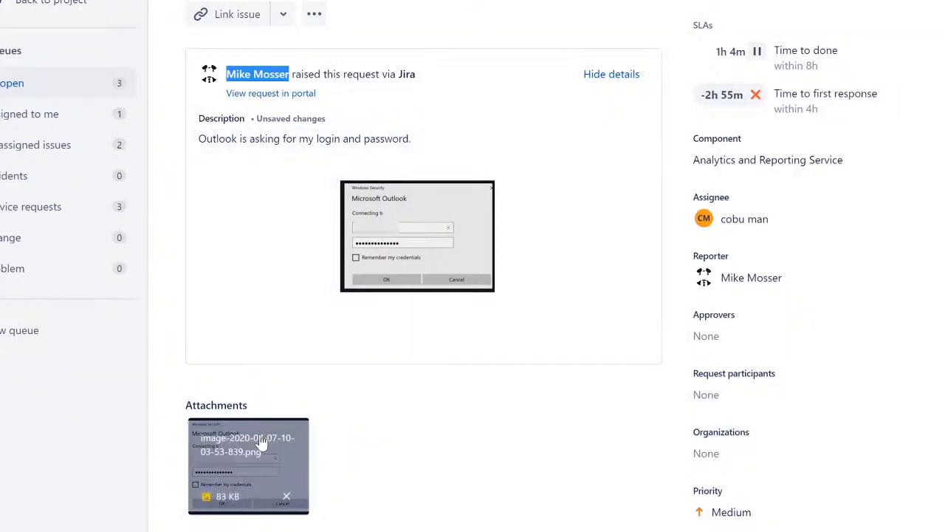
Add the internal note 'Resolved issue by password reset.' signed with the agent's name, and save it.
click(297, 420)
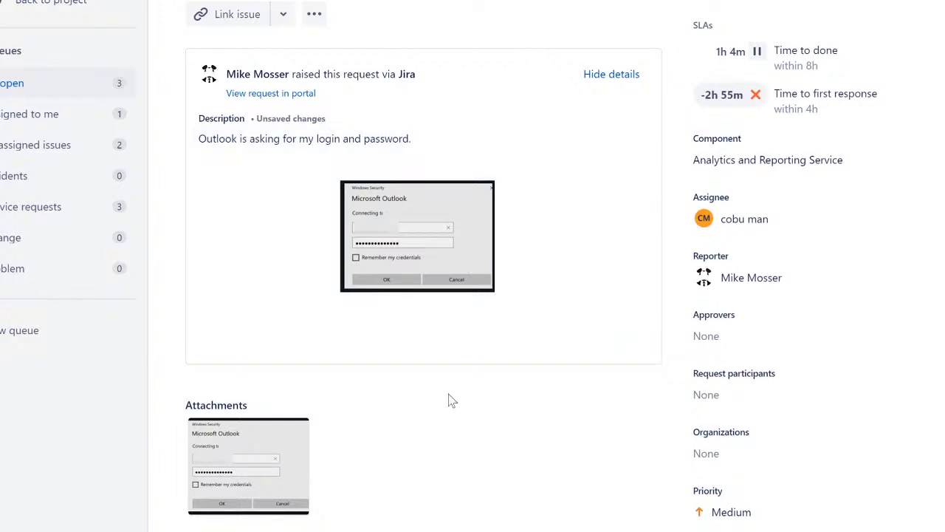
scroll(452, 400, down, 3)
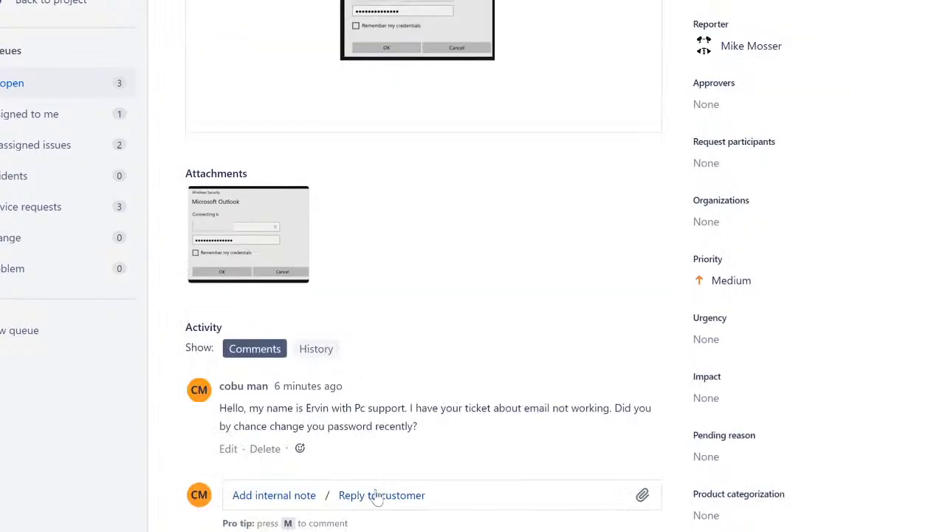
click(378, 496)
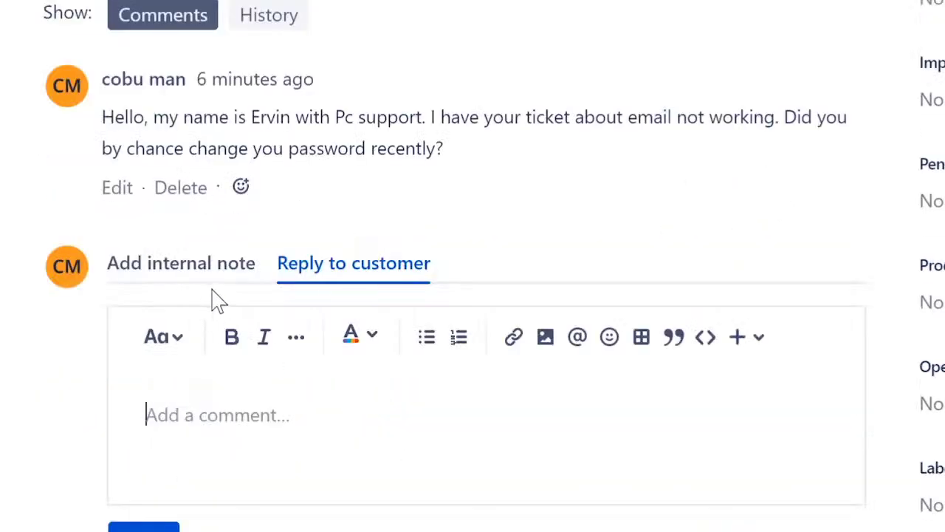
click(220, 281)
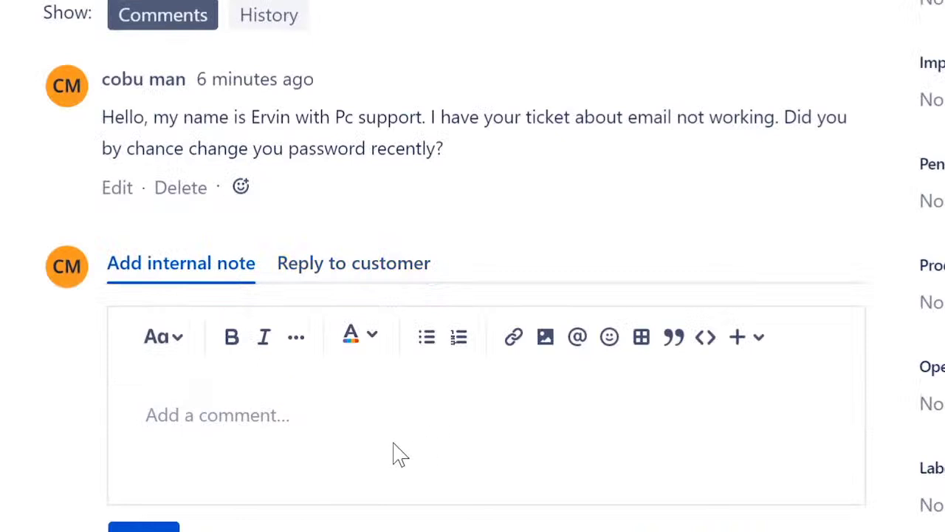
text(RE)
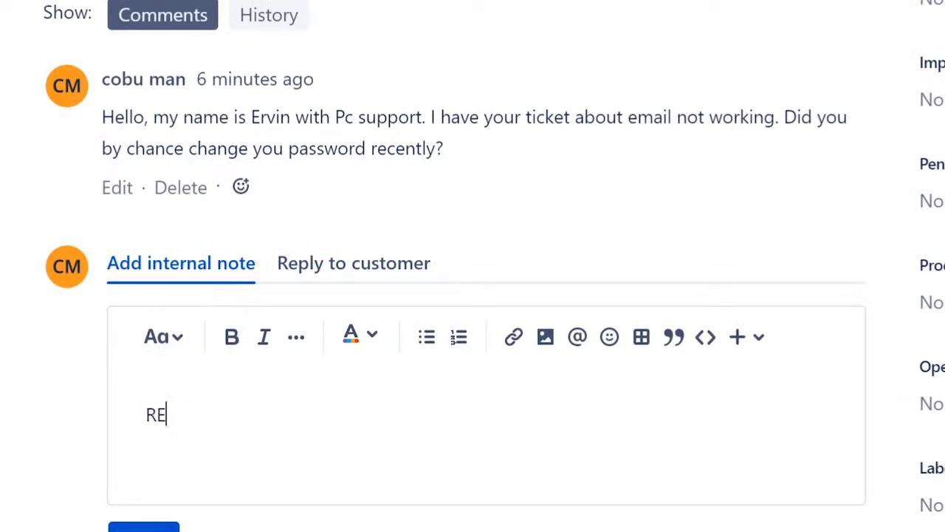
text(so)
key(BackSpace)
key(BackSpace)
key(BackSpace)
text(esolve)
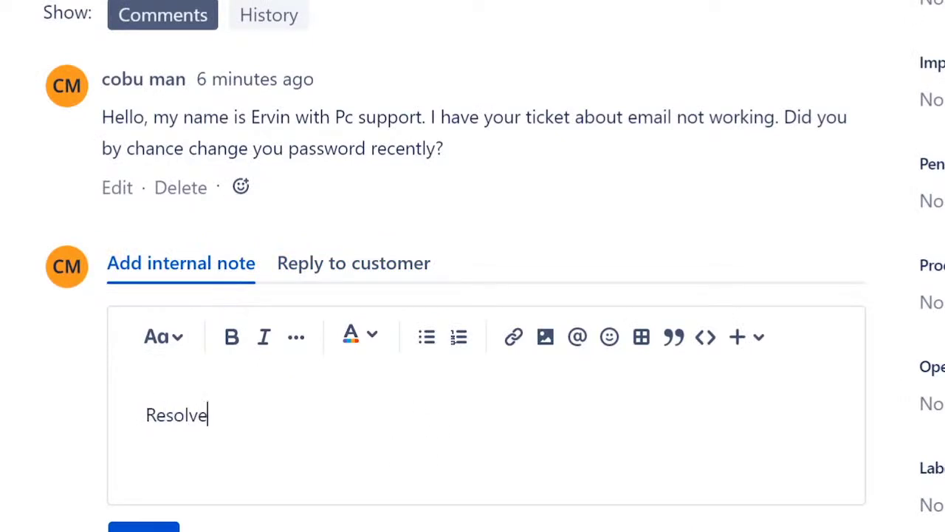
text(d issue by pa)
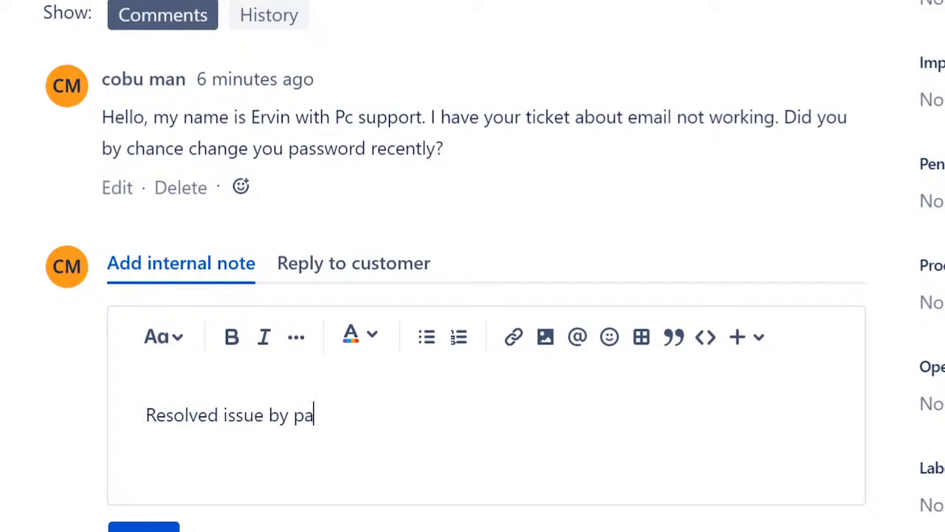
text(ssword r)
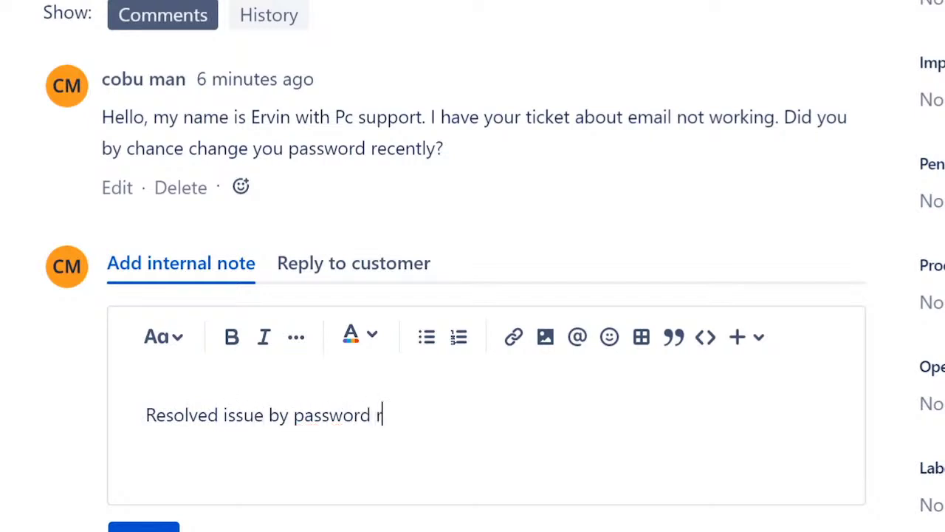
text(eset. Ervi)
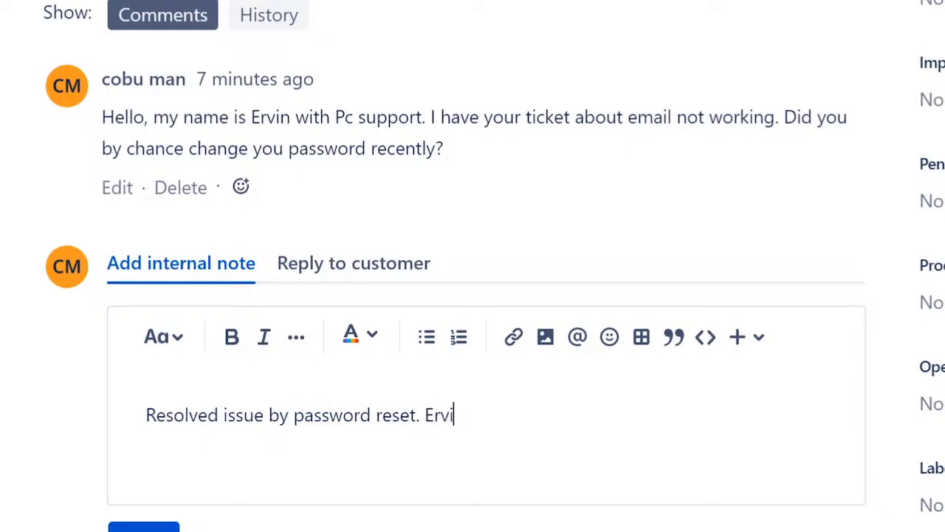
text(n)
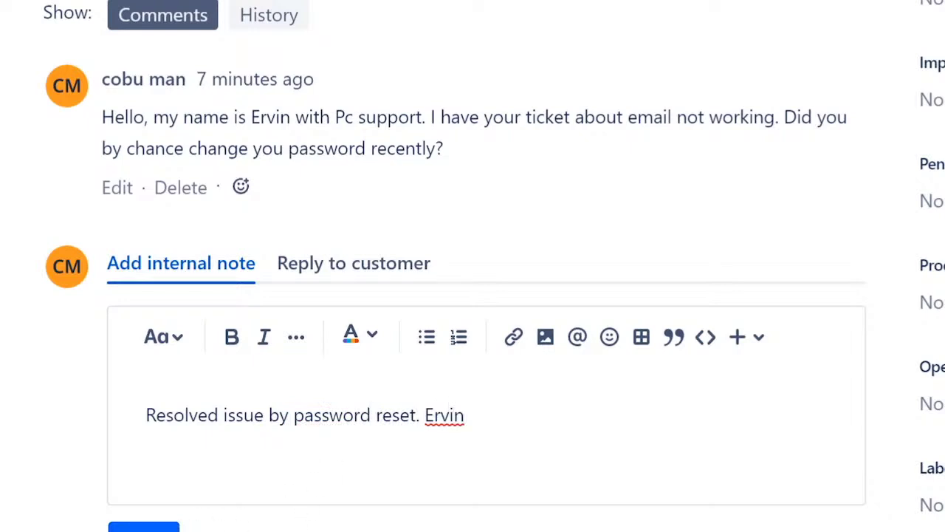
click(145, 526)
Scroll the channel's Videos page back up to the newest uploads at the top.
scroll(616, 37, up, 5)
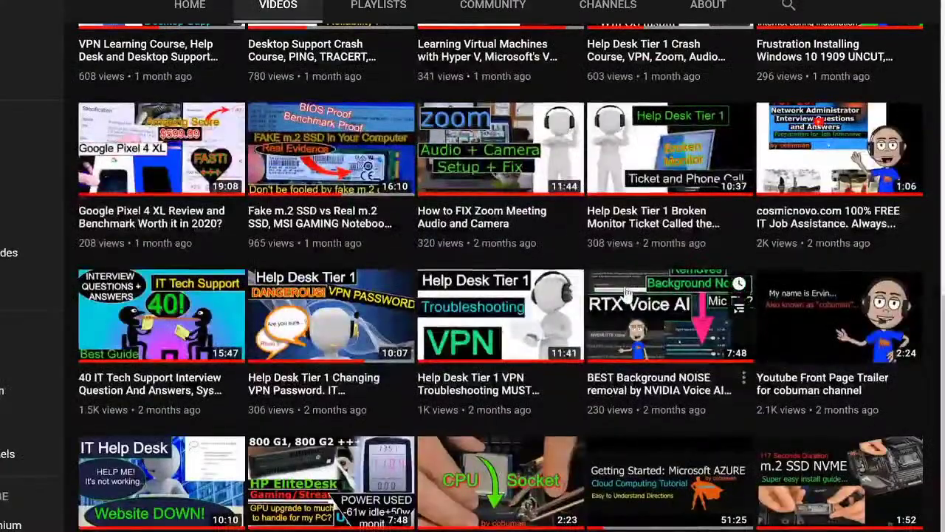
scroll(628, 295, up, 8)
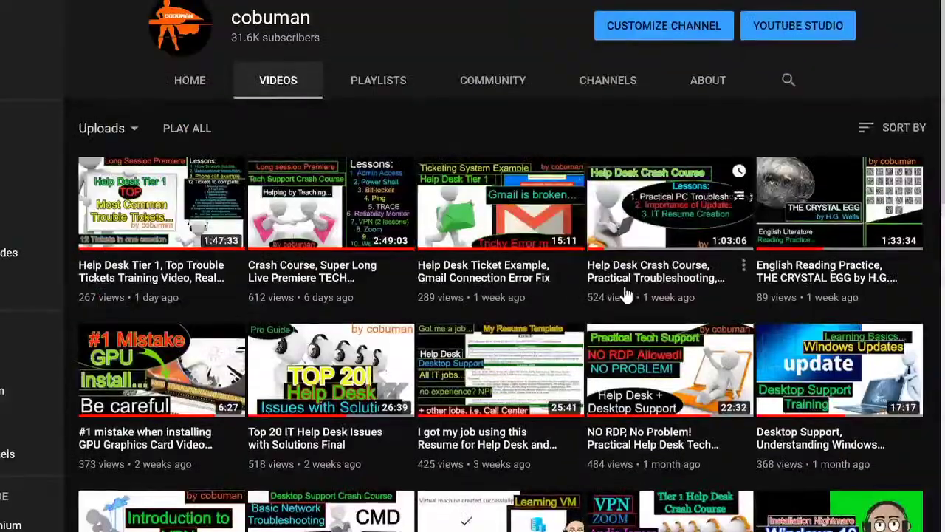
scroll(623, 295, down, 3)
scroll(624, 294, up, 5)
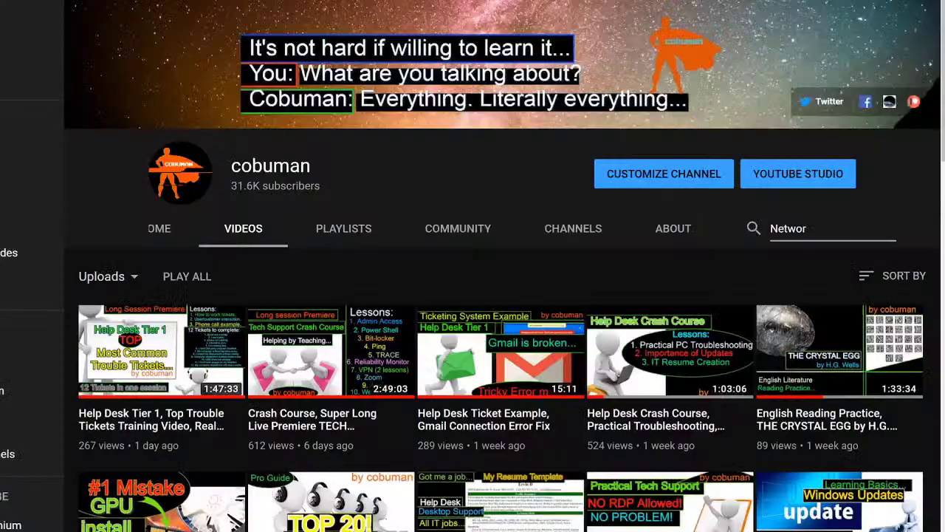
Run the channel search for 'Networking' and scroll down through the matching interview-question videos.
text(king)
key(Return)
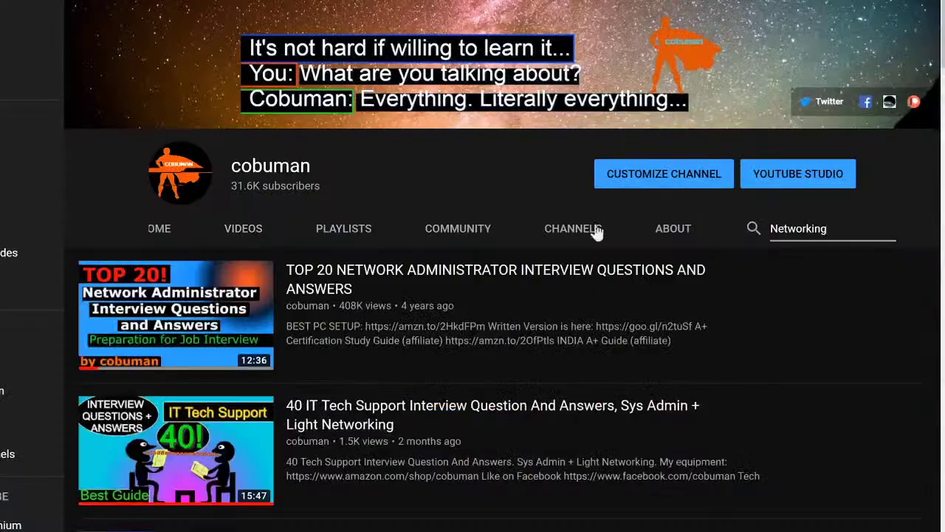
scroll(489, 470, down, 4)
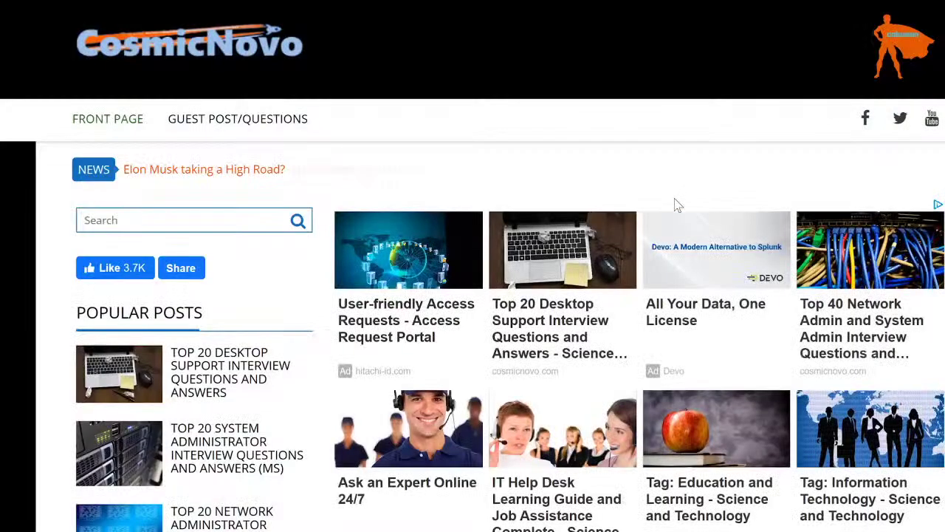
scroll(678, 205, down, 5)
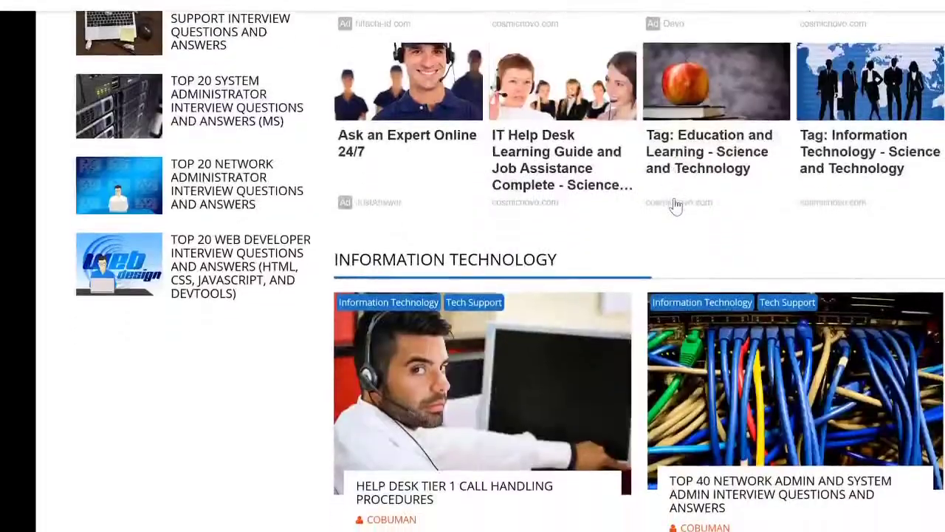
scroll(678, 205, down, 15)
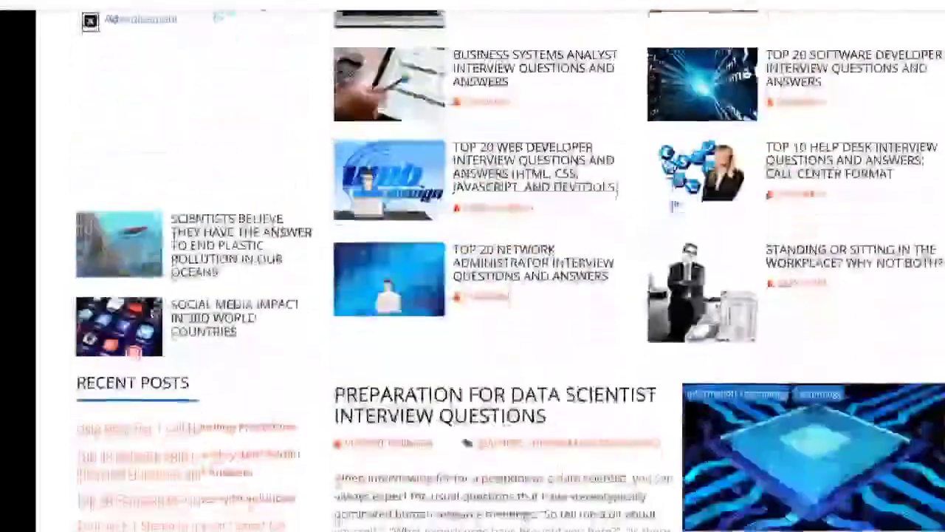
scroll(678, 205, down, 5)
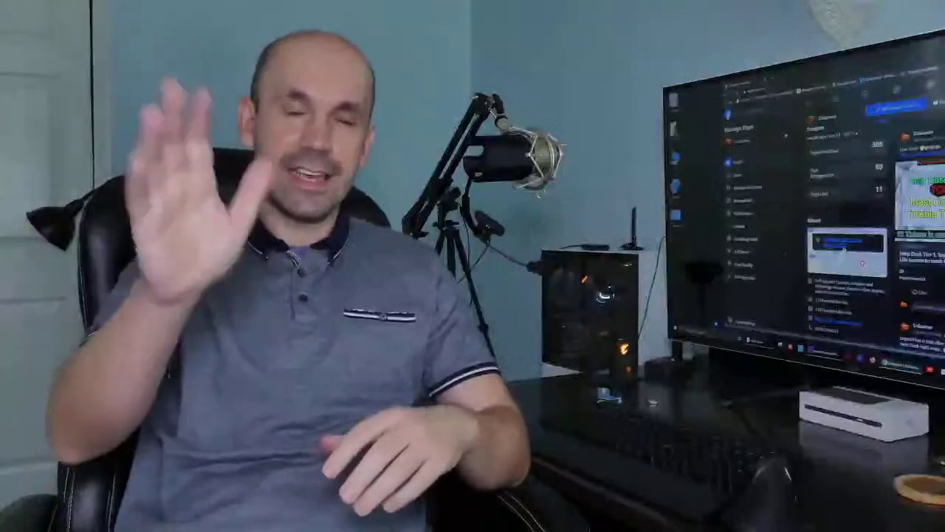
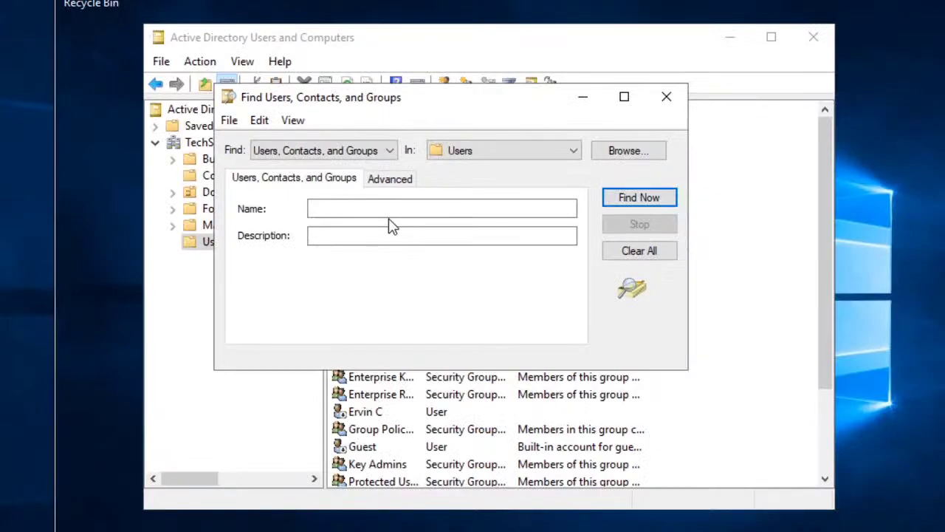
Search for the user by logon name and open the found account's Properties.
click(391, 209)
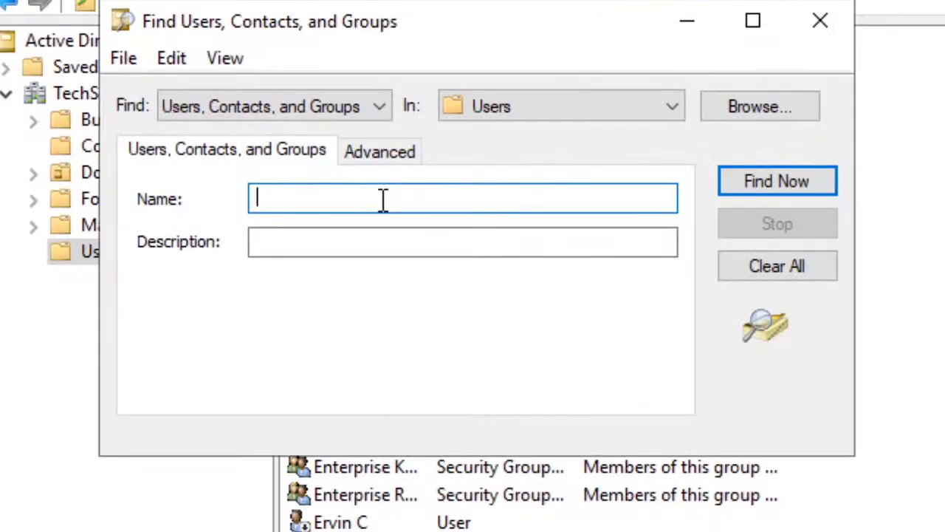
text(ervin)
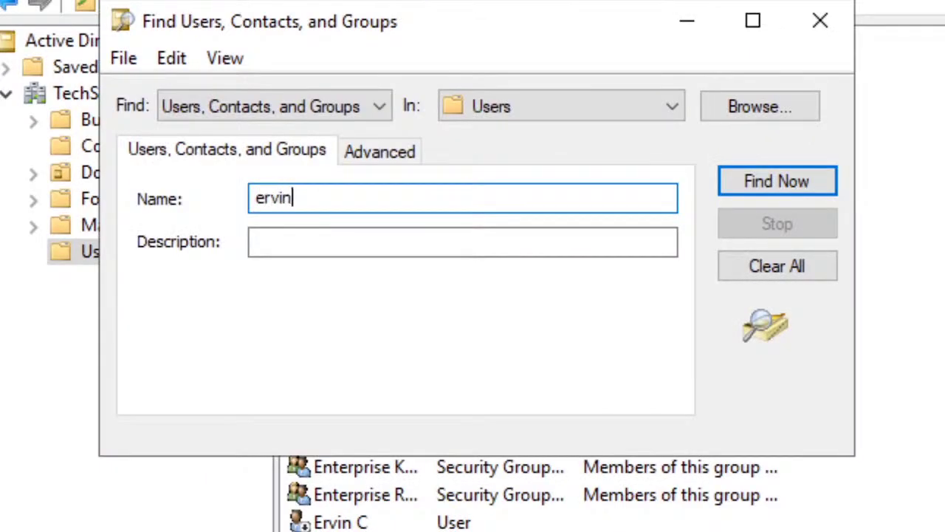
text(_can)
click(761, 183)
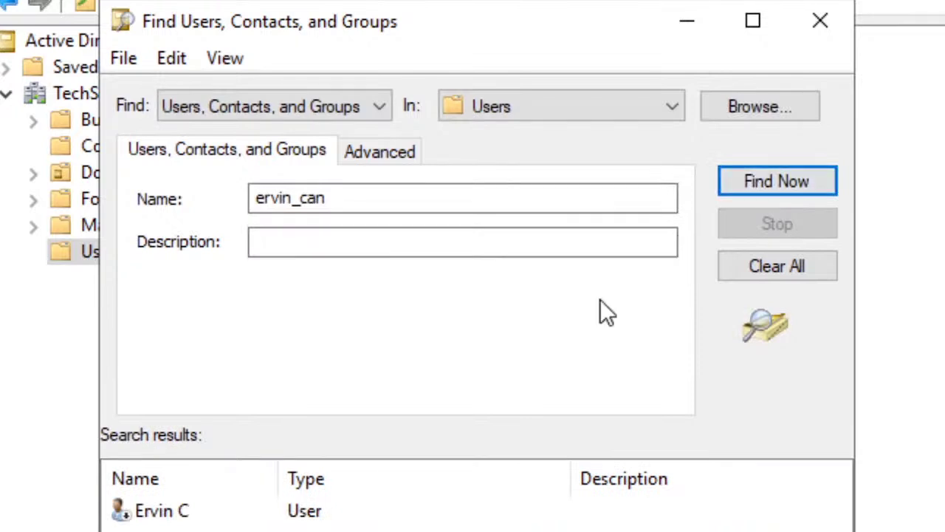
double_click(203, 514)
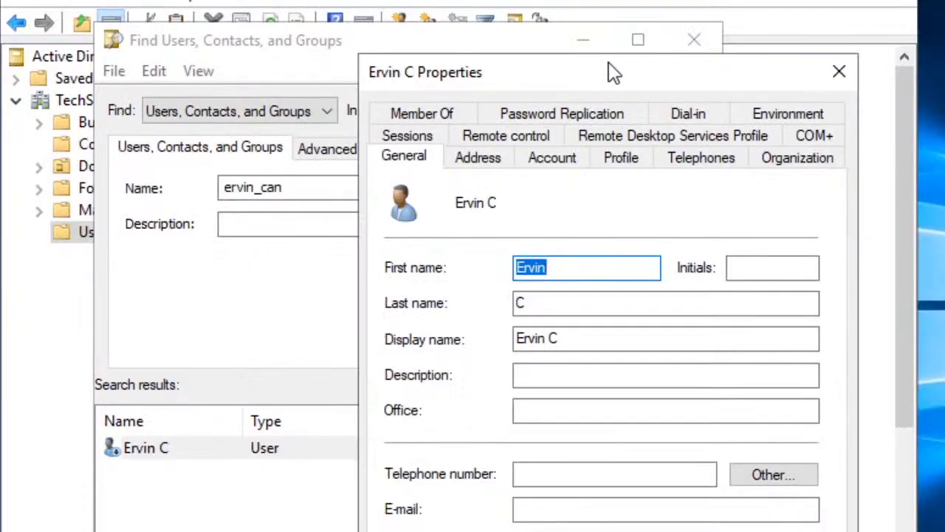
Tick Unlock account on the Account tab, apply it, and close the Properties dialog.
drag(610, 73, 528, 43)
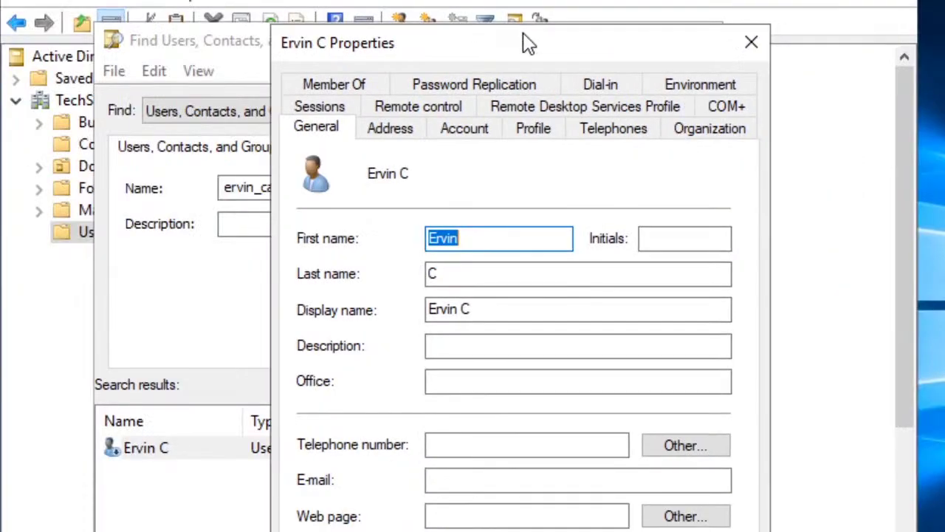
click(464, 128)
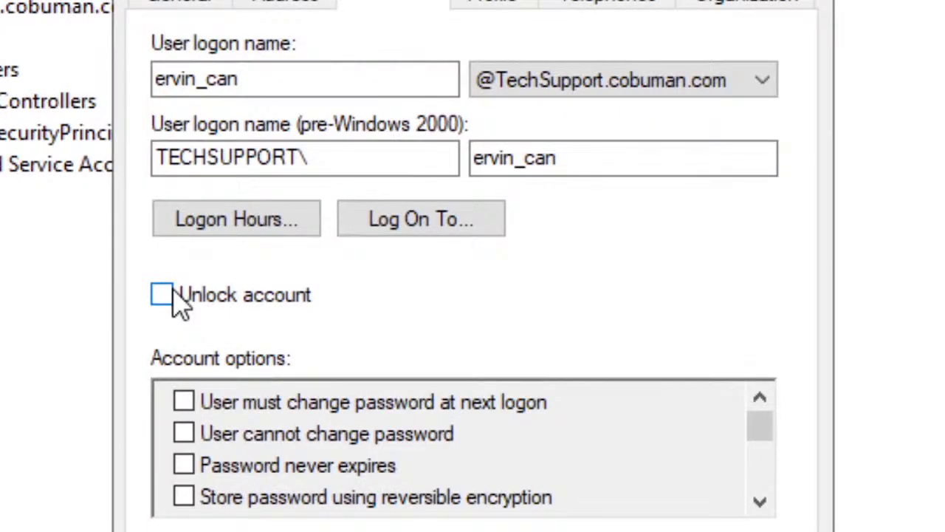
click(177, 299)
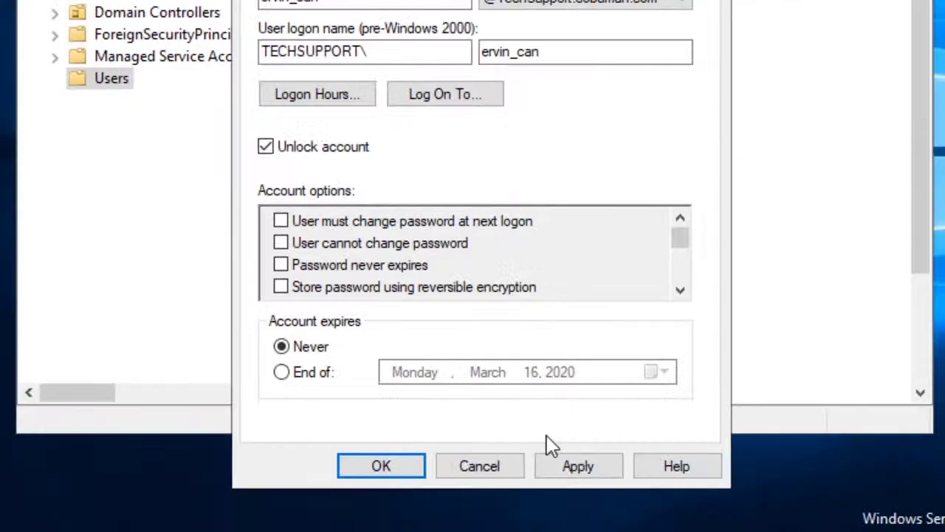
click(561, 464)
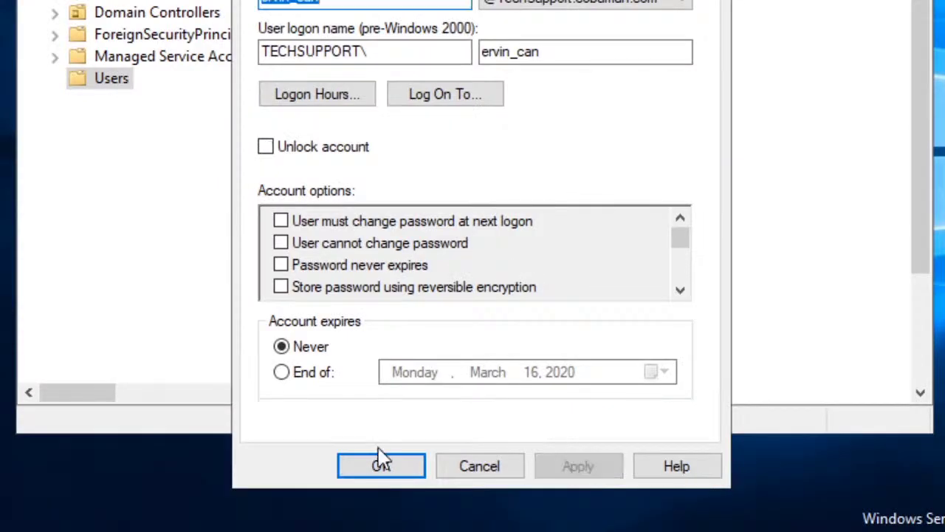
click(382, 464)
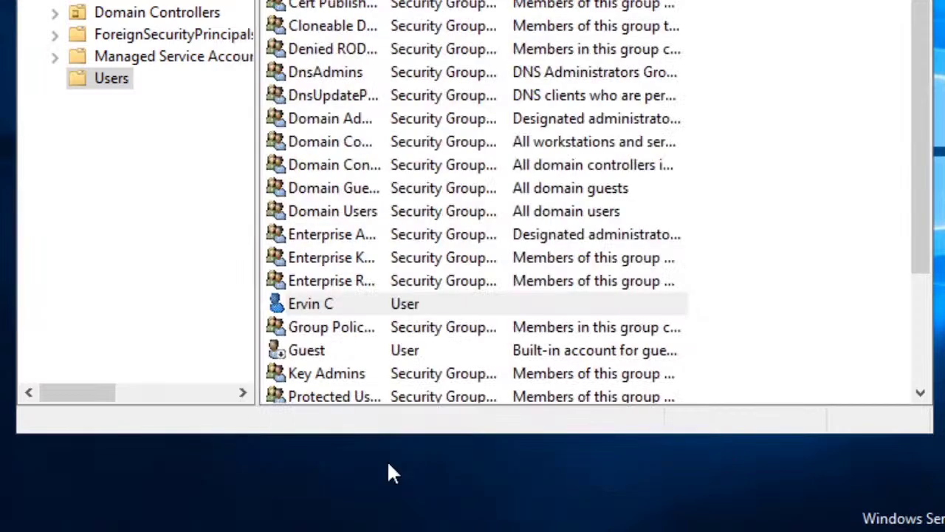
Reopen the user's properties, tick 'User must change password at next logon', and close.
right_click(107, 78)
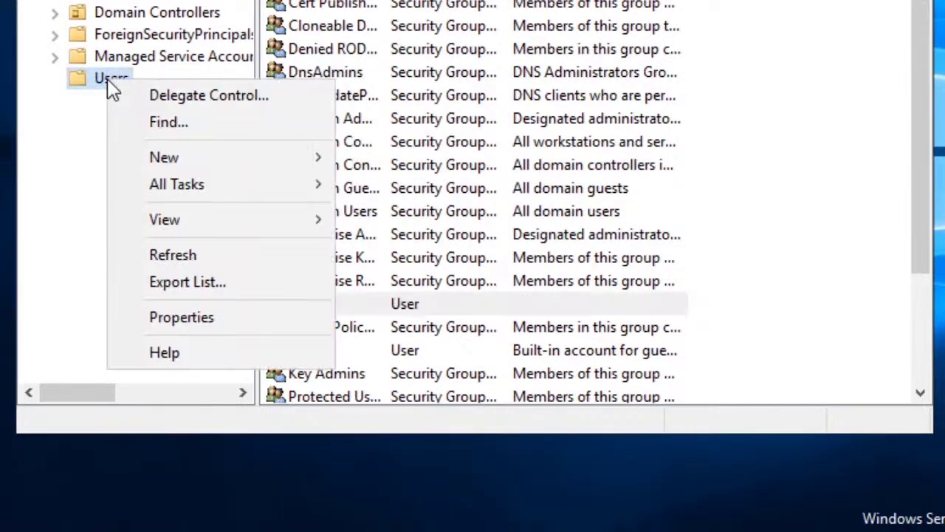
click(170, 123)
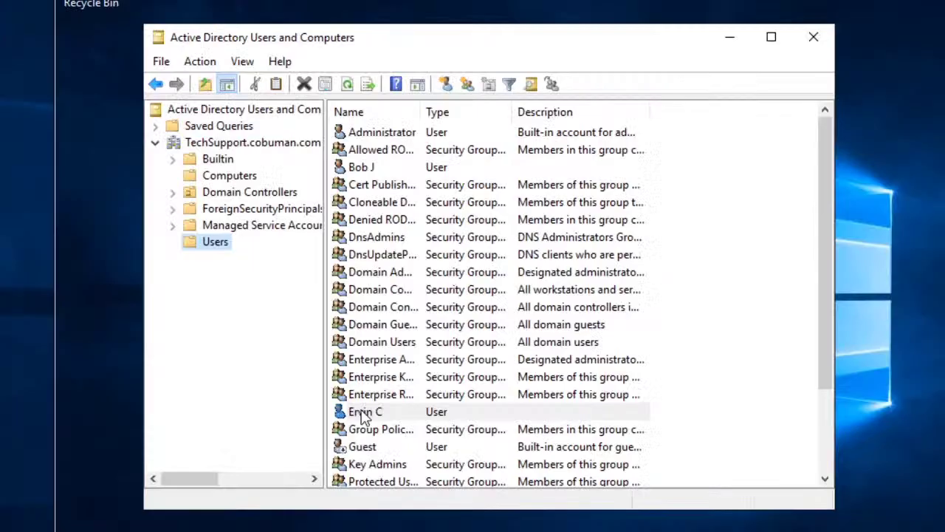
double_click(362, 414)
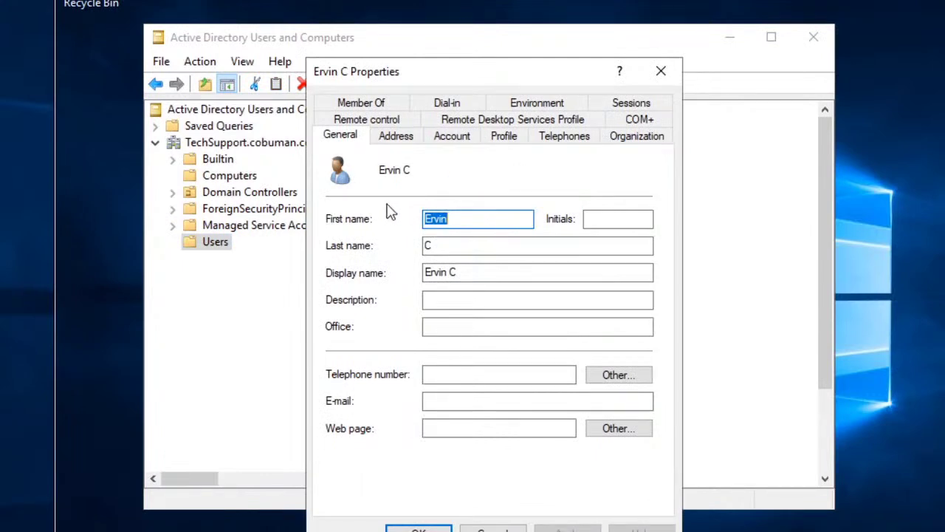
click(447, 137)
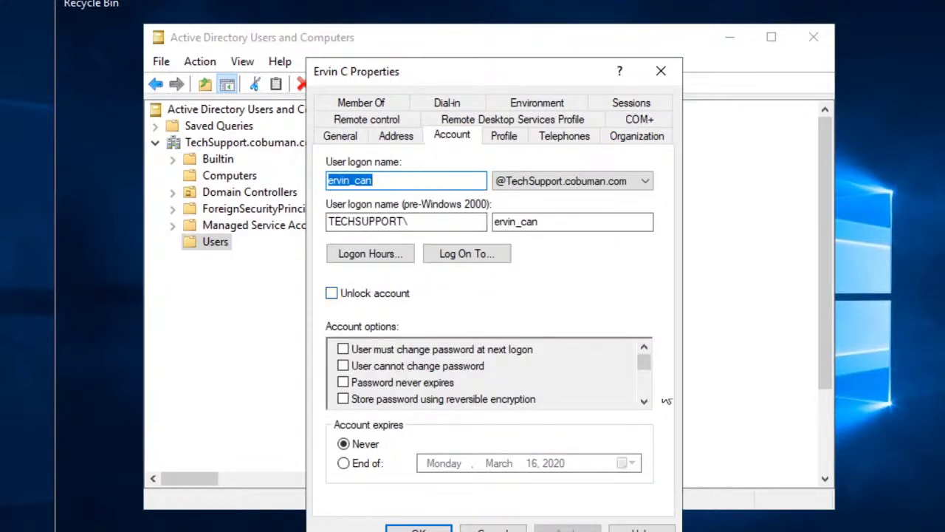
mouse_move(643, 357)
mouse_down()
mouse_move(648, 373)
mouse_move(646, 363)
mouse_up()
click(344, 351)
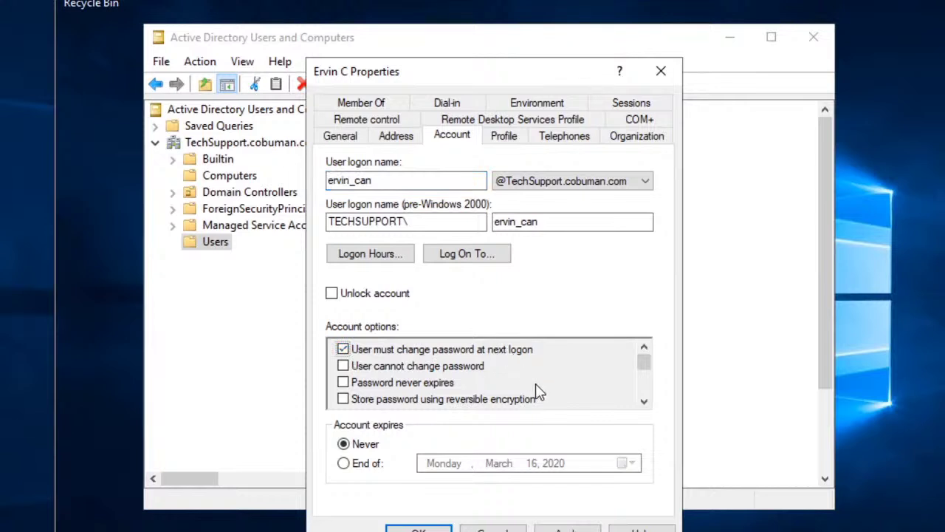
click(641, 403)
mouse_move(646, 365)
mouse_down()
mouse_move(640, 401)
mouse_move(644, 358)
mouse_up()
key(Return)
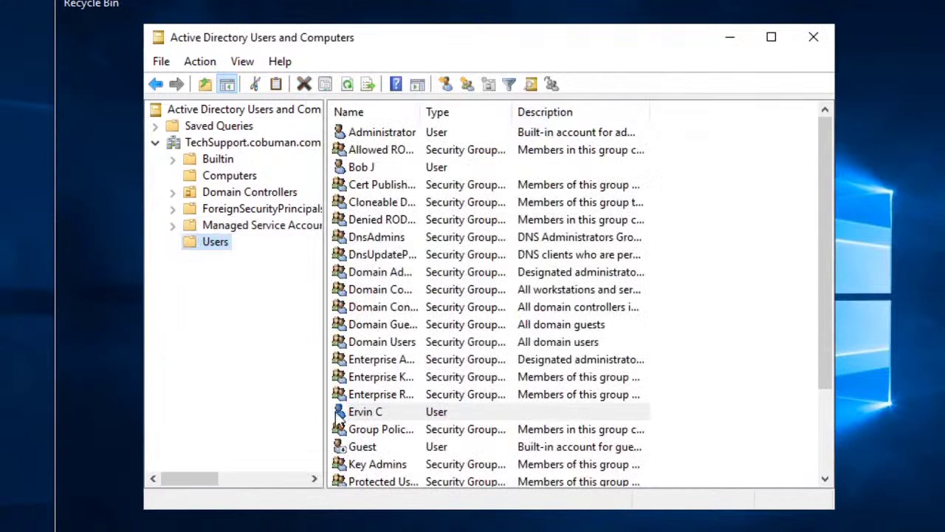
Select the user's account in the Users list and view its action menu.
click(360, 415)
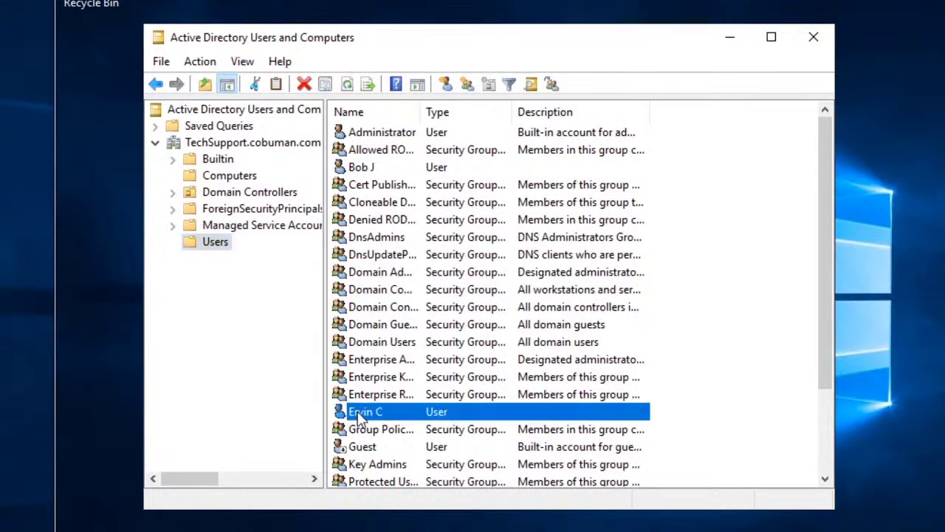
right_click(358, 414)
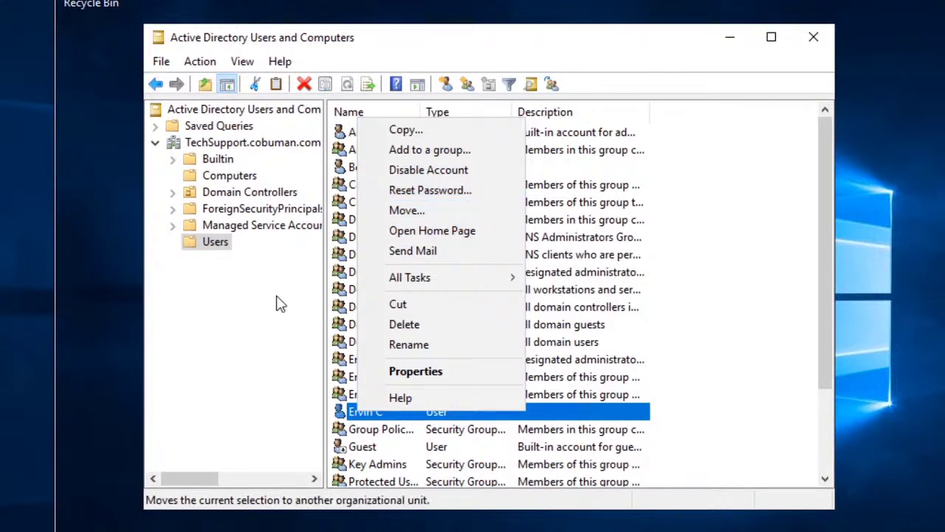
click(271, 344)
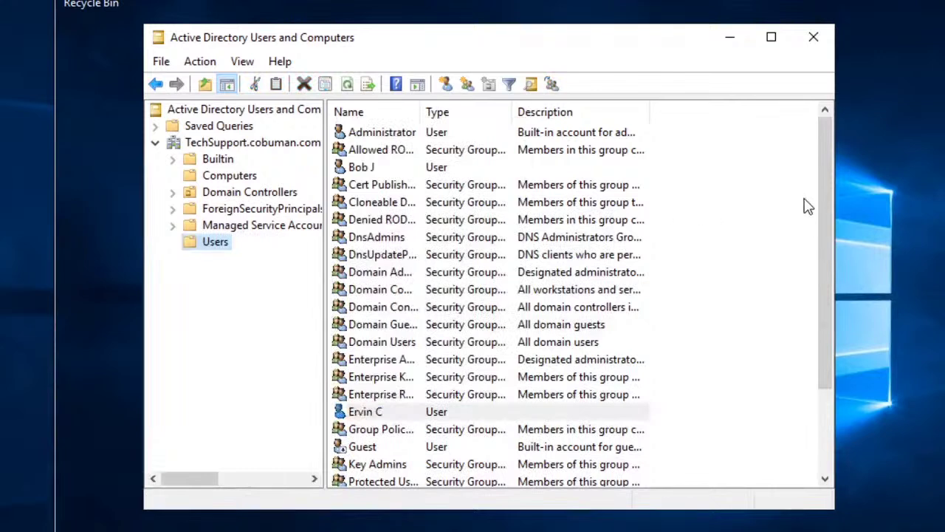
scroll(822, 210, down, 1)
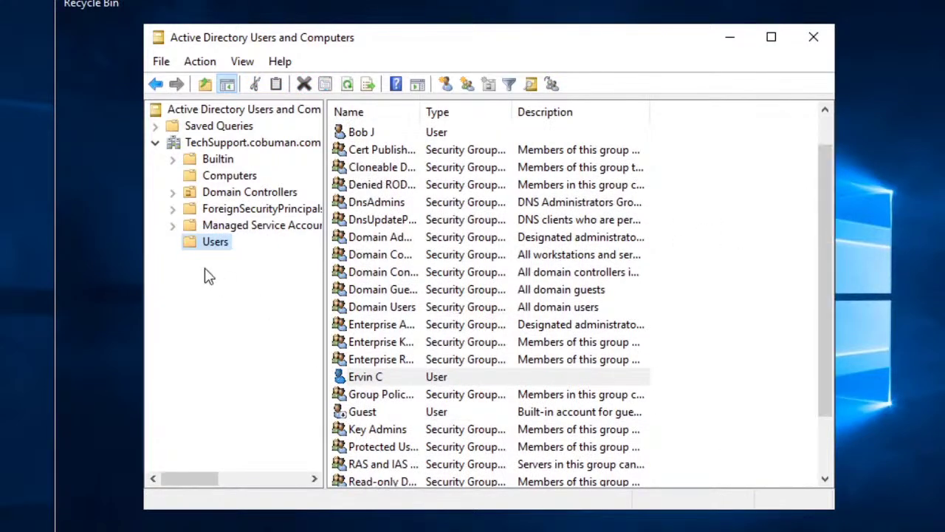
Find the user by logon name from the Users container and open its action menu.
right_click(213, 243)
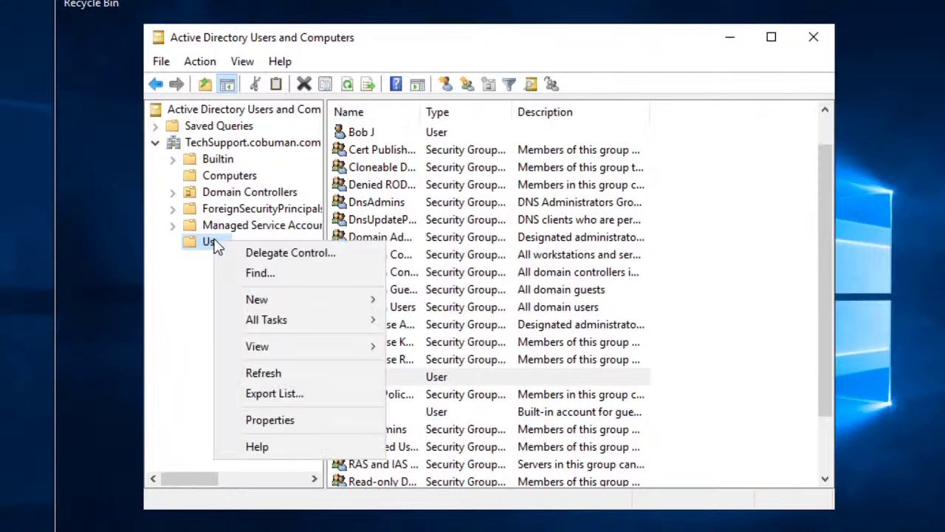
click(263, 272)
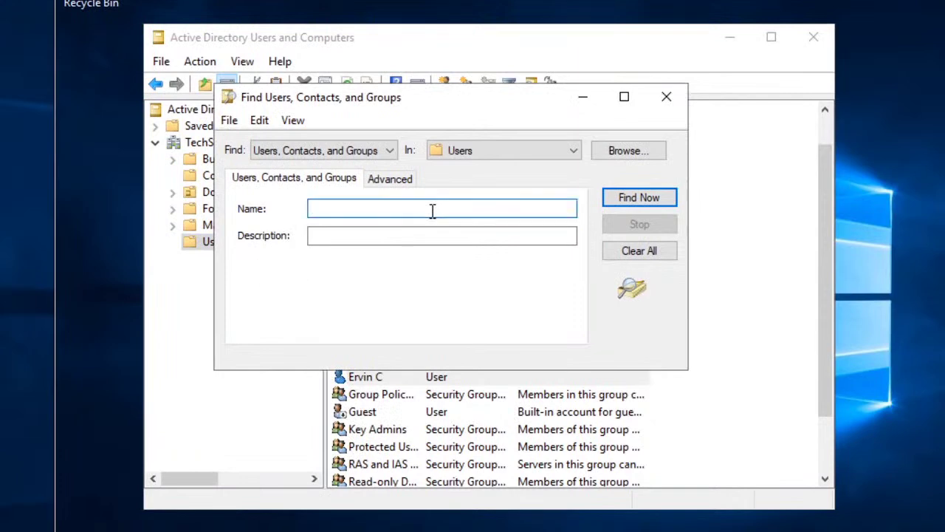
text(ervin_can)
key(Return)
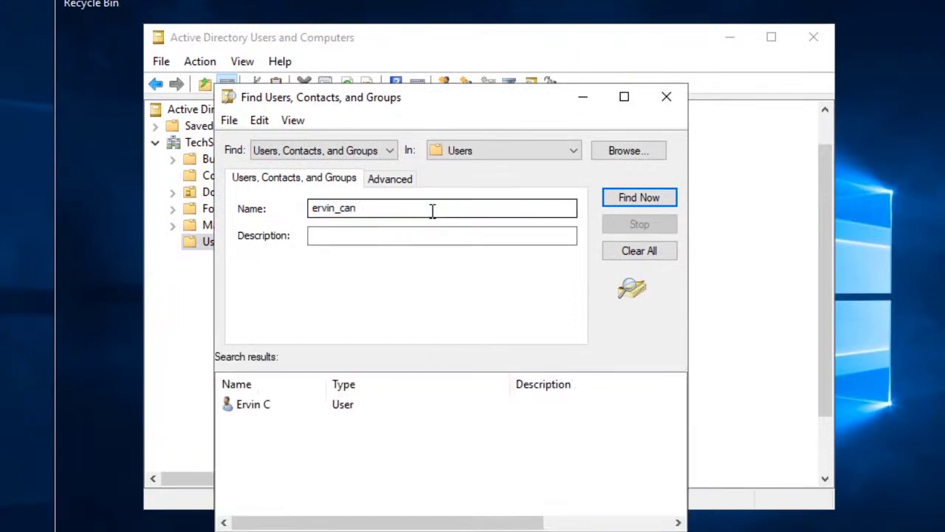
click(250, 412)
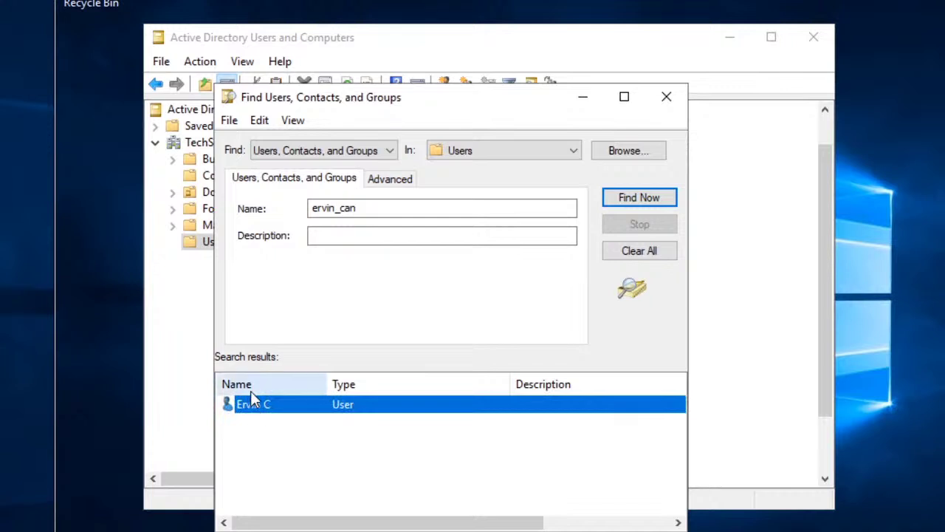
right_click(260, 411)
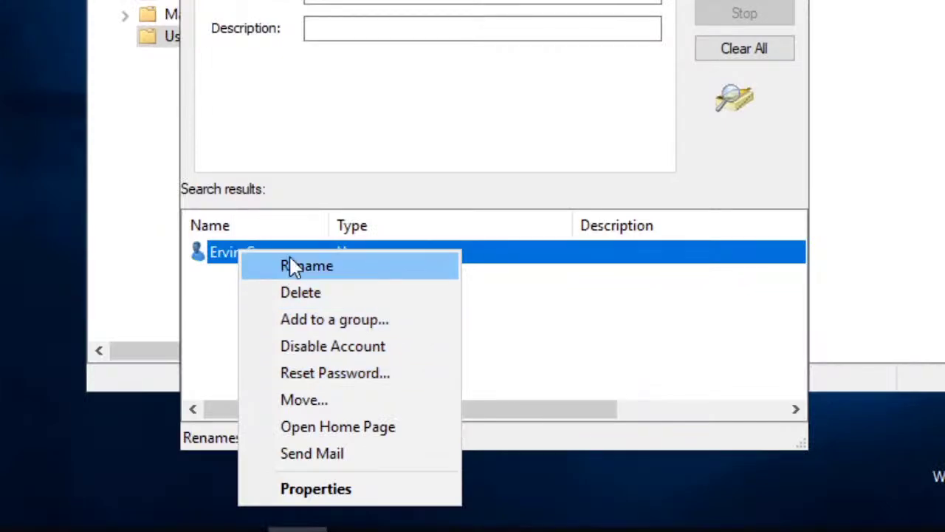
Start Reset Password and enter and confirm the new password.
click(359, 383)
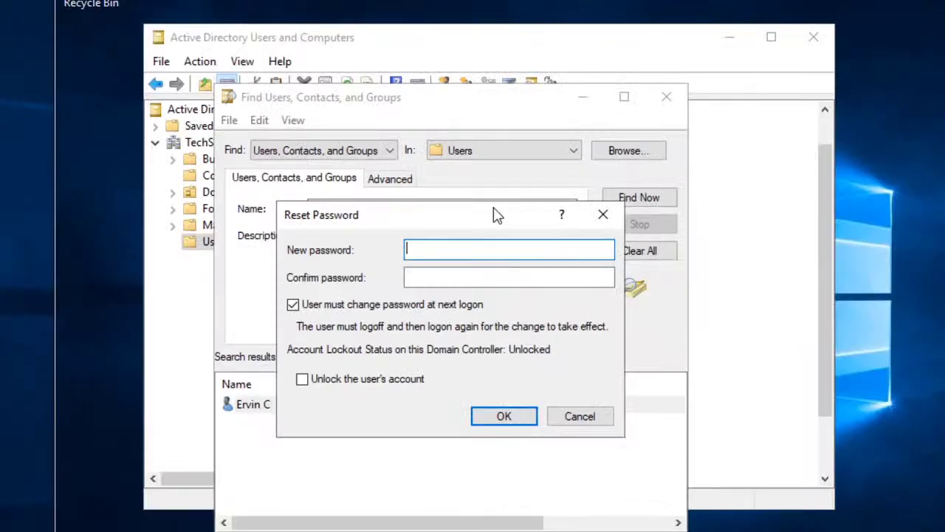
text(********)
key(Tab)
text(********)
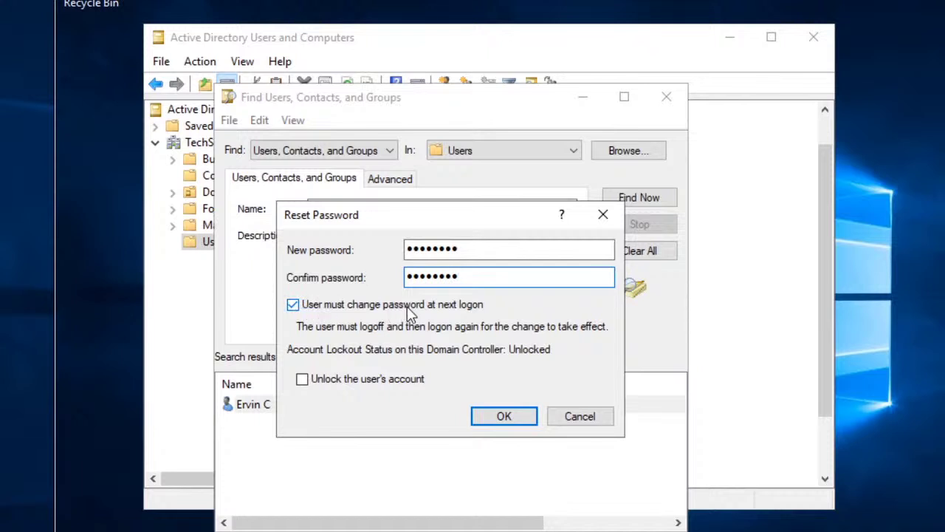
Also tick Unlock the user's account, confirm the reset, and acknowledge the success message.
click(502, 417)
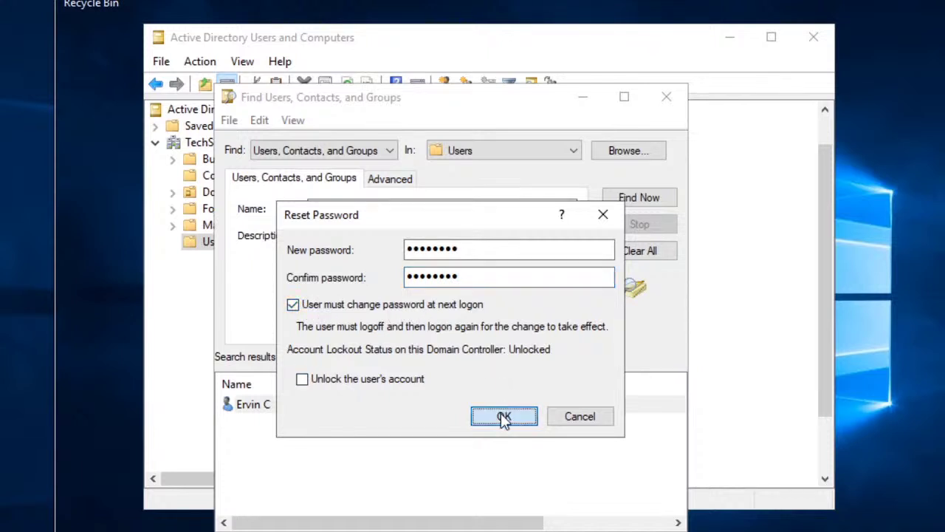
click(305, 381)
click(304, 380)
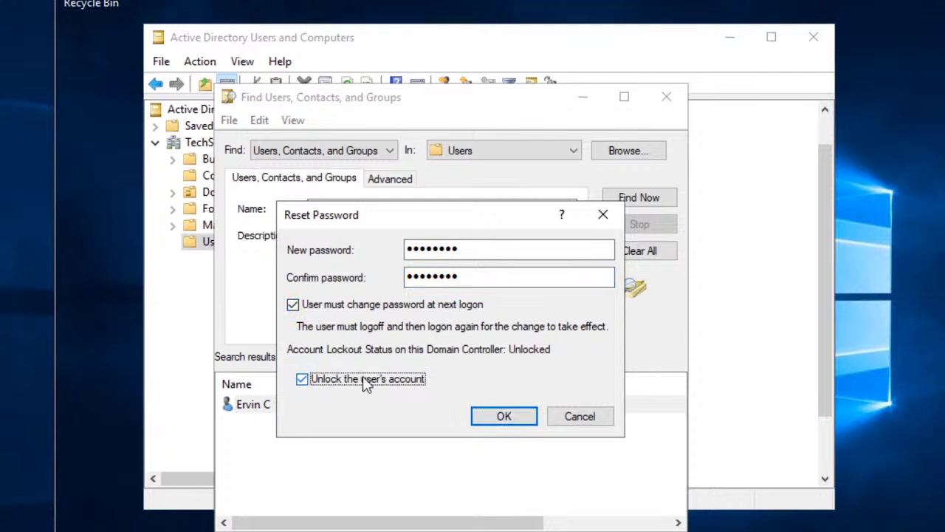
click(502, 417)
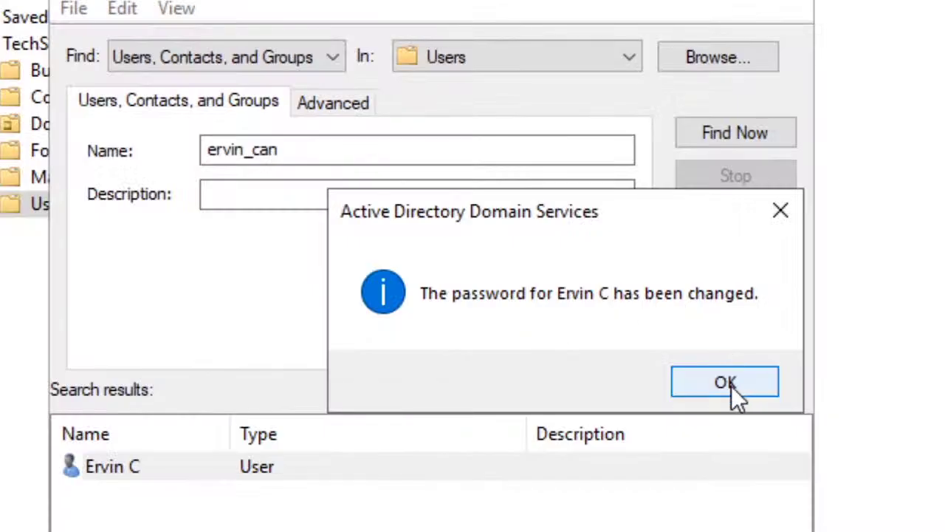
click(735, 378)
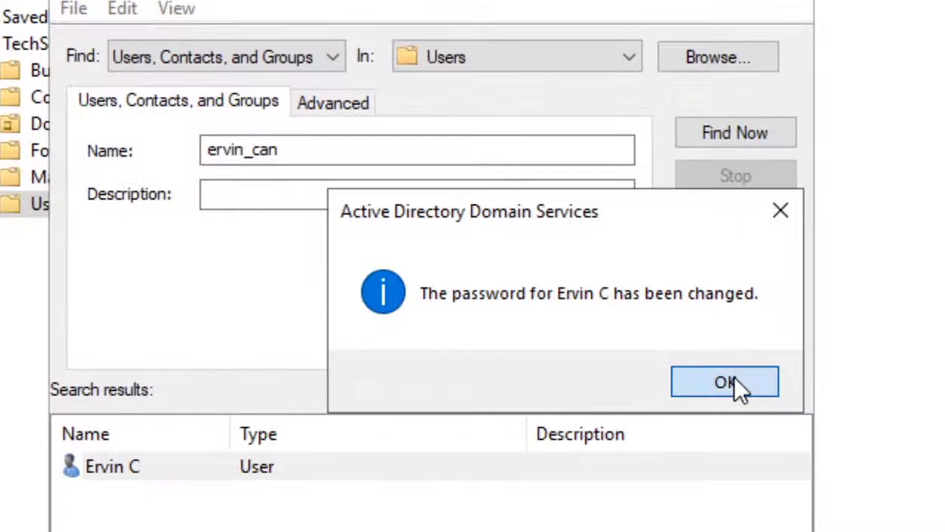
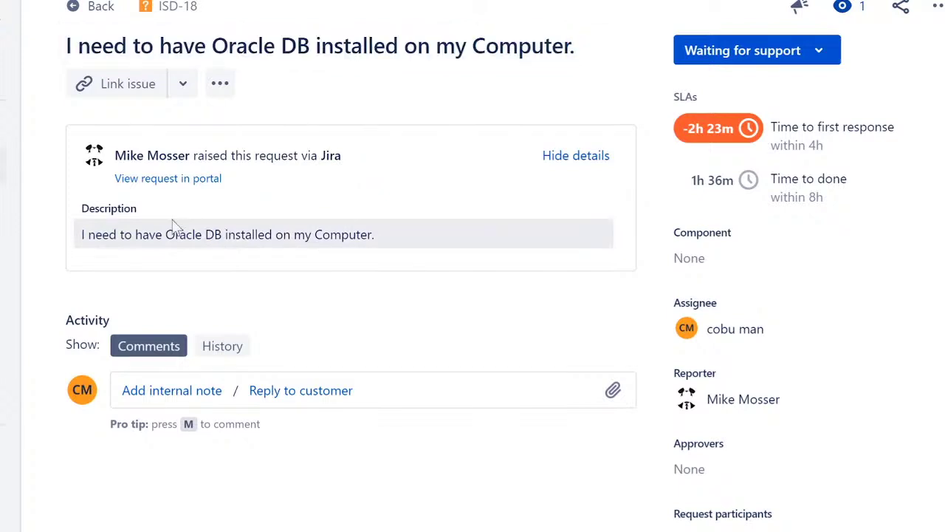
drag(192, 155, 115, 158)
click(333, 424)
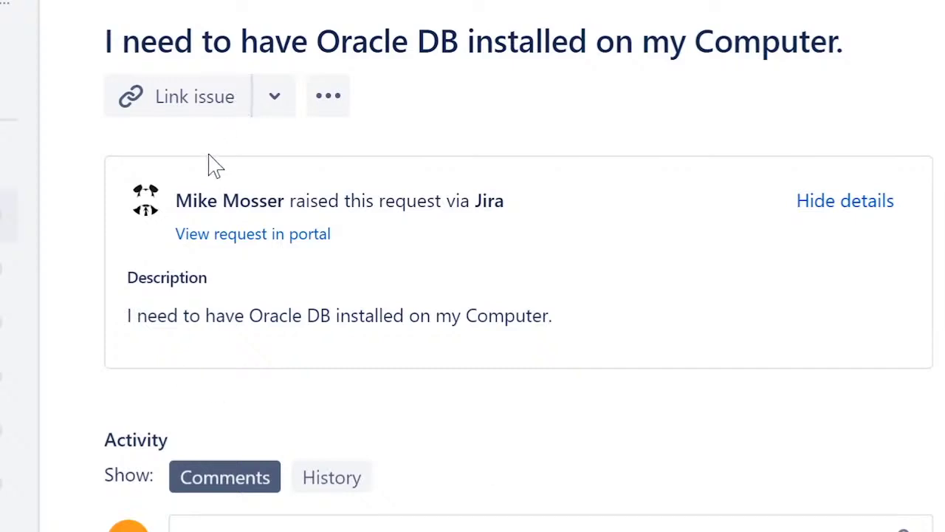
drag(176, 201, 291, 203)
click(274, 198)
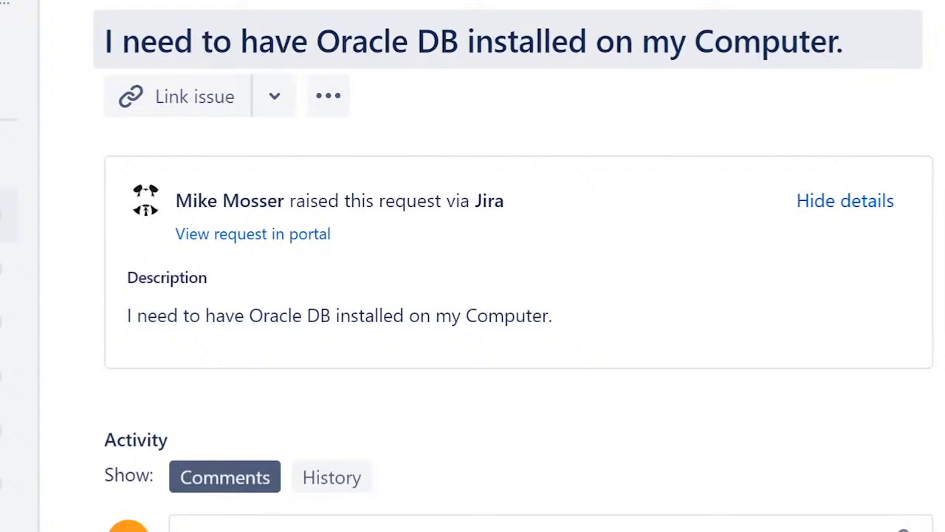
click(447, 41)
click(447, 40)
key(Right)
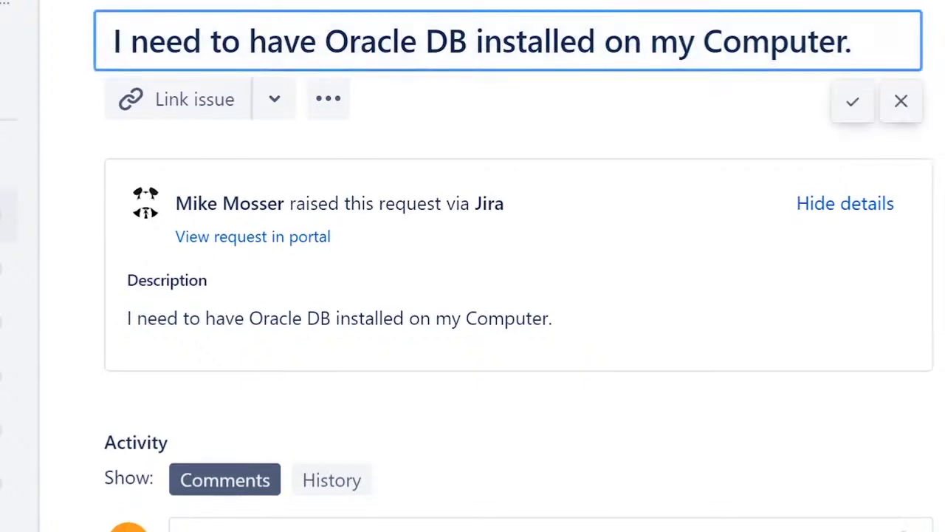
click(328, 331)
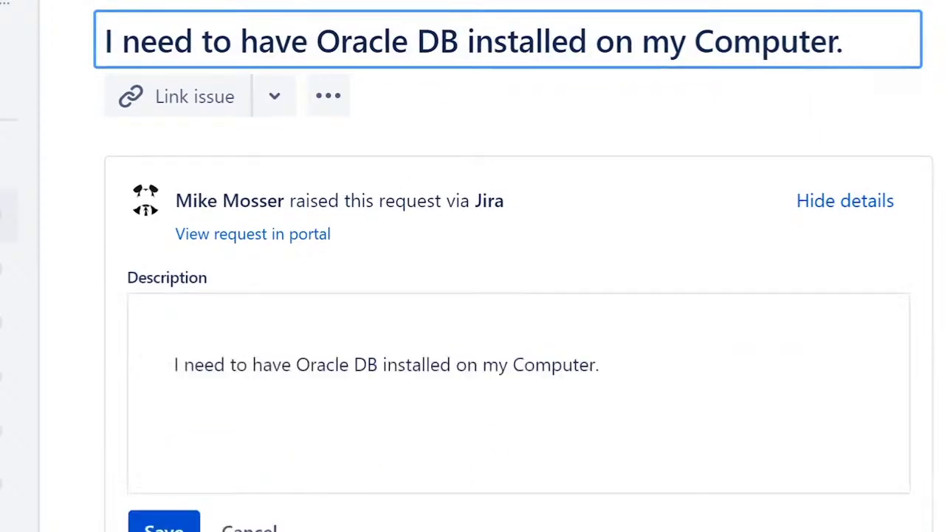
key(Escape)
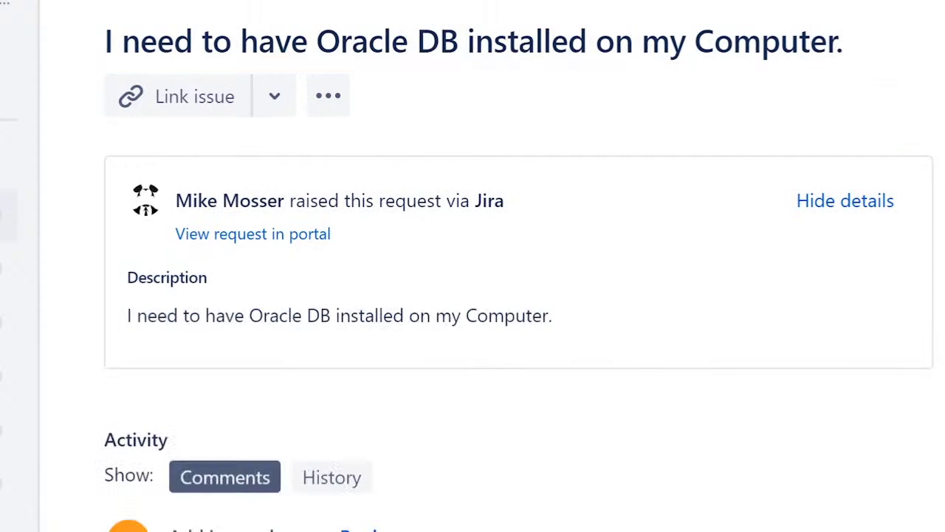
Begin the customer reply by introducing yourself from PC support regarding the Oracle DB install ticket.
text(mHello, m)
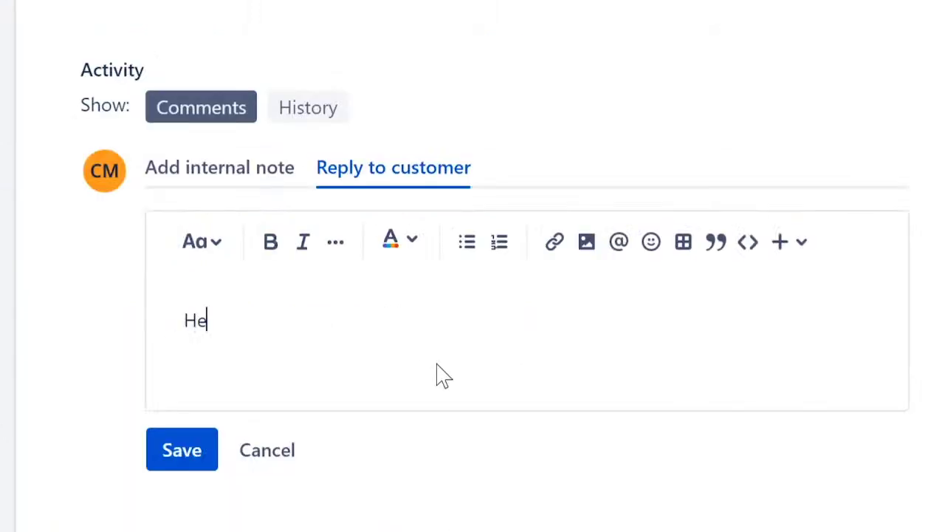
text(y names is Ervin)
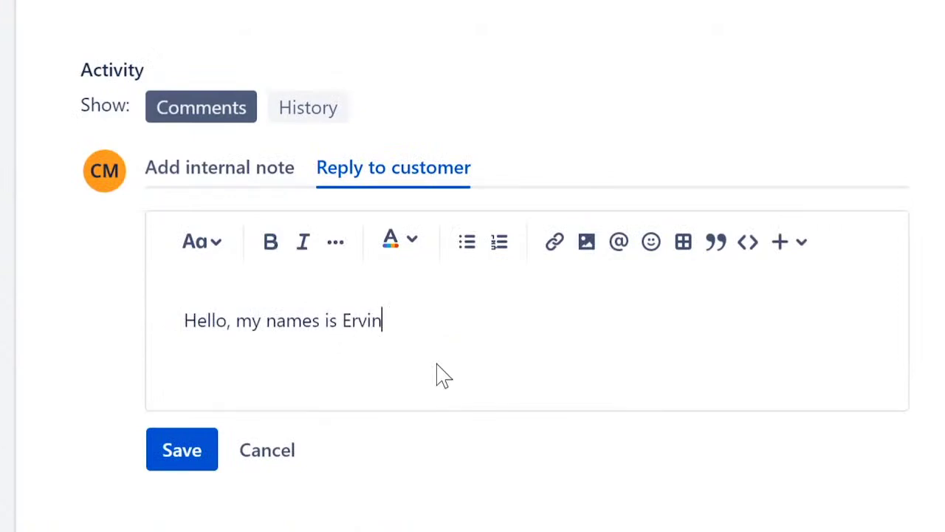
text(.)
key(BackSpace)
text(with )
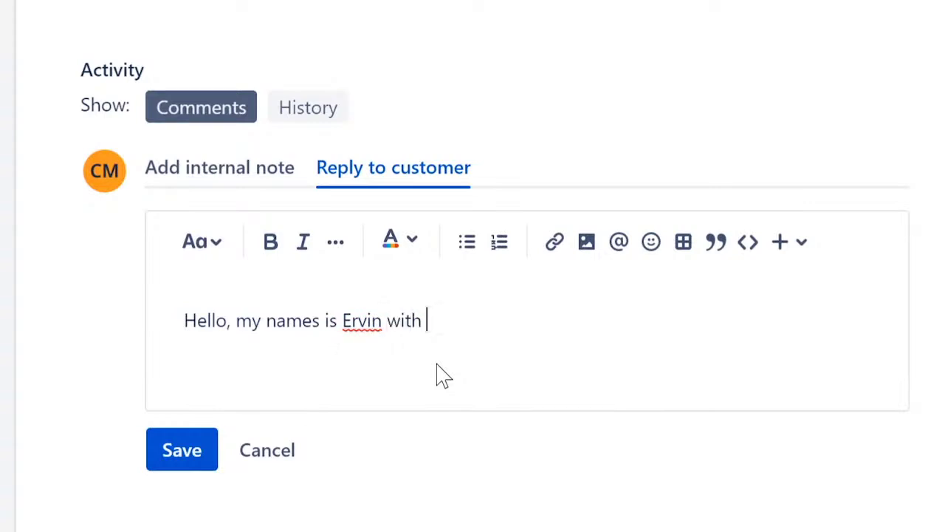
text(Pc support. I have your ticket about installing Oracle DB)
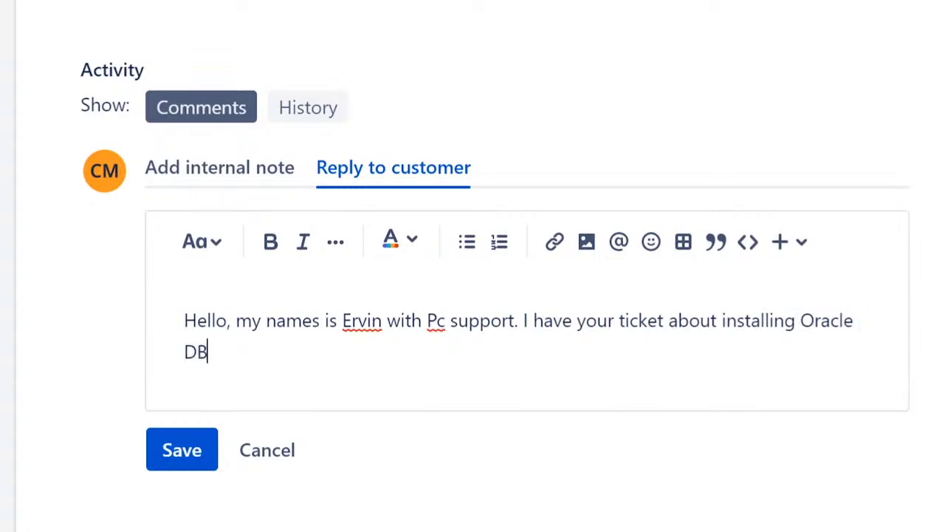
text(; do yo)
text(u have)
key(BackSpace)
key(BackSpace)
key(BackSpace)
key(BackSpace)
key(BackSpace)
key(BackSpace)
key(BackSpace)
key(BackSpace)
key(BackSpace)
key(BackSpace)
key(BackSpace)
text(id you request a license for this fot)
key(BackSpace)
text(ftwar)
key(BackSpace)
key(BackSpace)
key(BackSpace)
key(BackSpace)
key(BackSpace)
key(BackSpace)
key(BackSpace)
text(software)
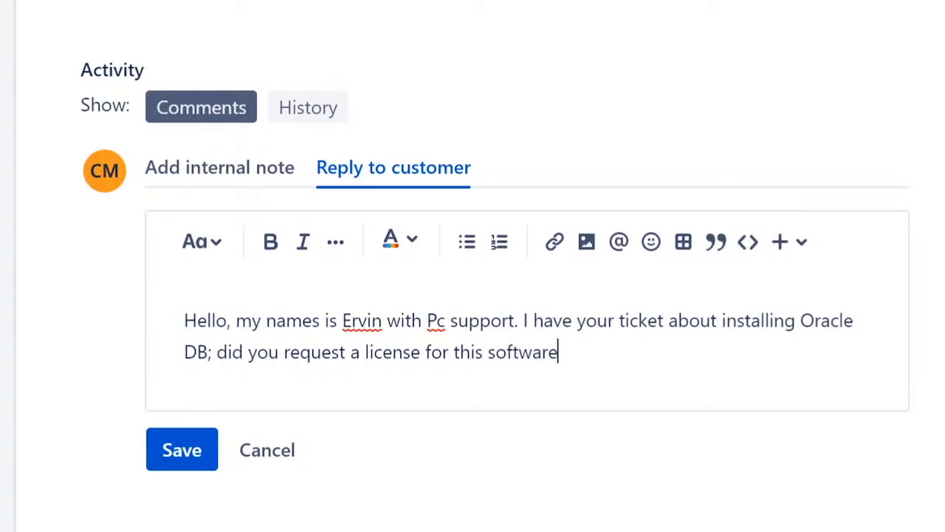
text(.)
key(BackSpace)
text(?)
Finish the reply saying Oracle DB must be checked against the approved software list, then post it.
key(BackSpace)
key(BackSpace)
key(BackSpace)
key(BackSpace)
key(BackSpace)
key(BackSpace)
key(BackSpace)
key(BackSpace)
key(BackSpace)
key(BackSpace)
key(BackSpace)
key(BackSpace)
key(BackSpace)
key(BackSpace)
key(BackSpace)
key(BackSpace)
key(BackSpace)
key(BackSpace)
key(BackSpace)
key(BackSpace)
key(BackSpace)
key(BackSpace)
key(BackSpace)
key(BackSpace)
key(BackSpace)
key(BackSpace)
key(BackSpace)
key(BackSpace)
key(BackSpace)
key(BackSpace)
key(BackSpace)
key(BackSpace)
key(BackSpace)
key(BackSpace)
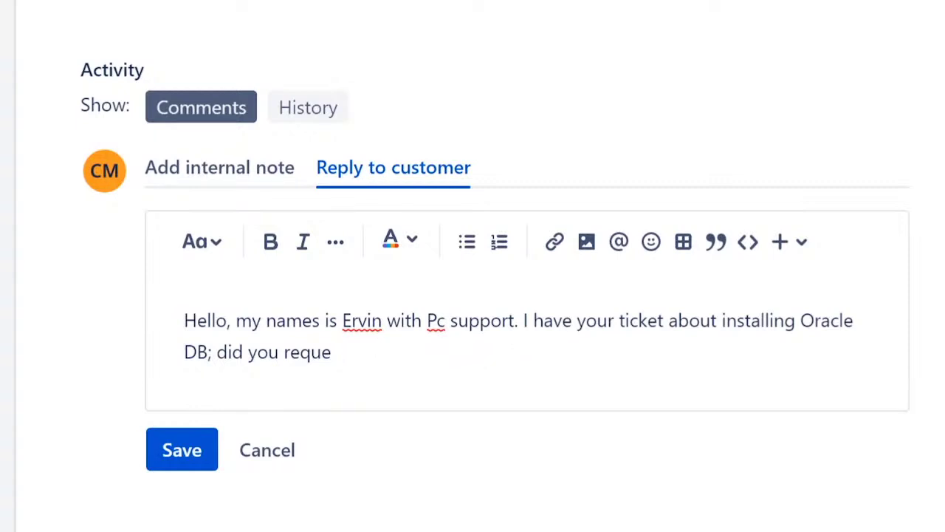
key(BackSpace)
key(BackSpace)
key(BackSpace)
key(BackSpace)
key(BackSpace)
key(BackSpace)
key(BackSpace)
key(BackSpace)
key(BackSpace)
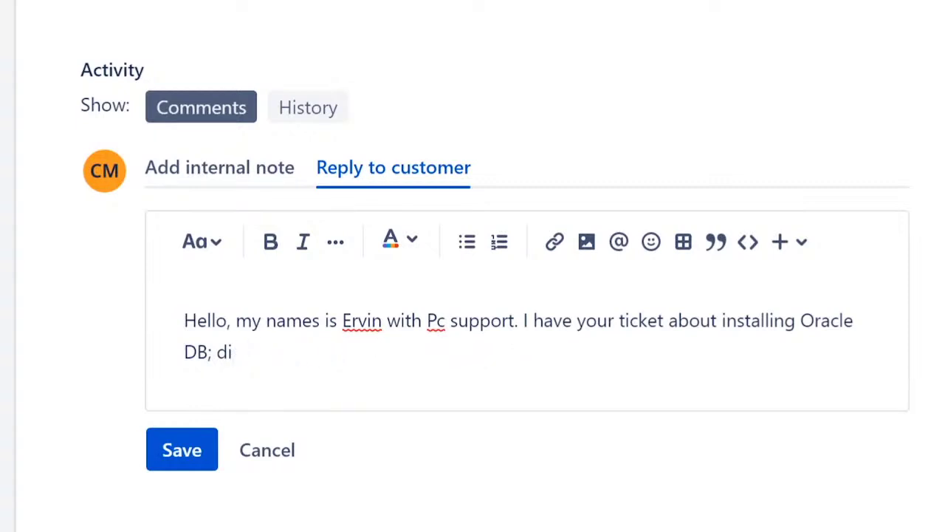
key(BackSpace)
text(before I )
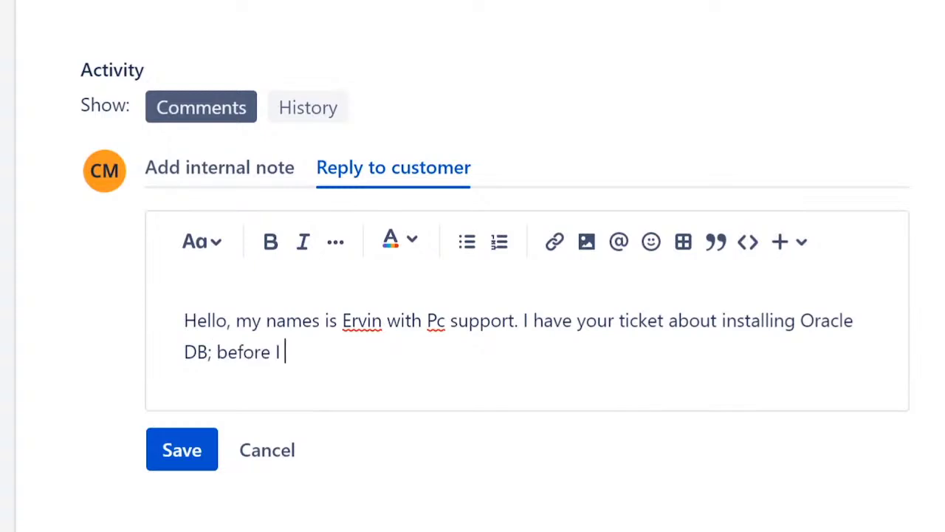
text(install this fo)
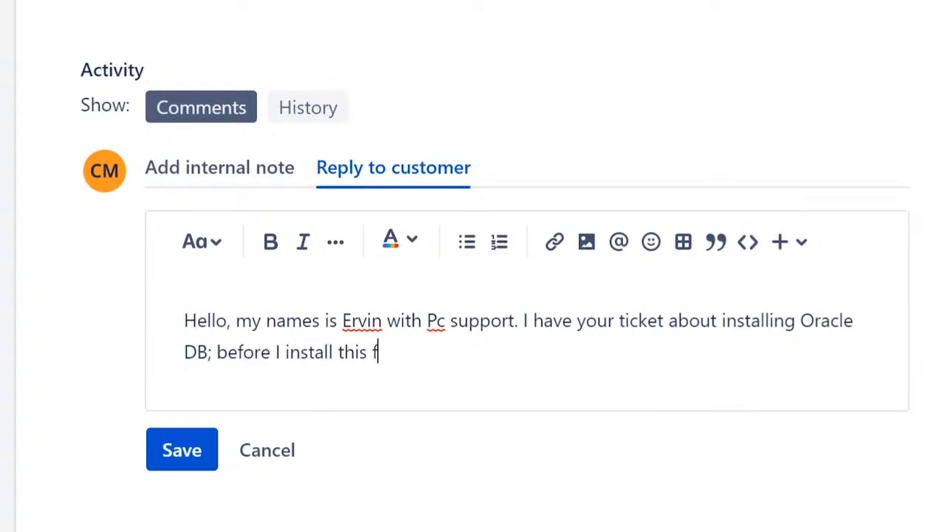
key(BackSpace)
key(BackSpace)
text(software)
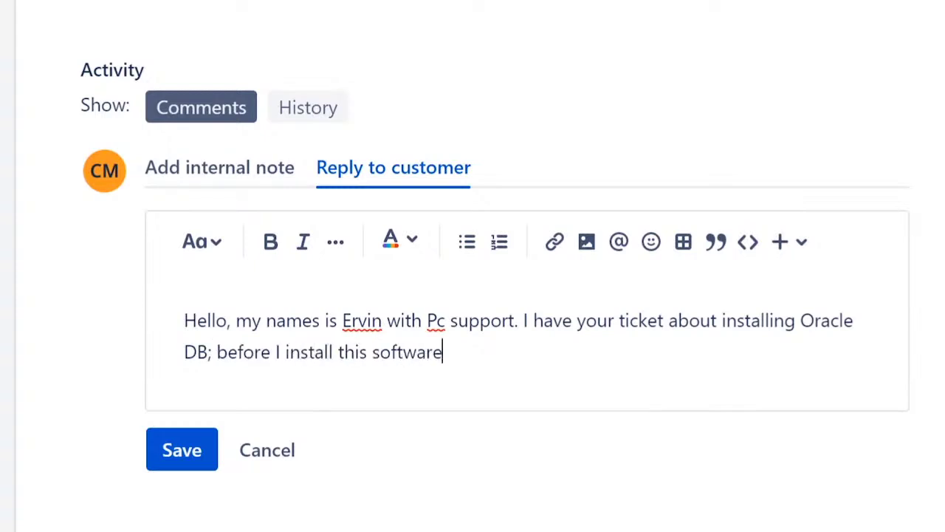
text( I have check to see if )
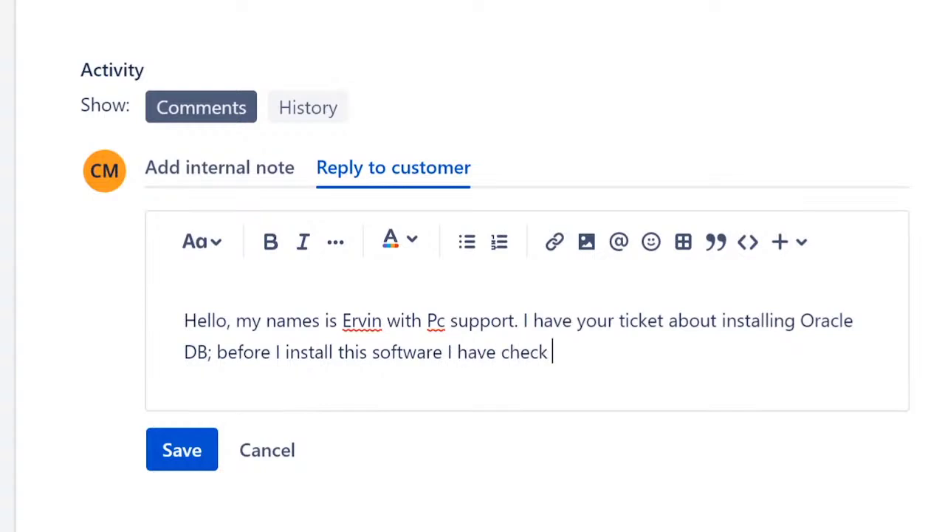
text(it)
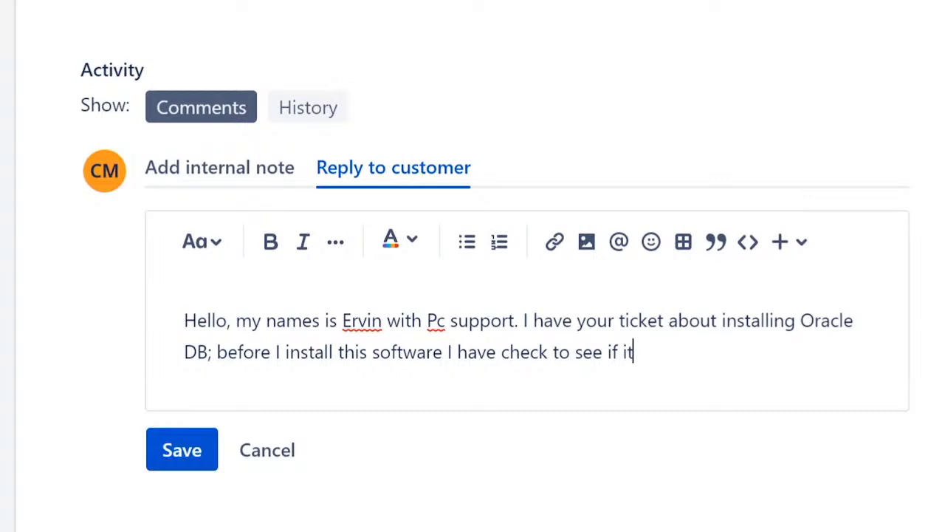
text('s on app)
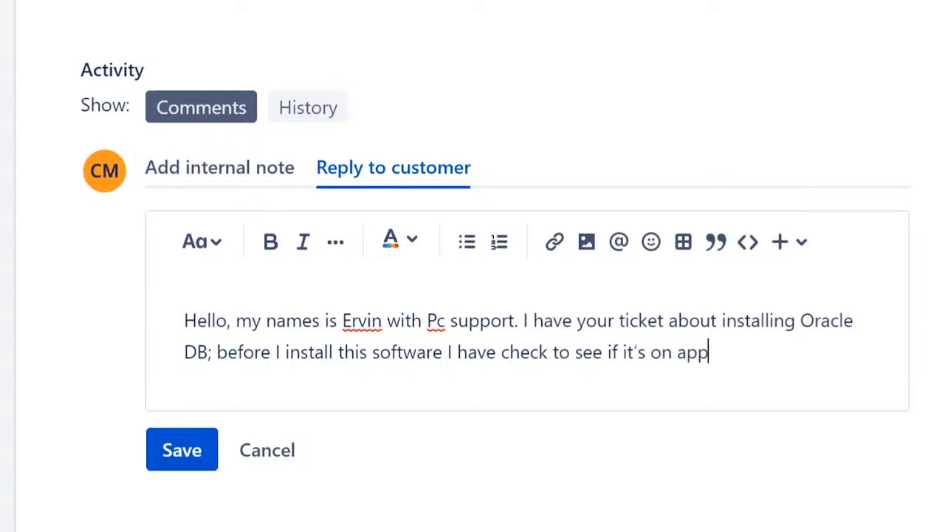
text(roved soft)
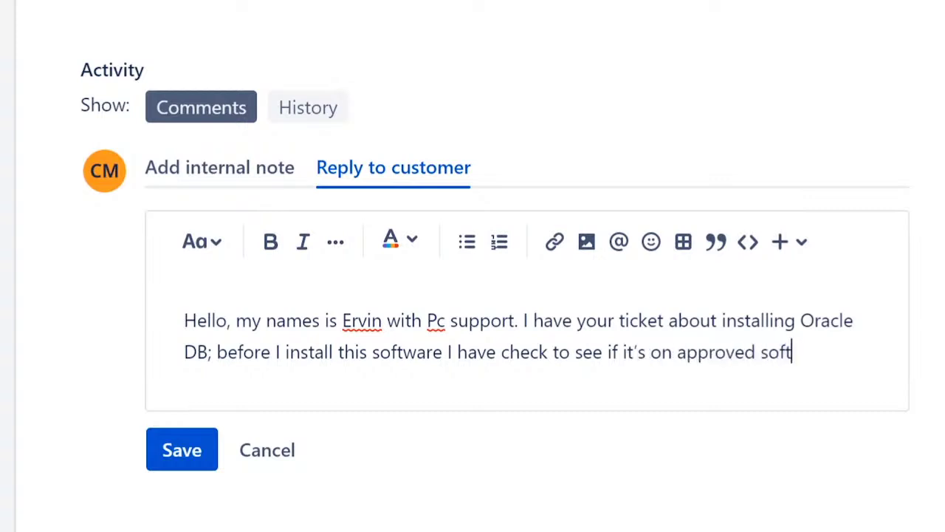
text(ware list...)
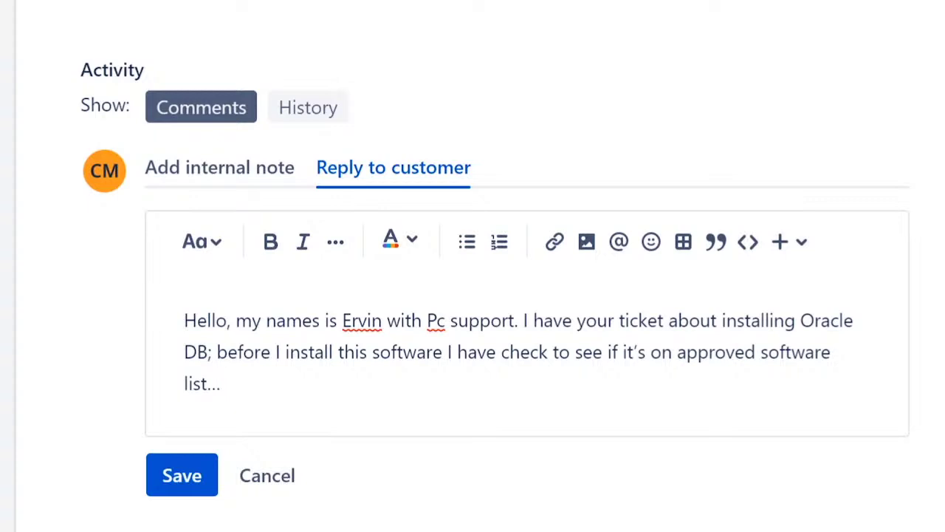
click(203, 477)
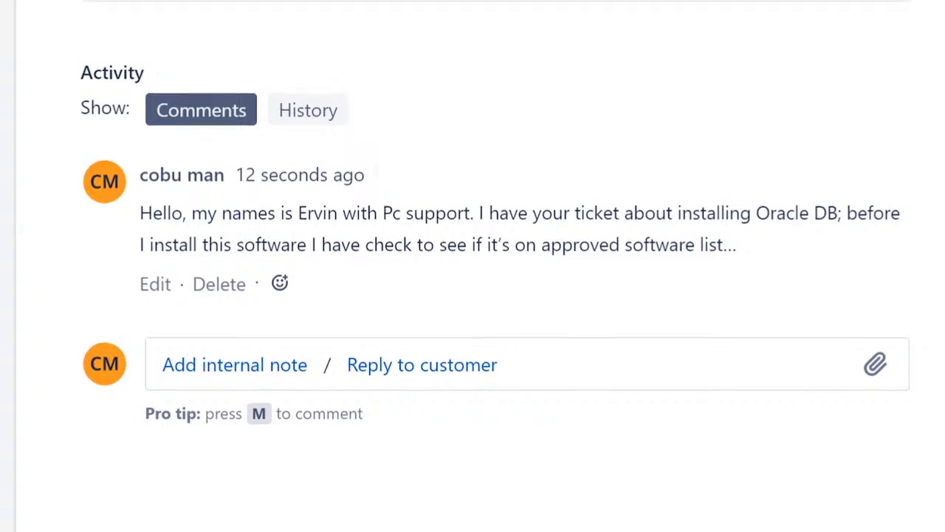
Open the ticket description for editing and select the requester's full name.
click(222, 245)
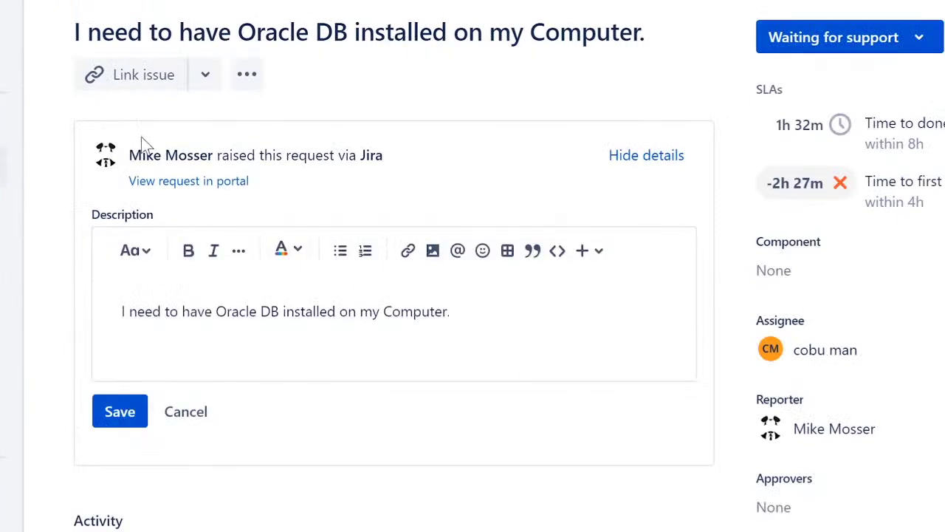
drag(129, 155, 217, 154)
click(451, 311)
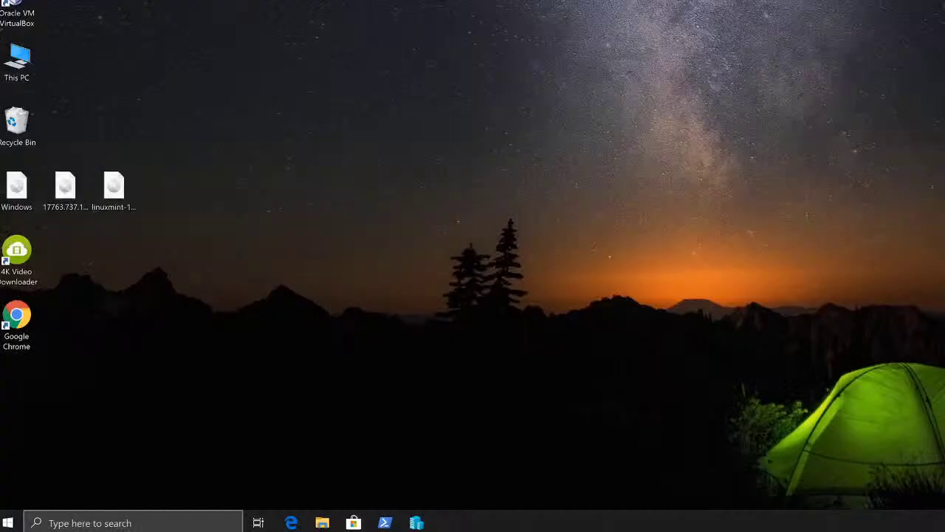
Open Windows Control Panel by searching for 'control panel'.
key(super+s)
text(control panel)
key(Return)
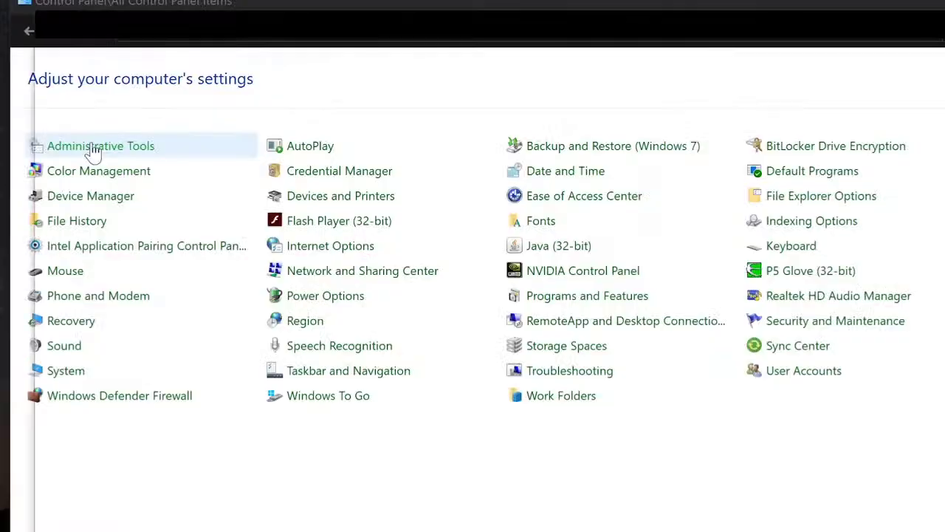
Launch ODBC Data Sources (64-bit) from the Administrative Tools folder.
double_click(222, 170)
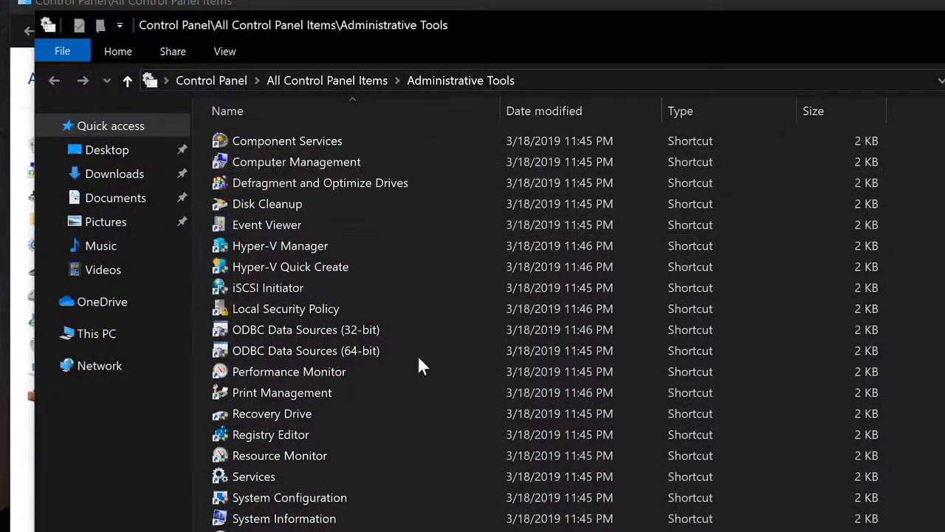
double_click(301, 351)
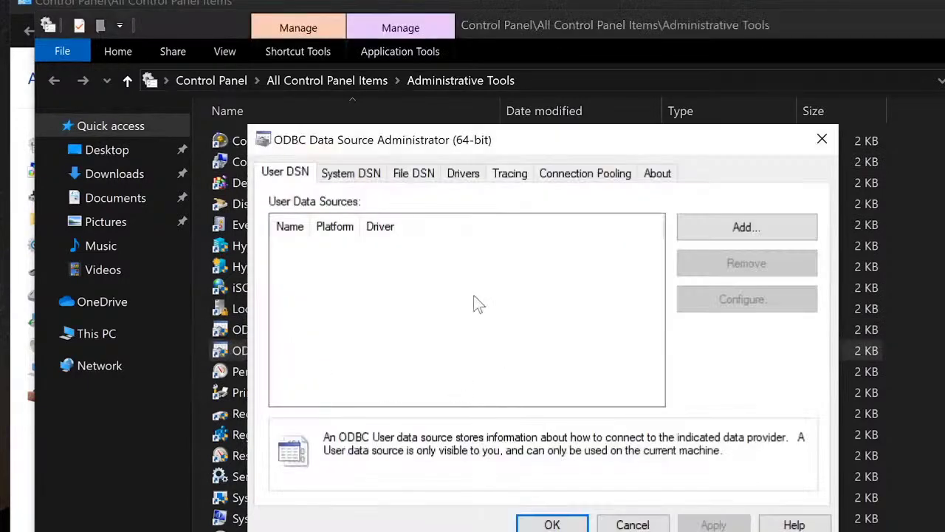
Review the File, System and User DSN lists and the installed drivers, finding only SQL Server.
click(406, 177)
click(360, 180)
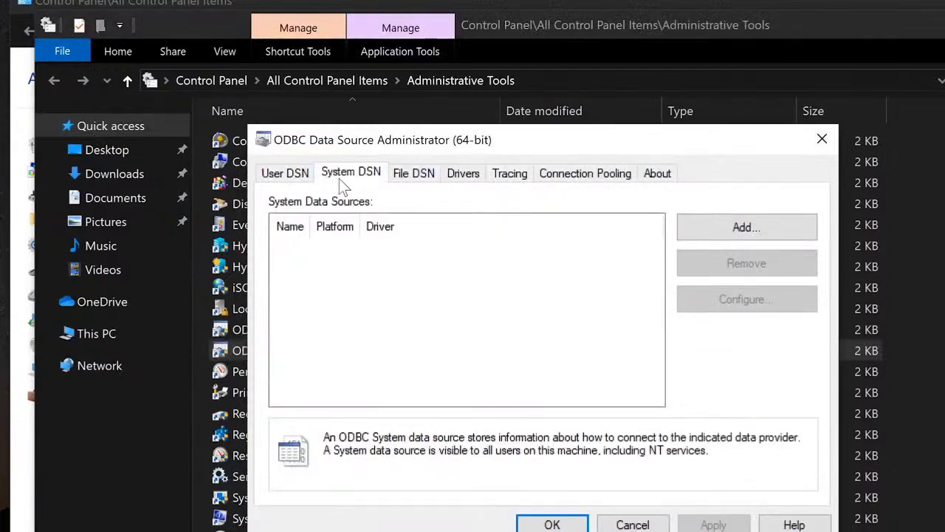
click(281, 173)
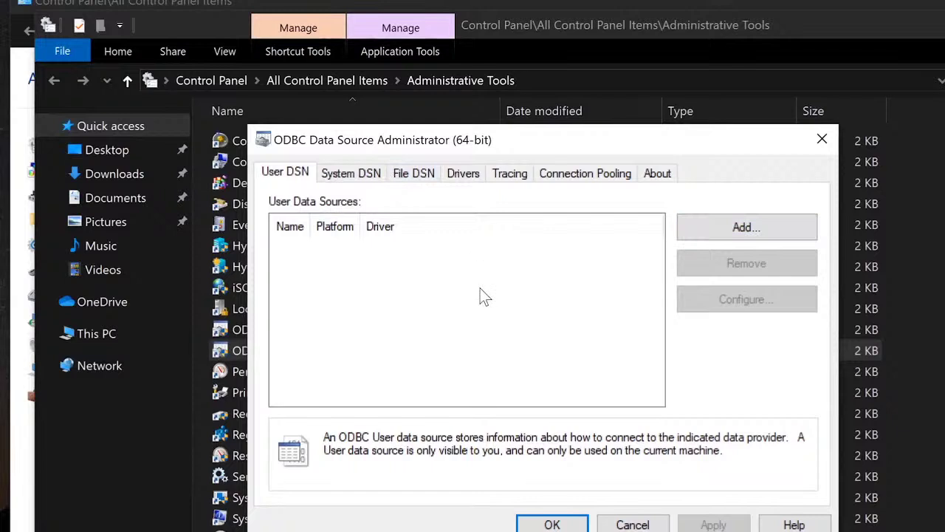
click(468, 178)
click(325, 305)
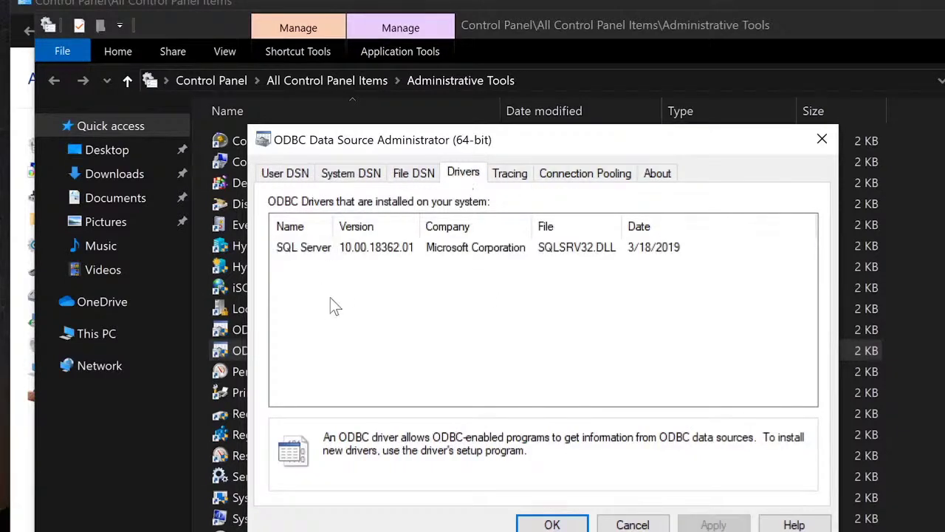
click(303, 247)
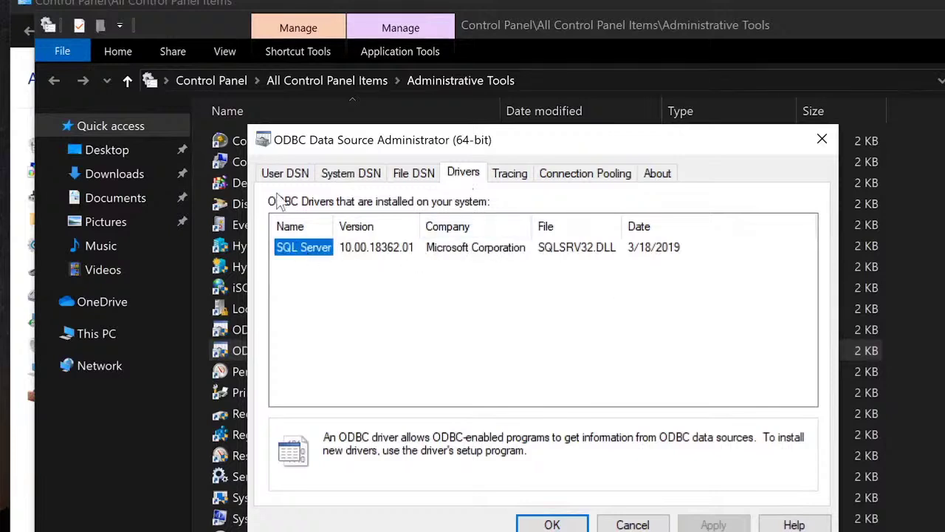
click(286, 175)
Start adding a new system data source, cancel it, and close the administrator.
click(358, 175)
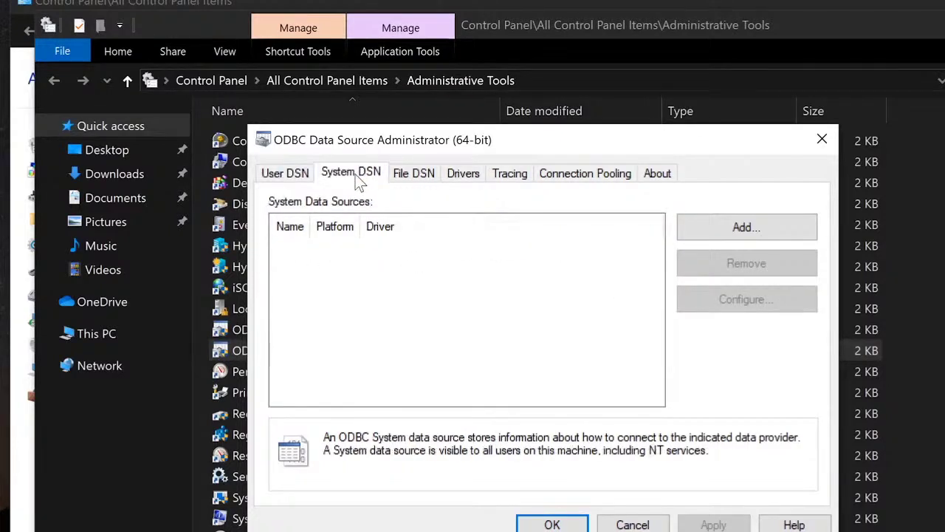
click(746, 227)
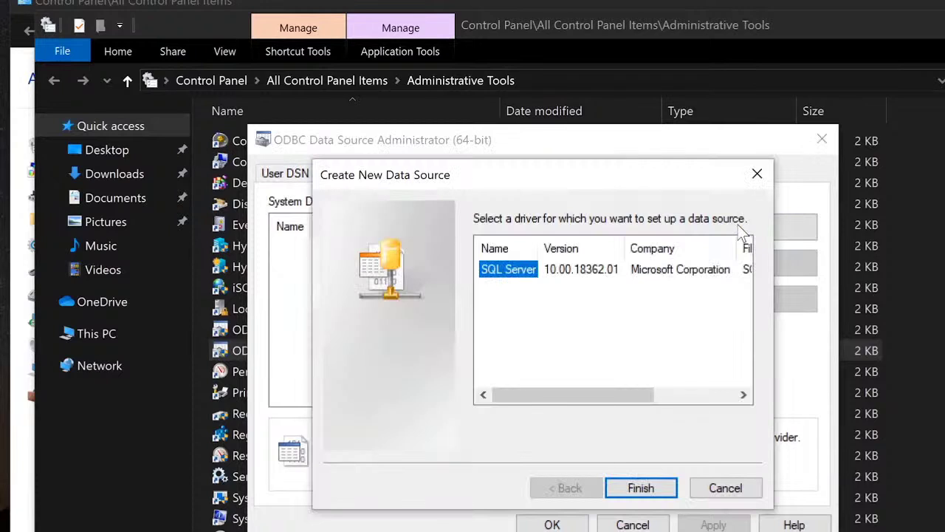
click(640, 291)
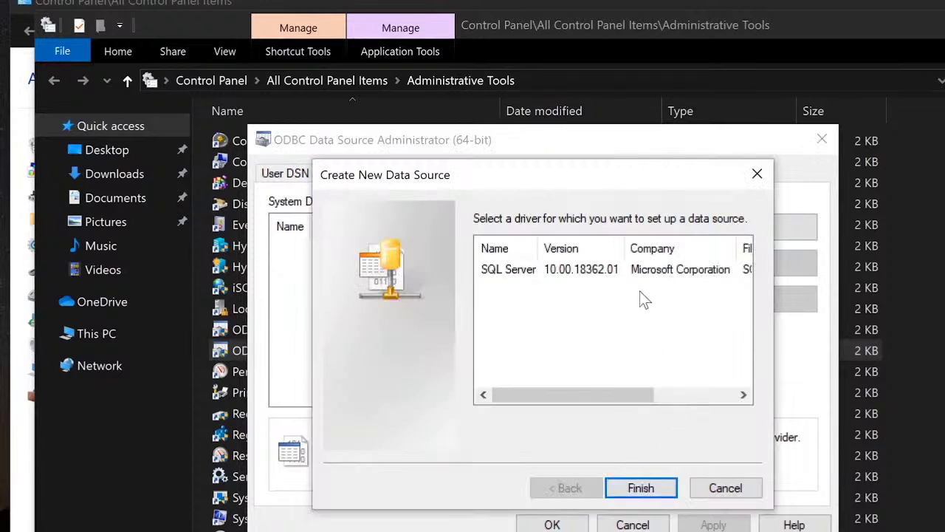
click(725, 485)
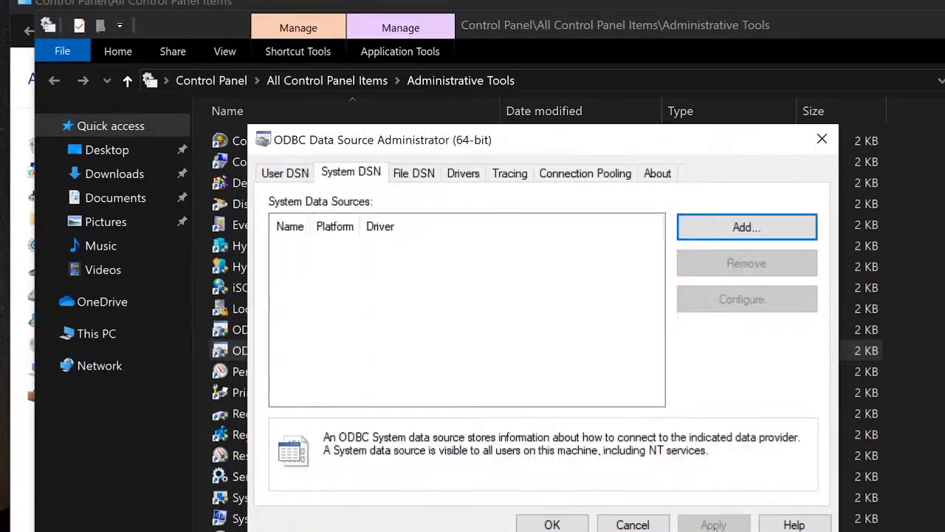
click(633, 524)
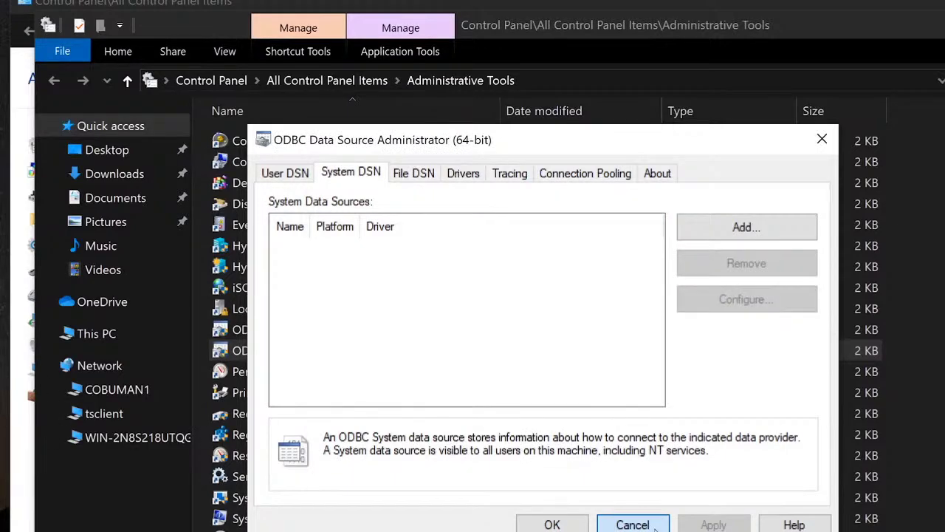
Close the ODBC administrator and select the ODBC 32-bit, iSCSI Initiator and Hyper-V Quick Create shortcuts.
click(641, 526)
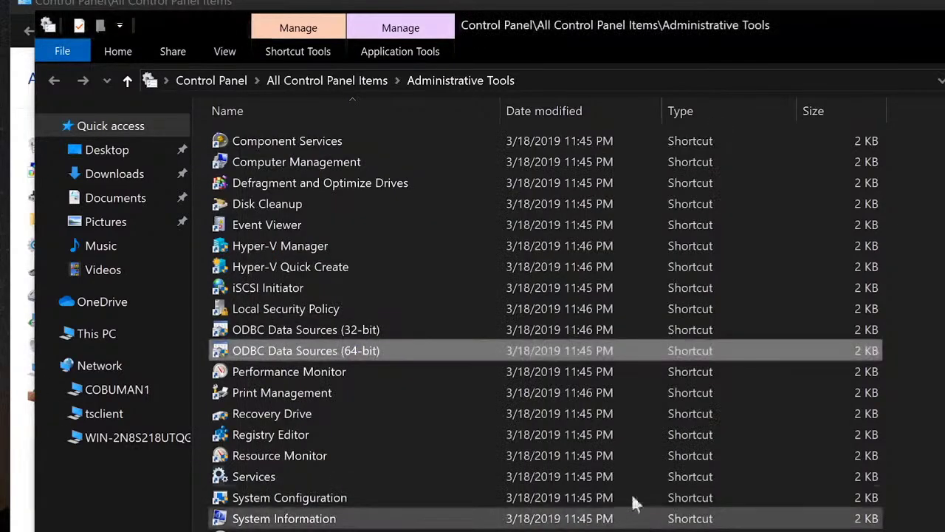
click(557, 325)
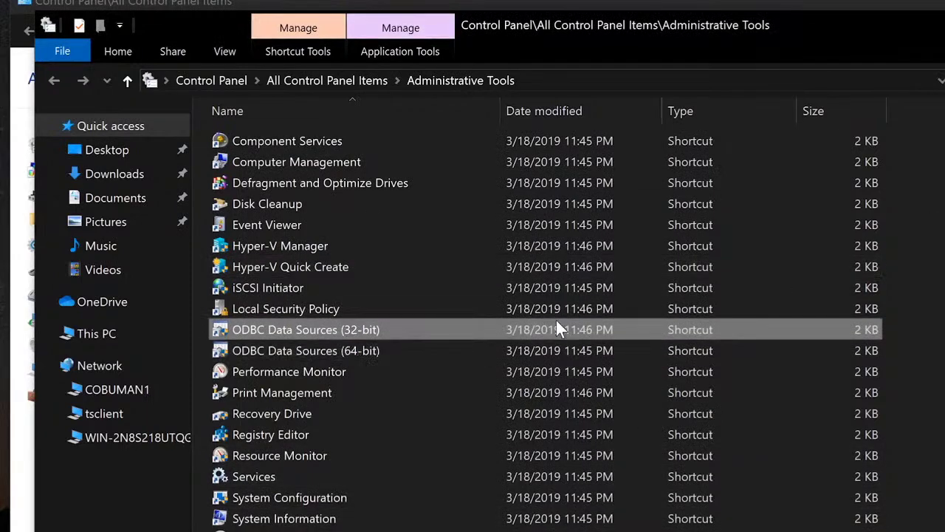
click(570, 288)
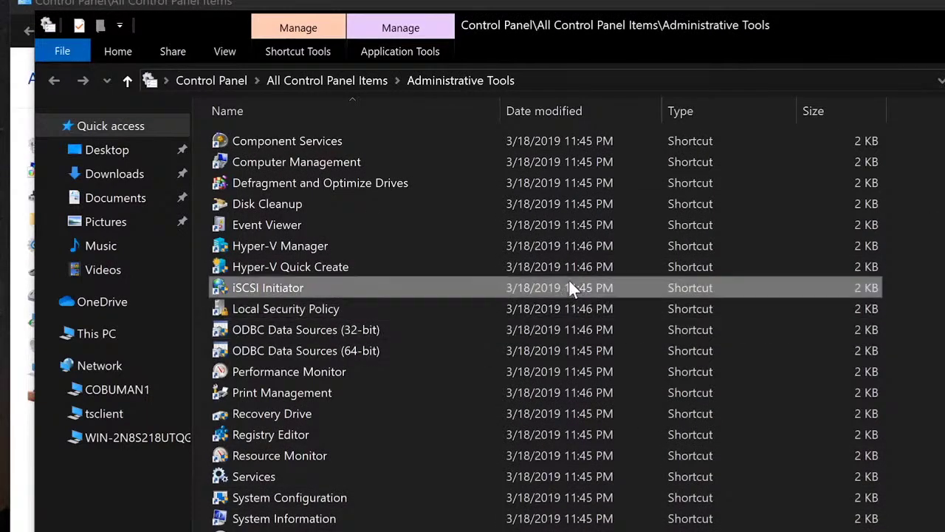
click(555, 267)
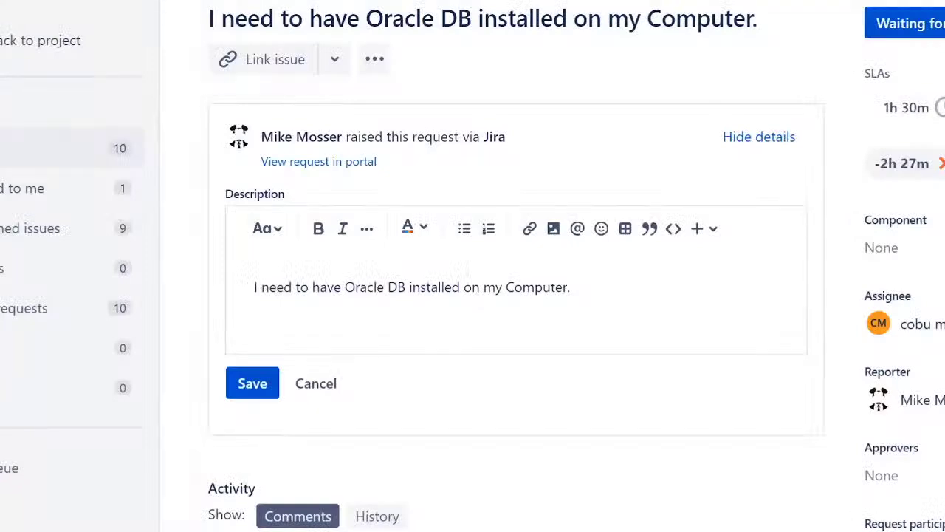
Post the internal note 'Subscribed PC to Oracle DB/installed software as requested', signed by the agent.
scroll(518, 296, down, 3)
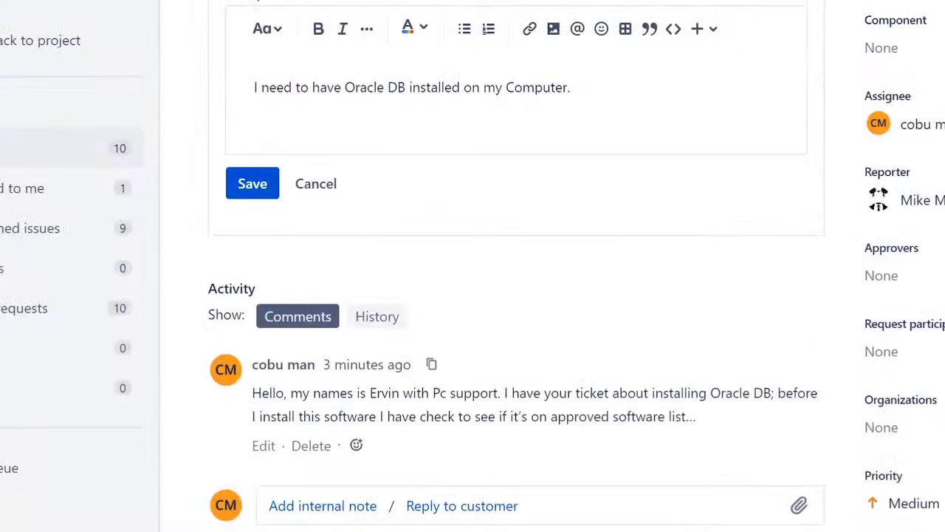
click(342, 507)
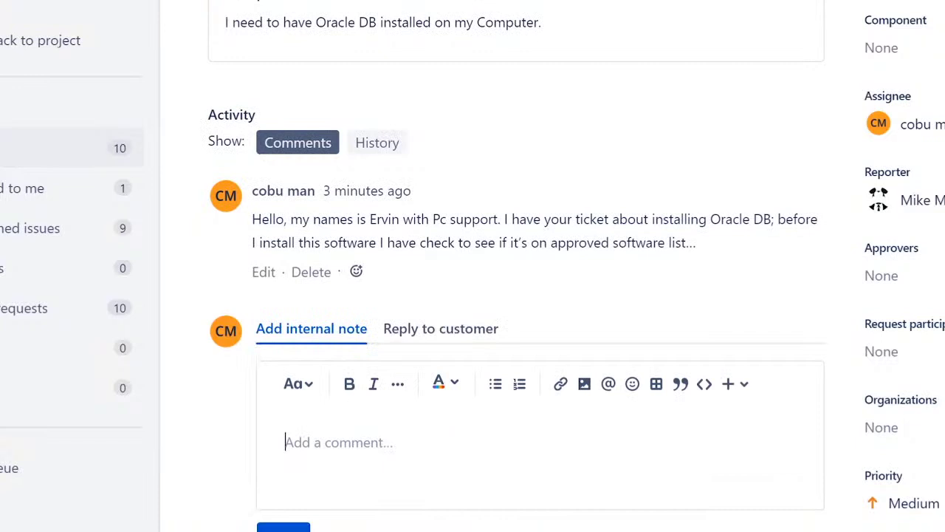
text(I insta)
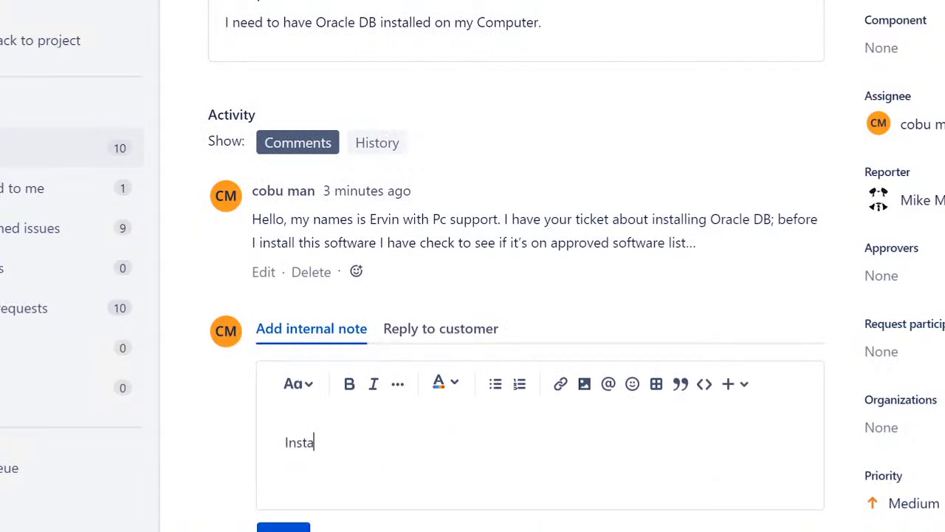
text(ll)
key(BackSpace)
key(BackSpace)
key(BackSpace)
key(BackSpace)
key(BackSpace)
key(BackSpace)
key(BackSpace)
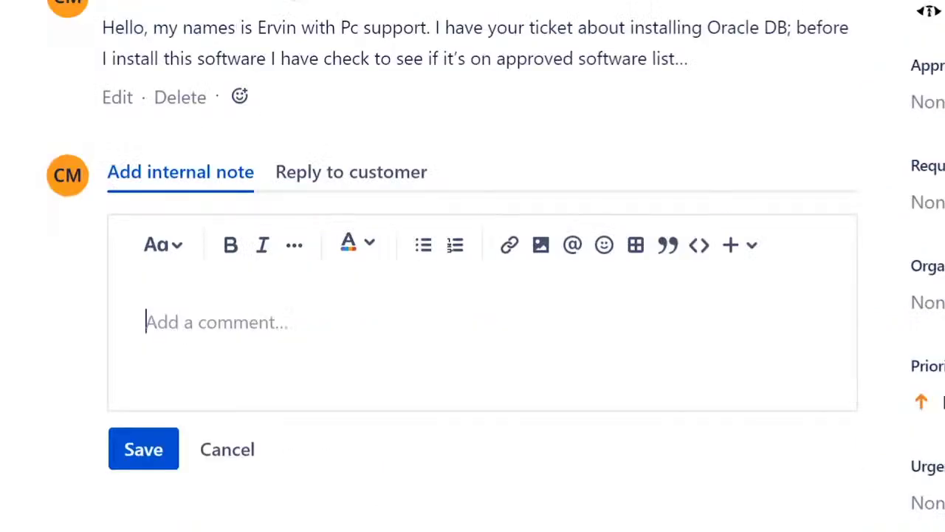
text(Subscribed Pc)
key(BackSpace)
text(C to Oracle DB)
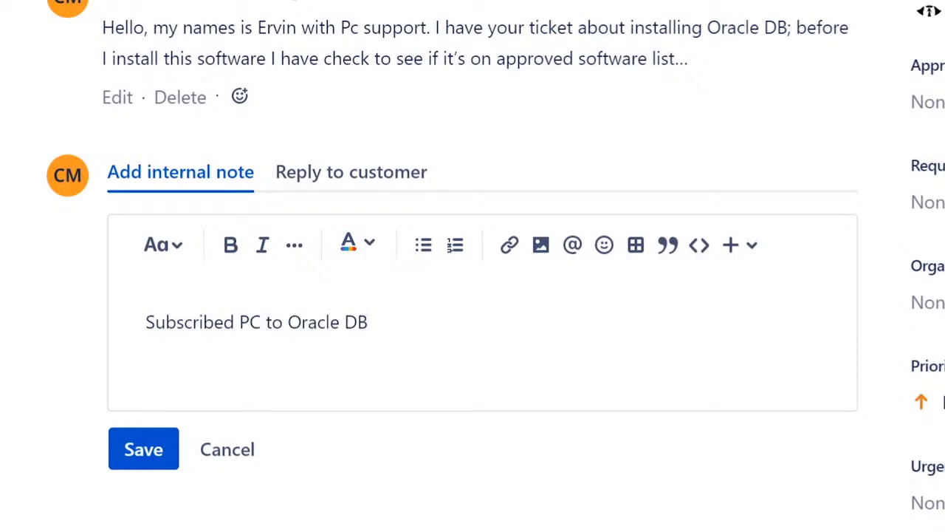
text(,)
key(BackSpace)
text(/installed software as requeste)
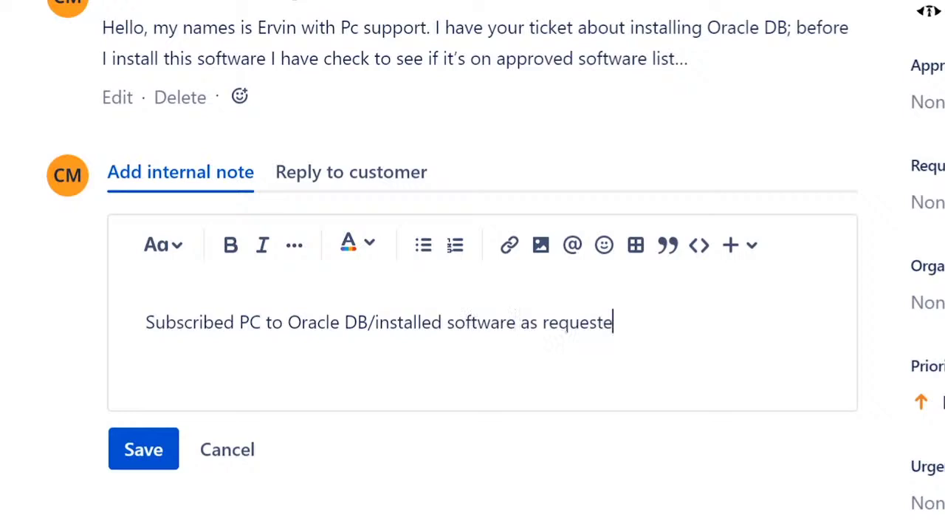
text(d. Ervin)
click(143, 449)
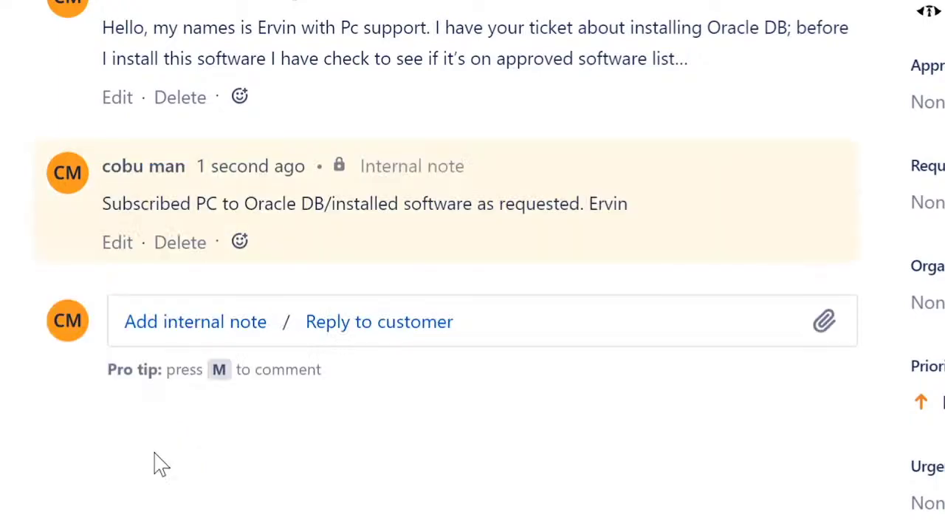
scroll(506, 222, up, 3)
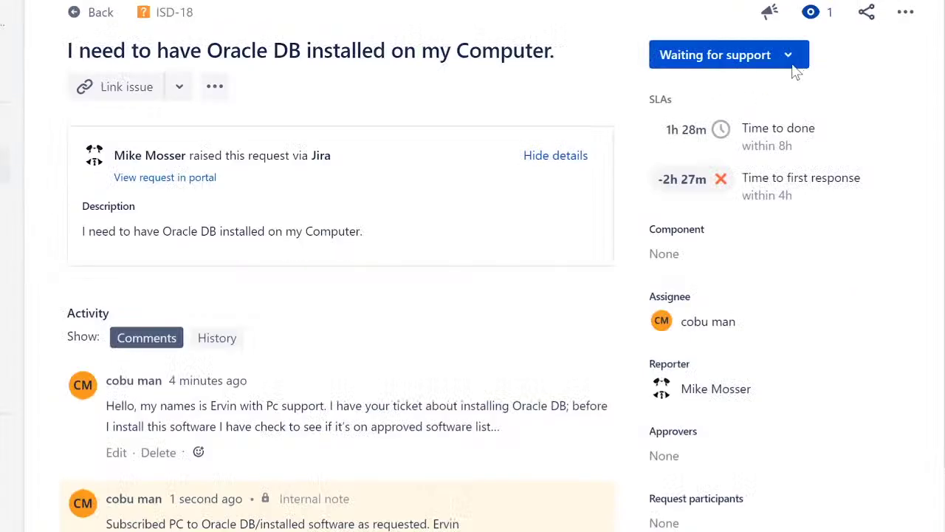
Change ISD-18's status to Completed and return to the requests list.
click(791, 70)
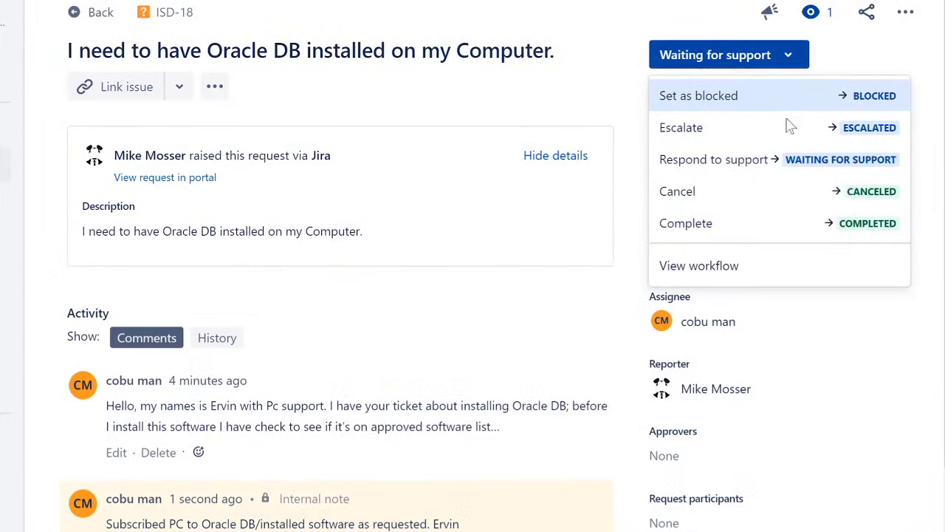
click(766, 224)
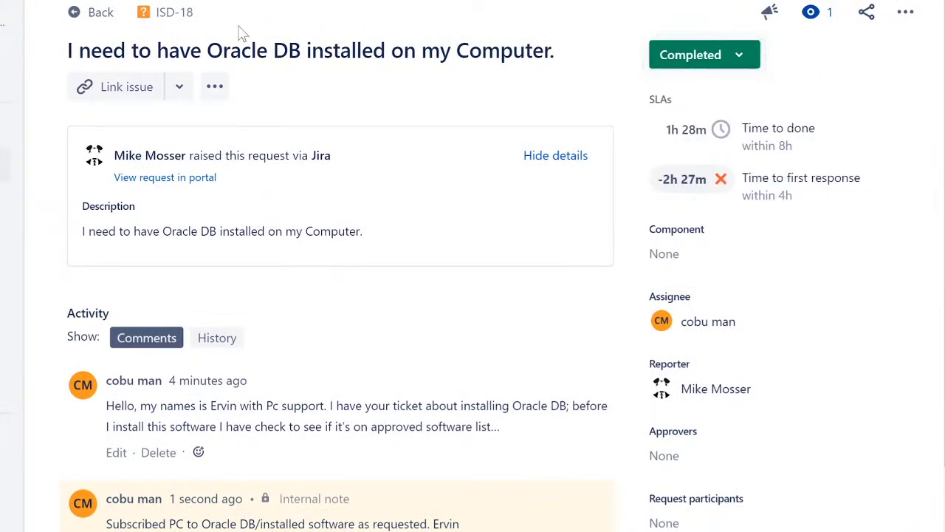
click(91, 22)
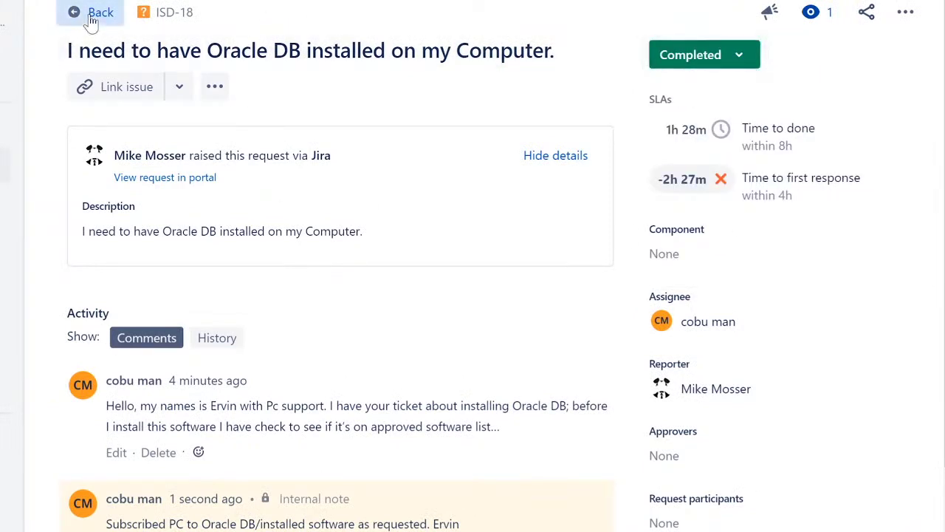
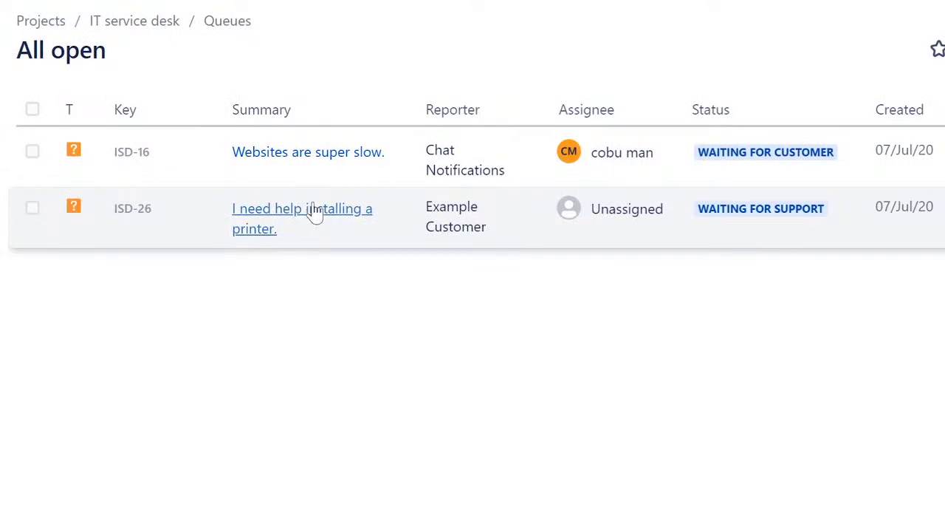
Open printer installation request ISD-26 and assign it to yourself.
click(313, 209)
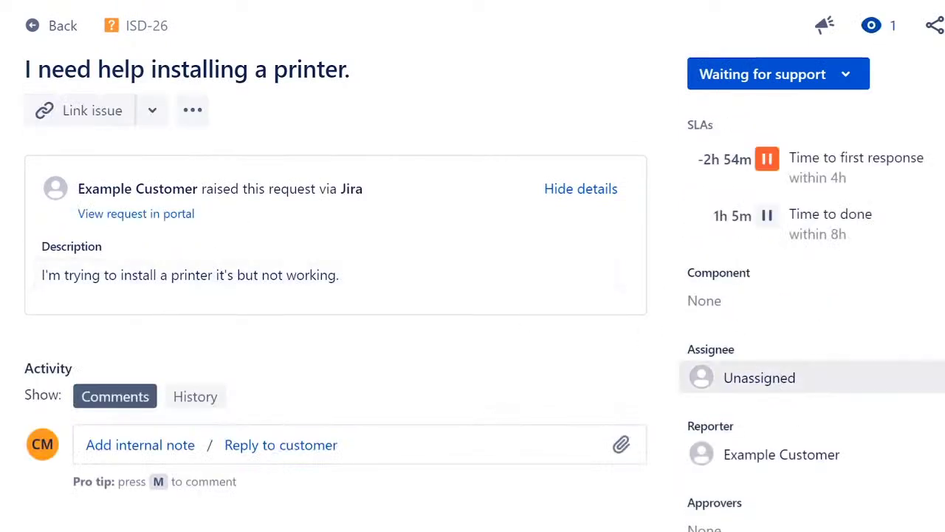
click(773, 379)
click(772, 434)
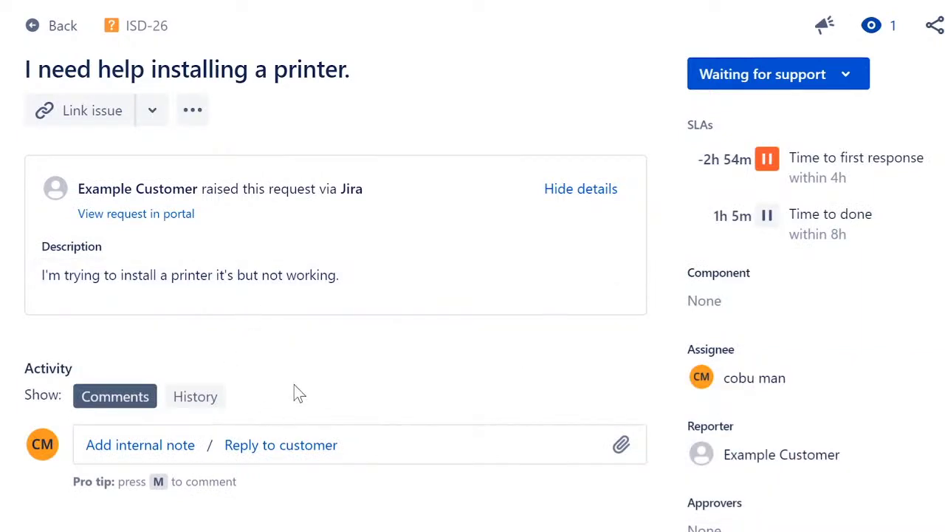
Open the ISD-26 description for editing and close it again without changing the text.
drag(350, 69, 24, 65)
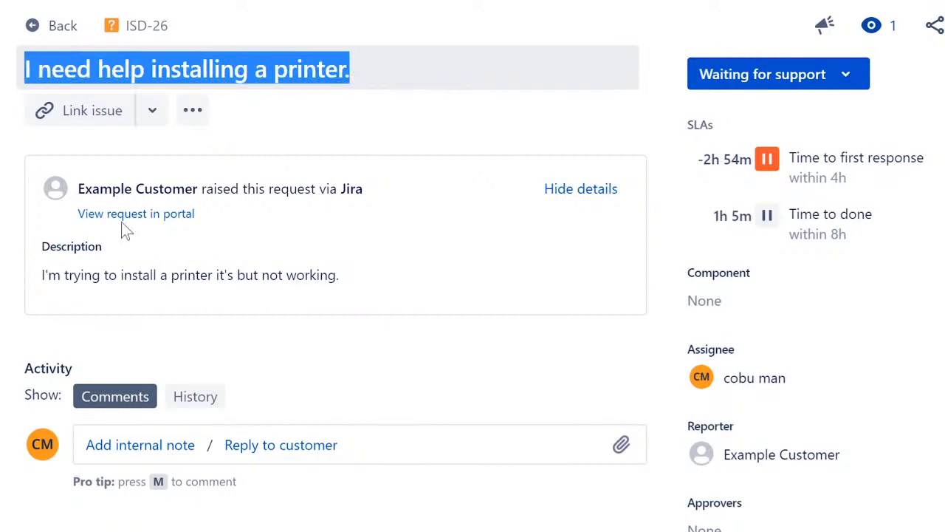
click(45, 276)
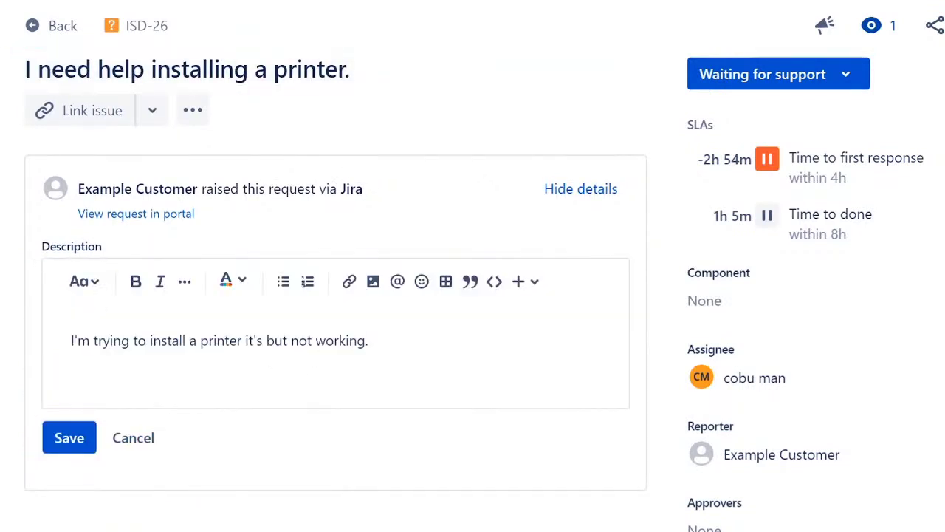
drag(368, 341, 70, 331)
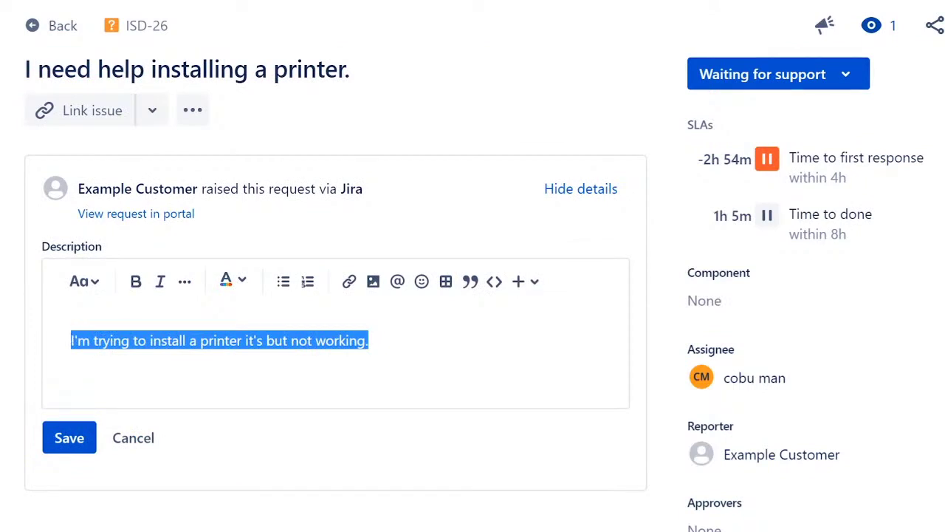
click(369, 341)
drag(369, 340, 64, 342)
key(Right)
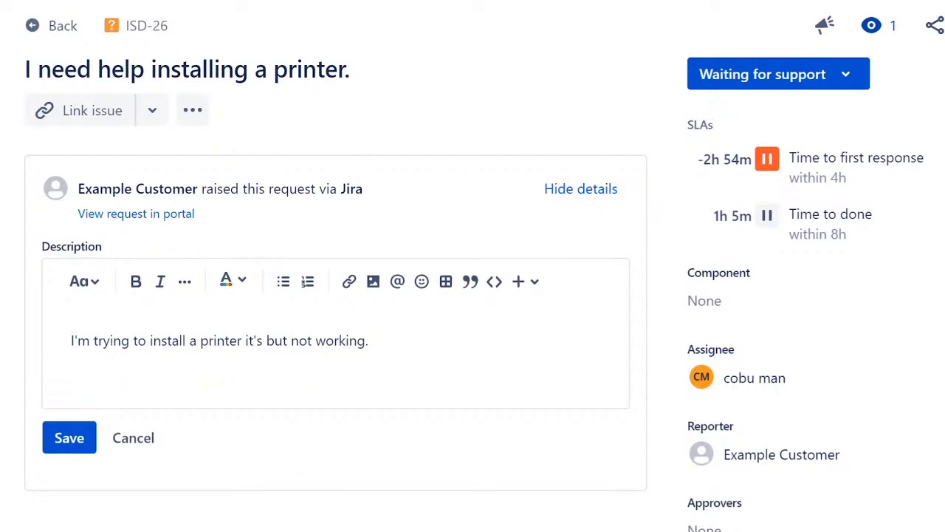
key(ctrl+Return)
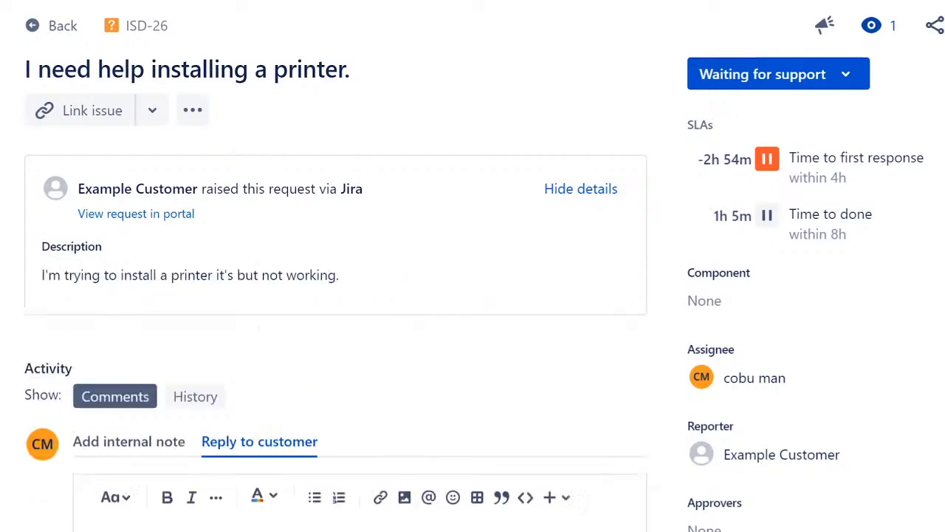
Write a customer reply introducing yourself from Help Desk and asking 'Local printer or Network printer?'.
text(He)
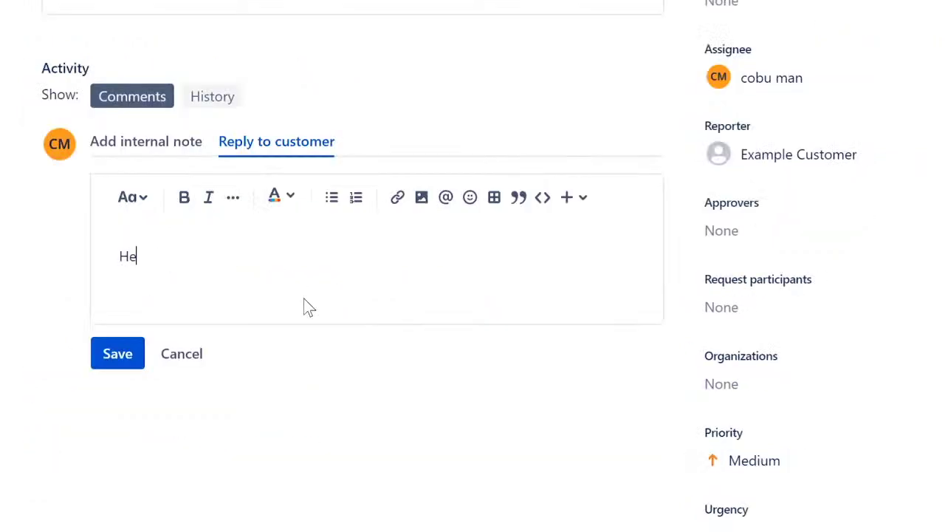
text(llo, my name is Er)
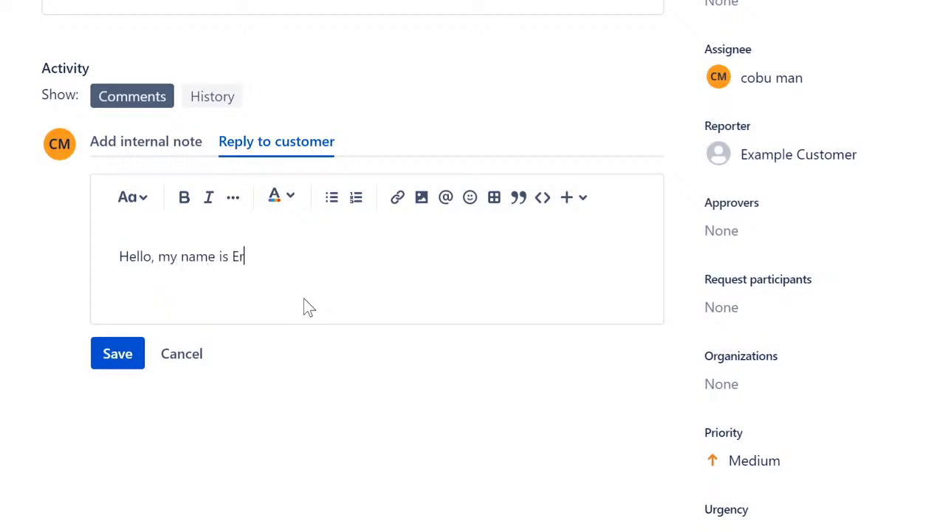
text(vin with Help)
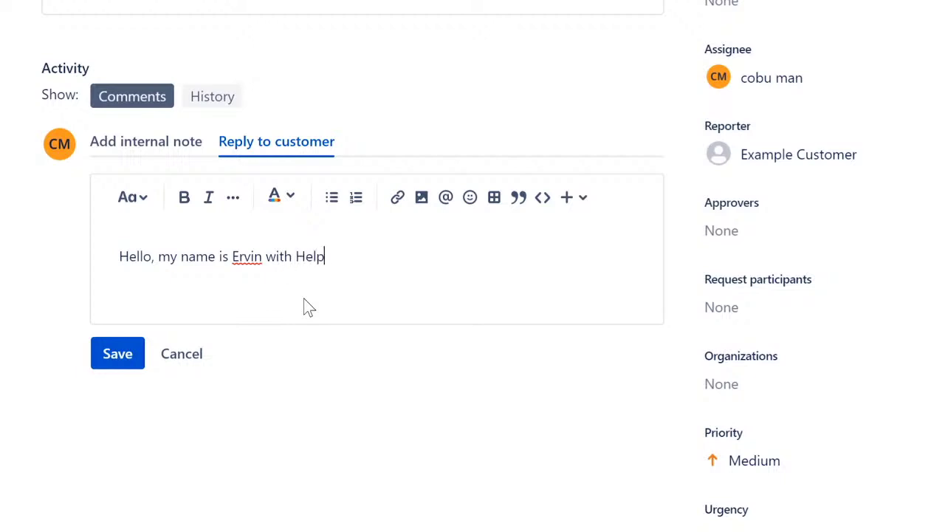
text( Desk. What kind of )
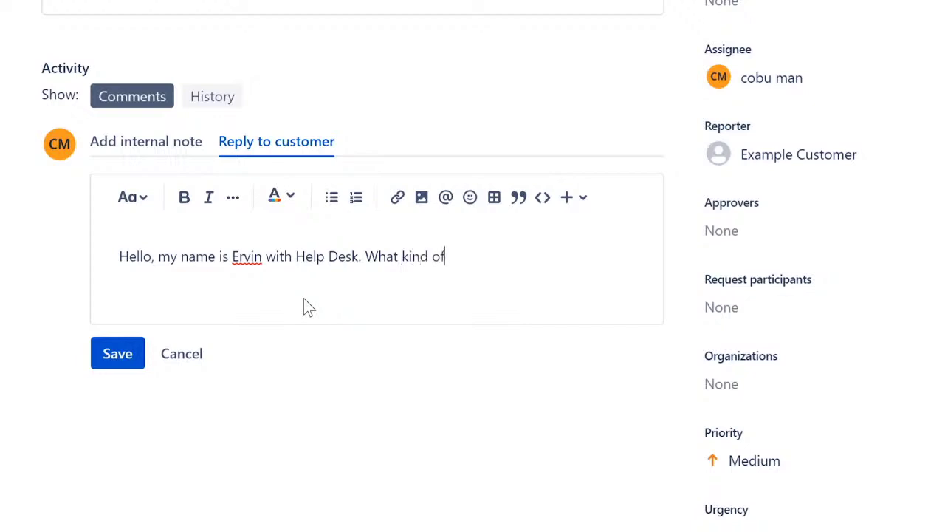
text(printer are )
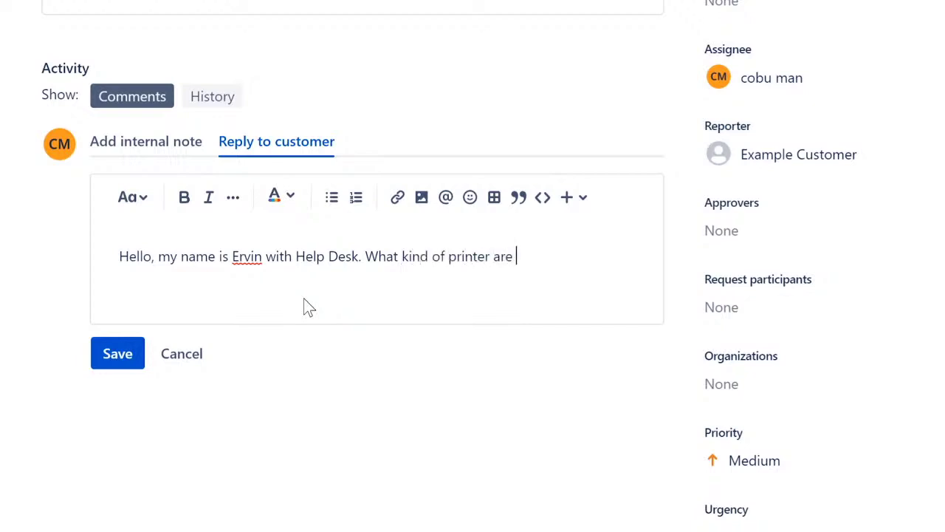
text(you trying to a)
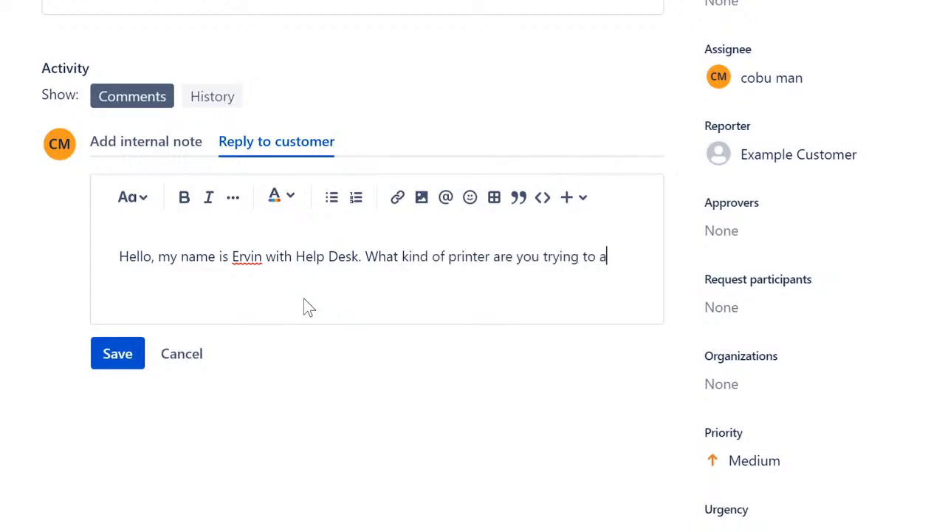
text(dd?)
key(Return)
text(Local printer)
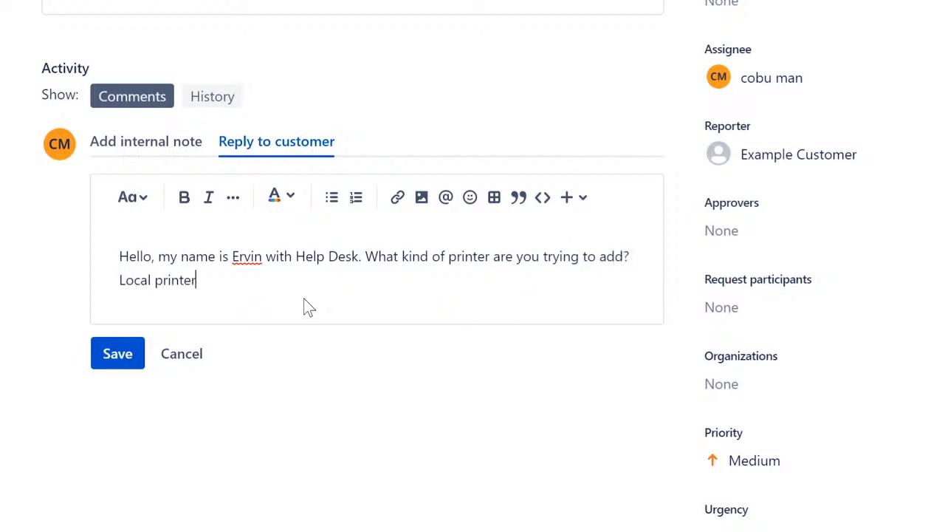
text( or Network printer?)
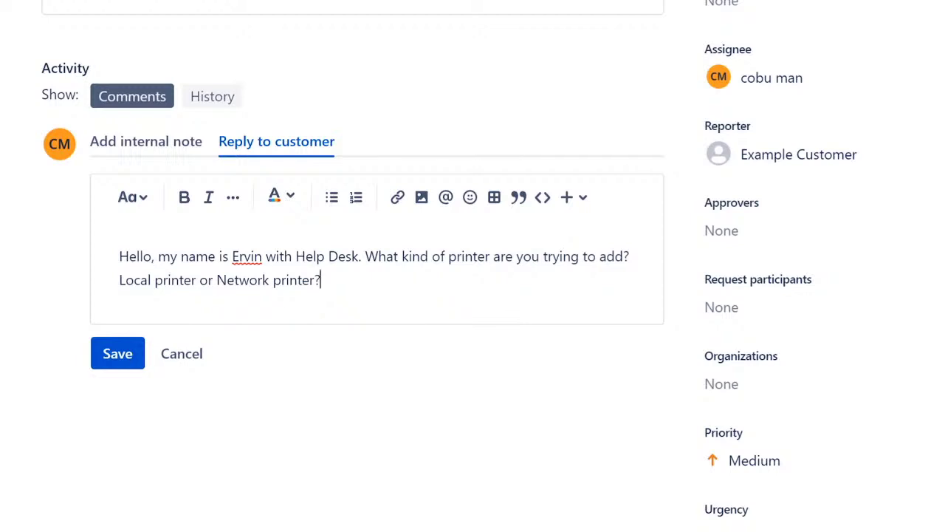
drag(216, 280, 327, 304)
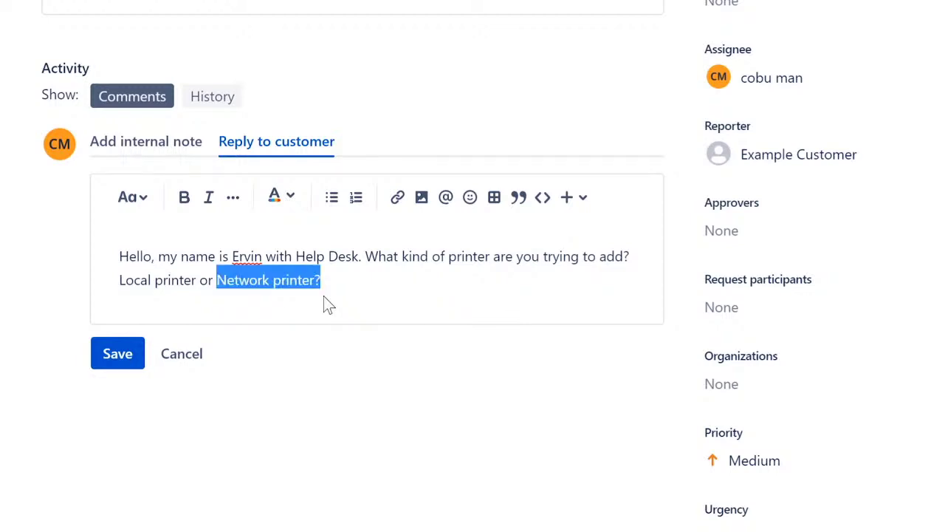
key(shift+Left)
click(321, 280)
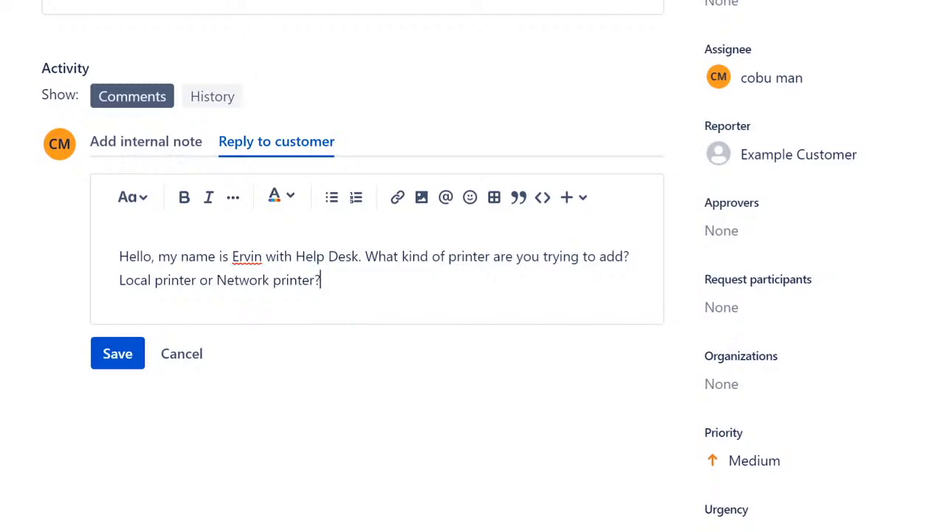
click(227, 302)
drag(227, 280, 315, 280)
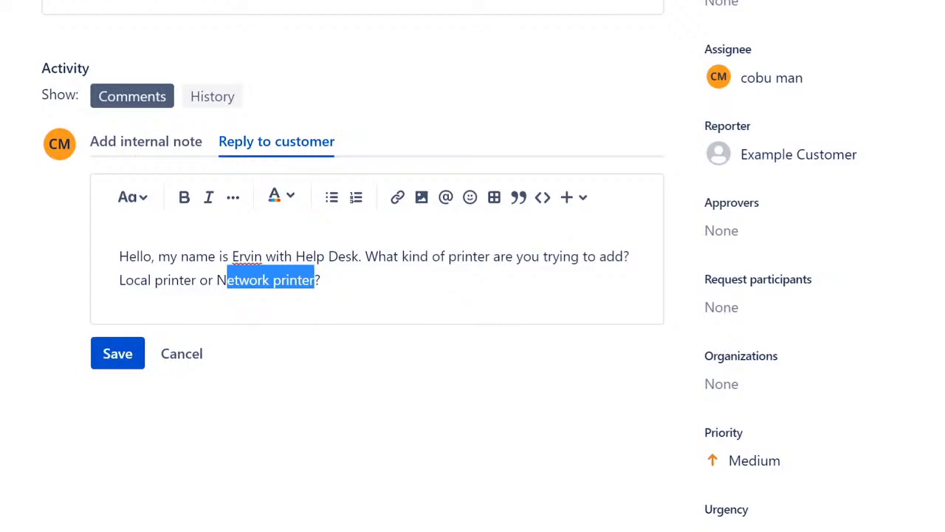
click(321, 280)
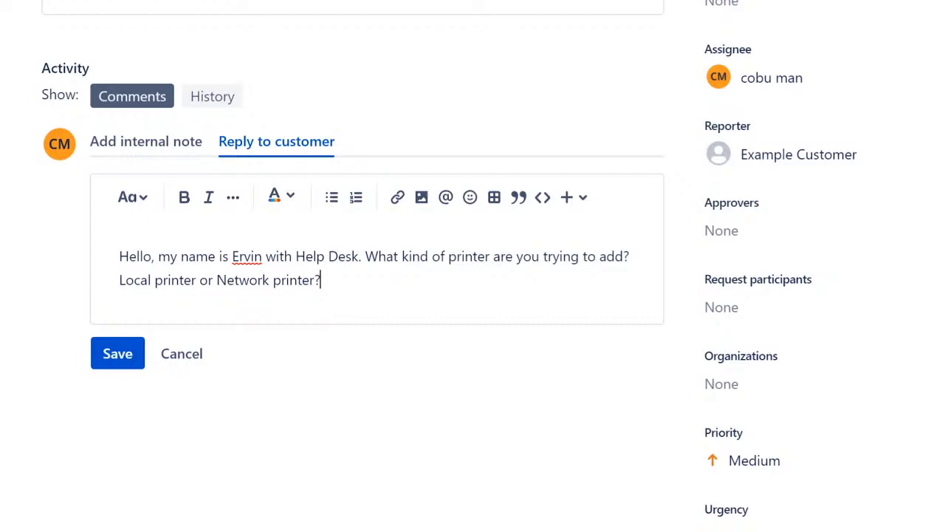
Continue the reply with a request for the customer's PC name, then post it.
text(Also, can youp)
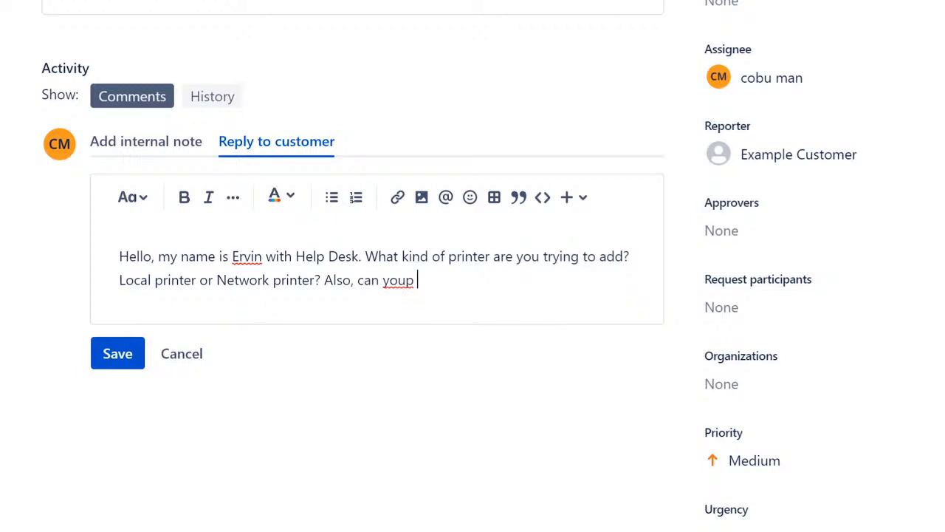
key(BackSpace)
text(please sne)
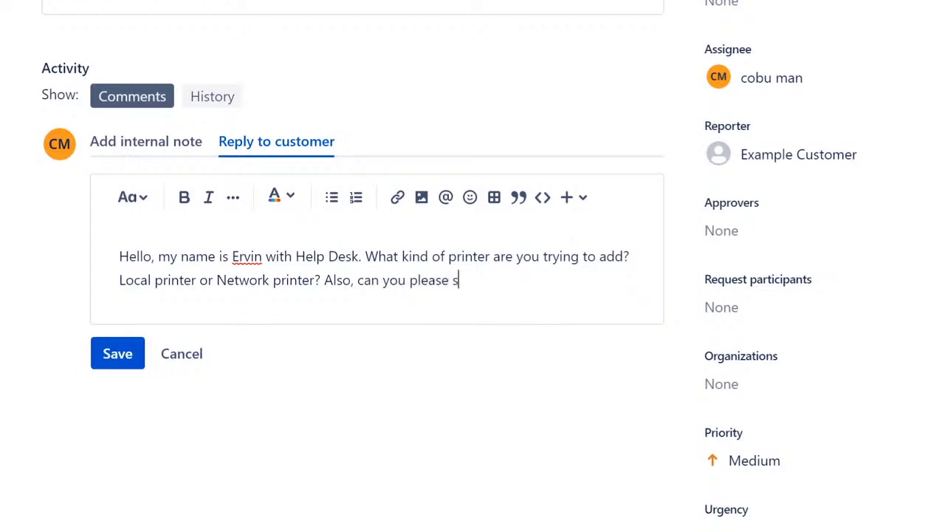
key(BackSpace)
key(BackSpace)
key(BackSpace)
text(end me your Pc)
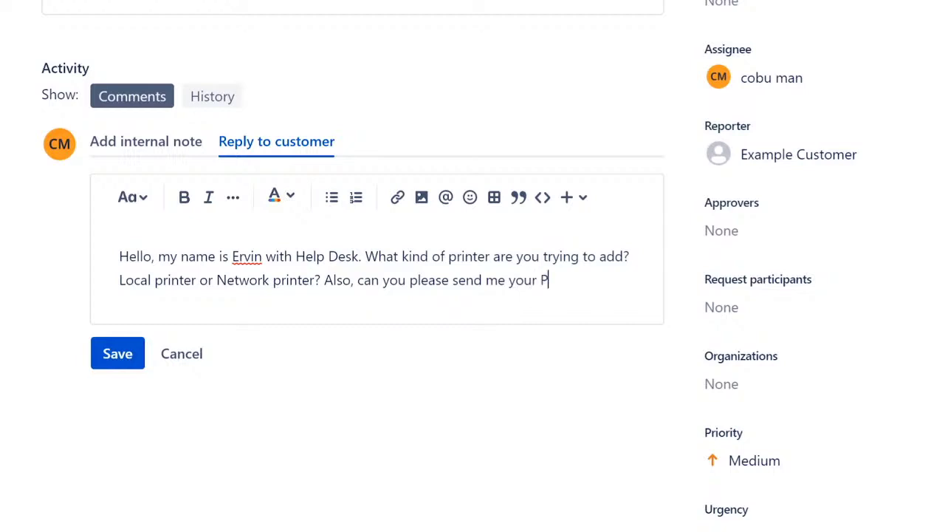
key(BackSpace)
text(C )
text(name wit)
text(h)
key(BackSpace)
key(BackSpace)
key(BackSpace)
key(BackSpace)
key(BackSpace)
key(BackSpace)
key(BackSpace)
key(BackSpace)
key(BackSpace)
key(BackSpace)
key(BackSpace)
key(BackSpace)
key(BackSpace)
key(BackSpace)
key(BackSpace)
key(BackSpace)
key(BackSpace)
key(BackSpace)
key(BackSpace)
key(BackSpace)
key(BackSpace)
key(BackSpace)
key(BackSpace)
key(BackSpace)
key(BackSpace)
key(BackSpace)
key(BackSpace)
key(BackSpace)
key(BackSpace)
key(BackSpace)
key(BackSpace)
key(BackSpace)
key(BackSpace)
key(BackSpace)
key(BackSpace)
key(BackSpace)
key(BackSpace)
key(BackSpace)
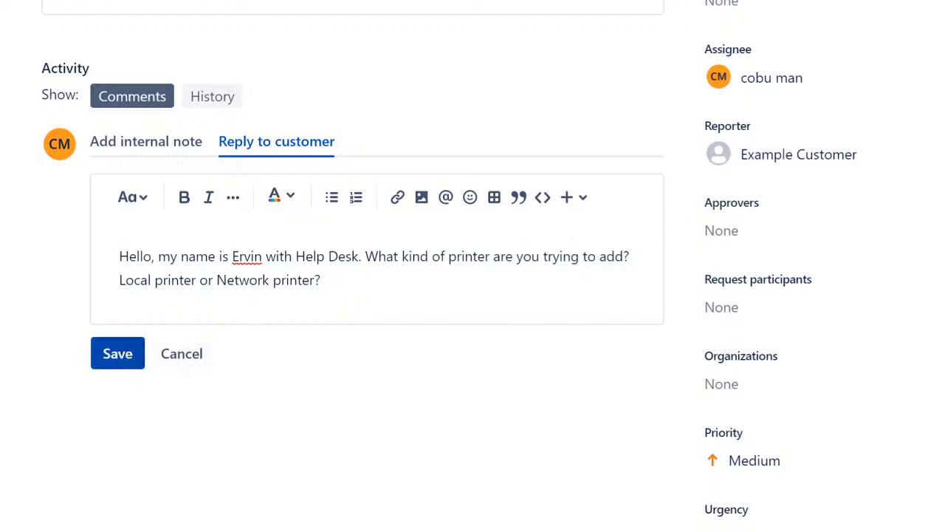
key(ctrl+Return)
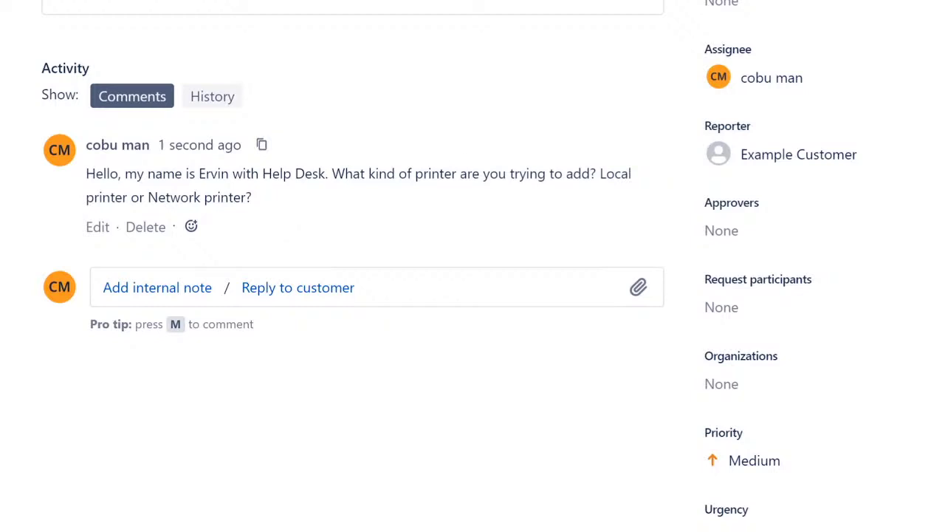
double_click(615, 174)
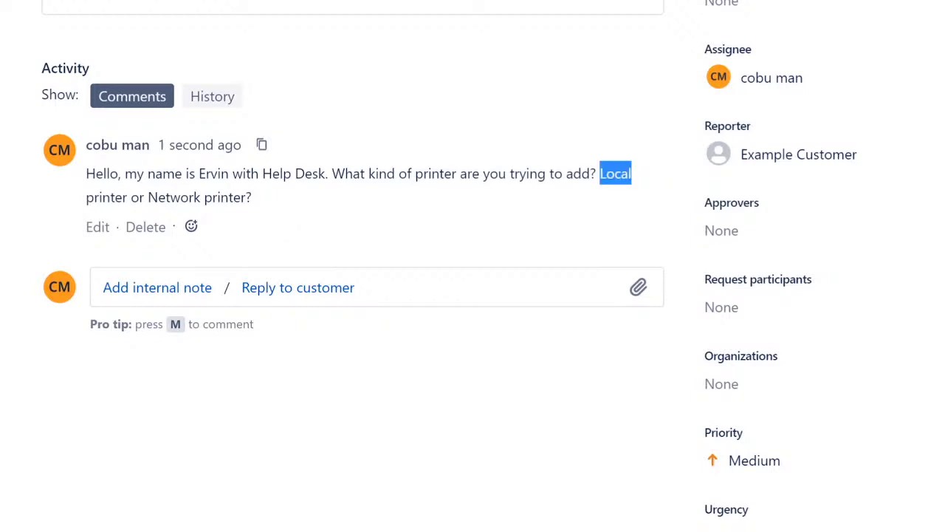
drag(632, 173, 260, 198)
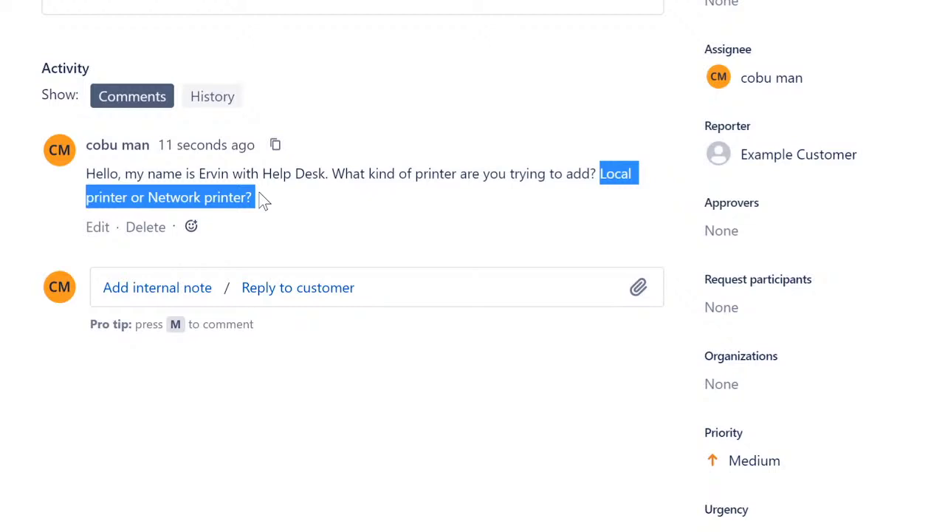
click(264, 199)
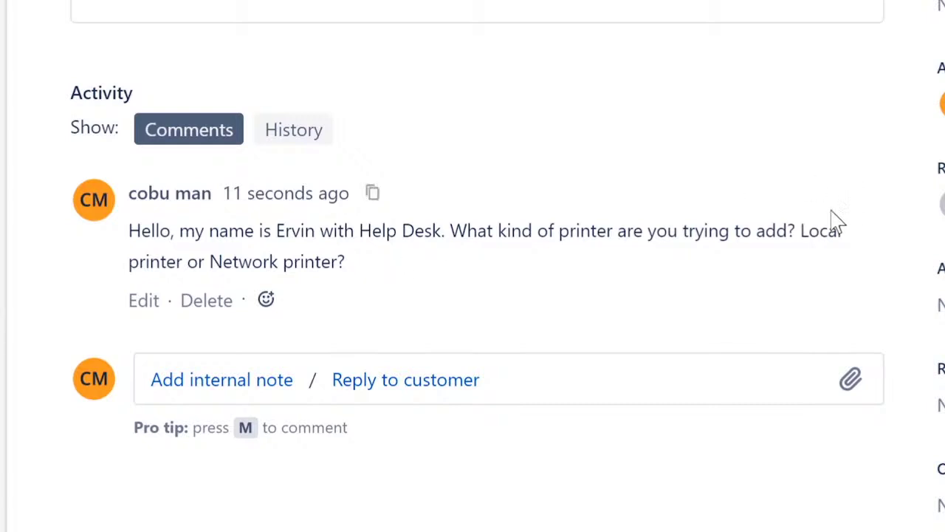
drag(800, 230, 186, 262)
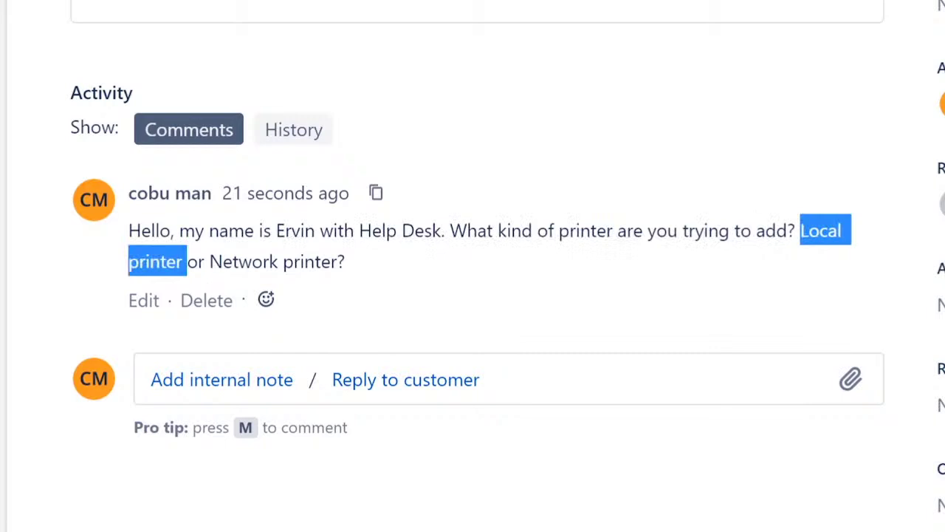
click(187, 262)
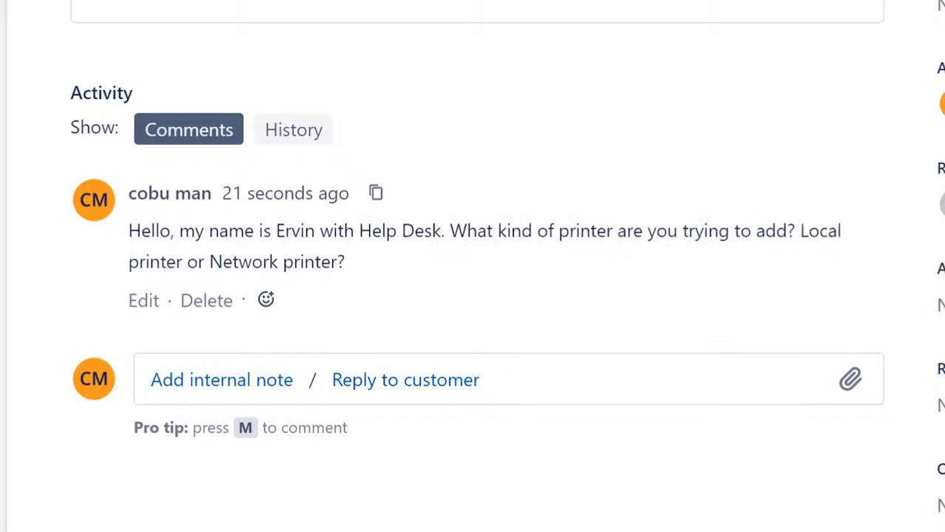
drag(209, 262, 339, 262)
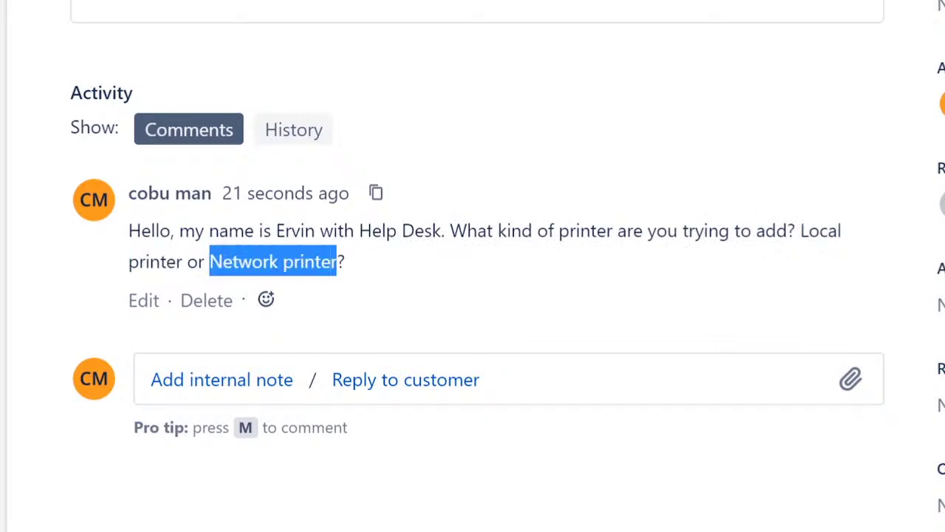
click(369, 271)
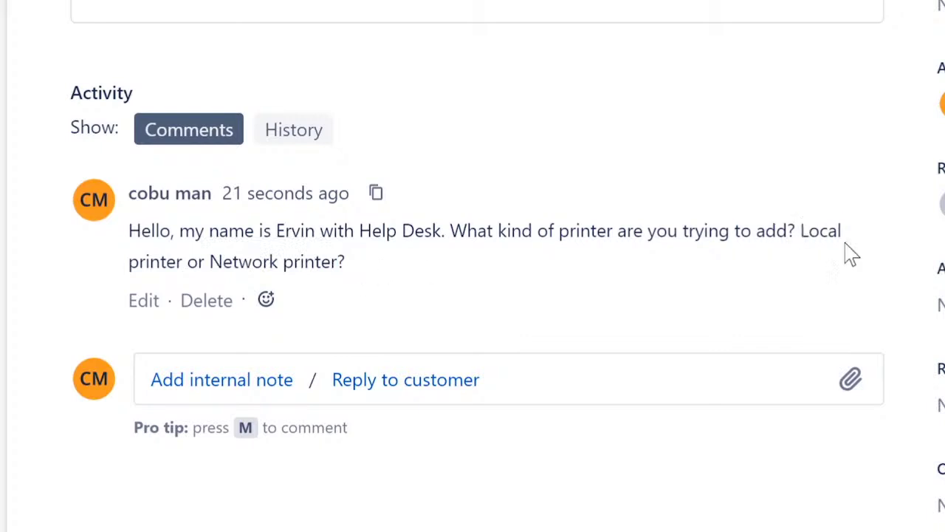
drag(800, 231, 182, 262)
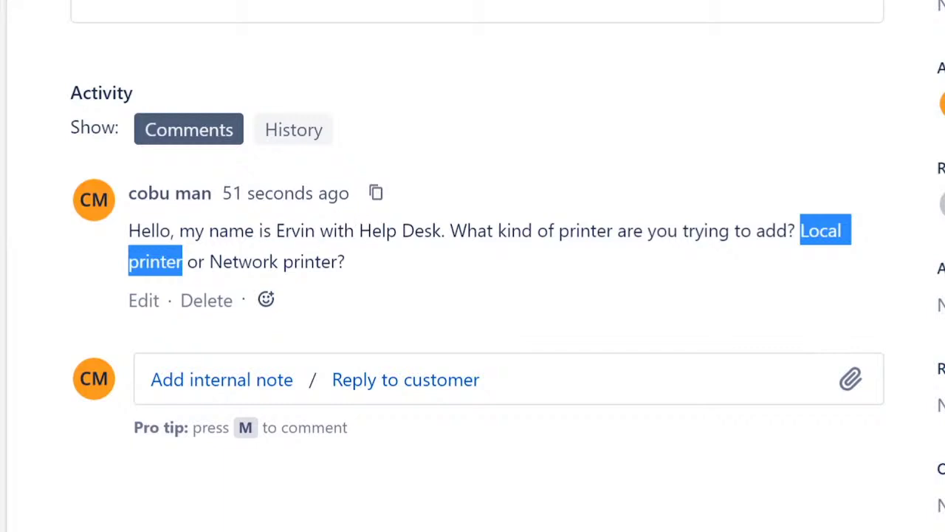
drag(209, 262, 337, 262)
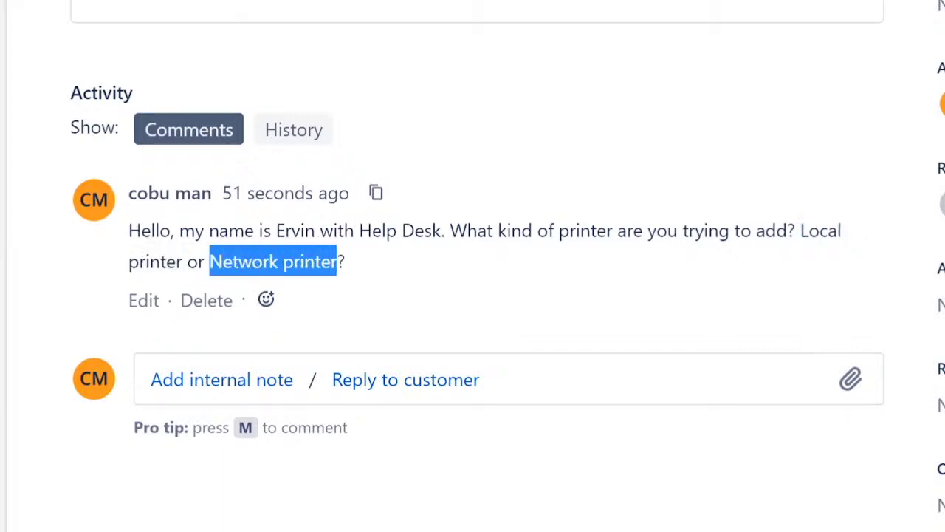
click(354, 270)
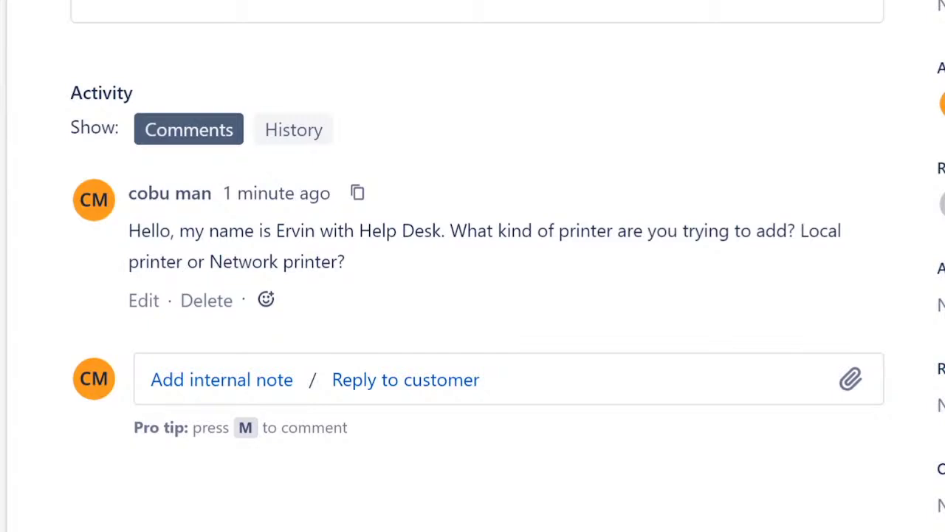
drag(209, 261, 346, 262)
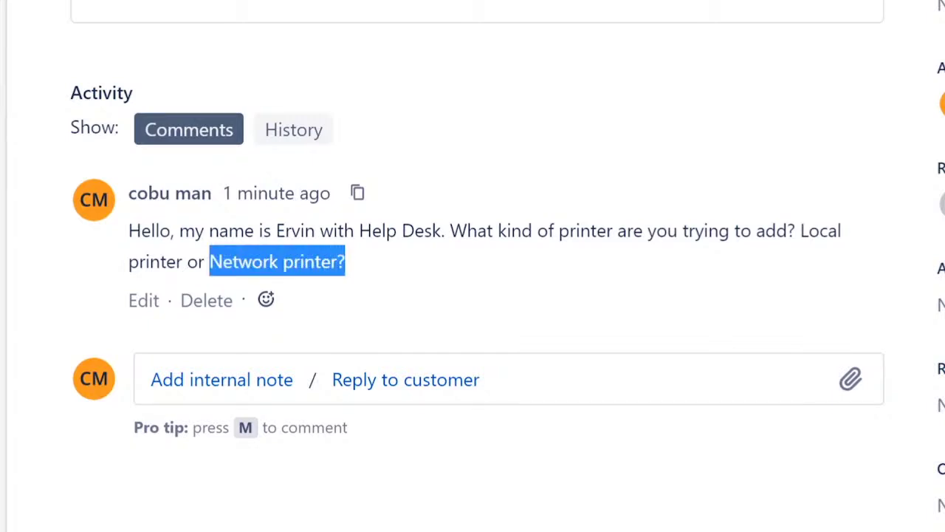
click(365, 272)
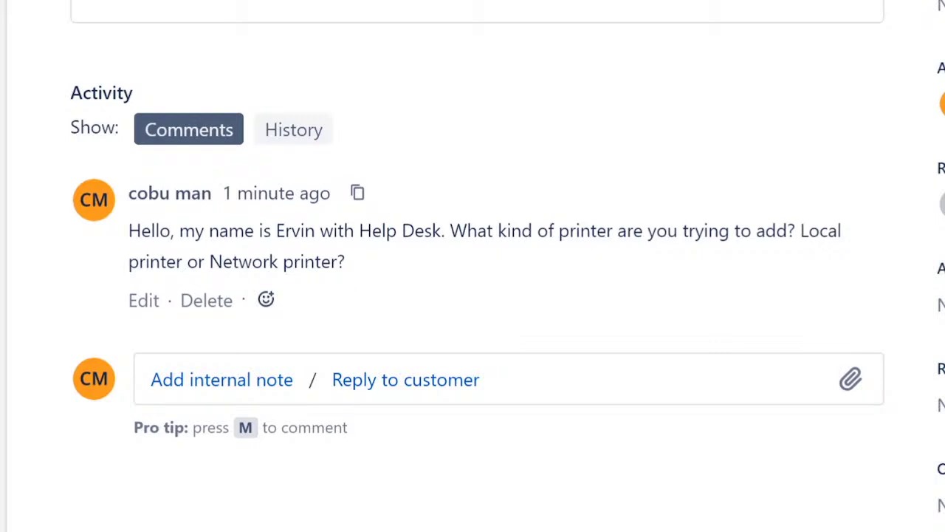
drag(209, 261, 337, 261)
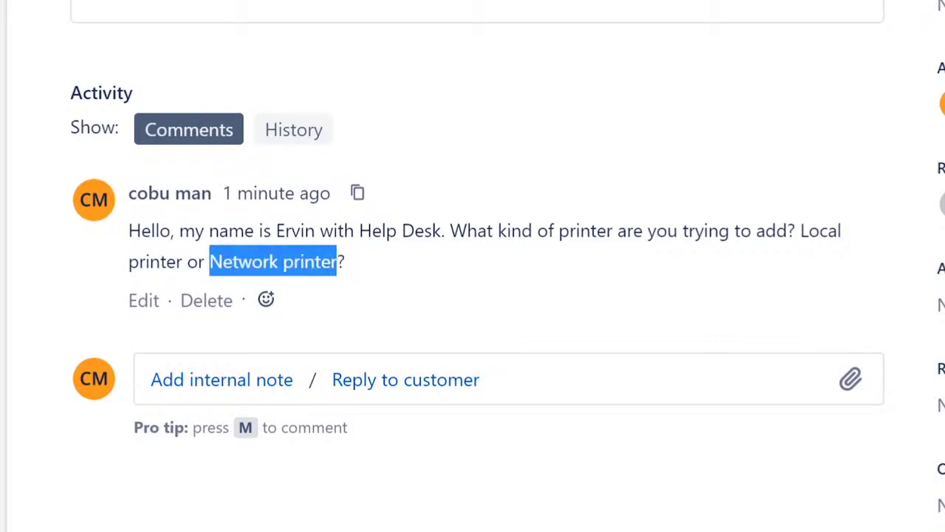
click(357, 266)
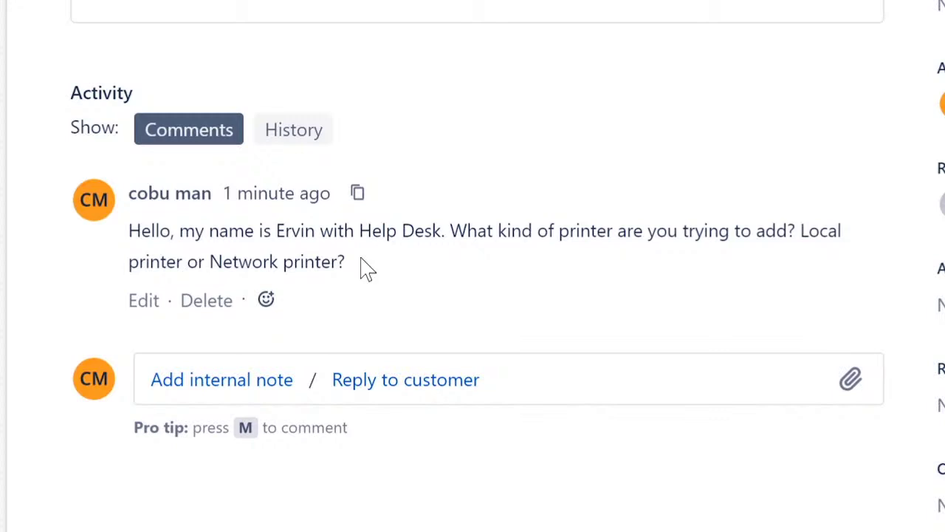
drag(363, 265, 124, 238)
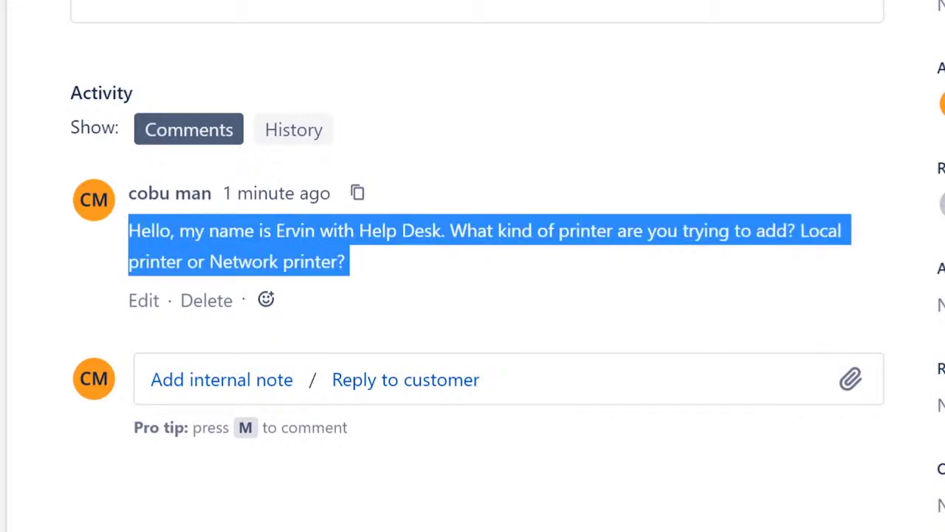
click(333, 250)
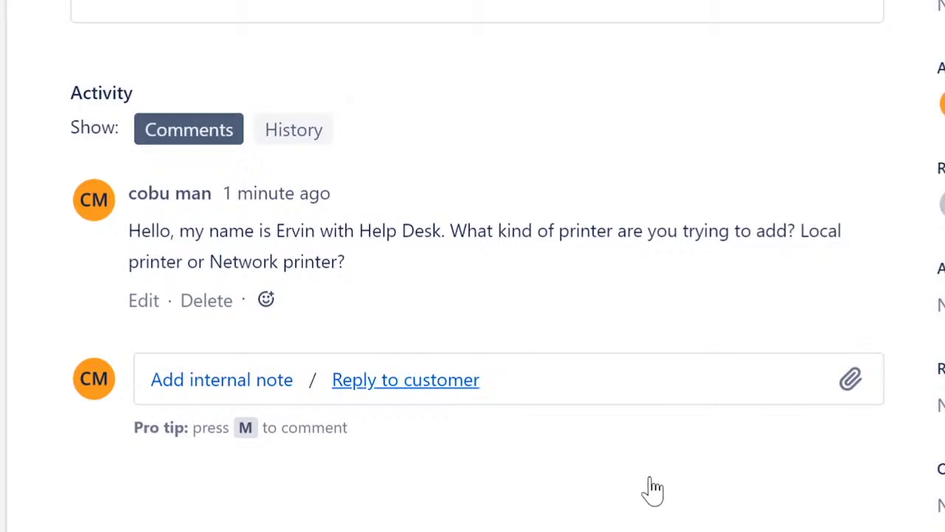
Start a customer reply asking for the IP address of the printer they want to add.
click(420, 381)
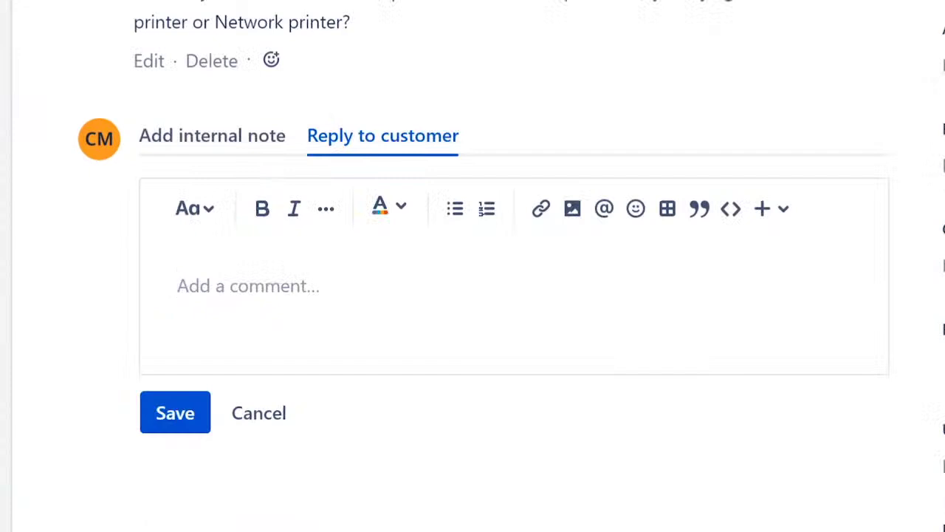
text(Okay)
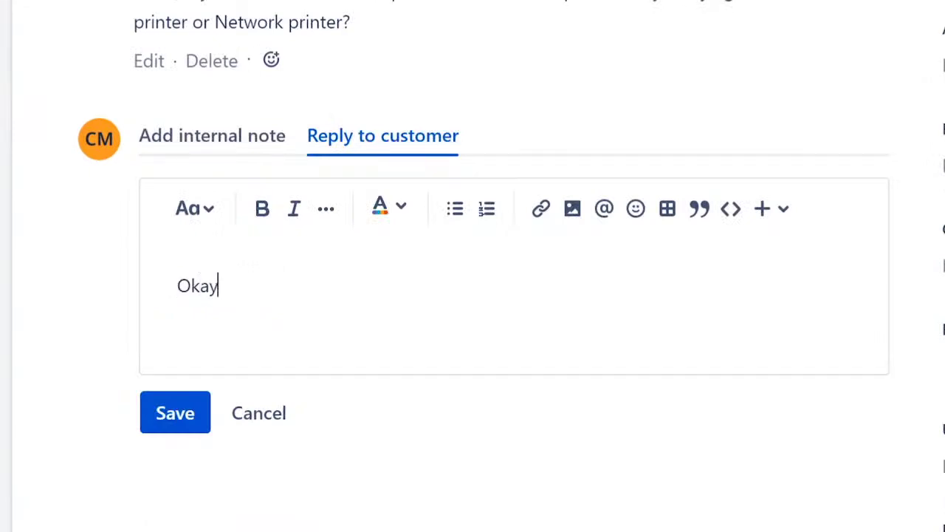
text(, in that case can ypu)
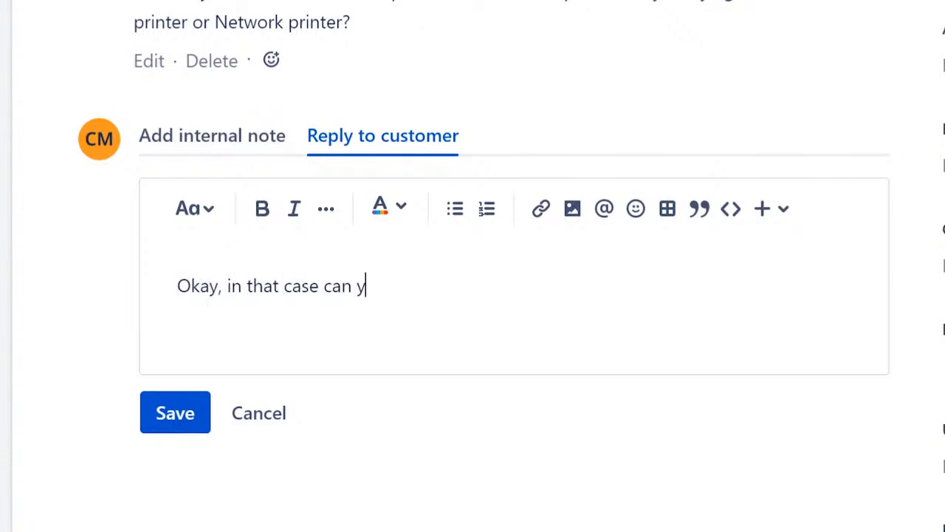
key(BackSpace)
key(BackSpace)
text(ou plea)
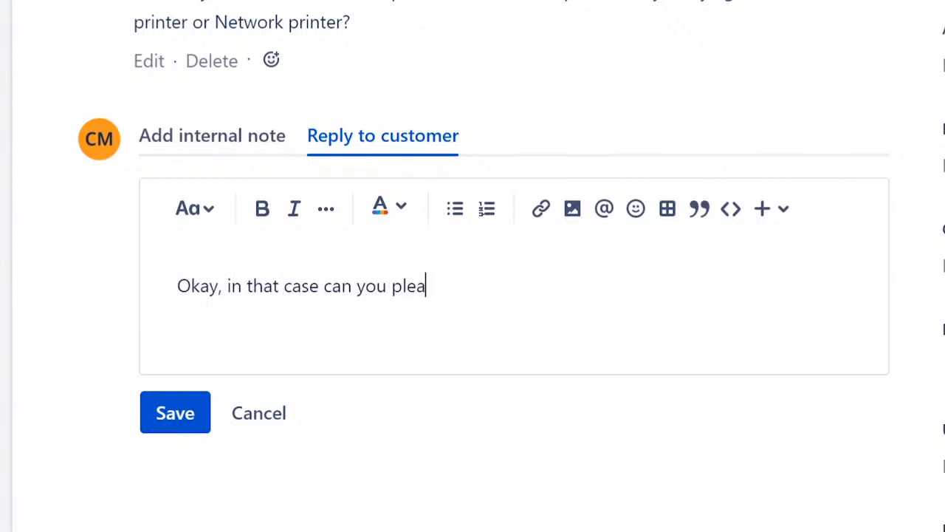
text(se send me )
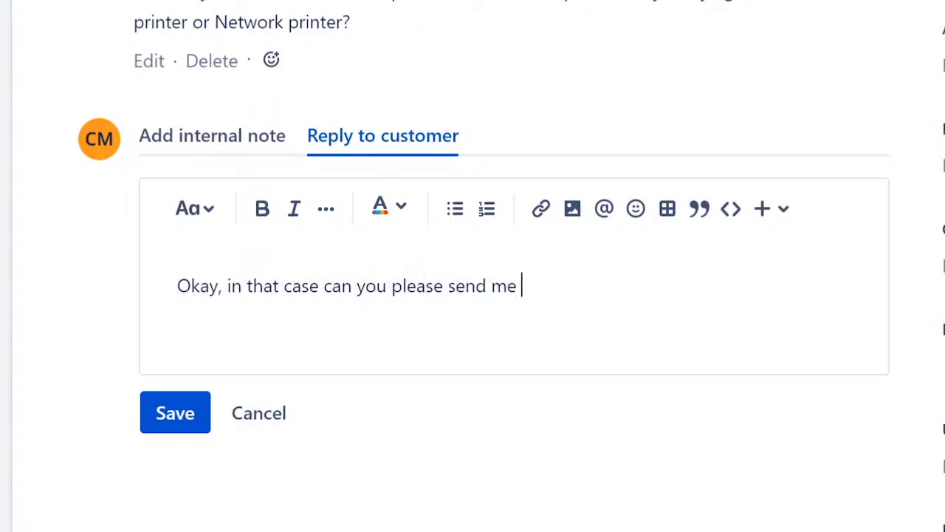
text(the ip addre)
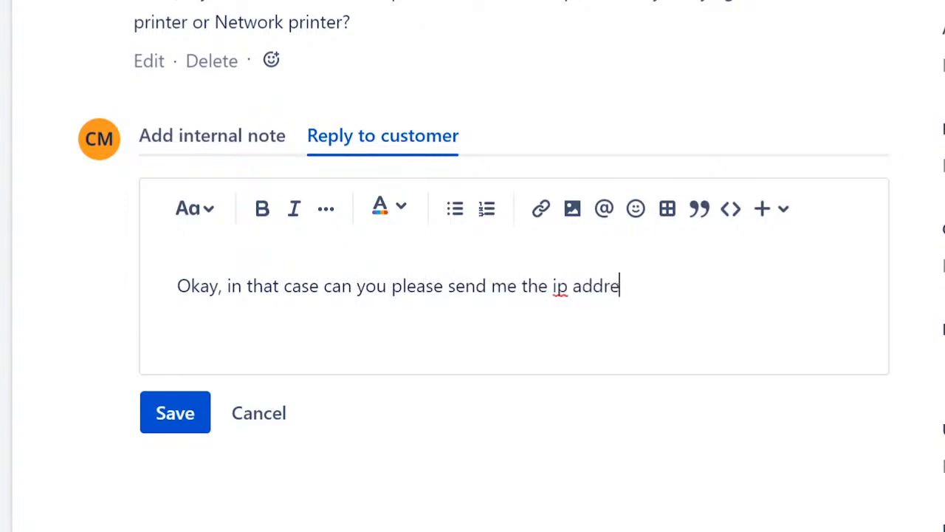
text(ss of the )
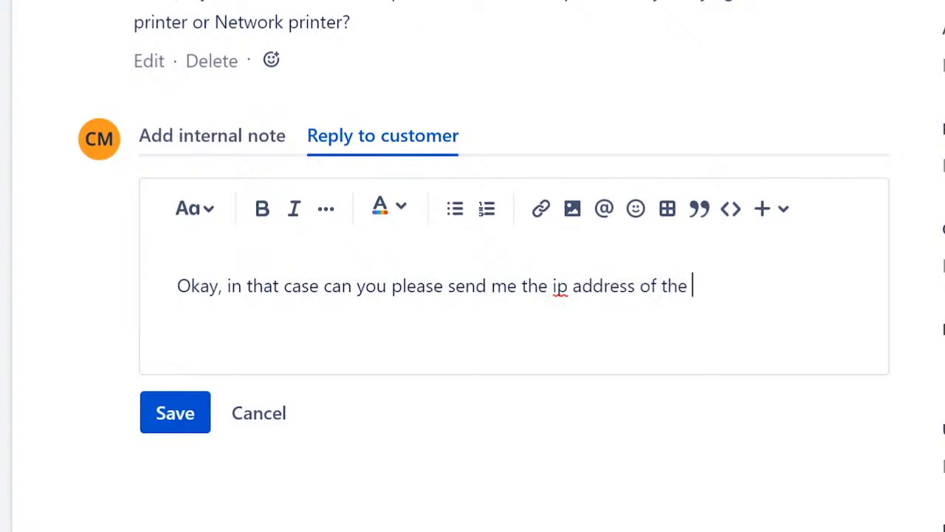
text(printer you're tryi)
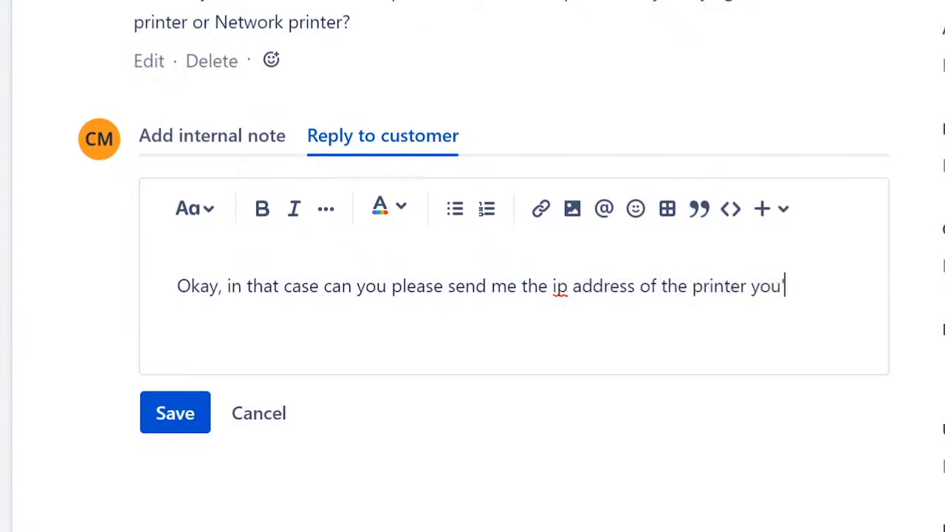
text(ng to add)
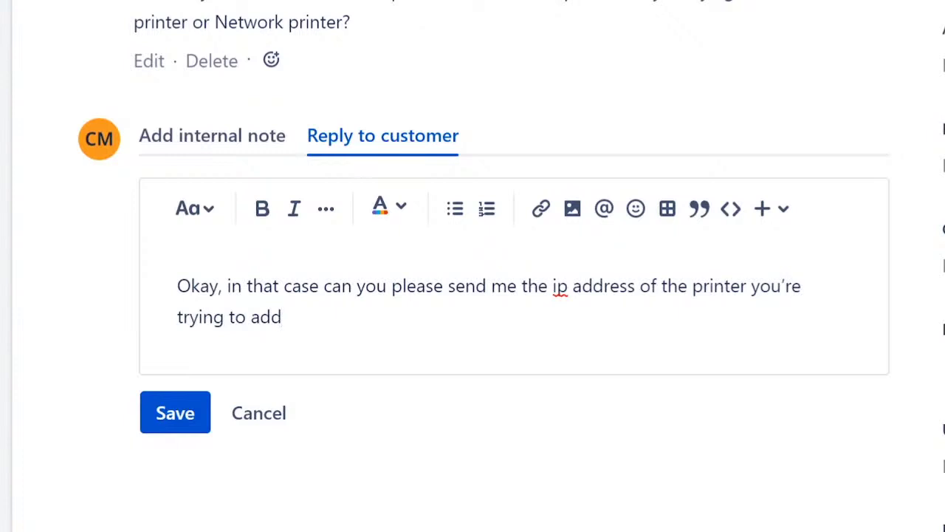
text(?)
Insert 'I can add the printer for you, however, I need your PC name…' after 'Okay,'.
key(Up)
key(Left)
key(Left)
key(Left)
key(Left)
key(Left)
key(Left)
key(Left)
key(Left)
key(Left)
key(Left)
key(Left)
key(Left)
key(Right)
key(Right)
key(Right)
text(I can add the pr)
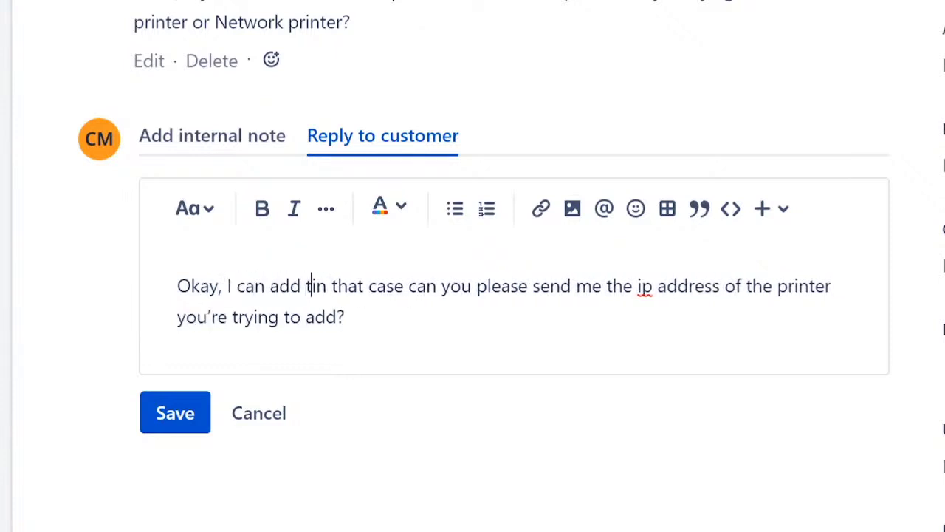
text(inter for )
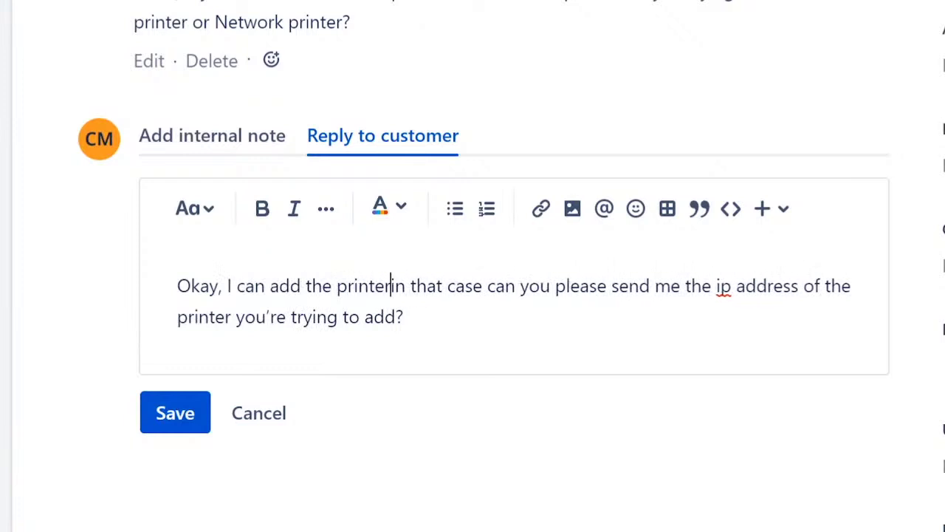
text(you,)
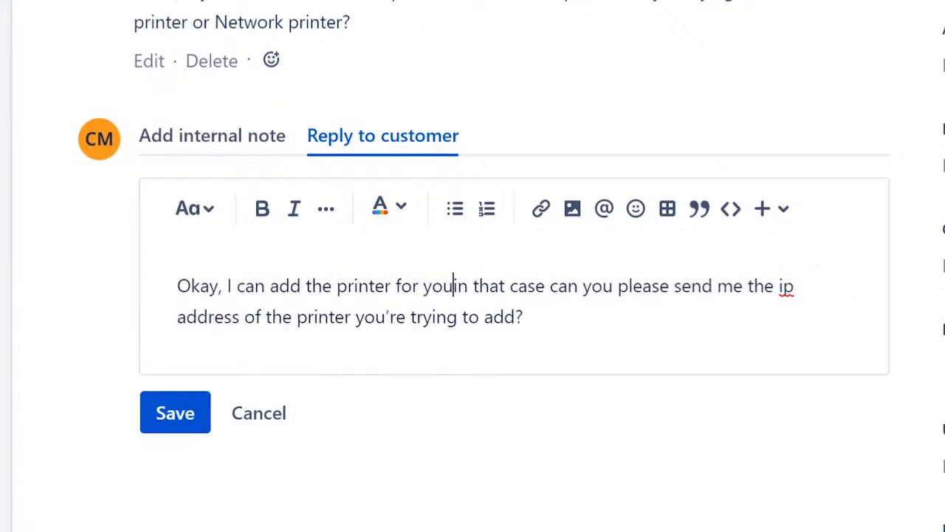
text( however)
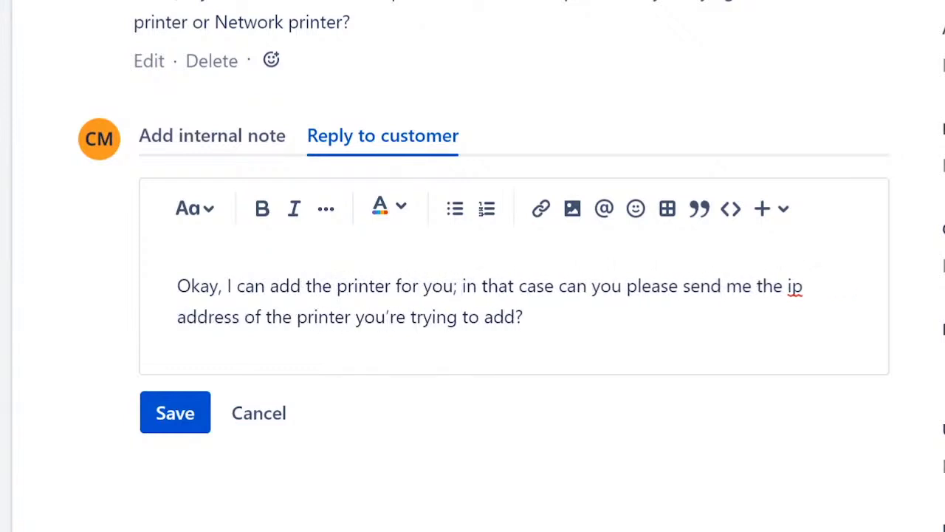
text(, I ne)
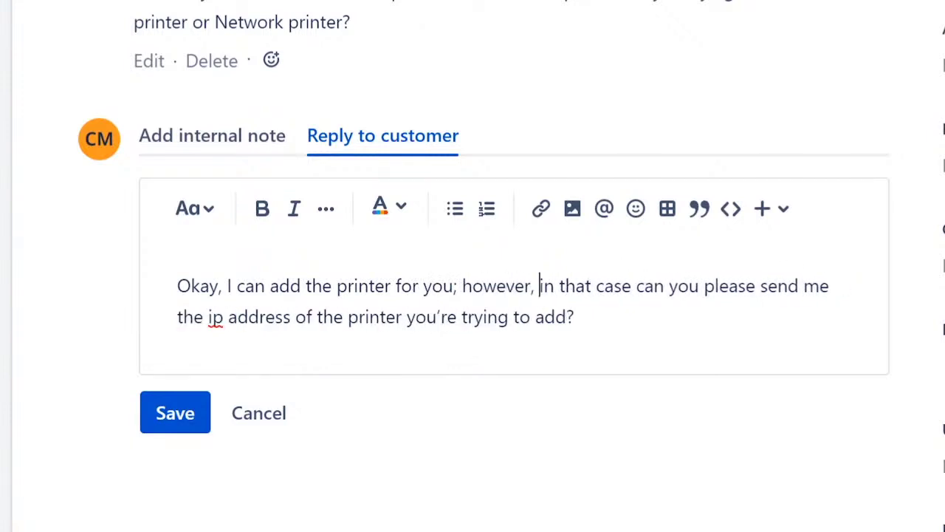
text(ed your Pc n)
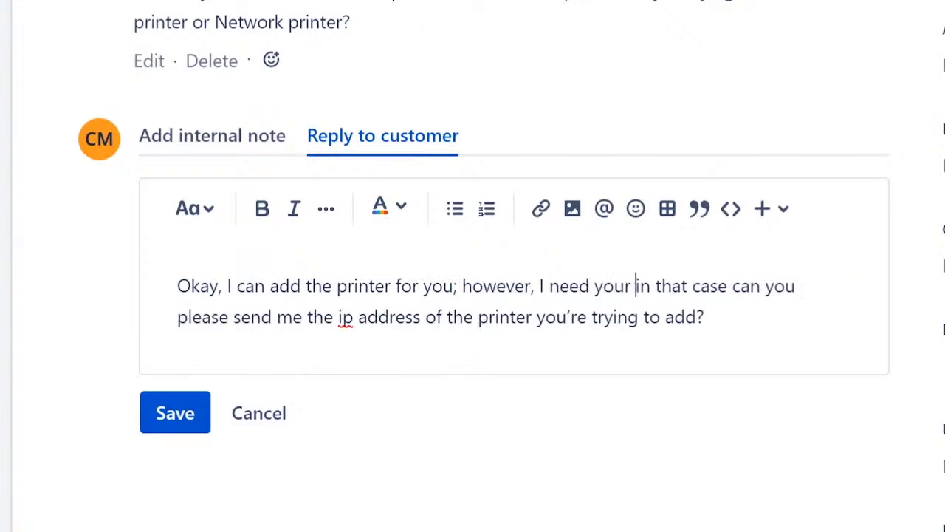
key(BackSpace)
key(BackSpace)
key(BackSpace)
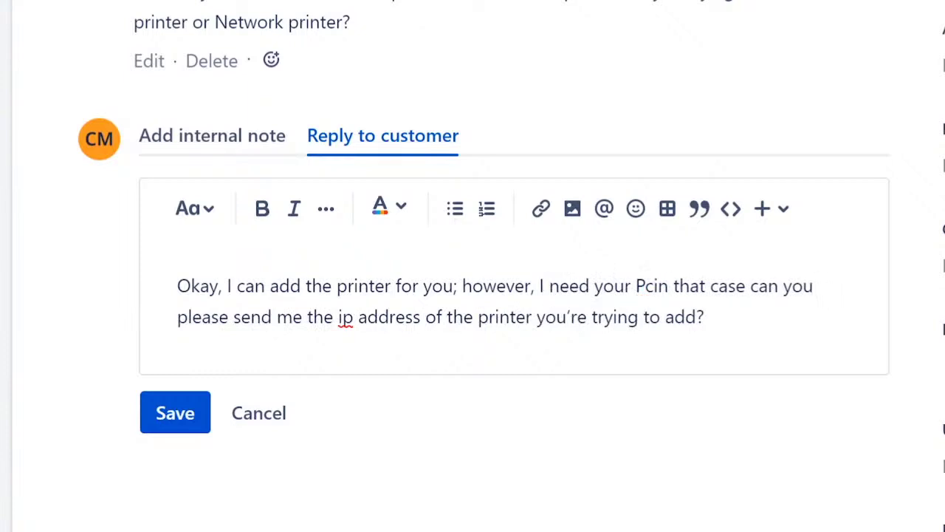
text(C name )
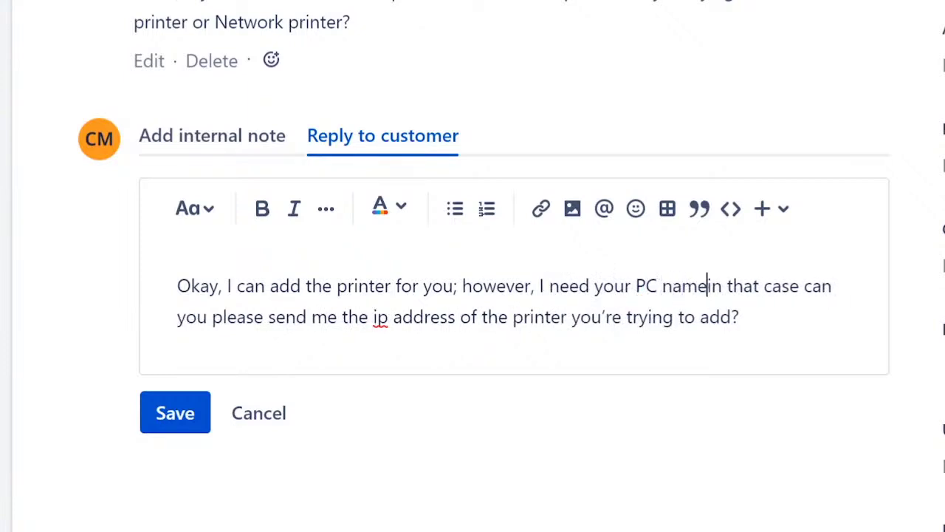
text(to take contro)
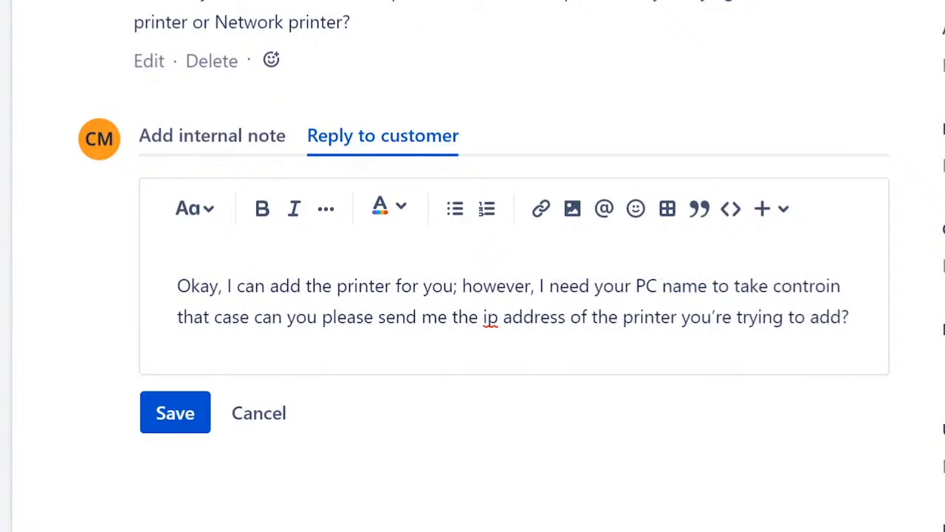
text(l remotly,)
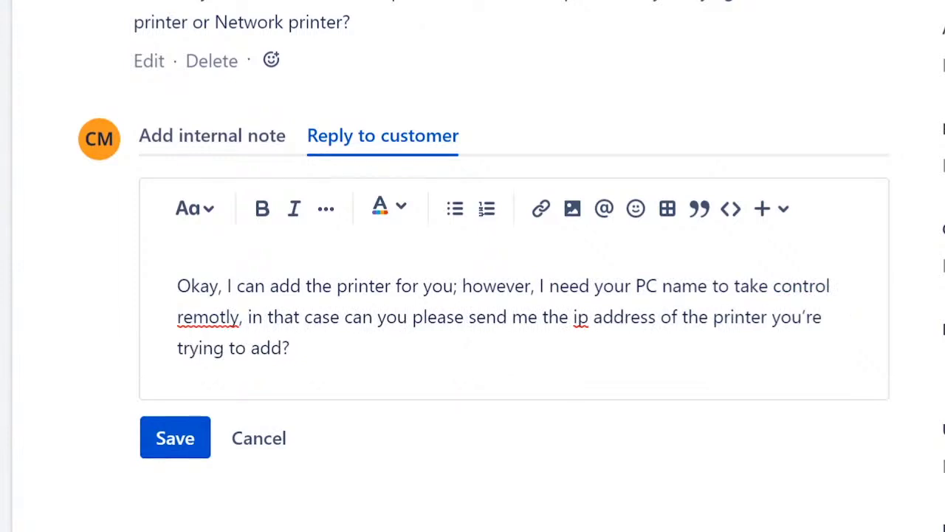
Correct 'remotly' to 'remotely' and replace ', in that case' with 'and'.
right_click(214, 319)
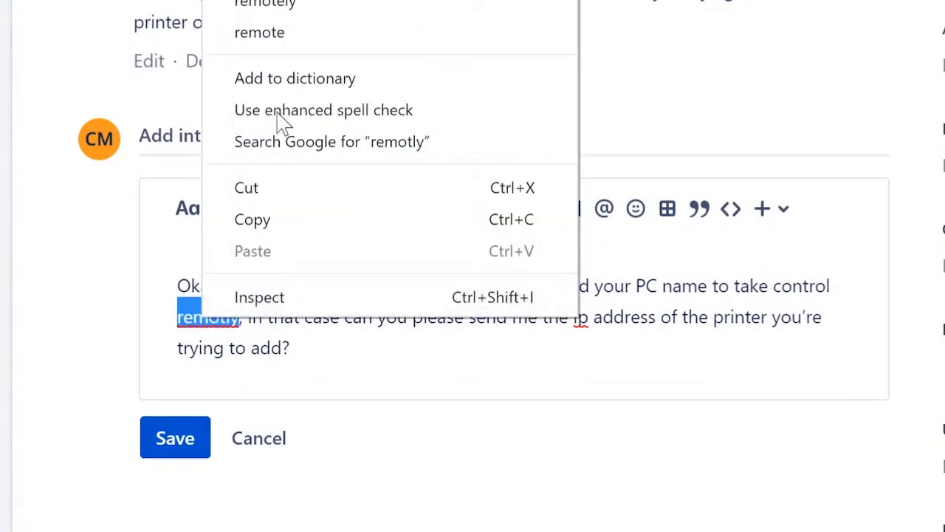
click(332, 3)
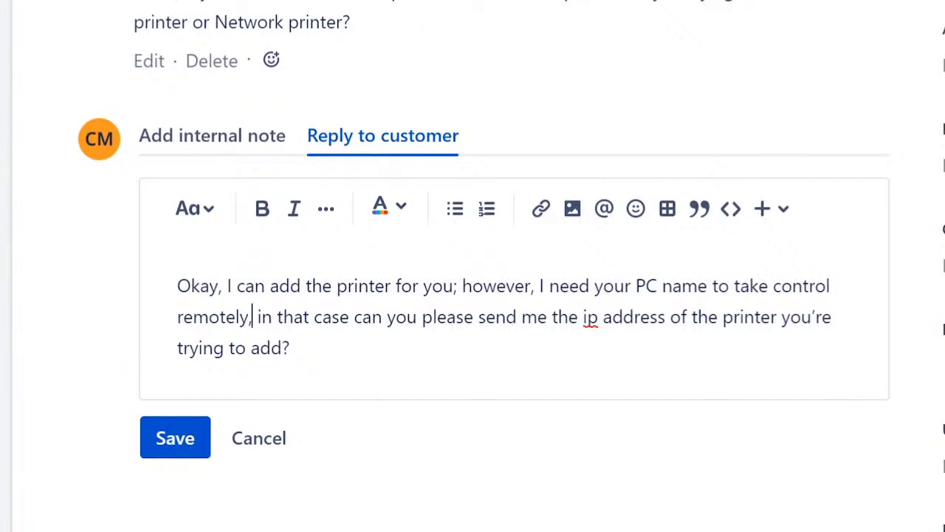
drag(348, 317, 250, 317)
key(BackSpace)
text(and)
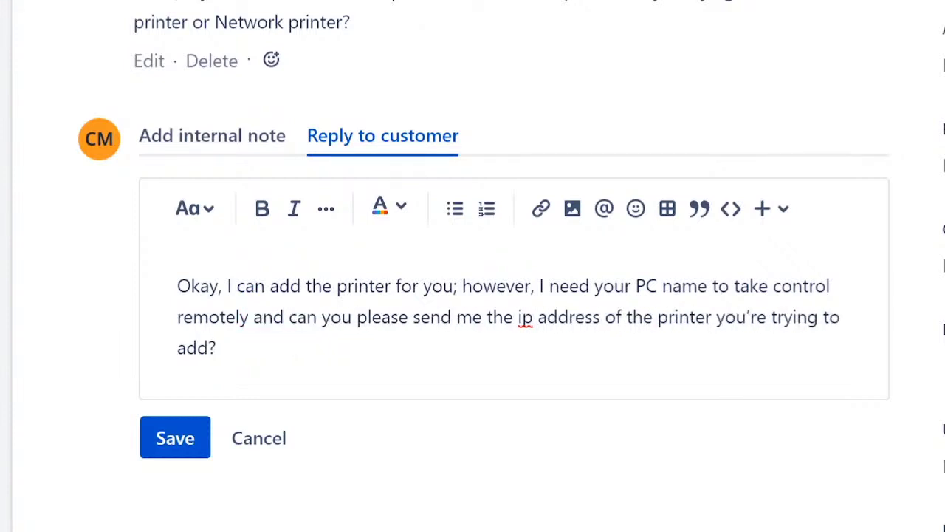
Insert 'of your PC' after 'take control' in the reply.
click(539, 286)
drag(178, 285, 219, 348)
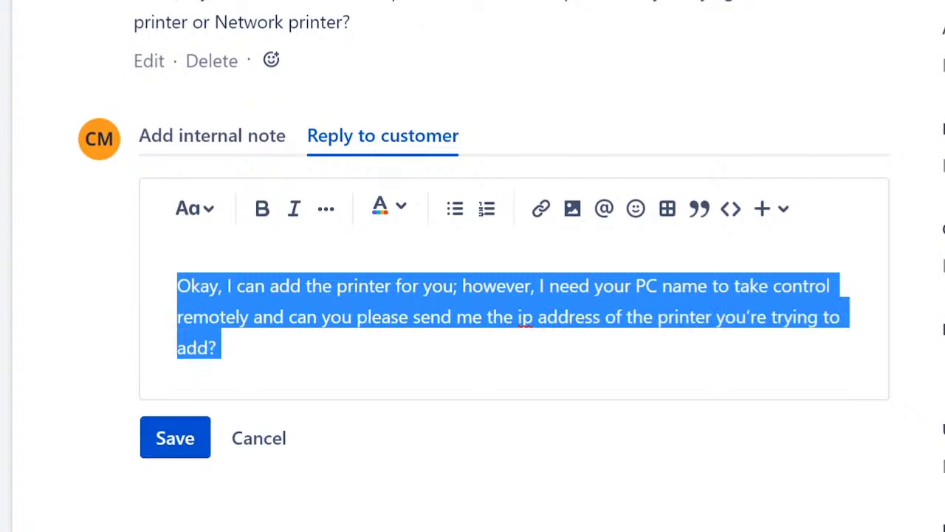
click(849, 288)
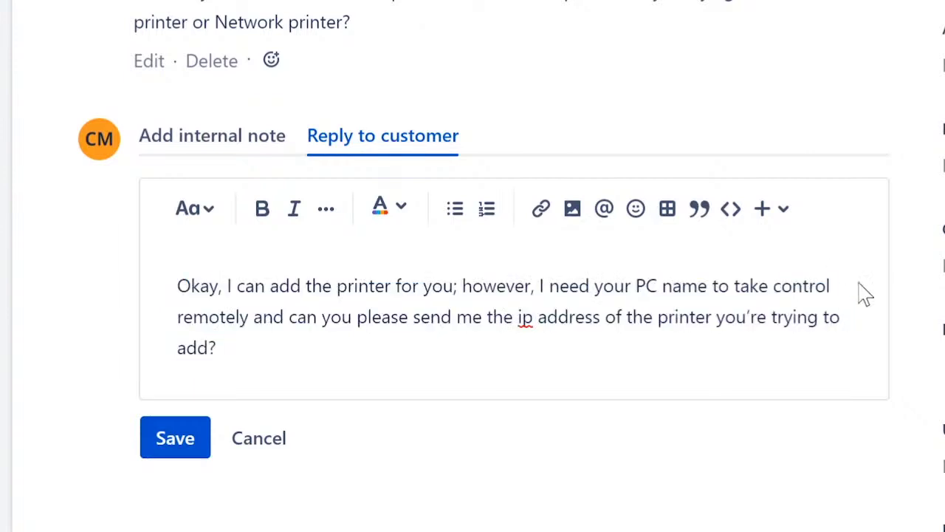
text(of your P)
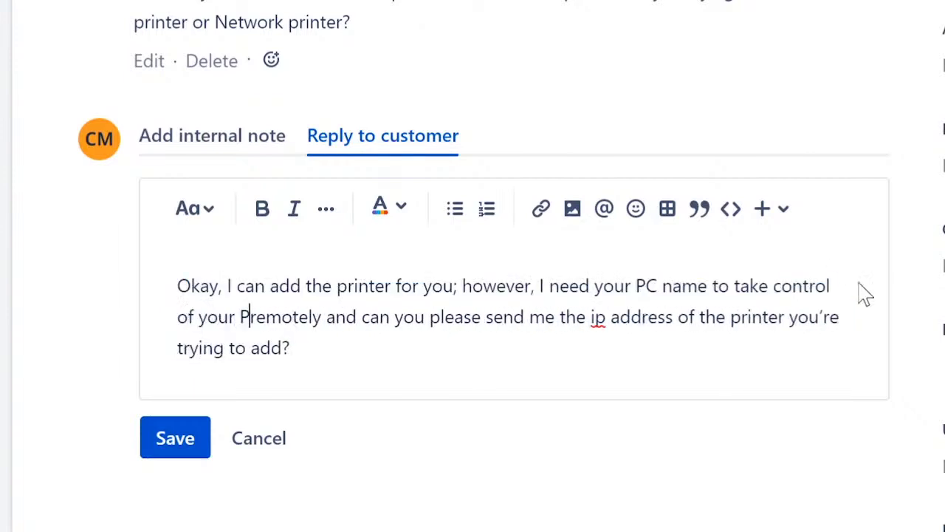
text(c)
key(BackSpace)
key(BackSpace)
text(C)
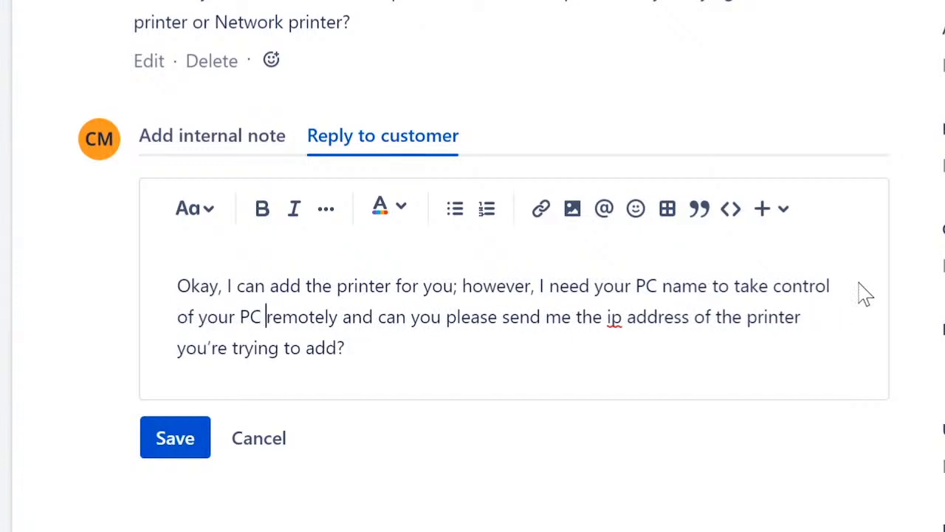
Review the reworded draft, leaving the caret after the printer IP address request.
key(ctrl+End)
click(262, 317)
click(266, 317)
click(461, 317)
drag(582, 317, 349, 348)
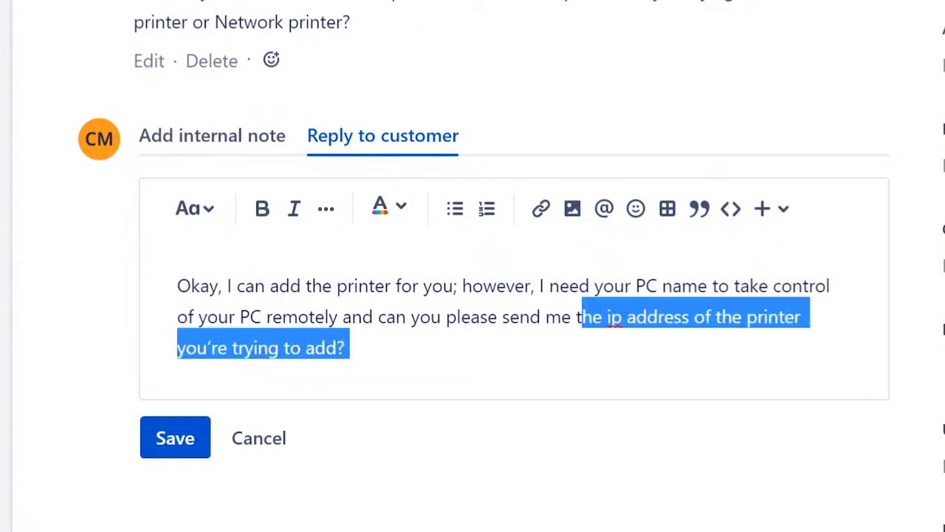
click(347, 347)
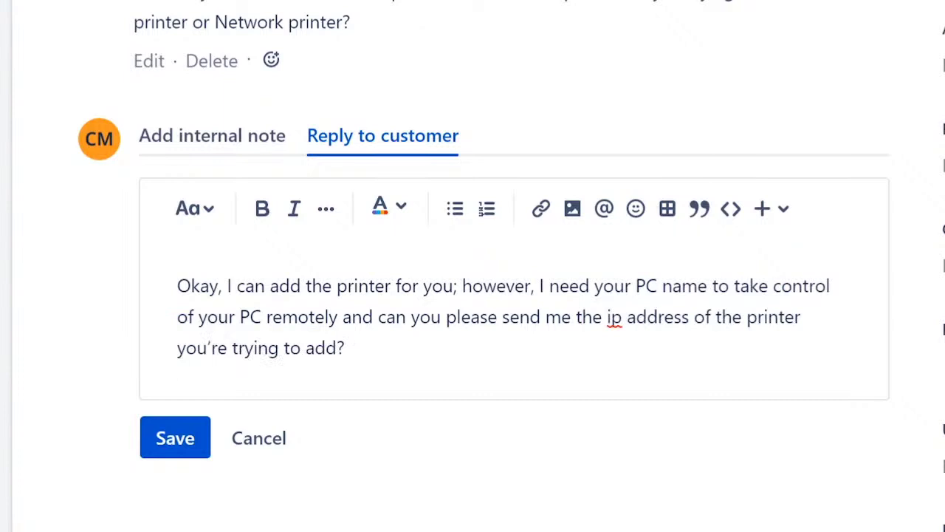
click(769, 286)
click(581, 317)
click(349, 348)
Save the drafted reply on ISD-26.
click(173, 446)
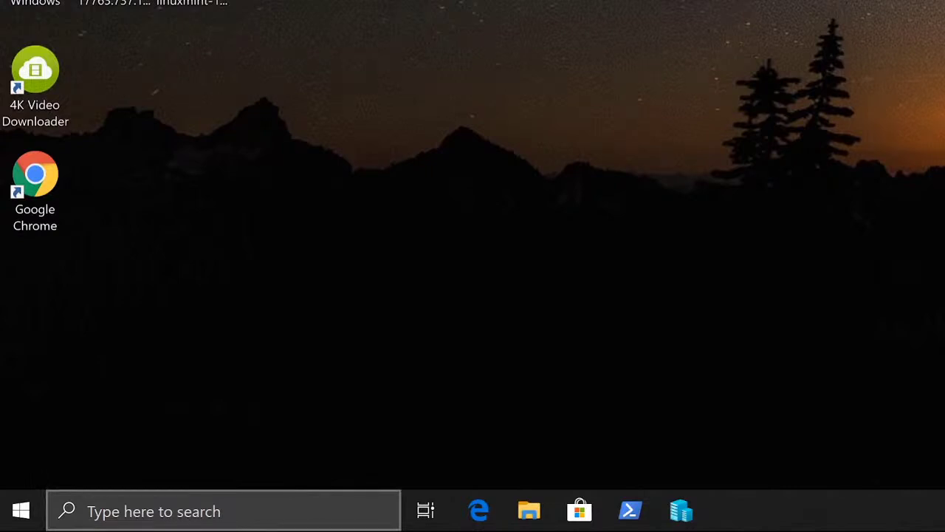
Search Windows for 'devices' and open the Printers & scanners settings page.
click(253, 522)
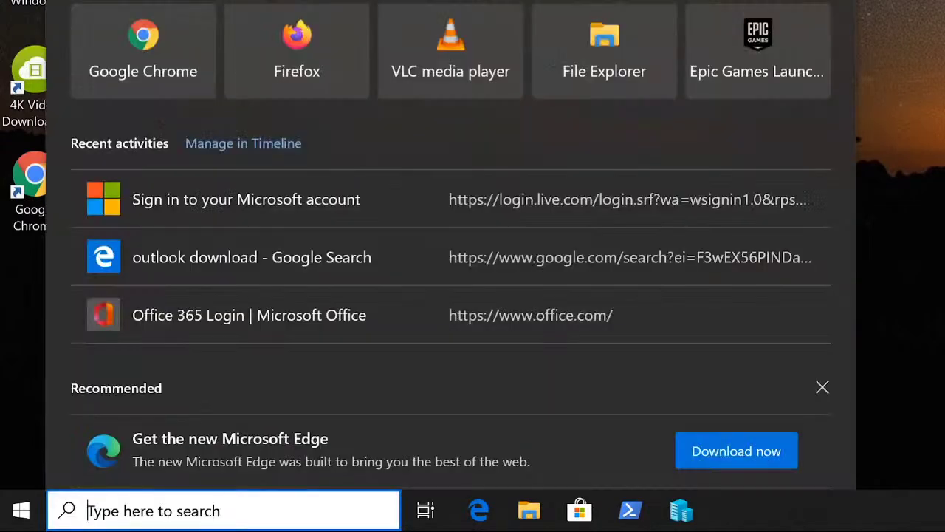
text(de)
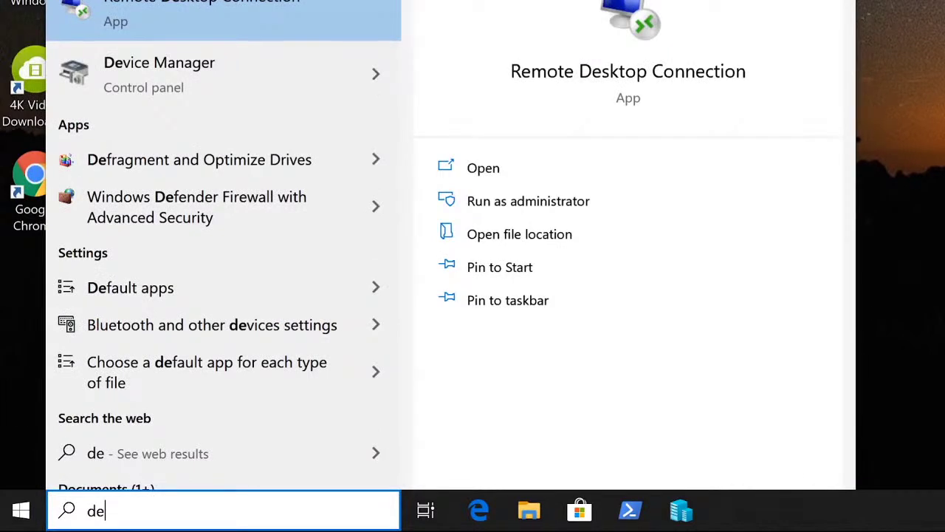
key(BackSpace)
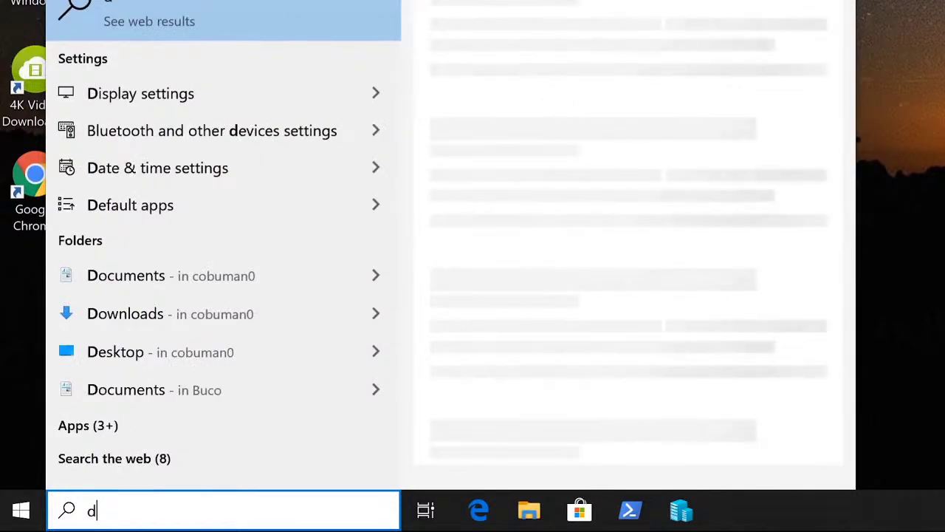
text(evices)
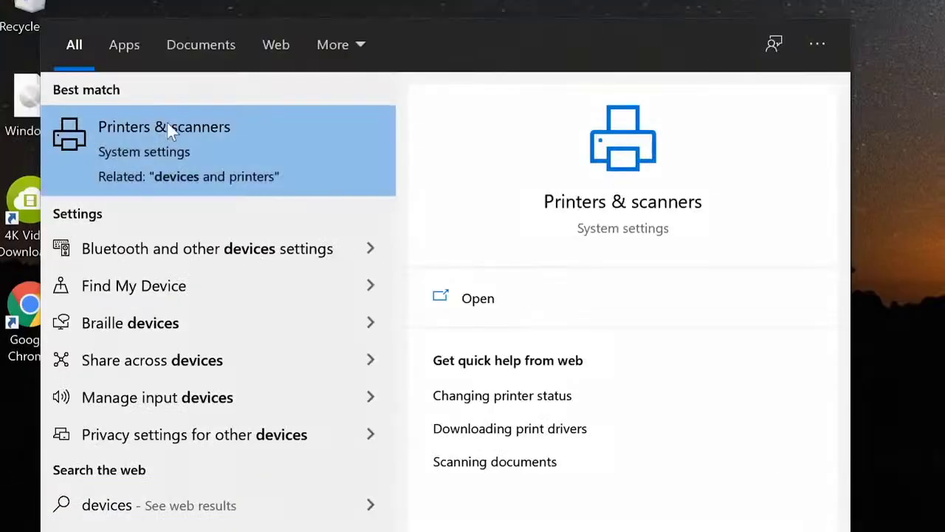
click(178, 8)
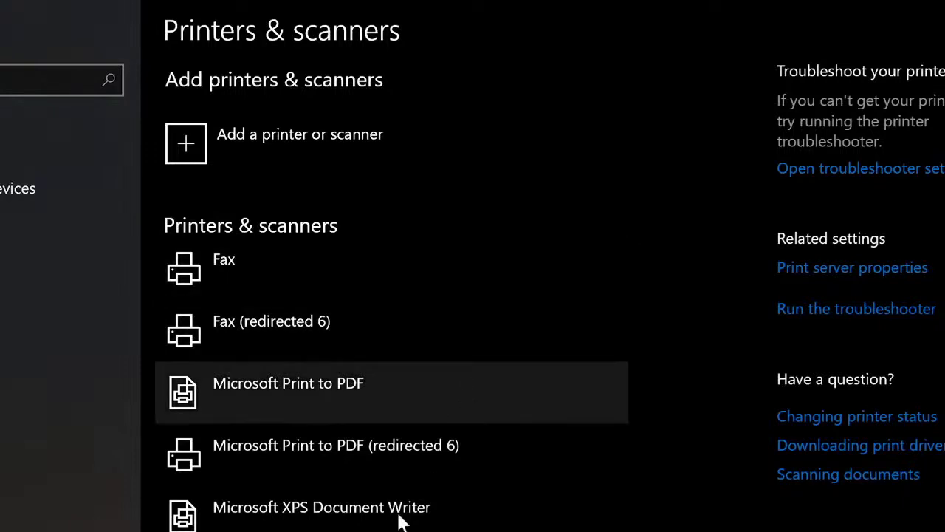
Try adding an unlisted printer from Printers & scanners, then close the Add Printer wizard.
click(377, 492)
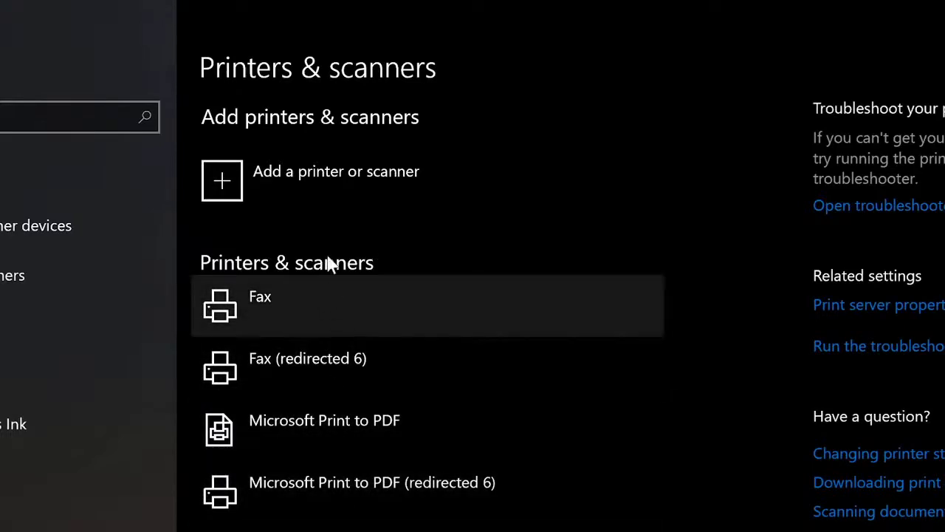
click(318, 164)
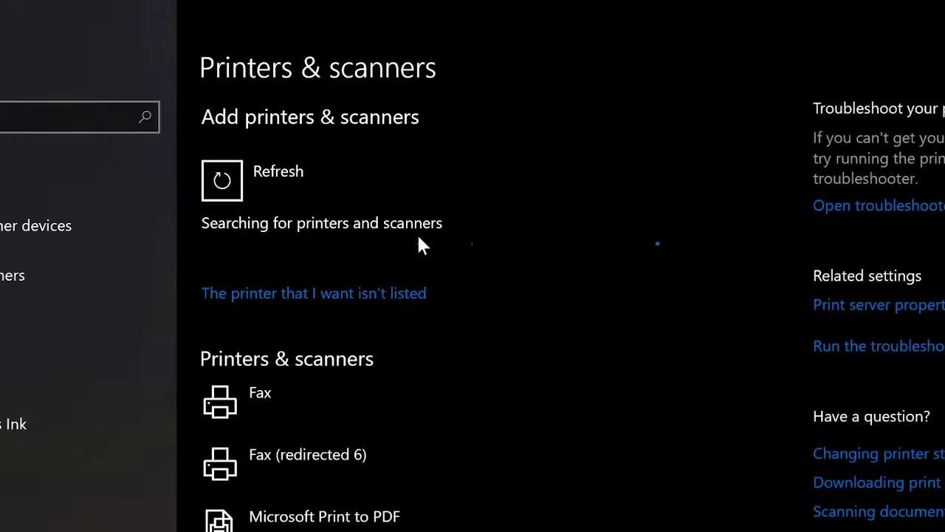
click(316, 299)
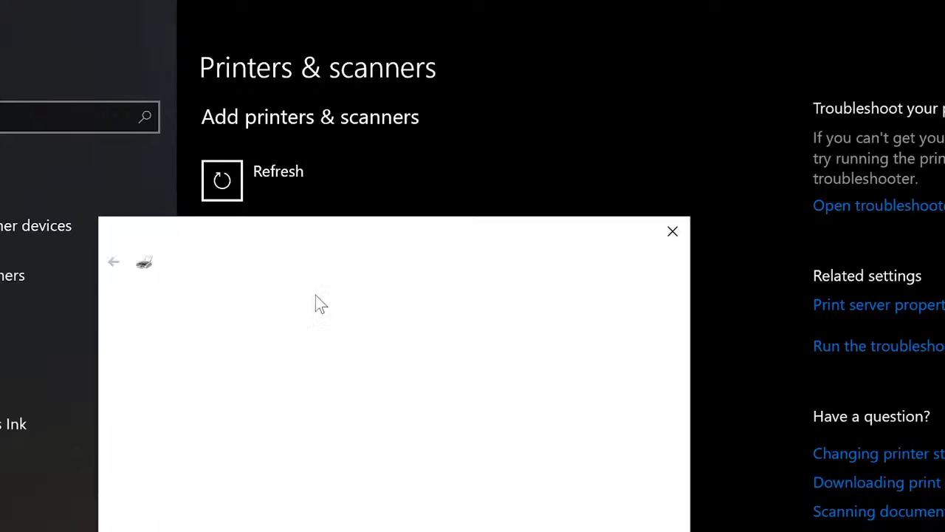
drag(454, 240, 493, 134)
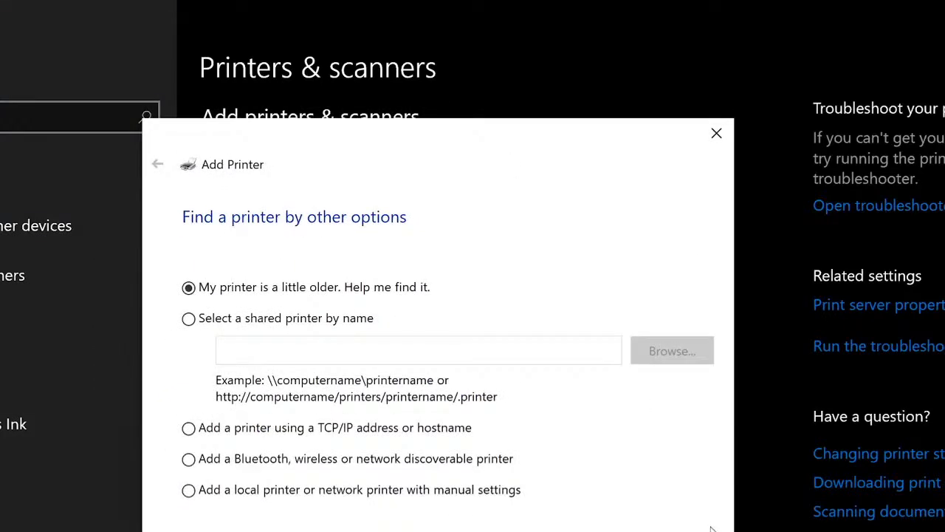
key(Escape)
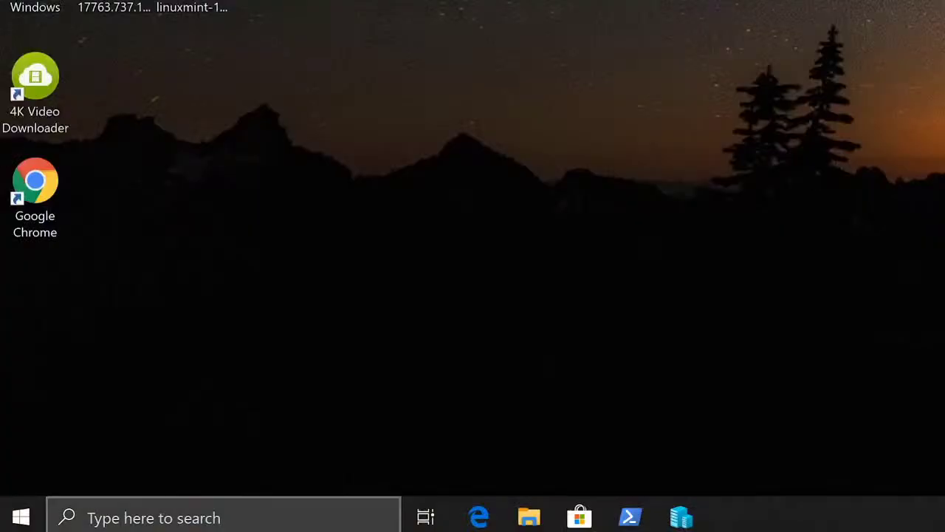
key(super+s)
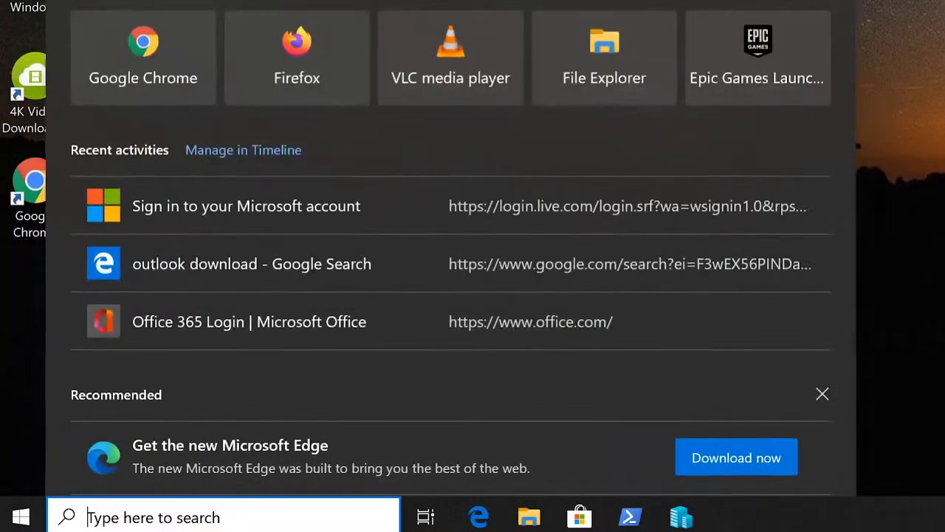
Open Devices and Printers from Control Panel and start the Add a printer wizard.
text(contor)
key(Return)
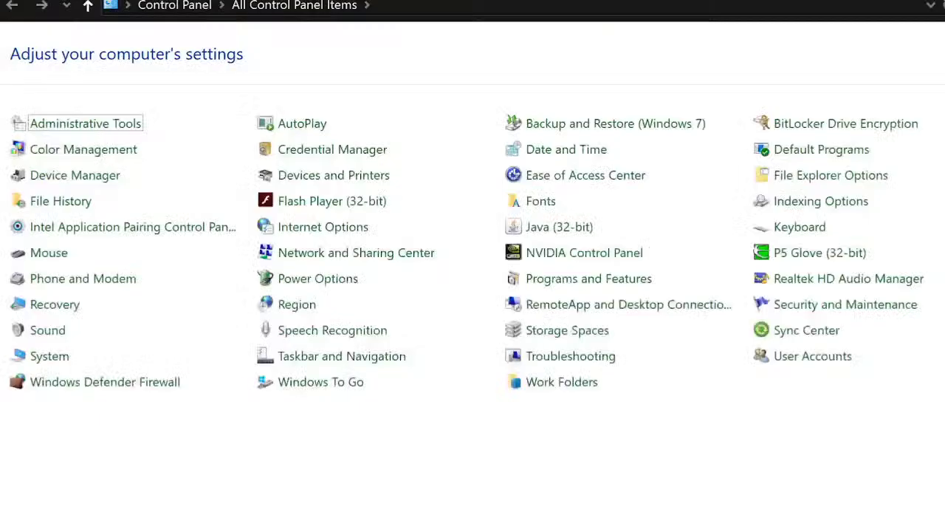
click(329, 179)
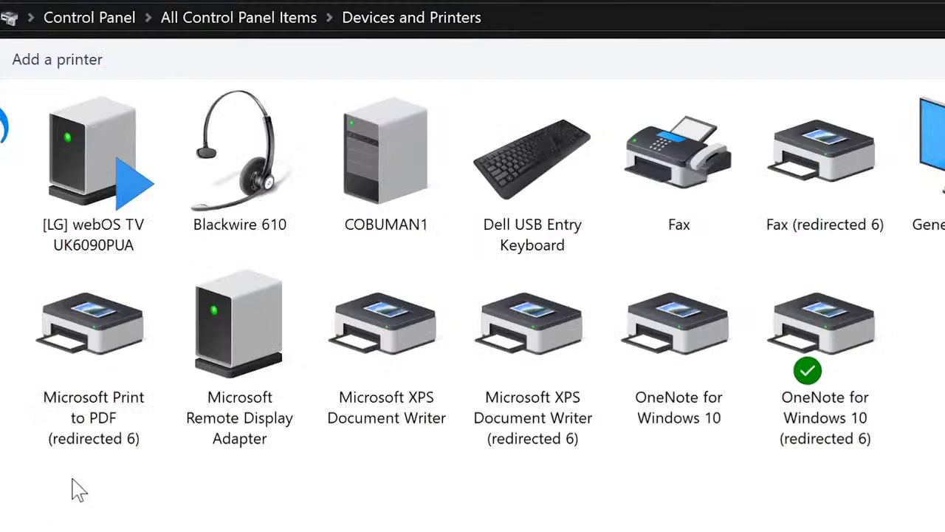
drag(8, 506, 944, 127)
key(Escape)
double_click(220, 150)
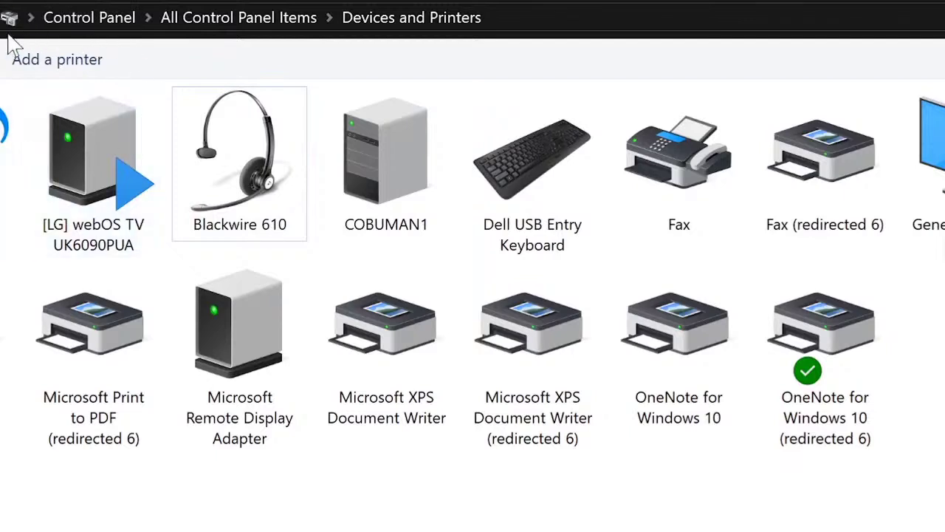
click(64, 67)
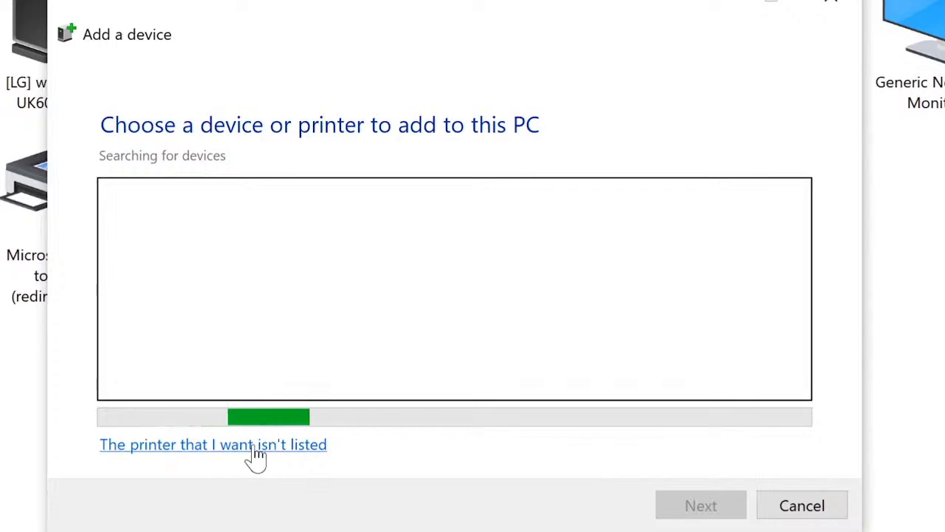
click(255, 448)
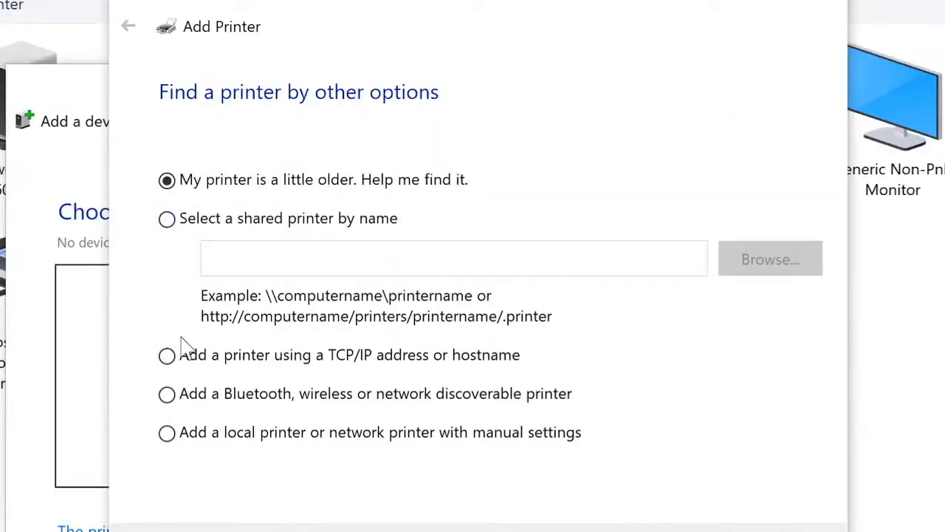
Add the network printer by TCP/IP address 192.168.2.1 in the Add Printer wizard.
click(299, 435)
click(220, 360)
key(Return)
click(425, 215)
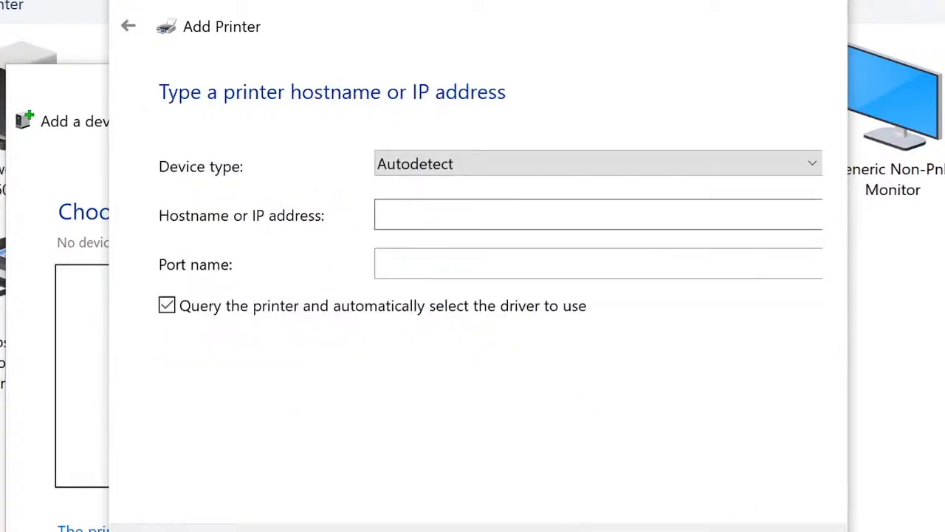
text(192)
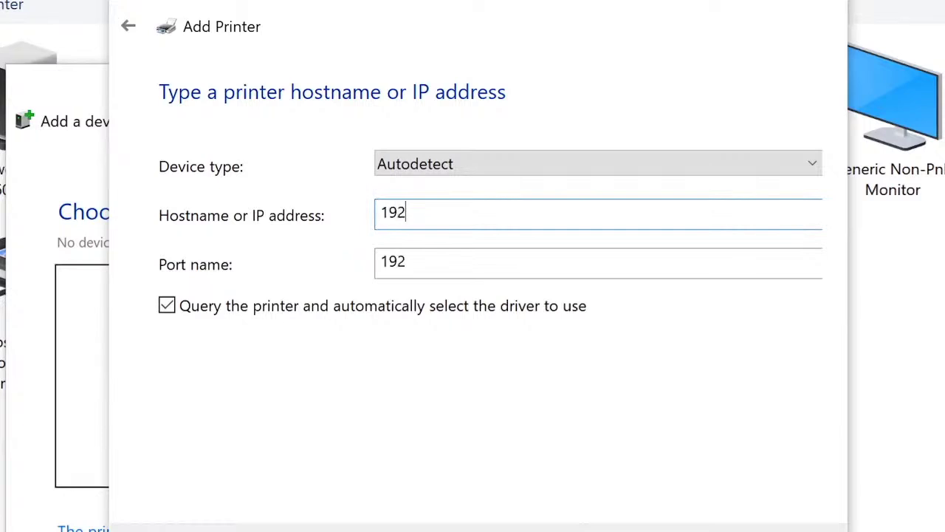
text(.168.2.1)
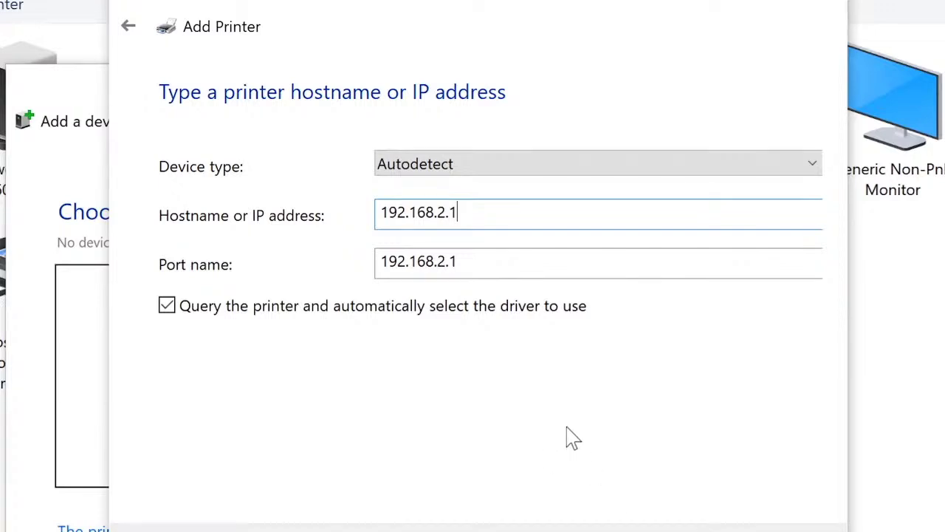
key(Return)
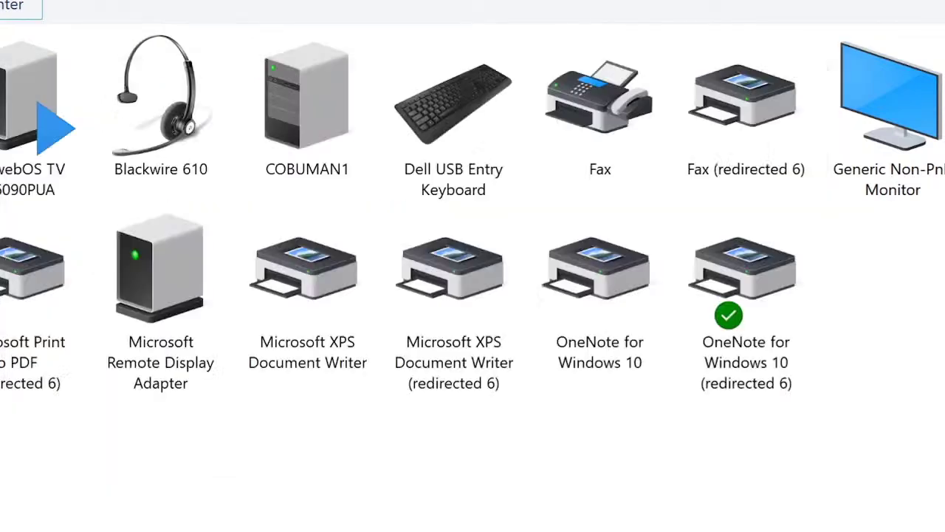
click(735, 288)
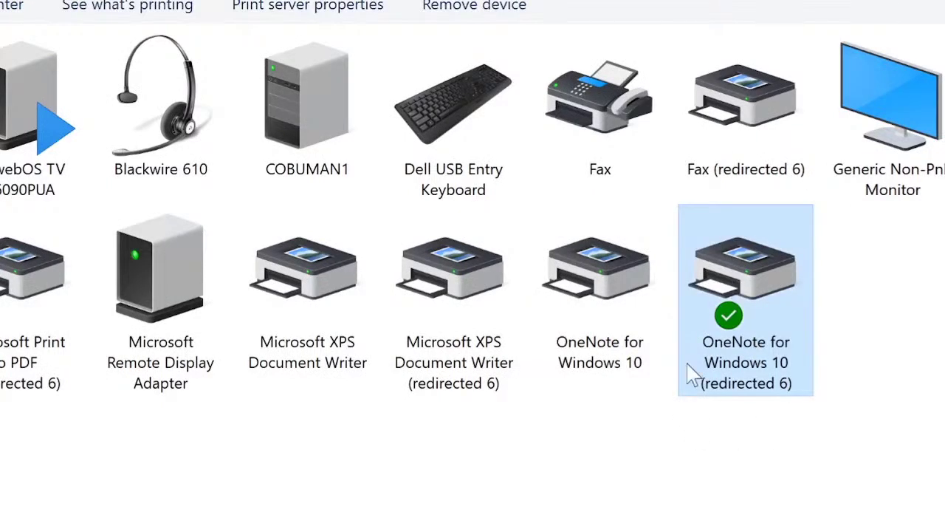
Set OneNote for Windows 10 (redirected 6) as the default printer.
right_click(739, 270)
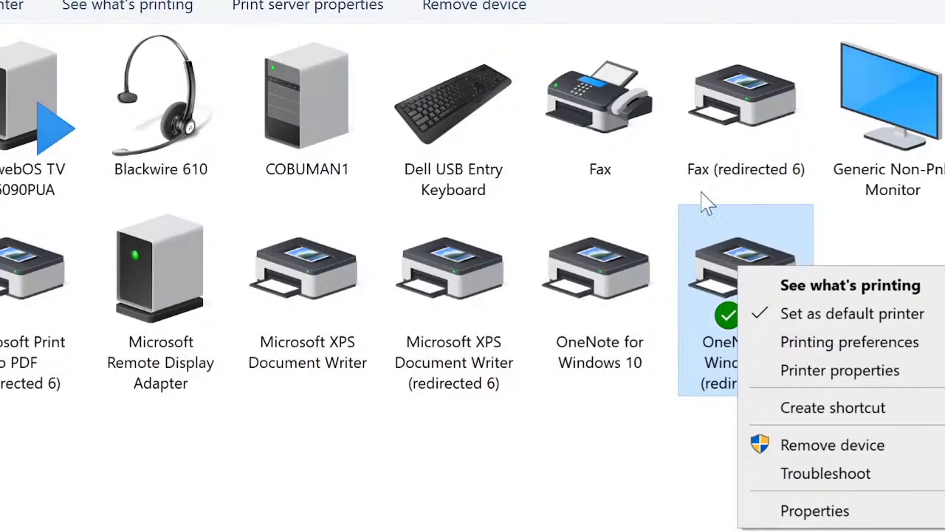
click(791, 319)
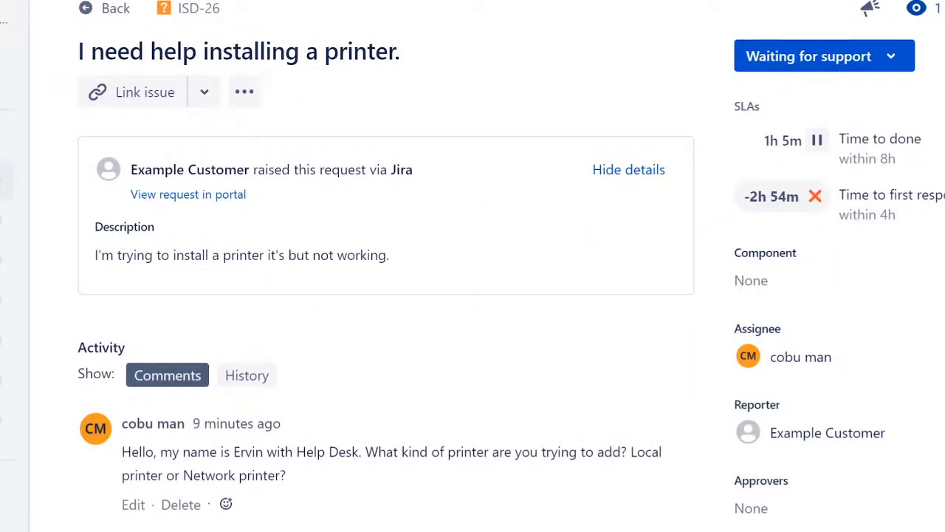
Post internal note 'Added printer as requested.' signed with the agent's name, then open the 'Waiting for support' transitions.
scroll(384, 296, down, 3)
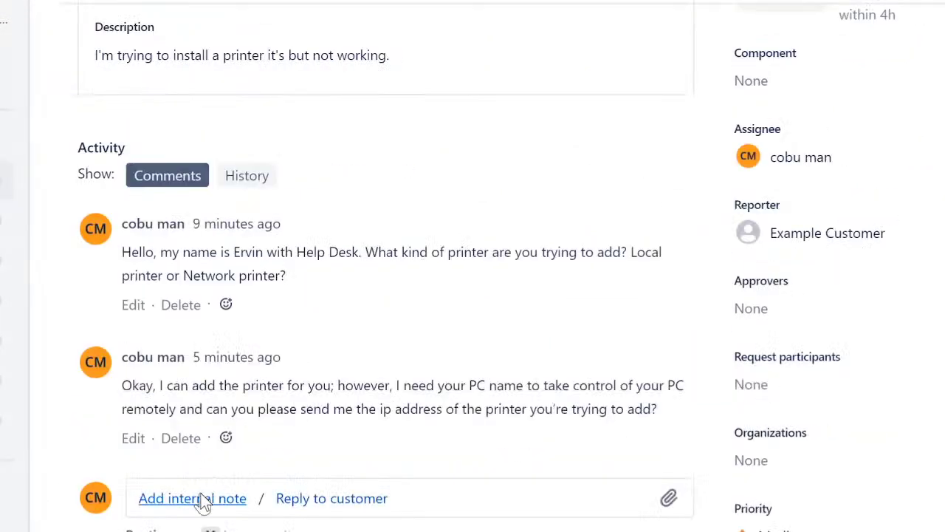
scroll(277, 311, down, 4)
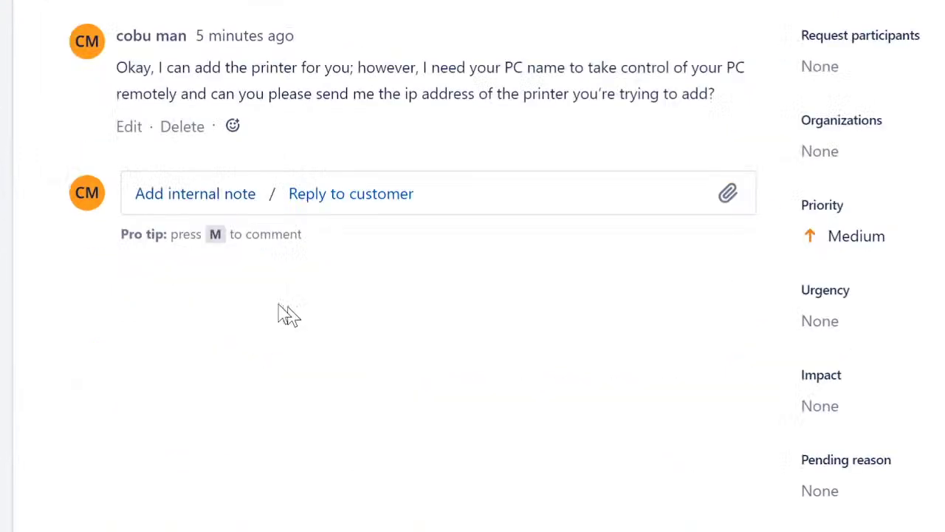
click(203, 499)
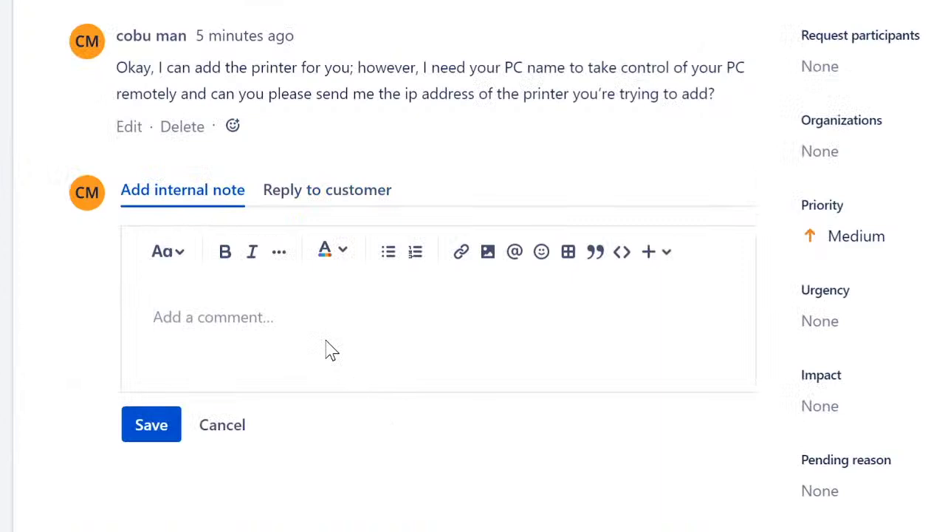
text(Added pri)
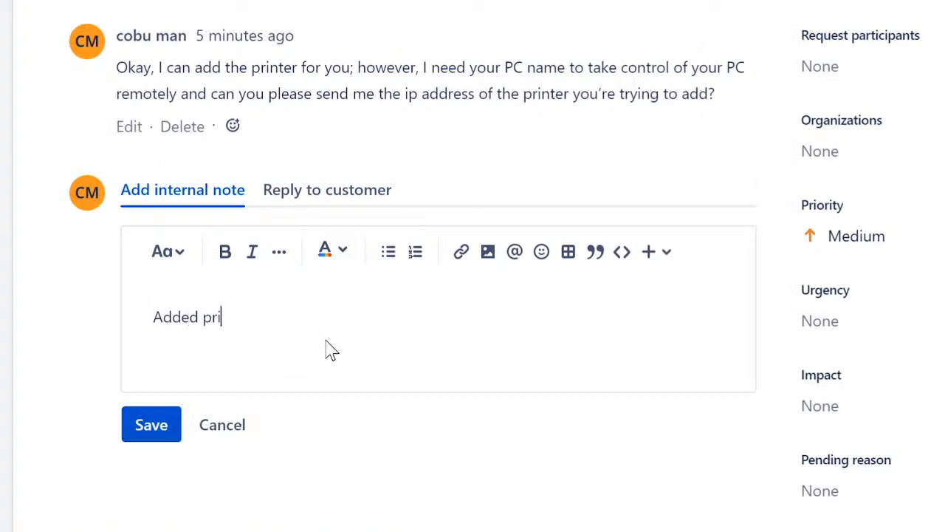
text(nter as requested)
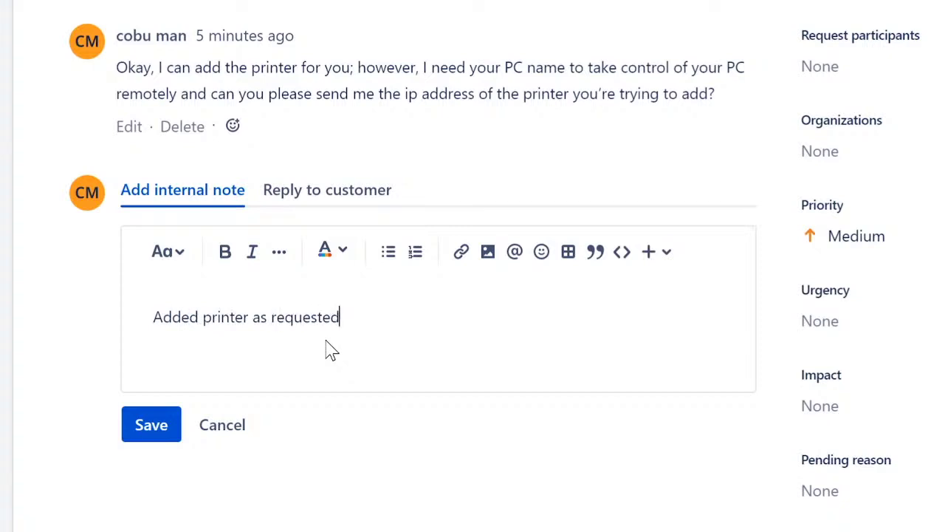
text(. Ervin)
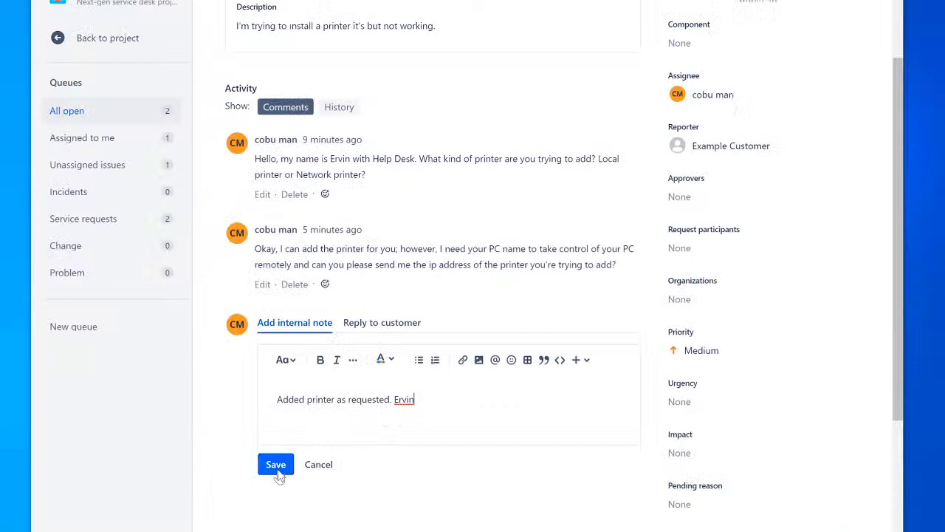
click(279, 477)
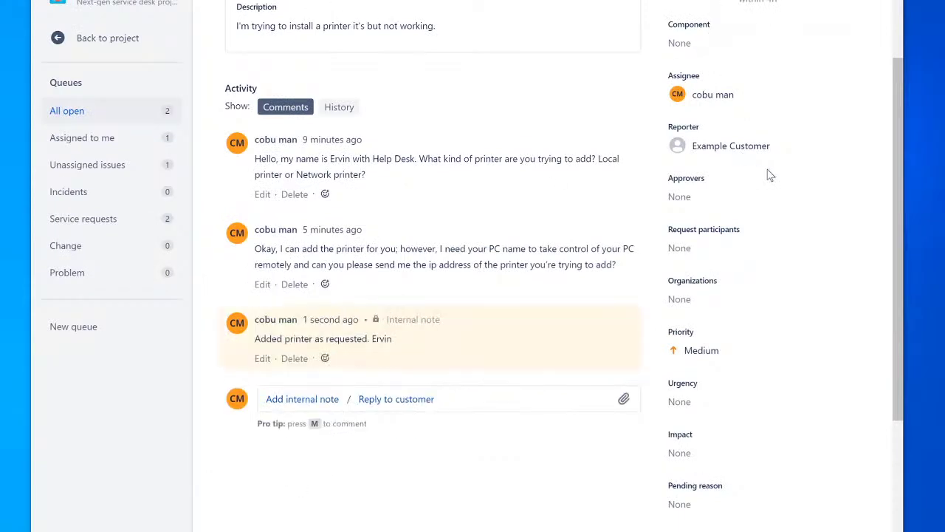
scroll(767, 170, up, 2)
click(775, 27)
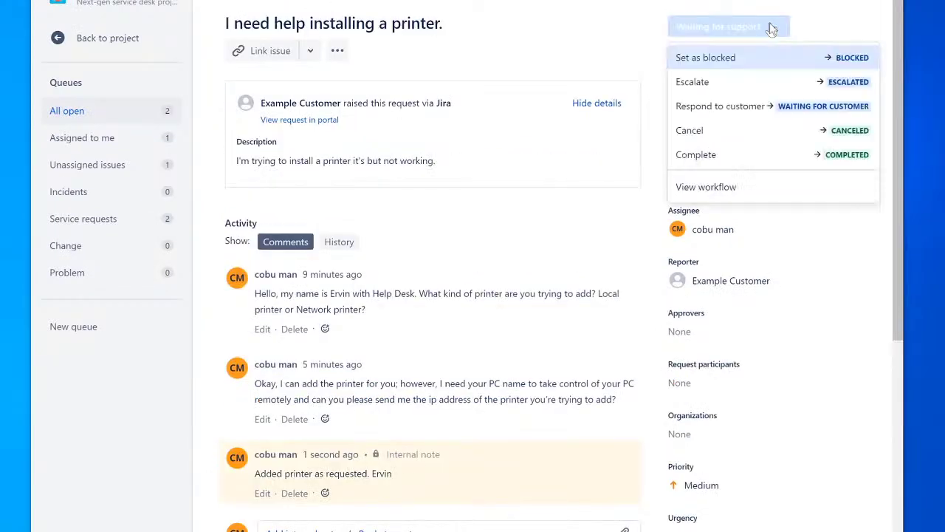
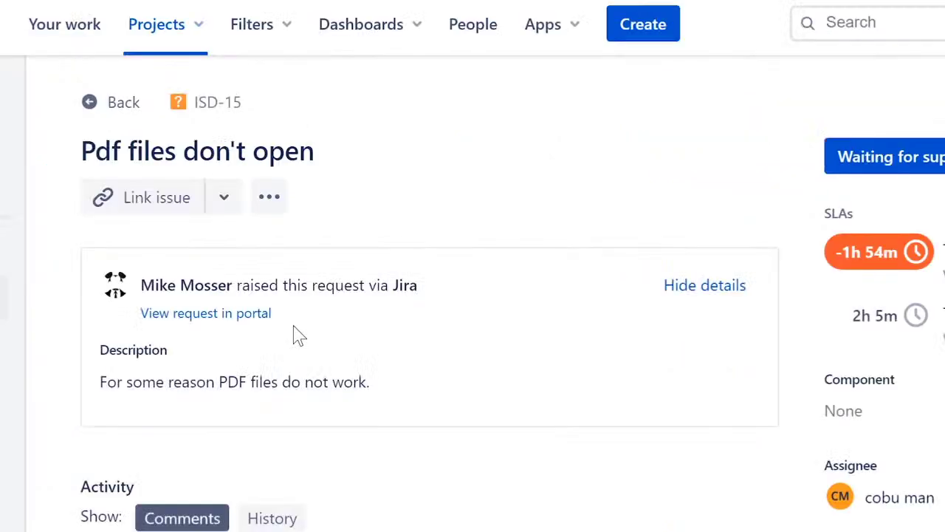
Review the 'Pdf files don't open' request on ISD-15, selecting and then deselecting its title.
drag(316, 151, 274, 517)
click(274, 517)
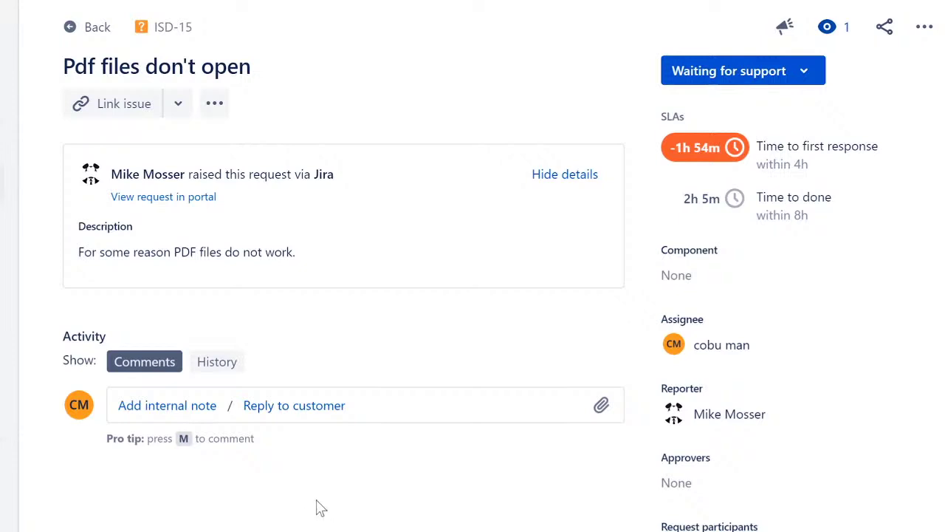
Post a Help Desk reply on ISD-15 asking the customer for their computer name or IP address.
click(309, 412)
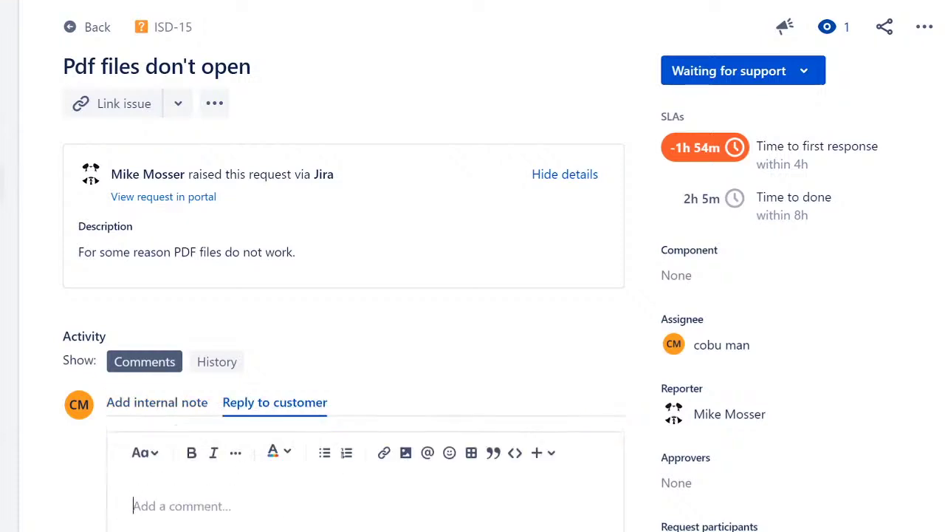
text(Hel)
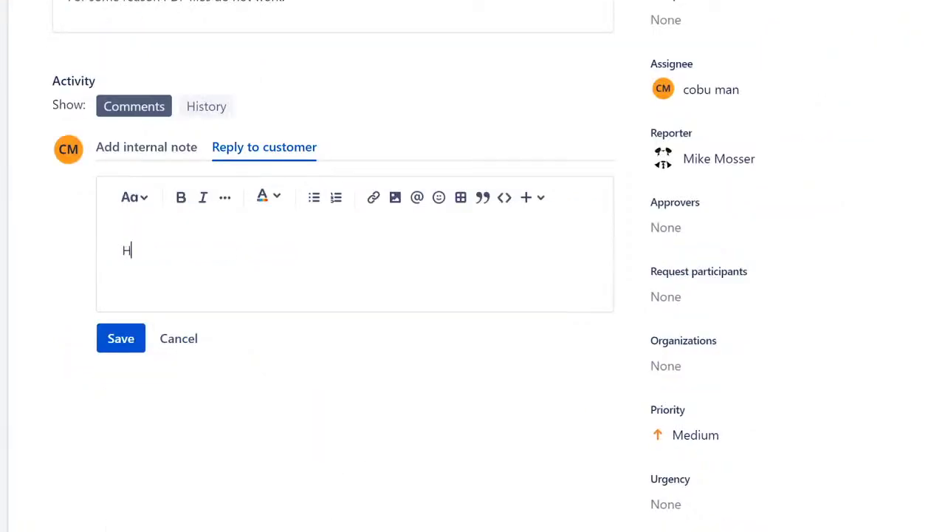
text(lo, My)
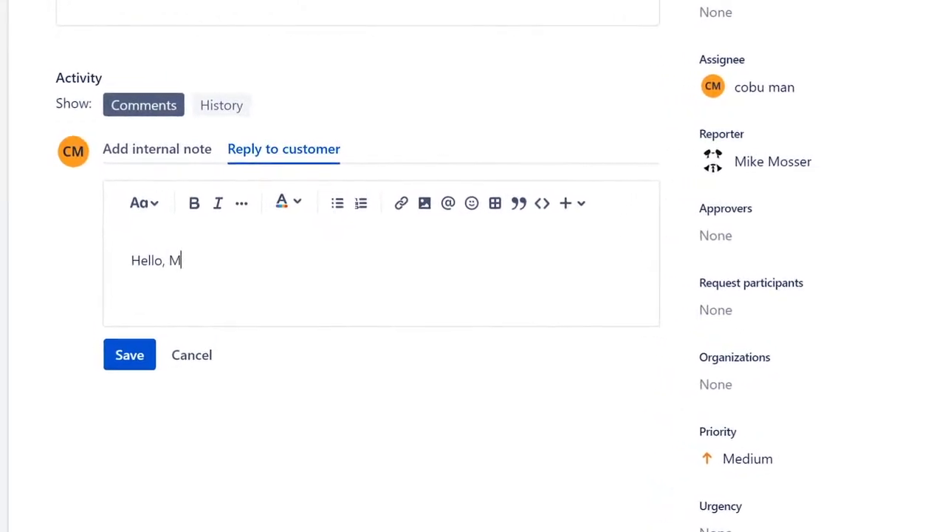
text( nam eis)
key(BackSpace)
key(BackSpace)
key(BackSpace)
key(BackSpace)
text(e is Ervin w)
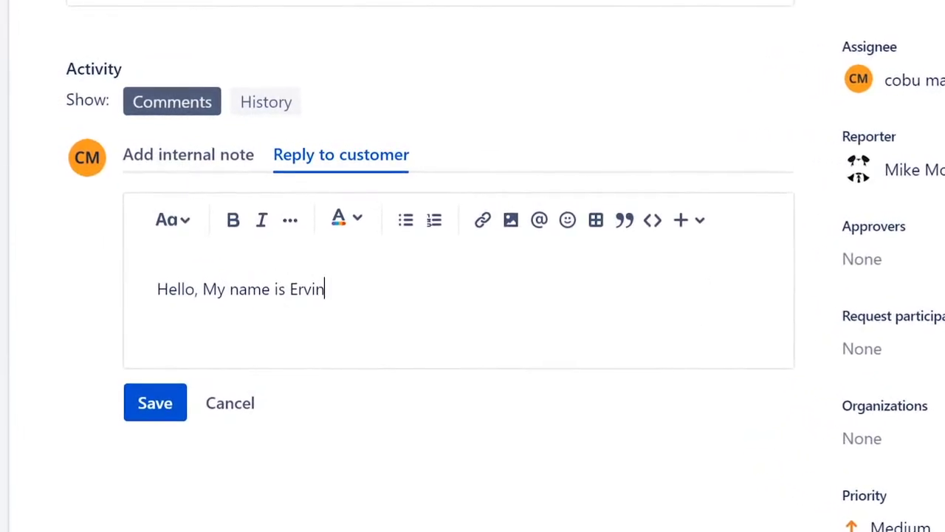
text(tih)
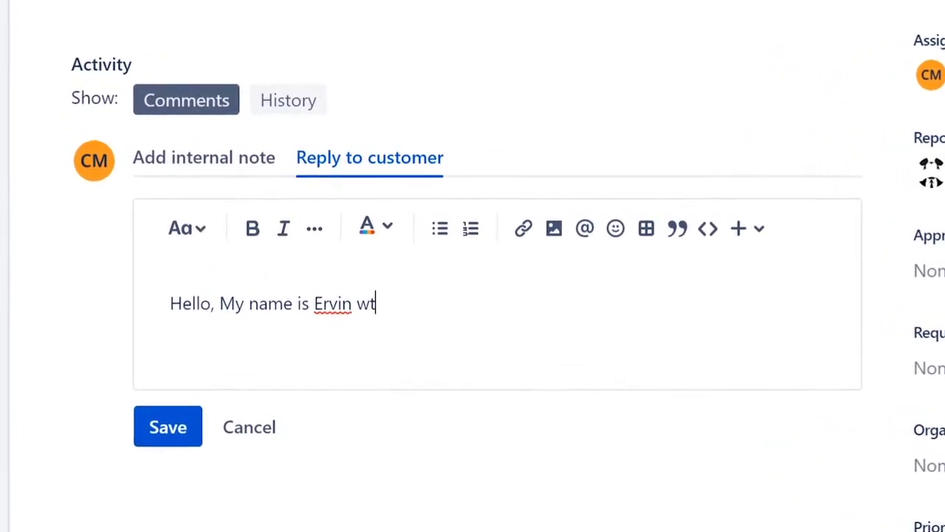
key(BackSpace)
key(BackSpace)
key(BackSpace)
key(BackSpace)
text(ith )
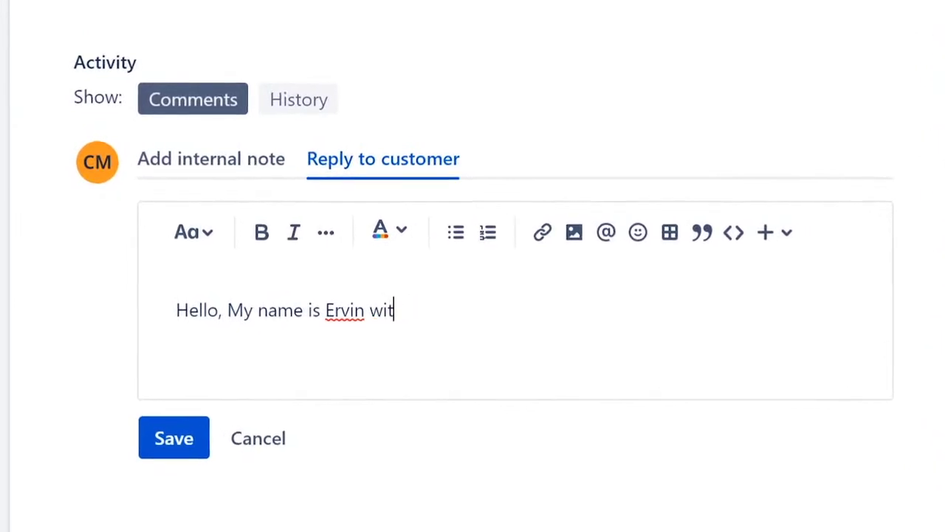
text(Help D)
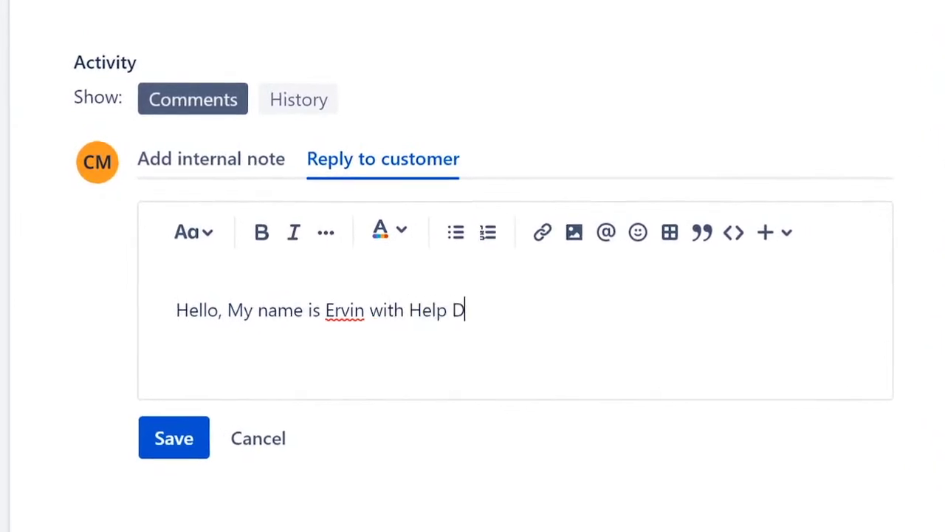
text(esk suppo)
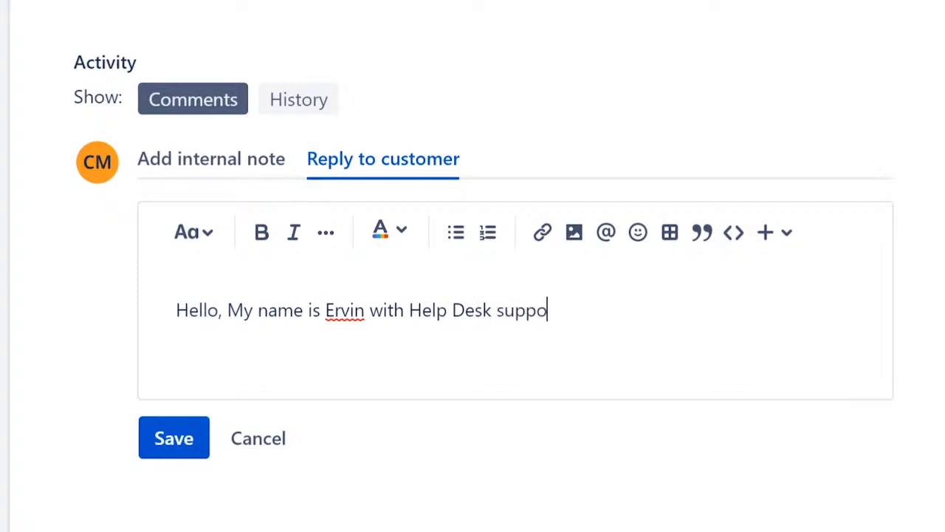
text(rt. I have you)
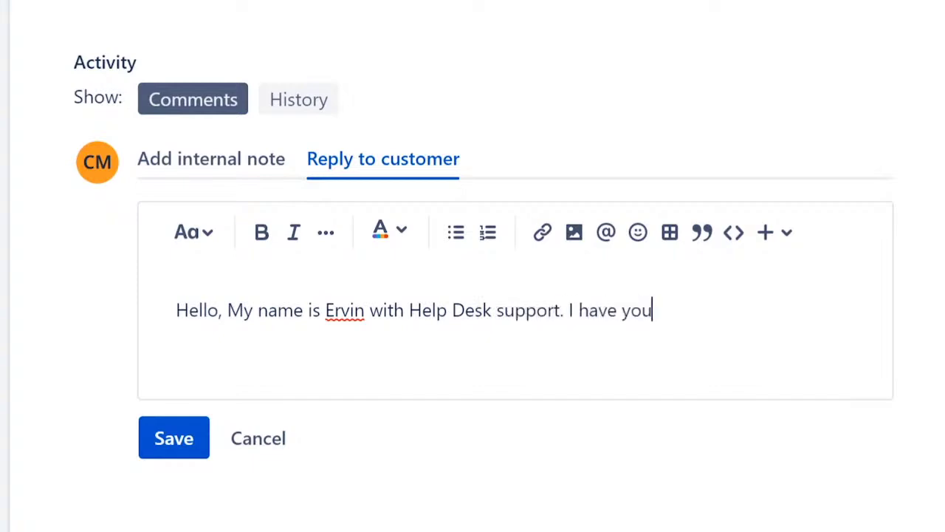
text(r ticket )
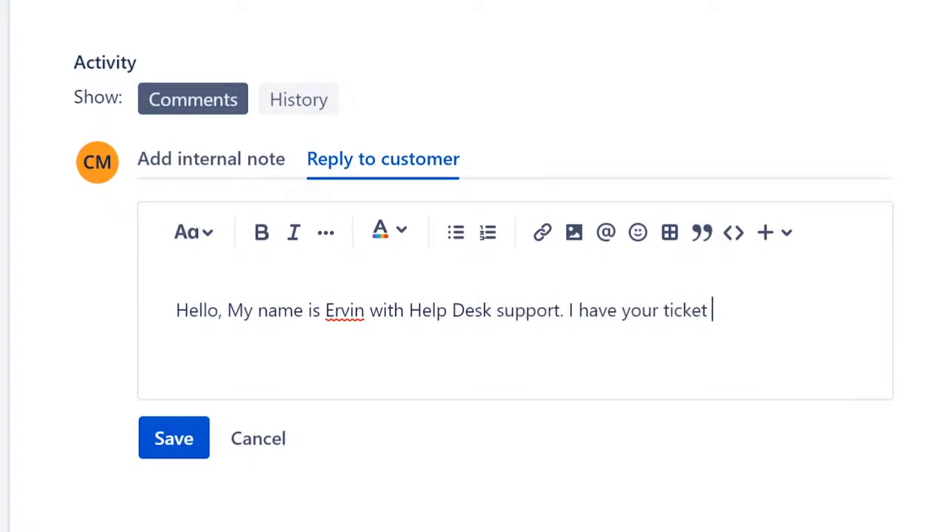
text(about pdf files not working. Can you please send me your computer name or ip address.)
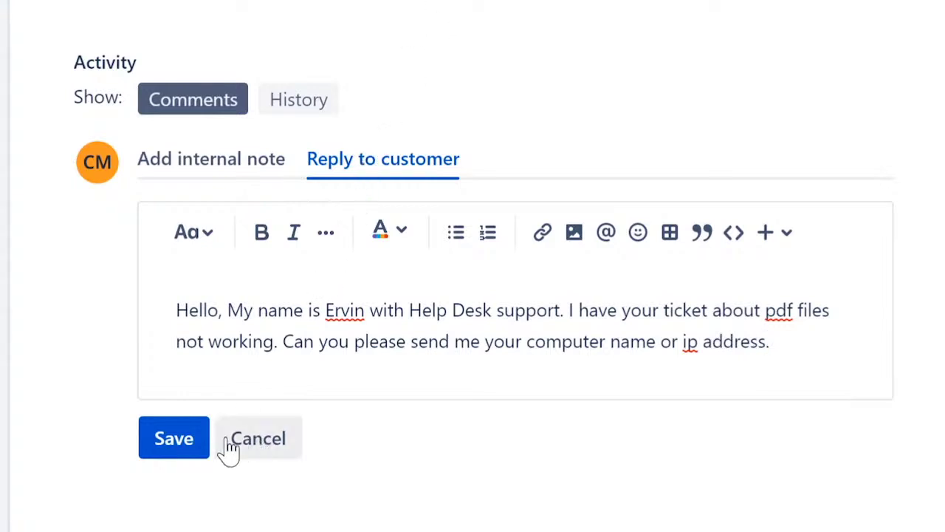
click(180, 446)
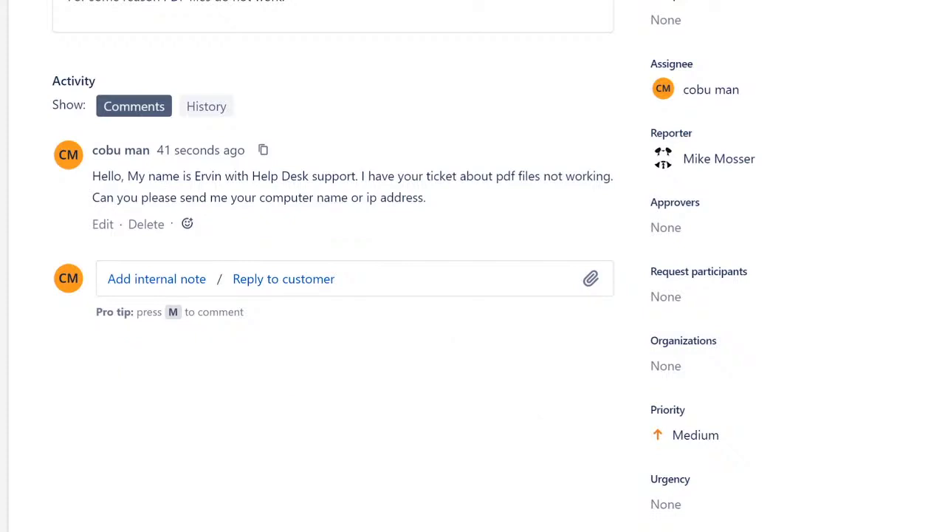
drag(260, 198, 347, 197)
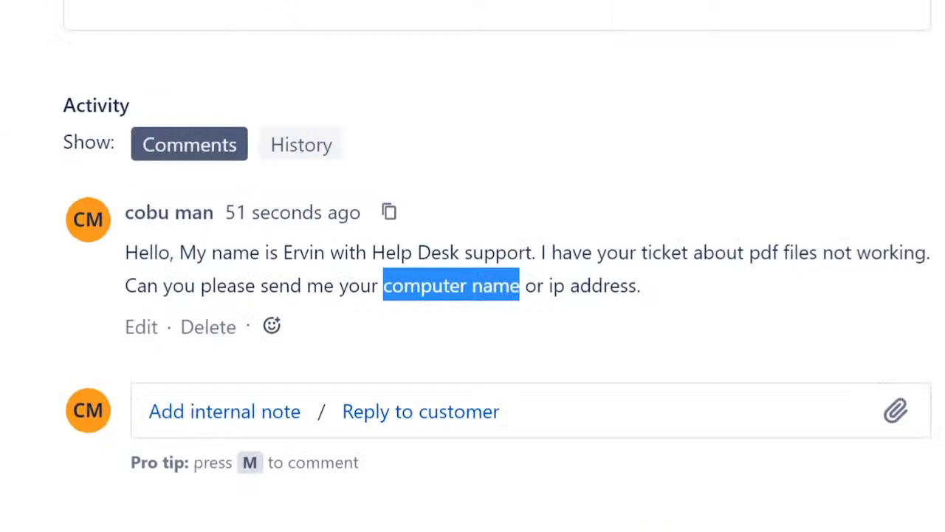
drag(549, 286, 640, 286)
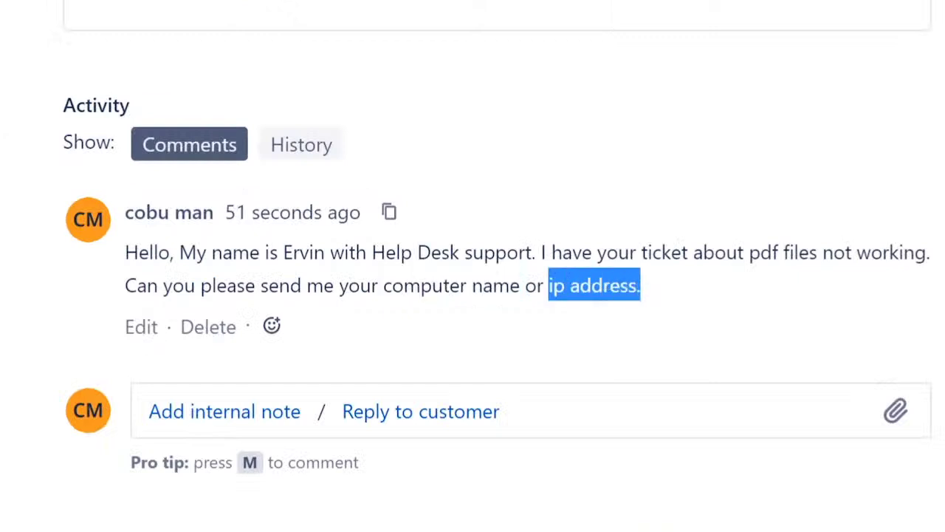
click(656, 295)
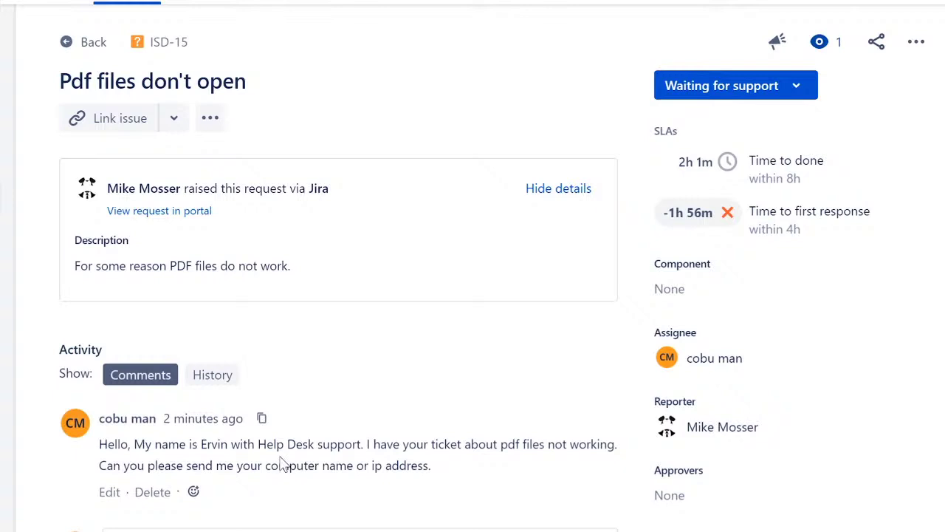
Draft an internal note reading 'Users's pc name is cobuman1.'.
key(m)
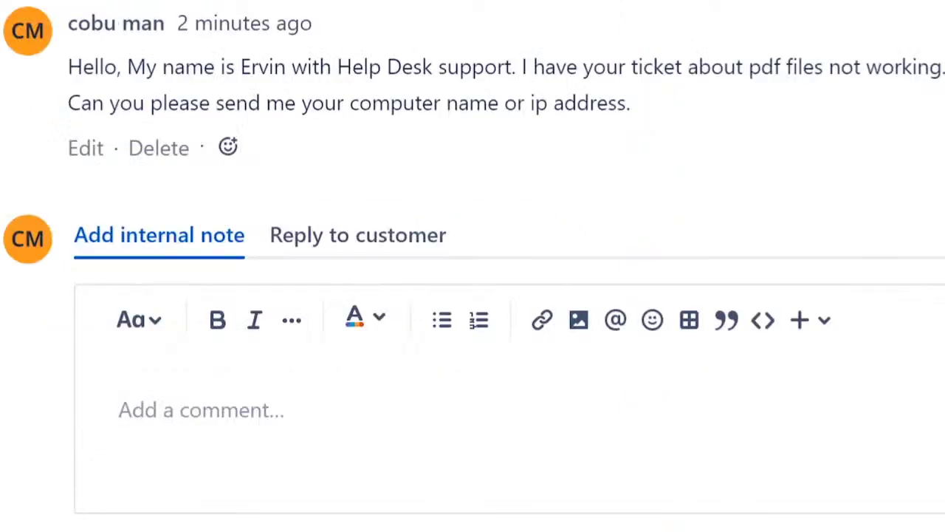
text(cobuman)
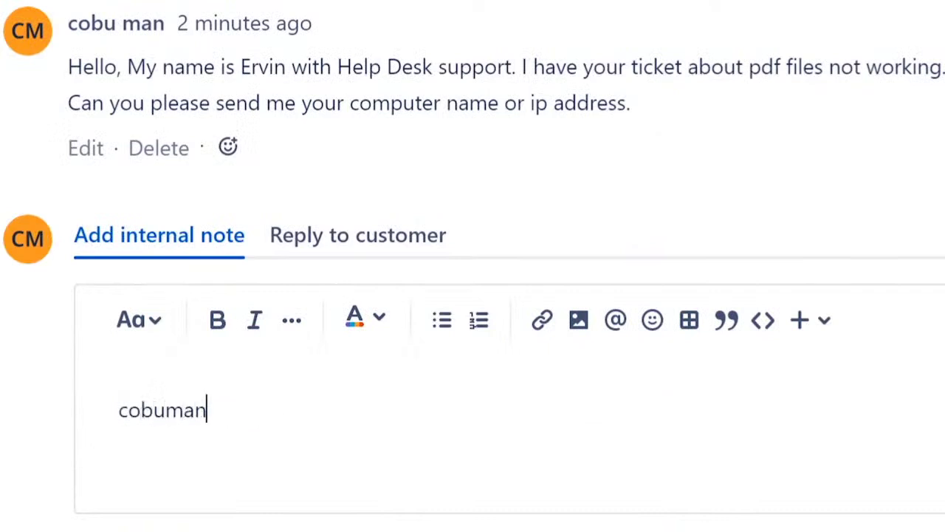
text(1)
key(Left)
key(Left)
key(Left)
key(Left)
key(Left)
key(Left)
key(Left)
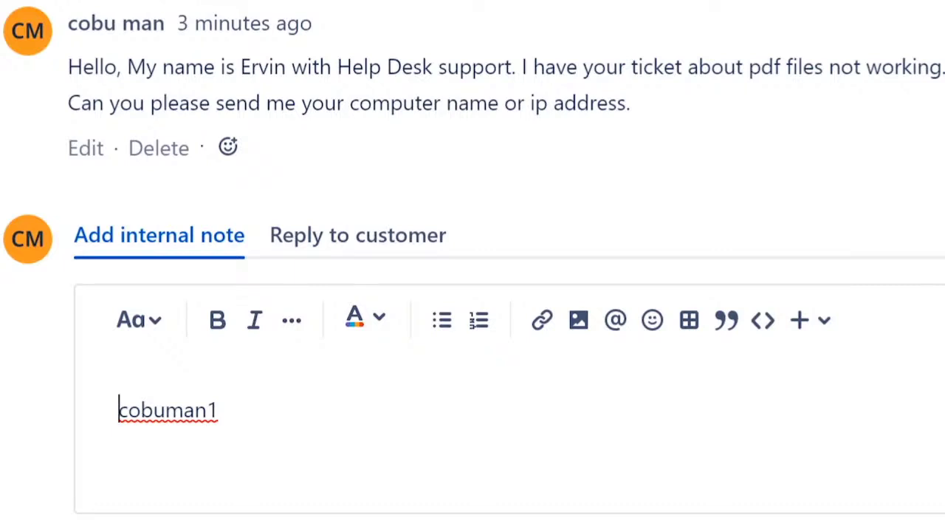
text(cus)
key(BackSpace)
key(BackSpace)
key(BackSpace)
text(user)
key(BackSpace)
key(BackSpace)
key(BackSpace)
key(BackSpace)
text(Users')
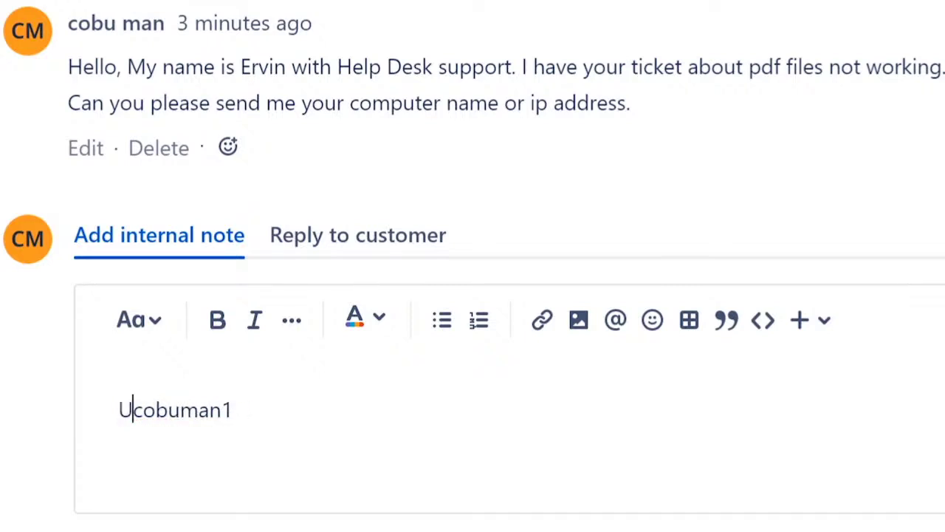
text(s pc na)
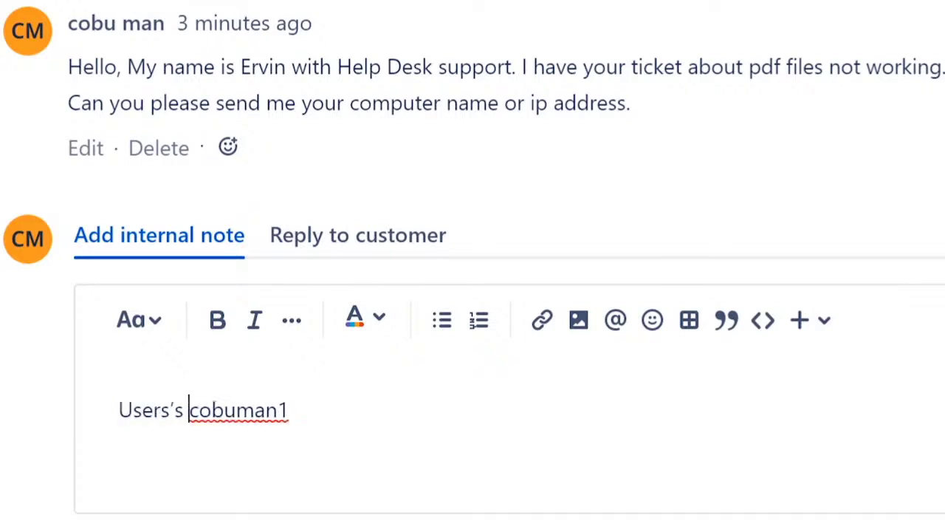
text(me is)
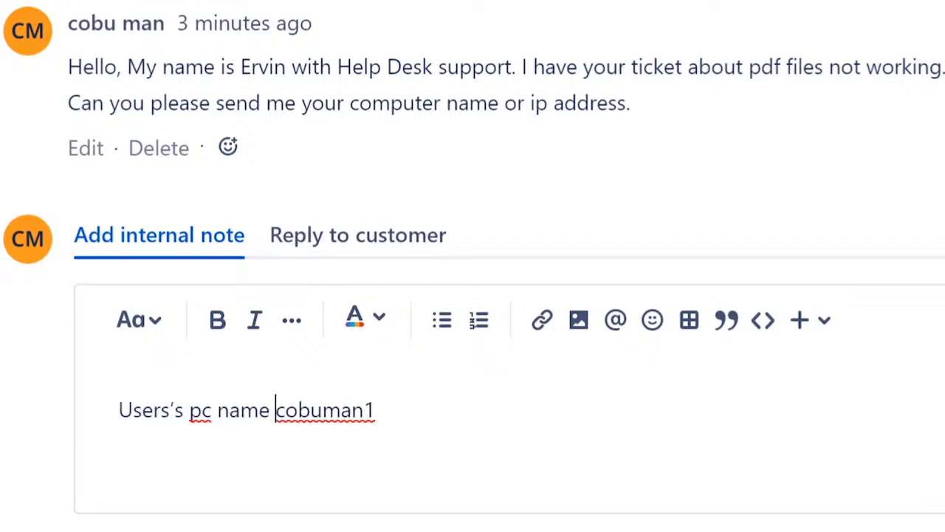
key(Right)
key(Right)
key(Right)
key(Right)
key(Right)
key(Right)
key(Right)
key(Right)
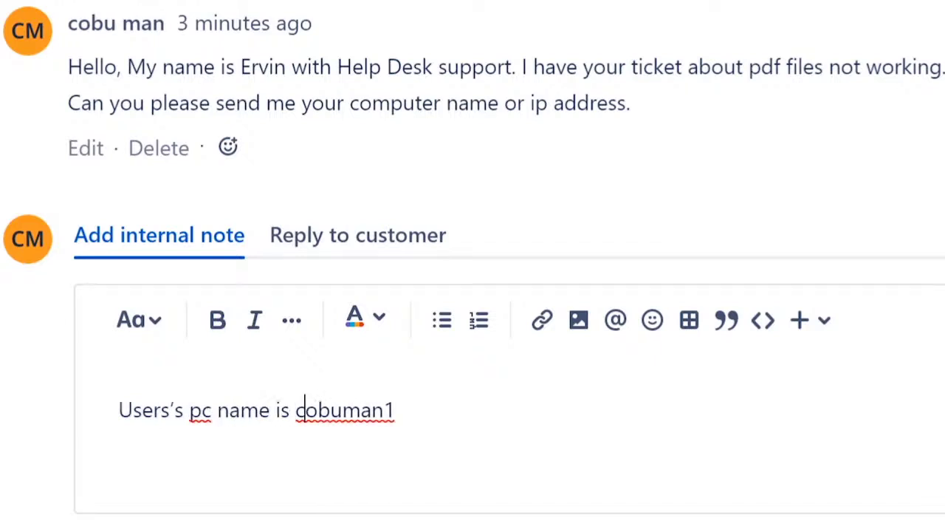
text(.)
Save the PC-name internal note, then search the remote PC for 'adobe'.
click(133, 526)
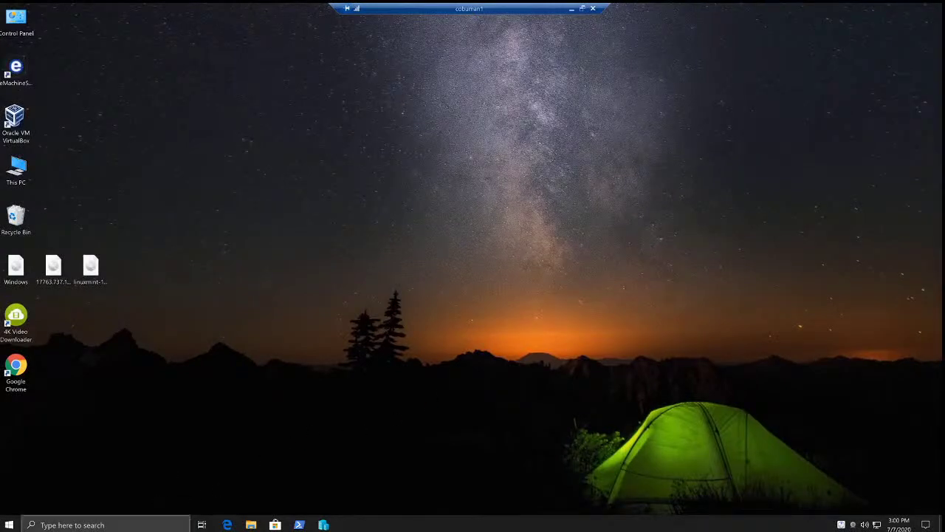
click(96, 524)
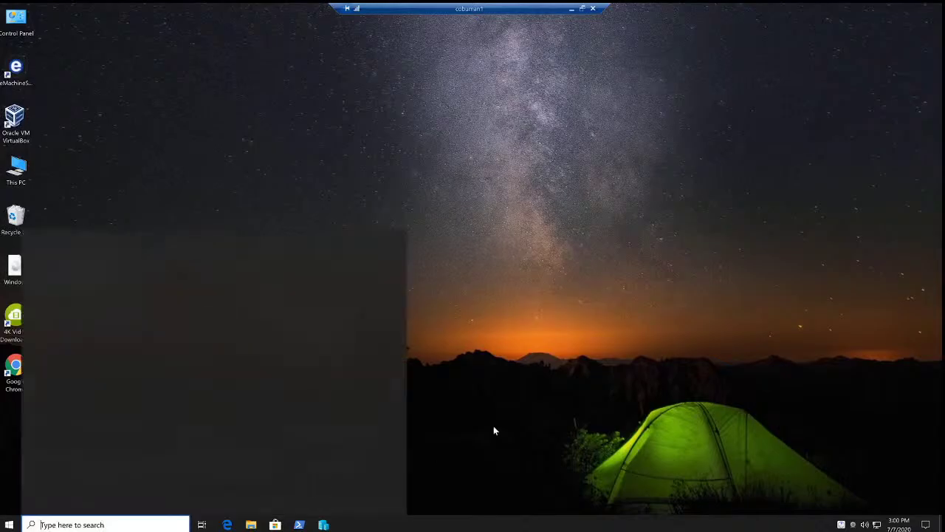
text(adobe)
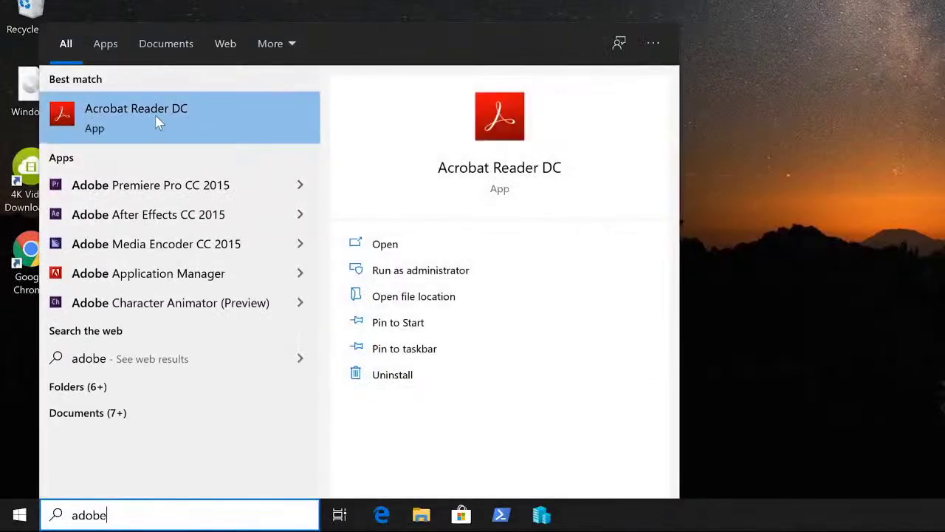
click(20, 516)
click(19, 515)
key(Escape)
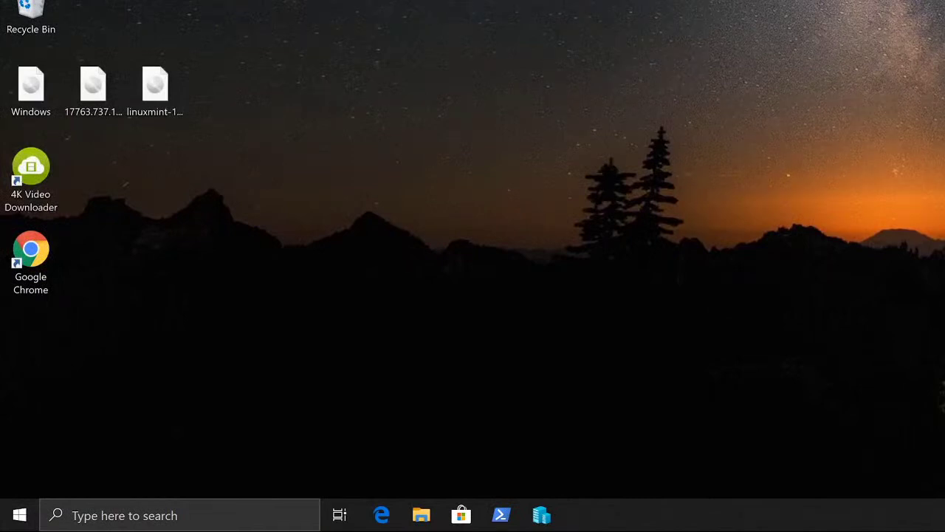
Search the remote PC for 'file asso' and open Choose a default app for each type of file.
click(185, 515)
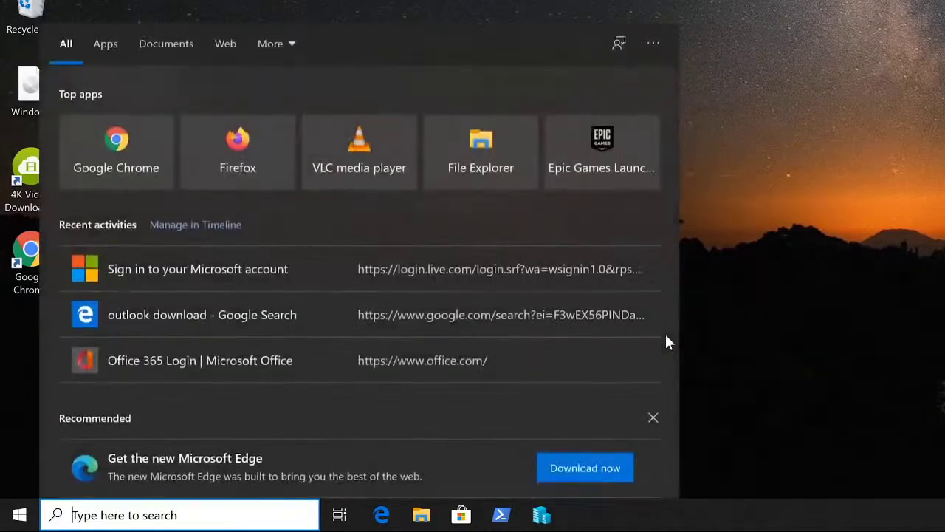
text(file)
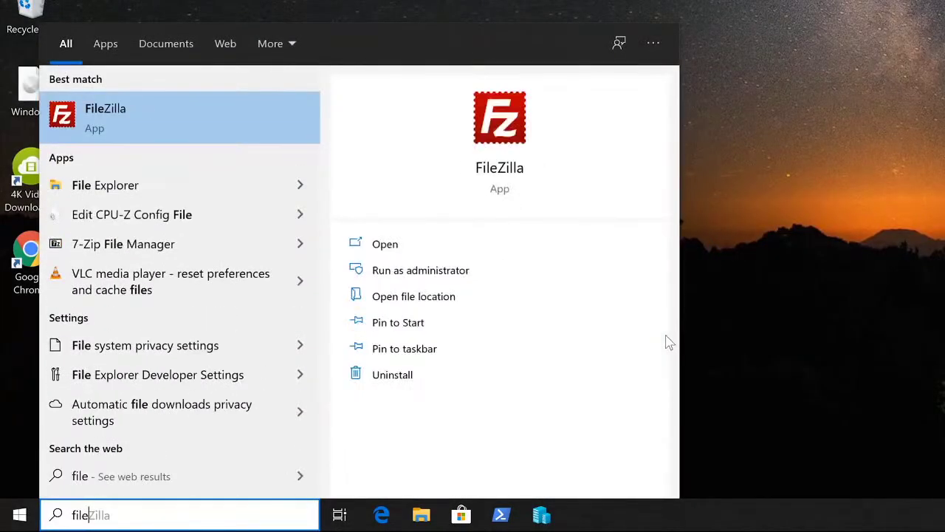
text( asso)
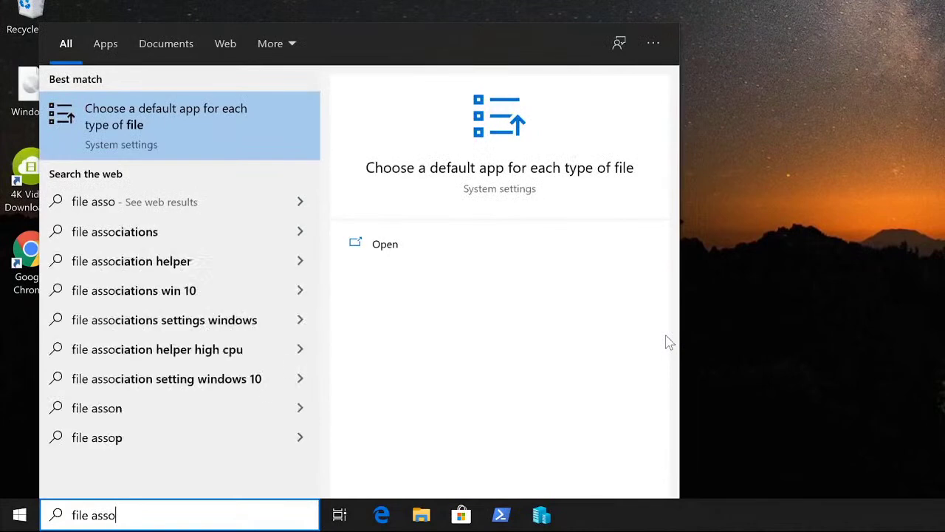
click(183, 127)
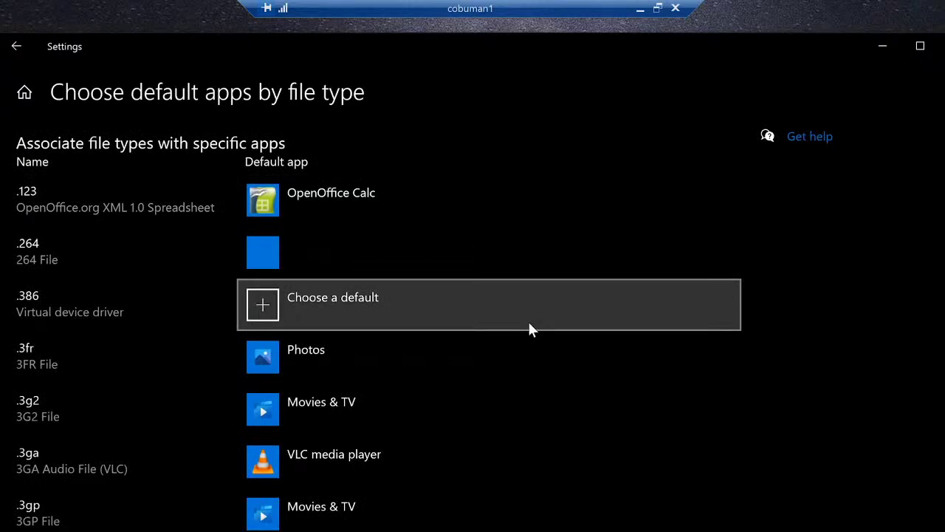
Change the .pdf default app from Microsoft Edge to Adobe Acrobat Reader DC.
scroll(528, 323, down, 10)
scroll(528, 331, down, 5)
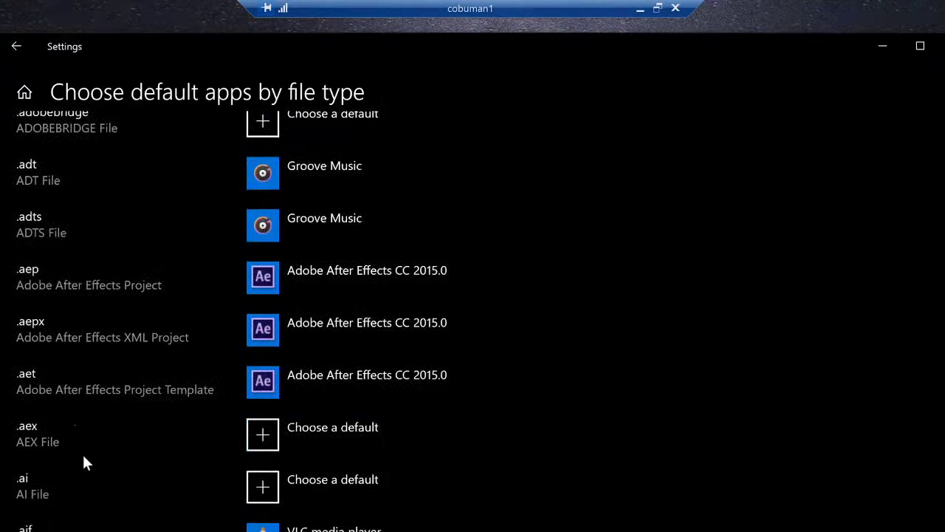
drag(396, 38, 530, 29)
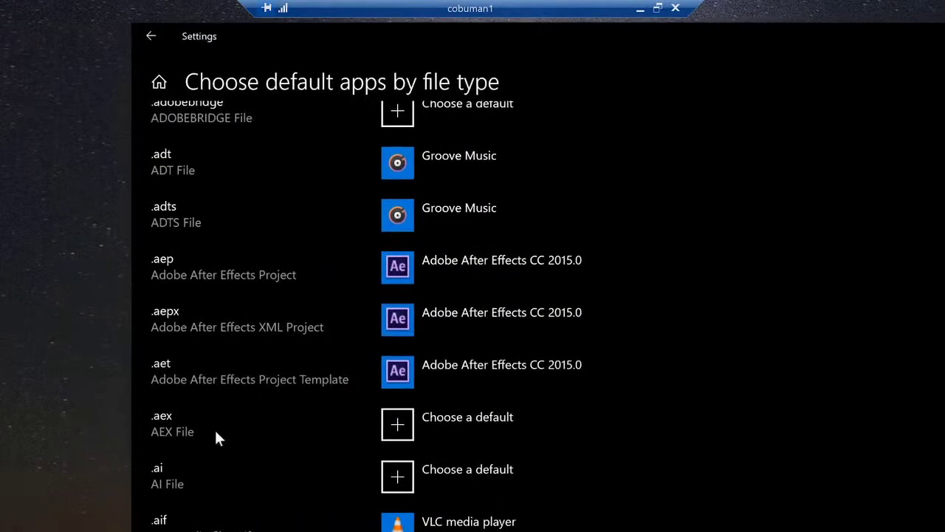
scroll(221, 425, down, 20)
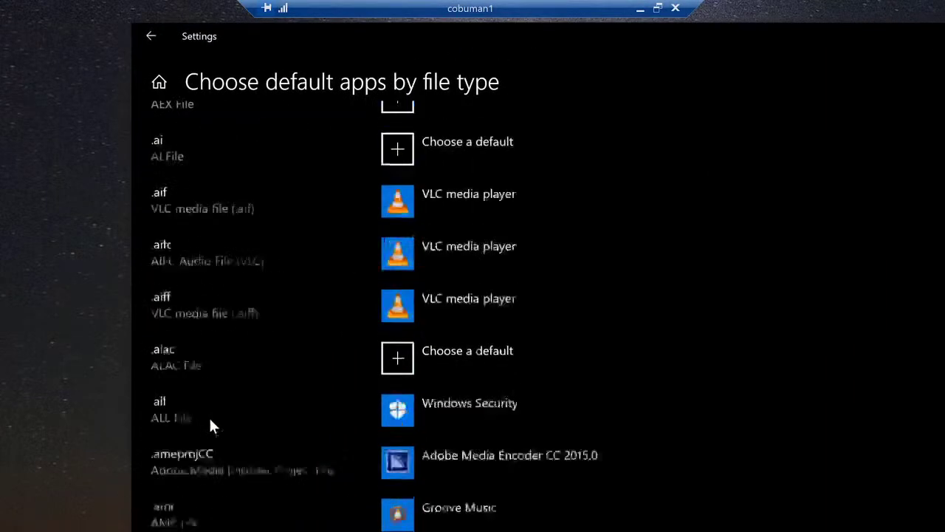
scroll(213, 414, down, 20)
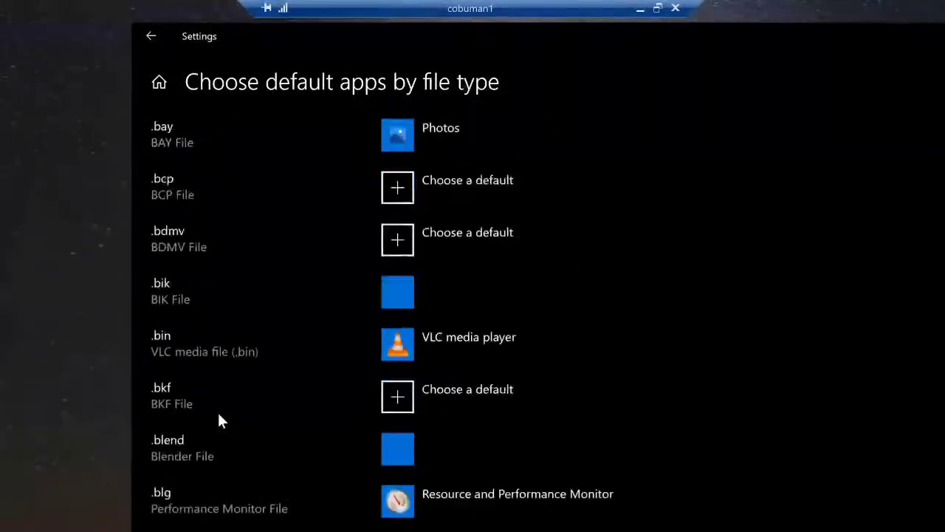
scroll(219, 415, down, 20)
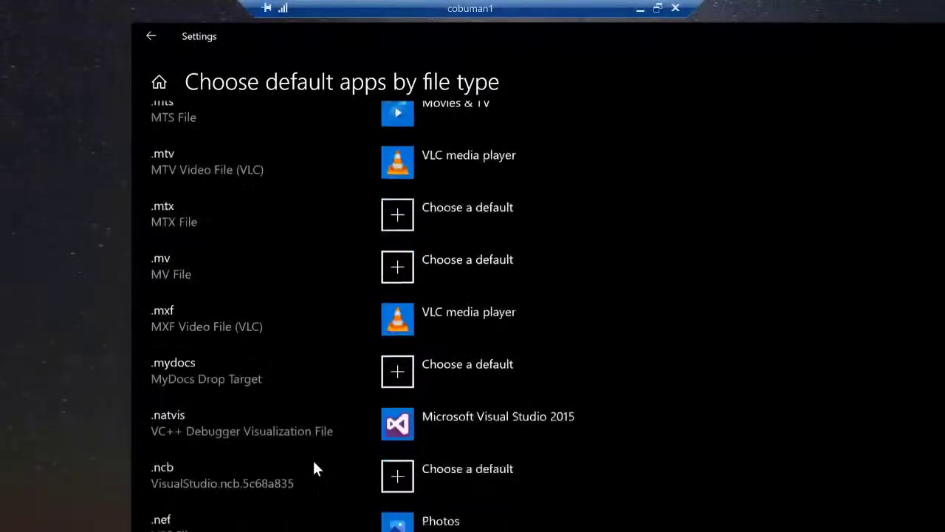
scroll(313, 462, down, 5)
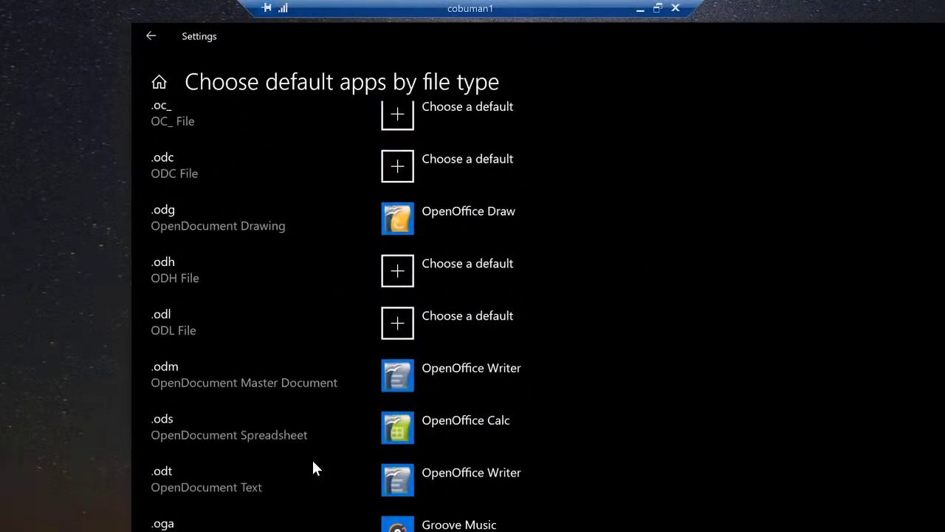
scroll(311, 462, down, 5)
scroll(310, 468, down, 6)
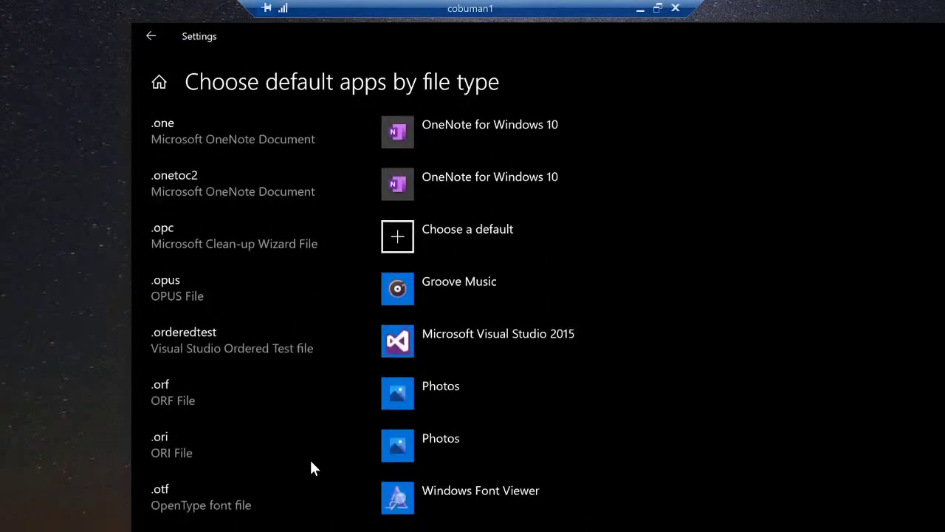
scroll(311, 465, down, 5)
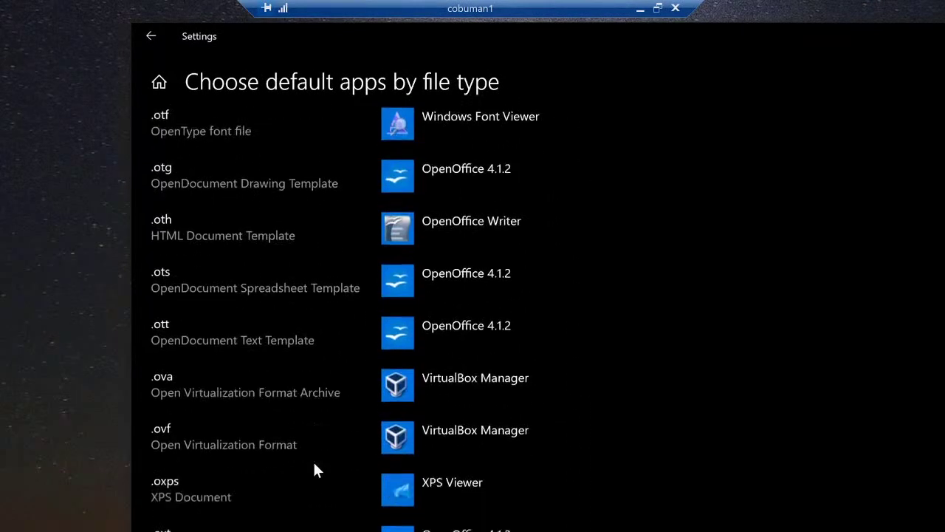
scroll(314, 469, down, 5)
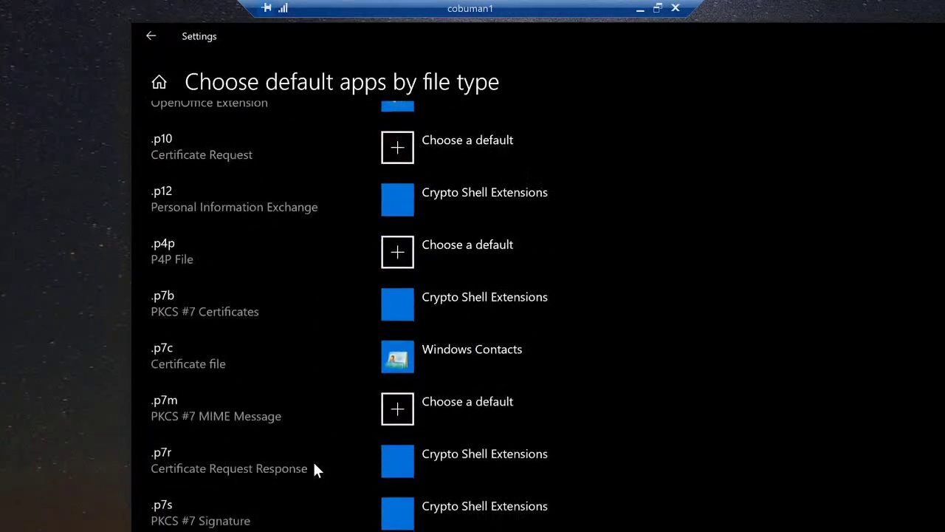
scroll(314, 471, down, 3)
scroll(260, 495, down, 2)
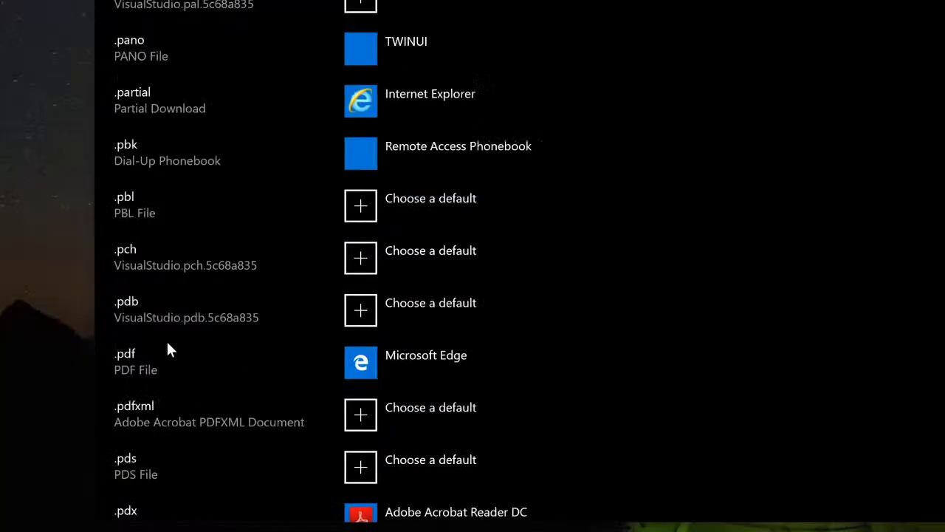
scroll(168, 350, down, 2)
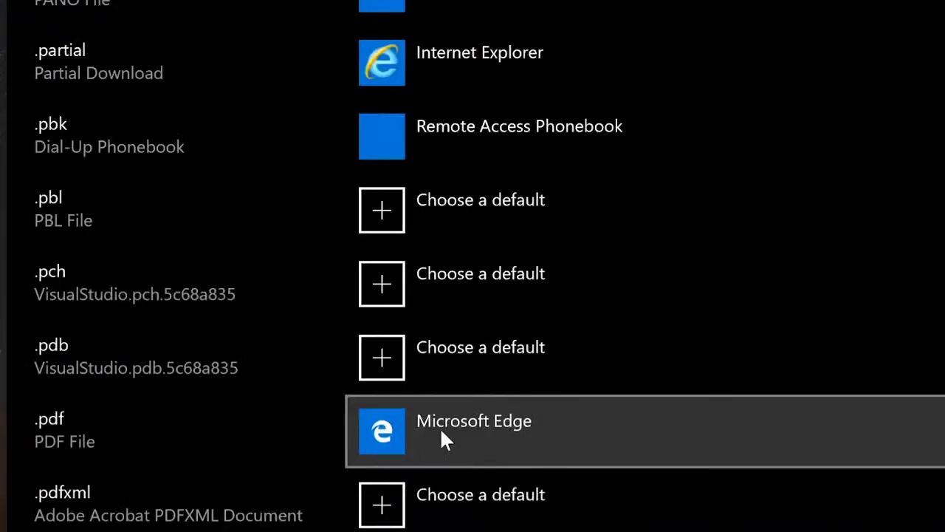
click(471, 436)
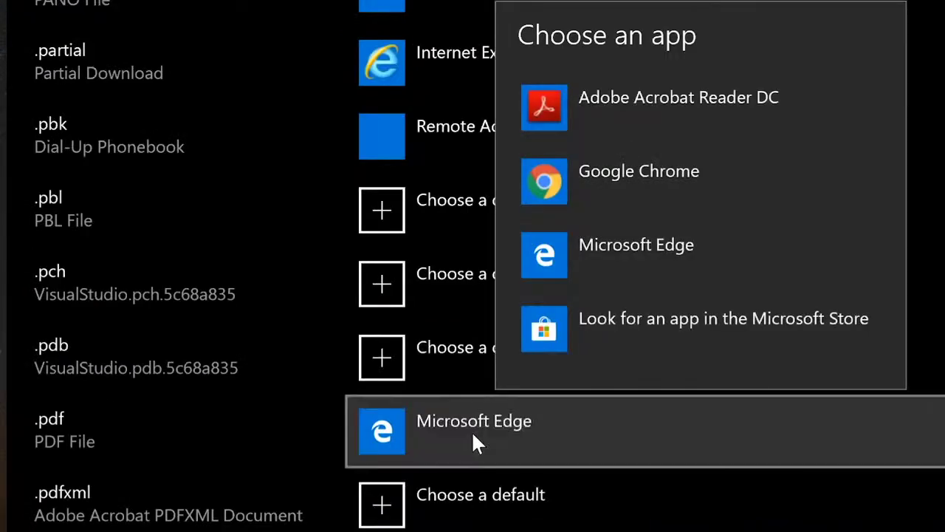
click(669, 98)
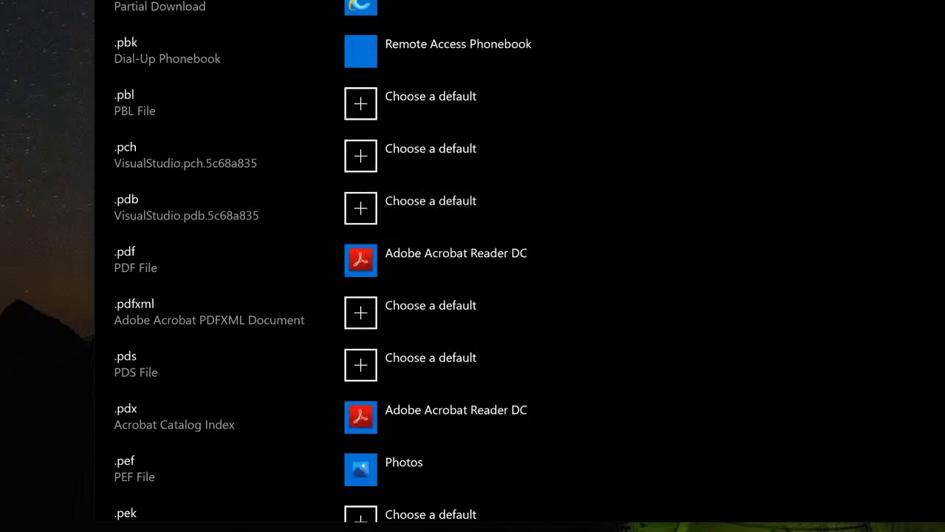
Save a signed internal note: 'Changed file association to resolve .pdf issues.'.
key(super+d)
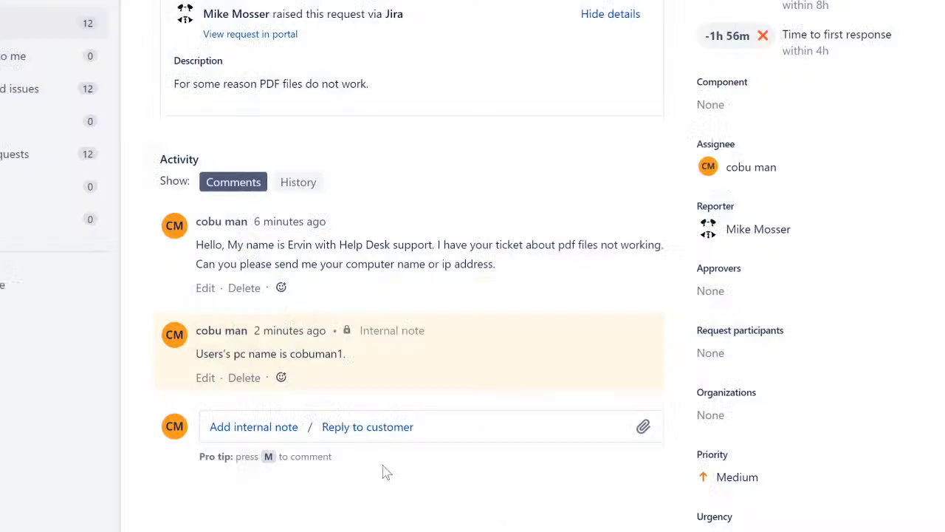
click(263, 431)
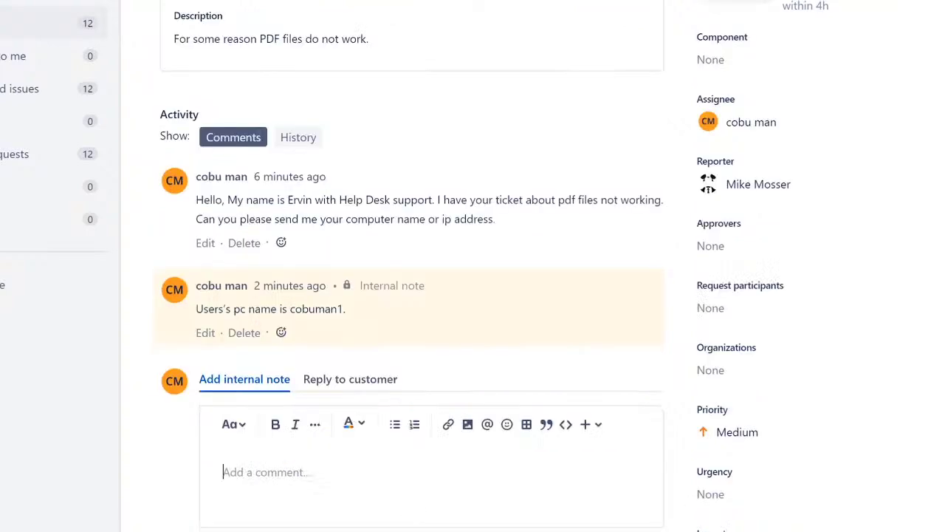
text(Changed )
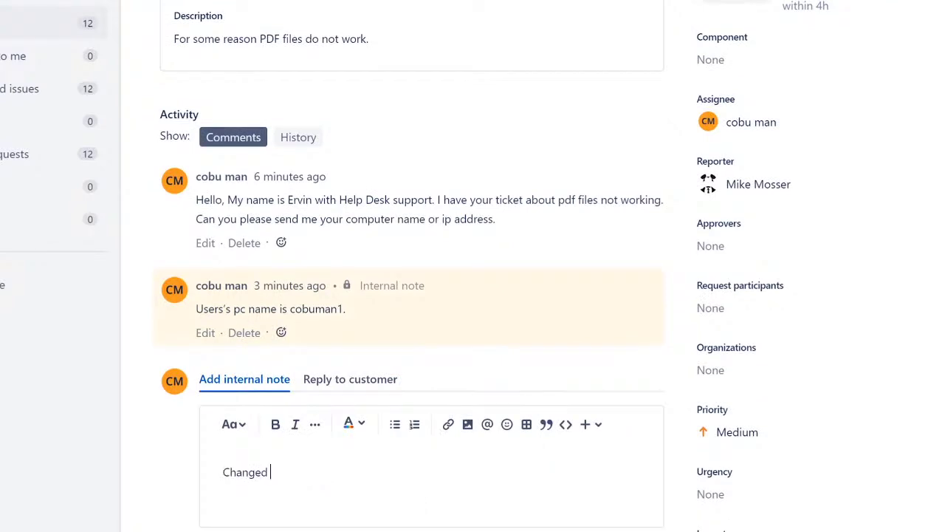
text(file asso)
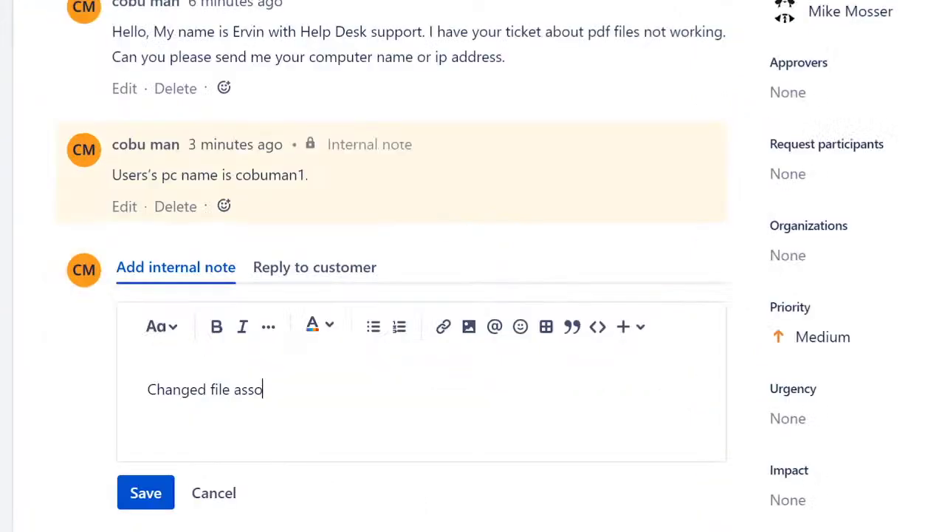
text(citaion)
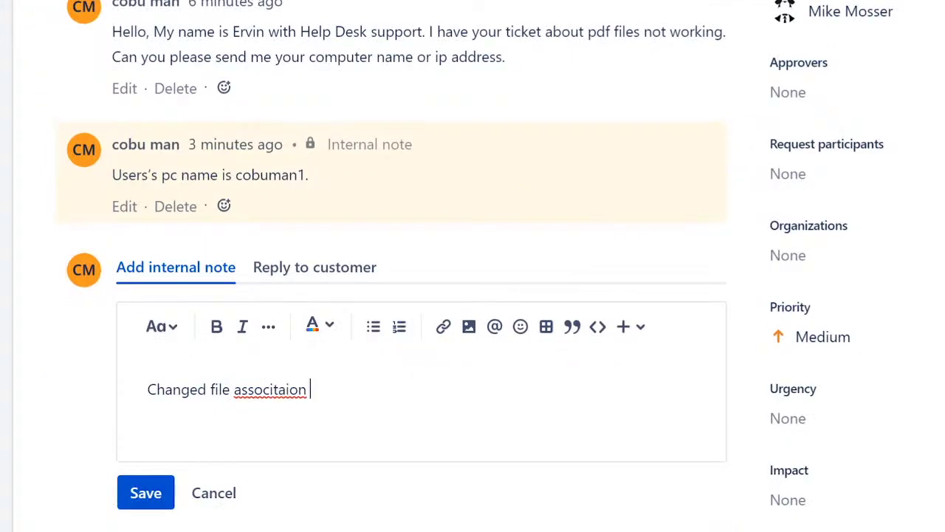
right_click(289, 389)
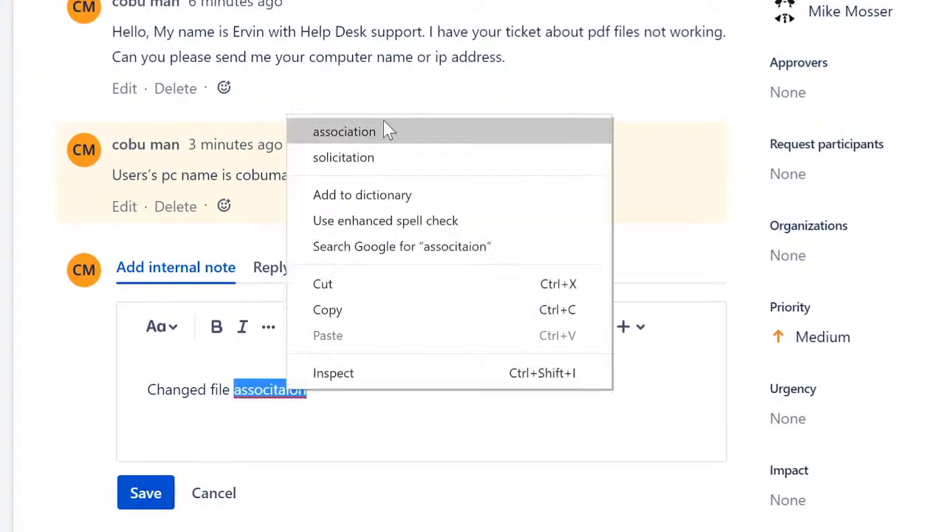
click(383, 125)
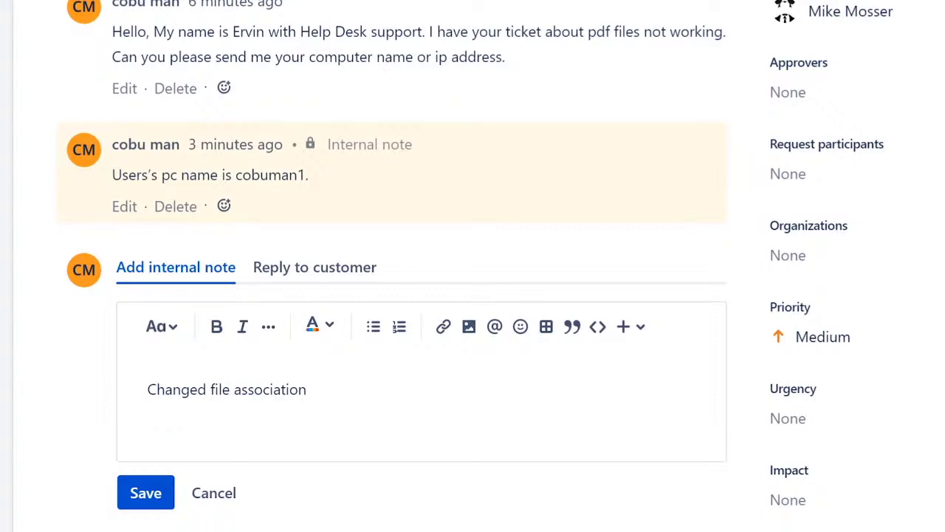
text(to allow pdf)
key(BackSpace)
key(BackSpace)
key(BackSpace)
key(BackSpace)
key(BackSpace)
key(BackSpace)
key(BackSpace)
key(BackSpace)
key(BackSpace)
text(resolve .pd)
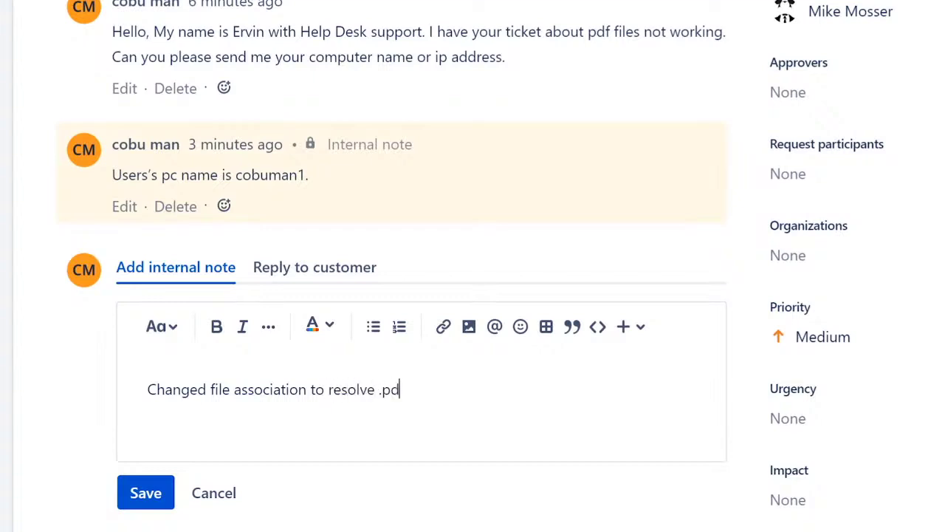
text(f issues. Ervin)
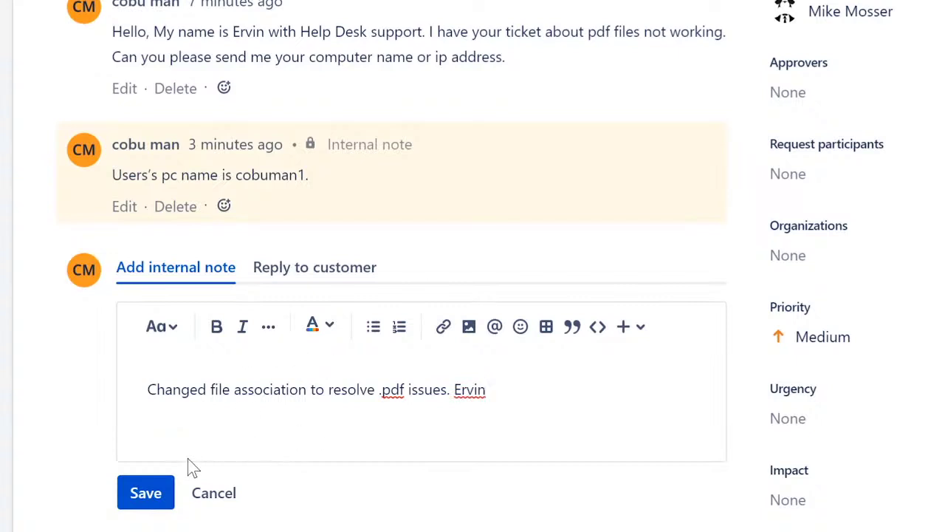
click(144, 495)
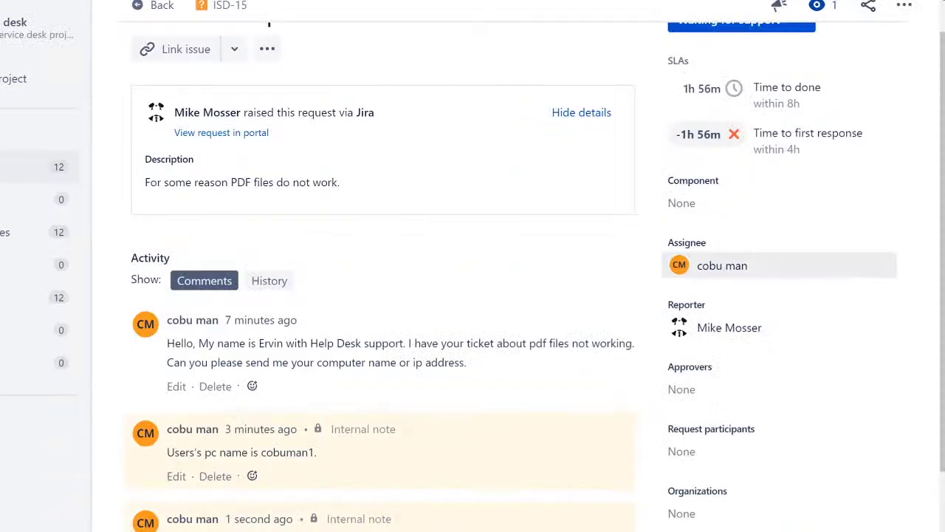
Transition ISD-15 from Waiting for support to Completed.
scroll(777, 163, up, 1)
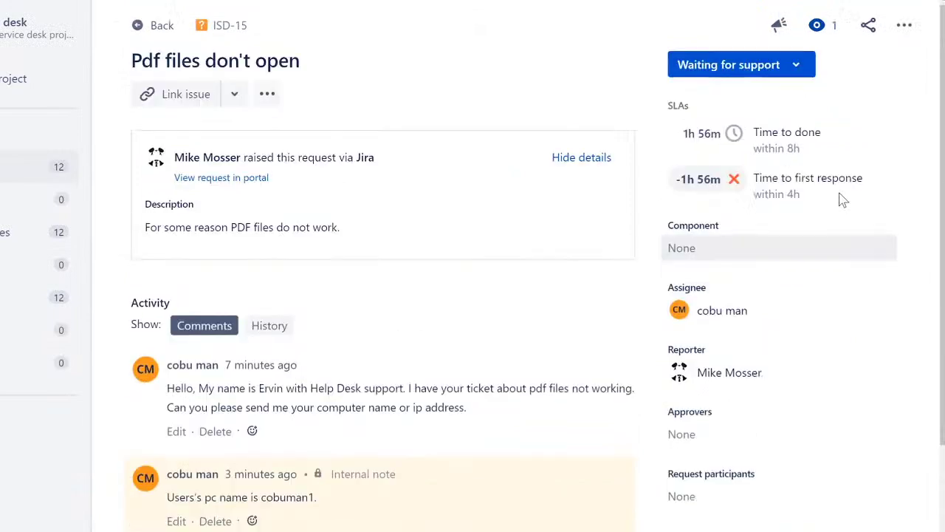
click(759, 74)
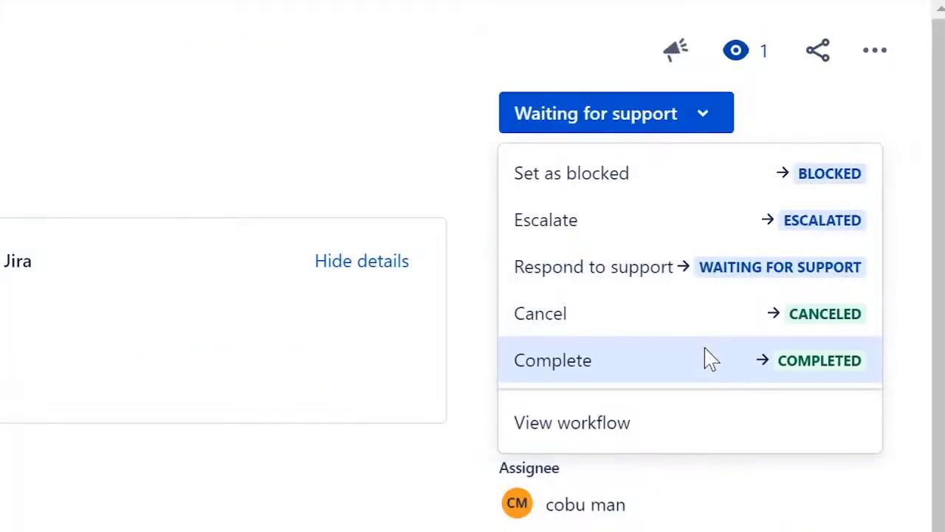
click(711, 359)
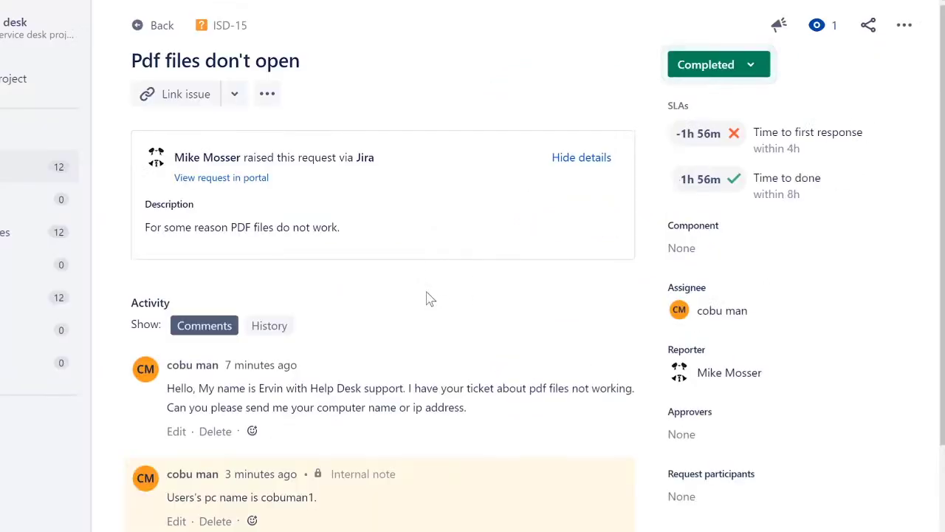
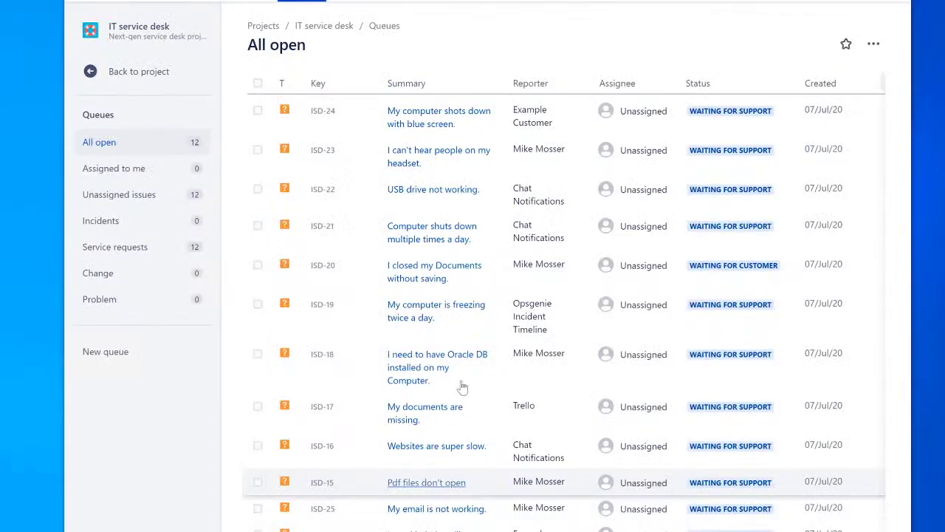
Open ISD-15 'Pdf files don't open' from All open and set its assignee via Assign to me.
key(Return)
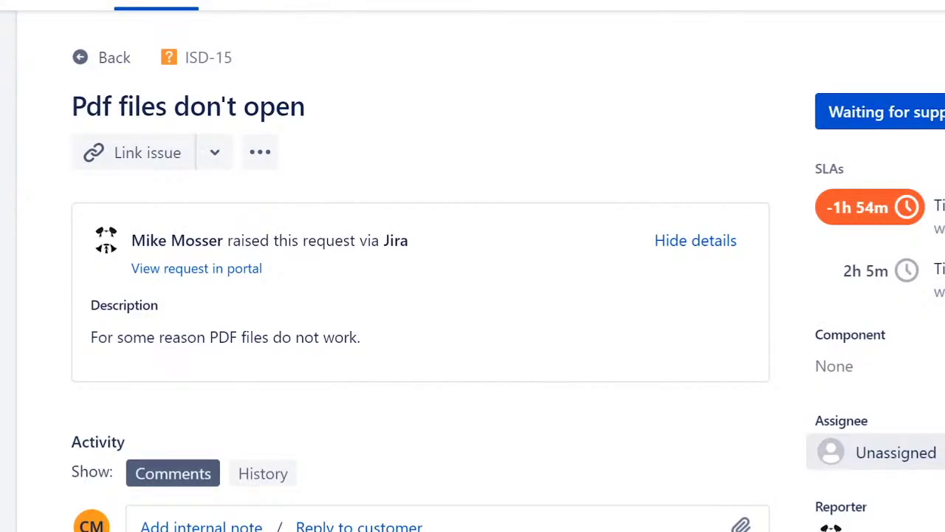
click(730, 257)
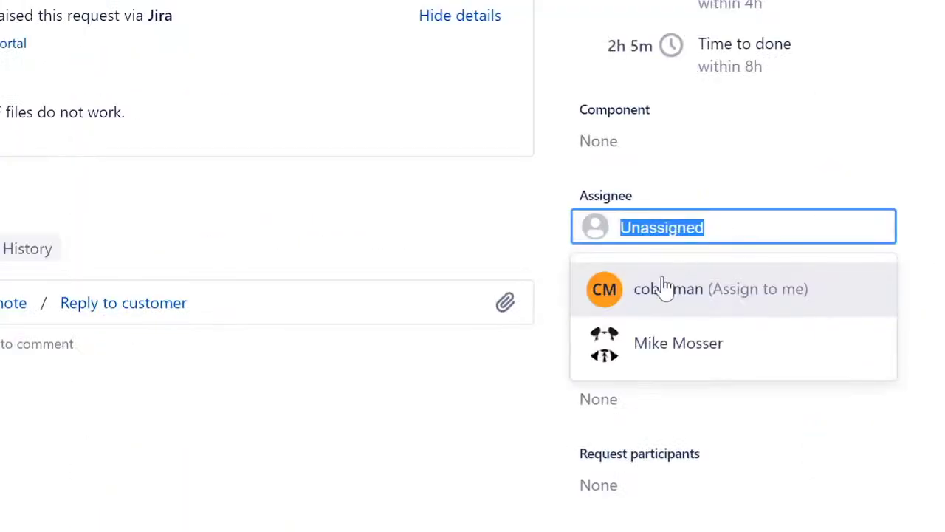
click(653, 290)
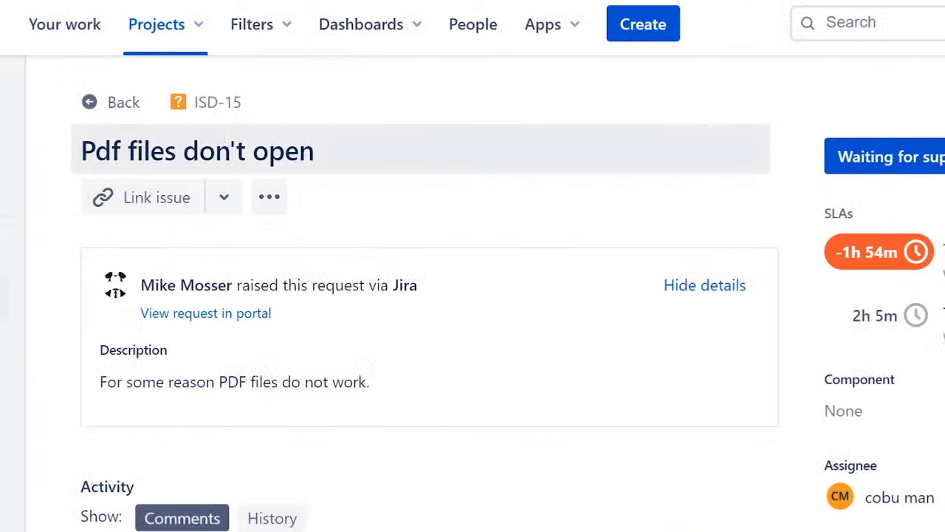
drag(325, 152, 103, 102)
click(197, 150)
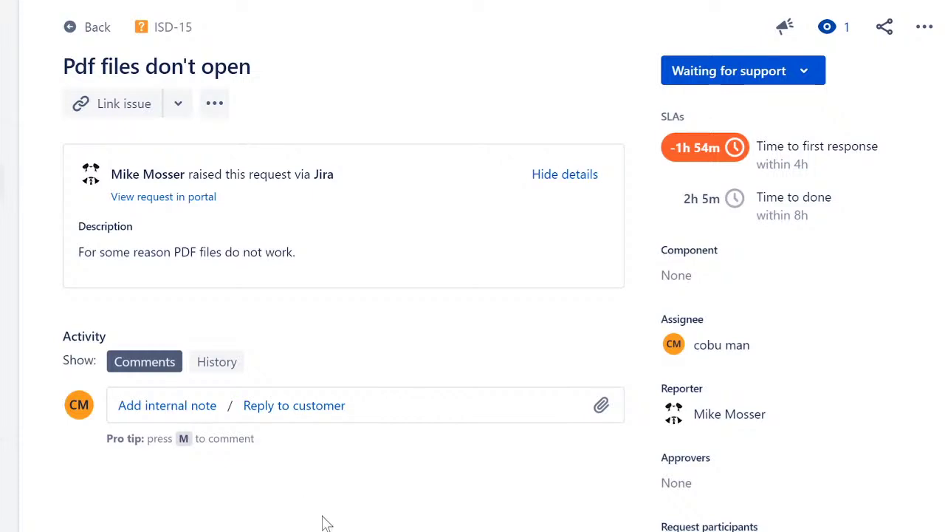
Reply to the customer acknowledging the PDF issue and asking for their computer name or IP address.
click(310, 414)
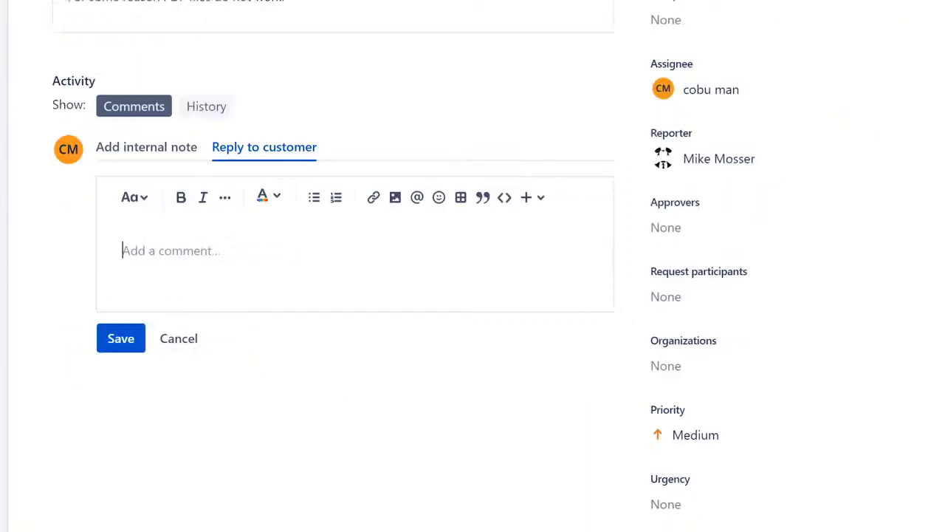
text(Hello,)
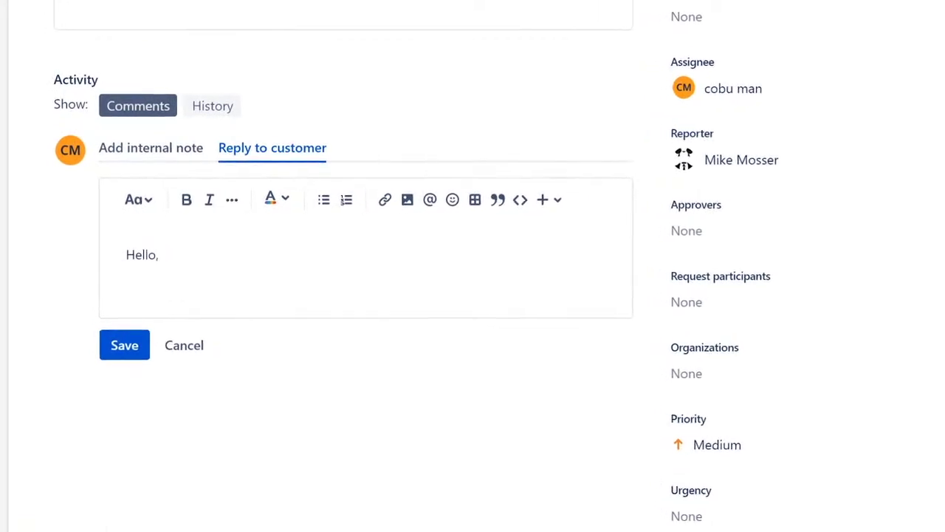
text( My nam eis)
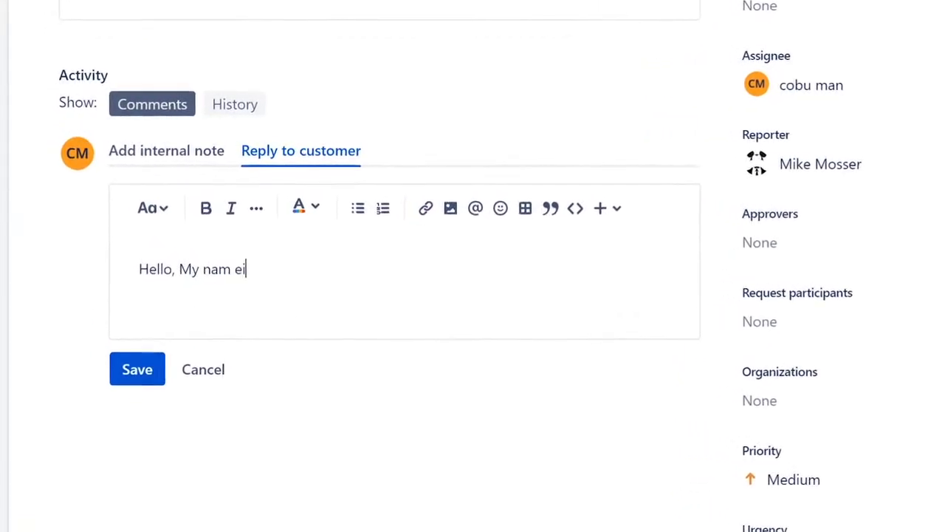
key(BackSpace)
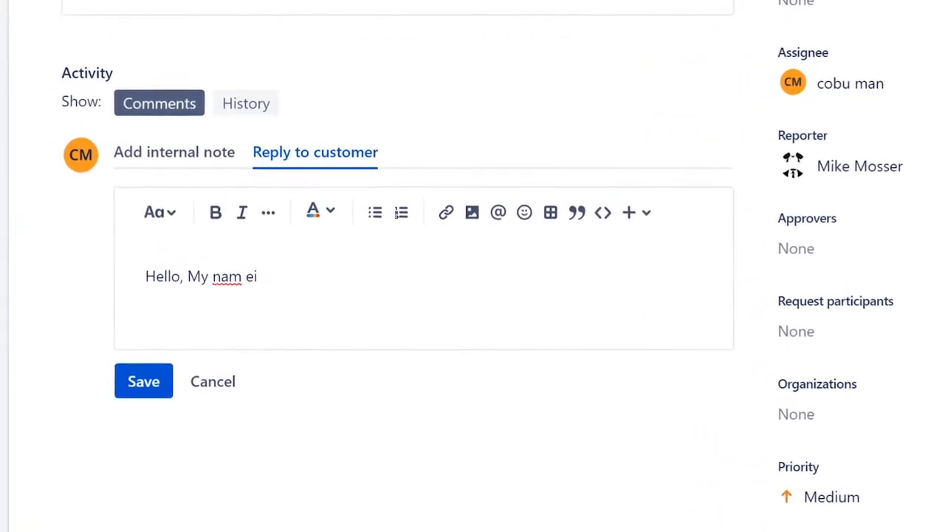
key(BackSpace)
key(BackSpace)
key(BackSpace)
text(e is Ervin w)
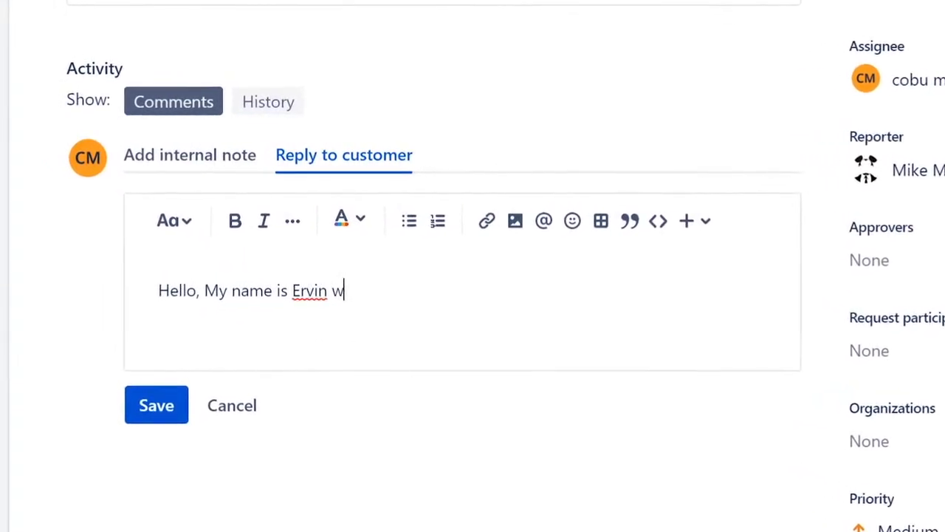
text(tih)
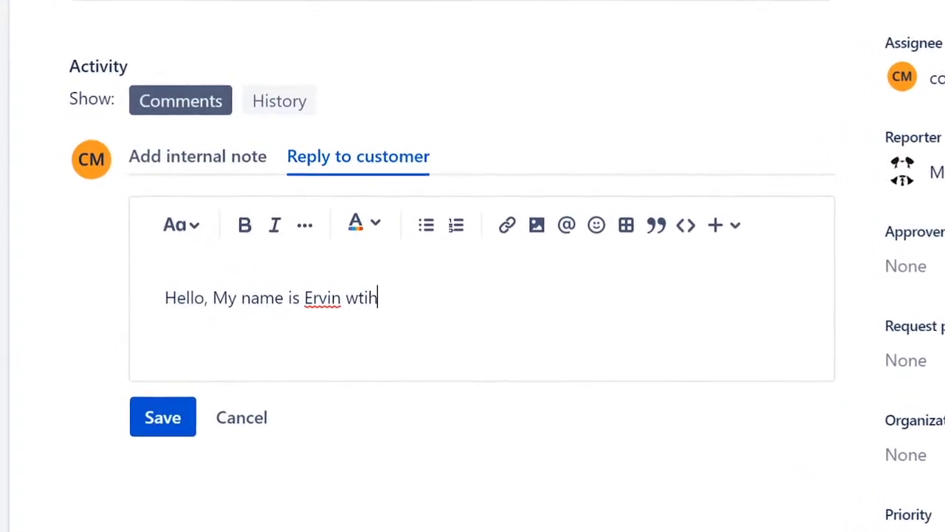
key(BackSpace)
key(BackSpace)
text(ih)
key(BackSpace)
key(BackSpace)
key(BackSpace)
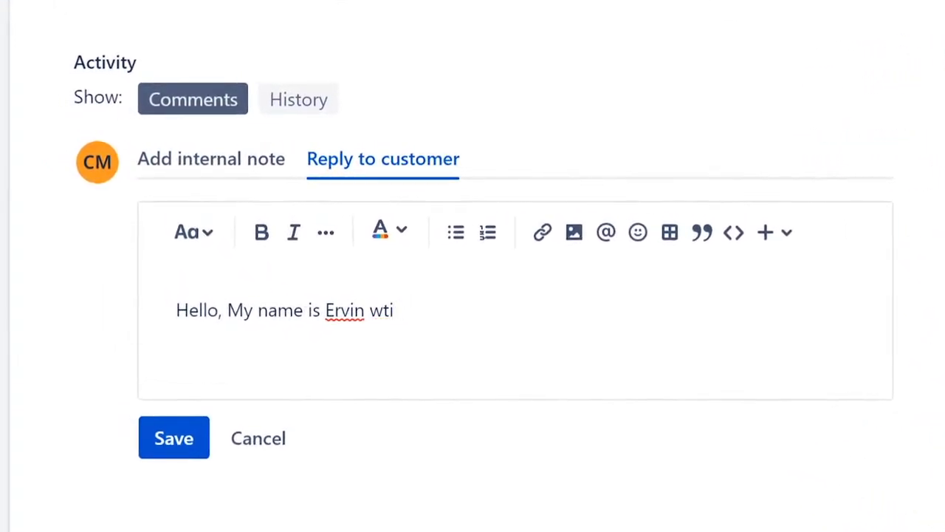
text(ith Help Desk )
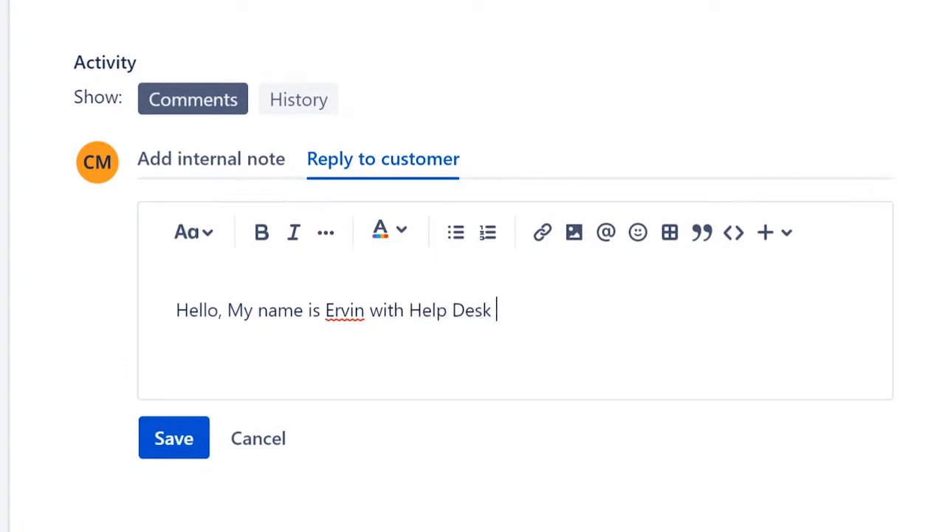
text(support. I hav)
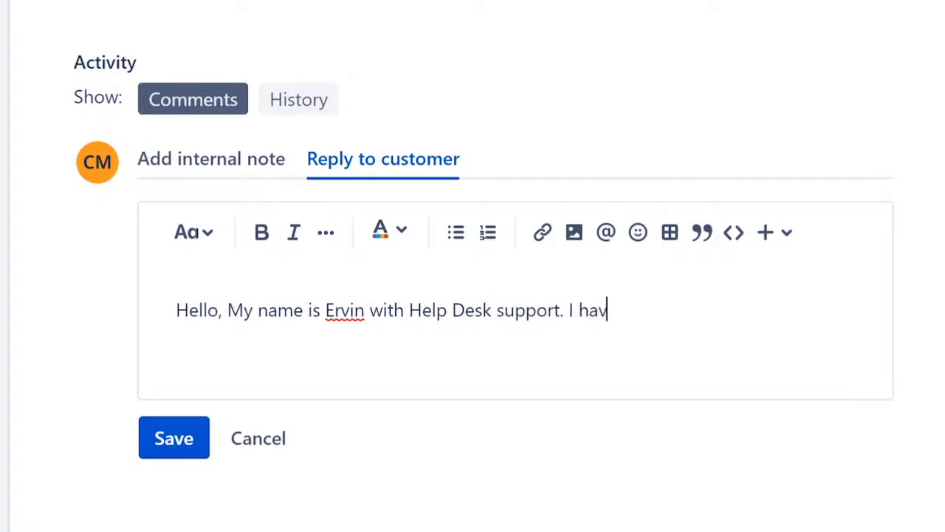
text(e your ticket )
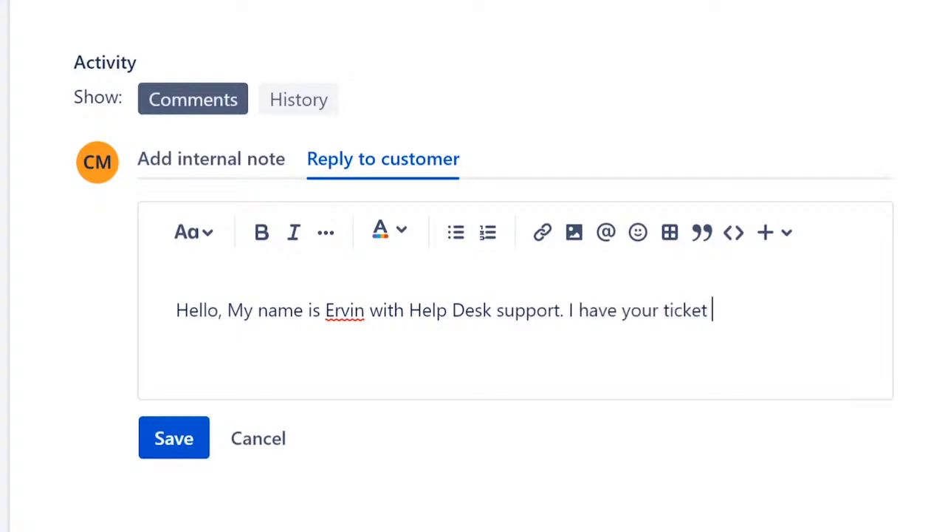
text(about pd)
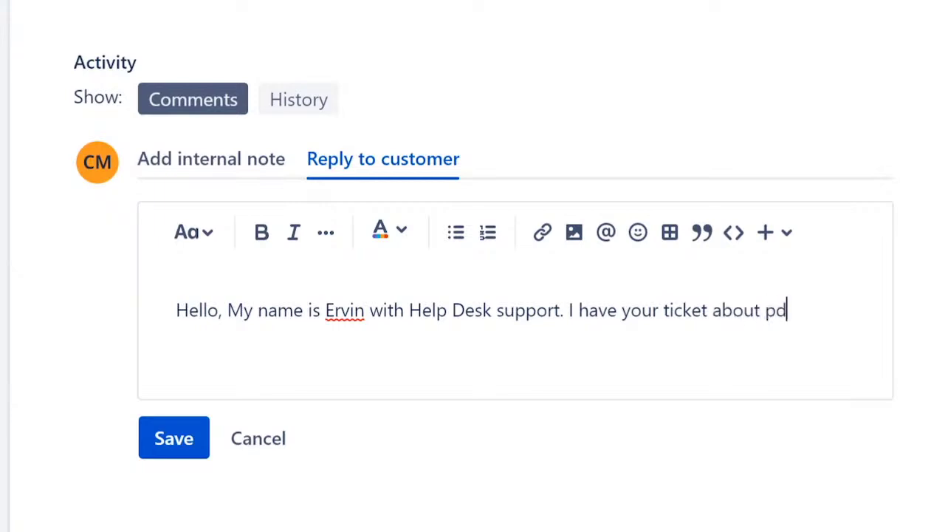
text(f files not wo)
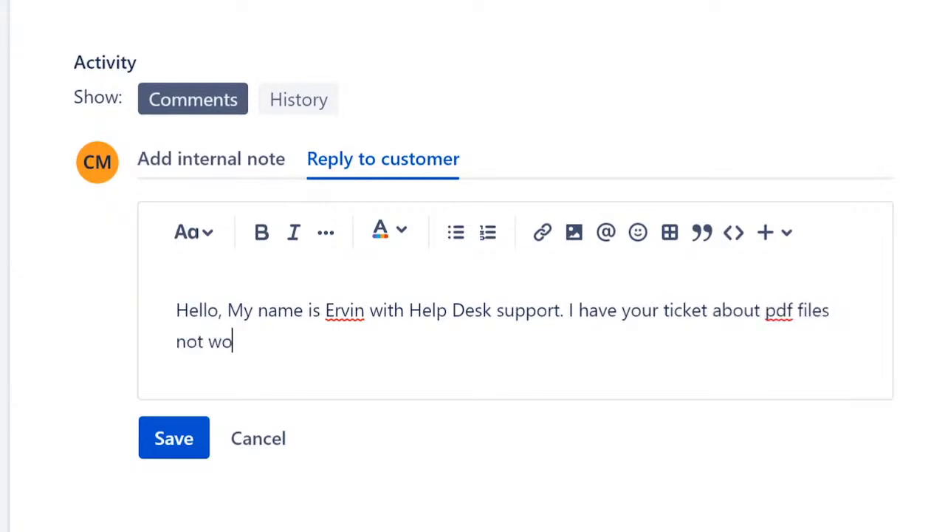
text(rking. Can yo)
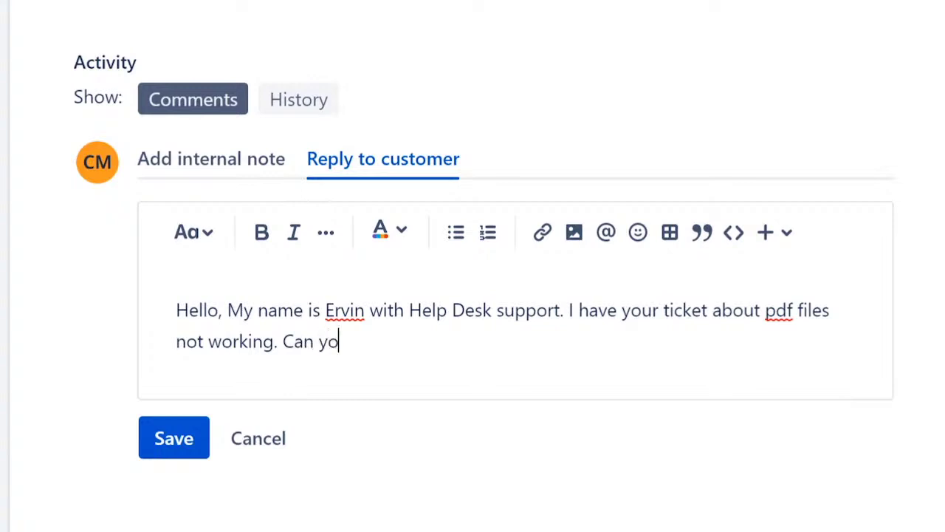
text(u please se)
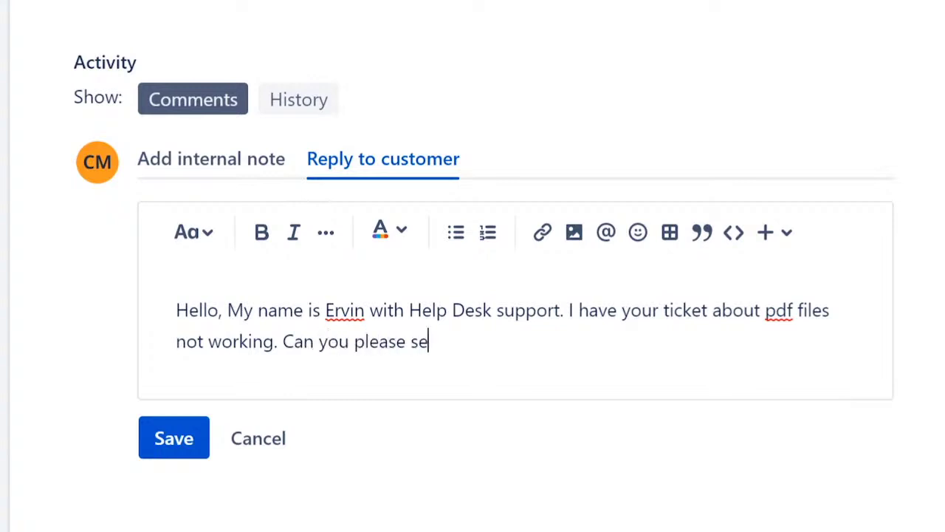
text(nd me your c)
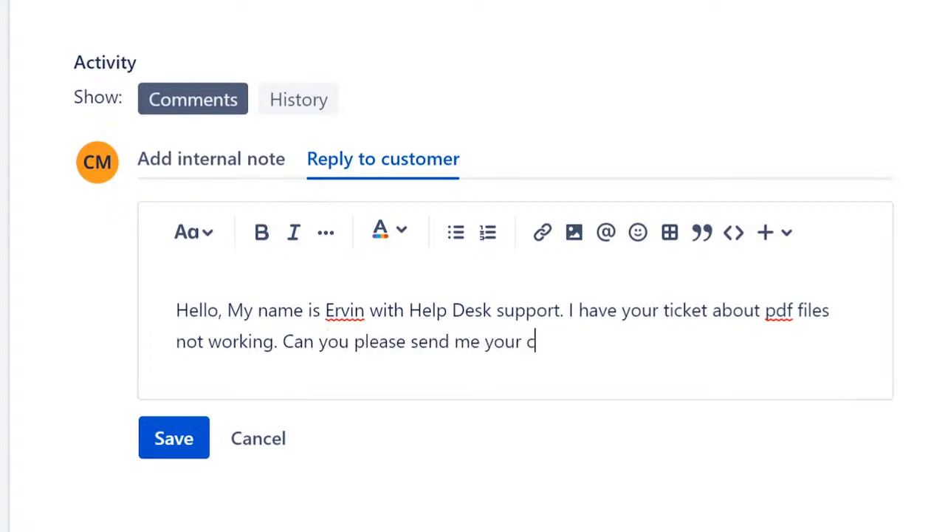
text(omputer name o)
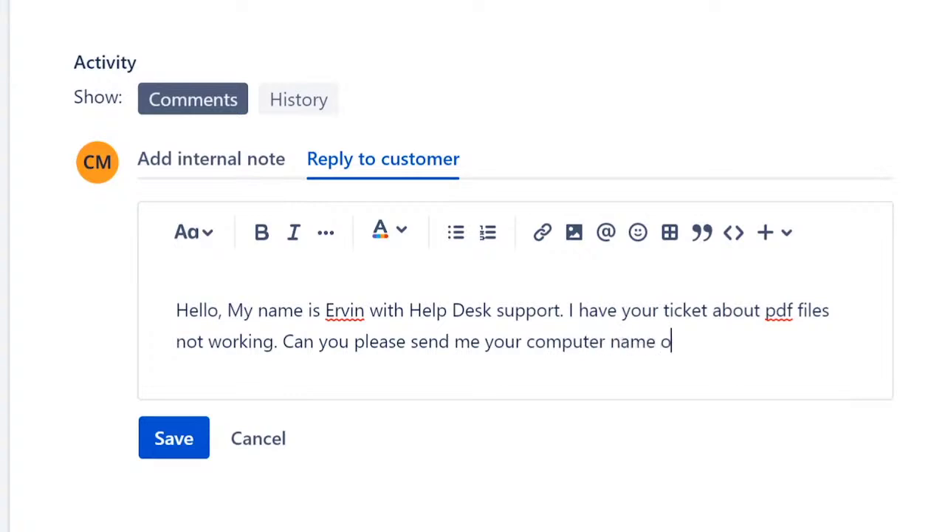
text(r ip addre)
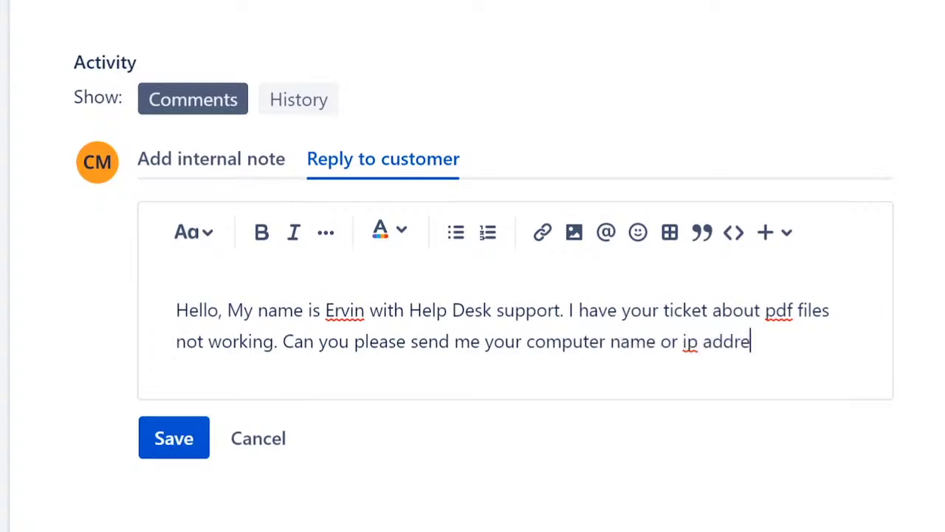
text(ss.)
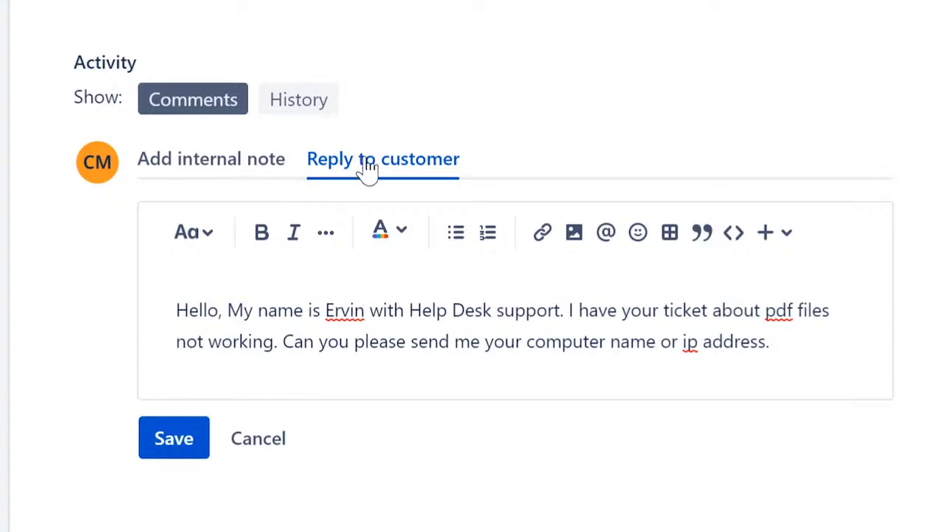
click(198, 446)
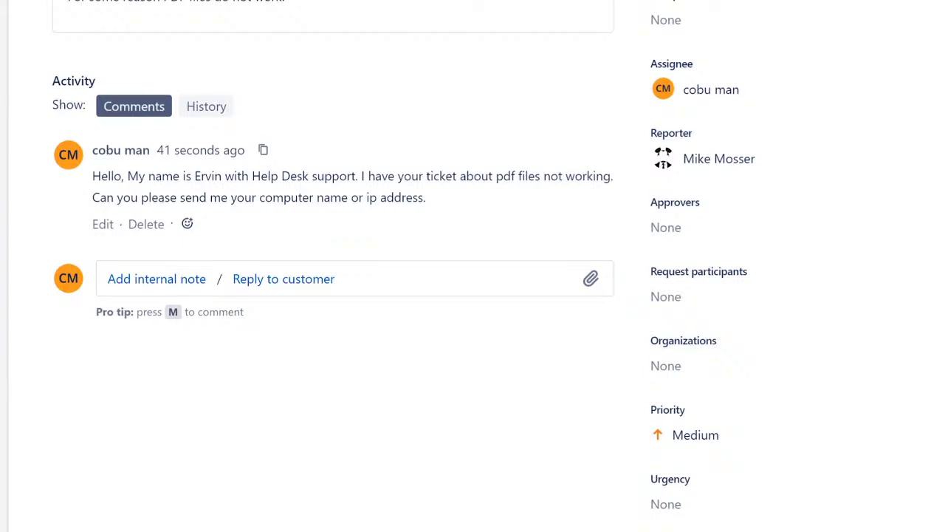
drag(260, 197, 347, 198)
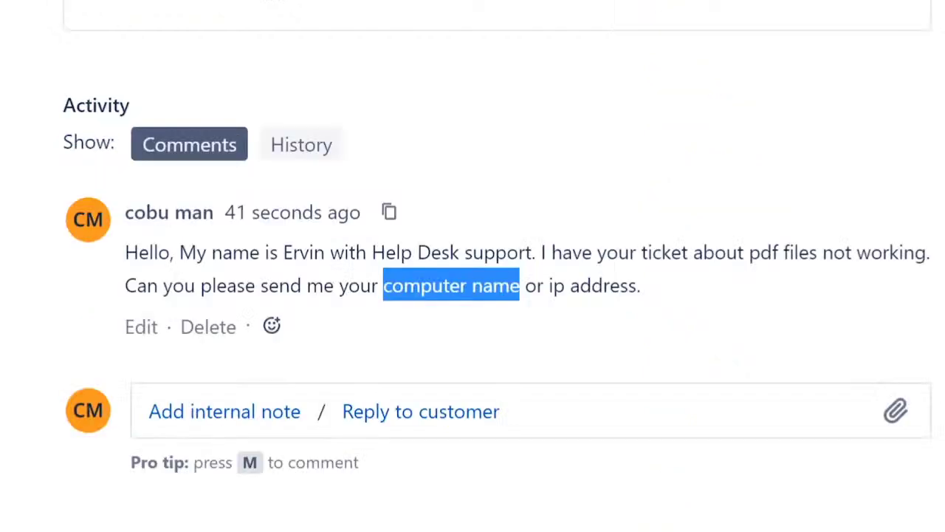
drag(549, 286, 641, 285)
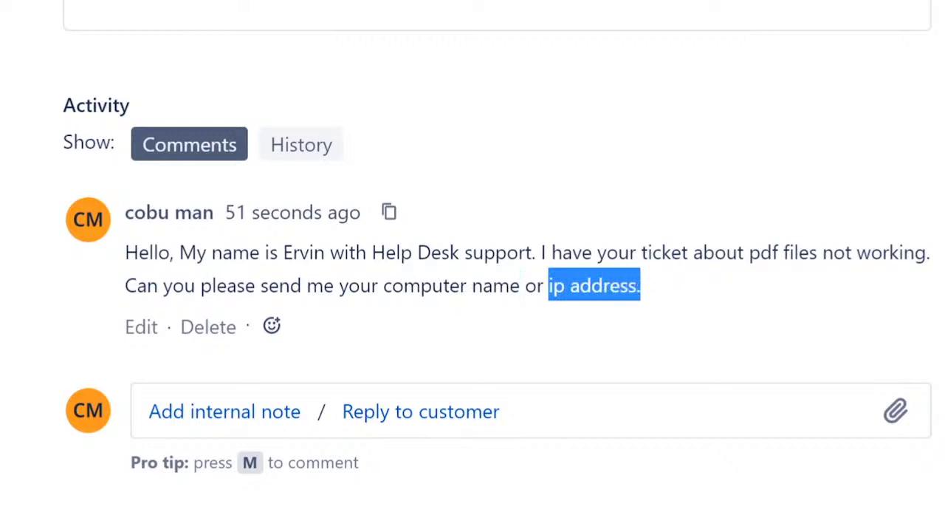
click(650, 286)
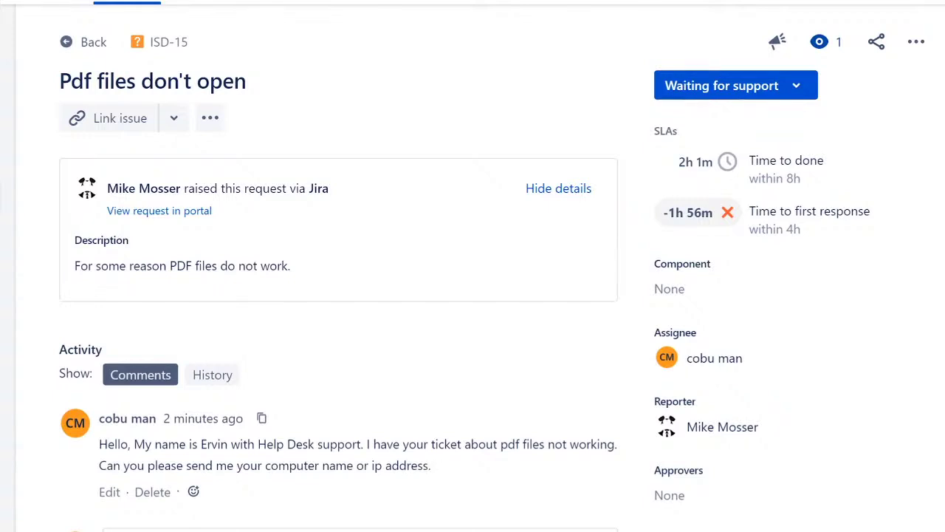
Post an internal note on ISD-15 reading 'Users's pc name is' followed by the user's PC name.
click(249, 398)
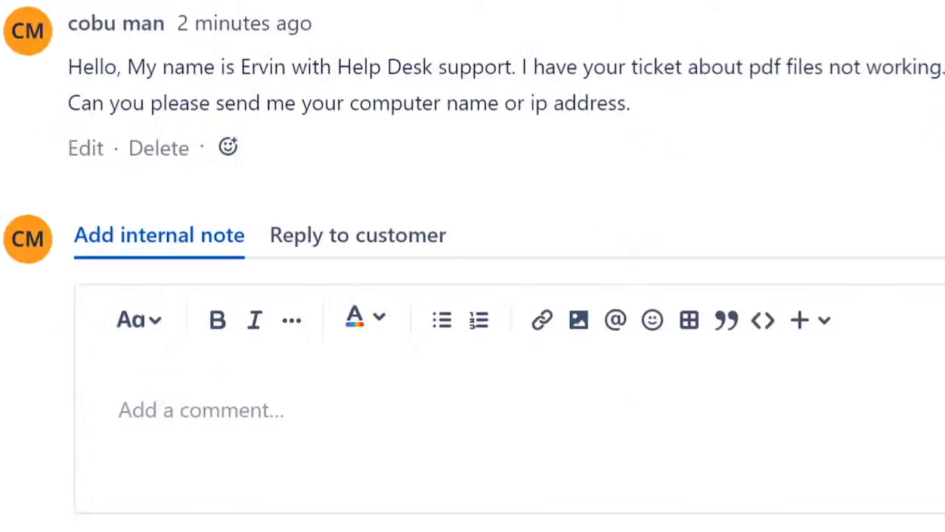
text(cobuman)
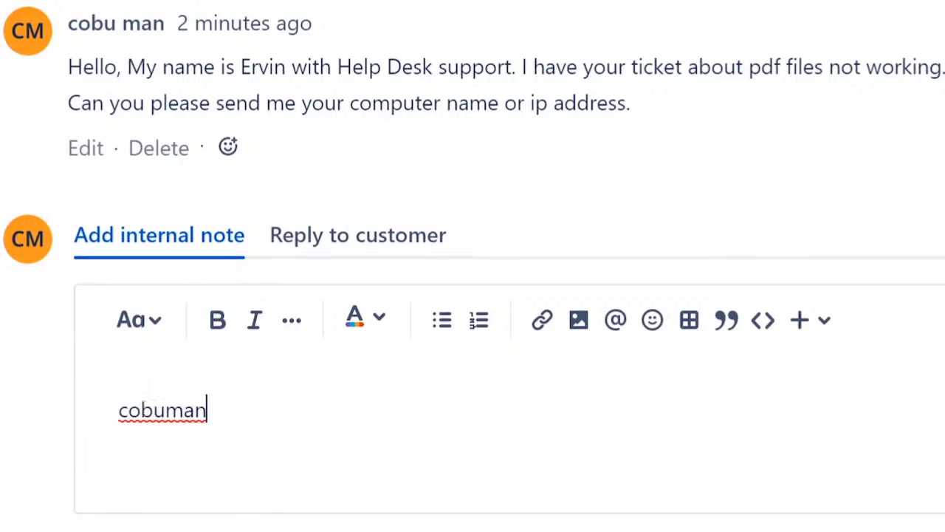
text(1)
click(206, 410)
click(119, 410)
text(cus)
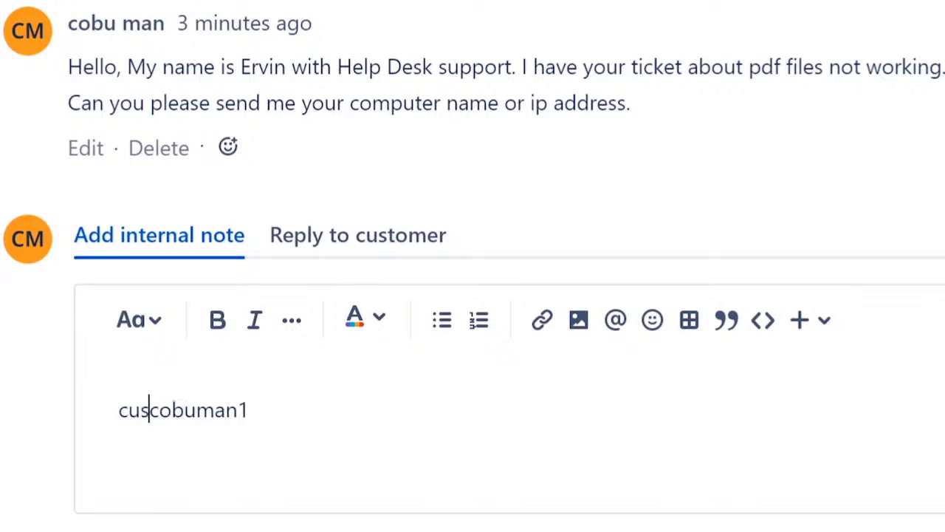
key(BackSpace)
key(BackSpace)
key(BackSpace)
text(user)
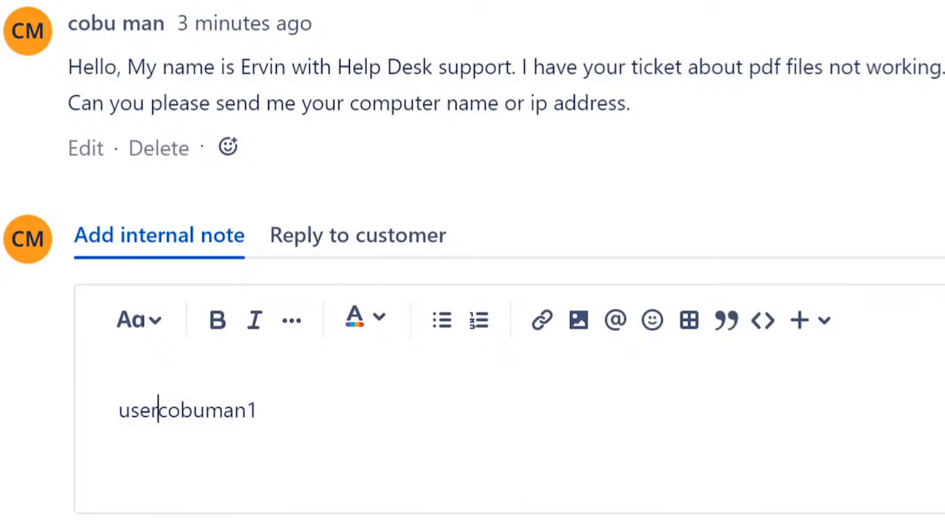
key(BackSpace)
key(BackSpace)
key(BackSpace)
key(BackSpace)
text(Users')
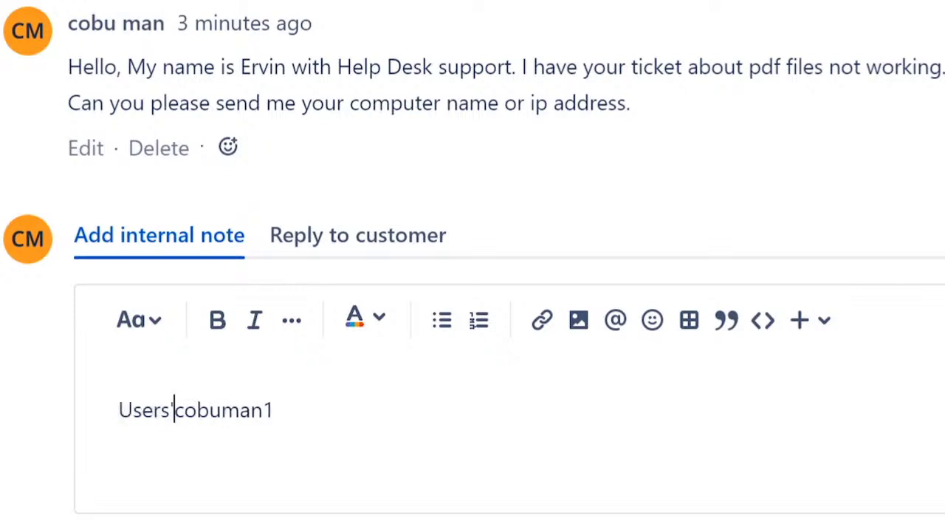
text(s pc na)
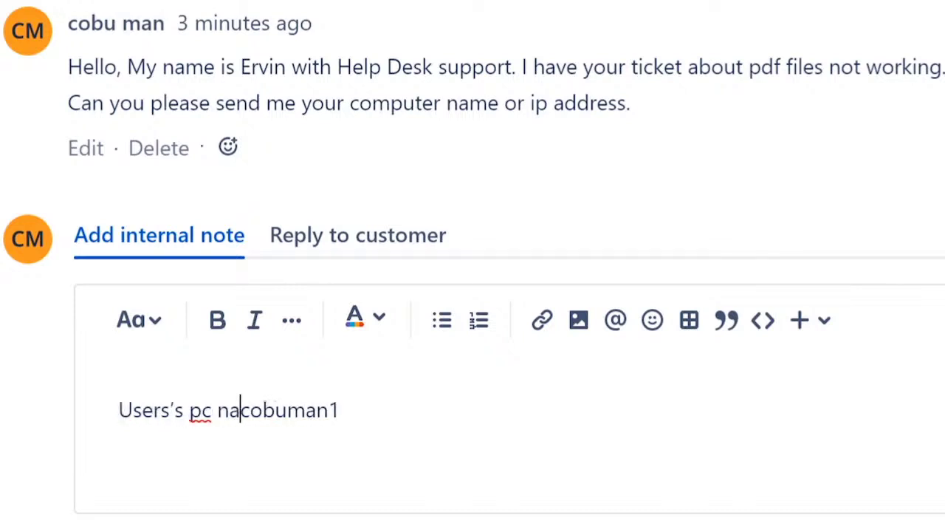
text(me is)
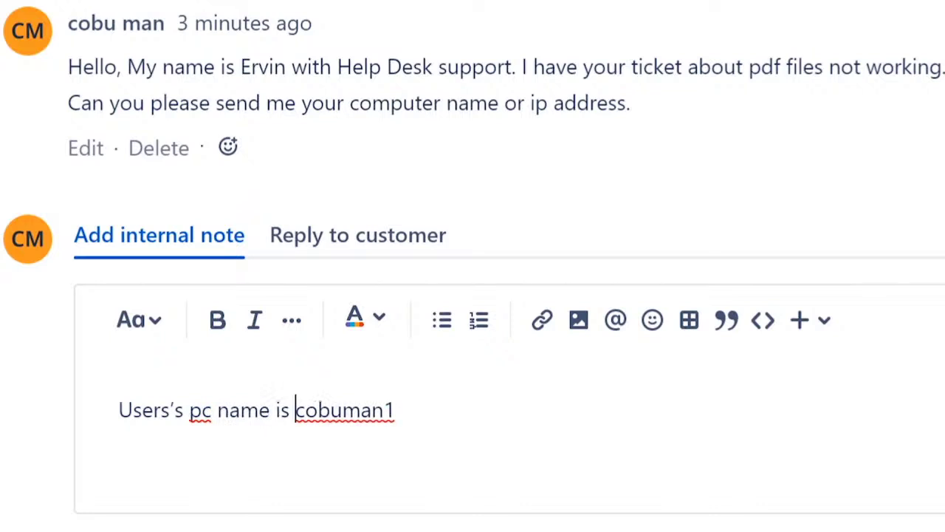
click(305, 410)
click(395, 410)
text(.)
key(ctrl+Return)
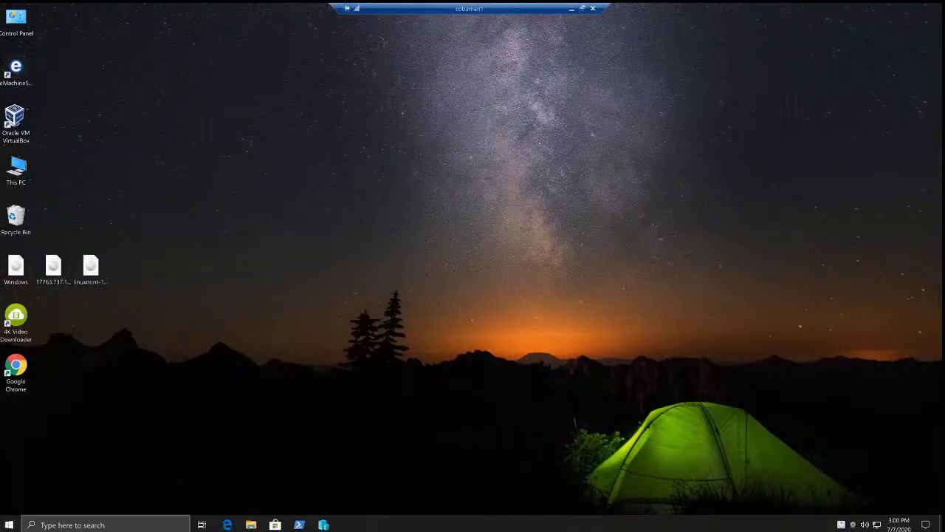
Search the remote PC for 'adobe', then dismiss the search results.
click(73, 524)
text(adobe)
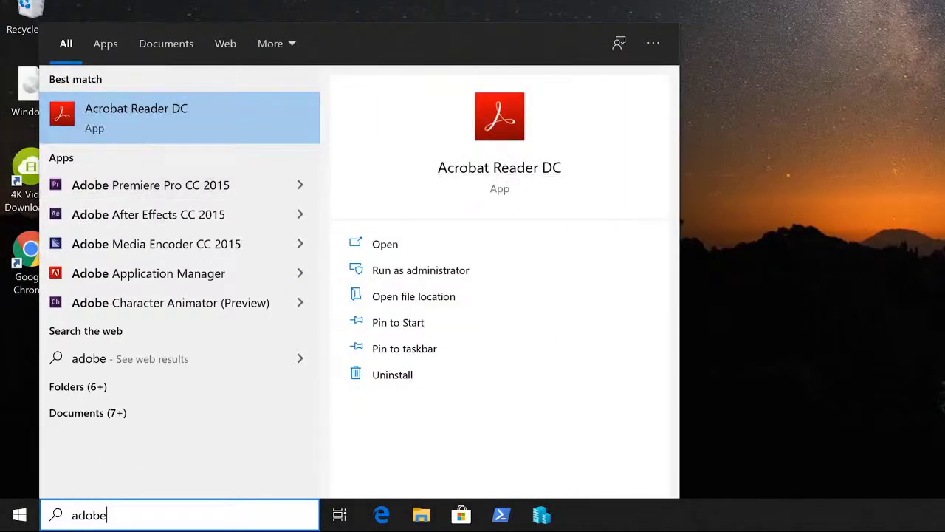
click(21, 517)
click(21, 517)
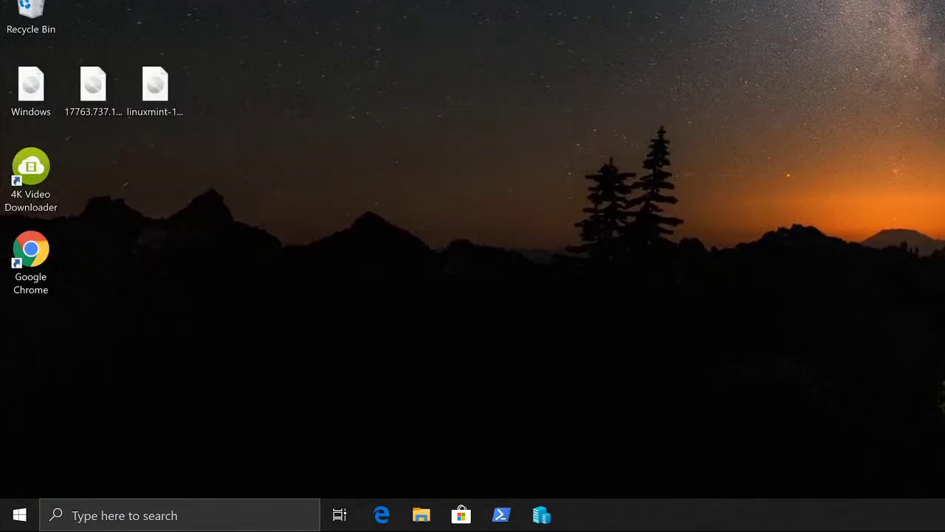
Search 'file asso' and open 'Choose a default app for each type of file', scrolling down to .pdf.
key(super+s)
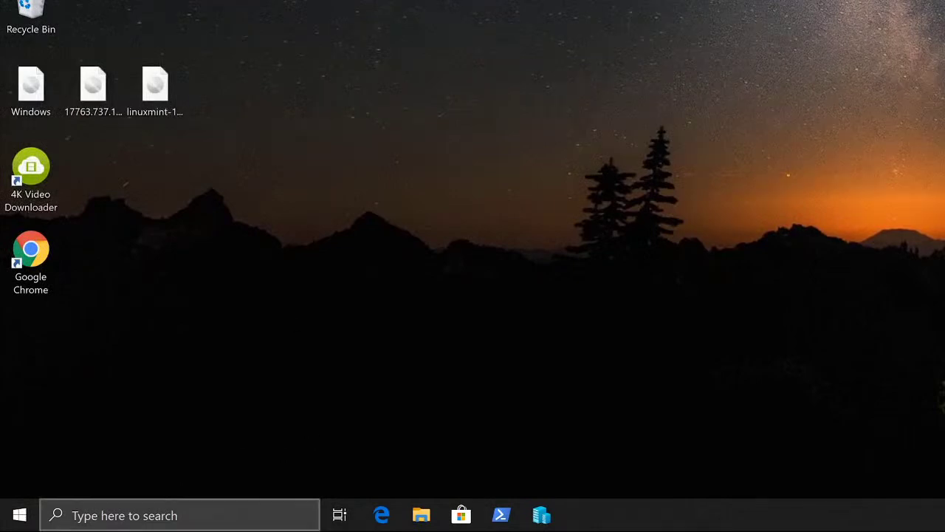
text(fi)
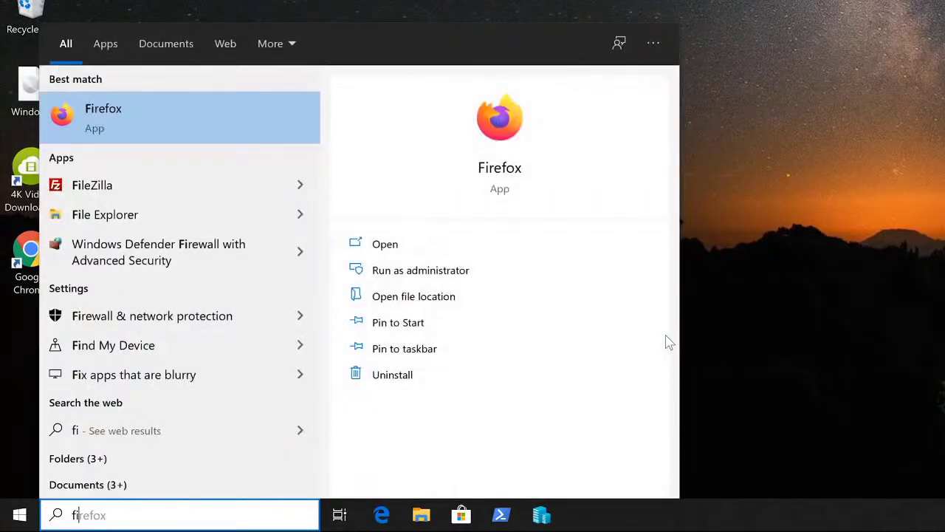
text(le asso)
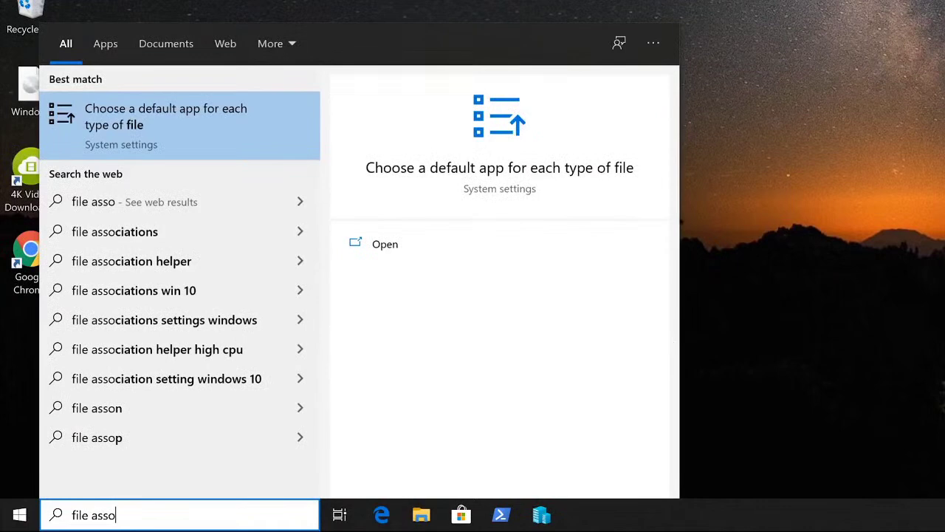
click(182, 126)
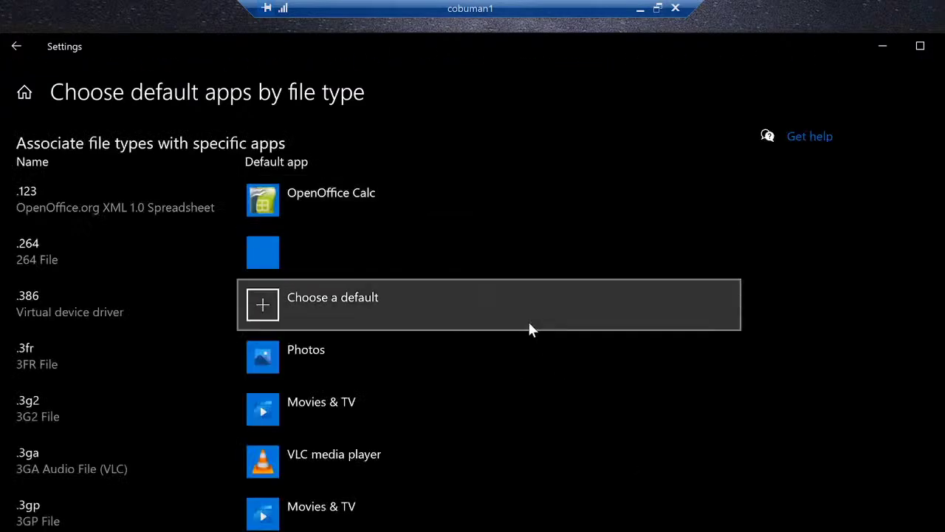
scroll(527, 319, down, 10)
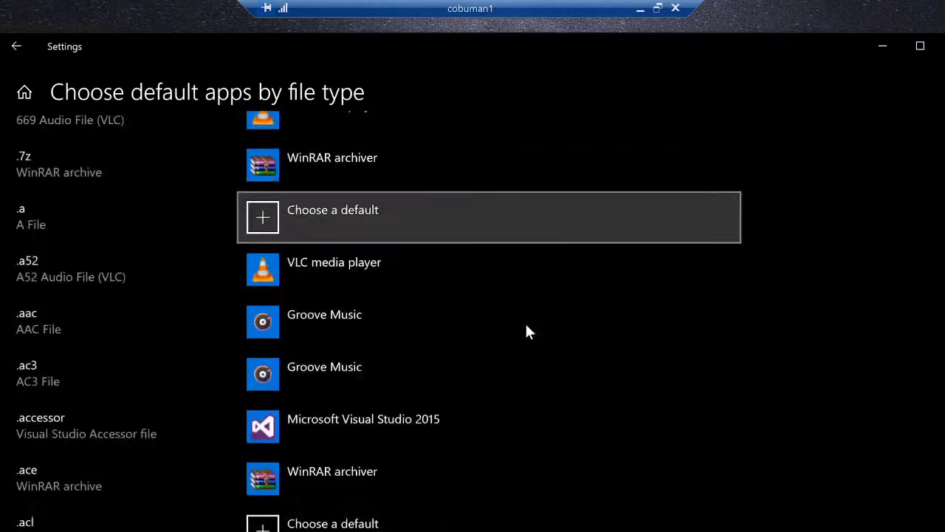
scroll(527, 333, down, 5)
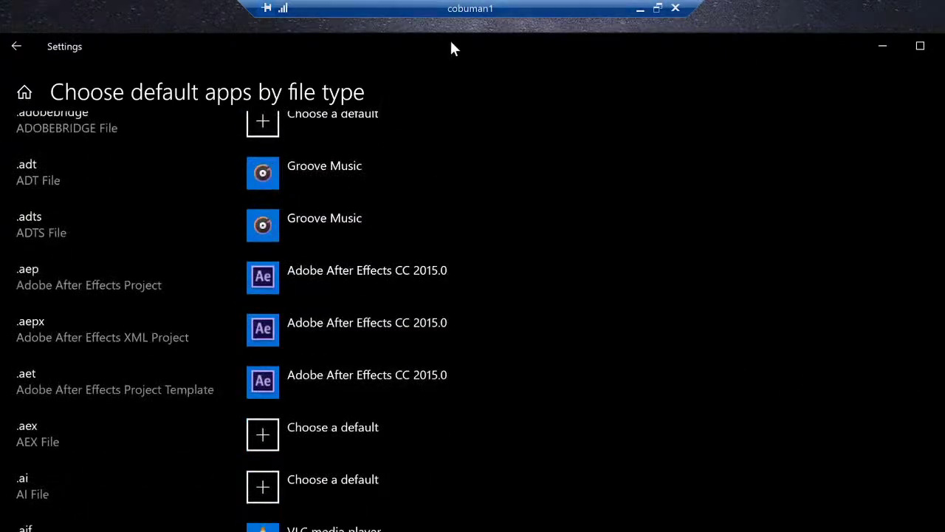
drag(452, 43, 532, 32)
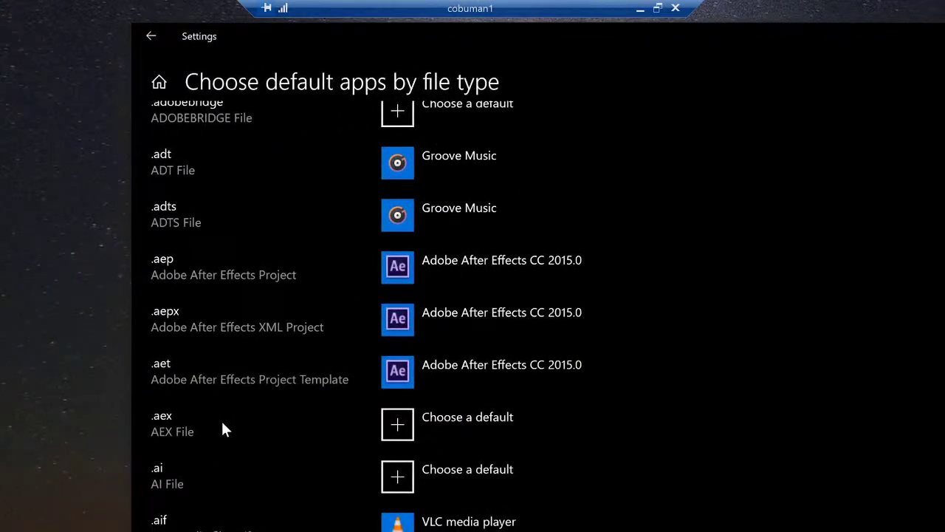
scroll(223, 424, down, 15)
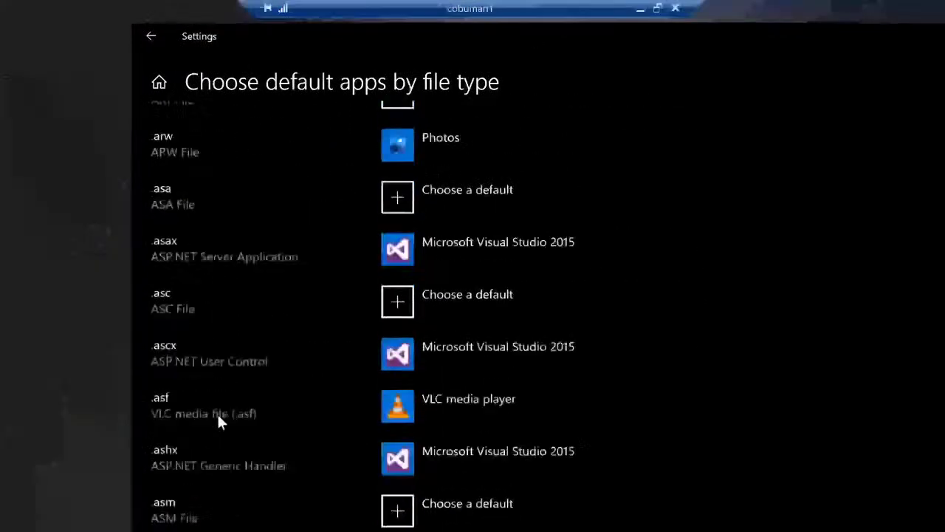
scroll(219, 420, down, 15)
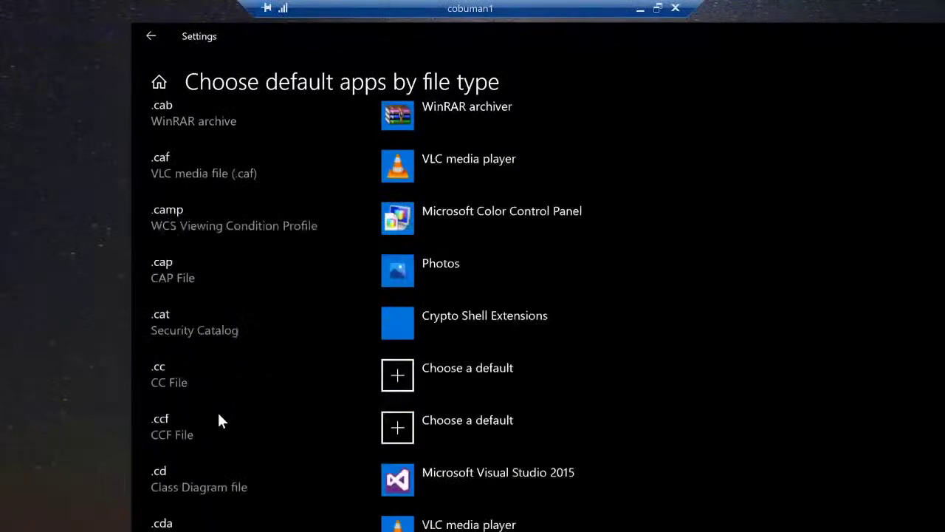
scroll(218, 419, down, 20)
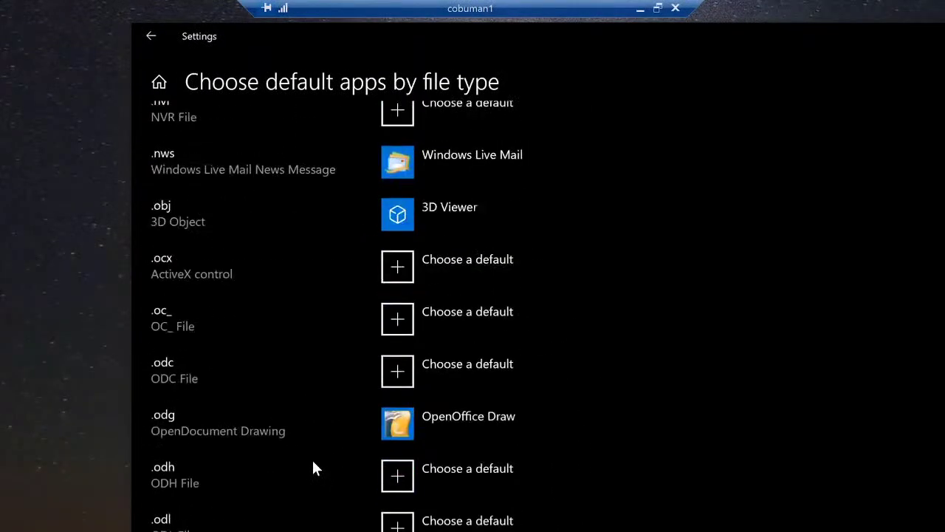
scroll(313, 464, down, 12)
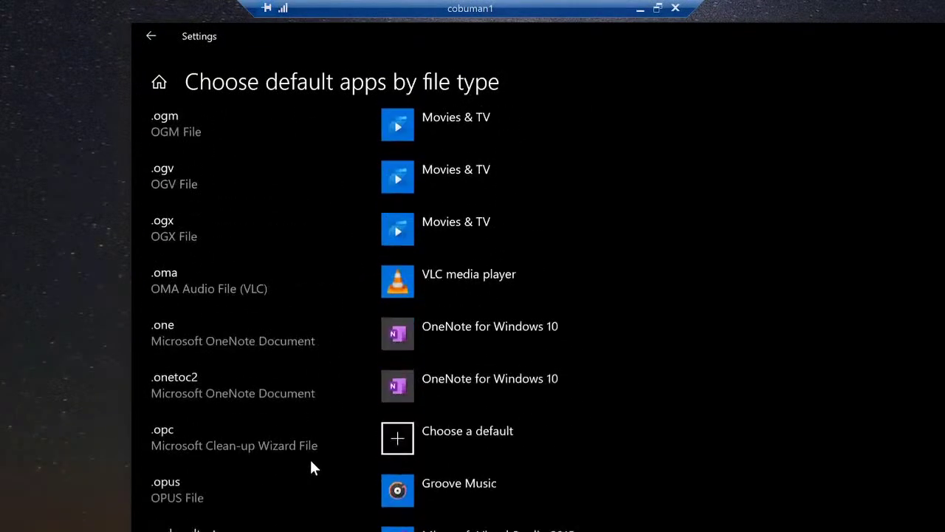
scroll(311, 463, down, 8)
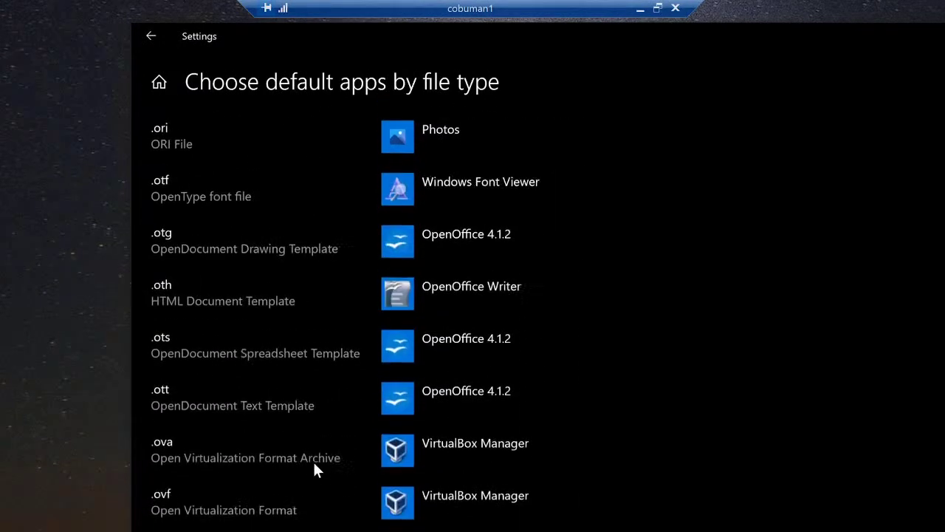
scroll(314, 470, down, 4)
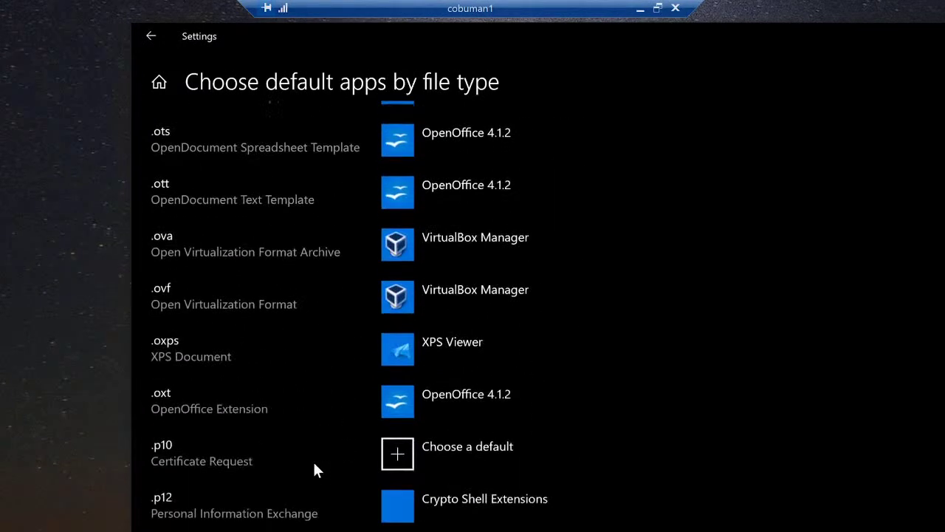
scroll(314, 470, down, 6)
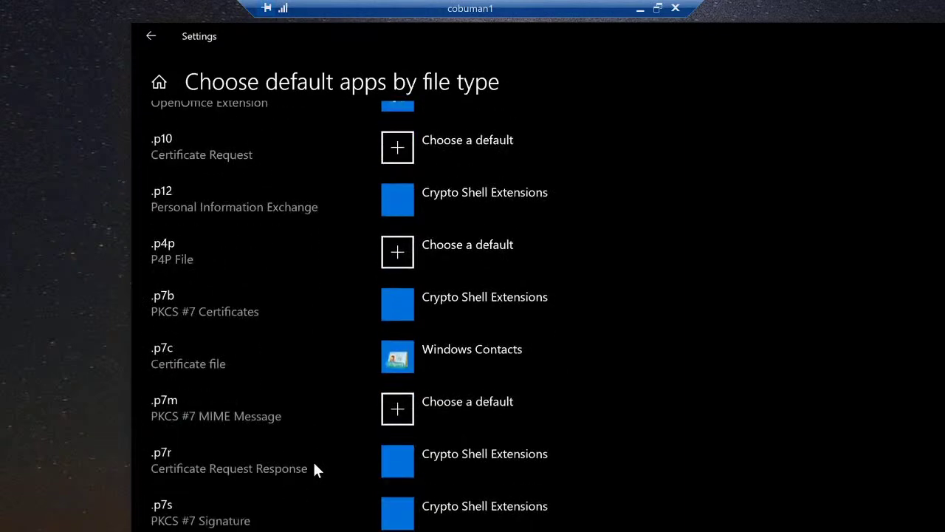
scroll(314, 469, down, 5)
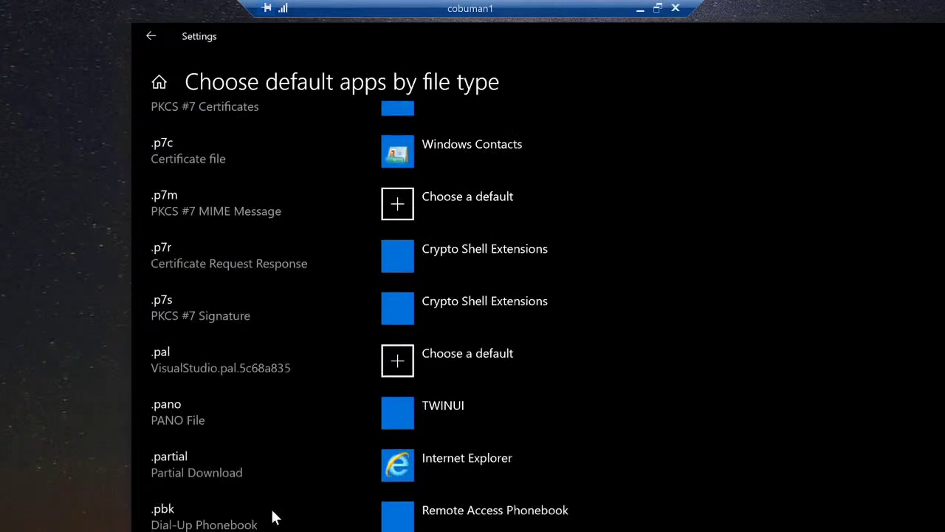
scroll(260, 495, down, 1)
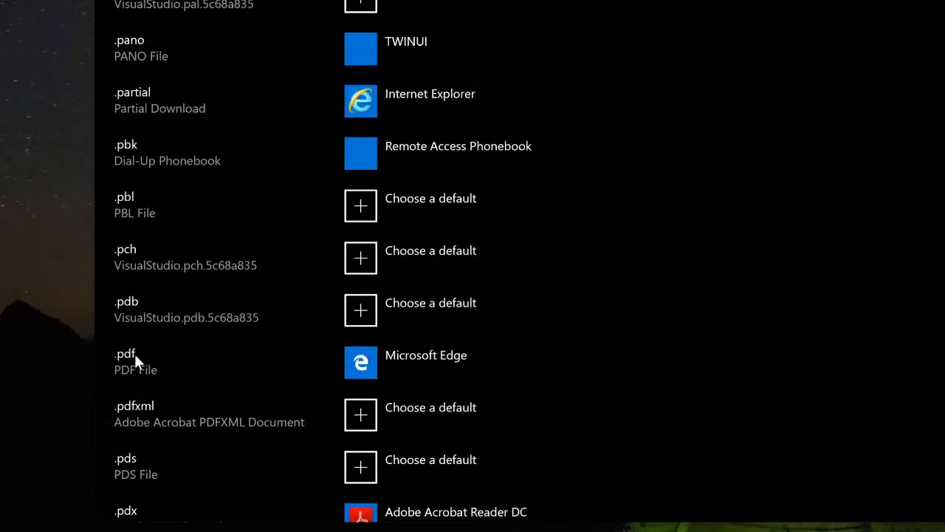
scroll(170, 349, down, 2)
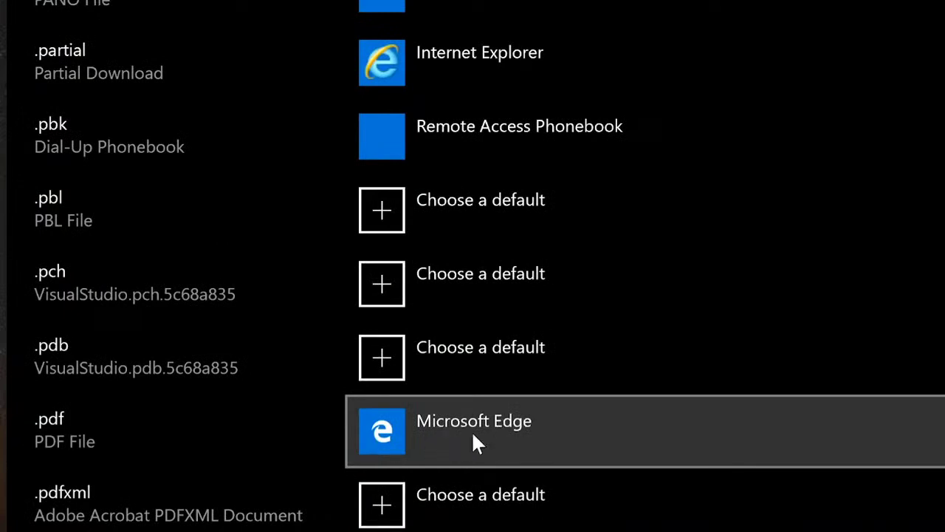
Switch the .pdf default from Microsoft Edge to Adobe Acrobat Reader DC and close Settings.
click(471, 430)
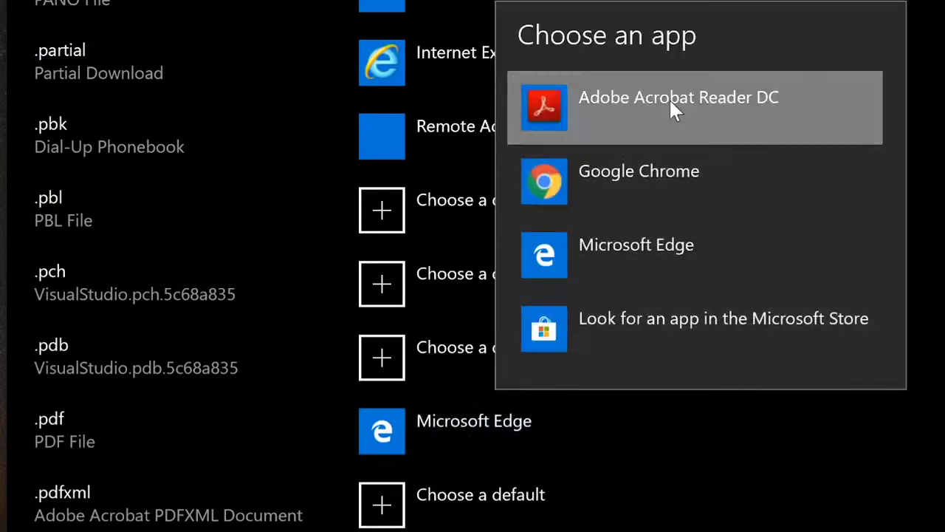
click(669, 99)
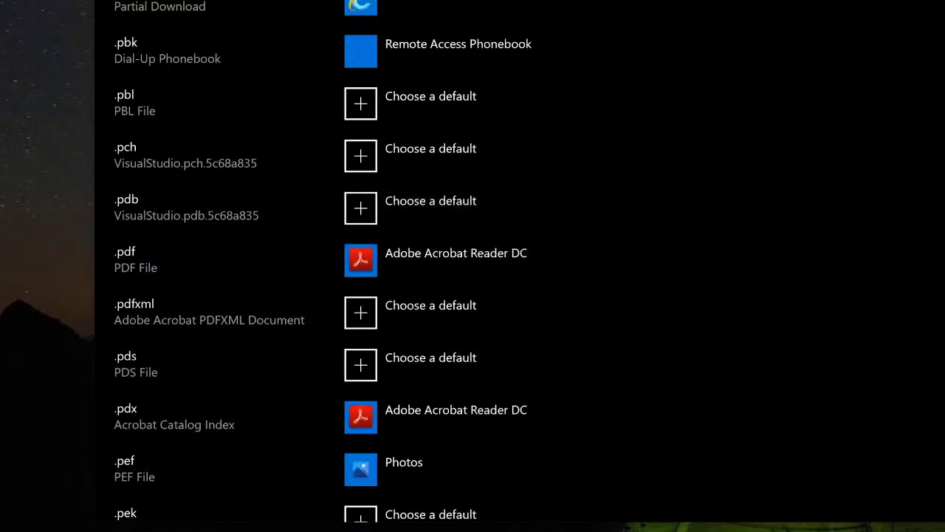
key(alt+F4)
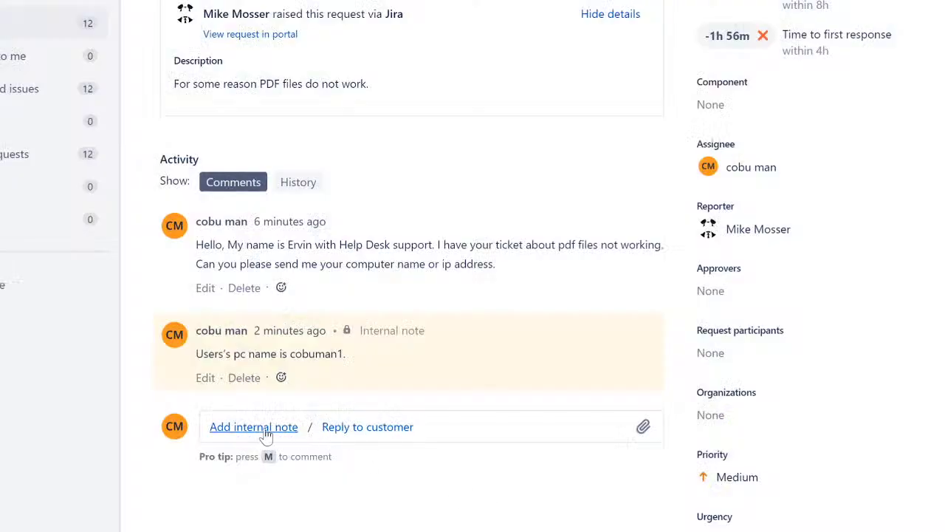
Post the internal note 'Changed file association to resolve .pdf issues.' on ISD-15, fixing the misspelling.
key(m)
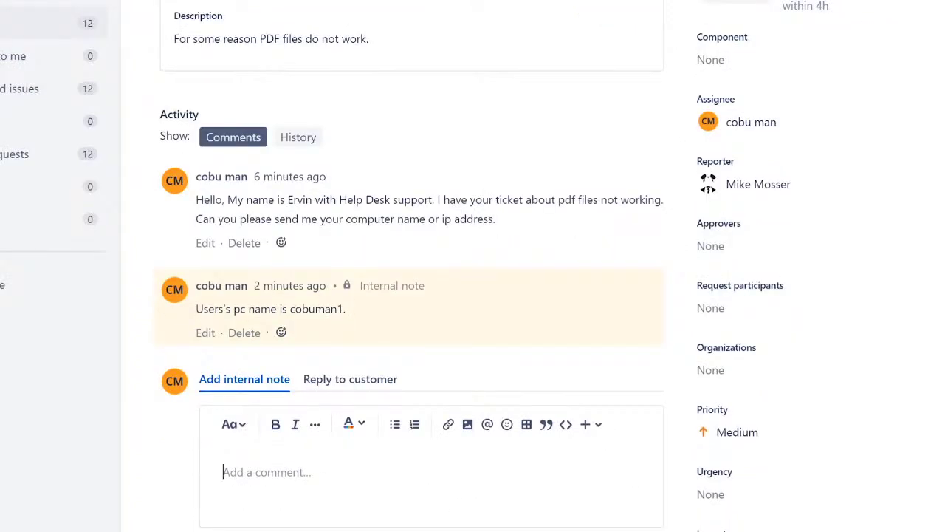
text(Changed f)
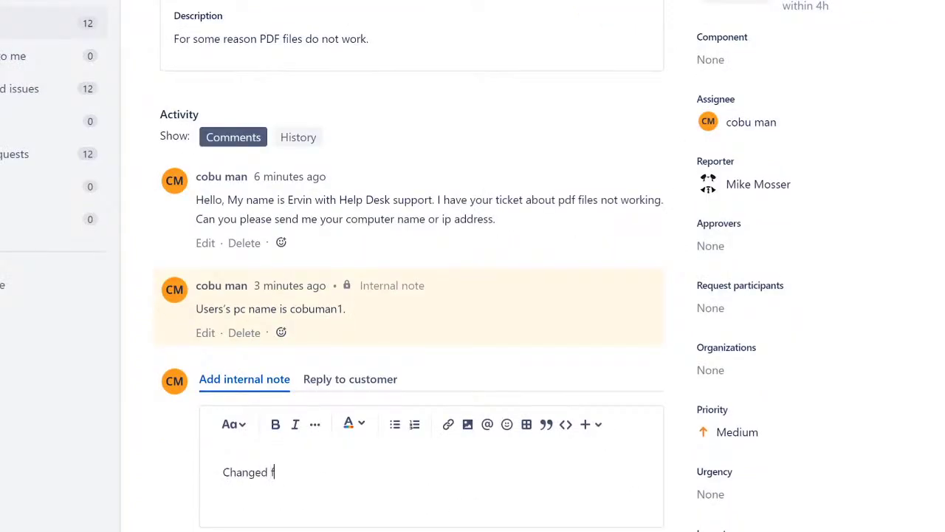
text(ile assoc)
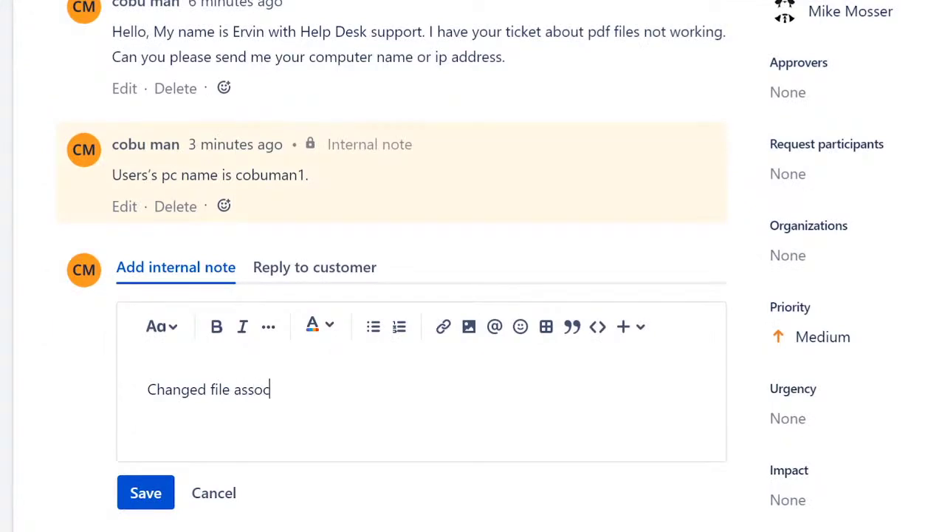
text(itaion)
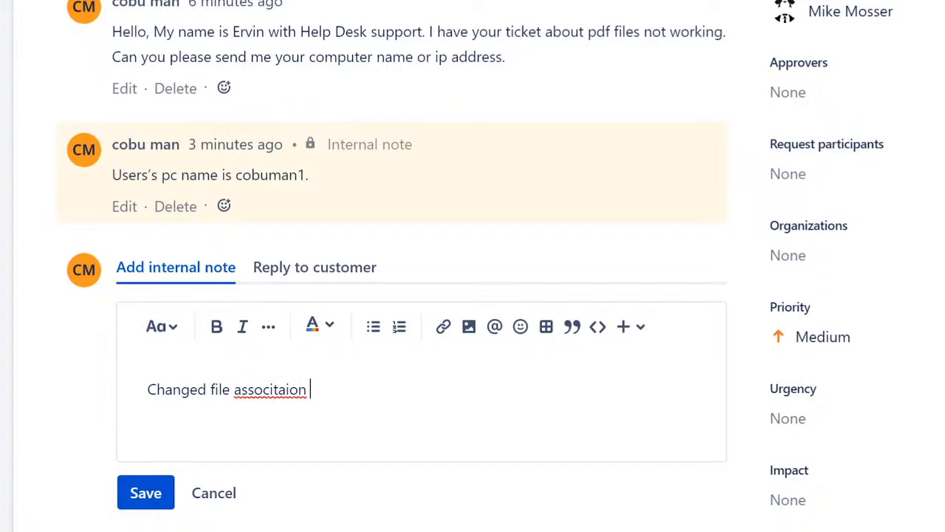
right_click(287, 389)
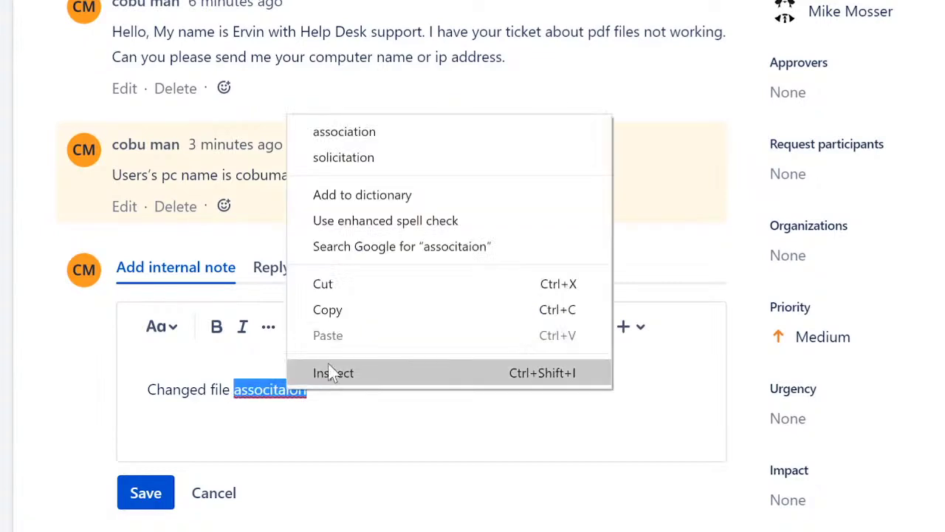
click(385, 127)
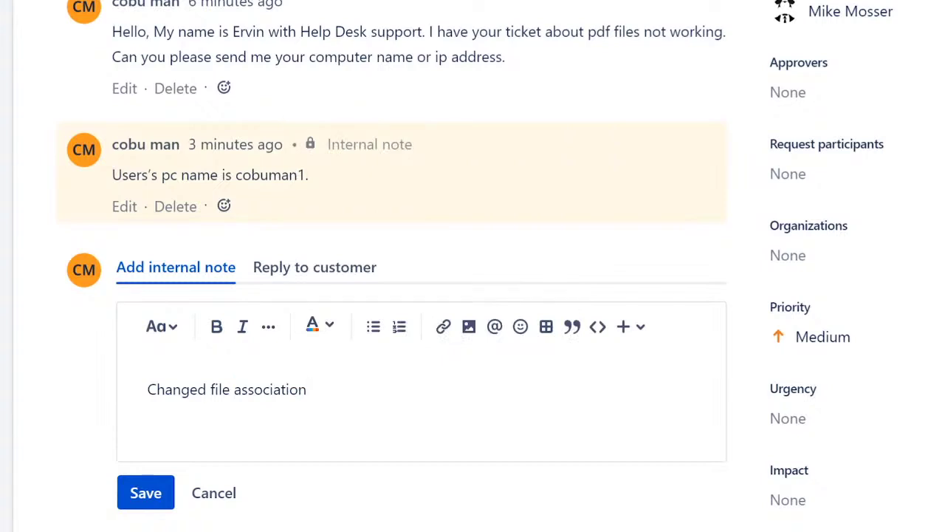
text(to allow pdf)
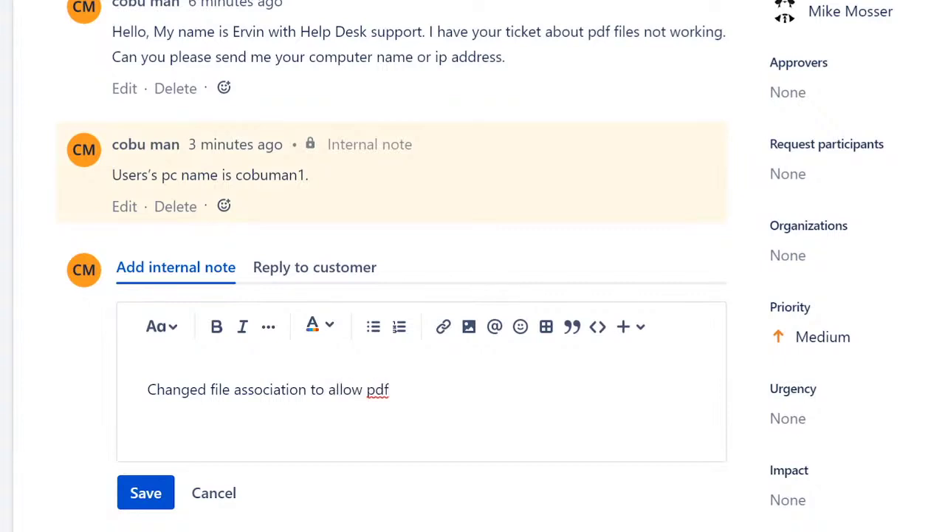
key(BackSpace)
key(BackSpace)
key(BackSpace)
key(BackSpace)
key(BackSpace)
key(BackSpace)
key(BackSpace)
key(BackSpace)
key(BackSpace)
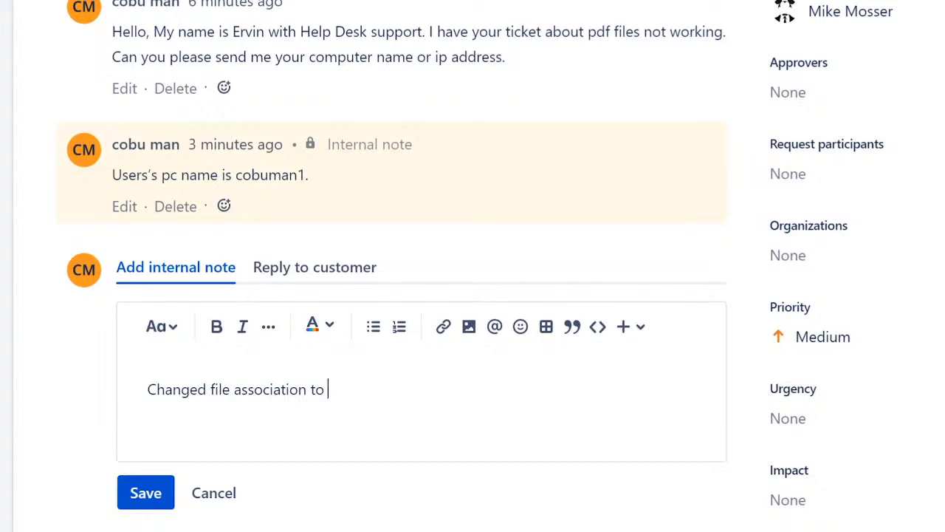
text(resolve .pdf)
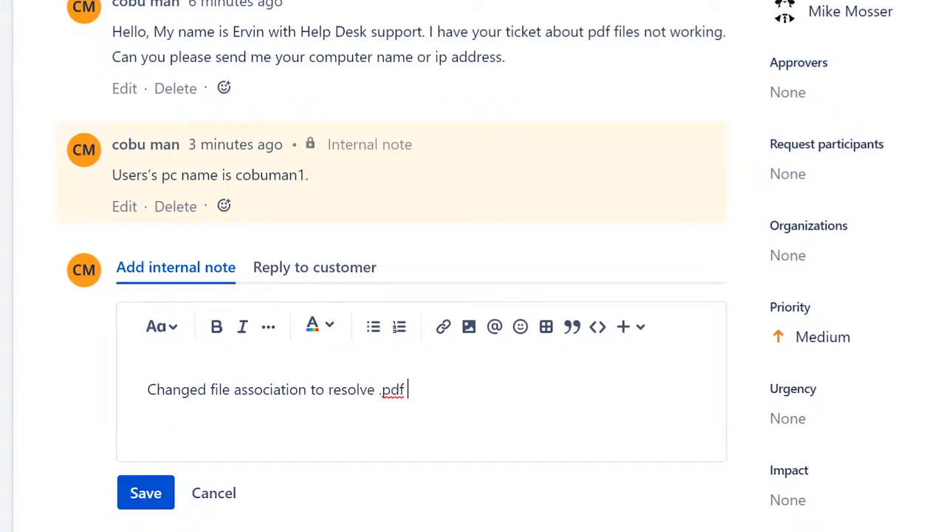
text( issues. Ervin)
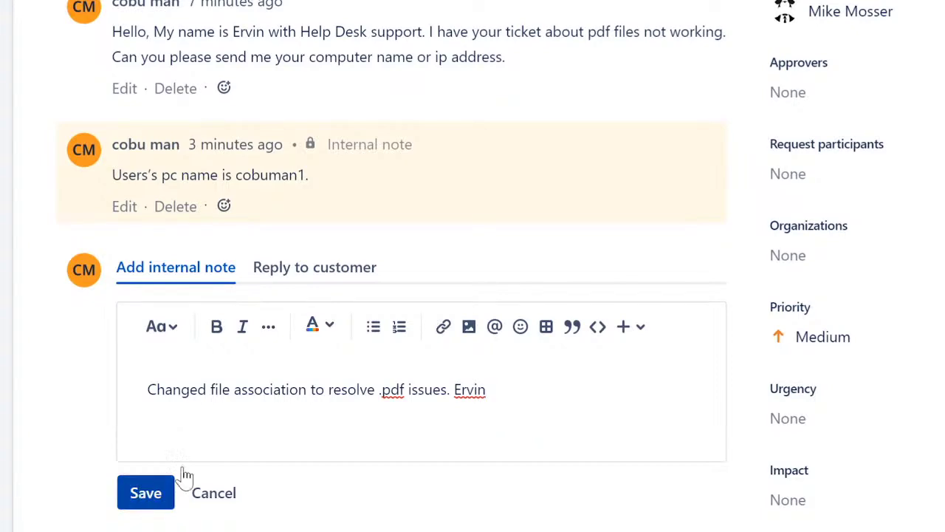
key(ctrl+Return)
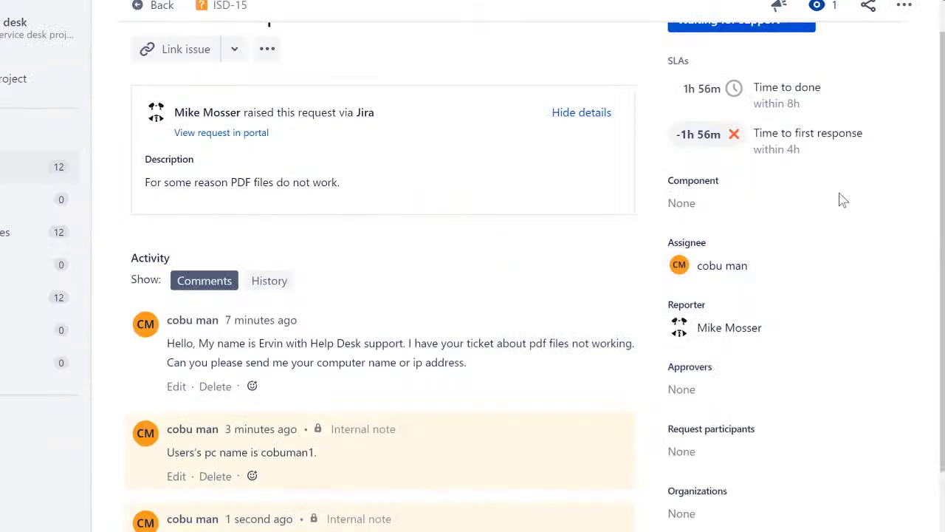
Change ISD-15's status from Waiting for support to Completed and go back to the All open queue.
scroll(840, 200, up, 1)
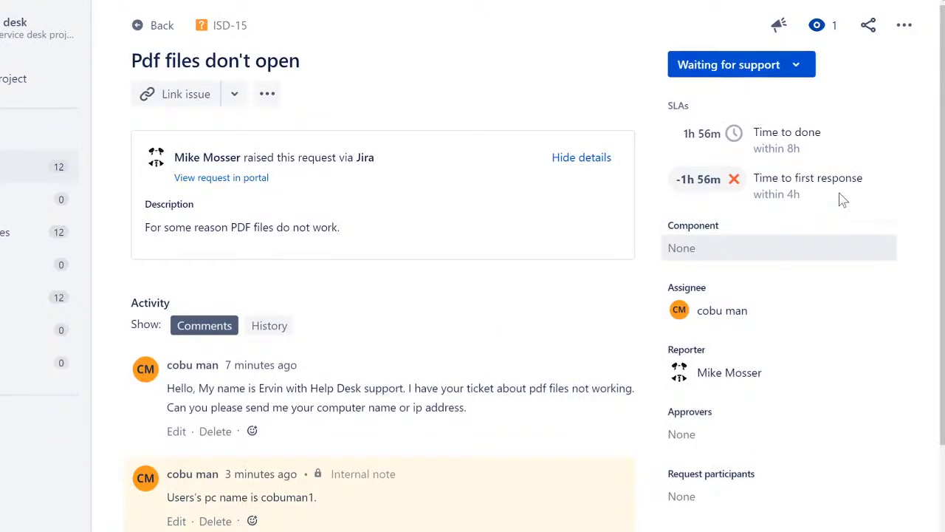
click(759, 76)
click(707, 360)
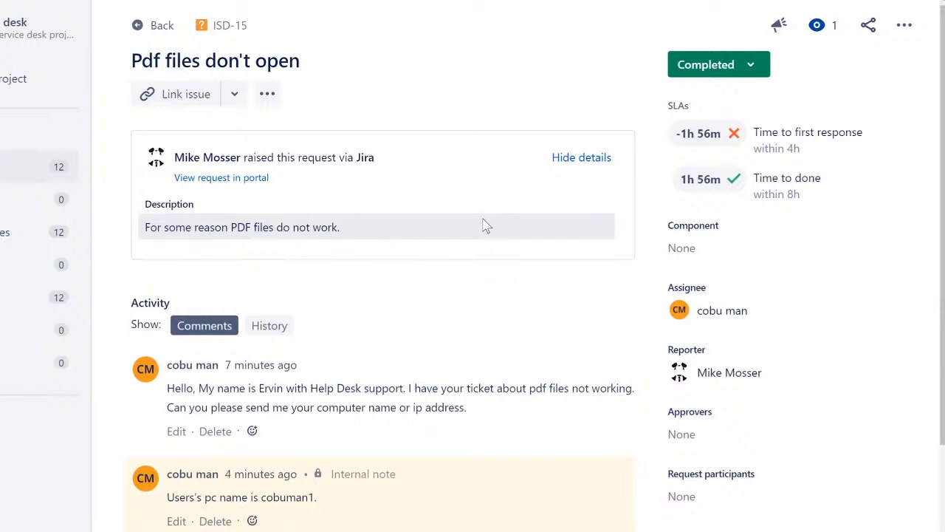
click(163, 28)
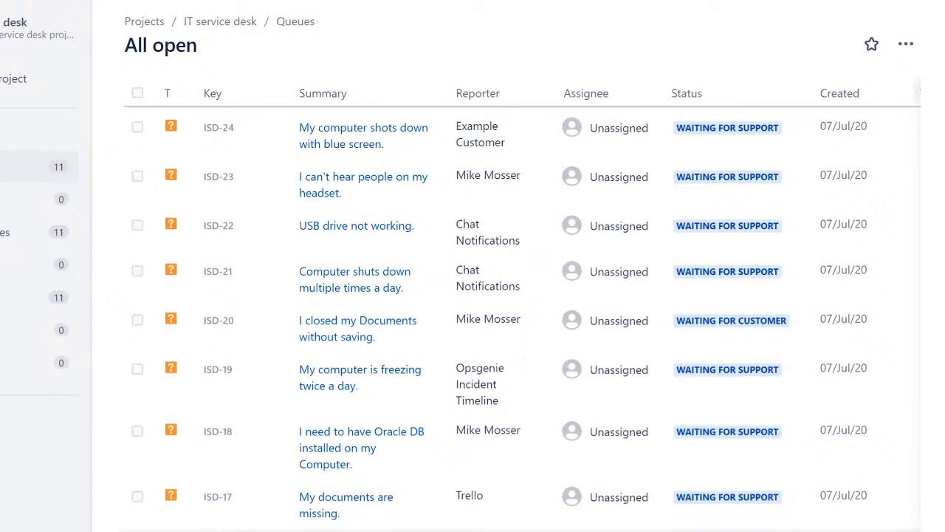
Open ISD-16 'Websites are super slow.', assign it to yourself, and cancel the accidental description edit.
click(401, 507)
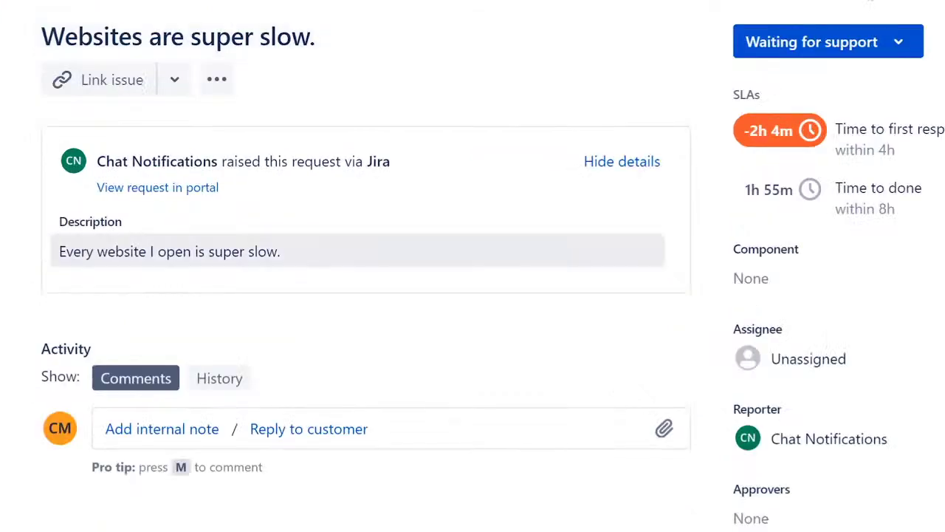
click(257, 252)
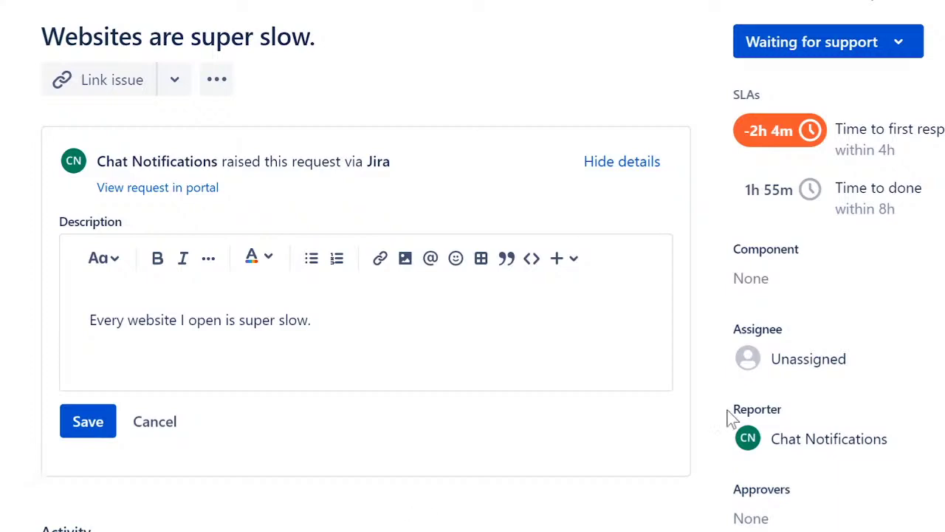
click(859, 369)
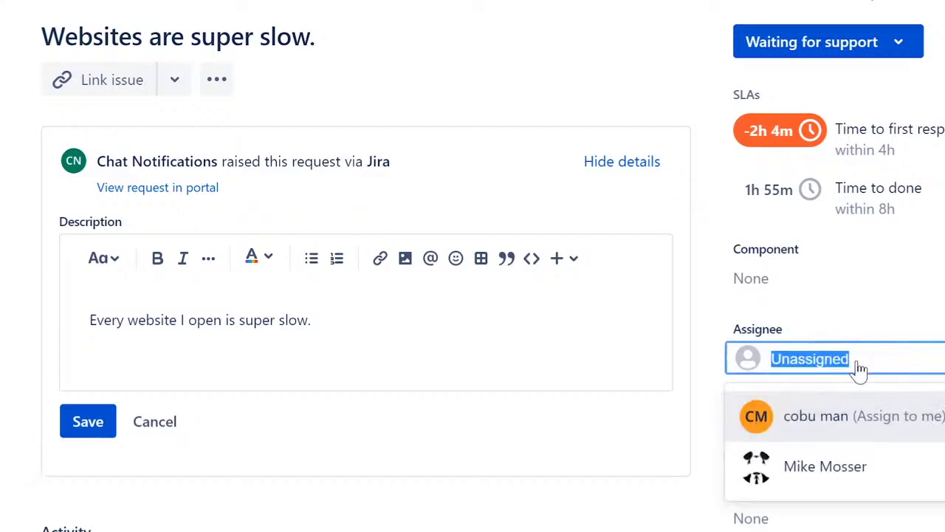
click(884, 426)
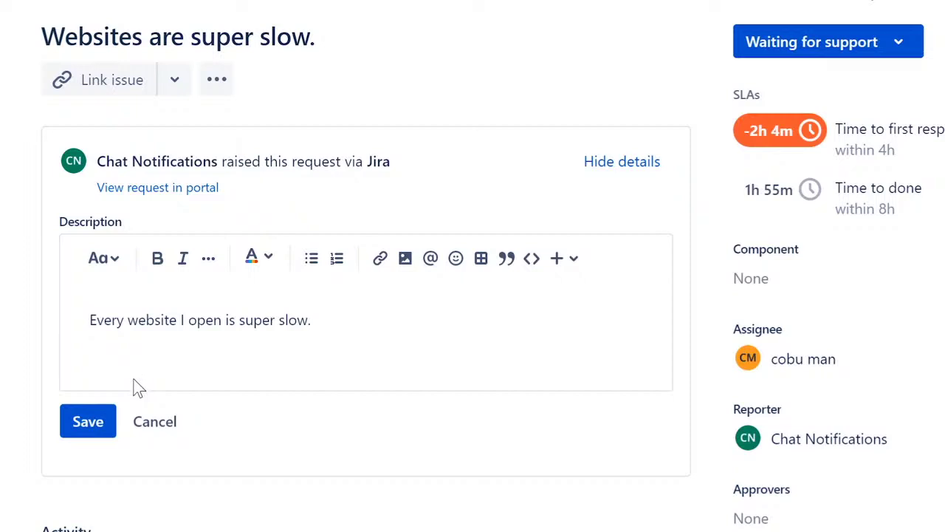
click(173, 432)
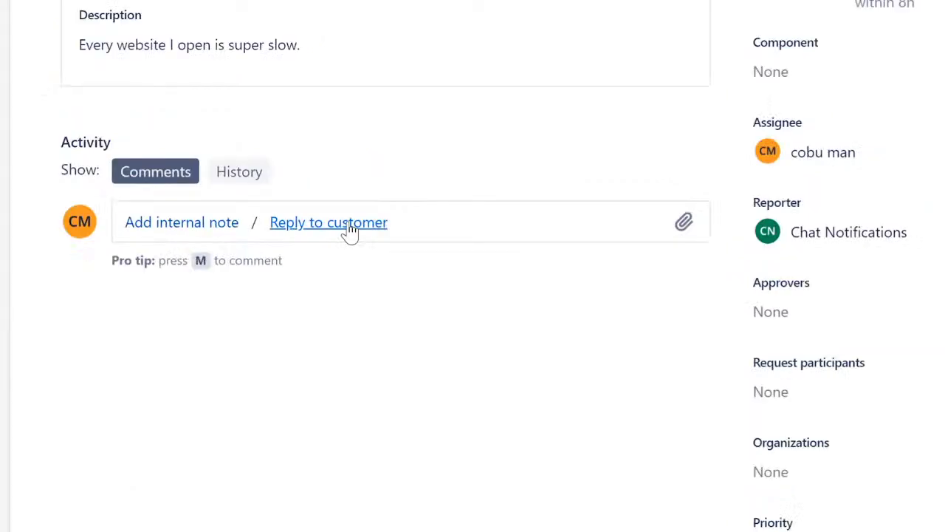
Reply to the customer offering help with the slow websites and requesting their PC name or IP address.
click(349, 225)
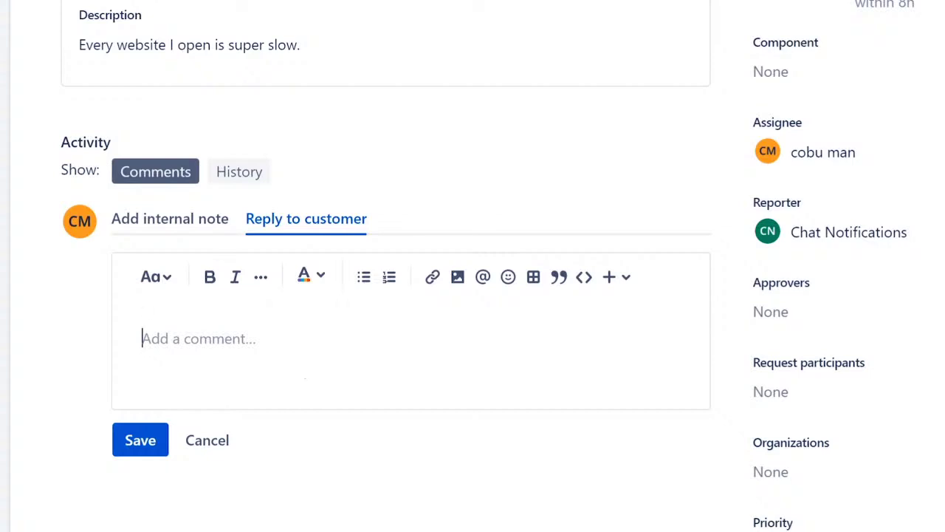
text(Hello)
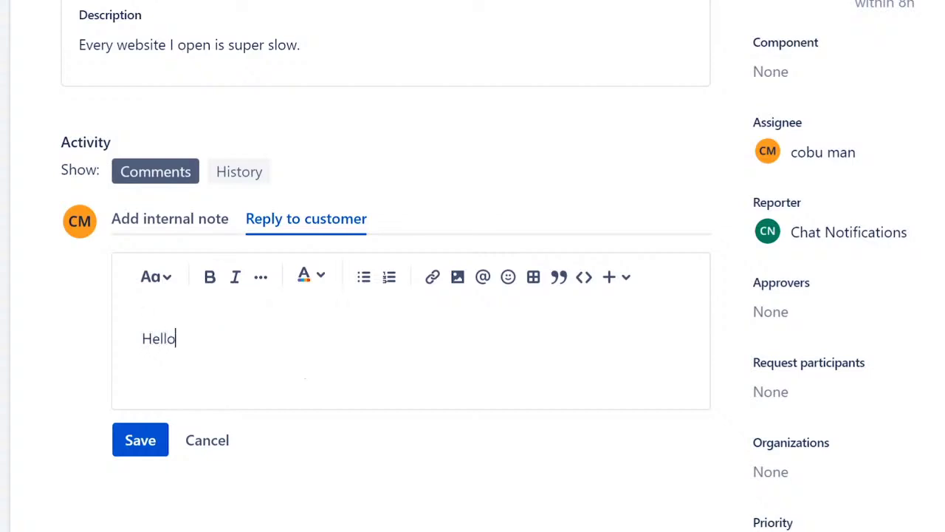
text(, my name i)
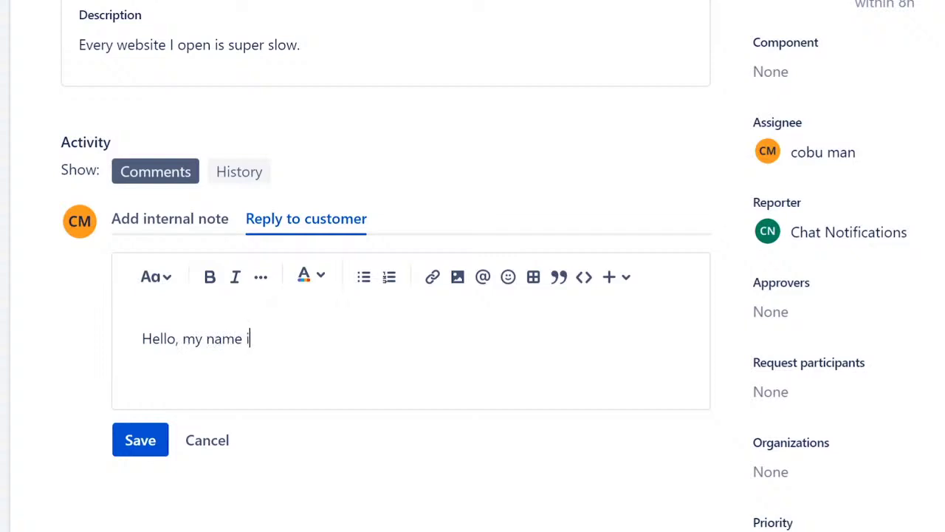
text(s Ervin wi)
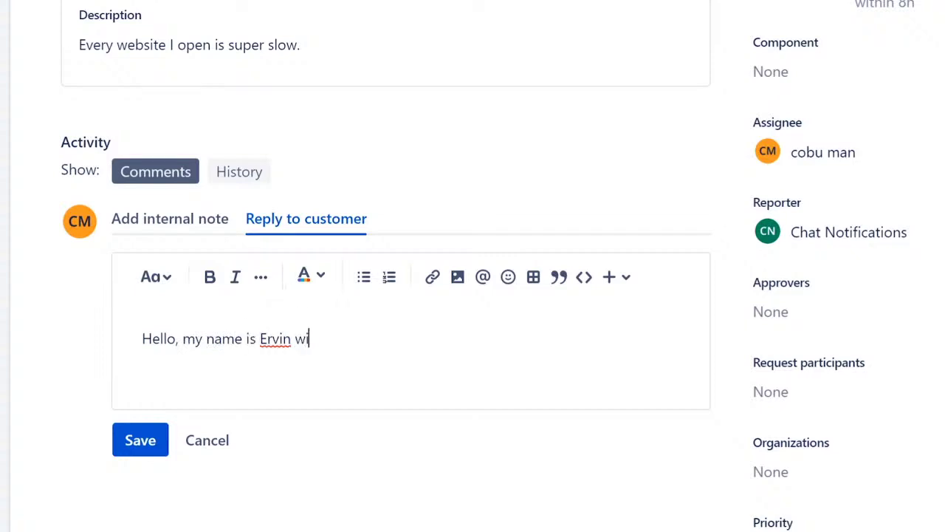
text(th Tech Supp)
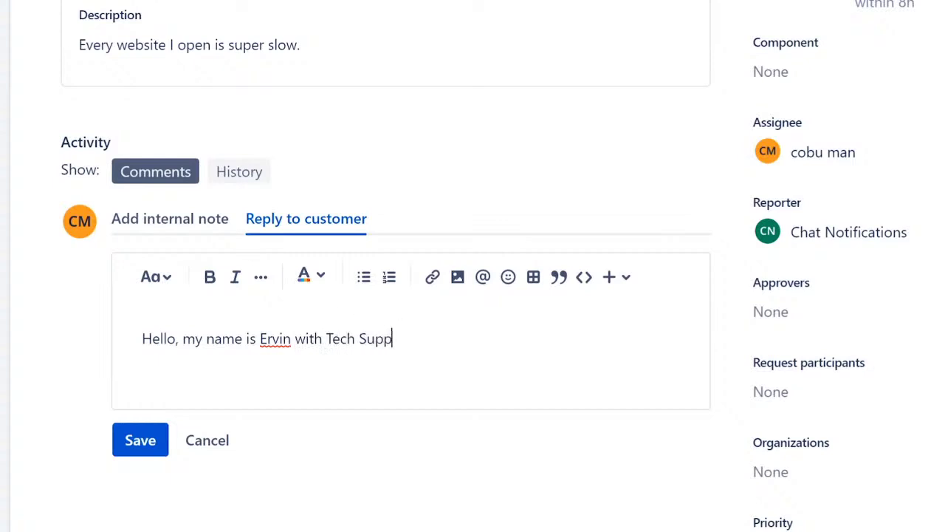
text(ort. I can help y)
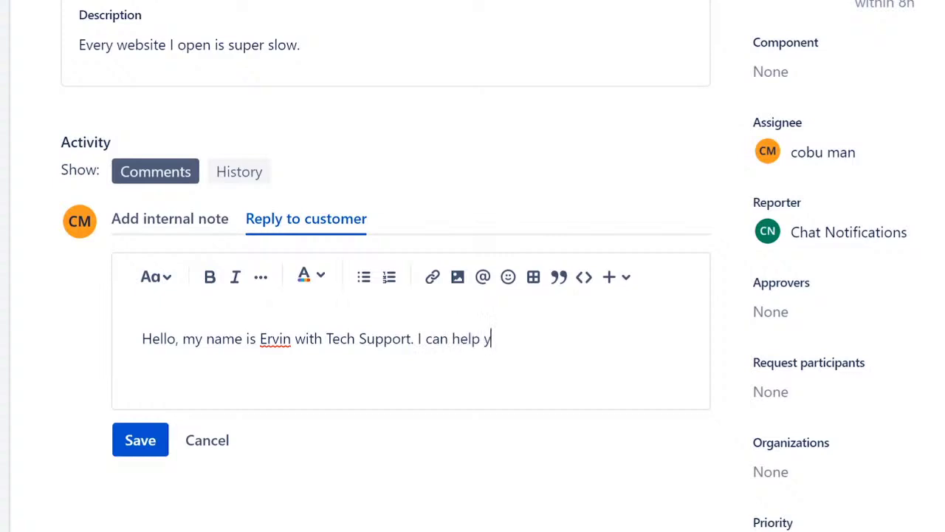
text(ou with slow website )
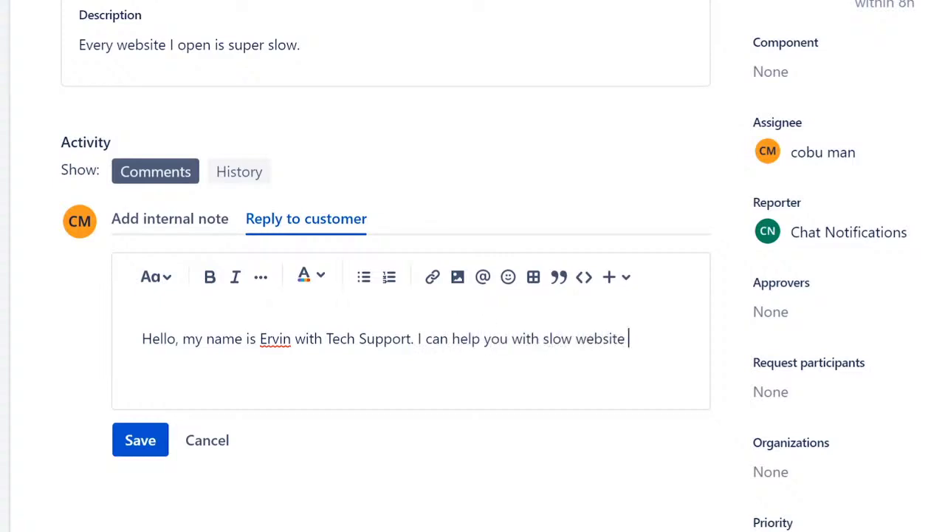
text(issue)
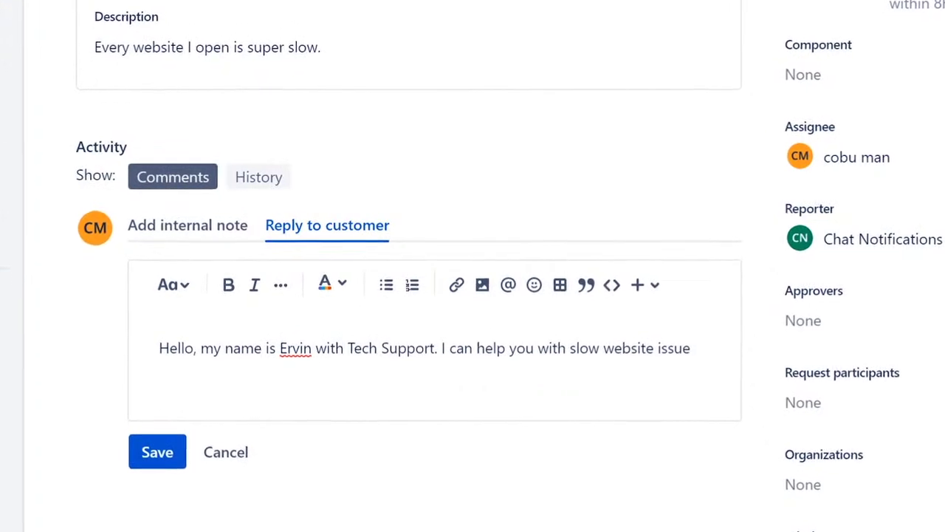
text(...)
key(Return)
text(can you pl)
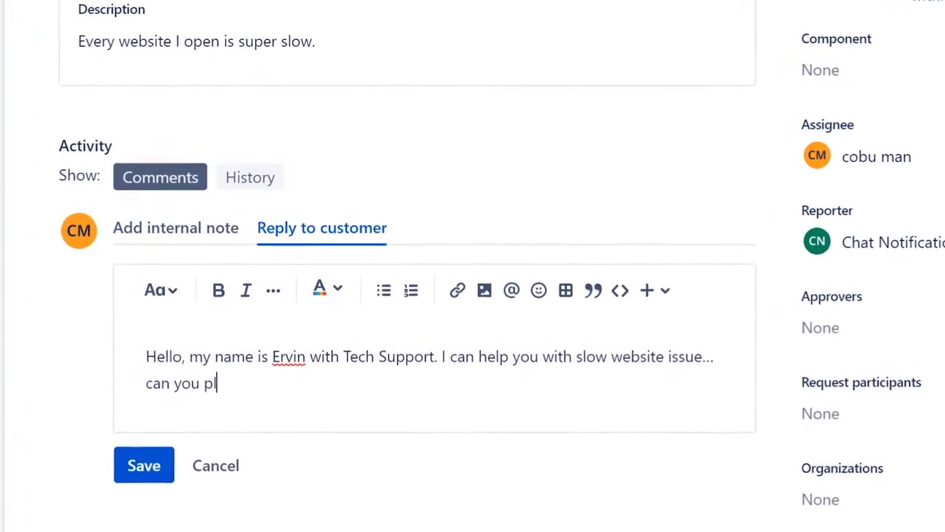
text(ease pro)
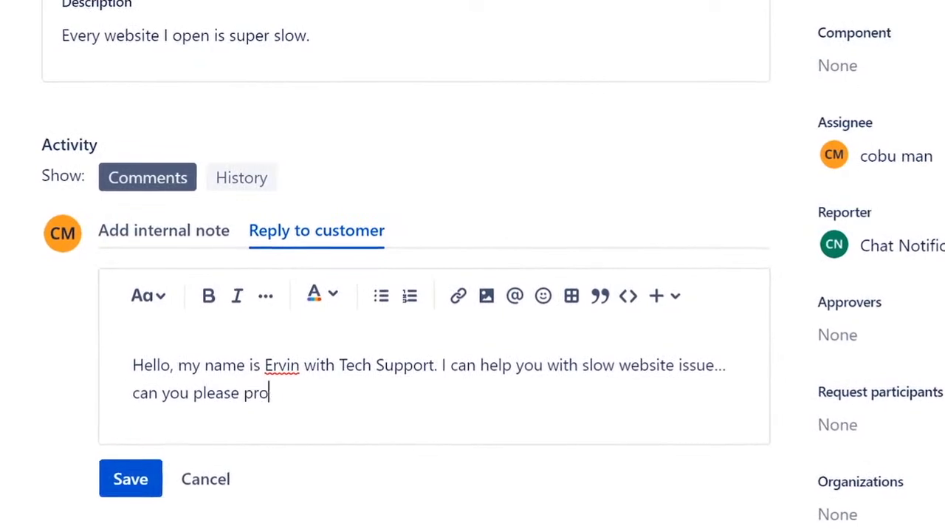
text(vide pc name )
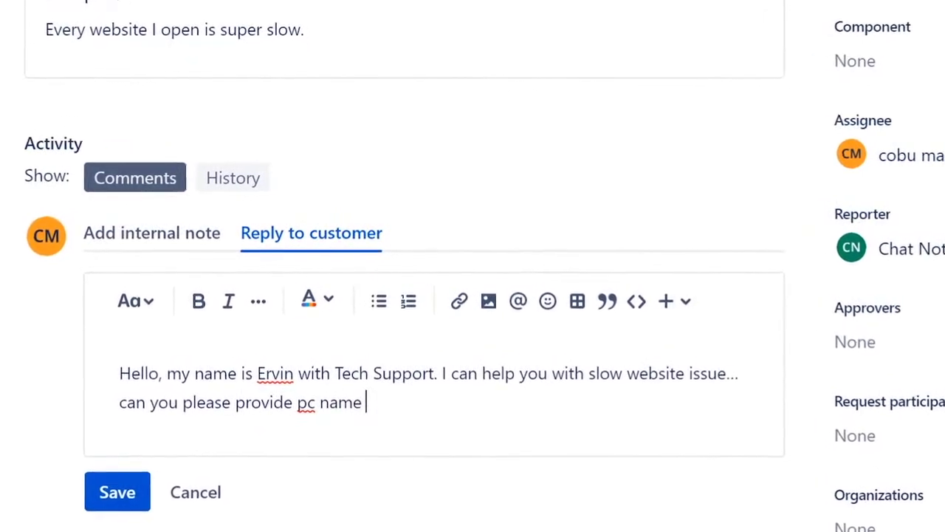
text(or ip ad)
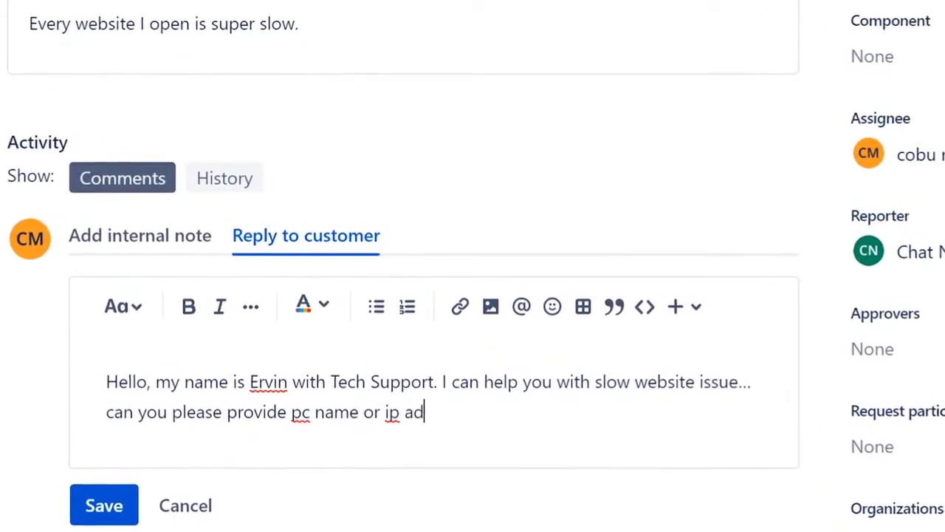
text(dree)
key(BackSpace)
text(ss )
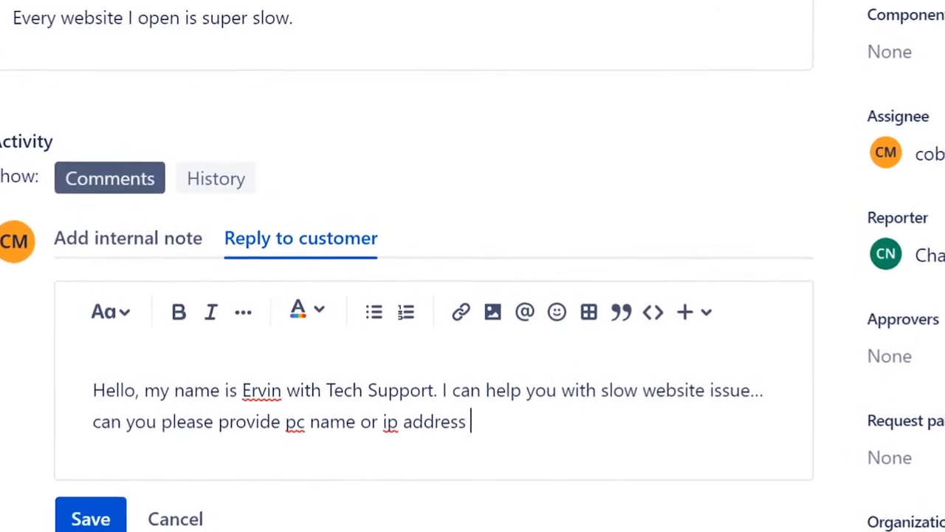
text(so that I can )
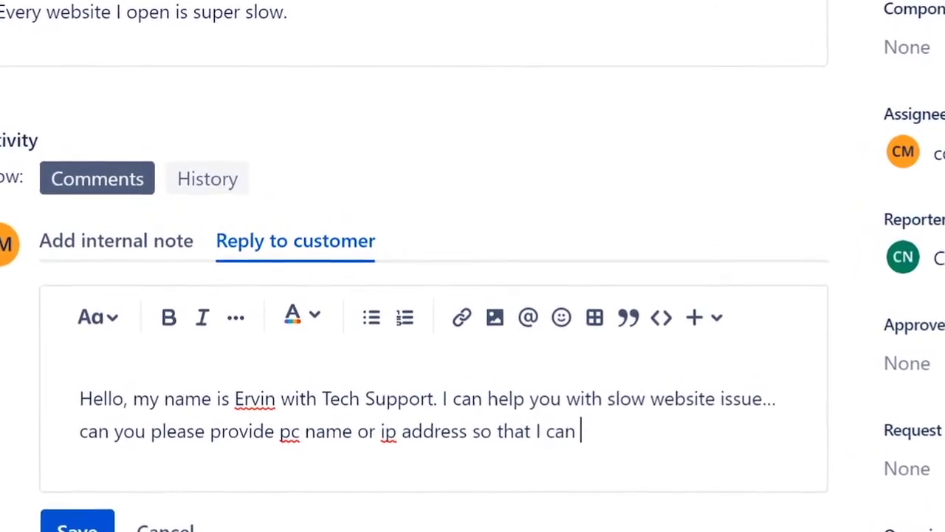
text(take a look)
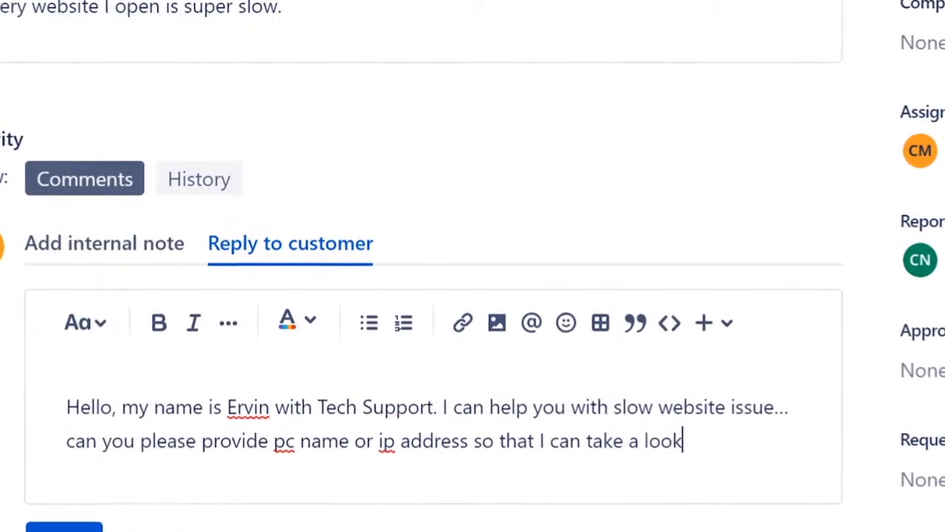
text(.)
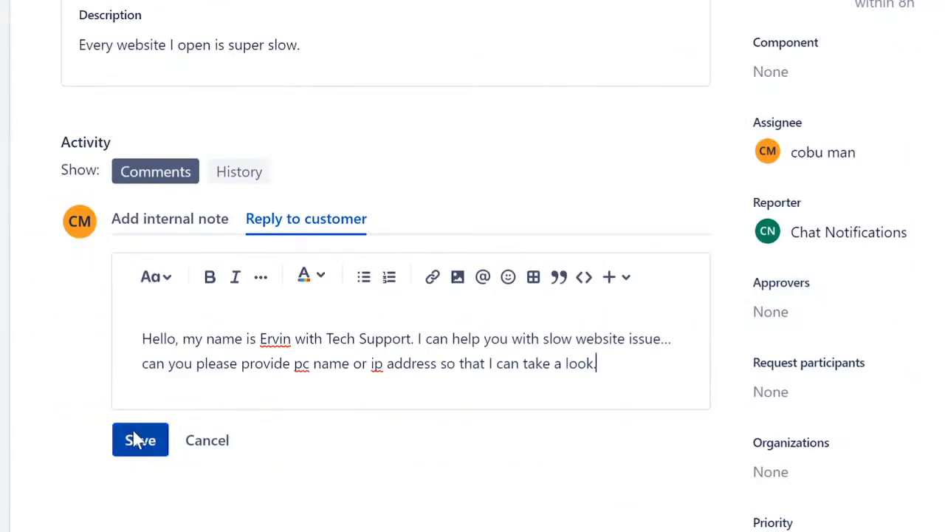
click(134, 440)
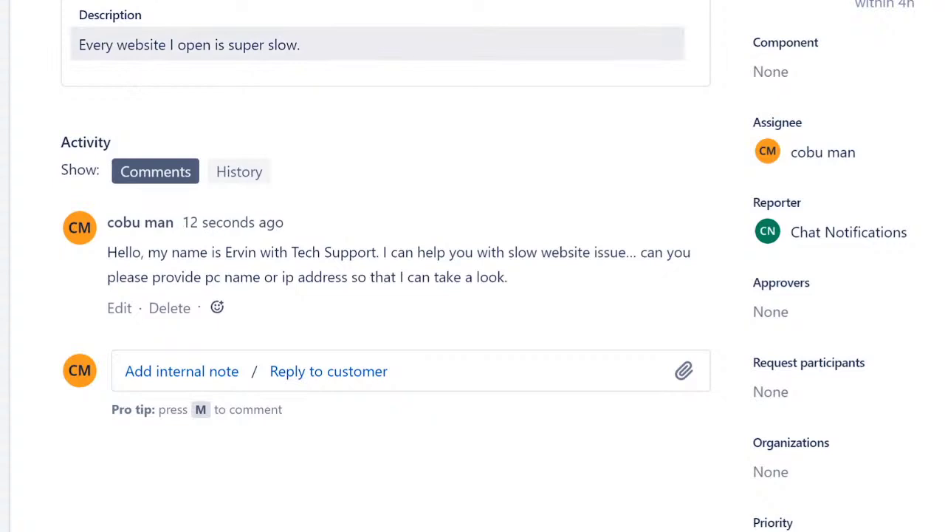
drag(168, 44, 86, 44)
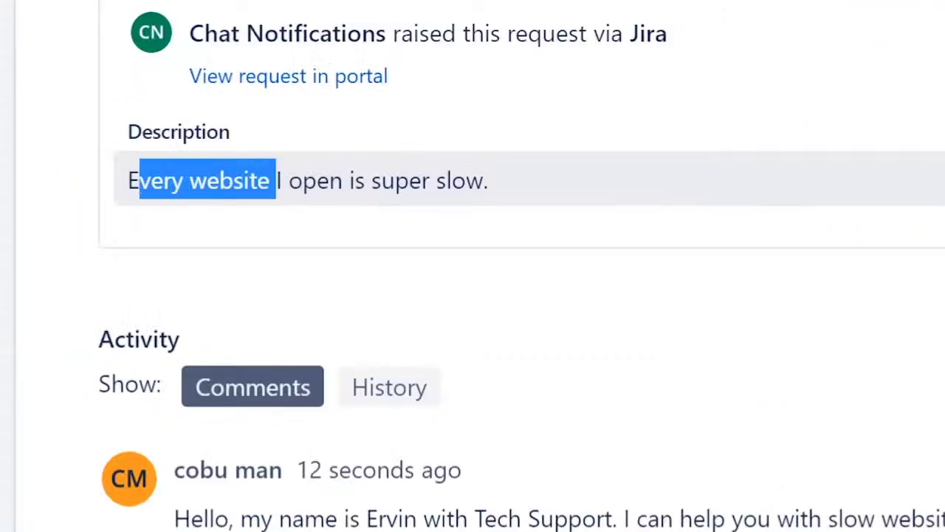
drag(139, 181, 128, 181)
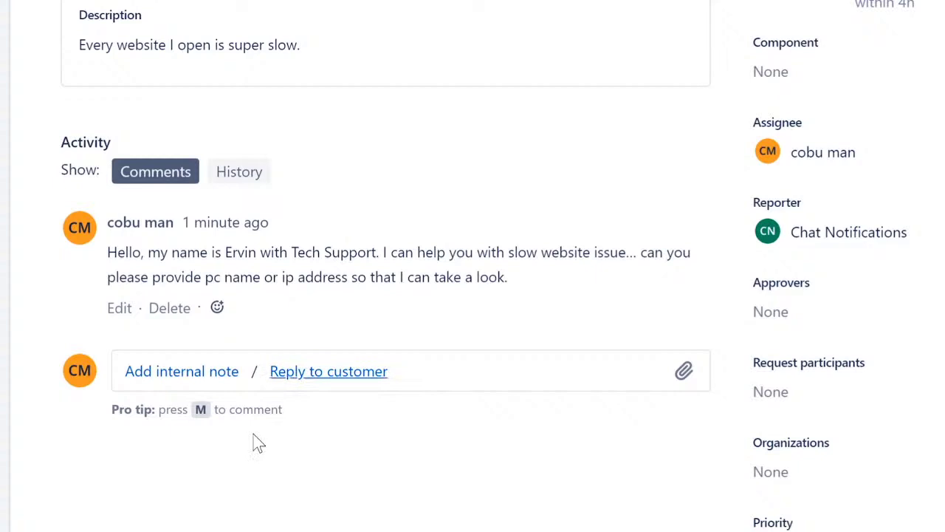
Save an internal note on the slow-websites request stating the user's PC name.
text(m)
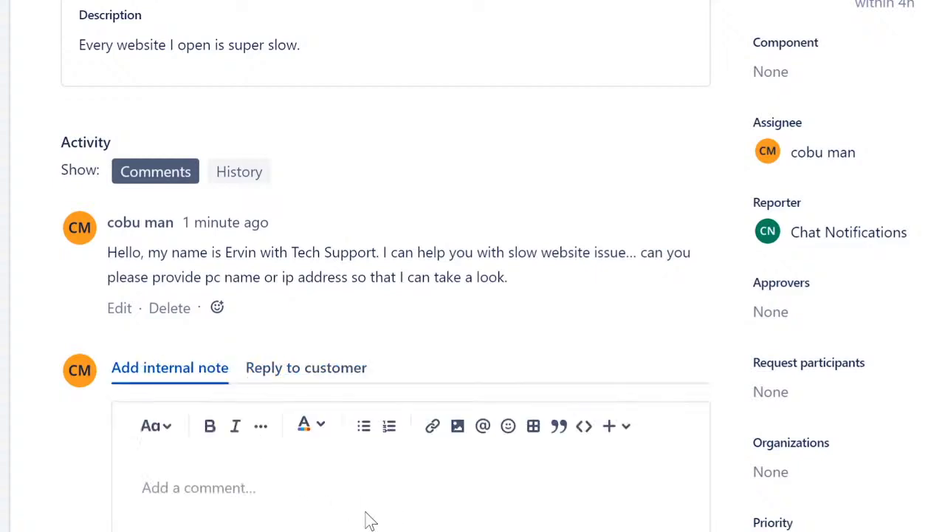
text(cobuman1)
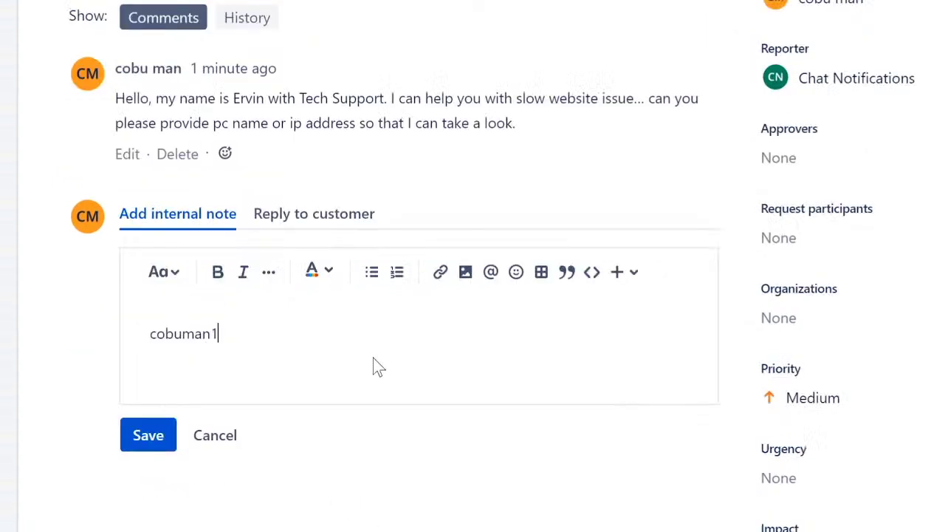
text( is user's pc)
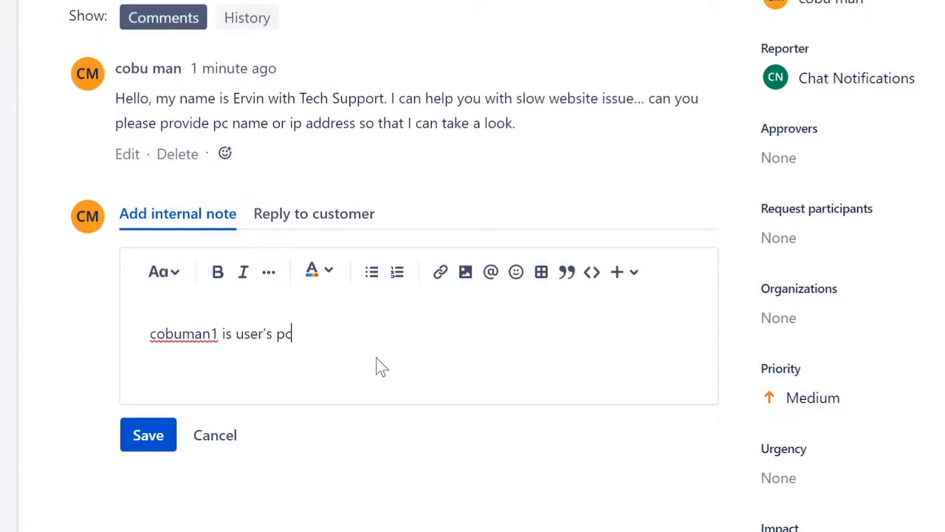
text( name. Er)
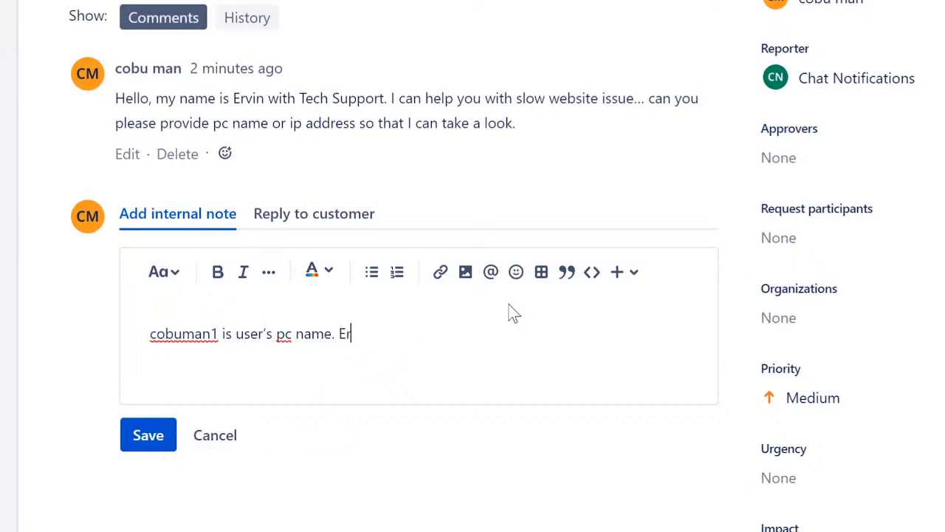
text(vin)
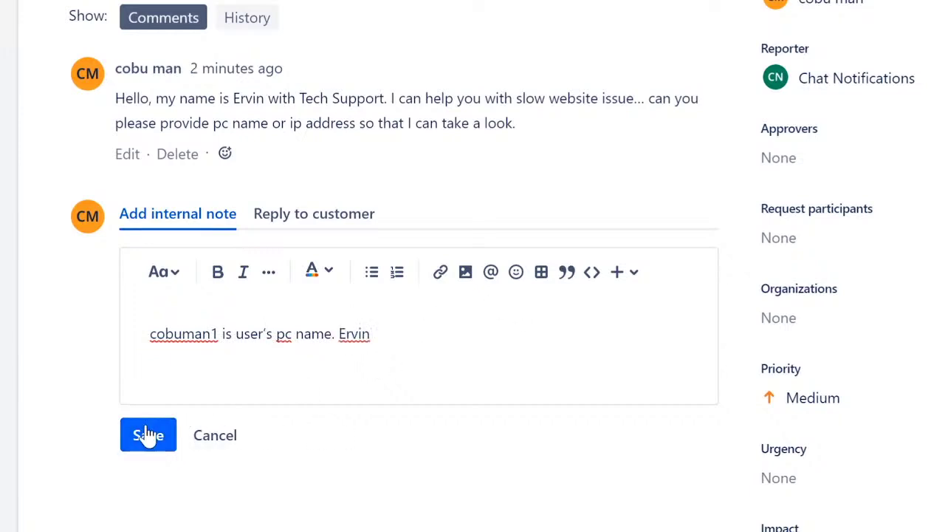
click(147, 435)
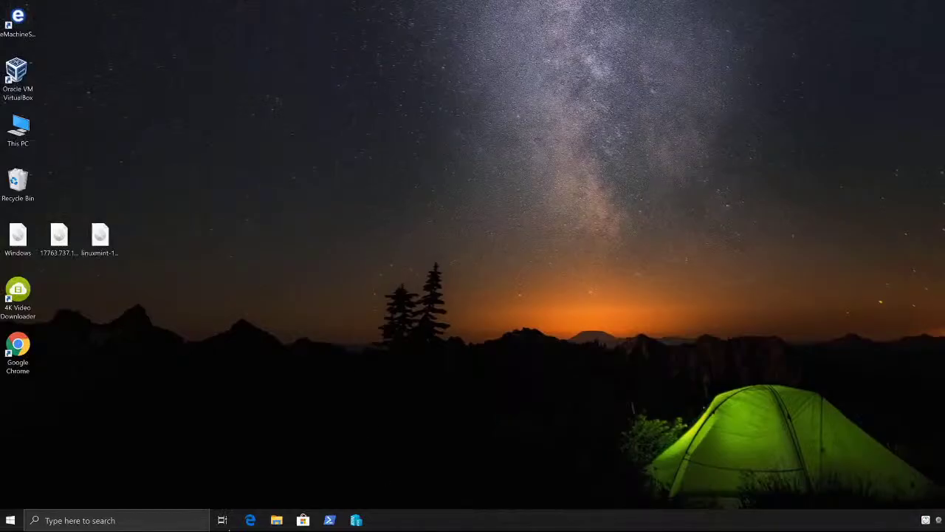
Search 'update' on the remote PC and open the Check for updates page.
click(118, 520)
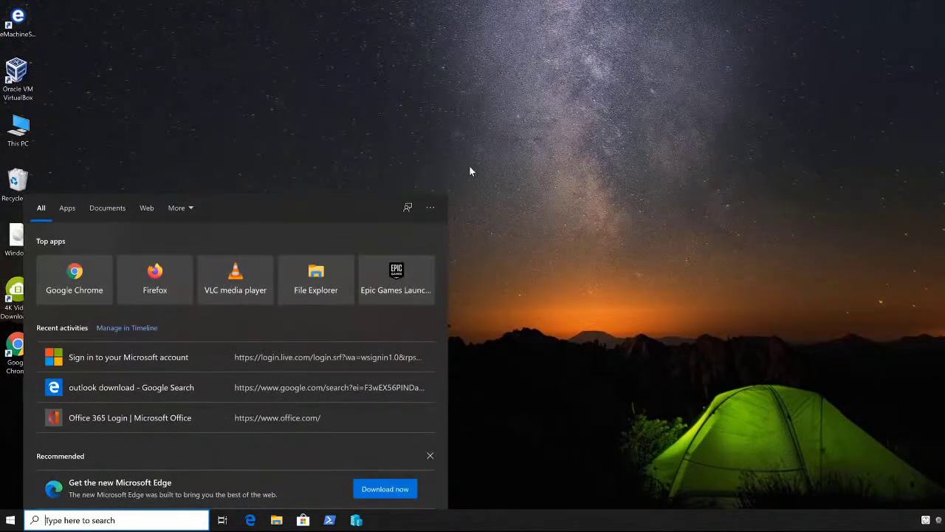
click(515, 155)
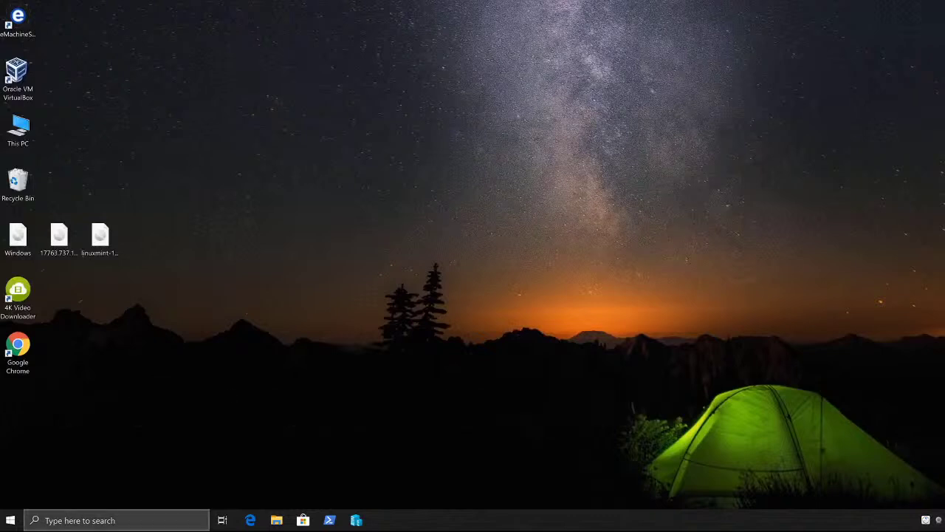
click(116, 520)
text(update)
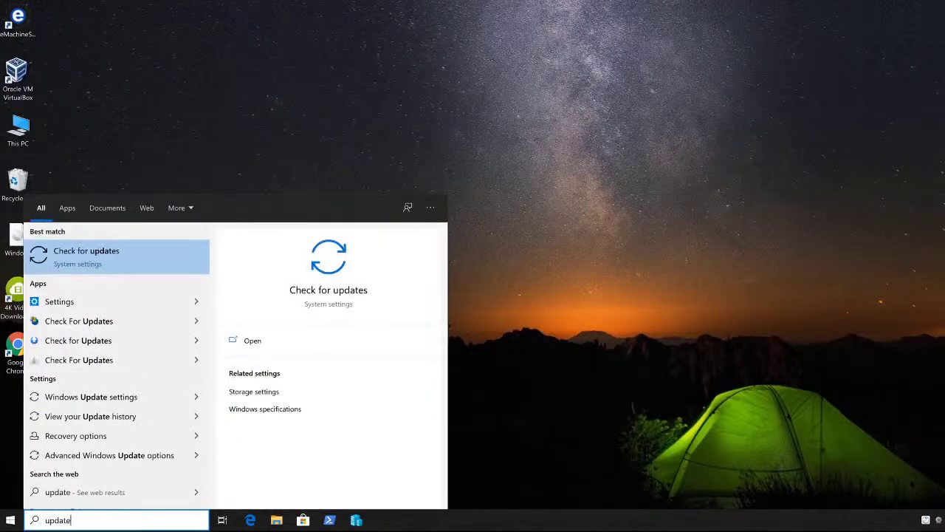
key(Return)
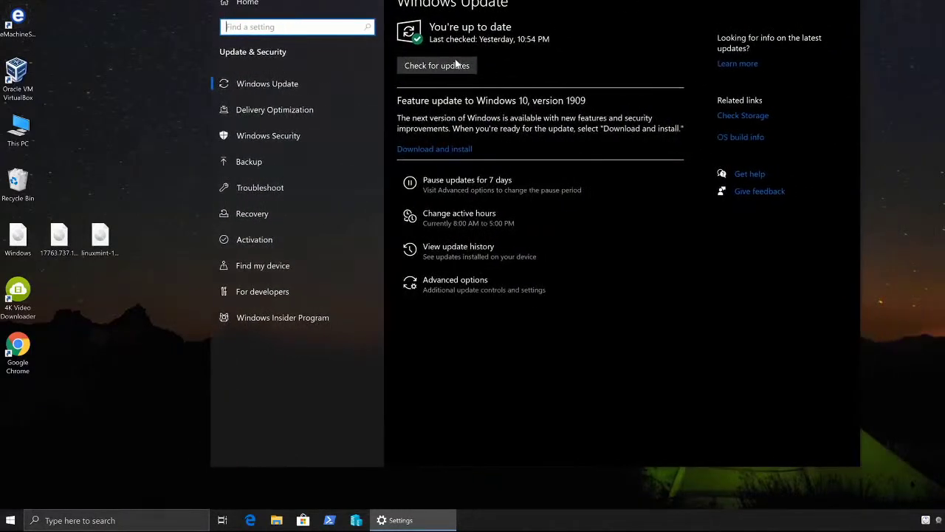
Check for Windows updates and open Task Manager, positioning its window beside Settings.
click(456, 65)
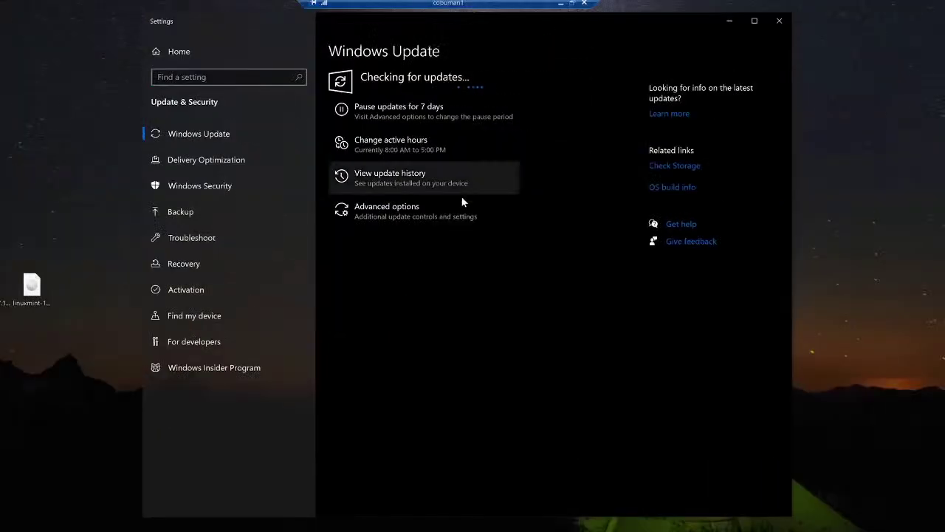
right_click(640, 530)
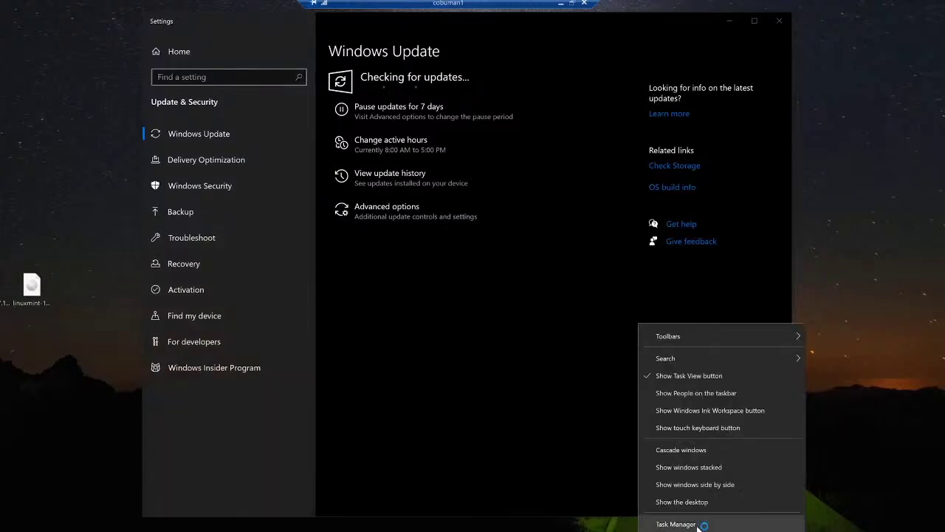
drag(560, 62, 586, 76)
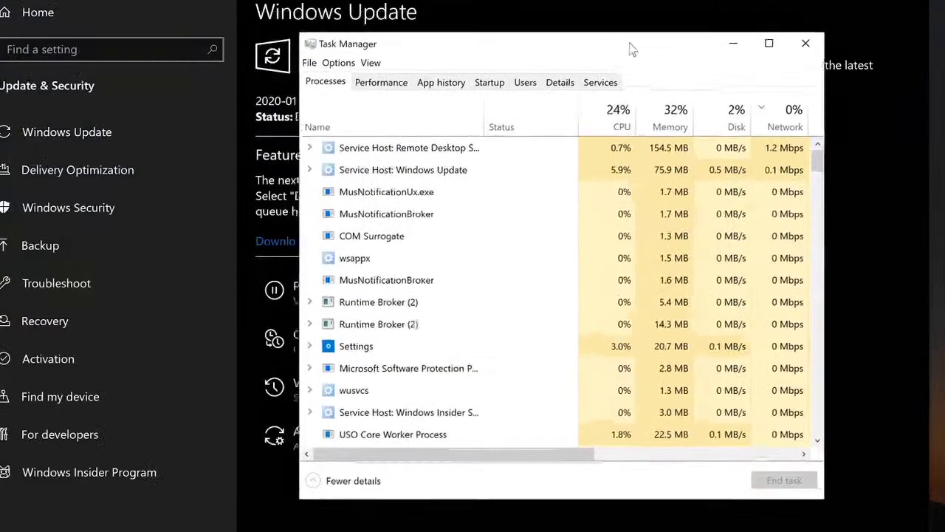
drag(632, 49, 746, 213)
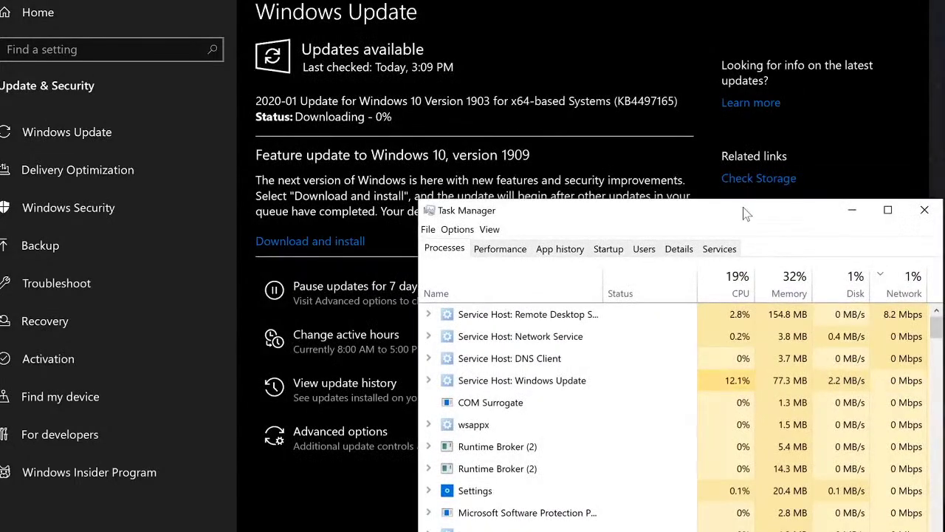
drag(672, 216, 672, 229)
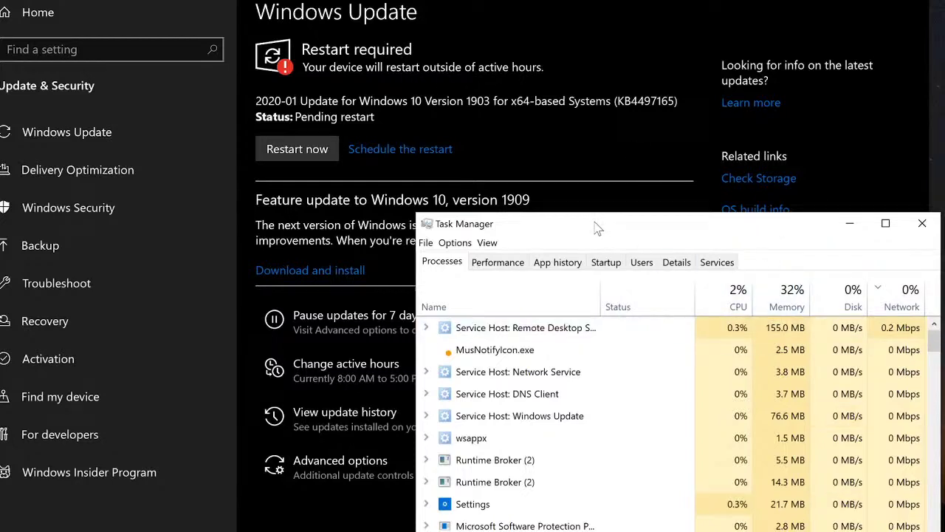
drag(597, 229, 565, 208)
Show the Ethernet (Local Area Connection) send and receive graph on Task Manager's Performance tab.
click(480, 245)
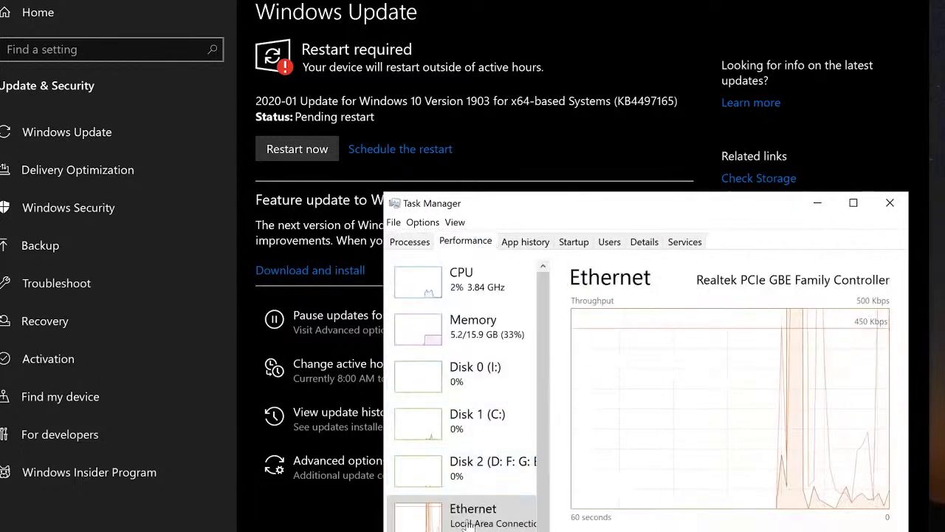
scroll(542, 509, down, 2)
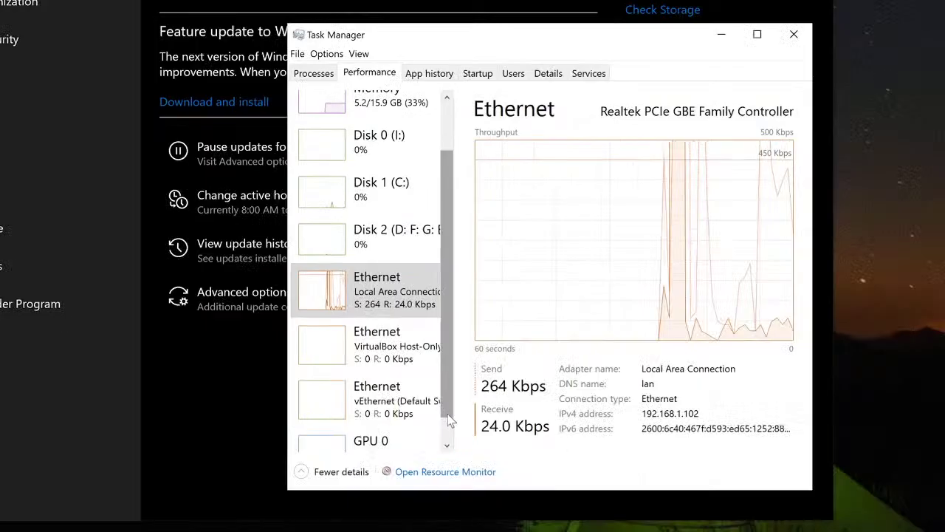
scroll(449, 419, down, 1)
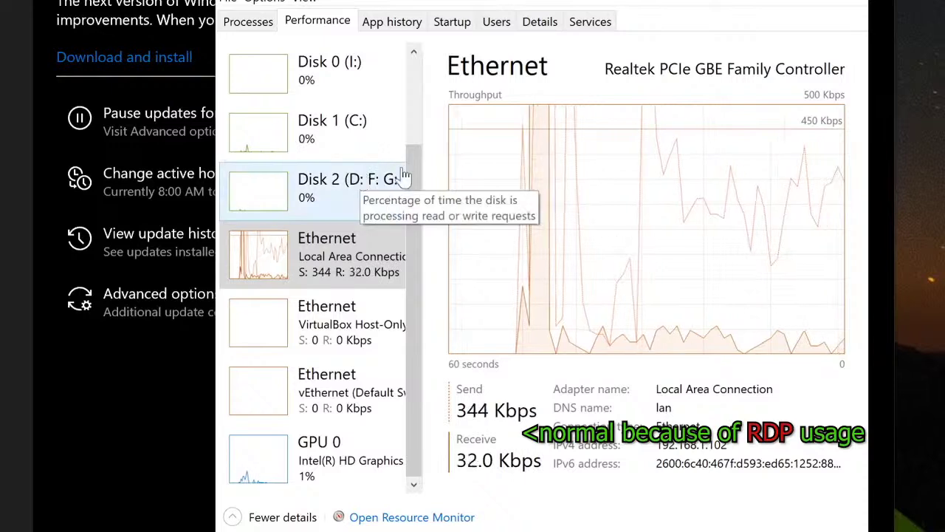
drag(409, 254, 424, 163)
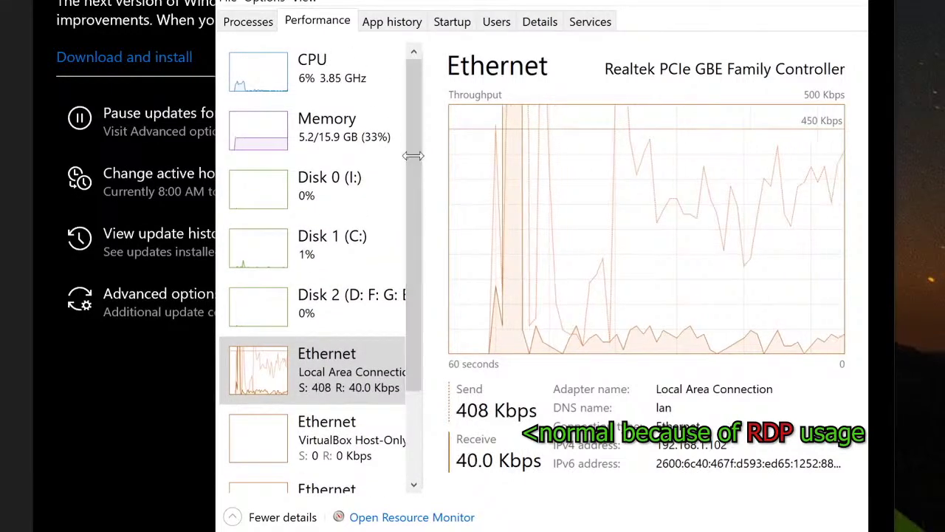
Sort processes by CPU, expand Service Host: Remote Desktop, then close Task Manager.
click(267, 24)
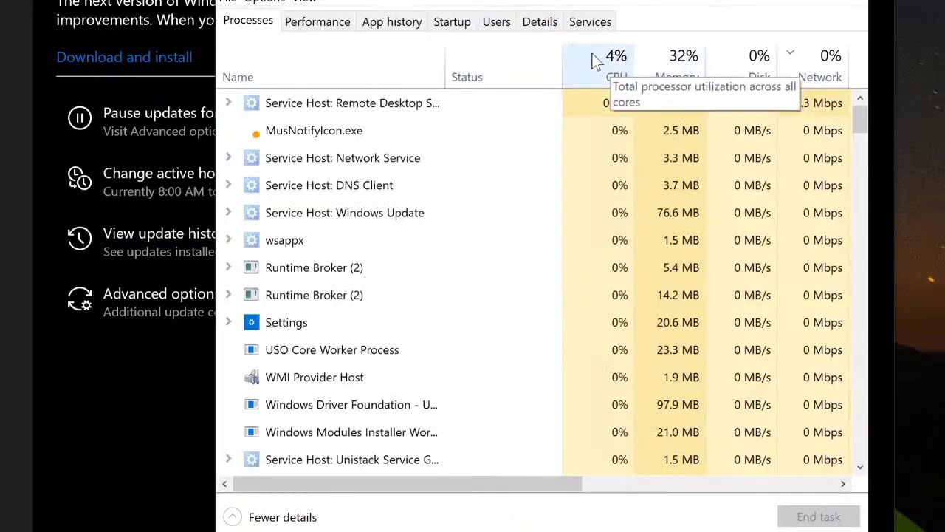
click(596, 62)
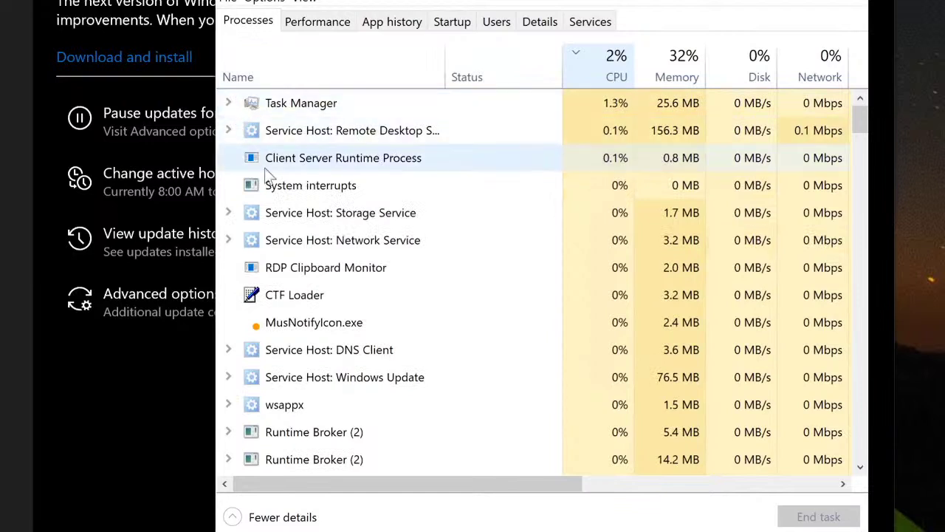
scroll(293, 170, down, 1)
scroll(293, 170, up, 1)
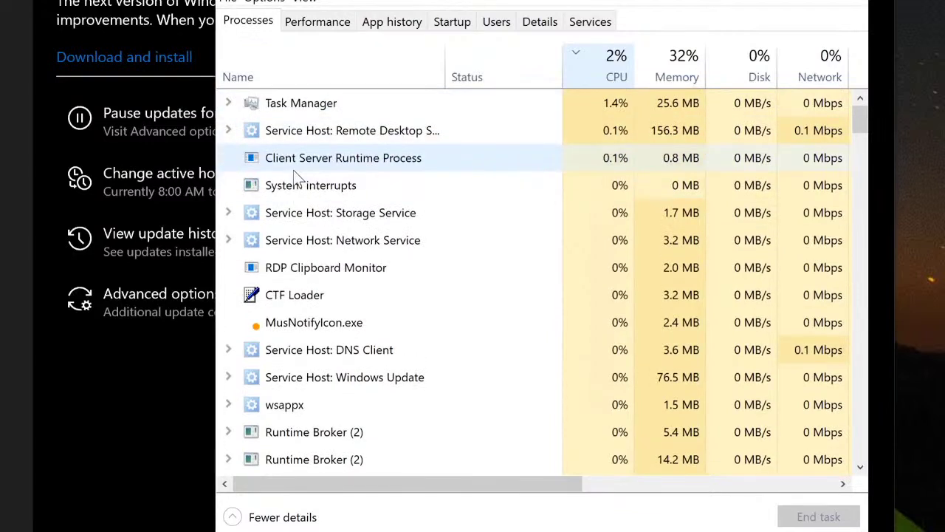
click(229, 131)
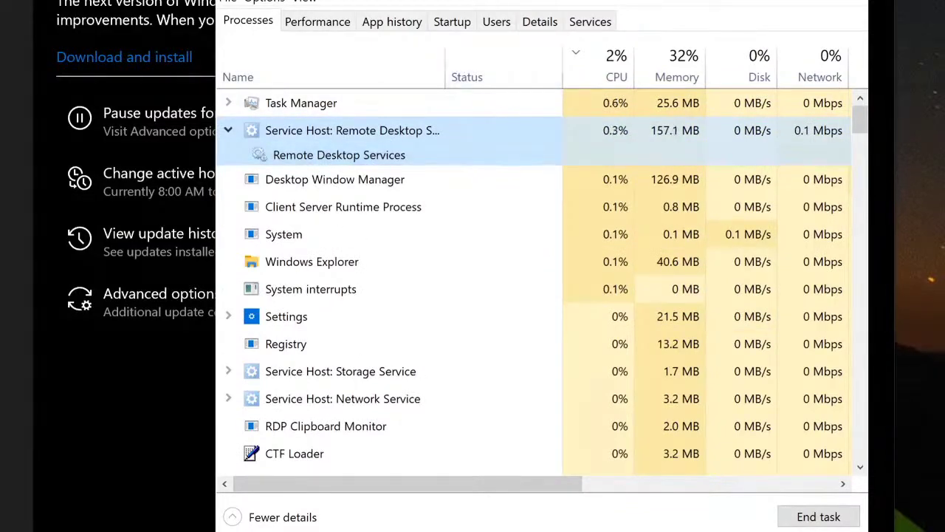
key(alt+F4)
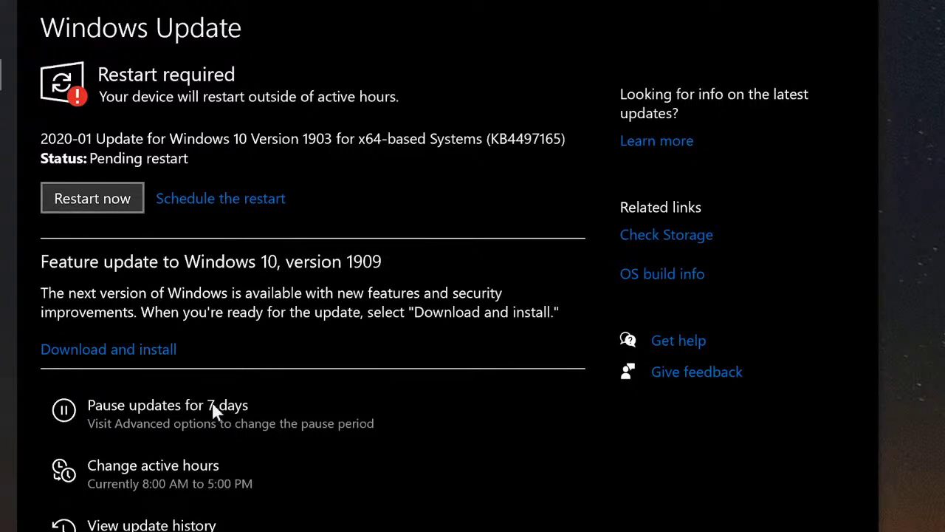
Reopen Task Manager on Performance, move it left and widen the device list beside the Ethernet graph.
key(ctrl+shift+Escape)
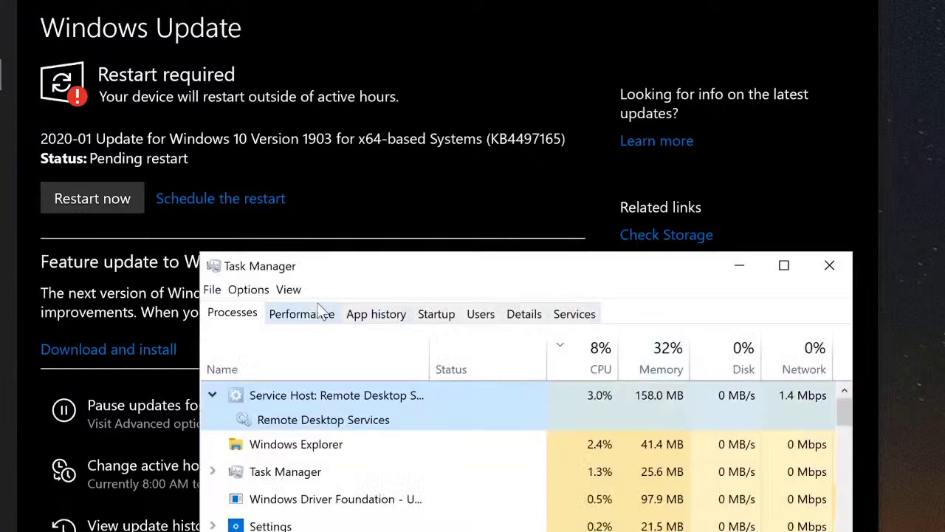
click(302, 314)
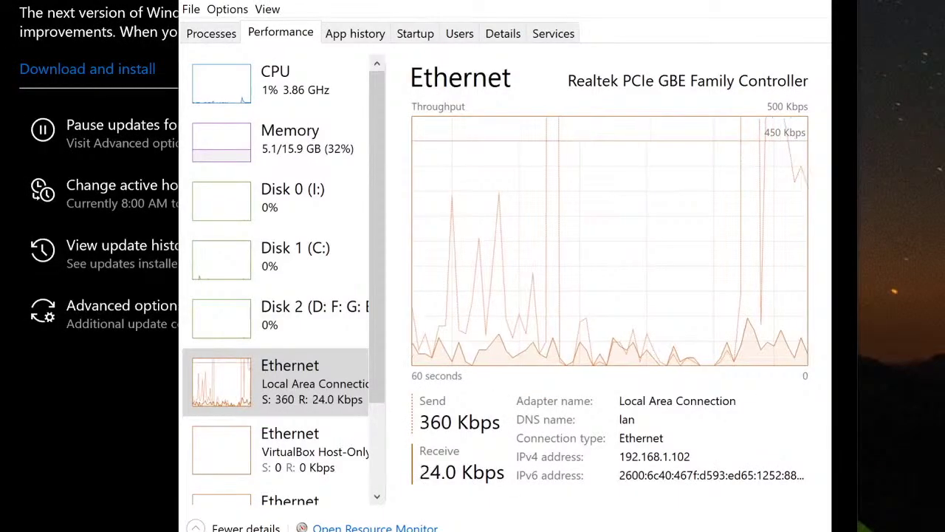
drag(551, 0, 380, 9)
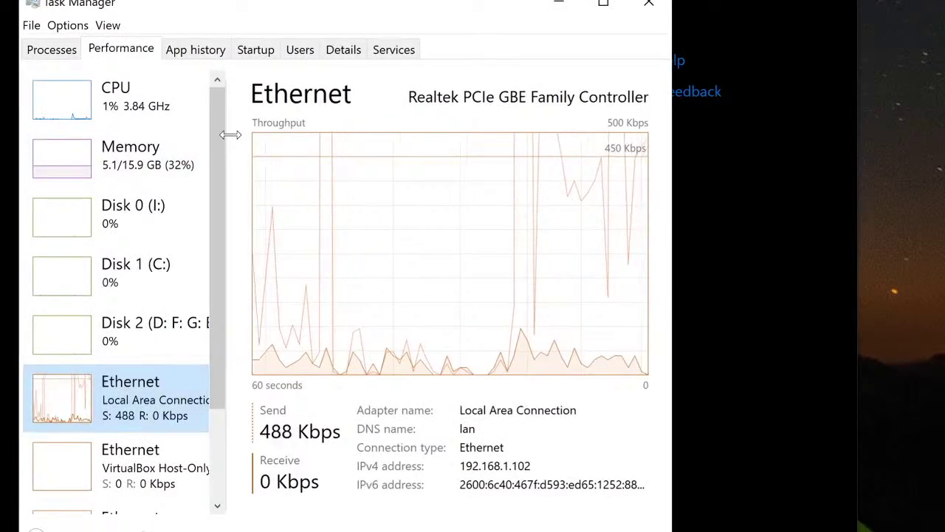
drag(231, 135, 280, 125)
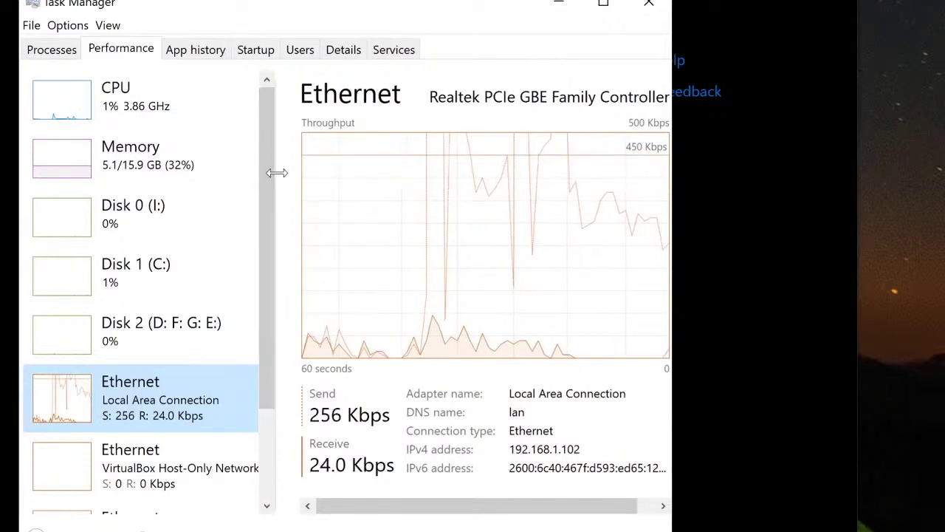
mouse_move(274, 172)
mouse_down()
mouse_move(312, 156)
mouse_move(275, 157)
mouse_up()
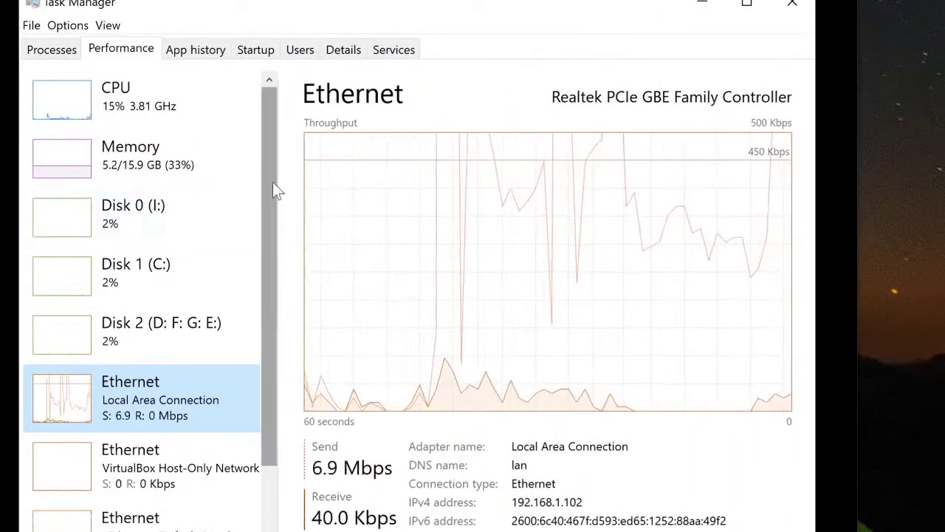
drag(283, 175, 333, 168)
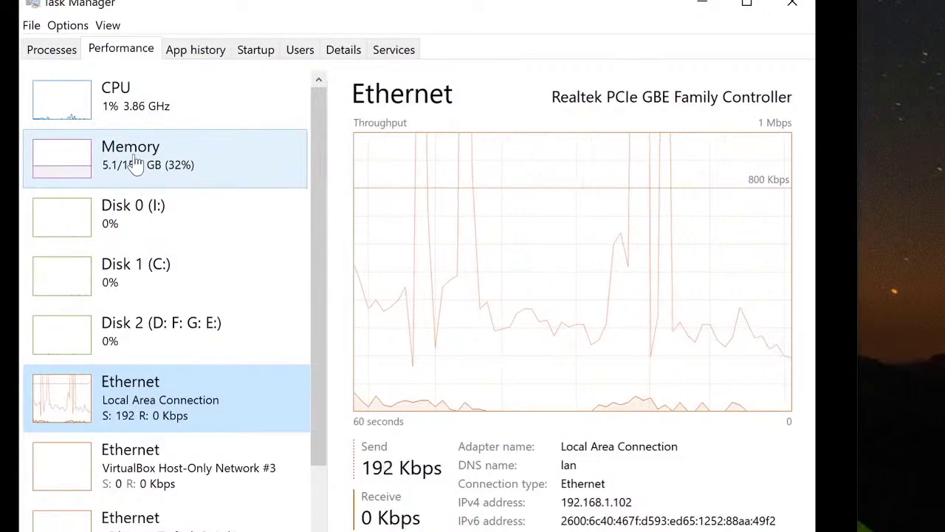
click(51, 50)
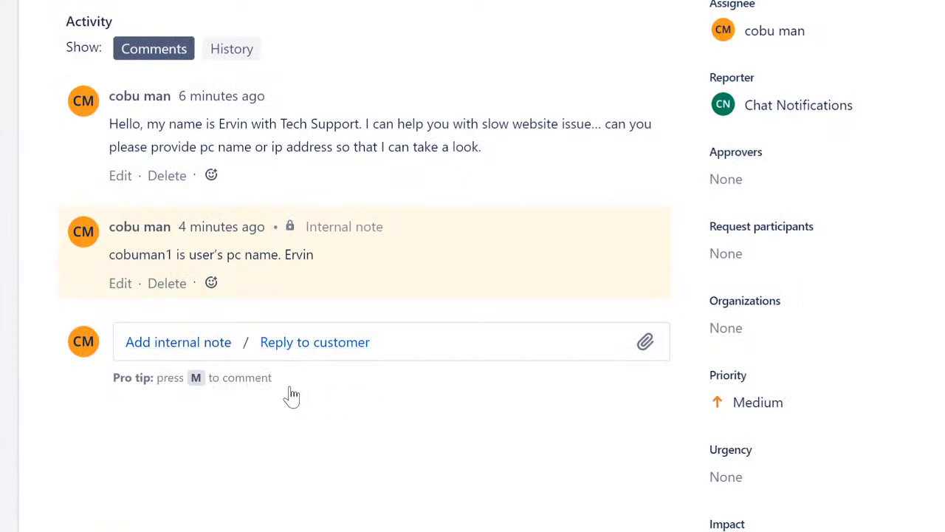
Save the internal note 'There are no issues at the moment. I will keep the ticket open for 24hrs to monitor.' with a signature.
click(170, 334)
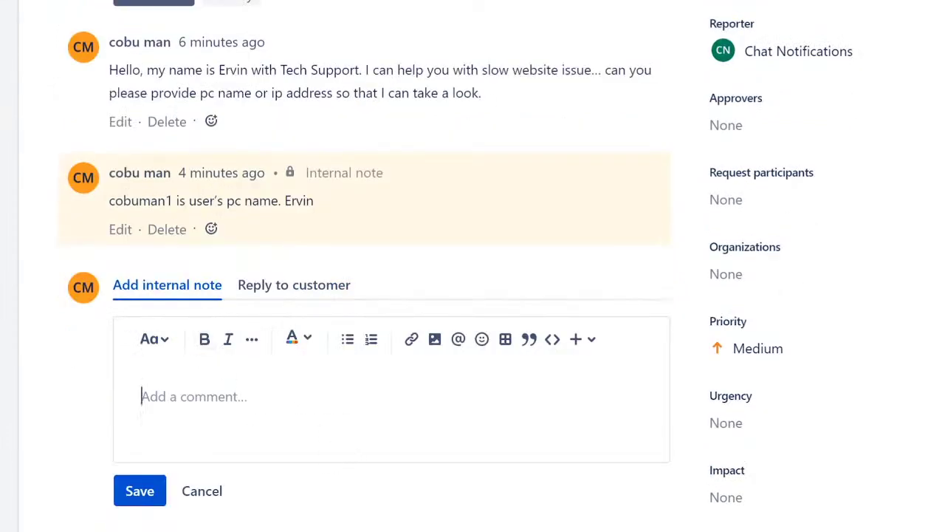
text(T)
text(here are no i)
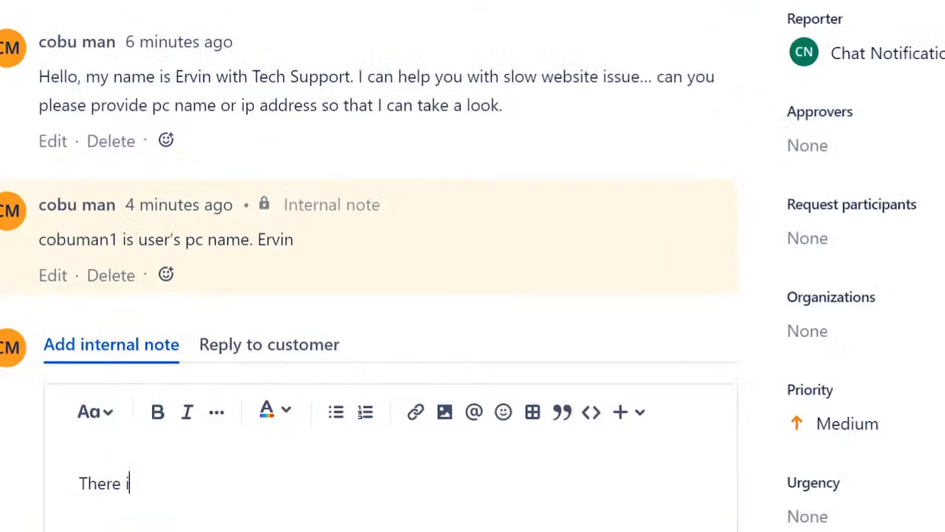
text(ssues at the)
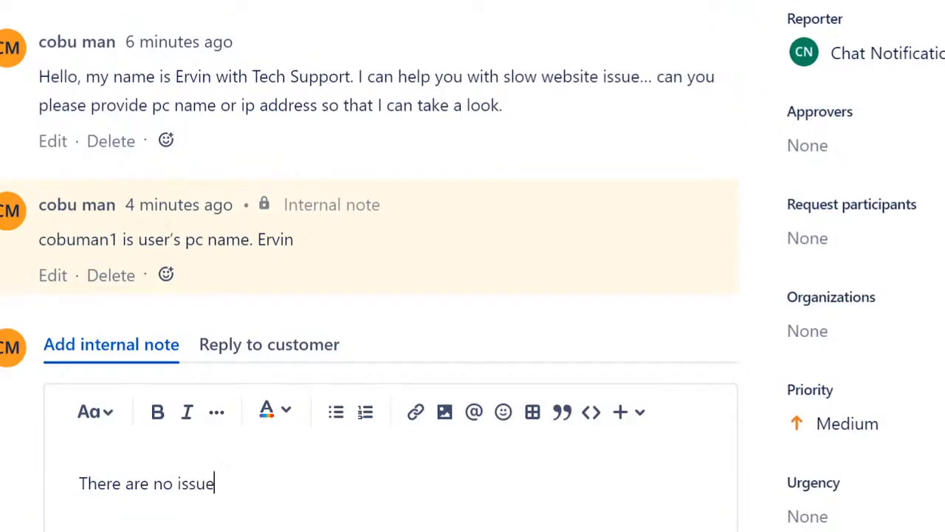
text( moment.)
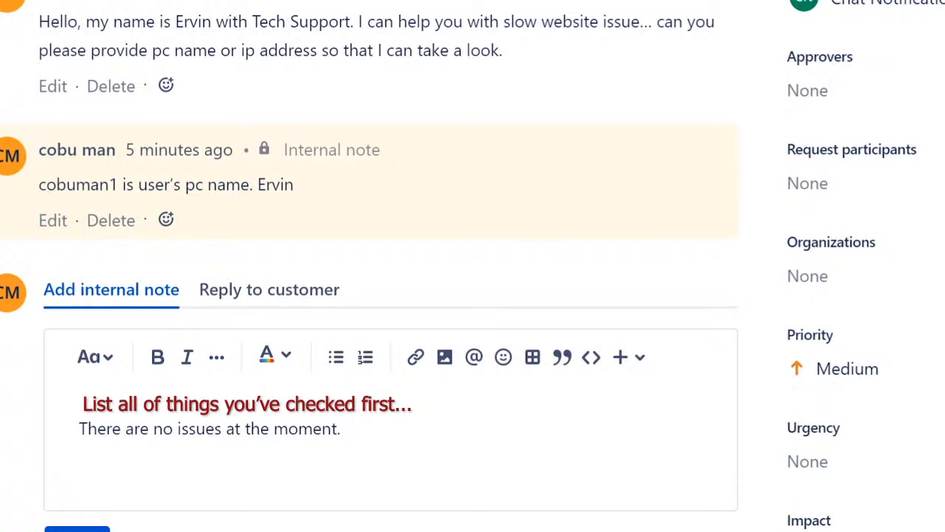
text(I will keep the ticke topne)
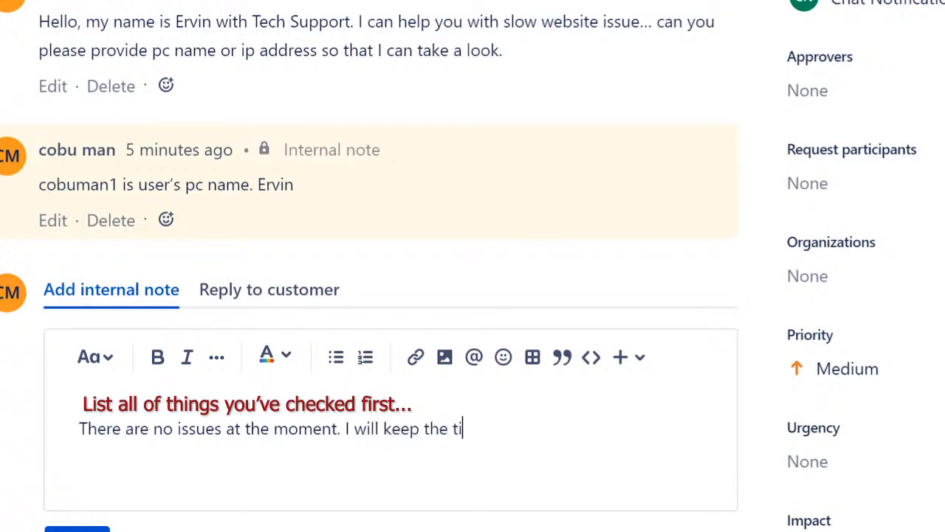
key(BackSpace)
key(BackSpace)
key(BackSpace)
key(BackSpace)
key(BackSpace)
key(BackSpace)
text(t open for 24)
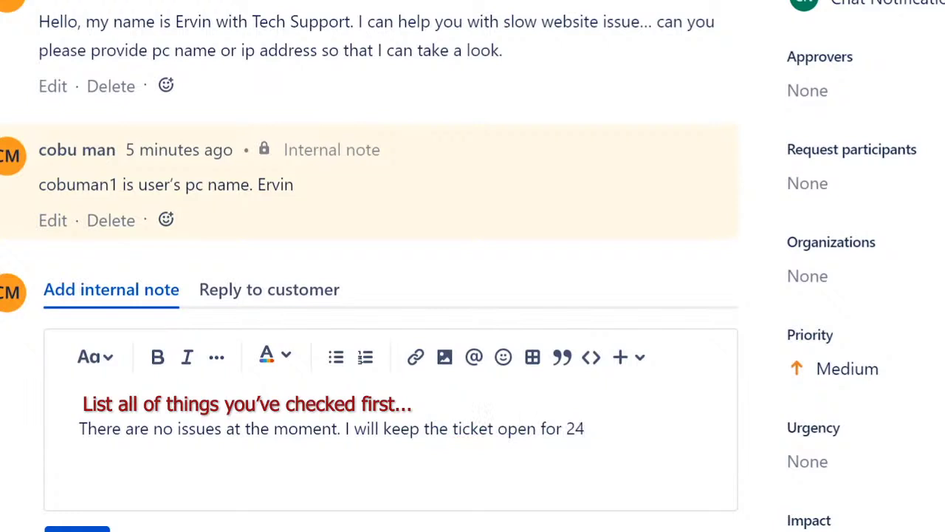
text(hrs)
text( to monitor)
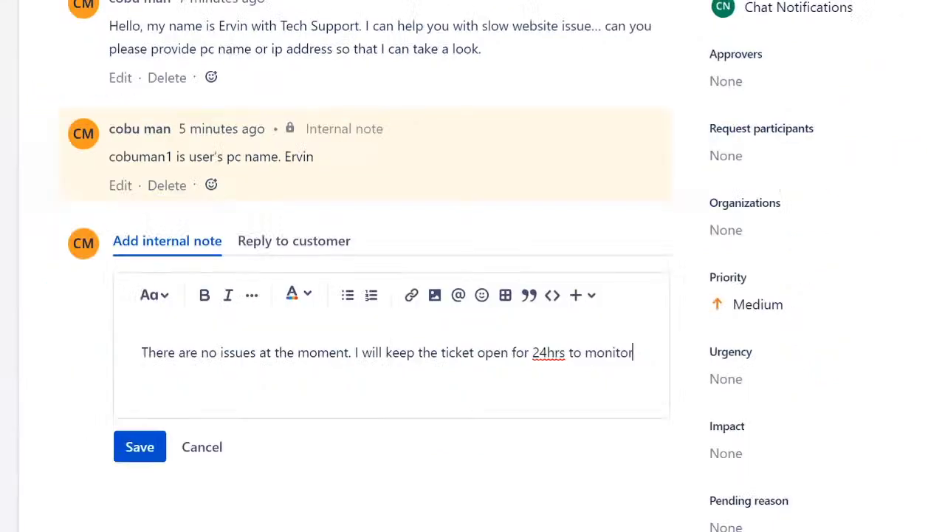
text(.)
key(Return)
text(Ervin)
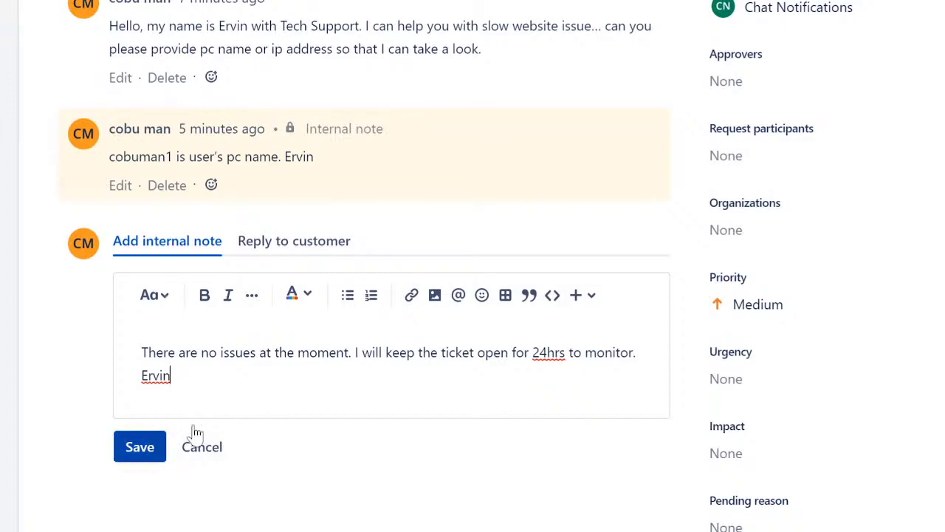
key(ctrl+Return)
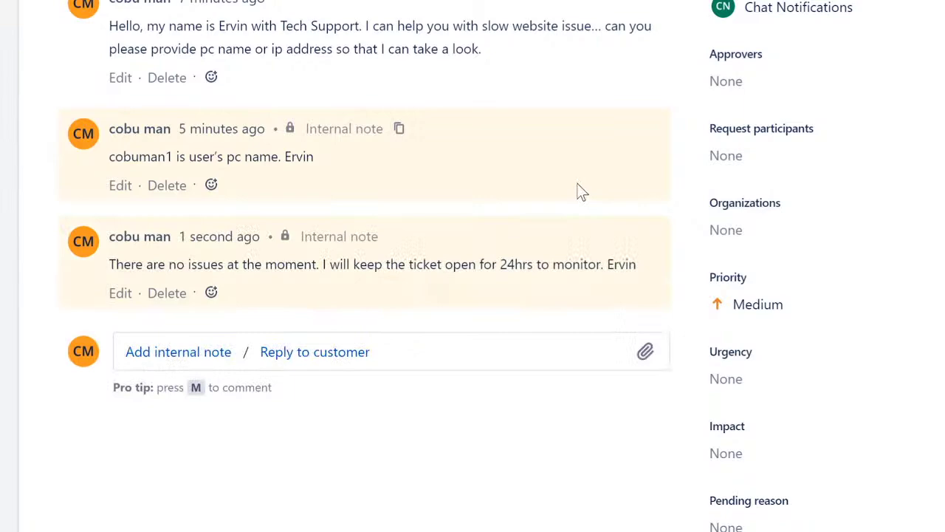
scroll(576, 190, up, 2)
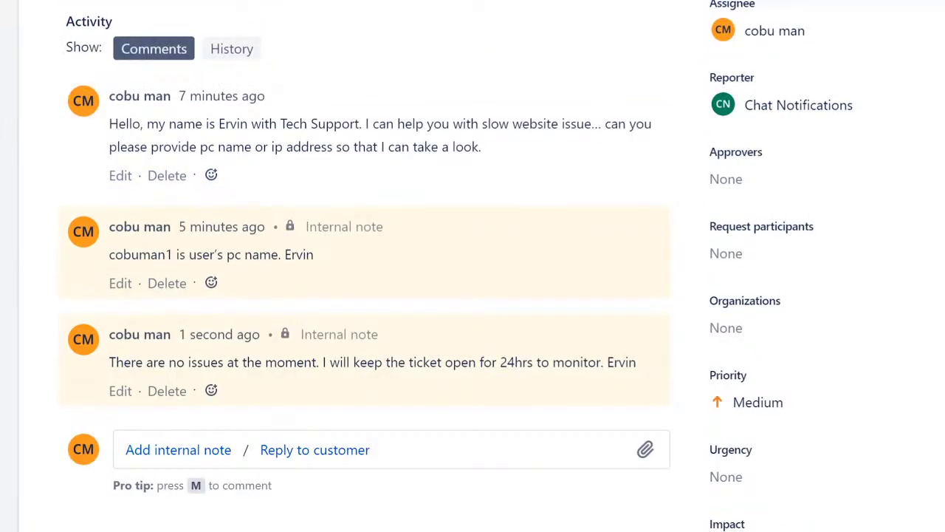
Move ISD-16 to Waiting for customer via Respond to customer, then go back to All open.
click(699, 36)
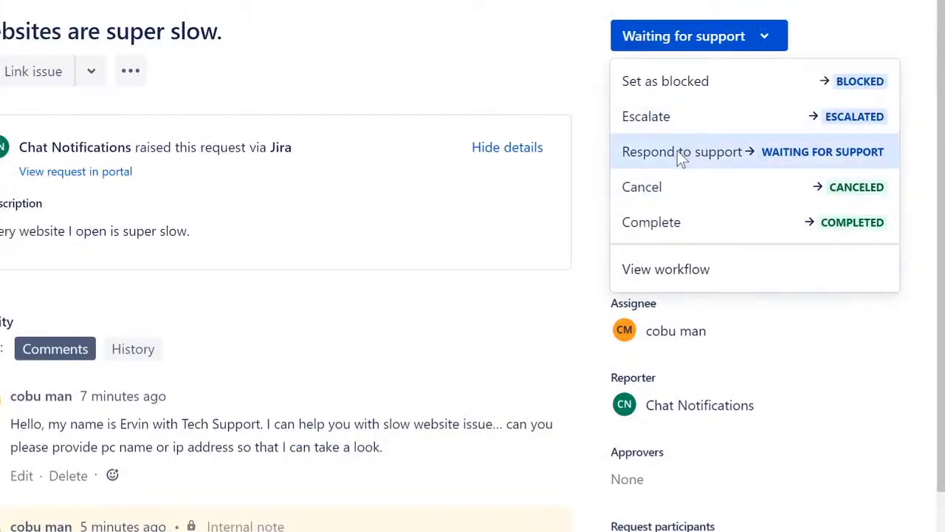
click(721, 146)
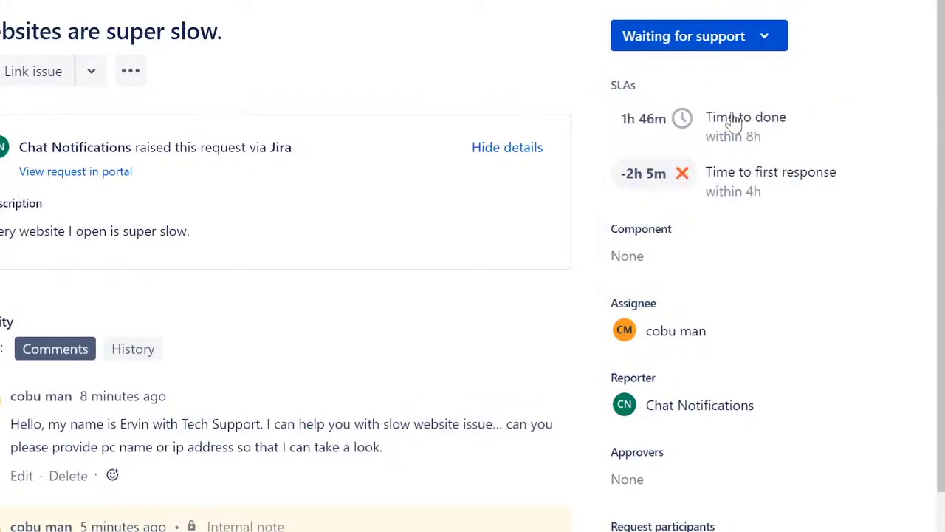
click(752, 37)
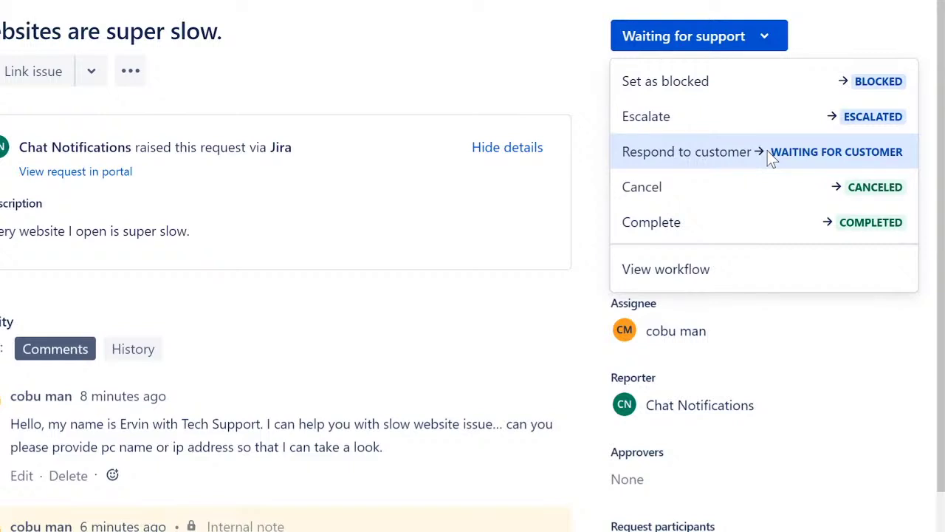
click(768, 150)
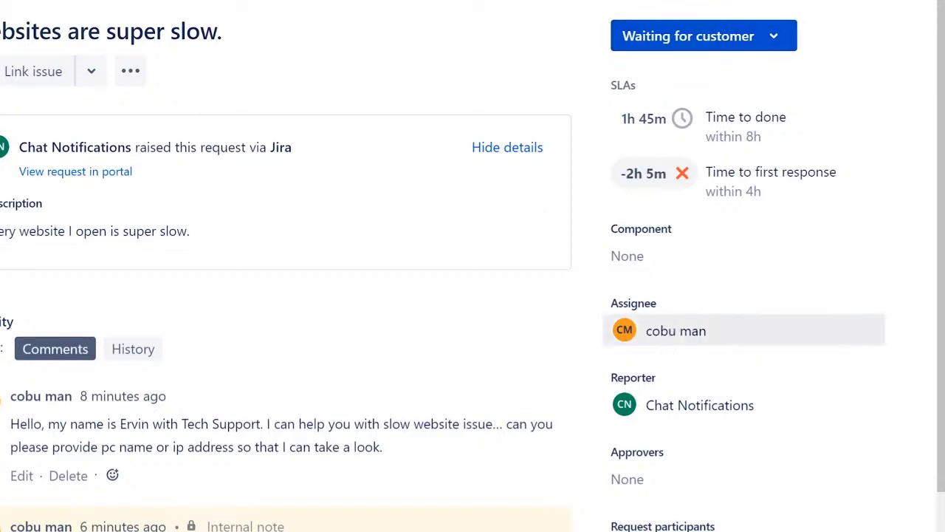
mouse_move(639, 346)
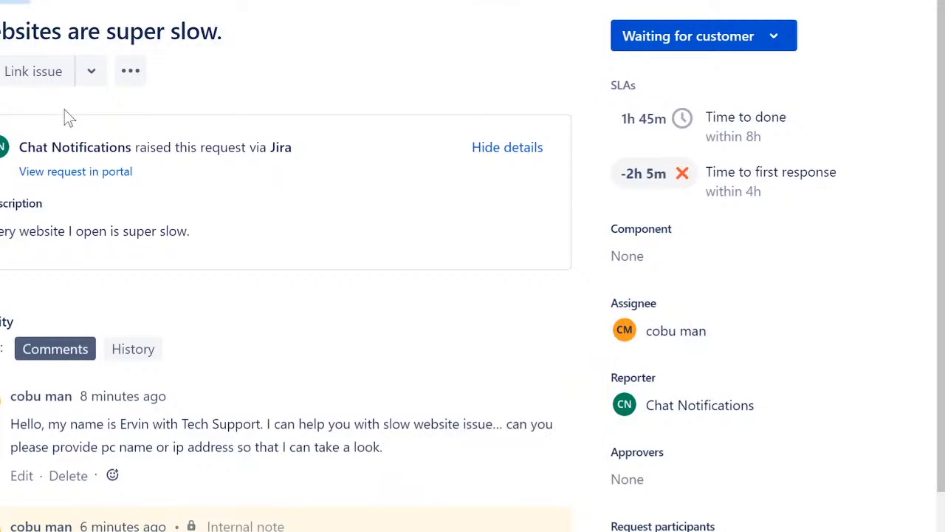
key(alt+Left)
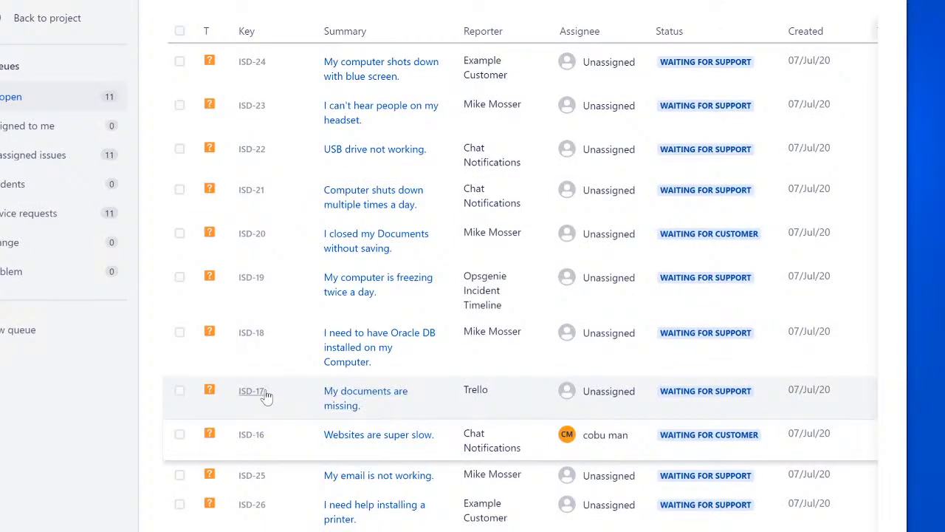
Open ISD-17 'My documents are missing.' and assign it to yourself.
click(381, 398)
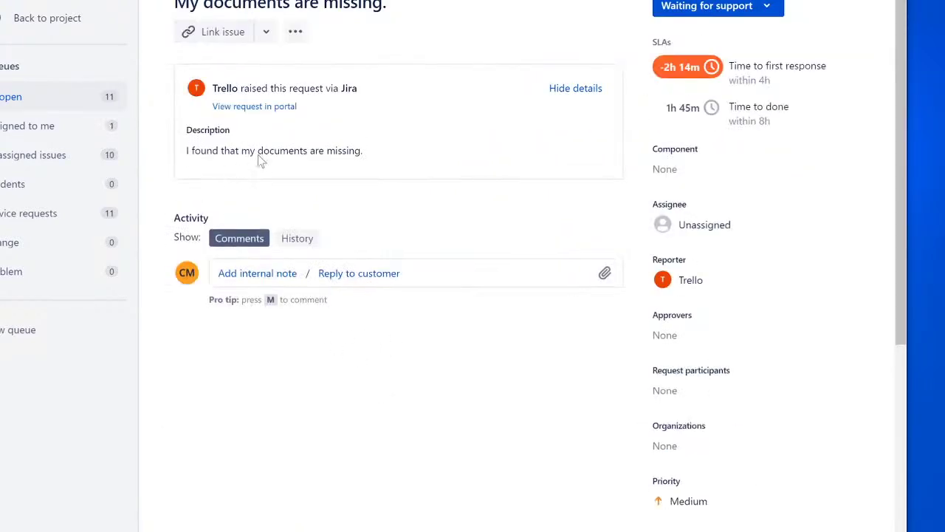
click(780, 353)
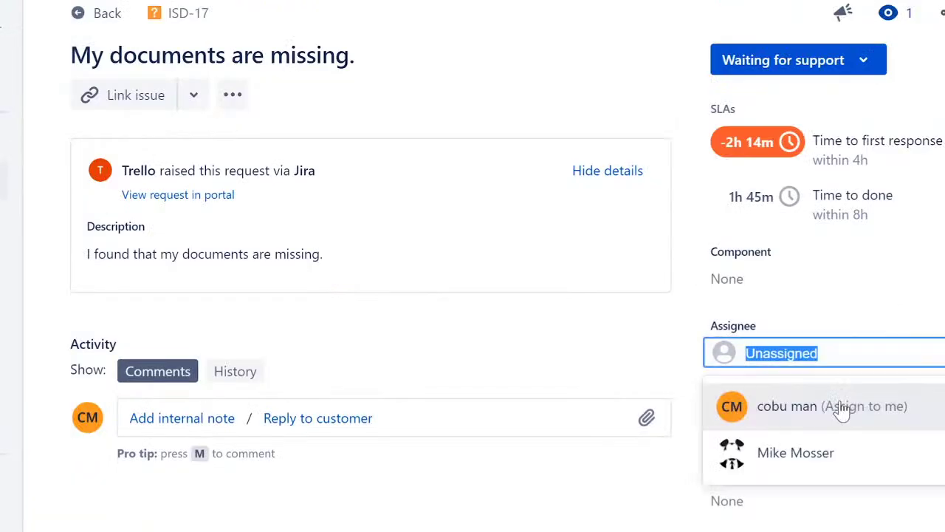
click(755, 407)
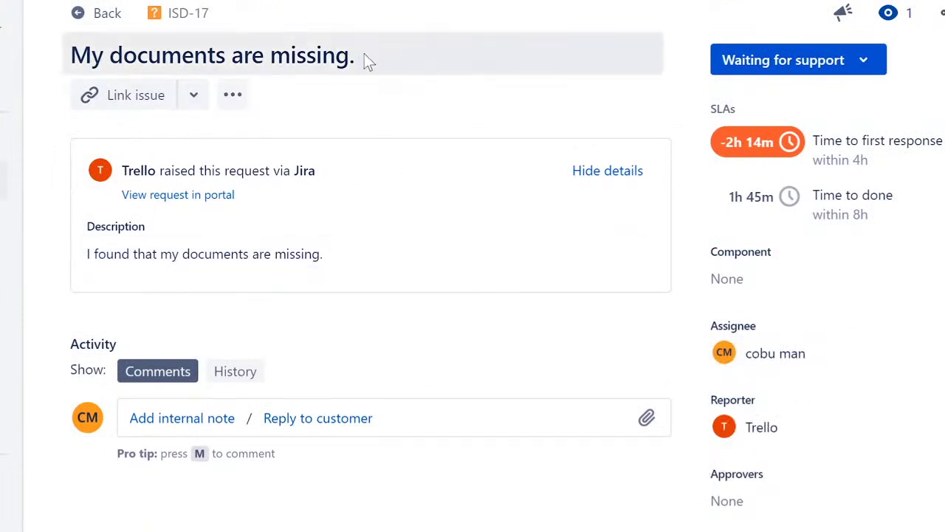
Read through the ISD-17 summary and description text.
drag(364, 53, 24, 42)
click(299, 244)
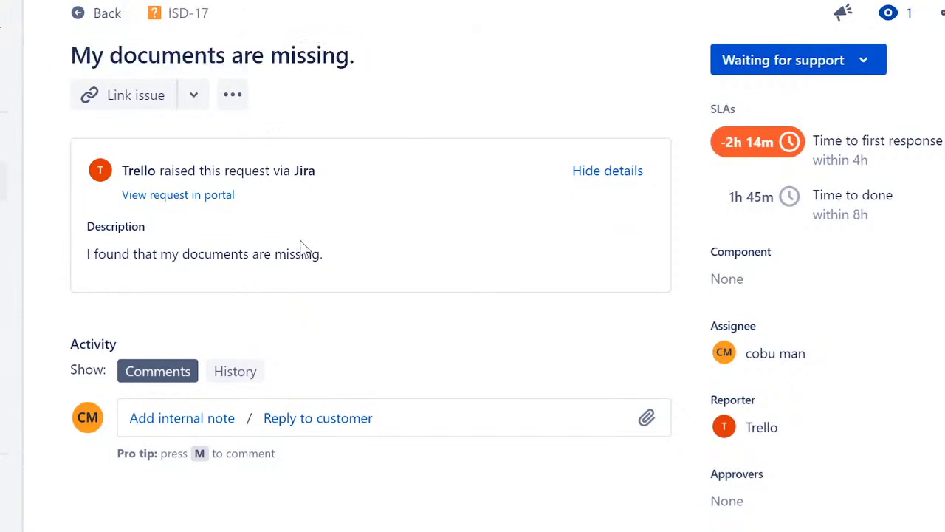
drag(329, 257, 93, 255)
click(93, 254)
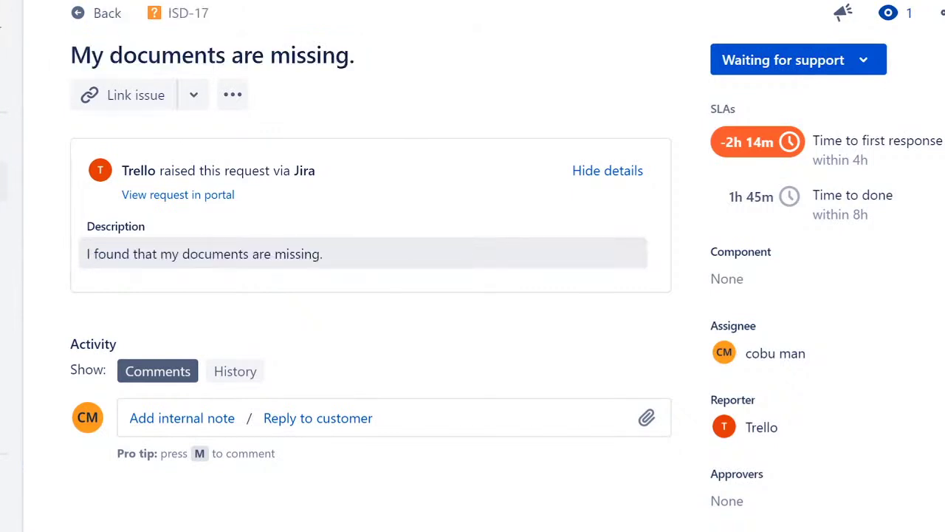
drag(328, 255, 95, 255)
click(95, 255)
Start the customer reply introducing yourself from Pc support, correcting 'missiling' to 'missing'.
click(325, 419)
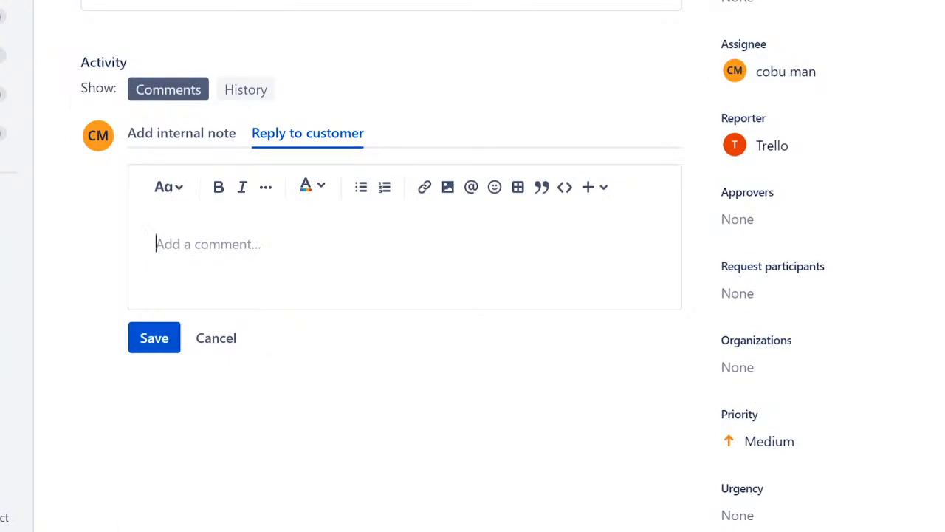
text(Hello, this is Ervin)
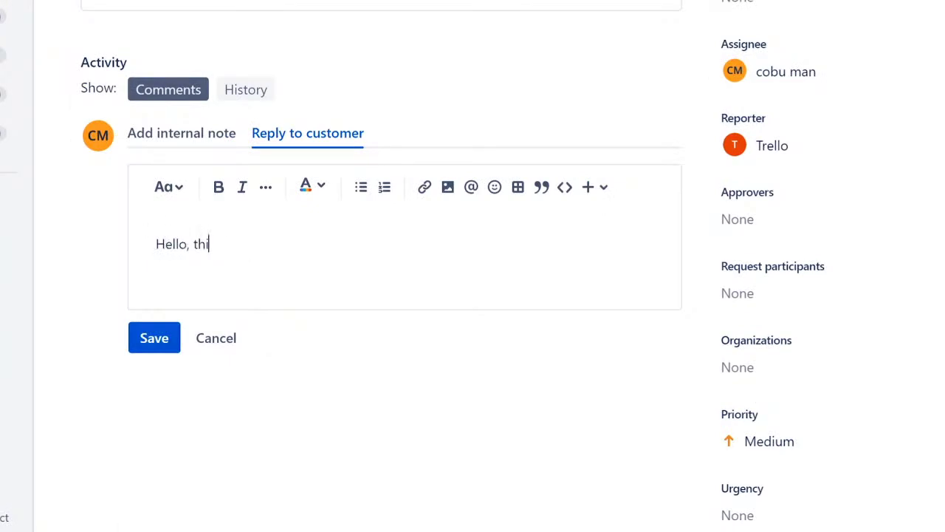
text( with c)
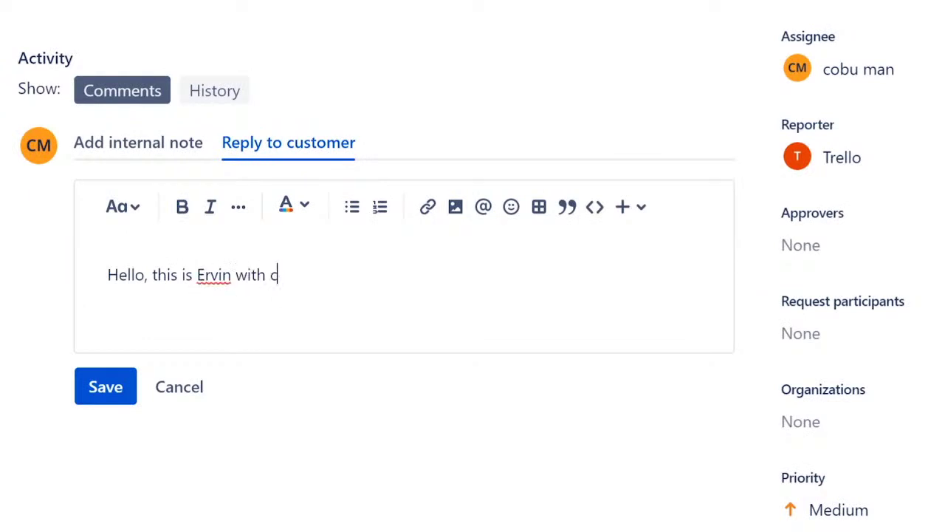
key(BackSpace)
text(Pc support. )
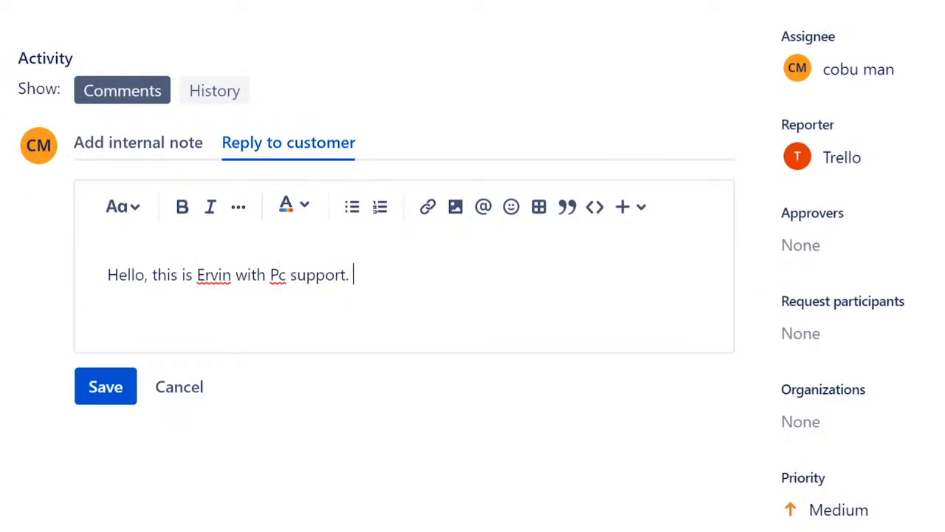
text(I have your ti)
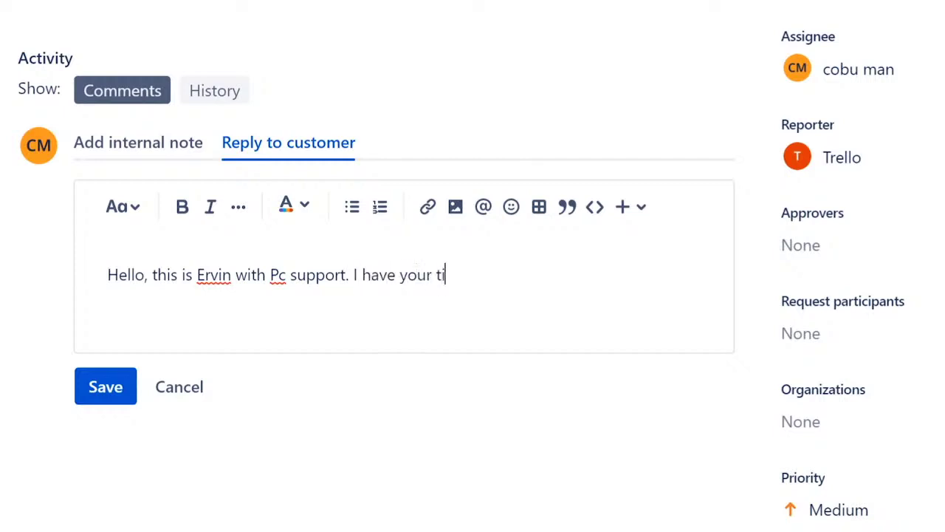
text(cket about miss)
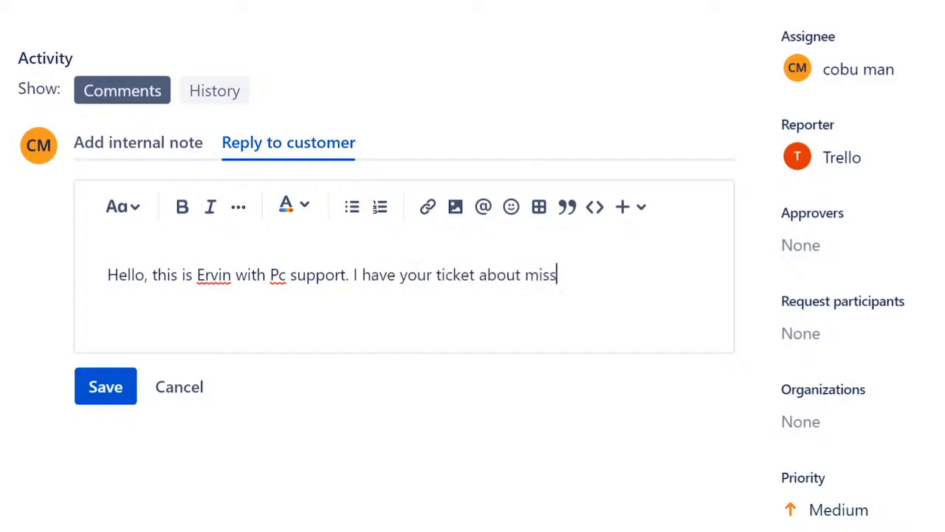
text(iling files)
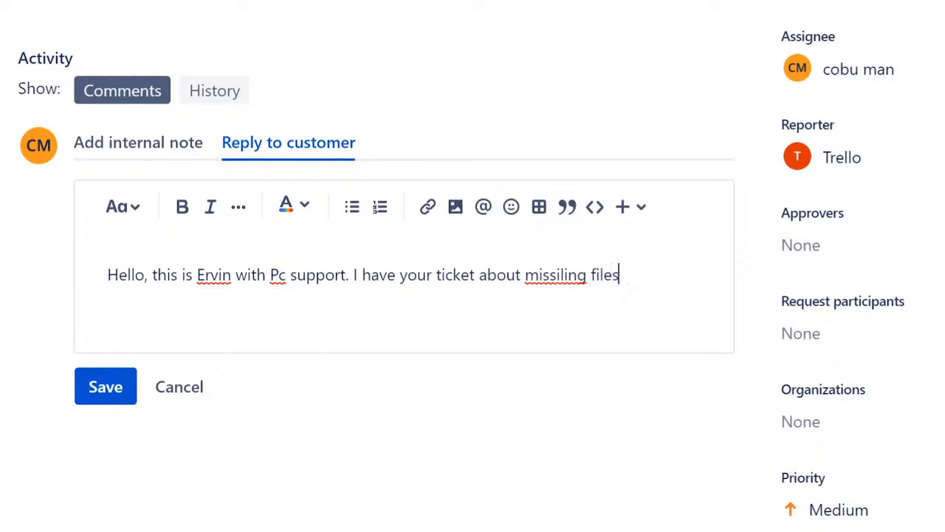
click(549, 275)
right_click(549, 275)
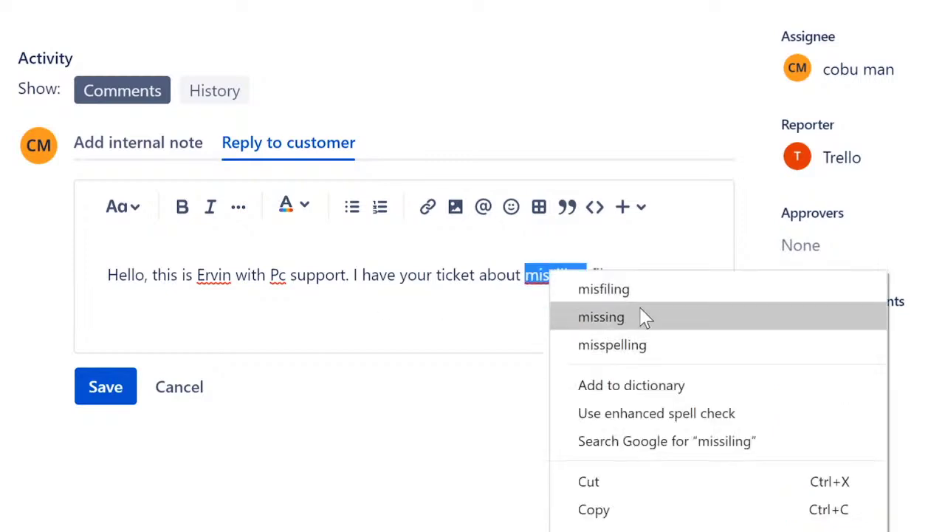
click(641, 316)
Finish the reply with 'Can you please provide your Pc name?' and save it.
click(614, 274)
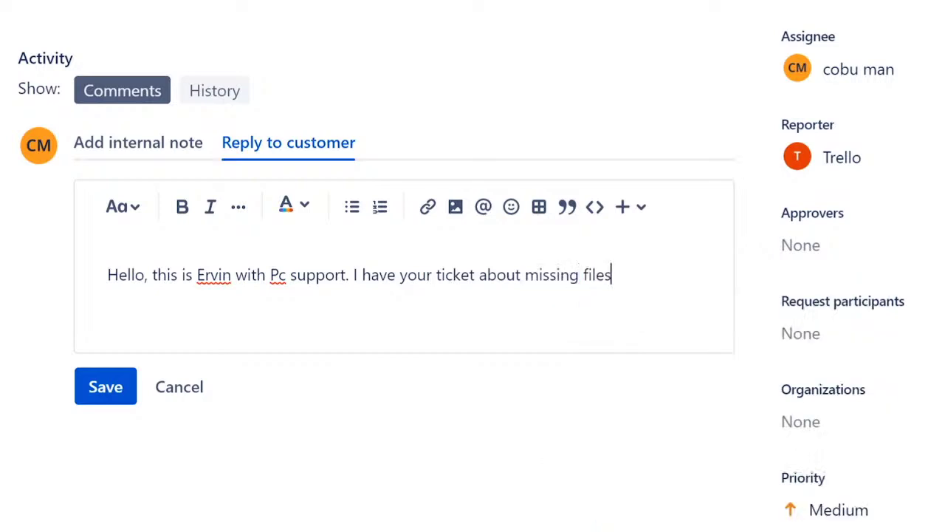
text(. Can you plea)
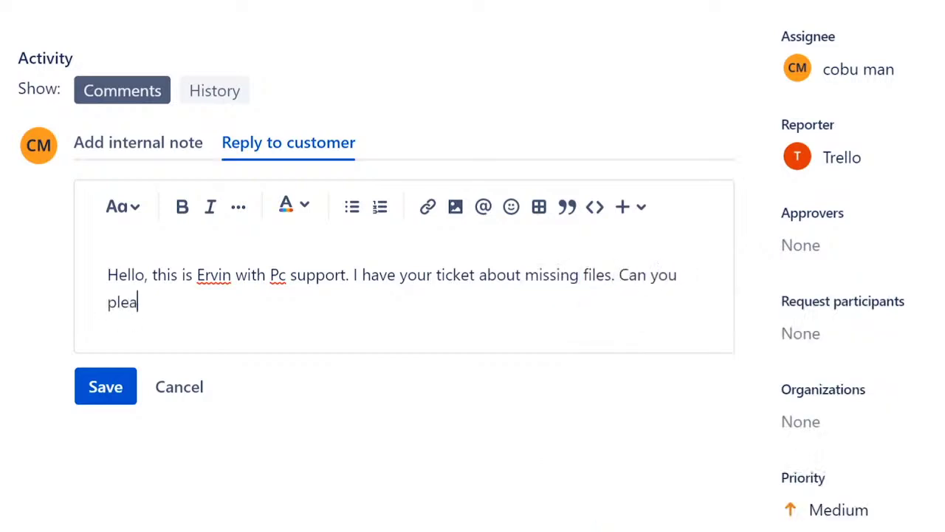
text(se provide)
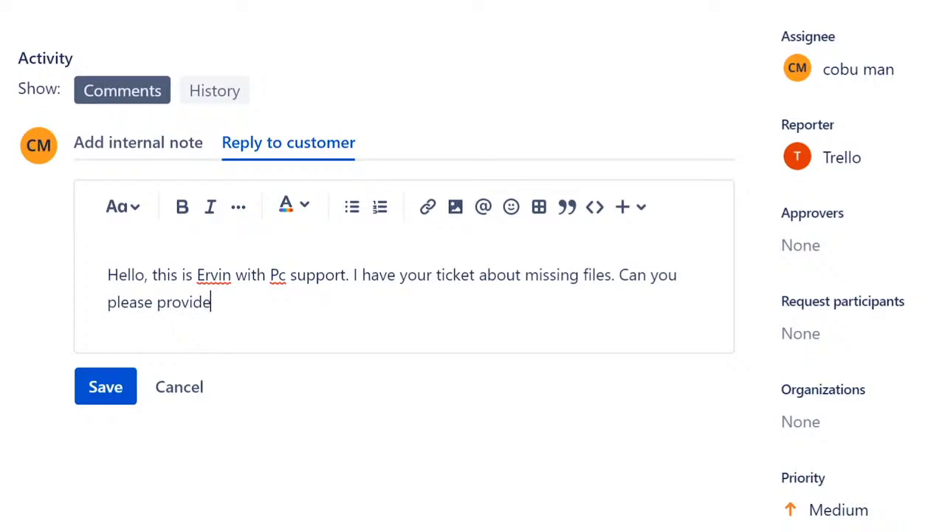
text( your Pc name)
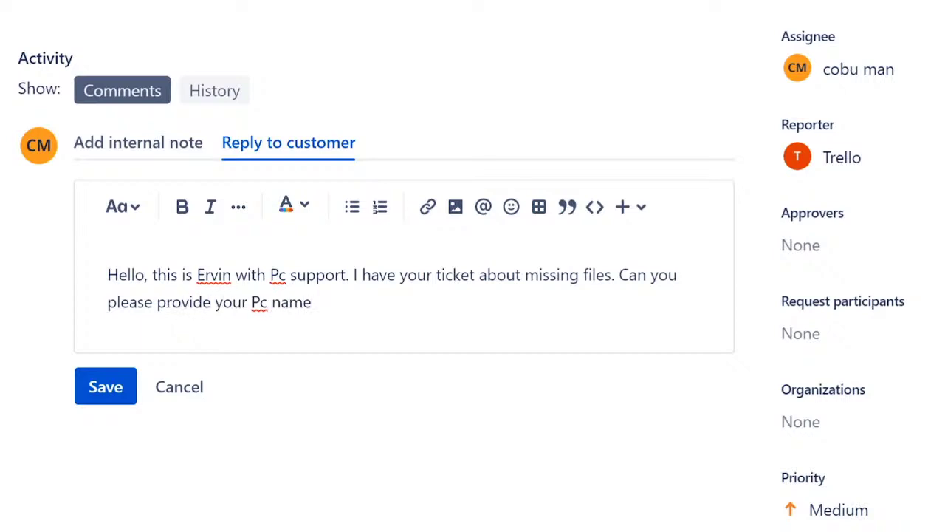
text(?)
click(267, 302)
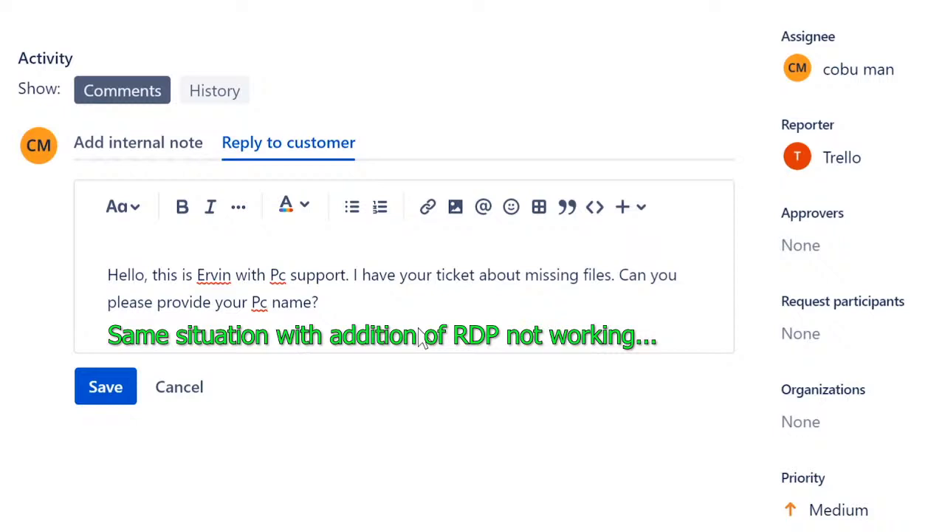
click(124, 391)
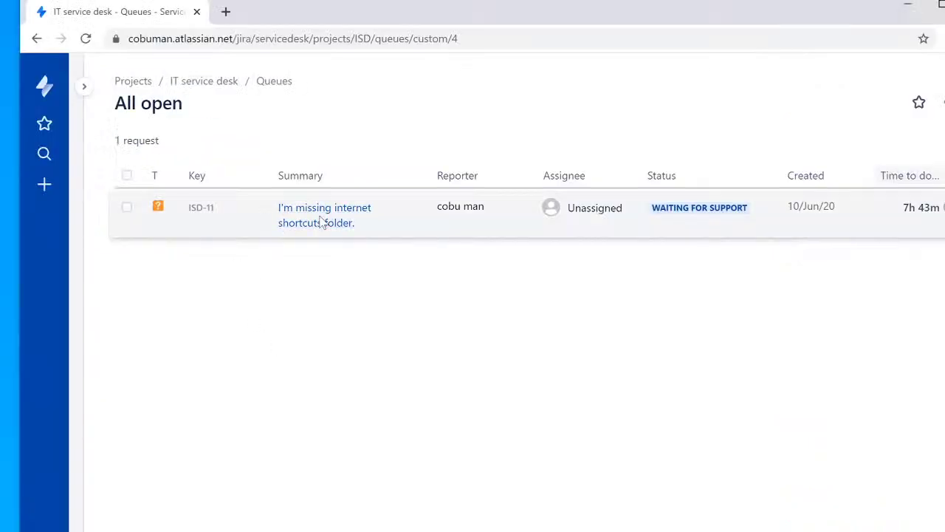
Open ISD-11 'I'm missing internet shortcuts folder.' and read its title and description.
click(336, 213)
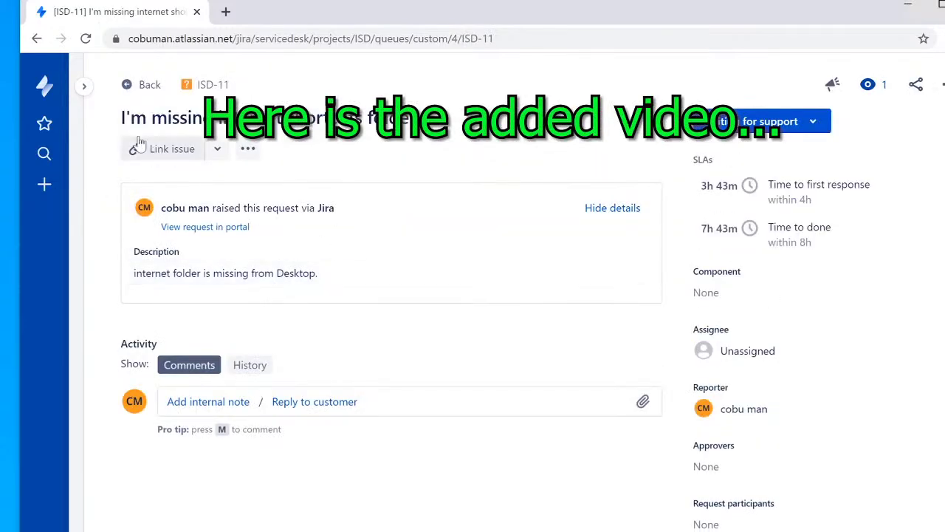
drag(123, 117, 392, 117)
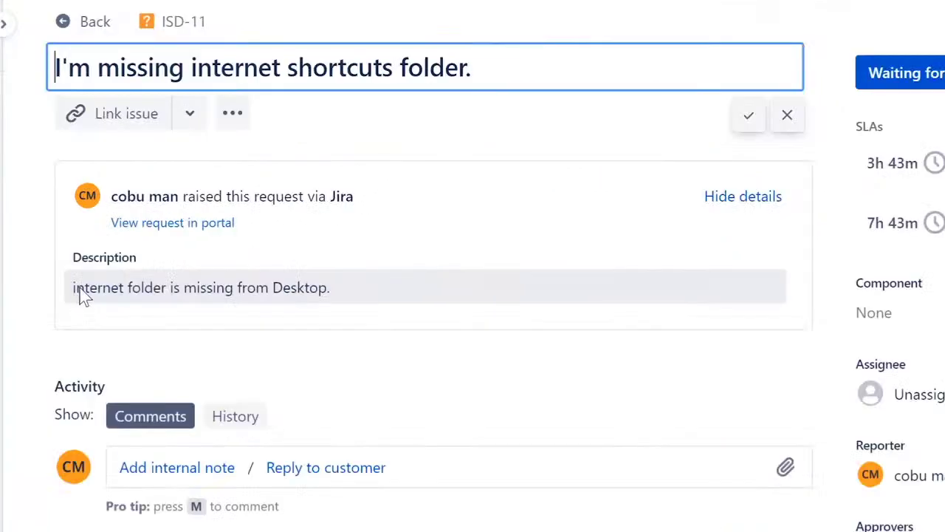
drag(167, 274, 317, 274)
click(308, 276)
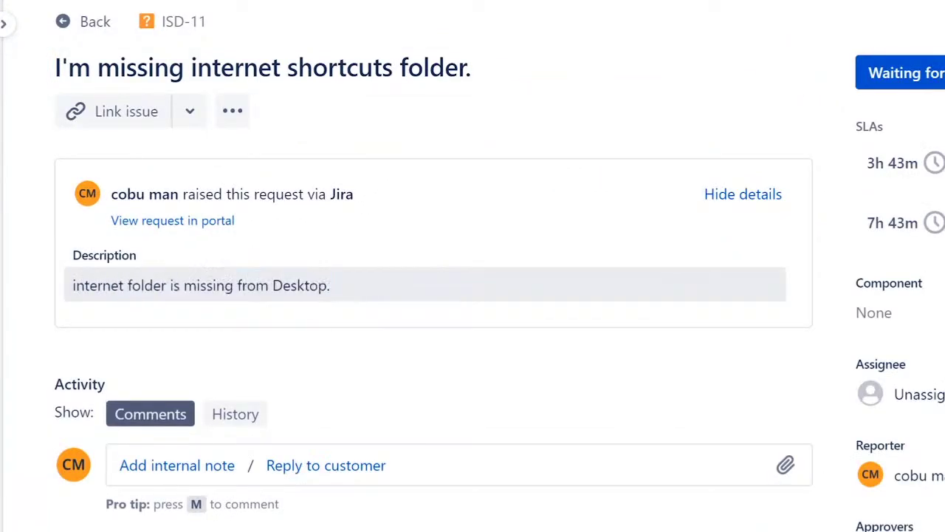
Add a new line to the ISD-11 description and assign the request to yourself.
click(350, 294)
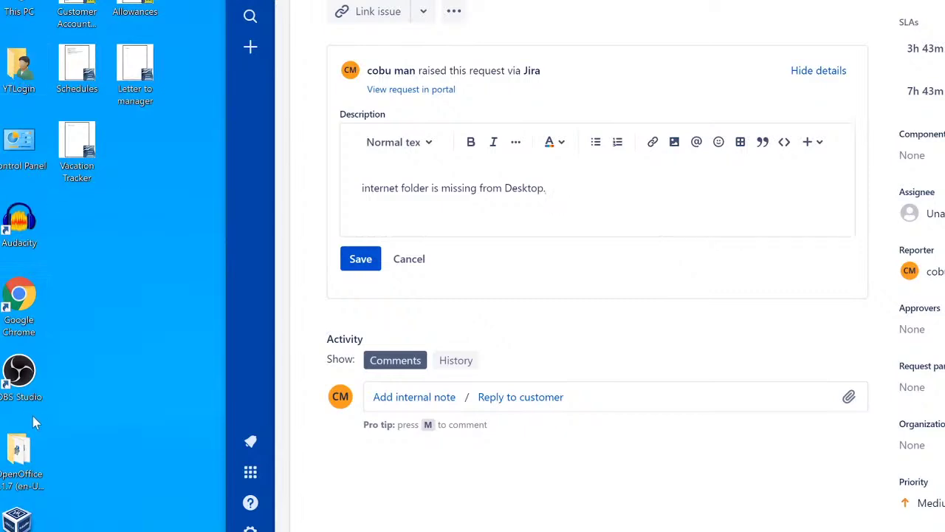
mouse_move(29, 447)
mouse_down()
mouse_move(83, 387)
mouse_move(103, 220)
mouse_move(92, 264)
mouse_move(50, 260)
mouse_move(68, 275)
mouse_move(195, 124)
mouse_move(115, 288)
mouse_move(22, 425)
mouse_move(21, 451)
mouse_up()
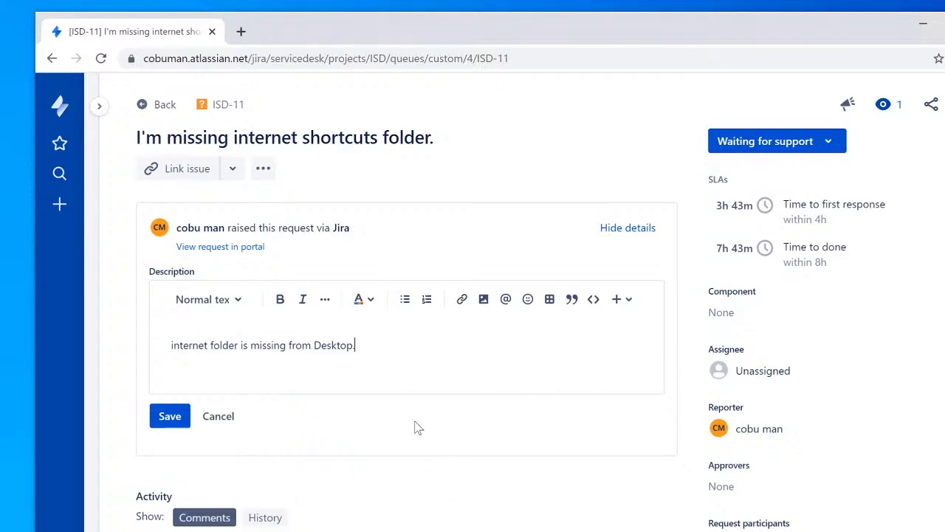
key(Return)
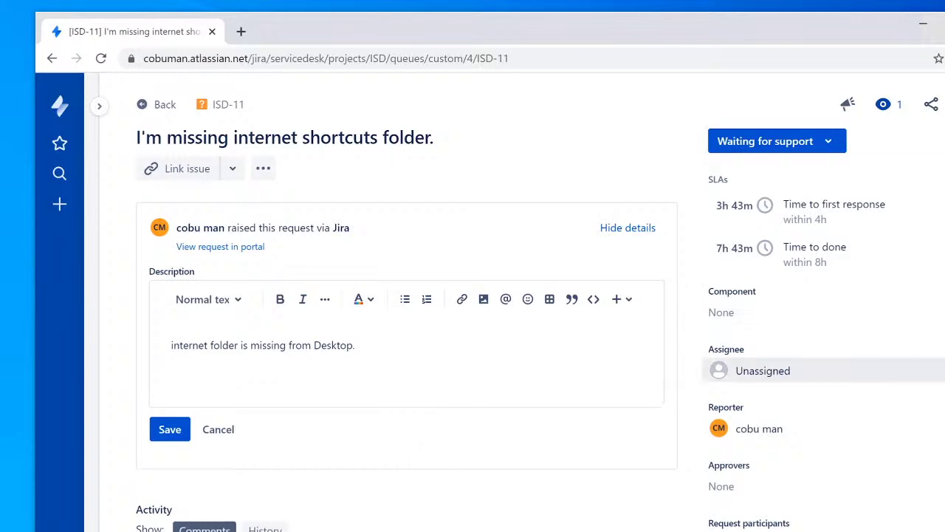
click(763, 370)
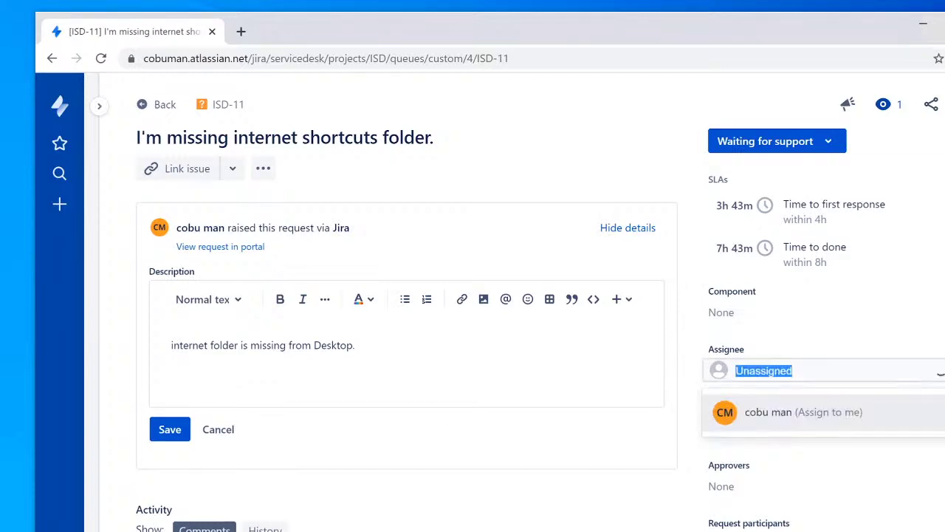
click(802, 418)
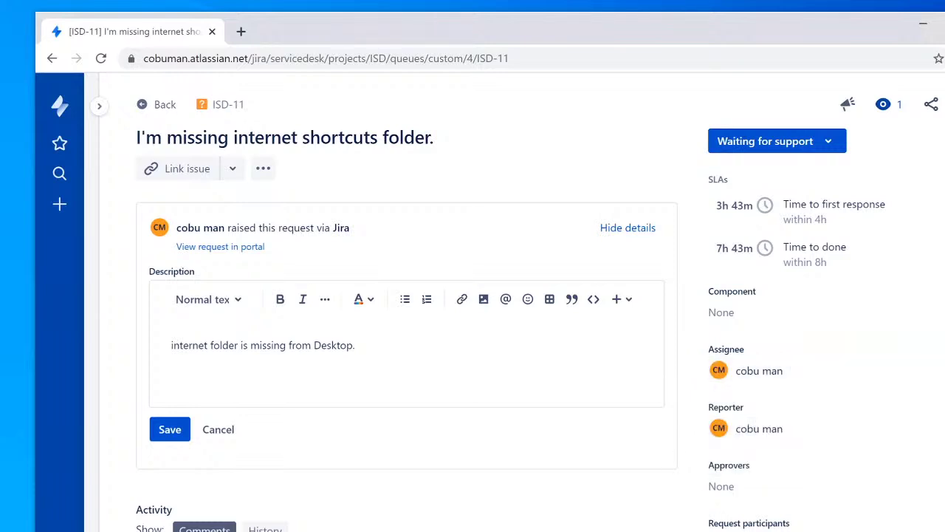
scroll(337, 414, down, 2)
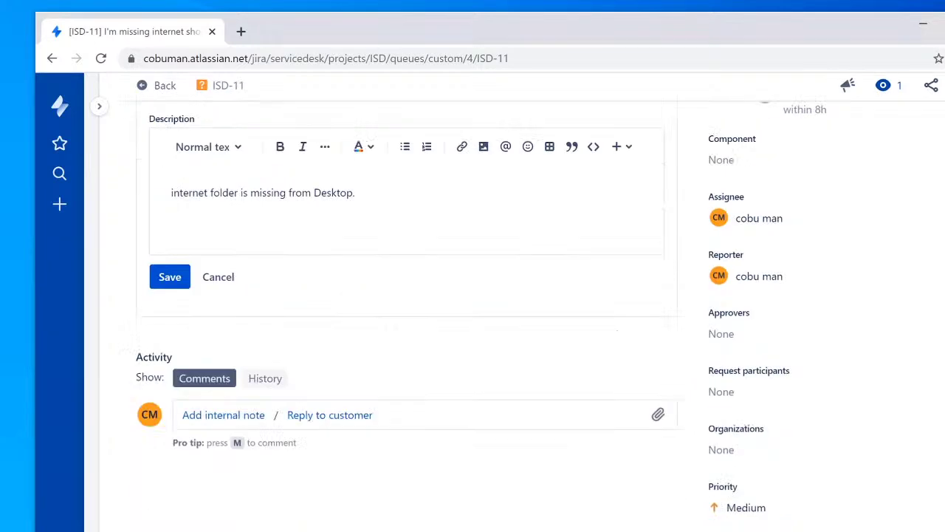
Reply as Help Desk asking for the customer's PC name so the folder can be restored.
click(338, 413)
text(Hello, thi)
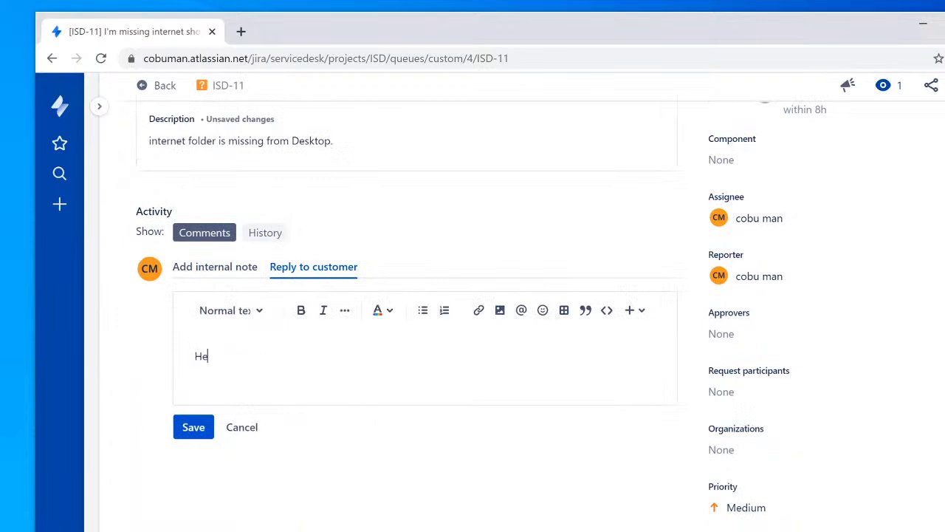
text(s is )
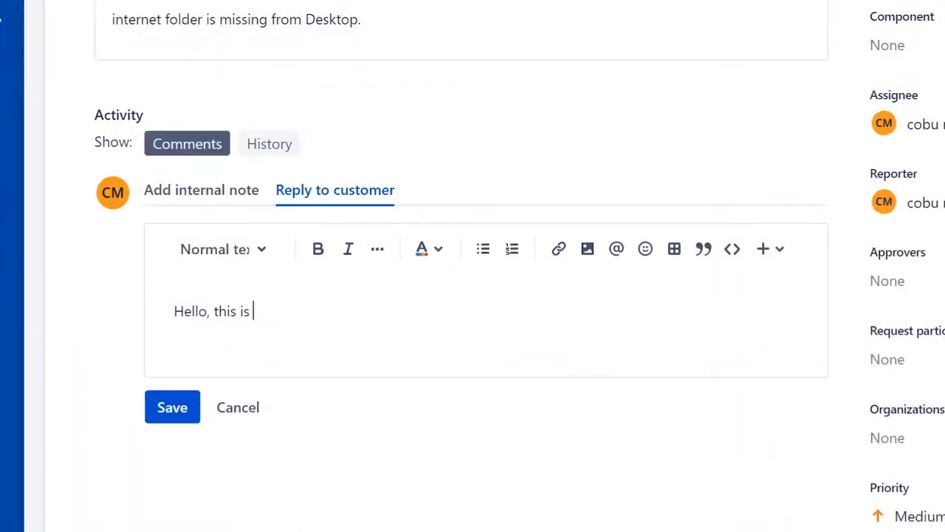
text(Ervin with EUS)
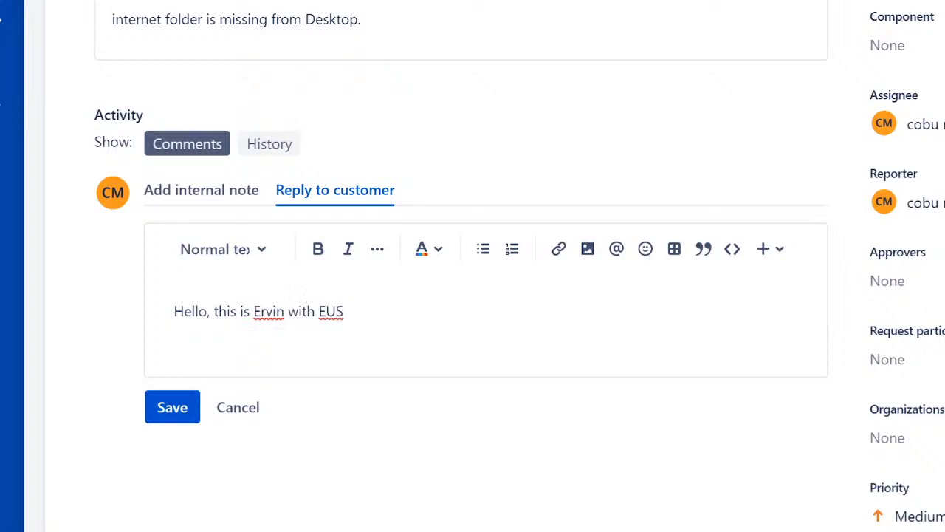
key(BackSpace)
key(BackSpace)
key(BackSpace)
text(tech sup)
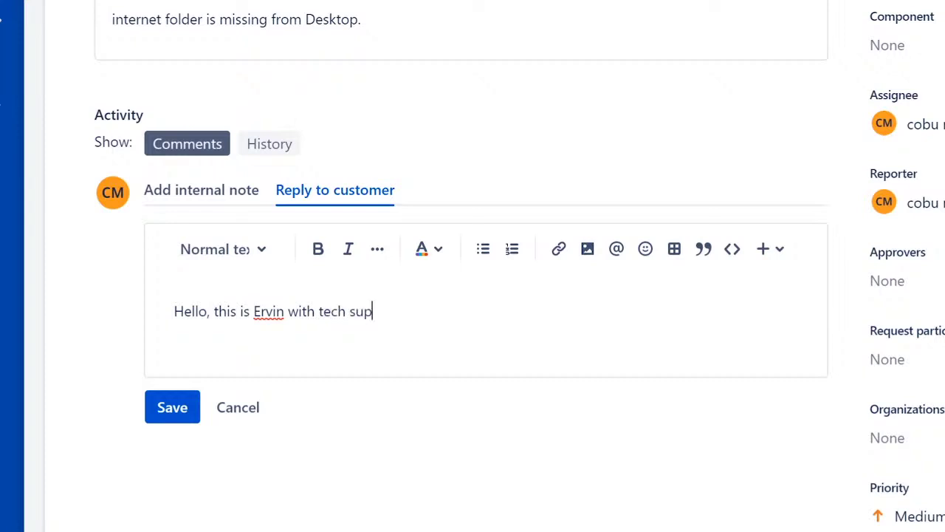
text(port.)
key(BackSpace)
key(BackSpace)
key(BackSpace)
key(BackSpace)
key(BackSpace)
key(BackSpace)
key(BackSpace)
key(BackSpace)
key(BackSpace)
key(BackSpace)
key(BackSpace)
key(BackSpace)
key(BackSpace)
key(BackSpace)
key(BackSpace)
text(Help Desk. )
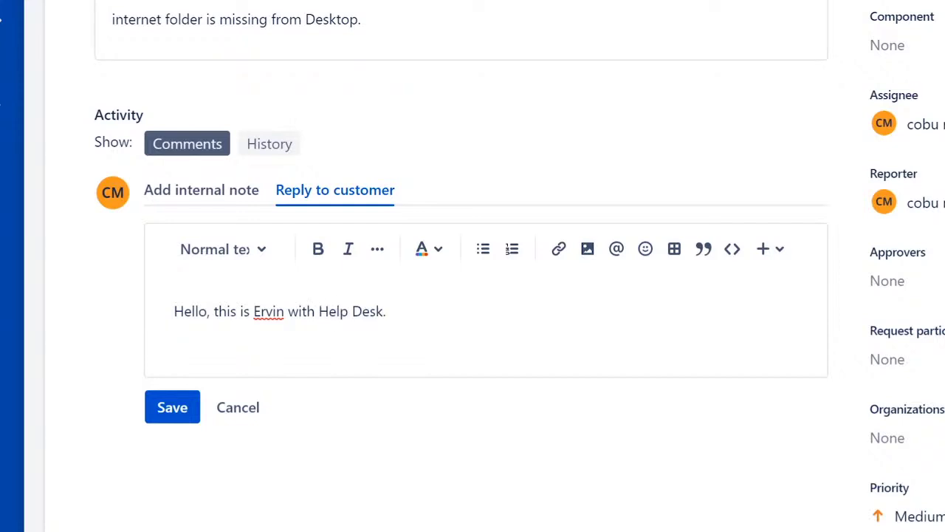
text(Can you please provide y)
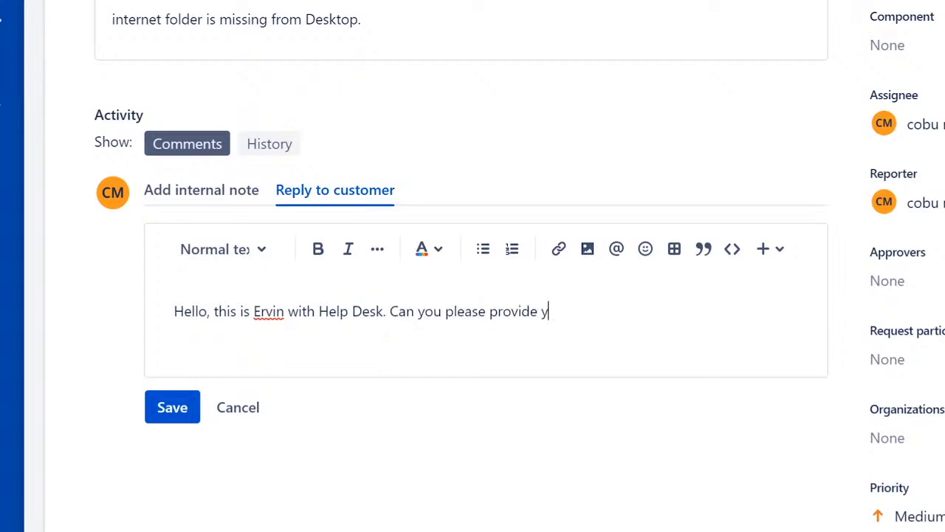
text(our PC name)
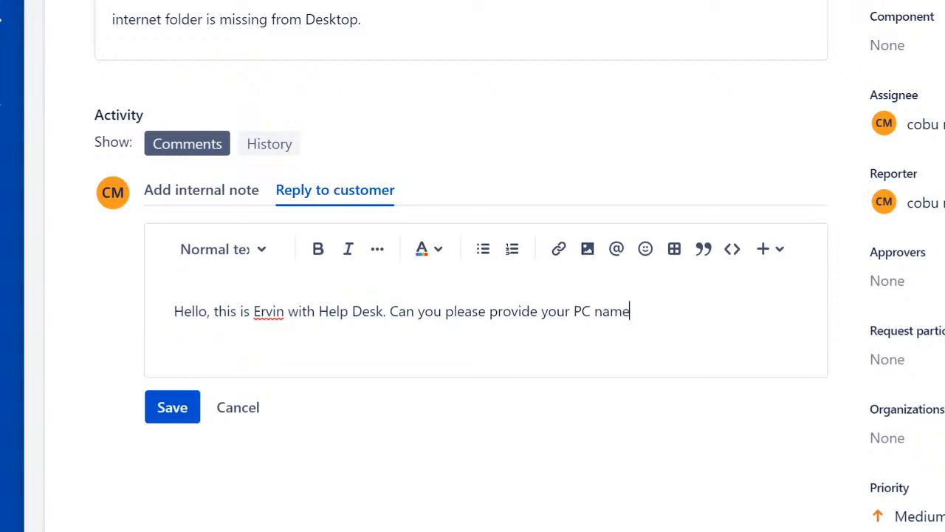
text( so that I can restore your folder)
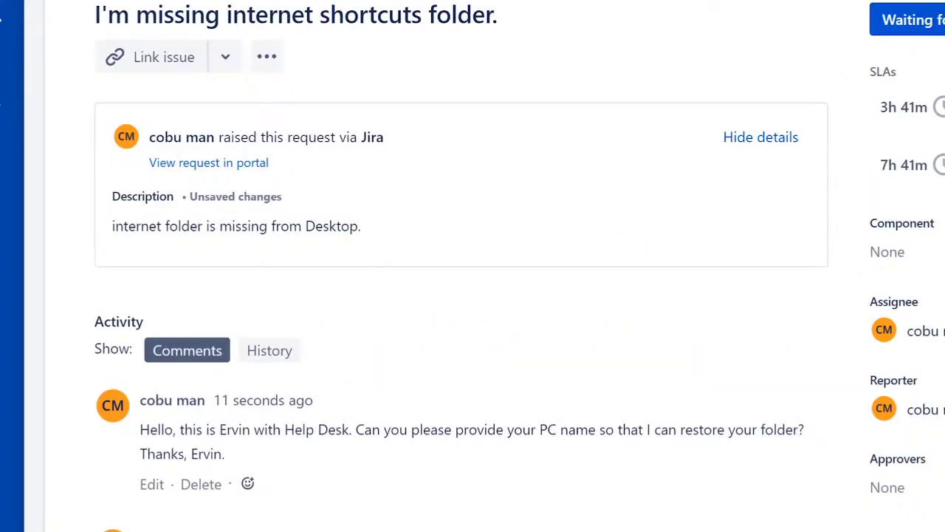
scroll(473, 296, down, 4)
Post an internal note recording the user's PC name, then bring File Explorer forward.
click(447, 382)
text(cobu)
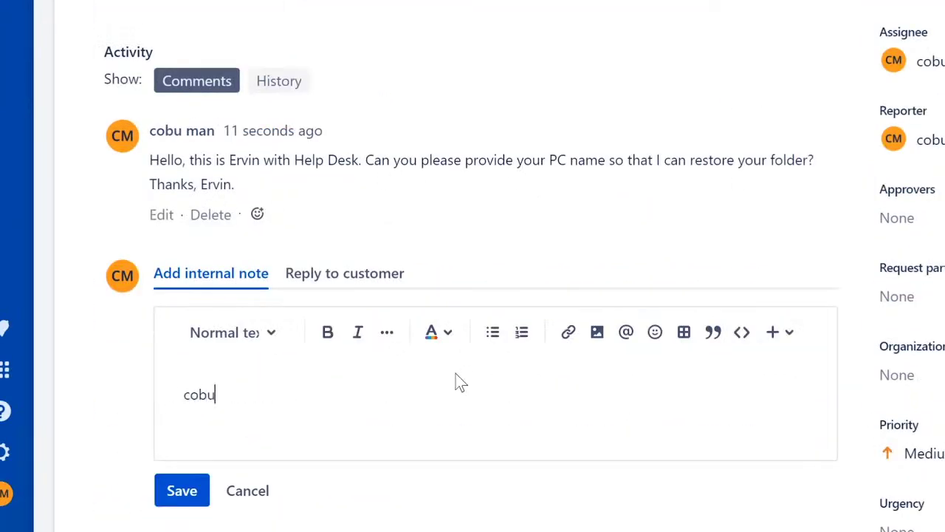
key(BackSpace)
key(BackSpace)
key(BackSpace)
key(BackSpace)
text(the pc)
key(BackSpace)
key(BackSpace)
key(BackSpace)
key(BackSpace)
key(BackSpace)
key(BackSpace)
text(user's Pc name)
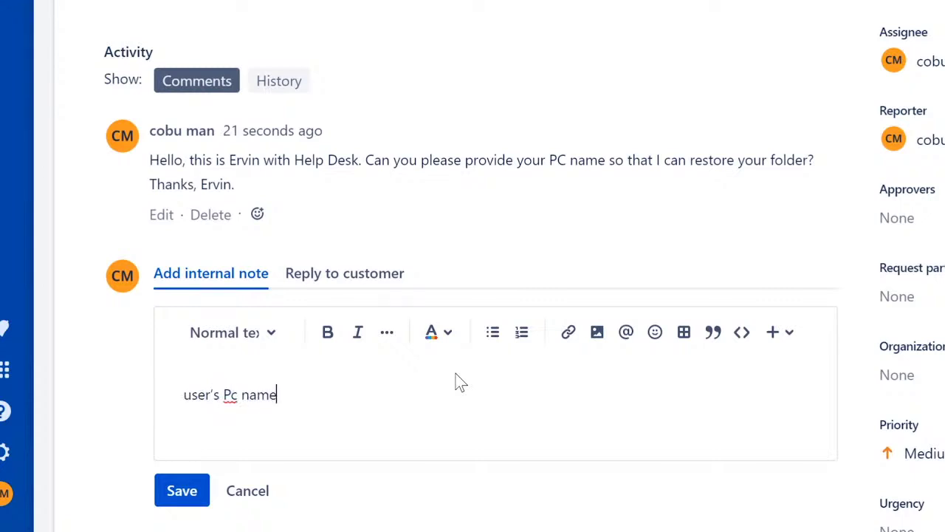
text( is cobuman1)
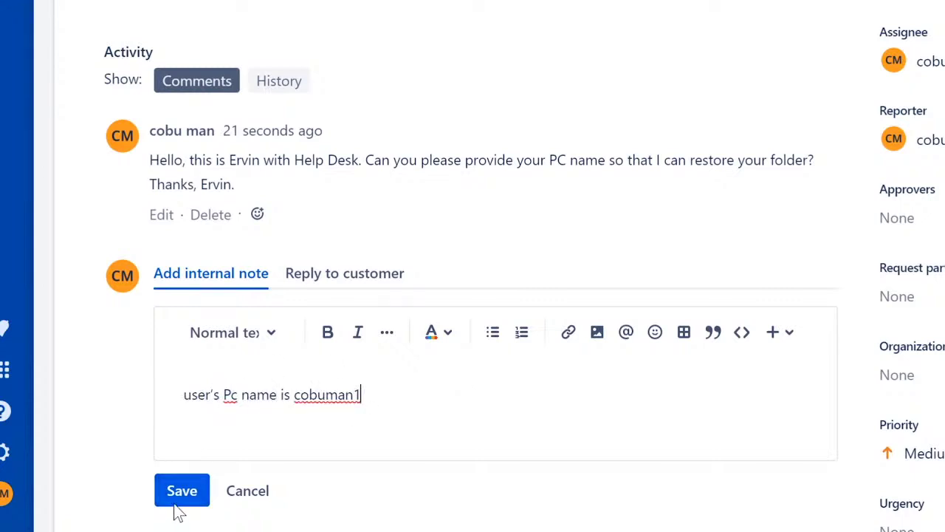
click(182, 491)
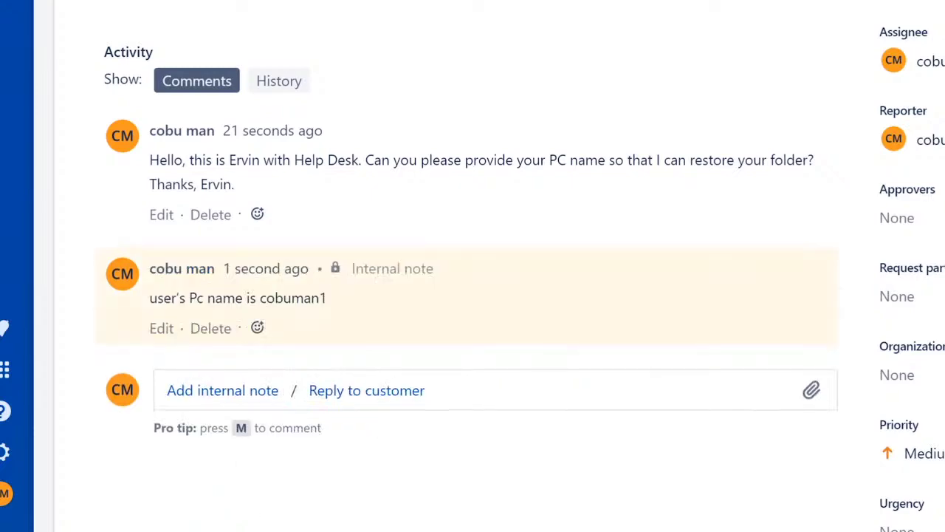
mouse_move(167, 531)
click(142, 500)
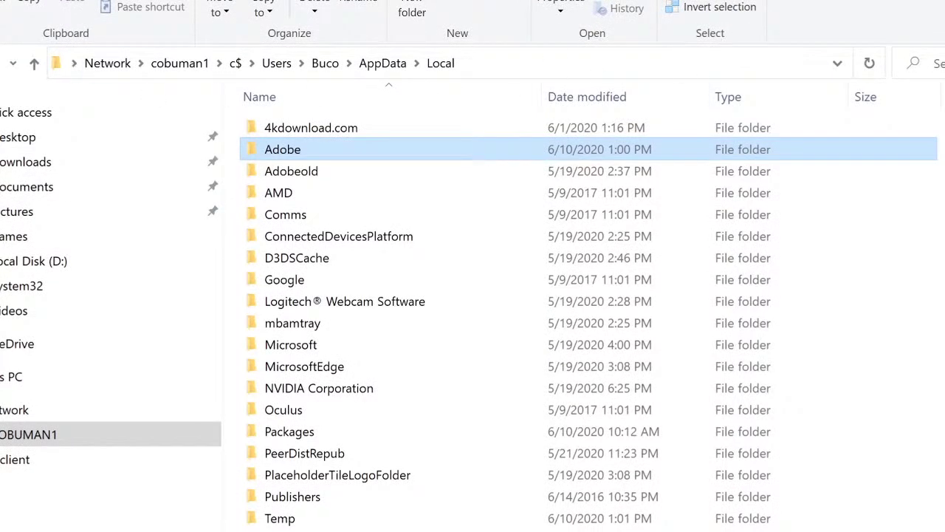
Open the remote user's Desktop folder and create a new folder named 'Internet Shortcuts'.
click(326, 64)
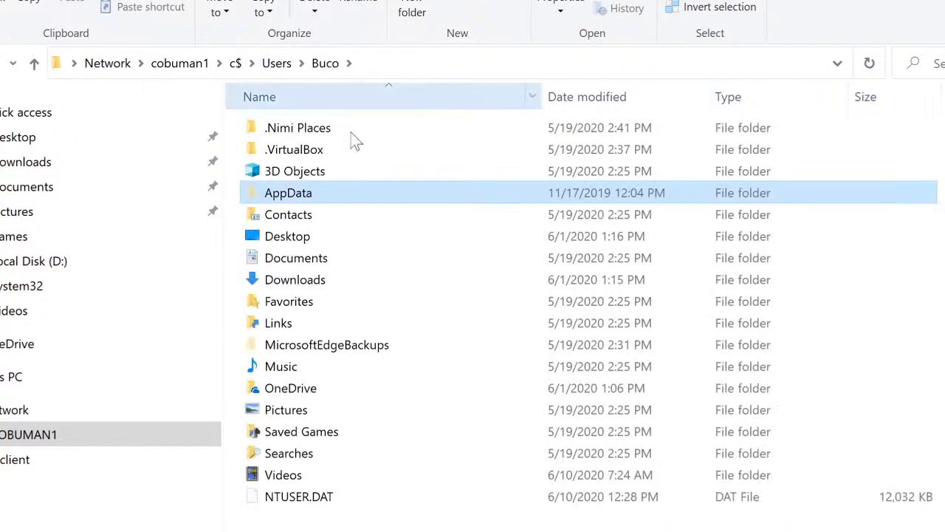
double_click(328, 237)
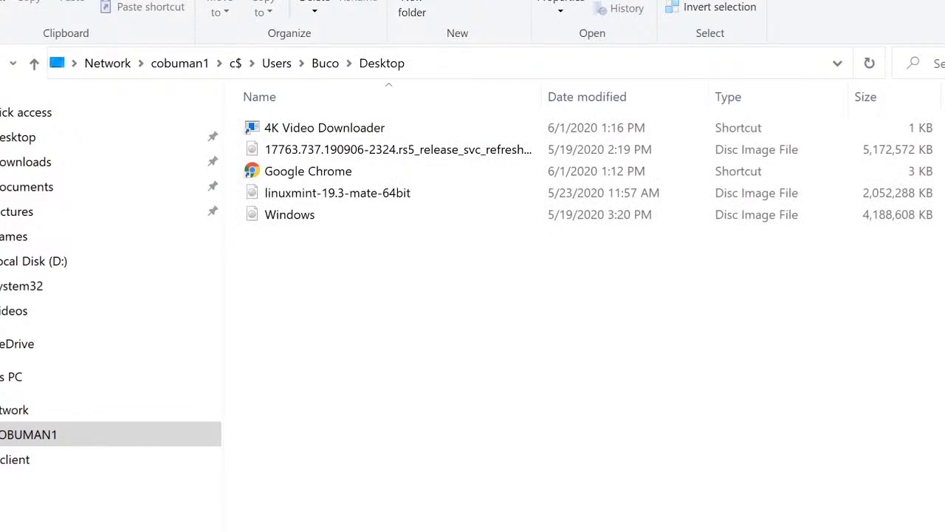
right_click(20, 286)
mouse_move(246, 481)
click(398, 248)
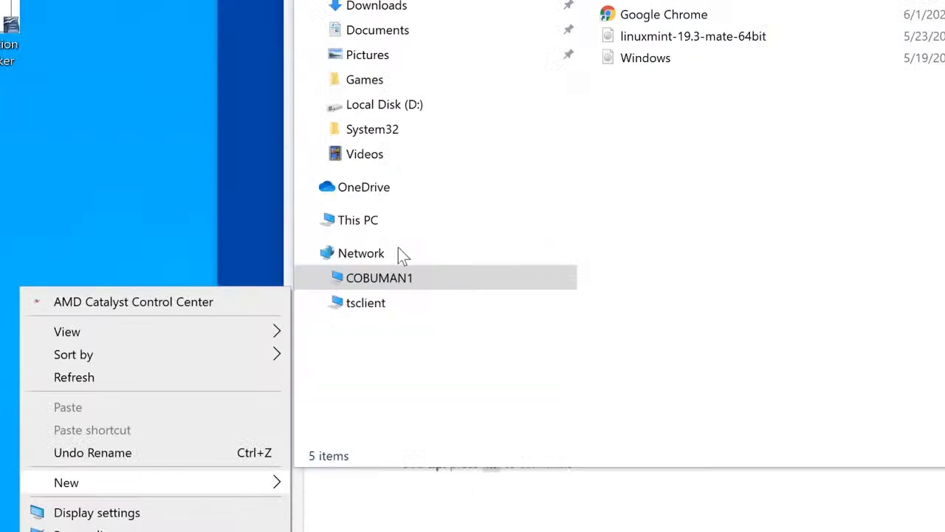
text(Int)
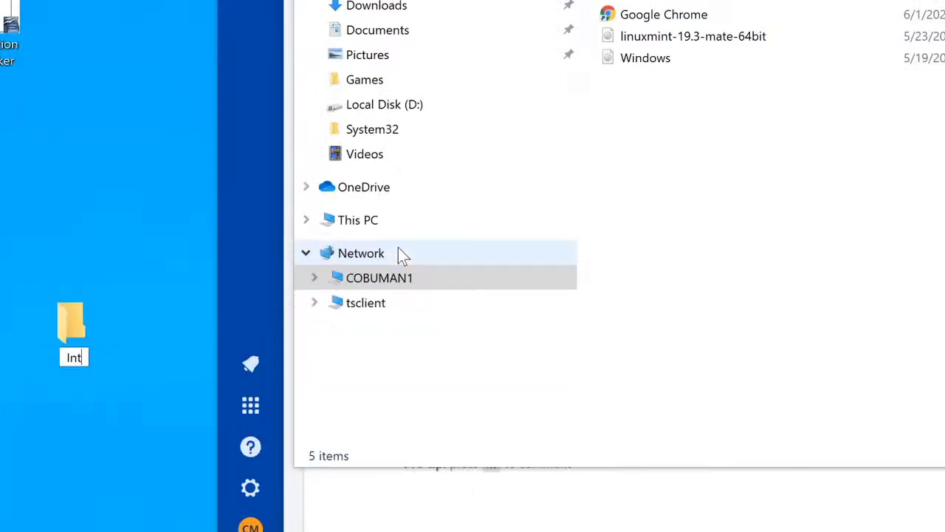
text(ernet Shor)
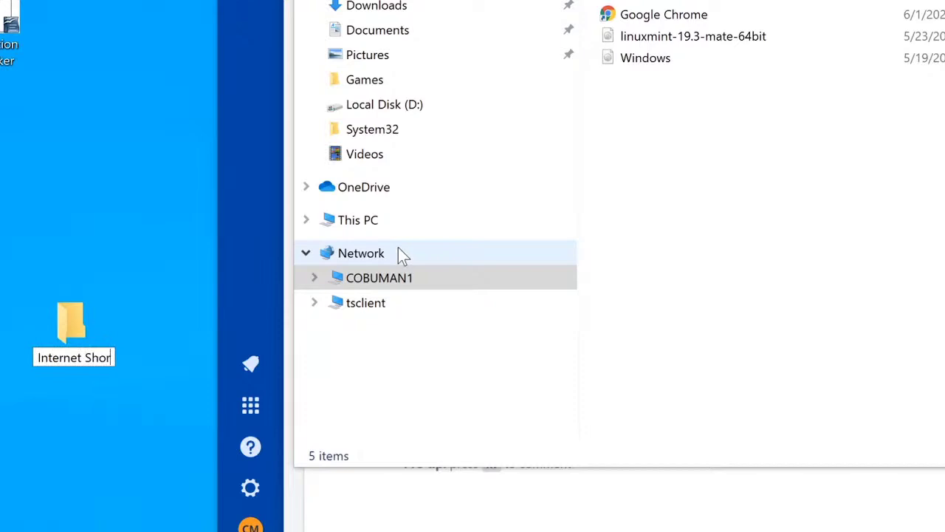
text(tcuts)
key(Return)
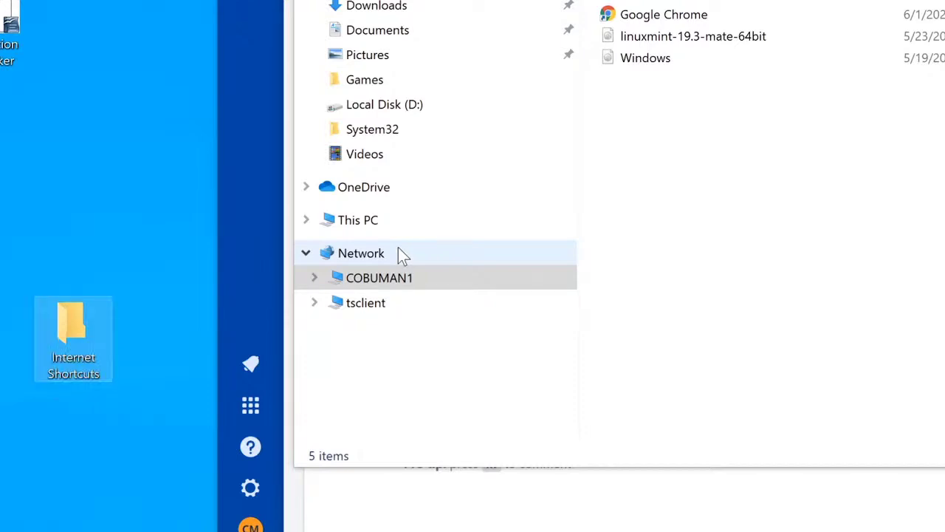
Copy the Internet Shortcuts folder and paste it into the remote Desktop folder.
right_click(66, 317)
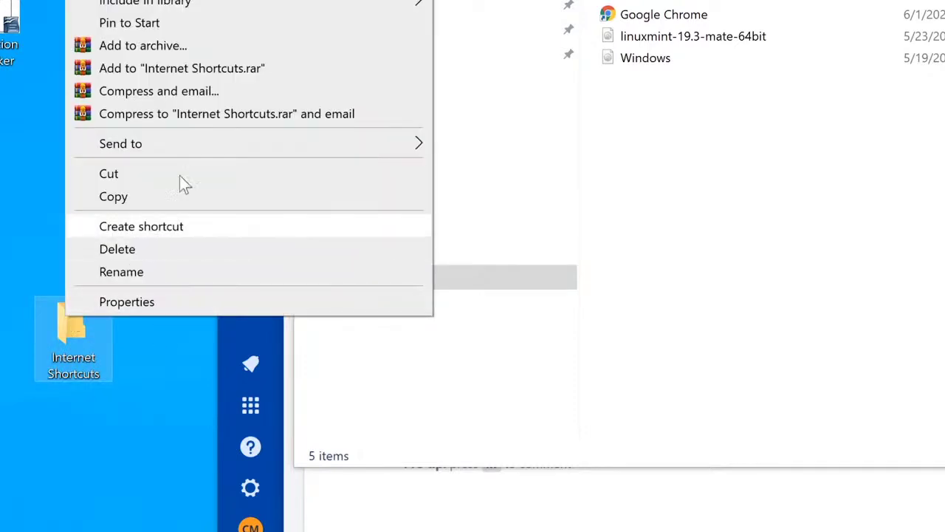
click(158, 201)
right_click(755, 194)
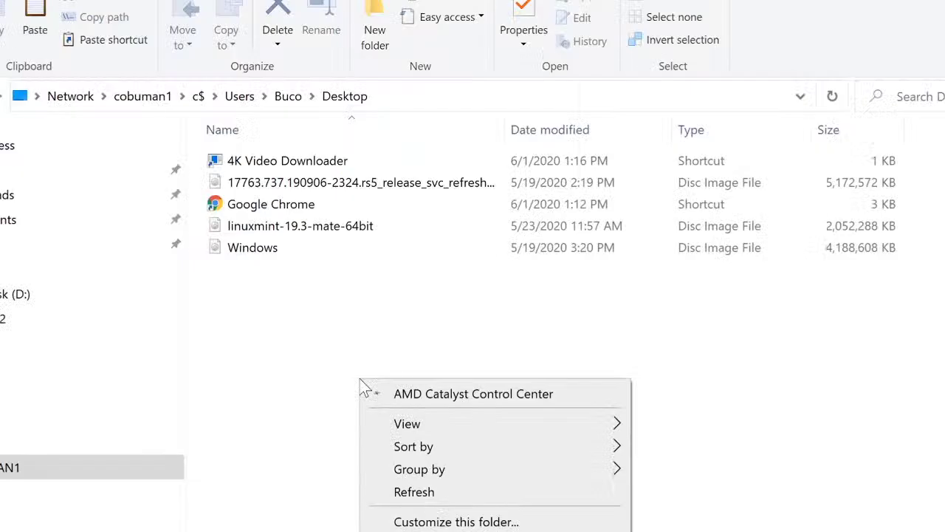
click(502, 529)
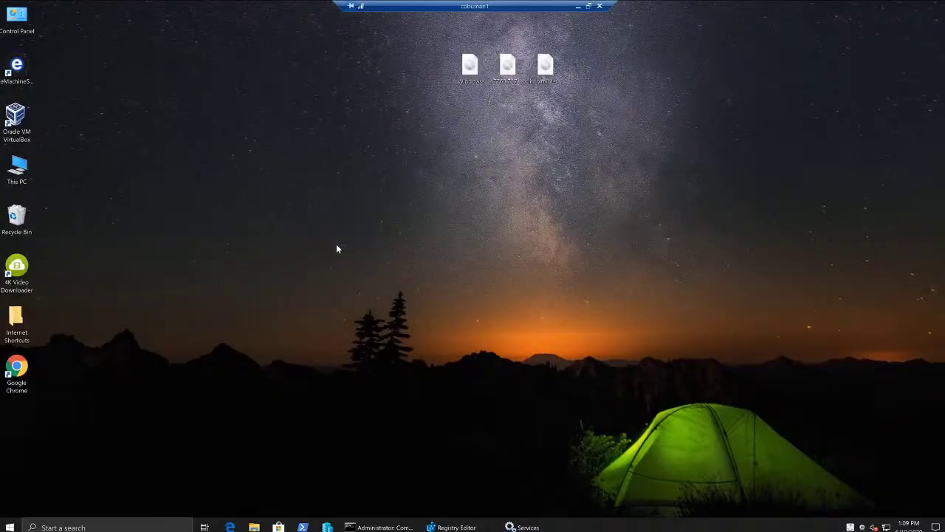
Drag the Internet Shortcuts folder icon from the left column to the middle of the remote desktop.
drag(16, 323, 371, 189)
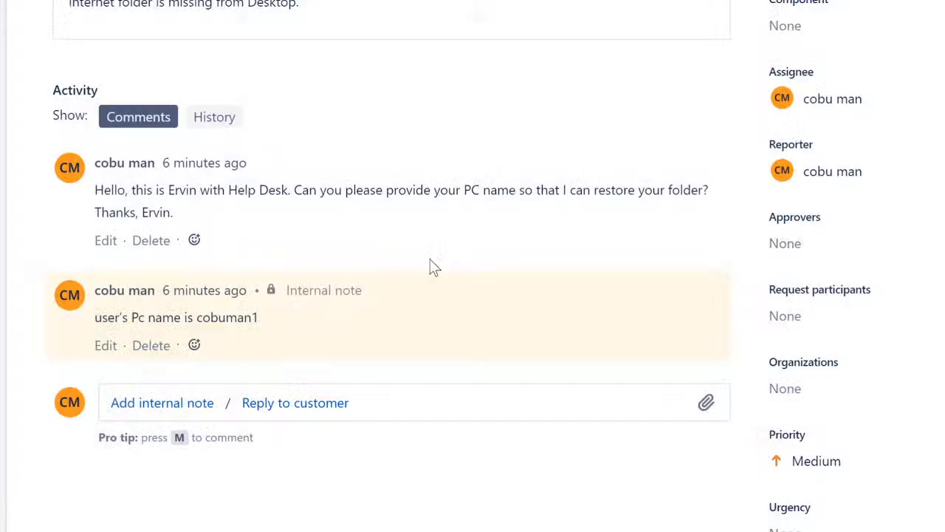
scroll(433, 267, down, 2)
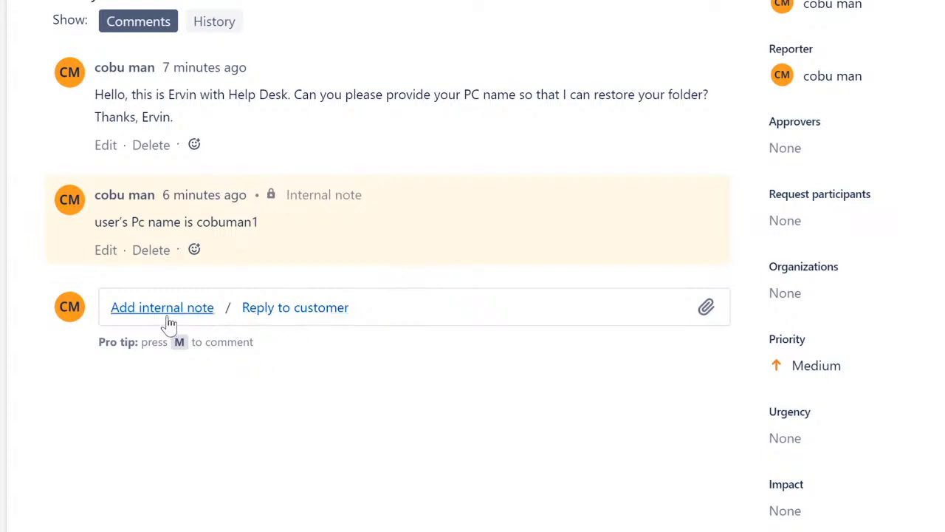
Reply to the customer 'made a copy of internet folder to desktop', signed with your name.
click(290, 314)
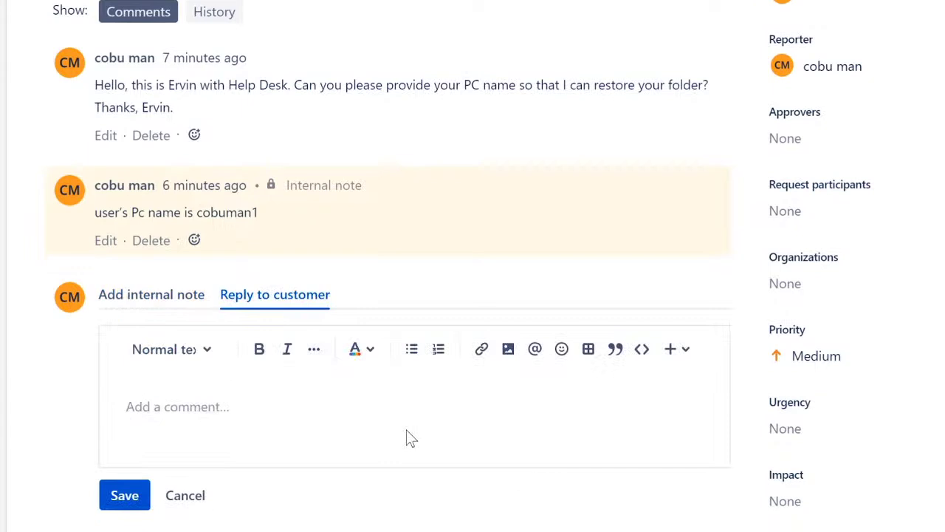
text(made a cop)
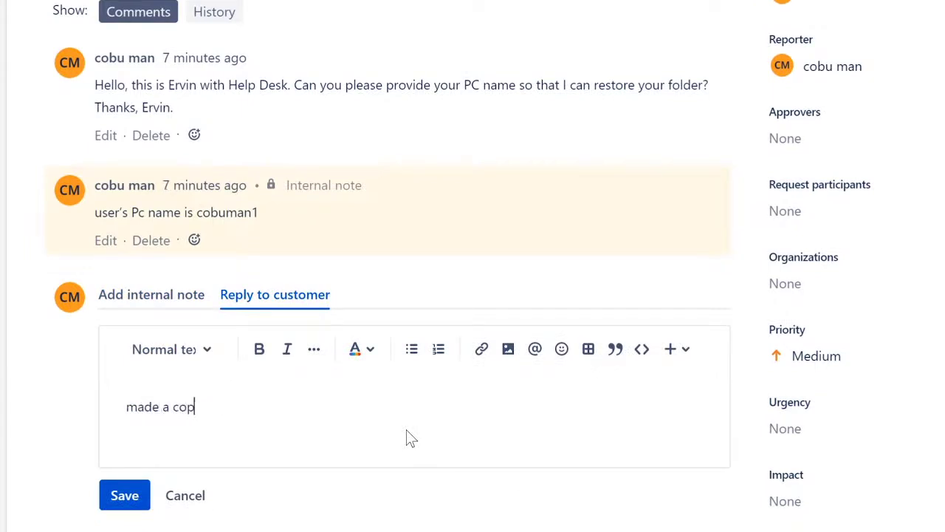
text(y of internet f)
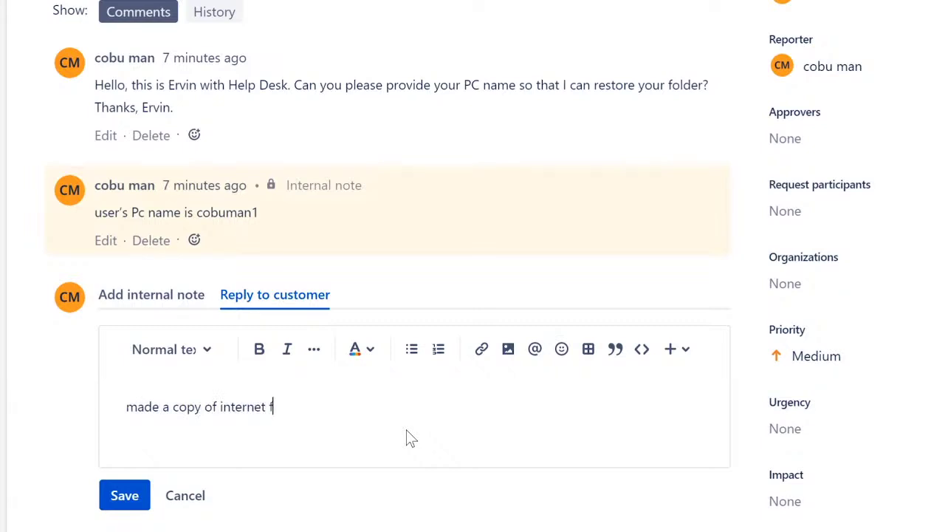
text(older to desktop. Ervin)
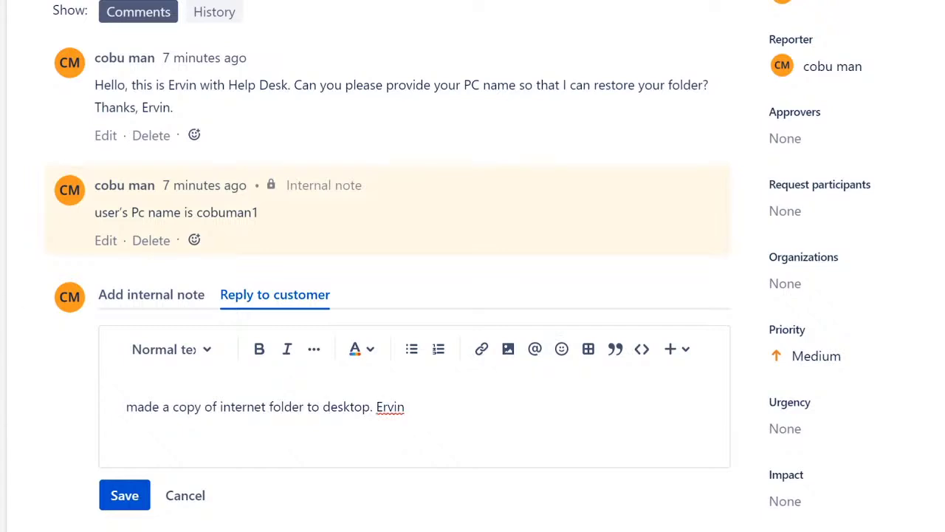
click(124, 495)
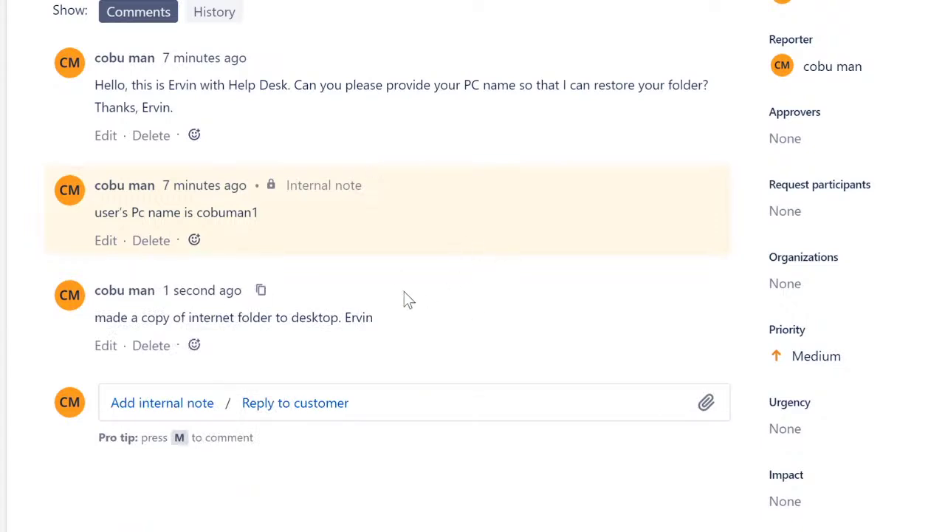
Set the ISD-11 ticket's status to Complete.
scroll(923, 148, up, 2)
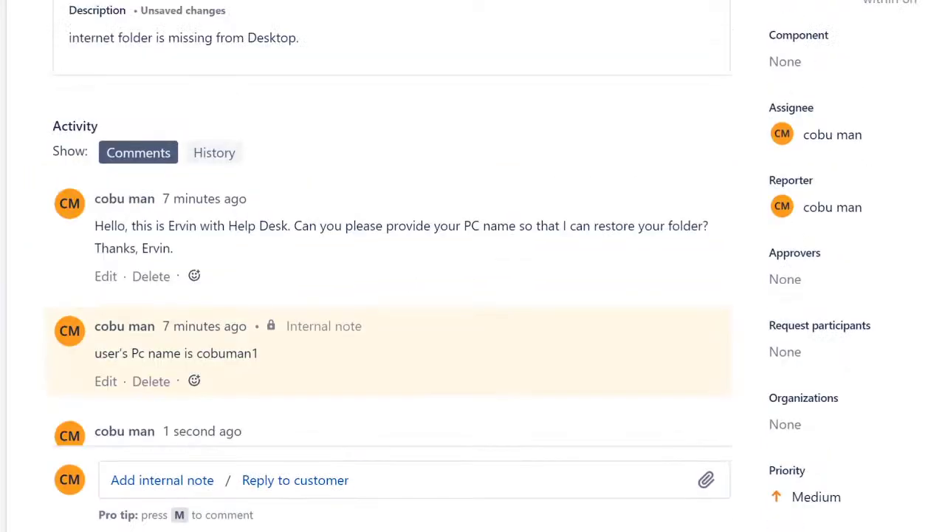
click(929, 6)
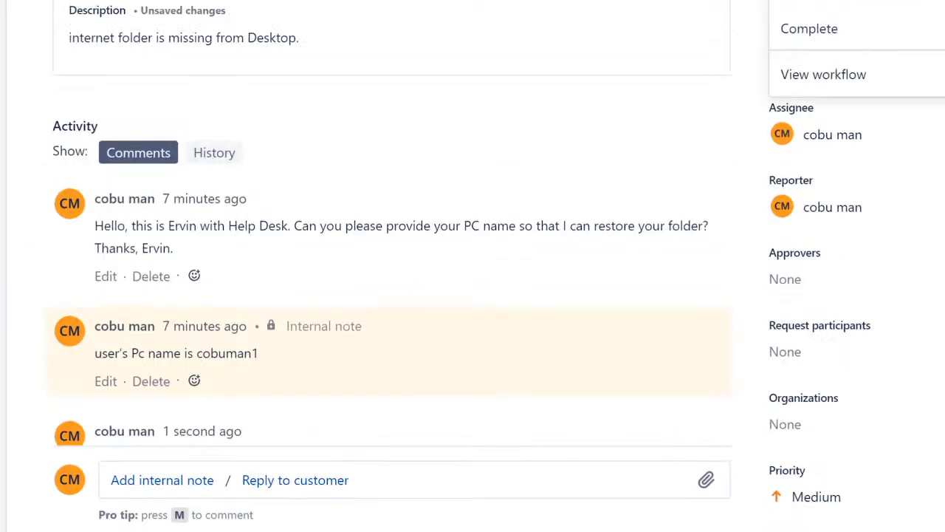
click(912, 30)
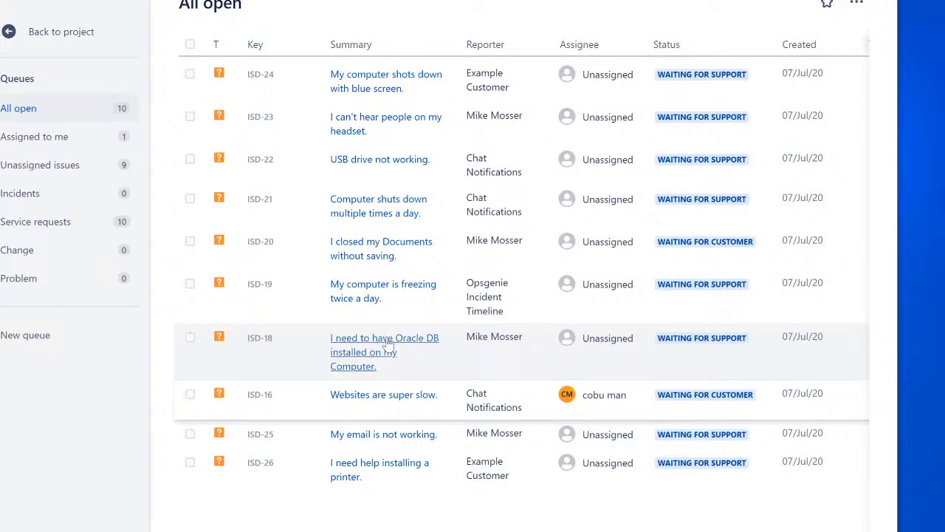
Open ISD-18, the Oracle DB install request, and assign it to yourself.
click(387, 343)
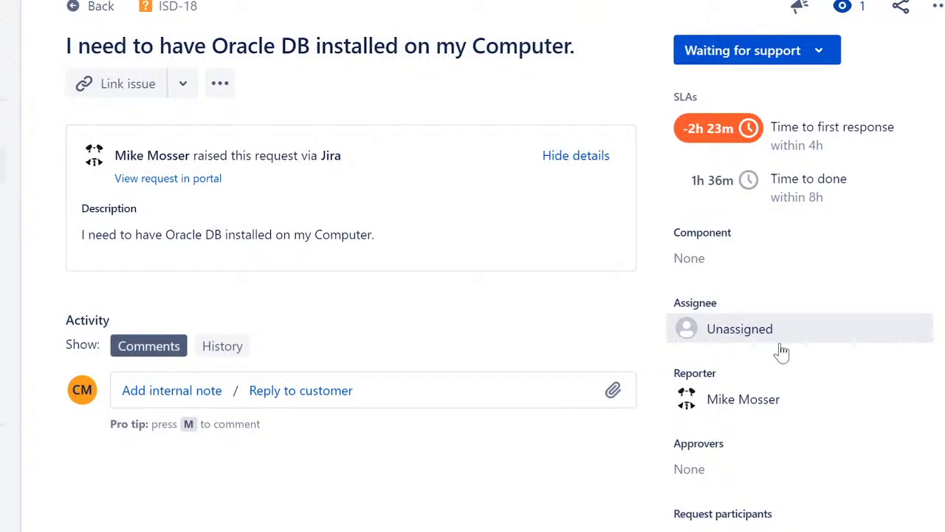
click(768, 334)
click(731, 378)
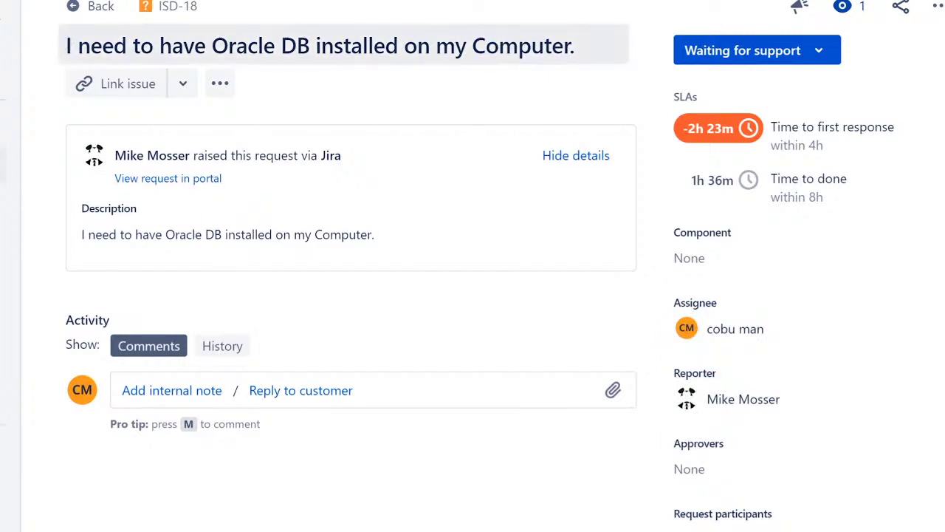
Highlight the ISD-18 ticket title and the requester's name.
drag(67, 46, 589, 57)
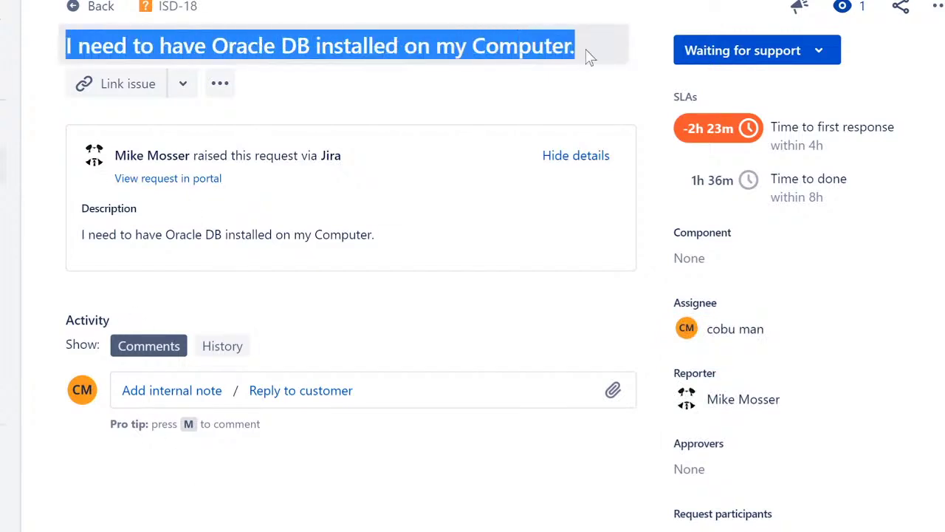
click(412, 254)
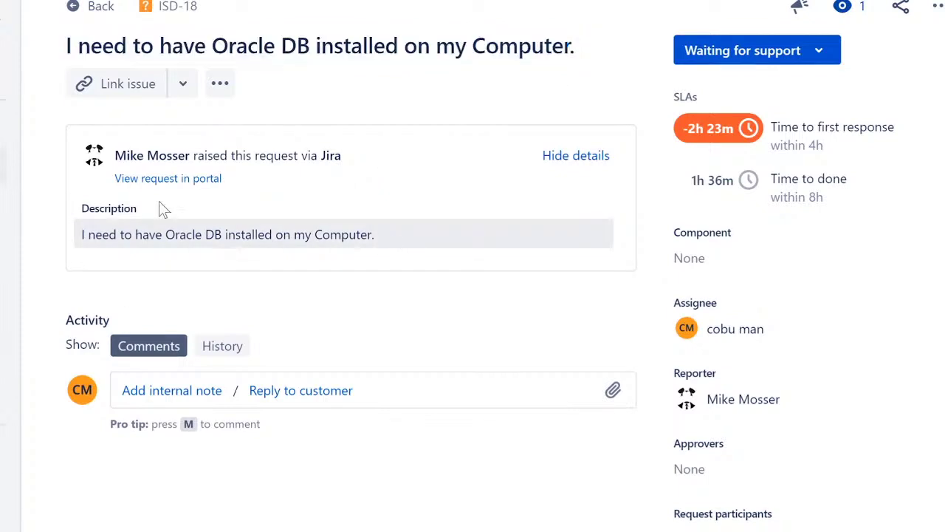
drag(190, 155, 115, 156)
click(324, 295)
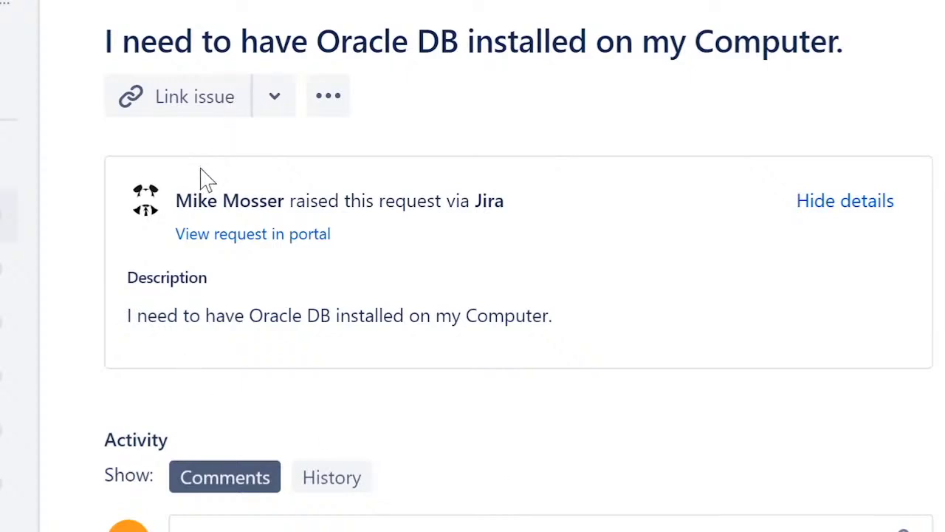
drag(175, 200, 288, 205)
click(267, 175)
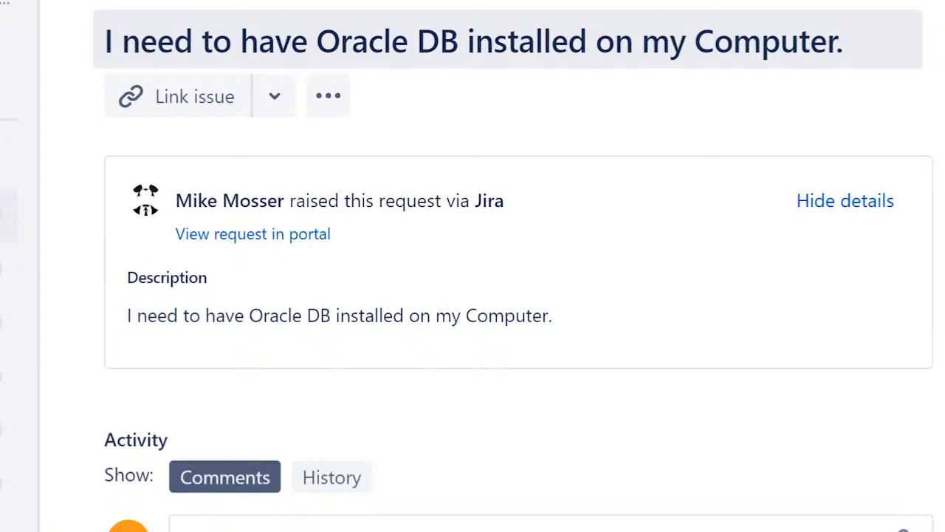
click(438, 40)
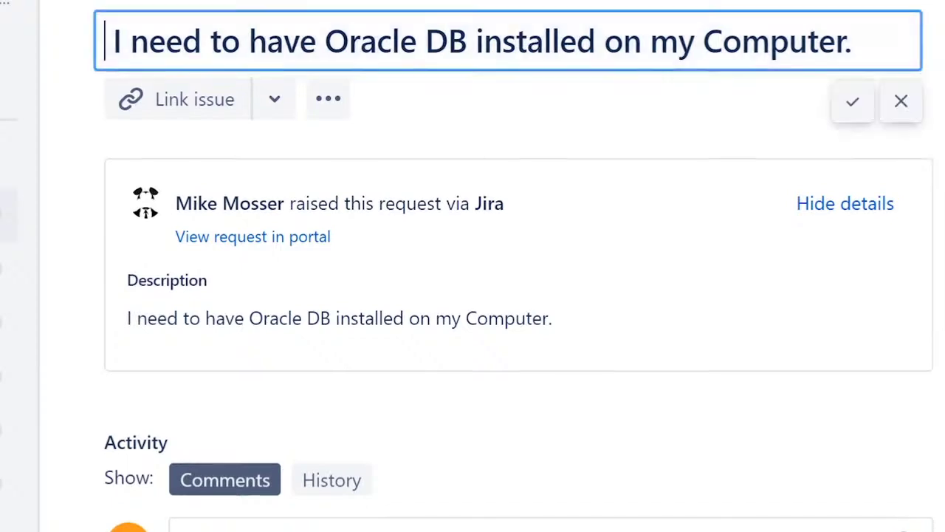
key(Right)
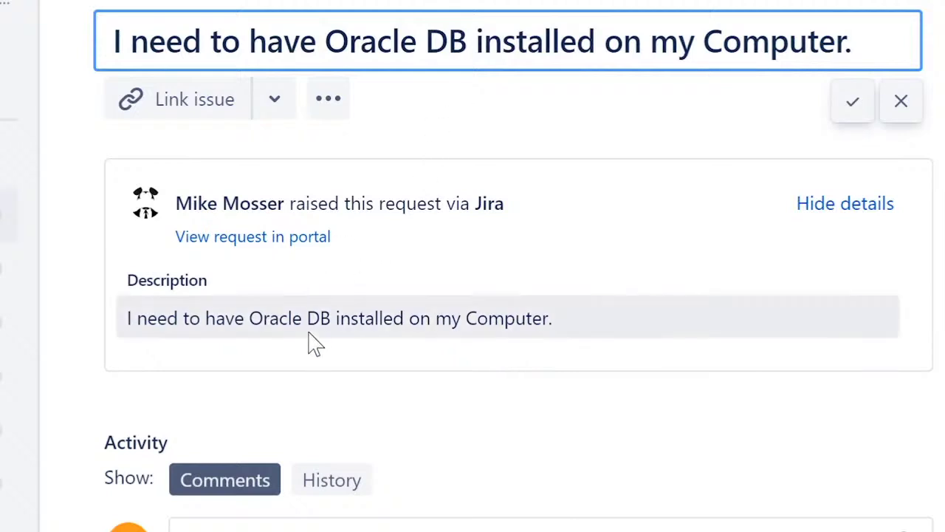
click(502, 318)
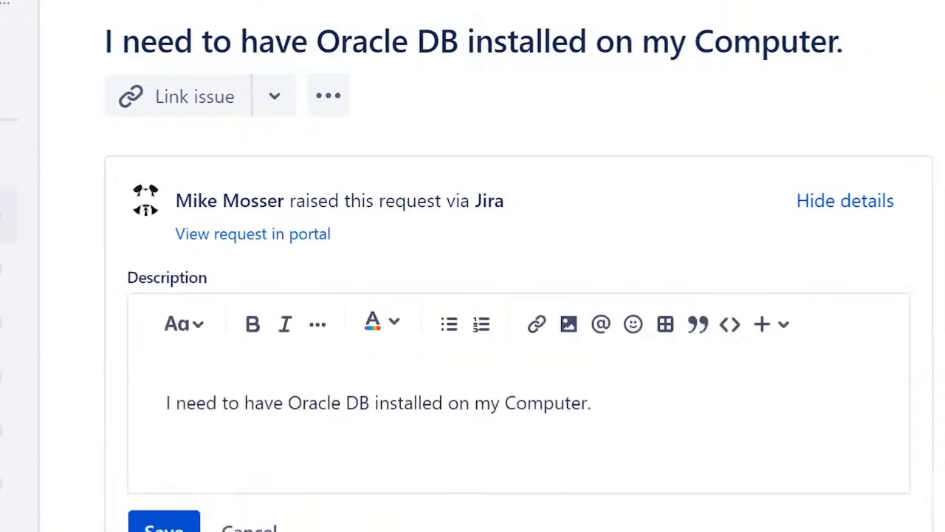
key(Escape)
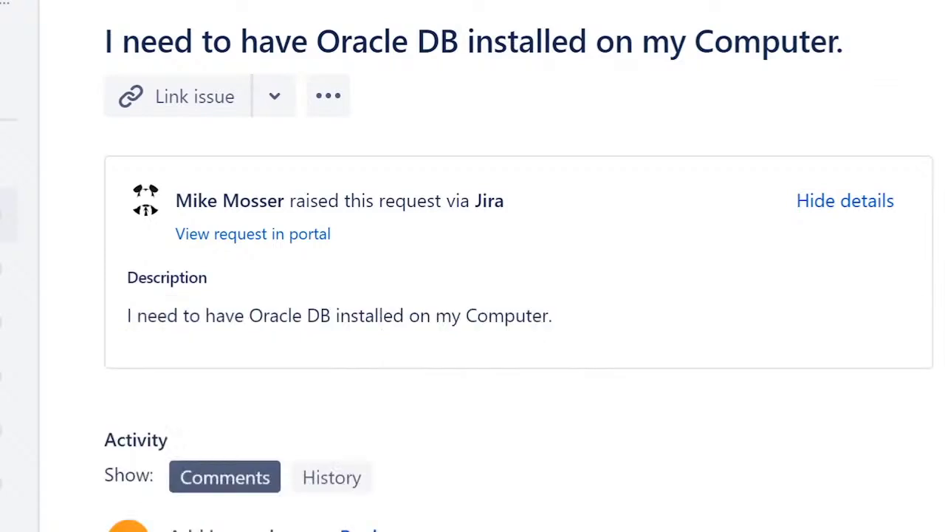
Start the reply with a greeting introducing yourself from PC support and mentioning the Oracle DB install ticket.
text(mHello, m)
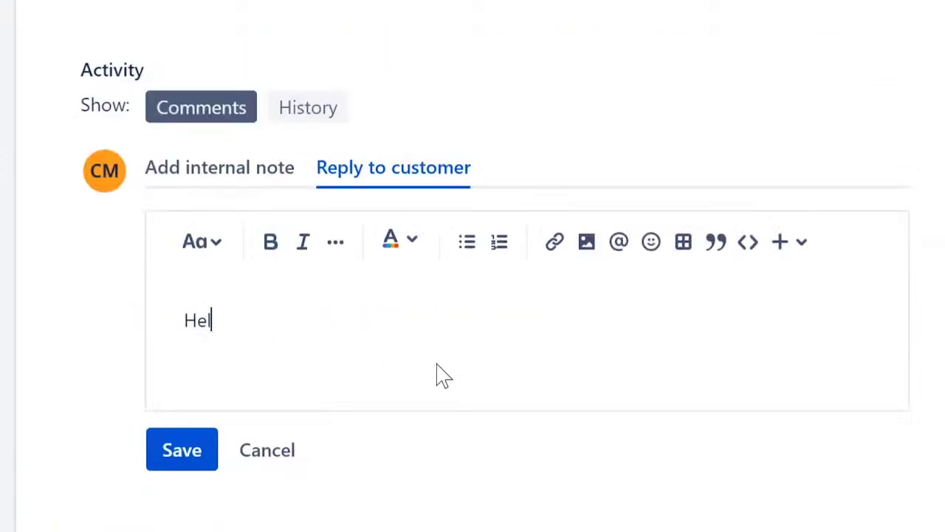
text(y na)
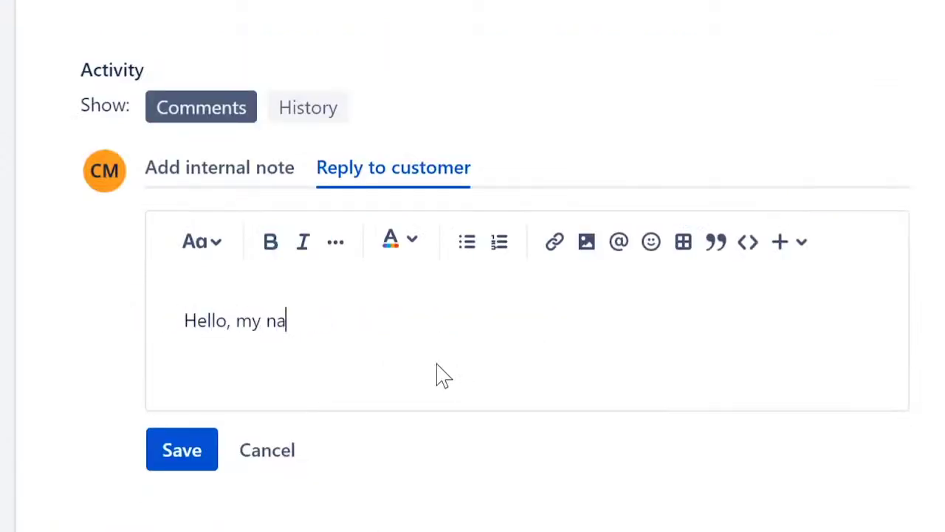
text(mes is Ervin)
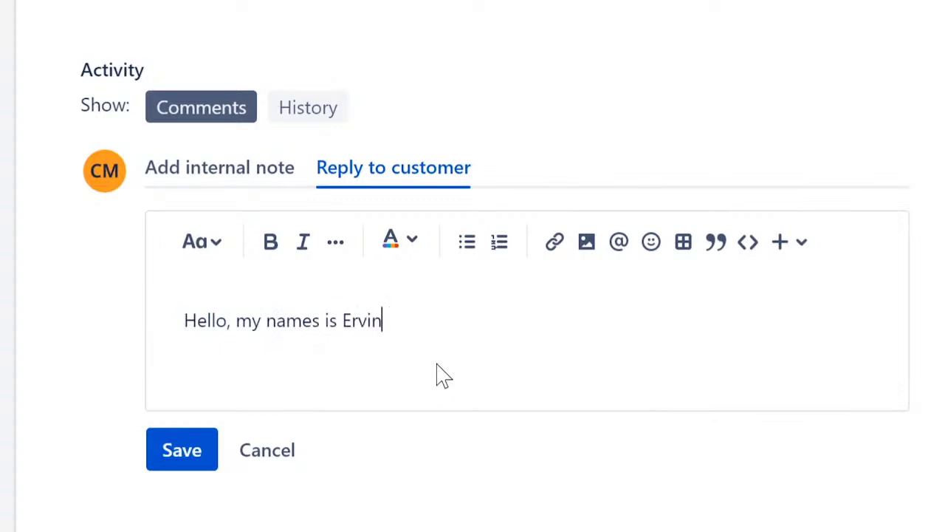
text(.)
key(BackSpace)
text(with)
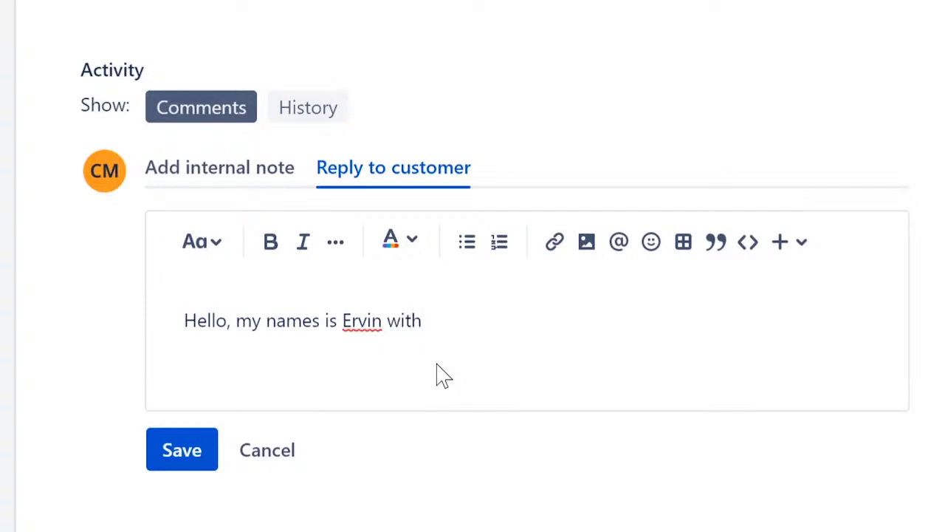
text( Pc su)
text(ppo)
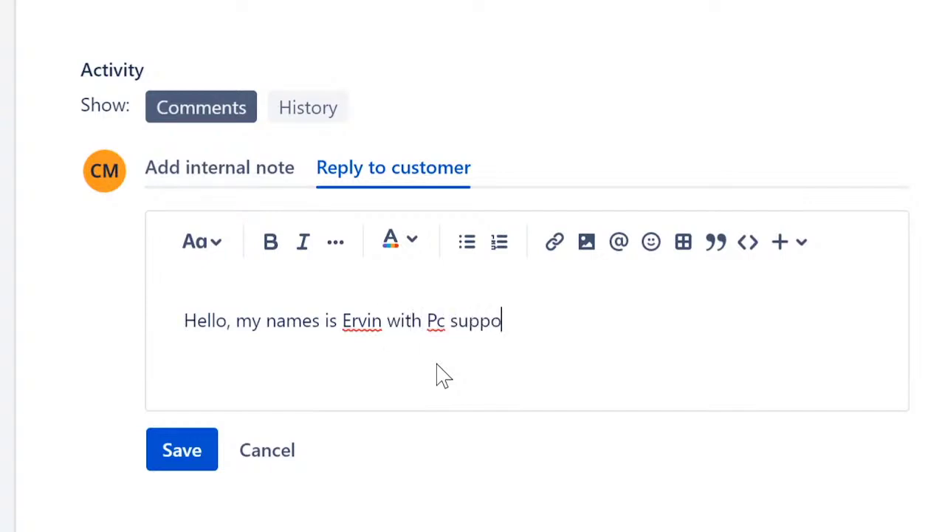
text(rt. I have your ticket about )
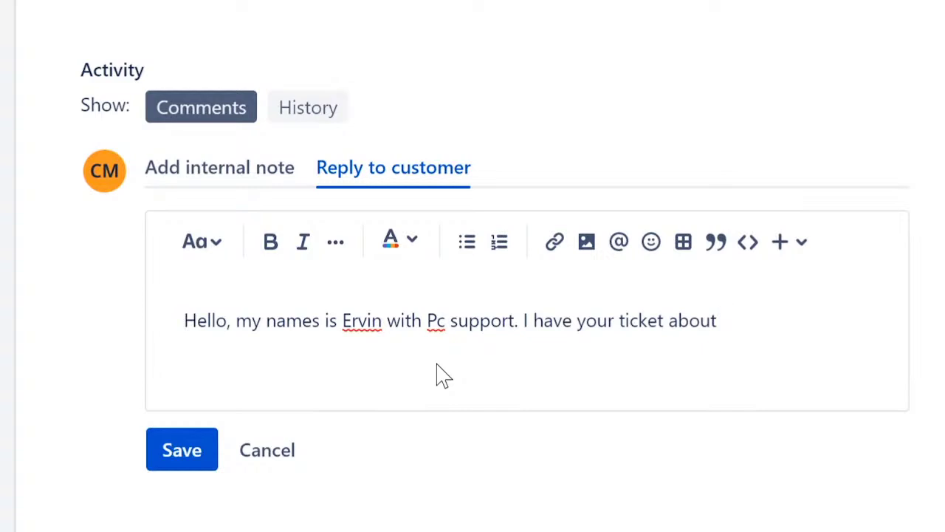
text(installing Or)
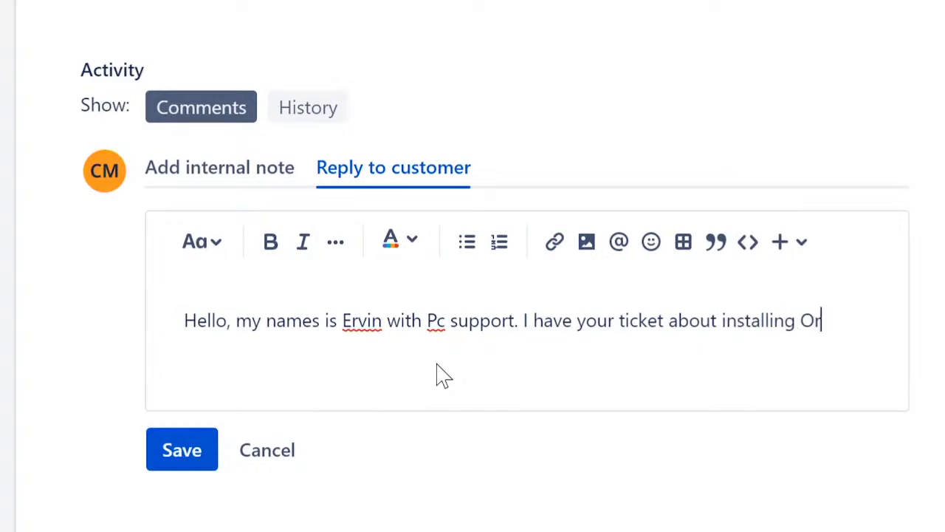
text(acle DB)
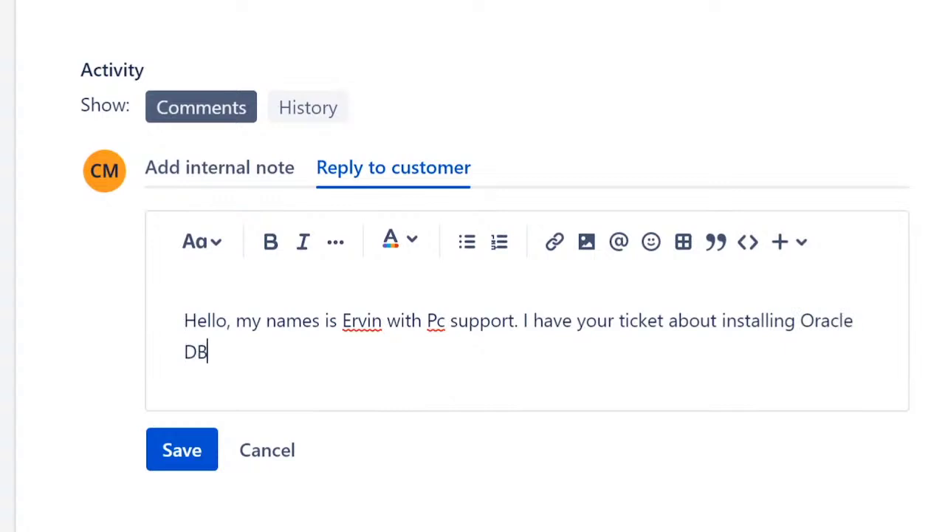
text(; do you have)
Add that before installing the software you'll check it's on the approved software list.
key(BackSpace)
key(BackSpace)
key(BackSpace)
key(BackSpace)
key(BackSpace)
key(BackSpace)
key(BackSpace)
key(BackSpace)
key(BackSpace)
key(BackSpace)
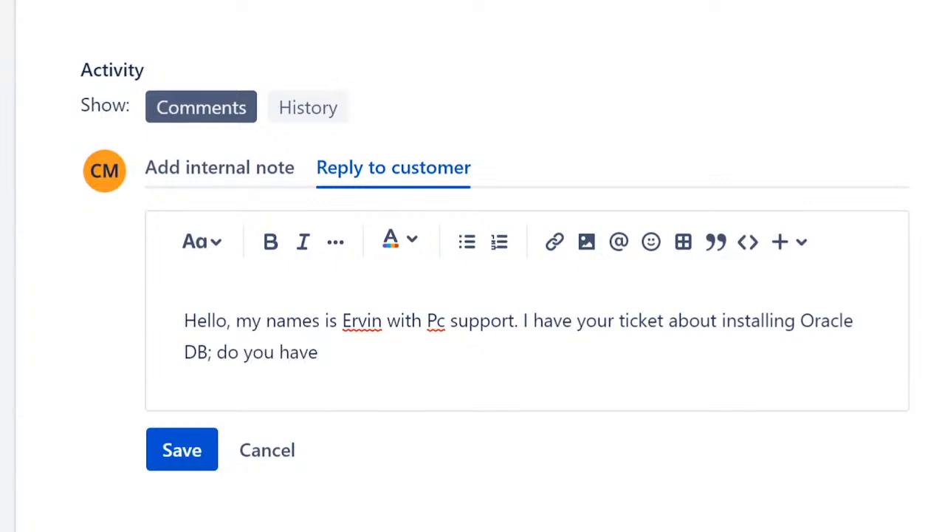
key(BackSpace)
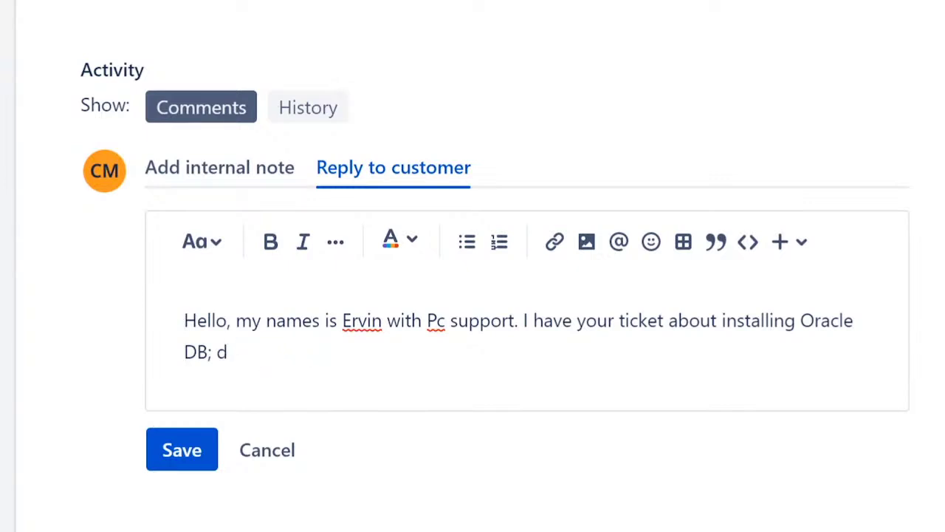
text(id you )
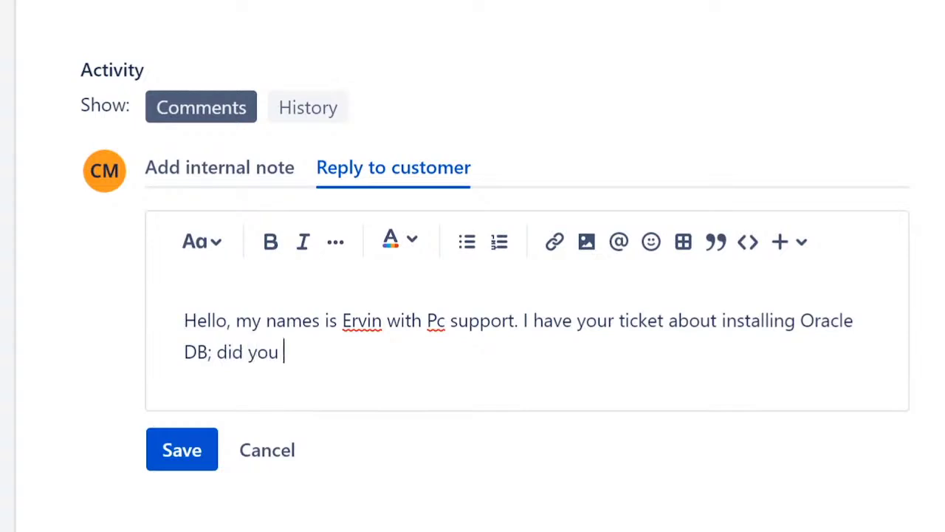
text(request a li)
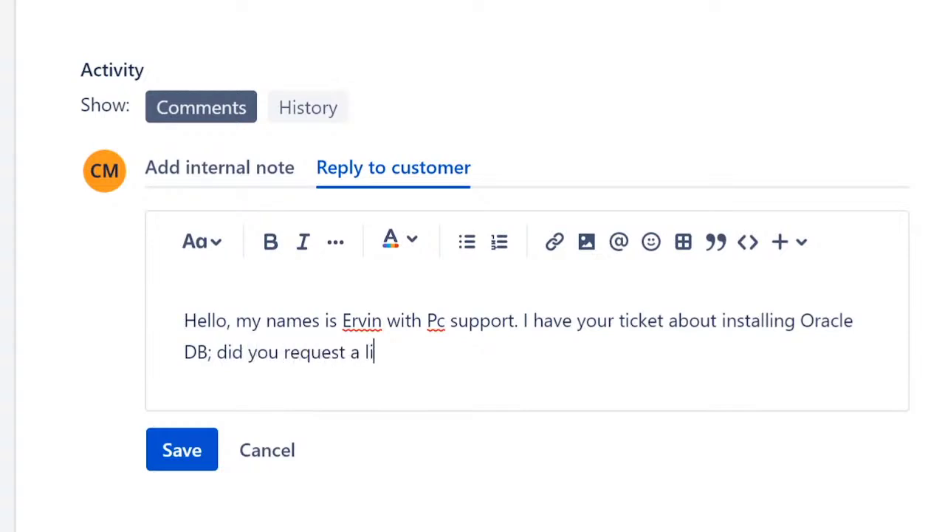
text(cense f)
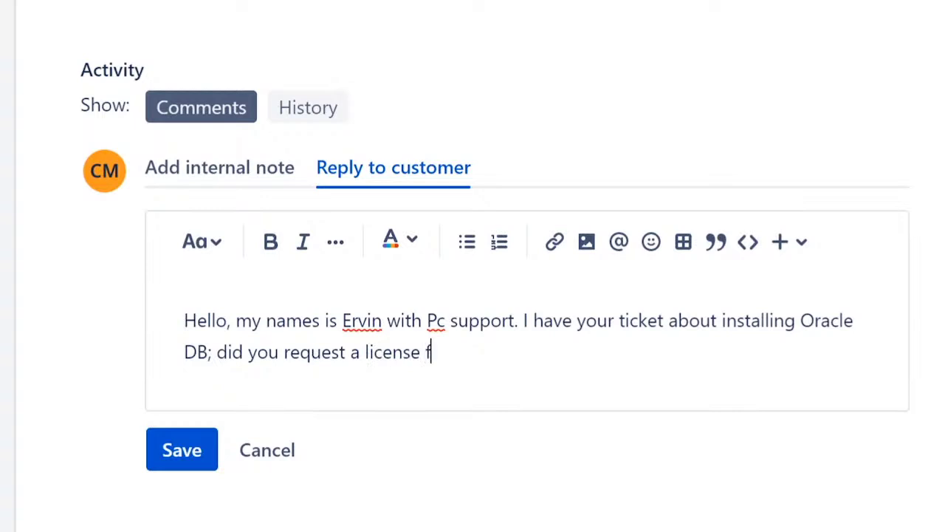
text(or this foftwar)
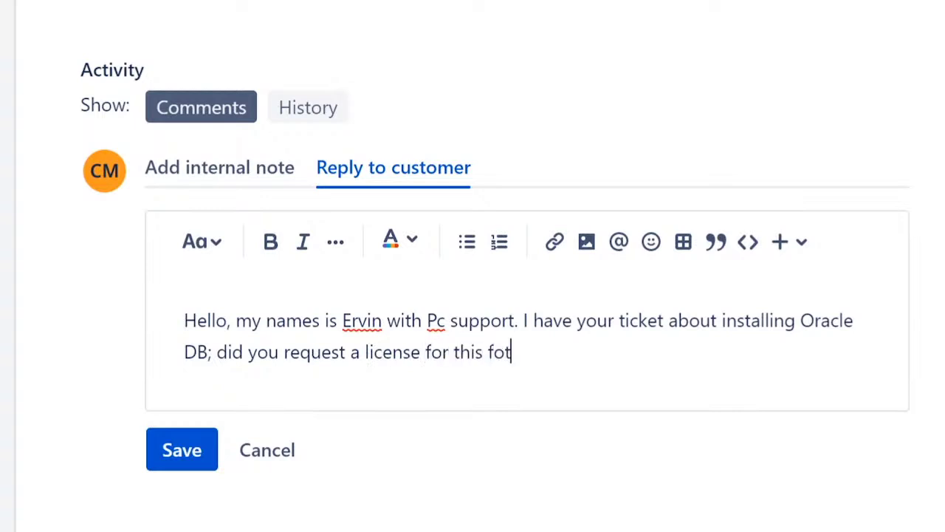
key(BackSpace)
key(BackSpace)
key(BackSpace)
key(BackSpace)
key(BackSpace)
key(BackSpace)
key(BackSpace)
text(software.)
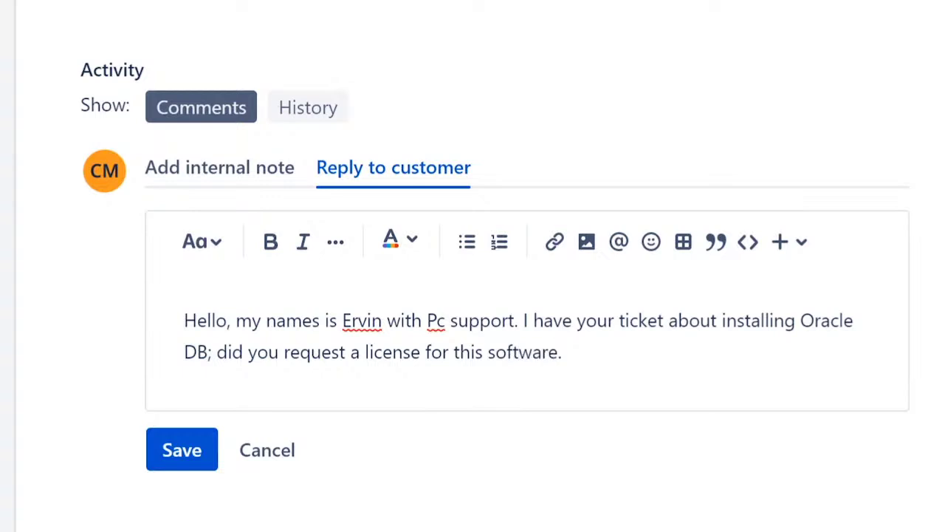
key(BackSpace)
text(?)
key(BackSpace)
key(BackSpace)
key(BackSpace)
key(BackSpace)
key(BackSpace)
key(BackSpace)
key(BackSpace)
key(BackSpace)
key(BackSpace)
key(BackSpace)
key(BackSpace)
key(BackSpace)
key(BackSpace)
key(BackSpace)
key(BackSpace)
key(BackSpace)
key(BackSpace)
key(BackSpace)
key(BackSpace)
key(BackSpace)
key(BackSpace)
key(BackSpace)
key(BackSpace)
key(BackSpace)
key(BackSpace)
key(BackSpace)
key(BackSpace)
key(BackSpace)
key(BackSpace)
key(BackSpace)
key(BackSpace)
key(BackSpace)
key(BackSpace)
key(BackSpace)
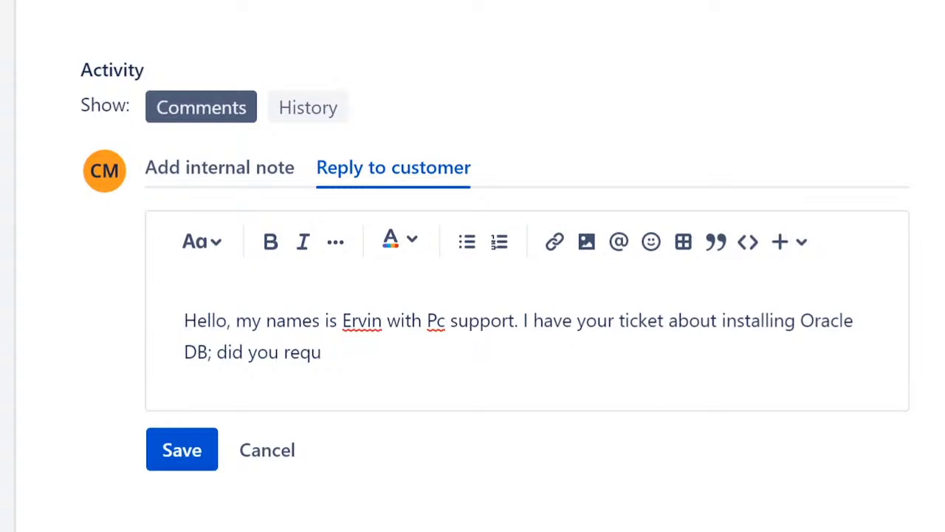
key(BackSpace)
key(BackSpace)
key(BackSpace)
key(BackSpace)
key(BackSpace)
key(BackSpace)
key(BackSpace)
key(BackSpace)
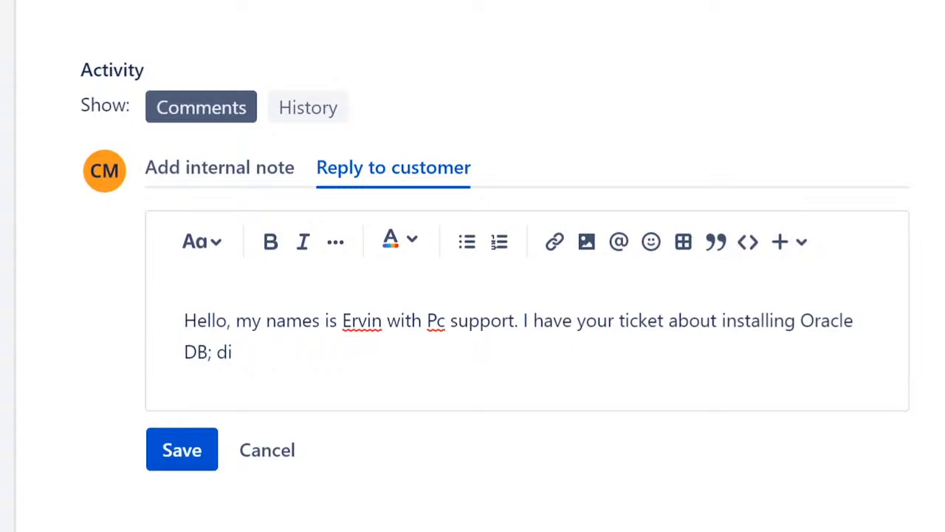
key(BackSpace)
text(before I )
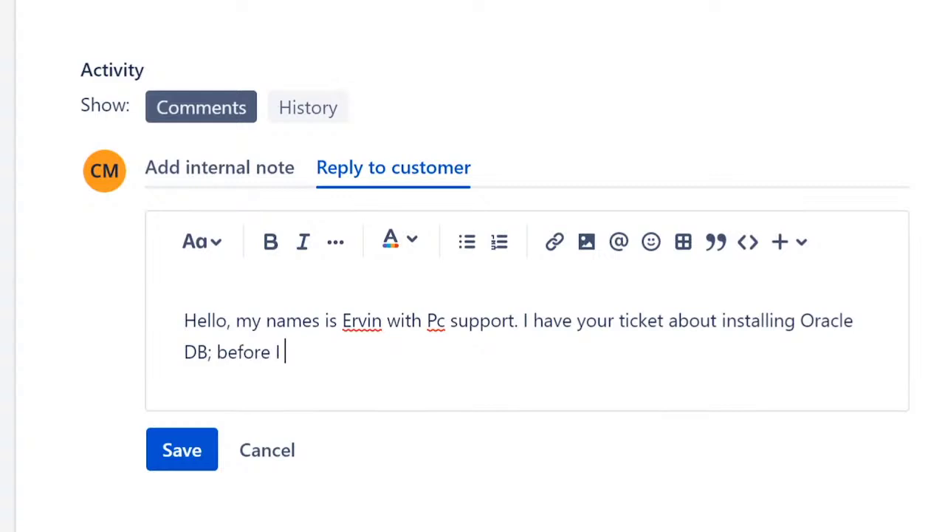
text(install this fo)
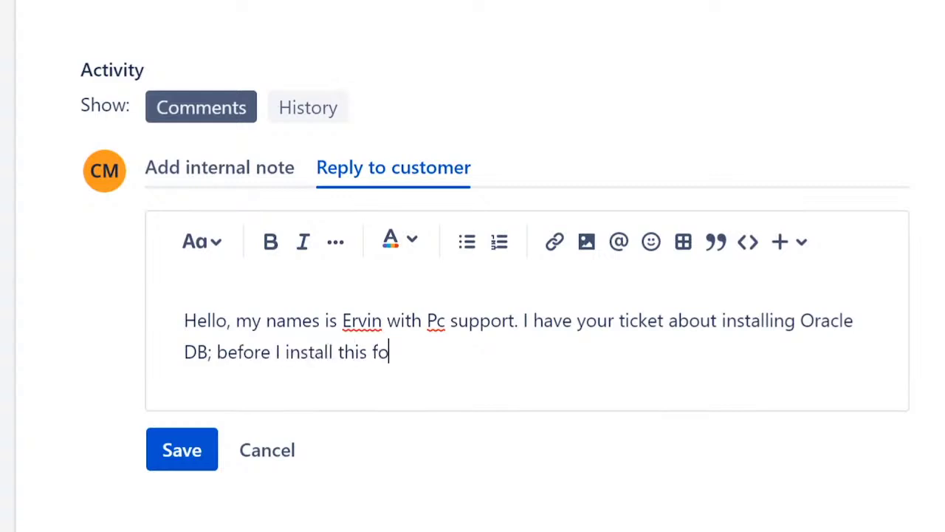
key(BackSpace)
key(BackSpace)
text(software )
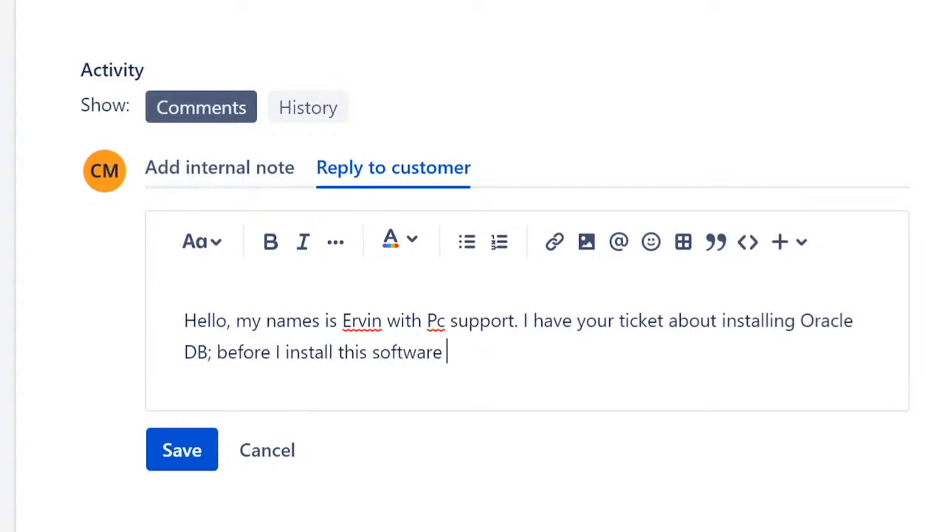
text(I have check t)
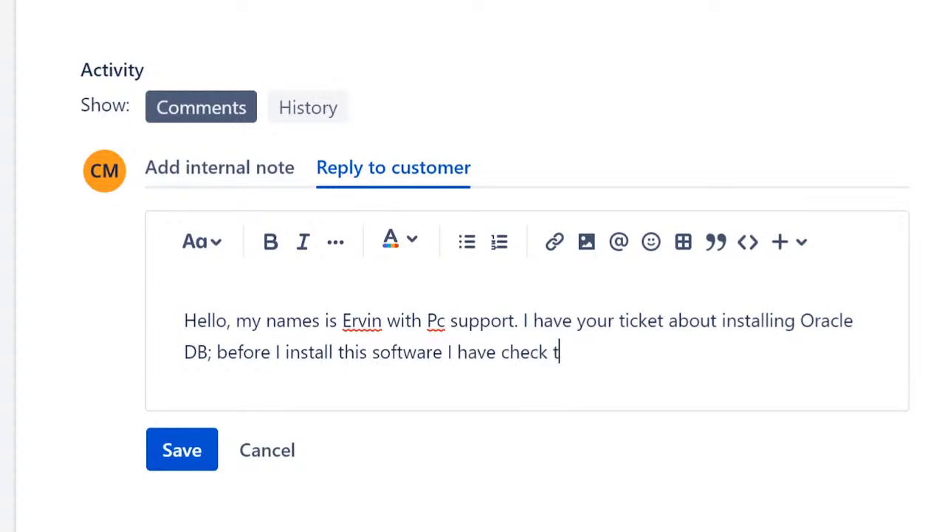
text(o see if it)
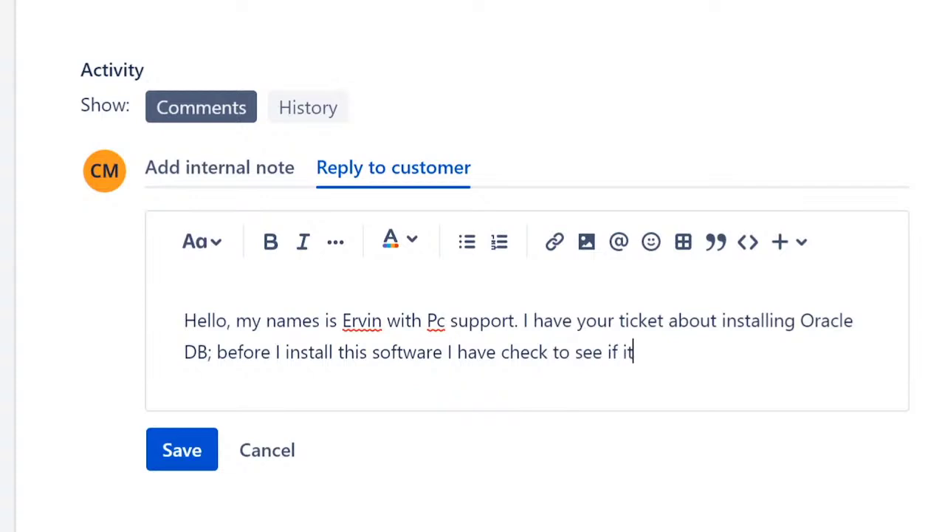
text('s on appr)
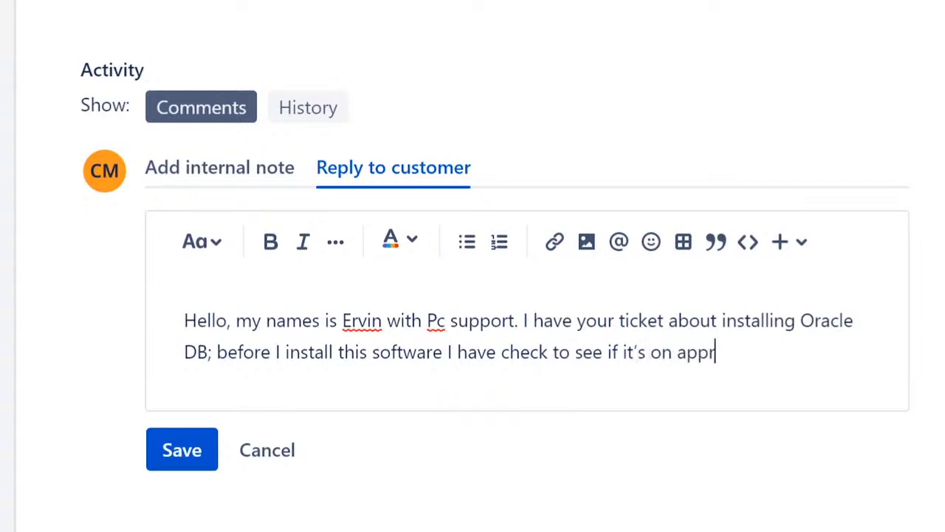
text(oved softw)
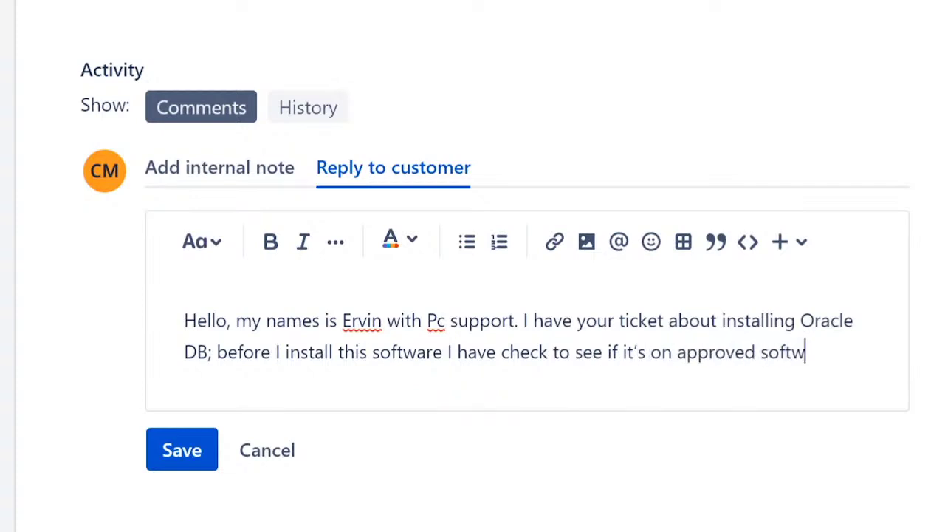
text(are list...)
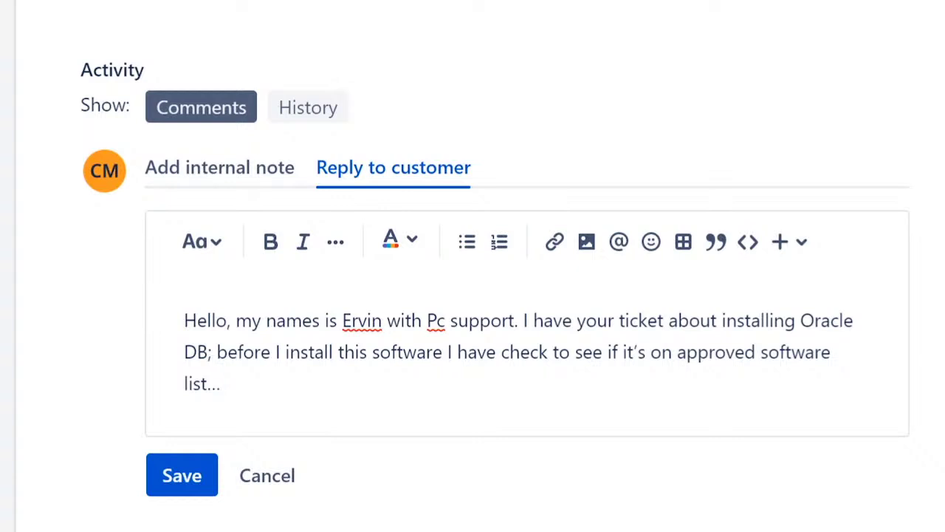
Post the approved-software-list reply on ISD-18 and return to the request description.
click(192, 482)
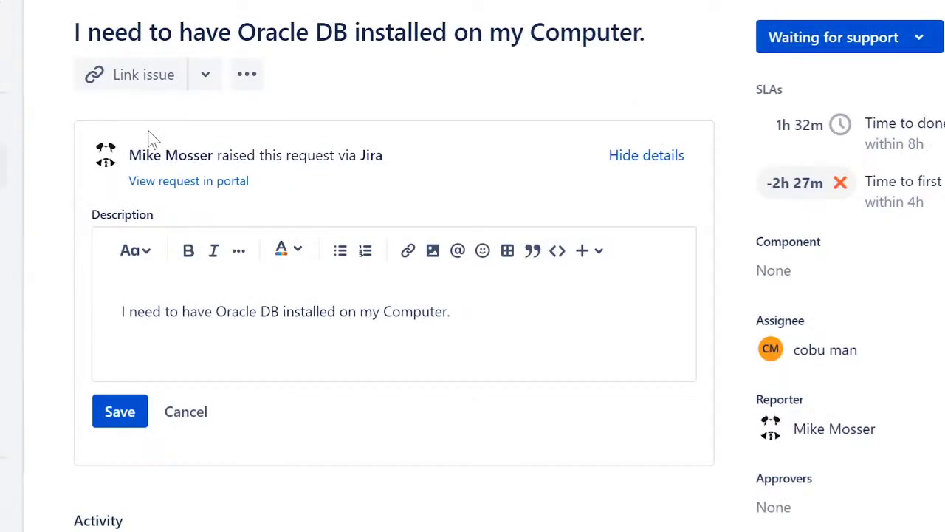
drag(148, 131, 210, 155)
click(451, 311)
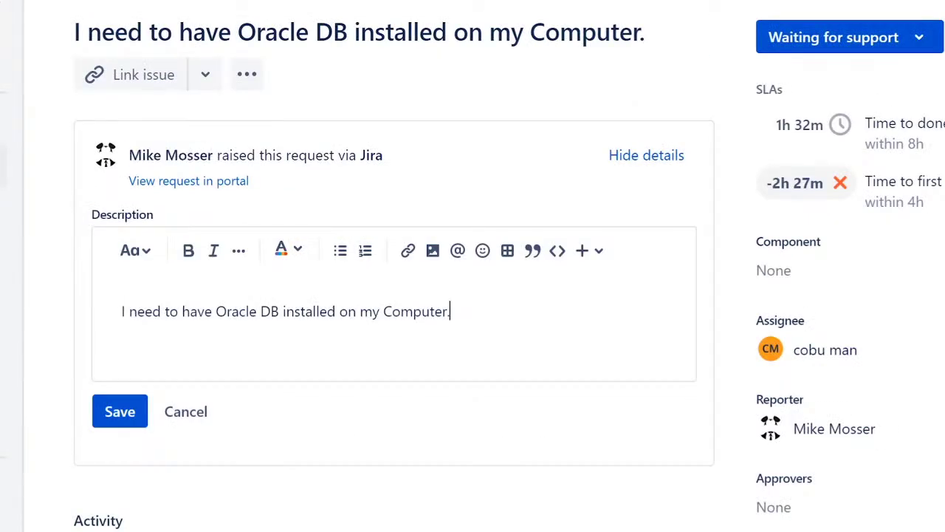
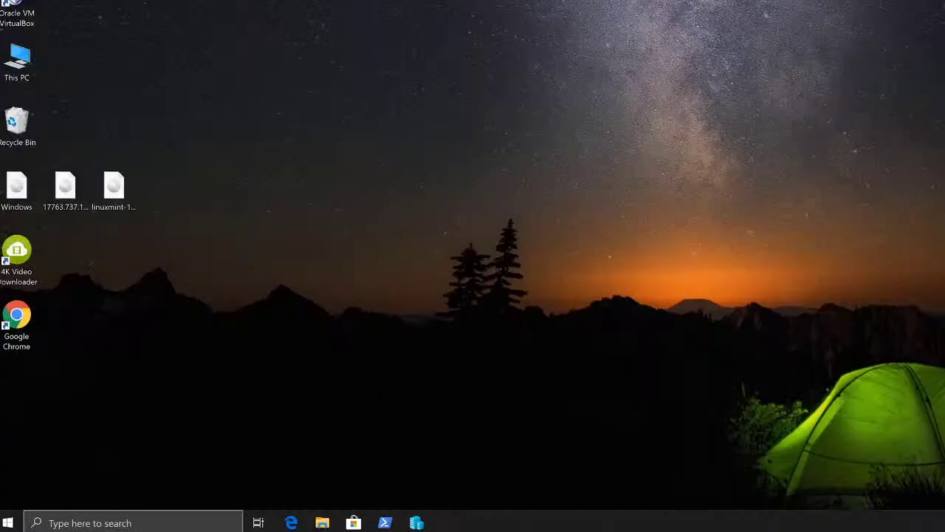
Launch Control Panel through Windows search and open its Administrative Tools folder.
key(super+s)
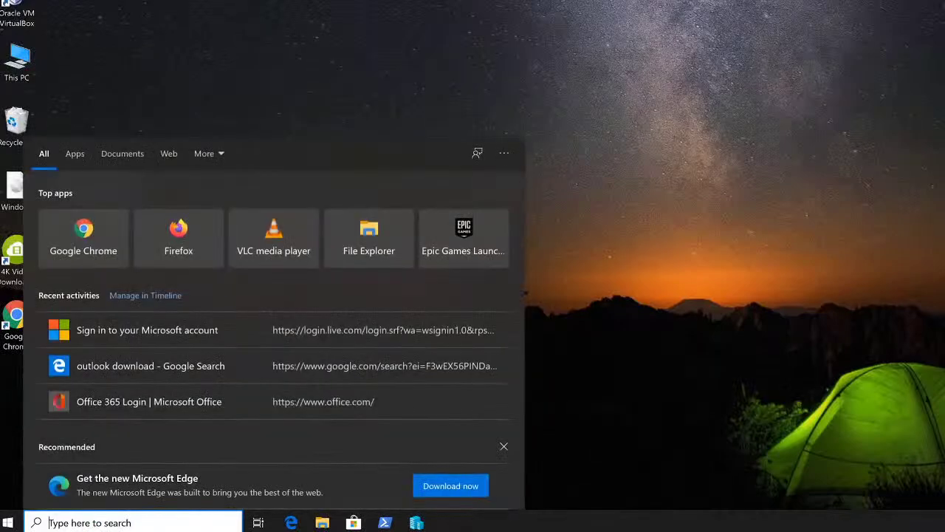
text(control panel)
key(Return)
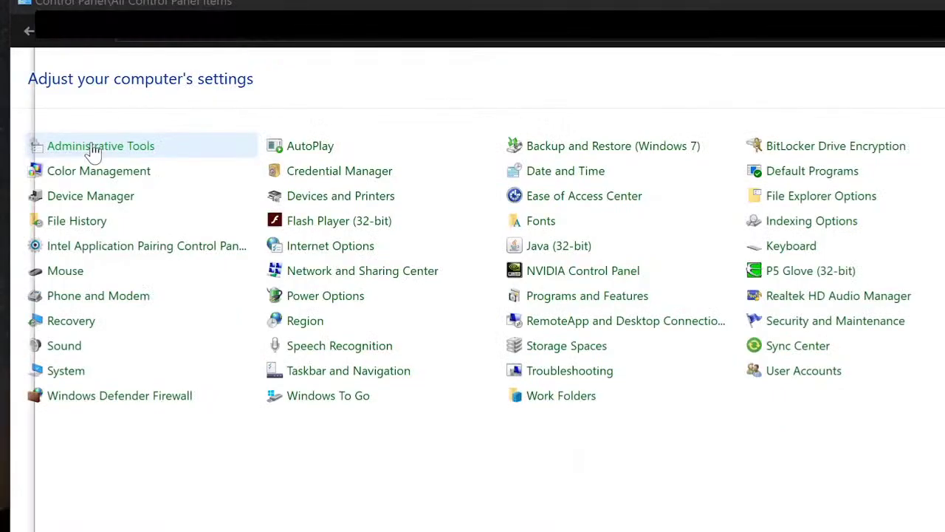
click(211, 177)
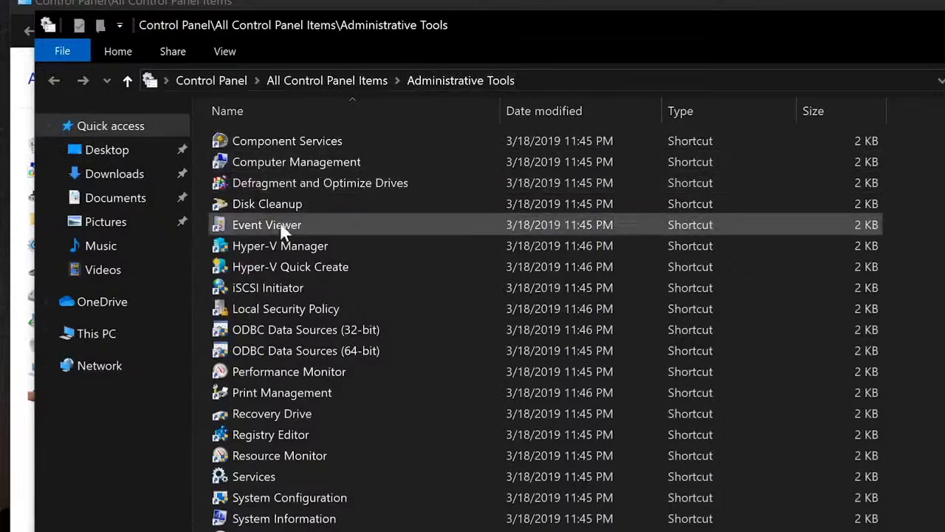
double_click(299, 347)
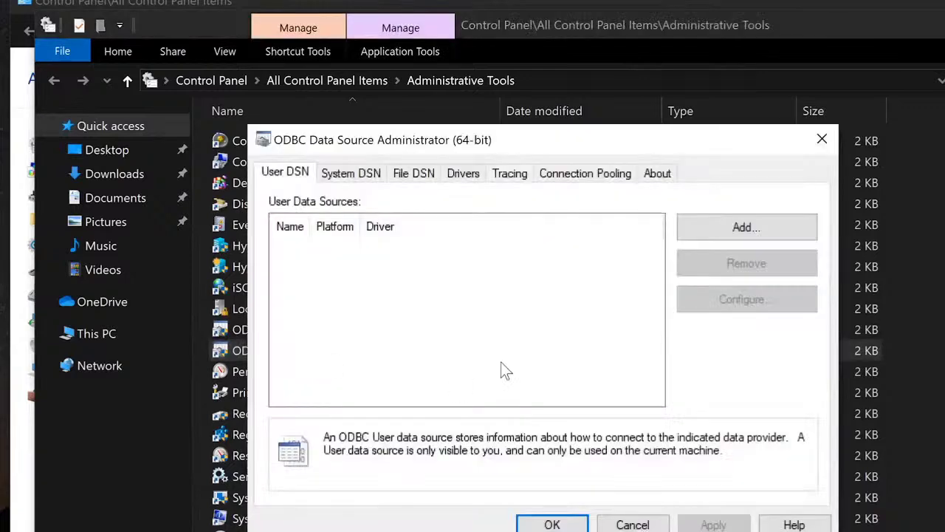
click(407, 174)
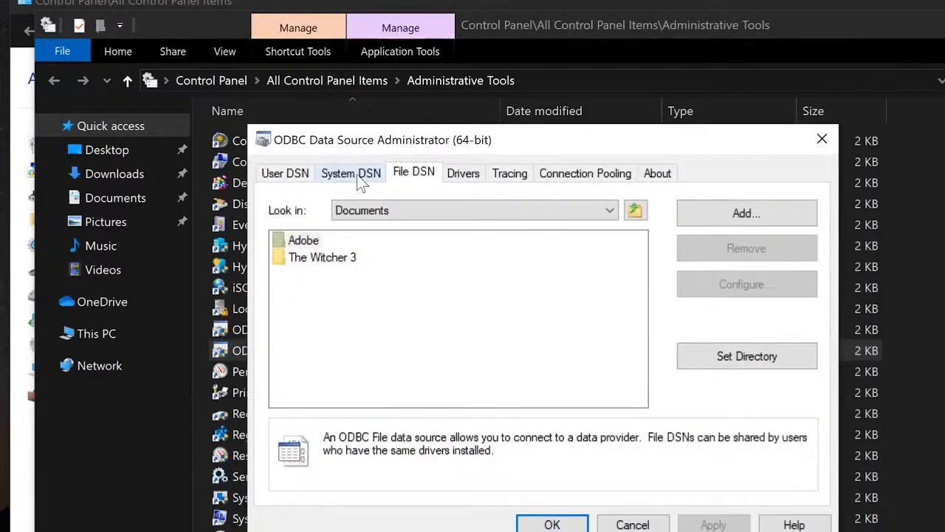
click(353, 174)
click(283, 176)
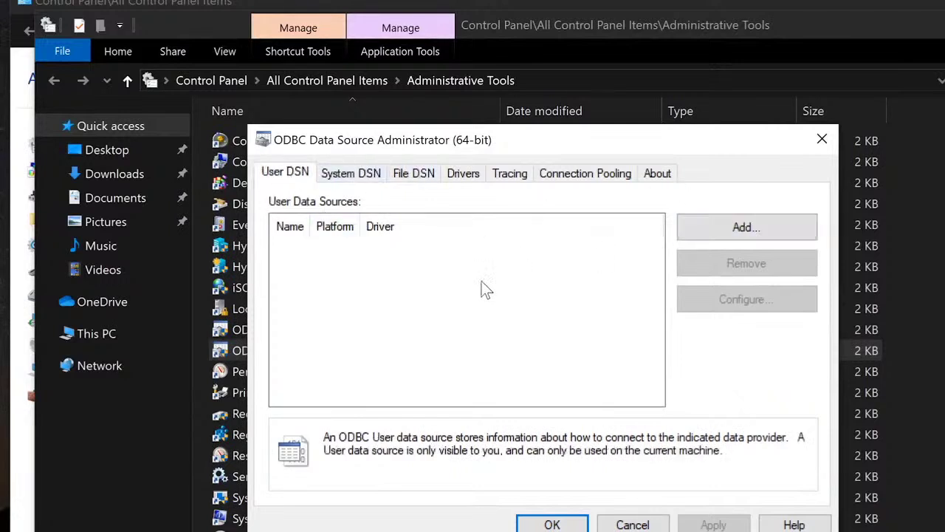
click(468, 177)
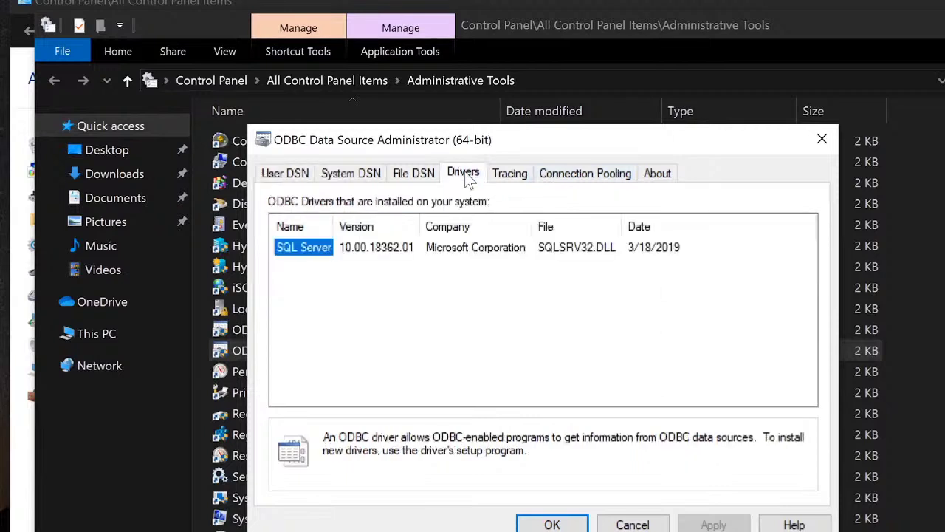
click(319, 302)
click(299, 247)
click(286, 176)
click(349, 176)
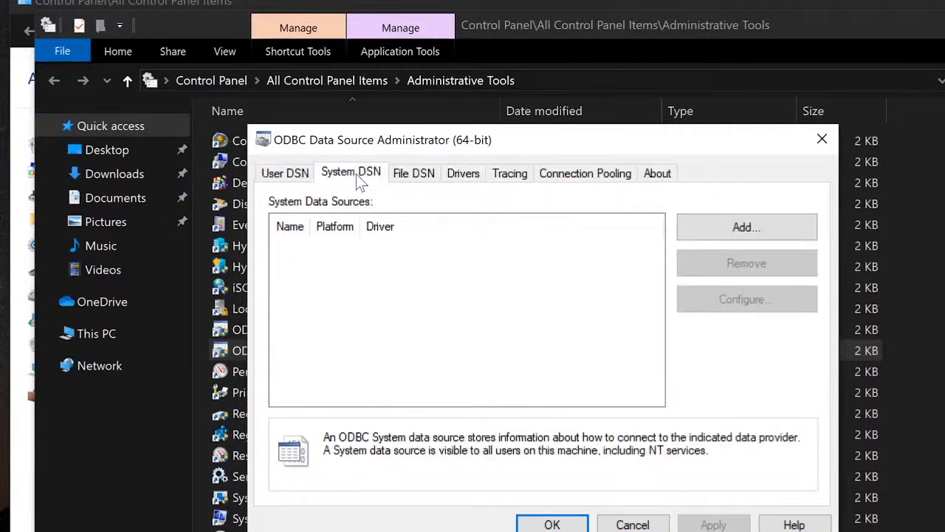
click(743, 234)
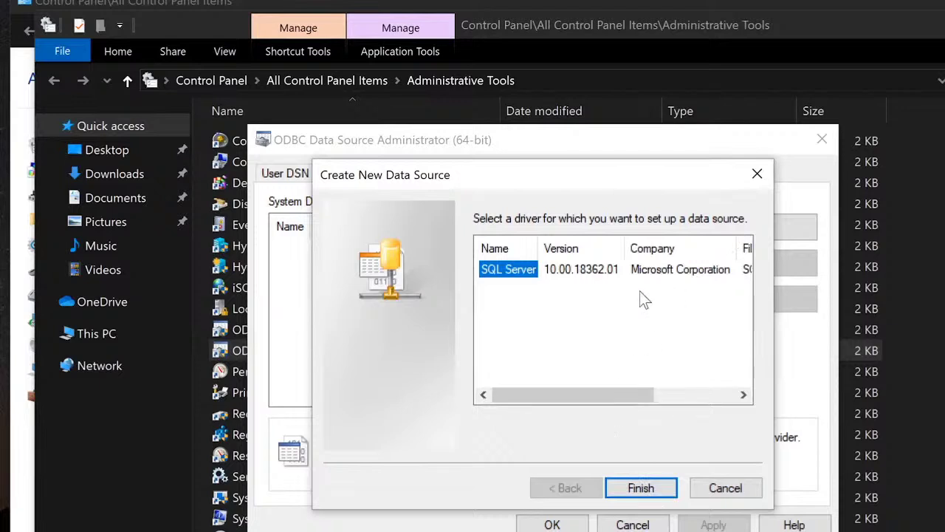
click(723, 484)
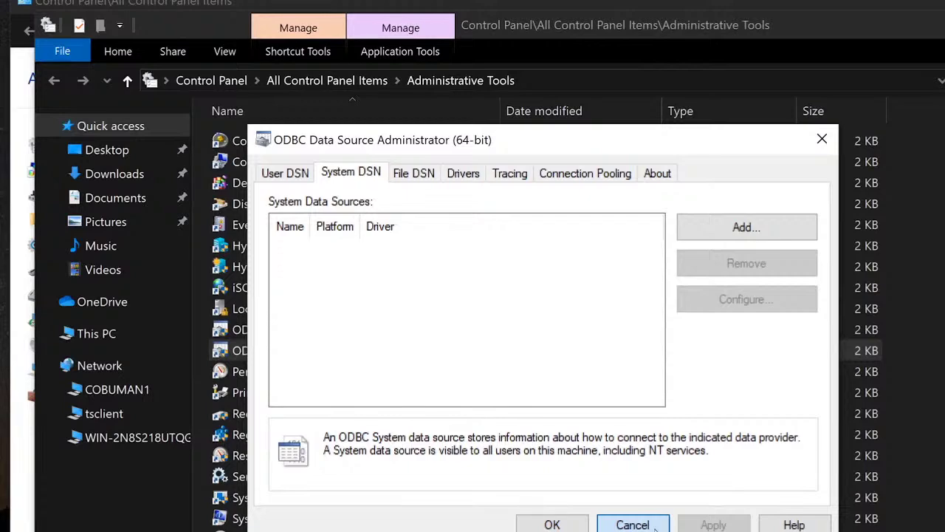
click(656, 525)
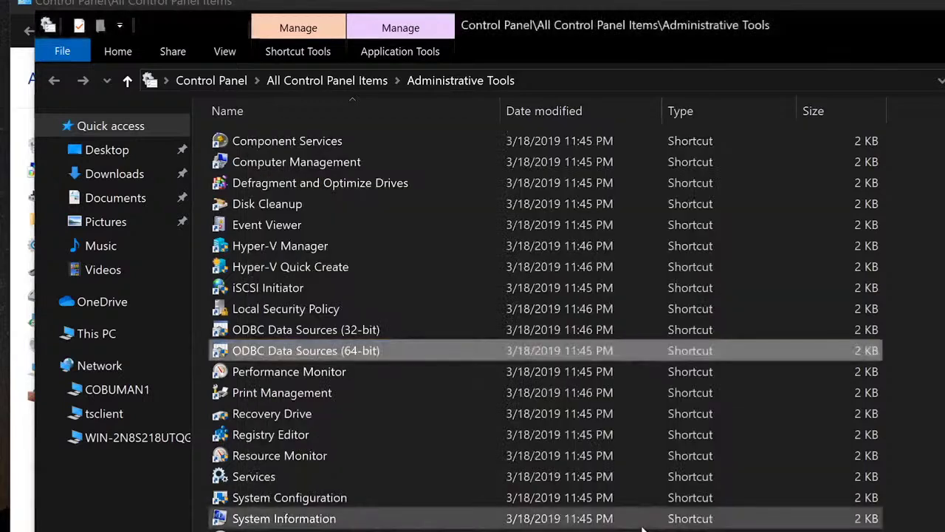
click(556, 320)
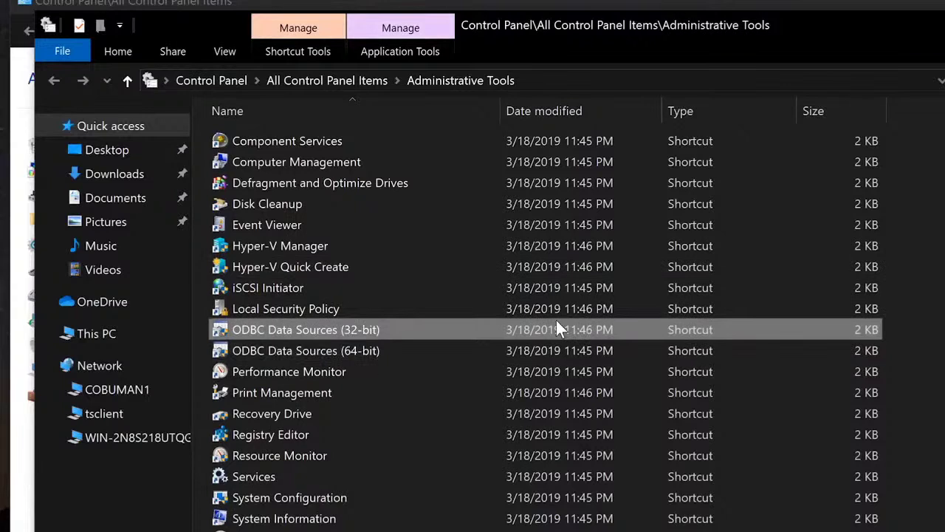
click(568, 282)
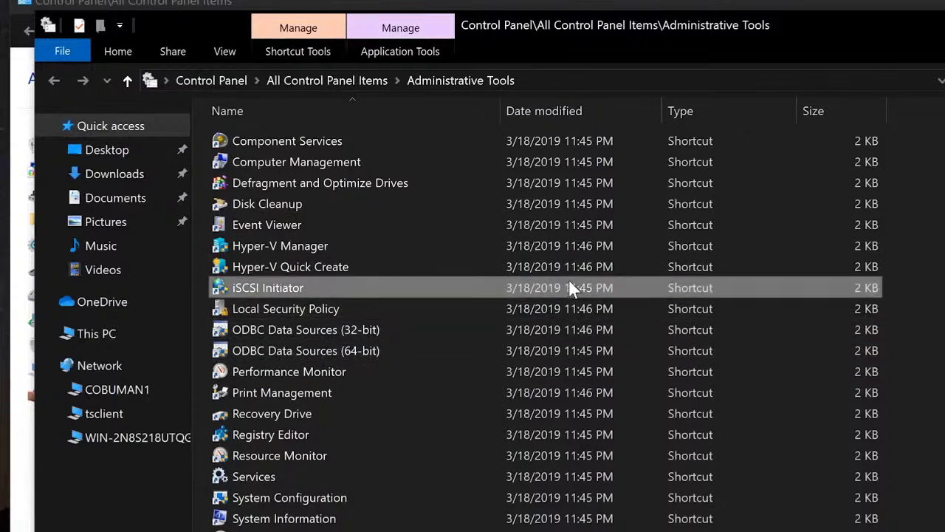
click(555, 271)
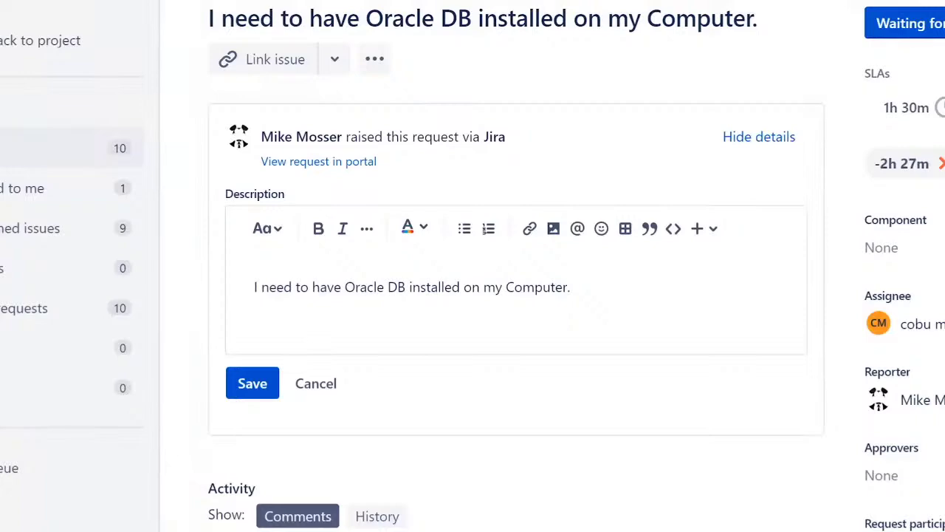
Post the internal note 'Subscribed PC to Oracle DB/installed software as requested.' signed with the agent's name.
scroll(517, 295, down, 3)
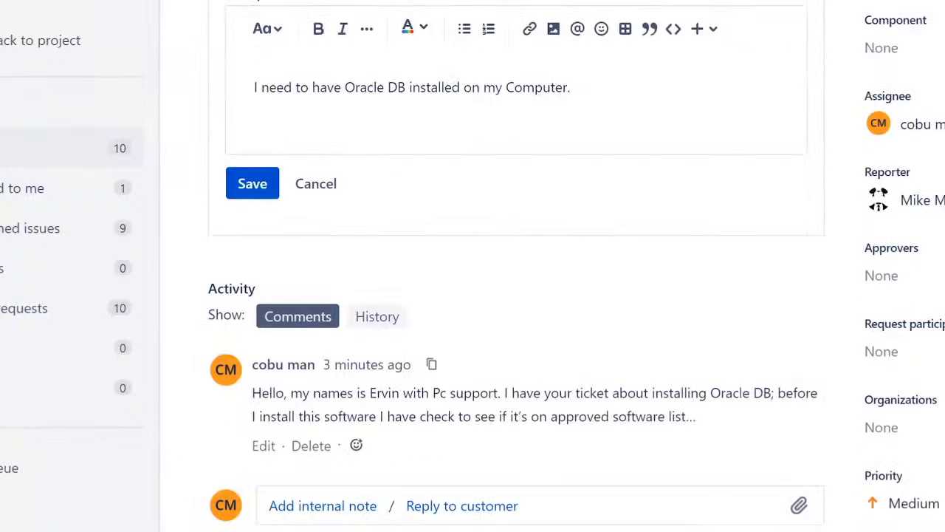
click(323, 506)
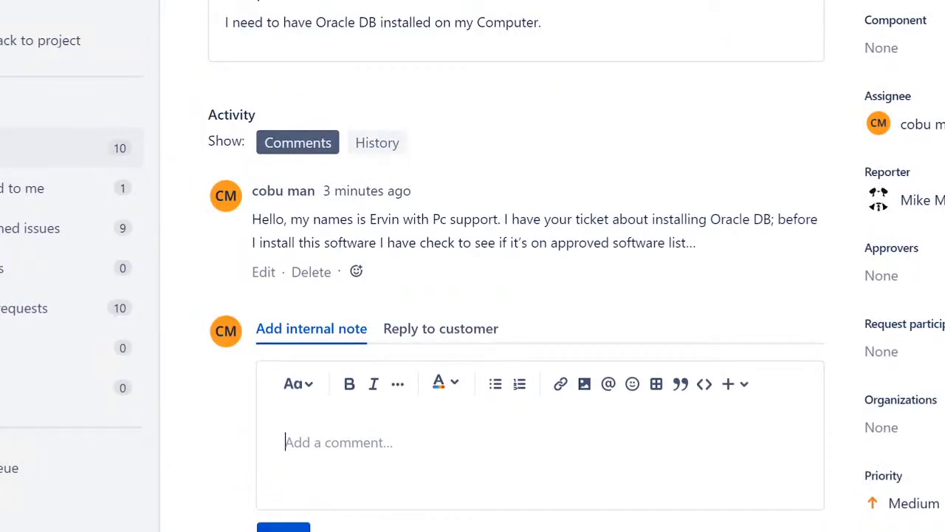
text(Instal)
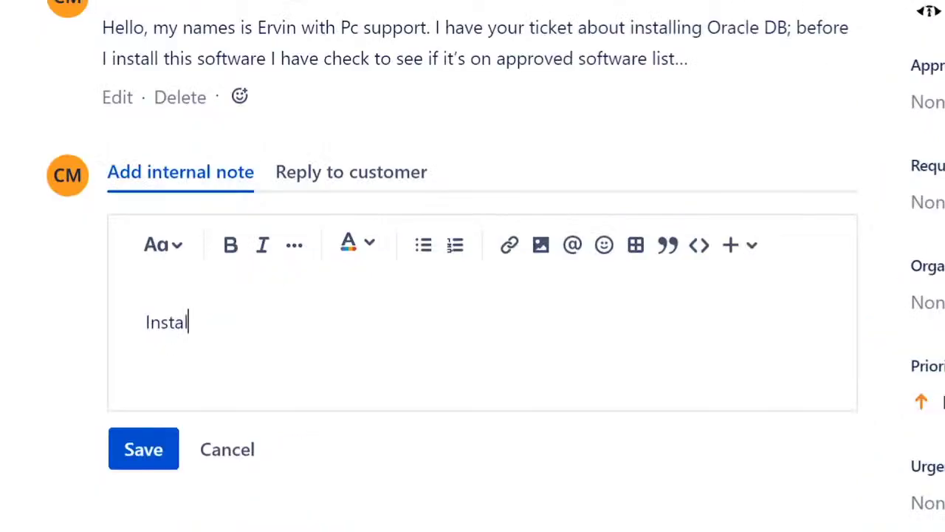
text(l)
key(BackSpace)
key(BackSpace)
key(BackSpace)
key(BackSpace)
key(BackSpace)
key(BackSpace)
key(BackSpace)
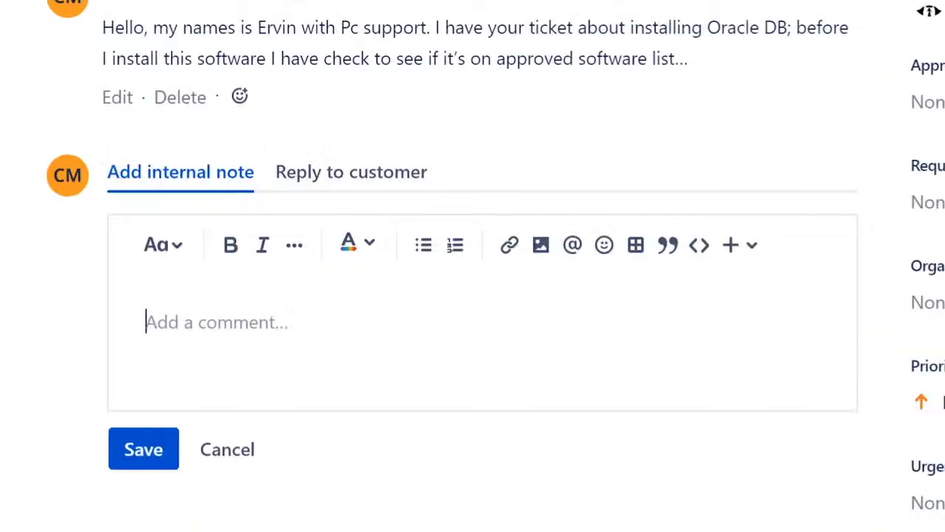
text(Subscribed )
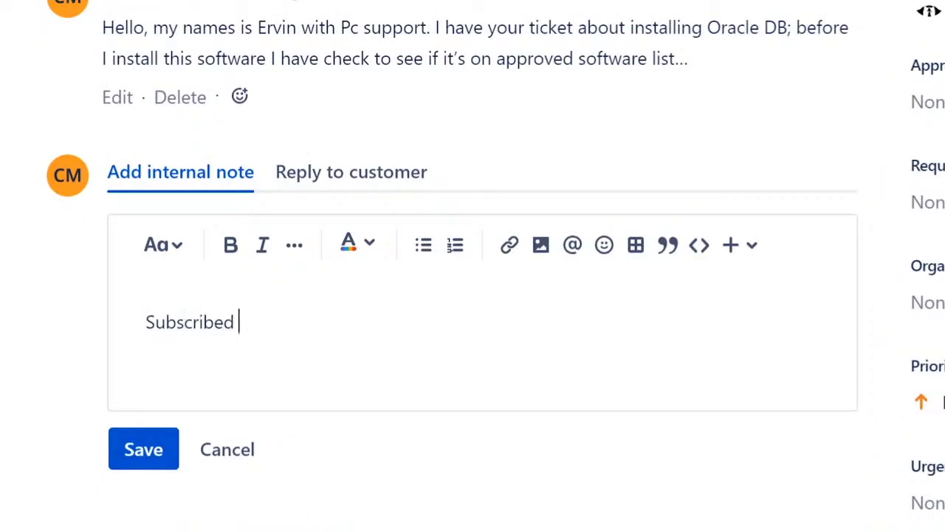
text(PC to O)
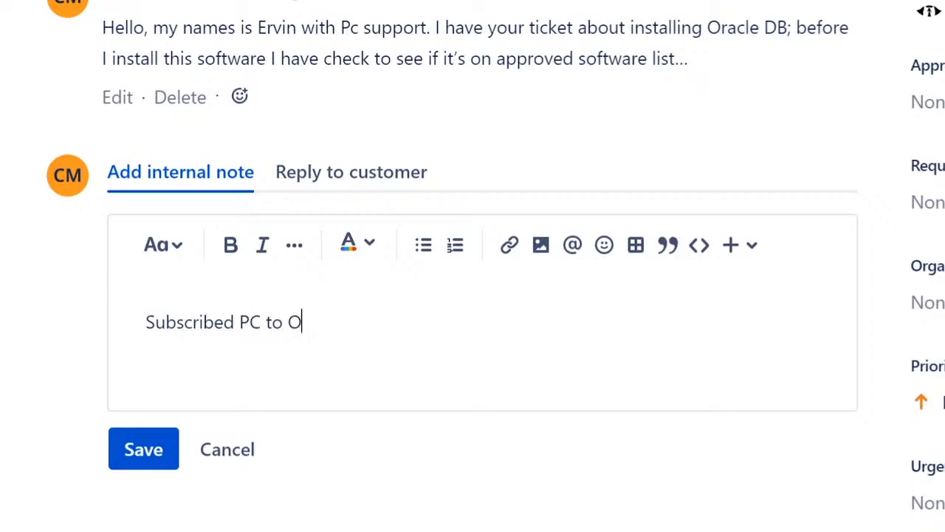
text(racle DB)
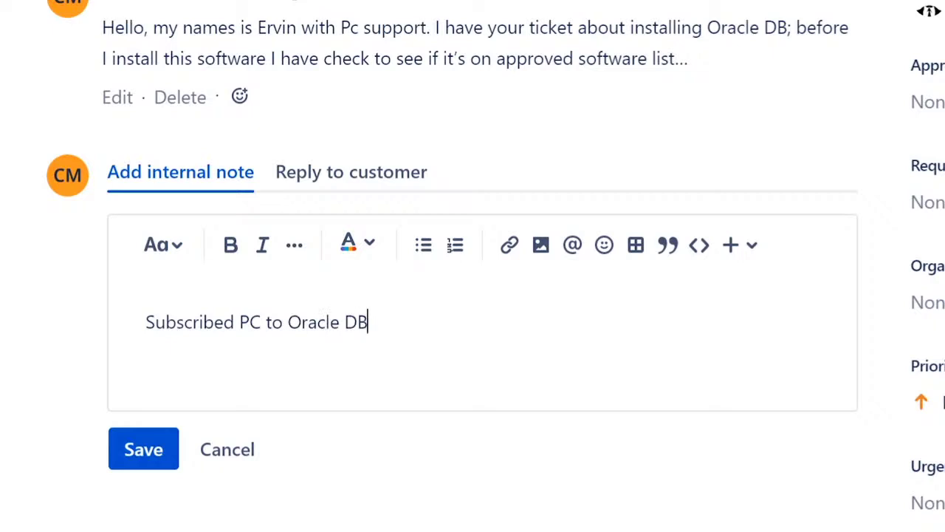
text(,)
key(BackSpace)
key(BackSpace)
text(/installed)
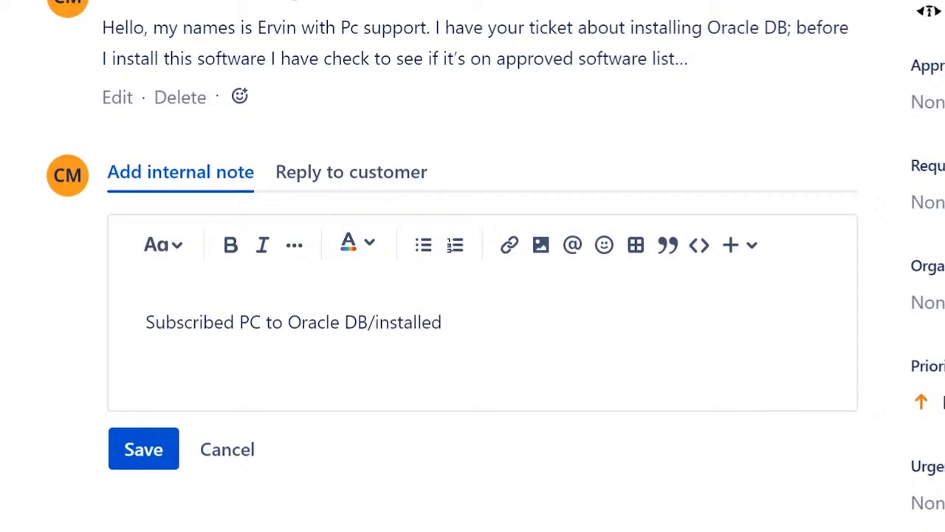
text( software a)
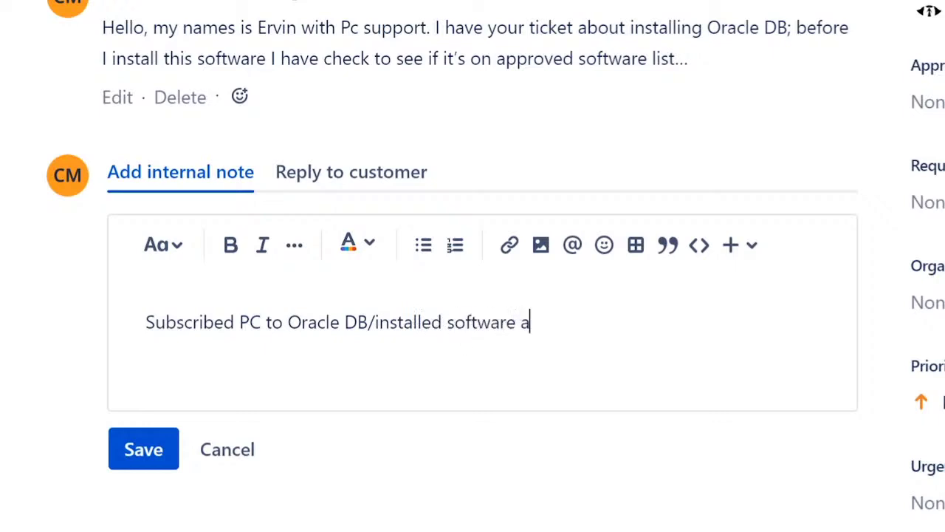
text(s requested. Ervin)
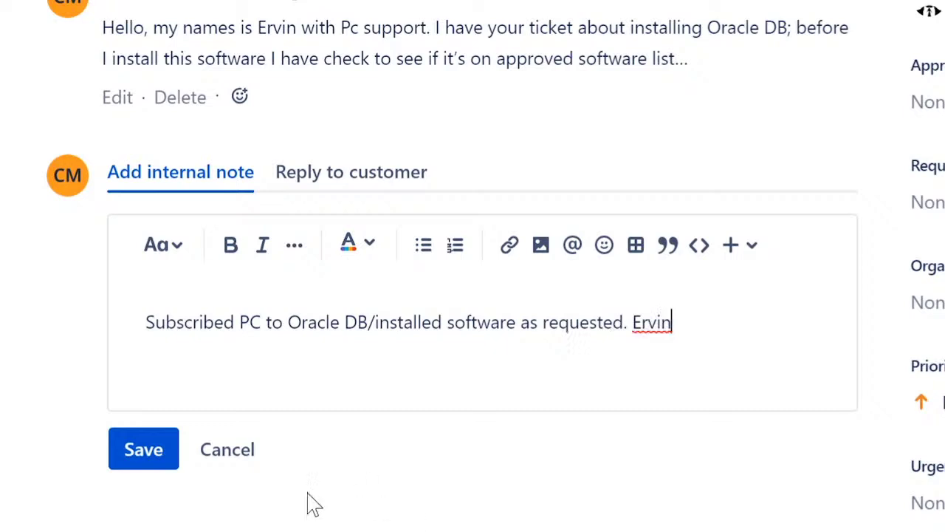
click(152, 457)
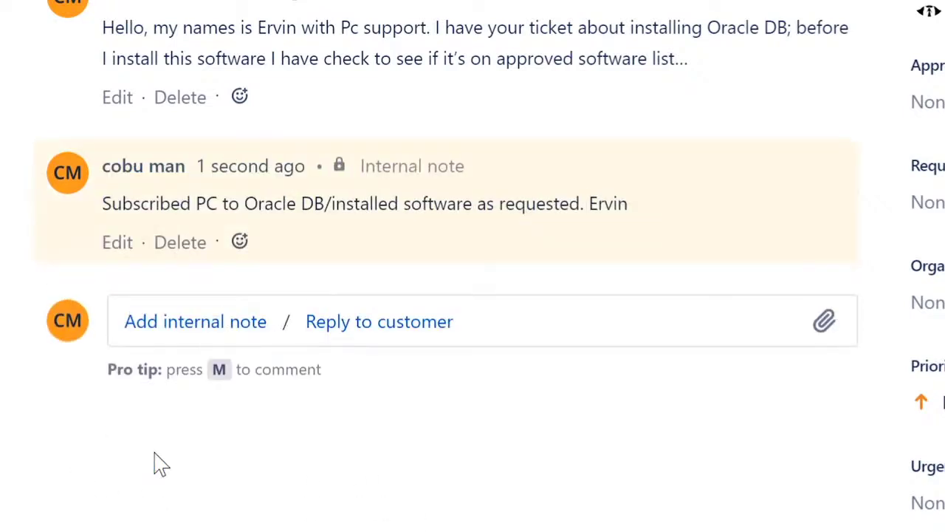
Change ISD-18's status from Waiting for support to Completed, then return to the All open queue.
scroll(544, 228, up, 3)
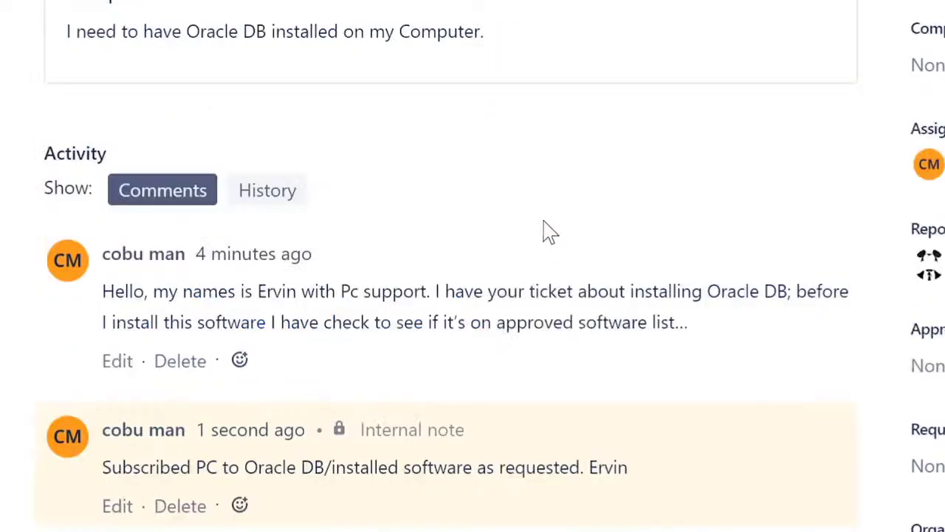
click(792, 65)
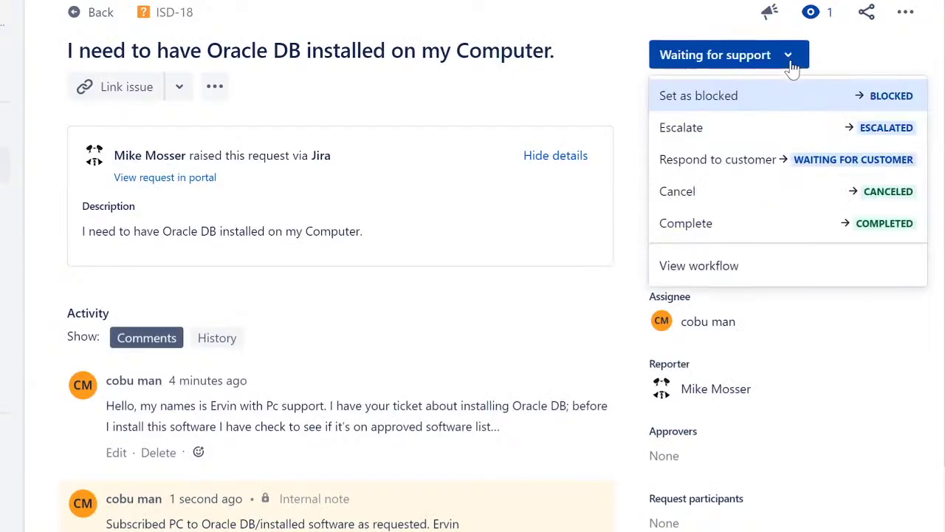
click(765, 219)
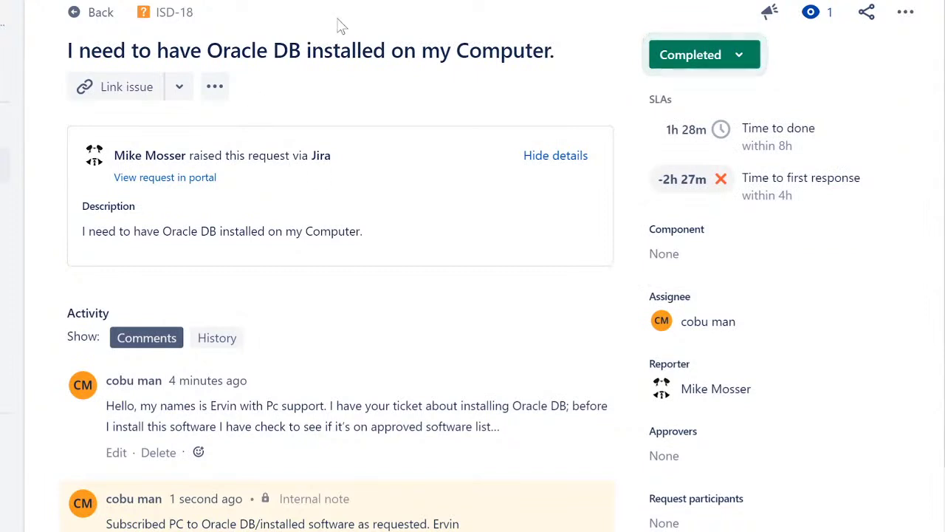
click(92, 22)
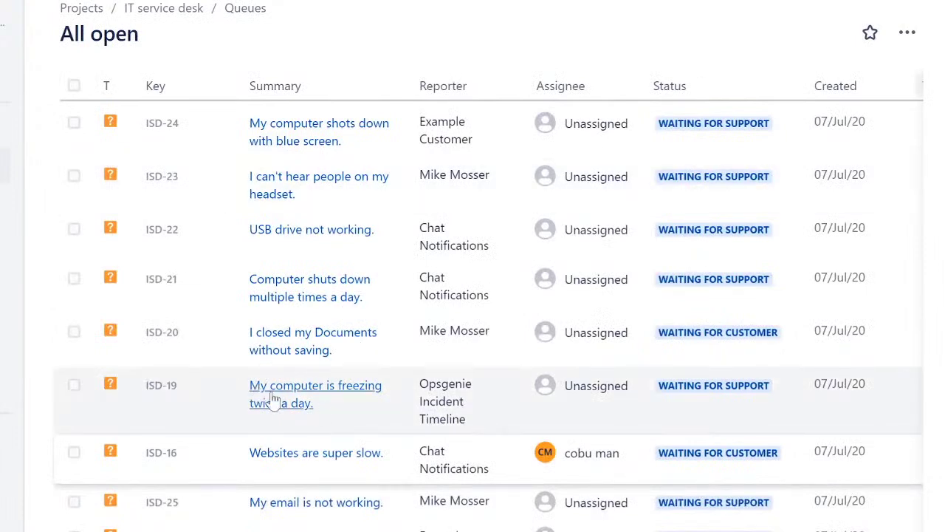
Open ISD-19 'My computer is freezing twice a day.' and assign it to yourself.
click(341, 395)
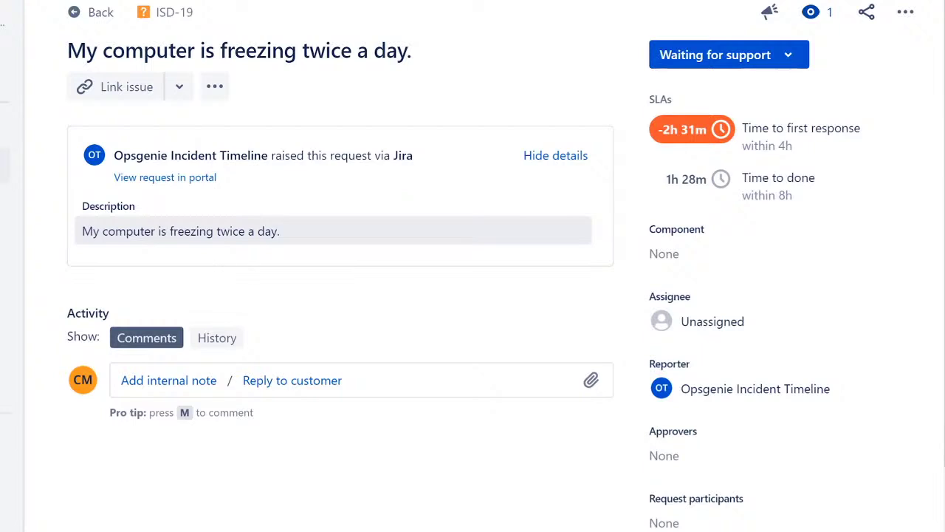
click(738, 322)
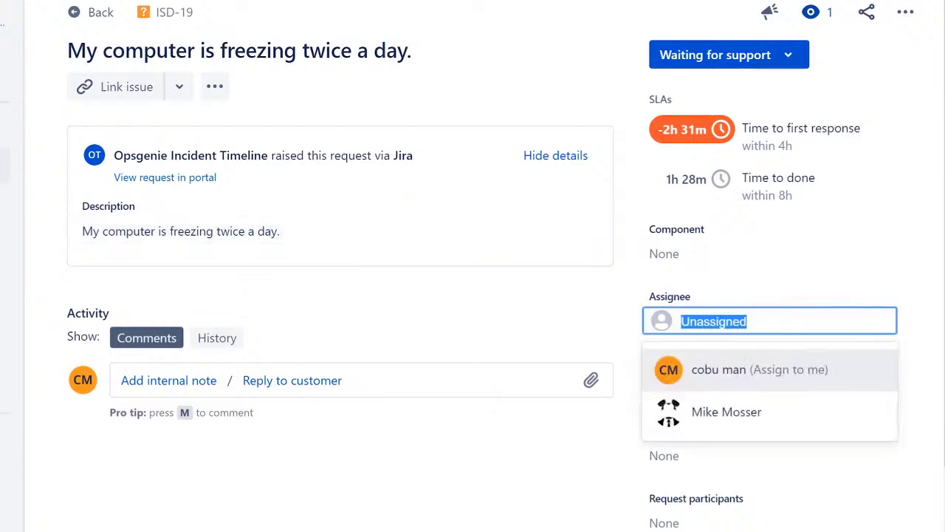
click(743, 384)
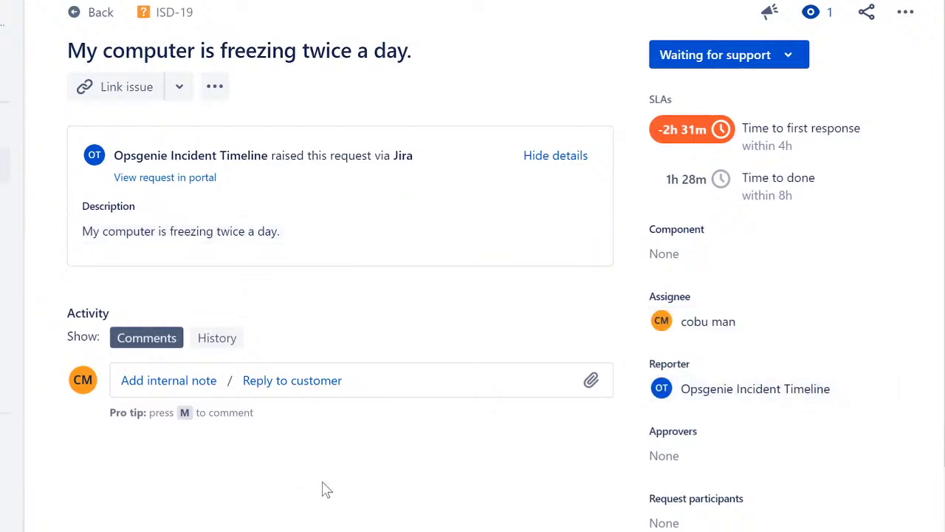
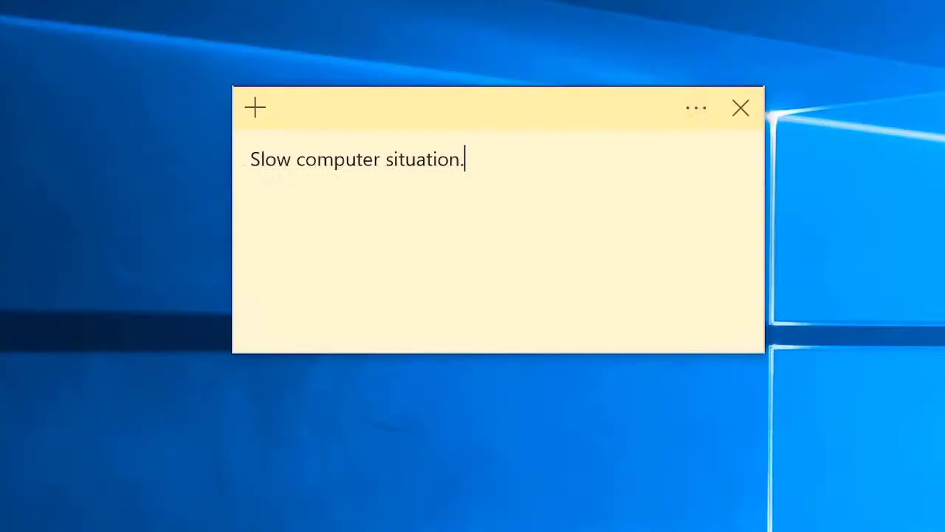
Leave the 'Slow computer situation.' note unchanged and open Windows Update settings showing the pending restart.
key(shift+Left)
key(shift+Left)
key(shift+Left)
key(shift+Left)
key(shift+Left)
key(shift+Left)
key(shift+Left)
key(shift+Left)
key(shift+Left)
key(shift+Left)
key(shift+Left)
key(shift+Left)
key(shift+Left)
key(shift+Left)
key(shift+Left)
key(shift+Left)
key(shift+Left)
key(shift+Left)
key(shift+Left)
key(shift+Left)
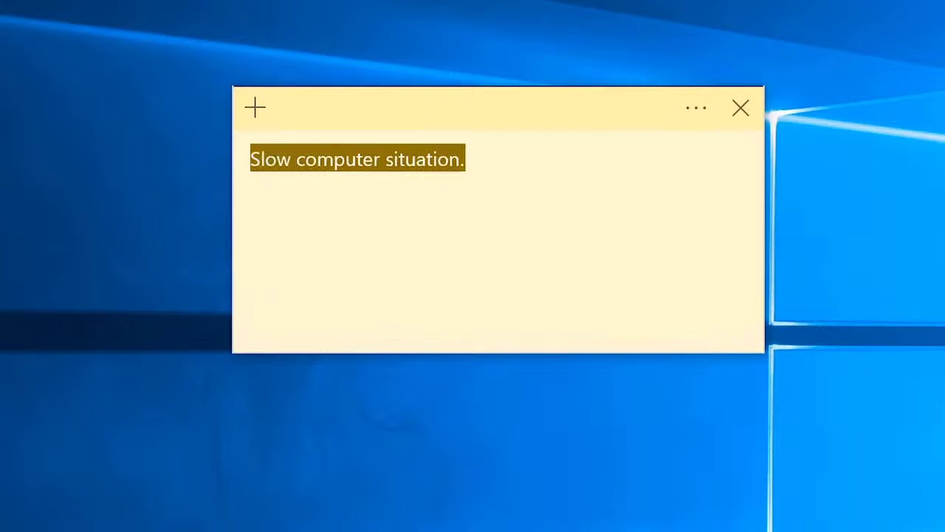
key(Right)
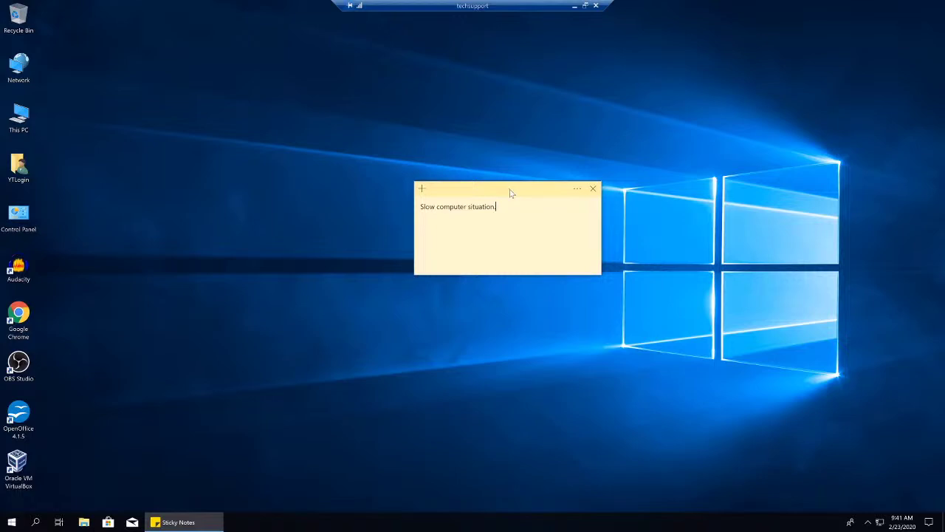
click(36, 522)
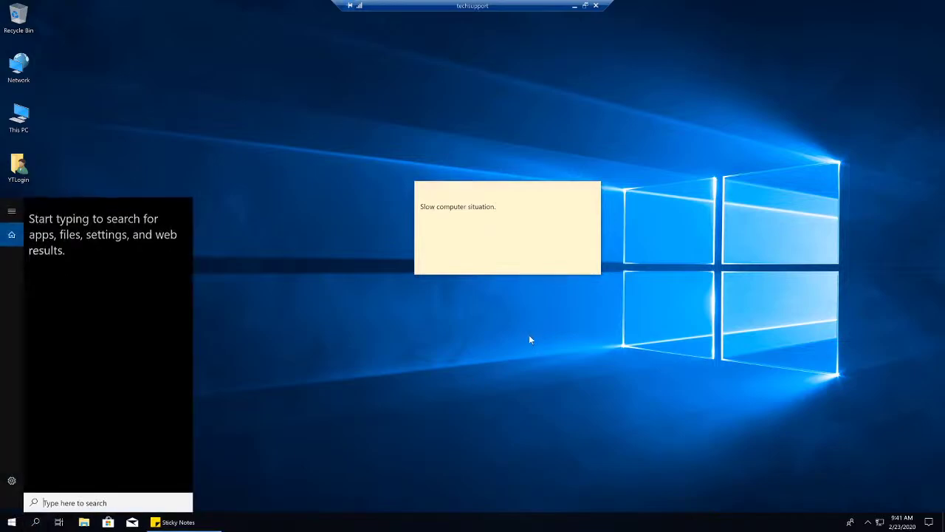
text(updat)
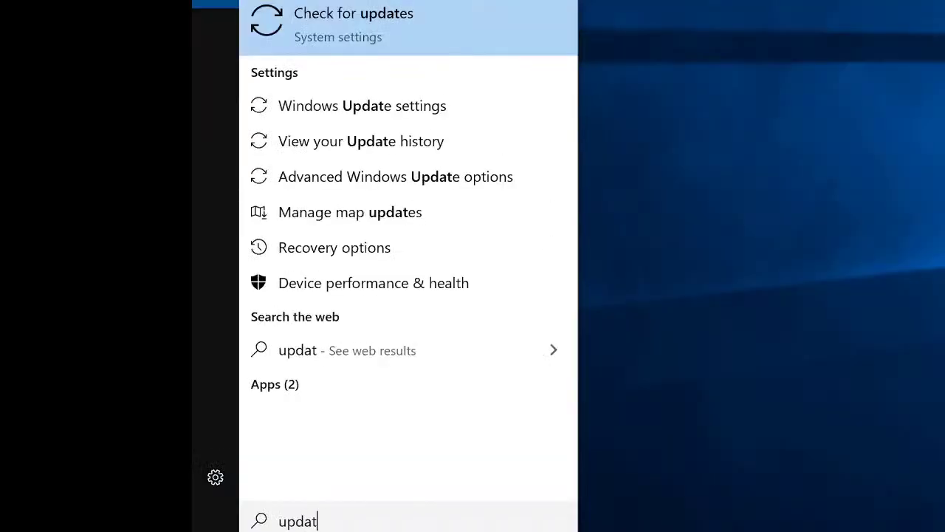
text(e)
key(Return)
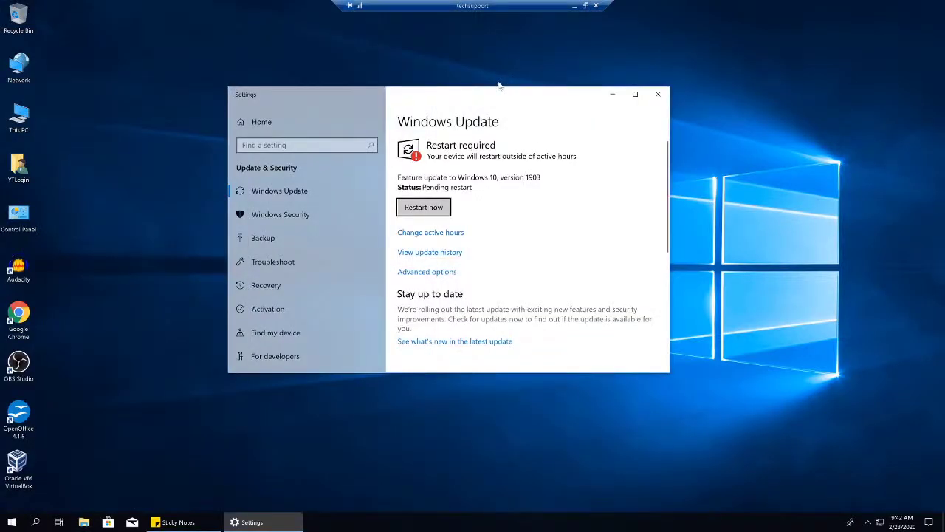
drag(502, 101, 525, 131)
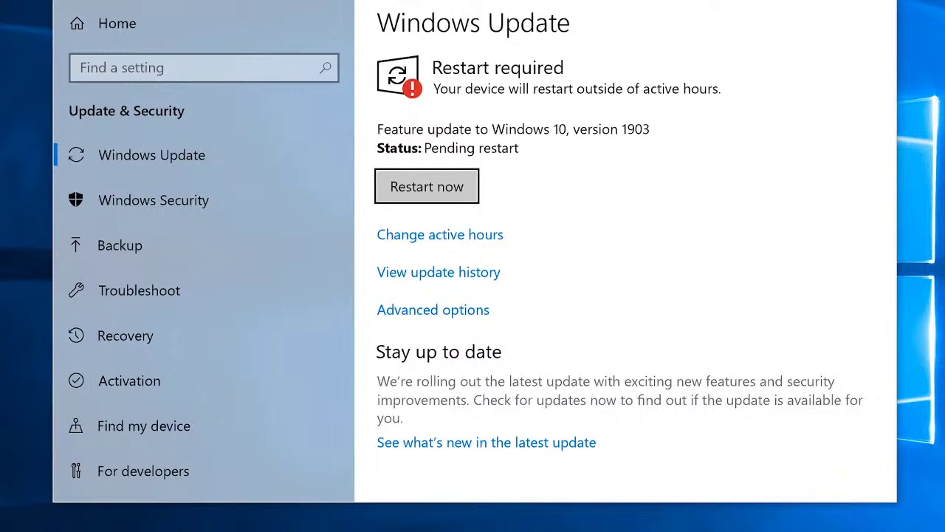
Reposition the Windows Update Settings window so it is fully in view.
drag(550, 0, 529, 1)
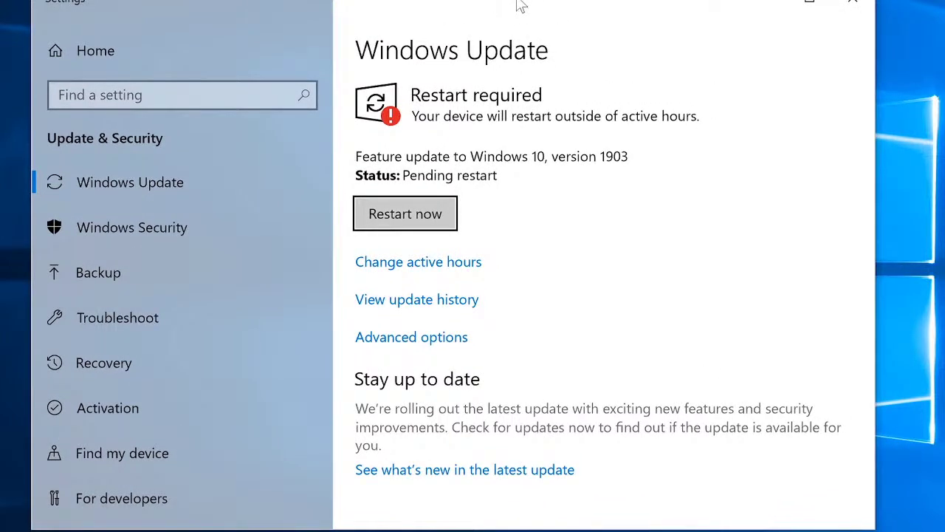
drag(520, 6, 517, 20)
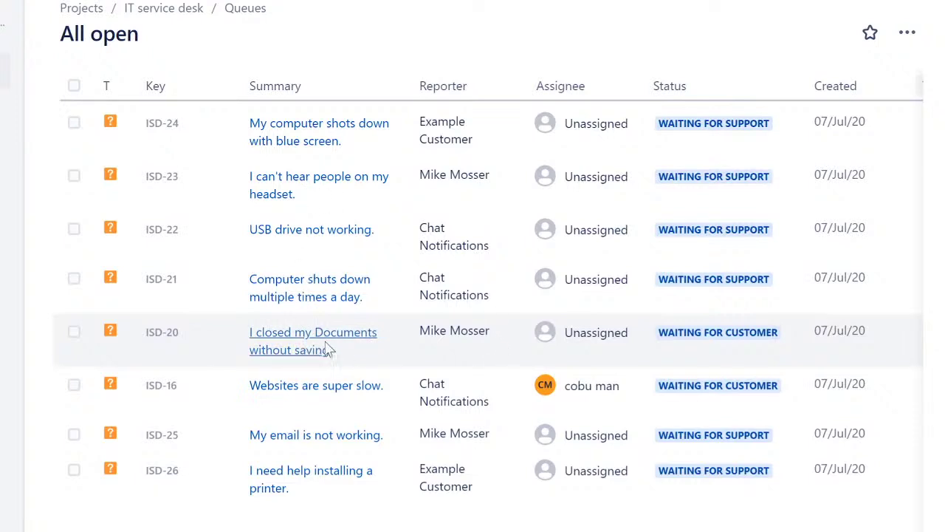
Open ISD-20, 'I closed my Documents without saving.', and assign it to yourself.
click(356, 334)
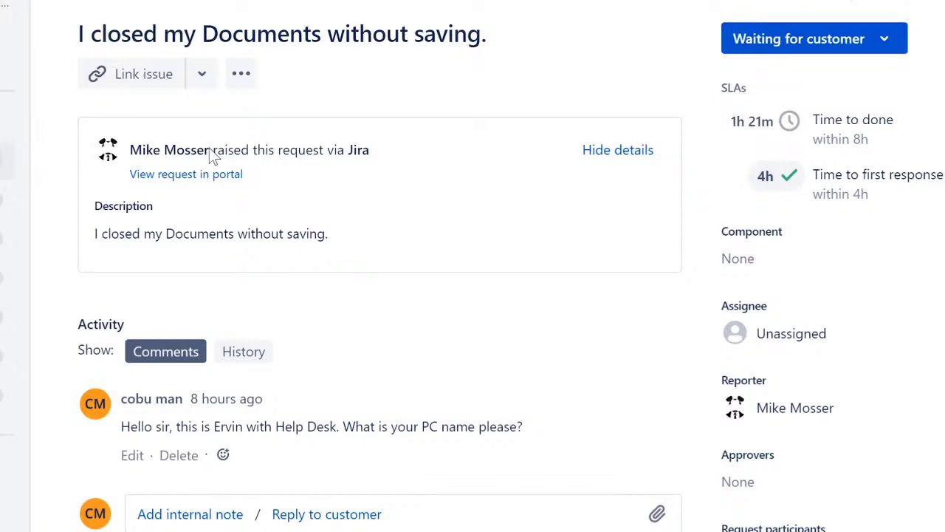
click(840, 322)
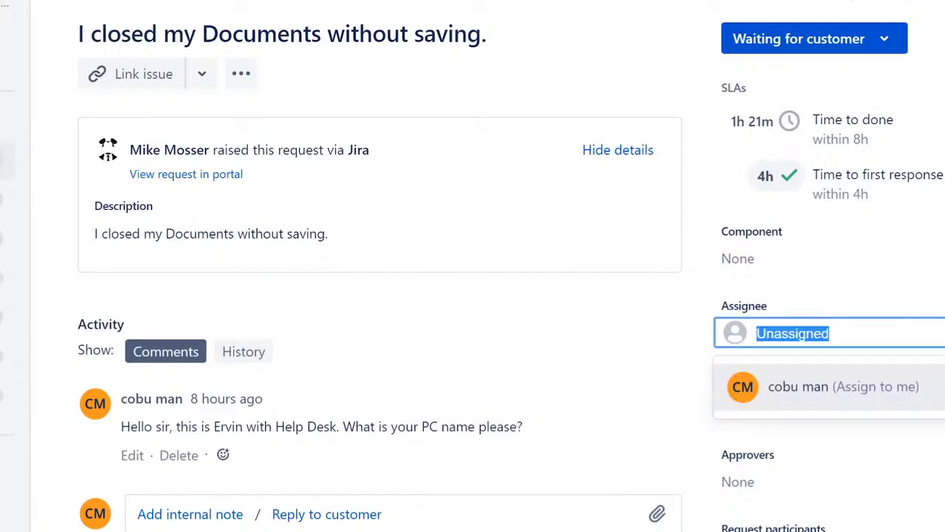
click(797, 382)
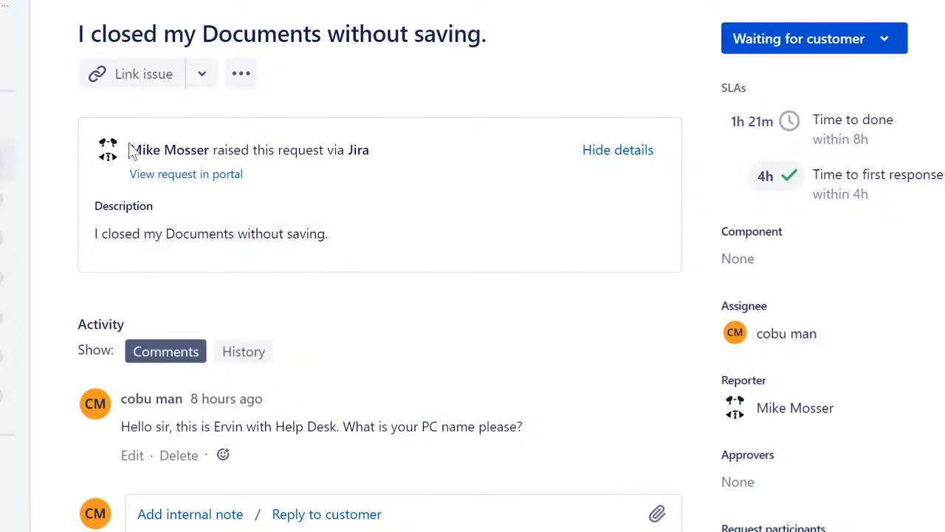
drag(142, 150, 186, 150)
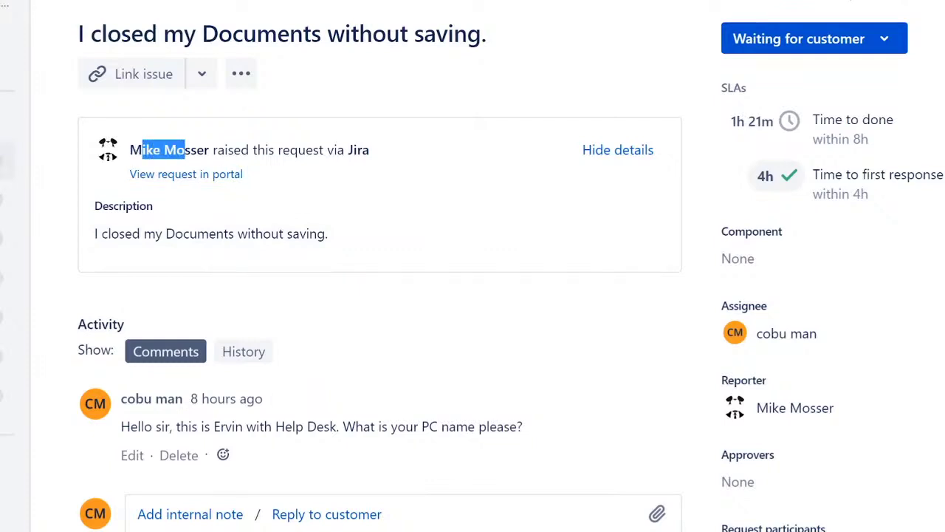
click(186, 149)
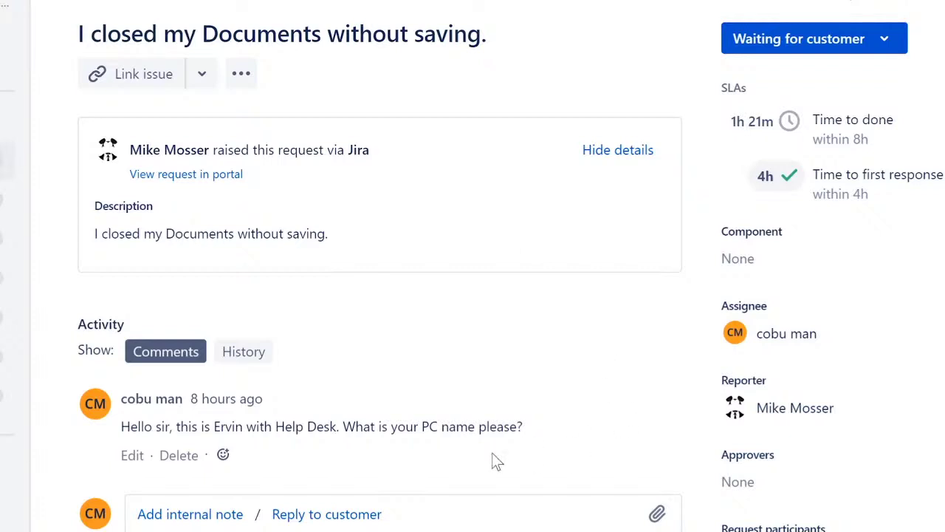
Start a customer reply introducing yourself from Help Desk Tier1 about the closed-document ticket.
scroll(333, 513, down, 4)
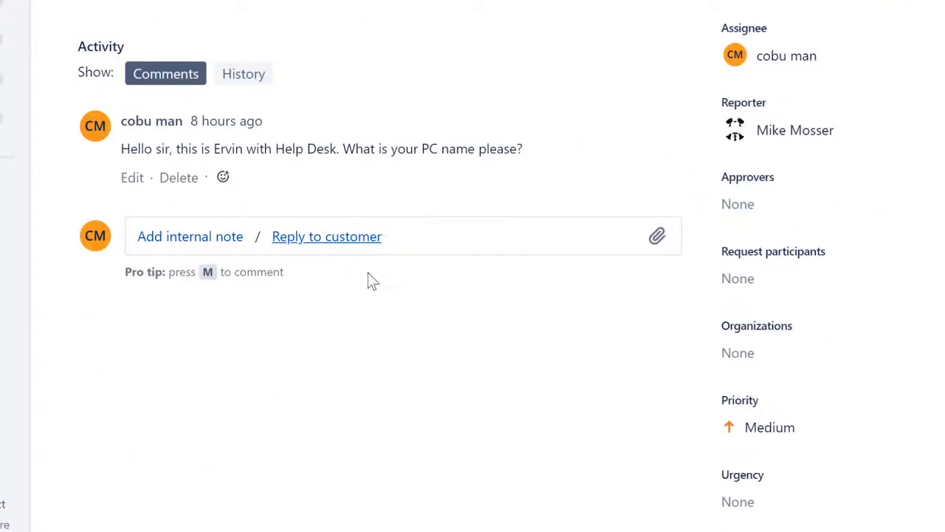
click(347, 237)
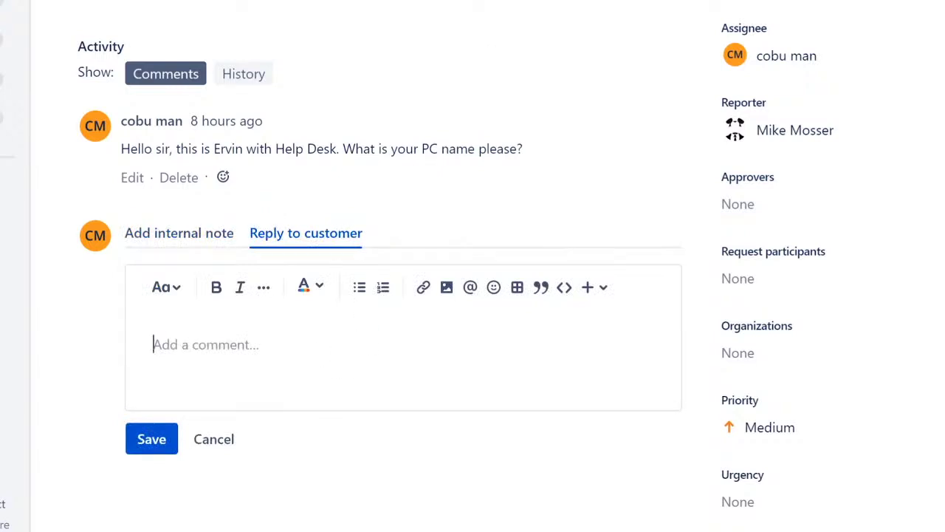
text(H)
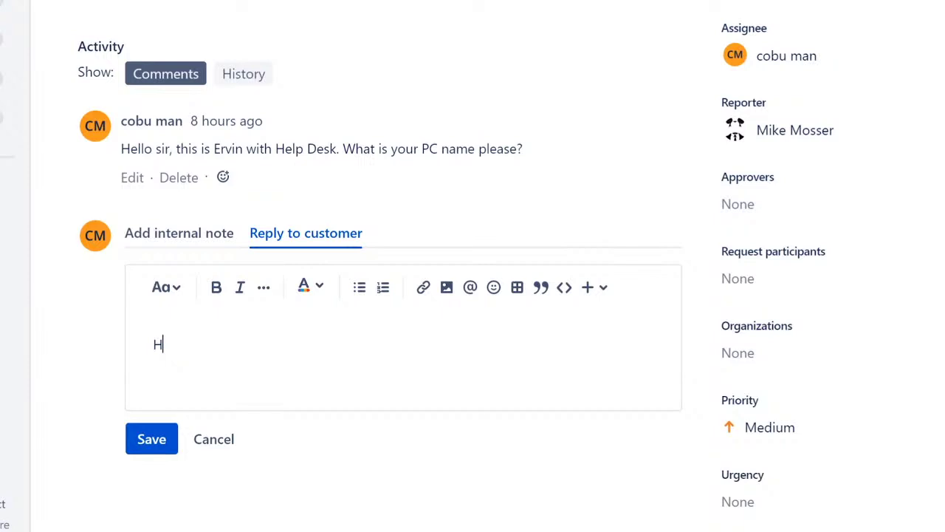
text(ello, my name is )
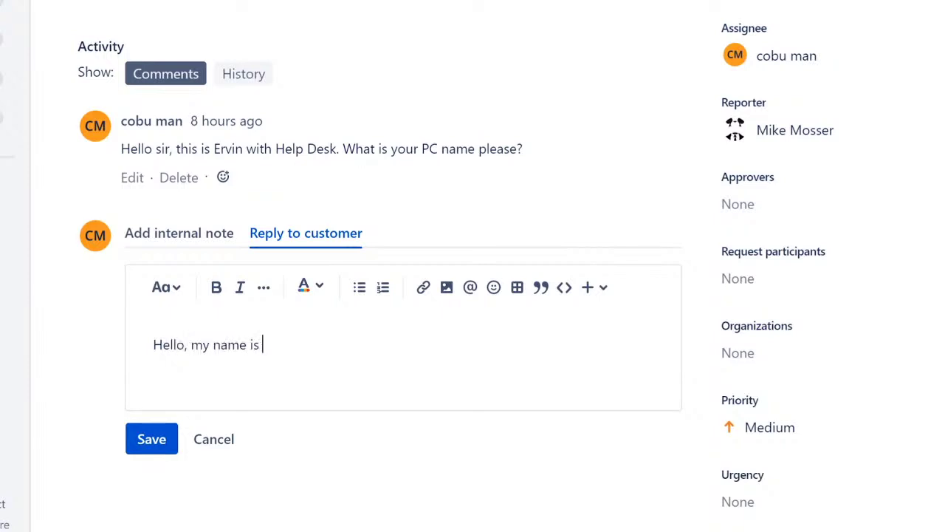
text(Ervin with Help )
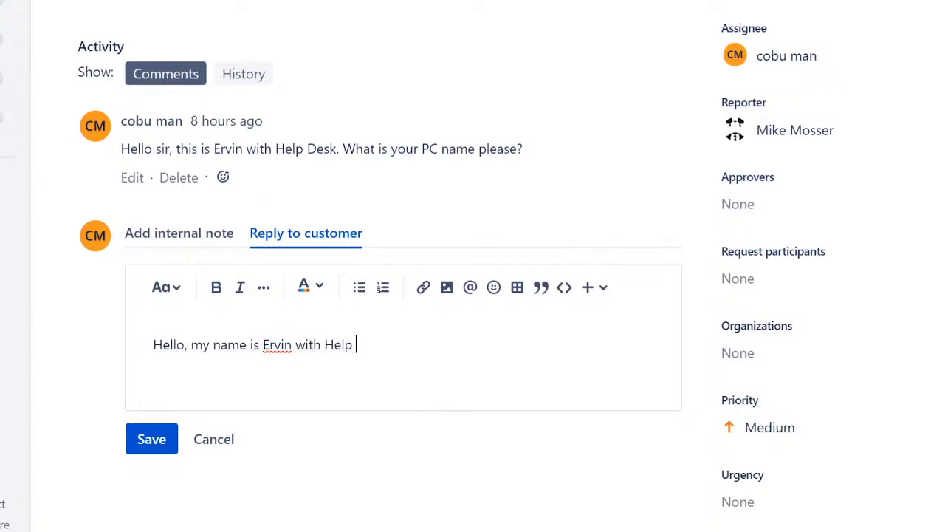
text(Desk Tier1,)
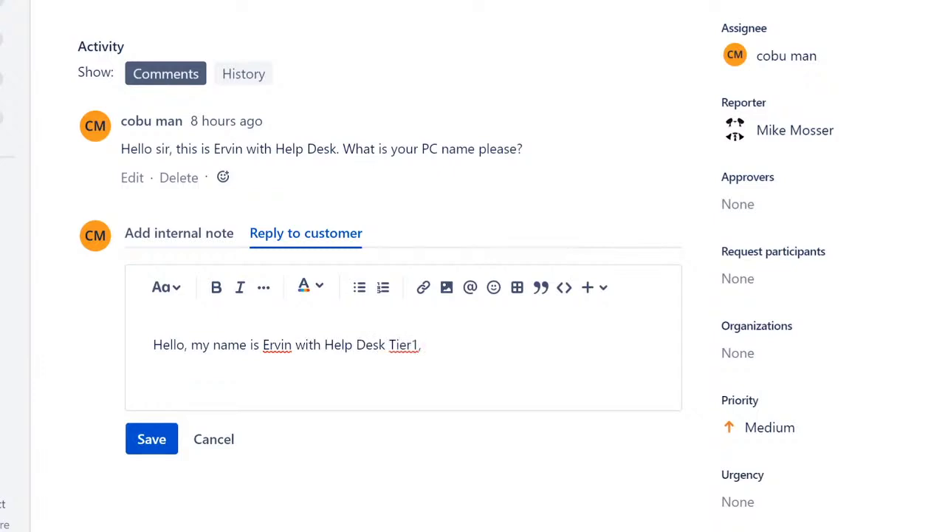
key(BackSpace)
text(. I have your ticket abou)
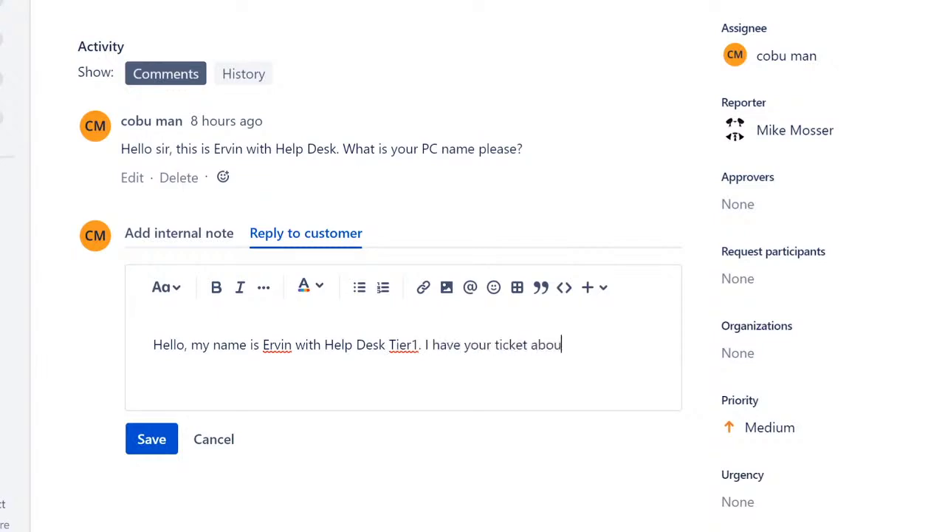
text(t closing a di)
Ask if the document was saved elsewhere or the window just closed, add a smiley, and post.
key(BackSpace)
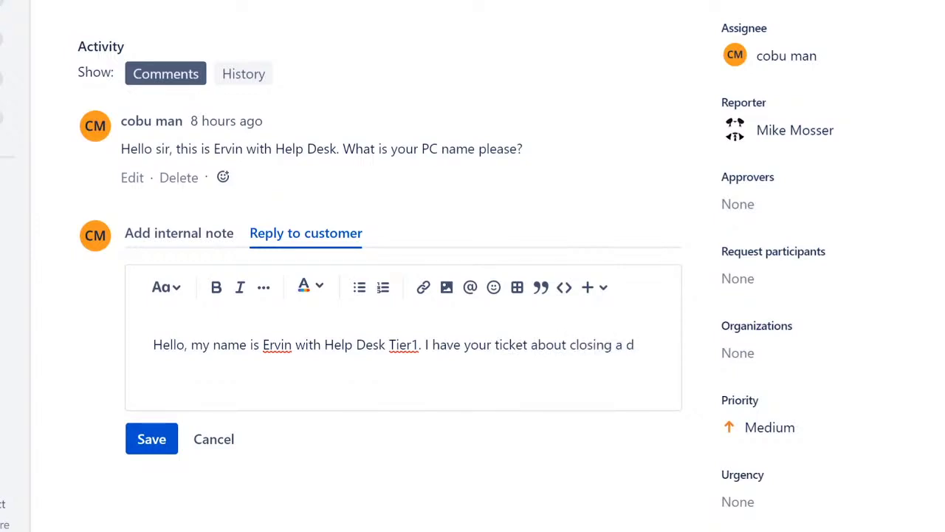
text(ocument without sa)
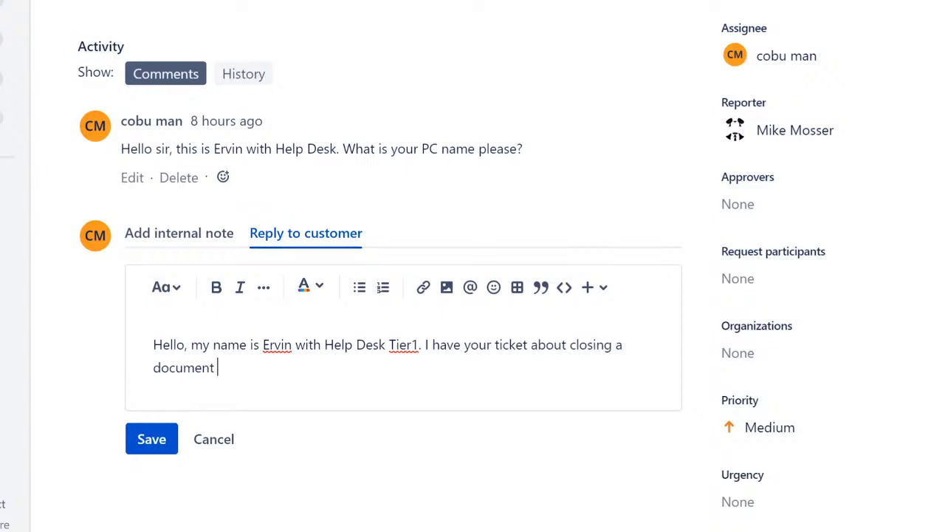
text(ving )
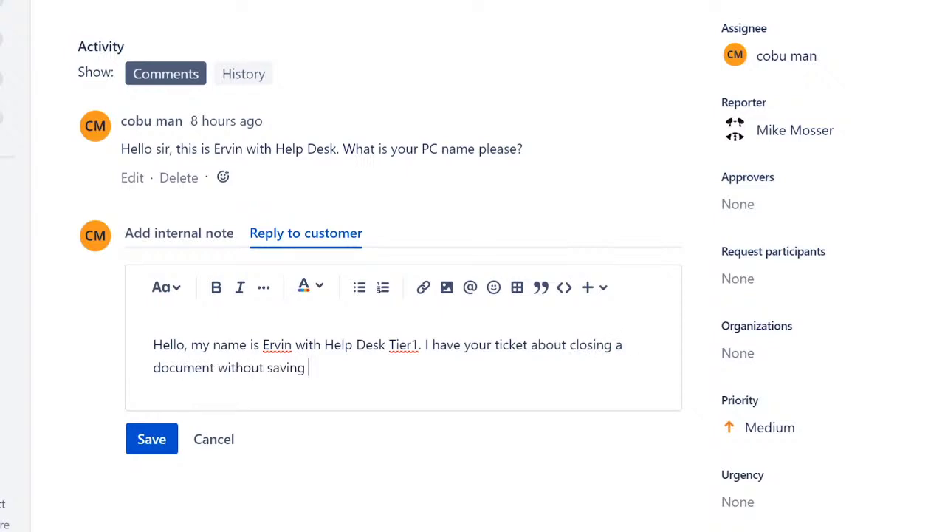
text(it... Did you happen to )
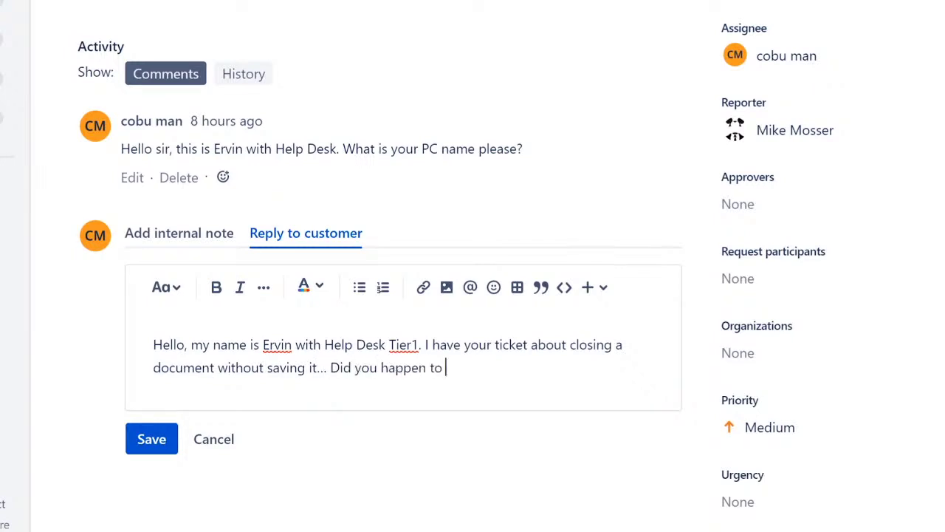
text(save it some)
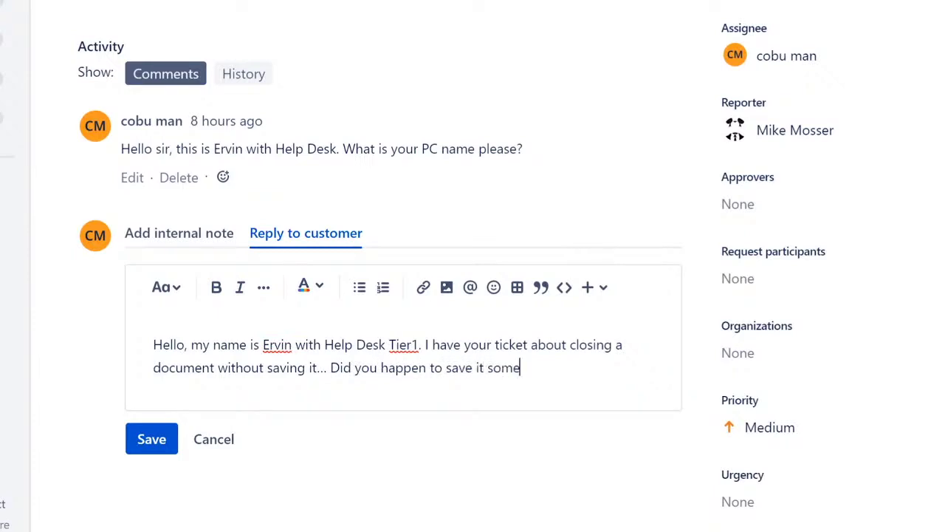
text(where else? )
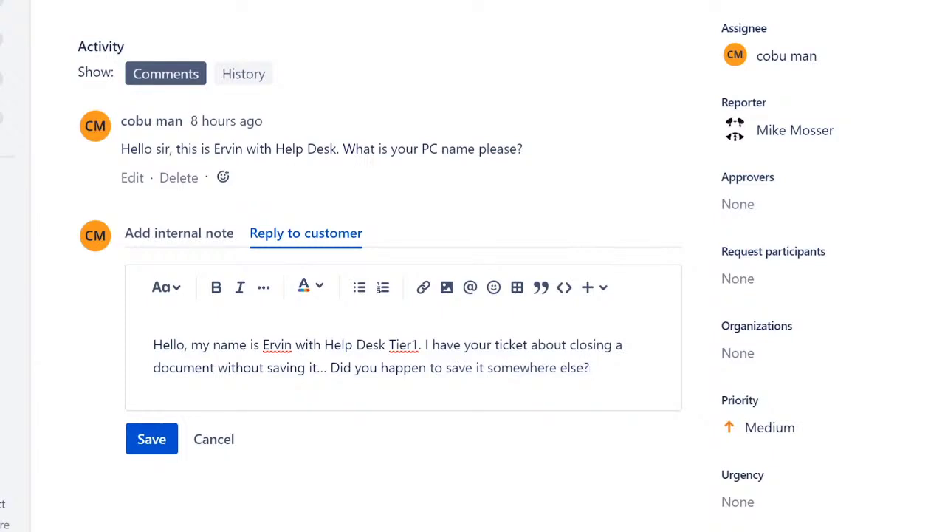
text(or)
key(BackSpace)
key(BackSpace)
key(BackSpace)
key(BackSpace)
text(or did just close the )
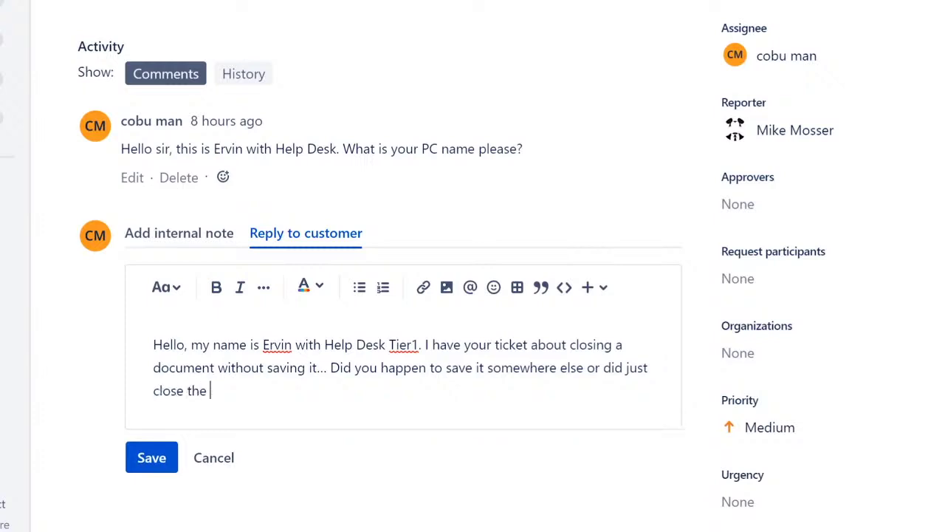
text(window? )
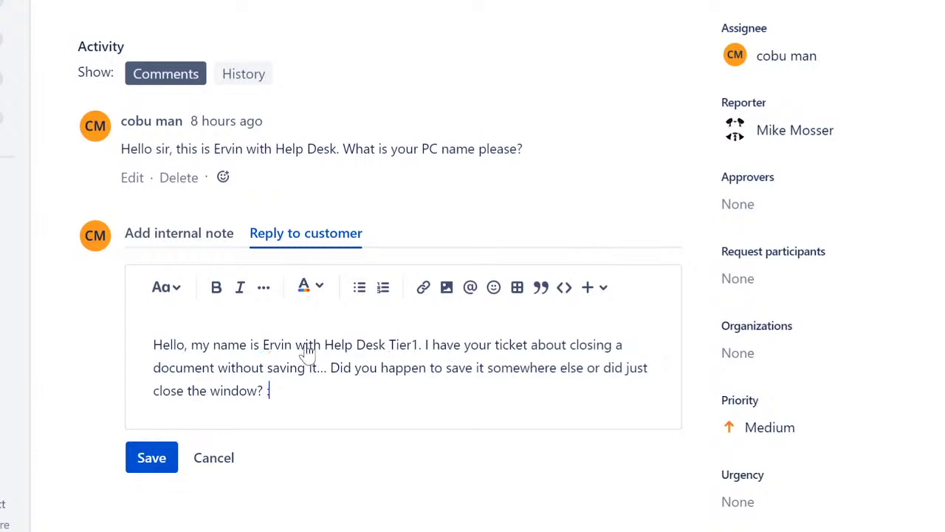
text(:))
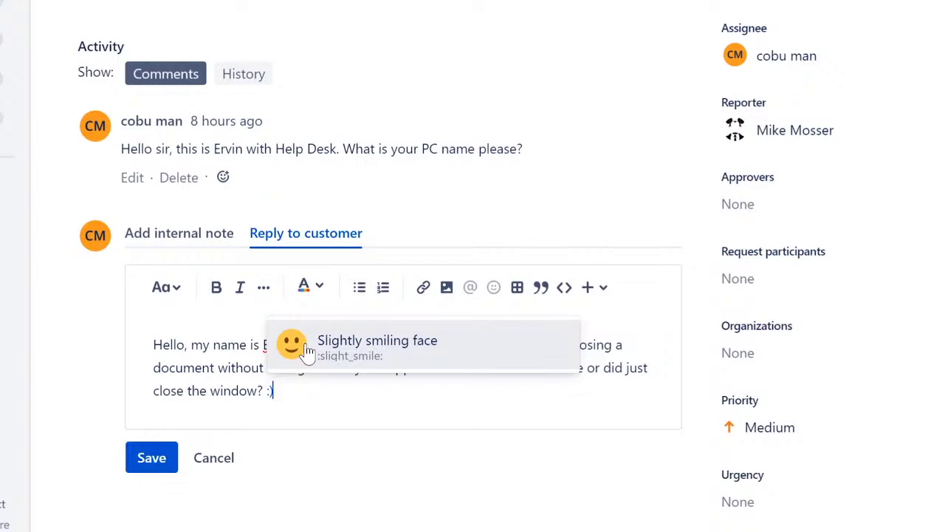
key(Return)
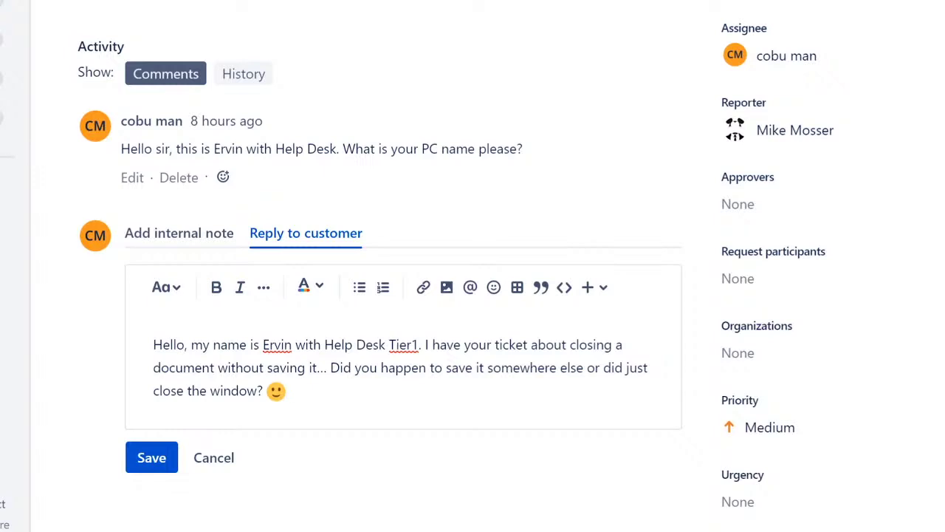
click(158, 460)
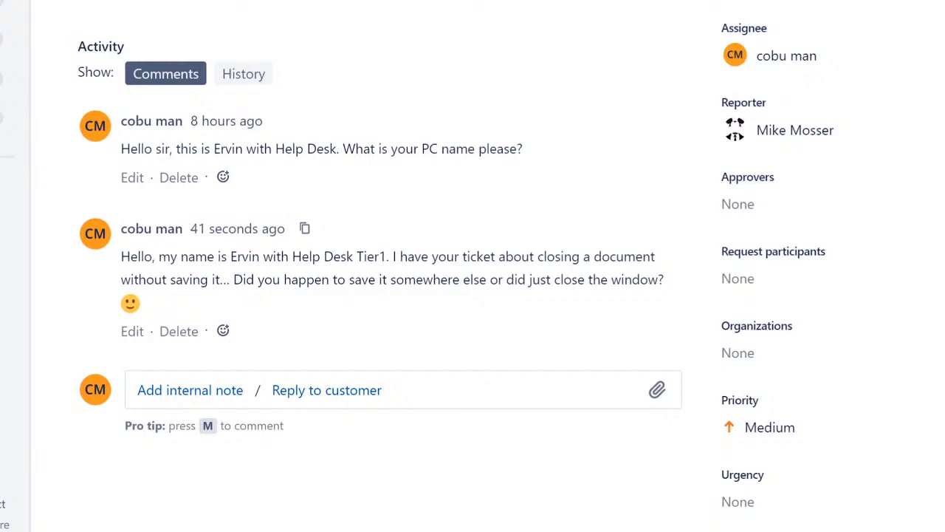
Start a reply saying the closed file is gone for ever, ending with a disappointed-face emoji.
click(327, 393)
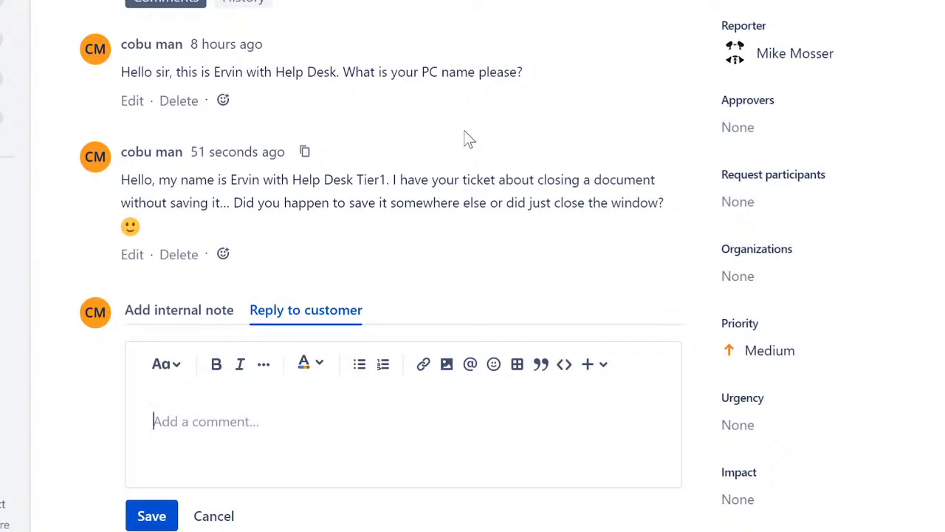
text(Unfor)
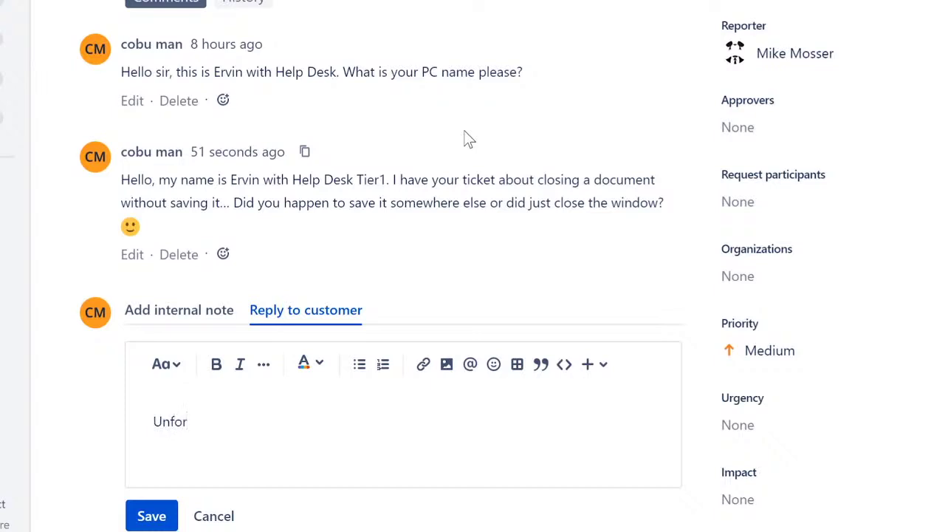
text(tunatelly, w)
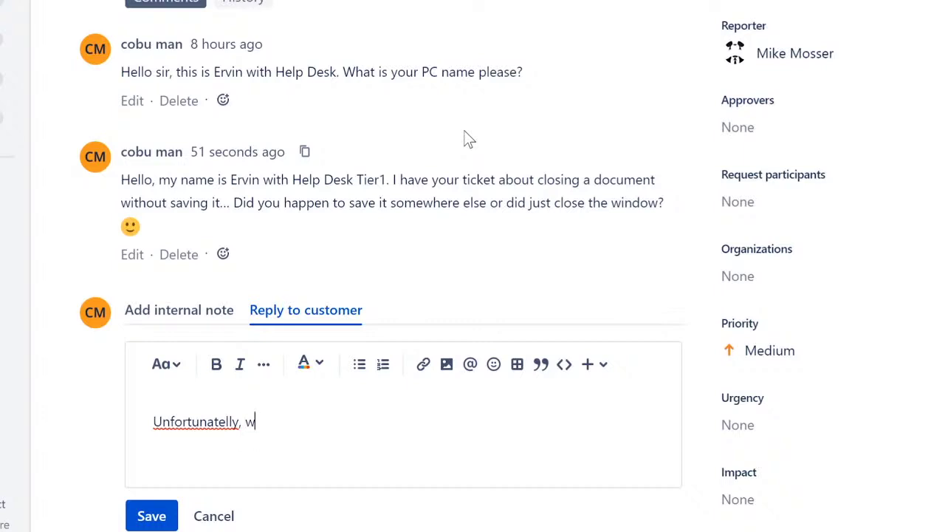
text(e dont')
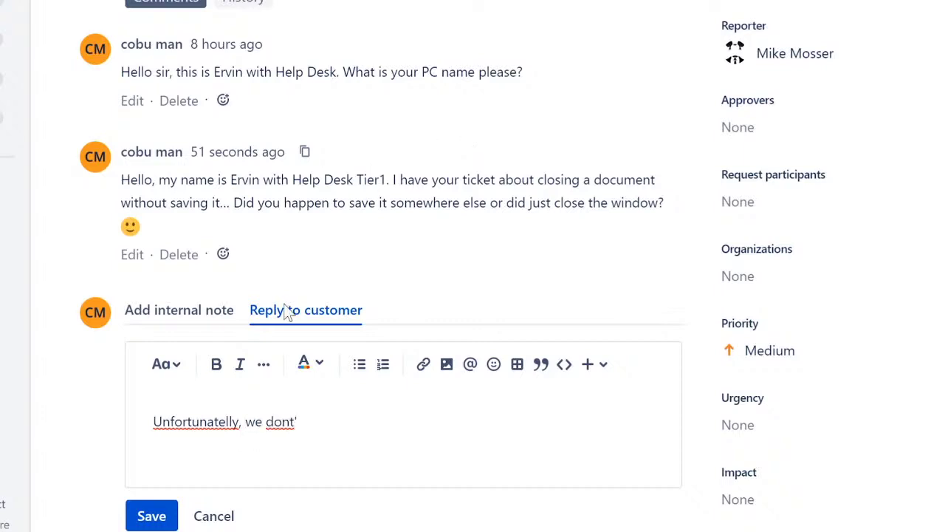
double_click(187, 422)
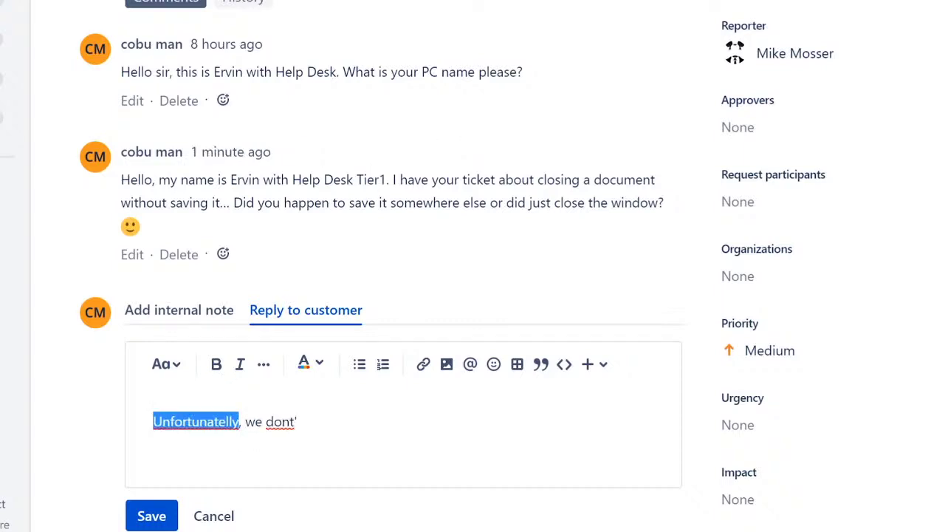
right_click(219, 421)
click(356, 163)
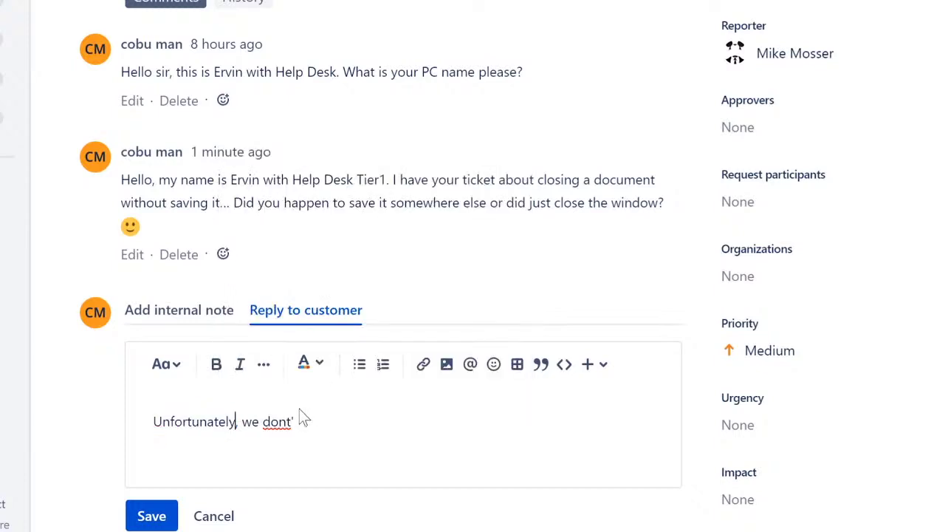
click(300, 418)
key(BackSpace)
key(BackSpace)
text(t have a way r)
key(BackSpace)
text(to )
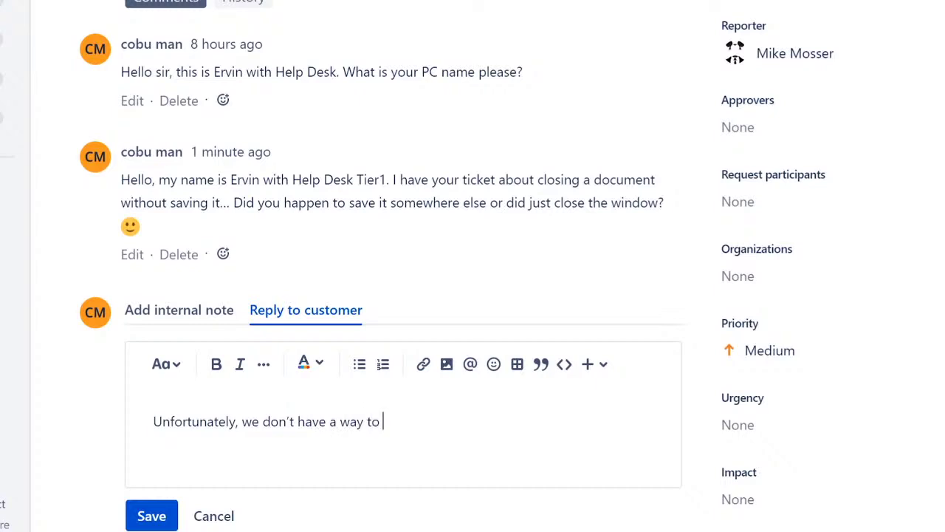
text(recover )
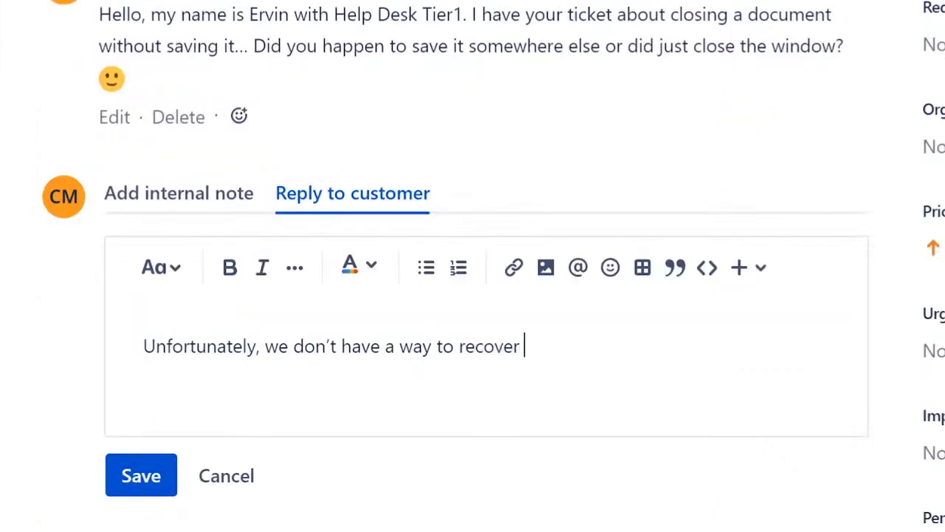
text(that file)
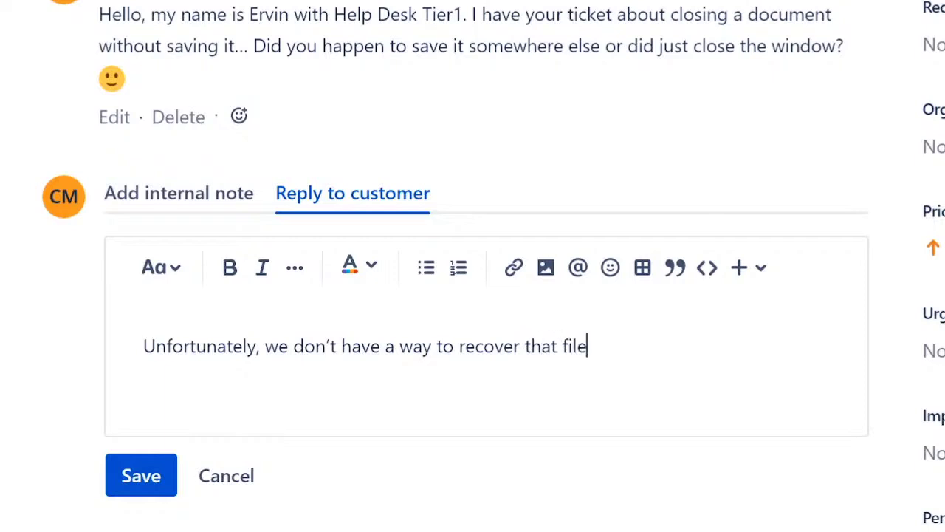
text(... once you )
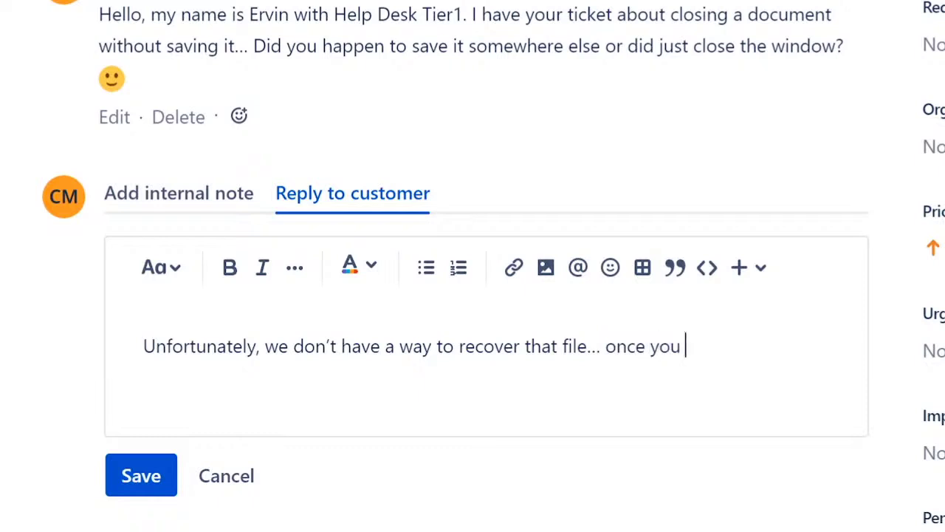
text(close the )
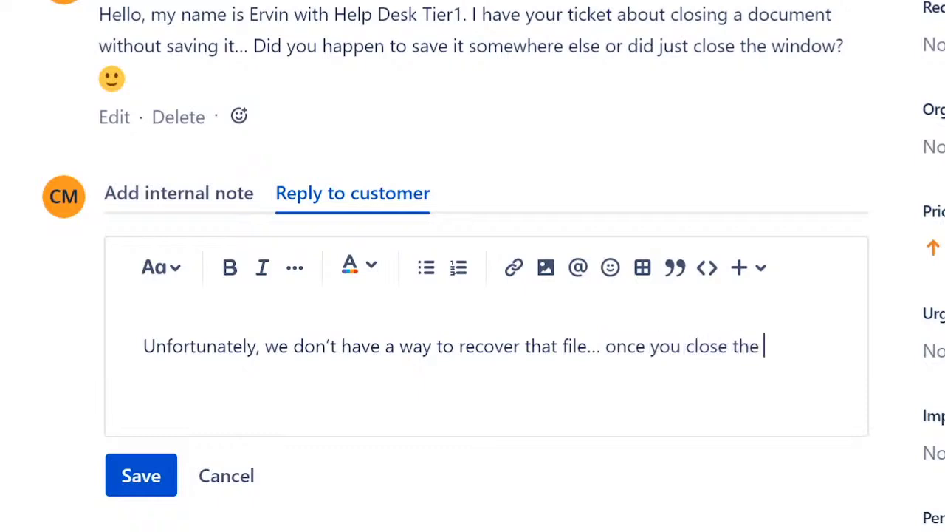
text(window like)
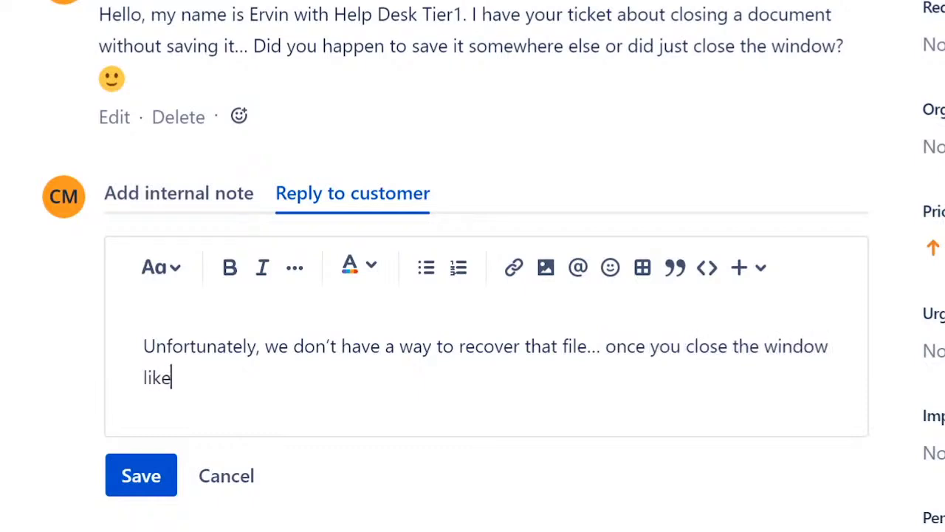
text( that it is g)
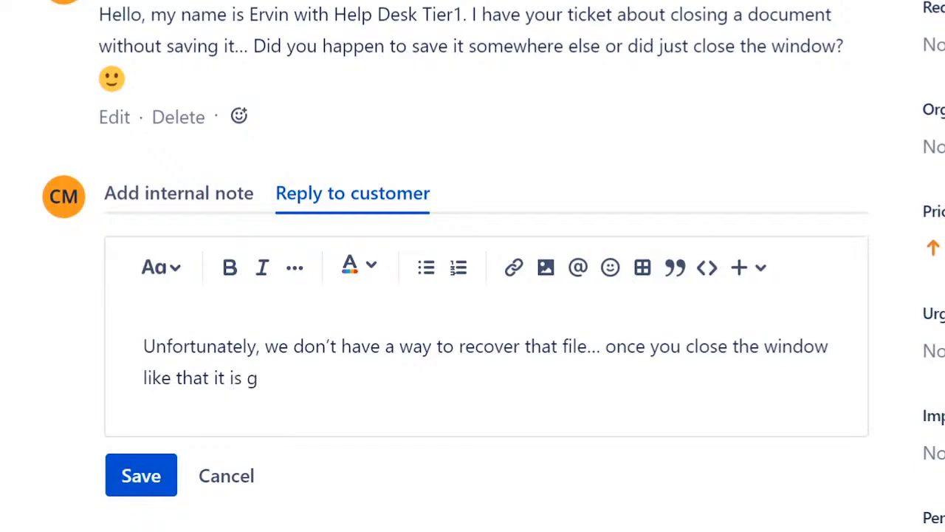
text(one for ever. )
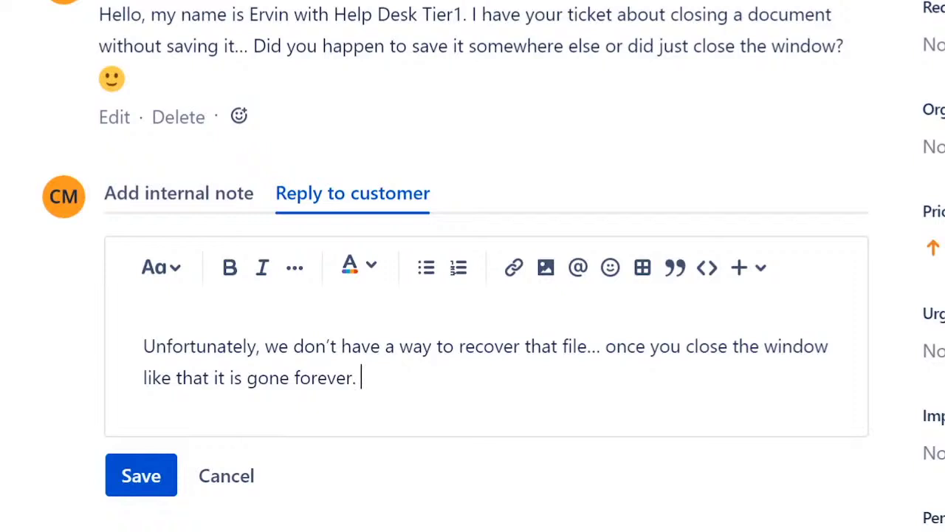
text(:()
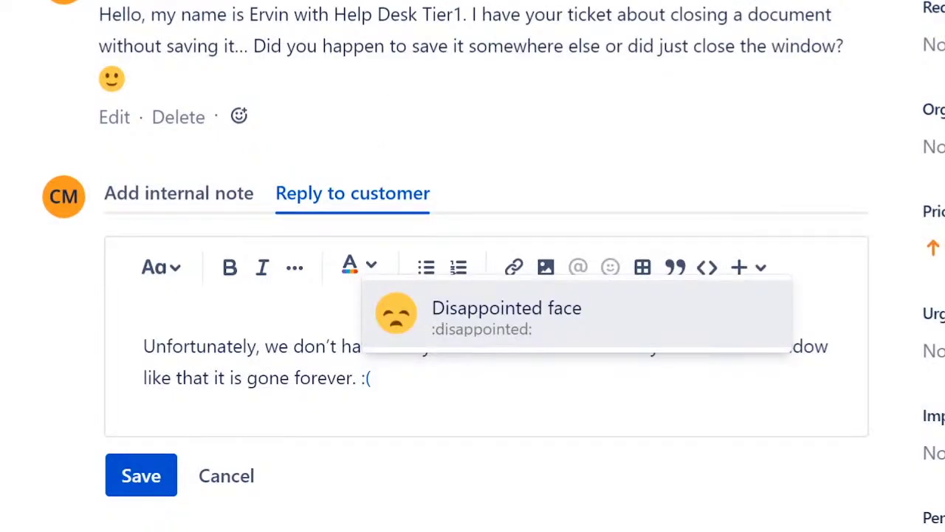
click(526, 331)
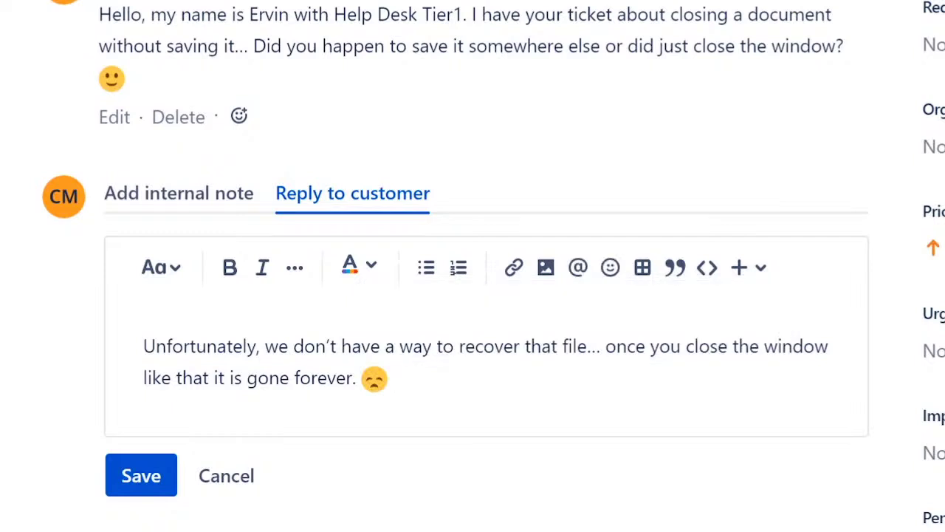
Add that you can check their PC for a time based saved backup, but aren't 100% sure.
text(However, I cat)
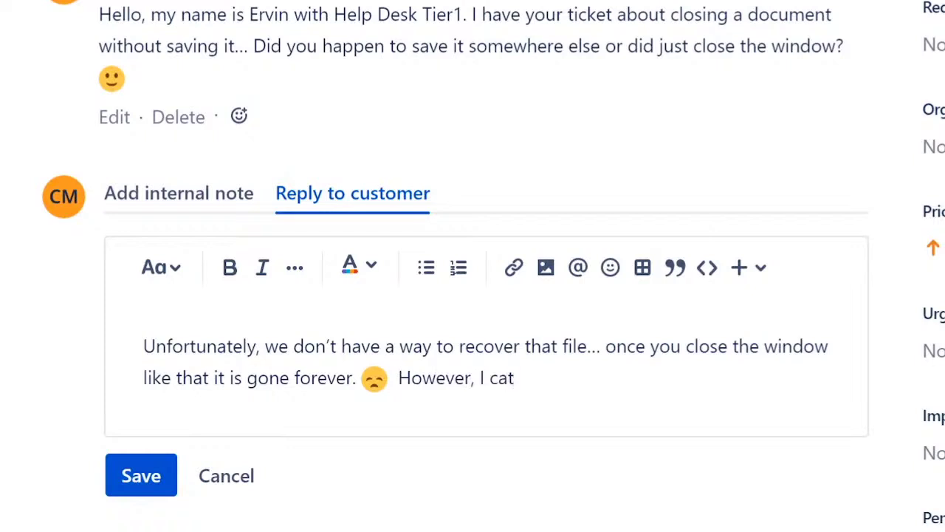
key(BackSpace)
text(n take a lo)
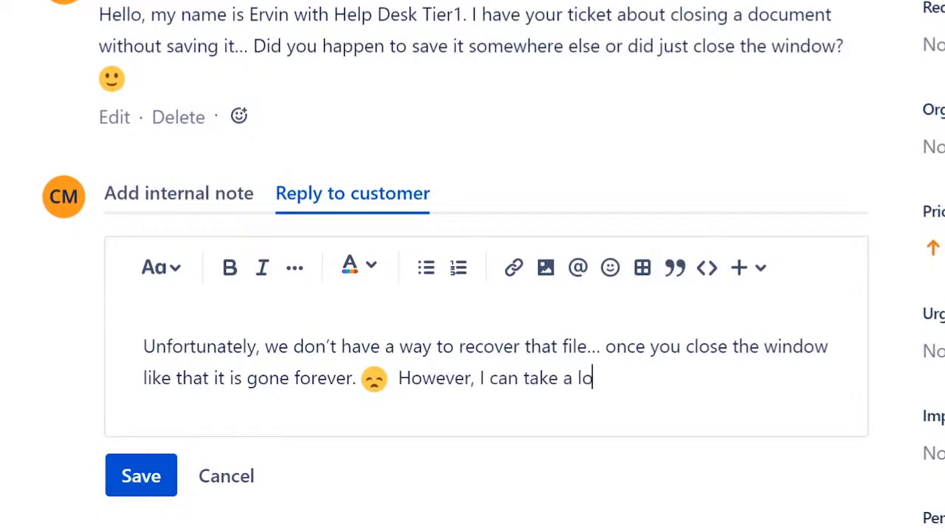
text(ok at your )
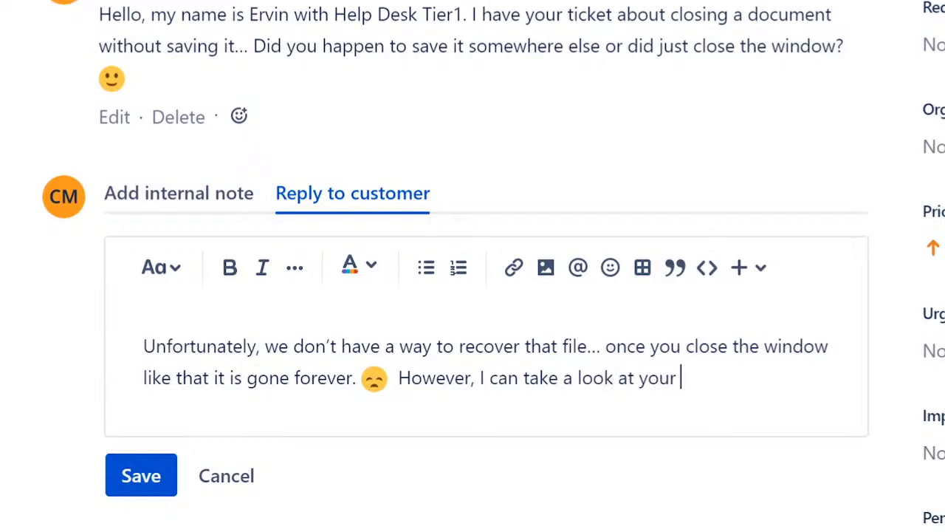
text(Pc)
key(BackSpace)
text(C to see if )
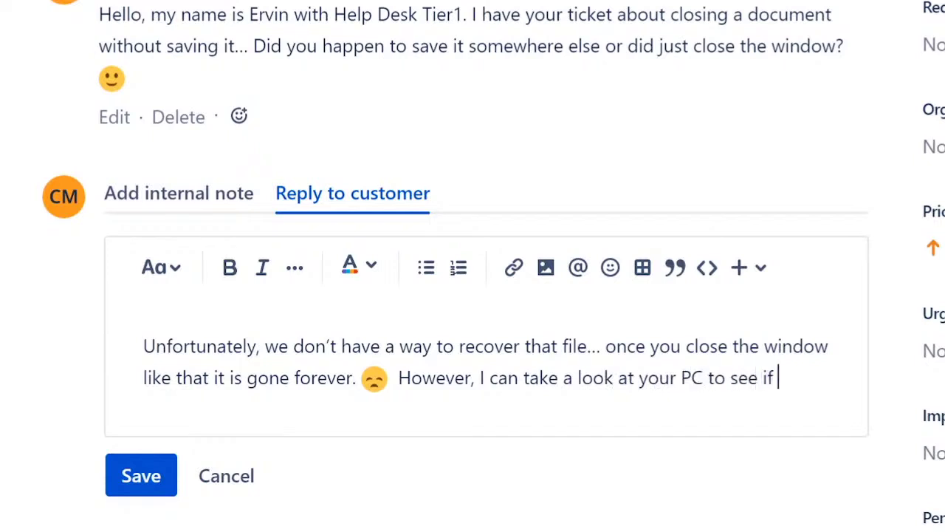
text(I can find )
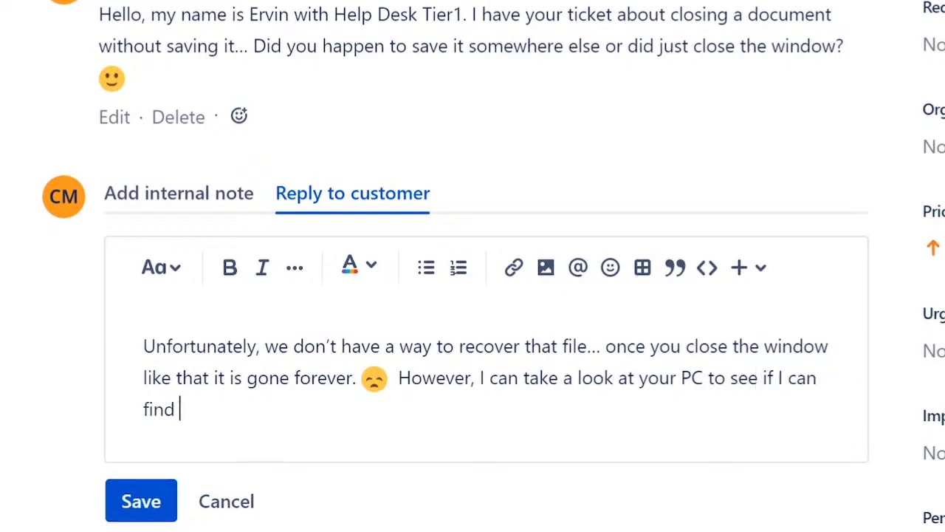
text(a )
text(time)
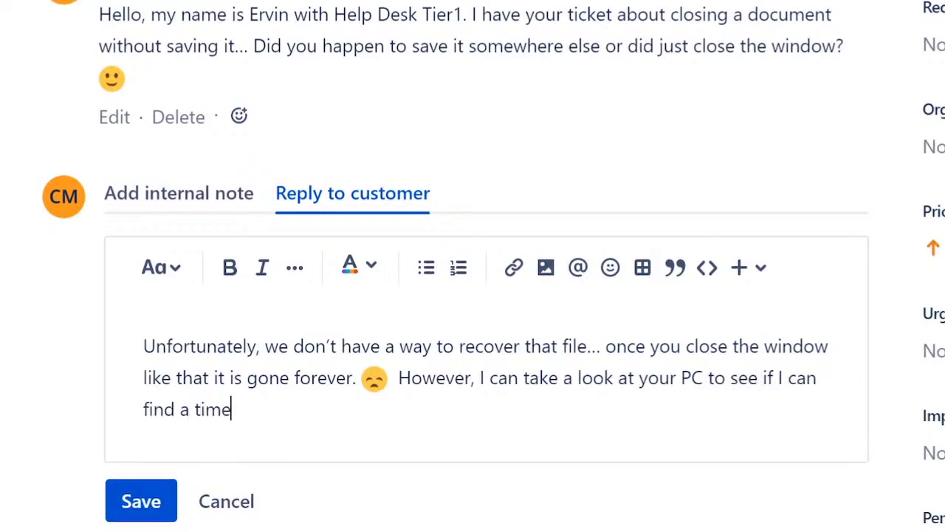
text( based backup)
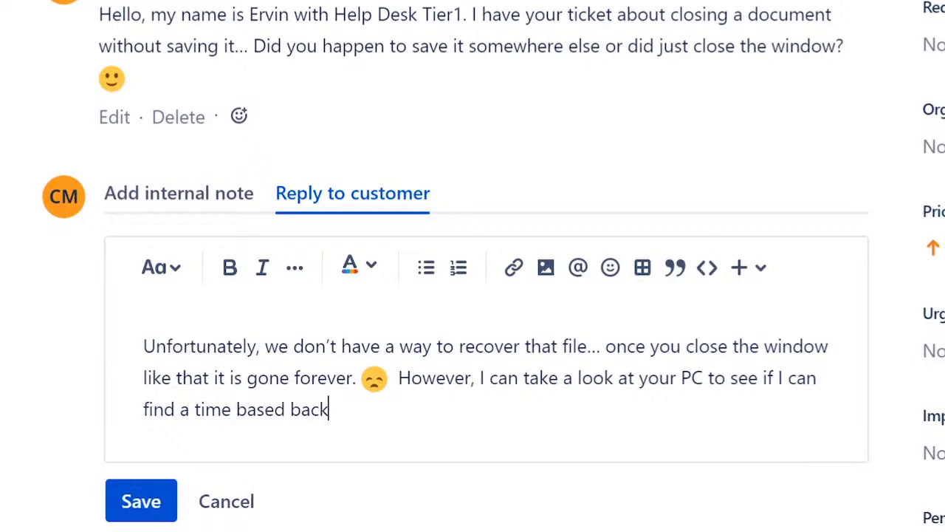
key(Left)
key(Left)
key(Left)
key(Left)
key(Left)
key(Left)
text(saved)
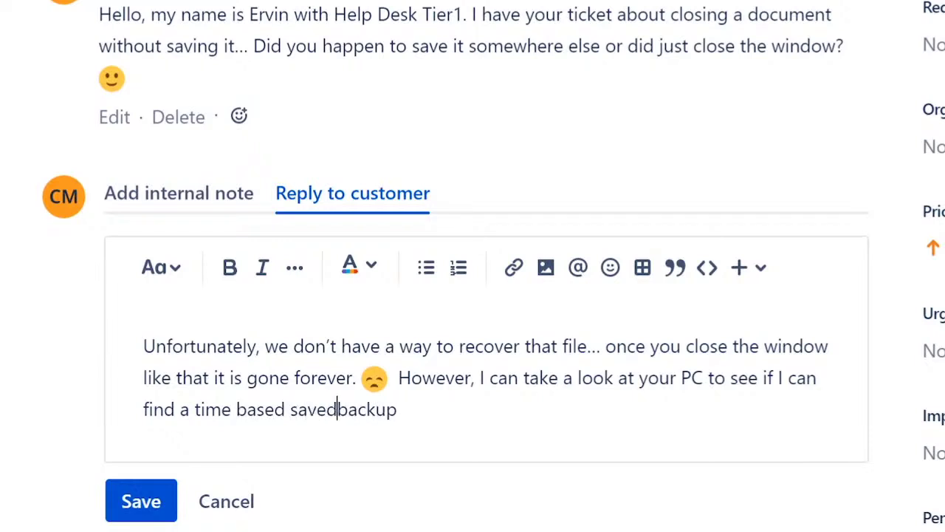
key(Right)
key(End)
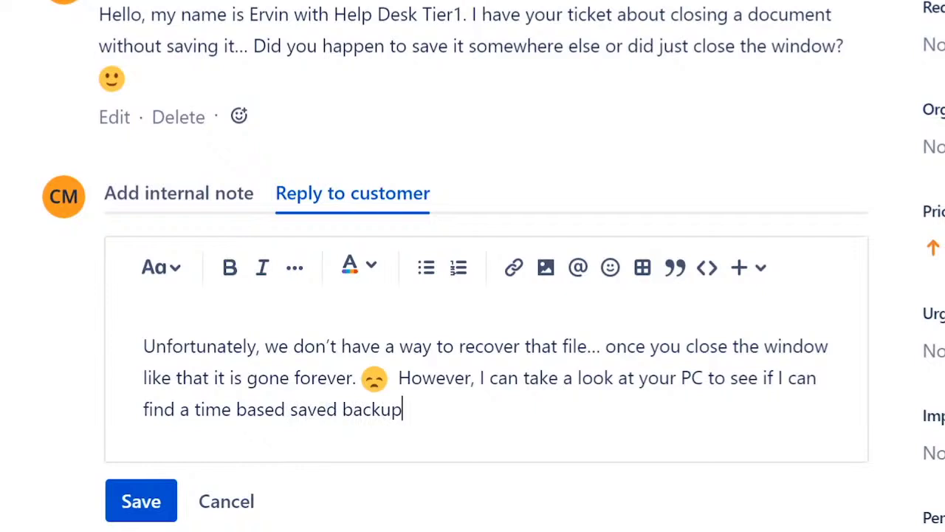
text(... but I'm not )
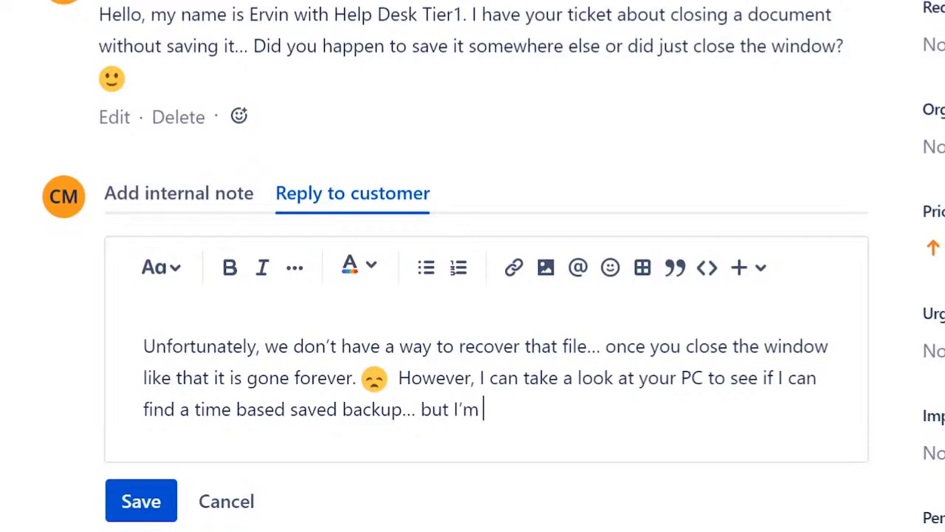
text(con)
key(BackSpace)
key(BackSpace)
key(BackSpace)
text(100)
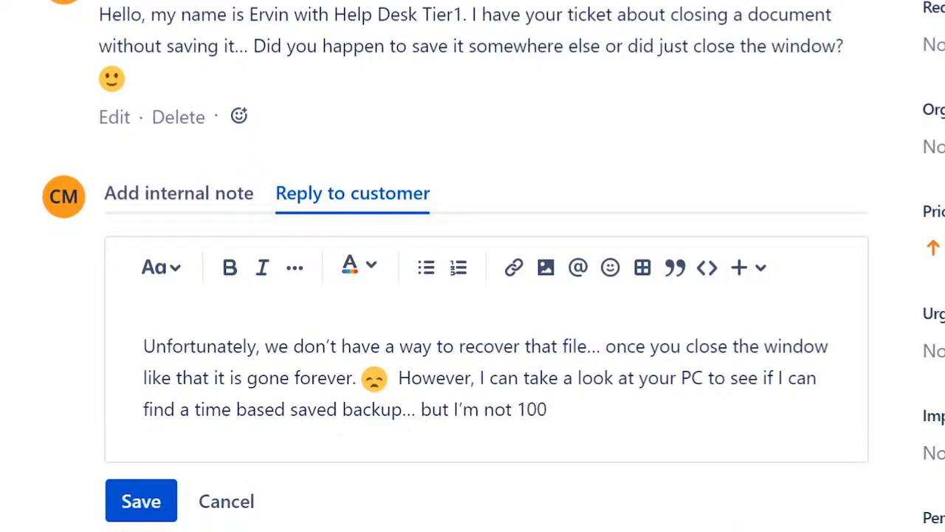
text(% sure there)
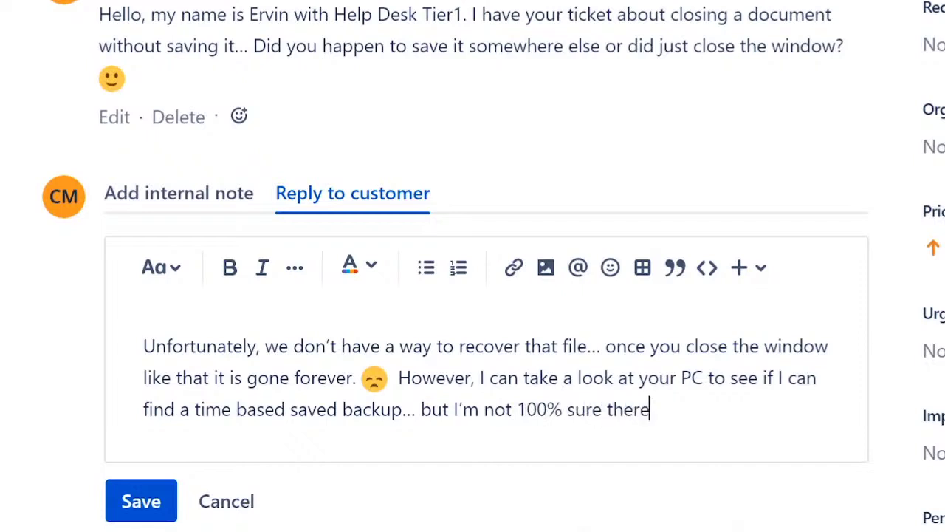
text( is something there)
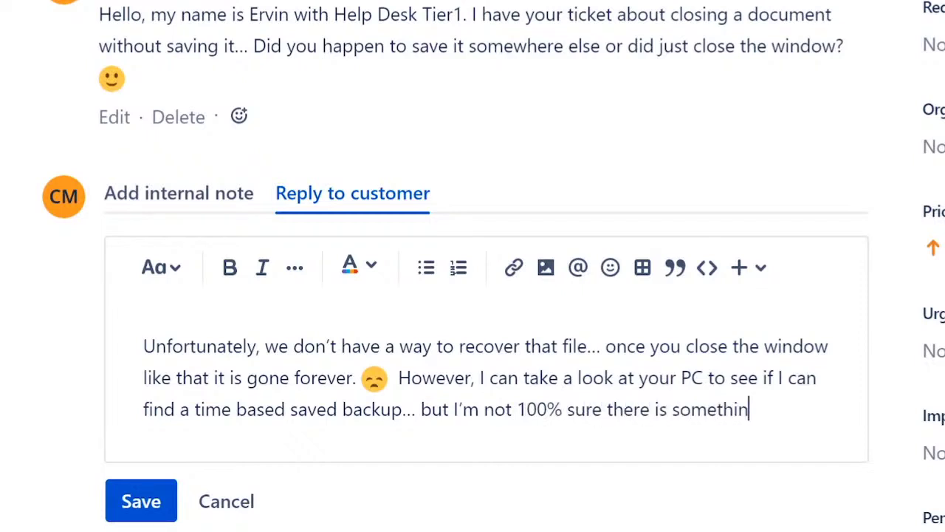
text(.)
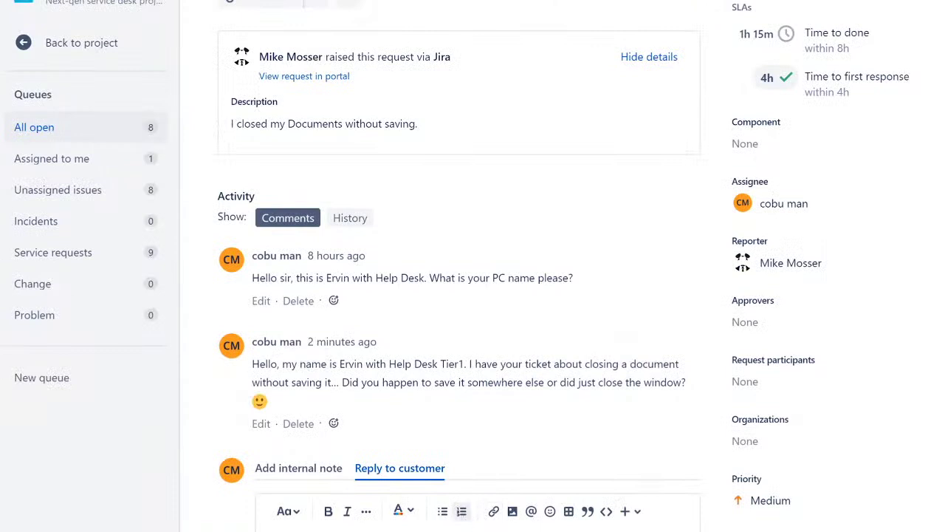
Save the unrecoverable-file reply so it appears in the ticket's comments.
scroll(463, 521, down, 3)
click(282, 418)
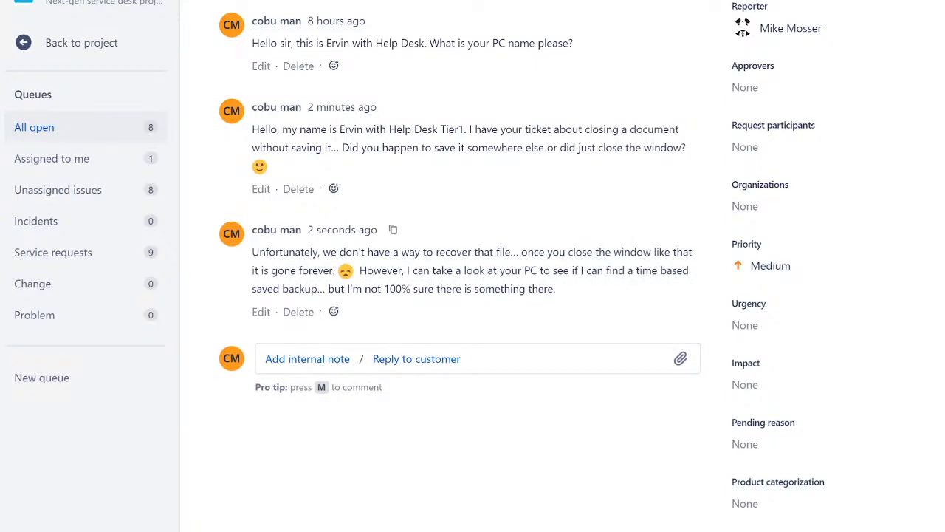
scroll(431, 292, up, 3)
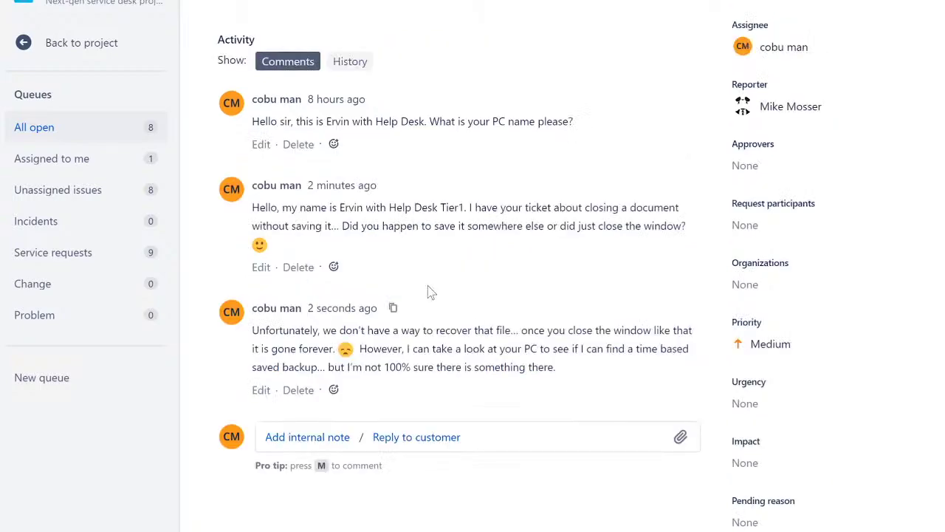
scroll(671, 344, up, 1)
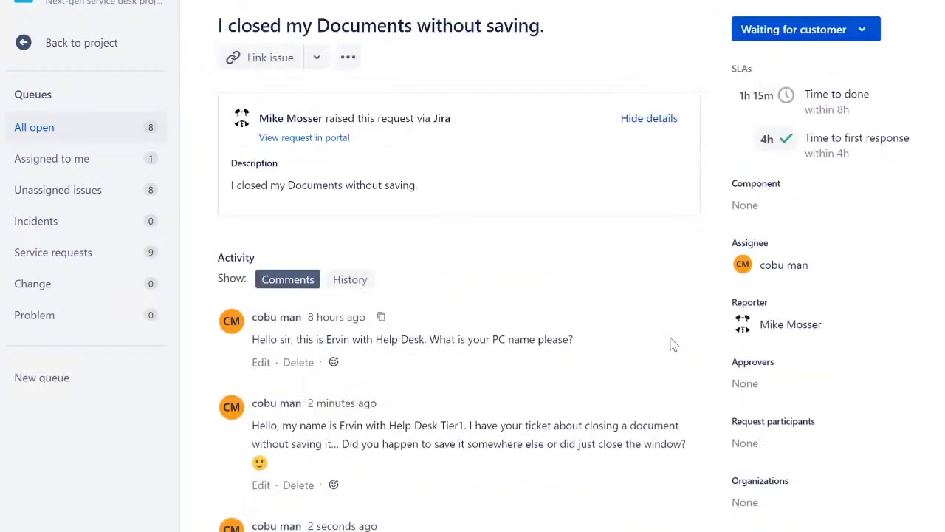
Transition the lost-document ticket from Waiting for customer to Completed.
click(857, 30)
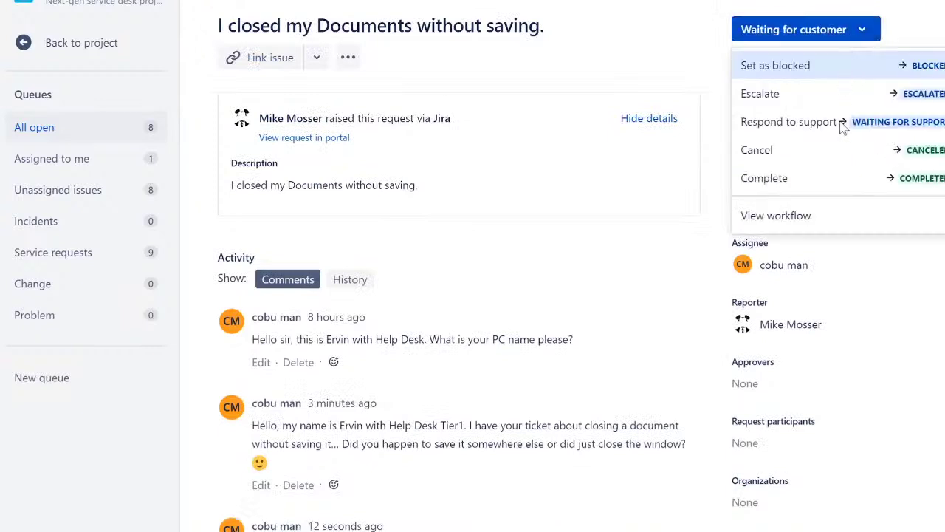
click(817, 178)
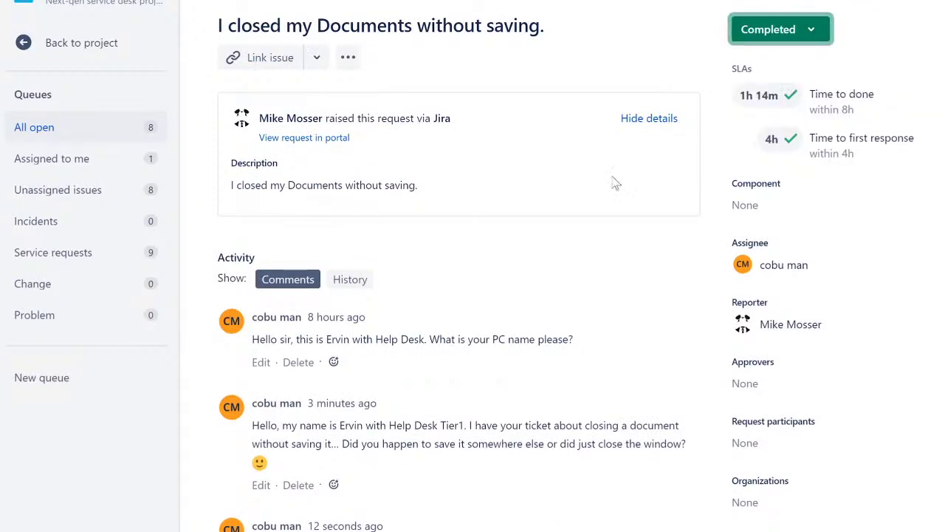
click(410, 195)
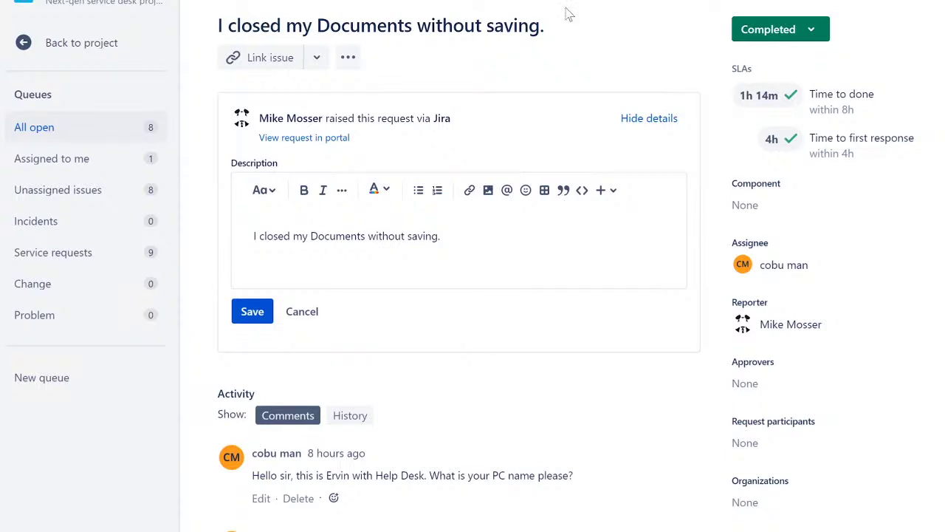
click(381, 25)
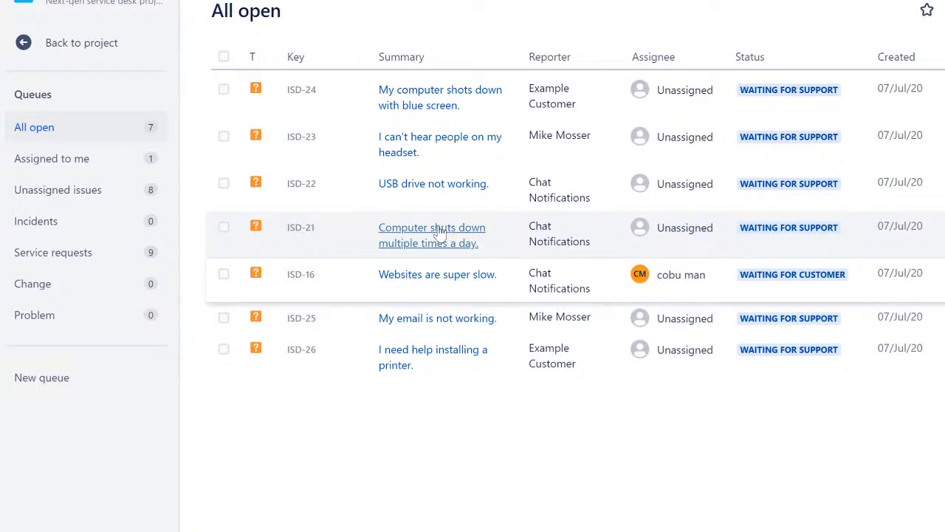
Open the 'Computer shuts down multiple times a day' ticket and assign it to yourself.
click(439, 231)
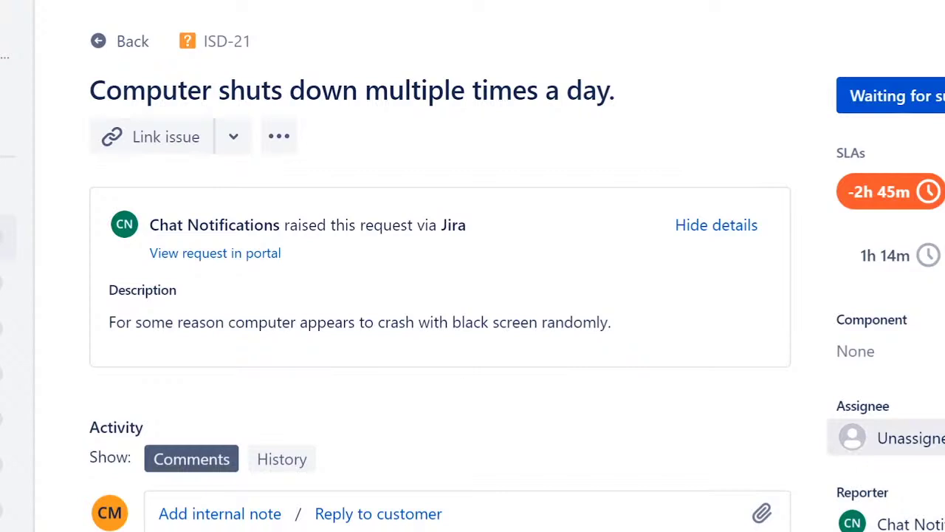
click(916, 437)
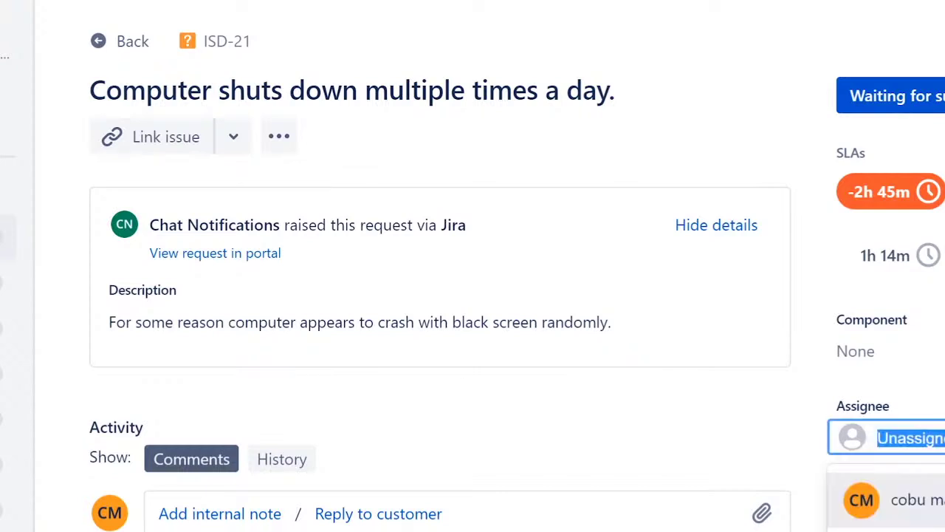
click(934, 517)
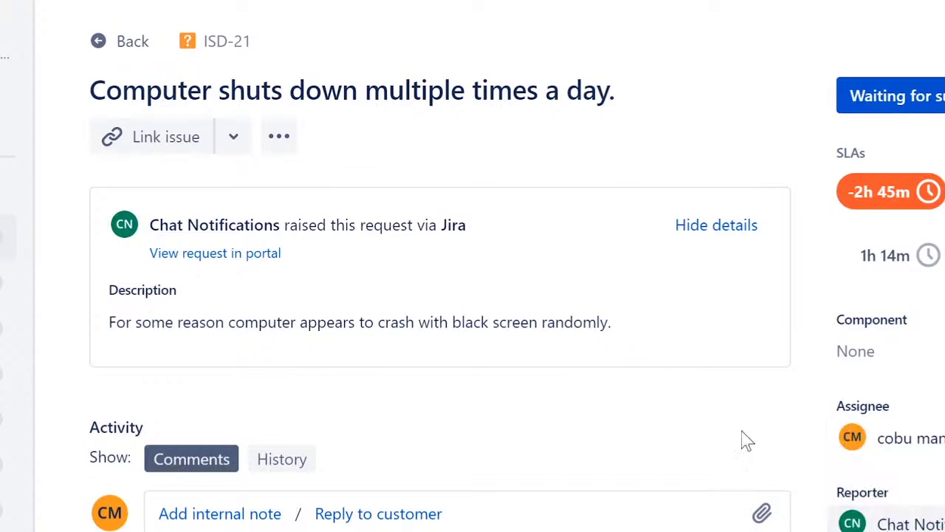
Post a PC support reply asking whether shutdowns give an error or the screen simply goes dark.
click(344, 515)
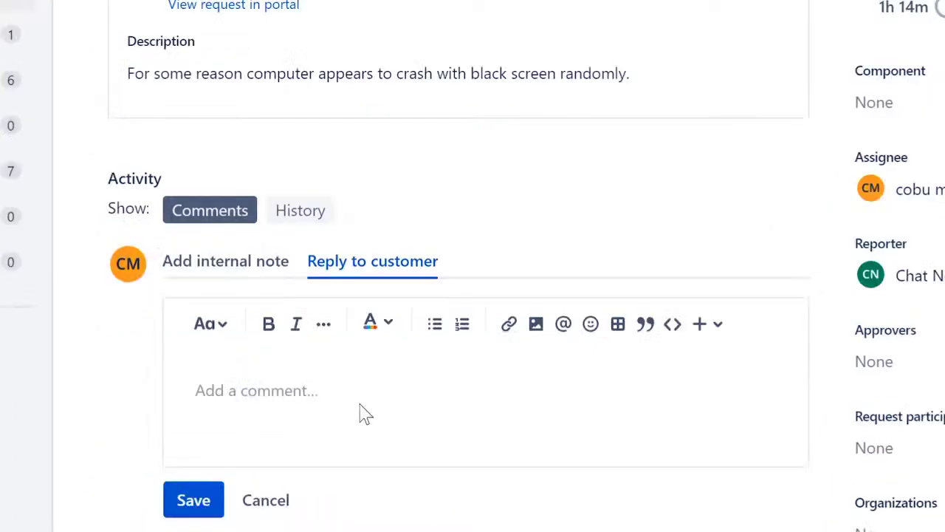
text(Hello, this i)
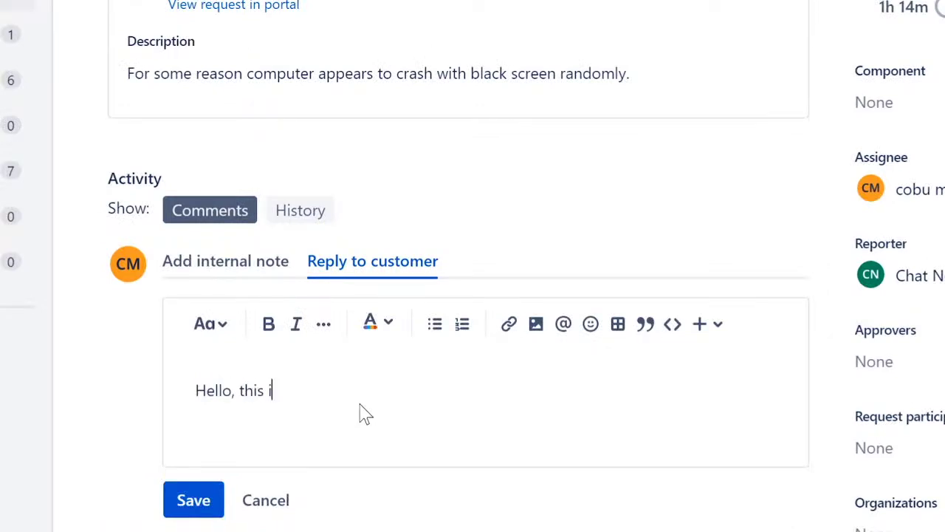
key(BackSpace)
text(is Ervin w)
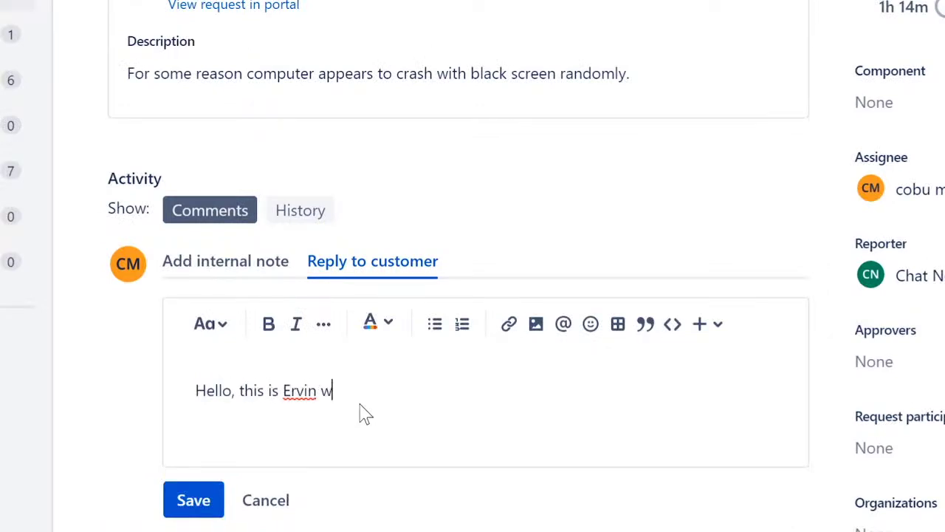
text(ith Pc support. )
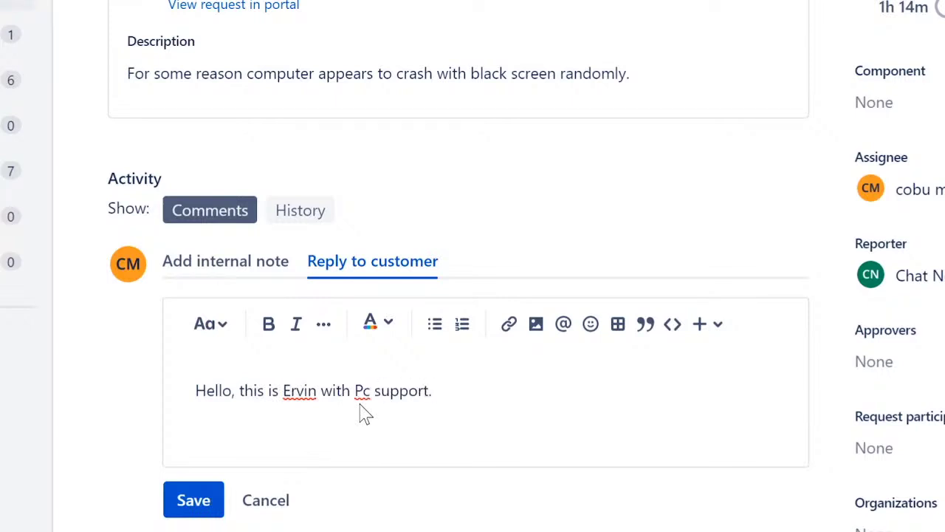
text(When you)
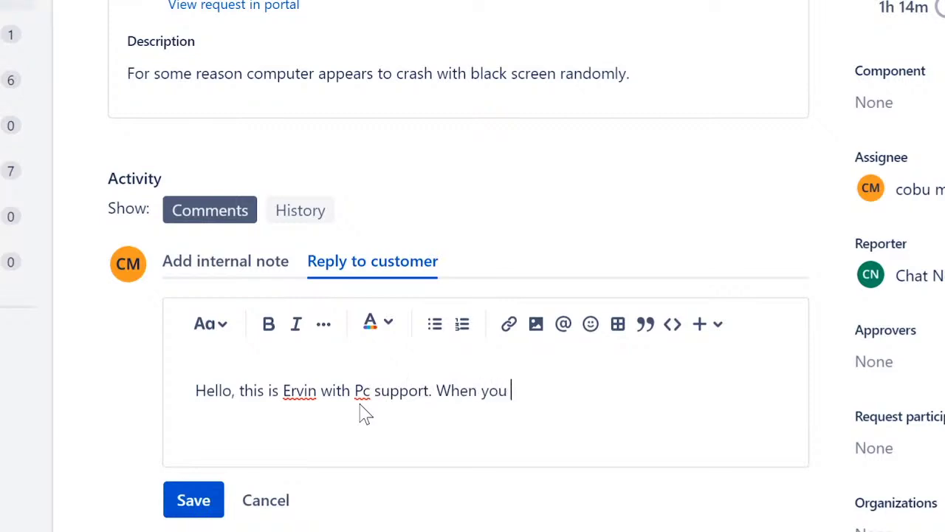
text(r computer d)
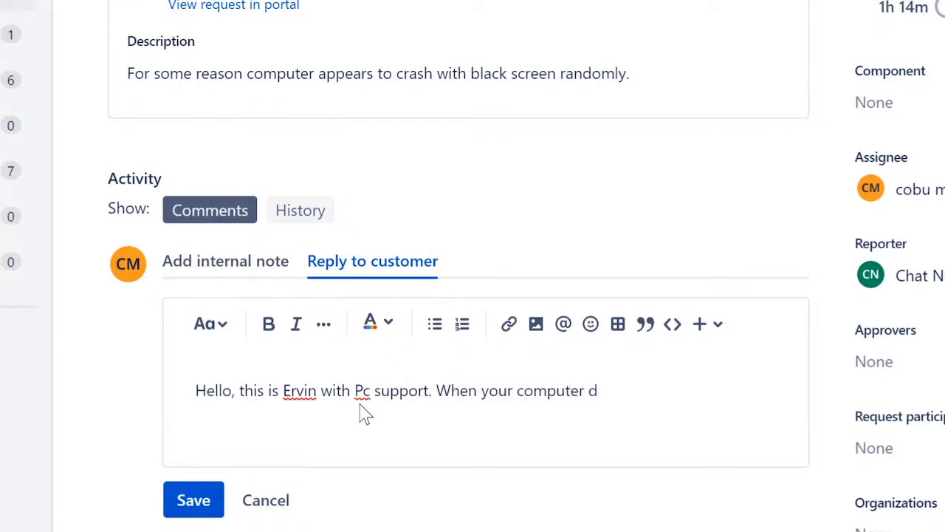
key(BackSpace)
text(shutd)
key(BackSpace)
text(s down)
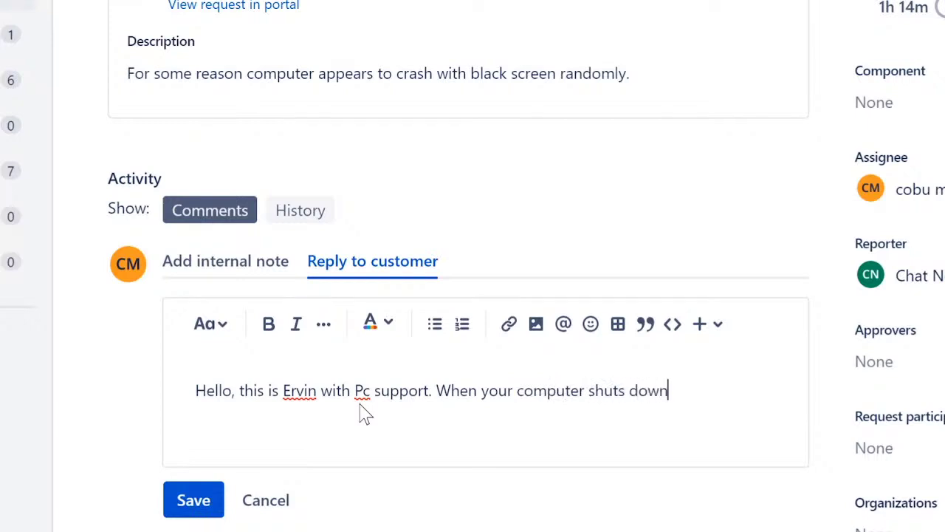
text(... does it giv)
text(you any erro)
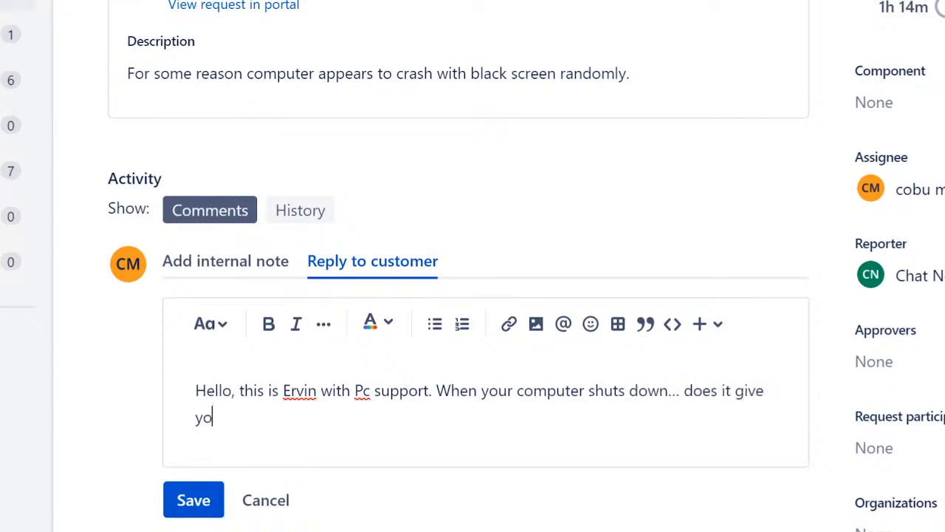
text(r )
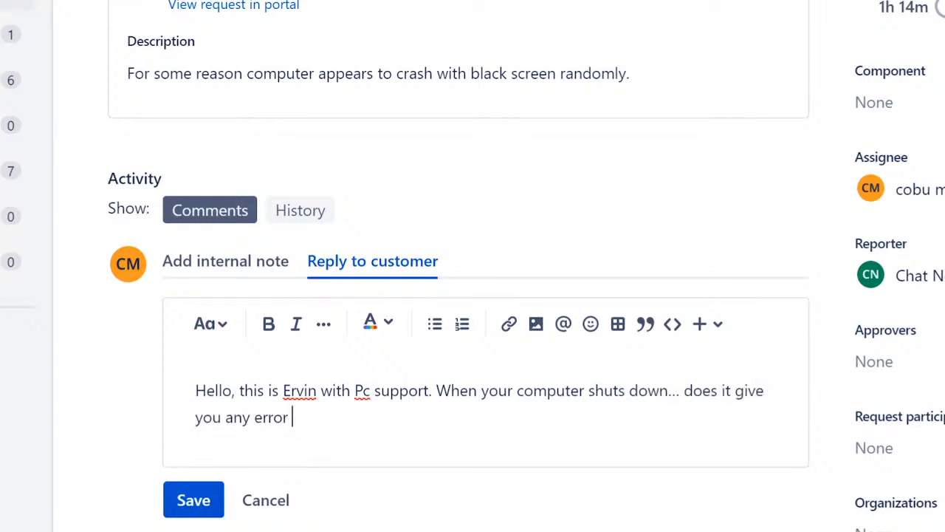
text(or does sc)
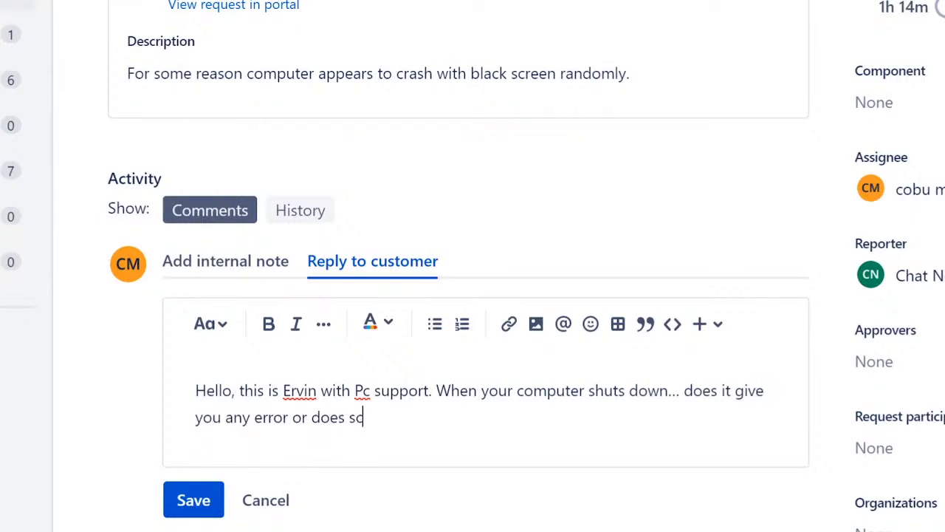
text(reen simply go )
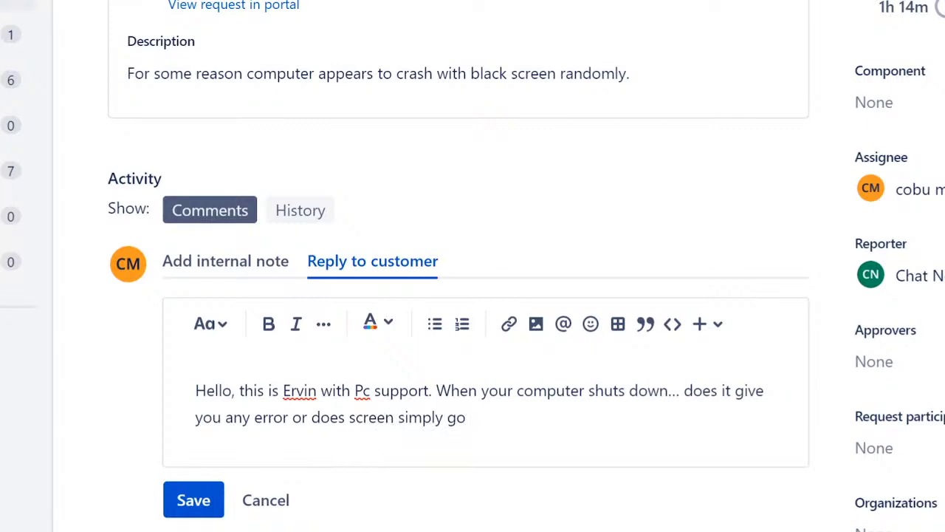
text(dark?)
key(BackSpace)
key(BackSpace)
key(BackSpace)
key(BackSpace)
key(BackSpace)
key(BackSpace)
key(BackSpace)
key(BackSpace)
key(BackSpace)
key(BackSpace)
key(BackSpace)
key(BackSpace)
key(BackSpace)
key(BackSpace)
key(BackSpace)
key(BackSpace)
key(BackSpace)
key(BackSpace)
key(BackSpace)
key(BackSpace)
key(BackSpace)
key(BackSpace)
key(BackSpace)
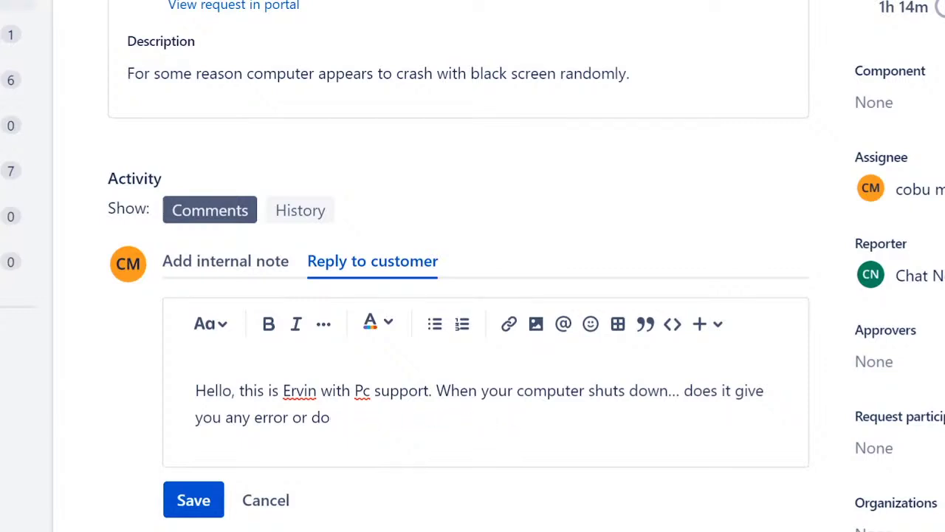
key(BackSpace)
key(BackSpace)
text(does screen simply go da)
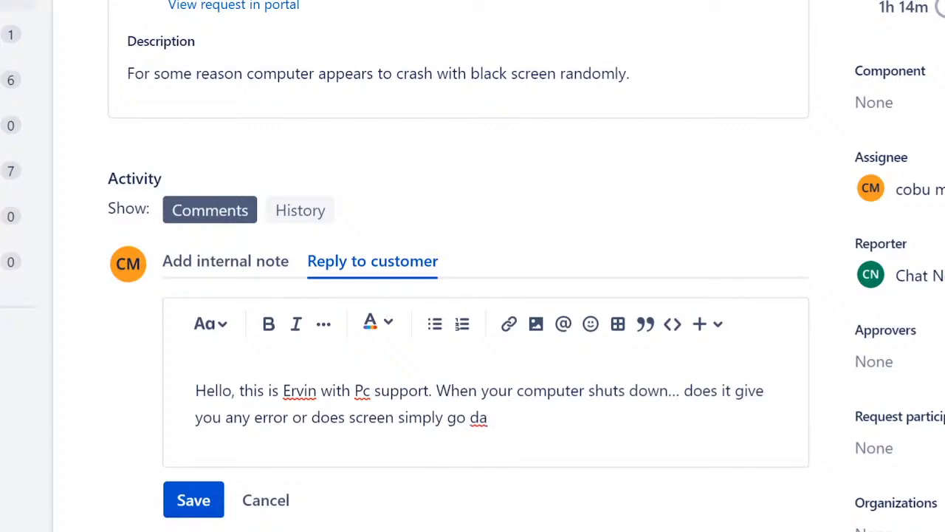
text(rk?)
click(182, 504)
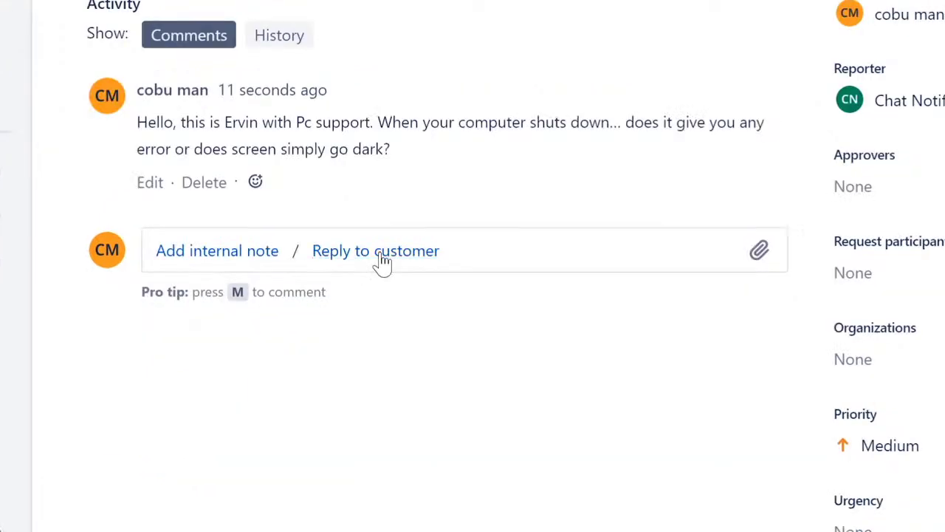
Draft a reply saying it may be a hardware issue needing hardware diagnostics, correcting 'diagnostics'.
click(382, 260)
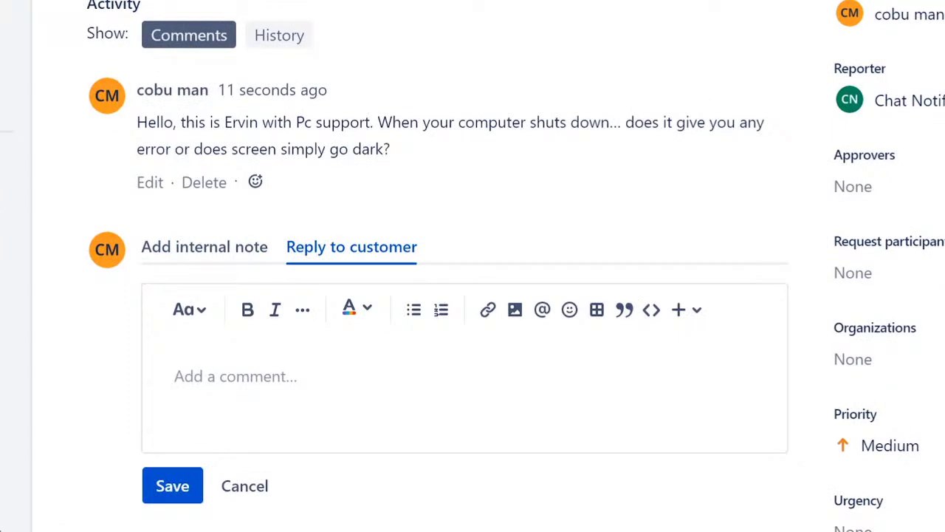
text(It )
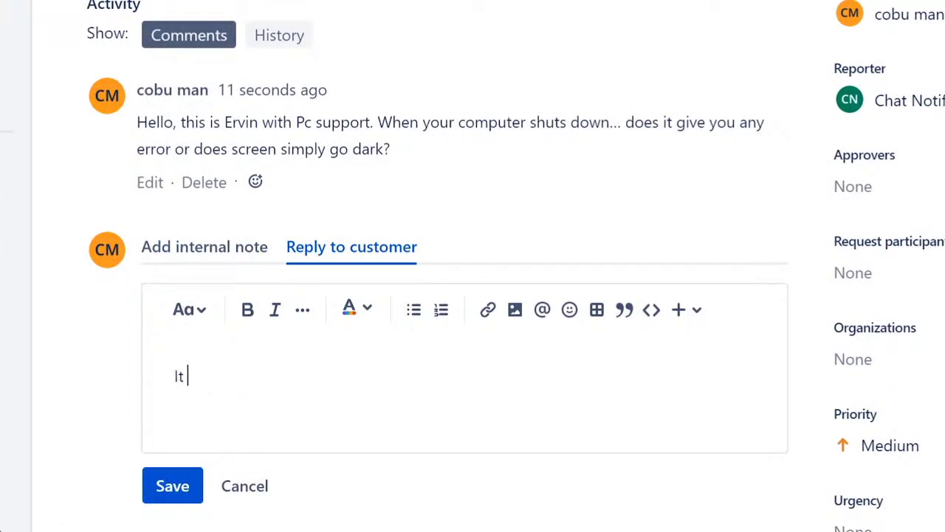
text(sounds like )
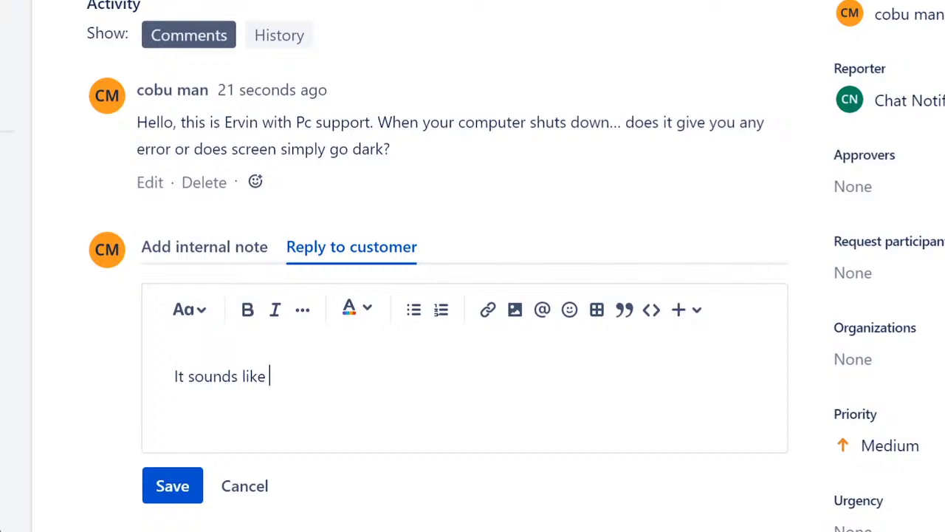
text(it could a hardware )
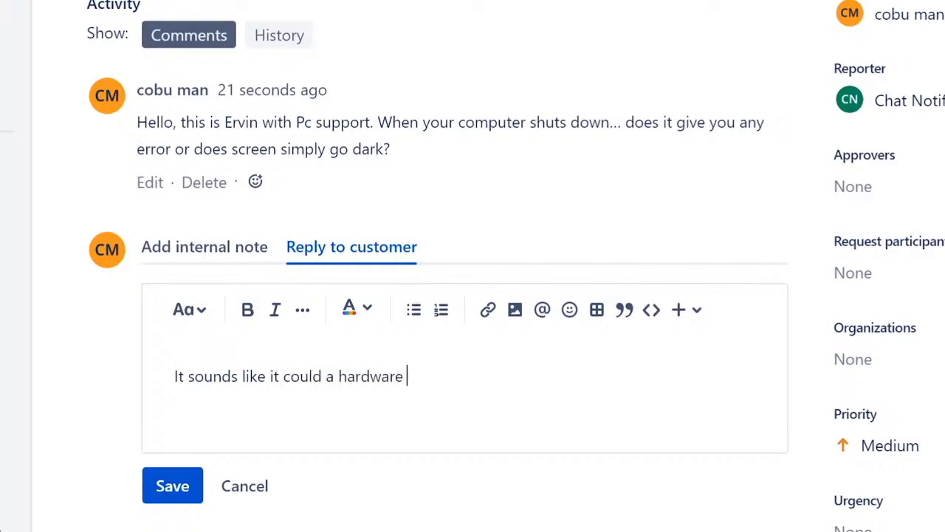
text(issue... We w)
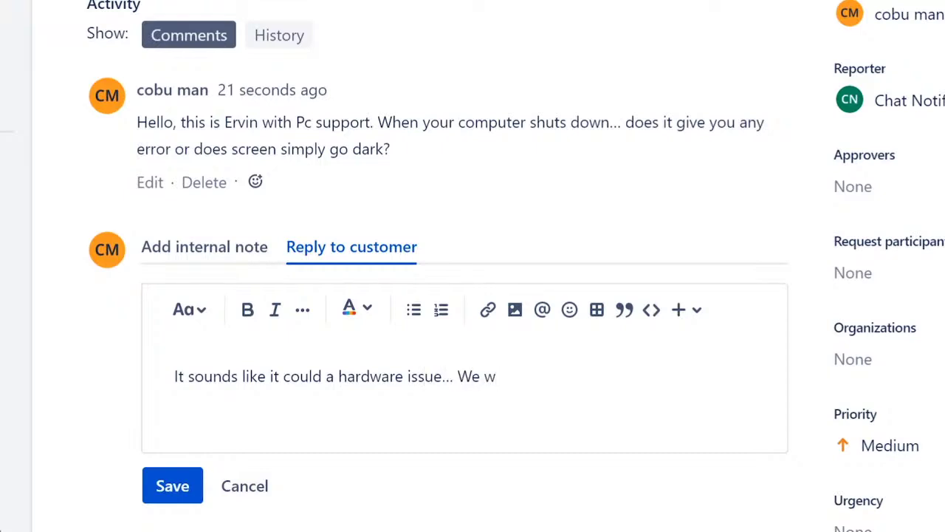
text(ill need to di)
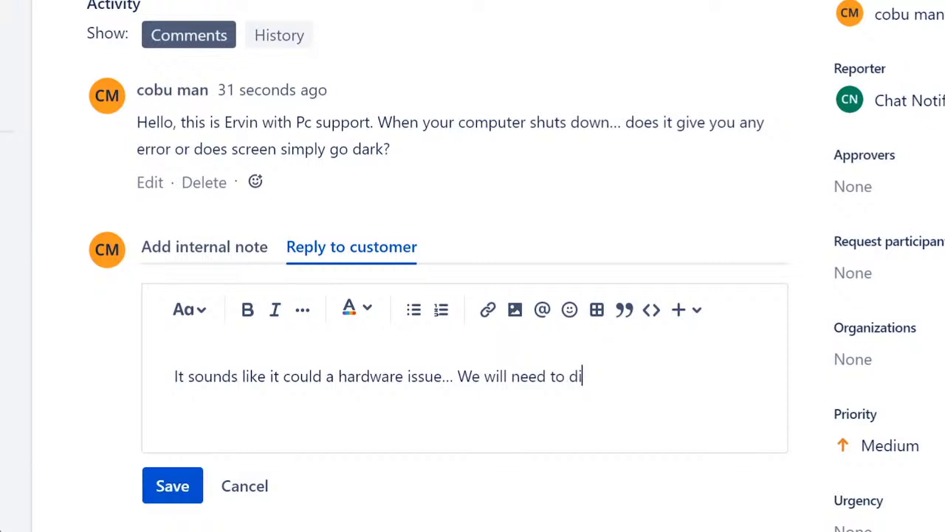
key(BackSpace)
key(BackSpace)
text(performa)
key(BackSpace)
text(a di)
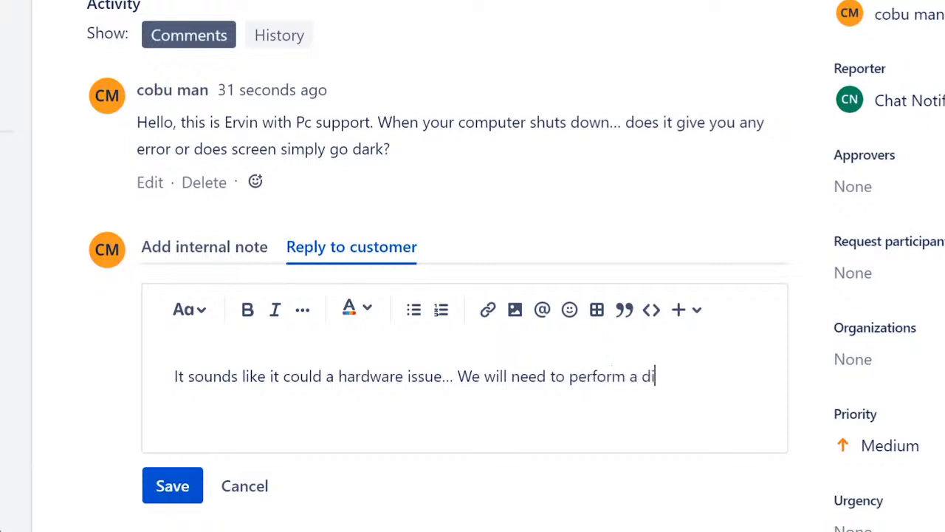
key(BackSpace)
key(BackSpace)
text(hardwa)
text(re dia)
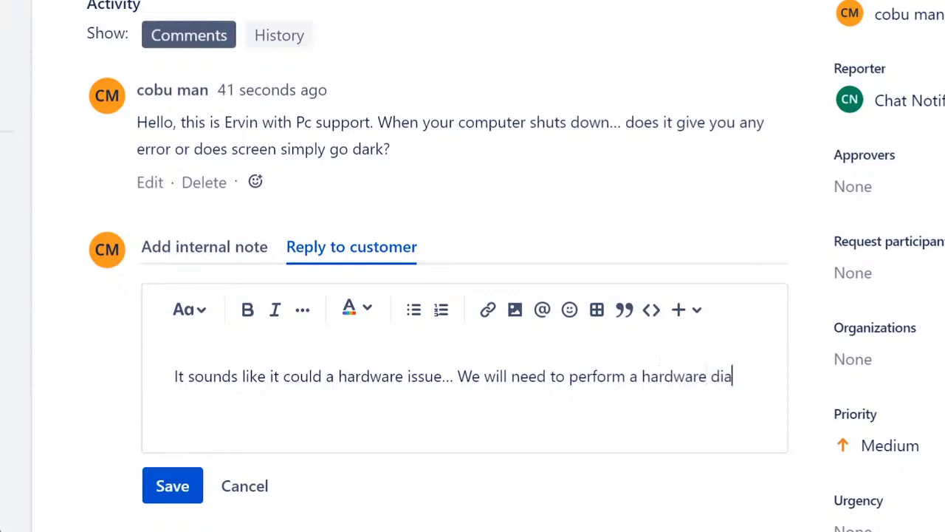
text(gionsit)
key(BackSpace)
key(BackSpace)
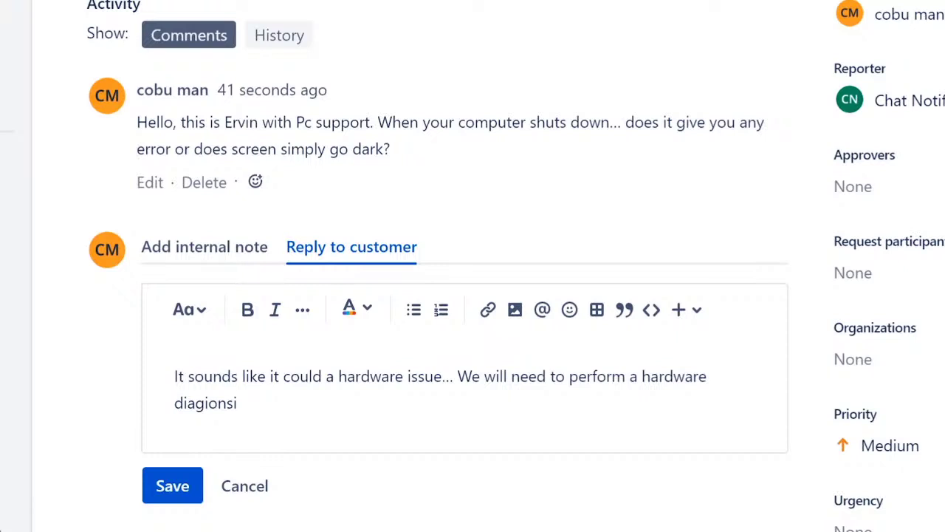
text(tic on this P)
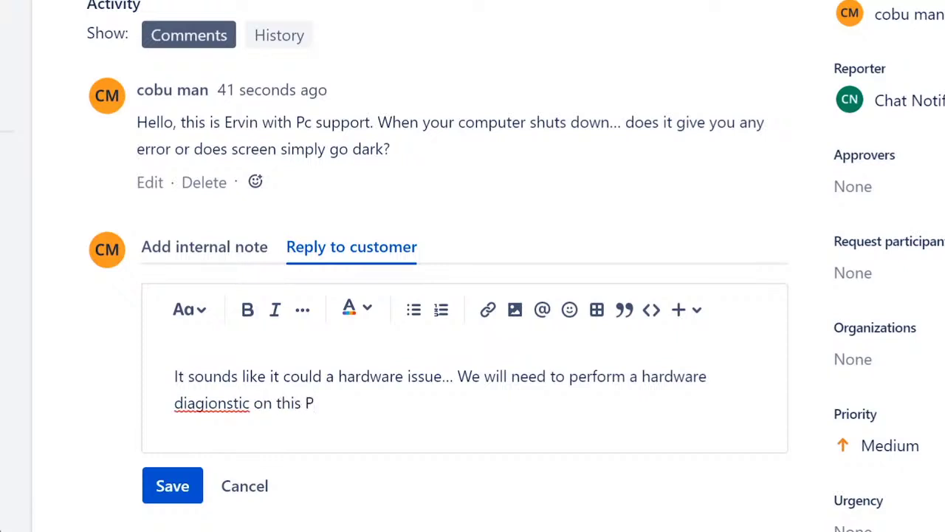
key(BackSpace)
text(computer.)
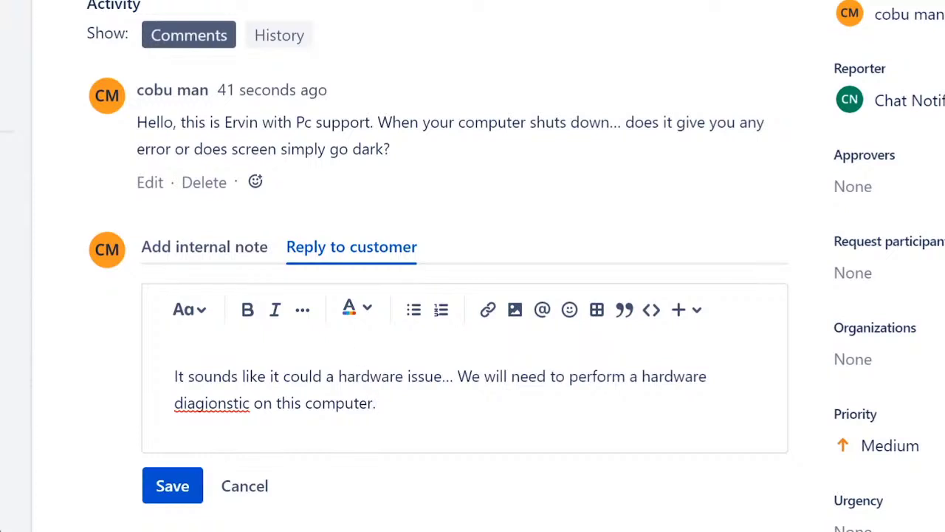
right_click(232, 403)
click(360, 105)
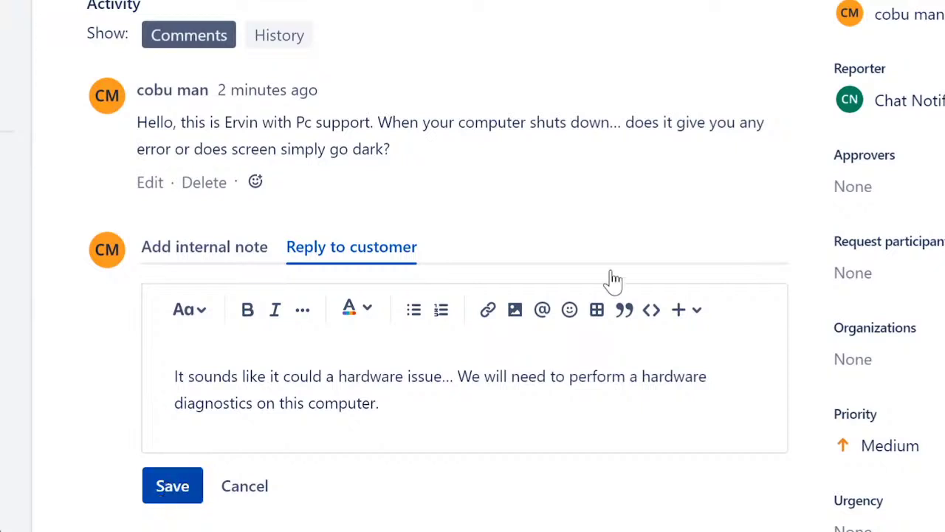
Post the hardware diagnostics reply with Ctrl+Enter.
key(ctrl+Return)
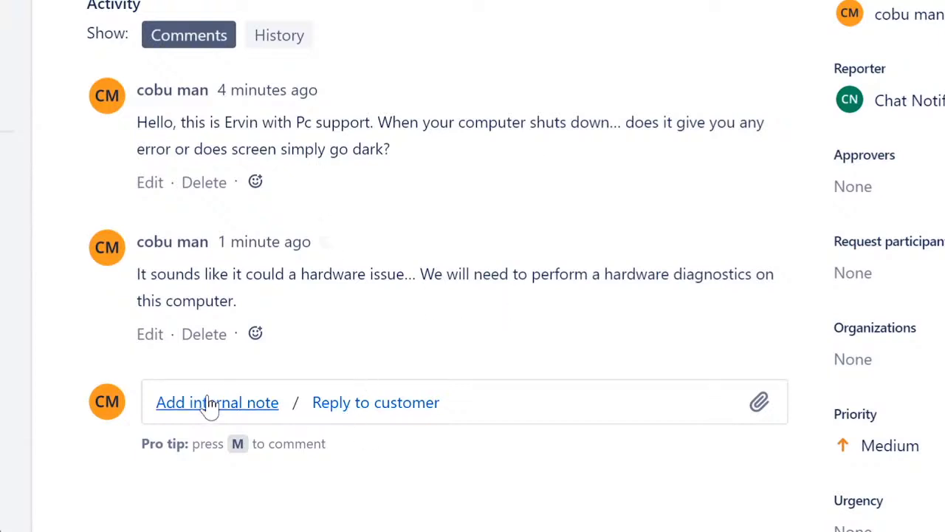
Save an internal note on the ticket recording the user's PC name.
click(617, 422)
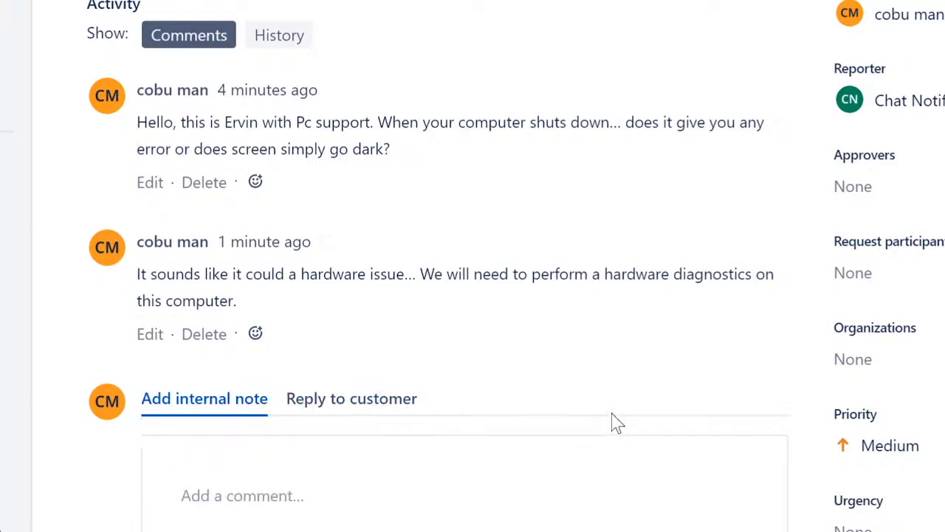
click(302, 507)
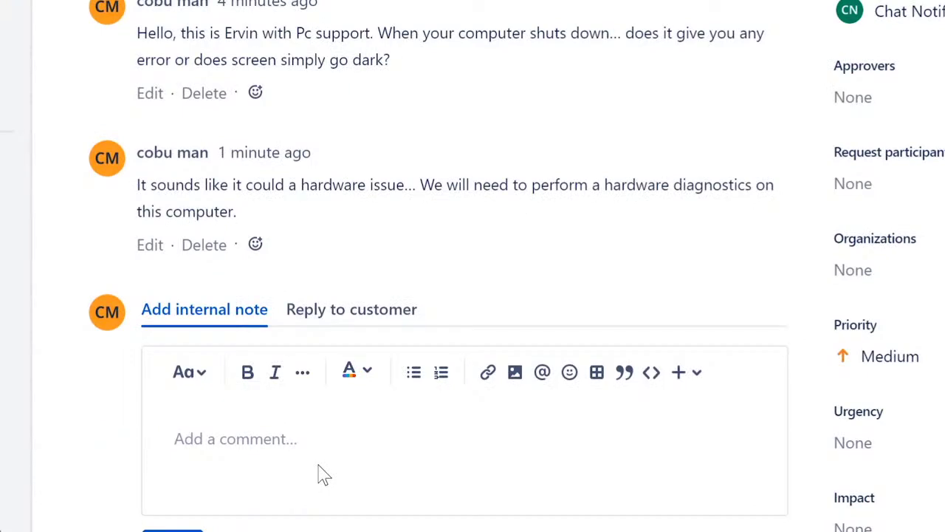
text(U)
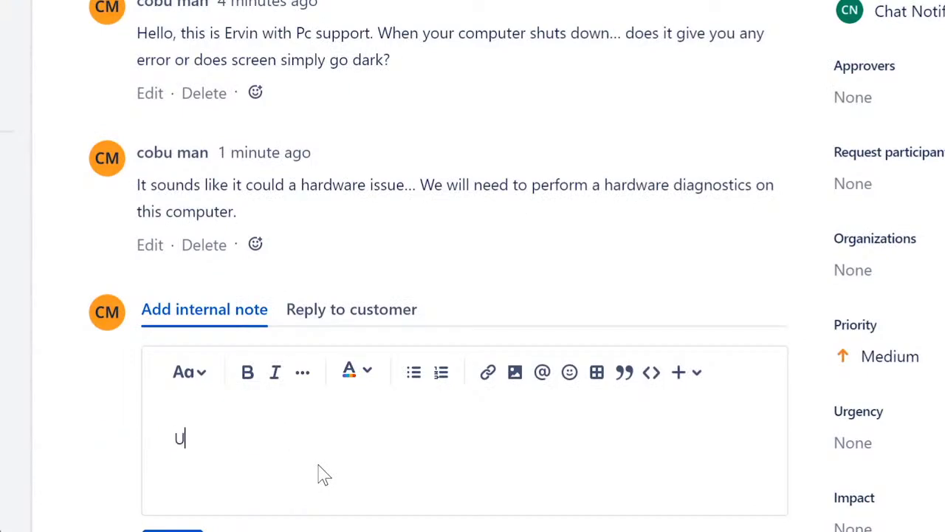
text(ser's Pc name is co)
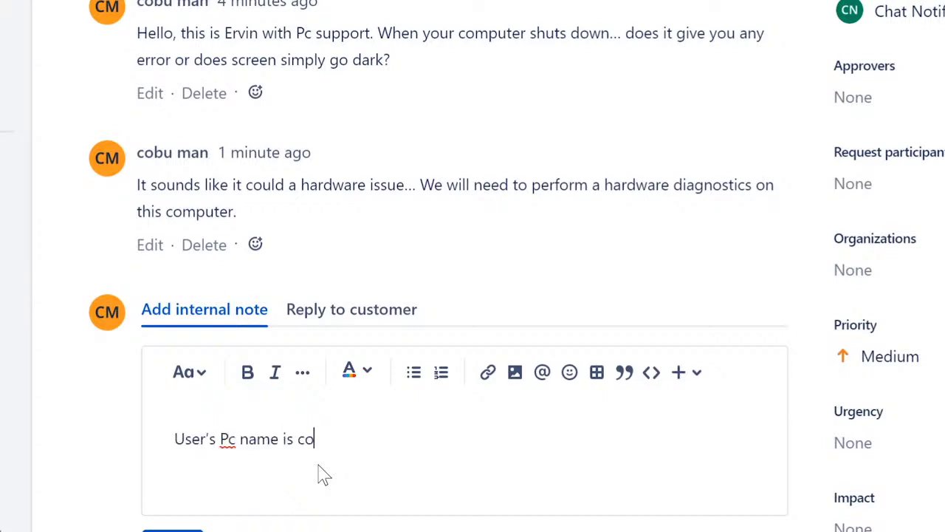
text(buman1. Ervin)
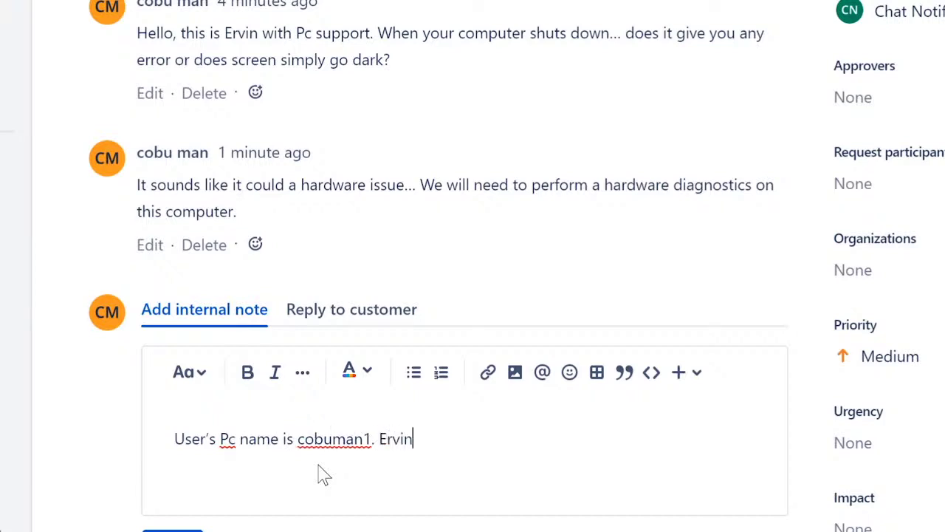
click(172, 530)
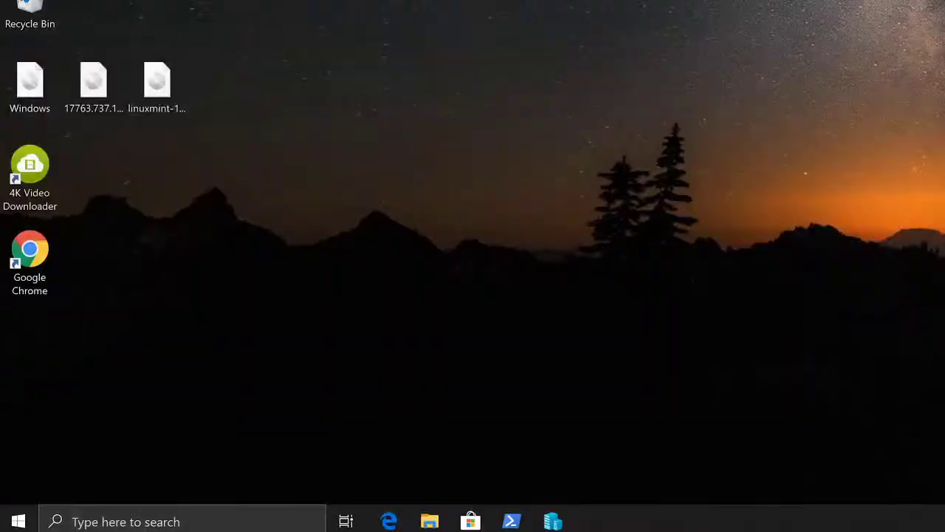
Launch Event Viewer, enlarge its window and show the Windows Logs > System events.
right_click(18, 521)
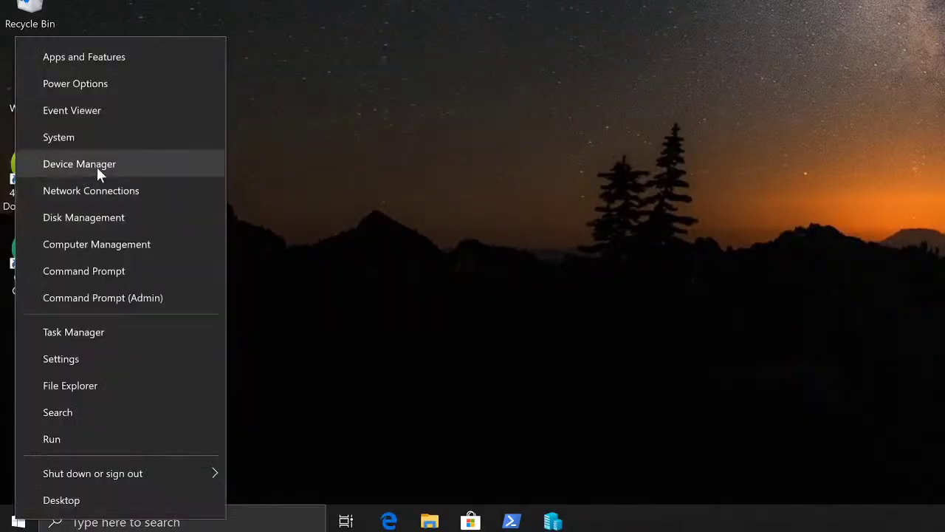
click(107, 106)
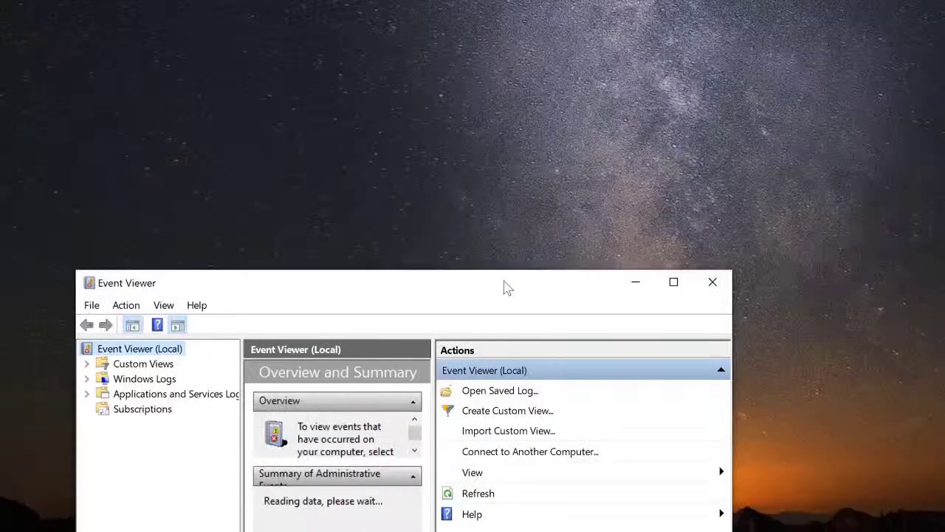
drag(502, 285, 540, 22)
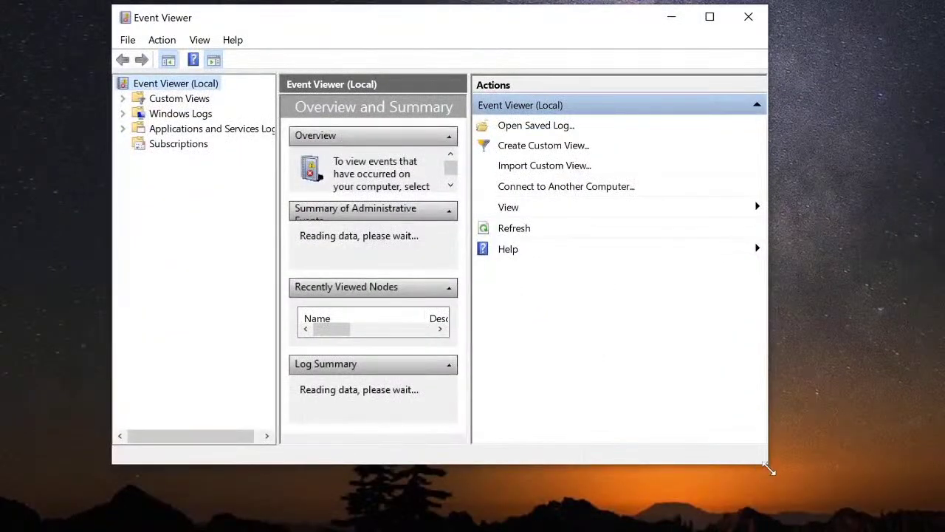
drag(770, 466, 918, 531)
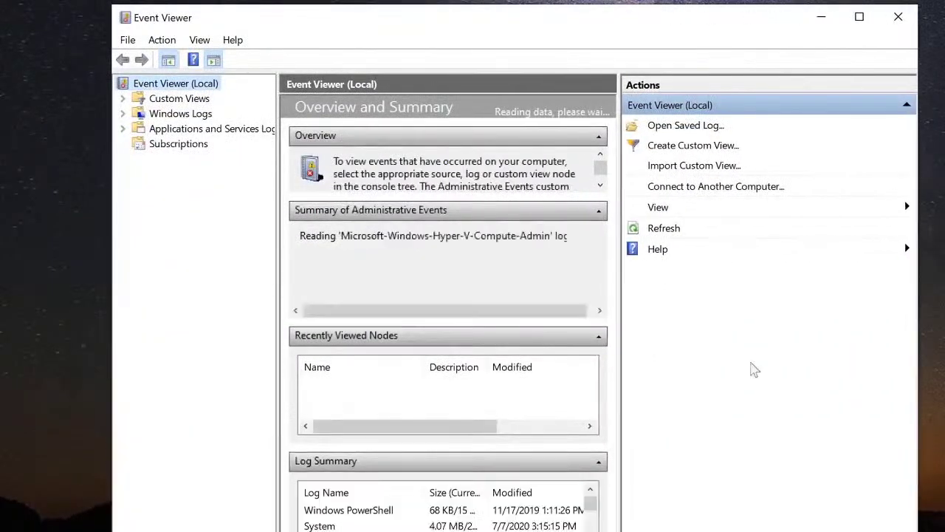
click(123, 114)
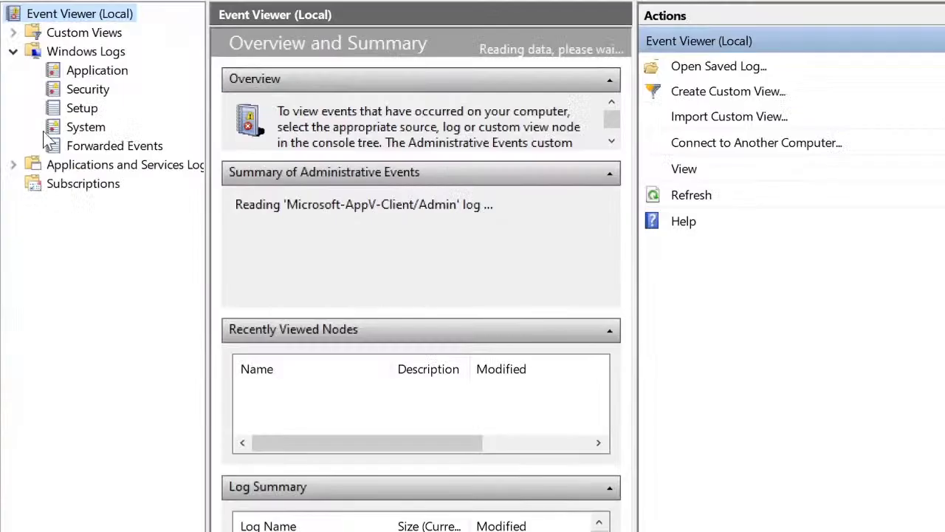
click(179, 173)
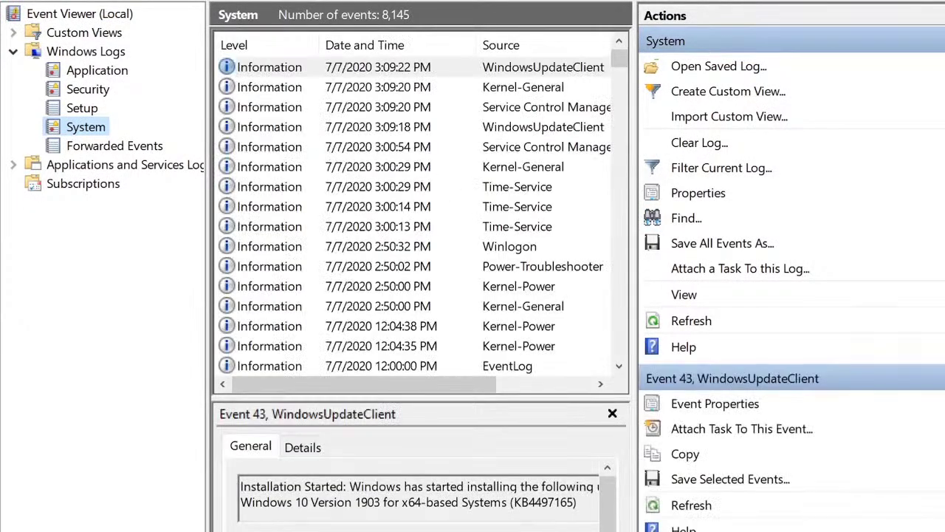
key(super+Up)
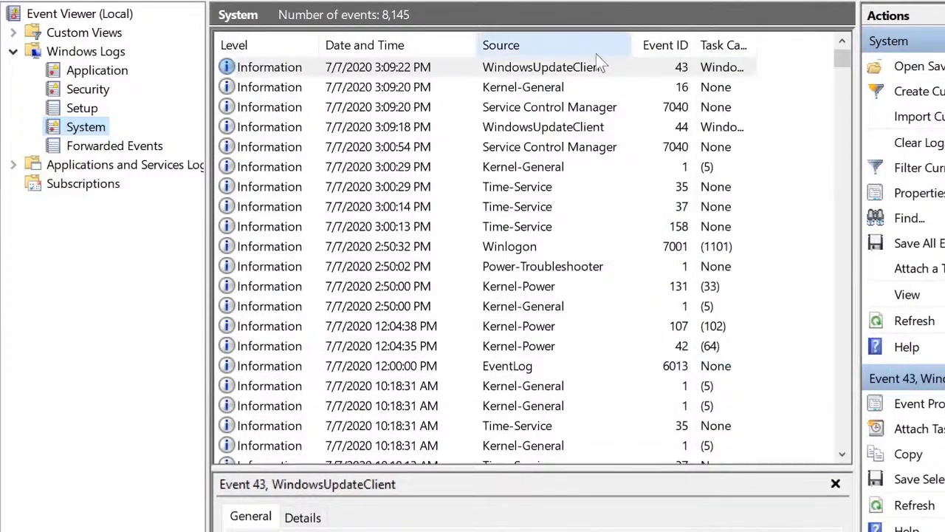
Sort the 8,145 System events by Level and scroll through the list.
click(253, 43)
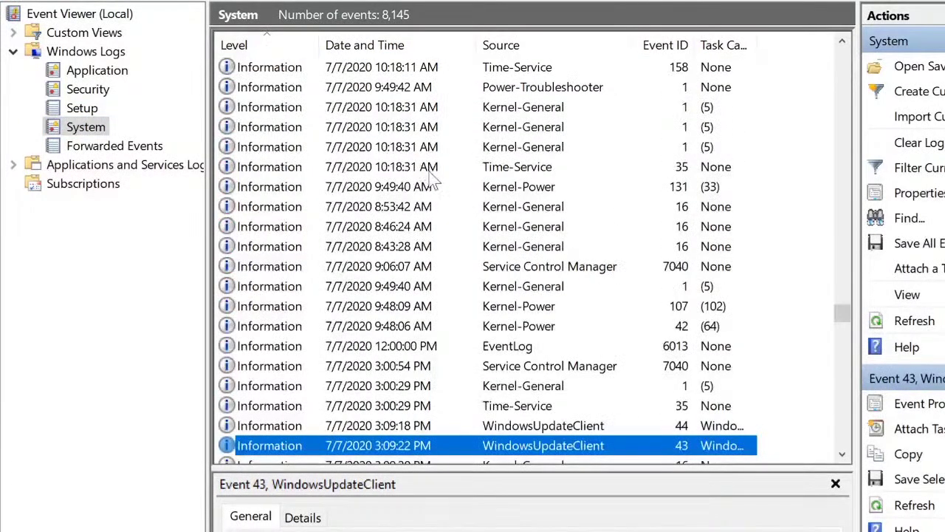
scroll(433, 184, down, 2)
scroll(671, 246, up, 6)
scroll(650, 247, up, 6)
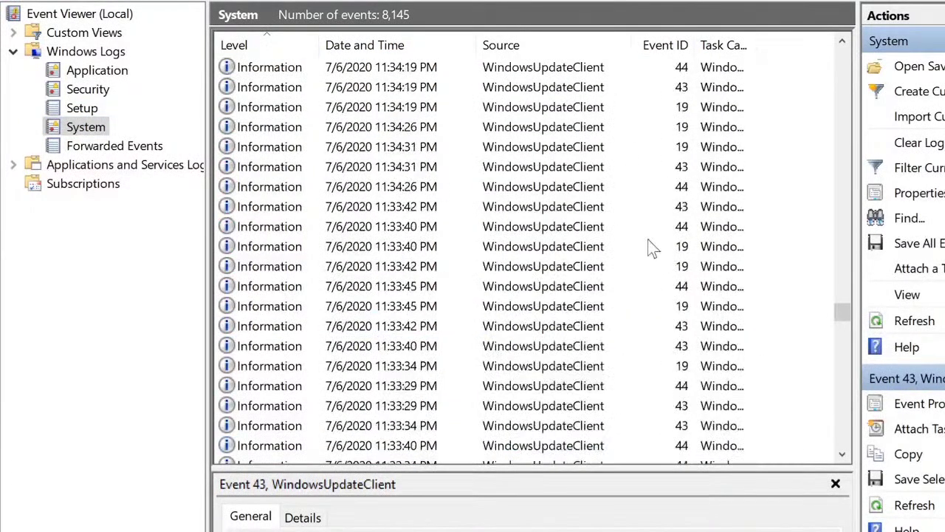
scroll(640, 229, up, 10)
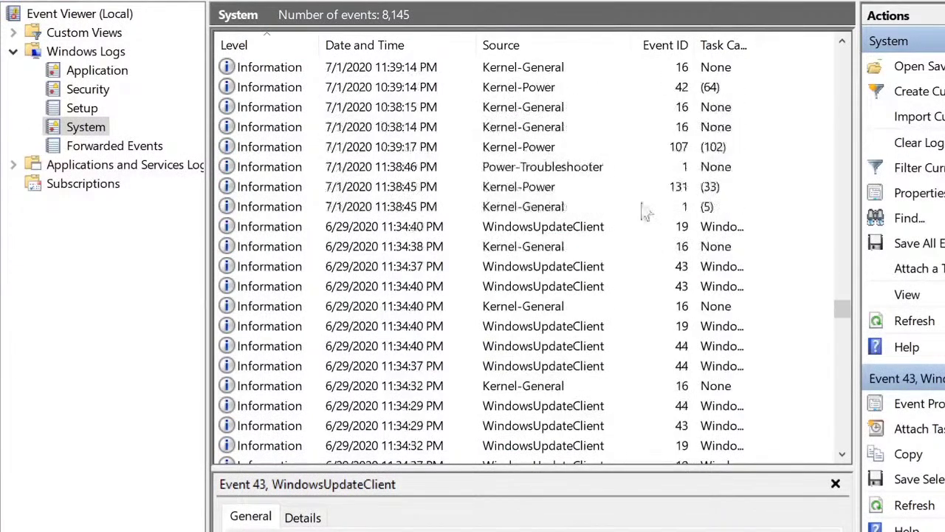
scroll(621, 172, down, 20)
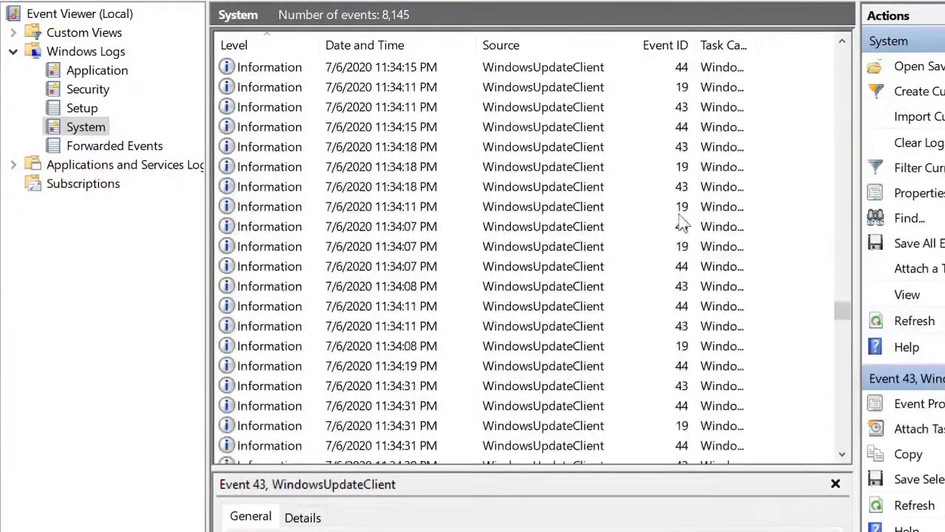
scroll(750, 259, down, 15)
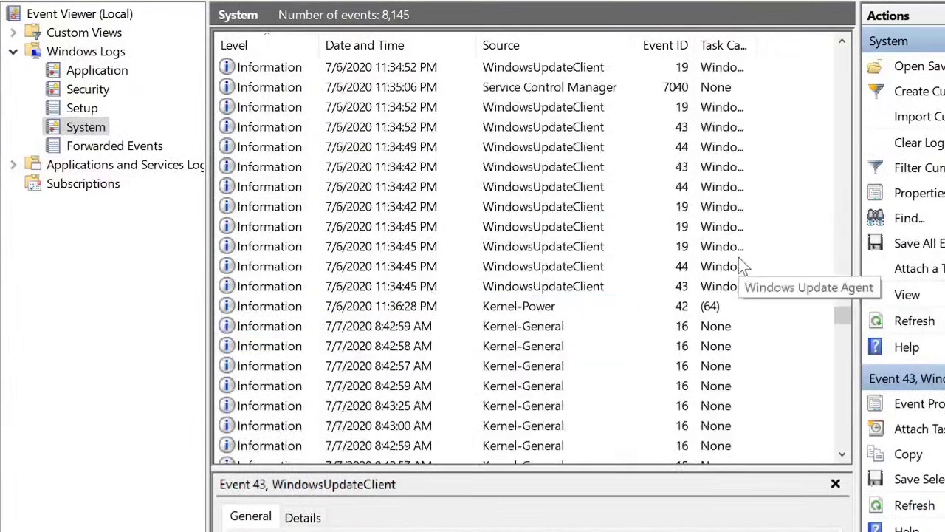
scroll(680, 244, down, 5)
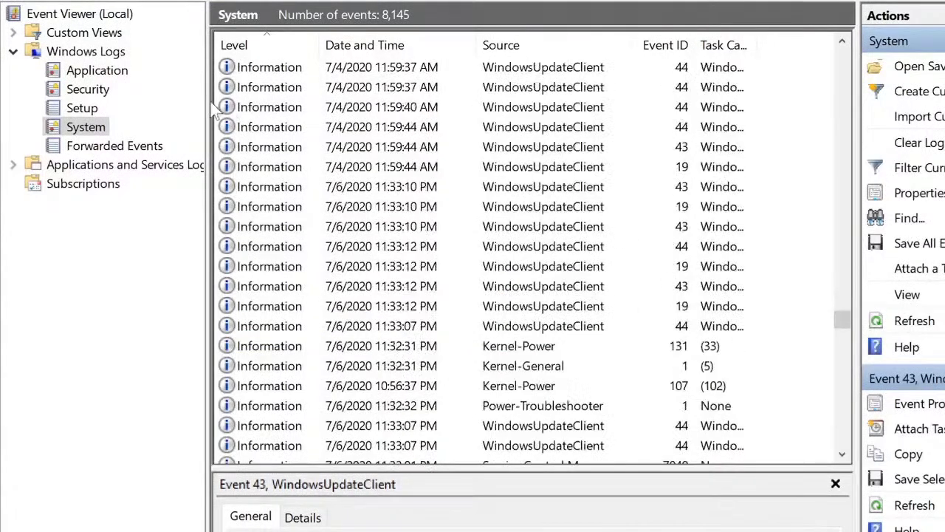
scroll(184, 82, right, 1)
scroll(447, 154, down, 15)
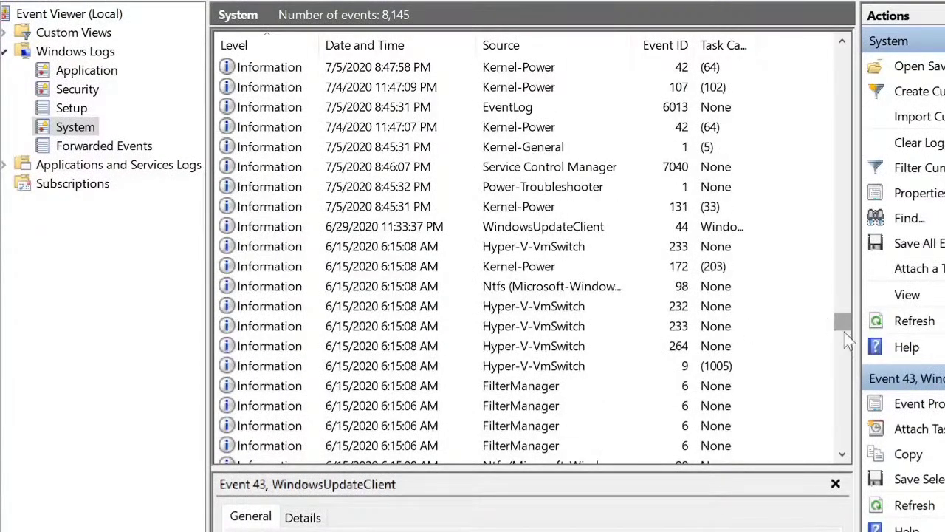
Read the Ntfs event 98 descriptions showing volumes F, E and G are healthy.
drag(842, 323, 844, 452)
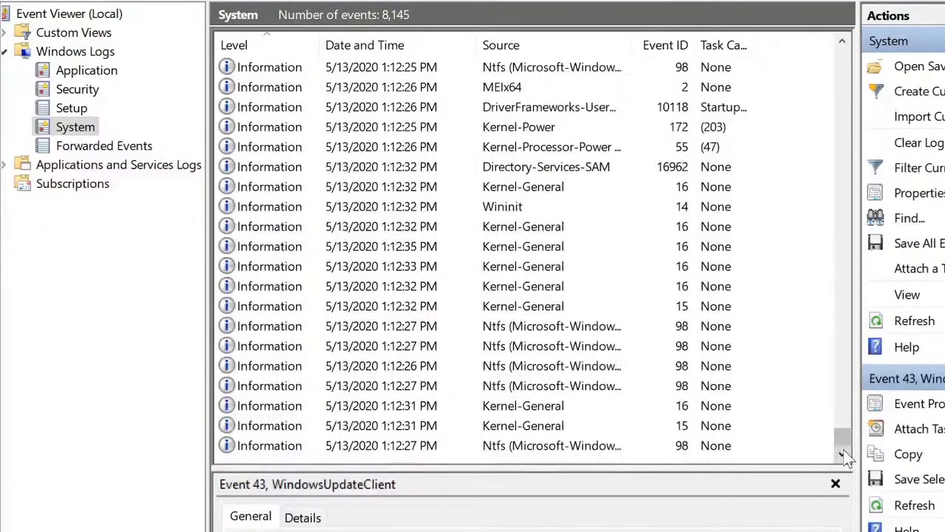
click(522, 347)
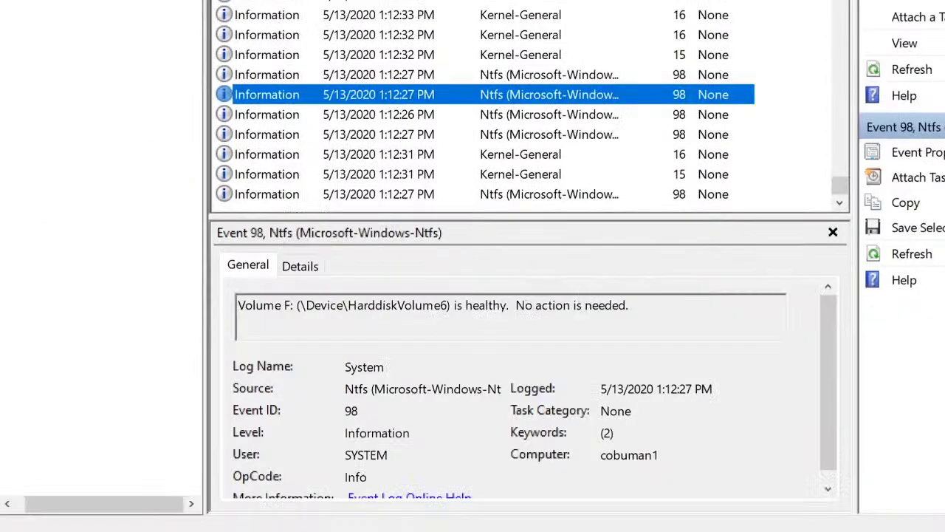
click(630, 305)
drag(630, 305, 236, 305)
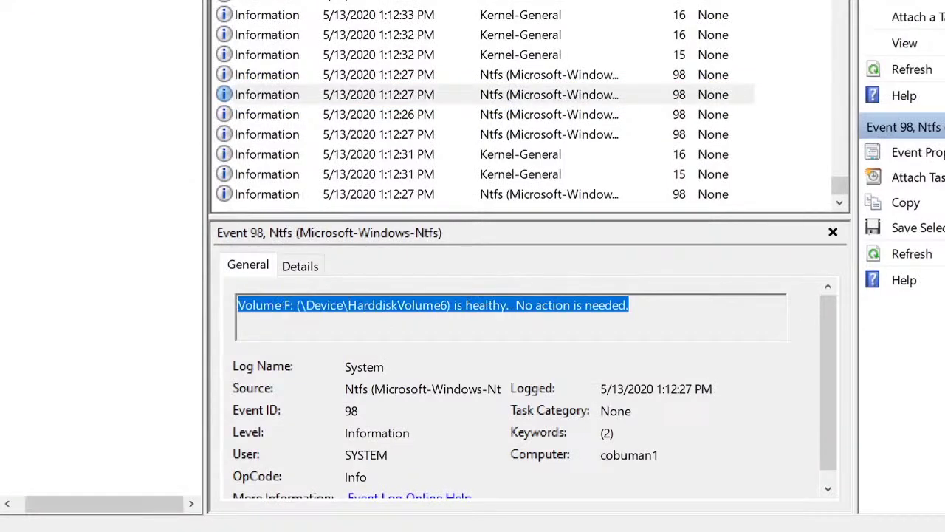
click(332, 114)
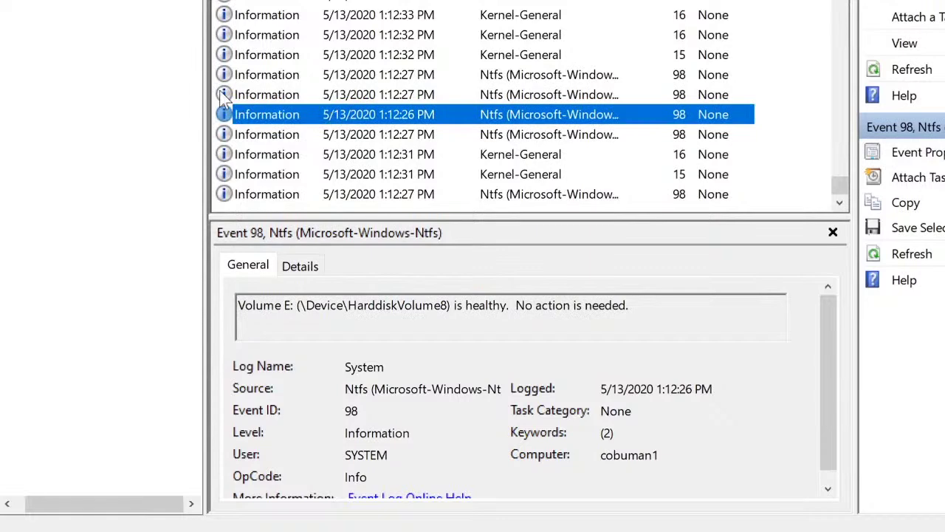
click(242, 81)
scroll(244, 83, down, 10)
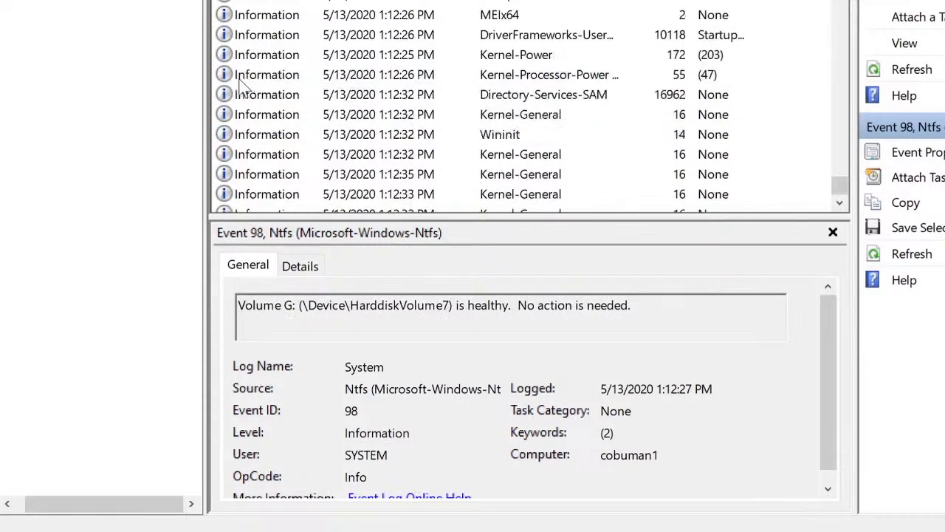
scroll(521, 111, up, 10)
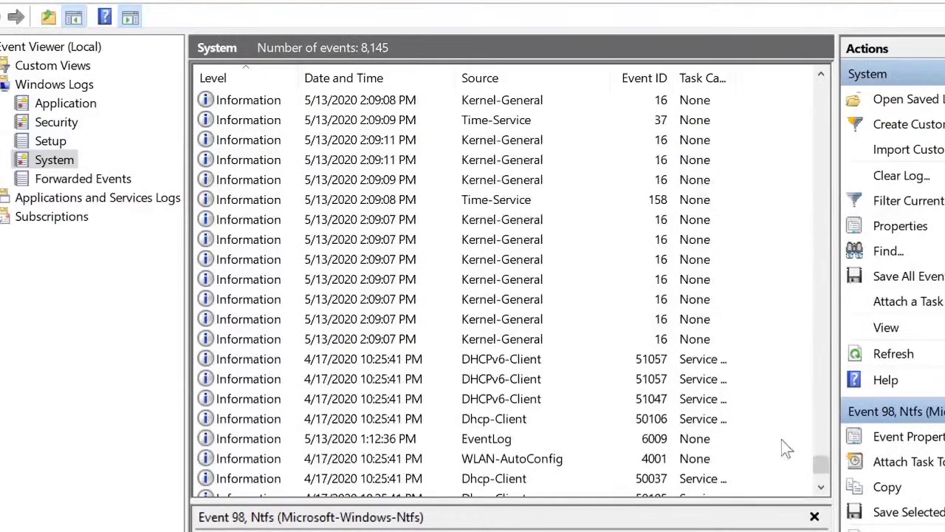
Return to the top of the list and inspect a Kernel-PnP warning and an HttpEvent 15016 error.
drag(822, 465, 826, 96)
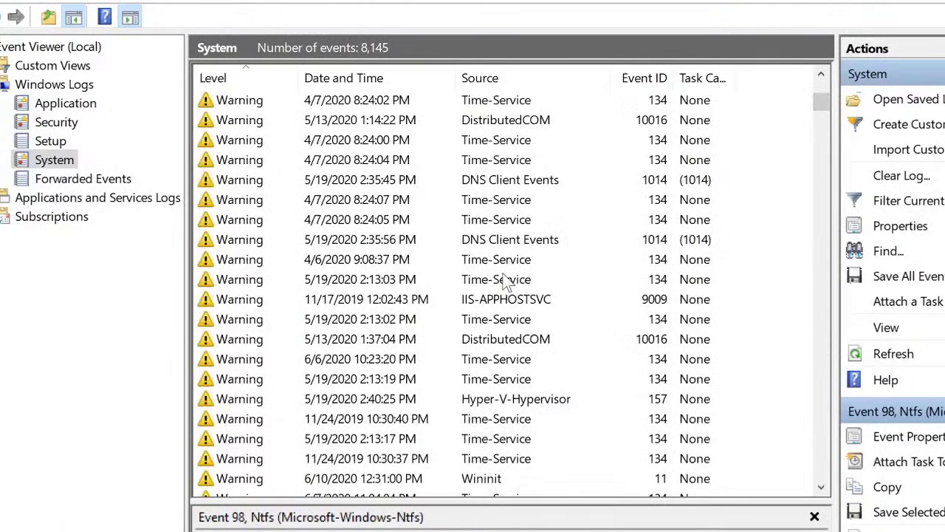
scroll(473, 277, down, 3)
scroll(255, 266, up, 4)
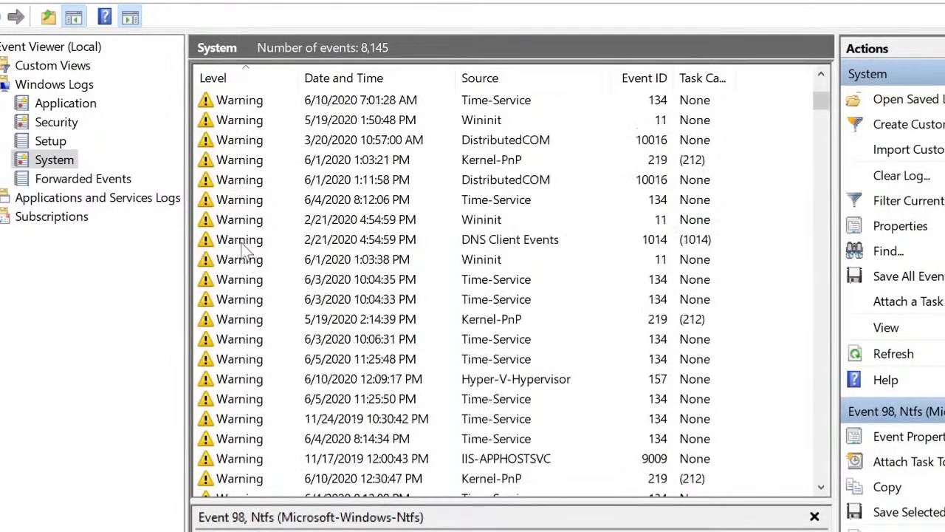
click(230, 158)
scroll(231, 164, up, 5)
scroll(231, 162, up, 8)
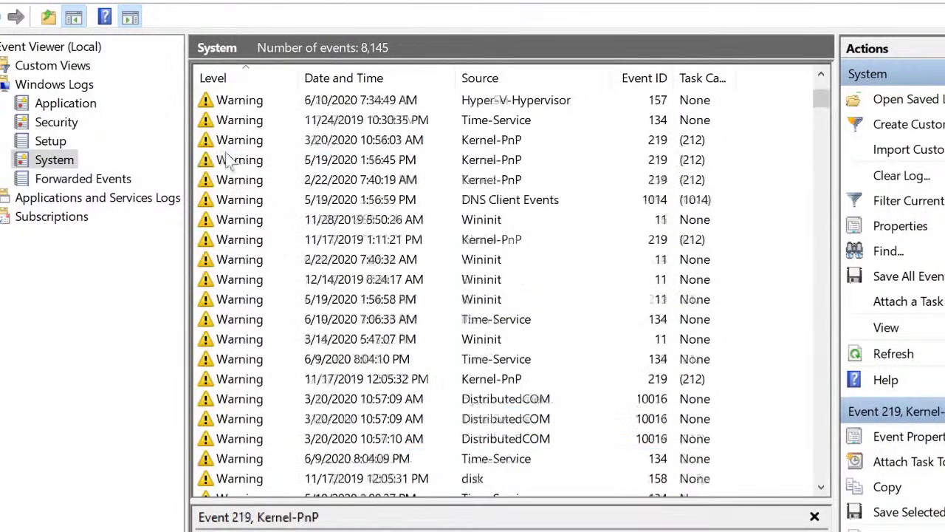
scroll(244, 158, up, 3)
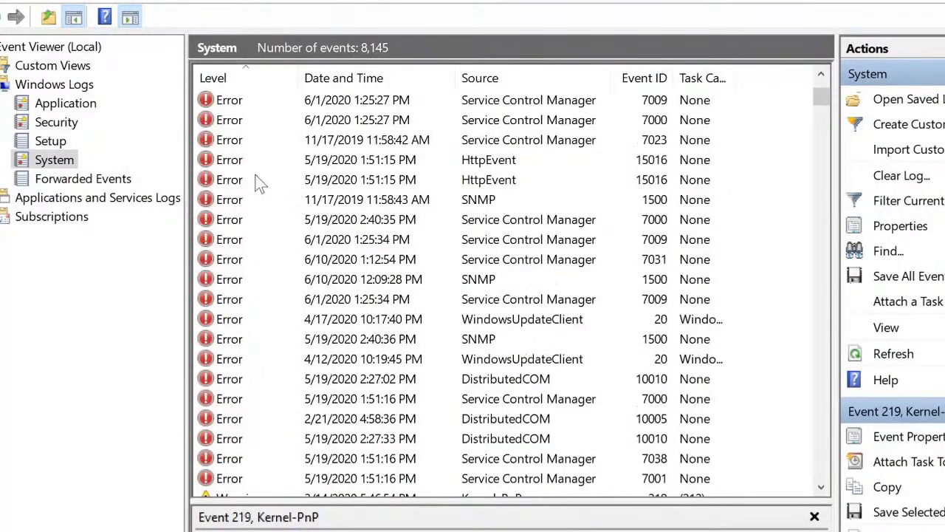
click(249, 180)
Inspect a DistributedCOM 10010 error, continuing up to the three Critical Kernel-Power 41 events.
scroll(288, 199, up, 3)
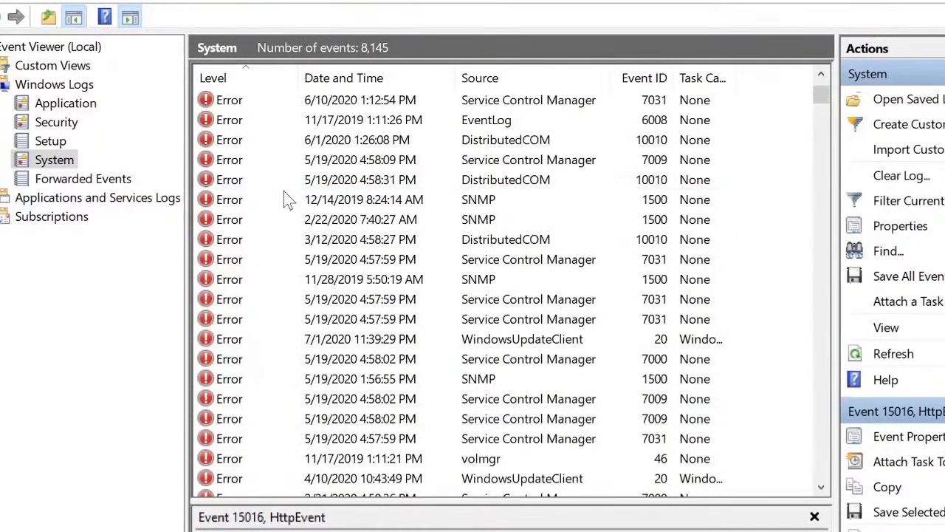
scroll(284, 190, up, 5)
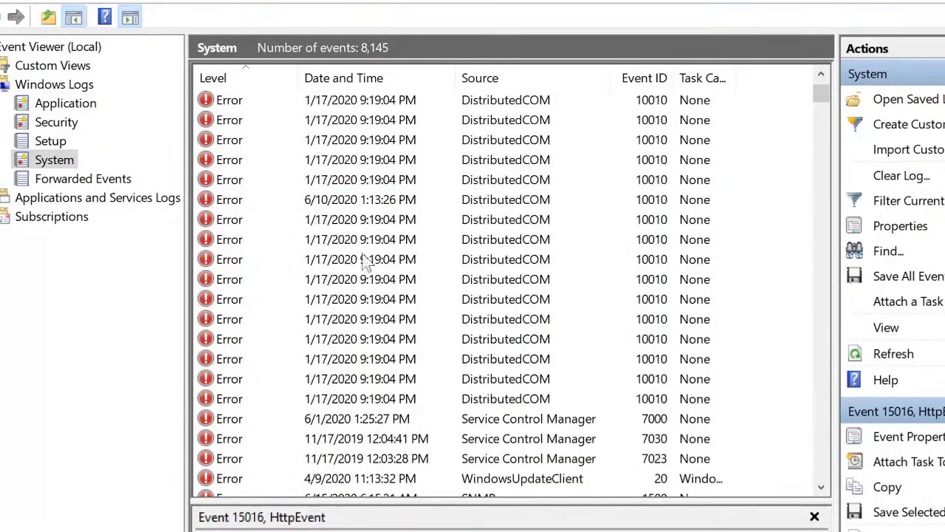
scroll(570, 342, up, 6)
scroll(493, 458, down, 5)
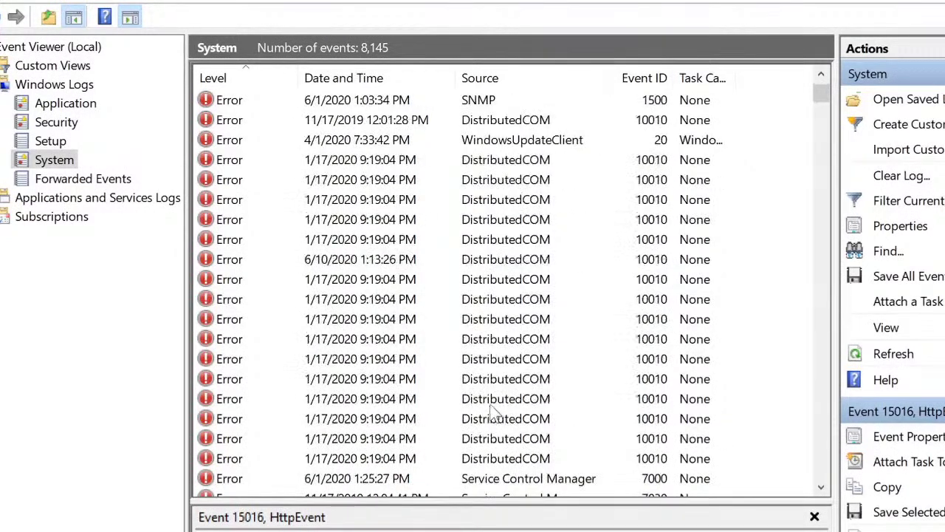
click(486, 359)
scroll(488, 357, up, 5)
scroll(487, 362, up, 10)
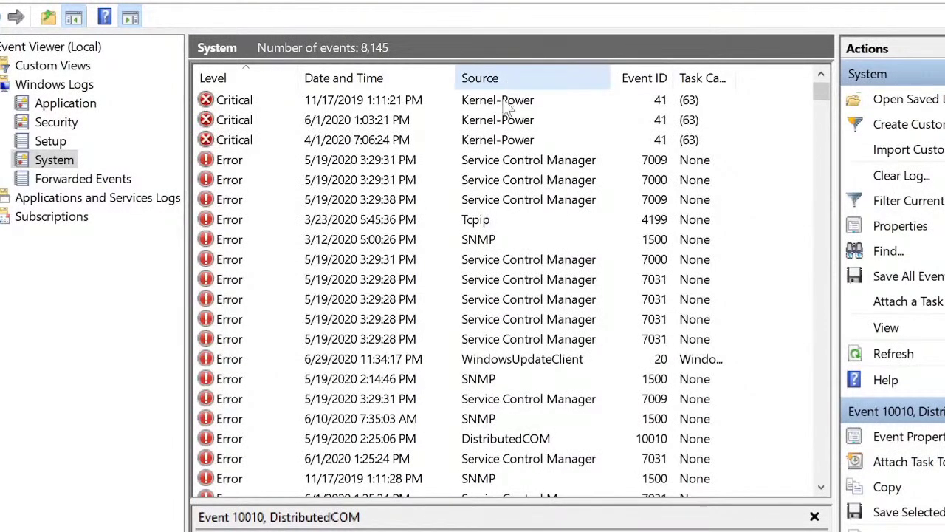
Browse the System log and inspect the 5/19/2020 DistributedCOM 10010 error.
scroll(514, 238, down, 3)
scroll(517, 238, down, 8)
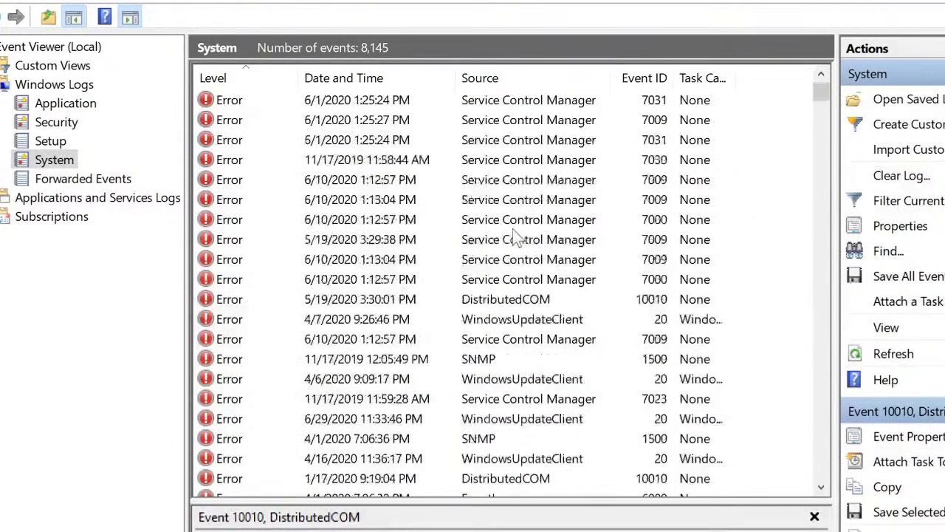
scroll(522, 233, down, 10)
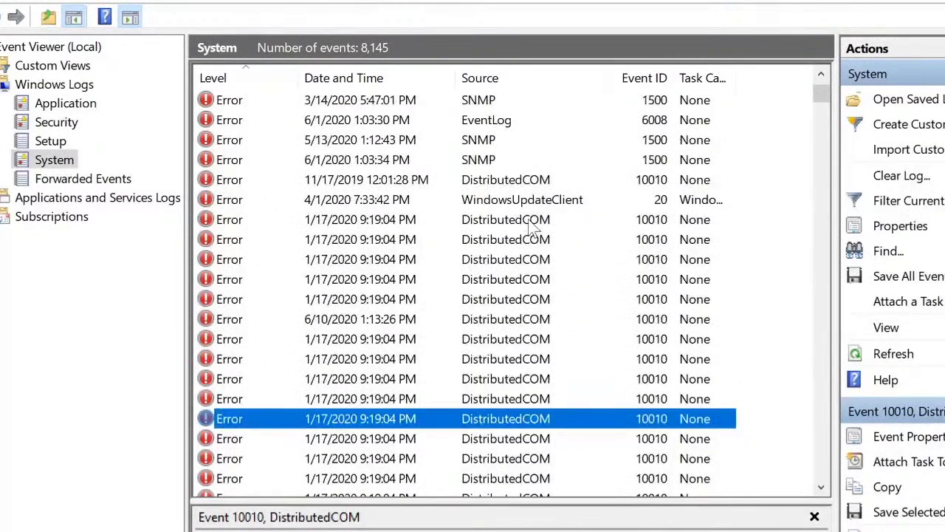
scroll(532, 230, down, 15)
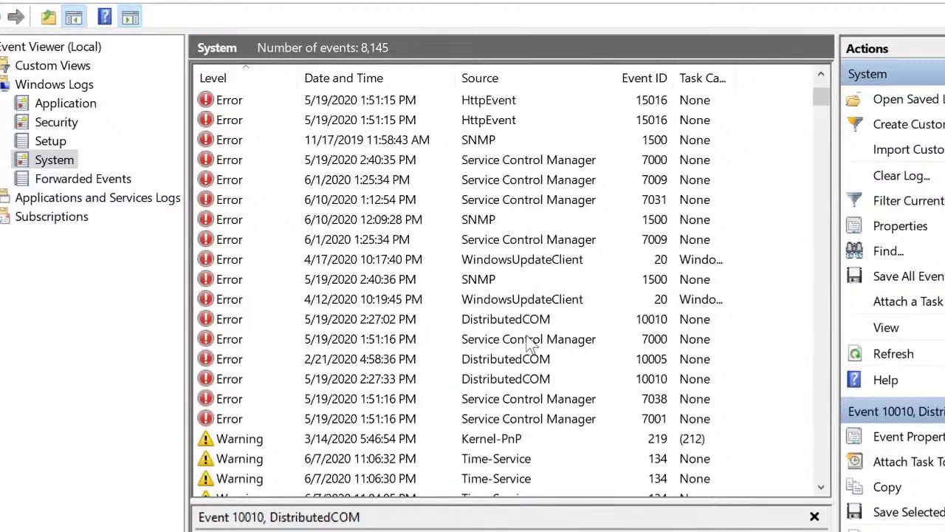
scroll(534, 342, up, 3)
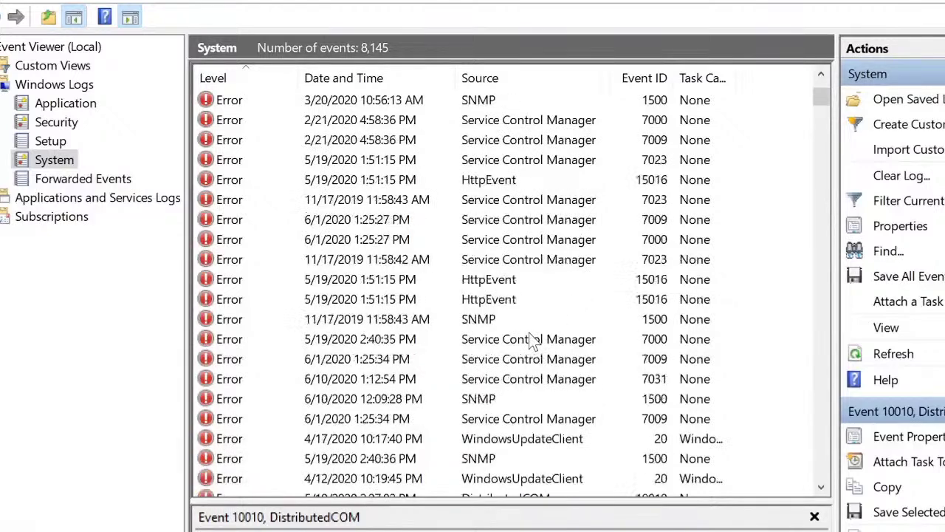
scroll(552, 339, down, 4)
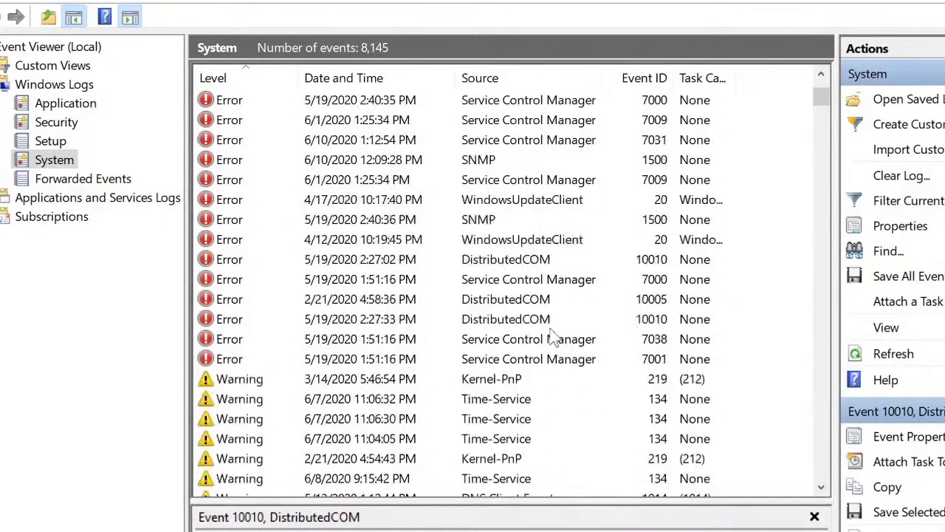
click(245, 322)
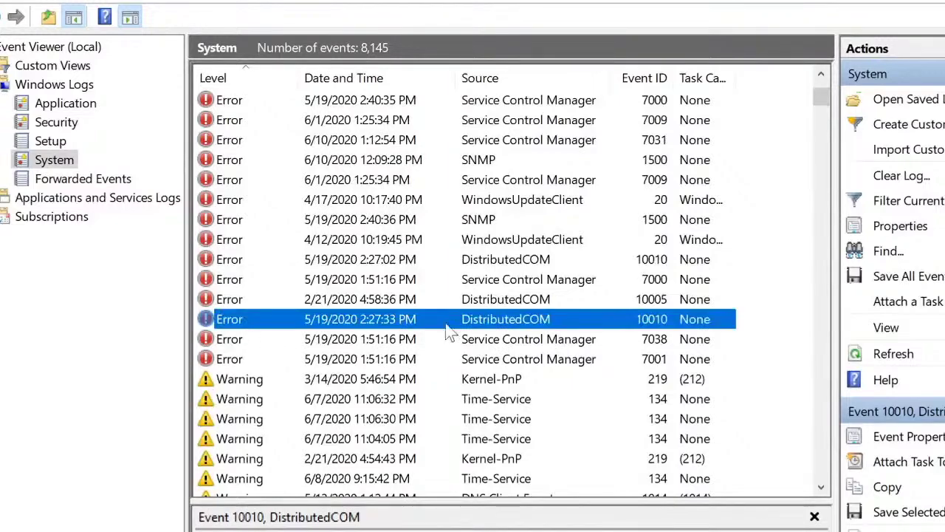
Show the 6/15/2020 6:15:21 AM SNMP 1500 error details, then browse further events.
scroll(481, 336, down, 9)
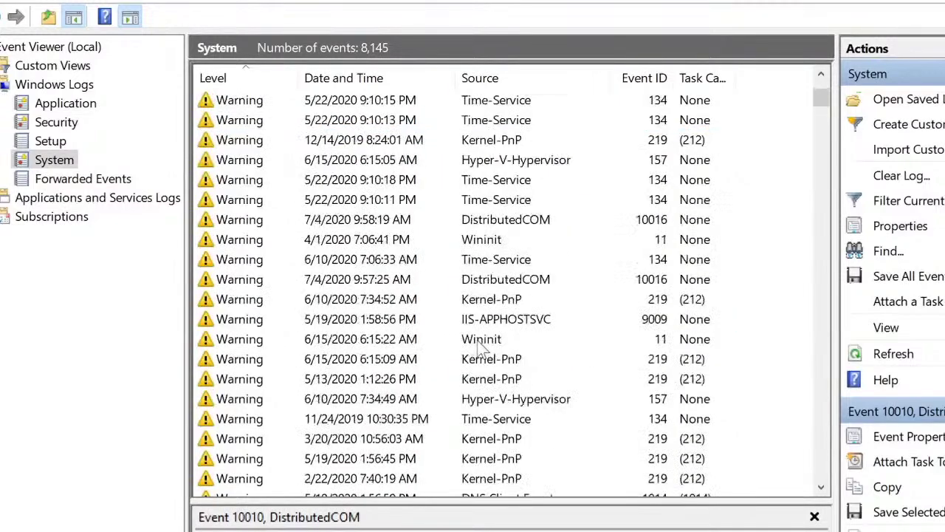
scroll(479, 338, up, 5)
scroll(478, 338, up, 10)
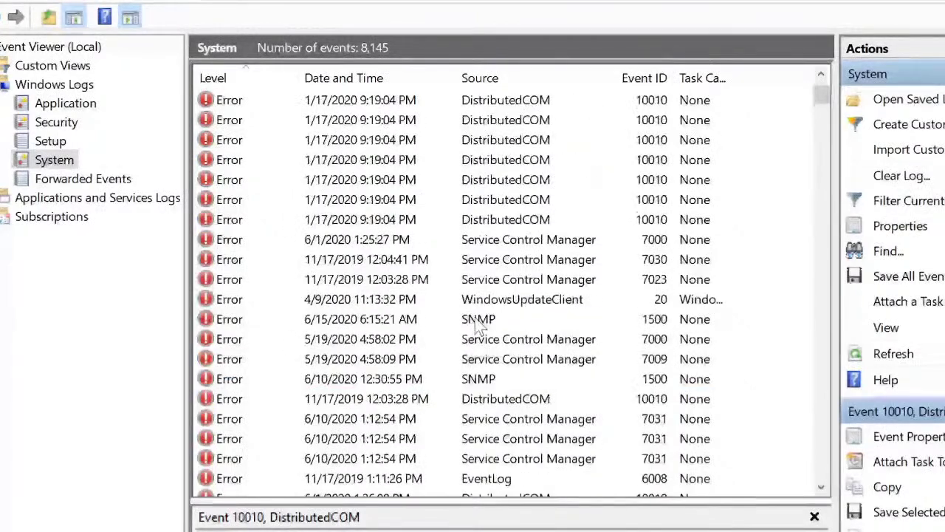
click(545, 323)
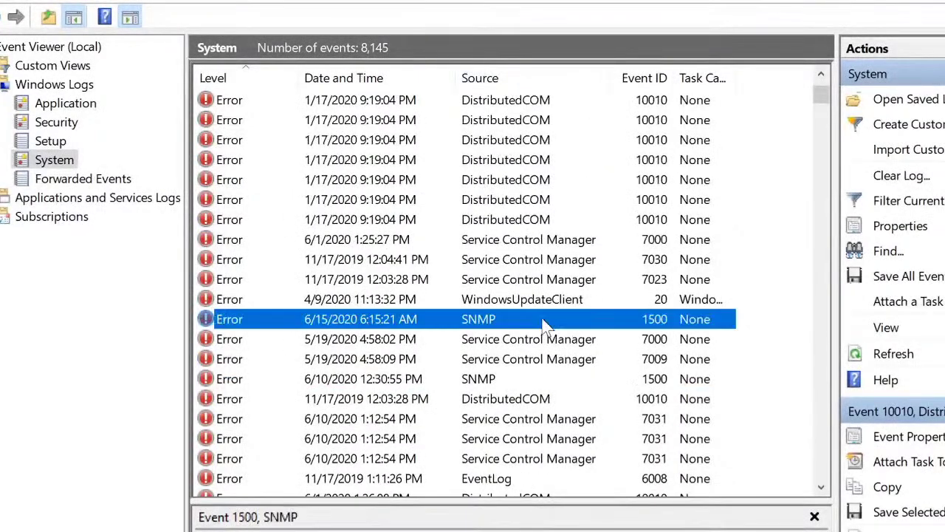
scroll(545, 325, down, 12)
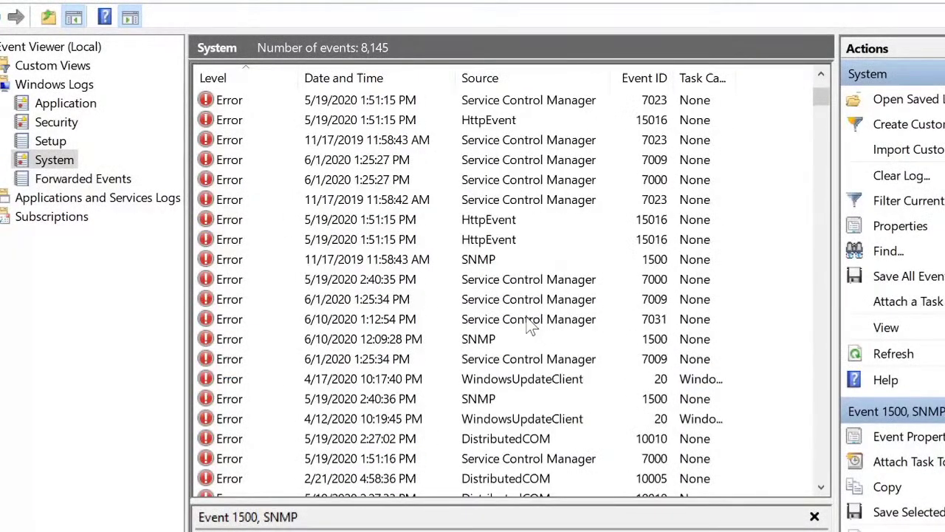
scroll(535, 327, down, 6)
scroll(540, 322, down, 20)
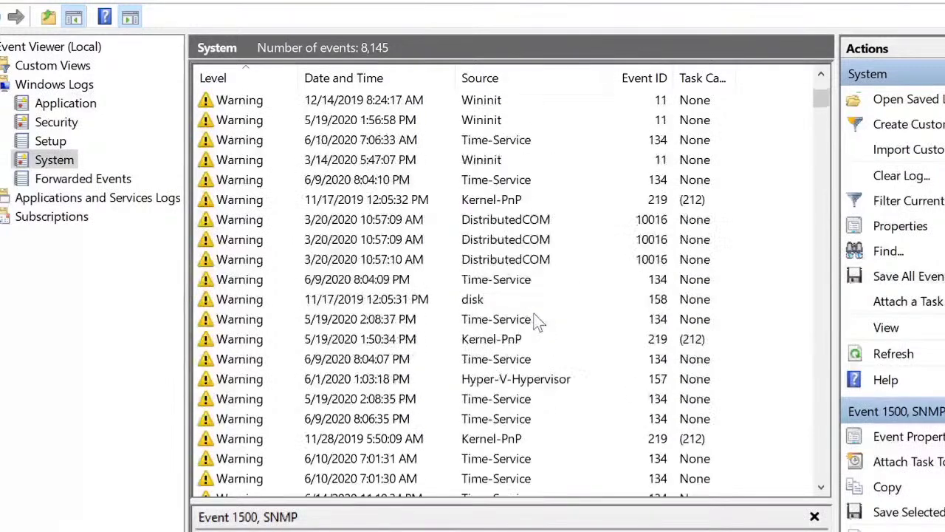
scroll(540, 323, down, 20)
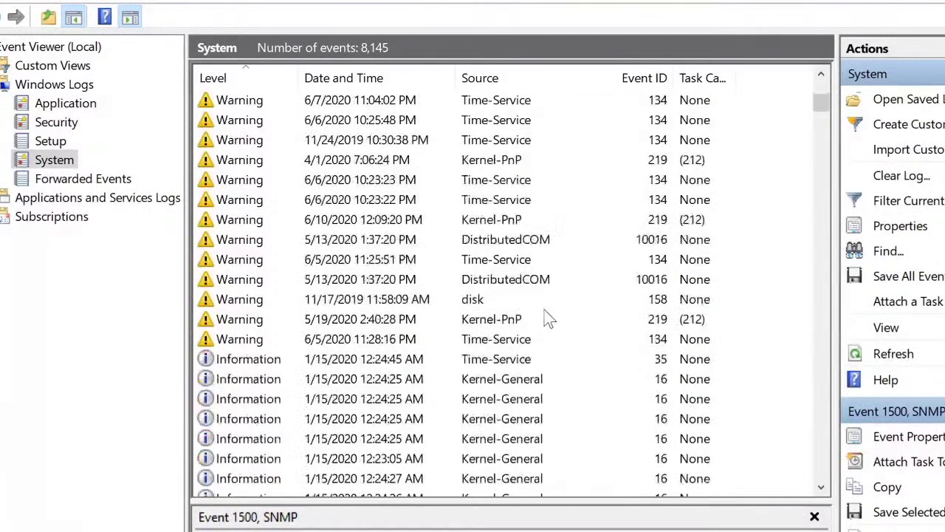
scroll(557, 310, down, 20)
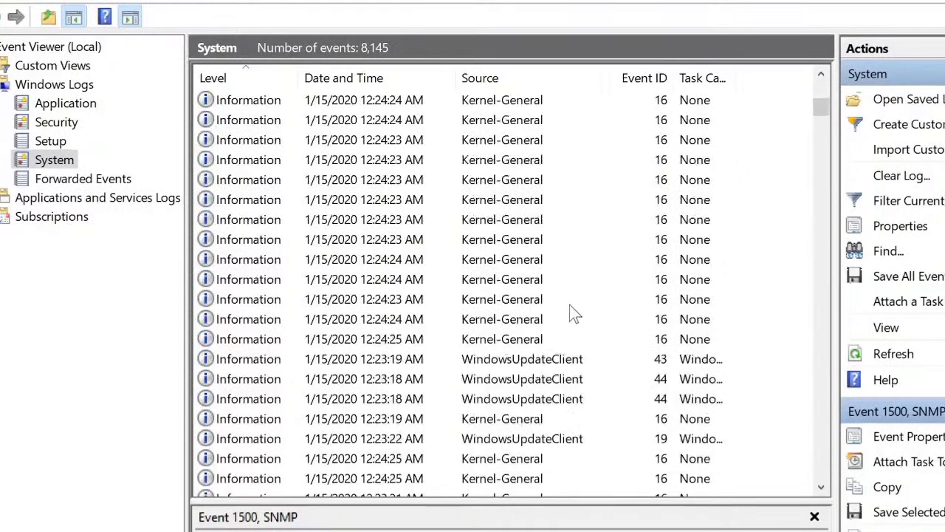
scroll(550, 316, down, 20)
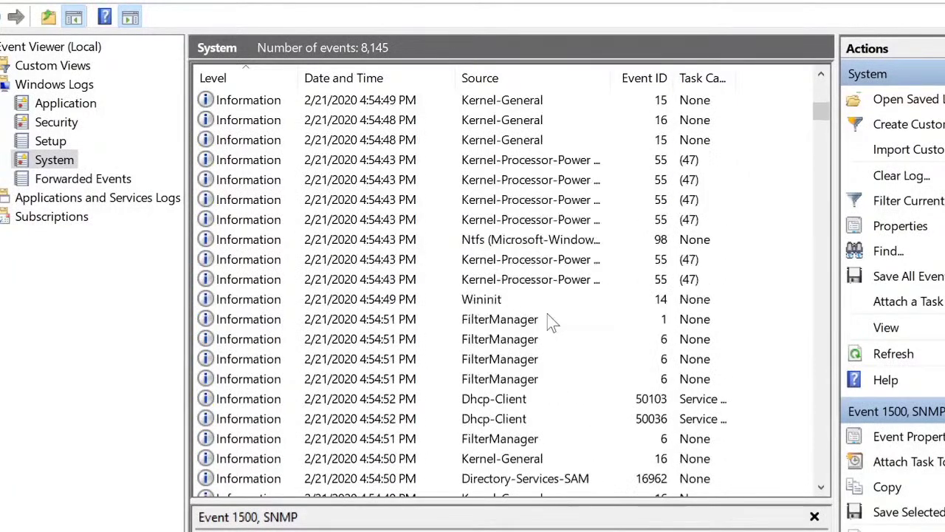
scroll(545, 319, down, 20)
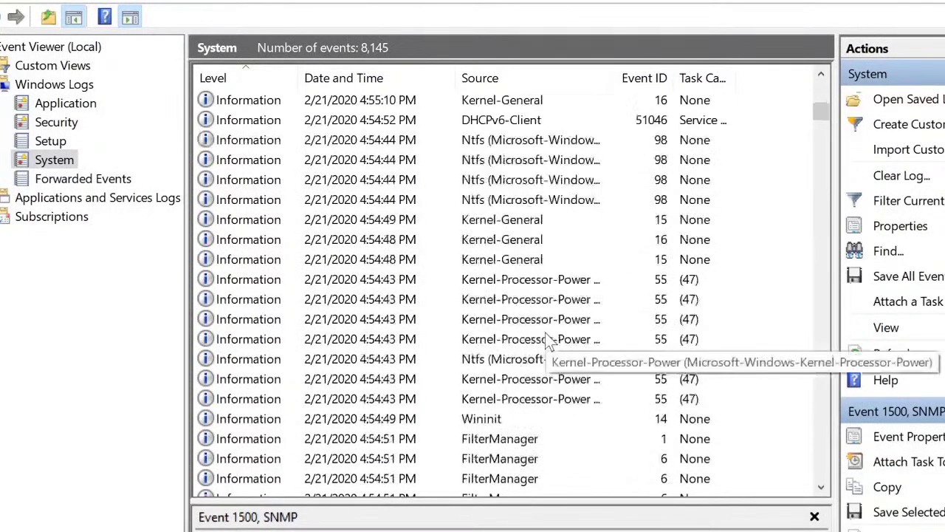
scroll(548, 314, down, 20)
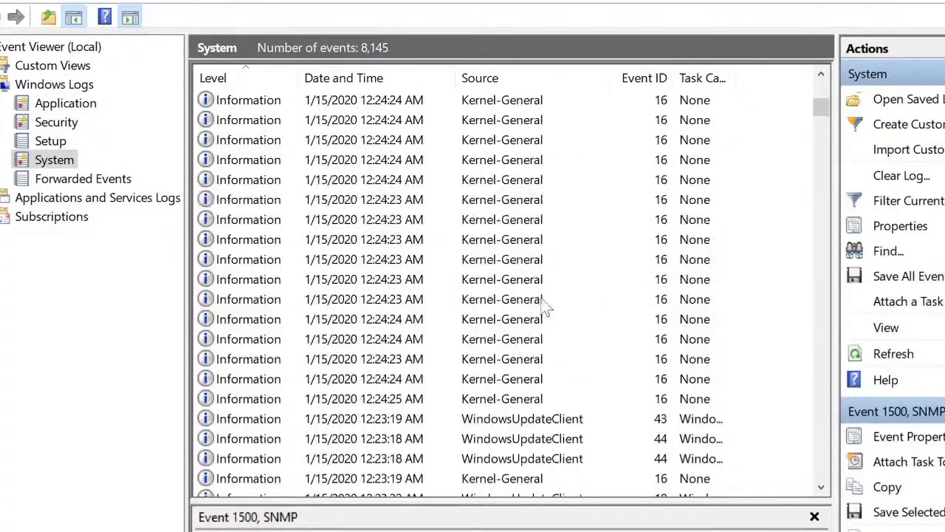
scroll(563, 323, down, 20)
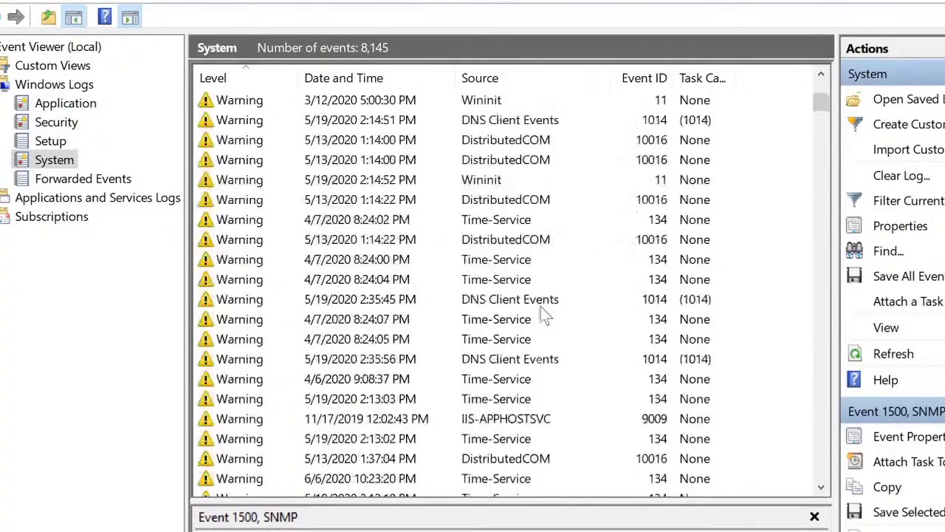
scroll(562, 325, down, 15)
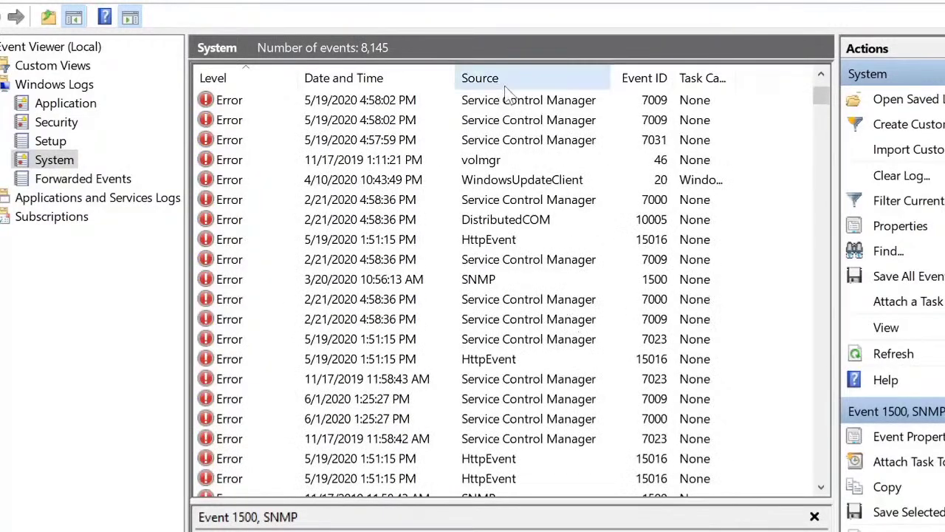
click(504, 120)
Read the Service Control Manager 7000/7009 errors for Windows Search, Clipboard User Service and Audiosrv.
click(520, 201)
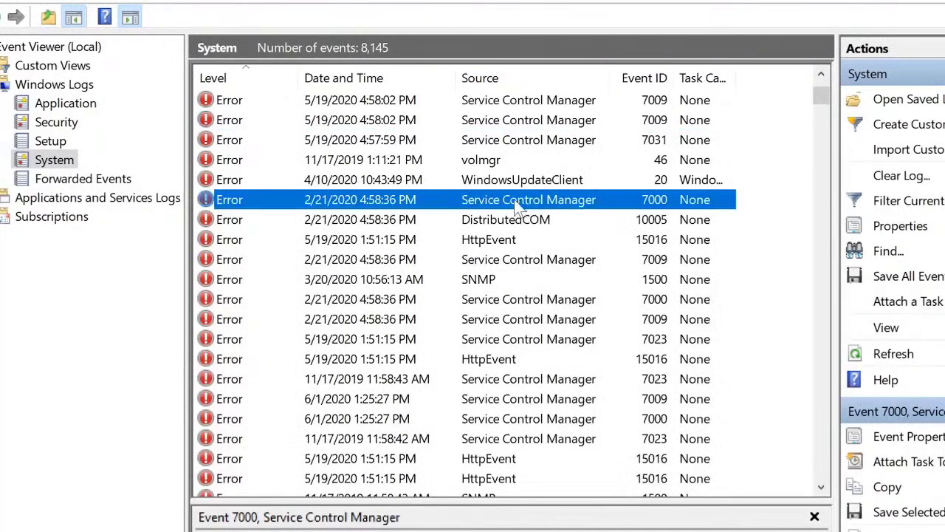
drag(634, 319, 211, 302)
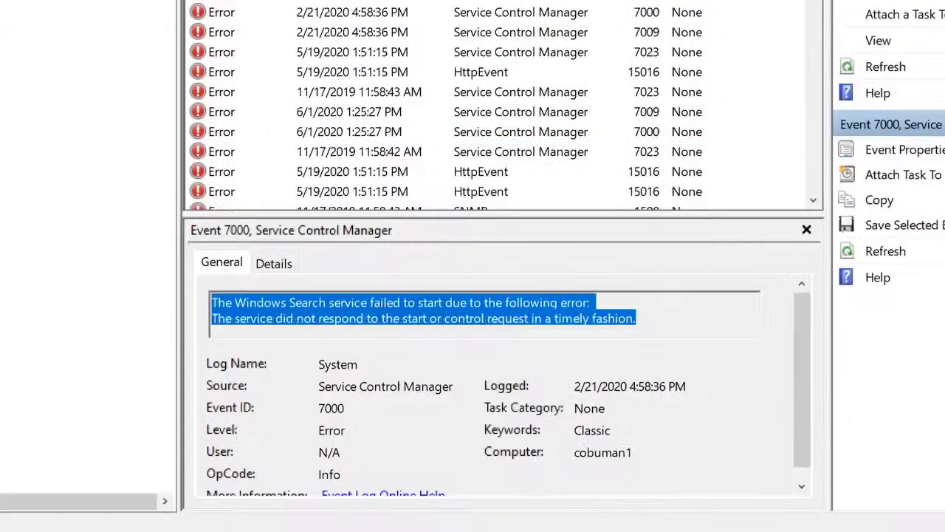
click(574, 117)
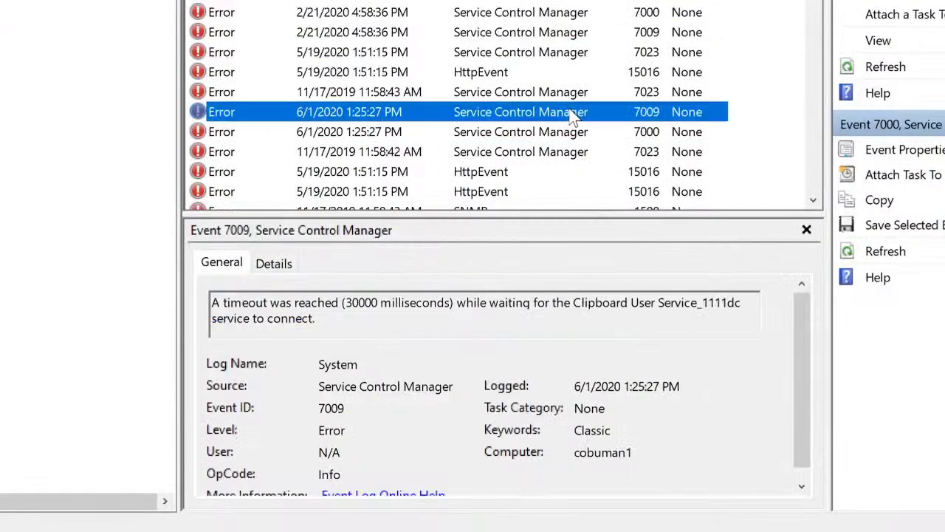
scroll(570, 144, down, 5)
scroll(584, 155, down, 5)
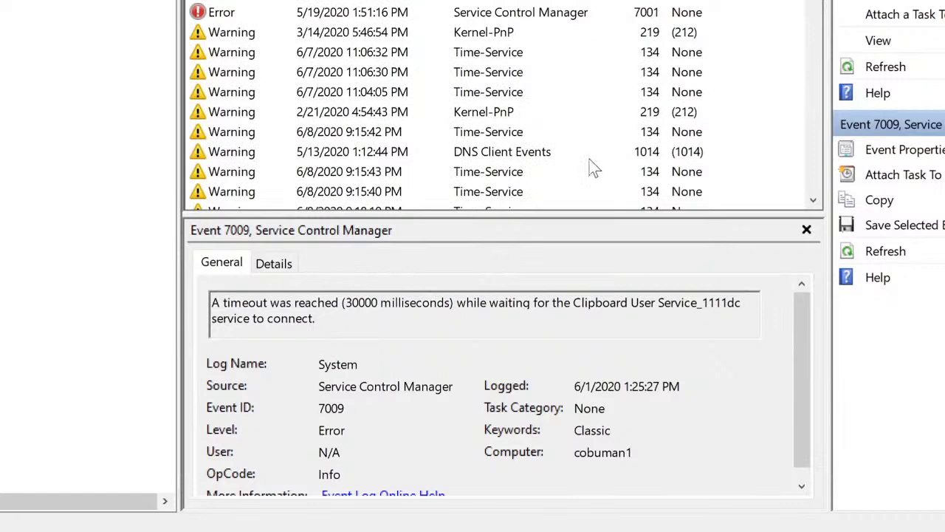
scroll(591, 169, up, 3)
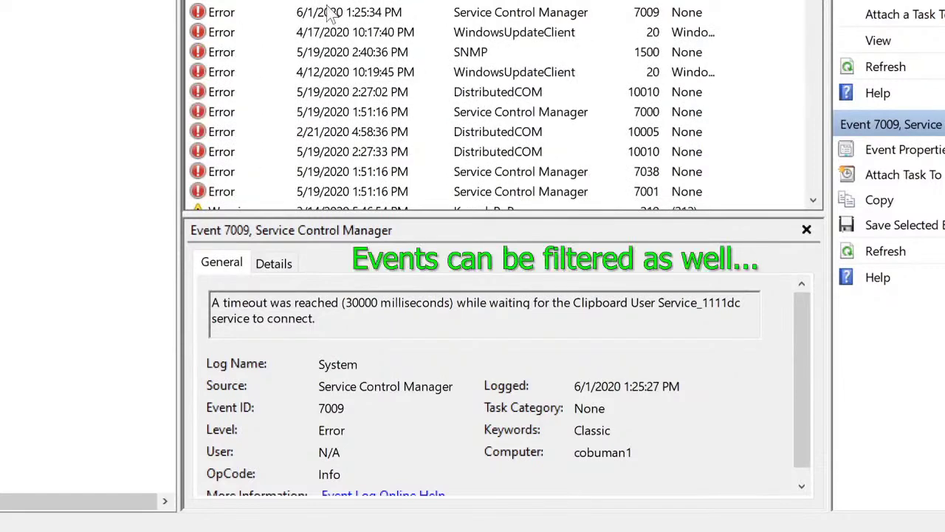
click(298, 115)
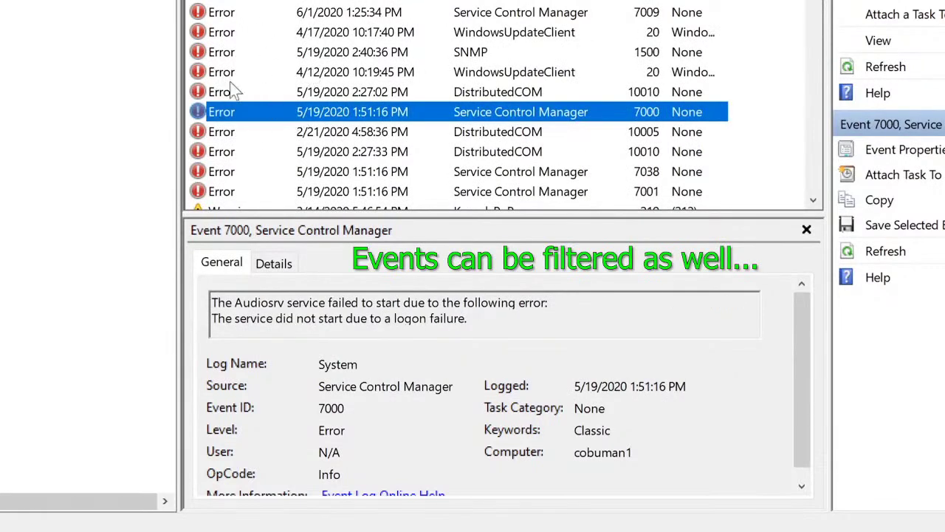
key(super+s)
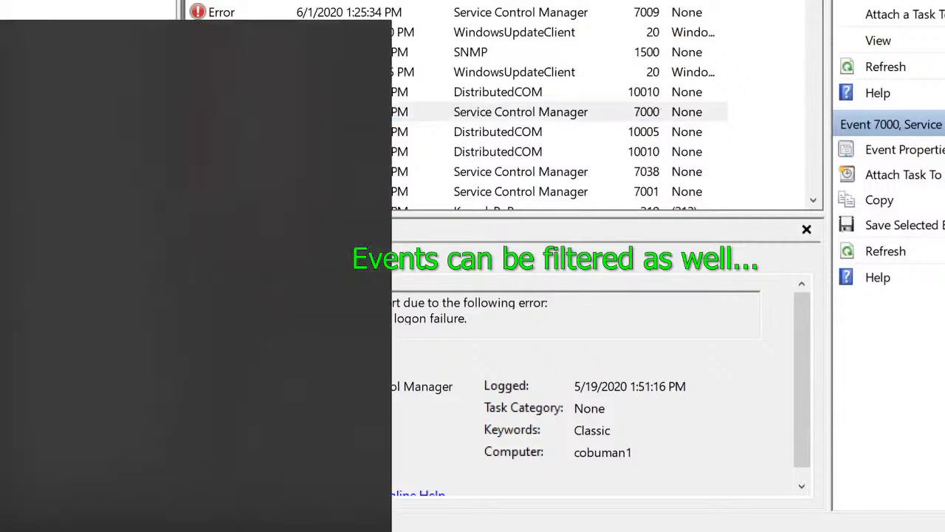
Search Windows for 'contro' and open Control Panel at All Control Panel Items.
text(regedit)
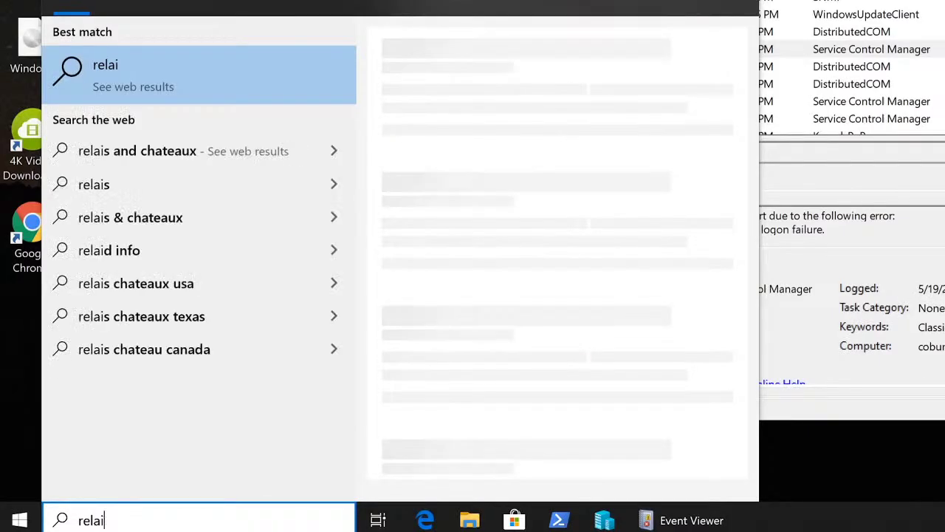
key(BackSpace)
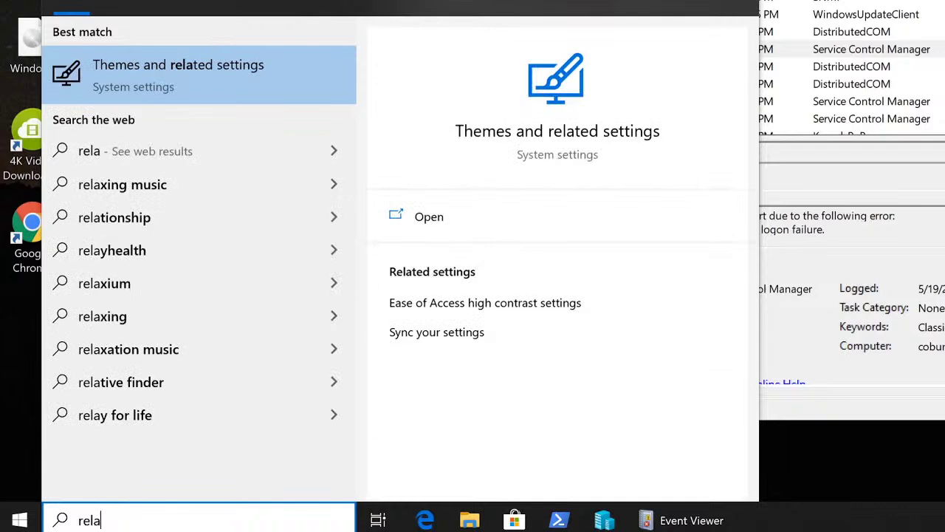
text(i)
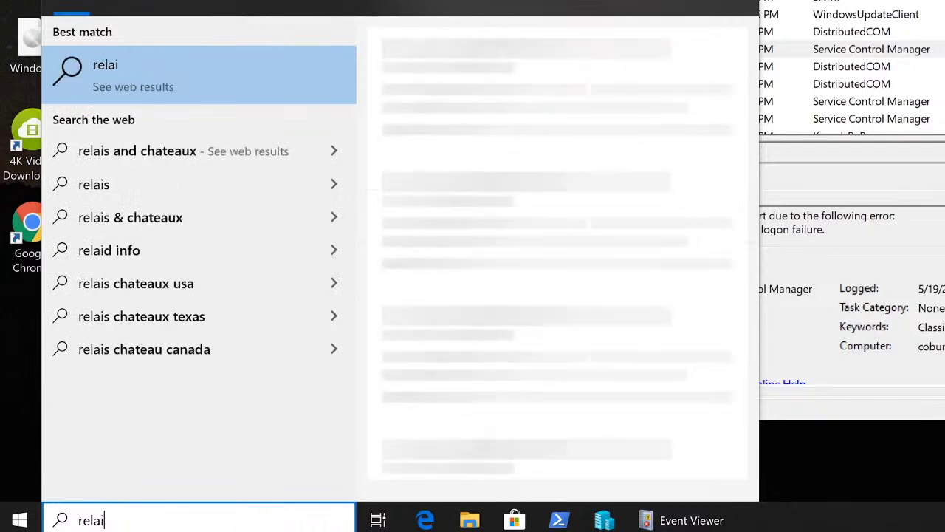
text(bility montor)
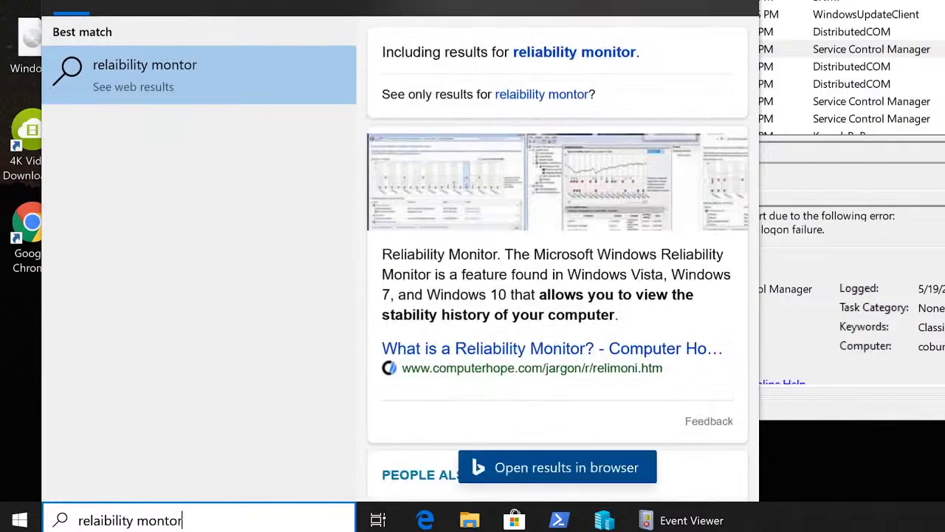
key(ctrl+a)
text(contro)
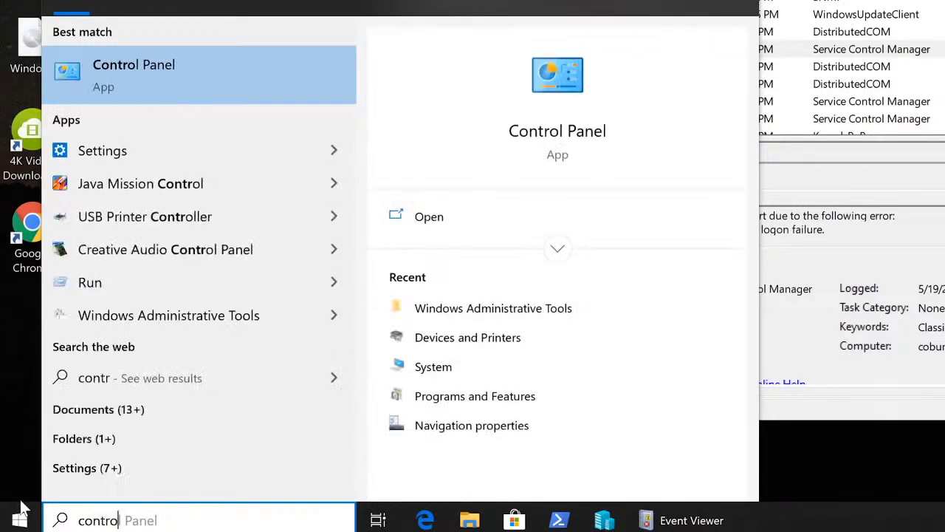
key(Return)
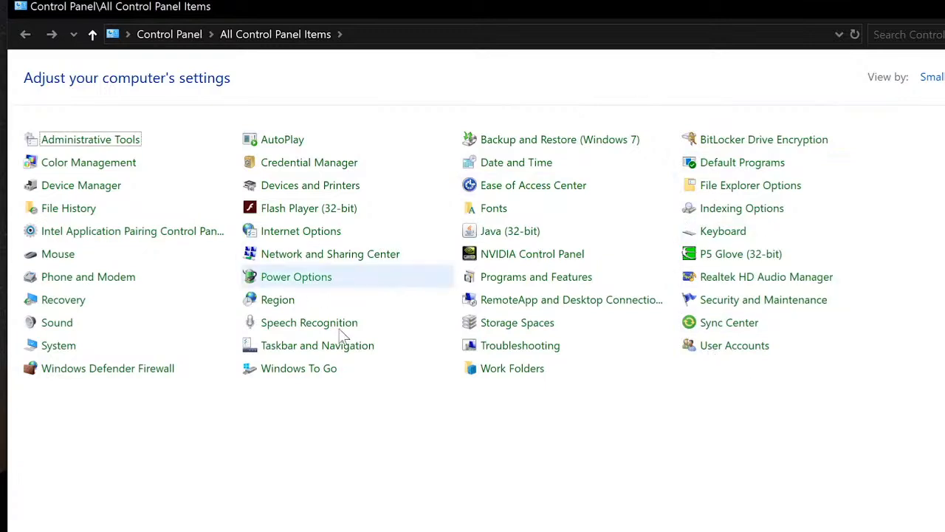
Check firewall, virus protection and UAC status under Security and Maintenance, then filter Control Panel by 're'.
click(739, 300)
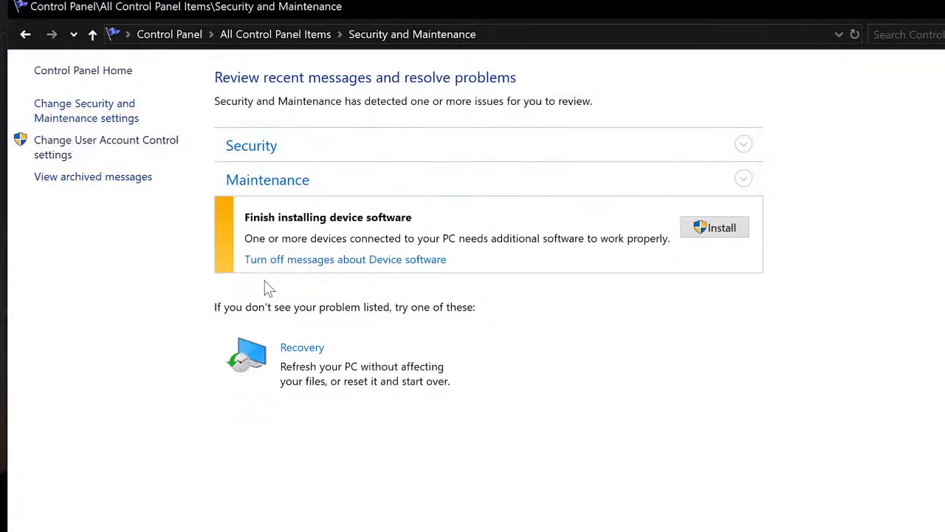
click(278, 147)
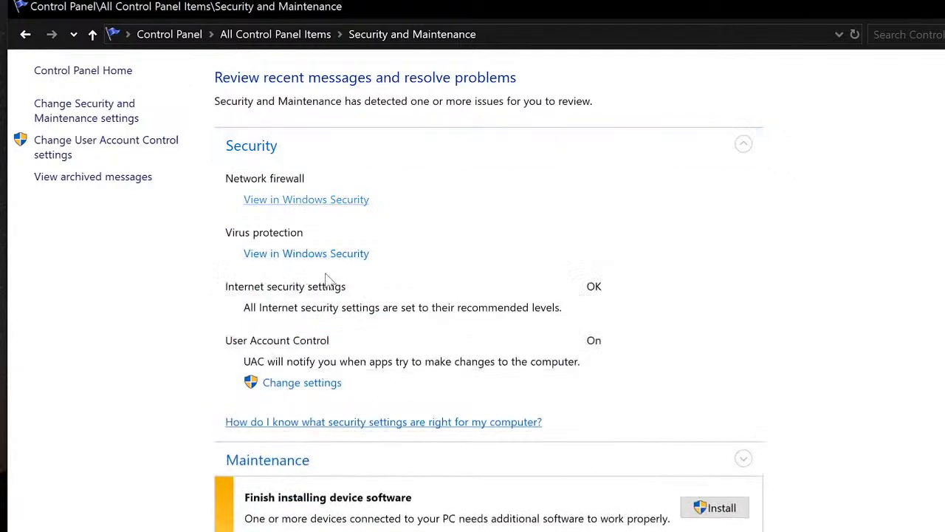
scroll(370, 406, down, 1)
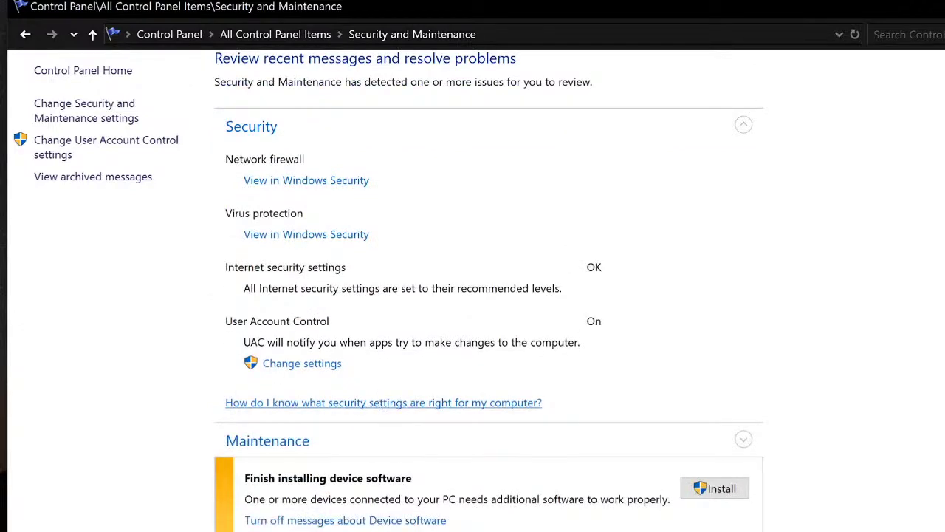
click(84, 116)
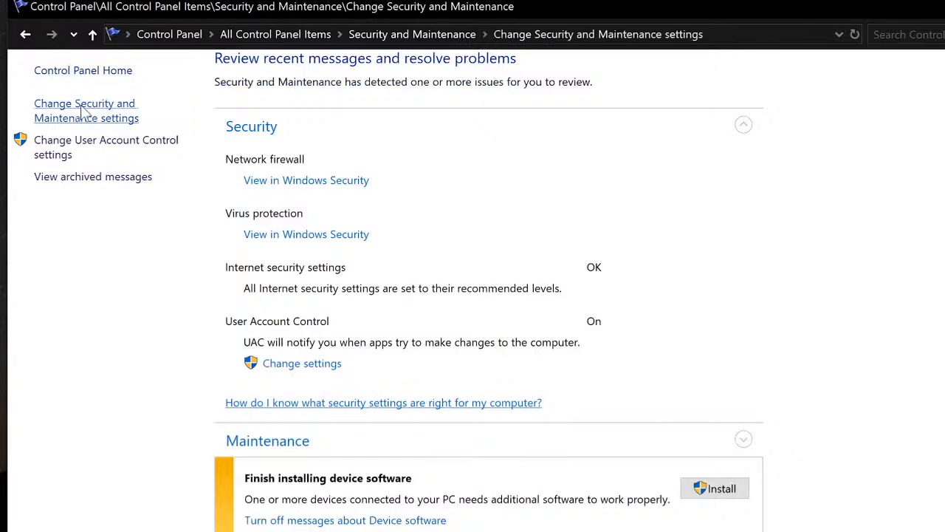
click(22, 35)
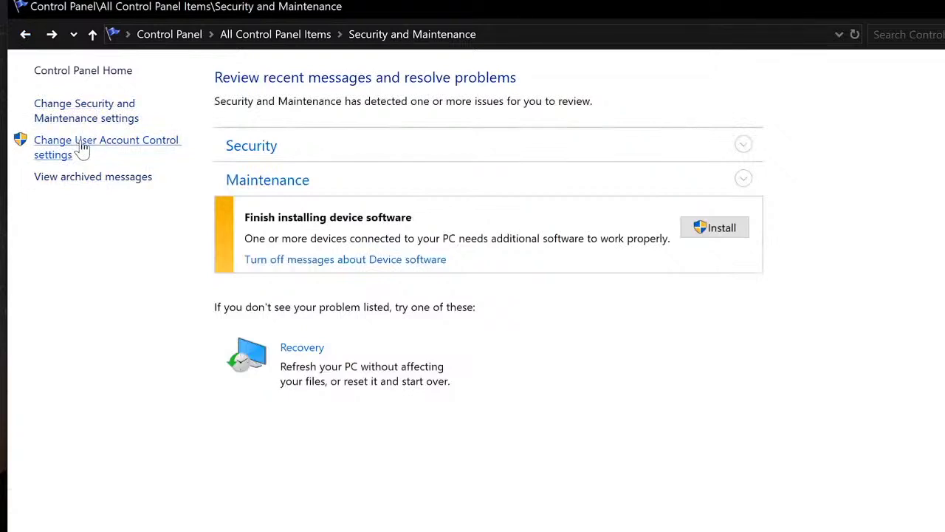
click(274, 161)
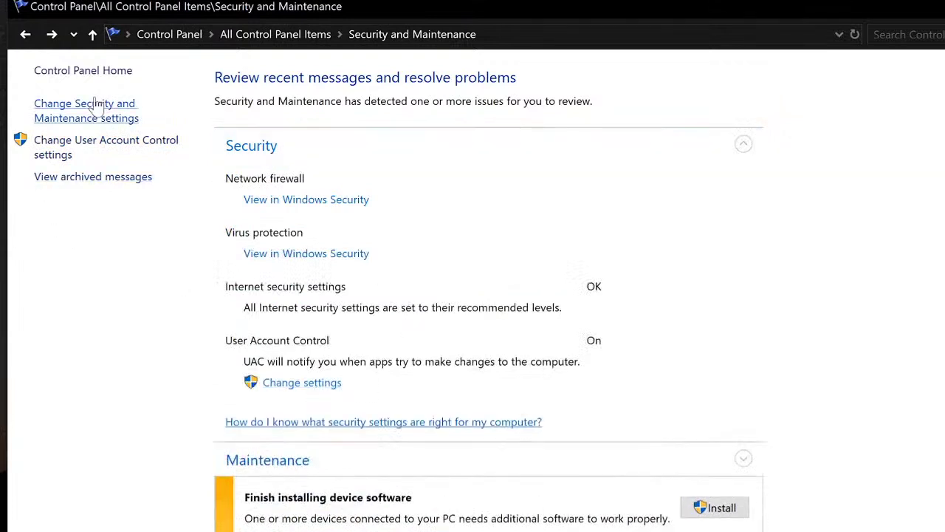
key(ctrl+e)
text(re)
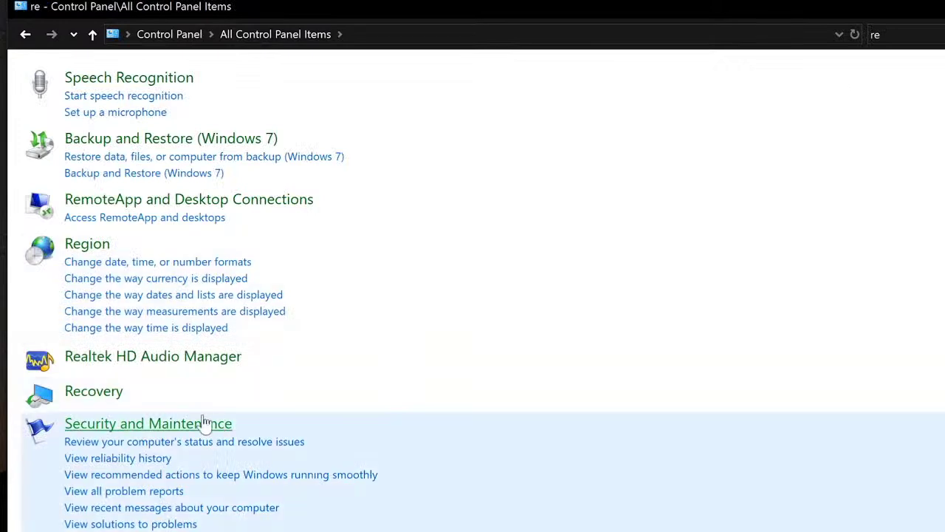
Open View reliability history under Security and Maintenance.
click(124, 458)
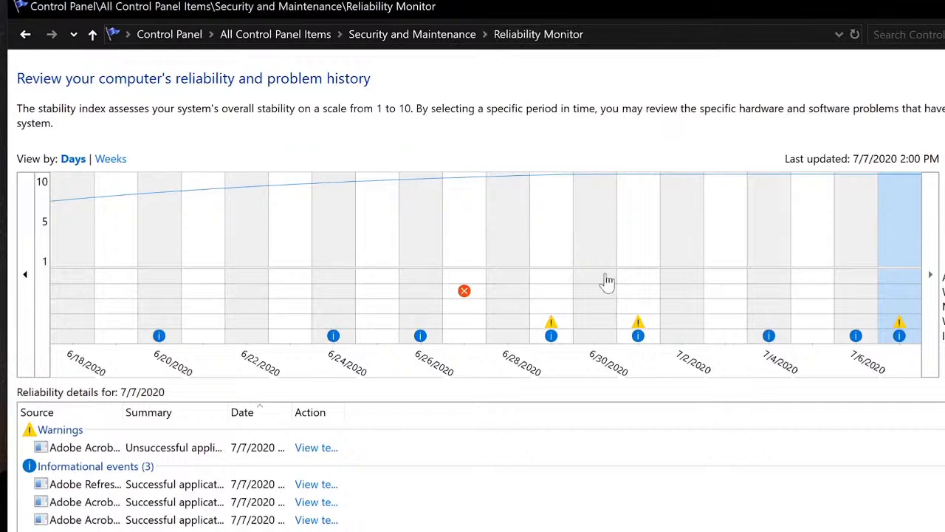
Open the 6/27/2020 Windows hardware error details showing LiveKernelEvent code 190.
click(465, 296)
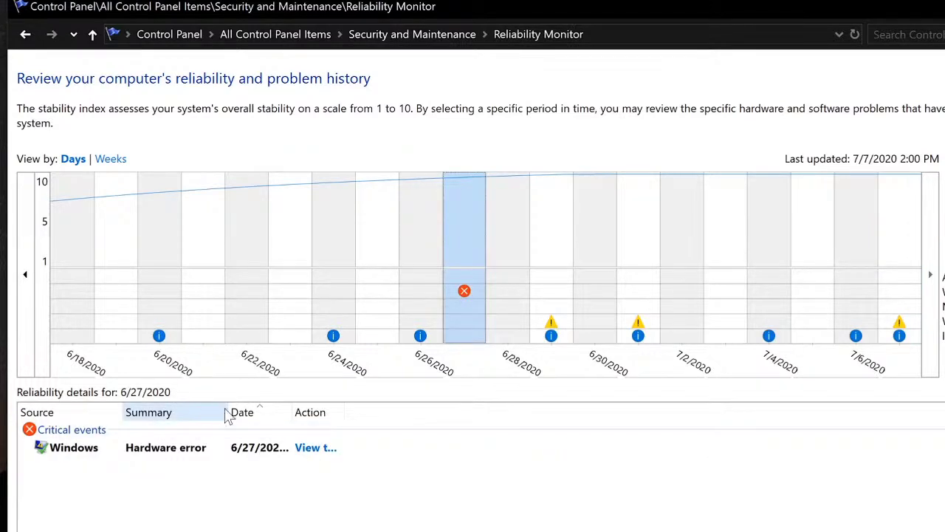
drag(290, 413, 347, 413)
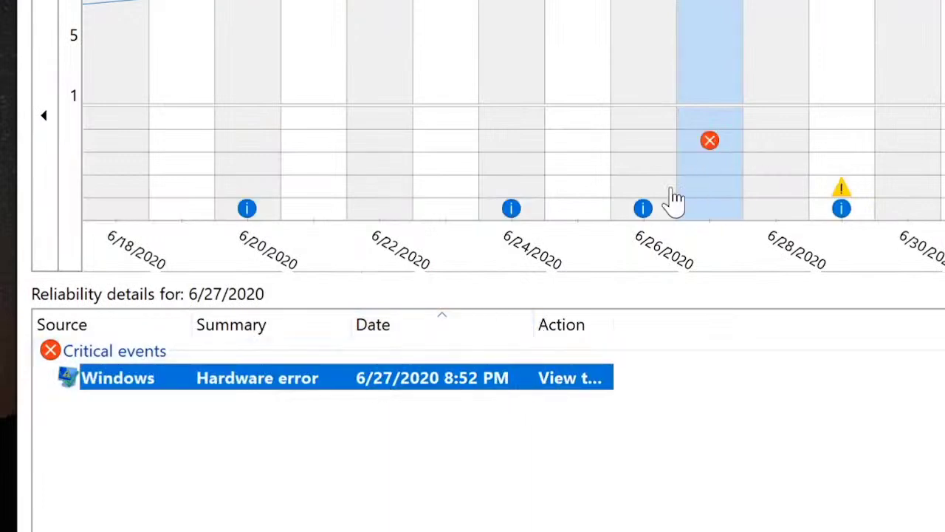
double_click(137, 391)
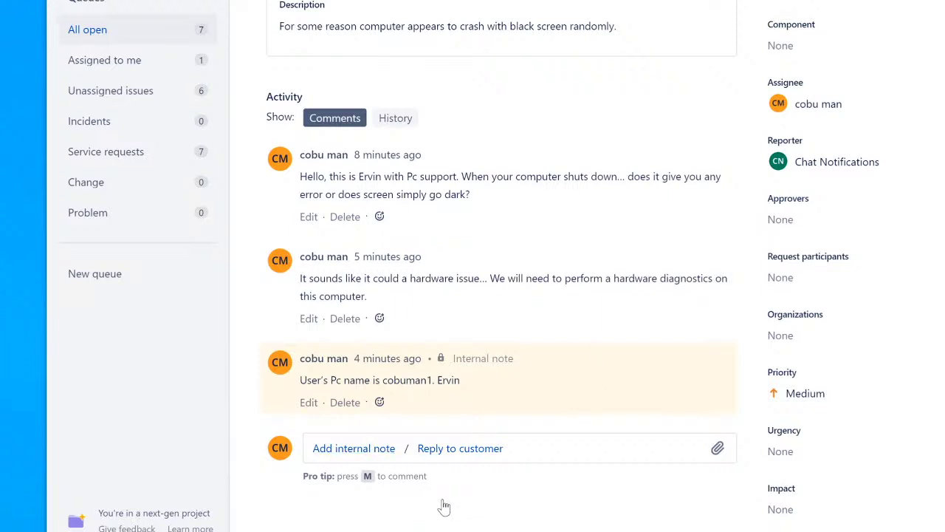
Add an internal note, signed with the agent's name: 'Routed issue to local pc support to troubleshoot hardware issues.'.
click(461, 442)
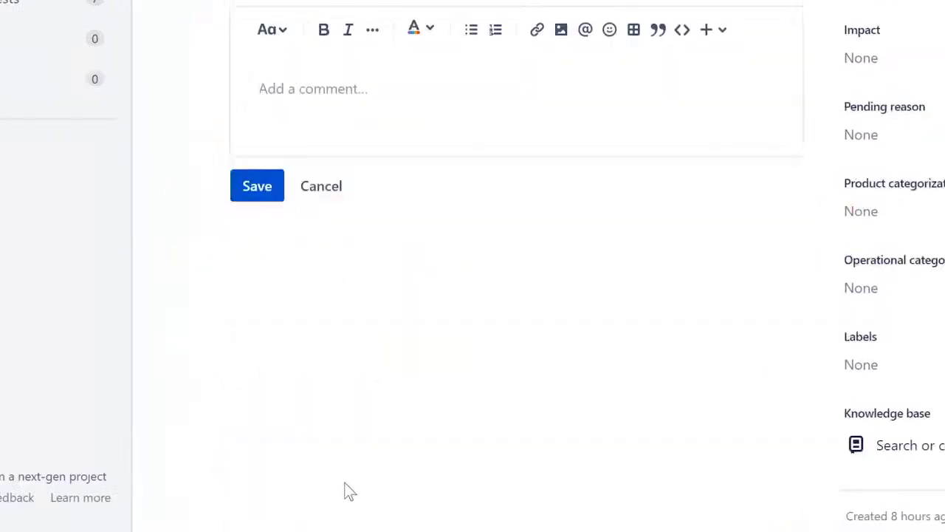
text(R)
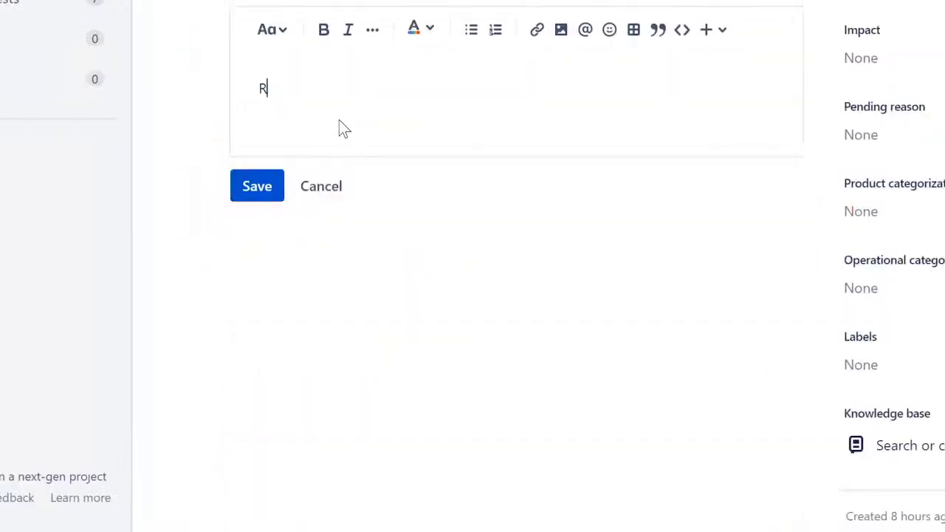
text(outed issu)
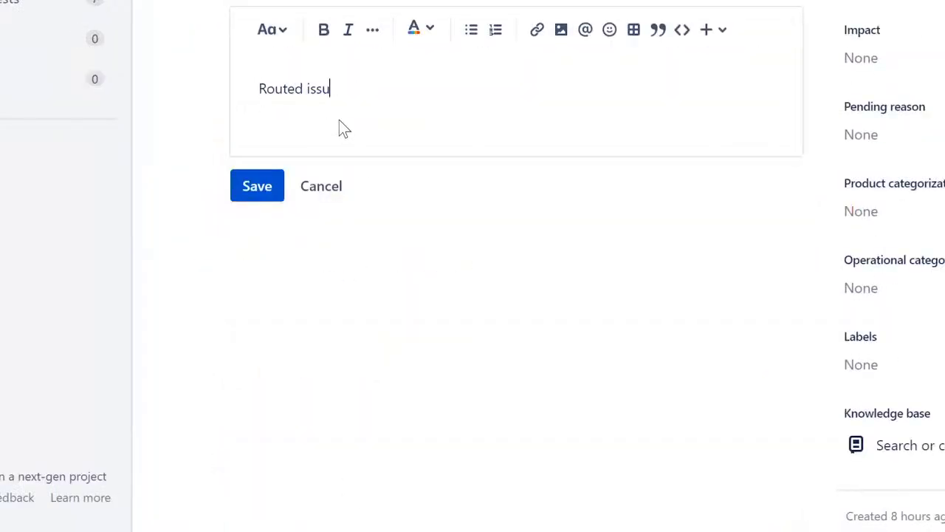
text(e to local )
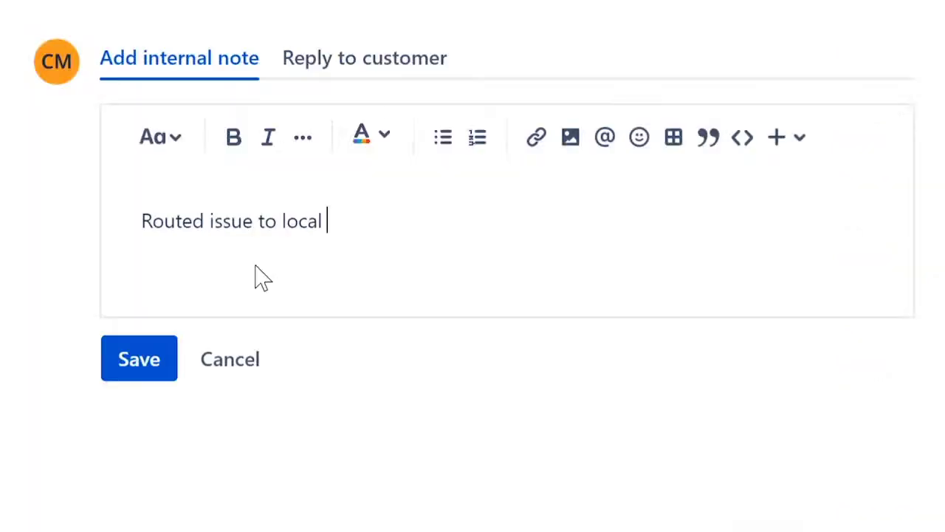
text(pc support to t)
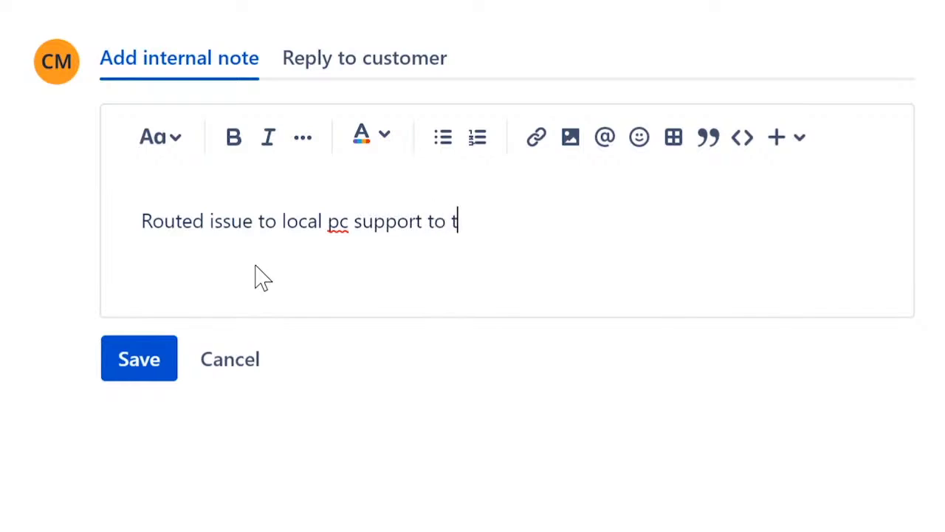
text(roubl)
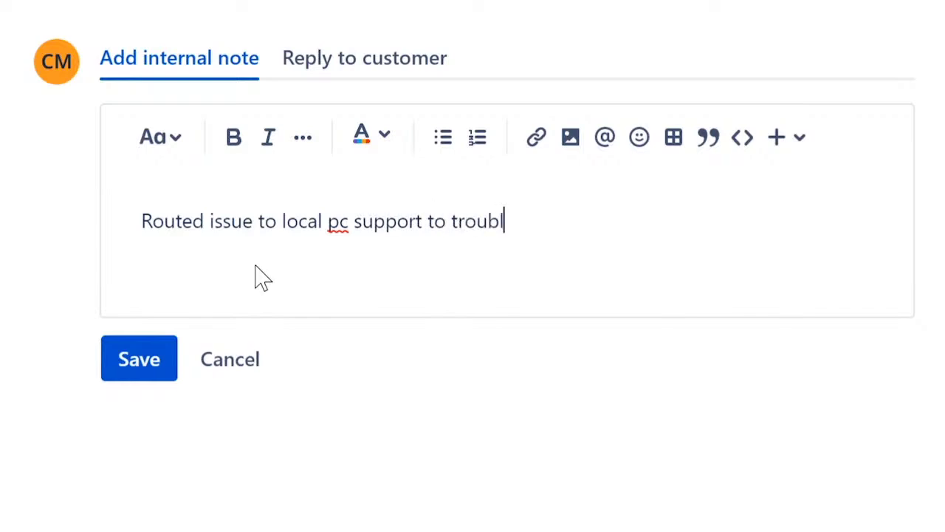
text(shoot hard)
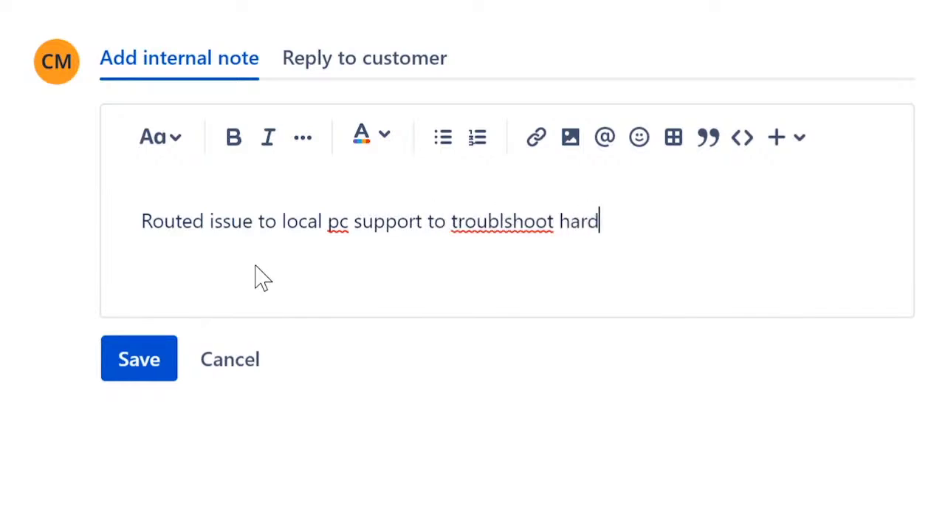
text(ware issues. E)
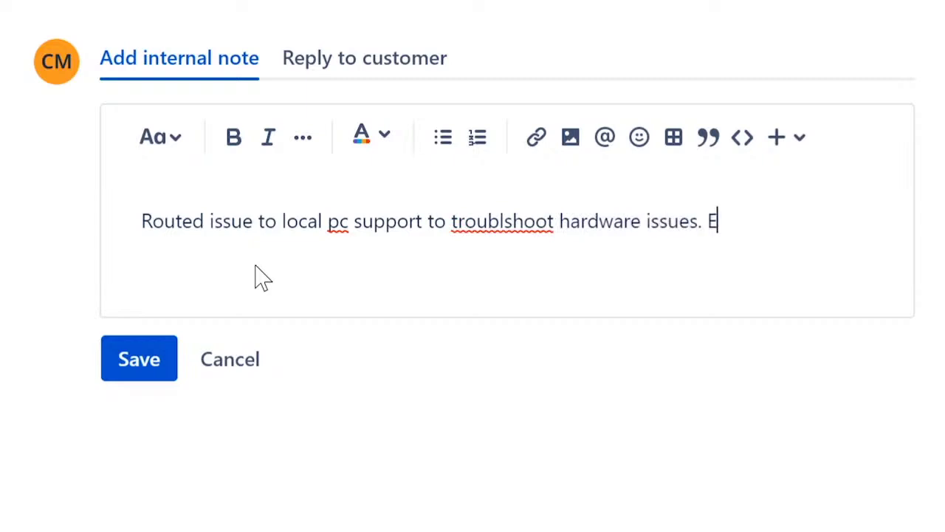
text(rvin)
right_click(513, 223)
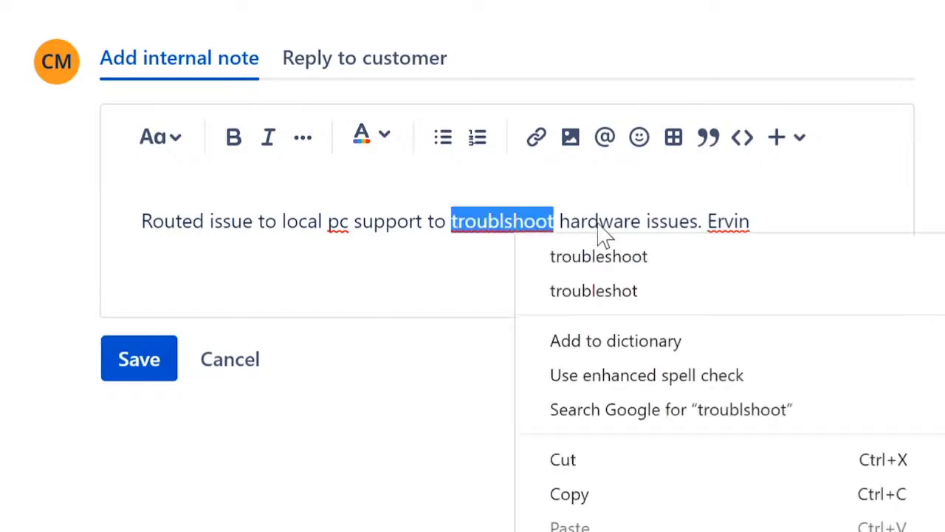
click(600, 250)
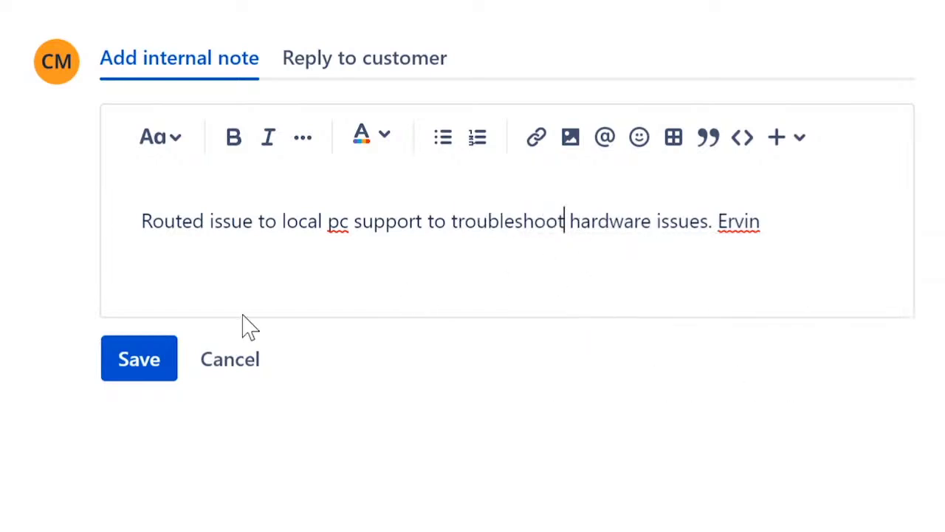
click(142, 363)
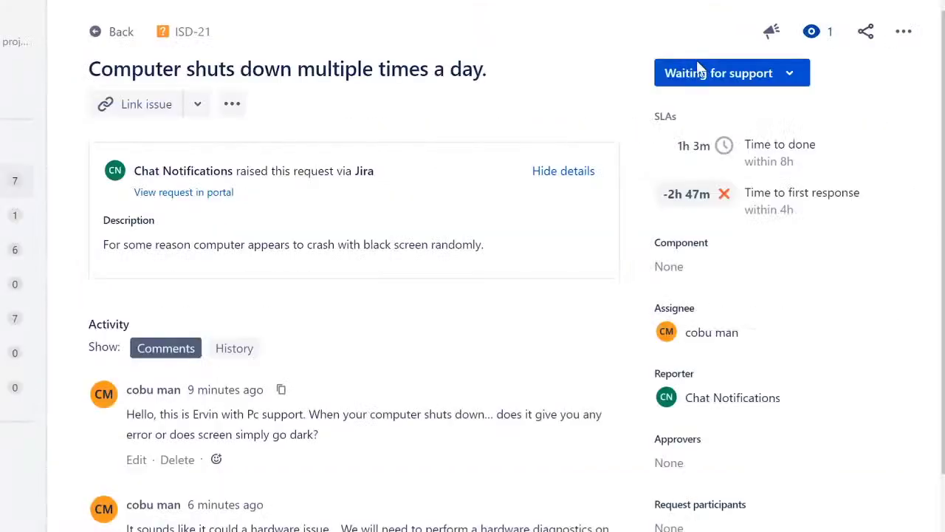
Move ISD-21 from Waiting for support to Completed and return to the All open queue.
click(787, 74)
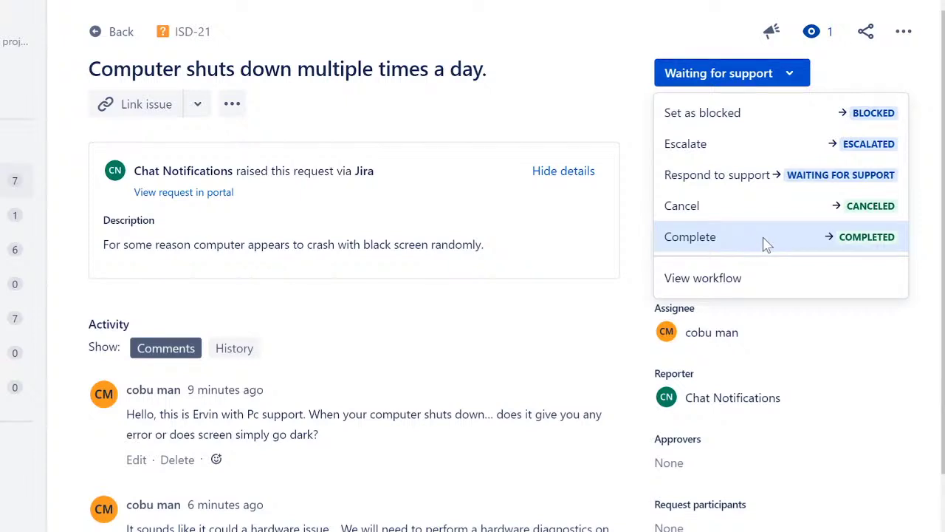
click(766, 244)
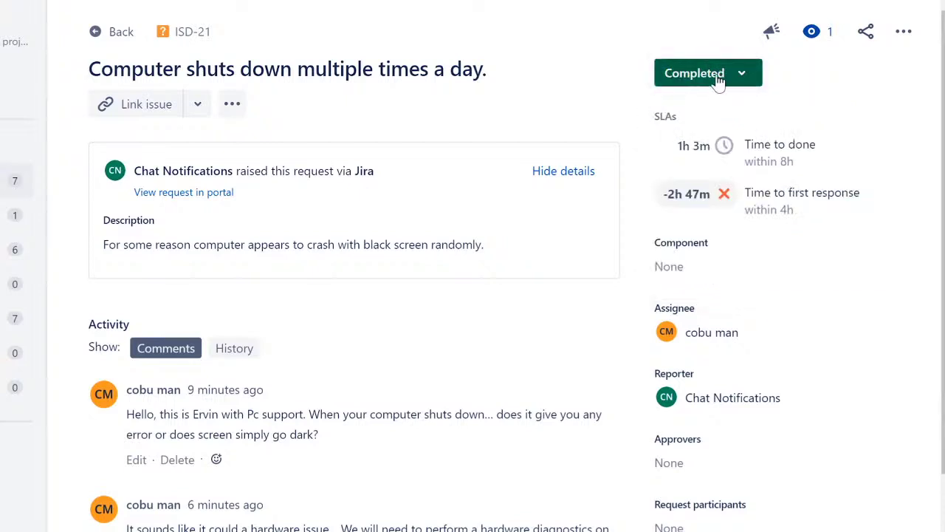
click(107, 31)
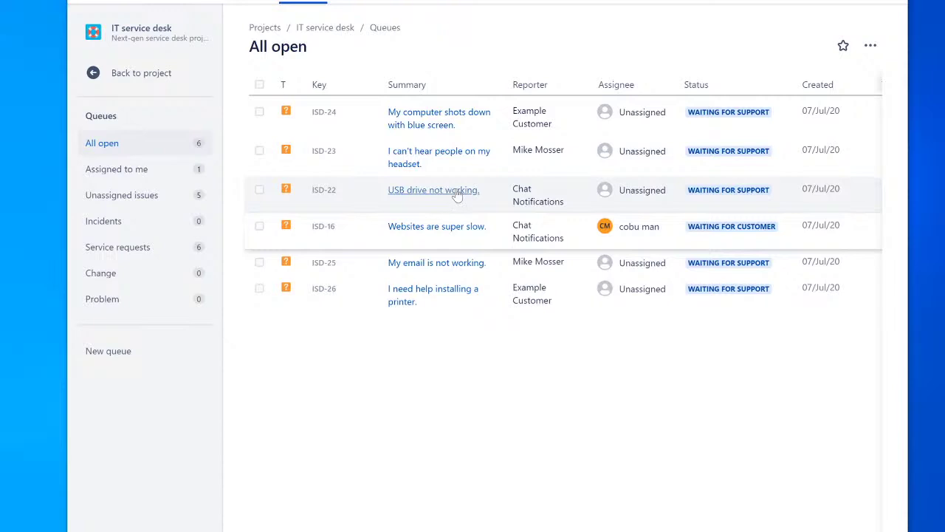
Open ISD-22 'USB drive not working.', assign it to yourself, and select its title text.
click(458, 192)
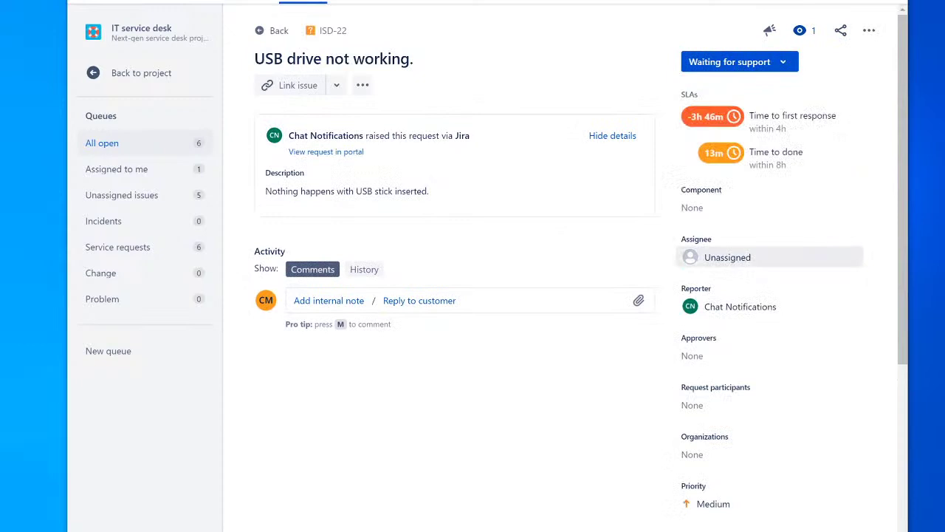
click(728, 257)
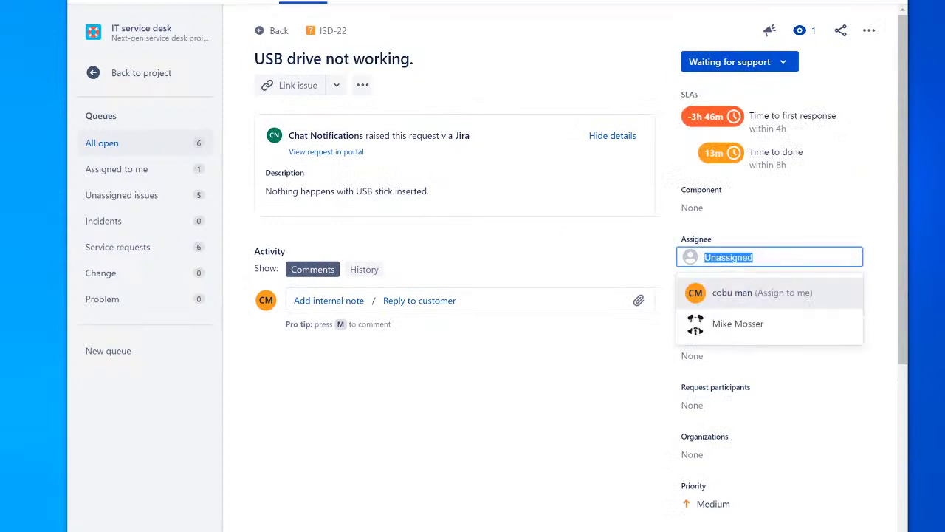
click(742, 297)
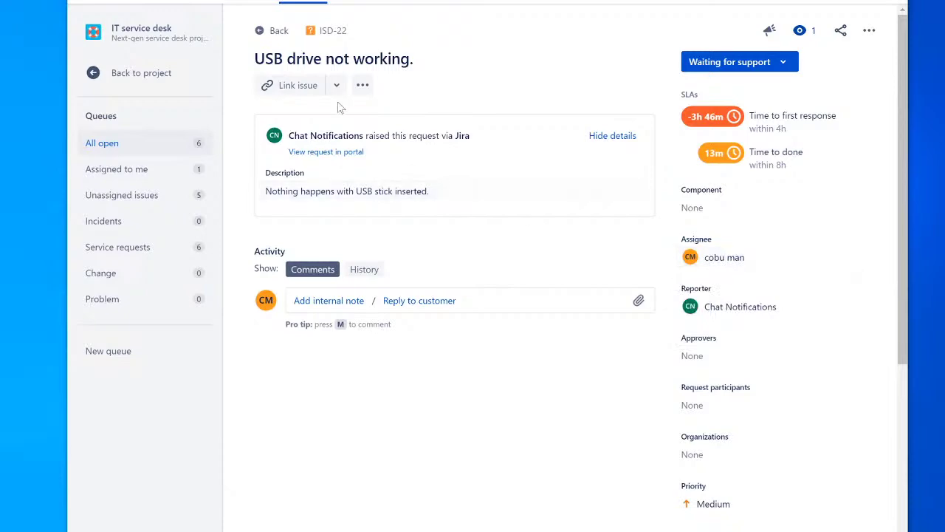
click(421, 60)
drag(421, 61, 265, 59)
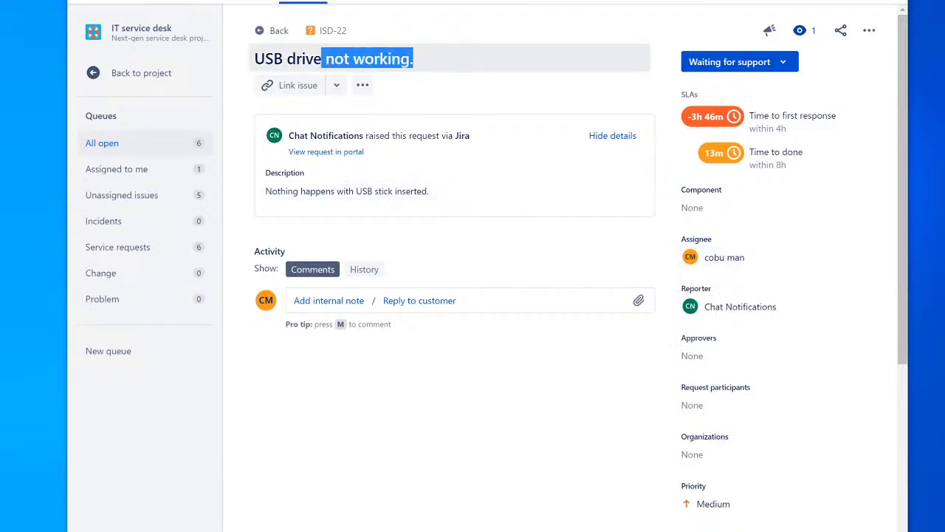
drag(97, 77, 80, 76)
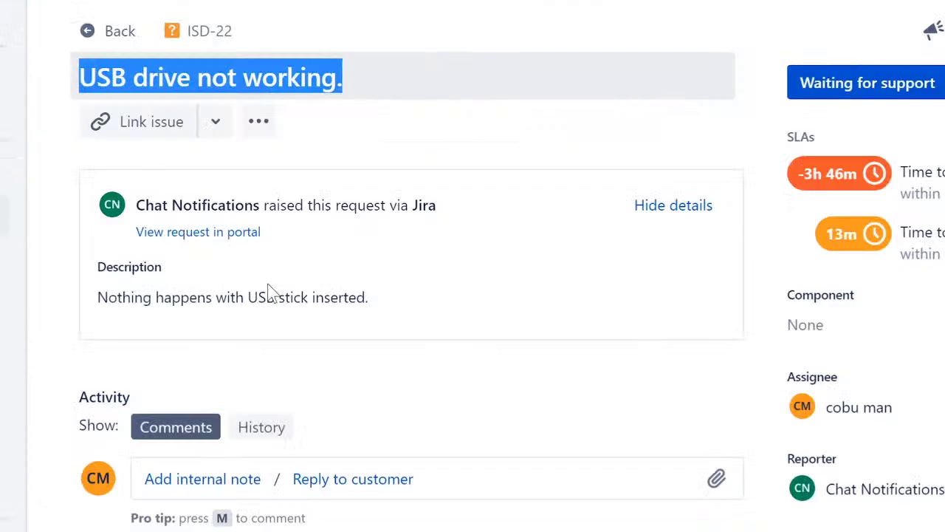
drag(374, 298, 143, 298)
click(122, 298)
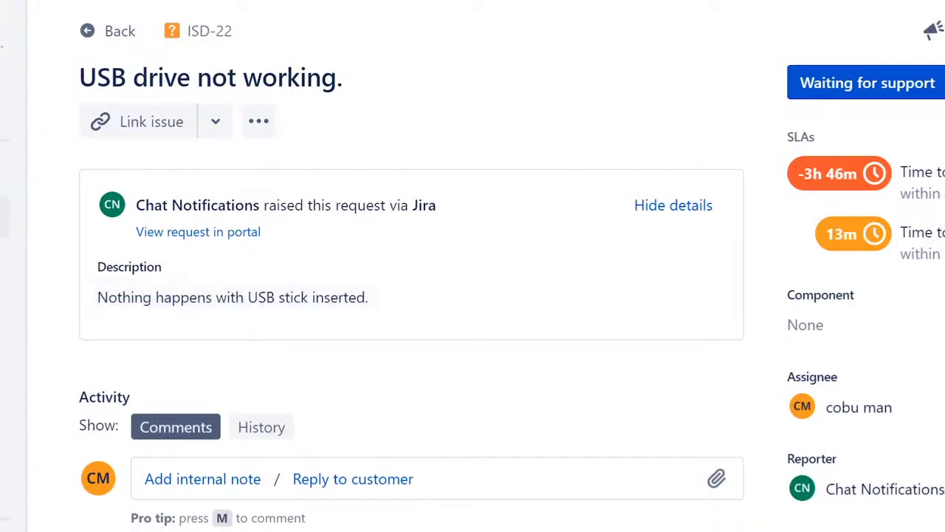
triple_click(122, 297)
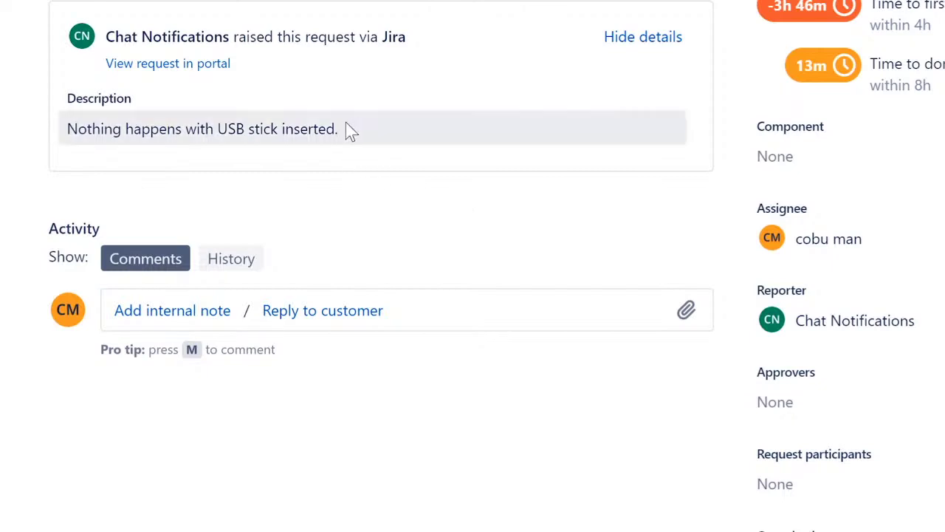
drag(347, 129, 66, 118)
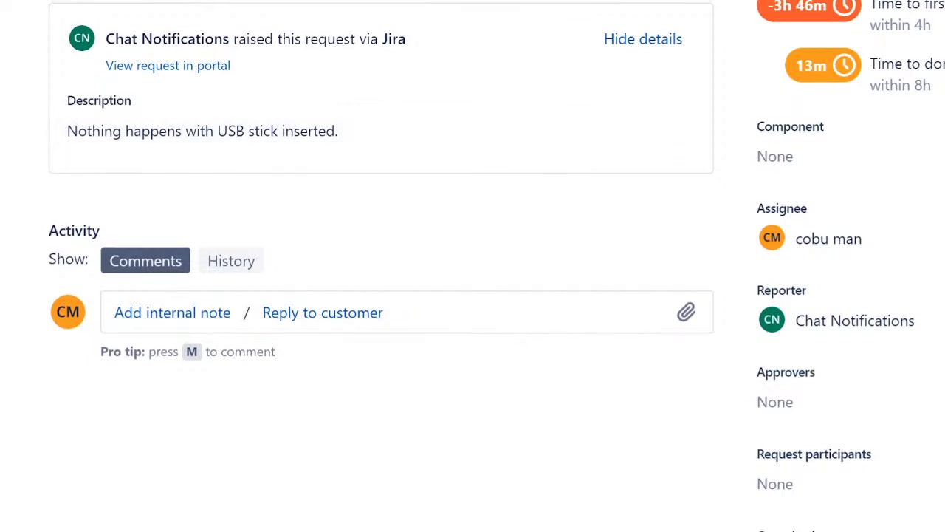
click(239, 144)
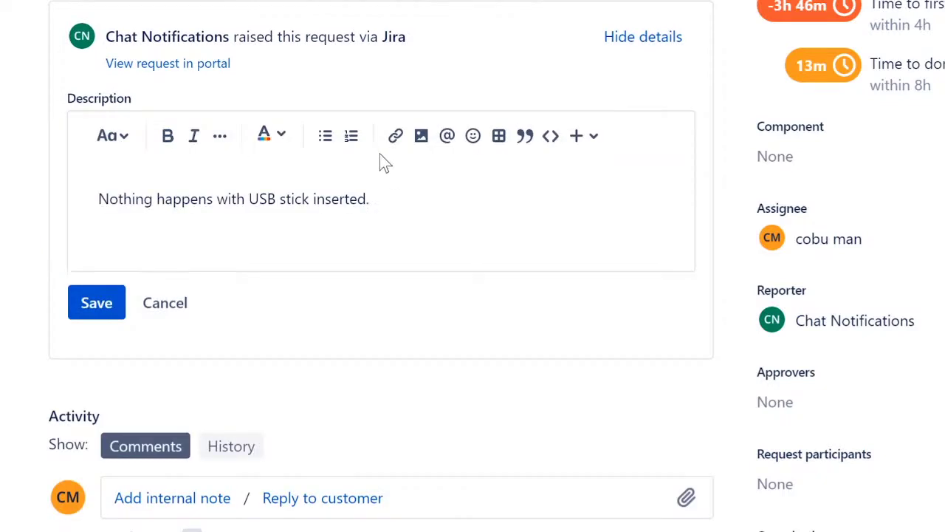
click(176, 302)
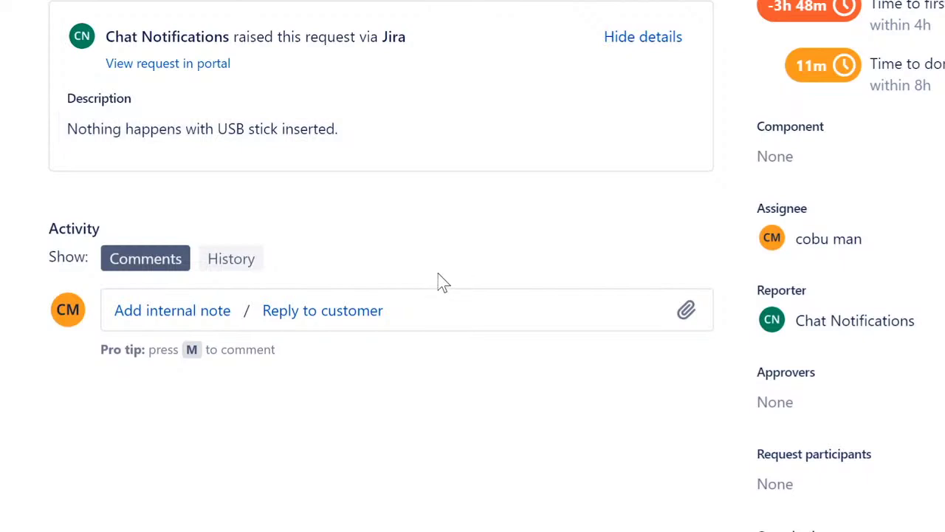
click(361, 130)
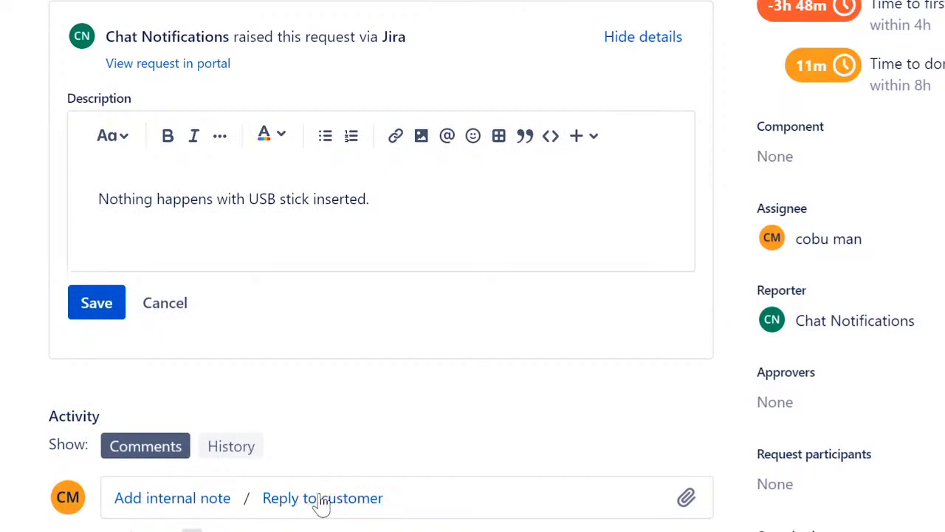
Start a customer reply introducing the agent from Tech Support, beginning with a correctly spelled 'Unfortunately,'.
click(321, 499)
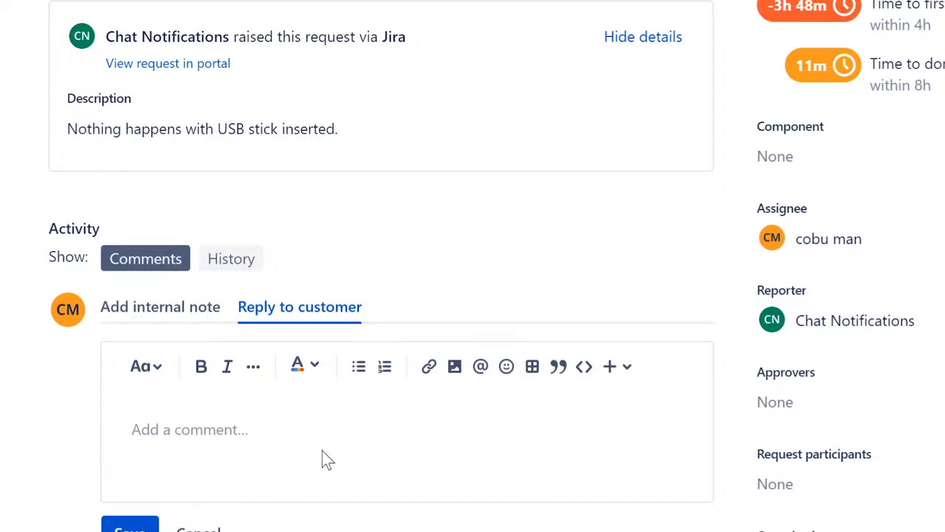
text(Hello, )
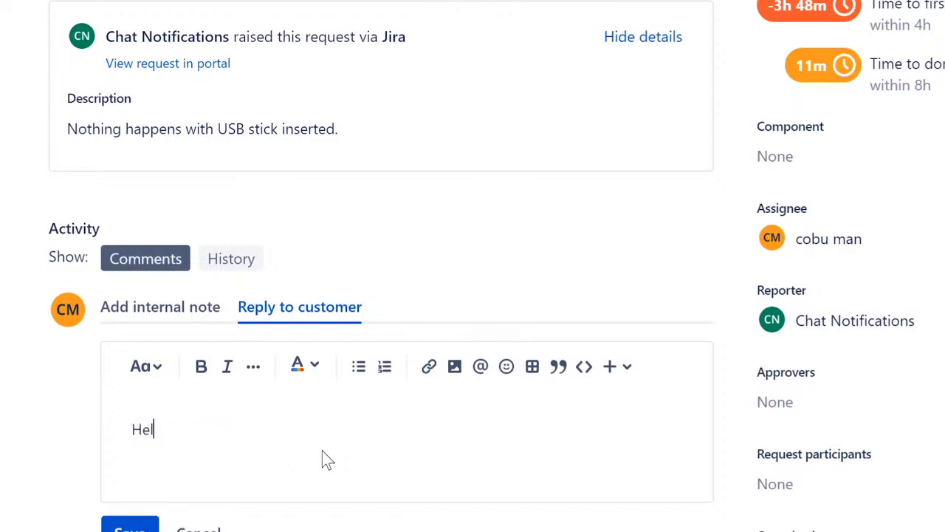
text(m)
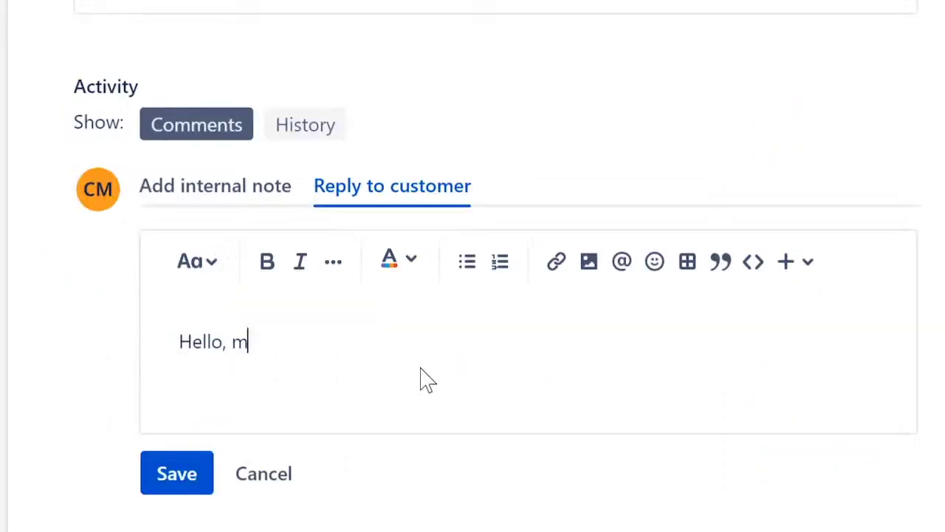
text(y name i)
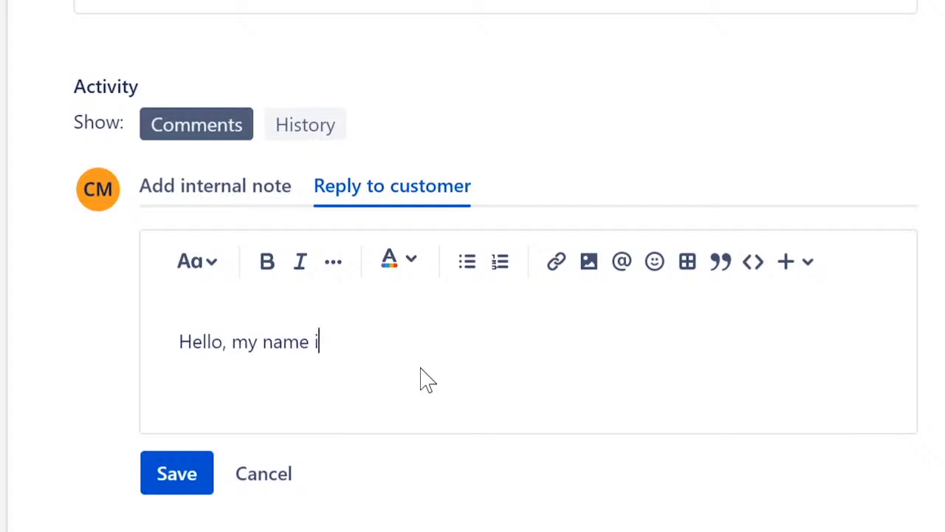
text(s Ervin with T)
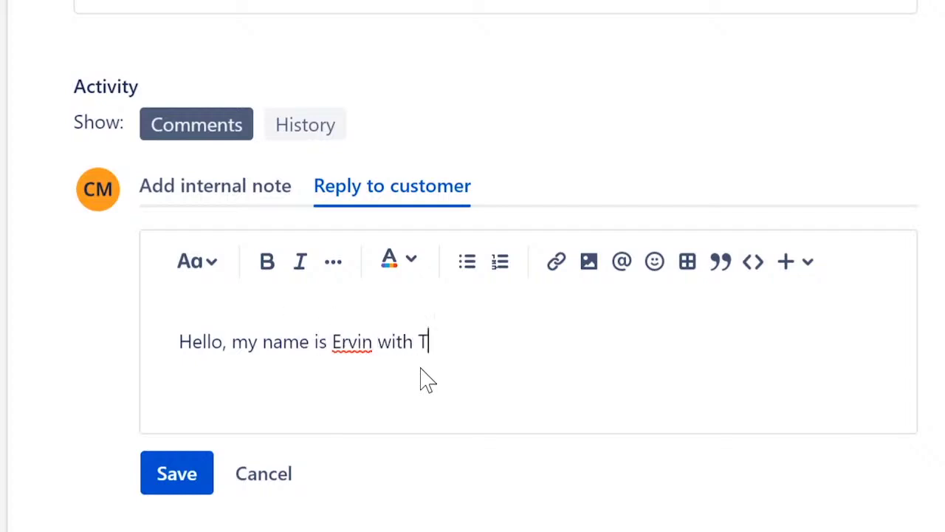
text(ech Sup)
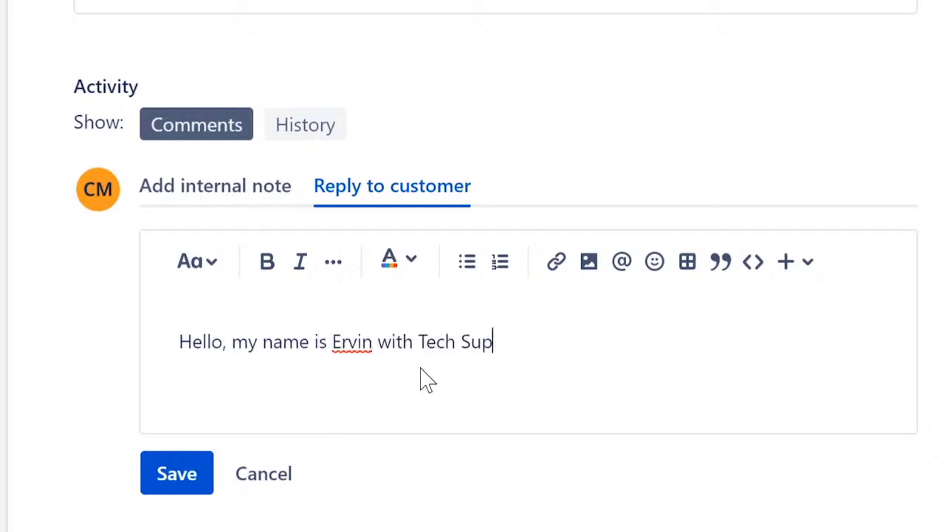
text(port. Unf)
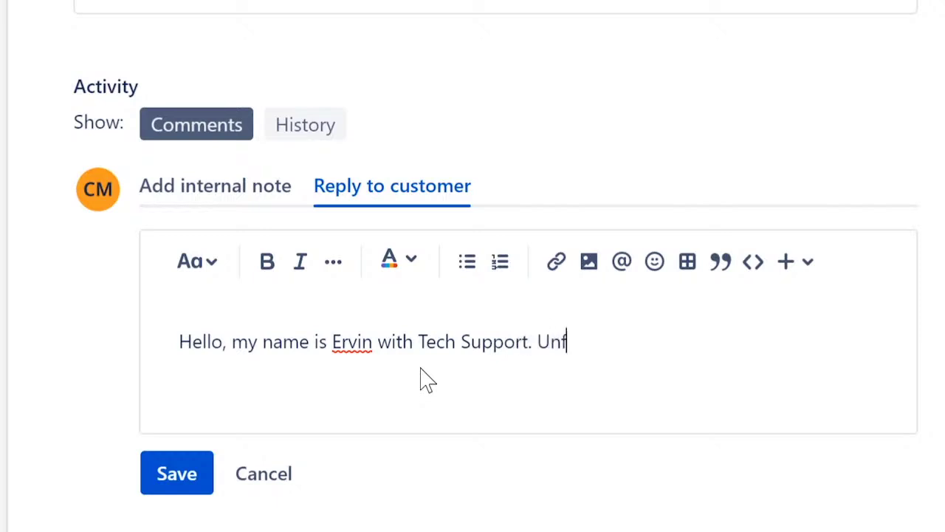
text(ortunatlly,)
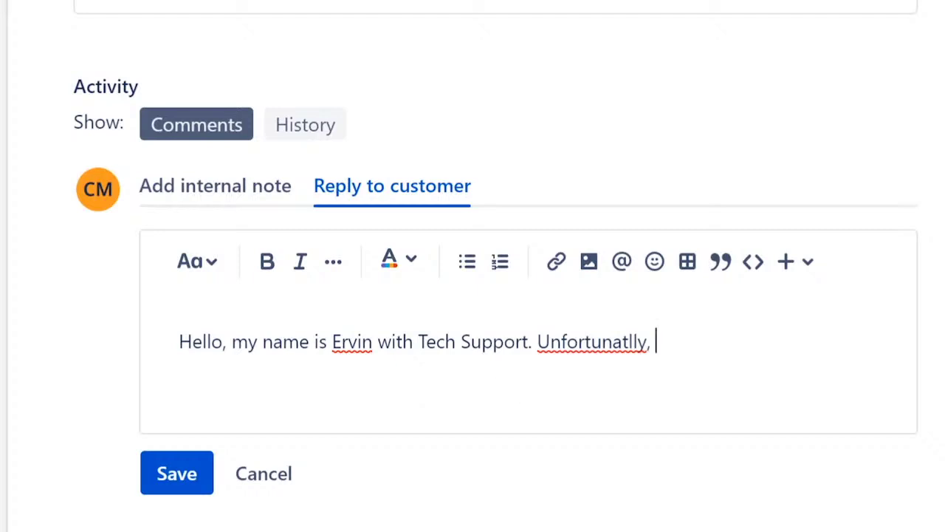
right_click(633, 341)
click(715, 361)
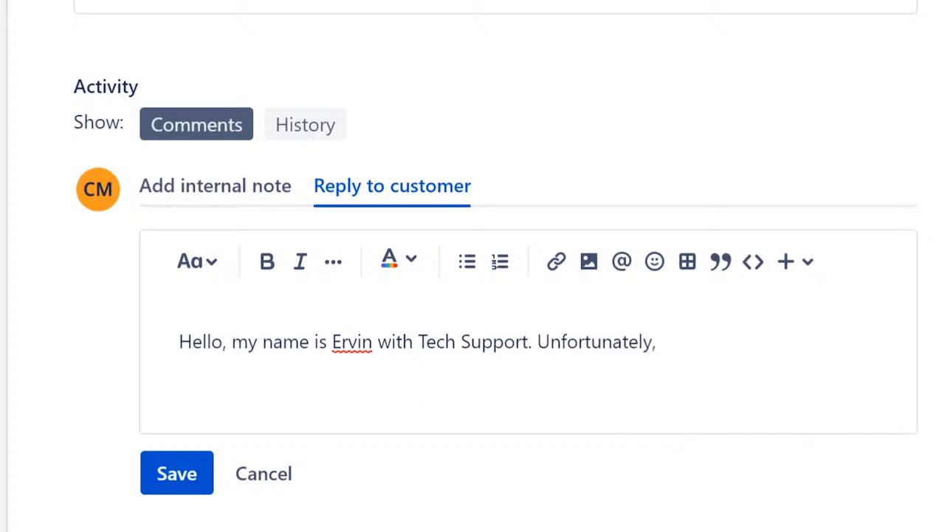
Continue the reply explaining the company has USB ports disabled as part of company security policy.
text(our compan)
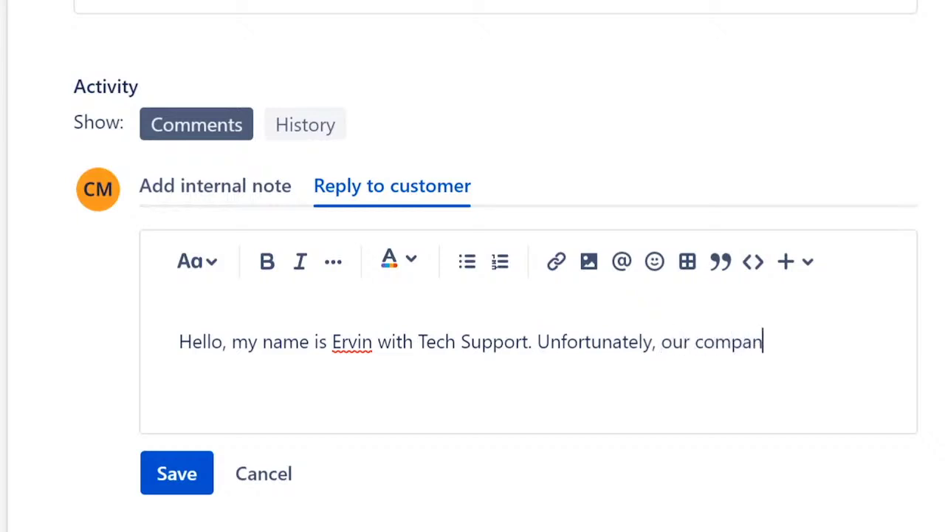
text(y has U)
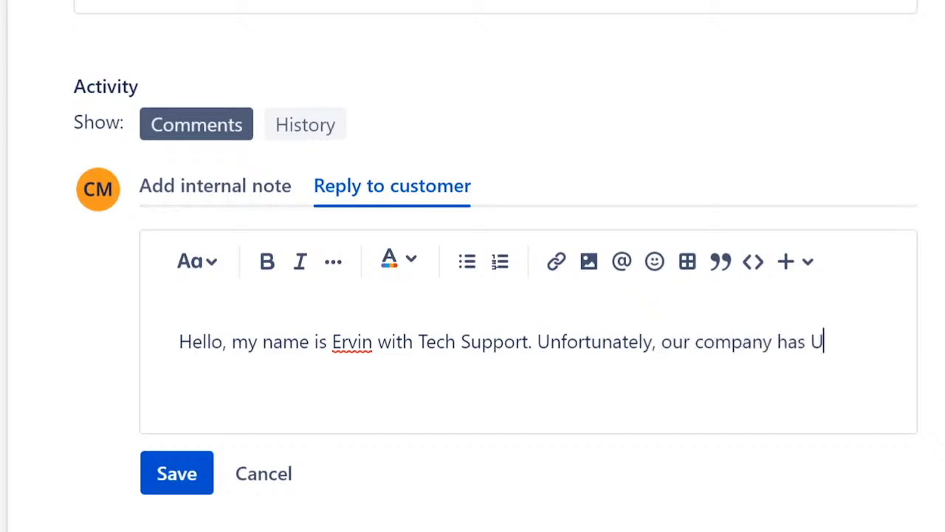
text(SB pr)
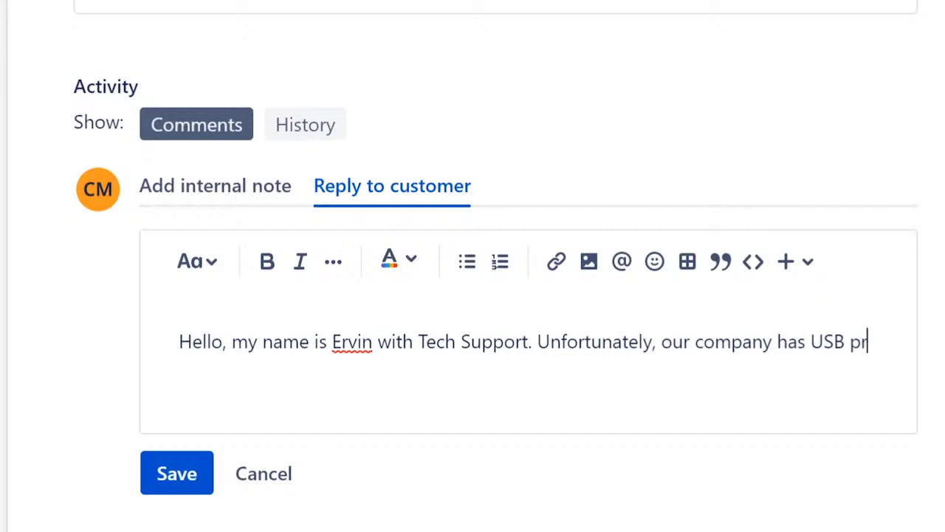
text(ot)
key(BackSpace)
key(BackSpace)
key(BackSpace)
text(ort )
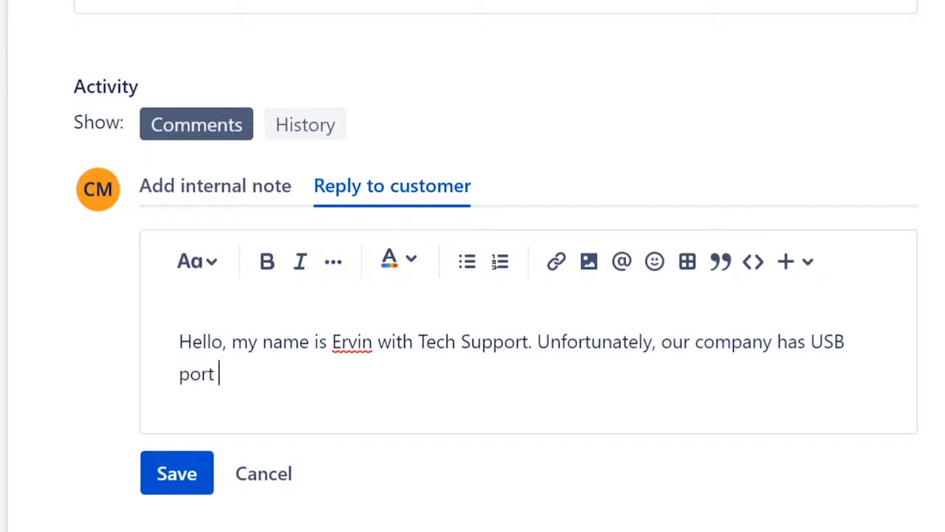
text(disabled)
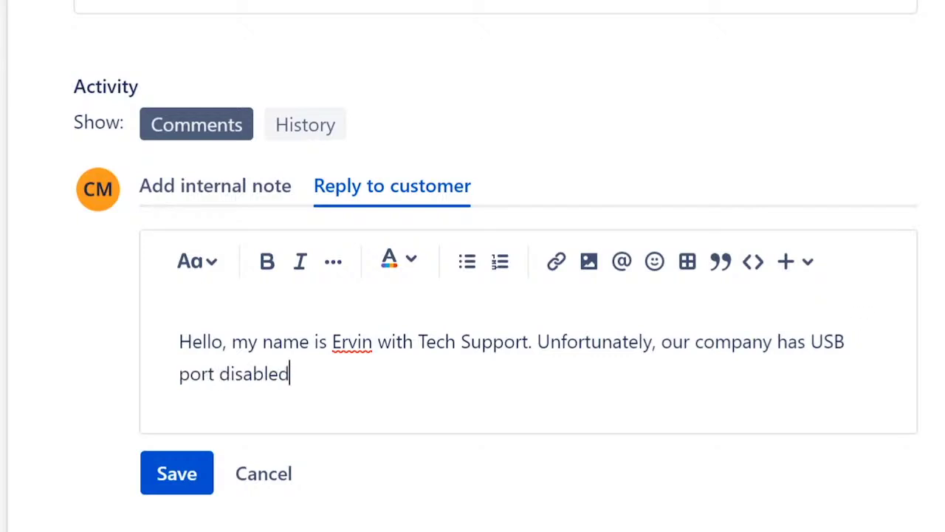
text( as par)
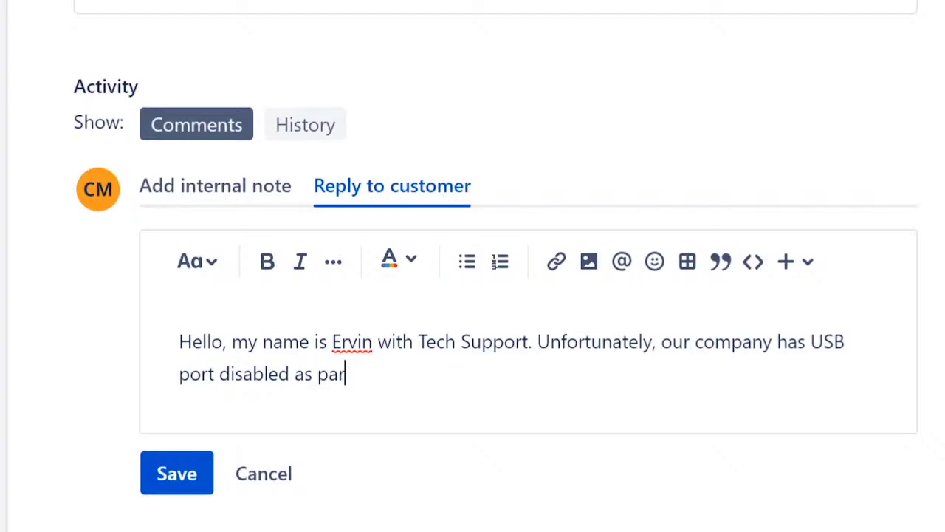
text(t of companie)
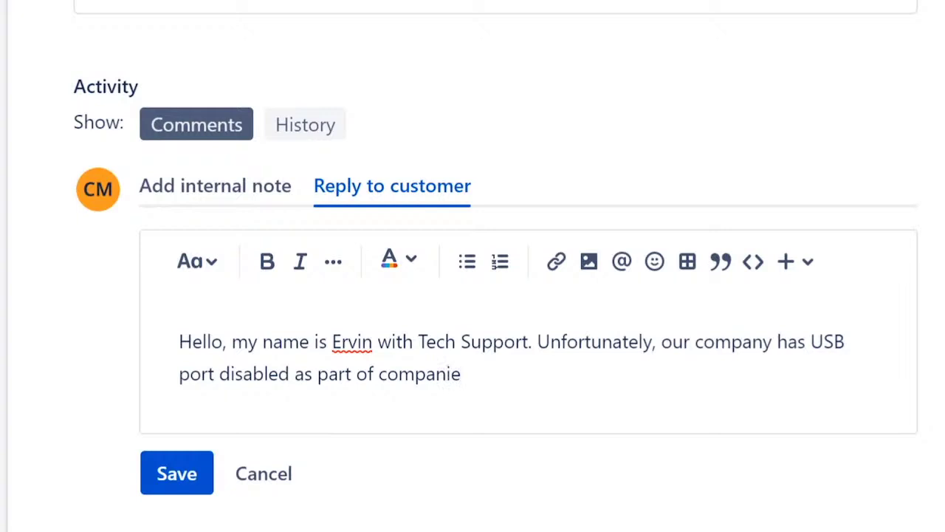
key(BackSpace)
key(BackSpace)
text(y pol)
key(BackSpace)
key(BackSpace)
key(BackSpace)
text(securi)
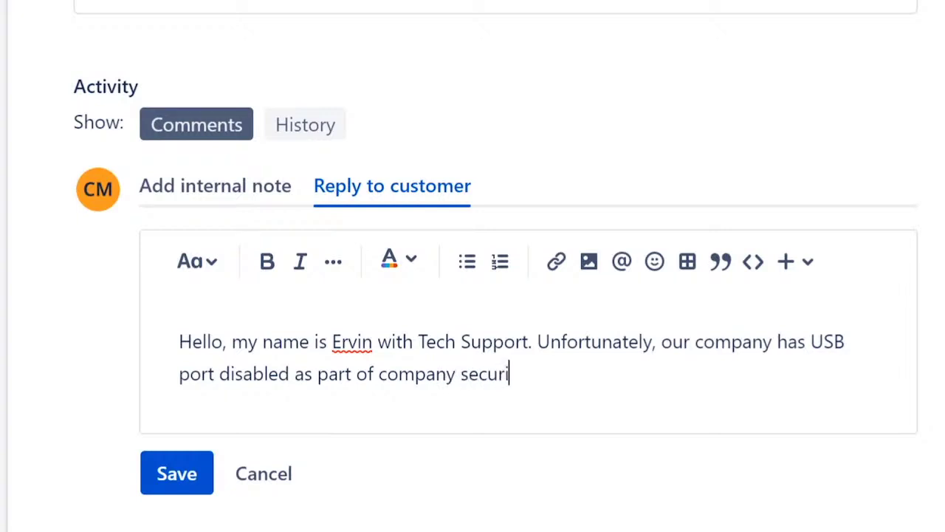
text(ty policy. If you need further assistance please let me know...)
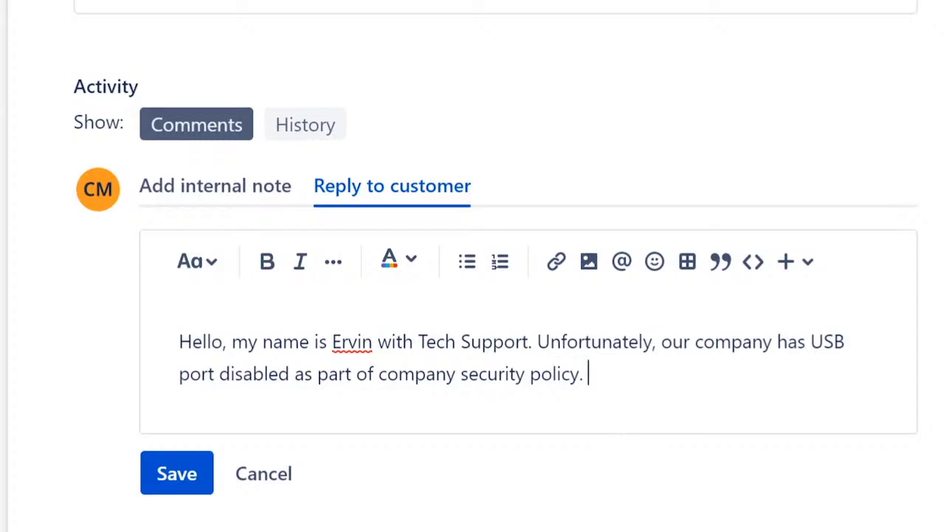
Add 'If you need further assistance please let me know...' and note USB ports are controlled by the Security team.
text(If you need furt)
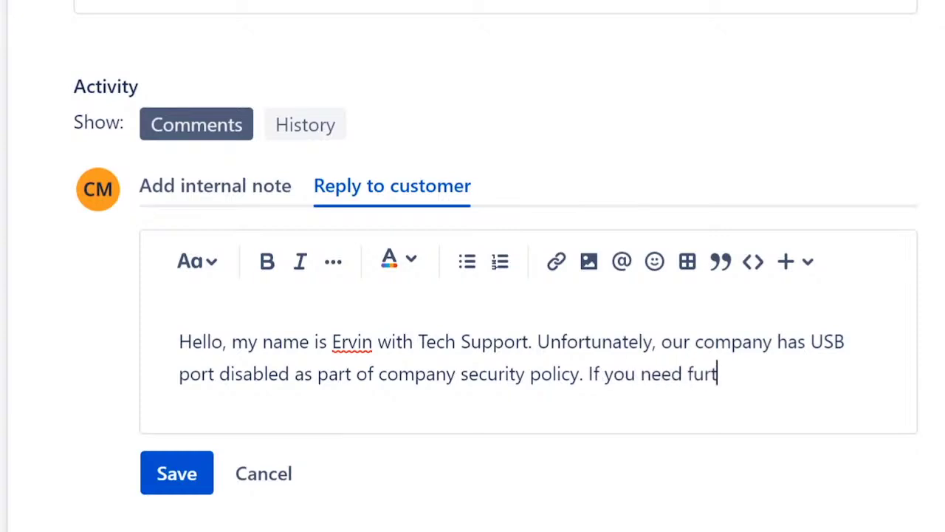
text(her assistan)
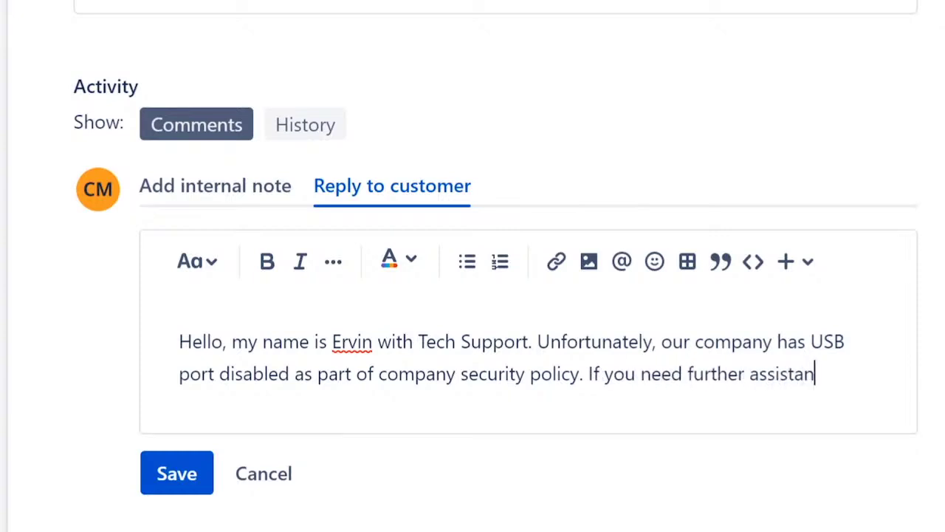
text(ce plea)
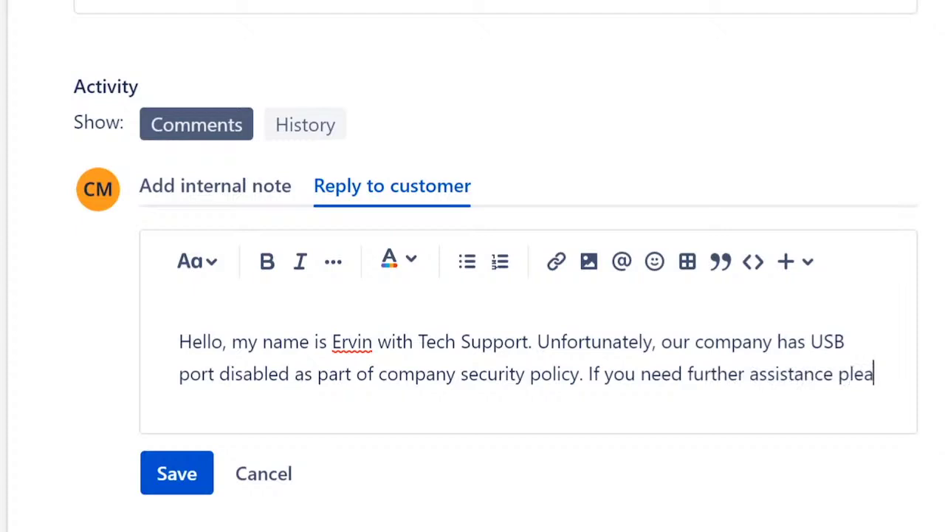
text(se let me know)
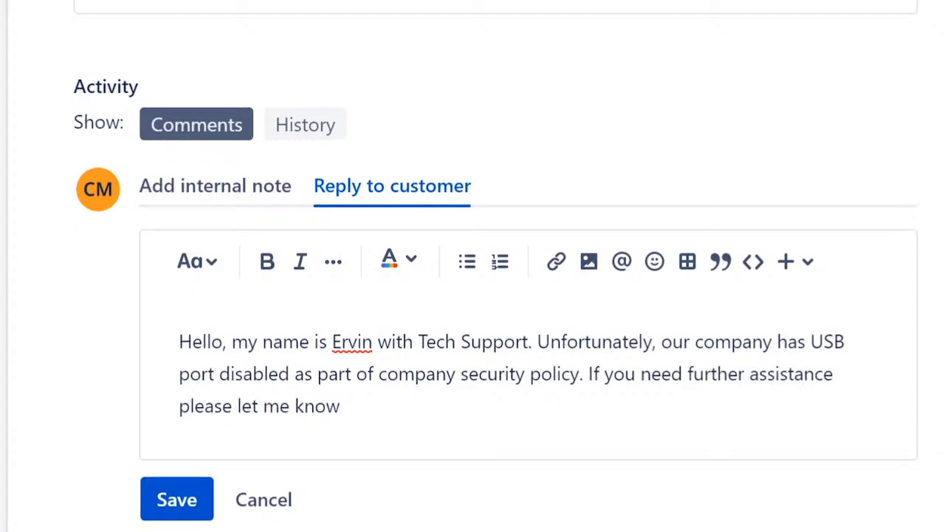
text(...)
drag(179, 374, 584, 373)
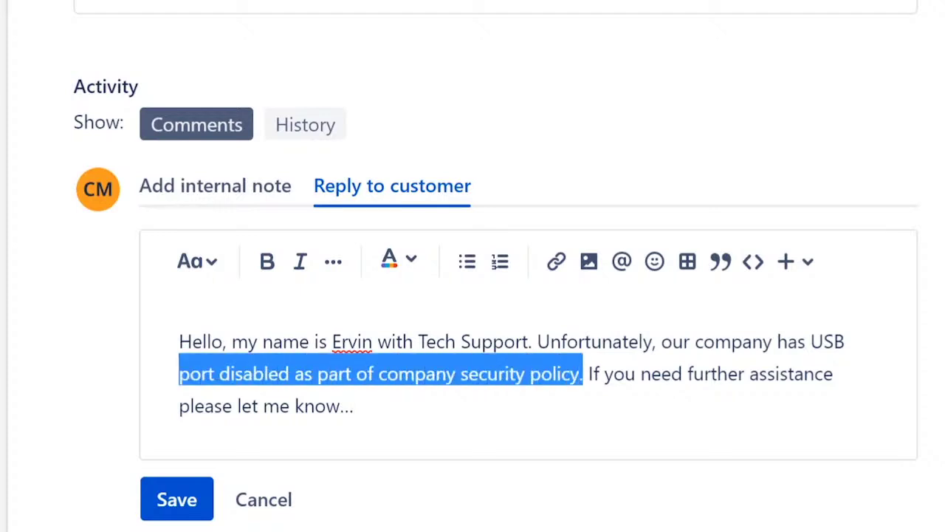
click(355, 405)
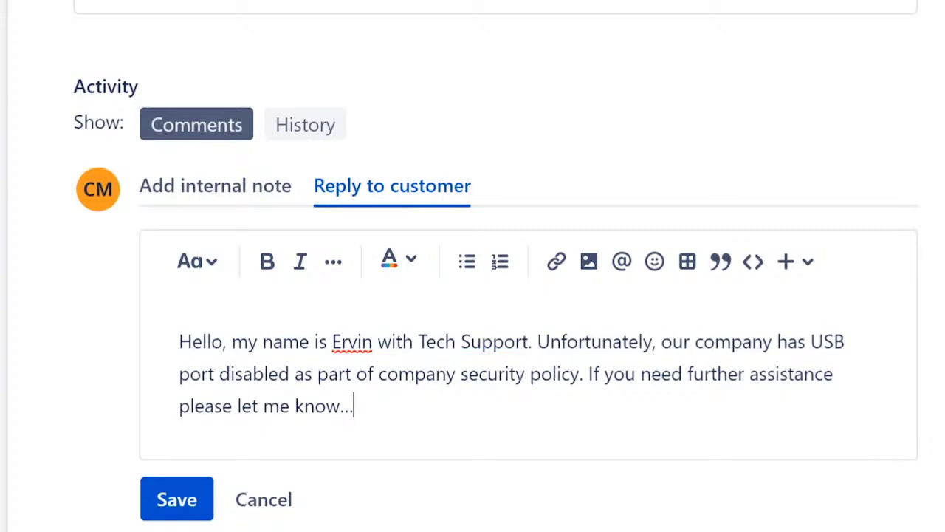
drag(354, 406, 583, 374)
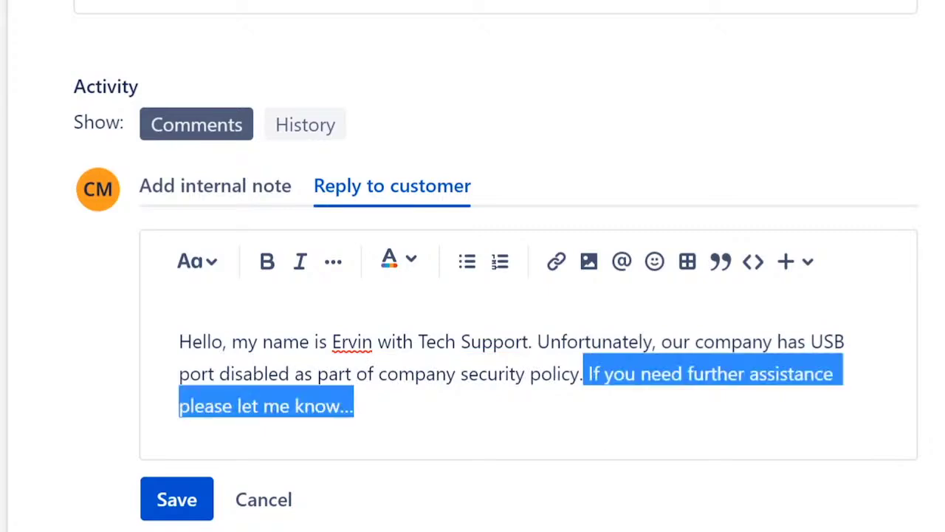
mouse_move(584, 374)
mouse_down()
mouse_move(603, 374)
mouse_move(589, 374)
mouse_up()
click(354, 405)
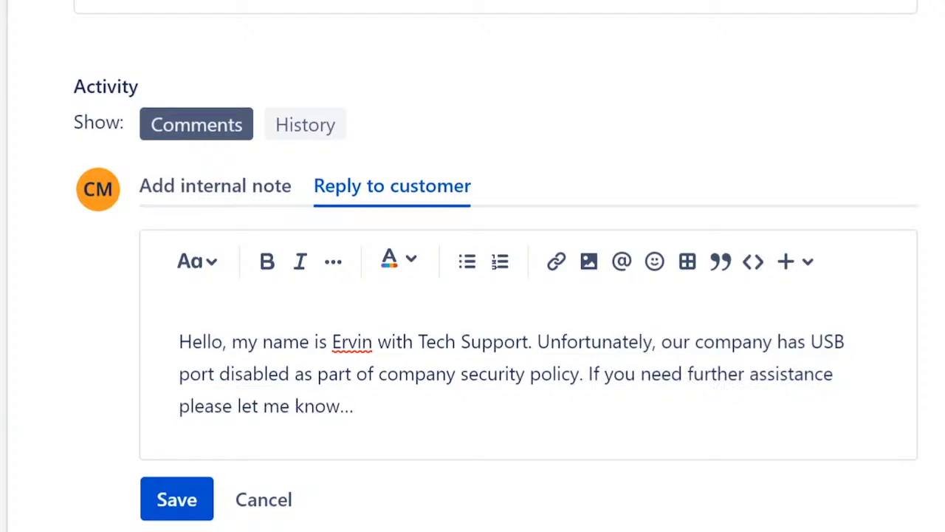
text(but, when it )
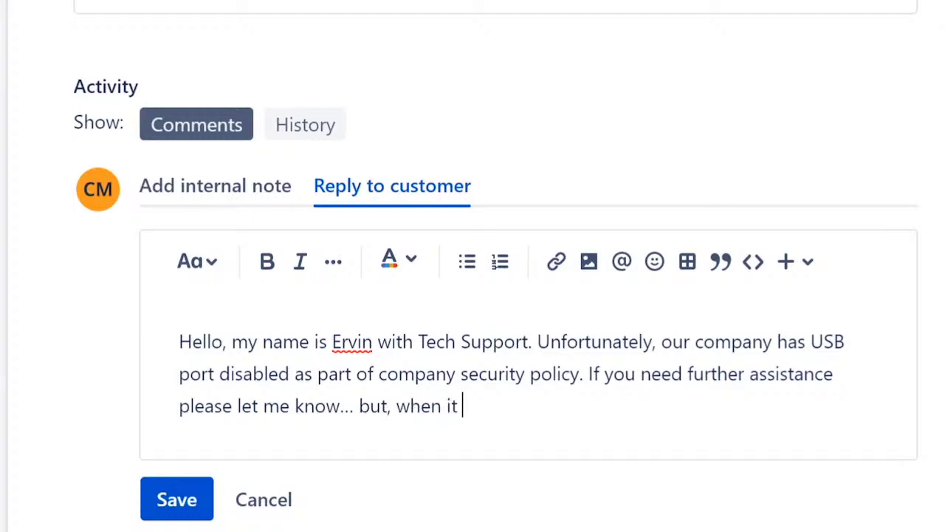
text(comes to )
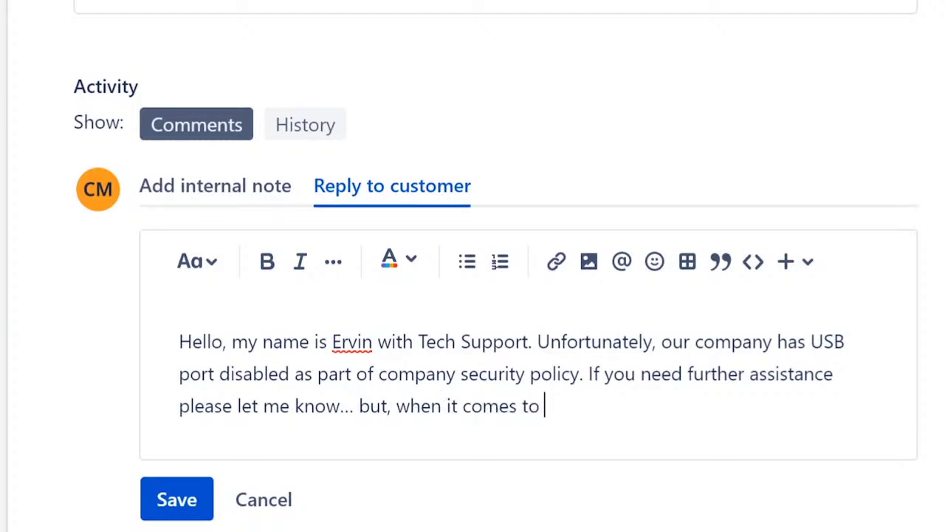
text(USB ports )
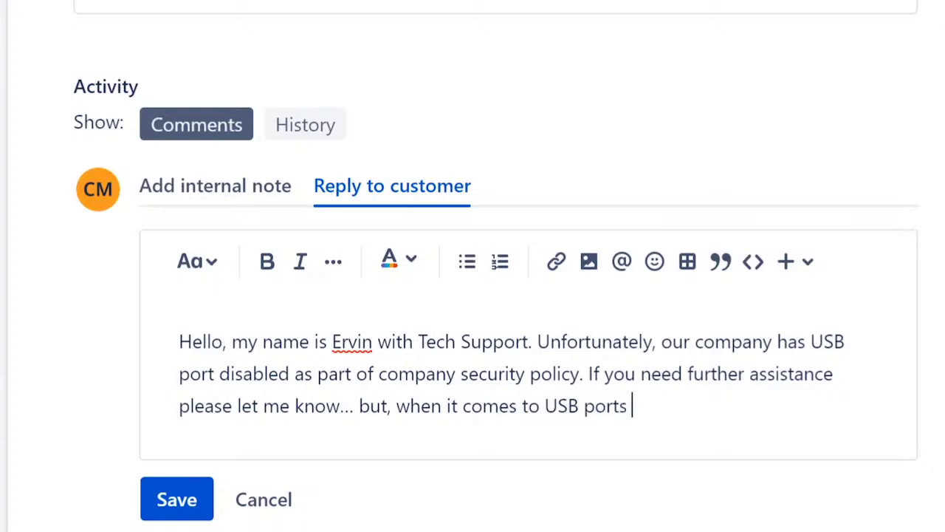
text(this is somet)
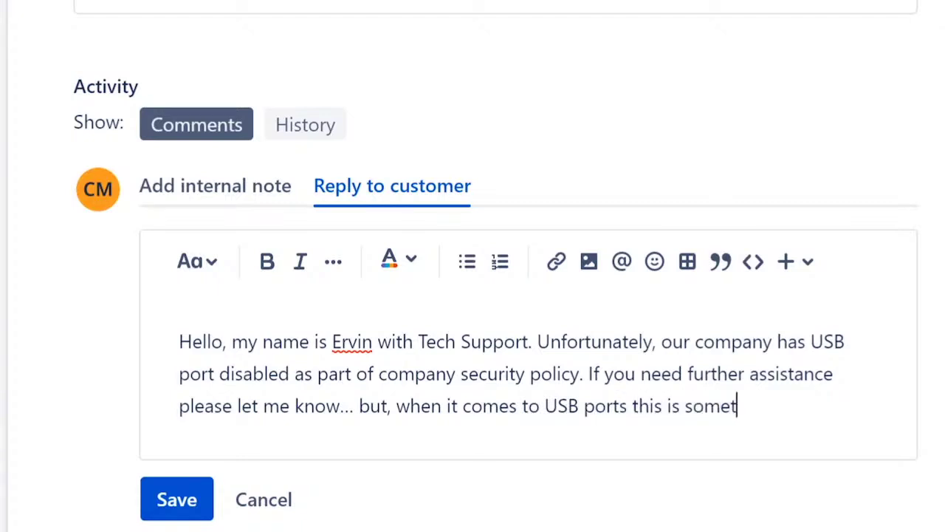
text(hing controlle)
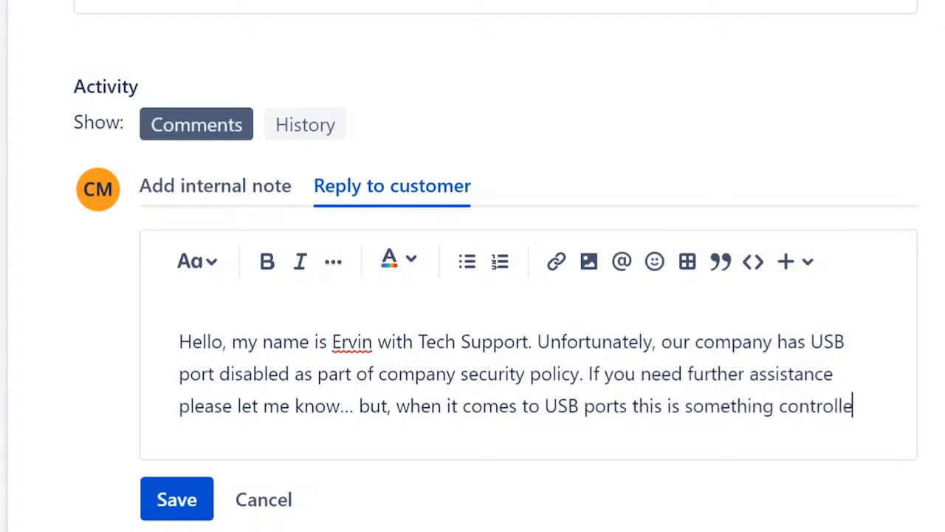
text(d by )
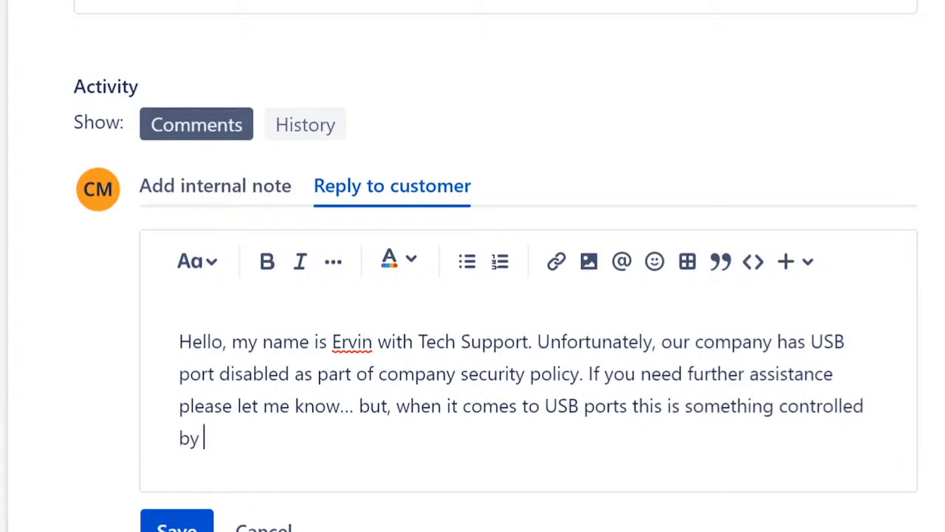
text(Security team.)
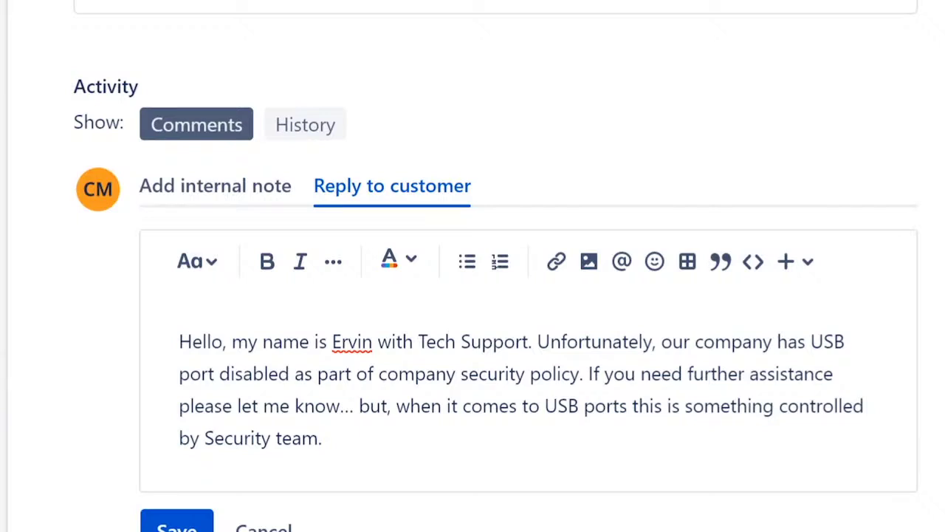
Post the finished USB-policy reply to the customer.
click(177, 524)
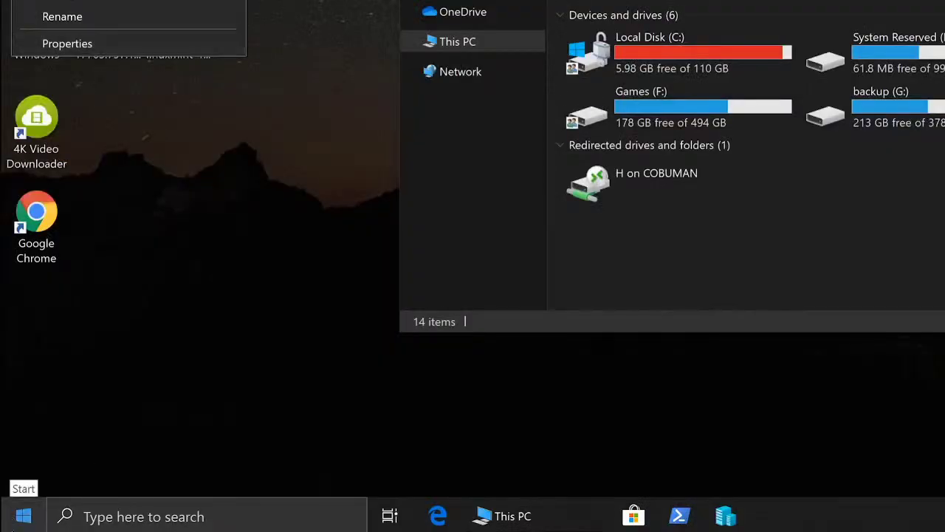
Launch Device Manager from the Win+X menu and move its window fully on screen.
right_click(13, 523)
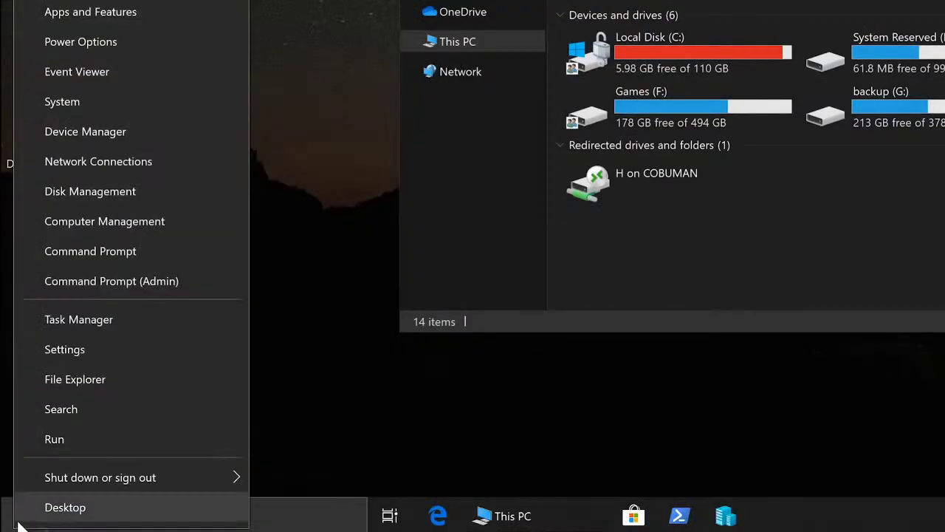
click(89, 134)
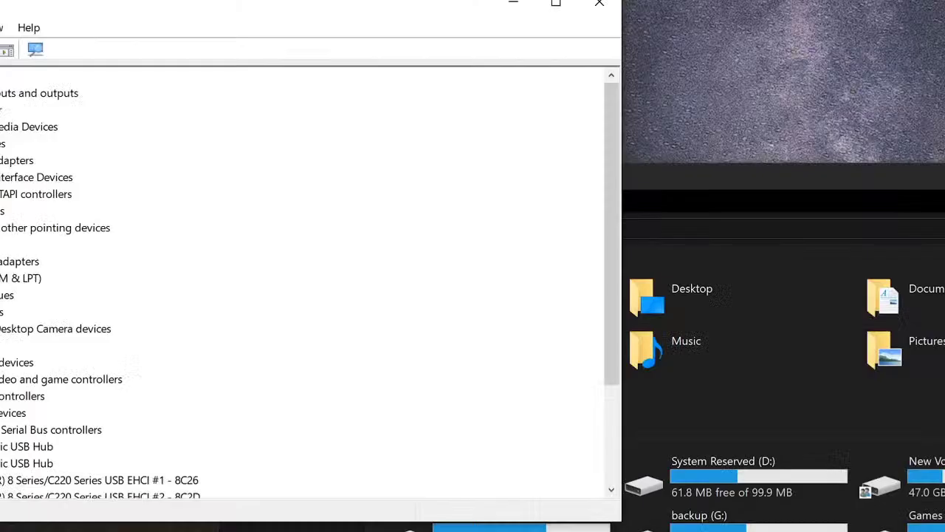
drag(203, 11, 449, 16)
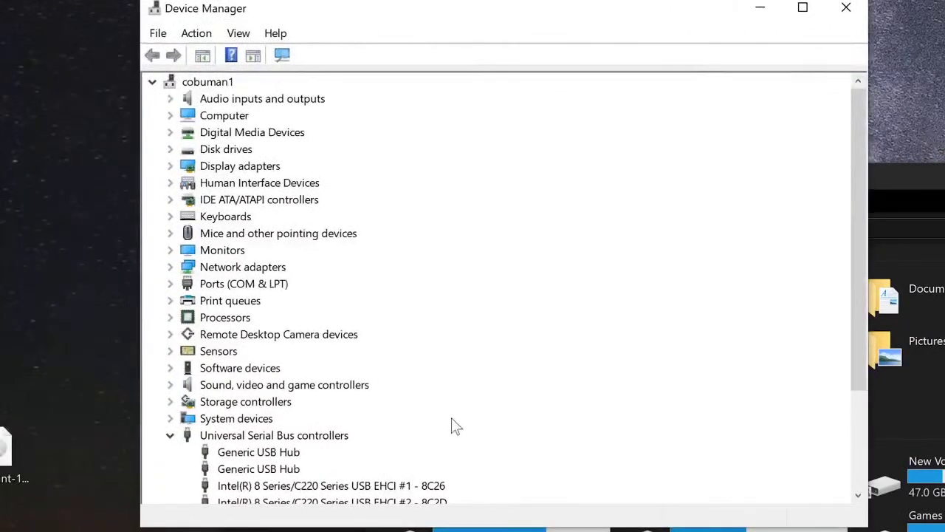
scroll(453, 423, down, 3)
Inspect the Unknown USB Device's properties, reading its Code 43 status, then close them.
click(338, 421)
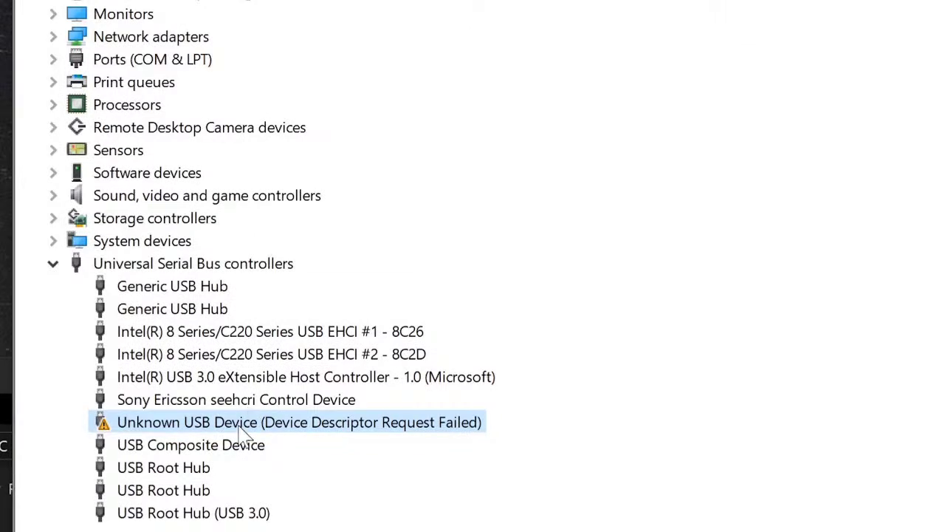
right_click(140, 422)
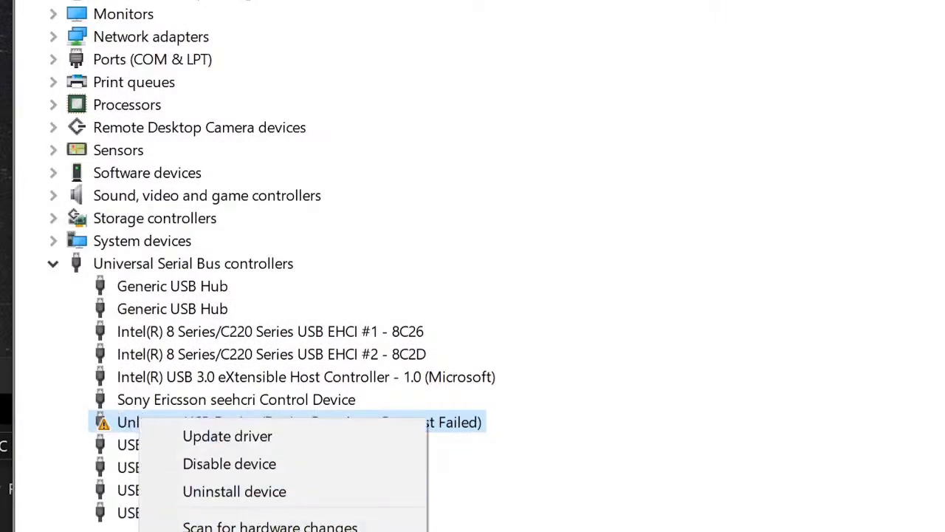
click(325, 529)
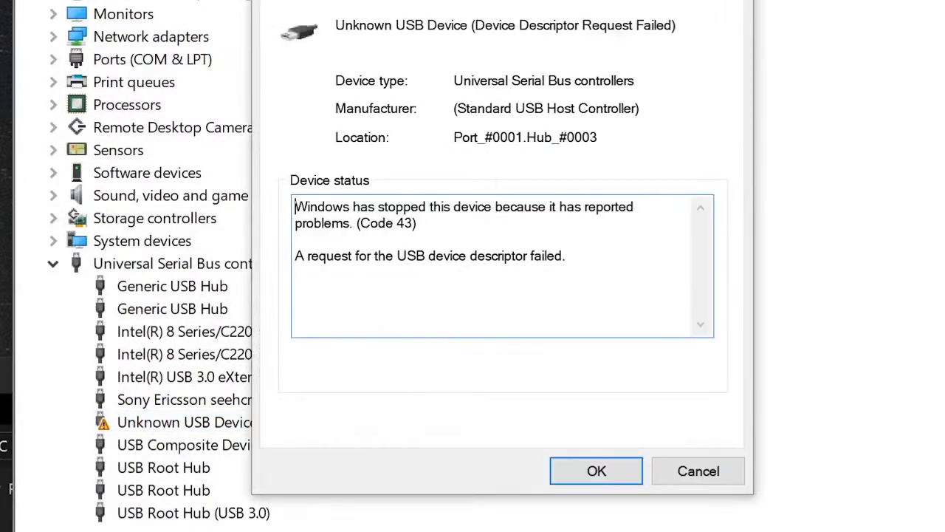
drag(418, 223, 295, 209)
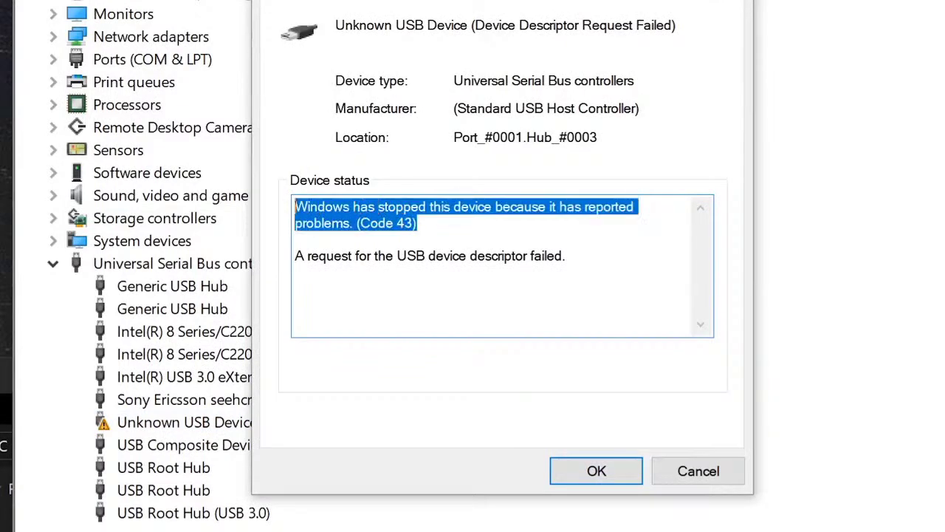
click(418, 223)
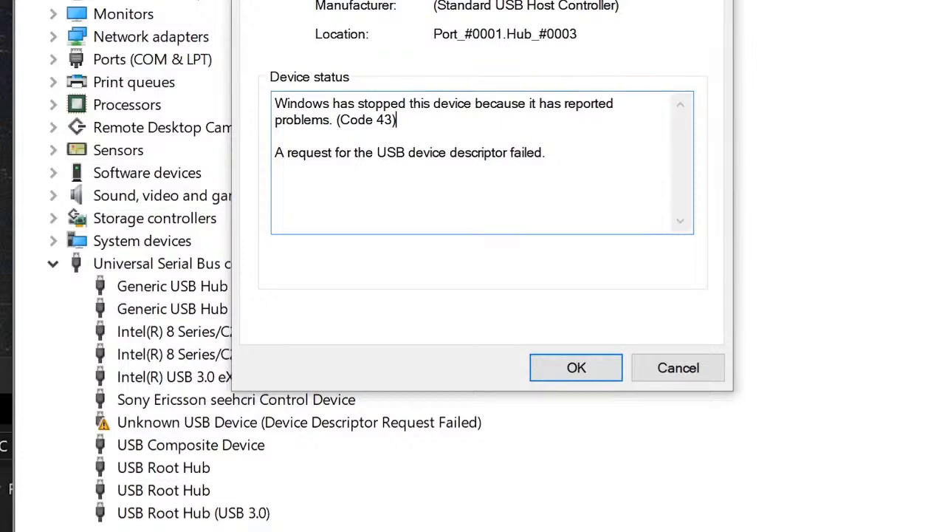
click(577, 368)
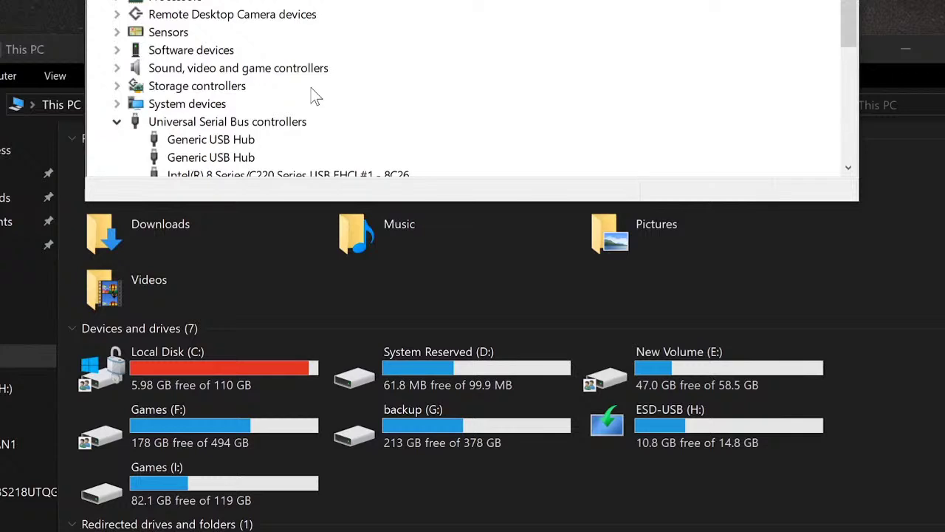
Bring This PC forward and select the newly recognised ESD-USB (H:) drive.
scroll(315, 96, down, 3)
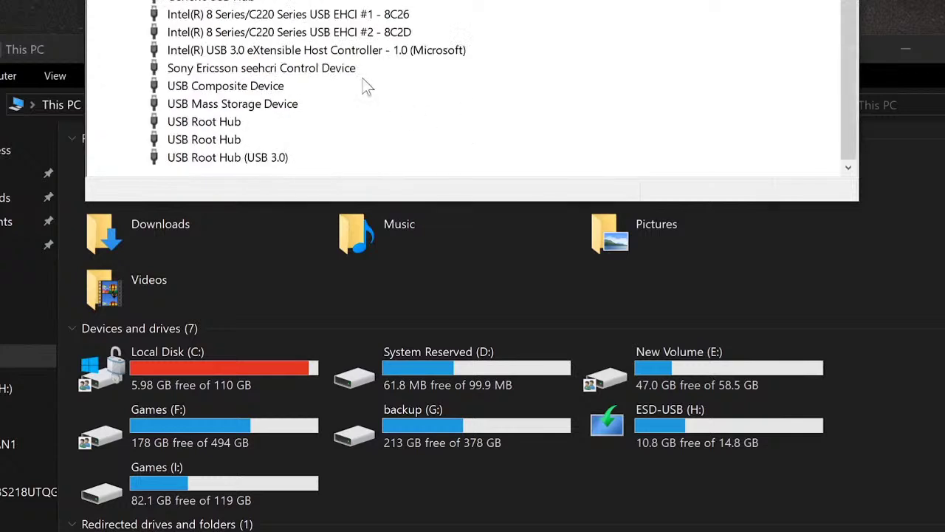
scroll(347, 90, up, 3)
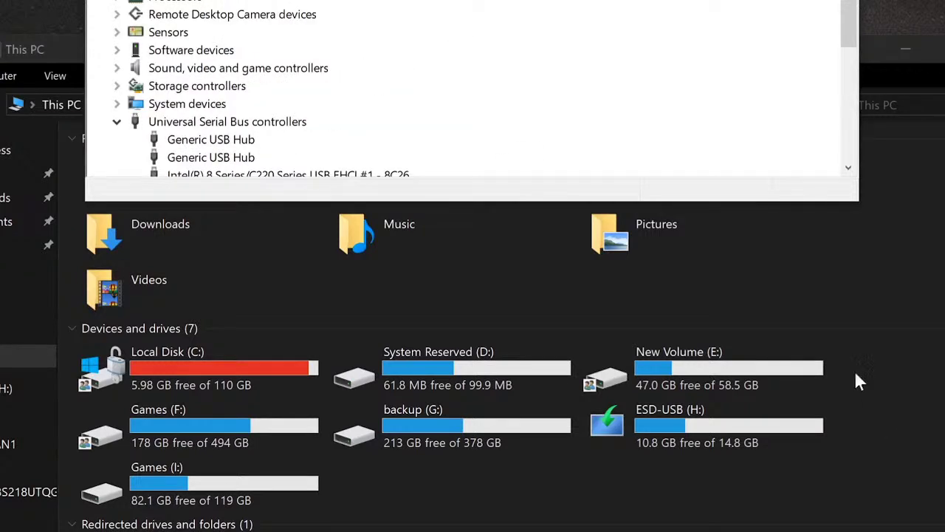
drag(878, 65, 809, 4)
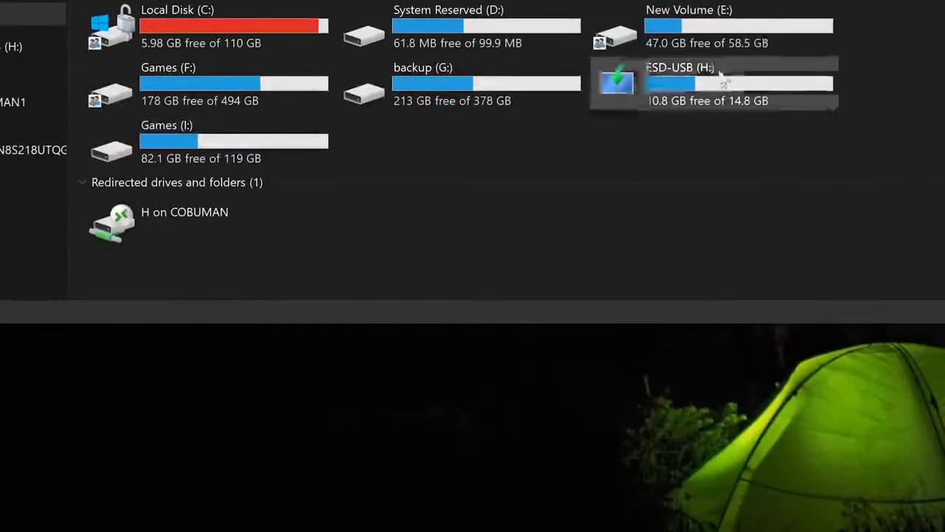
click(615, 421)
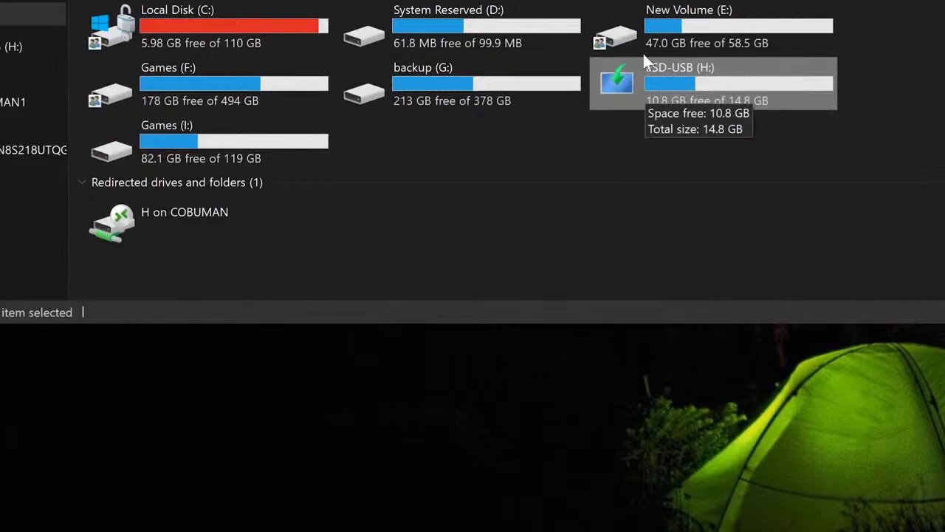
key(alt+Tab)
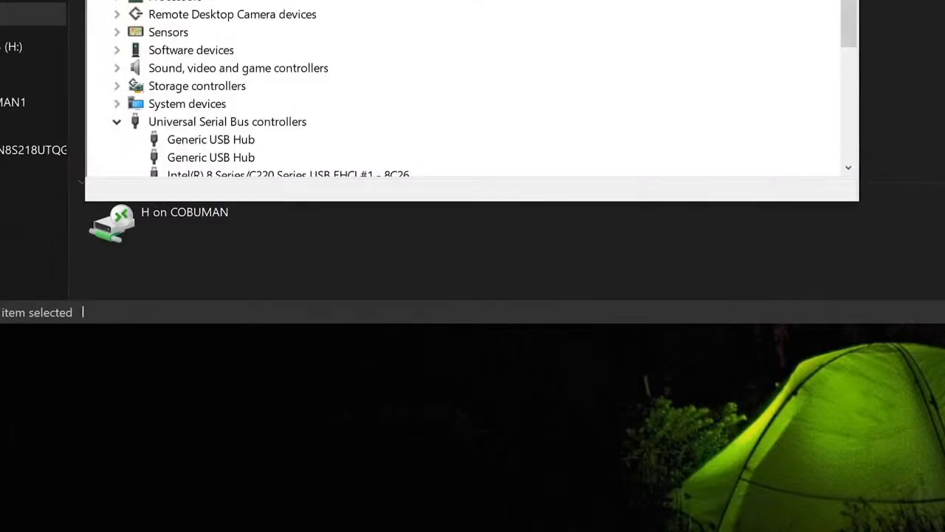
Expand and collapse Storage controllers, close Device Manager, and begin an internal note.
scroll(472, 89, down, 3)
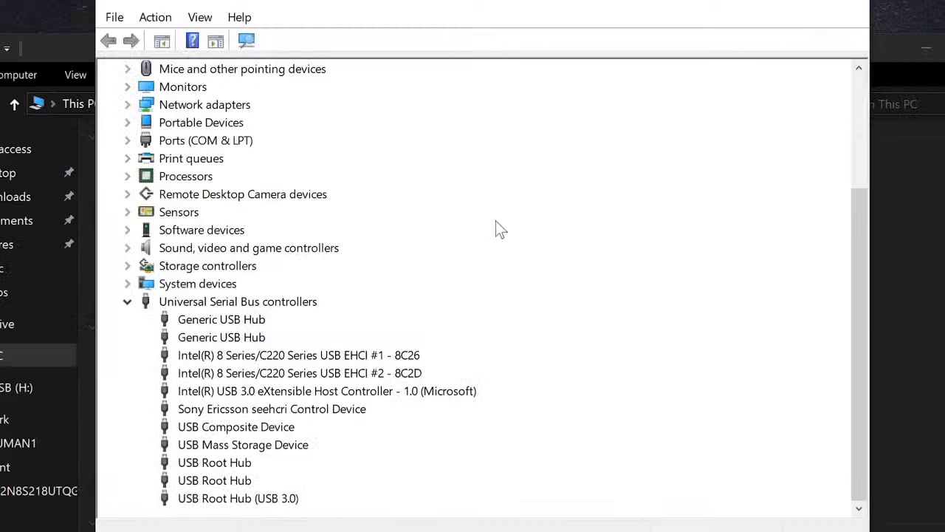
click(128, 266)
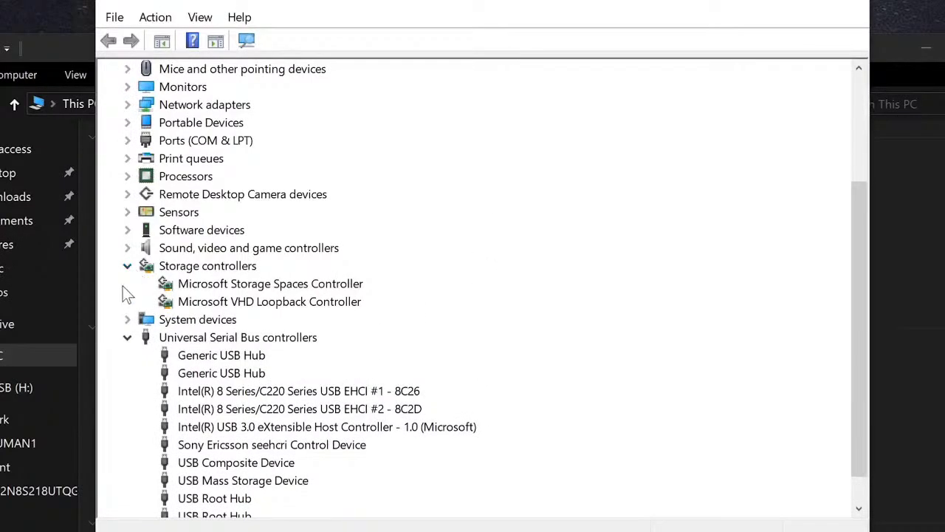
click(127, 267)
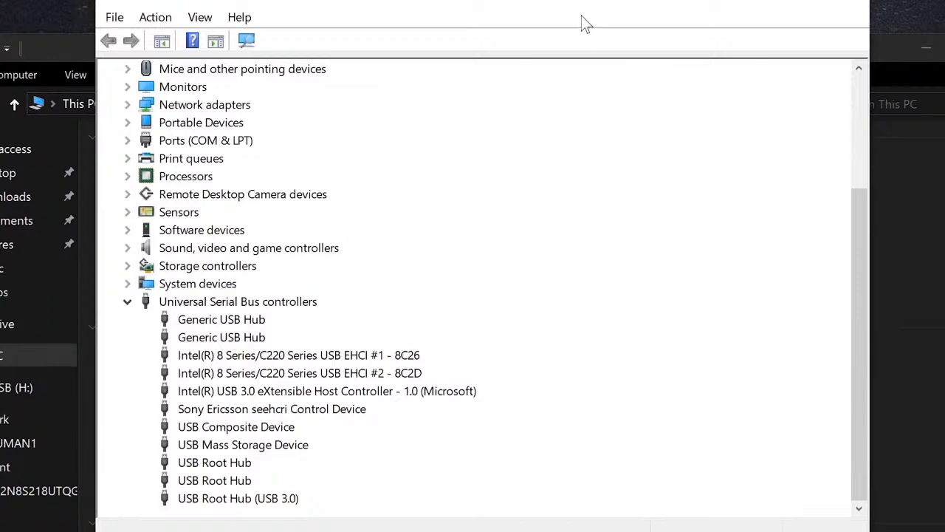
drag(580, 23, 569, 182)
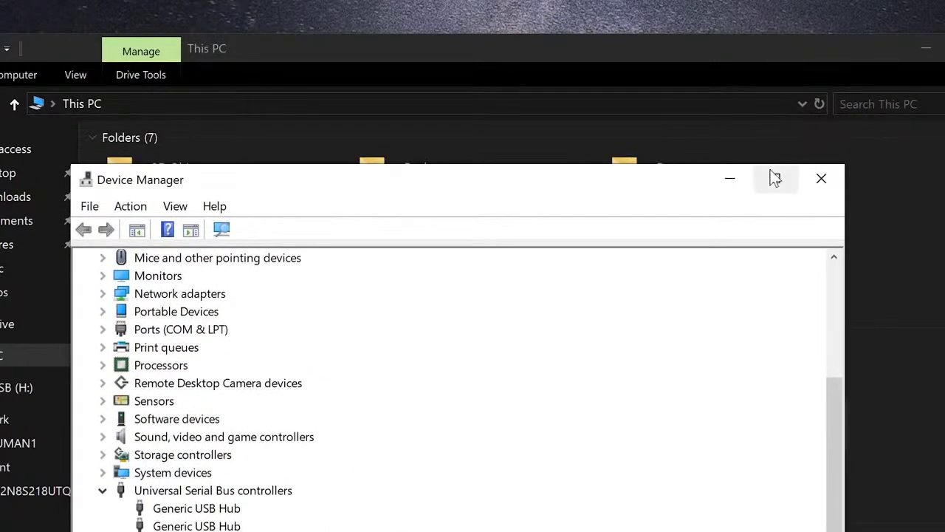
click(821, 178)
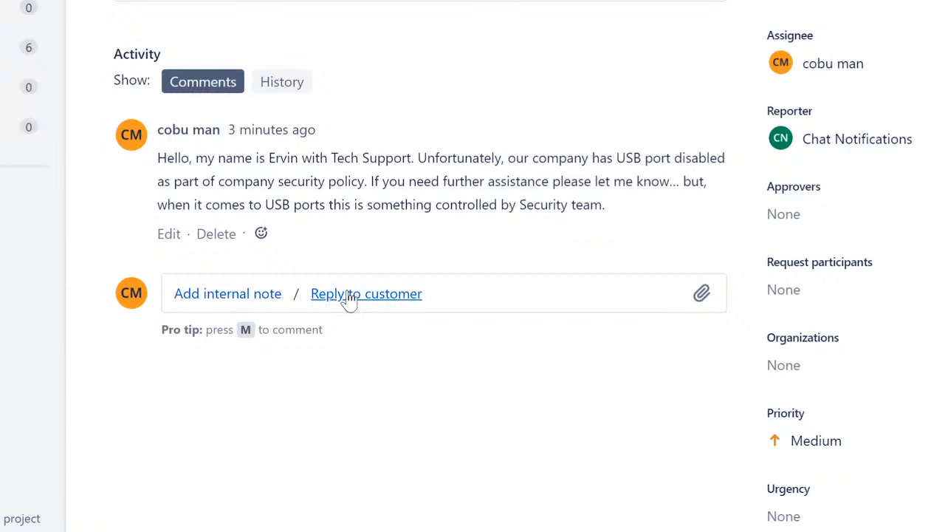
click(259, 295)
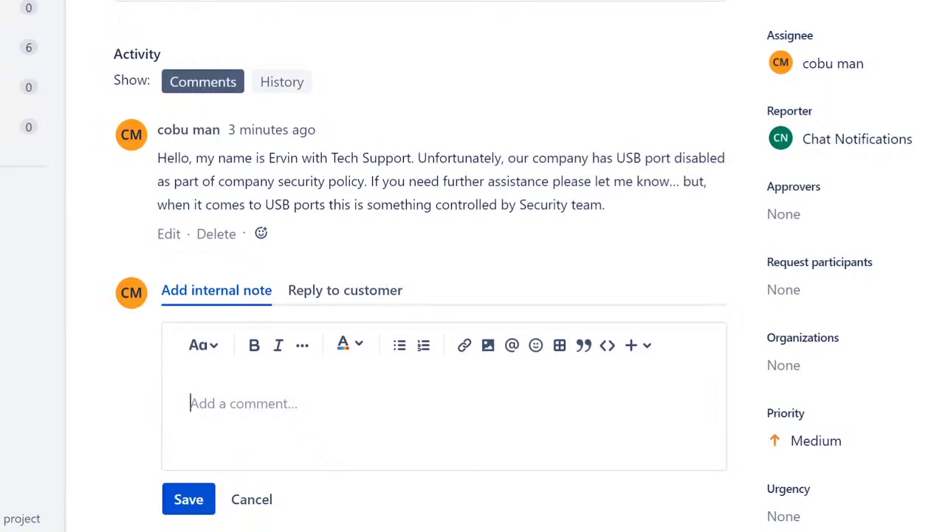
Write the signed internal note: user notified USB ports are disabled by default per security policy.
text(NOt)
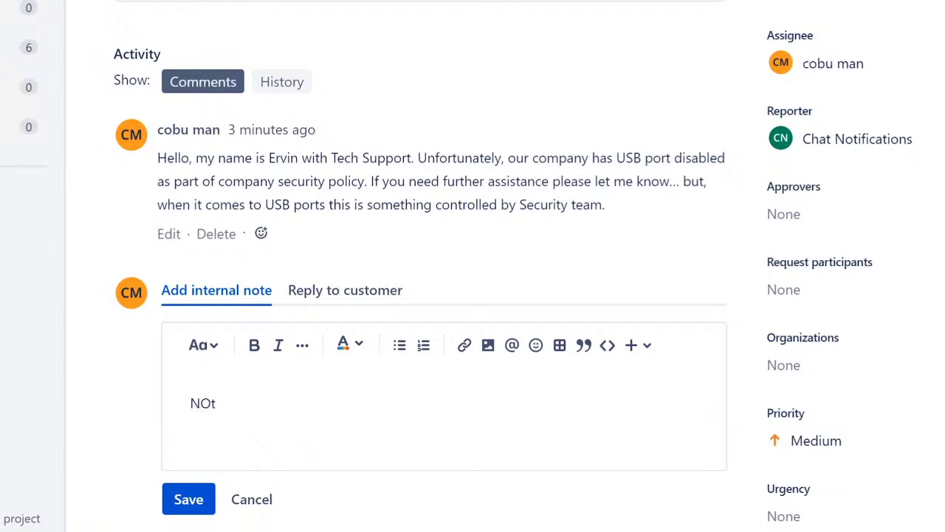
key(BackSpace)
key(BackSpace)
text(otified user of )
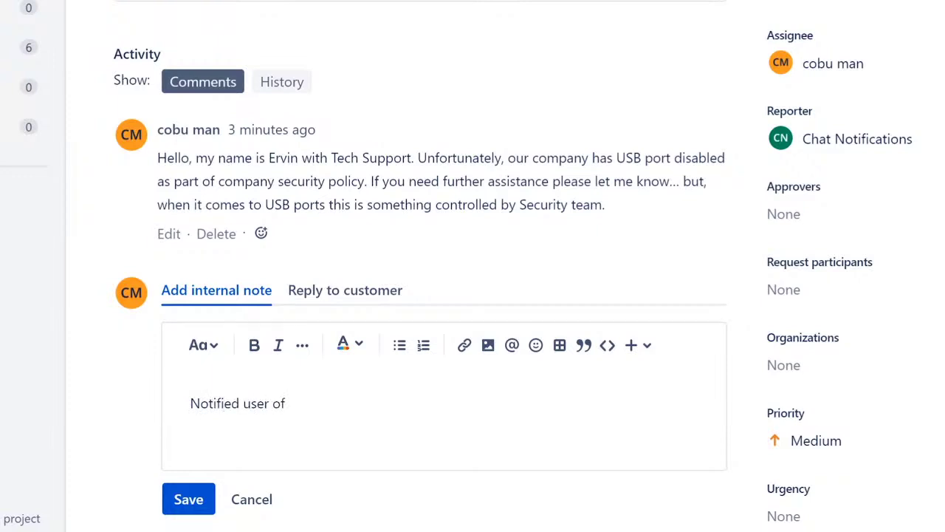
text(company security po)
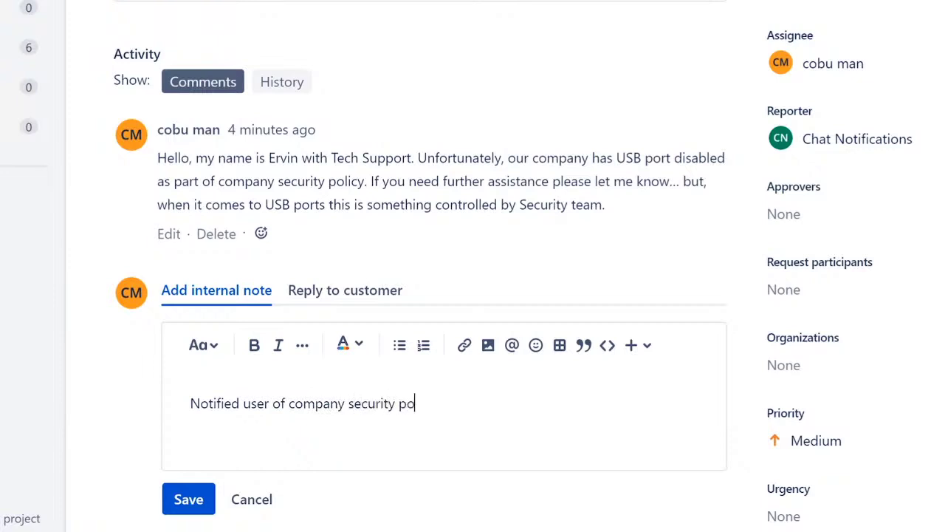
text(licy in regards to U)
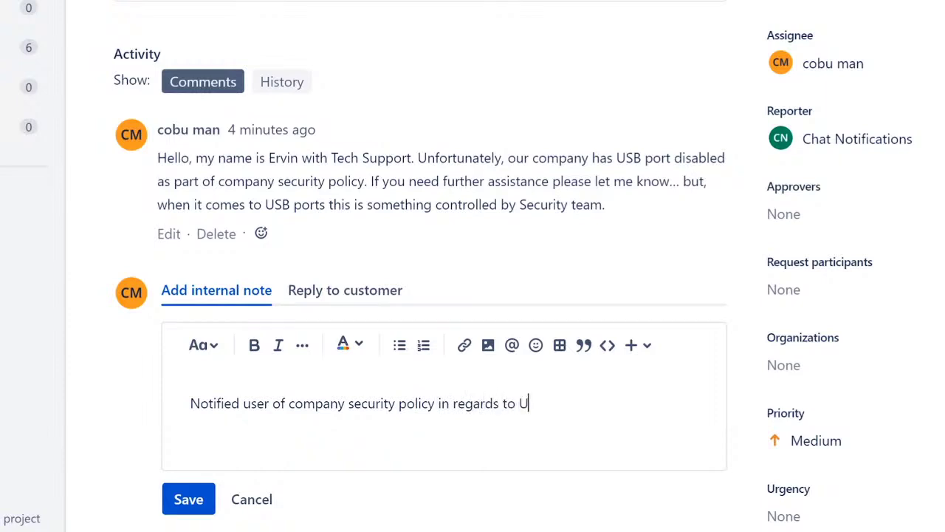
text(sb ports. The are disabl)
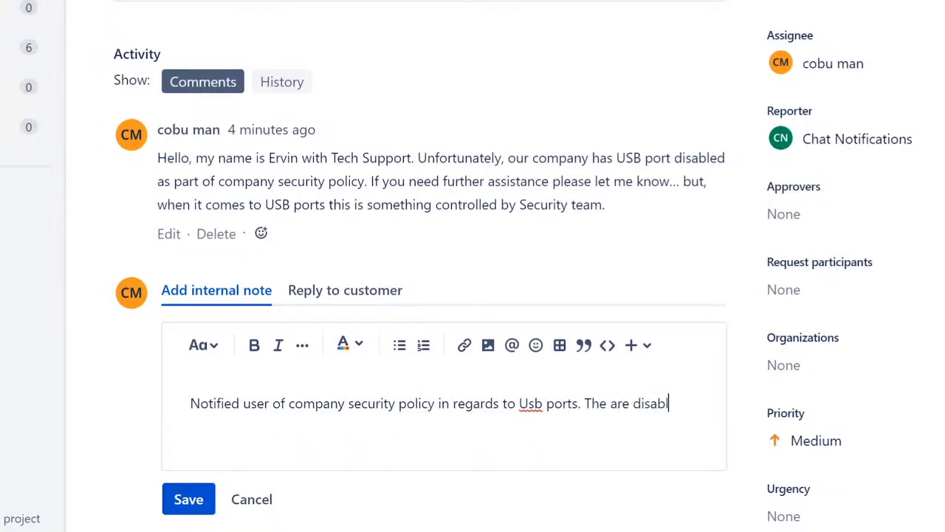
text(ed)
text( by default. ERv)
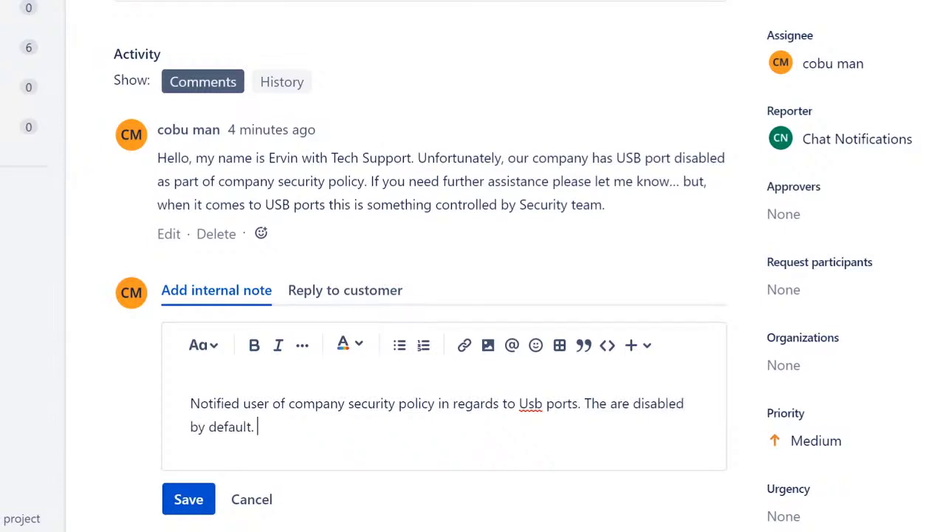
key(BackSpace)
key(BackSpace)
text(rvin)
click(348, 403)
key(ctrl+shift+Right)
key(ctrl+shift+Right)
key(ctrl+shift+Right)
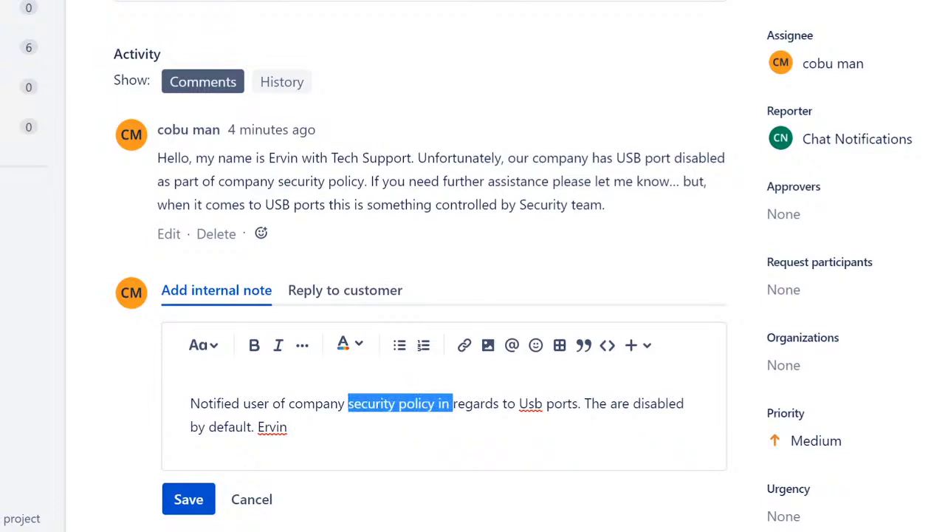
Save the internal note and transition ISD-22 to Completed.
click(185, 503)
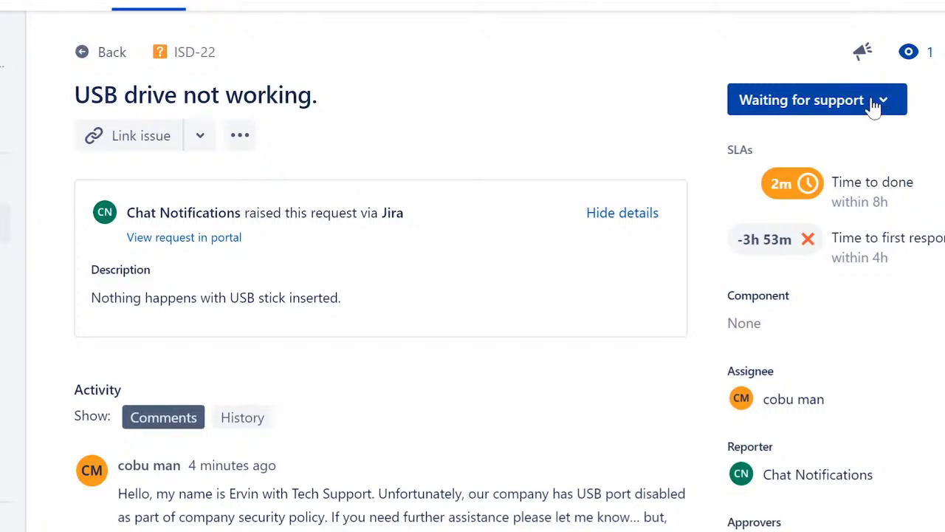
click(877, 104)
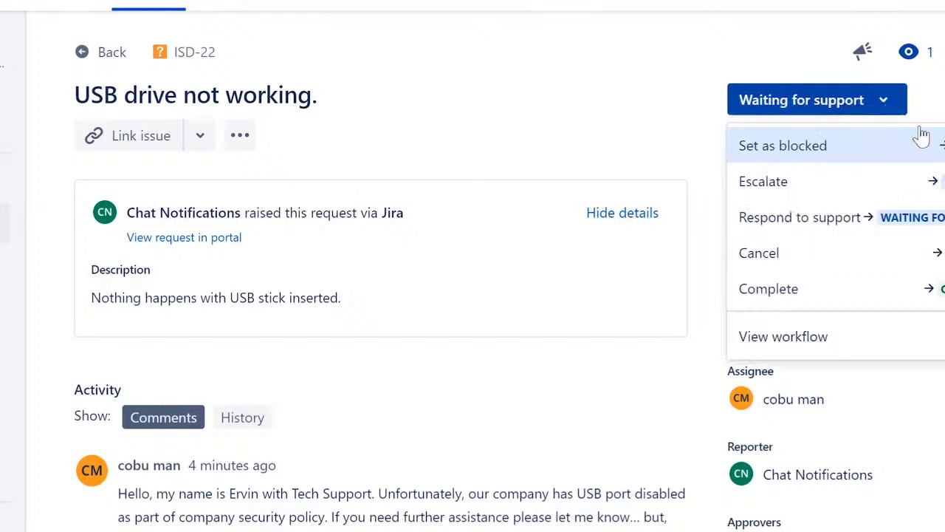
click(832, 288)
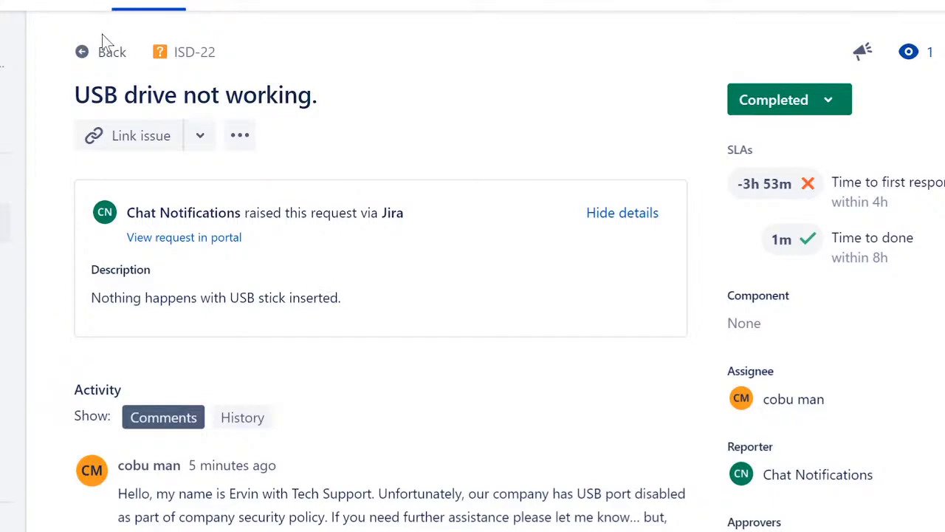
Go back from ISD-22 to the All open queue.
click(96, 58)
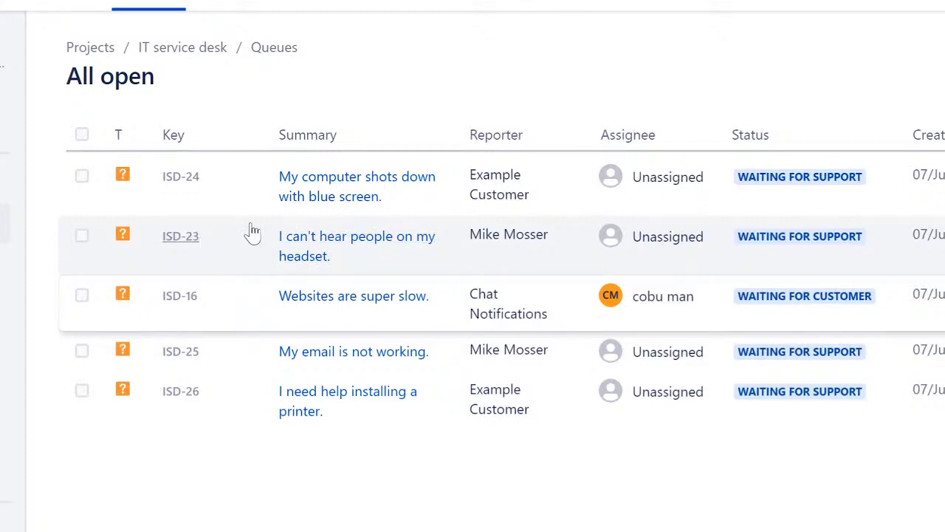
Open ISD-23, 'I can't hear people on my headset.'.
click(367, 248)
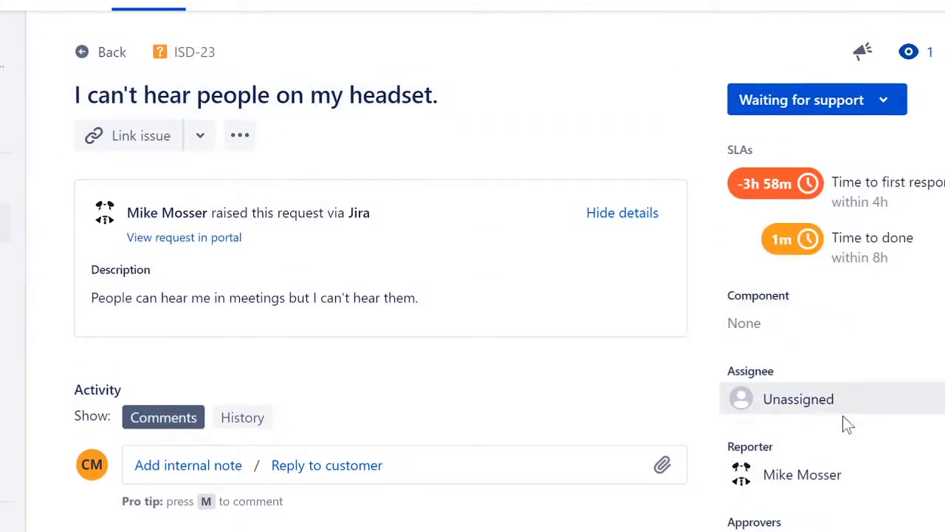
Assign ISD-23 to yourself and cancel the description edit, leaving it unchanged.
click(796, 406)
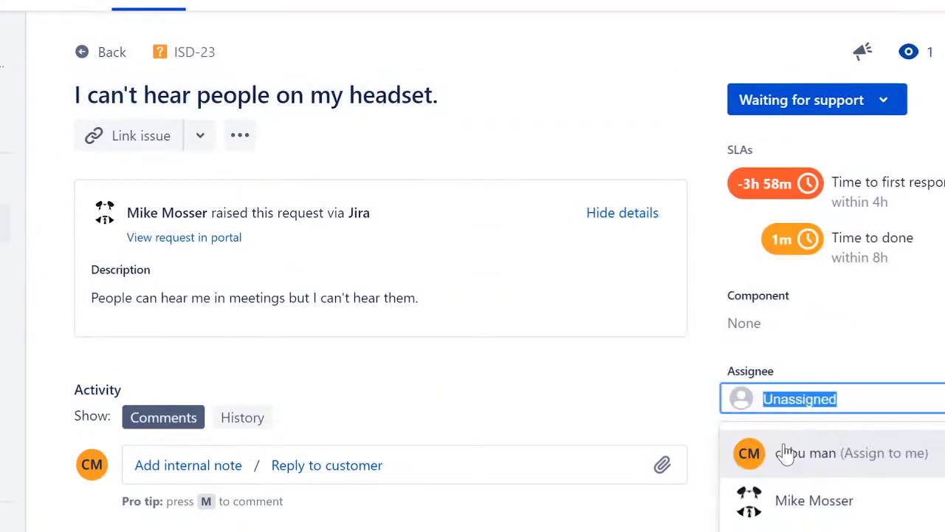
click(786, 453)
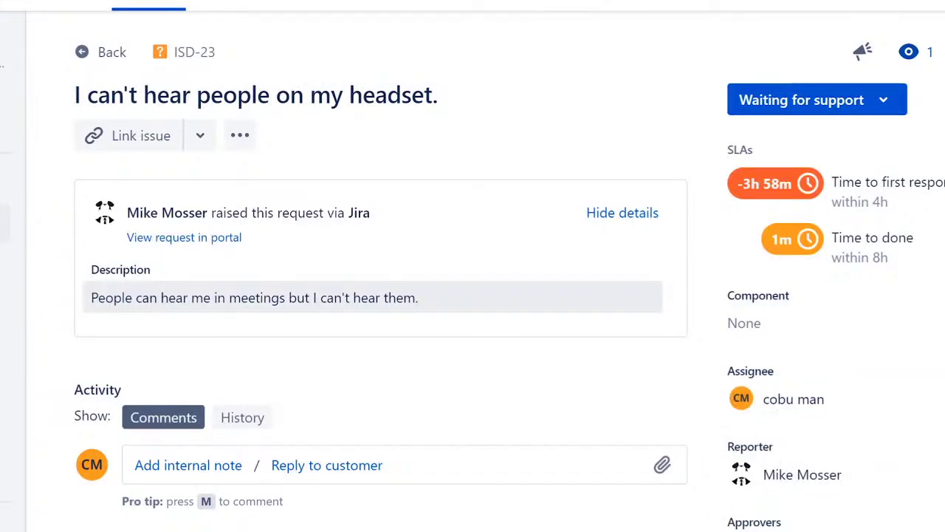
drag(90, 298, 439, 309)
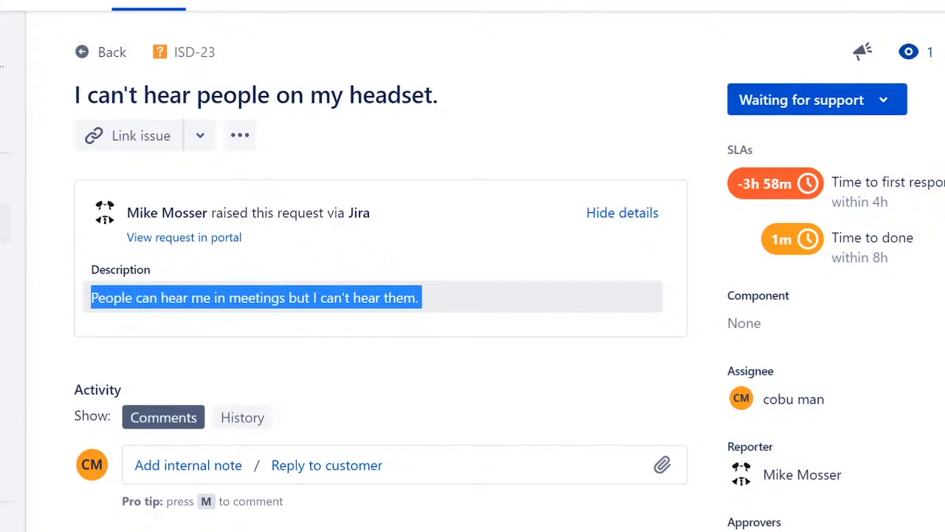
click(410, 297)
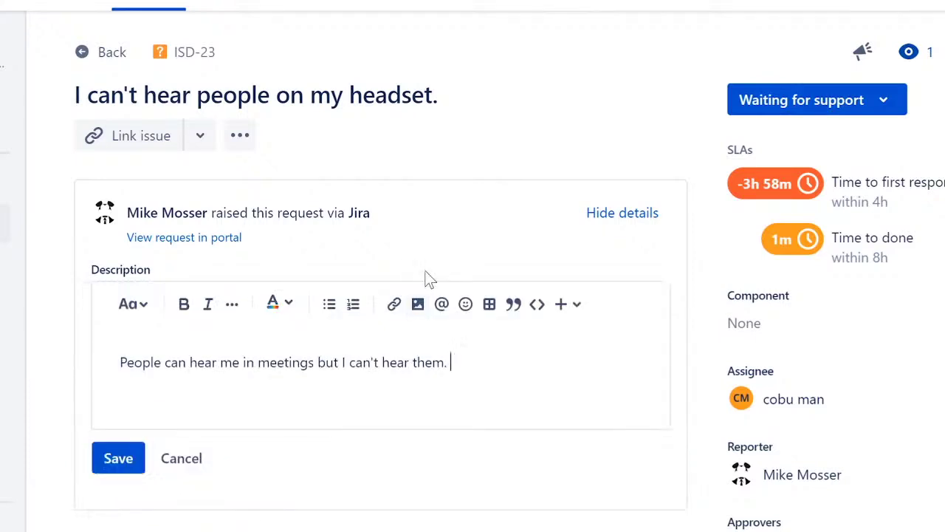
click(191, 458)
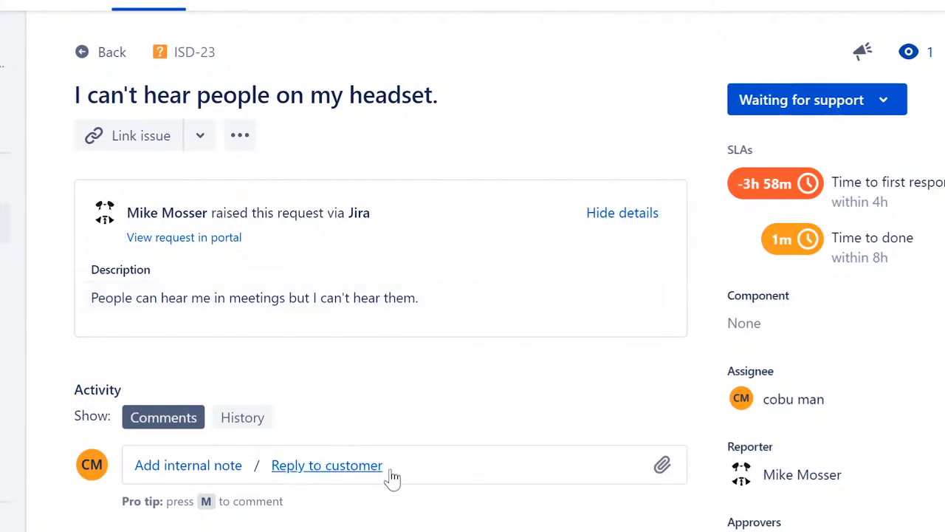
Reply as Help Desk offering headset help: 'May I take control of your computer to fix it?'.
click(326, 464)
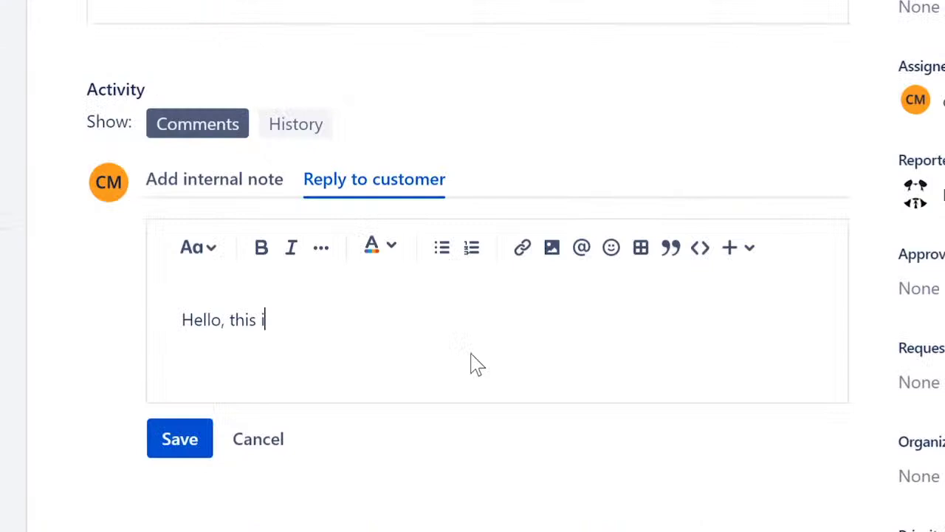
text(is Ervin with)
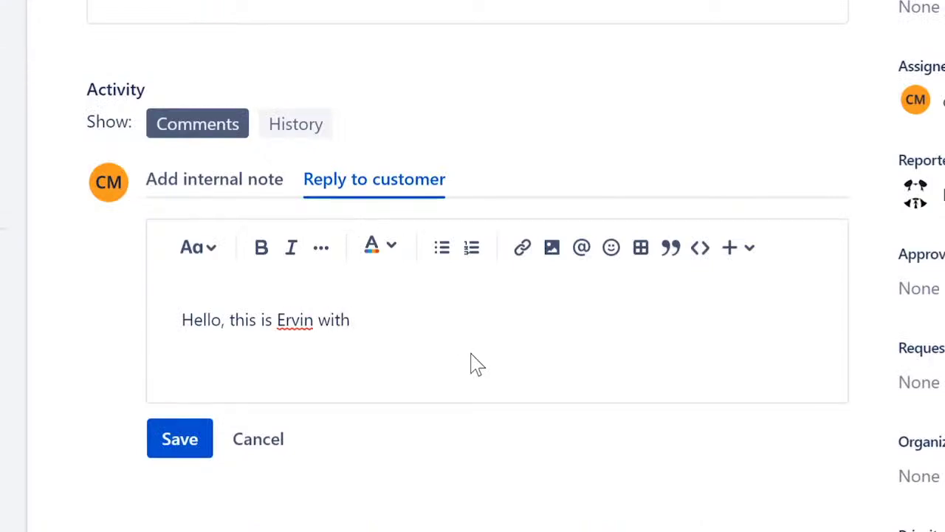
text( Help Desk)
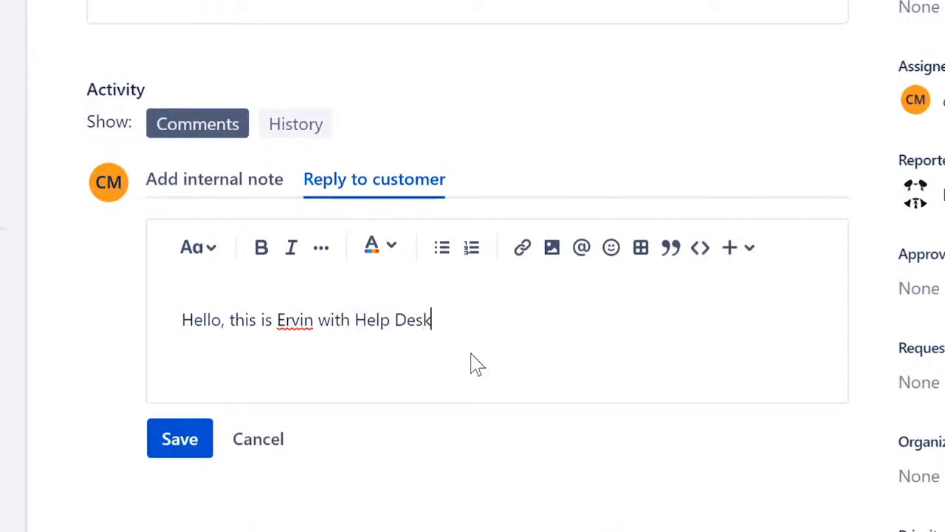
text(. I can help you with )
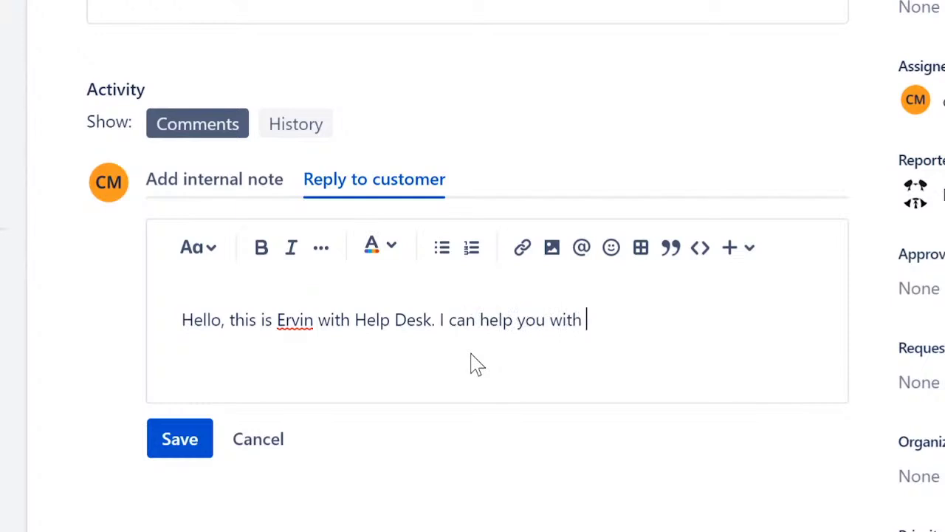
text(headset iss)
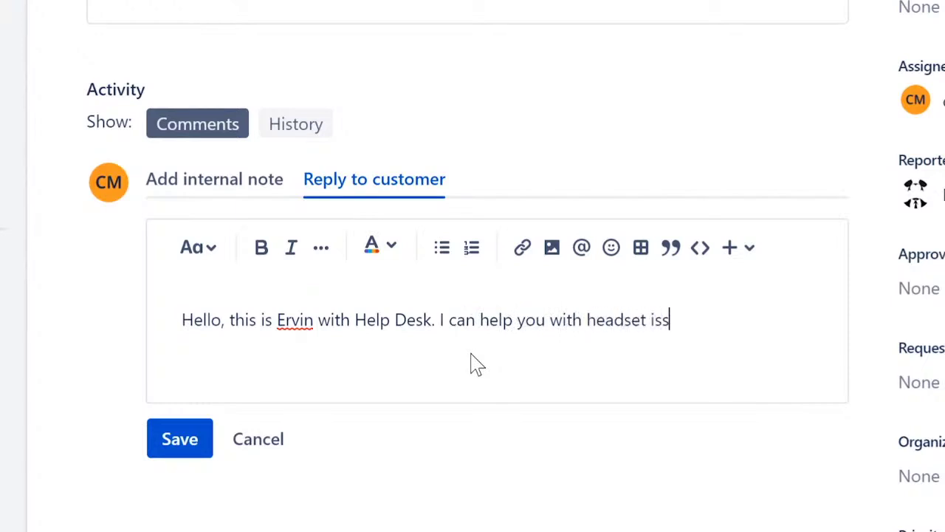
text(ue. ca)
key(BackSpace)
key(BackSpace)
text(May )
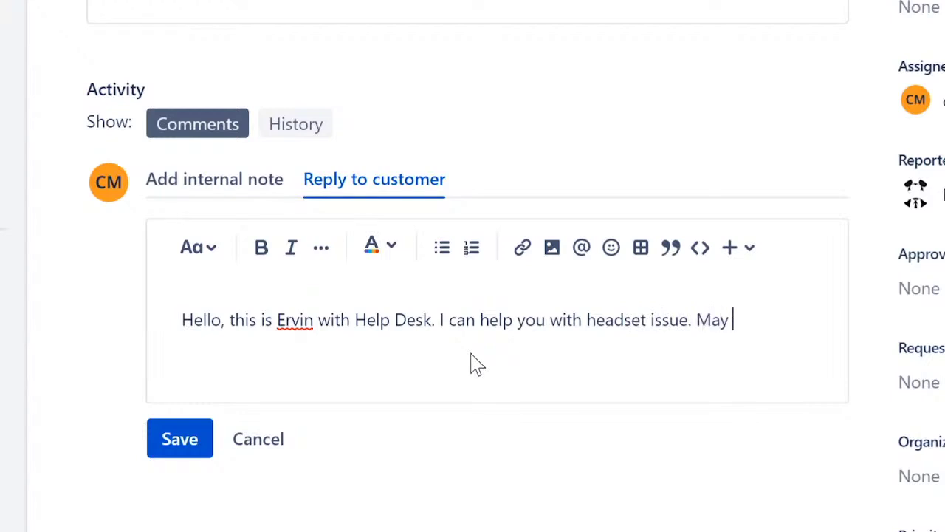
text(I take)
key(BackSpace)
text(ke t)
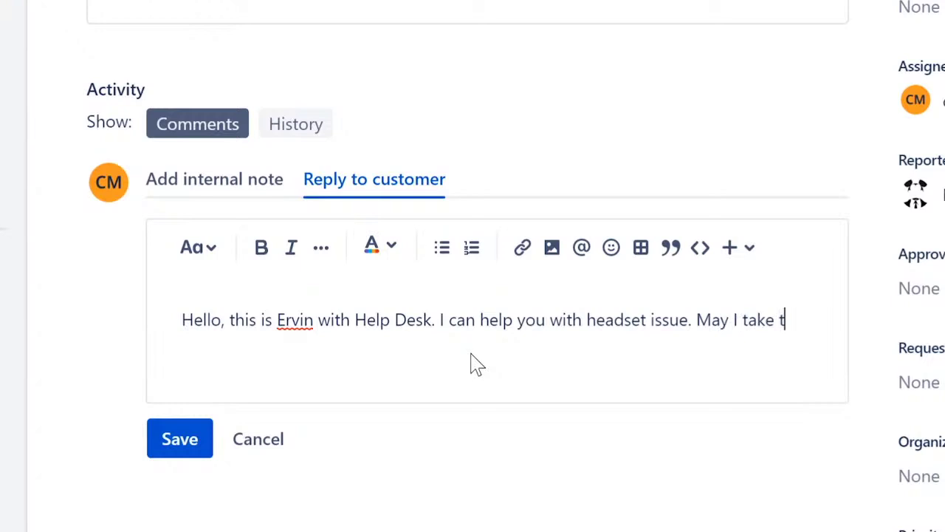
key(BackSpace)
text(control of ryou)
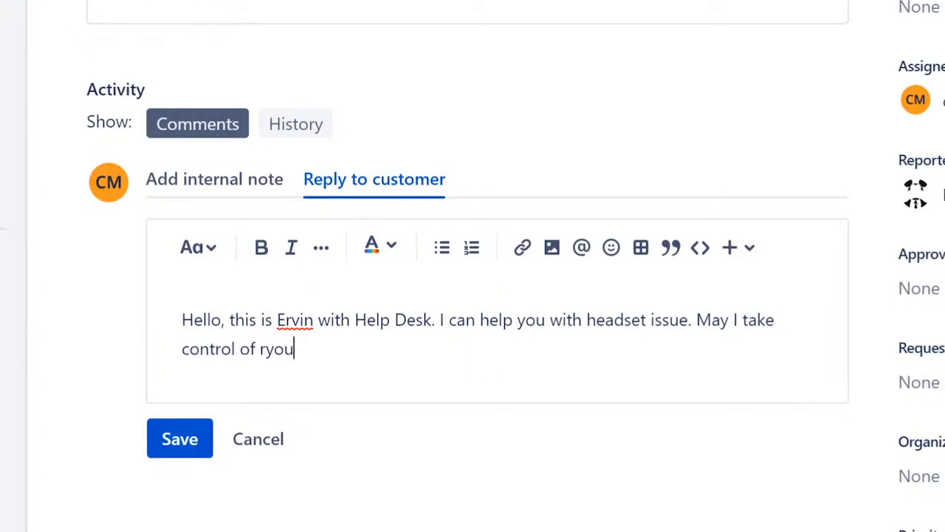
key(BackSpace)
key(BackSpace)
key(BackSpace)
key(BackSpace)
text(your computer )
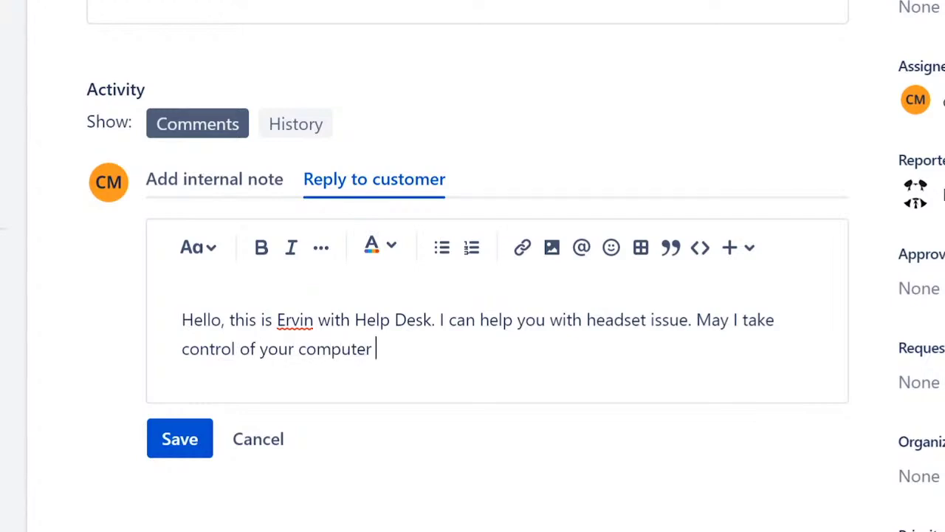
text(to fix it?)
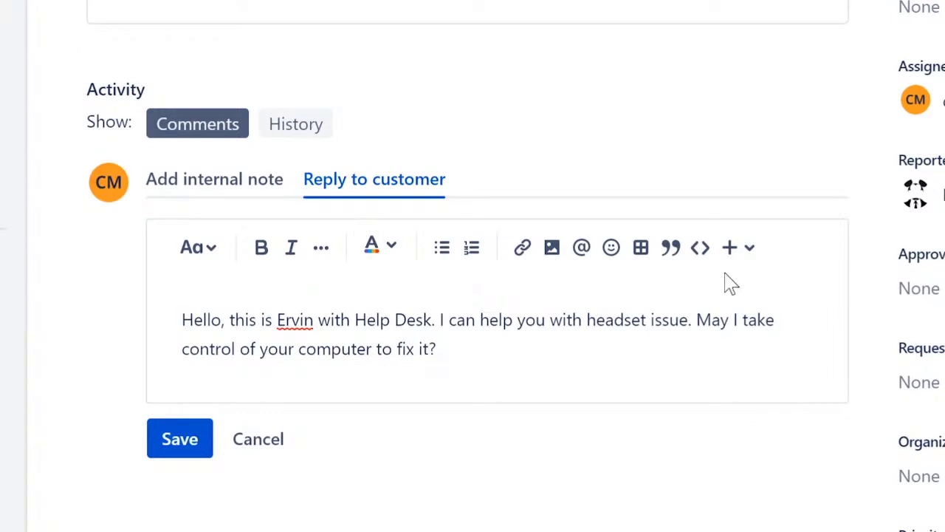
Add 'If so, please send me your PC name or ip address.' and post the reply.
text(If so, please send m)
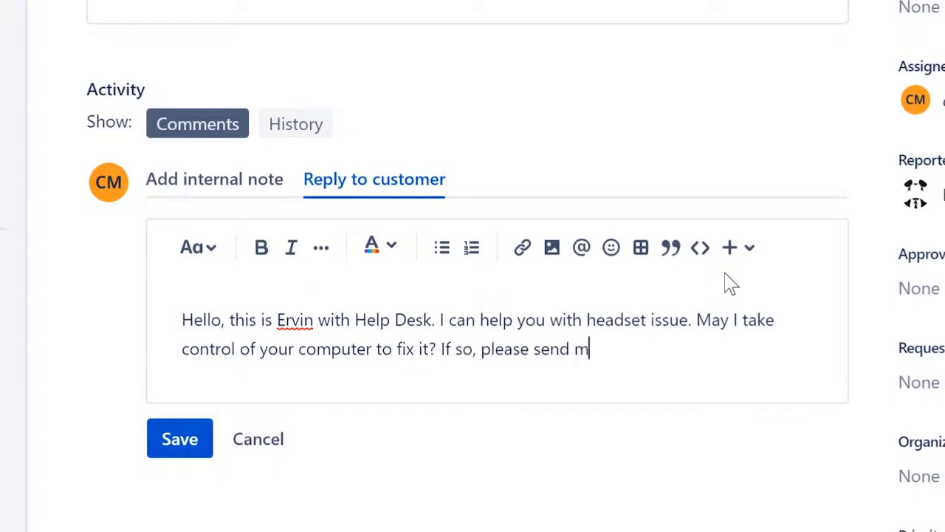
text(e your PC)
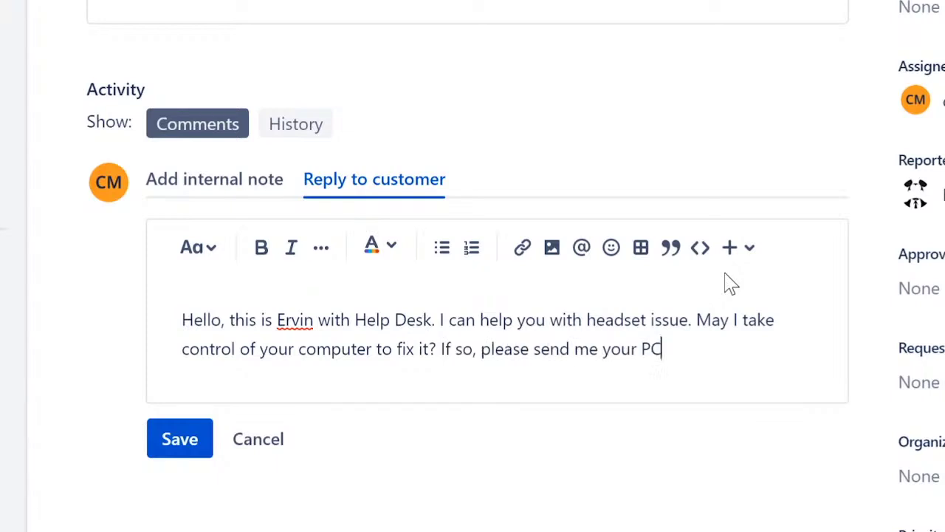
text( name or ip a)
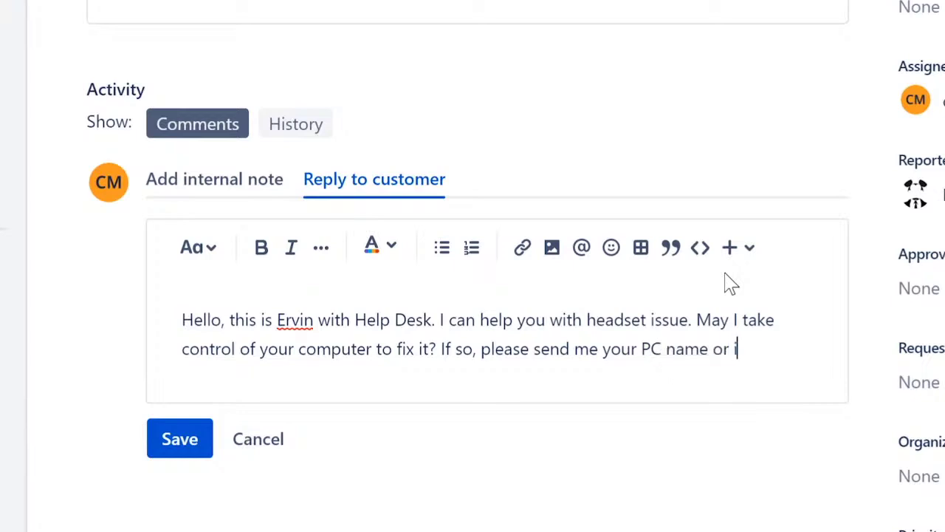
text(ess)
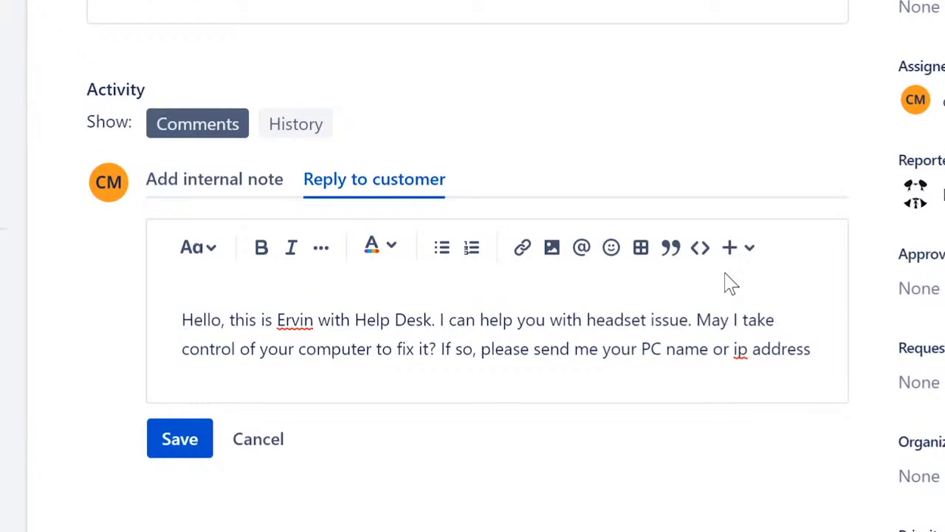
text(.)
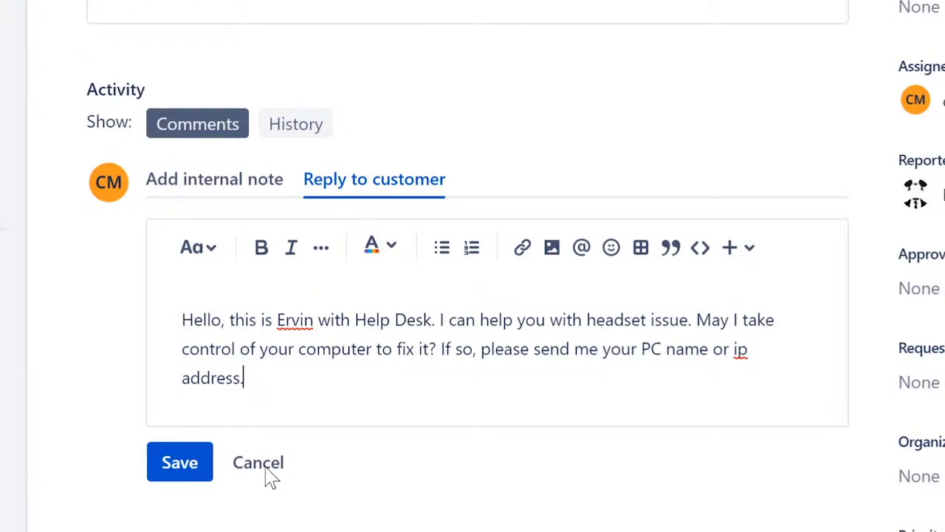
click(169, 460)
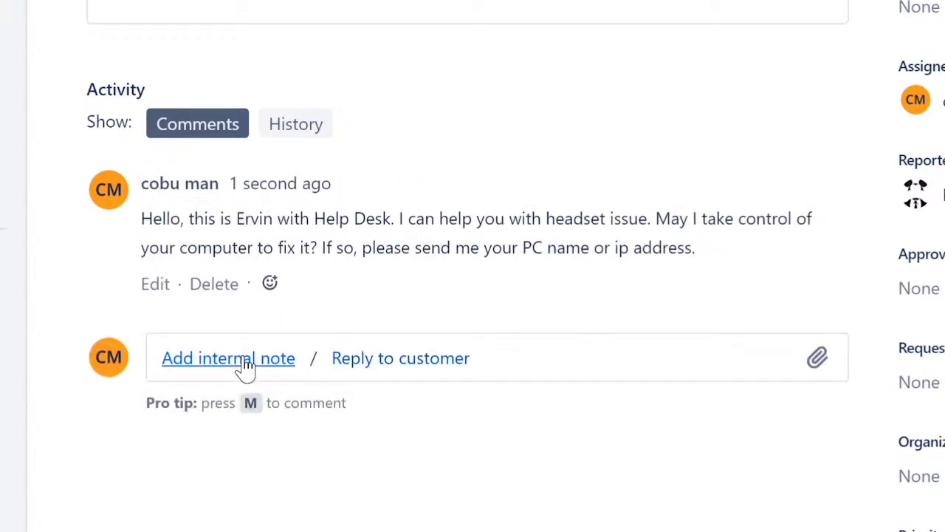
Save an internal note on the ticket stating the user's PC name.
click(244, 361)
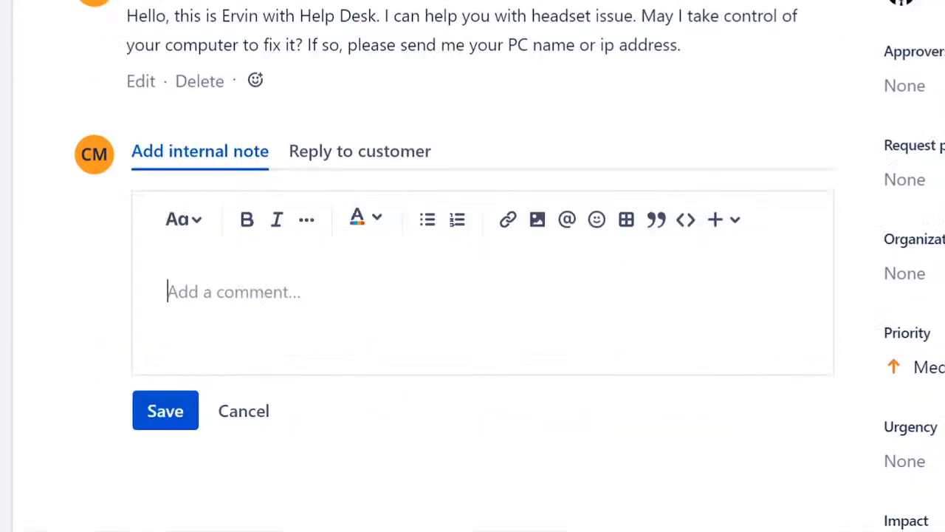
text(user's pc nam)
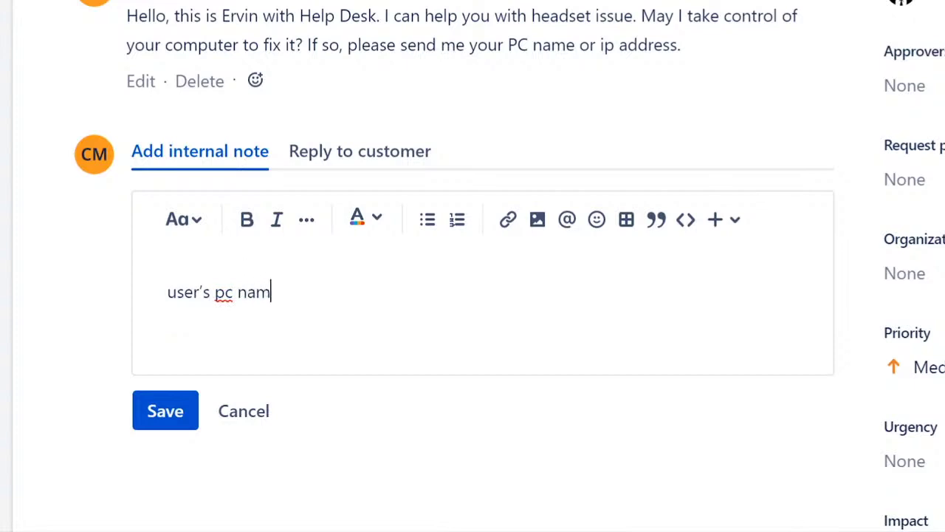
text(e is cobuman1)
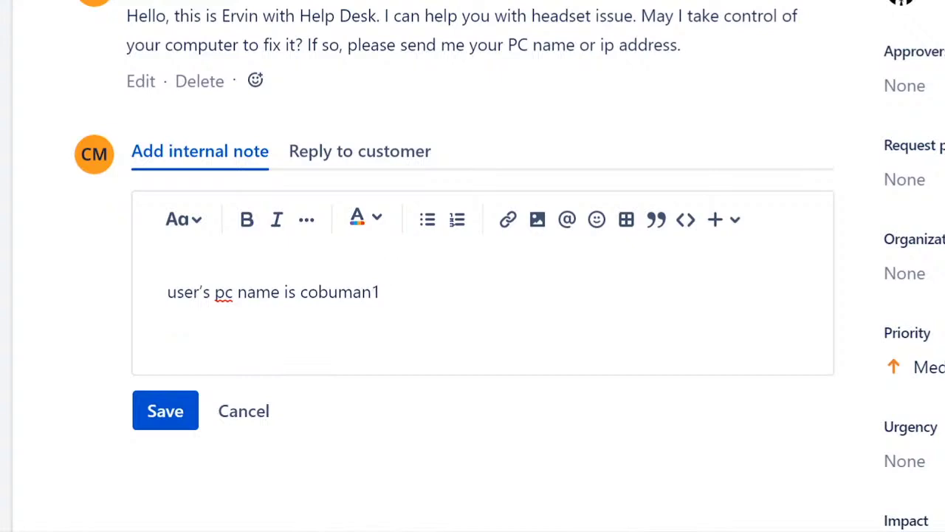
click(155, 418)
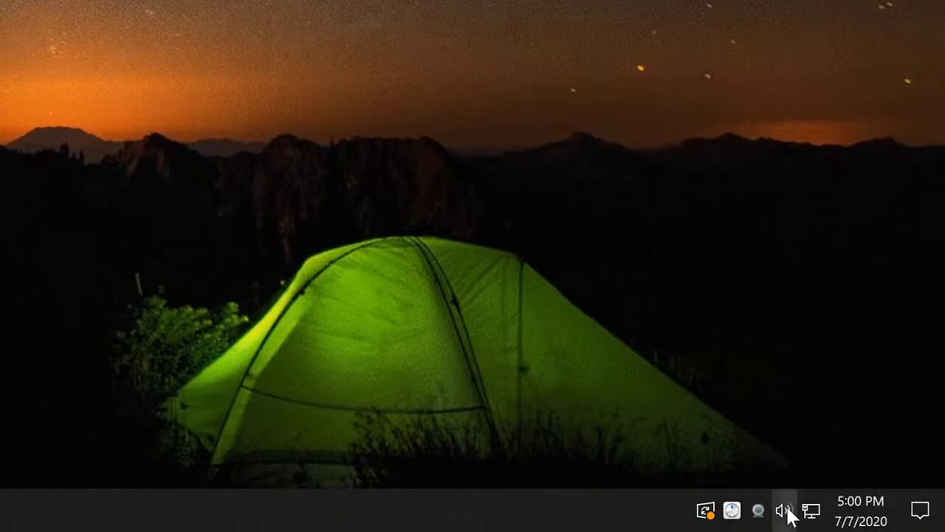
Open Sound settings from the taskbar speaker icon, showing Plantronics C610 speakers at volume 57.
click(785, 511)
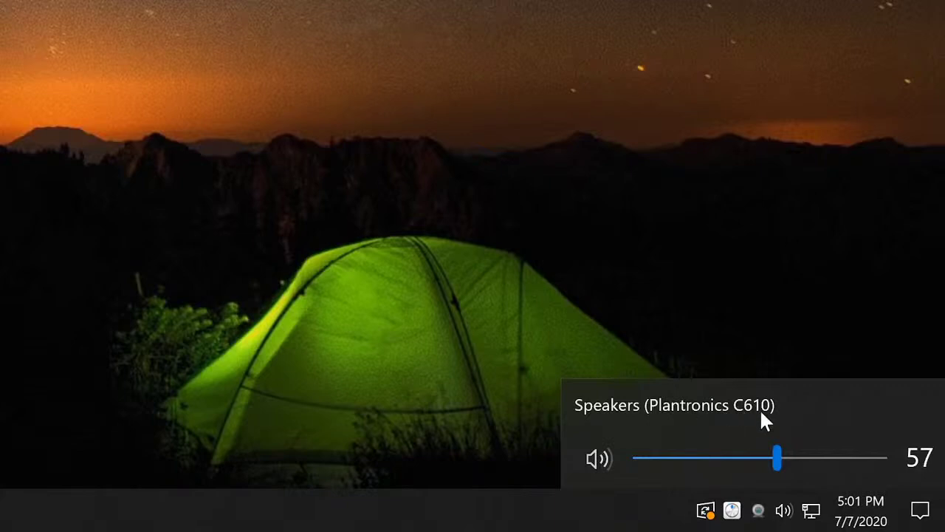
right_click(786, 511)
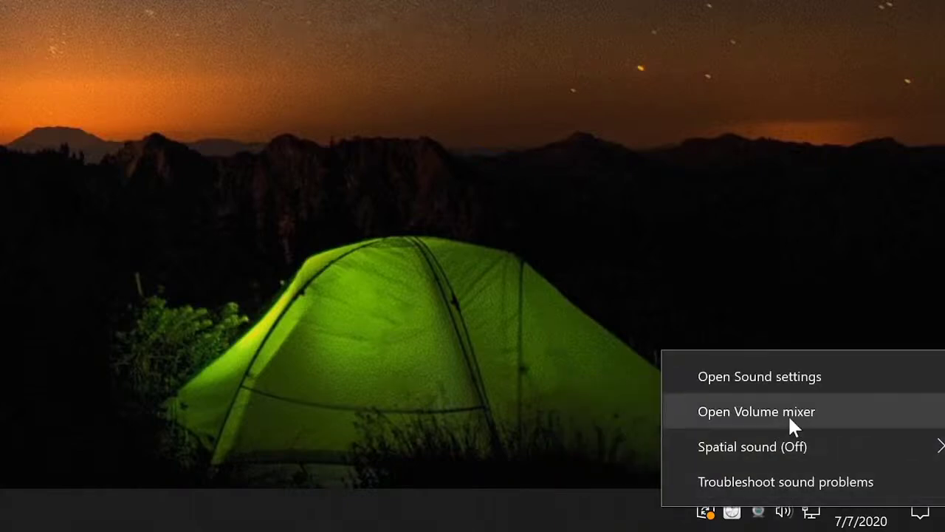
click(814, 379)
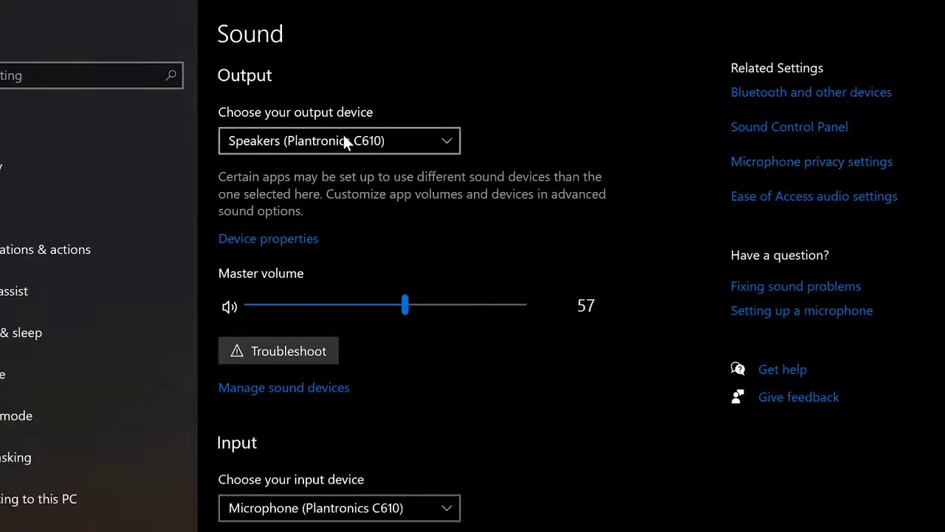
click(305, 143)
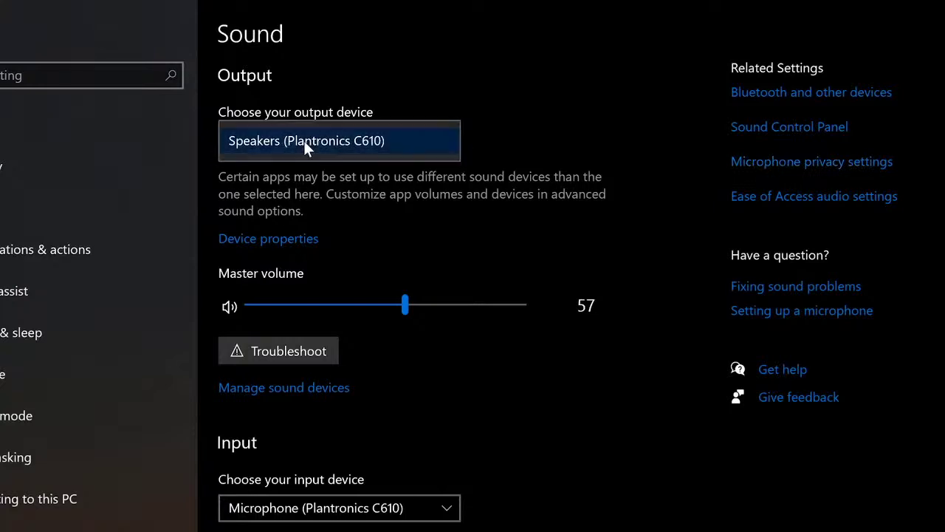
click(473, 175)
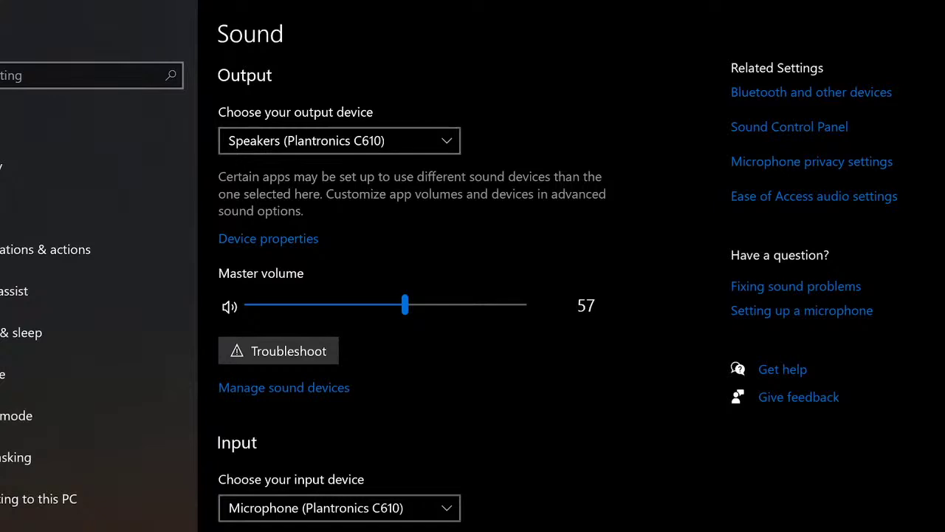
click(806, 132)
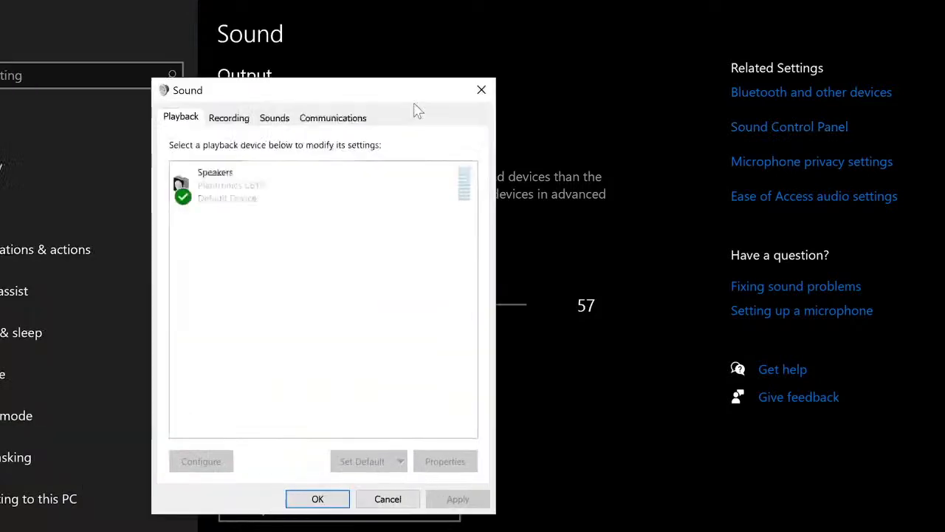
Turn on Show Disabled Devices in the Playback device list.
drag(416, 110, 468, 110)
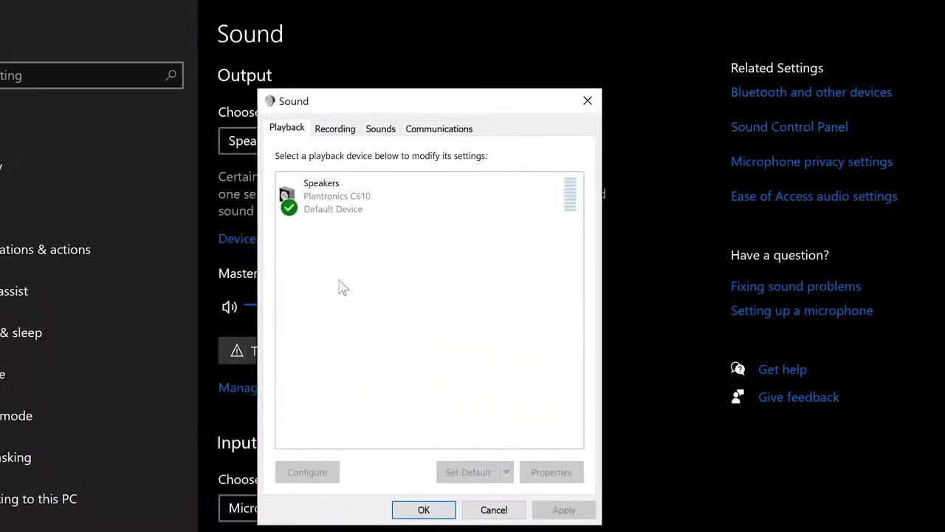
right_click(399, 298)
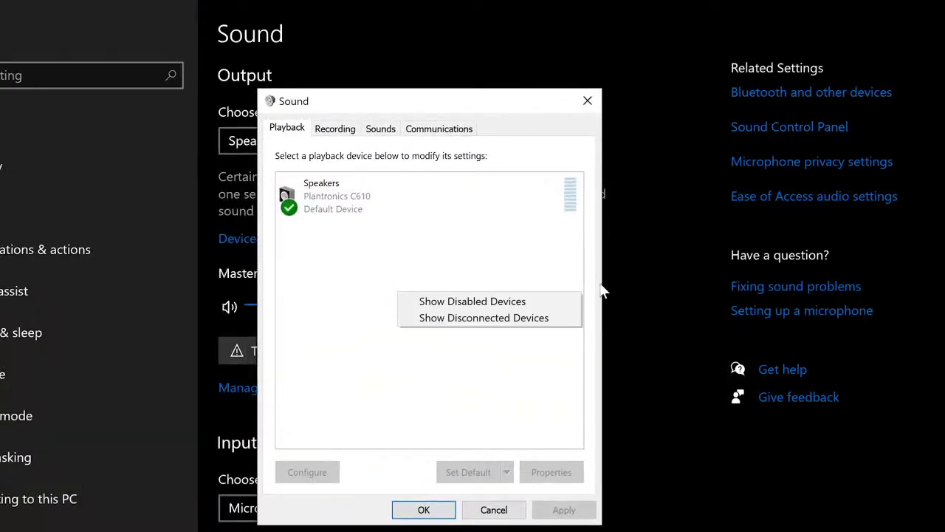
right_click(349, 271)
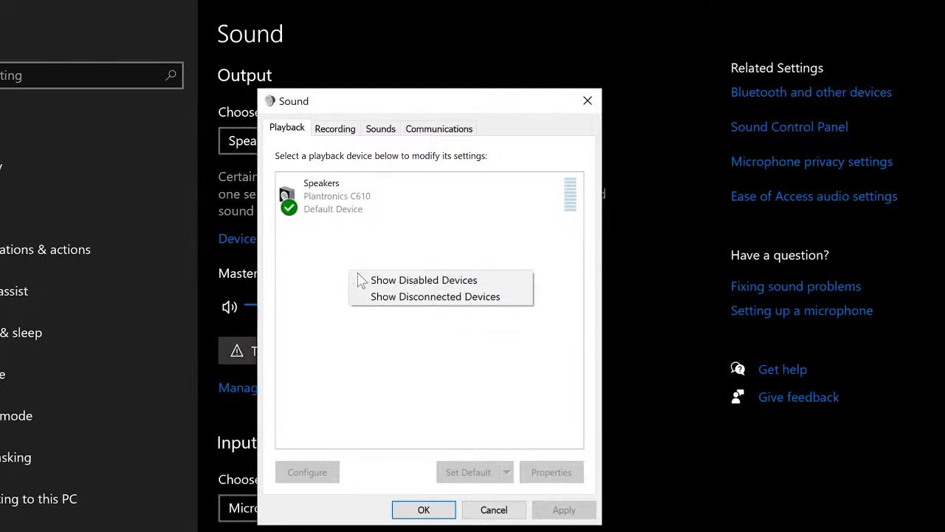
click(385, 281)
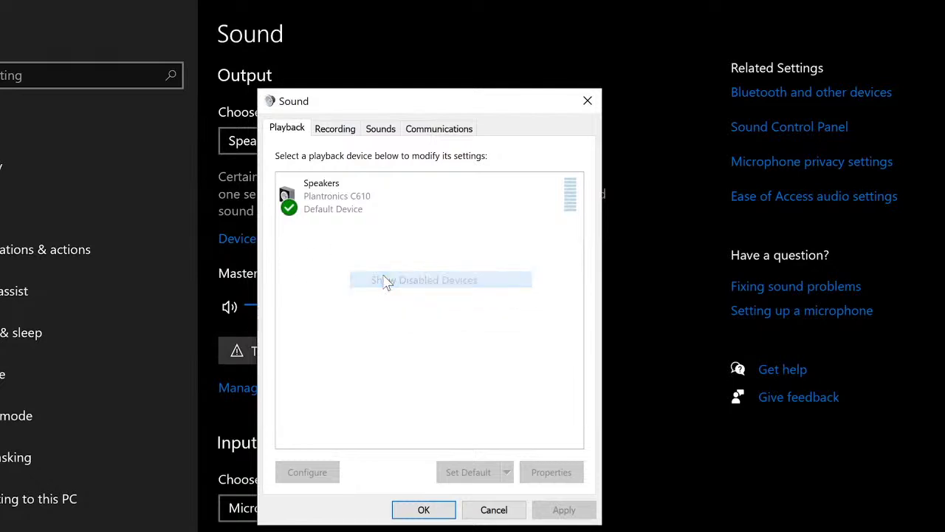
right_click(416, 353)
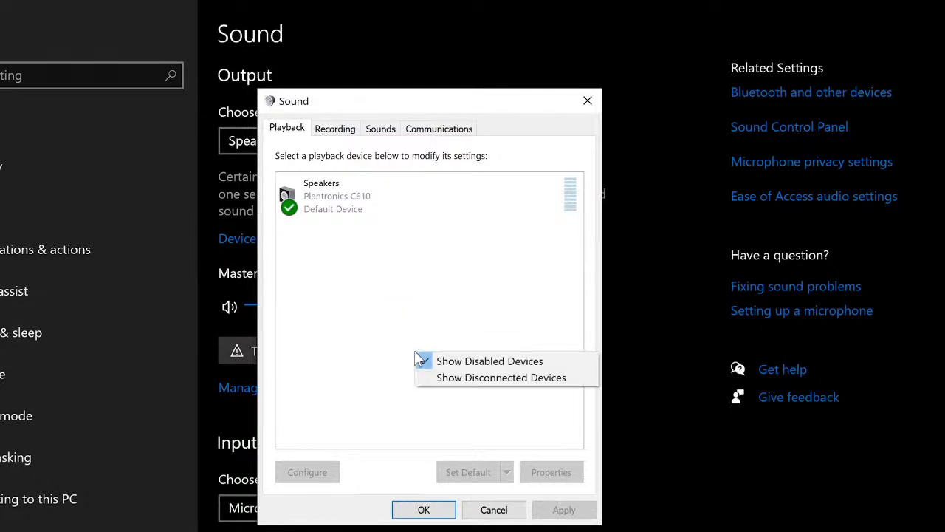
click(340, 305)
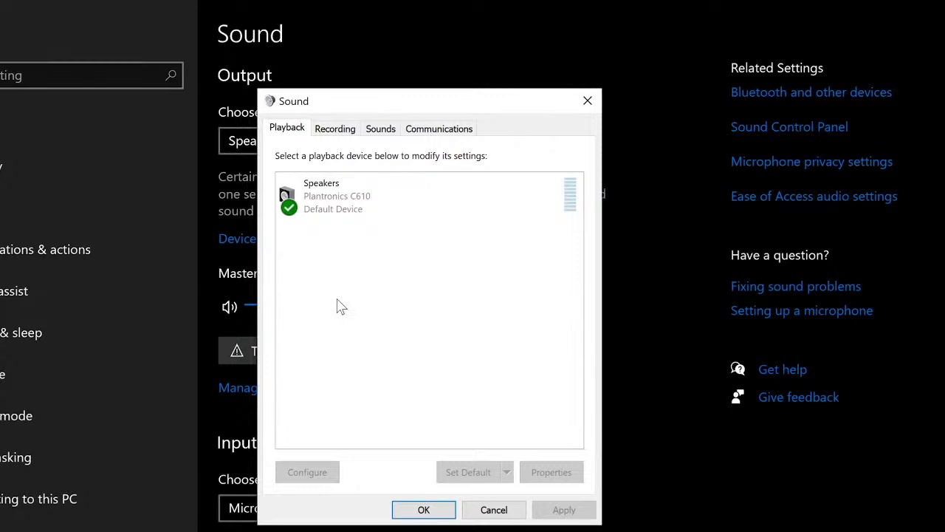
Disable the Plantronics C610 speakers, then enable them again.
click(345, 201)
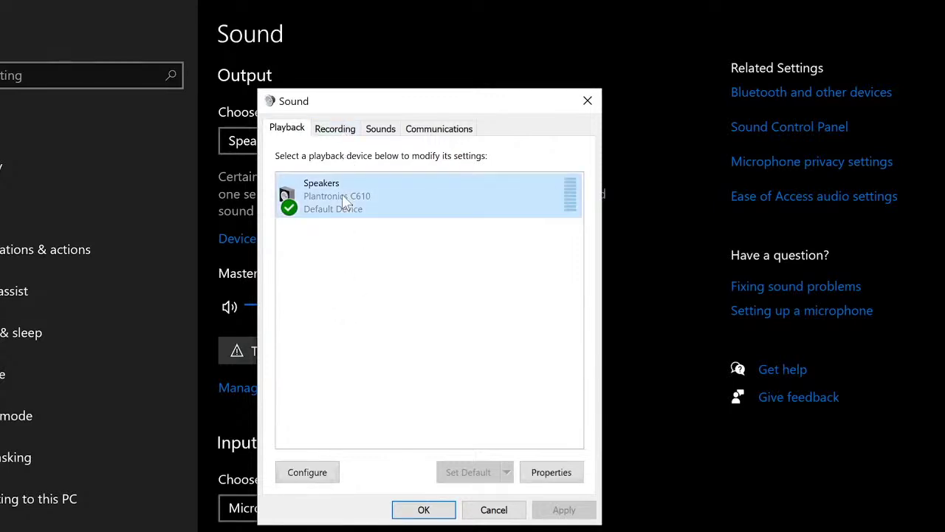
right_click(355, 314)
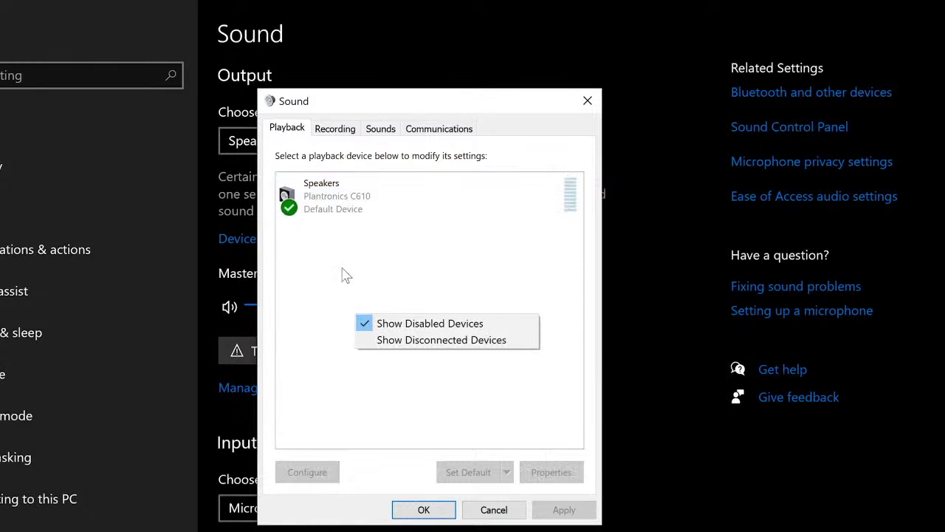
right_click(336, 201)
click(373, 244)
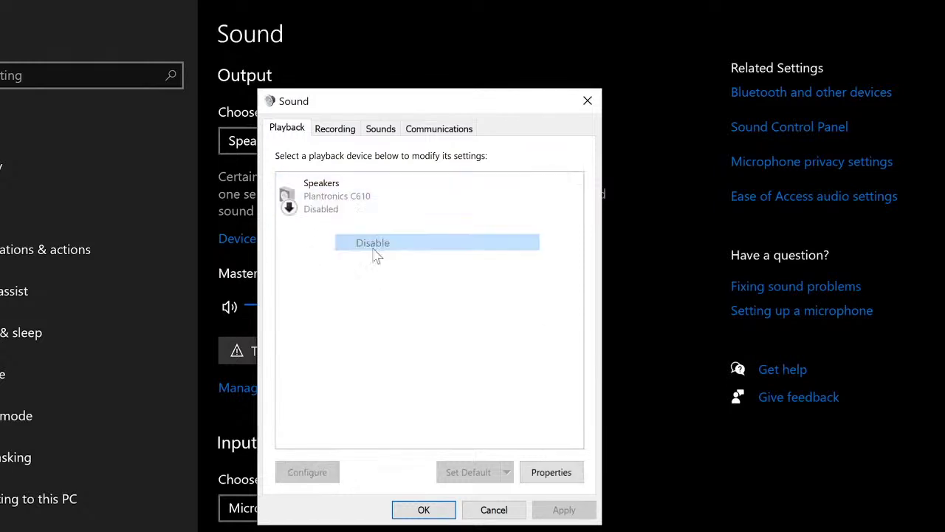
click(333, 185)
right_click(333, 182)
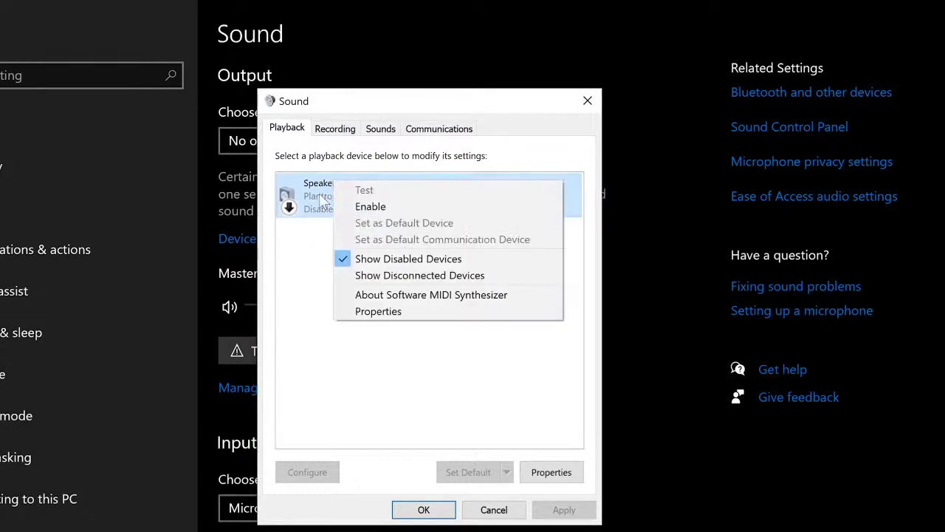
click(397, 208)
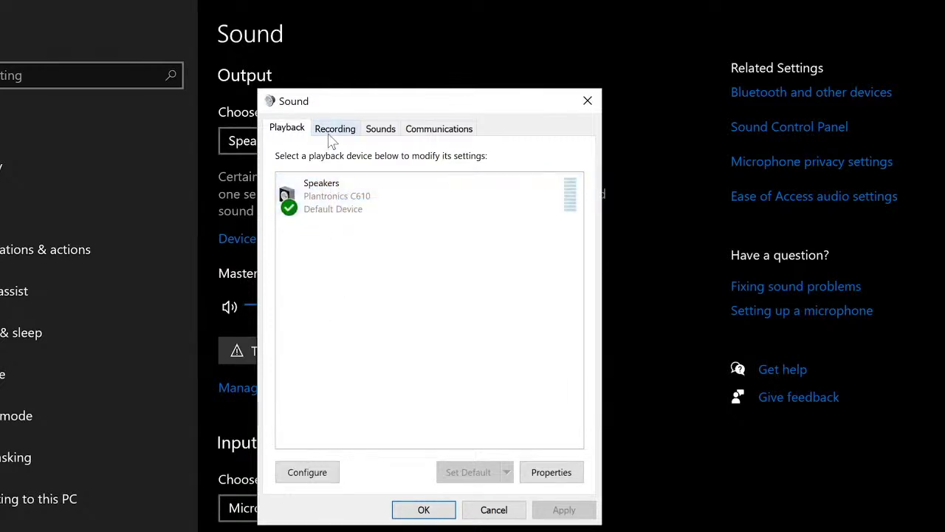
Raise the Plantronics C610 microphone's recording level from 57 to 77, then close both Sound dialogs.
click(342, 130)
click(373, 209)
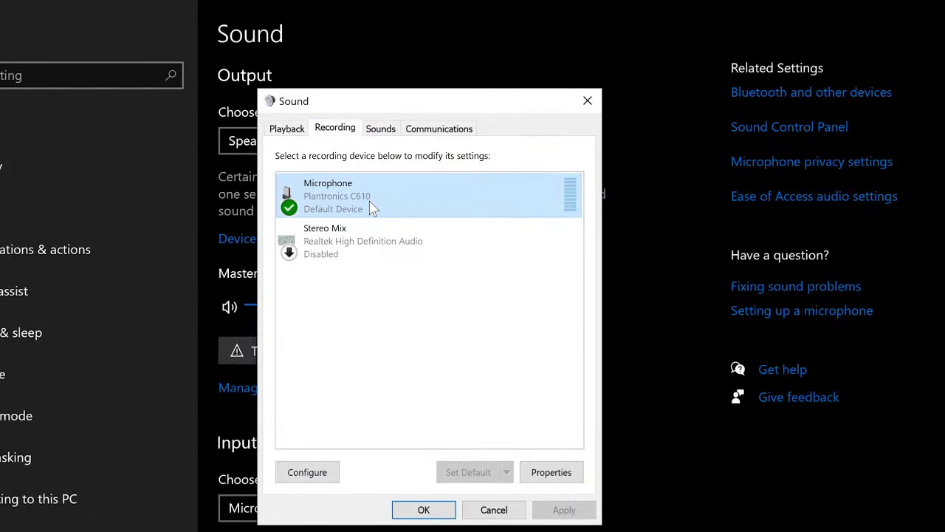
click(363, 246)
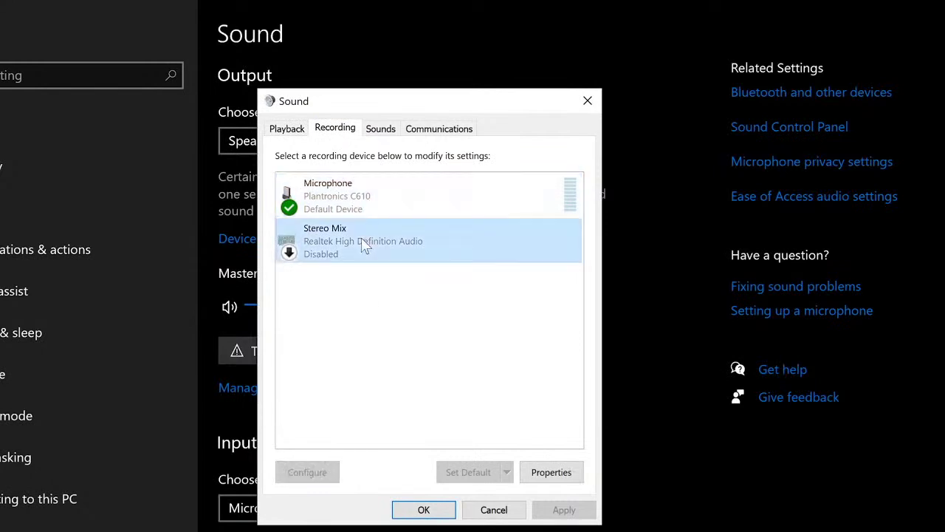
click(360, 207)
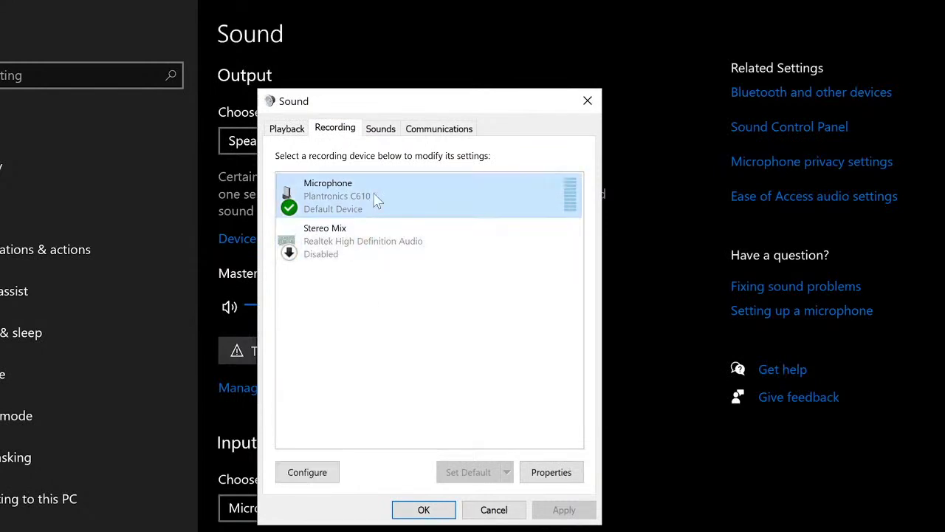
double_click(376, 201)
click(388, 191)
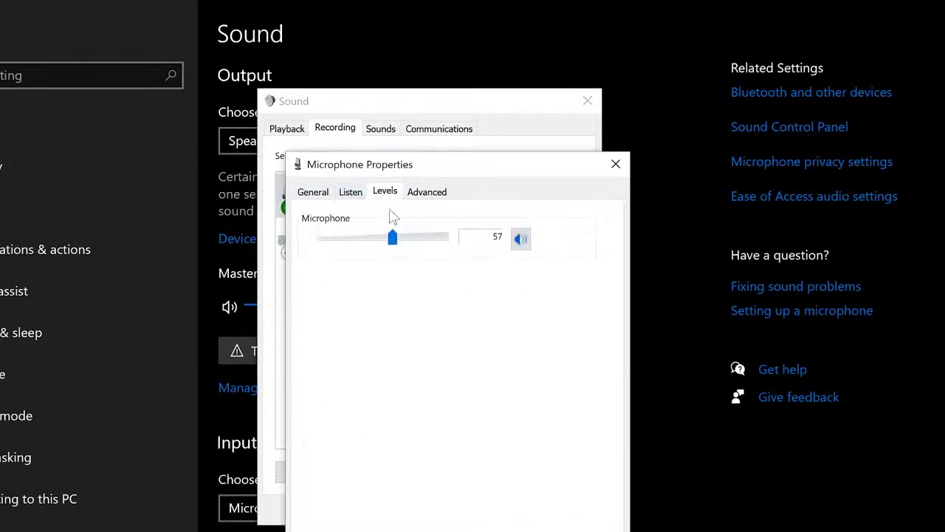
click(404, 240)
key(Return)
click(428, 508)
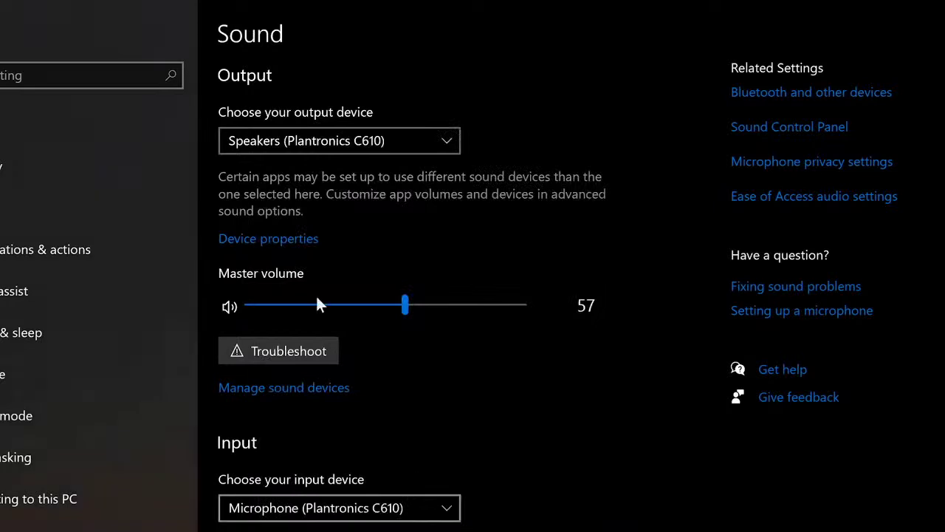
Verify the output is still Plantronics C610 speakers at master volume 57, then close Settings.
click(332, 133)
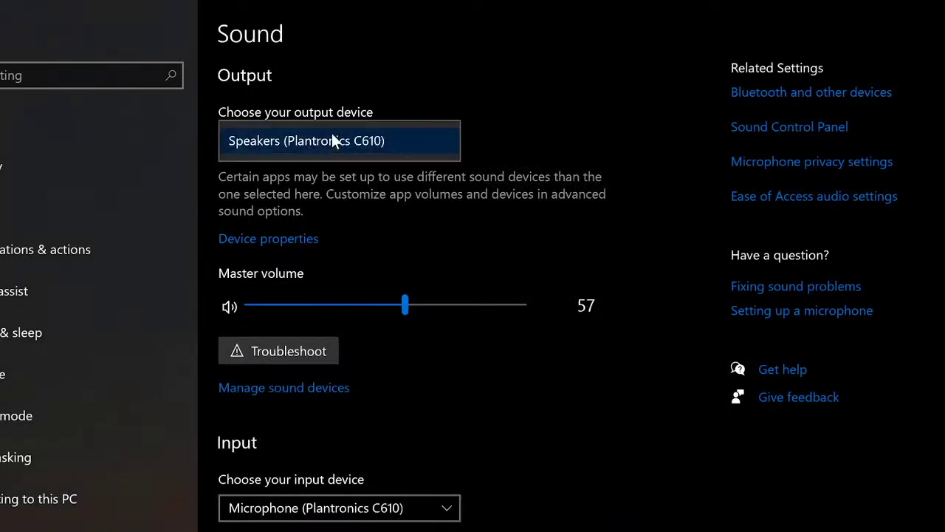
click(372, 189)
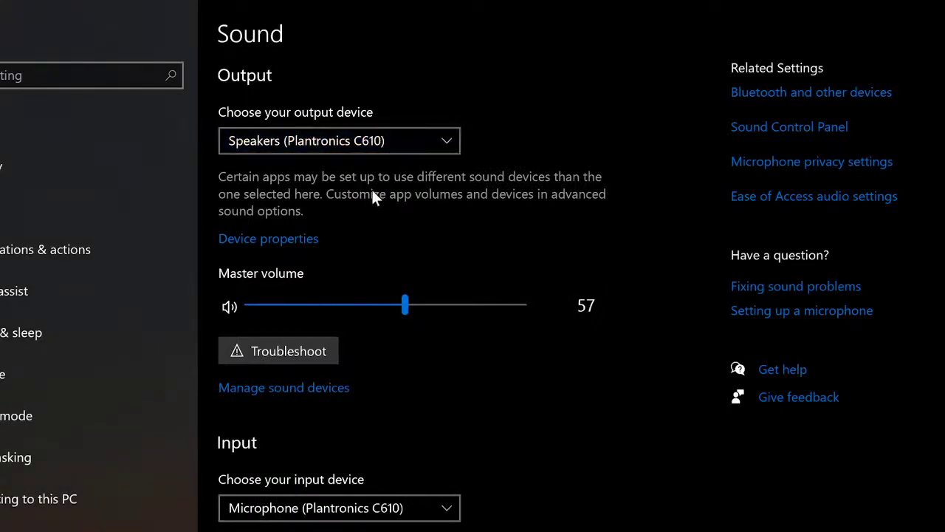
click(330, 142)
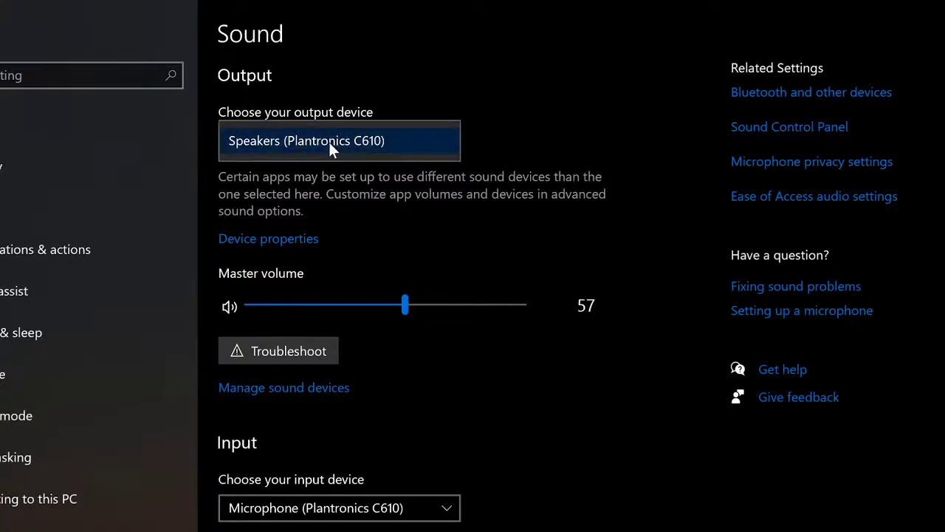
click(395, 174)
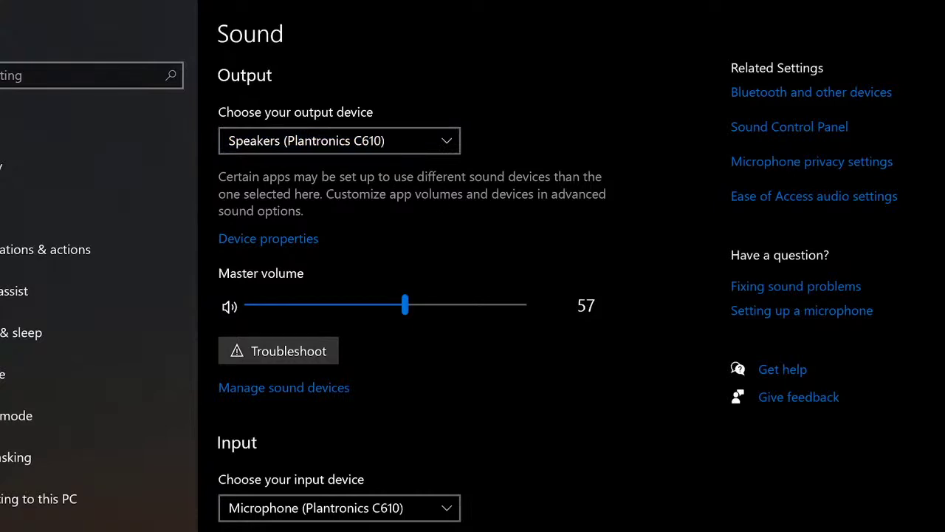
click(406, 305)
key(alt+F4)
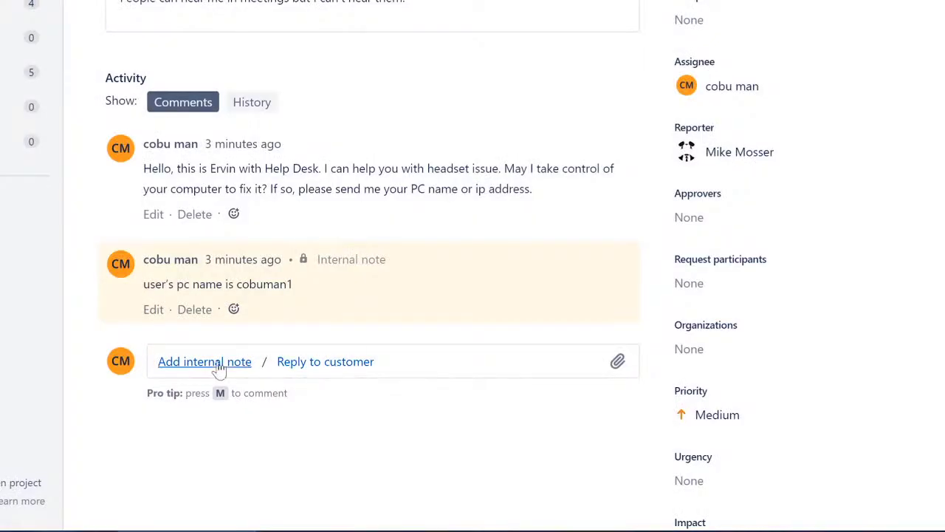
Save an internal note on ISD-23: 'I have configured the headset and tested', signed by the agent.
key(m)
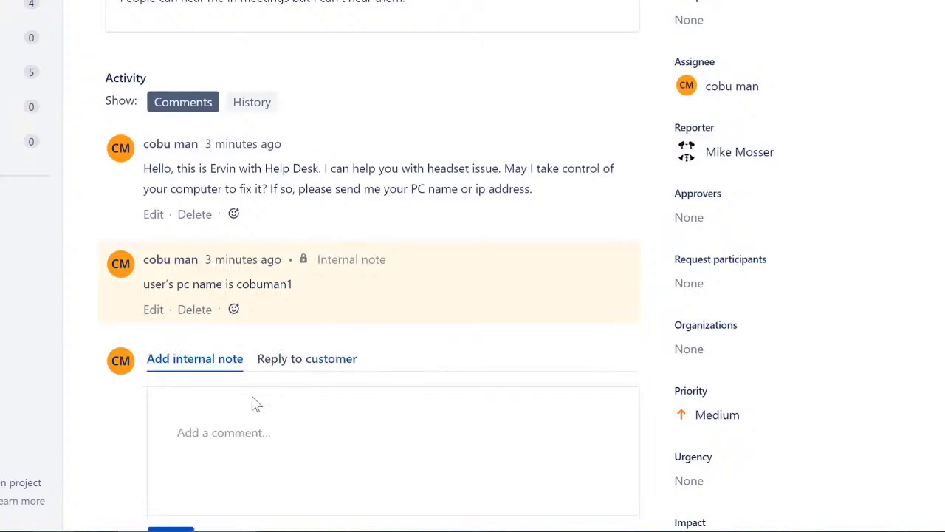
text(I hav)
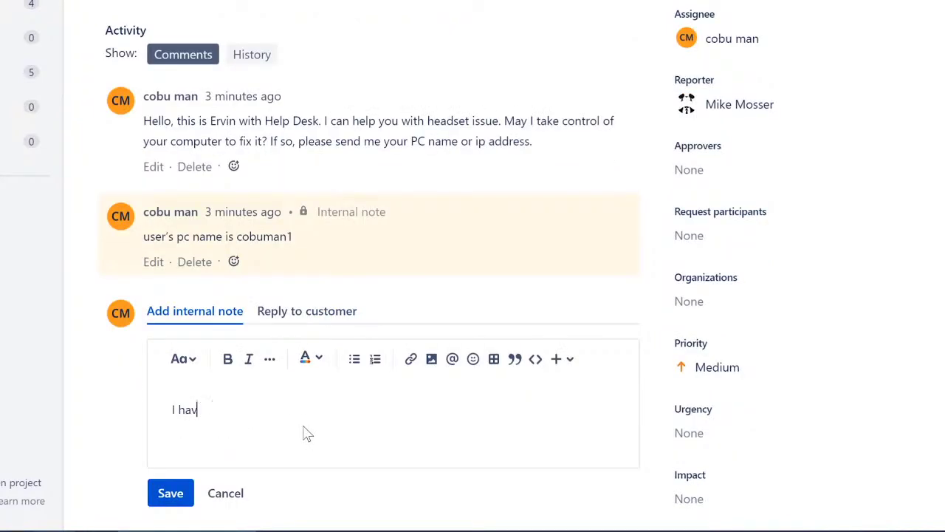
text(e configured the headset )
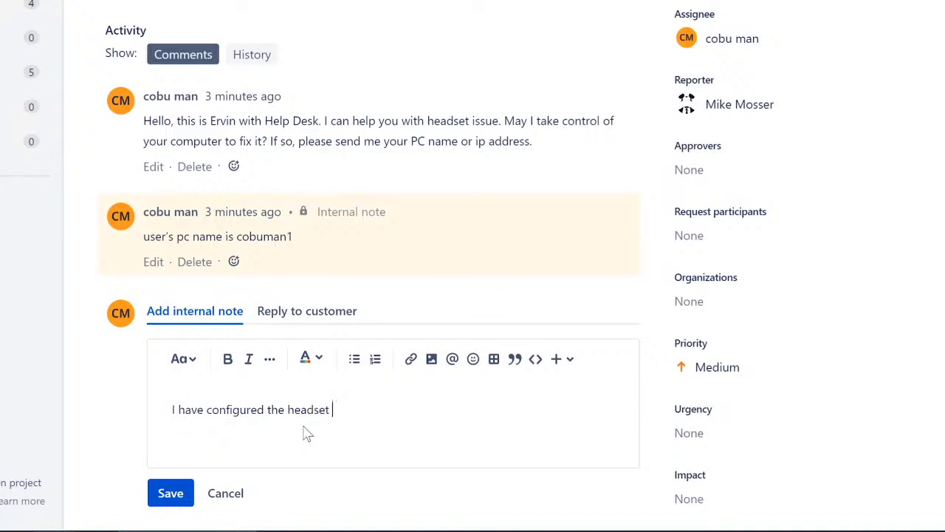
text(and tested.)
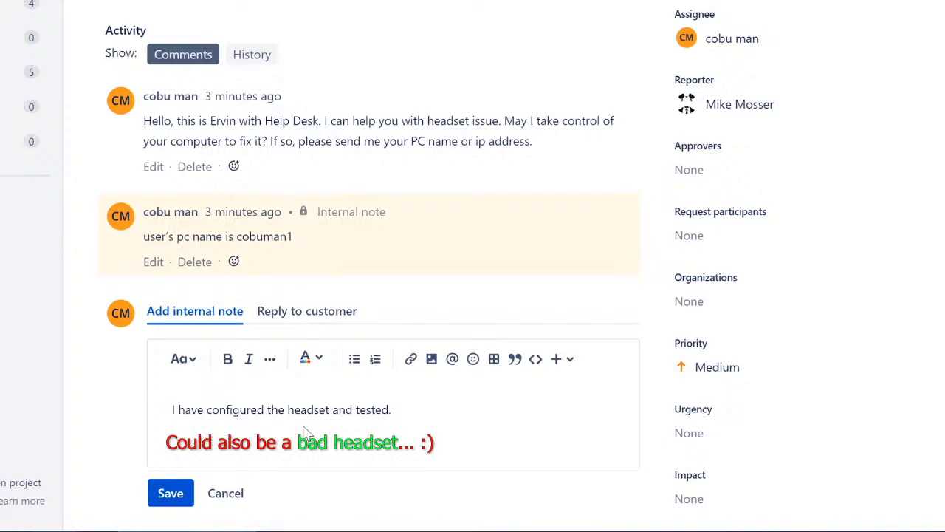
text( Ervin)
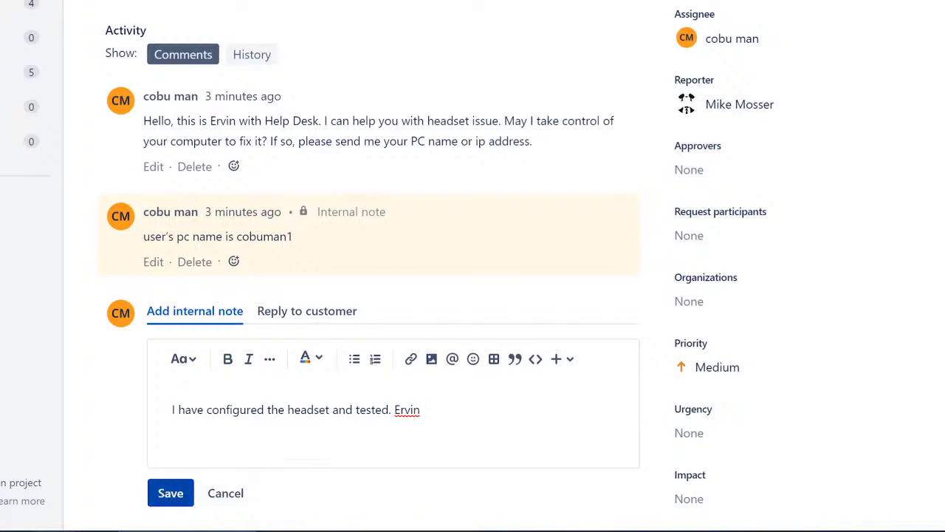
key(ctrl+Return)
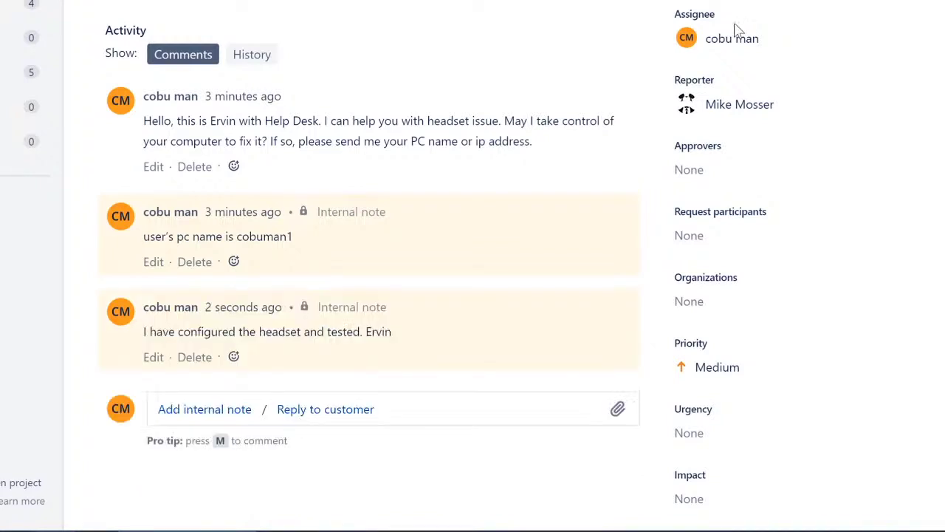
Set ISD-23's status to Completed and return to the open tickets queue.
scroll(767, 33, up, 1)
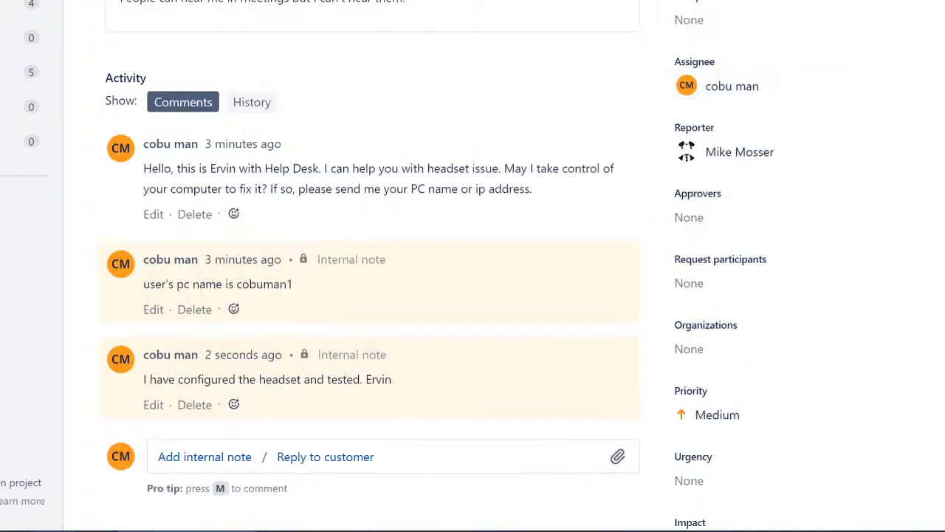
click(734, 55)
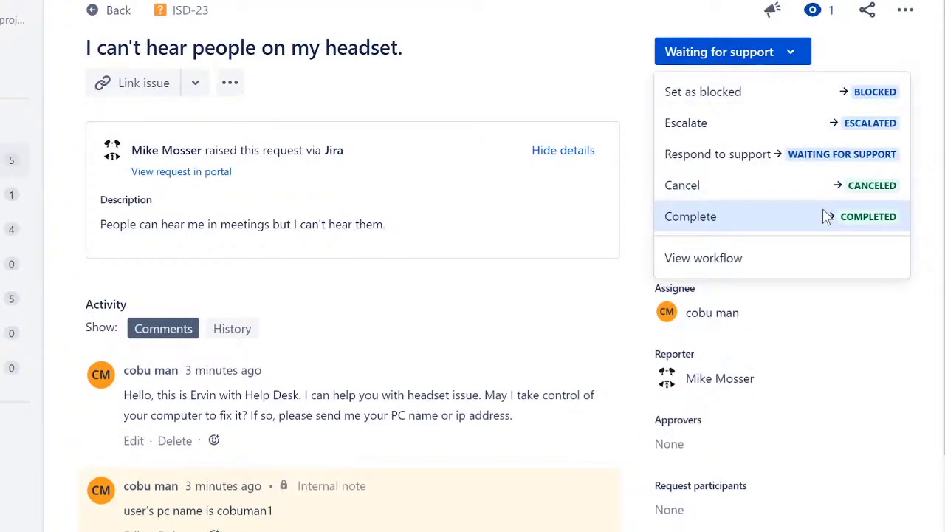
click(822, 219)
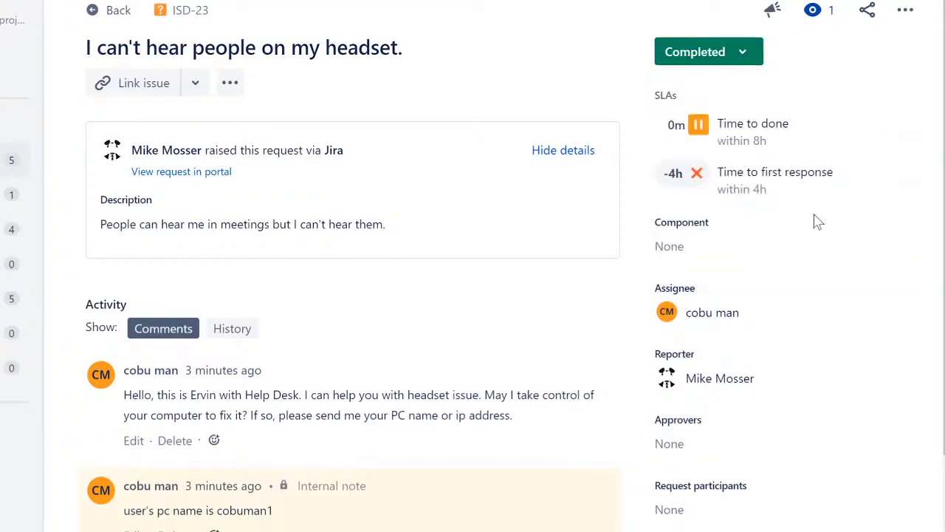
click(125, 18)
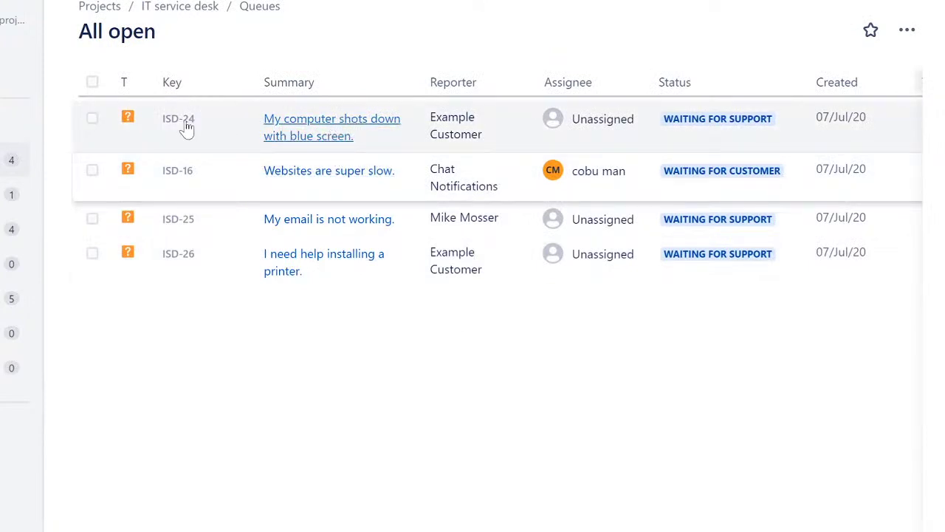
Open ticket ISD-24 about the blue screen and assign it to yourself.
click(366, 127)
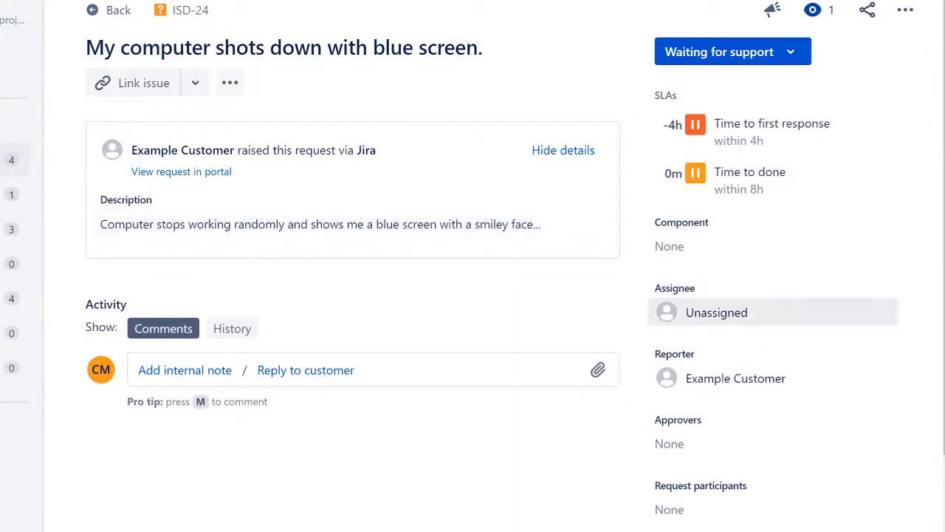
click(717, 313)
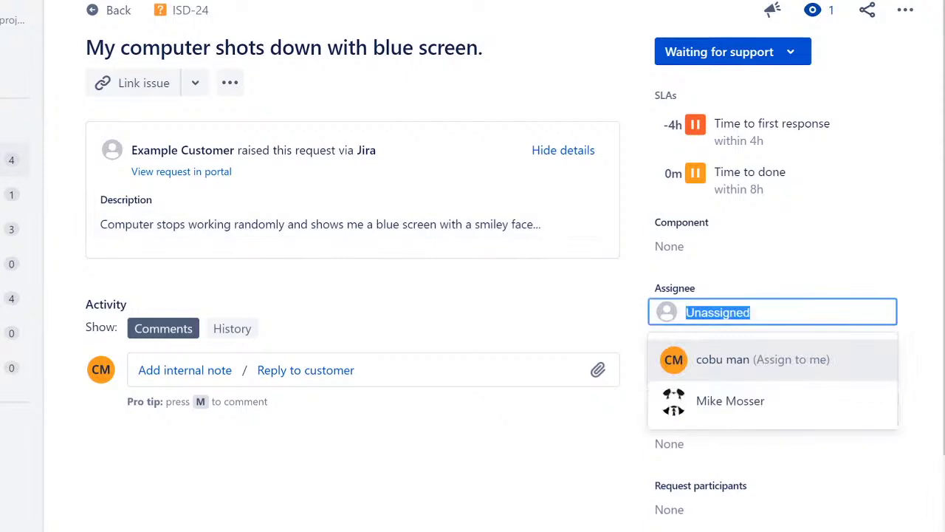
click(717, 362)
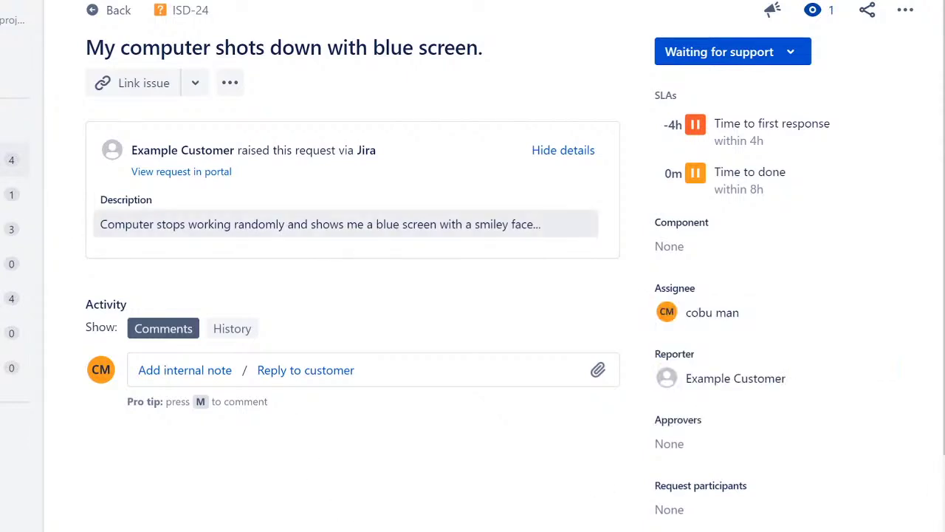
Select the blue-screen symptom text in the ISD-24 description, leaving the title unchanged.
click(344, 226)
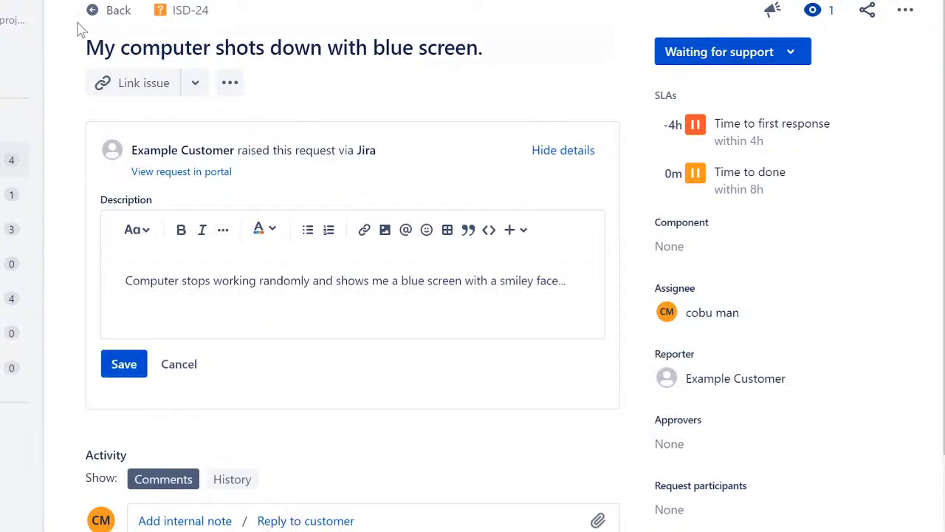
drag(105, 48, 490, 53)
click(491, 54)
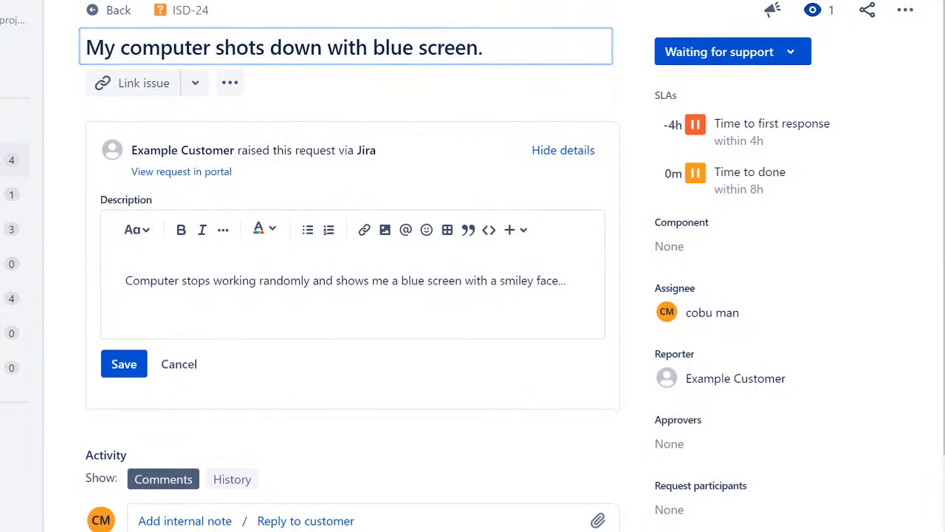
key(Escape)
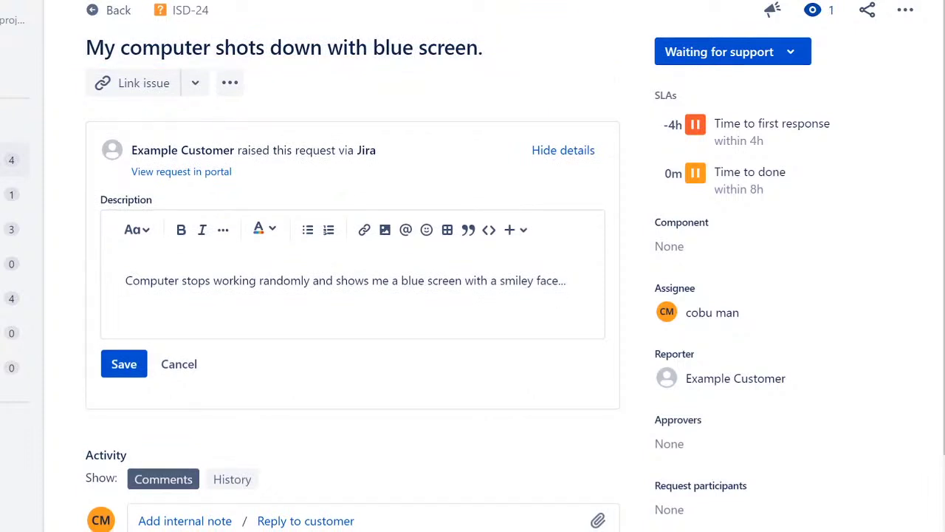
drag(567, 281, 132, 281)
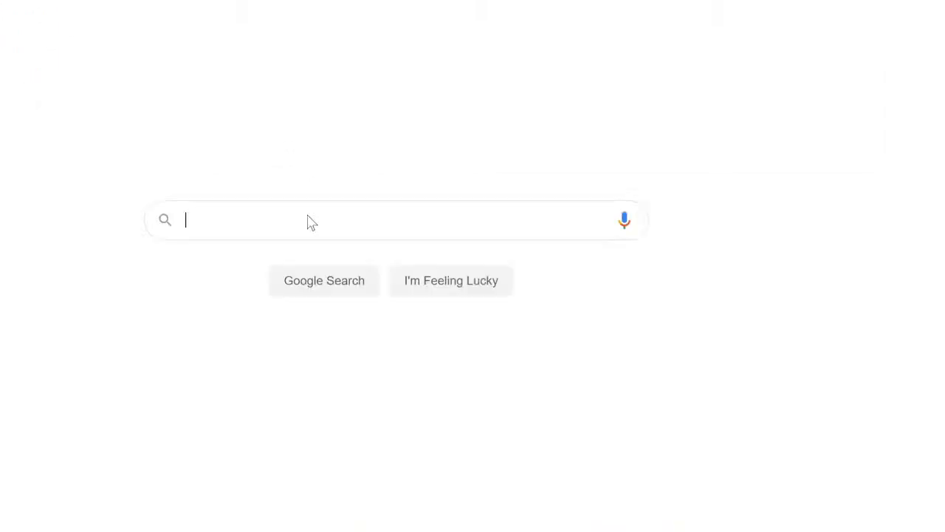
Search Google Images for 'blue screen with smiley face' and view the results.
text(b)
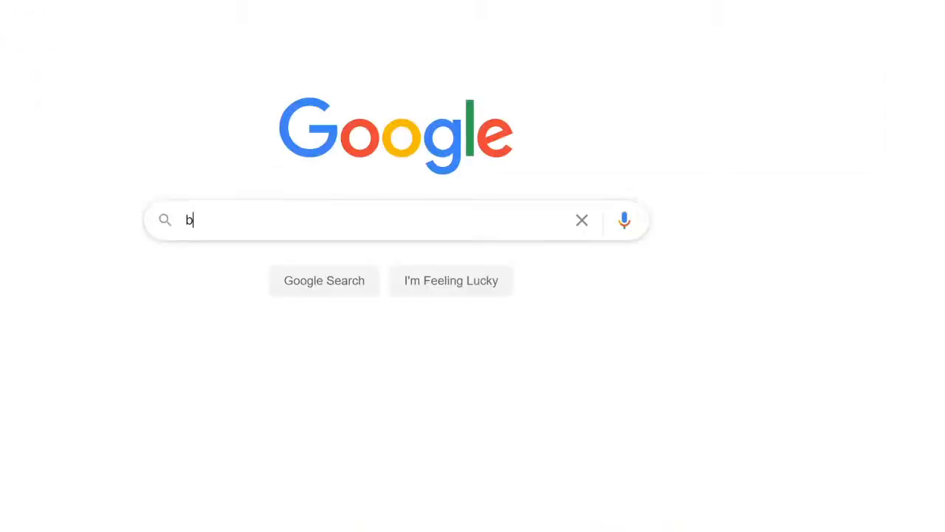
text(lue scree)
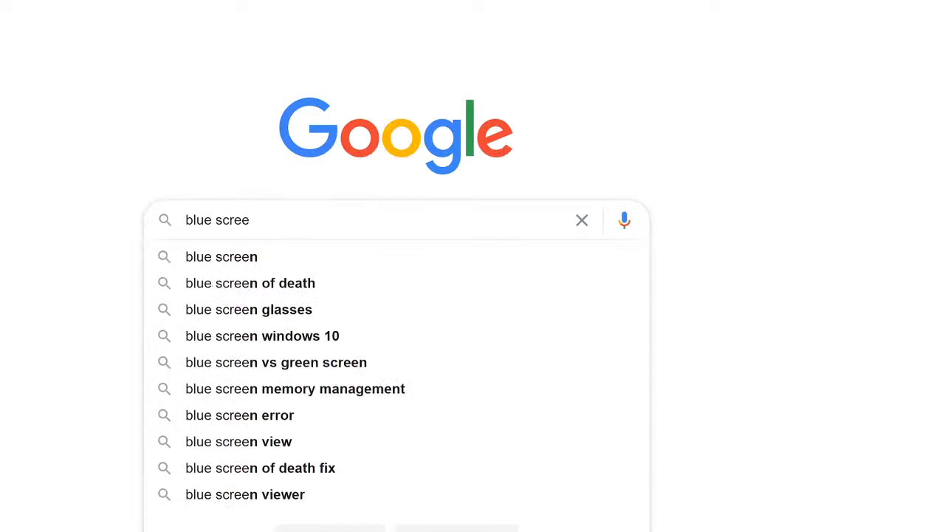
text(n)
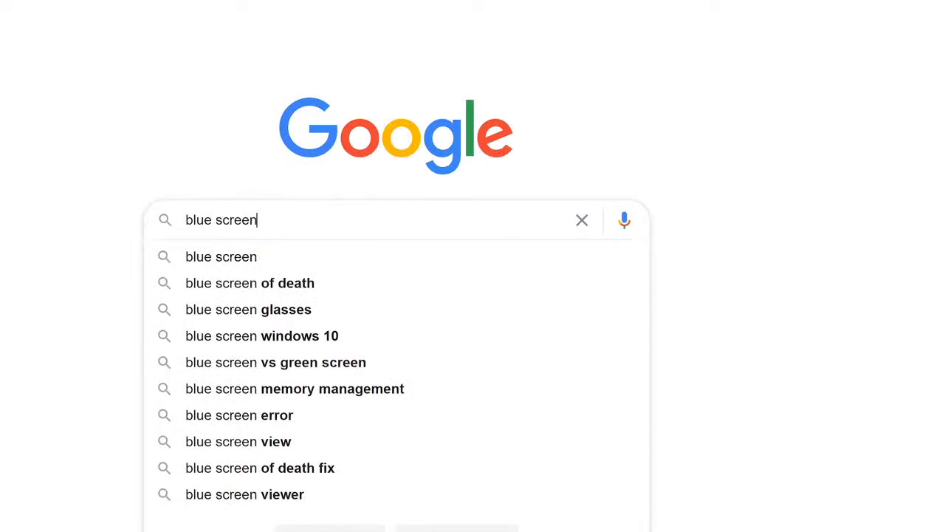
text( with s)
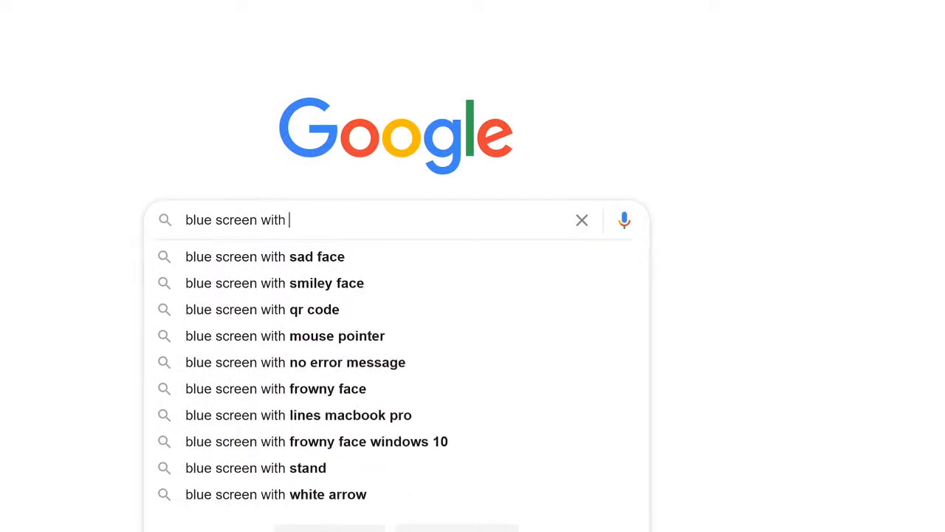
key(Down)
key(Down)
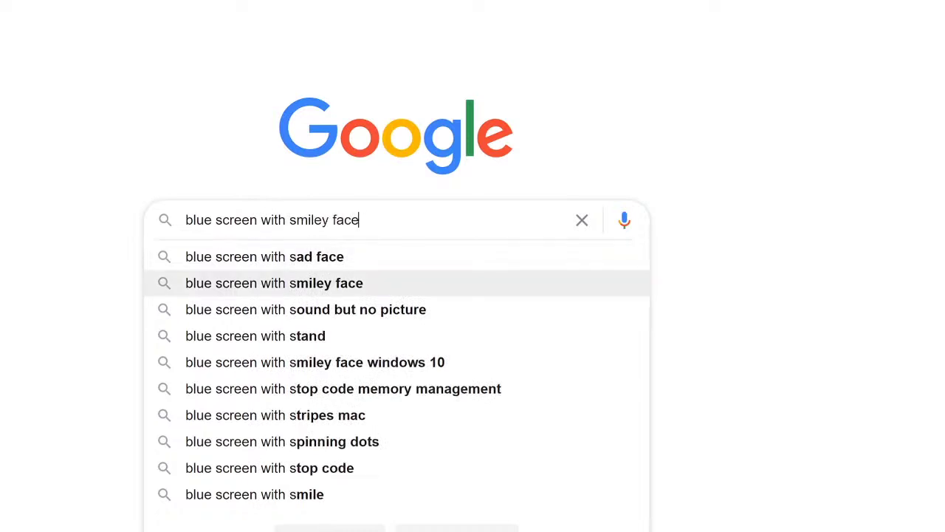
key(Return)
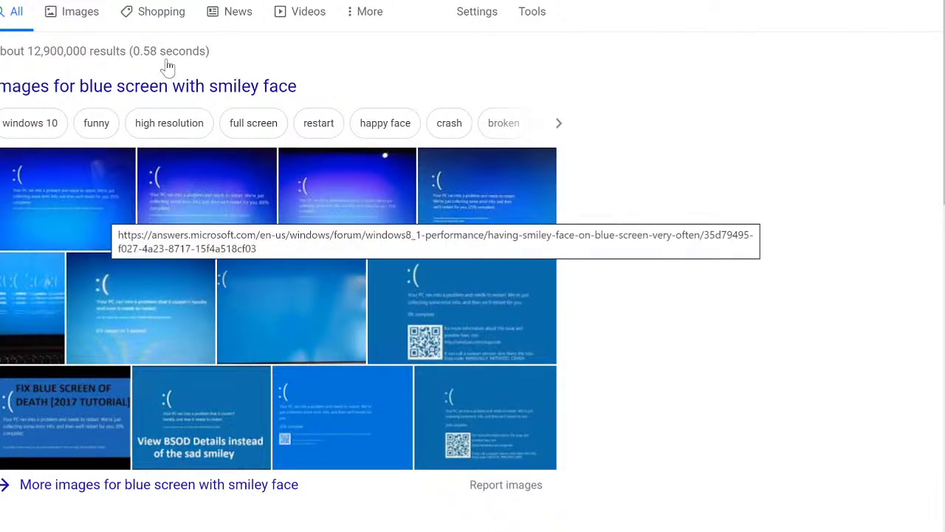
click(61, 190)
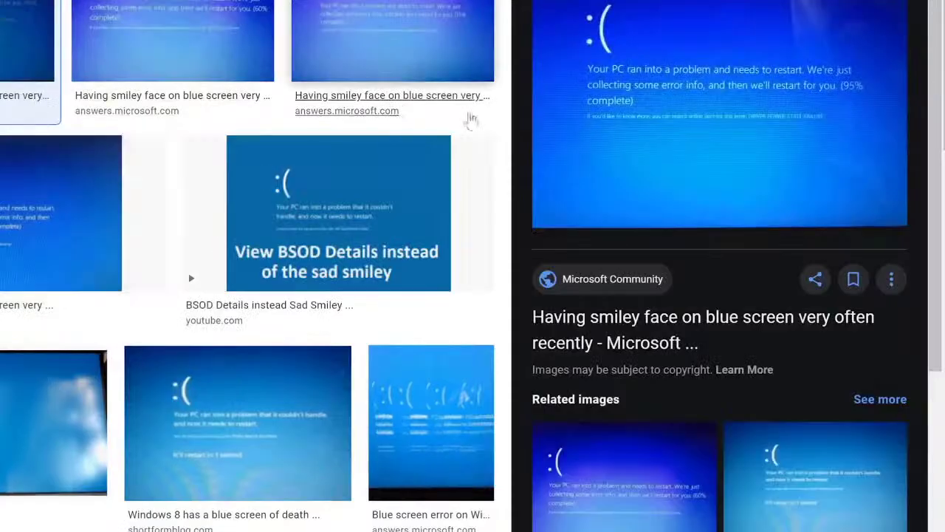
scroll(536, 130, up, 1)
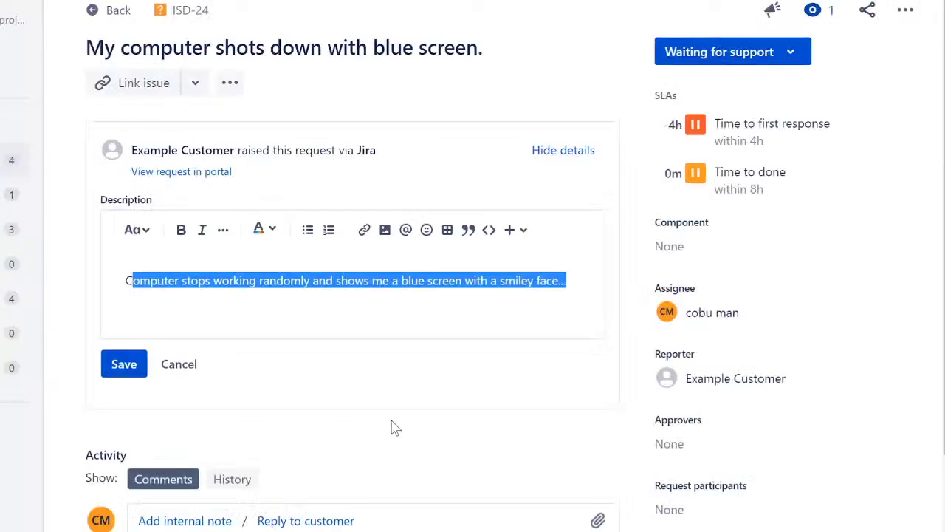
Deselect the ISD-24 description and open a blank internal note under Activity.
click(417, 485)
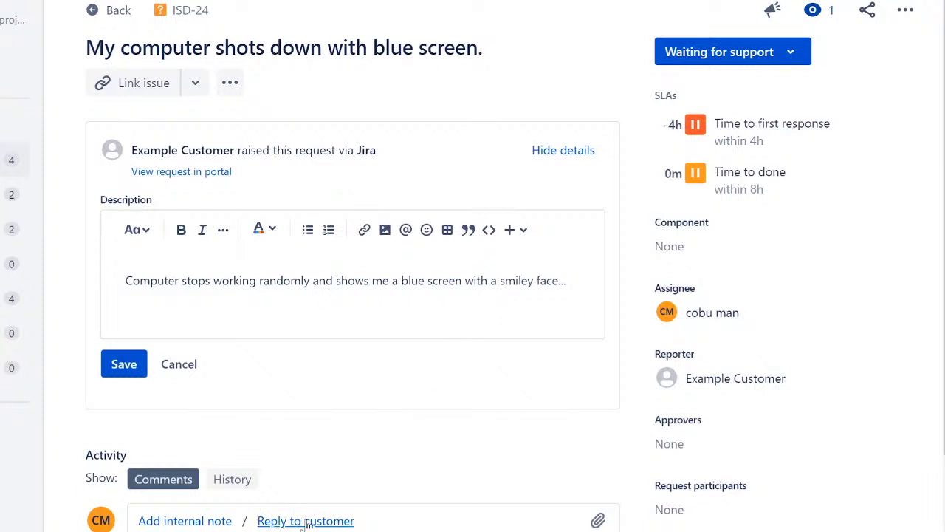
click(248, 525)
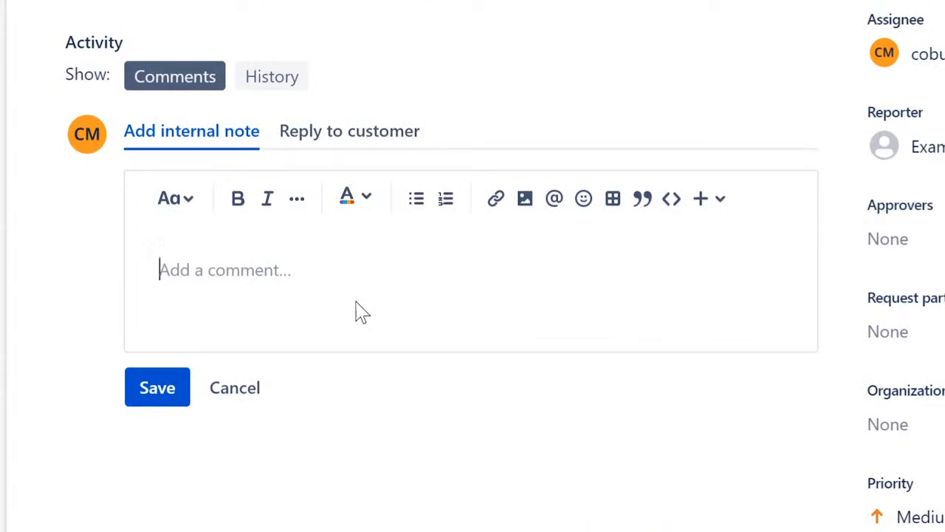
Begin the note with 'Talked to user to confirm that the issue is BSOD.'.
text(Talked)
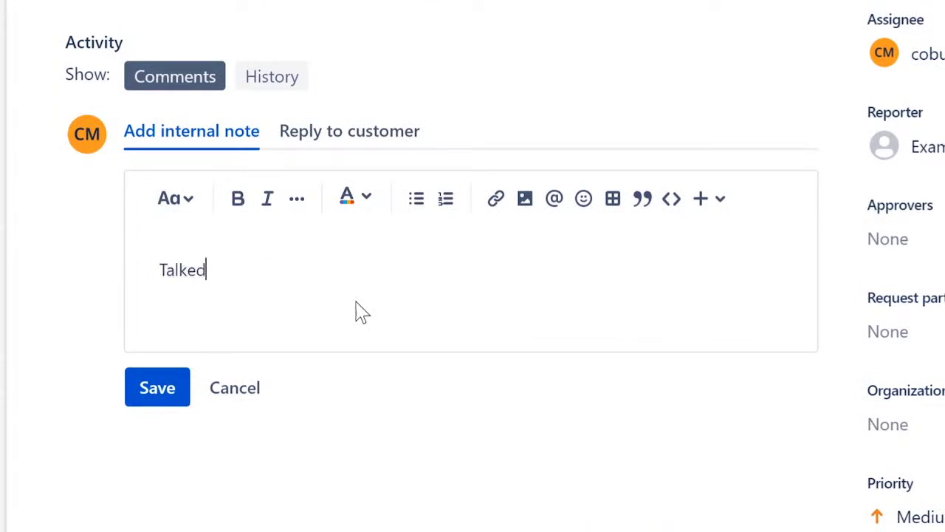
text( to user and)
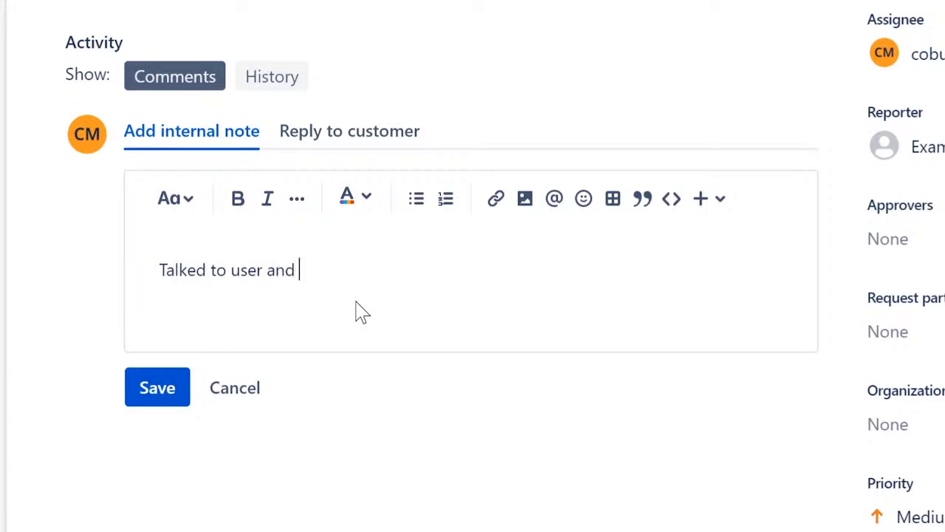
key(BackSpace)
key(BackSpace)
text(t)
key(BackSpace)
key(BackSpace)
text(to confi)
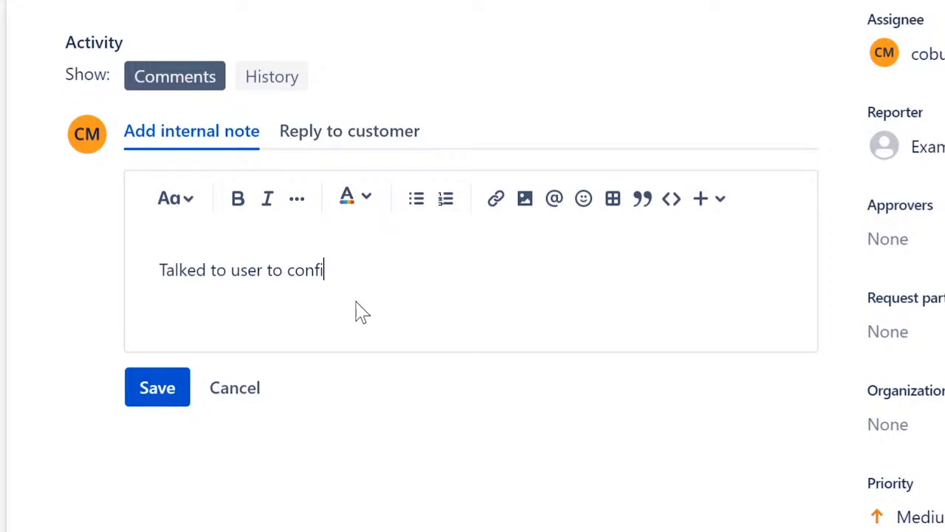
text(r)
key(BackSpace)
key(BackSpace)
text(rm that the issue)
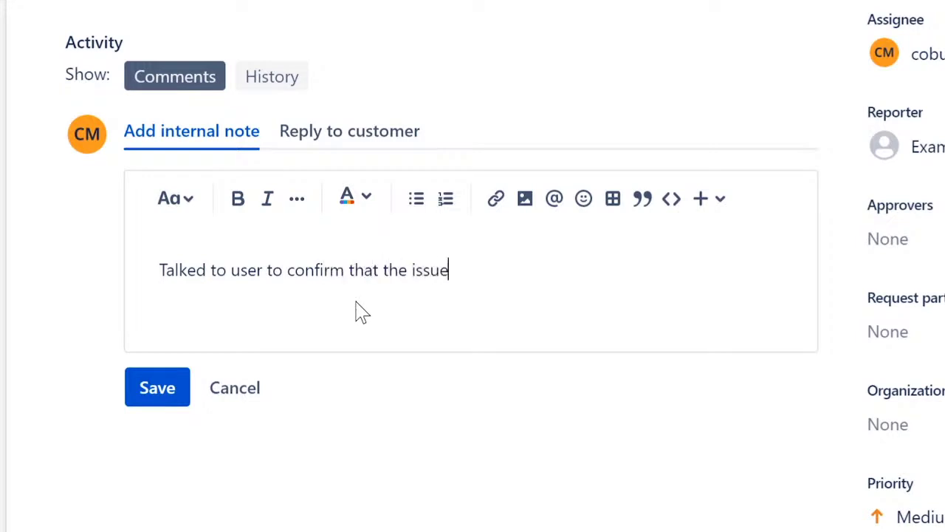
text( is BSOD.)
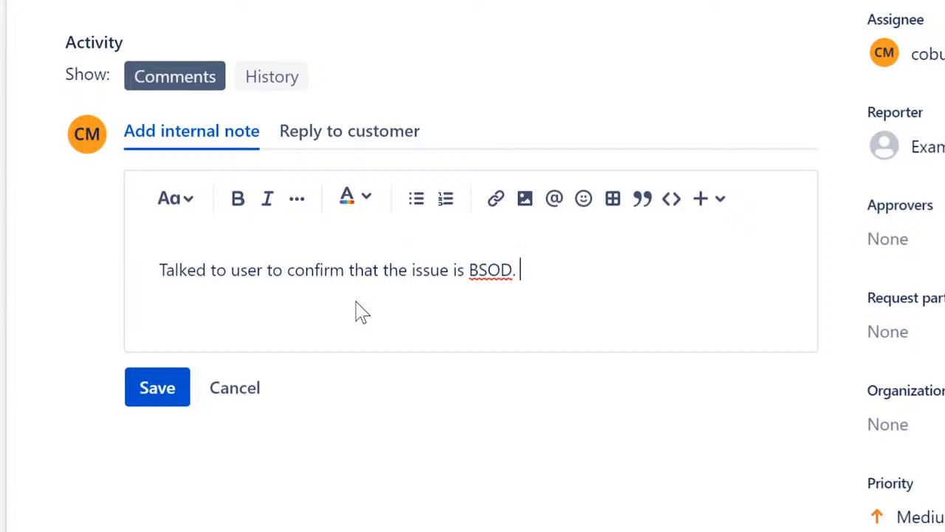
Add 'Recommended to user', correcting the misspelling with the spell-check suggestion.
text(Recoo)
key(BackSpace)
text(mmonded )
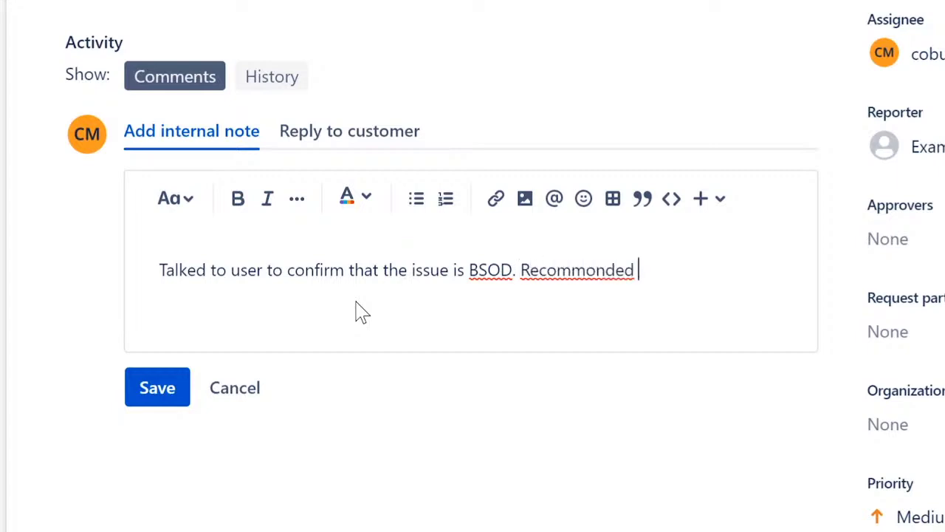
text(to user)
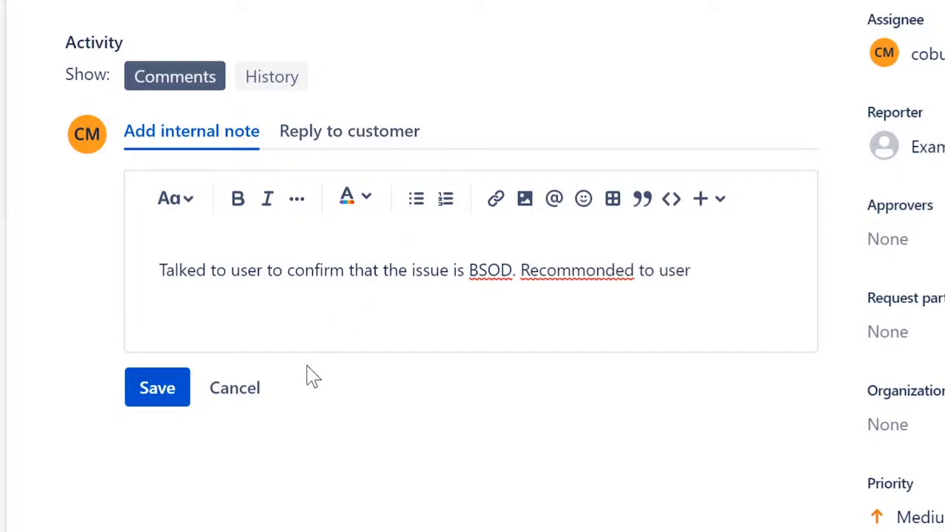
right_click(608, 270)
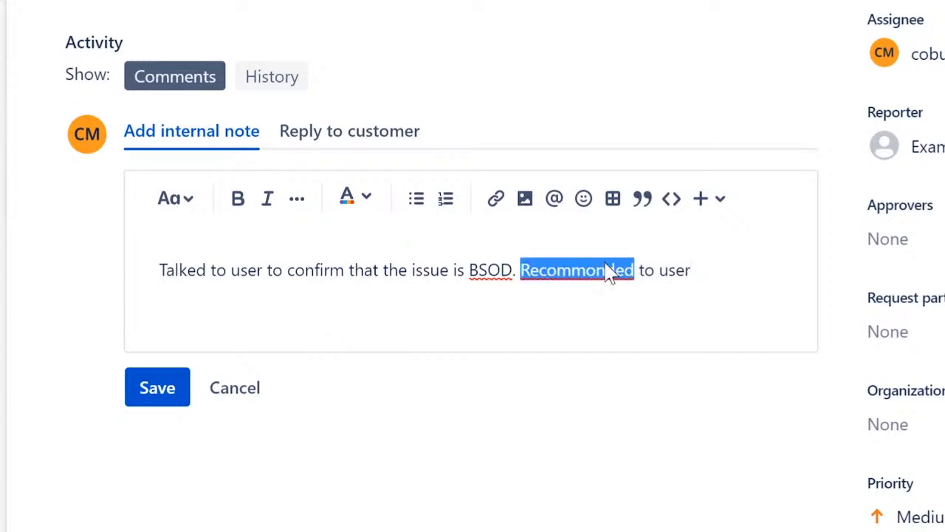
click(708, 297)
click(690, 270)
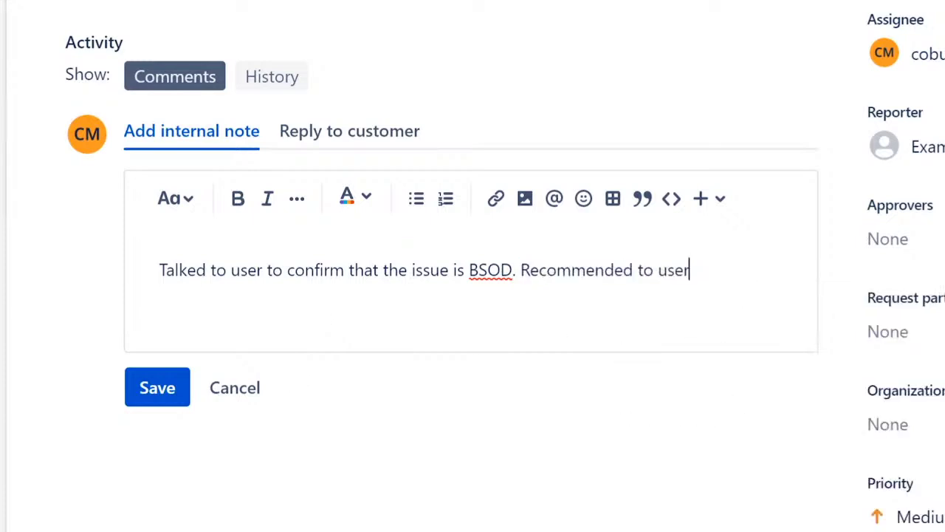
Continue with 'to take computer for hardware diagnostic; to her local Pc support' and sign off.
text(to take )
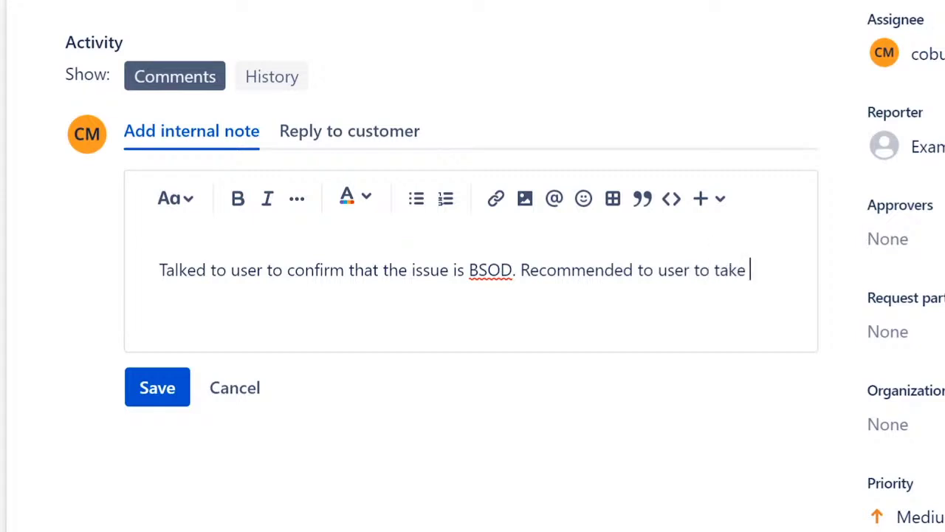
text(computer )
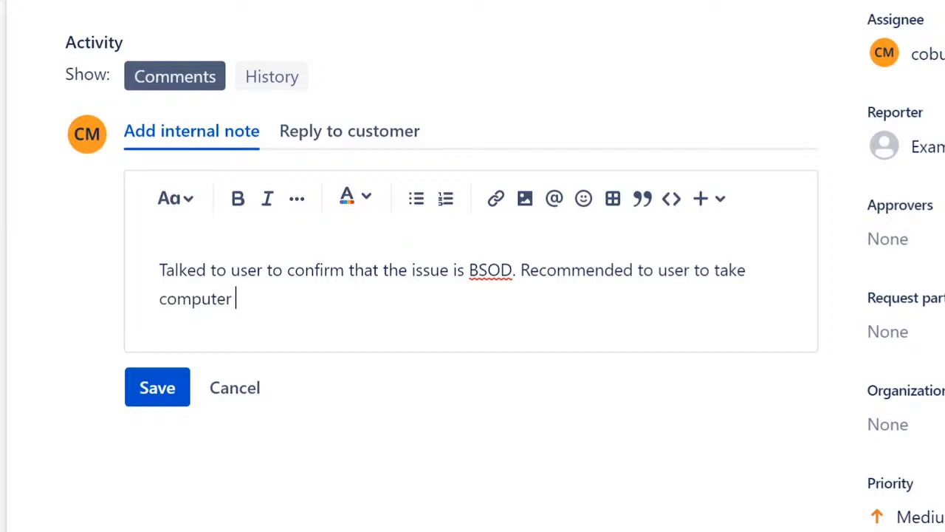
text(for hardware dia)
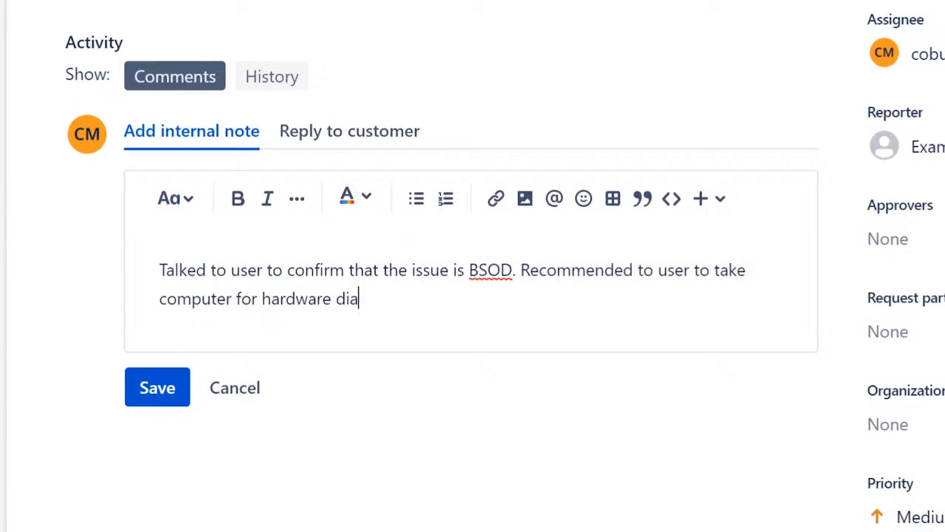
text(gnostic)
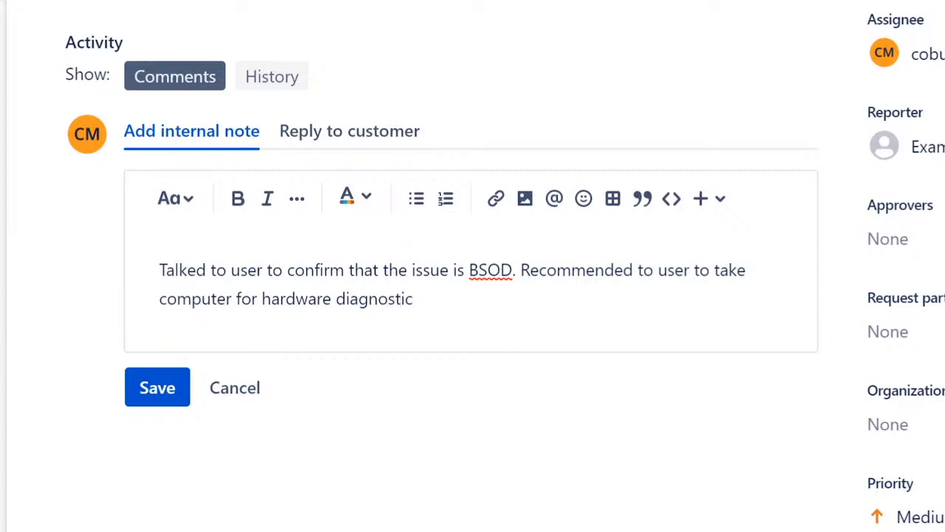
key(BackSpace)
text(; to he)
key(BackSpace)
key(BackSpace)
text(her local)
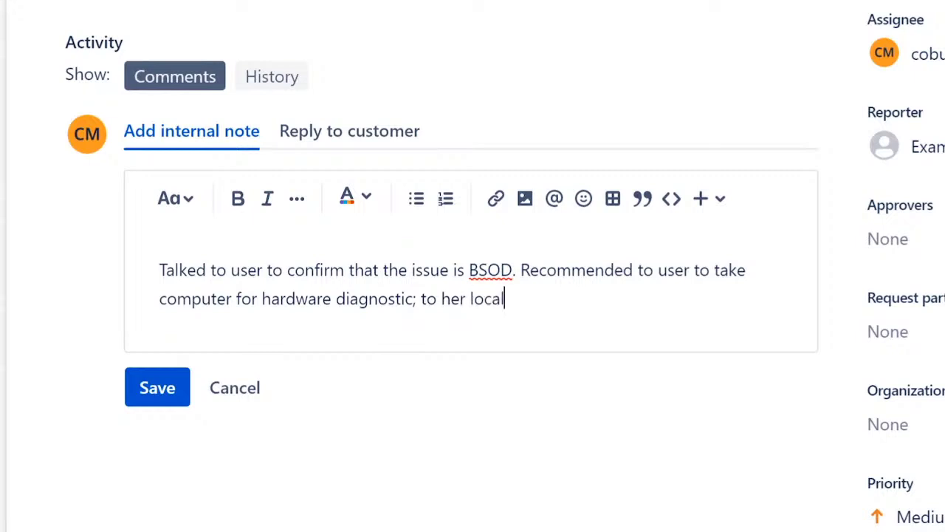
text( Pc support.)
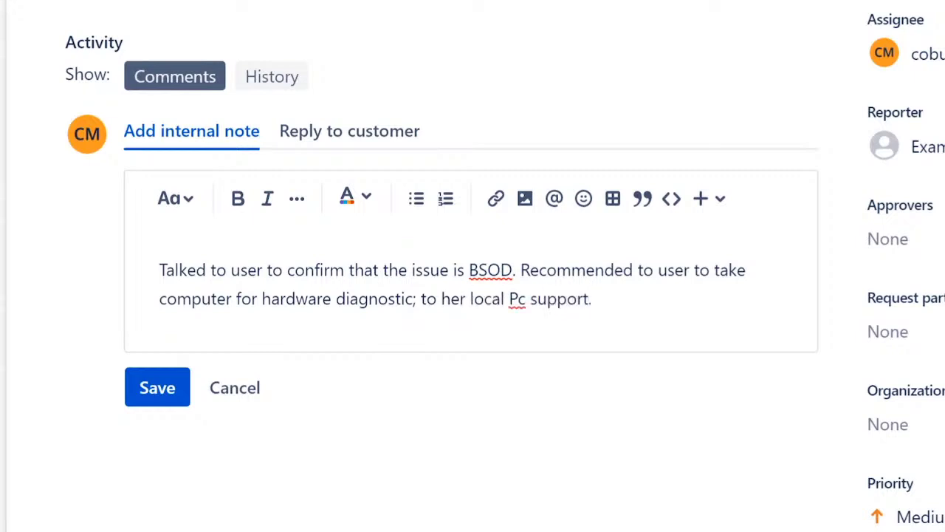
text( ERvin)
key(BackSpace)
key(BackSpace)
key(BackSpace)
key(BackSpace)
text(rvin)
Correct 'Pc' to 'PC', add 'Routed ticket to local Pc support.', and select 'hardware diagnostic'.
key(Left)
key(Left)
key(Left)
key(Left)
key(Left)
key(Left)
key(Left)
key(Left)
key(Left)
key(Left)
key(Left)
key(Left)
key(Left)
key(Left)
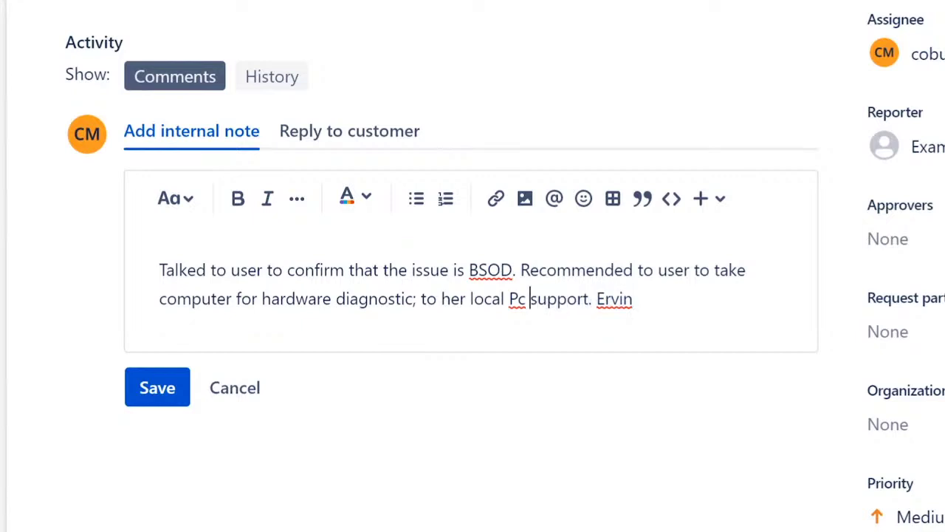
key(Left)
key(BackSpace)
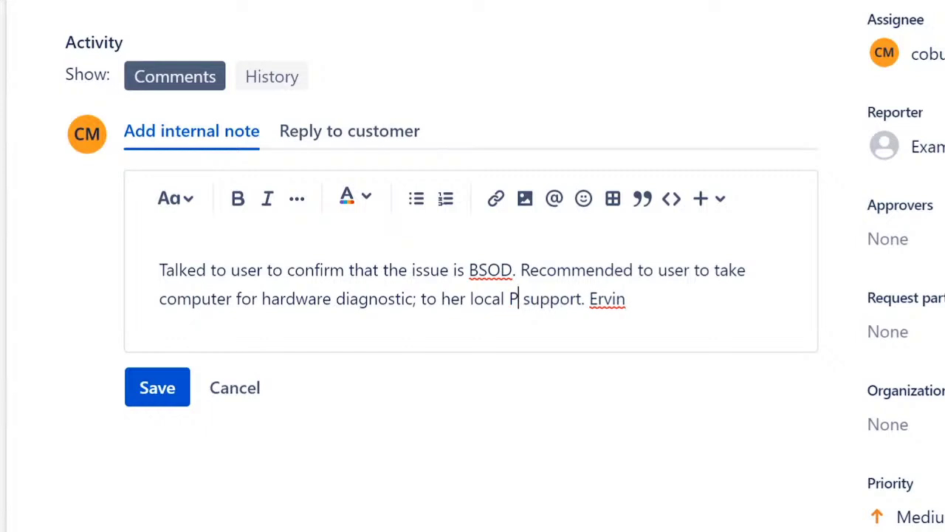
text(C)
key(Right)
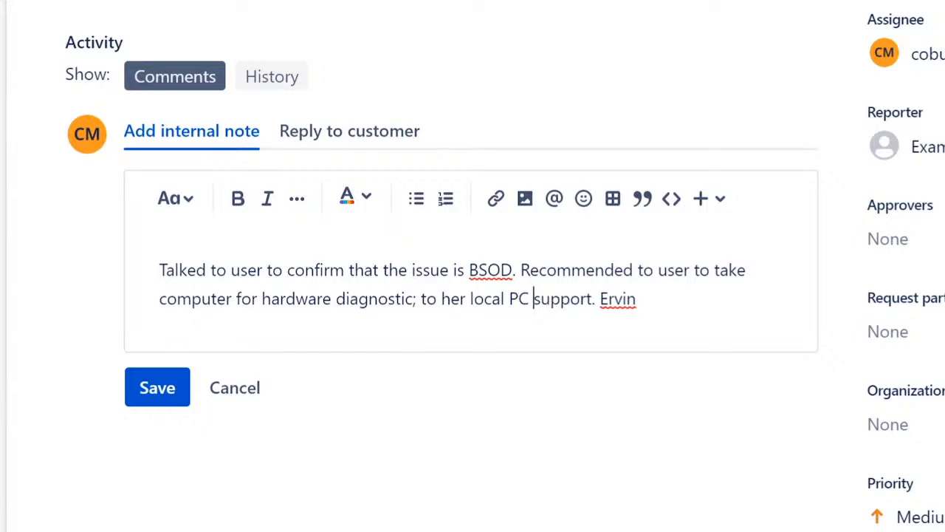
key(Right)
key(Right)
key(Right)
key(Right)
key(Right)
key(Right)
key(Right)
key(Right)
key(Right)
text(Rout)
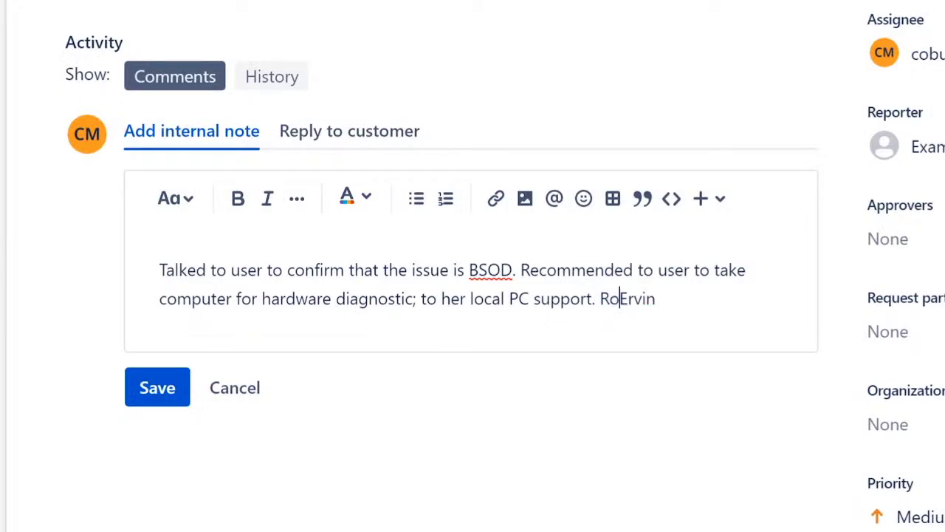
text(ed ticket )
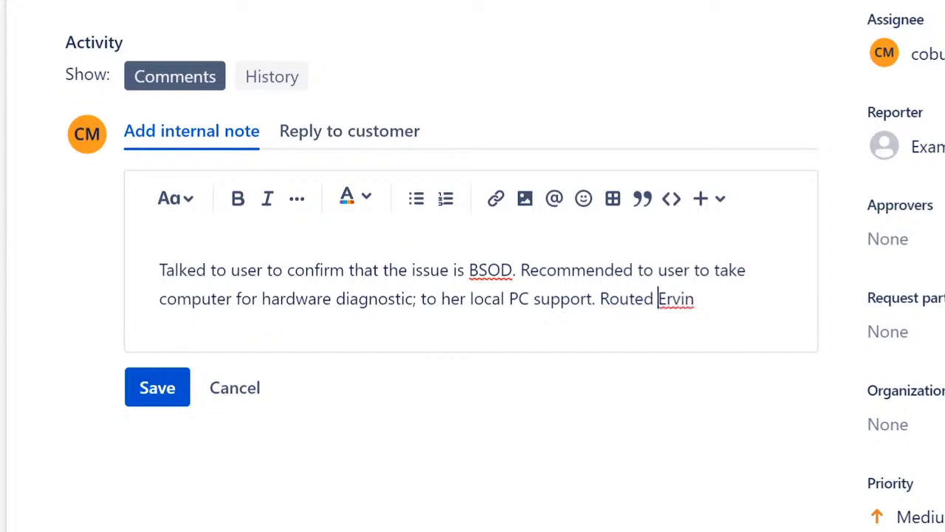
text(to loc)
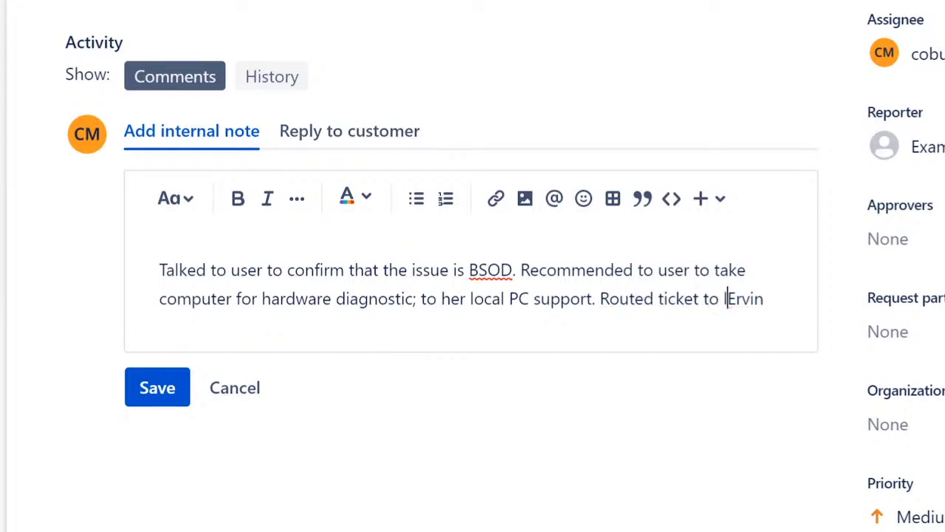
text(al Pc support.)
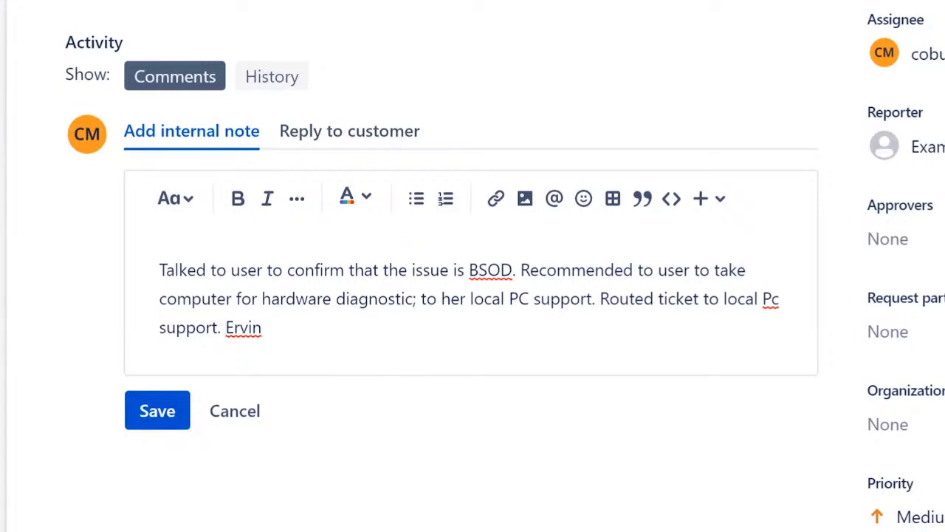
drag(261, 298, 415, 299)
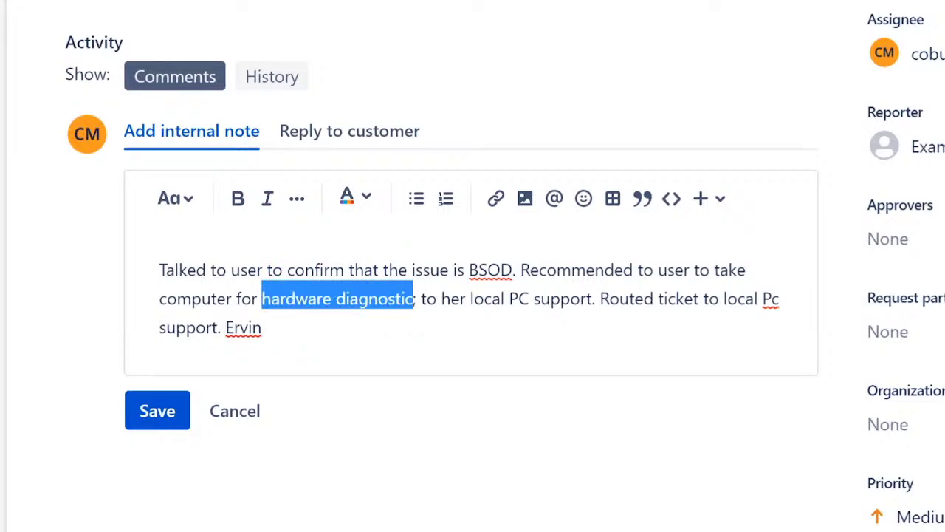
Save the BSOD internal note, set ISD-24 to Completed, and go back to All open.
click(147, 417)
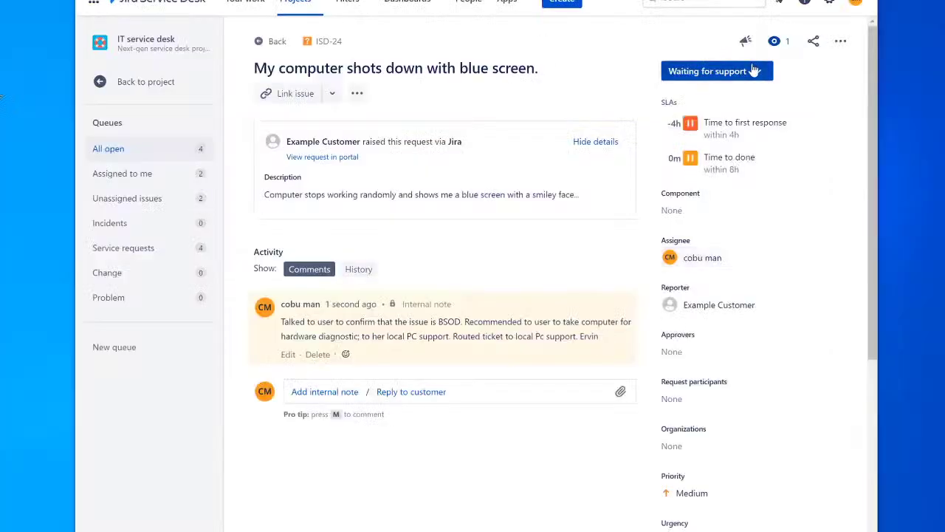
click(753, 71)
click(726, 188)
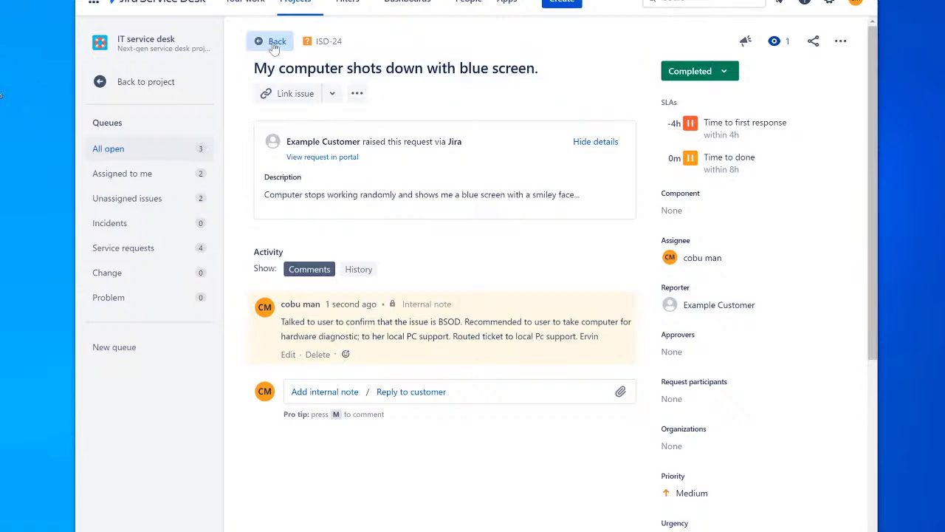
click(275, 44)
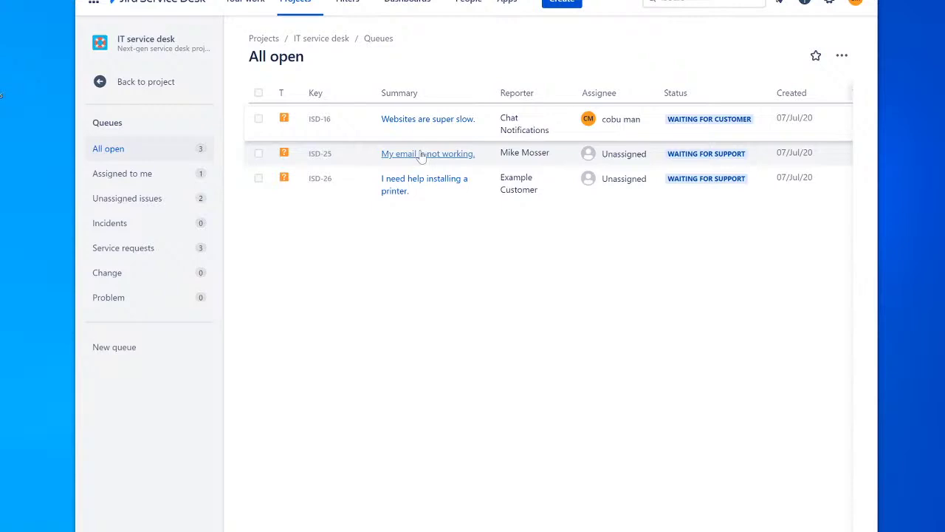
Open ISD-25 'My email is not working.' and view its attached Outlook screenshot full size.
click(422, 155)
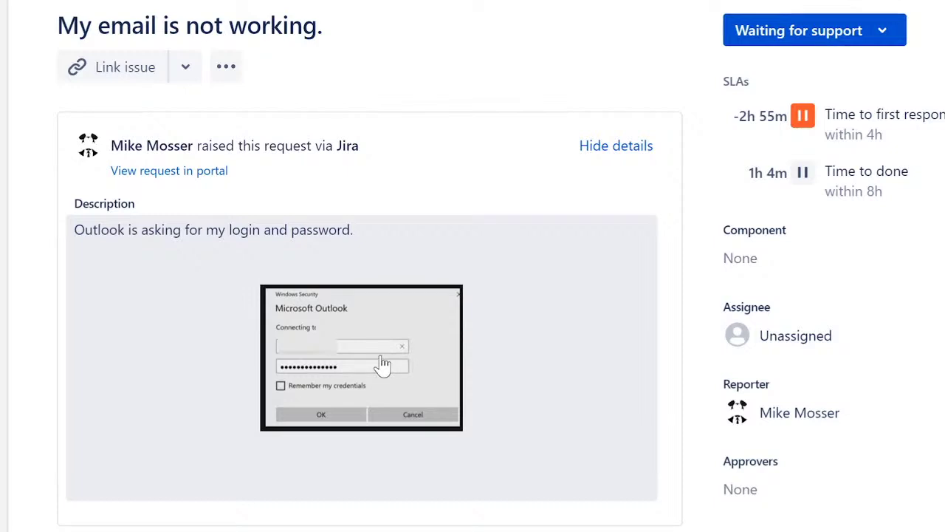
click(381, 361)
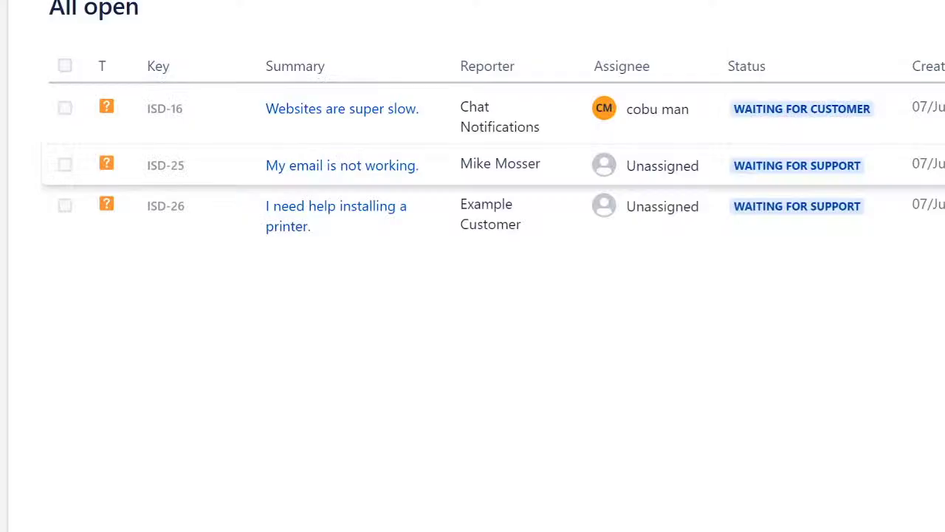
click(342, 167)
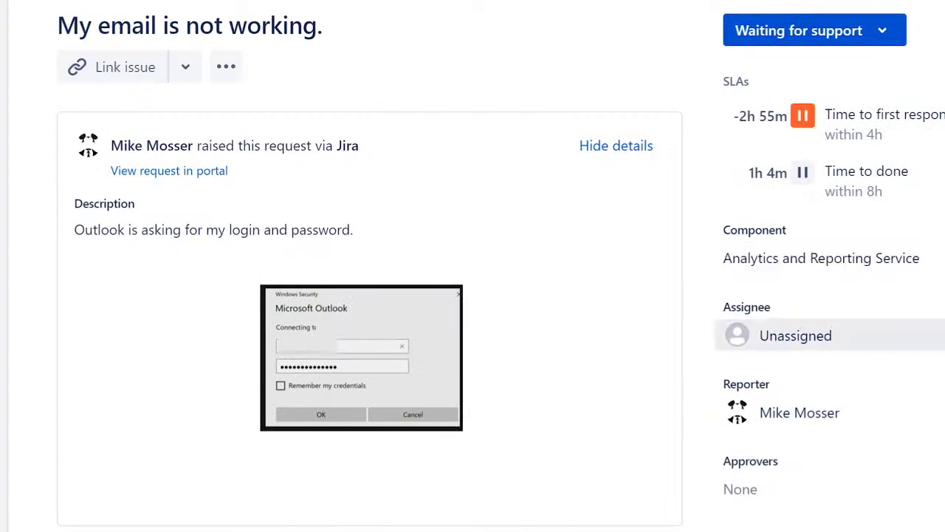
Assign ISD-25 to yourself and highlight the customer's description sentence.
click(796, 335)
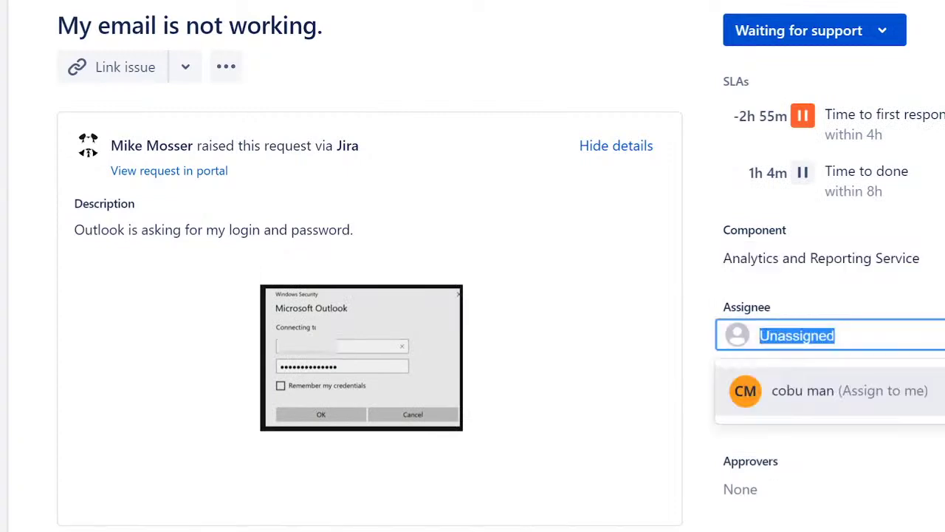
click(787, 389)
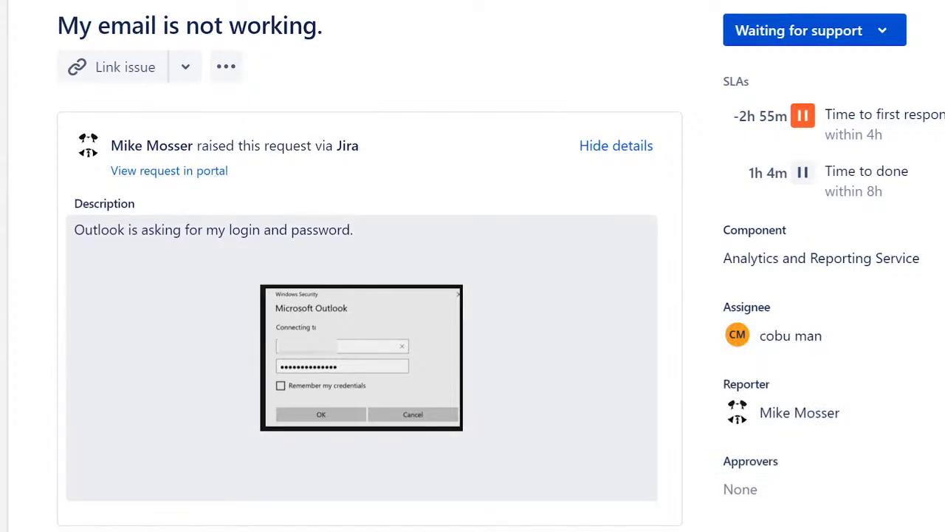
click(107, 282)
drag(327, 27, 42, 15)
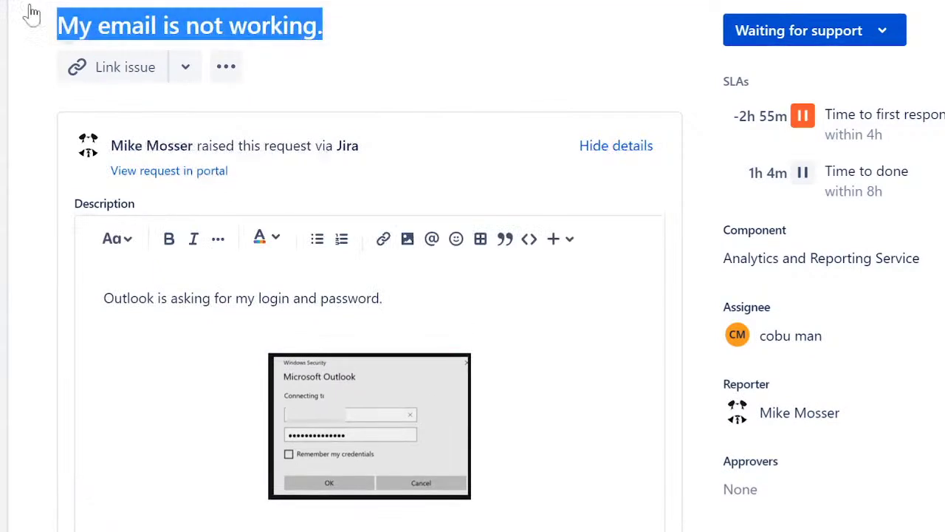
click(104, 298)
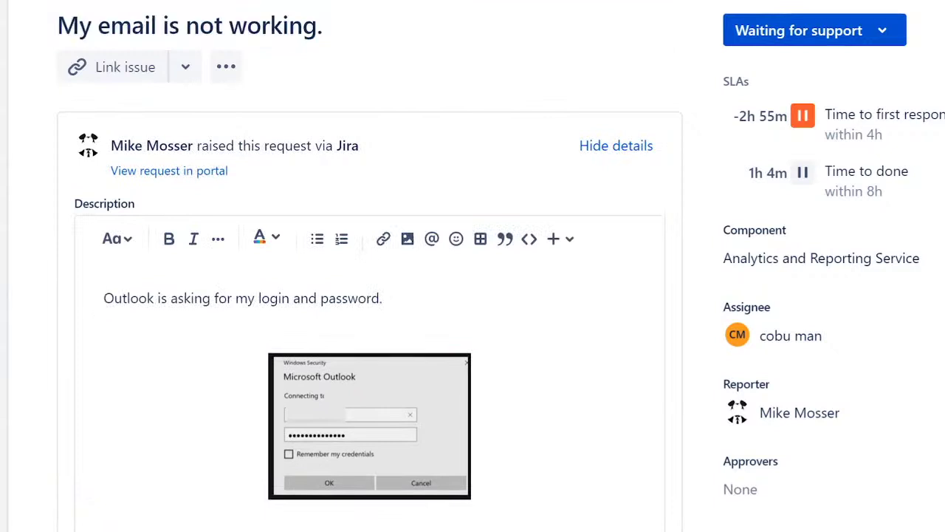
drag(104, 299, 386, 298)
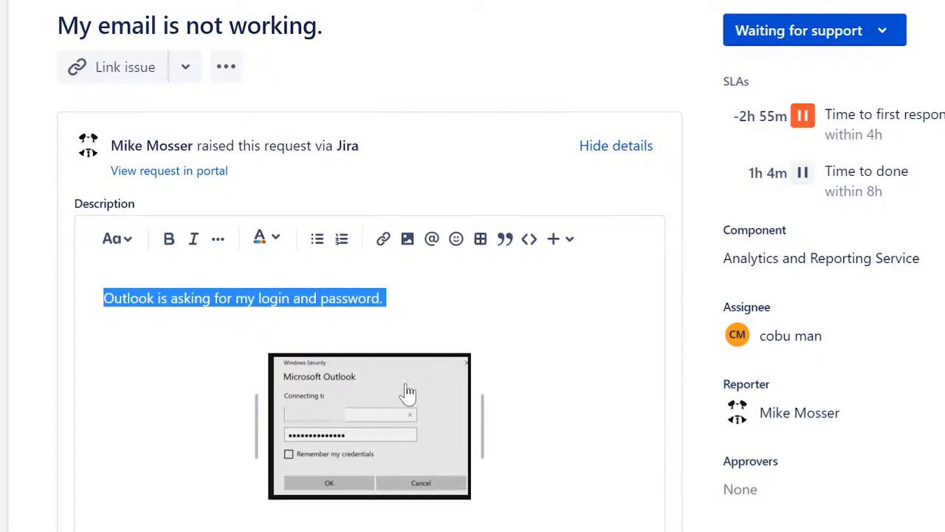
Enlarge the attached Outlook login screenshot to inspect it, then close the enlarged view.
scroll(460, 500, down, 3)
scroll(472, 296, down, 3)
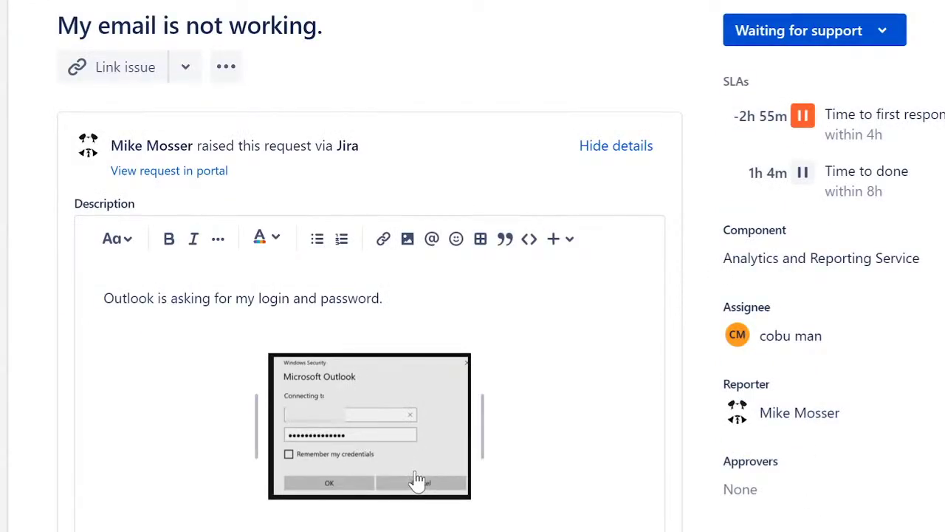
click(363, 404)
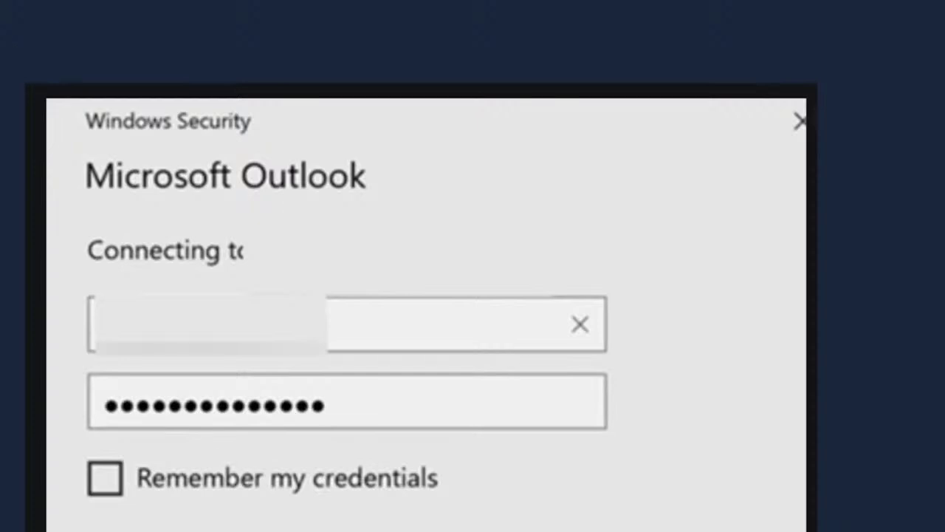
key(Escape)
scroll(515, 367, down, 3)
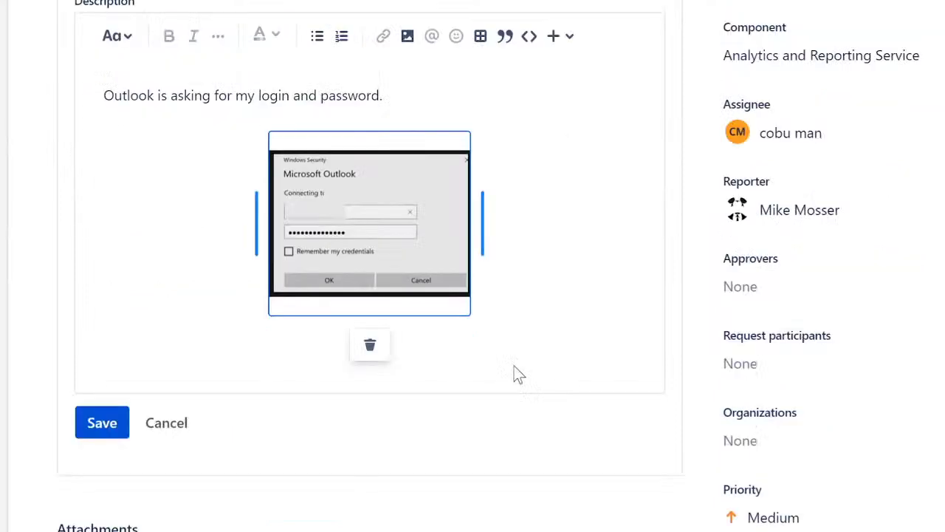
scroll(478, 493, down, 4)
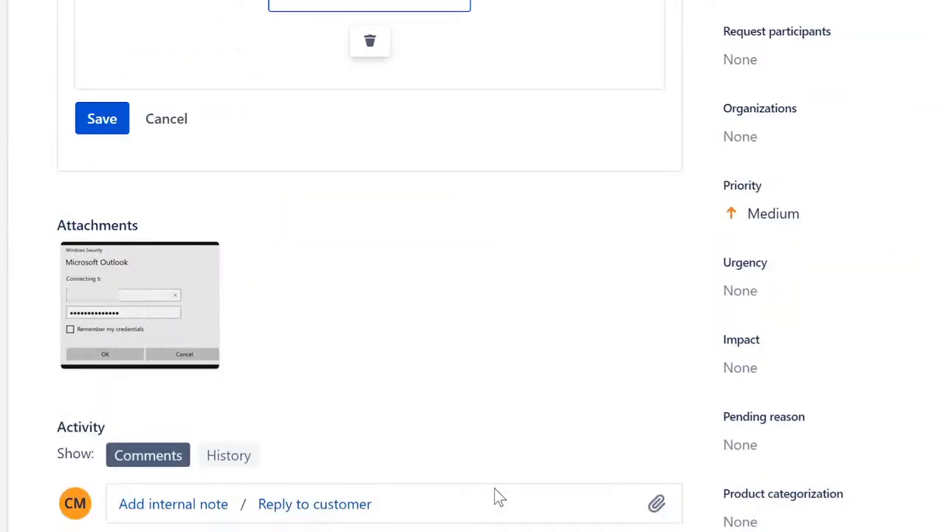
Start a customer reply introducing yourself by name from PC support.
click(315, 504)
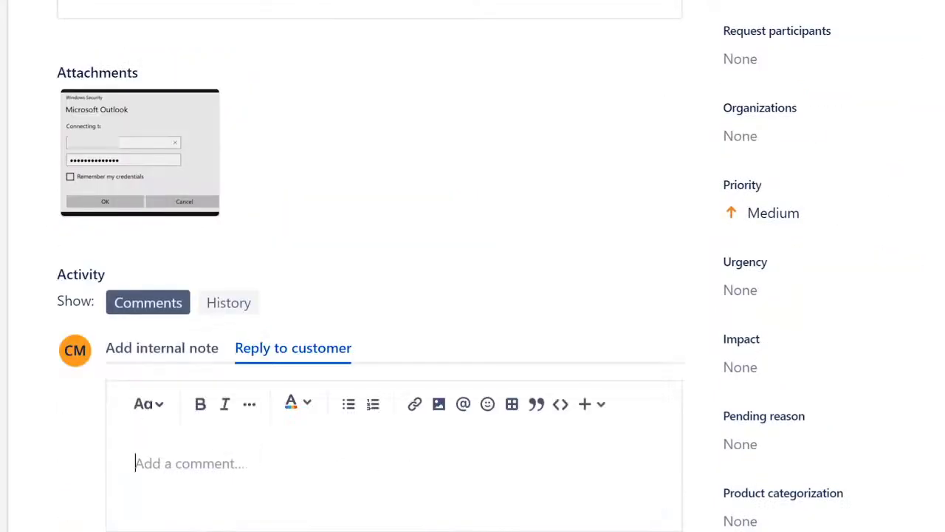
text(Hello, my n)
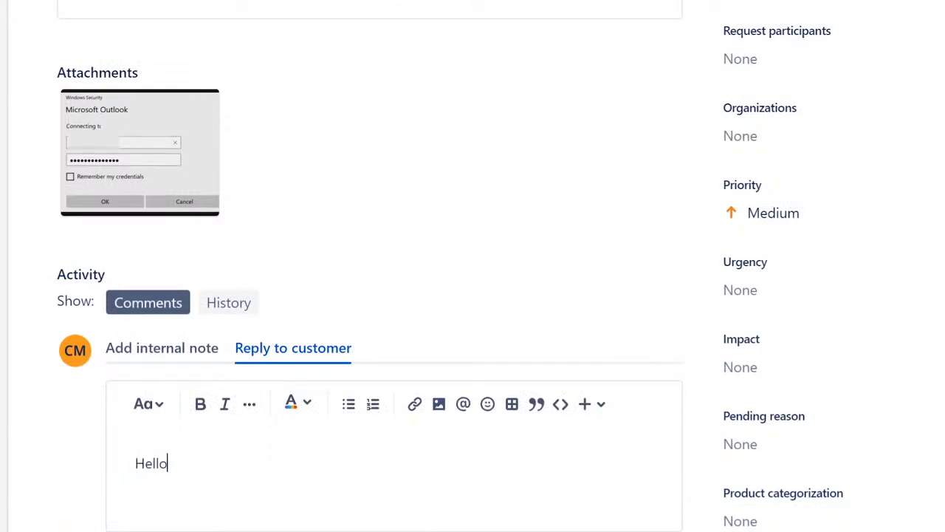
text(ame is Ervin with Pc su)
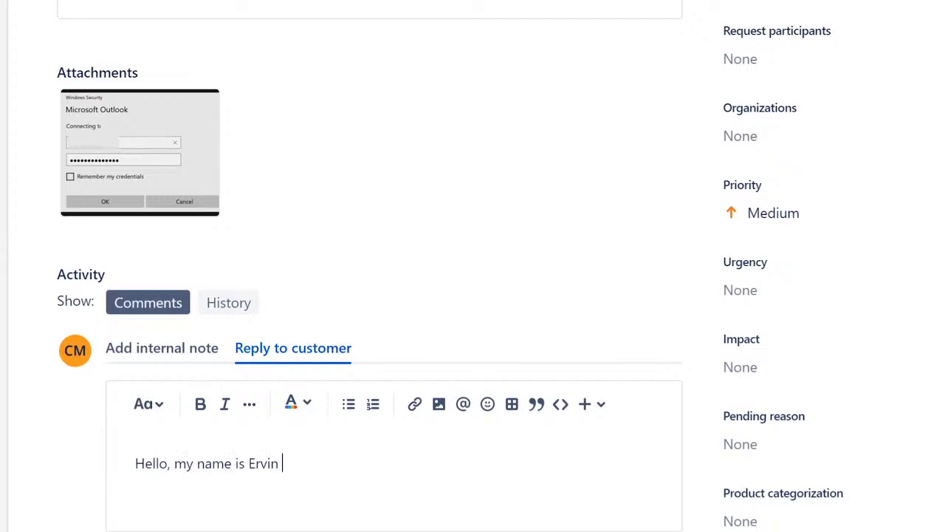
text(pport.)
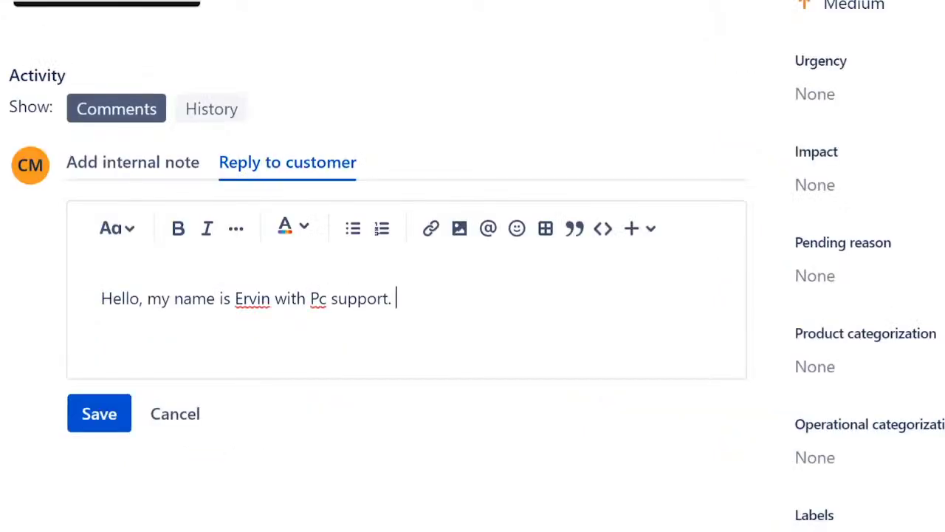
scroll(604, 384, up, 5)
scroll(603, 384, up, 2)
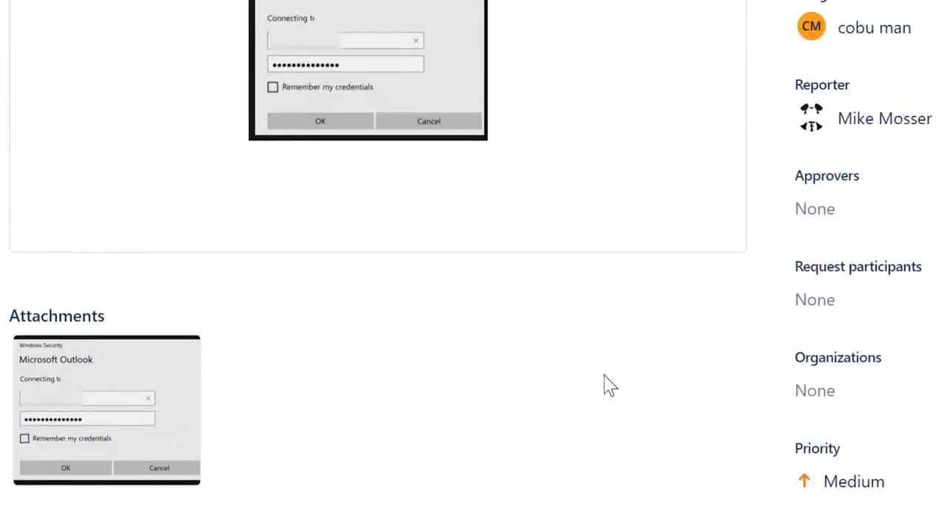
scroll(604, 384, down, 5)
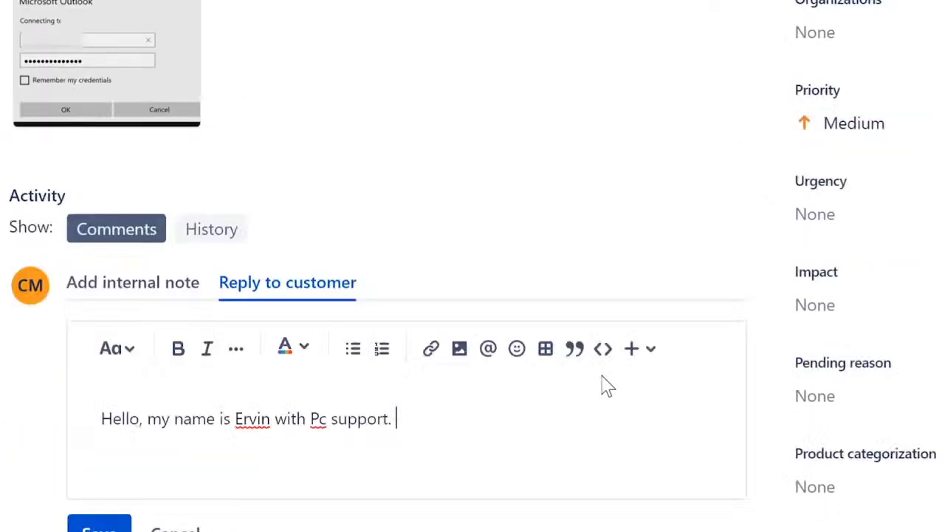
scroll(456, 289, down, 2)
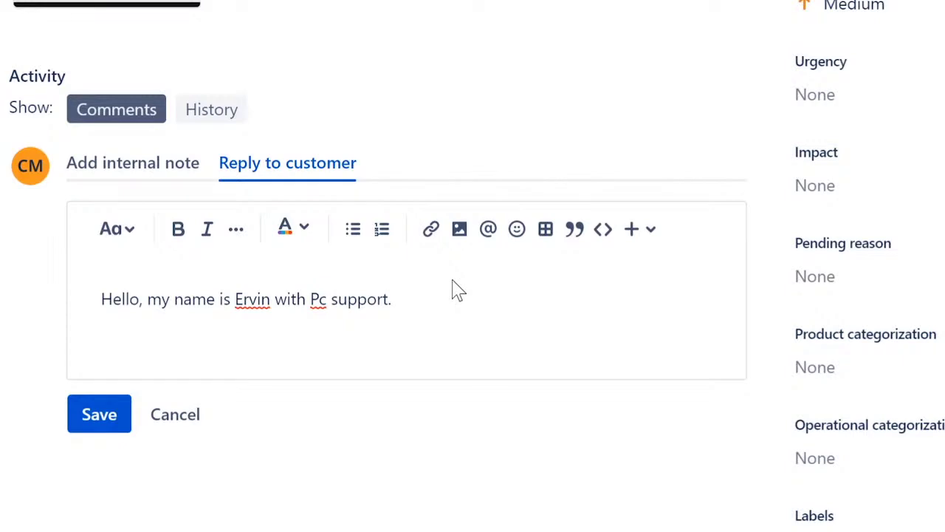
Finish the reply asking whether the customer recently changed their password, and post it.
text(I have your jti)
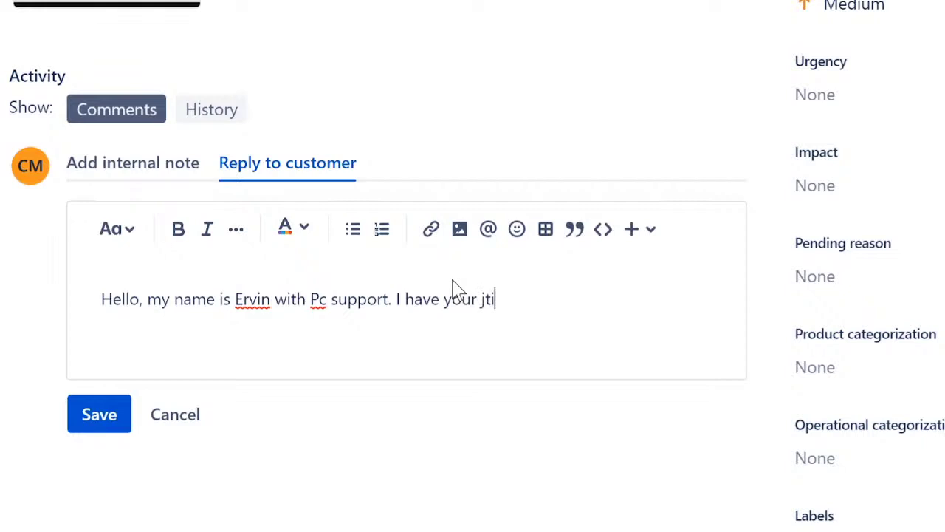
key(BackSpace)
key(BackSpace)
key(BackSpace)
text(ticket about ema)
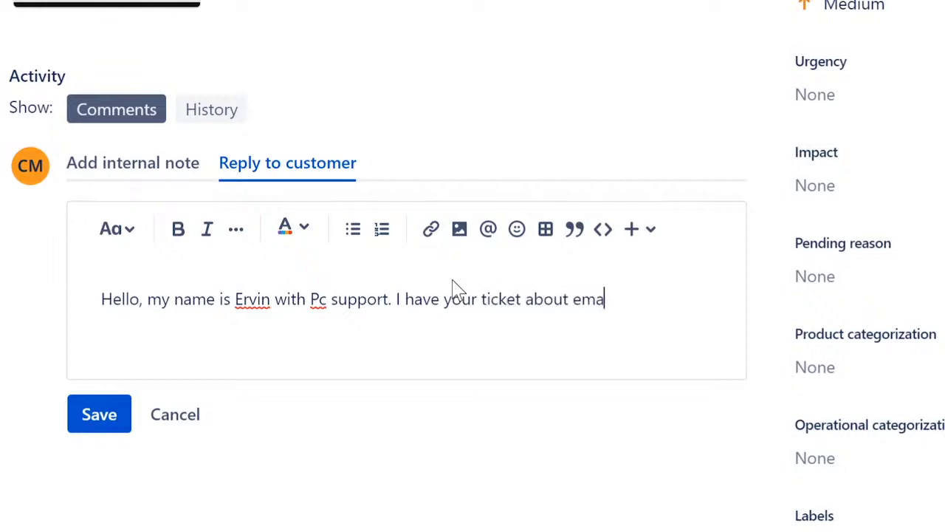
text(il not working)
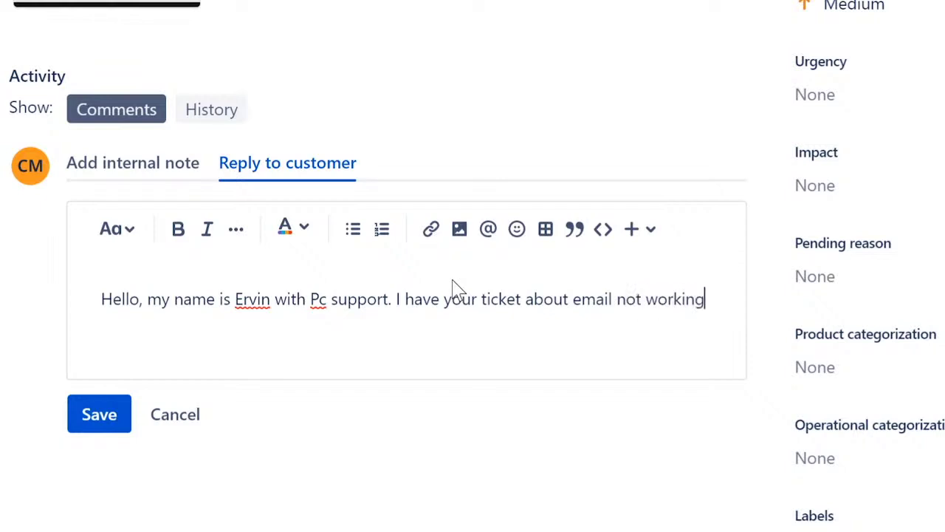
text(. Did you by)
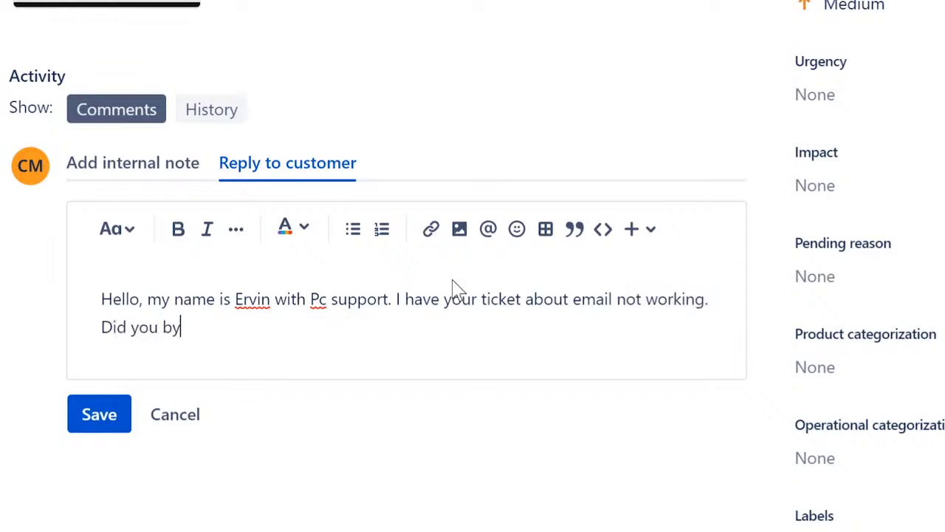
text( chance change )
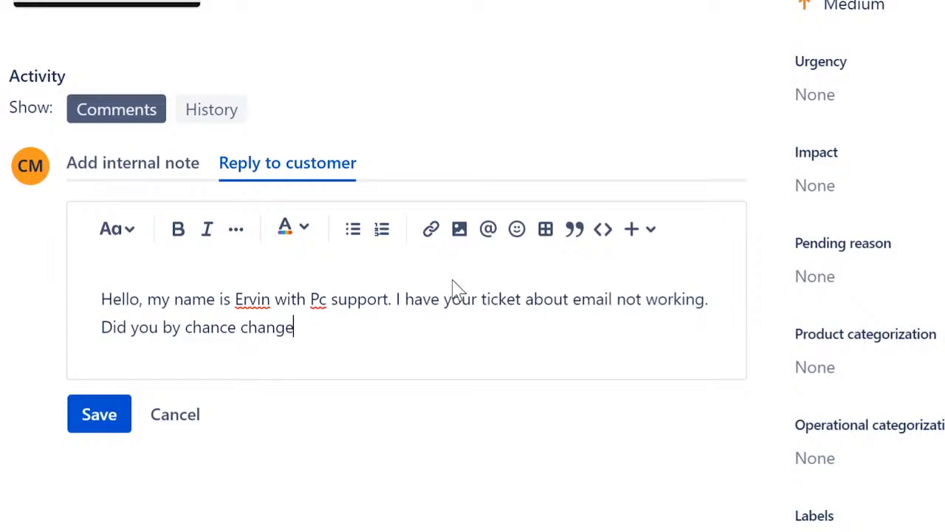
text(you password rec)
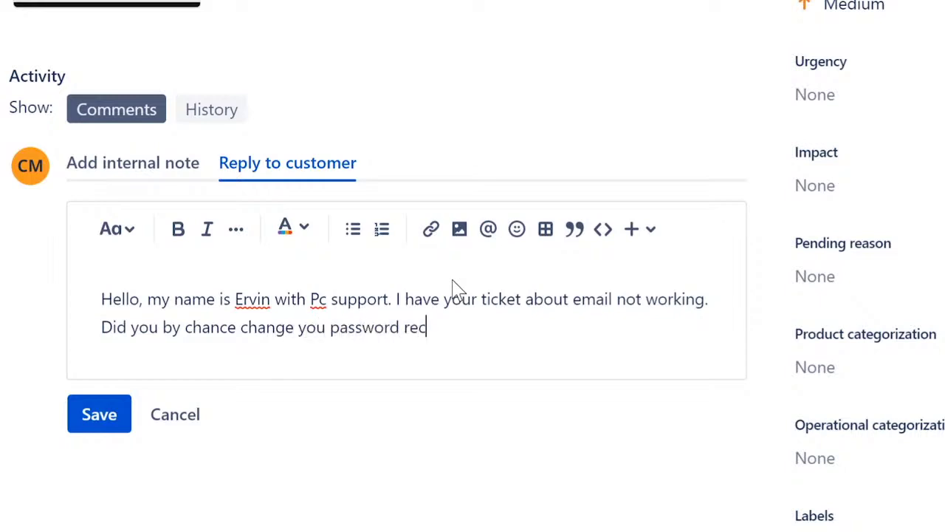
text(ene)
key(BackSpace)
text(tly?)
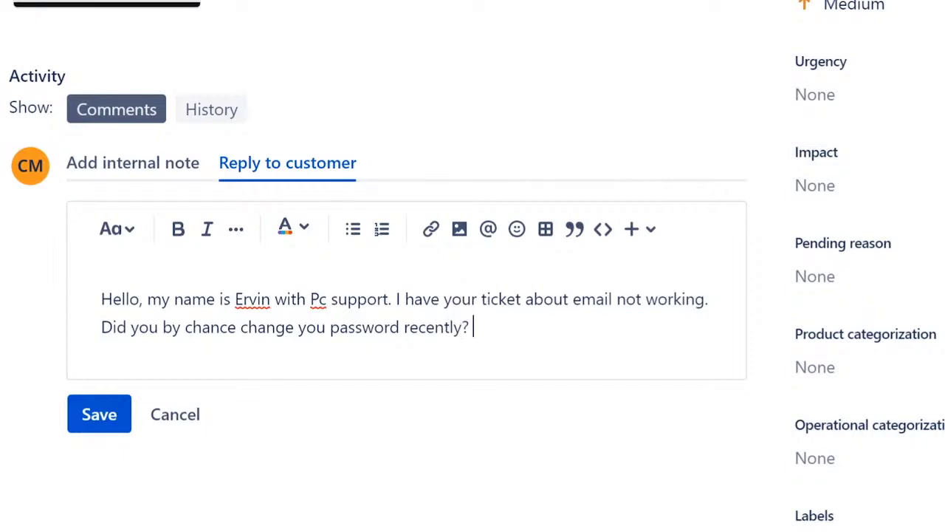
click(90, 430)
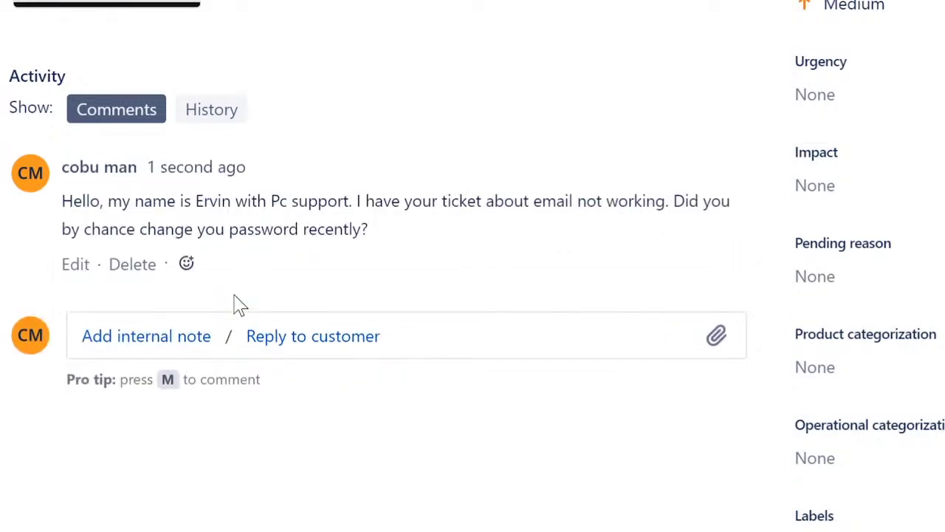
scroll(344, 232, up, 10)
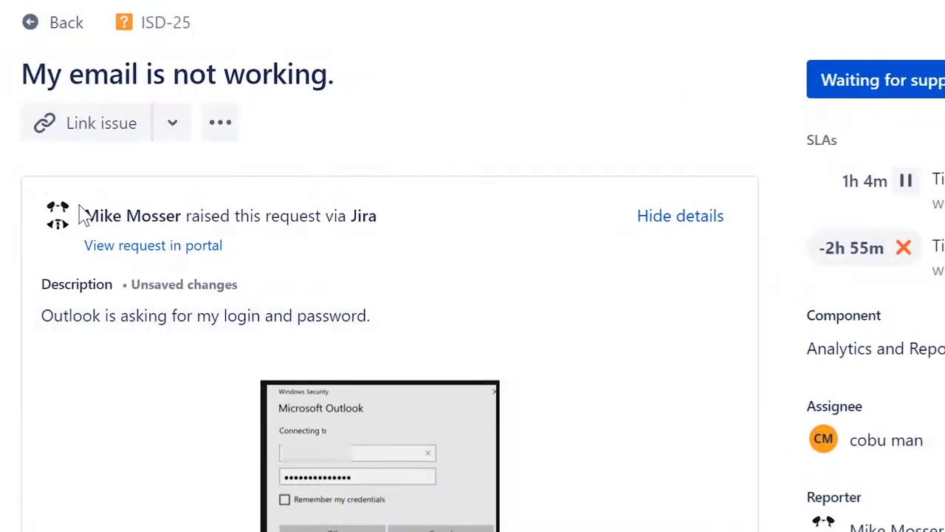
drag(84, 216, 181, 215)
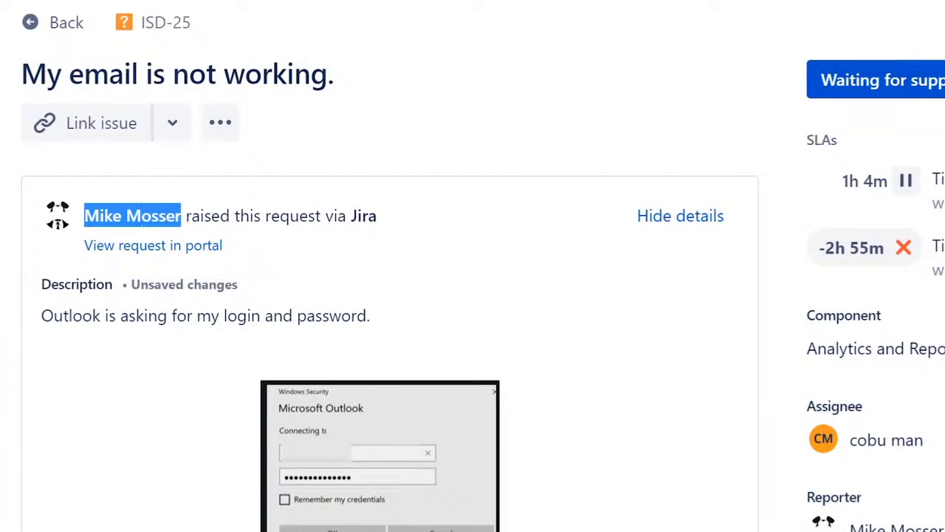
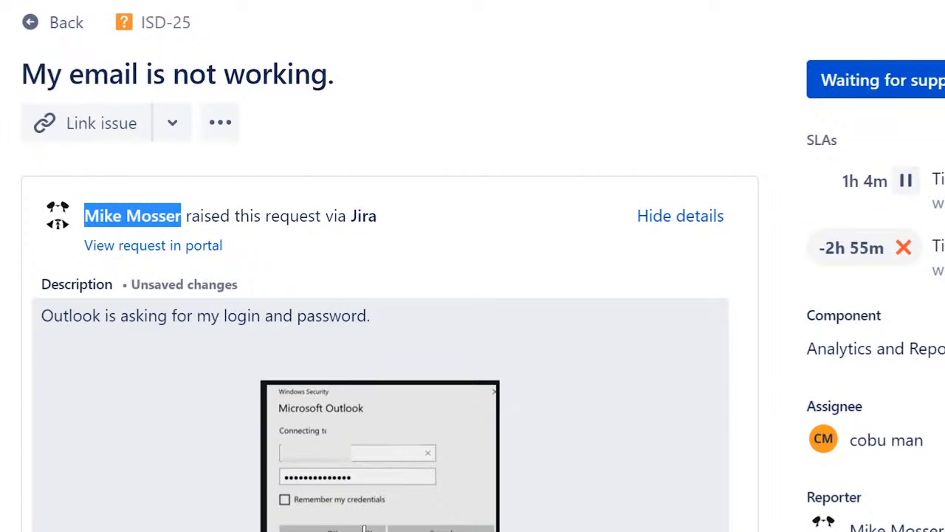
Send Ctrl+Alt+Del to the server VM and sign in with the Administrator password.
scroll(364, 527, down, 2)
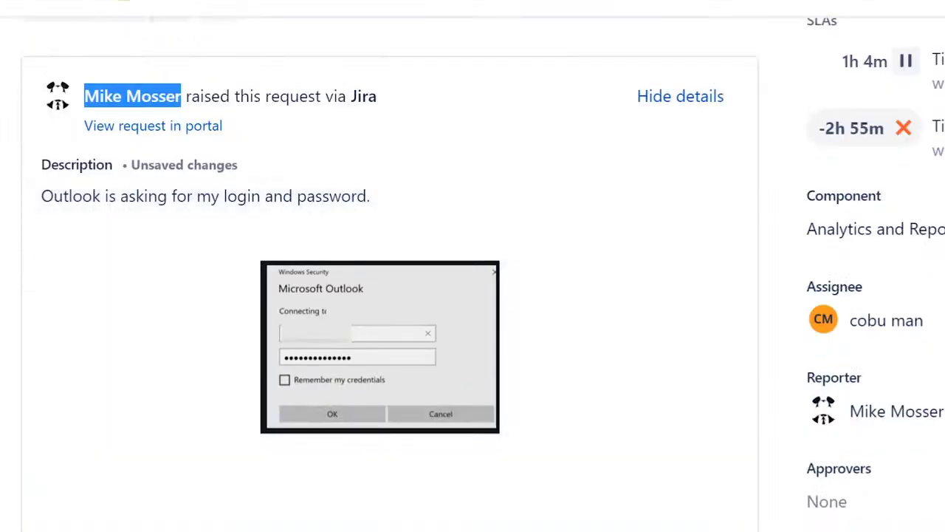
scroll(364, 527, down, 5)
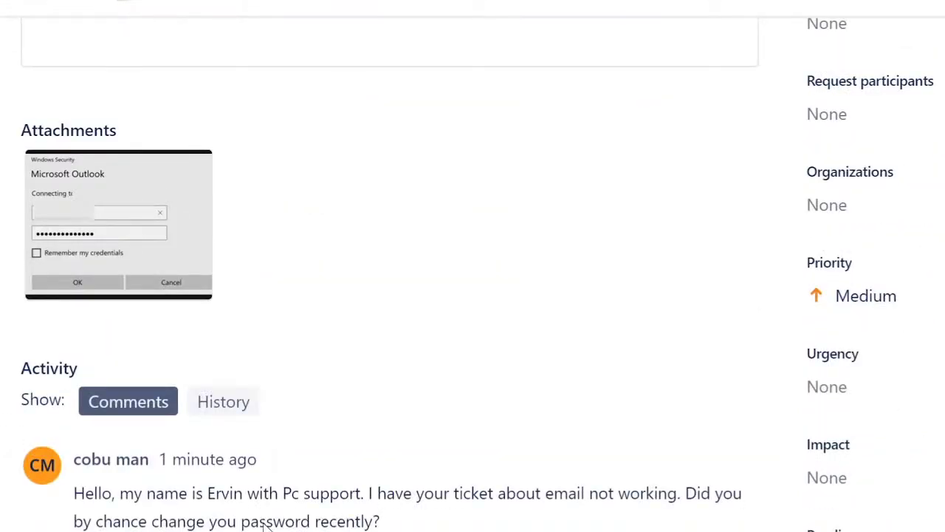
scroll(473, 296, down, 5)
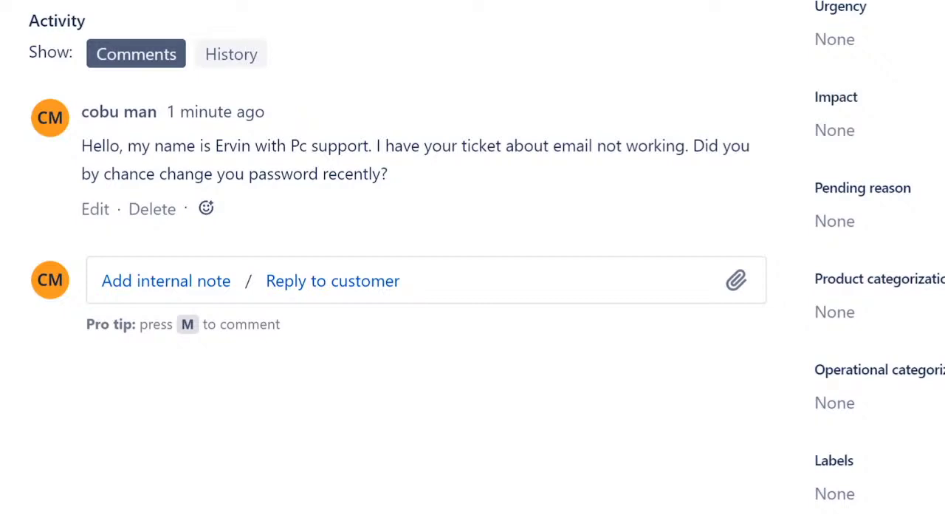
scroll(501, 436, up, 5)
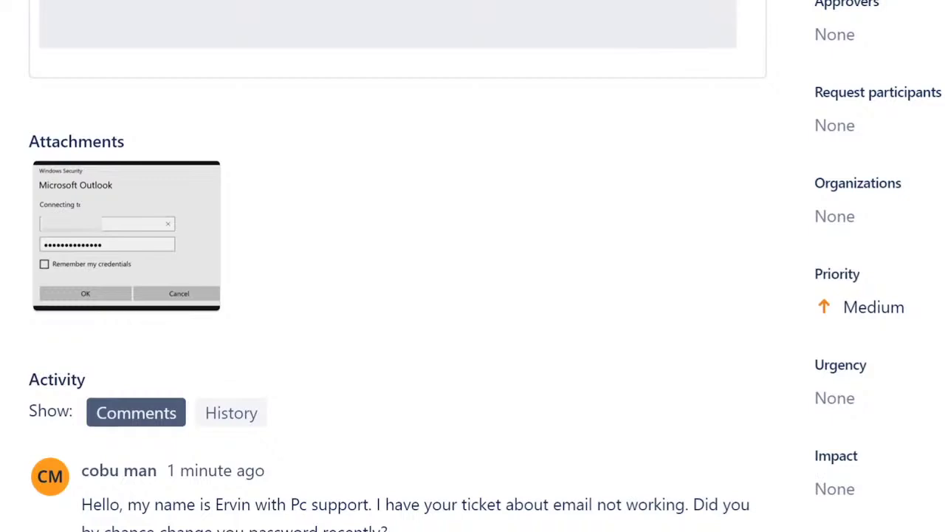
scroll(465, 222, up, 3)
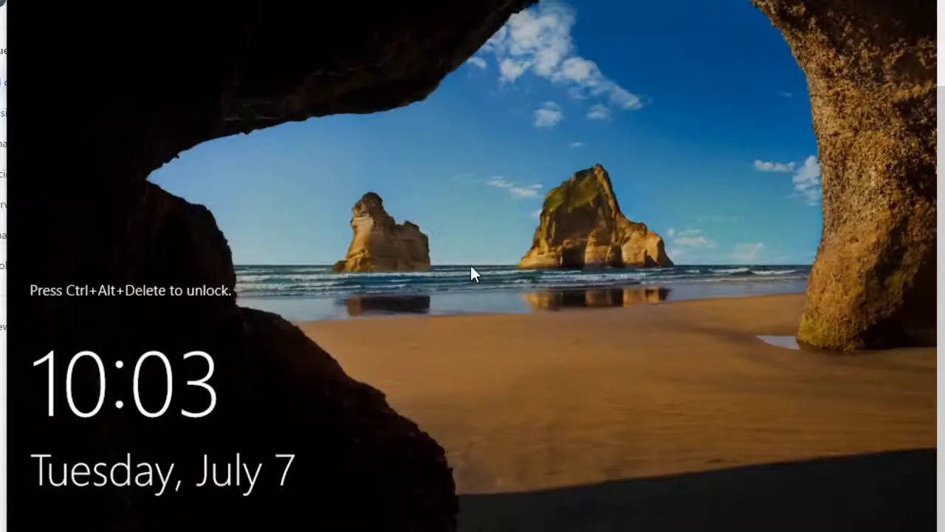
click(261, 3)
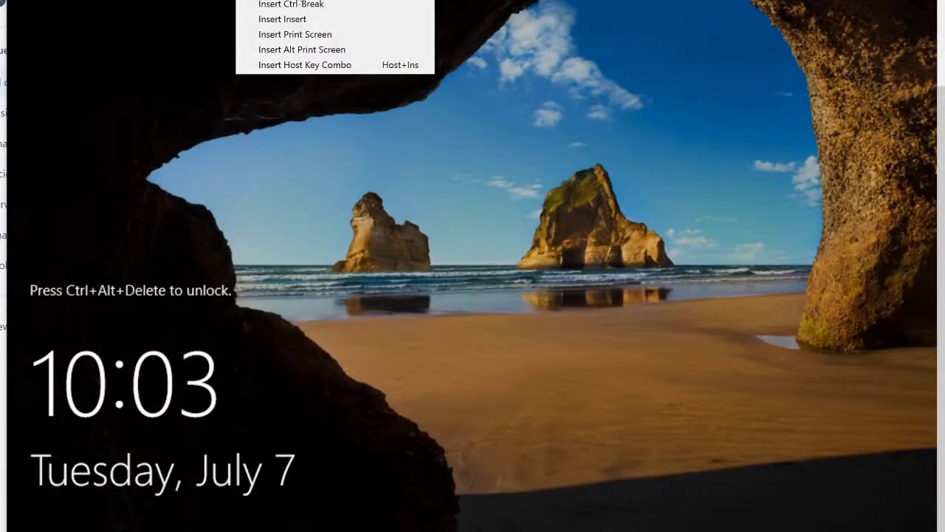
click(296, 1)
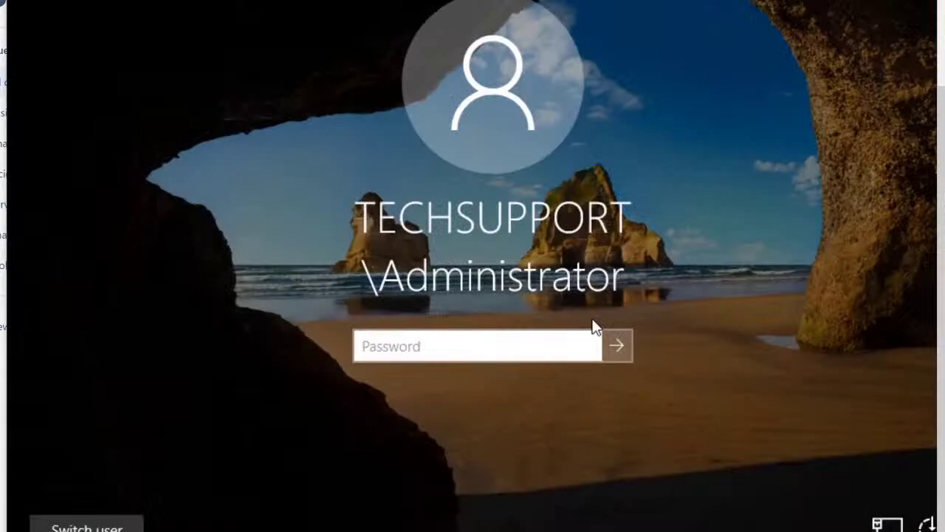
text(•••••••)
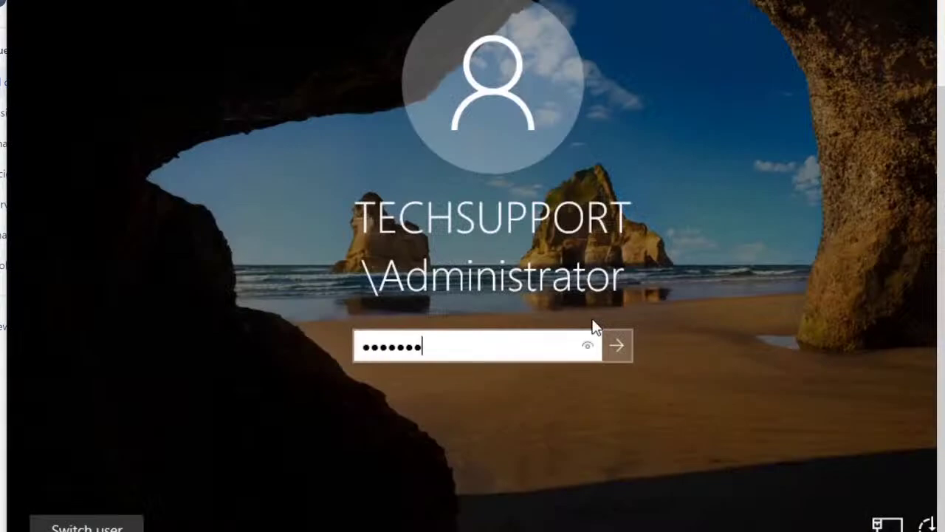
key(Return)
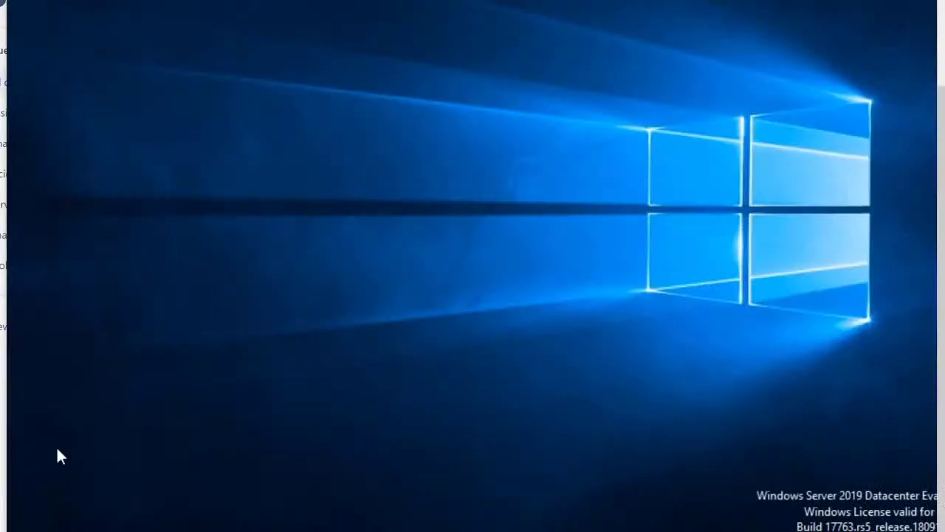
Launch Active Directory Users and Computers from Windows Administrative Tools.
click(15, 526)
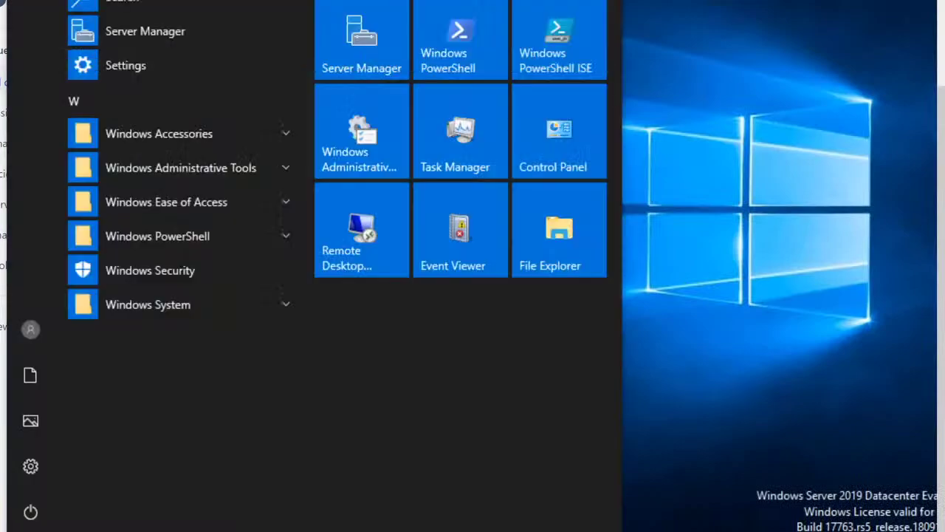
click(214, 171)
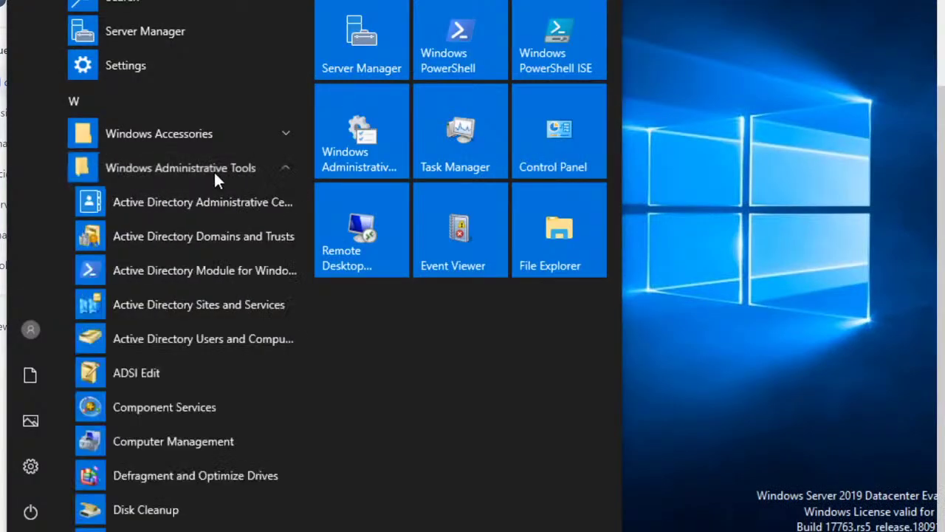
click(167, 338)
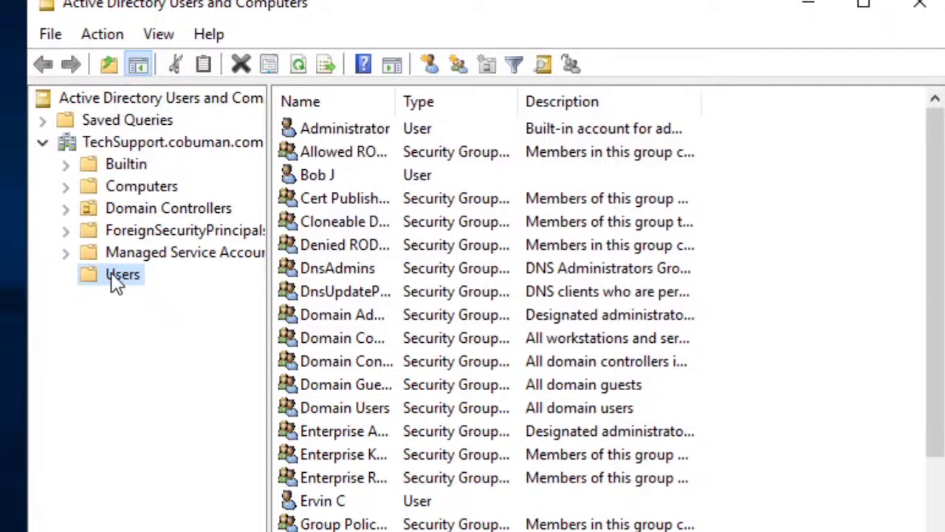
Search the Users container for the ticket reporter's account by full name.
click(115, 279)
right_click(123, 280)
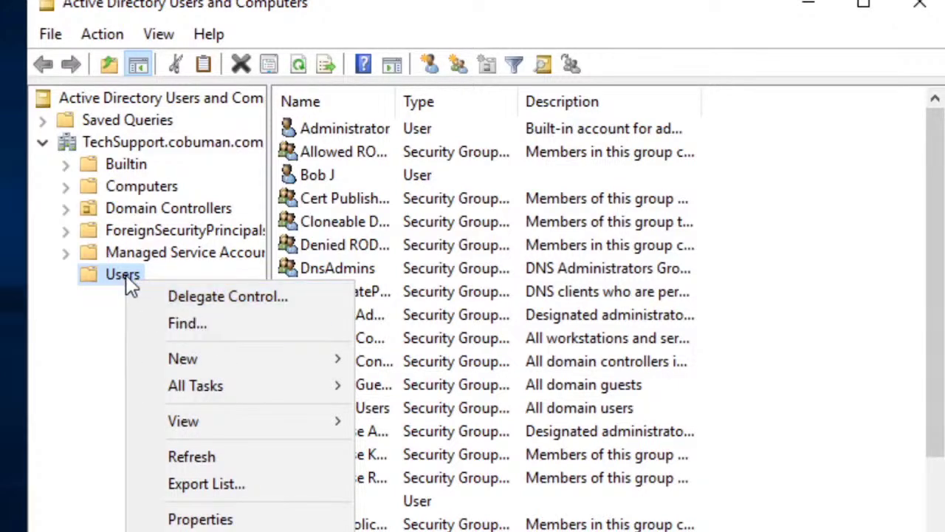
click(175, 323)
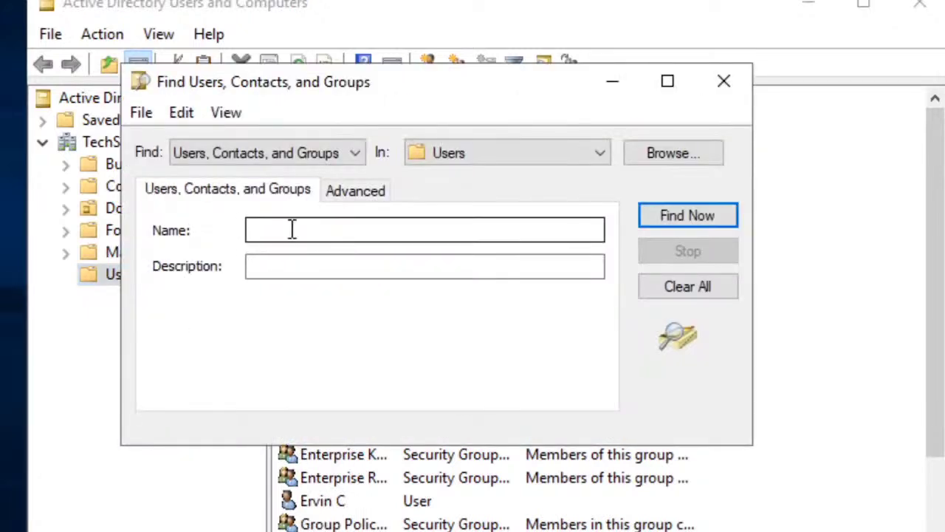
click(291, 228)
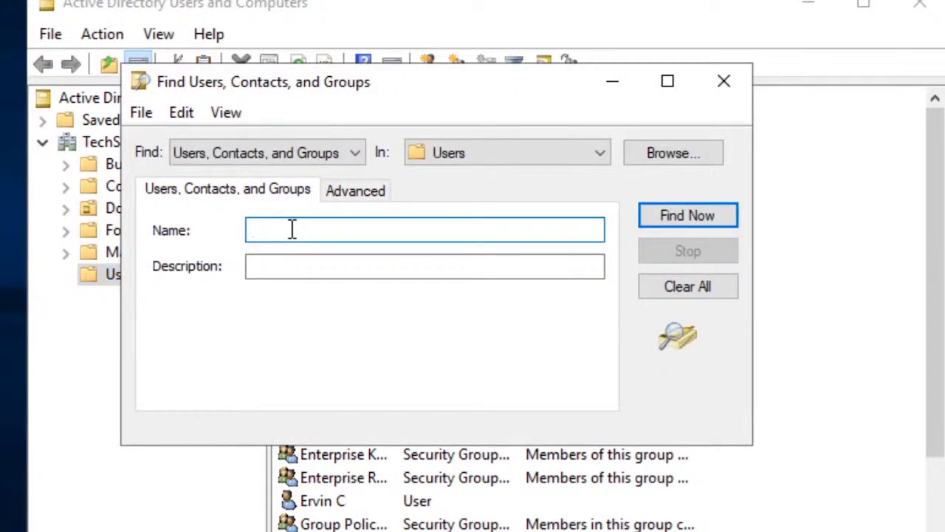
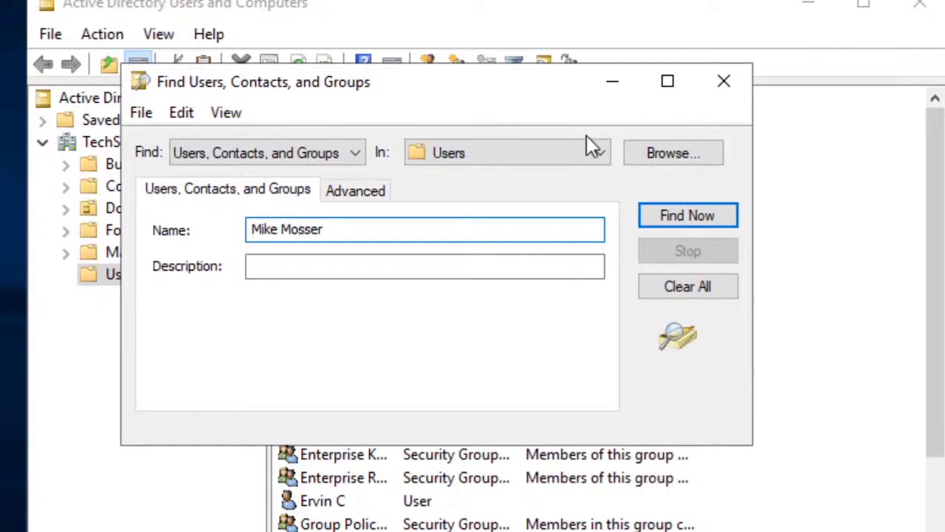
click(674, 220)
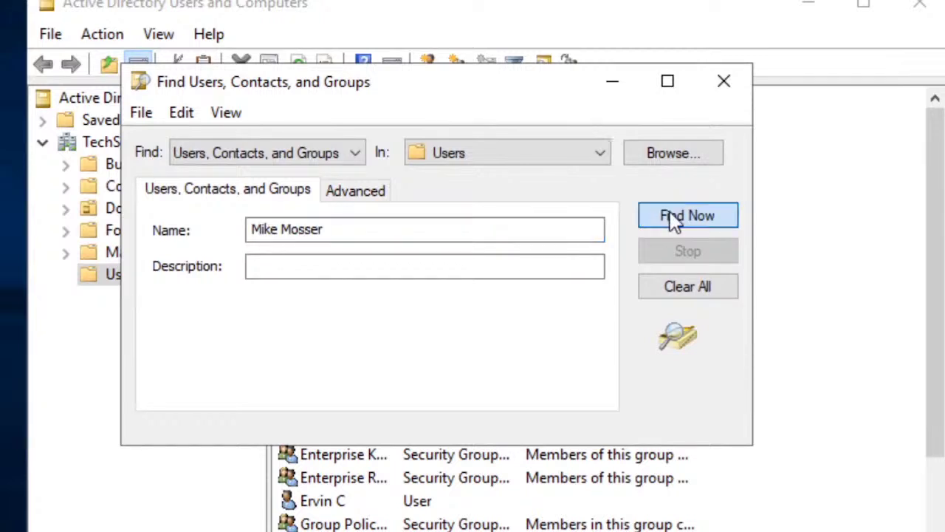
click(673, 217)
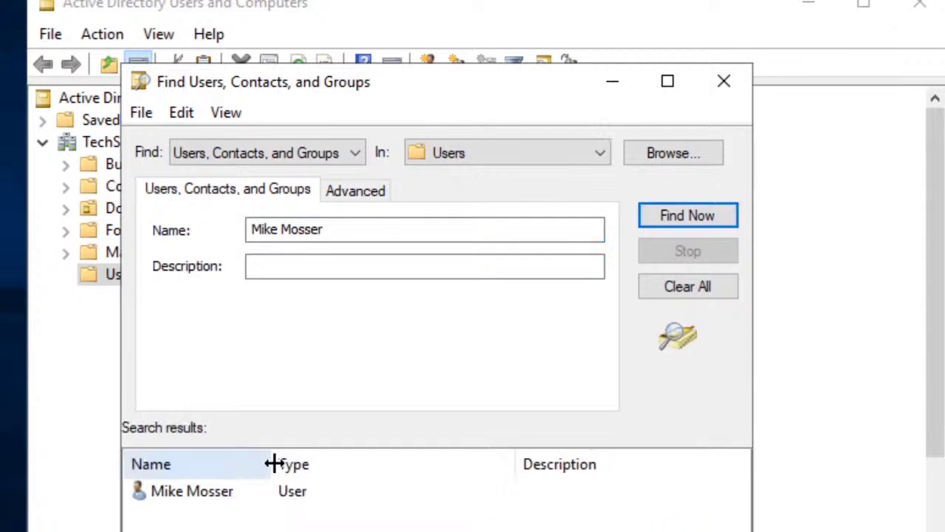
Open Reset Password for the reporter's account found in the results.
click(217, 502)
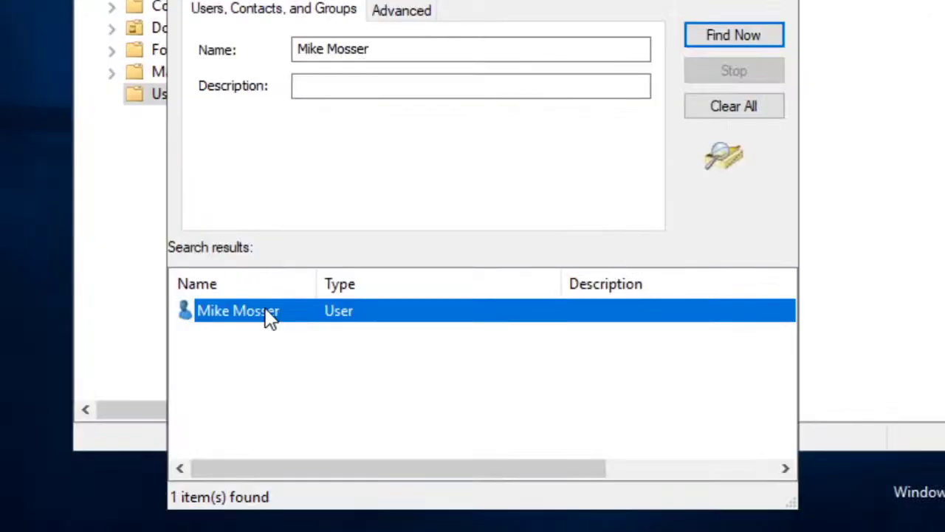
right_click(270, 316)
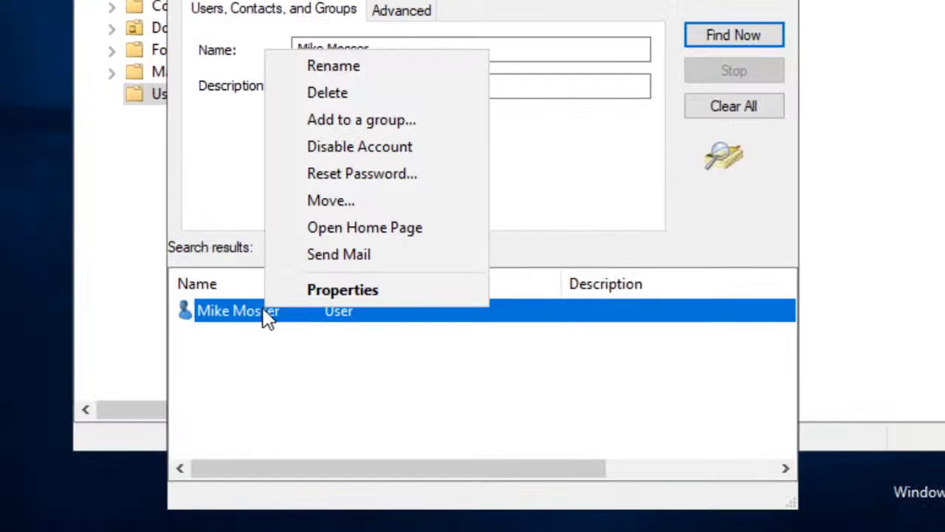
click(362, 174)
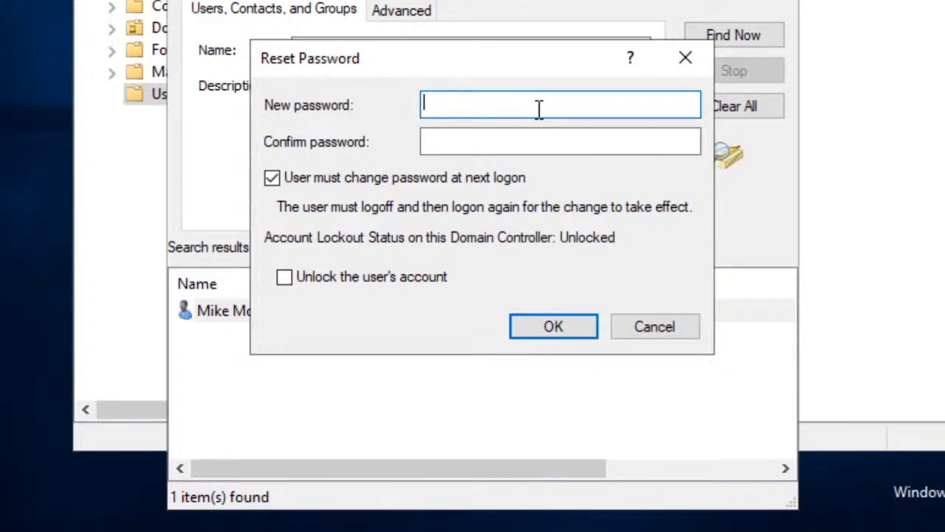
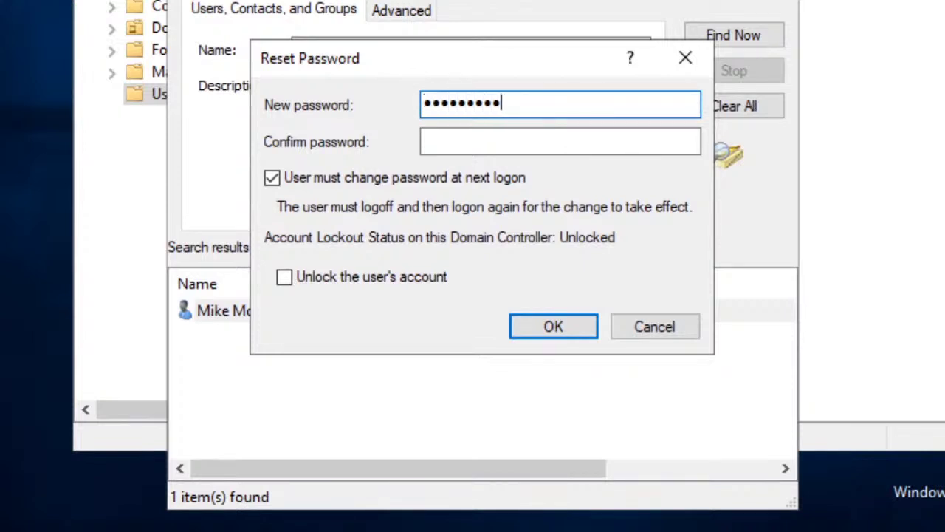
Enter the new password in both the New and Confirm password fields.
key(Tab)
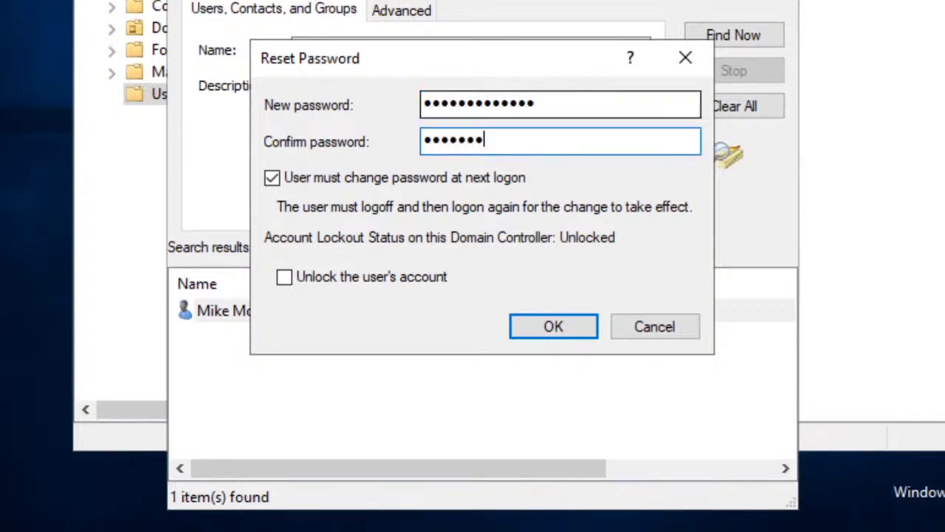
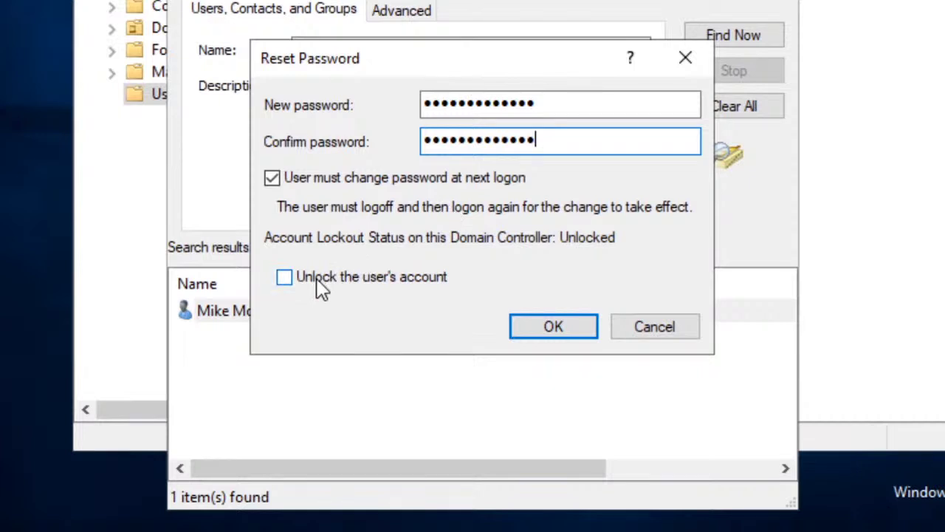
click(551, 105)
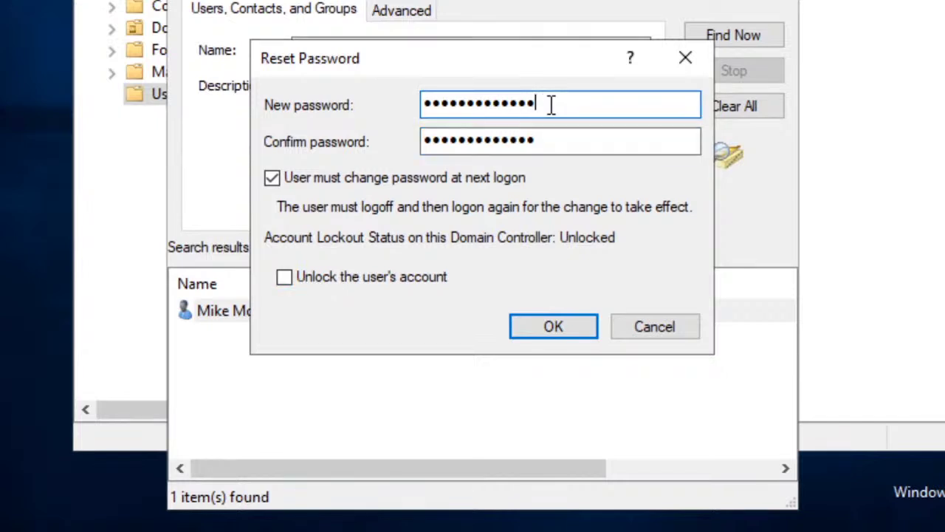
click(553, 142)
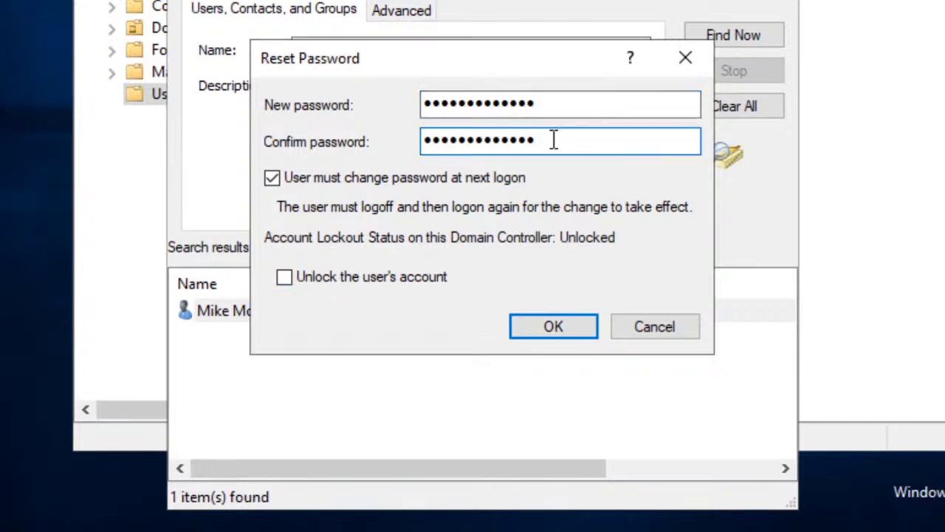
click(559, 105)
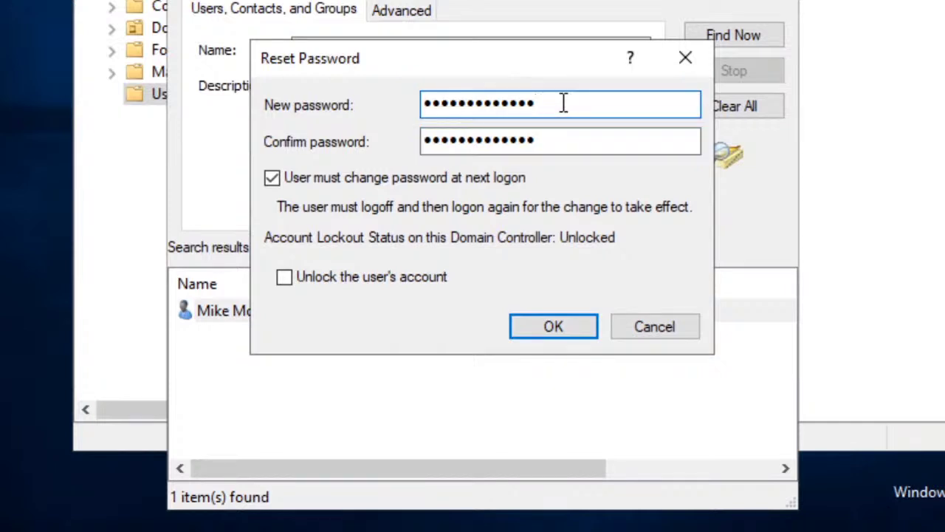
click(550, 136)
click(555, 101)
click(540, 139)
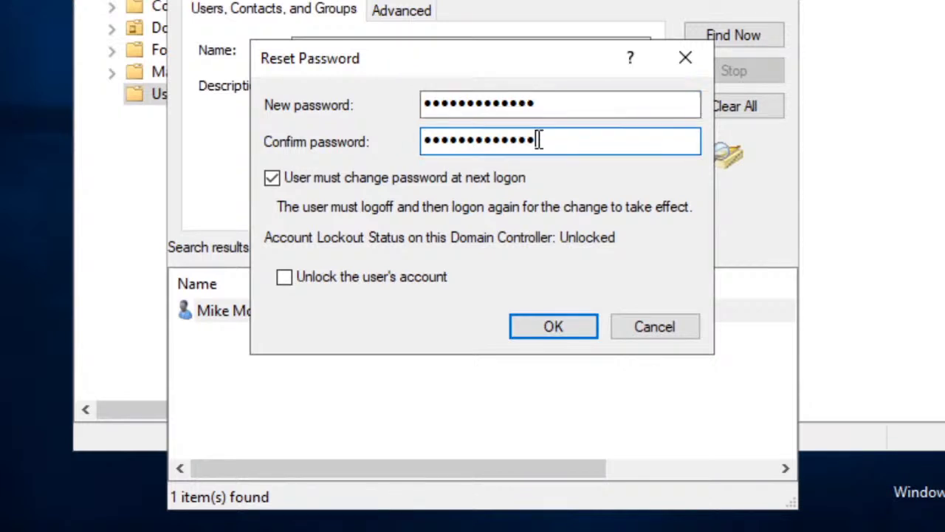
click(560, 109)
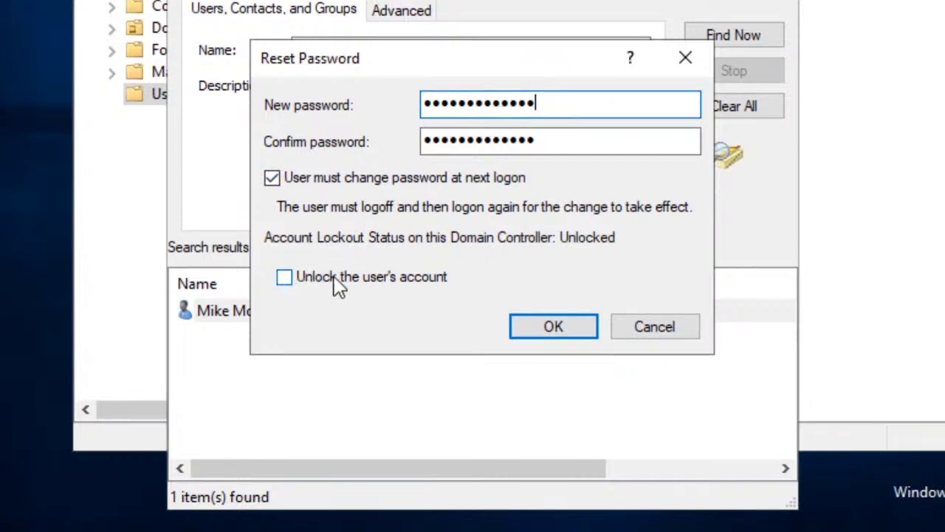
Tick 'Unlock the user's account', apply the reset and dismiss the confirmation.
click(286, 278)
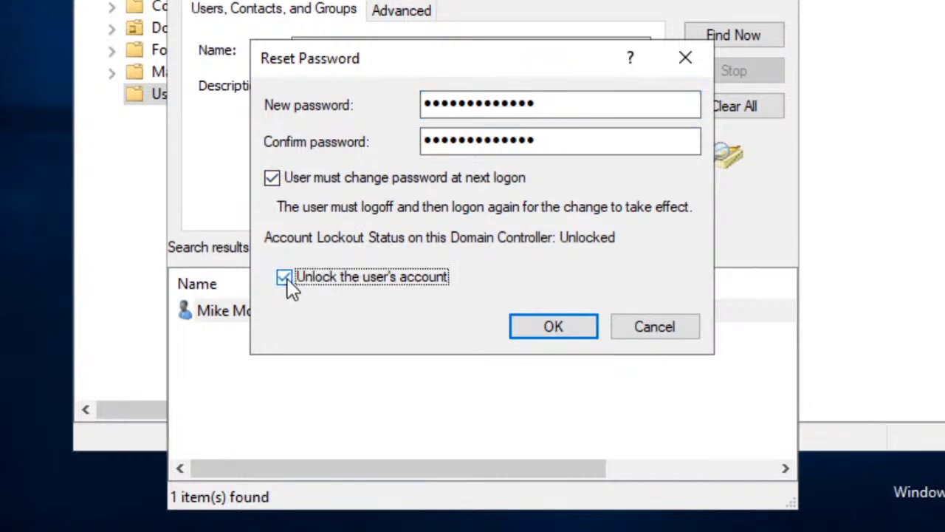
click(536, 331)
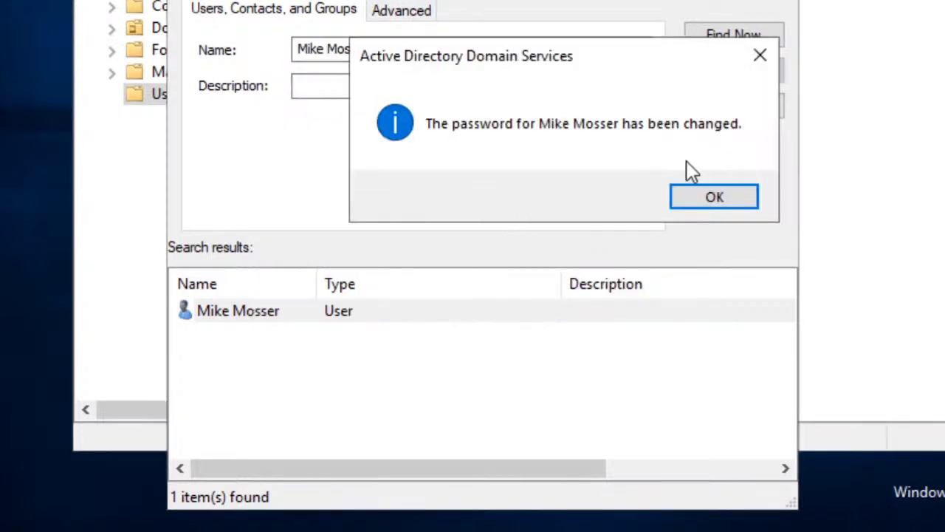
click(705, 198)
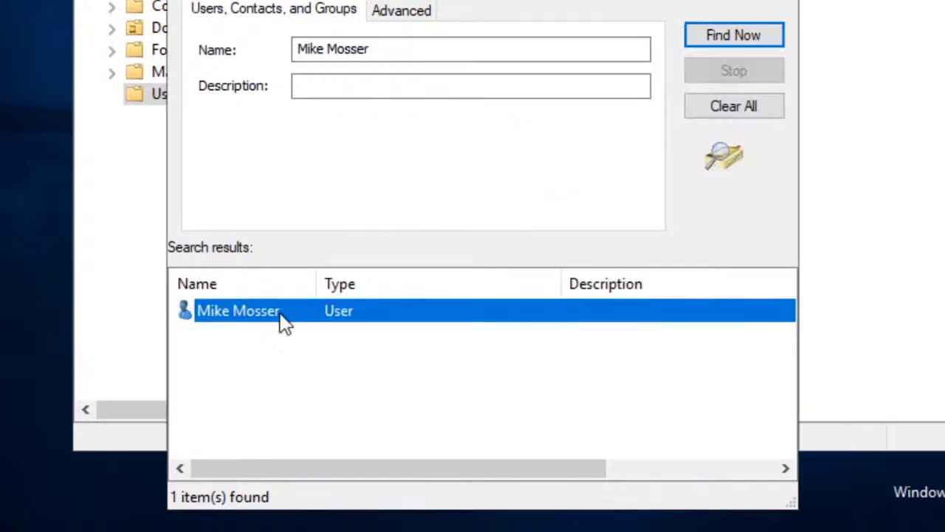
click(26, 526)
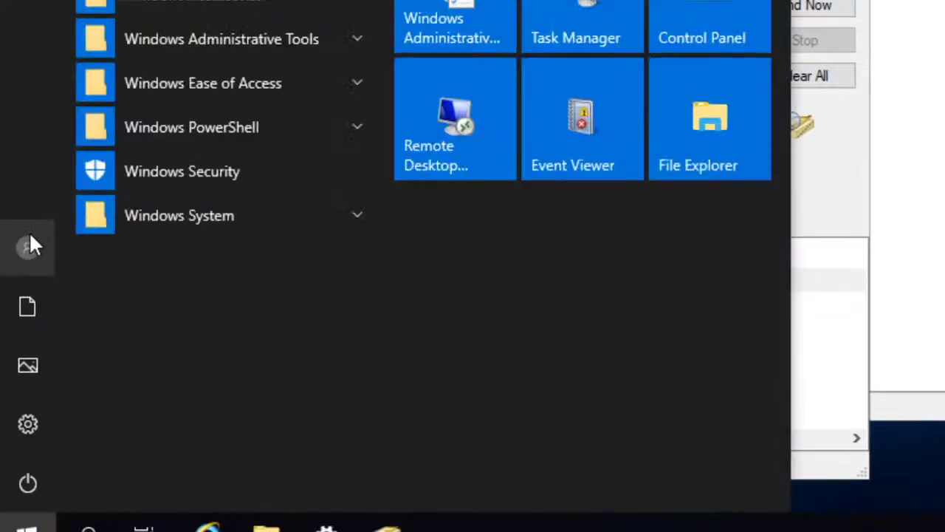
Lock the administrator session and send Ctrl+Alt+Del to show the sign-in screen.
click(30, 237)
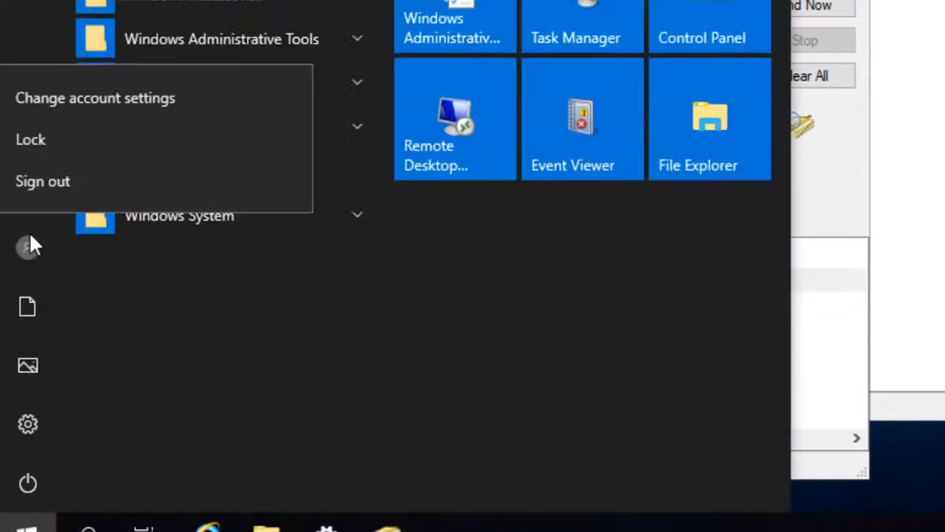
click(79, 141)
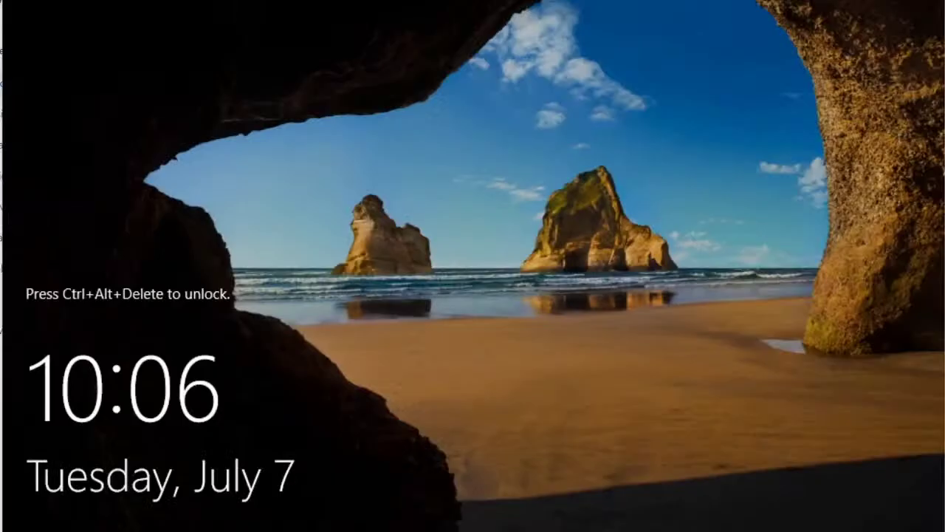
click(285, 2)
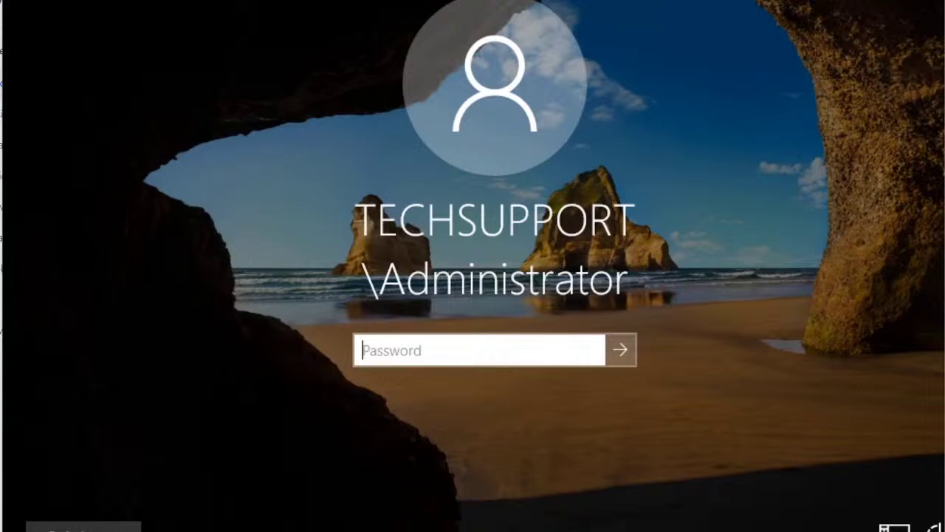
click(44, 0)
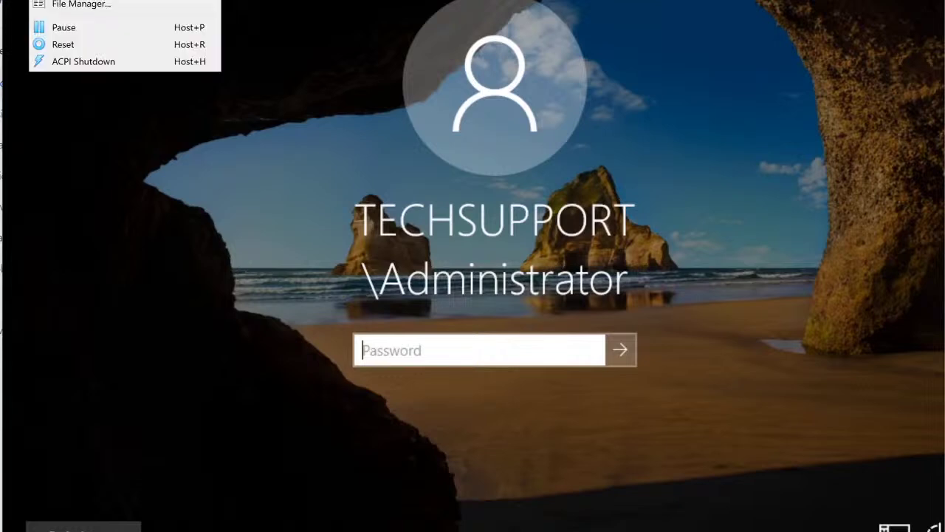
click(84, 27)
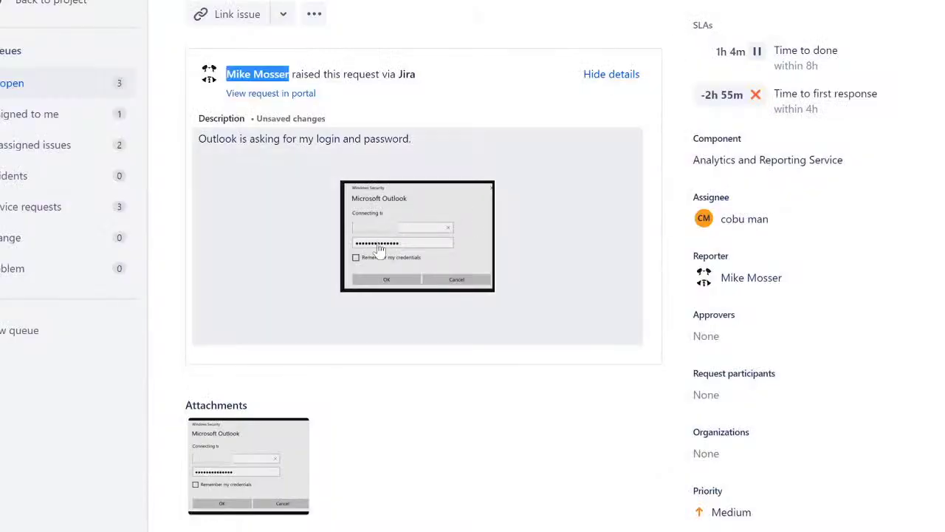
mouse_move(264, 441)
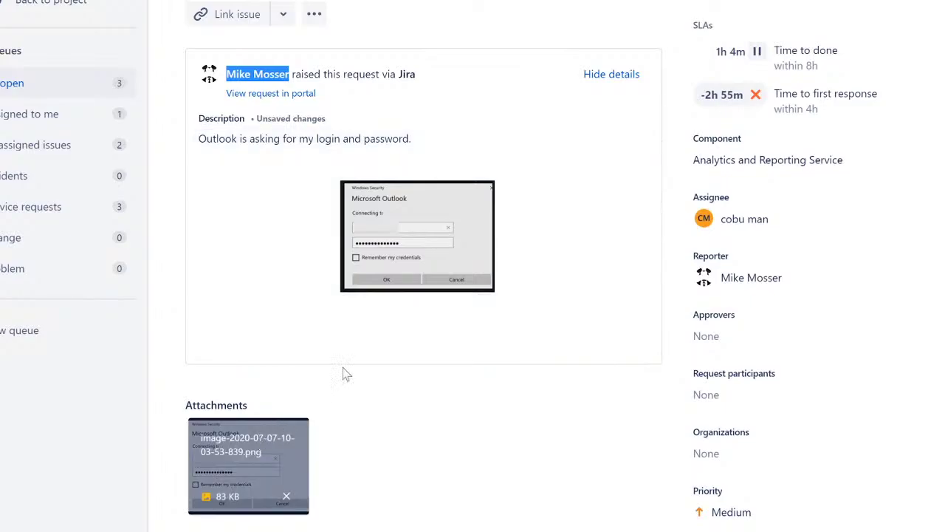
click(345, 365)
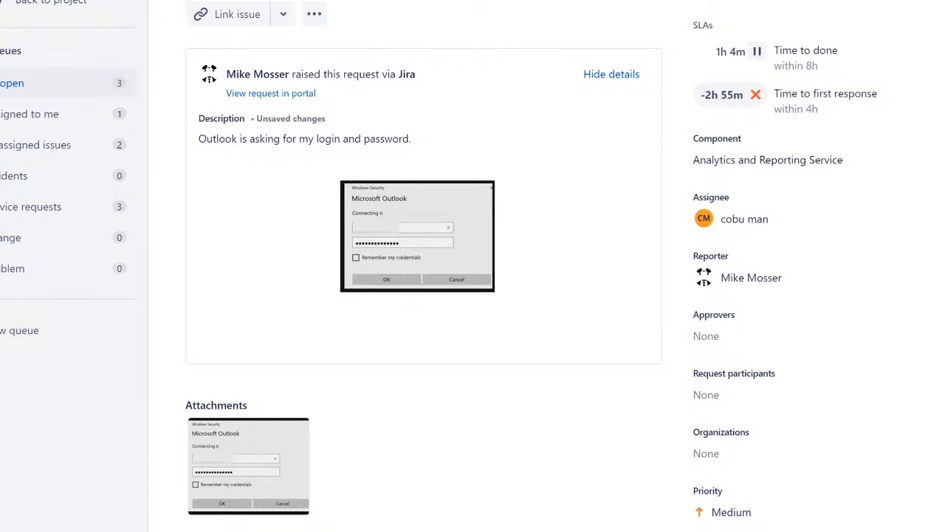
scroll(448, 400, down, 3)
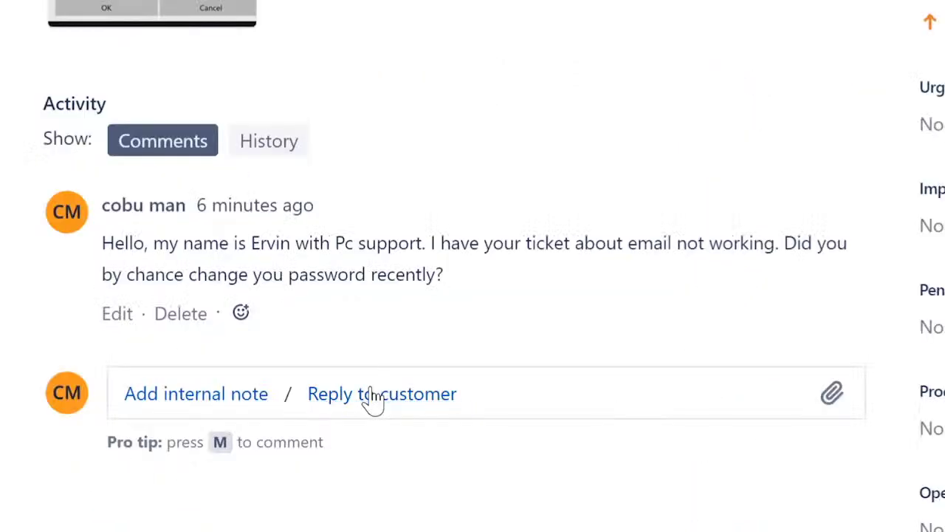
Add an internal note 'Resolved issue by password reset.' signed with the agent's name.
click(373, 397)
click(218, 276)
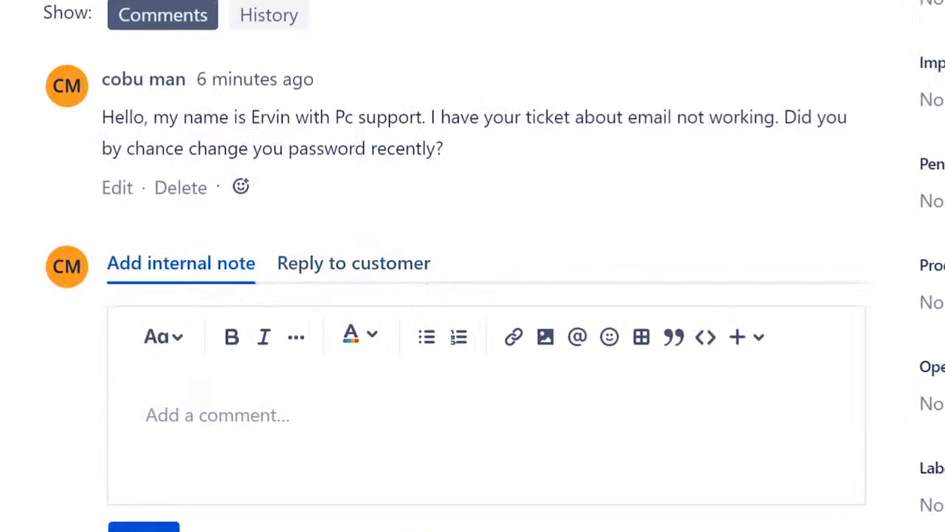
text(REso)
key(BackSpace)
key(BackSpace)
key(BackSpace)
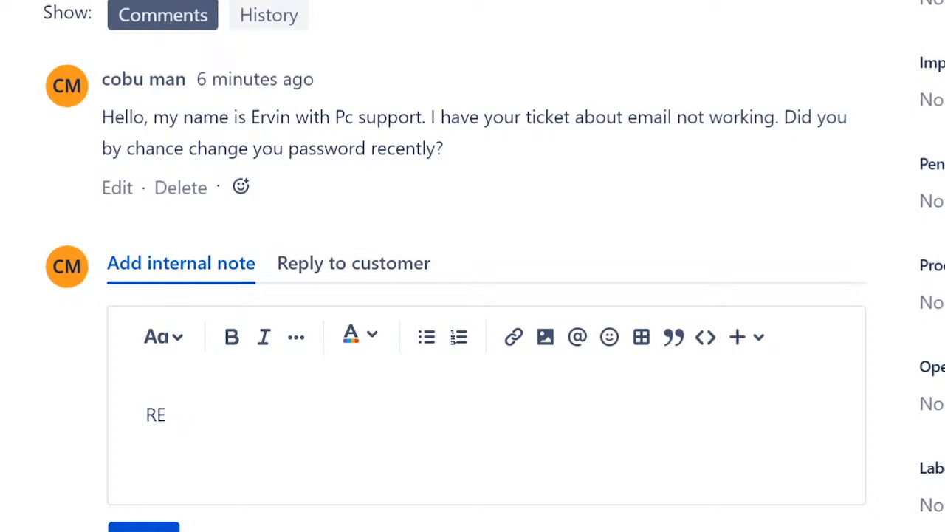
text(esolved is)
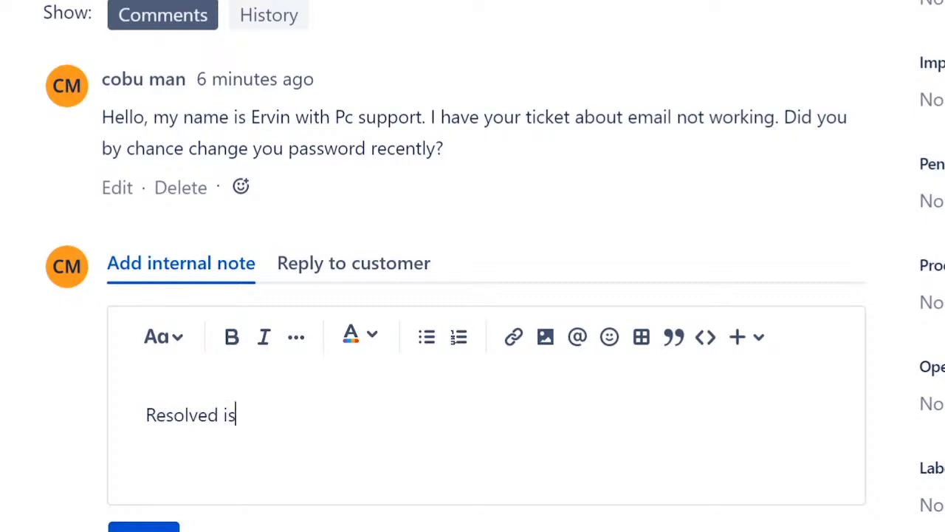
text(sue by passwo)
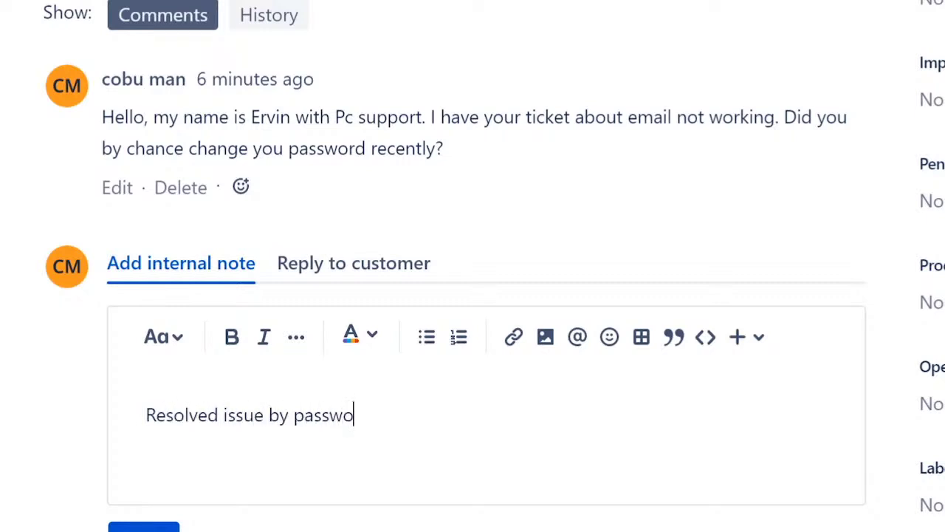
text(rd reset. Ervin)
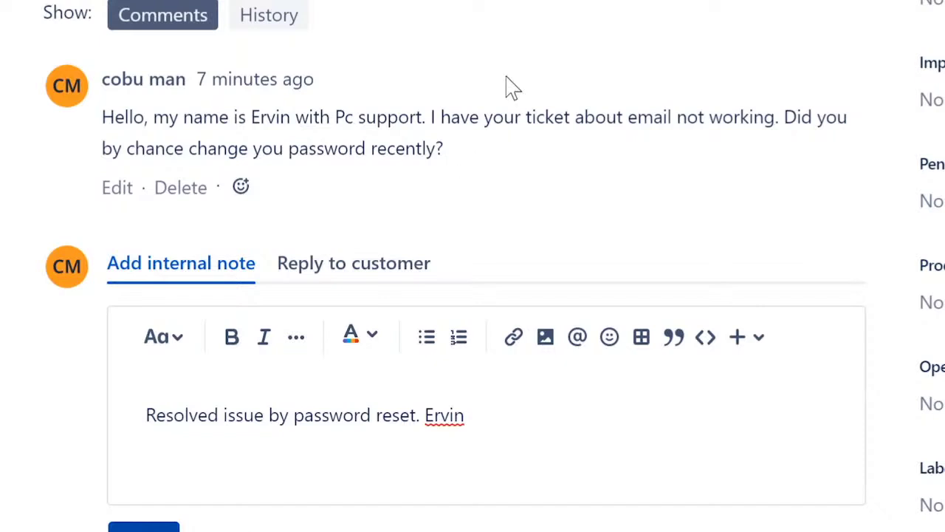
key(ctrl+Return)
scroll(628, 41, up, 5)
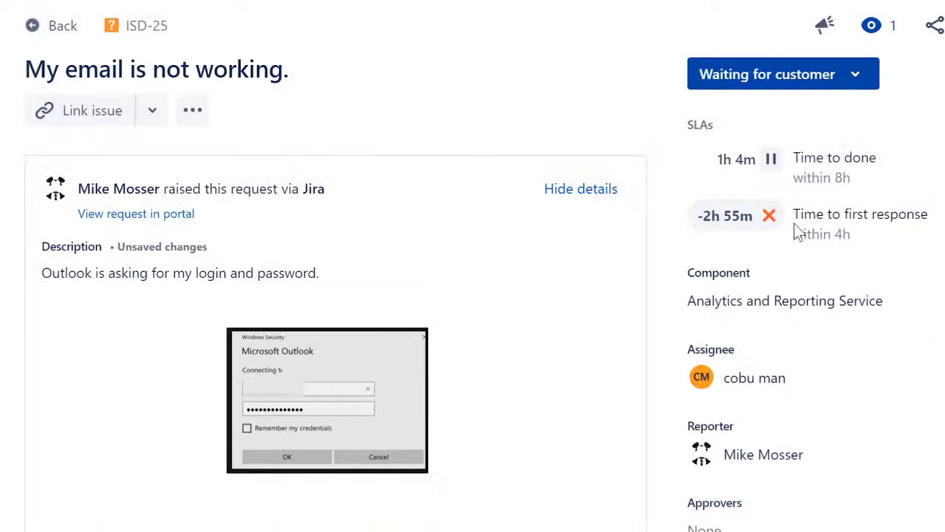
Set ticket ISD-25 to Completed and return to the All open queue.
click(780, 267)
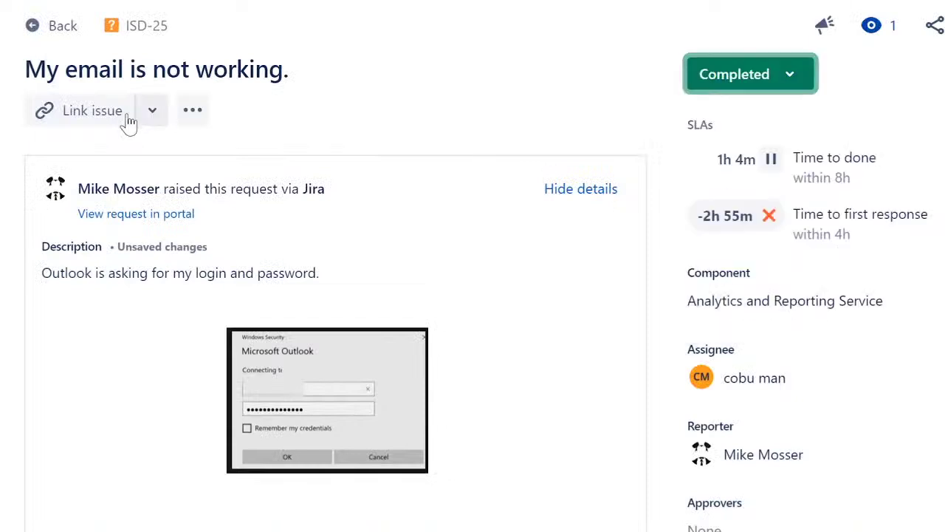
click(65, 29)
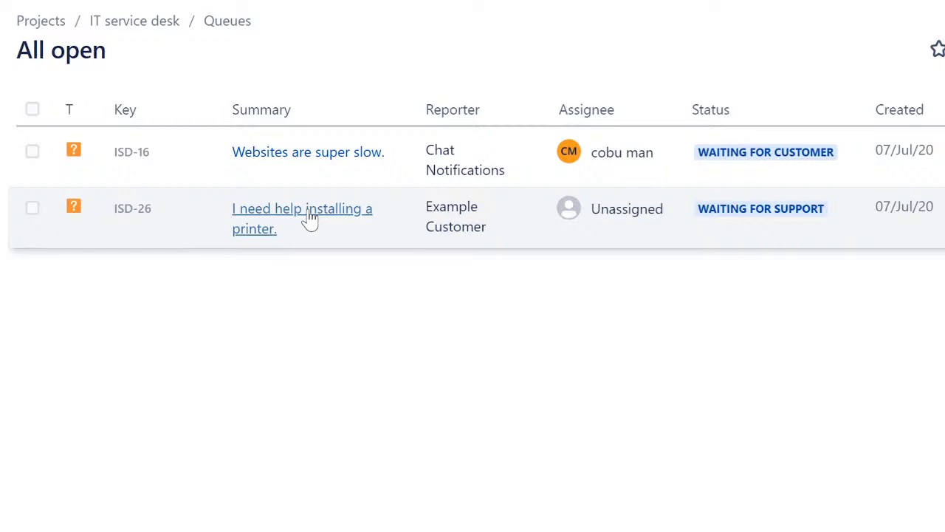
Open printer-installation ticket ISD-26 and assign it to yourself.
click(312, 214)
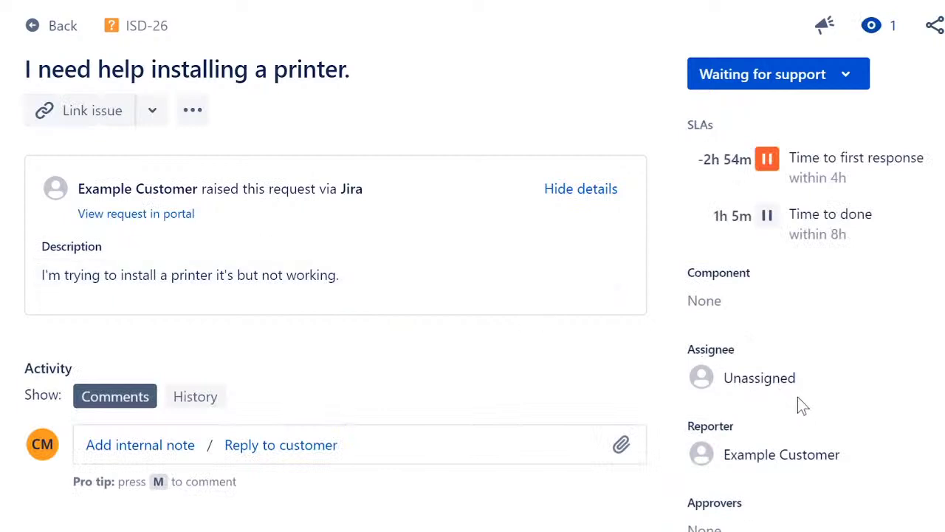
click(775, 380)
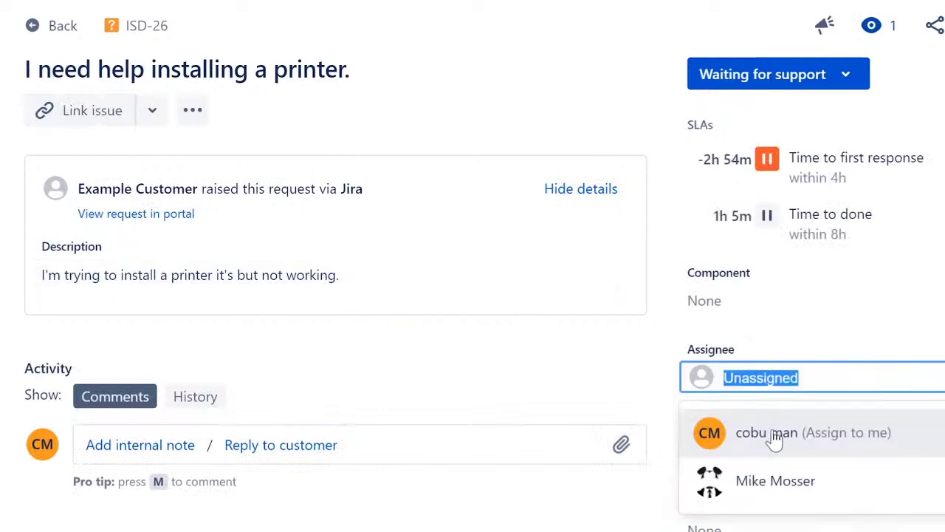
click(776, 440)
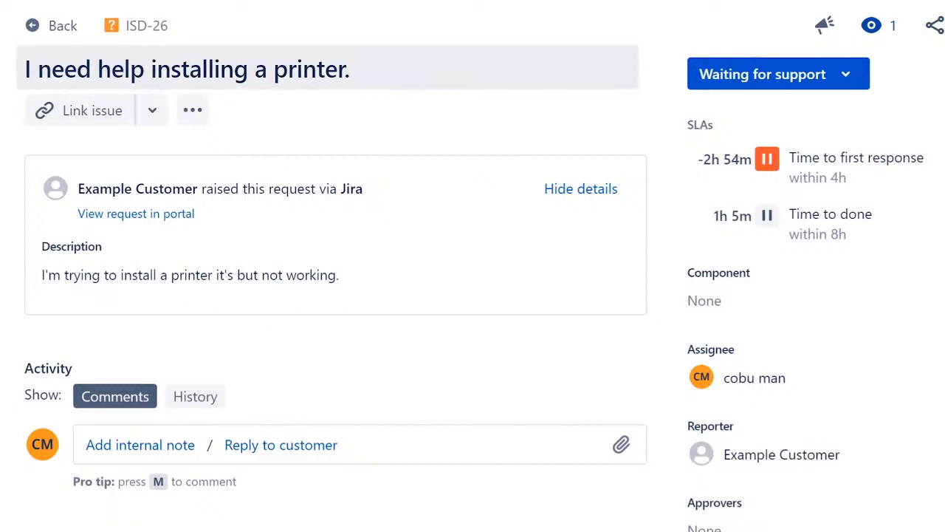
Open the ISD-26 description for editing, selecting its sentence without changing the text.
drag(351, 69, 25, 65)
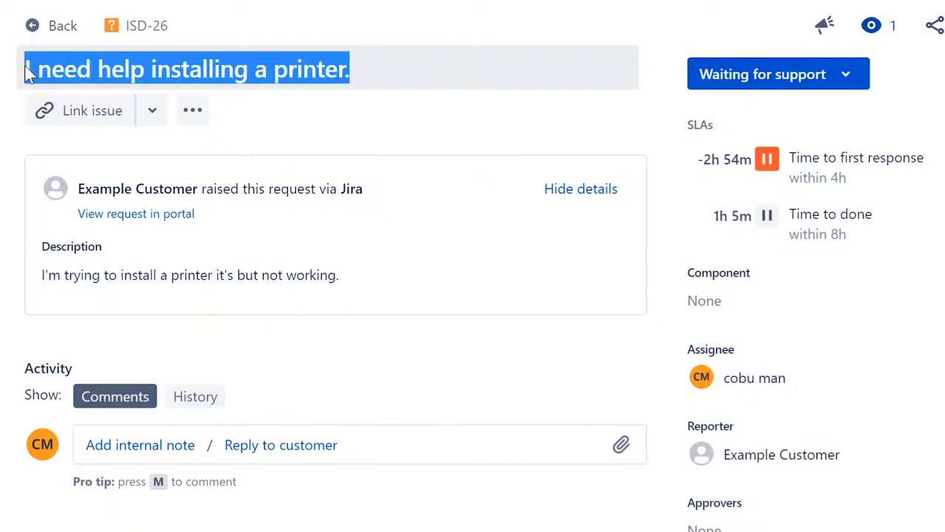
click(42, 276)
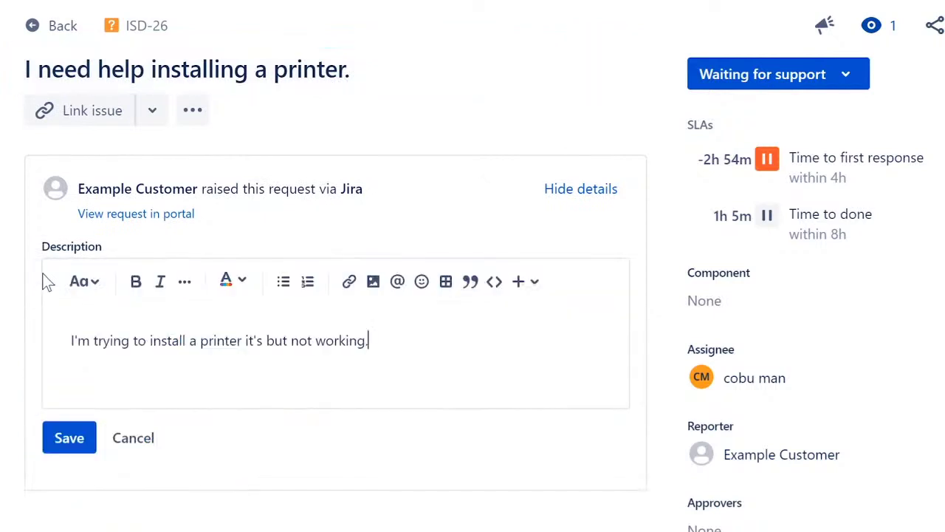
drag(369, 340, 67, 325)
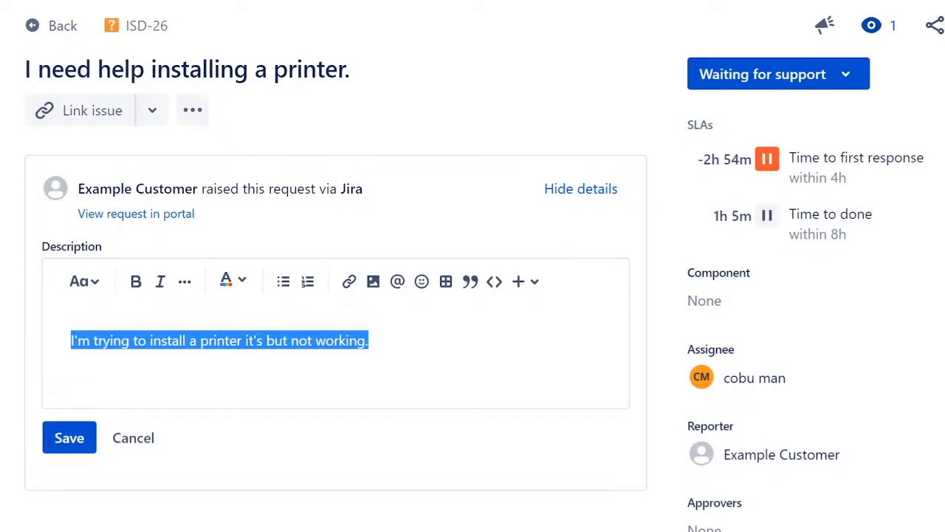
click(369, 340)
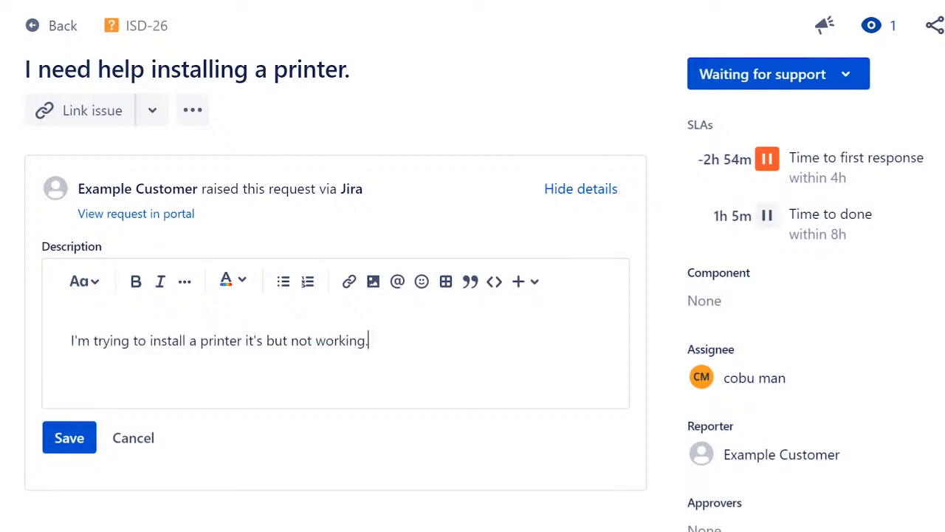
drag(369, 341, 65, 347)
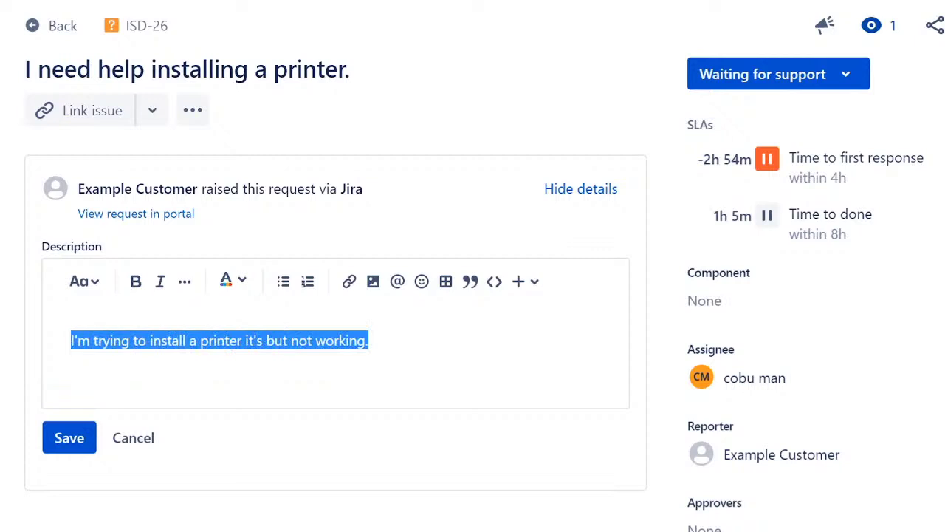
click(338, 526)
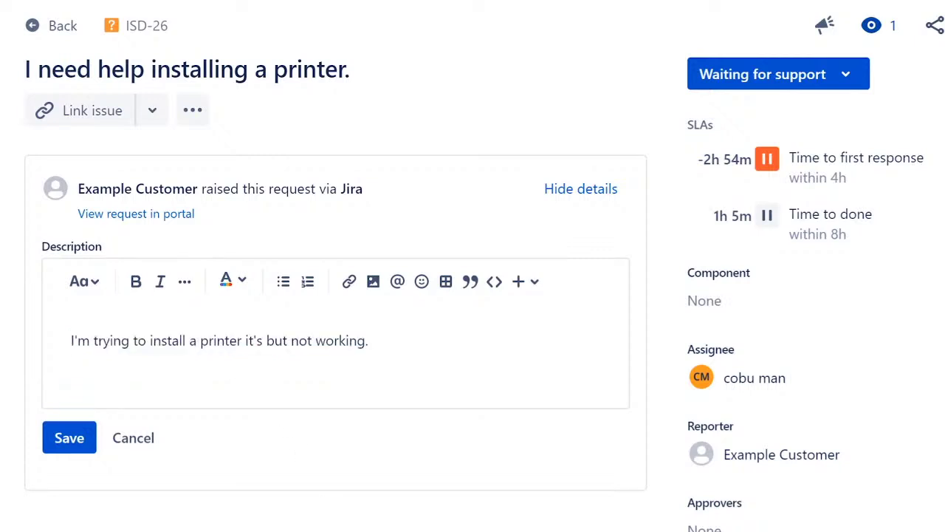
Draft a Help Desk greeting asking 'What kind of printer…? Local printer or Network printer?'.
click(292, 529)
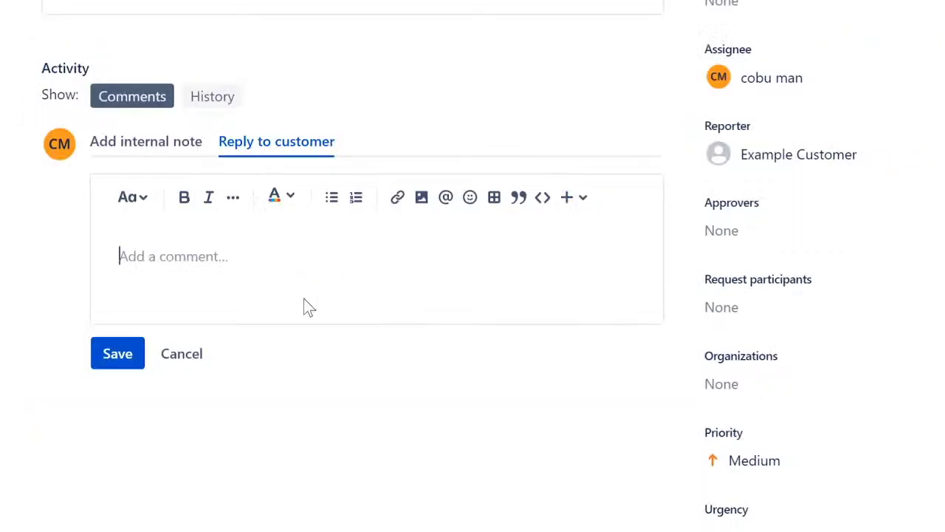
text(Hello, )
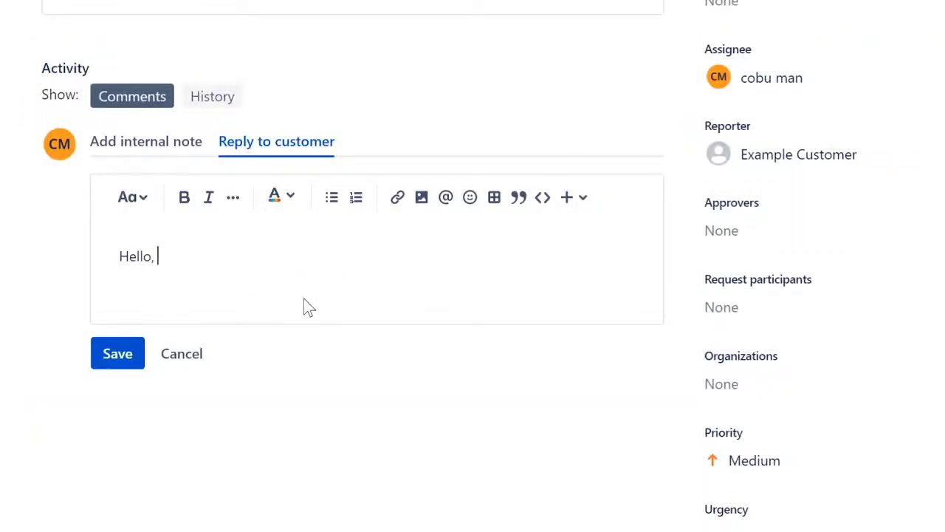
text(my name is Ervin )
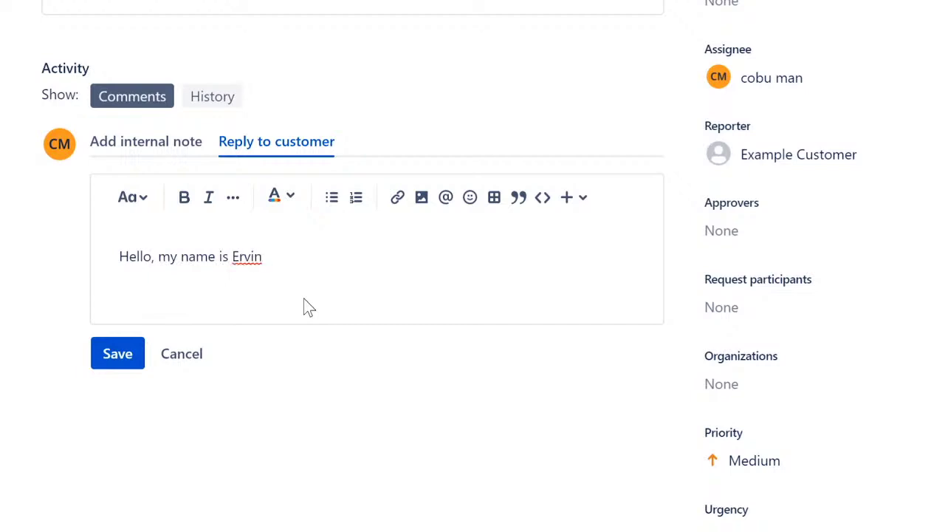
text(with Help Desk)
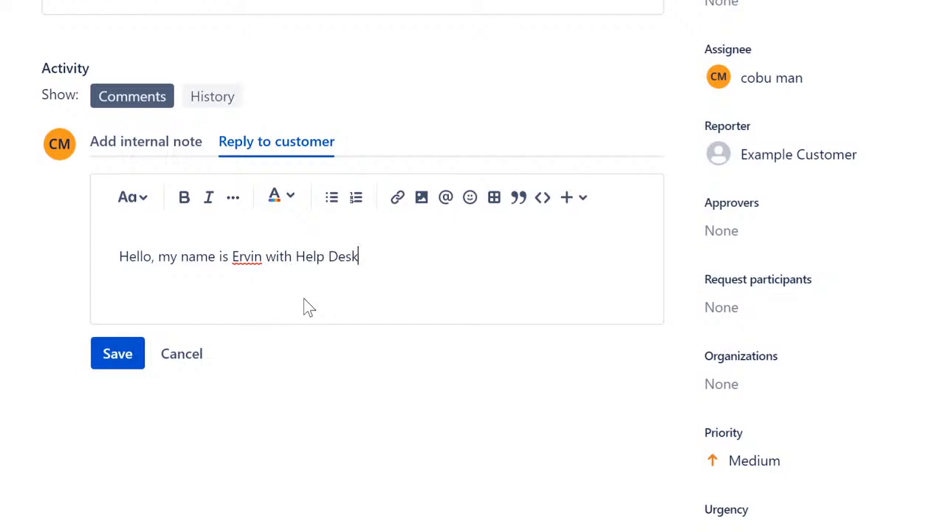
text(. What kind of printer )
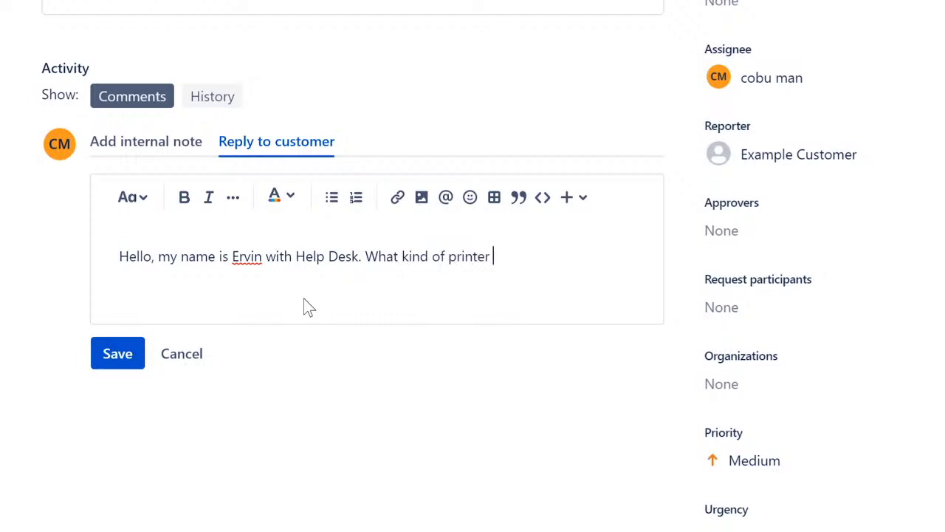
text(are you trying )
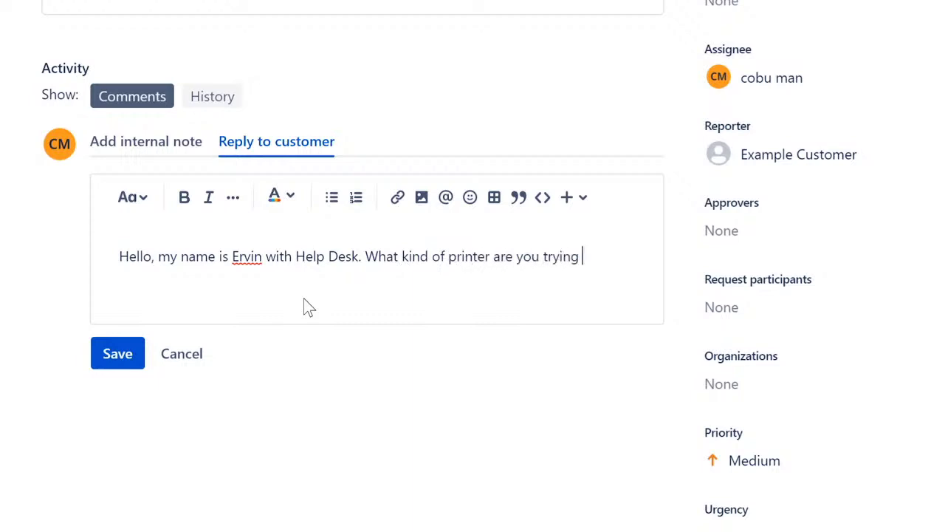
text(to add?)
key(shift+Return)
text(Local pr)
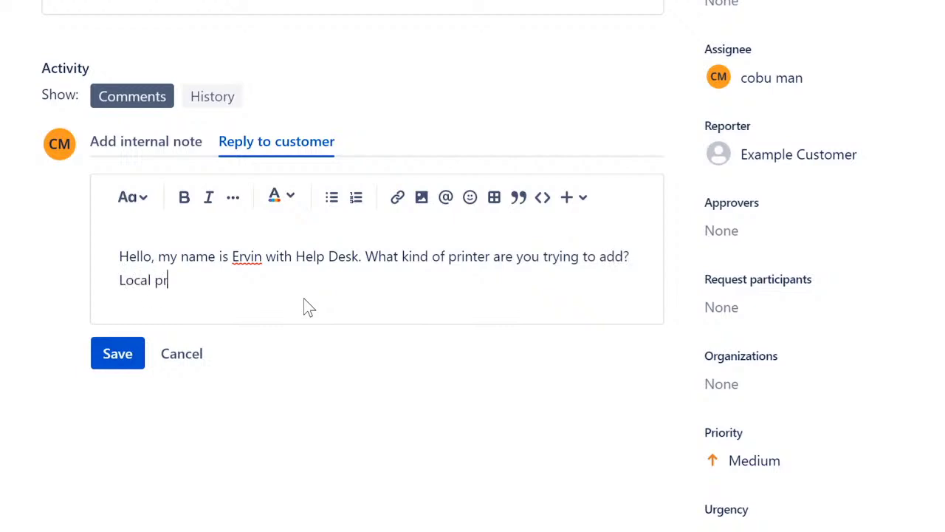
text(inter or Network printer?)
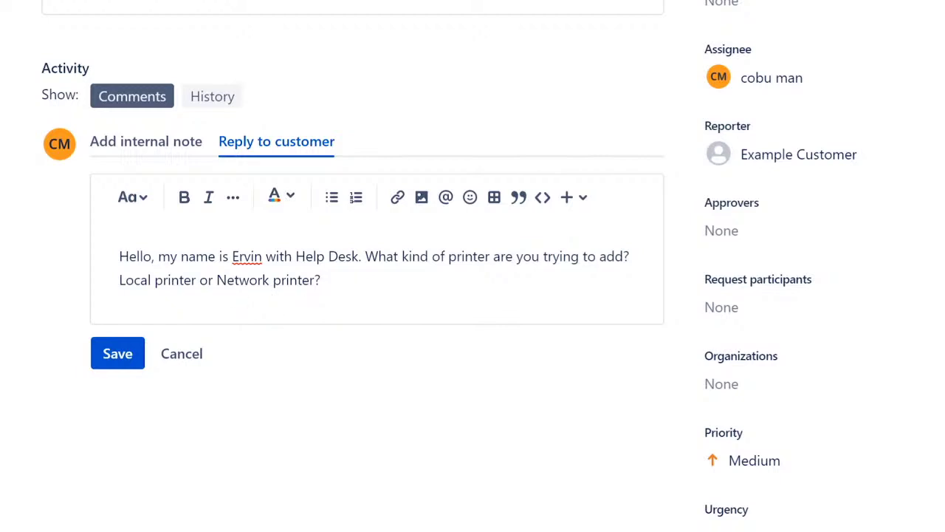
drag(217, 281, 323, 298)
key(shift+Left)
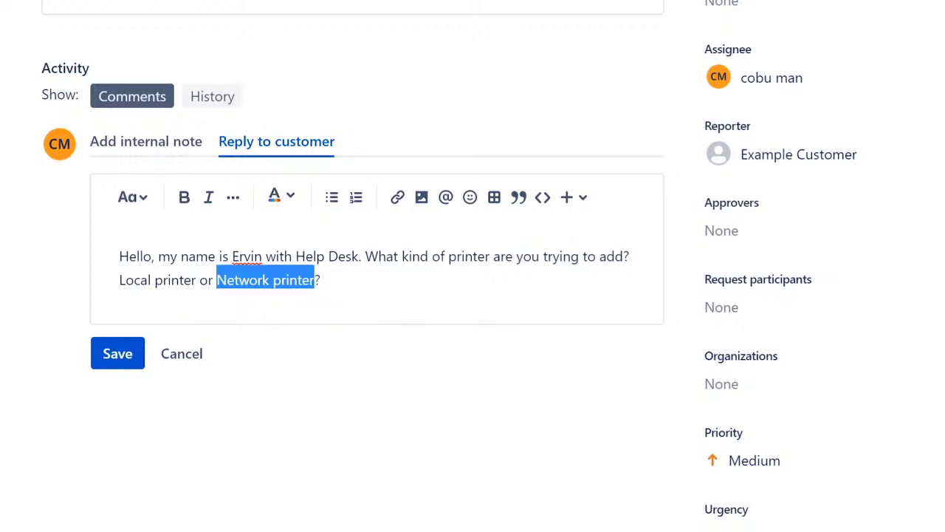
click(320, 280)
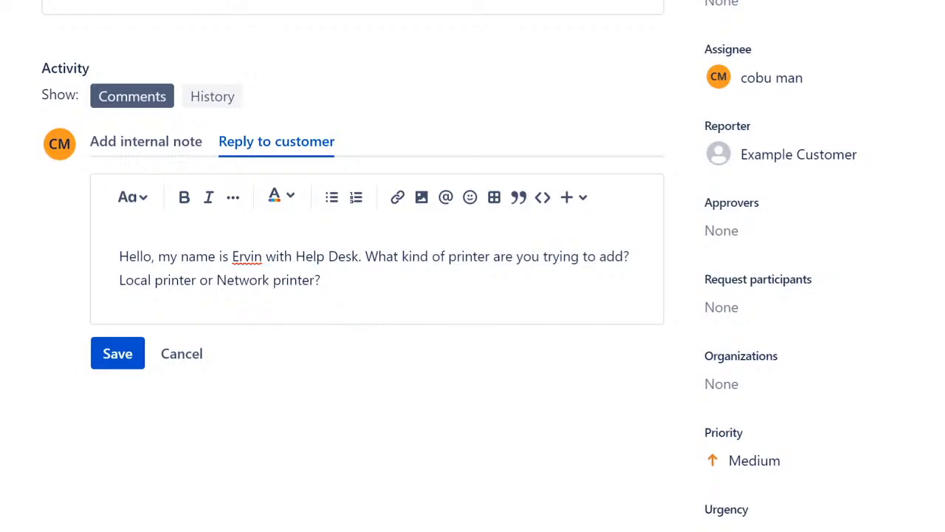
click(225, 279)
drag(225, 280, 315, 280)
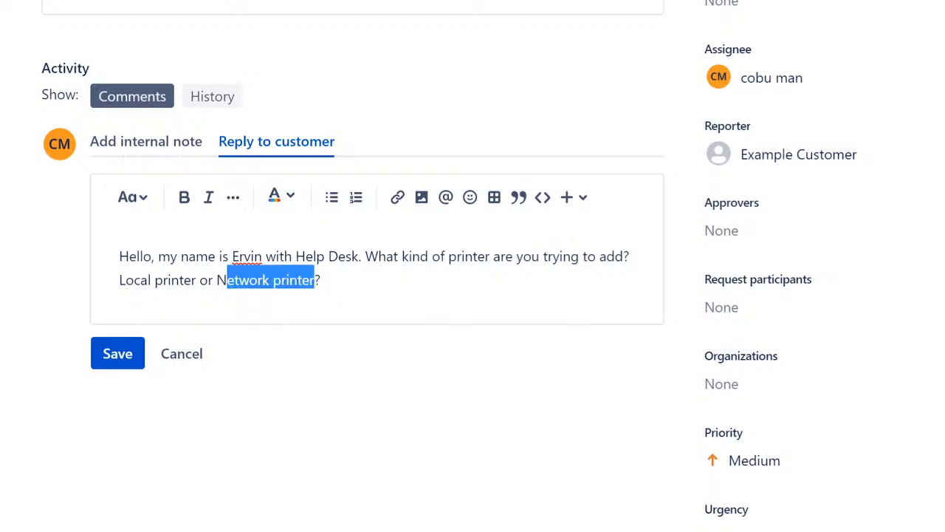
click(319, 279)
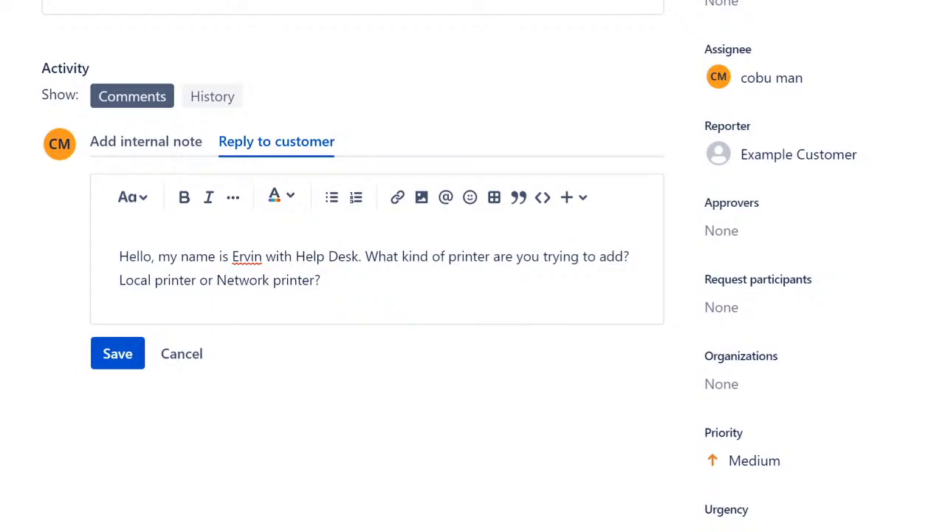
Start an extra request for the PC name, delete it, and post the reply.
text(Also, can youp)
key(BackSpace)
text(please sne)
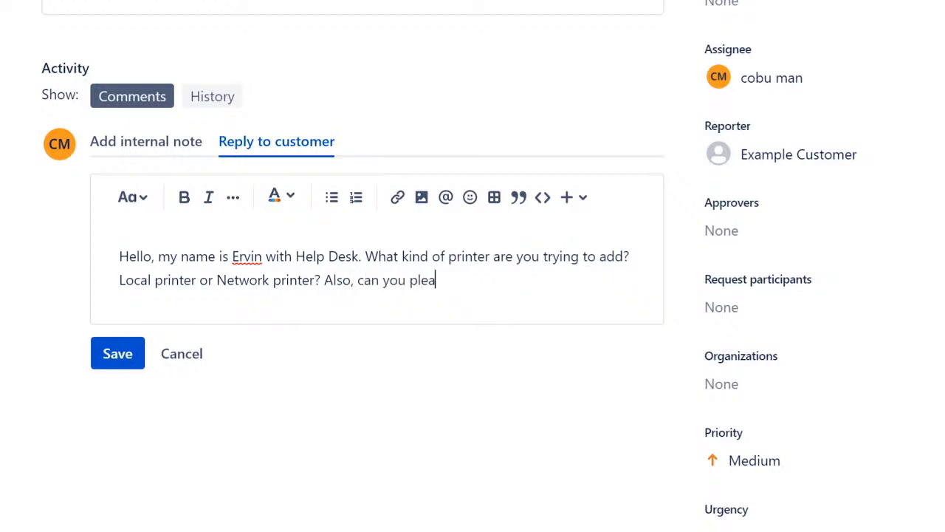
key(BackSpace)
key(BackSpace)
key(BackSpace)
text(end me your Pc)
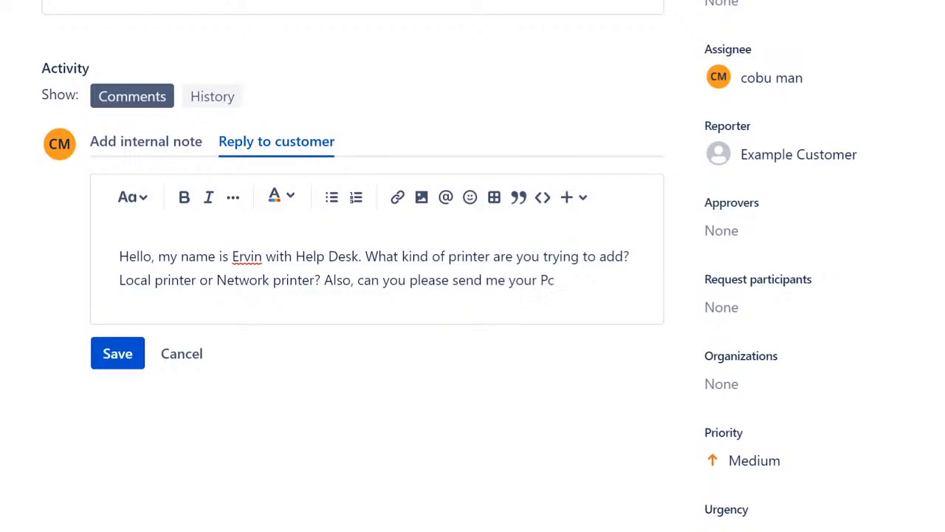
key(BackSpace)
text(C name with)
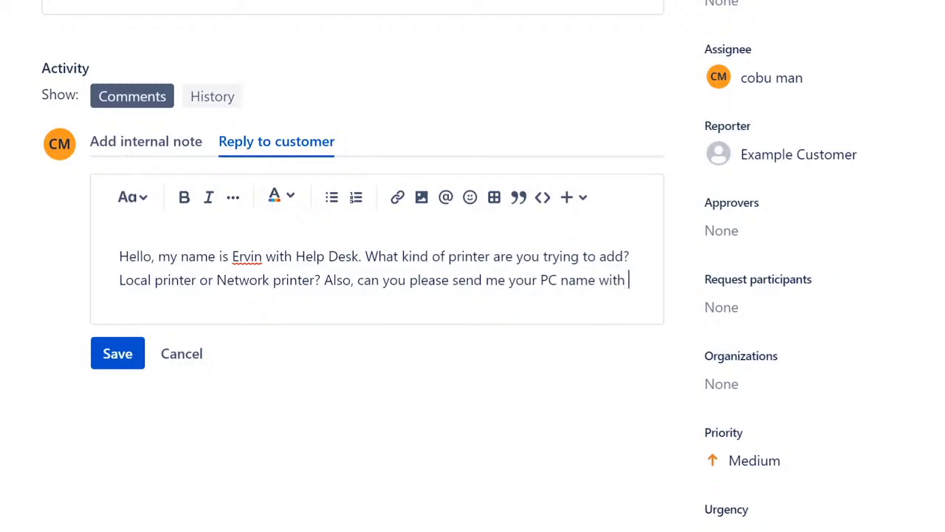
key(BackSpace)
key(BackSpace)
key(BackSpace)
key(BackSpace)
key(BackSpace)
key(BackSpace)
key(BackSpace)
key(BackSpace)
key(BackSpace)
key(BackSpace)
key(BackSpace)
key(BackSpace)
key(BackSpace)
key(BackSpace)
key(BackSpace)
key(BackSpace)
key(BackSpace)
key(BackSpace)
key(BackSpace)
key(BackSpace)
key(BackSpace)
key(BackSpace)
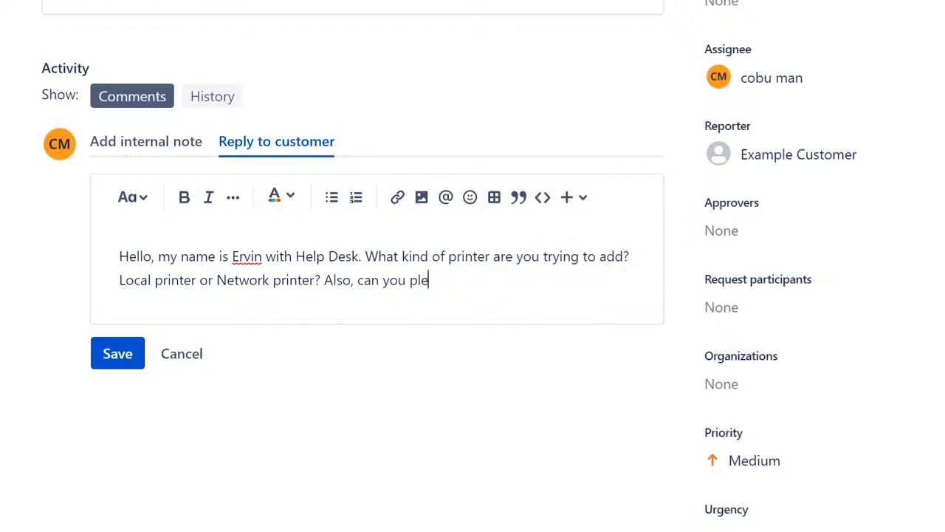
key(BackSpace)
key(BackSpace)
key(BackSpace)
key(BackSpace)
key(BackSpace)
key(BackSpace)
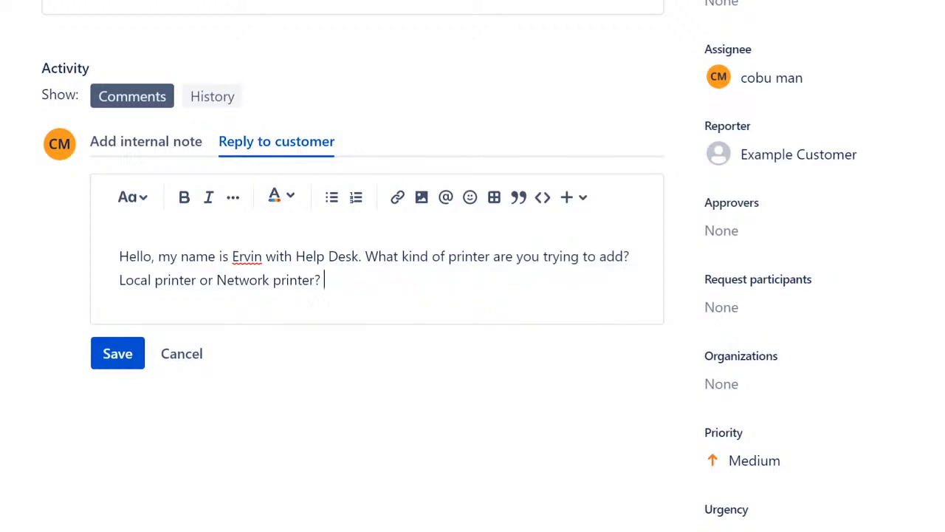
click(120, 359)
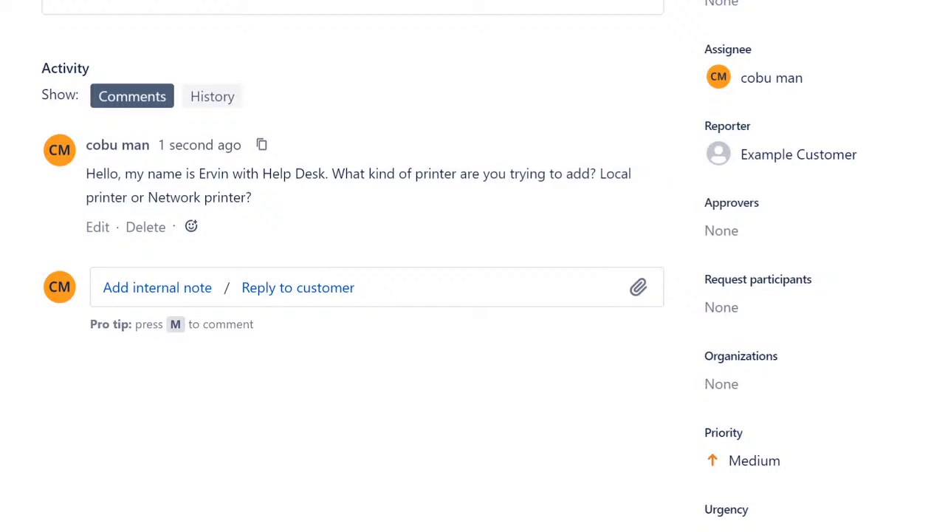
Highlight the local and network printer options in the posted comment.
drag(600, 173, 263, 201)
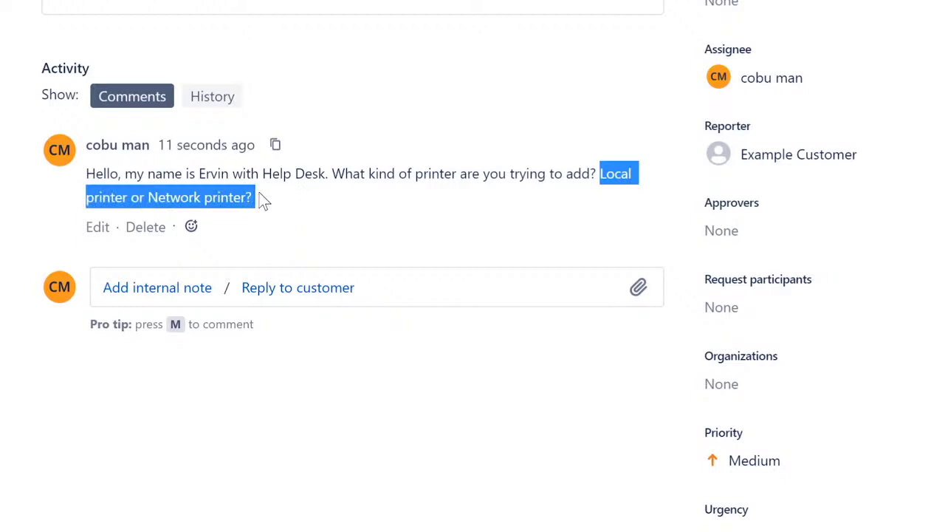
click(263, 201)
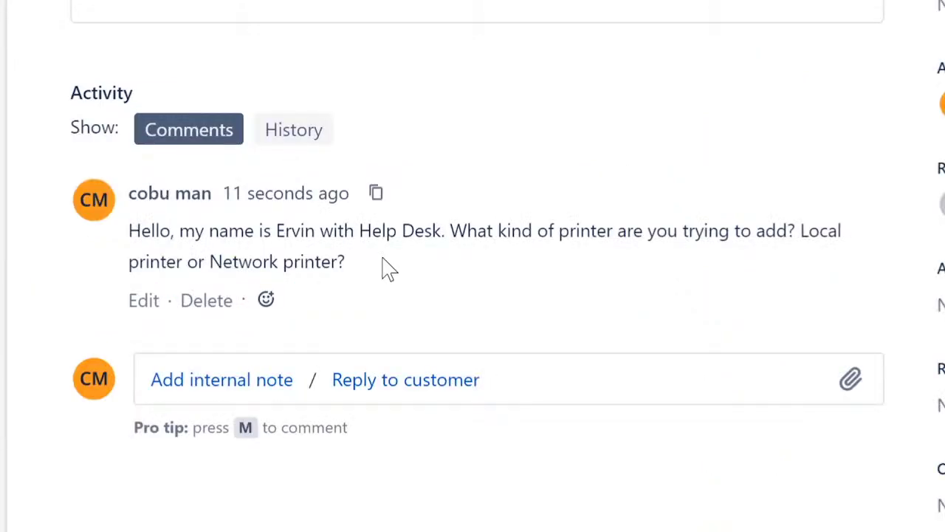
Highlight 'Local printer' and 'Network printer' in the posted comment in turn.
drag(801, 230, 187, 261)
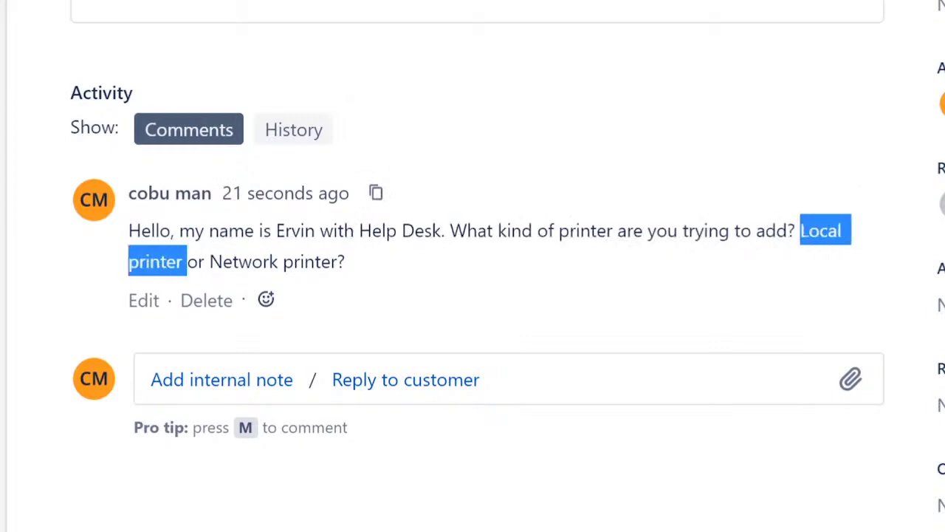
click(187, 261)
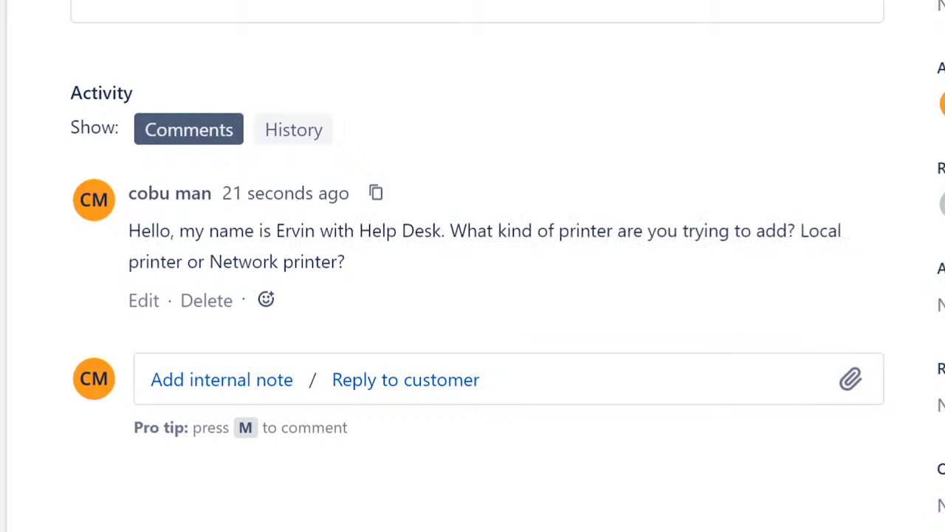
drag(210, 261, 338, 262)
click(369, 272)
drag(801, 232, 183, 262)
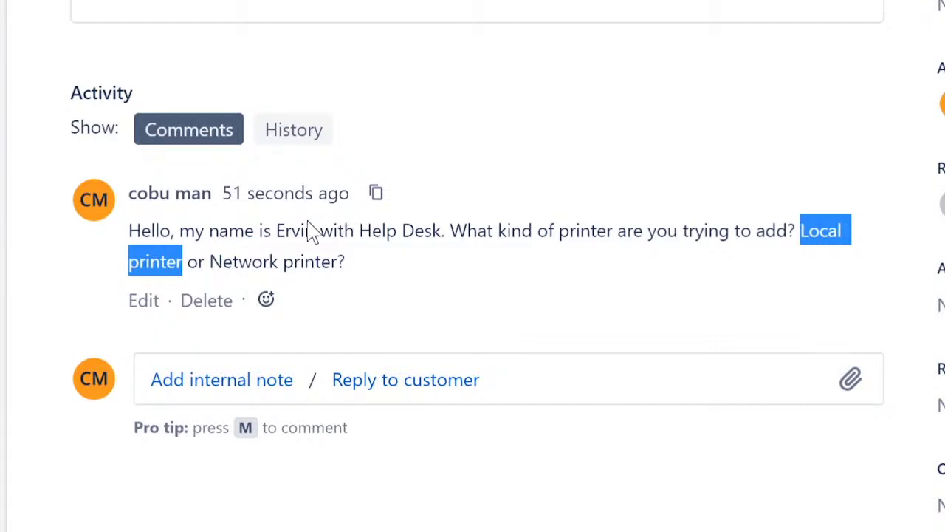
click(217, 259)
drag(210, 261, 337, 262)
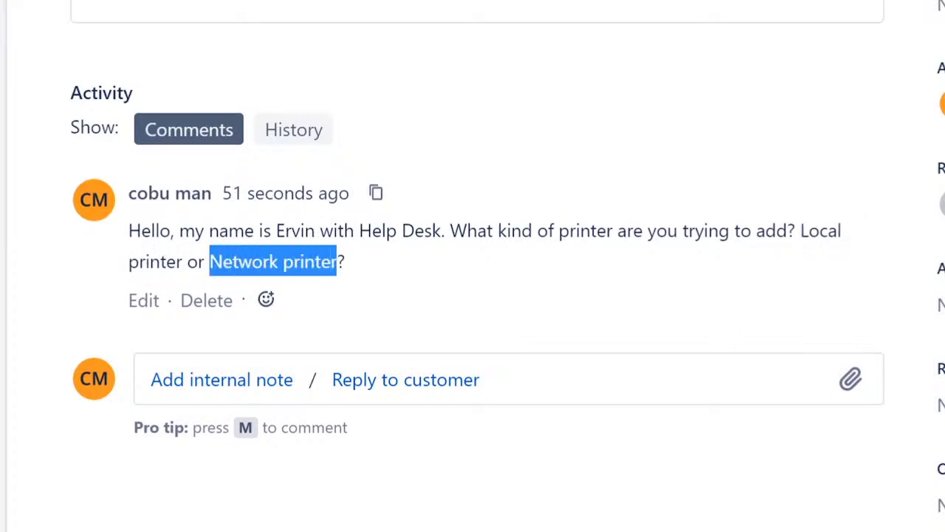
click(356, 269)
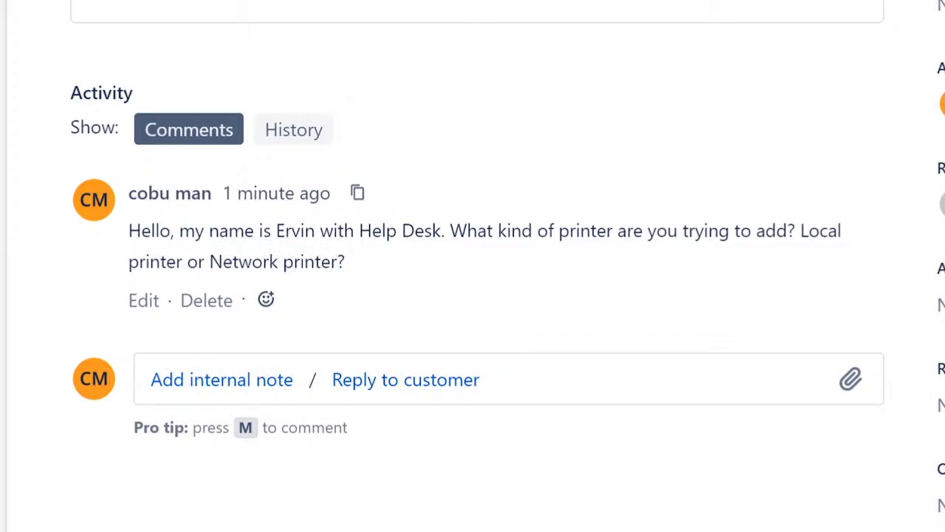
Review the 'Network printer?' question and whole comment, then open a new customer reply.
drag(210, 262, 346, 261)
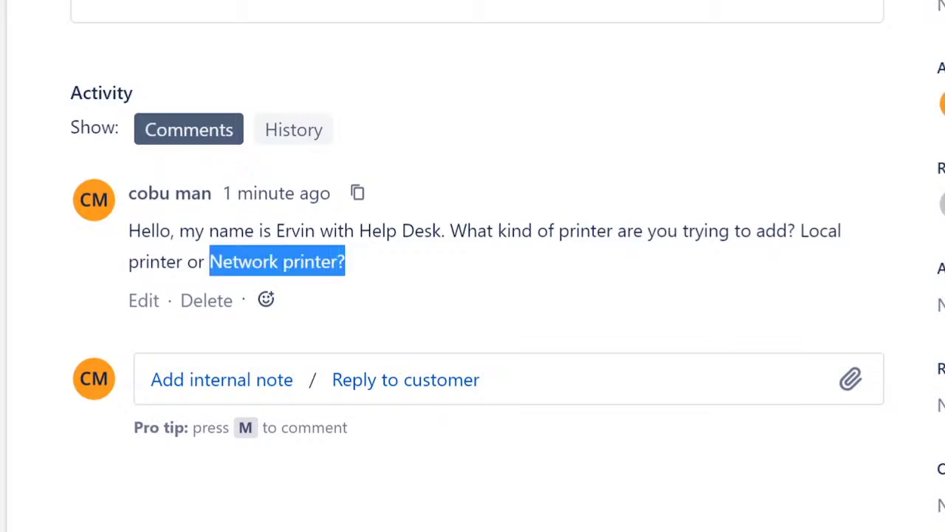
click(361, 264)
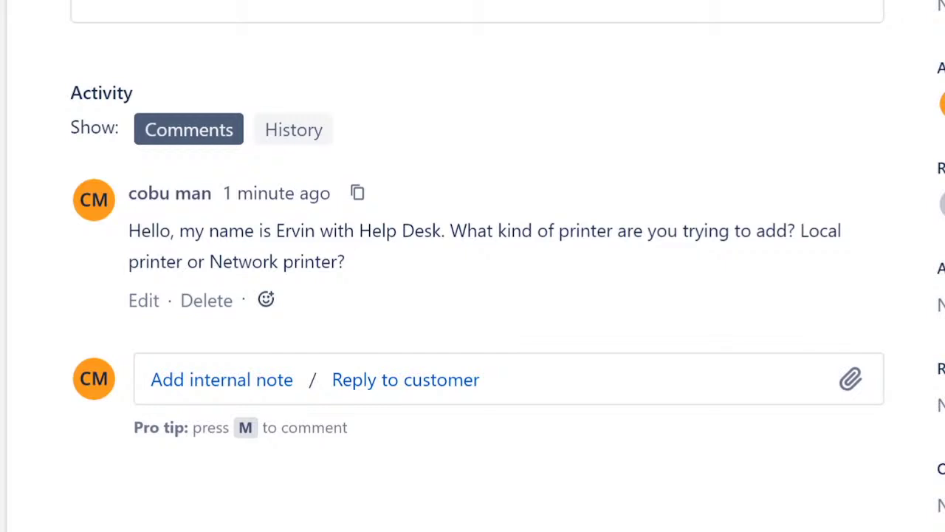
drag(209, 261, 337, 262)
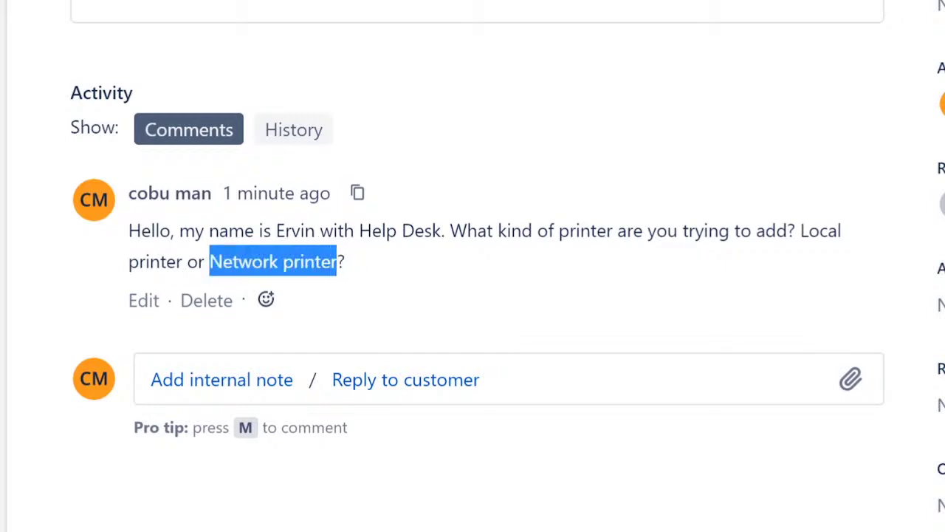
click(361, 272)
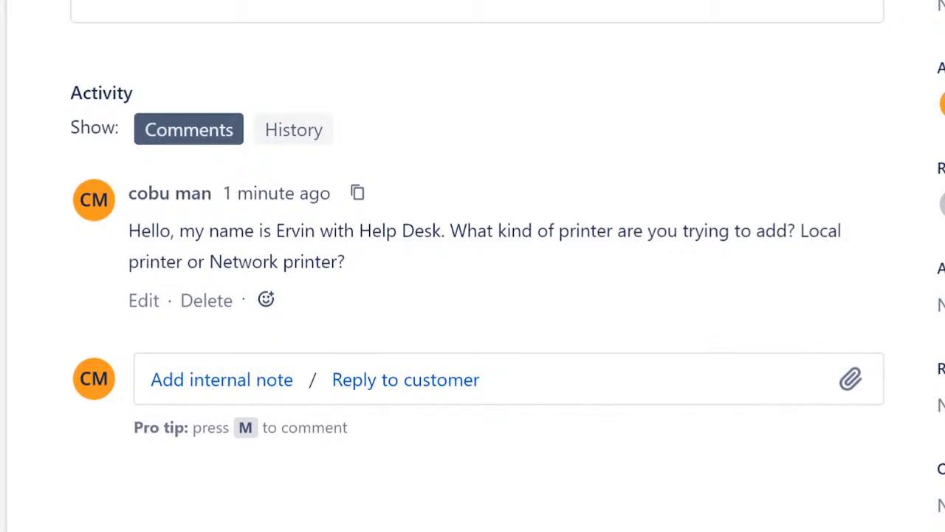
drag(363, 268, 125, 236)
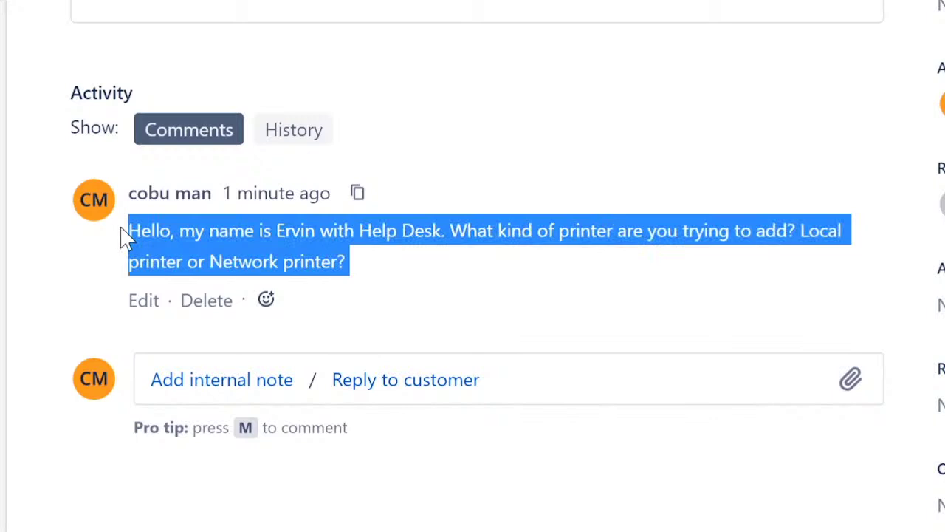
click(357, 261)
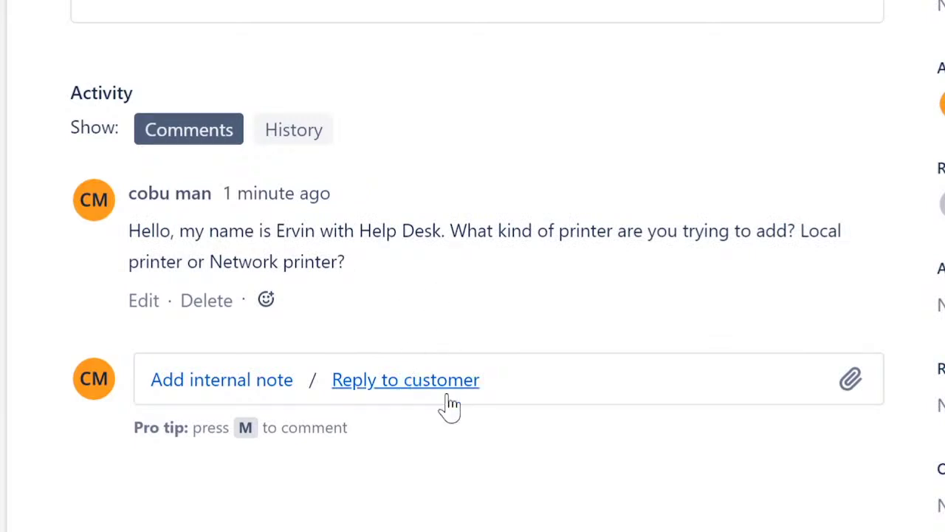
click(425, 380)
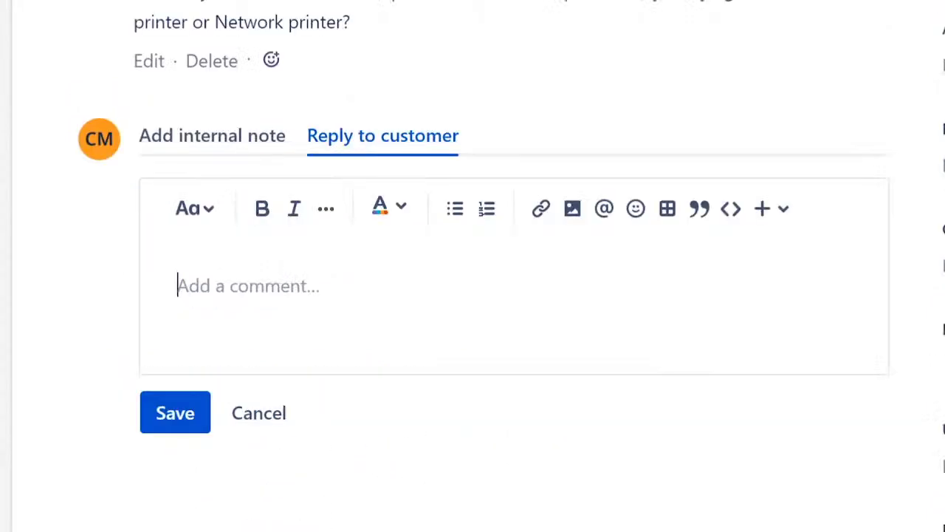
Type 'Okay, in that case can you please send me the ip address of the printer you're trying to add?'.
text(Ok)
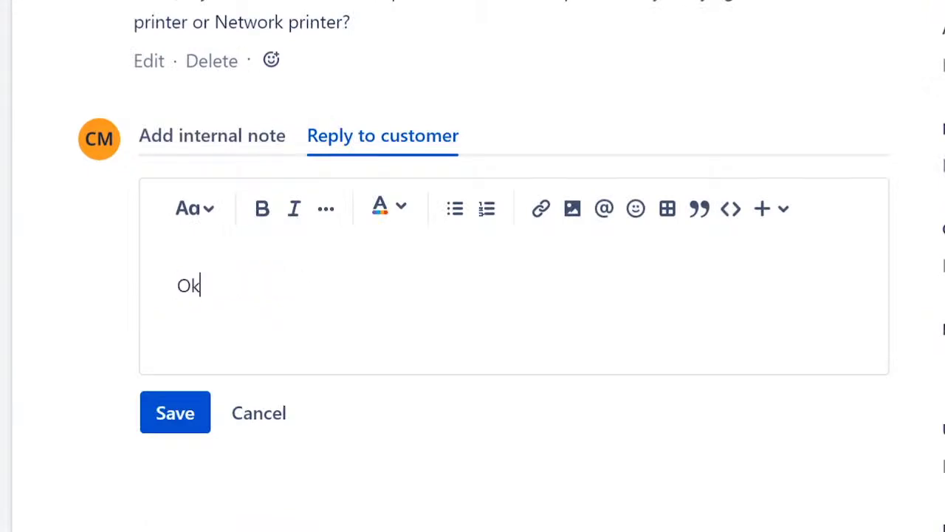
text(ay, in that case can )
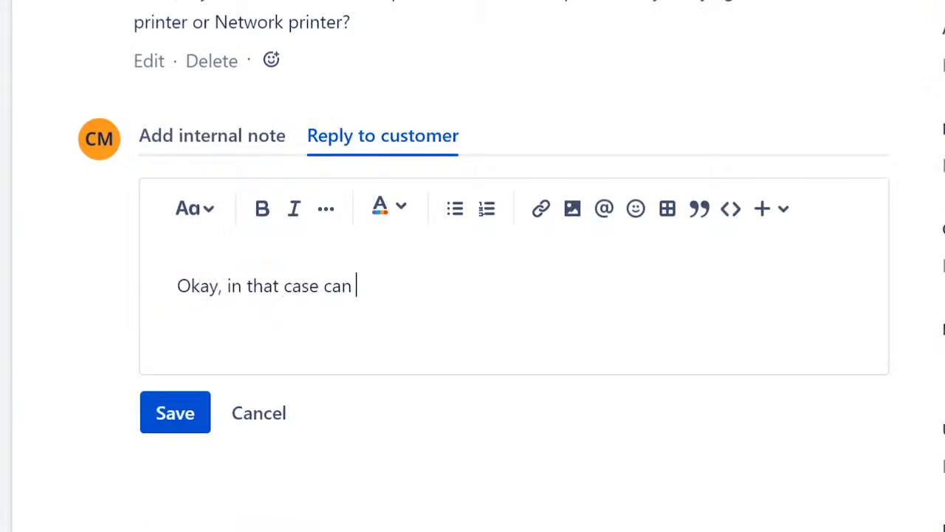
text(ypu)
key(BackSpace)
key(BackSpace)
text(ou please send )
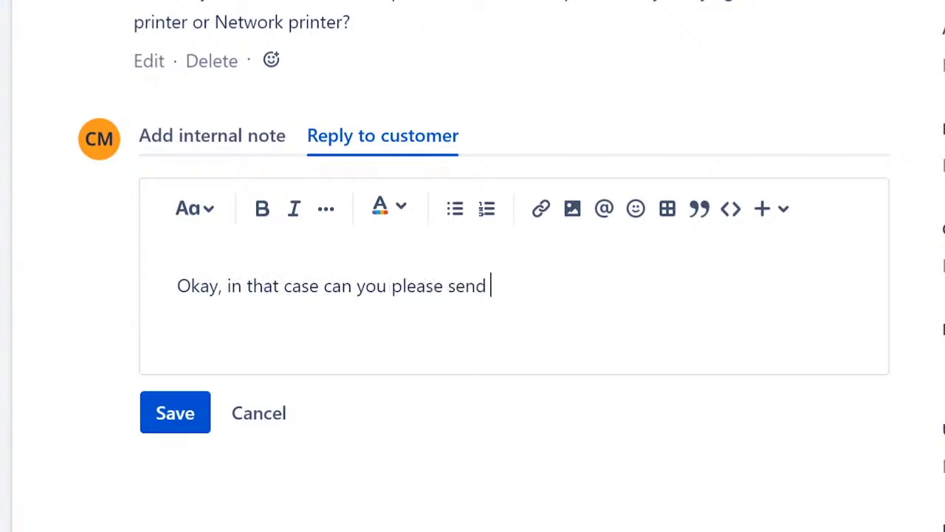
text(me the ip a)
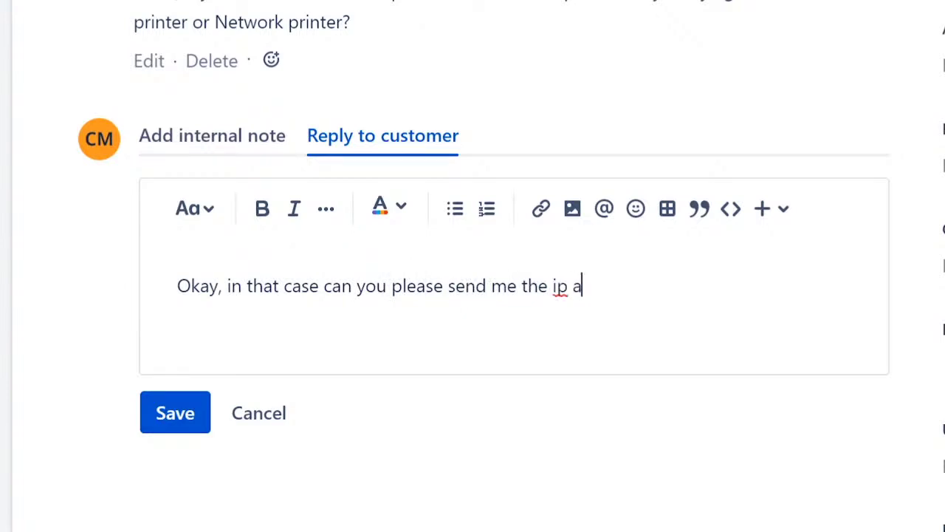
text(ddress of)
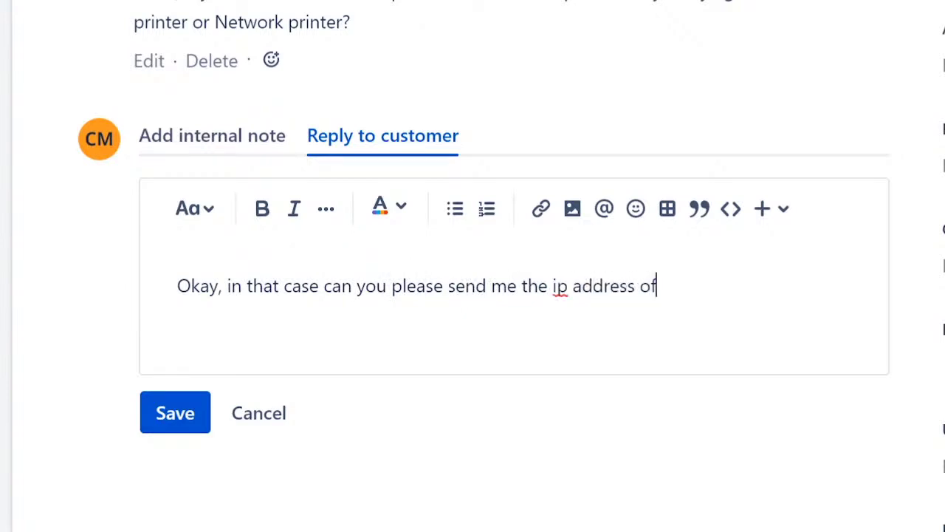
text( the printer y)
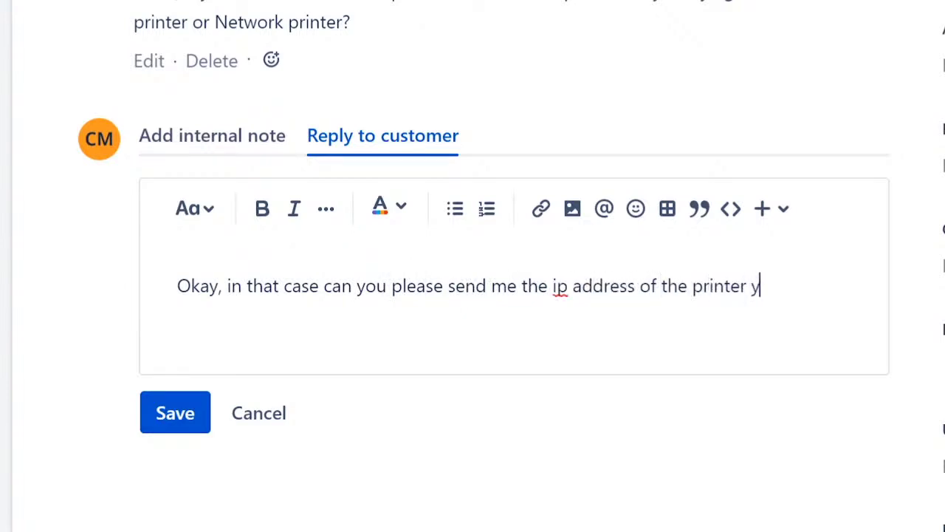
text(ou're trying t)
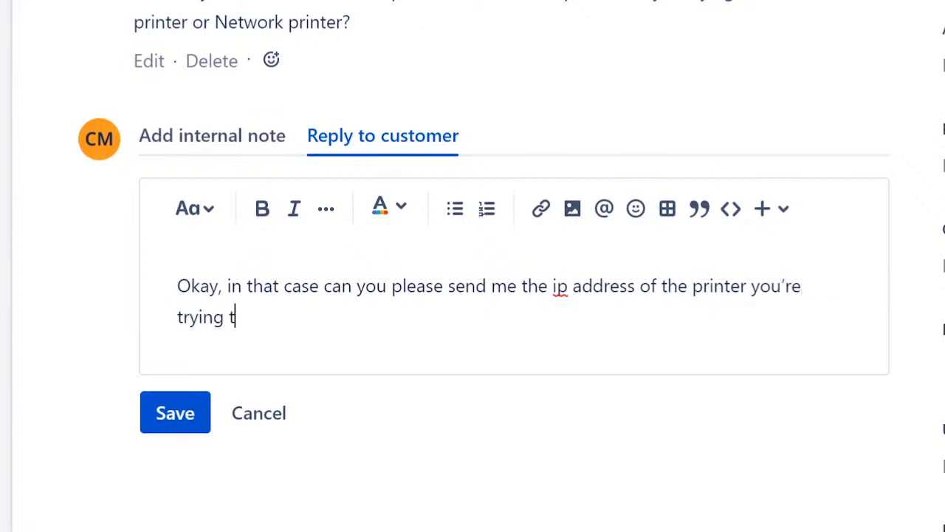
text(o add)
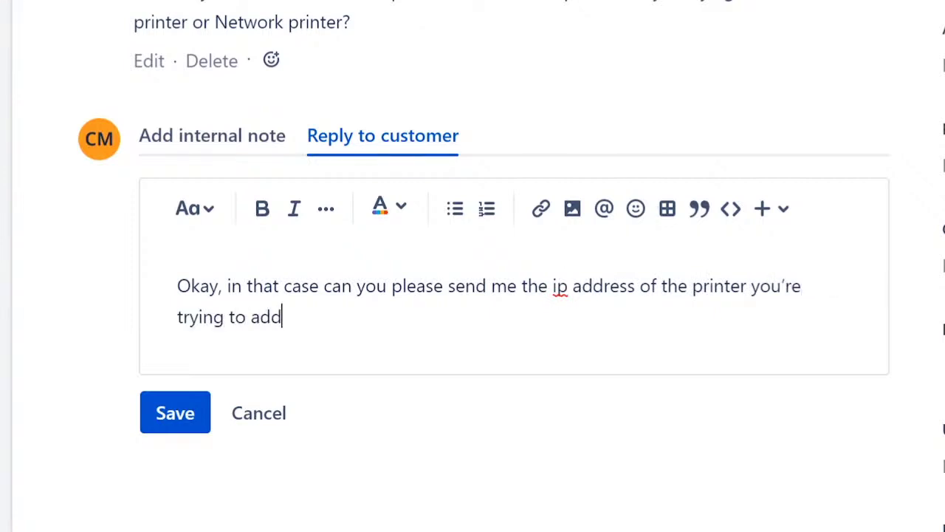
text(?)
After 'Okay,', add that you need their PC name to take control remotely, then select 'remotly'.
key(Up)
key(Left)
key(Left)
key(Left)
key(Left)
key(Left)
key(Left)
key(Left)
key(Left)
key(Left)
key(Left)
key(Right)
key(Right)
text(I can add )
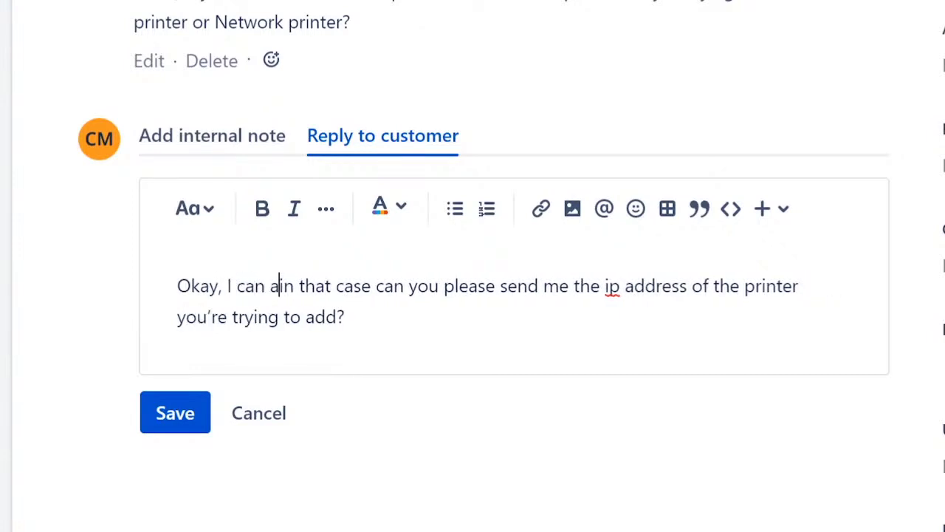
text(the printer)
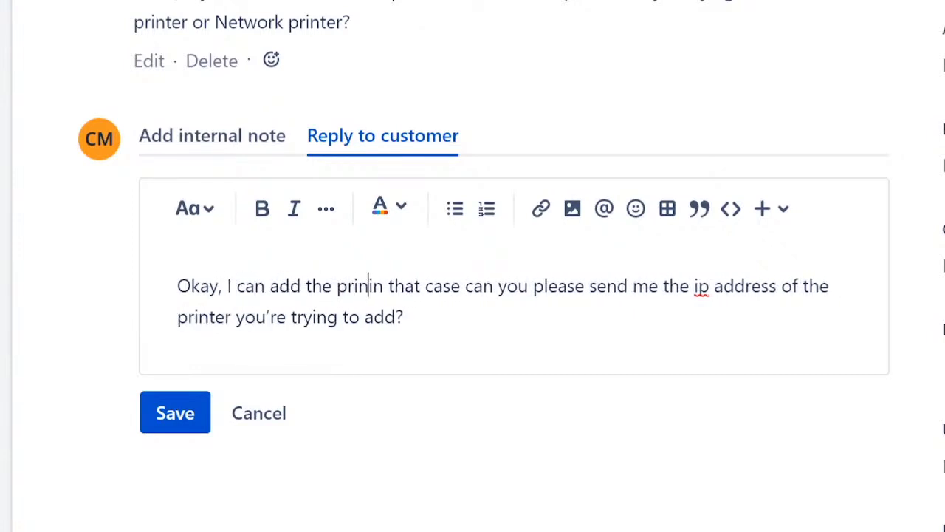
text( for you)
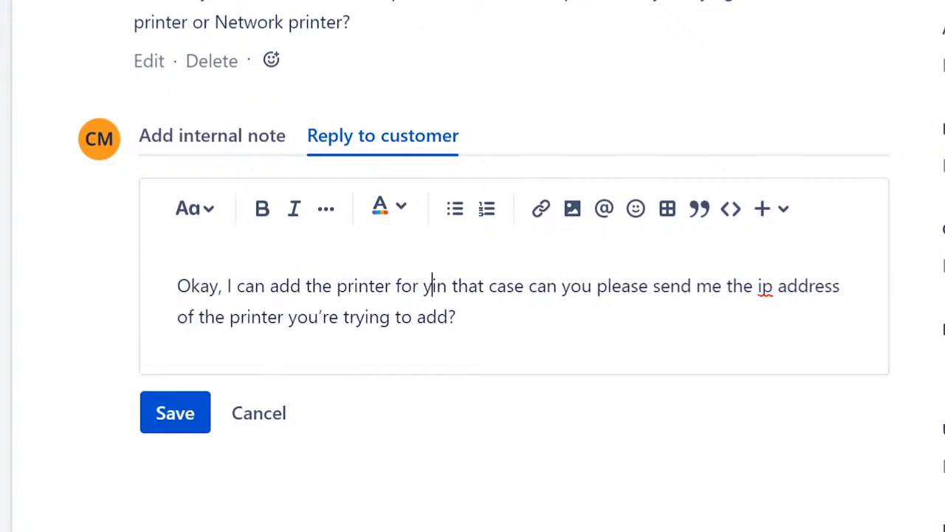
text(; how)
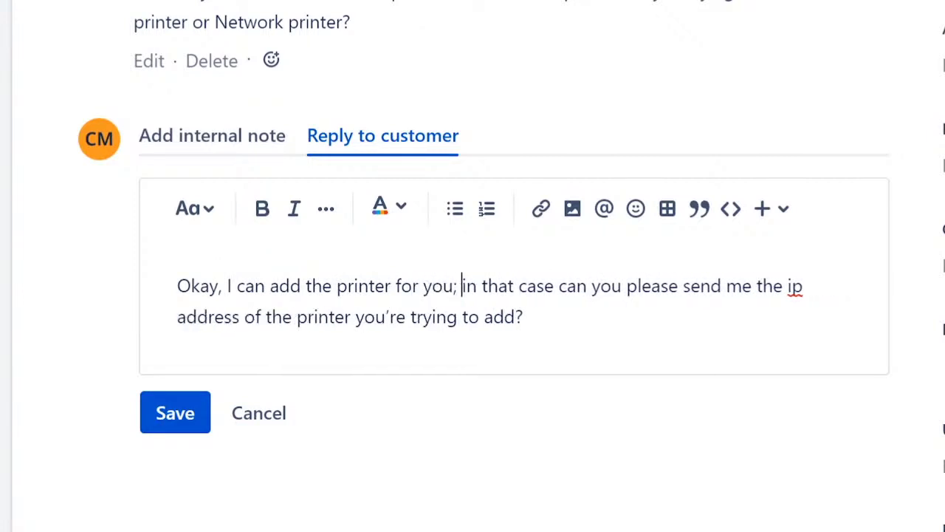
text(ever, )
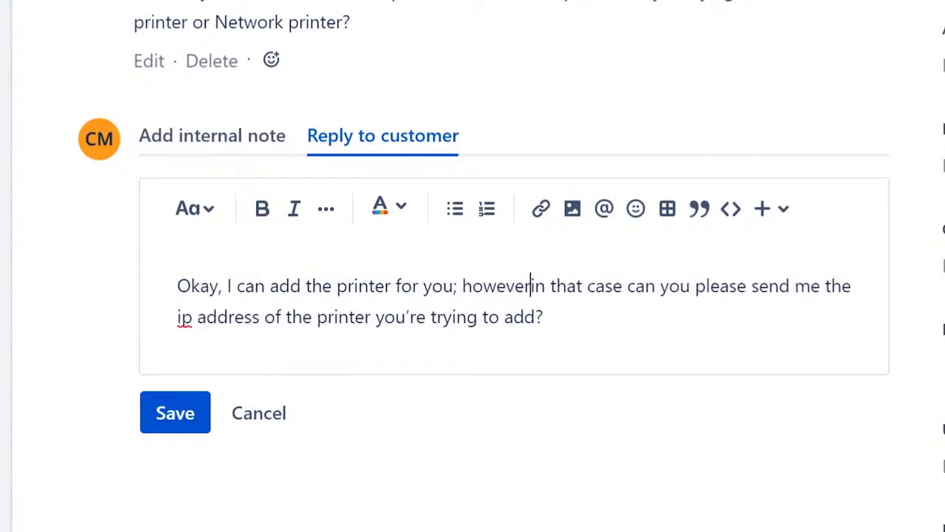
text(I need your Pc)
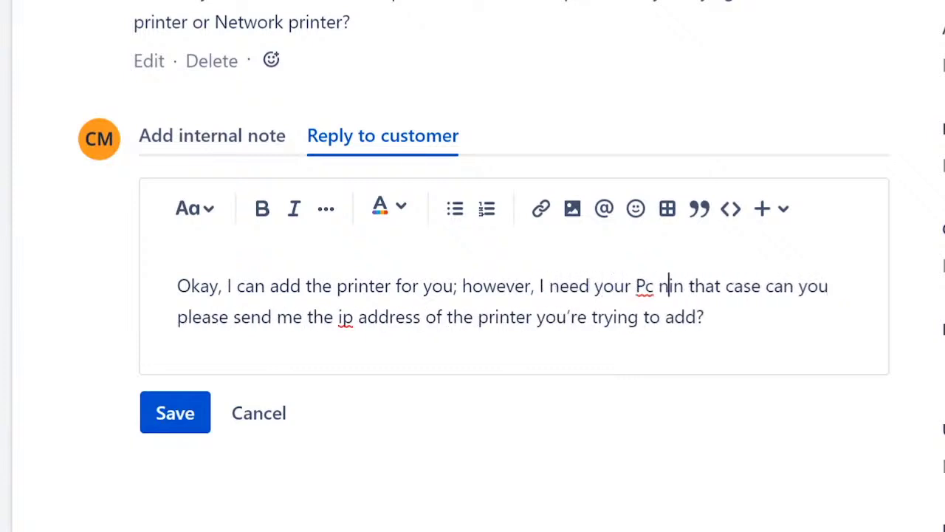
text(name)
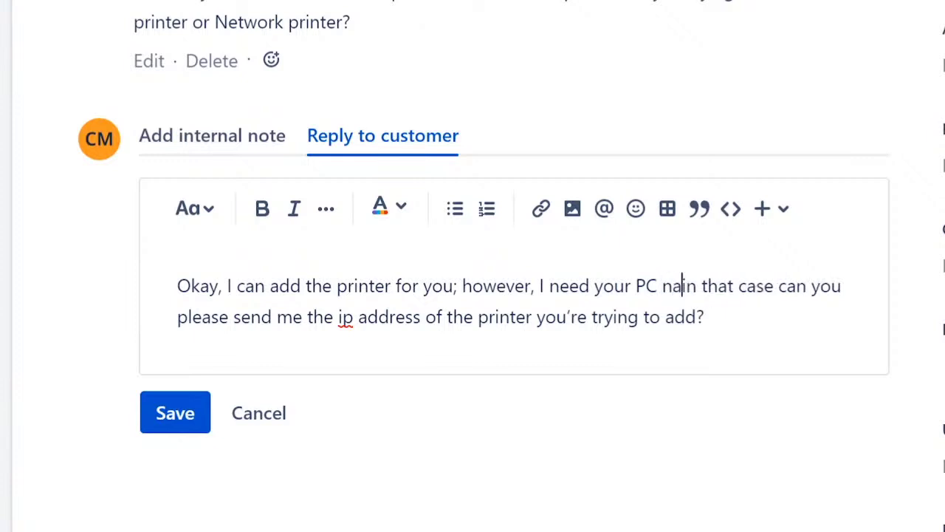
text( to take con)
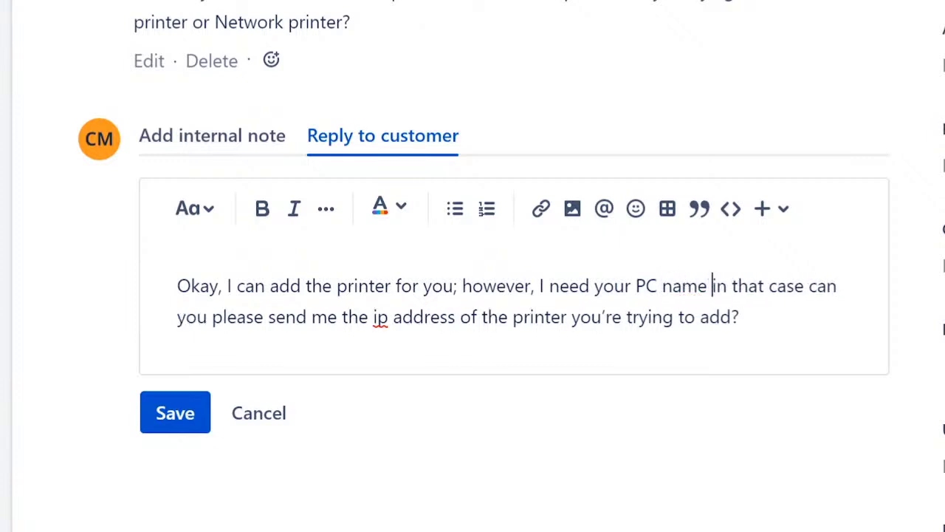
text(trol )
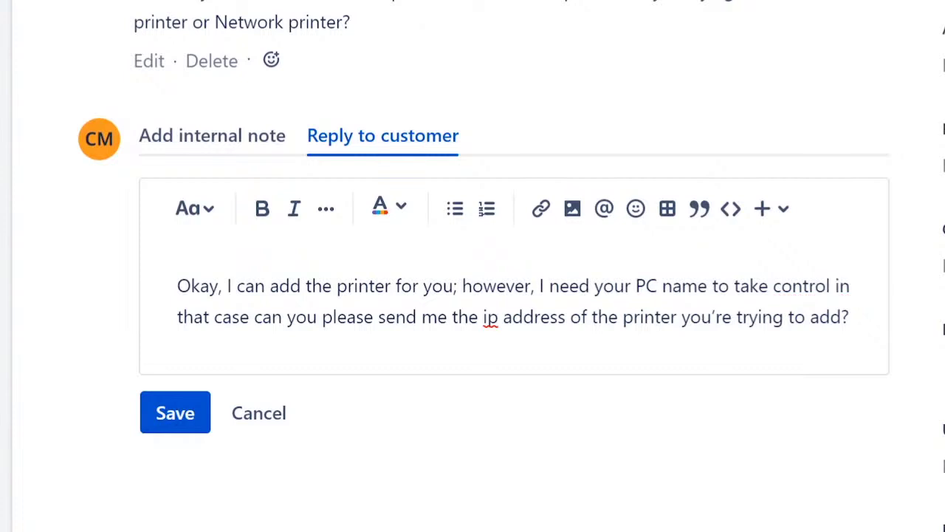
text(remotly,)
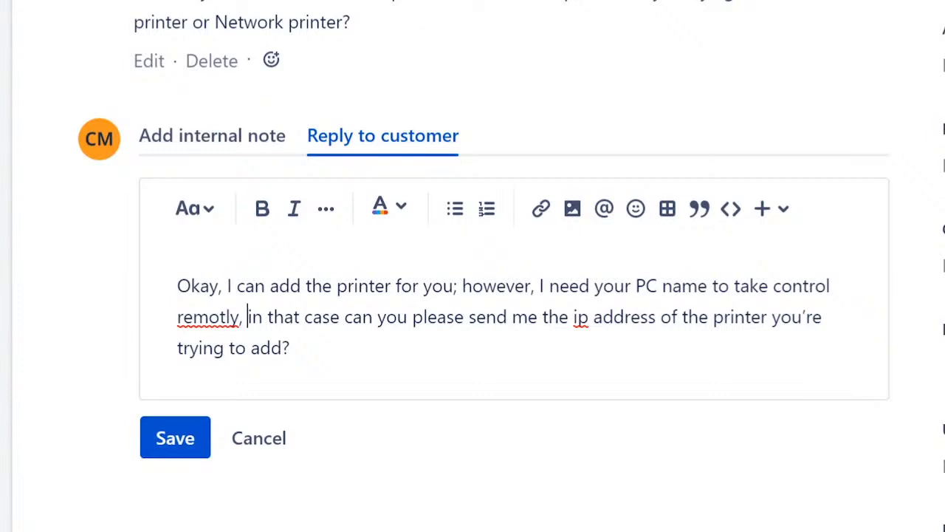
double_click(211, 318)
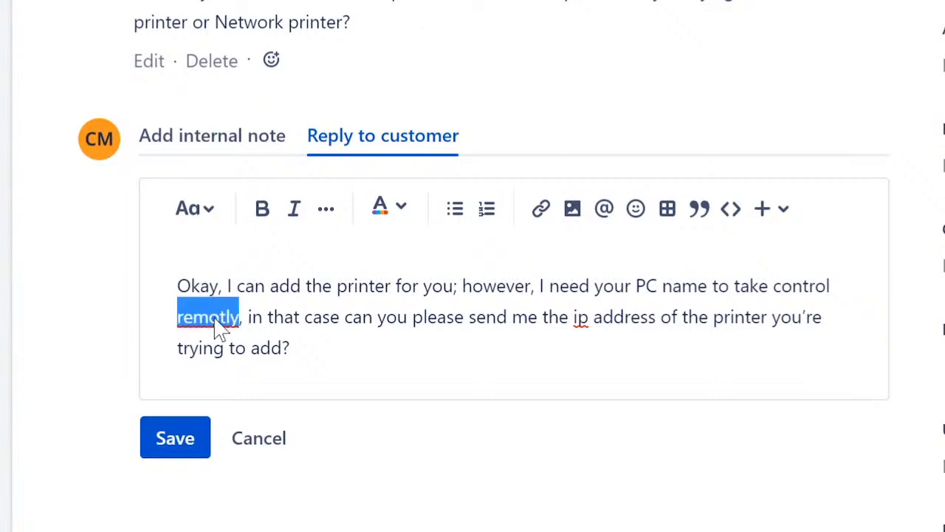
Correct 'remotly' to 'remotely' and replace 'in that case' with 'and'.
right_click(208, 319)
click(328, 4)
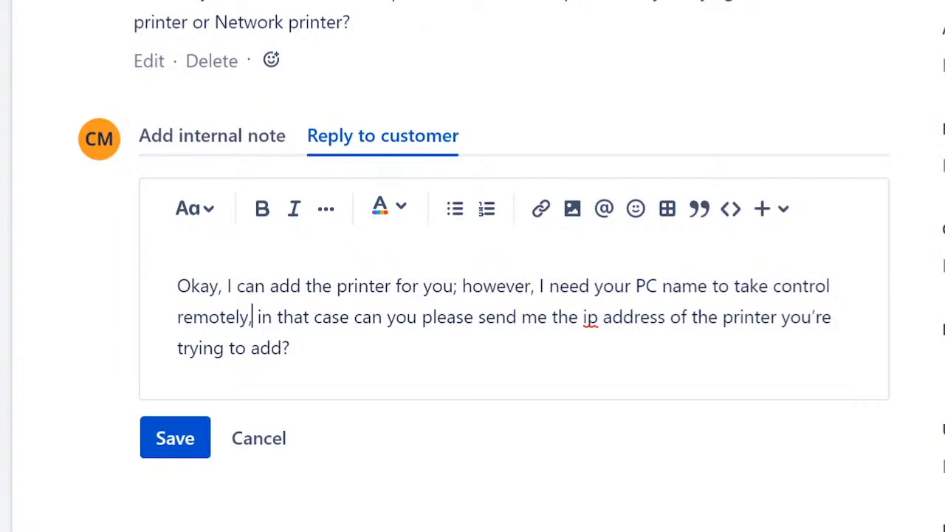
drag(350, 316, 249, 317)
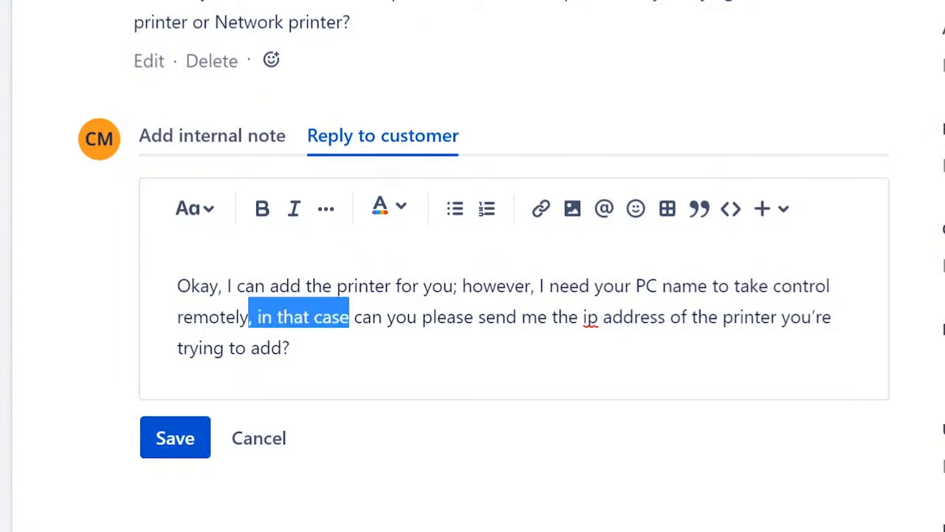
text(and)
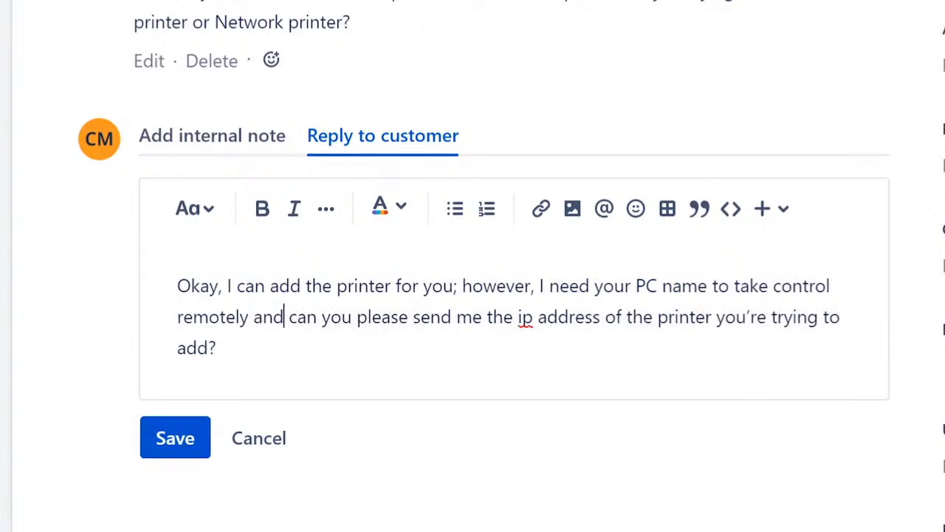
Insert 'of your PC' before 'remotely' in the reply.
click(540, 286)
drag(177, 286, 540, 285)
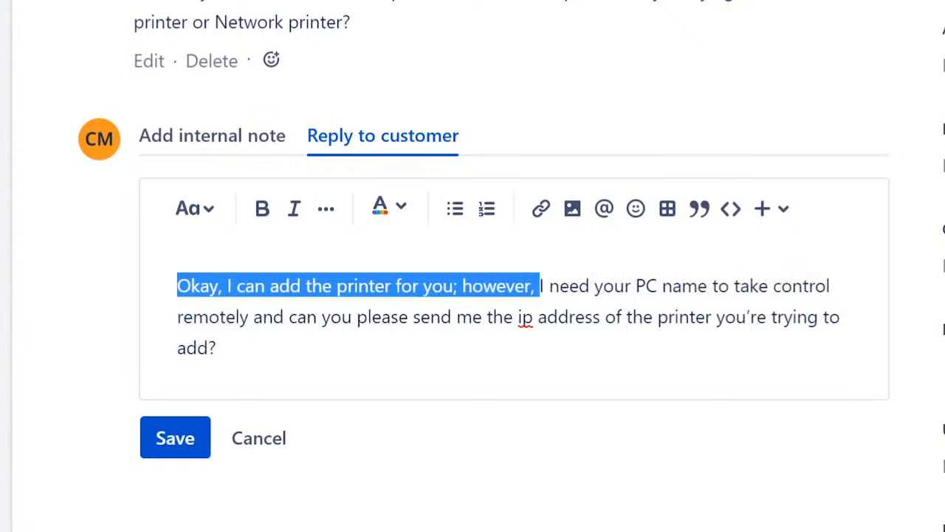
key(shift+Right)
key(shift+Right)
key(shift+Right)
key(shift+Right)
key(shift+Right)
key(shift+Right)
key(shift+Right)
key(shift+Right)
key(shift+Right)
key(shift+Right)
key(shift+Right)
key(shift+Right)
key(shift+Right)
key(shift+Right)
key(shift+Right)
key(shift+Right)
key(shift+Right)
key(shift+Right)
key(shift+Right)
key(shift+Right)
key(shift+Left)
key(shift+Left)
key(shift+Left)
key(shift+Left)
key(shift+Left)
key(shift+Left)
key(shift+Left)
key(shift+Left)
key(shift+Left)
key(shift+Left)
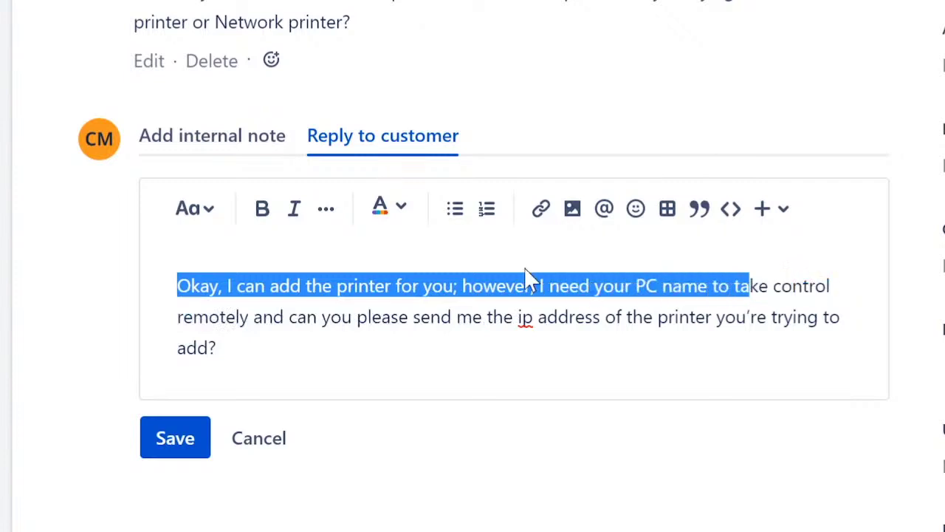
key(shift+Right)
key(shift+Right)
key(shift+Right)
key(shift+Right)
key(shift+Right)
key(shift+Right)
key(shift+Right)
key(shift+Right)
key(shift+Right)
key(shift+Right)
key(shift+Right)
key(shift+Right)
key(shift+Right)
key(shift+Right)
key(shift+Right)
key(shift+Right)
key(shift+Right)
key(shift+Right)
key(shift+Right)
key(shift+Right)
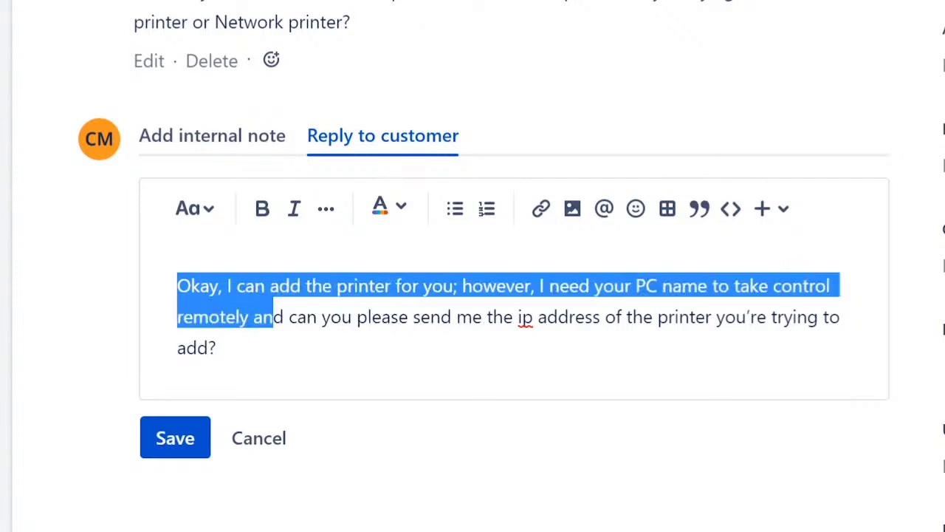
key(shift+Right)
key(shift+Right)
key(shift+Right)
key(shift+Right)
key(shift+Right)
key(shift+Right)
key(shift+Right)
key(shift+Right)
key(shift+Right)
key(shift+Right)
key(shift+Right)
key(shift+Right)
key(shift+Right)
key(shift+Right)
key(shift+Right)
key(shift+Right)
key(shift+Right)
key(shift+Right)
key(shift+Right)
key(shift+Right)
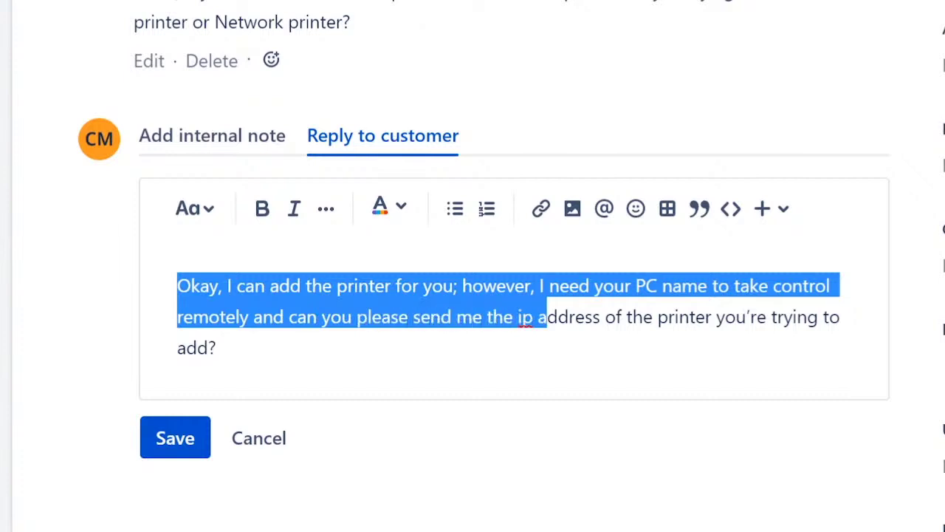
key(ctrl+a)
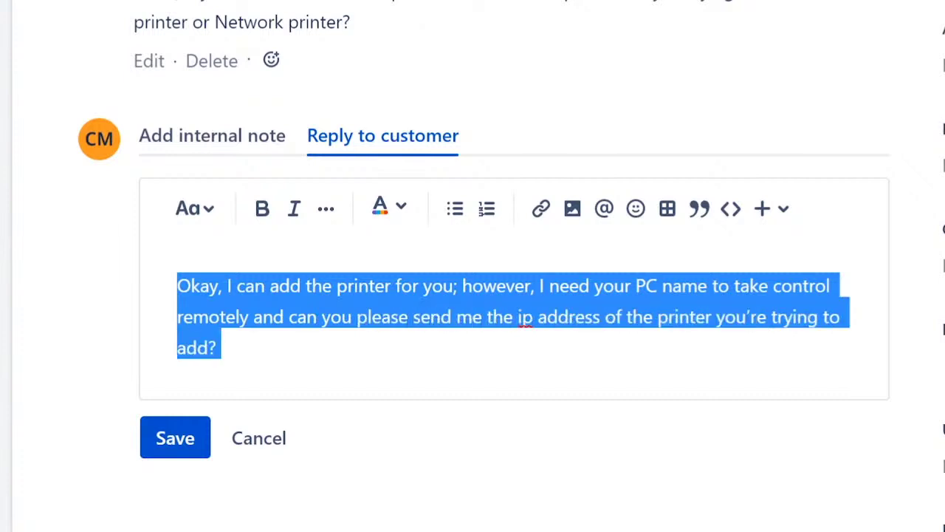
click(440, 317)
click(864, 294)
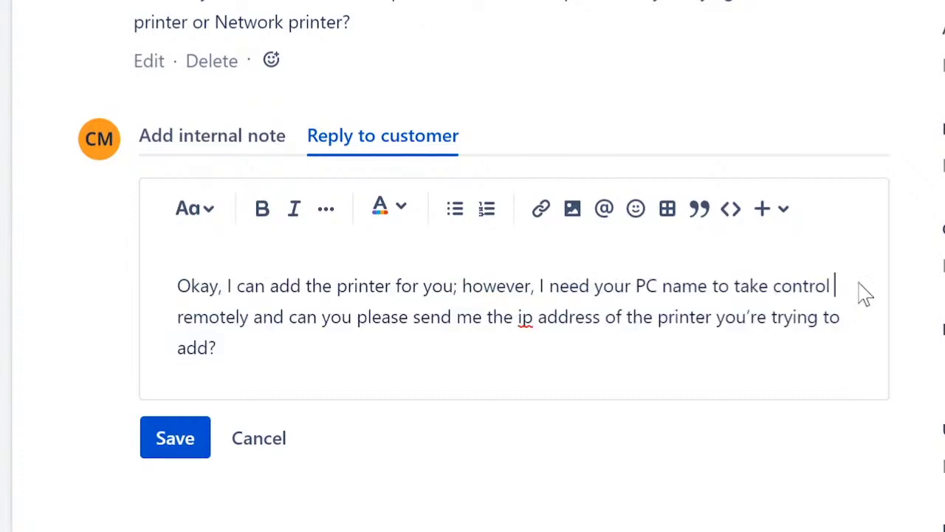
text(of your Pc)
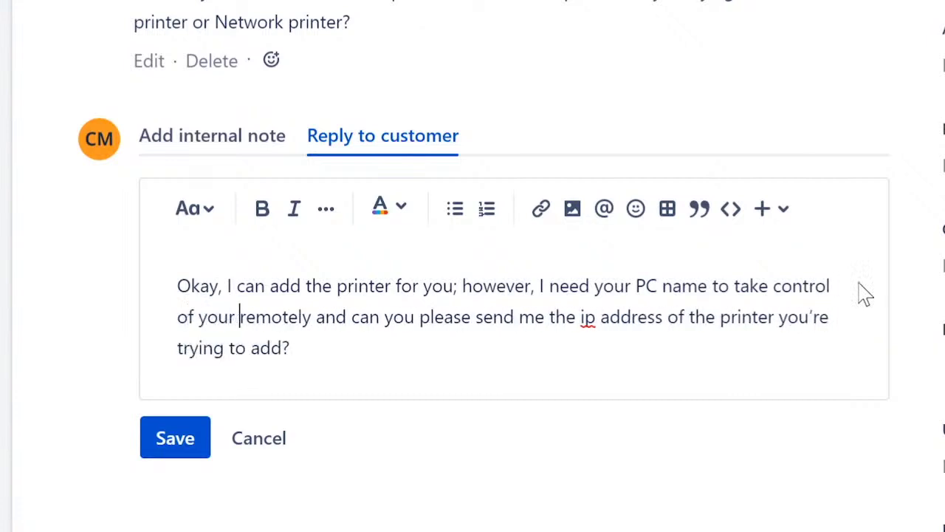
key(BackSpace)
text(C)
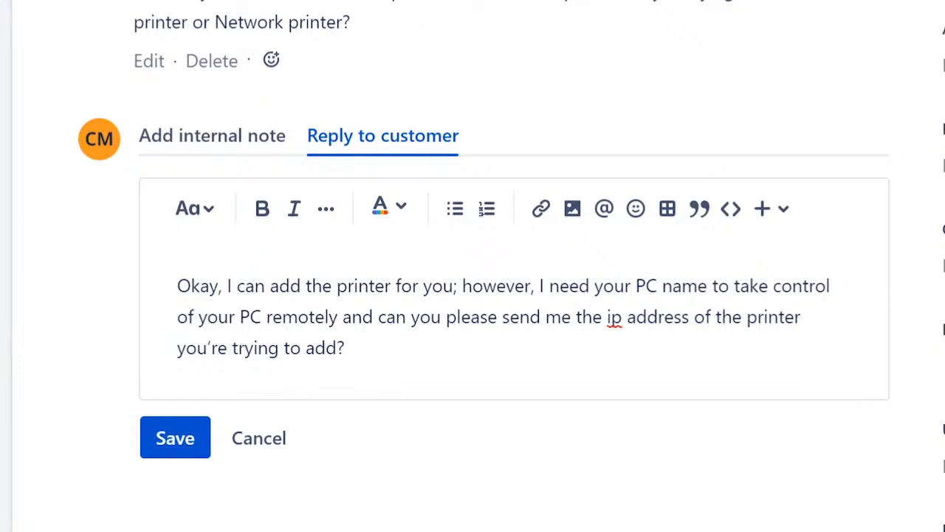
Review the finished reply wording, leaving the caret at the end of the text.
key(ctrl+End)
click(262, 316)
click(461, 316)
drag(582, 316, 348, 347)
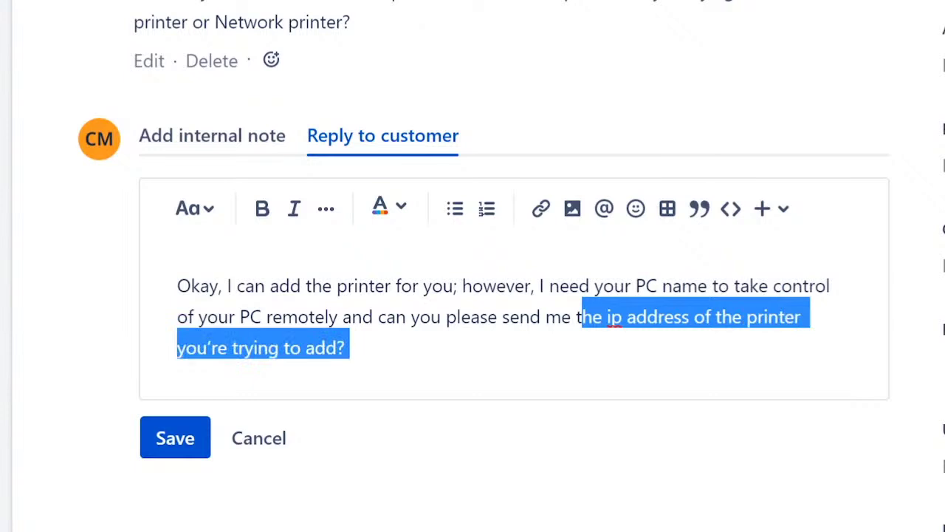
click(350, 347)
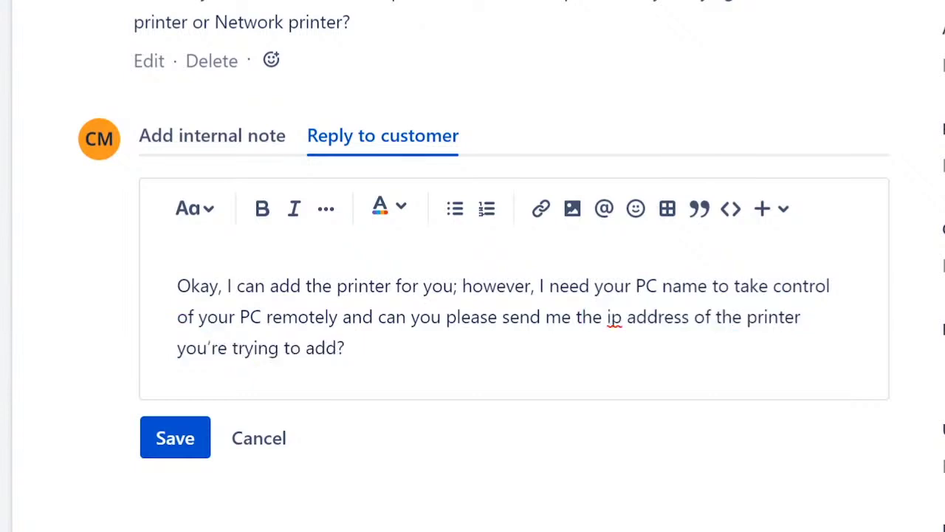
click(769, 286)
click(350, 348)
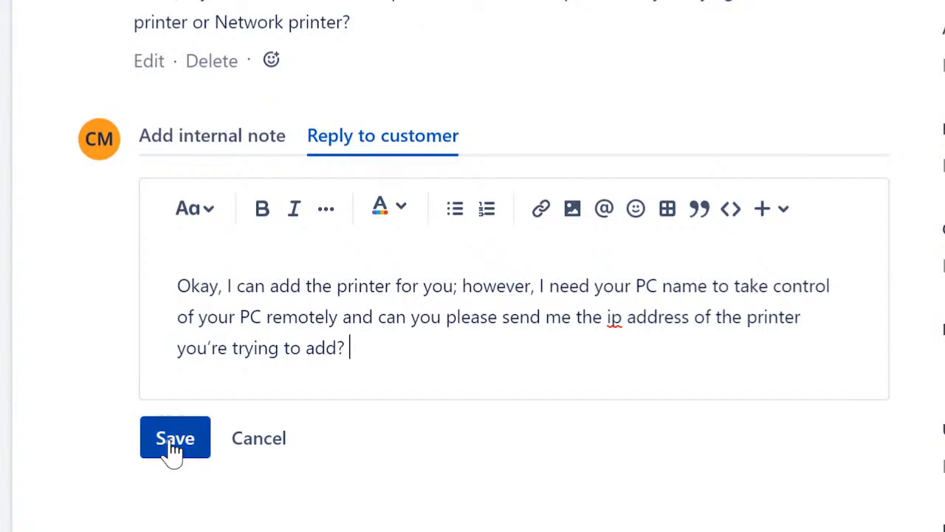
Post the reply requesting the PC name and printer IP address on ticket ISD-26.
key(ctrl+Return)
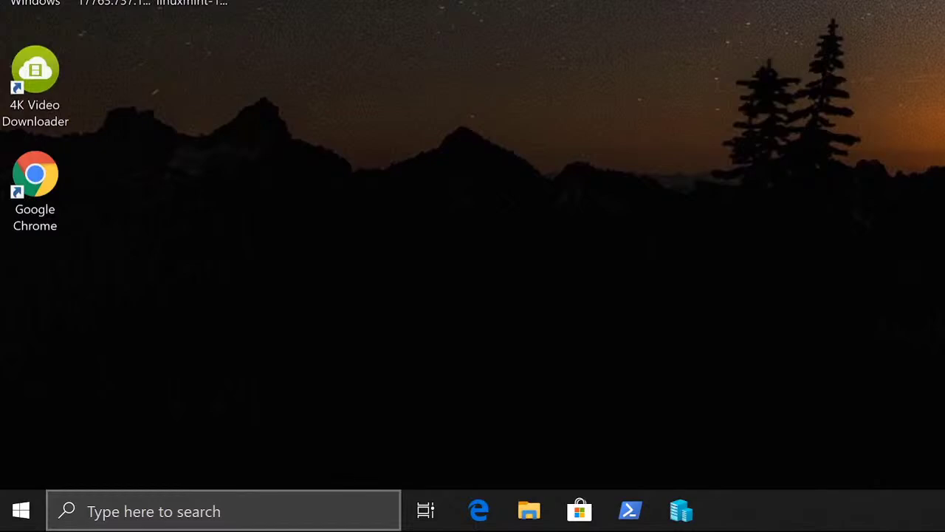
Search Windows for 'devices'.
click(251, 524)
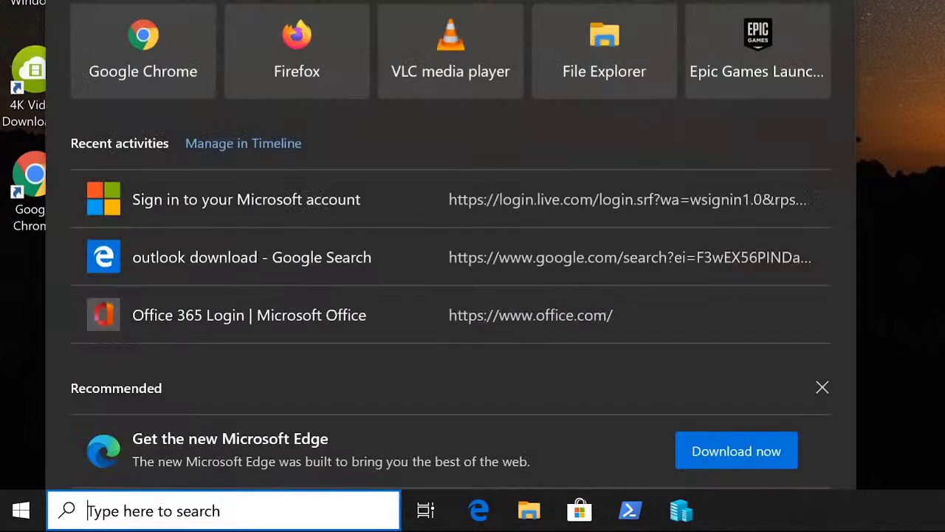
text(de)
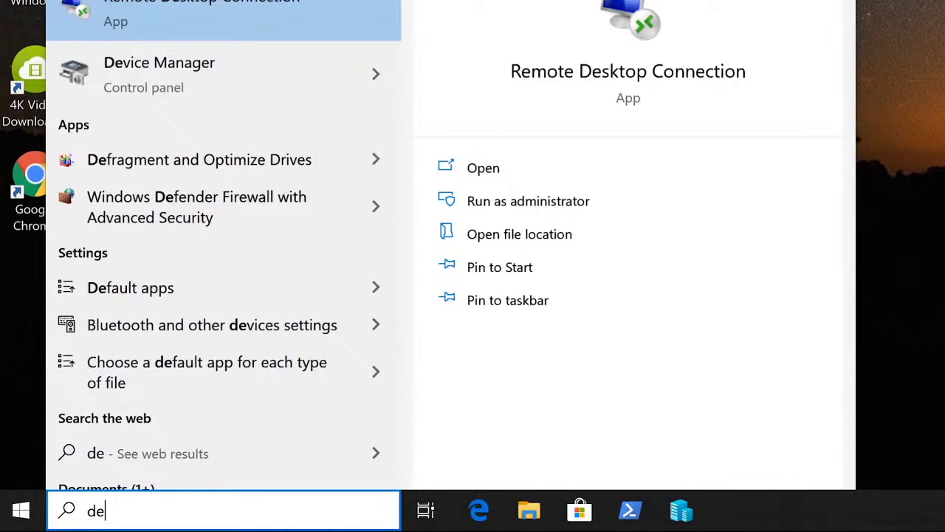
key(BackSpace)
text(evices)
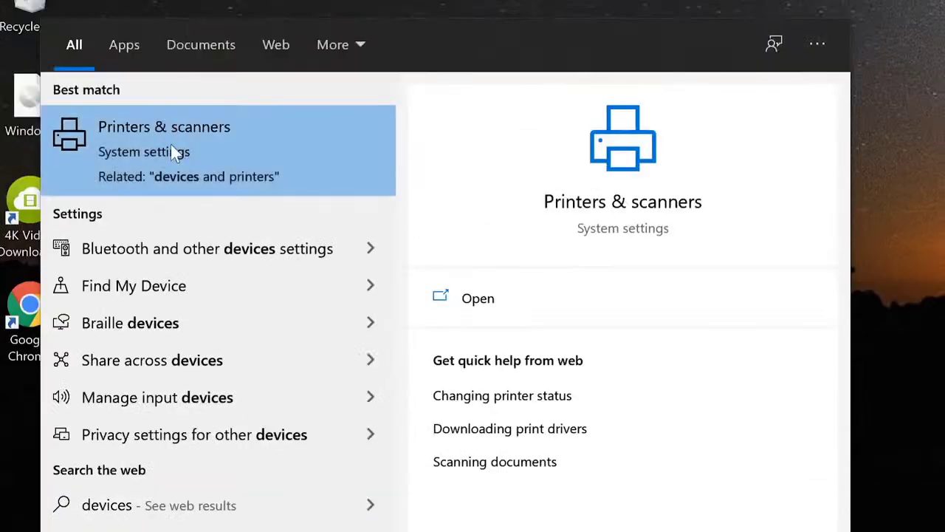
Open Printers & scanners settings and start searching for a printer or scanner to add.
click(171, 13)
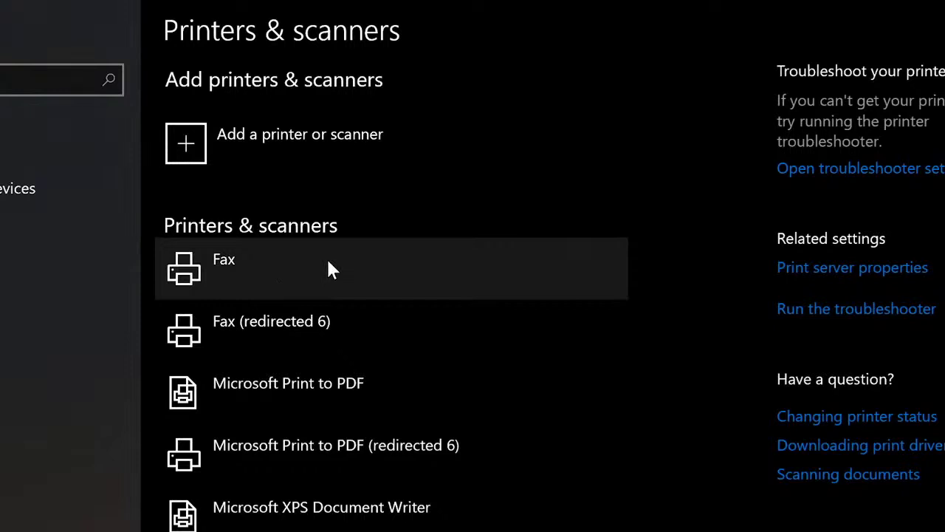
click(377, 491)
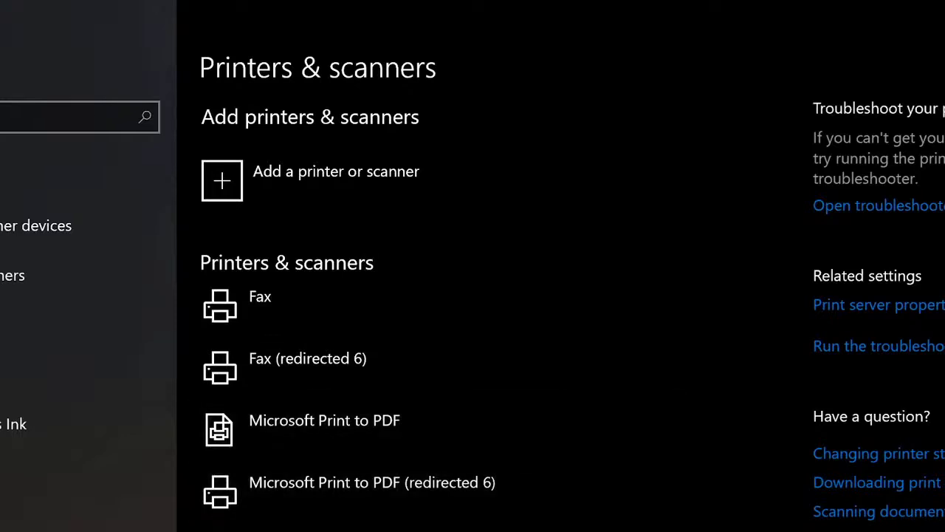
click(320, 168)
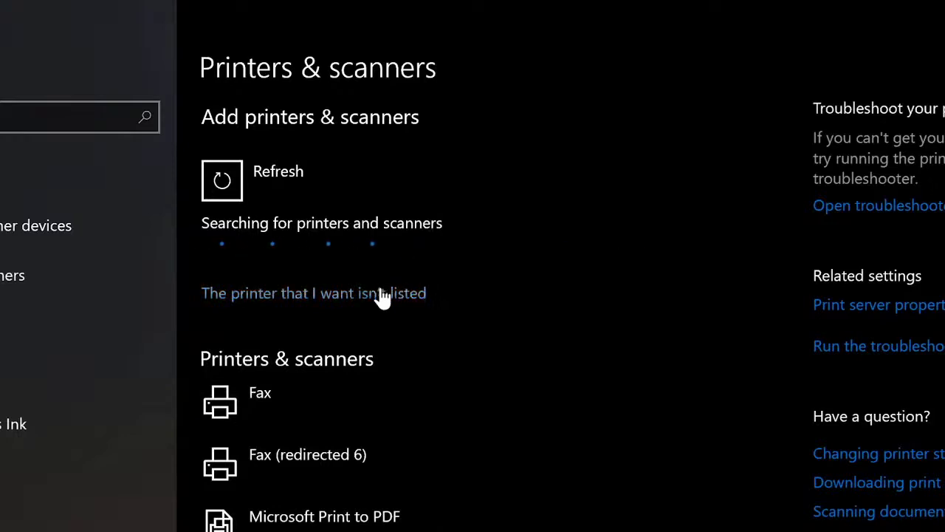
Open and close the 'printer that I want isn't listed' Add Printer window, then reopen Windows search.
click(316, 296)
drag(451, 233, 480, 302)
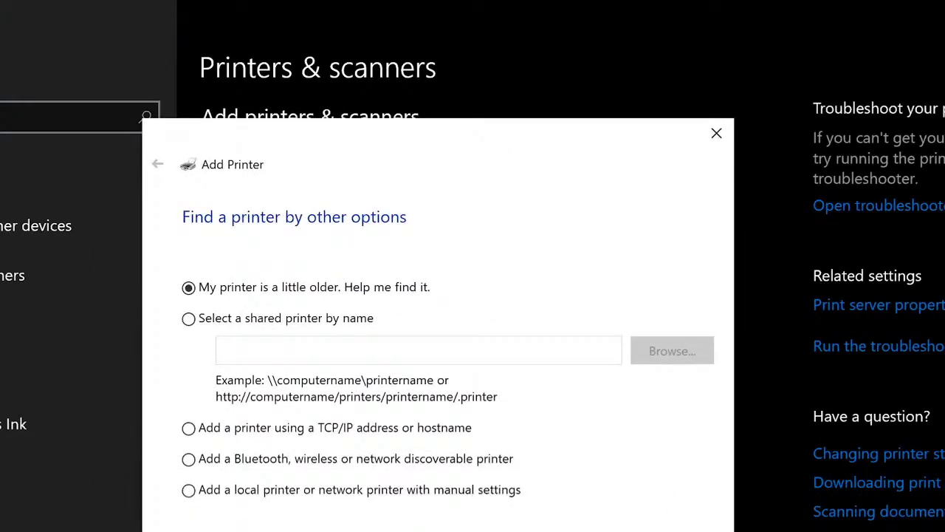
click(717, 517)
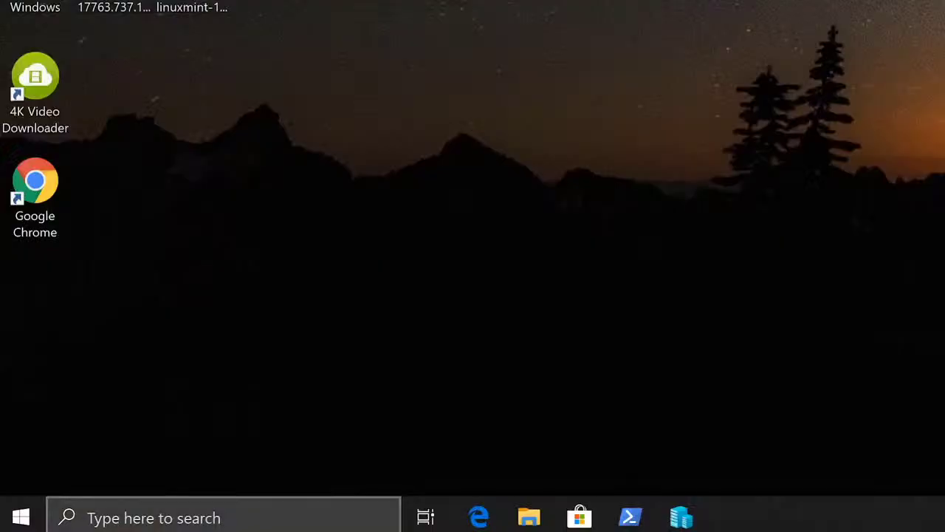
key(super+s)
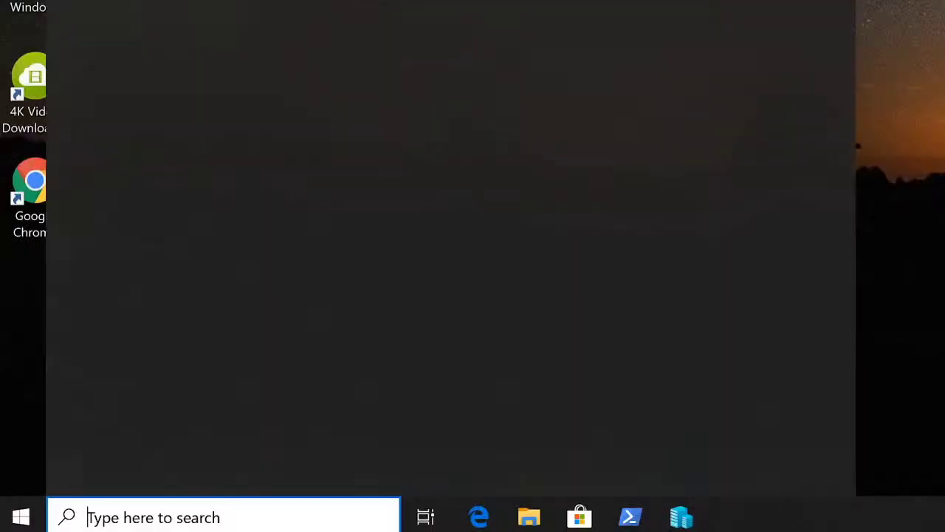
Open Control Panel with a 'contor' search and go to Devices and Printers.
text(contor)
key(Return)
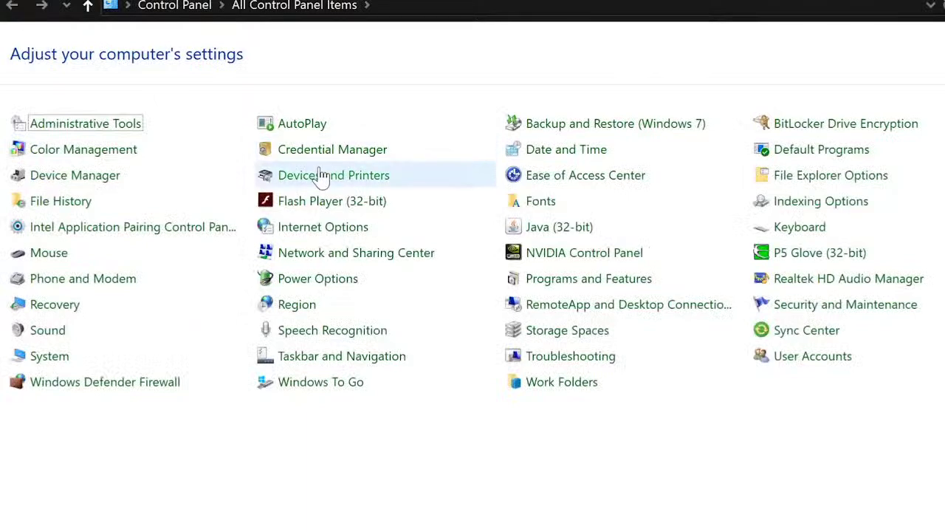
click(328, 181)
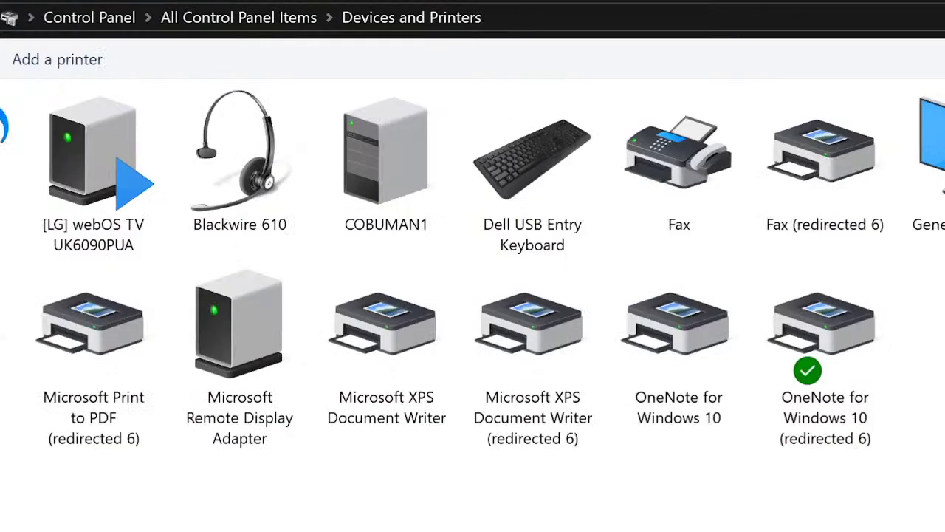
Inspect the device tiles and the Blackwire 610 headset, then start adding a printer.
drag(7, 506, 942, 83)
drag(944, 131, 944, 130)
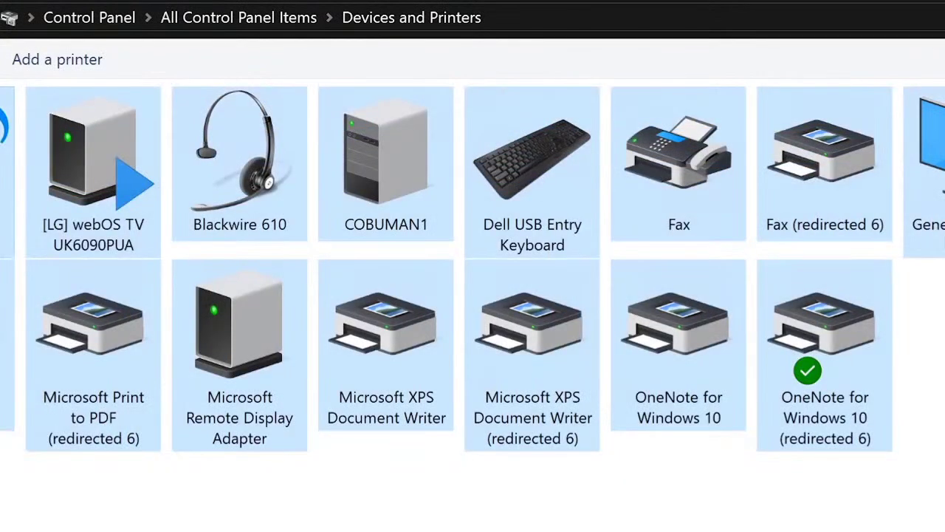
key(Escape)
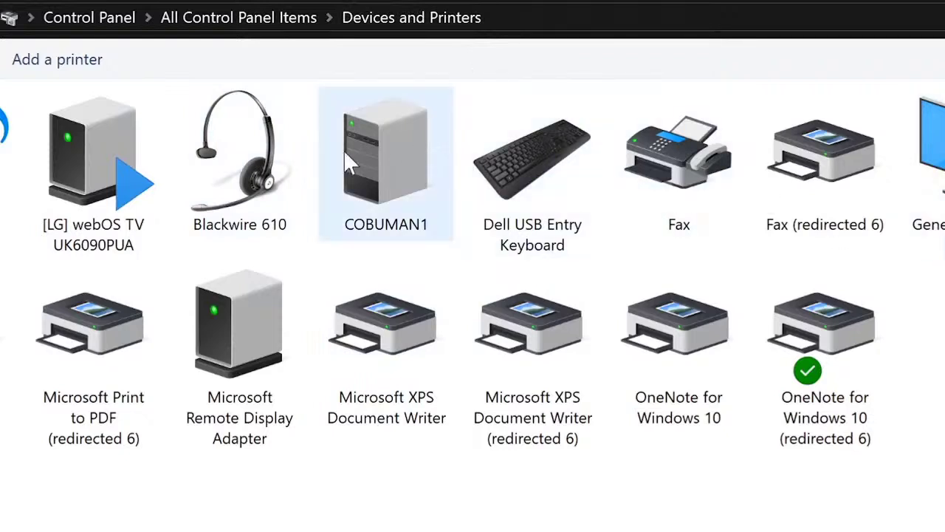
double_click(221, 150)
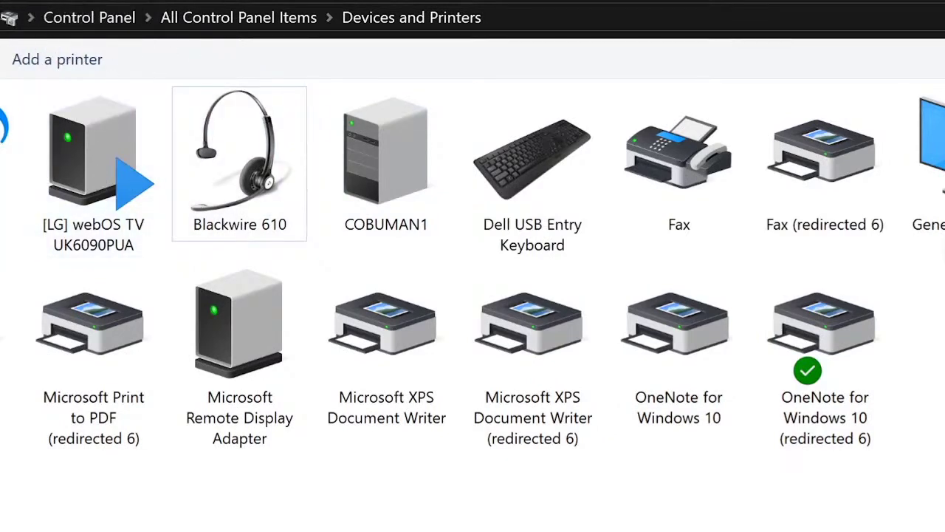
click(60, 65)
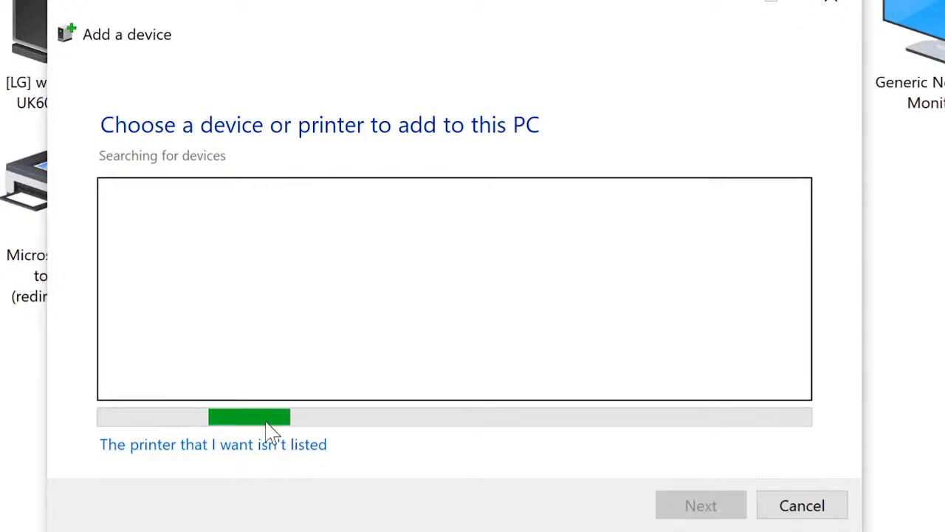
Add a printer by TCP/IP address 192.168.2.1 and continue to port detection.
click(254, 447)
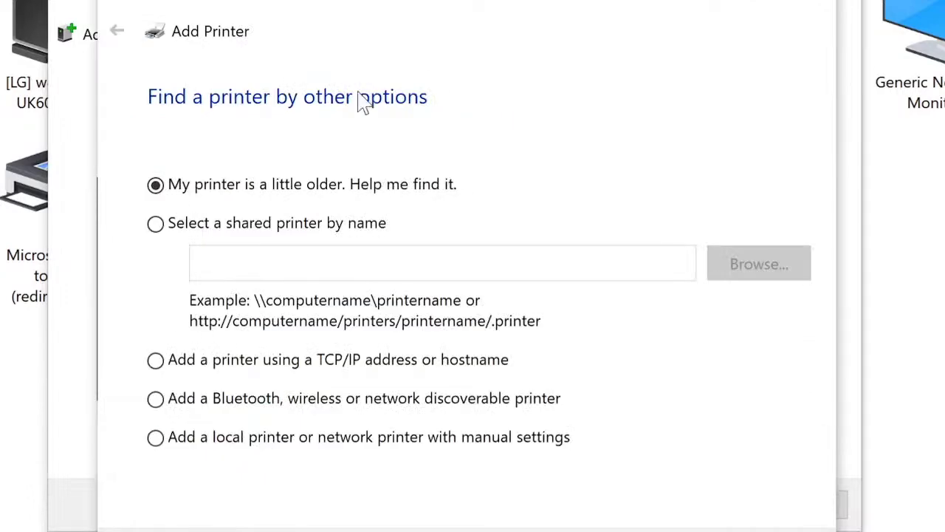
drag(429, 6, 733, 0)
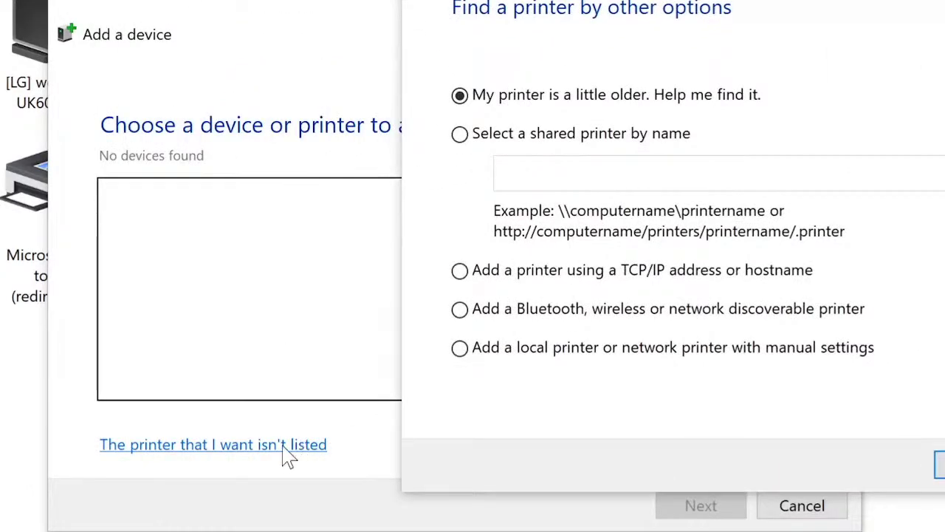
drag(665, 2, 413, 0)
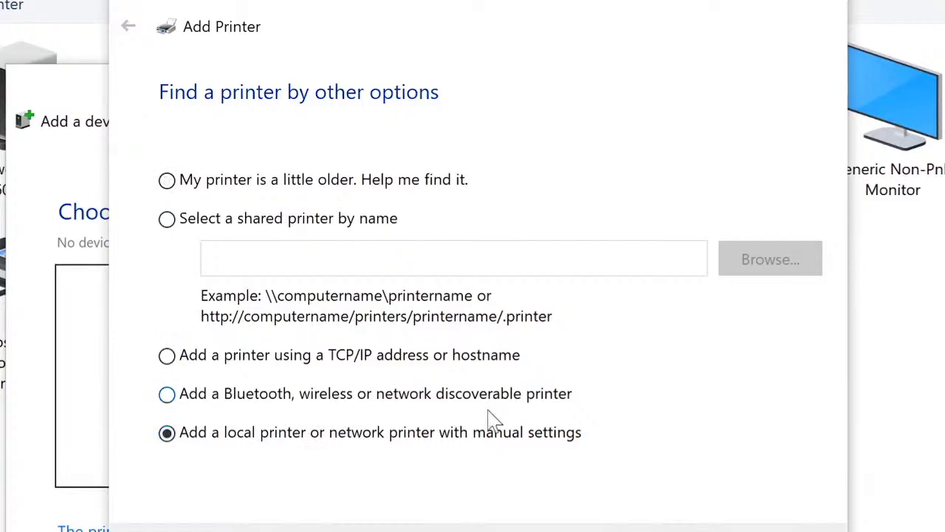
click(220, 360)
key(Return)
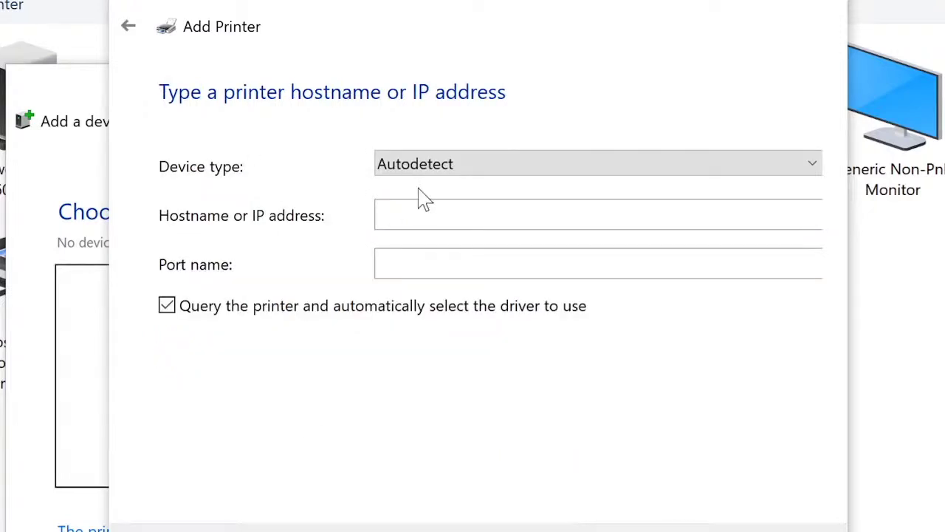
click(421, 212)
text(1)
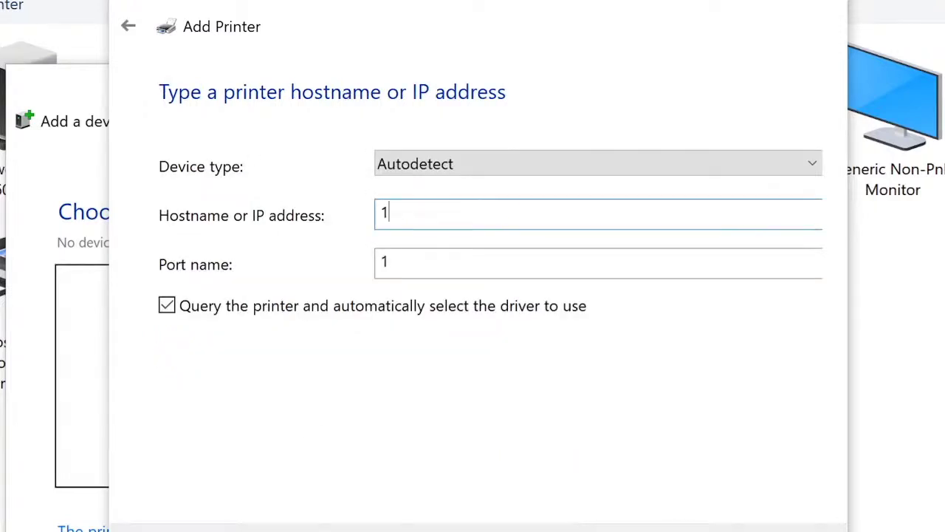
text(92.168.2.1)
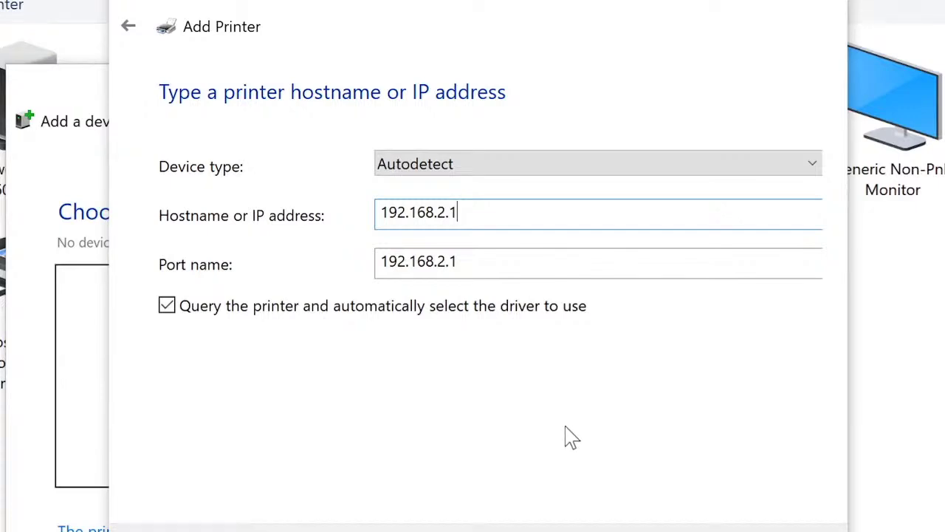
click(707, 531)
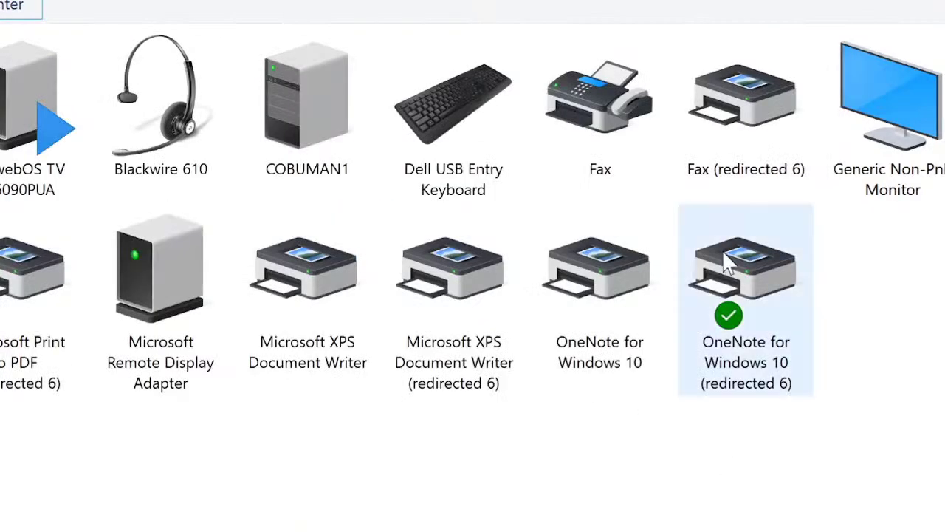
Set OneNote for Windows 10 (redirected 6) as the default printer from its context menu.
click(734, 289)
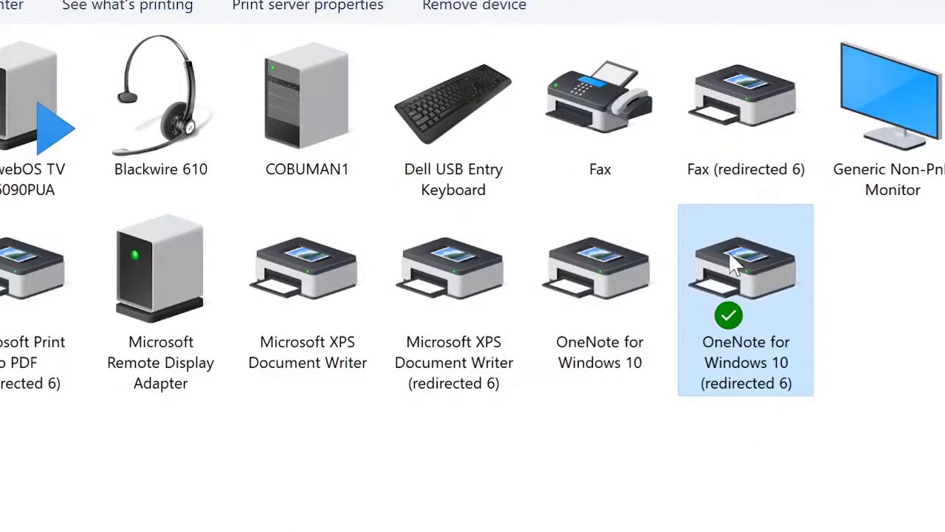
right_click(740, 268)
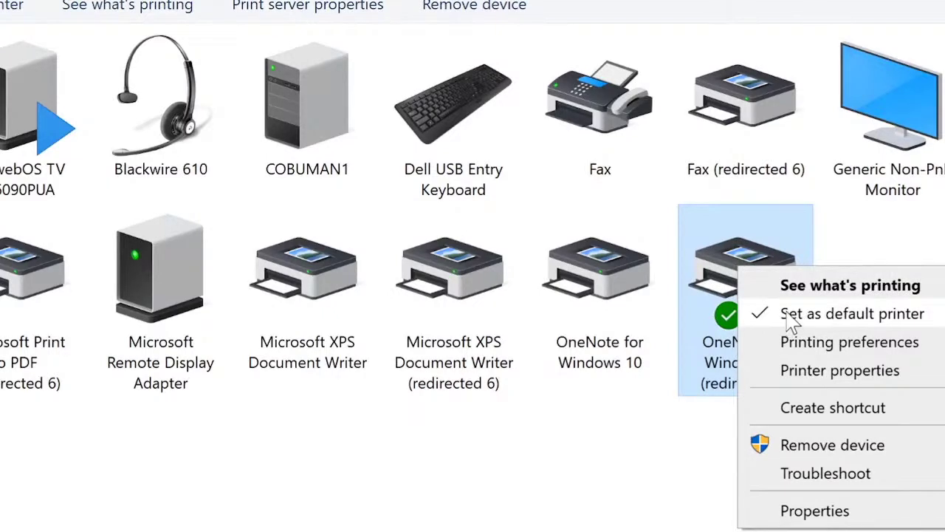
click(791, 316)
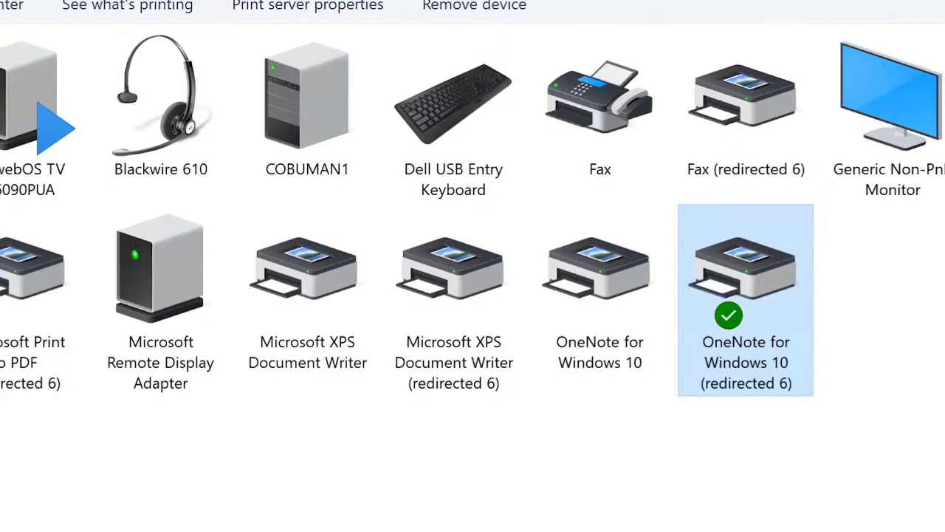
click(584, 463)
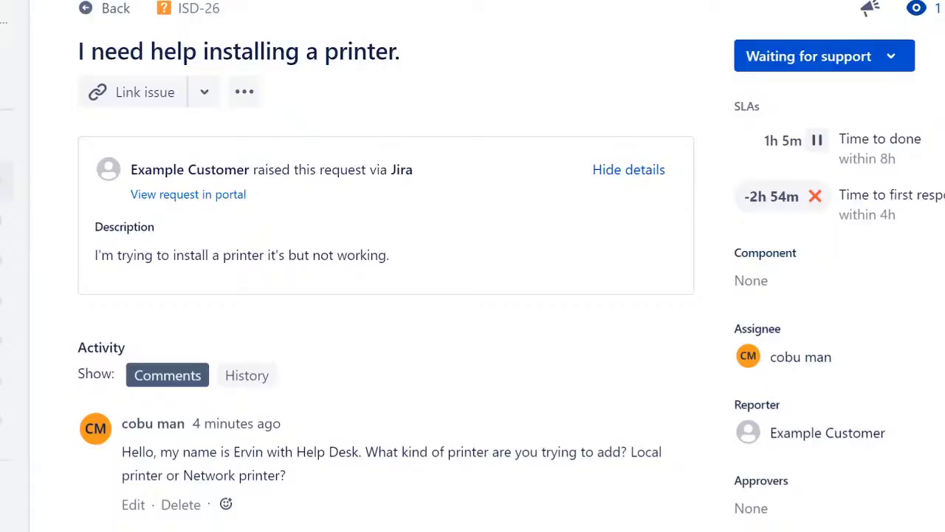
Save the internal note 'Added printer as requested' on ticket ISD-26.
scroll(384, 295, down, 3)
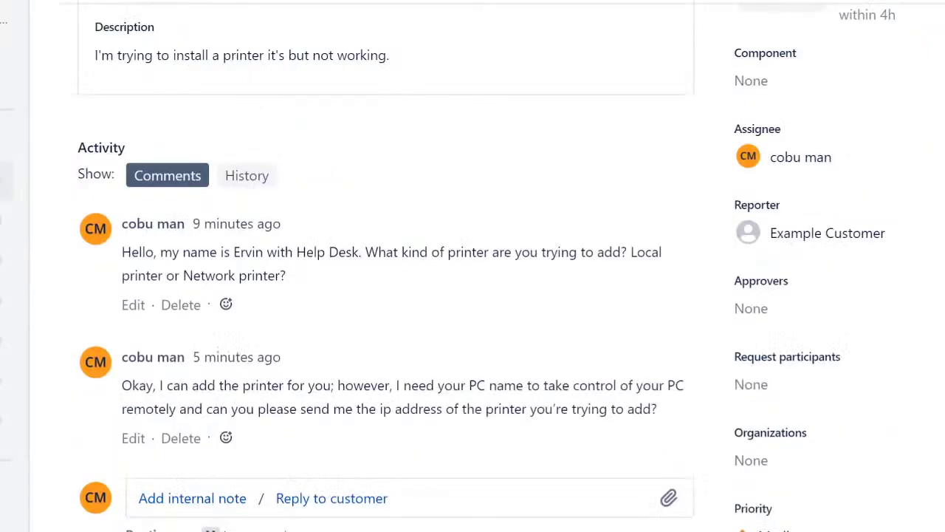
click(195, 499)
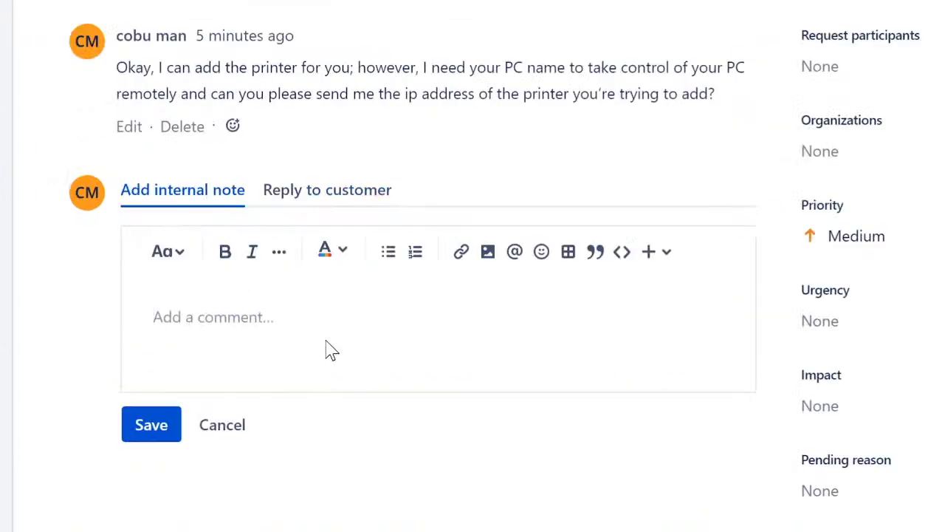
text(Added print)
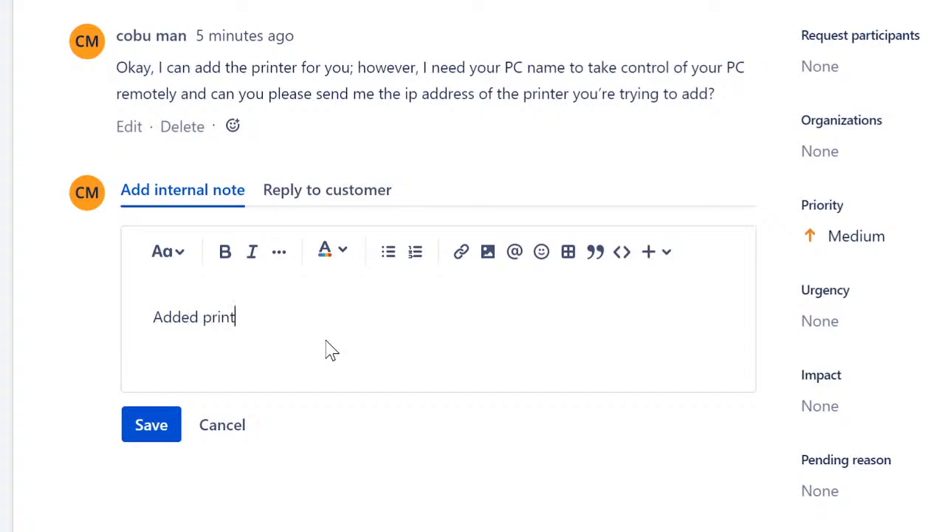
text(er as requested. Ervin)
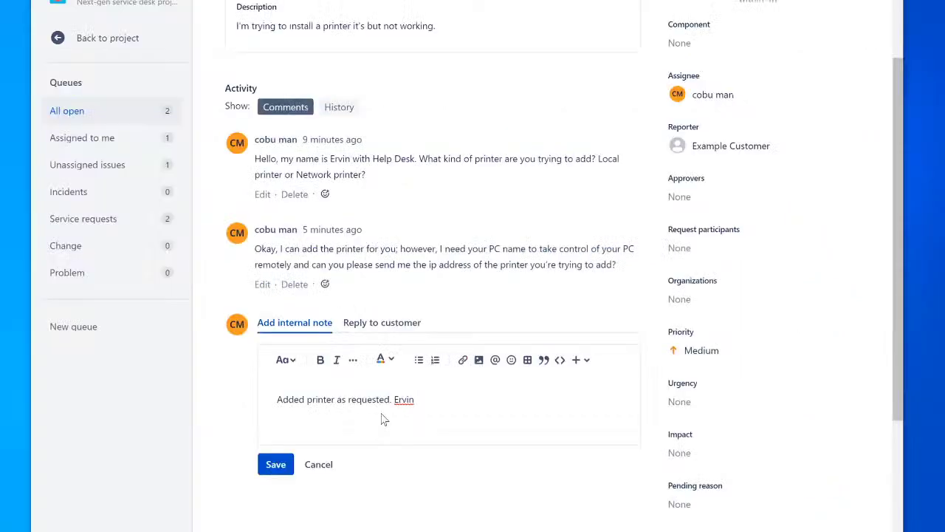
click(276, 464)
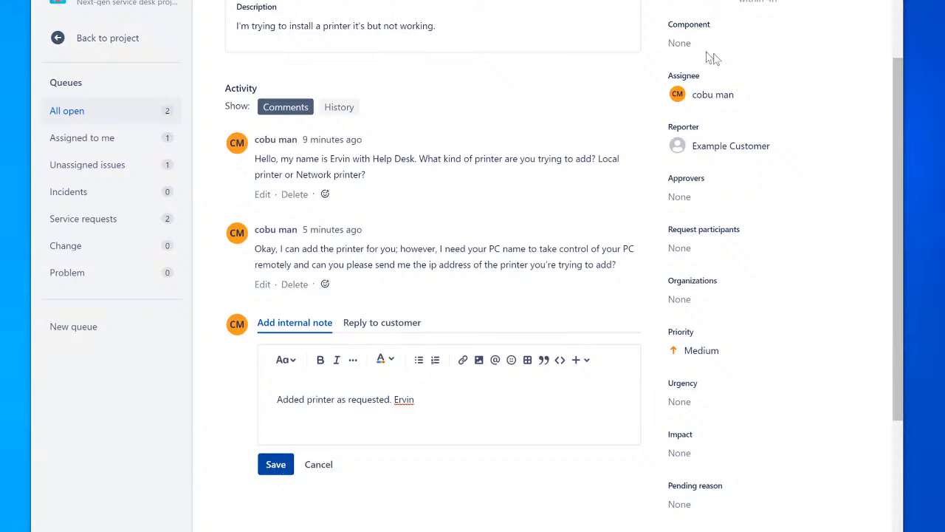
Change the ticket's status to Completed and return to the All open queue.
scroll(767, 175, up, 2)
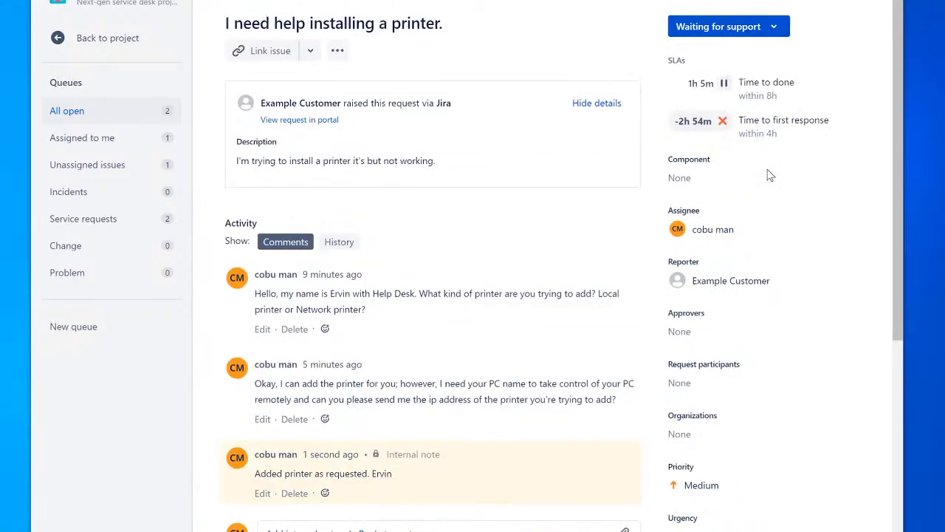
click(772, 28)
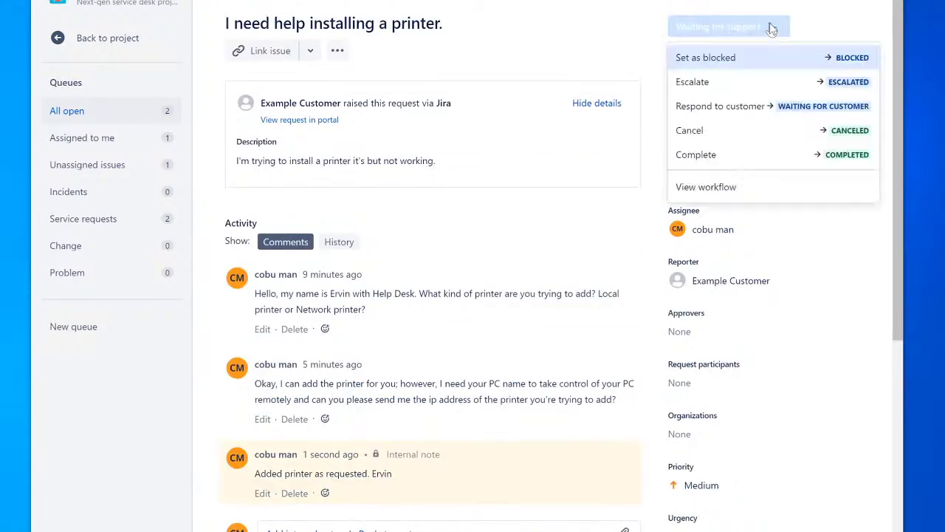
click(736, 162)
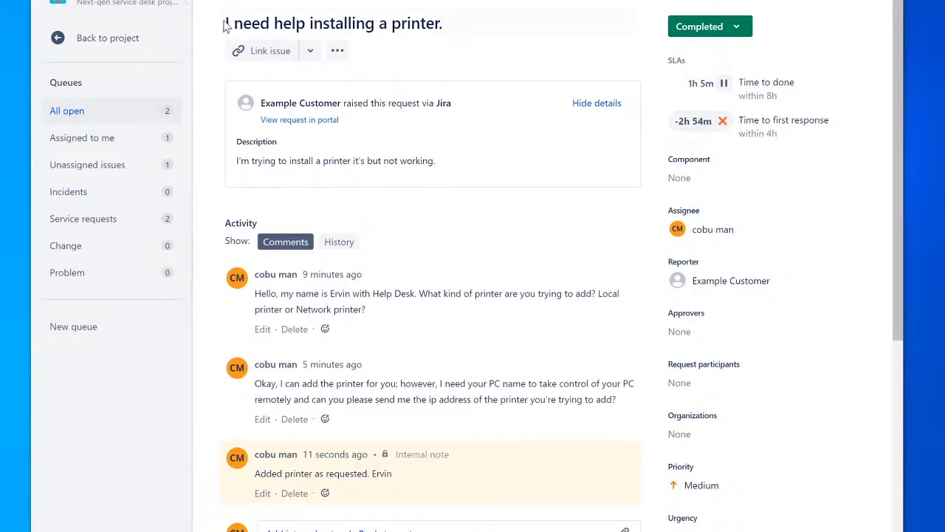
click(248, 4)
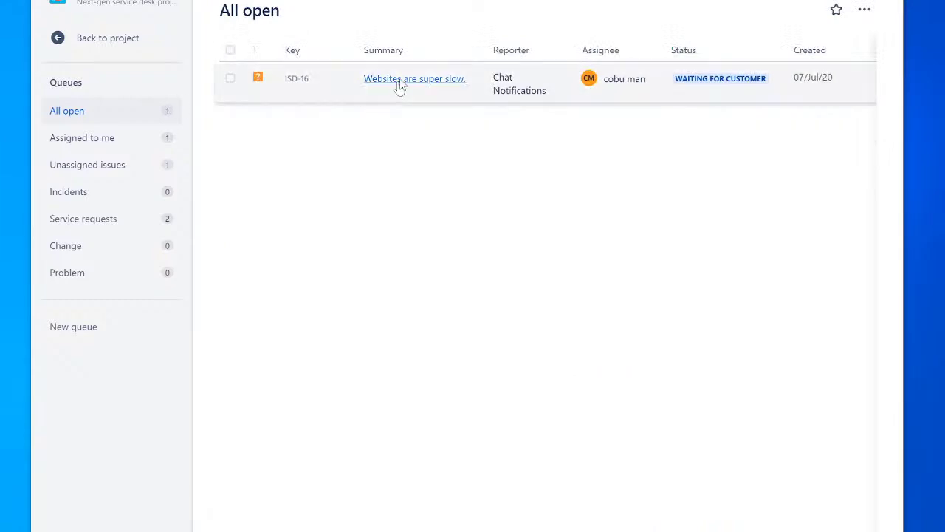
click(397, 87)
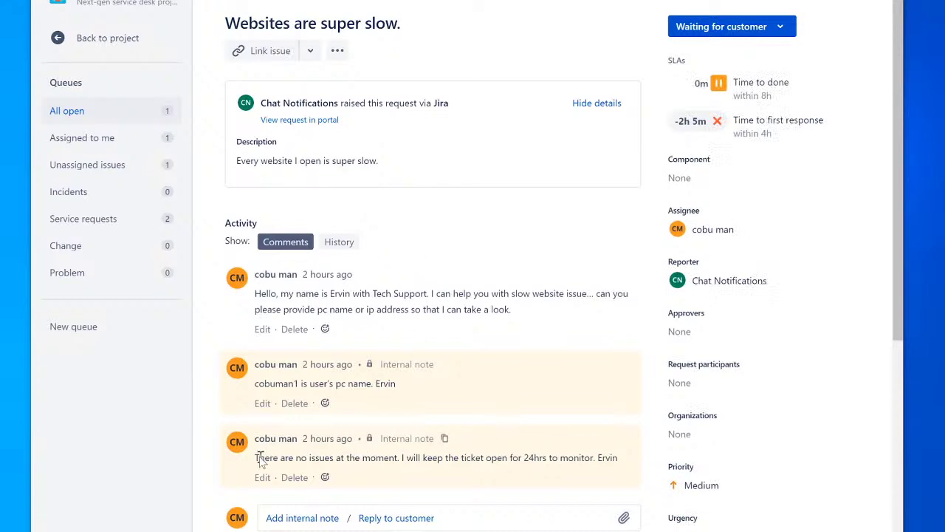
drag(259, 457, 614, 462)
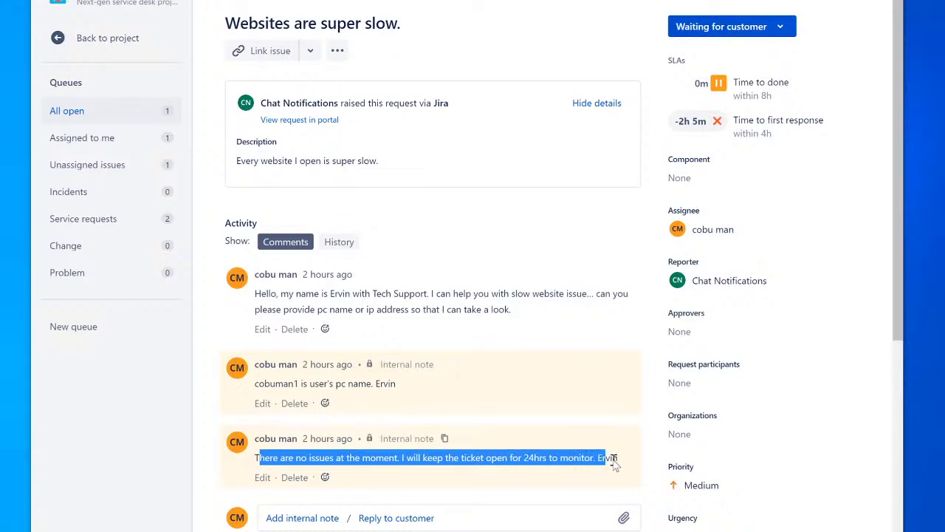
click(614, 462)
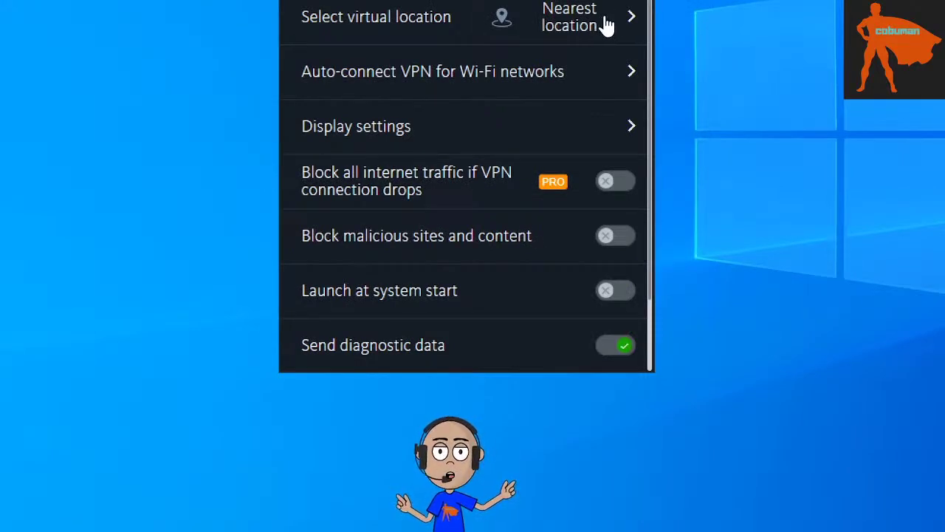
Open the Phantom VPN virtual location list and scroll through the countries.
click(606, 25)
scroll(491, 138, up, 2)
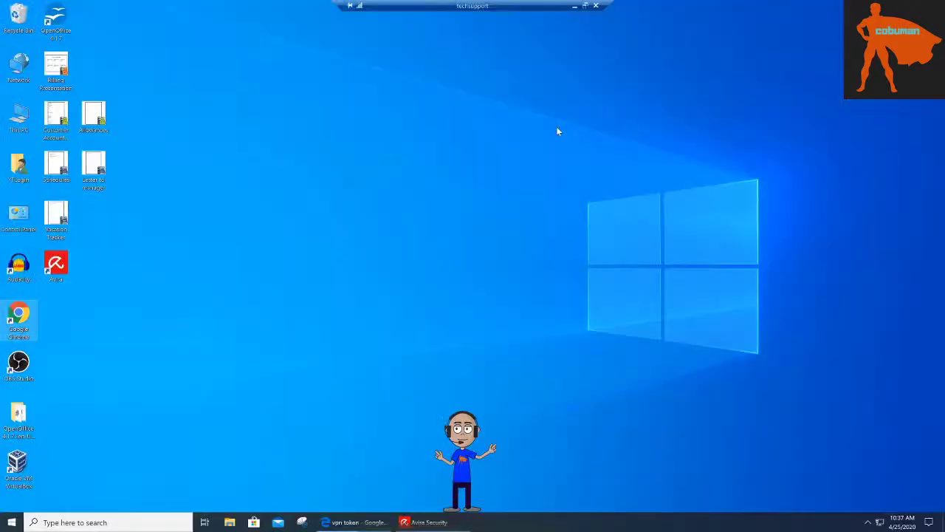
Restore Edge, switch to the vpn login image results, and move the window up and left.
mouse_move(361, 526)
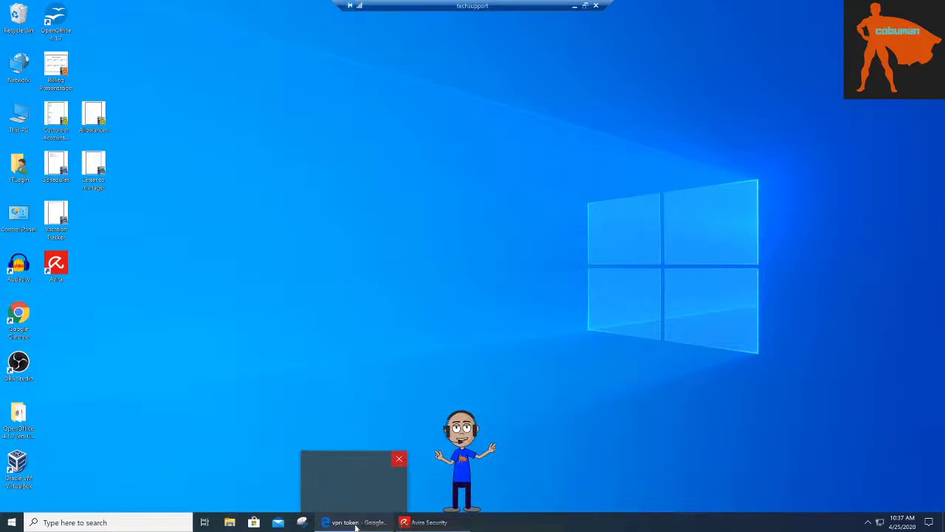
click(355, 524)
click(214, 87)
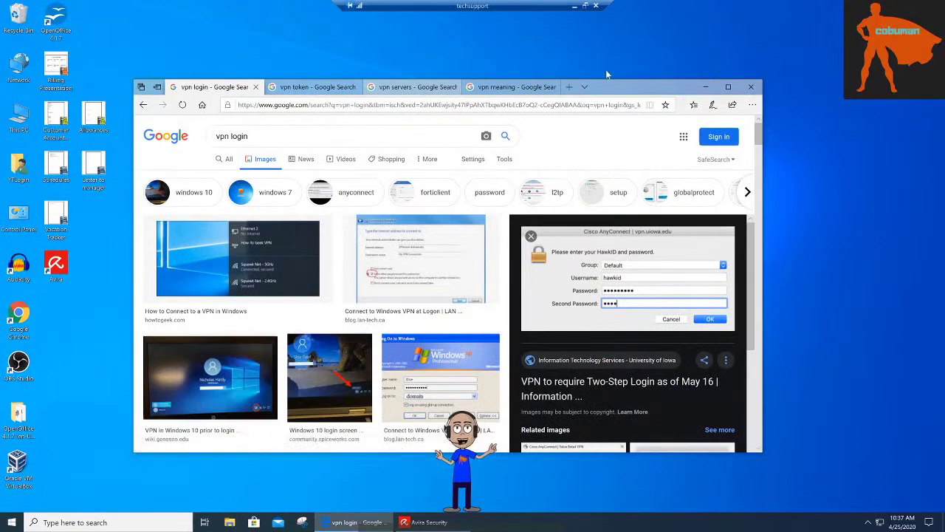
drag(610, 85, 578, 40)
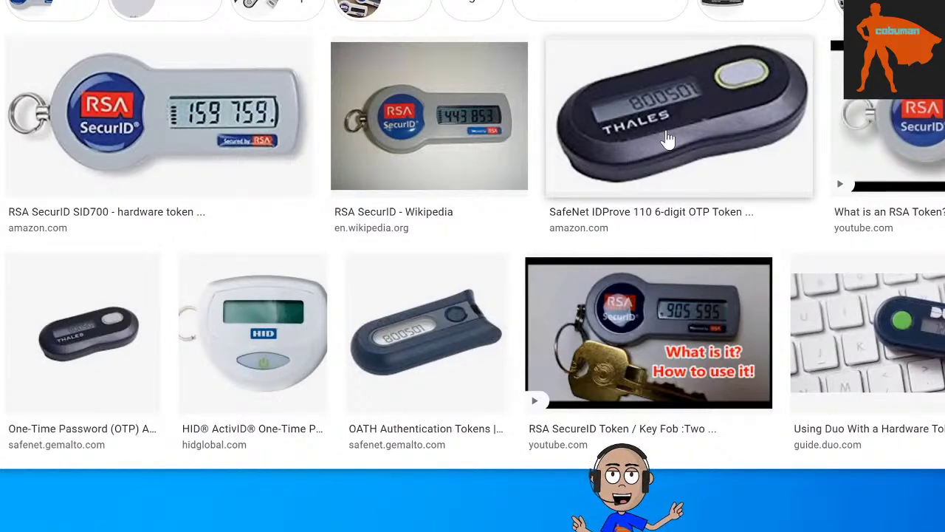
Scroll the vpn login image results to the enlarged Cisco AnyConnect two-step login image.
scroll(666, 139, down, 2)
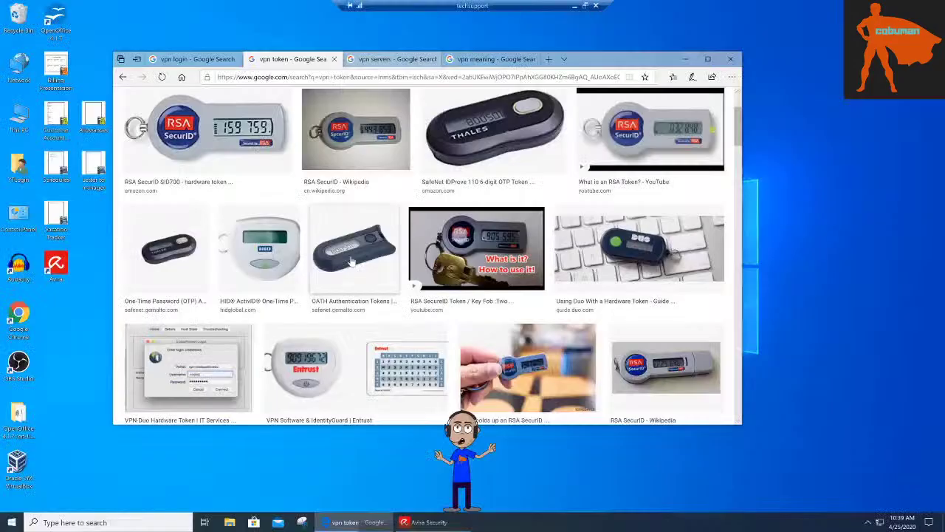
scroll(422, 172, down, 2)
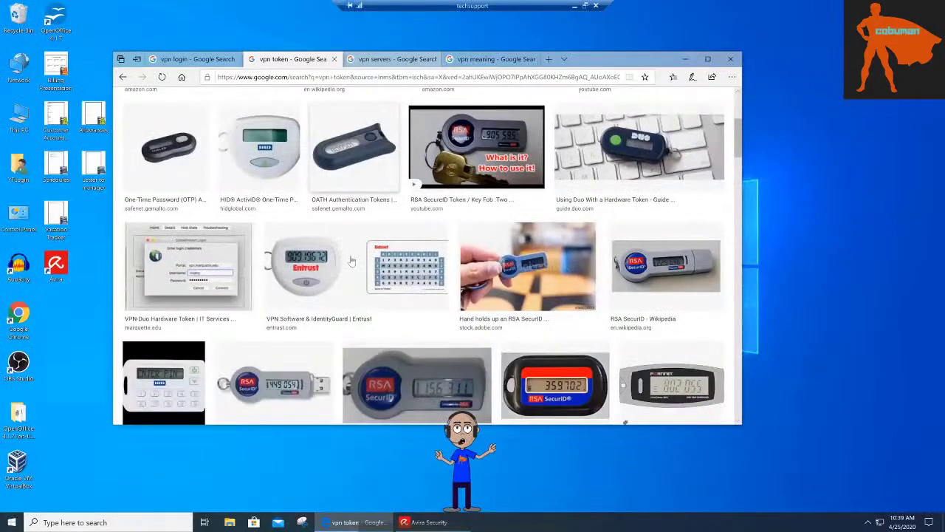
scroll(422, 171, down, 2)
scroll(350, 263, down, 2)
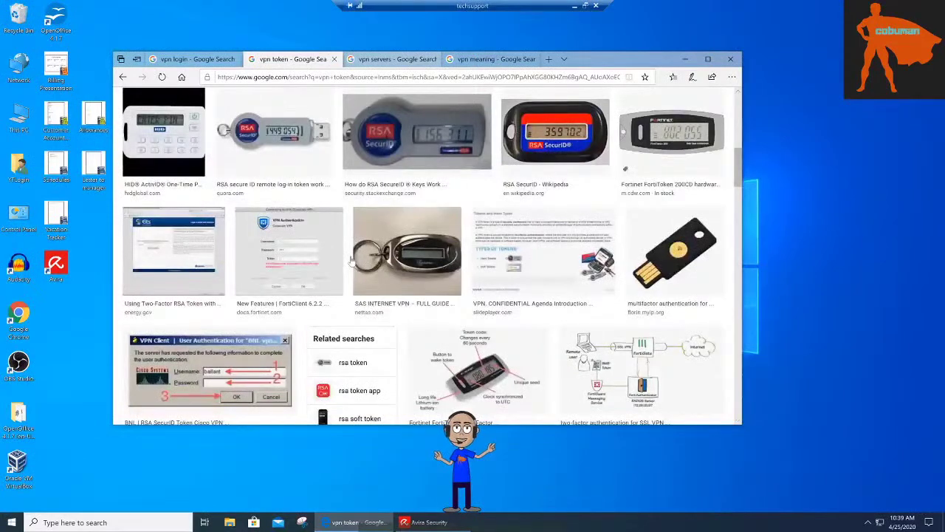
scroll(350, 262, down, 3)
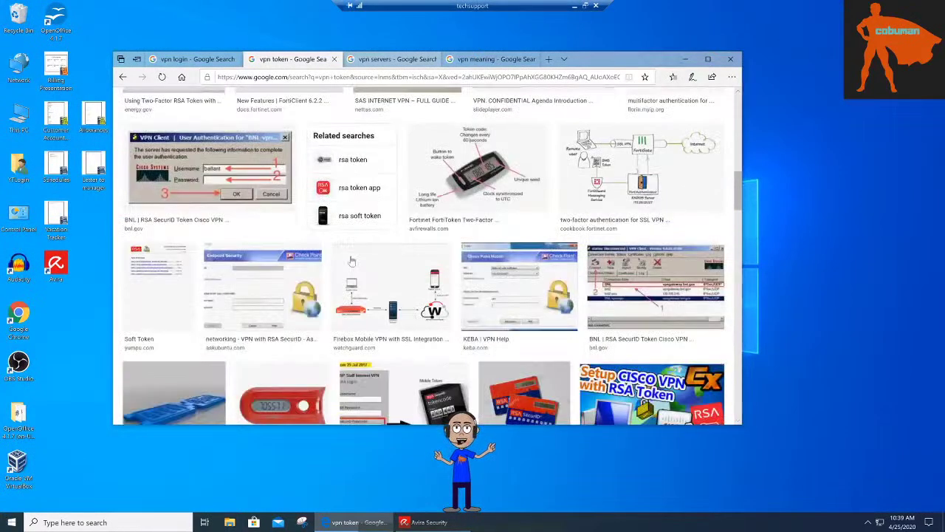
scroll(365, 248, down, 7)
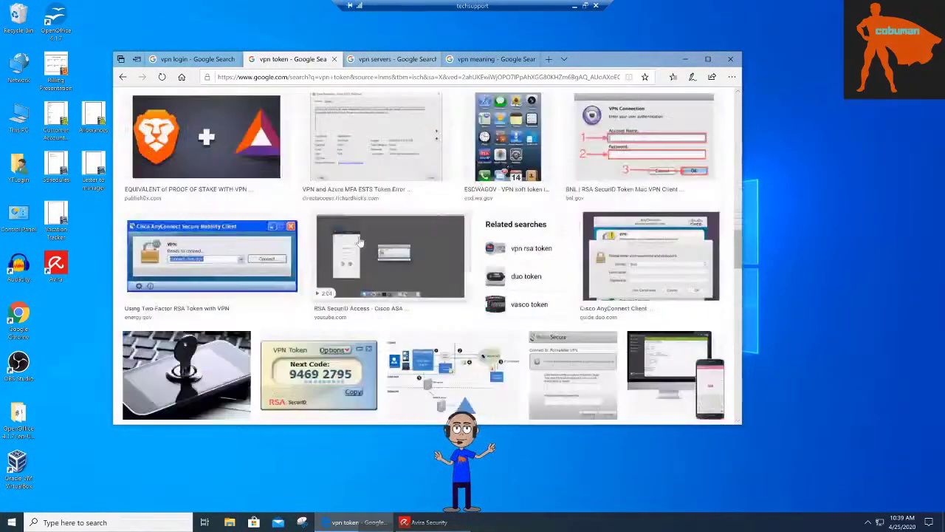
scroll(360, 241, down, 2)
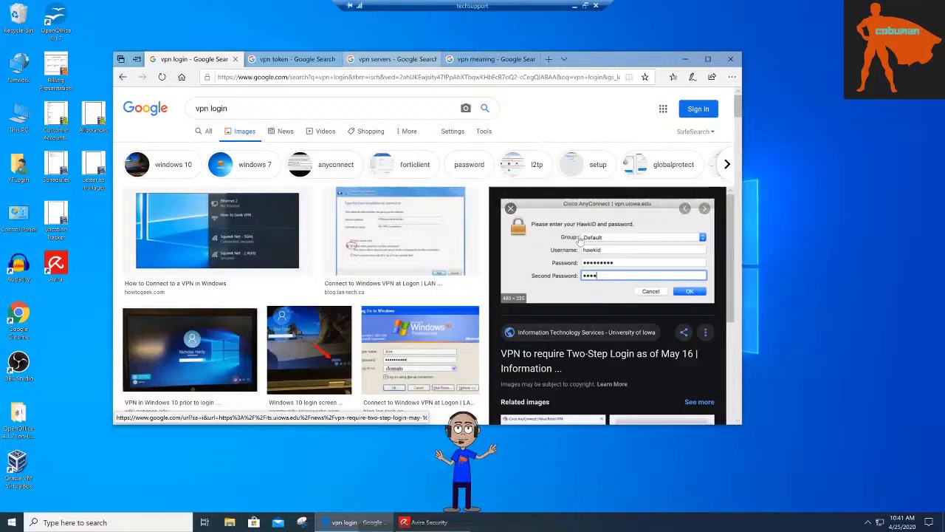
Preview the VPN server locations Archives image in vpn servers results, then move the window lower.
click(388, 59)
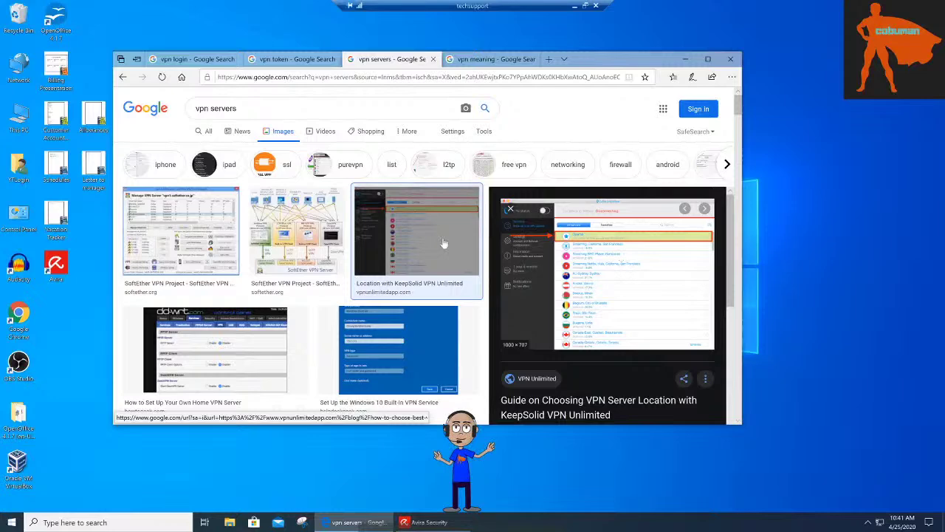
scroll(443, 244, down, 3)
click(212, 215)
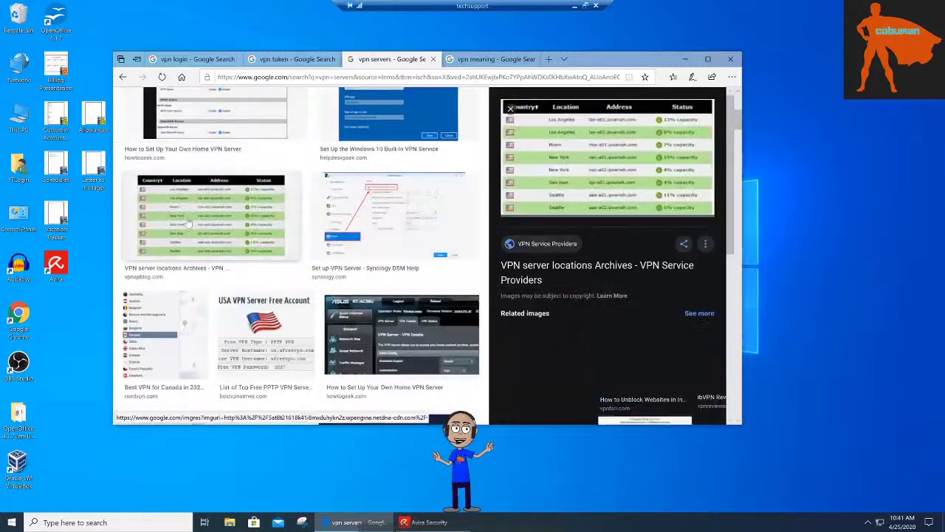
scroll(491, 246, up, 1)
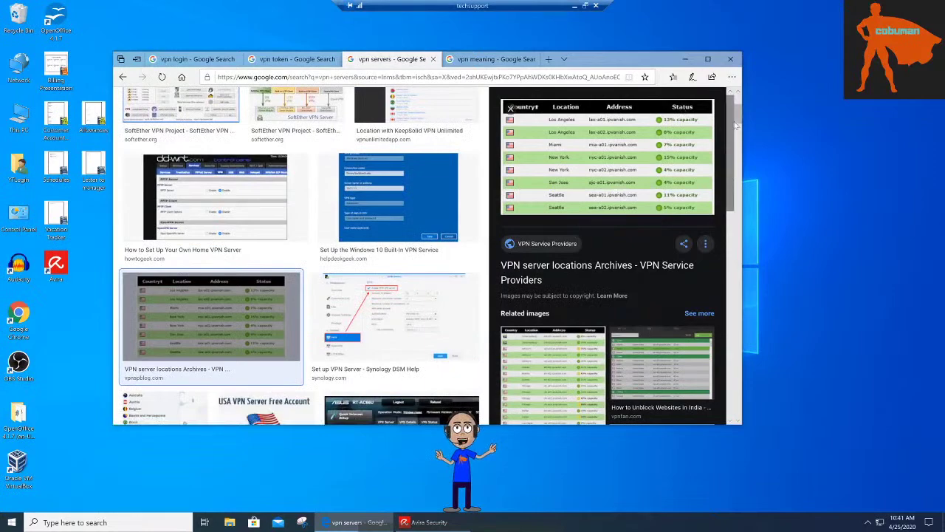
drag(609, 59, 542, 132)
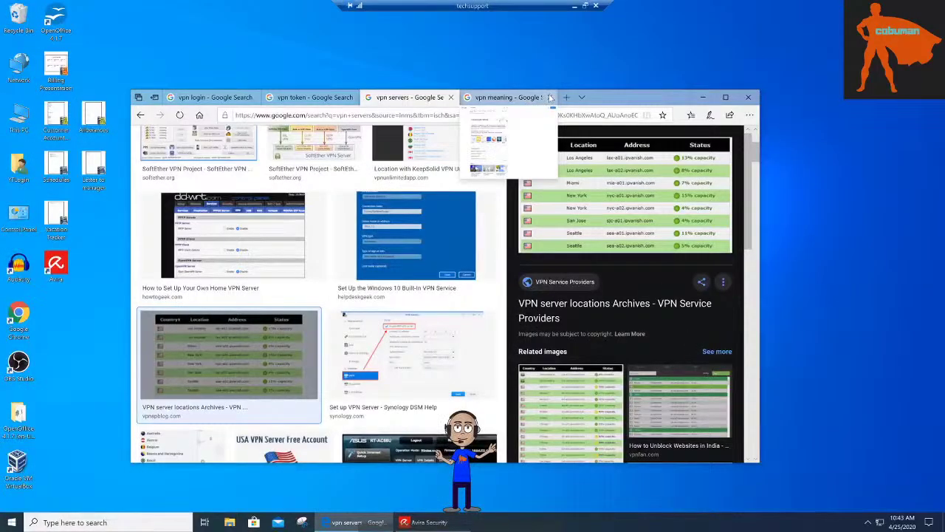
click(549, 97)
click(466, 97)
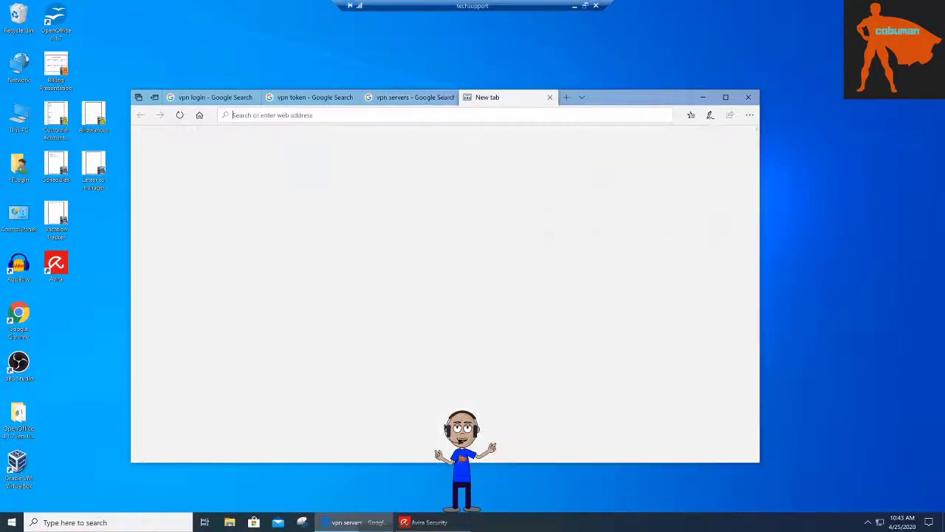
text(http)
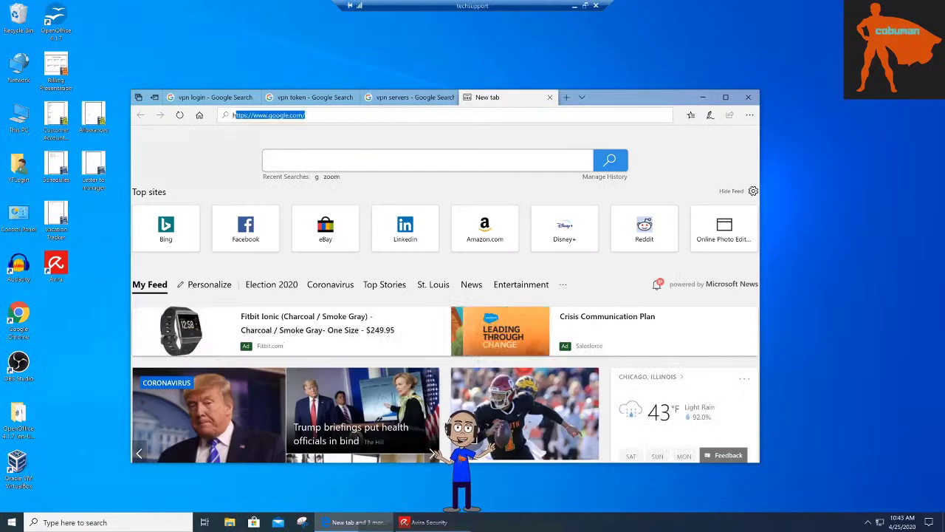
text(s://)
key(Right)
key(BackSpace)
key(BackSpace)
key(BackSpace)
key(BackSpace)
key(BackSpace)
key(BackSpace)
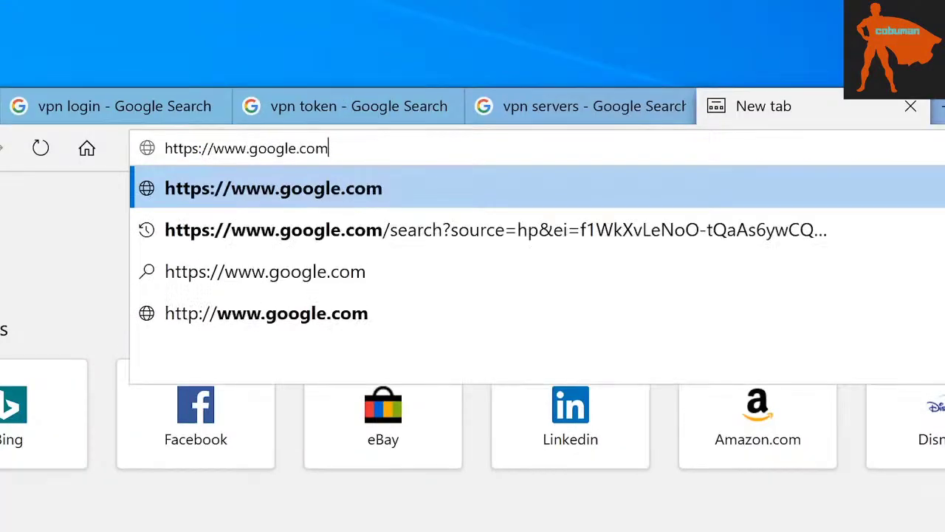
key(BackSpace)
key(BackSpace)
key(BackSpace)
key(BackSpace)
key(BackSpace)
text(ge)
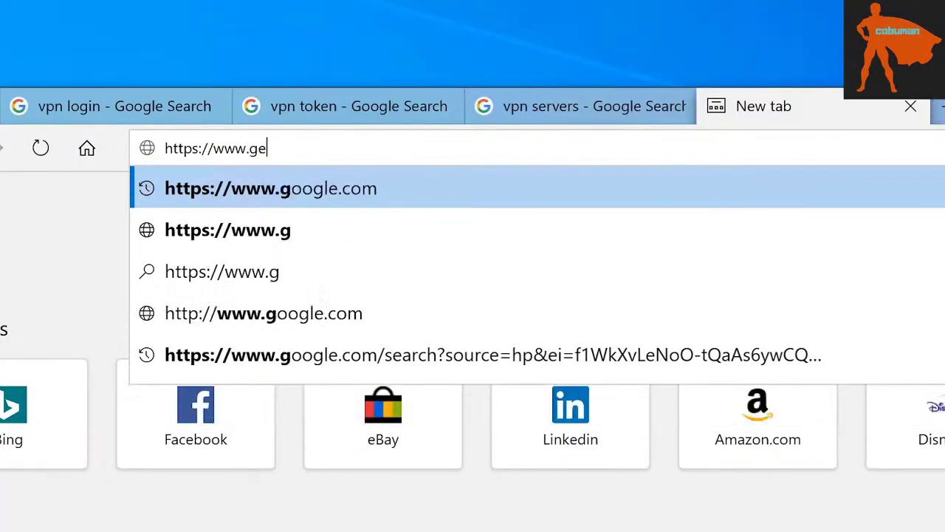
text(tmyvpn)
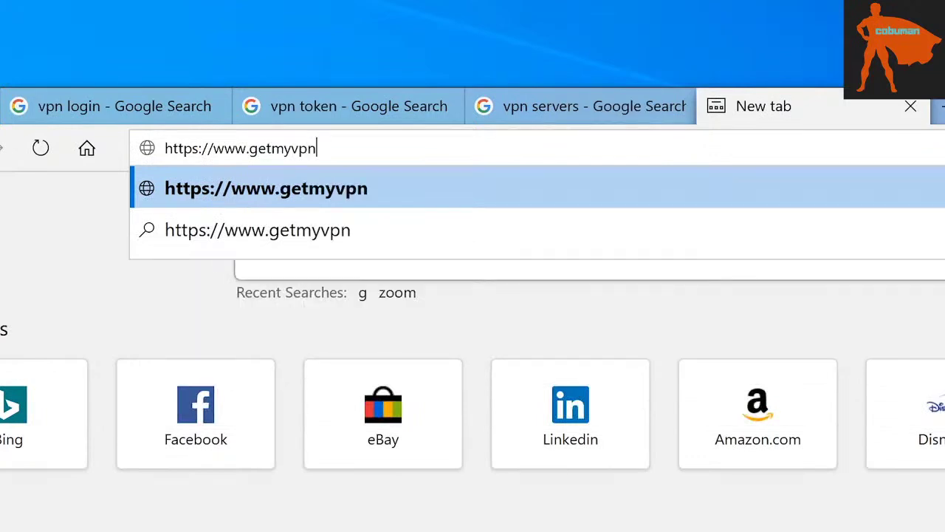
text(software.)
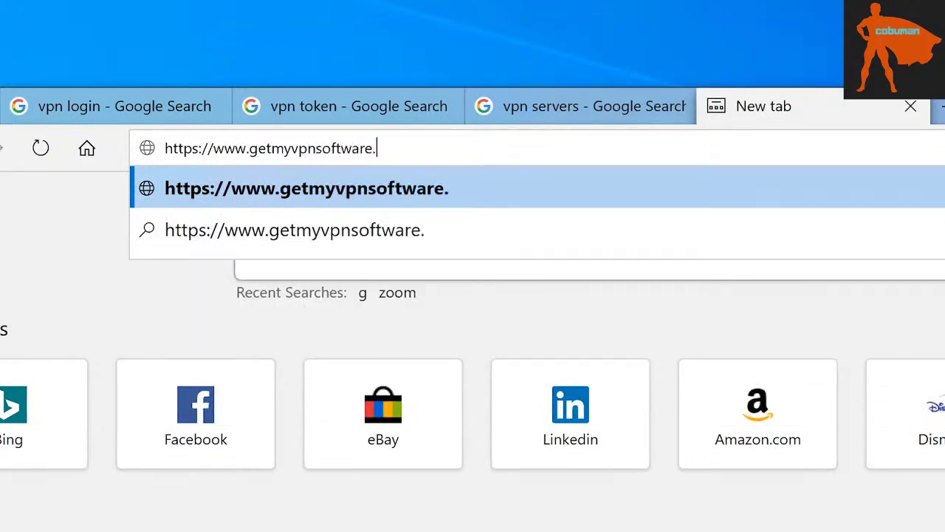
text(com)
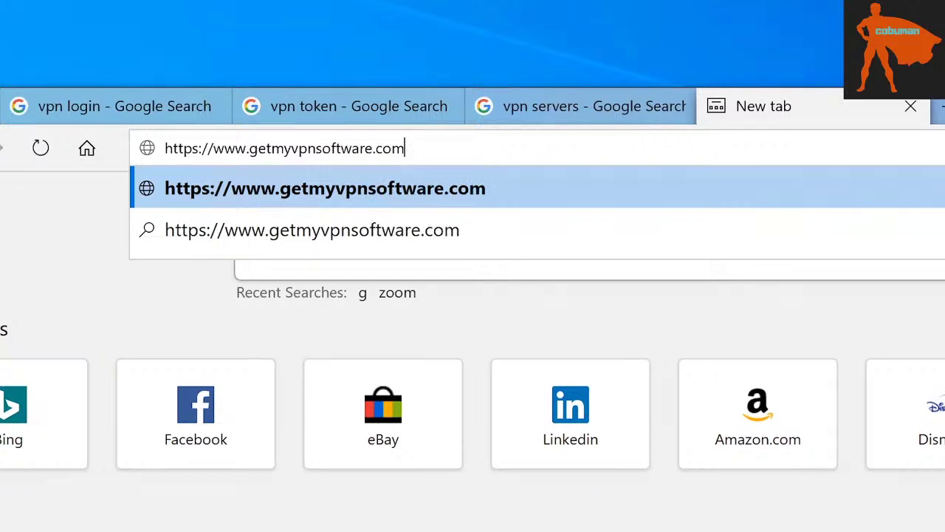
Select the drafted address, discard the new tab, and return to the vpn login image results.
drag(404, 149, 163, 150)
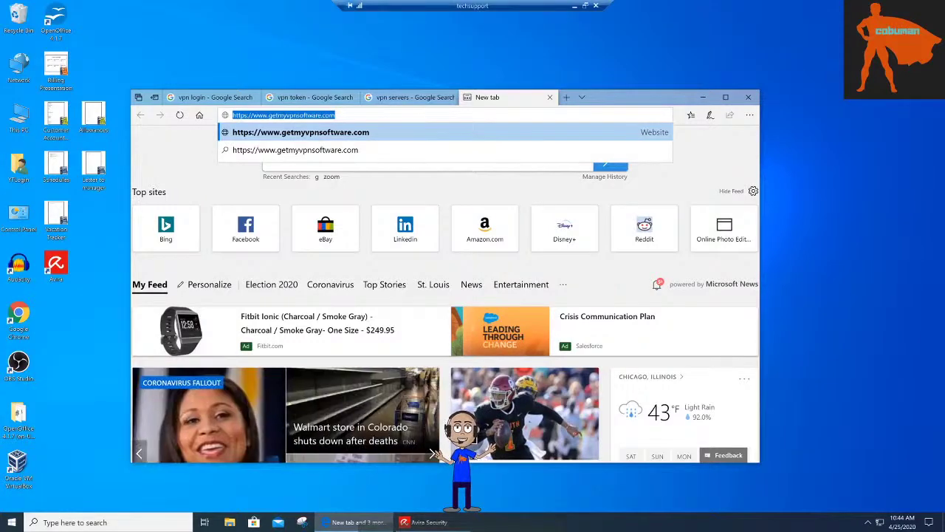
click(550, 98)
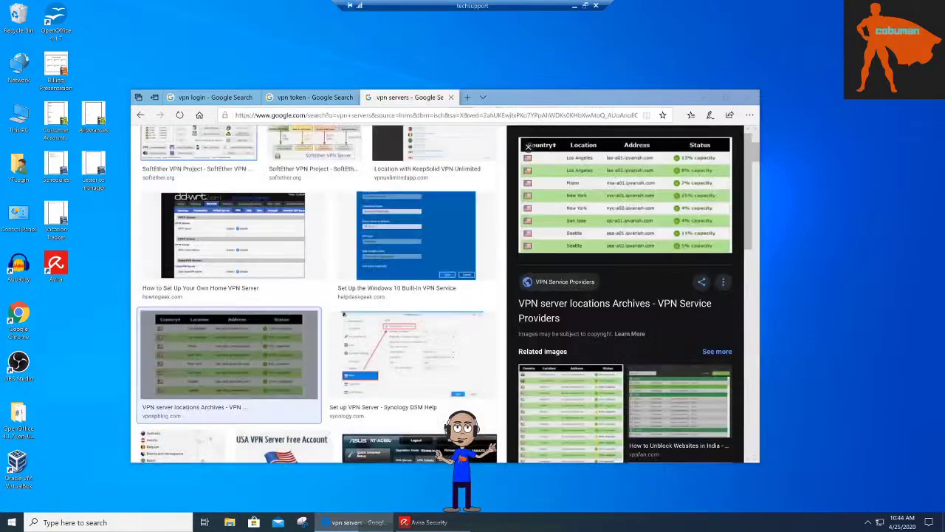
click(213, 97)
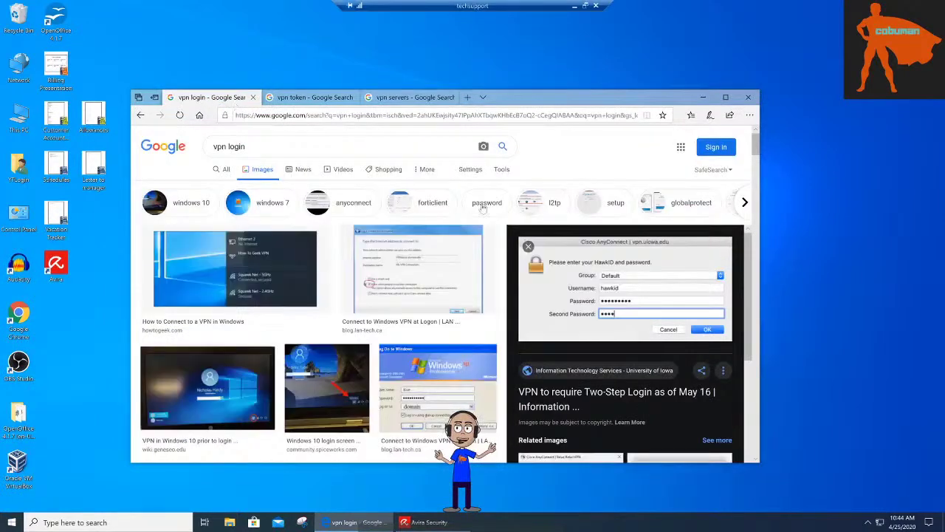
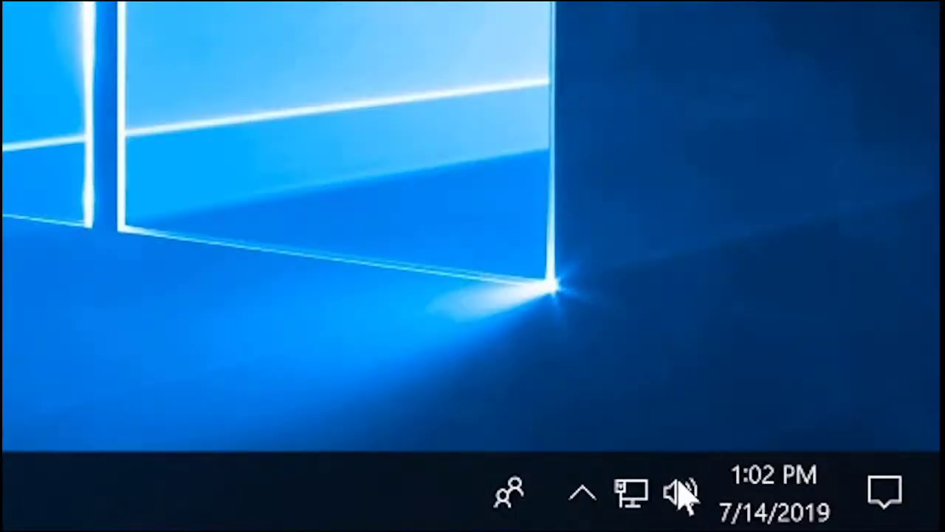
Drop the taskbar speaker volume to 0, then raise it to 45.
click(683, 494)
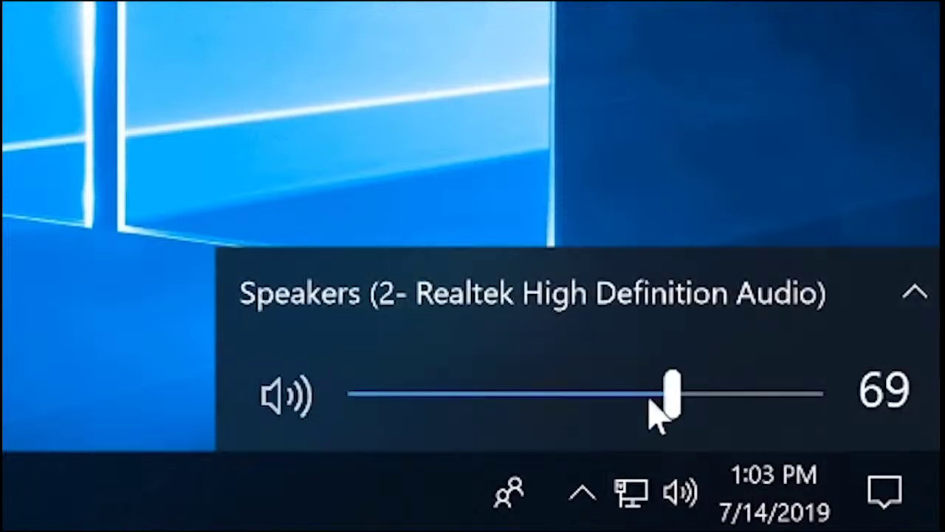
click(660, 402)
drag(660, 402, 333, 403)
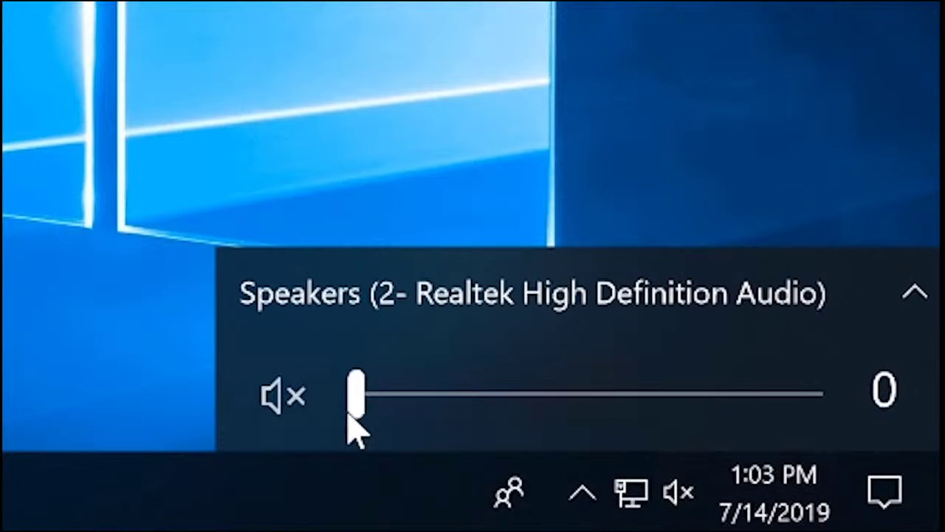
drag(360, 402, 561, 391)
key(Escape)
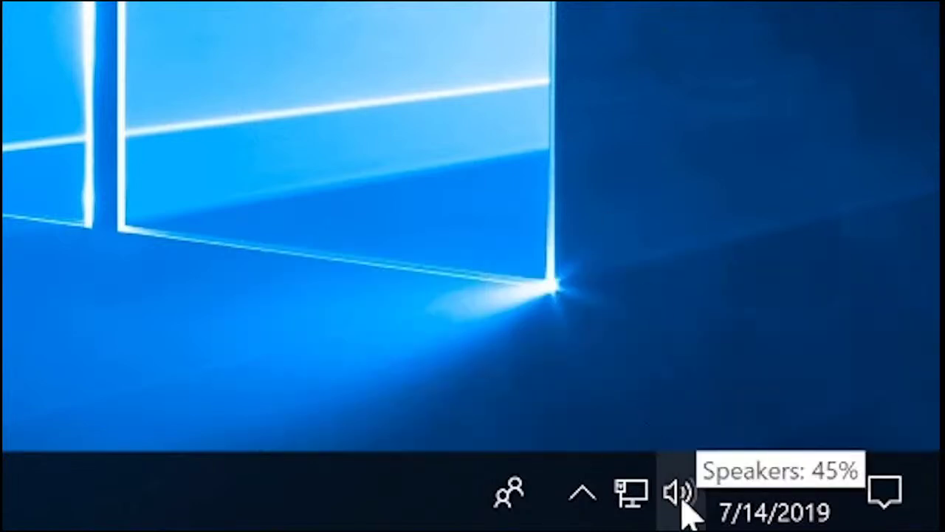
Open the Sound settings page from the speaker icon's right-click menu.
right_click(681, 496)
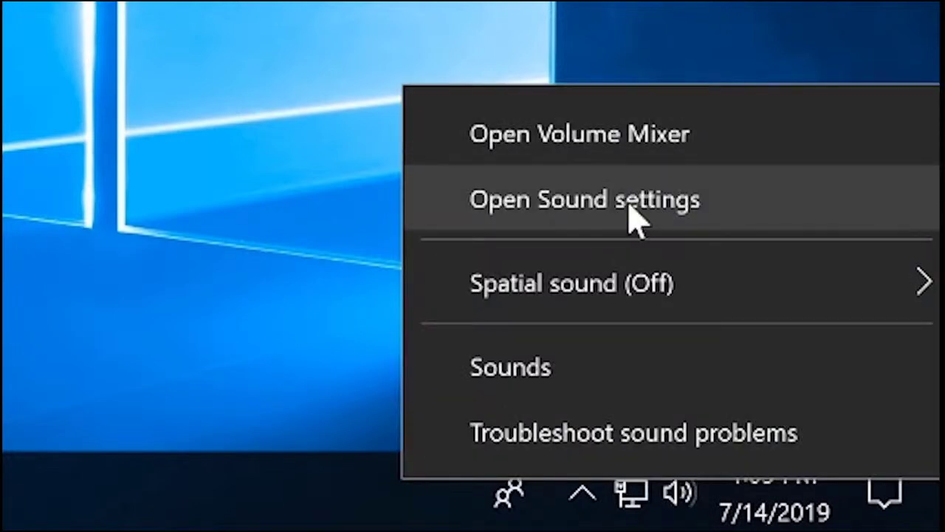
right_click(692, 498)
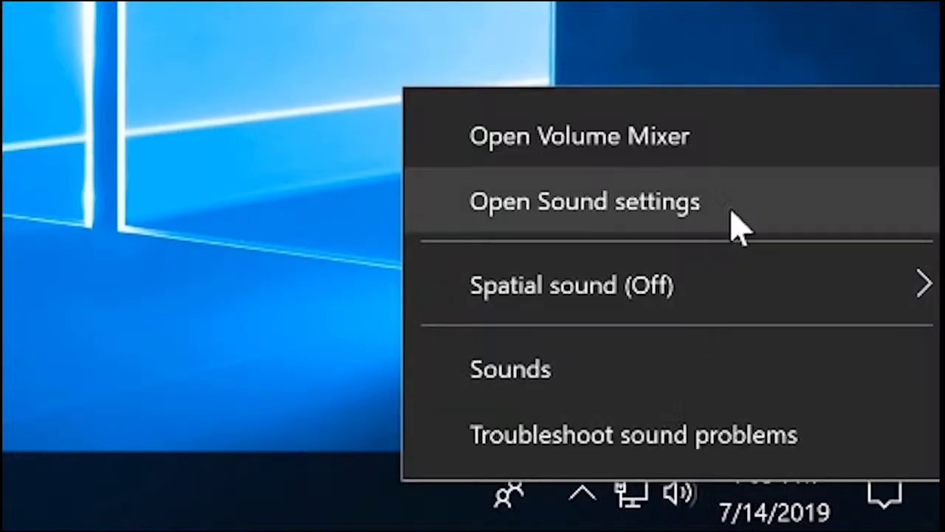
click(695, 201)
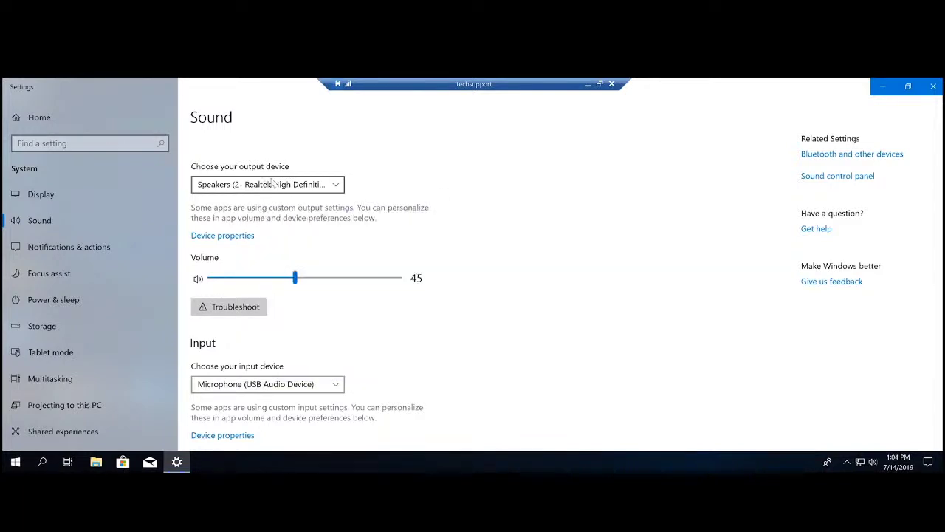
Try Speakers (USB Audio Device) as the output, then switch back to the Realtek speakers.
click(336, 187)
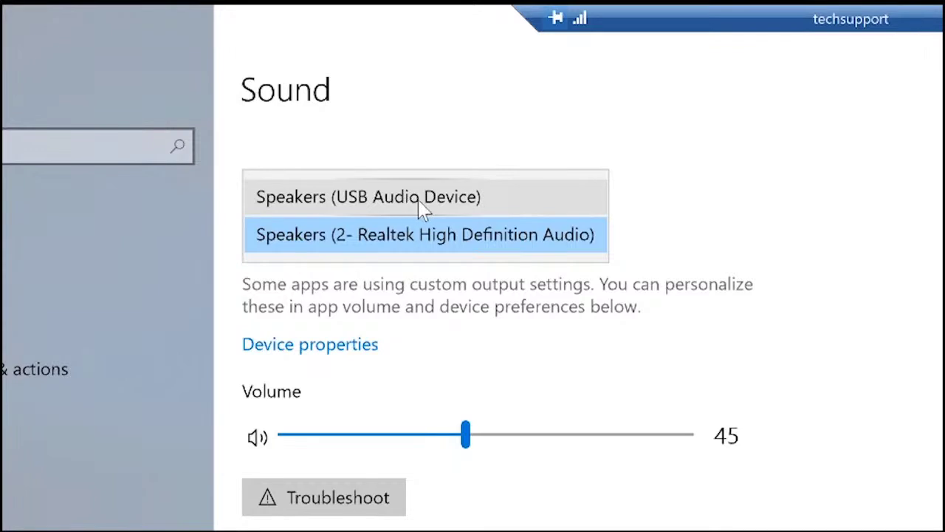
click(454, 201)
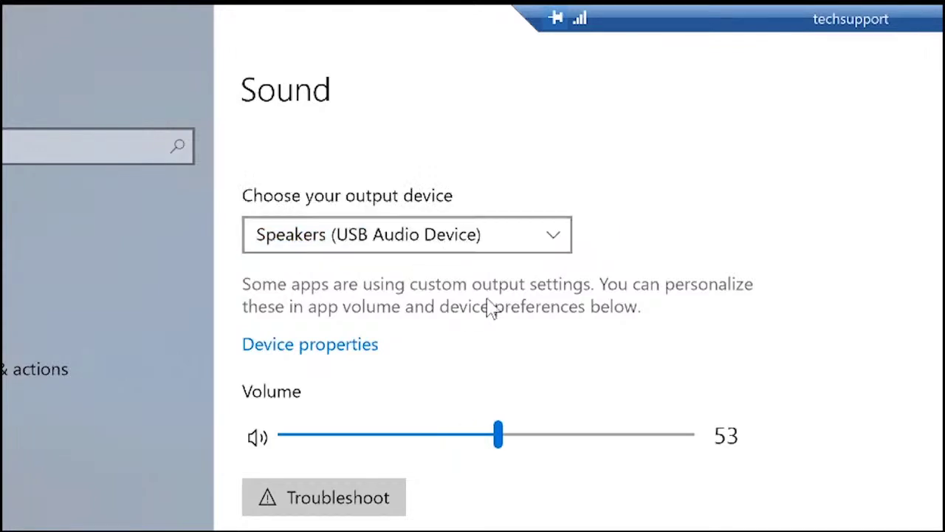
click(509, 241)
click(445, 285)
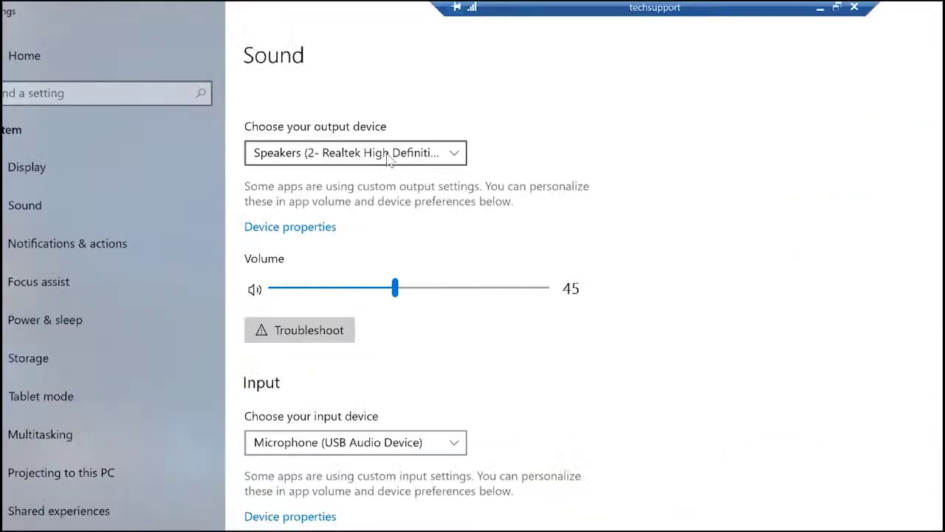
Set Speakers (USB Audio Device) as the output with volume 70, then go to Bluetooth & other devices.
click(389, 159)
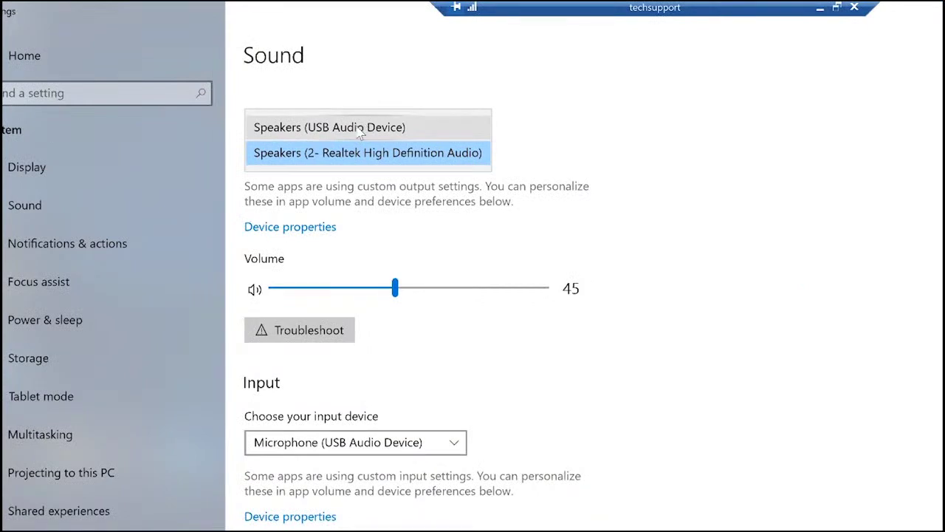
click(365, 129)
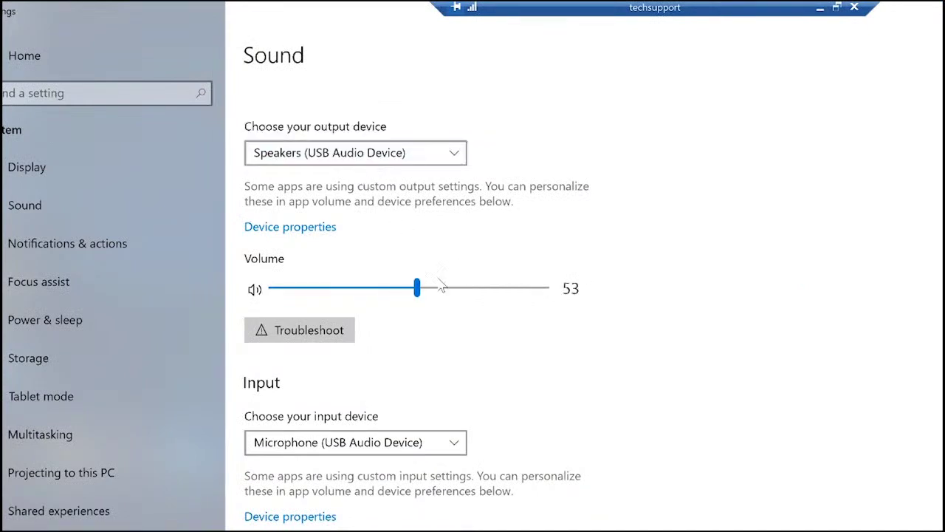
drag(418, 288, 481, 288)
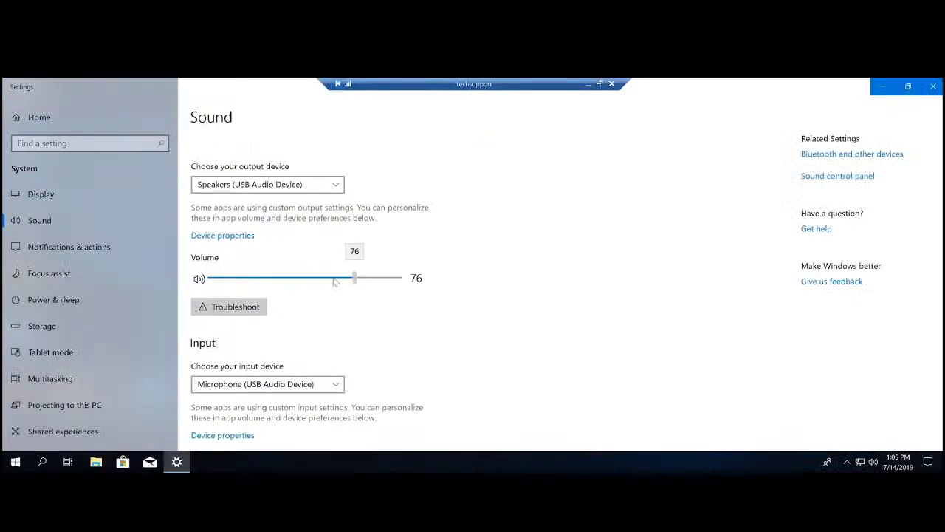
drag(334, 282, 342, 279)
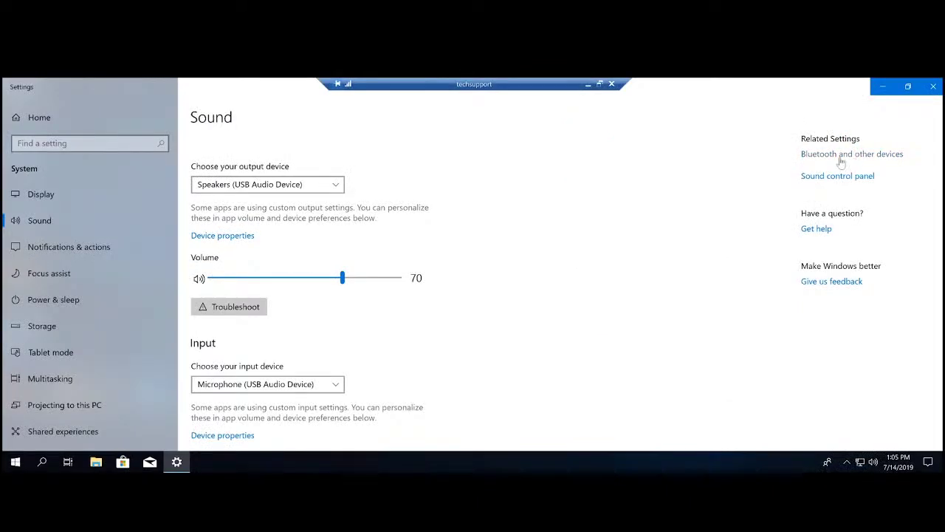
click(843, 156)
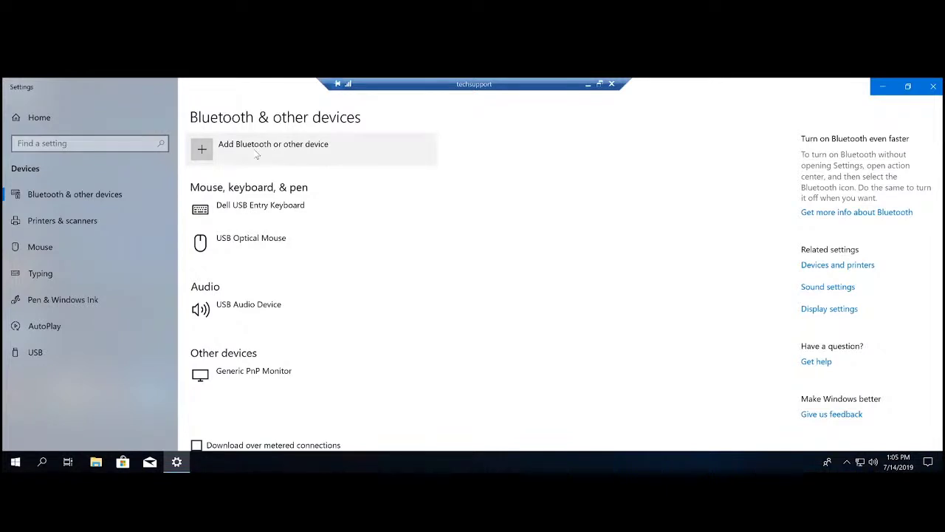
Attempt to pair a Bluetooth device, cancel the Couldn't connect error, and close Settings.
click(257, 153)
click(438, 177)
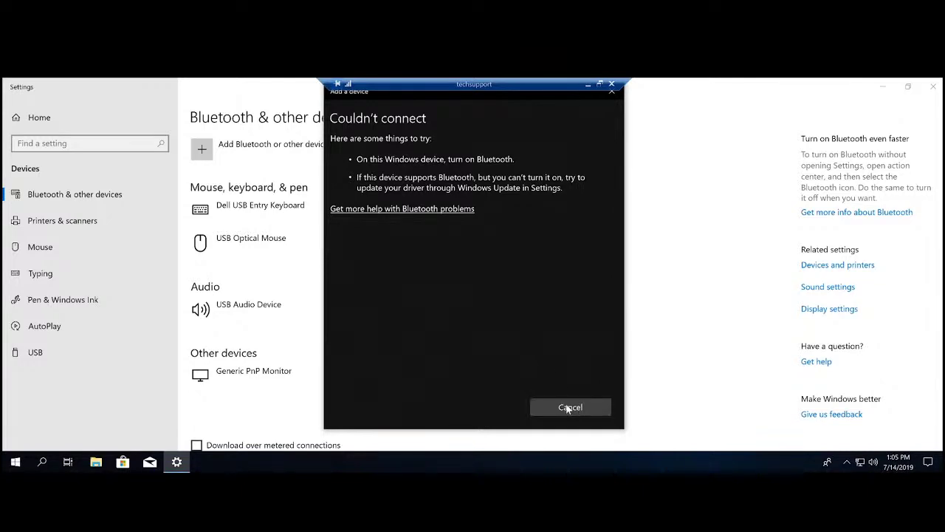
click(569, 407)
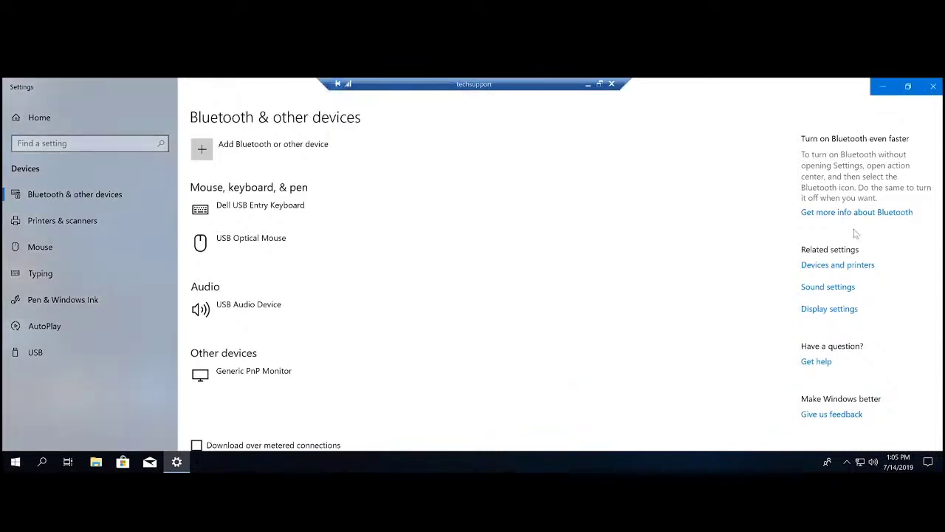
click(933, 87)
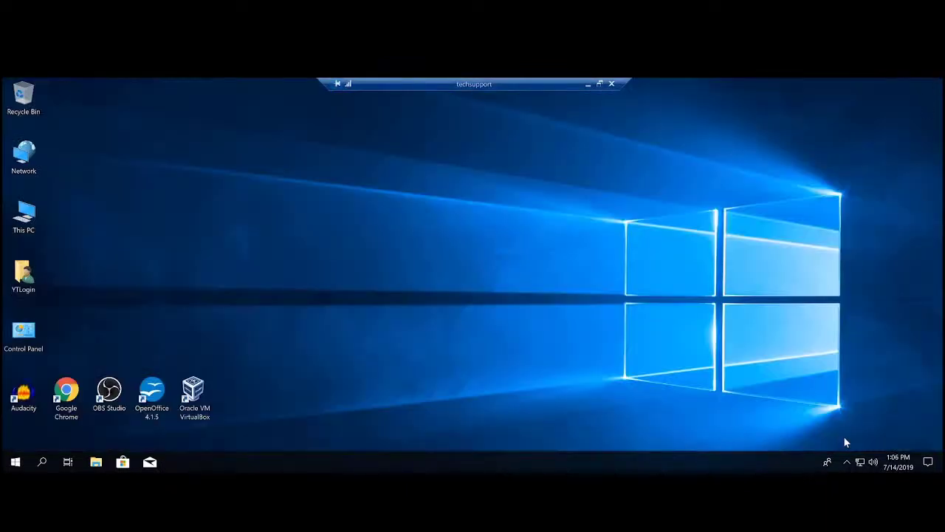
Open the classic Sound control panel from Sound settings, close Settings, and centre the dialog.
right_click(874, 463)
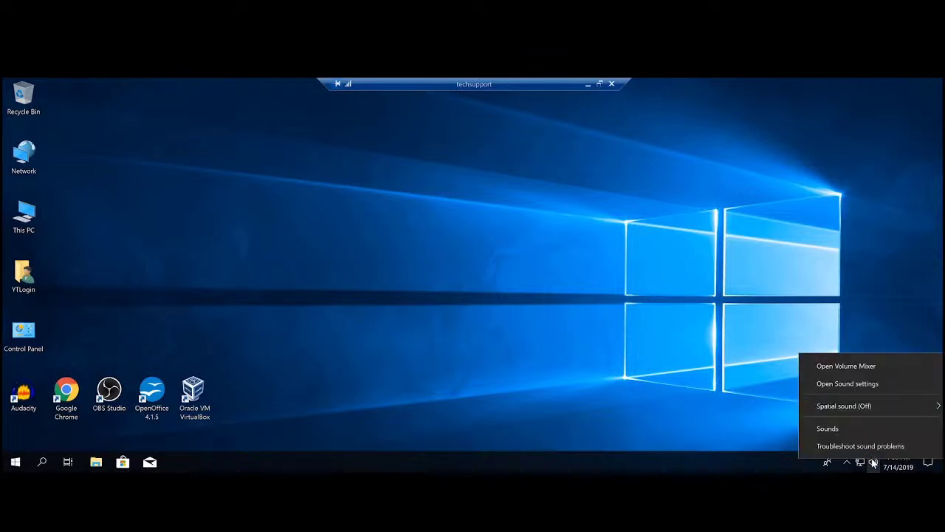
click(849, 383)
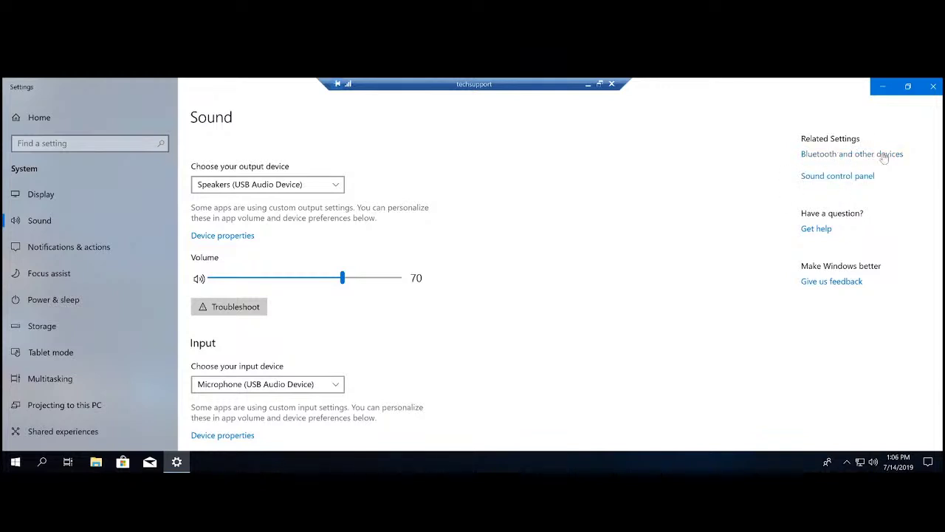
click(837, 178)
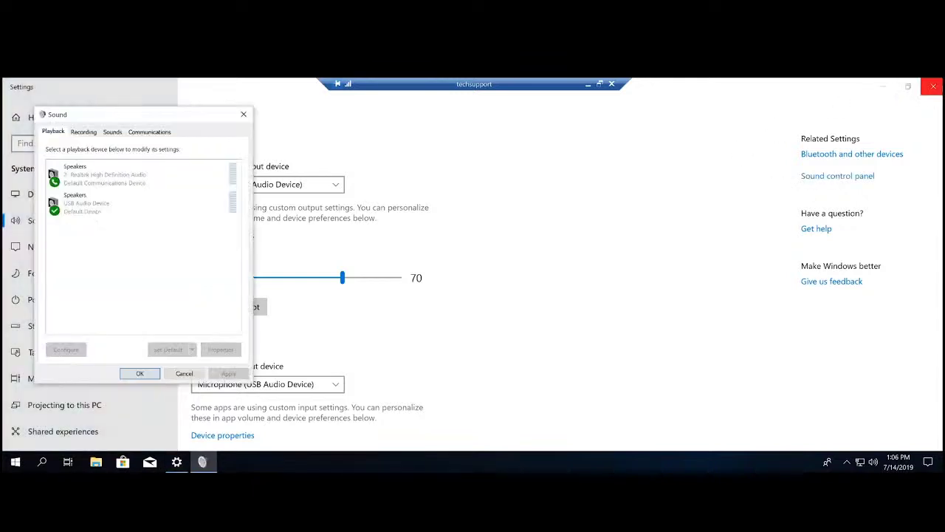
click(934, 86)
drag(172, 113, 539, 145)
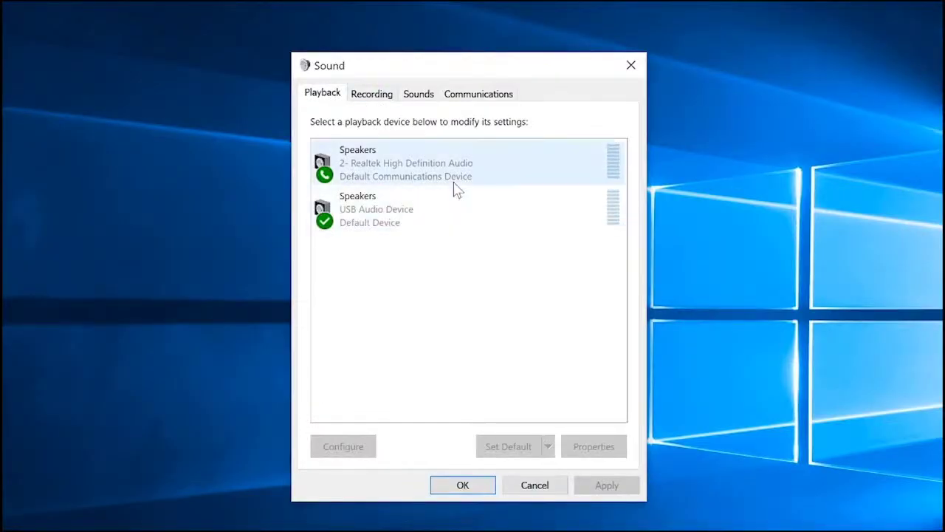
Make Realtek the default, then restore USB Audio Device speakers as default and show recording devices.
click(397, 181)
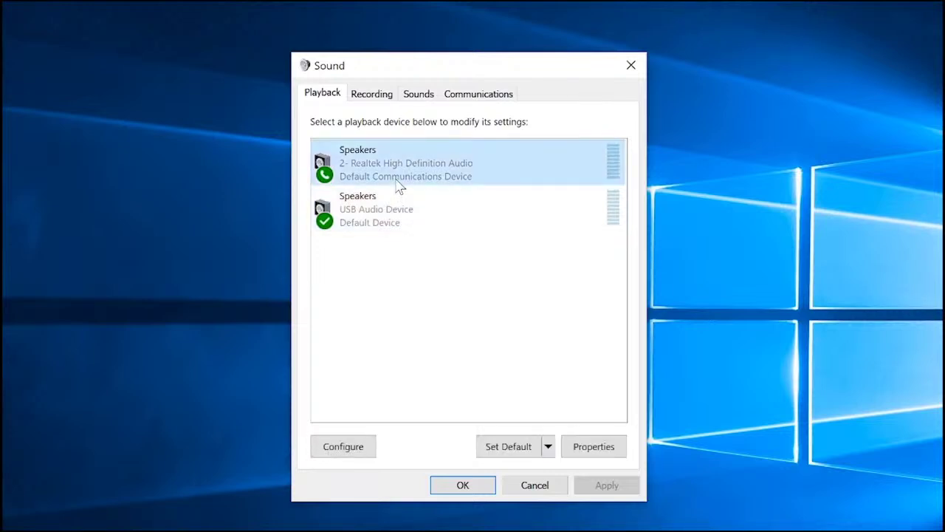
click(509, 445)
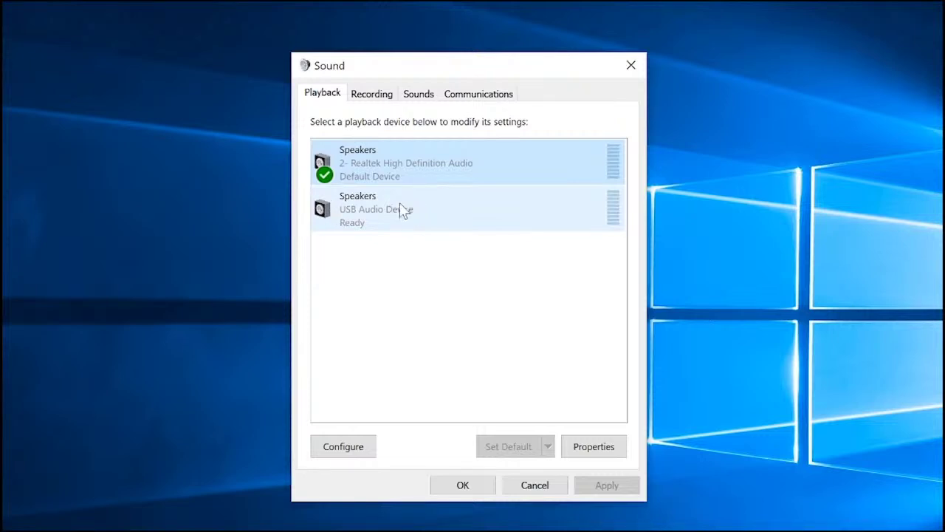
click(377, 206)
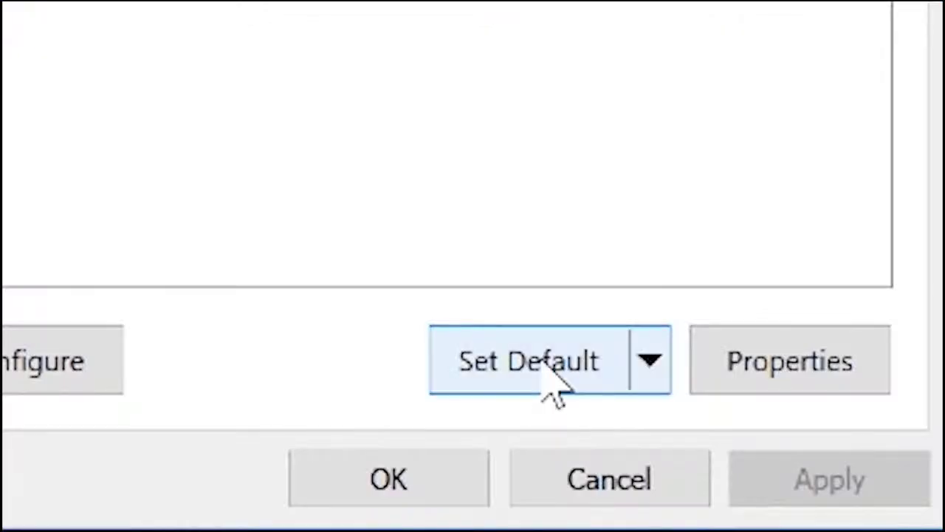
click(553, 384)
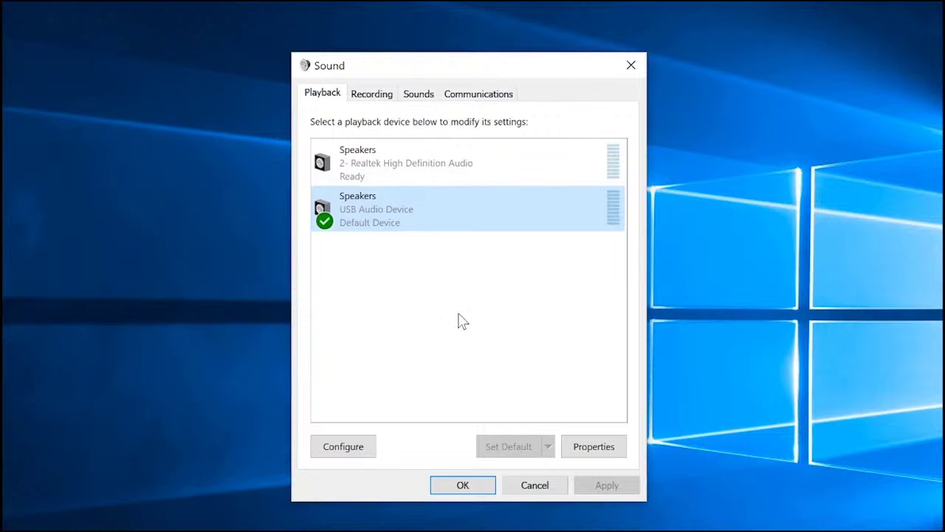
right_click(384, 209)
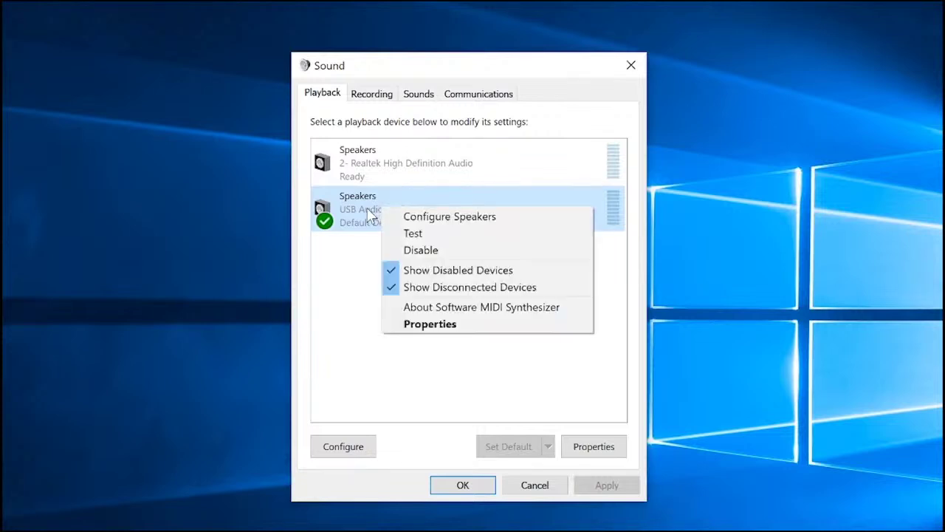
click(456, 379)
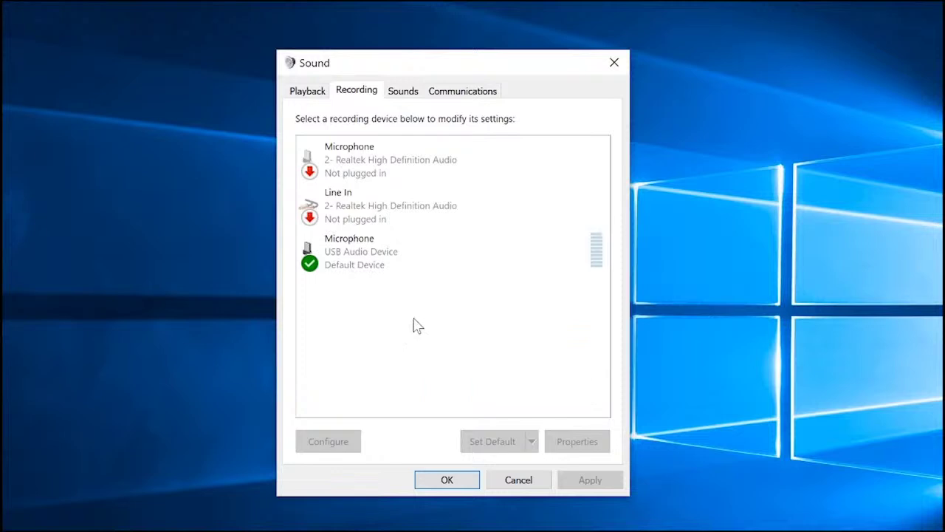
Check the Realtek microphone, Line In and USB microphone entries, then open the USB microphone's Properties.
click(410, 198)
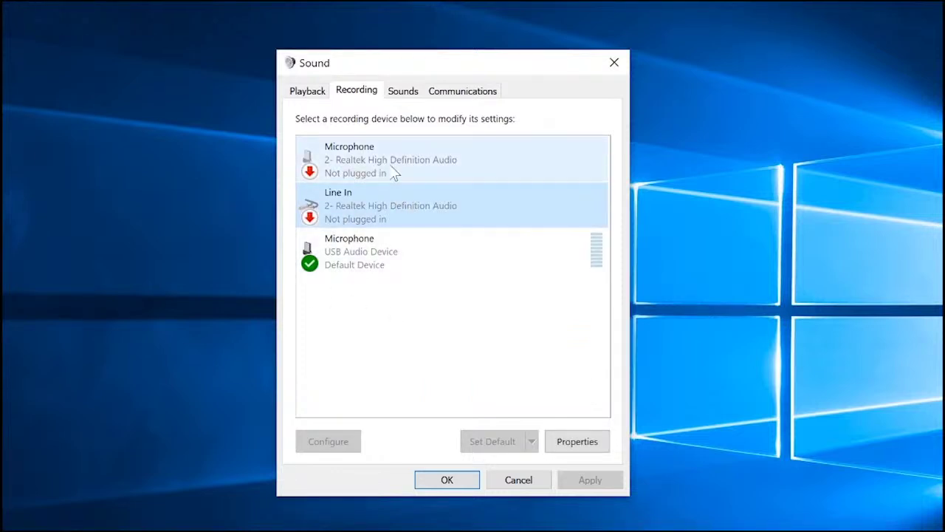
click(395, 172)
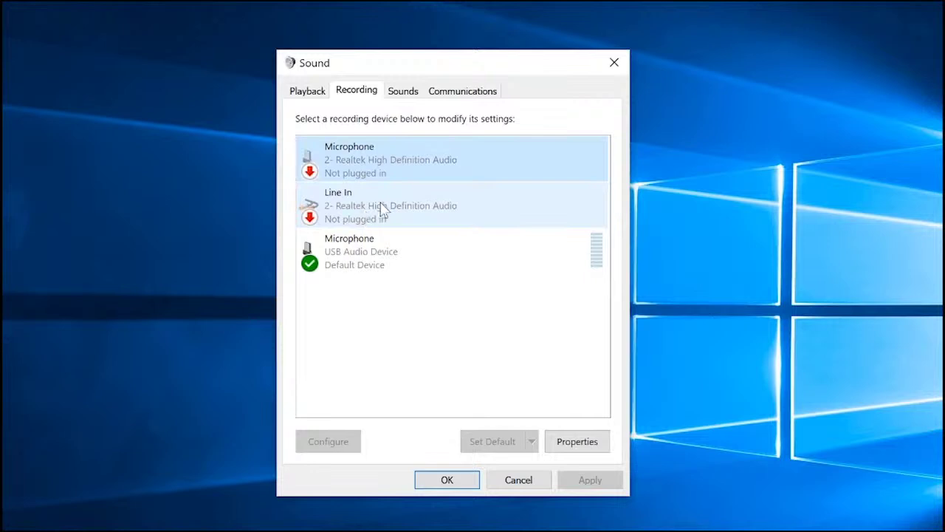
click(383, 209)
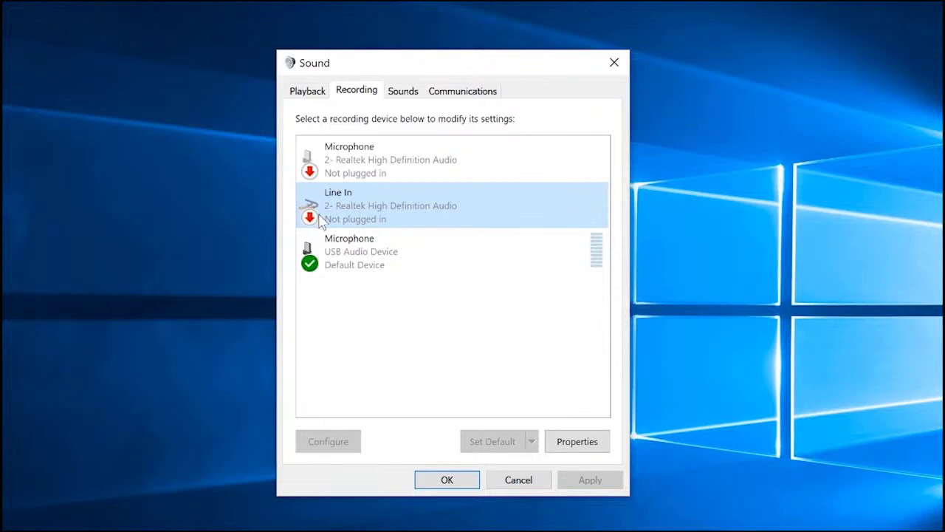
click(387, 174)
click(371, 217)
click(396, 162)
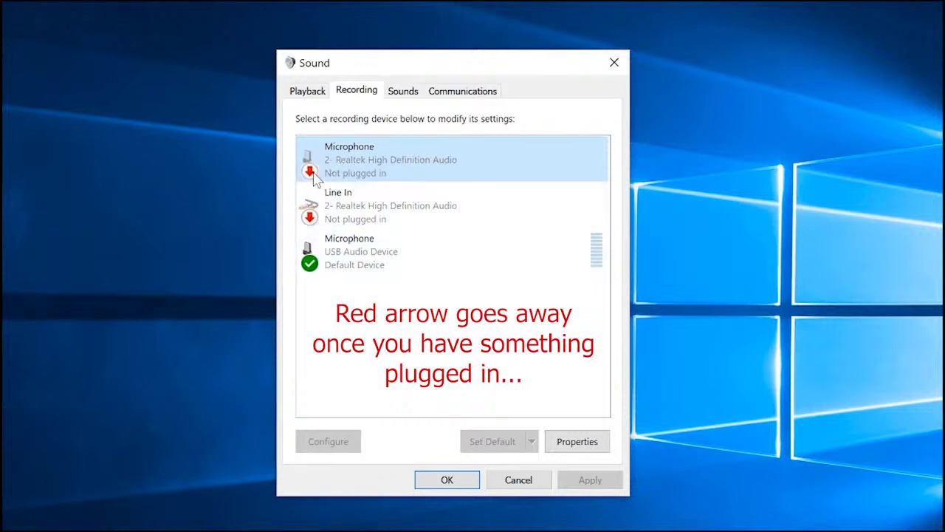
click(373, 265)
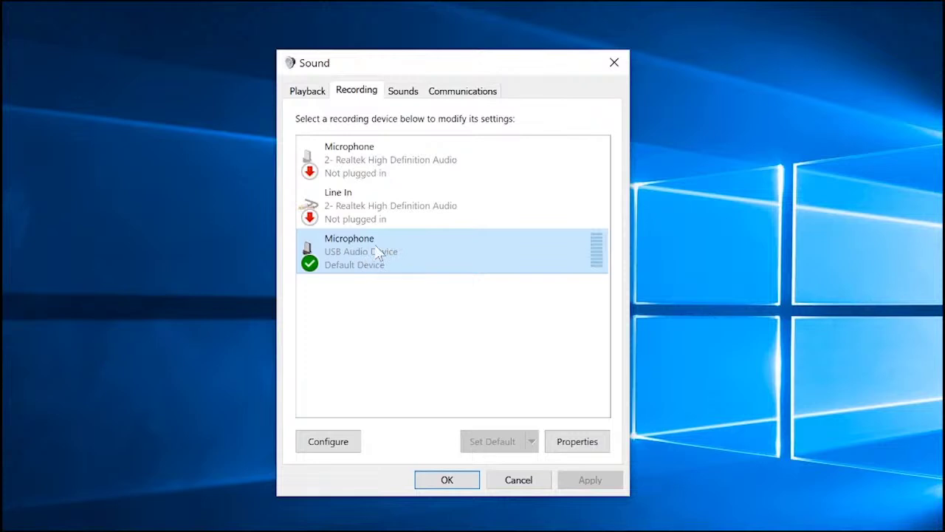
click(401, 173)
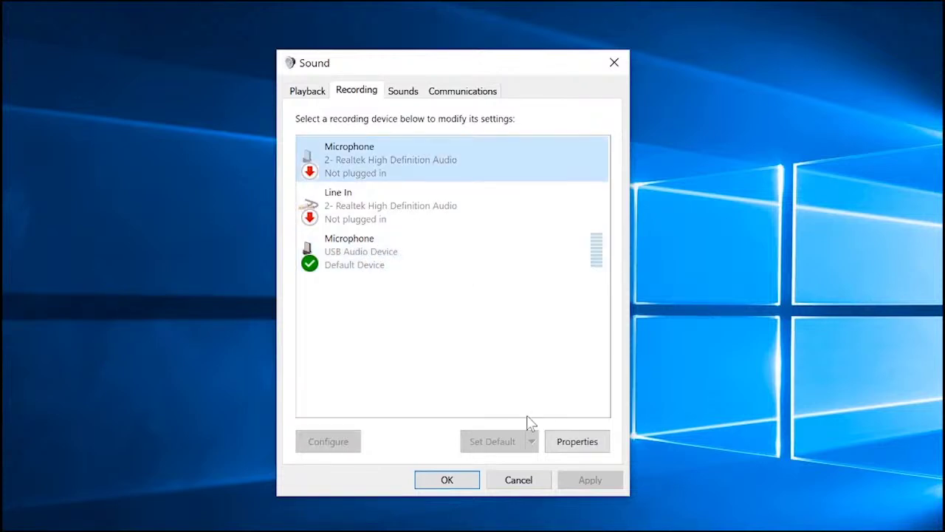
click(378, 266)
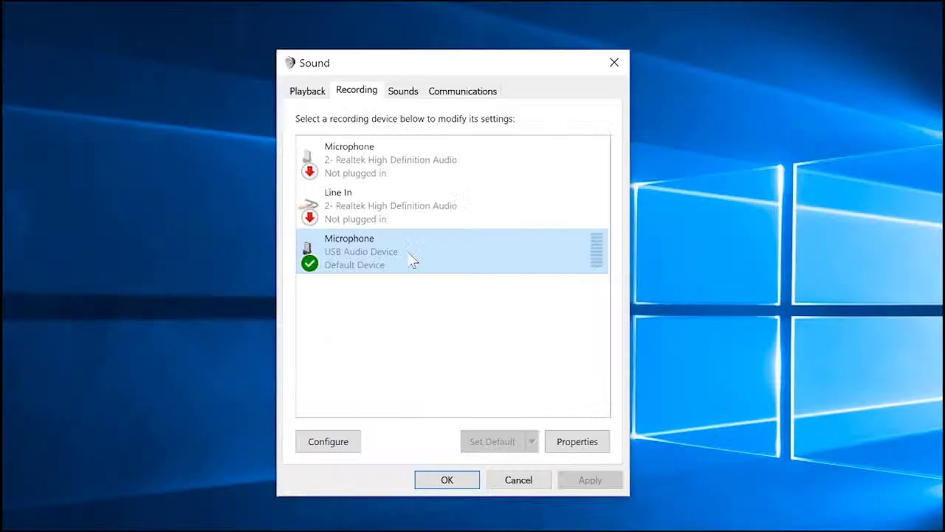
double_click(411, 260)
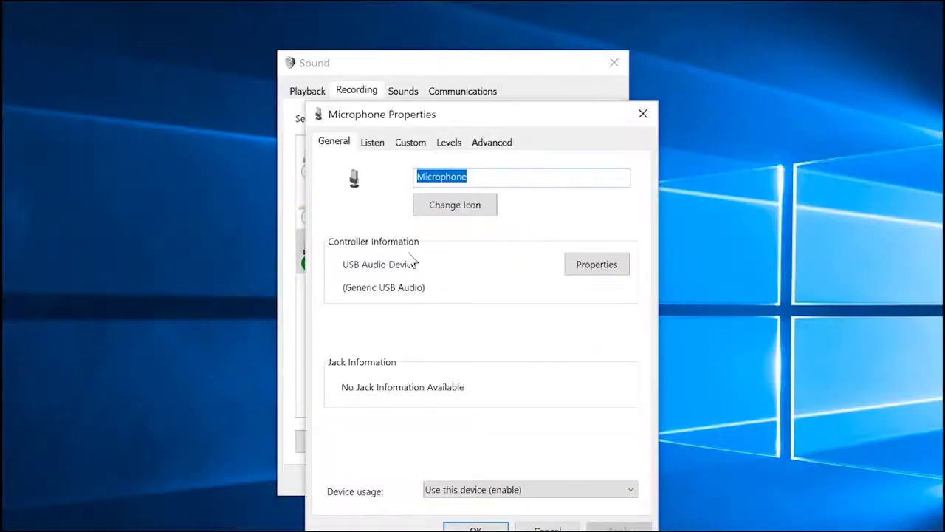
On the Listen tab, enable 'Listen to this device' and apply, then disable it and apply again.
drag(576, 118, 556, 59)
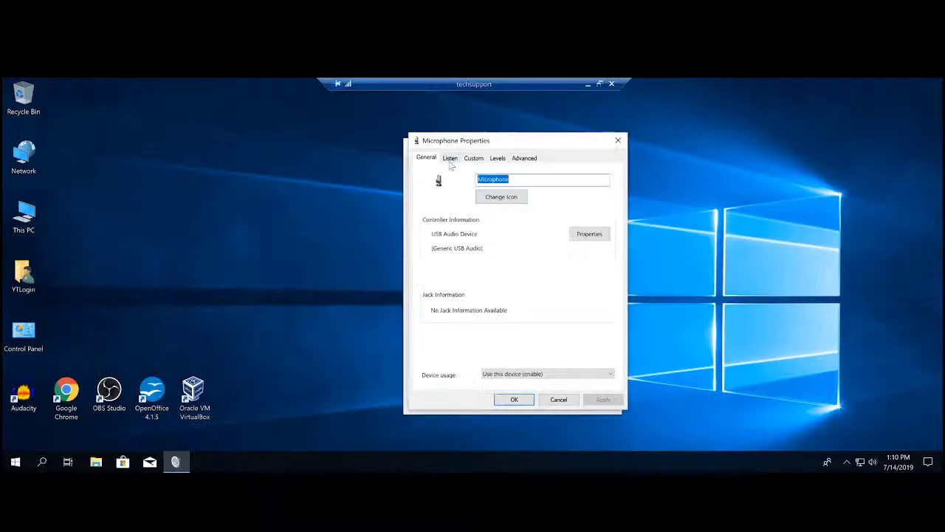
click(450, 158)
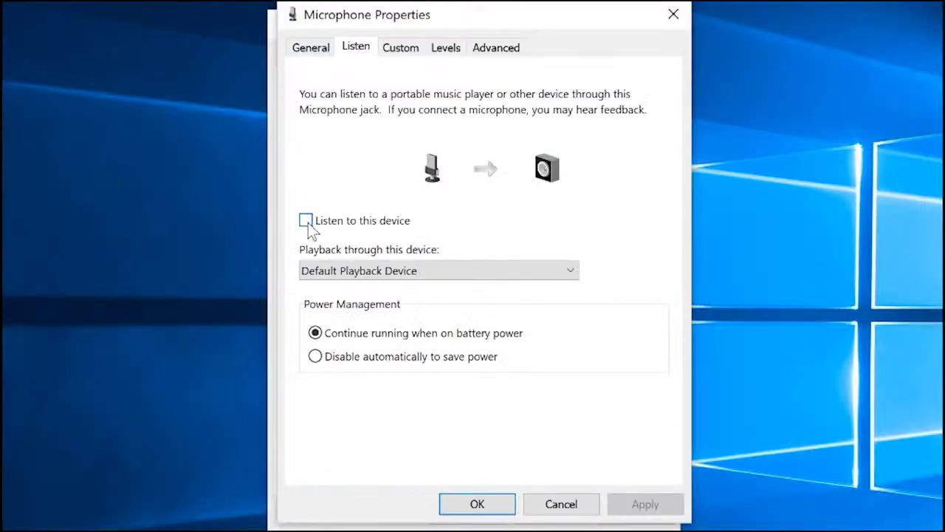
click(309, 226)
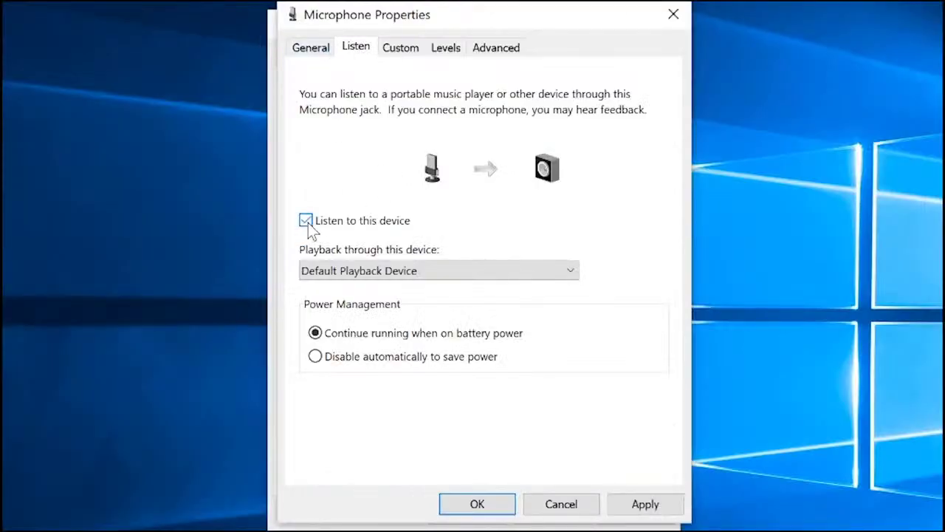
click(662, 512)
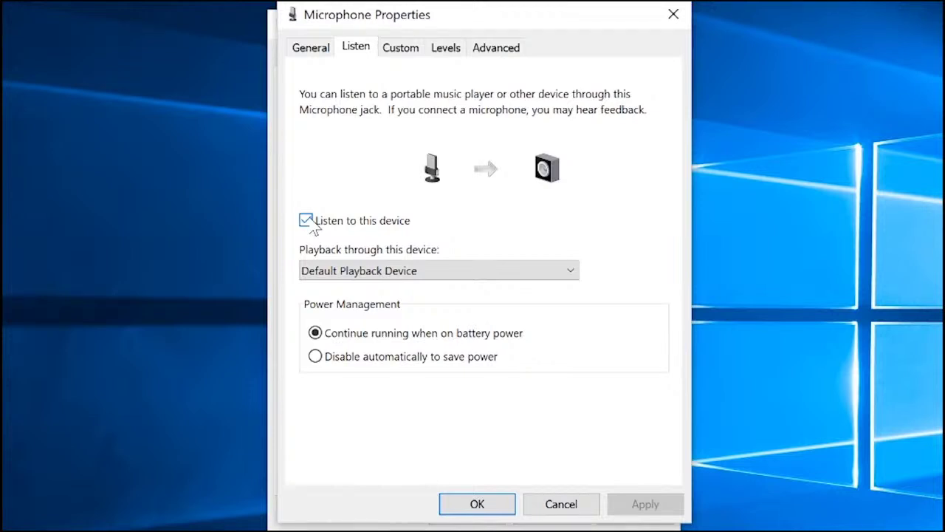
click(314, 225)
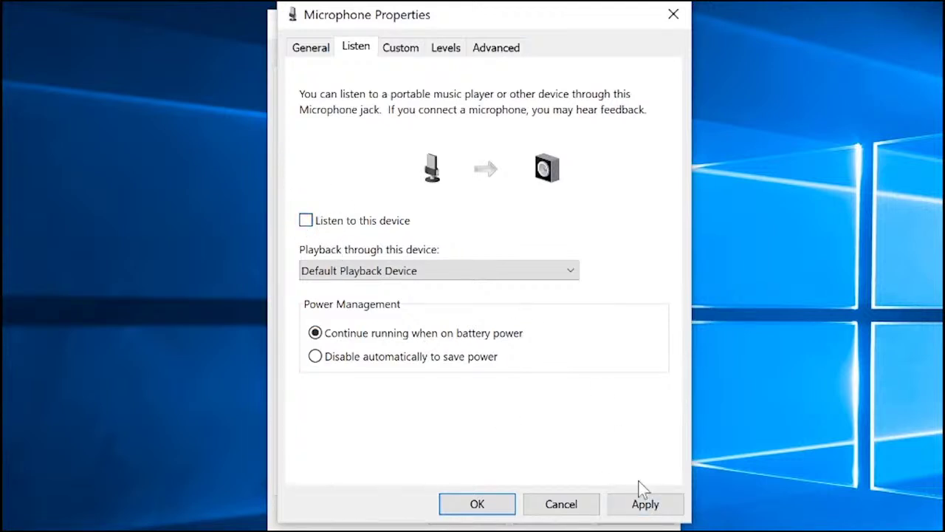
click(640, 505)
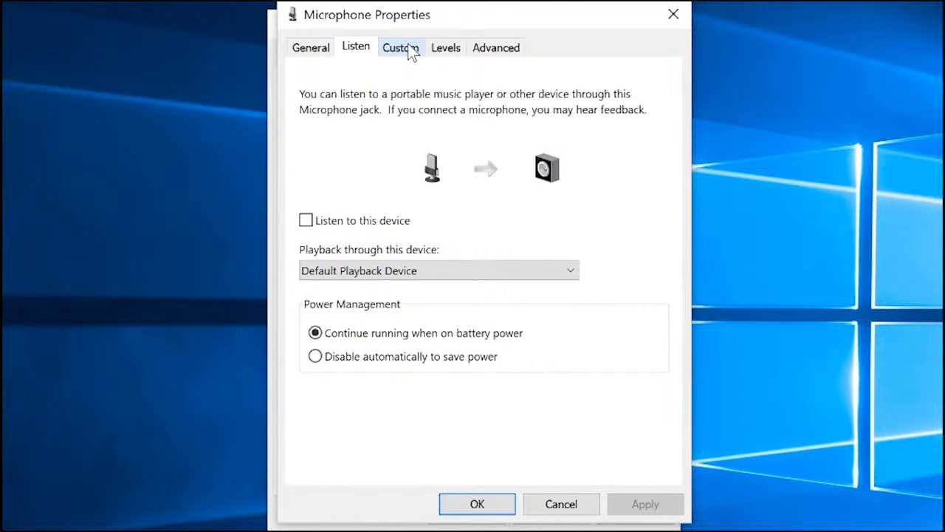
click(397, 48)
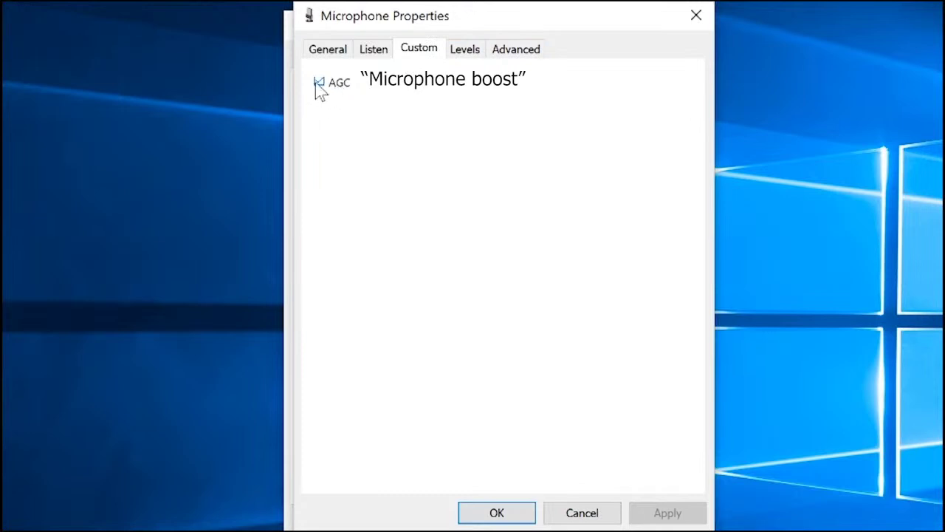
click(470, 59)
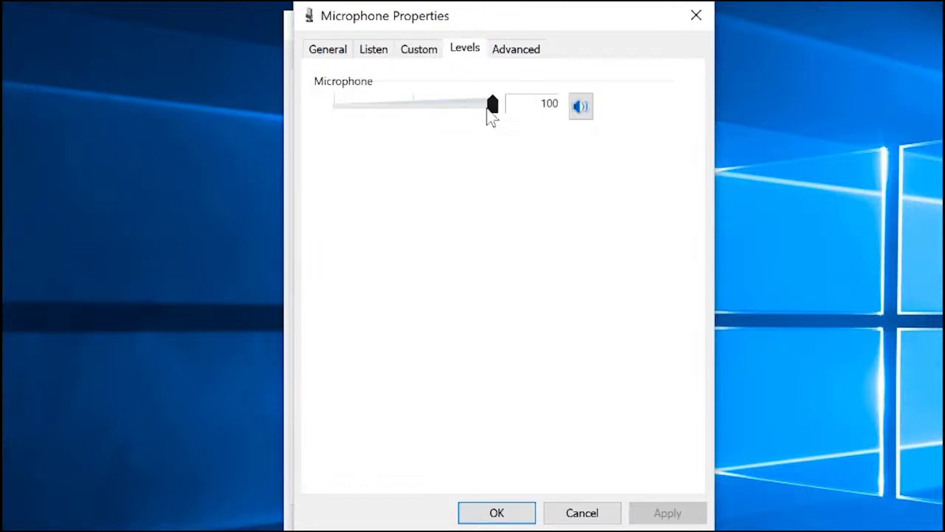
mouse_move(488, 111)
mouse_down()
mouse_move(415, 105)
mouse_move(502, 115)
mouse_up()
click(417, 58)
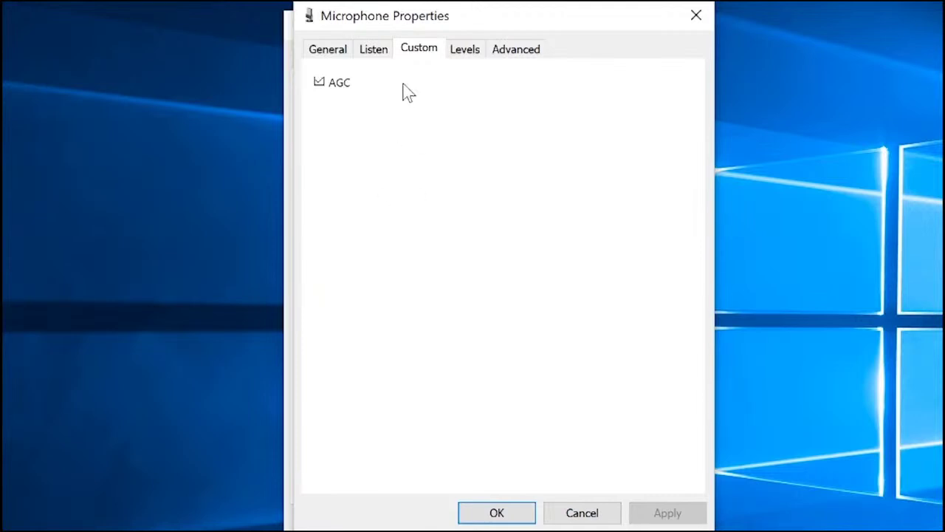
click(377, 52)
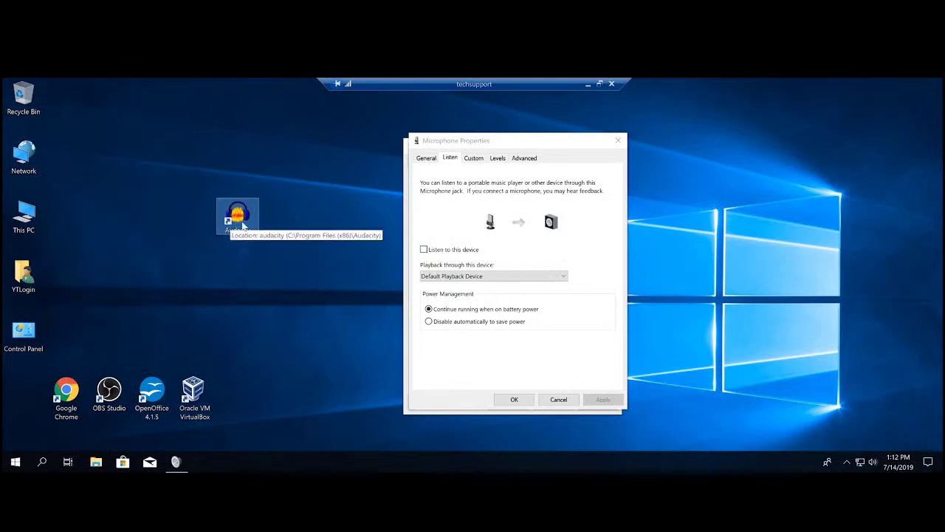
Move the Audacity shortcut beside Google Chrome and close Microphone Properties with OK.
drag(242, 223, 21, 399)
click(250, 311)
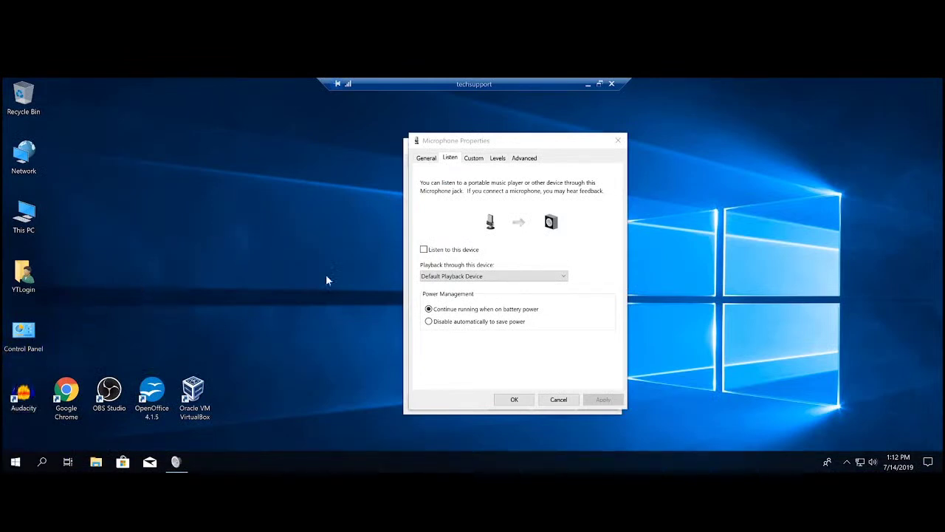
click(428, 159)
click(510, 400)
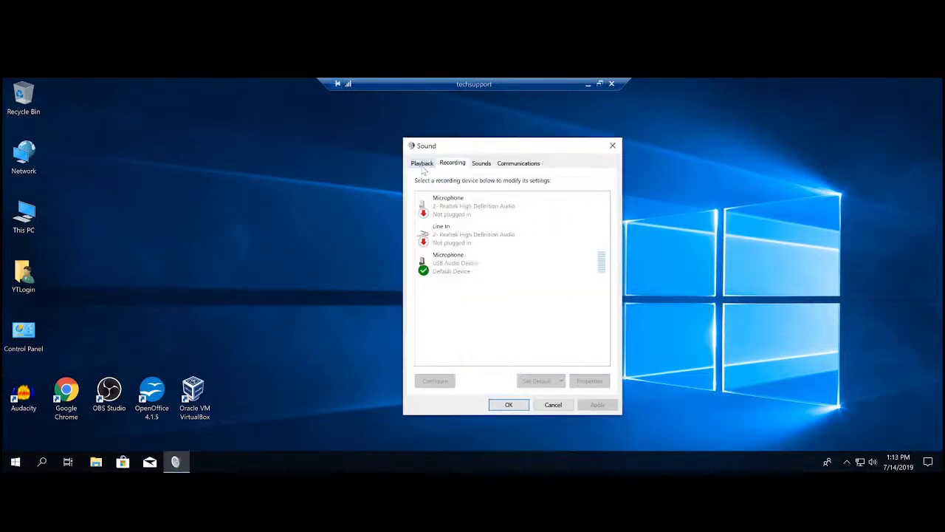
Review the Playback and Recording device lists, then close the Sound window.
click(423, 165)
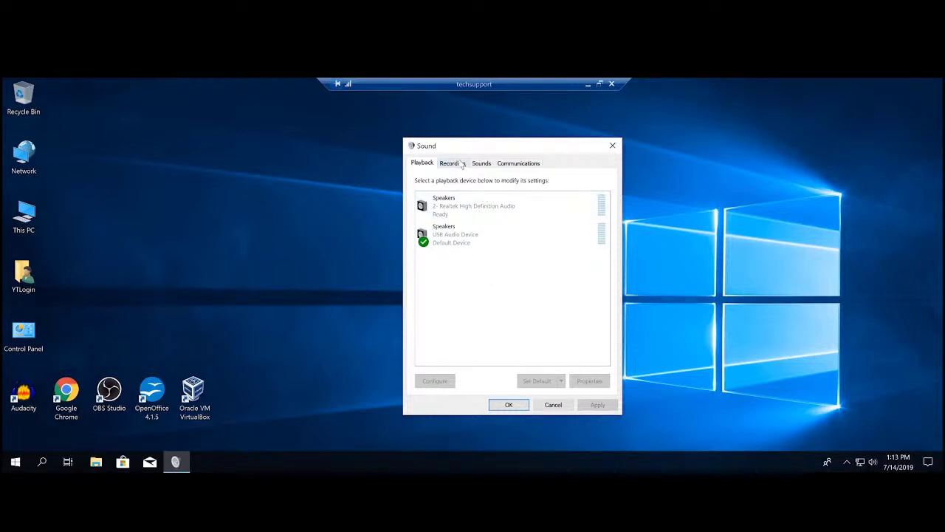
click(458, 164)
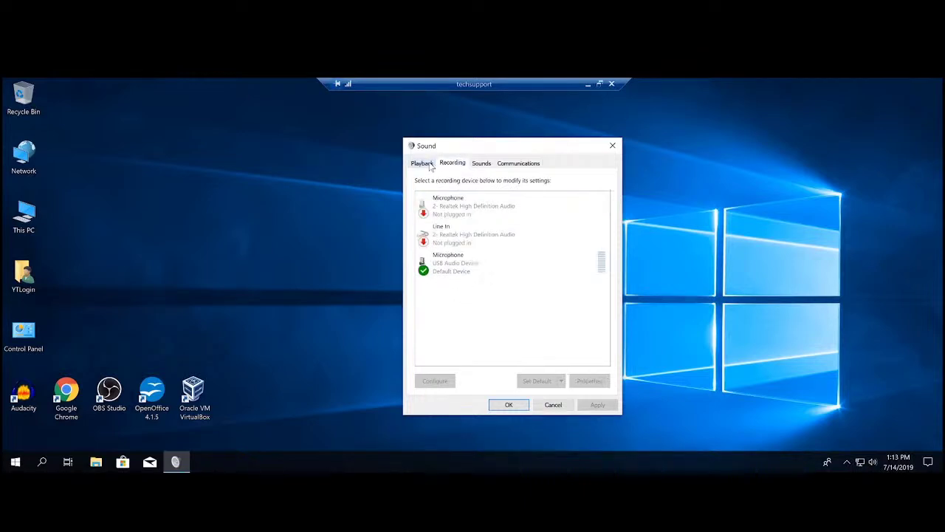
click(423, 166)
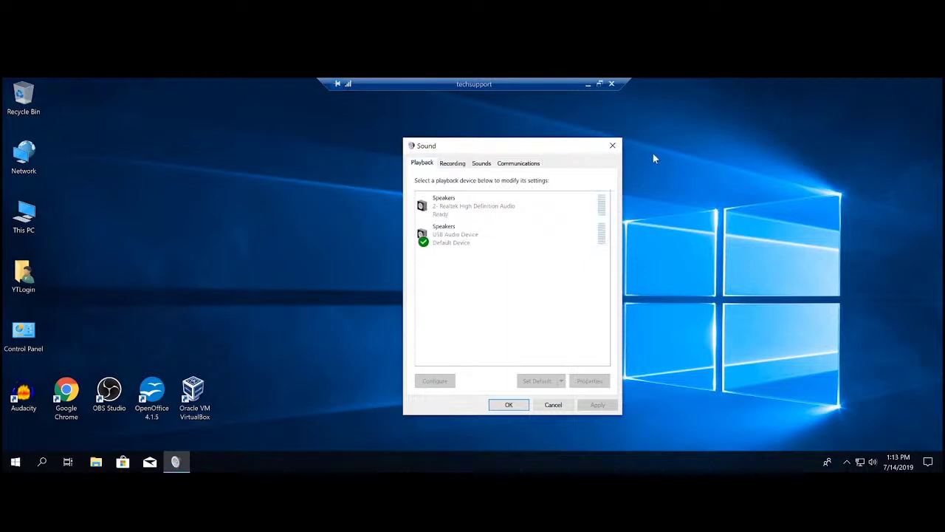
click(612, 145)
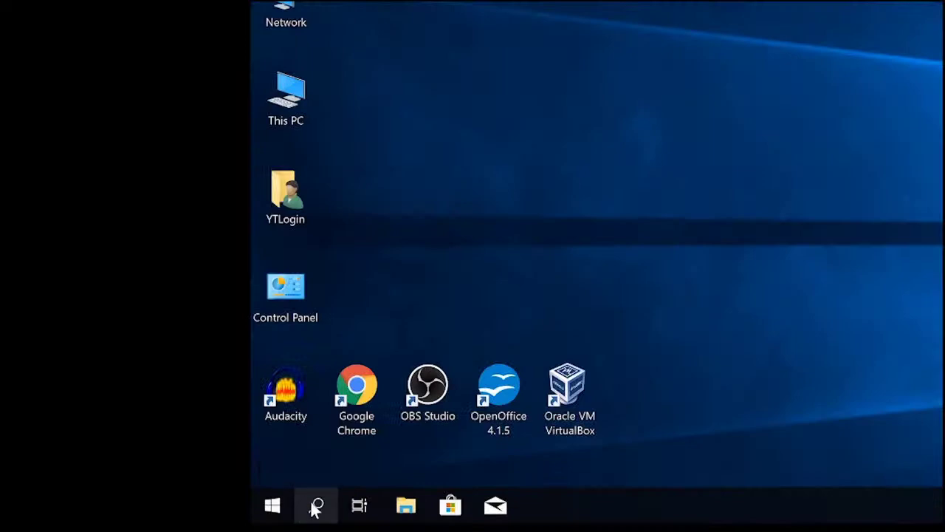
Search 'device manager', then launch Device Manager from the Start button's right-click menu.
click(39, 465)
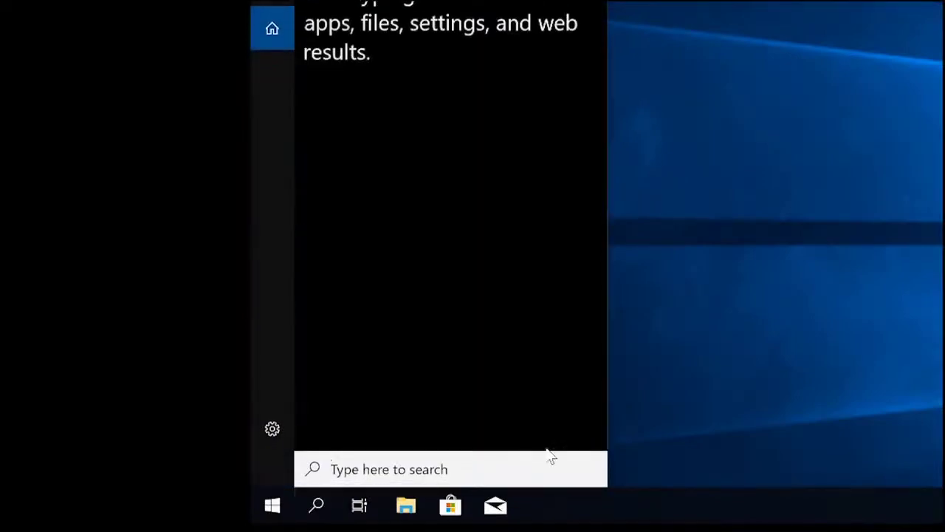
text(de)
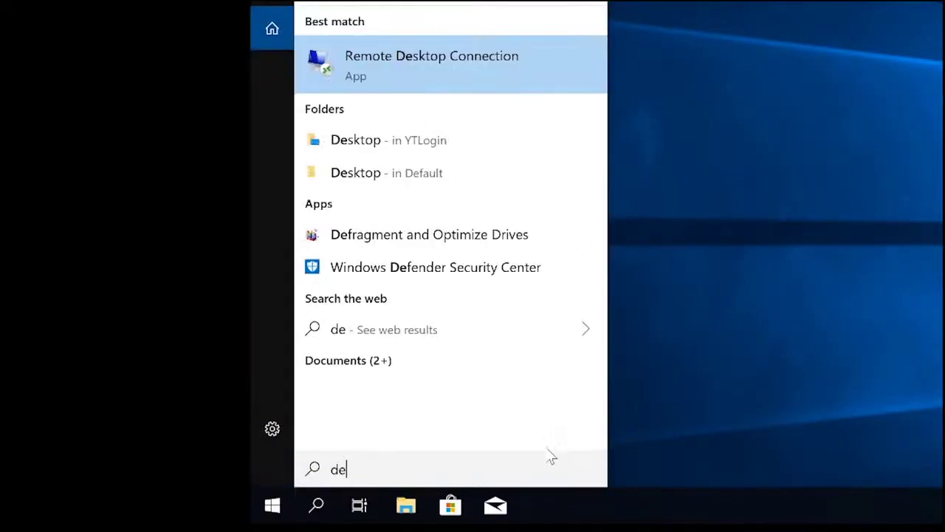
text(vice manager)
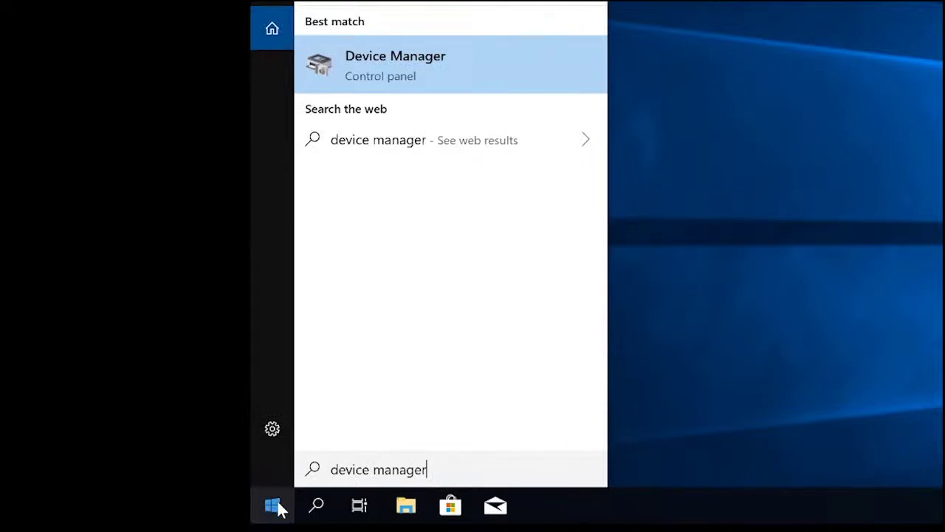
right_click(272, 508)
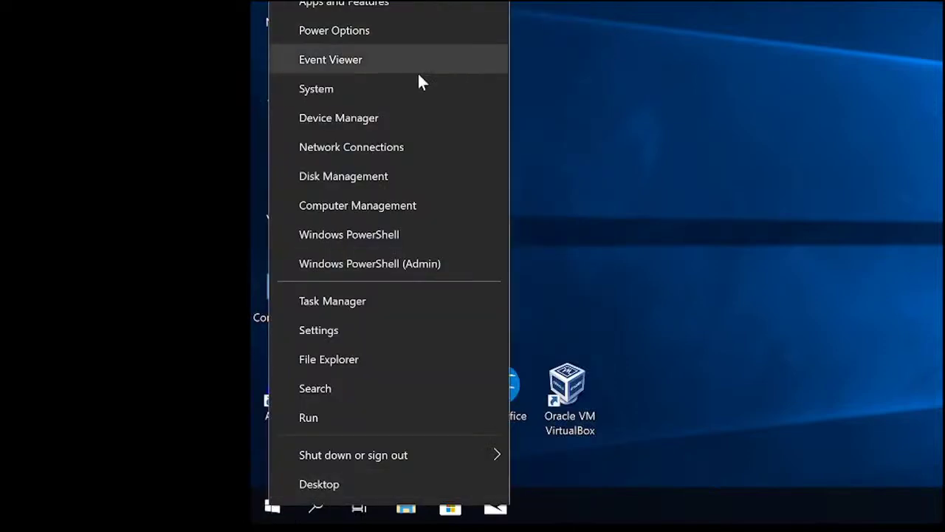
click(363, 118)
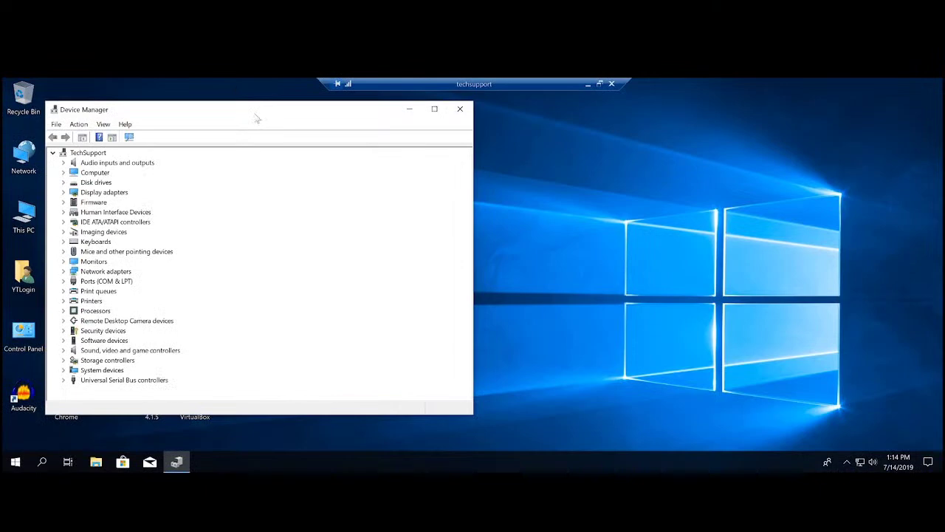
Centre Device Manager, expand Audio inputs and outputs, and select the USB and Realtek speakers.
drag(256, 118, 471, 133)
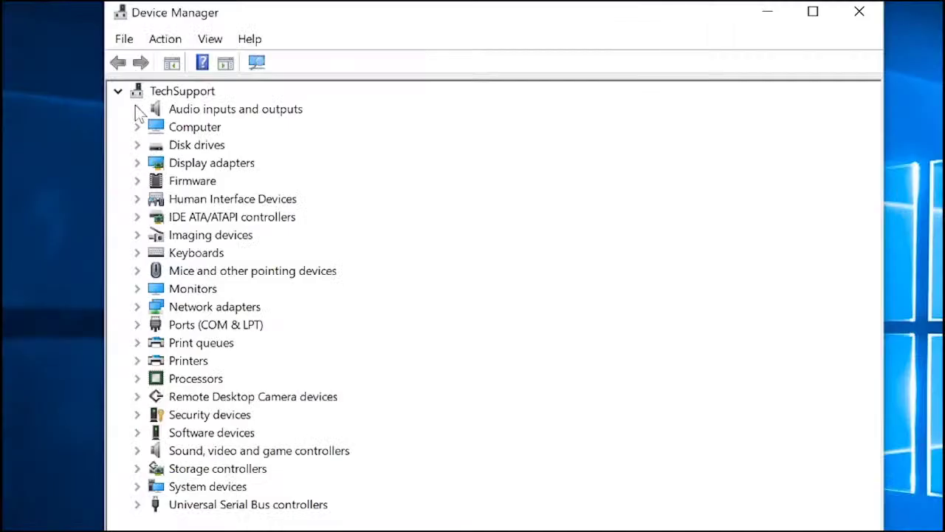
click(136, 108)
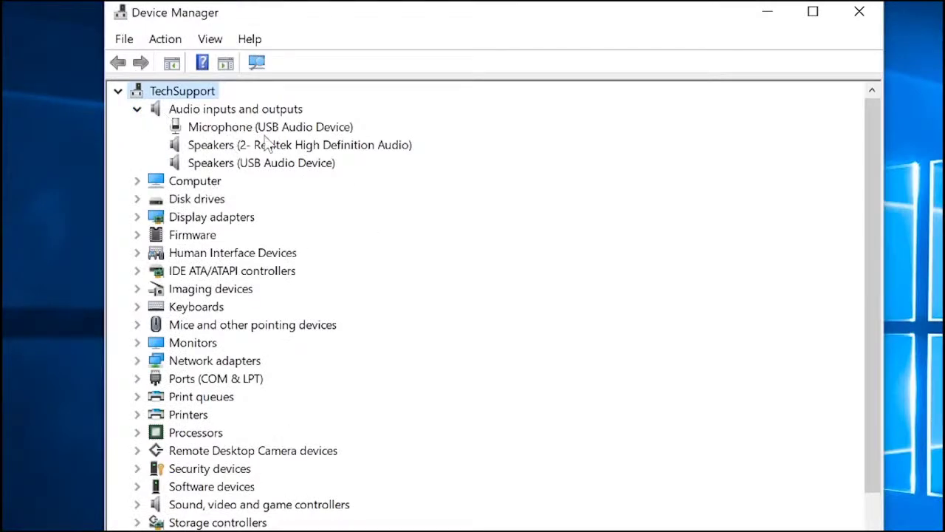
click(235, 165)
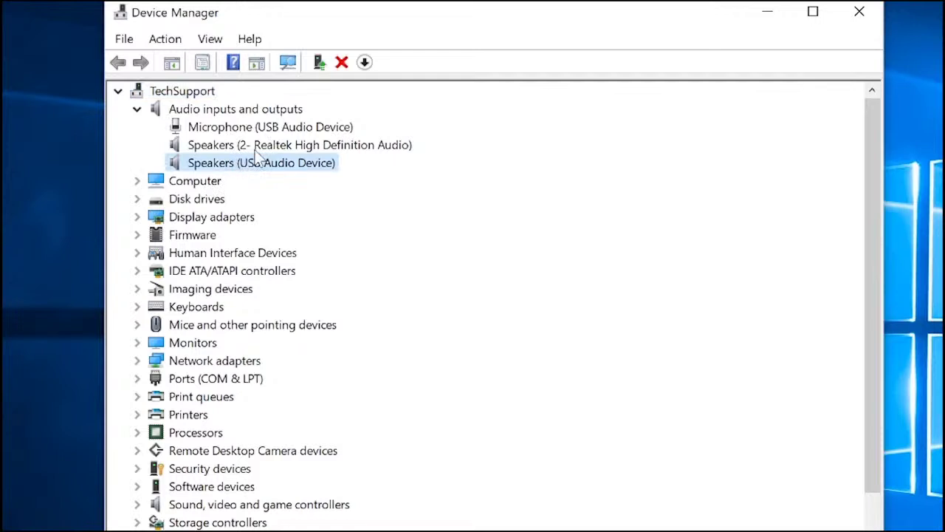
click(190, 147)
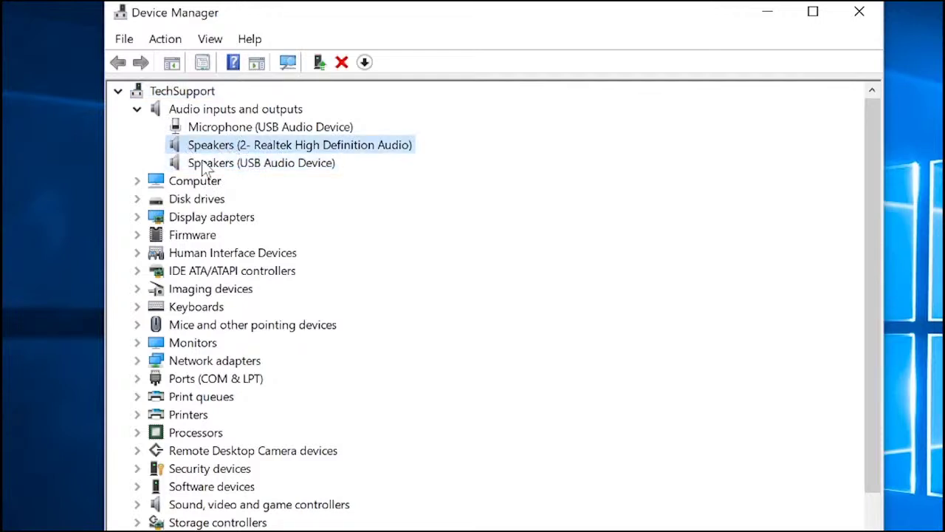
click(204, 165)
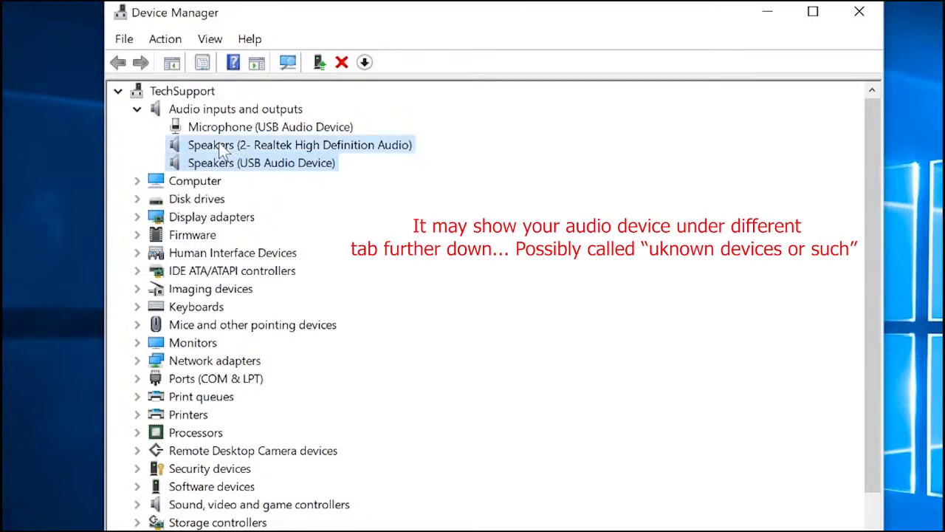
Compare the Realtek speakers, USB speakers and USB microphone entries one by one.
click(224, 147)
key(Up)
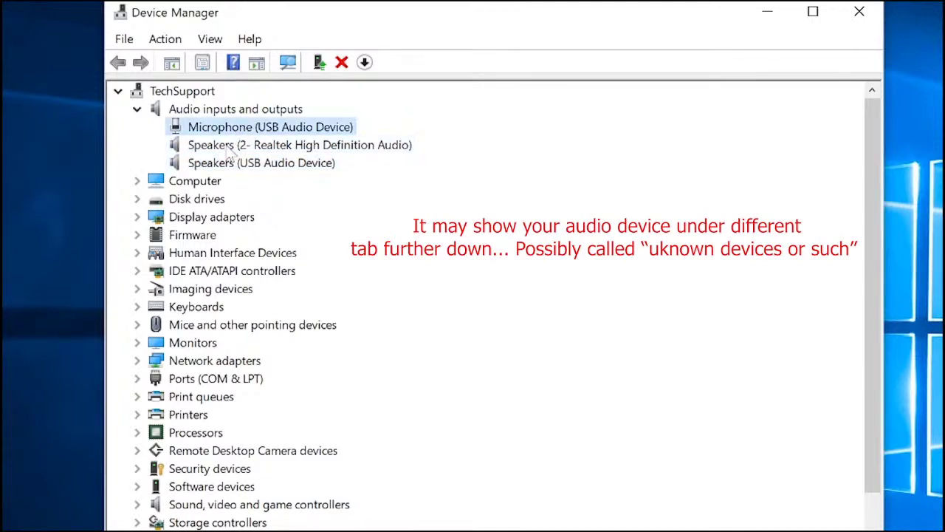
click(247, 168)
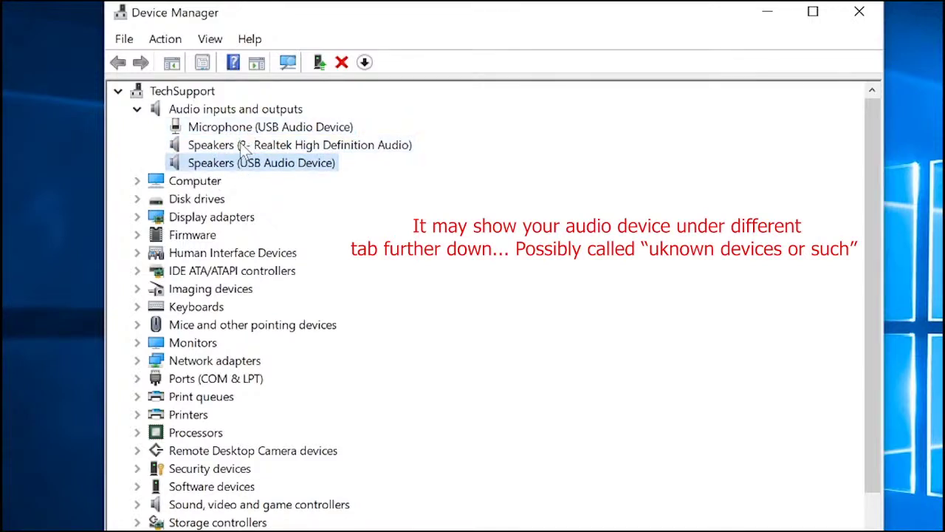
click(243, 146)
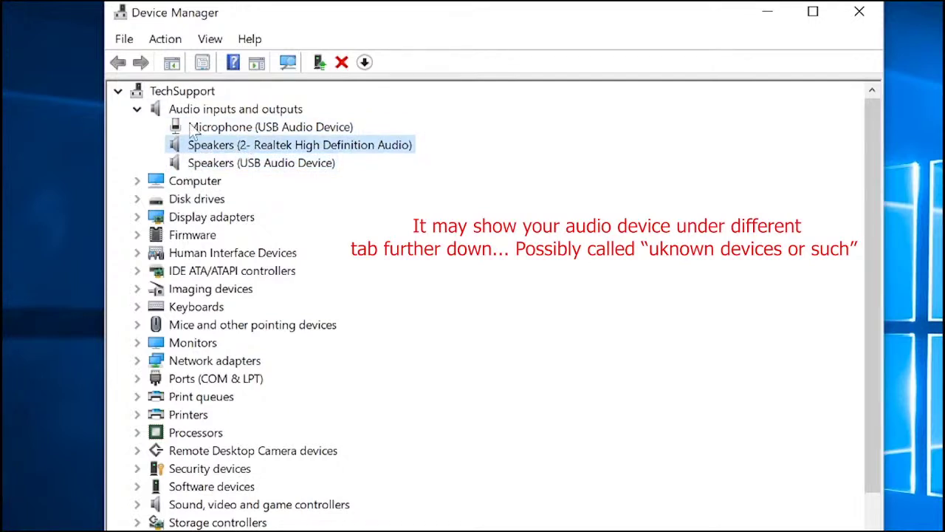
click(201, 163)
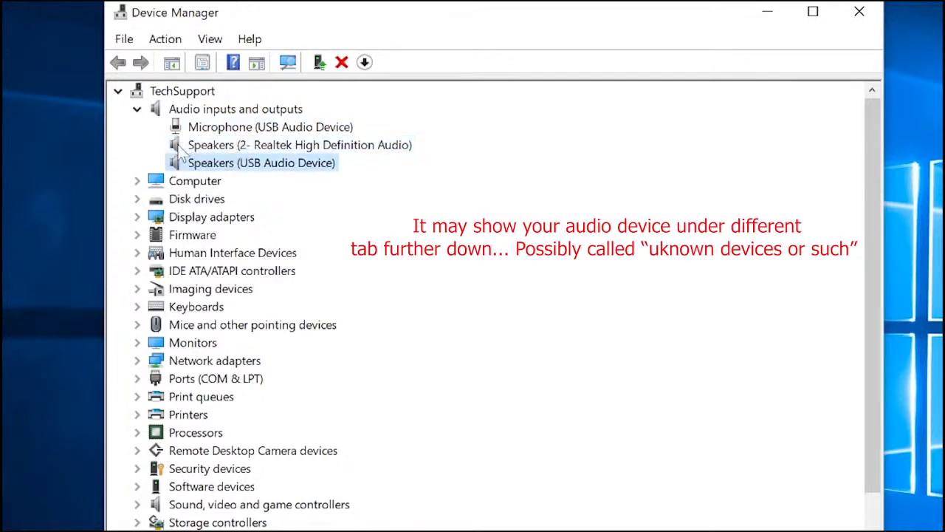
click(198, 146)
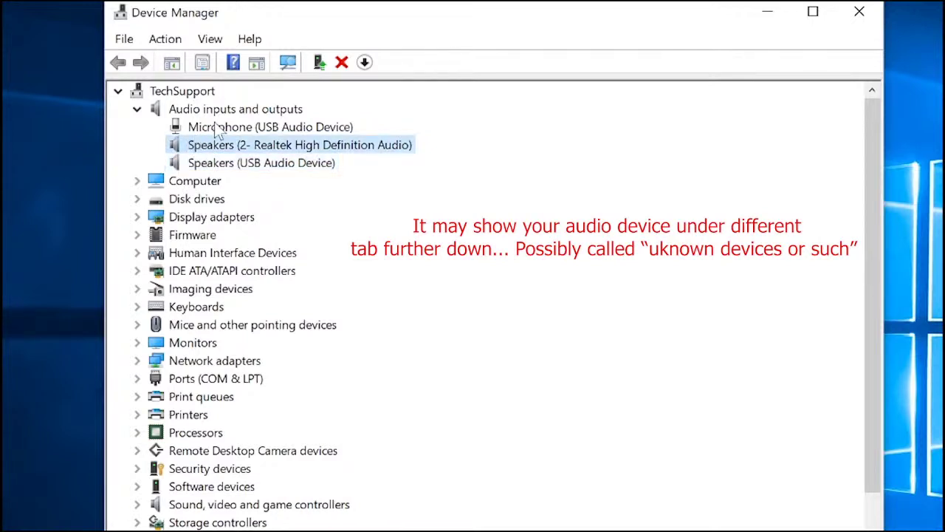
click(218, 129)
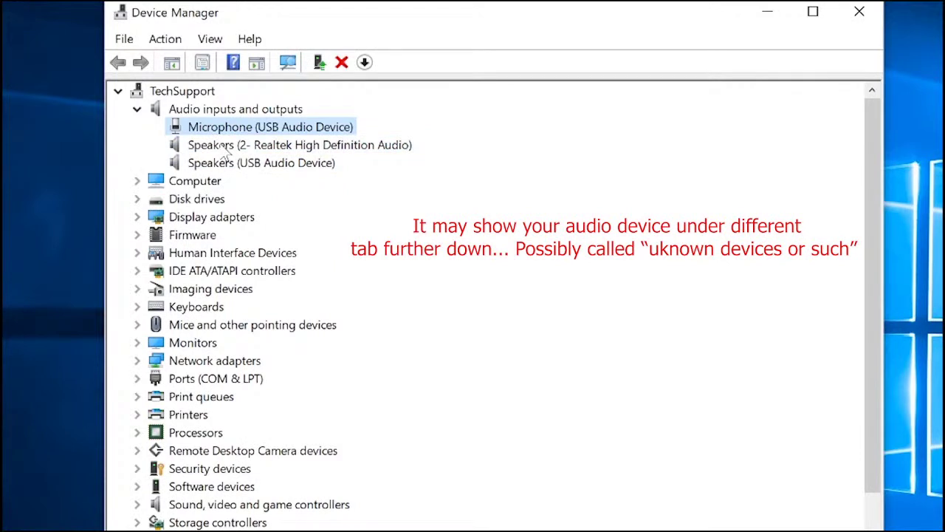
click(269, 148)
click(268, 164)
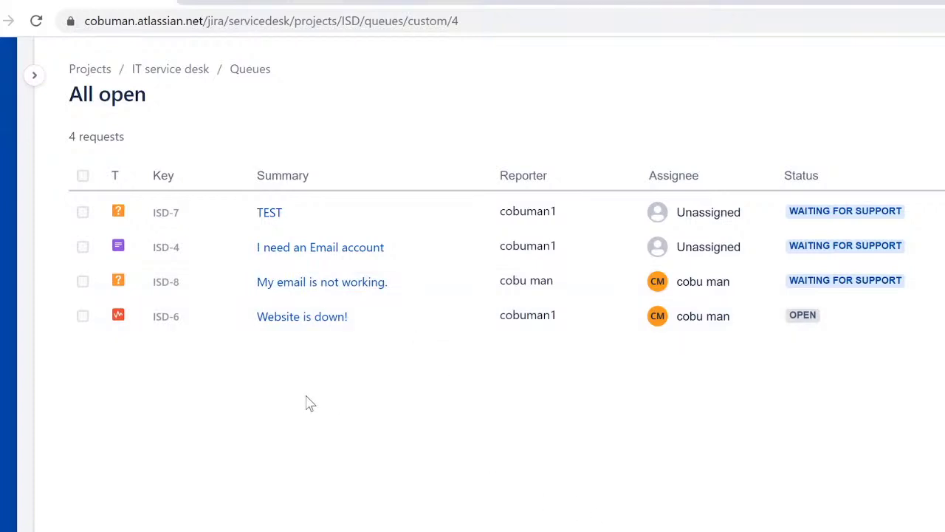
Open ticket ISD-8 'My email is not working.' and select its description text.
click(340, 287)
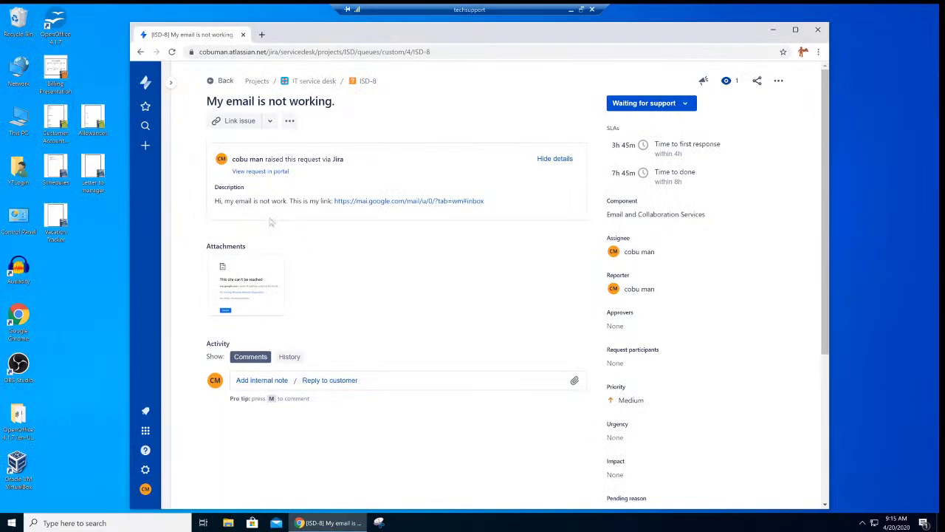
drag(215, 201, 332, 201)
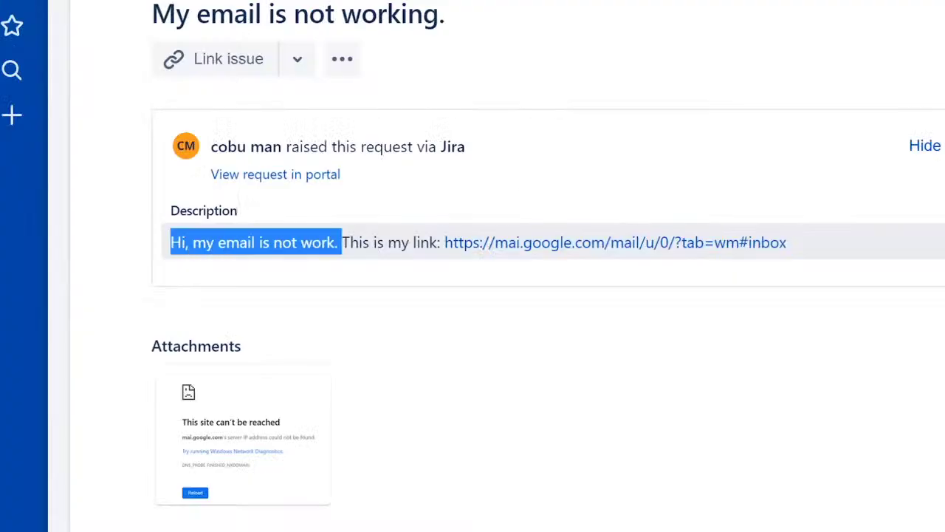
drag(437, 242, 830, 258)
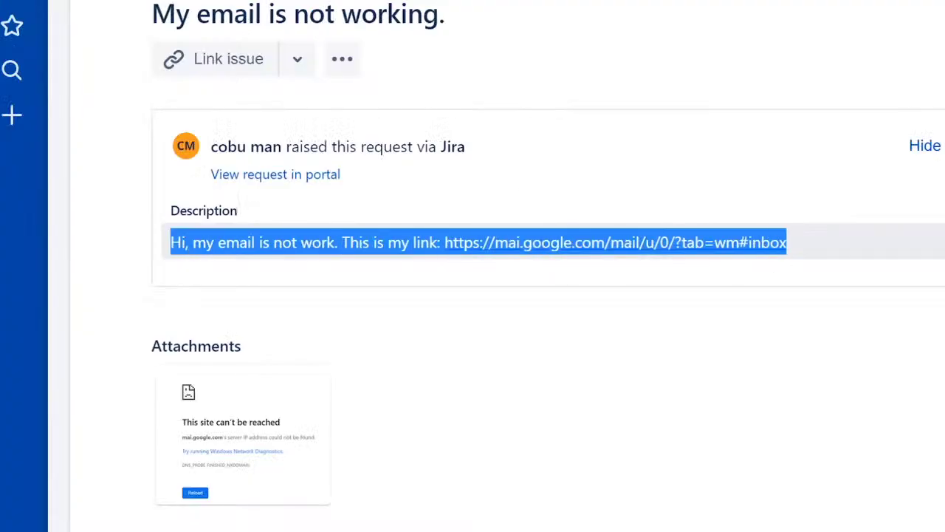
click(849, 248)
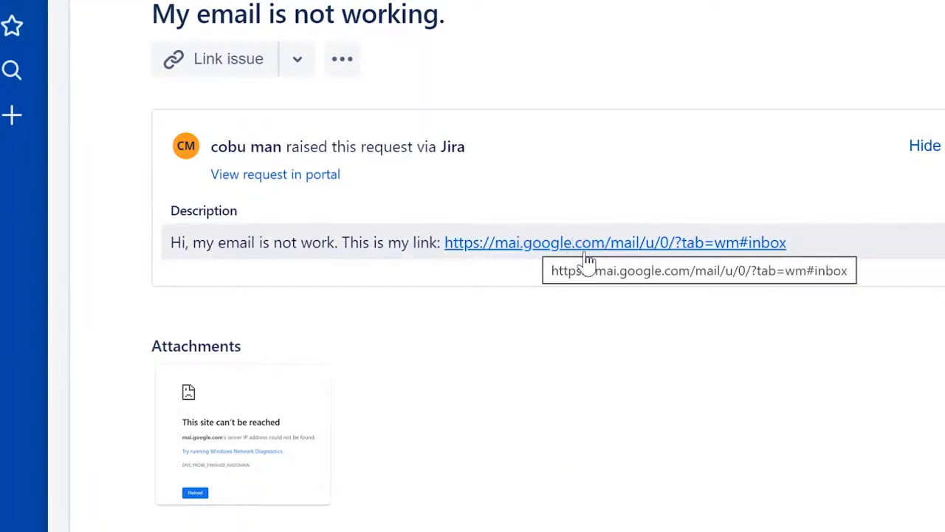
View the mail.PNG error screenshot, return to ISD-8, and follow the customer's mai.google.com link.
mouse_move(202, 443)
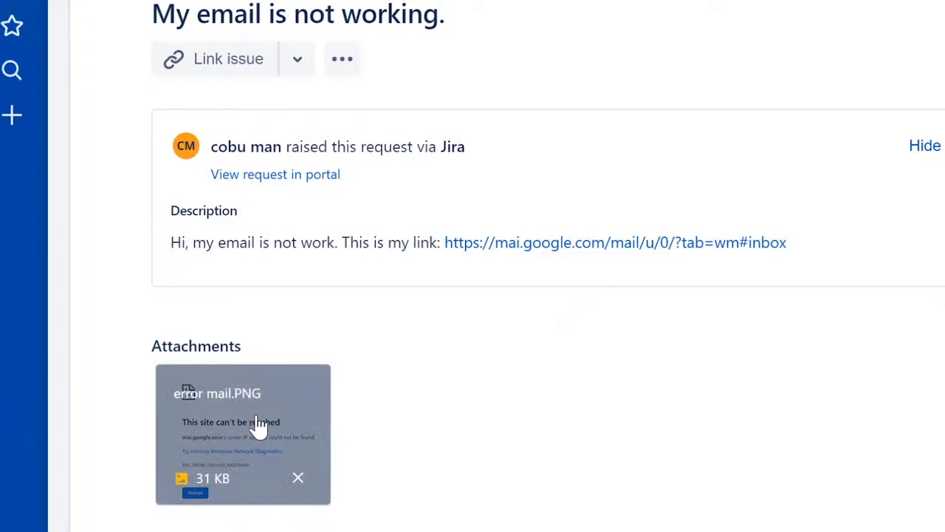
click(236, 422)
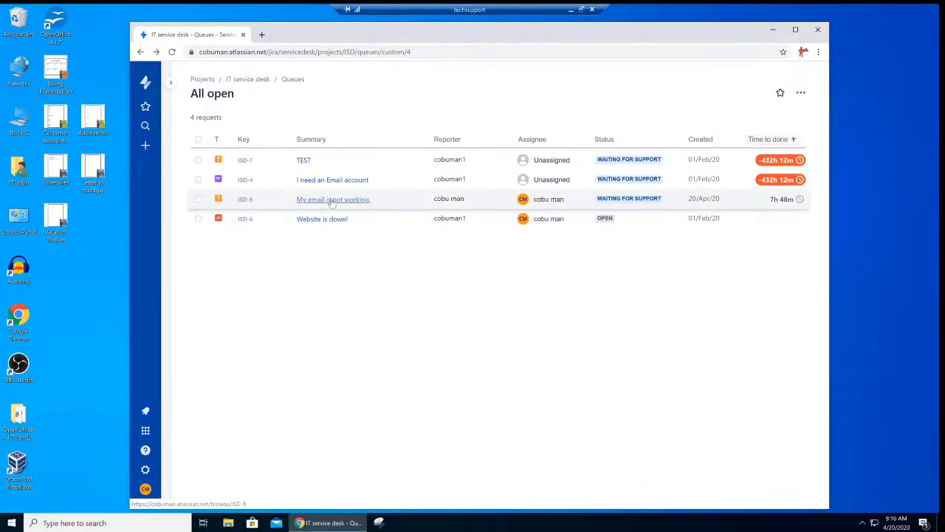
click(332, 198)
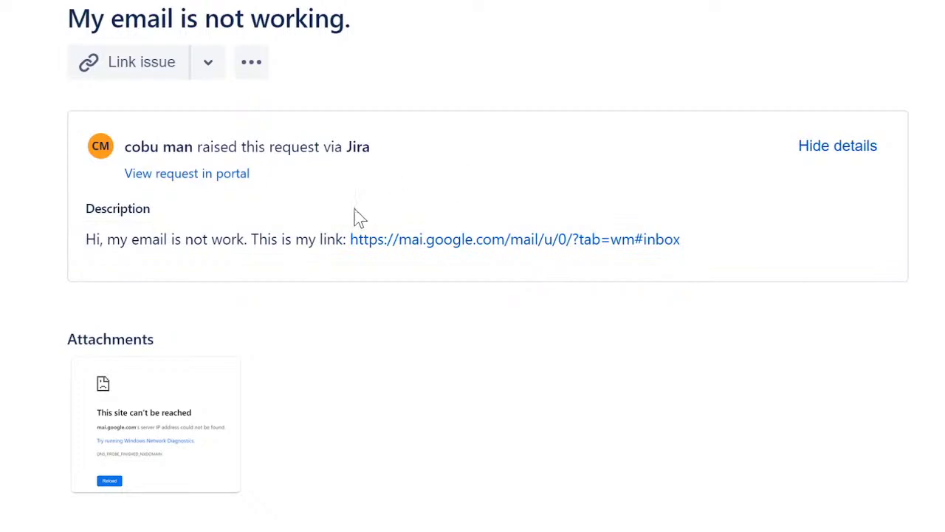
click(434, 247)
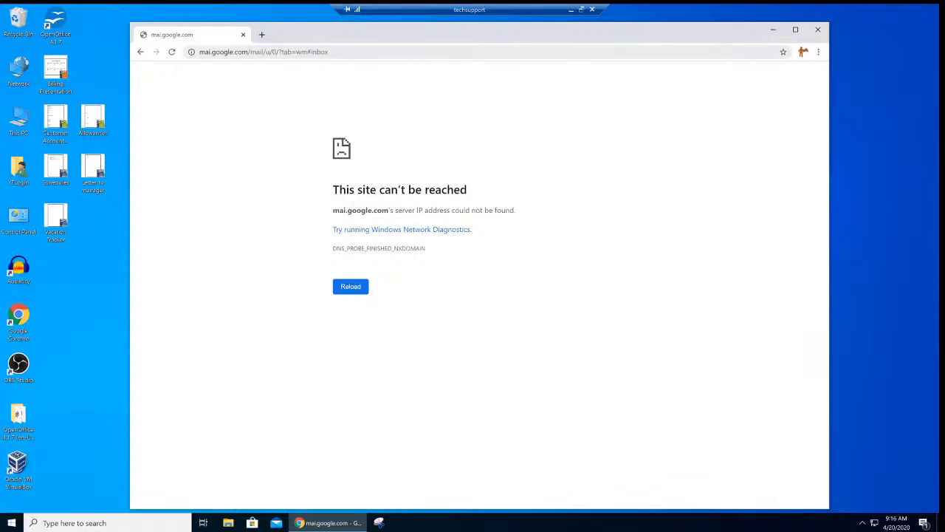
Fix the address to mail.google.com, confirm the Gmail inbox loads, then go back twice toward the ticket.
click(236, 52)
key(End)
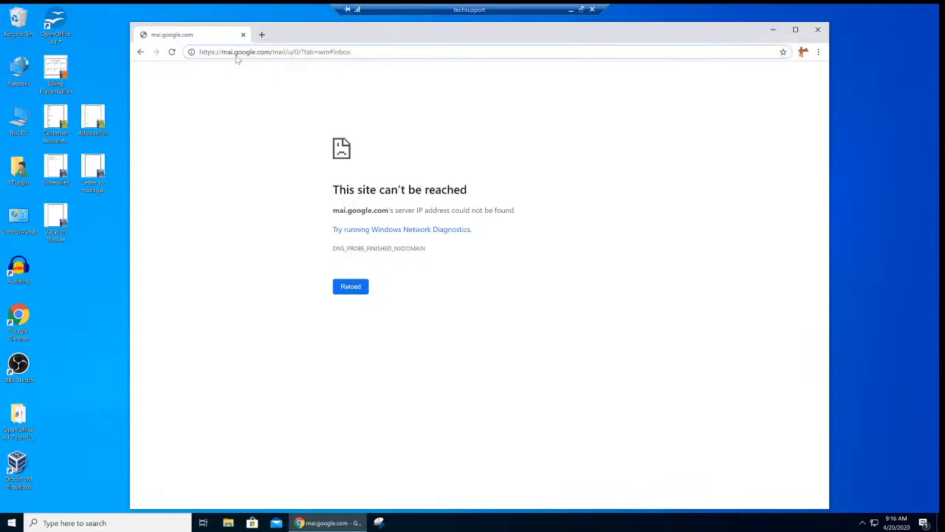
key(Left)
key(Left)
key(Left)
key(Left)
key(Left)
key(Left)
key(Left)
key(Left)
key(Left)
key(Left)
key(Left)
key(Left)
key(Left)
key(Left)
key(Left)
key(Left)
key(Left)
key(Left)
key(Left)
key(Left)
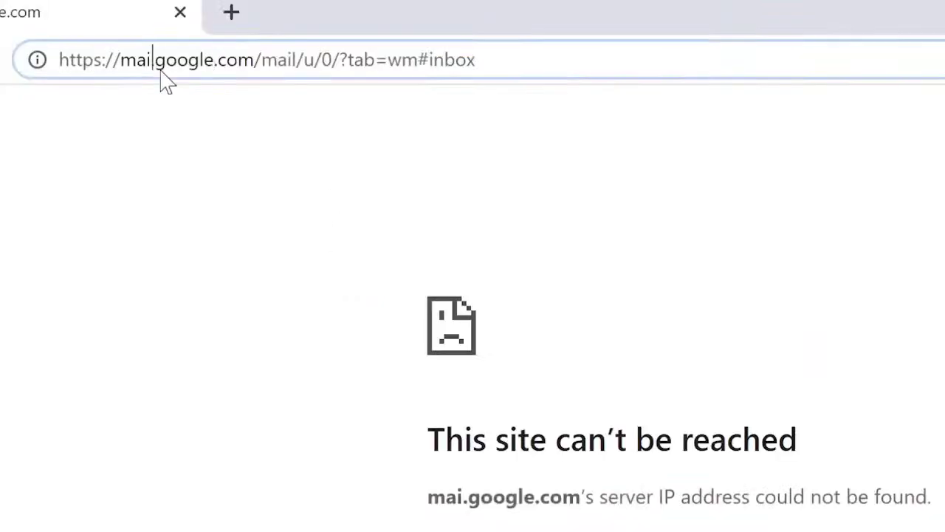
text(l)
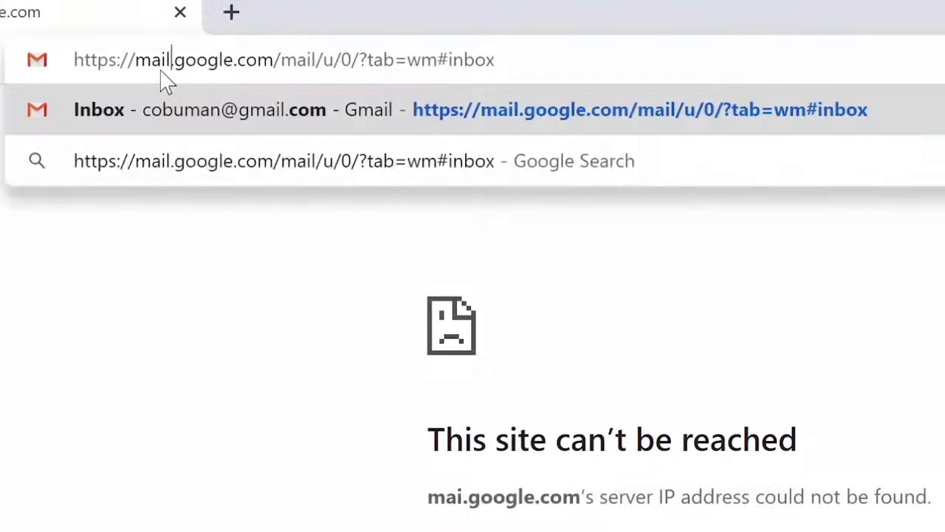
key(Return)
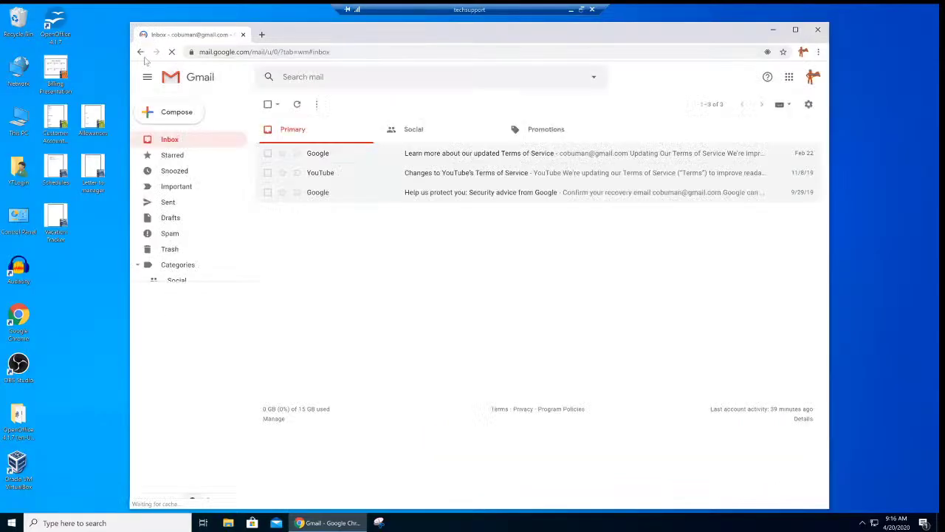
click(141, 53)
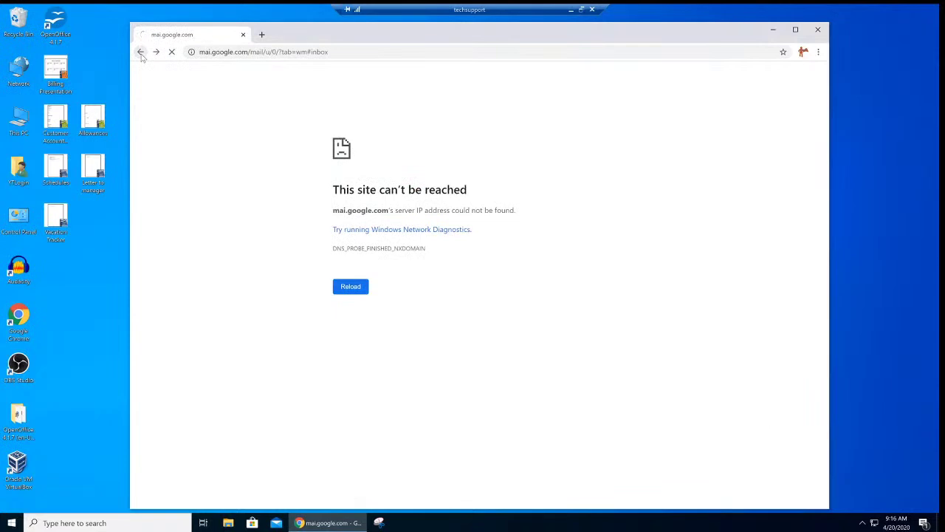
click(141, 52)
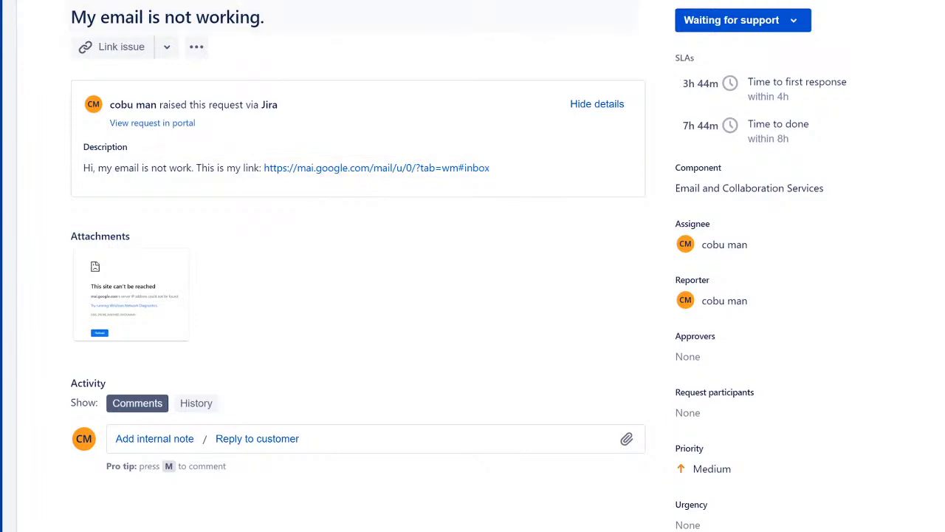
Edit the ticket URL to end in 8 to show ISD-8 'My email is not working.', then scroll down.
click(278, 52)
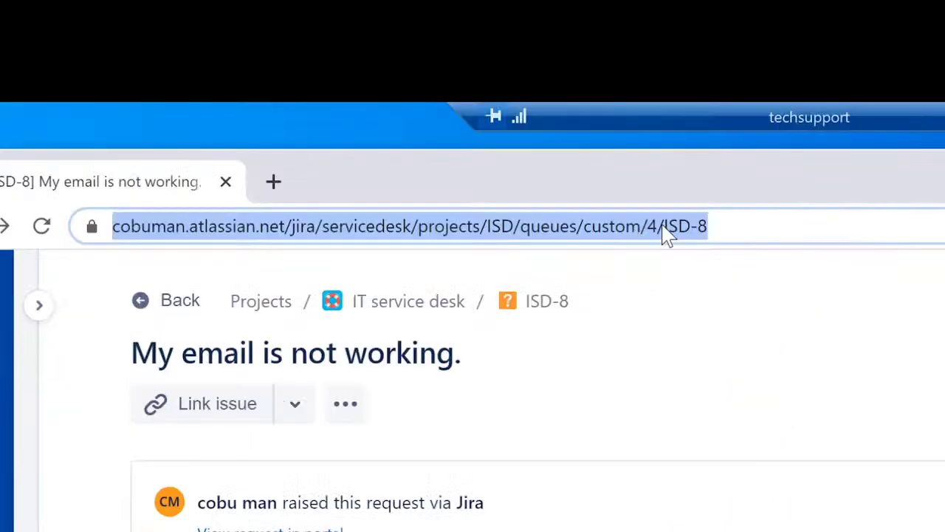
click(434, 53)
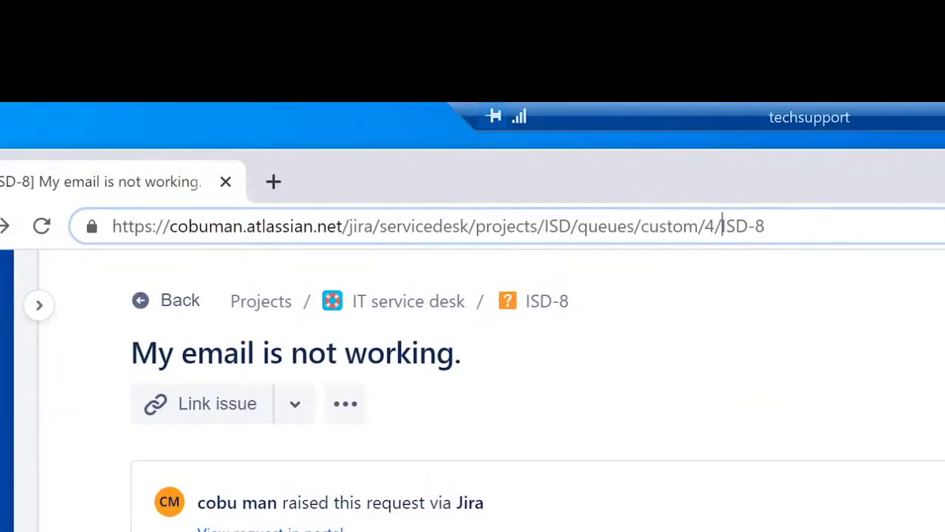
click(765, 225)
key(BackSpace)
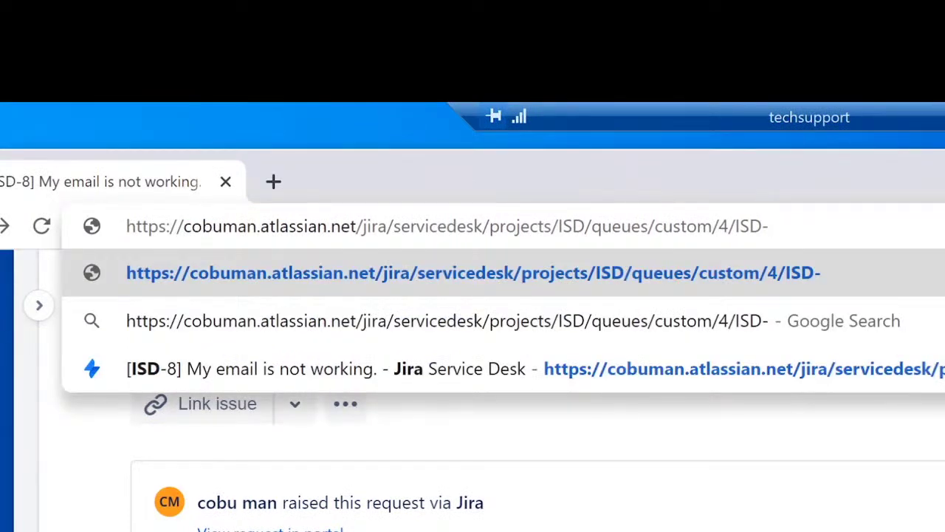
text(*)
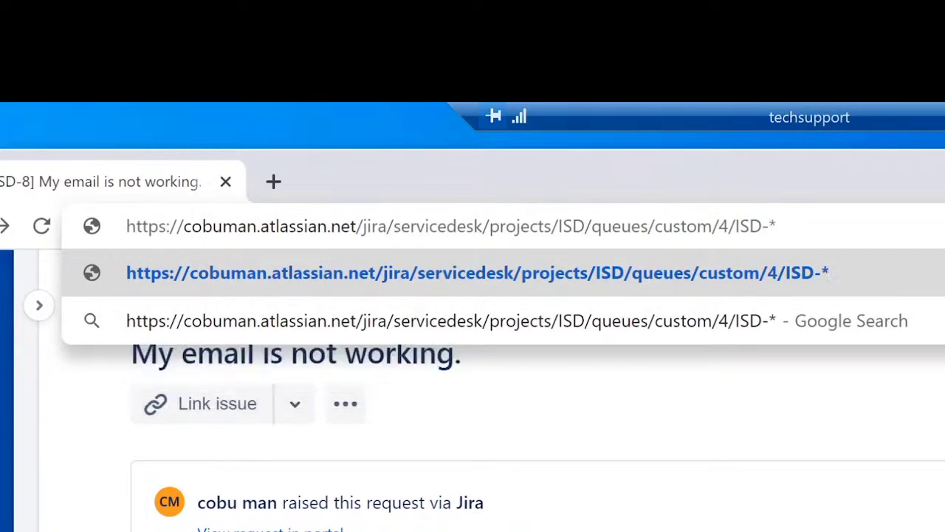
key(BackSpace)
text(8)
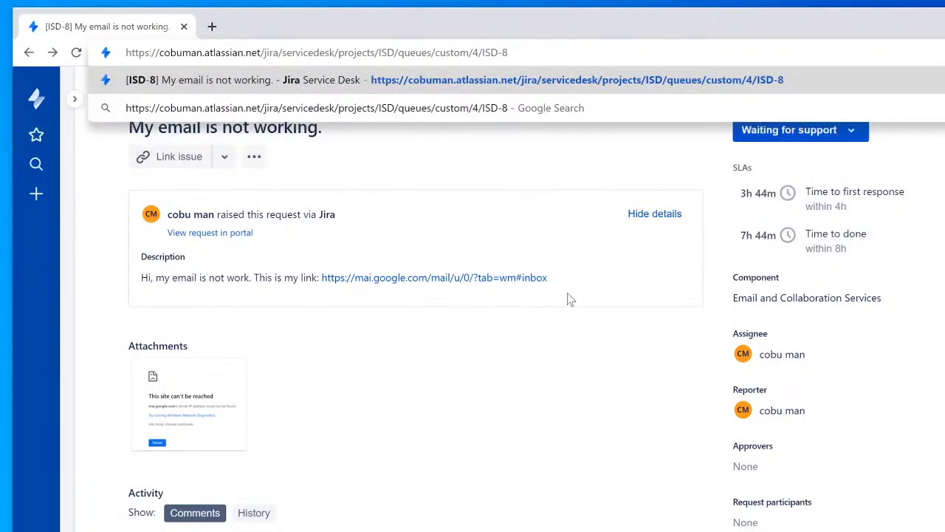
key(Return)
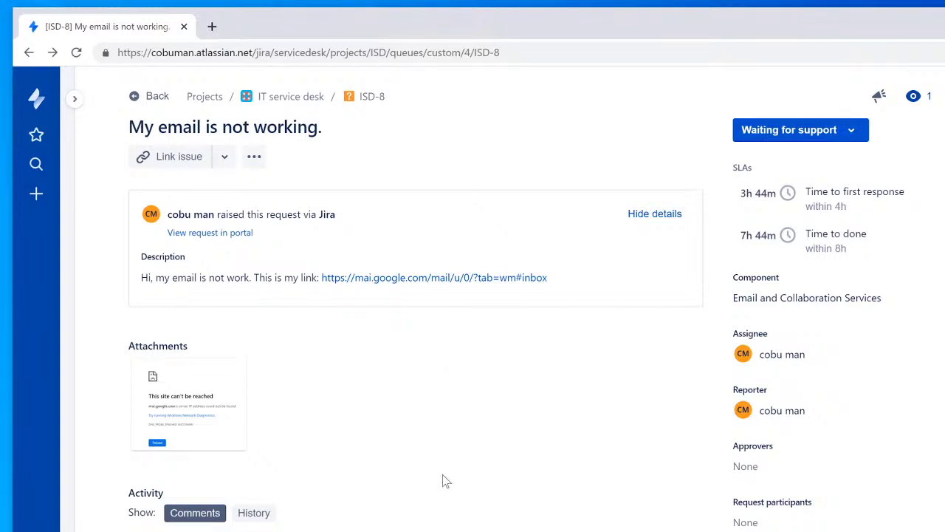
scroll(443, 481, down, 2)
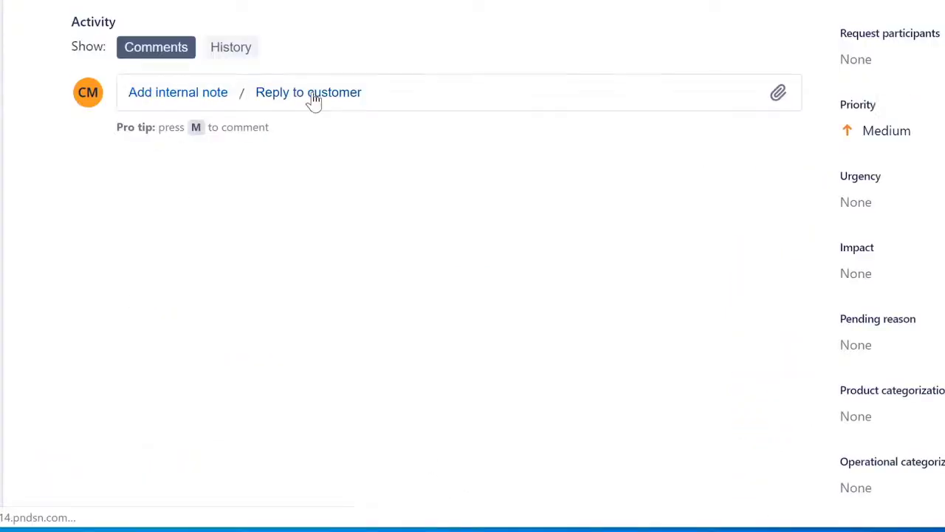
Begin a customer reply with the agent's Help Desk greeting and 'I have your ticket about broken link.'.
click(314, 100)
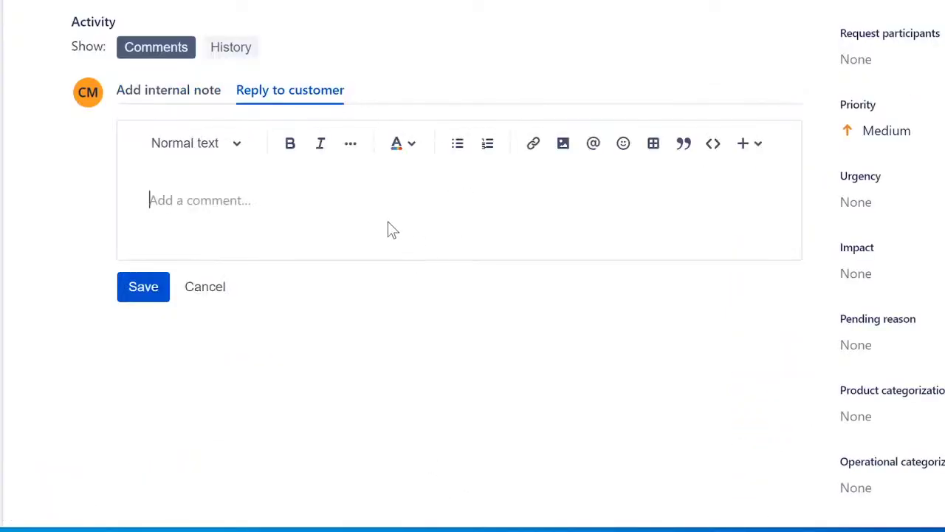
text(Hello, m)
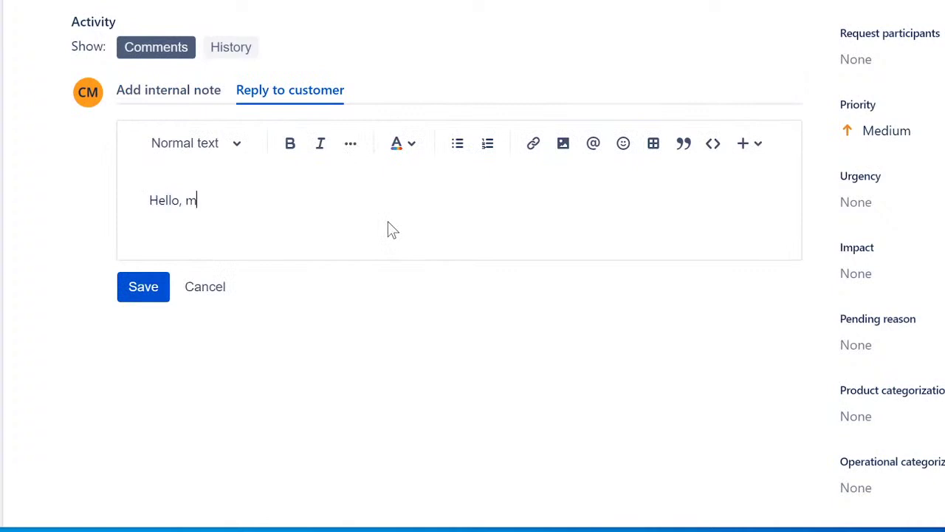
text(y name is Ervin with H)
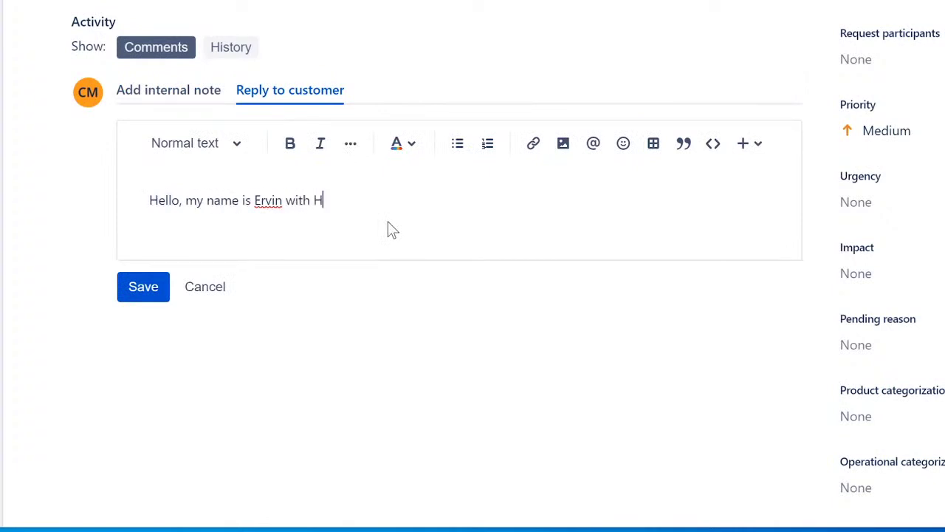
text(elp Desk. I have your ticket)
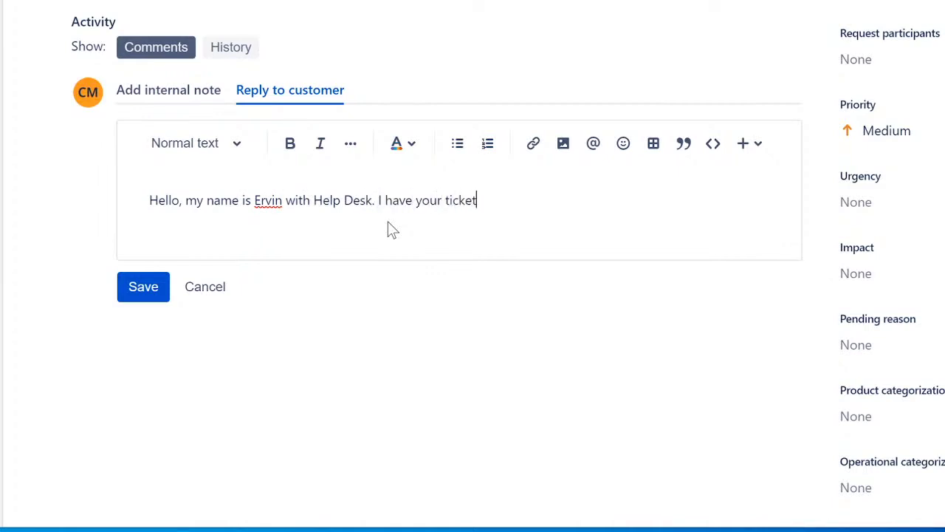
text( about broken link.)
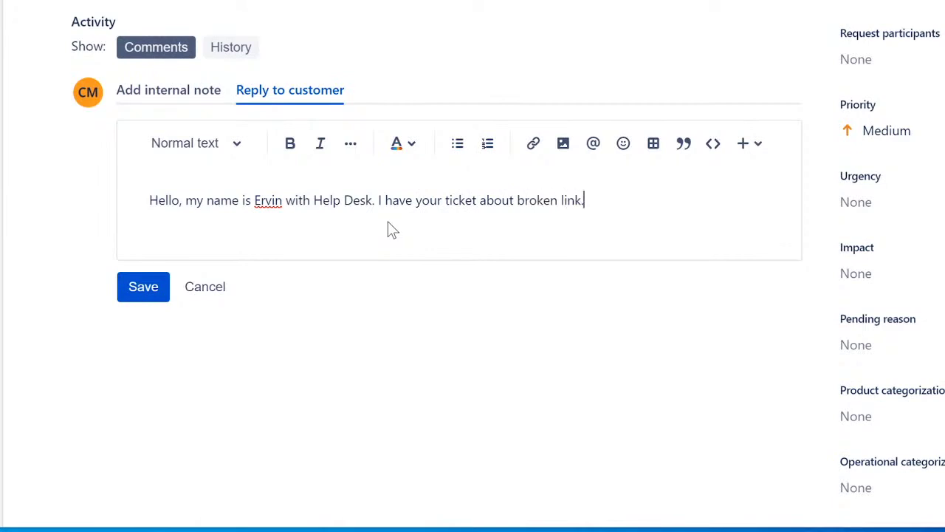
key(Return)
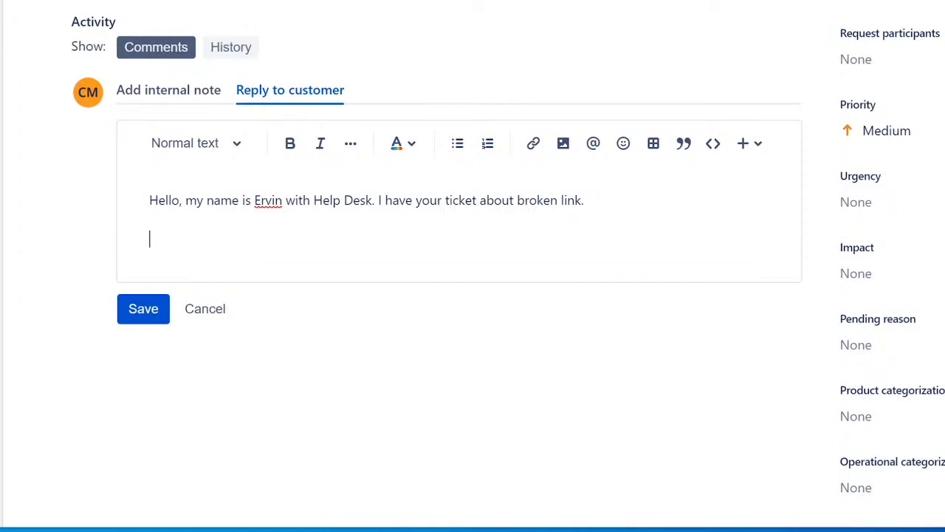
Add 'Is anybody else in your group able to access this website?' and save the reply.
text(Is anybody els)
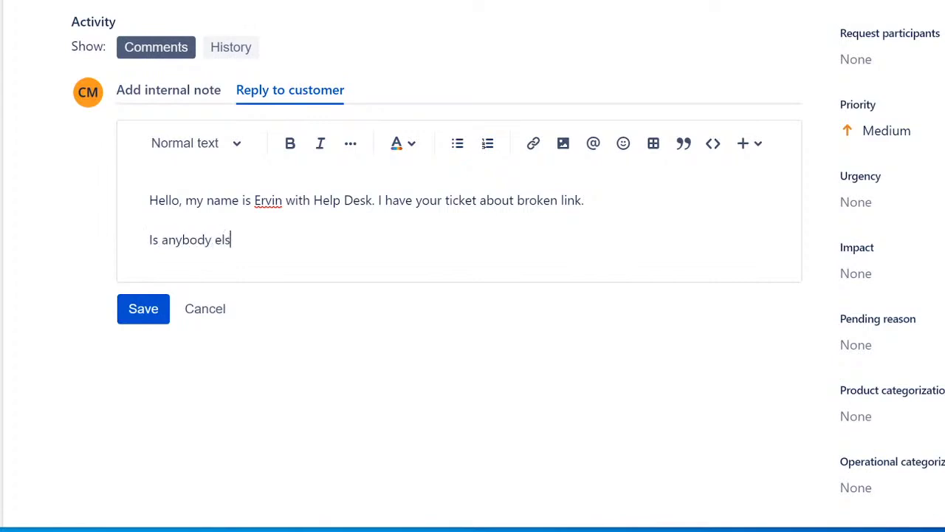
text(e in your group havin)
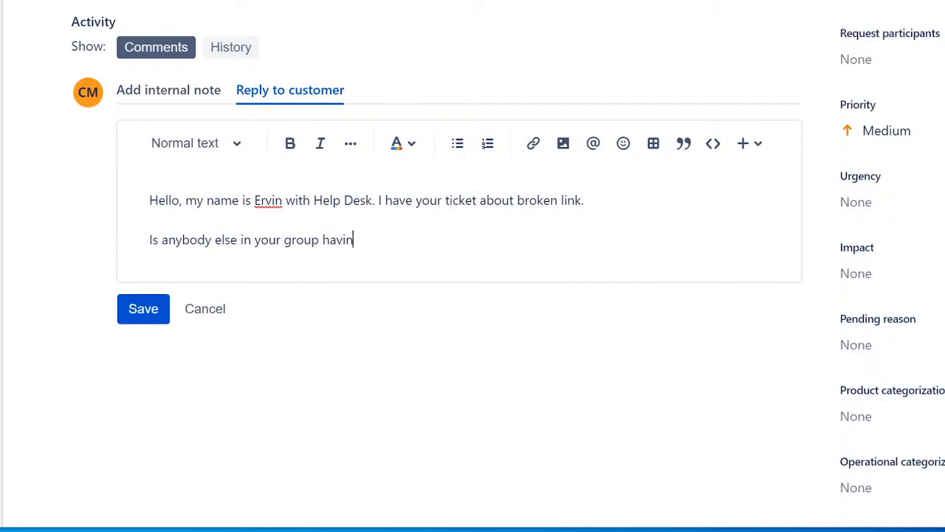
text(g this issue)
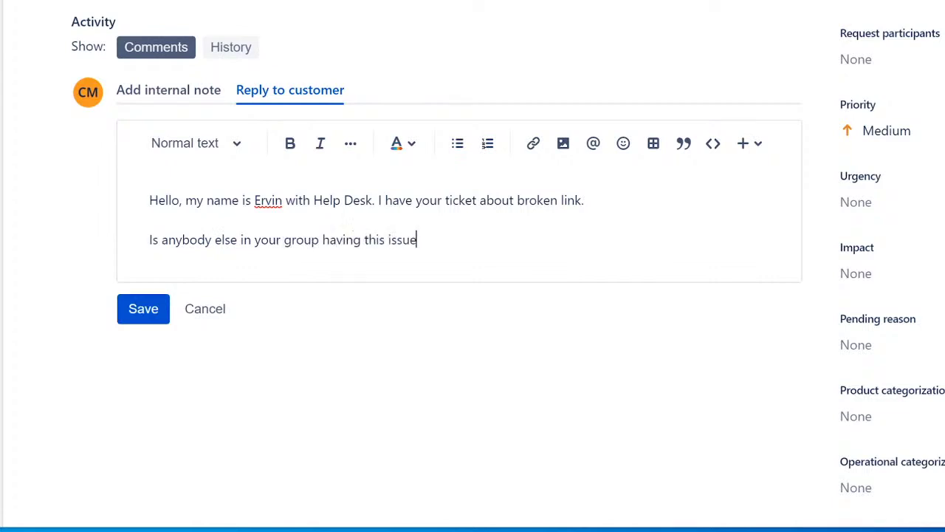
key(BackSpace)
key(BackSpace)
key(BackSpace)
key(BackSpace)
key(BackSpace)
key(BackSpace)
key(BackSpace)
key(BackSpace)
key(BackSpace)
key(BackSpace)
key(BackSpace)
key(BackSpace)
key(BackSpace)
key(BackSpace)
key(BackSpace)
key(BackSpace)
key(BackSpace)
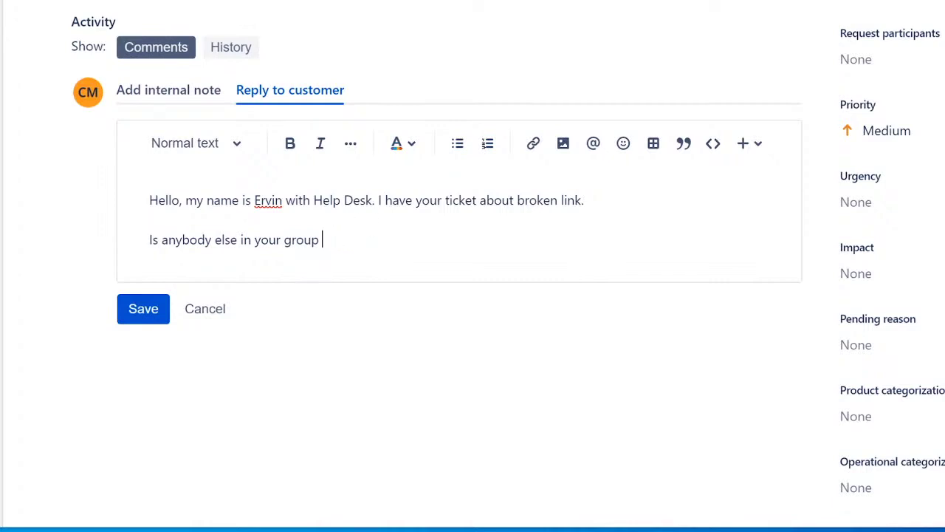
text(able to access this websi)
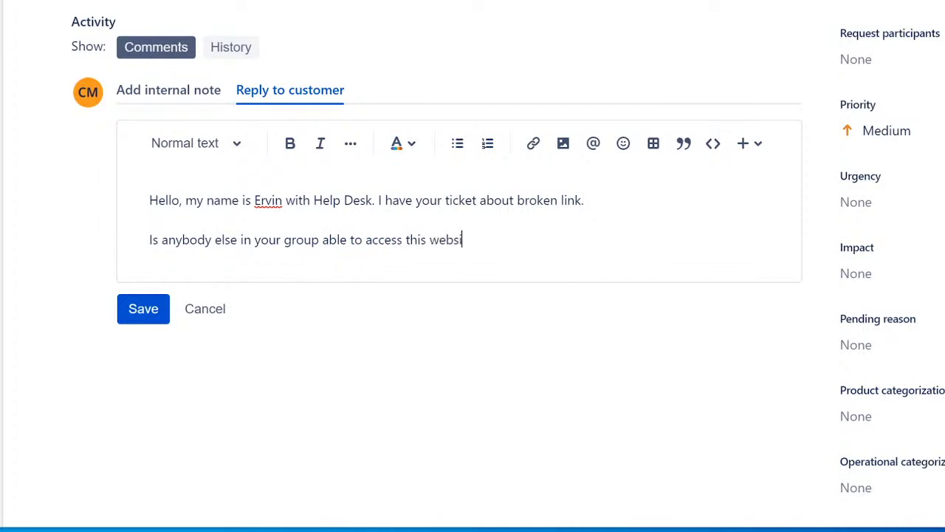
text(te?)
click(135, 311)
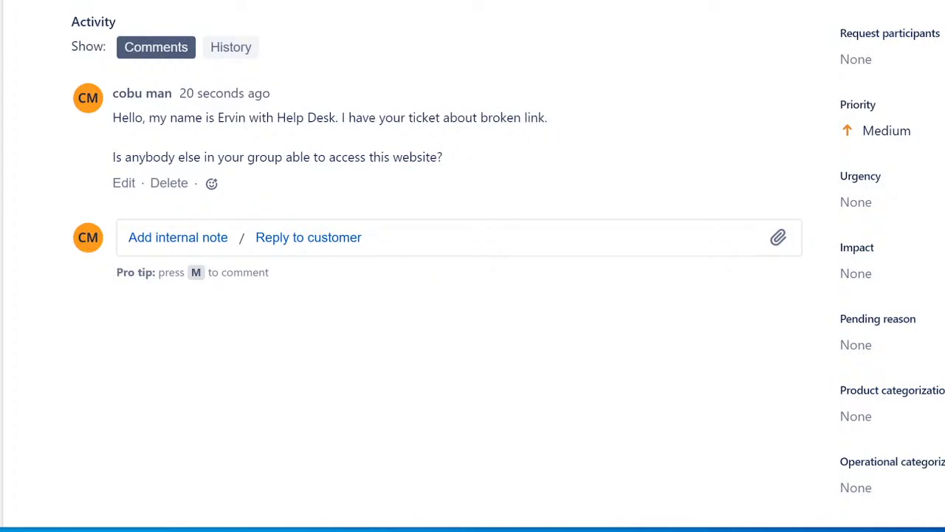
Draft a reply: customer confirms the link, agent asks to check another person, customer says it's working.
click(306, 238)
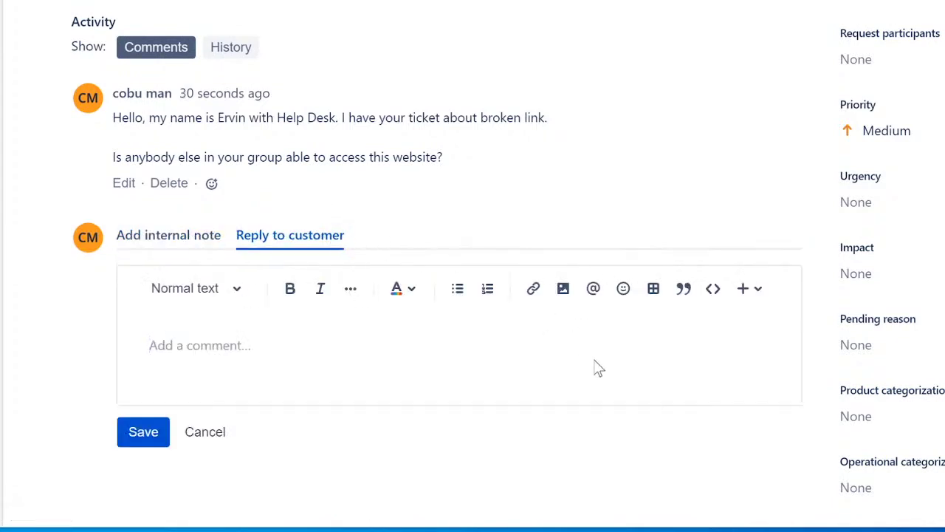
text(Customer: )
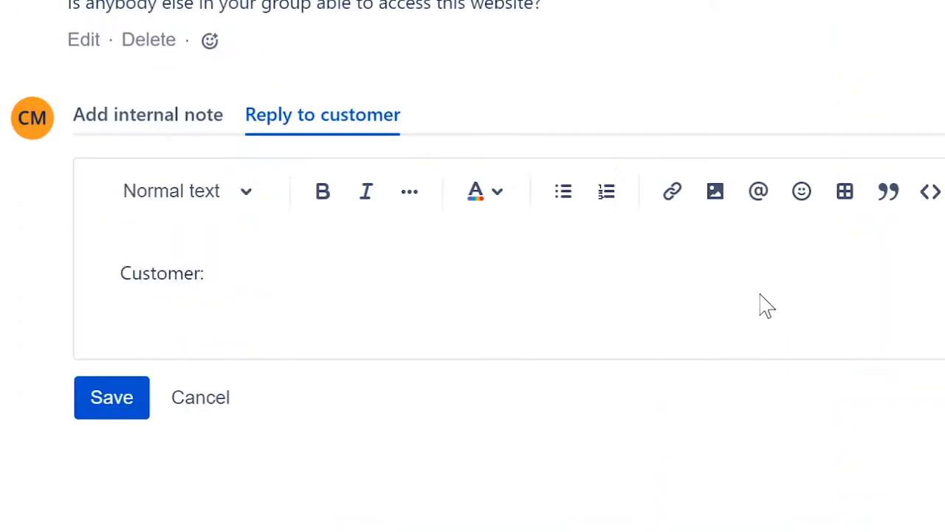
text(Yes, that is the correct link)
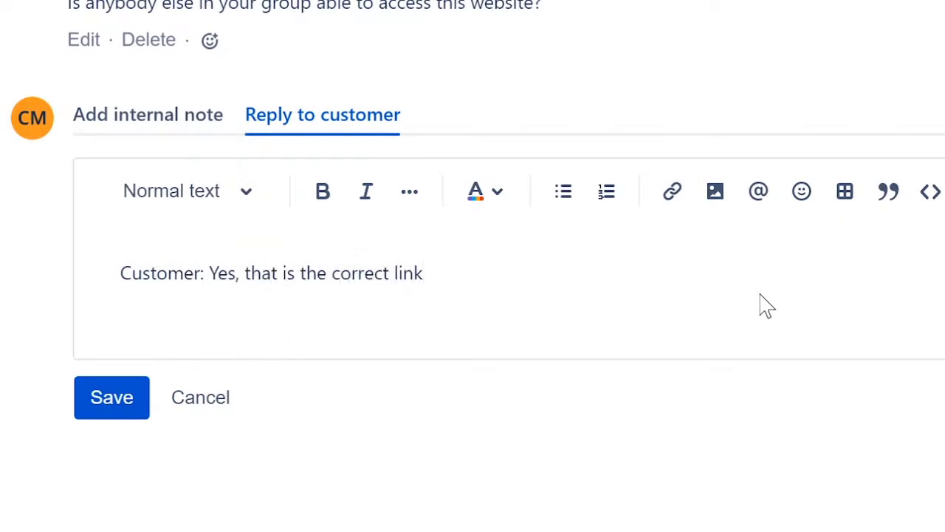
text(...)
key(Return)
text(Ervin: )
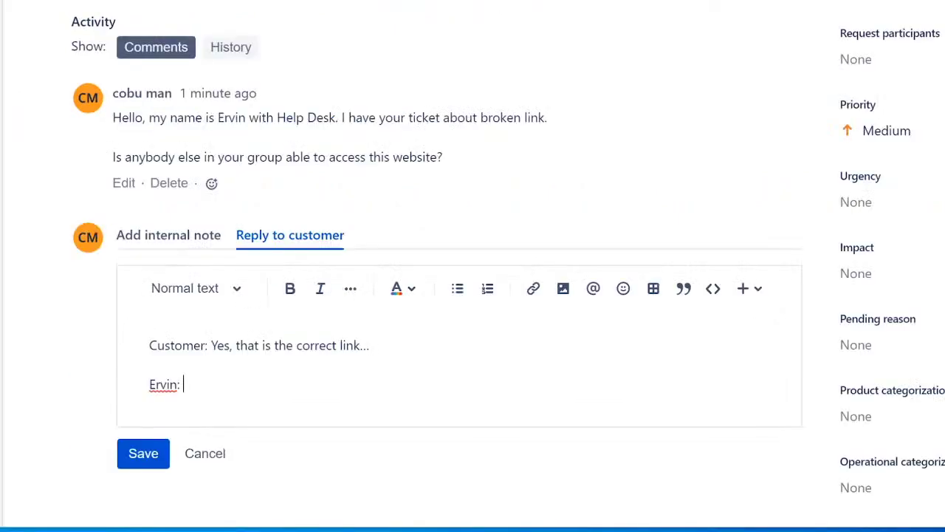
text(Can you please )
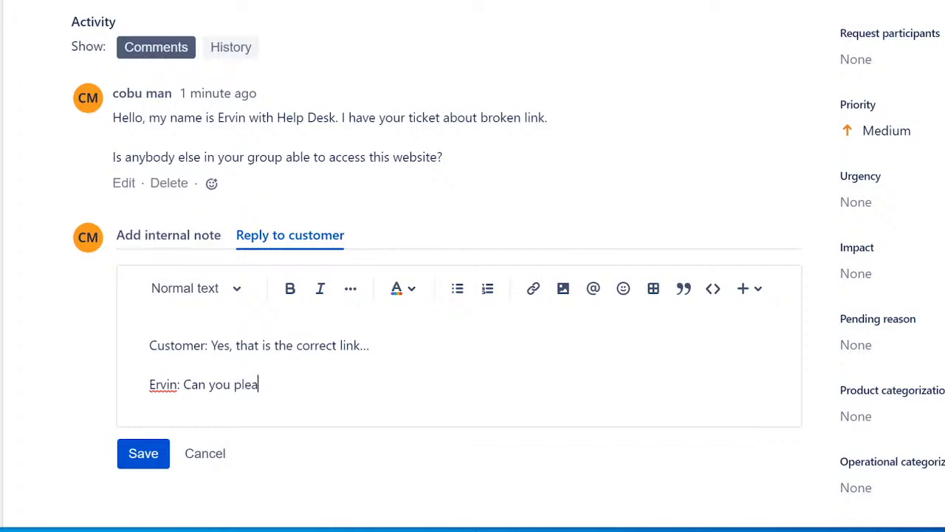
text(check)
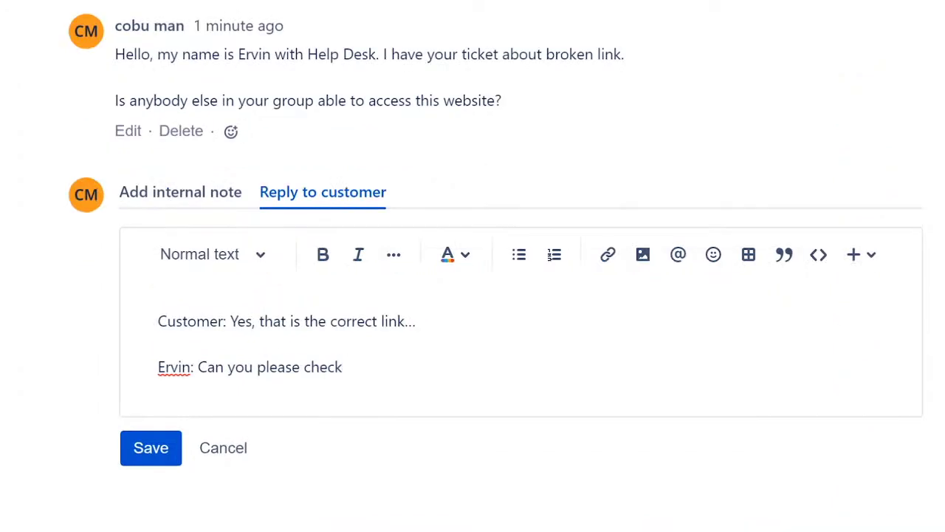
text( with one o)
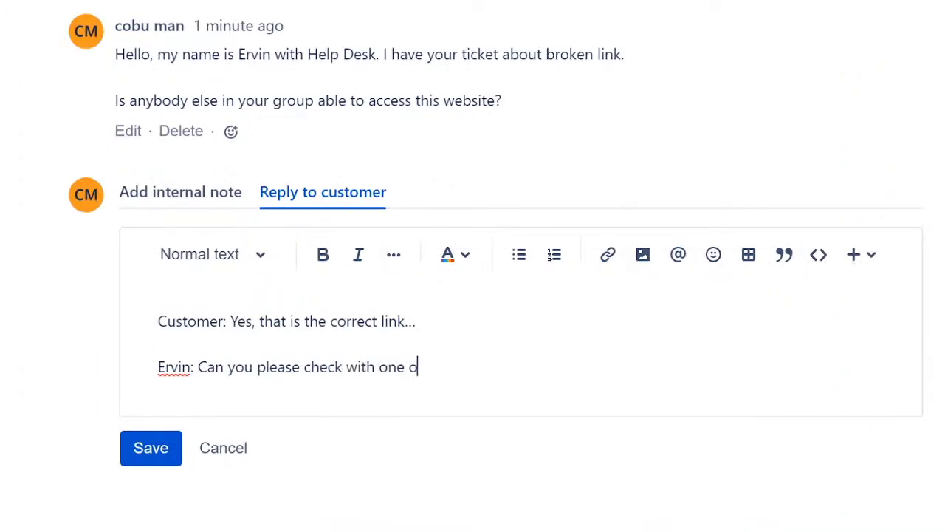
text(ther person )
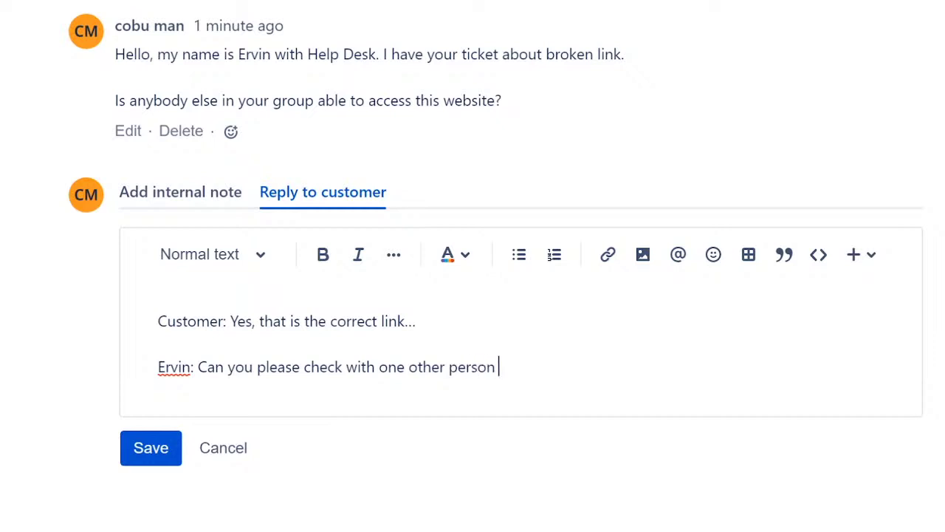
text(just to be sure?)
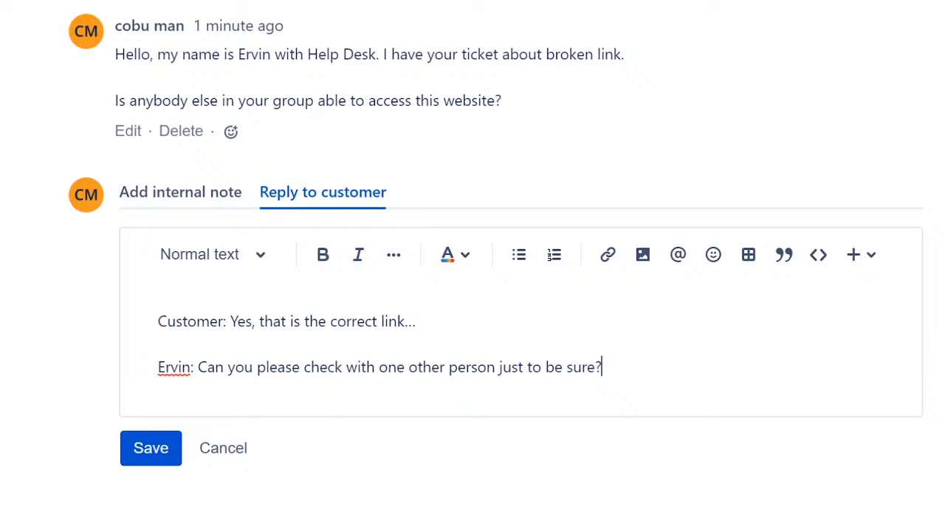
key(Return)
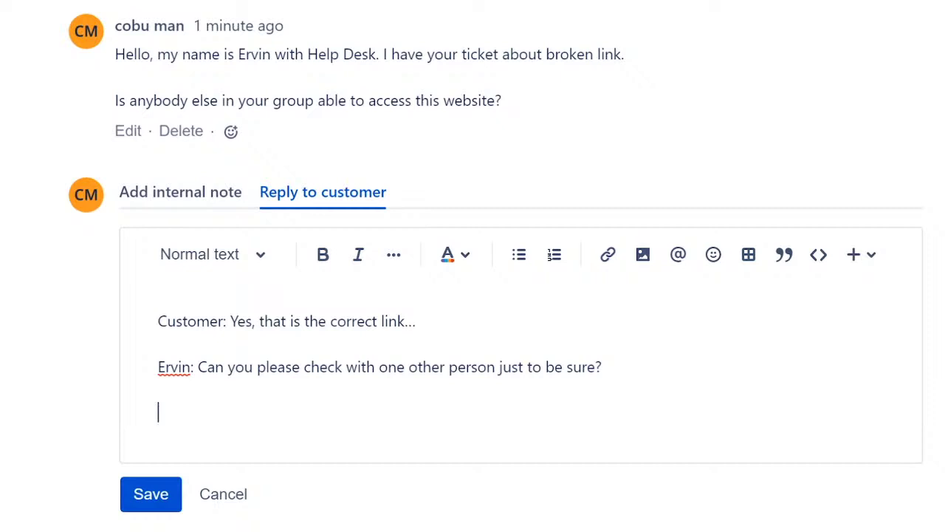
text(Customer: Yes, itw)
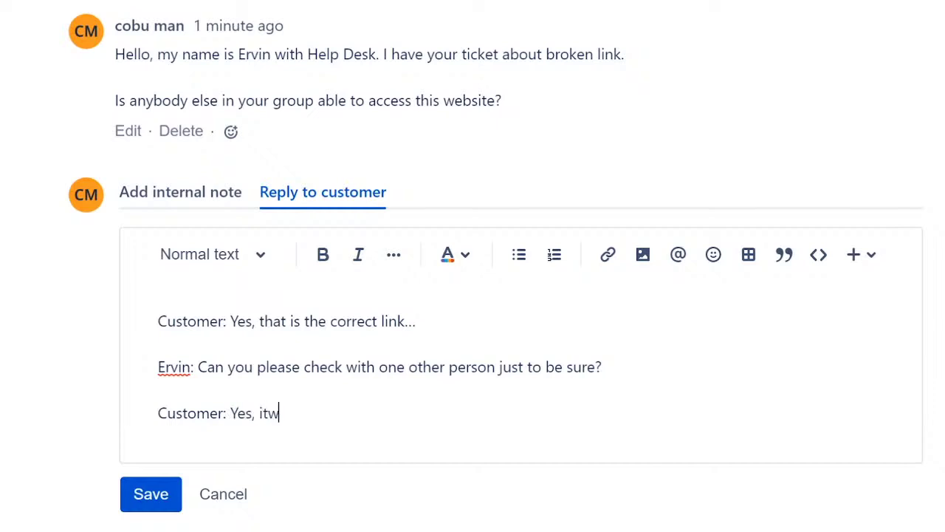
key(BackSpace)
text('s working for them...)
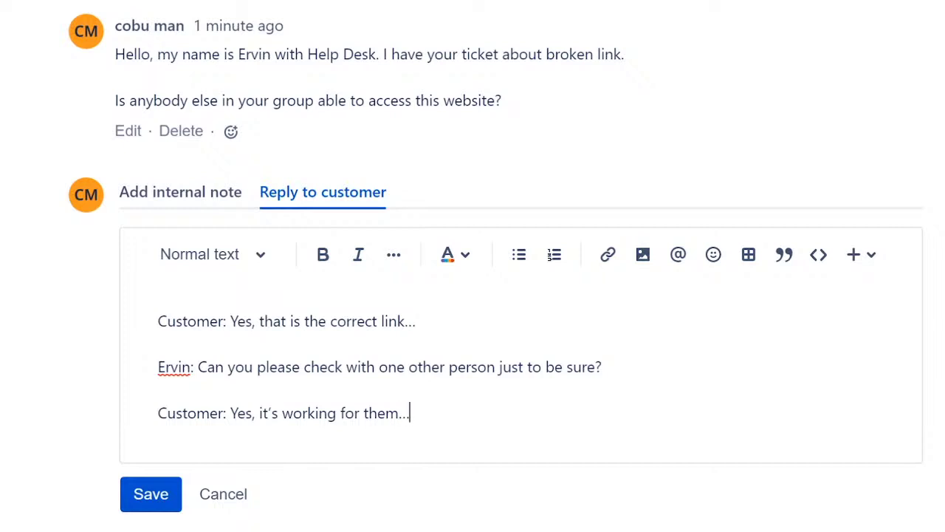
scroll(679, 348, down, 3)
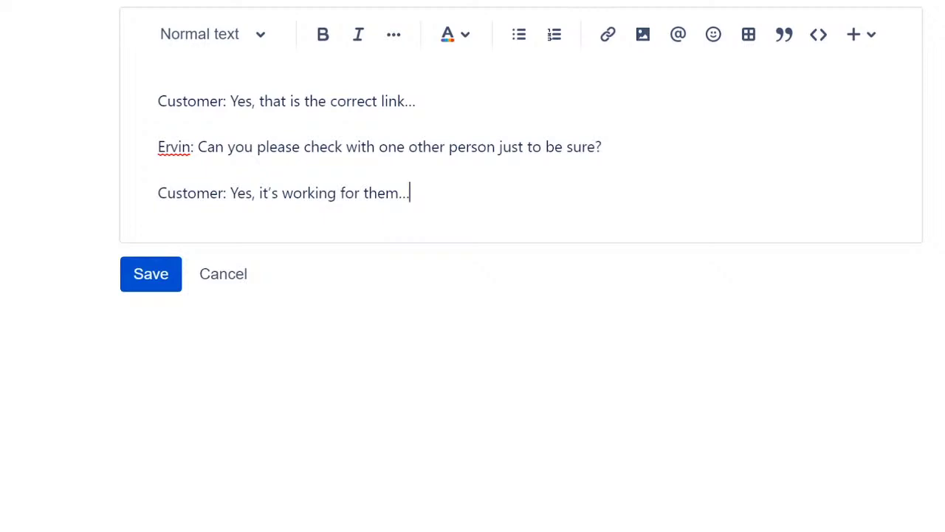
Append the customer line 'They are using the same link as me...' to the draft.
drag(192, 146, 158, 147)
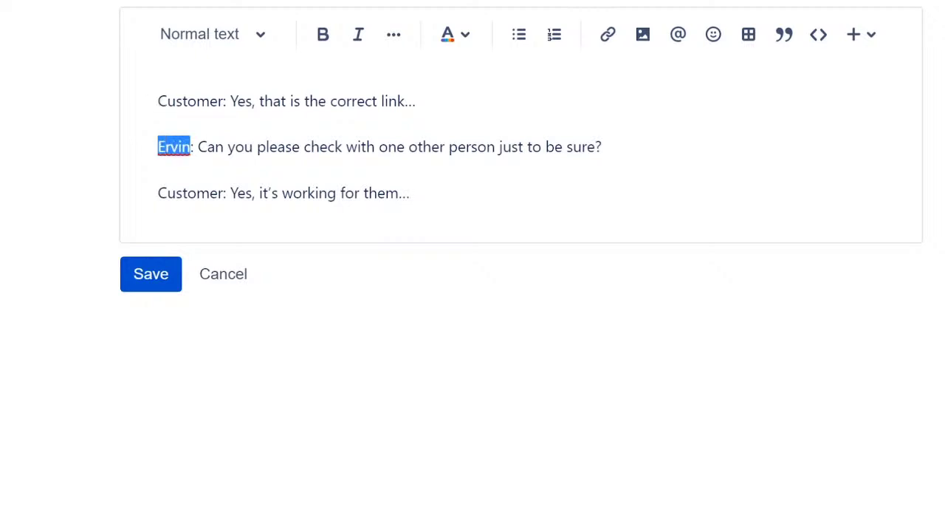
mouse_move(157, 101)
mouse_down()
mouse_move(226, 101)
mouse_move(158, 101)
mouse_up()
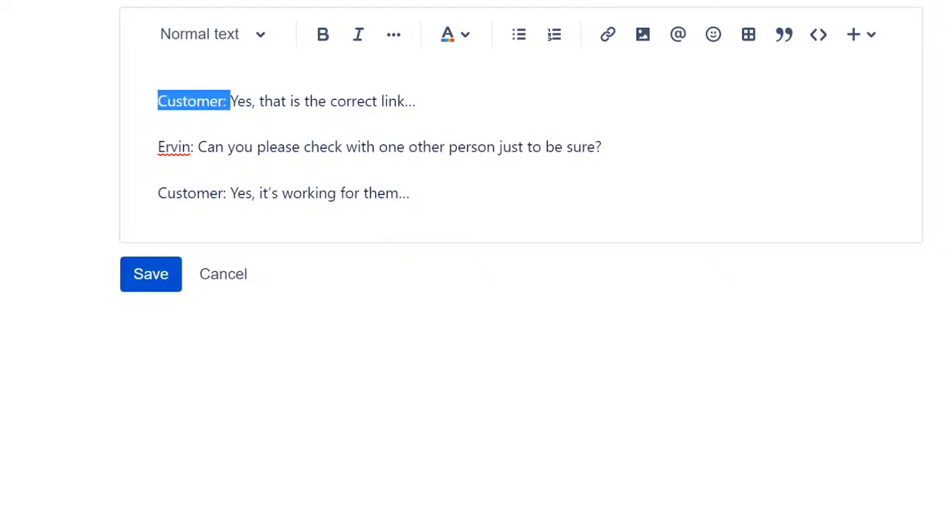
click(585, 220)
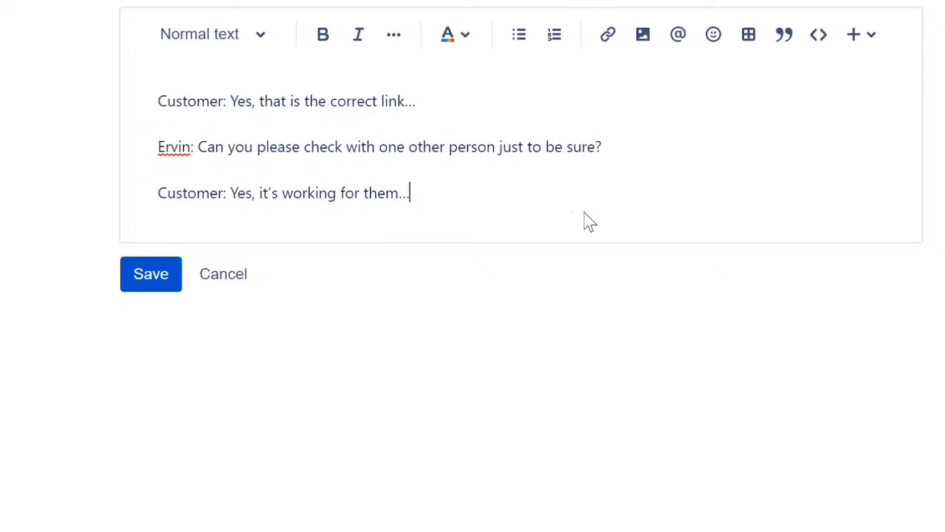
key(Return)
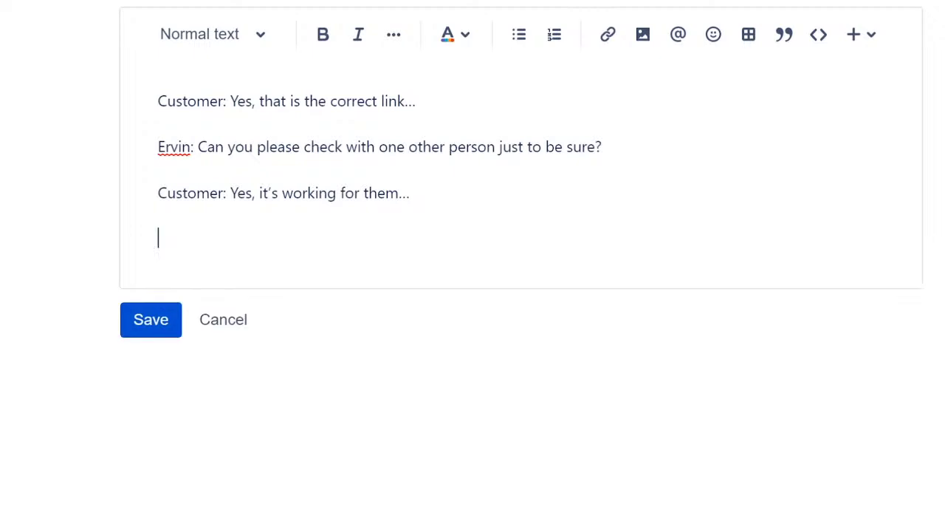
text(Customer: )
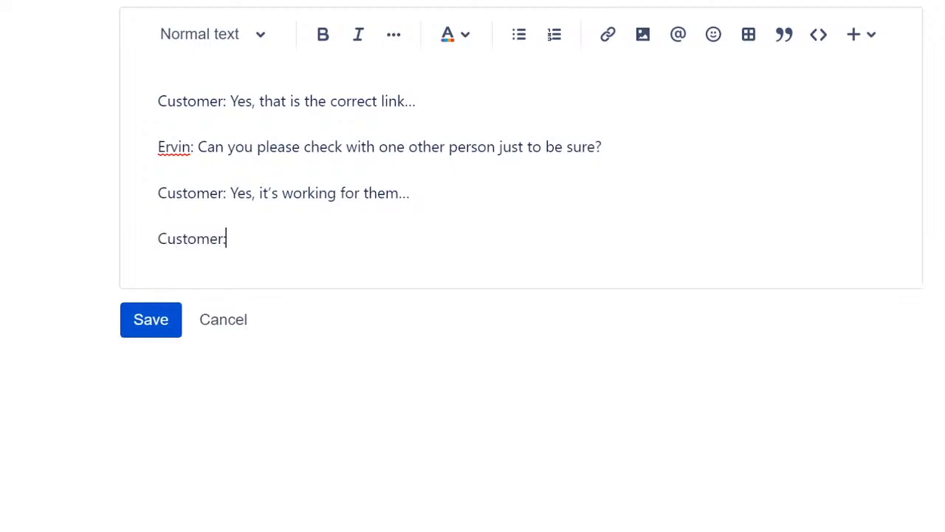
text(They are using the sma)
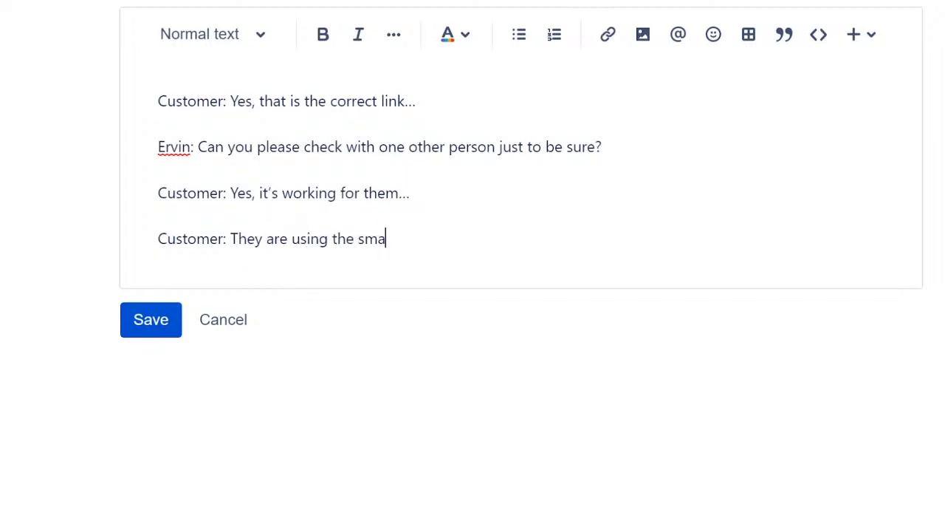
key(BackSpace)
key(BackSpace)
text(ame link as me...)
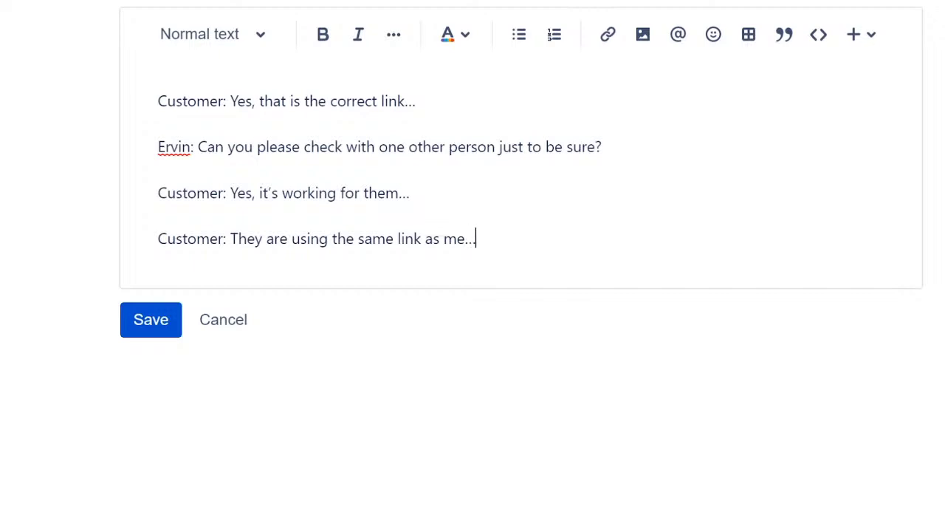
Add the agent's request for a working-website screenshot and the line 'Customer: with screenshot'.
key(Return)
text(E)
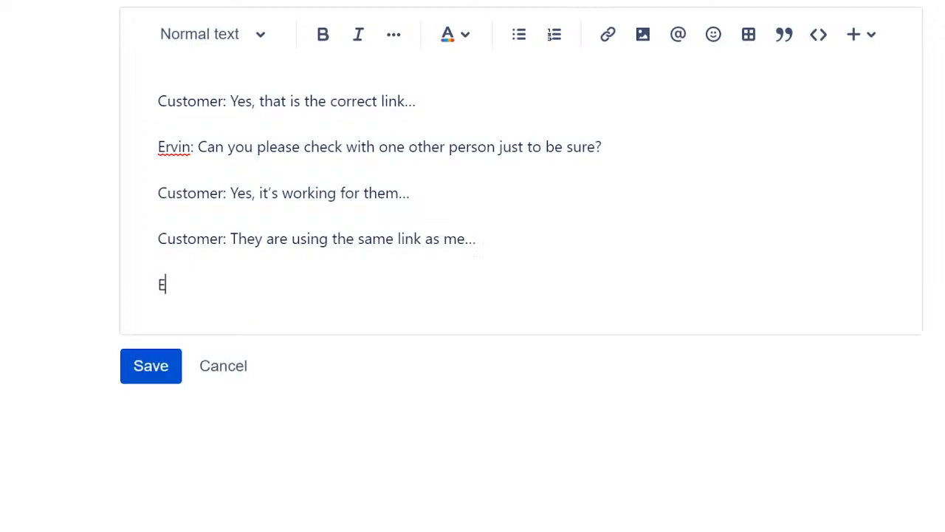
text(rvin: Can )
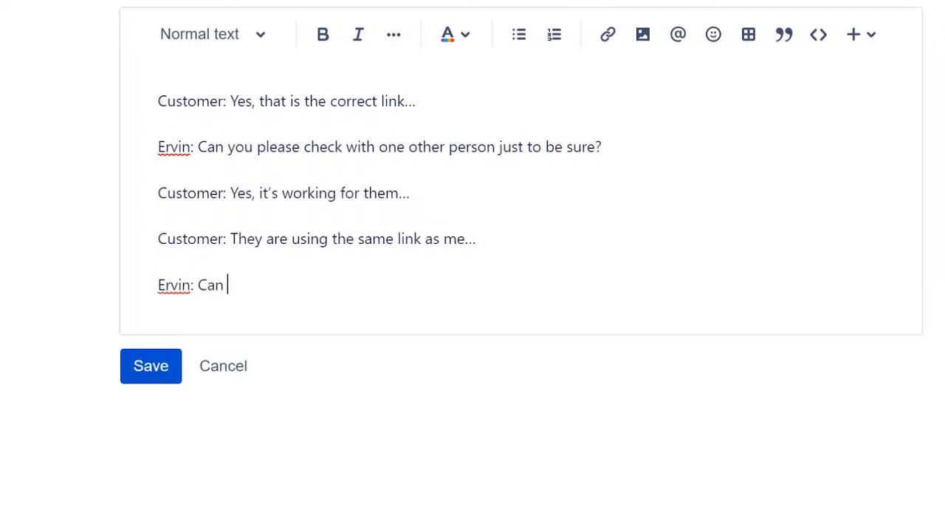
text(you plea)
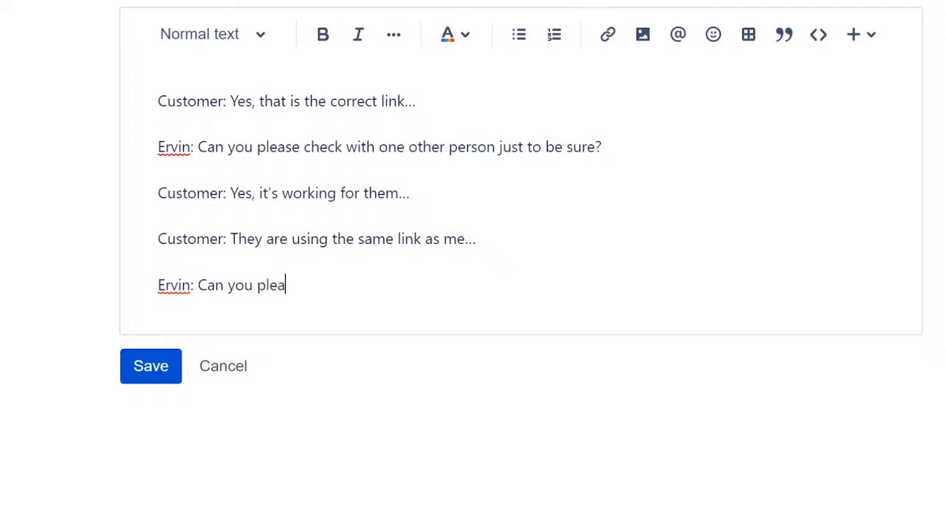
text(se show me)
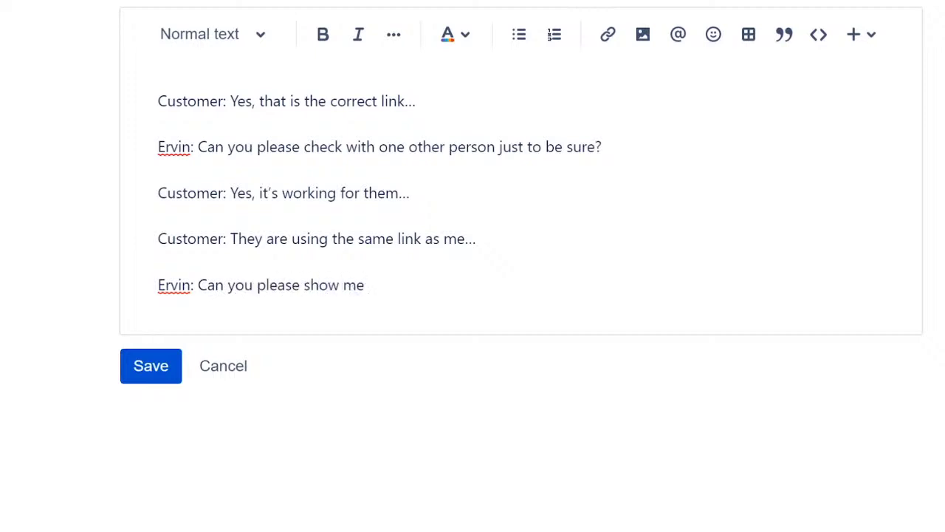
text( the screenshot of working)
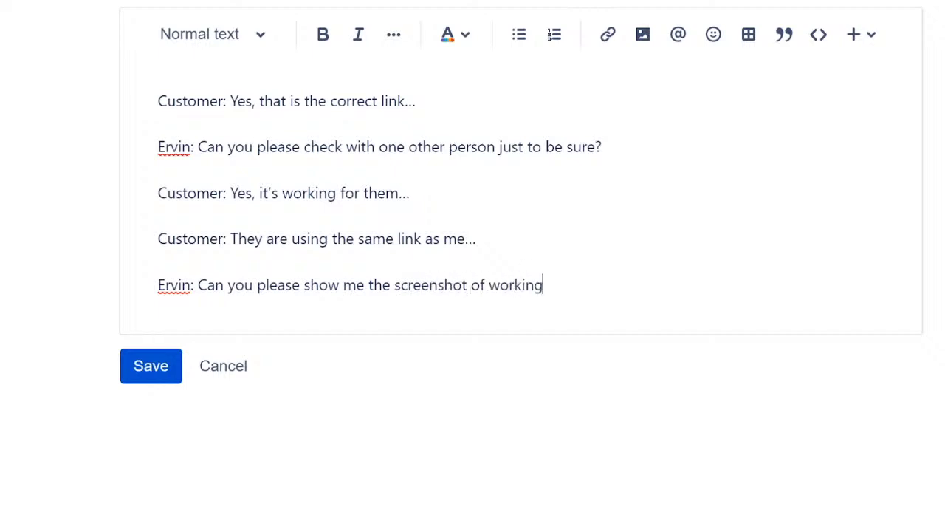
text( webstie)
key(BackSpace)
key(BackSpace)
key(BackSpace)
text(ite.)
key(BackSpace)
text(?)
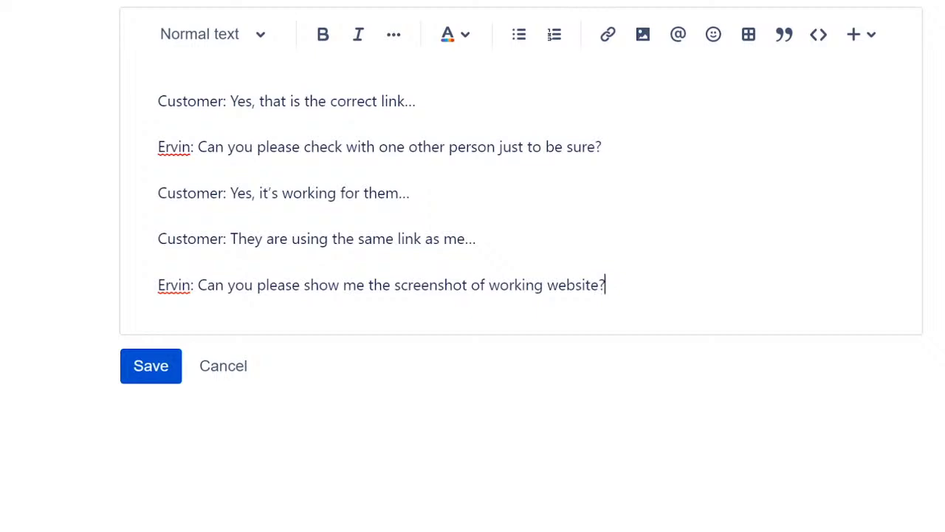
key(Return)
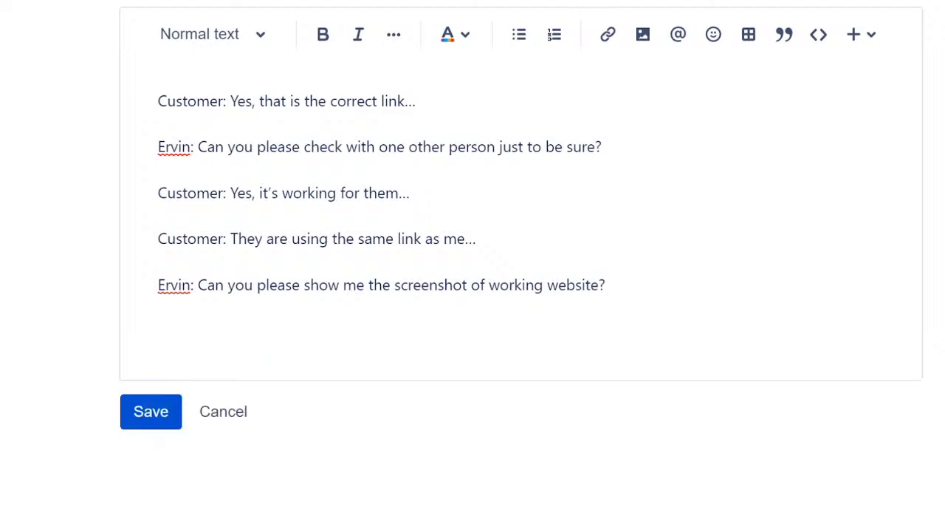
text(Cust)
text(o)
key(BackSpace)
text(tomer: )
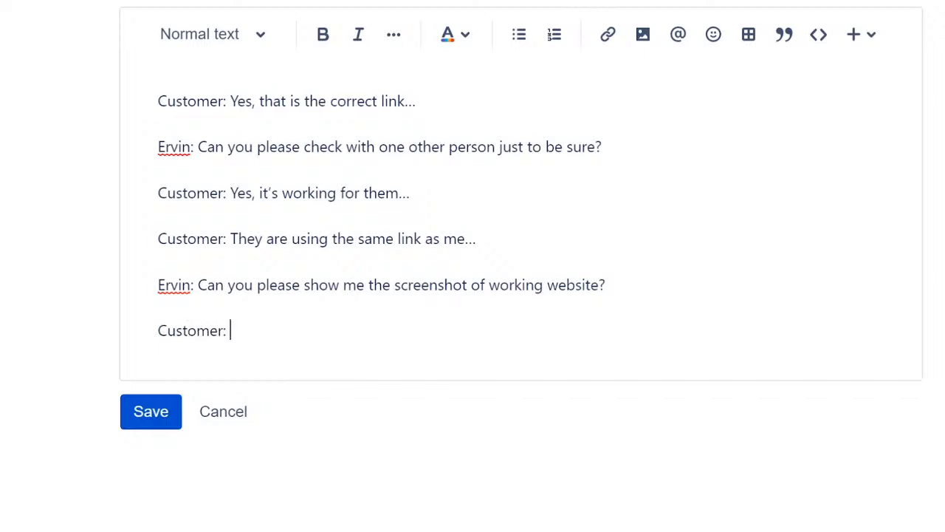
text(with screenshot)
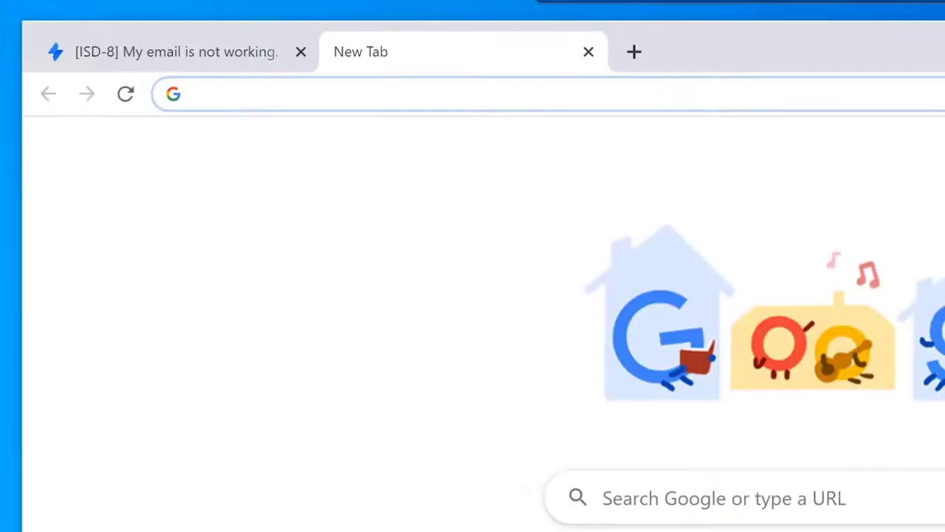
Load the misspelled mai.google.com in a new tab, see it's unreachable, then close that tab.
text(https://mail.google.com/mail/u/0/?tab=wm#inbox)
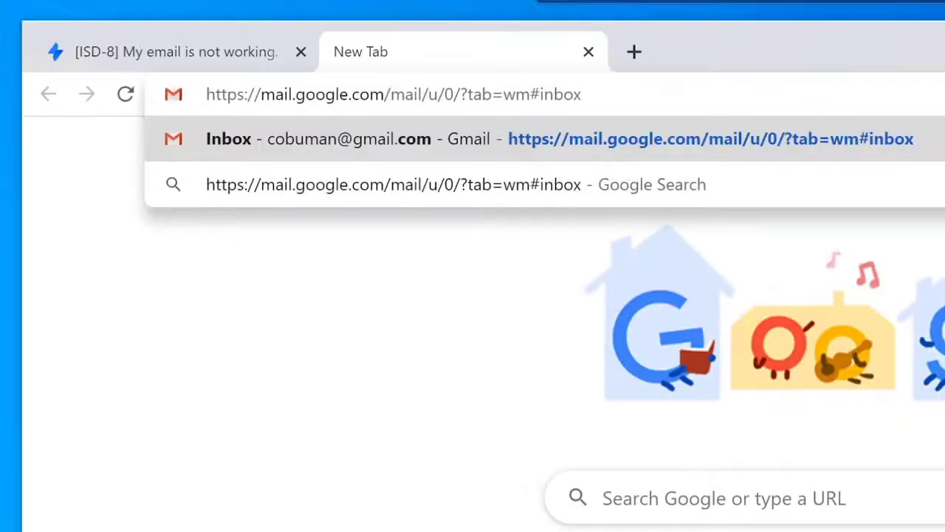
click(292, 94)
key(BackSpace)
key(Return)
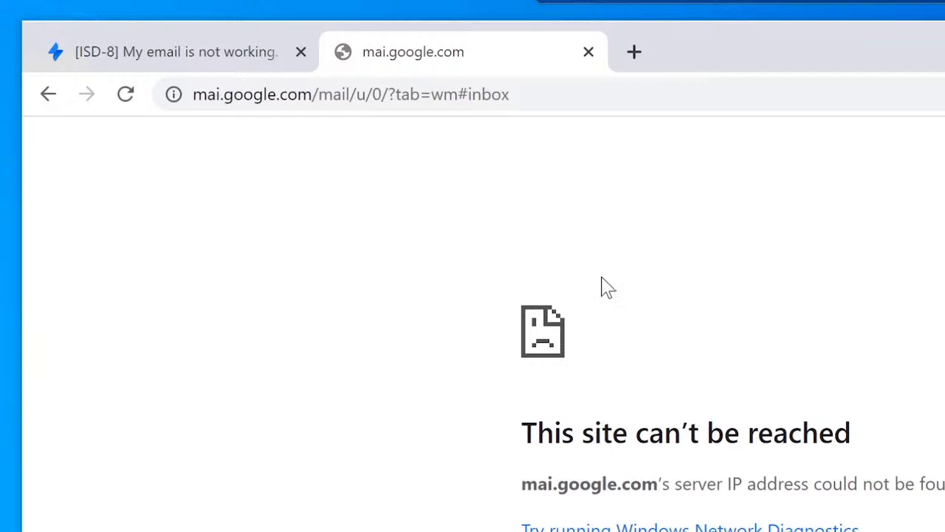
click(589, 51)
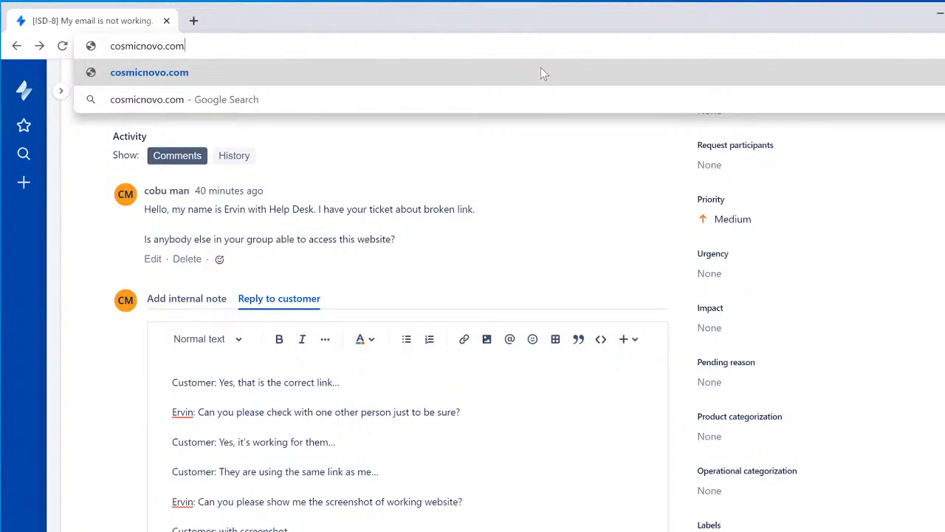
Load cosmicnovo.com and scroll through its home page posts to confirm the site works.
key(Return)
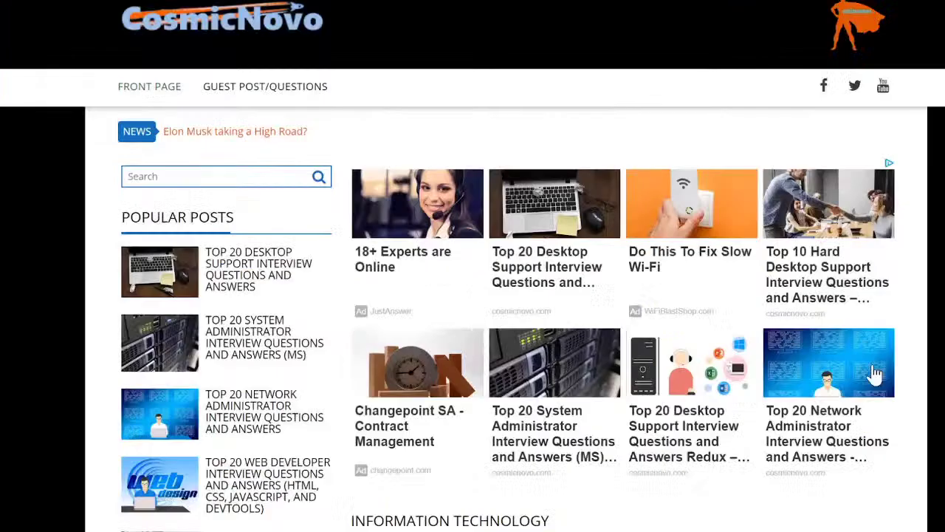
scroll(778, 369, down, 3)
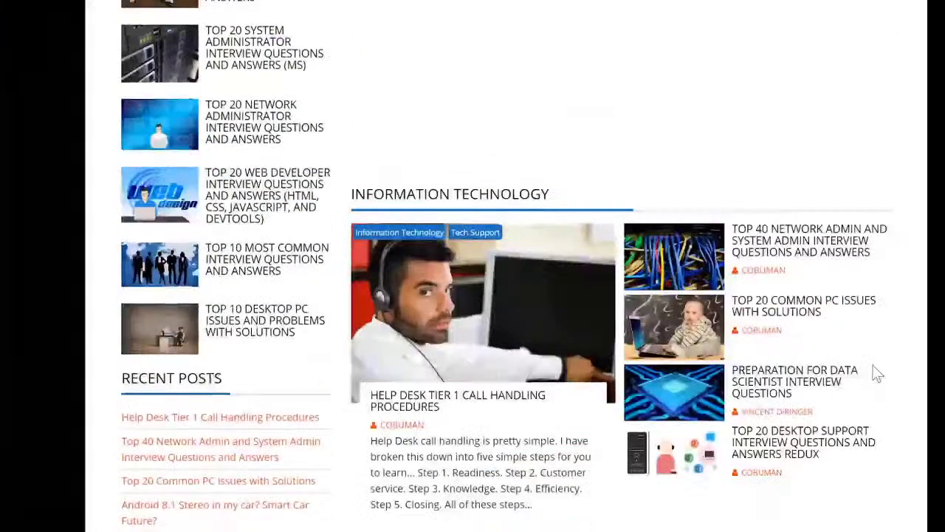
scroll(320, 327, up, 3)
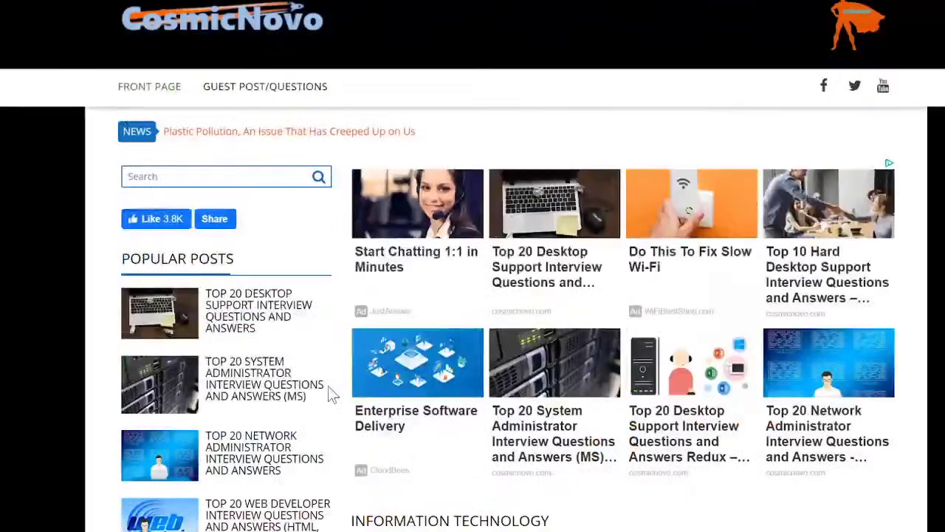
scroll(397, 397, down, 5)
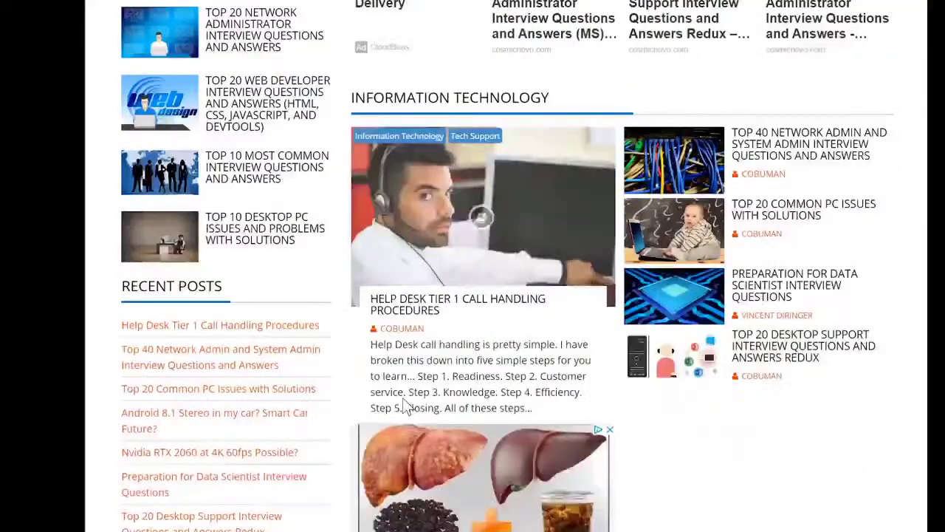
scroll(404, 407, down, 1)
scroll(404, 406, down, 5)
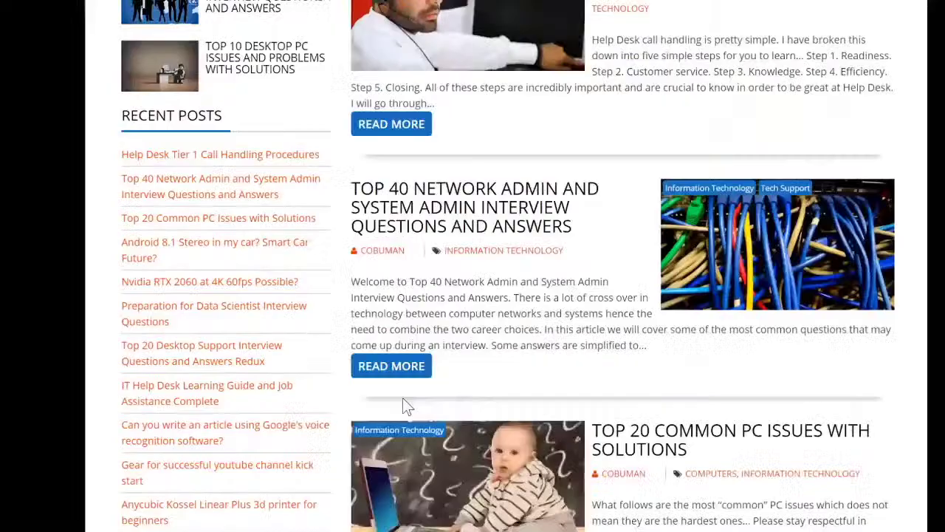
scroll(402, 405, down, 1)
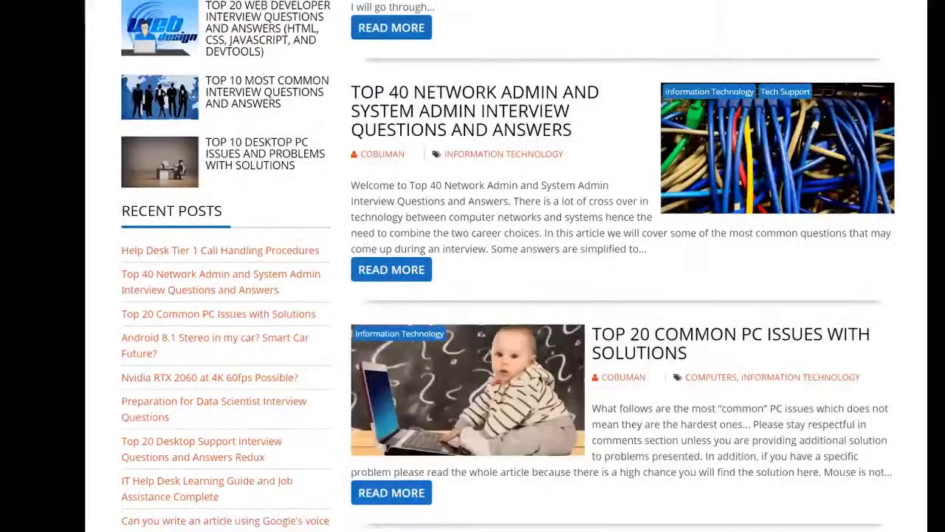
scroll(443, 395, up, 4)
scroll(440, 395, up, 1)
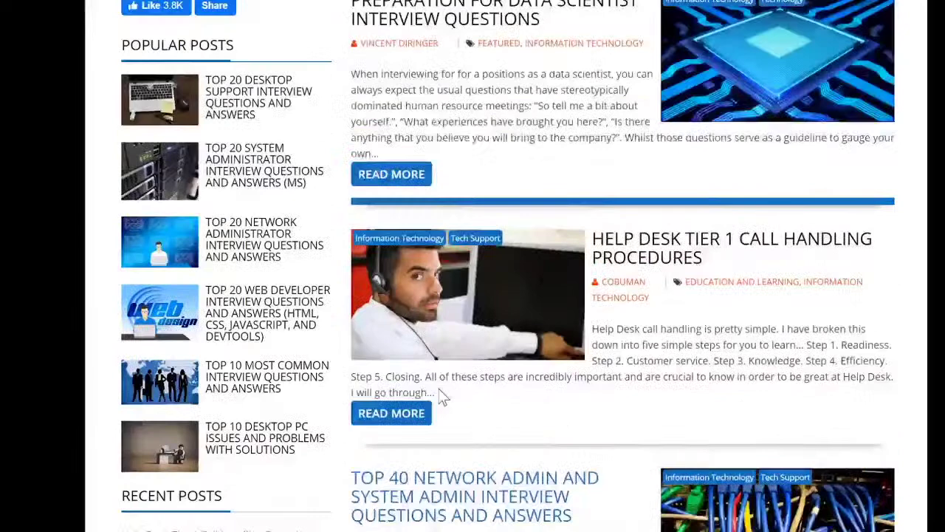
scroll(468, 294, up, 5)
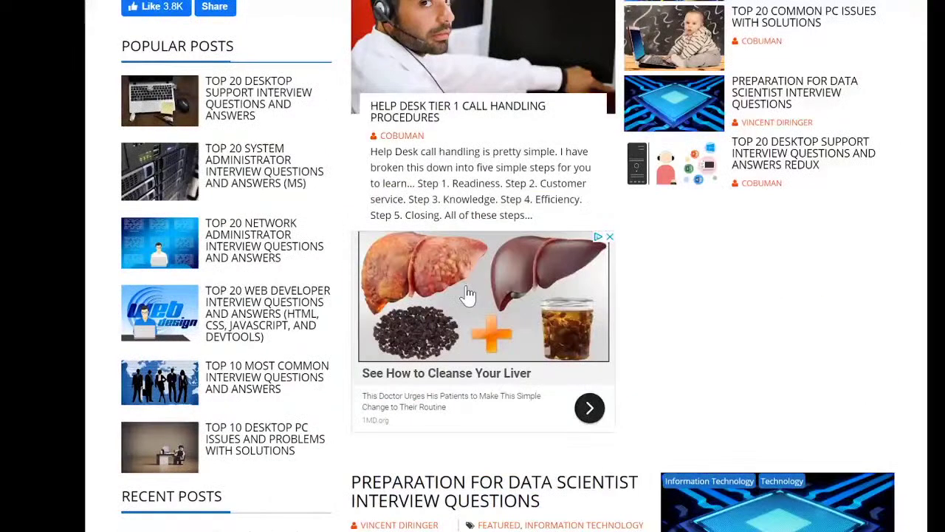
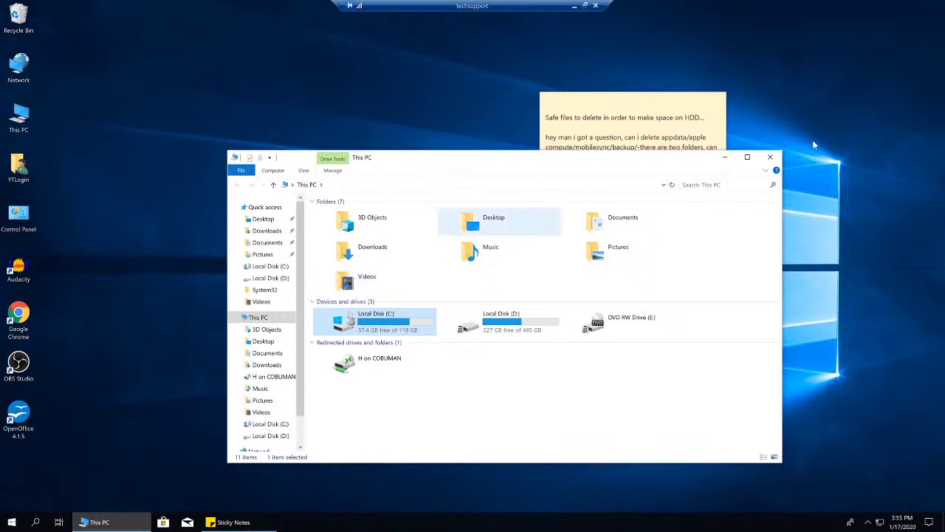
Minimize This PC and highlight parts of the note about the 24gigs+ mobilesync backup folders.
click(725, 158)
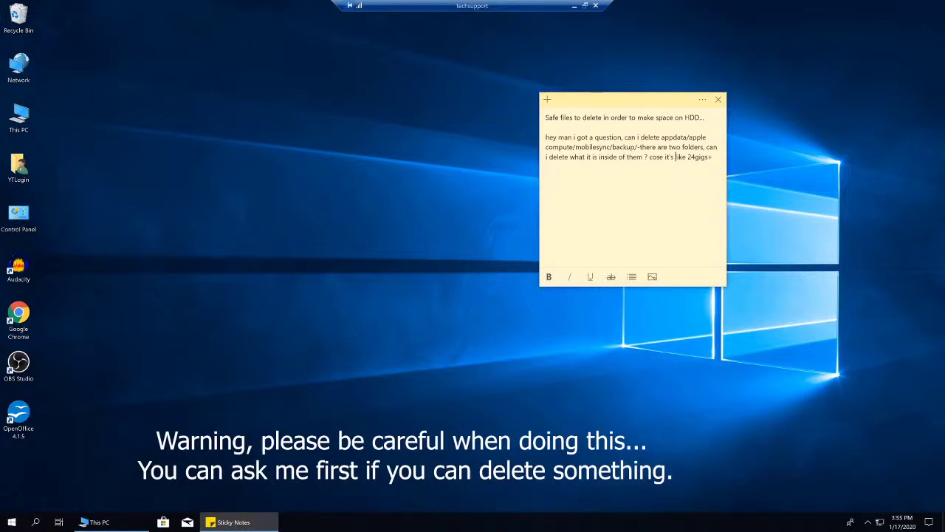
click(663, 137)
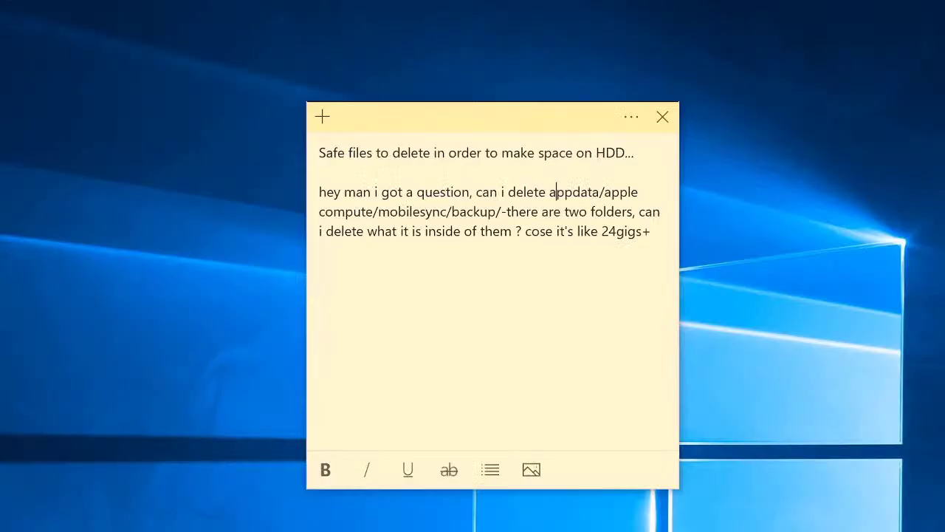
key(ctrl+shift+Left)
key(ctrl+shift+Left)
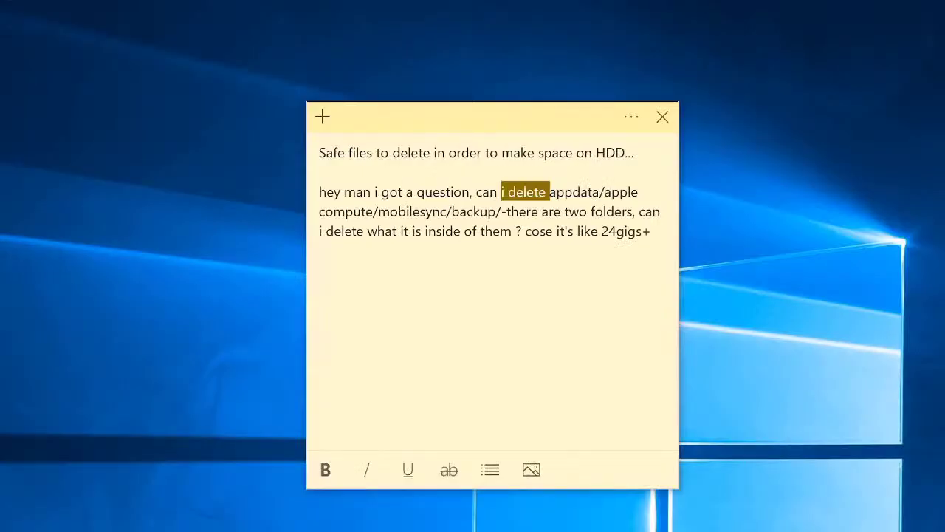
key(ctrl+shift+End)
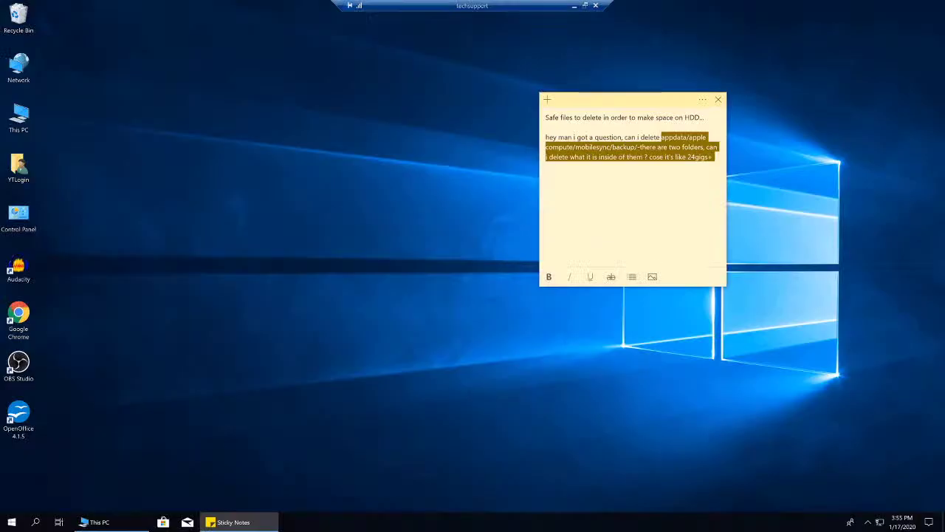
key(Right)
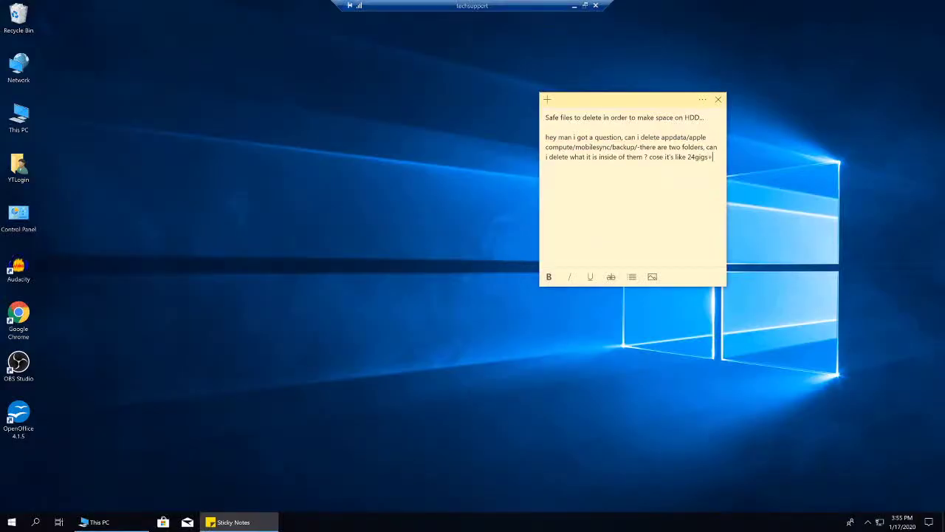
key(ctrl+shift+Left)
key(ctrl+shift+Left)
key(Down)
Restore This PC, move its window higher, and open Local Disk (C:).
click(126, 523)
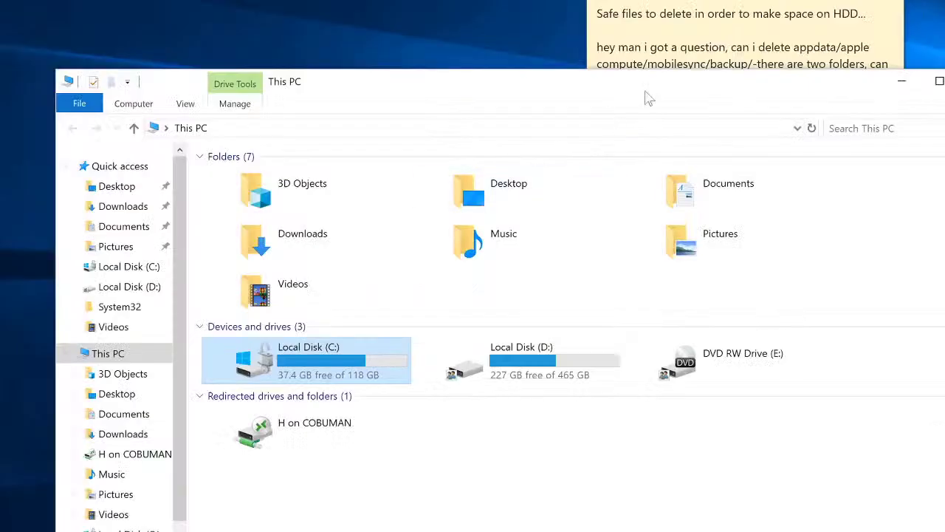
drag(661, 77, 656, 28)
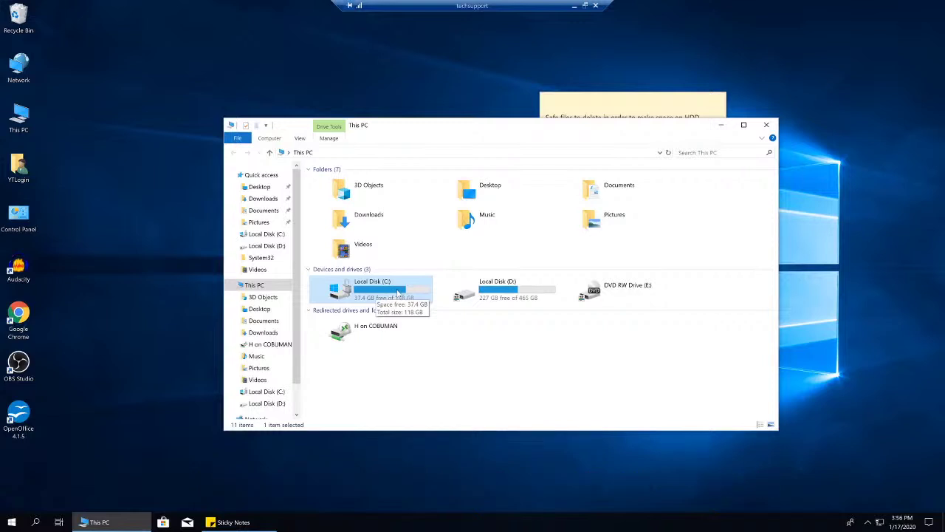
double_click(393, 293)
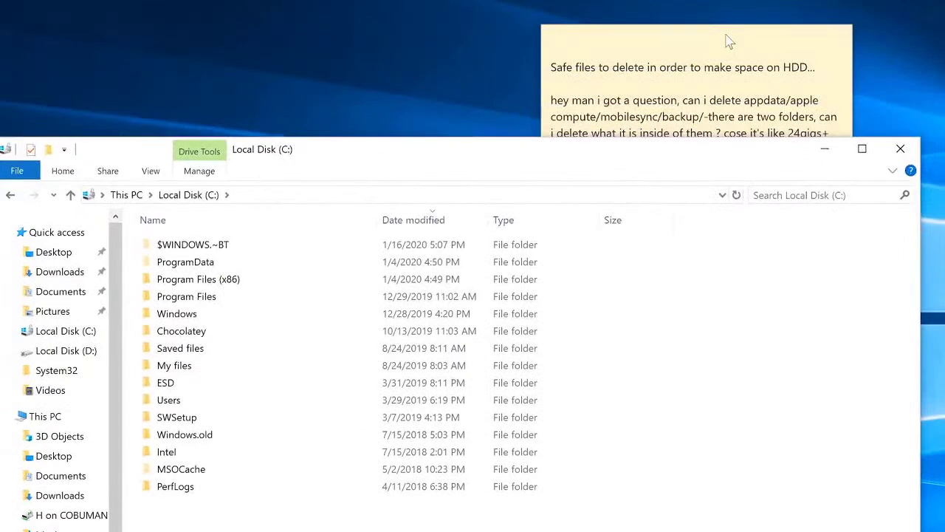
Move the sticky note to the top right and select the Users folder.
click(730, 42)
drag(717, 41, 749, 0)
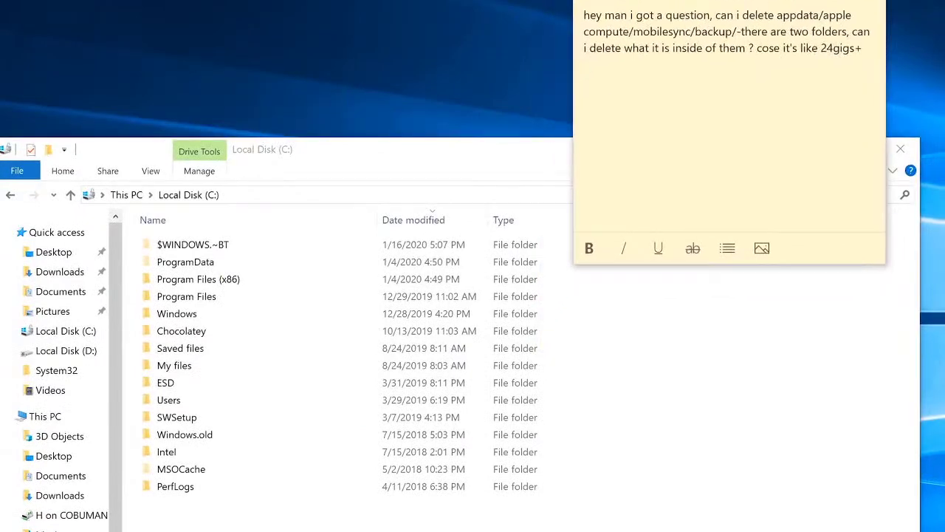
click(458, 152)
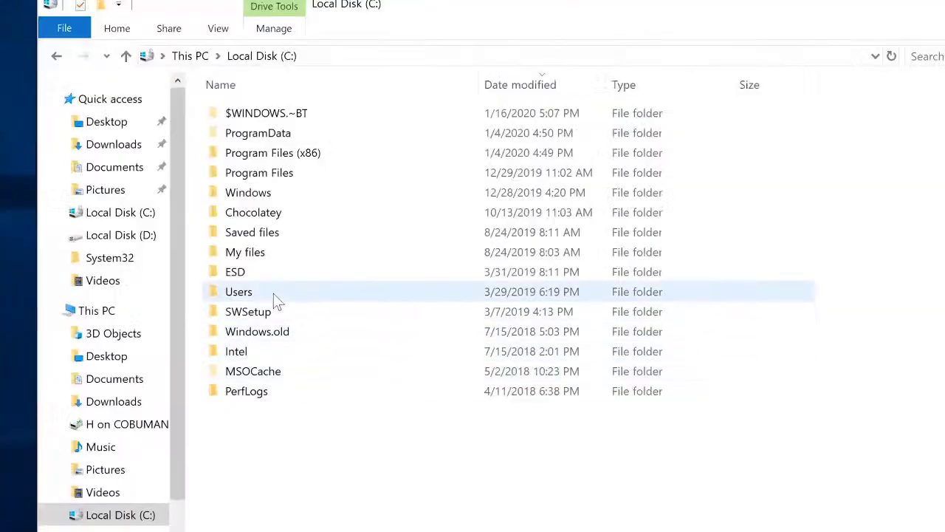
mouse_move(278, 290)
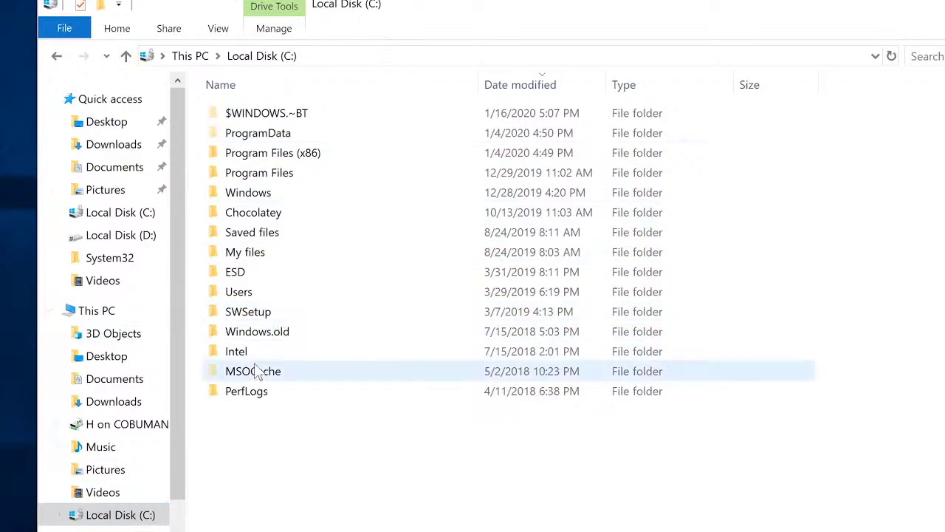
click(270, 292)
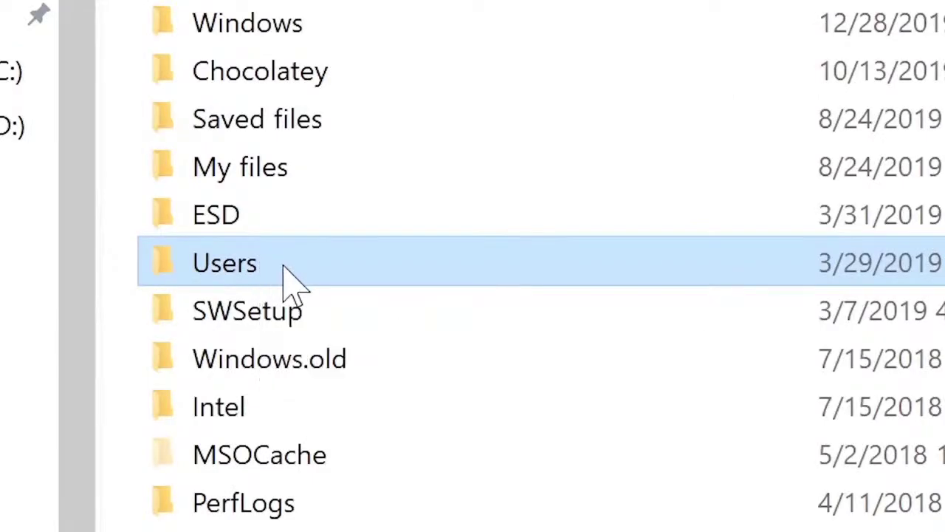
Open Users, then the user's profile folder, and select AppData.
double_click(283, 264)
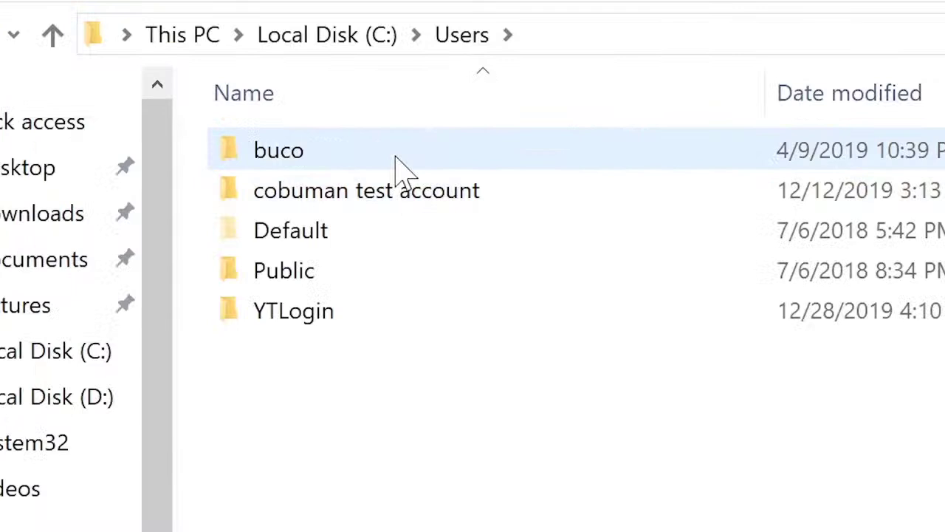
mouse_move(398, 171)
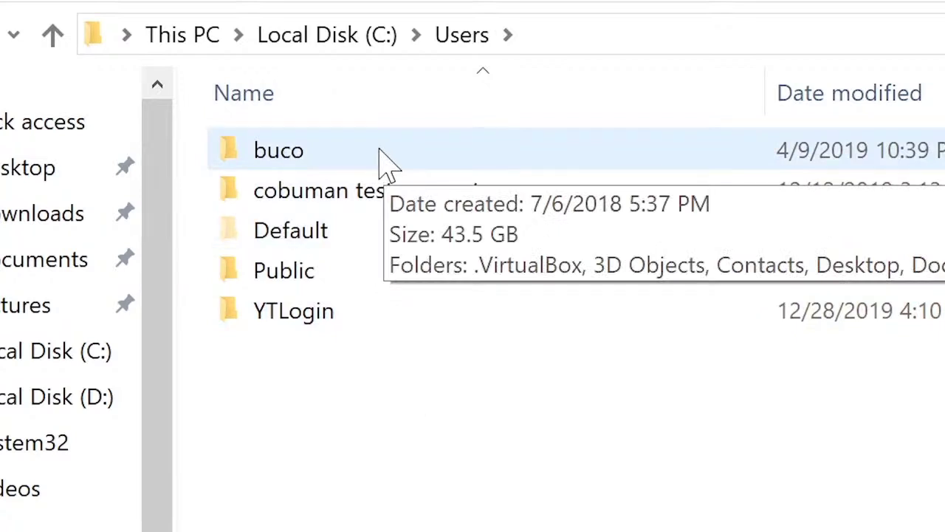
double_click(303, 159)
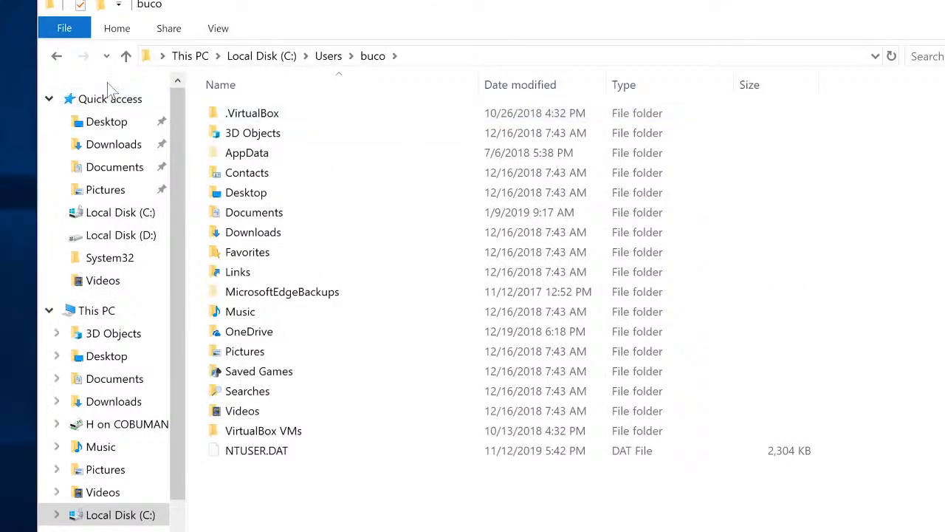
click(58, 57)
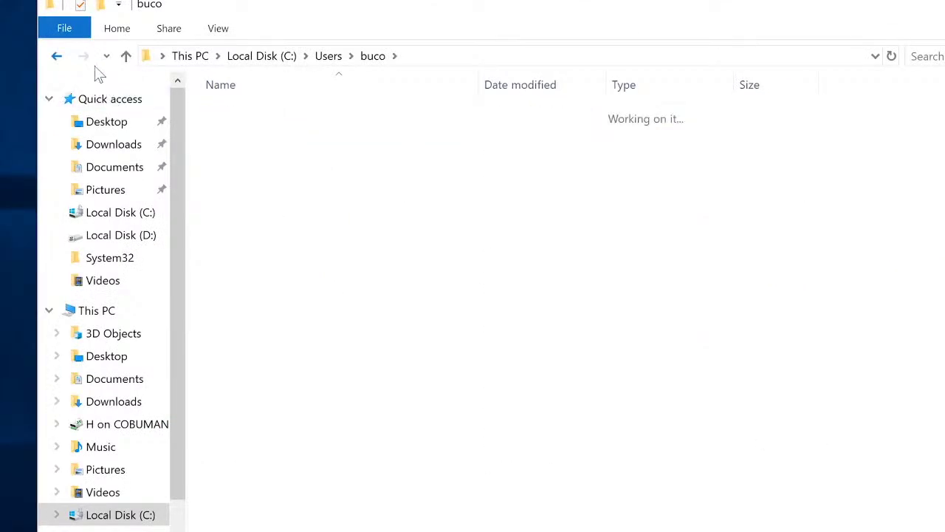
mouse_move(268, 122)
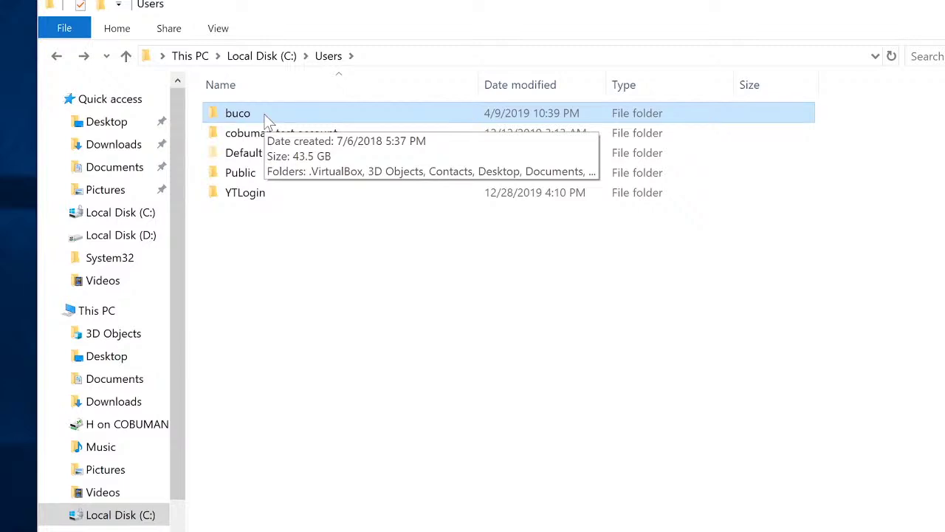
double_click(264, 116)
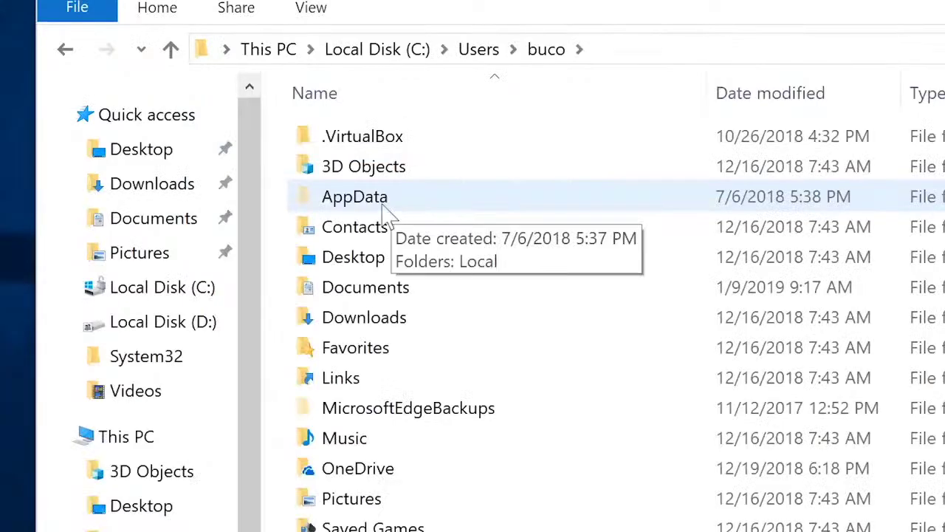
click(380, 204)
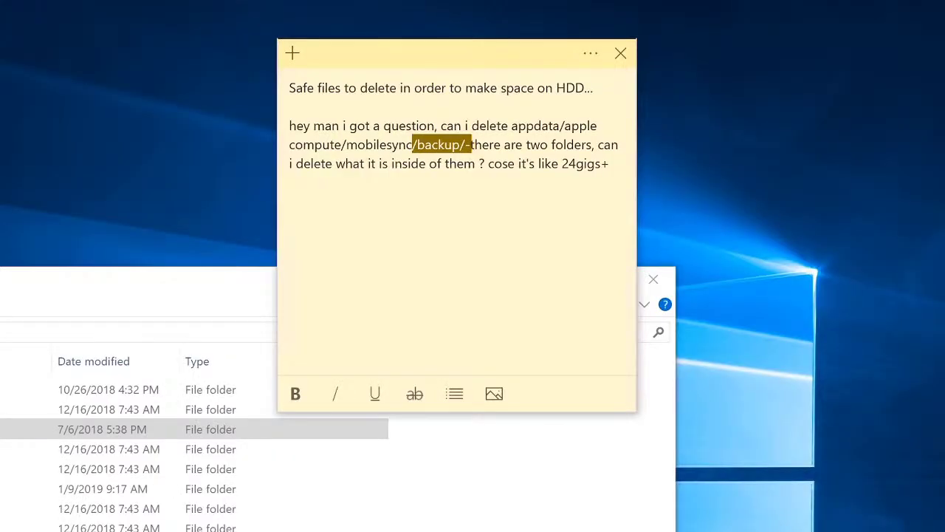
Reread the sticky note's question, then return to the file browser.
click(511, 145)
drag(530, 145, 602, 163)
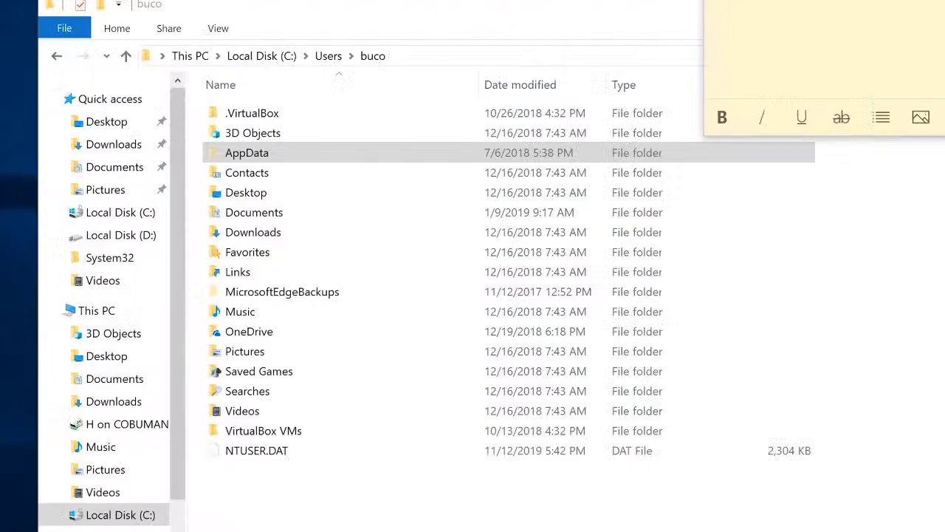
click(394, 16)
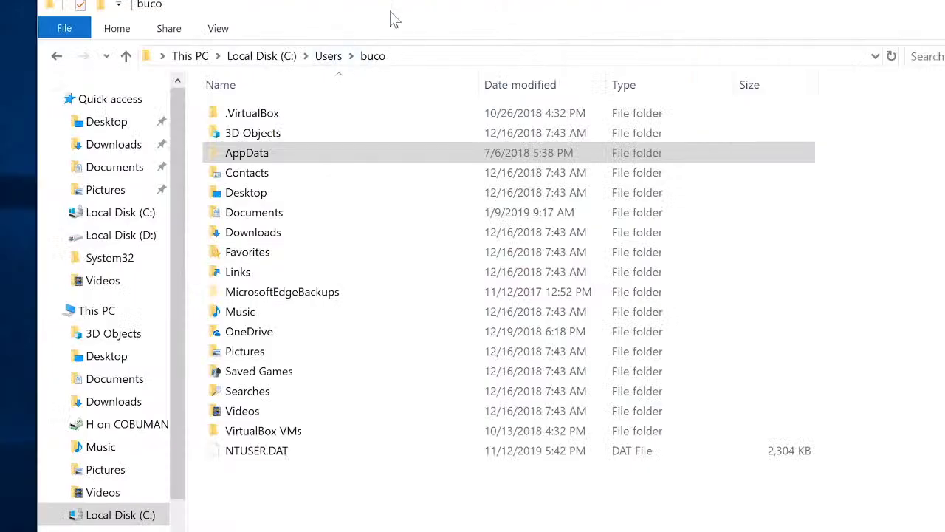
Open AppData\Local and select the Blizzard and Blizzard Entertainment folders.
double_click(254, 155)
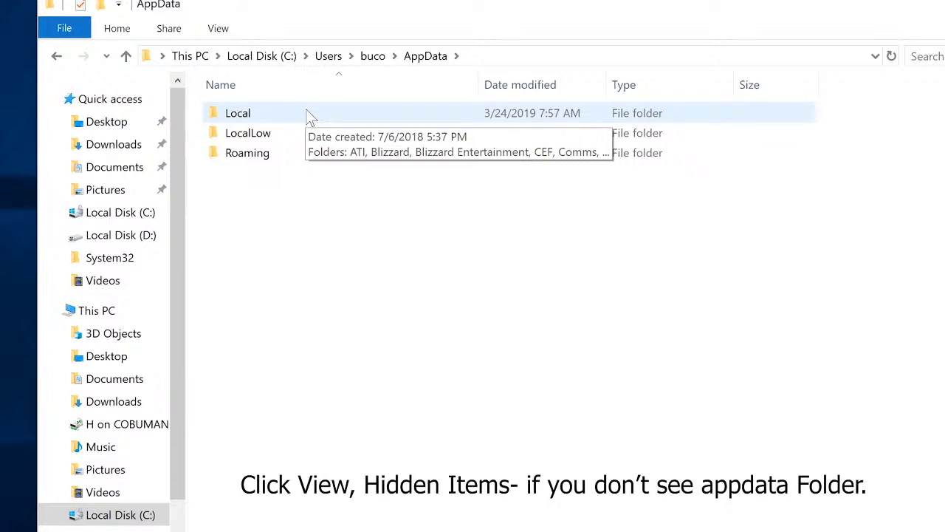
double_click(310, 117)
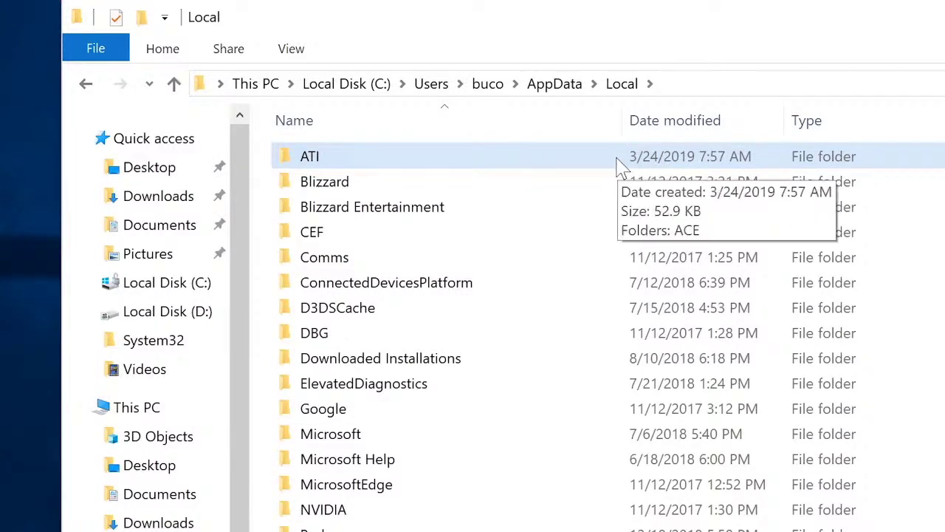
key(Down)
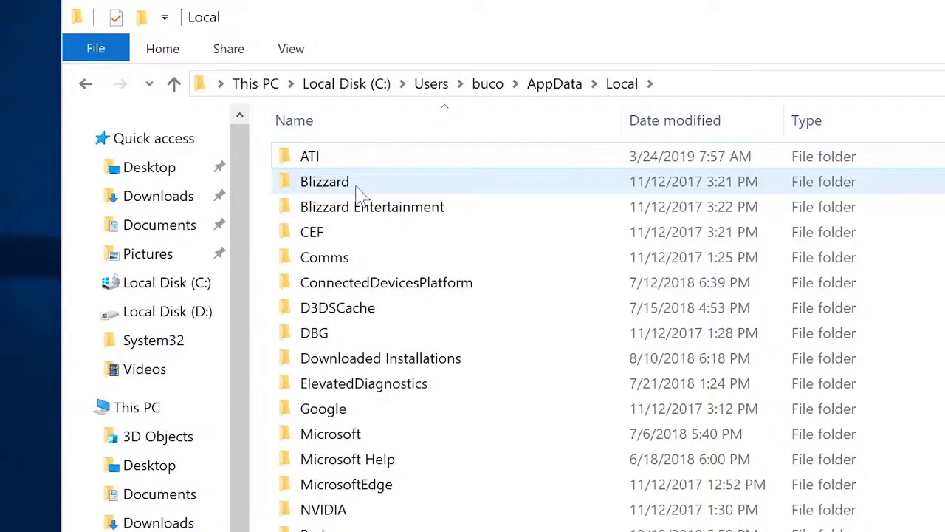
click(355, 205)
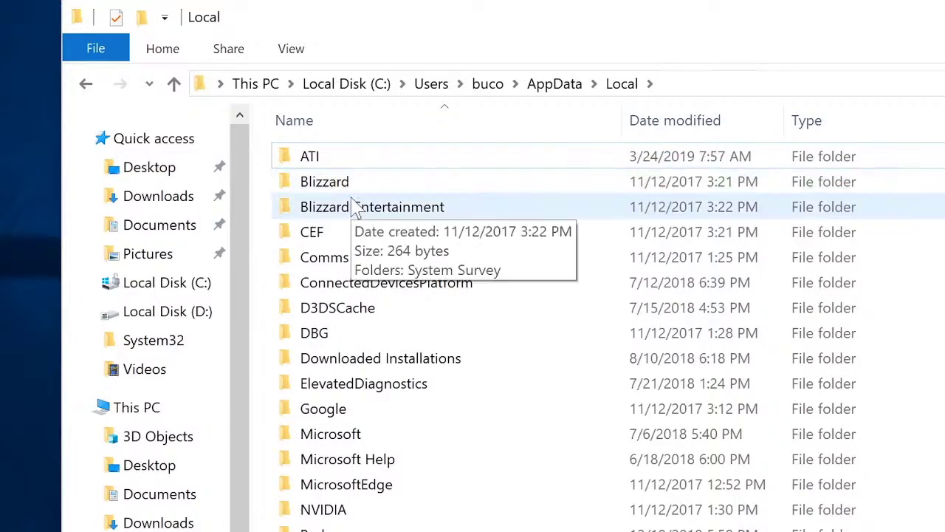
ctrl+click(355, 184)
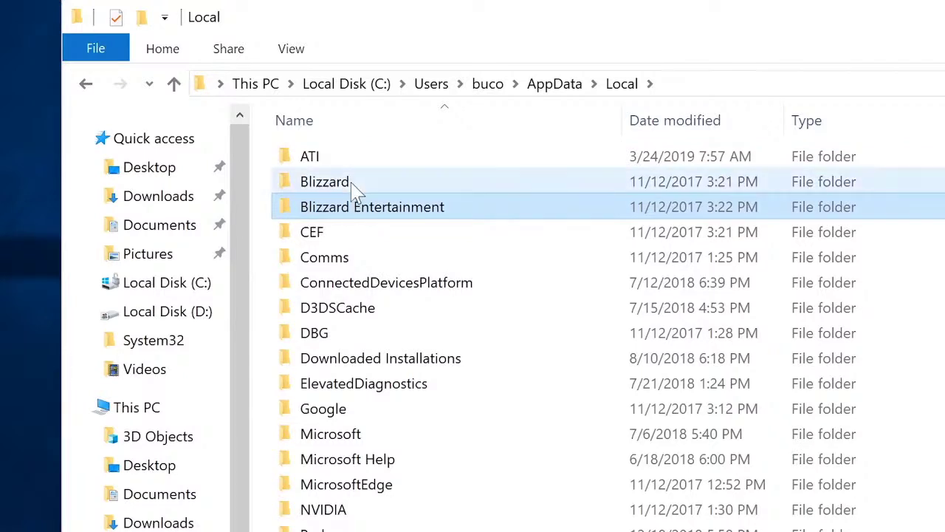
click(353, 185)
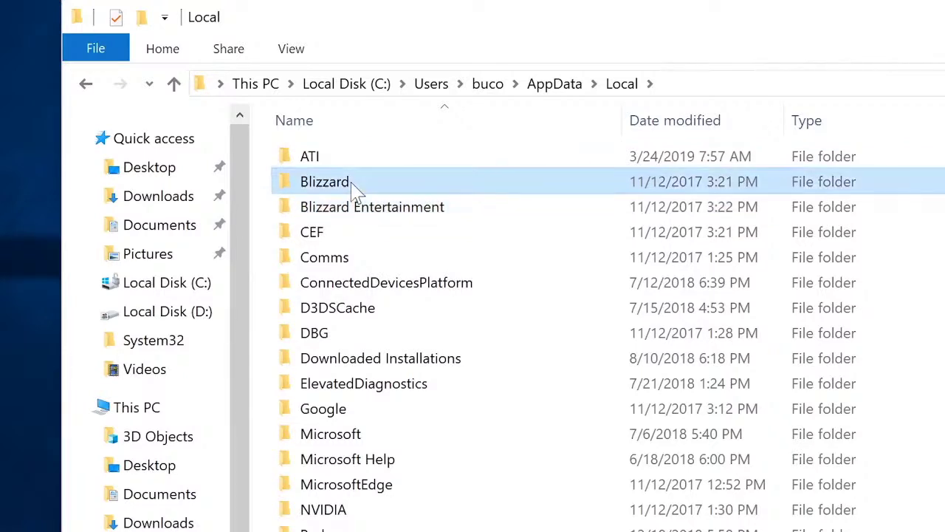
Select ATI, Blizzard and Blizzard Entertainment together with a selection rectangle.
mouse_move(384, 163)
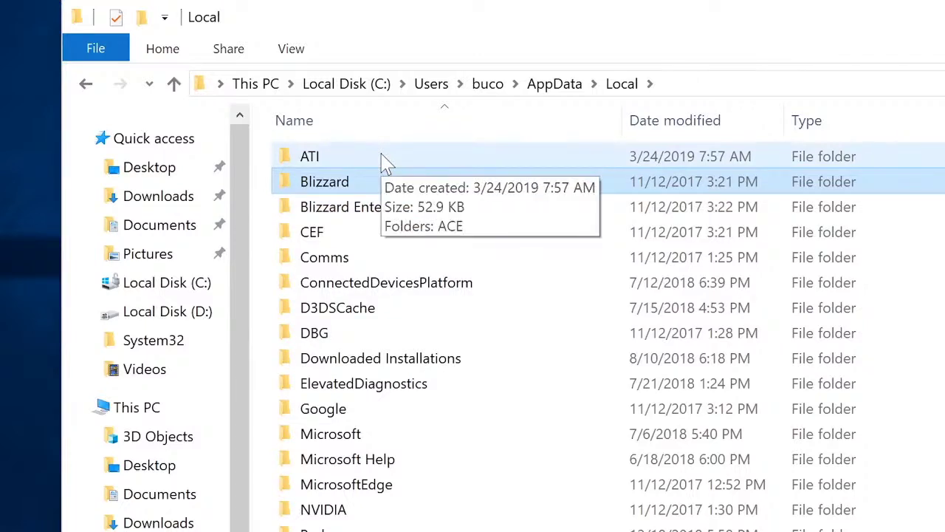
click(382, 163)
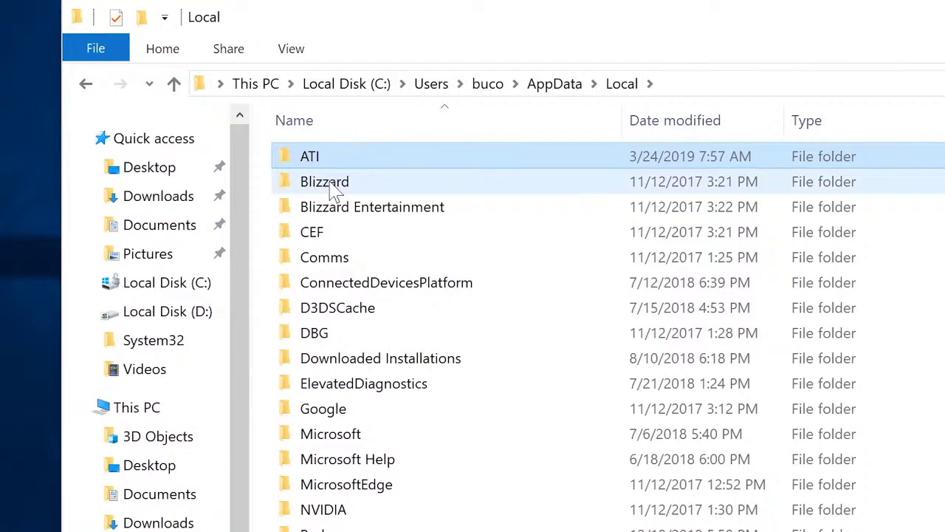
click(333, 188)
click(373, 218)
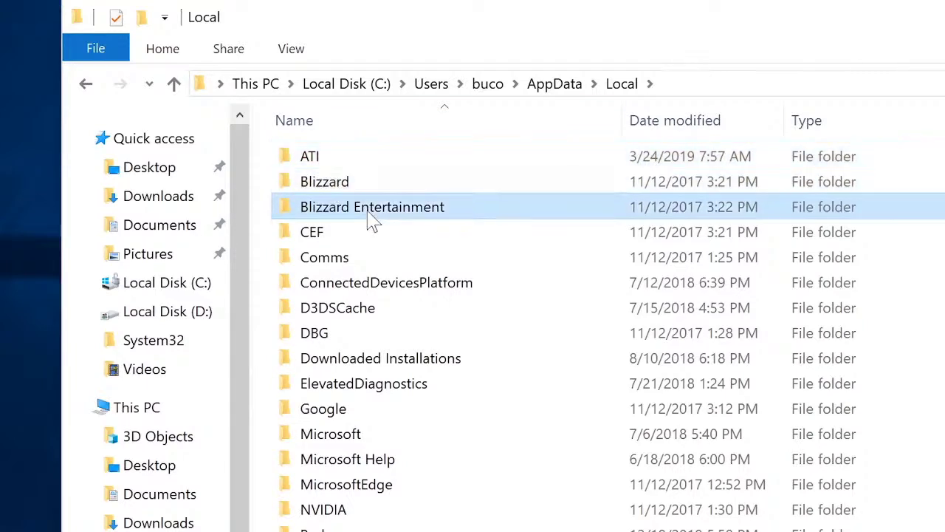
drag(938, 145, 550, 222)
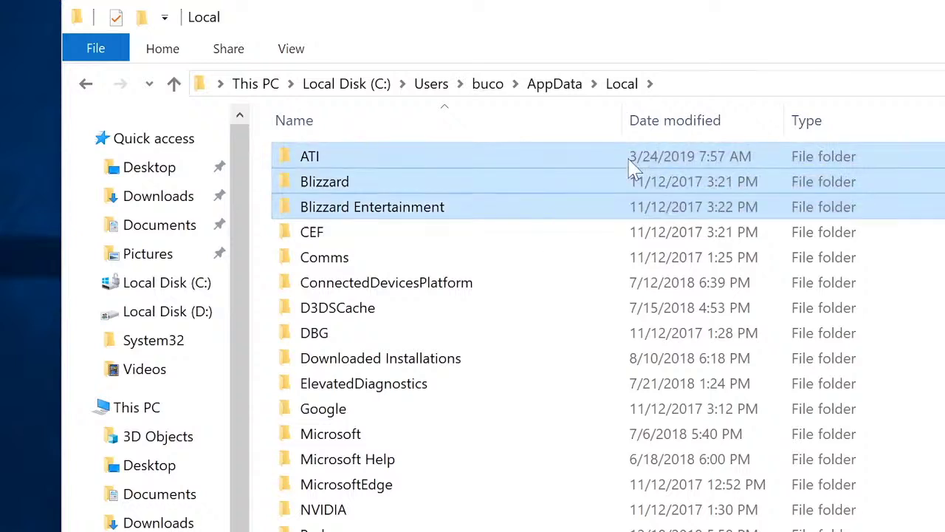
Remove the three selected folders, leaving CEF, Comms, D3DSCache, Microsoft and NVIDIA in Local.
key(Delete)
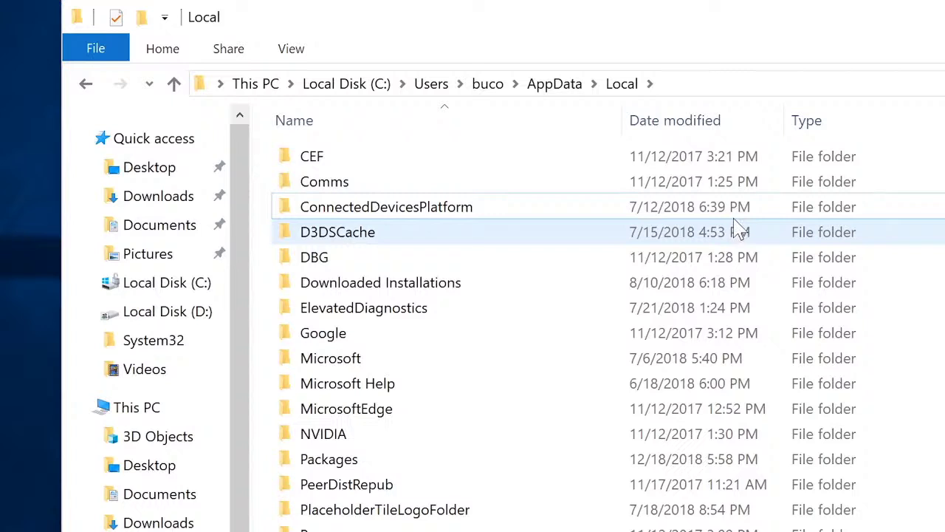
mouse_move(344, 180)
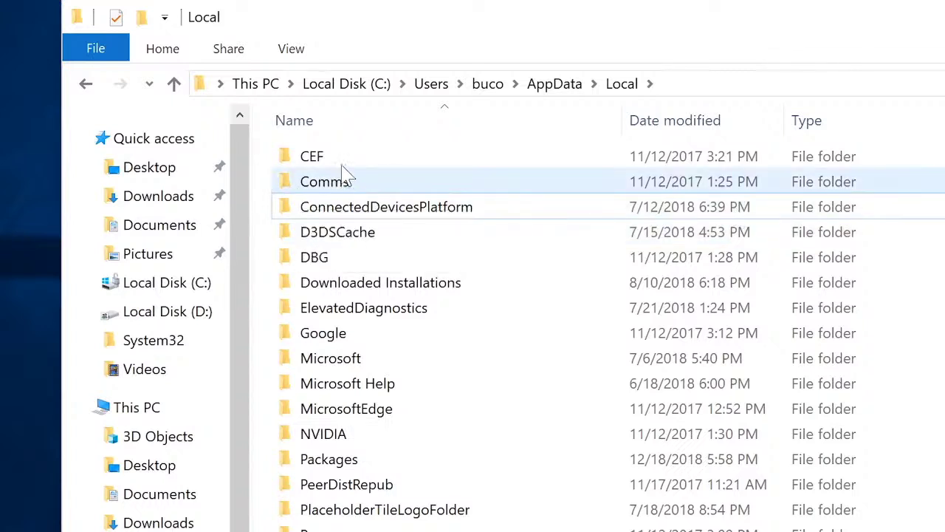
mouse_move(359, 305)
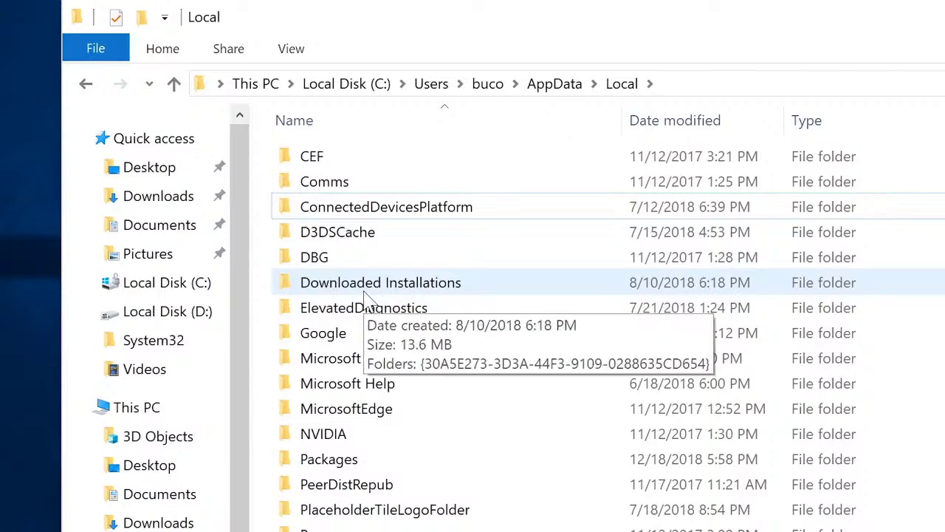
mouse_move(431, 384)
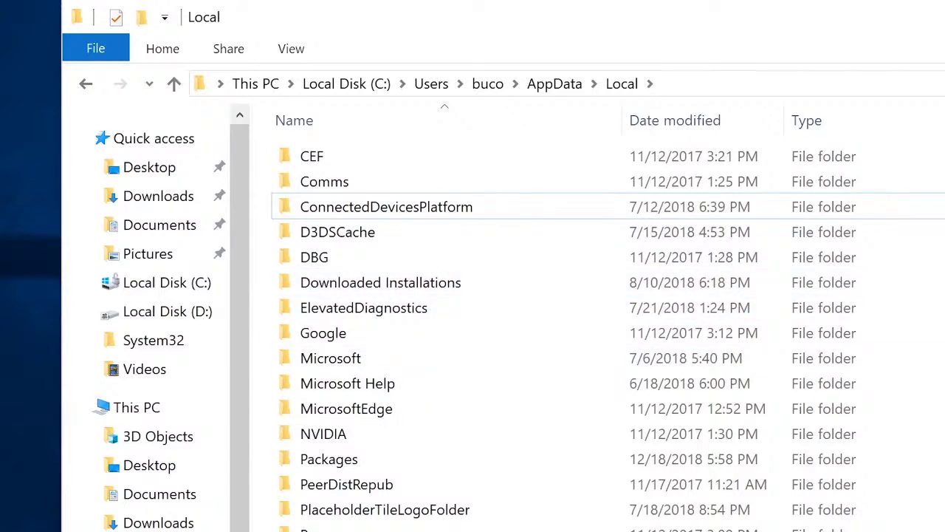
mouse_move(442, 355)
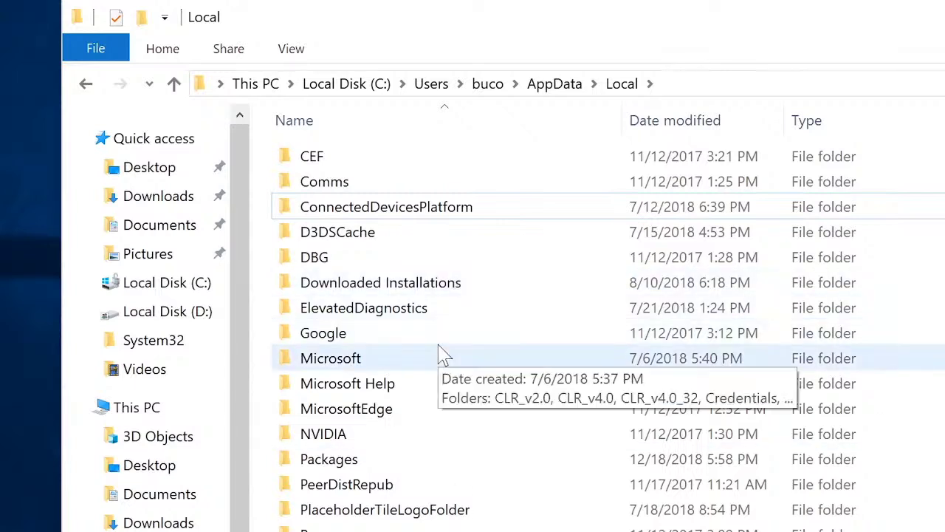
double_click(411, 159)
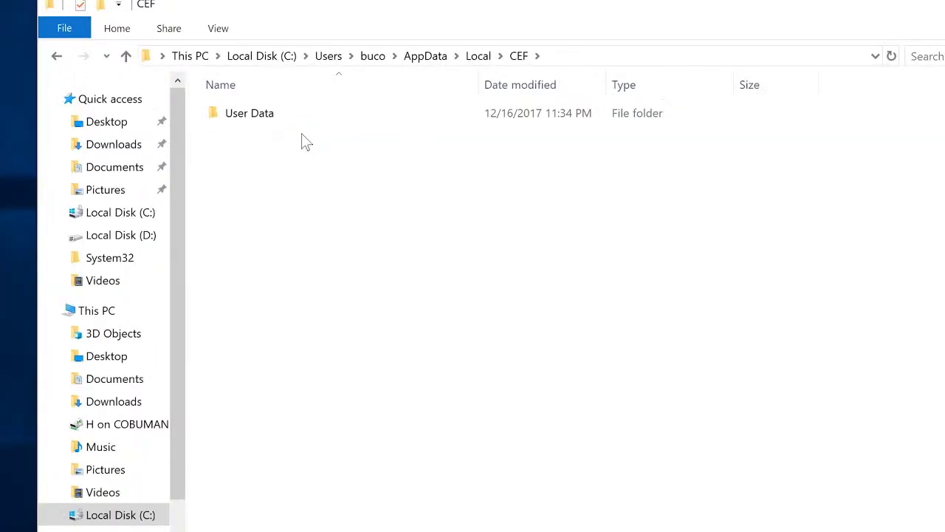
double_click(415, 157)
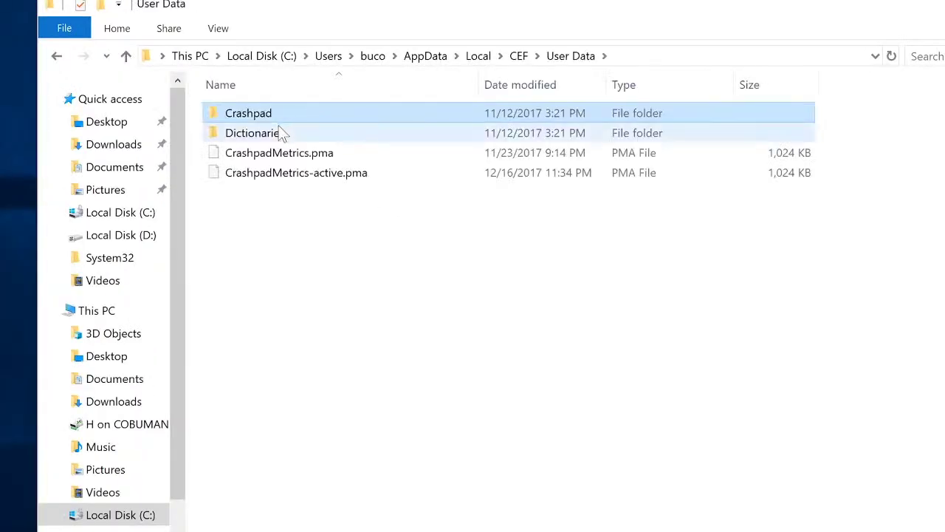
click(58, 57)
click(58, 57)
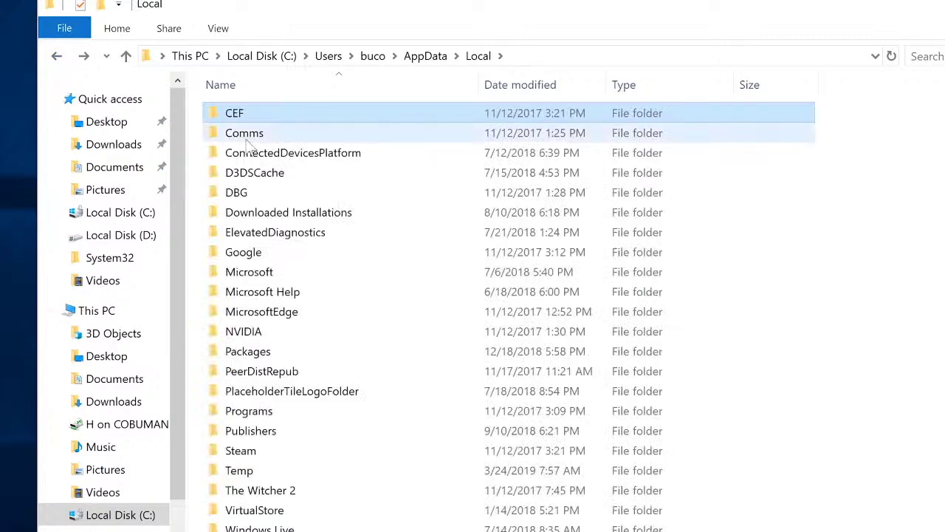
click(250, 141)
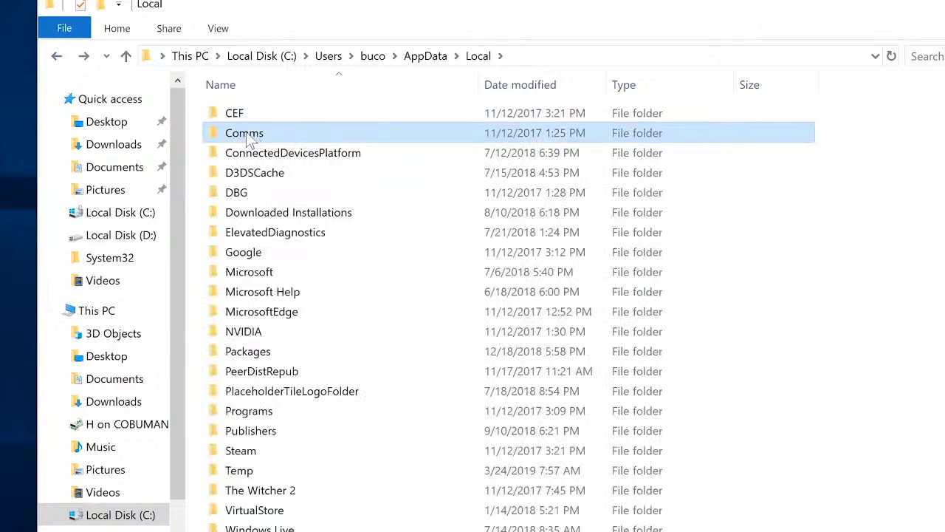
double_click(246, 132)
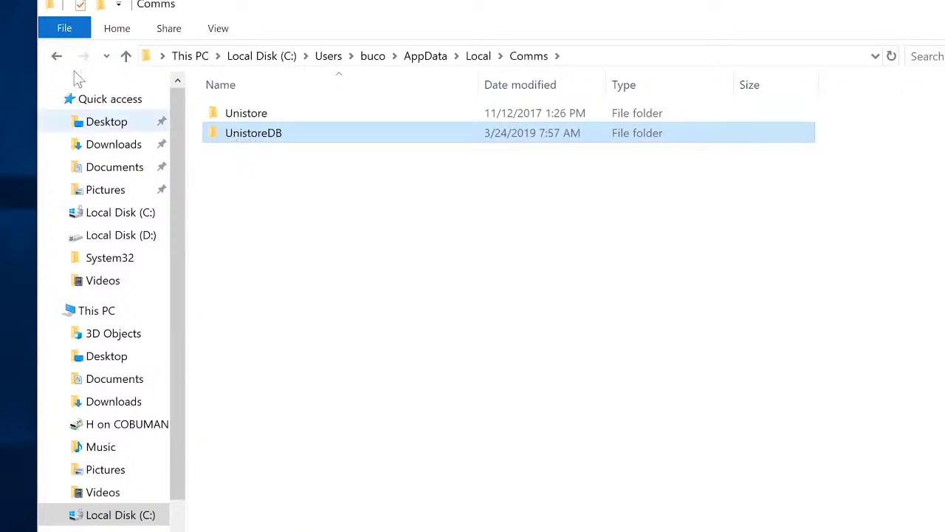
click(57, 57)
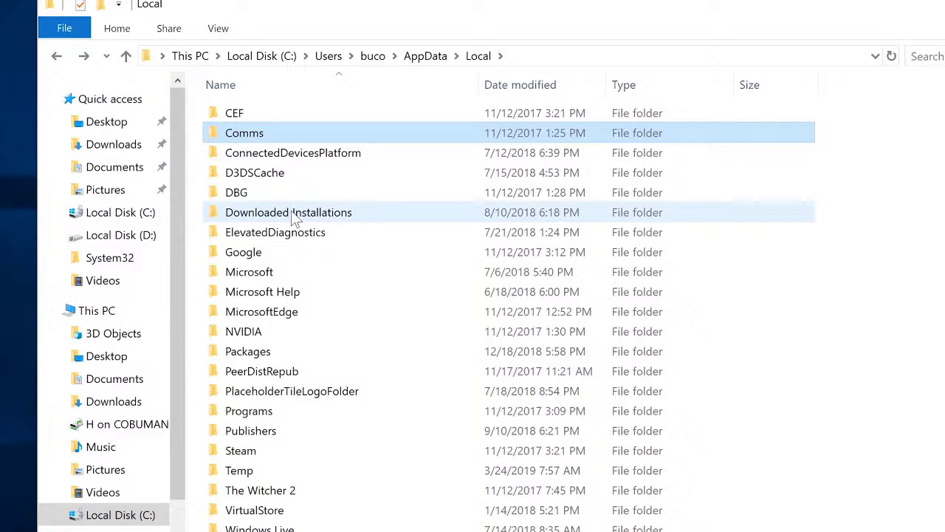
mouse_move(294, 217)
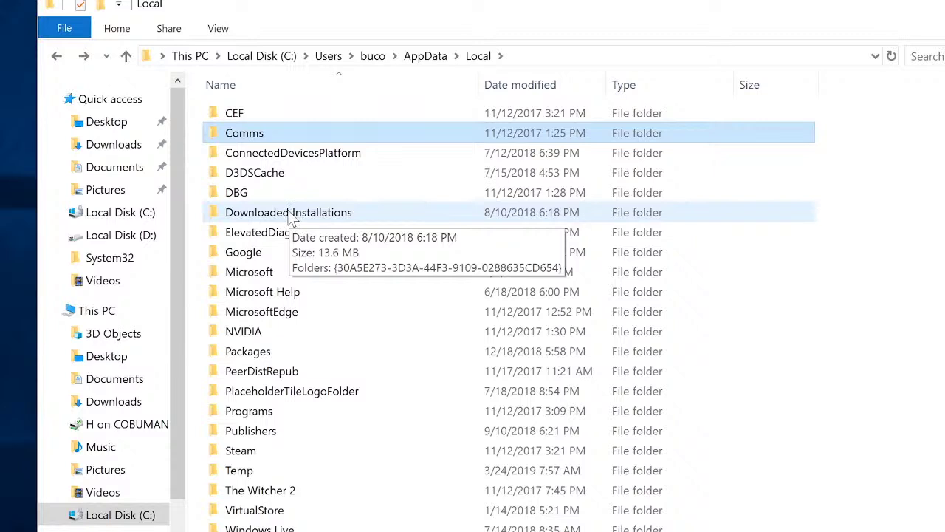
Open Downloaded Installations and inspect the GUID subfolder holding the TP-Link PLC Utility installer.
click(286, 219)
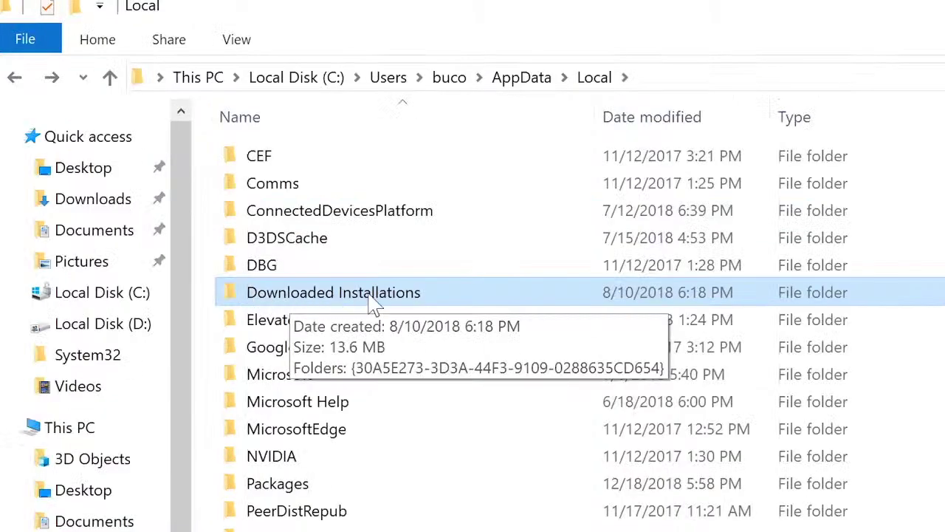
double_click(375, 304)
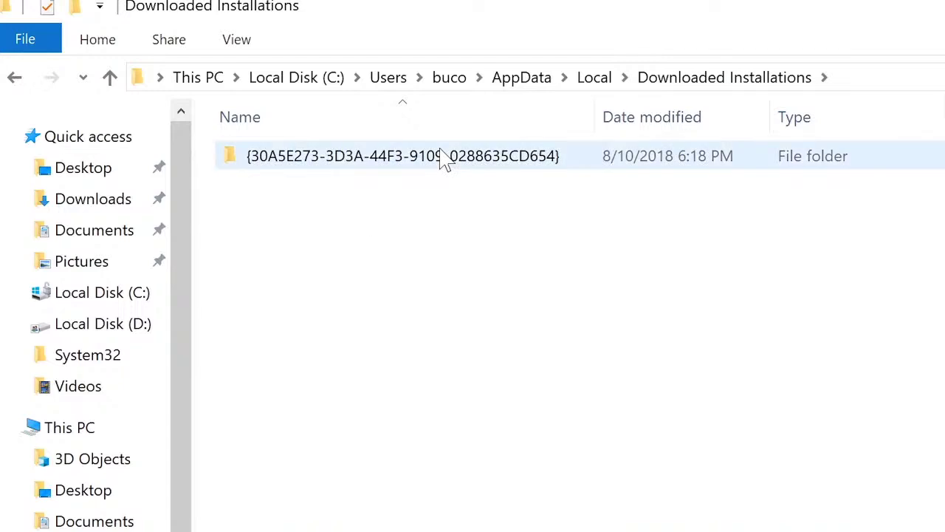
mouse_move(441, 166)
mouse_move(314, 169)
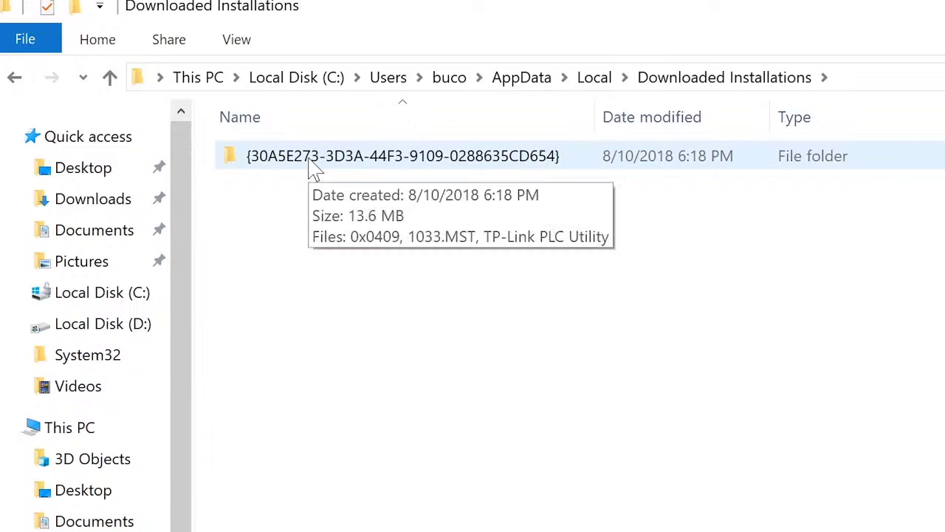
double_click(312, 169)
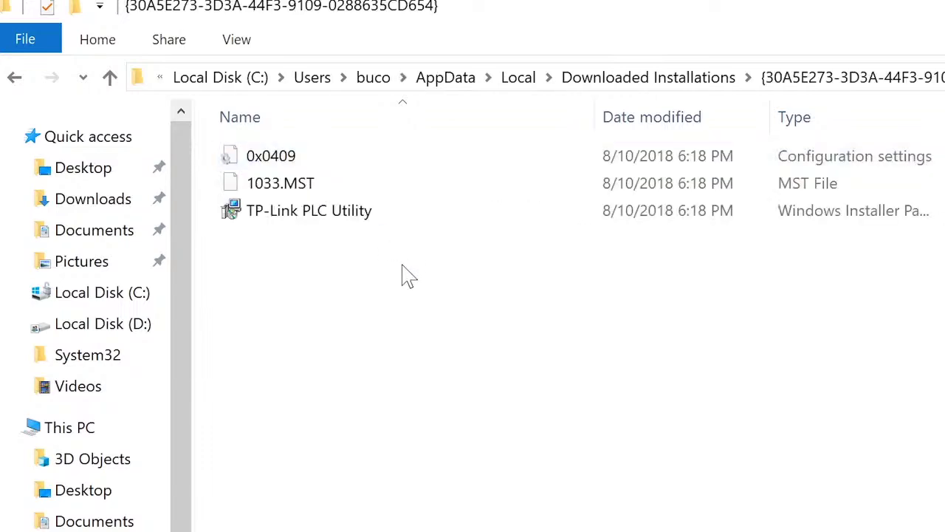
click(302, 216)
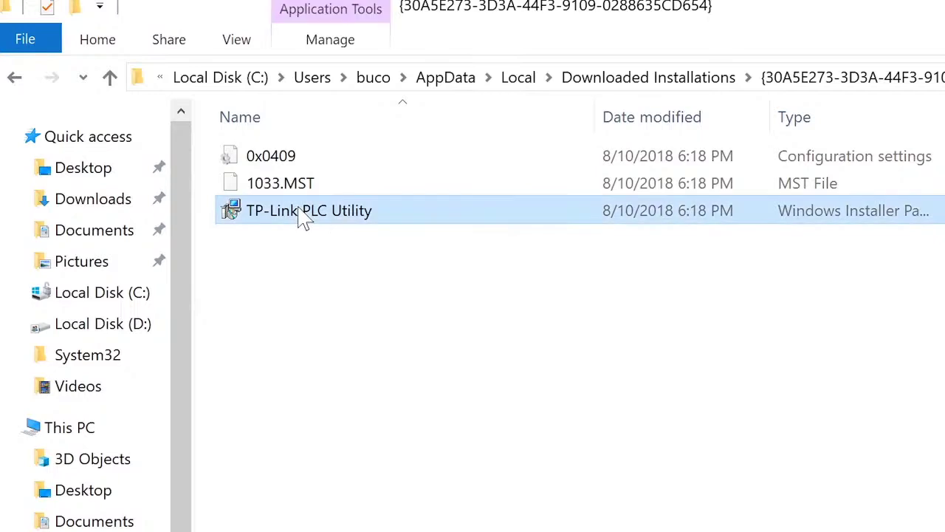
click(15, 79)
click(13, 79)
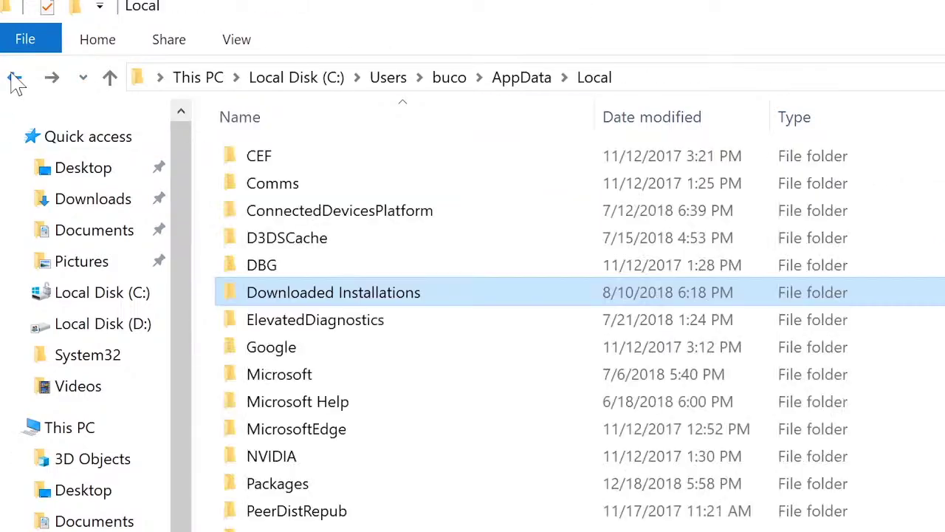
Delete the {30A5E273-…} subfolder and return to the Local folder.
double_click(408, 301)
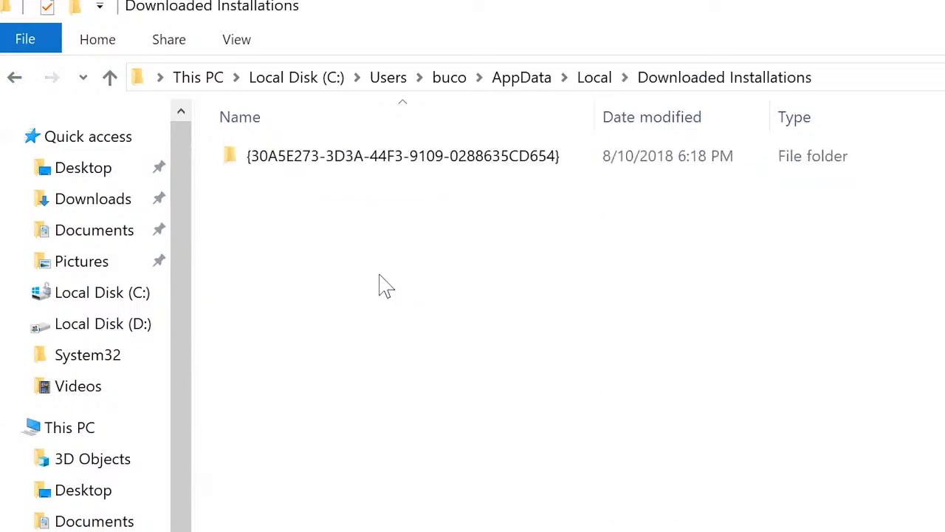
click(420, 164)
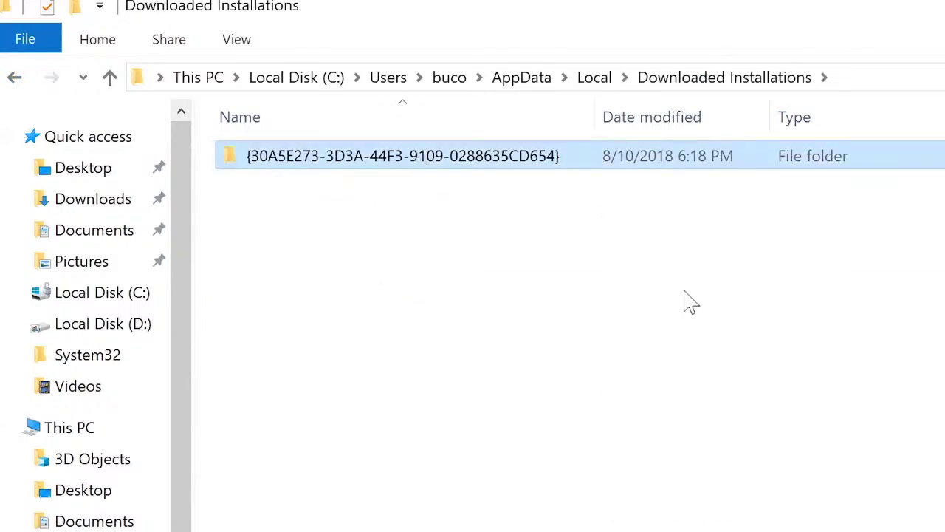
key(Delete)
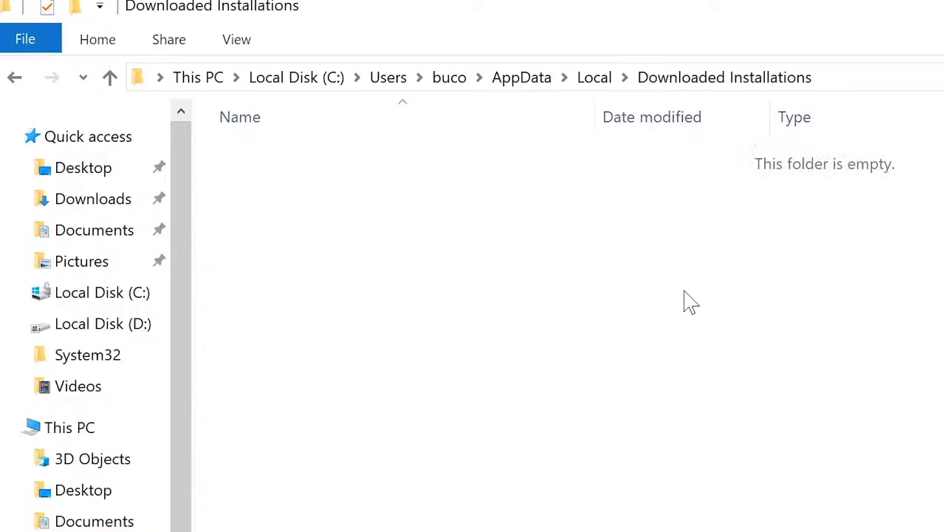
click(11, 78)
mouse_move(410, 307)
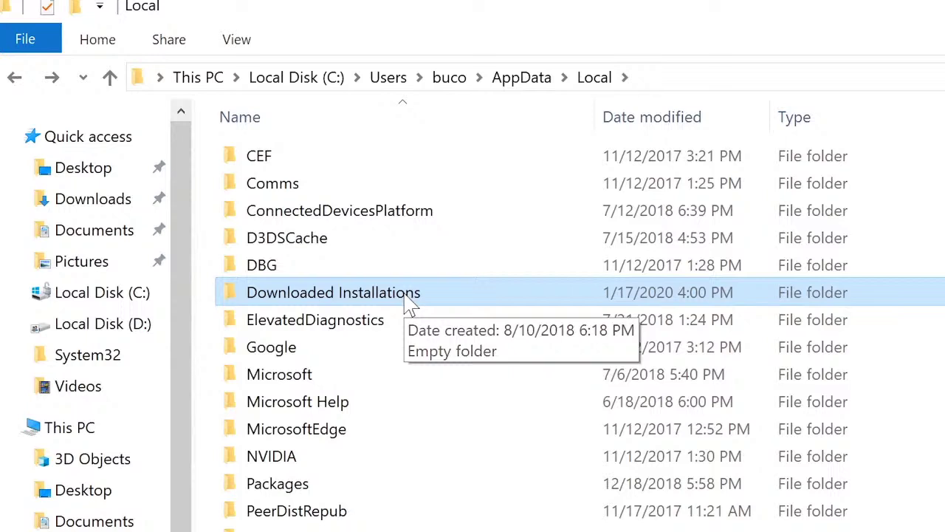
key(Delete)
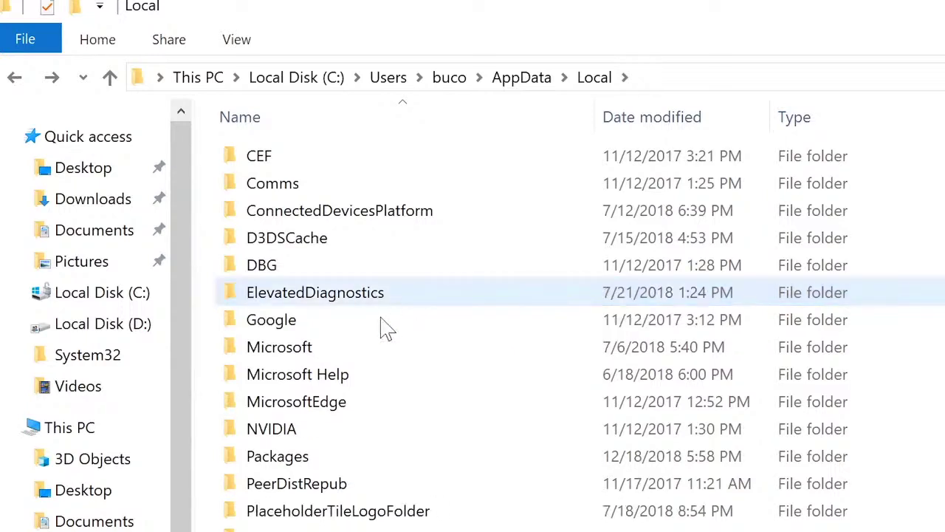
mouse_move(314, 317)
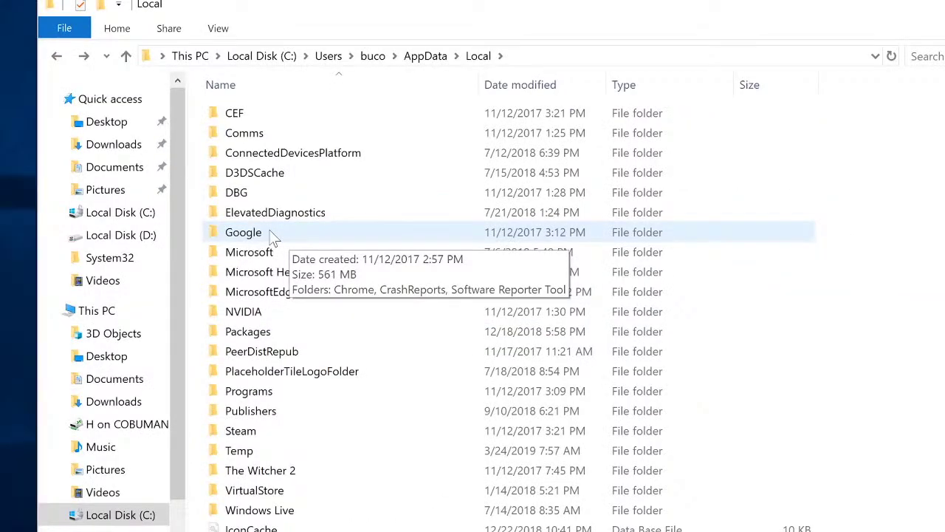
click(271, 233)
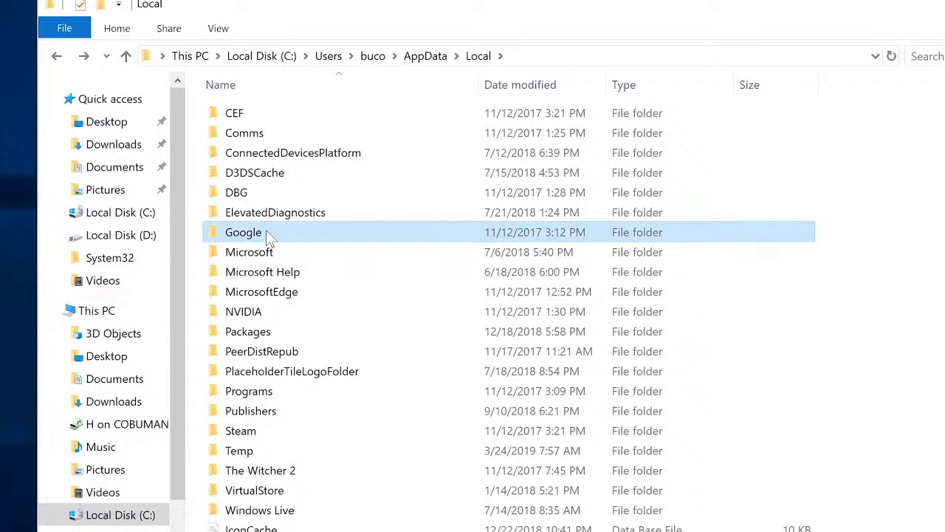
mouse_move(265, 232)
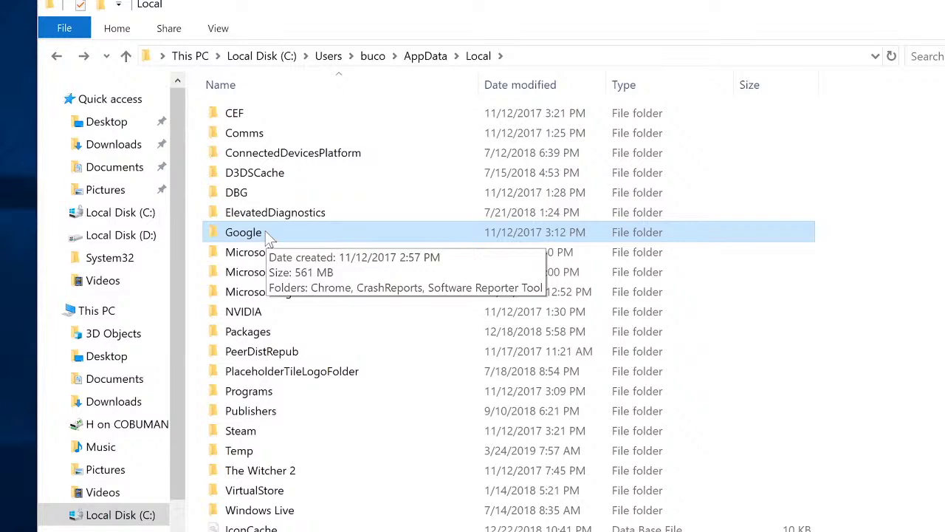
double_click(265, 231)
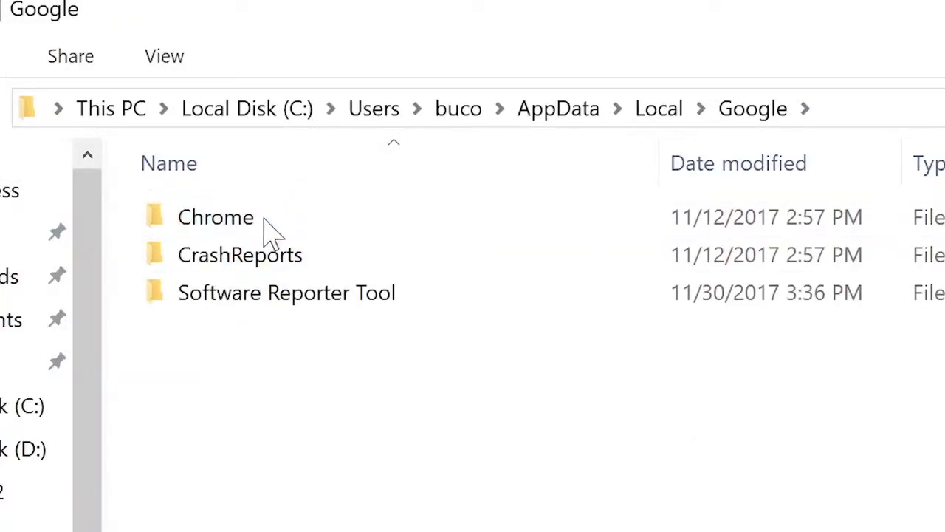
double_click(273, 230)
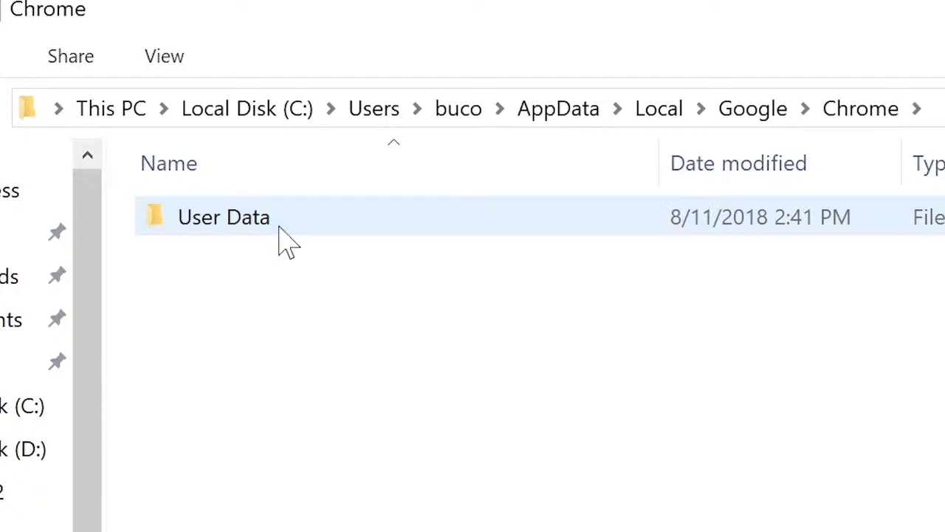
double_click(276, 231)
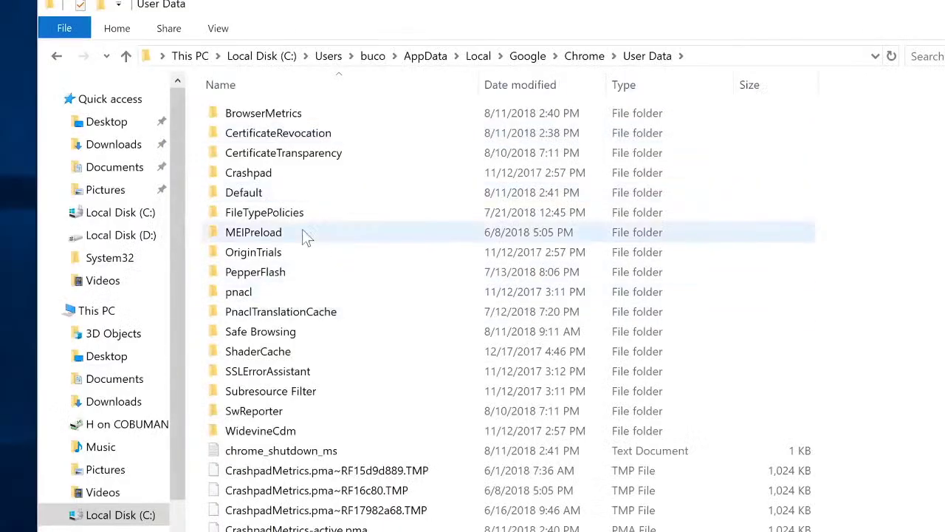
scroll(311, 241, down, 3)
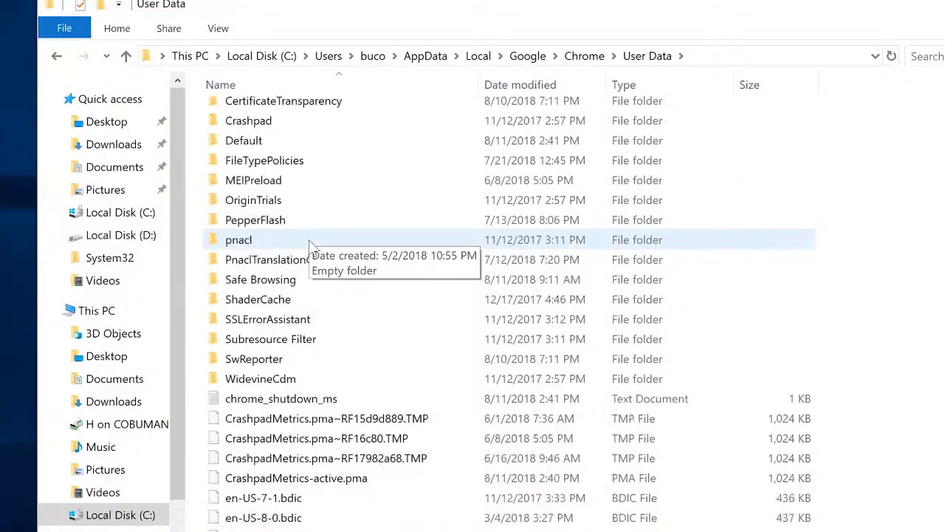
scroll(312, 244, up, 3)
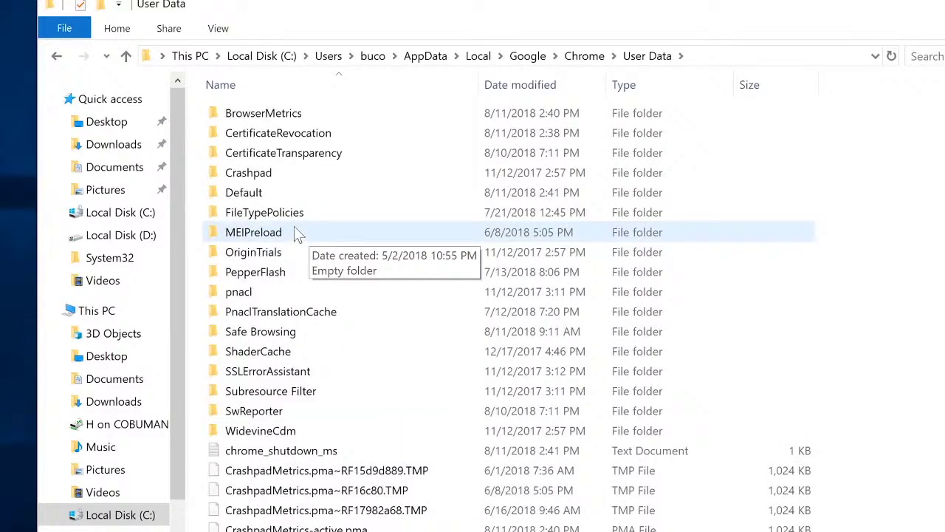
double_click(277, 193)
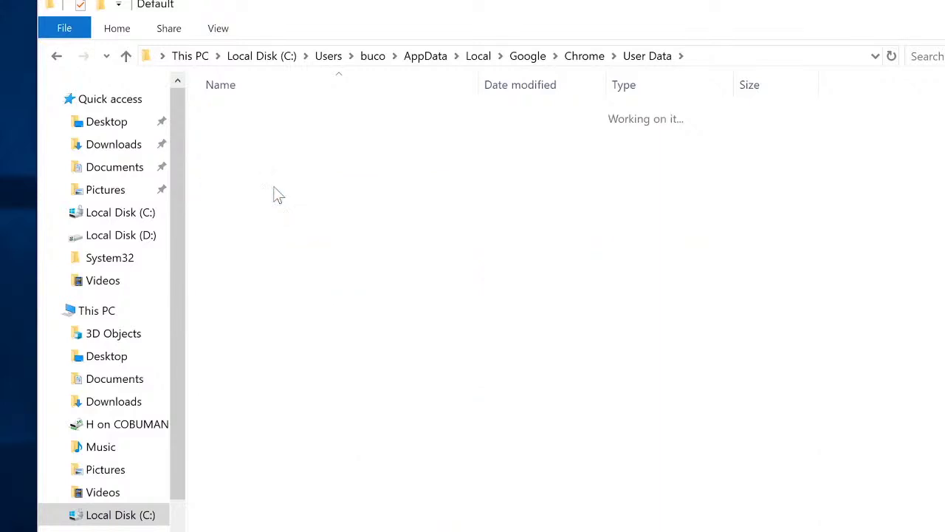
scroll(504, 362, down, 6)
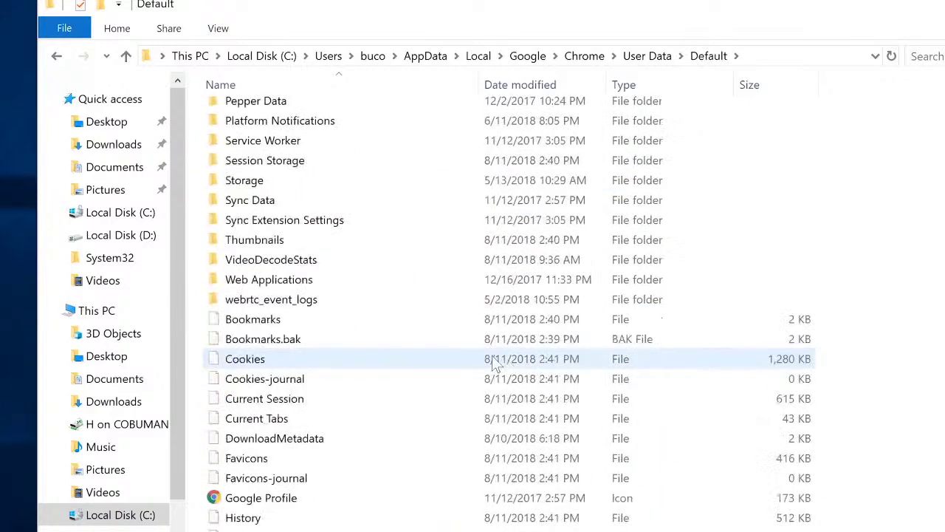
click(280, 320)
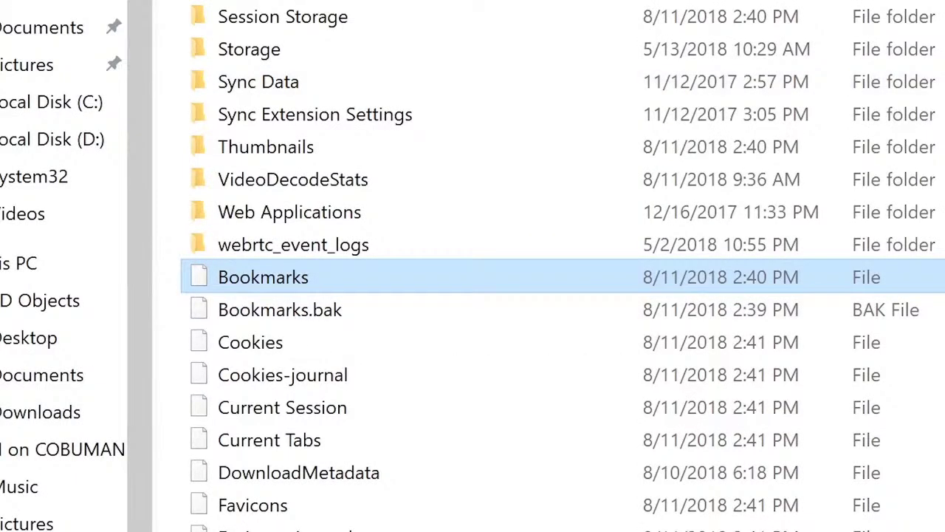
click(284, 344)
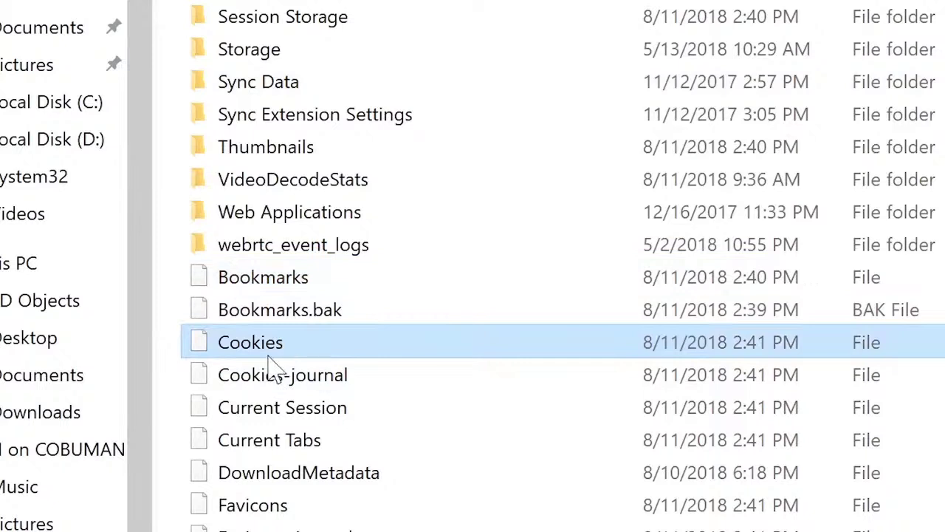
mouse_move(323, 351)
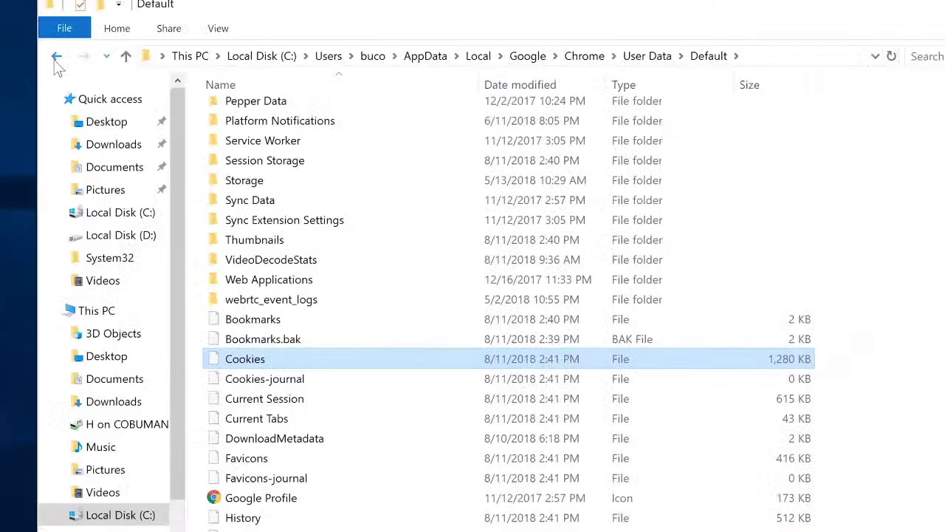
click(57, 60)
click(56, 60)
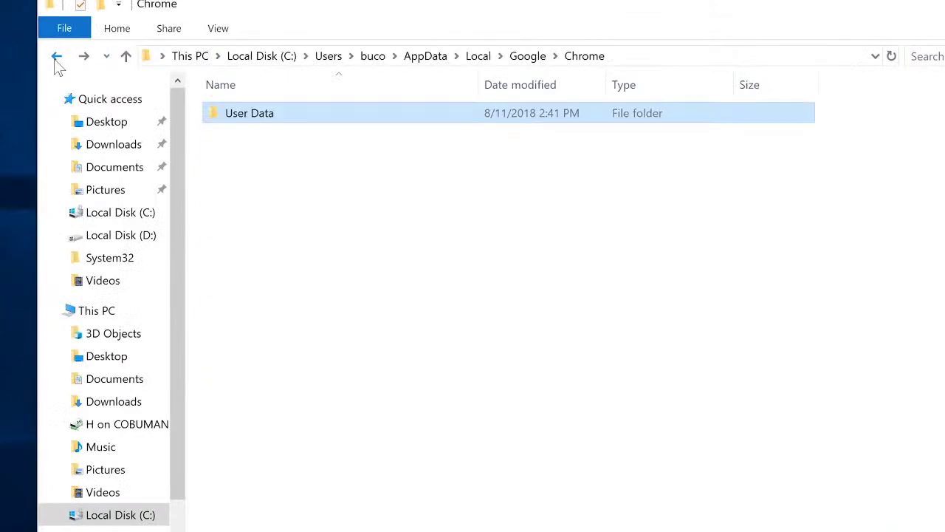
click(56, 59)
click(56, 59)
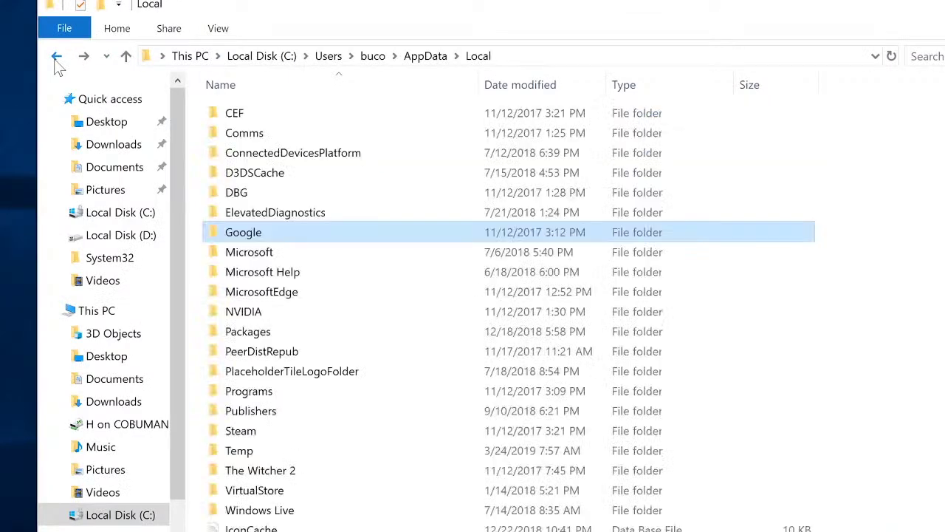
click(294, 251)
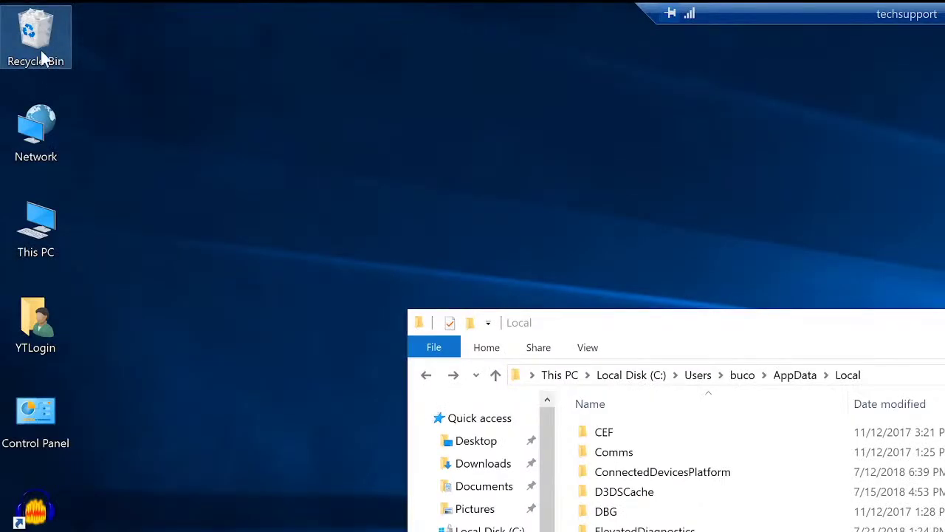
key(shift+Delete)
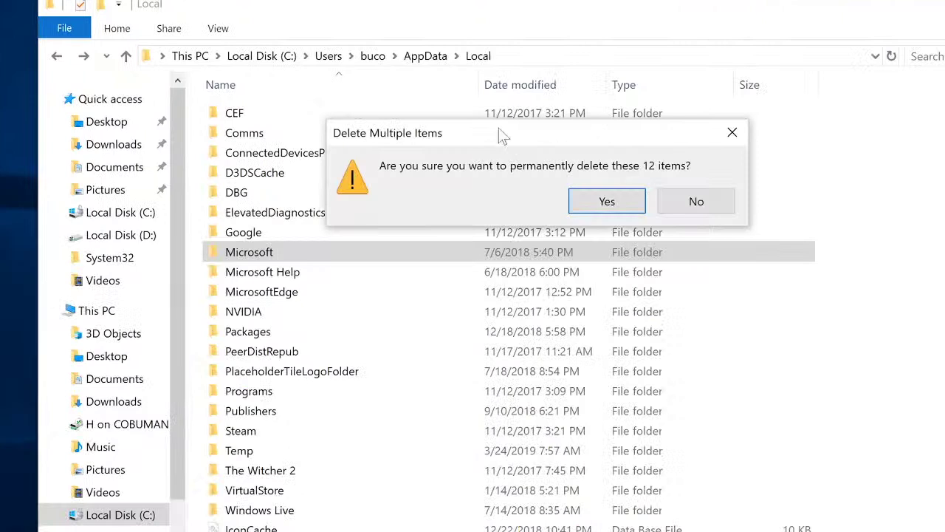
click(595, 208)
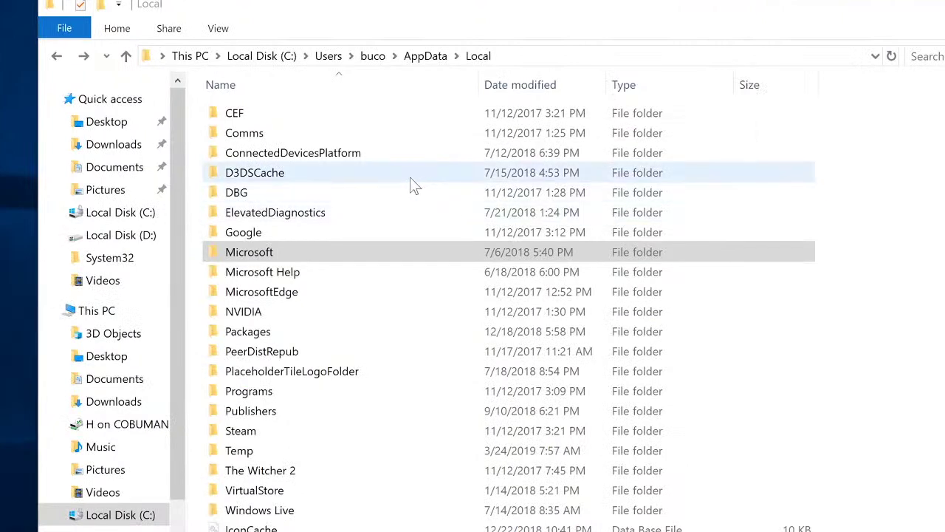
Look through the Microsoft folder in AppData\Local, then return to Local.
click(311, 291)
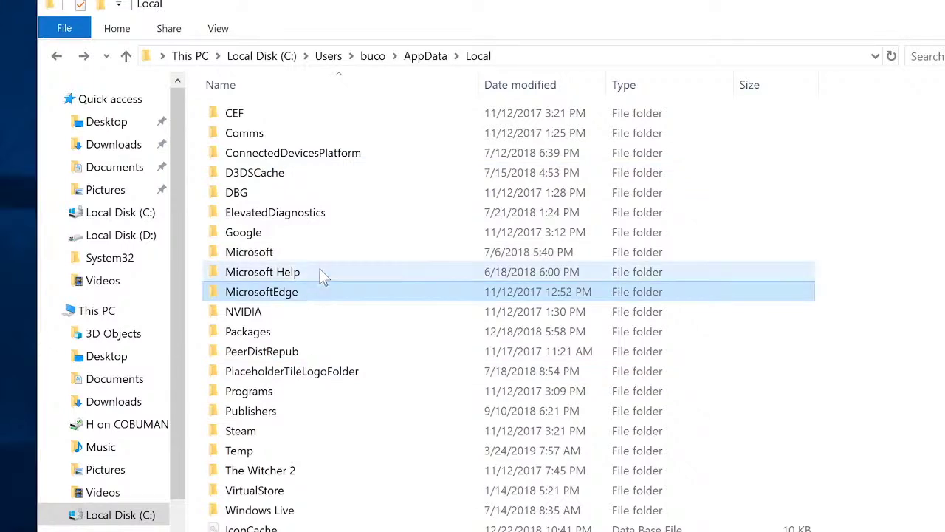
mouse_move(320, 268)
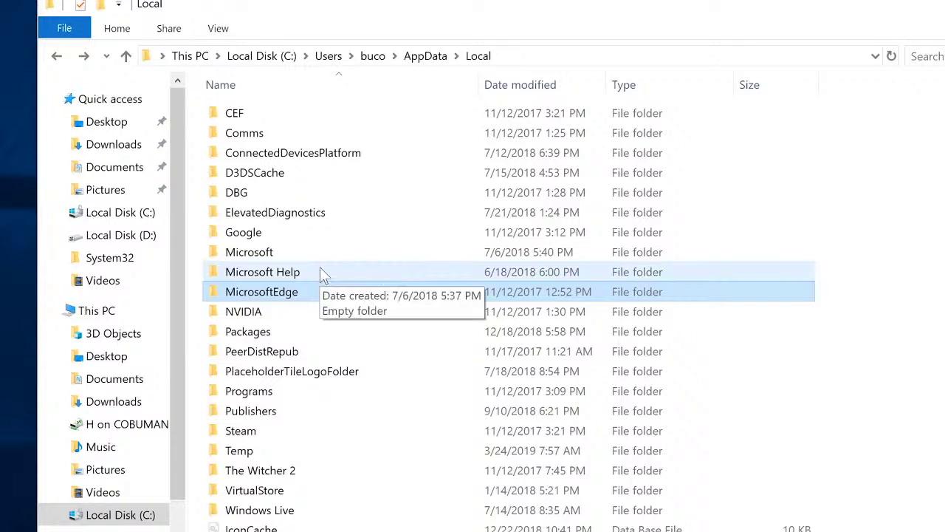
click(322, 274)
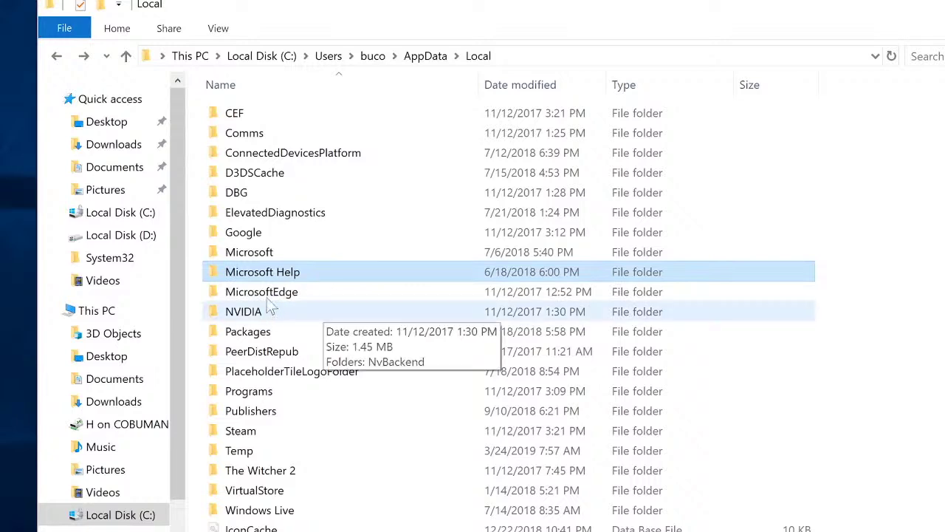
click(251, 253)
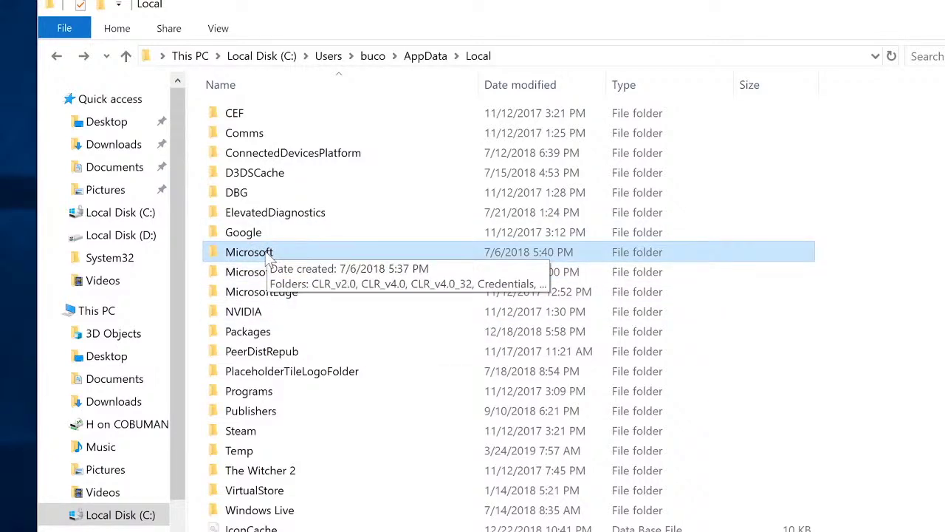
double_click(265, 253)
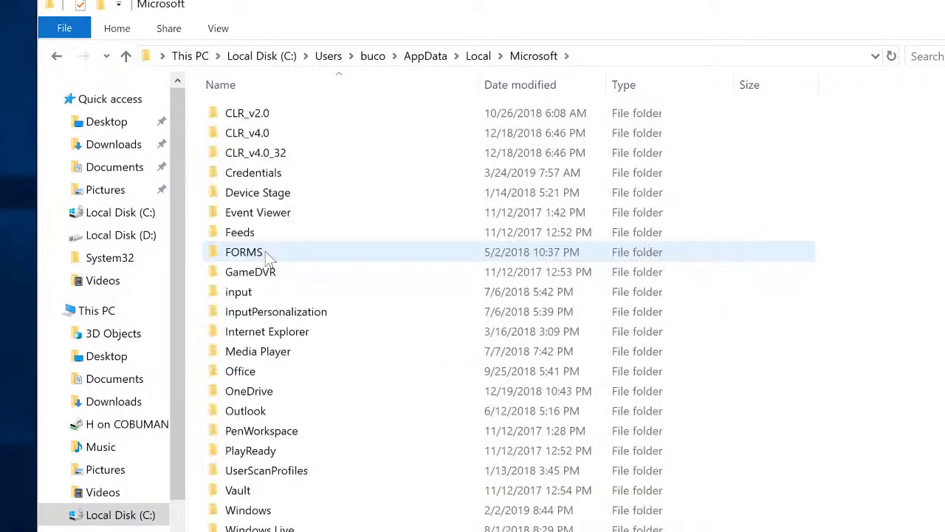
scroll(332, 277, down, 2)
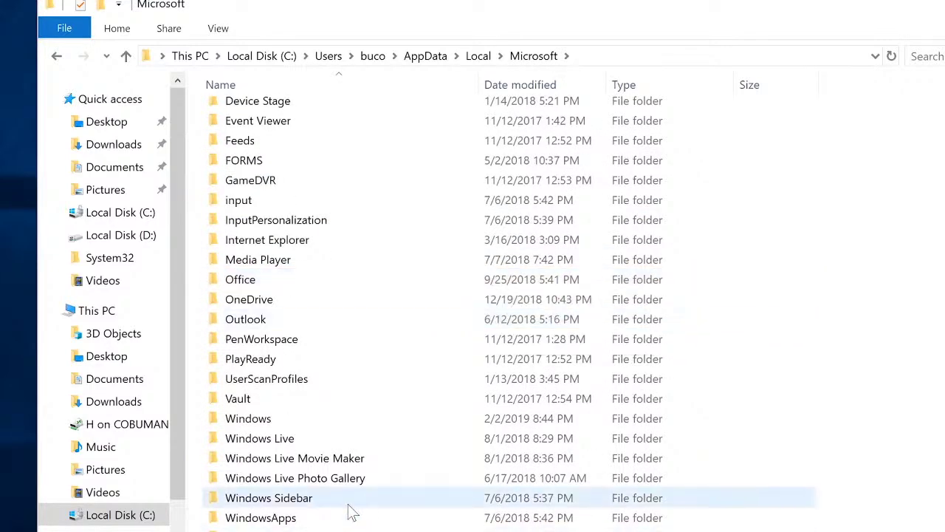
scroll(350, 510, up, 2)
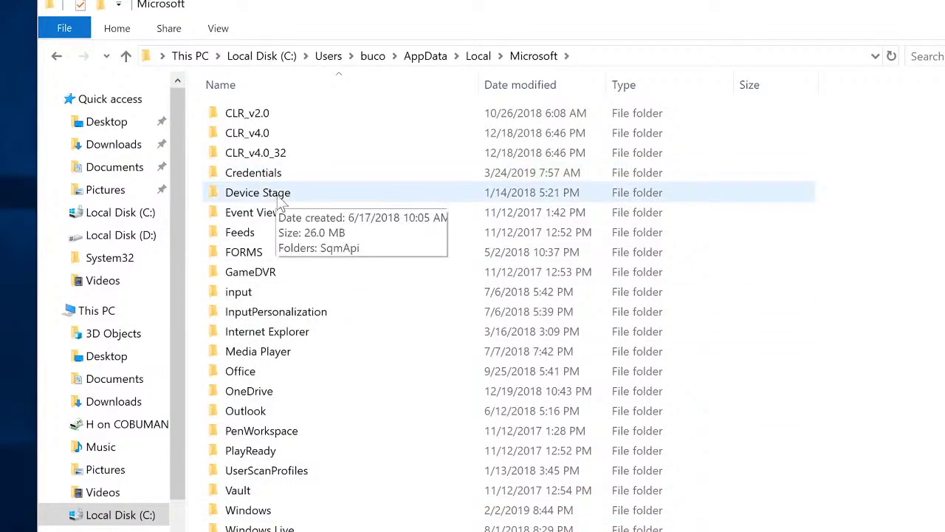
click(56, 56)
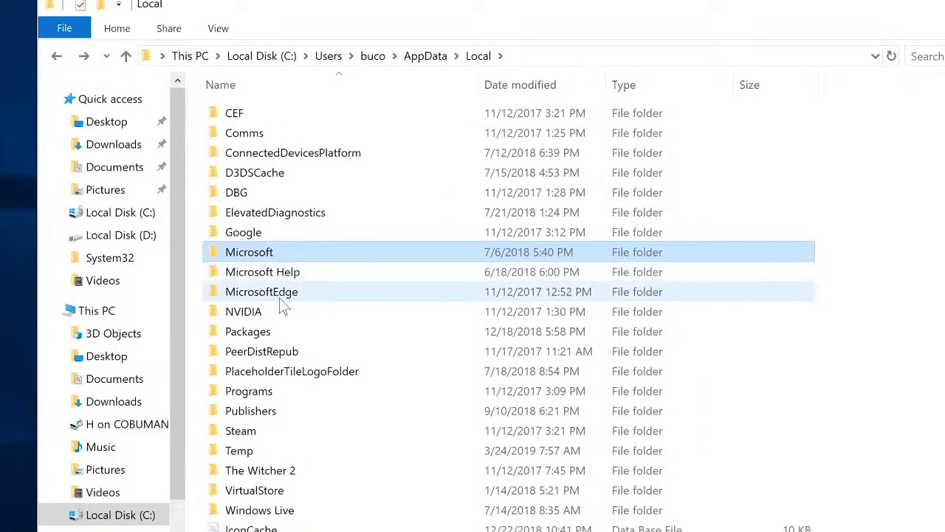
Delete the NVIDIA folder from AppData\Local.
click(281, 297)
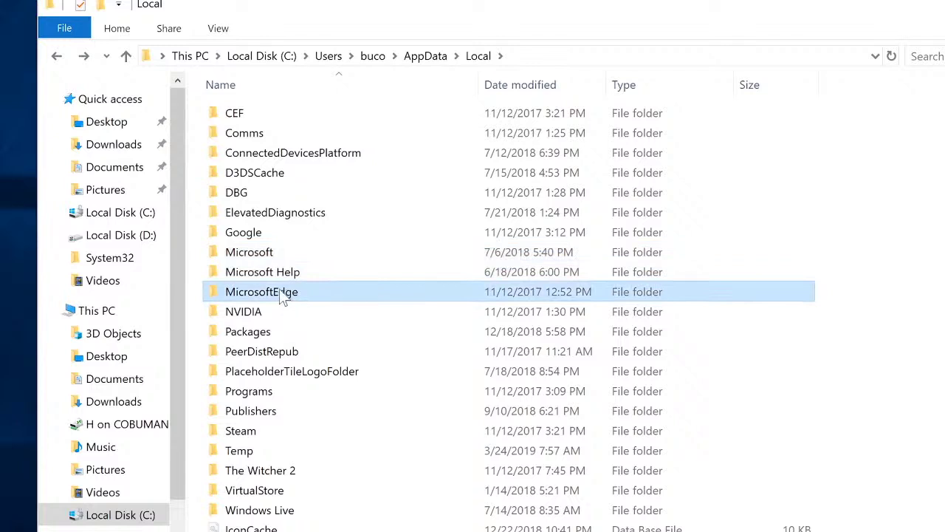
key(Down)
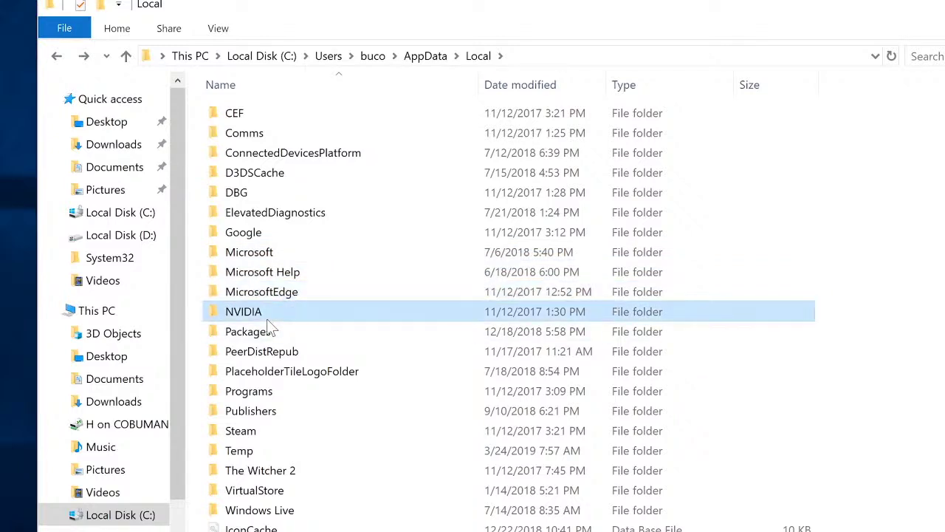
mouse_move(279, 316)
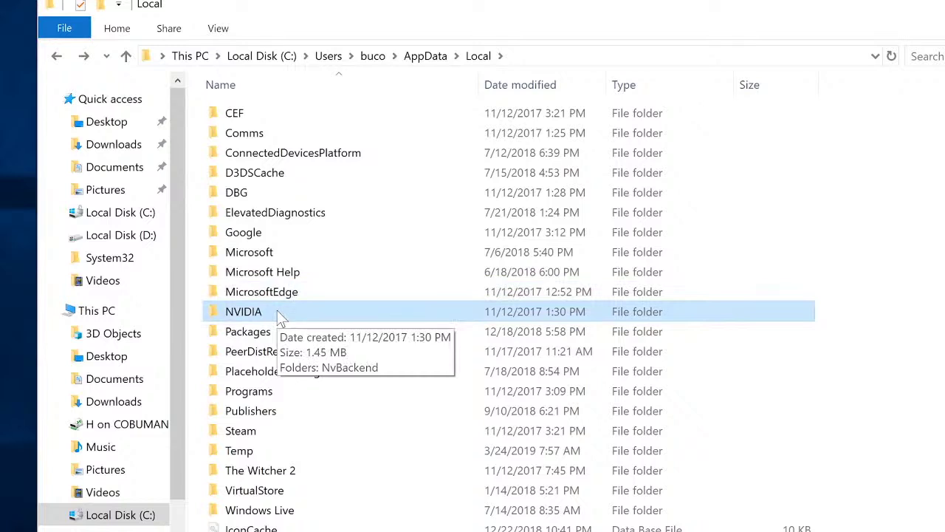
key(Delete)
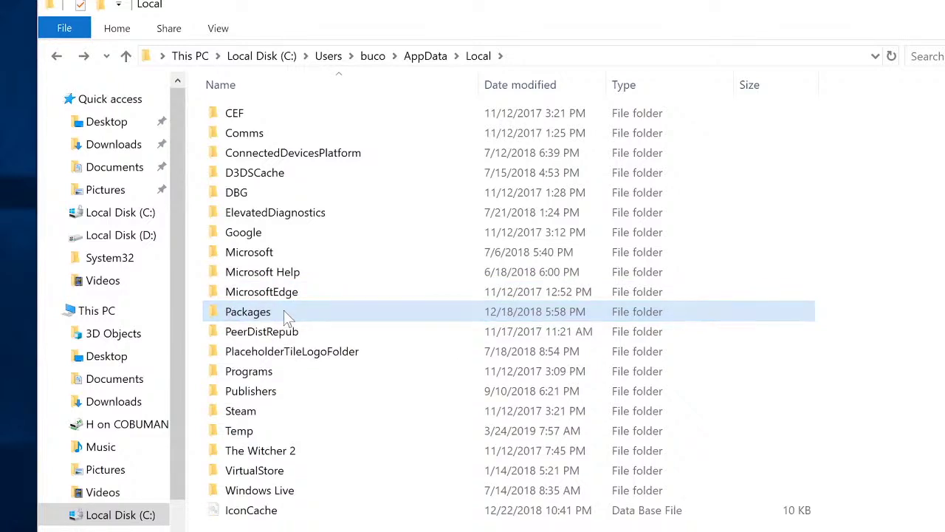
Confirm The Witcher 2's temp folder is empty and delete The Witcher 2.
click(285, 454)
mouse_move(283, 458)
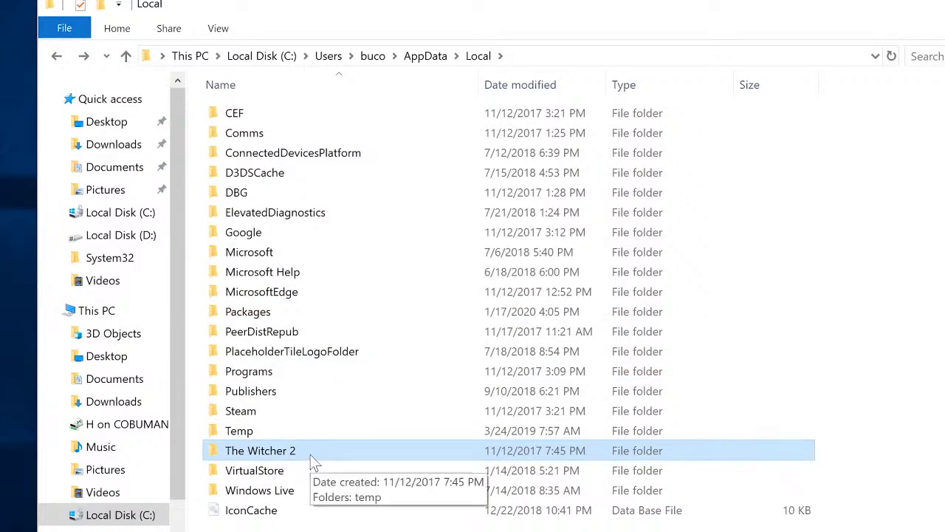
double_click(311, 460)
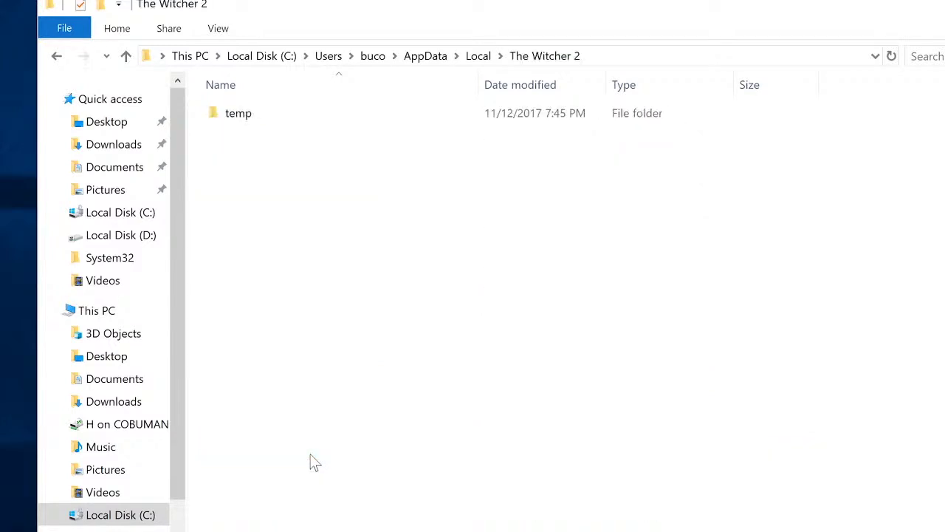
double_click(391, 115)
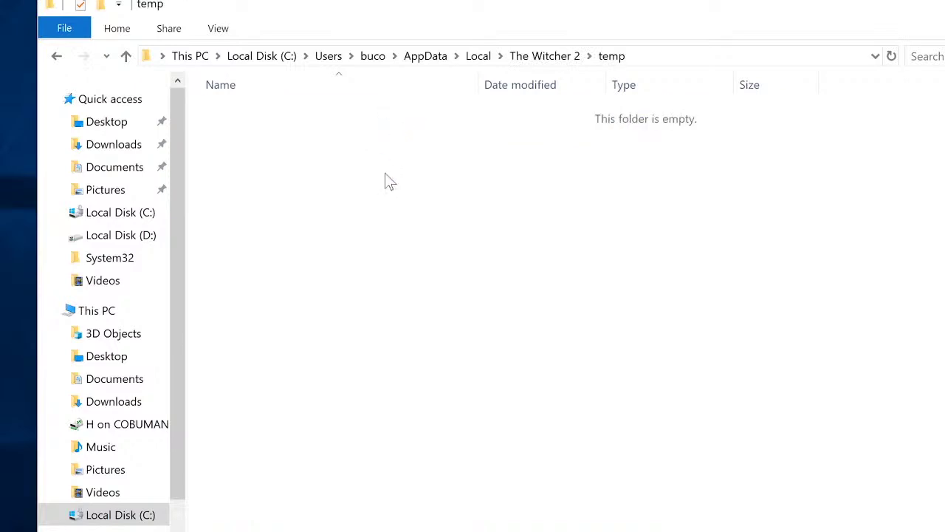
click(58, 59)
click(57, 59)
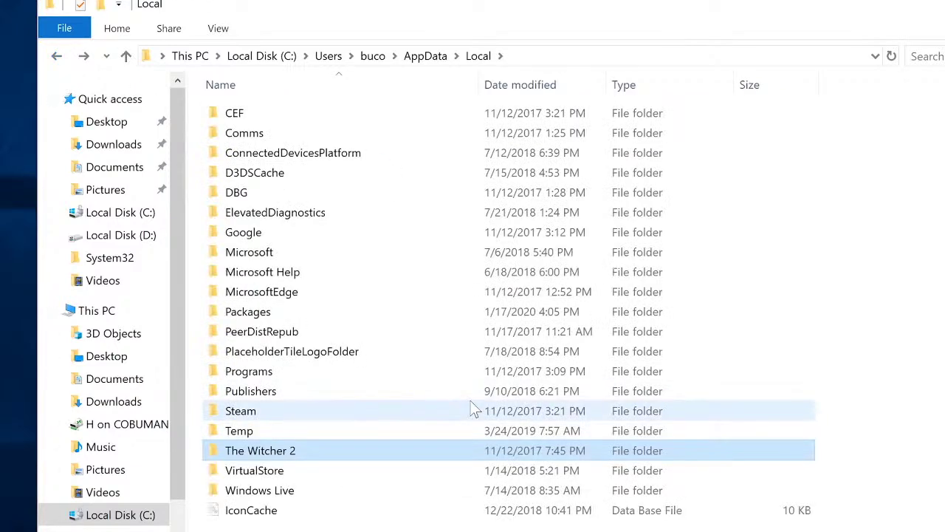
key(Delete)
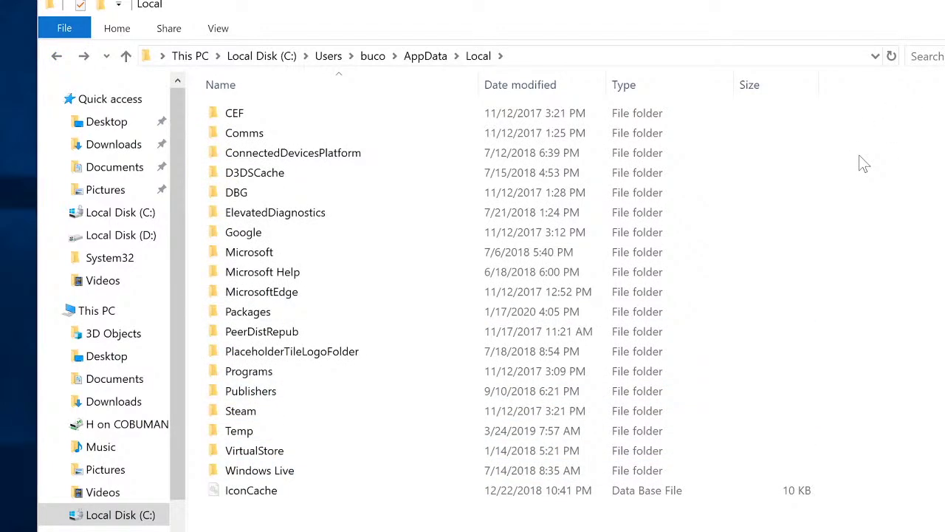
View the Local folder's full path, then go back up to AppData.
click(566, 52)
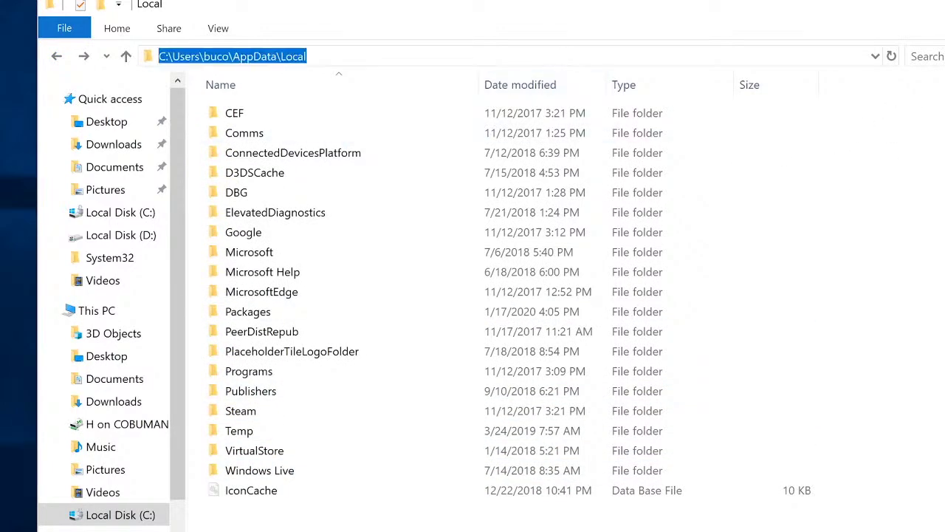
click(307, 56)
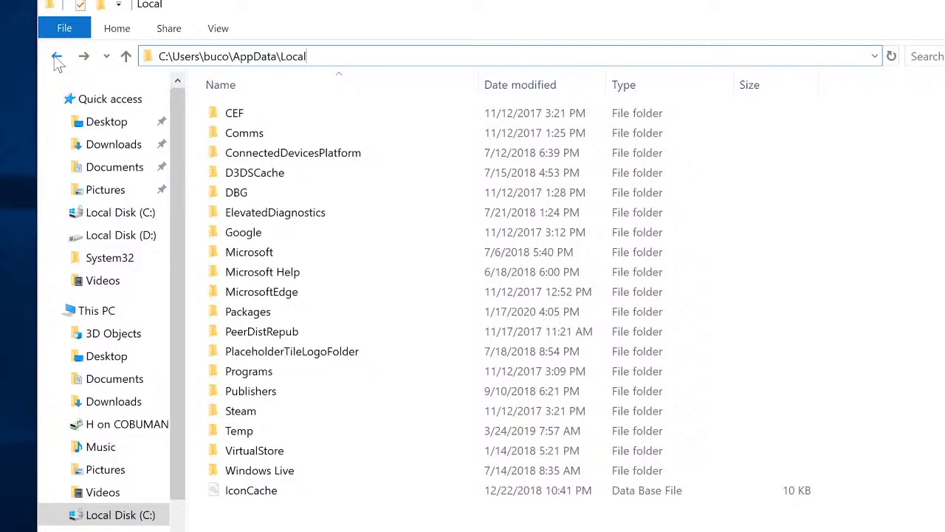
click(56, 59)
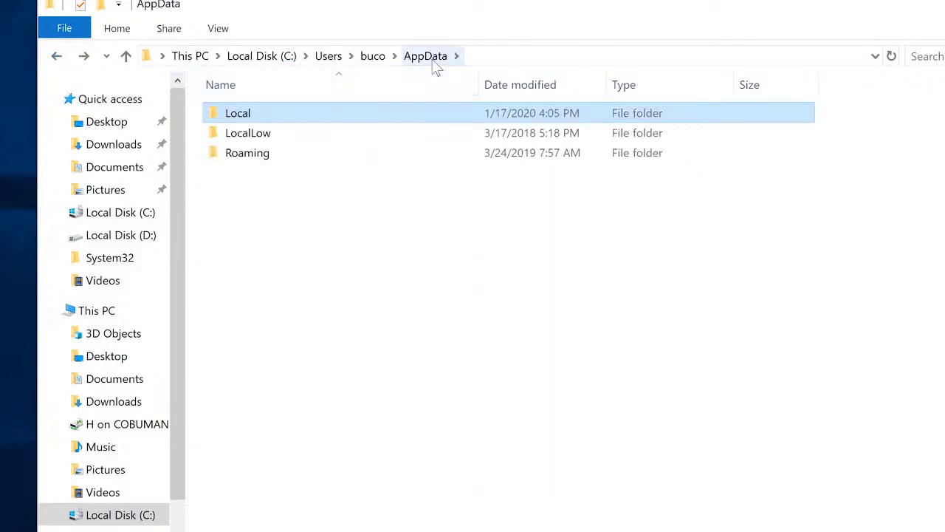
Open Roaming and delete its ATI and NVIDIA folders.
double_click(266, 154)
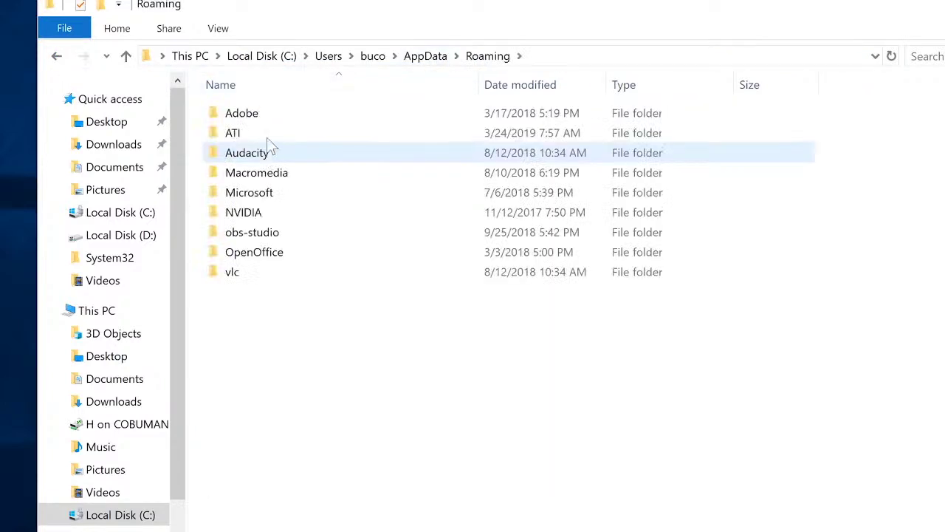
click(270, 138)
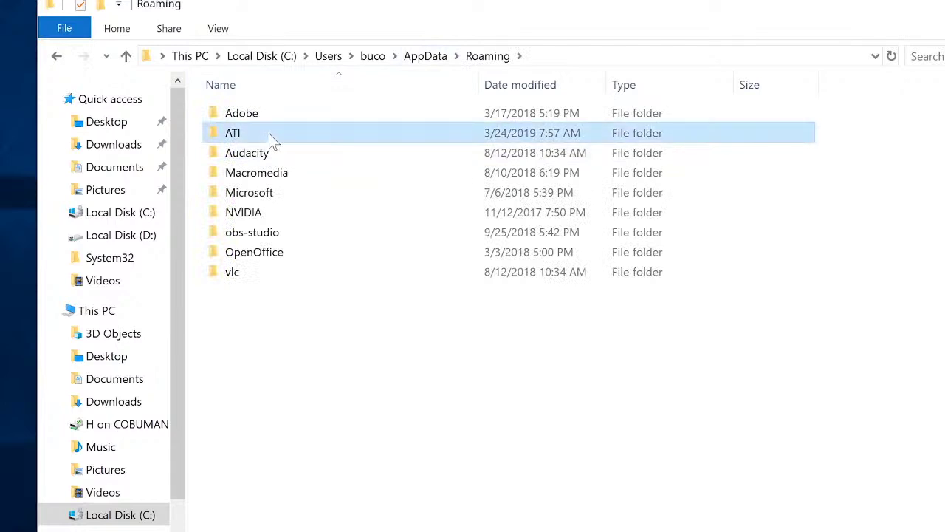
key(Delete)
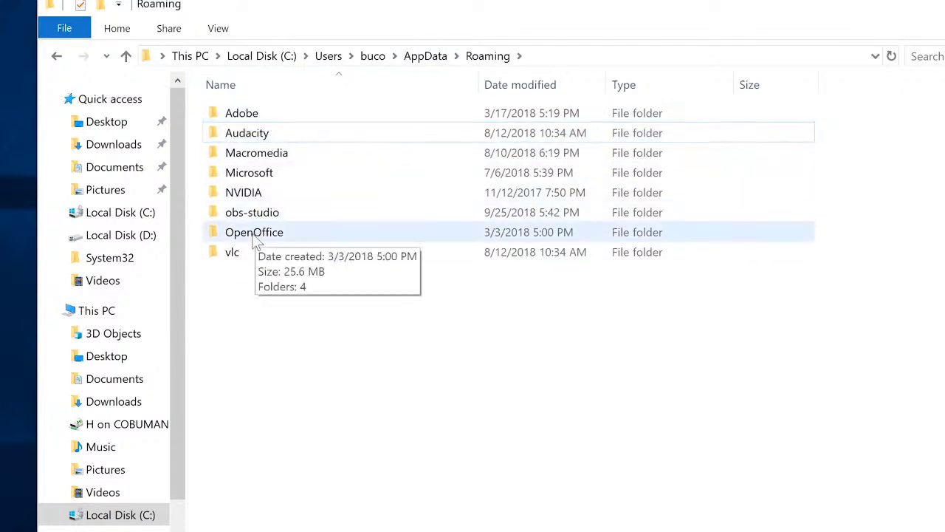
click(268, 193)
key(Delete)
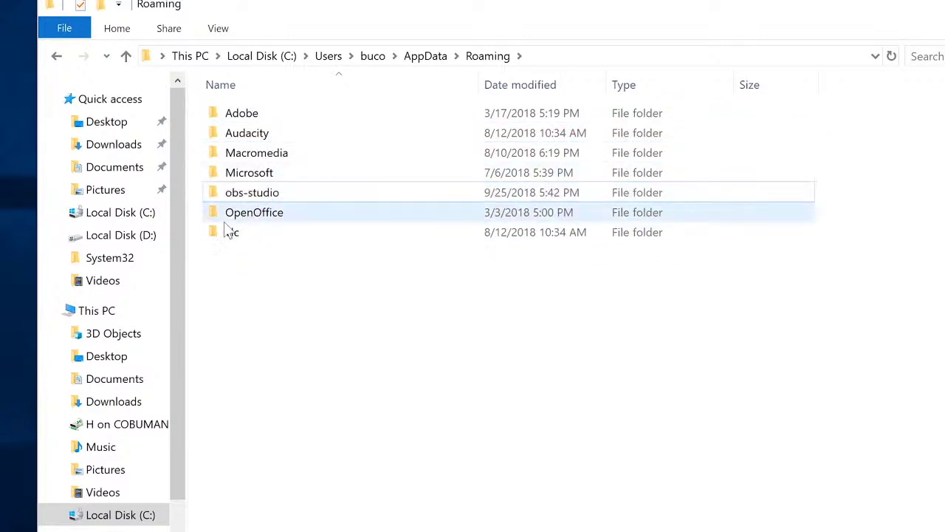
Inspect the vlc folder, decline VLC's update and close it, then go back to AppData.
click(242, 235)
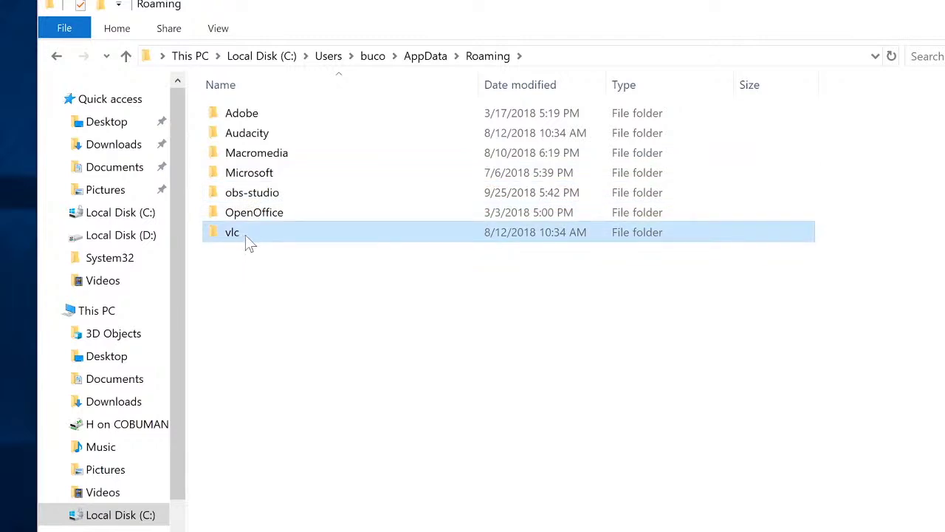
double_click(250, 240)
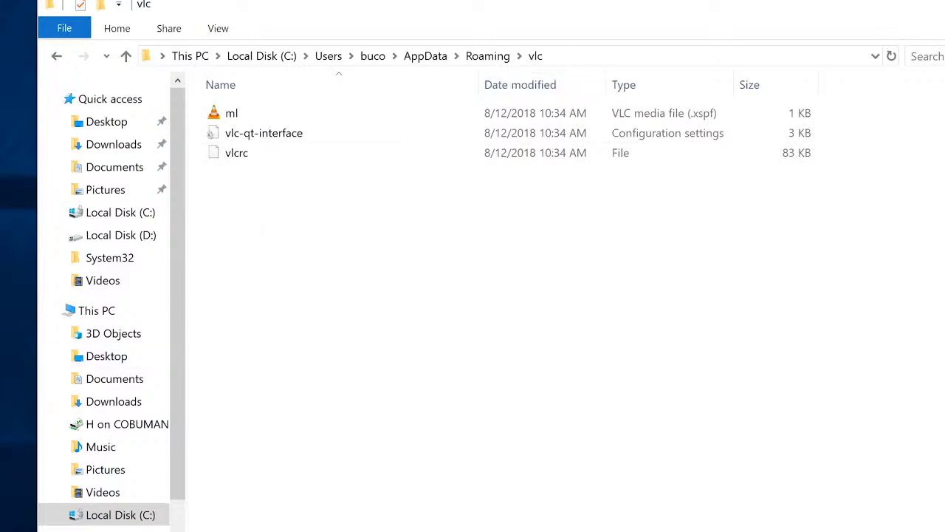
key(super)
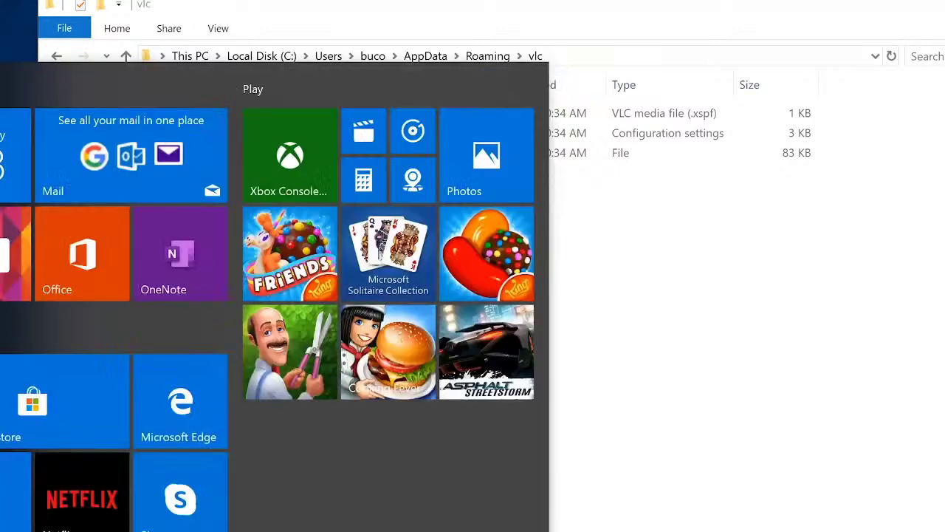
key(Escape)
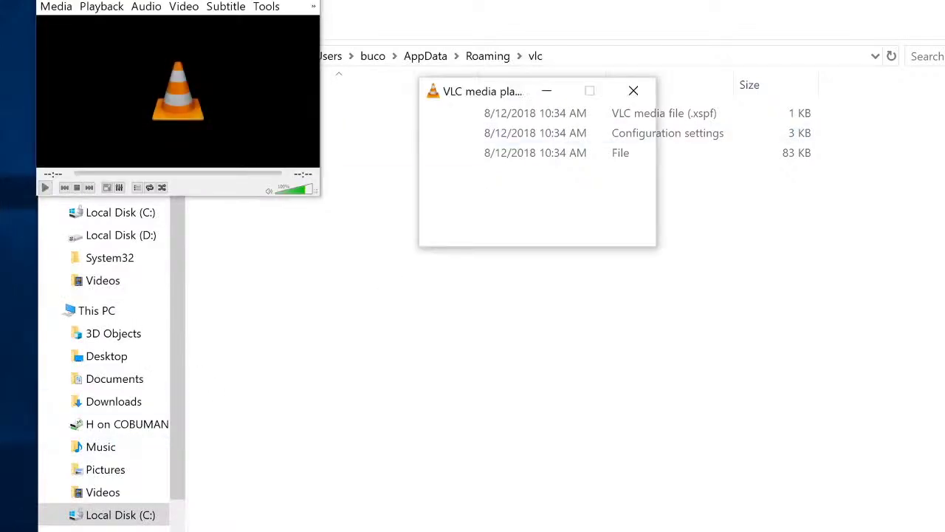
click(618, 219)
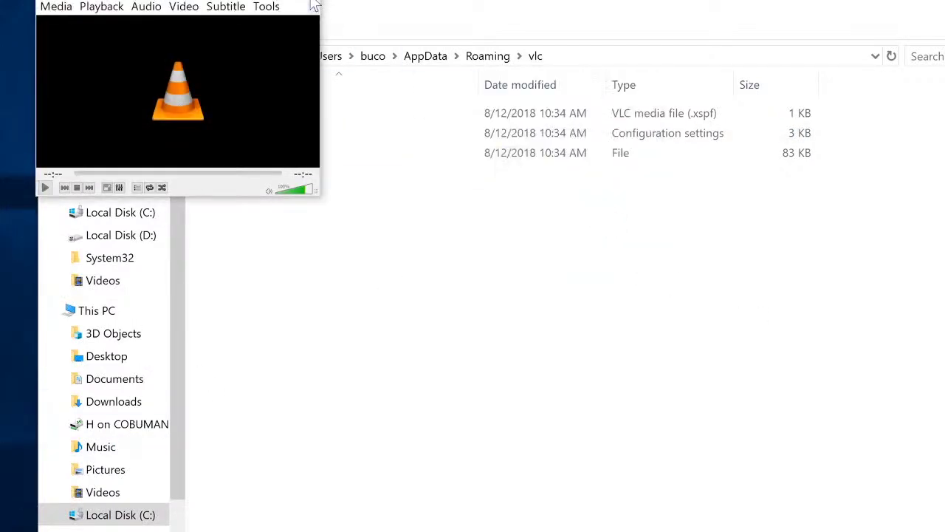
click(311, 2)
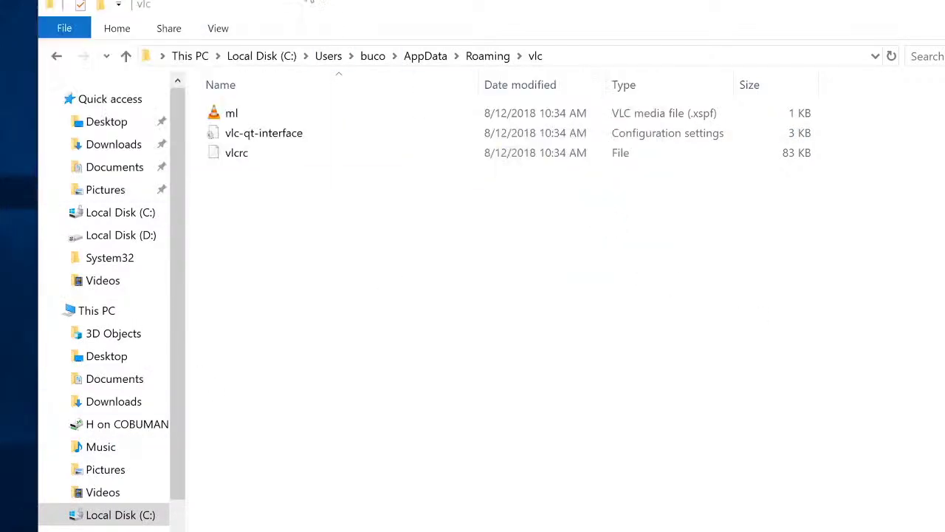
click(555, 139)
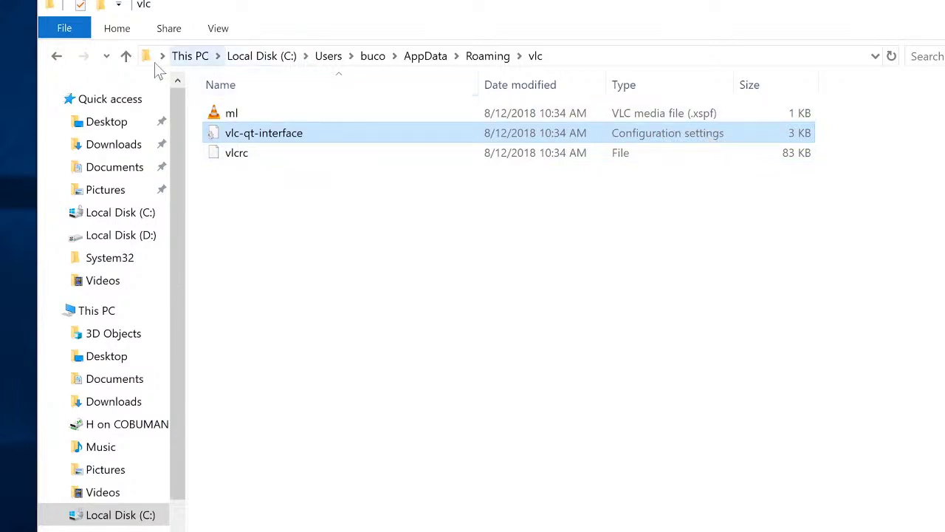
click(57, 59)
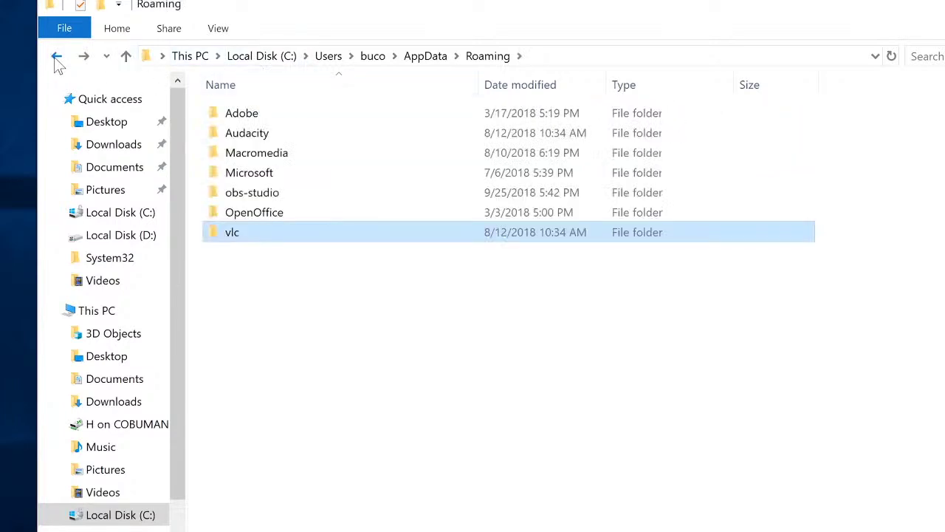
click(57, 57)
Permanently delete both Windows Server 2016 Datacenter ISO files from Downloads, then return home.
click(55, 59)
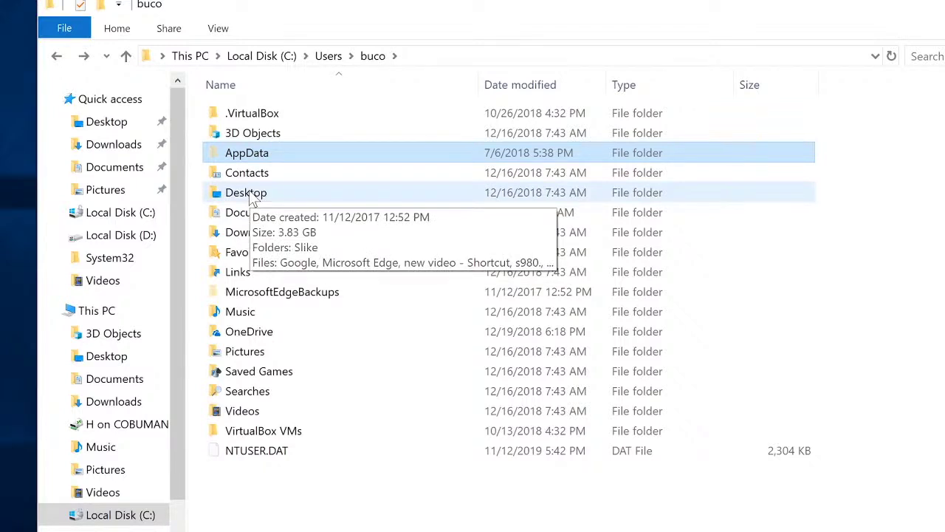
double_click(245, 235)
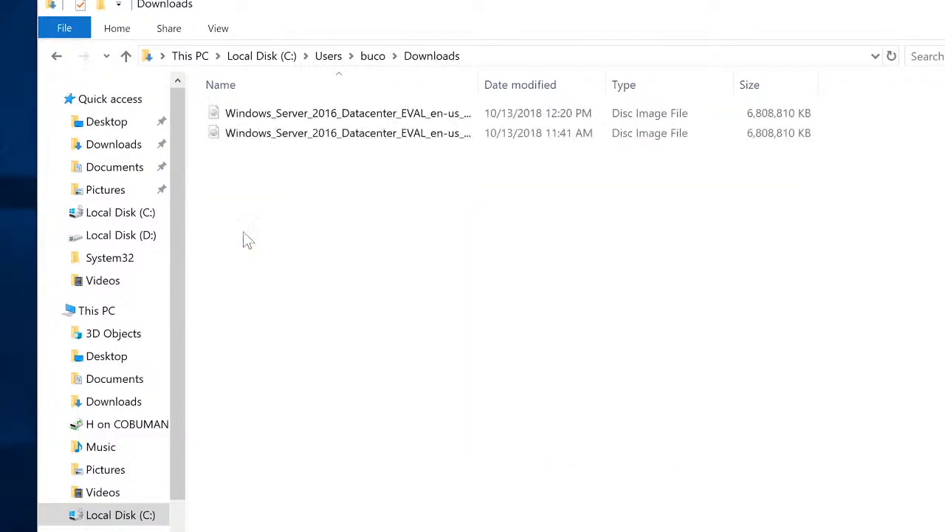
drag(263, 203, 399, 101)
drag(479, 84, 575, 83)
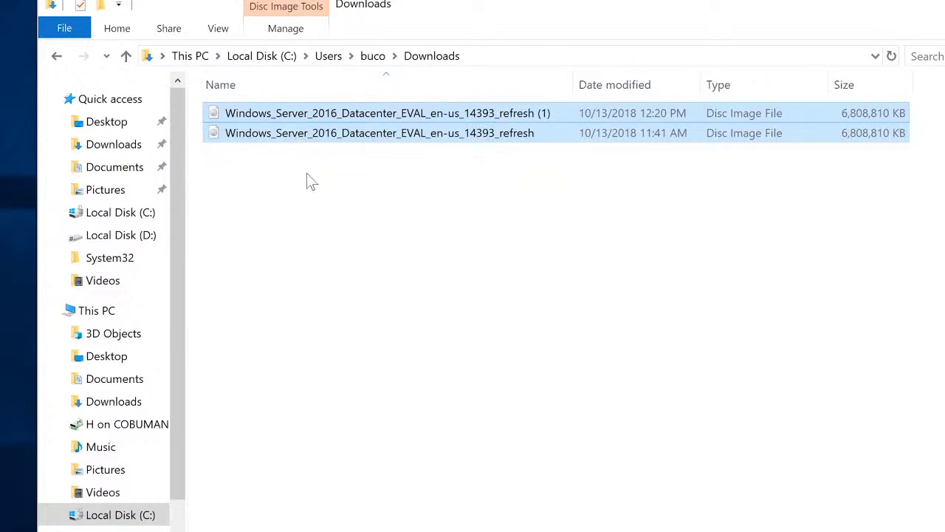
key(Delete)
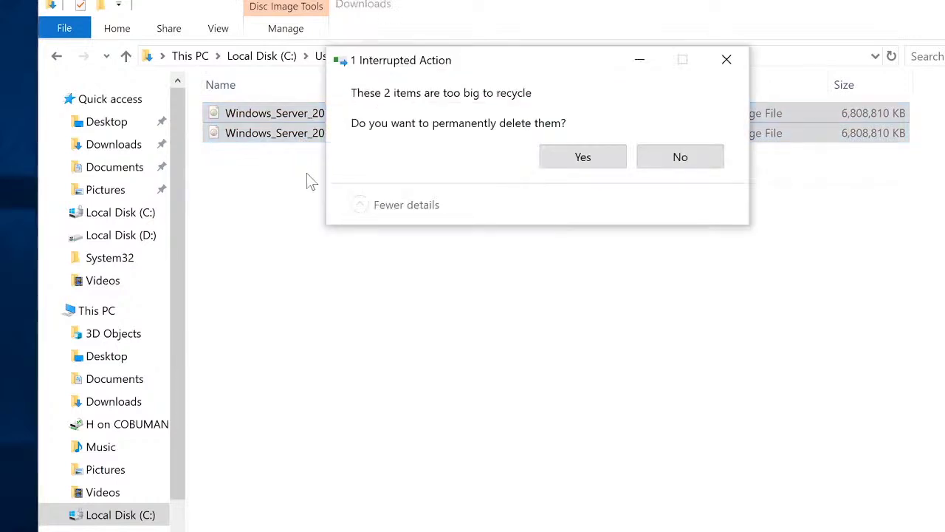
click(575, 158)
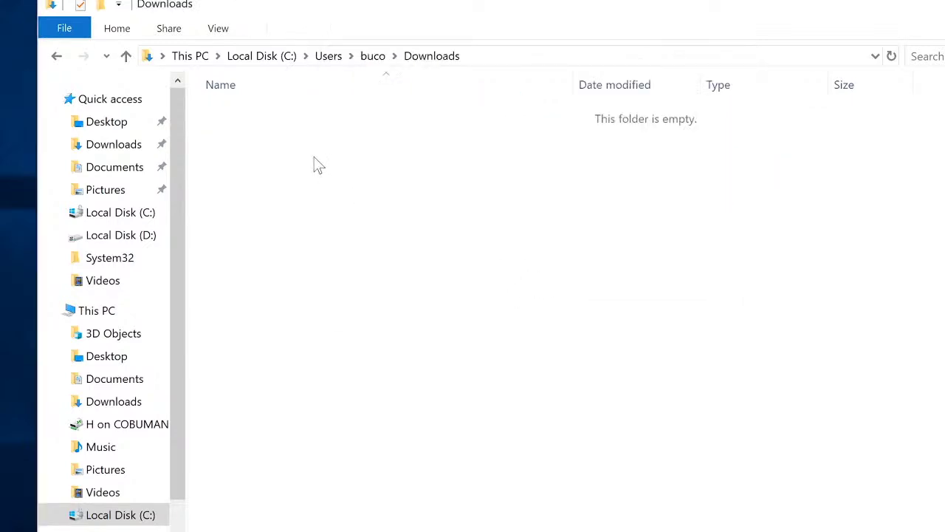
click(56, 57)
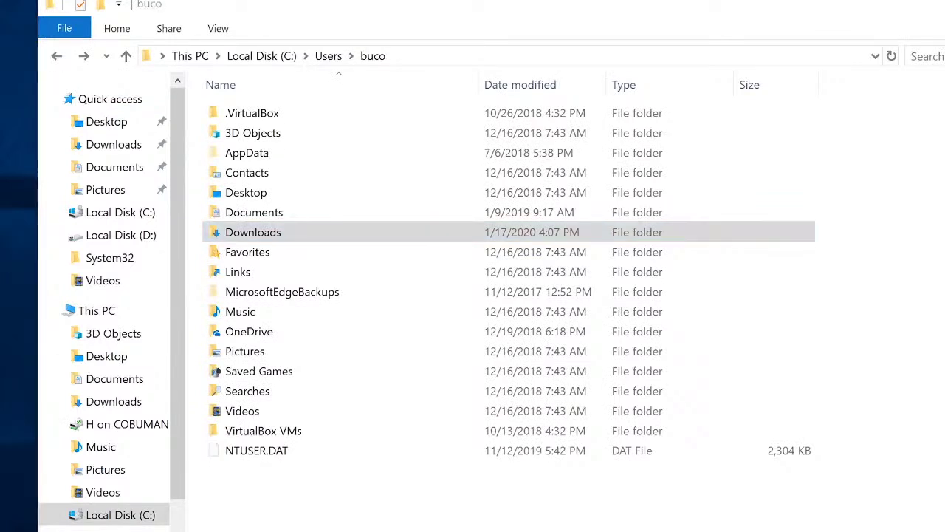
Confirm deleting the 98 items, then dismiss the Item Not Found error for Windows.old.
click(606, 199)
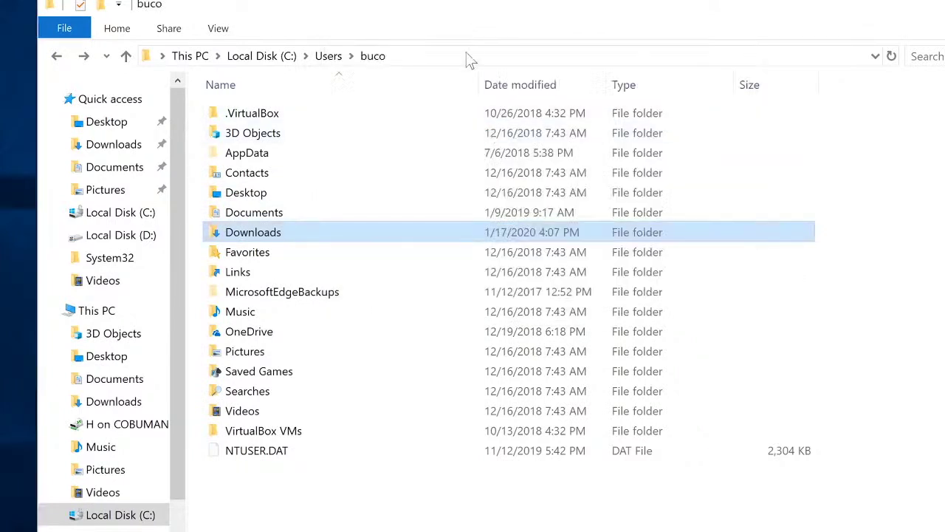
click(327, 62)
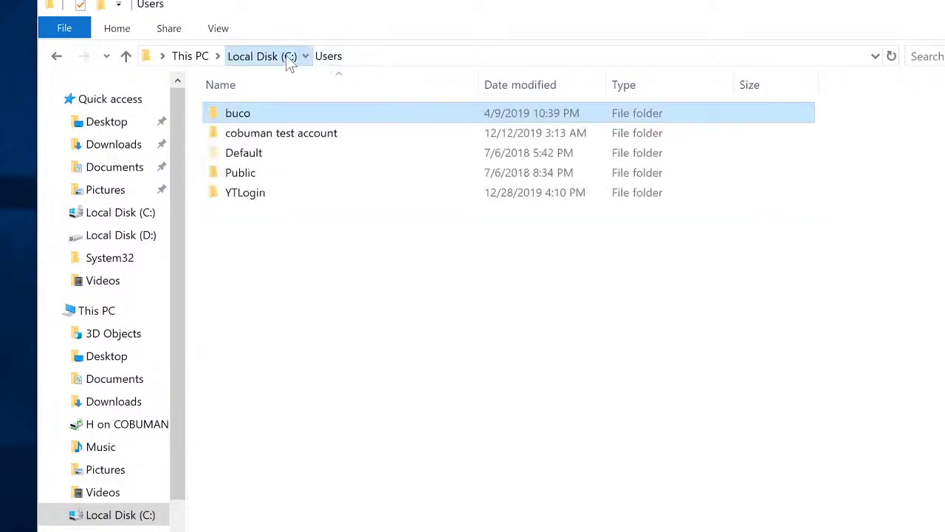
click(288, 60)
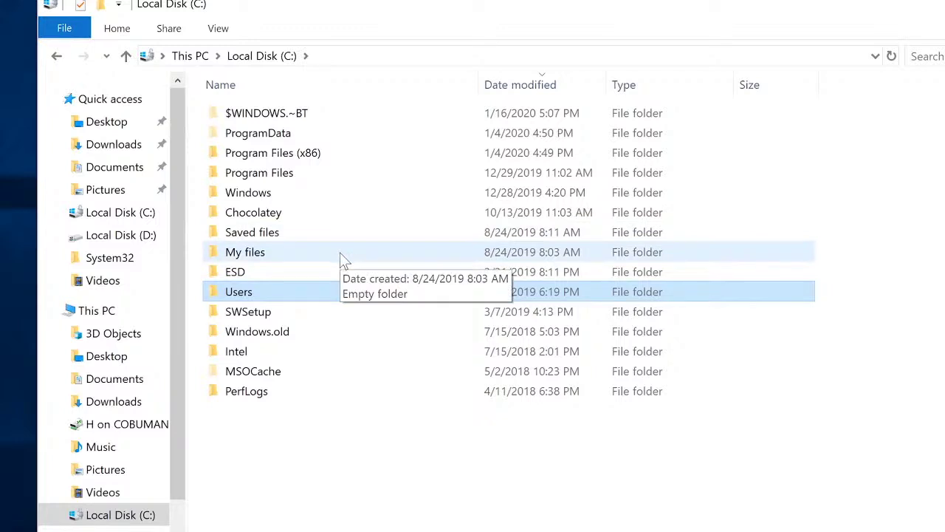
click(273, 332)
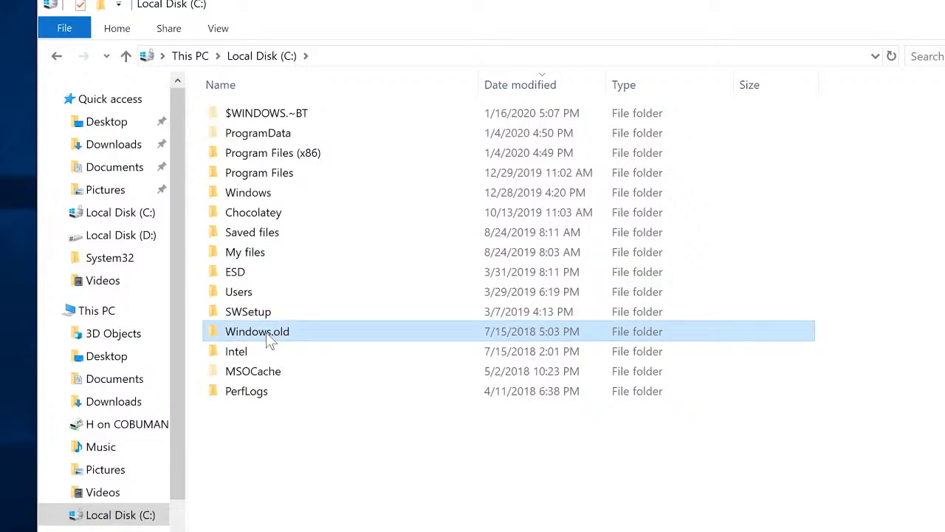
double_click(283, 334)
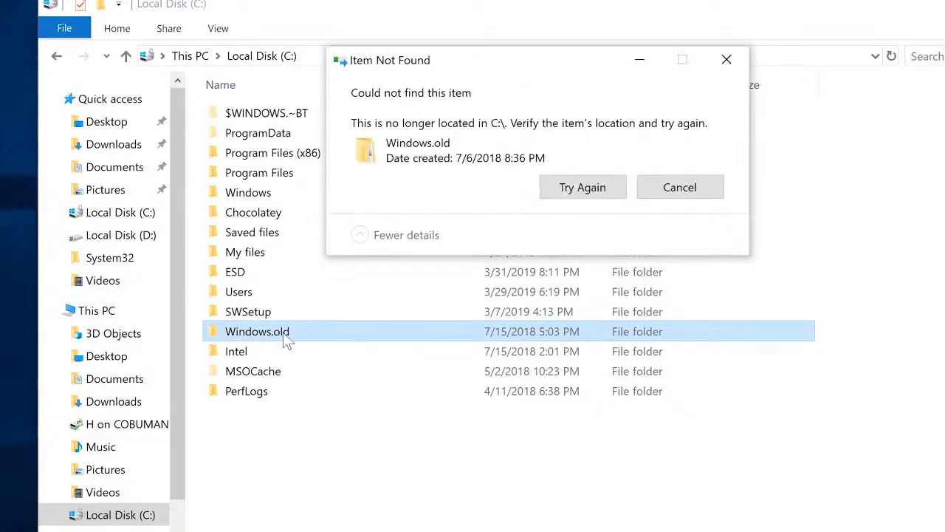
click(585, 187)
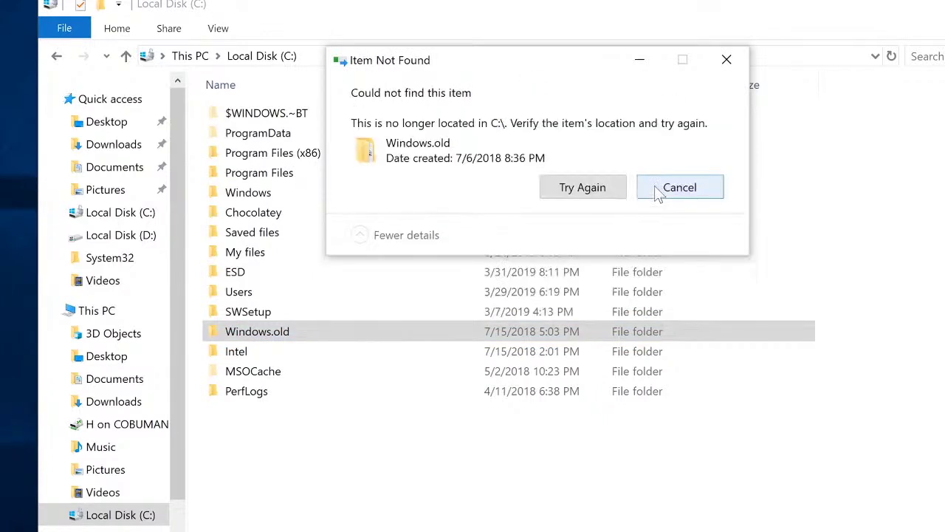
click(658, 189)
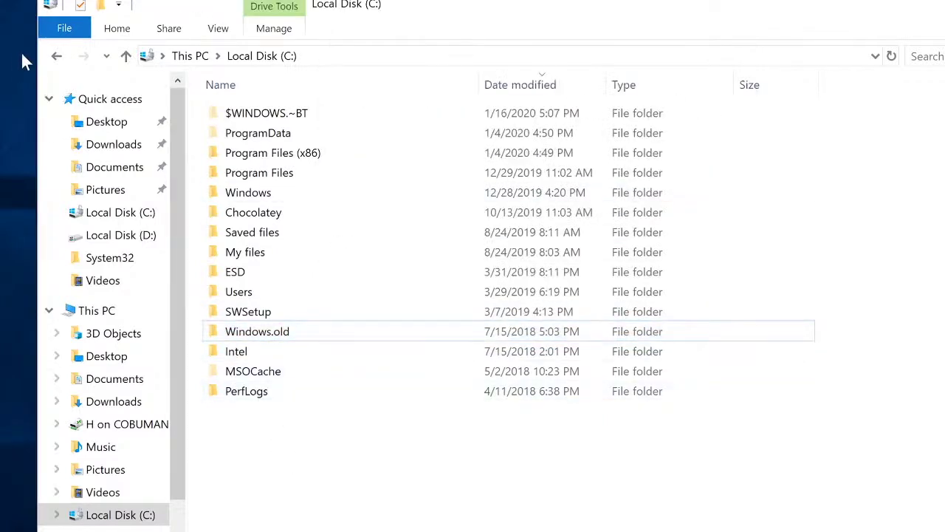
Open This PC, where Local Disk (C:) now shows 50.5 GB free of 118 GB.
click(59, 58)
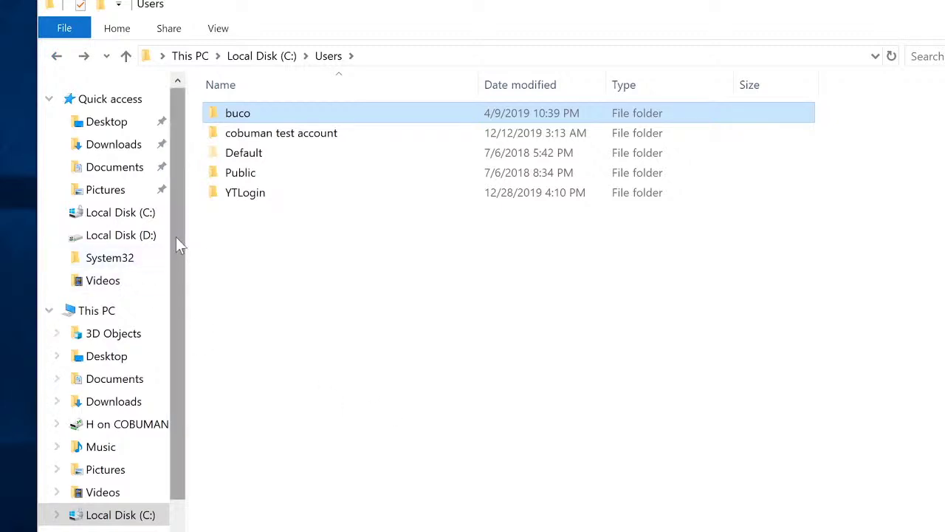
drag(177, 243, 163, 407)
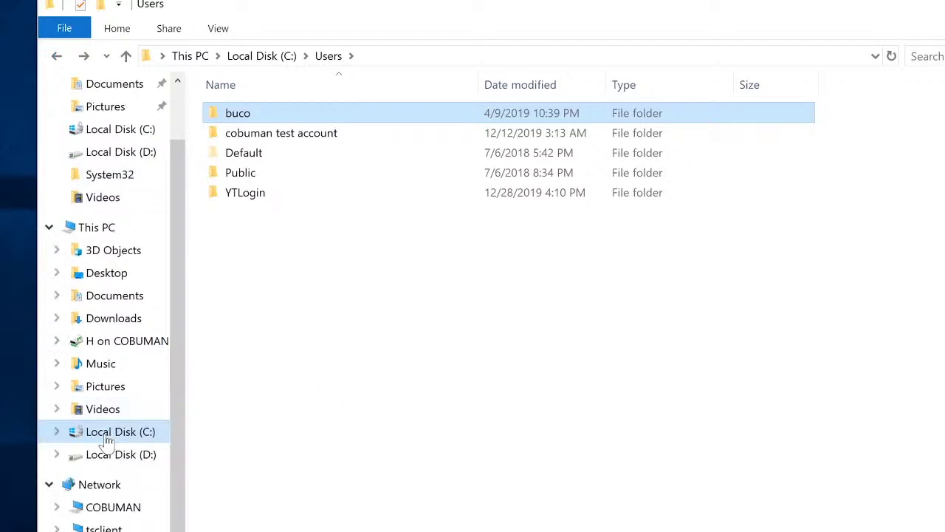
click(96, 226)
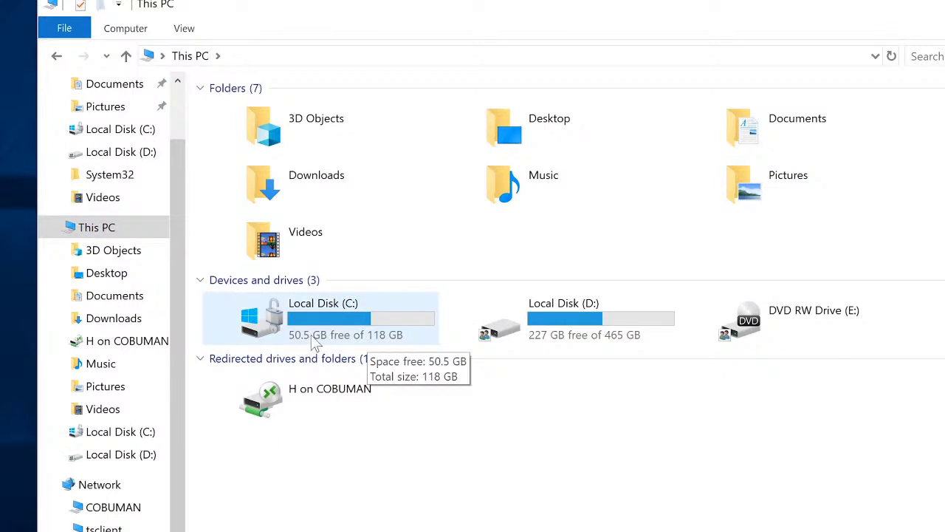
Leave File Explorer and return to the browser's All open queue listing the audio ticket.
key(ctrl+n)
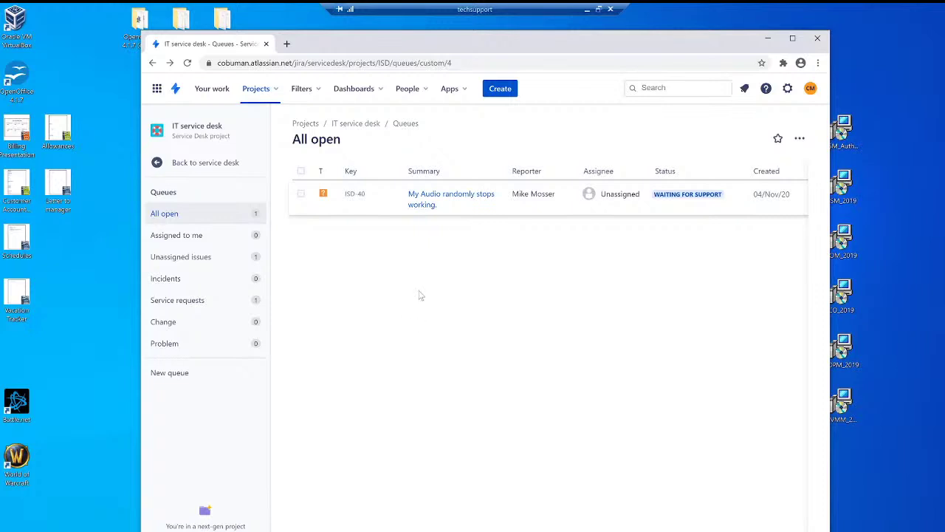
Open ISD-40 'My Audio randomly stops working.' from the All open queue.
click(448, 201)
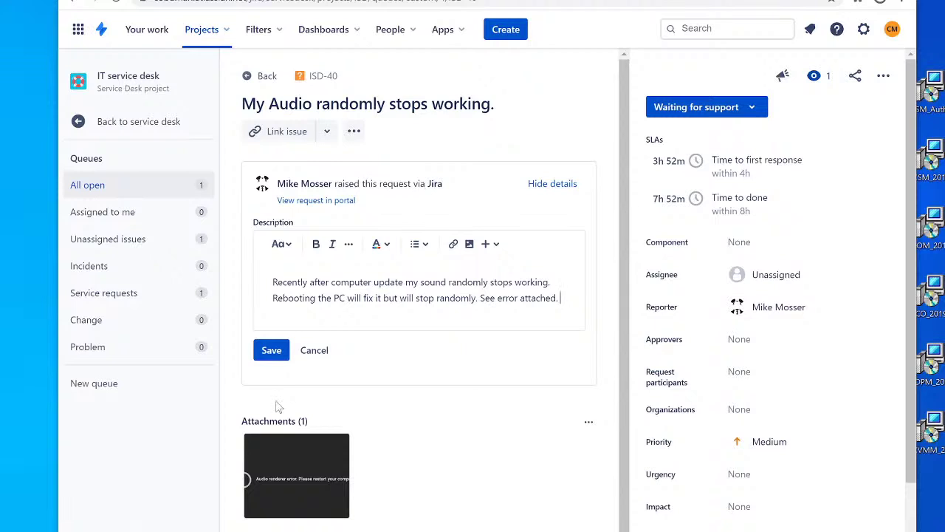
Read the ISD-40 title and description, then view the audio renderer error screenshot full size.
click(242, 110)
drag(242, 104, 496, 104)
click(284, 297)
key(End)
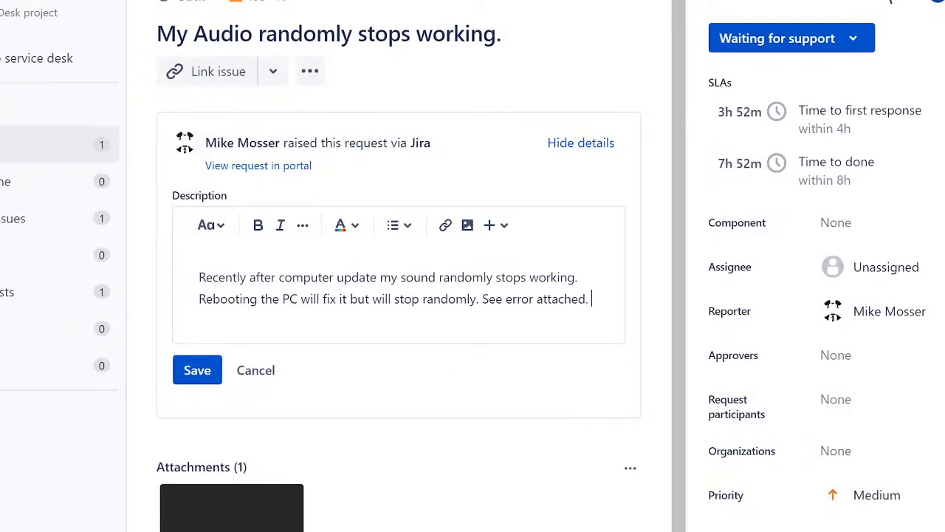
drag(198, 277, 576, 277)
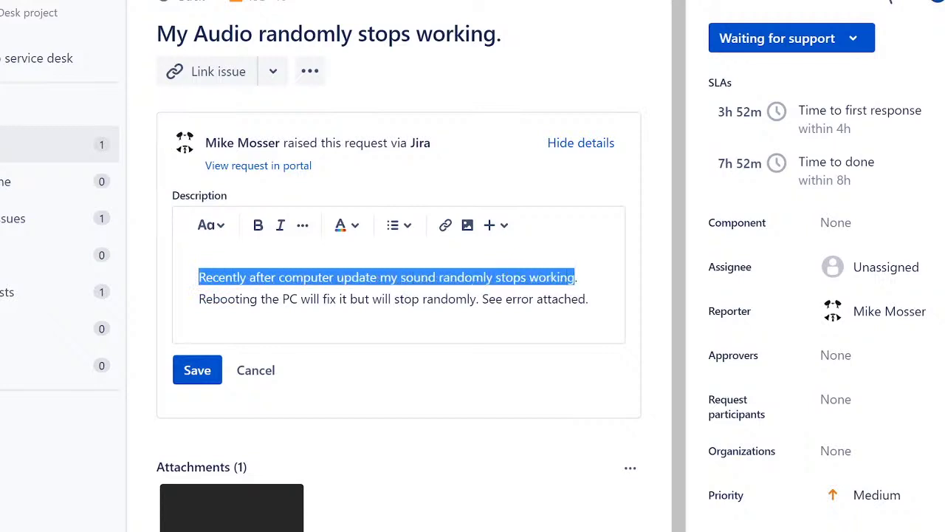
click(580, 277)
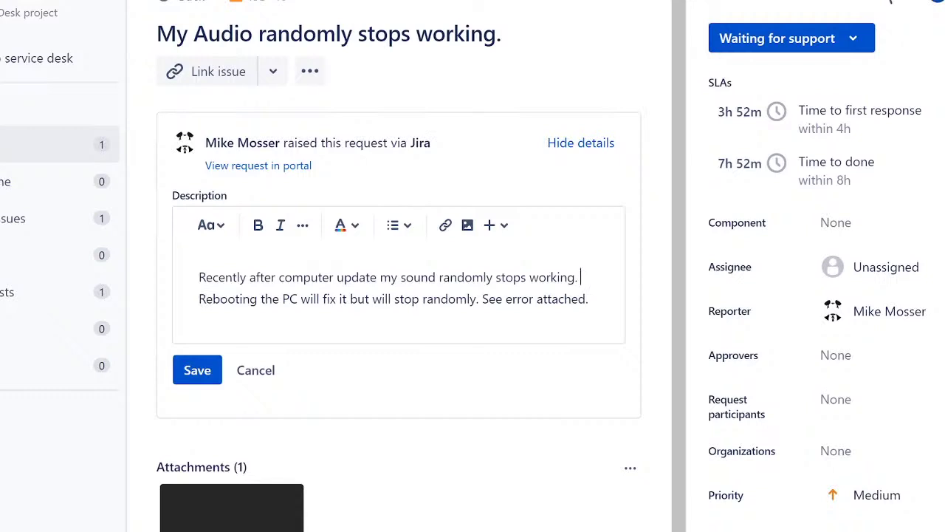
drag(439, 277, 581, 277)
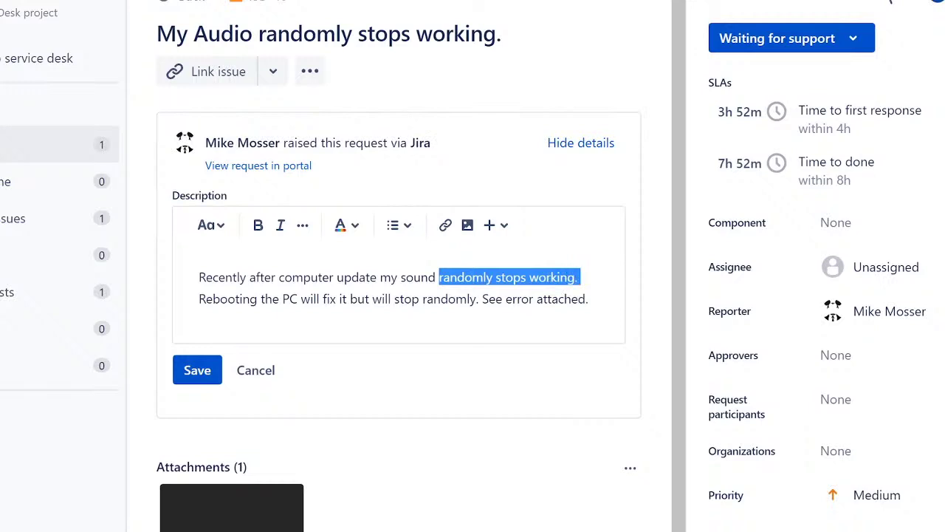
click(580, 277)
drag(198, 299, 586, 298)
click(479, 298)
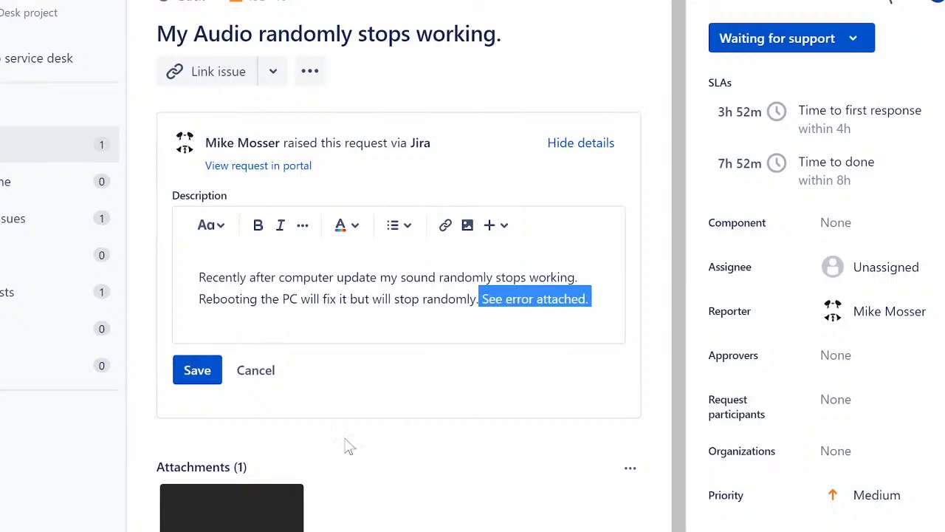
click(231, 505)
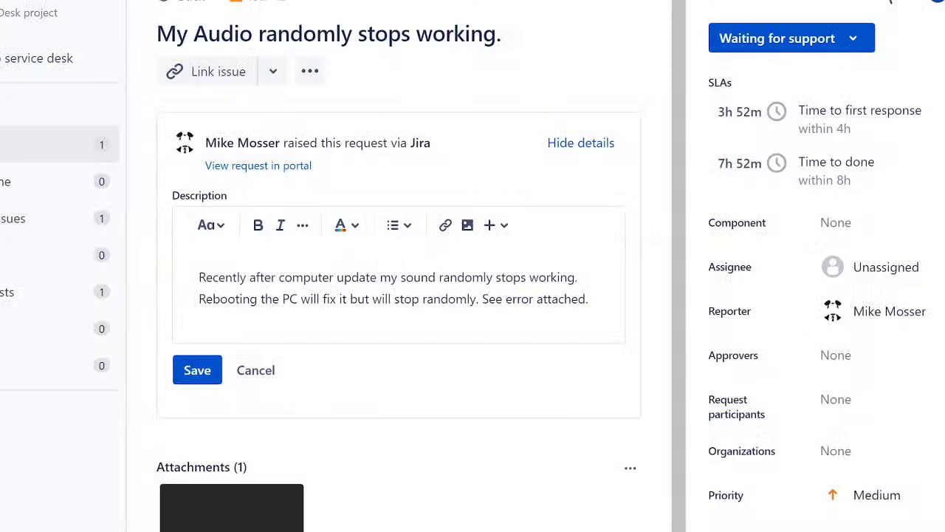
Set ISD-40's Assignee from Unassigned to yourself.
drag(277, 277, 451, 278)
click(403, 298)
click(927, 267)
click(884, 316)
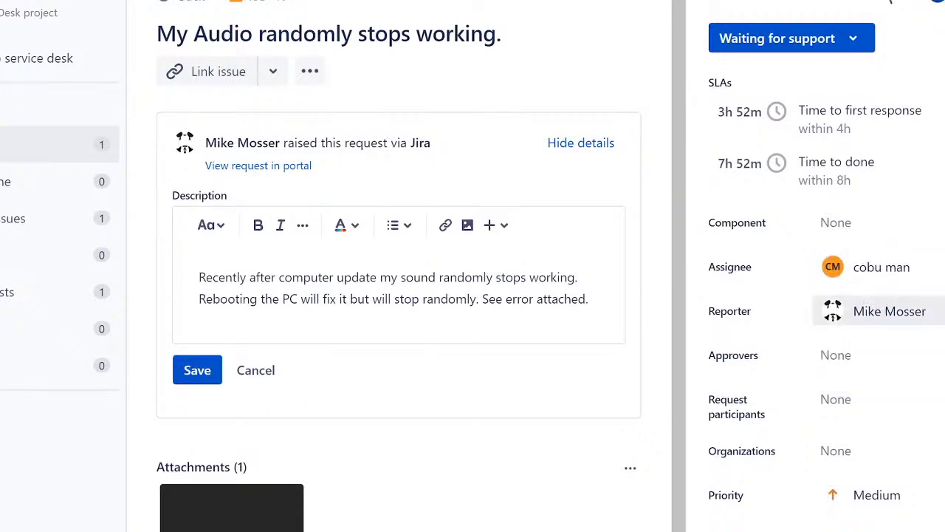
Cancel the description edit and draft a customer reply: 'Hello, when would be a good time to take a look at this issue?'.
scroll(358, 298, down, 1)
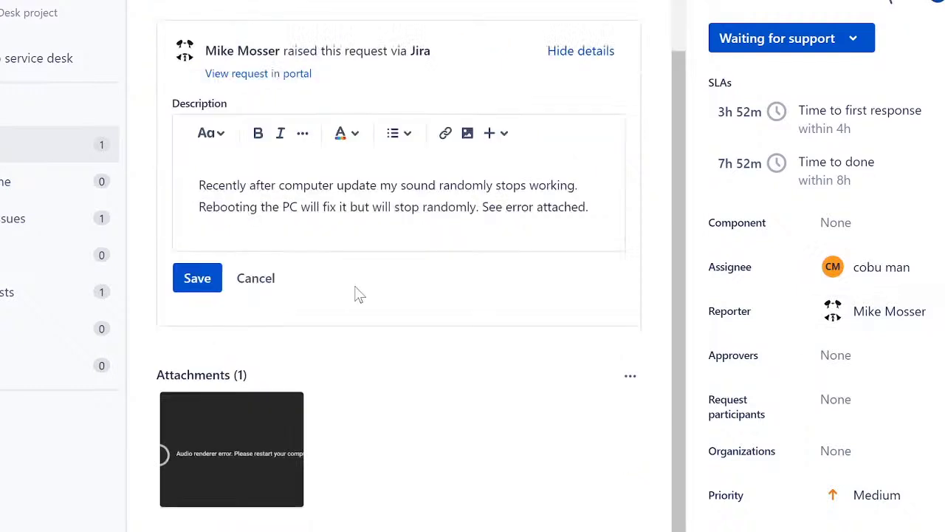
click(353, 223)
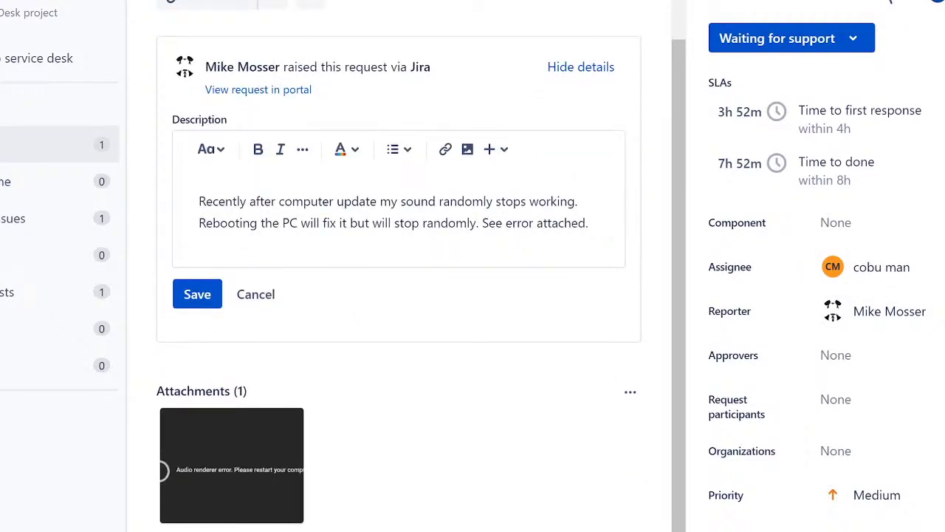
click(433, 456)
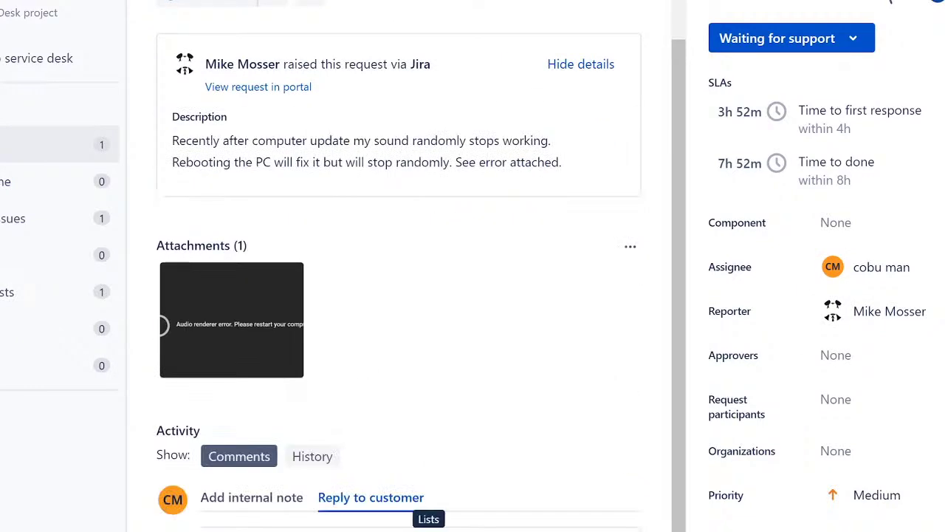
text(Hello, when would)
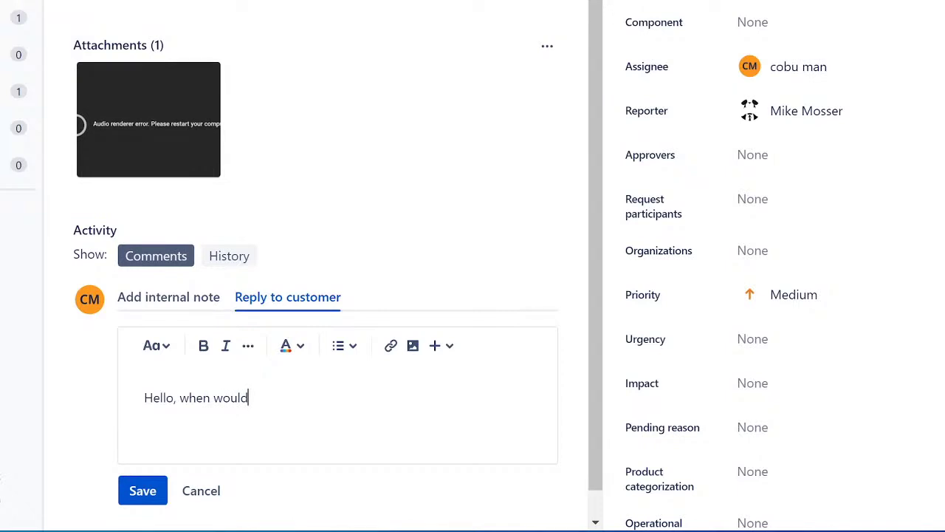
text( be a good tiime to)
key(Left)
key(Left)
key(Left)
key(ctrl+BackSpace)
text(time)
key(End)
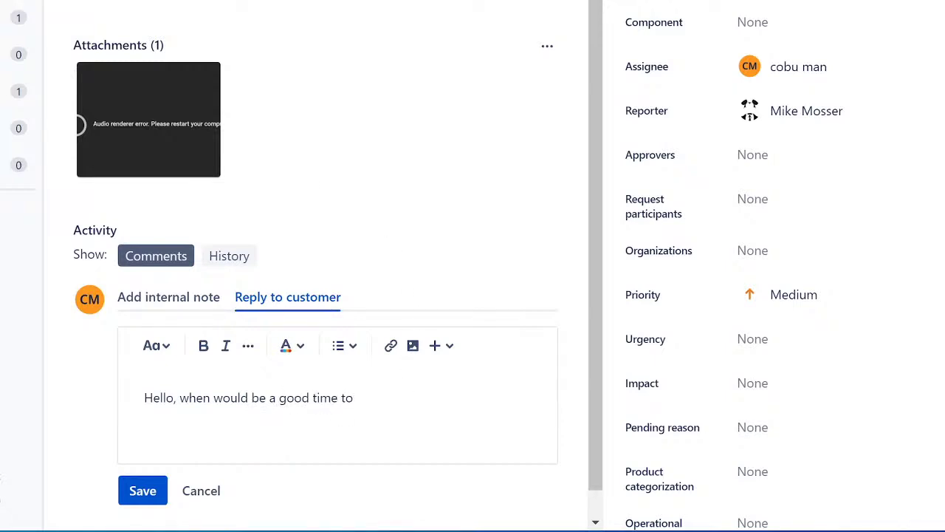
text(take a look a t this issue)
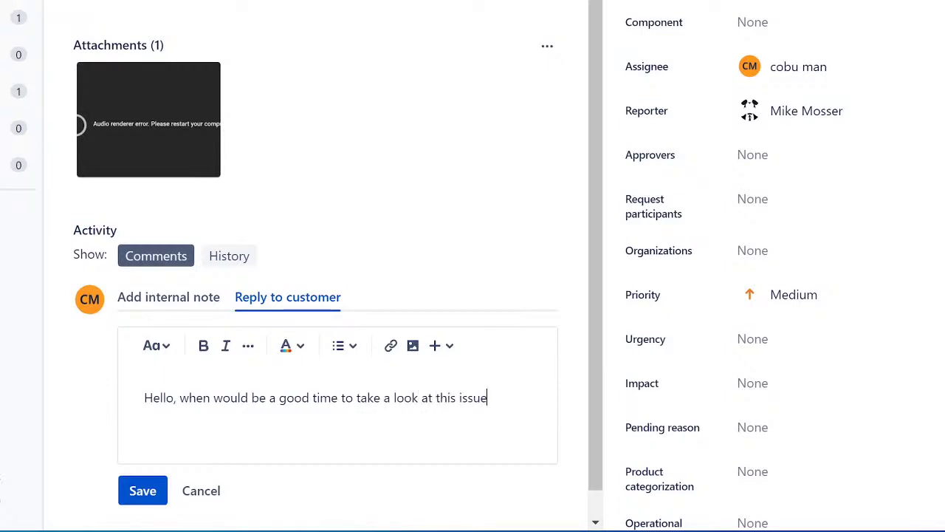
text(?)
Add your name and 'with PC support' after Hello, capitalize 'When', and save the reply.
drag(175, 398, 138, 397)
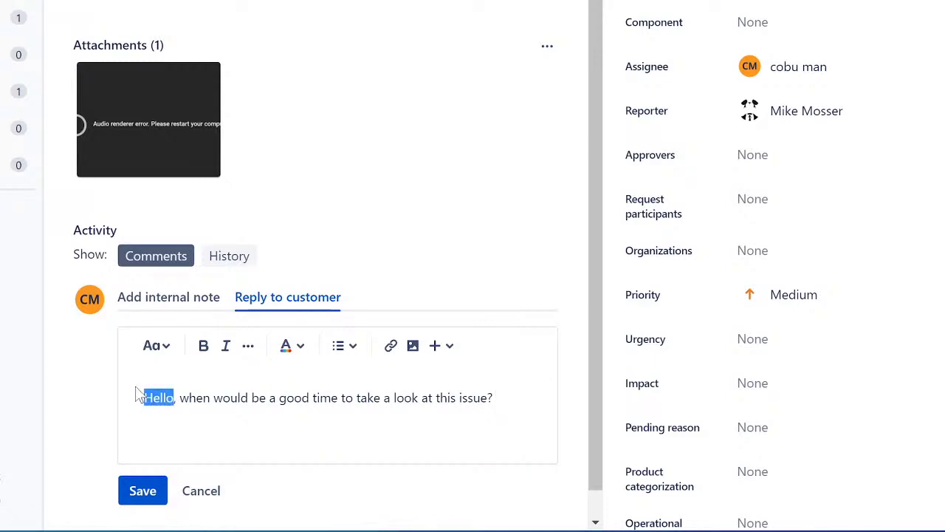
click(188, 397)
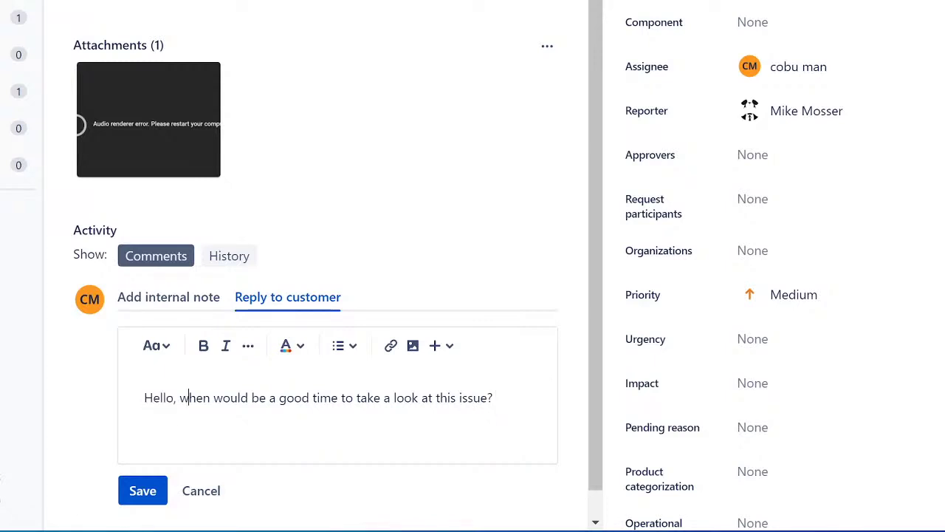
click(302, 397)
click(145, 397)
text(my nam)
text(e is Ervin wit)
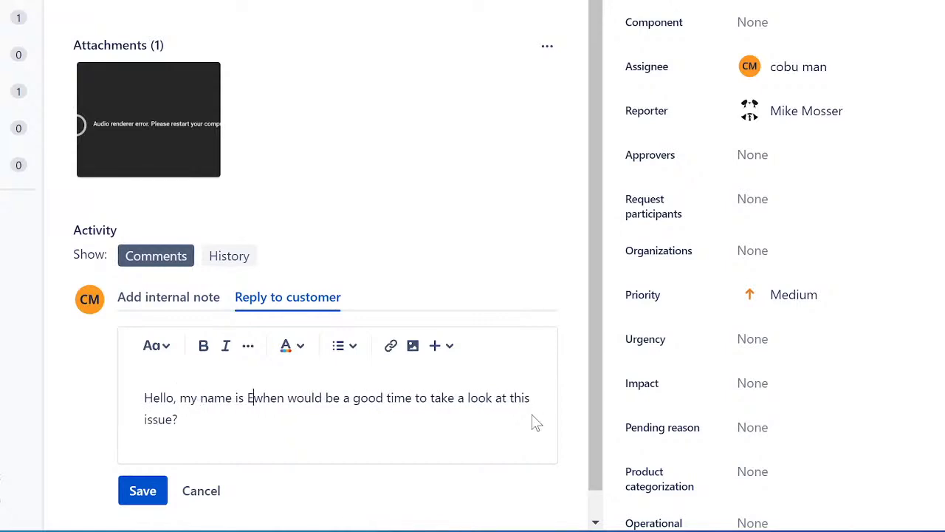
text(h PC support)
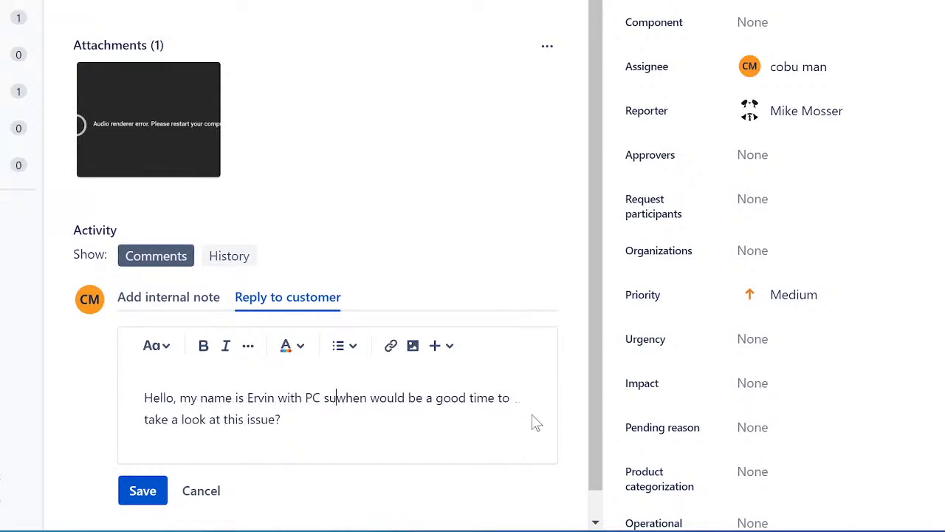
text(.)
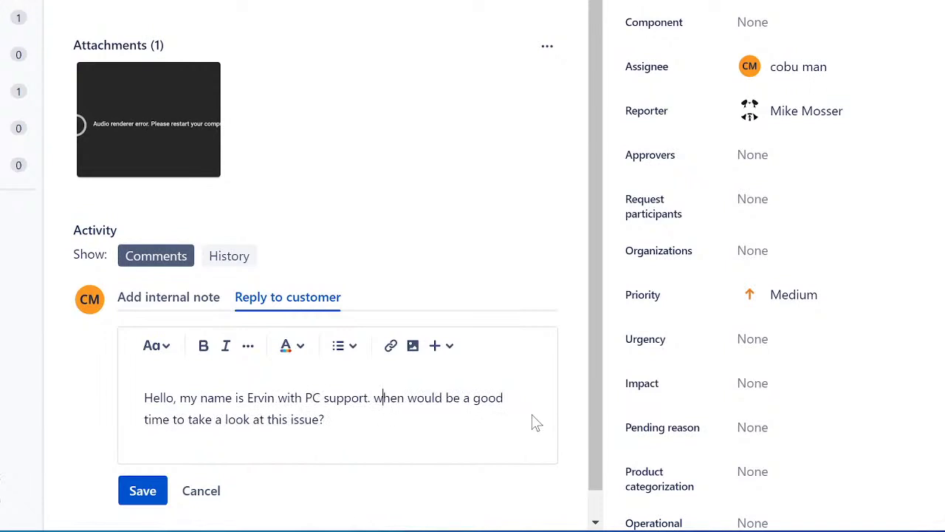
key(Delete)
text(W)
key(ctrl+a)
click(343, 443)
key(BackSpace)
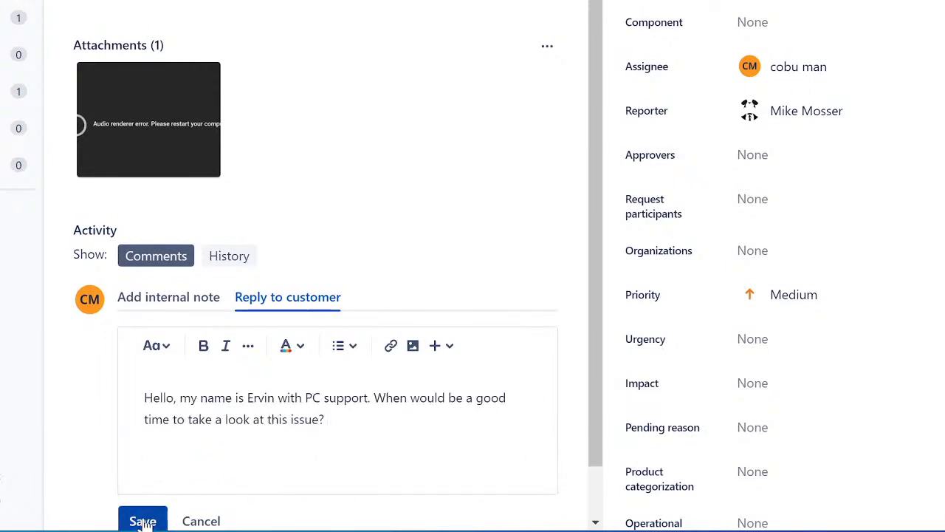
click(143, 522)
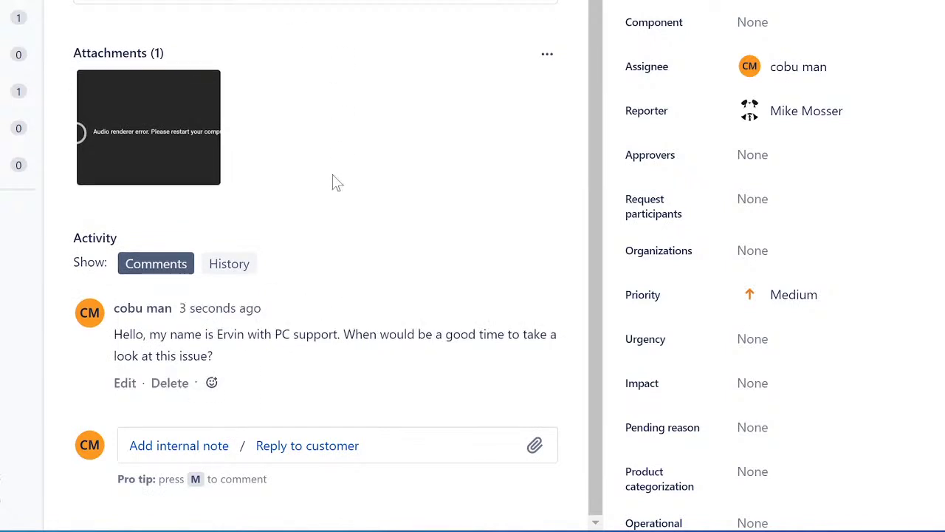
Reply to the customer 'Great, what is the name of your computer or your ip address?' and save.
scroll(401, 306, up, 1)
scroll(401, 306, down, 1)
click(319, 446)
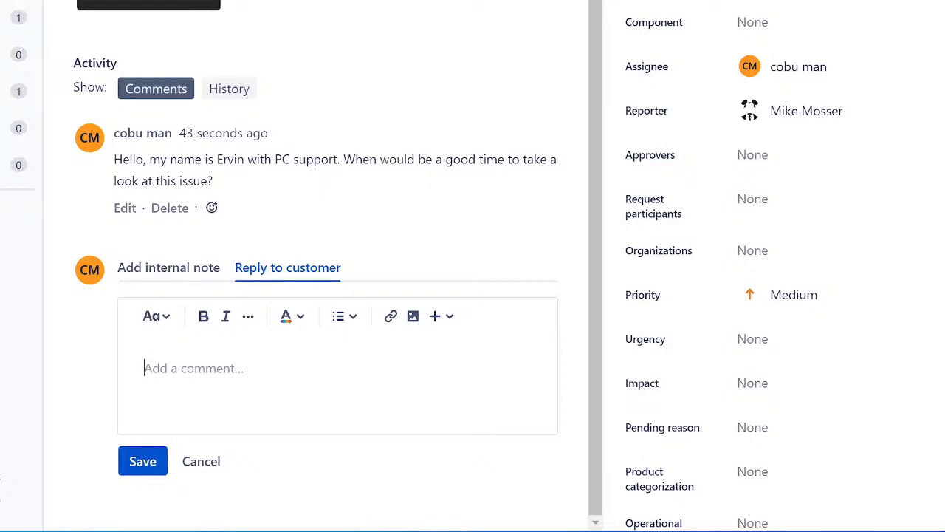
text(Great)
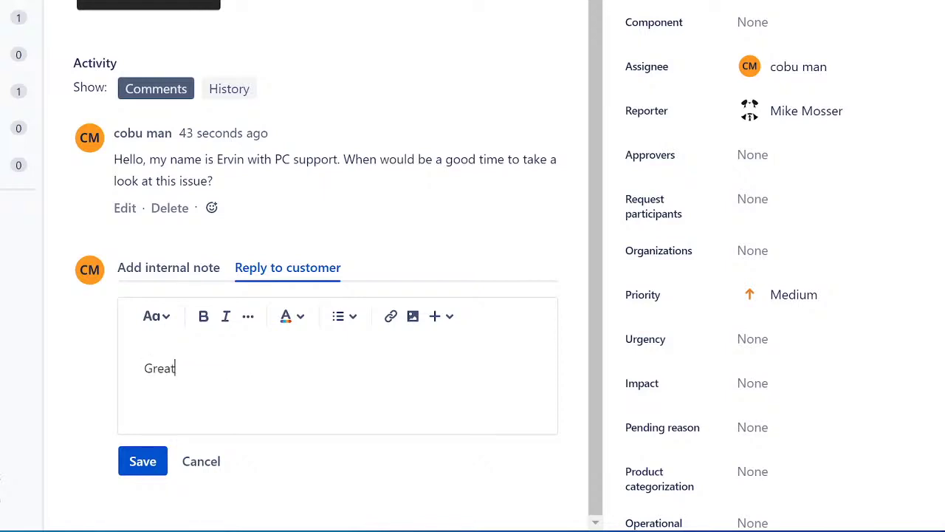
text(, what is the name of y)
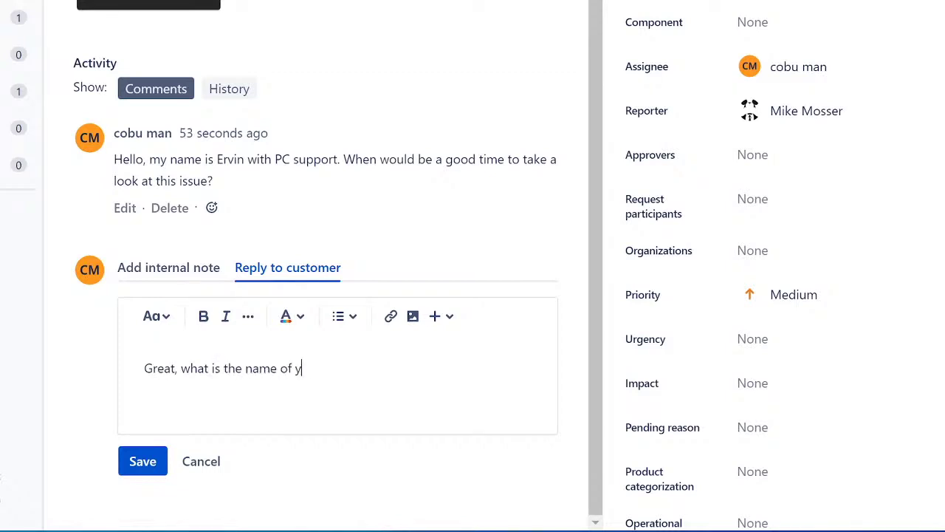
text(our computer )
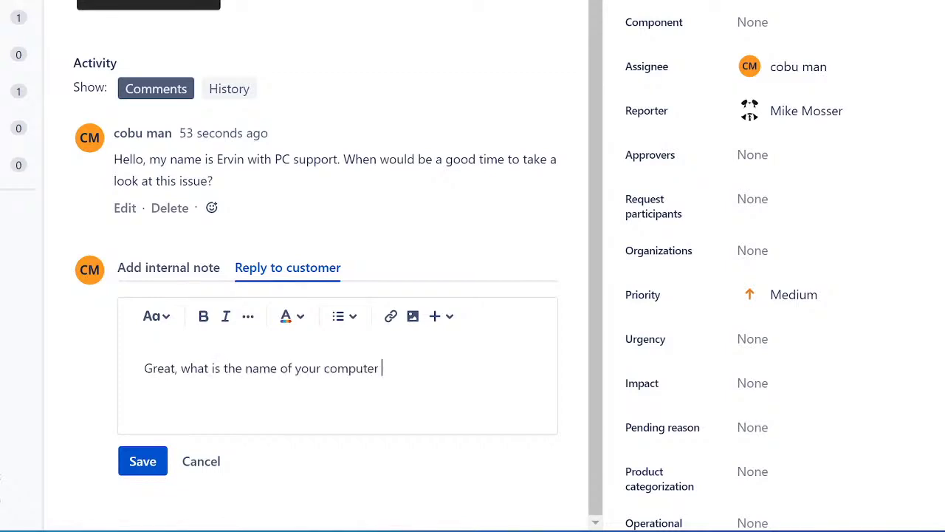
text(or your ip address?)
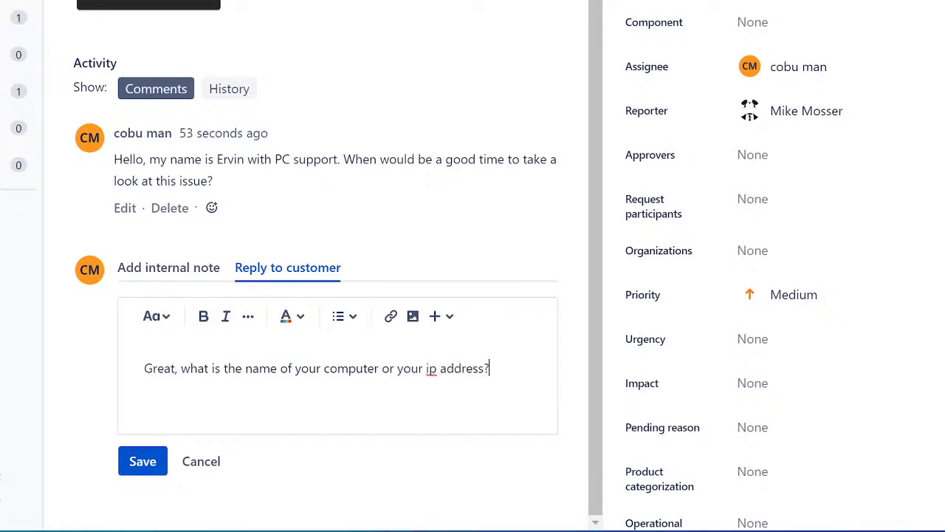
click(142, 462)
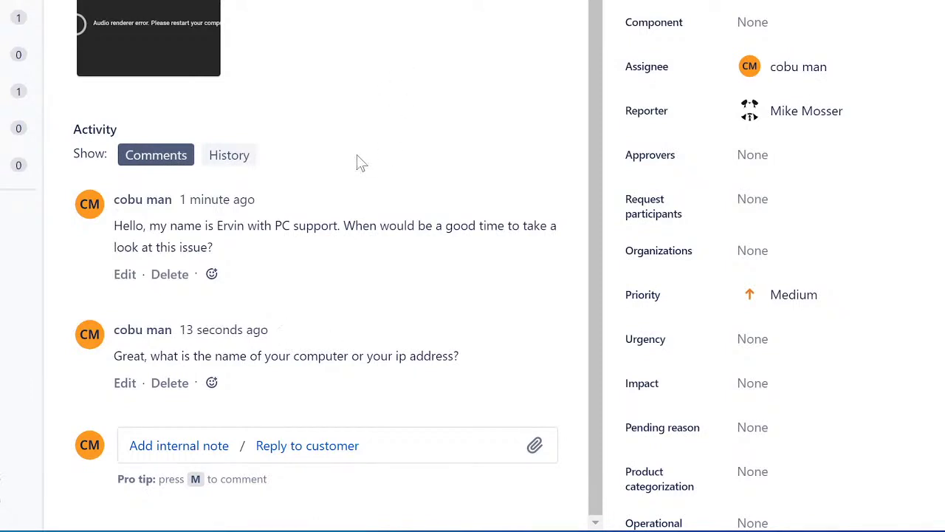
mouse_move(115, 5)
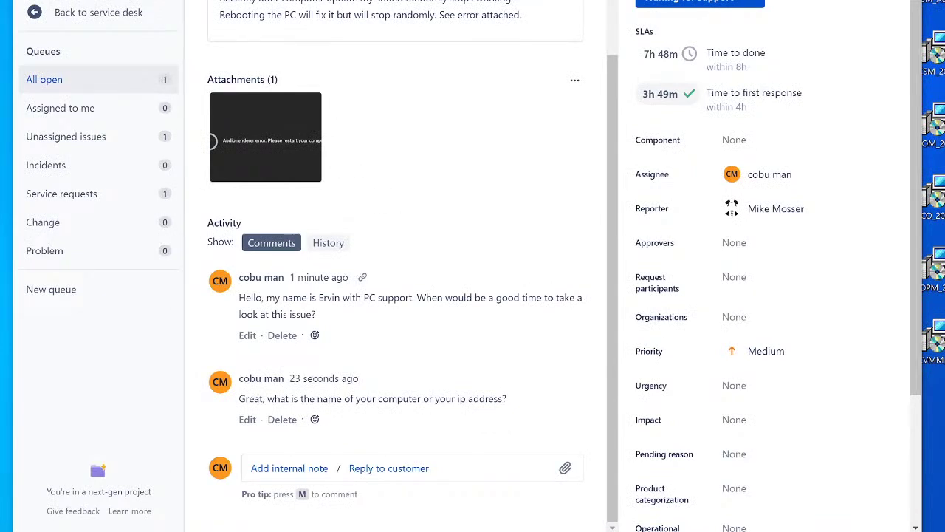
mouse_move(275, 144)
mouse_move(314, 167)
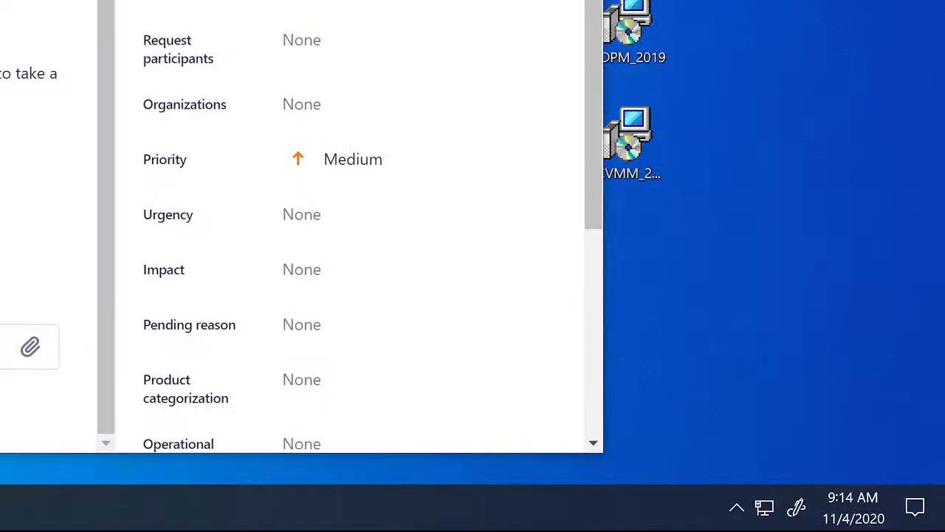
Open Windows Sound settings from the tray speaker icon.
click(942, 509)
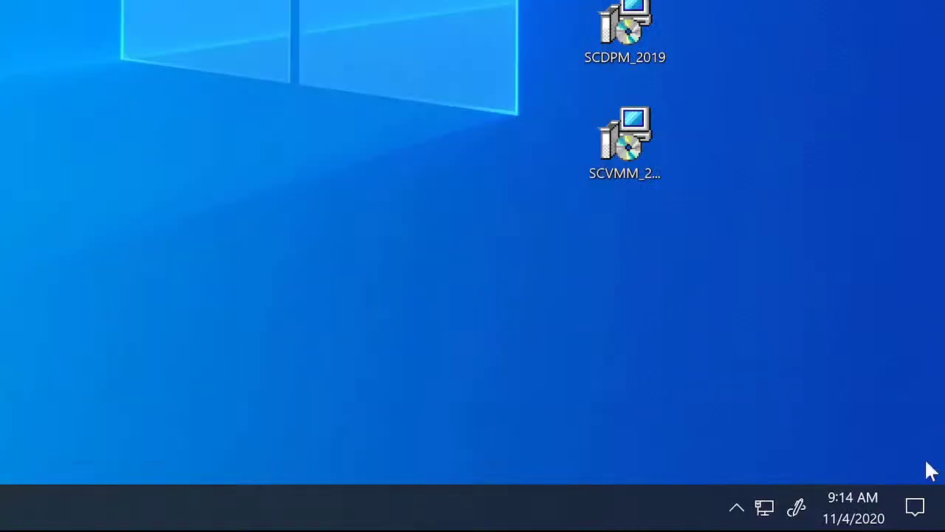
click(729, 504)
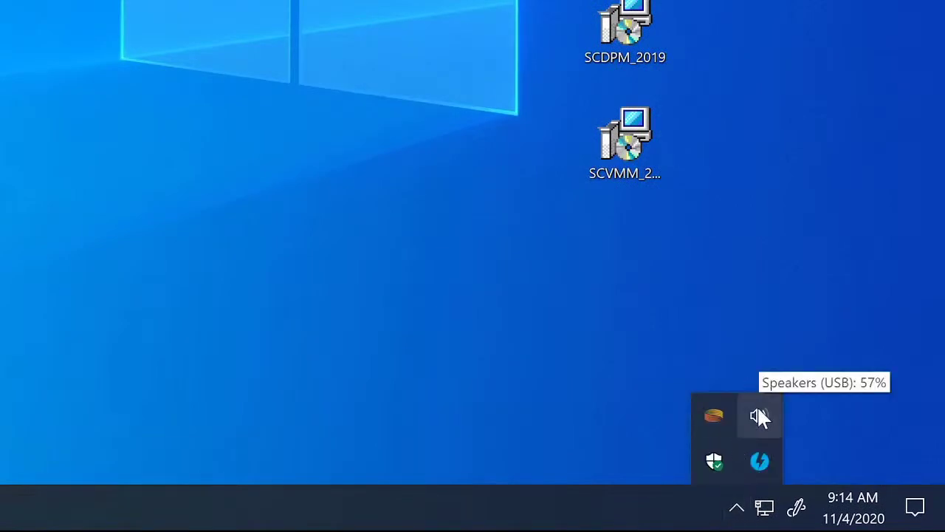
right_click(759, 418)
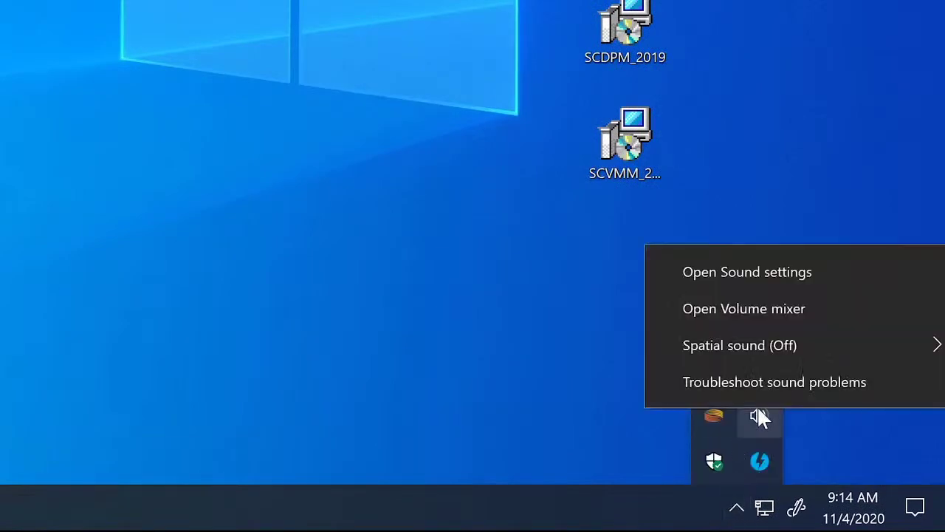
click(777, 273)
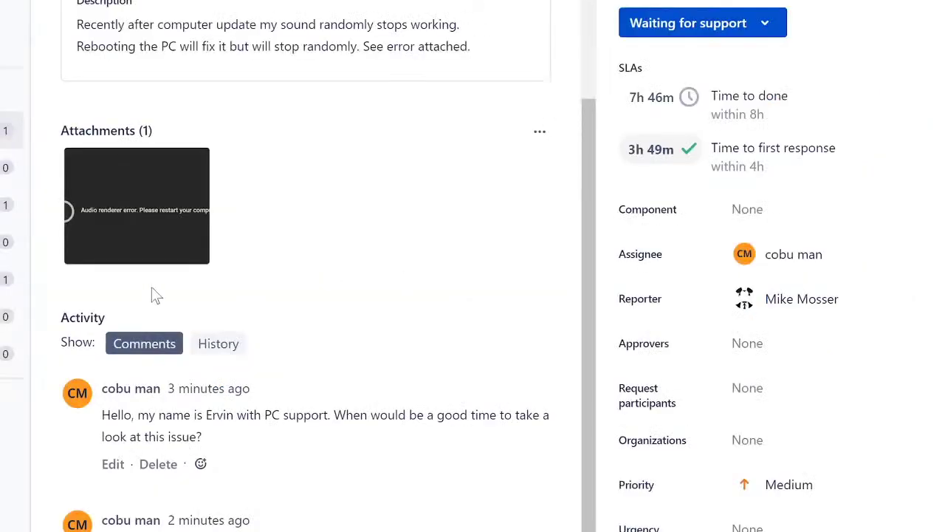
click(156, 220)
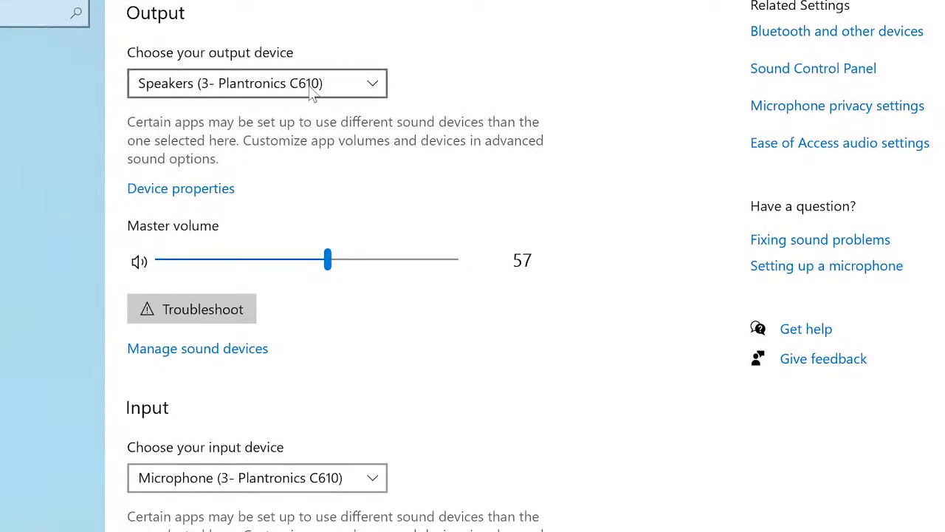
Check the output and input device lists, keeping Plantronics C610 speakers as the output.
click(359, 91)
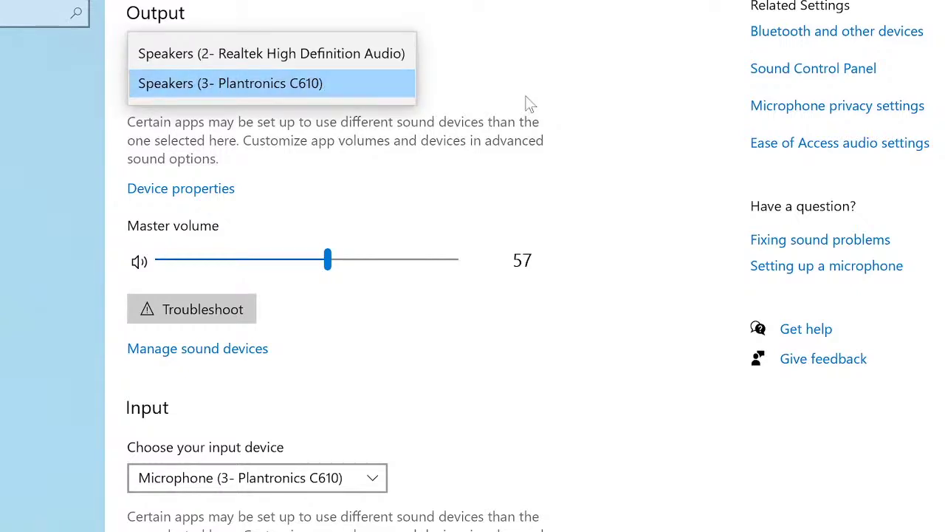
click(476, 134)
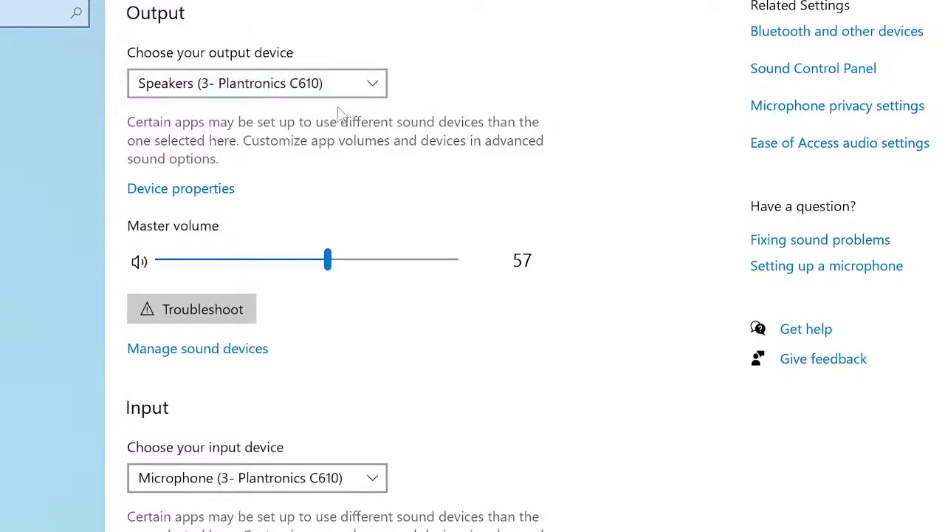
click(332, 86)
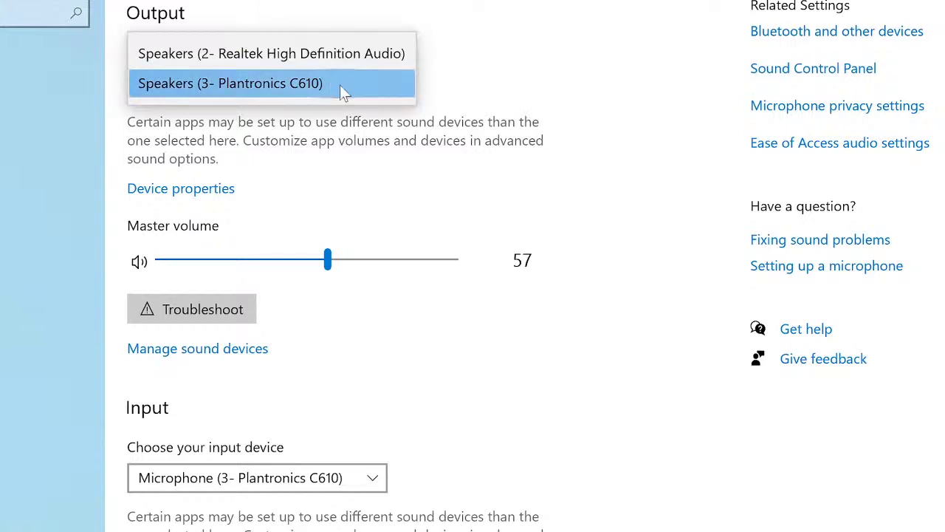
click(340, 83)
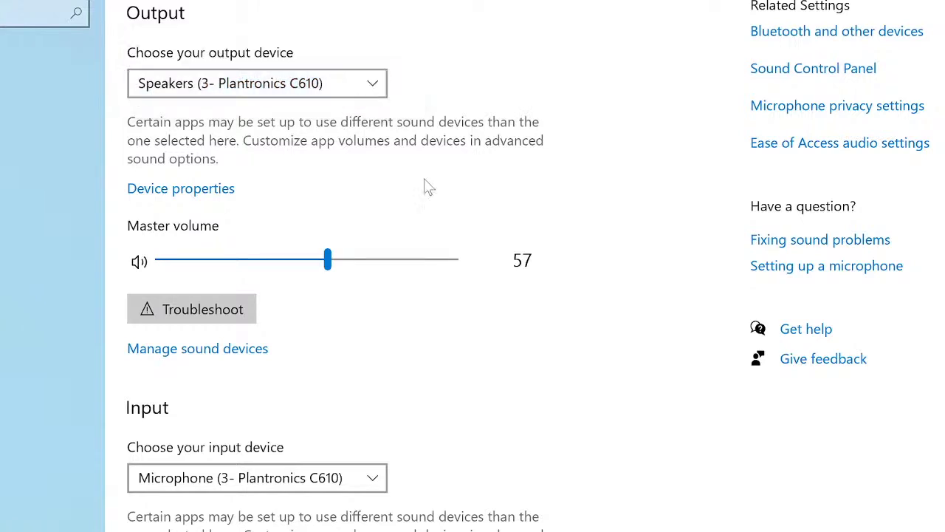
click(374, 479)
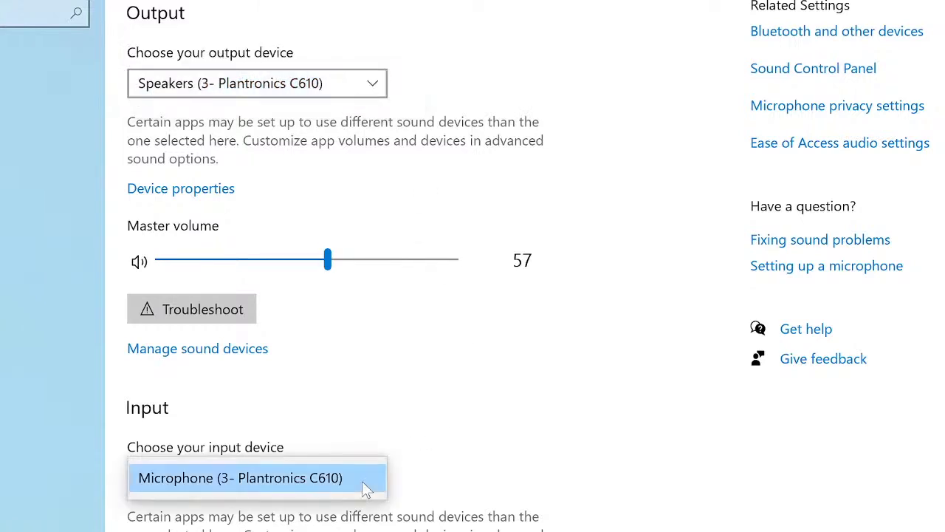
click(500, 439)
click(280, 88)
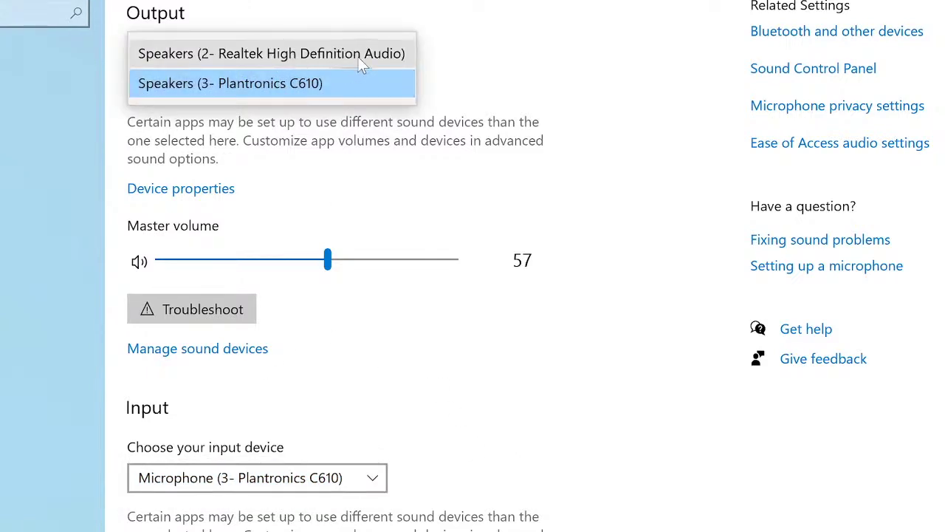
click(466, 142)
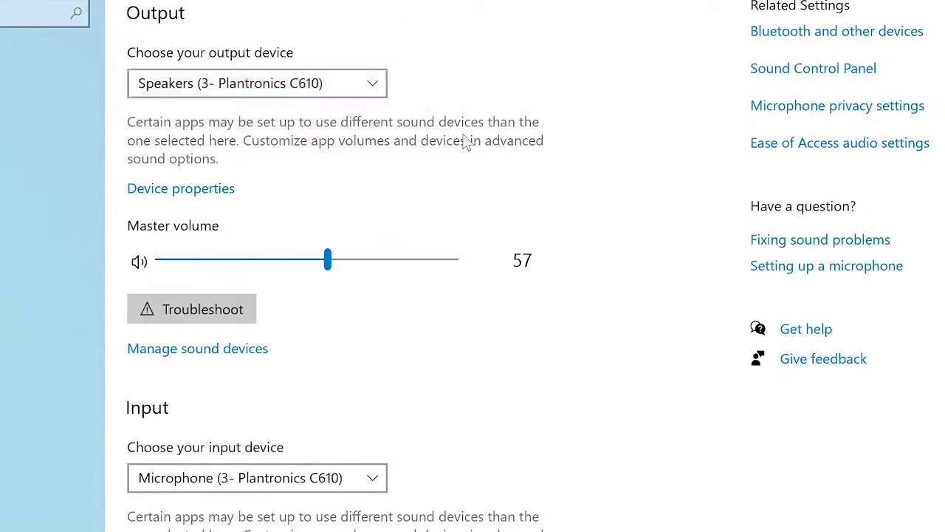
click(812, 74)
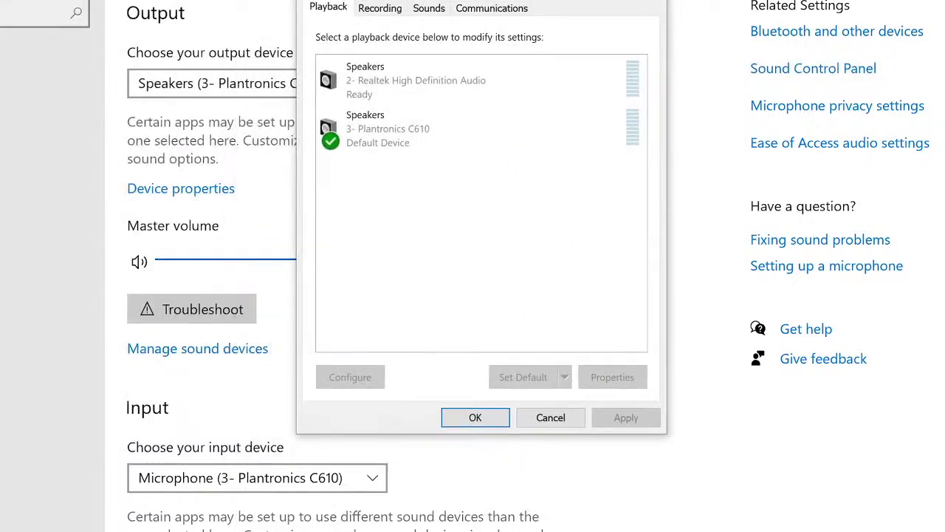
Select the Realtek speakers under Playback, then switch to the Recording devices.
click(274, 105)
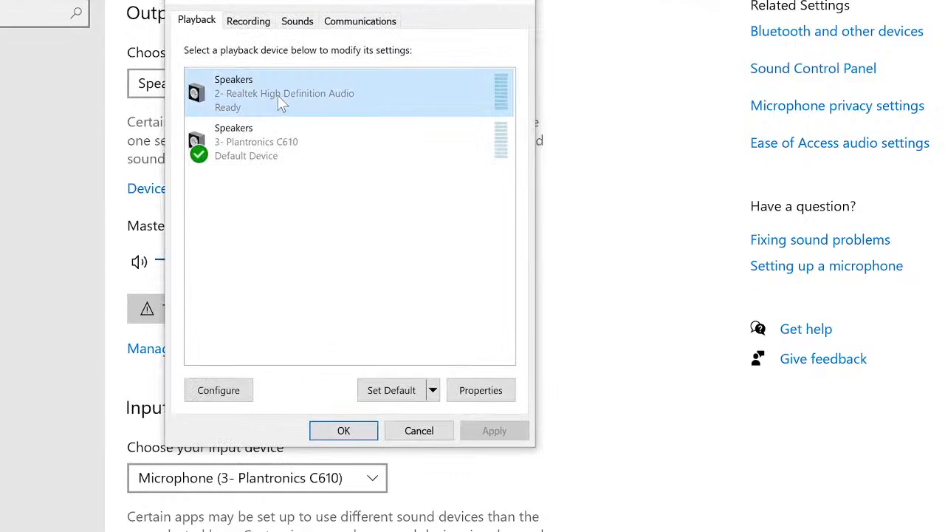
click(245, 27)
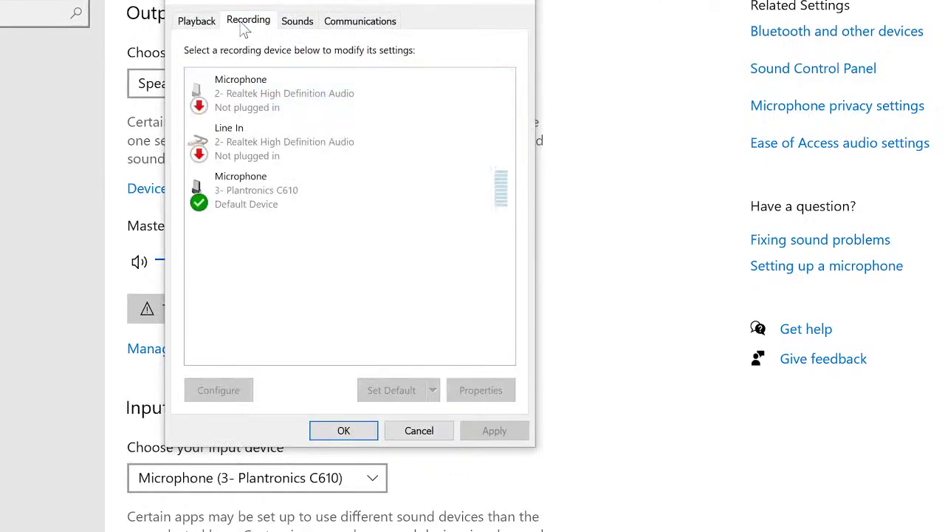
click(188, 22)
click(240, 26)
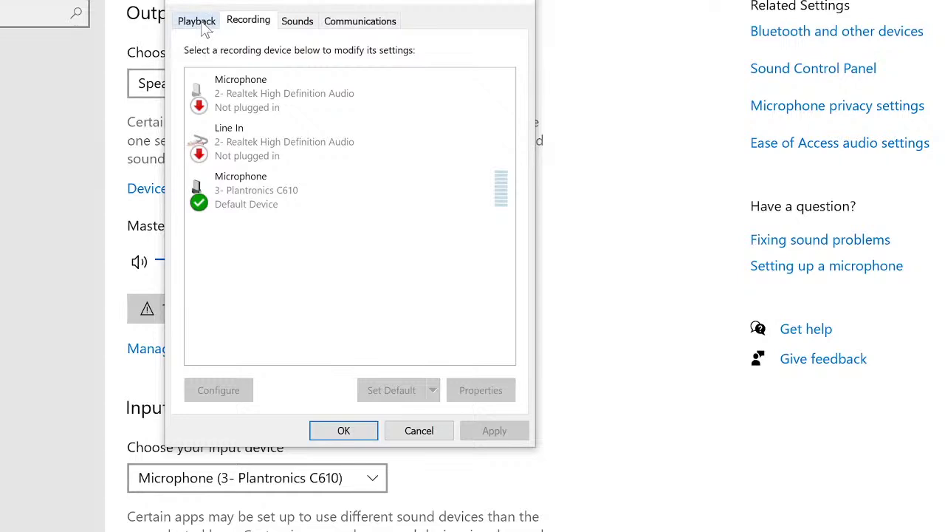
Compare the Realtek microphone and Line In recording devices, then cancel the Sound dialog.
click(288, 101)
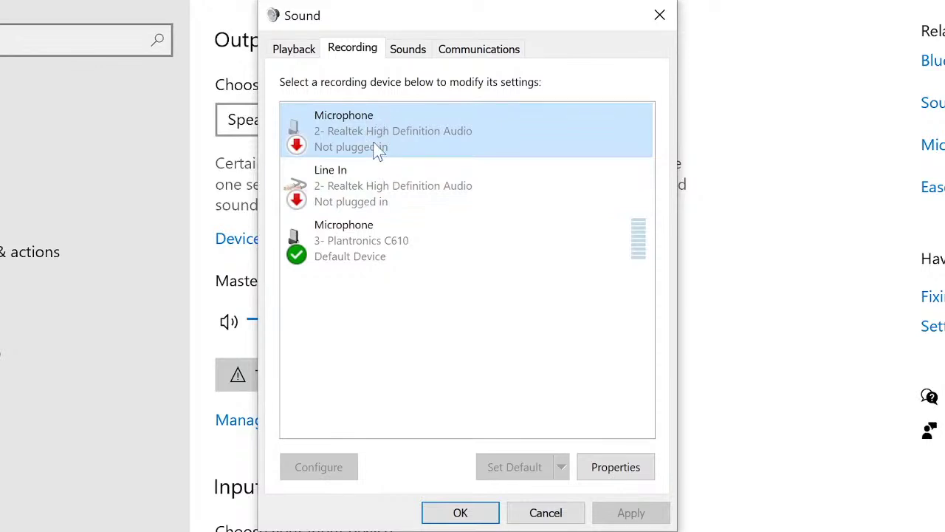
click(387, 183)
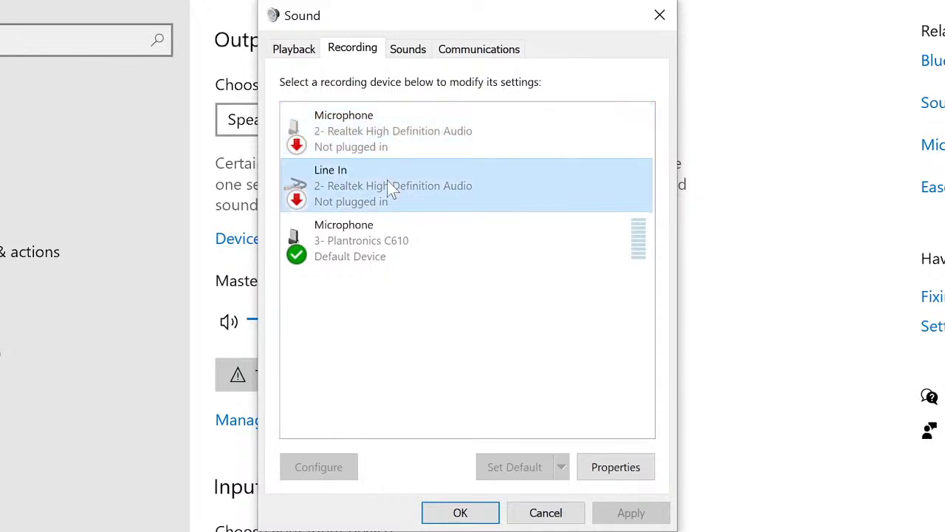
click(398, 144)
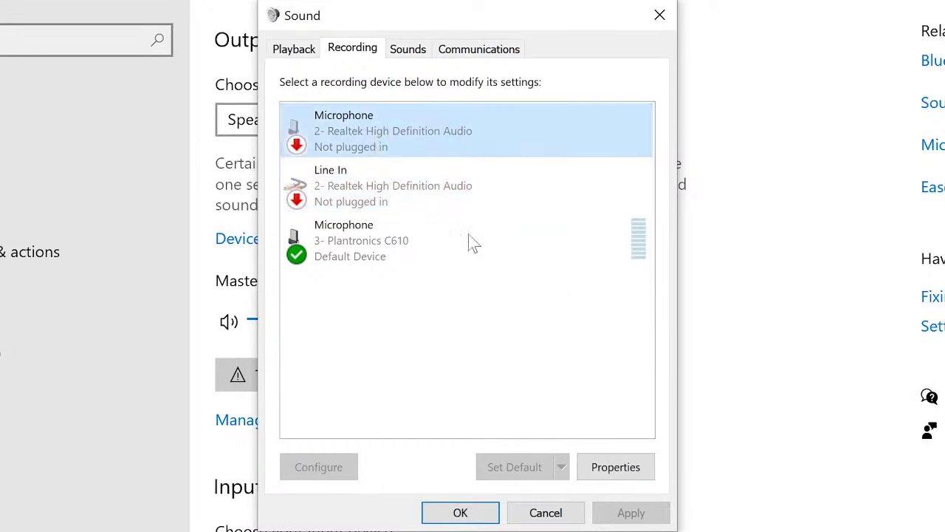
click(391, 188)
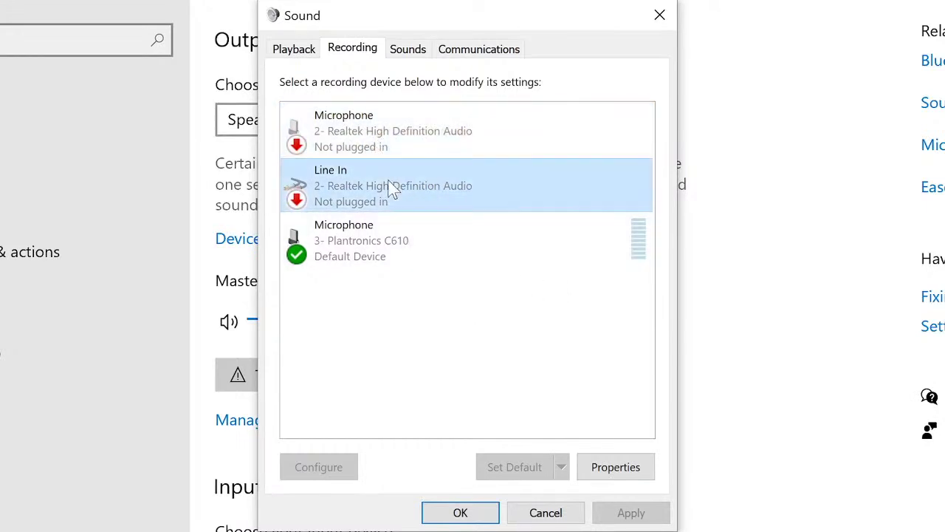
click(412, 136)
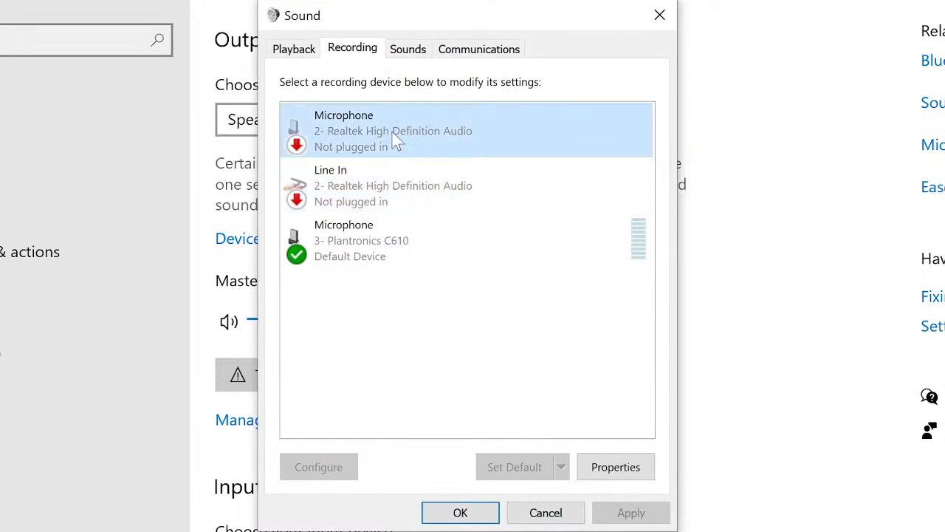
click(386, 187)
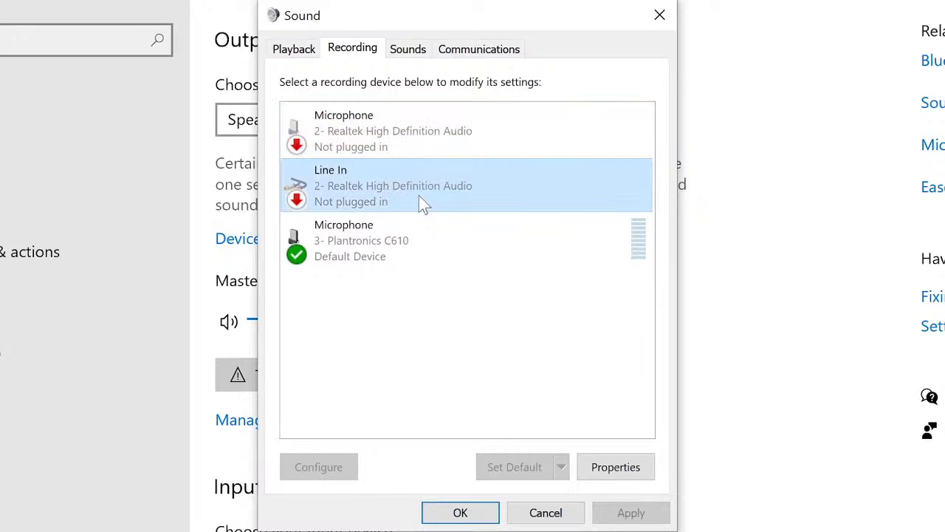
click(399, 134)
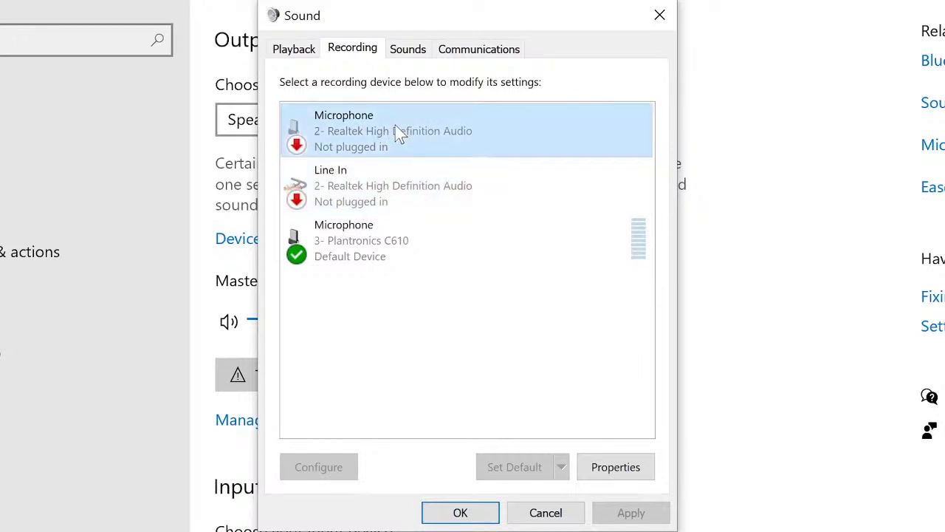
click(394, 174)
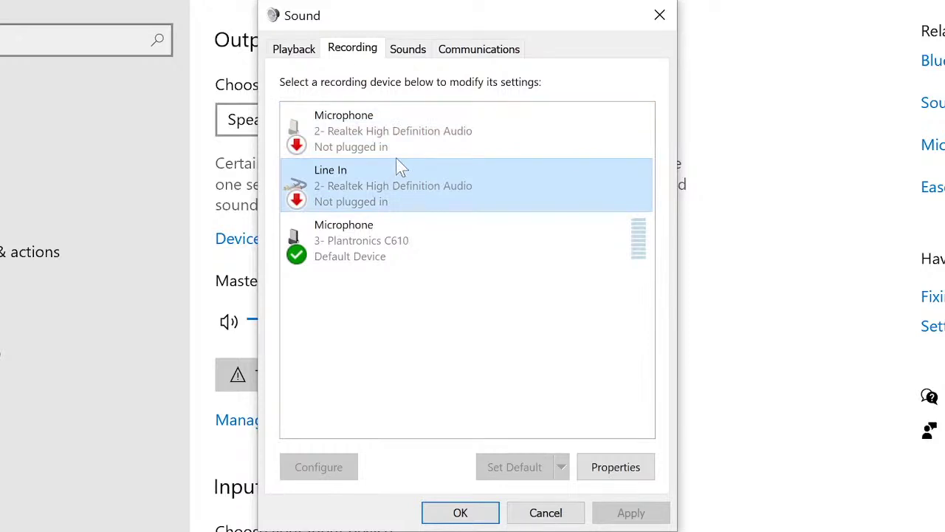
click(313, 52)
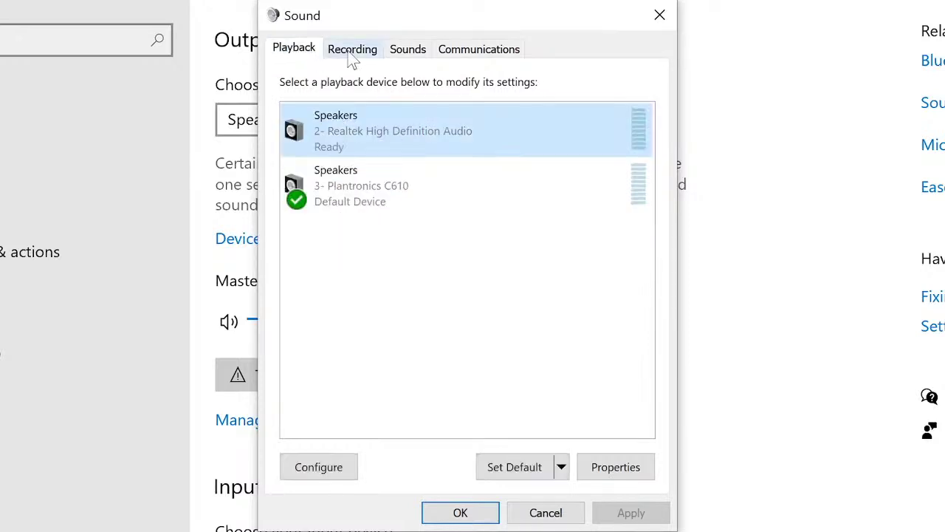
click(350, 54)
click(553, 511)
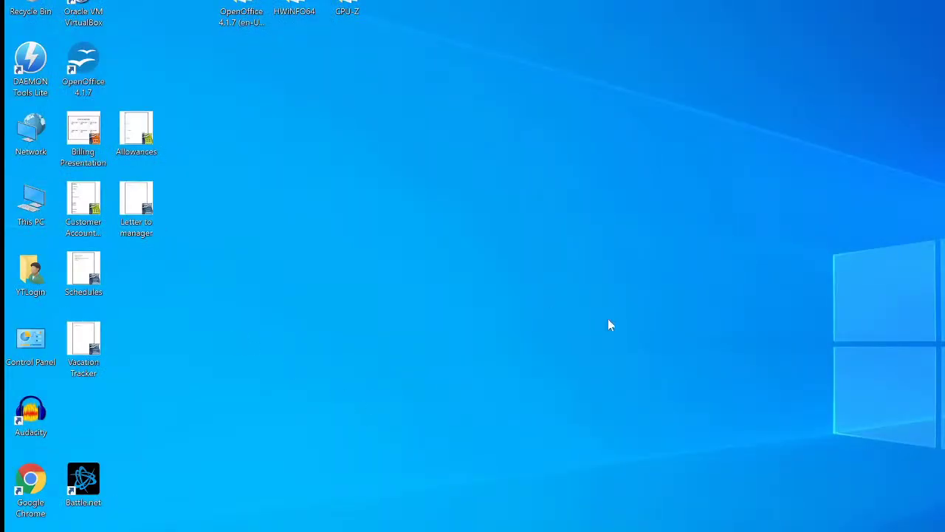
Open Device Manager from This PC's system properties.
right_click(28, 204)
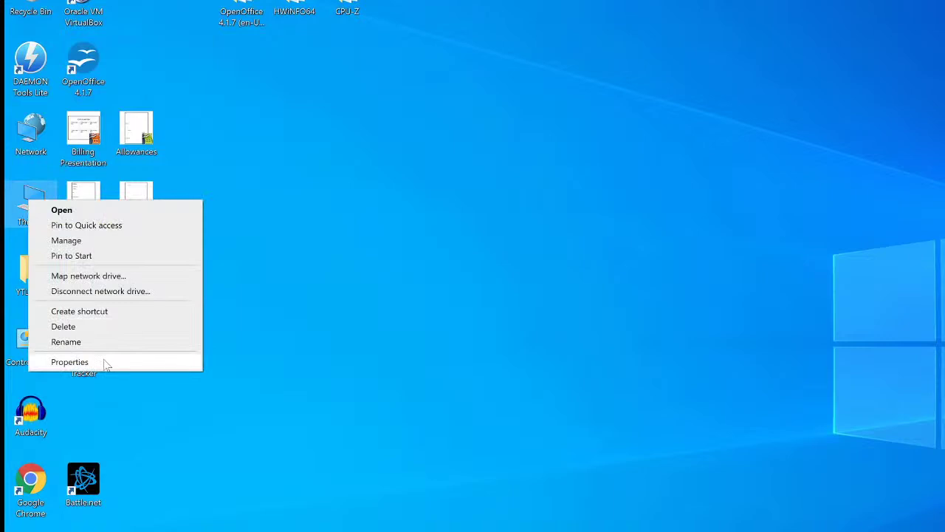
click(104, 362)
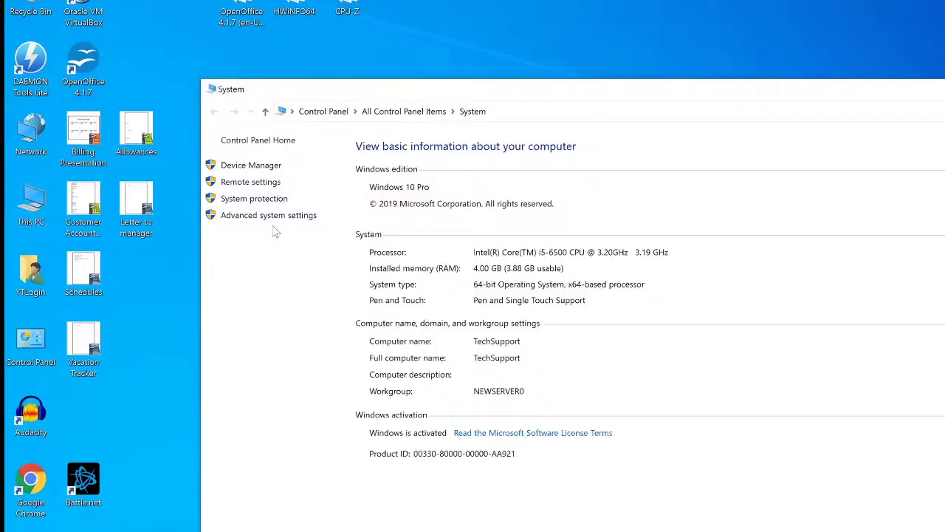
click(244, 167)
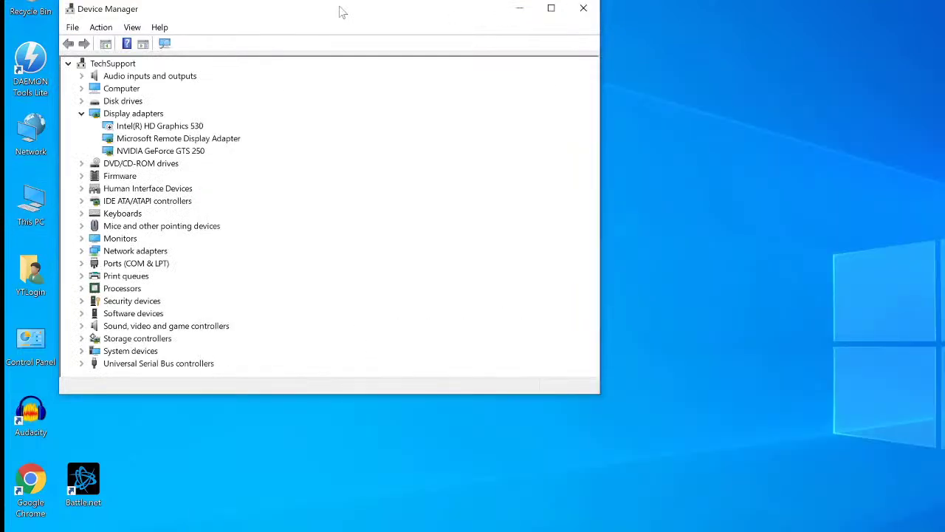
drag(340, 13, 574, 117)
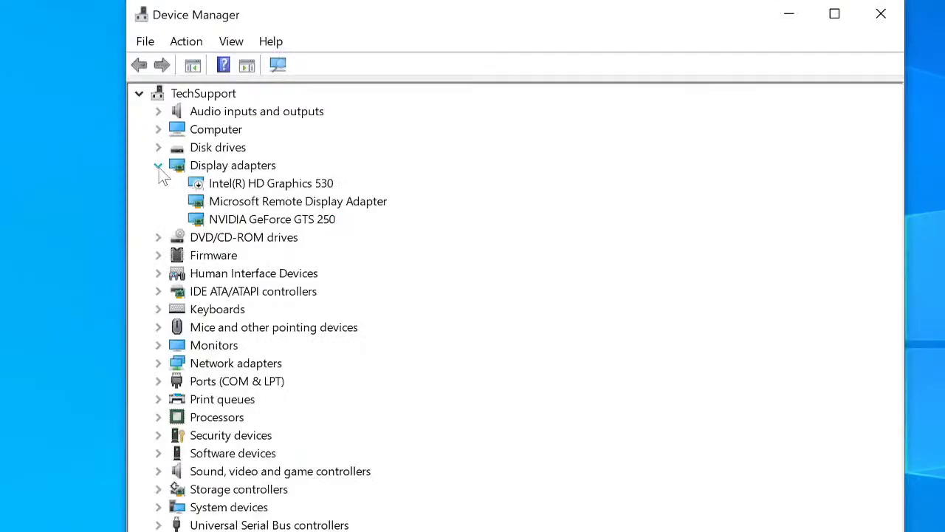
Expand Audio inputs and outputs and inspect the Plantronics C610 and Realtek entries.
click(314, 220)
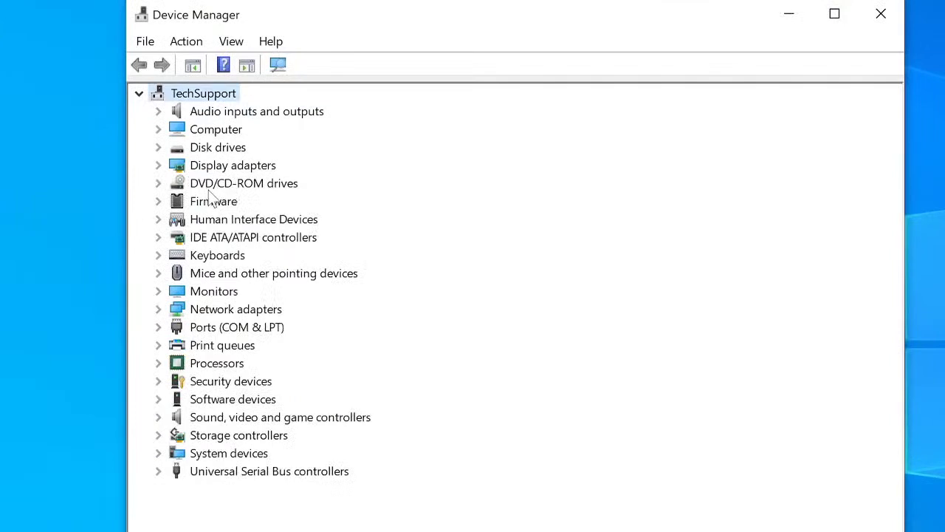
click(159, 114)
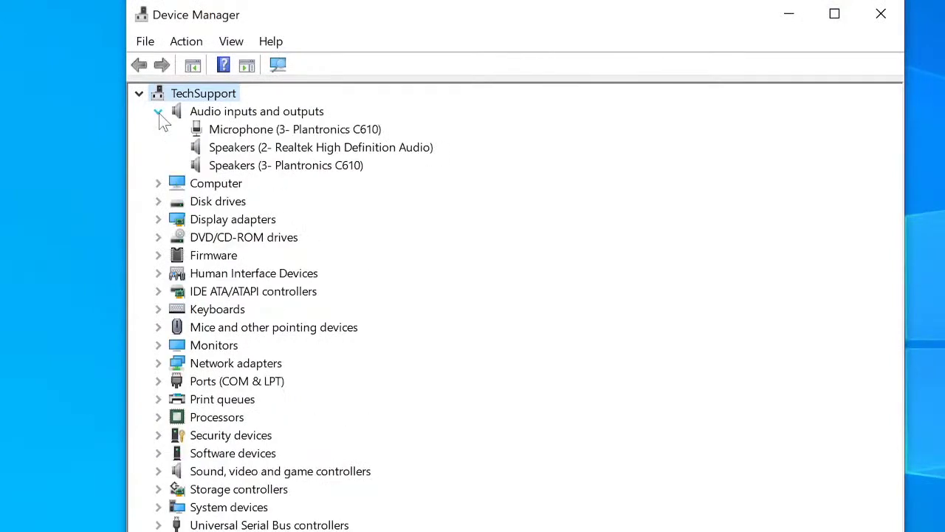
click(272, 133)
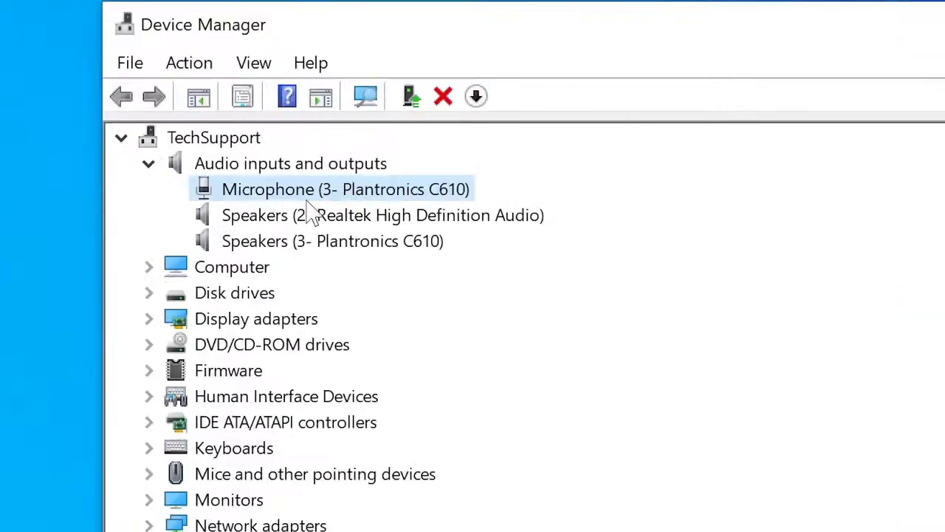
click(253, 246)
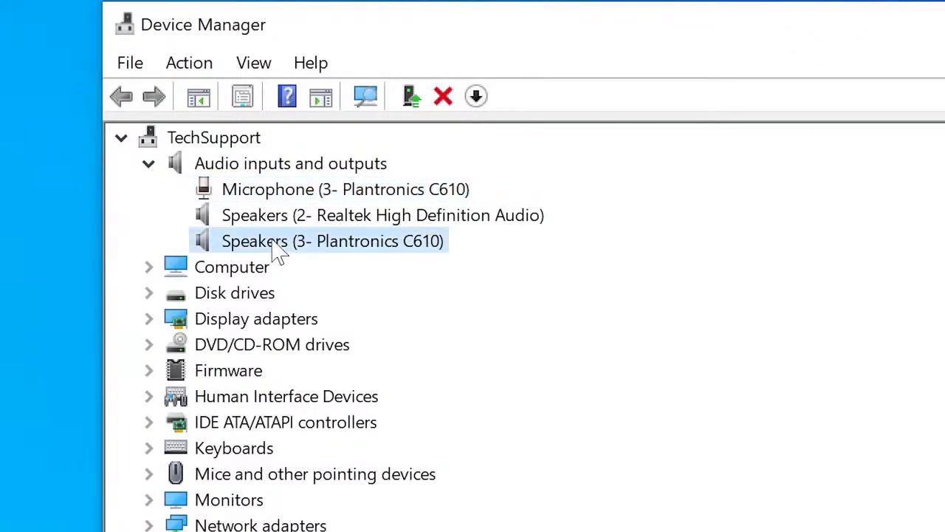
click(269, 191)
click(261, 247)
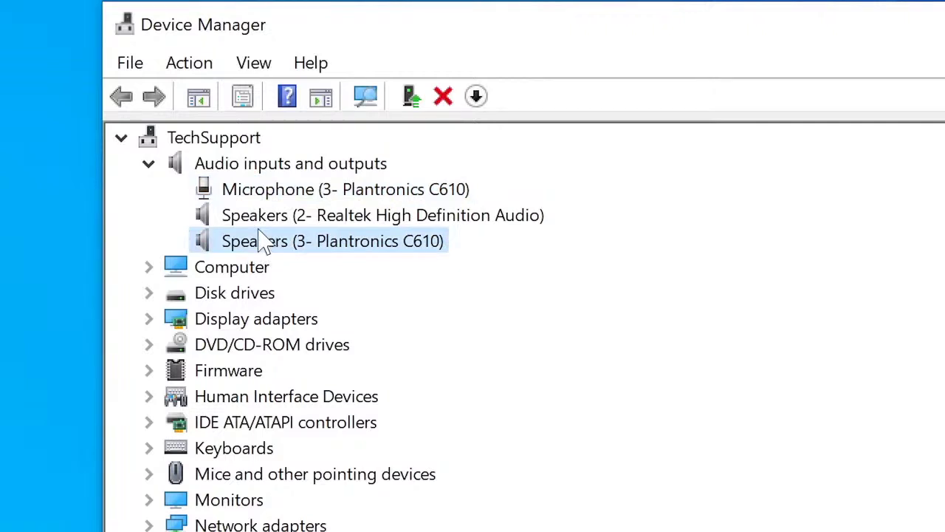
click(281, 221)
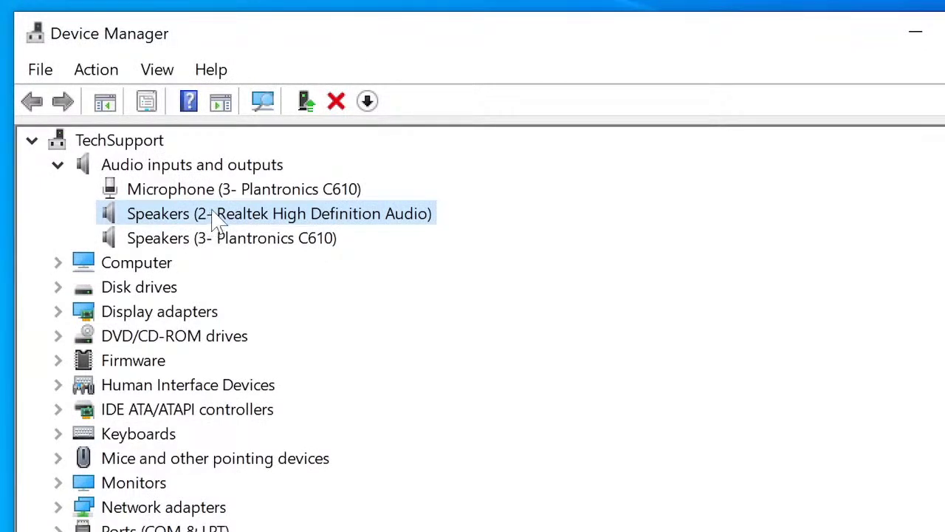
Check the Realtek speakers' driver details, noting the 3/18/2019 driver date.
right_click(219, 222)
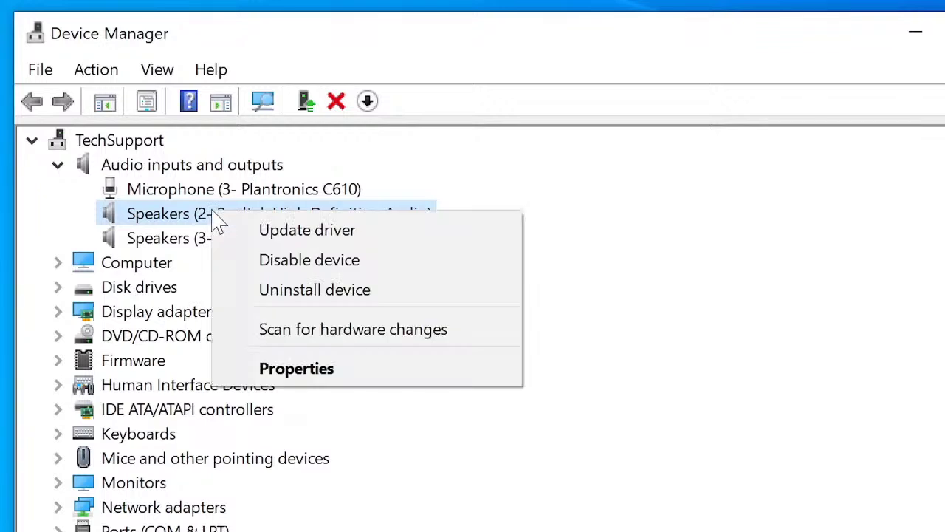
click(315, 373)
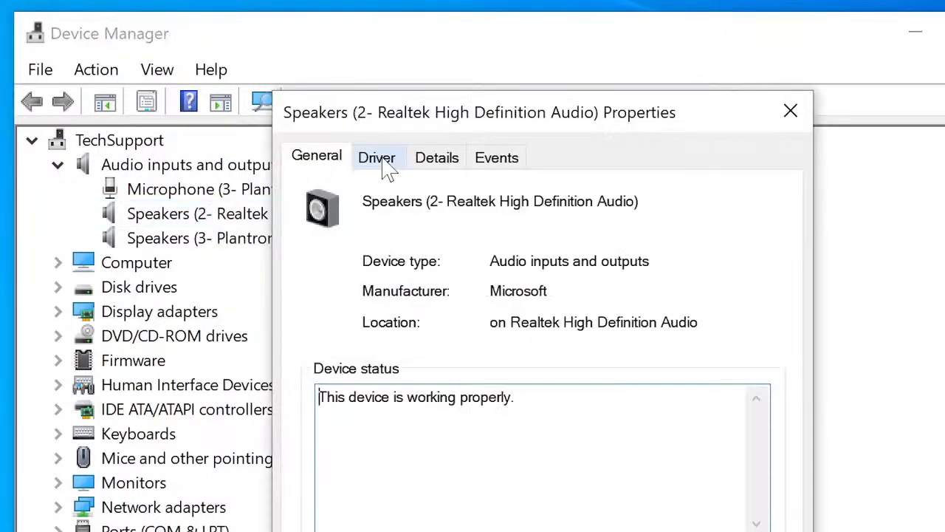
click(383, 162)
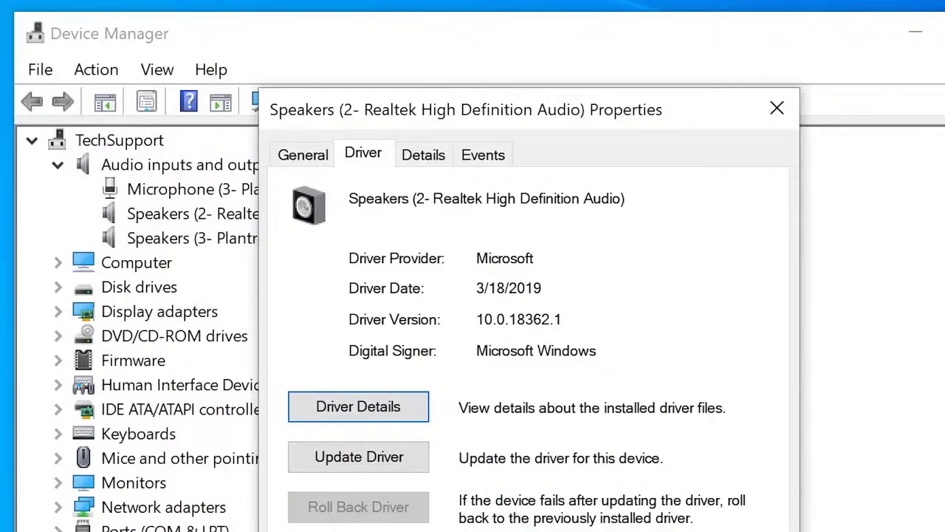
drag(495, 114, 490, 259)
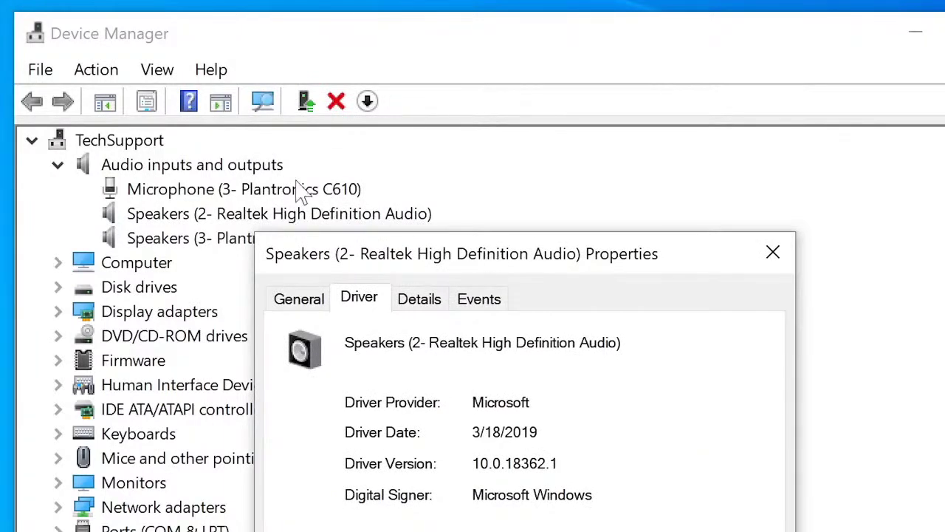
drag(435, 263, 415, 55)
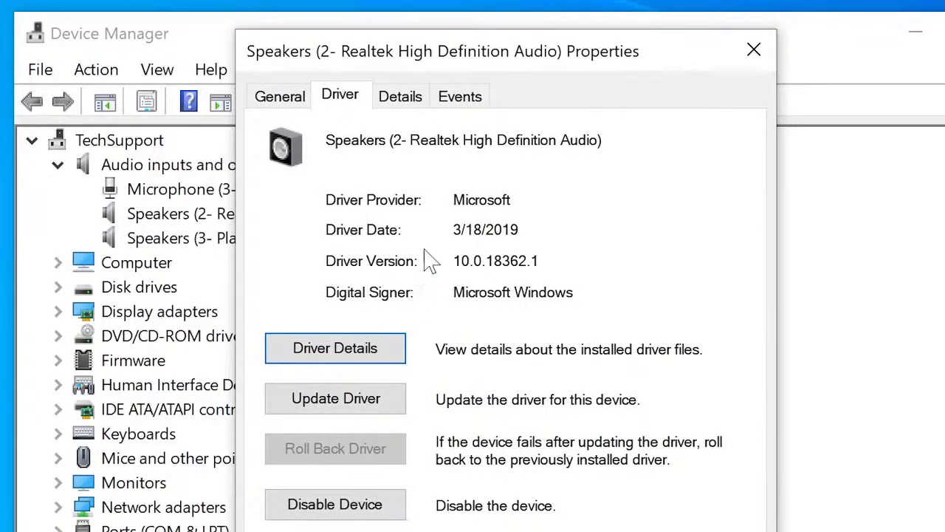
drag(453, 230, 520, 229)
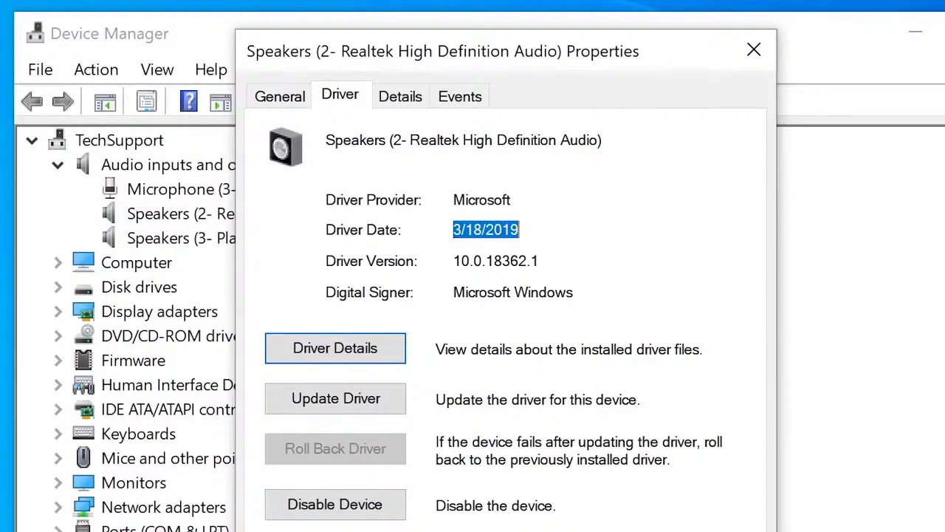
Search automatically for a newer Realtek driver, confirm the best is installed, and close.
click(348, 414)
click(349, 414)
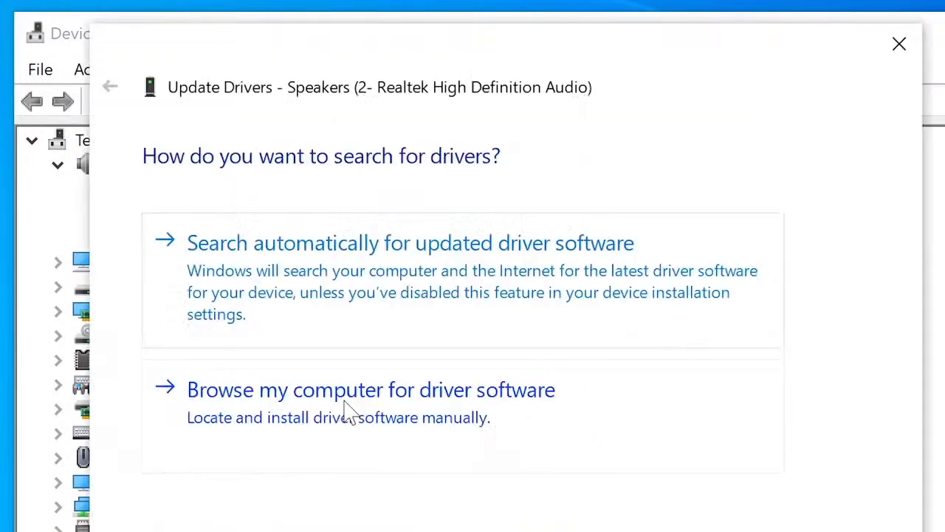
click(496, 272)
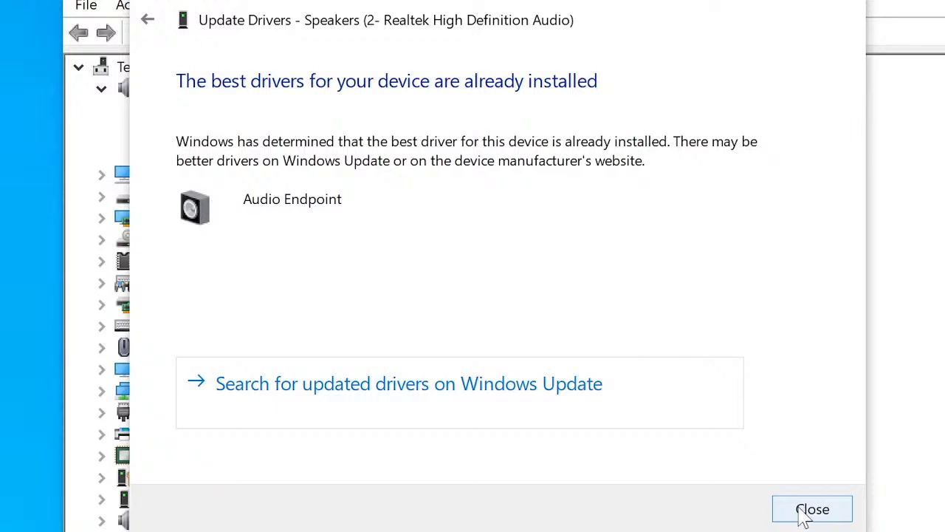
click(805, 515)
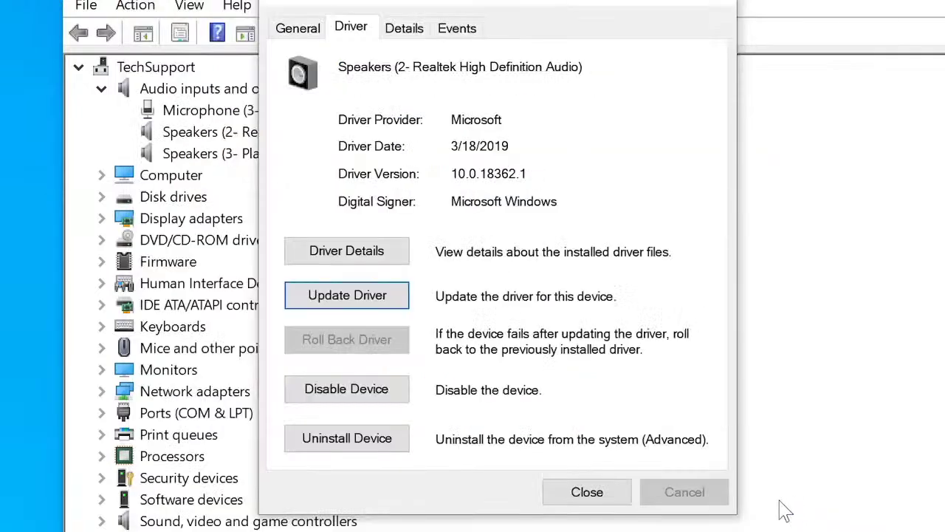
click(603, 492)
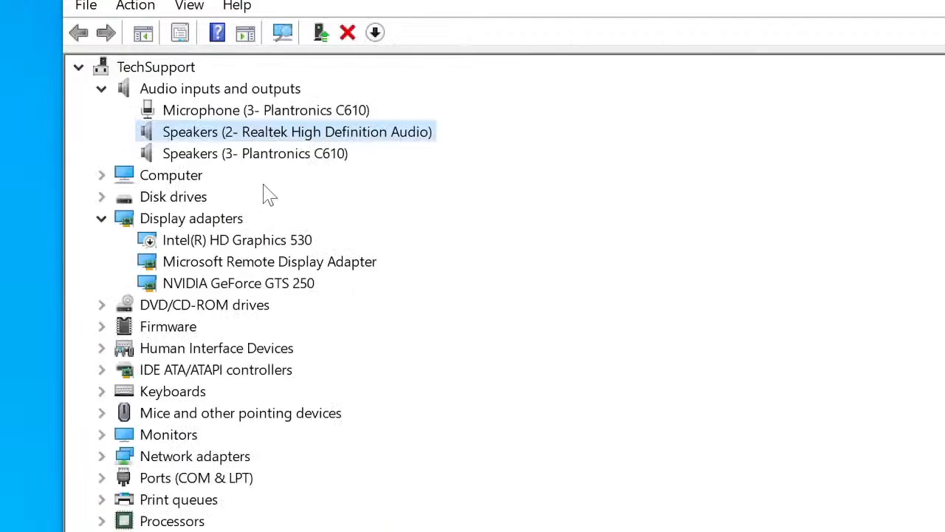
click(101, 218)
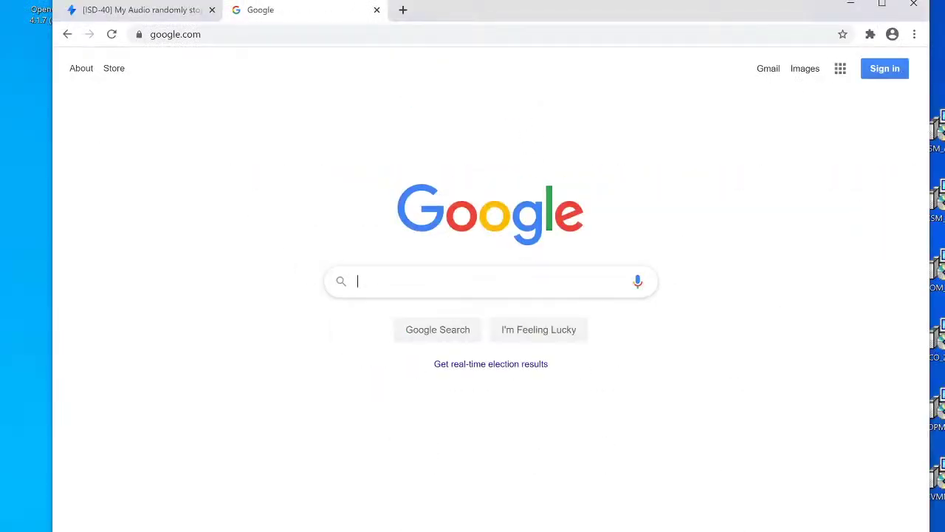
Search Google for 'hp 840 g3 drivers'.
text(hp 840)
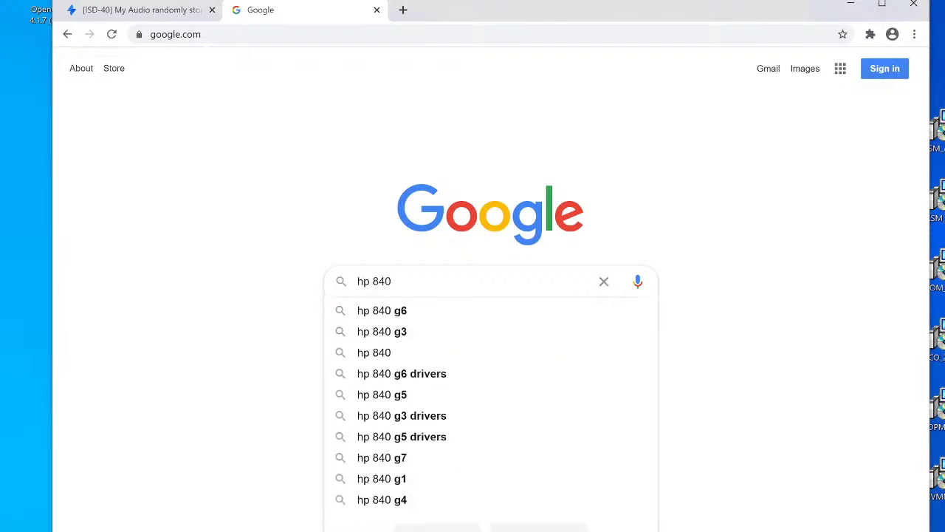
text( g3 drivers)
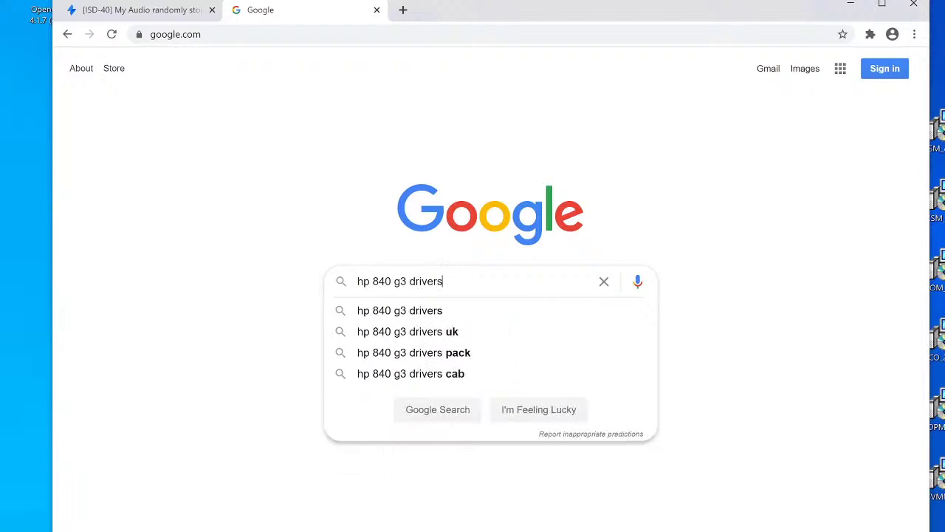
key(Return)
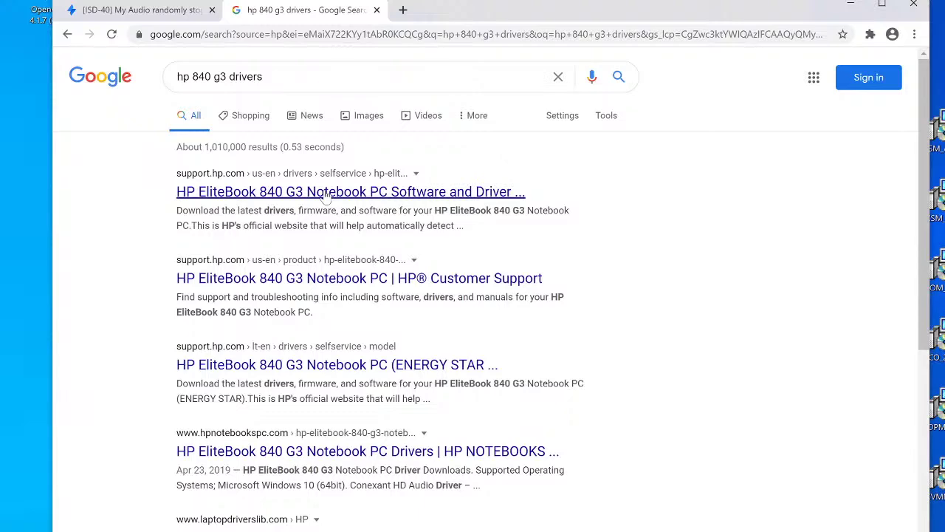
On HP's EliteBook 840 G3 driver page, locate the Conexant HD Audio Driver dated Sep 18, 2020.
click(325, 193)
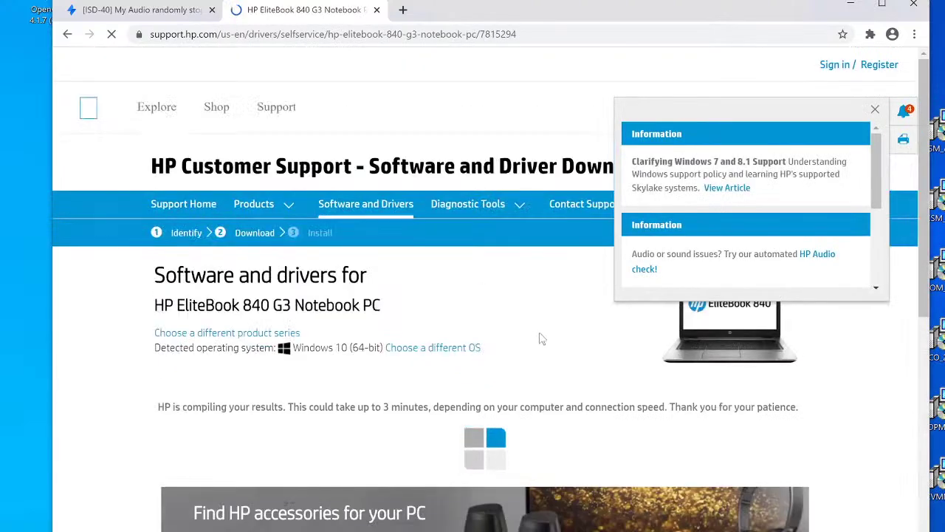
scroll(542, 337, down, 1)
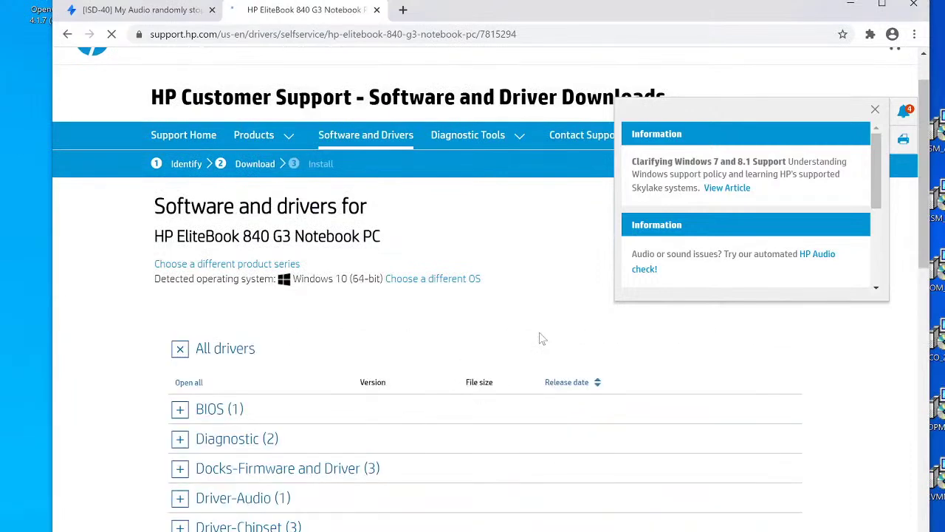
scroll(541, 338, down, 1)
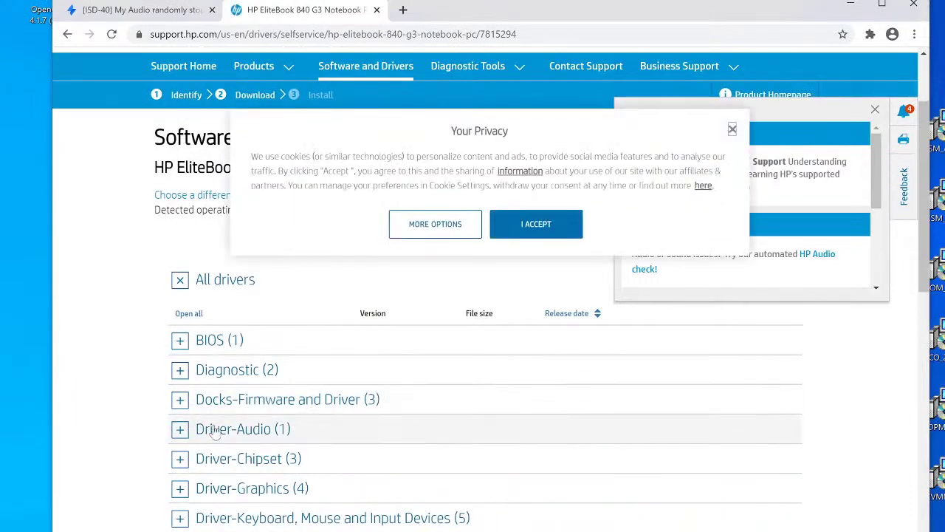
click(214, 434)
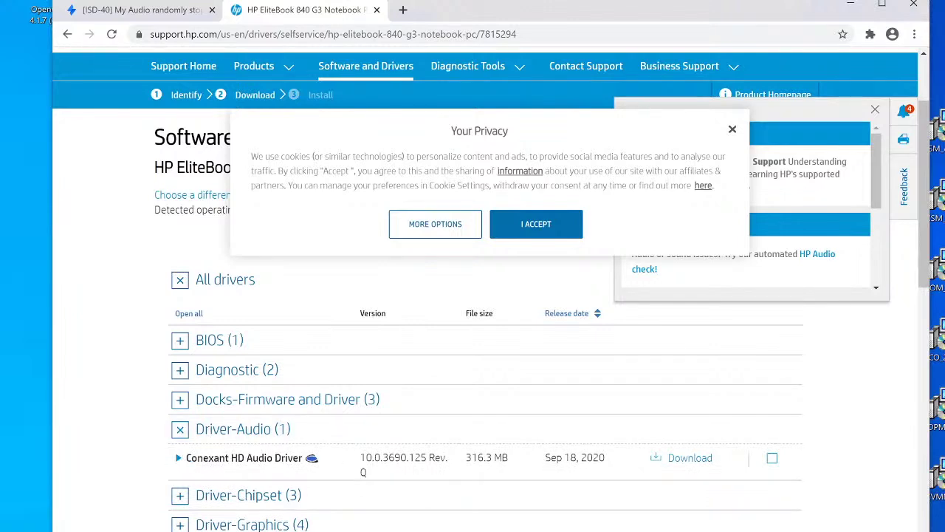
drag(545, 458, 605, 458)
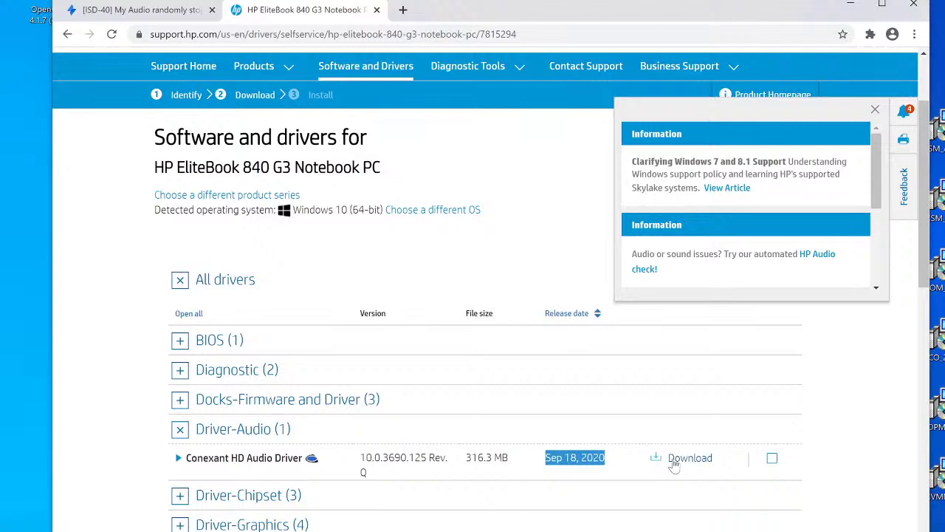
click(574, 458)
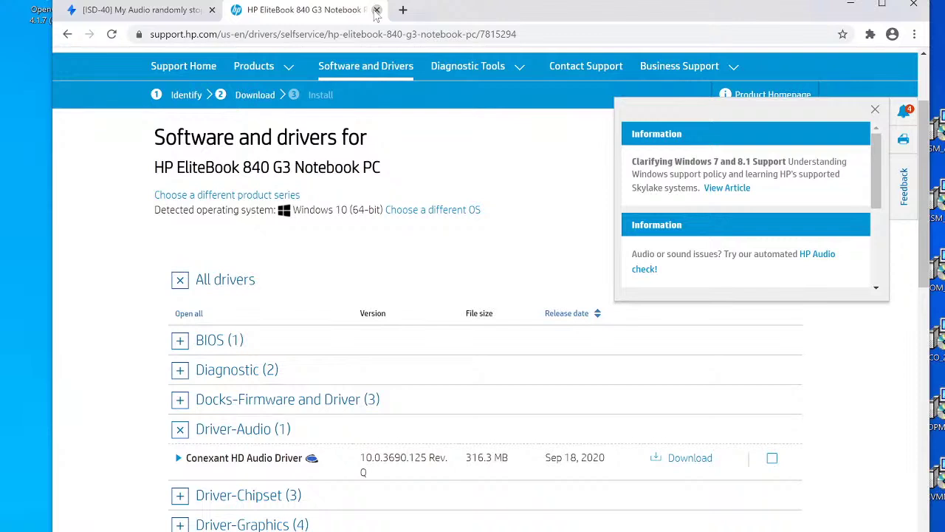
Close the HP tab, return to the All open queue, and view ISD-40's error.PNG full-size.
click(377, 9)
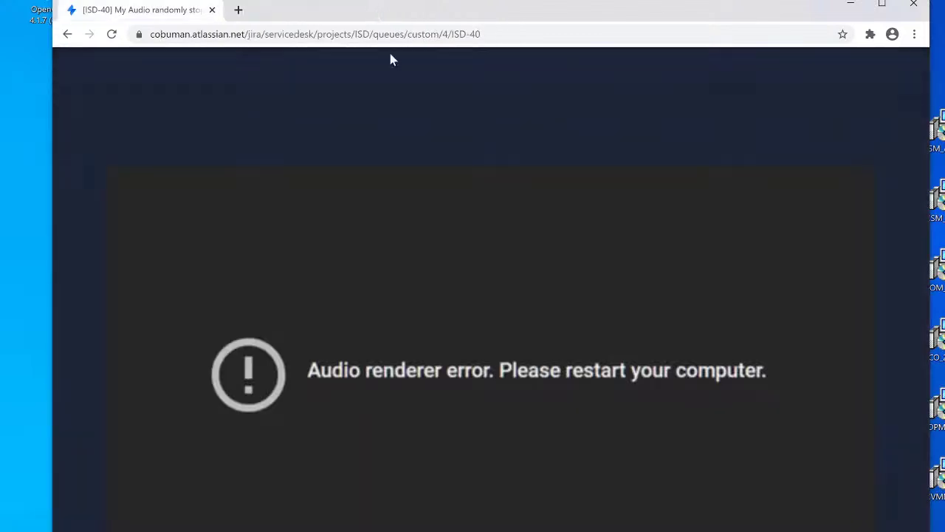
click(67, 34)
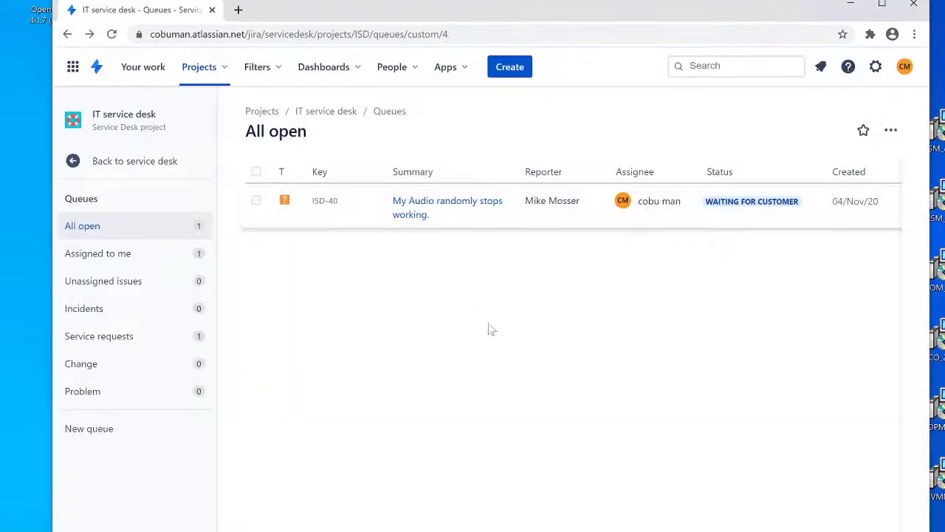
click(416, 213)
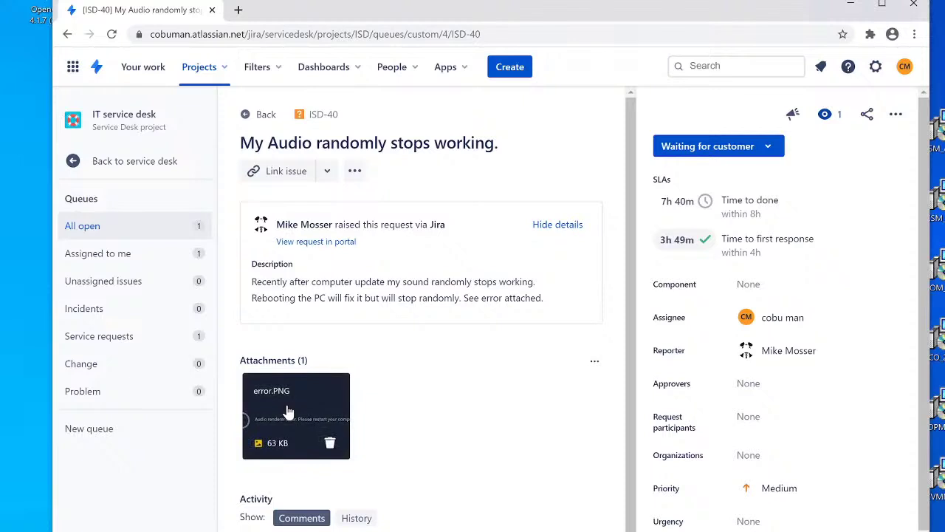
click(289, 411)
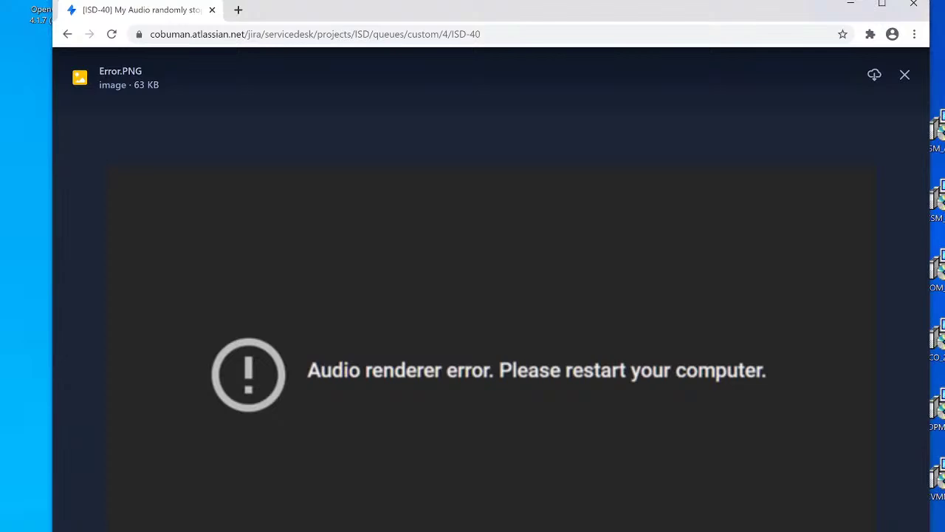
Bring Device Manager forward and re-expand the Audio inputs and outputs group.
key(alt+Tab)
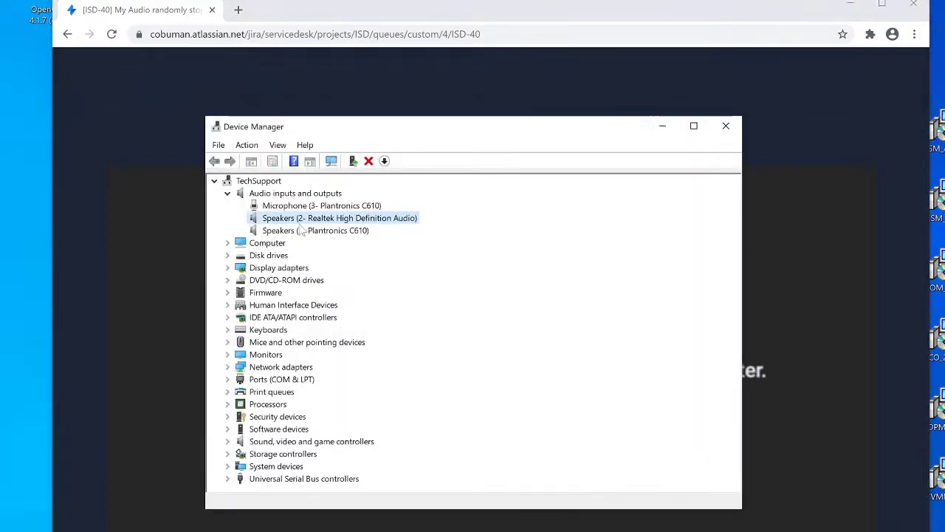
mouse_move(475, 129)
mouse_down()
mouse_move(355, 133)
mouse_move(460, 138)
mouse_up()
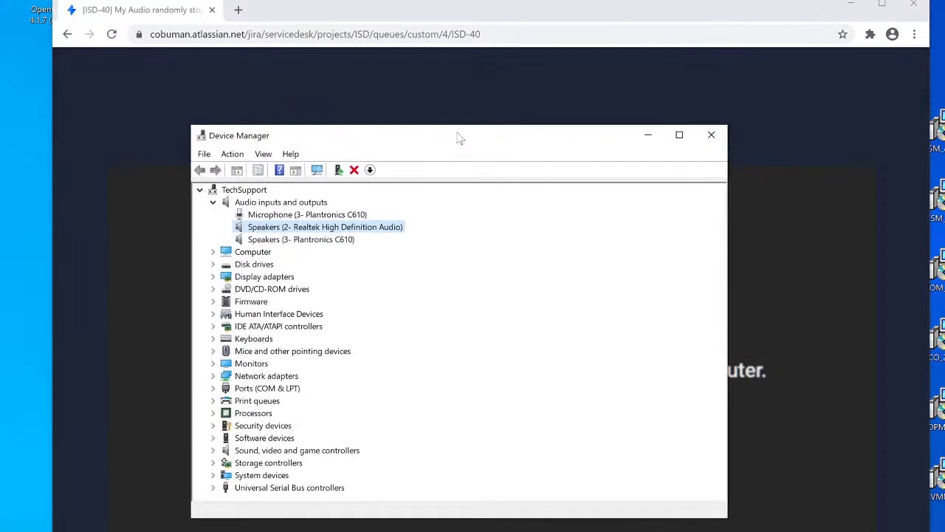
click(213, 202)
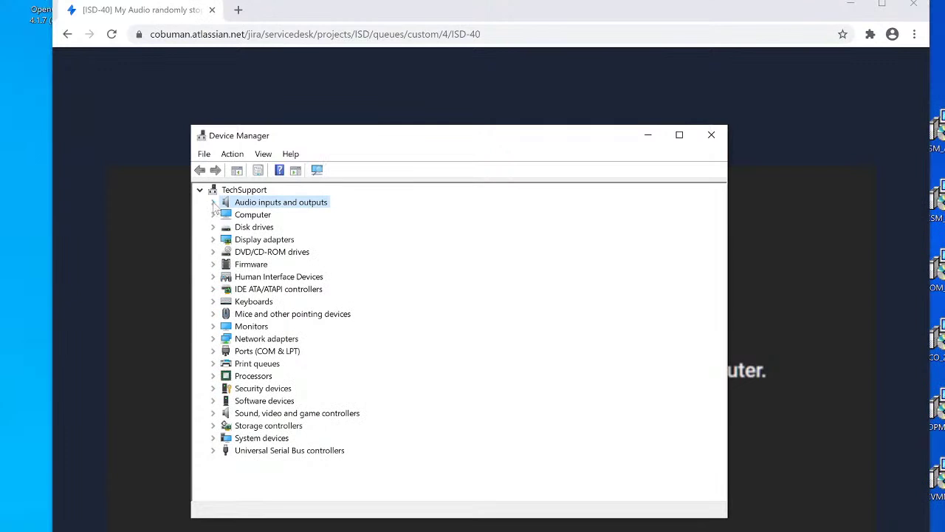
click(213, 202)
Step through the Realtek speakers and Plantronics C610 microphone and speakers, then move the window left.
click(278, 229)
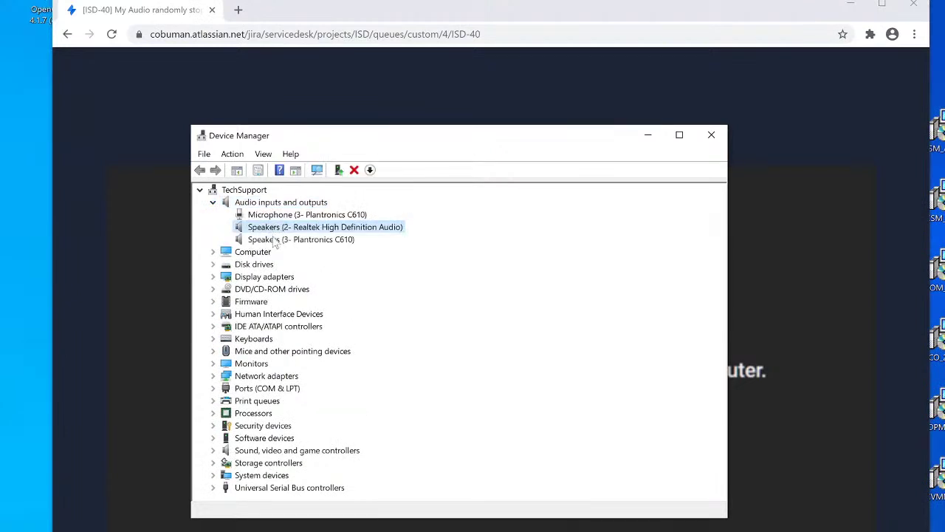
click(274, 239)
click(288, 217)
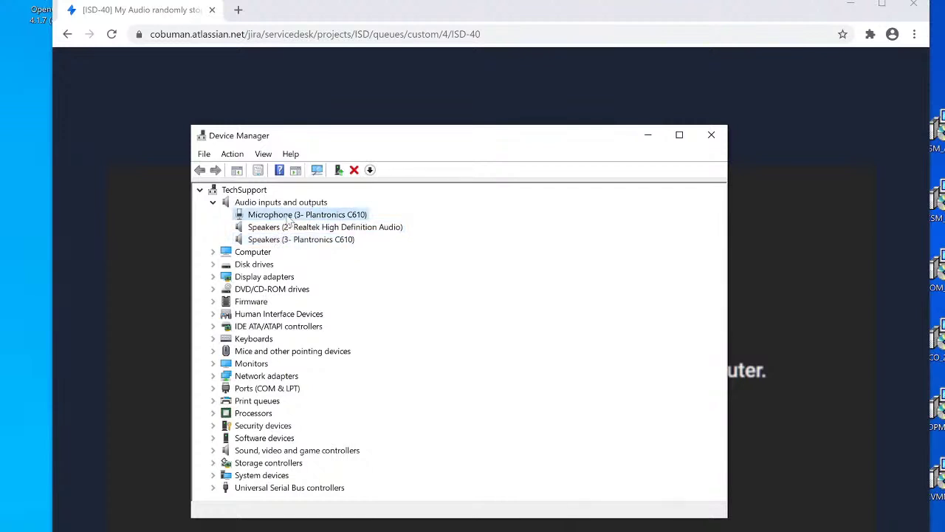
click(290, 243)
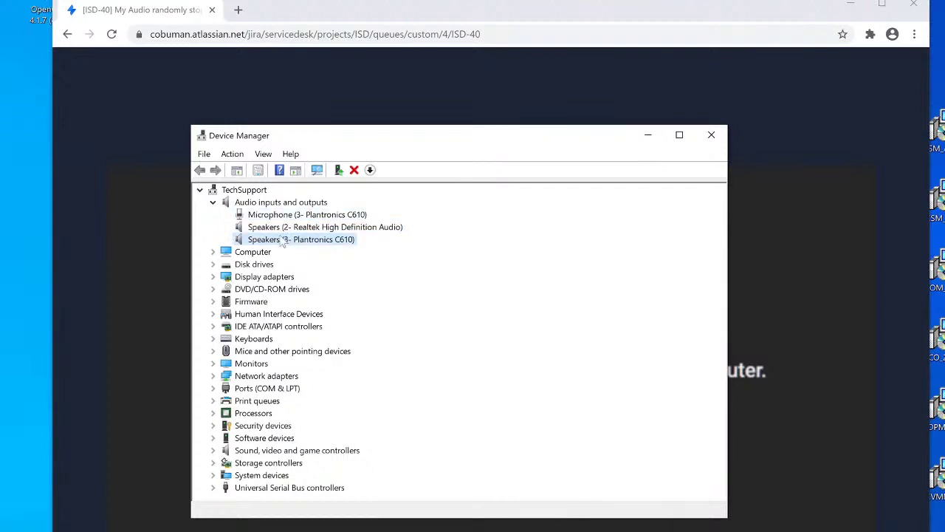
click(279, 228)
click(284, 216)
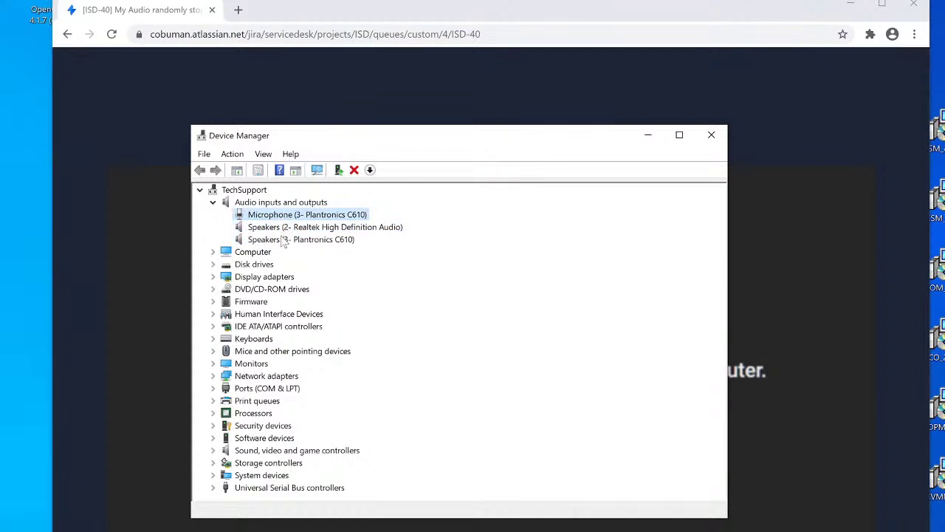
click(282, 241)
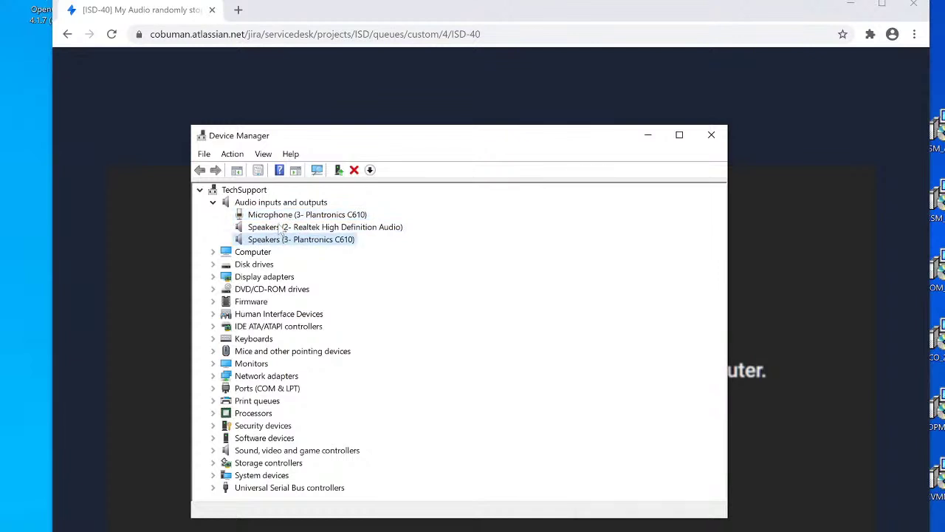
click(280, 228)
click(283, 216)
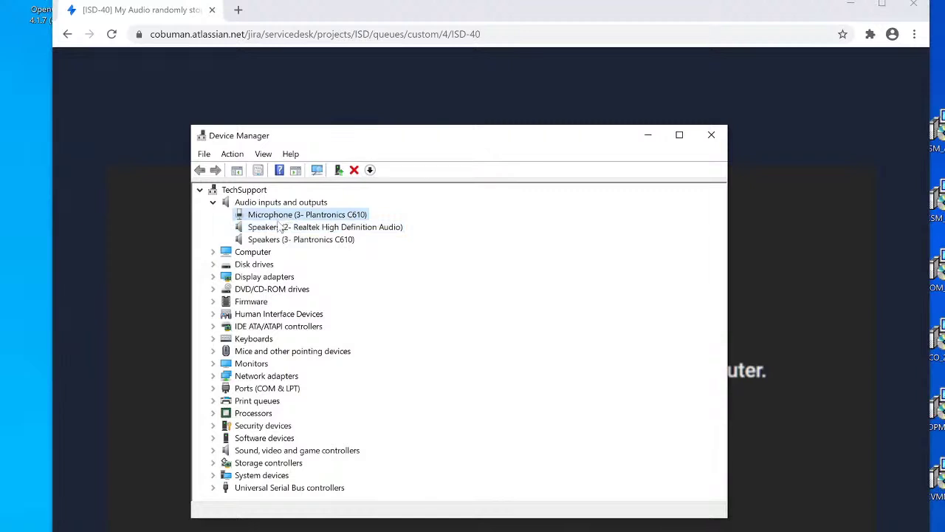
click(279, 227)
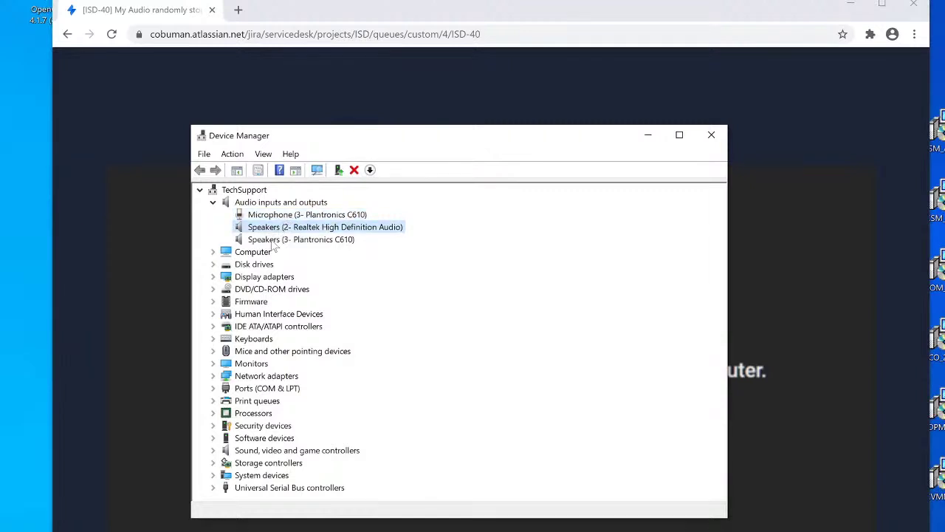
click(275, 242)
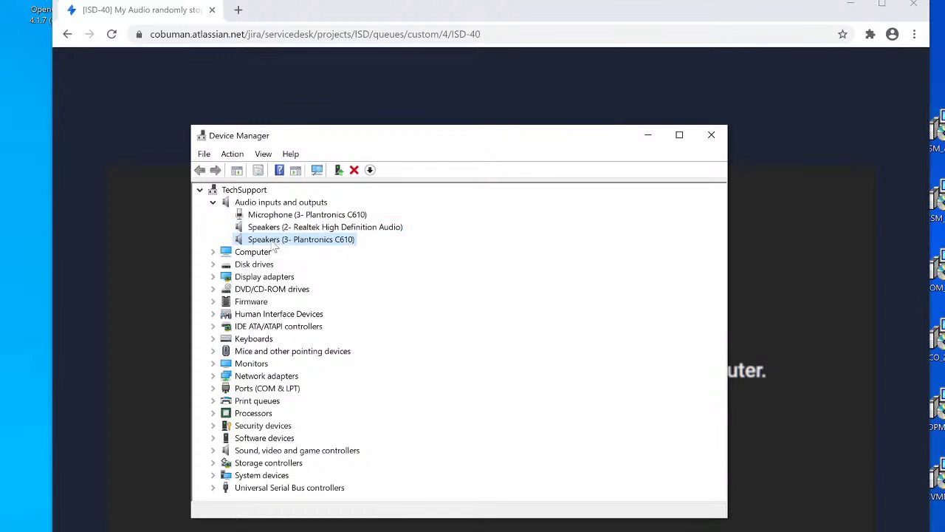
click(290, 229)
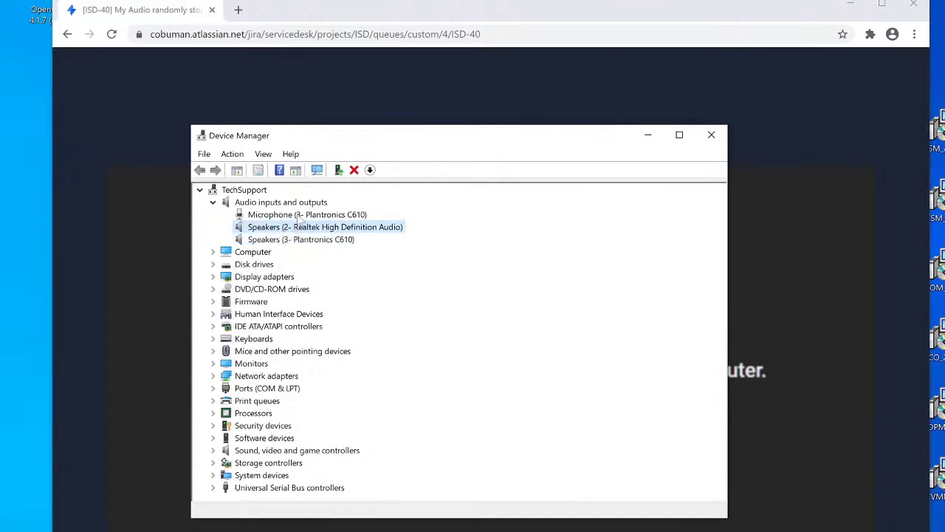
click(299, 217)
click(294, 229)
click(281, 241)
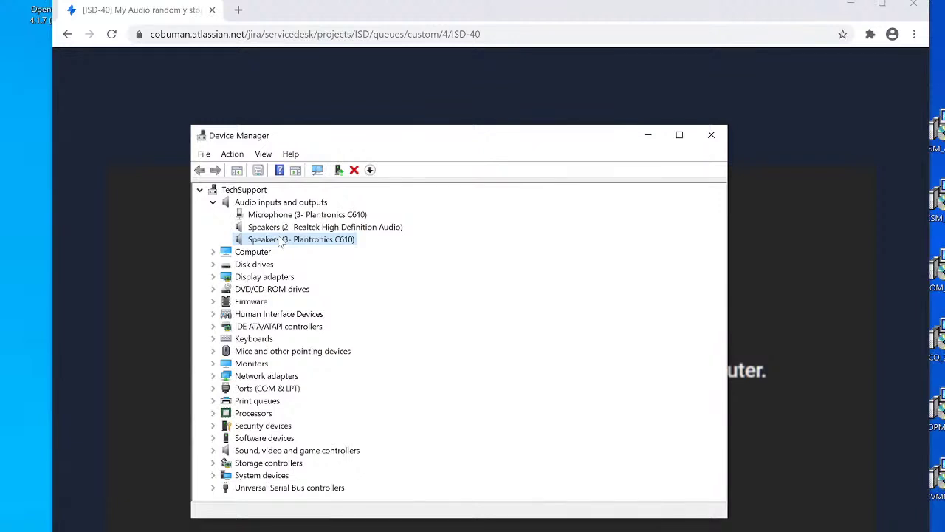
click(297, 231)
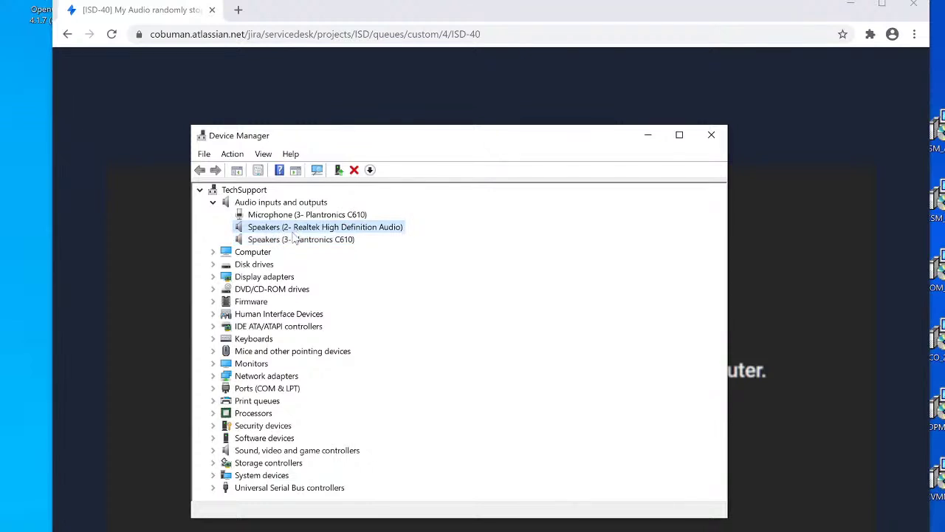
click(301, 217)
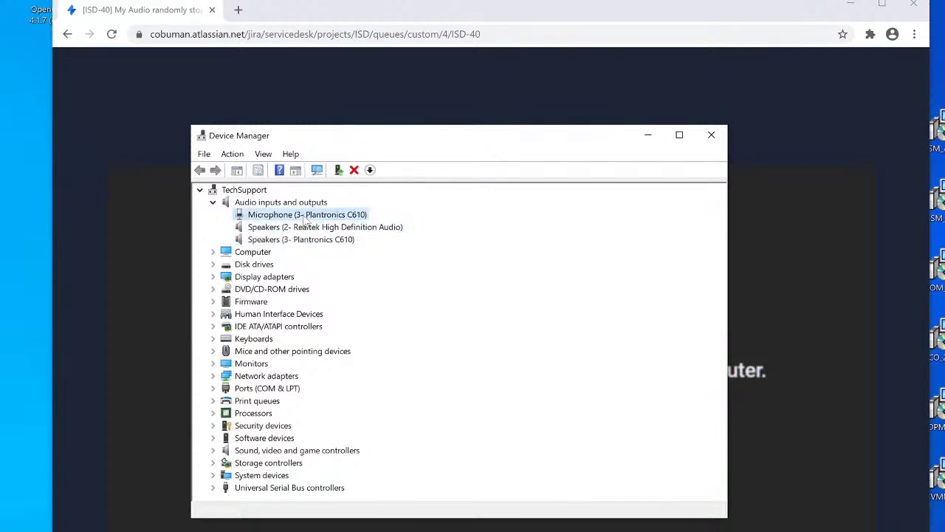
click(292, 229)
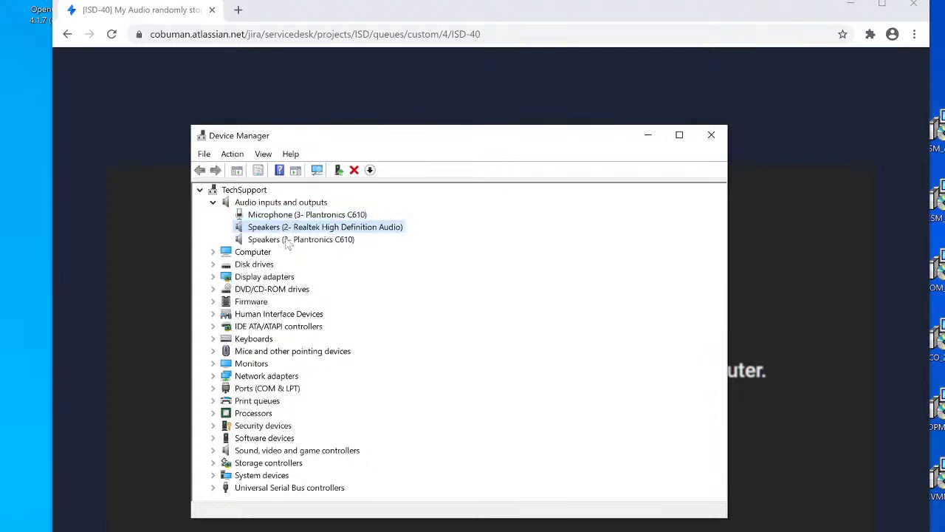
click(287, 242)
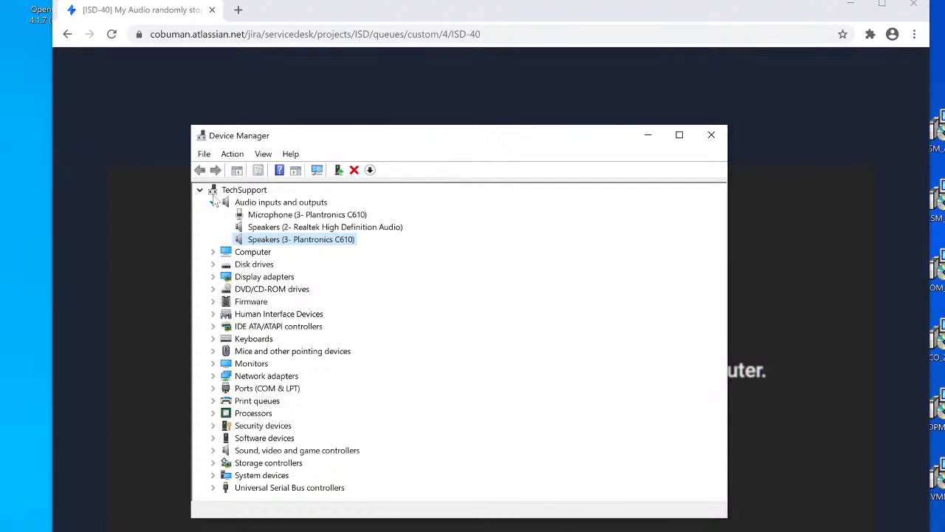
click(305, 228)
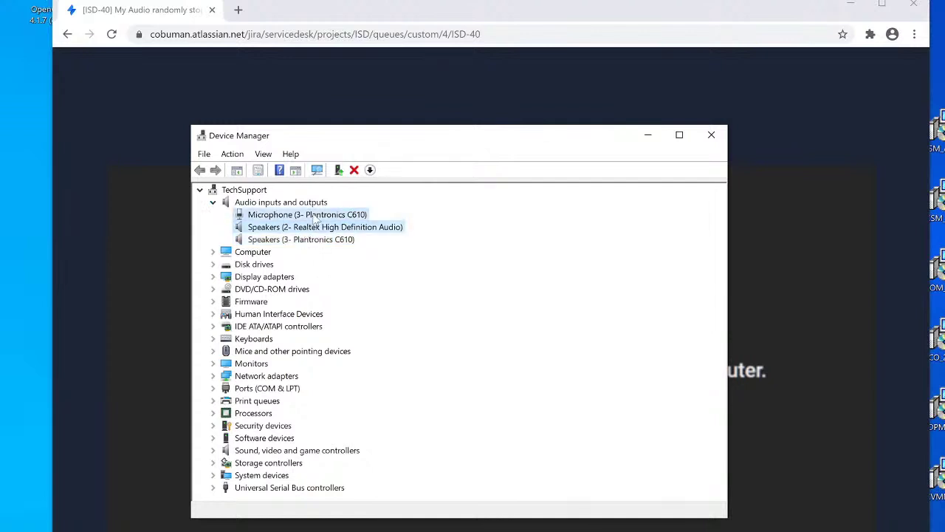
click(313, 215)
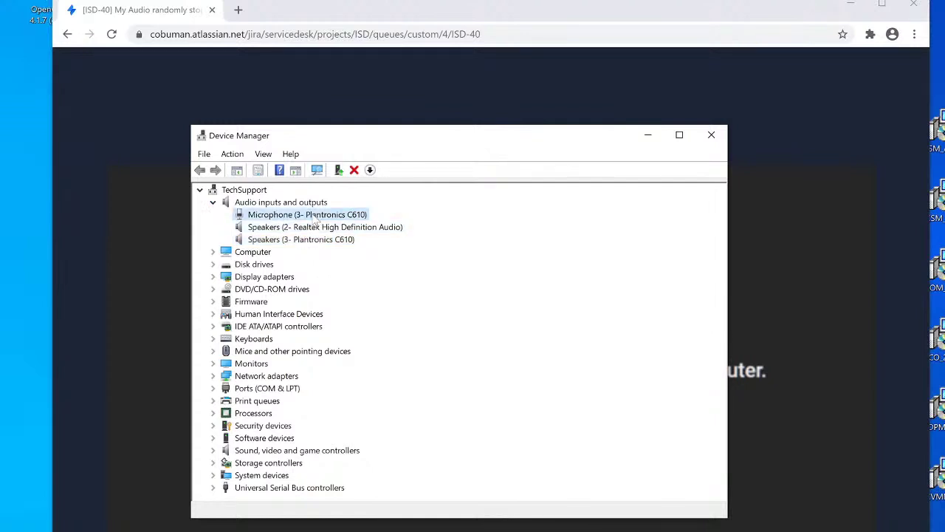
drag(522, 141, 544, 123)
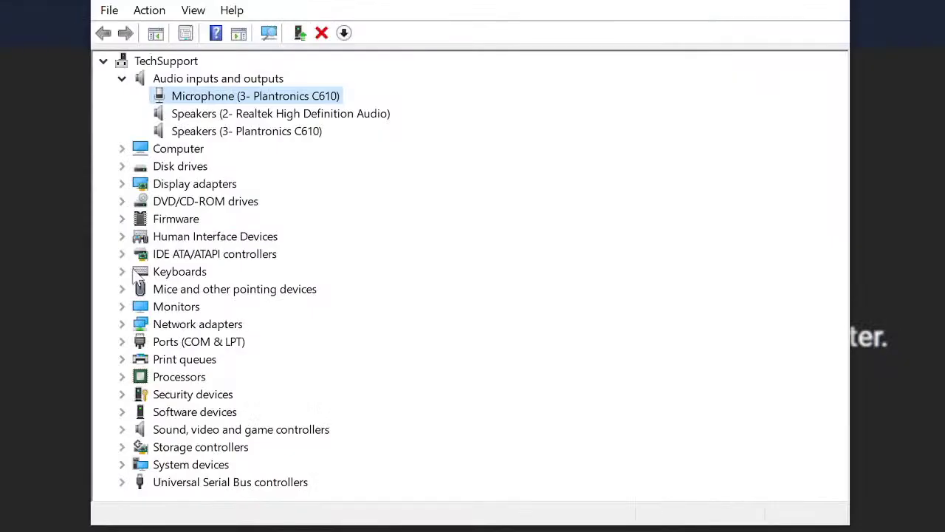
Disable Intel(R) Display Audio under Sound, video and game controllers, confirming with Yes.
click(122, 429)
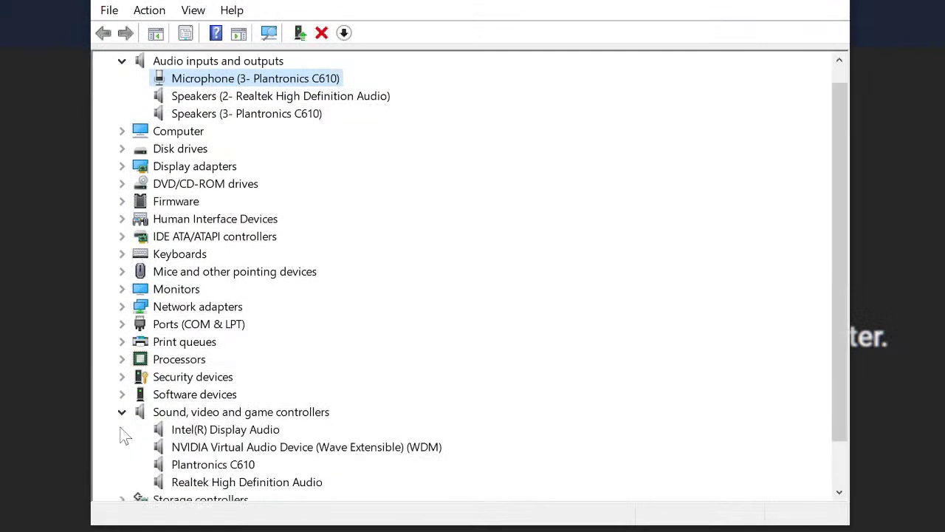
scroll(177, 414, down, 1)
click(226, 380)
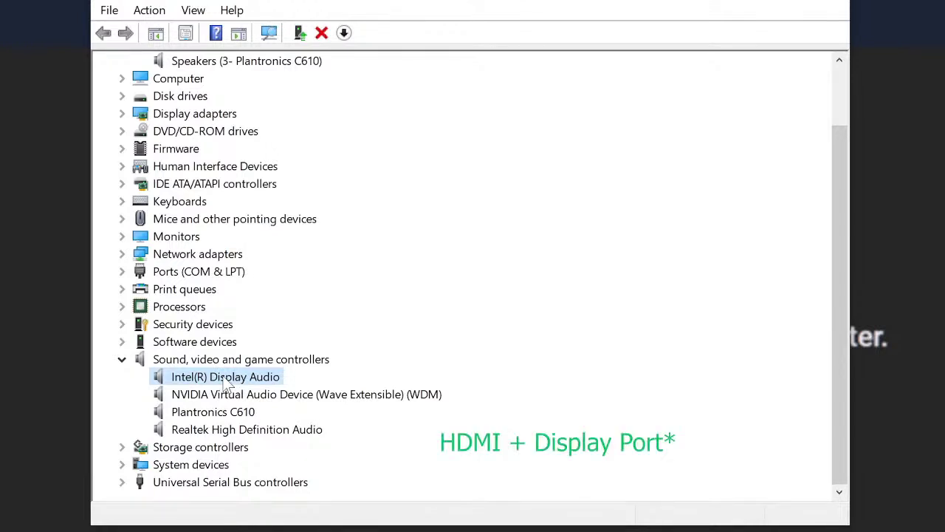
right_click(223, 379)
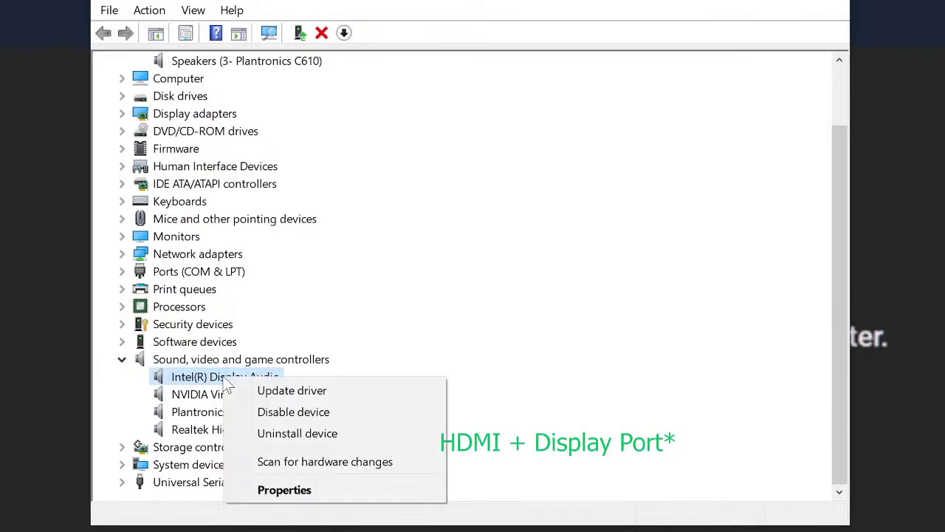
click(318, 412)
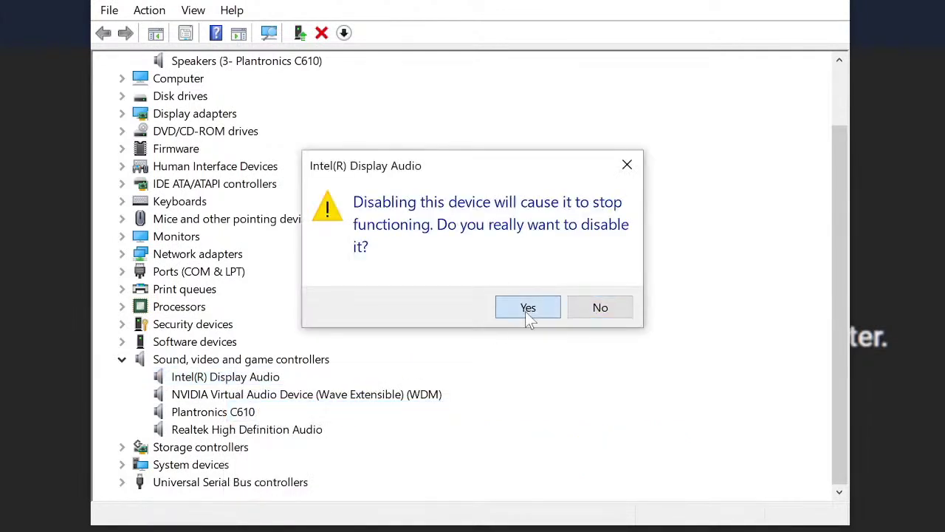
click(527, 310)
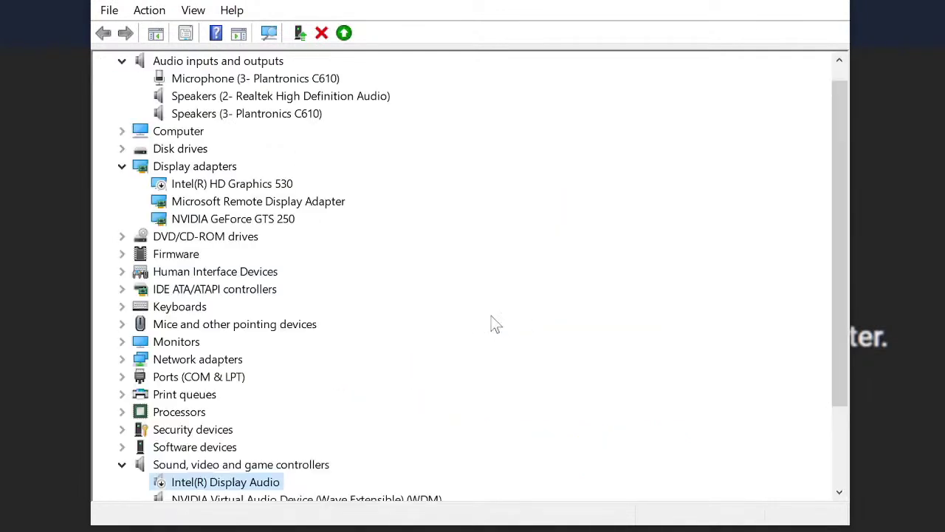
Review the Realtek speakers' actions menu and dismiss it without changes.
drag(842, 289, 840, 253)
drag(834, 171, 835, 172)
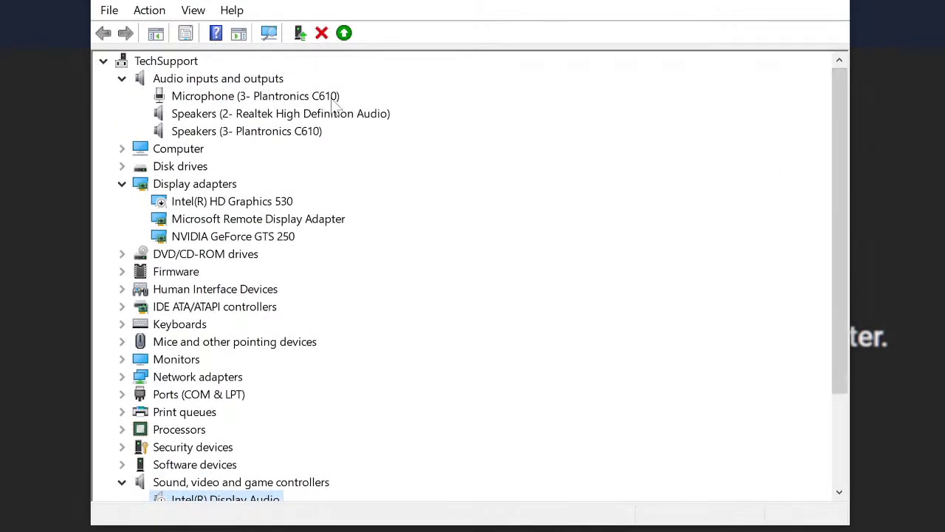
click(270, 117)
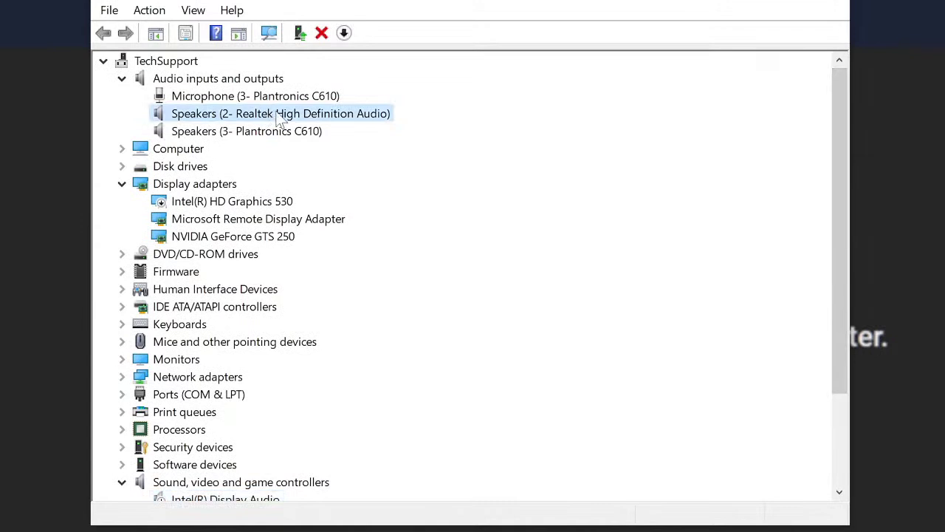
right_click(277, 115)
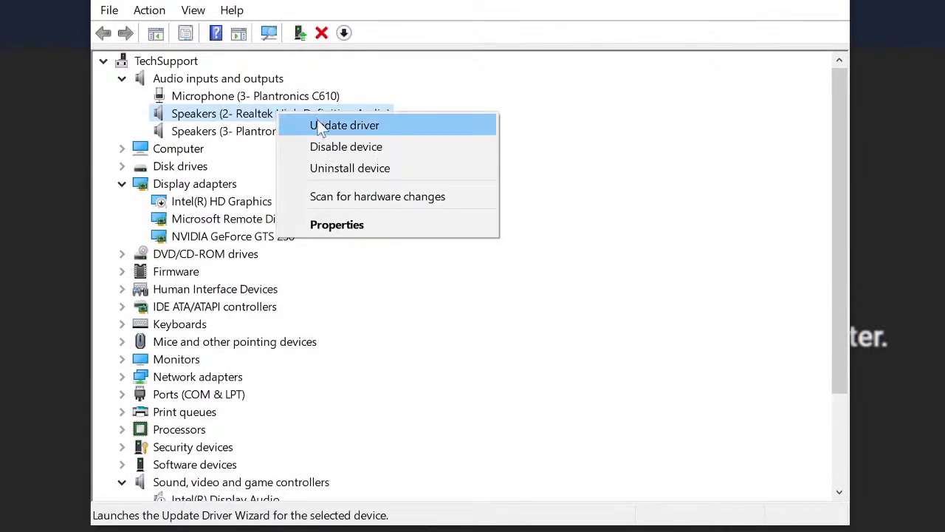
click(221, 123)
Compare the Plantronics C610 speakers and microphone against the Realtek speakers entry.
click(234, 133)
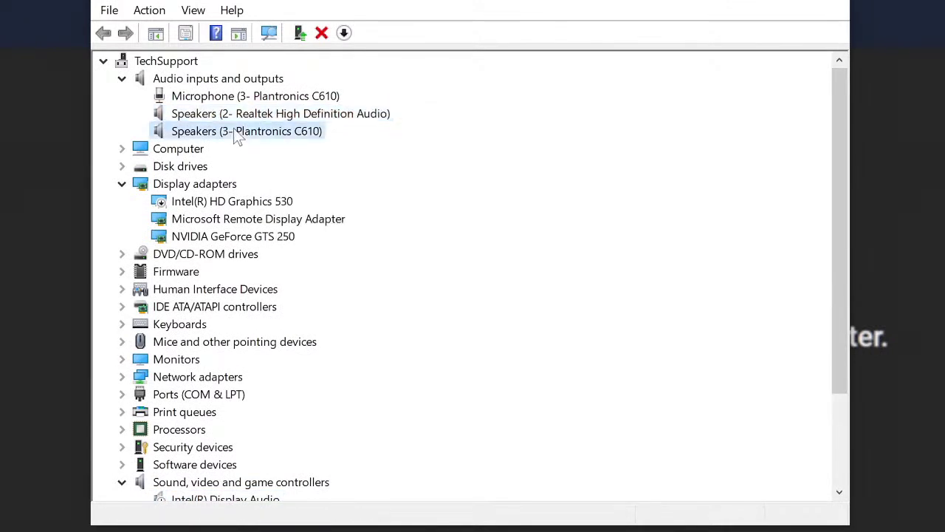
click(252, 103)
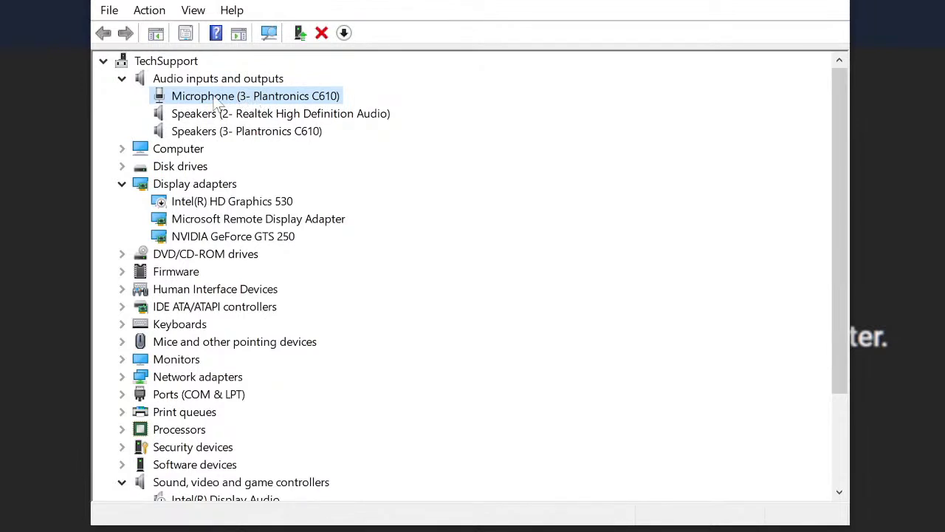
click(223, 113)
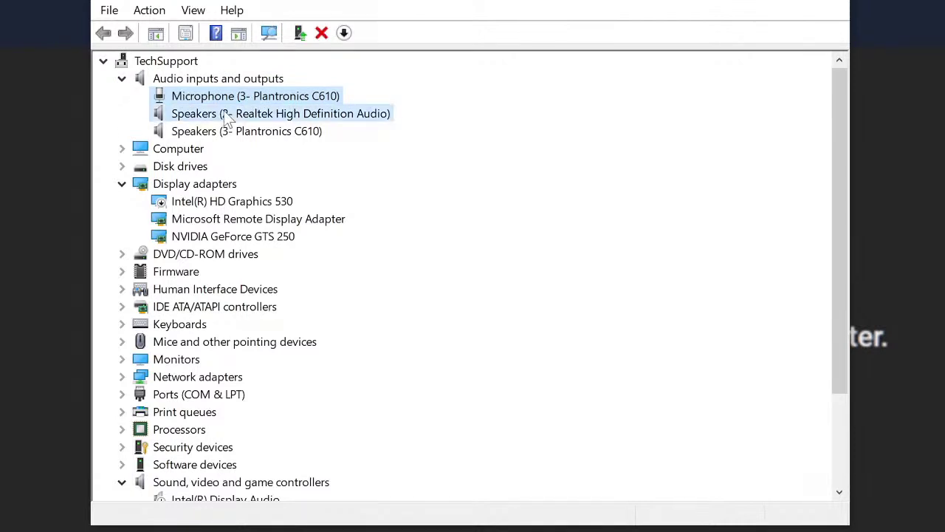
click(237, 96)
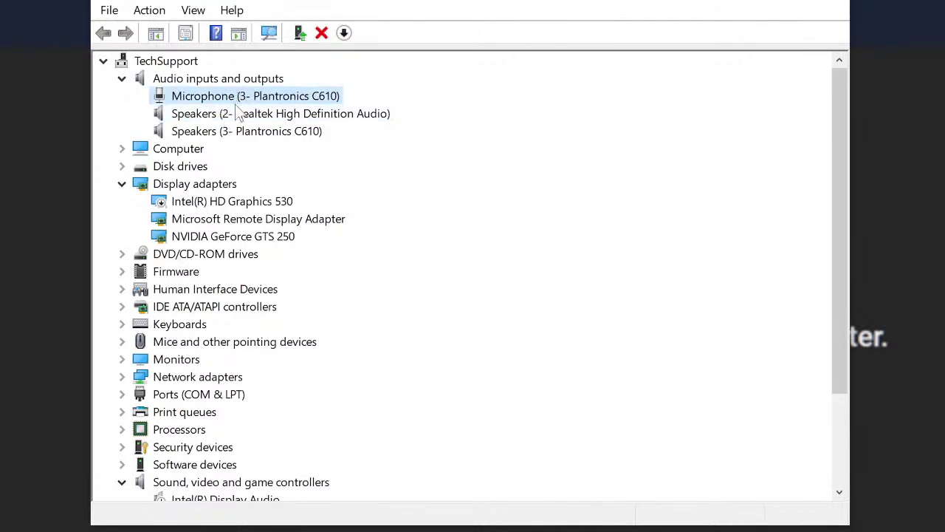
click(231, 117)
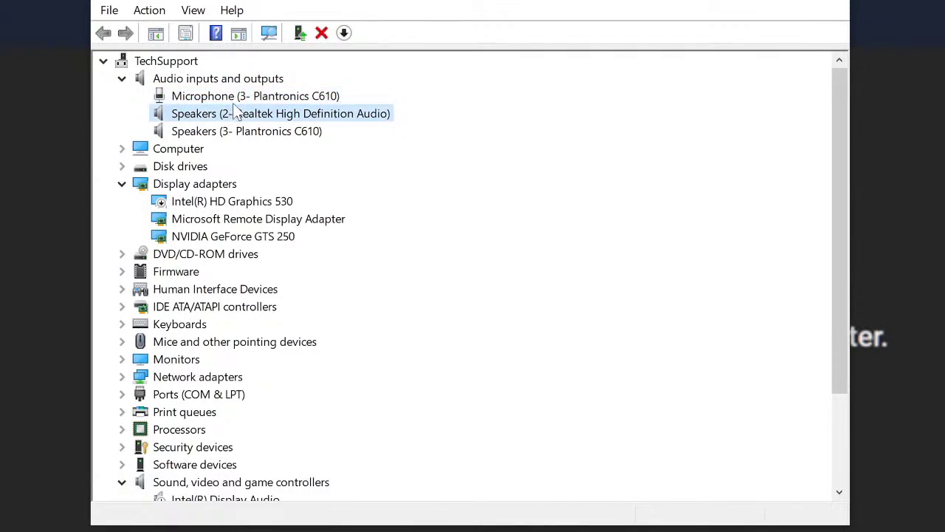
click(239, 98)
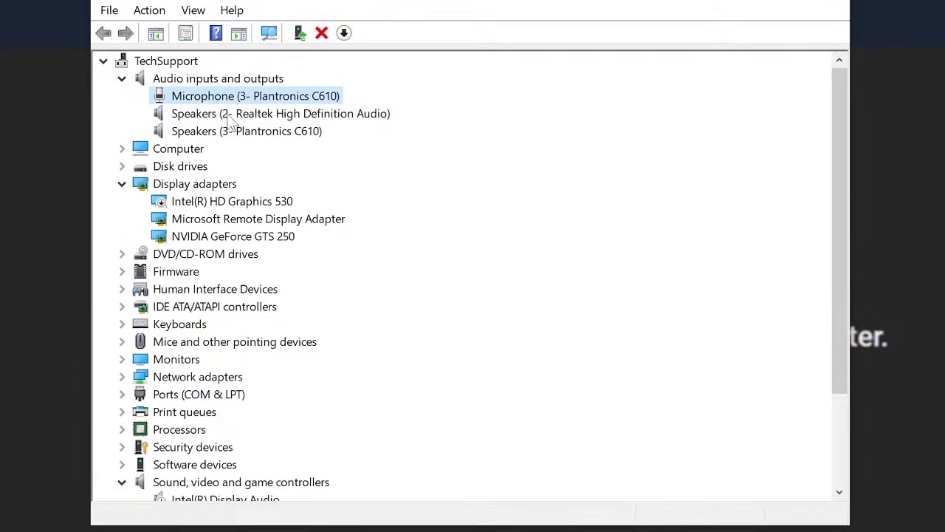
click(231, 118)
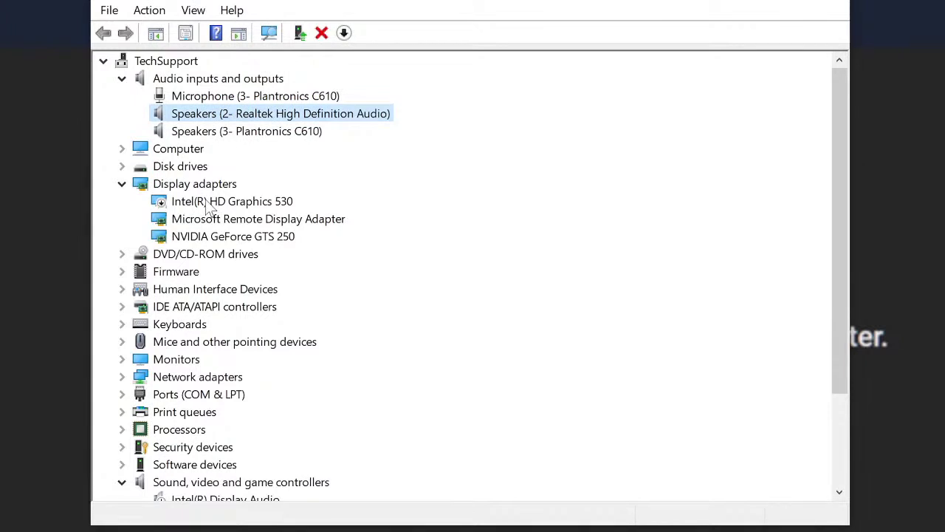
Collapse Display adapters and check the disabled Intel(R) Display Audio device.
click(122, 183)
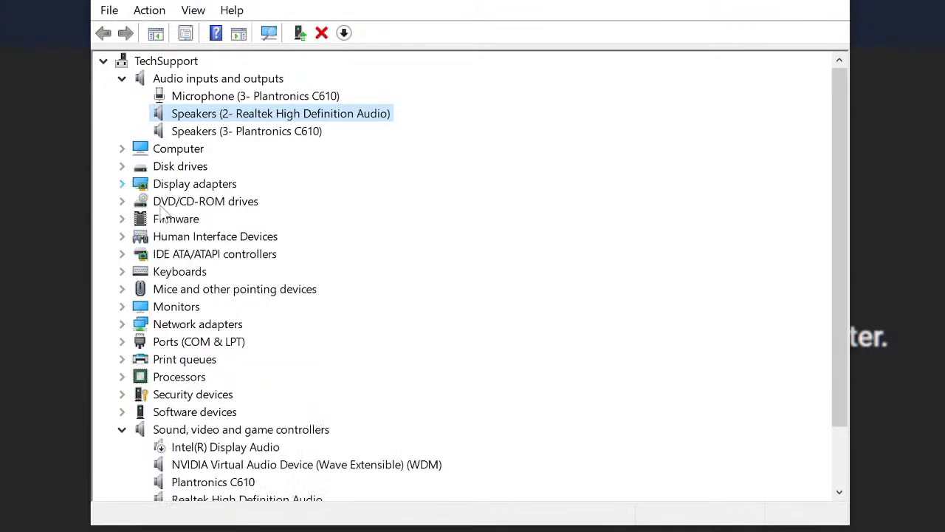
scroll(281, 240, down, 2)
click(194, 378)
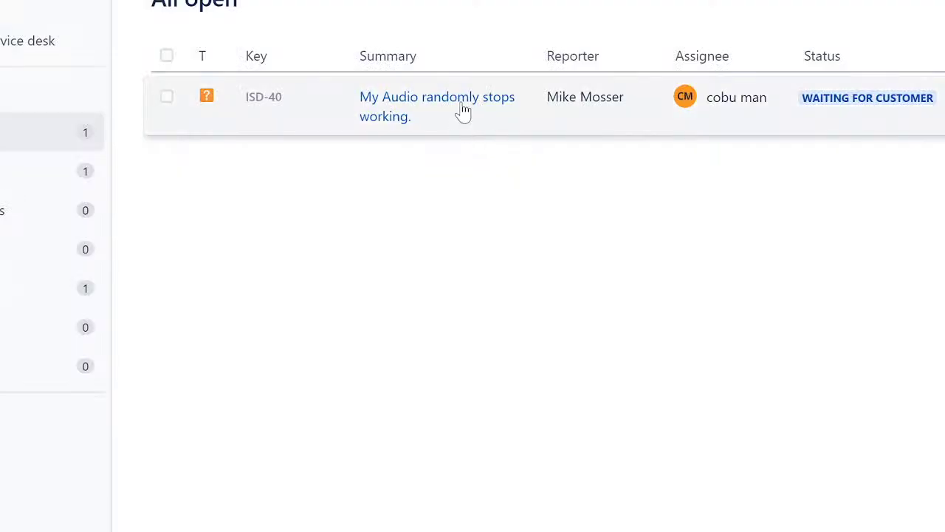
Open ISD-40 from the All open queue and start a reply to the customer.
click(463, 109)
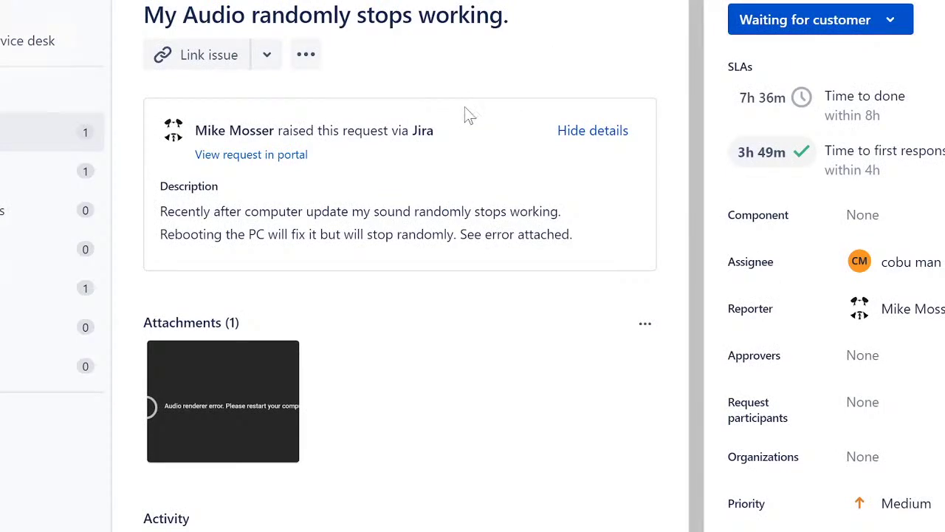
scroll(405, 252, down, 3)
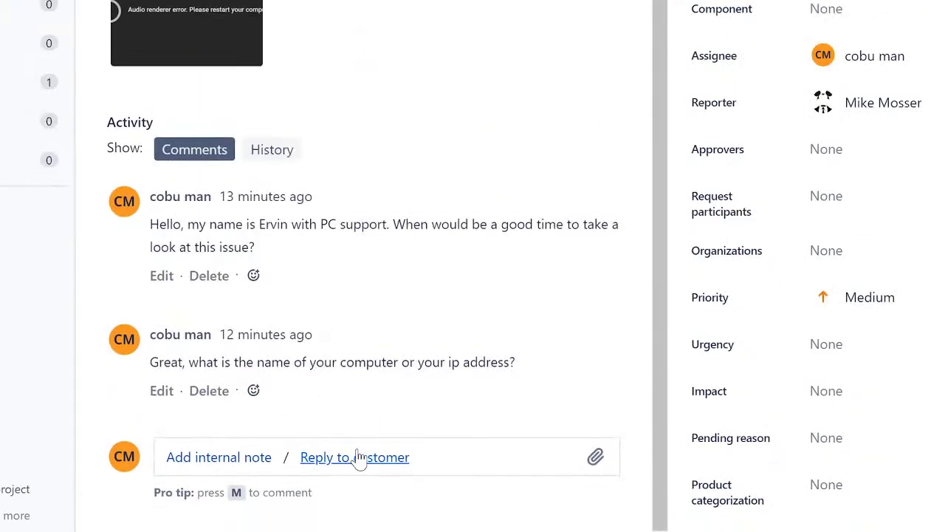
click(355, 458)
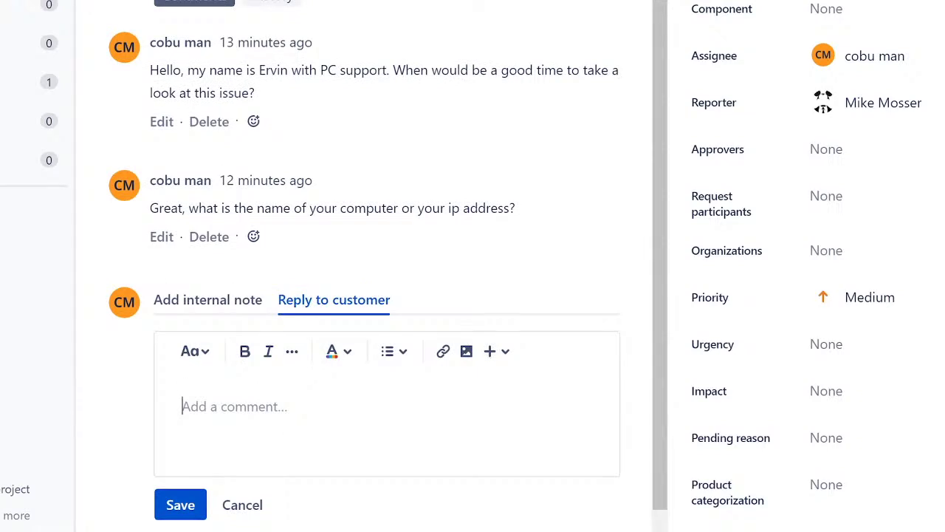
Write the reply 'Updated Audio drivers and disabled Intel Audio Device.' signed with the agent's name.
text(Updated Audio drvier)
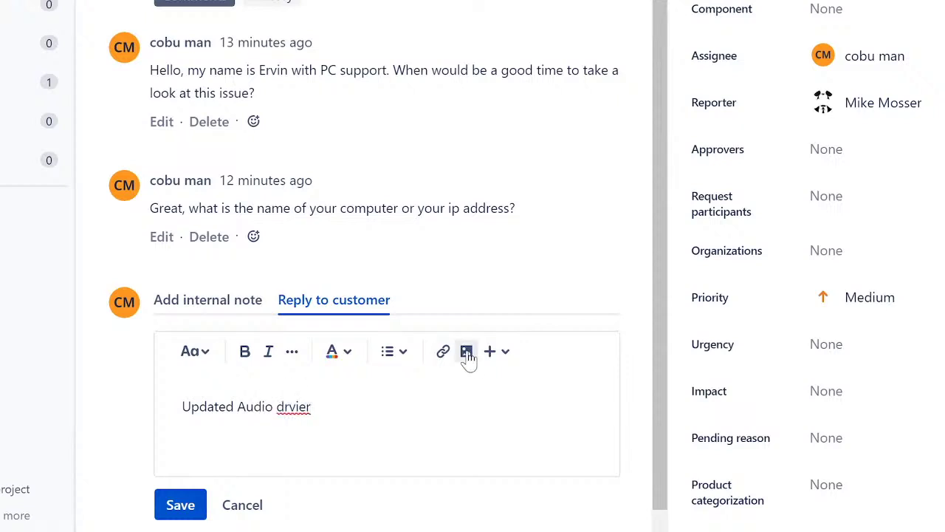
key(BackSpace)
key(BackSpace)
key(BackSpace)
key(BackSpace)
text(ivers)
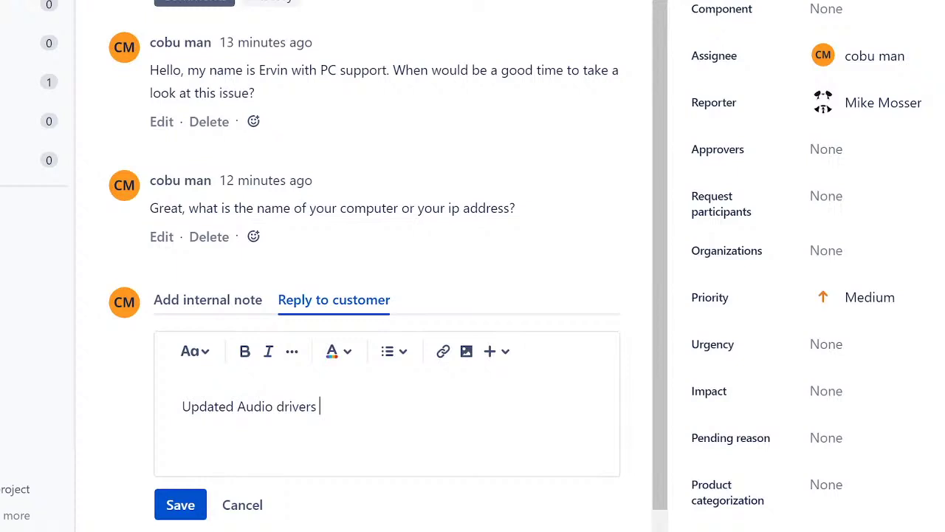
text(for user)
key(BackSpace)
key(BackSpace)
key(BackSpace)
key(BackSpace)
key(BackSpace)
key(BackSpace)
key(BackSpace)
key(BackSpace)
key(BackSpace)
text(and s)
key(BackSpace)
text(disabled Intel Audio Device. E)
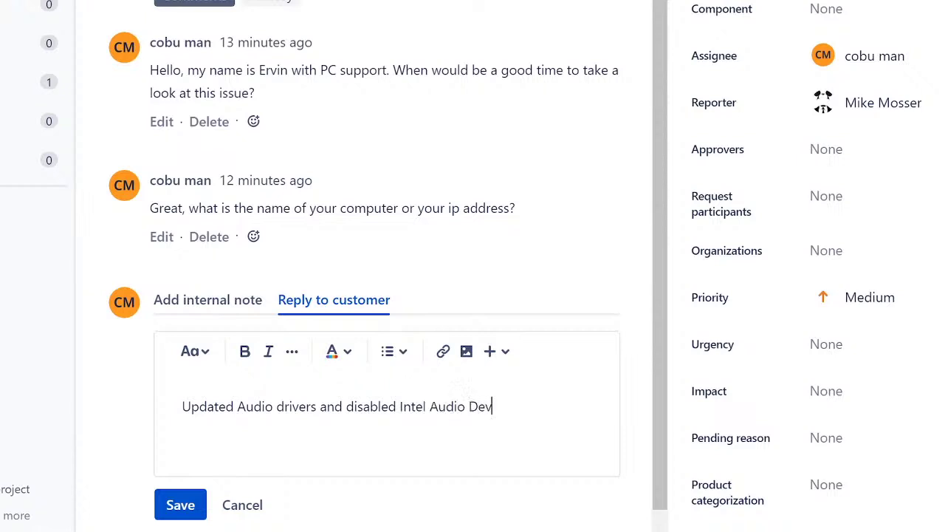
text(rvin)
Save the customer reply on ISD-40 and review the ticket's status transitions.
click(180, 504)
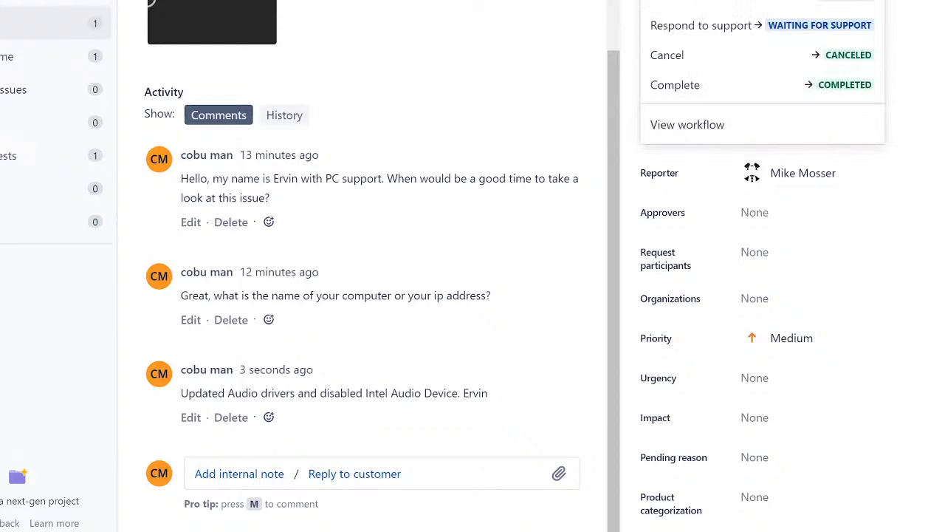
click(698, 88)
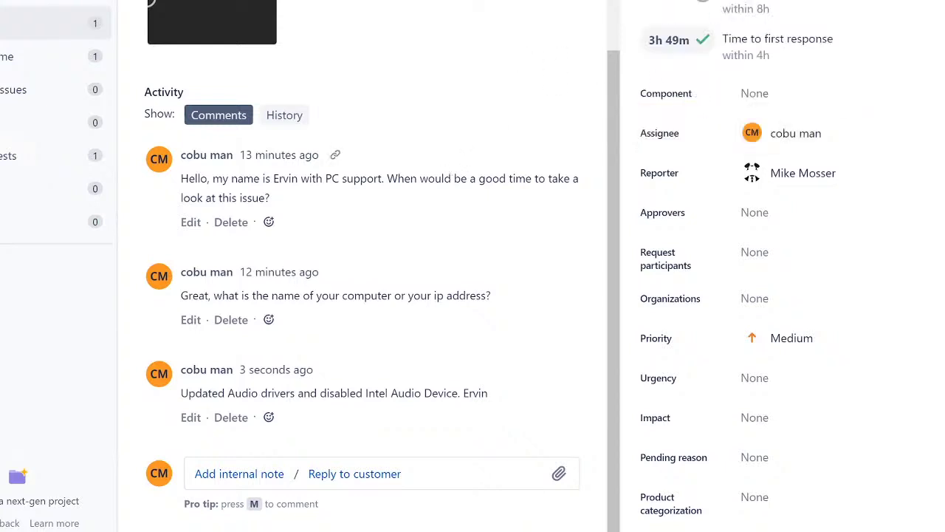
scroll(426, 184, up, 3)
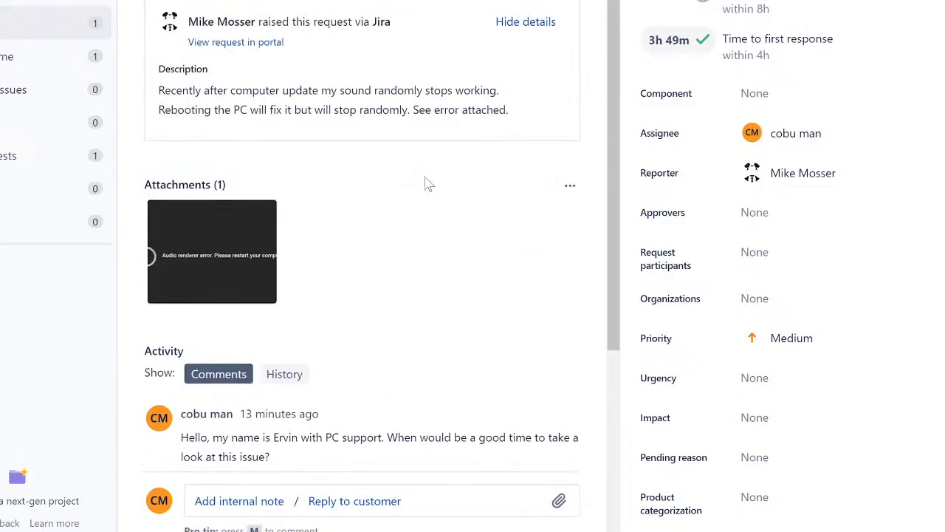
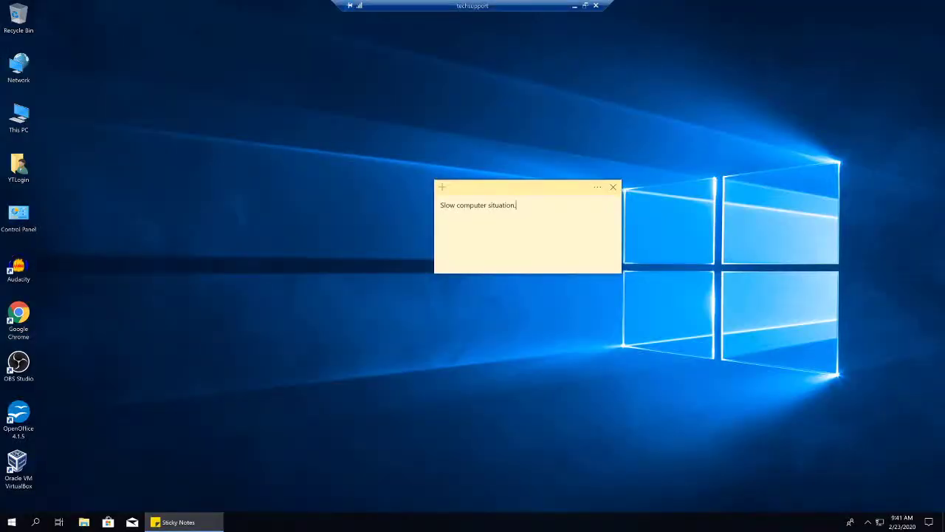
key(shift+Left)
key(shift+Left)
key(shift+Left)
key(shift+Left)
key(shift+Left)
key(shift+Left)
key(shift+Left)
key(shift+Left)
key(shift+Left)
key(shift+Left)
key(shift+Left)
key(shift+Left)
key(shift+Left)
key(shift+Left)
key(shift+Left)
key(shift+Left)
key(shift+Left)
key(shift+Left)
key(shift+Left)
key(shift+Left)
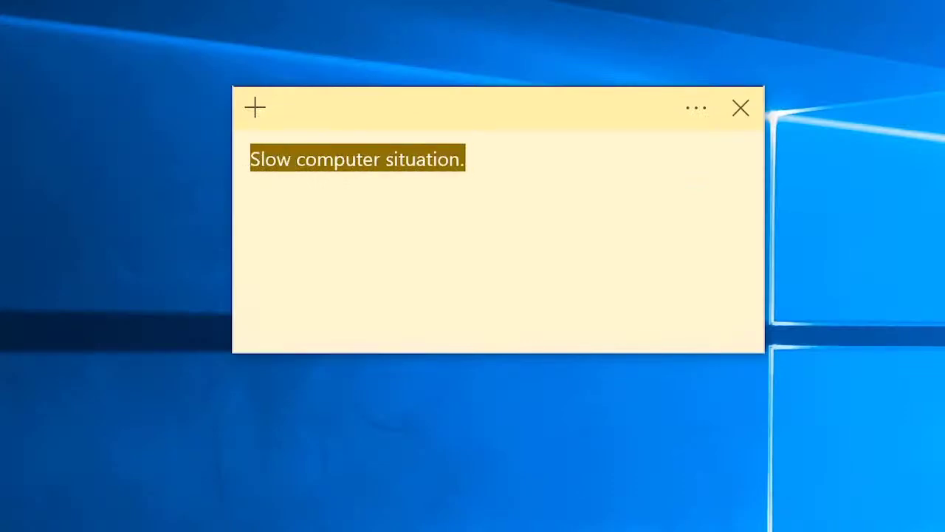
click(465, 160)
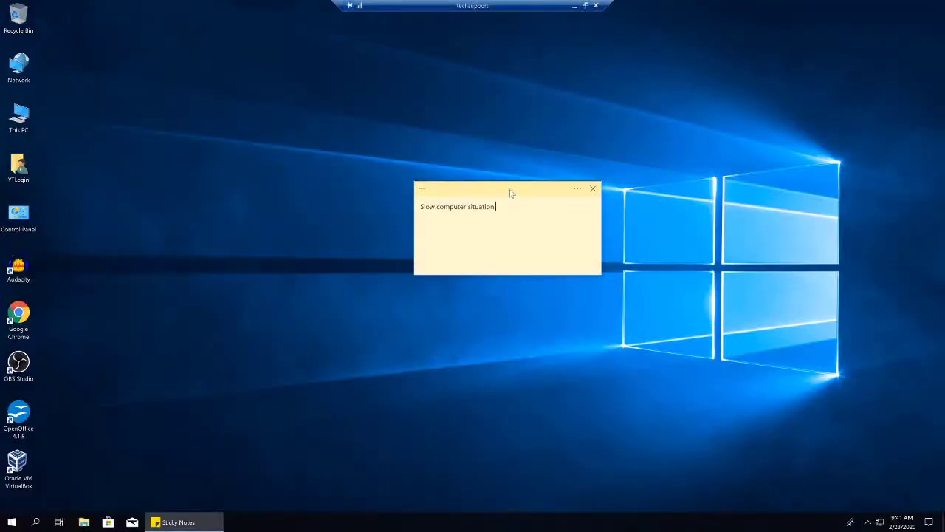
Search 'update' to open Windows Update settings and position the Settings window on the desktop.
click(12, 522)
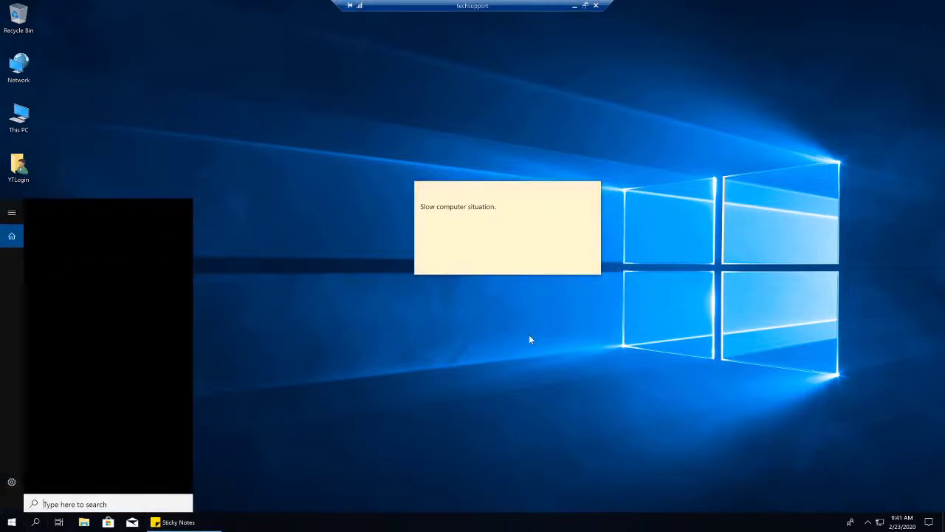
text(upda)
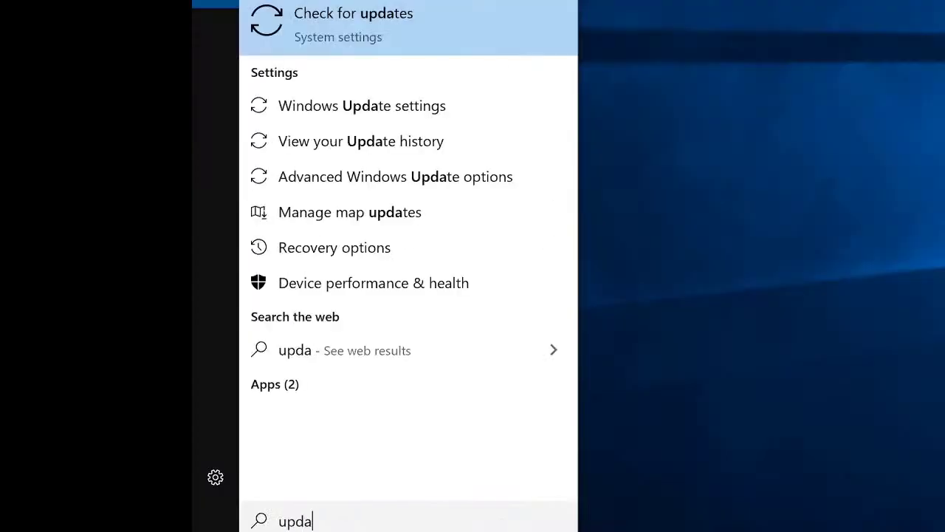
text(te)
key(Return)
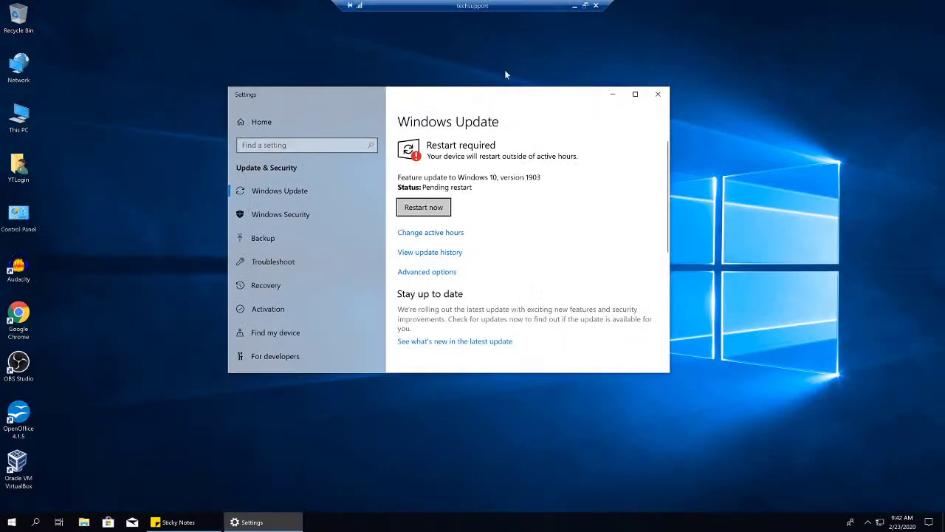
drag(500, 106, 522, 135)
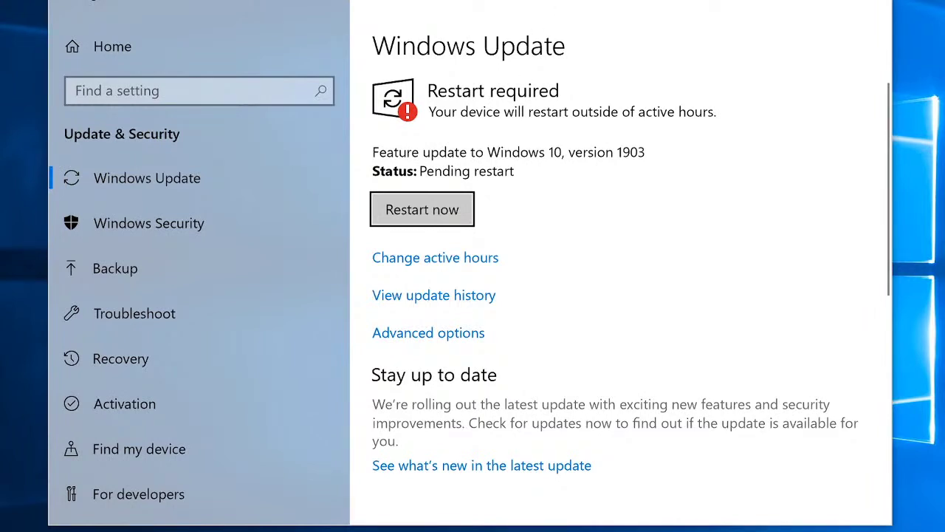
drag(578, 1, 583, 0)
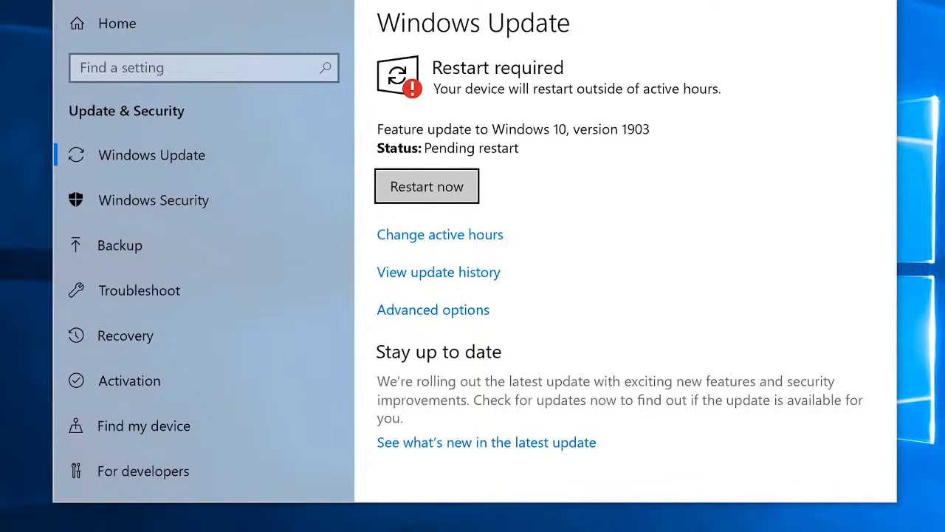
drag(552, 0, 530, 2)
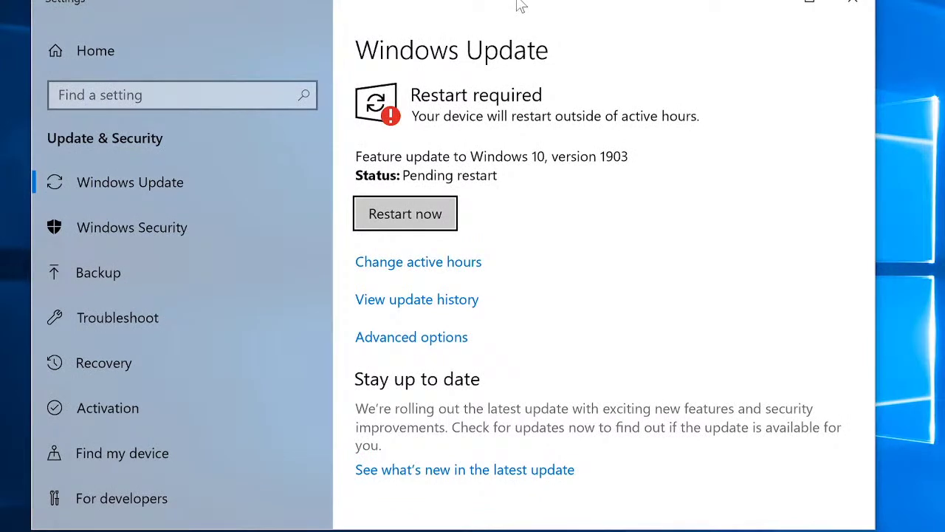
drag(522, 4, 518, 18)
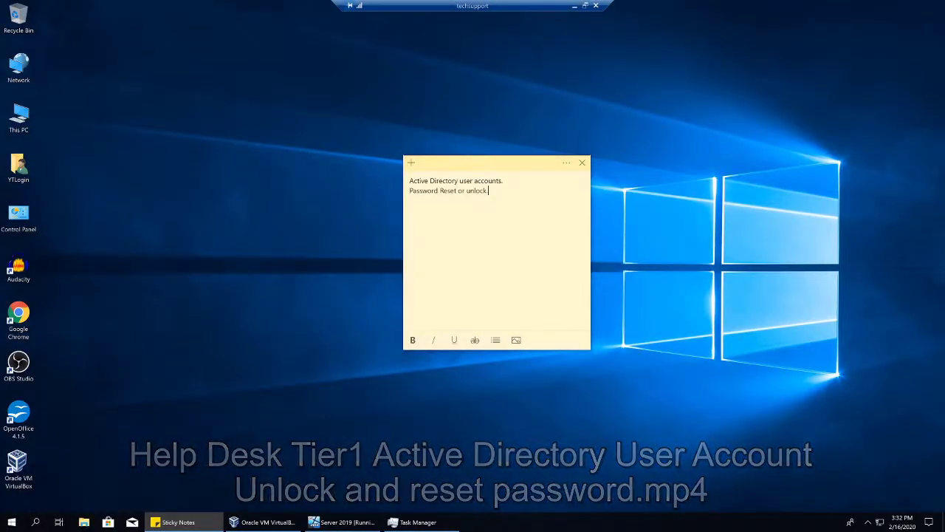
Add a period to the sticky note so it reads 'Active Directory user accounts. Password Reset or unlock.'.
text(.)
drag(503, 181, 430, 181)
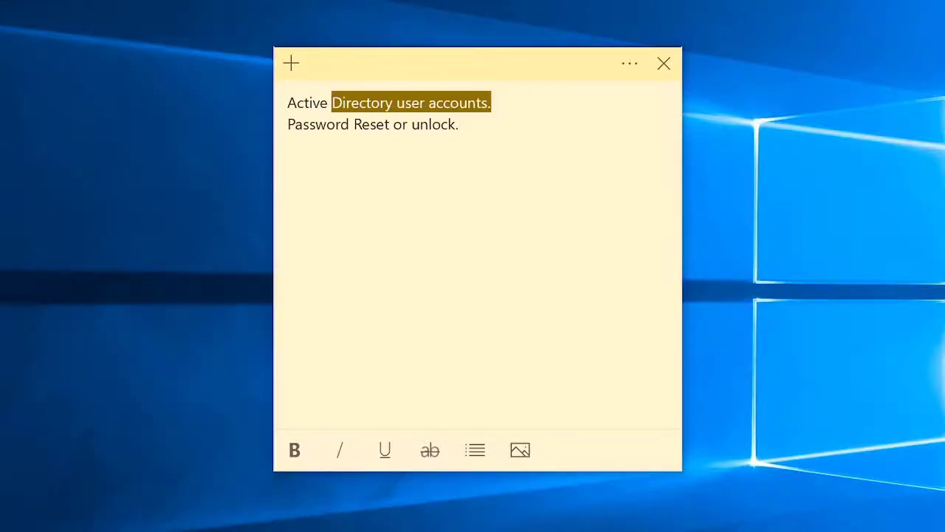
drag(332, 102, 280, 102)
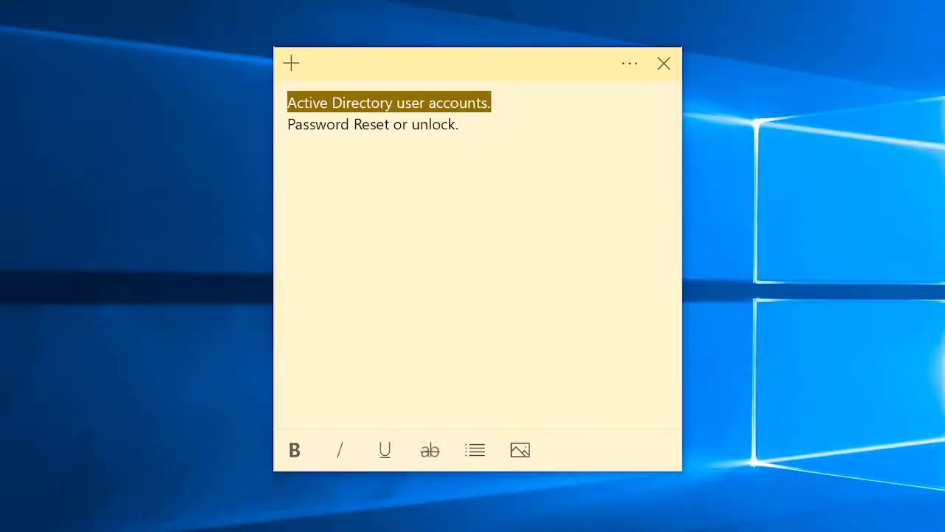
click(353, 124)
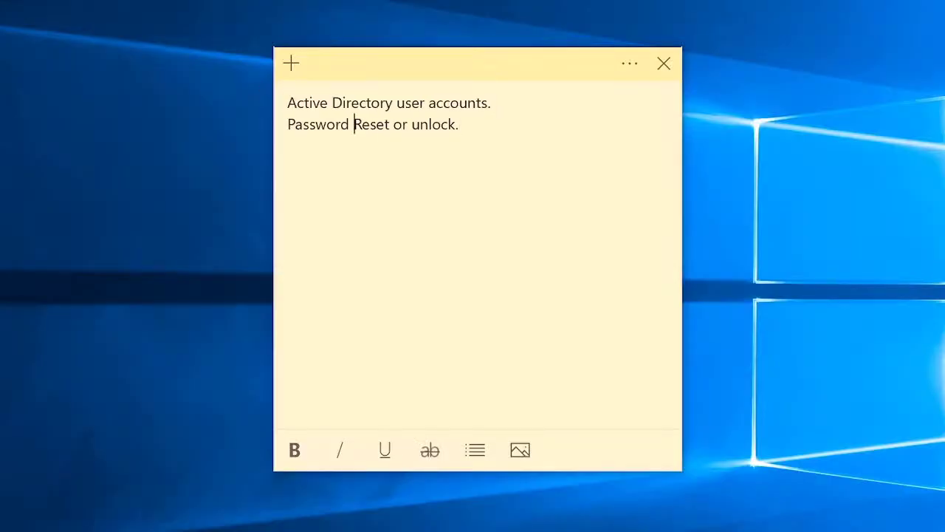
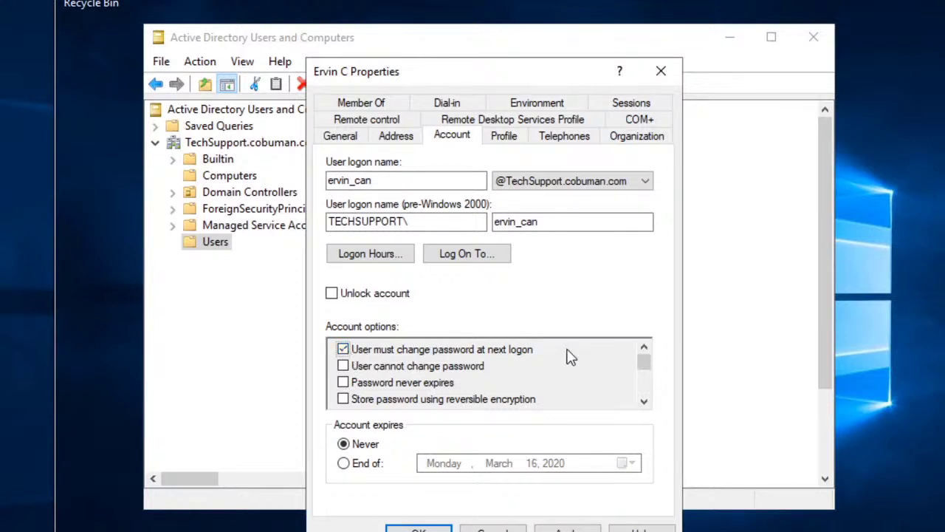
Close the user's account properties and dismiss the account's action menu.
mouse_move(643, 361)
mouse_down()
mouse_move(640, 391)
mouse_move(645, 359)
mouse_up()
key(Return)
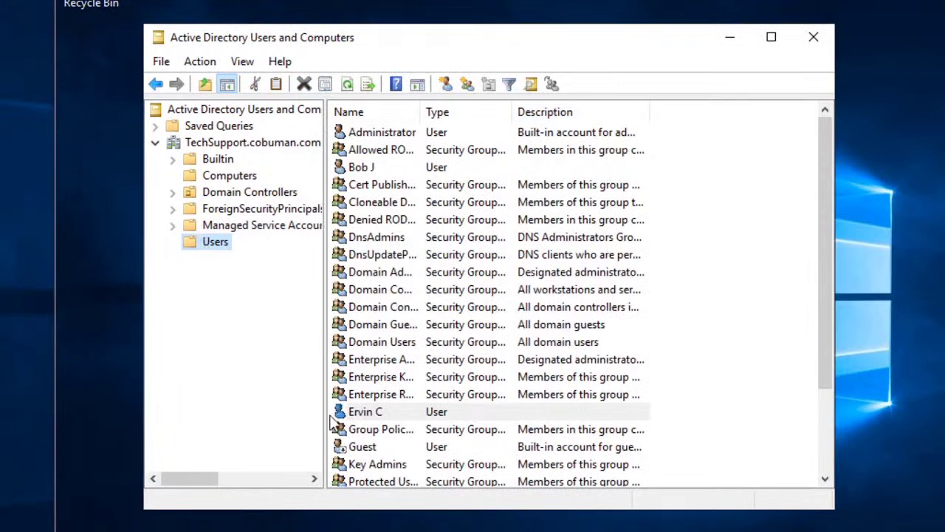
click(359, 415)
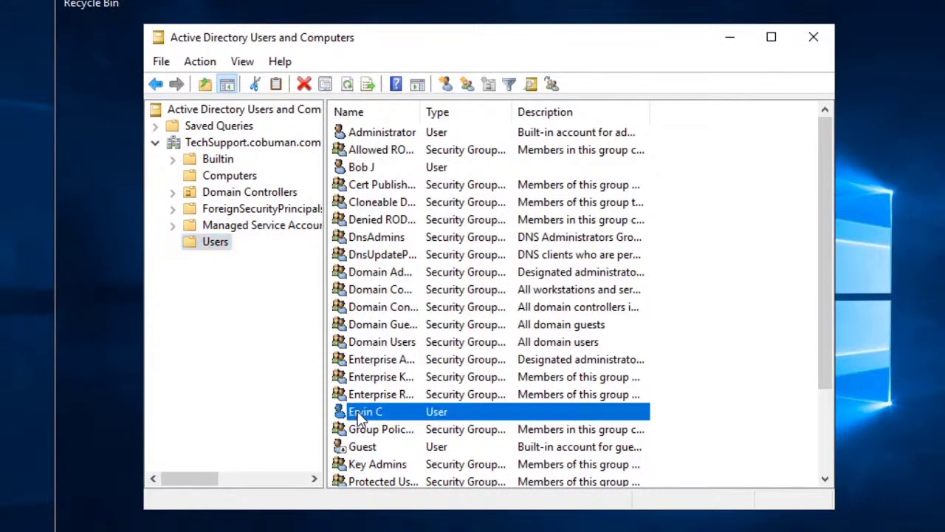
right_click(357, 413)
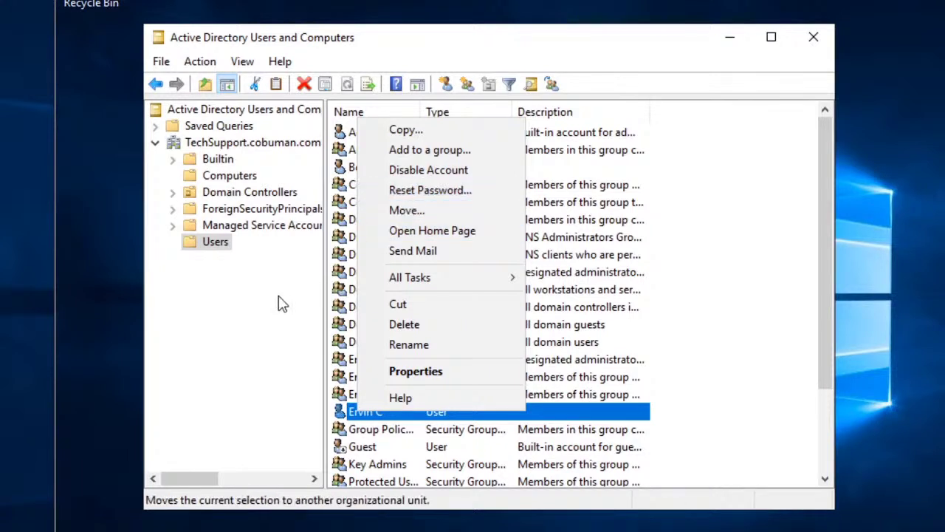
click(267, 343)
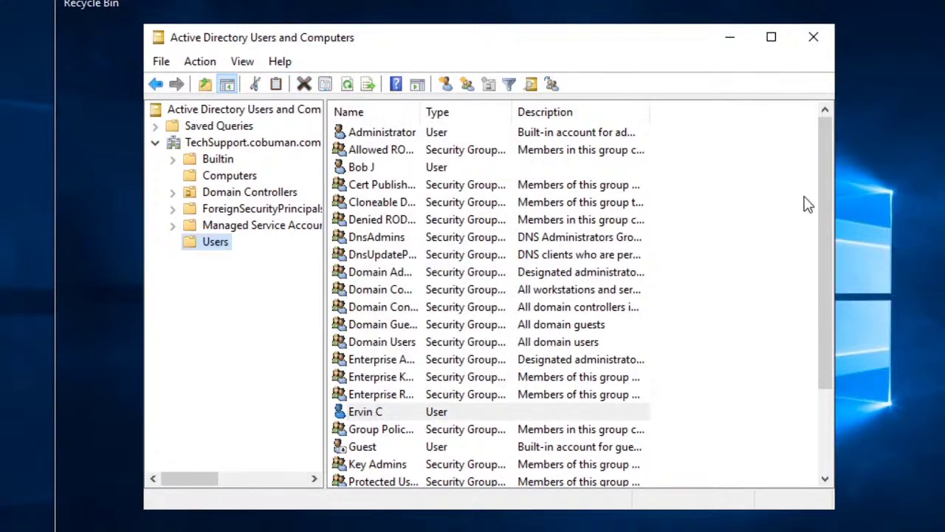
Start a Find Users, Contacts, and Groups search on the Users container.
scroll(822, 212, down, 1)
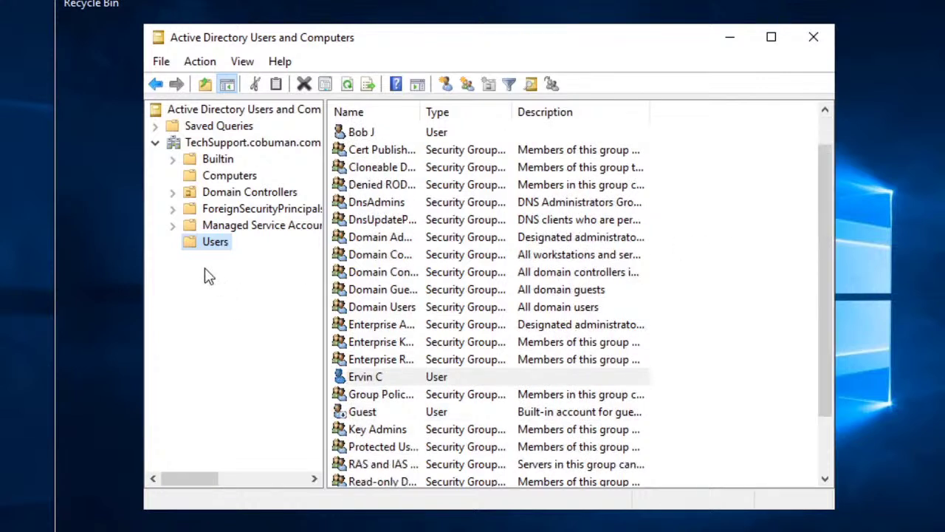
right_click(214, 246)
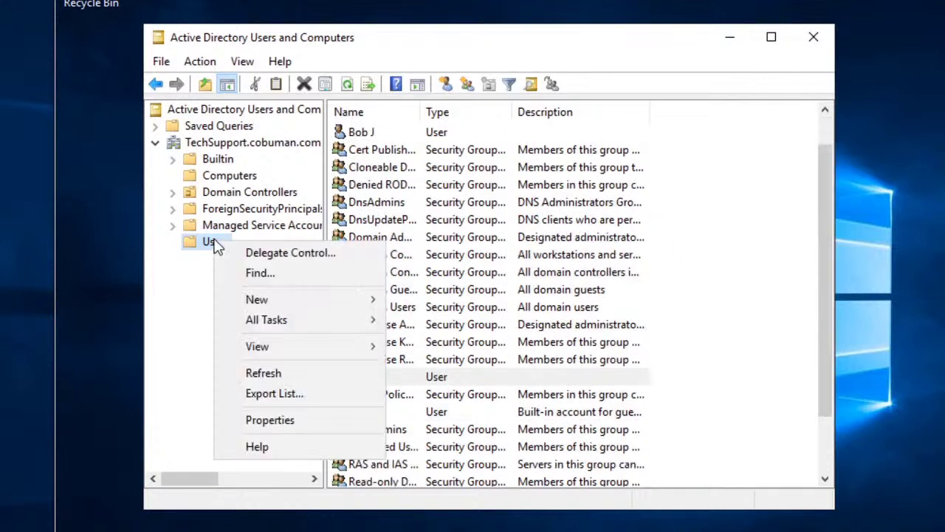
click(264, 272)
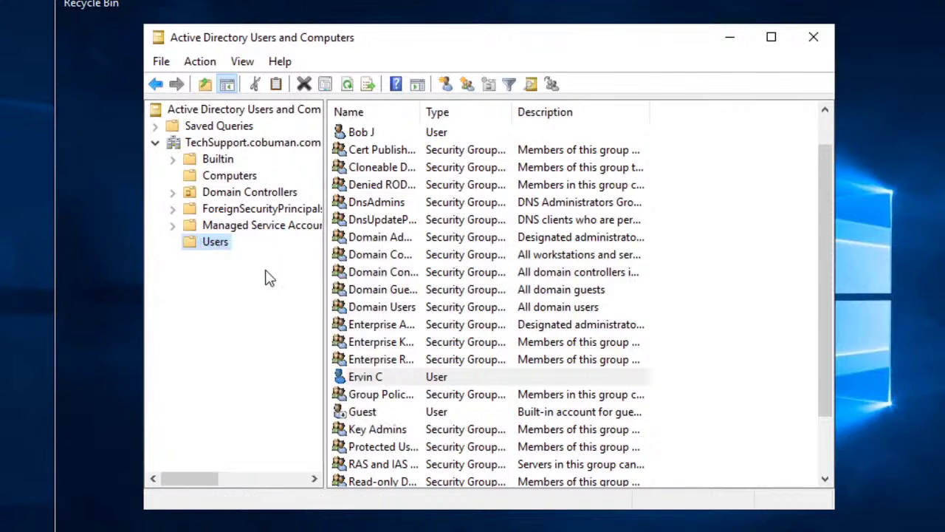
Search Users by the account's logon name and bring up actions on the matching account.
text(ervin_can)
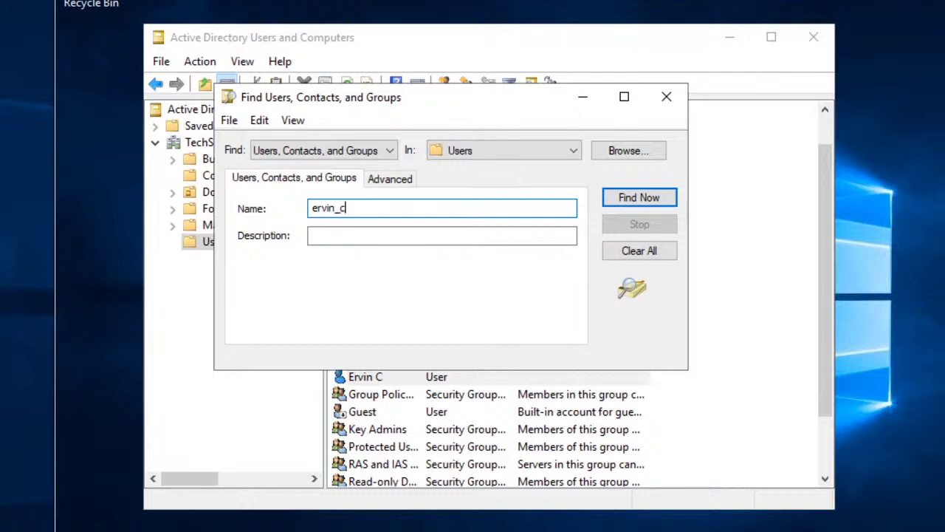
key(Return)
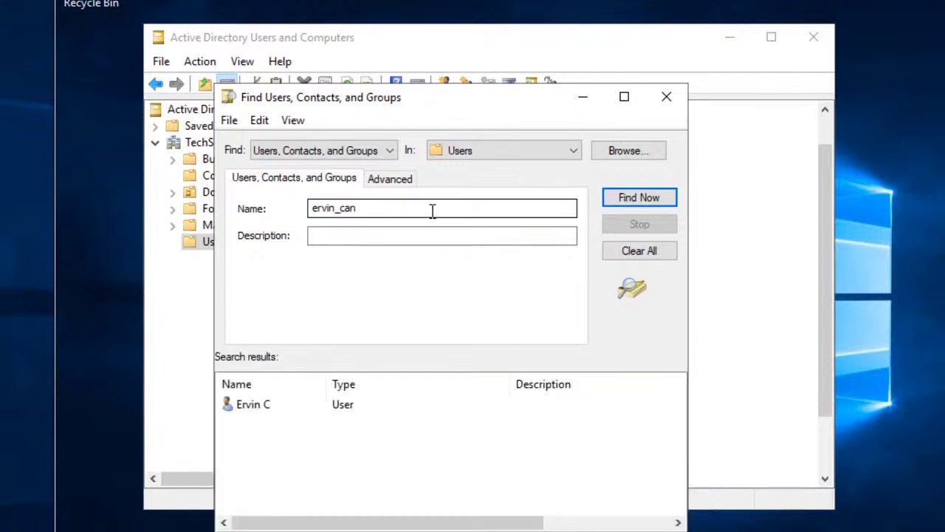
click(250, 408)
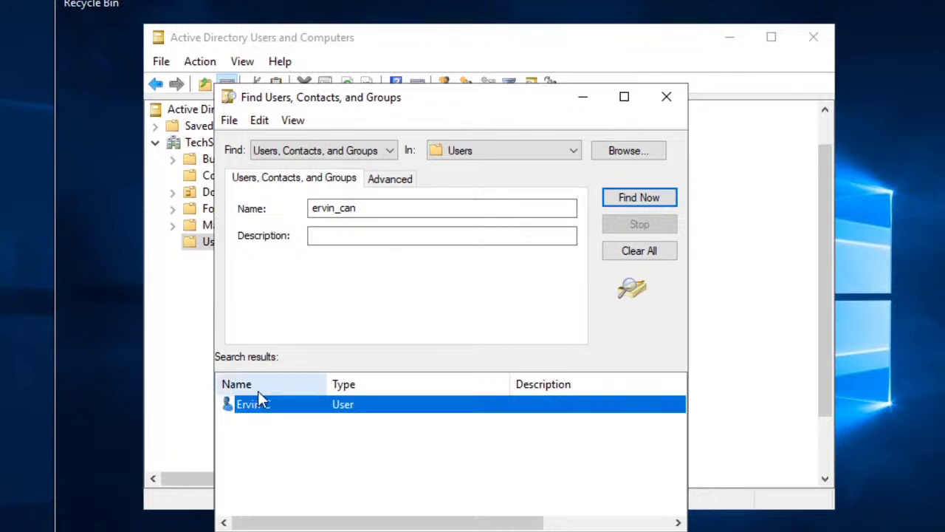
right_click(260, 411)
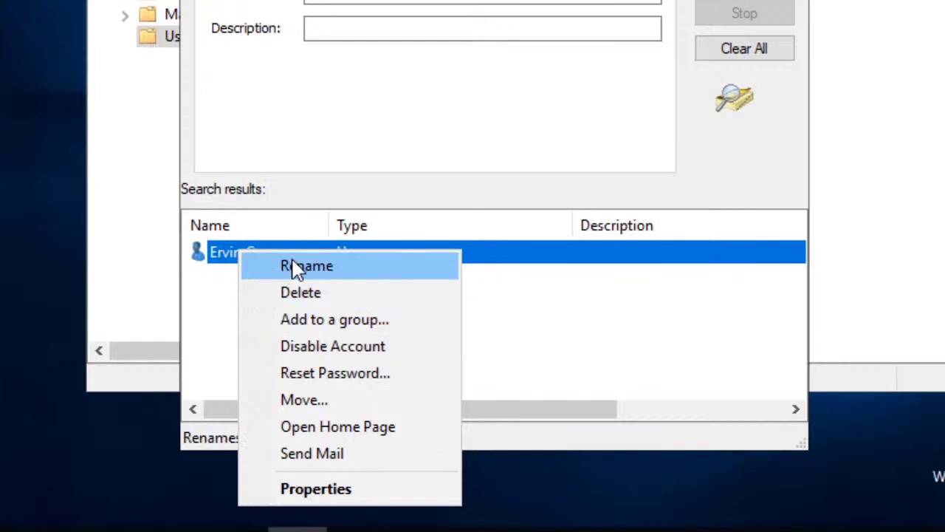
Reset the account's password with a new confirmed password and unlock the user's account.
click(359, 384)
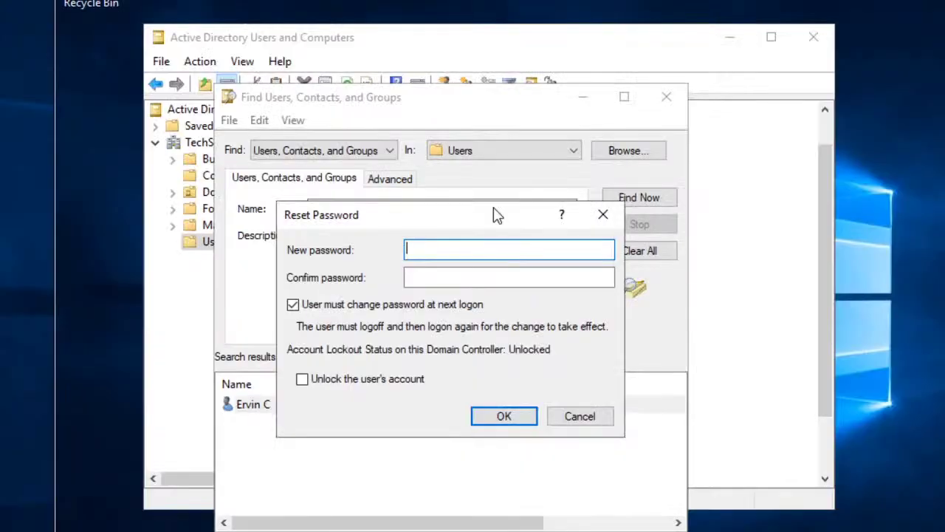
text(•••••••••)
key(Tab)
text(••••••••)
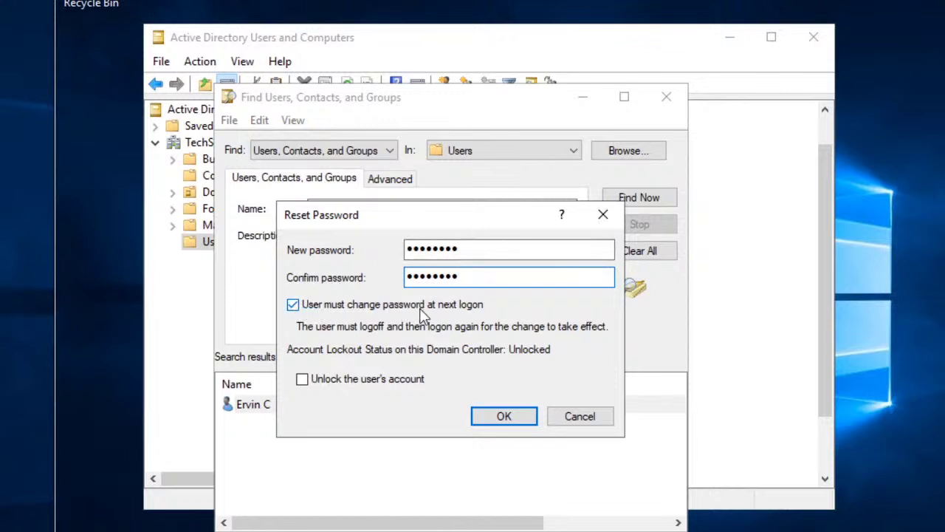
click(504, 416)
click(305, 383)
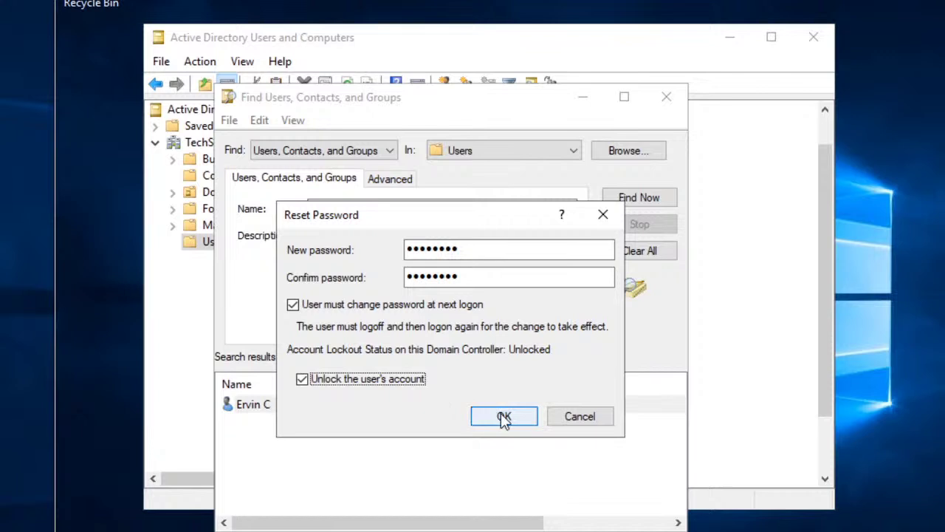
click(502, 417)
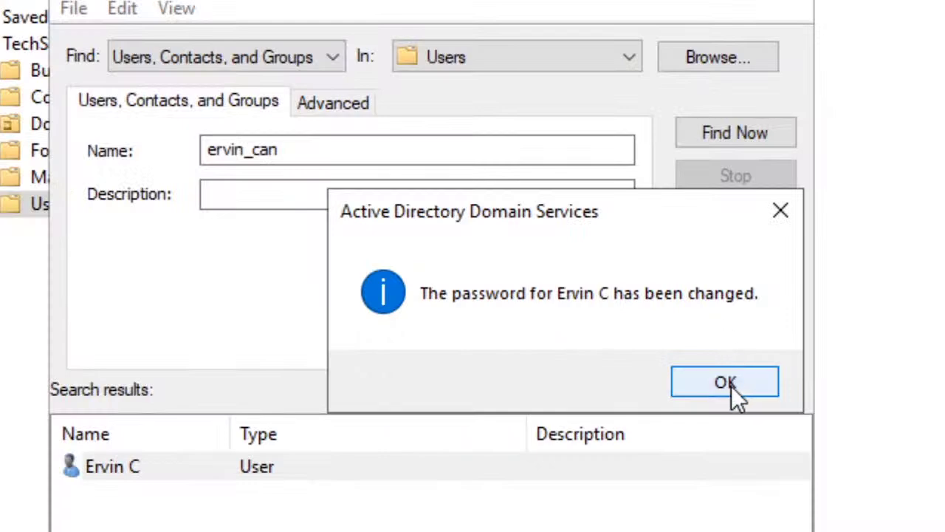
click(734, 382)
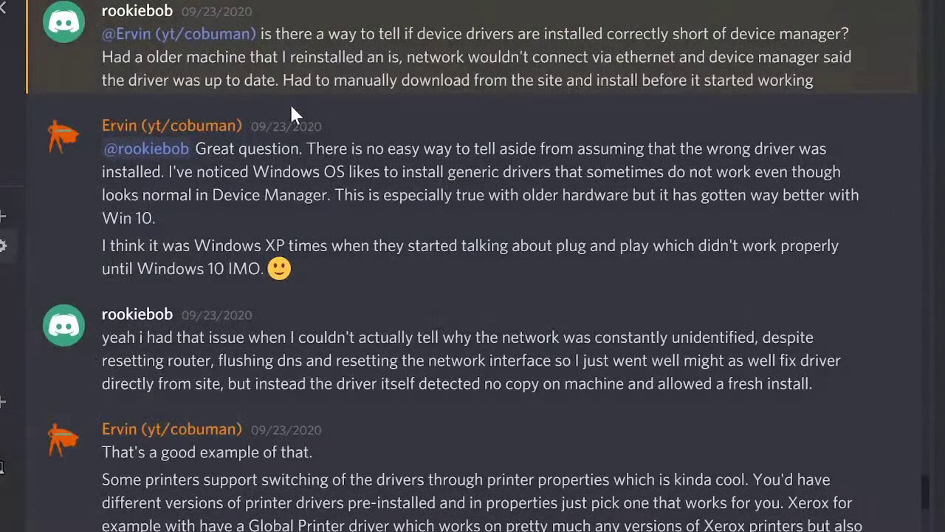
Highlight the Discord question about checking device driver installation, then clear the highlight.
mouse_move(310, 119)
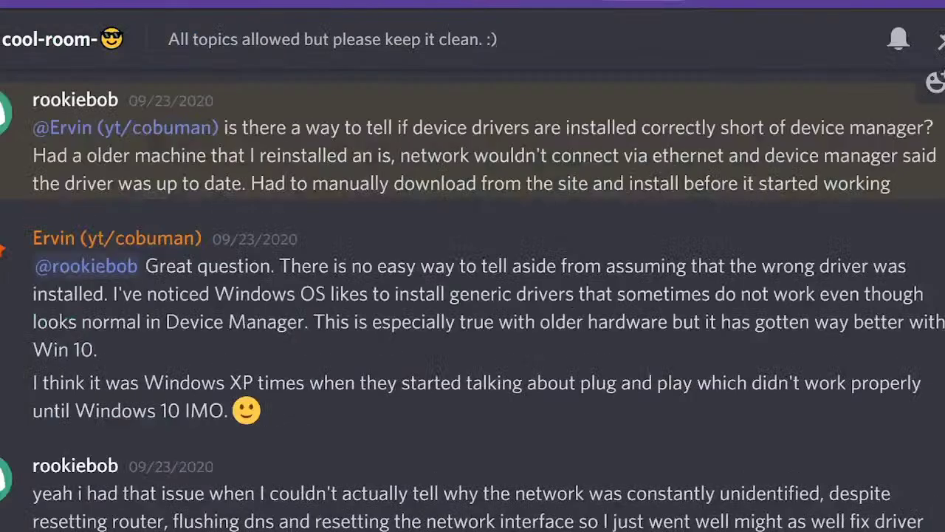
drag(276, 33, 565, 34)
drag(591, 127, 895, 191)
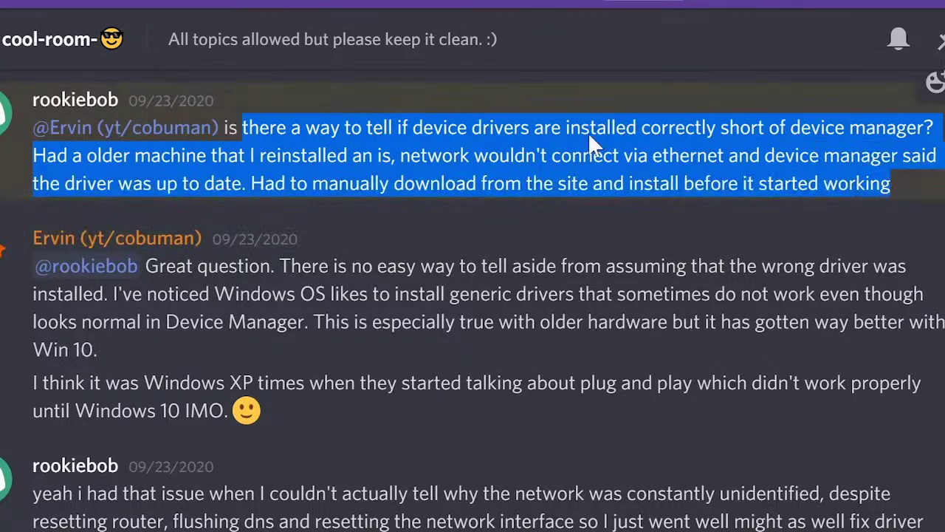
click(896, 190)
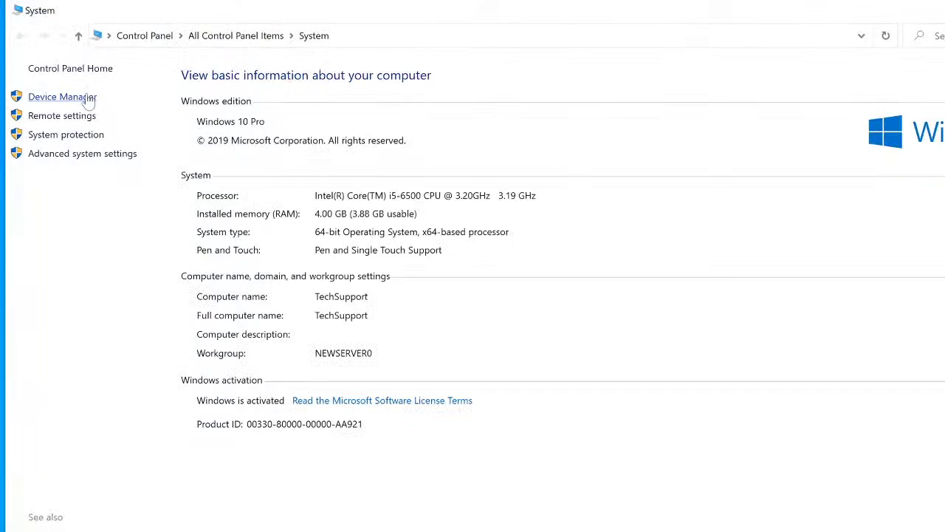
Open Device Manager, expand Network adapters and select the Intel(R) Ethernet Connection (2) I219-LM.
click(79, 103)
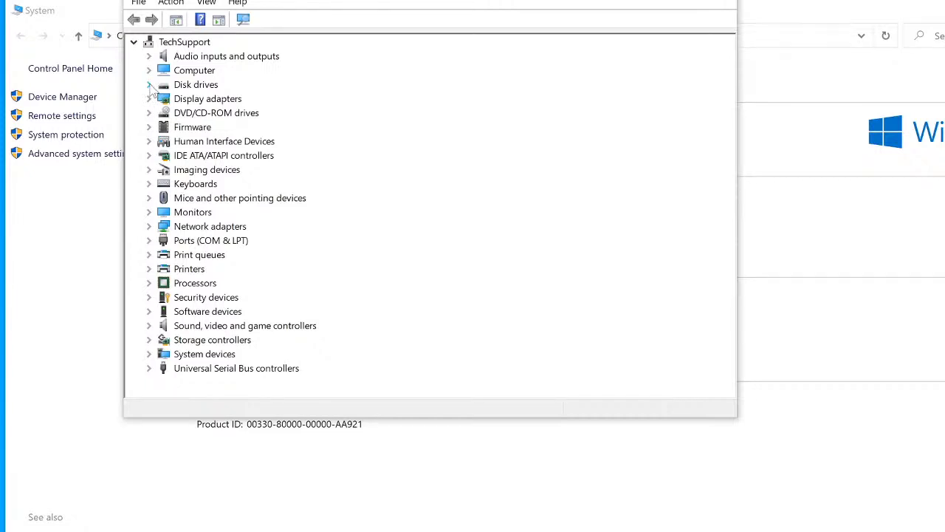
drag(297, 0, 357, 38)
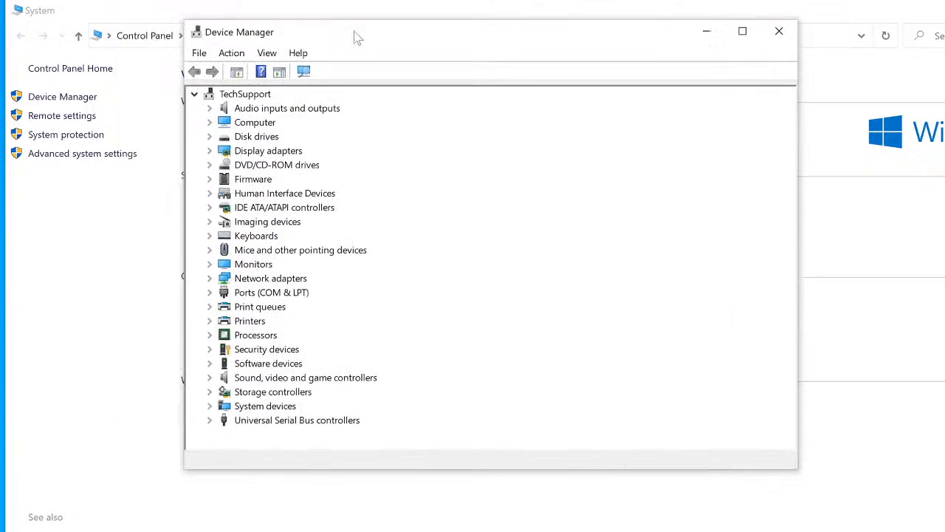
click(210, 278)
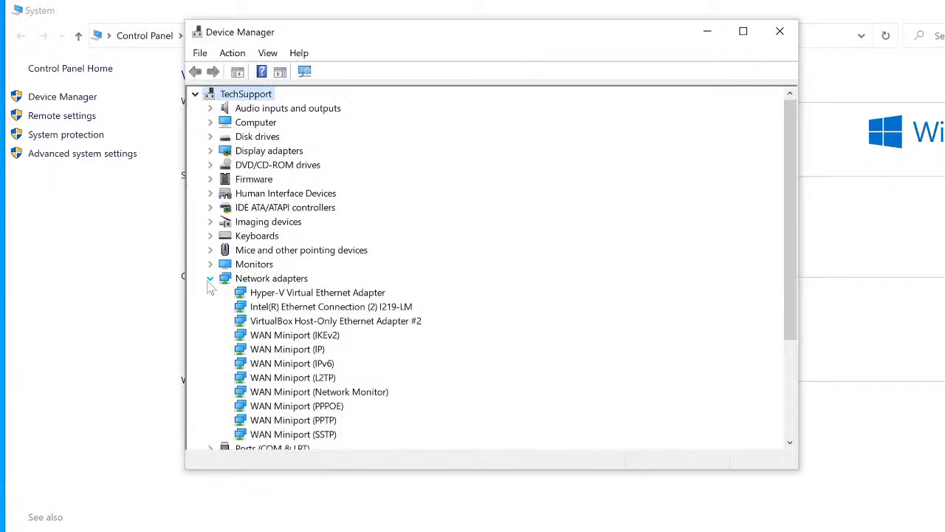
click(325, 306)
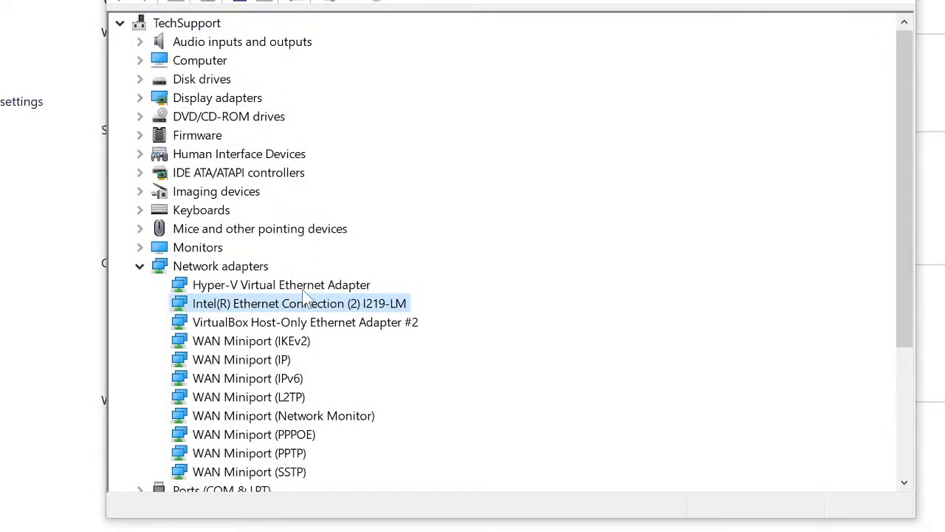
click(255, 325)
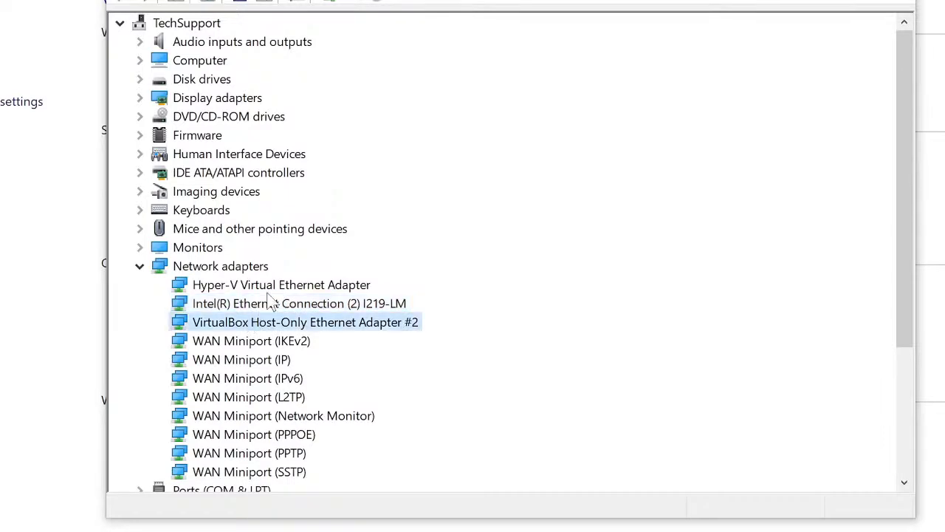
click(271, 304)
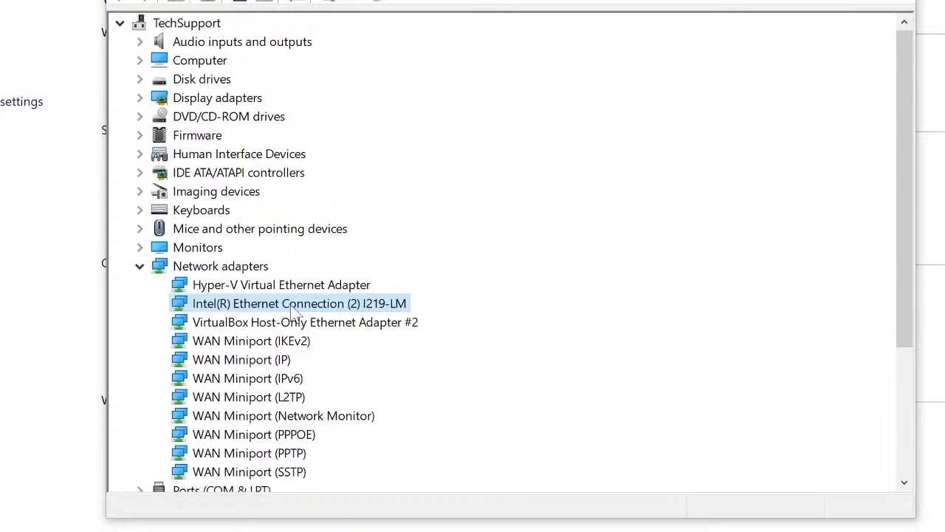
scroll(296, 314, down, 4)
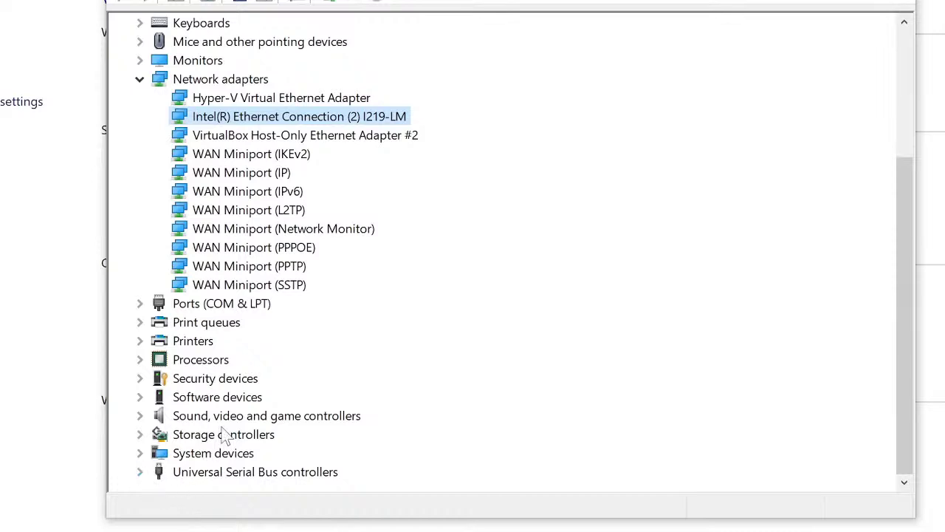
scroll(222, 373, up, 2)
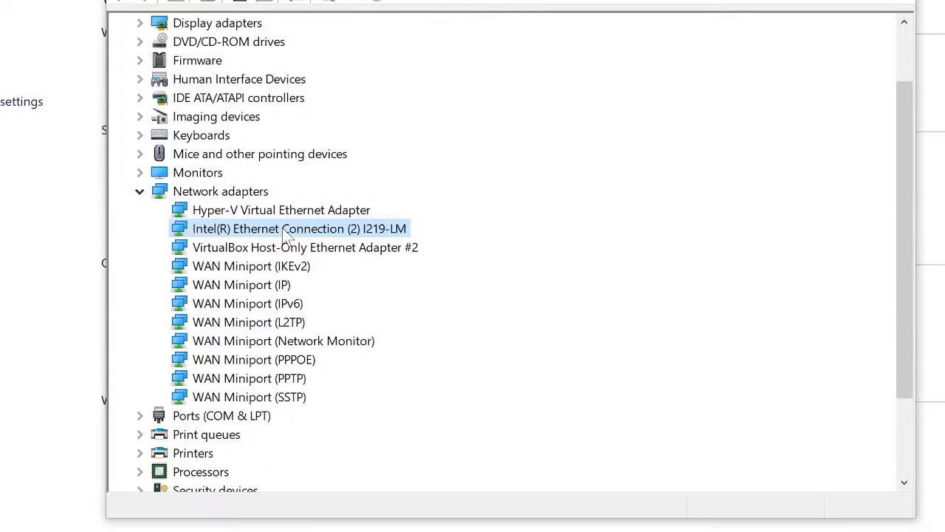
Check the Intel I219-LM adapter's properties show it working properly, then cancel out.
right_click(286, 233)
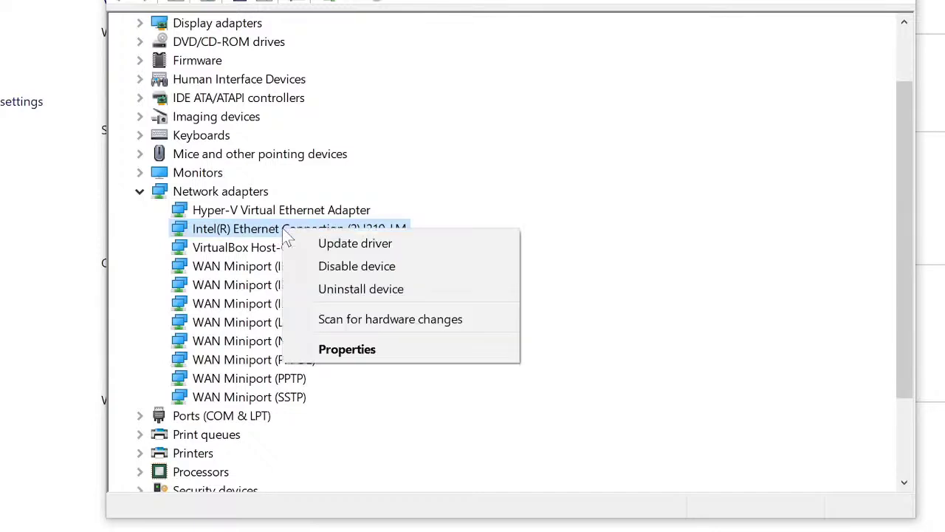
click(353, 349)
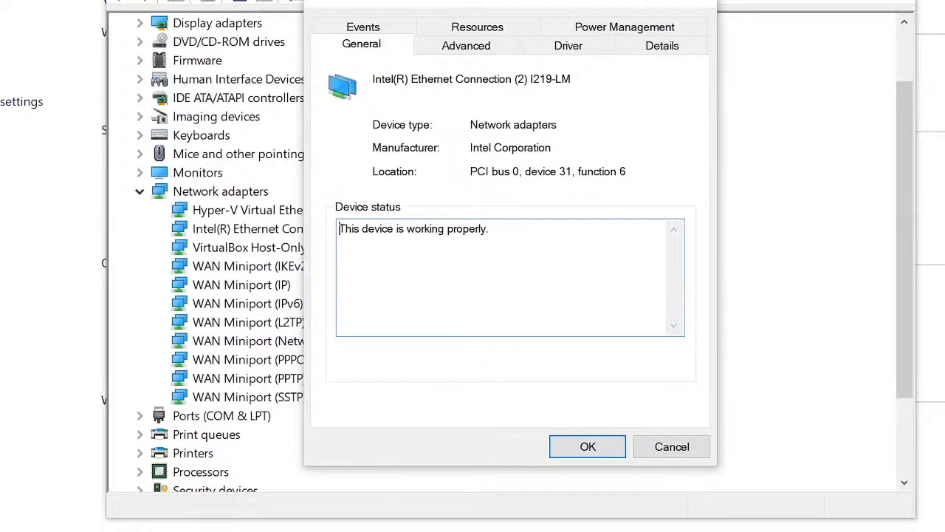
key(End)
key(ctrl+shift+Left)
key(ctrl+shift+Left)
key(ctrl+shift+Left)
key(ctrl+shift+Left)
key(ctrl+shift+Left)
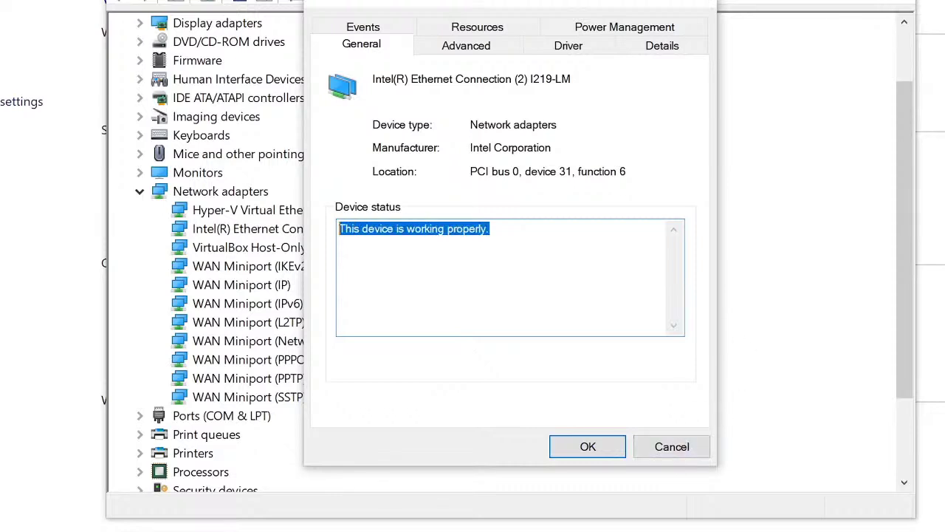
key(End)
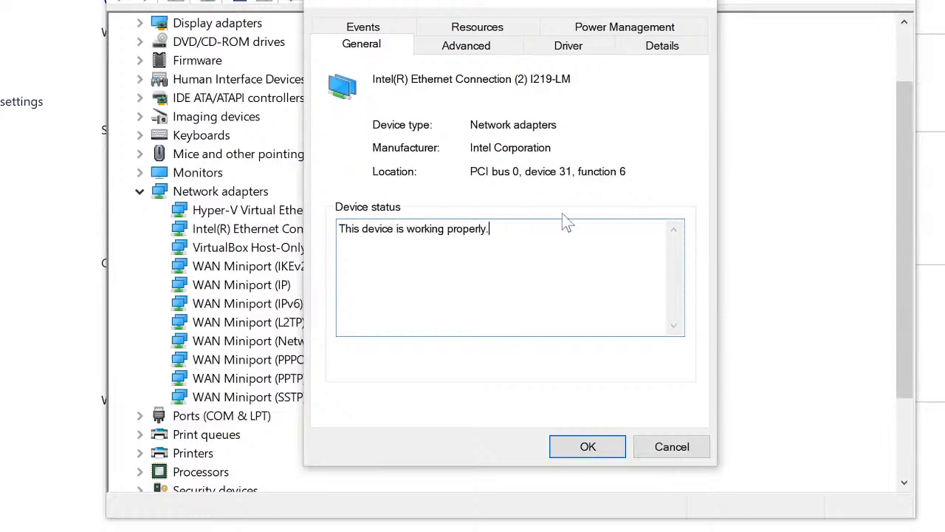
drag(545, 4, 660, 48)
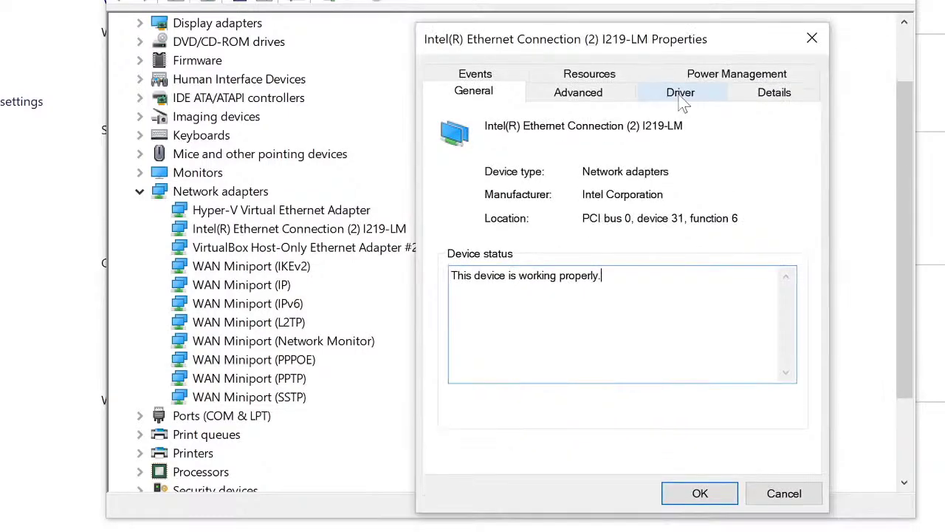
click(784, 495)
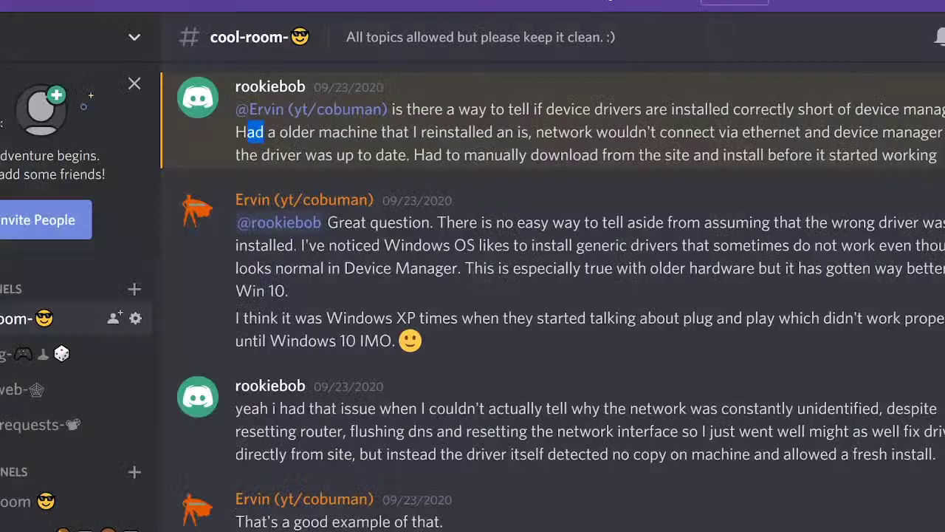
drag(263, 132, 552, 132)
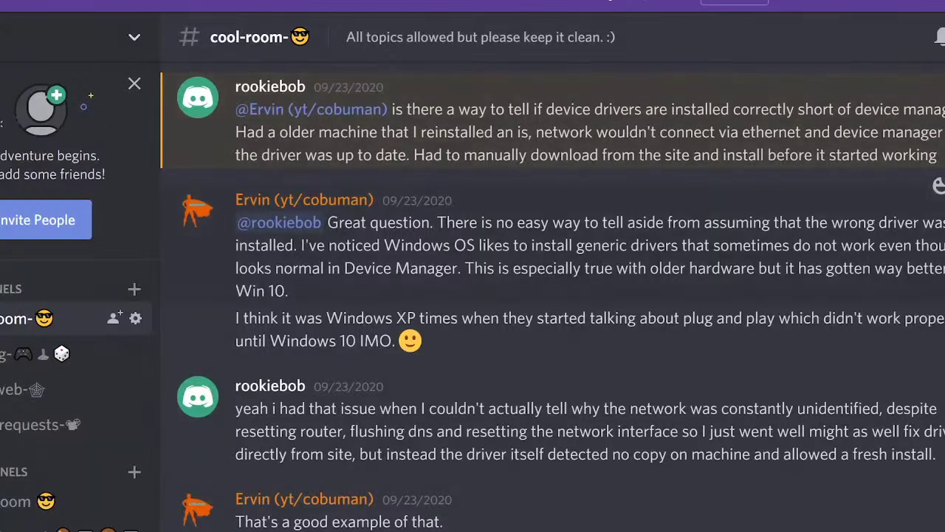
drag(437, 222, 478, 222)
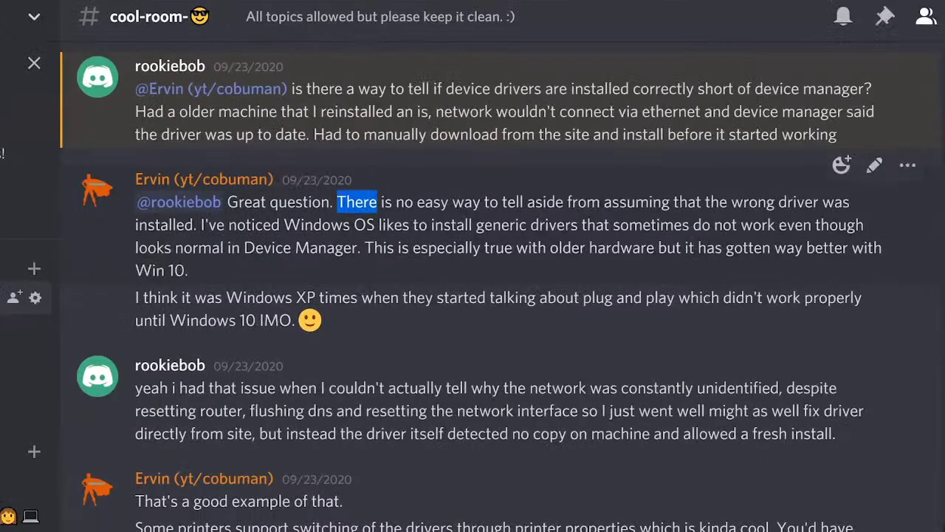
drag(377, 202, 362, 248)
click(200, 225)
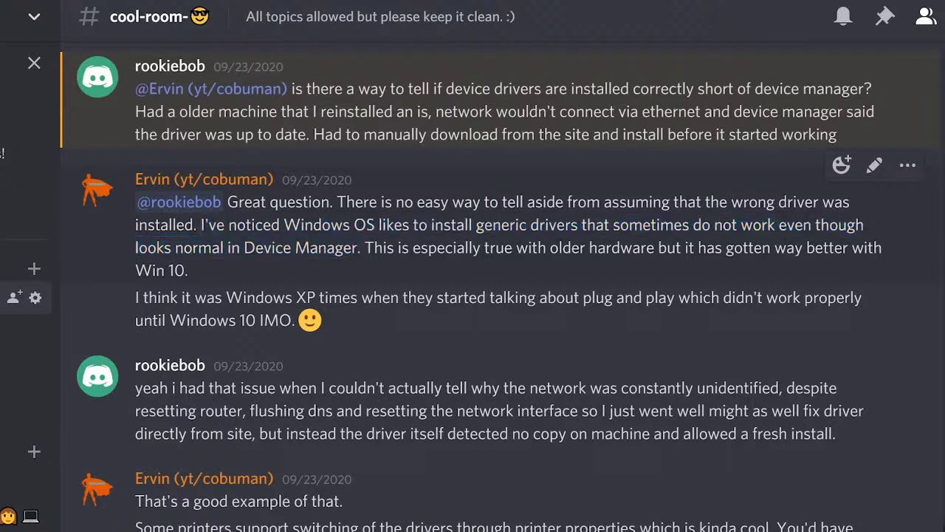
drag(201, 224, 366, 247)
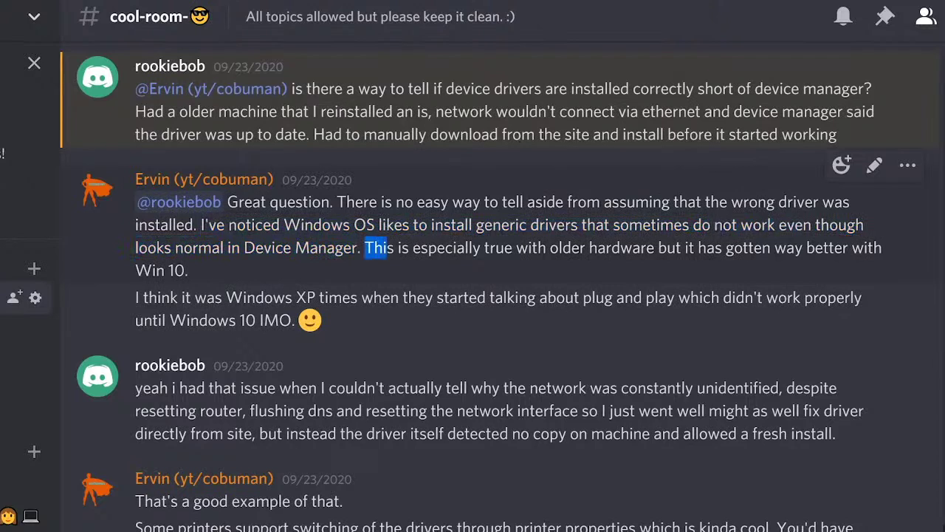
drag(385, 248, 376, 271)
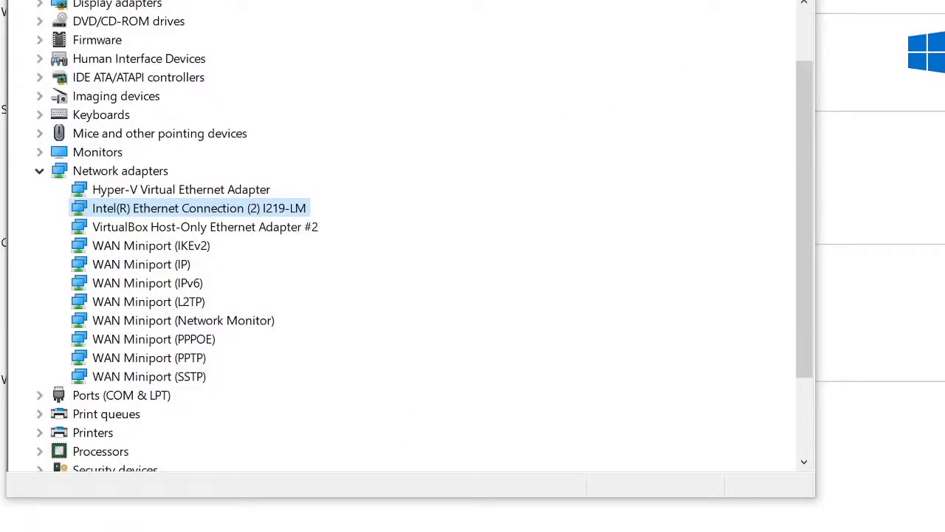
Review the Intel adapter's driver actions, then open ticket ISD-35 'My printer is not working.'.
right_click(157, 213)
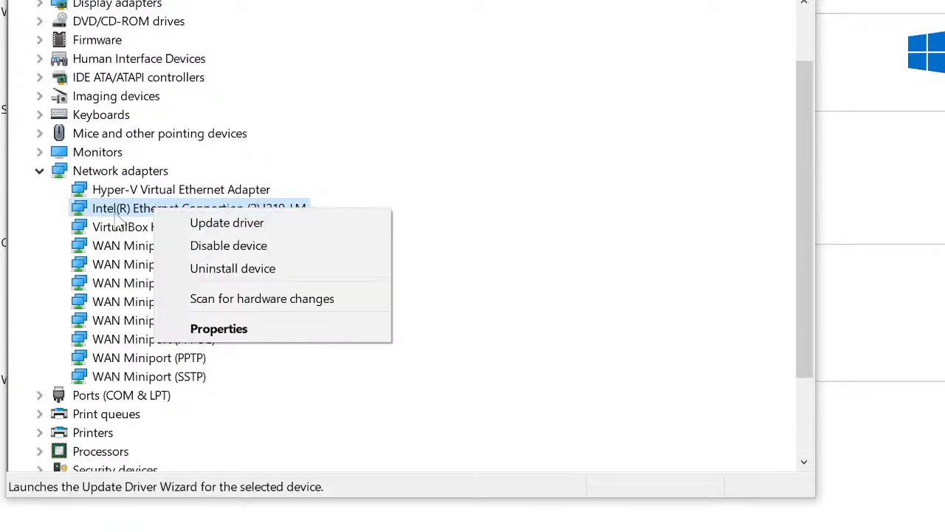
click(126, 205)
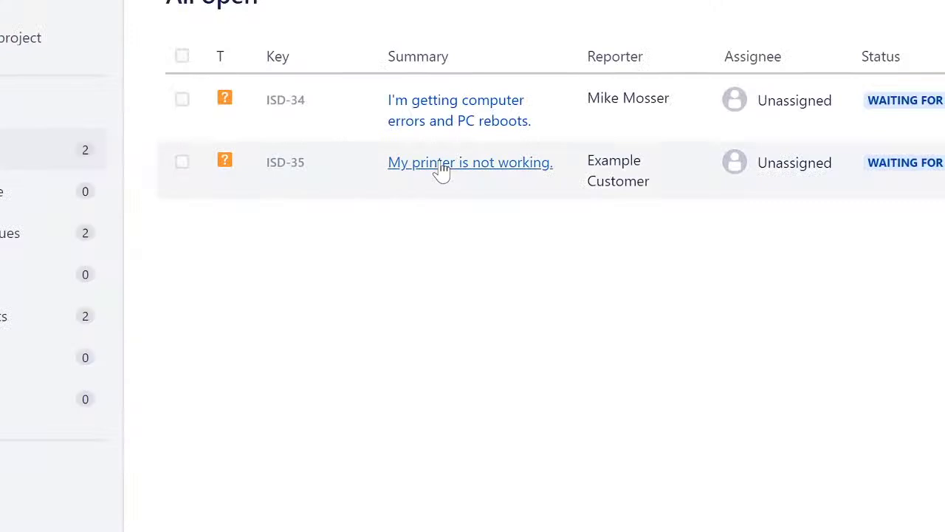
click(441, 167)
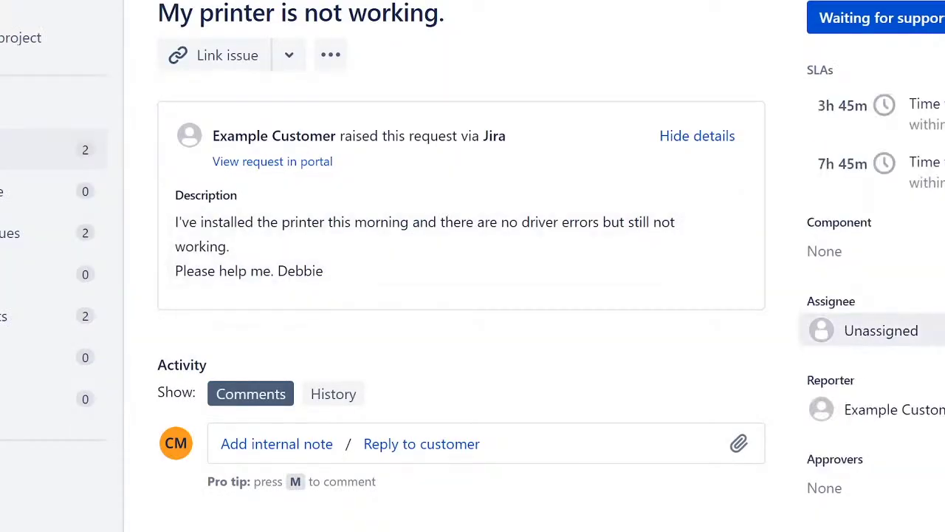
Assign ISD-35 to yourself and read through its title and customer description.
click(868, 330)
click(921, 397)
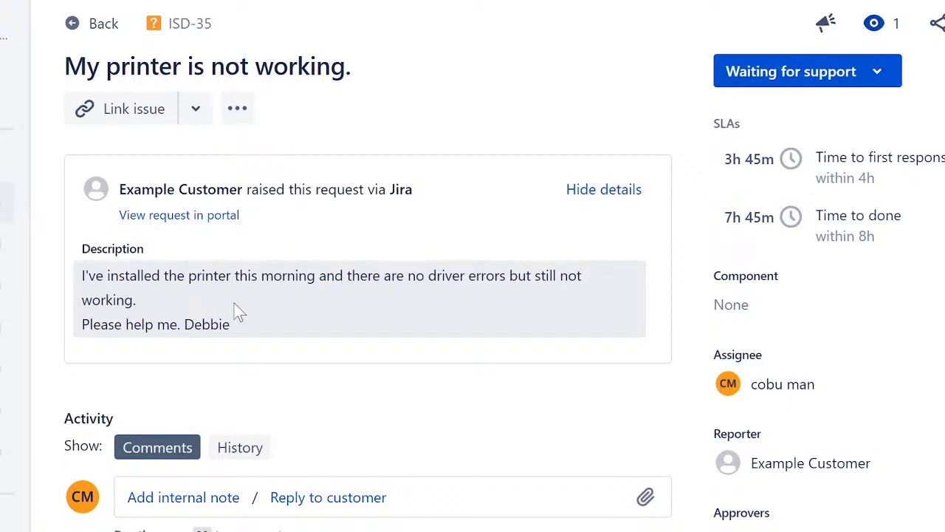
drag(65, 67, 401, 91)
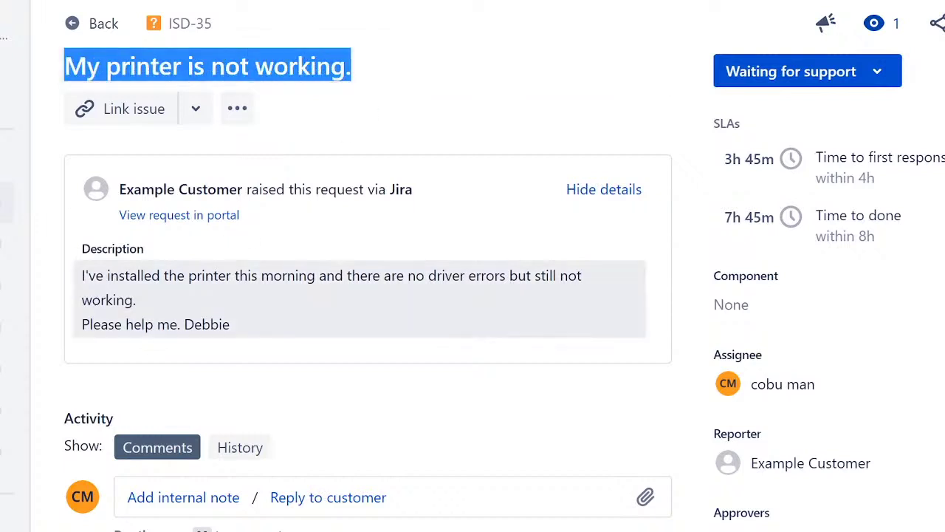
triple_click(94, 276)
click(81, 275)
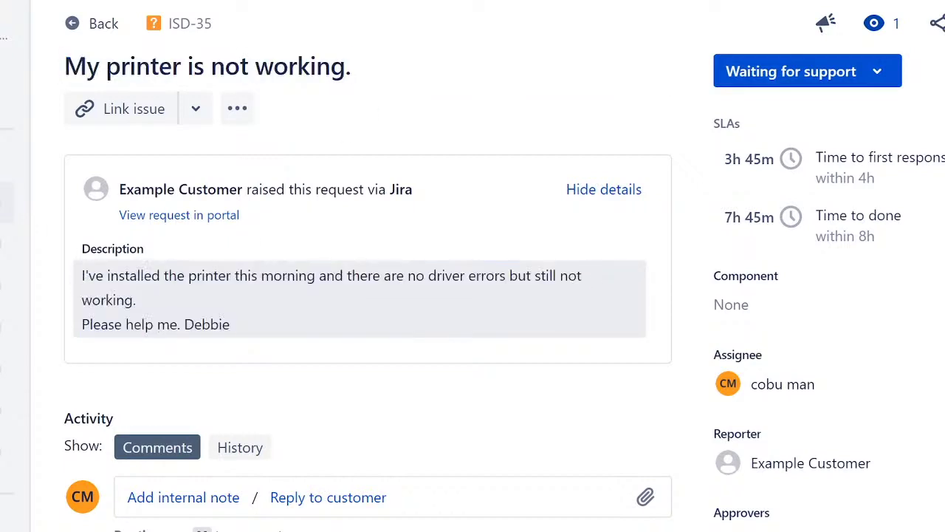
triple_click(84, 274)
click(126, 275)
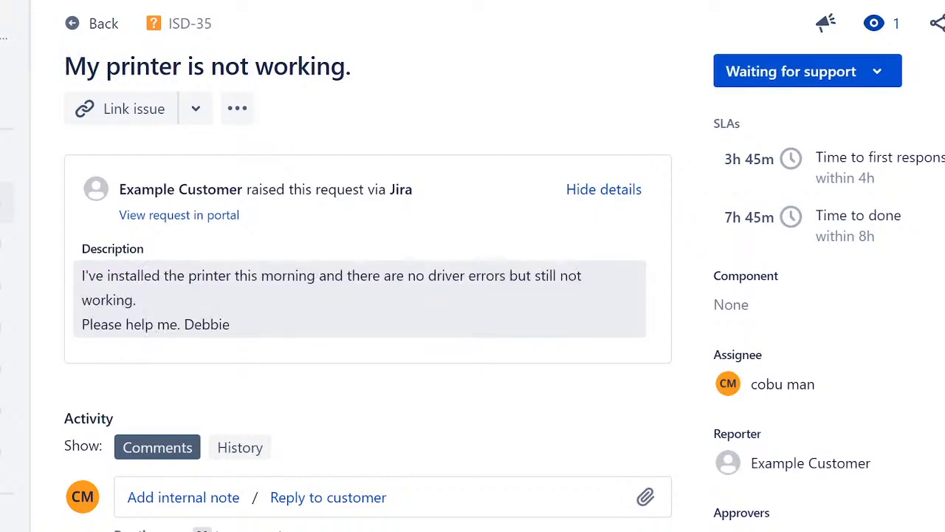
triple_click(85, 281)
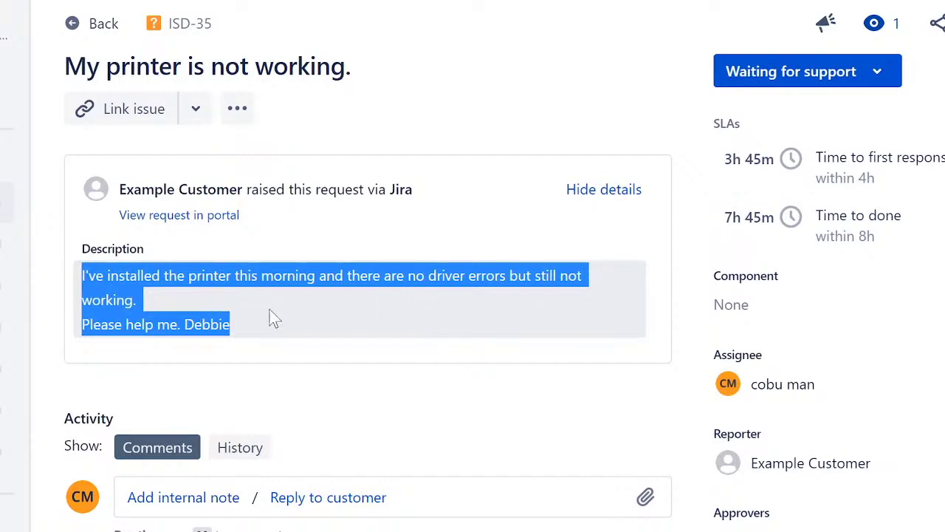
click(258, 336)
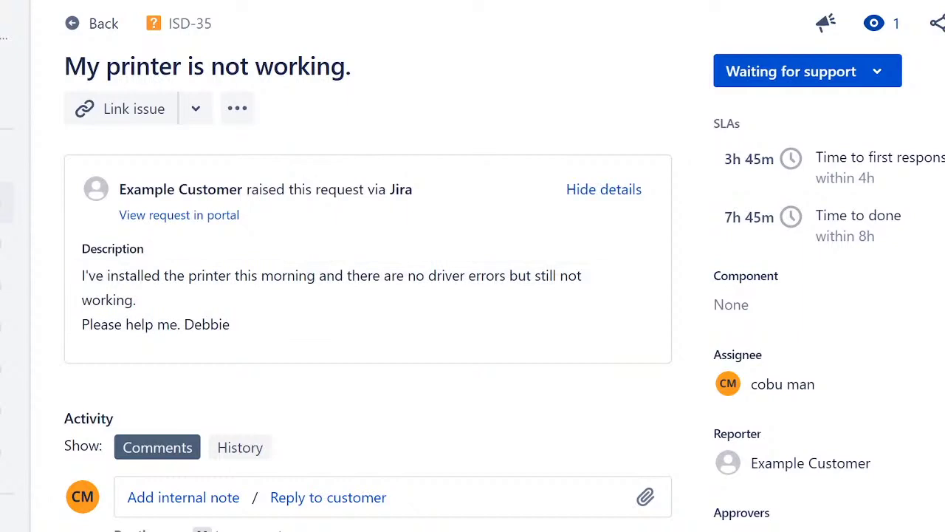
Search Windows for 'printer' and open the Printers & scanners settings page.
key(super)
text(developer)
text(ic)
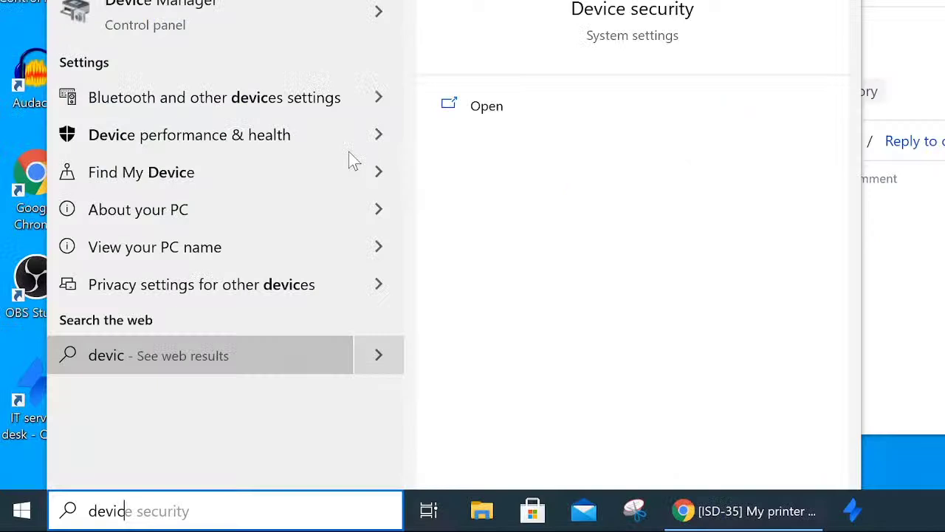
key(BackSpace)
key(BackSpace)
key(BackSpace)
key(BackSpace)
key(BackSpace)
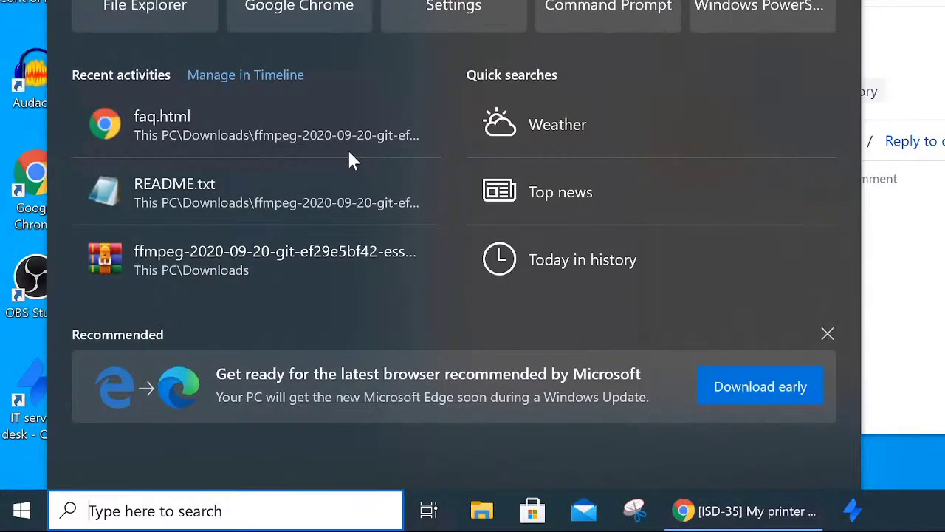
text(printer)
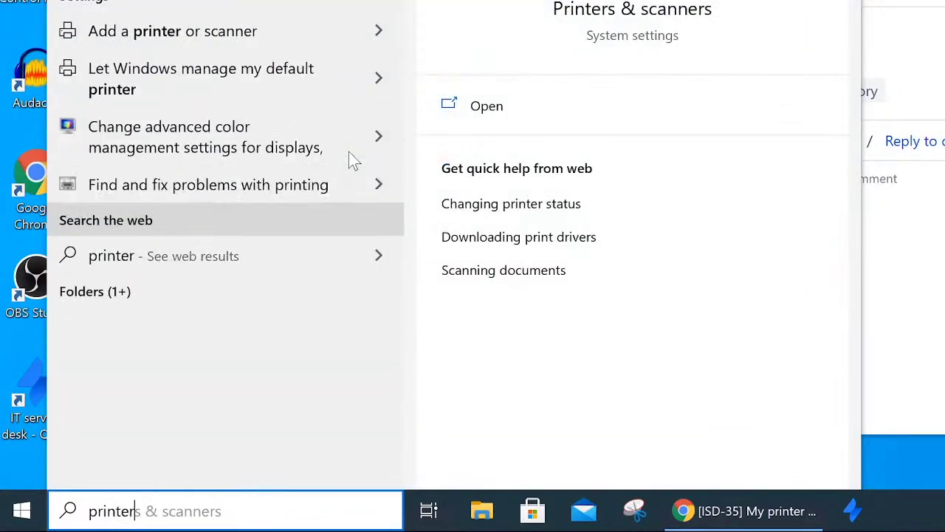
key(Return)
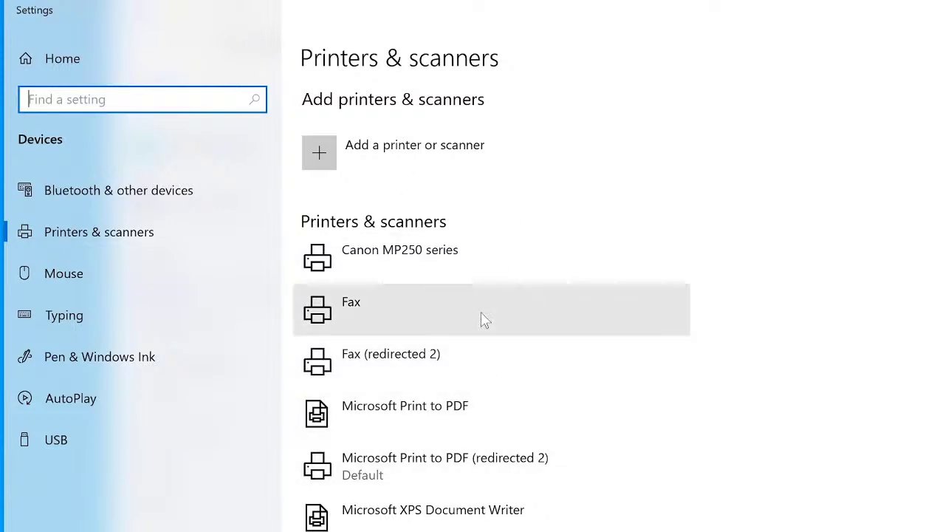
Expand the Canon MP250 series entry to show its printer options.
click(470, 270)
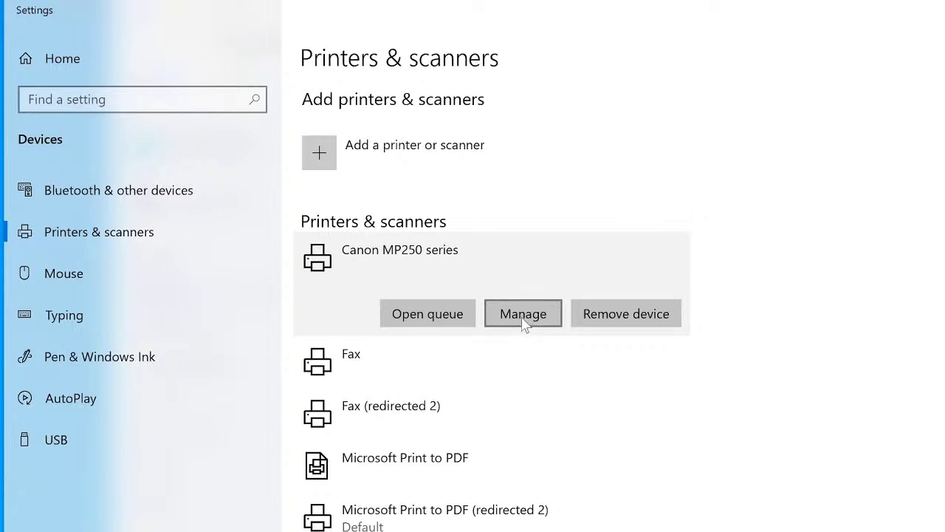
Open the Canon MP250 series management page in Settings and move the window aside.
click(528, 318)
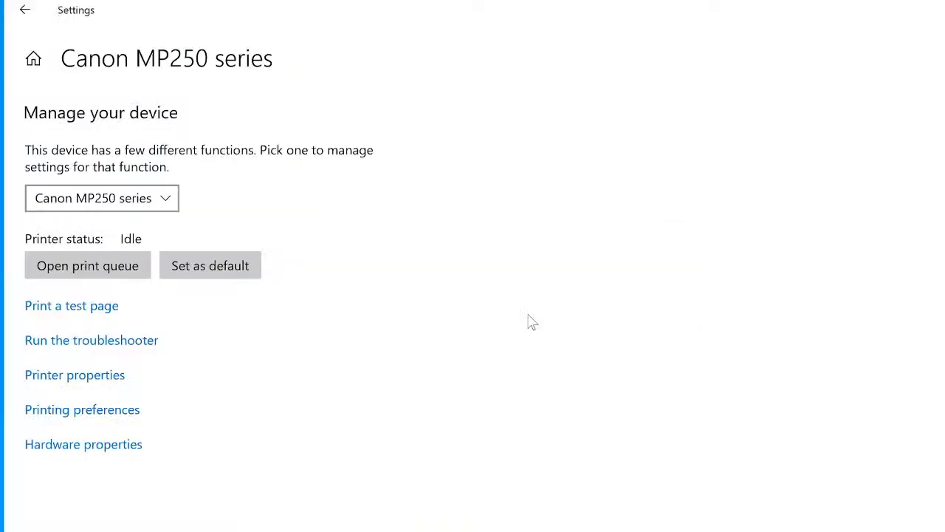
drag(430, 15, 547, 17)
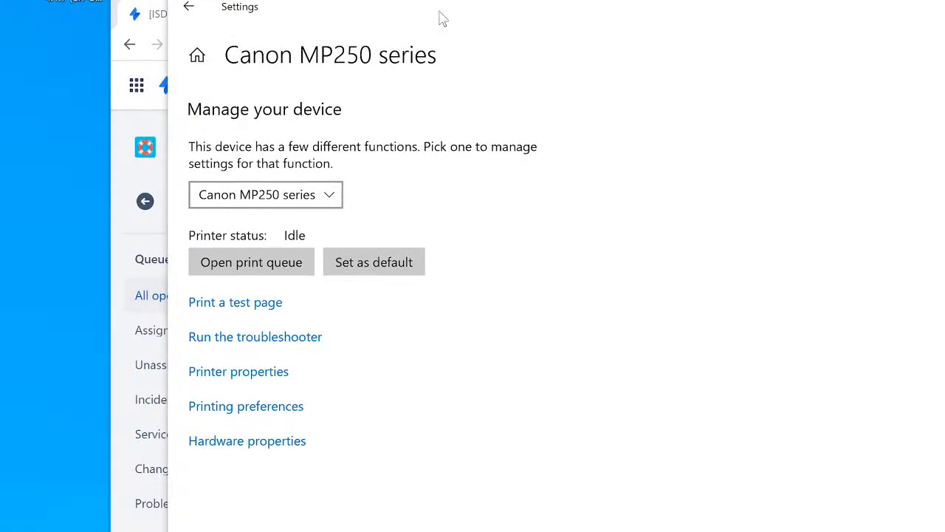
Shift the Settings window to the right side so the ISD-35 ticket shows beside it.
drag(439, 20, 806, 17)
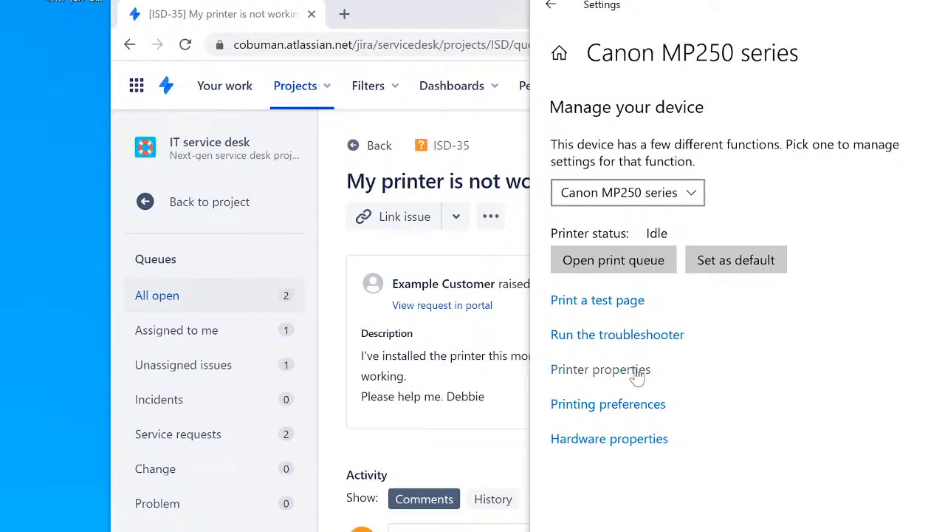
Open the Canon MP250 series Properties on its General tab and position it mid-screen.
click(624, 373)
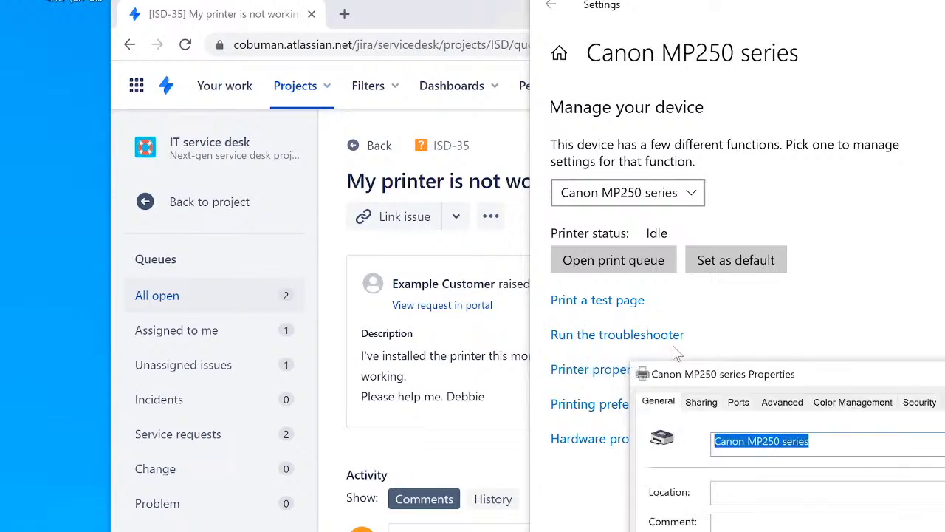
drag(936, 375, 649, 162)
click(517, 229)
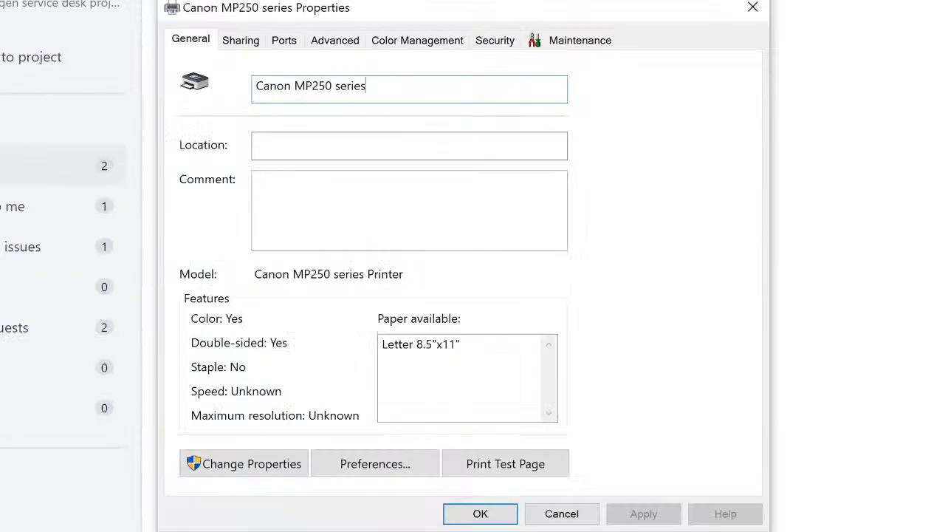
click(396, 144)
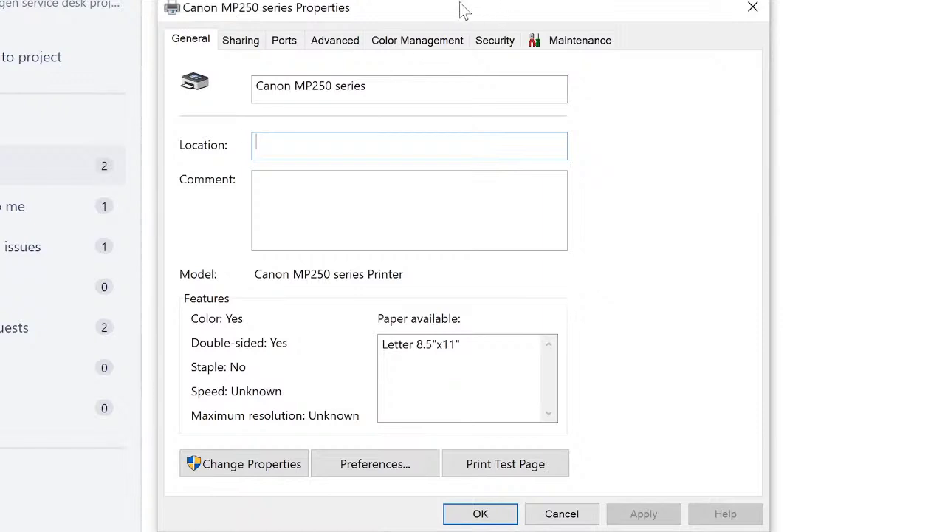
drag(460, 3, 460, 16)
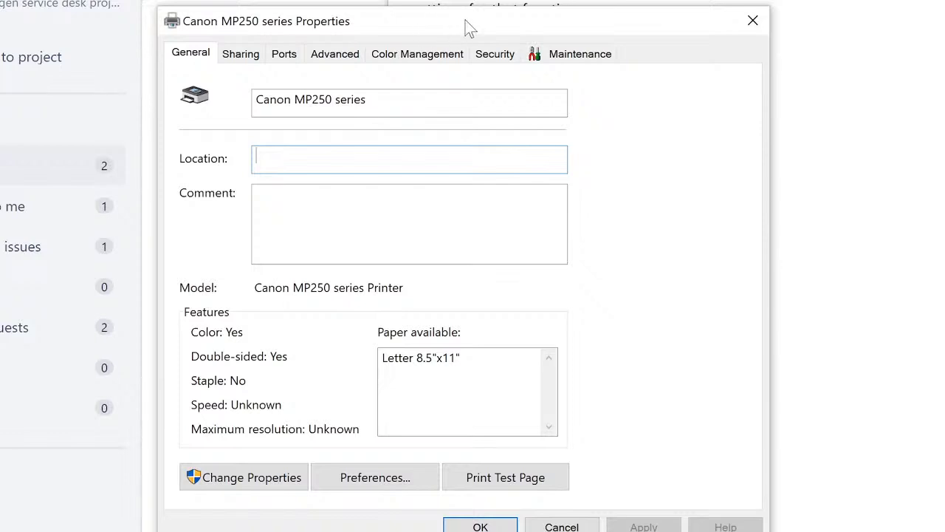
Review the printer's Advanced tab, then close Properties and return to the ticket description.
click(349, 65)
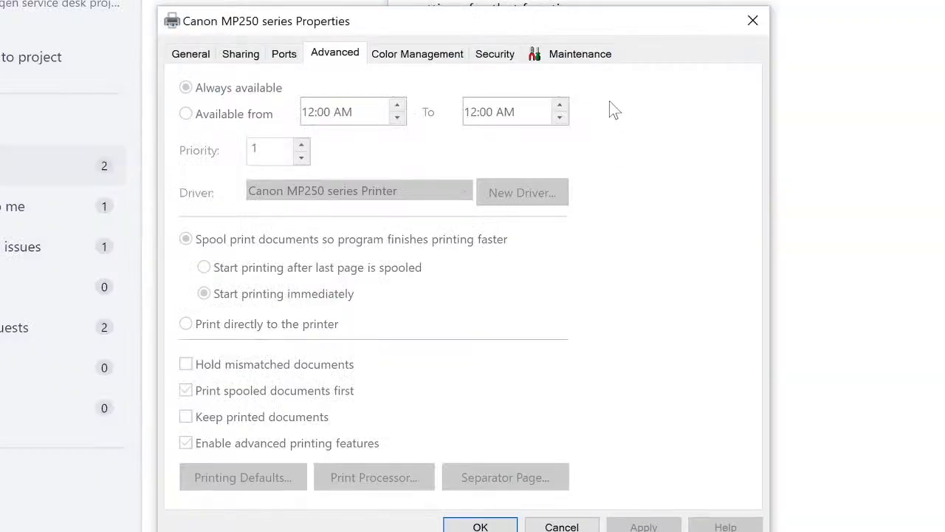
drag(468, 27, 464, 23)
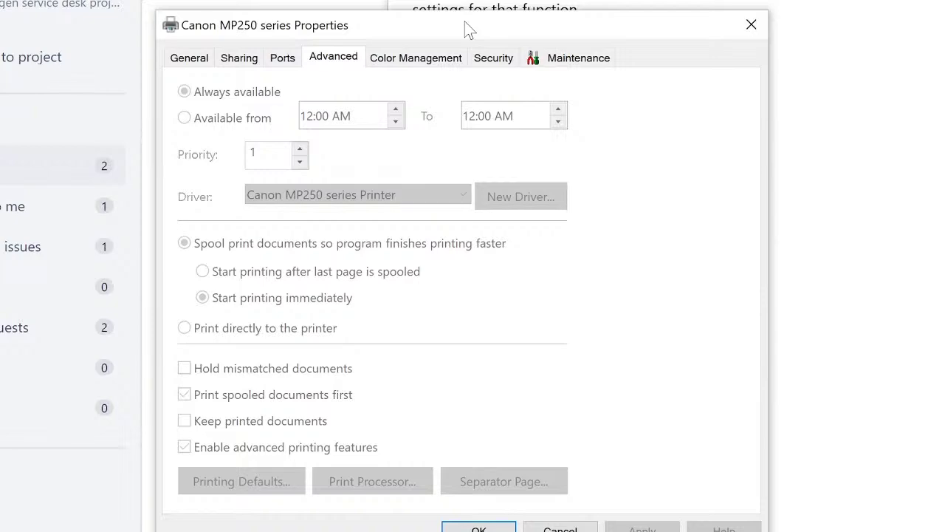
drag(488, 27, 677, 46)
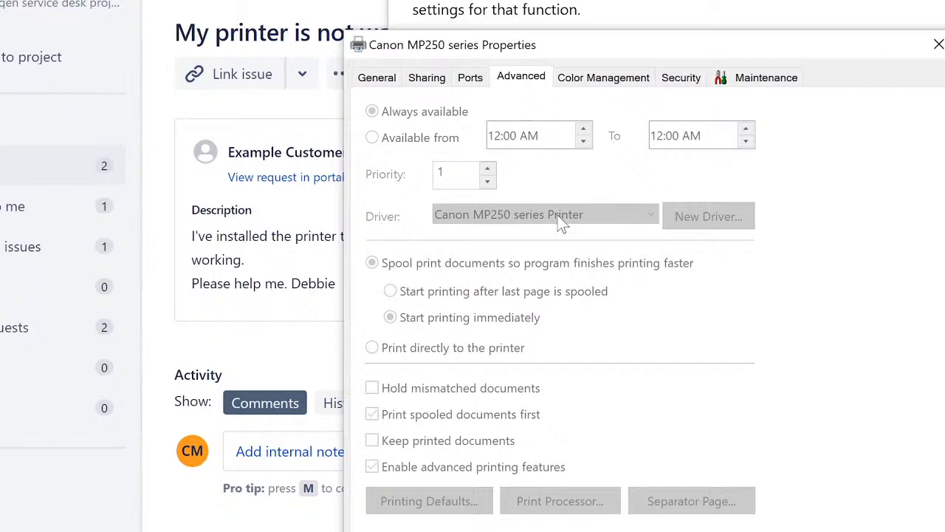
click(339, 287)
key(Left)
key(Left)
key(Left)
key(Left)
key(Left)
key(Left)
key(Left)
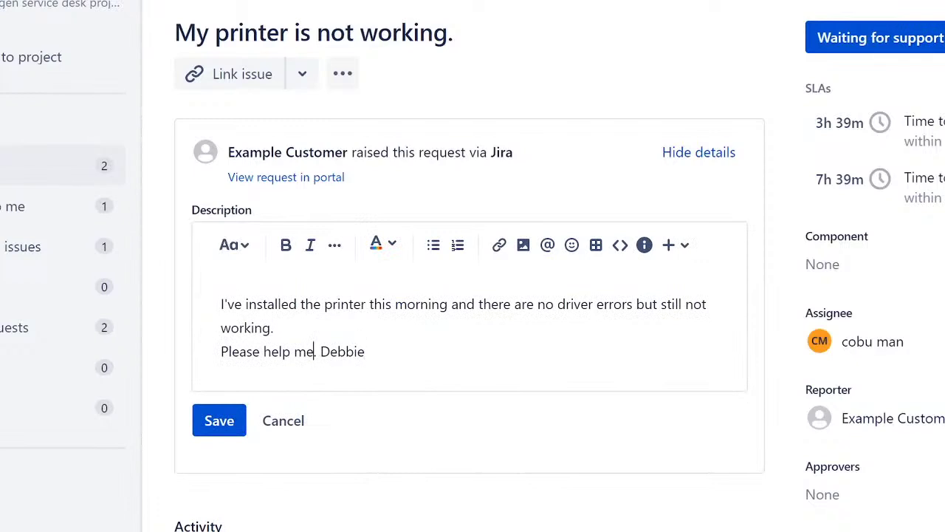
Move the cursor around the printer ticket's description without changing any text.
key(Up)
click(407, 303)
click(277, 328)
click(330, 351)
click(373, 303)
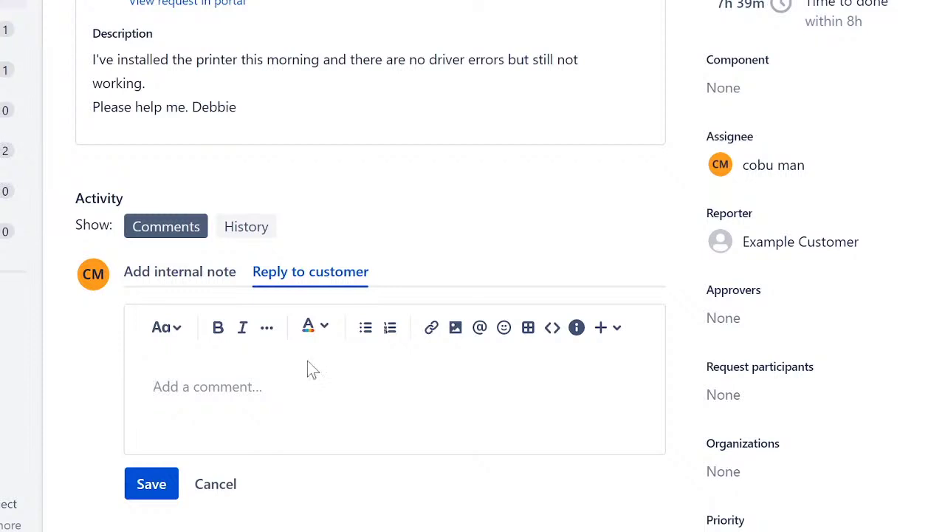
Post the internal note 'Configured printer as requested by user/customer.' signed with the agent's name.
click(231, 284)
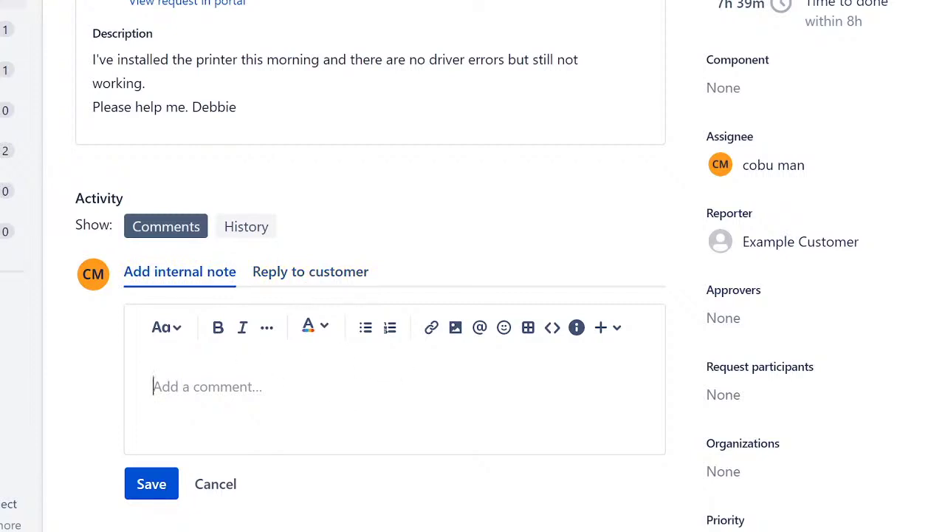
text(Co)
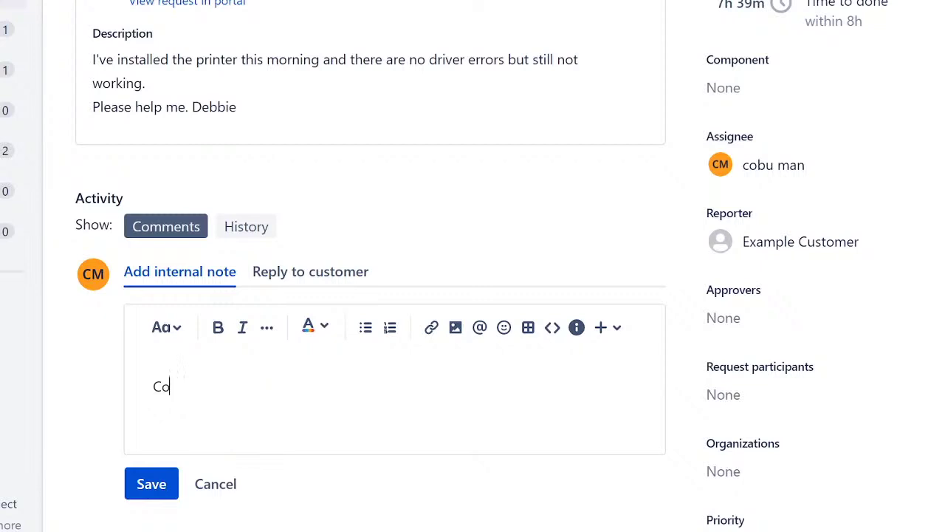
text(nfigured prin)
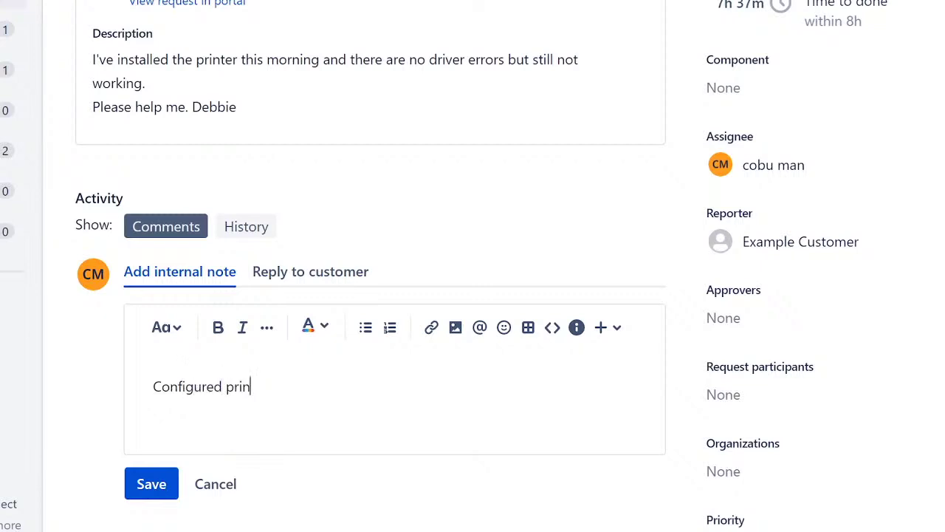
text(ter as request)
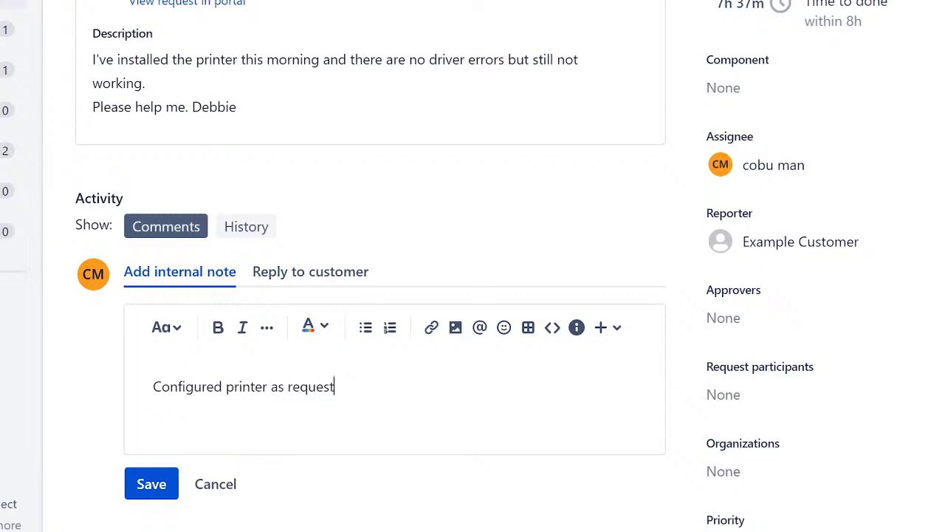
text(ed by user/customer. Ervin)
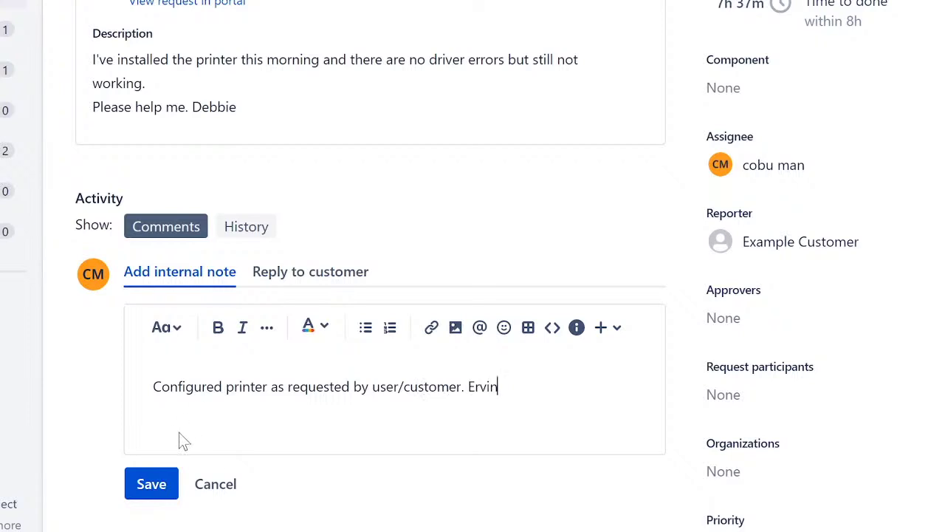
click(140, 487)
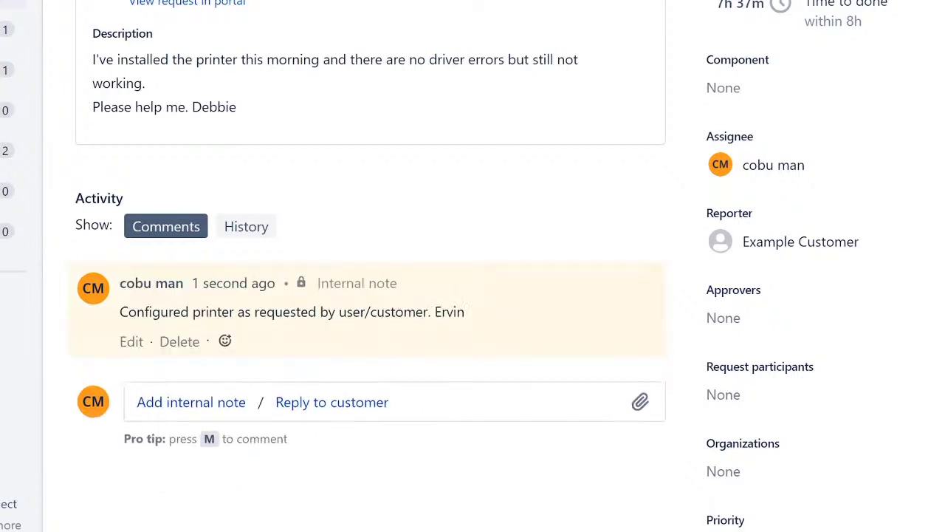
click(724, 55)
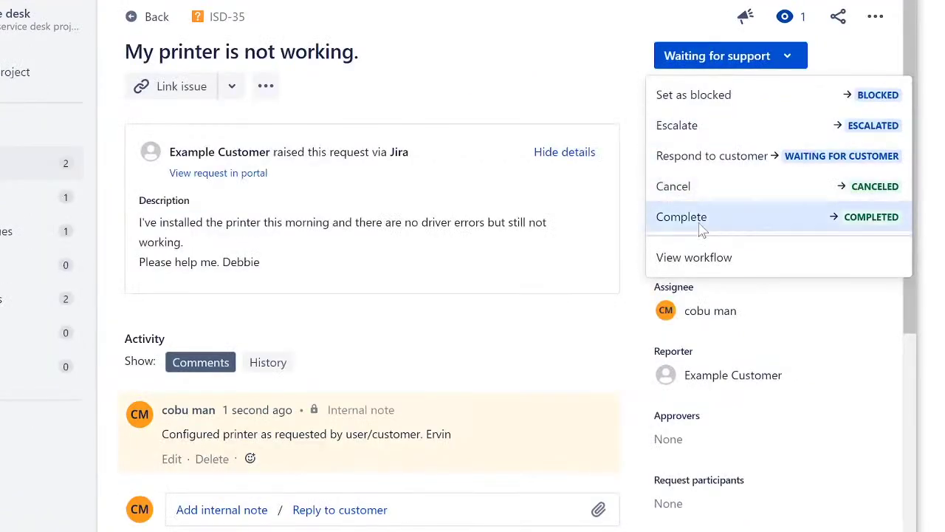
Mark ISD-35 as Completed and return to the All open queue.
click(705, 218)
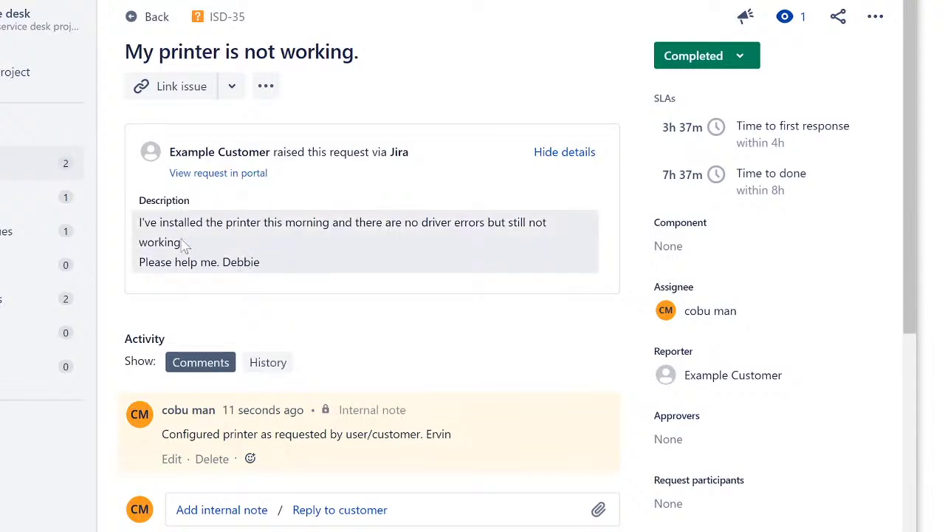
click(222, 243)
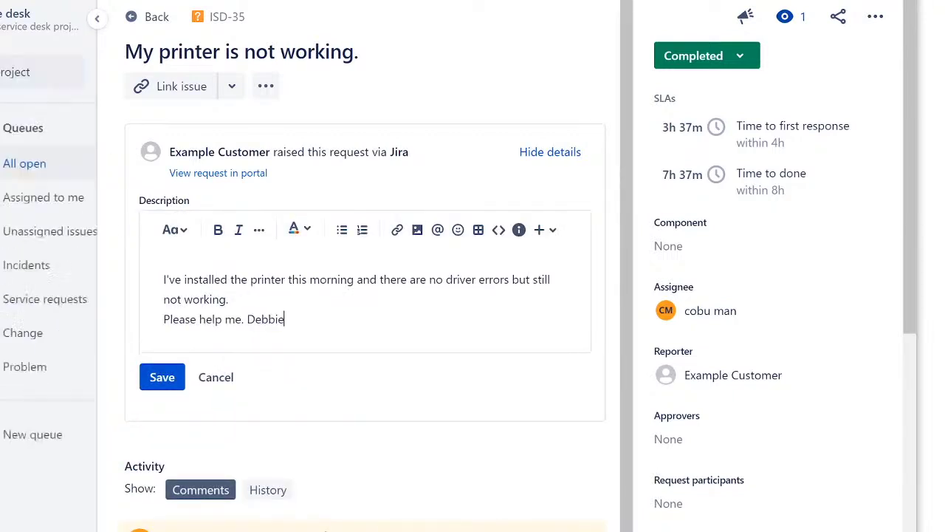
click(9, 163)
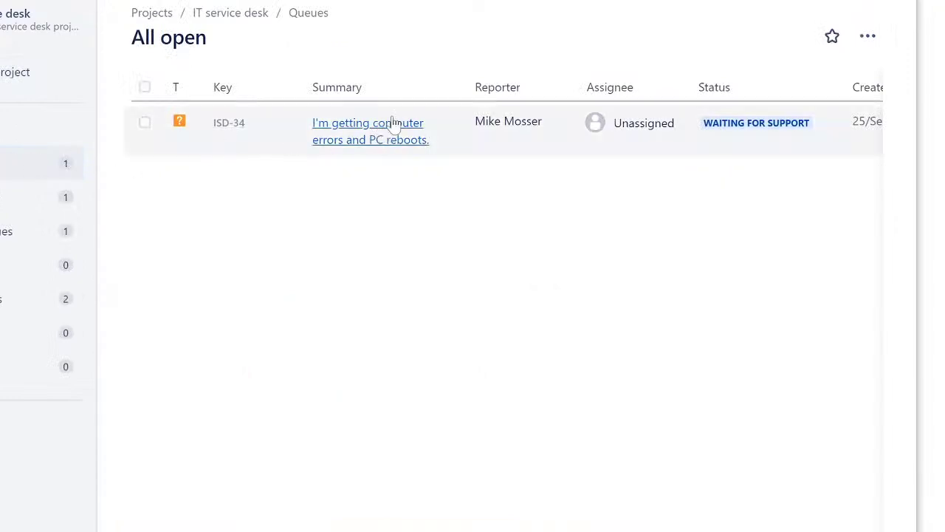
Open ISD-34 'I'm getting computer errors and PC reboots.' and highlight its title and description lines.
scroll(506, 113, right, 3)
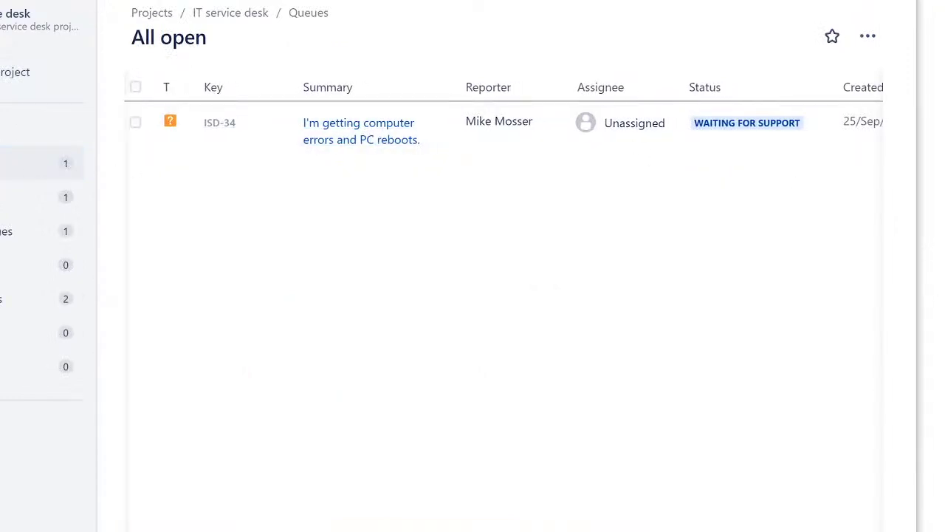
scroll(506, 113, left, 3)
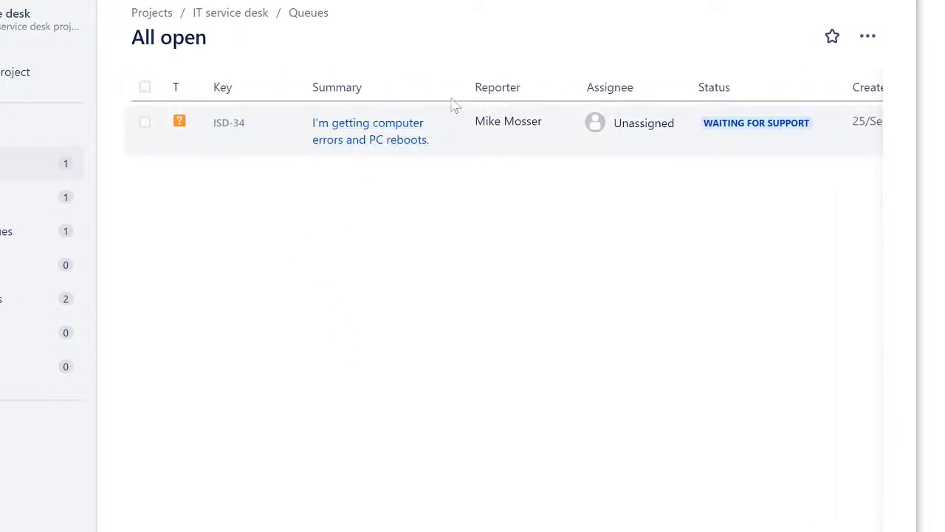
click(344, 130)
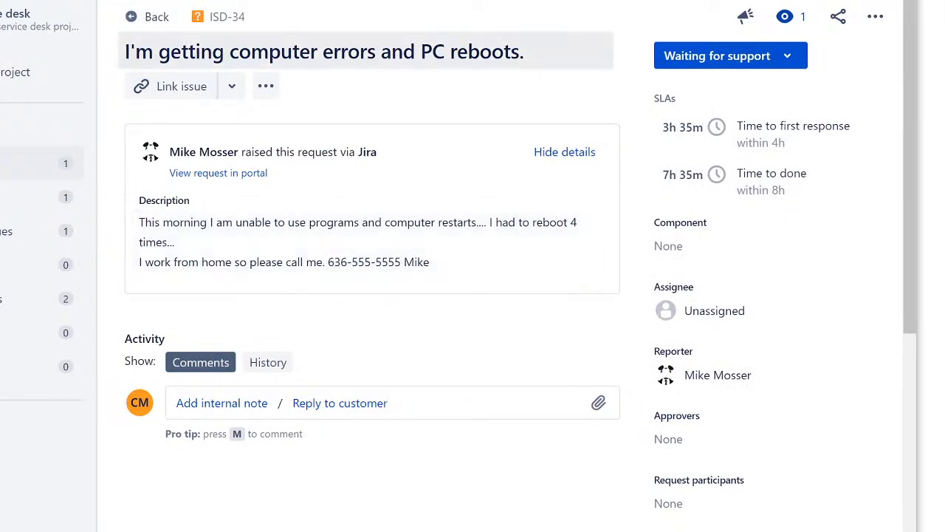
drag(125, 52, 543, 56)
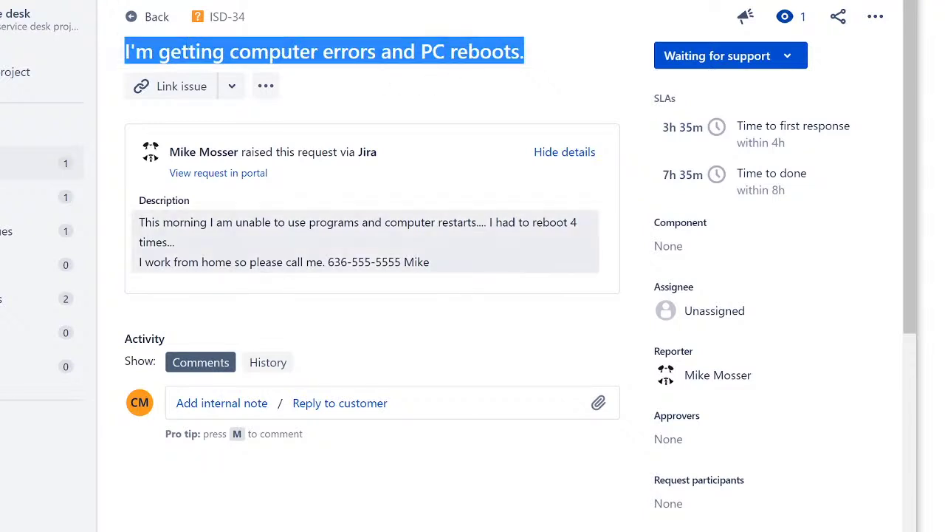
drag(139, 221, 345, 241)
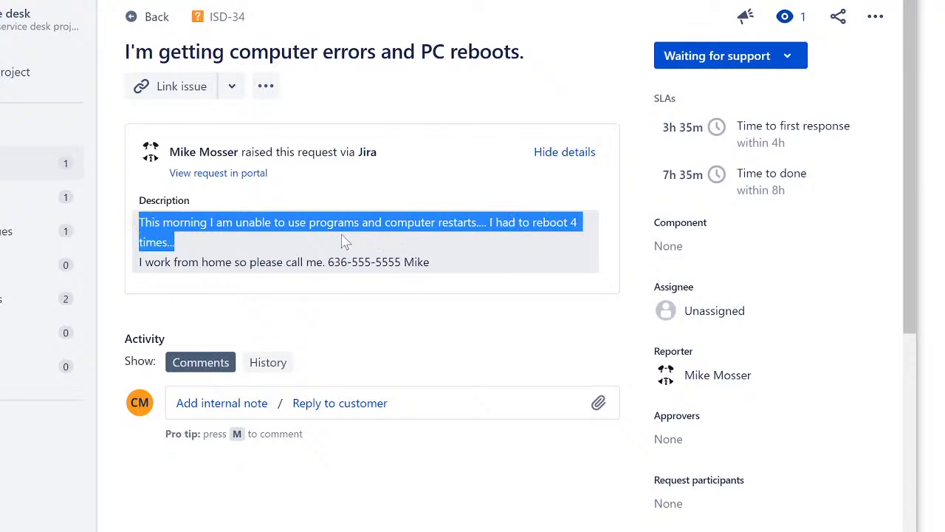
click(331, 249)
drag(430, 262, 154, 268)
Open ISD-34's description editor and select the reboot phrase and first sentence while reading.
click(156, 268)
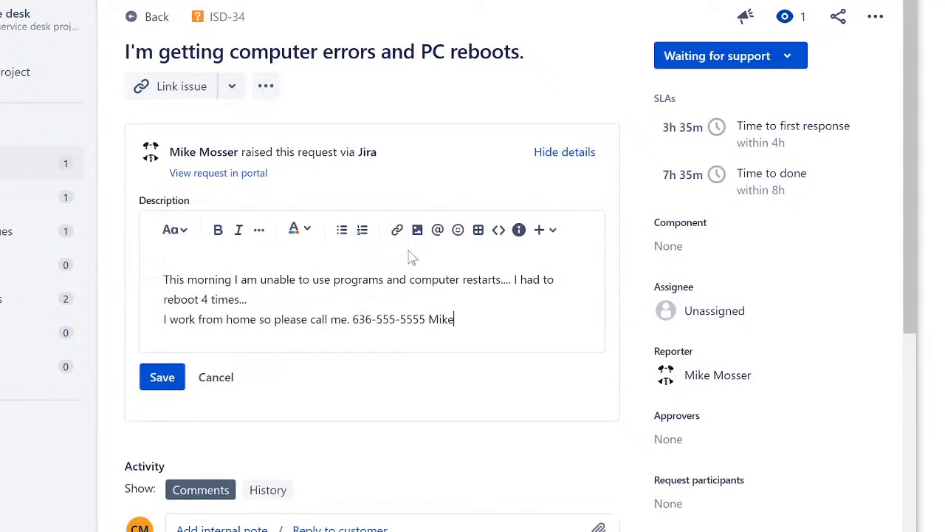
click(247, 299)
click(483, 338)
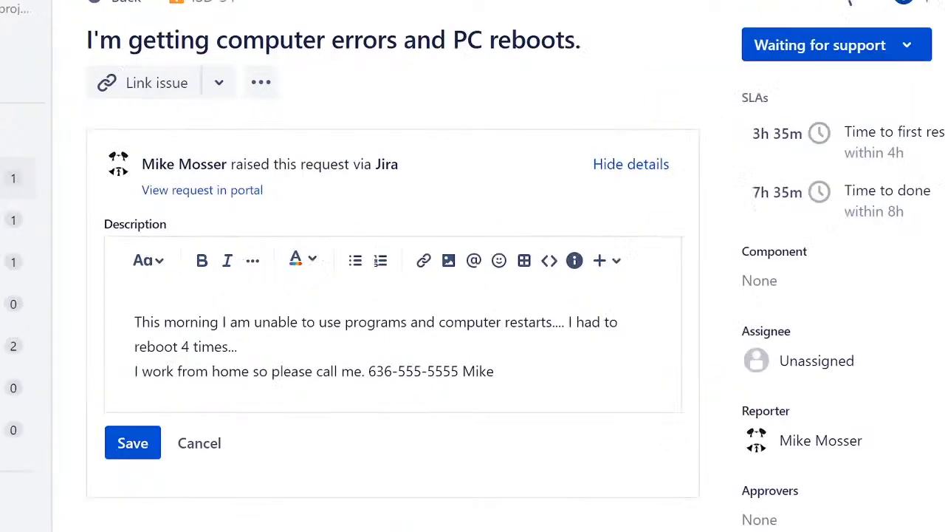
click(271, 371)
drag(237, 347, 568, 322)
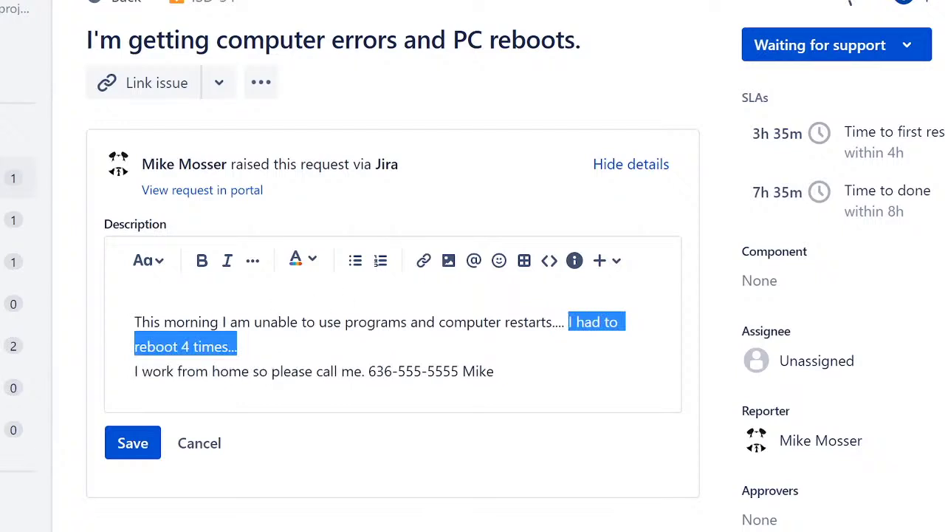
click(238, 346)
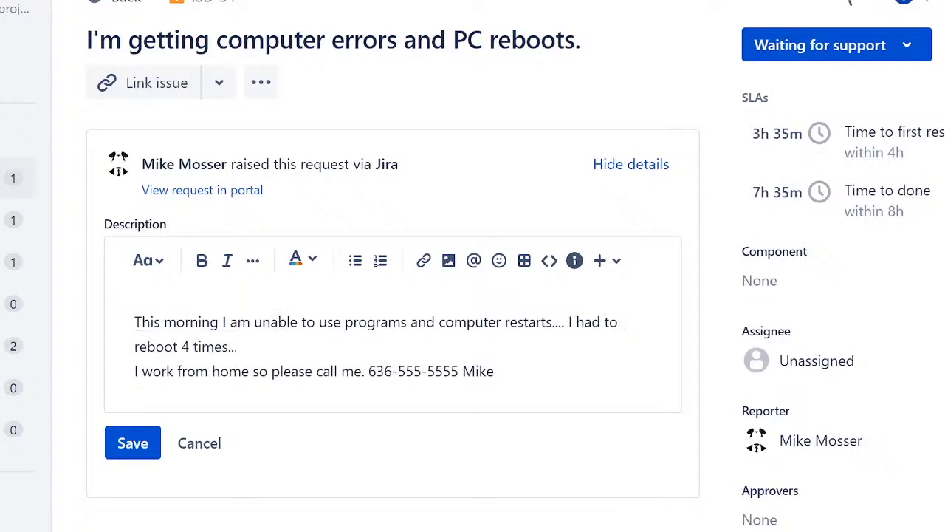
drag(142, 322, 530, 322)
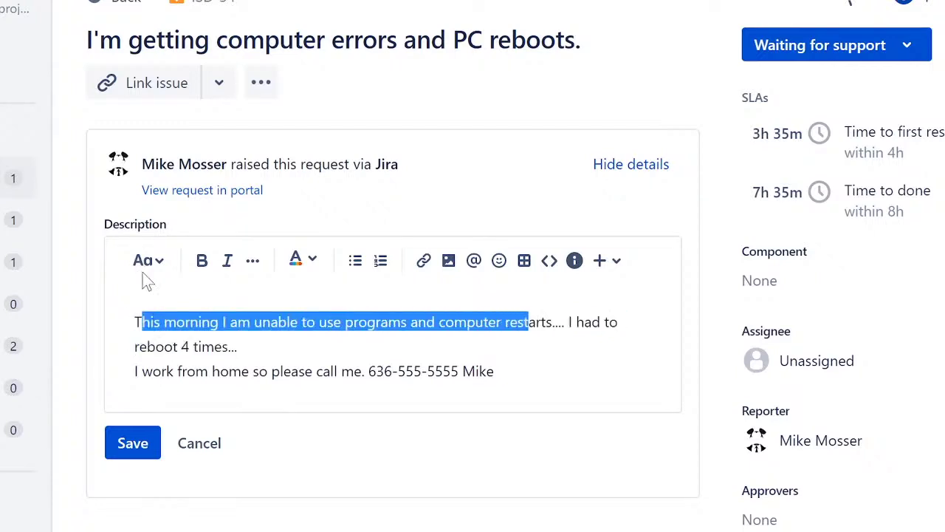
click(235, 347)
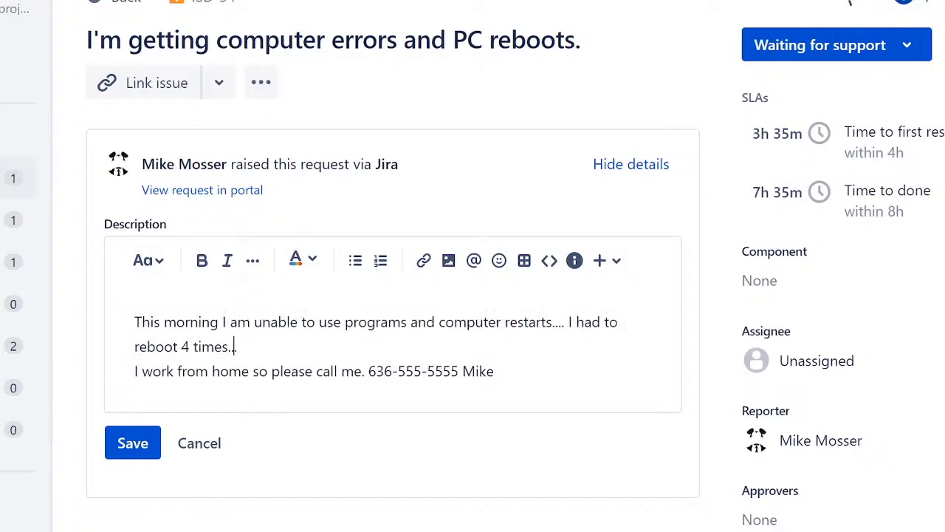
Reselect the first sentence and the phrase 'to use programs', leaving the description unchanged.
key(ctrl+End)
drag(135, 322, 565, 322)
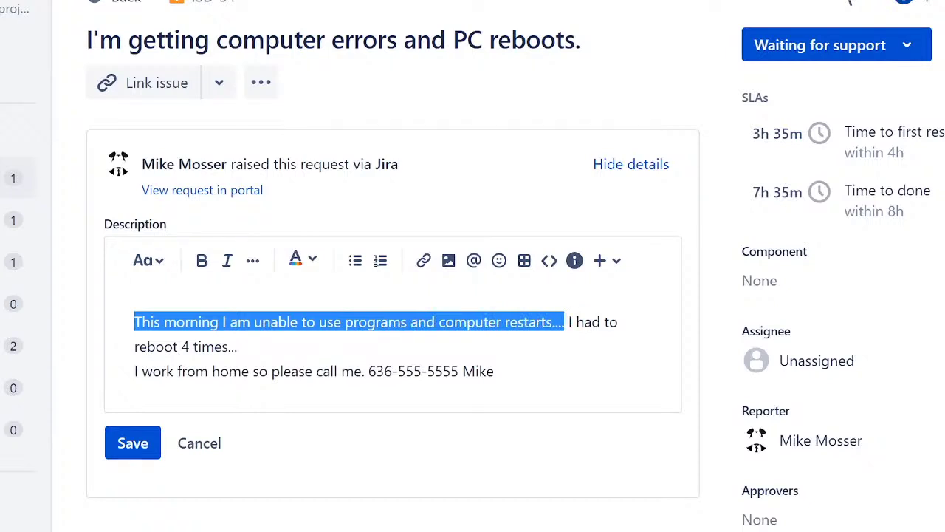
click(237, 346)
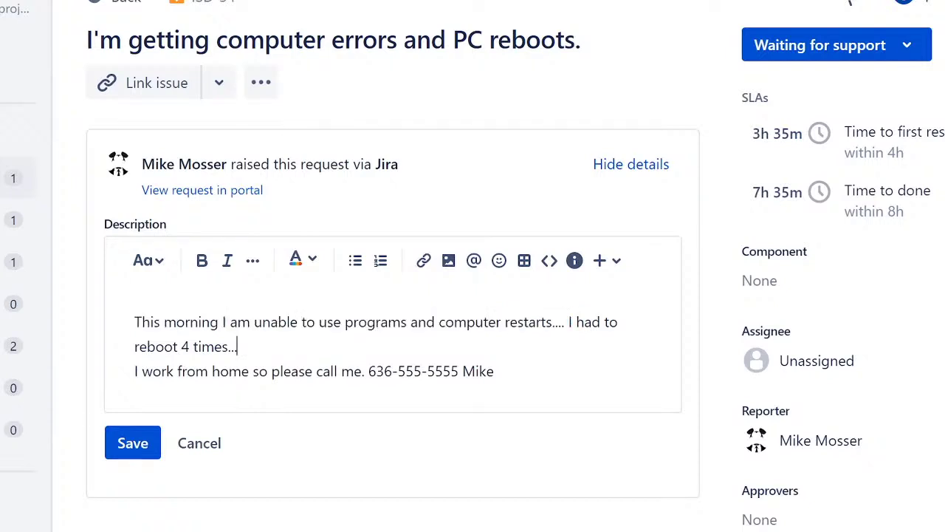
drag(301, 322, 407, 322)
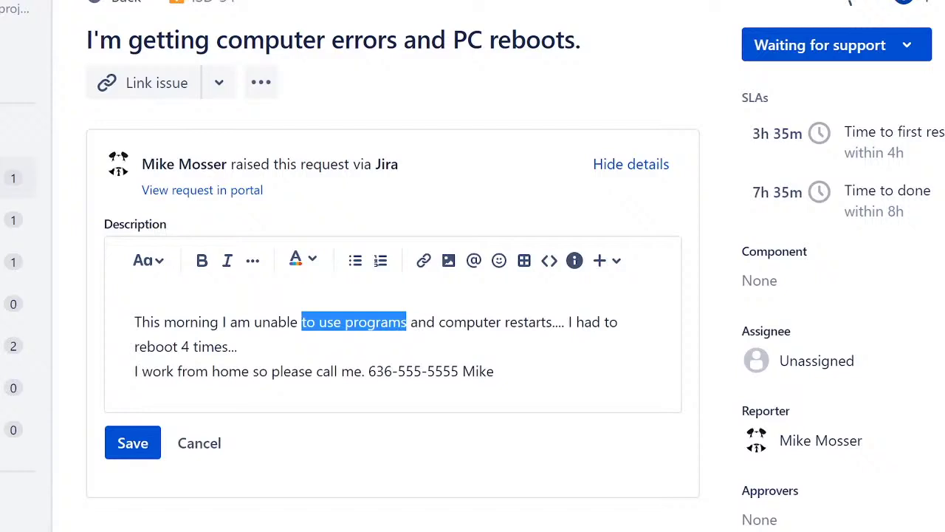
click(238, 346)
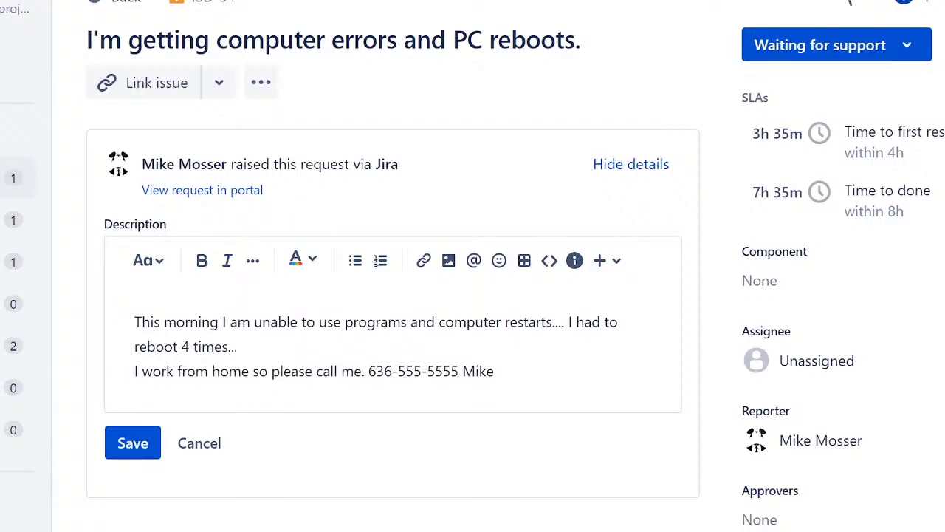
mouse_move(305, 322)
mouse_down()
mouse_move(354, 322)
mouse_move(298, 322)
mouse_up()
click(389, 322)
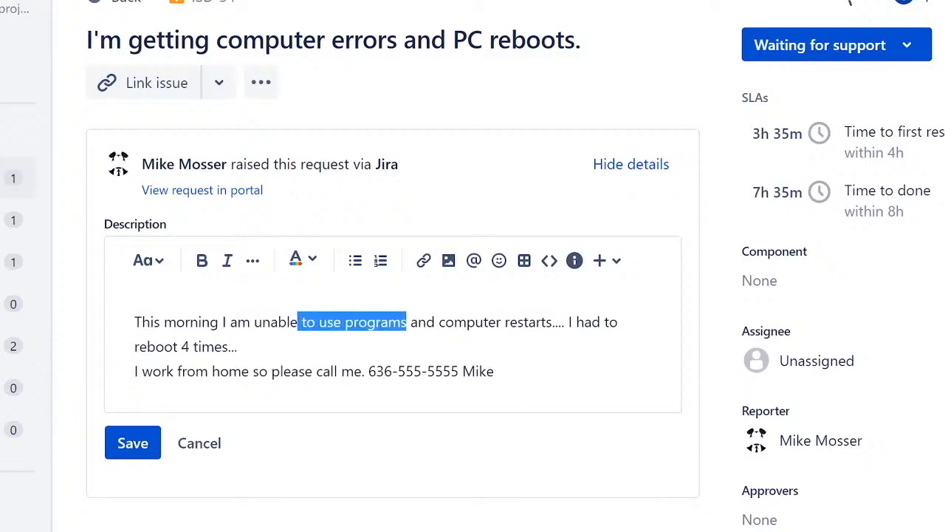
click(303, 322)
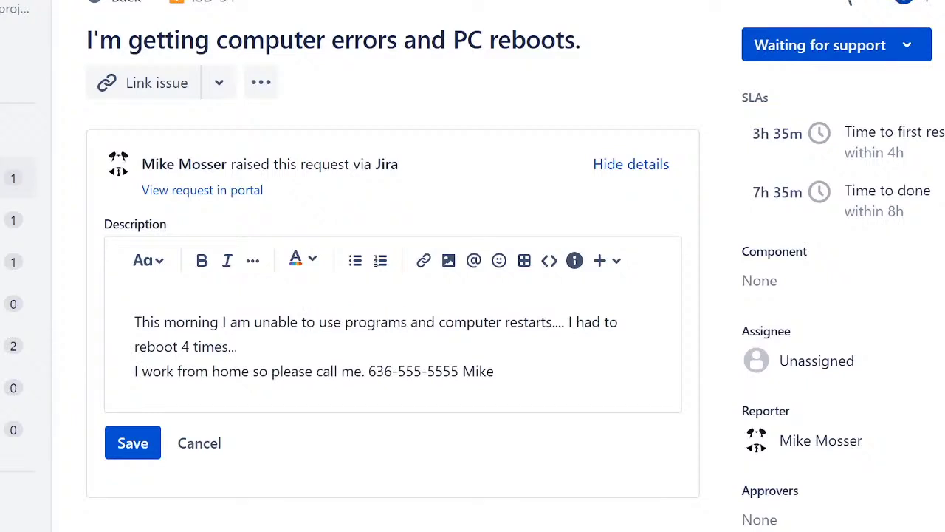
drag(439, 322, 553, 322)
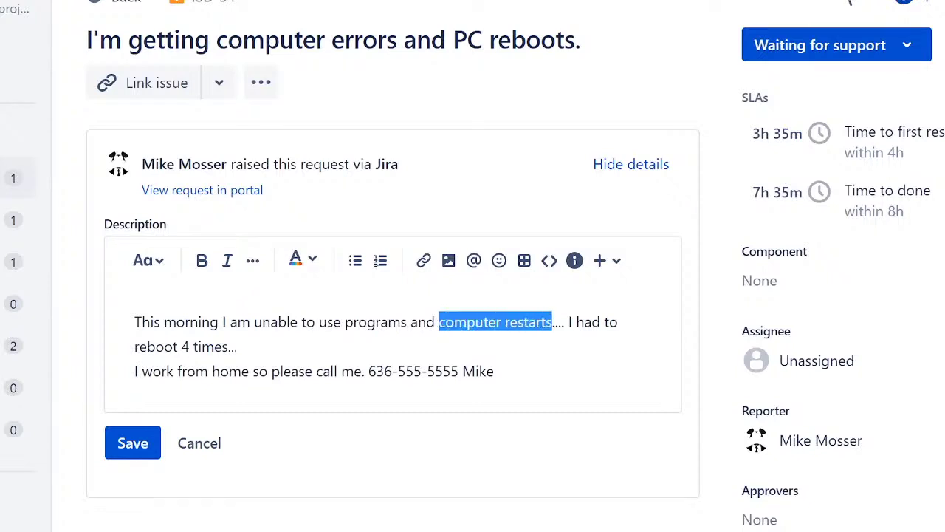
click(561, 322)
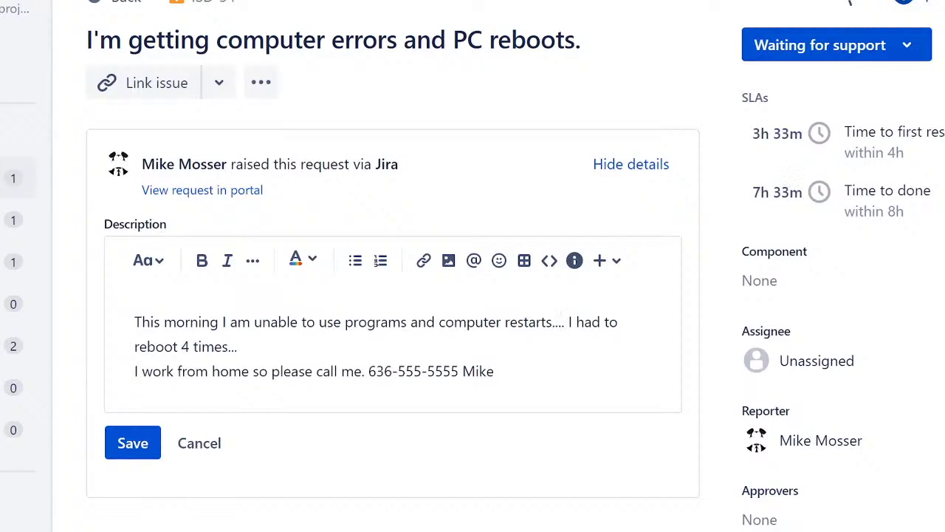
drag(435, 322, 547, 322)
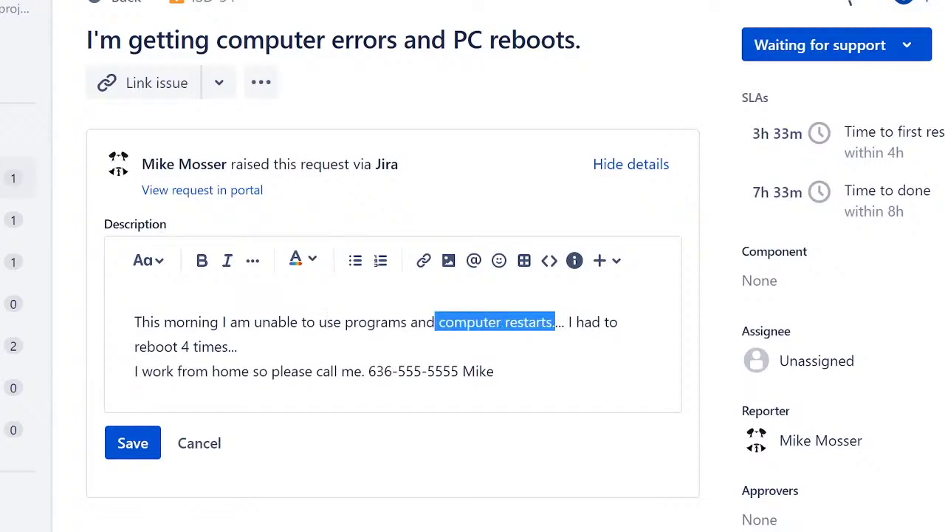
click(525, 322)
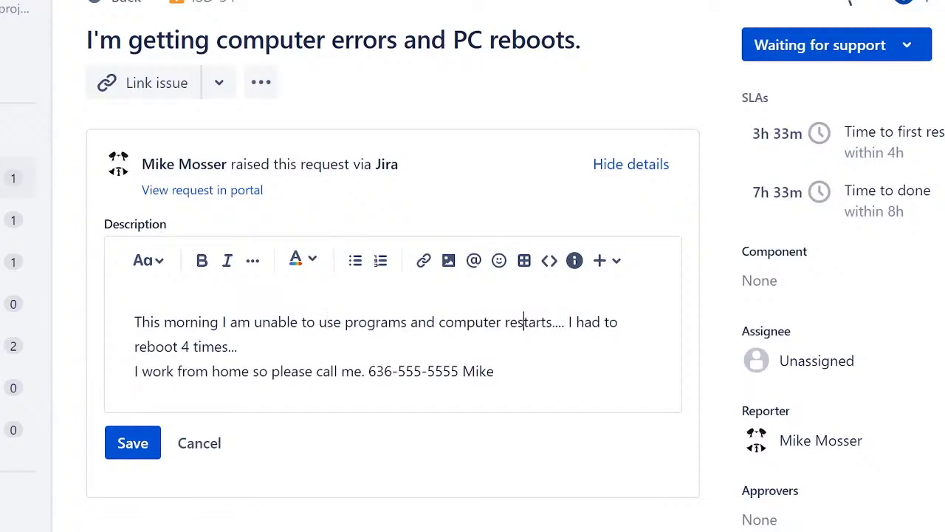
drag(438, 322, 547, 322)
drag(407, 322, 142, 322)
click(219, 322)
drag(271, 322, 410, 322)
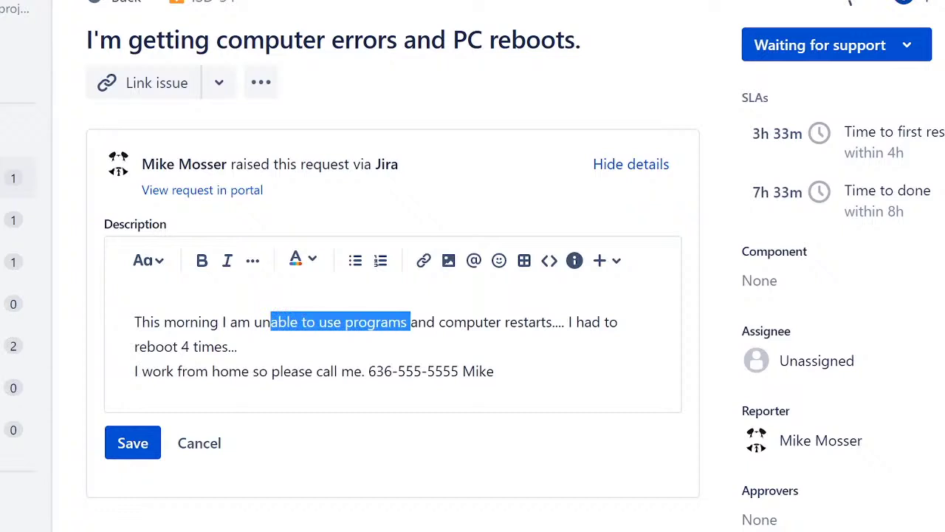
click(302, 322)
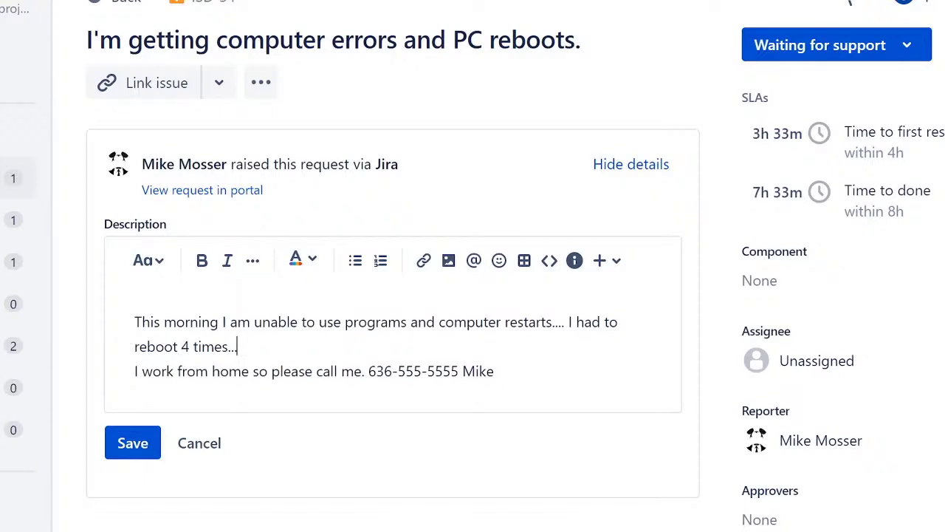
click(237, 347)
drag(238, 346, 568, 322)
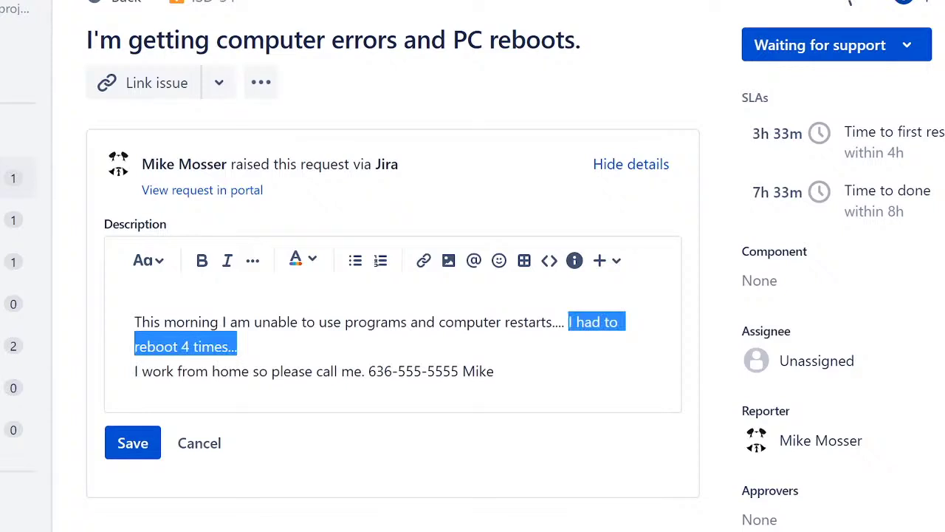
click(238, 346)
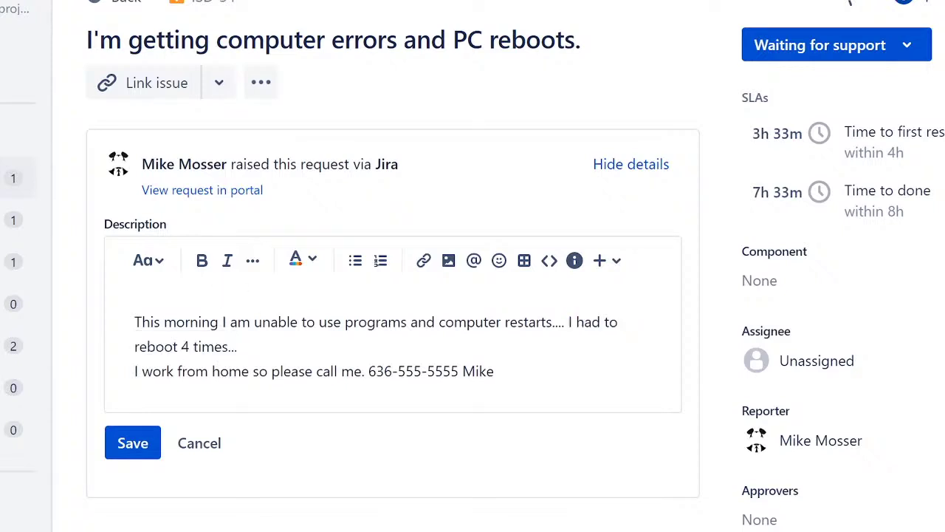
drag(237, 346, 570, 305)
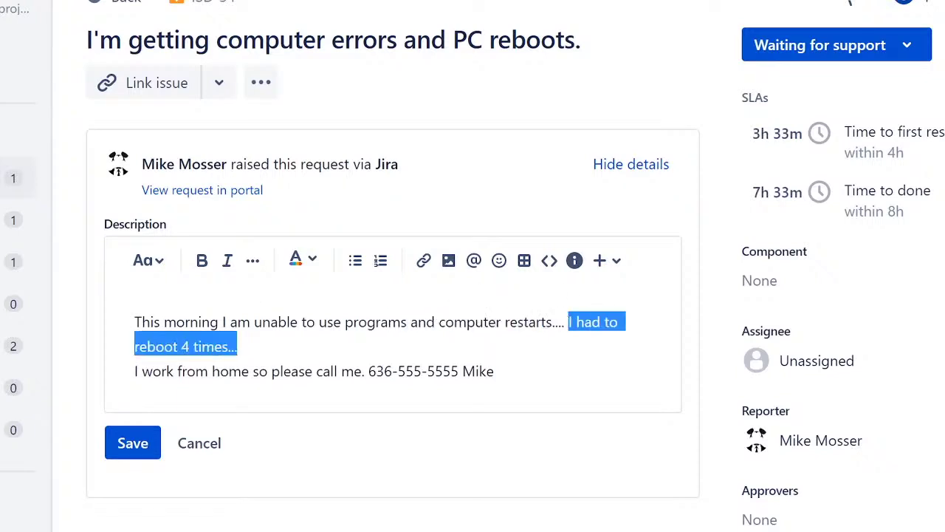
click(525, 322)
drag(568, 322, 237, 347)
click(435, 371)
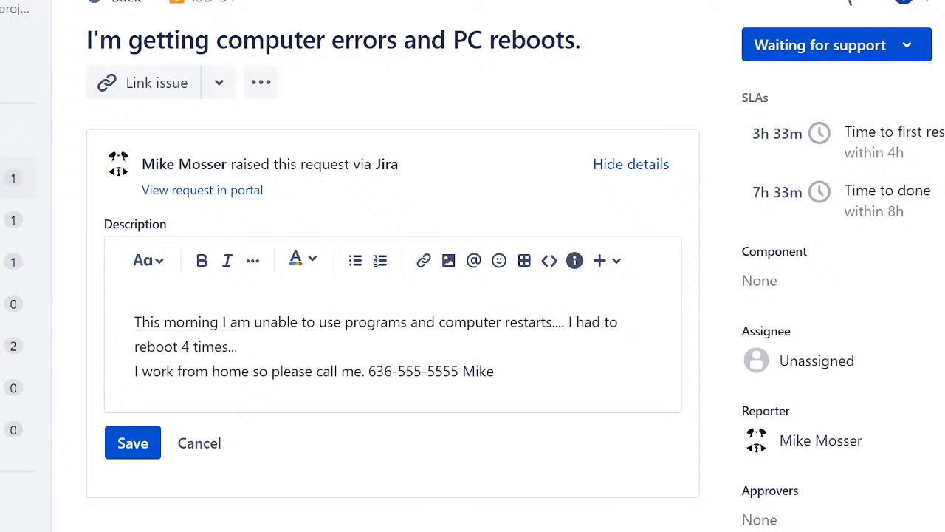
Start the customer reply with 'Good morning,' and ask whether they turn the computer off after shift.
click(393, 479)
scroll(393, 443, down, 4)
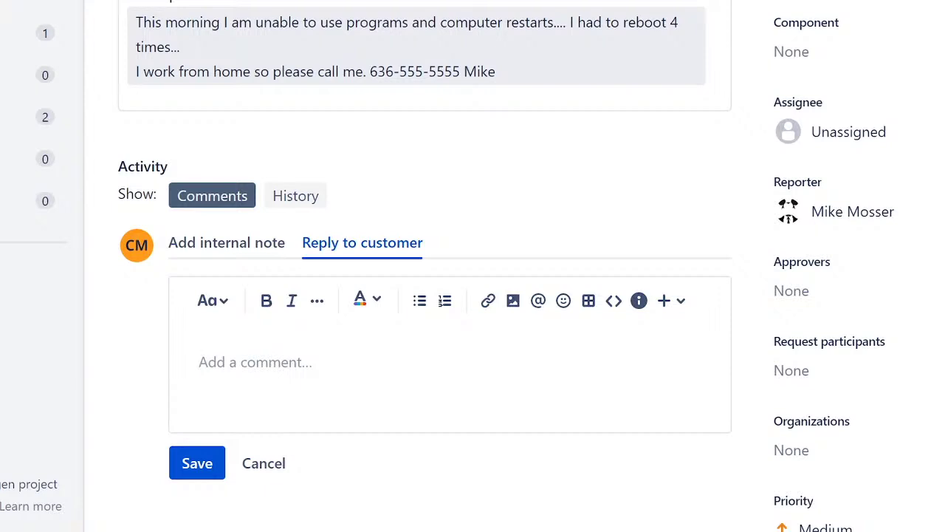
text(Good morning)
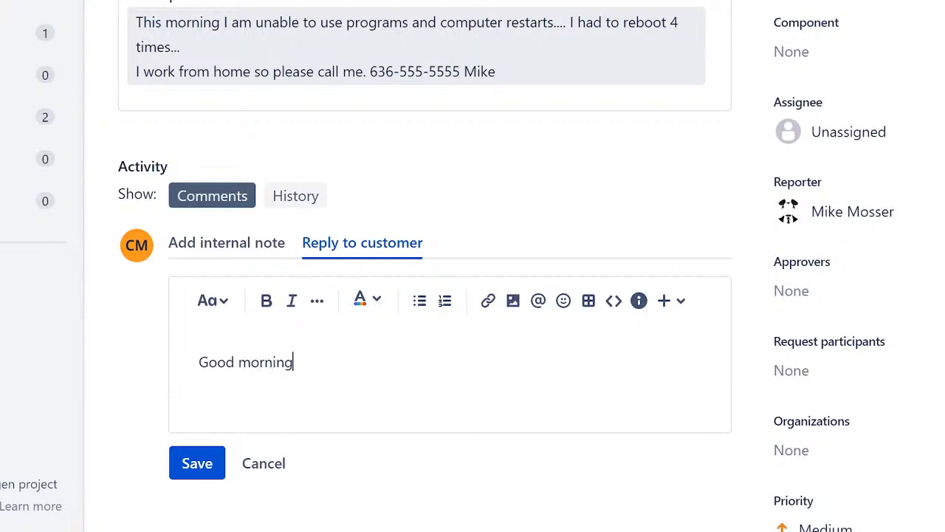
text(,)
key(Return)
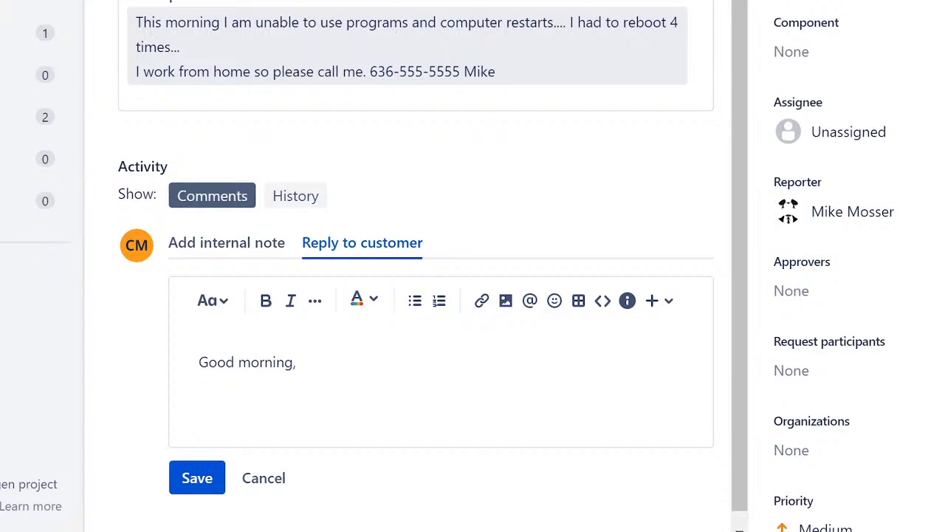
text(Do you turn off )
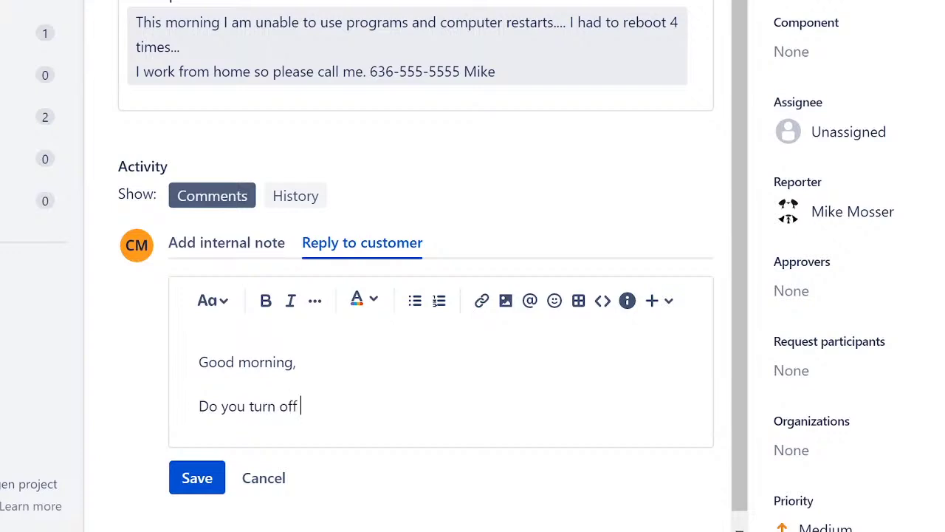
text(your computer ad)
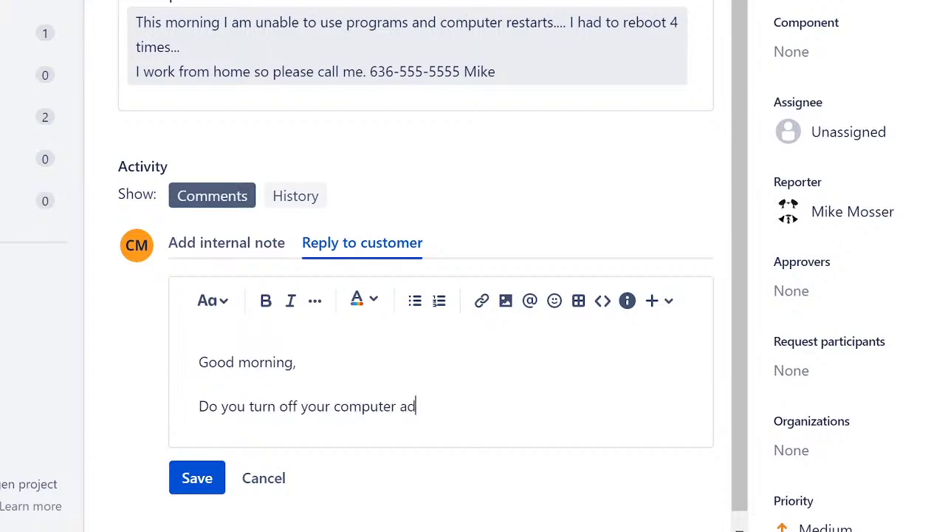
key(BackSpace)
text(t the end of )
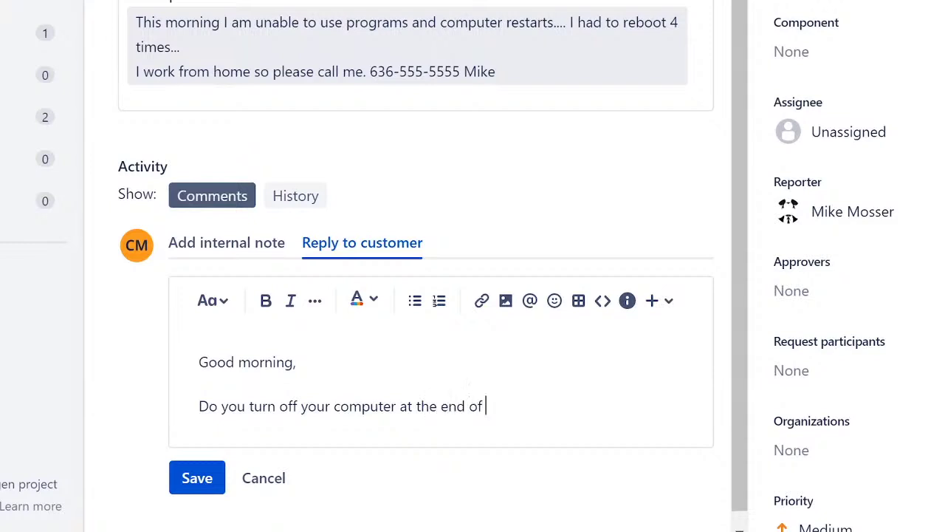
text(shift or do you keep i)
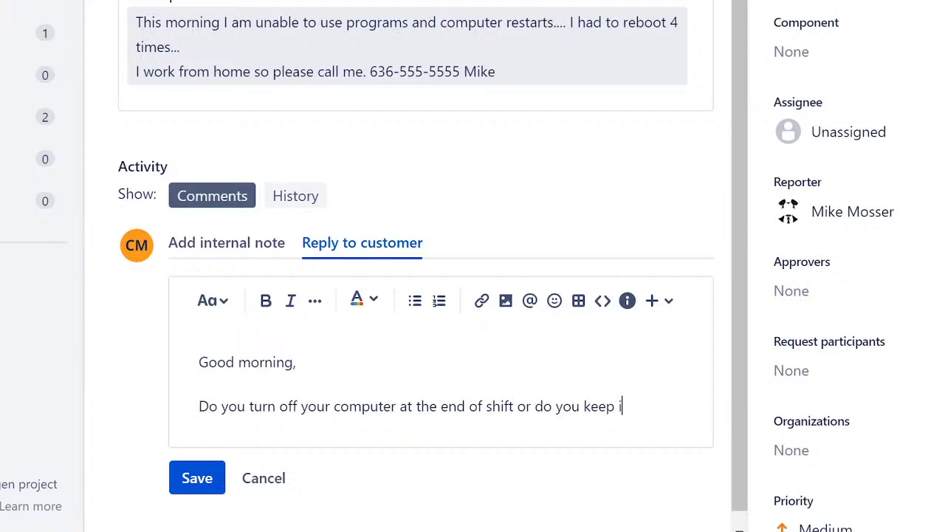
text(n on?)
Add the customer's answer line: 'I turned it off or shutdown...'.
key(Return)
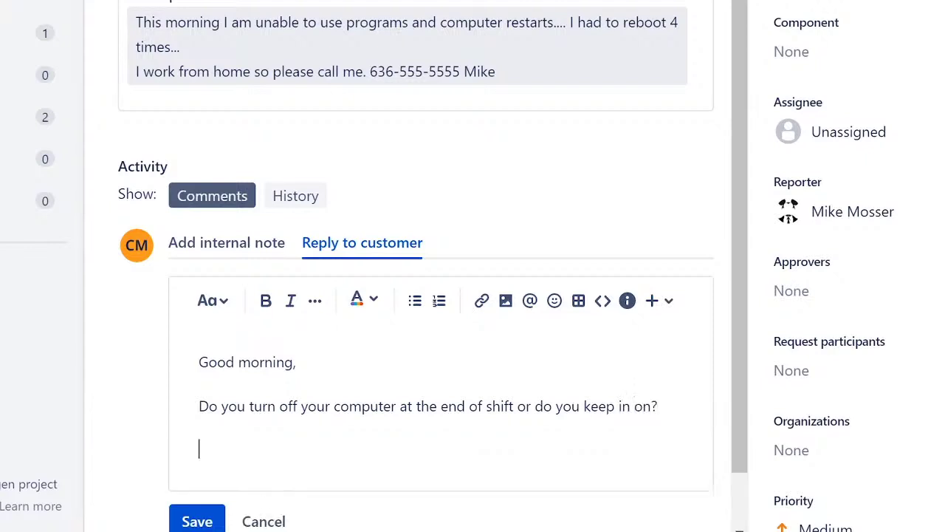
text(Mike: I turne)
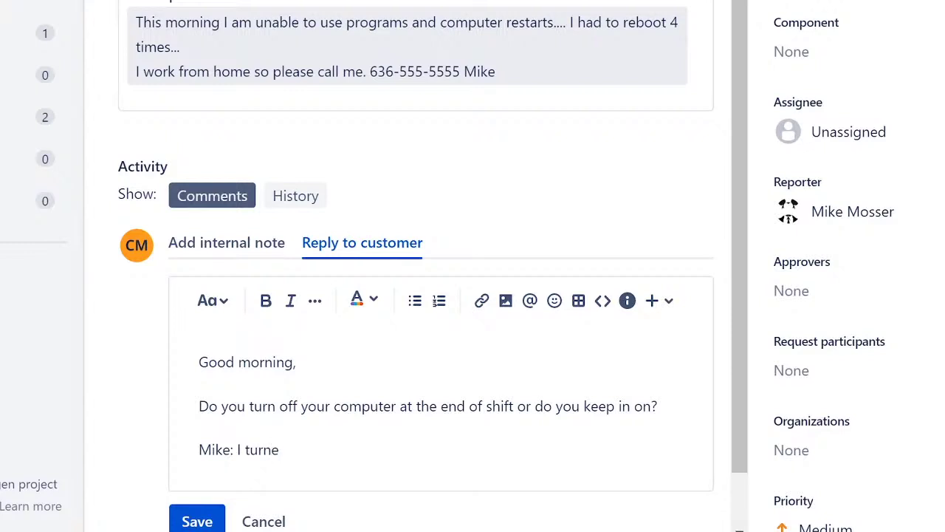
key(BackSpace)
text(it off or shutdow)
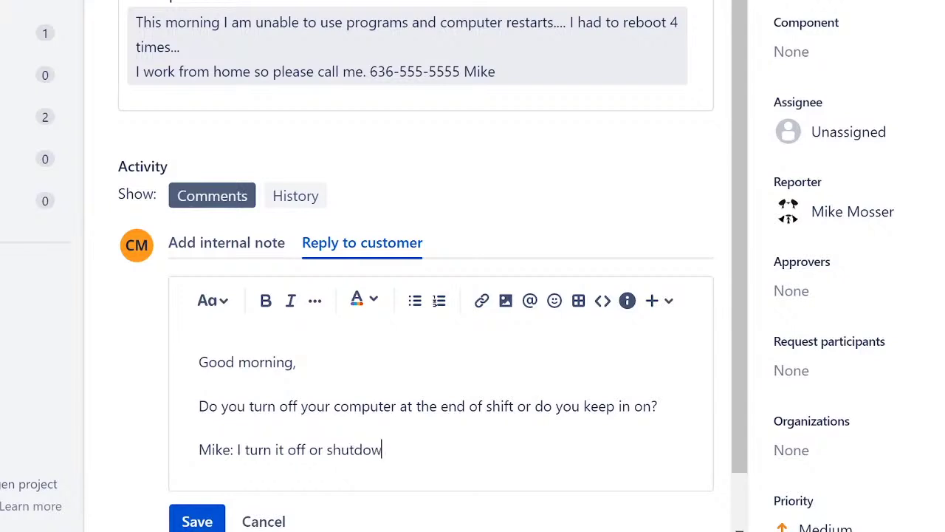
text(n...)
Begin the agent's advice line 'Me: Please make sure that', correcting the wording.
key(Return)
text(Me: )
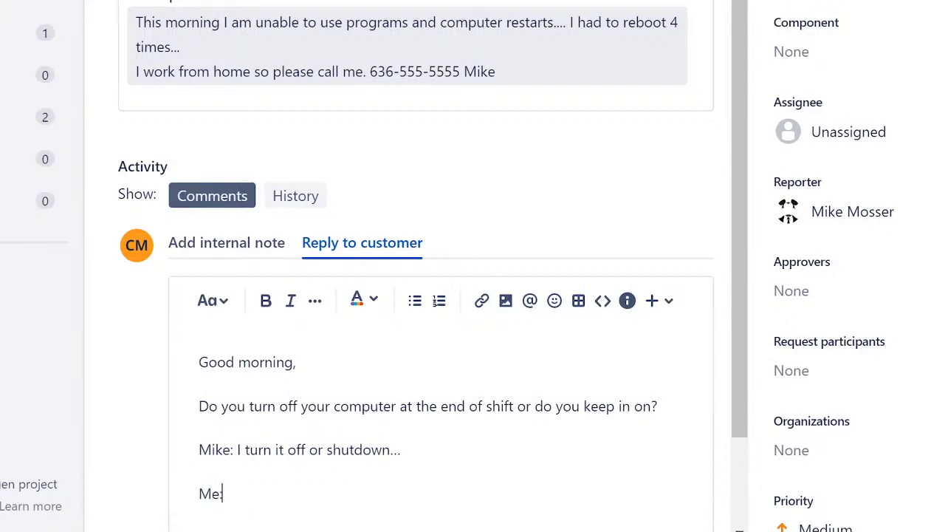
text(Please)
scroll(453, 127, down, 1)
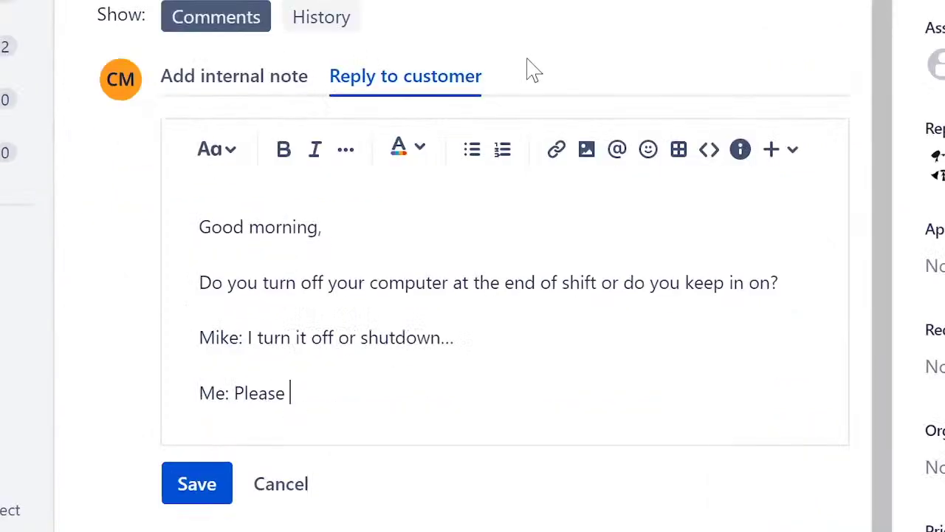
text(in)
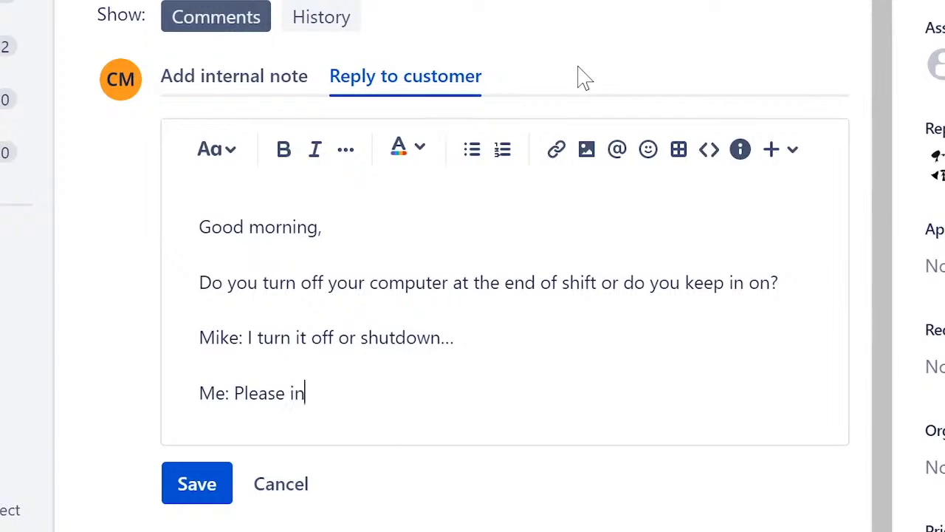
text(sure)
key(BackSpace)
key(BackSpace)
key(BackSpace)
key(BackSpace)
key(BackSpace)
key(BackSpace)
text(leave)
key(BackSpace)
key(BackSpace)
key(BackSpace)
key(BackSpace)
key(BackSpace)
text(inus)
key(BackSpace)
key(BackSpace)
text(sure that)
key(BackSpace)
key(BackSpace)
key(BackSpace)
key(BackSpace)
key(BackSpace)
key(BackSpace)
key(BackSpace)
key(BackSpace)
key(BackSpace)
key(BackSpace)
key(BackSpace)
Advise leaving the computer on after work for updates, minimizing restarts and allowing faster login.
text(leave com)
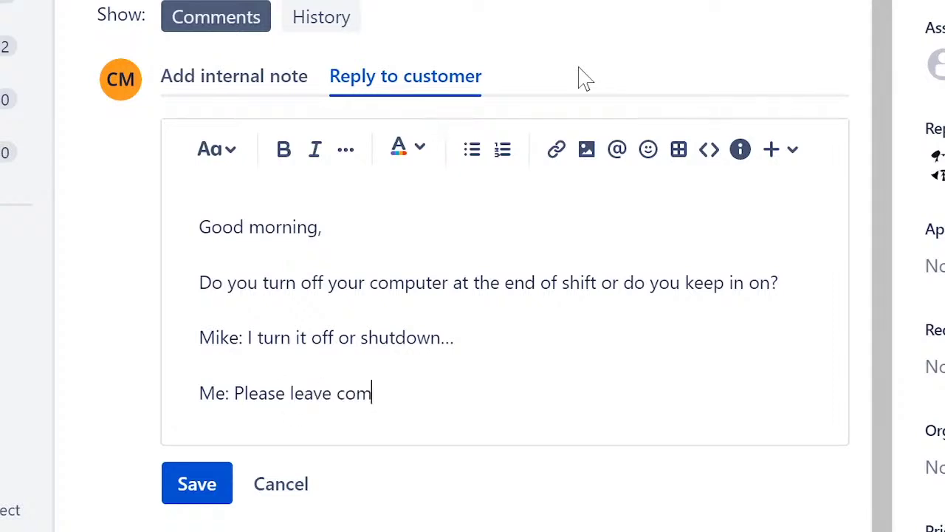
text(puter on after work so that it can get updates. This will )
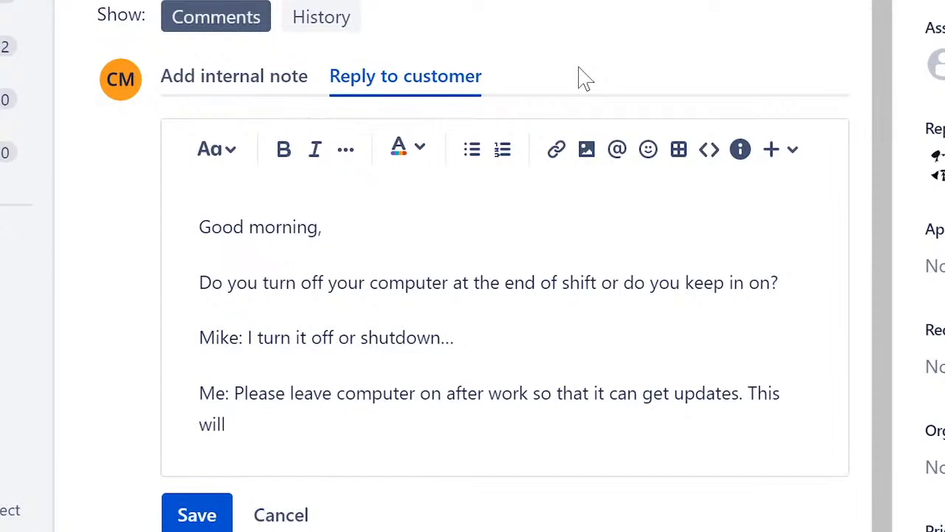
text(i)
key(BackSpace)
text(minimize )
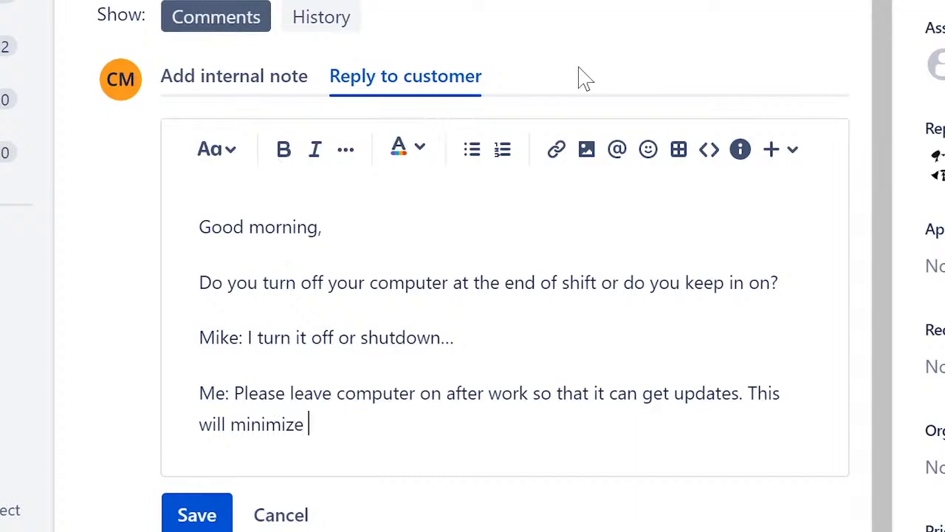
text(restarts)
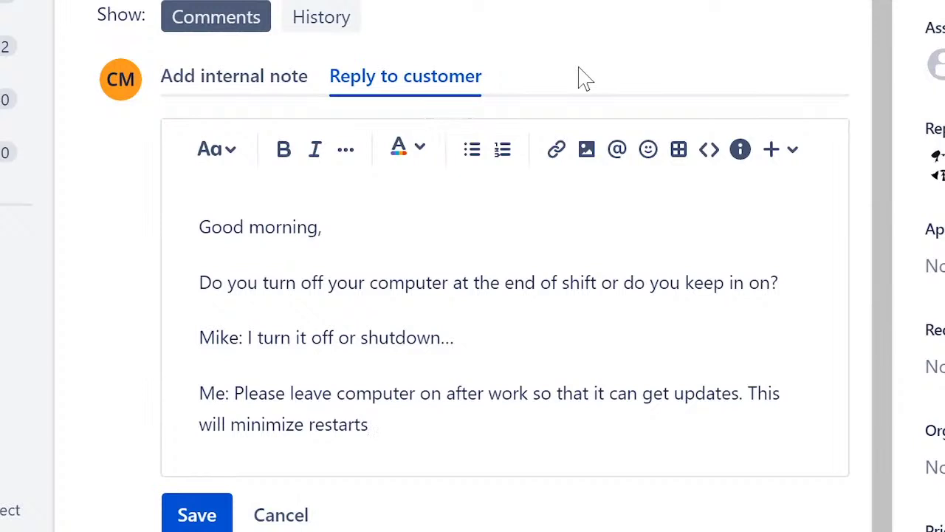
text( and will allow for faster login)
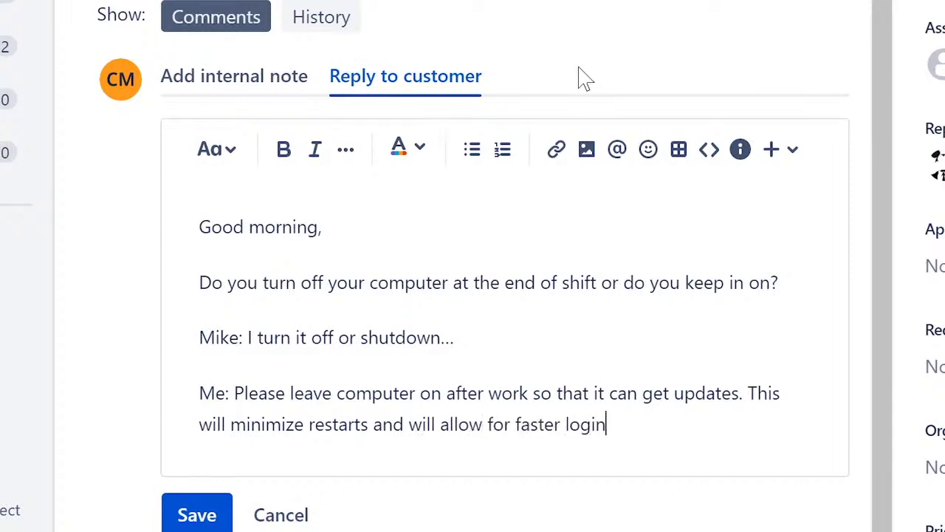
text(.)
scroll(474, 266, down, 1)
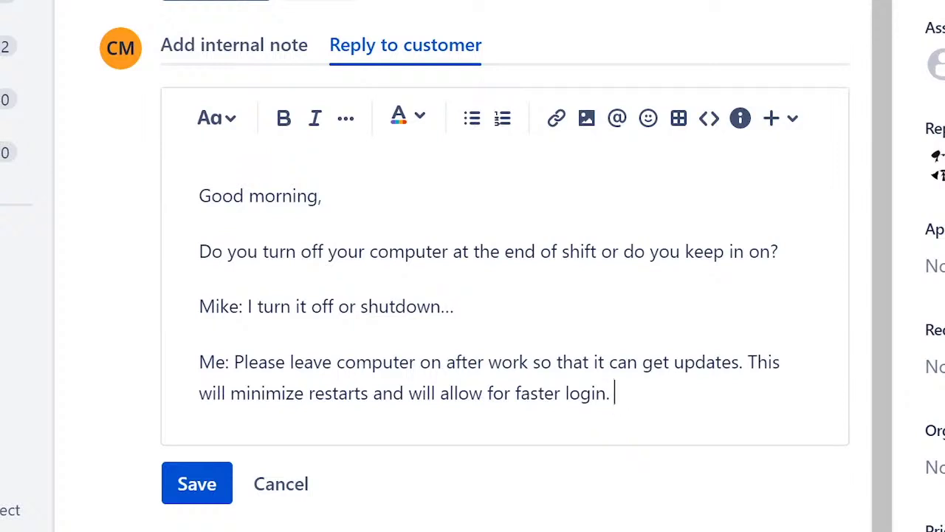
drag(430, 362, 742, 362)
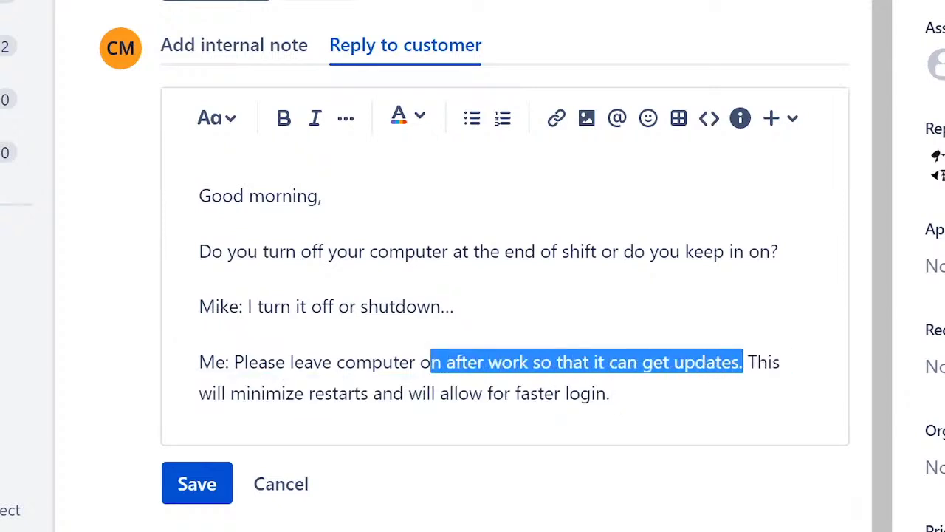
click(613, 393)
scroll(472, 296, up, 5)
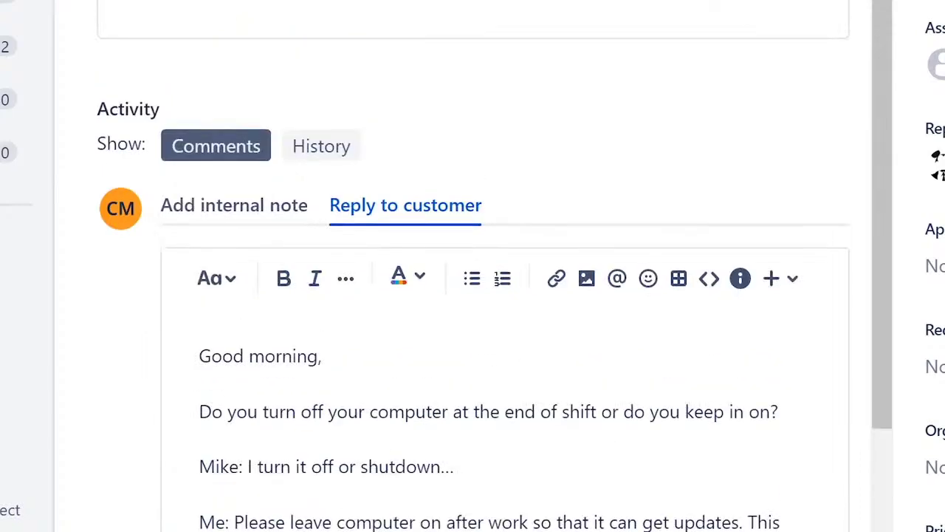
drag(667, 194, 539, 194)
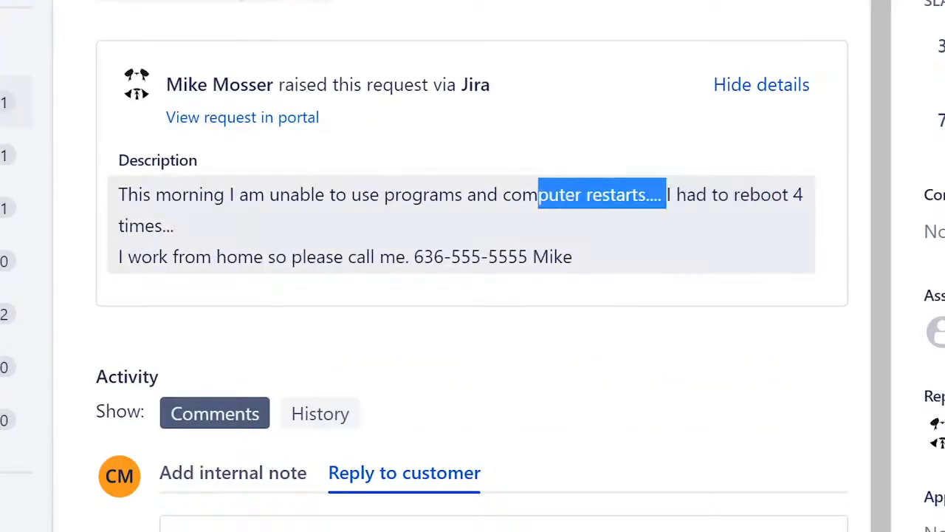
click(202, 228)
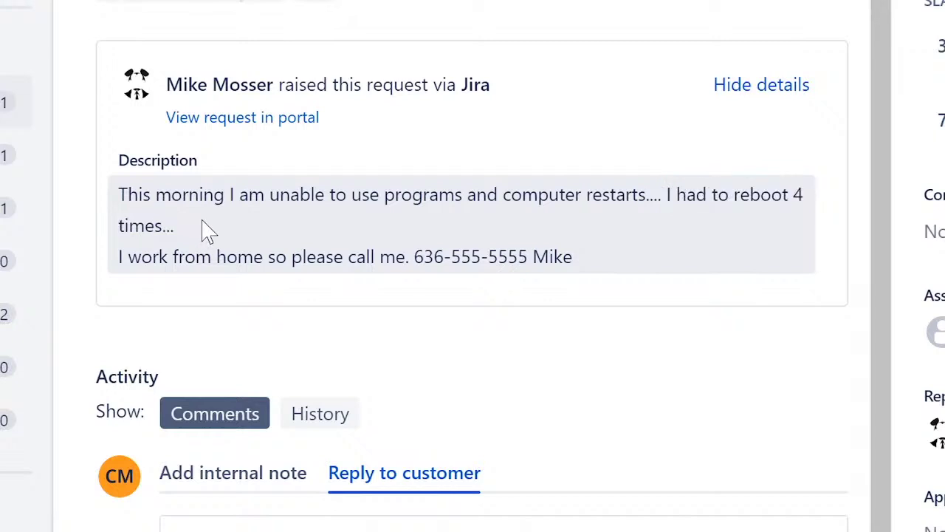
drag(667, 194, 789, 225)
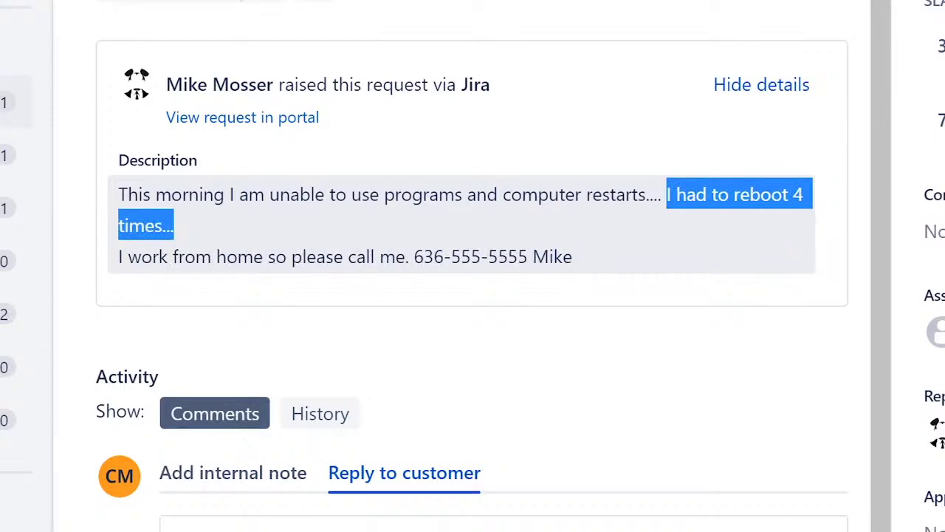
drag(667, 194, 350, 232)
click(350, 232)
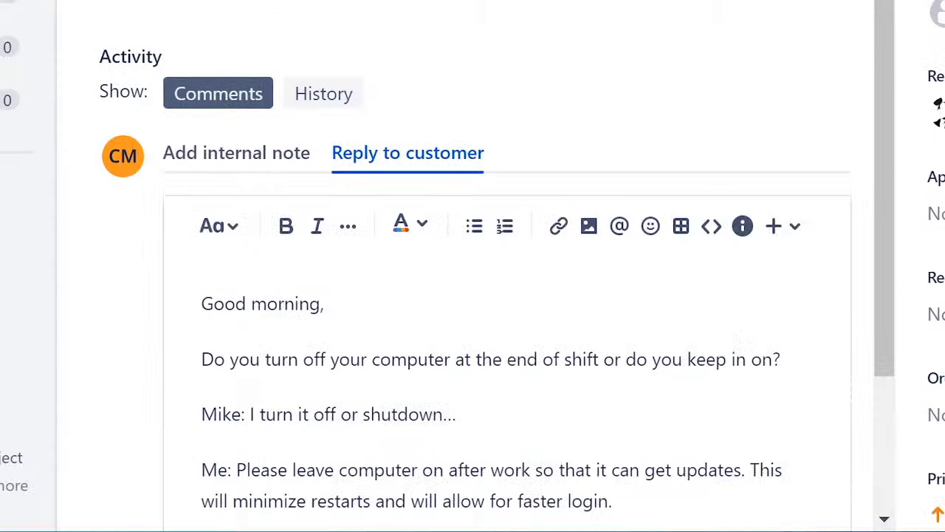
Add the line 'Me: Computer uses very little power when not in use... around 8 watts compared to a light bulb, around 60 w...'.
scroll(833, 167, down, 2)
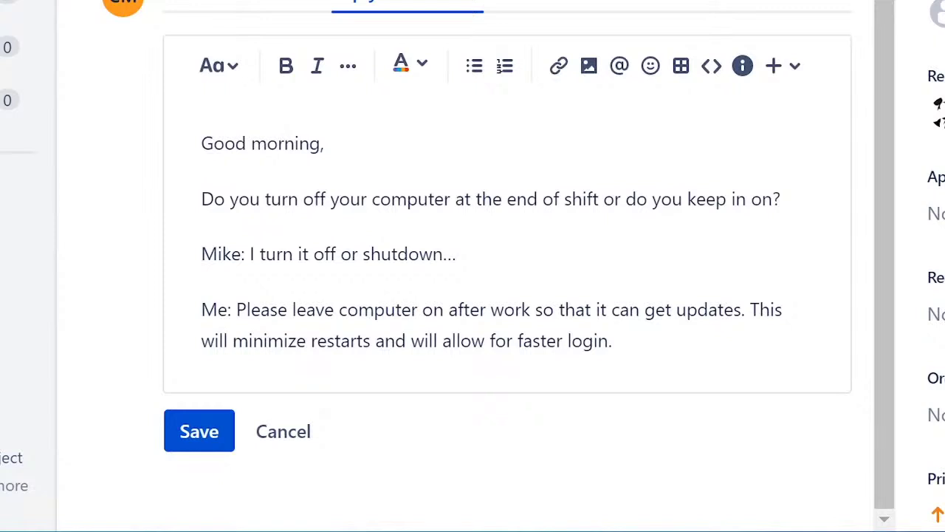
key(Return)
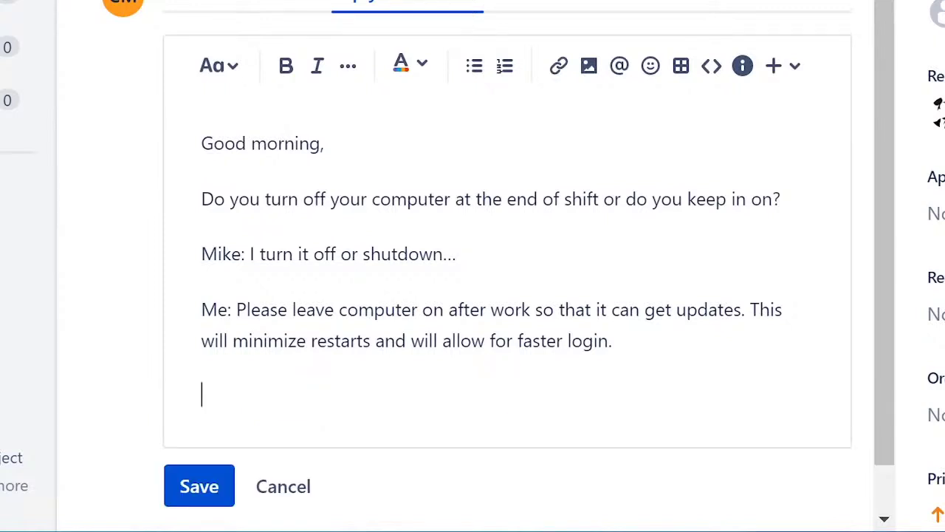
text(Me: The)
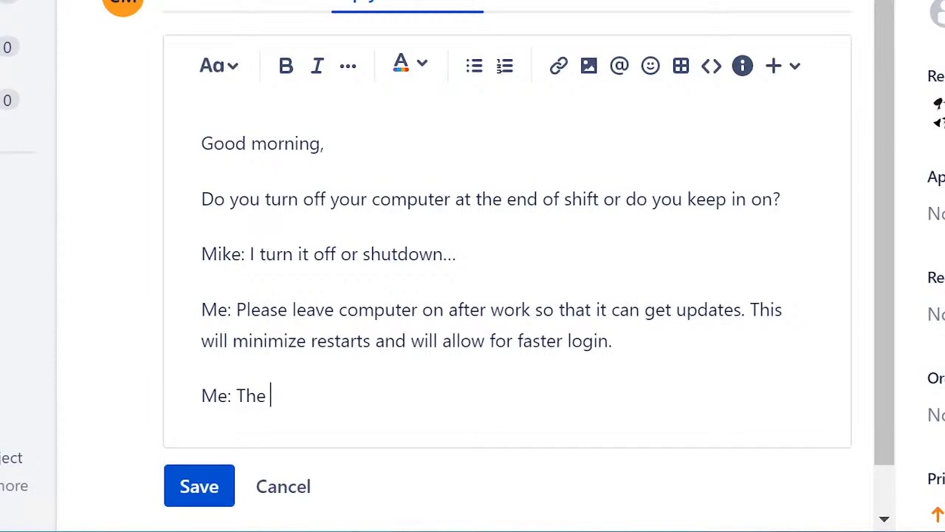
key(BackSpace)
key(BackSpace)
key(BackSpace)
key(BackSpace)
text(Computer uses)
text( very little p)
text(ower when o)
text(nt )
text(in use)
text(.)
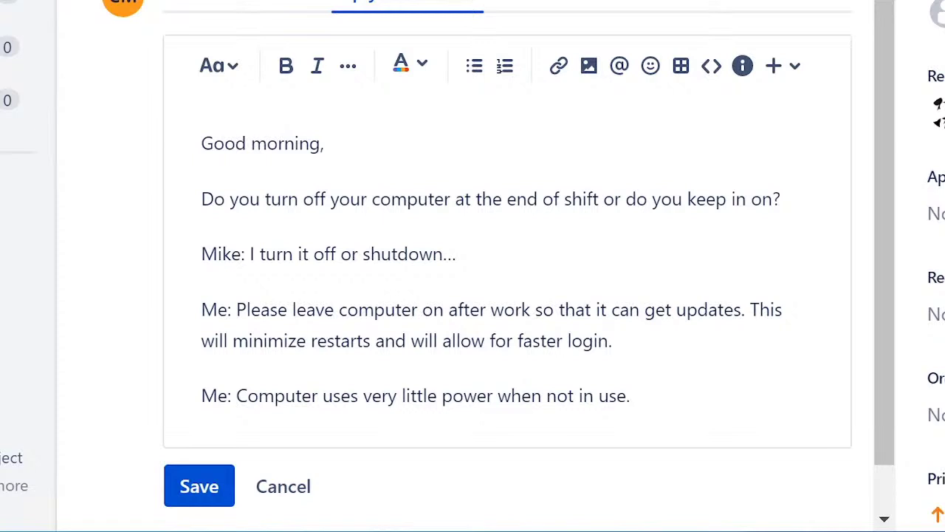
text(.. it uses arou)
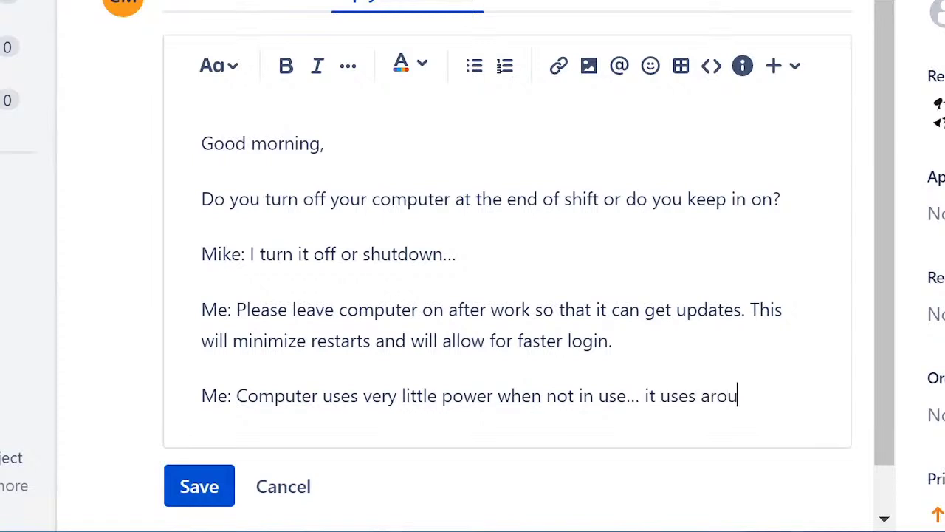
text(nd 8 watts )
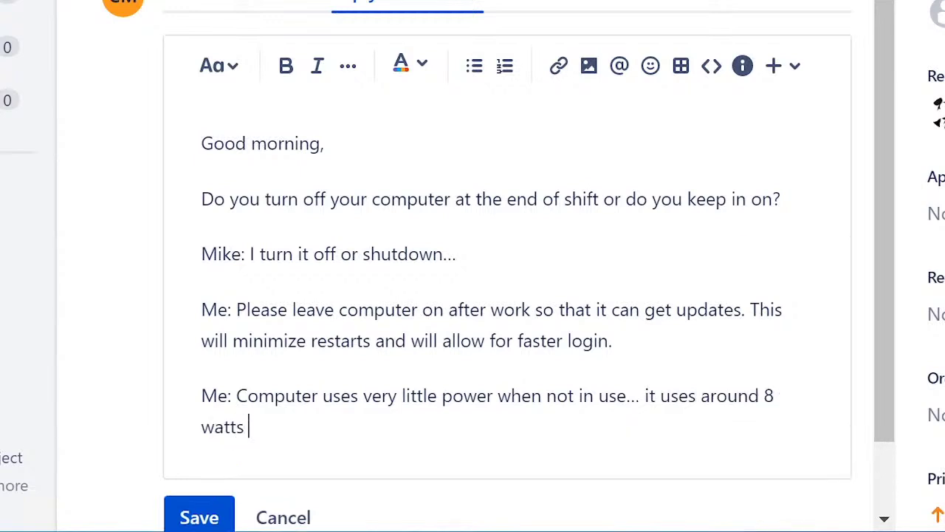
text(compae)
key(BackSpace)
text(red to a light )
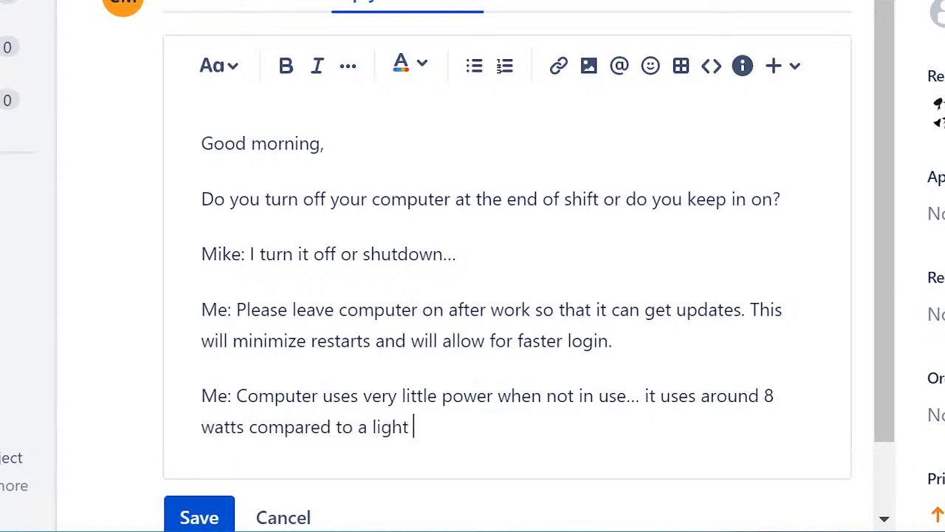
text(bul whi)
key(BackSpace)
key(BackSpace)
key(BackSpace)
key(BackSpace)
text(b)
key(BackSpace)
key(BackSpace)
text(b which is a)
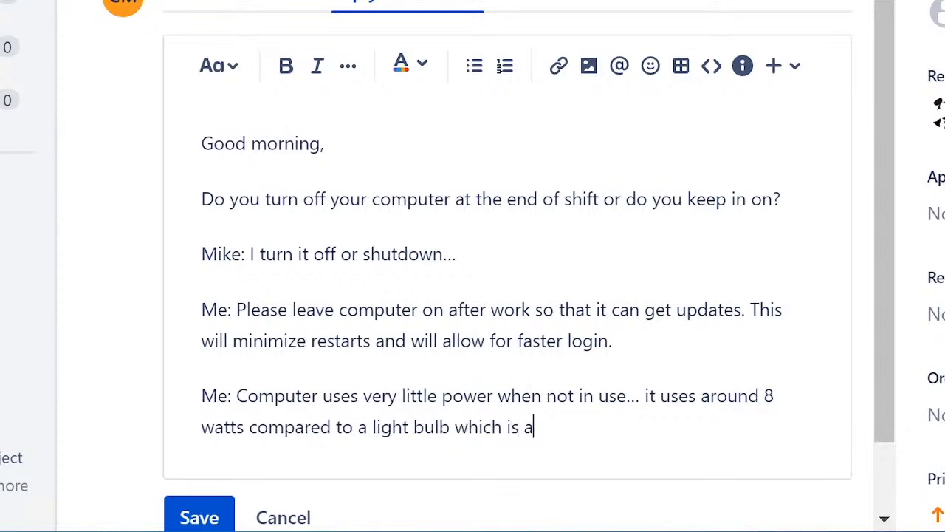
text(round 60)
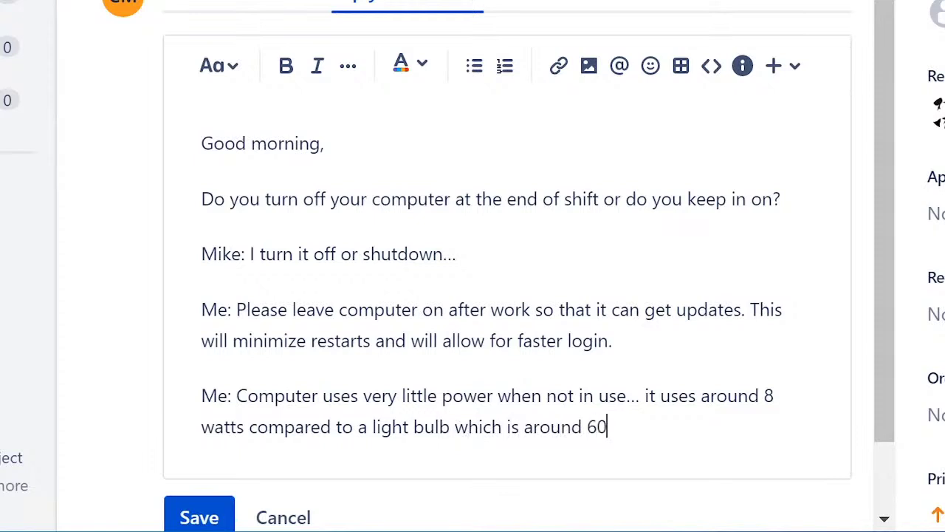
text( w...)
key(Return)
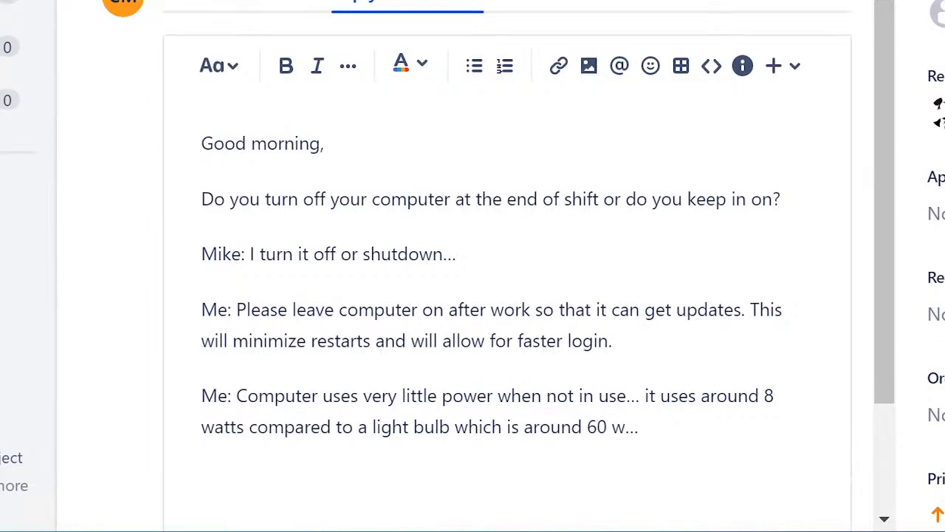
scroll(728, 382, down, 2)
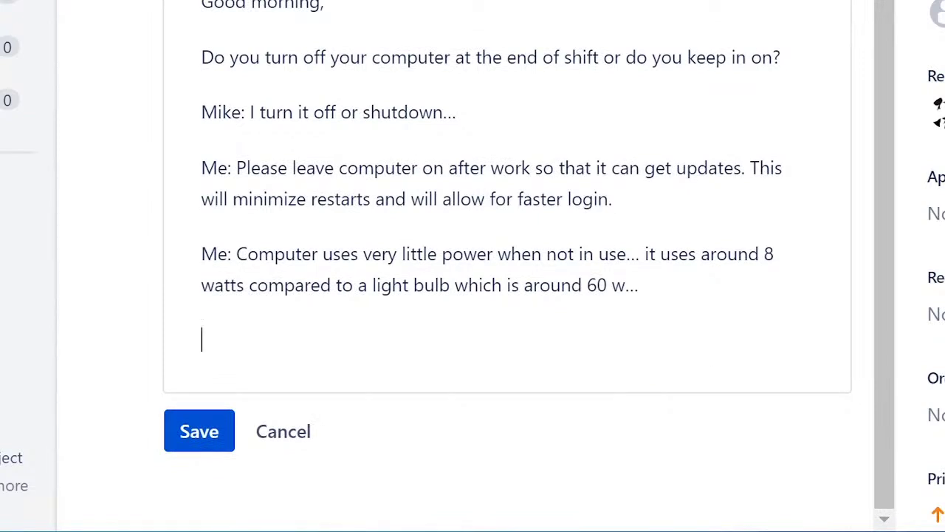
Add the customer's 'okay, np.' reply as a new dialogue line at the end of the draft.
click(764, 254)
drag(763, 254, 245, 285)
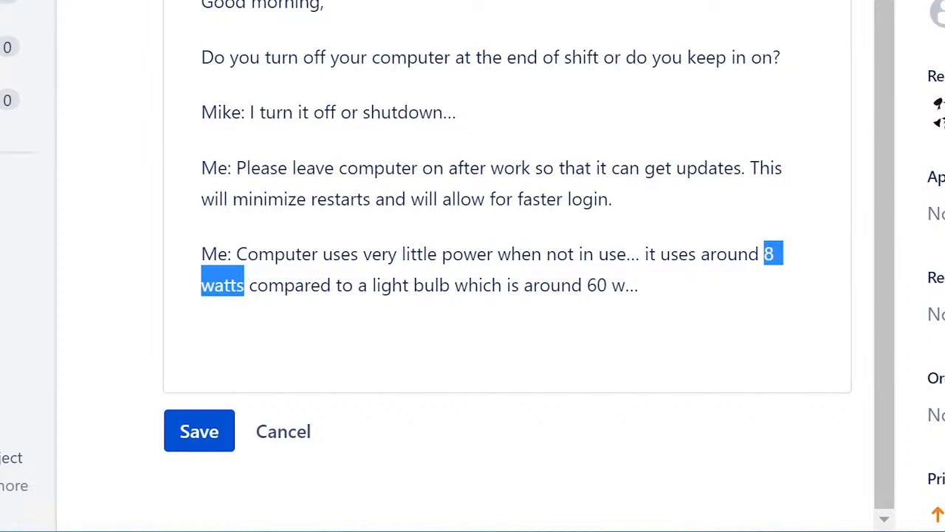
click(284, 285)
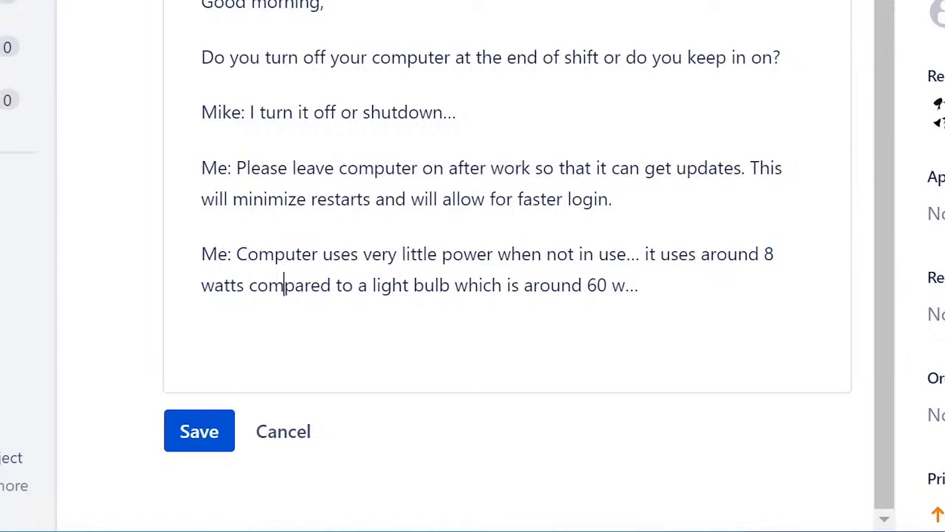
click(203, 340)
text(Mike: oka)
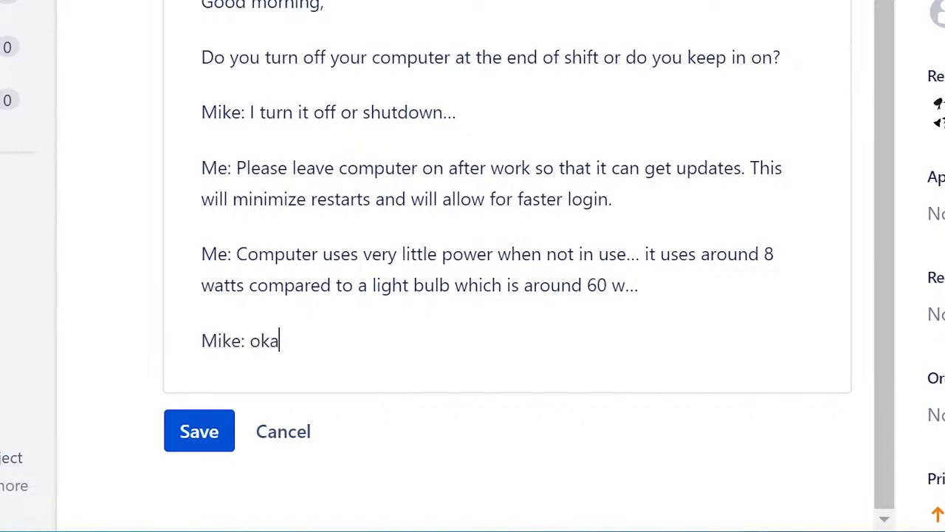
text(y, np.)
key(Return)
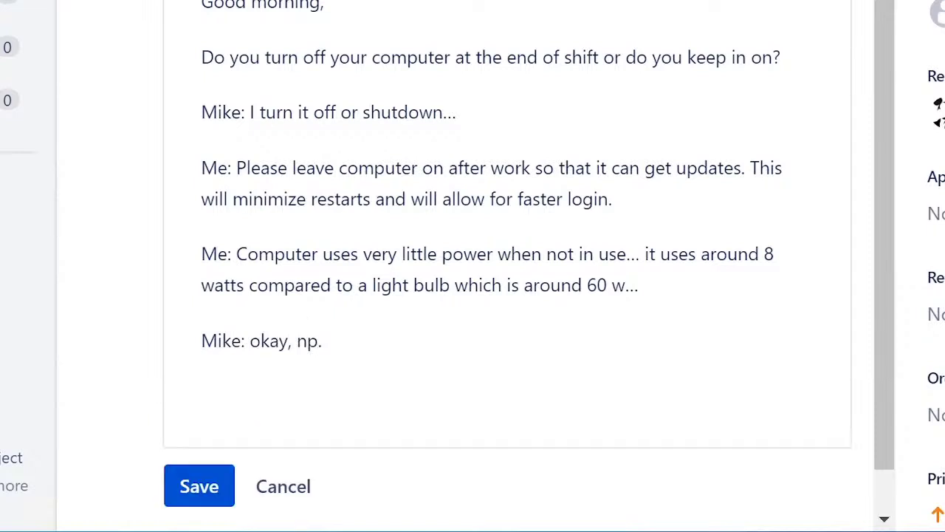
Add 'Me: A good way to insure programs work properly when working from home is to Login in this order:'.
text(Me;)
key(BackSpace)
text(:)
scroll(507, 296, up, 2)
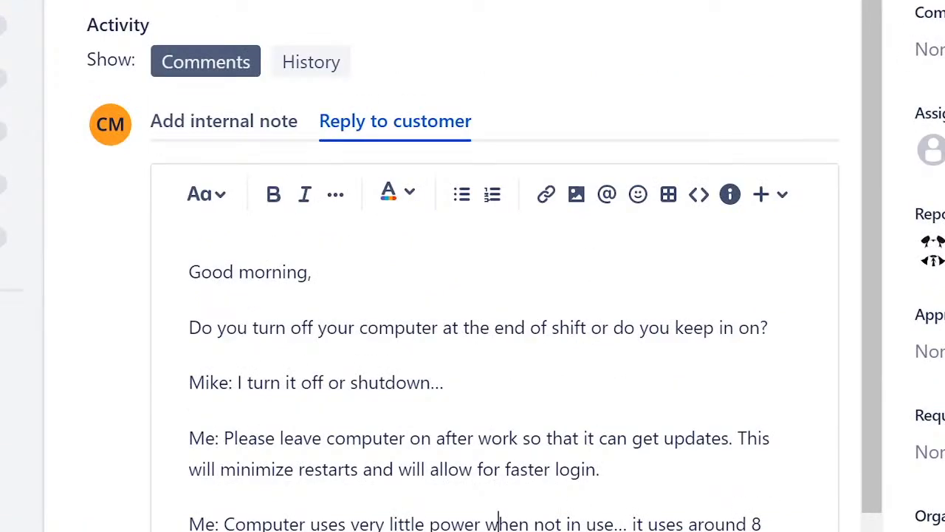
scroll(495, 332, down, 3)
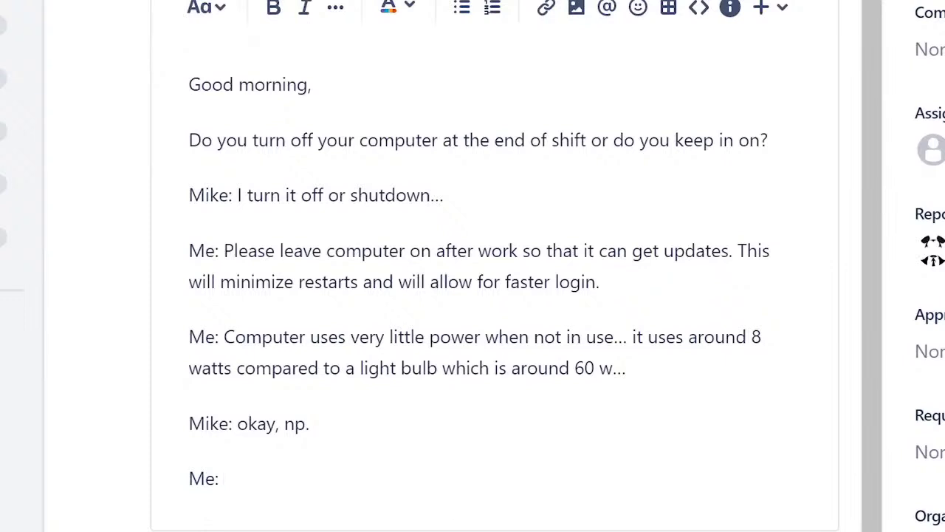
text(a Good)
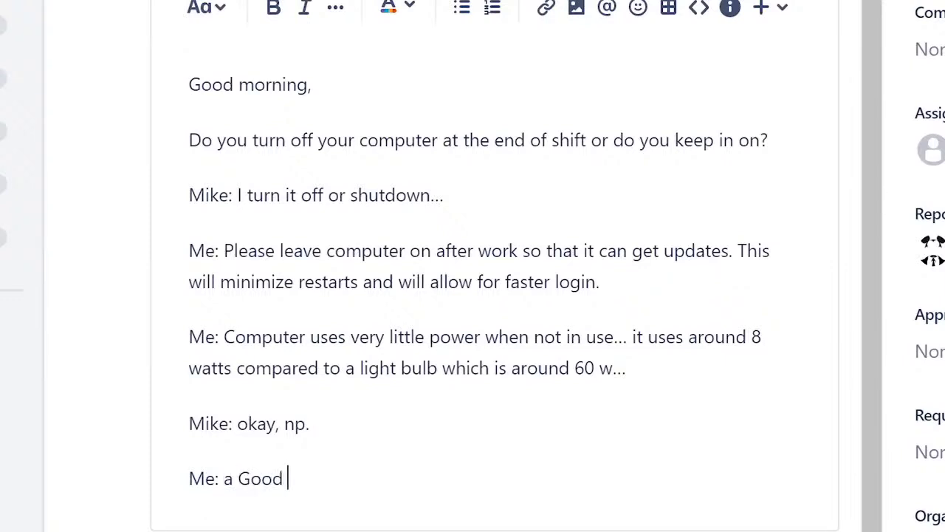
key(BackSpace)
key(BackSpace)
key(BackSpace)
key(BackSpace)
key(BackSpace)
key(BackSpace)
key(BackSpace)
text(A good way )
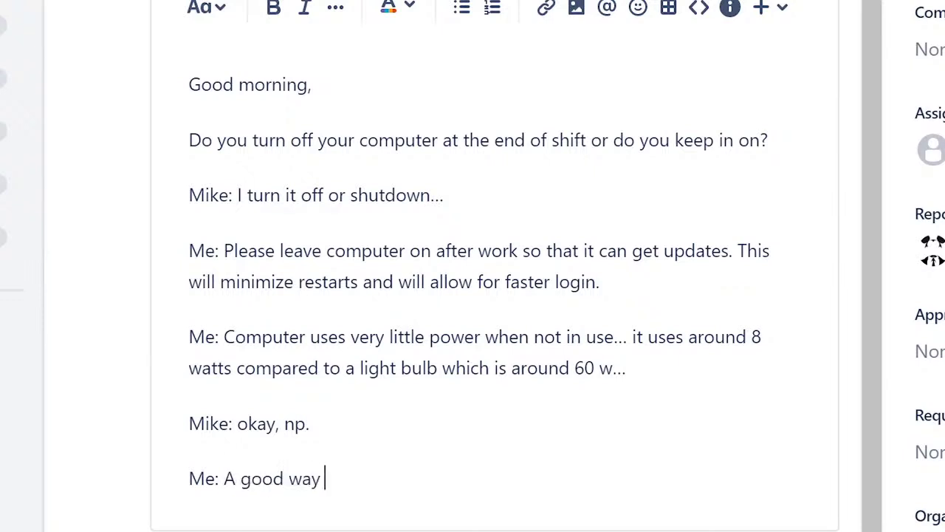
text(to insure programs )
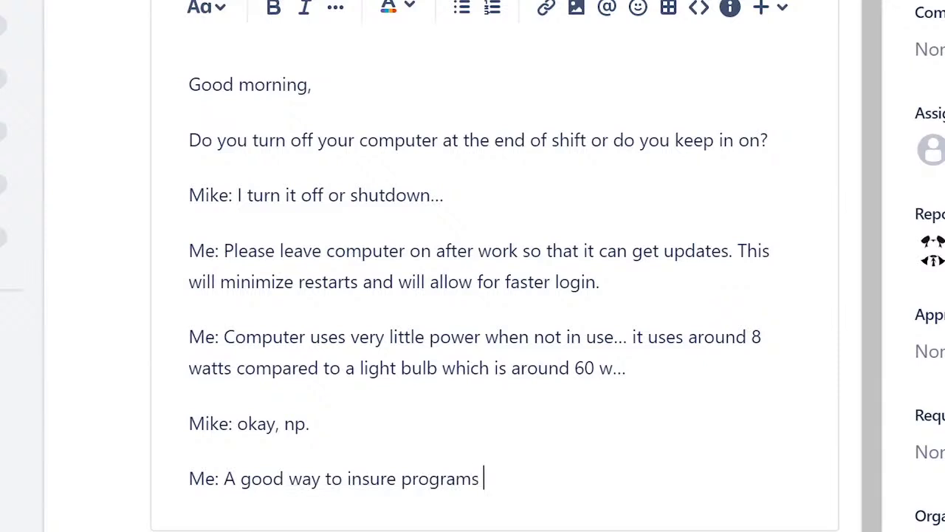
text(work proep)
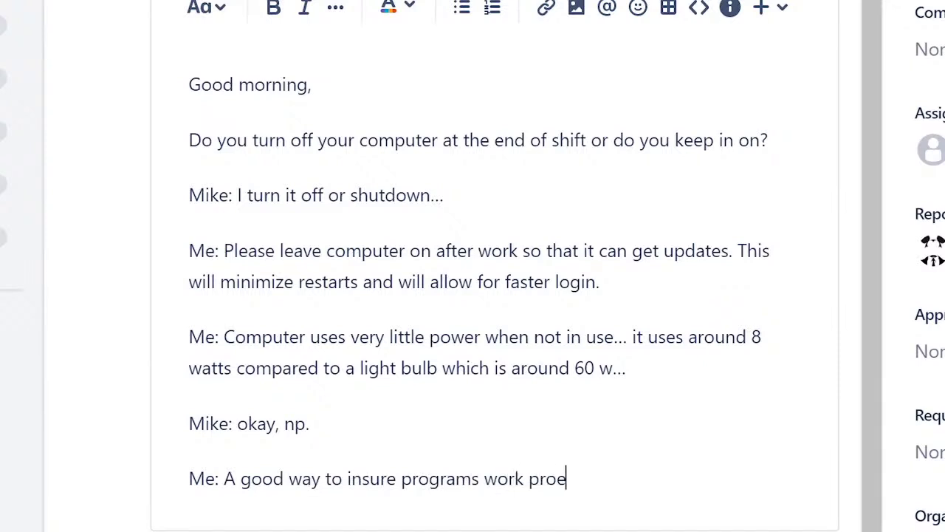
key(BackSpace)
key(BackSpace)
text(reply whe)
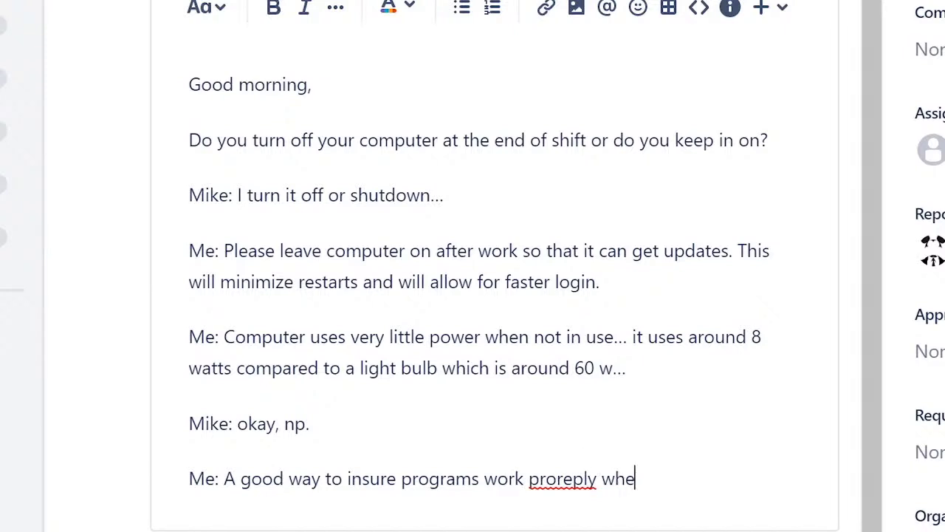
text(n working from)
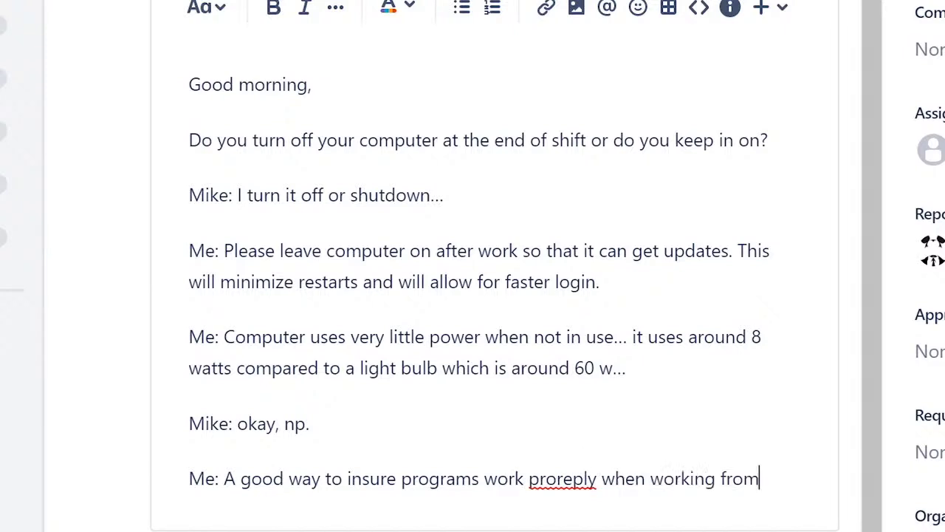
text( home)
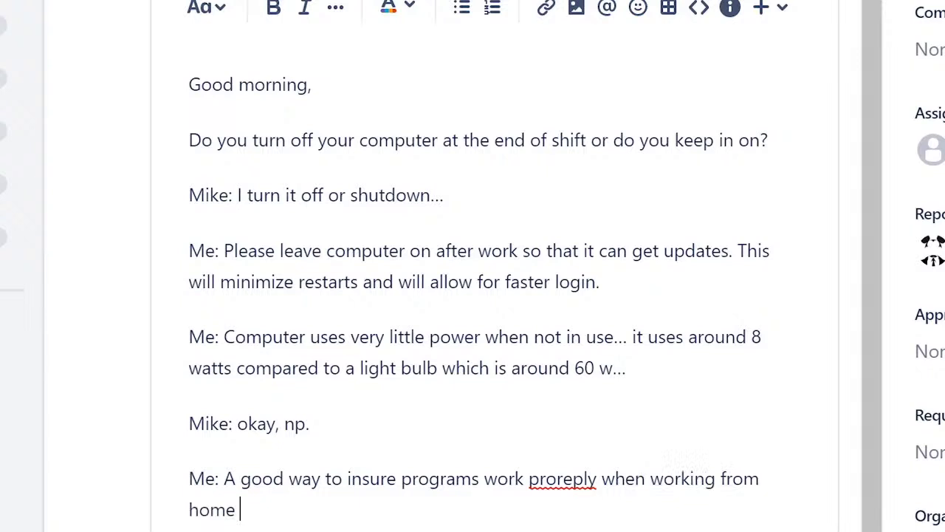
right_click(554, 478)
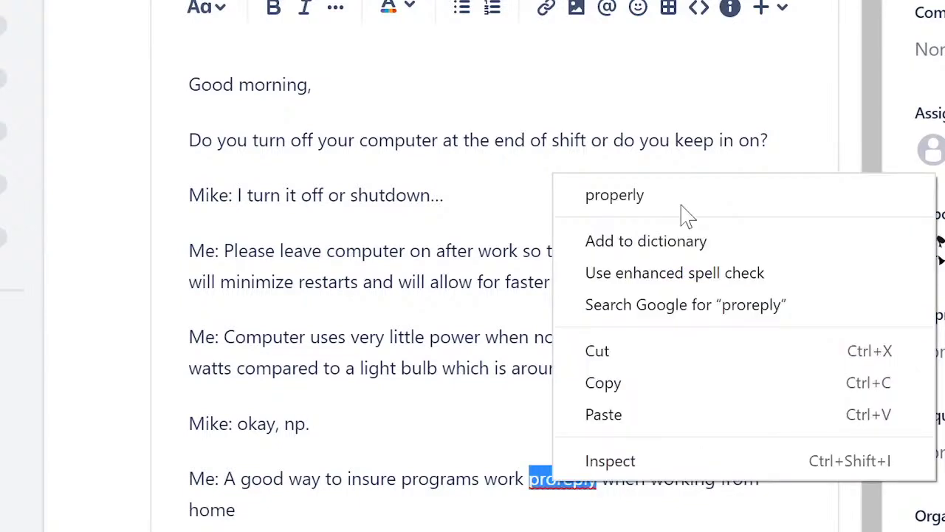
click(681, 206)
text(is to)
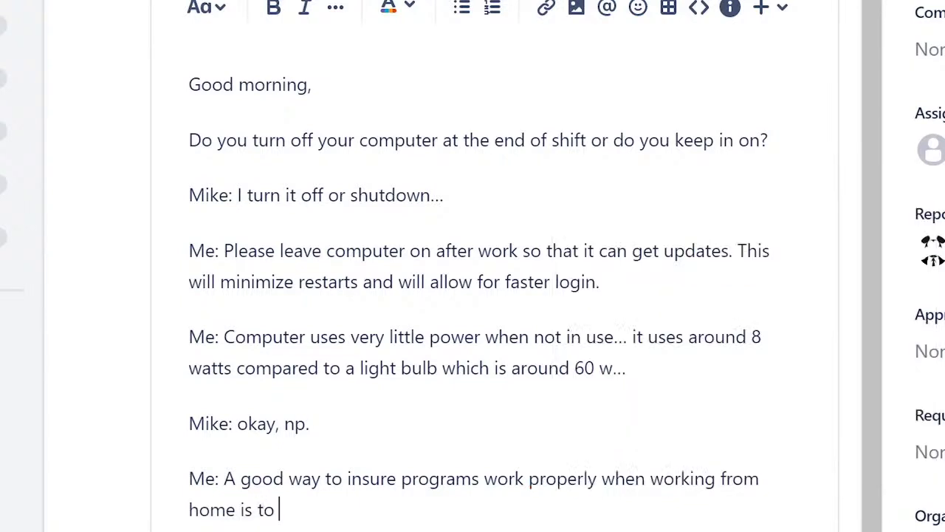
text( Login in this order:)
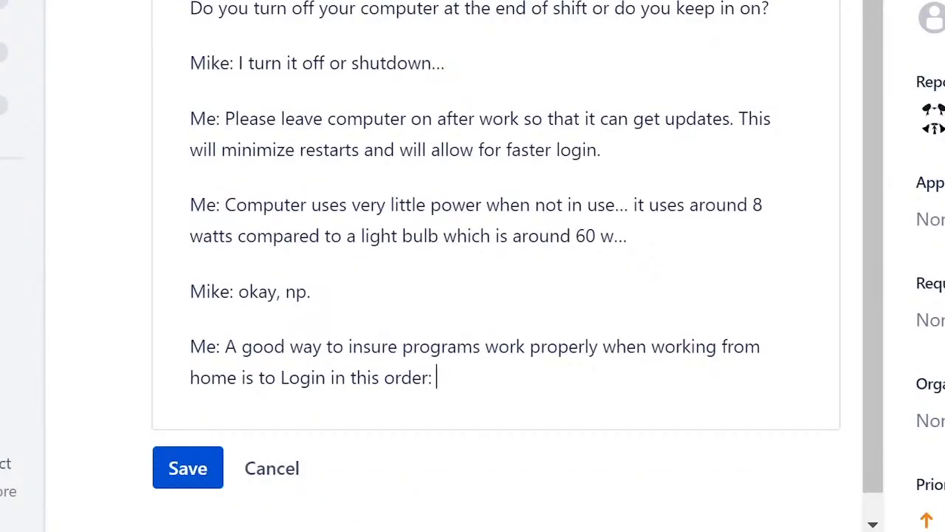
Finish the reply: 'Login to VPN first, then your IP Phone and then everything else', ensuring a proactive work day.
text(Login to VPN first,)
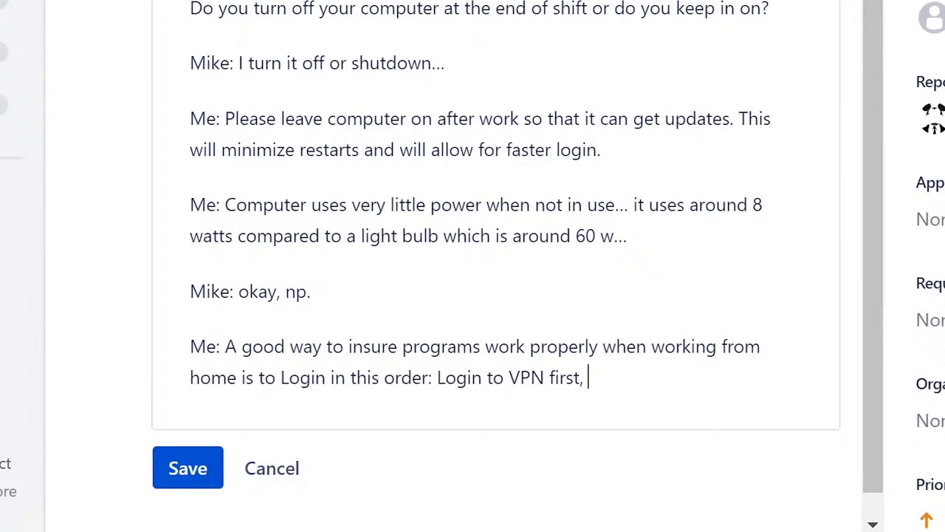
text( then yo)
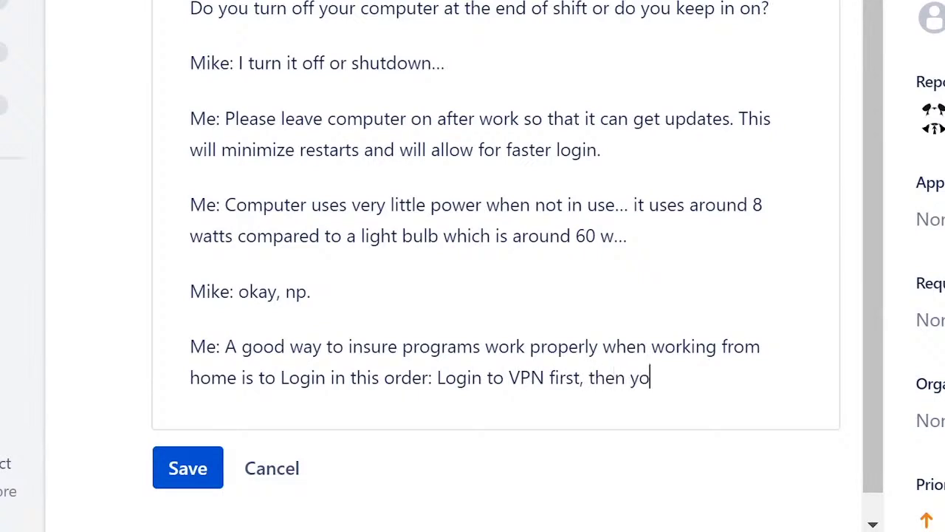
text(ur IP Phone)
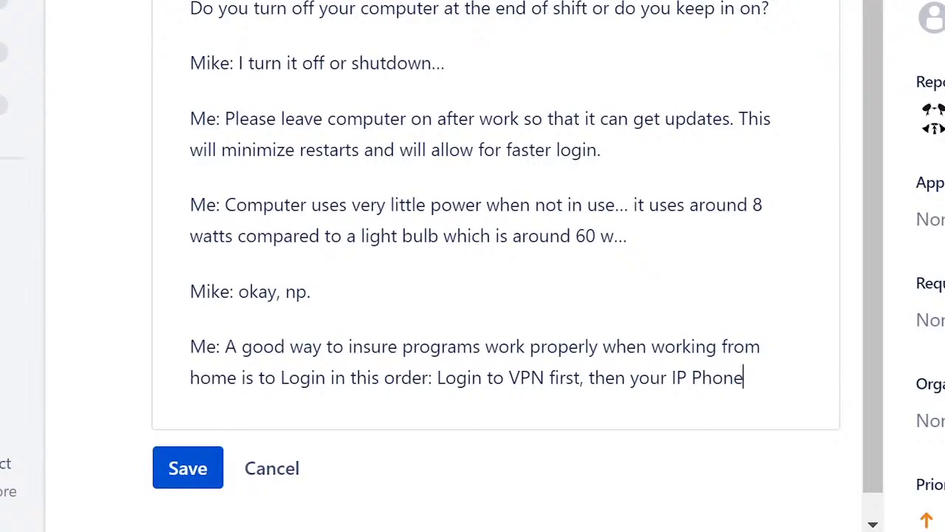
text( and th)
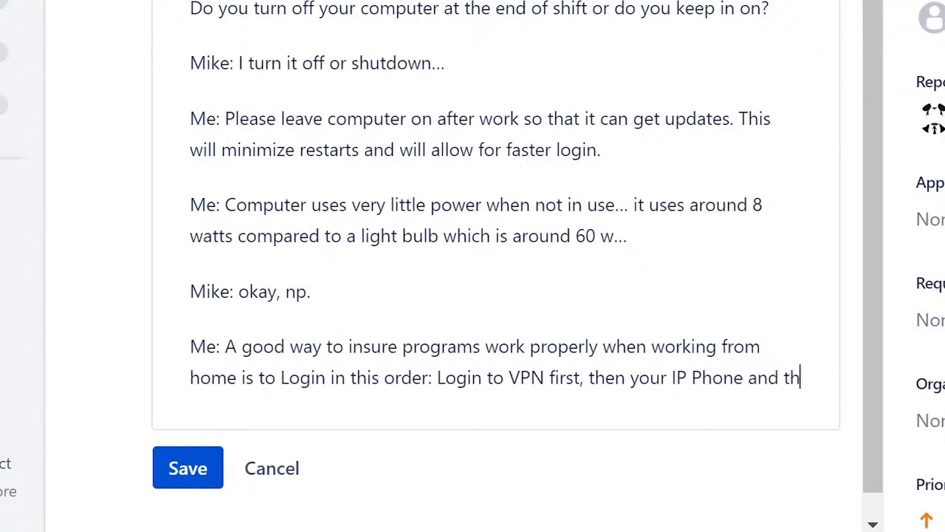
text(en ev)
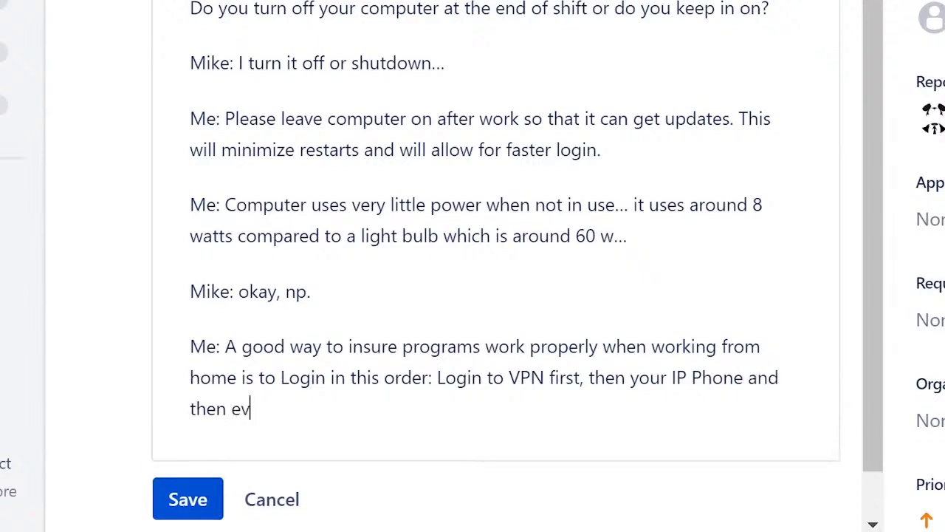
text(erything e)
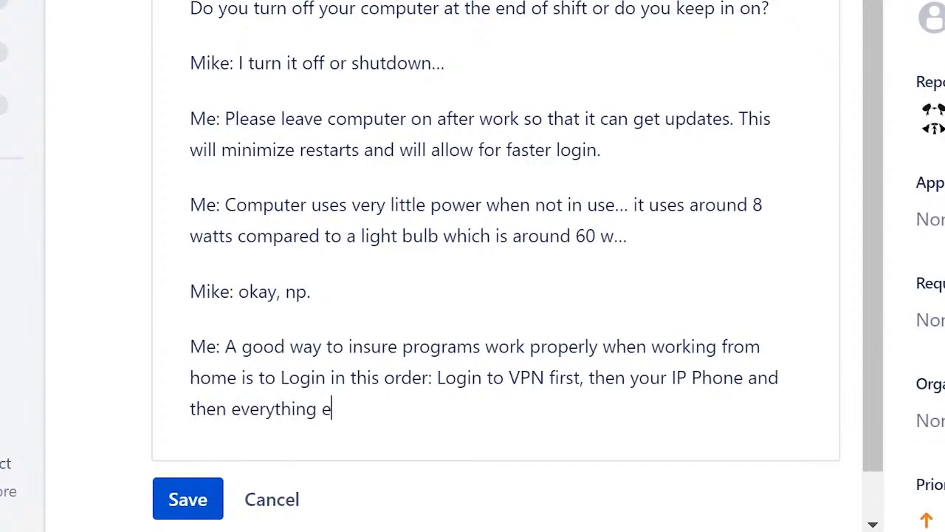
text(lse... that)
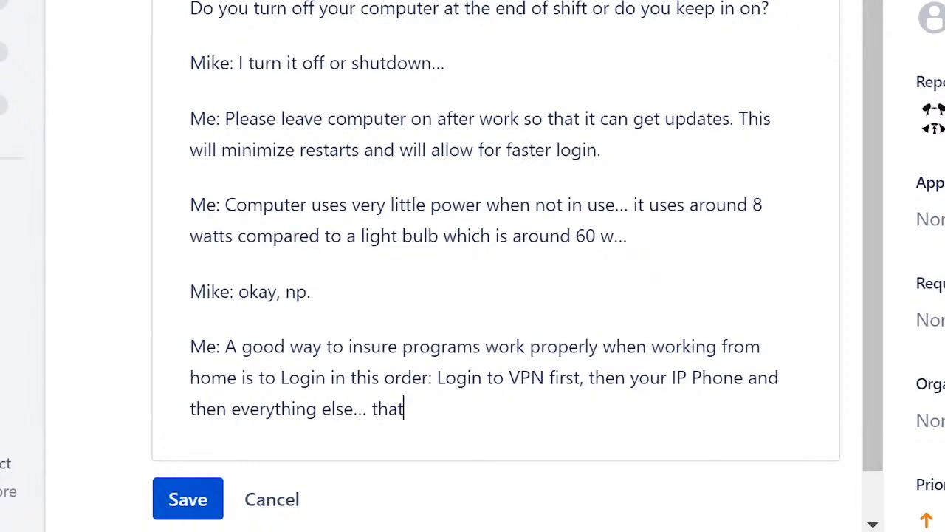
key(BackSpace)
key(BackSpace)
text(is will ins)
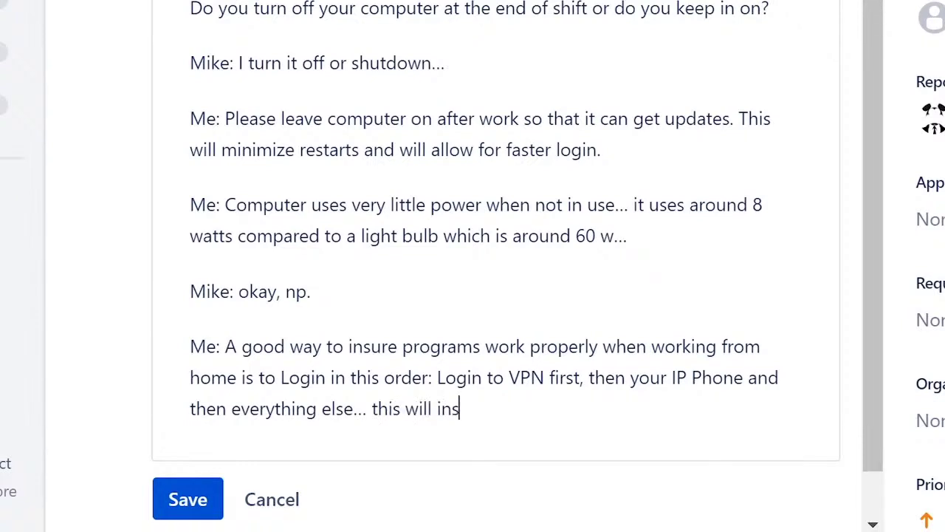
text(ure safe)
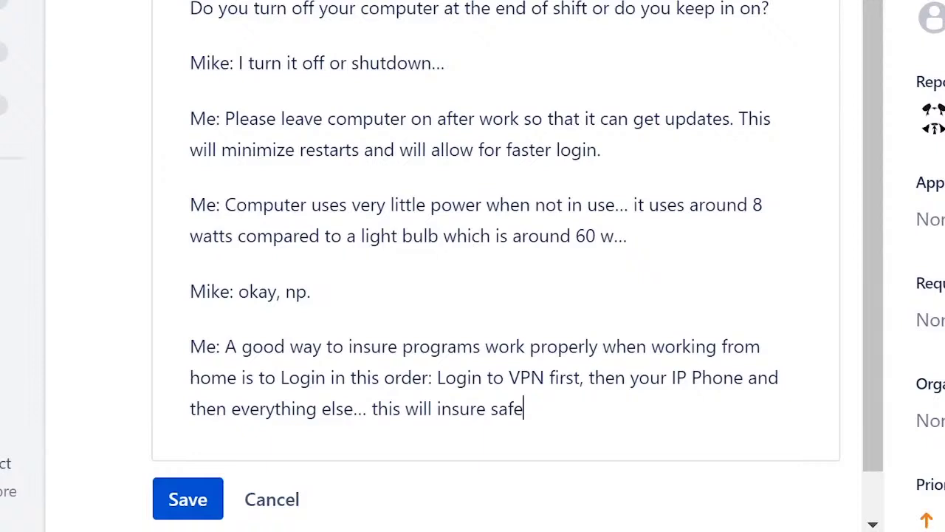
key(BackSpace)
key(BackSpace)
key(BackSpace)
key(BackSpace)
text(po)
key(BackSpace)
text(roactive)
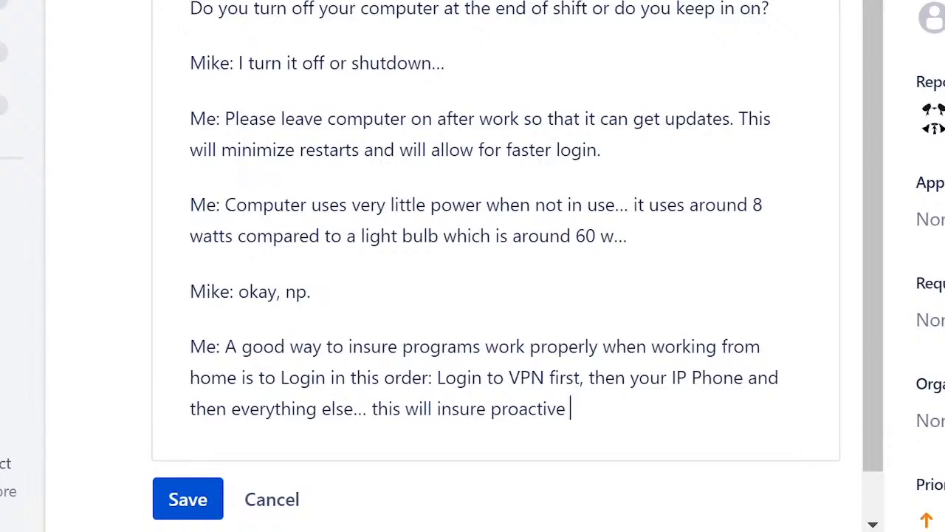
text(work day.)
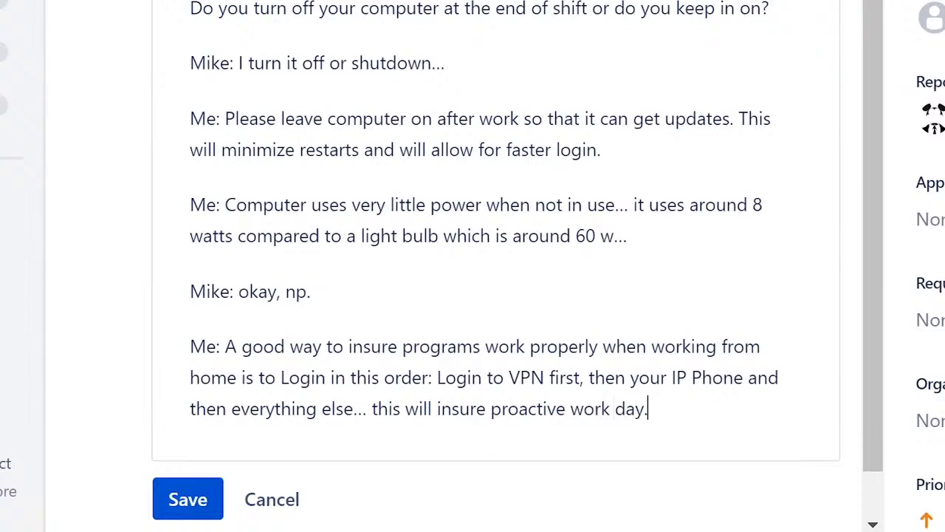
key(Left)
key(Left)
key(Left)
key(Left)
key(Left)
key(Left)
key(Left)
key(Left)
key(Left)
key(Left)
key(Left)
key(Left)
key(Left)
key(Left)
key(Left)
key(Left)
key(Left)
key(Left)
key(Left)
text(a)
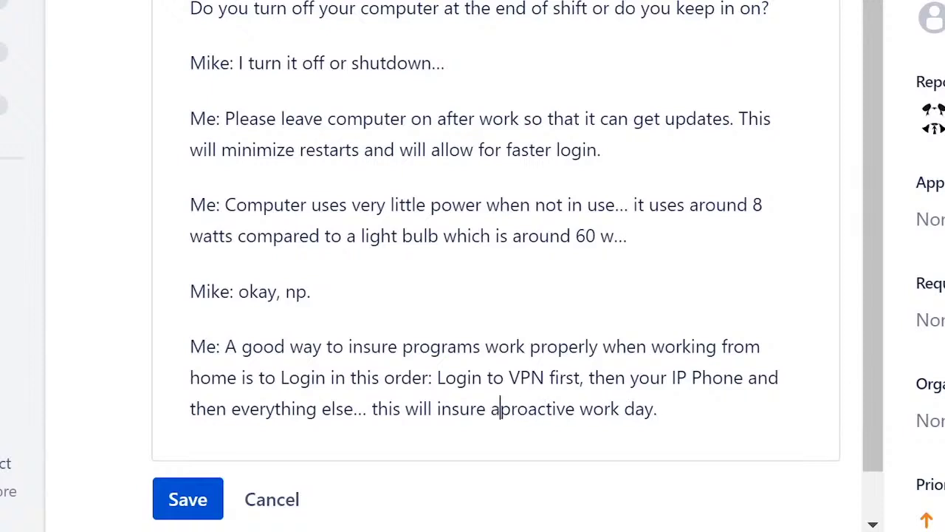
key(End)
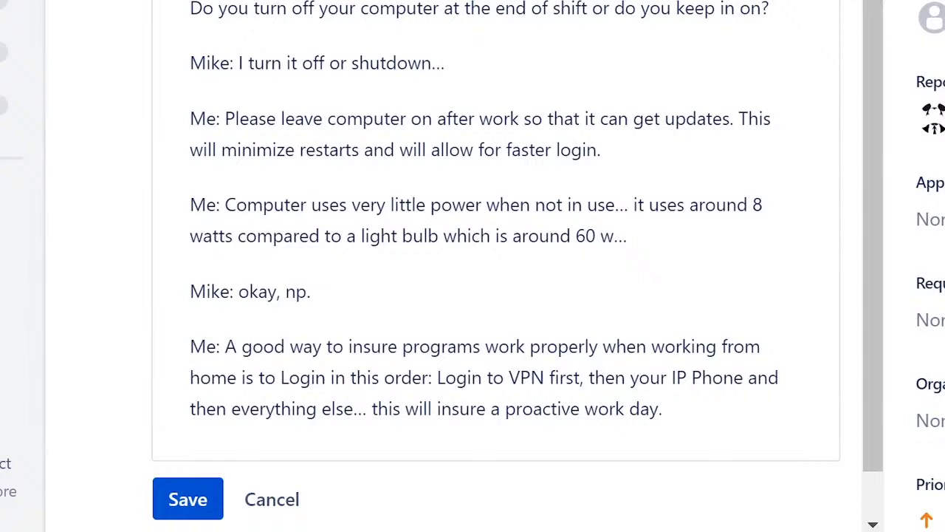
drag(589, 378, 379, 408)
drag(576, 378, 438, 377)
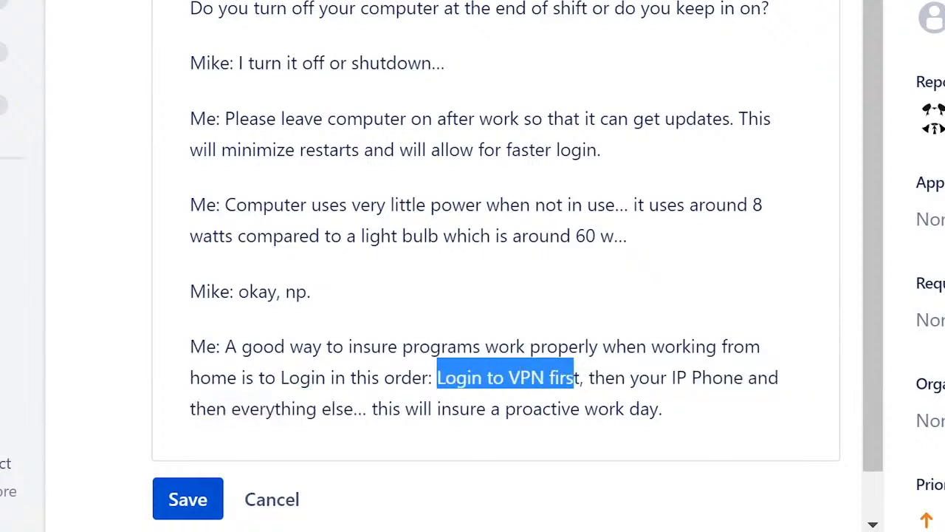
click(467, 377)
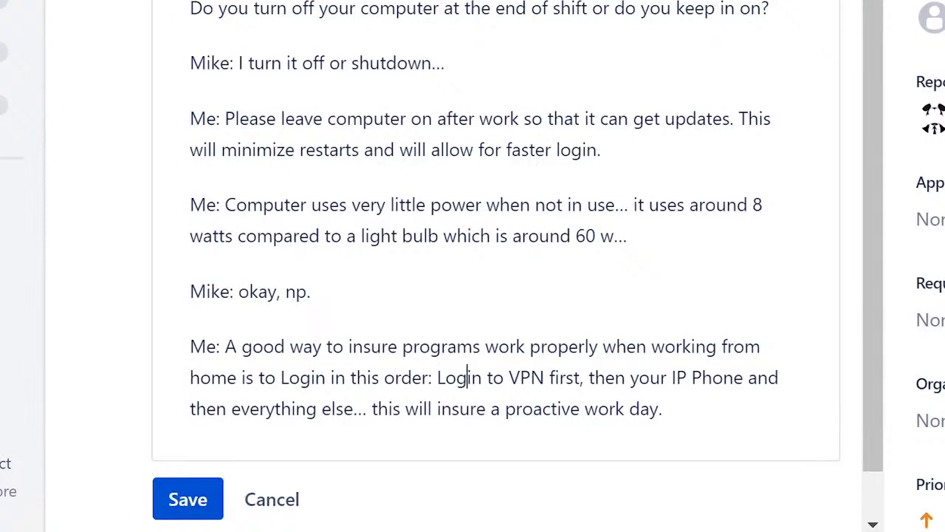
scroll(473, 266, down, 1)
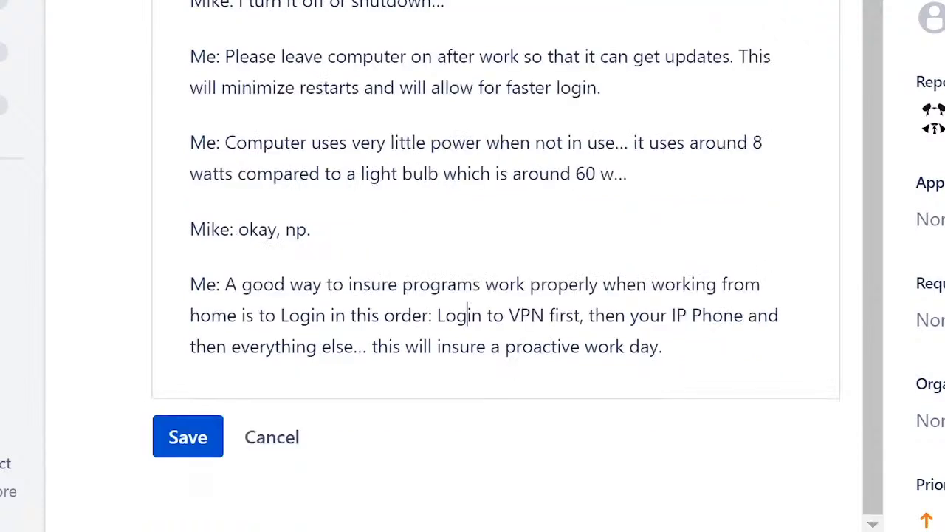
key(ctrl+End)
Review the dialogue-log reply draft and submit it to the customer on ISD-34 with Ctrl+Enter.
scroll(495, 266, up, 2)
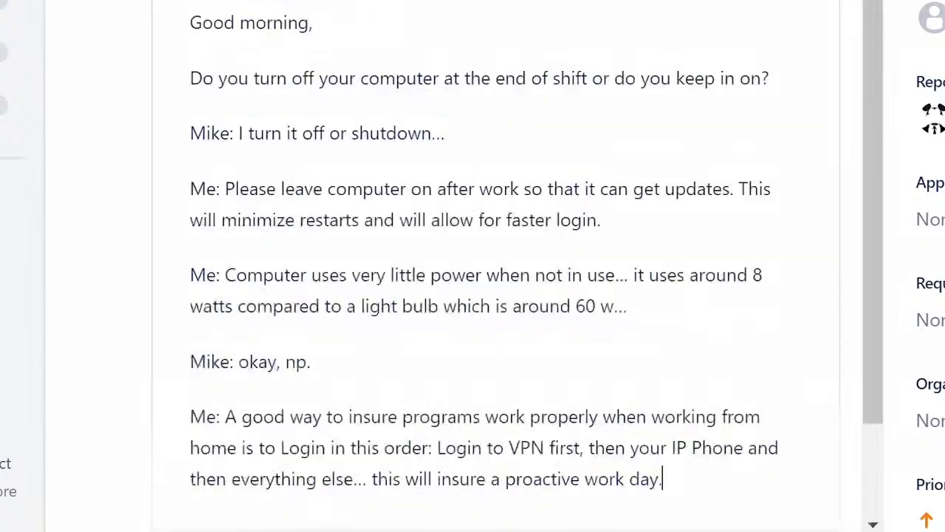
scroll(495, 265, up, 2)
scroll(495, 266, down, 4)
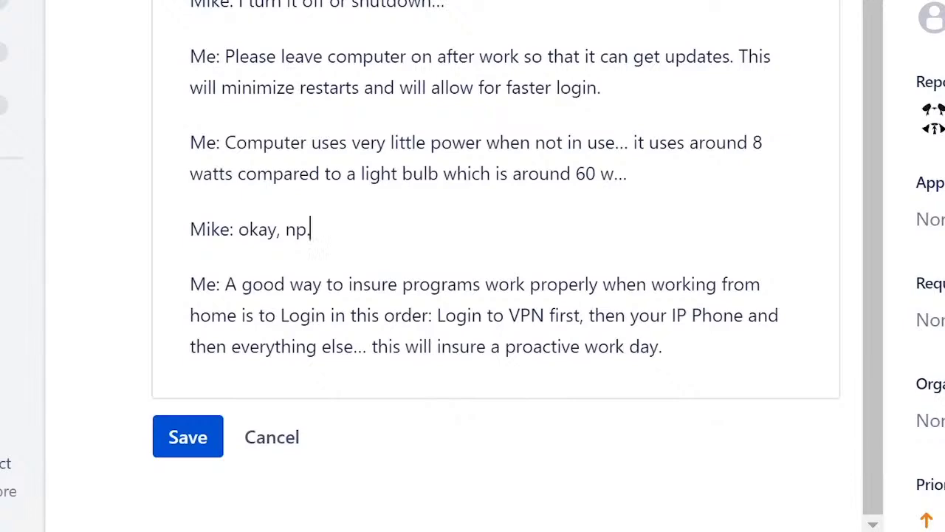
scroll(495, 266, up, 4)
click(310, 494)
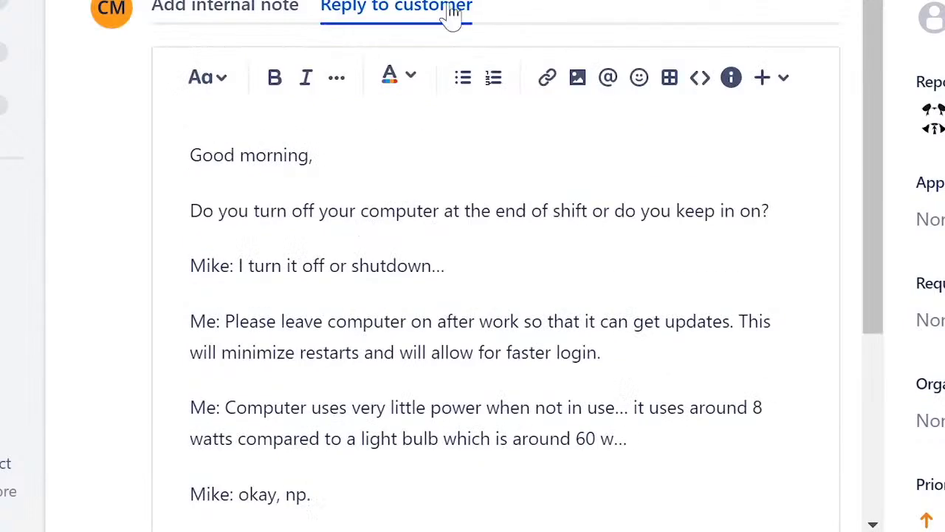
scroll(495, 266, up, 2)
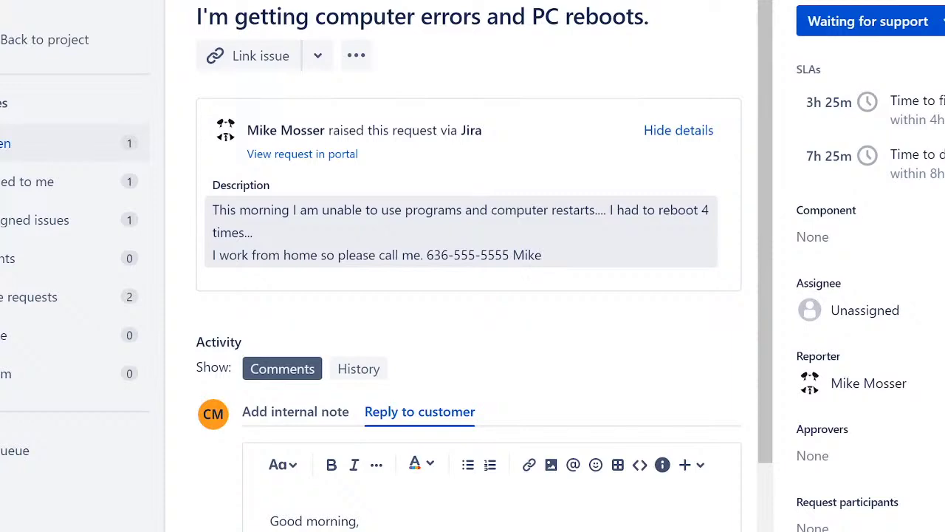
scroll(469, 266, down, 4)
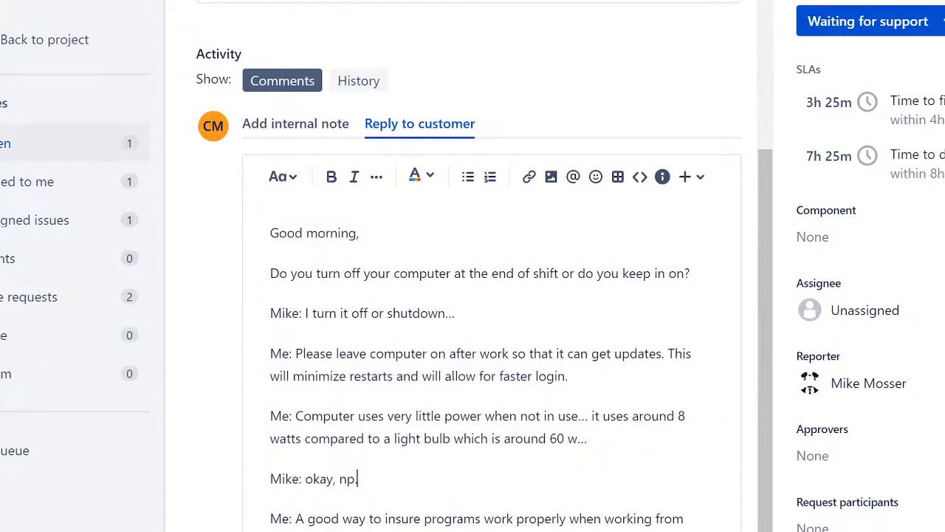
scroll(469, 266, up, 4)
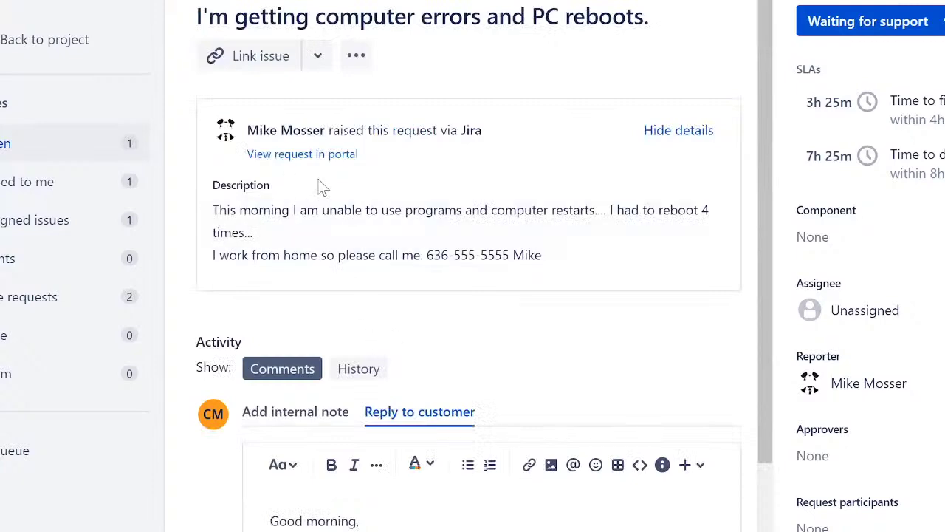
scroll(310, 210, down, 4)
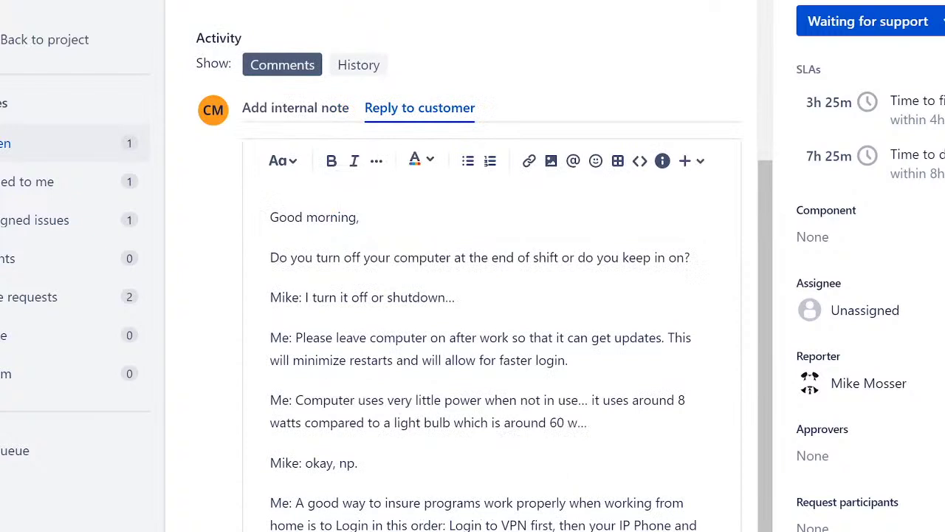
key(ctrl+Return)
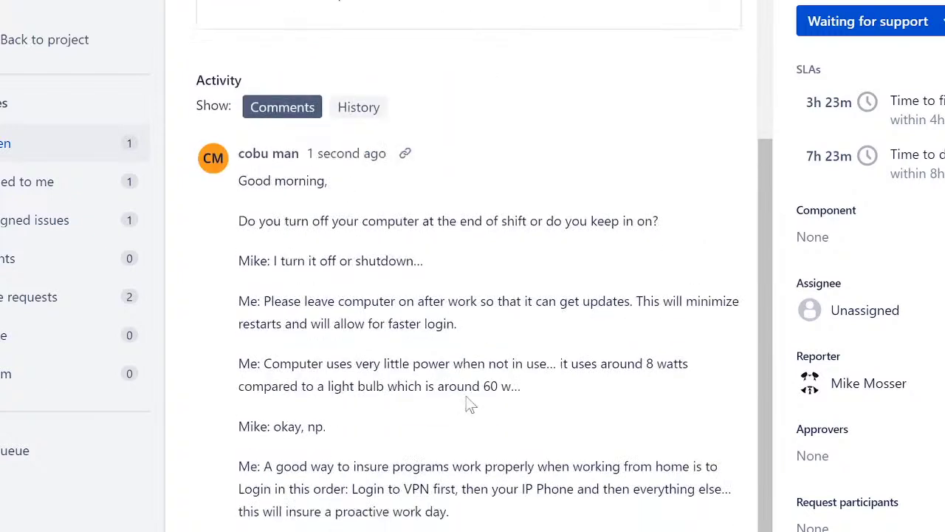
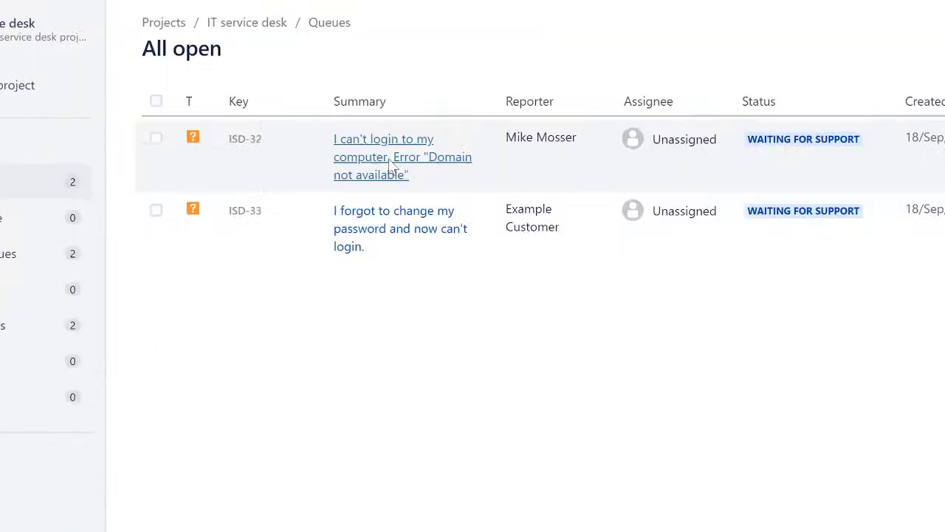
Open ticket ISD-32 from the All open queue and highlight its title error text and reporter name.
click(411, 214)
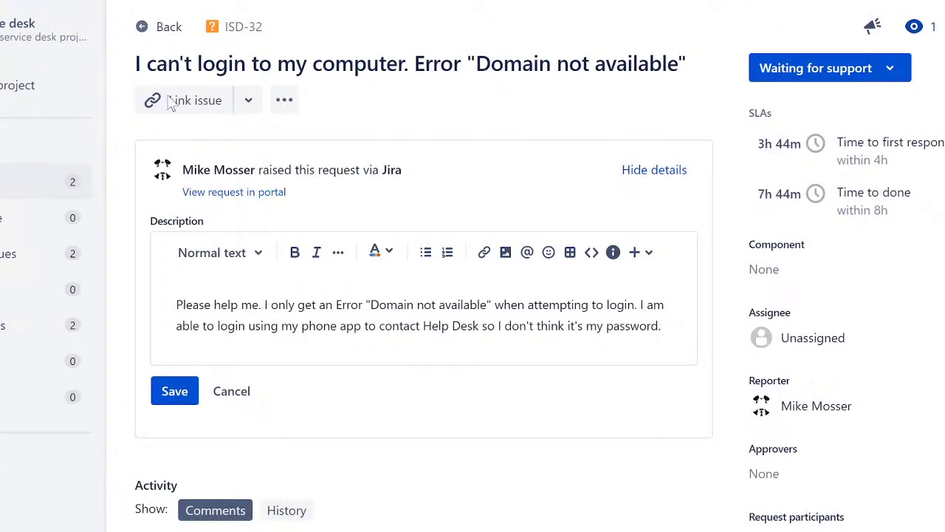
drag(687, 64, 137, 68)
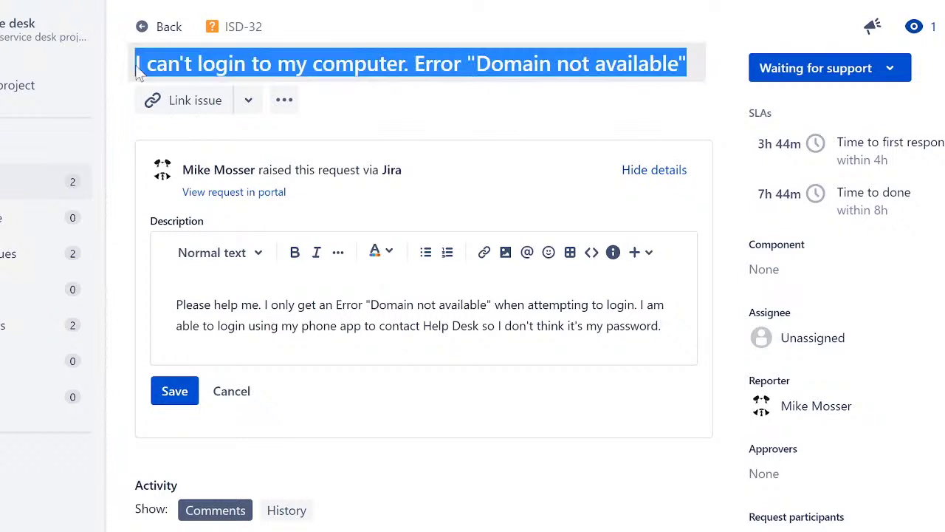
click(138, 68)
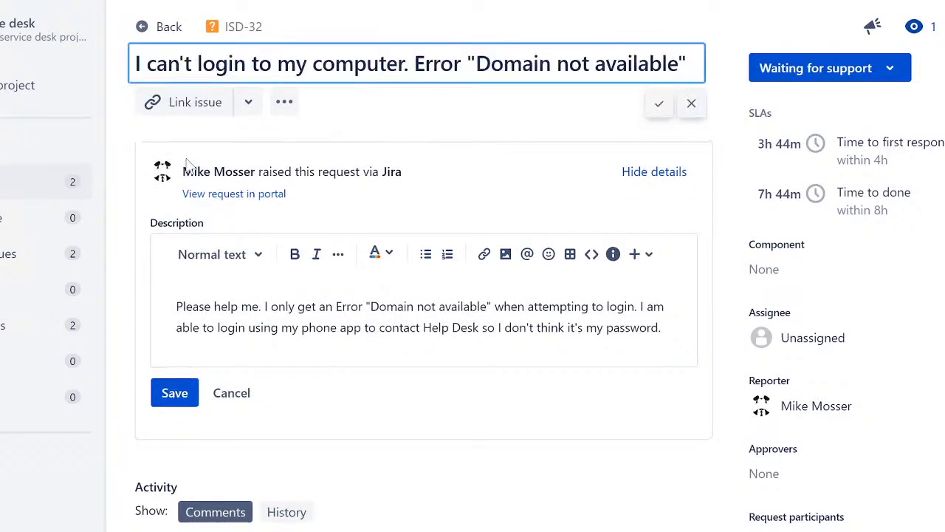
drag(183, 170, 244, 170)
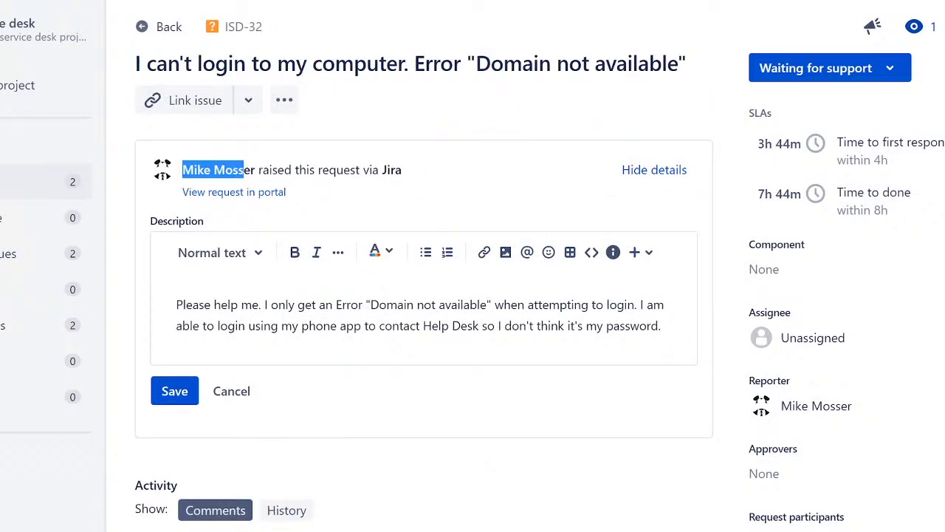
Highlight the opening sentences of the ISD-32 description.
drag(176, 304, 662, 325)
click(640, 305)
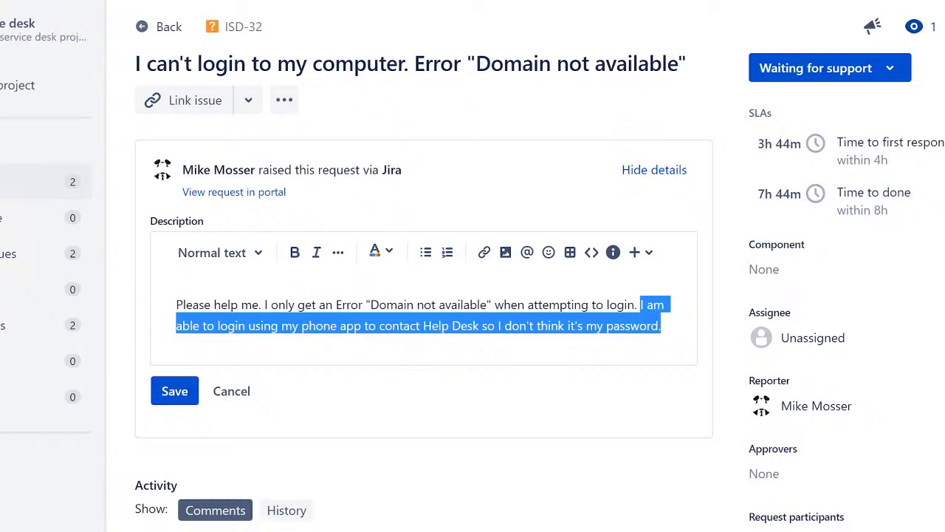
click(662, 326)
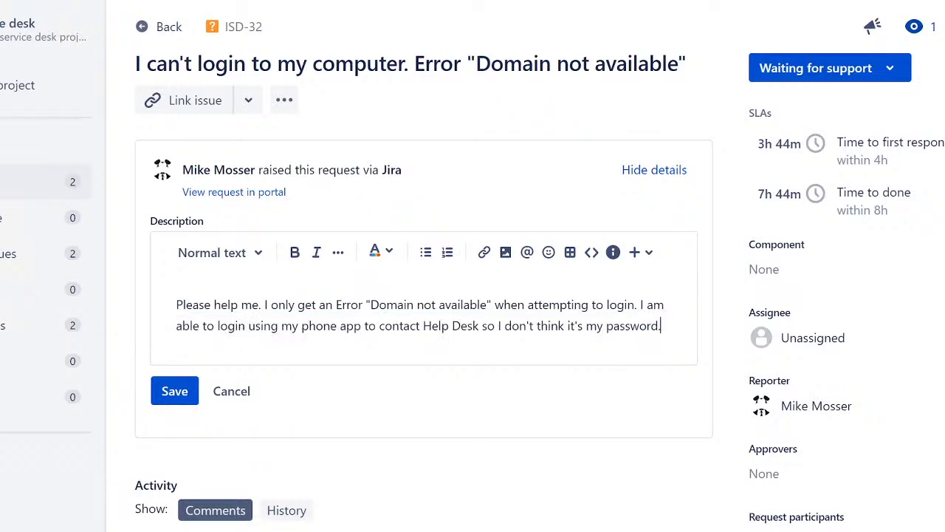
Select the quoted "Domain not available" error in the description, fine-tuning the selection's extent.
drag(366, 304, 491, 304)
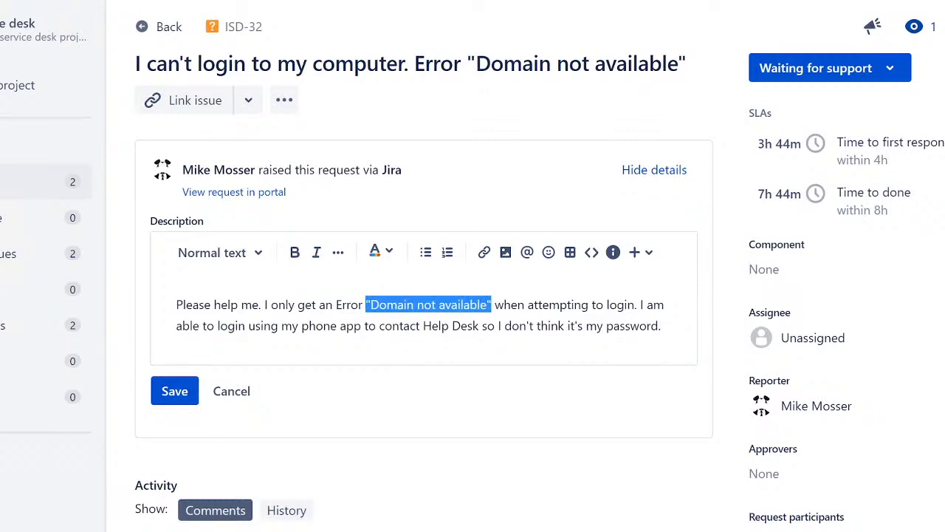
click(491, 305)
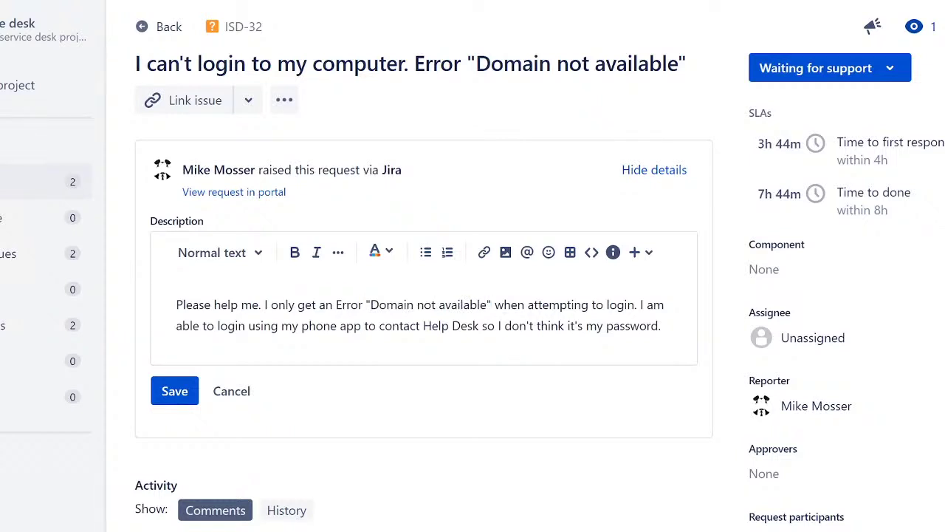
drag(365, 304, 490, 304)
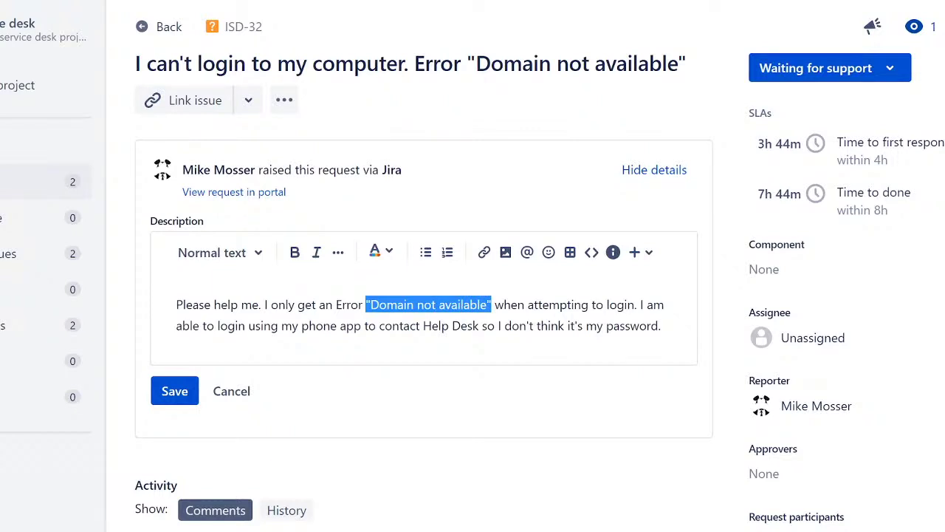
click(491, 304)
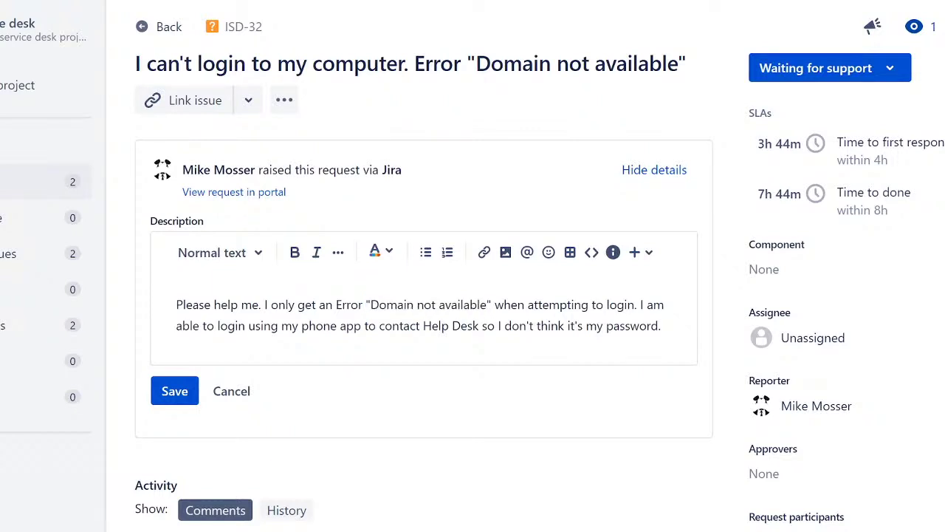
mouse_move(366, 304)
mouse_down()
mouse_move(491, 304)
mouse_move(366, 305)
mouse_up()
click(491, 305)
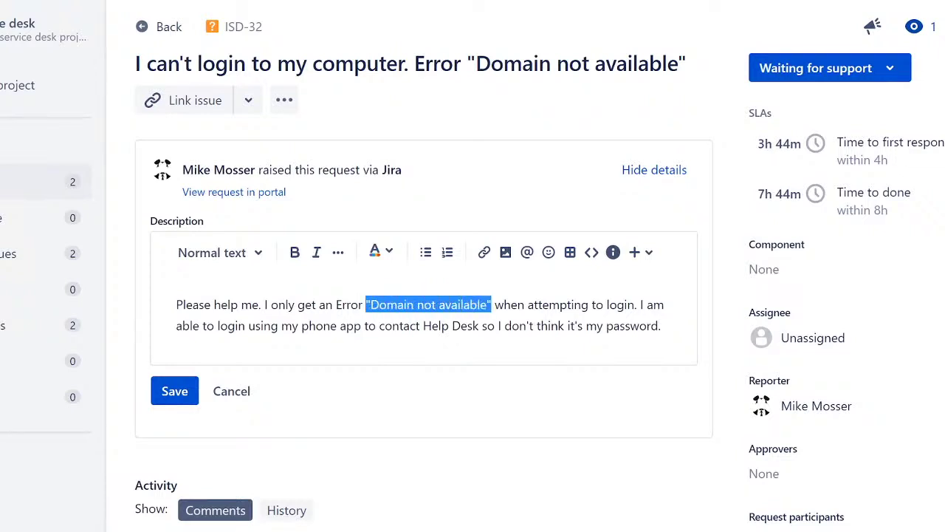
click(365, 304)
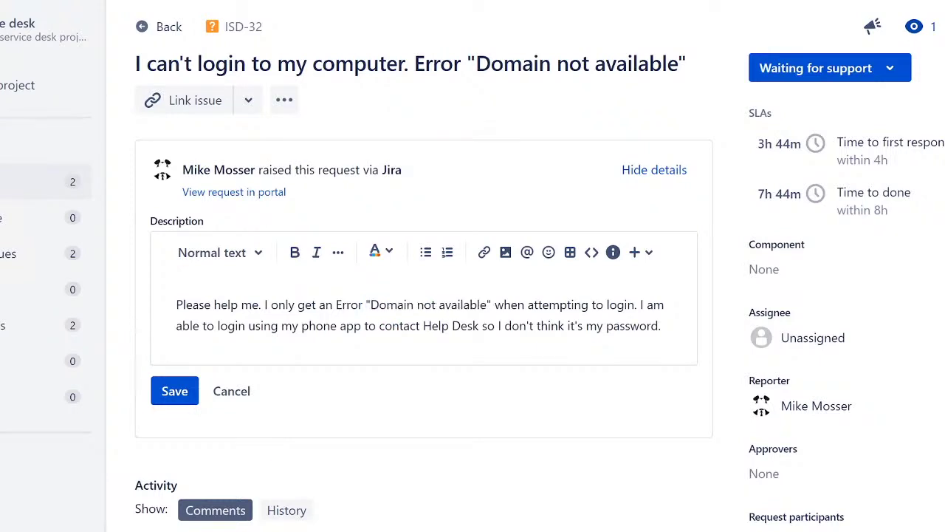
drag(366, 305, 492, 304)
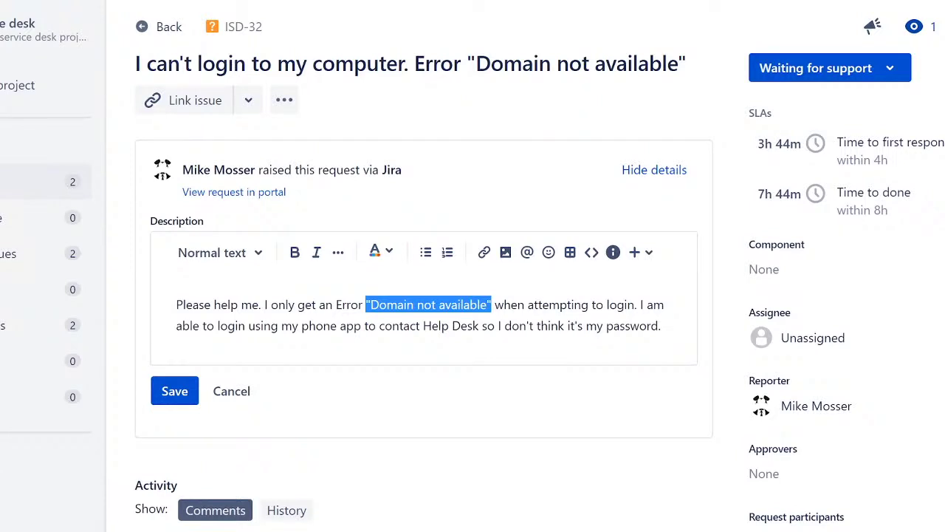
key(shift+Left)
key(shift+Left)
key(shift+Left)
key(shift+Left)
key(shift+Left)
key(shift+Right)
key(shift+Right)
key(shift+Right)
key(shift+Right)
key(shift+Right)
Load cosmicnovo.com from the 'cos' suggestion and scroll down the CosmicNovo.com IT homepage.
click(469, 304)
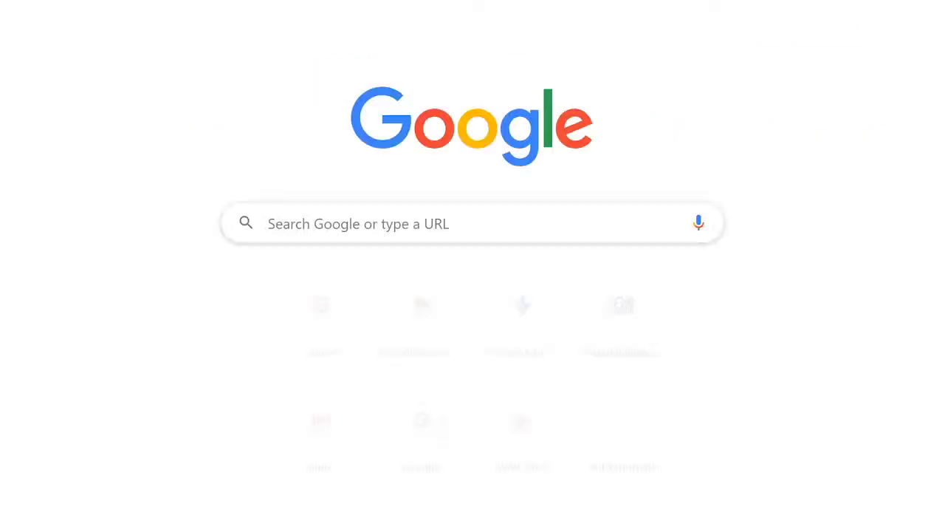
text(cosmicnovo.com)
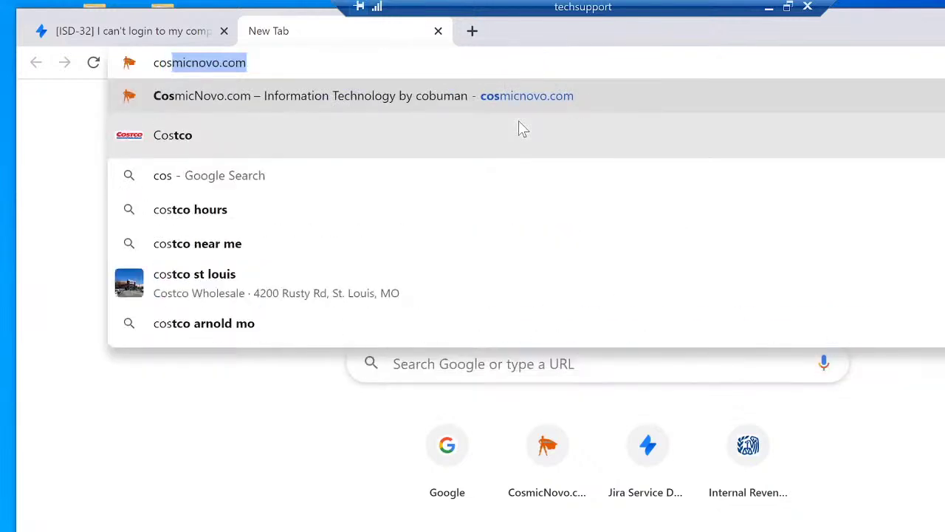
key(Return)
click(236, 64)
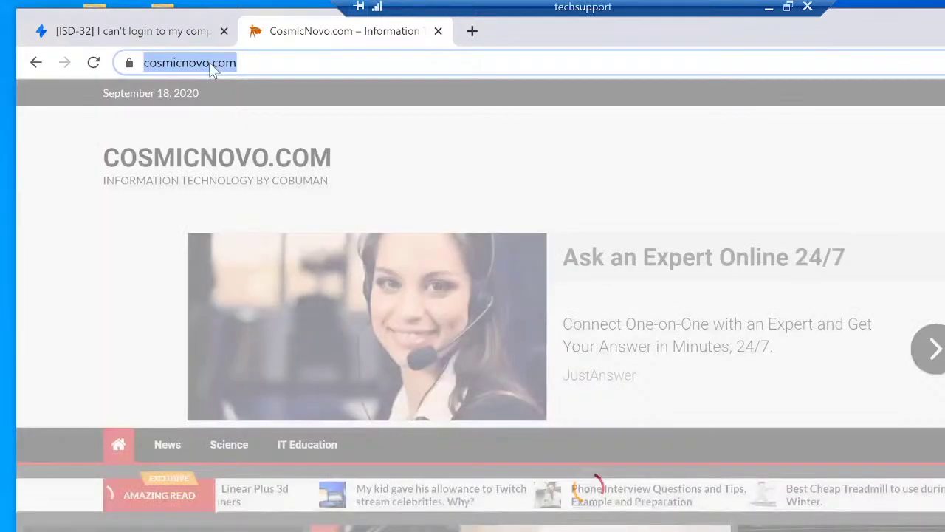
scroll(678, 338, down, 4)
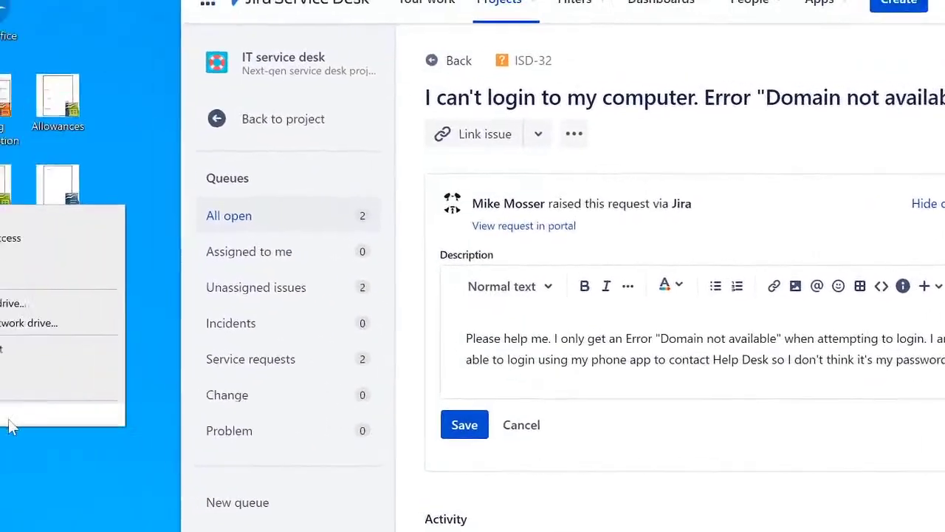
Re-highlight "Domain not available" in ISD-32, then switch to the System page showing workgroup NEWSERVER0.
click(48, 426)
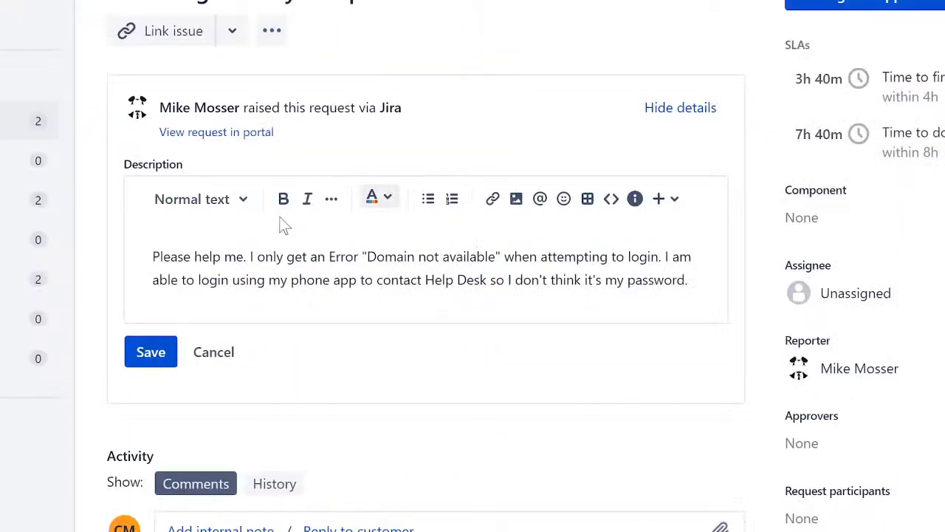
click(367, 256)
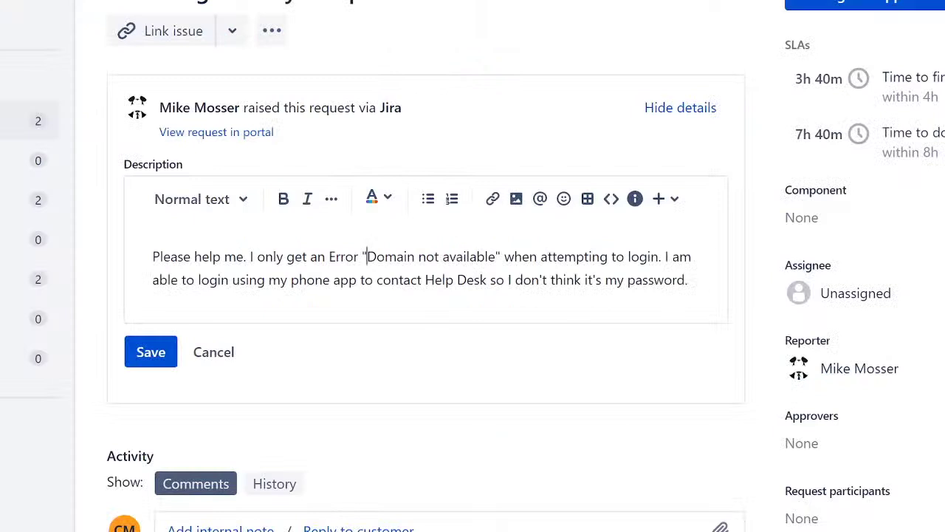
drag(362, 257, 504, 256)
drag(469, 359, 464, 360)
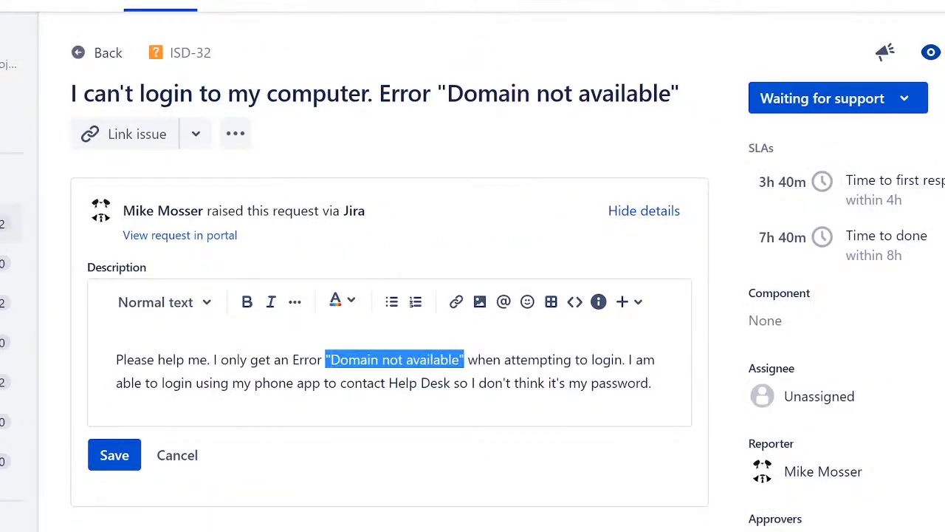
key(alt+Tab)
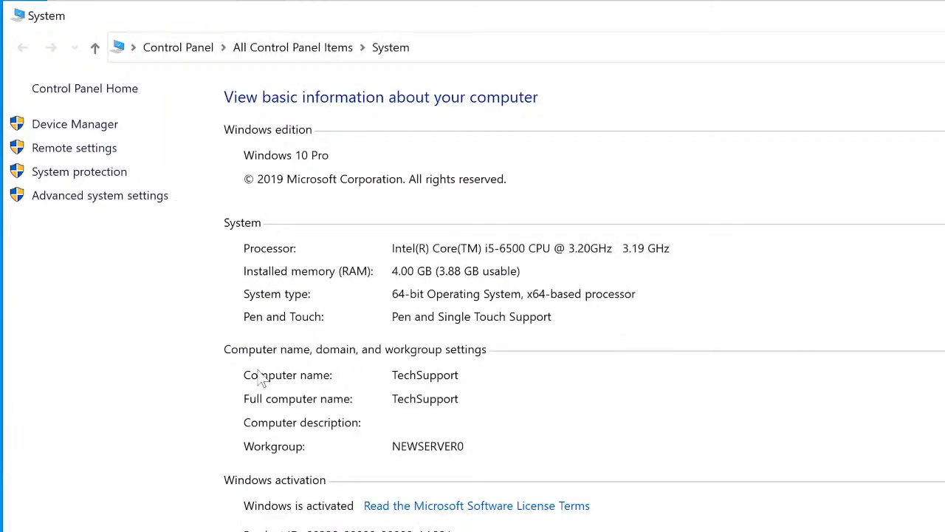
click(109, 196)
drag(125, 54, 441, 83)
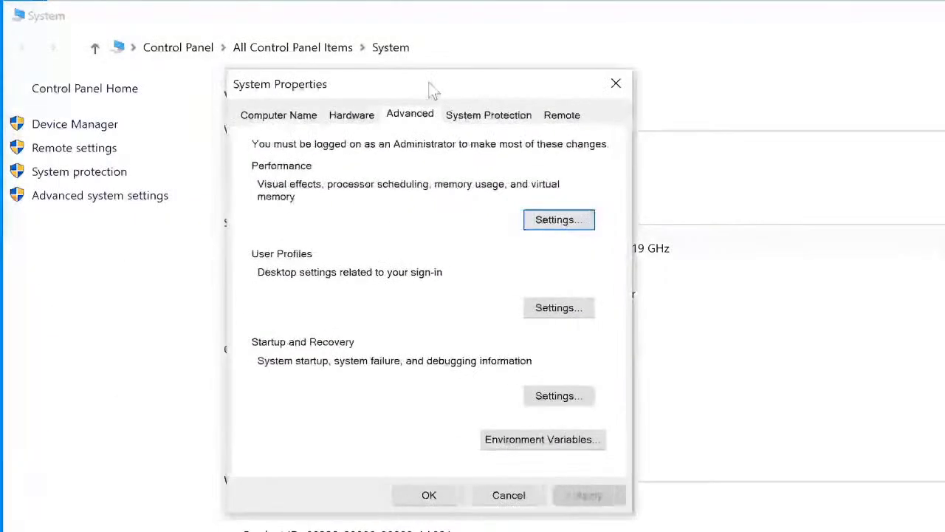
click(270, 119)
drag(353, 88, 473, 77)
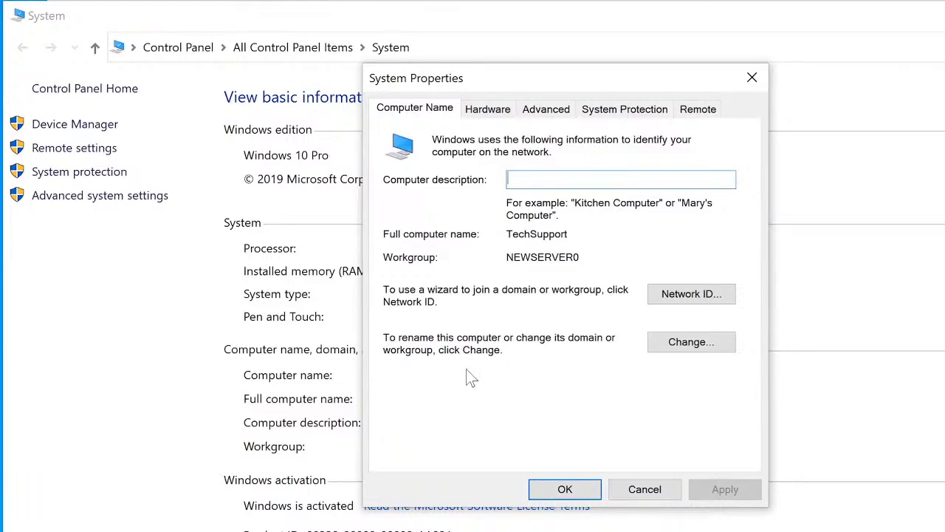
click(674, 340)
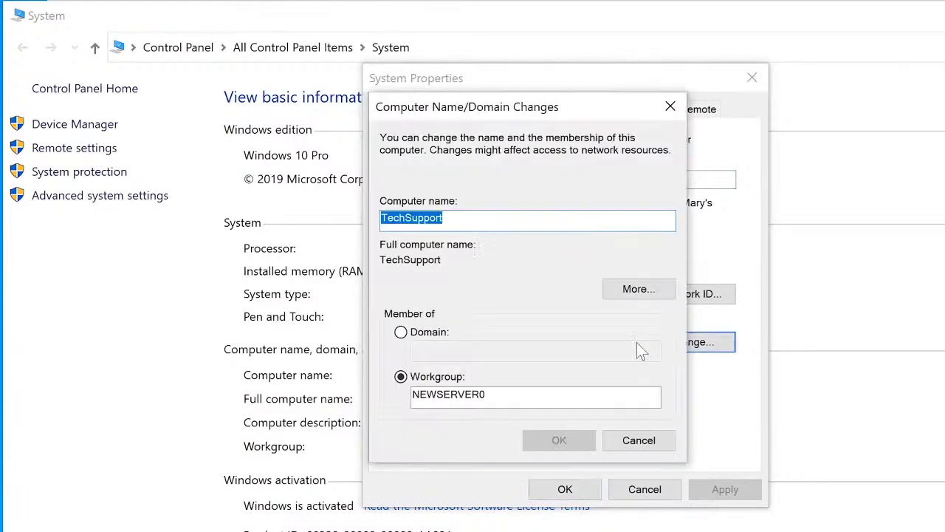
click(401, 332)
click(413, 351)
text(tec)
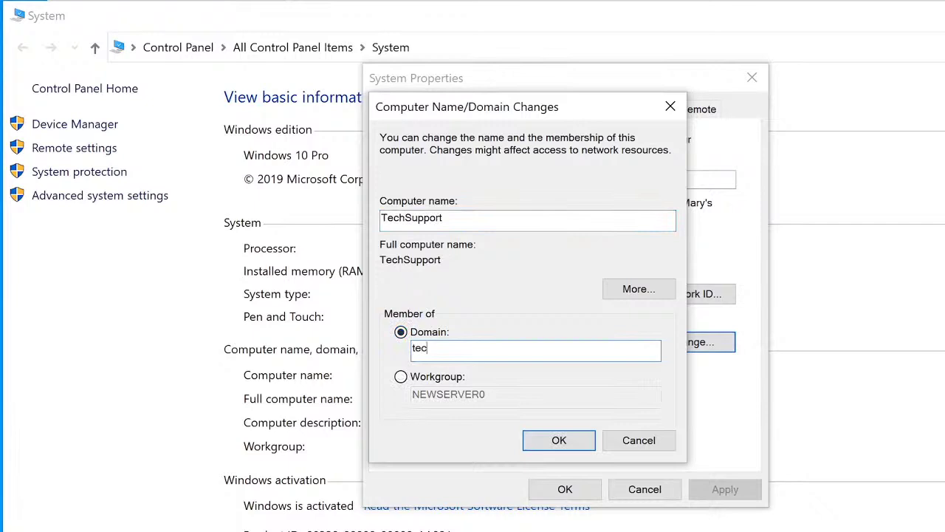
text(hsupport.c)
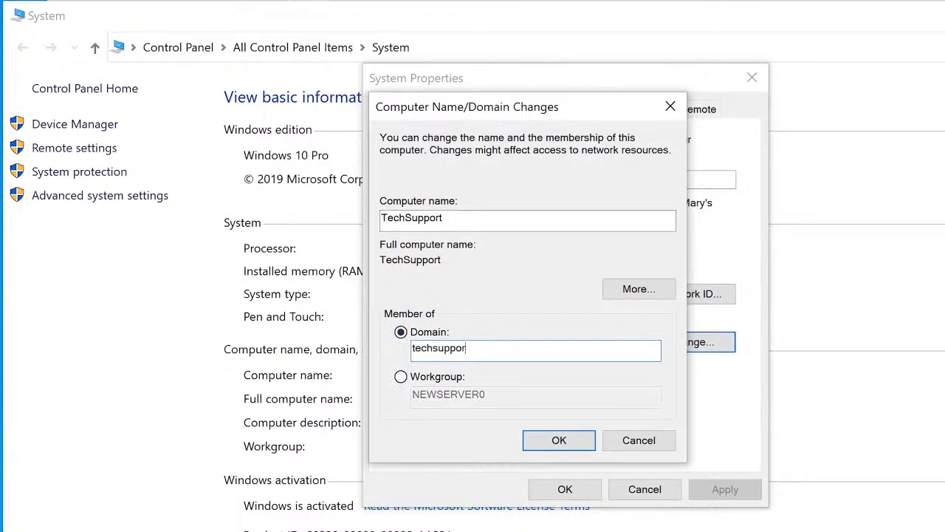
text(obuma)
key(BackSpace)
text(man.com)
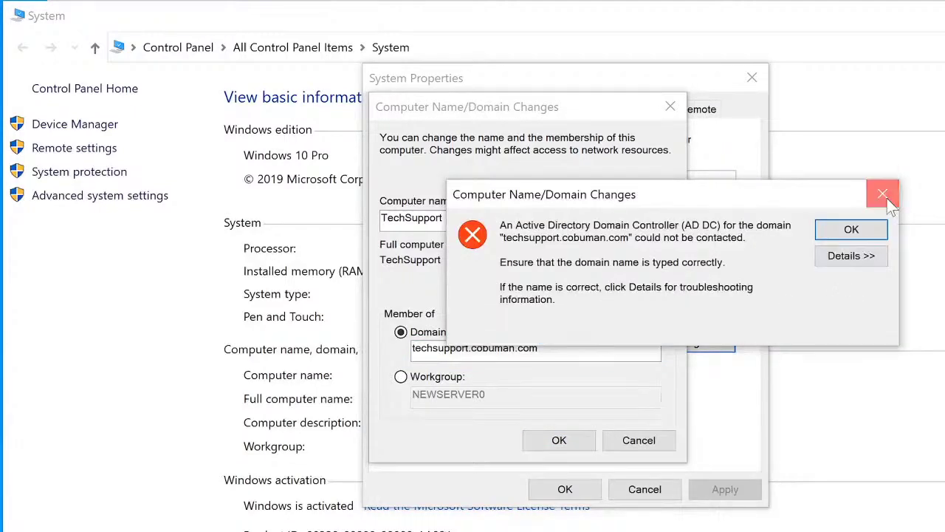
click(887, 196)
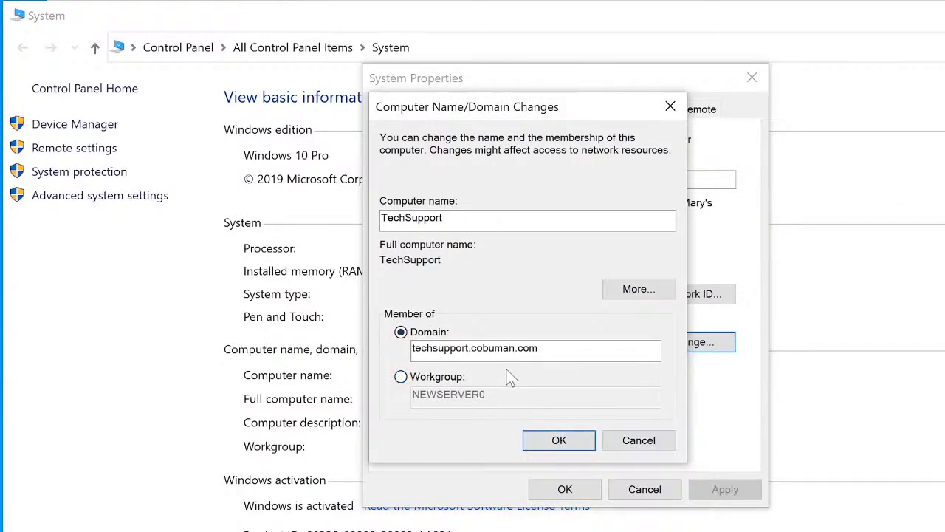
click(561, 441)
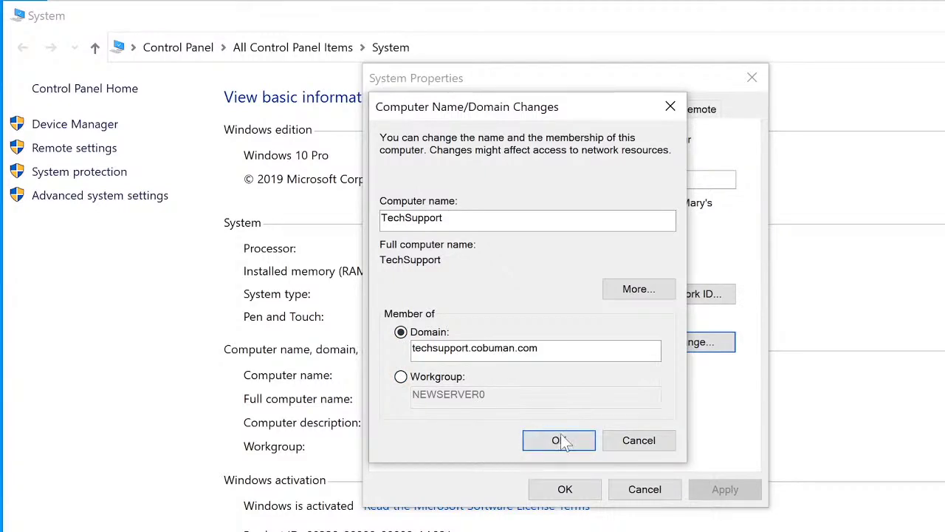
click(621, 445)
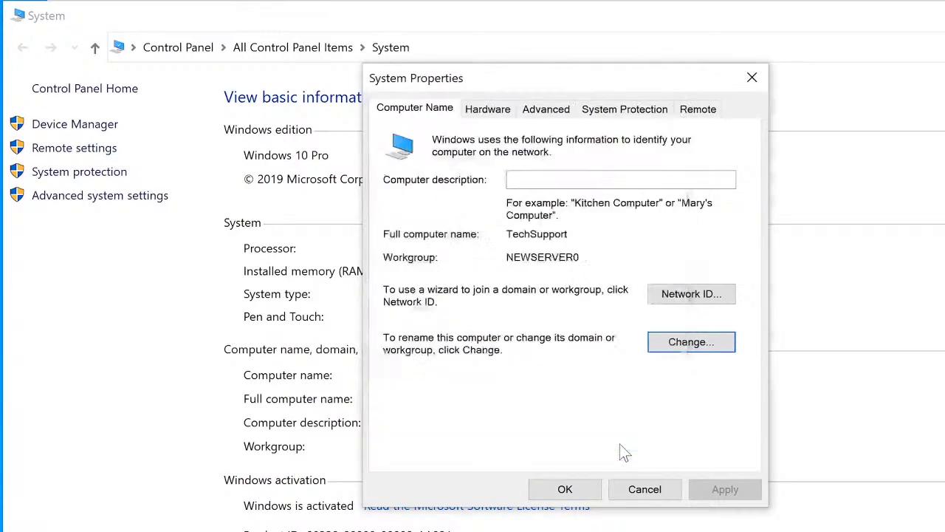
click(631, 494)
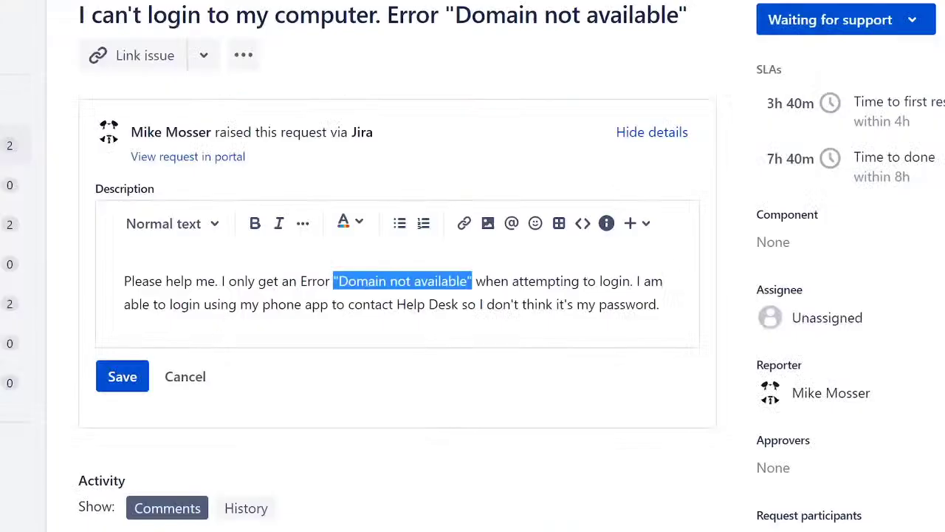
click(459, 281)
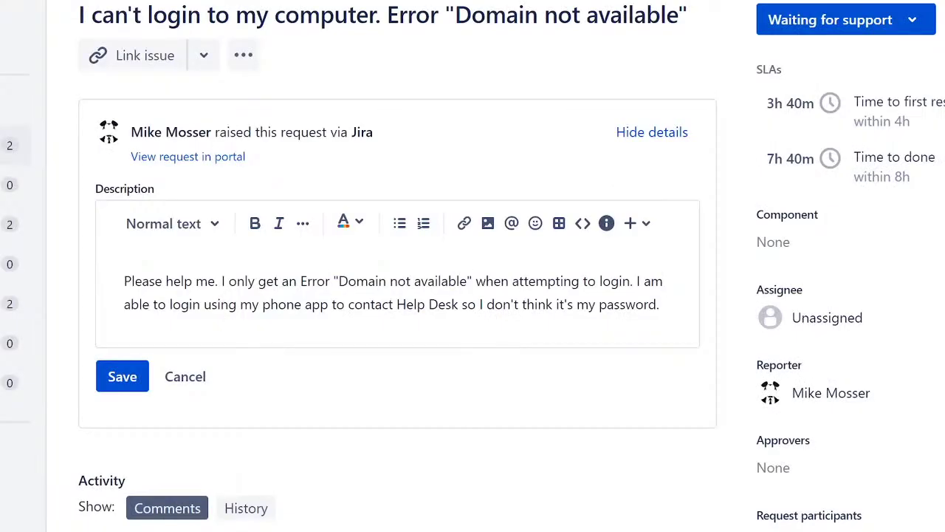
drag(473, 281, 334, 280)
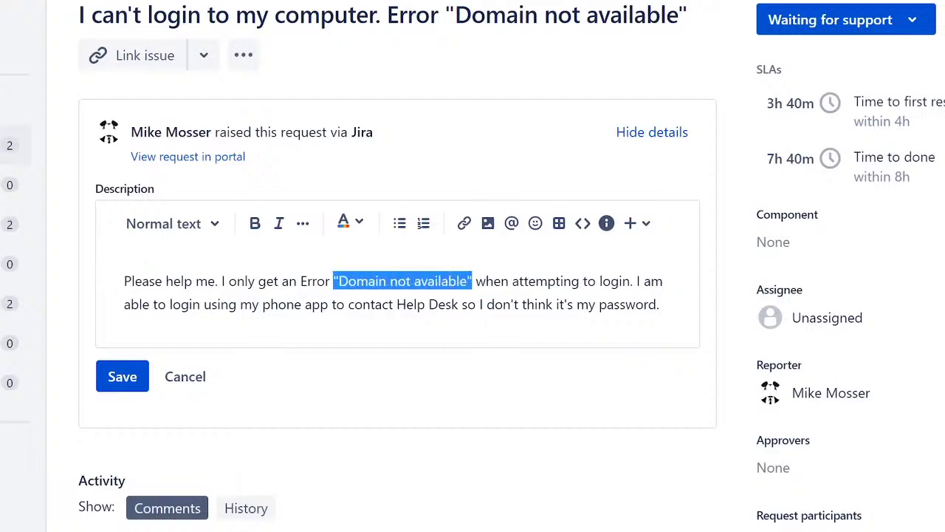
click(334, 280)
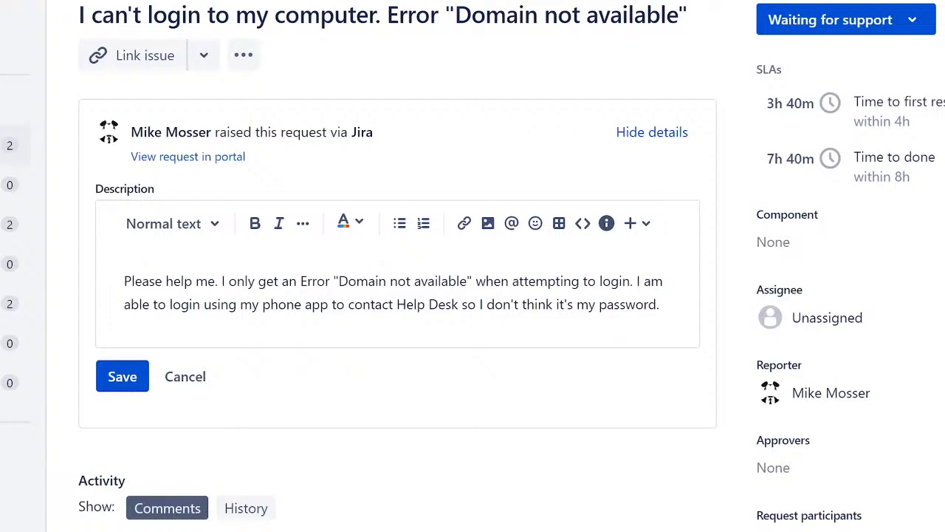
drag(334, 281, 472, 281)
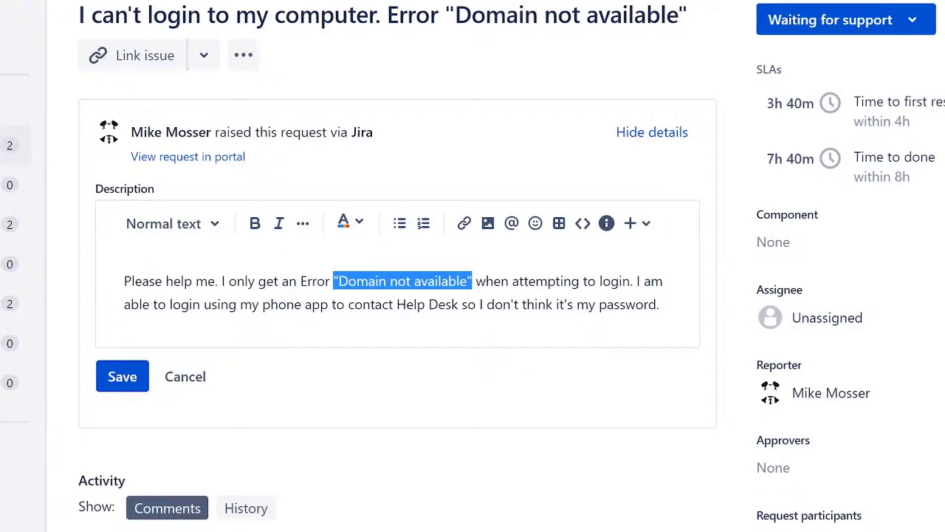
key(Left)
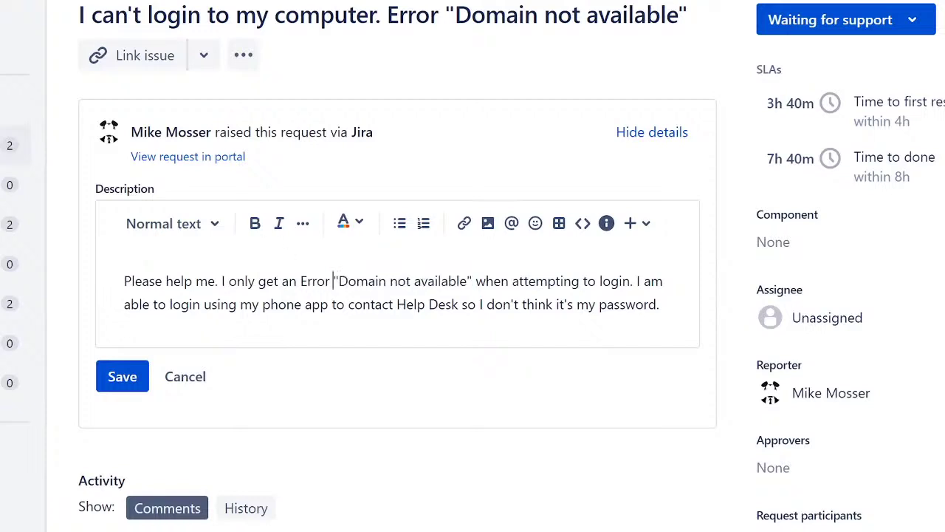
key(shift+Right)
key(shift+Right)
key(shift+Right)
key(shift+Right)
key(shift+Right)
key(shift+Right)
key(shift+Right)
key(shift+Right)
key(shift+Right)
key(shift+Right)
key(shift+Right)
key(shift+Right)
key(shift+Right)
key(shift+Right)
key(shift+Right)
key(shift+Right)
key(shift+Right)
key(shift+Right)
key(shift+Right)
key(shift+Right)
key(shift+Right)
key(shift+Right)
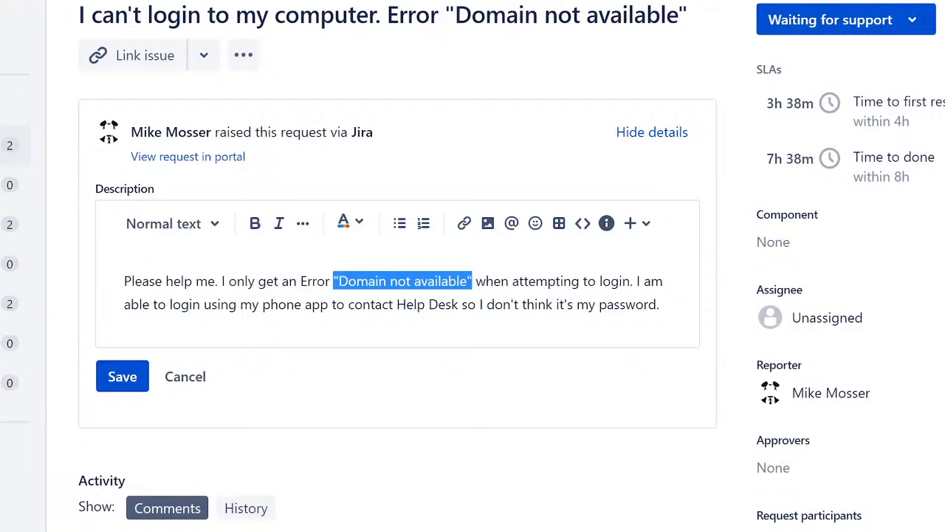
key(Left)
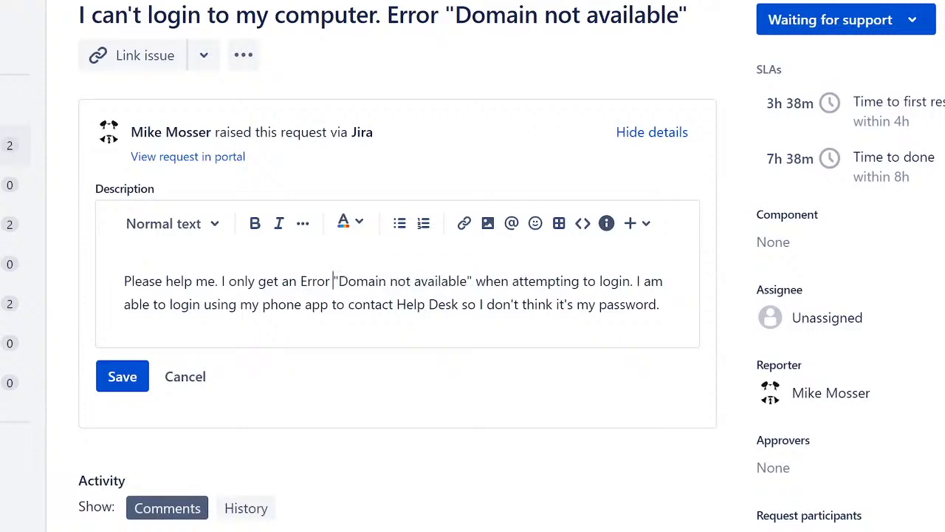
key(shift+Right)
key(shift+Right)
key(shift+Right)
key(shift+Right)
key(shift+Right)
key(shift+Right)
key(shift+Right)
key(shift+Right)
key(shift+Right)
key(shift+Right)
key(shift+Right)
key(shift+Right)
key(shift+Right)
key(shift+Right)
key(shift+Right)
key(shift+Right)
key(shift+Right)
key(shift+Right)
key(shift+Right)
key(shift+Right)
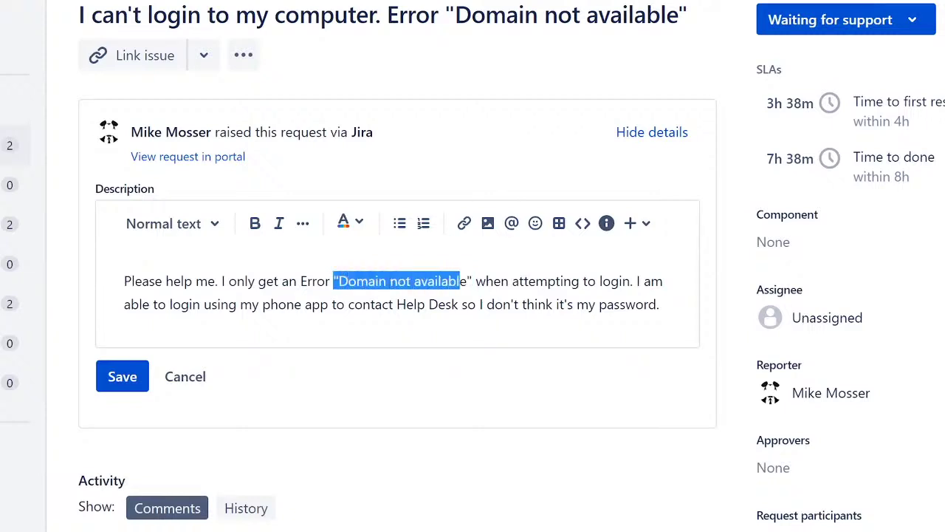
key(shift+Left)
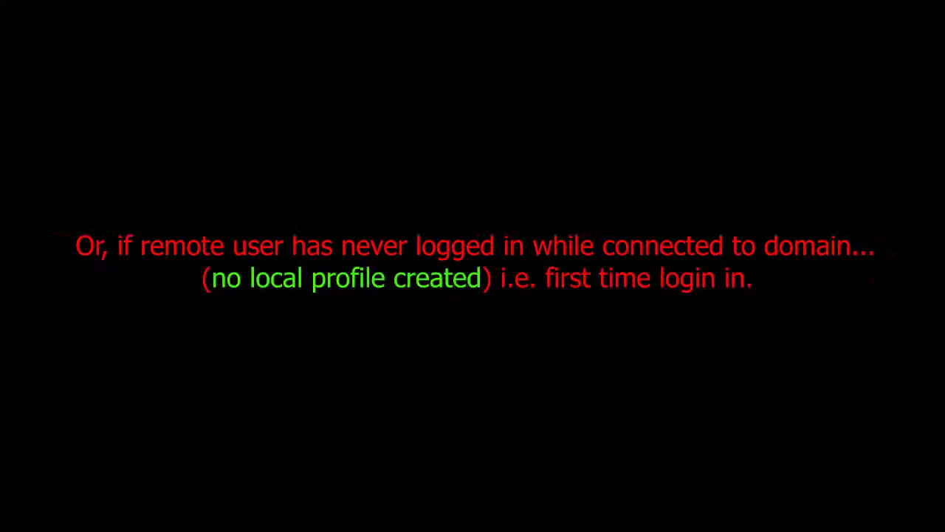
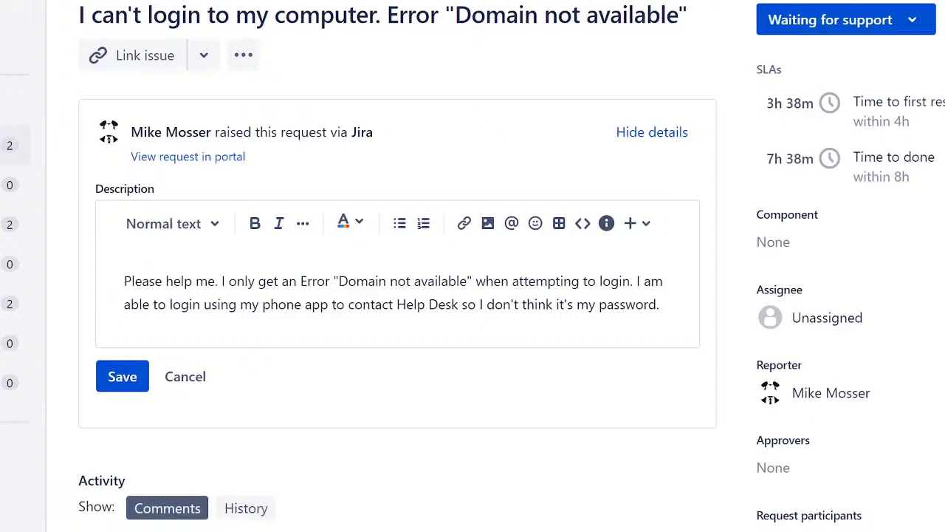
drag(473, 282, 334, 274)
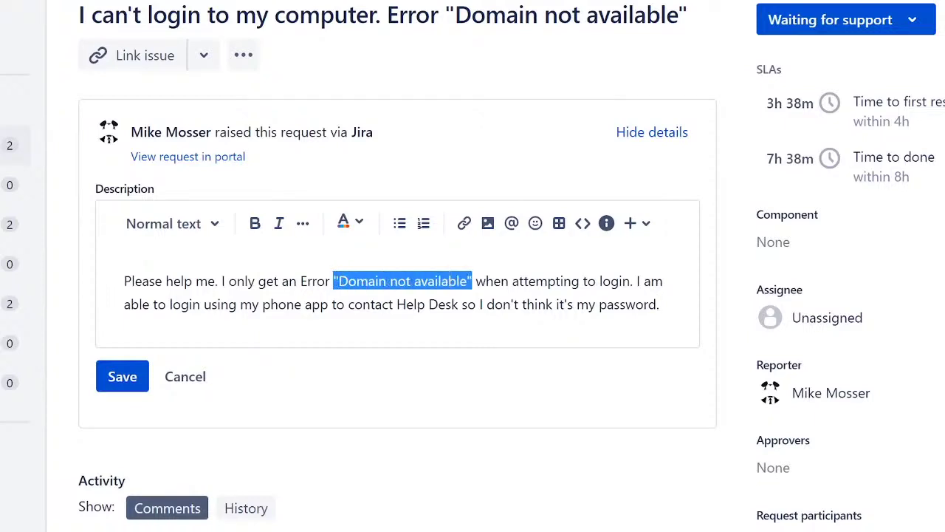
click(356, 281)
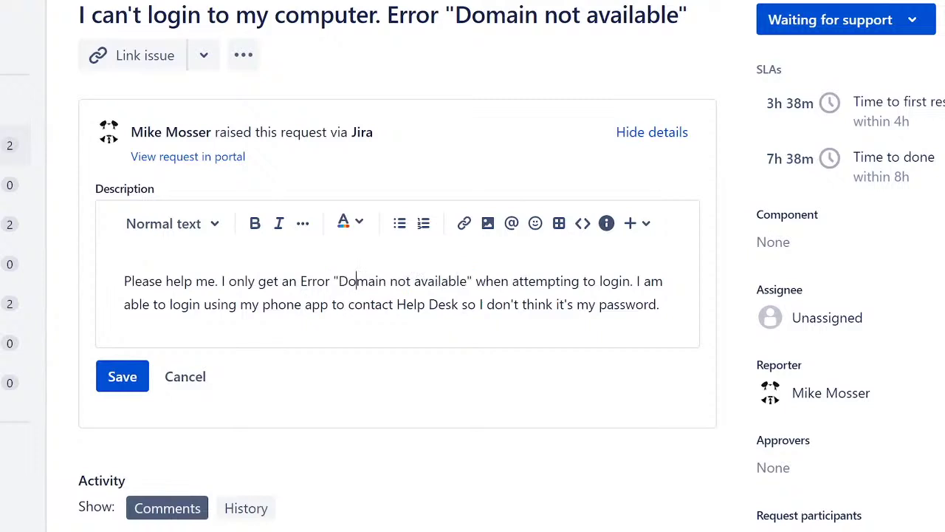
click(333, 282)
drag(333, 281, 473, 282)
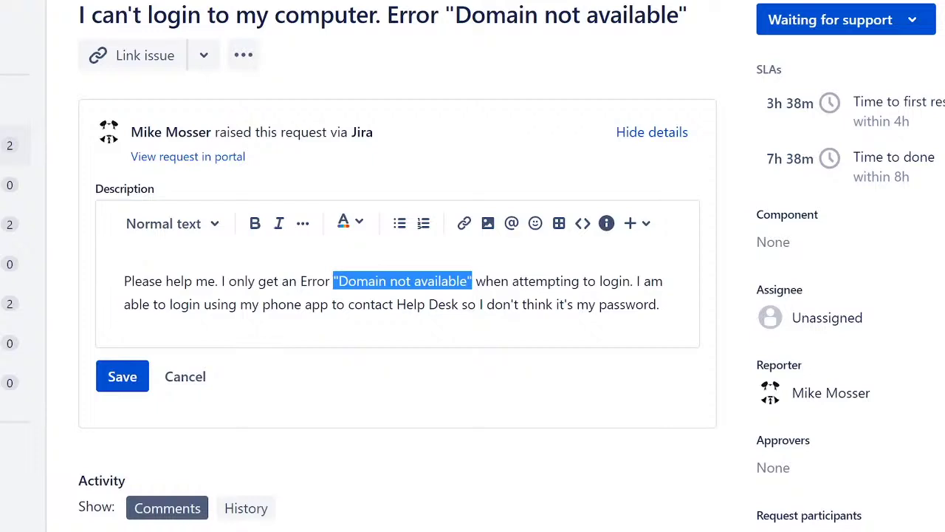
key(shift+Right)
key(shift+Right)
key(shift+Right)
key(shift+Right)
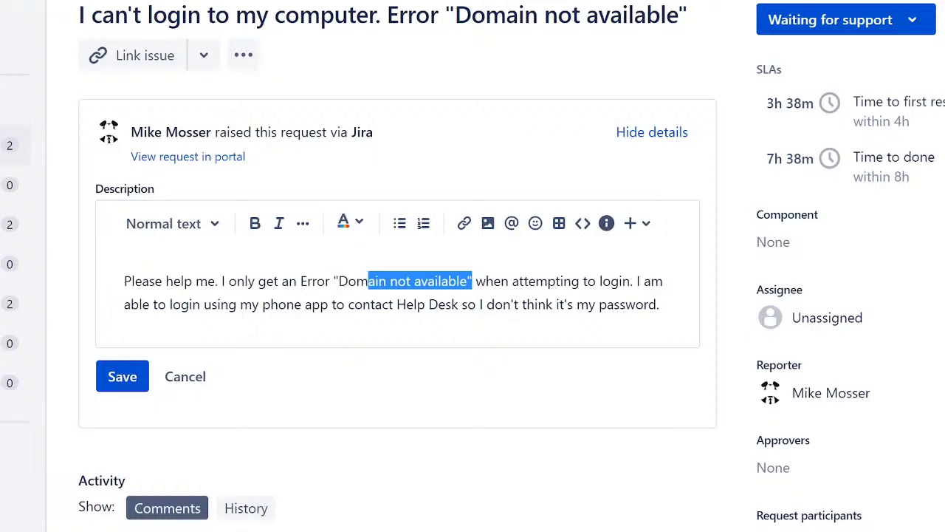
key(Left)
key(Left)
key(Left)
key(Left)
key(Left)
key(shift+Right)
key(shift+Right)
key(shift+Right)
key(shift+Right)
key(shift+Right)
key(shift+Right)
key(shift+Right)
key(shift+Right)
key(shift+Right)
key(shift+Right)
key(shift+Right)
key(shift+Right)
key(shift+Right)
key(shift+Right)
key(shift+Right)
key(shift+Right)
key(shift+Right)
key(shift+Right)
key(shift+Right)
key(shift+Right)
key(shift+Right)
key(shift+Right)
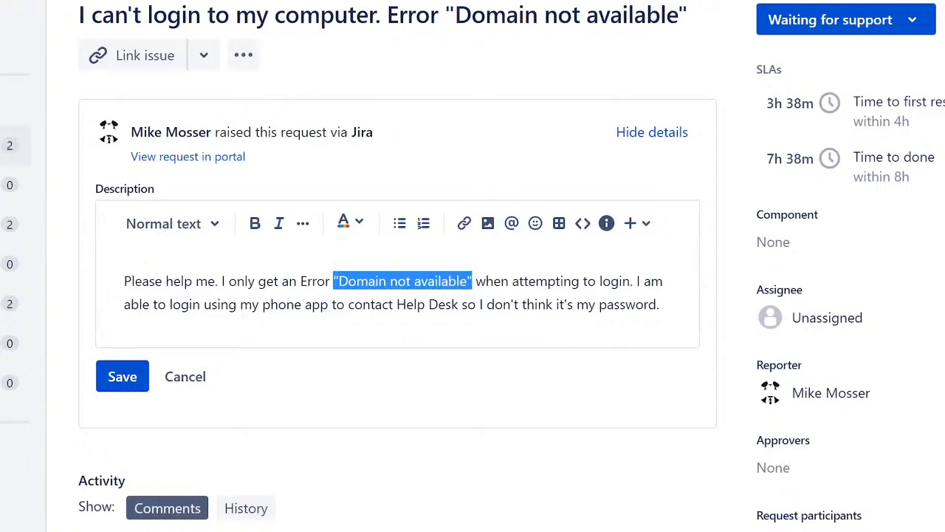
key(Right)
key(Right)
key(Right)
key(Left)
key(Left)
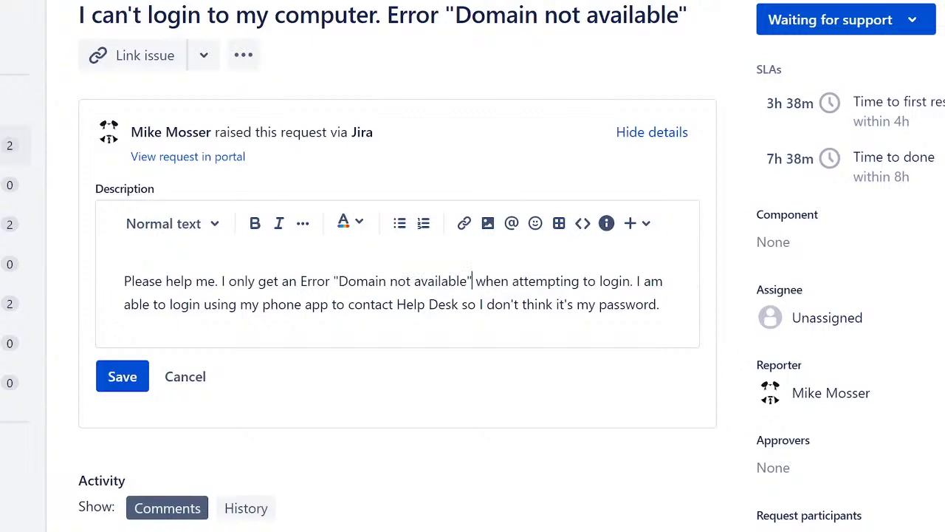
key(shift+Left)
key(shift+Left)
key(shift+Left)
key(shift+Left)
key(shift+Left)
key(shift+Left)
key(shift+Left)
key(shift+Left)
key(shift+Left)
key(shift+Left)
key(shift+Left)
key(shift+Left)
key(shift+Left)
key(shift+Left)
key(shift+Left)
key(shift+Left)
key(shift+Left)
key(shift+Left)
key(shift+Left)
key(shift+Left)
key(shift+Left)
key(shift+Left)
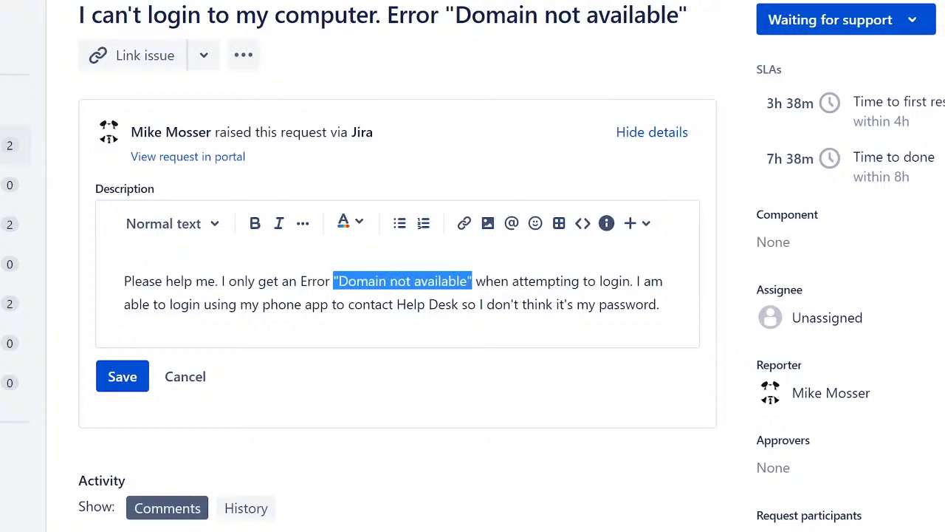
key(Left)
key(shift+Right)
key(shift+Right)
key(shift+Right)
key(shift+Right)
key(shift+Right)
key(shift+Right)
key(shift+Right)
key(shift+Right)
key(shift+Right)
key(shift+Right)
key(shift+Right)
key(shift+Right)
key(shift+Right)
key(shift+Right)
key(shift+Right)
key(shift+Right)
key(shift+Right)
key(shift+Right)
key(shift+Right)
key(shift+Right)
click(473, 280)
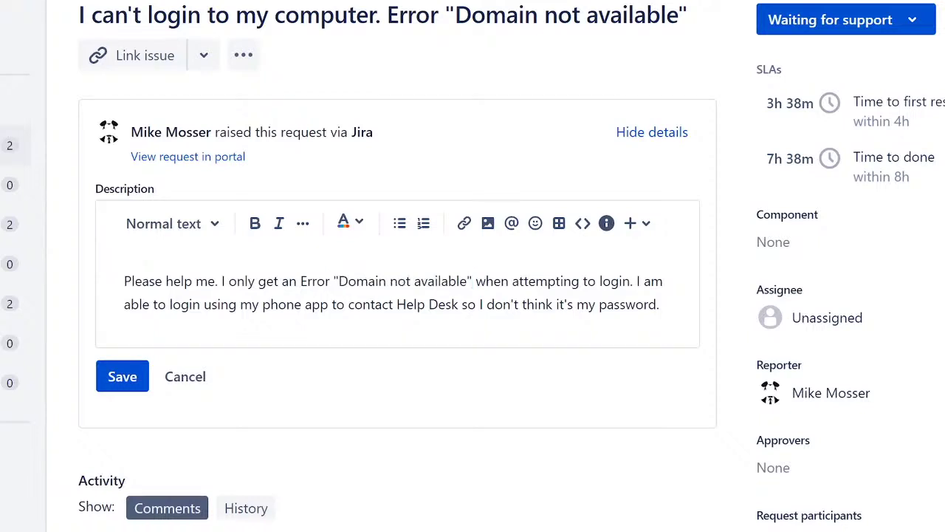
key(ctrl+shift+Left)
key(ctrl+shift+Left)
key(ctrl+shift+Left)
key(ctrl+shift+Left)
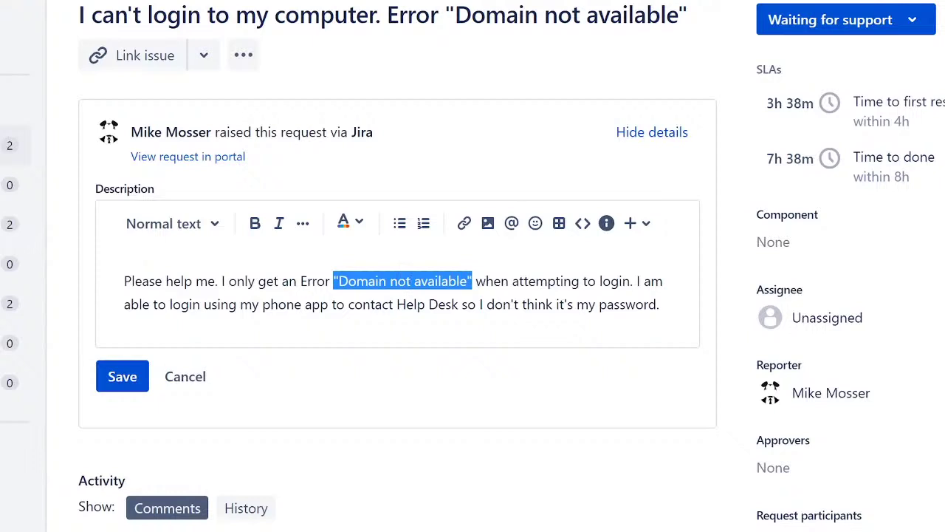
click(336, 281)
drag(334, 280, 472, 281)
key(alt+Tab)
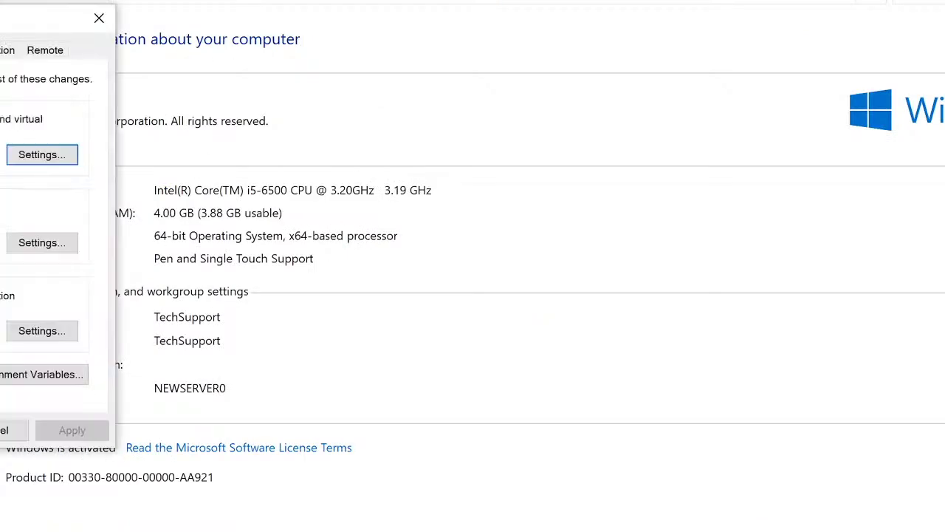
Check that computer TechSupport is in workgroup NEWSERVER0, then close System Properties without changes.
drag(65, 50, 525, 120)
click(351, 147)
drag(414, 126, 279, 23)
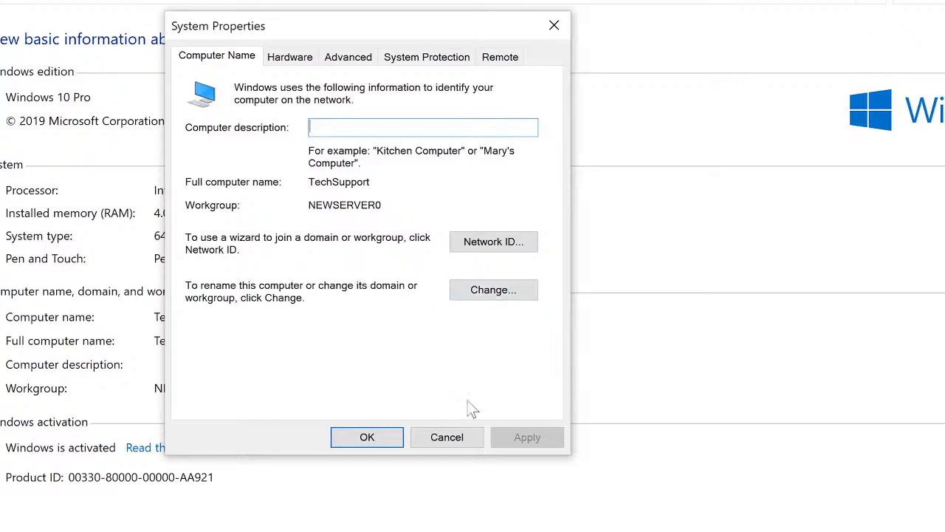
click(504, 303)
click(383, 329)
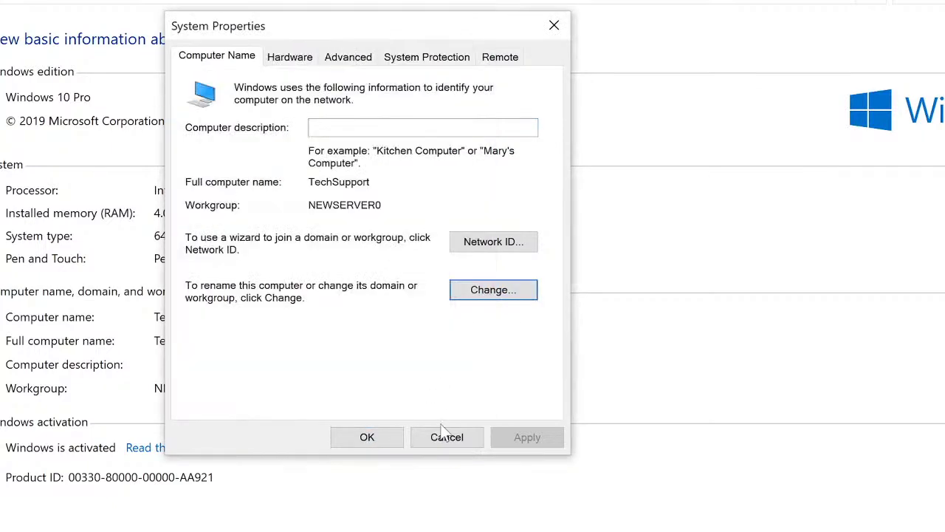
click(441, 439)
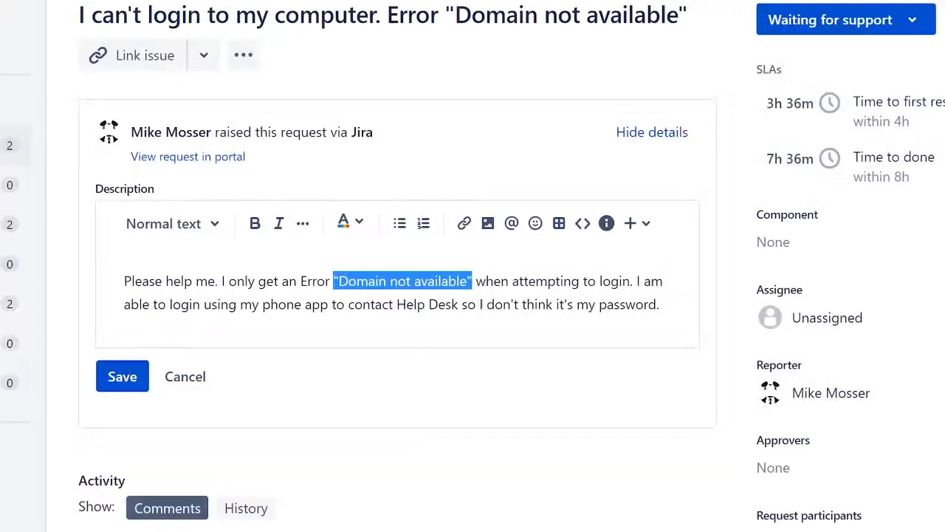
Discard the open description edit so the ticket's description stays as it was.
click(452, 305)
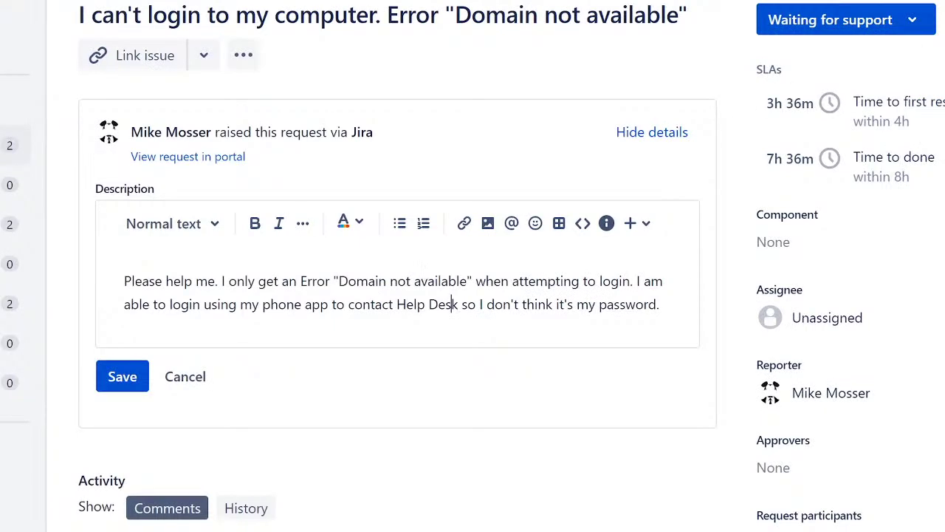
click(472, 281)
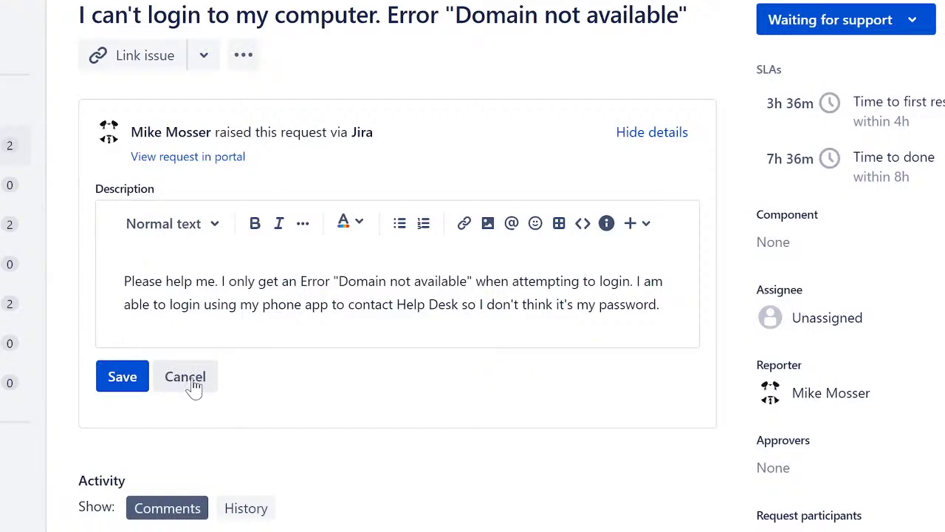
click(188, 378)
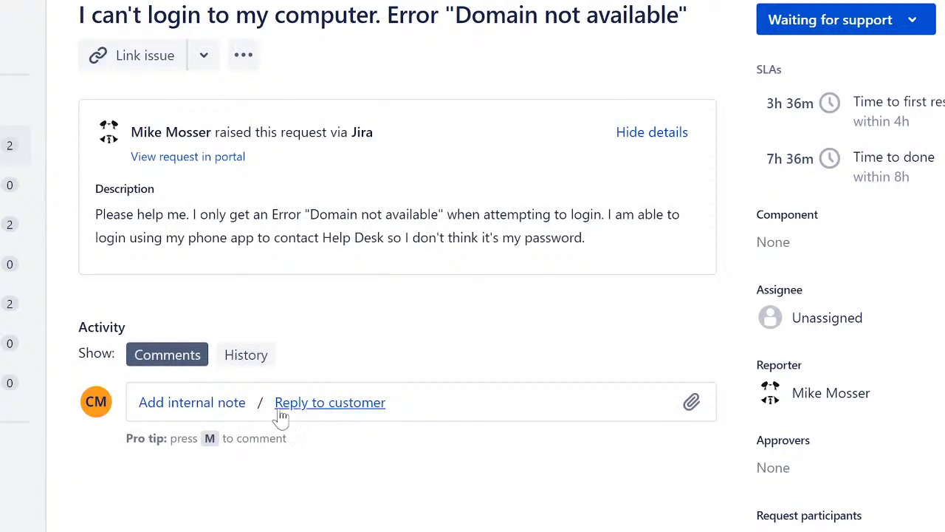
Draft a reply asking the customer to bring the computer to the office, since it needs adding to the Domain.
key(m)
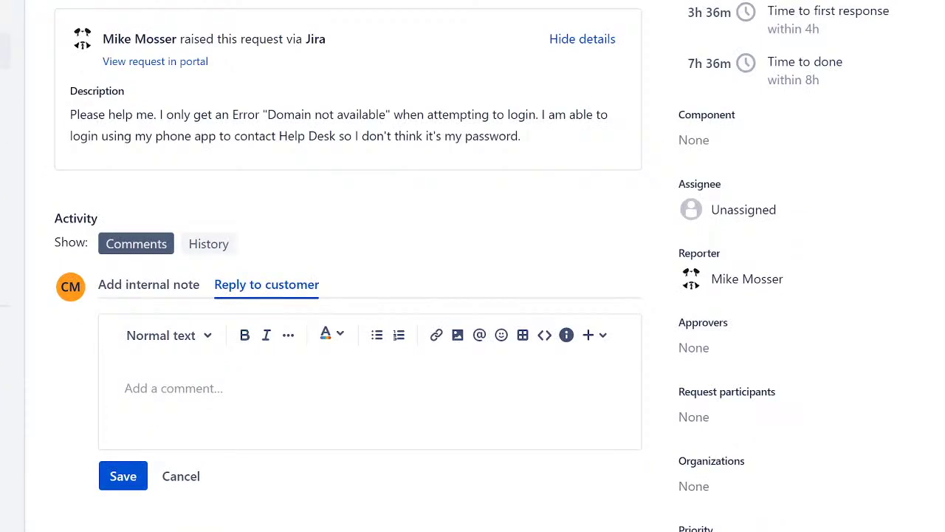
text(Can you please bring back the computer to the office so we can fix it. Ervin)
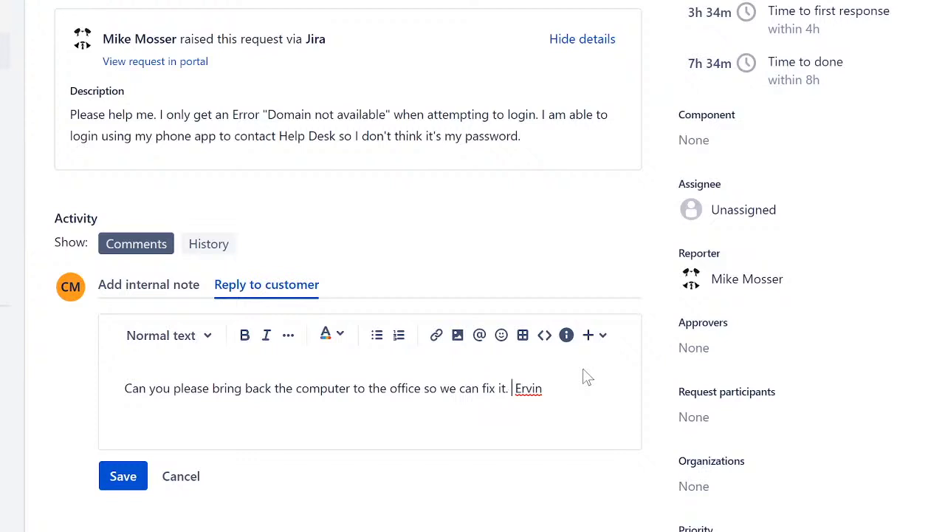
text(Computer )
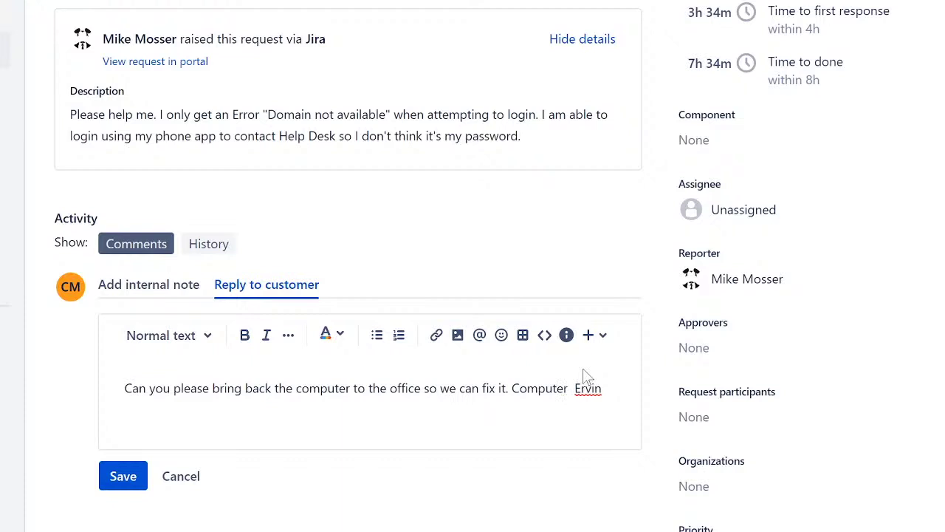
text(needs to b)
text(e added to D)
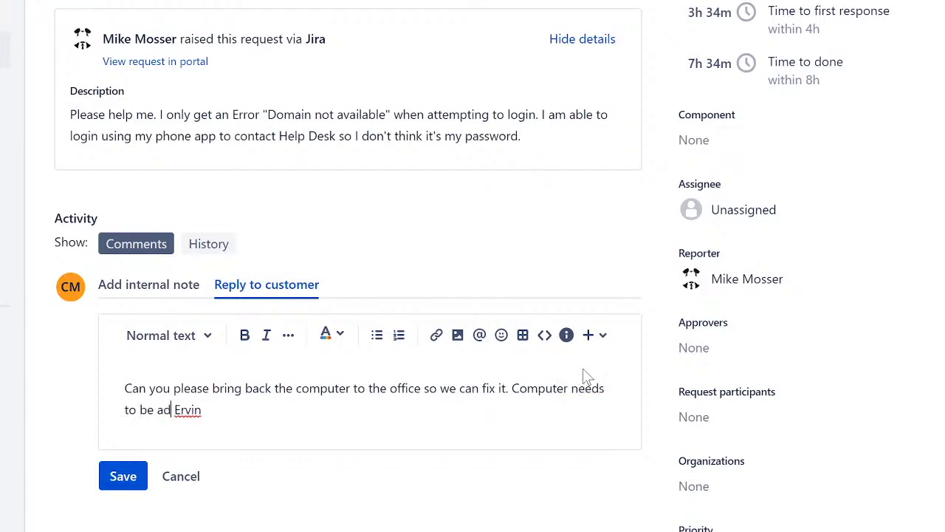
text(omain.)
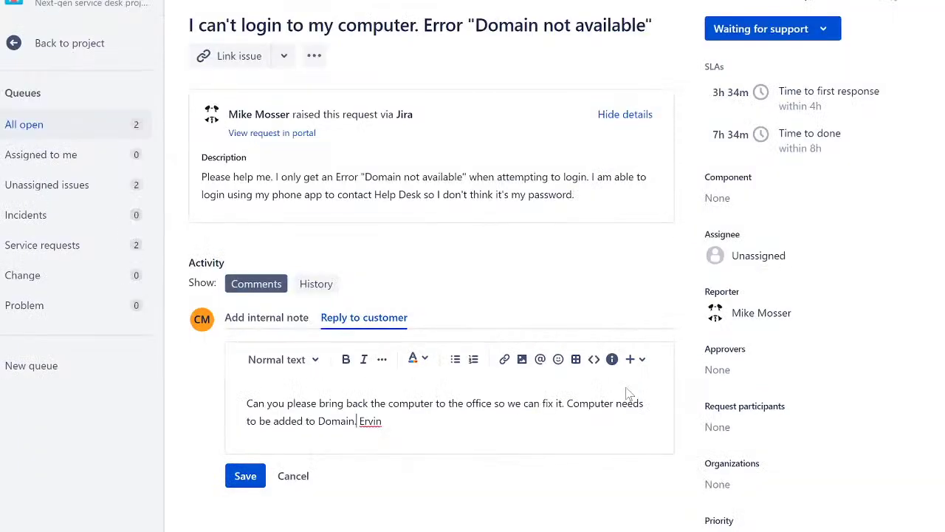
Save the customer reply and assign the Domain not available ticket to yourself.
click(245, 477)
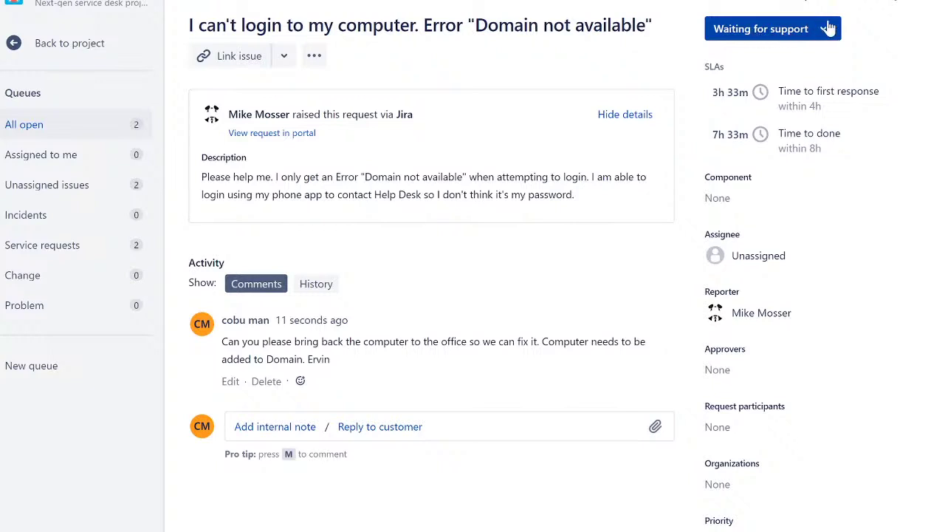
click(768, 256)
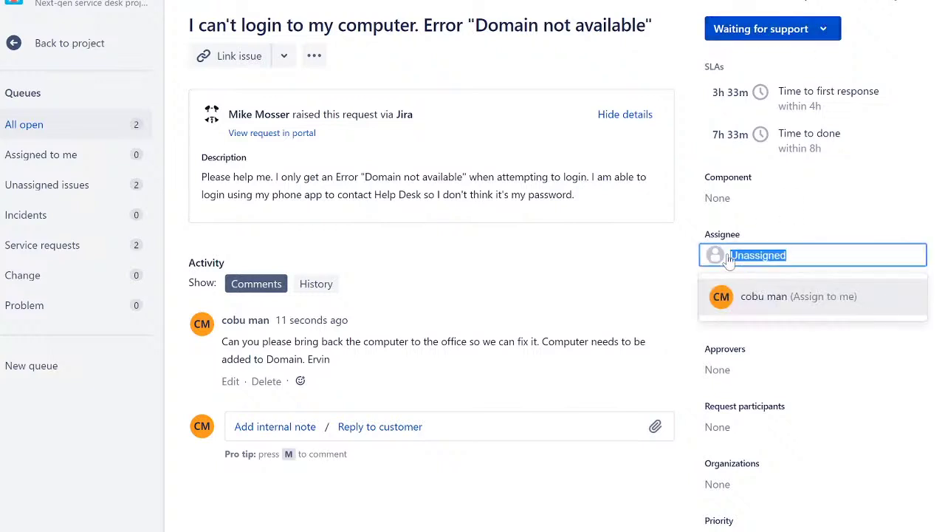
click(788, 305)
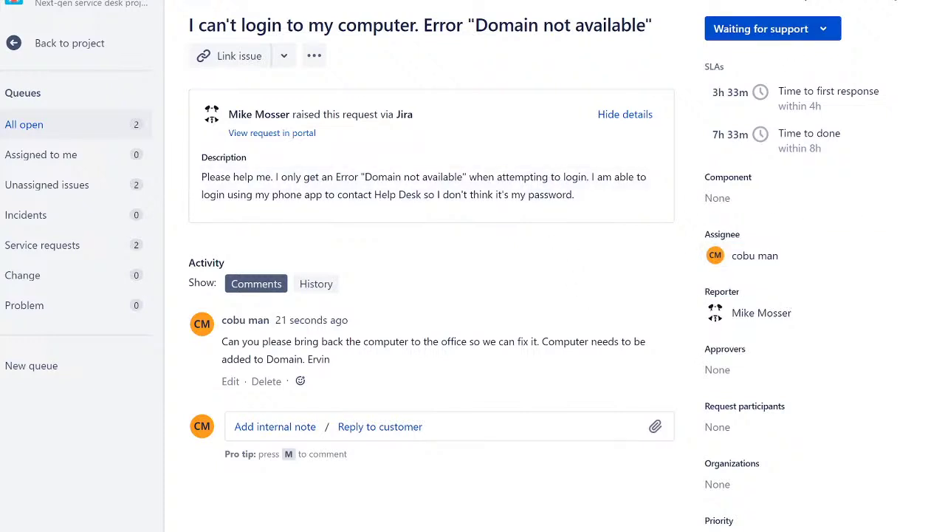
scroll(812, 258, down, 1)
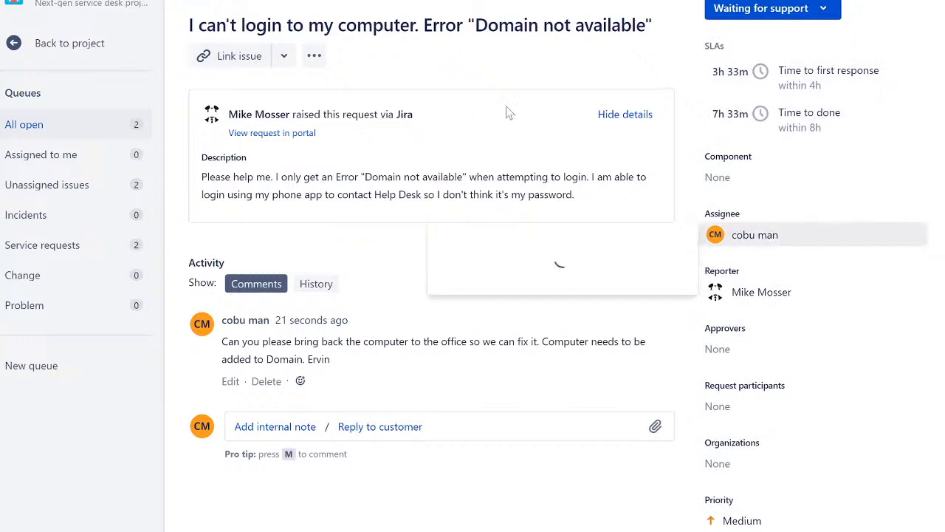
Open expired-password ticket ISD-33 from All open and read its description.
click(46, 129)
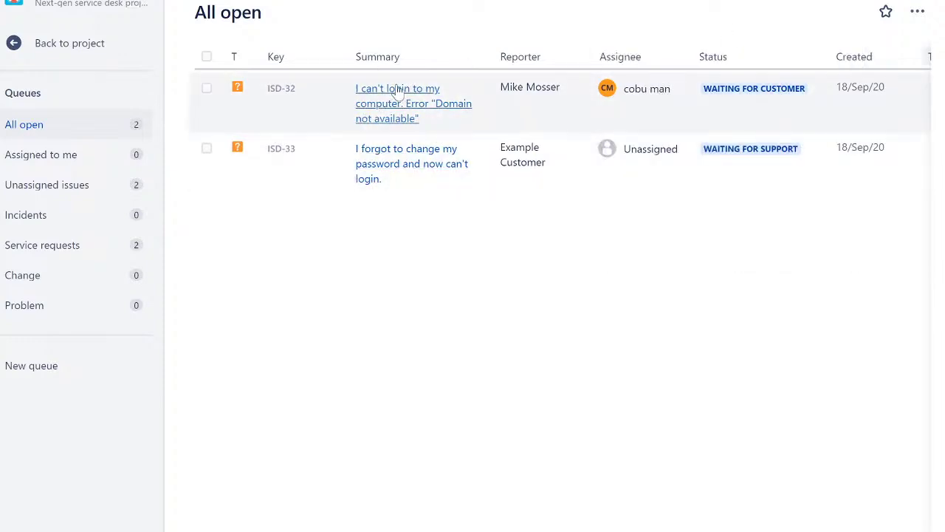
click(416, 154)
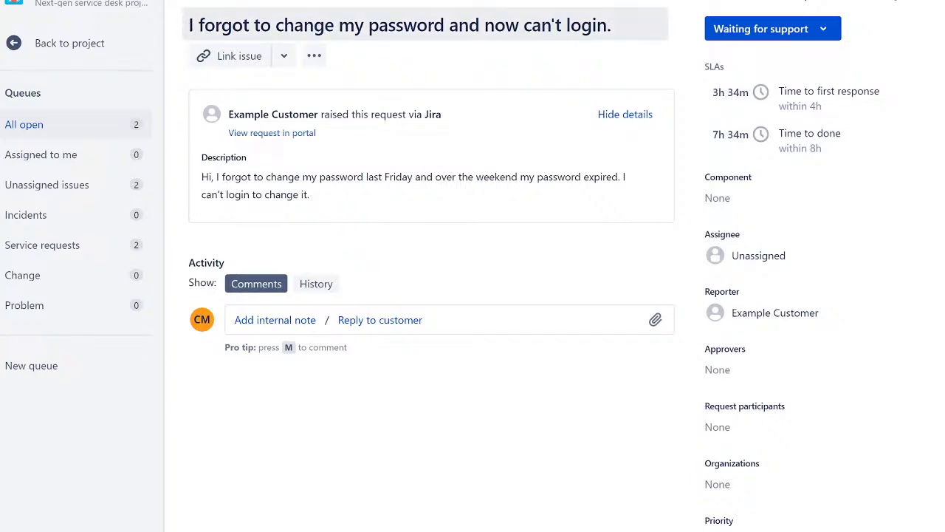
drag(189, 25, 615, 37)
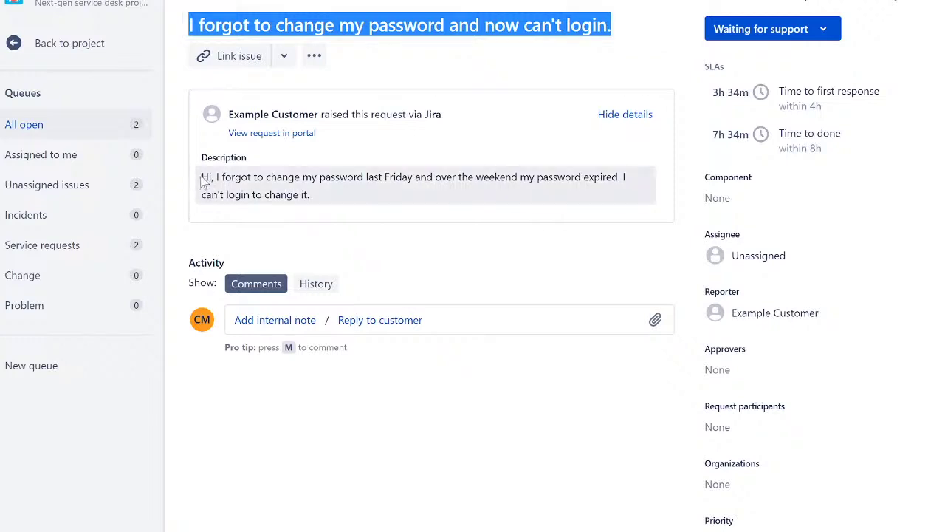
drag(203, 180, 312, 178)
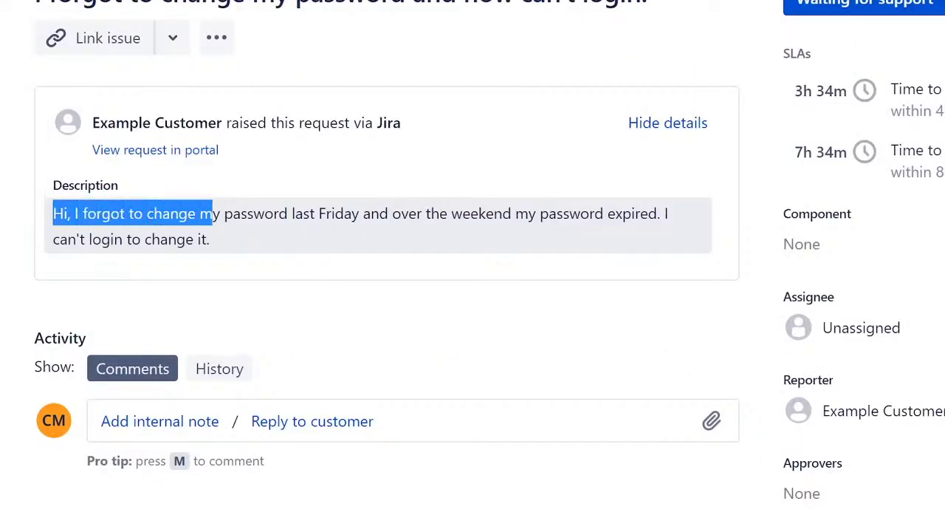
drag(213, 214, 290, 241)
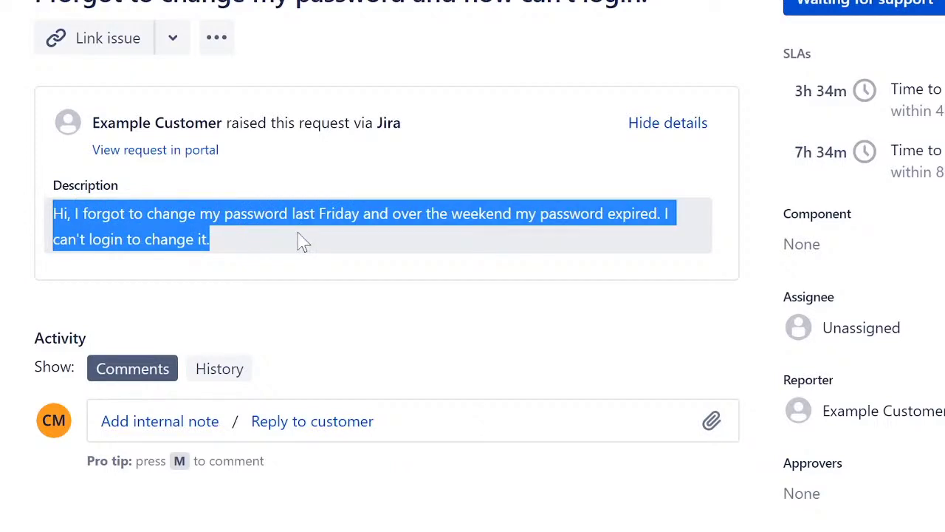
click(302, 241)
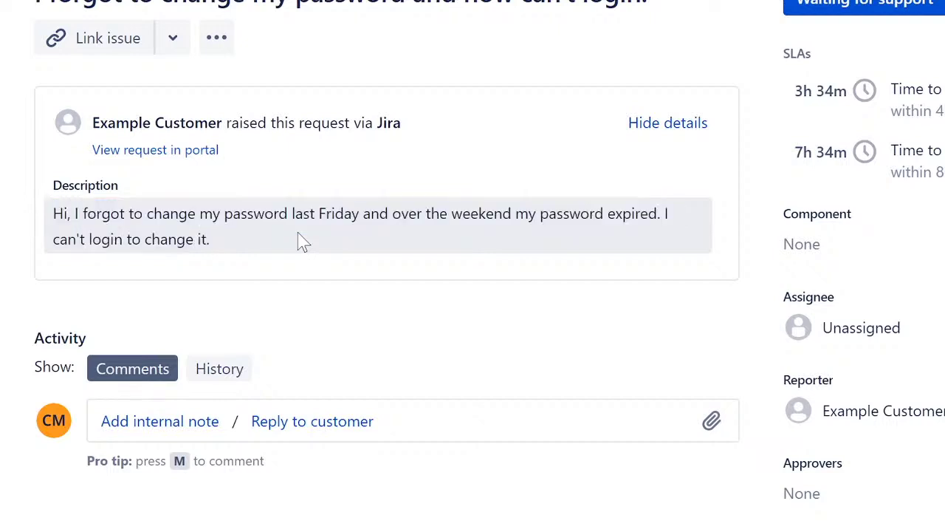
Assign ISD-33 to yourself.
click(862, 327)
click(870, 392)
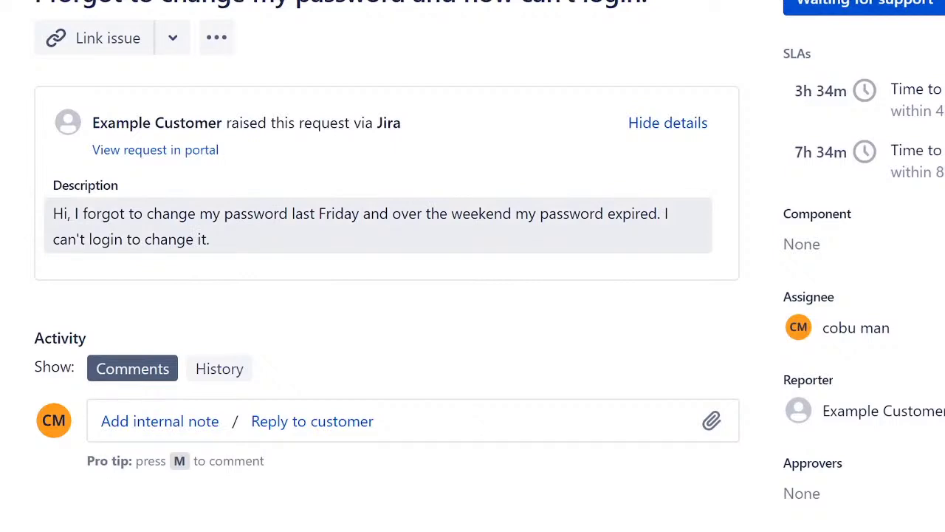
drag(71, 213, 657, 213)
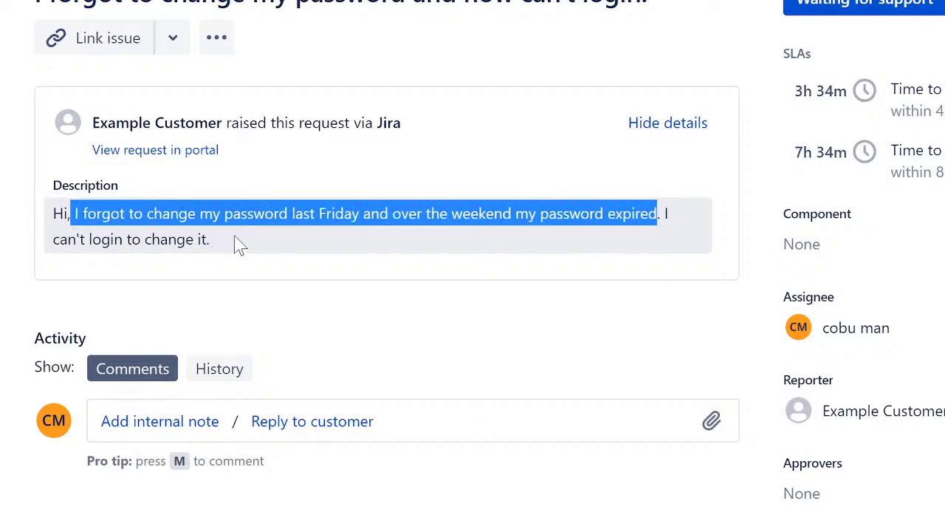
click(239, 243)
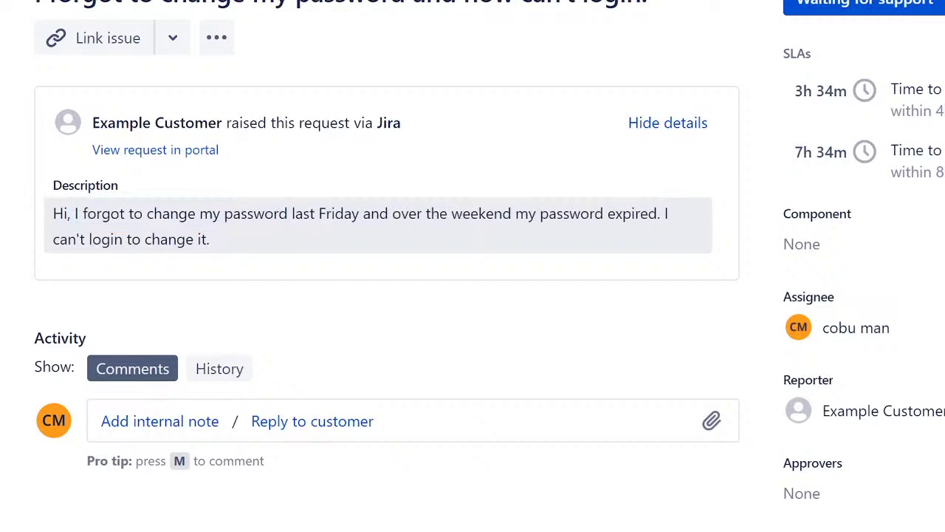
click(254, 221)
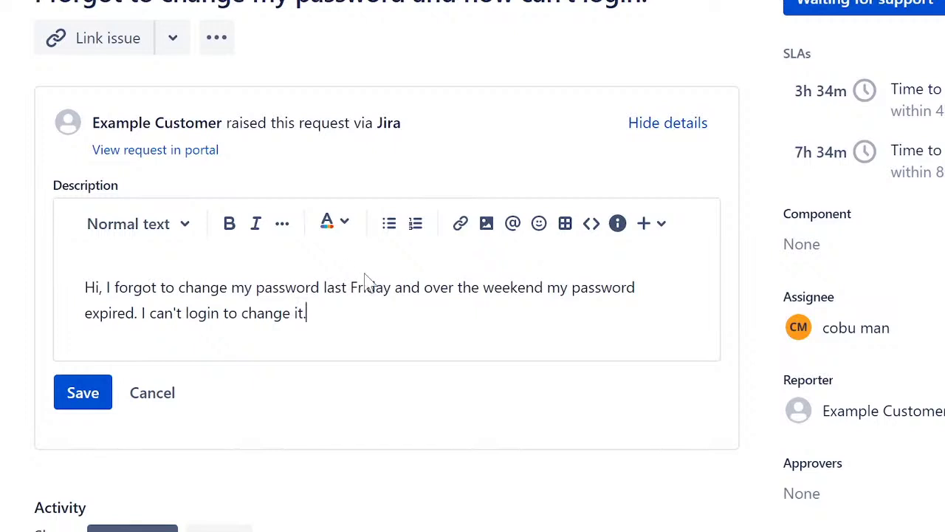
click(91, 393)
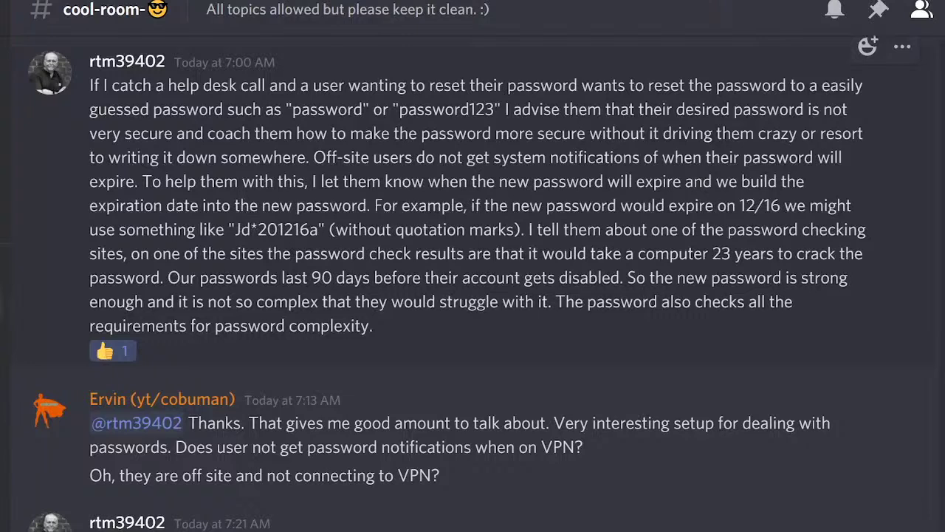
drag(398, 85, 309, 157)
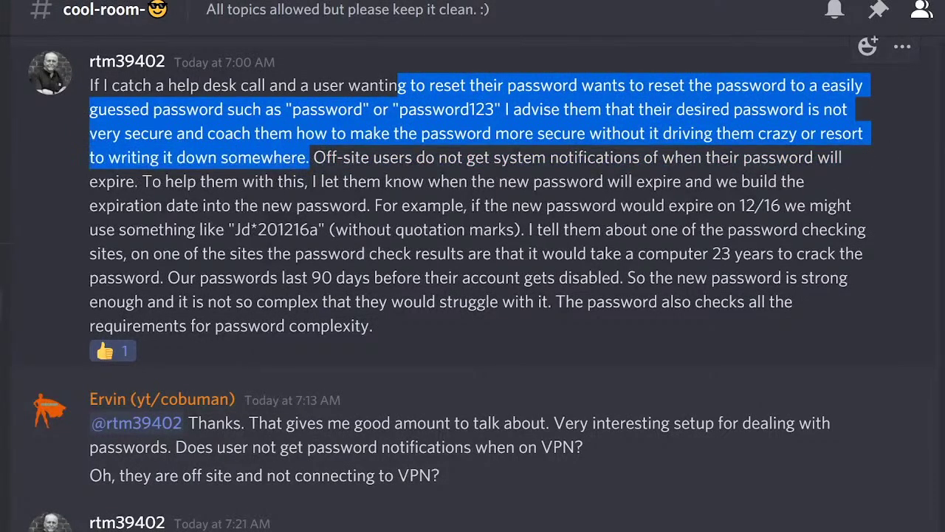
click(103, 338)
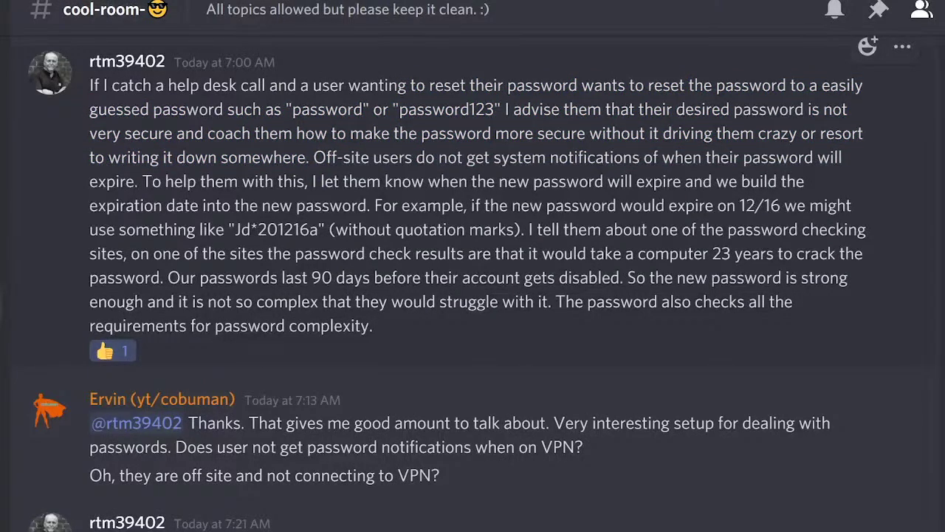
drag(314, 157, 370, 158)
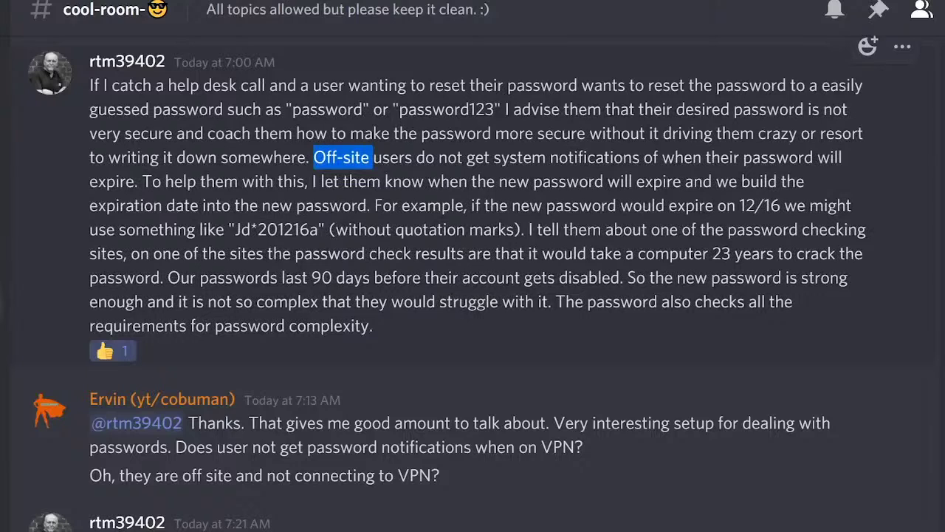
drag(111, 85, 264, 85)
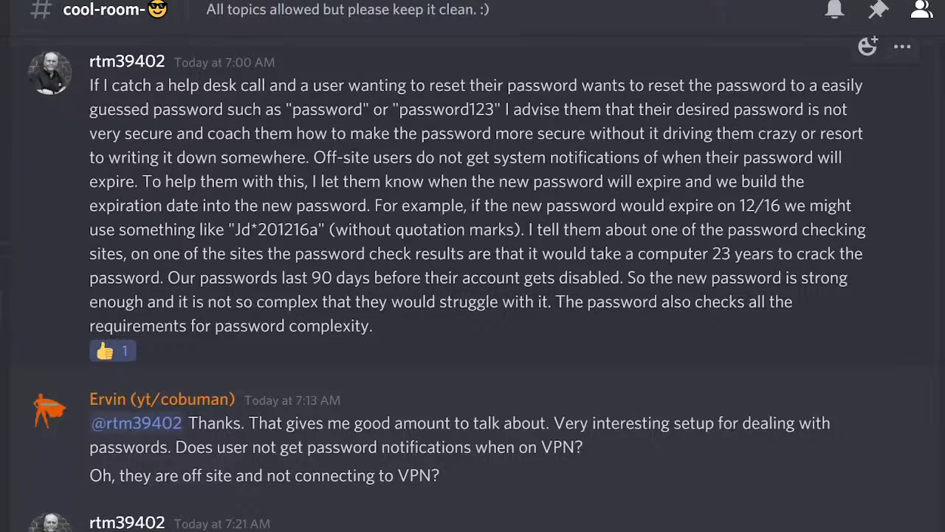
drag(313, 158, 141, 181)
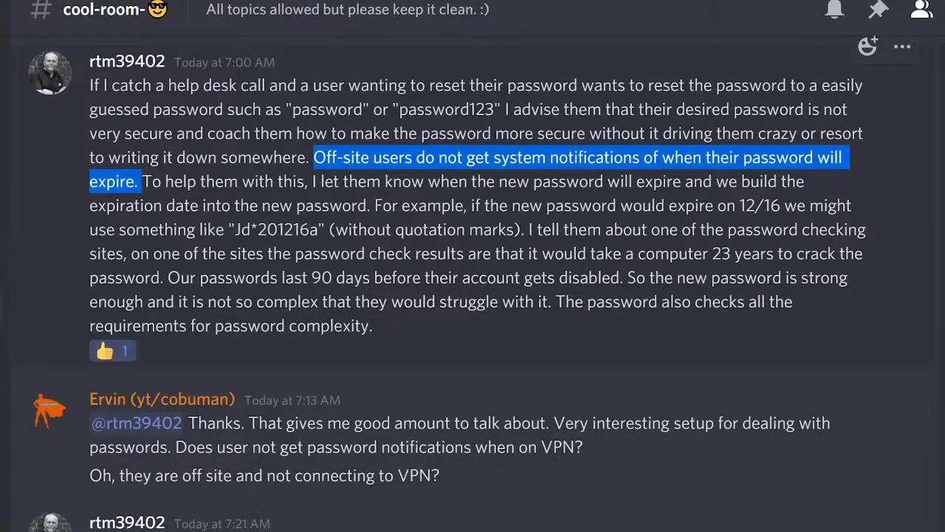
click(141, 181)
drag(141, 181, 807, 181)
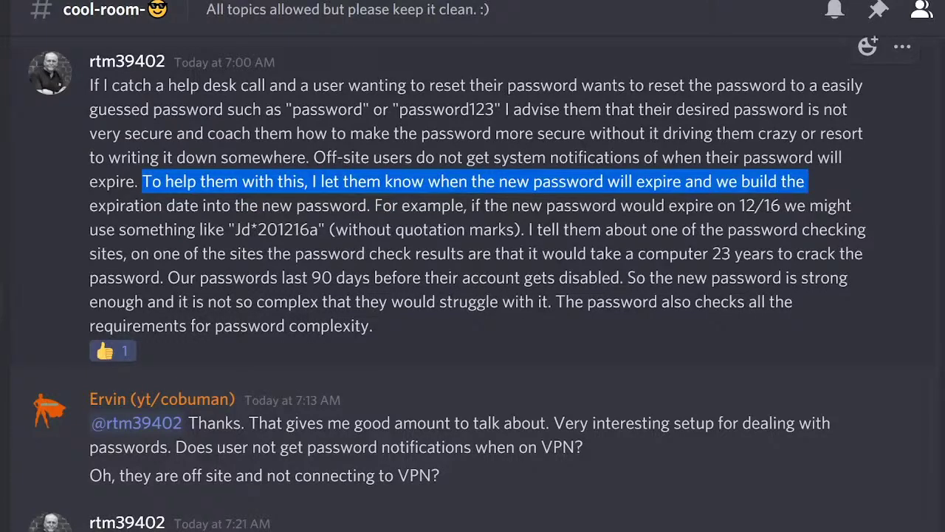
drag(806, 181, 374, 206)
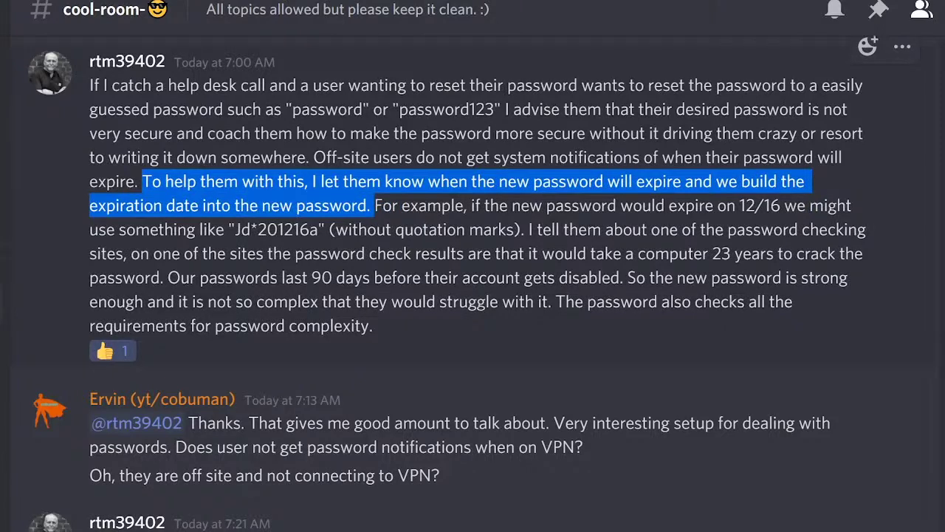
click(374, 205)
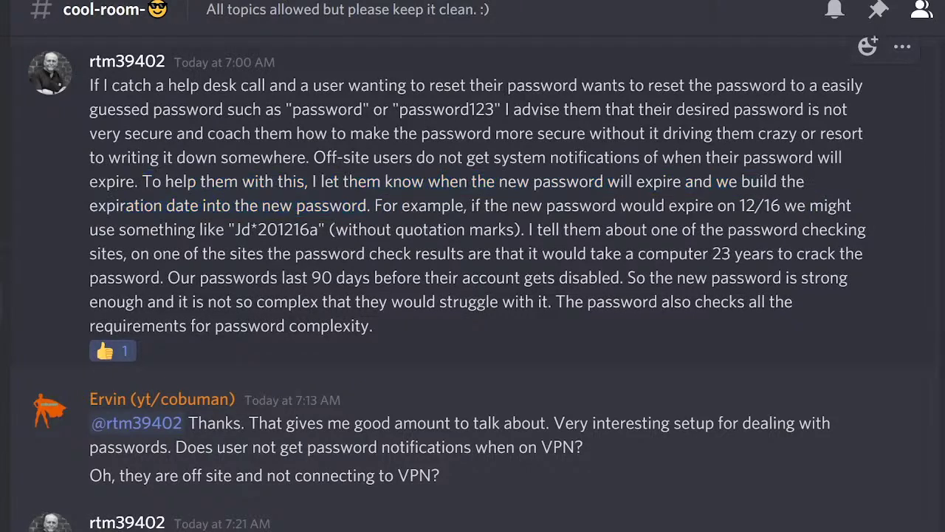
drag(367, 205, 296, 205)
drag(374, 205, 384, 205)
drag(384, 206, 523, 229)
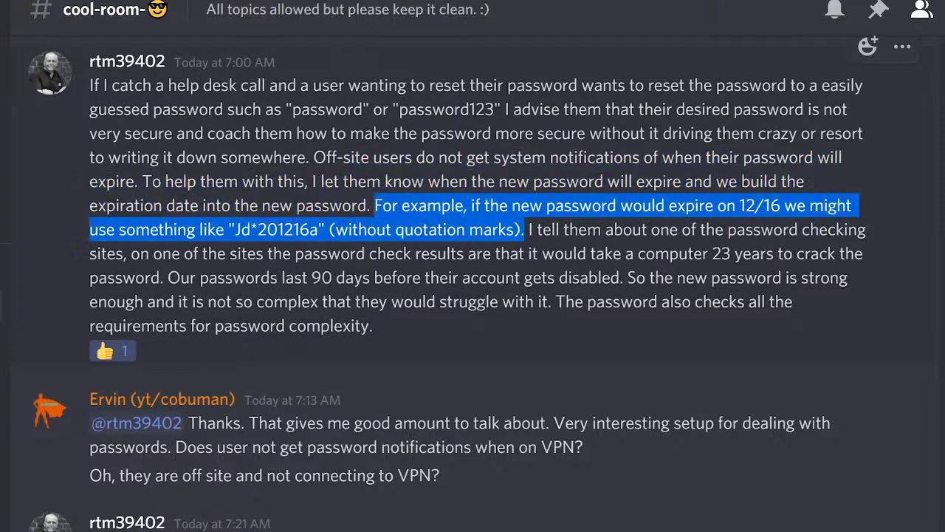
drag(319, 229, 235, 229)
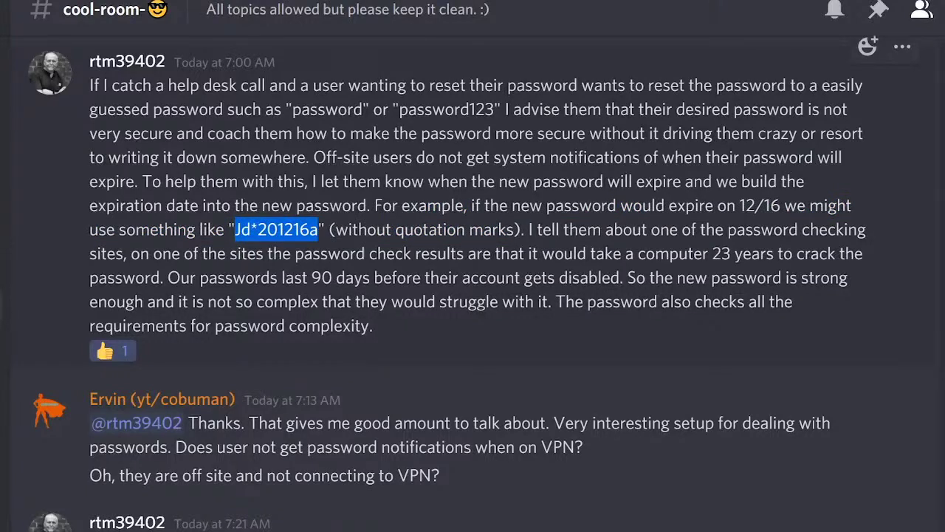
click(235, 230)
drag(257, 229, 300, 230)
click(258, 230)
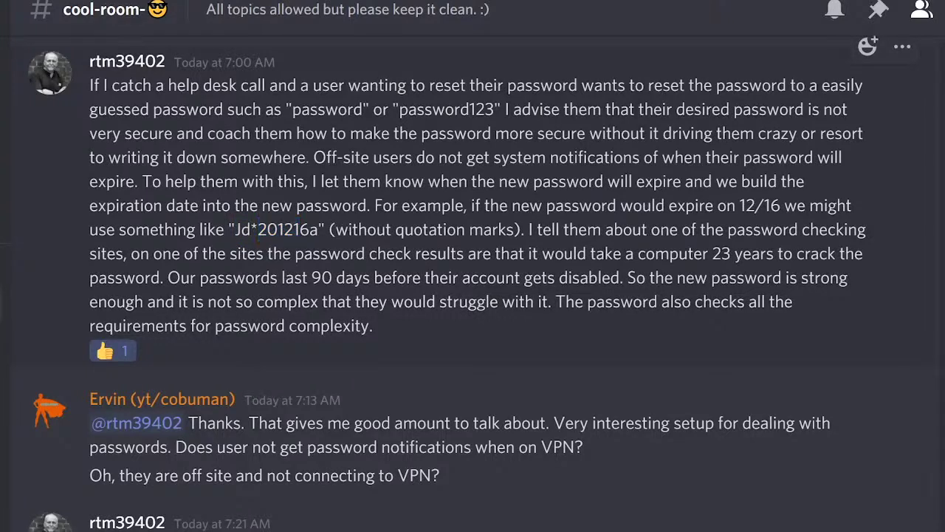
drag(527, 229, 858, 230)
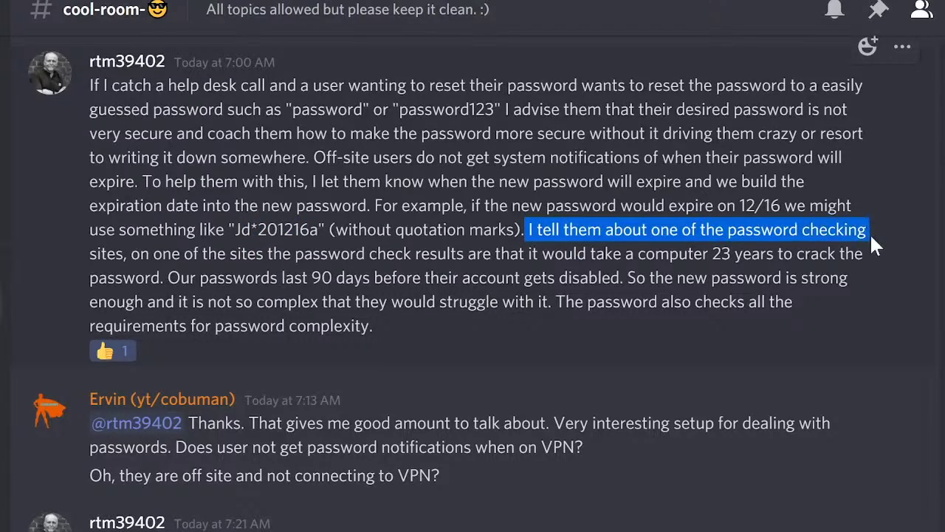
drag(872, 237, 162, 278)
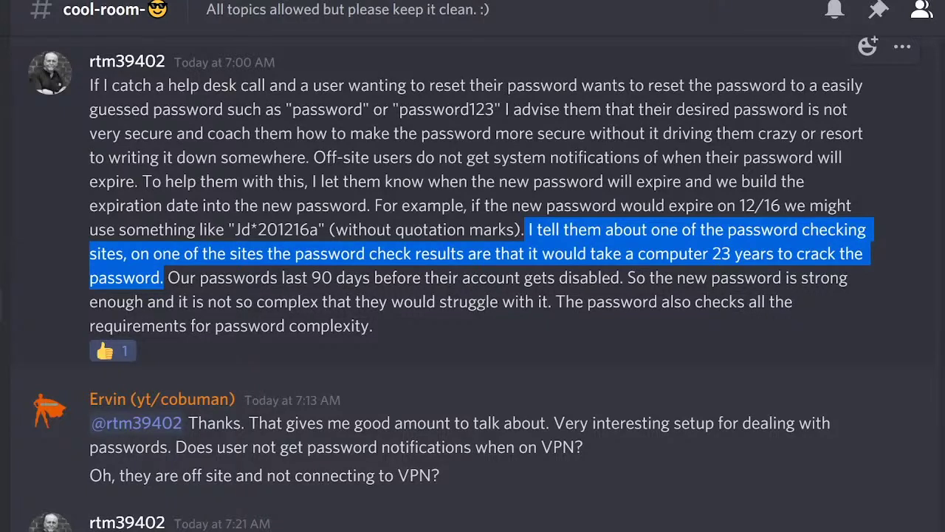
click(97, 278)
drag(168, 278, 622, 278)
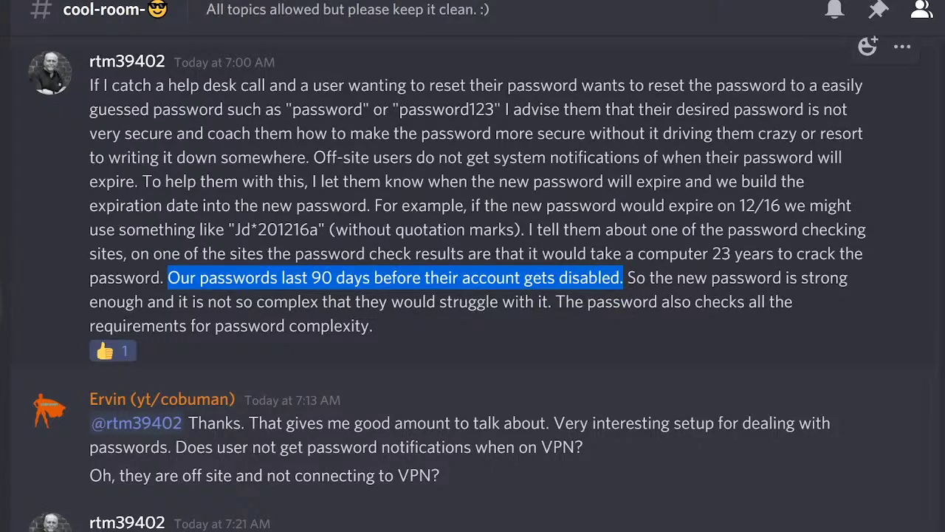
drag(623, 277, 607, 332)
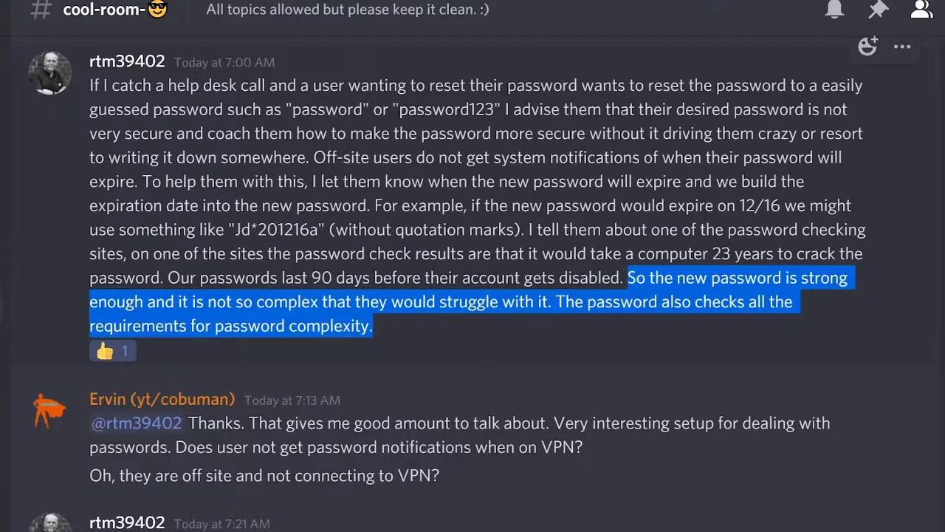
click(607, 333)
drag(234, 230, 319, 230)
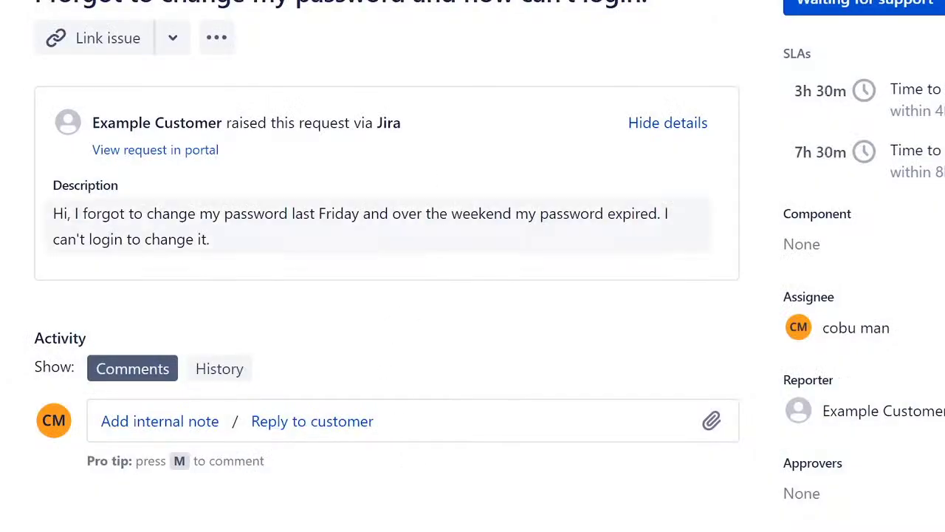
Open the expired-password ticket's Description in its inline editor.
click(396, 220)
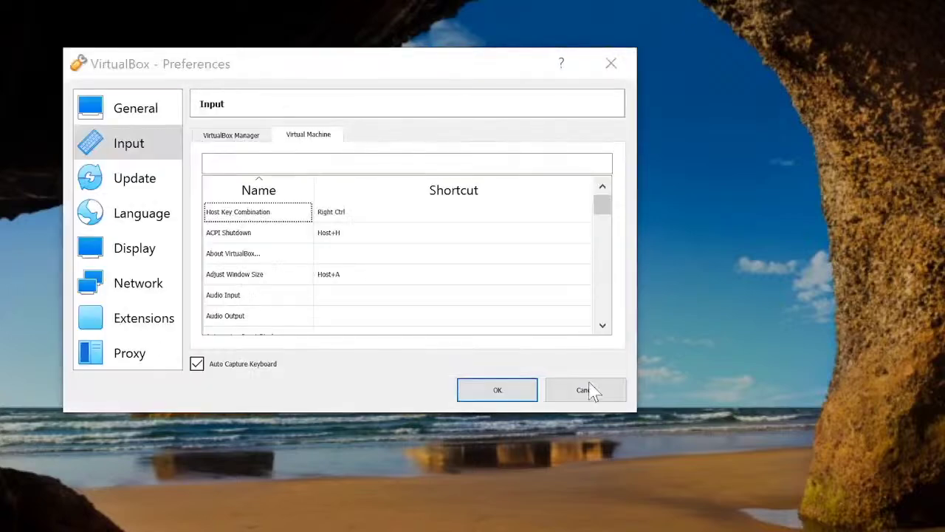
Cancel VirtualBox Preferences and sign in to the server with the Administrator password.
click(593, 390)
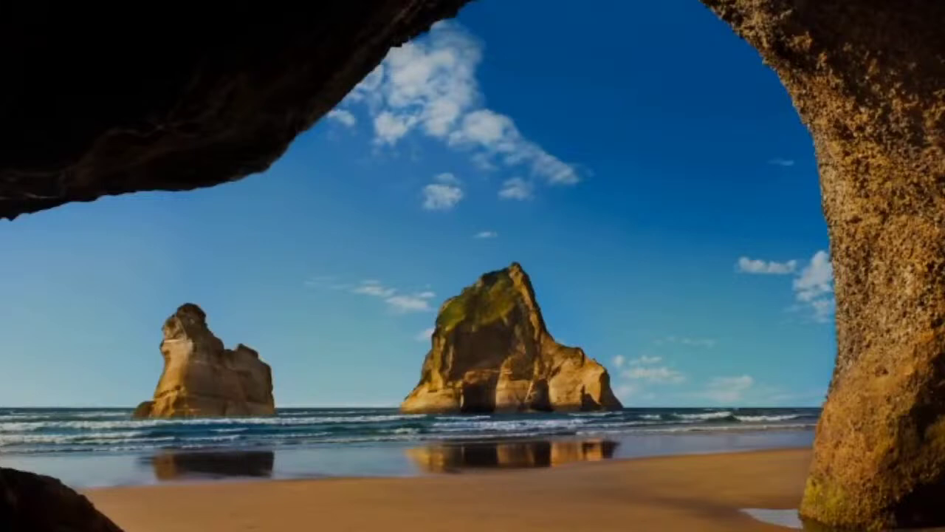
key(ctrl+alt+Delete)
text(••••••••)
key(Return)
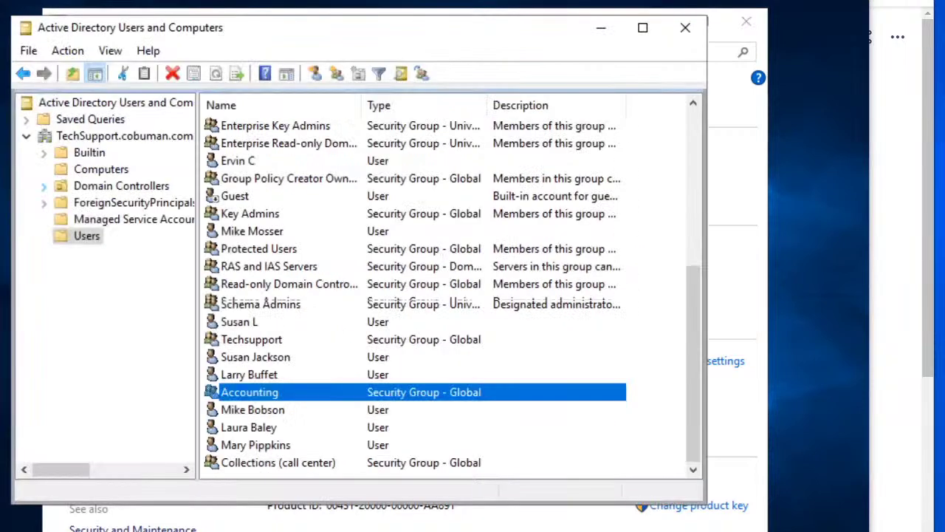
Search the Users folder in Active Directory for the customer's name.
click(337, 255)
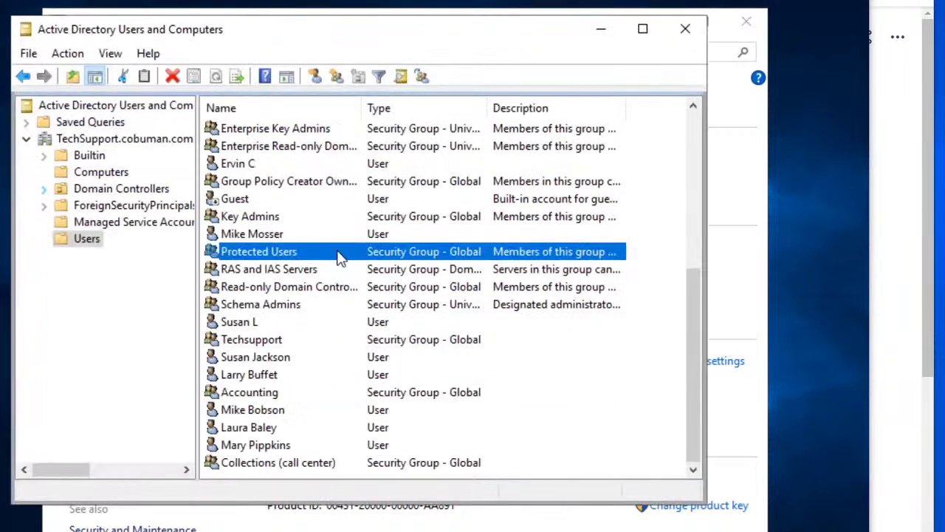
right_click(77, 238)
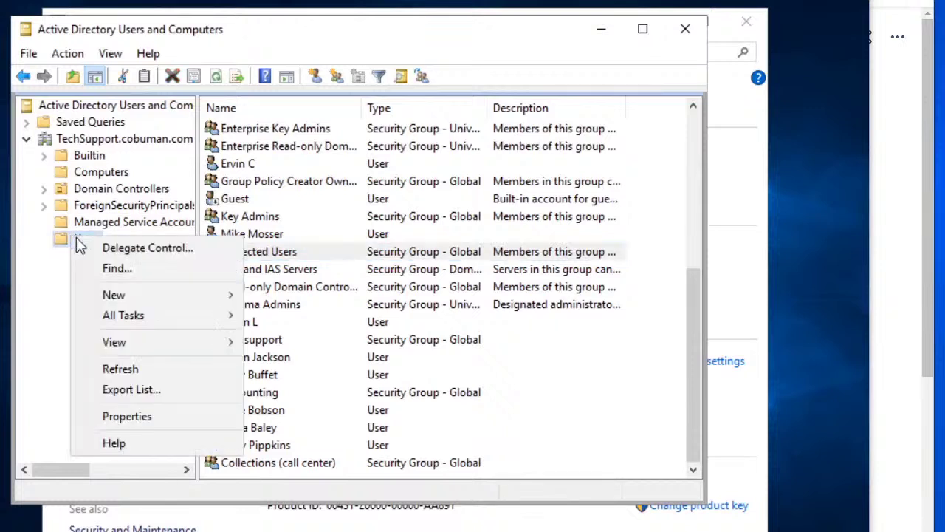
click(118, 270)
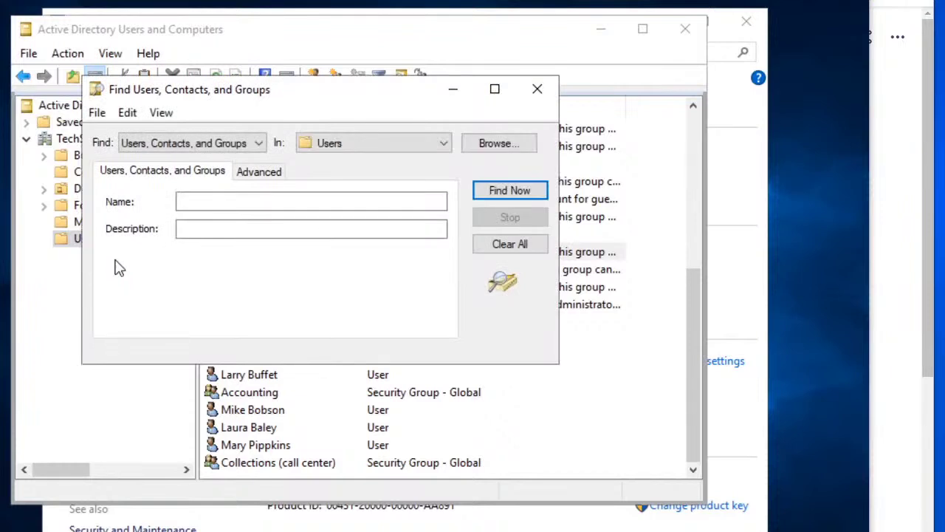
click(283, 196)
text(mike)
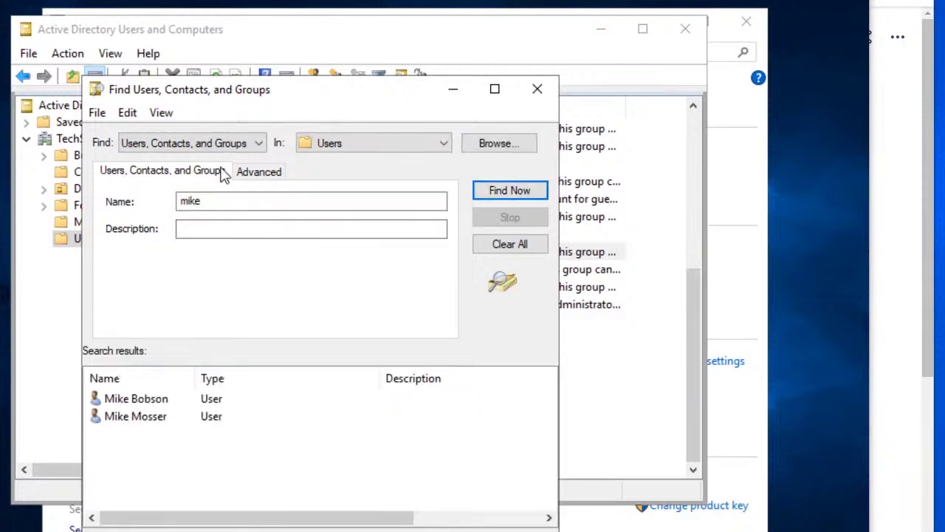
Open Reset Password for the second matching user account.
click(157, 417)
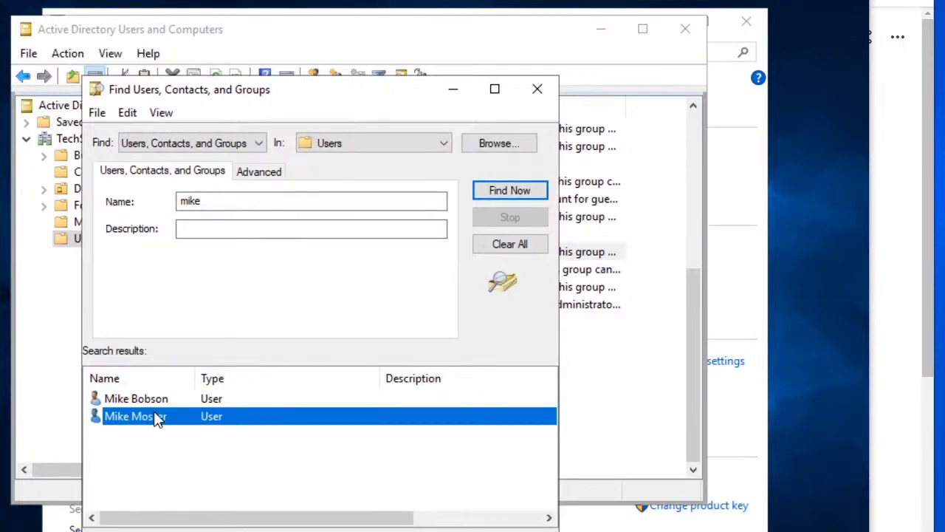
right_click(157, 418)
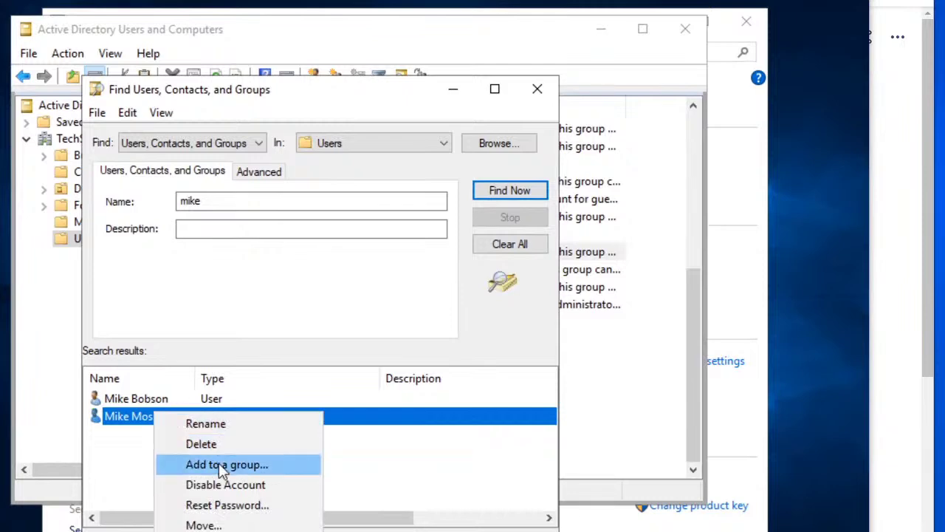
click(237, 506)
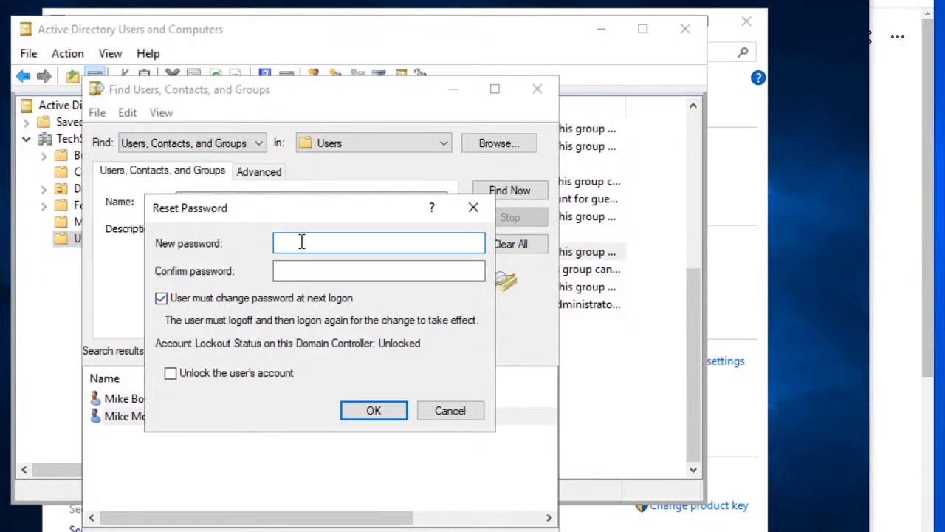
click(295, 265)
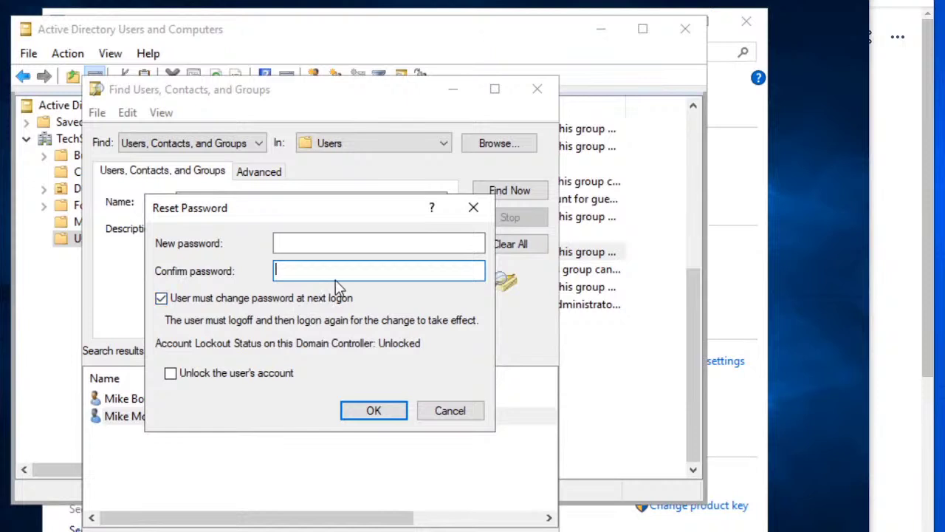
click(346, 244)
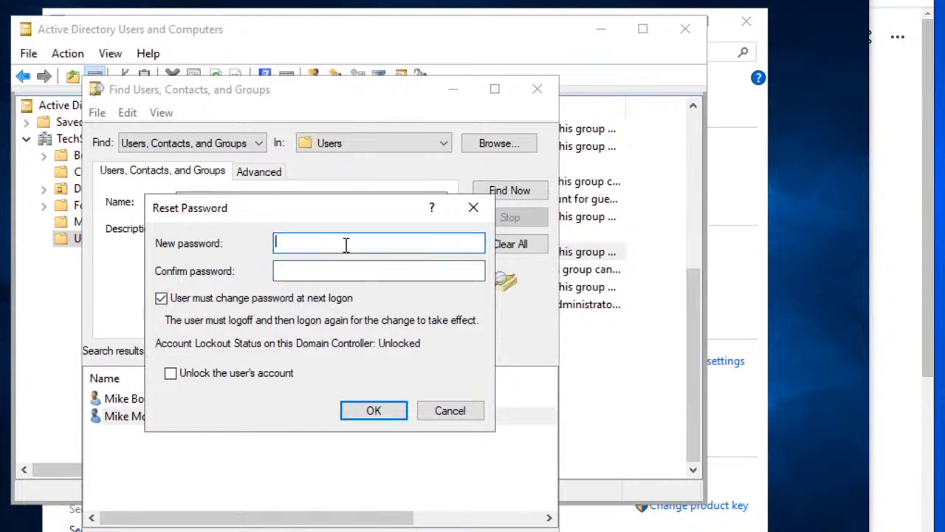
click(344, 271)
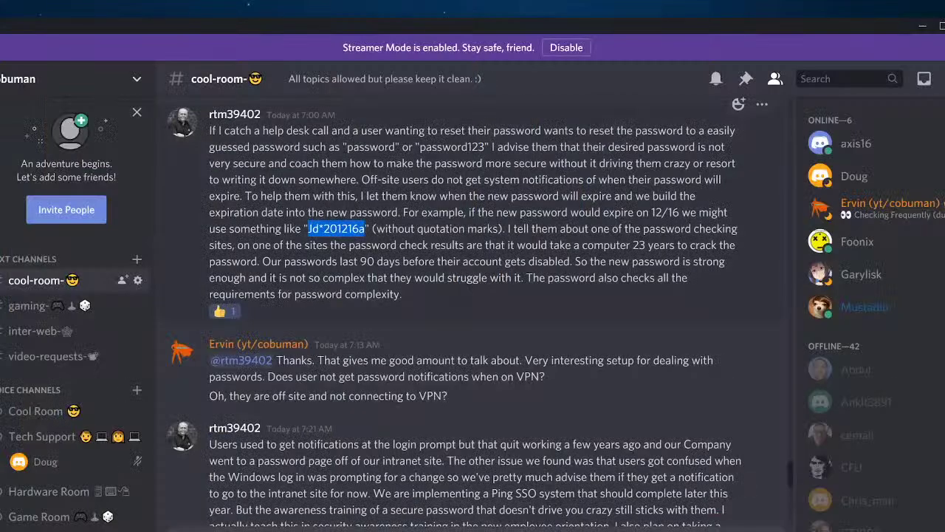
click(218, 303)
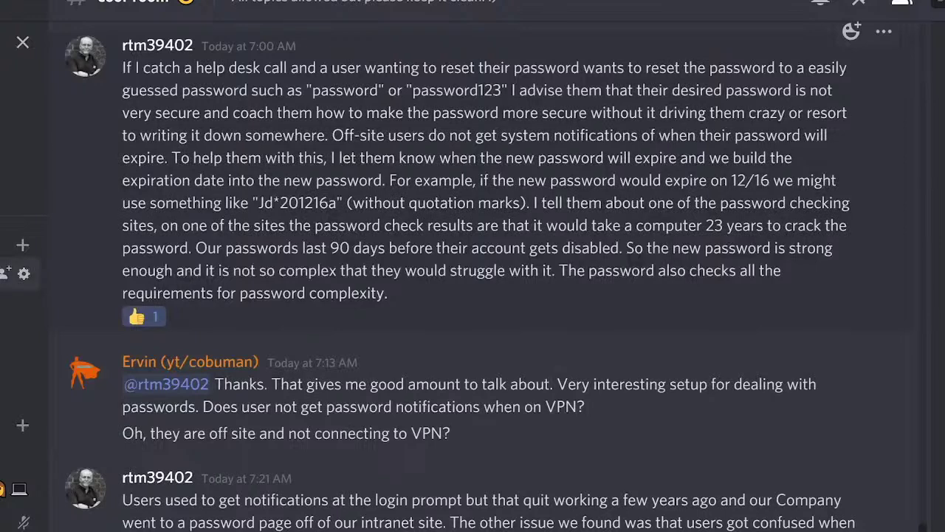
drag(258, 202, 336, 201)
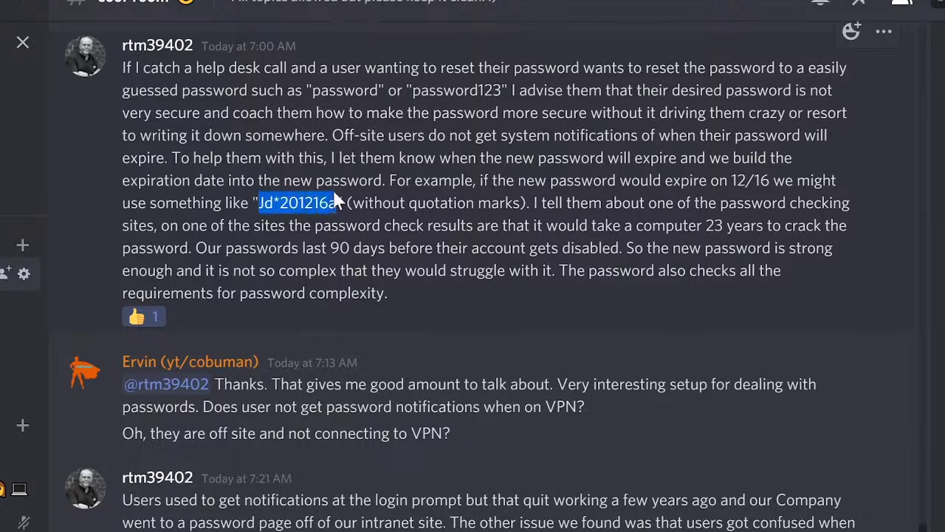
click(336, 201)
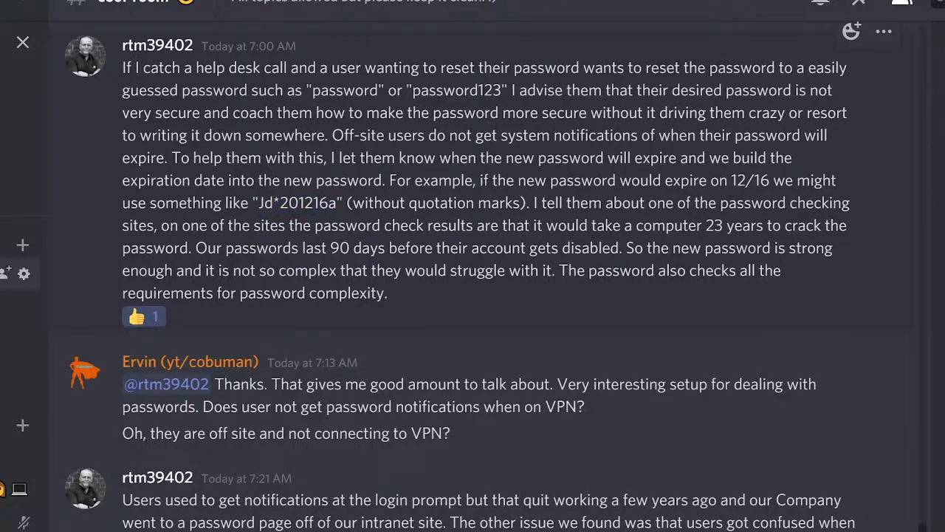
drag(336, 203, 259, 202)
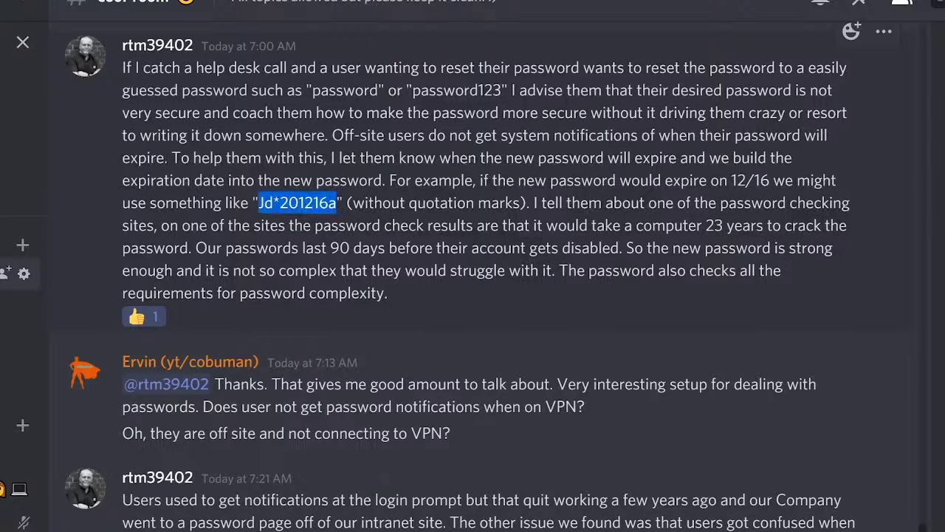
drag(332, 135, 386, 135)
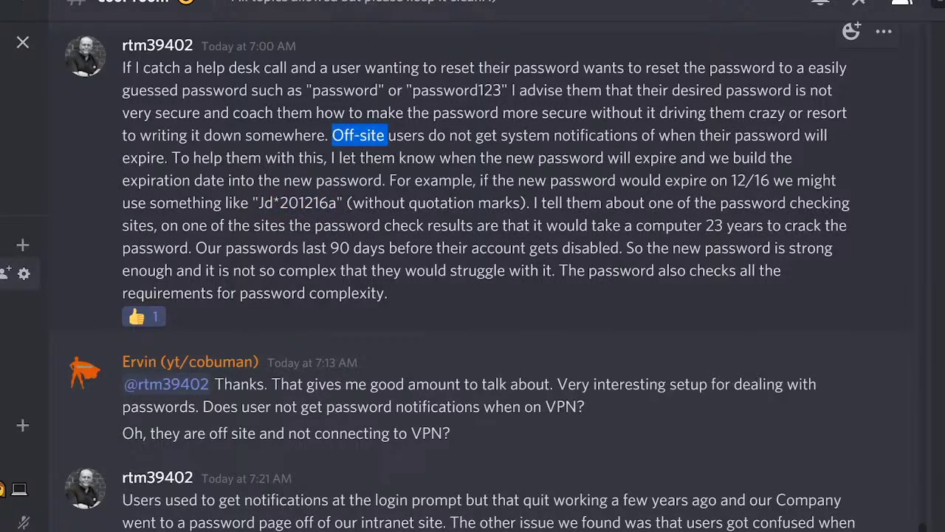
drag(259, 202, 336, 202)
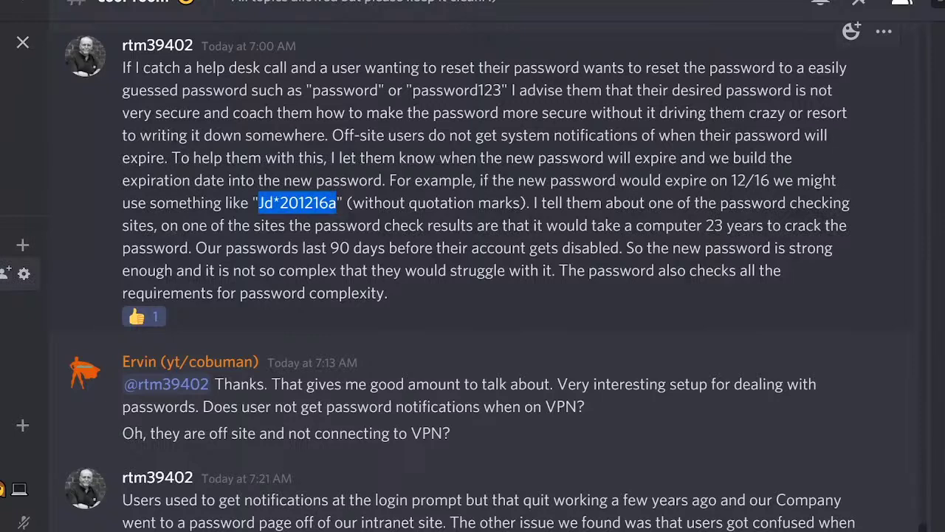
drag(258, 202, 337, 202)
drag(258, 202, 339, 202)
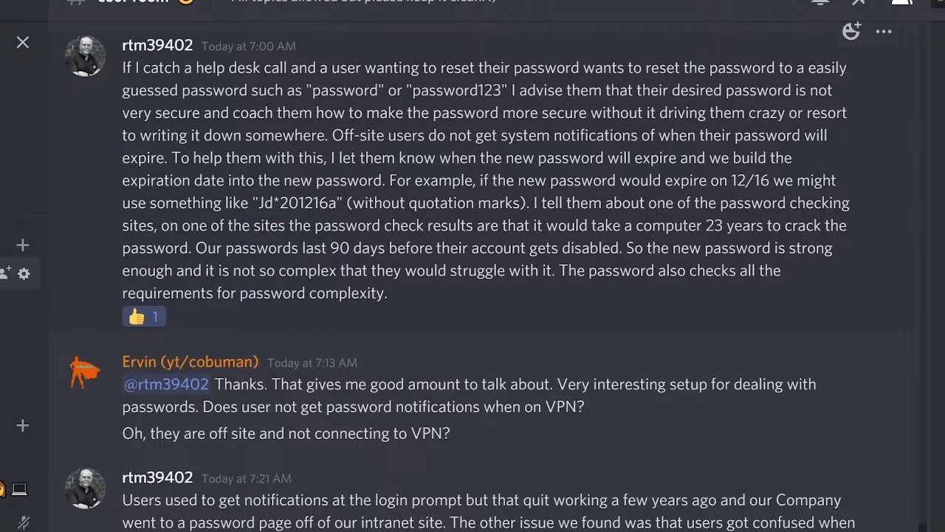
scroll(571, 223, down, 3)
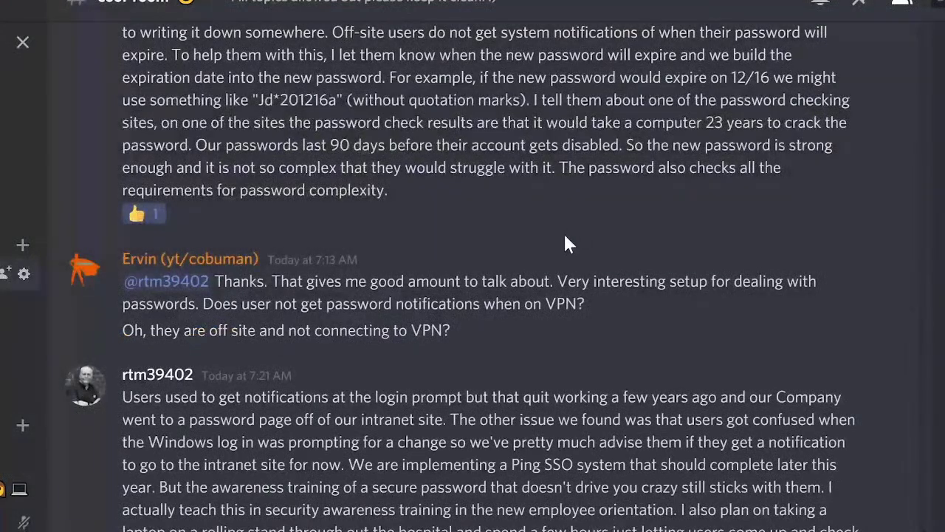
scroll(555, 238, down, 3)
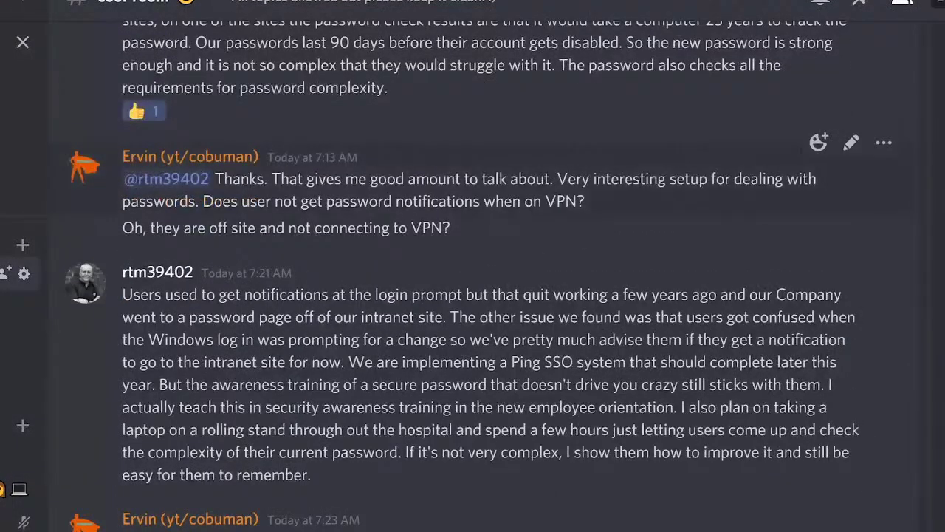
drag(215, 179, 250, 179)
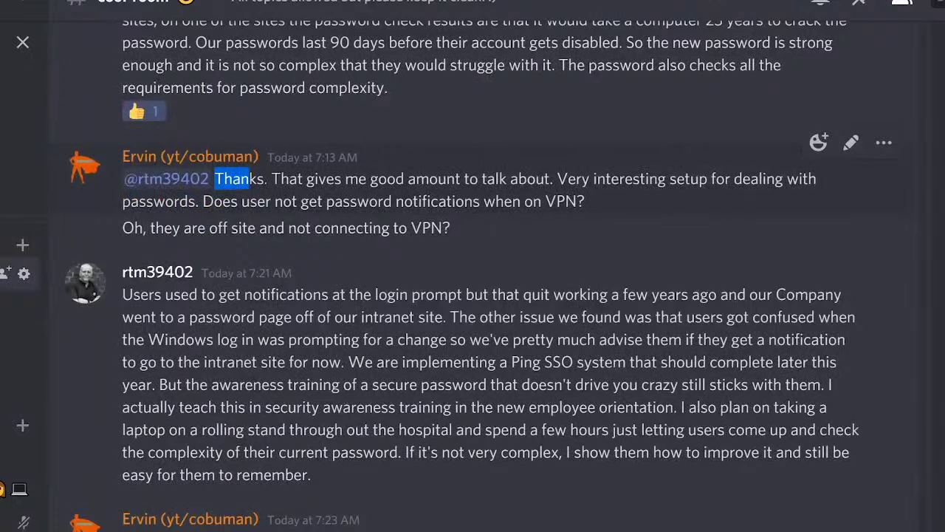
drag(249, 179, 405, 179)
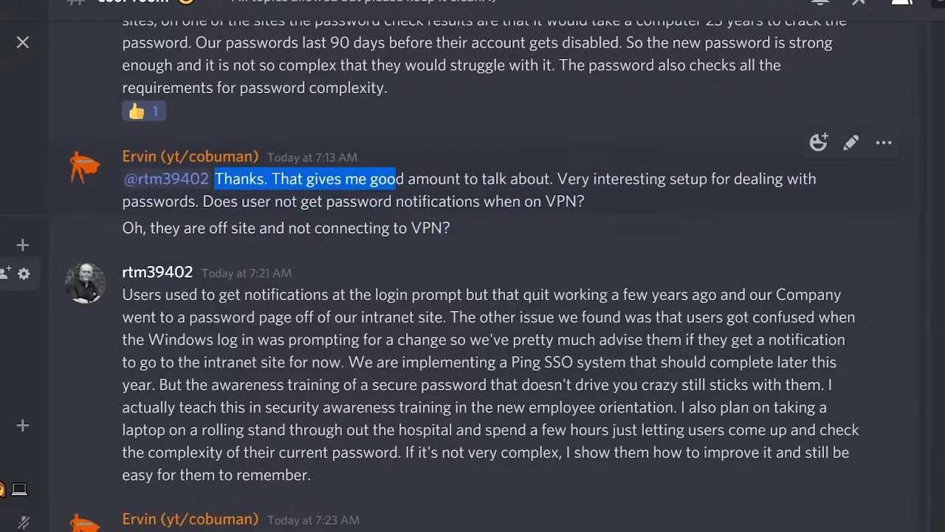
click(405, 179)
scroll(398, 184, up, 2)
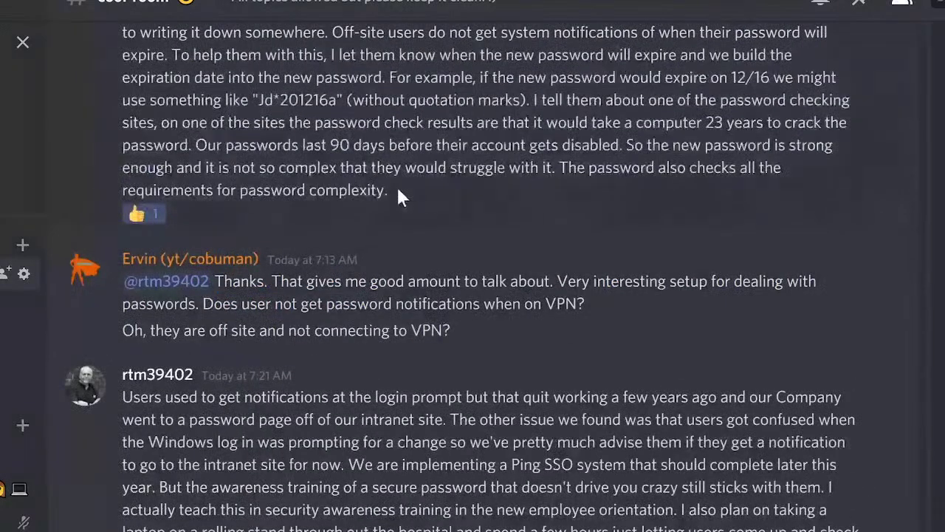
drag(258, 100, 337, 99)
click(336, 100)
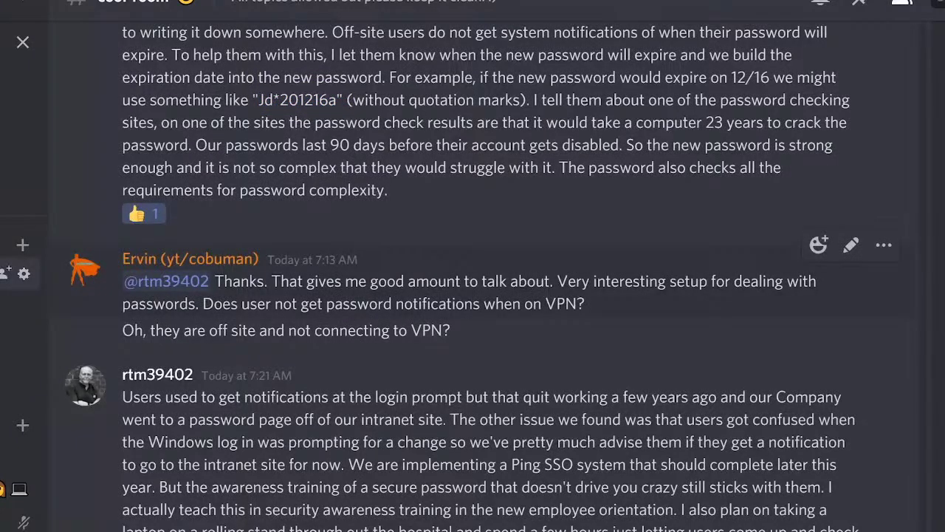
drag(214, 282, 555, 281)
click(556, 282)
scroll(332, 270, down, 5)
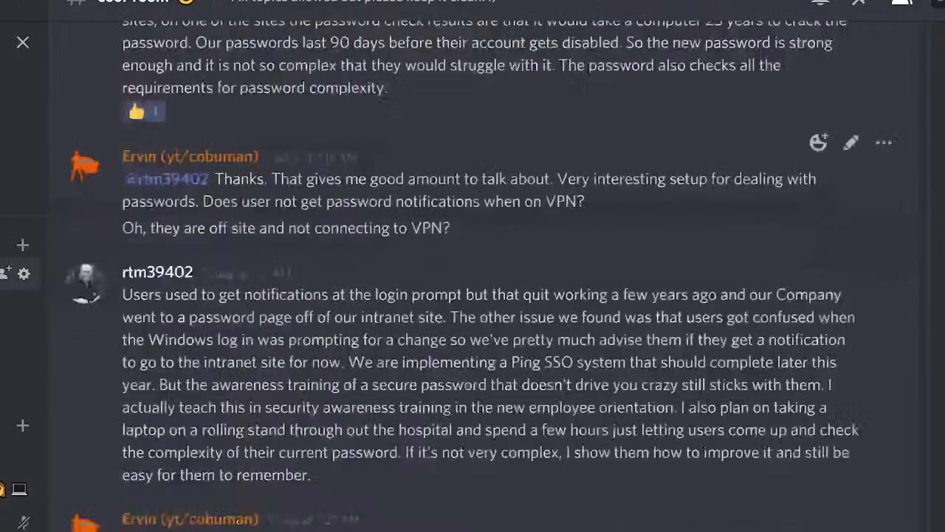
drag(123, 89, 241, 90)
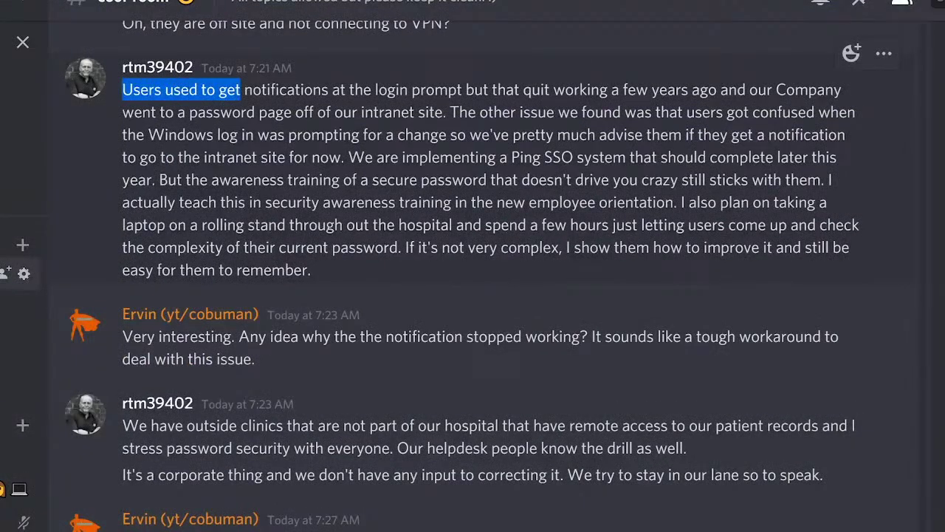
scroll(251, 85, up, 2)
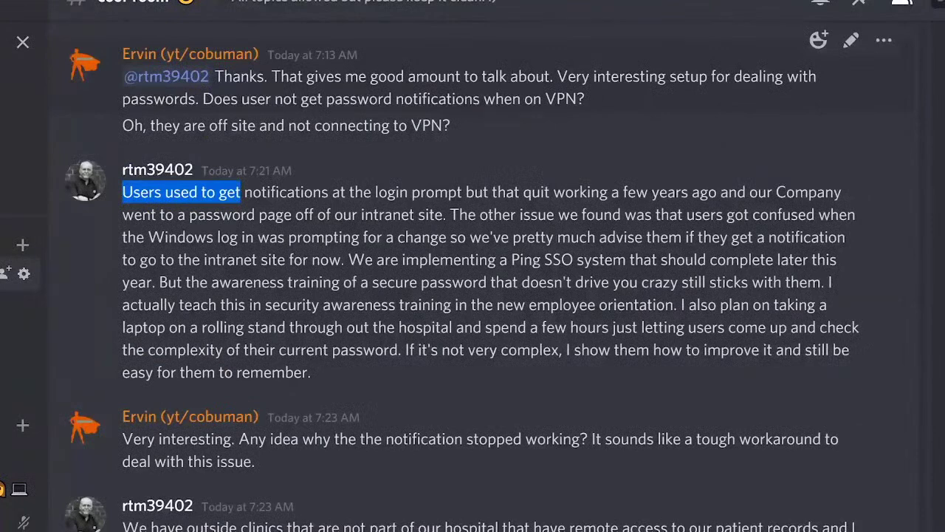
drag(202, 99, 600, 95)
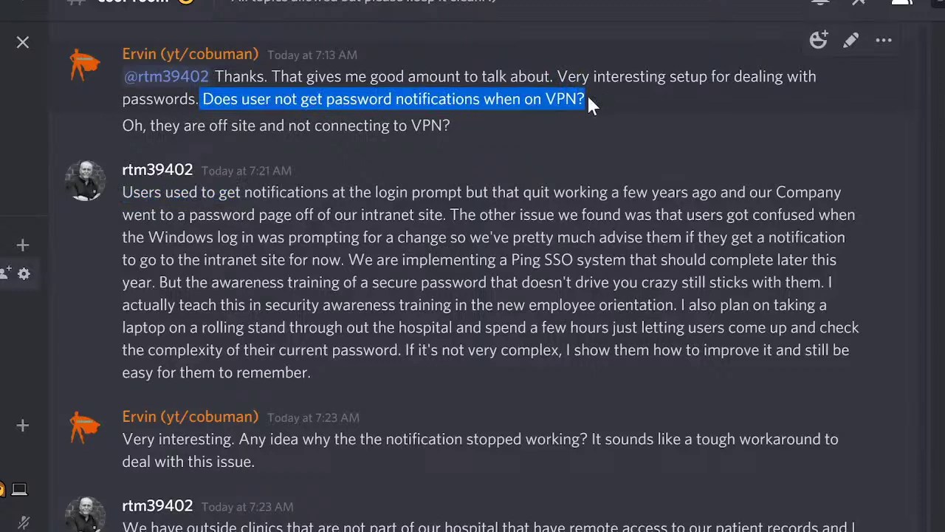
drag(122, 126, 451, 135)
click(452, 159)
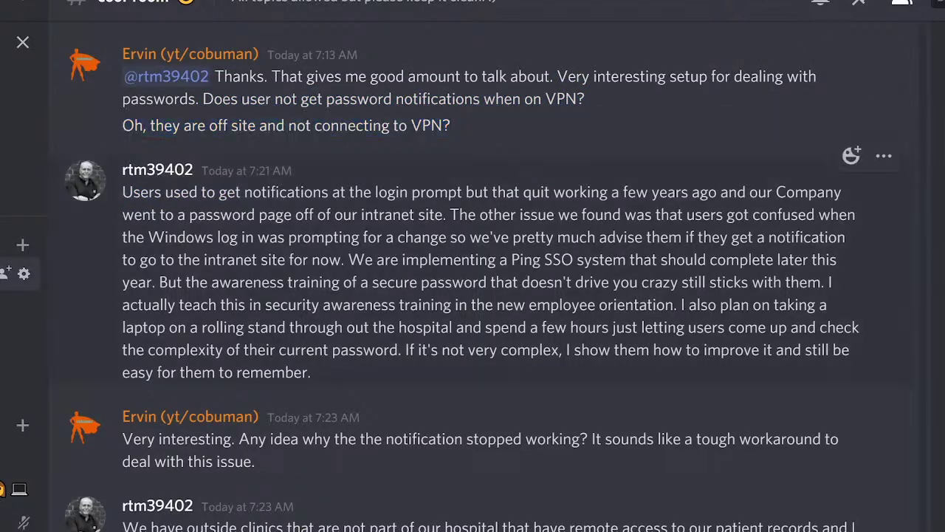
drag(122, 192, 314, 214)
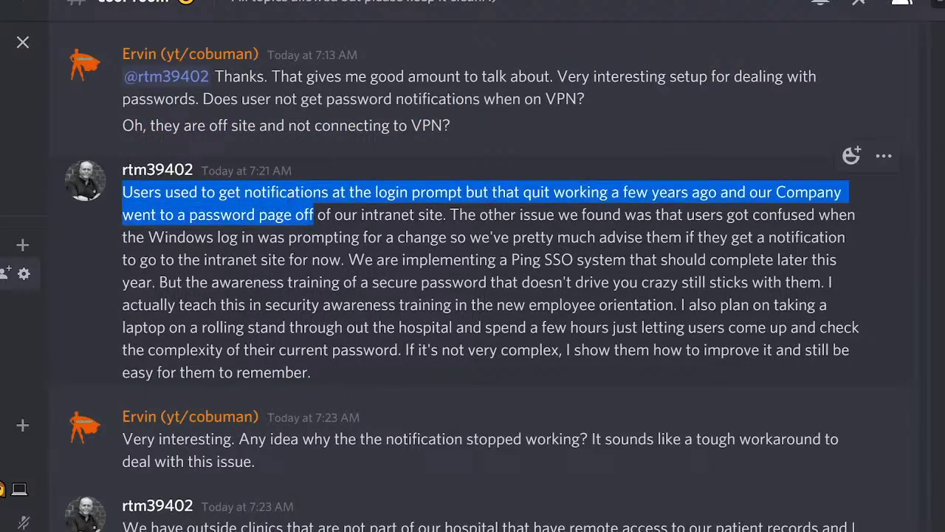
drag(327, 215, 449, 214)
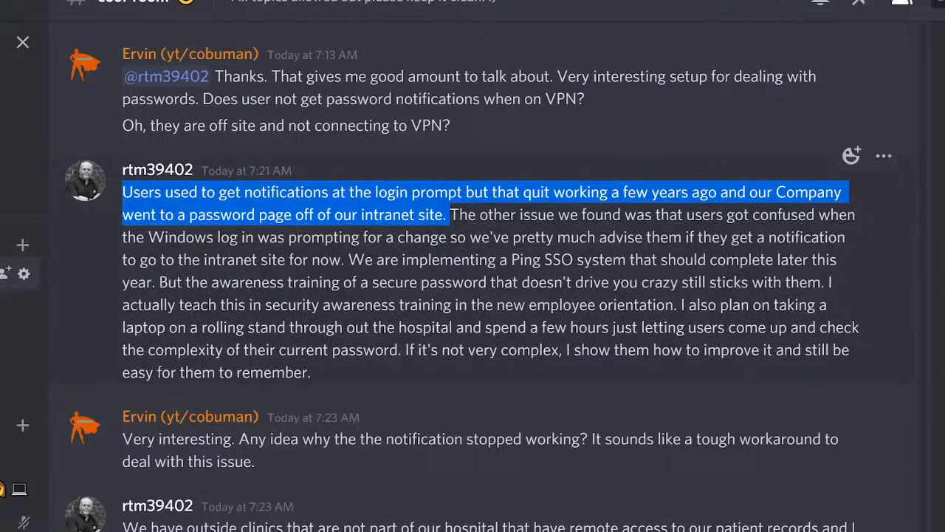
click(121, 199)
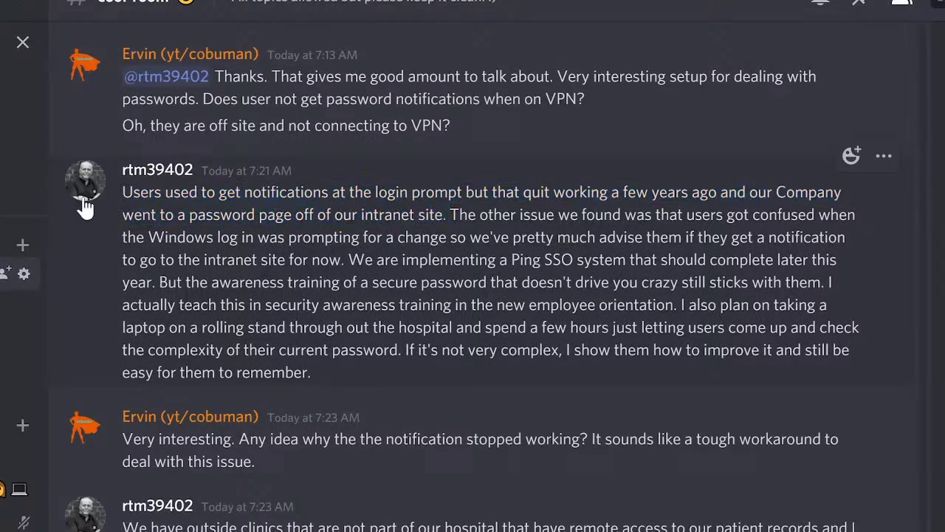
drag(122, 193, 842, 194)
click(527, 182)
drag(123, 194, 403, 215)
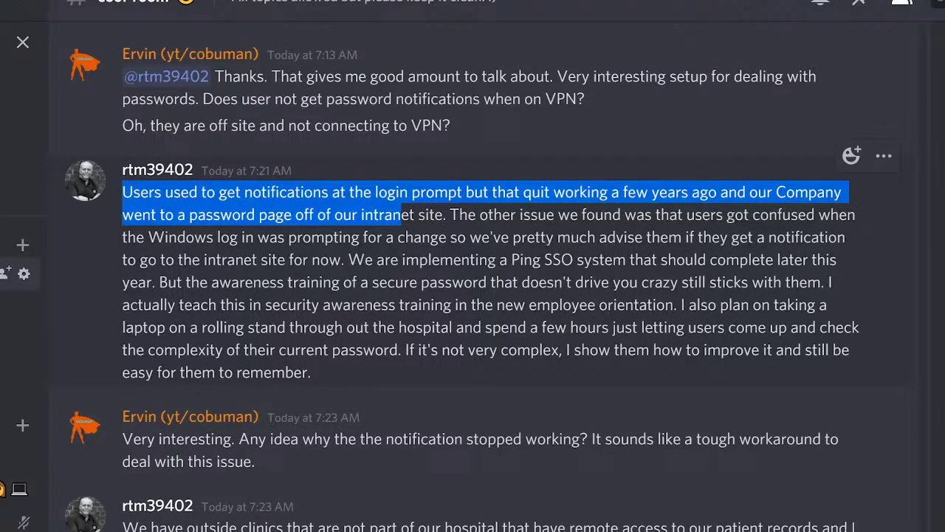
drag(403, 215, 446, 215)
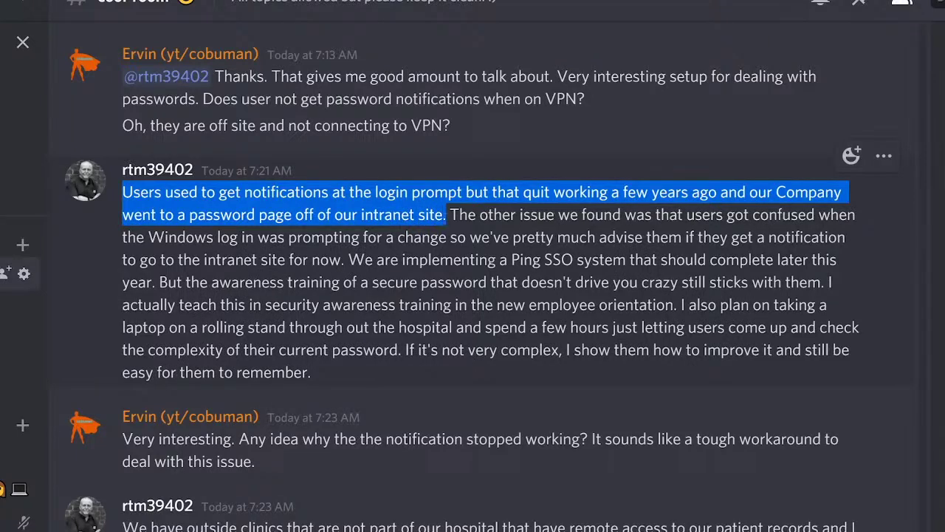
click(446, 215)
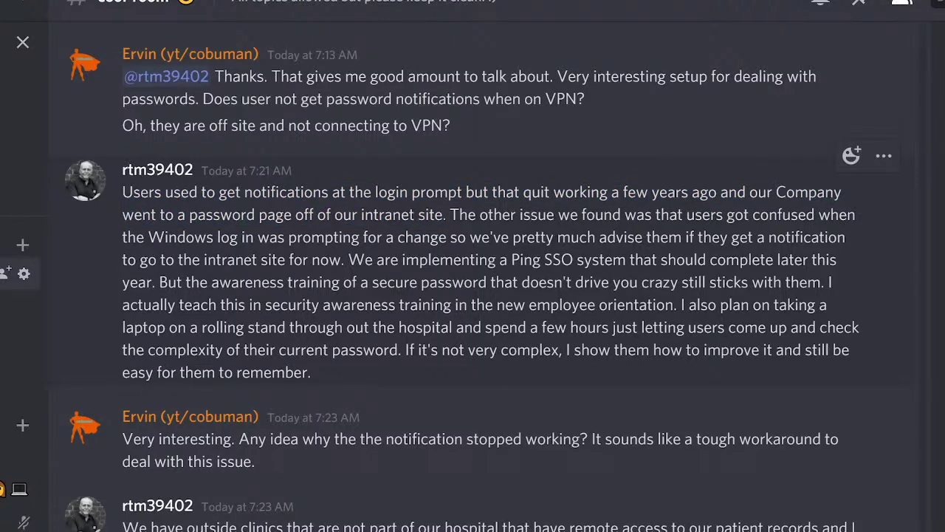
drag(450, 215, 461, 215)
drag(460, 215, 480, 214)
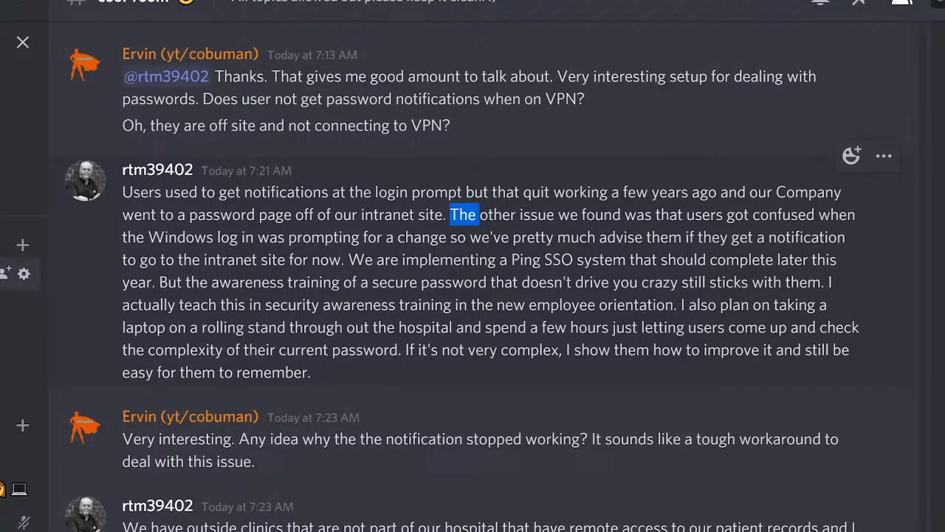
drag(480, 215, 510, 215)
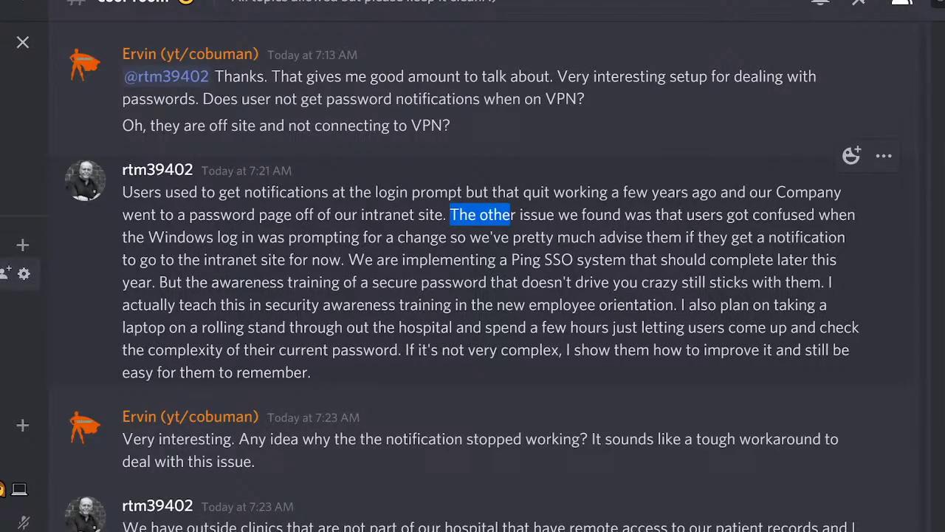
drag(514, 215, 517, 215)
drag(516, 215, 517, 215)
drag(516, 215, 509, 237)
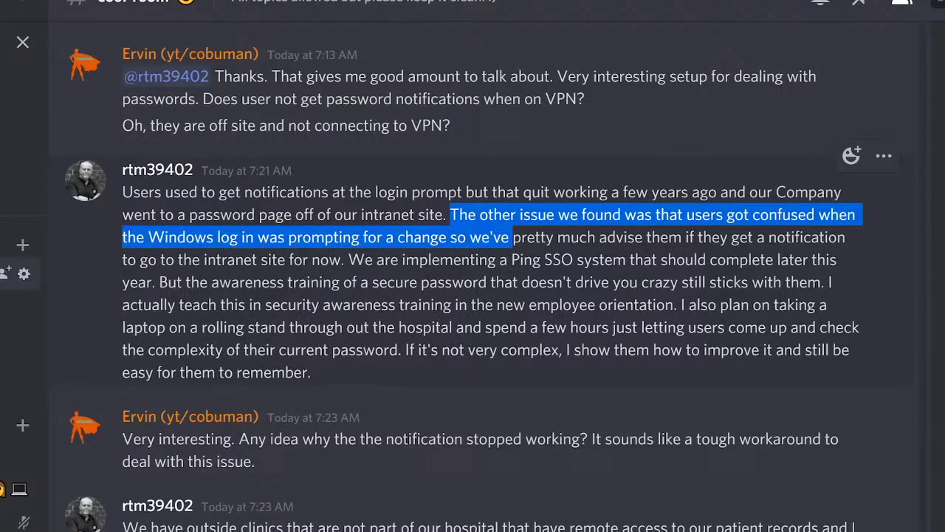
drag(450, 215, 561, 259)
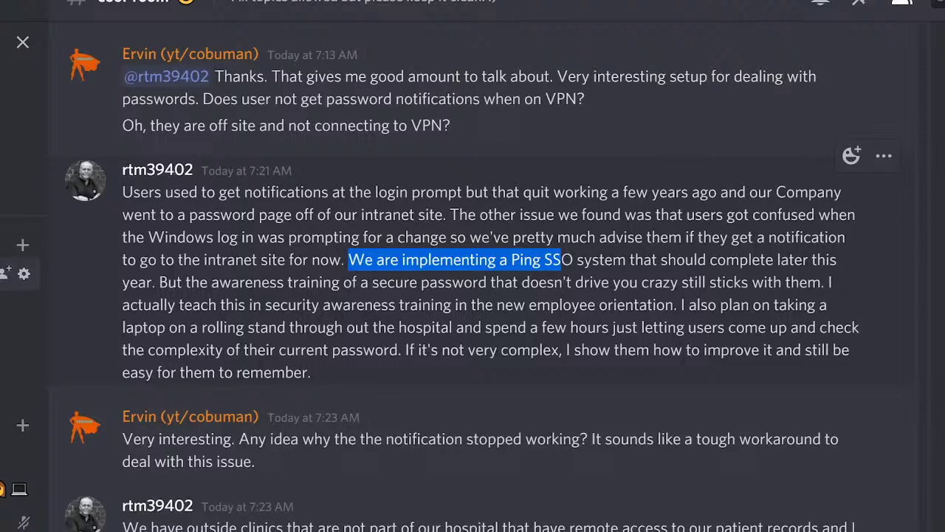
drag(561, 259, 792, 282)
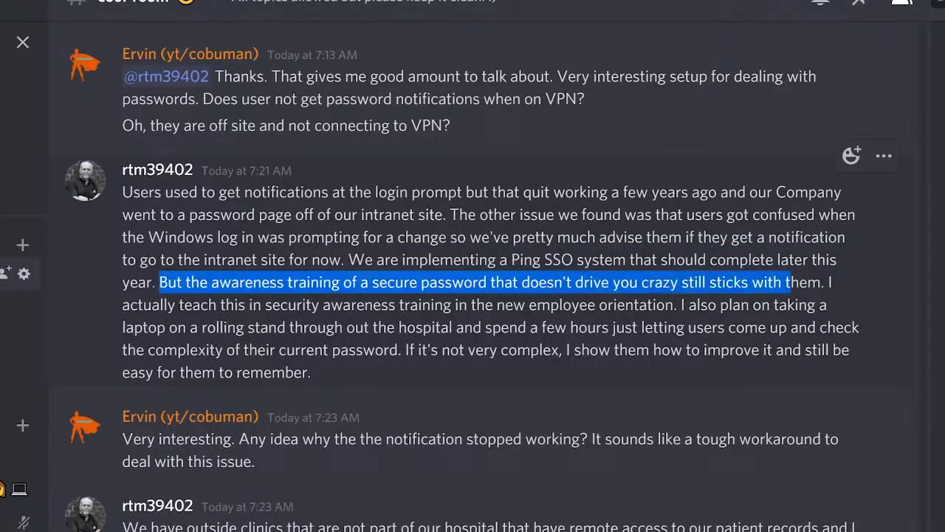
click(792, 282)
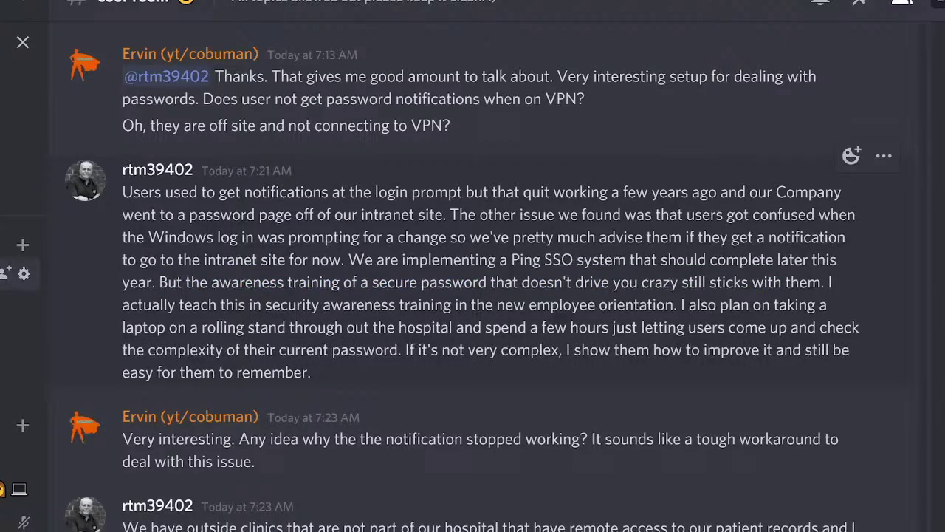
double_click(803, 282)
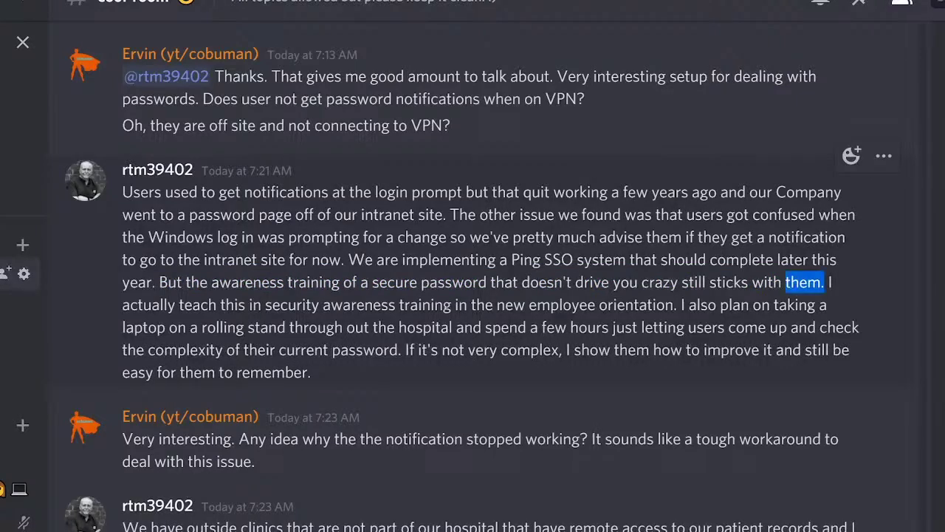
shift+click(159, 282)
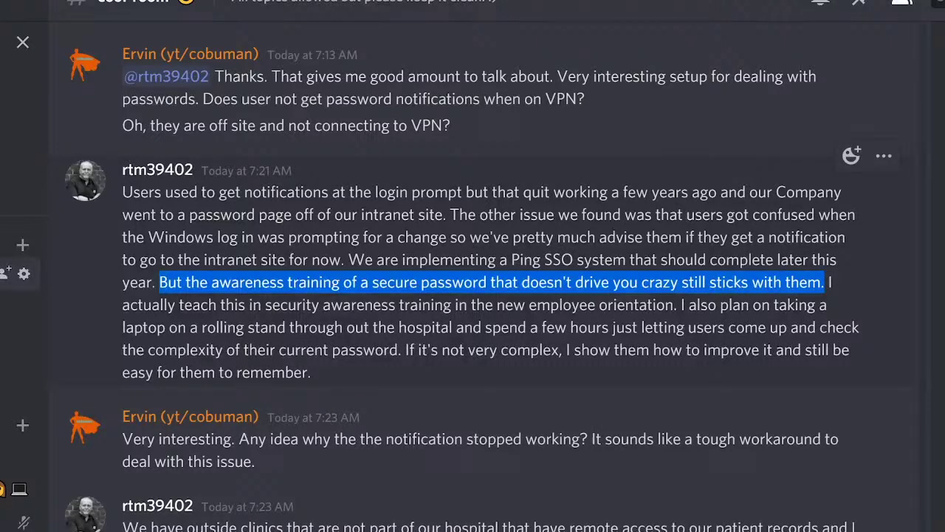
double_click(830, 282)
drag(831, 282, 676, 304)
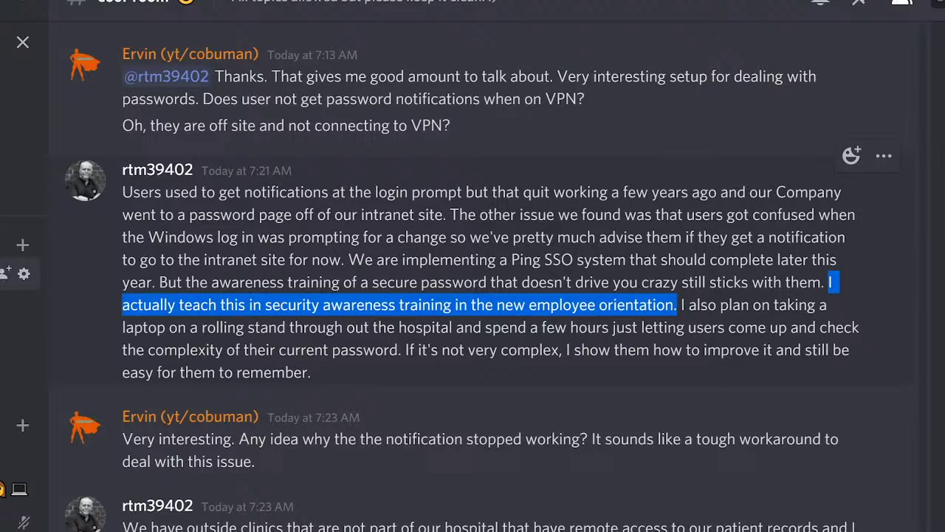
drag(680, 305, 405, 349)
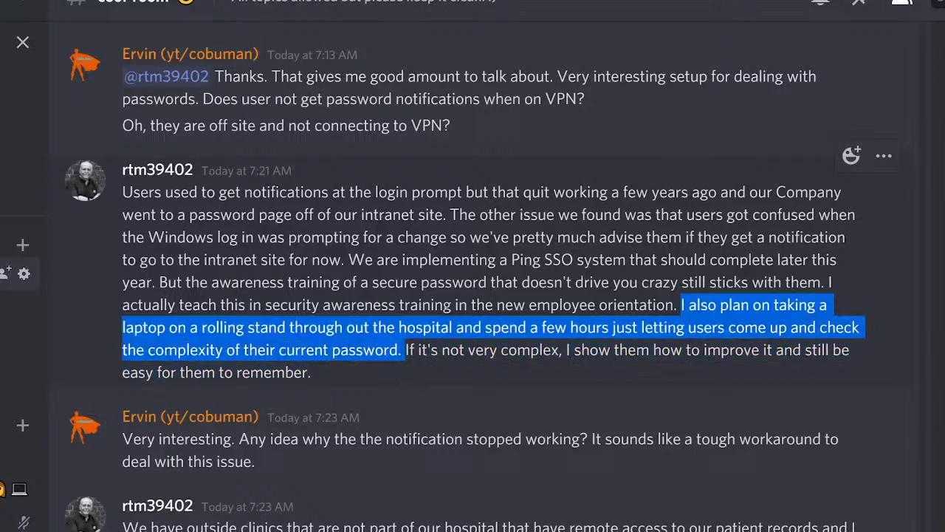
click(406, 350)
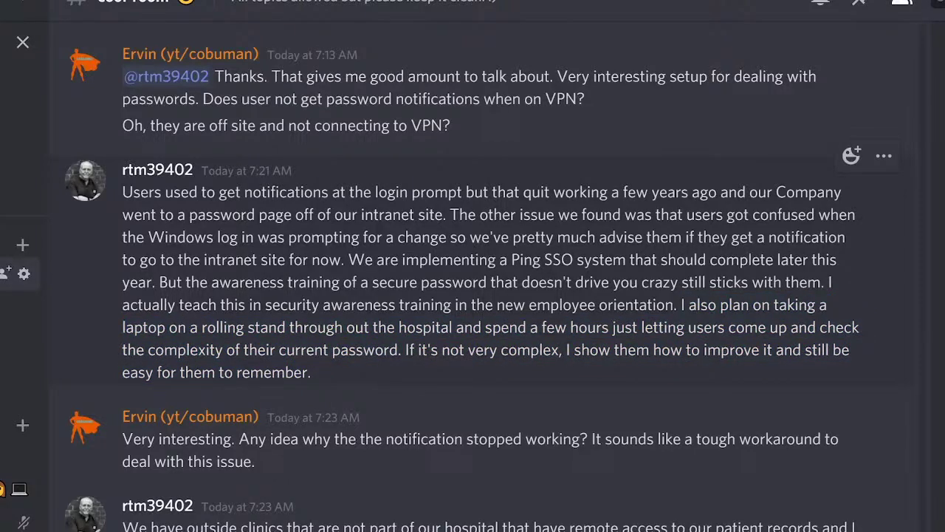
drag(681, 304, 401, 350)
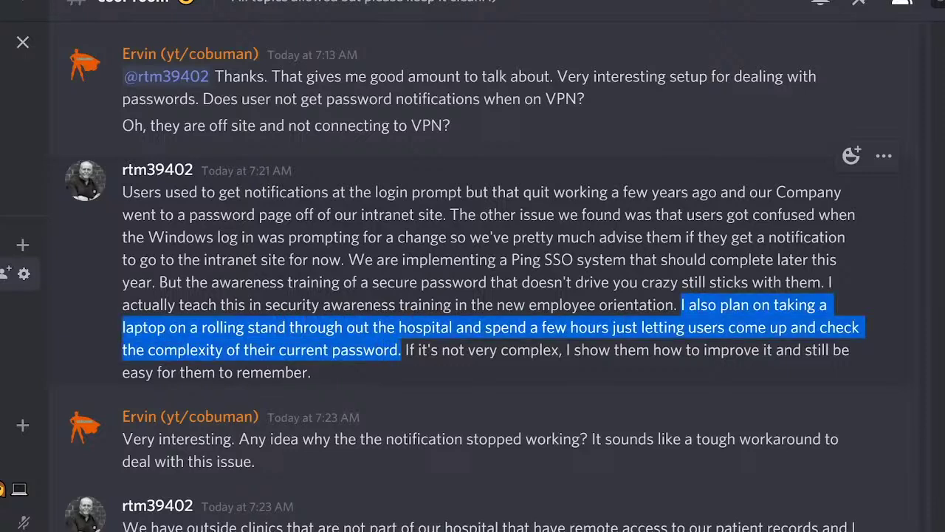
drag(402, 350, 405, 350)
drag(405, 350, 407, 350)
mouse_move(407, 350)
mouse_down()
mouse_move(390, 350)
mouse_move(403, 350)
mouse_up()
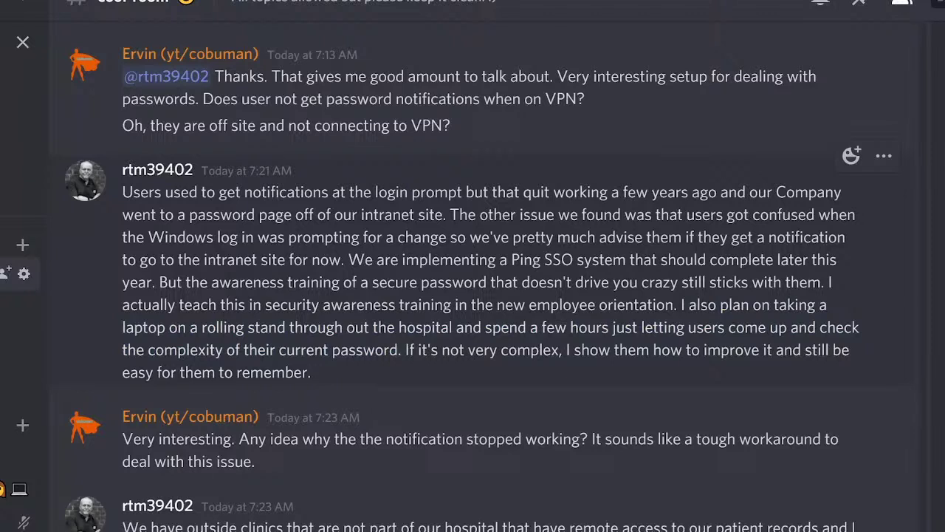
drag(681, 304, 718, 304)
drag(405, 350, 713, 379)
Scroll down the Discord chat and highlight the sentences about outside clinics and the helpdesk people.
scroll(687, 354, down, 3)
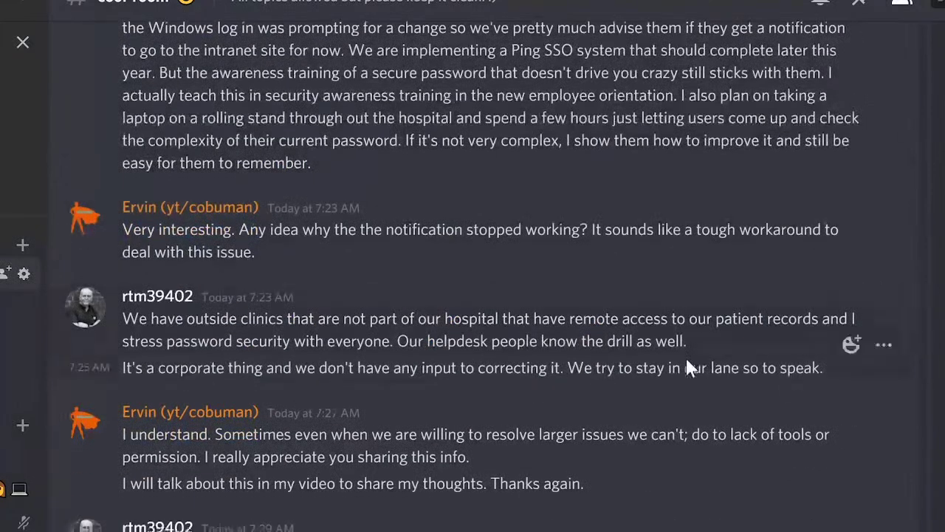
scroll(687, 358, down, 1)
scroll(685, 367, down, 1)
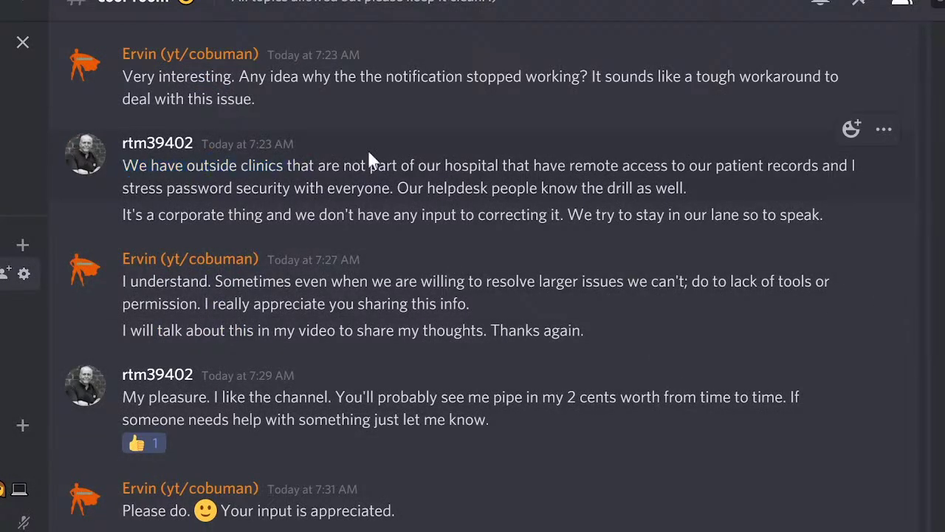
drag(369, 161, 396, 188)
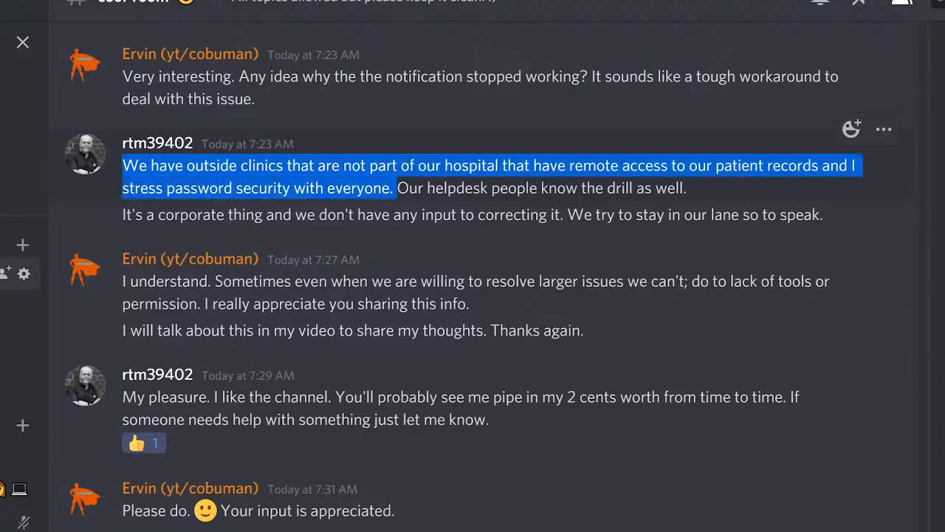
drag(396, 189, 399, 166)
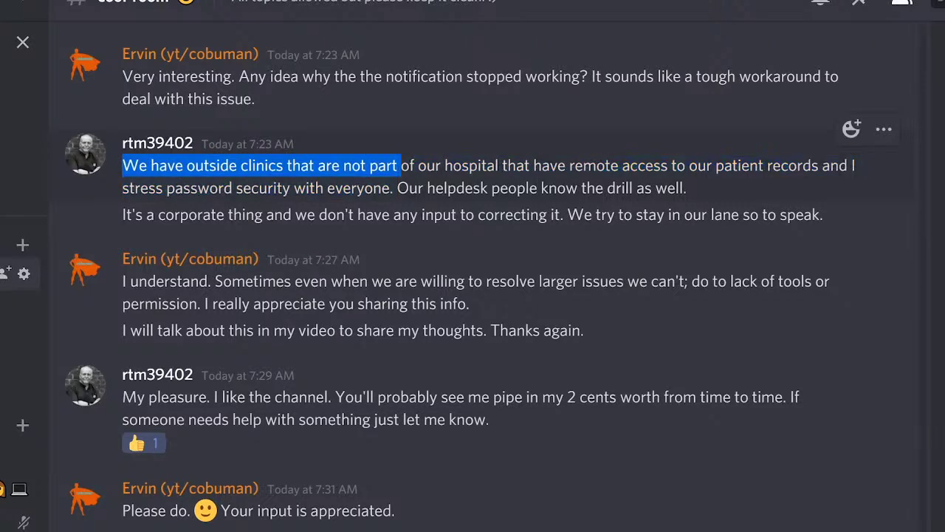
drag(394, 188, 119, 166)
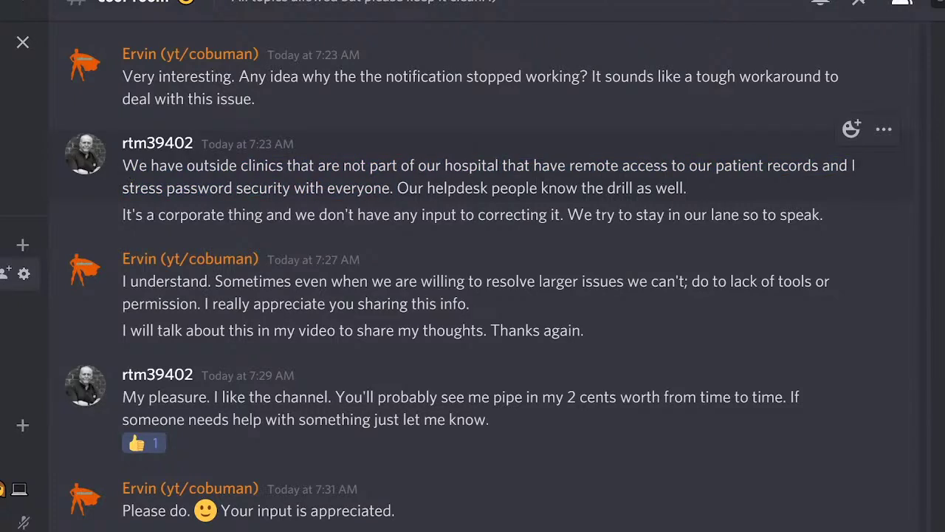
drag(123, 166, 393, 188)
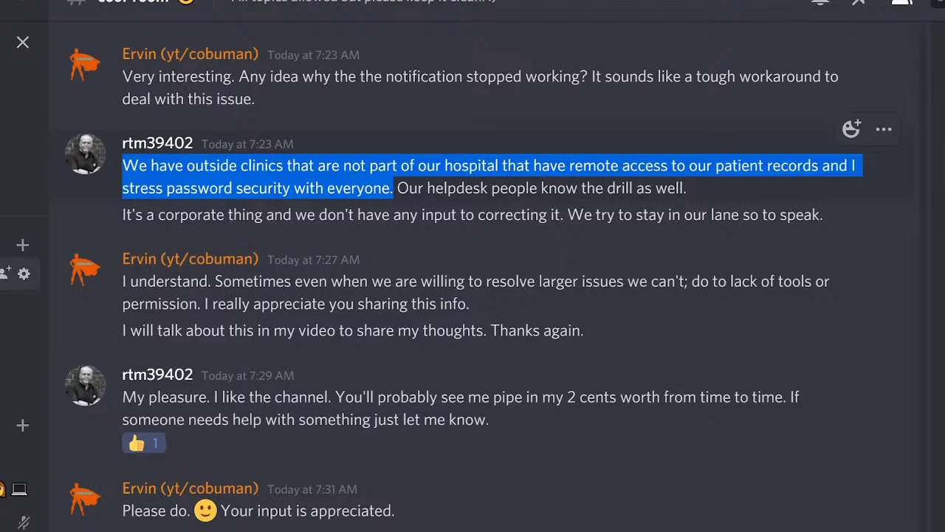
click(393, 187)
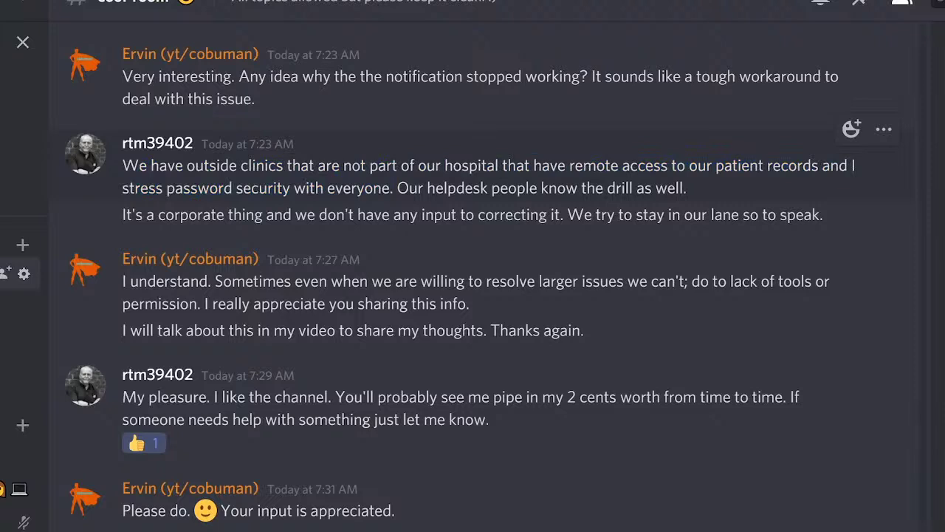
drag(396, 188, 710, 190)
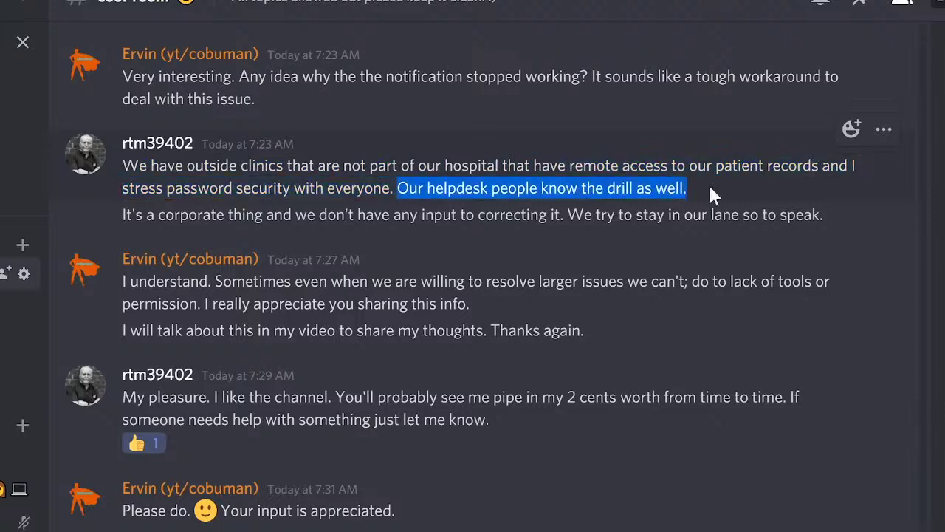
click(709, 189)
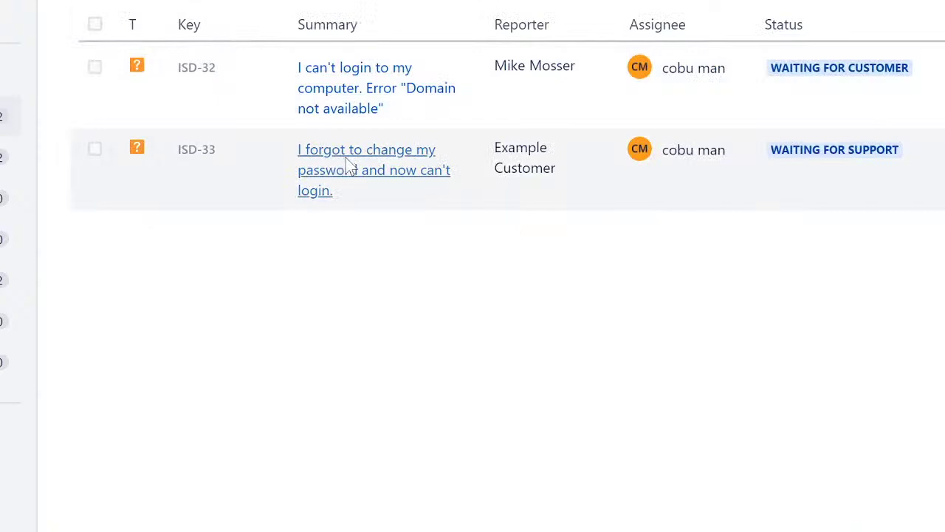
Open ISD-33, cancel its description editor, and begin an empty reply to the customer.
click(348, 167)
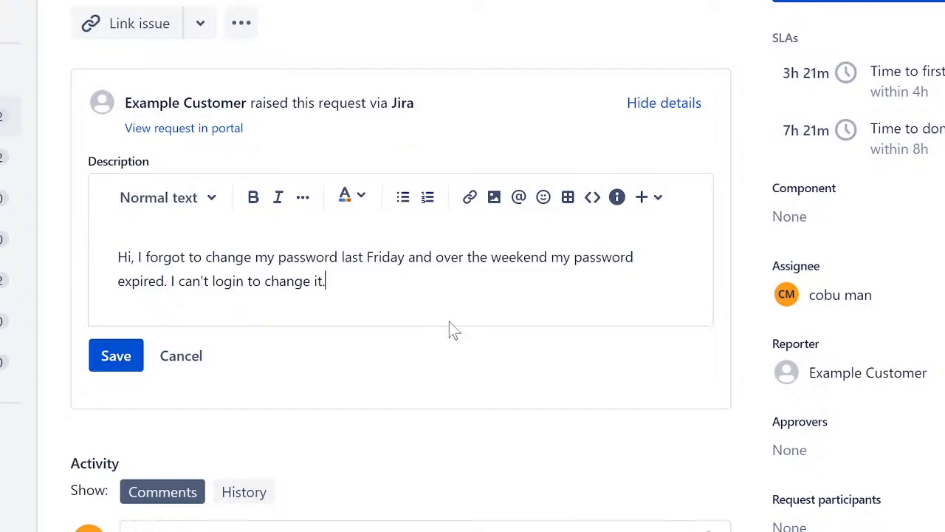
click(191, 359)
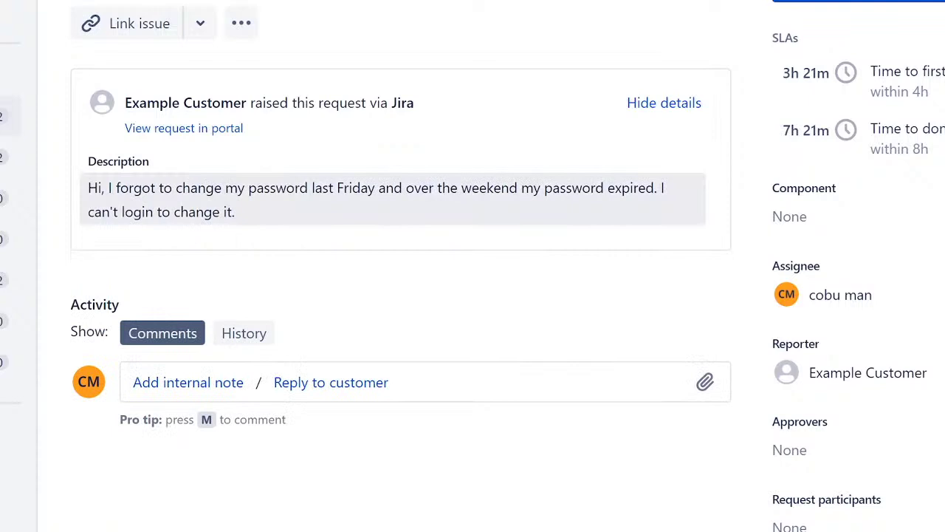
drag(88, 188, 251, 220)
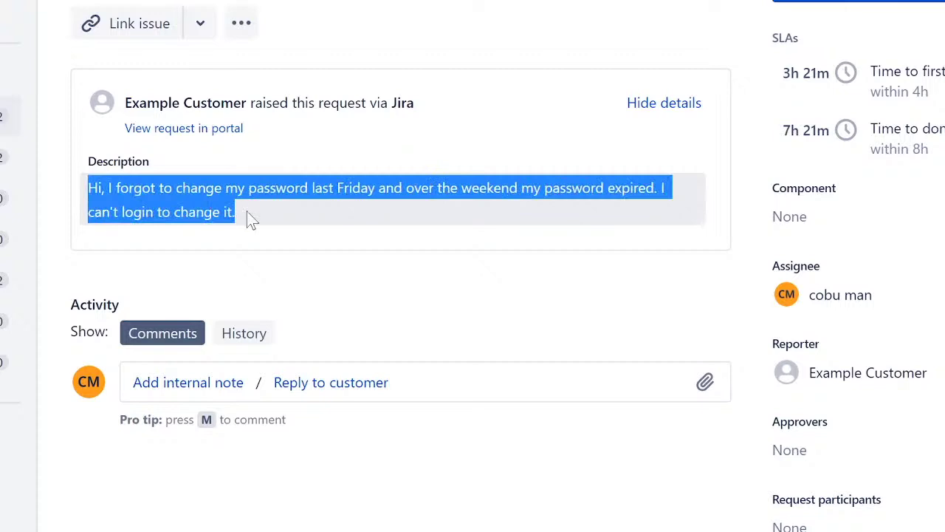
click(249, 217)
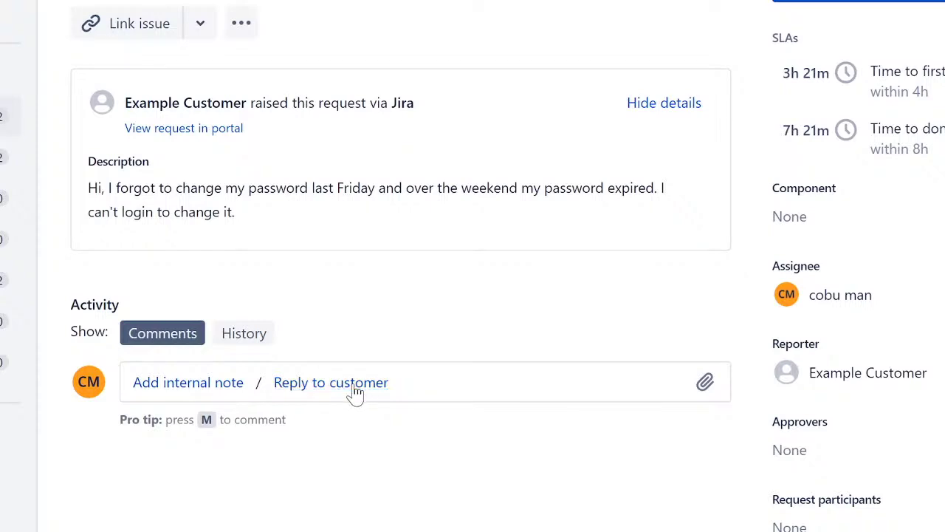
click(355, 391)
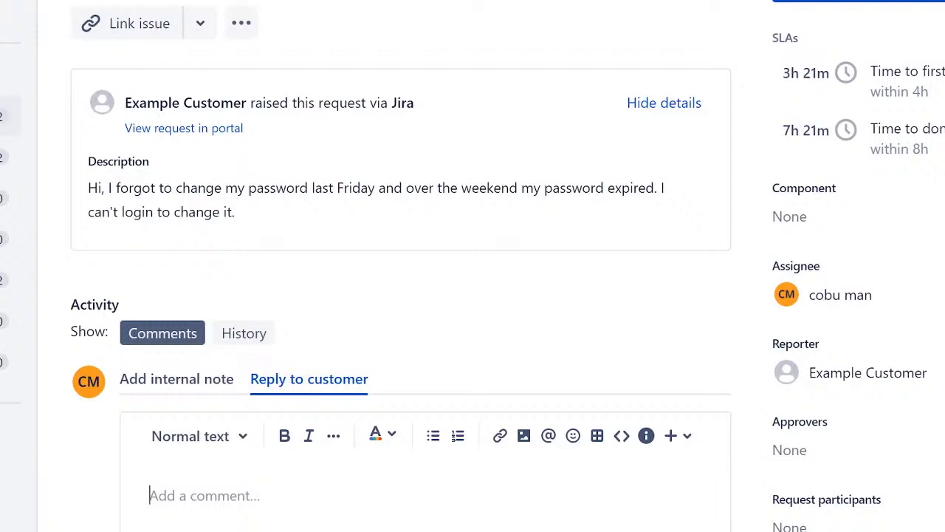
Save an internal note on ISD-33 stating the user's password was reset, signed with the agent's name.
click(198, 378)
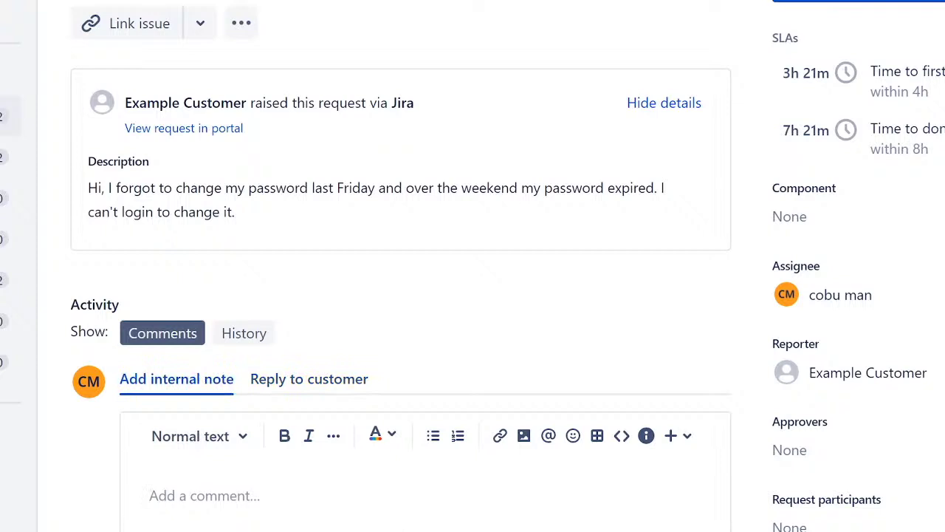
text(I've )
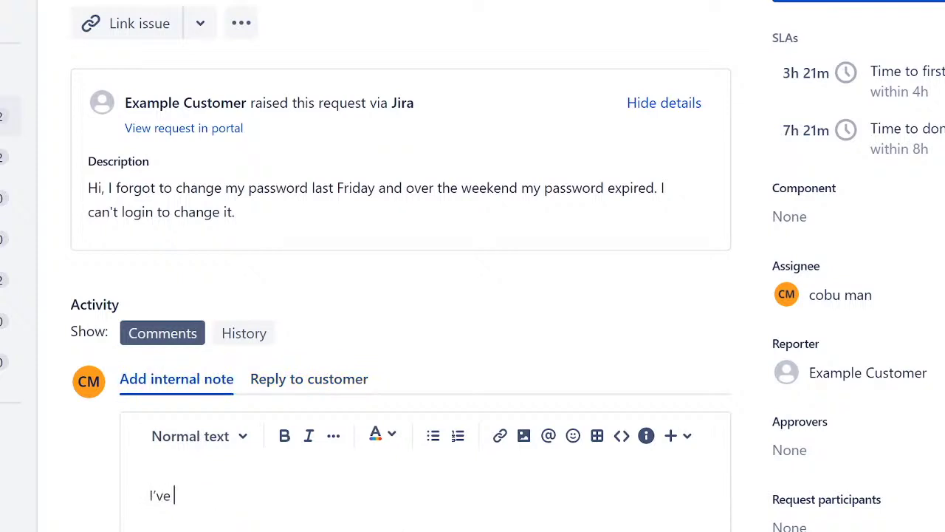
text(reset user's password. Ervin)
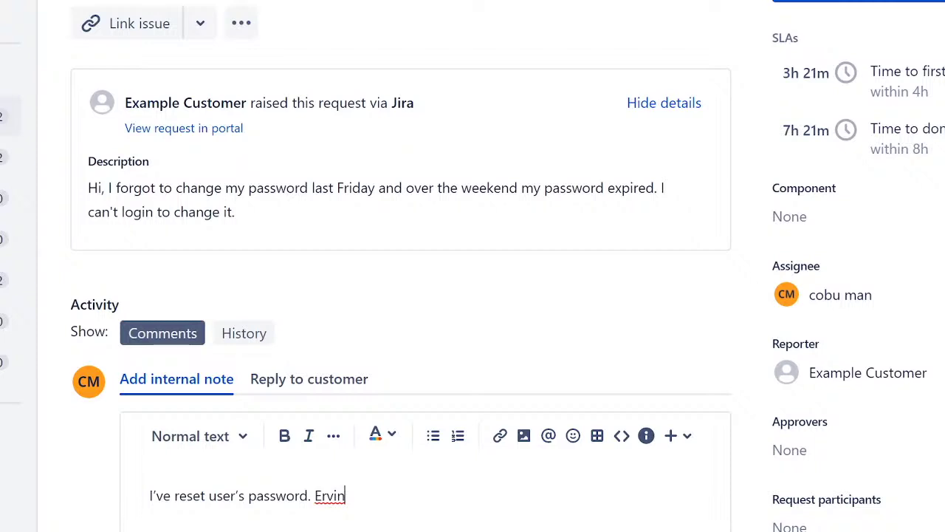
key(ctrl+Return)
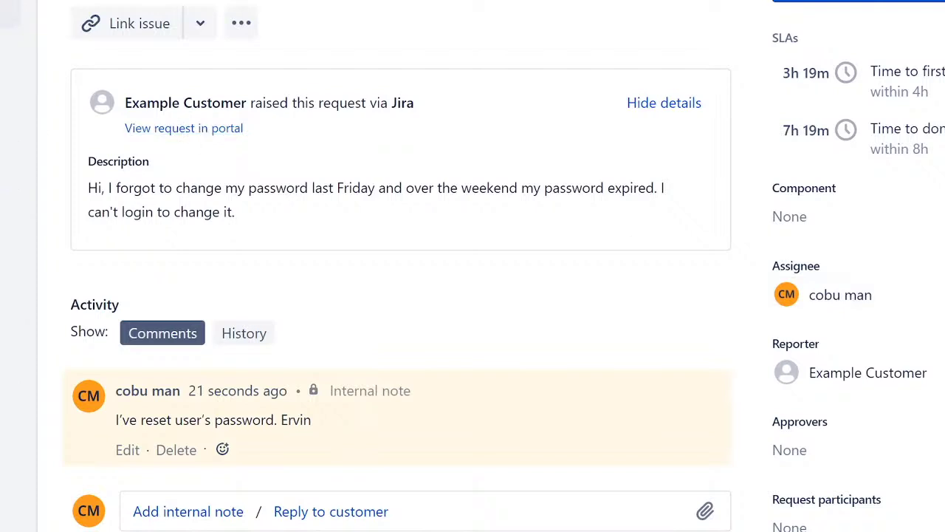
scroll(19, 221, up, 2)
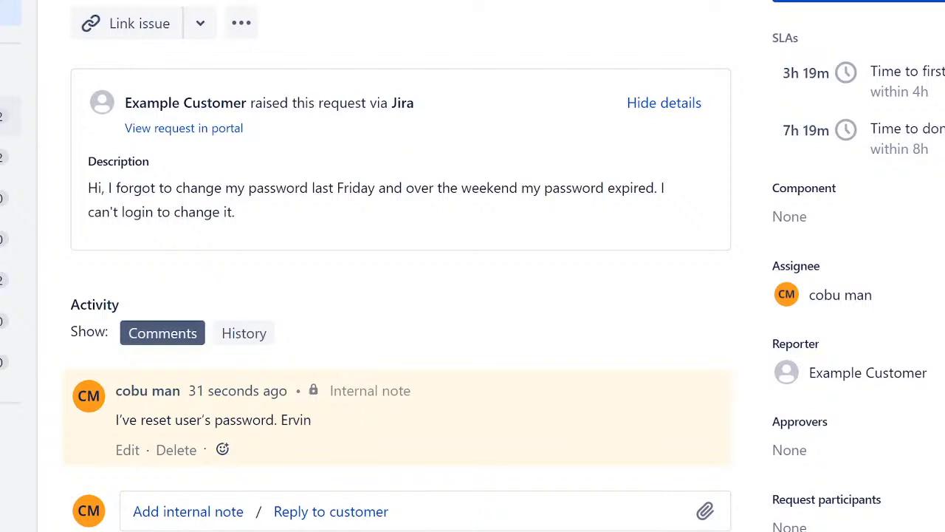
Apply the closing status transition to ISD-33 and confirm ISD-32 is the only queued ticket.
click(929, 3)
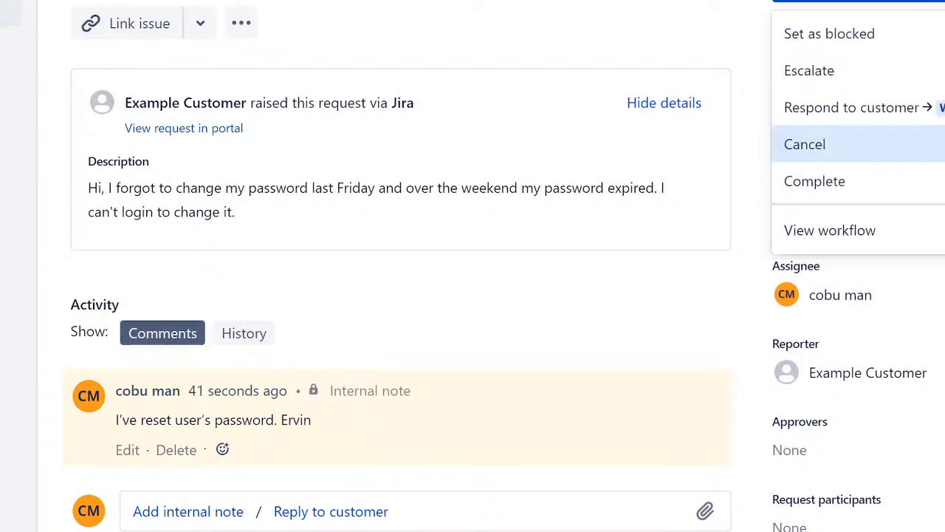
click(850, 144)
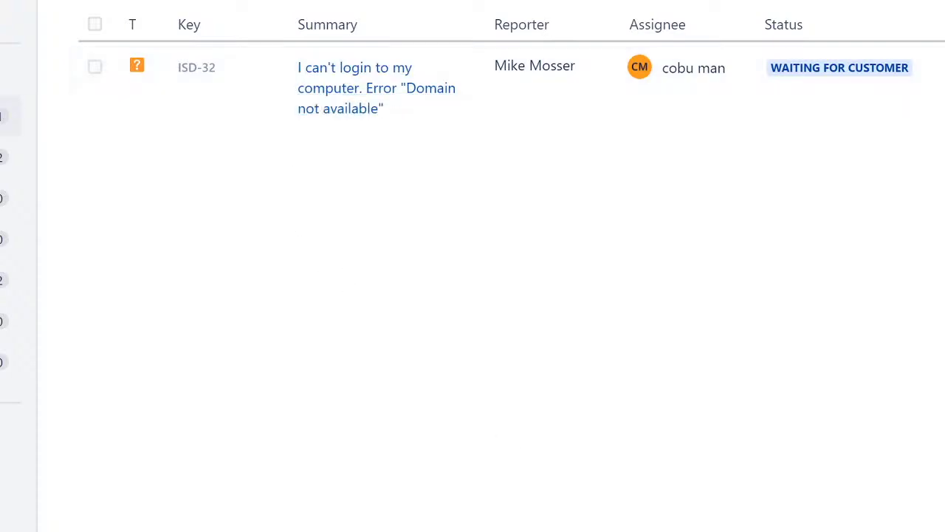
scroll(507, 273, right, 3)
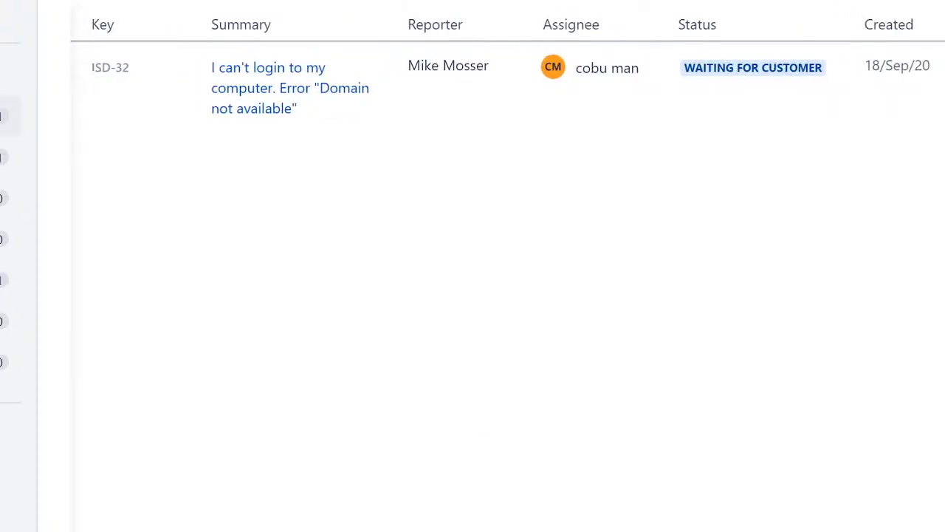
scroll(507, 273, left, 3)
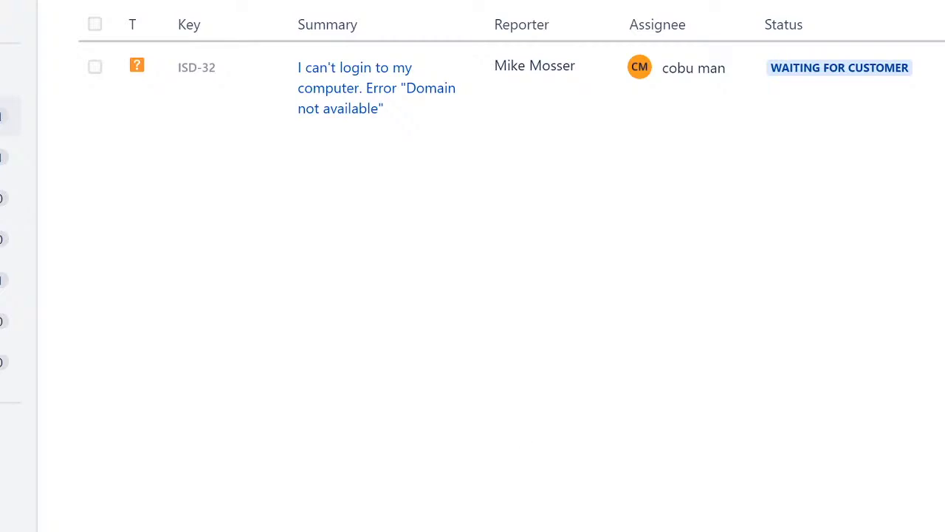
scroll(508, 65, right, 3)
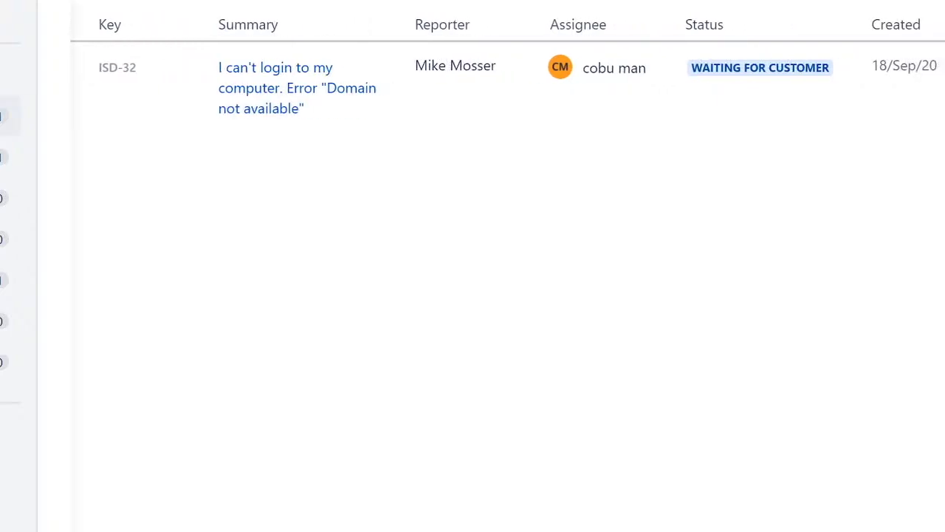
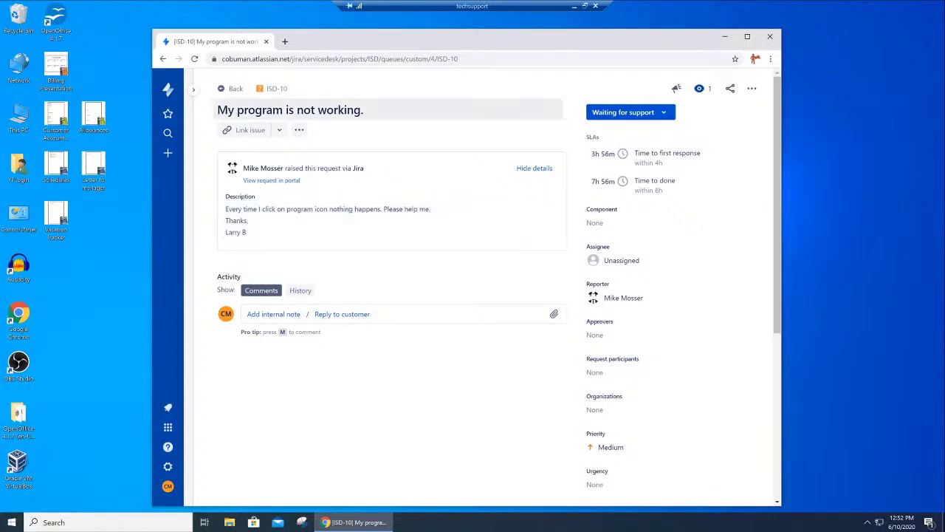
Read the ISD-10 request title and description, then assign the request to yourself.
drag(217, 110, 377, 110)
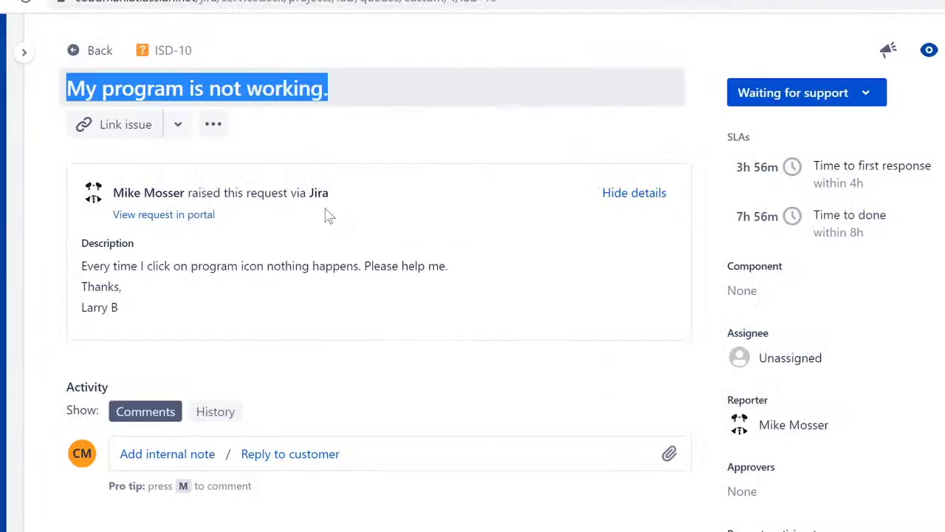
click(108, 259)
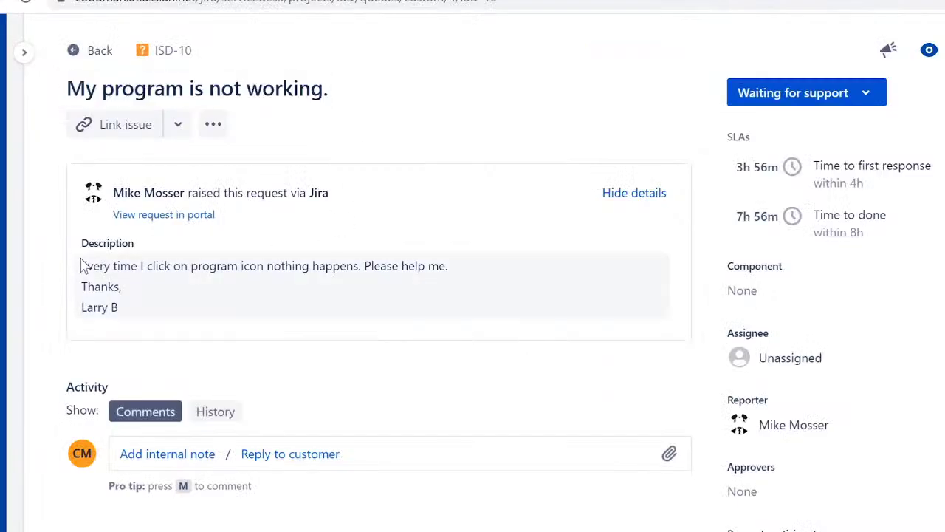
drag(81, 266, 448, 275)
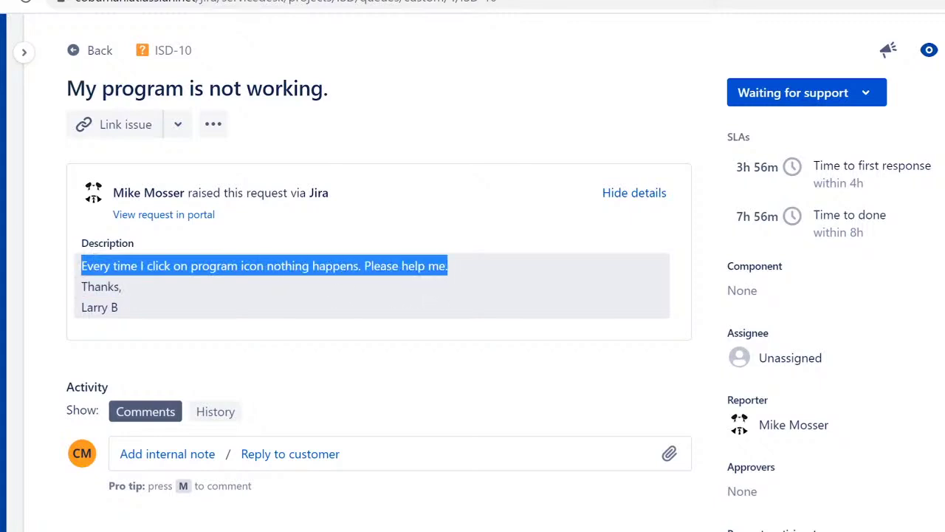
click(149, 288)
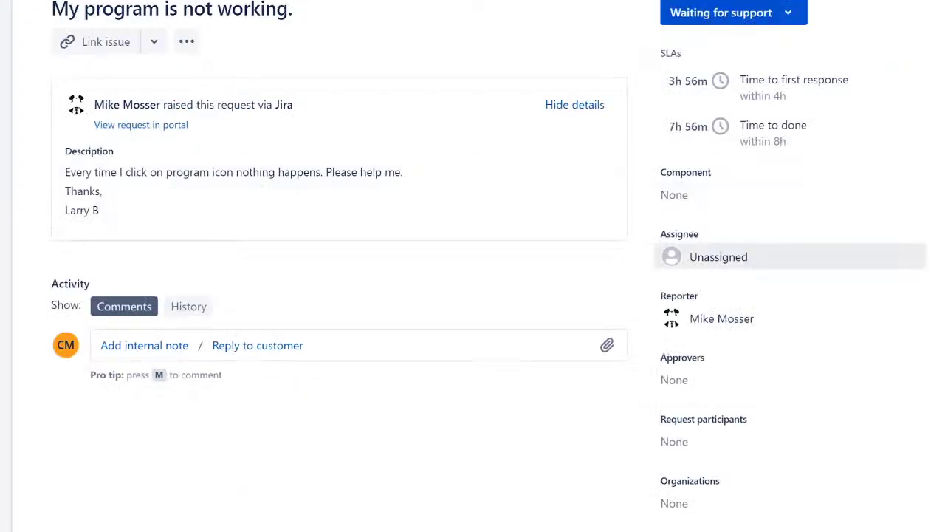
click(738, 256)
click(749, 310)
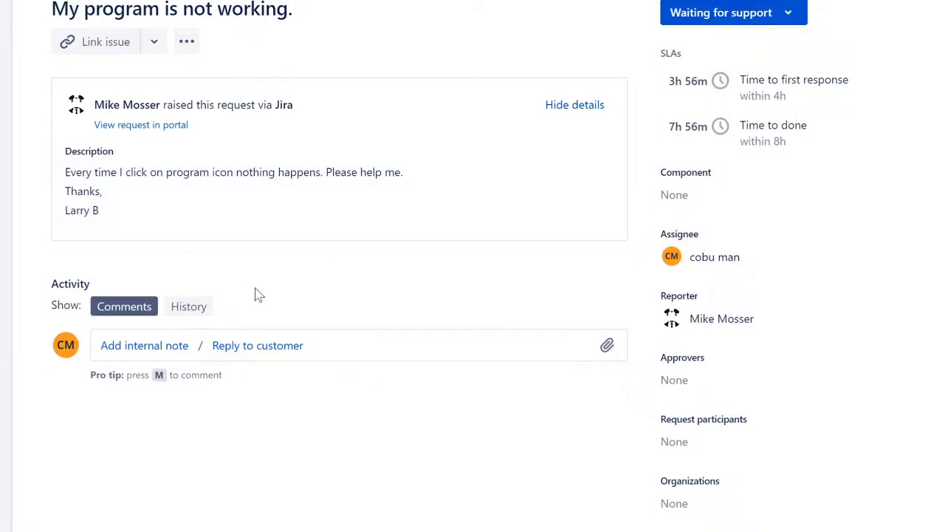
Send the customer a reply introducing yourself from EUS and asking what their PC name is.
click(252, 347)
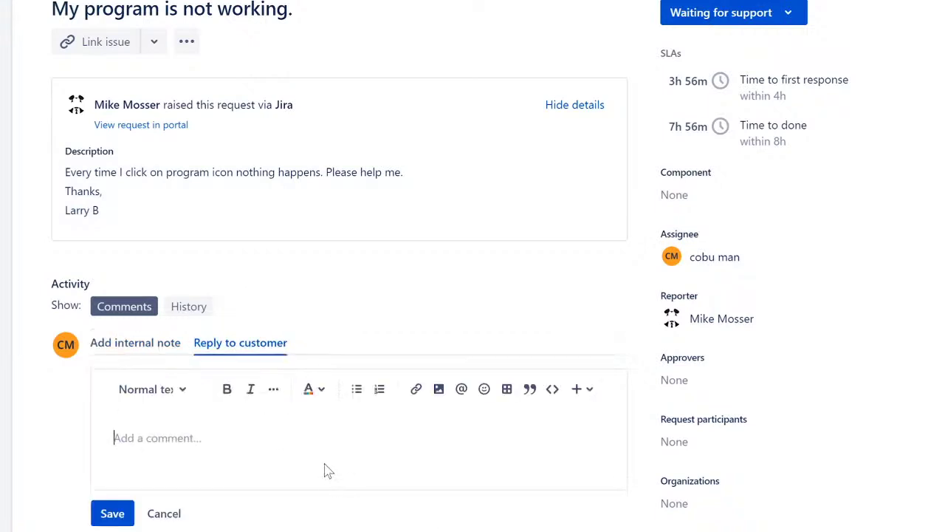
text(Hel)
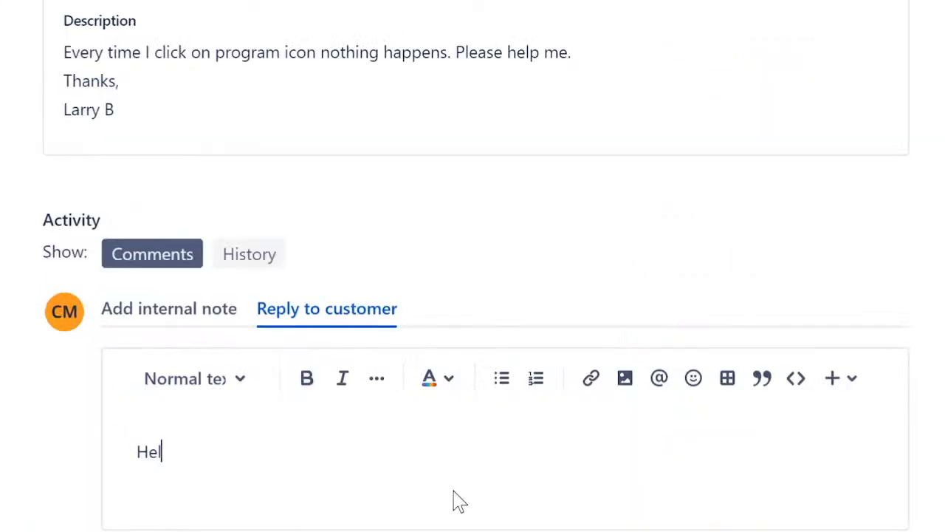
text(lo, this )
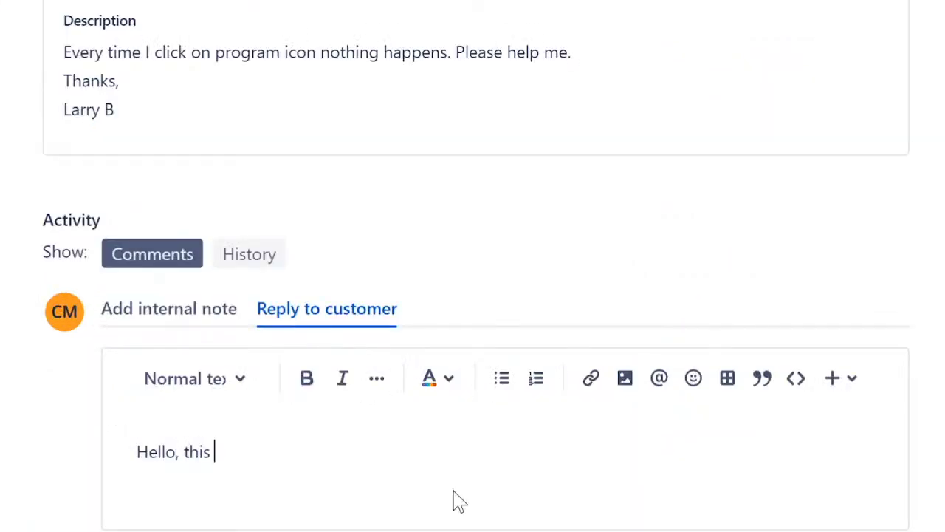
text(i sEt)
key(BackSpace)
key(BackSpace)
key(BackSpace)
key(BackSpace)
text(s)
key(BackSpace)
text(Ervin with EUS)
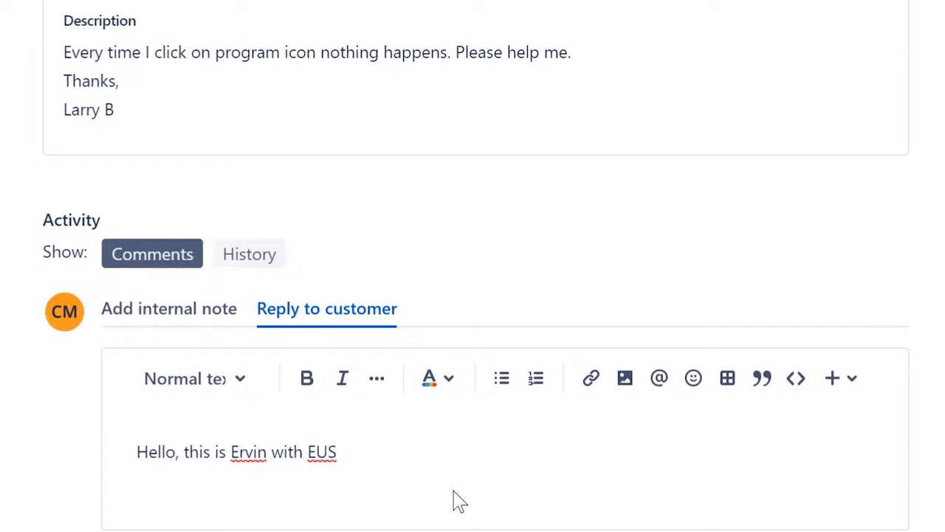
text(. Can yp)
key(BackSpace)
text(ou please )
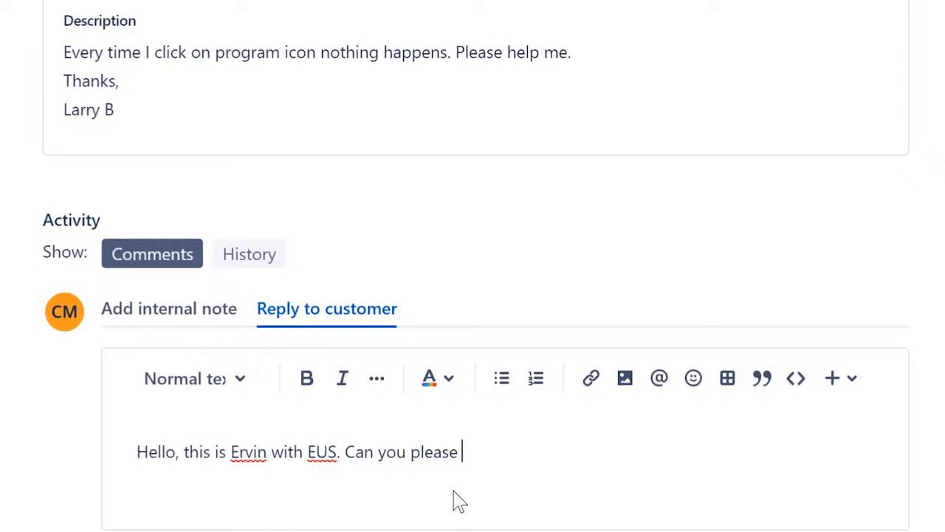
text(tell me what )
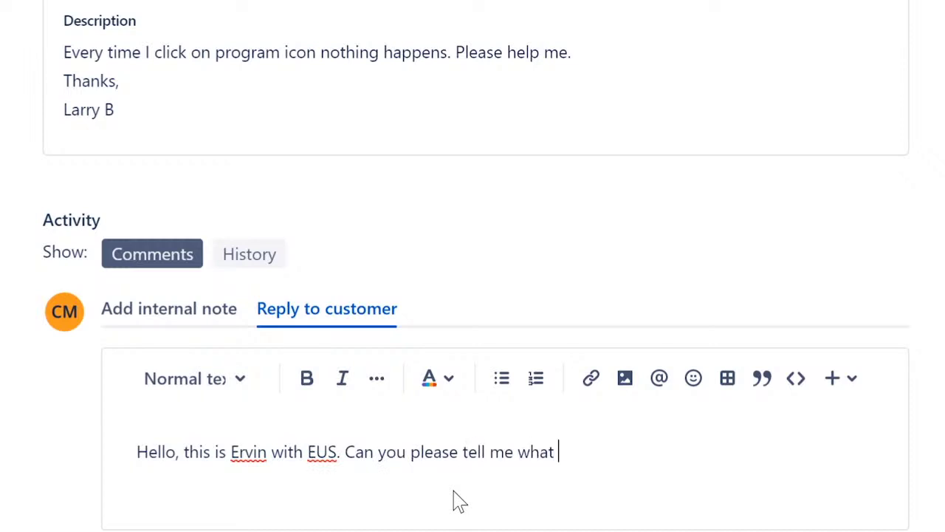
text(your pc name is)
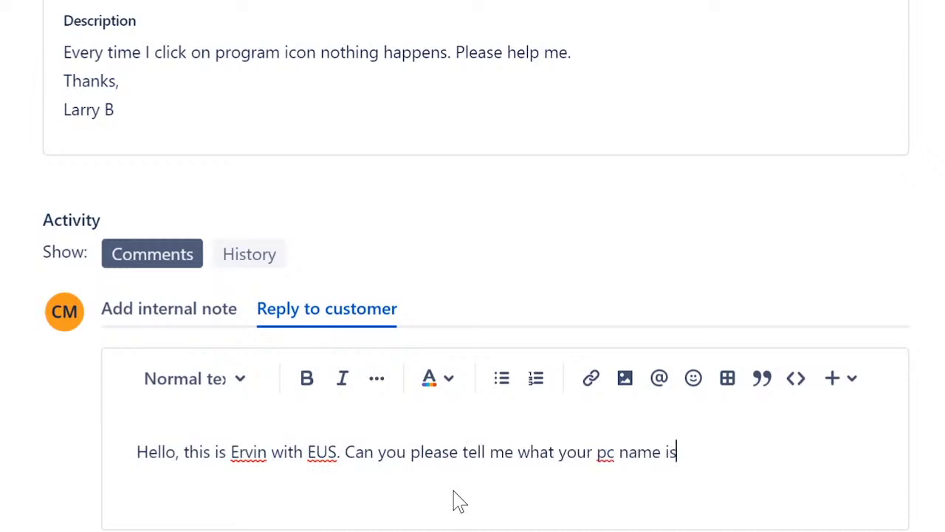
text(?)
key(ctrl+Return)
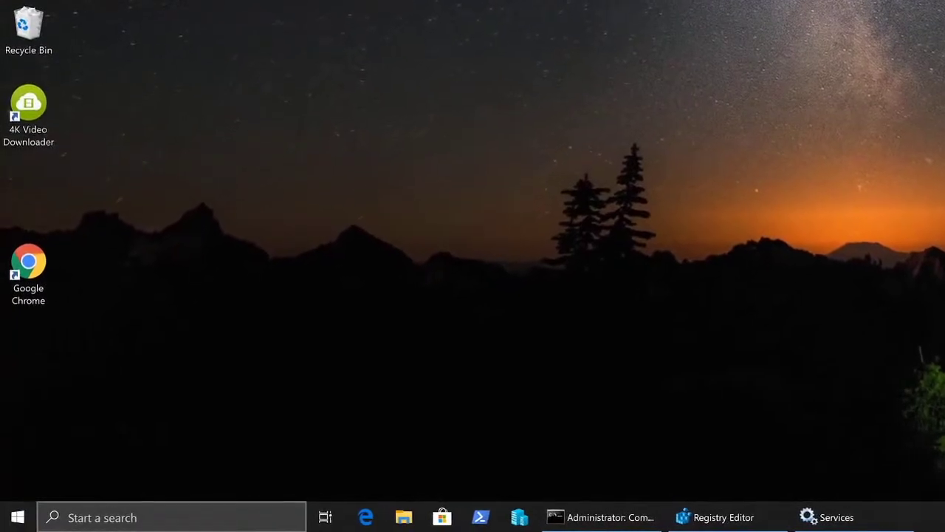
Launch System Information by searching 'system' and mark the System Name value COBUMAN1.
click(99, 518)
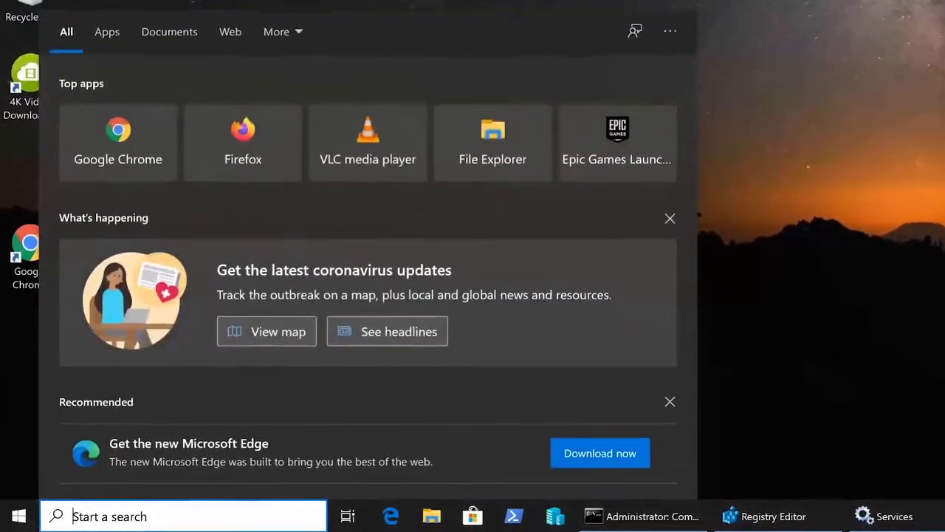
text(system)
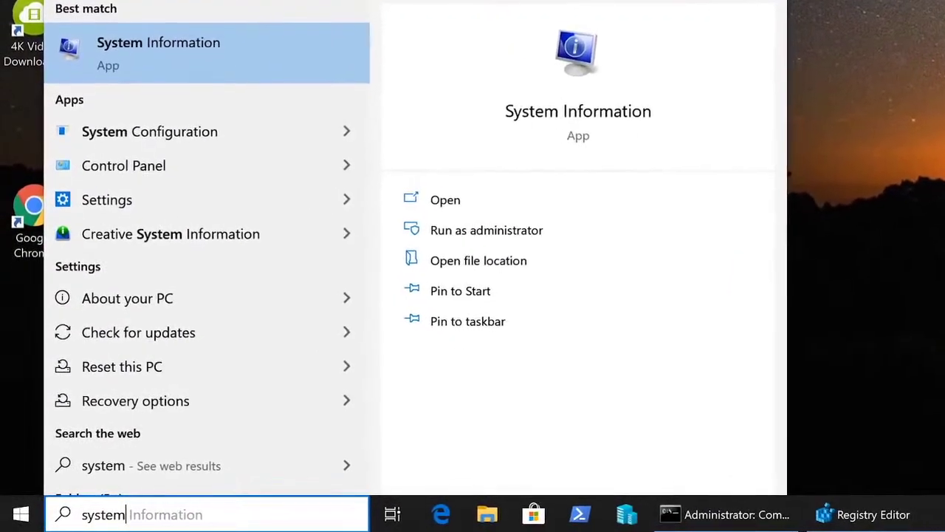
key(Return)
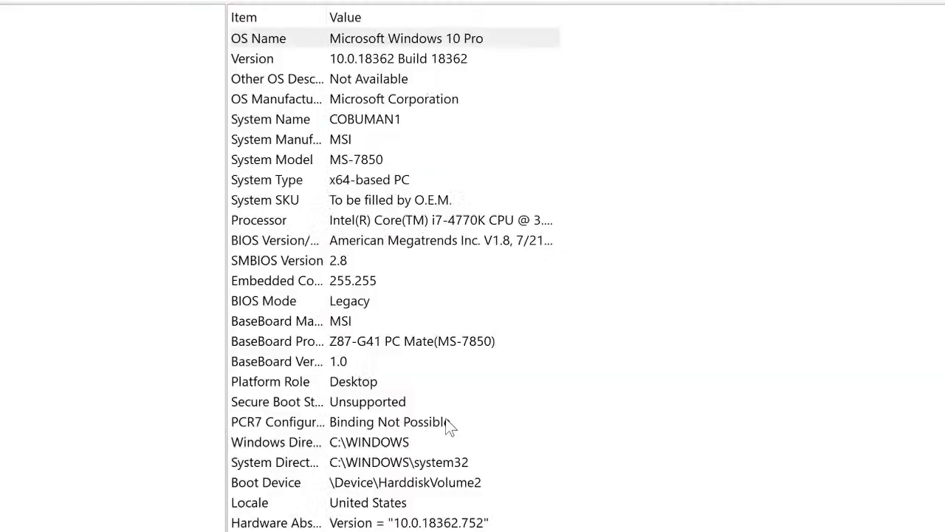
click(384, 124)
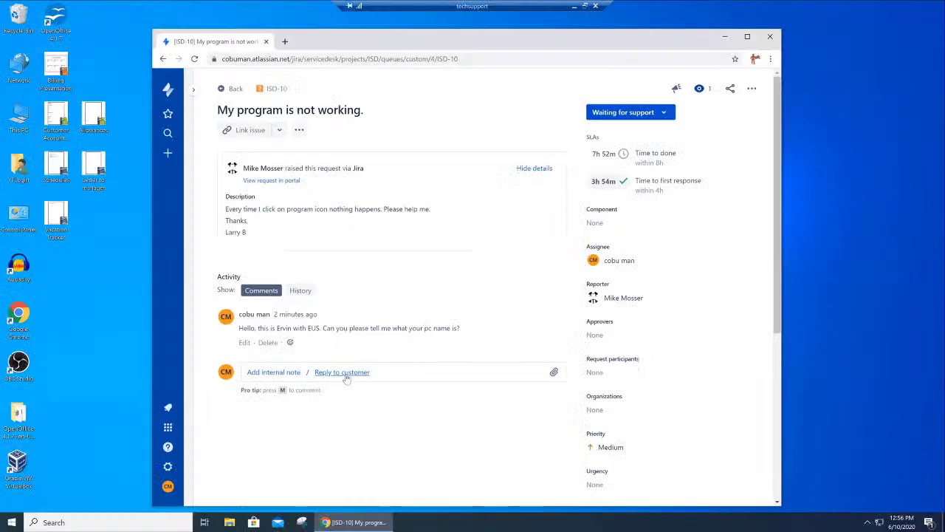
Save the internal note 'PC name is cobuman1' on ISD-10, then show the desktop.
click(289, 373)
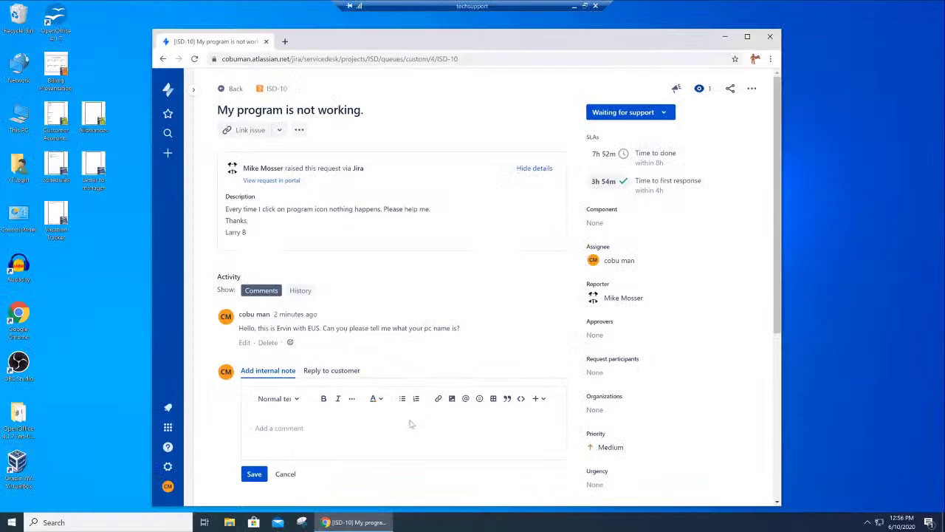
text(Pc)
key(BackSpace)
text(C nam)
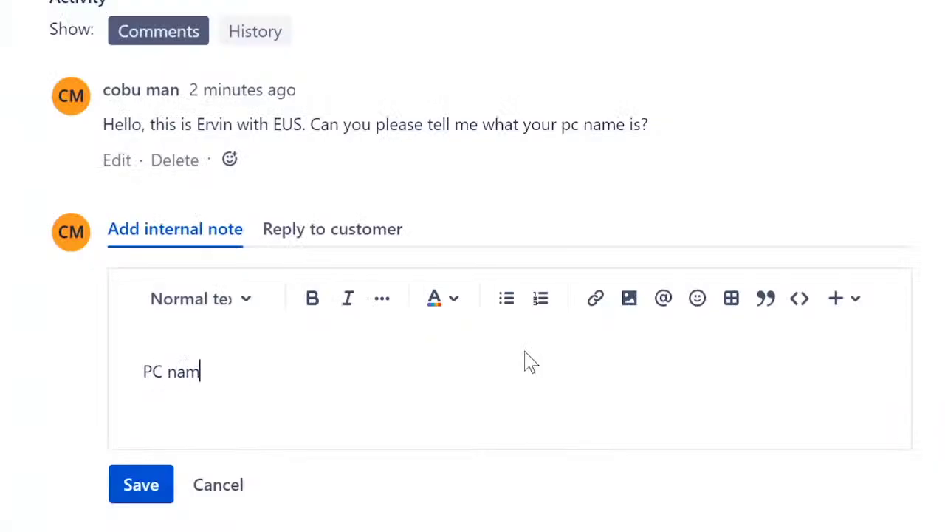
text(e is cobuman1)
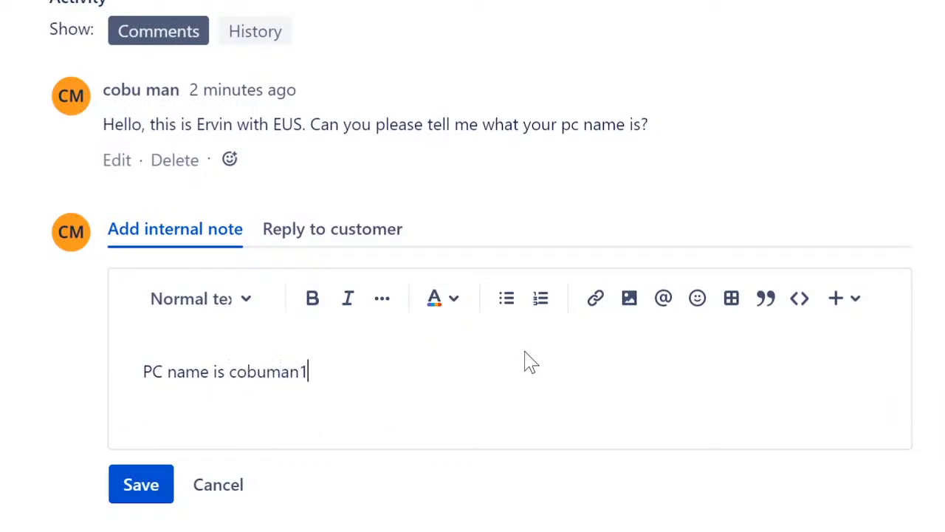
click(131, 500)
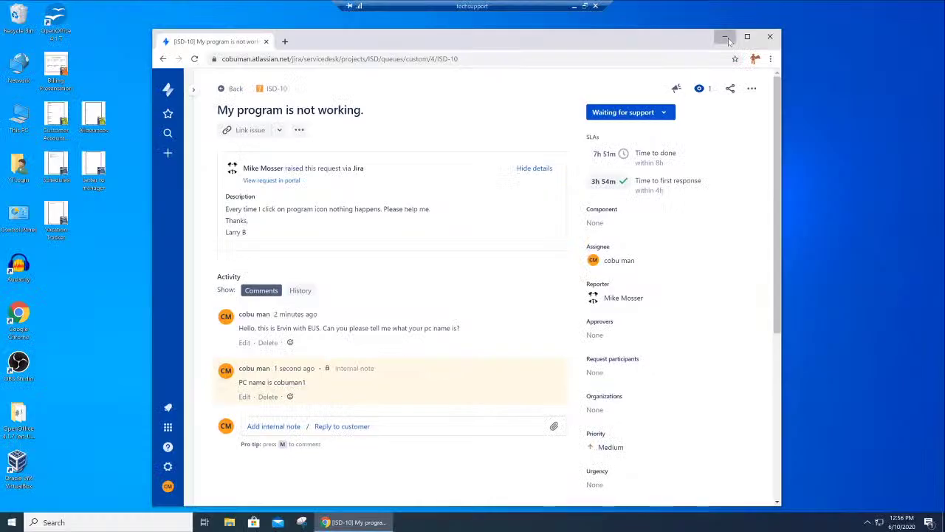
key(super+d)
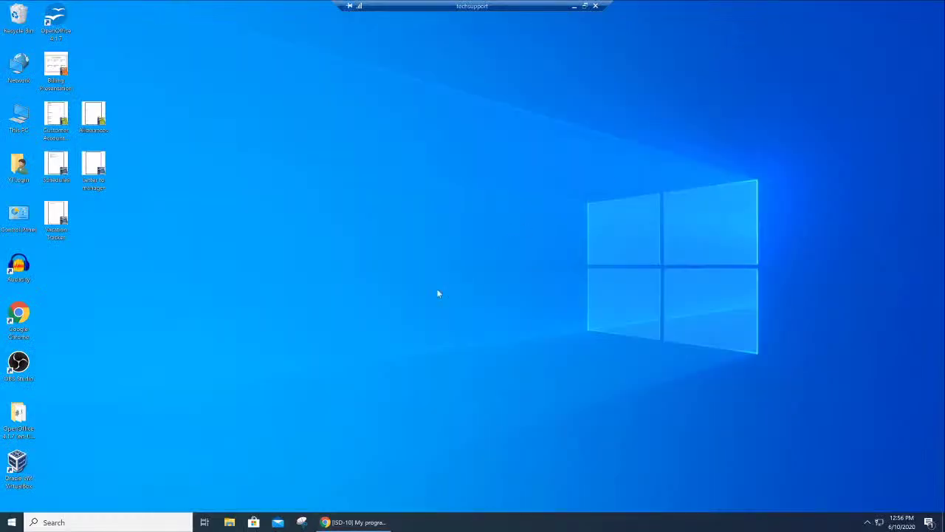
Browse File Explorer to the remote share \\cobuman1\c$.
click(230, 523)
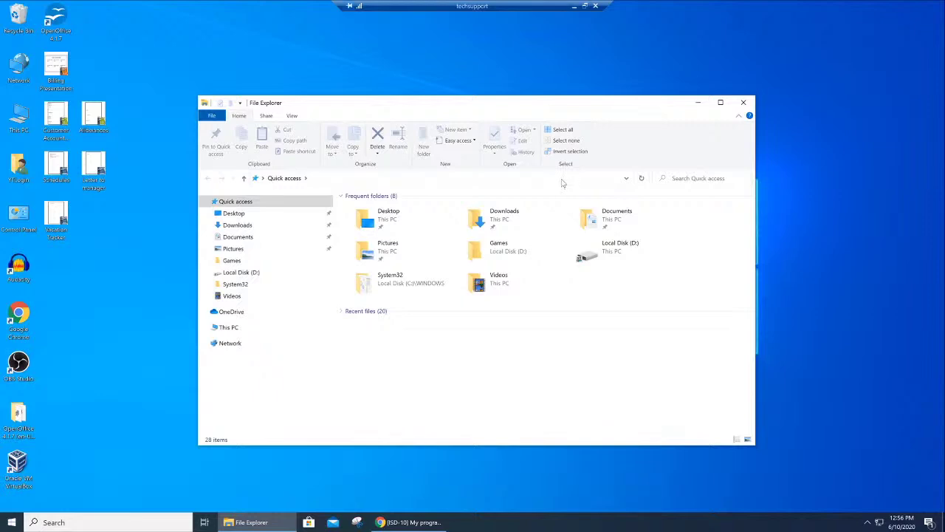
click(563, 181)
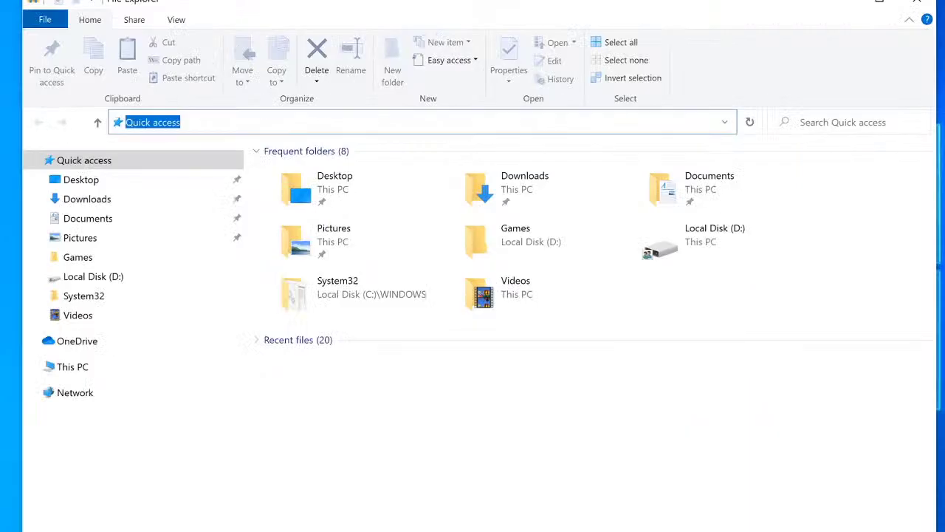
text(\\)
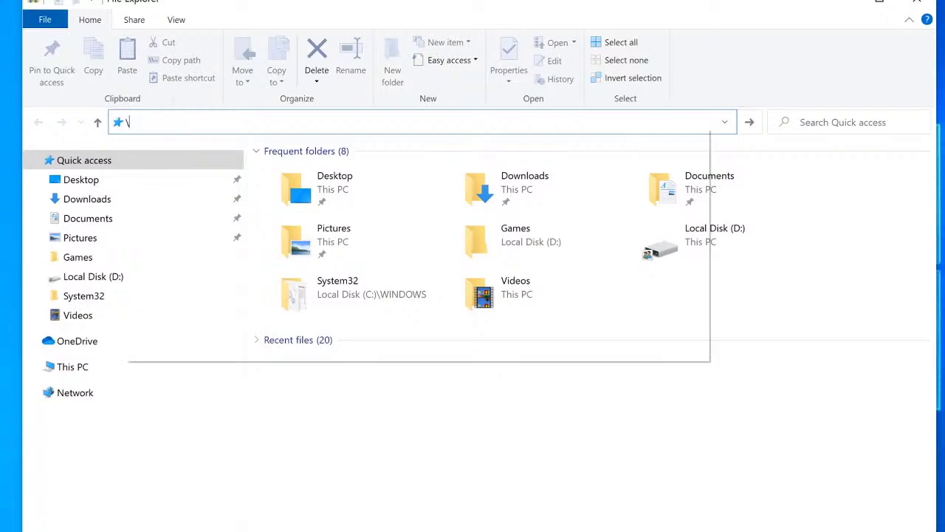
text(cobuman1)
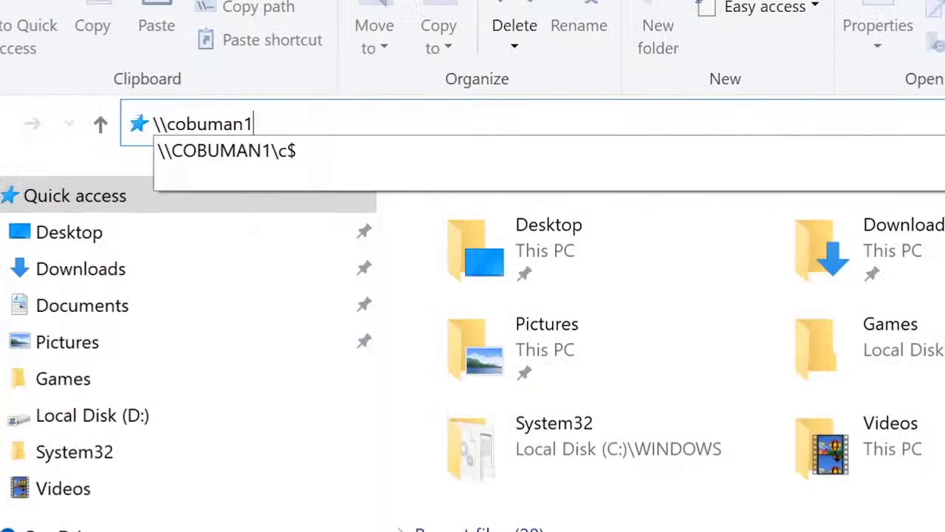
text(\)
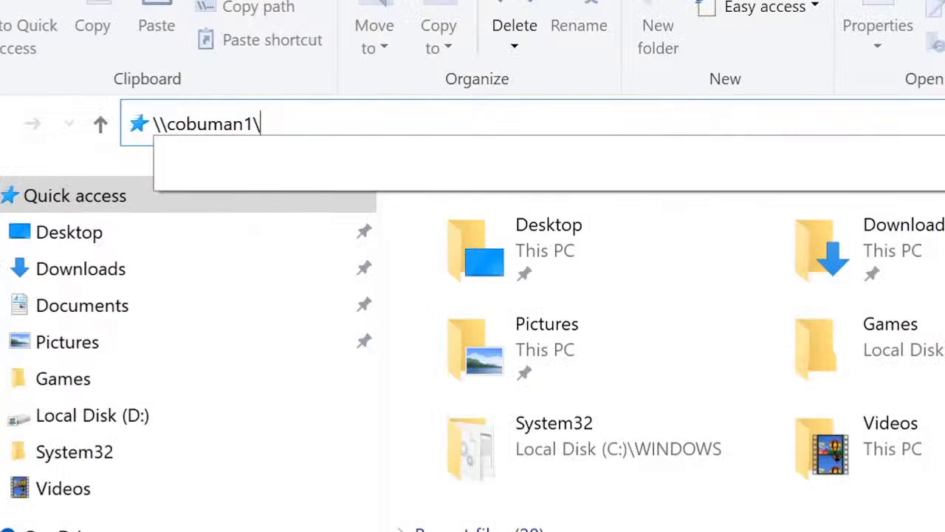
text(c)
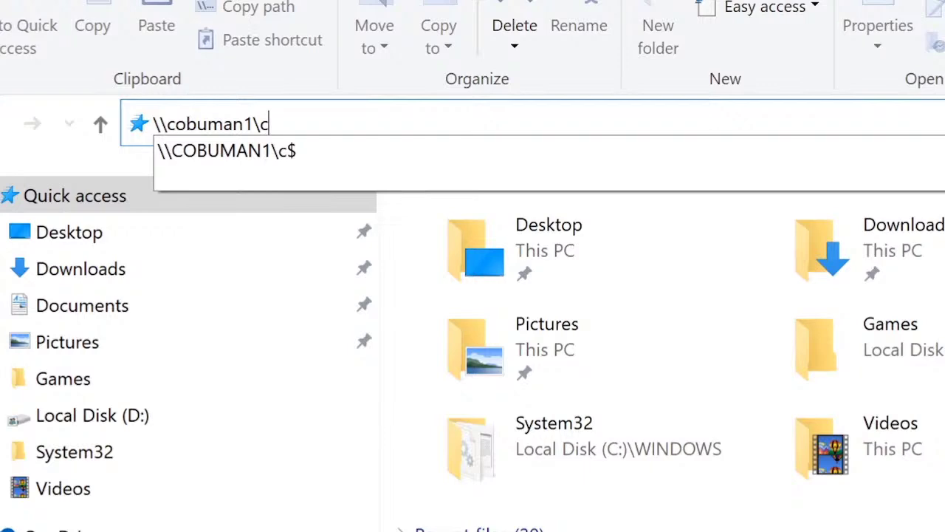
text($)
key(Return)
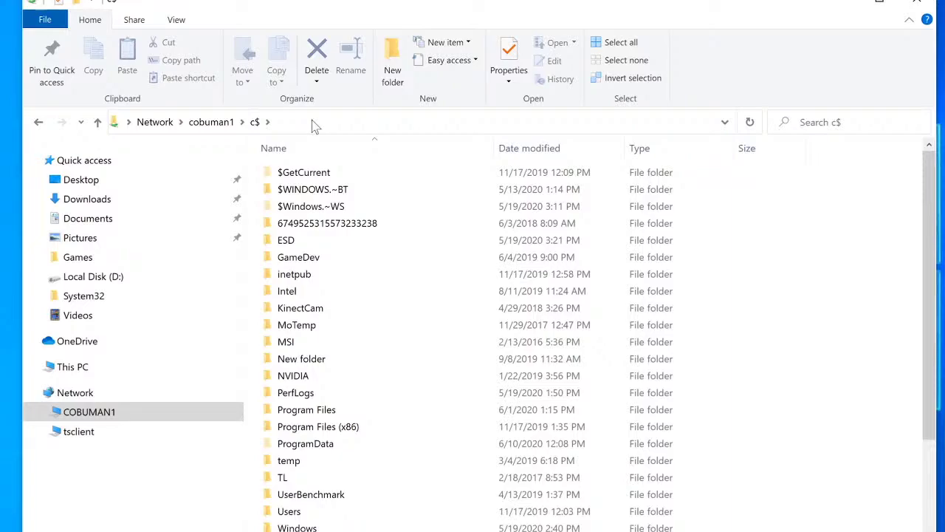
click(387, 191)
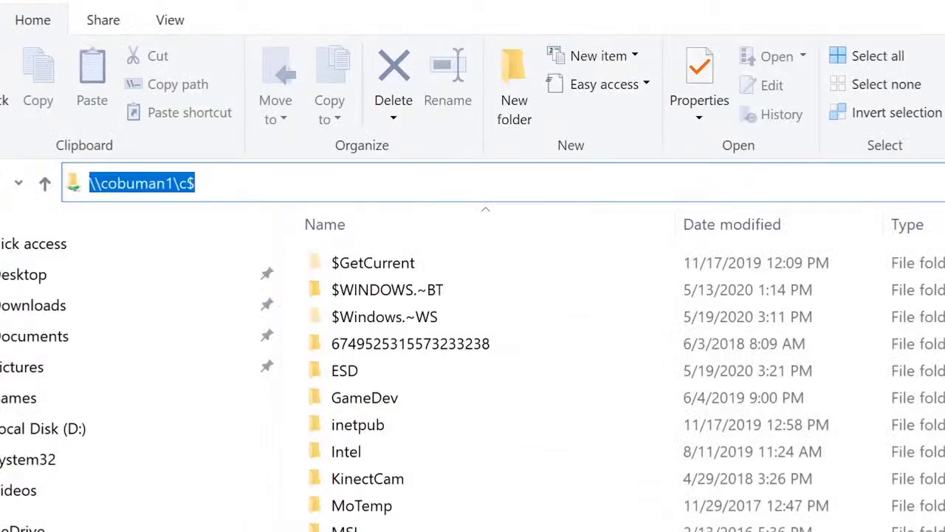
key(Home)
key(shift+Right)
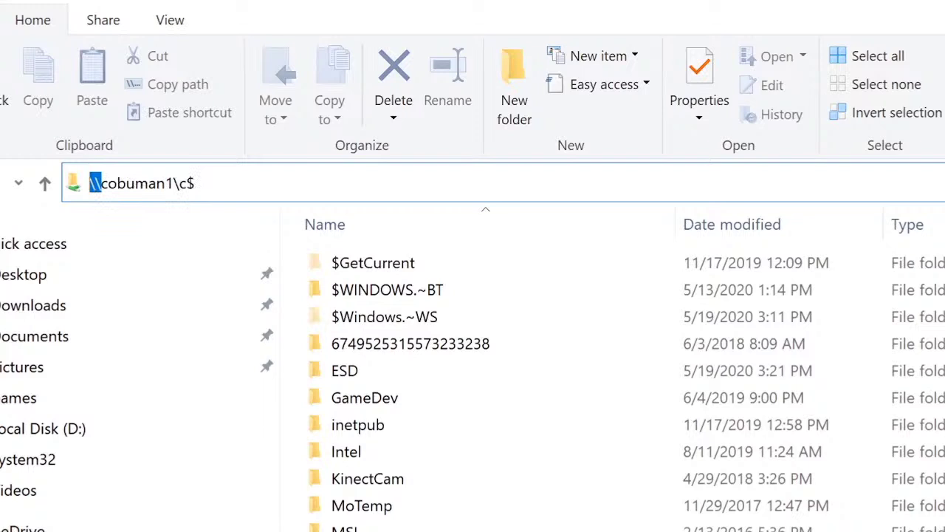
key(Right)
key(shift+Right)
key(shift+Right)
key(shift+Right)
key(shift+Right)
key(shift+Right)
key(shift+Right)
key(shift+Right)
key(shift+Right)
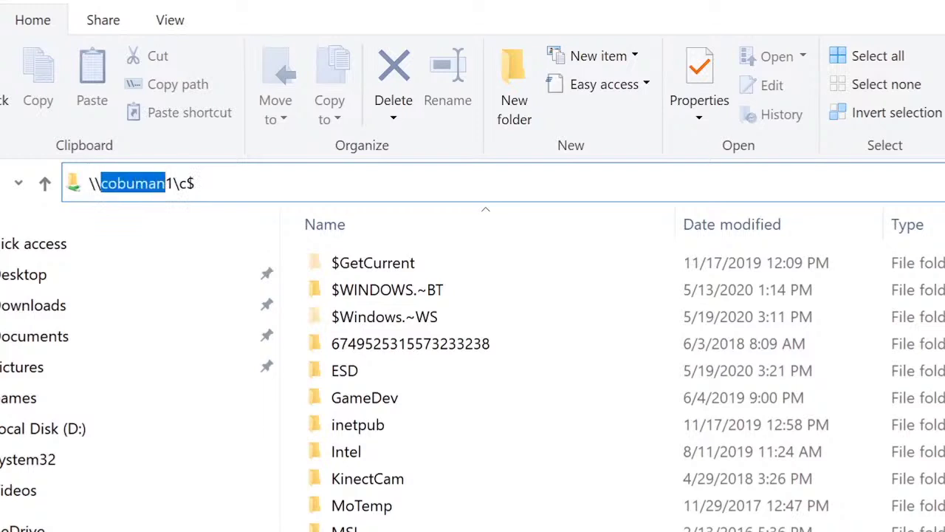
key(Right)
key(Right)
key(shift+Right)
key(shift+Right)
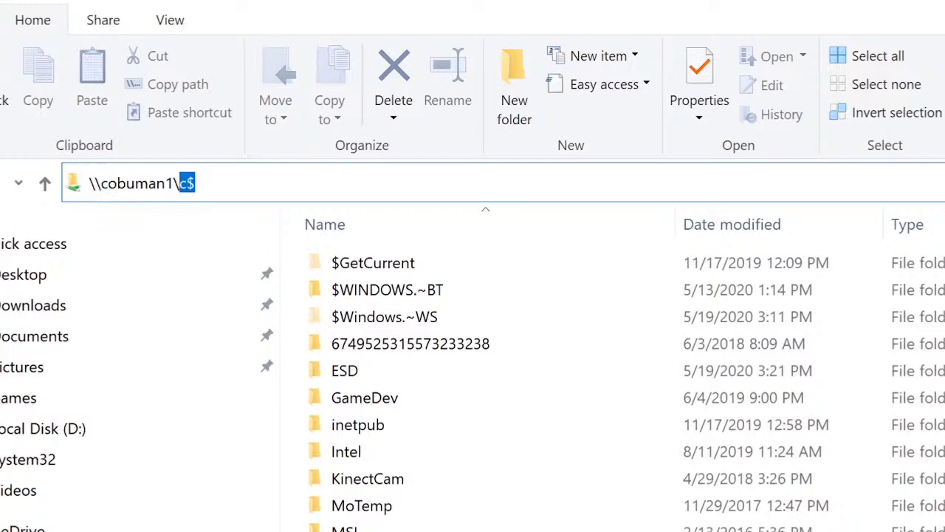
key(Right)
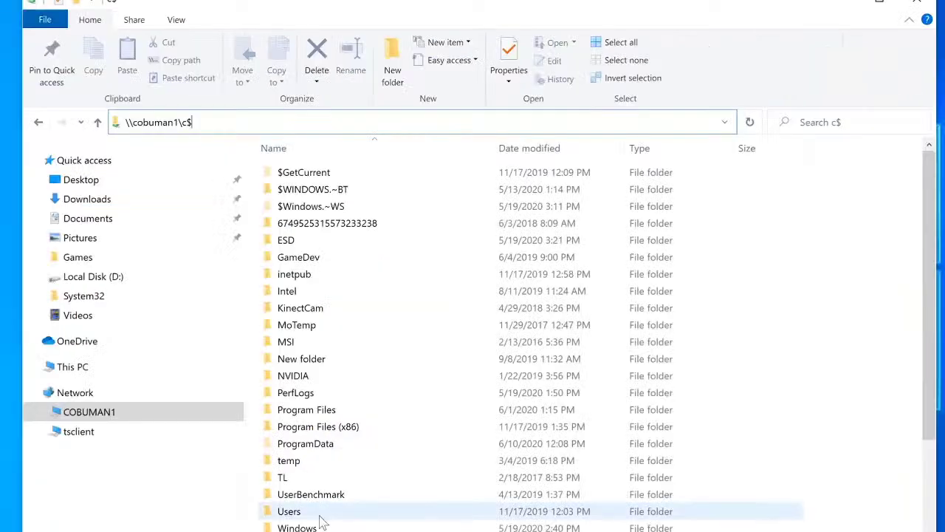
click(425, 358)
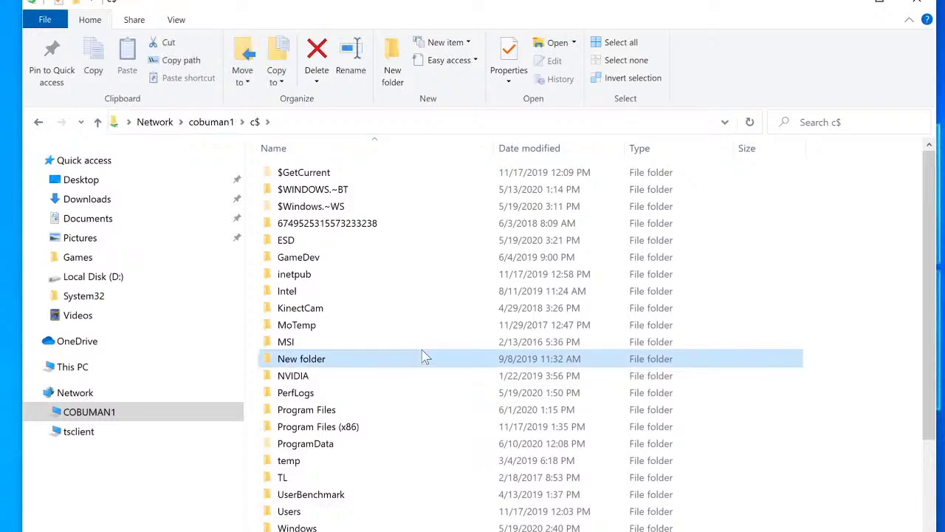
scroll(314, 466, down, 1)
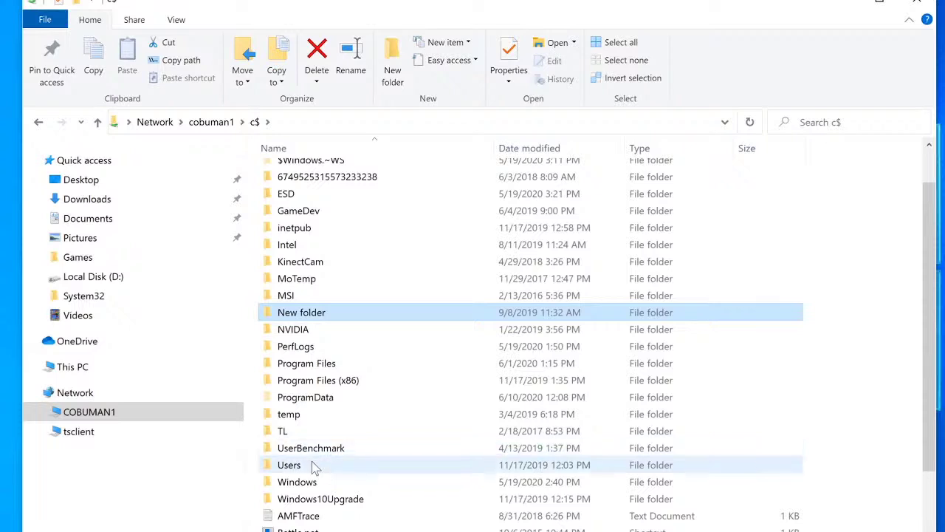
click(314, 465)
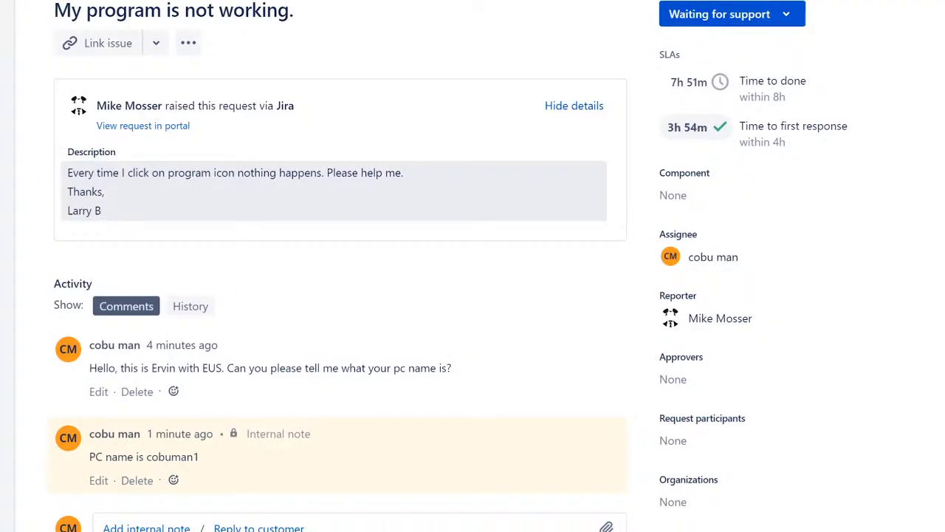
drag(323, 173, 152, 172)
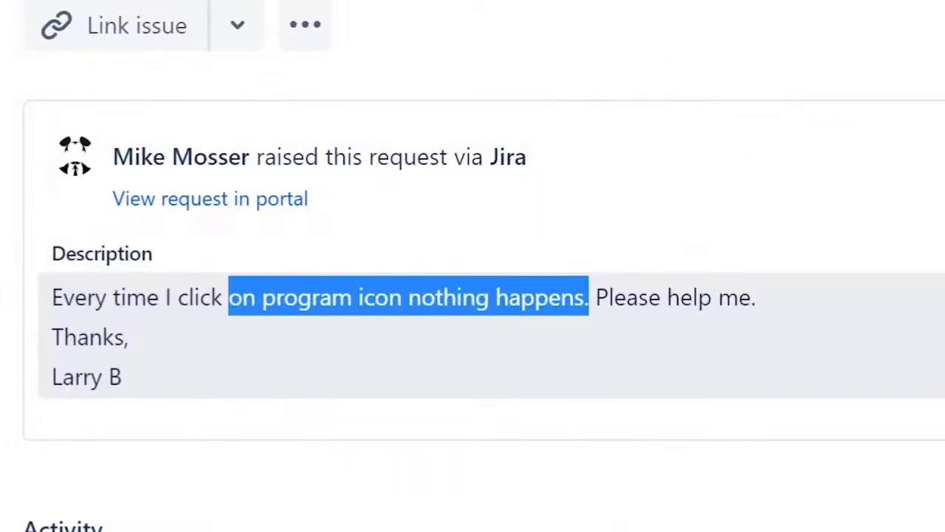
drag(228, 297, 212, 297)
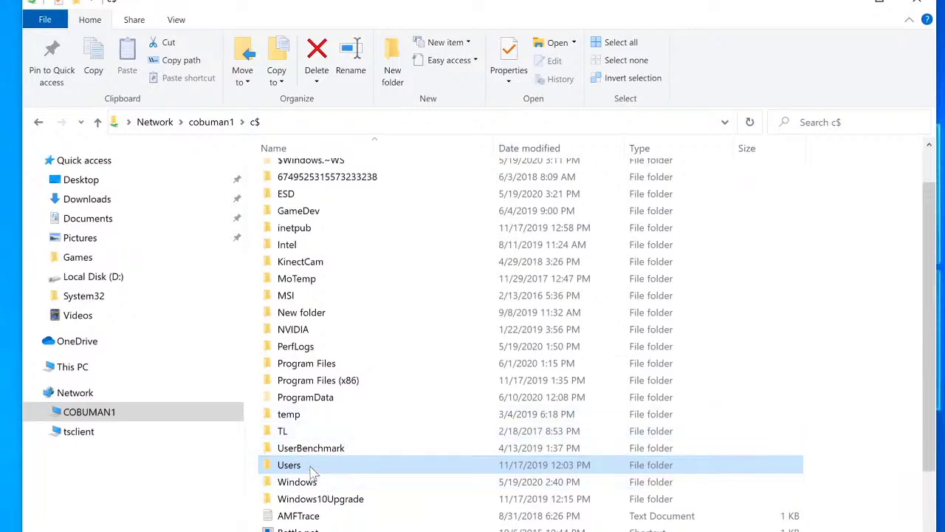
Navigate to Users, the user's profile, AppData, then Local, and select the Adobe folder.
mouse_move(309, 473)
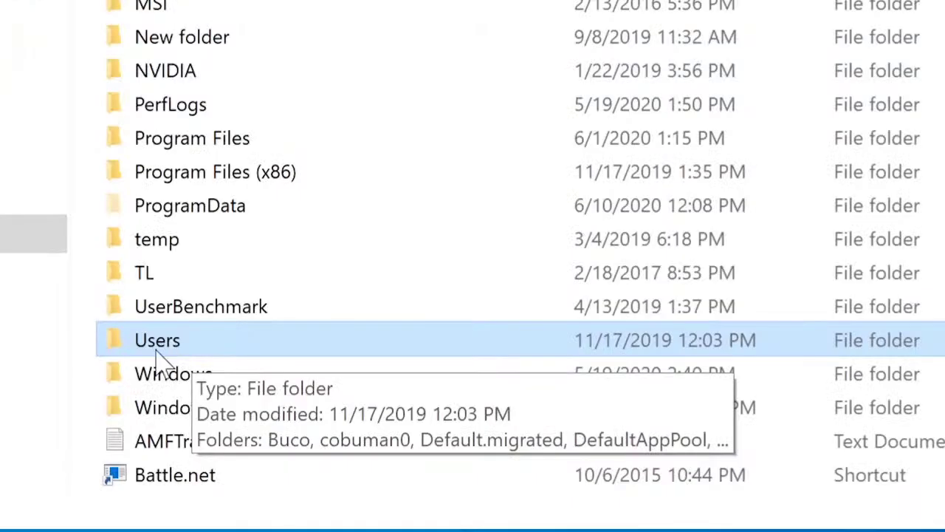
double_click(159, 341)
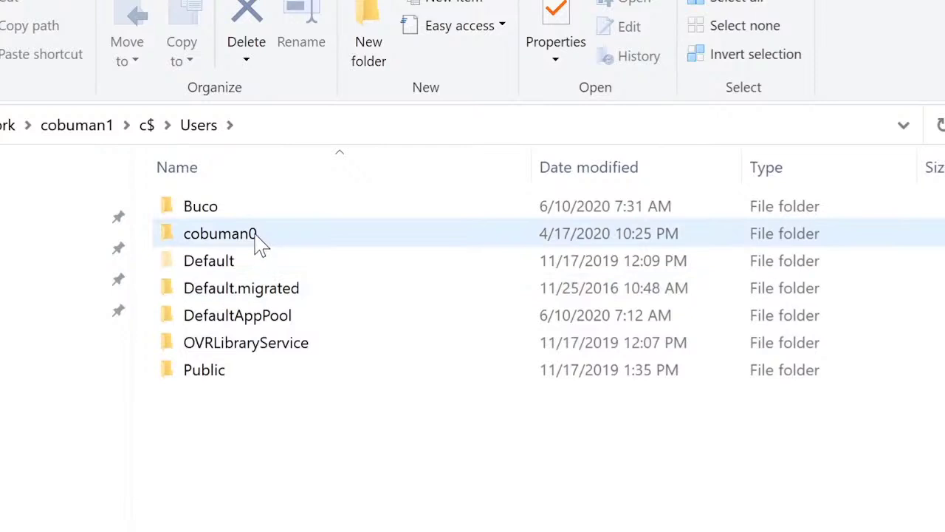
mouse_move(260, 244)
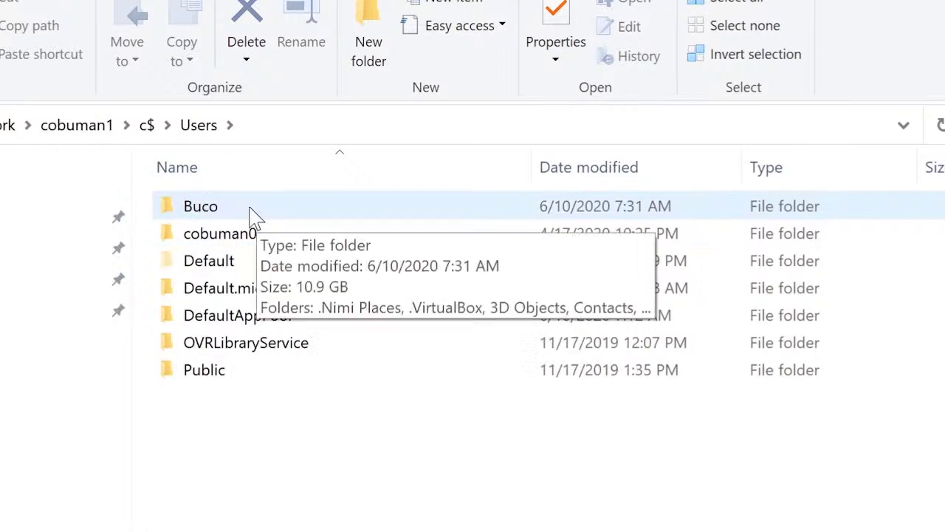
double_click(237, 213)
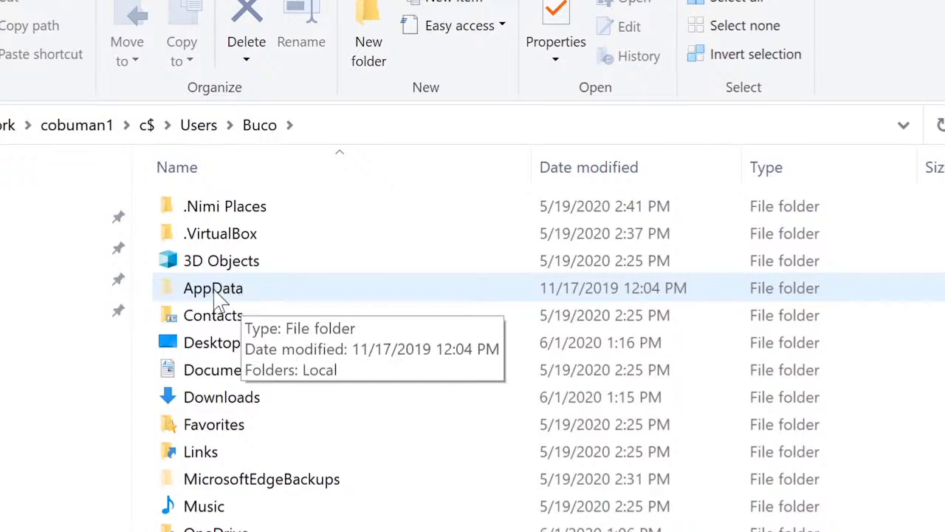
double_click(238, 293)
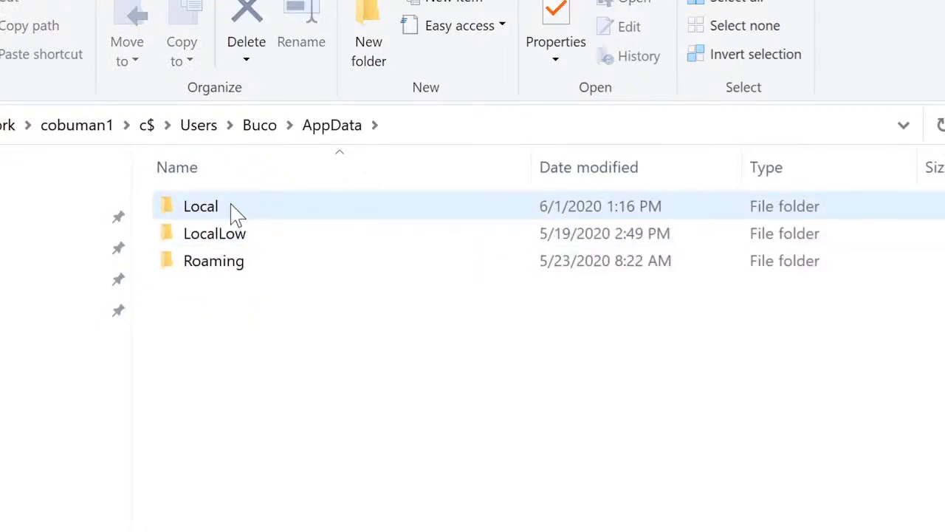
click(233, 212)
click(237, 266)
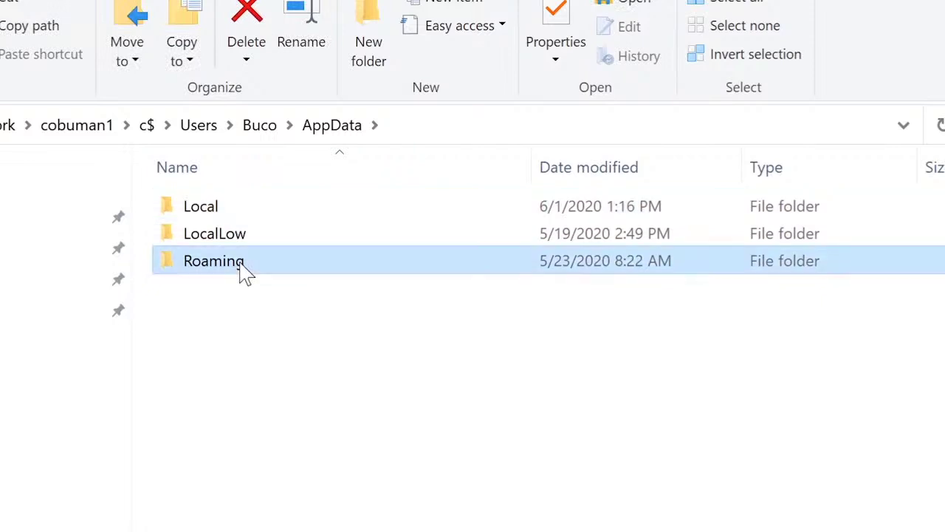
click(240, 214)
double_click(240, 214)
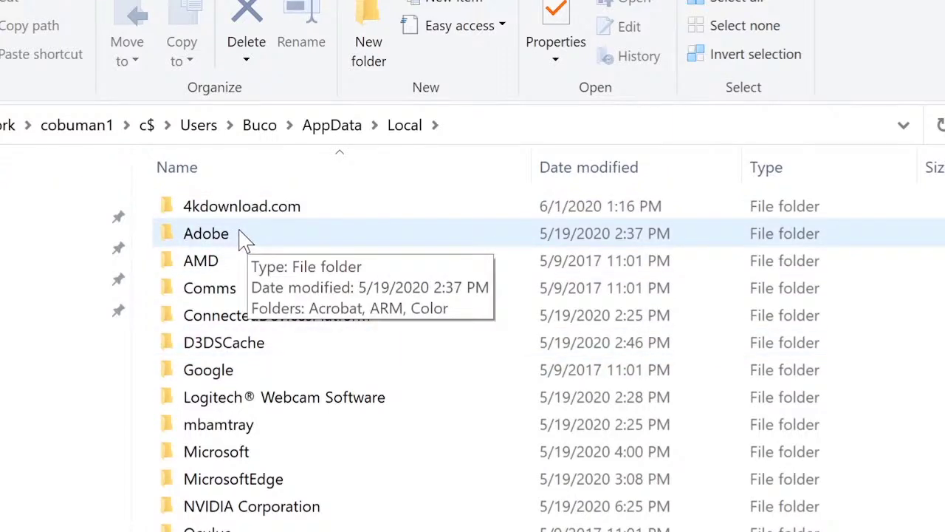
click(243, 240)
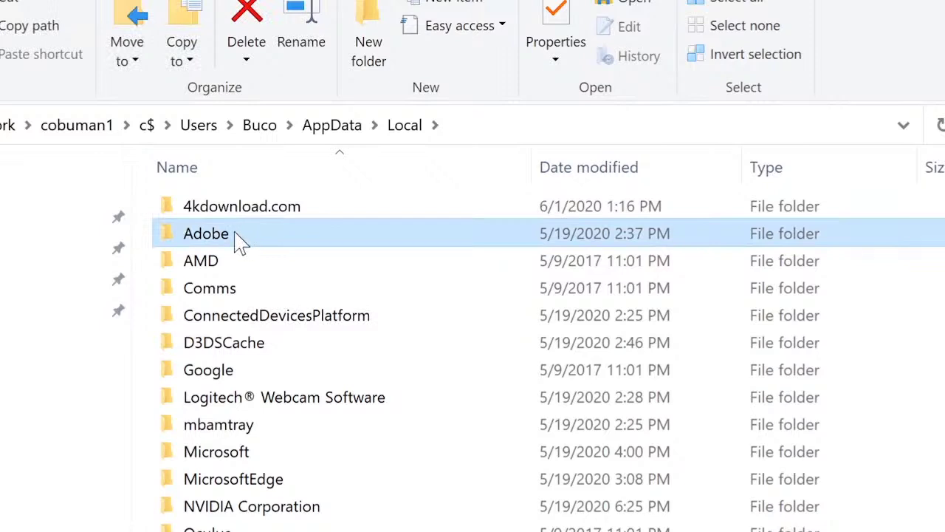
Rename the Adobe folder to Adobeold by appending 'old' to its name.
key(F2)
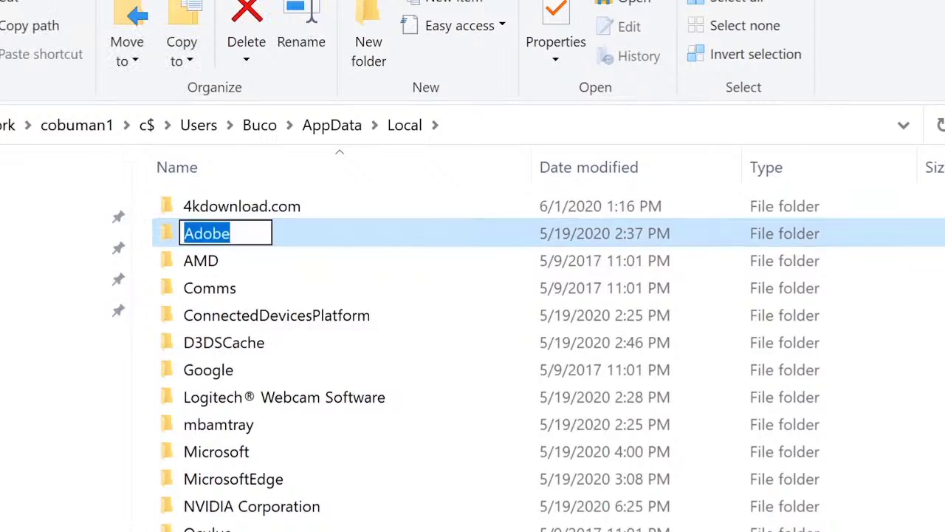
key(End)
text(old)
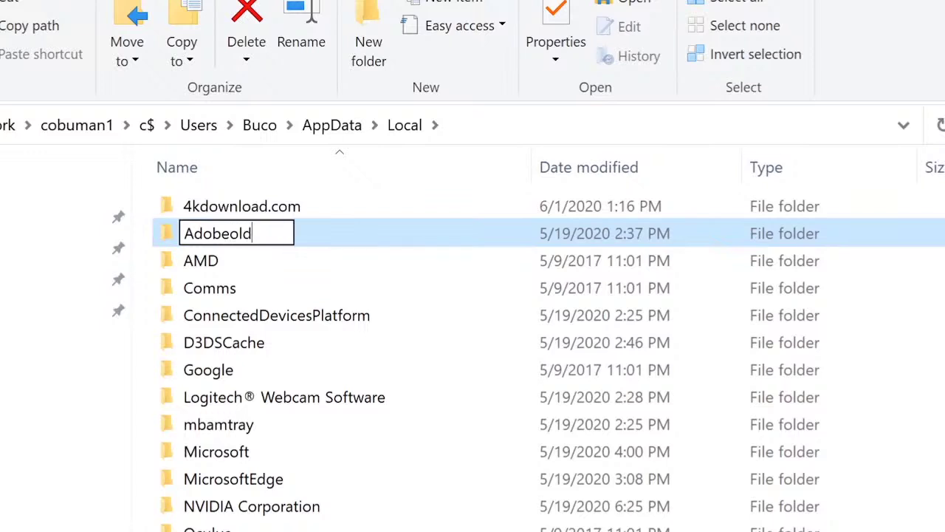
key(Return)
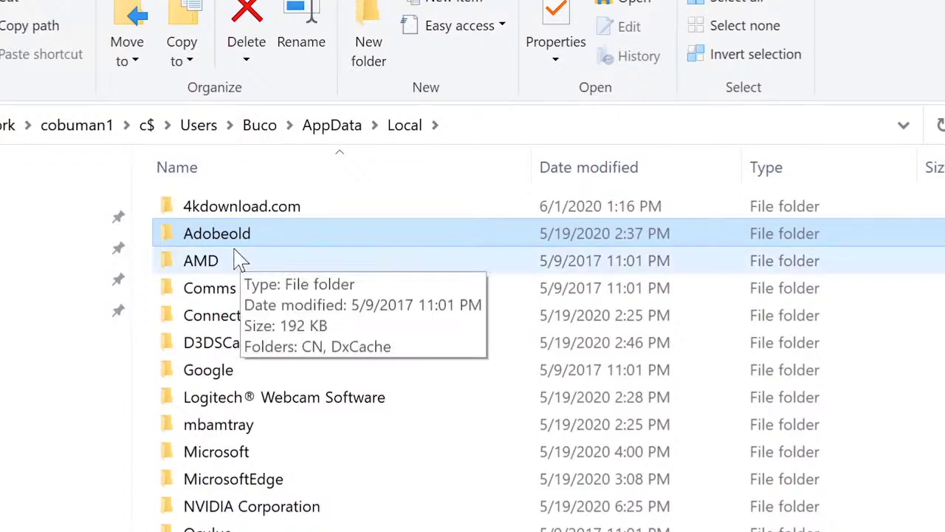
mouse_move(229, 242)
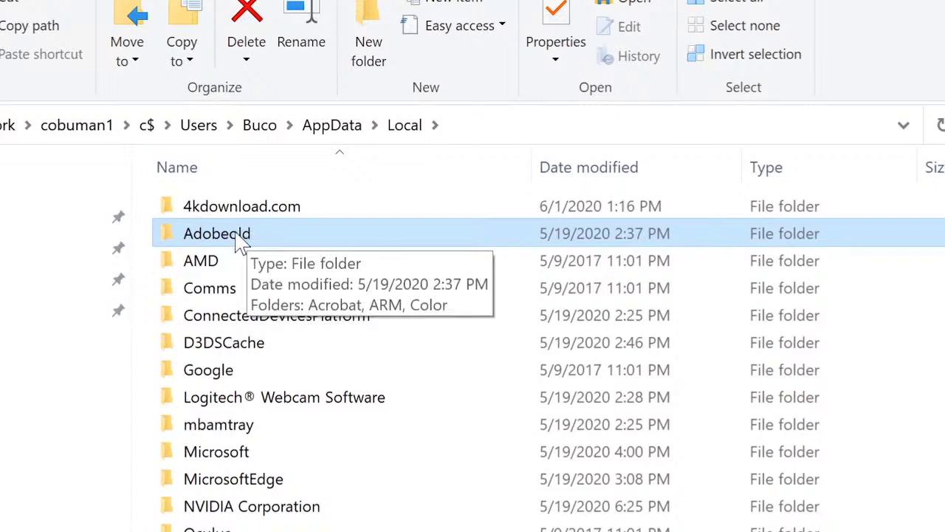
Inspect Adobeold's Acrobat\DC, ARM\Reader_20.009.20065 and Color folders, then go back to Local.
double_click(240, 242)
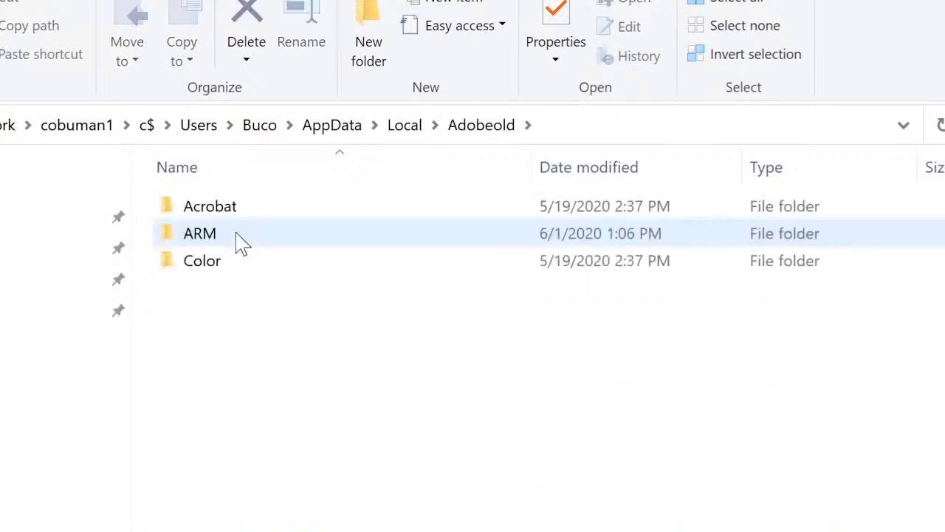
double_click(245, 215)
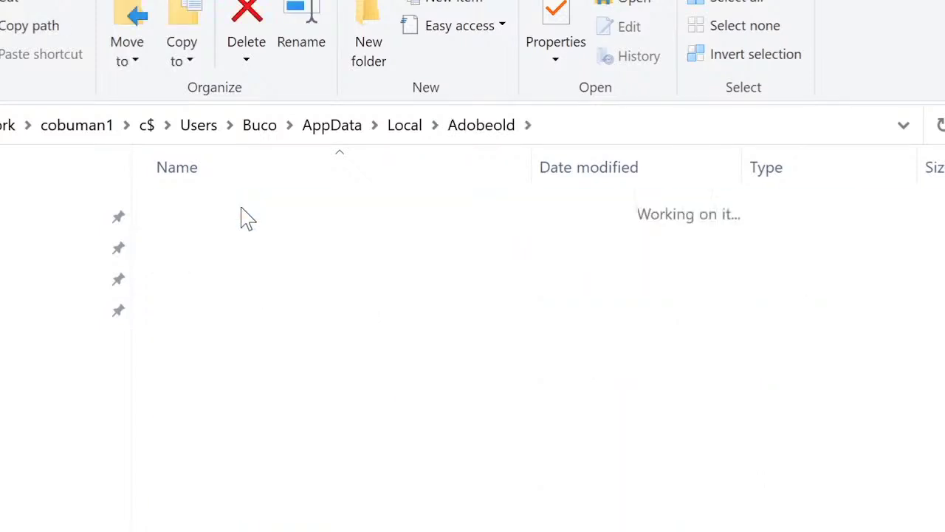
double_click(243, 215)
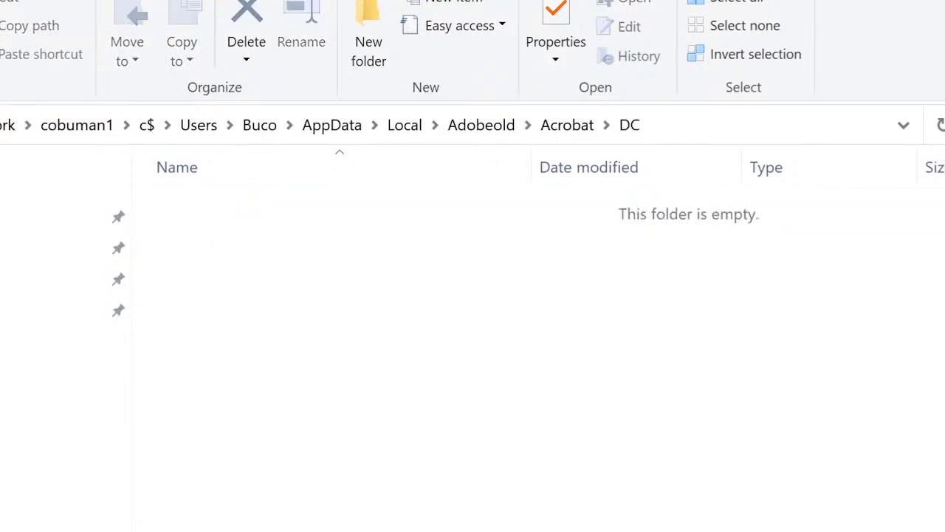
key(alt+Up)
key(alt+Up)
double_click(226, 239)
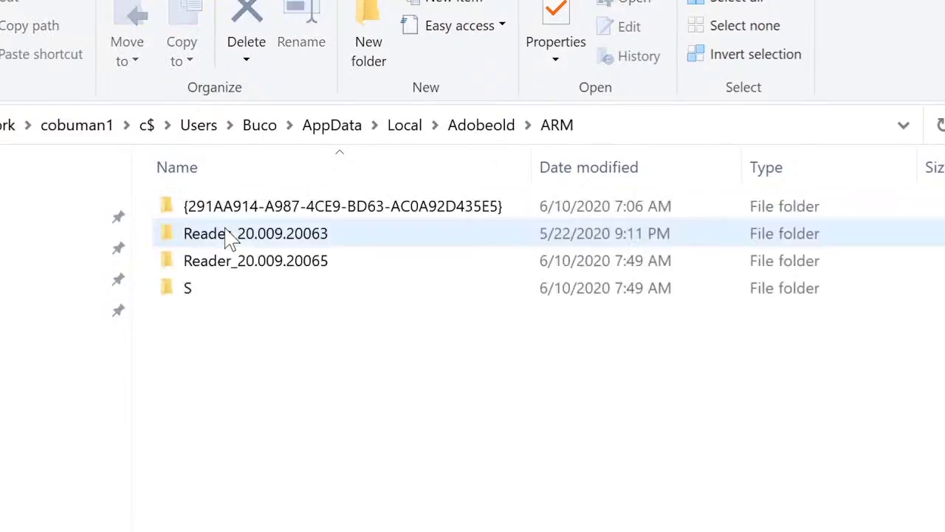
double_click(239, 258)
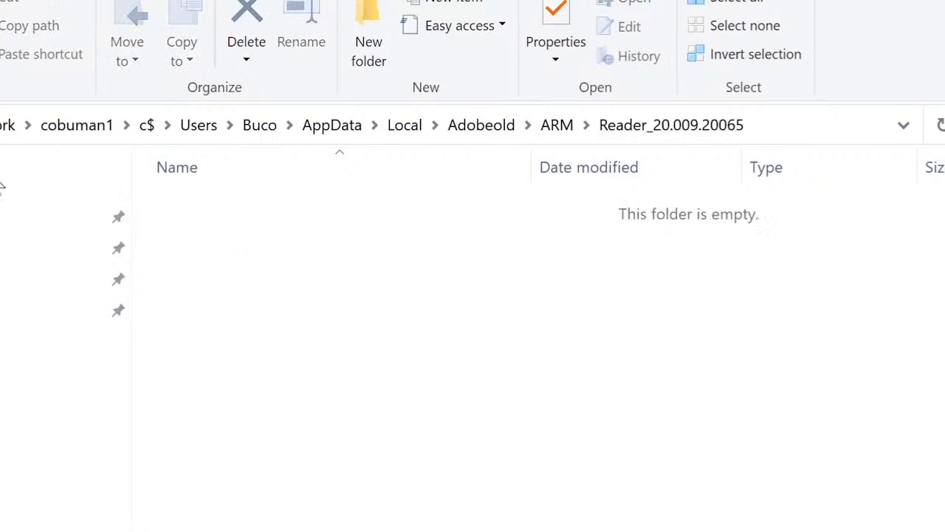
key(alt+Up)
key(alt+Up)
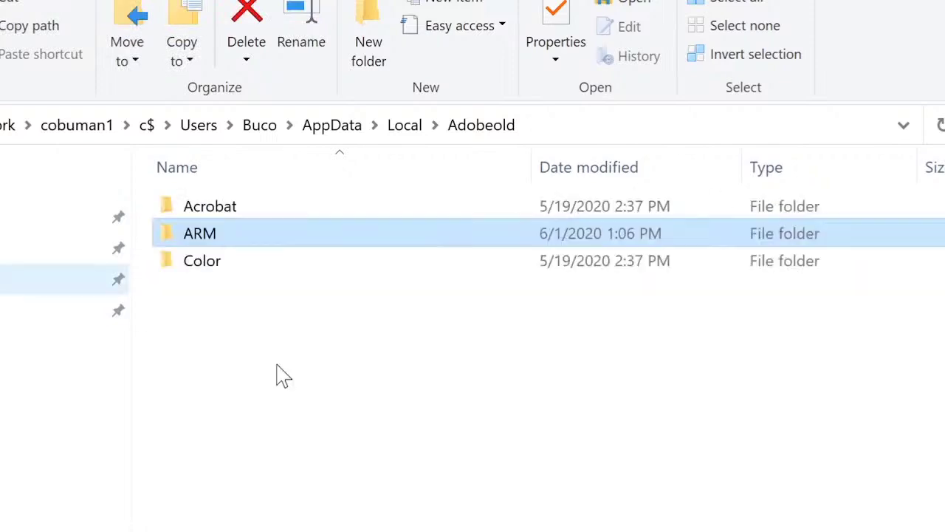
double_click(298, 273)
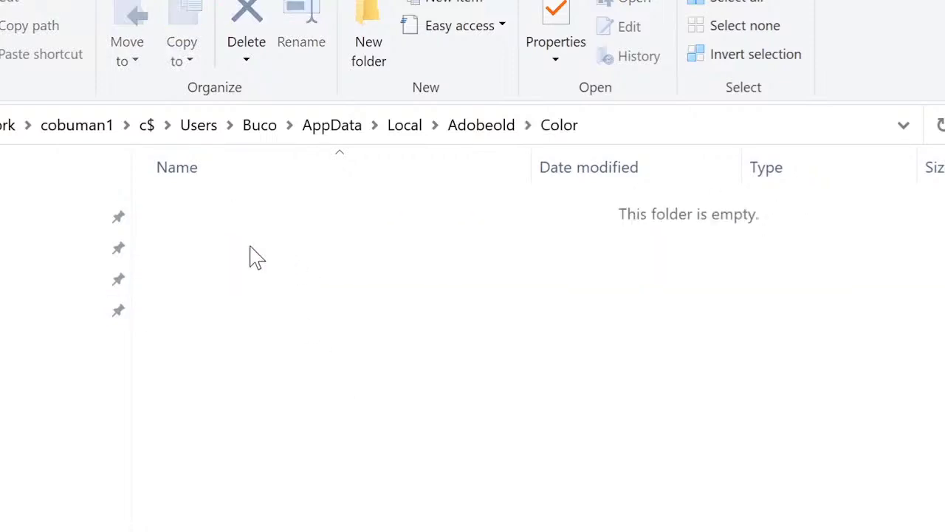
key(alt+Up)
key(alt+Up)
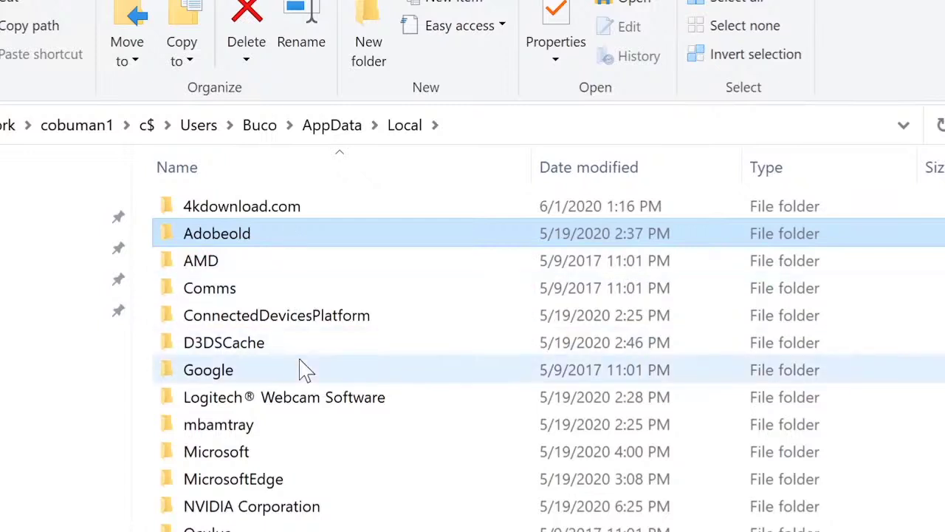
Browse Google\Chrome\User Data\Default, then return to Local and select the Adobeold folder.
double_click(250, 373)
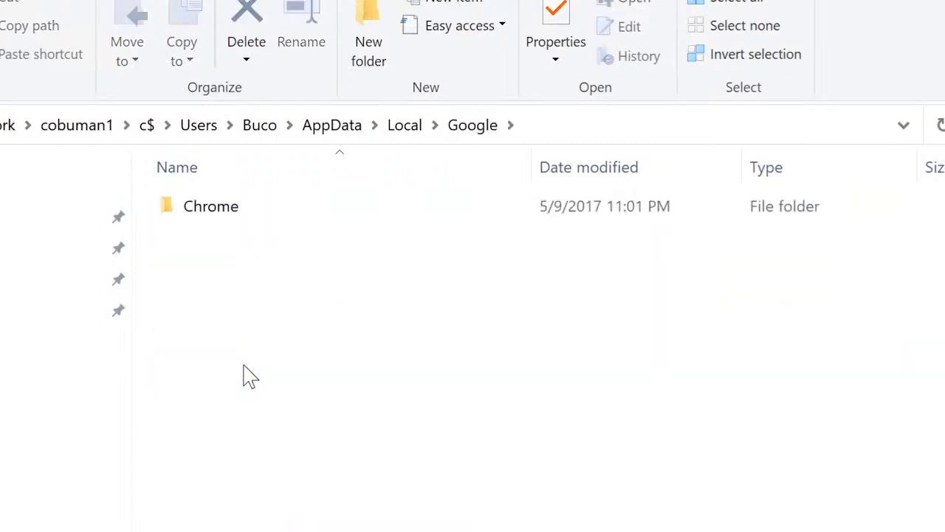
click(258, 212)
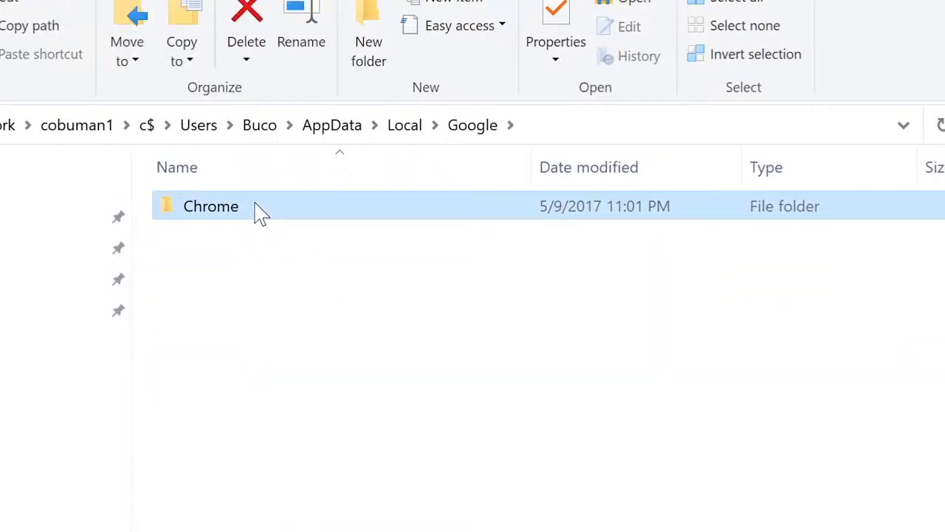
double_click(260, 213)
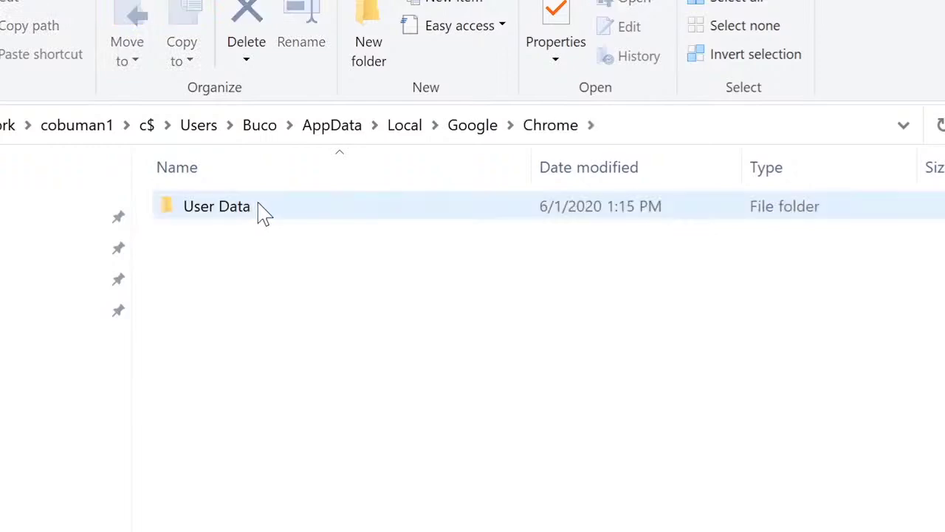
double_click(260, 213)
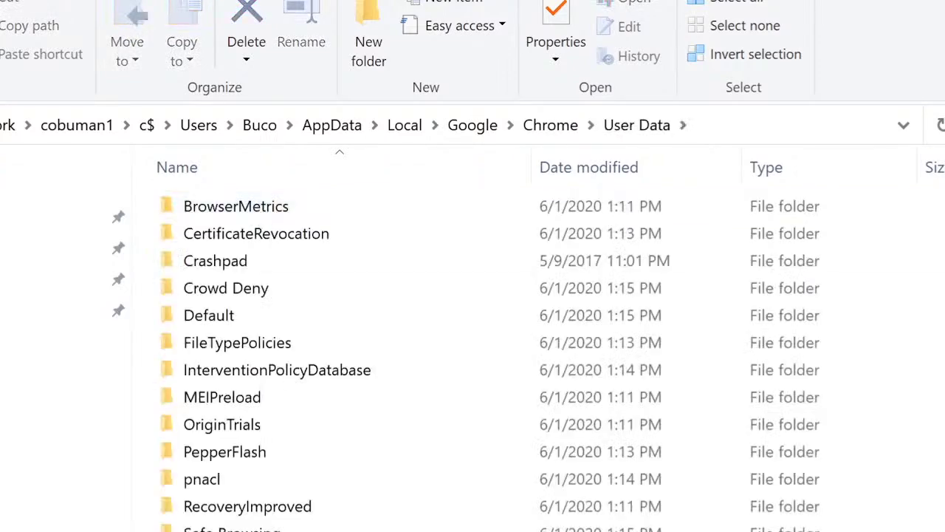
double_click(295, 318)
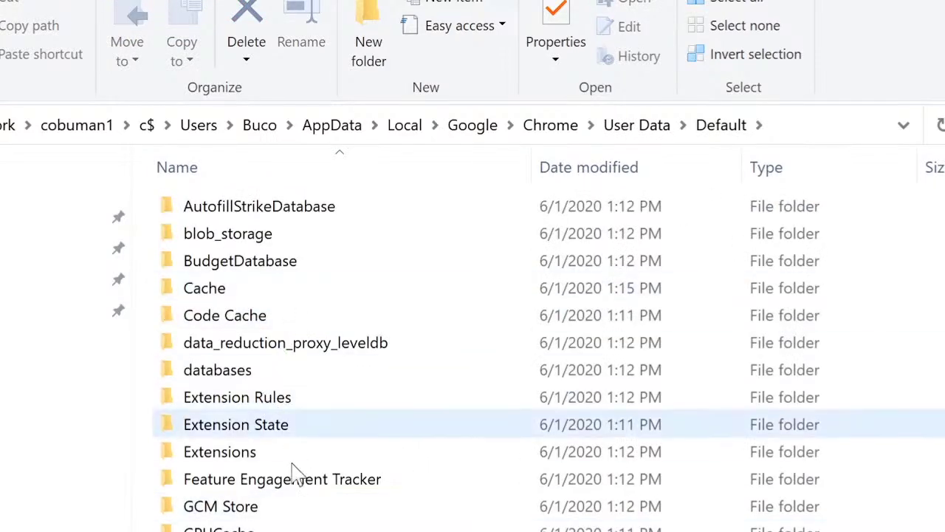
scroll(333, 462, down, 7)
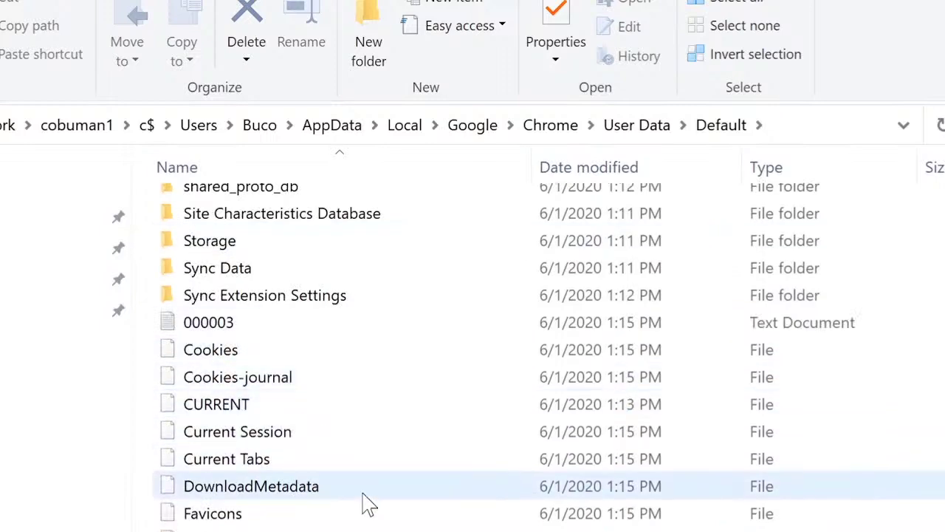
scroll(300, 425, down, 2)
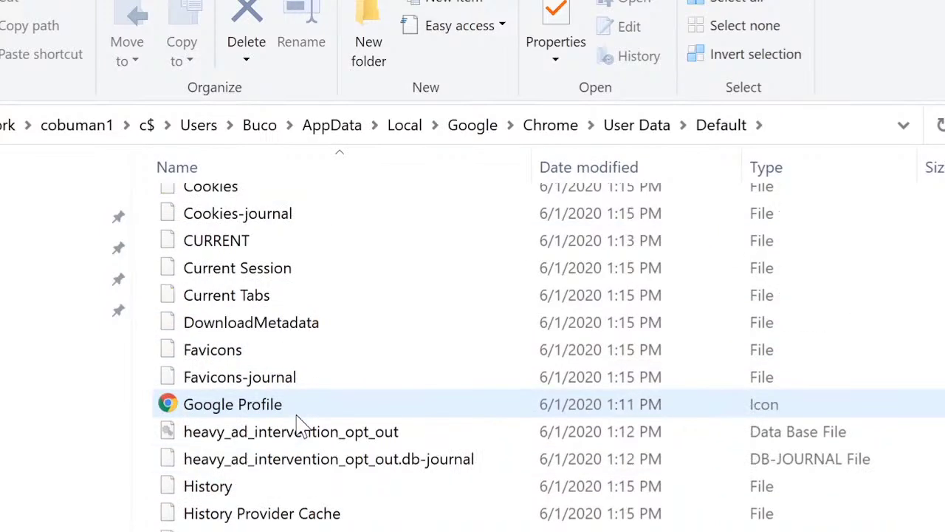
scroll(299, 424, down, 3)
scroll(299, 425, up, 3)
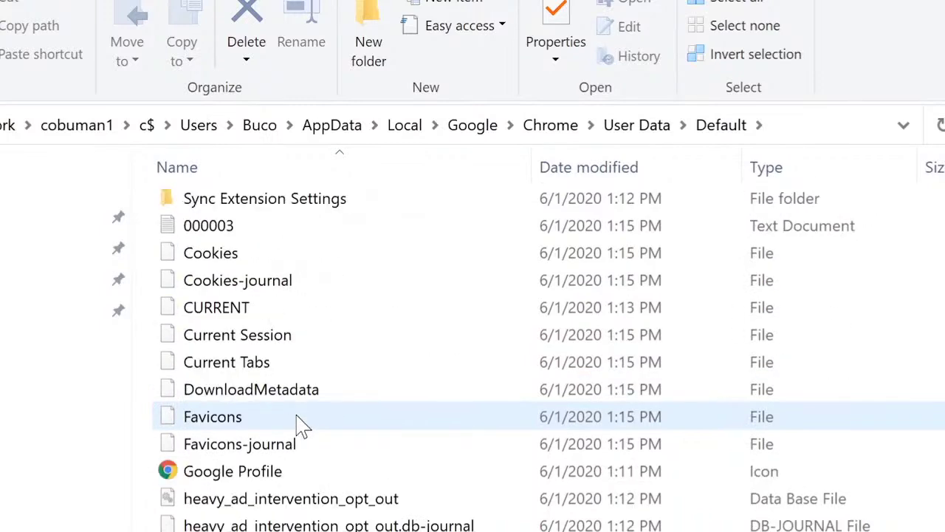
scroll(301, 475, up, 3)
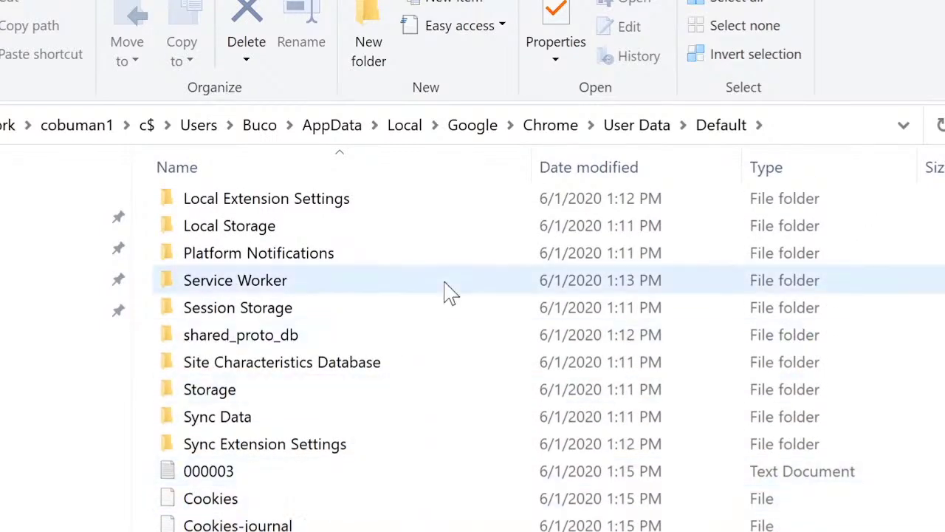
click(405, 125)
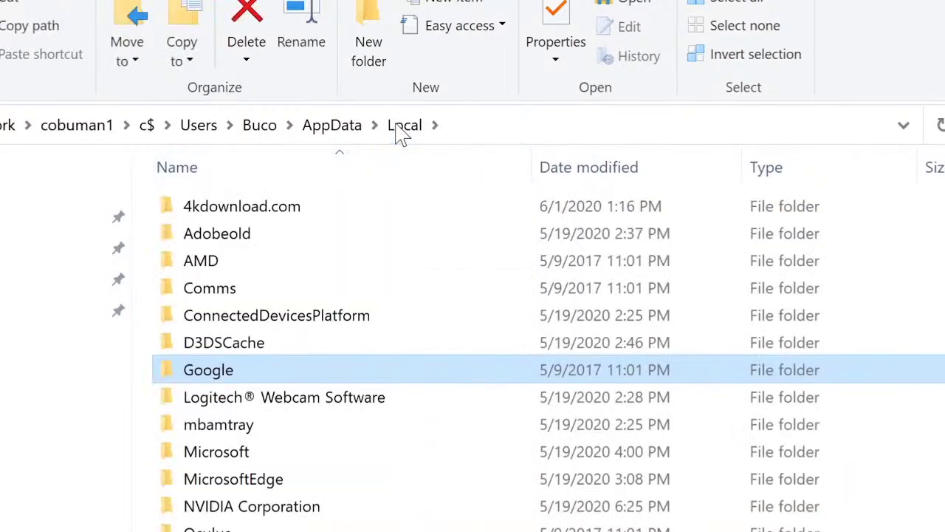
click(259, 245)
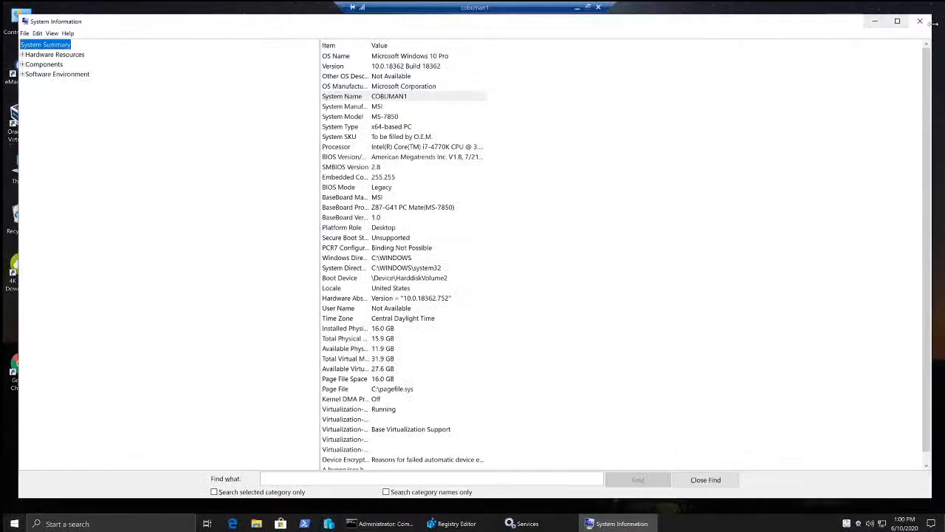
Close the System Information window on the remote PC.
click(921, 22)
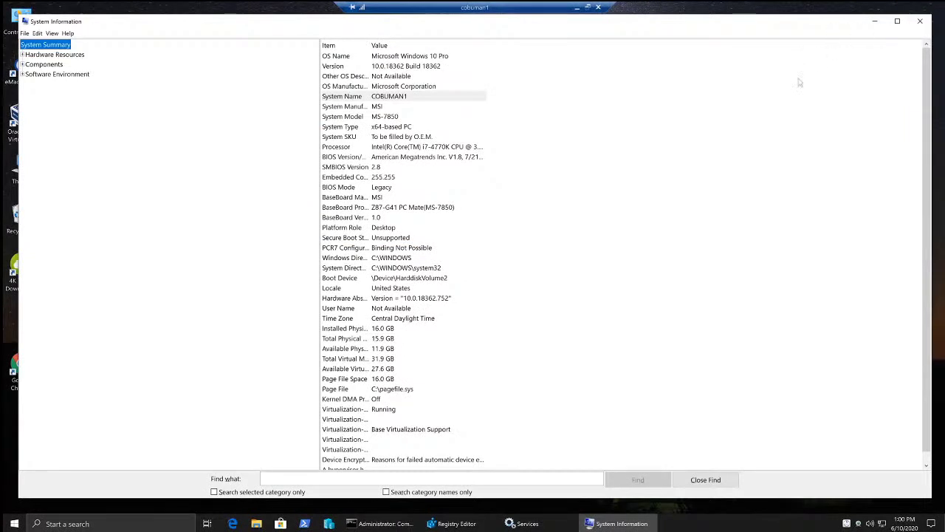
scroll(799, 118, down, 1)
scroll(800, 149, up, 1)
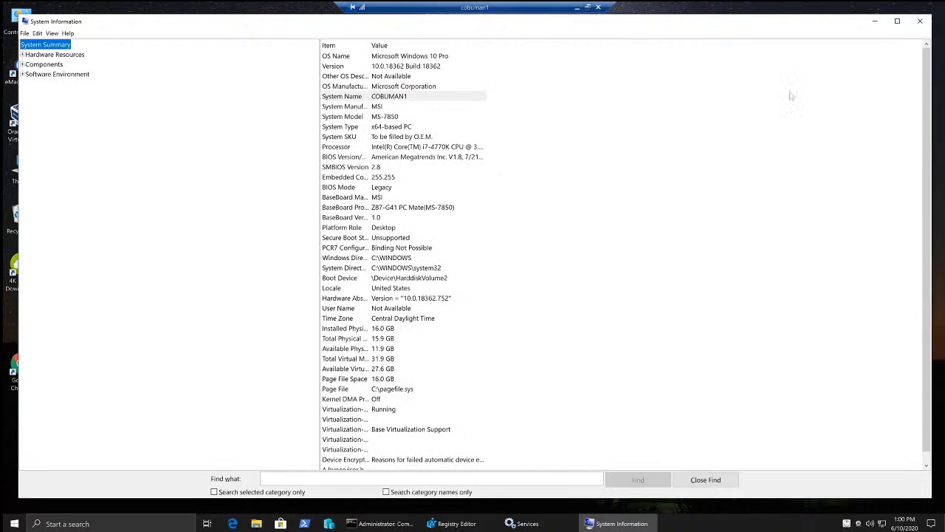
click(921, 22)
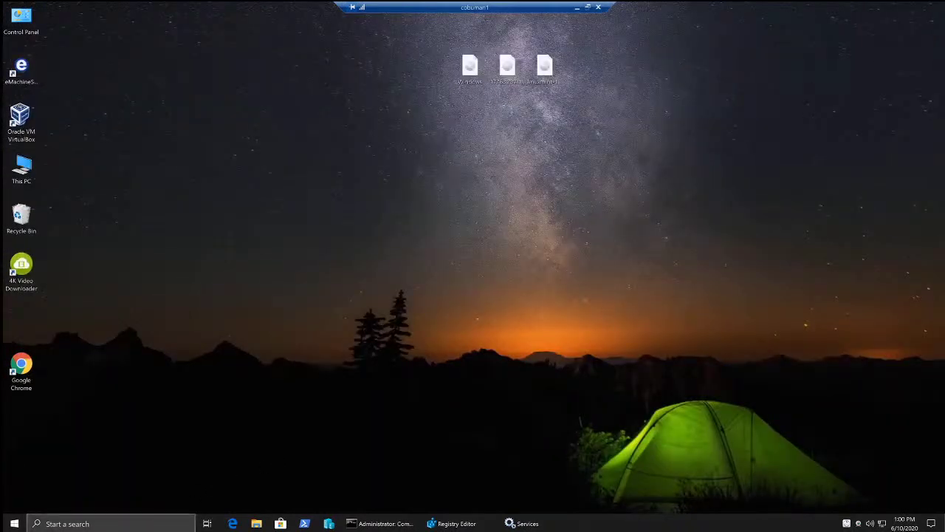
Launch Acrobat Reader DC, accept it as the default PDF app, and minimize the remote session.
click(102, 523)
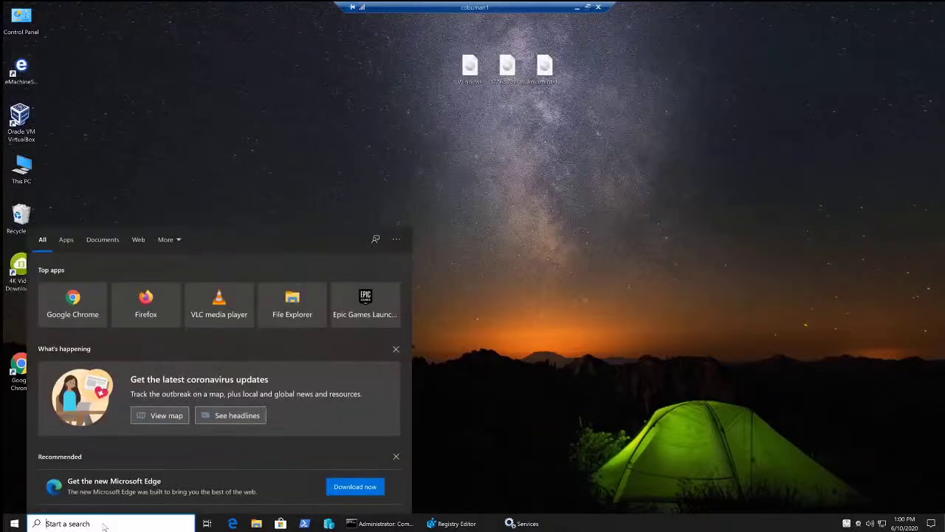
text(adobe)
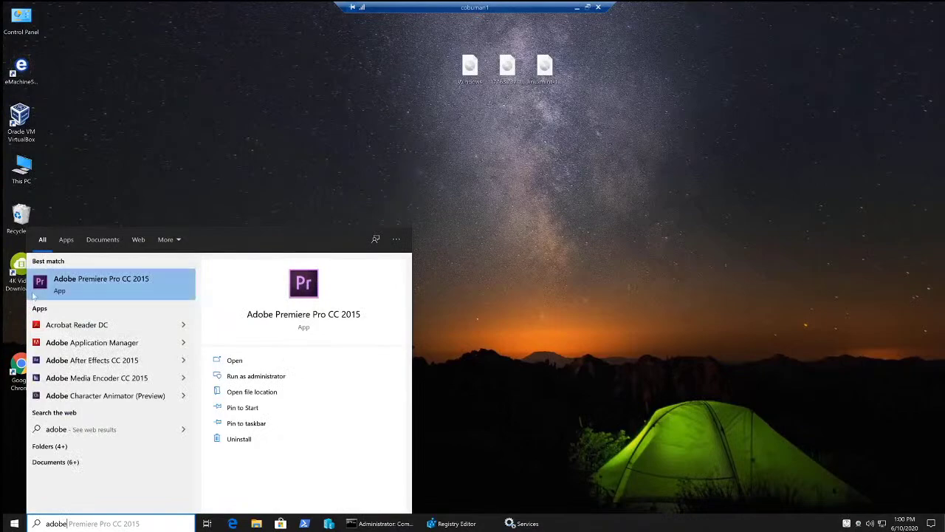
click(78, 325)
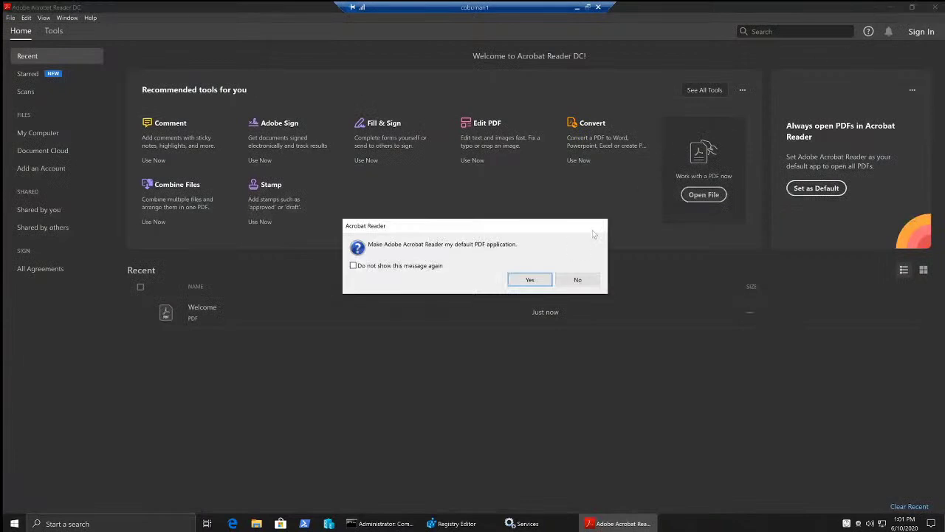
click(546, 283)
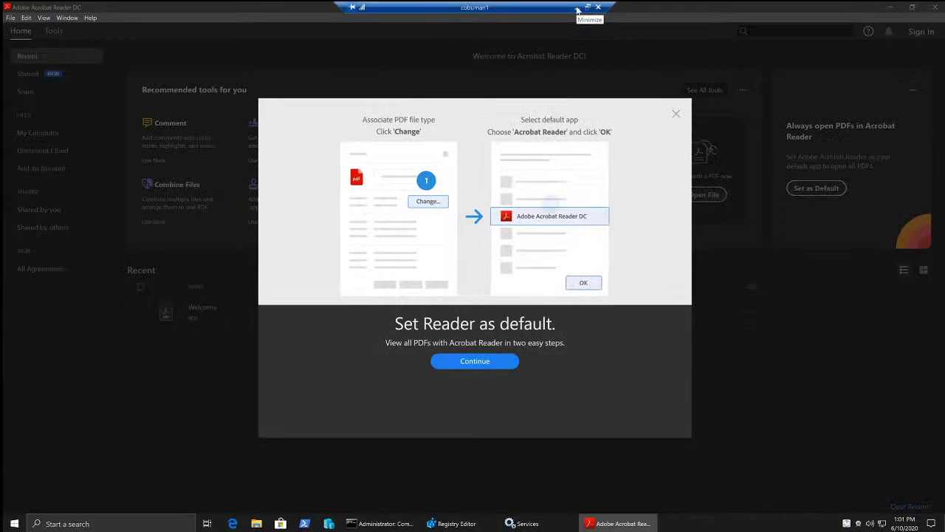
click(578, 9)
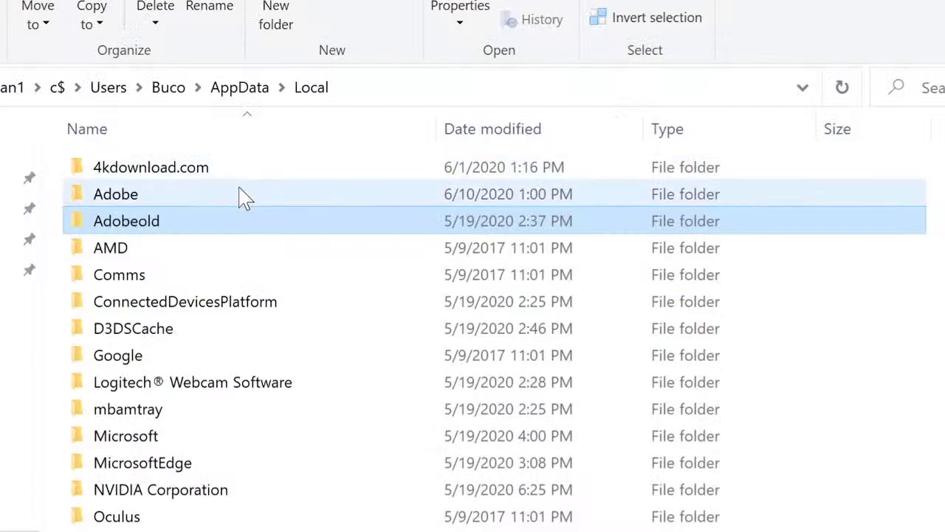
click(152, 204)
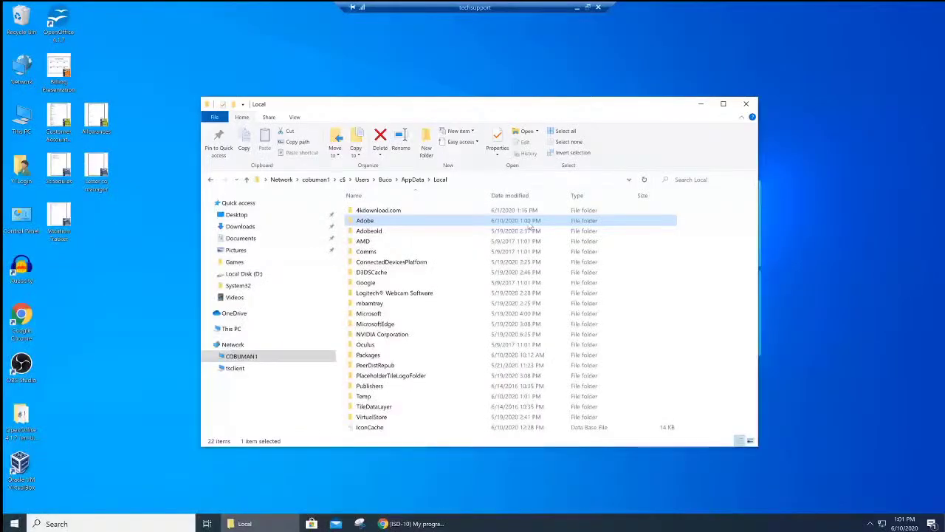
mouse_move(906, 524)
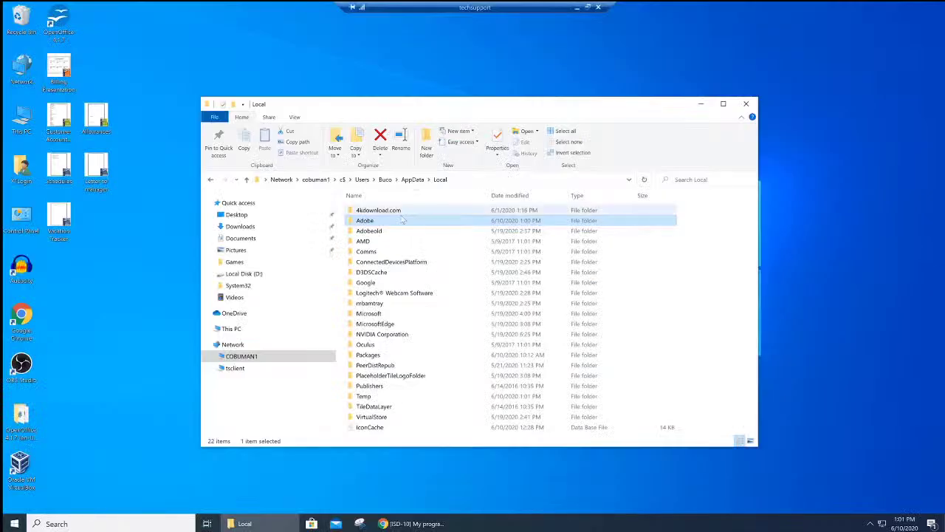
mouse_move(384, 225)
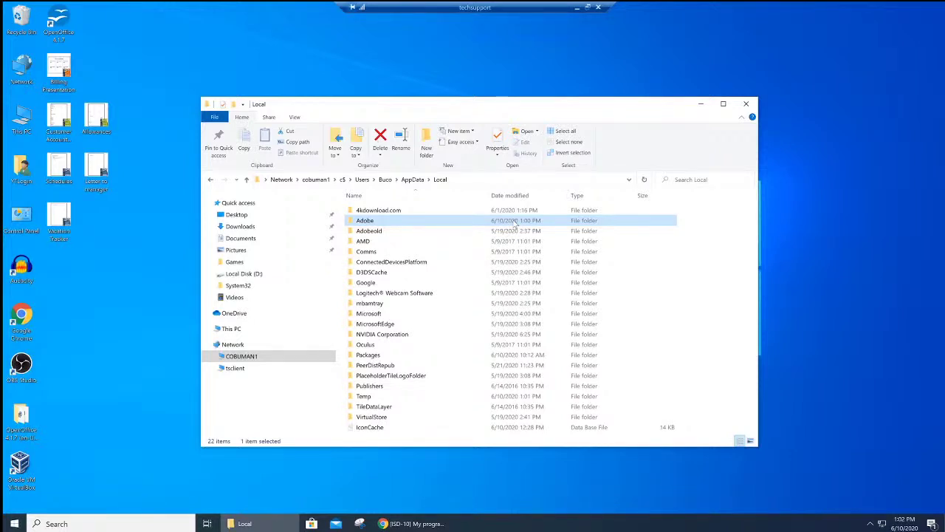
click(508, 231)
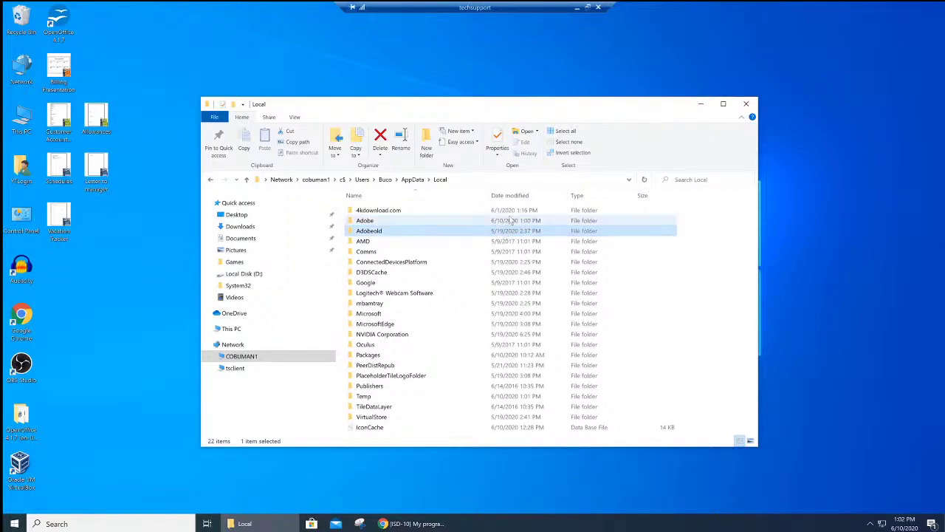
click(511, 220)
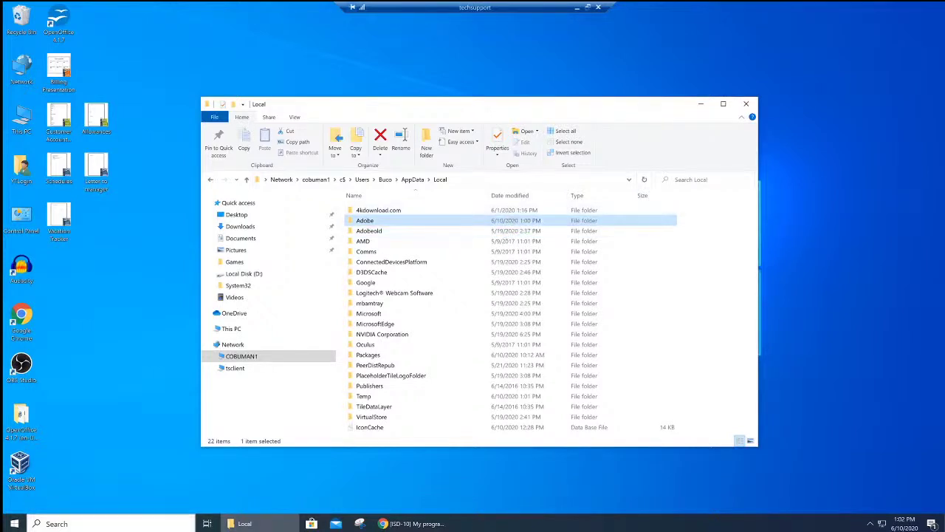
Launch Registry Editor with admin rights via a 'reged' search and shrink its window.
click(103, 523)
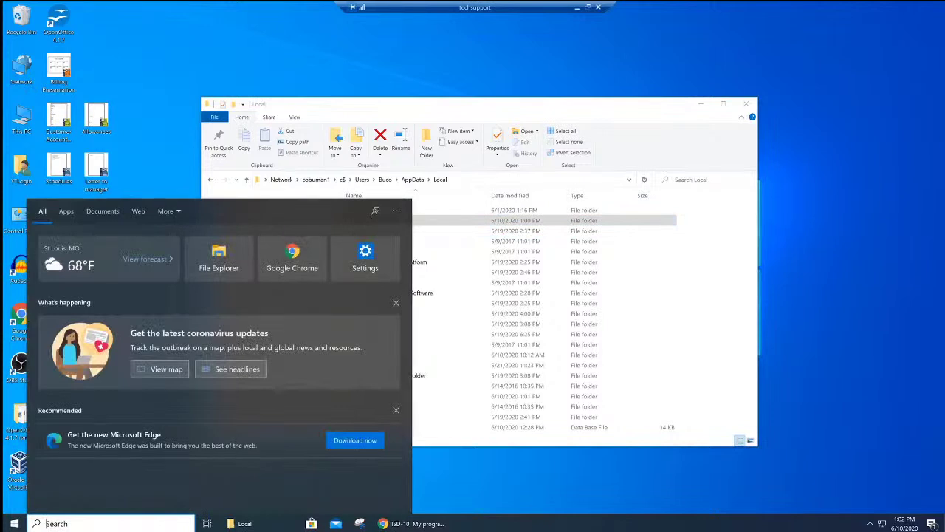
text(reged)
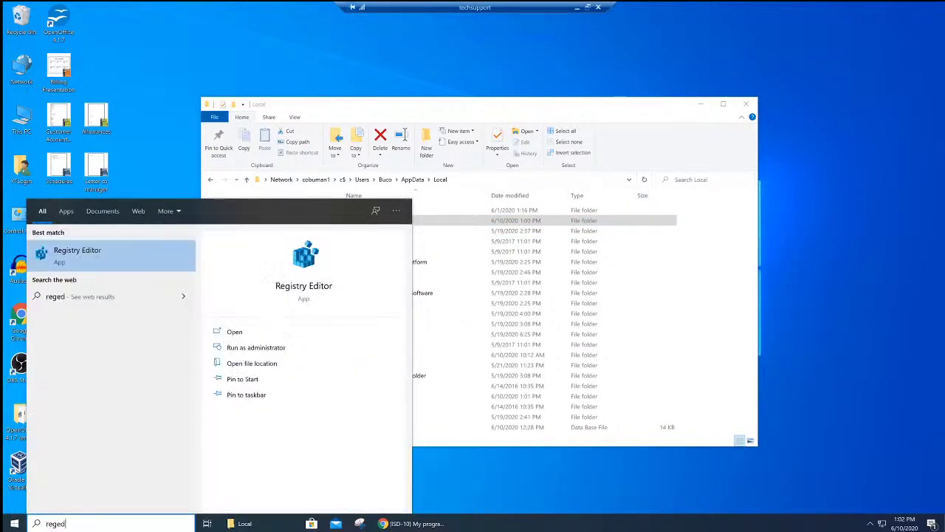
key(BackSpace)
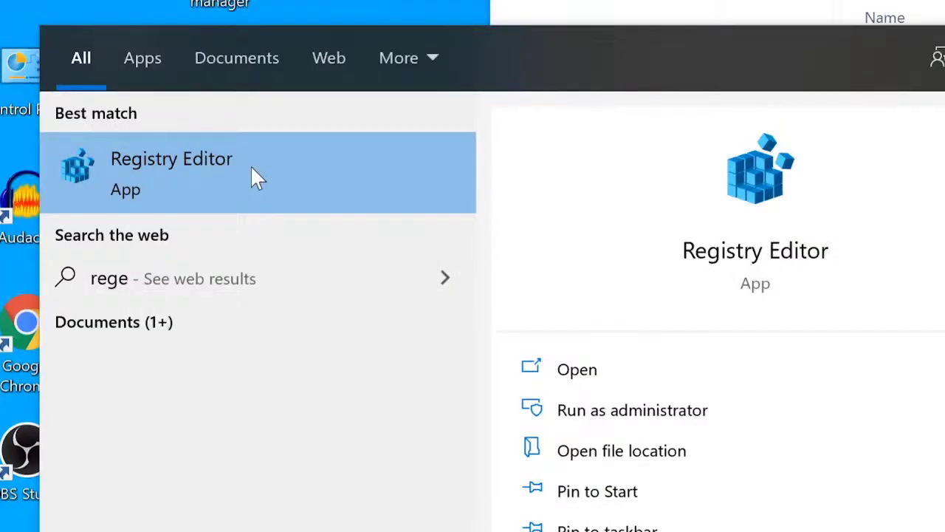
click(251, 170)
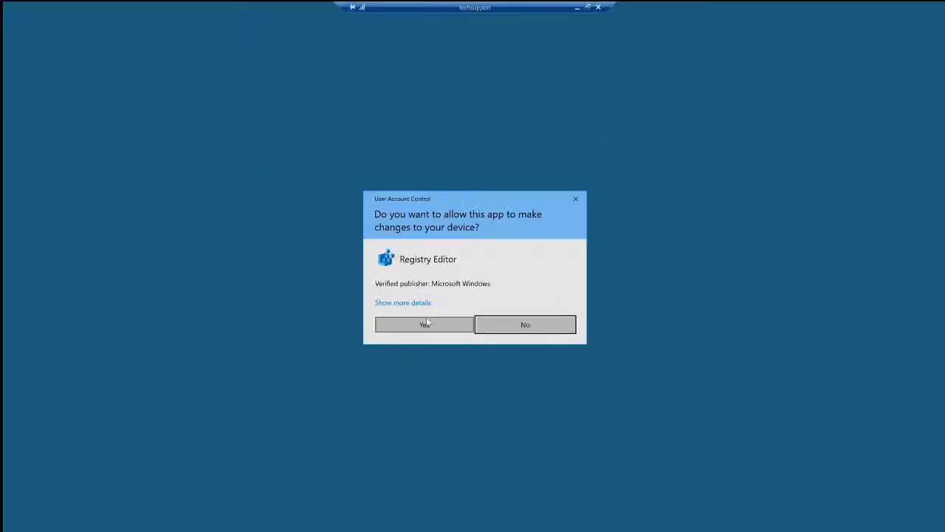
click(426, 324)
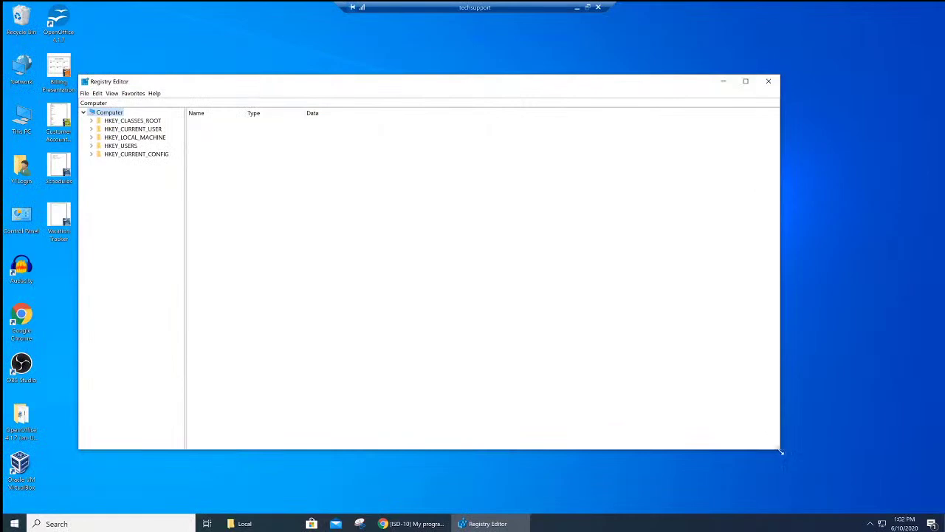
drag(779, 448, 477, 364)
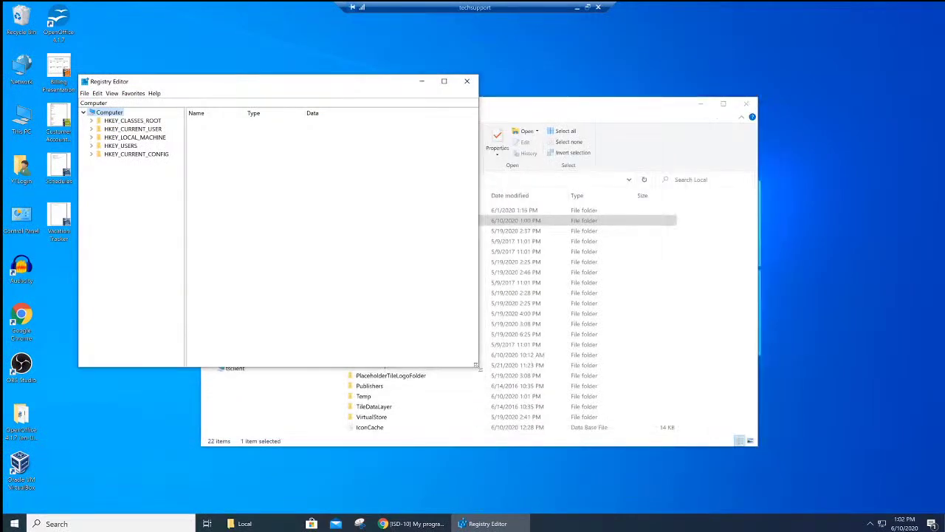
Copy the PC name cobuman1 from the Jira ticket's internal note.
click(414, 524)
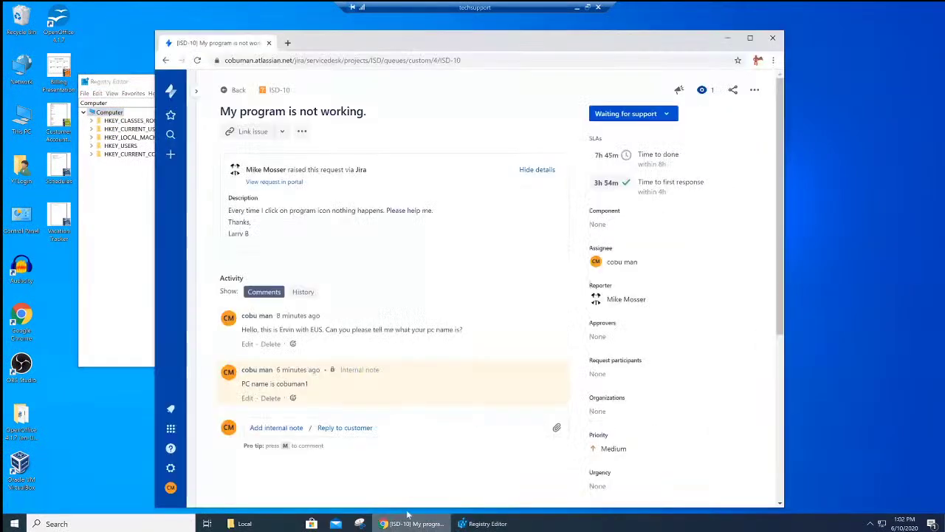
drag(309, 384, 276, 384)
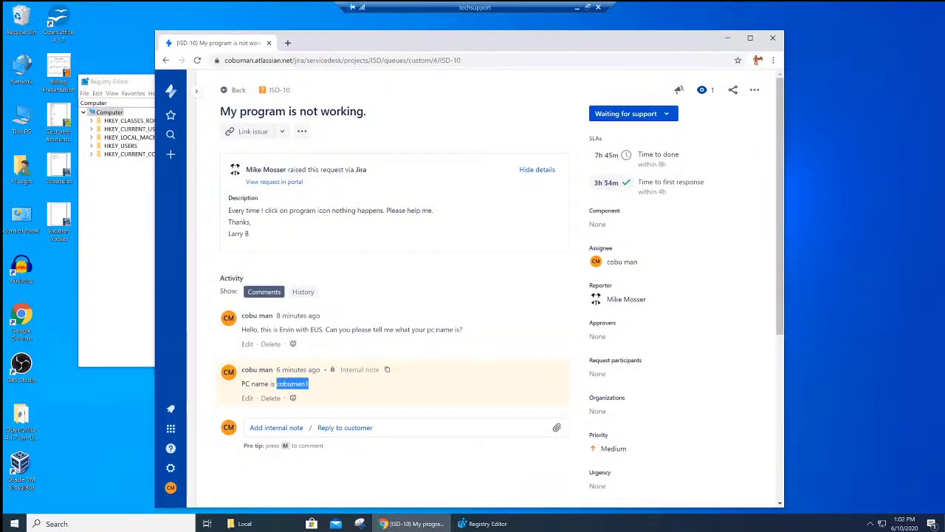
click(111, 86)
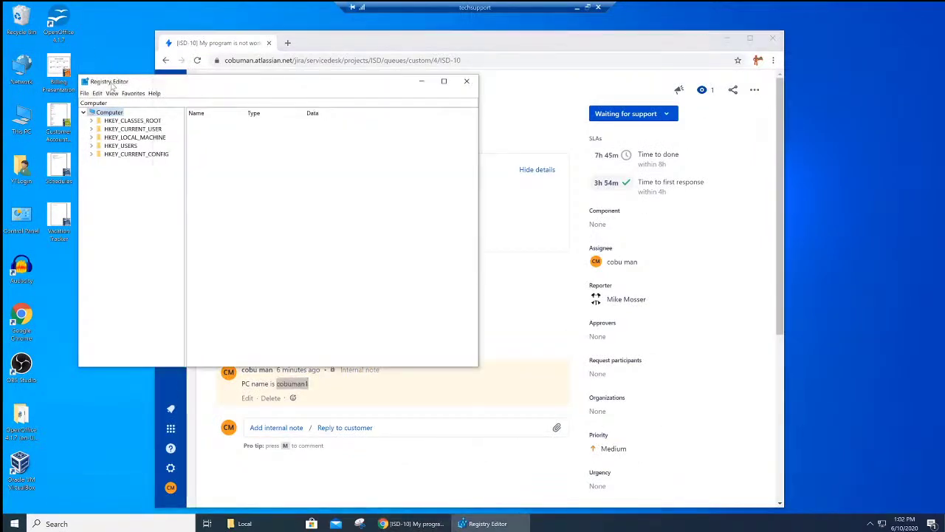
drag(349, 77, 371, 95)
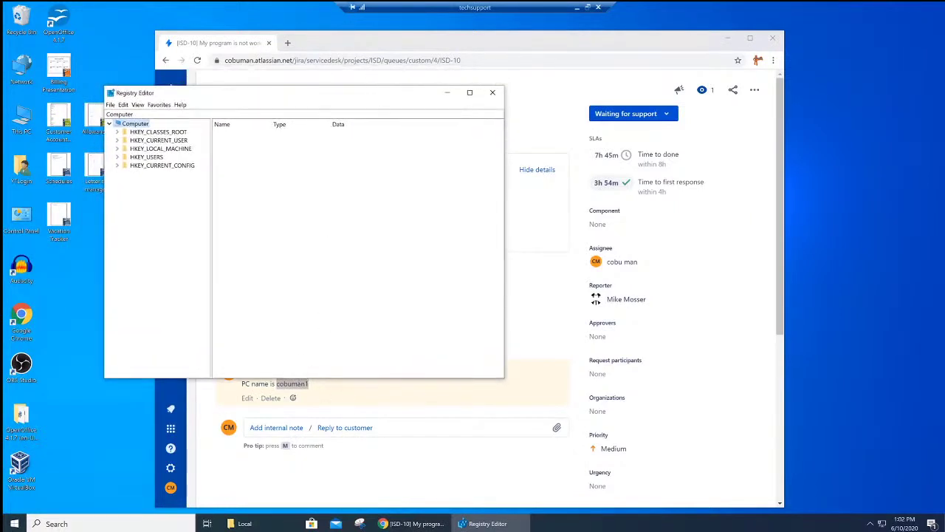
right_click(298, 384)
click(322, 390)
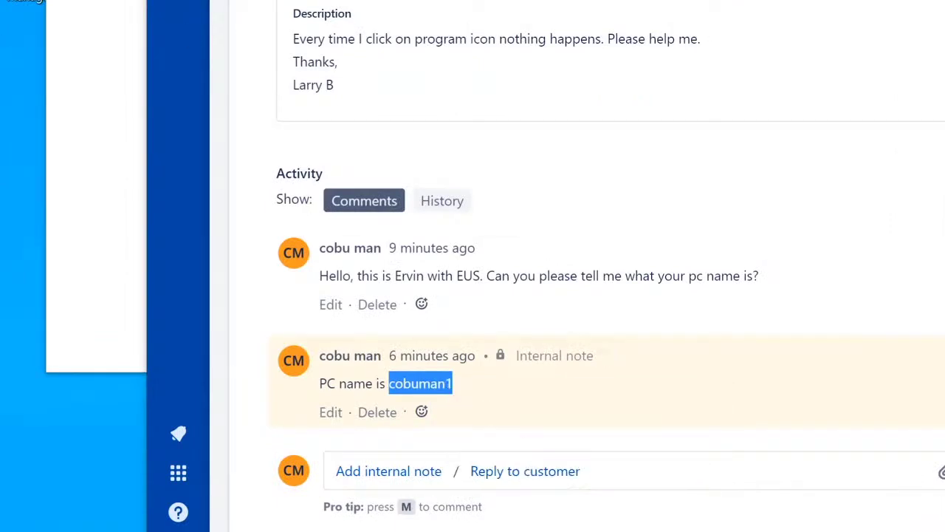
Enter cobuman1 as the computer in Connect Network Registry and resolve it to NEWSERVER0\COBUMAN1.
key(alt+Tab)
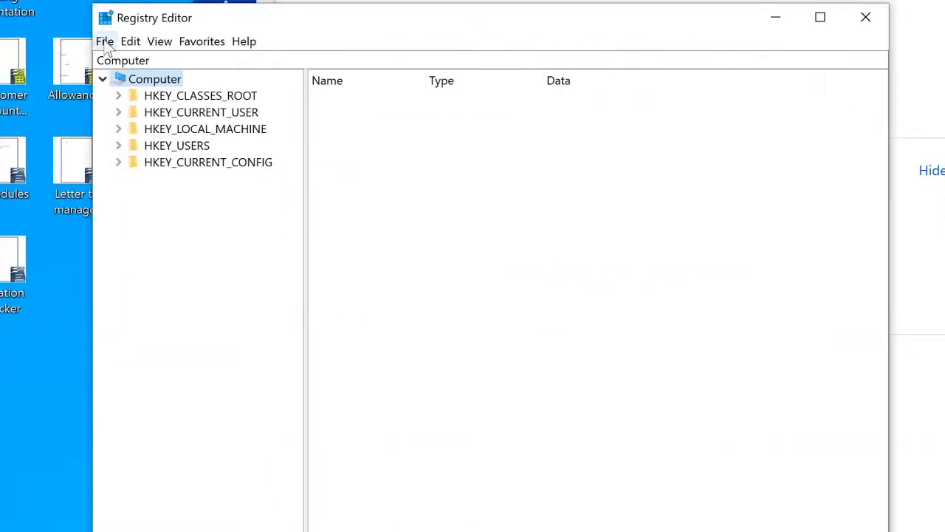
click(105, 41)
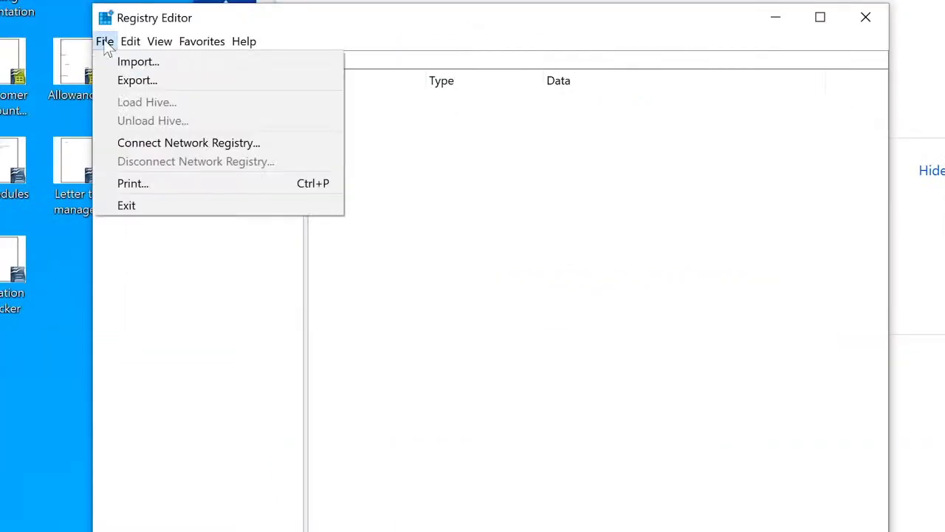
click(185, 150)
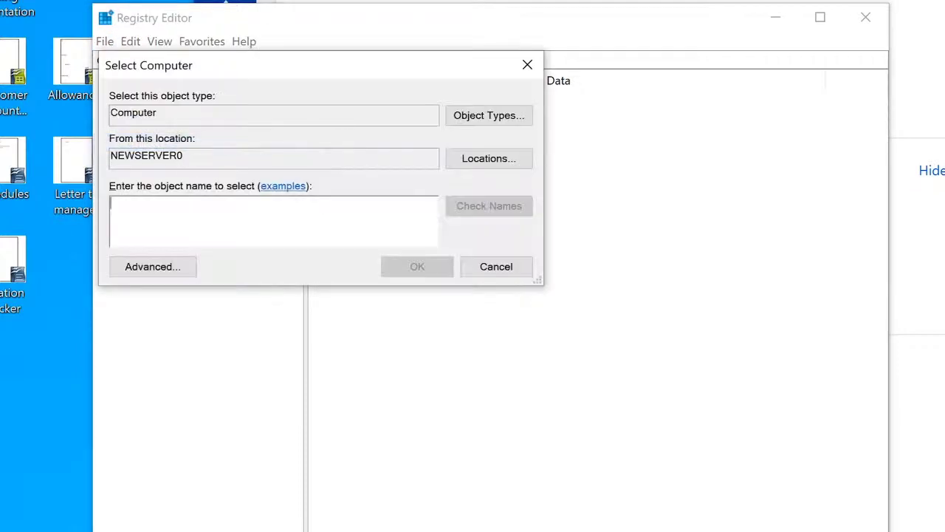
text(cobuman1)
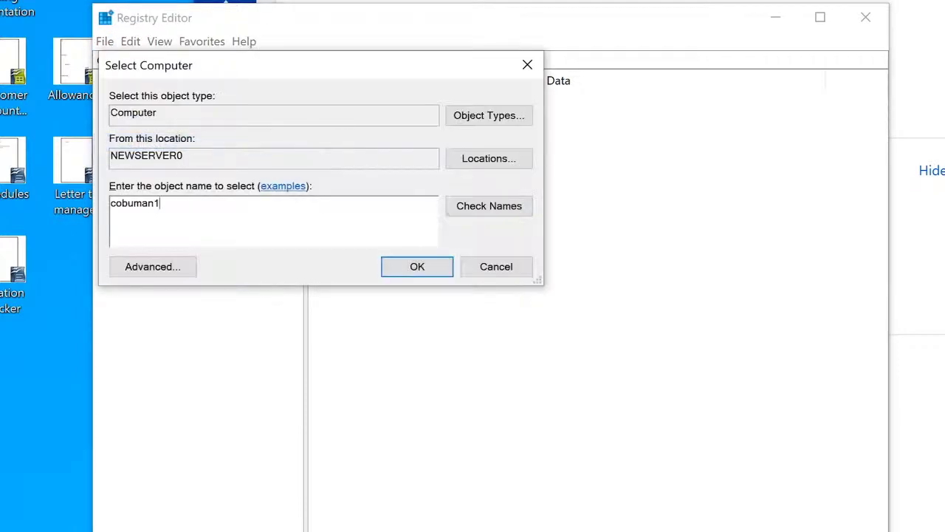
click(501, 195)
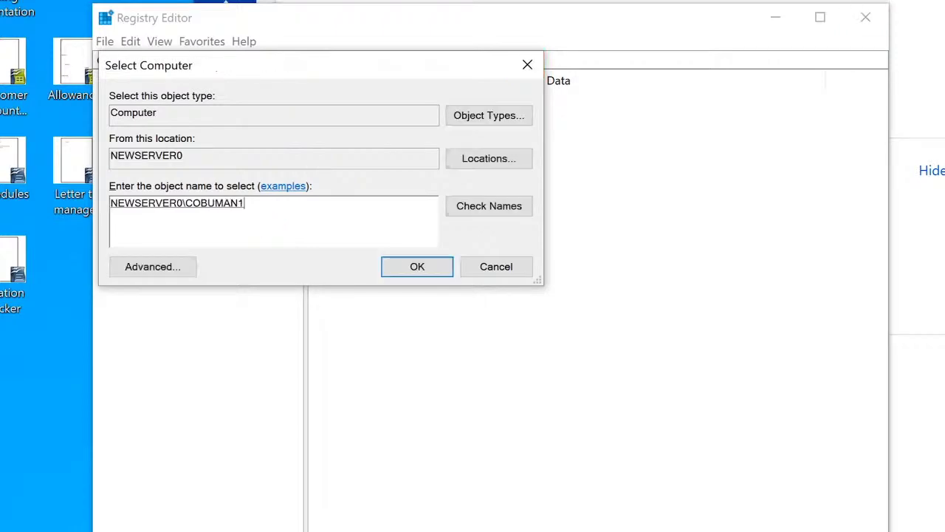
key(ctrl+a)
key(Home)
key(ctrl+a)
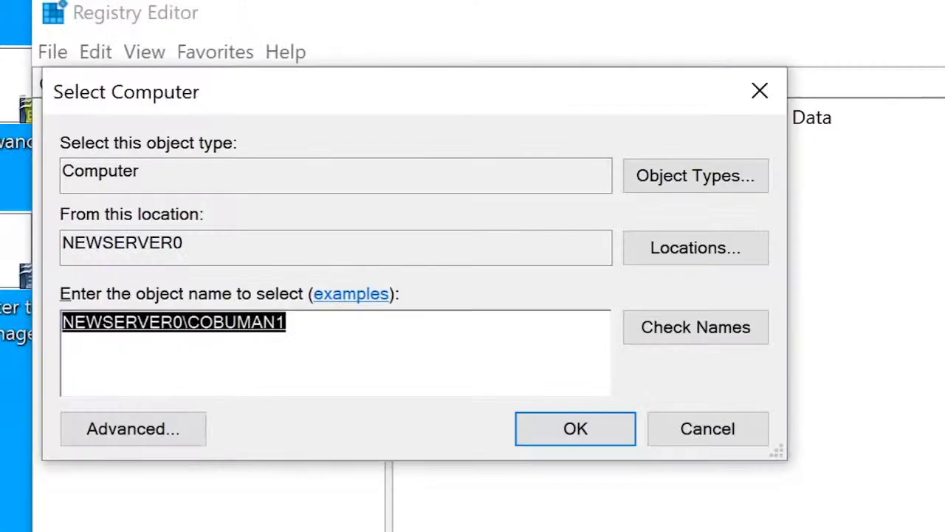
key(End)
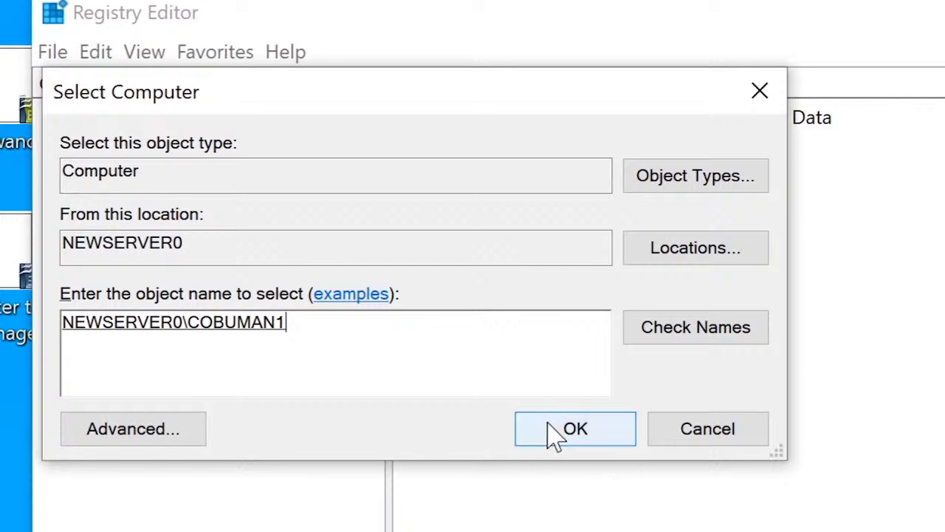
Connect to Cobuman1's registry and expand its HKEY_LOCAL_MACHINE\SOFTWARE key.
click(567, 431)
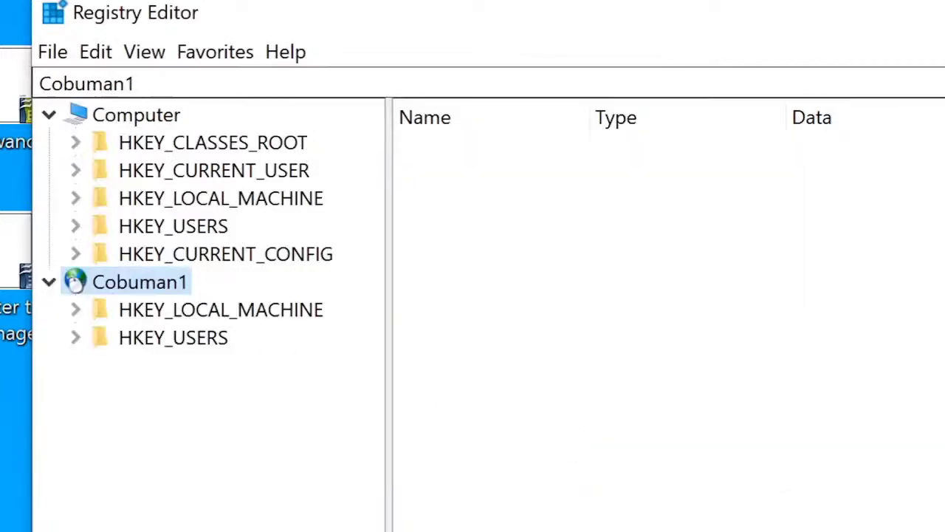
drag(465, 27, 944, 42)
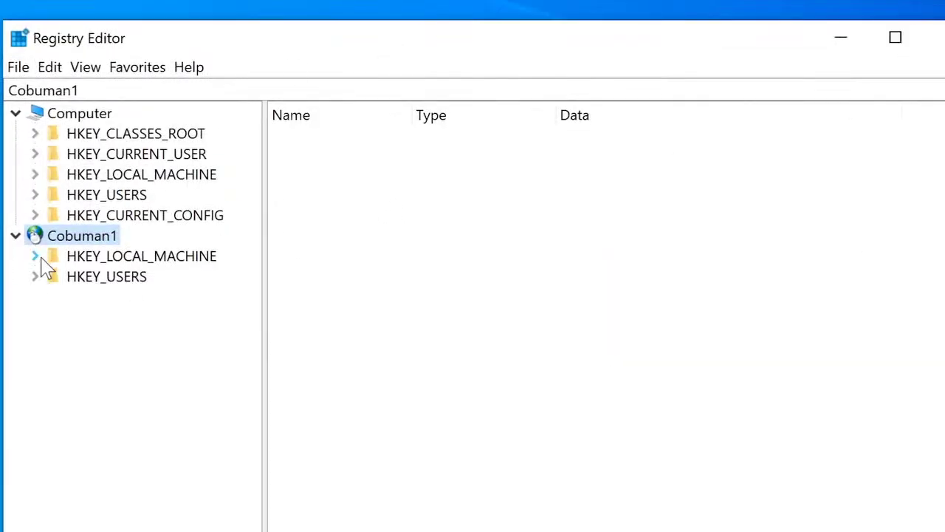
click(35, 256)
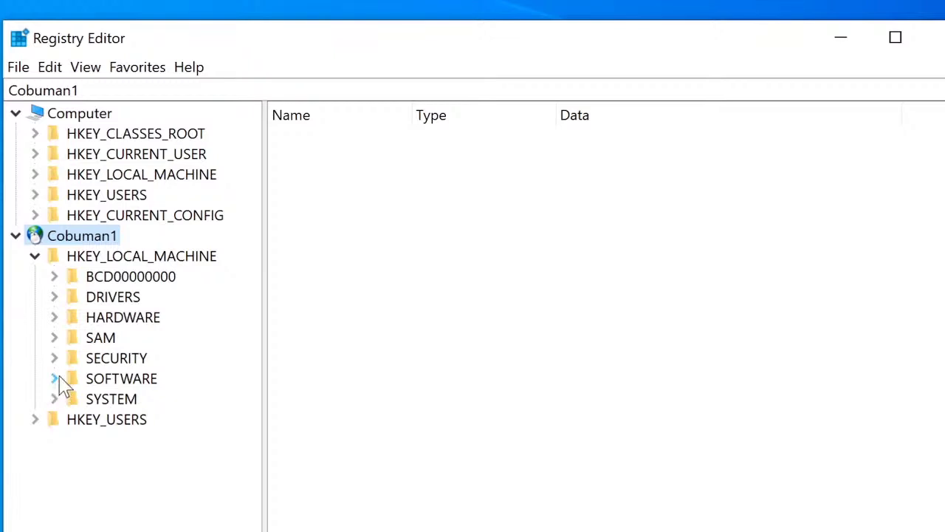
click(109, 384)
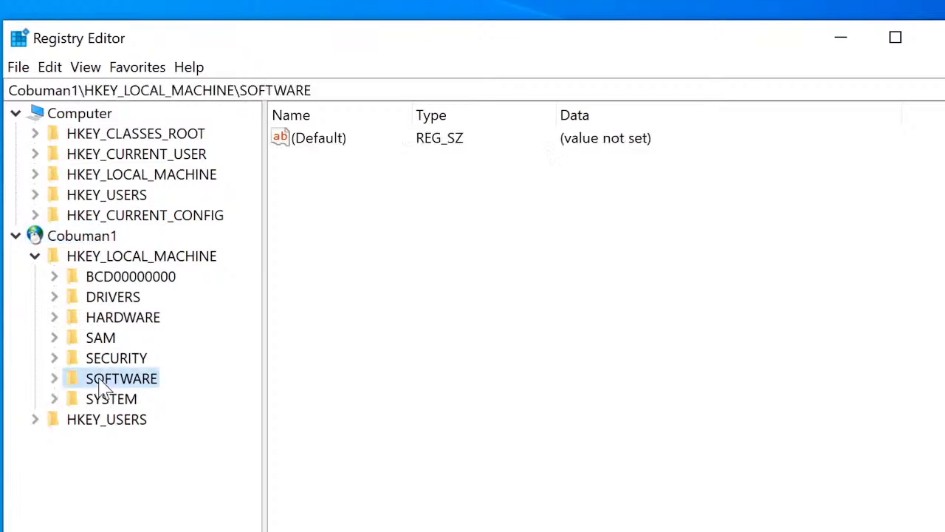
click(55, 377)
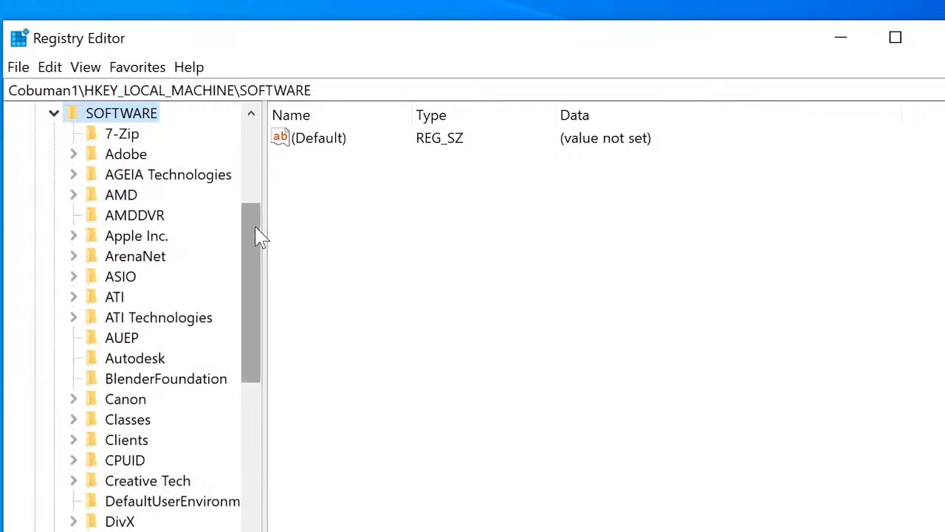
Inspect the Adobe key's After Effects and Premiere Pro subkeys, then collapse it.
drag(255, 237, 263, 207)
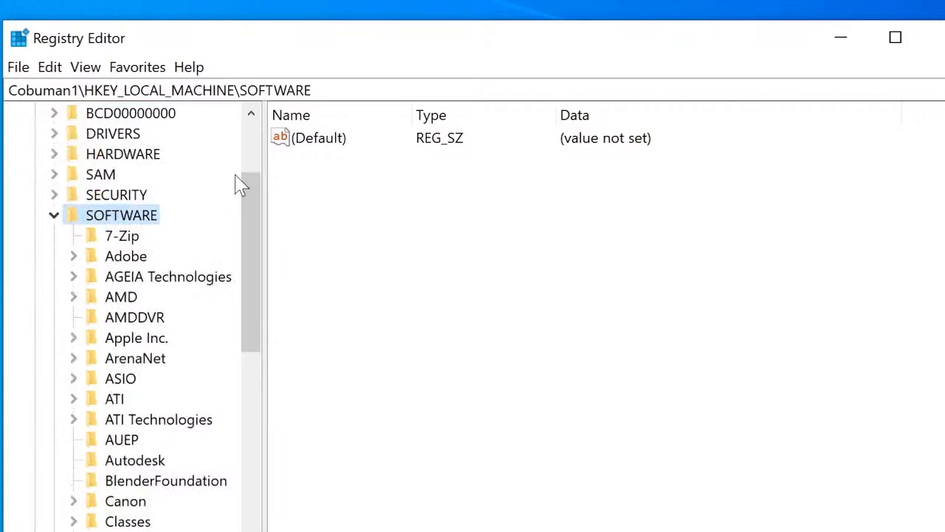
click(103, 259)
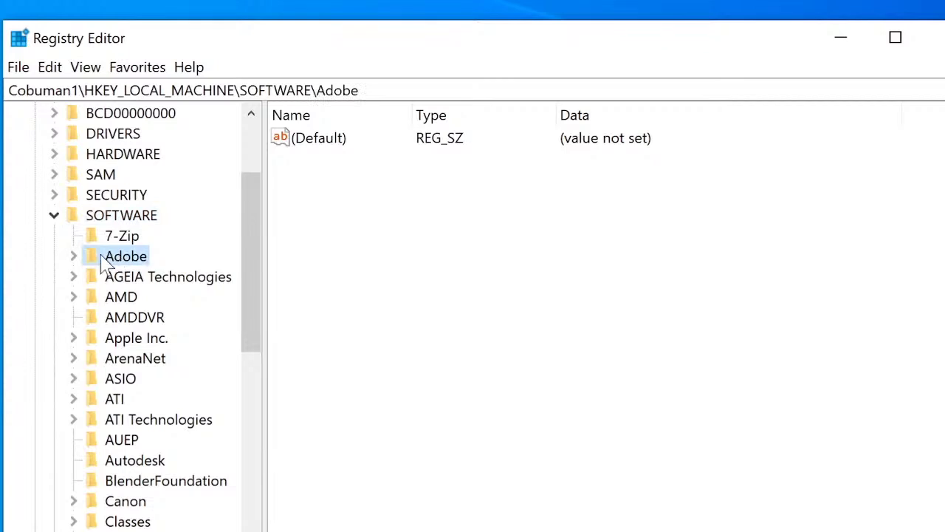
click(75, 259)
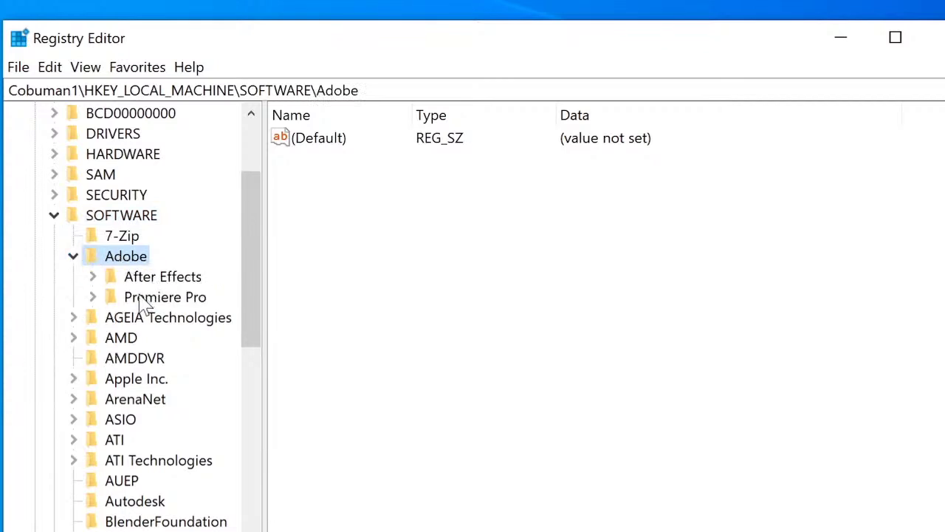
click(73, 258)
drag(254, 214, 232, 531)
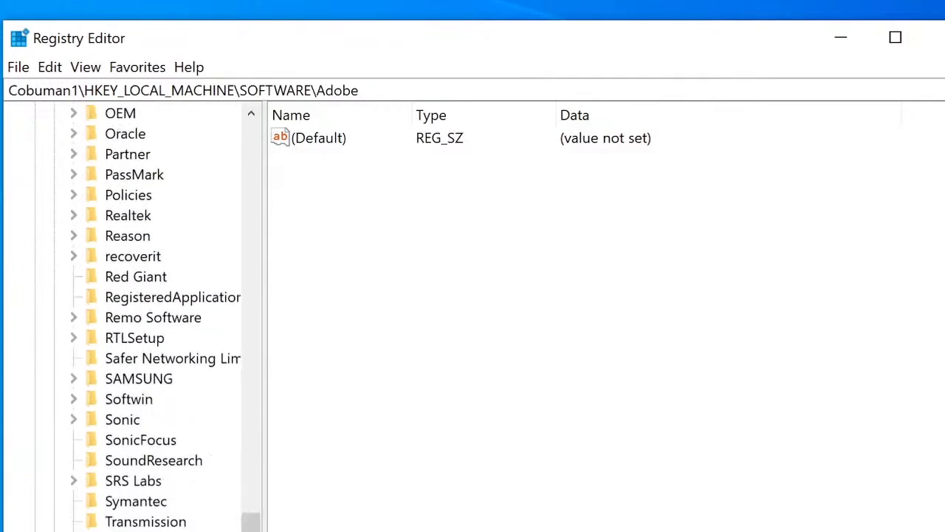
Expand WOW6432Node > Adobe > Acrobat Reader > DC in the remote registry.
click(163, 403)
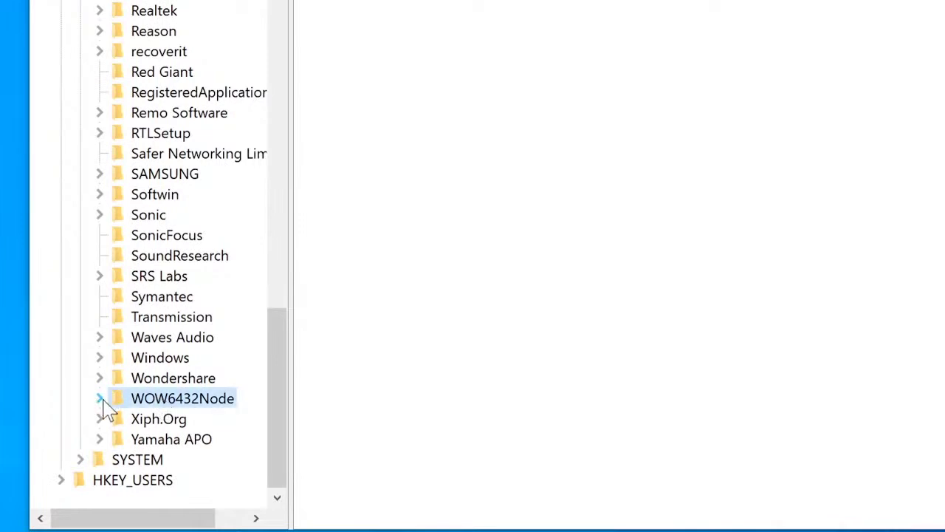
key(Right)
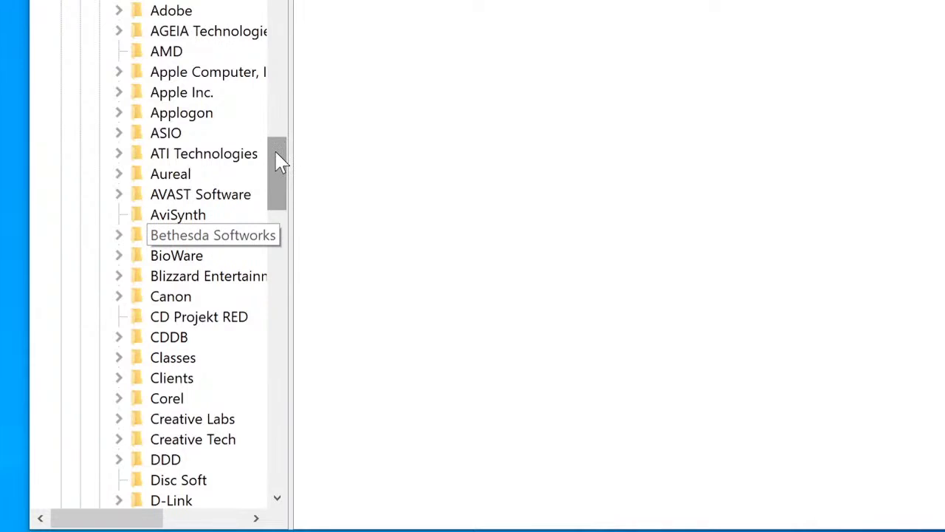
click(139, 11)
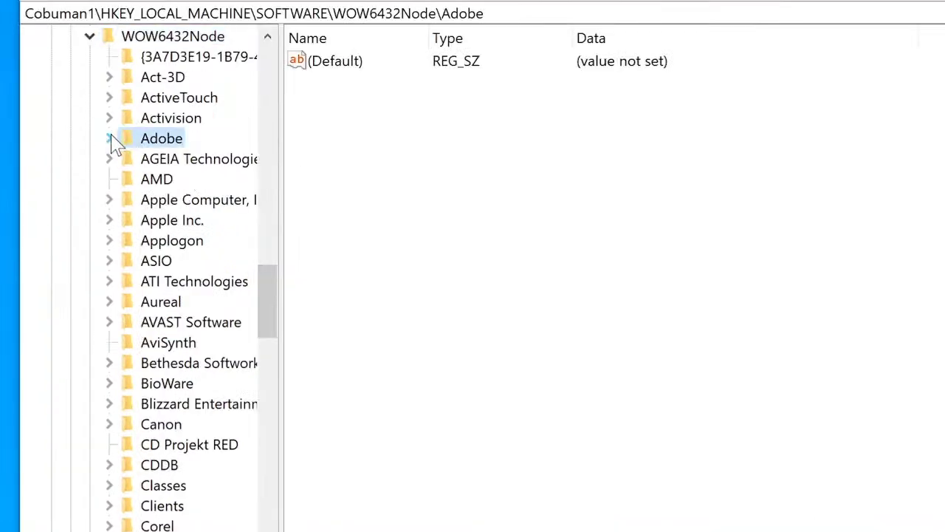
click(110, 140)
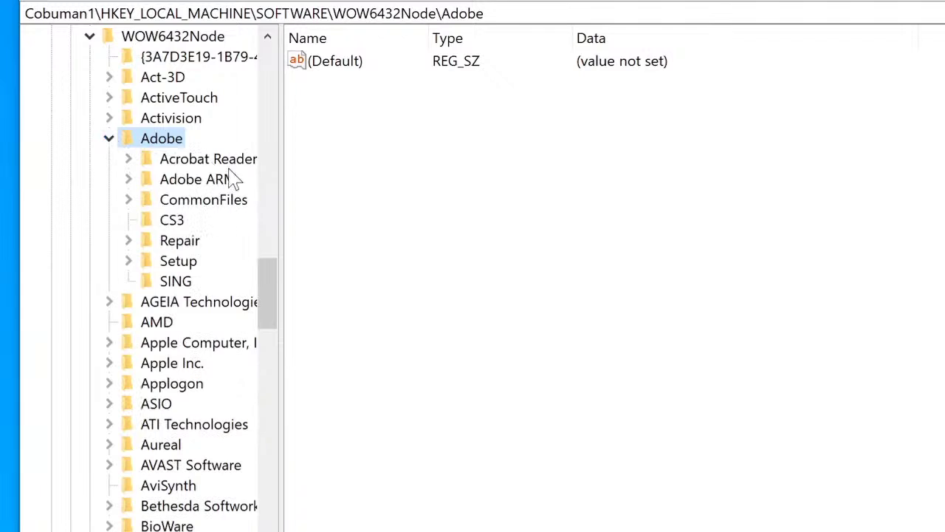
drag(281, 180, 339, 180)
click(183, 167)
click(128, 159)
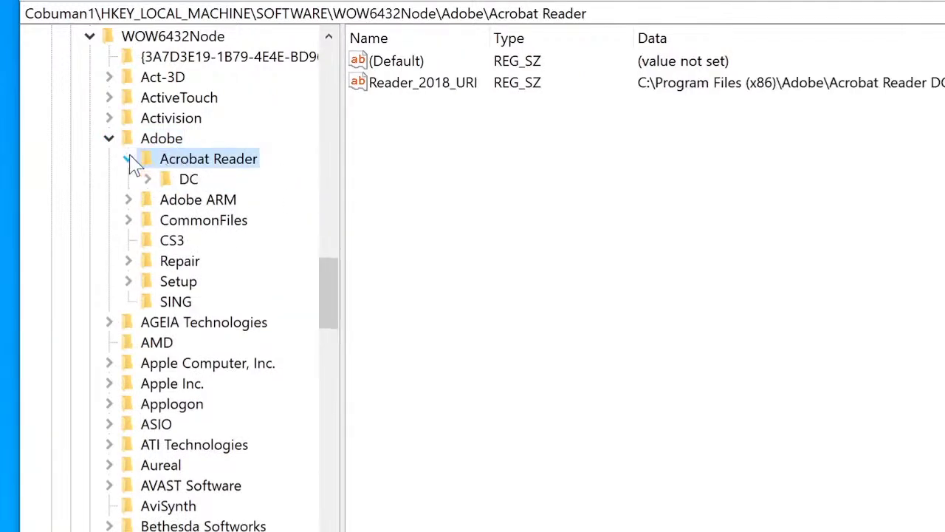
click(189, 179)
click(150, 180)
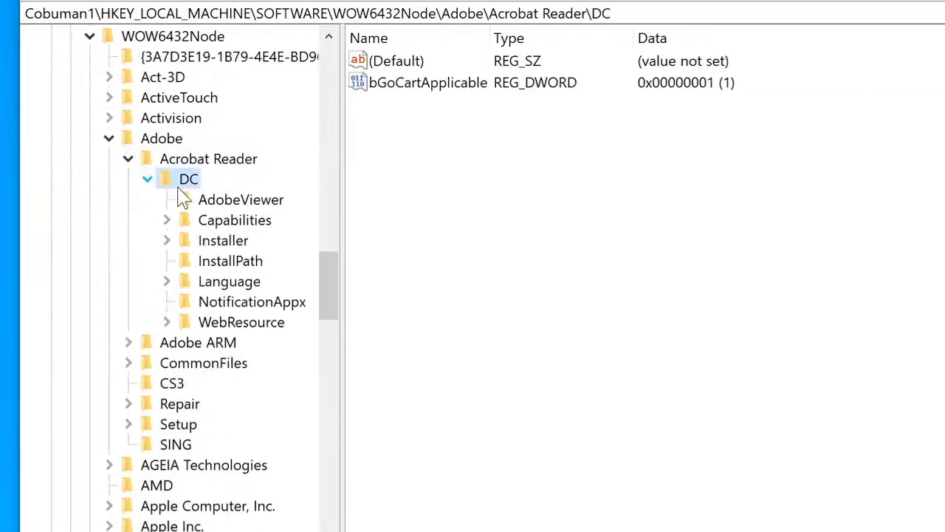
View values of DC's AdobeViewer, Capabilities, Installer, InstallPath, Language, NotificationAppx and WebResource subkeys.
click(229, 203)
click(228, 219)
click(224, 247)
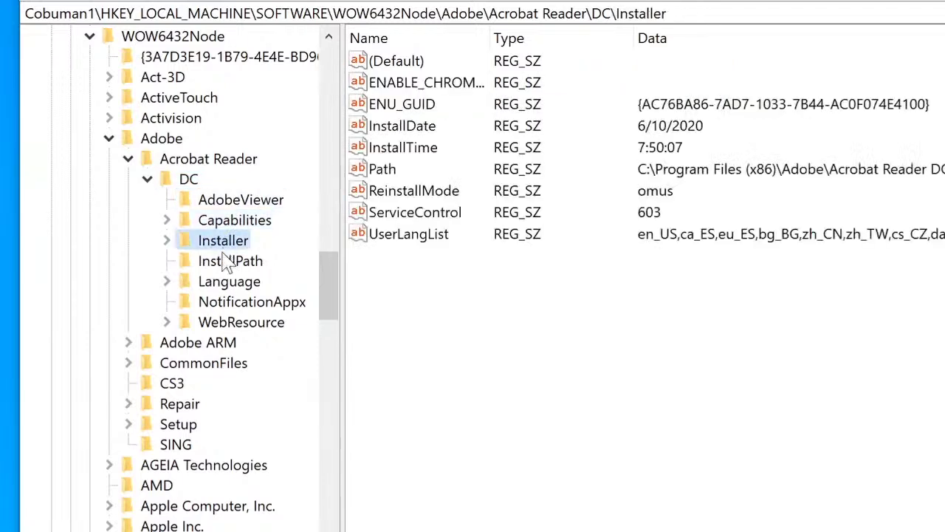
click(216, 262)
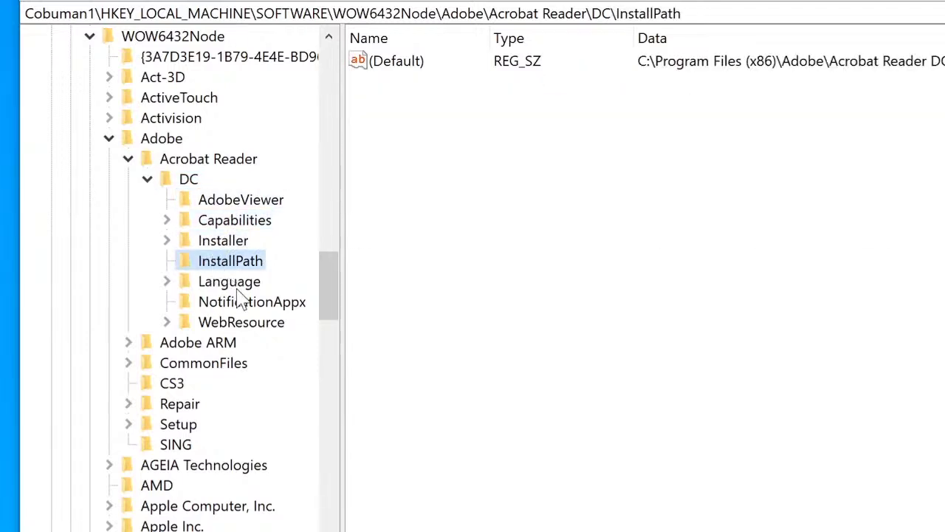
click(239, 287)
click(238, 305)
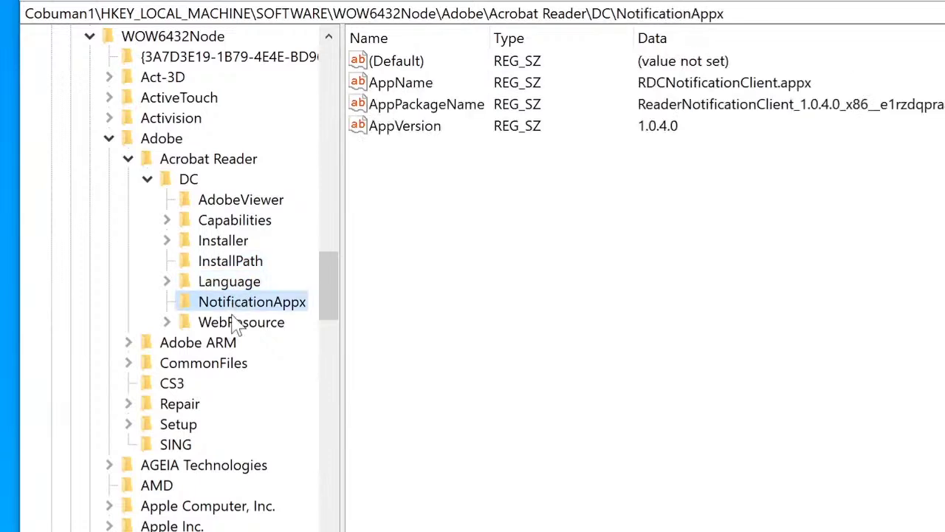
click(239, 322)
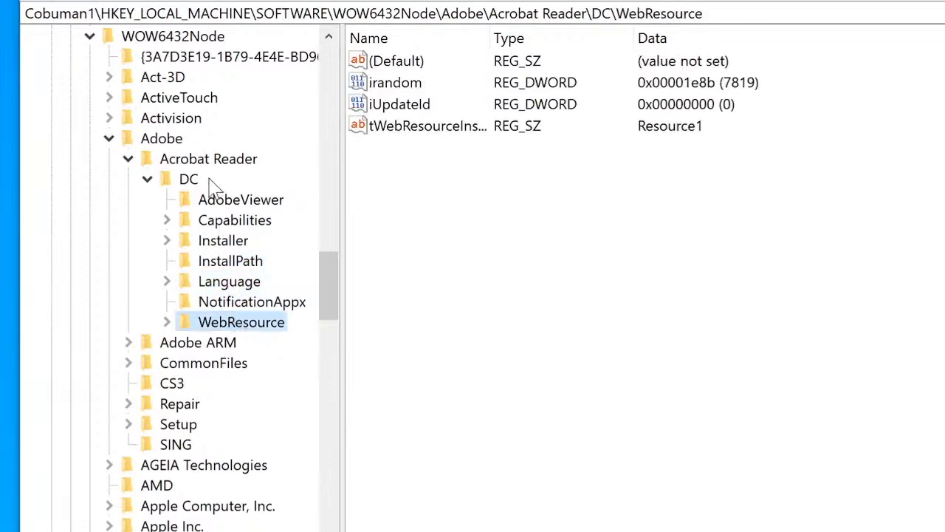
Collapse the DC, Acrobat Reader and Adobe keys.
click(147, 179)
click(147, 179)
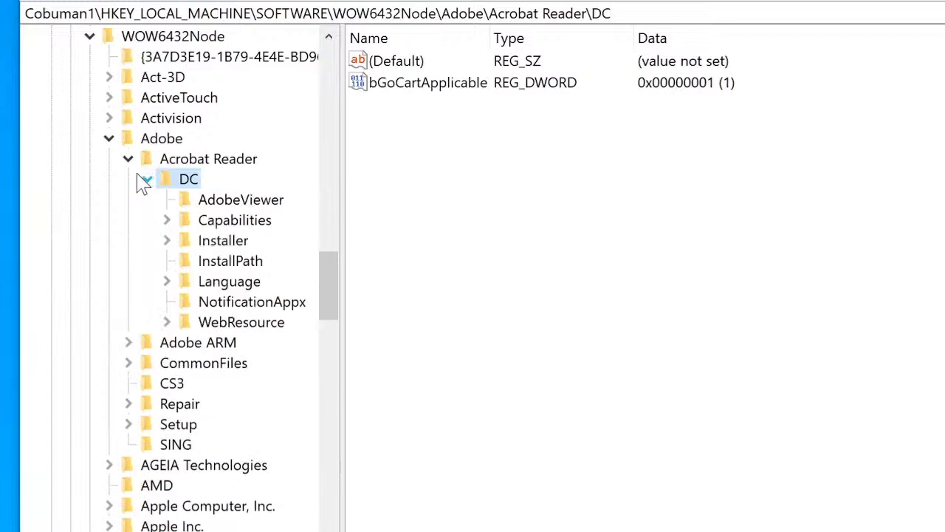
click(128, 160)
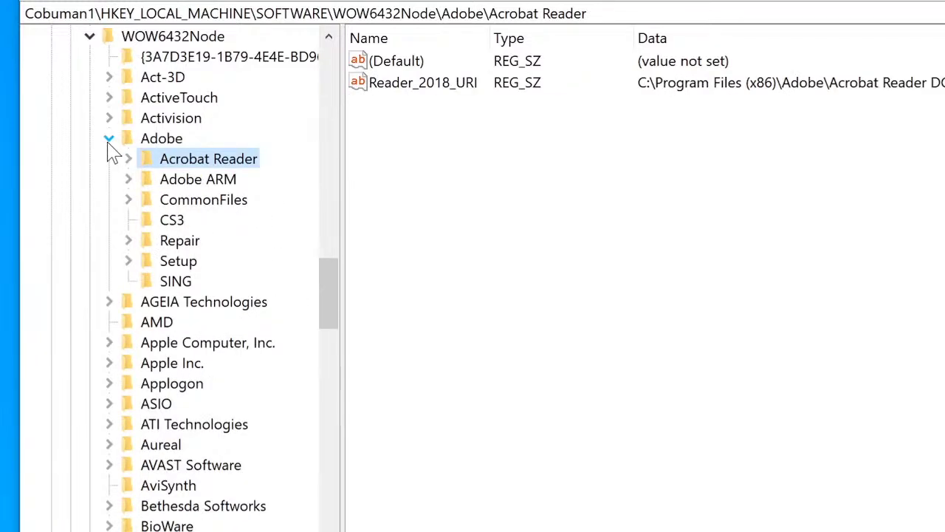
click(109, 139)
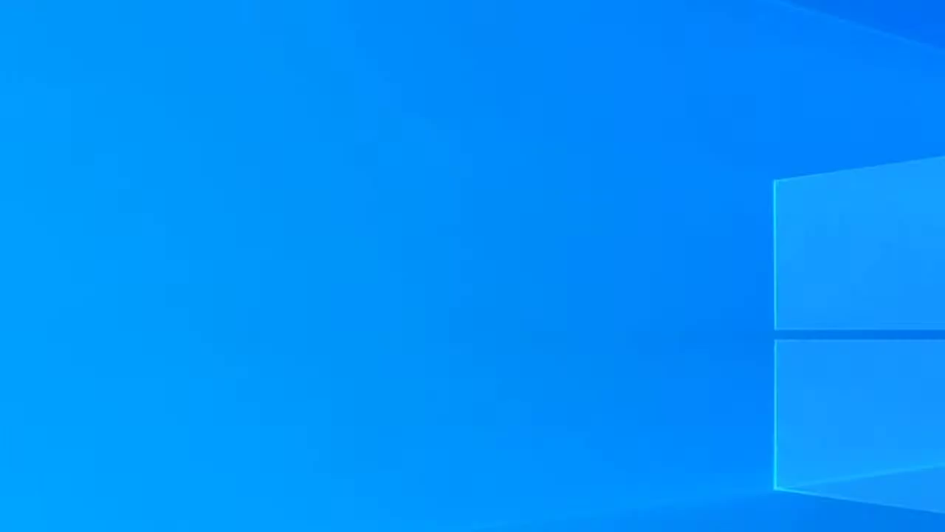
Draft the ISD-10 internal note 'Issue resolved by configuration. Reset config folder data.' with the agent's sign-off.
key(alt+Tab)
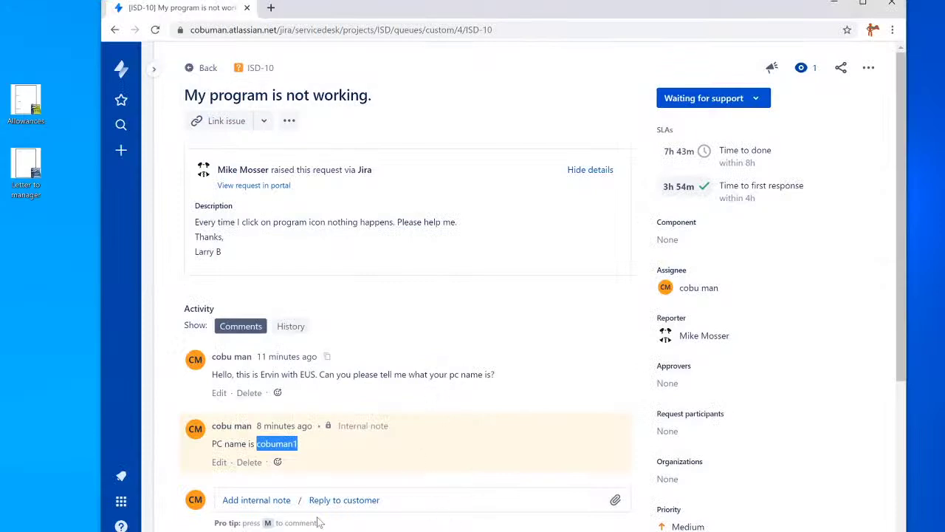
click(267, 500)
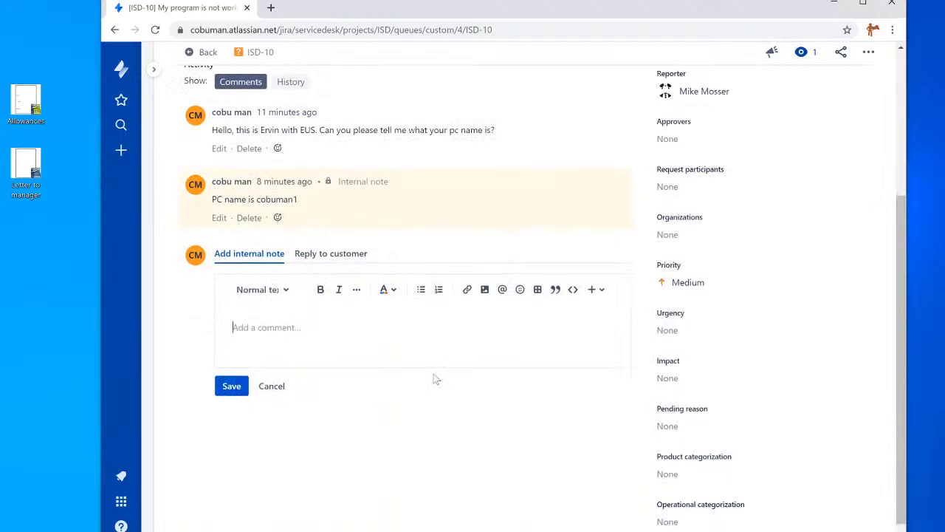
text(i)
text(ss)
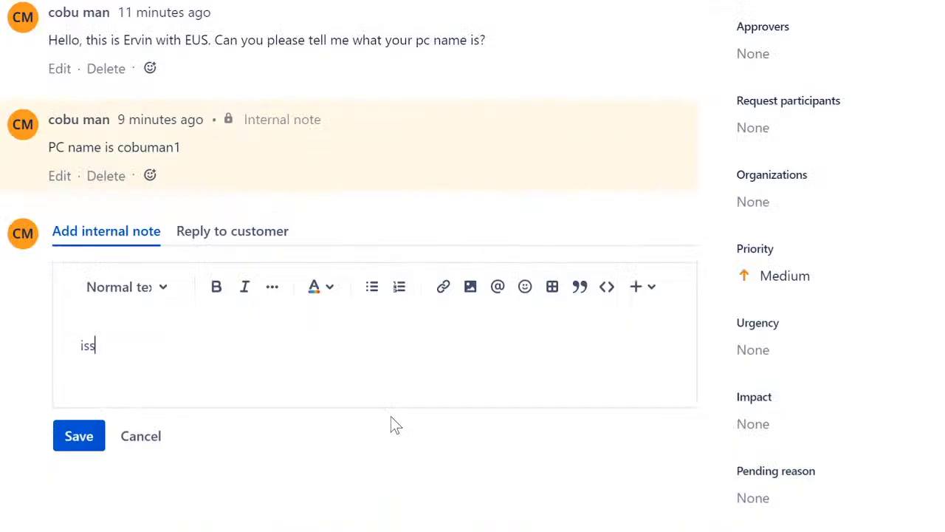
key(BackSpace)
key(BackSpace)
key(BackSpace)
text(Issue resolved )
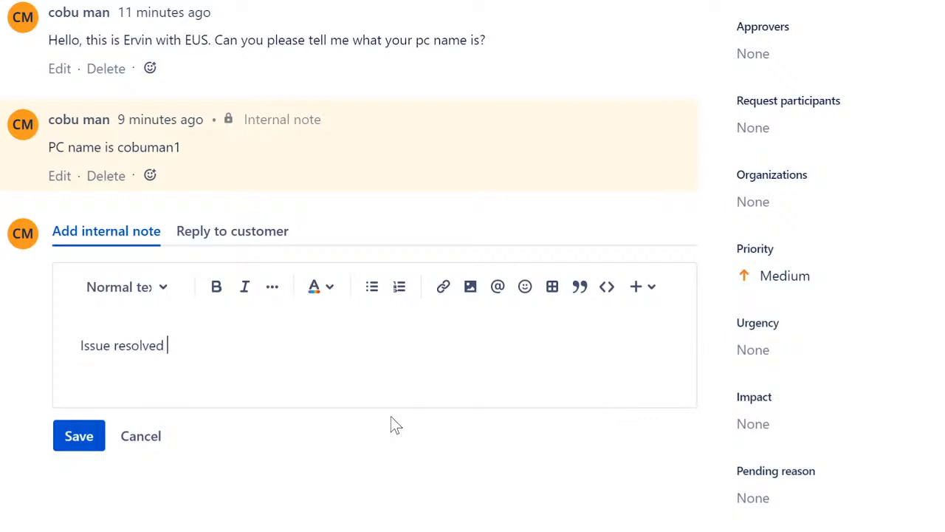
text(by configuration.)
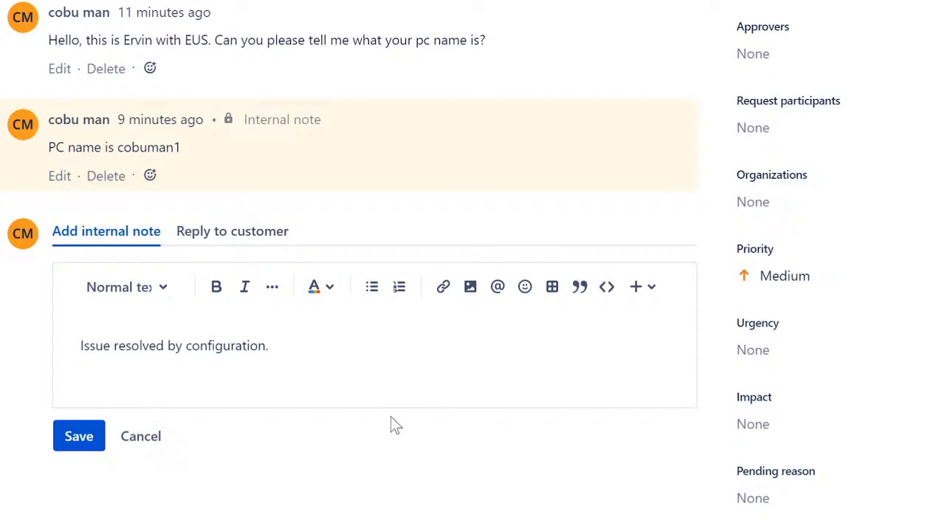
text(Reset config folde)
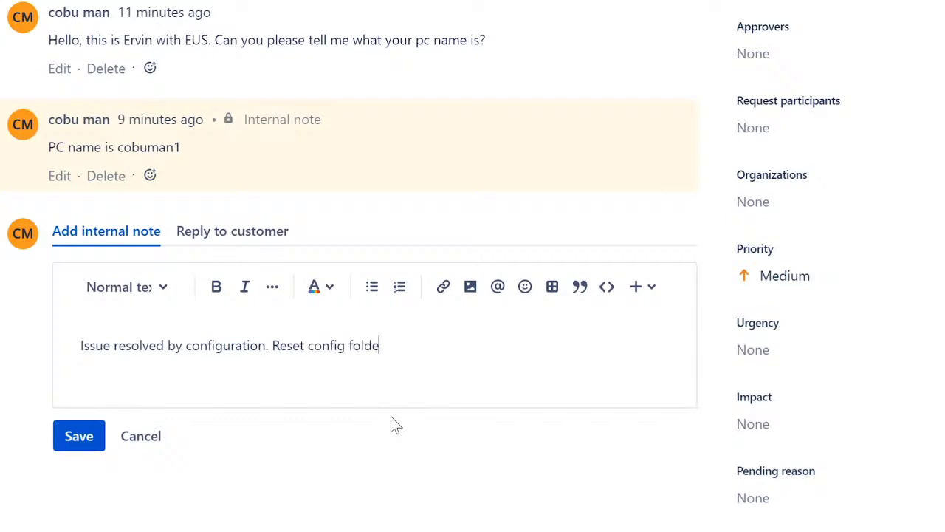
text(r data. Ervin)
Save the internal note and transition ISD-10 to Completed.
click(78, 441)
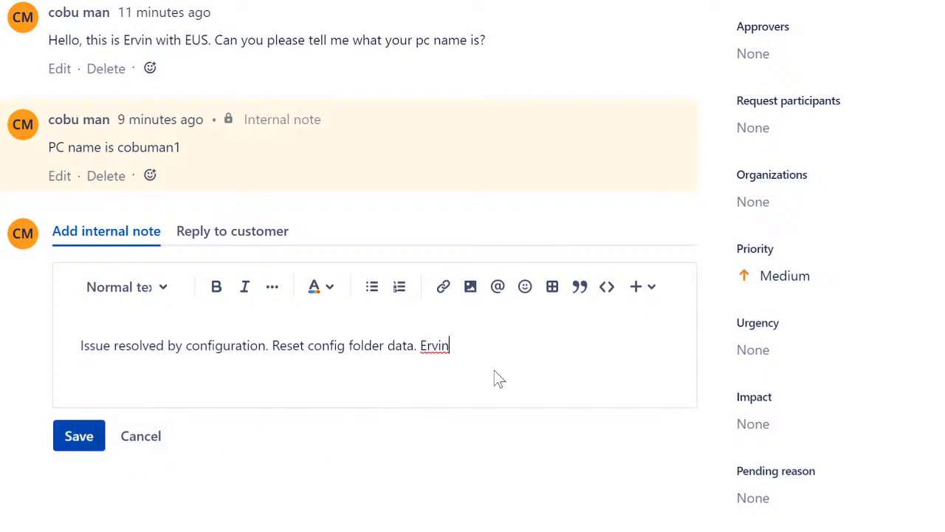
scroll(532, 375, up, 4)
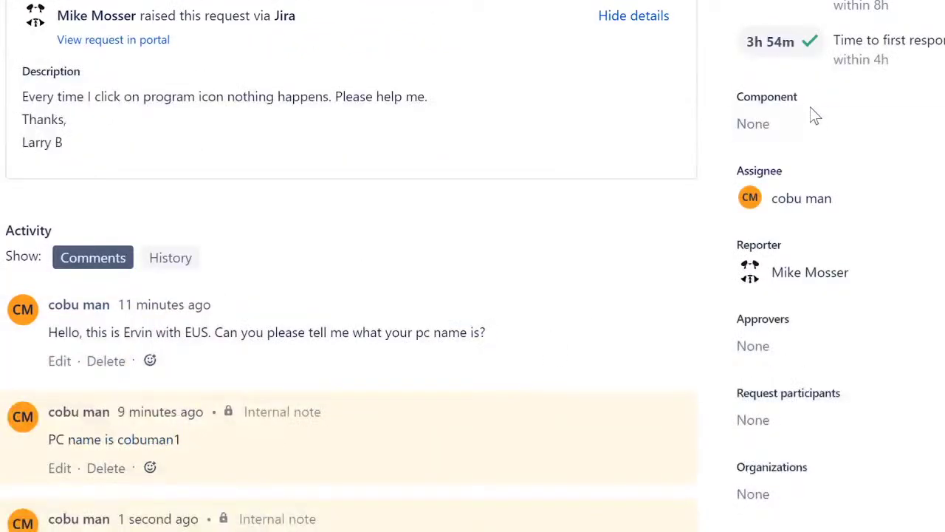
scroll(817, 122, up, 2)
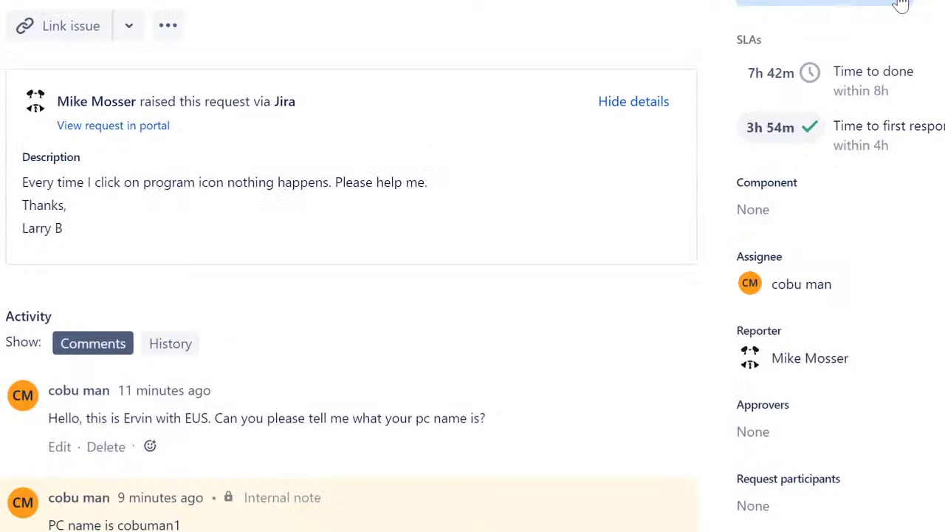
click(871, 3)
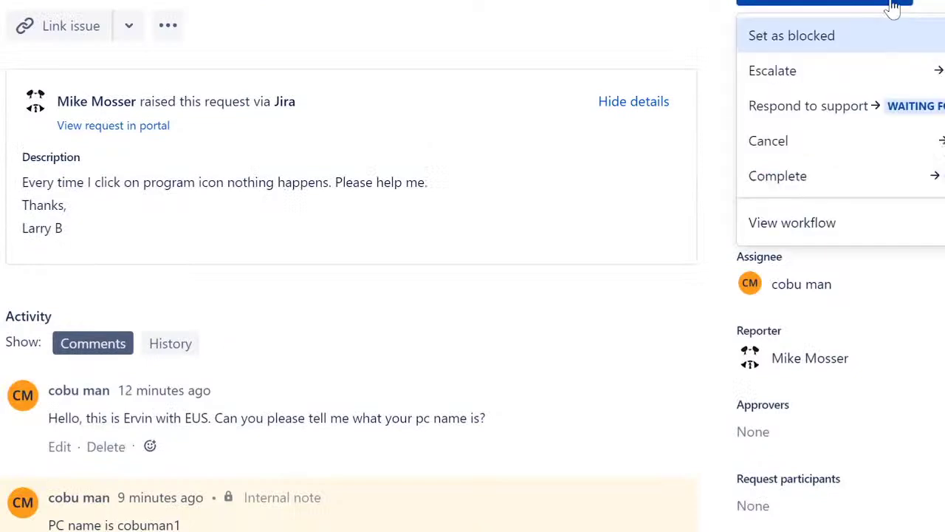
click(828, 174)
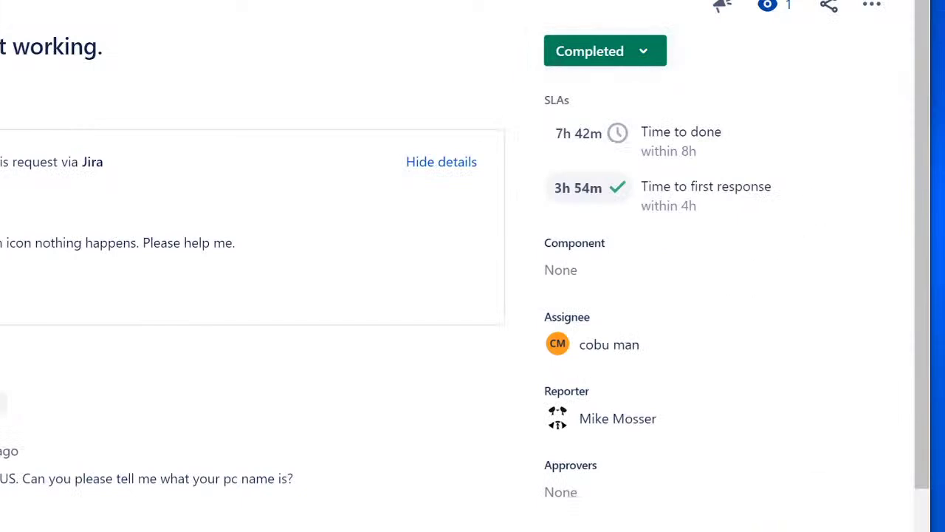
Return to the All open queue, which now lists only ISD-11.
click(84, 84)
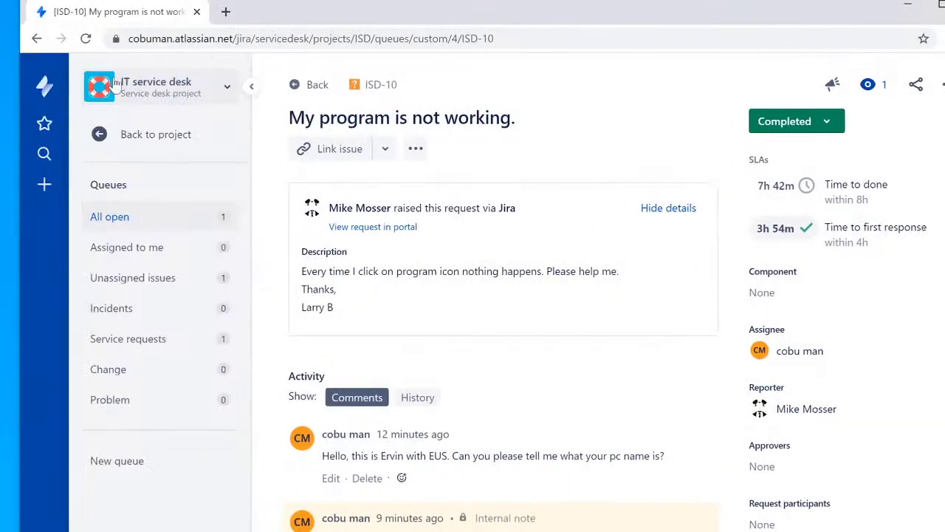
click(251, 87)
click(149, 86)
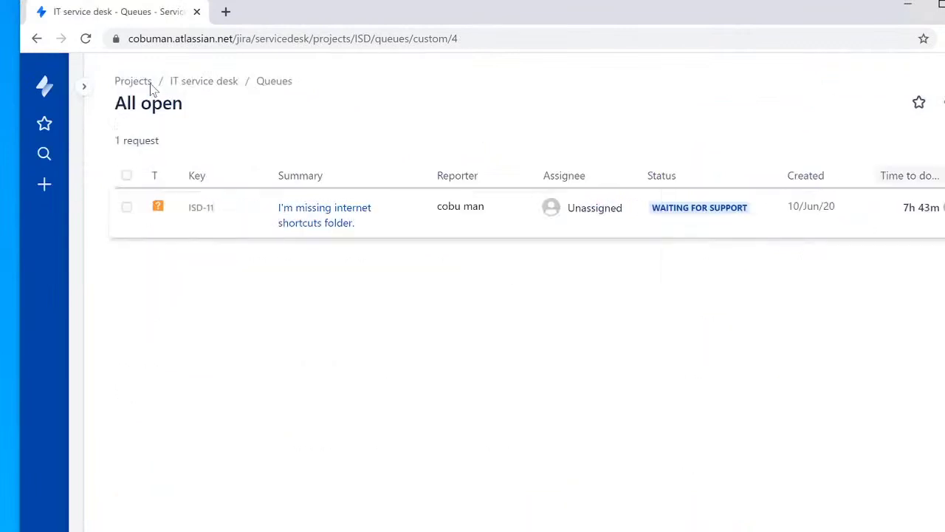
Open ISD-11 and compare its missing internet folder description with the remote desktop.
click(337, 216)
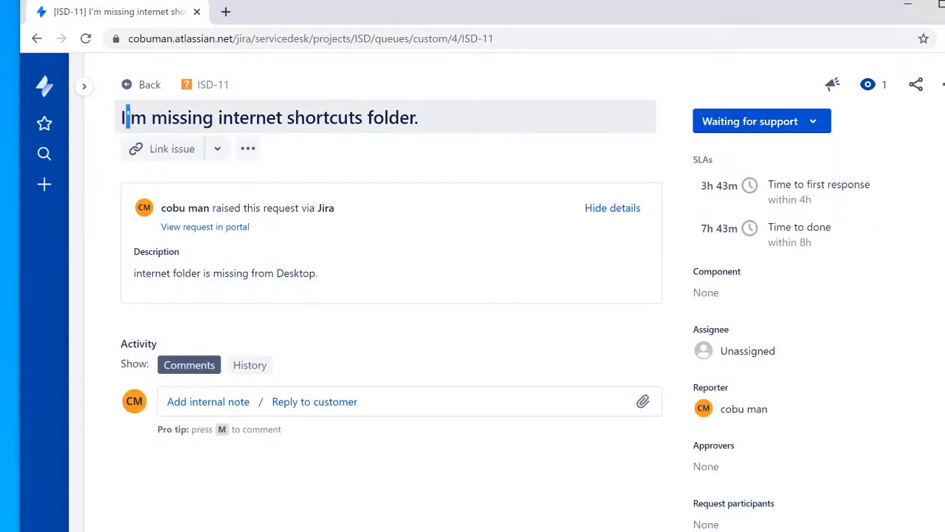
drag(126, 117, 388, 118)
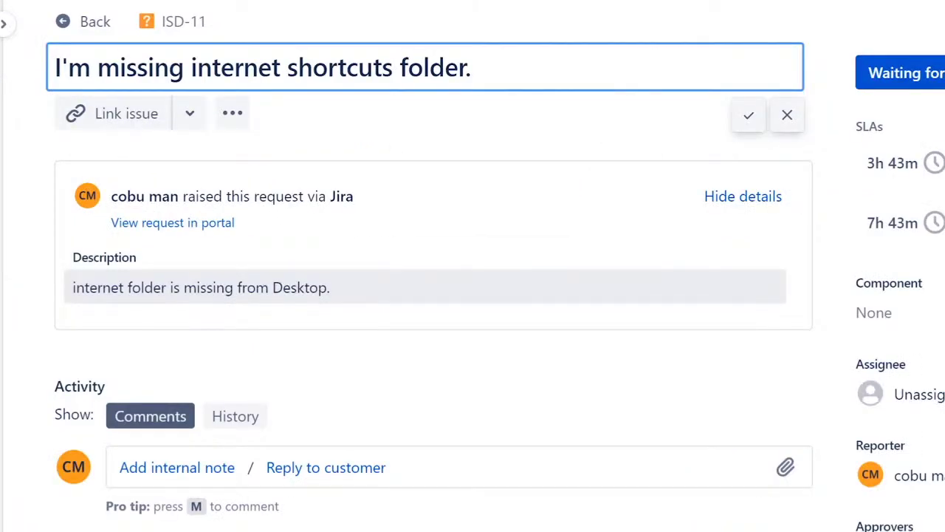
drag(317, 274, 168, 275)
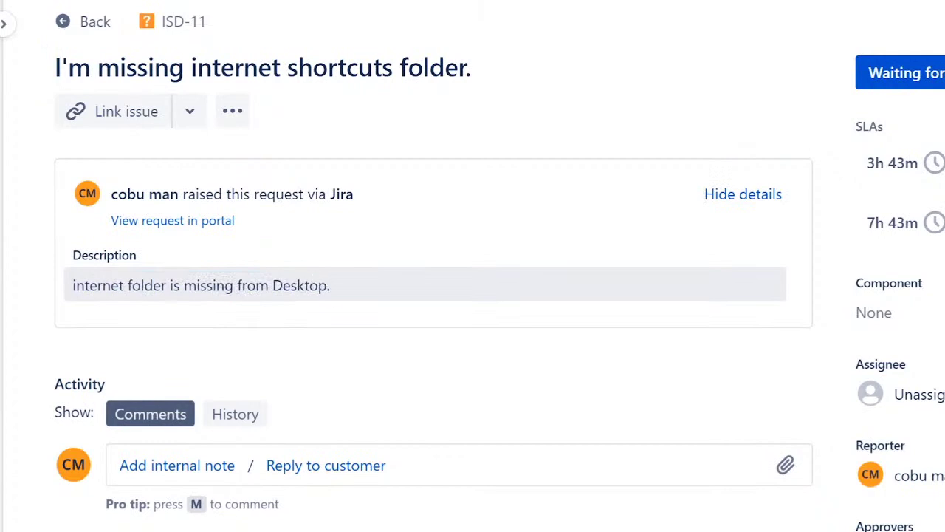
click(357, 286)
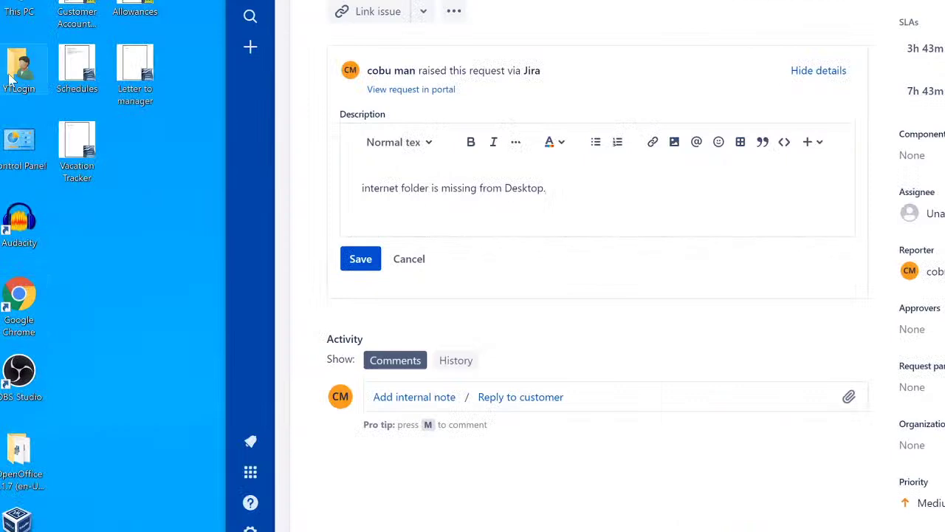
mouse_move(7, 451)
mouse_down()
mouse_move(119, 336)
mouse_move(107, 255)
mouse_move(111, 323)
mouse_move(141, 198)
mouse_move(142, 268)
mouse_move(86, 377)
mouse_move(9, 447)
mouse_up()
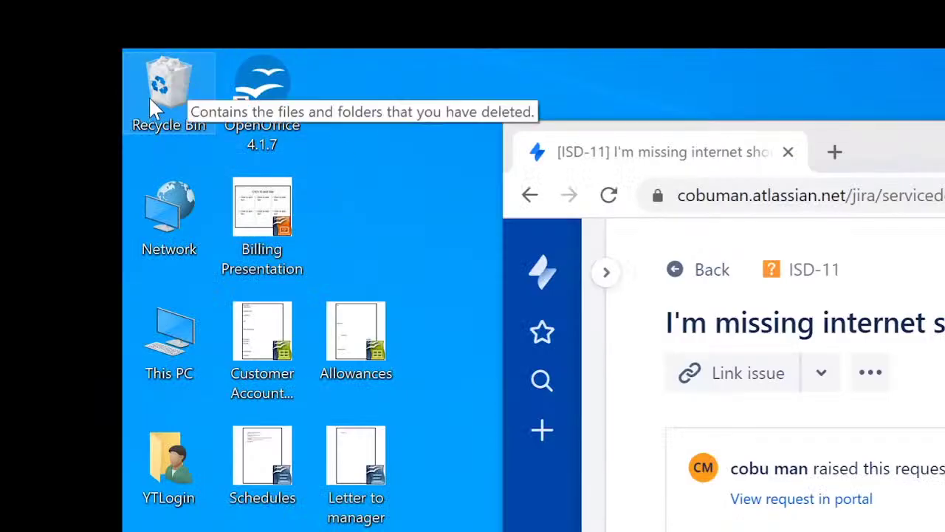
click(174, 113)
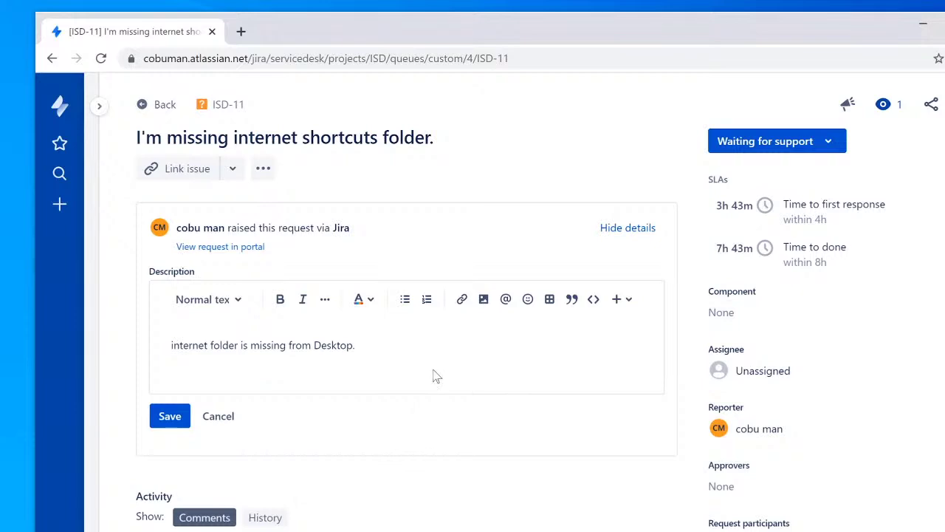
key(Return)
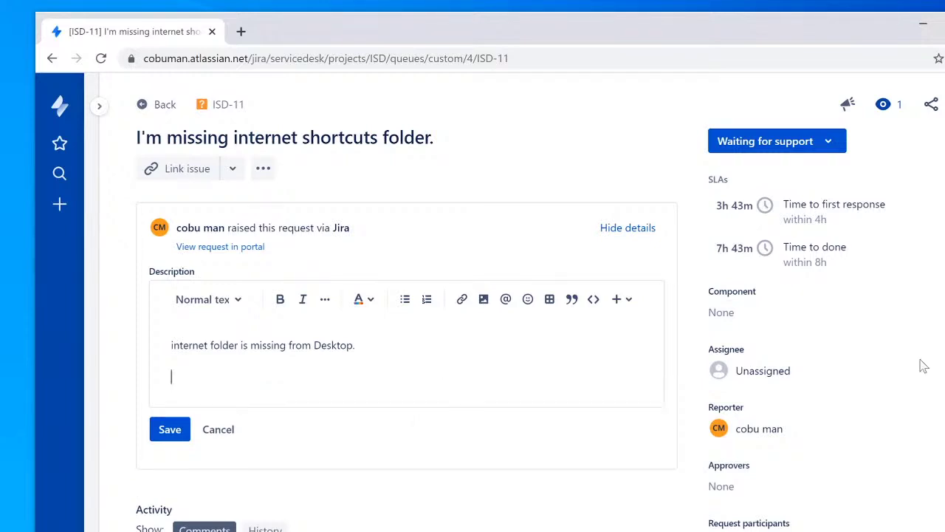
Assign ISD-11 to yourself.
click(763, 370)
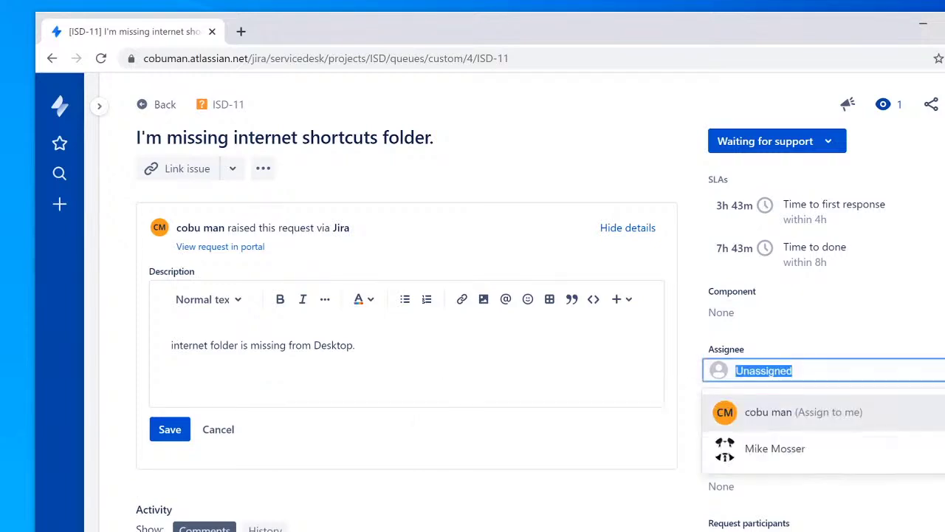
click(803, 413)
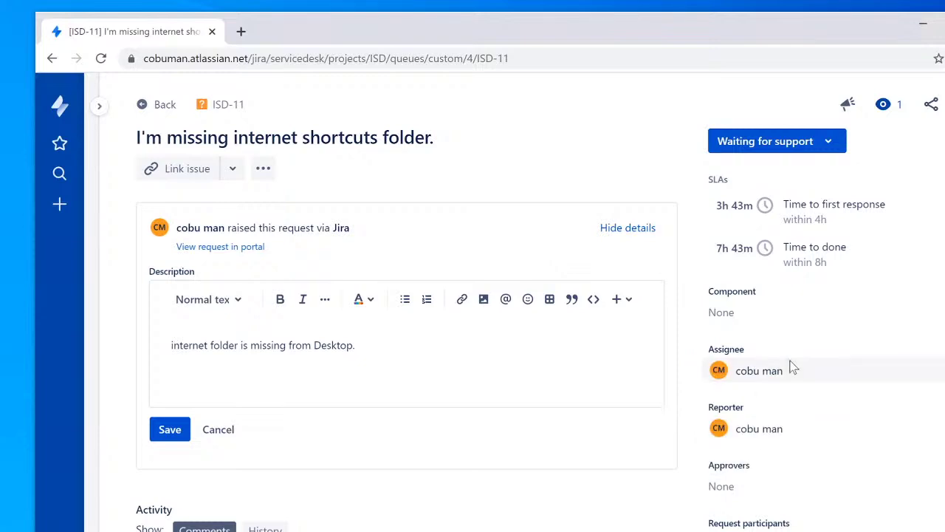
scroll(380, 503, down, 2)
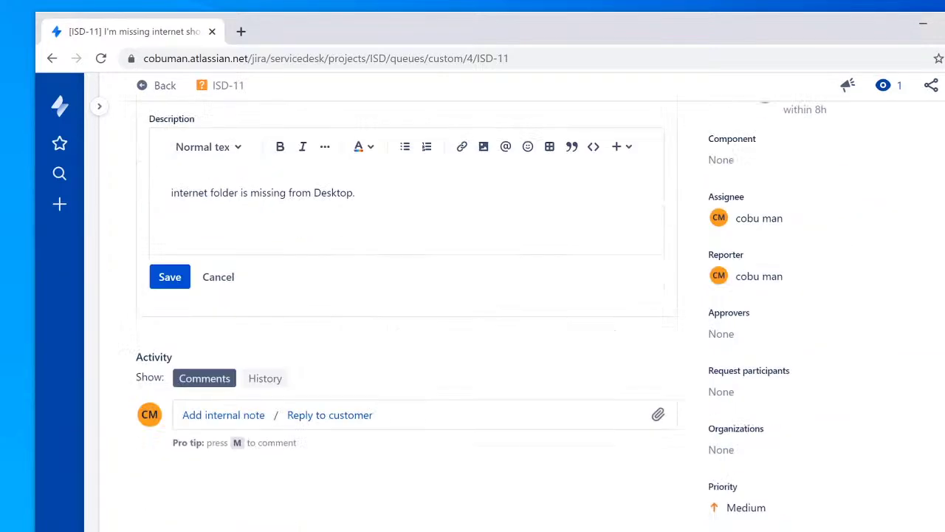
Post a Help Desk reply asking the customer for their PC name to restore the folder.
click(344, 416)
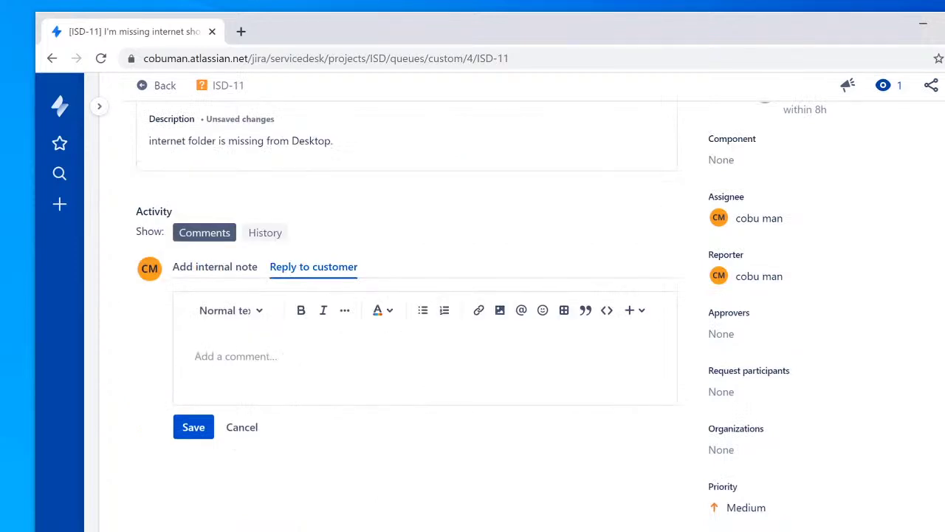
text(Hell)
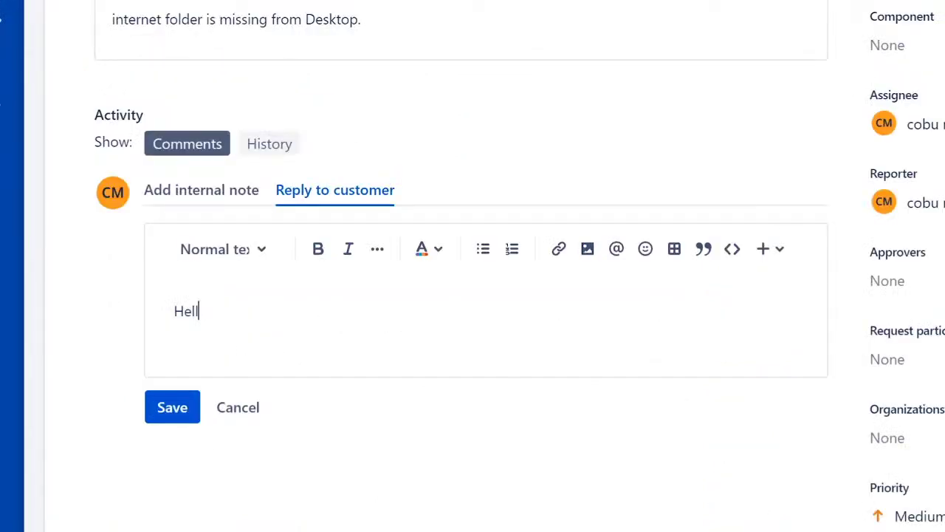
text(o, this is Ervin with EUS)
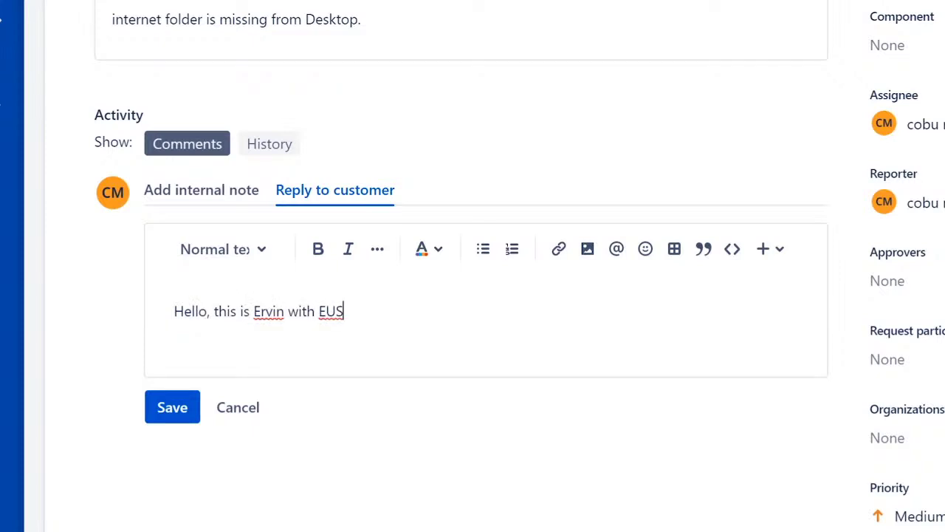
key(BackSpace)
key(BackSpace)
key(BackSpace)
text(tech support.)
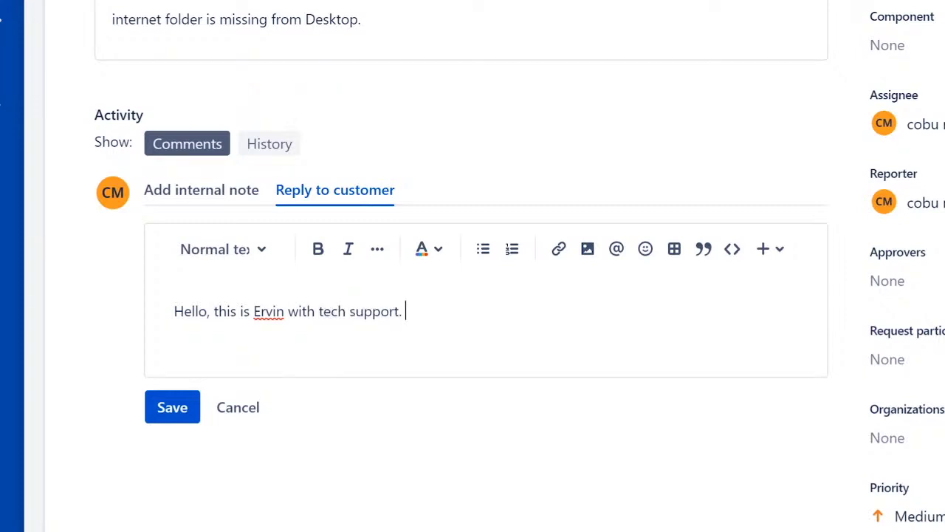
key(BackSpace)
key(BackSpace)
key(BackSpace)
key(BackSpace)
key(BackSpace)
key(BackSpace)
key(BackSpace)
key(BackSpace)
key(BackSpace)
key(BackSpace)
key(BackSpace)
key(BackSpace)
key(BackSpace)
key(BackSpace)
text(Help)
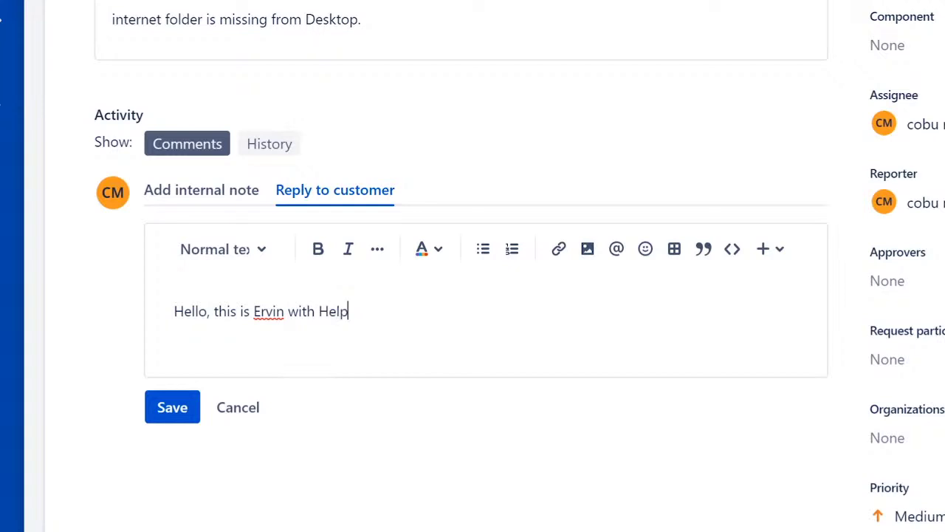
text( Desk. Can y)
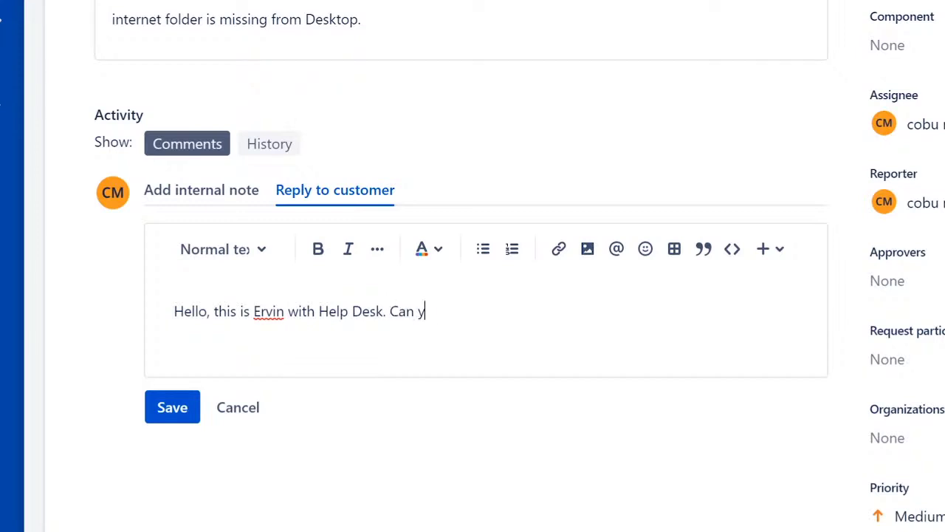
text(ou please provi)
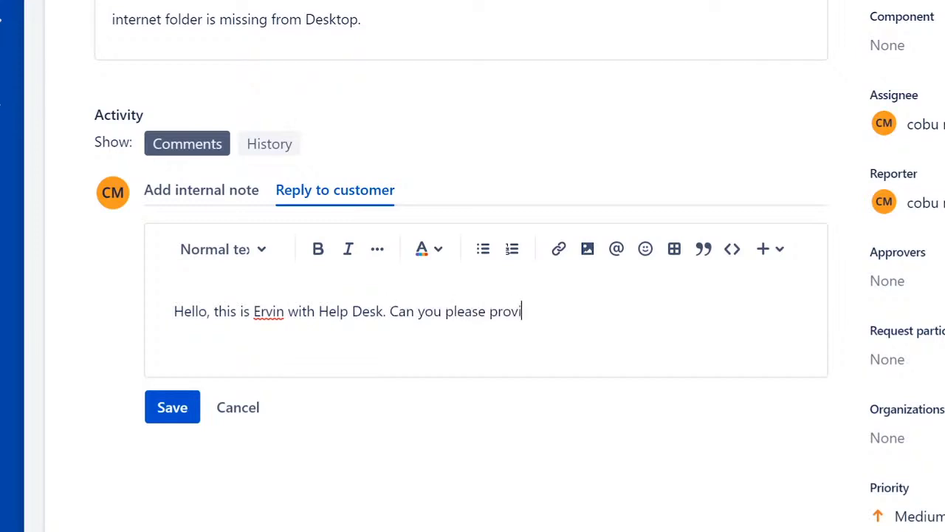
text(de your PC na)
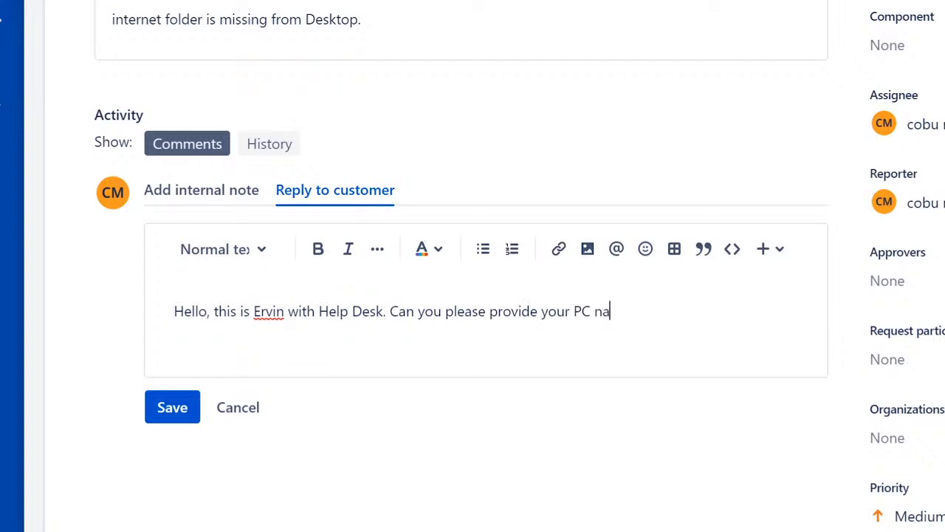
text(me so that I can restore )
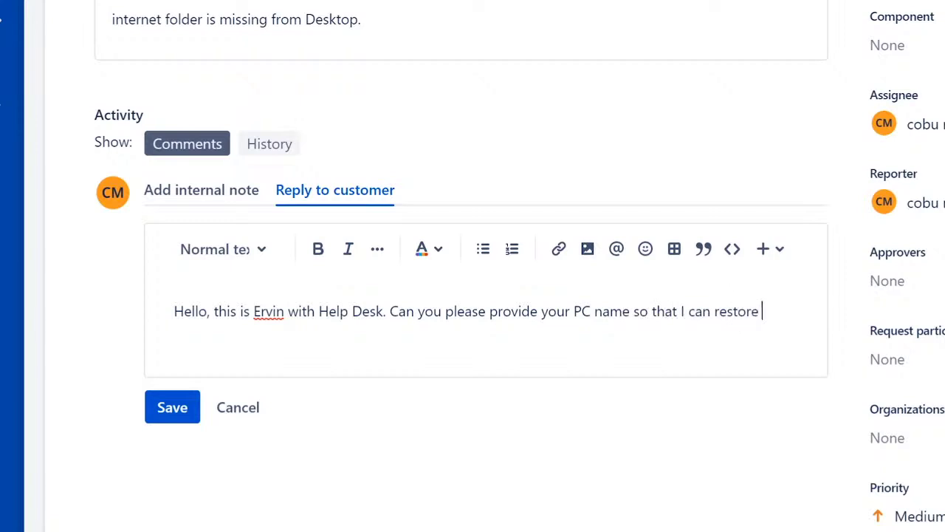
text(your folder?)
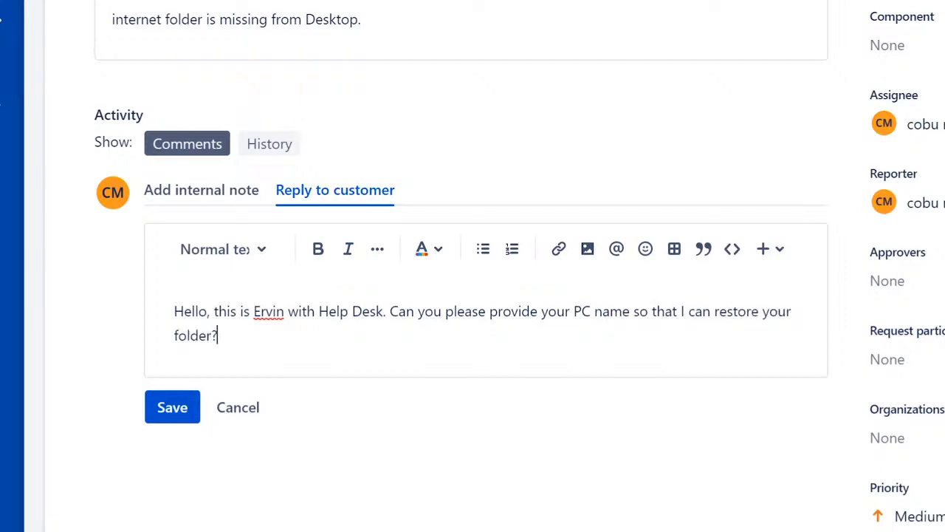
text( Thanks yo)
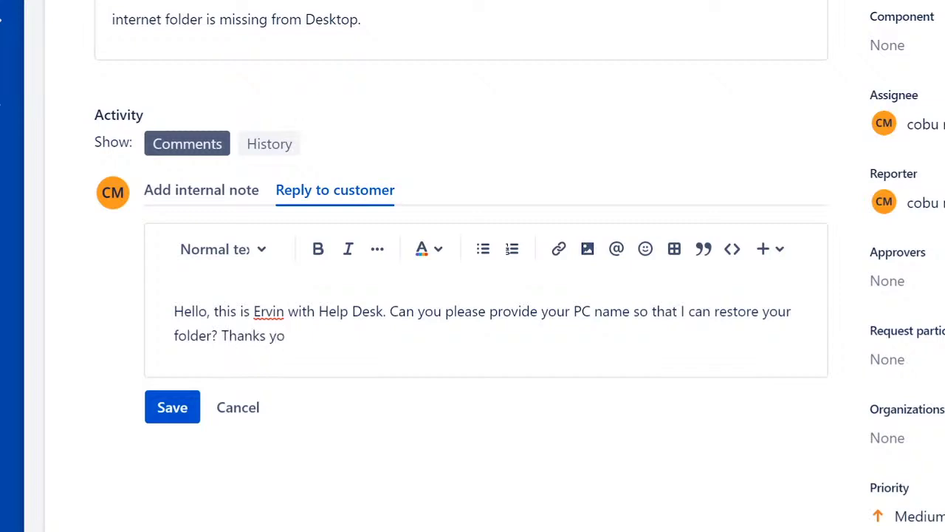
key(BackSpace)
key(BackSpace)
key(BackSpace)
text(, Ervin.)
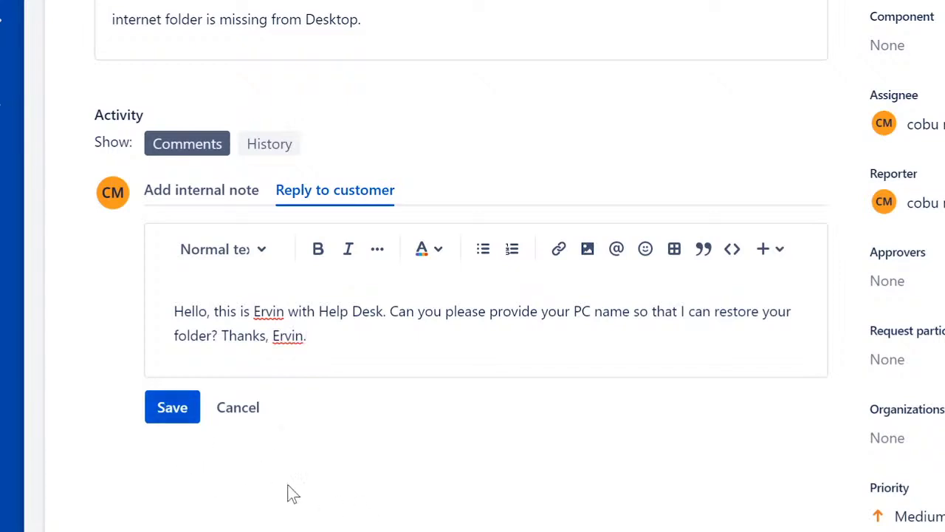
click(169, 405)
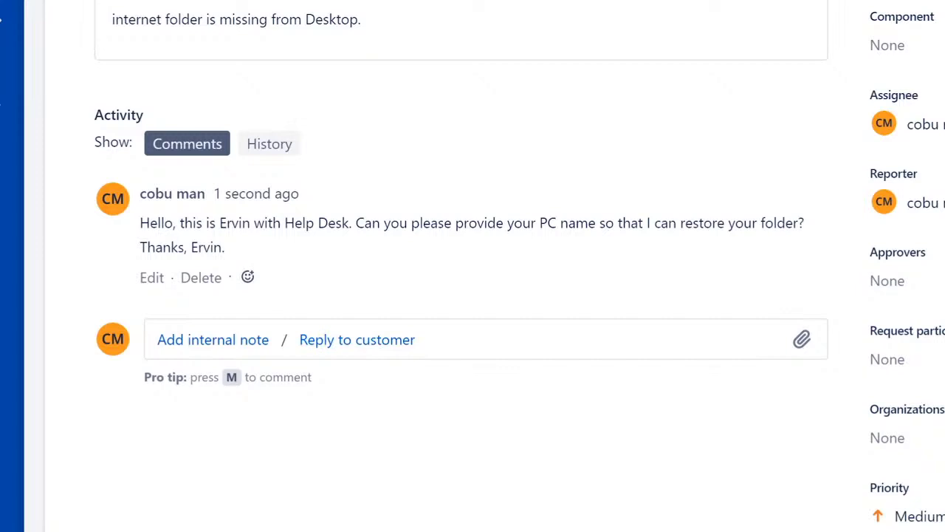
Save the ISD-11 internal note 'user's Pc name is cobuman1'.
scroll(498, 312, up, 3)
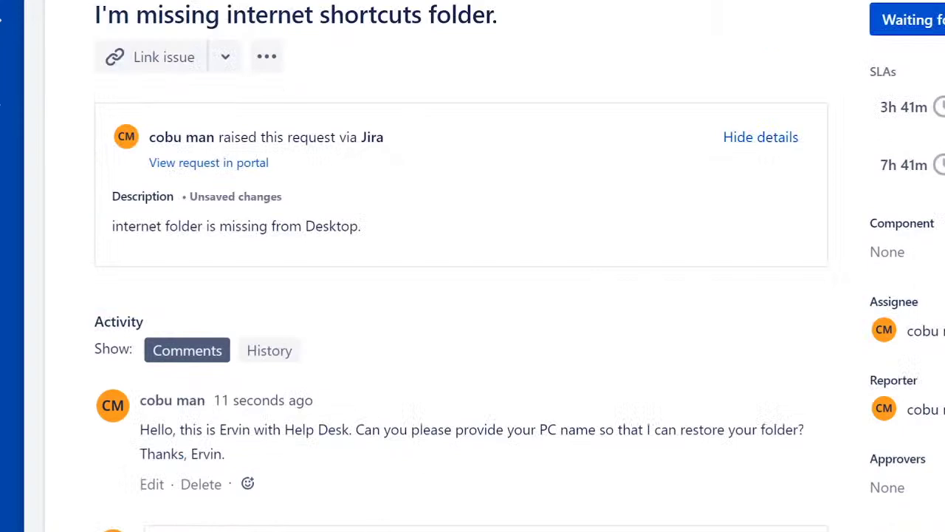
click(455, 375)
text(cobu)
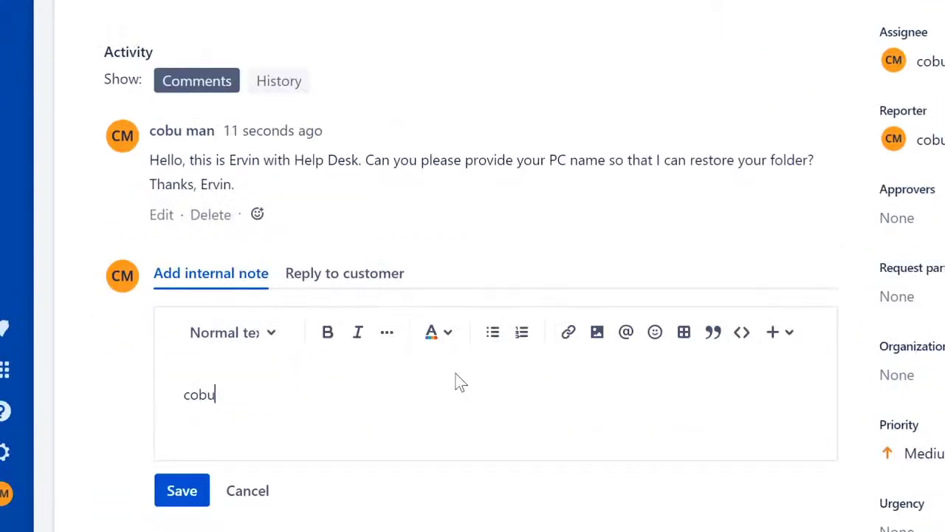
key(BackSpace)
key(BackSpace)
key(BackSpace)
key(BackSpace)
text(the pc)
key(BackSpace)
key(BackSpace)
key(BackSpace)
key(BackSpace)
key(BackSpace)
key(BackSpace)
text(user's Pc name)
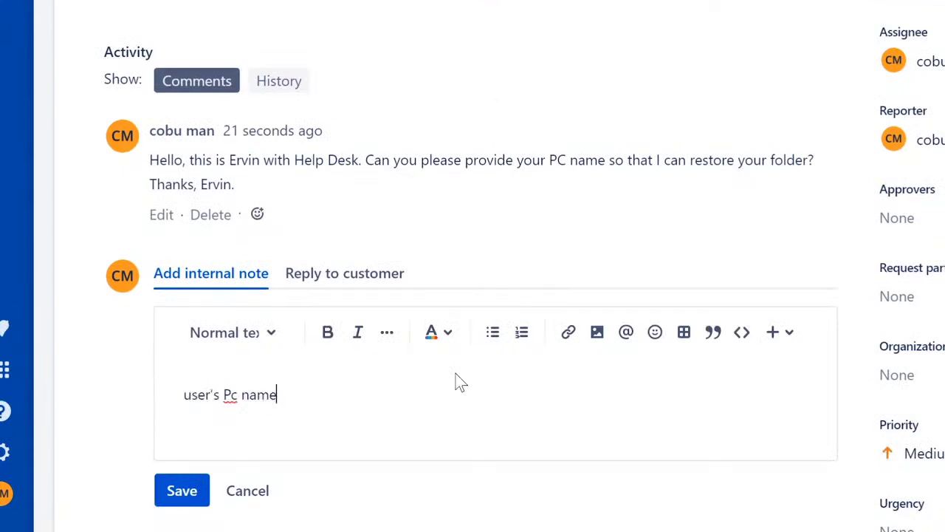
text( is cobuman)
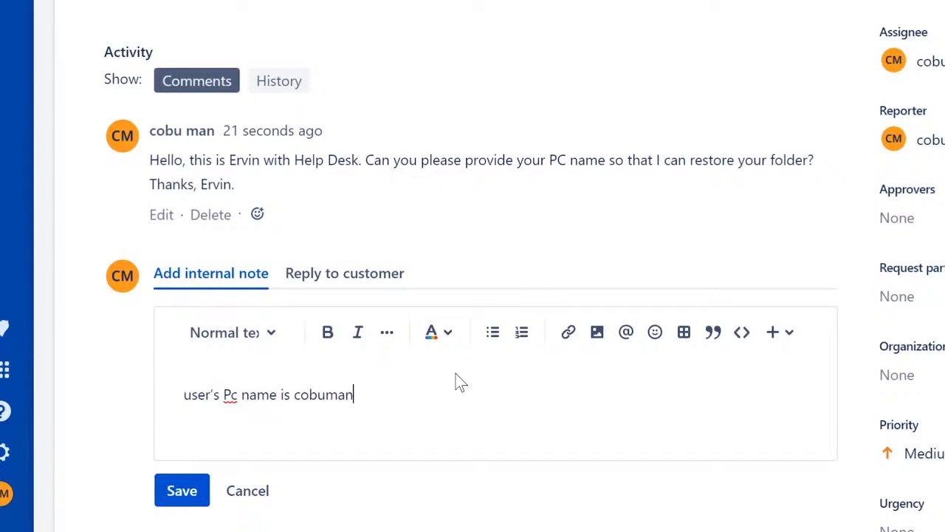
text(1)
click(186, 491)
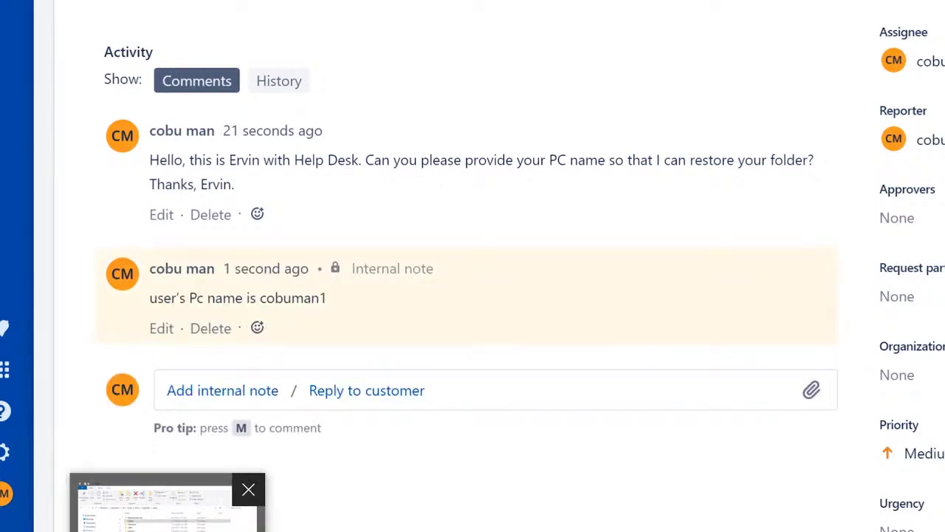
click(167, 508)
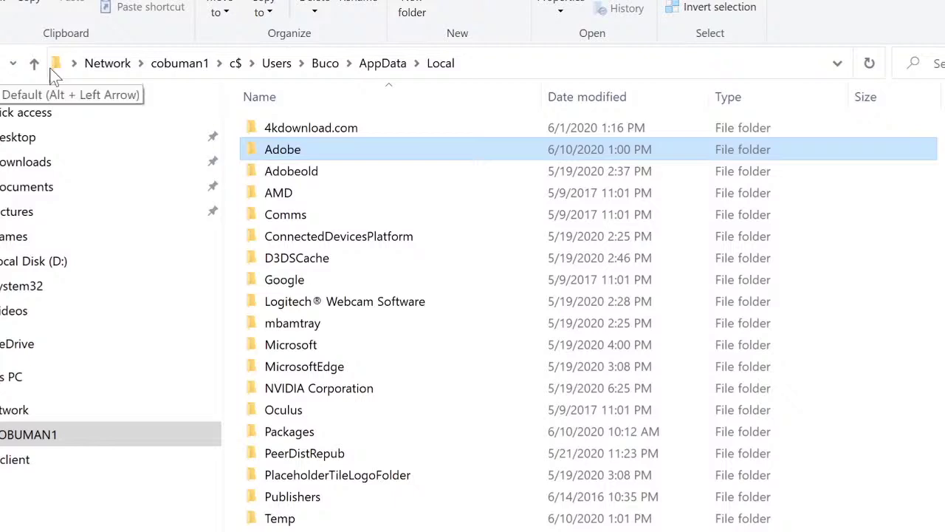
Open the user's Desktop folder and create a folder named Internet Shortcuts.
click(328, 65)
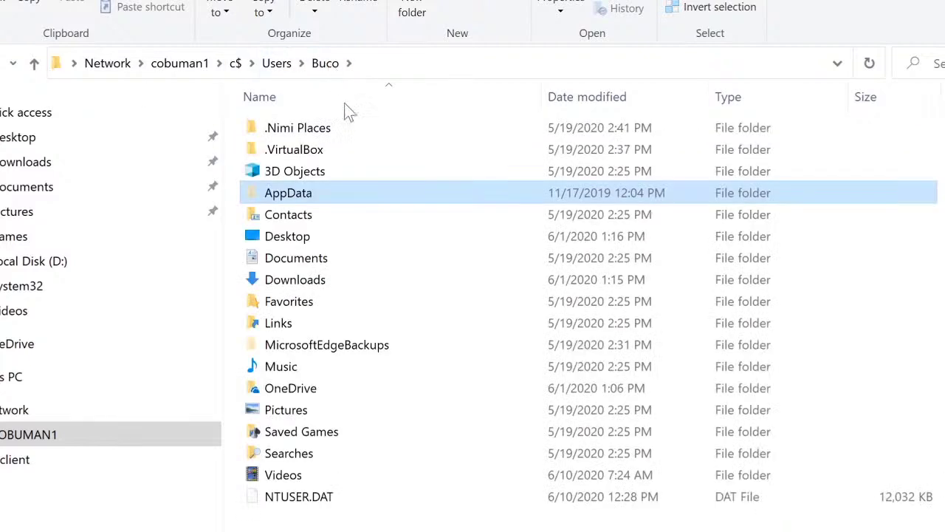
double_click(328, 237)
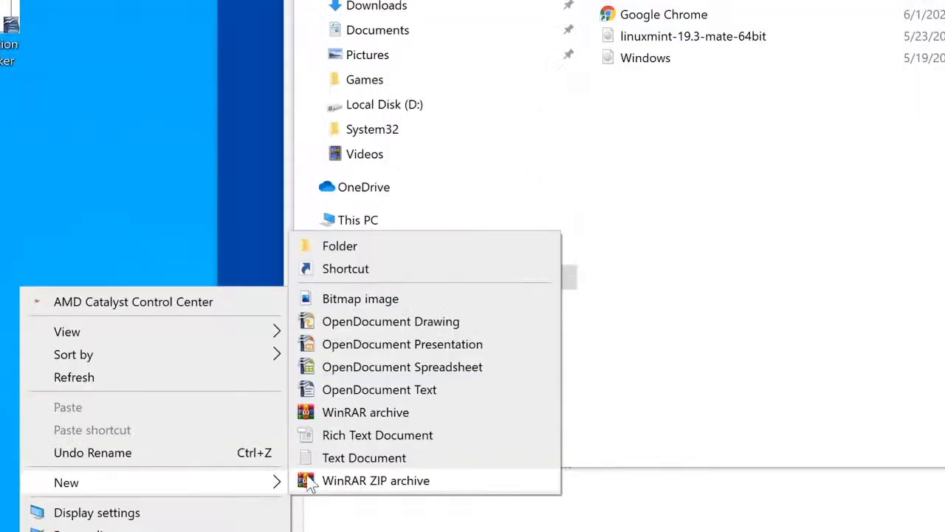
text(wfolder)
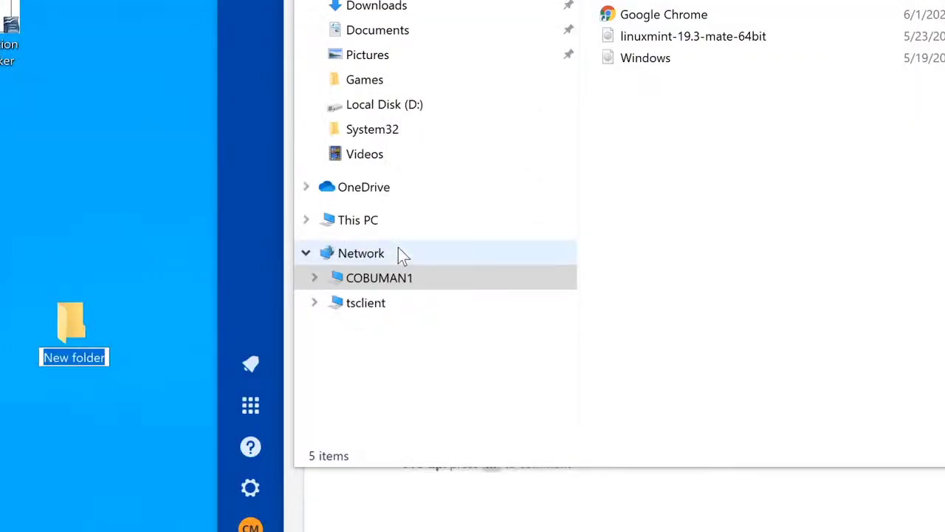
text(Interne)
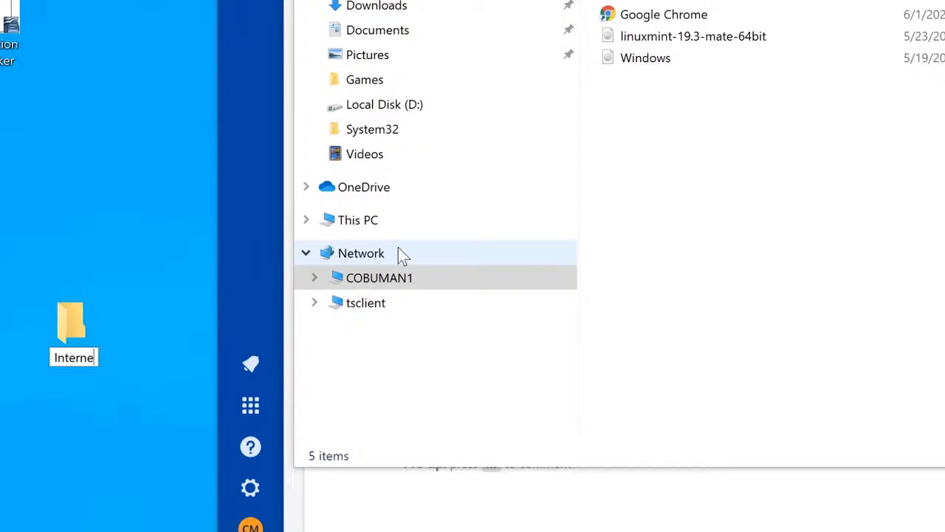
text(t Shortcuts)
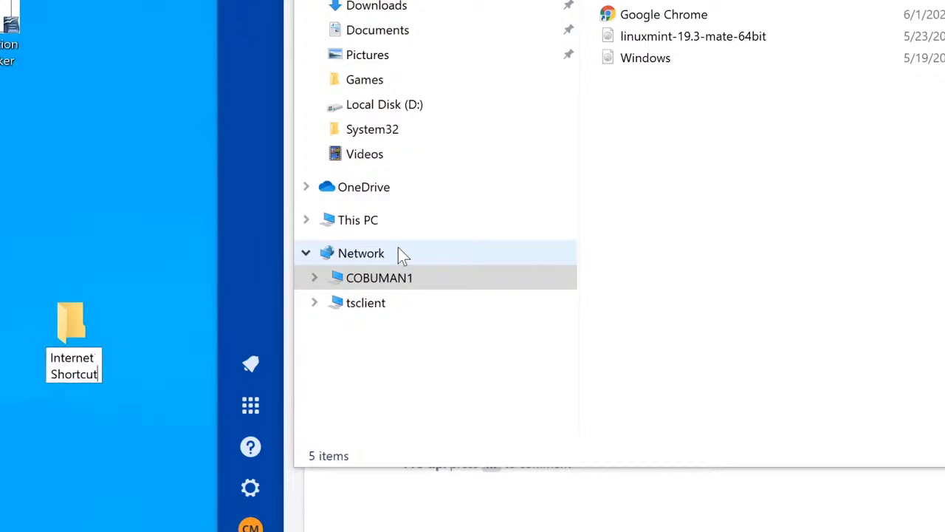
key(Return)
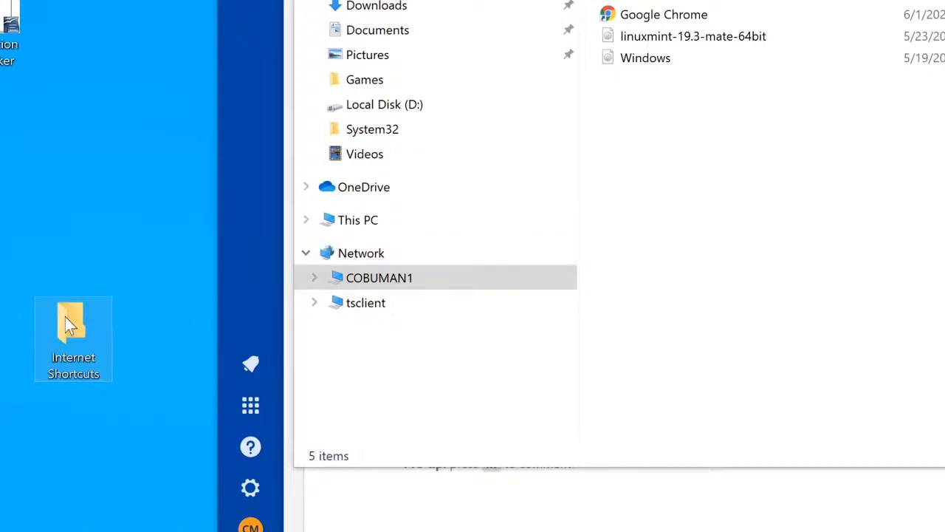
Copy the Internet Shortcuts folder and paste it into cobuman1's remote Desktop folder.
right_click(66, 316)
click(158, 204)
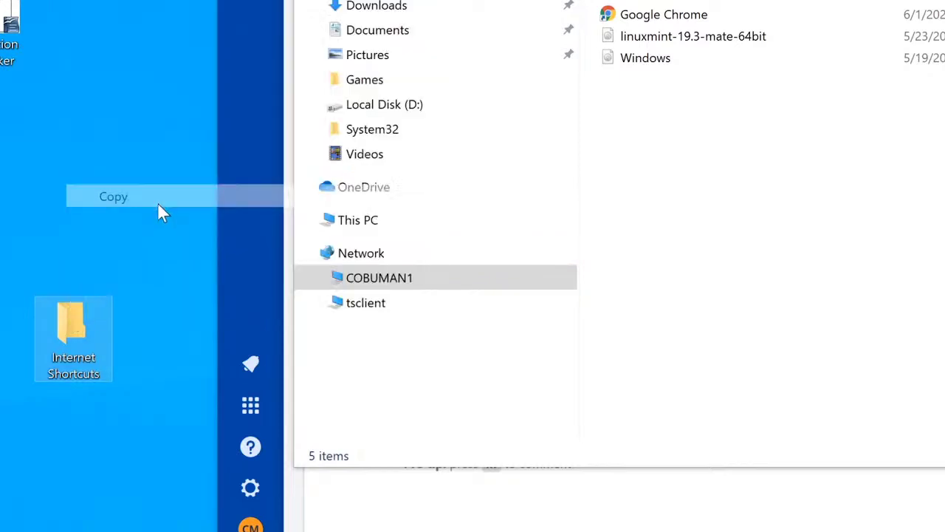
right_click(755, 194)
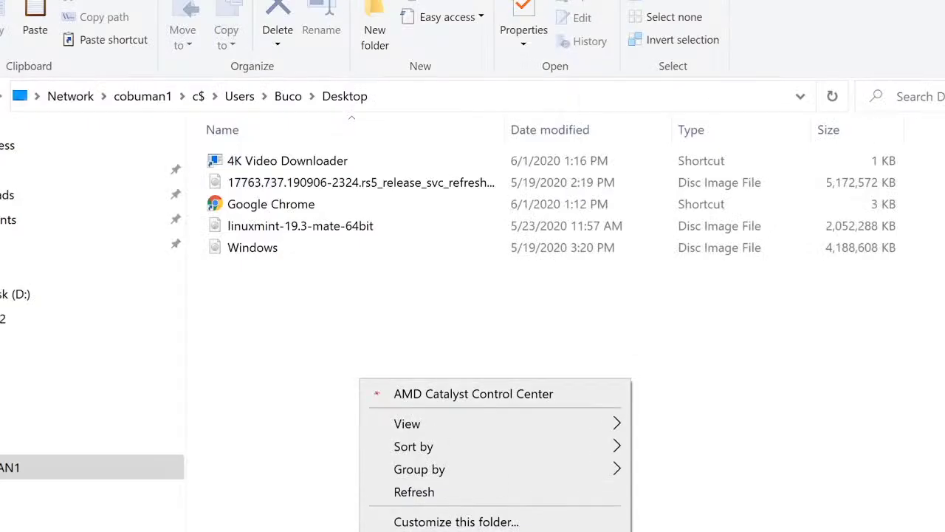
click(414, 528)
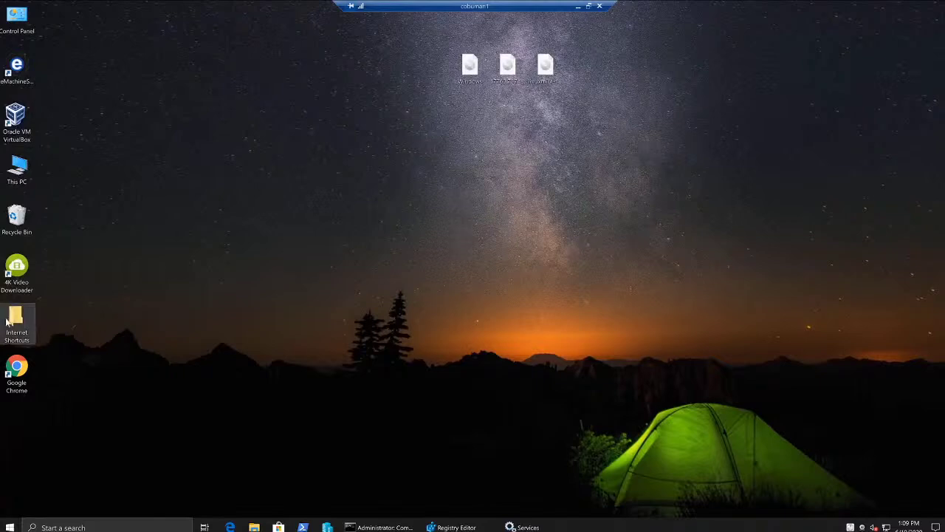
drag(14, 321, 371, 189)
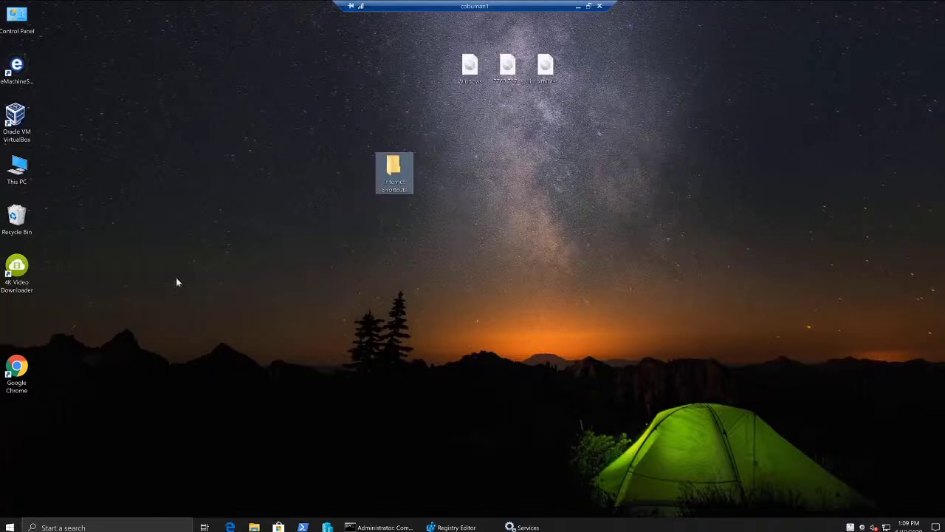
drag(409, 143, 410, 197)
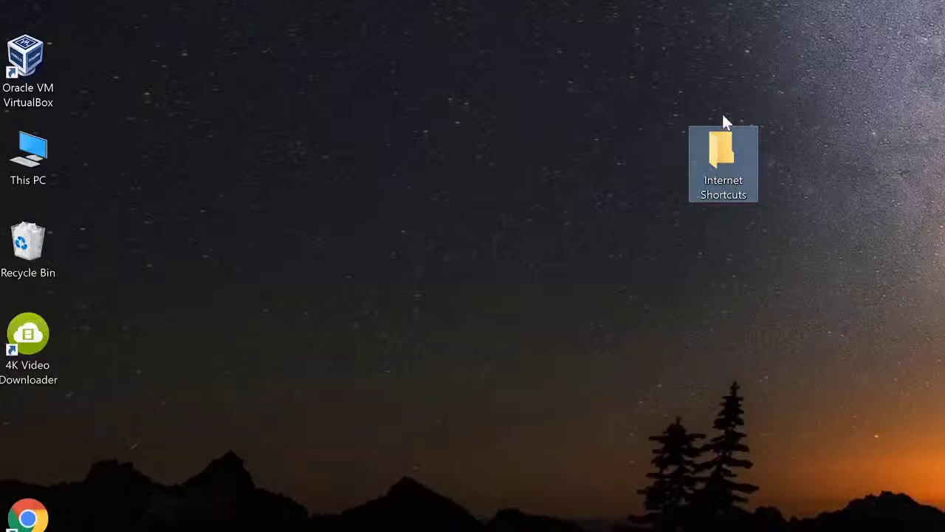
drag(724, 122, 44, 413)
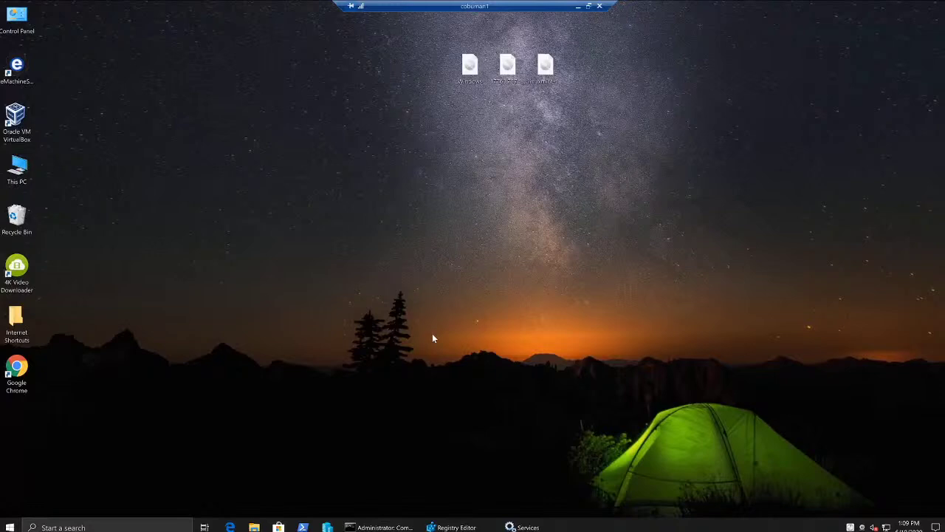
mouse_move(381, 527)
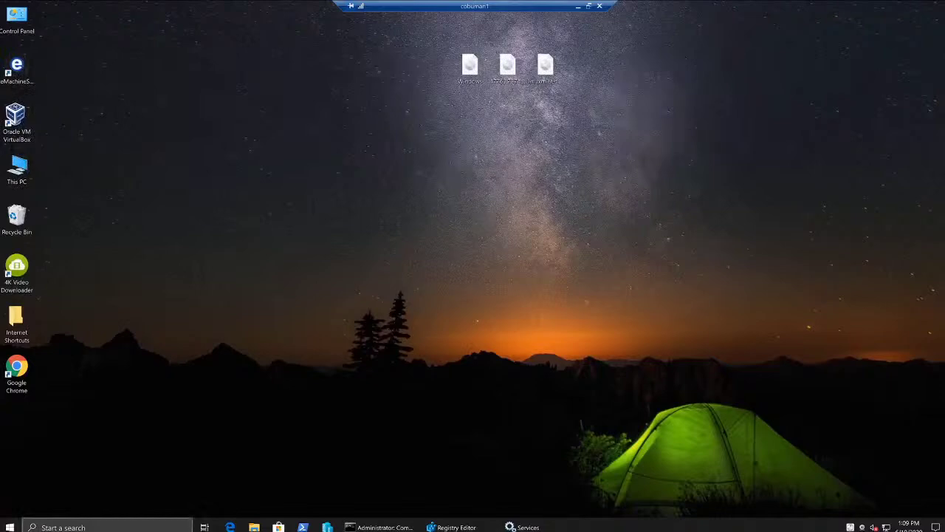
click(111, 527)
click(175, 117)
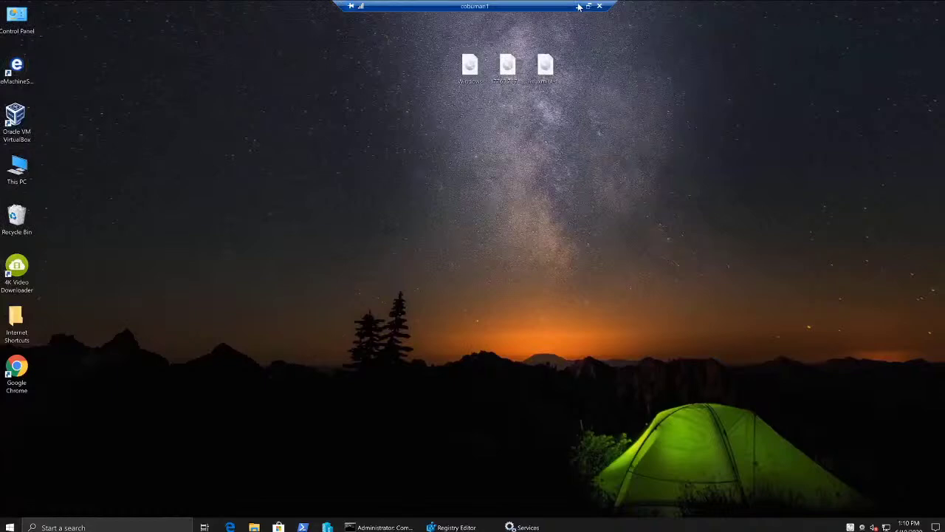
Select Internet Shortcuts in cobuman1's Desktop folder and confirm its permanent deletion.
click(579, 7)
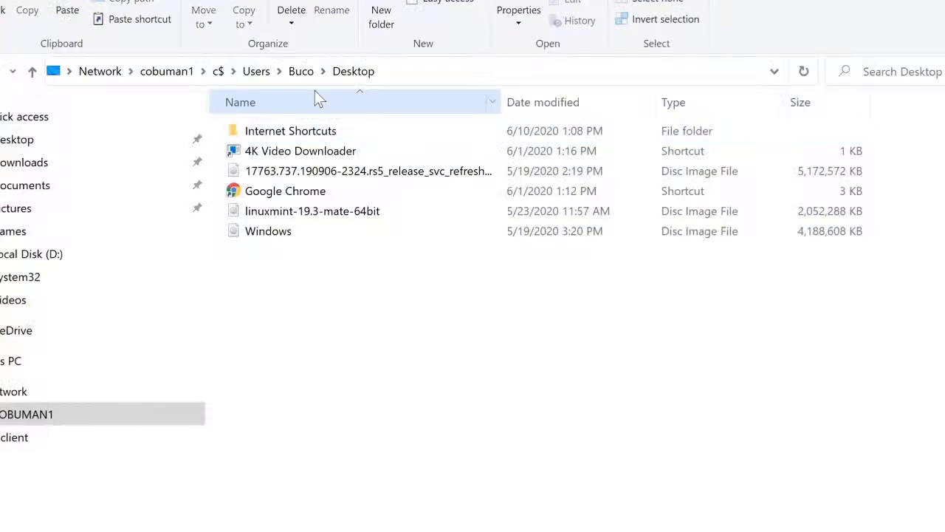
click(312, 131)
key(Delete)
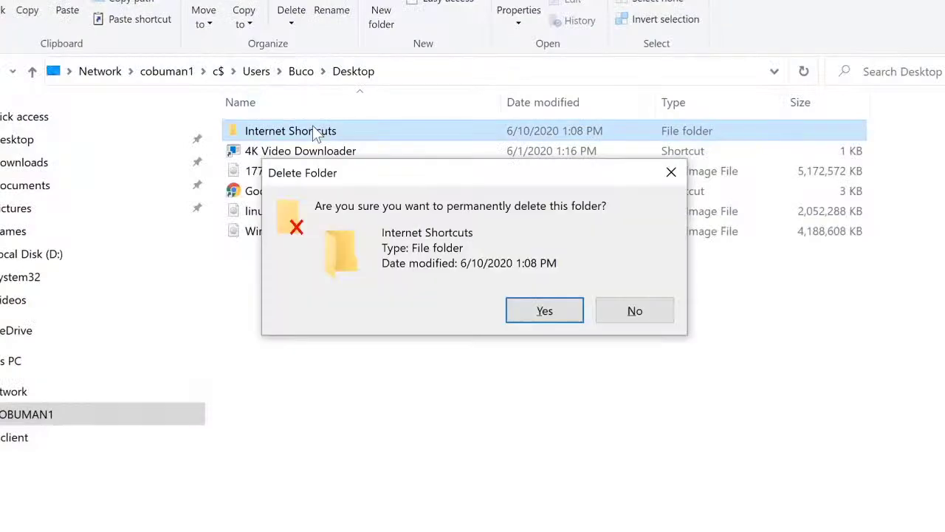
click(544, 310)
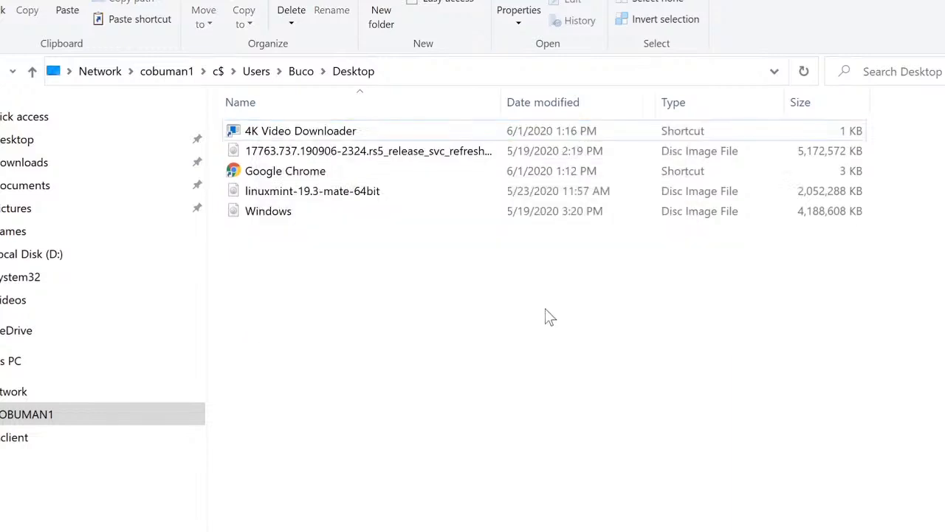
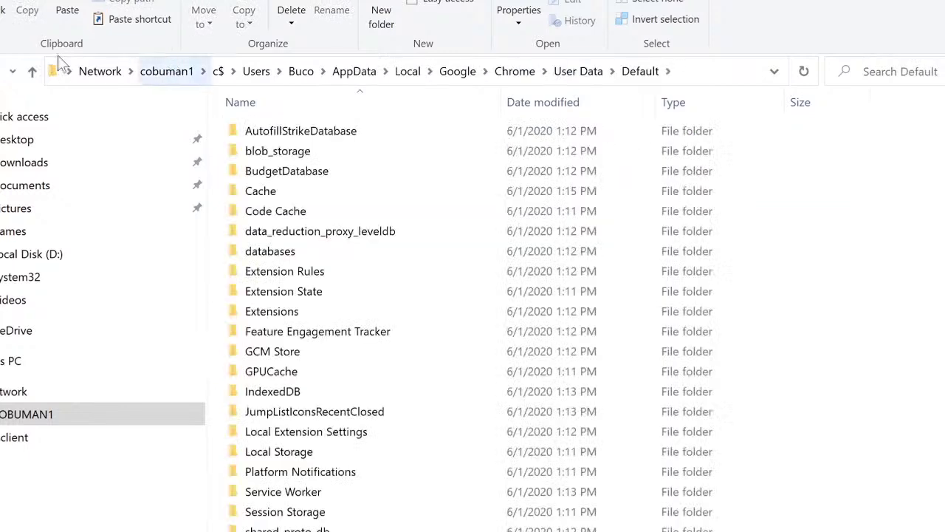
Return to Chrome's User Data folder and enter the \\cobuman1 admin share path.
click(578, 70)
click(696, 75)
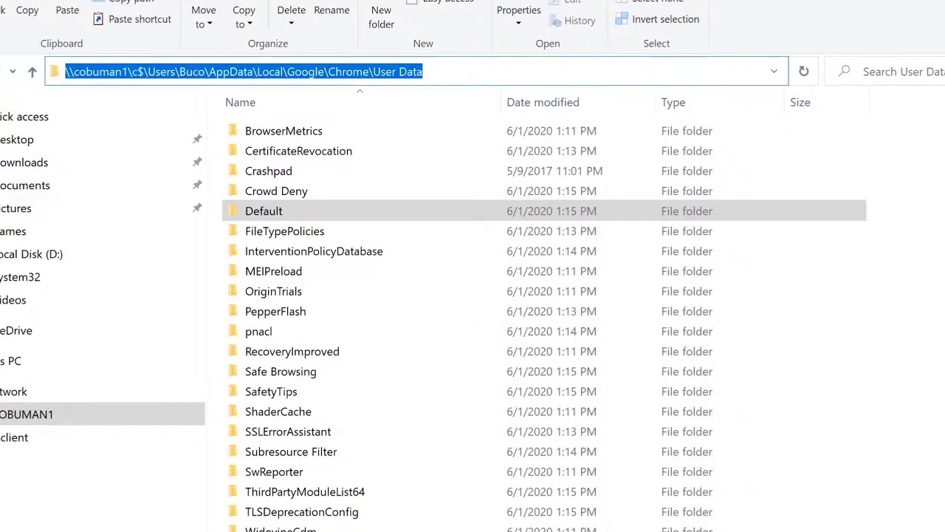
text(\\cobuma)
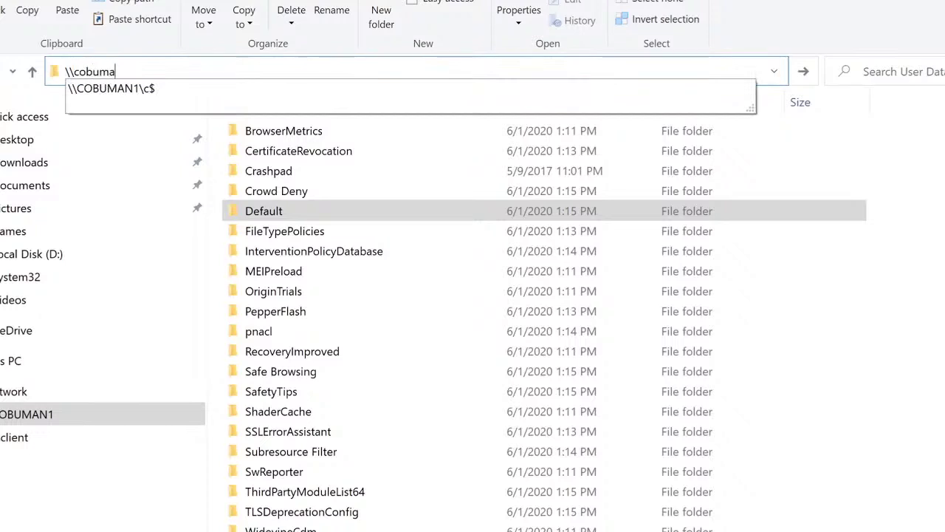
key(Down)
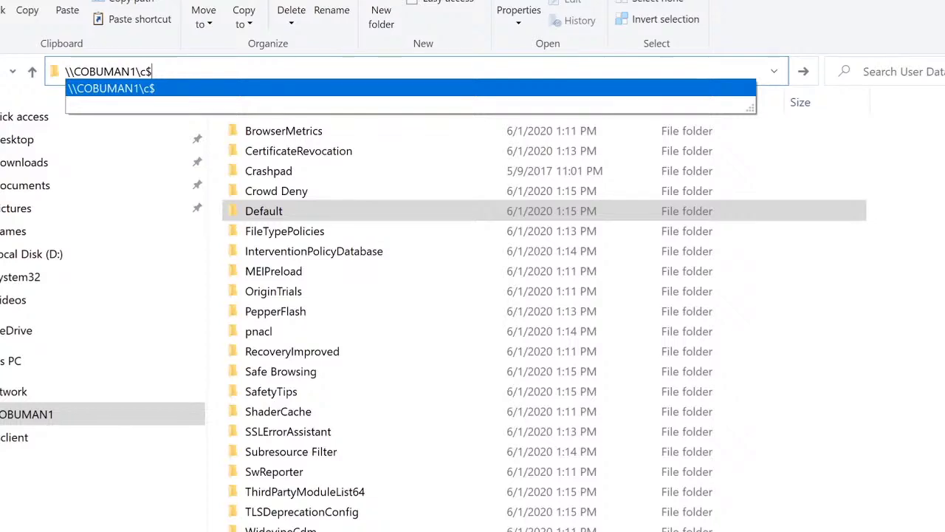
Leave File Explorer and launch Command Prompt by searching 'cmd'.
key(Return)
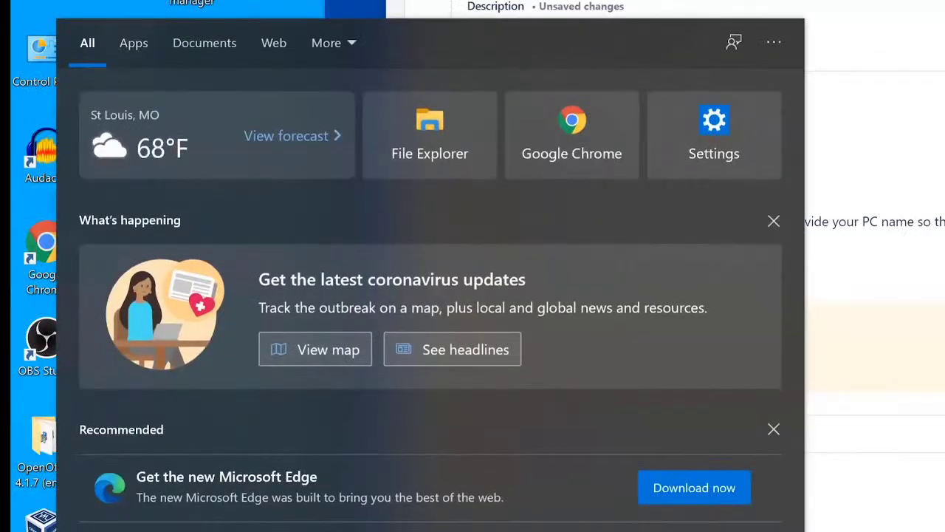
text(cm)
key(Return)
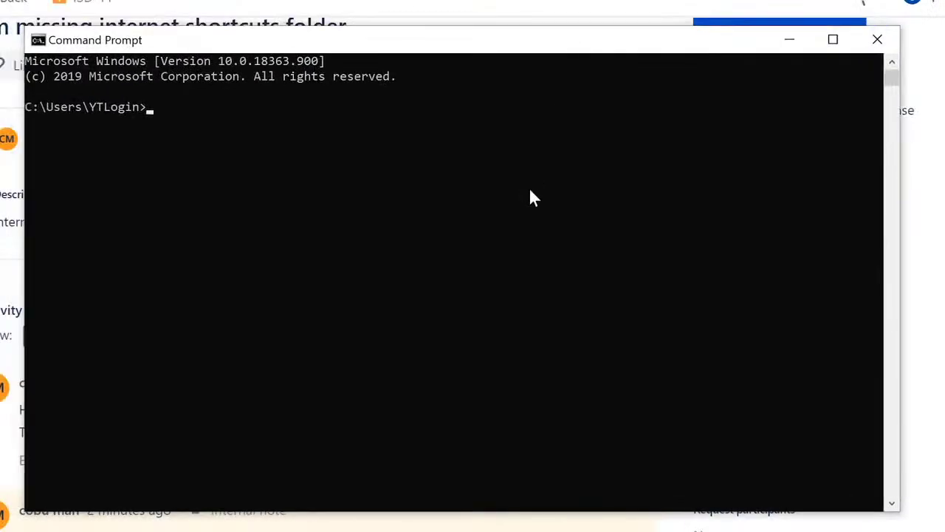
Ping cobuman1 (4 of 4 replies), then select and copy IPv6 address 2600:6c40:467f:d593::9b0.
text(ping cobuman)
text(1)
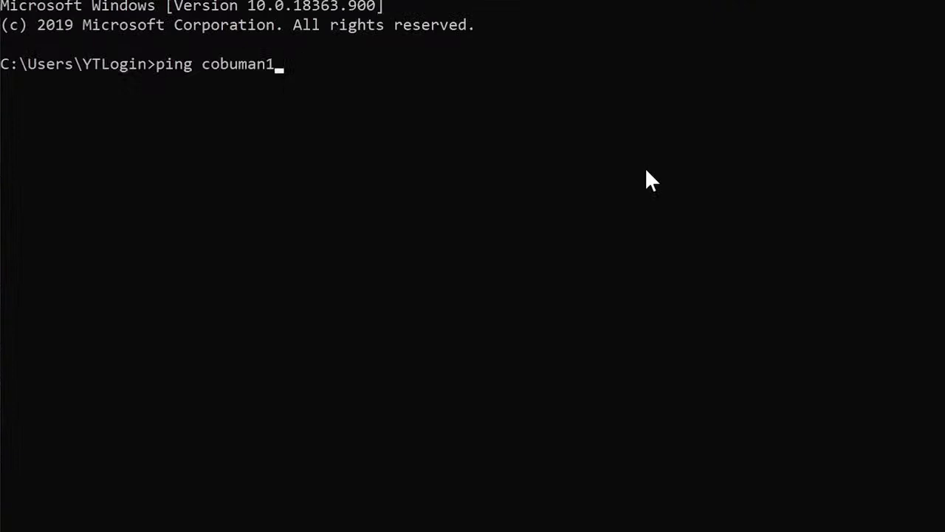
key(Return)
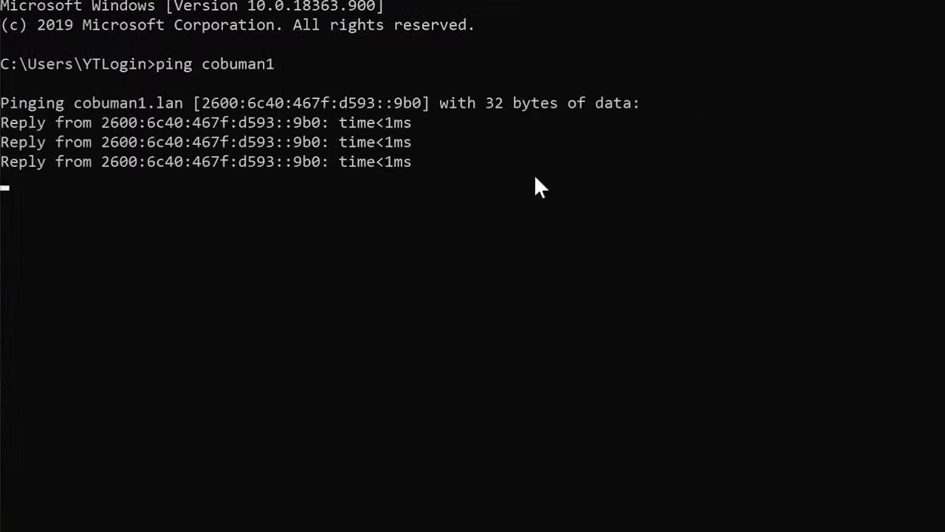
drag(200, 104, 213, 102)
click(224, 104)
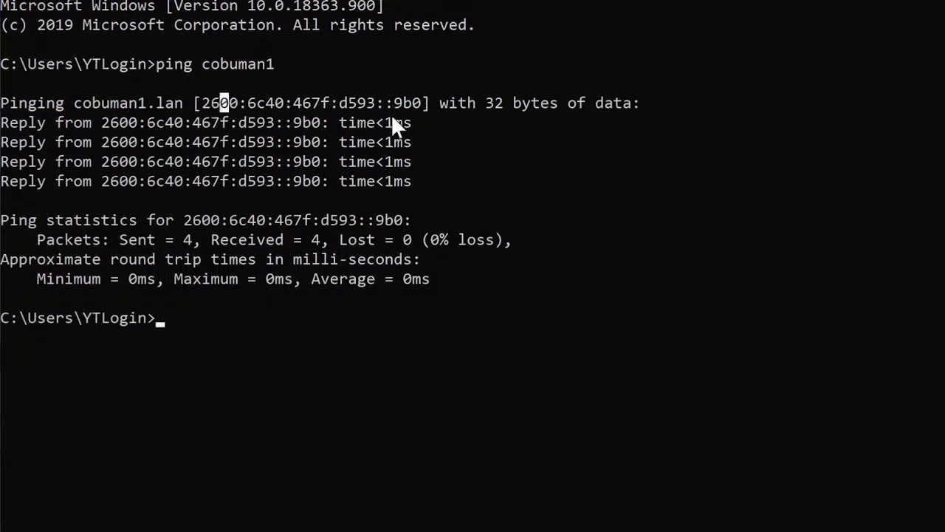
drag(416, 104, 207, 102)
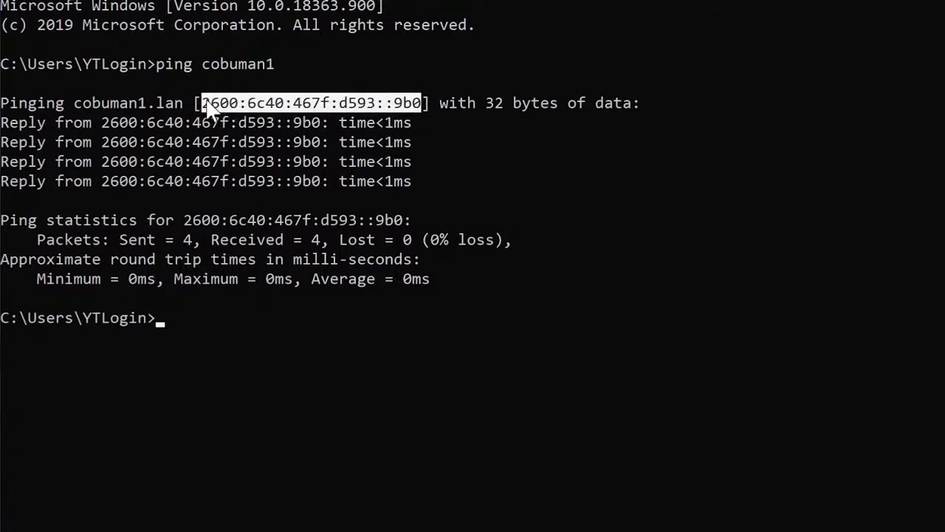
click(274, 103)
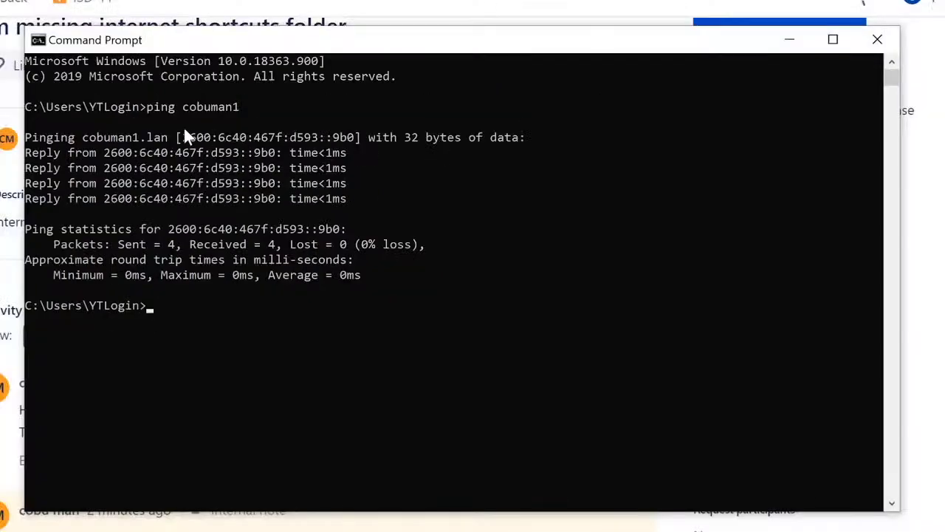
drag(204, 103, 389, 105)
drag(327, 137, 352, 137)
right_click(352, 137)
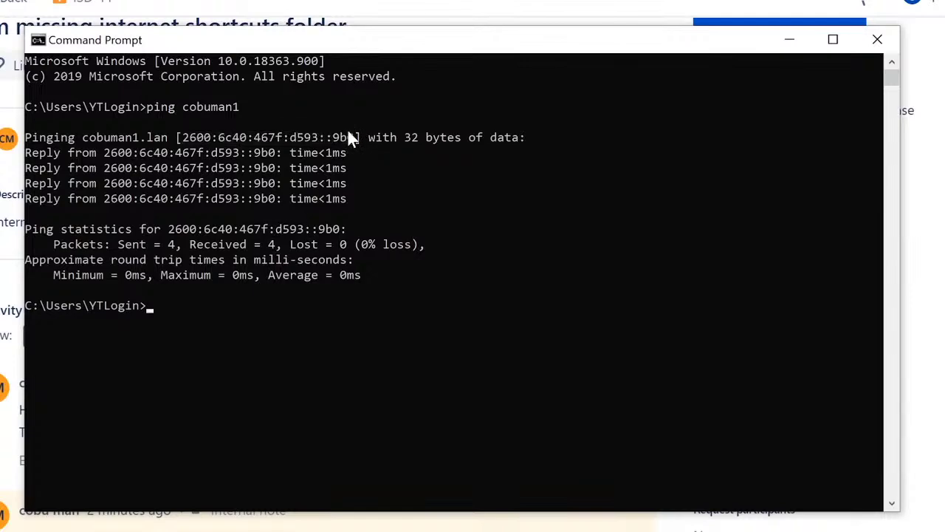
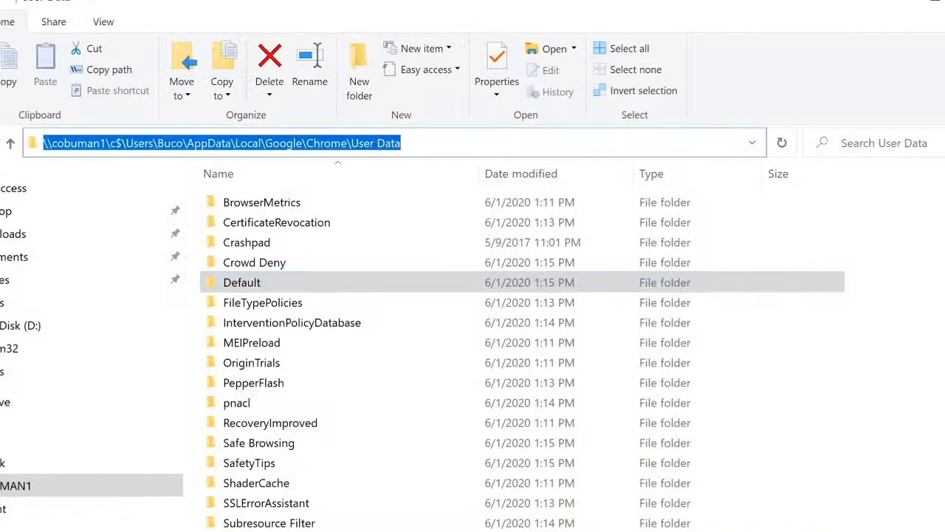
text(\\)
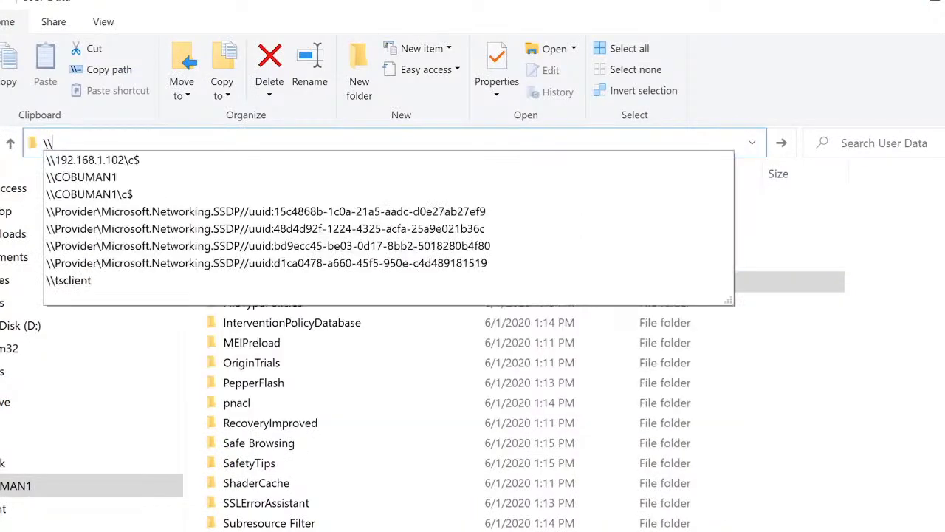
text(2600:6c40:467f:d593::9b0)
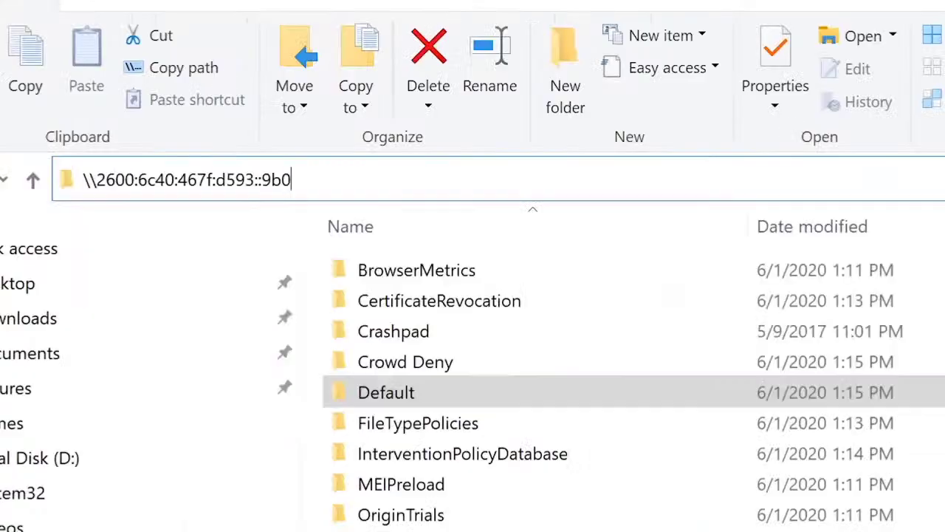
text(\)
key(BackSpace)
text(\c$)
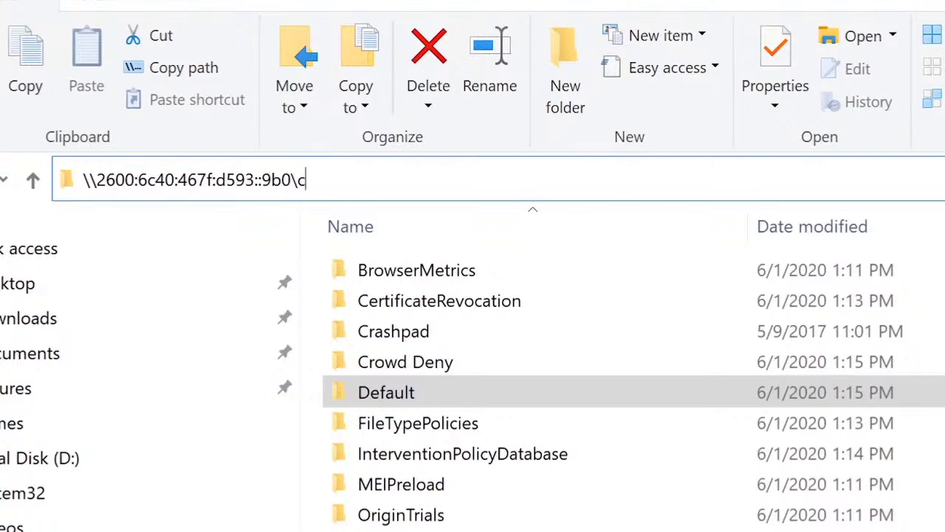
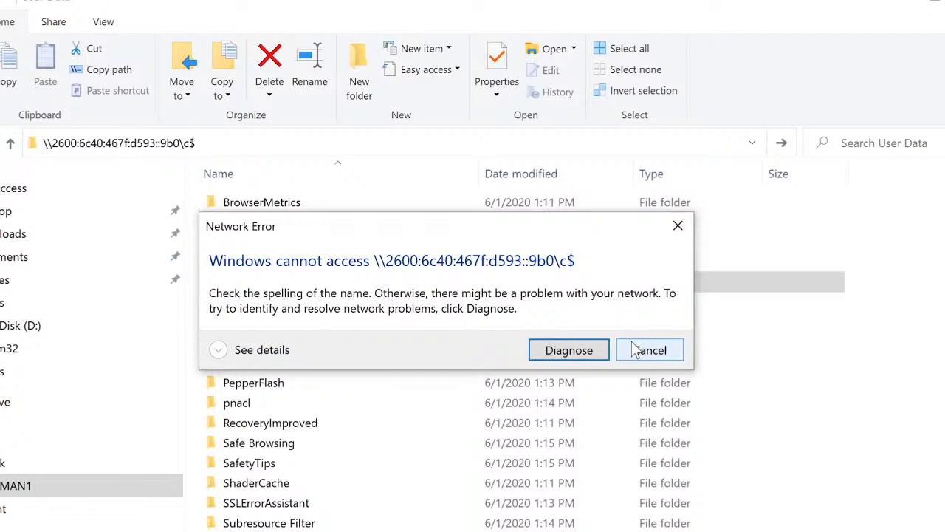
Dismiss the unreachable IPv6 share error and switch back to the ping results.
click(634, 350)
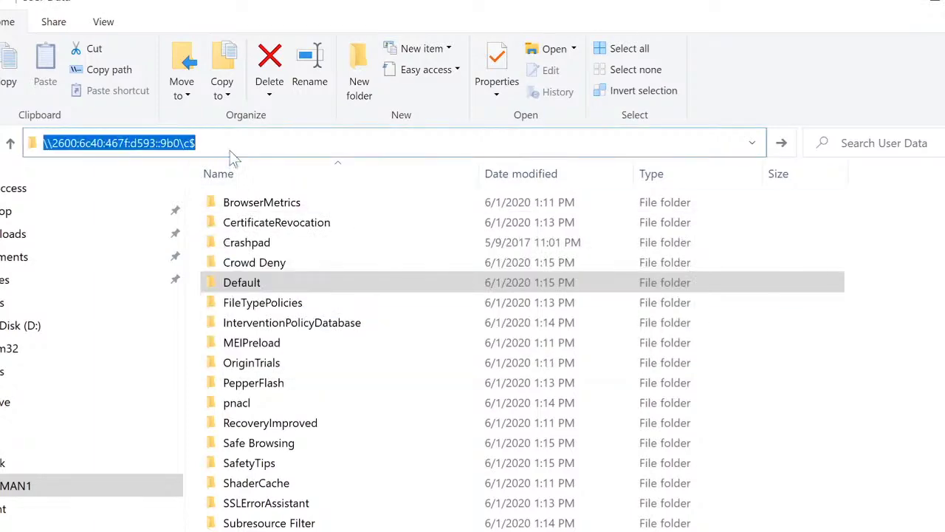
key(alt+Tab)
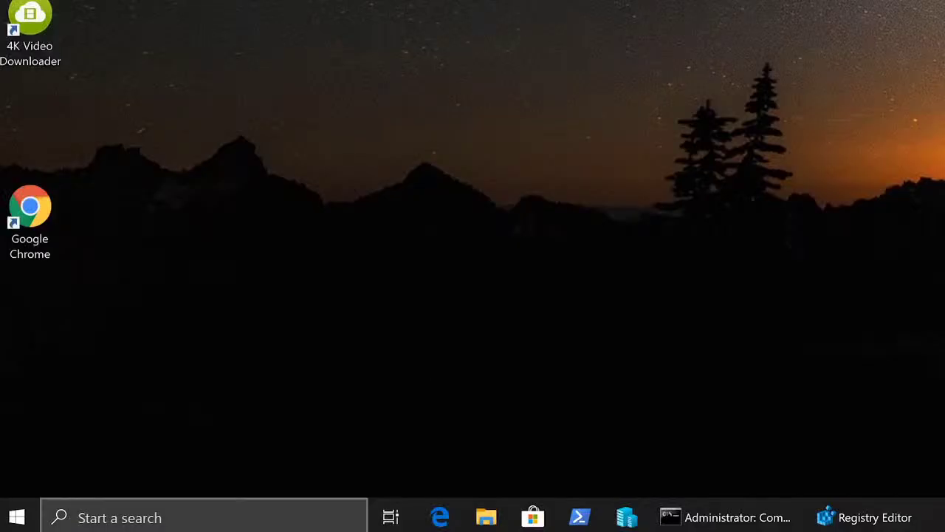
Search Windows for 'network' and open the Network status settings page.
click(126, 518)
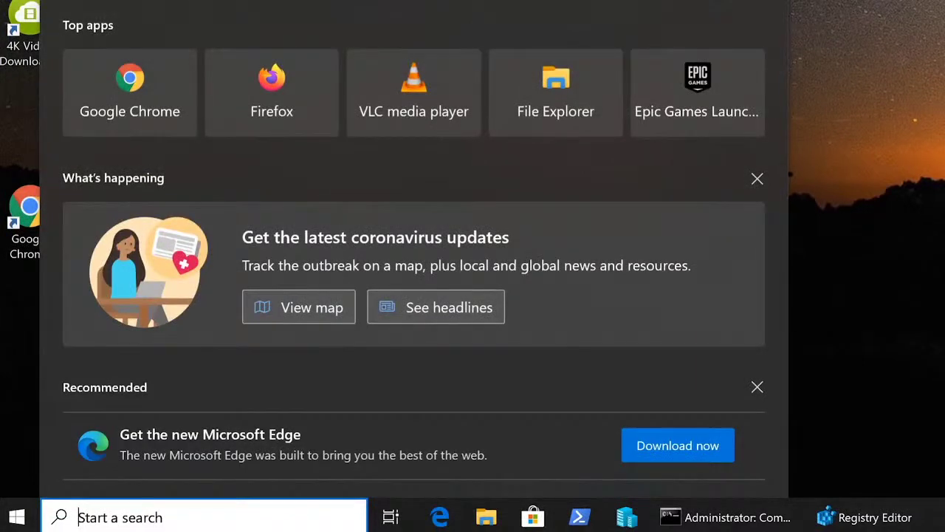
text(networ)
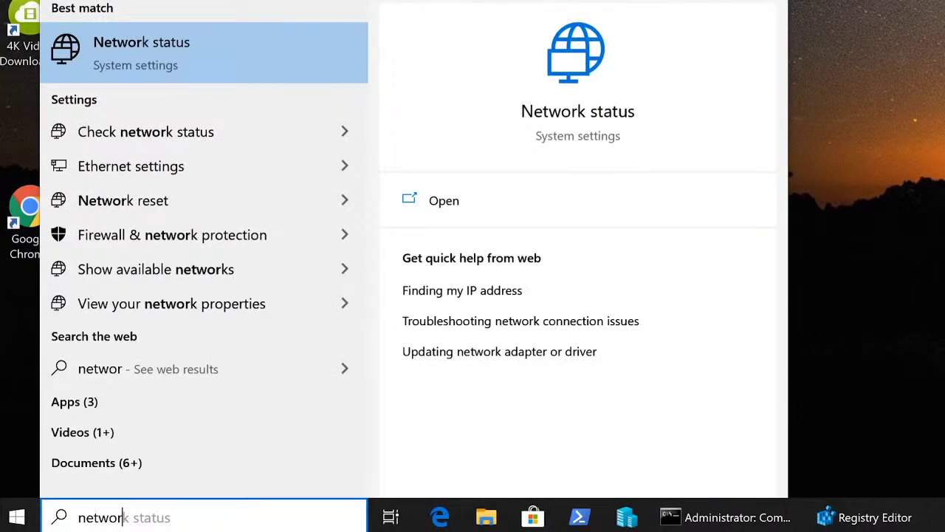
text(k)
key(Return)
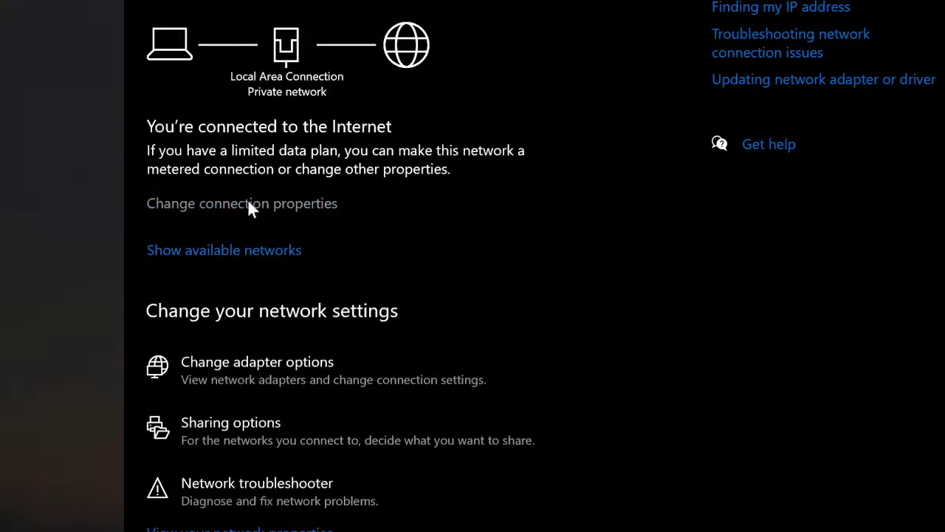
View the connection properties to find the IPv4 address 192.168.1.102.
click(249, 208)
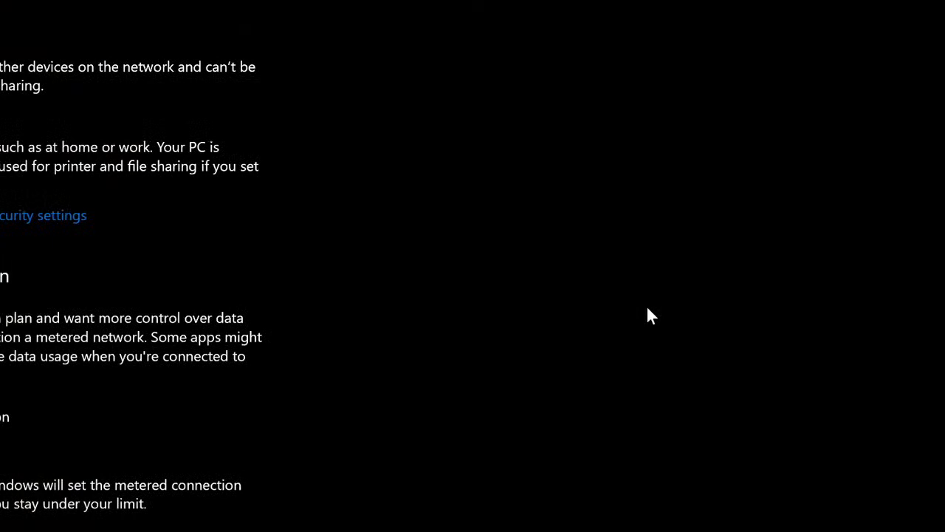
scroll(892, 76, down, 10)
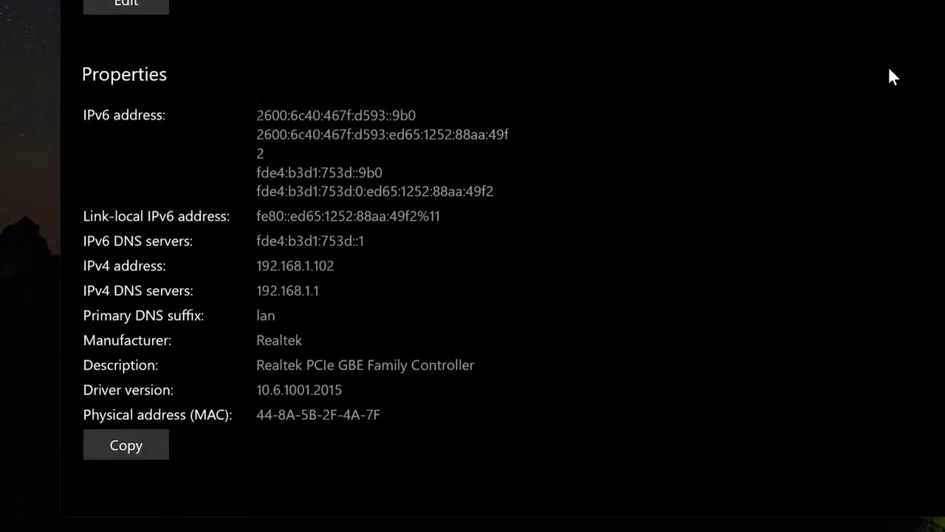
scroll(892, 76, down, 1)
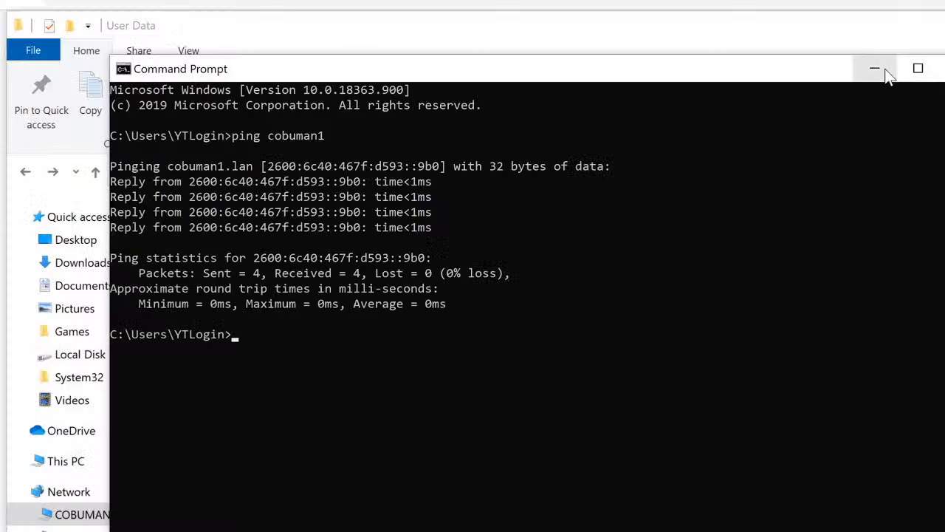
Return to File Explorer and start entering \\192.168.1.102\c$ in the address bar.
click(876, 69)
click(754, 176)
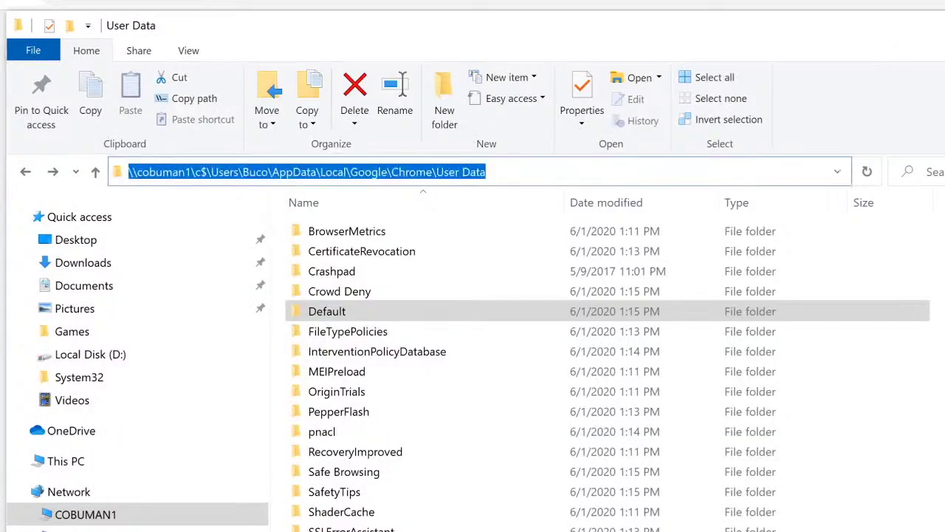
text(\\192.168.1.102\c$)
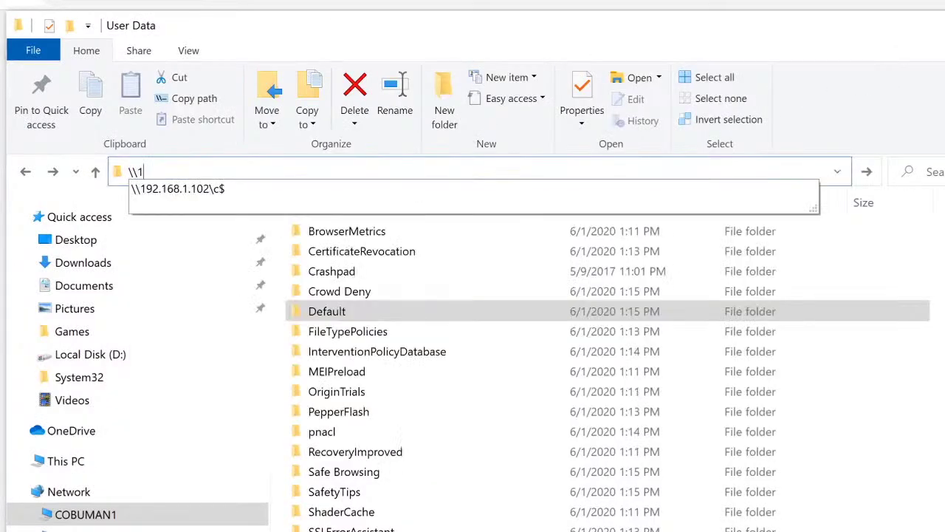
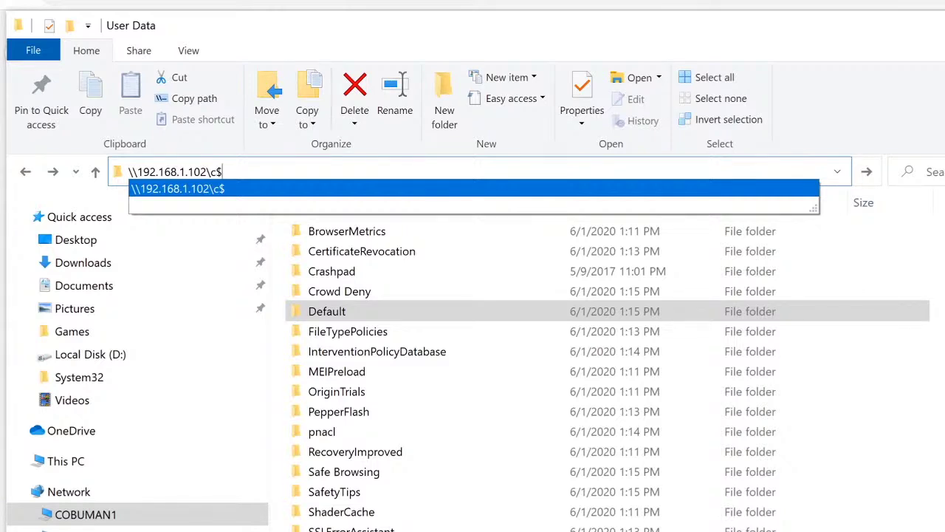
Browse \\192.168.1.102\c$ into the Users folder and put the user's folder name into edit mode.
key(Return)
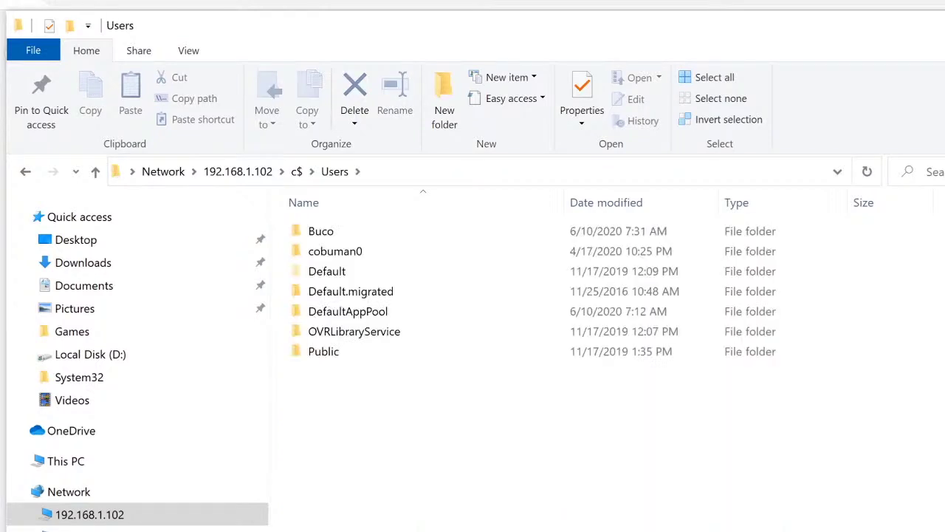
click(368, 230)
key(F2)
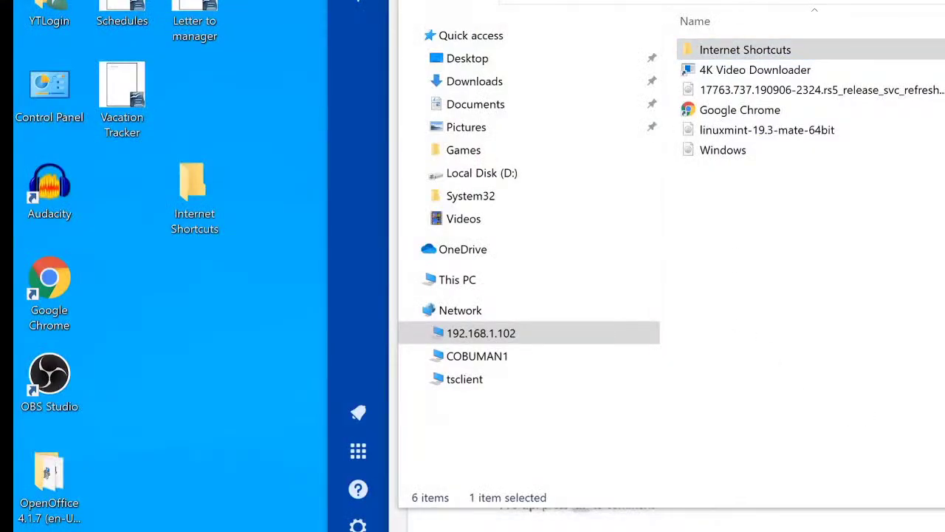
Launch Registry Editor via a regedit search and approve the UAC prompt.
key(super+s)
text(regedit)
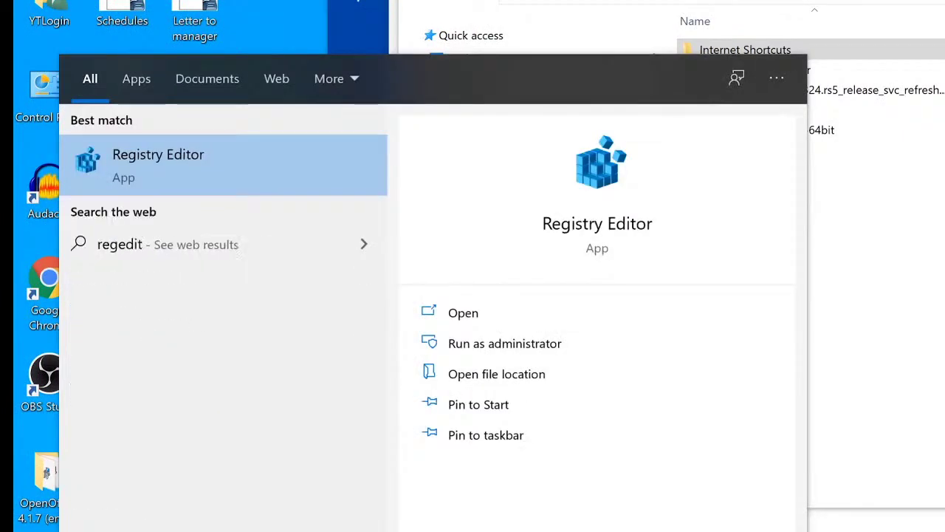
key(Return)
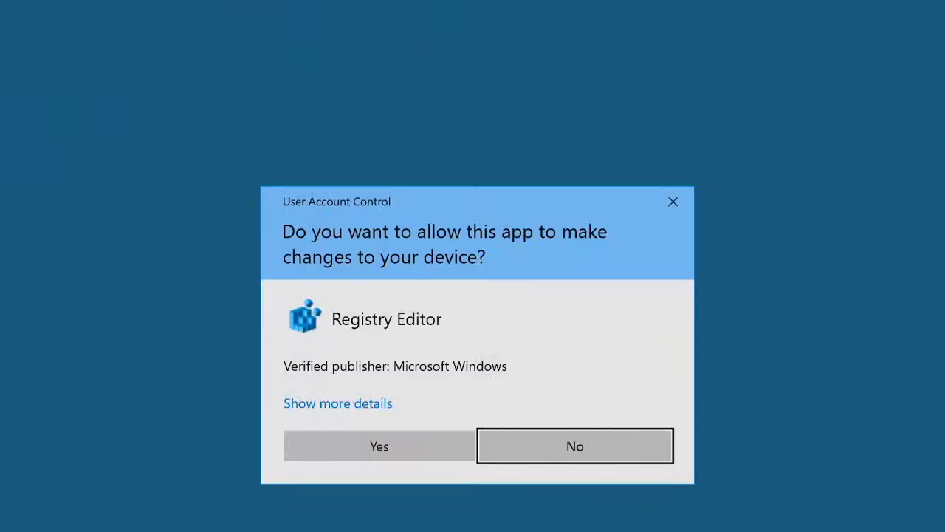
click(421, 441)
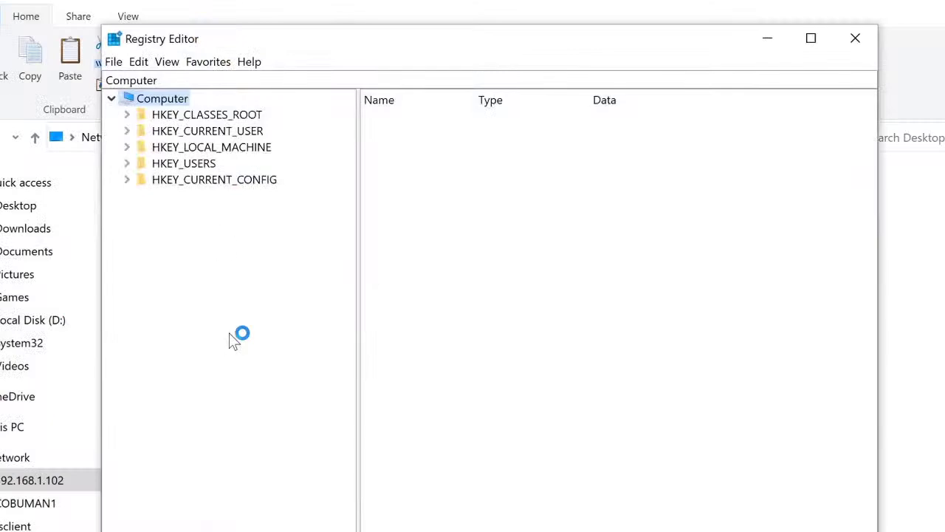
Connect to 192.168.1.102's network registry by entering the account's username and password.
click(113, 62)
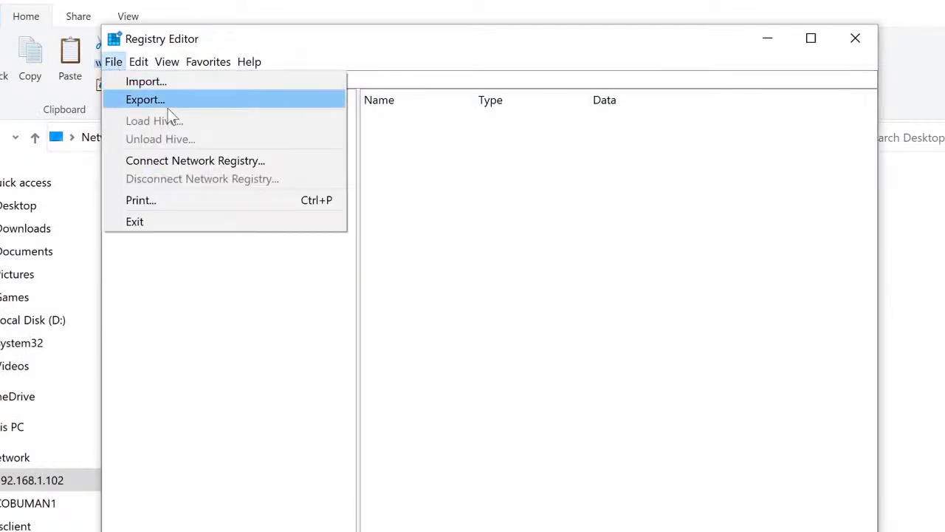
click(184, 162)
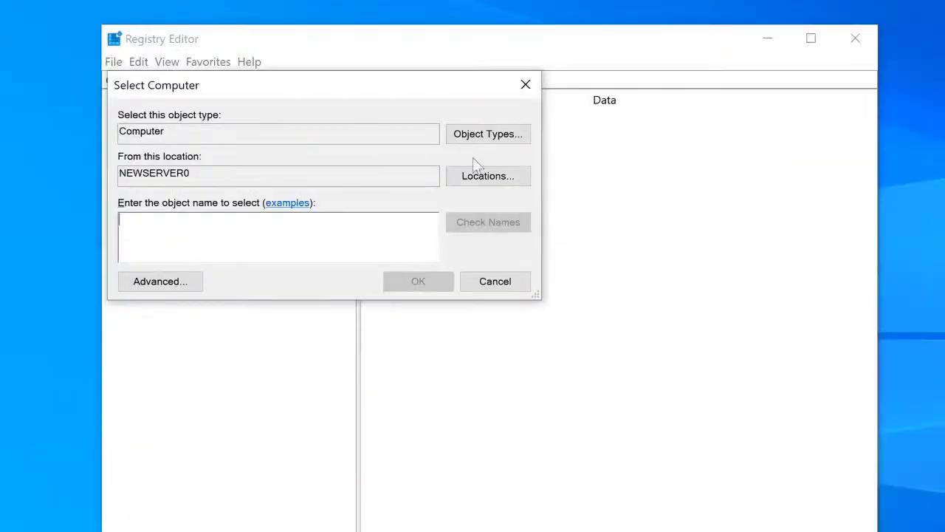
text(1)
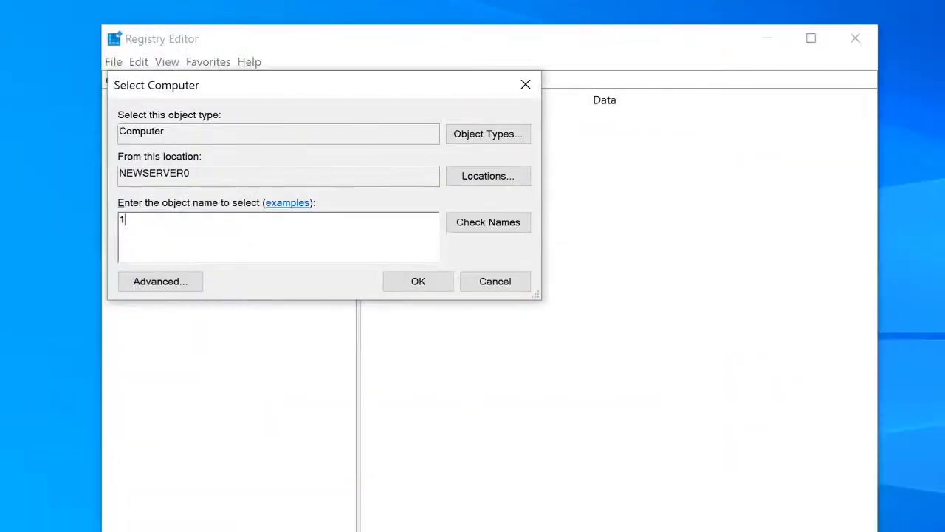
text(92.168.1.102)
key(Return)
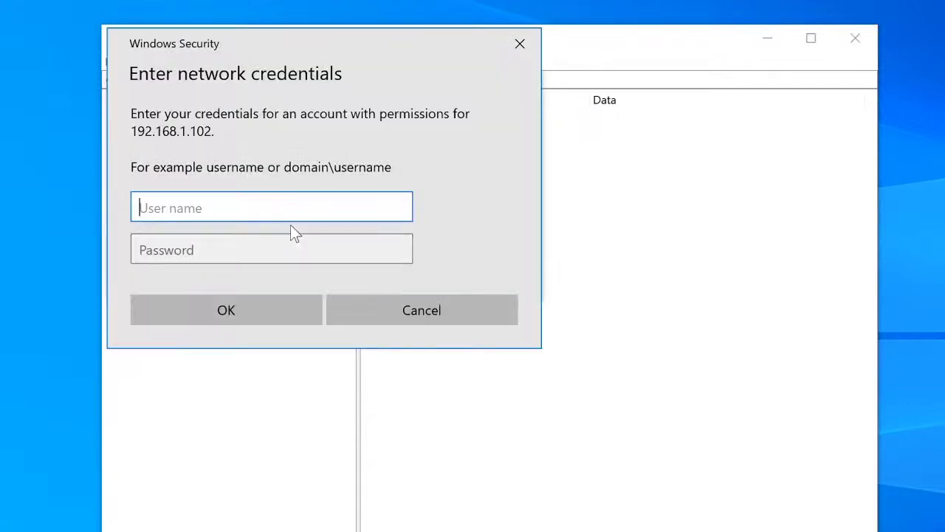
text(Buco)
key(Tab)
text(p)
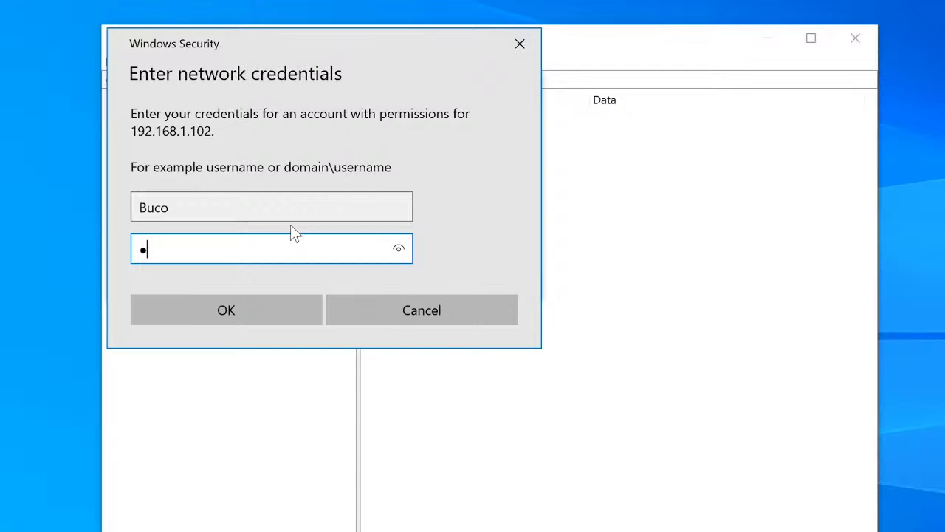
text(•••••)
key(Return)
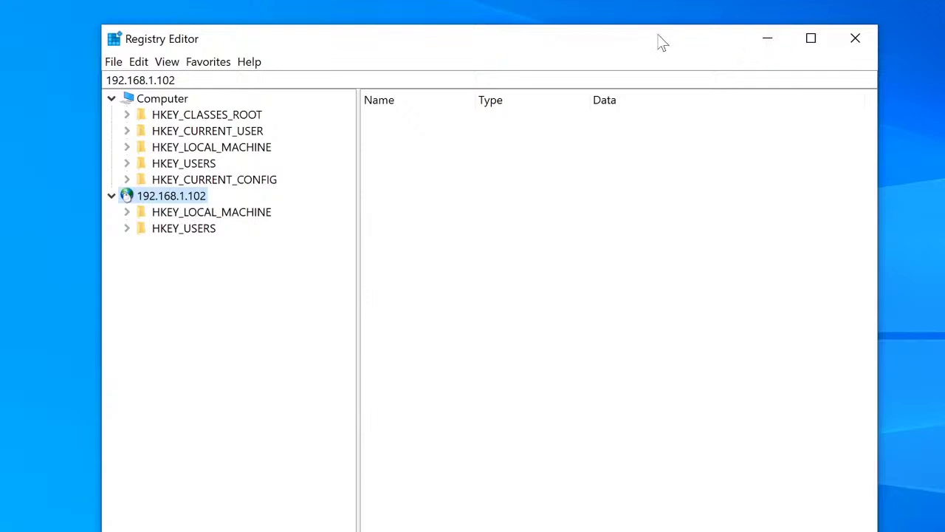
drag(658, 34, 660, 24)
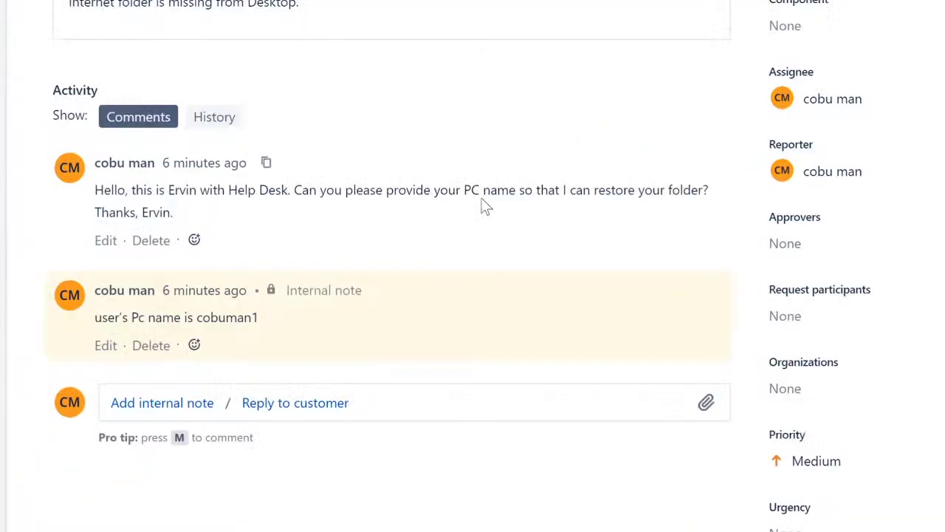
Post the customer reply 'made a copy of internet folder to desktop', signed with the agent's name.
scroll(435, 267, down, 2)
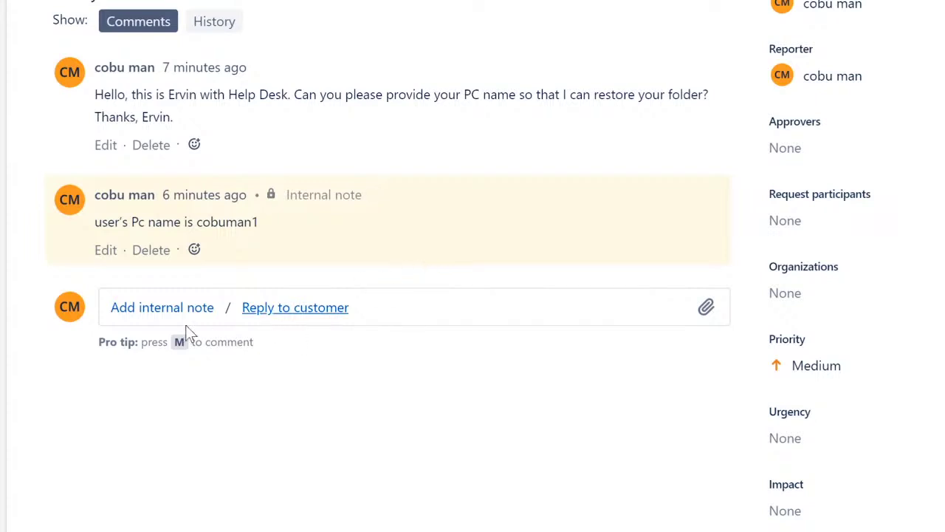
click(255, 310)
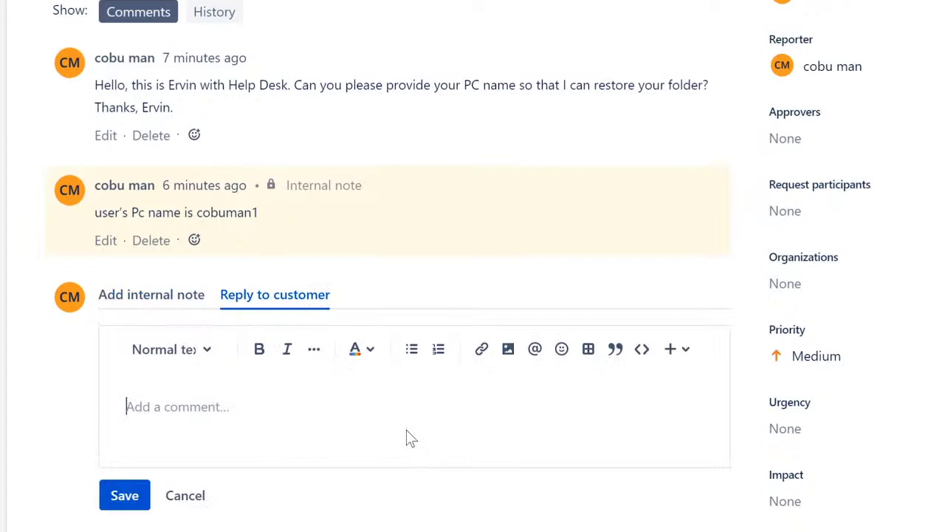
text(made a )
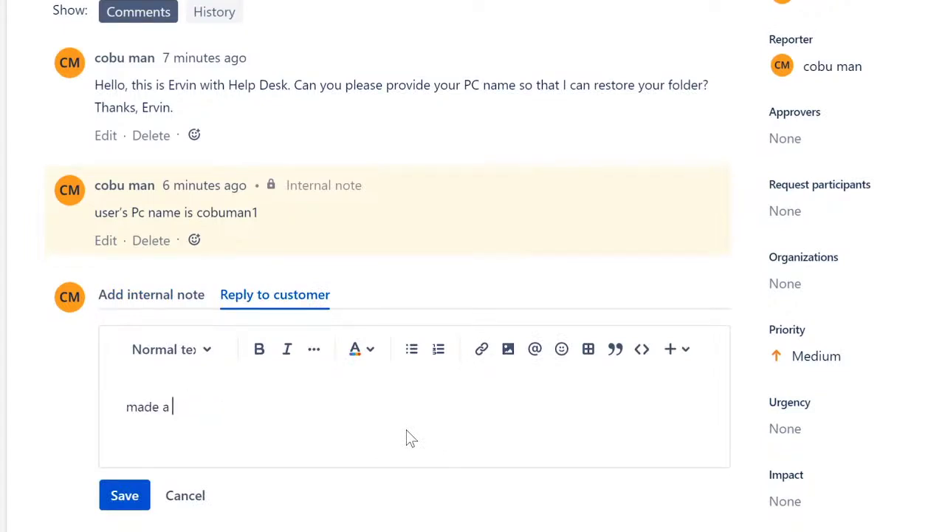
text(copy of internet )
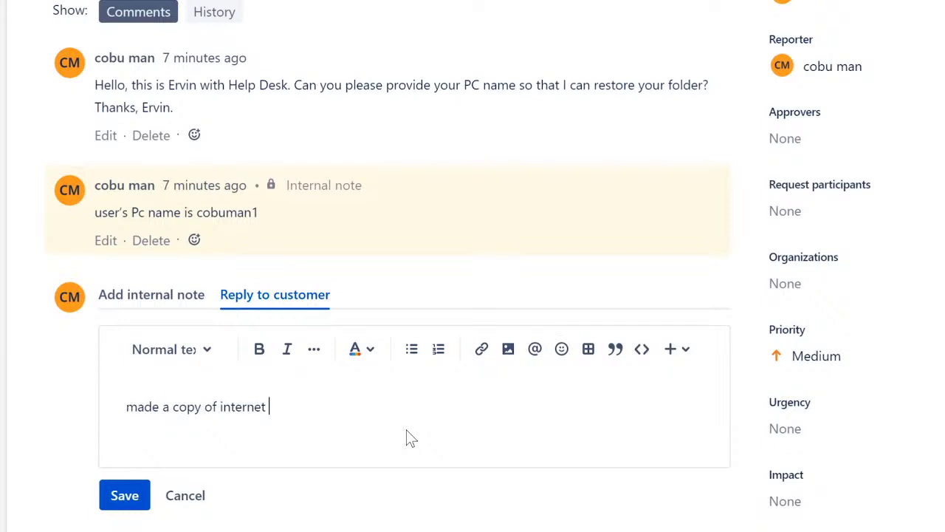
text(folder to desktop. Ervin)
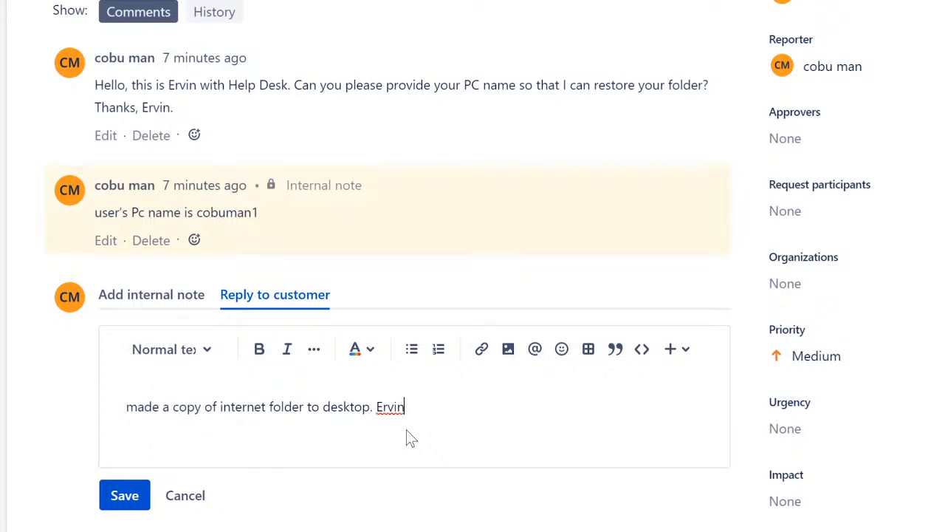
click(123, 495)
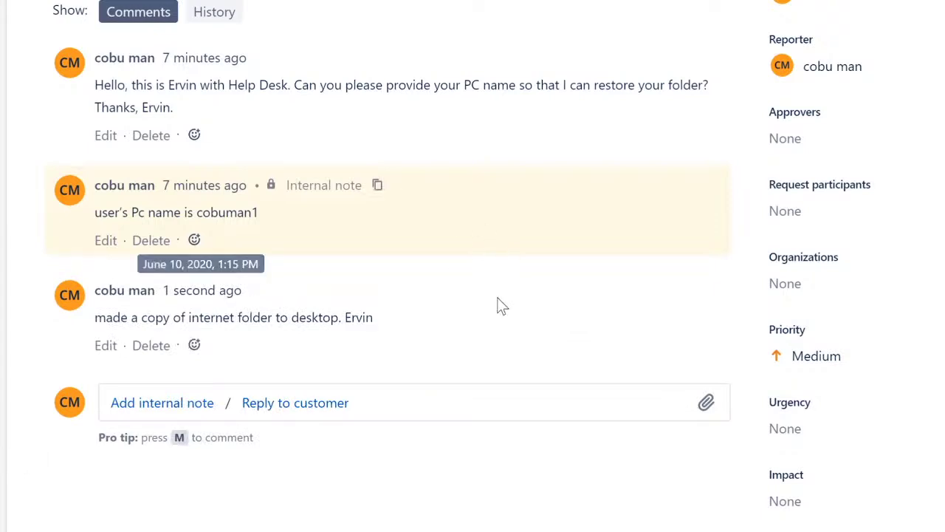
Change the missing-folder ticket's status to Complete from the status dropdown.
scroll(392, 295, up, 2)
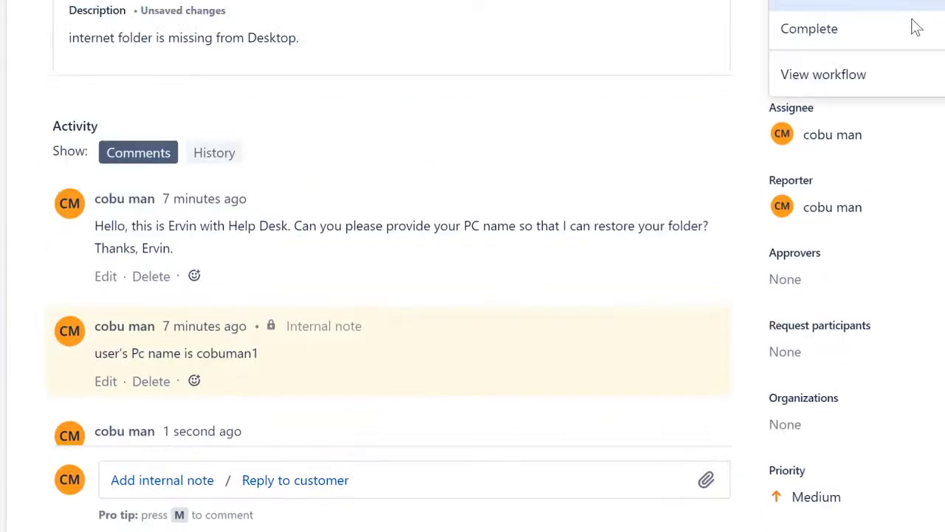
click(913, 30)
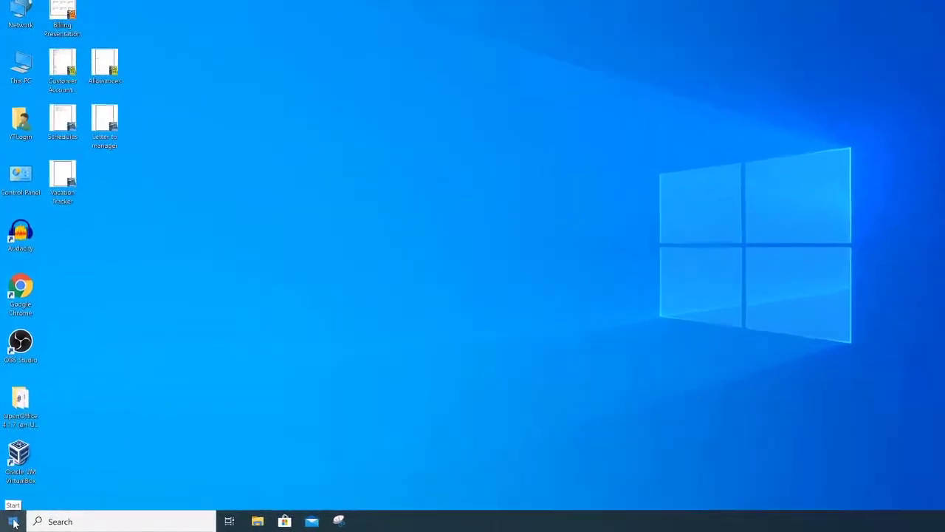
Open Settings from Start and go to Update & Security's Windows Update page.
click(13, 523)
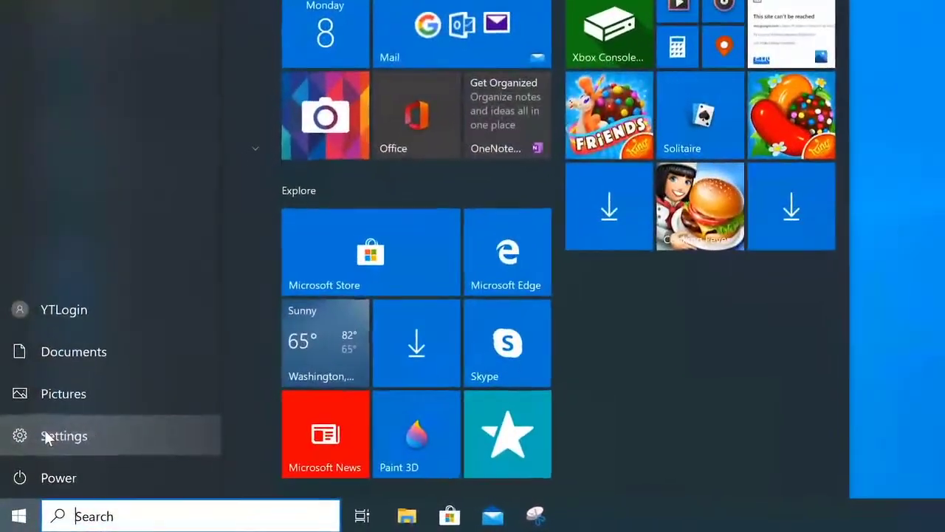
click(18, 443)
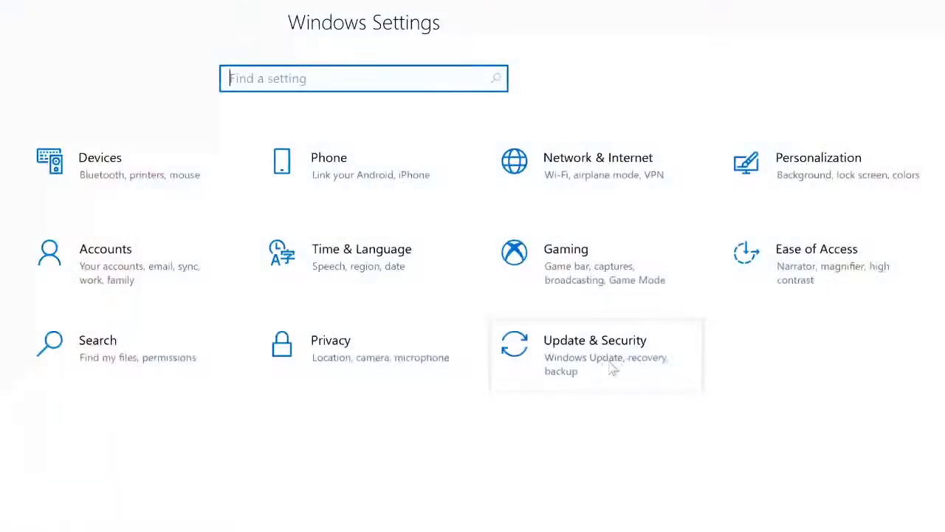
click(606, 367)
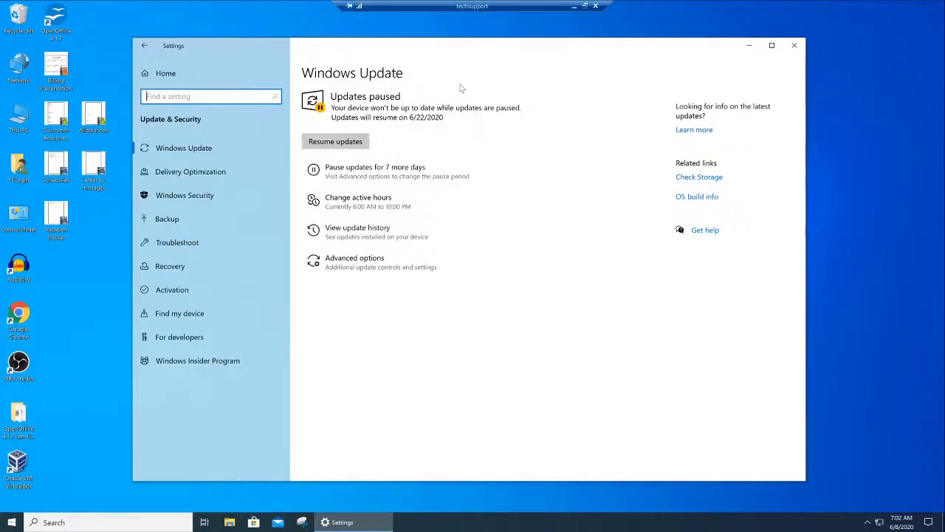
drag(494, 50, 506, 51)
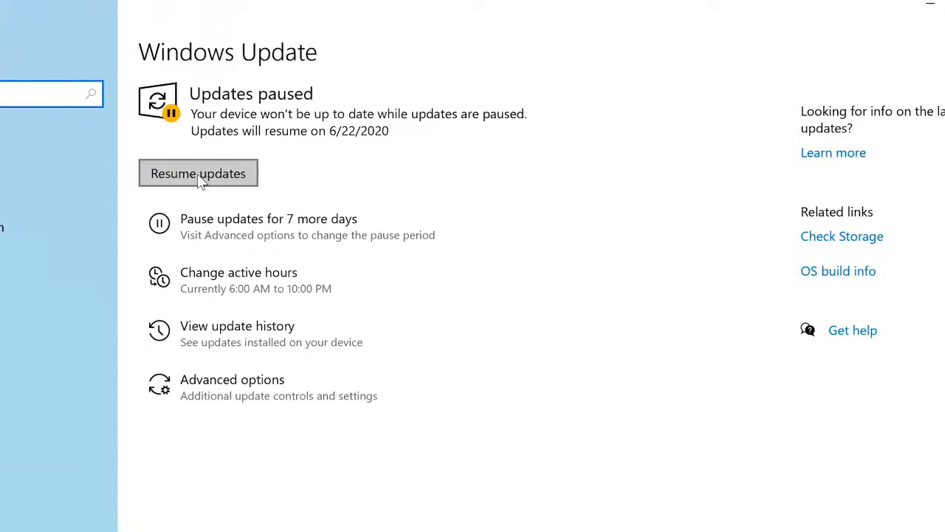
Resume the paused updates and copy the KB4497165 number from the pending update's title.
click(209, 183)
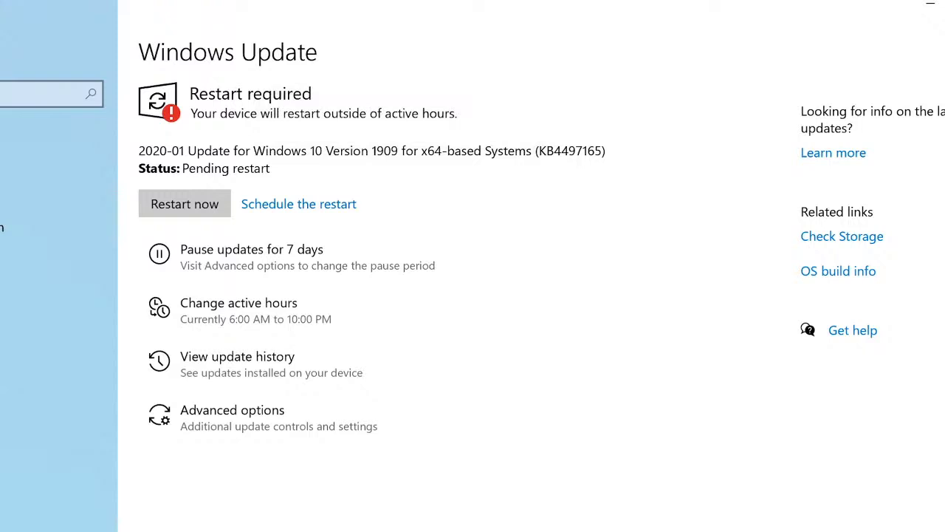
drag(537, 150, 646, 150)
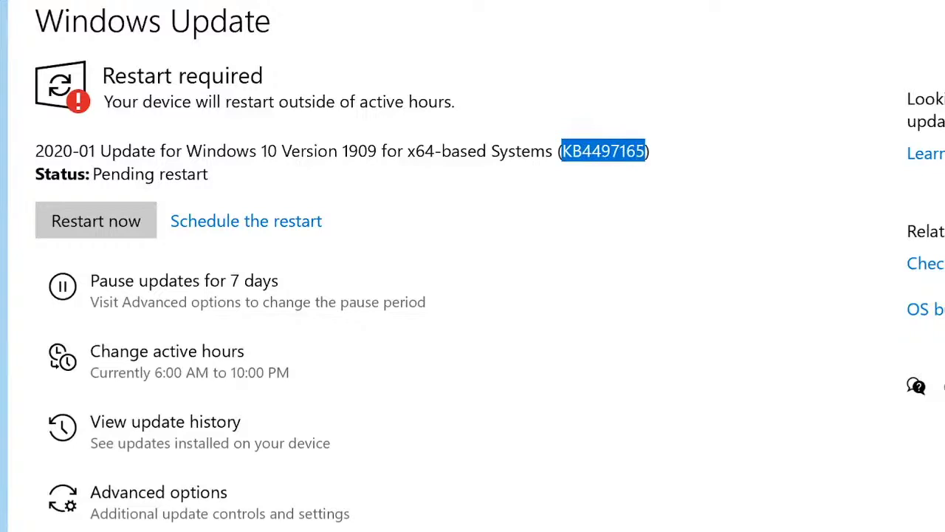
right_click(604, 151)
click(668, 171)
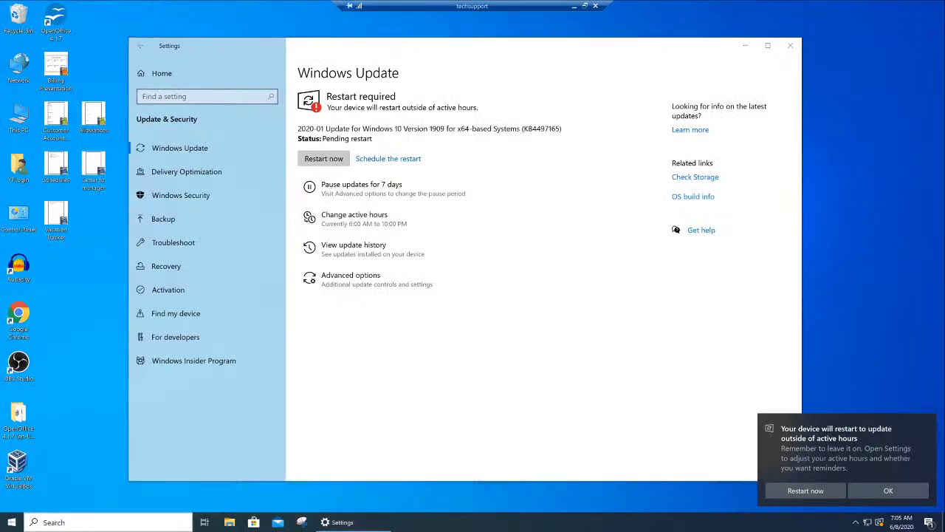
click(103, 523)
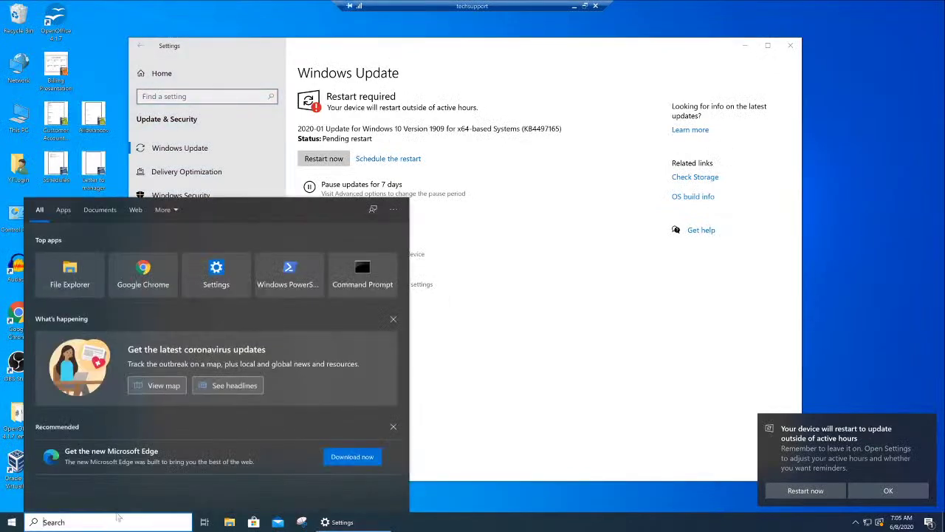
text(wi)
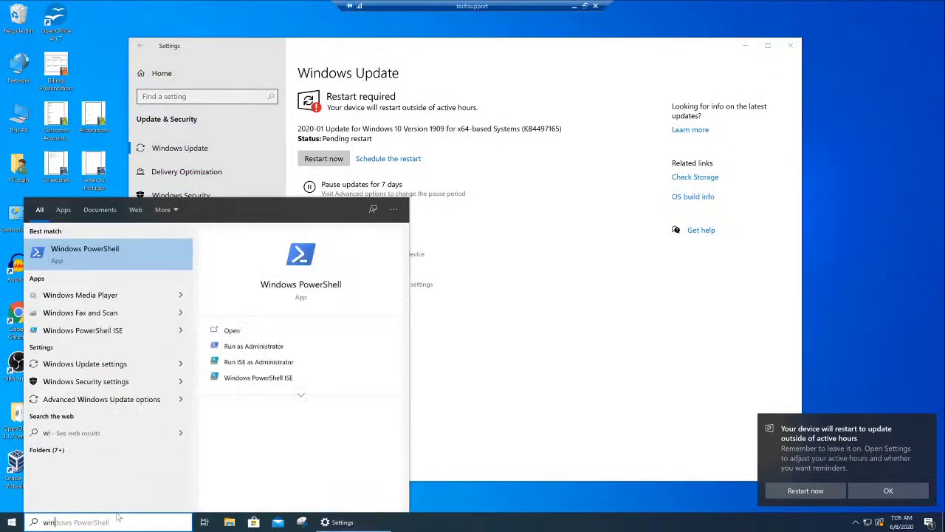
text(nver)
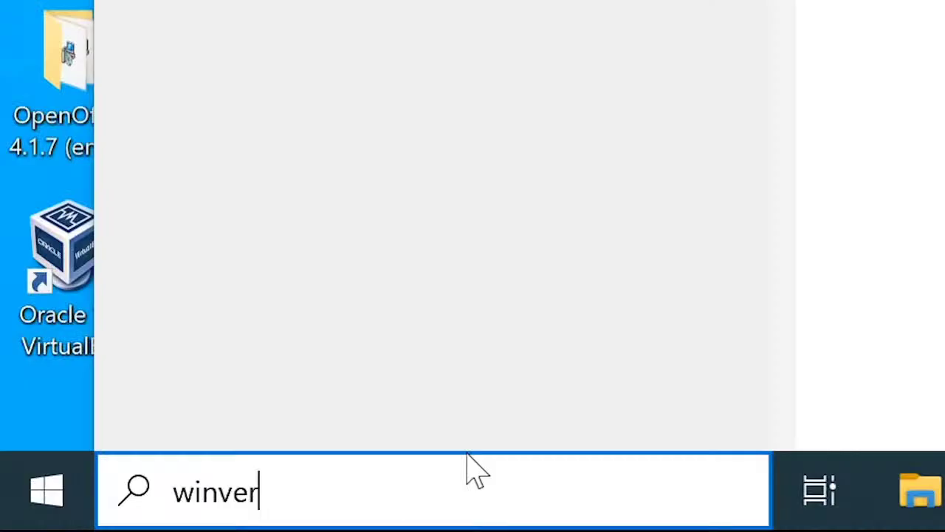
key(Return)
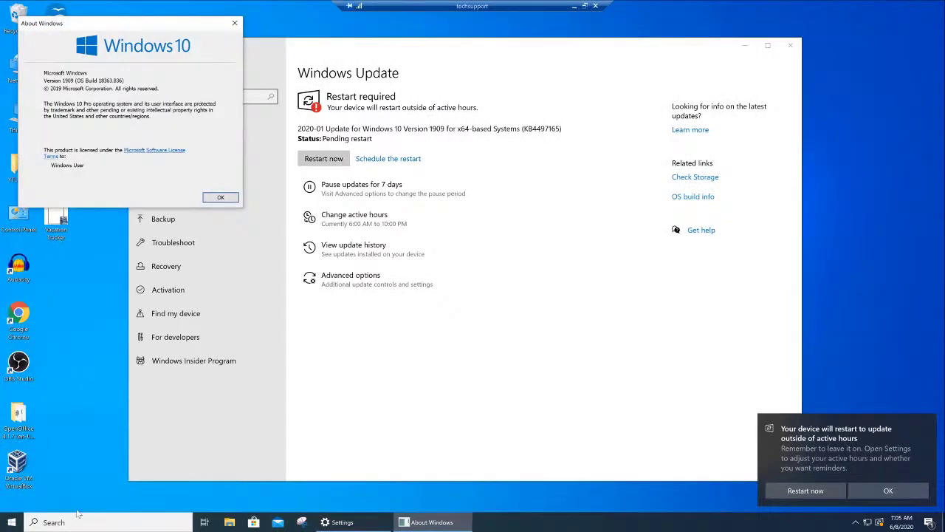
drag(116, 28, 490, 160)
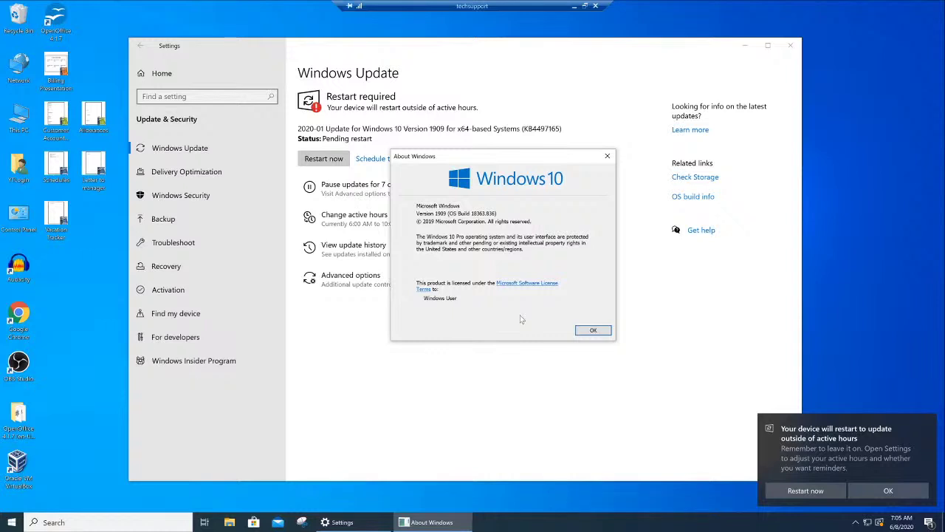
click(593, 331)
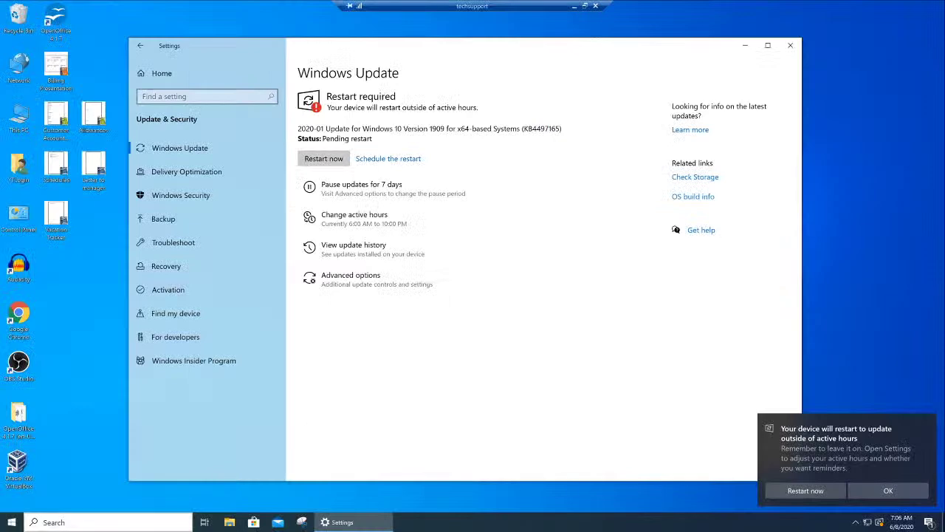
Launch Microsoft Edge from search, then enlarge its window and move it left over Settings.
click(18, 316)
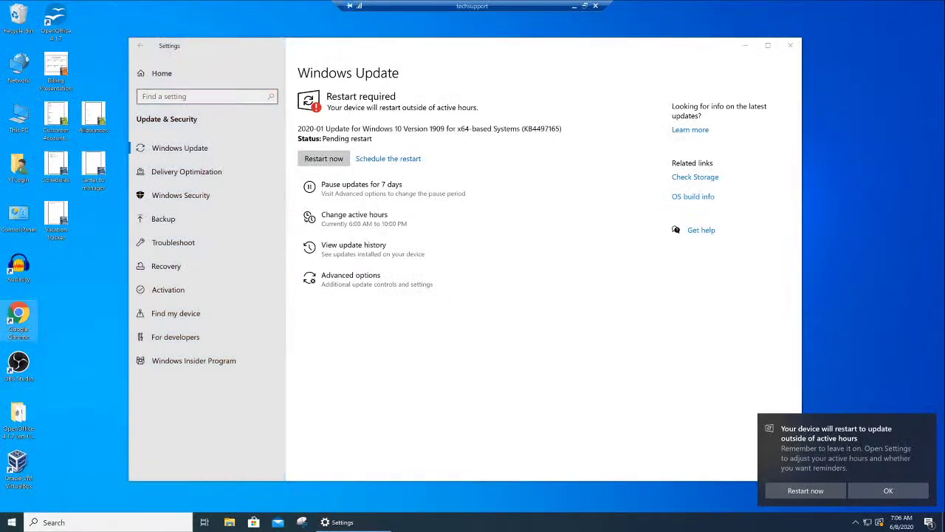
click(74, 522)
text(ed)
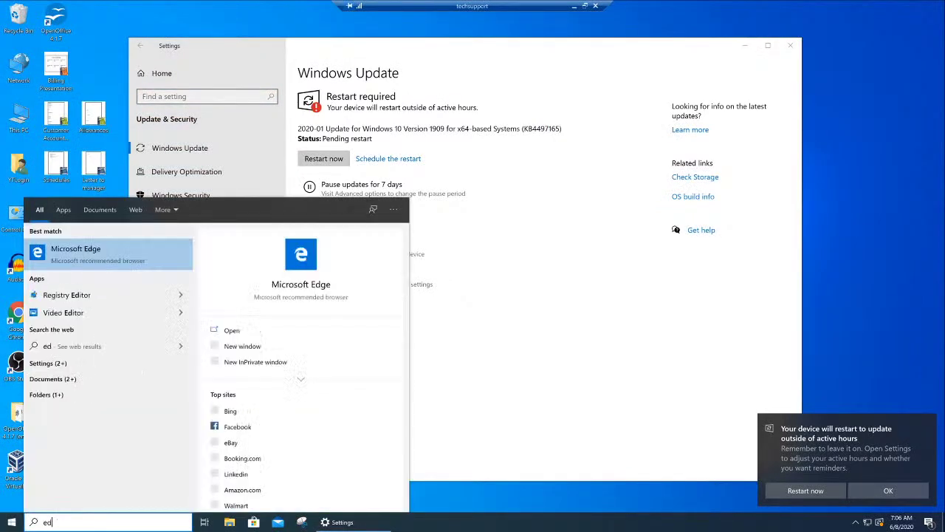
text(ge)
key(Return)
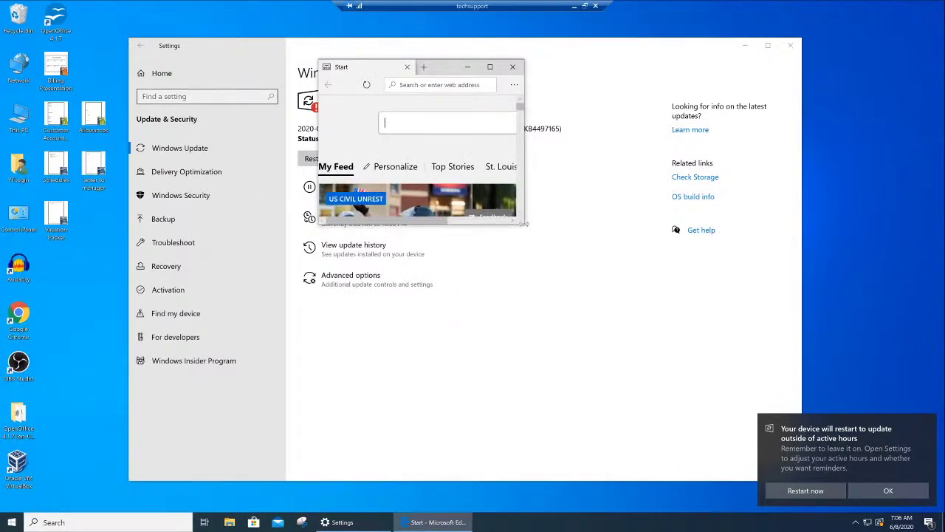
drag(523, 223, 803, 407)
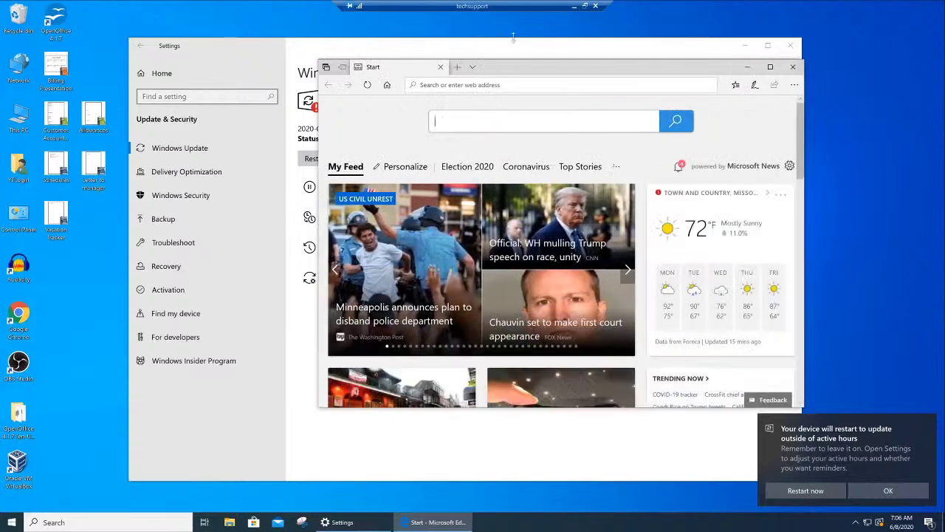
drag(539, 68, 460, 78)
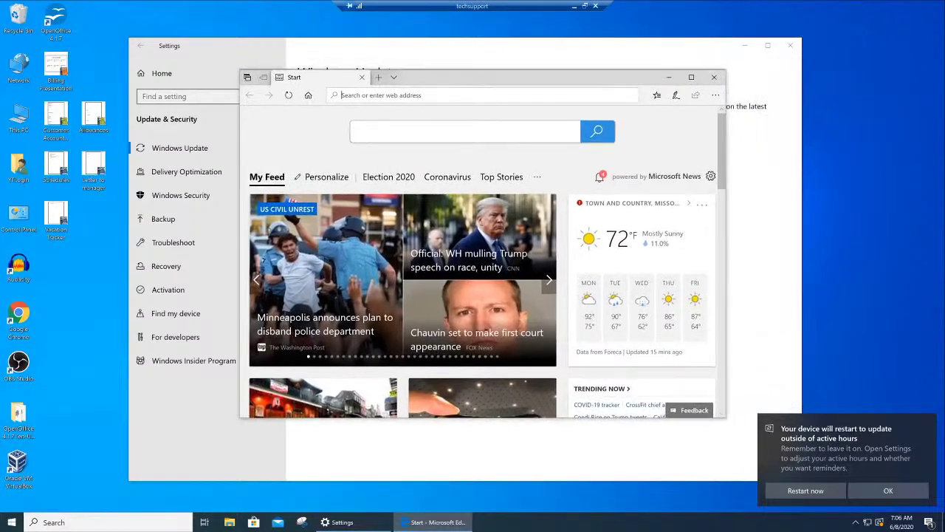
Load google.com and search for the pasted KB4497165 number.
text(google.com/)
key(Return)
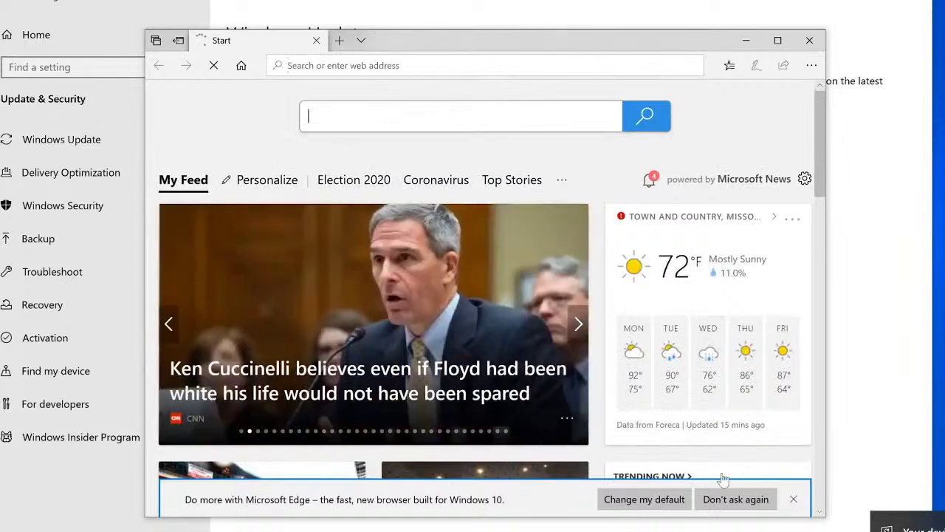
click(793, 499)
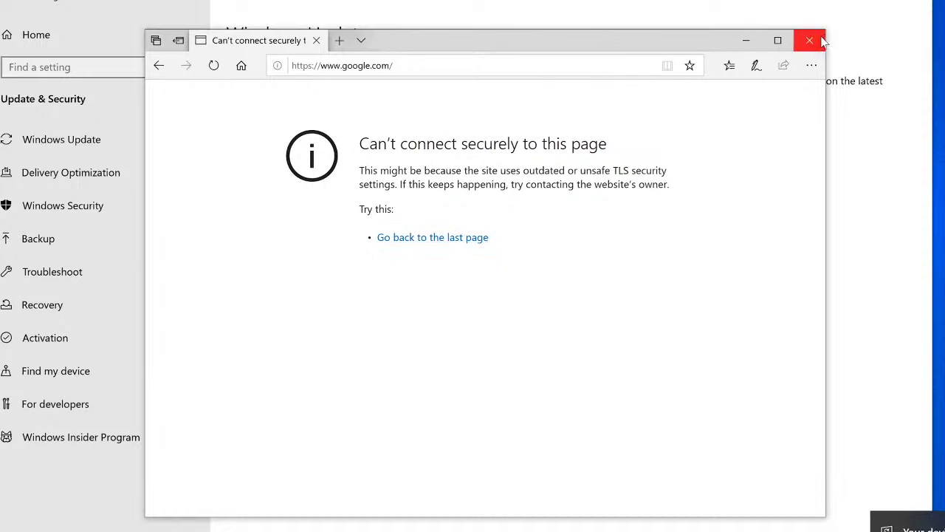
key(F5)
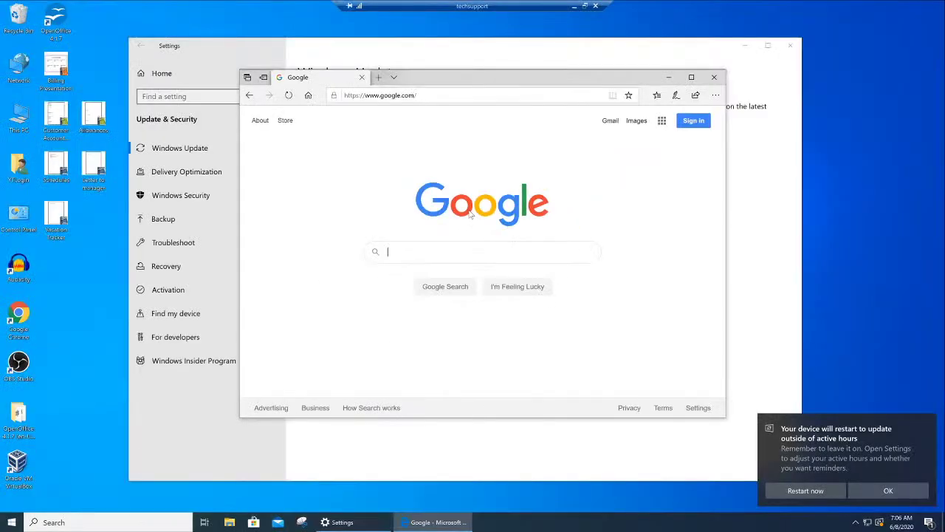
key(ctrl+v)
key(Return)
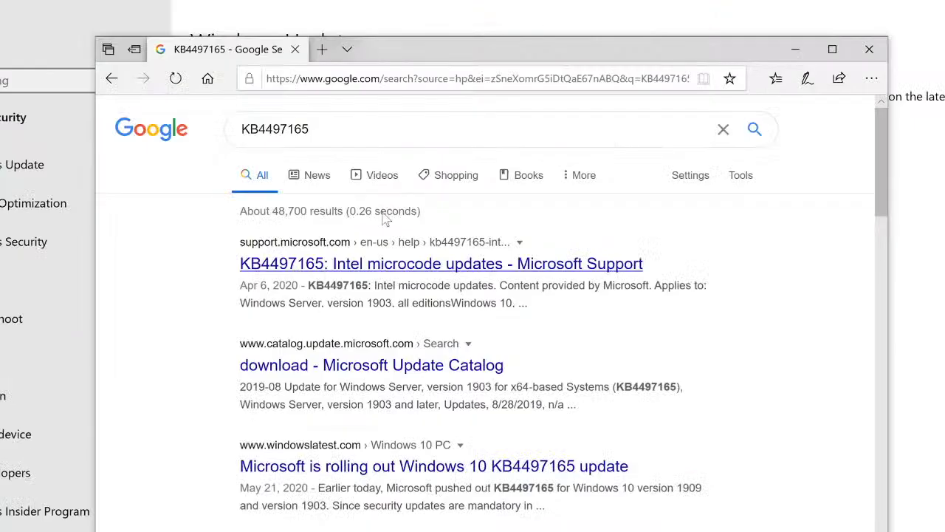
Position the Edge window below the Windows Update 'Restart required' entry.
drag(538, 52, 508, 180)
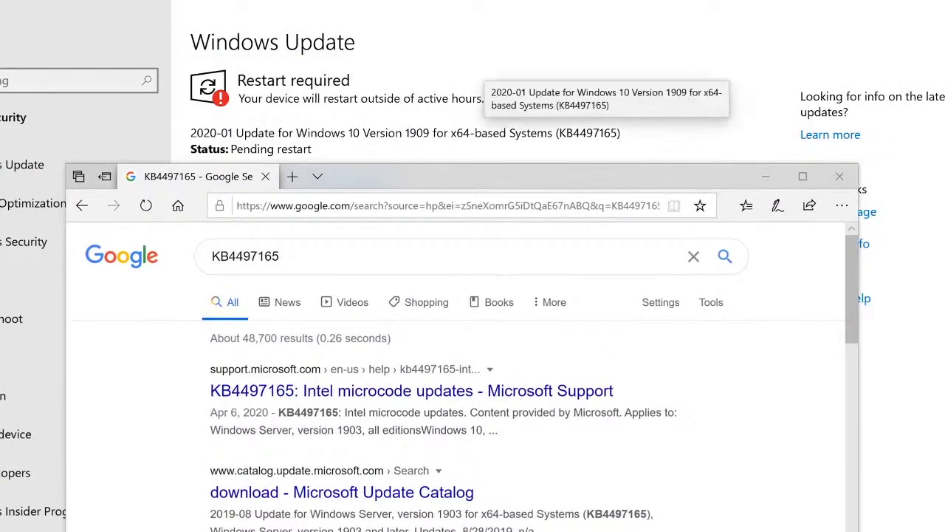
drag(581, 176, 589, 133)
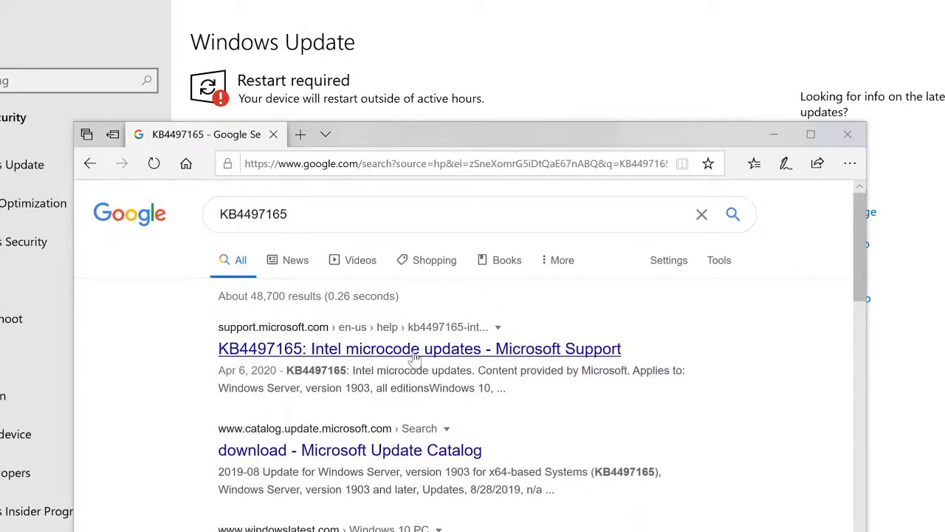
Open the 'KB4497165: Intel microcode updates' result and enlarge the Edge window.
click(415, 357)
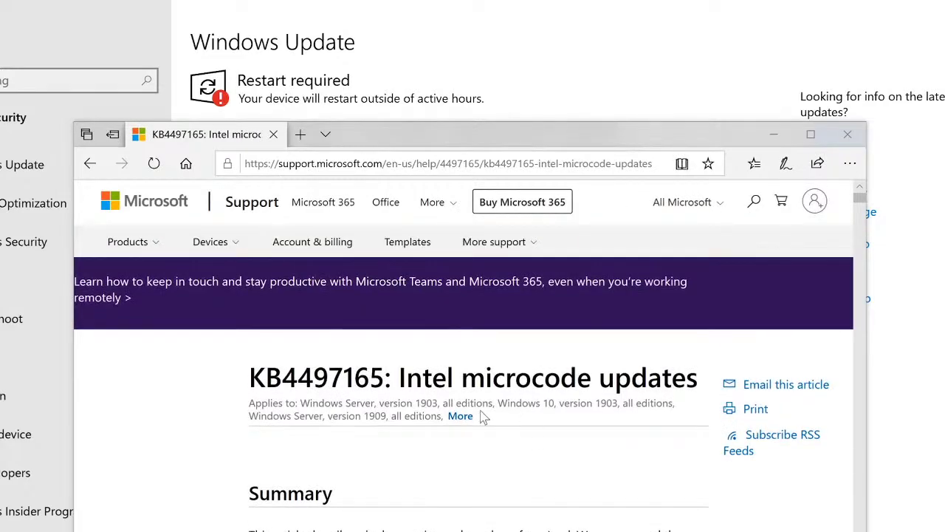
scroll(484, 417, down, 1)
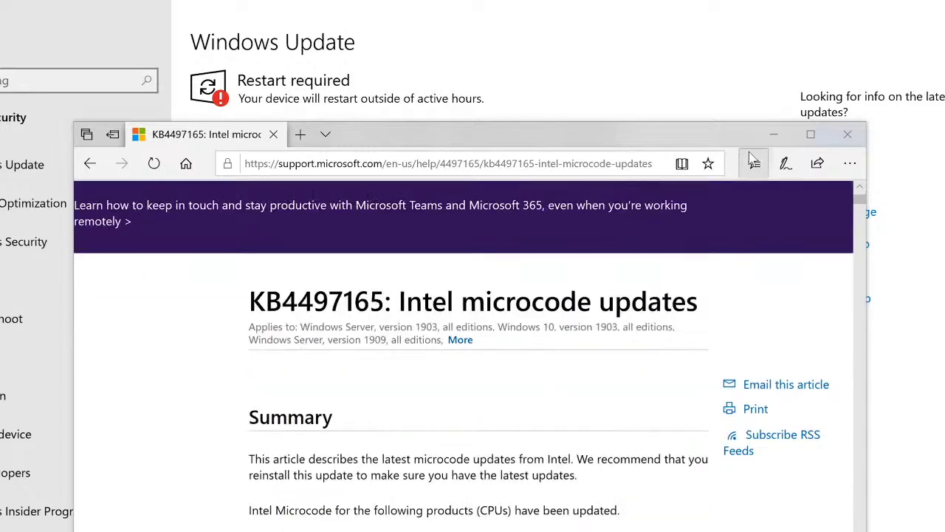
drag(720, 126, 720, 0)
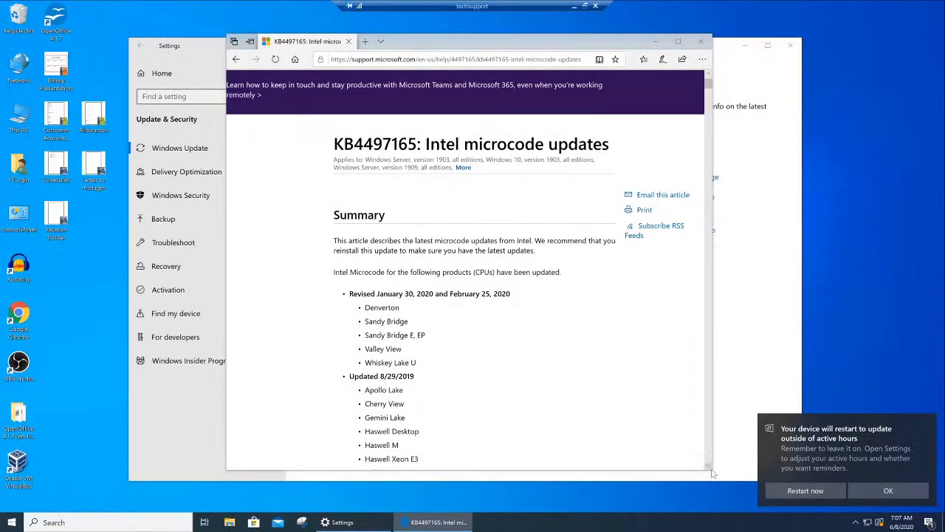
drag(710, 470, 755, 479)
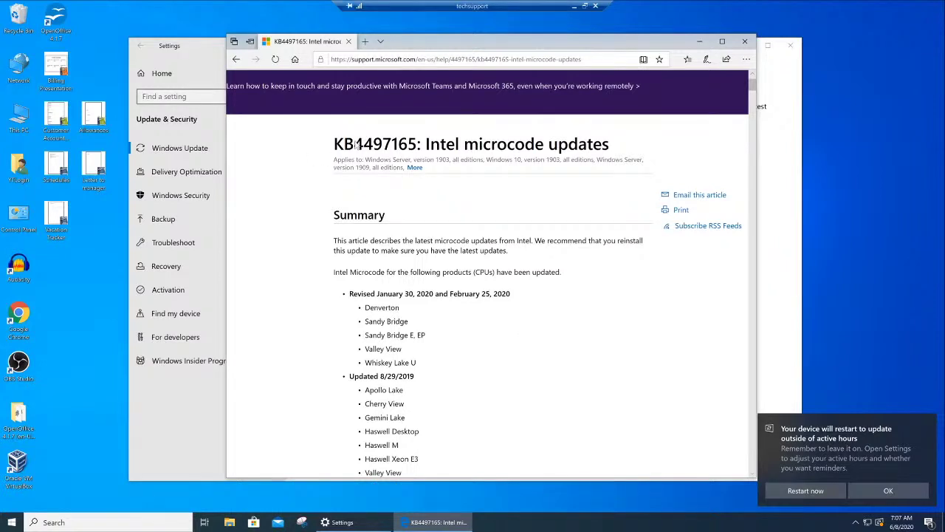
Highlight the article's Applies to list covering Windows 10 1903 and Windows Server 1903/1909.
drag(334, 145, 611, 150)
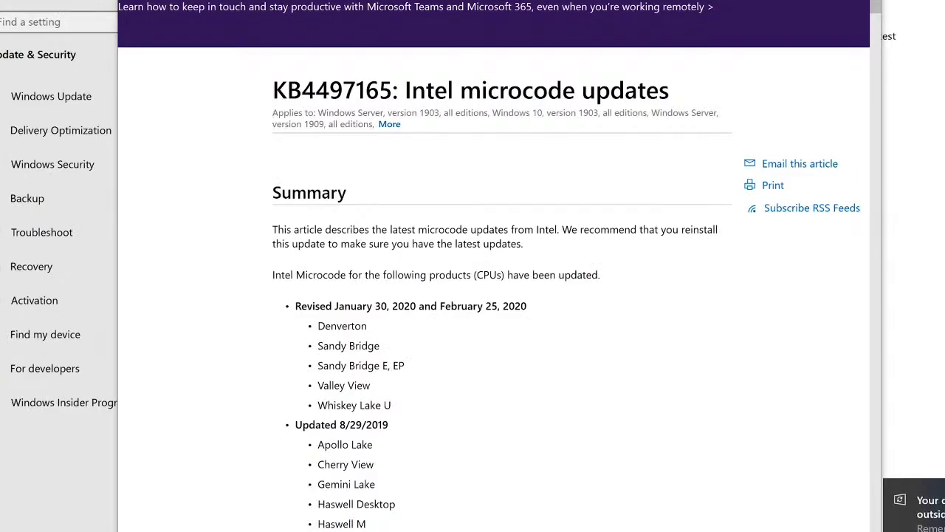
drag(272, 112, 375, 114)
click(255, 108)
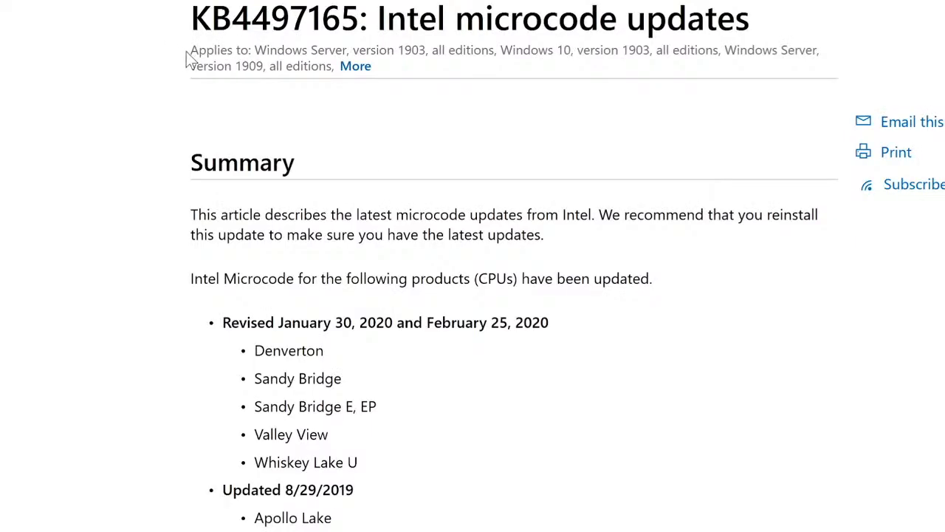
drag(188, 59, 575, 61)
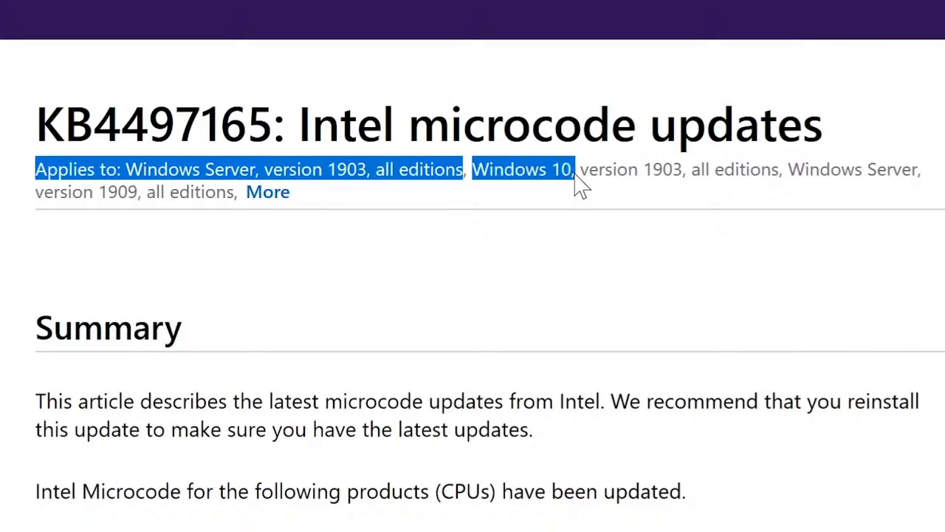
drag(575, 179, 141, 197)
click(141, 196)
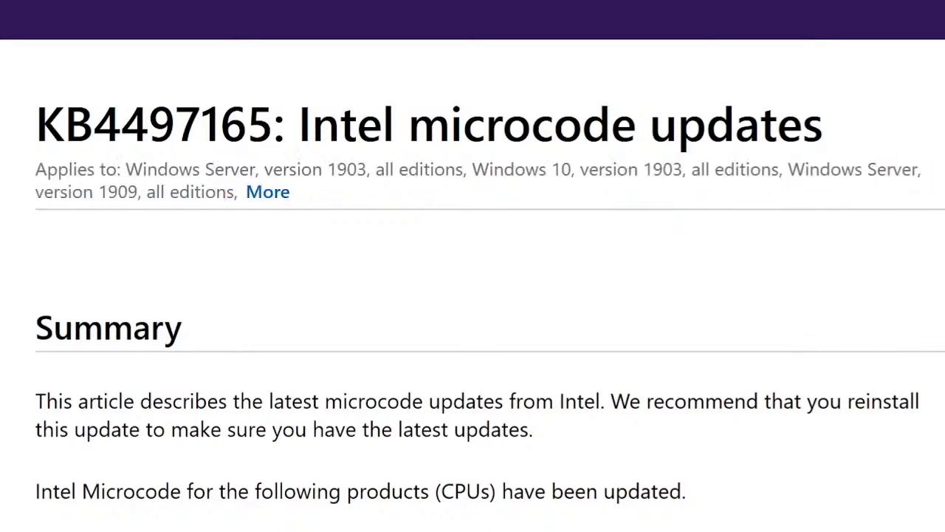
Review the updated Intel Microcode line and revised CPU names from Denverton to Whiskey Lake U.
click(273, 193)
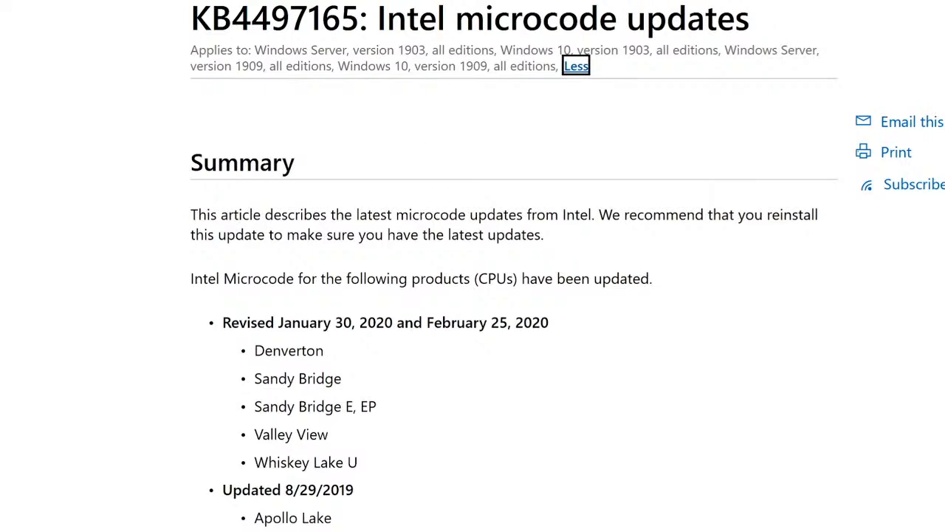
scroll(473, 296, down, 3)
scroll(472, 296, up, 2)
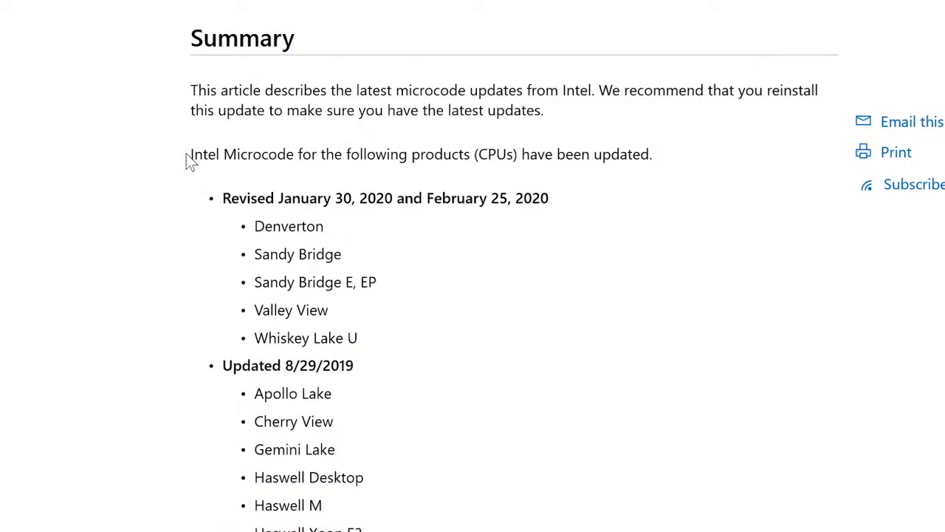
drag(189, 161, 653, 165)
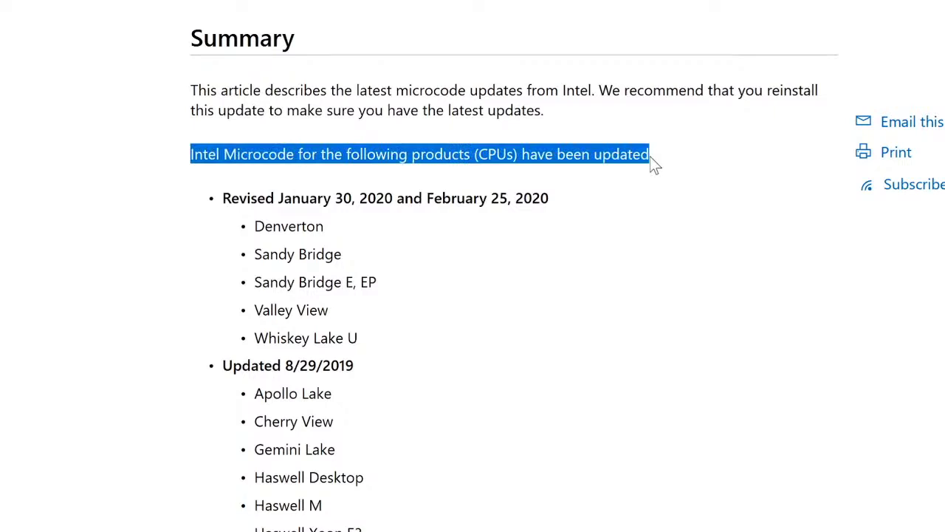
click(653, 165)
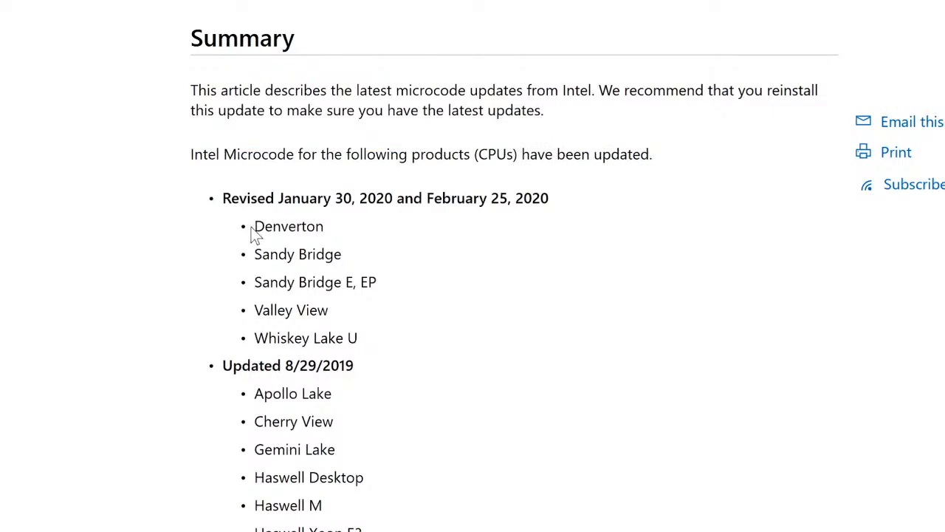
drag(254, 226, 362, 337)
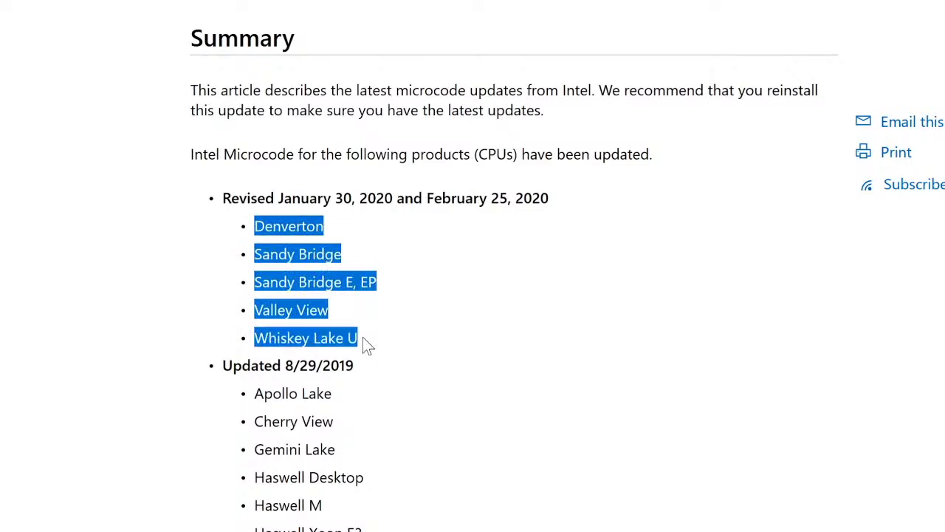
click(325, 276)
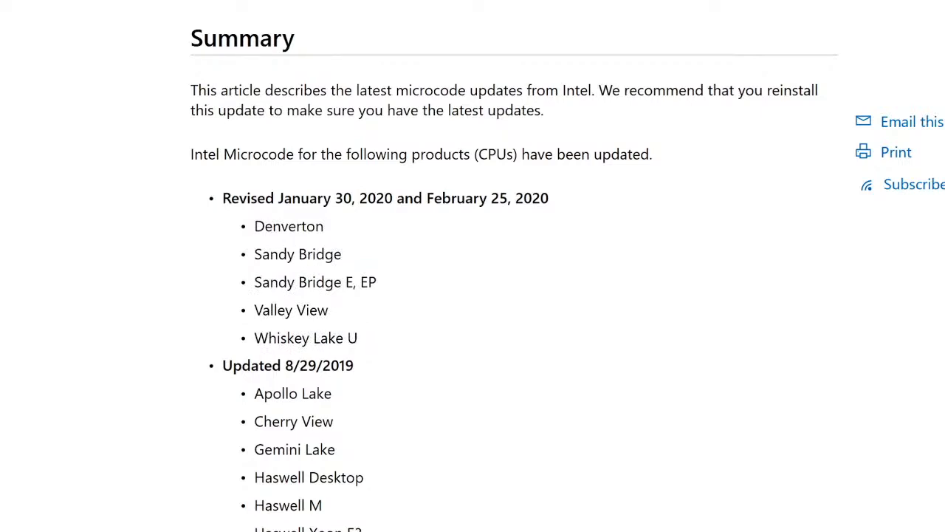
Scroll into the KB4497165 Intel microcode table and drag the Edge window higher.
scroll(374, 344, down, 3)
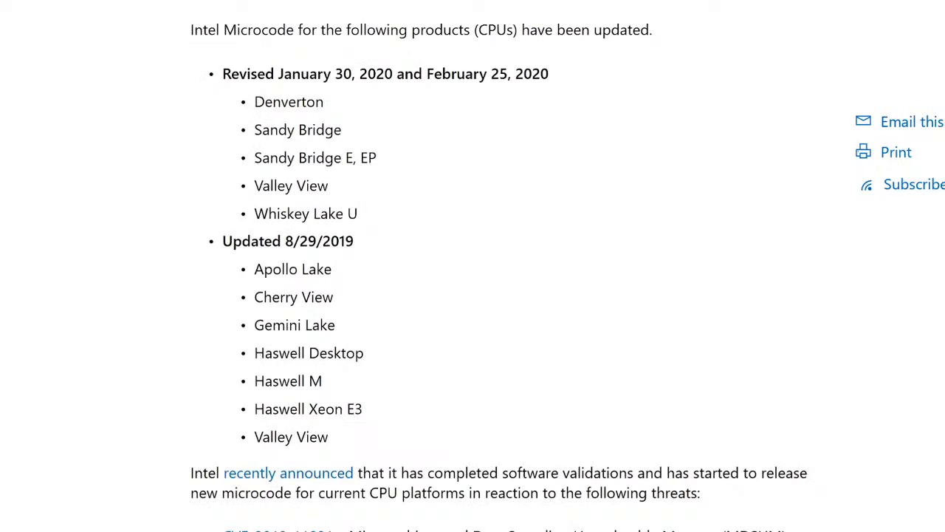
scroll(291, 363, down, 3)
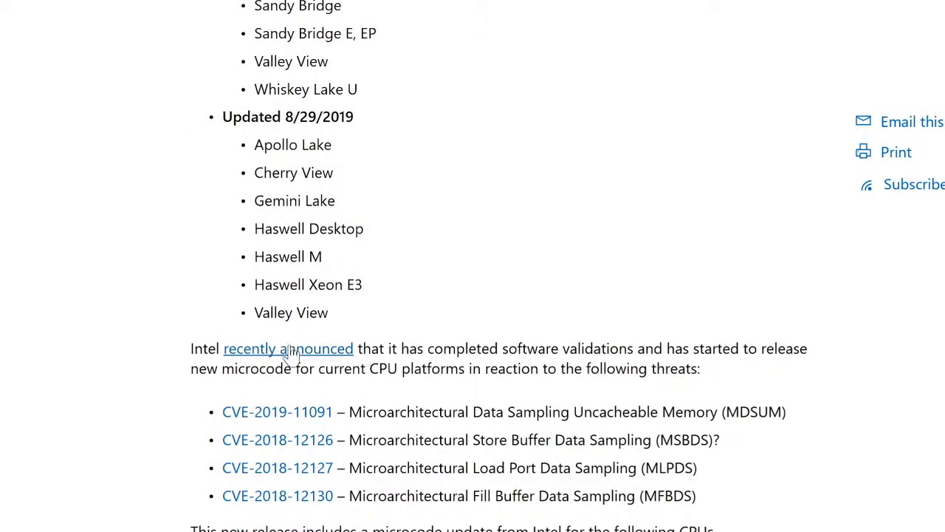
scroll(287, 349, down, 12)
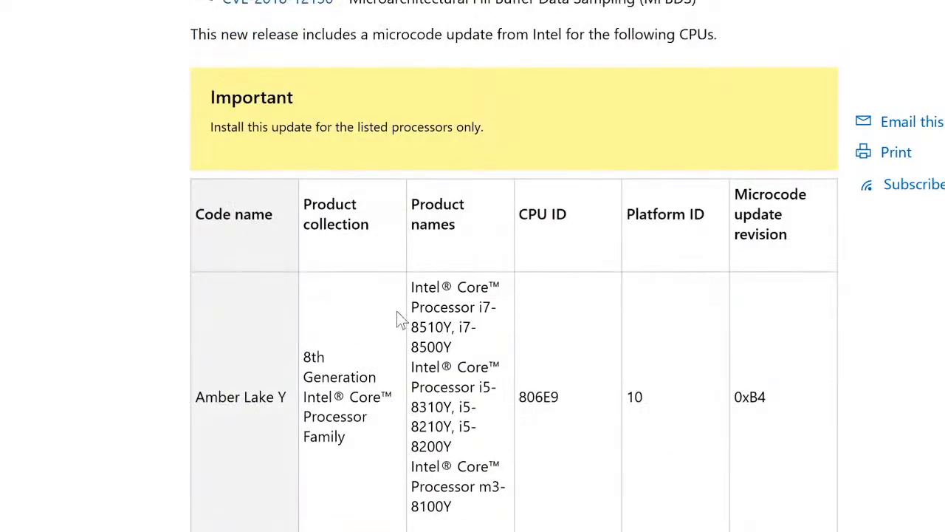
scroll(397, 311, up, 6)
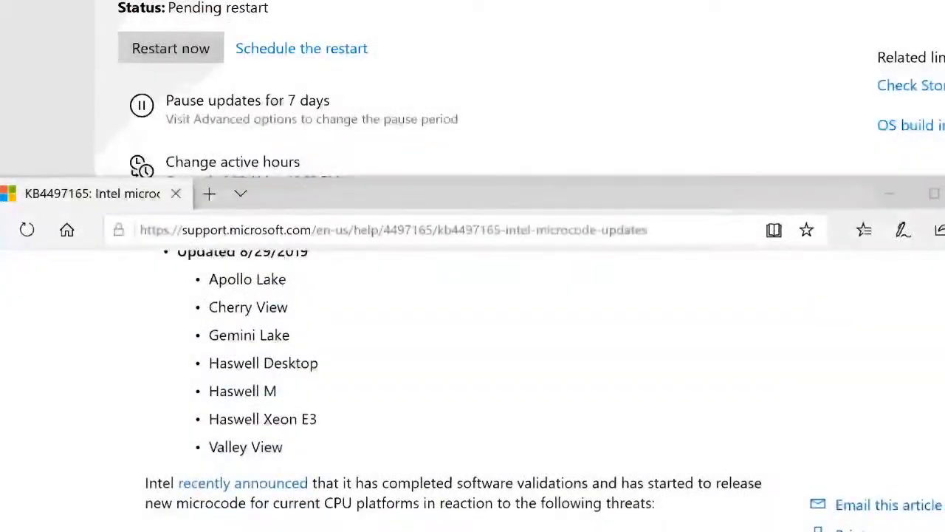
drag(537, 193, 526, 33)
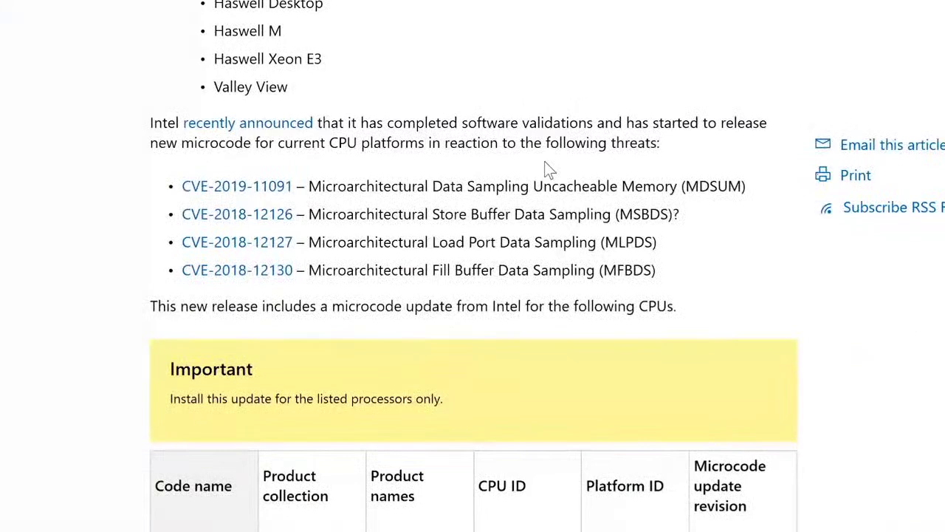
Scroll through the rest of the CPU microcode table to the Notes and Important section.
scroll(539, 177, down, 3)
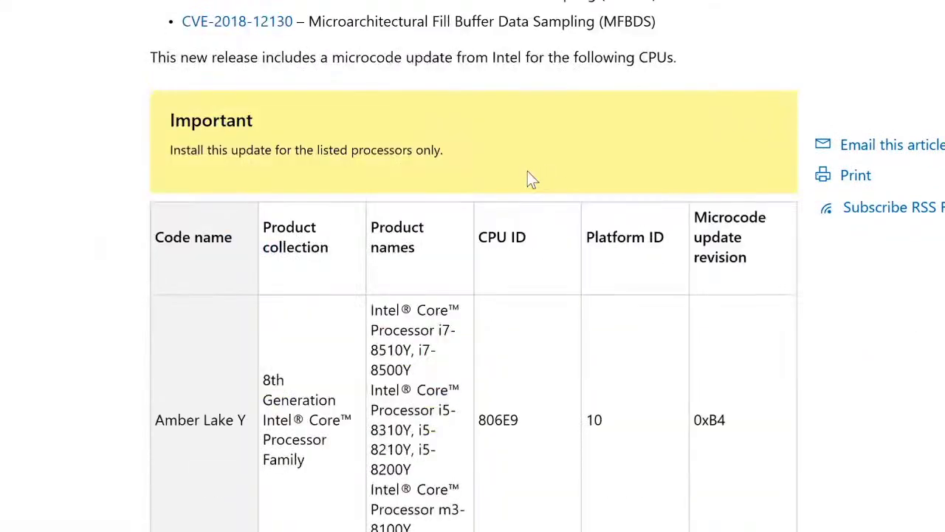
scroll(582, 285, down, 2)
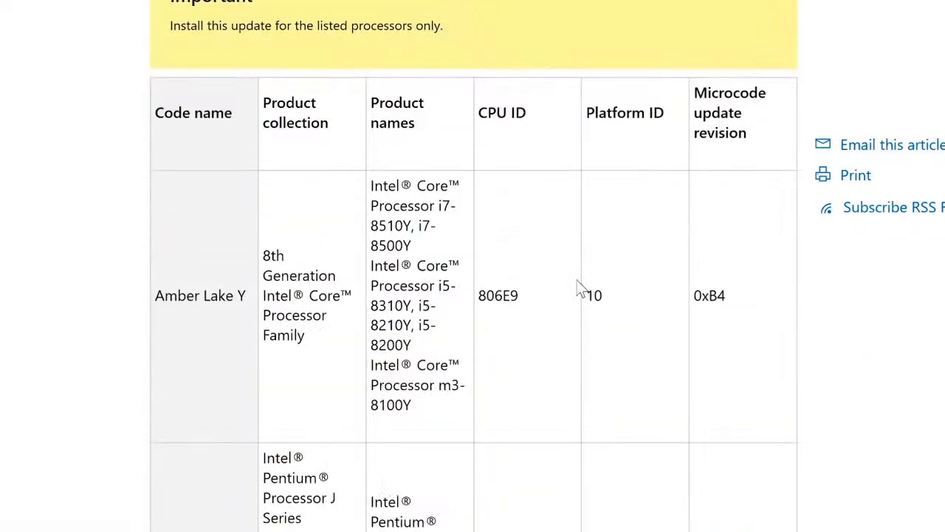
scroll(574, 284, down, 10)
scroll(552, 245, down, 15)
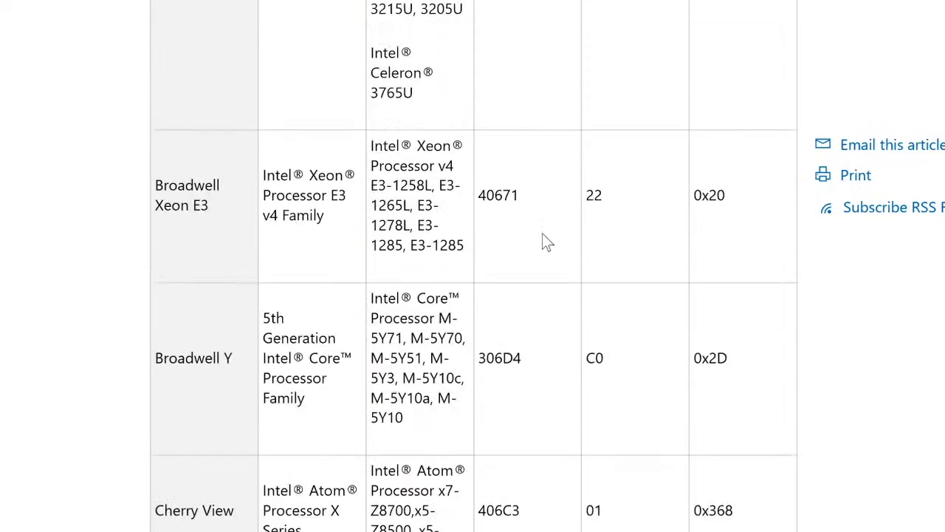
scroll(543, 235, down, 6)
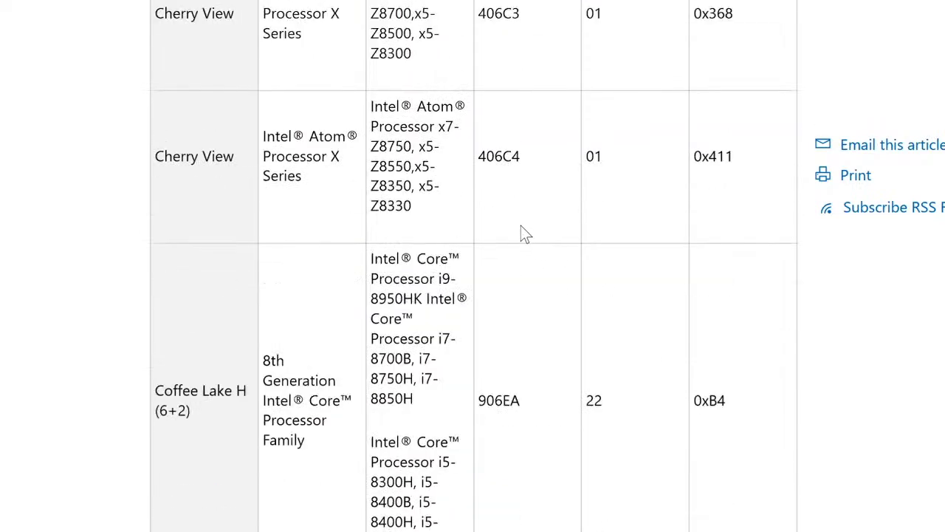
scroll(521, 227, down, 15)
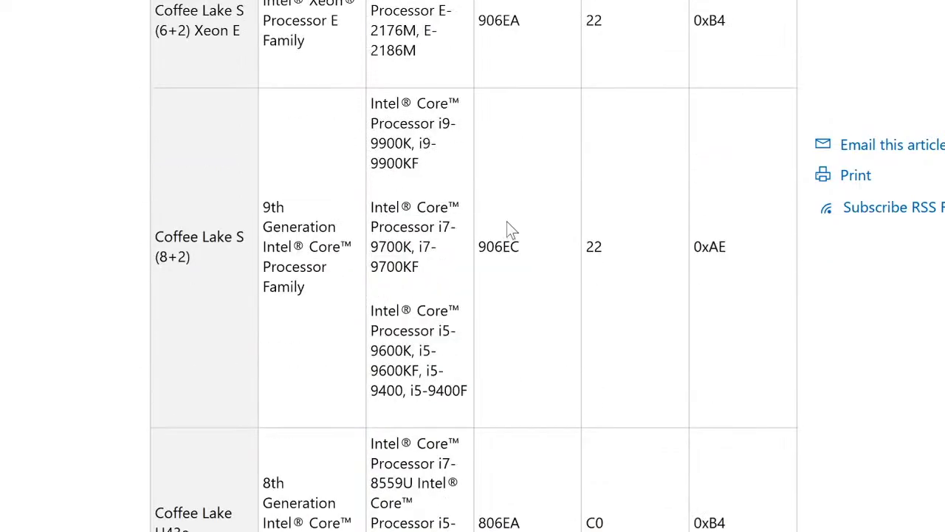
scroll(544, 225, down, 20)
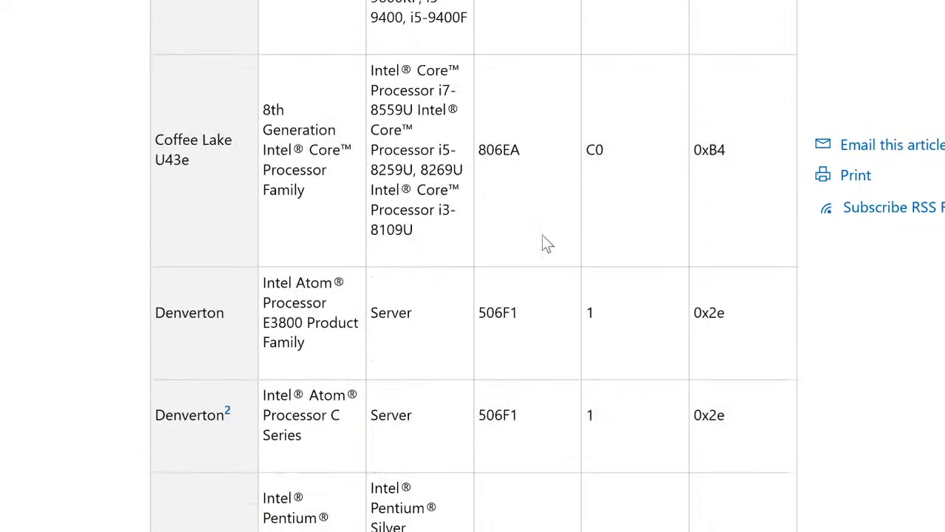
scroll(519, 219, down, 9)
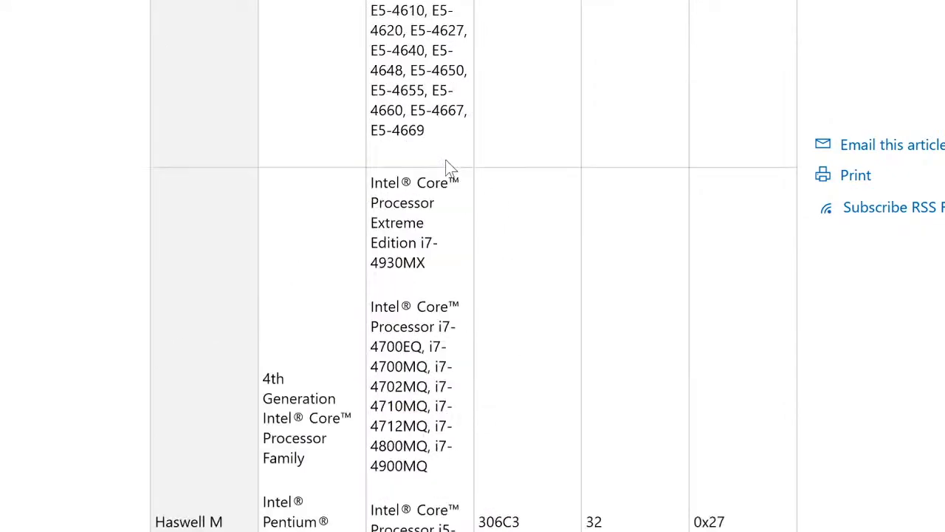
scroll(464, 170, down, 15)
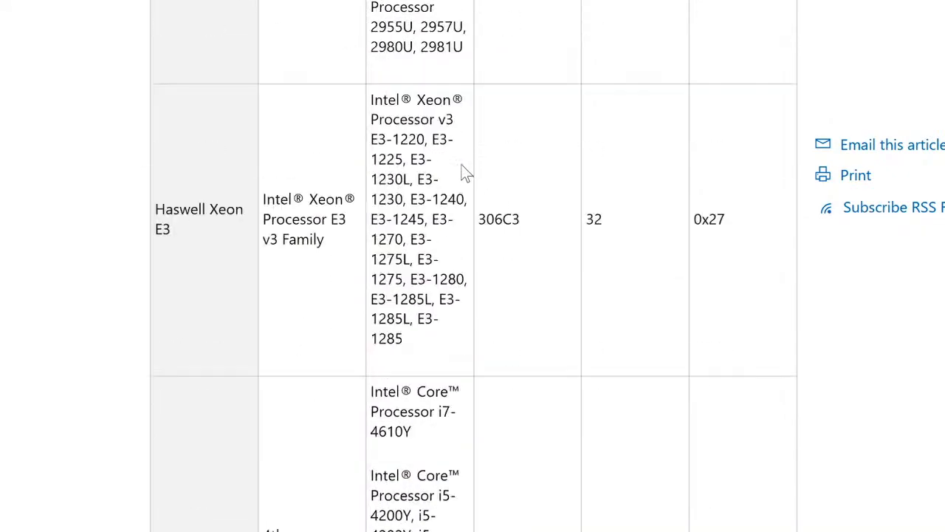
scroll(449, 165, down, 10)
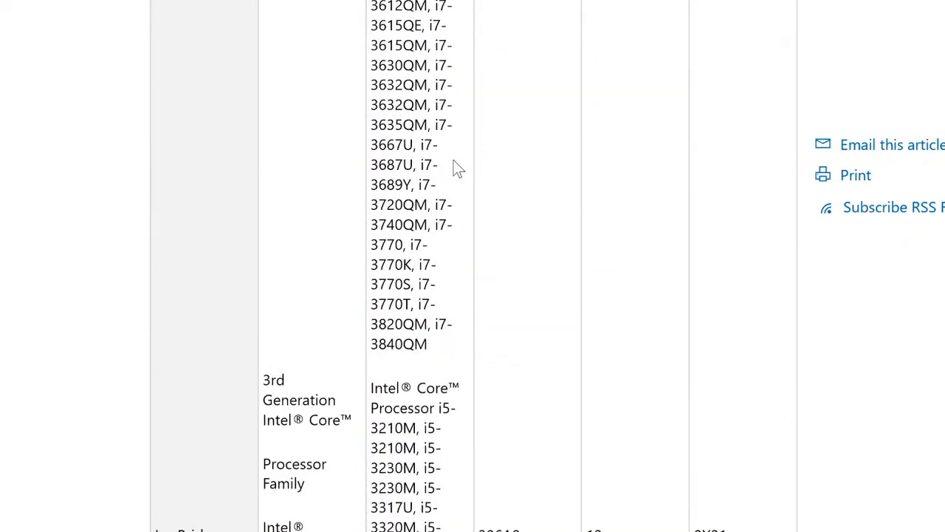
scroll(458, 170, down, 20)
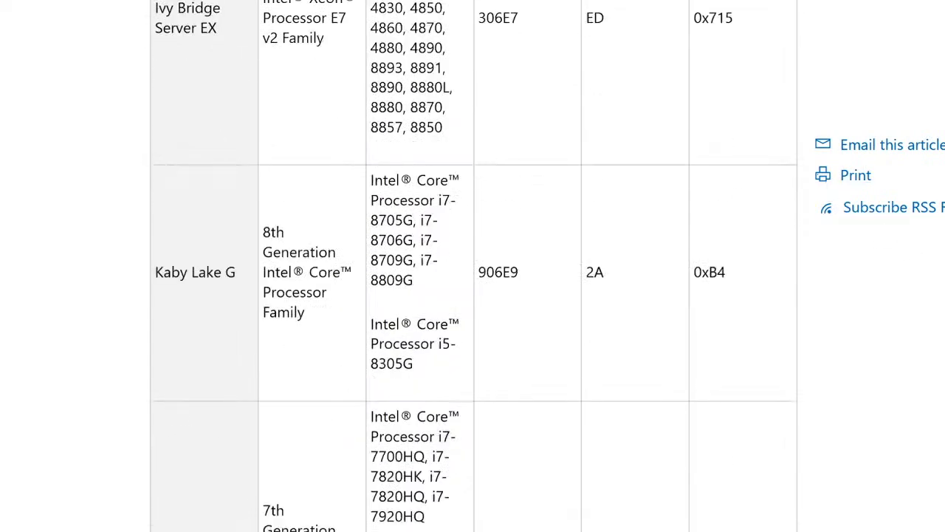
scroll(473, 266, down, 20)
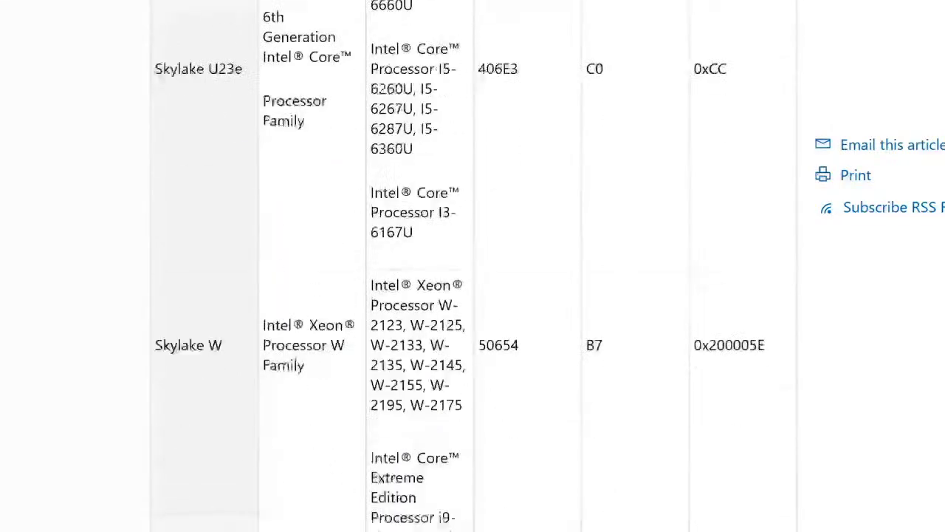
scroll(473, 266, down, 15)
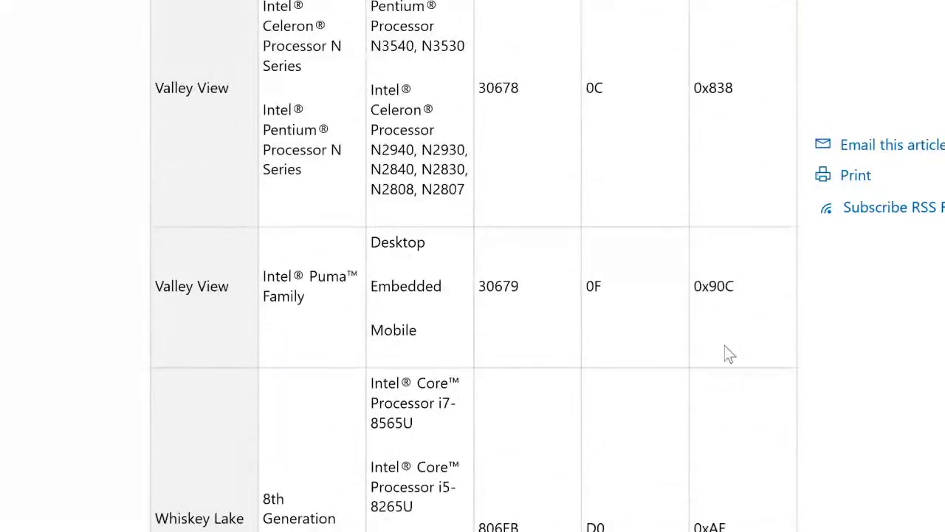
scroll(722, 349, down, 6)
scroll(723, 350, down, 8)
scroll(686, 295, up, 3)
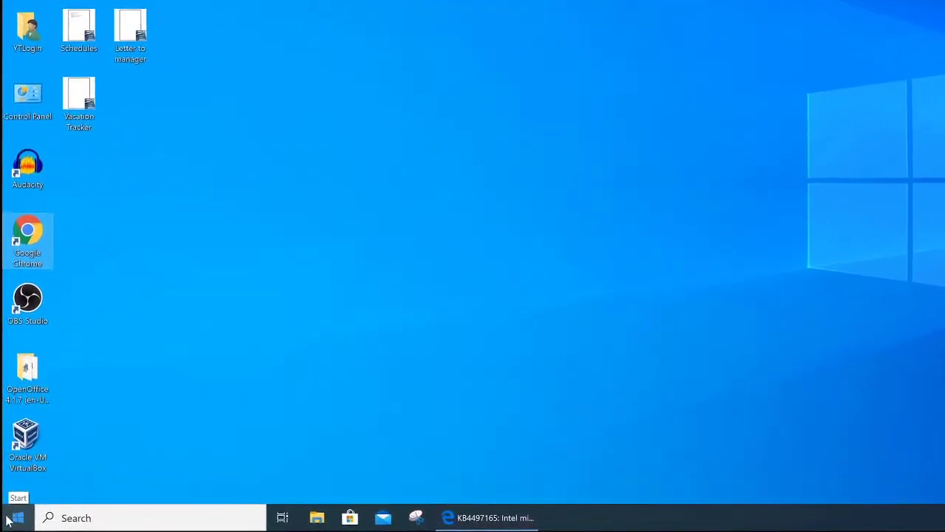
Open Apps & features from the Start button's right-click menu.
right_click(11, 517)
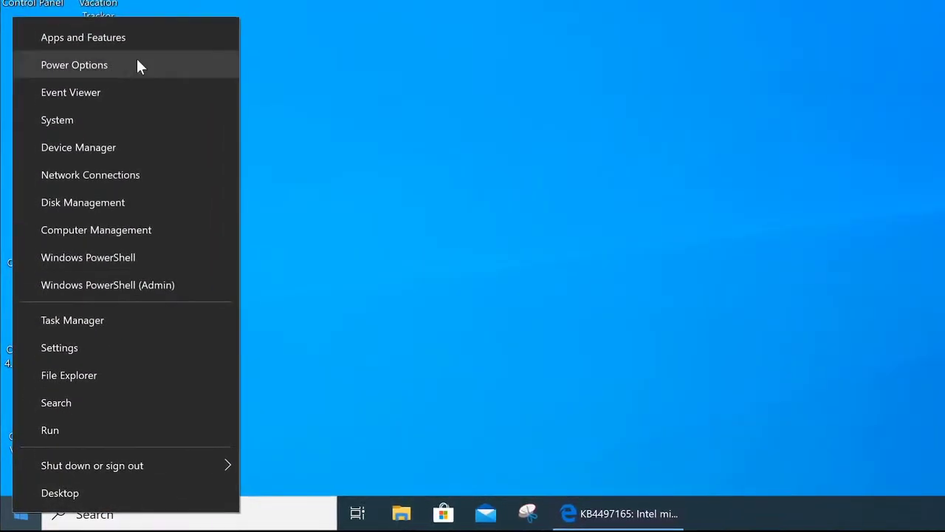
click(138, 51)
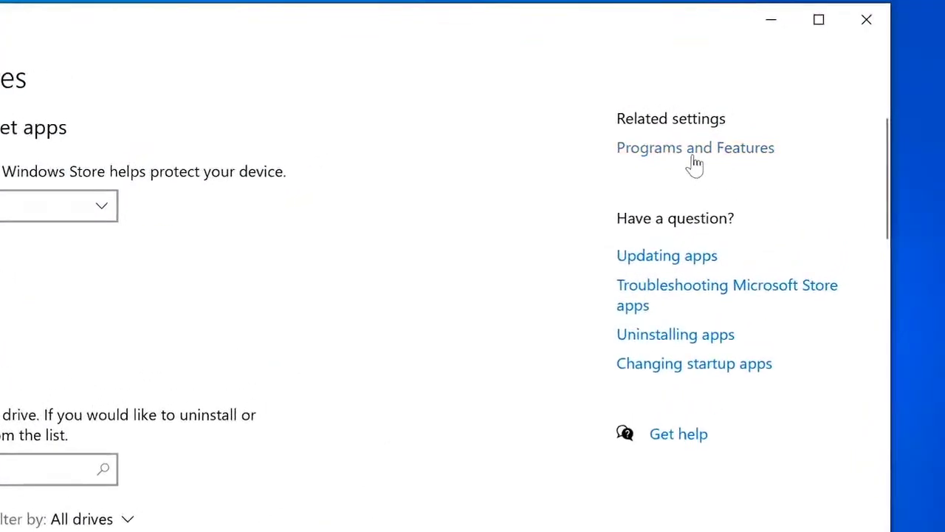
Open Programs and Features and browse the list, selecting Visual C++ 2017 x64 and Intel Graphics Driver.
click(664, 178)
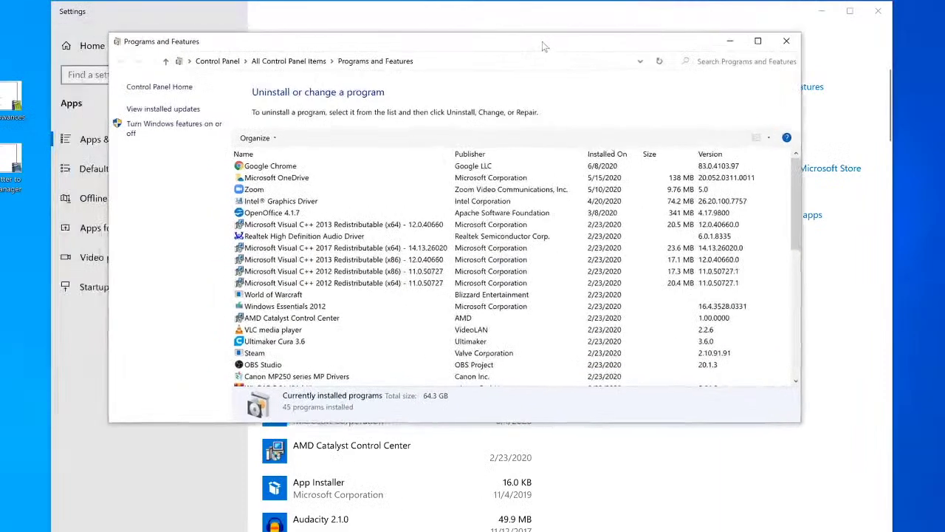
drag(542, 41, 545, 42)
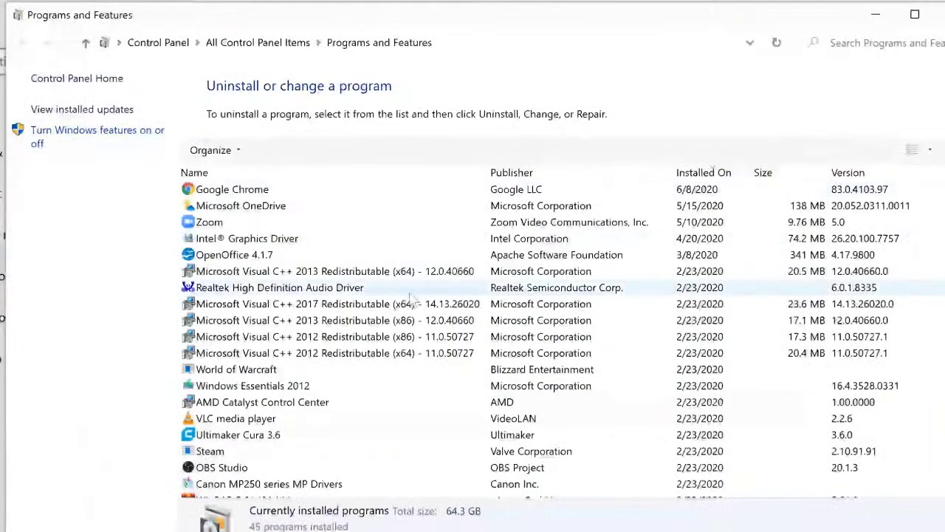
scroll(563, 258, down, 4)
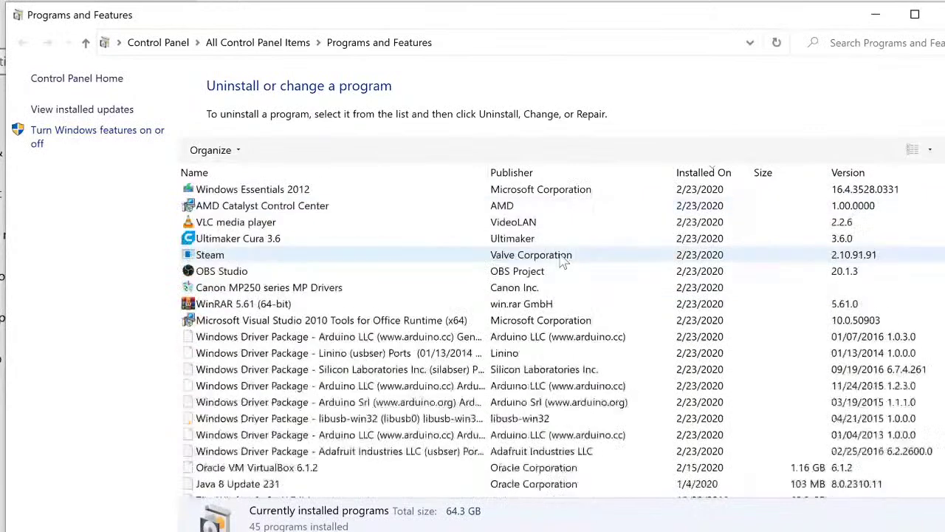
scroll(563, 258, up, 4)
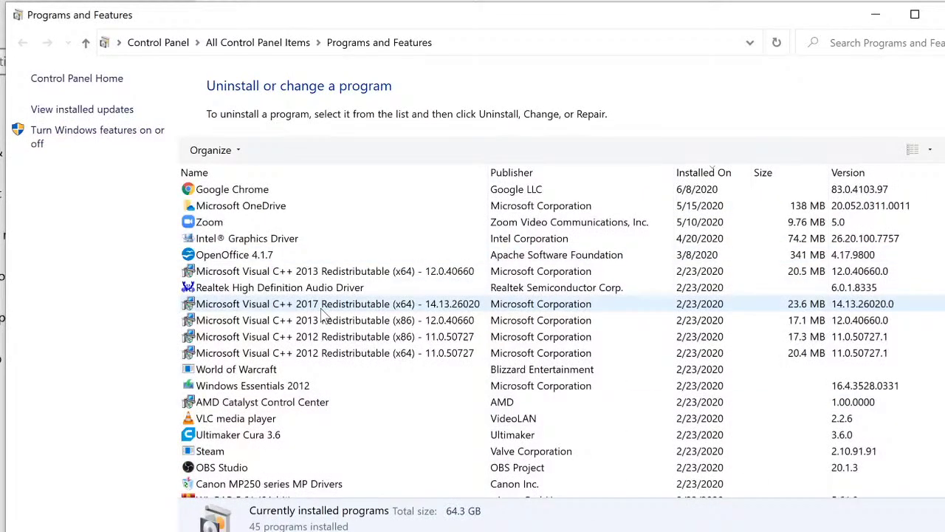
scroll(323, 314, down, 9)
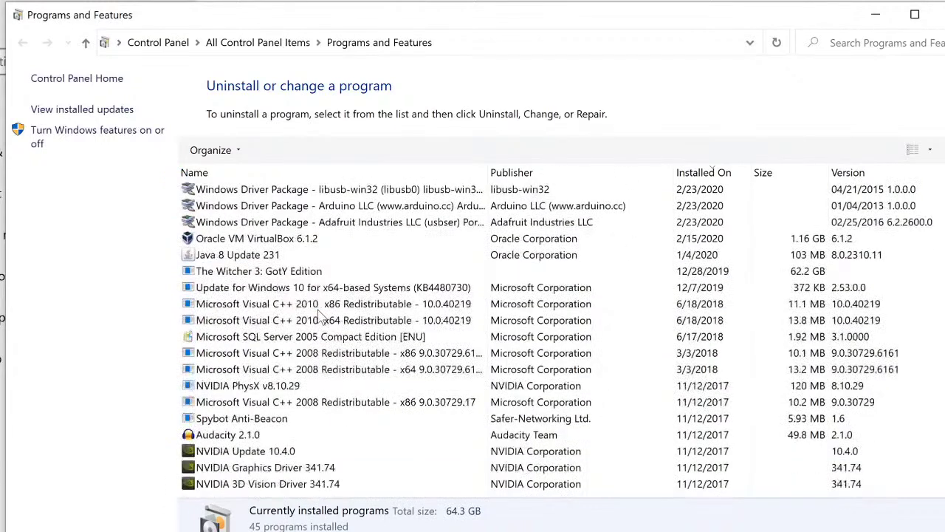
scroll(332, 321, up, 6)
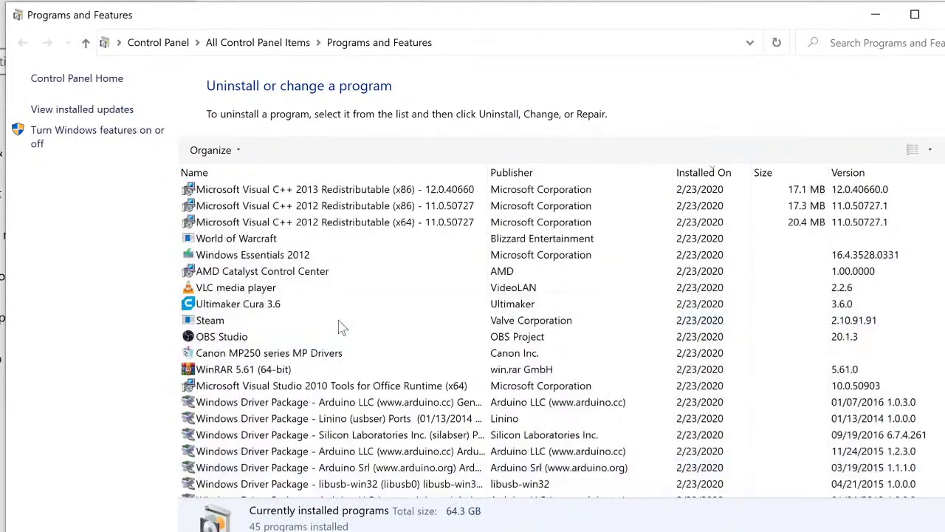
scroll(340, 325, up, 3)
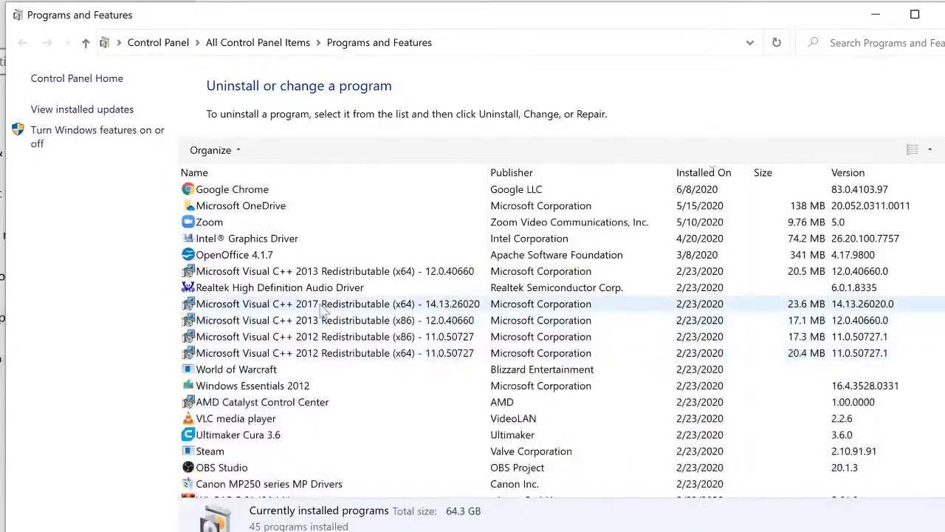
click(323, 309)
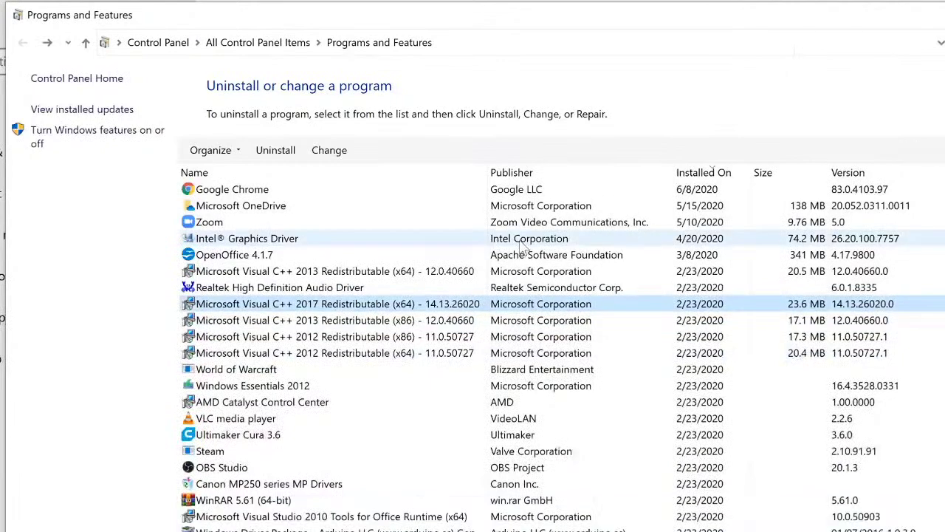
click(520, 243)
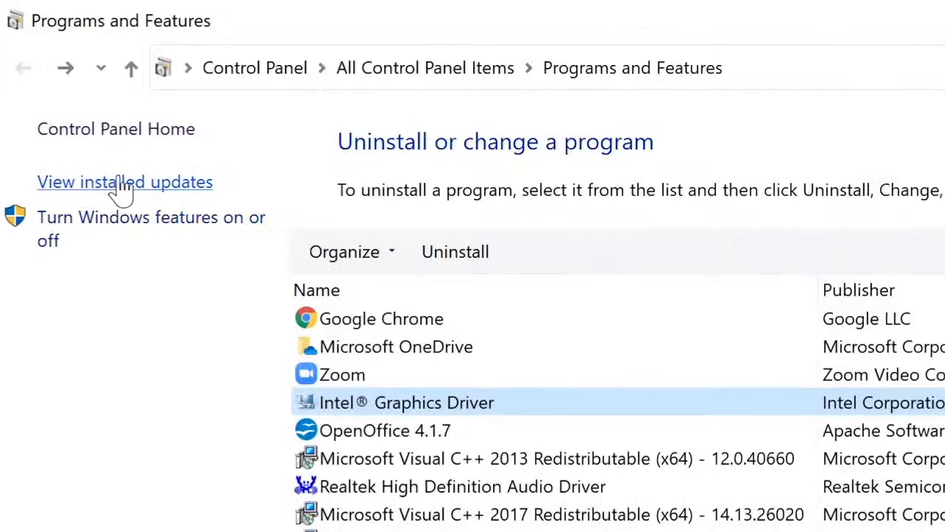
View installed updates with Installed On dates revealed, selecting the KB4497165 and KB2565063 rows.
click(60, 184)
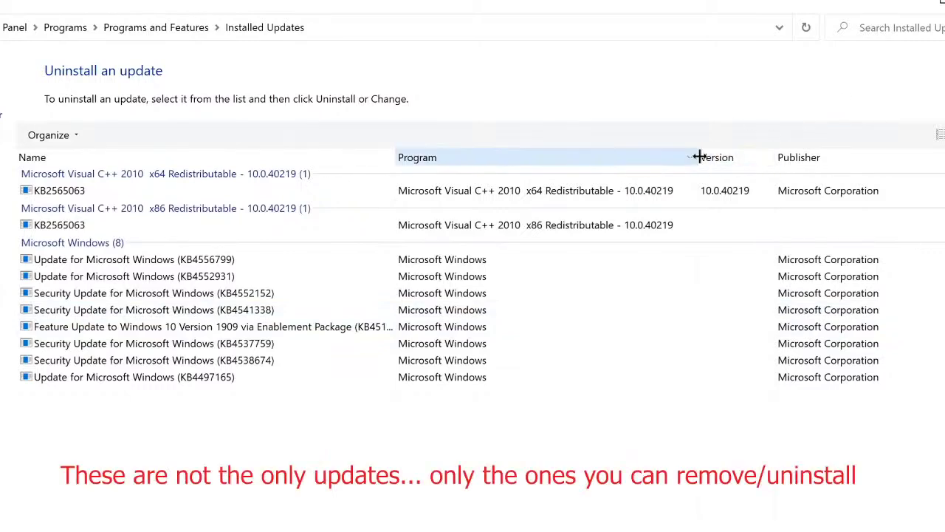
drag(699, 157, 597, 151)
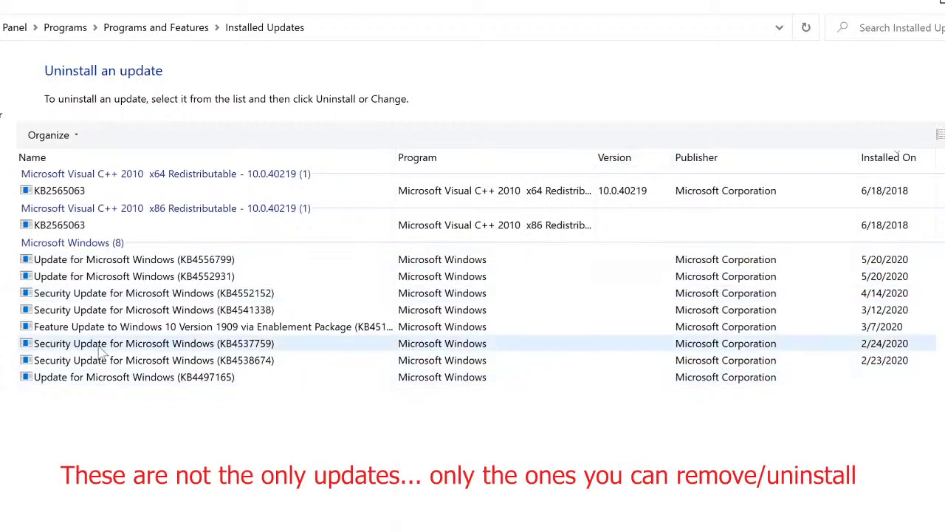
click(220, 383)
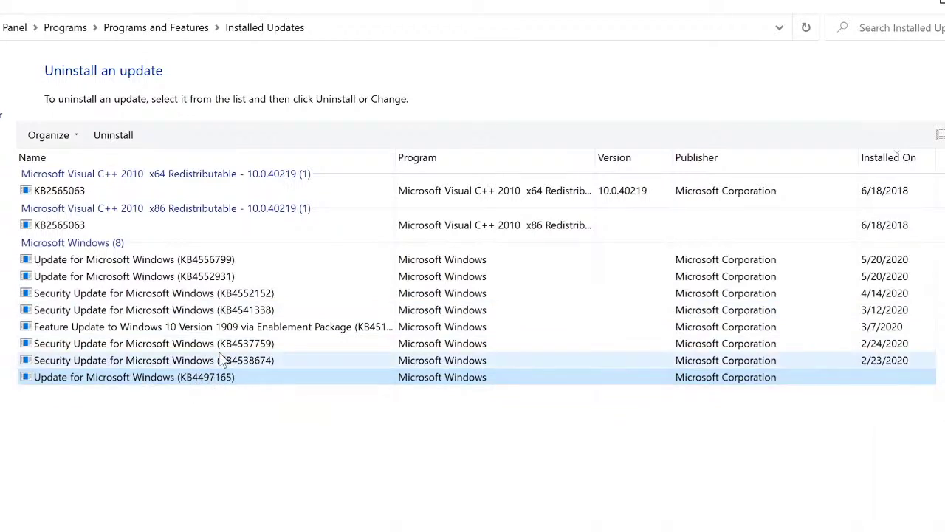
click(873, 198)
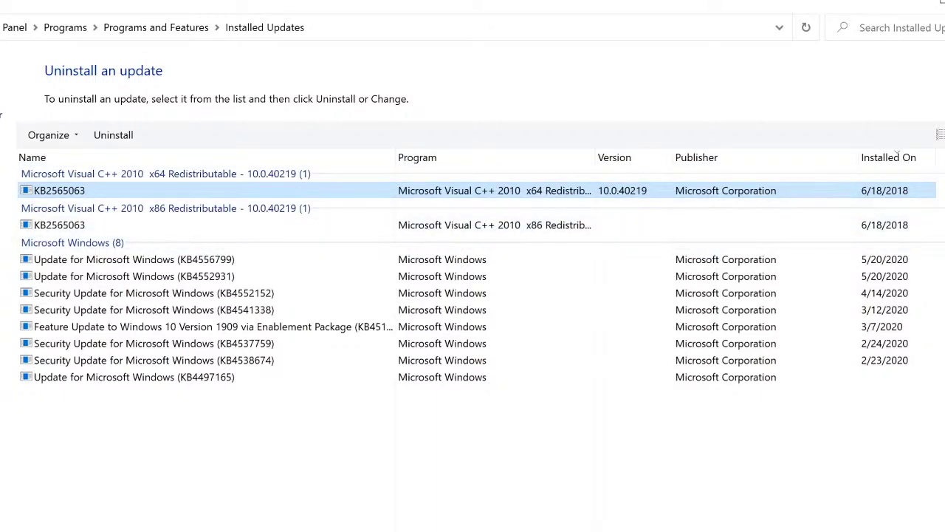
Search Google for KB2565063, checking the number against Installed Updates and fixing the missing digit.
key(alt+Tab)
key(alt+Left)
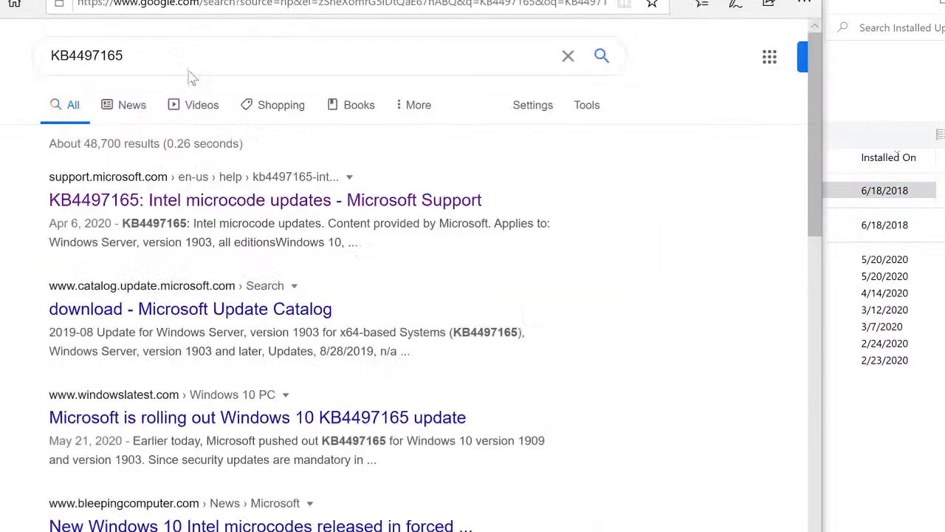
drag(123, 55, 69, 55)
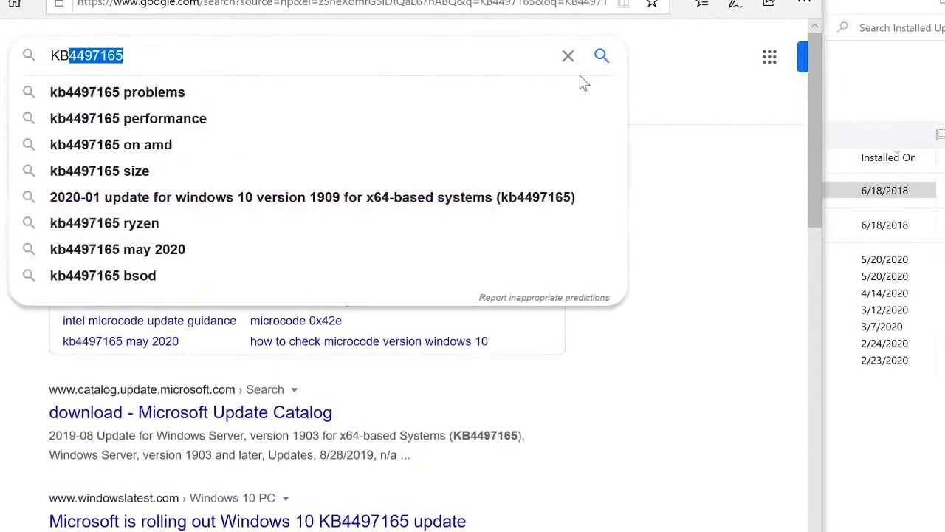
text(25)
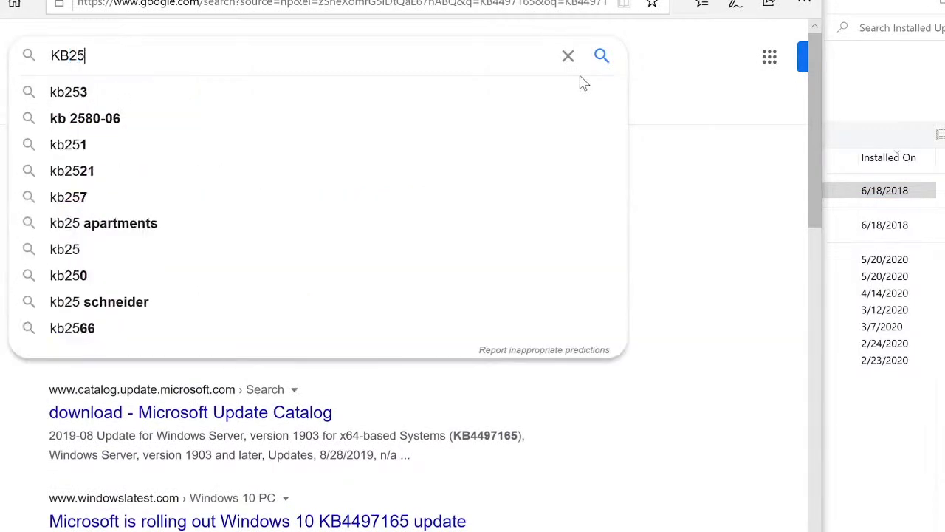
text(6)
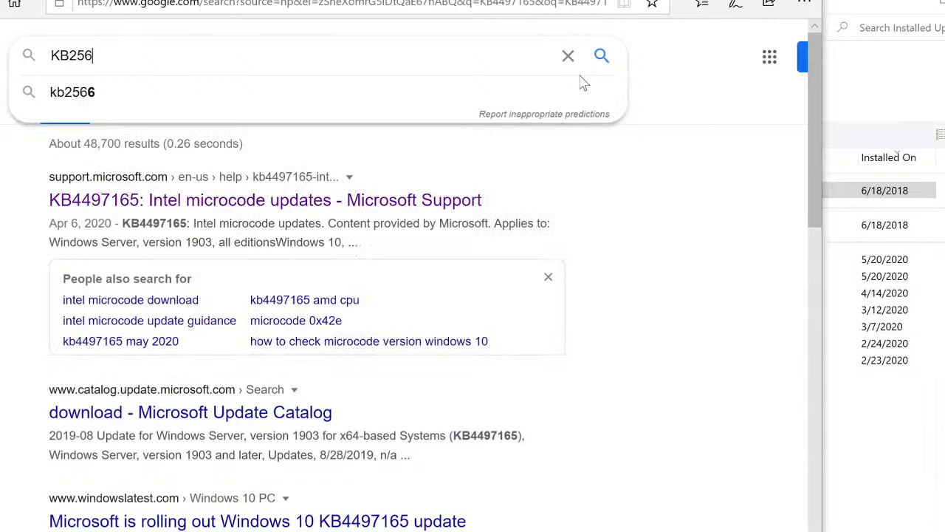
text(063)
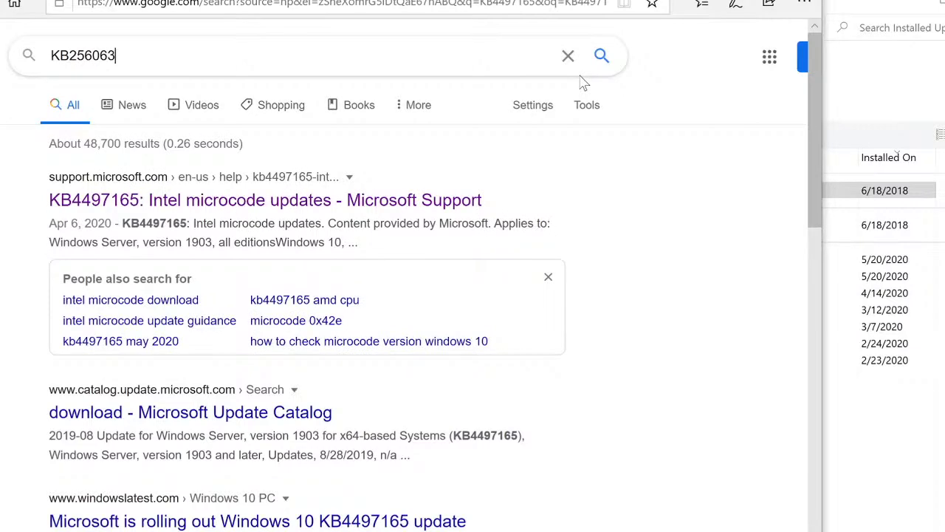
key(alt+Tab)
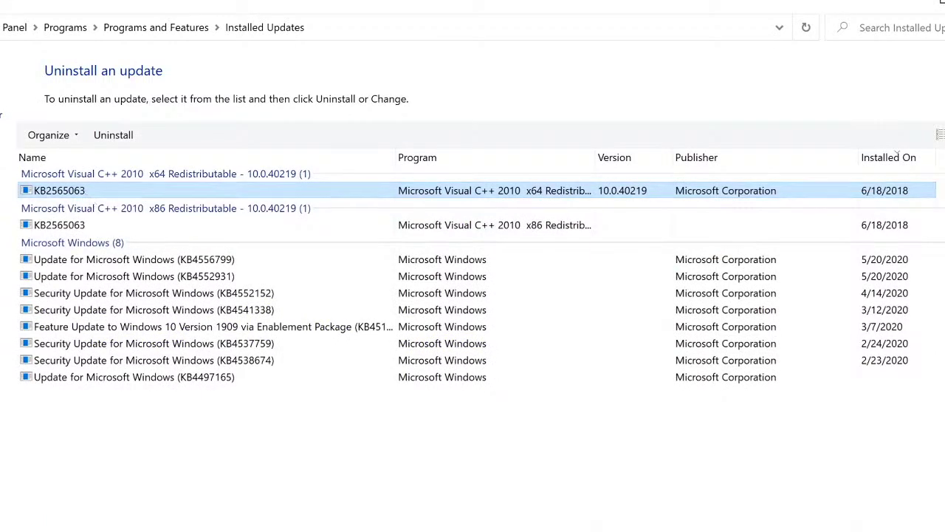
key(alt+Tab)
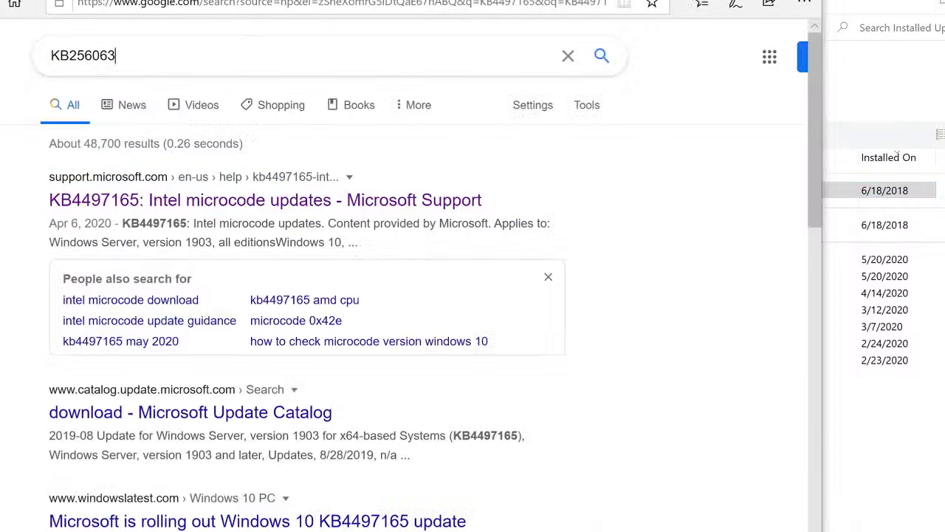
click(92, 55)
text(5)
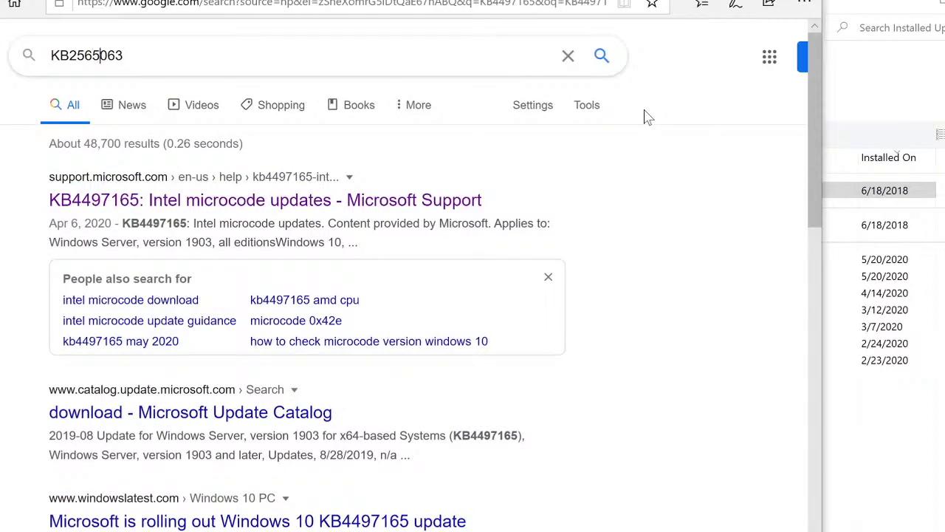
key(Return)
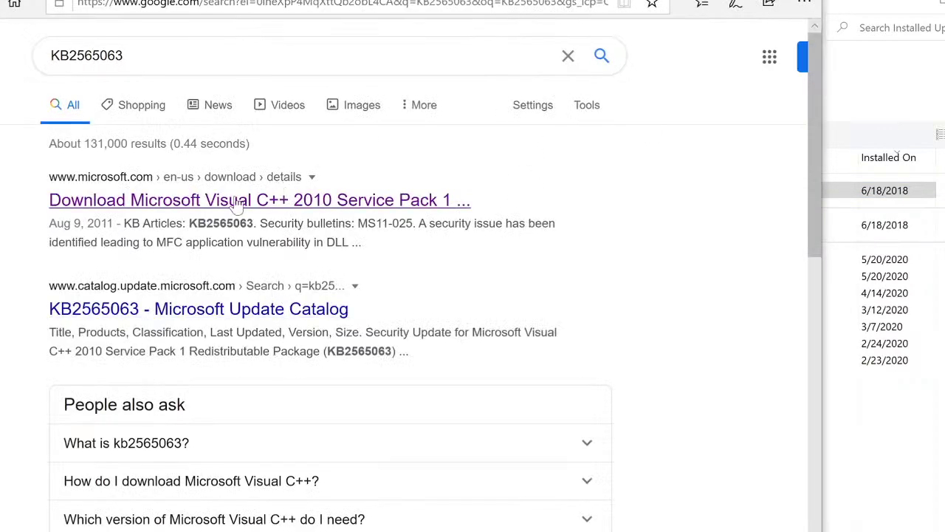
key(alt+Tab)
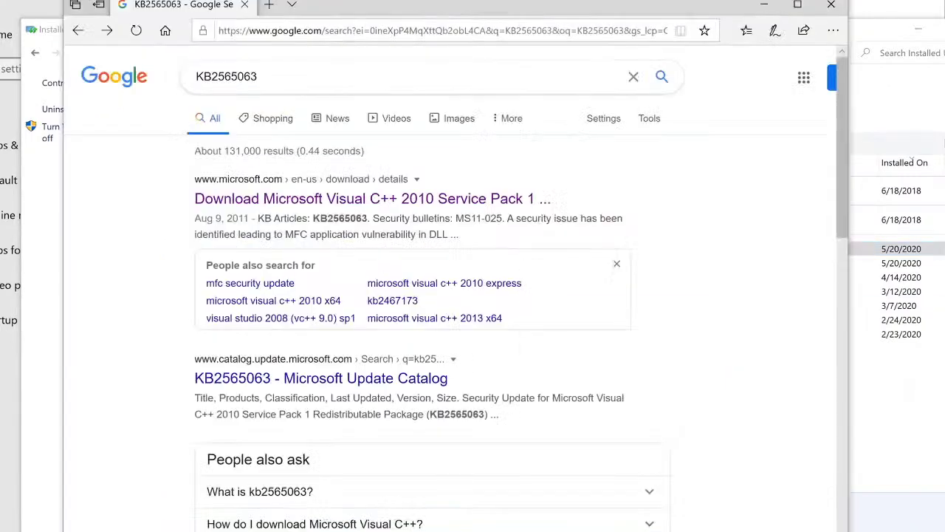
Replace the search with KB4556799 after checking the updates list, then lower the Edge window.
drag(257, 77, 217, 78)
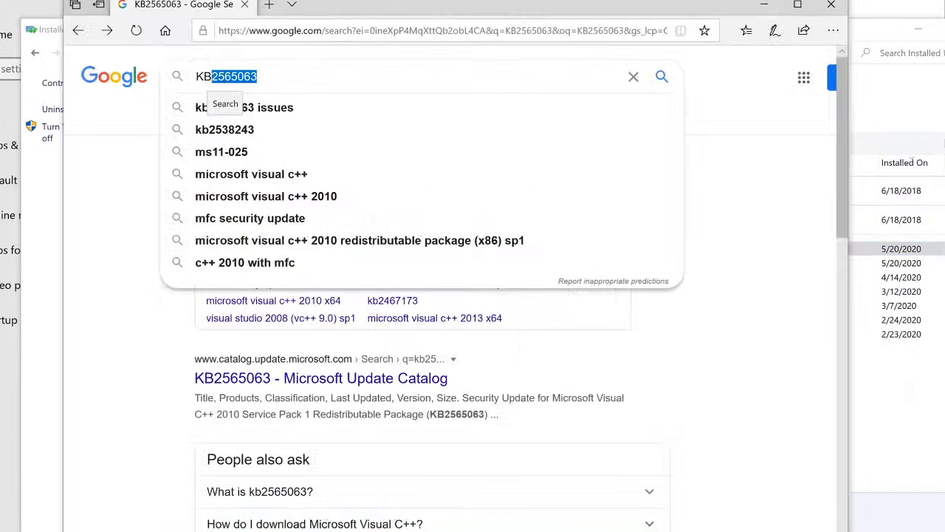
text(4555)
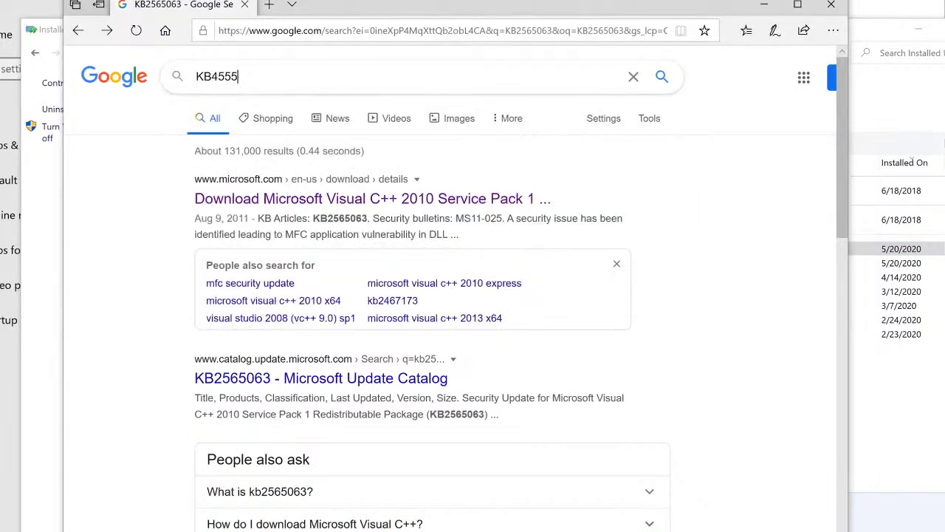
key(BackSpace)
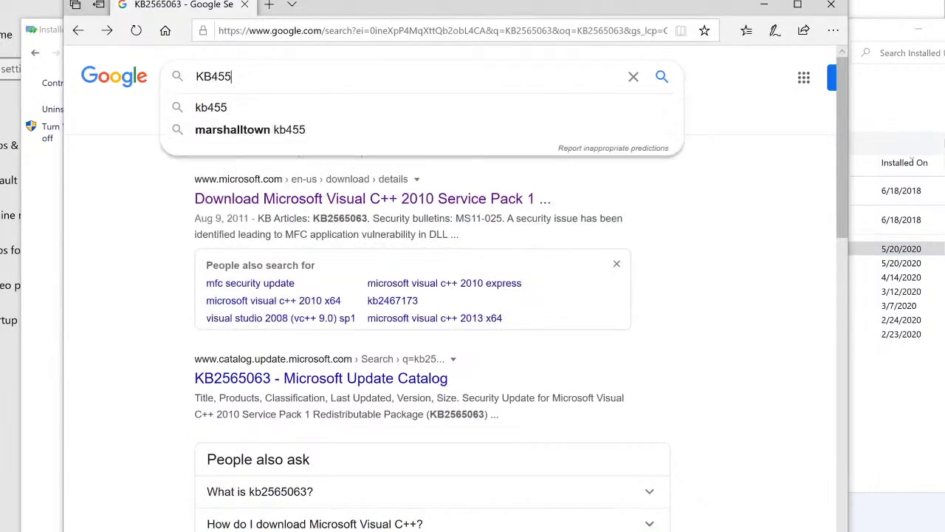
click(765, 6)
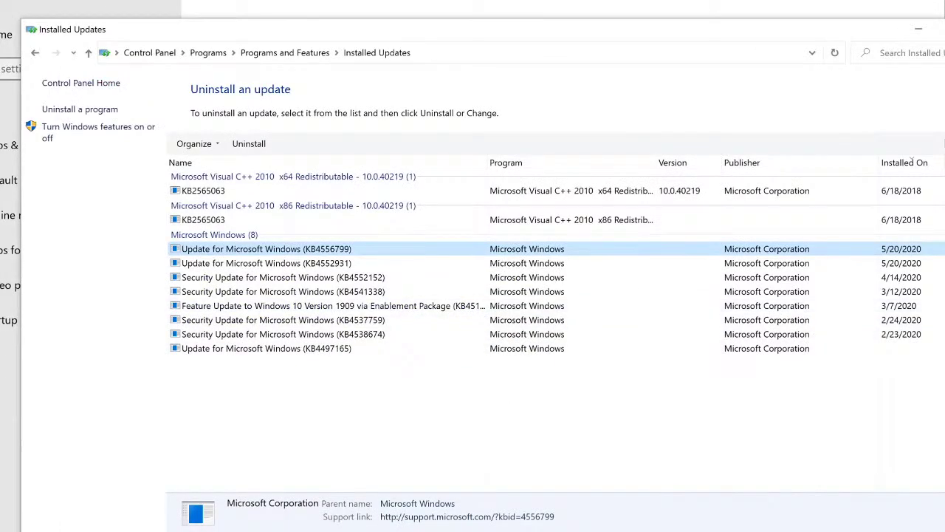
key(alt+Tab)
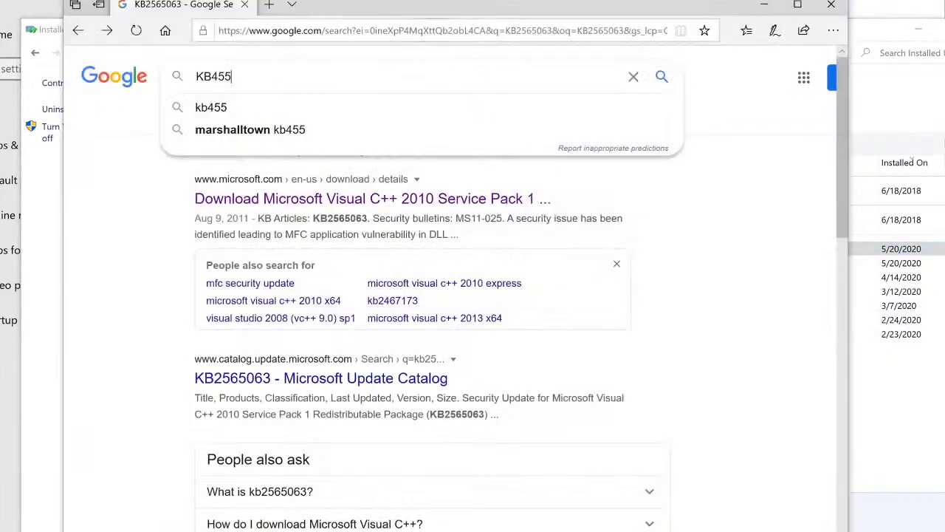
text(799)
key(Return)
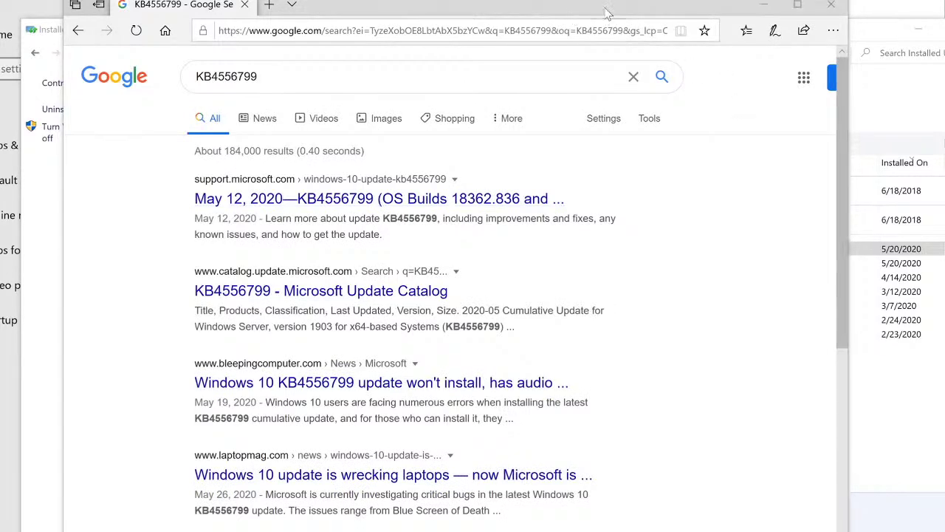
drag(605, 13, 716, 354)
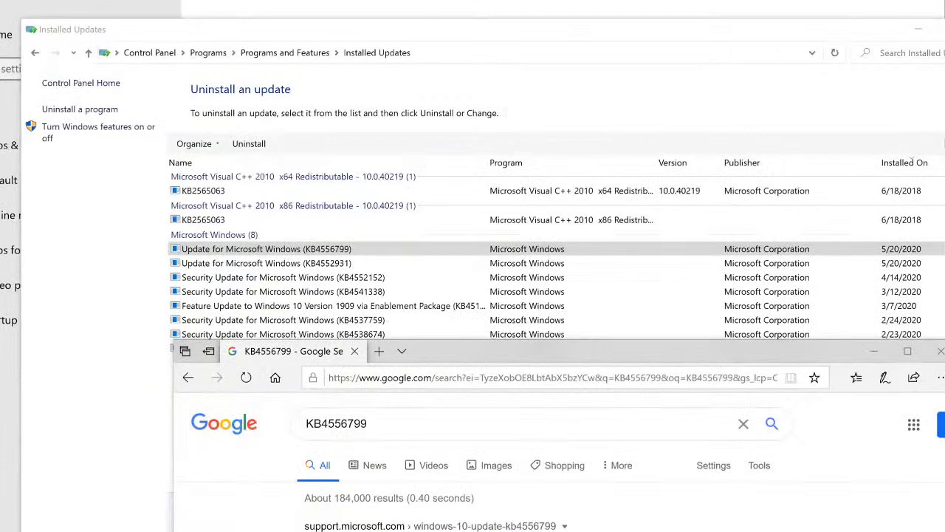
Open the Microsoft Support KB4556799 article and read its Applies to section.
click(355, 526)
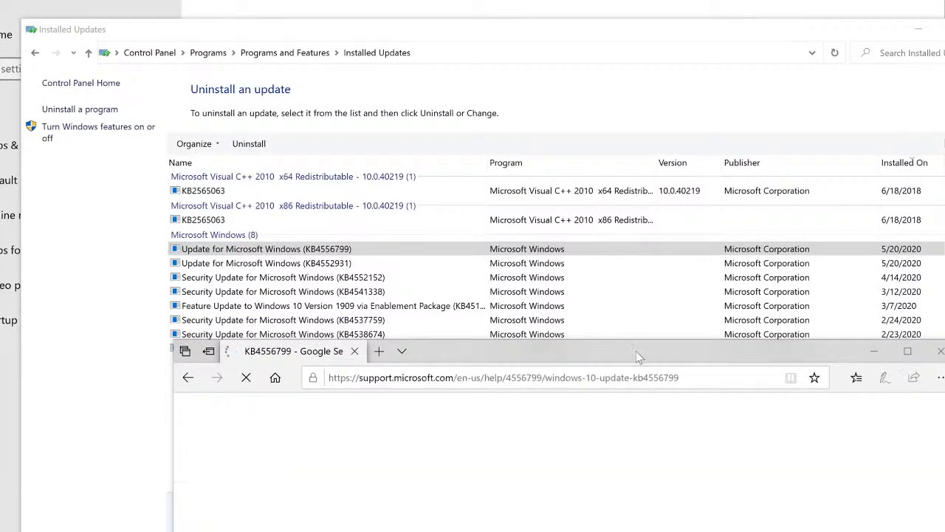
drag(636, 351, 565, 42)
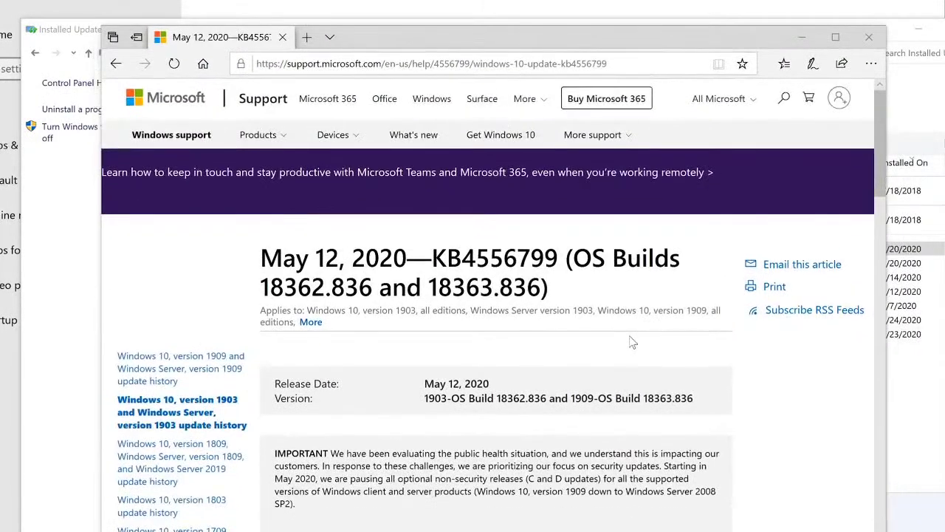
scroll(629, 340, down, 1)
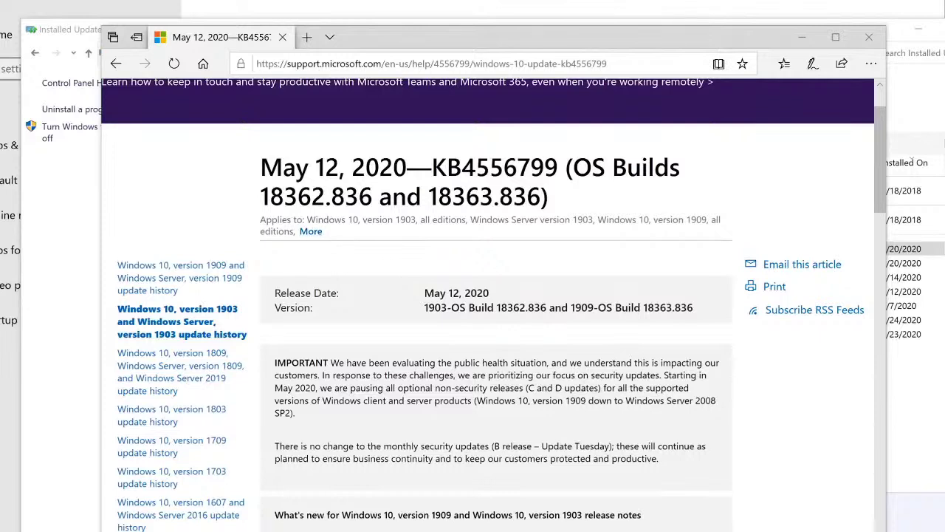
drag(304, 222, 387, 235)
click(395, 238)
Reposition the Edge window and scroll the release notes down to the Highlights section.
scroll(488, 332, down, 1)
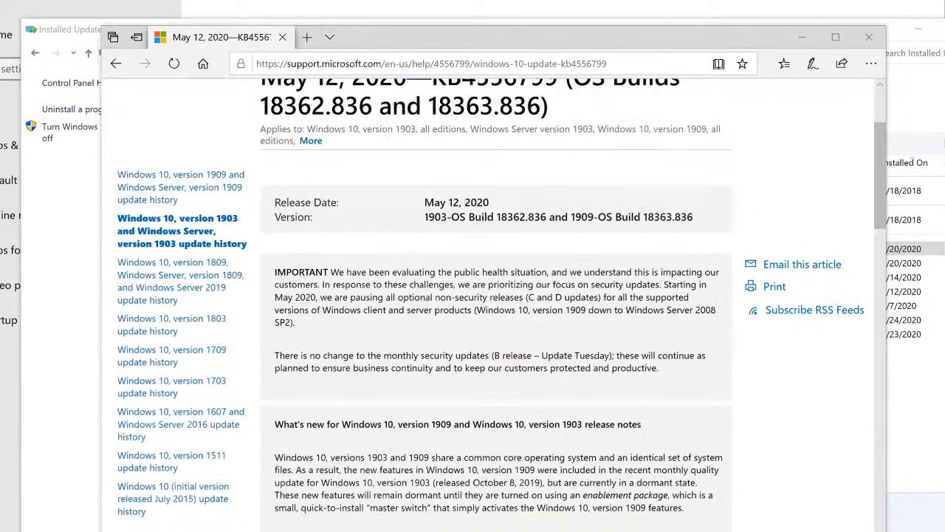
drag(690, 33, 611, 38)
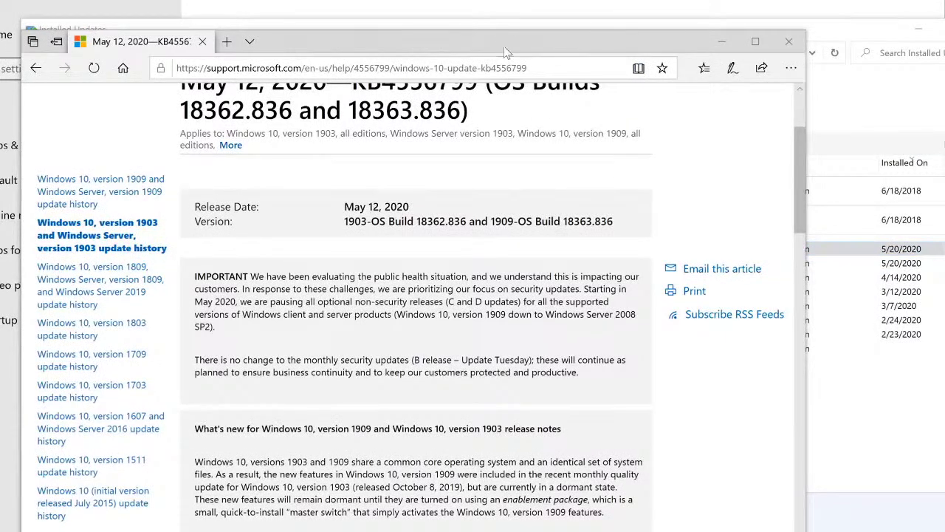
drag(502, 47, 535, 28)
scroll(443, 222, down, 15)
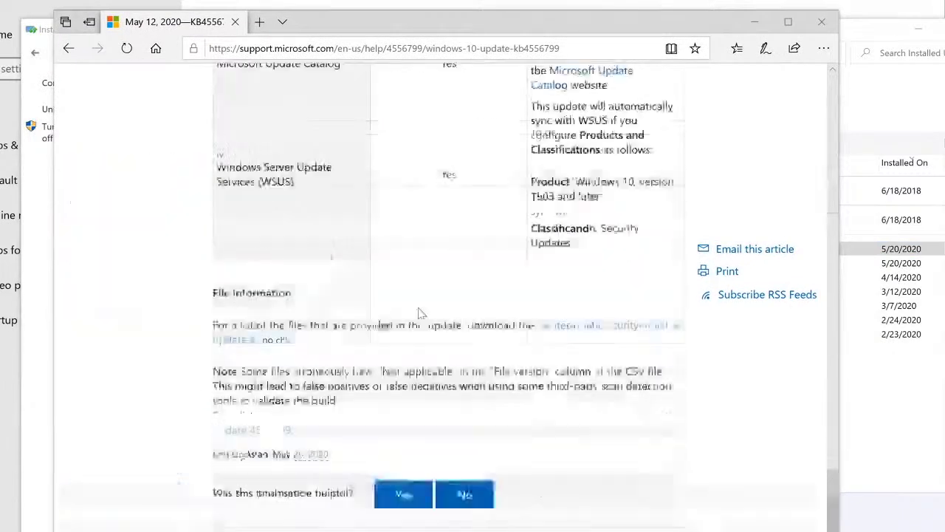
scroll(451, 295, up, 14)
scroll(458, 321, up, 3)
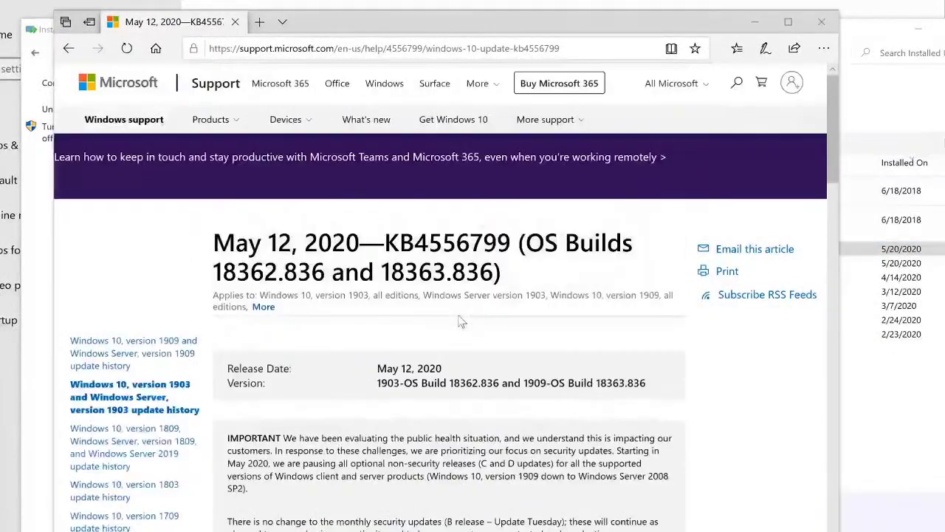
scroll(458, 321, down, 8)
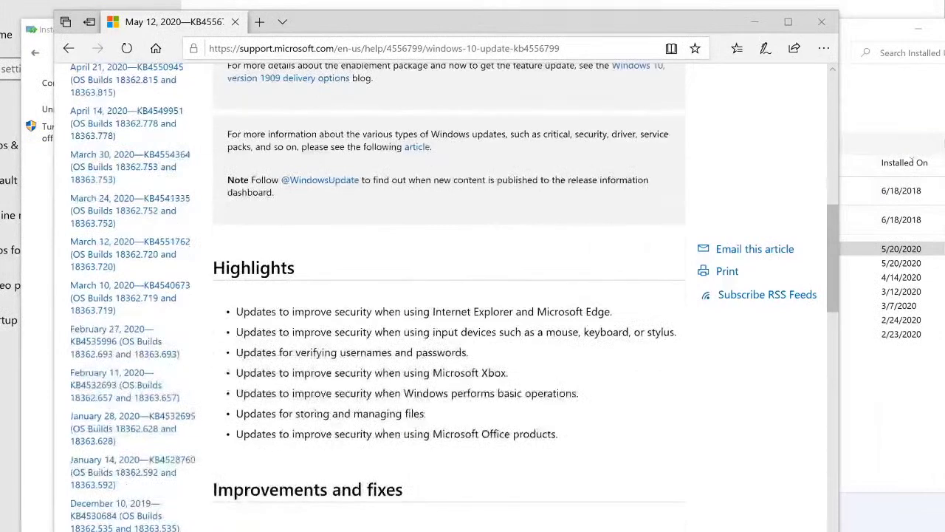
scroll(454, 316, down, 3)
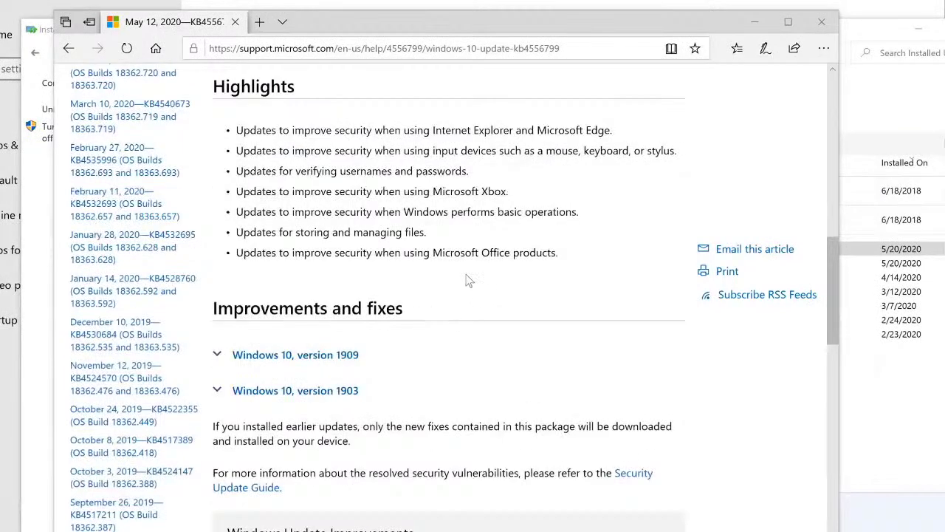
scroll(449, 295, up, 6)
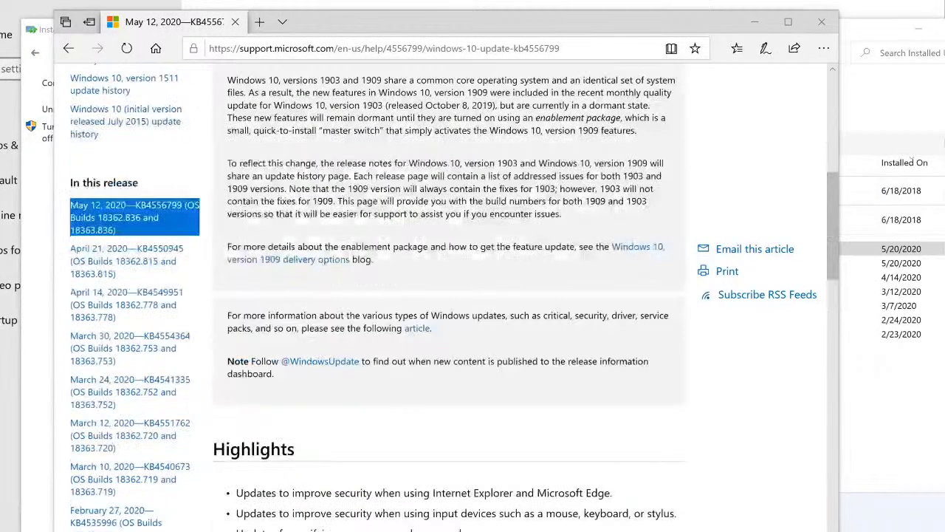
scroll(449, 296, down, 5)
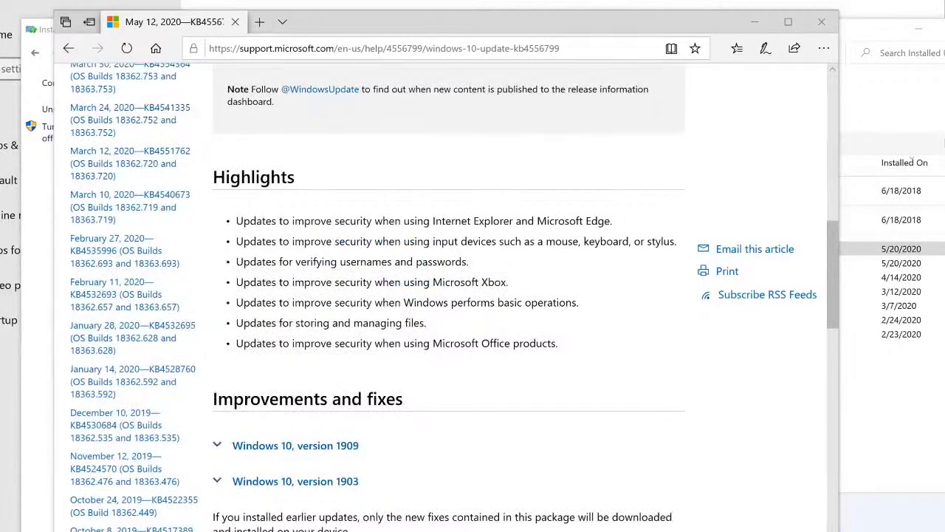
Highlight the first Highlights bullet's text while reading it.
drag(236, 220, 345, 222)
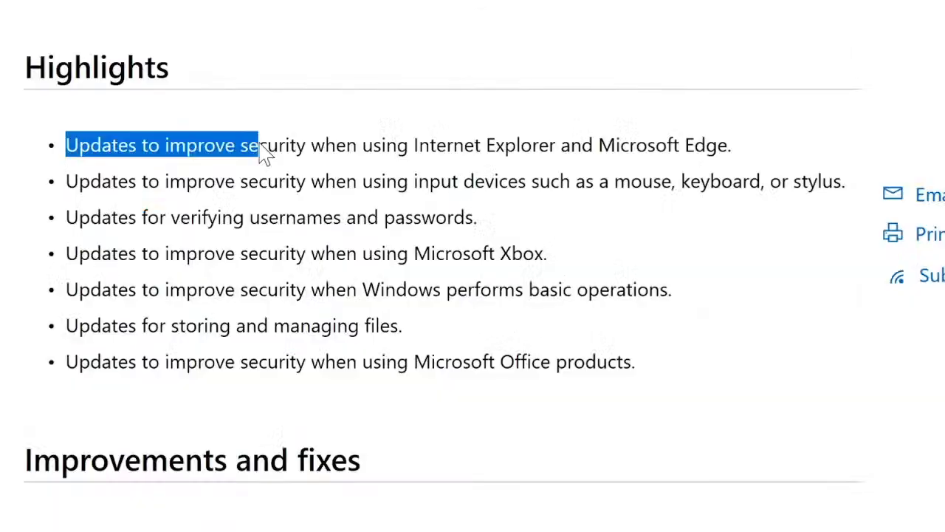
click(344, 222)
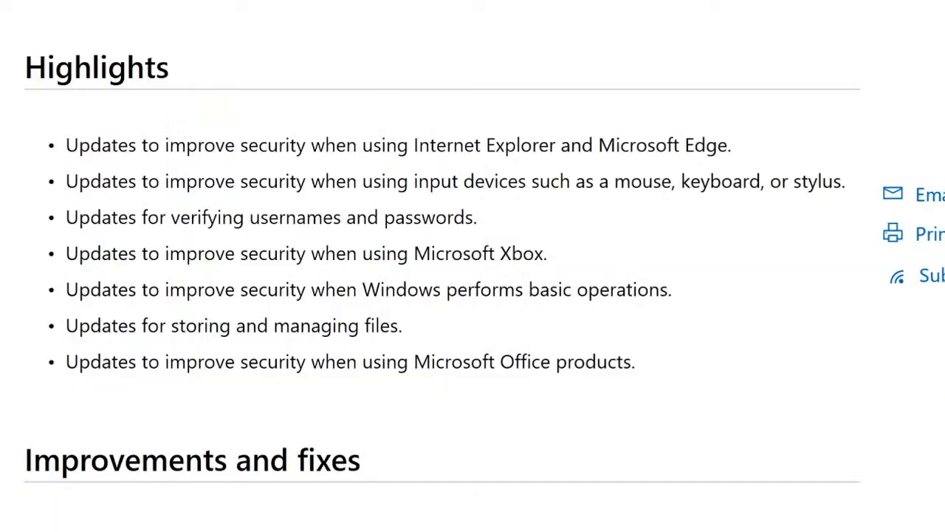
drag(66, 146, 565, 154)
drag(698, 144, 747, 146)
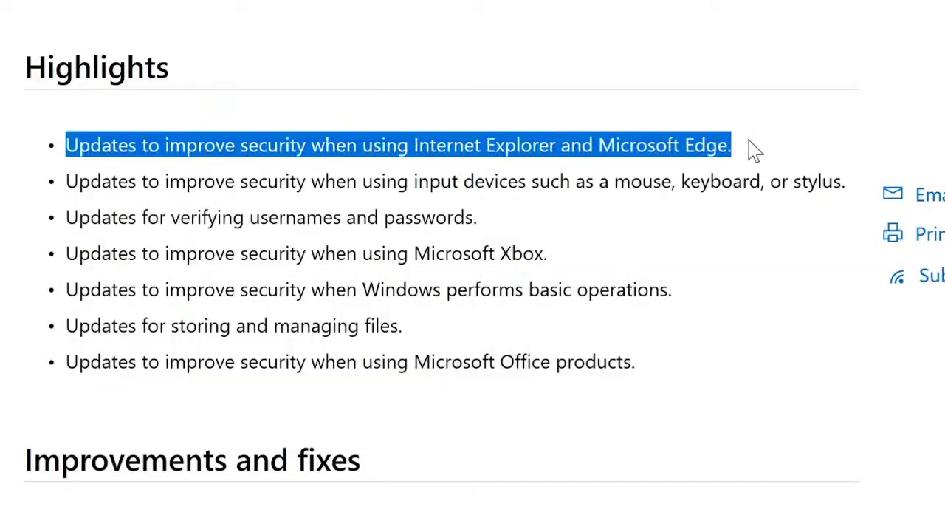
click(747, 146)
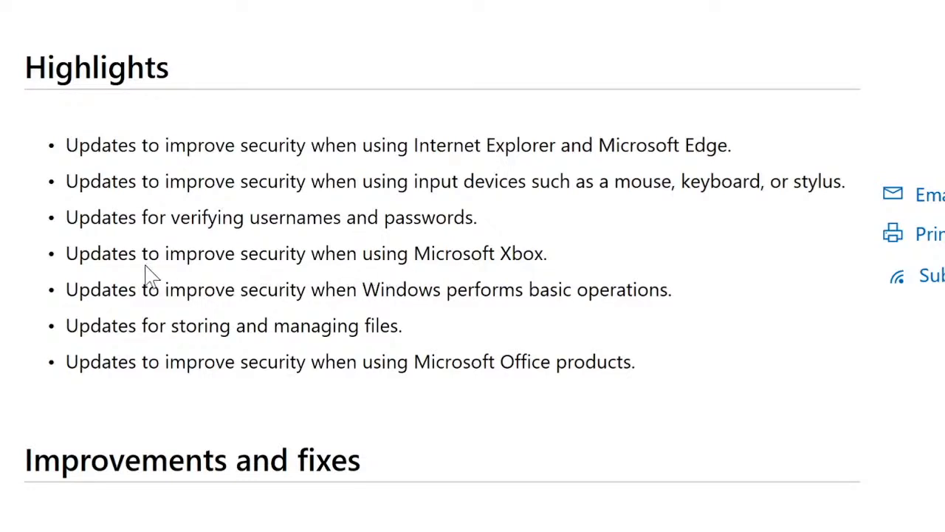
Read the Xbox and basic operations security bullets, then return to Google's KB4556799 results.
drag(166, 253, 557, 259)
click(557, 264)
drag(285, 292, 650, 293)
click(386, 340)
scroll(749, 21, up, 10)
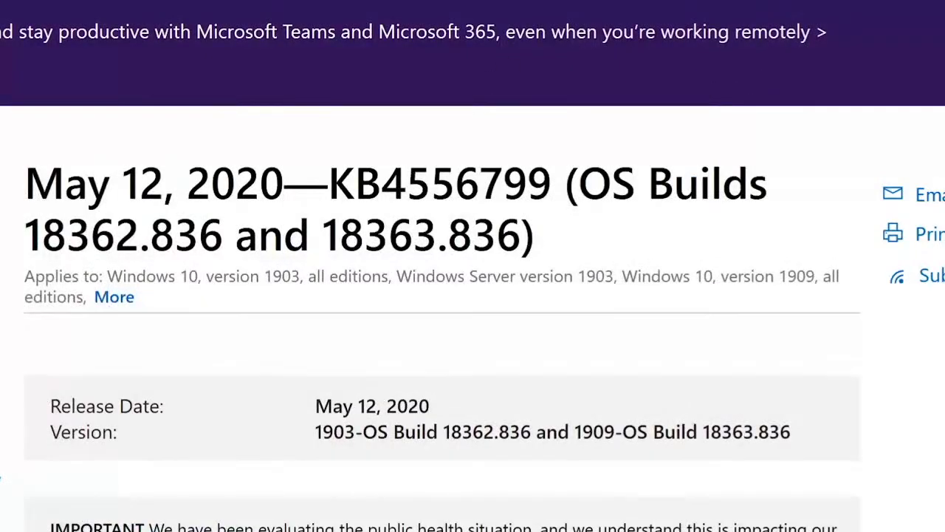
key(alt+Left)
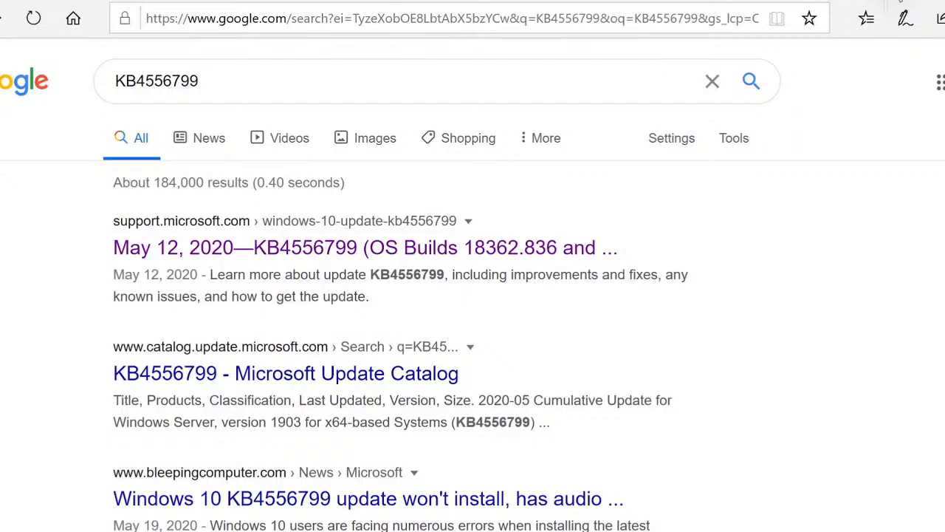
Select Security Update KB4552152 in Installed Updates, then mark the search term's trailing digits in Edge.
click(881, 3)
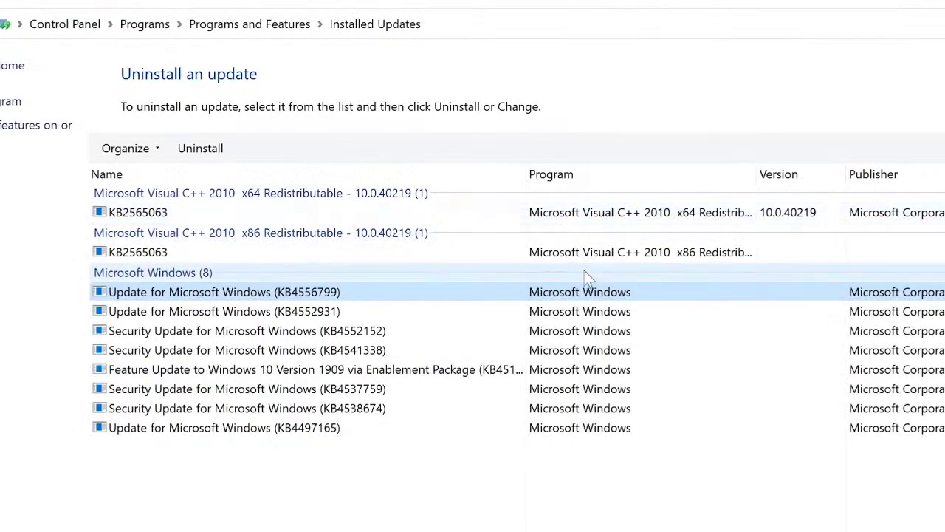
click(352, 337)
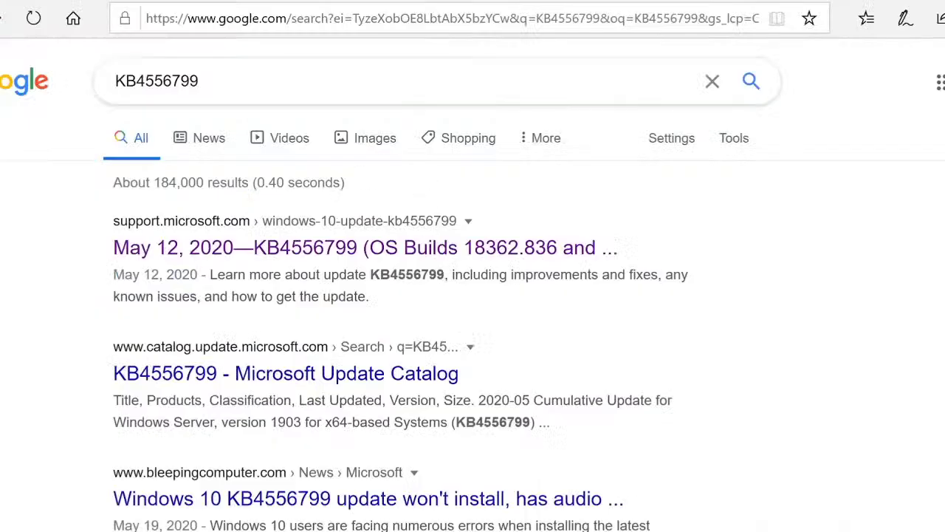
drag(199, 81, 164, 81)
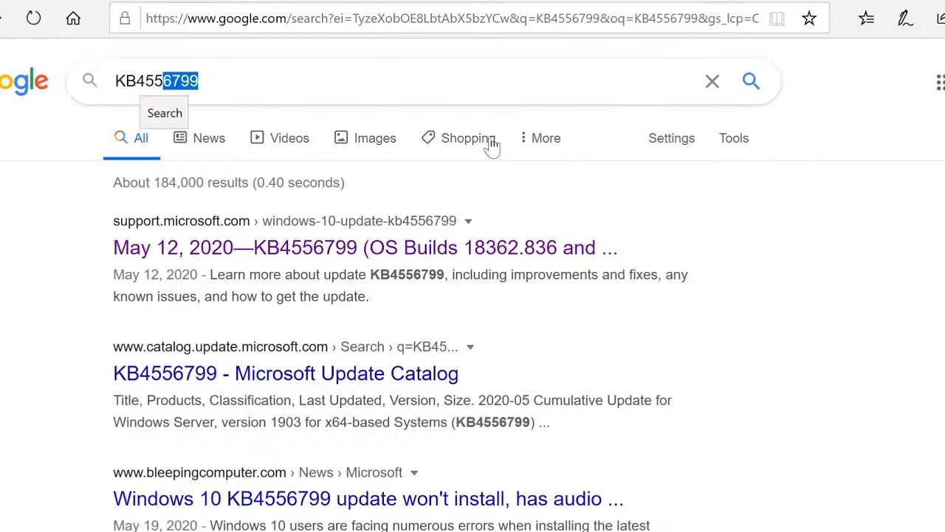
Search KB4552152, correcting the mistyped number, and bring Edge back over Control Panel.
text(21)
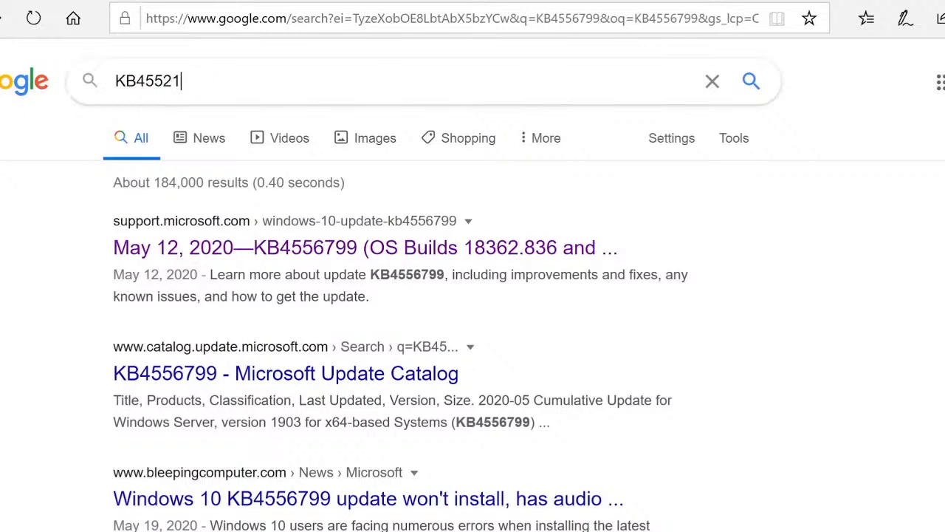
text(552)
key(Return)
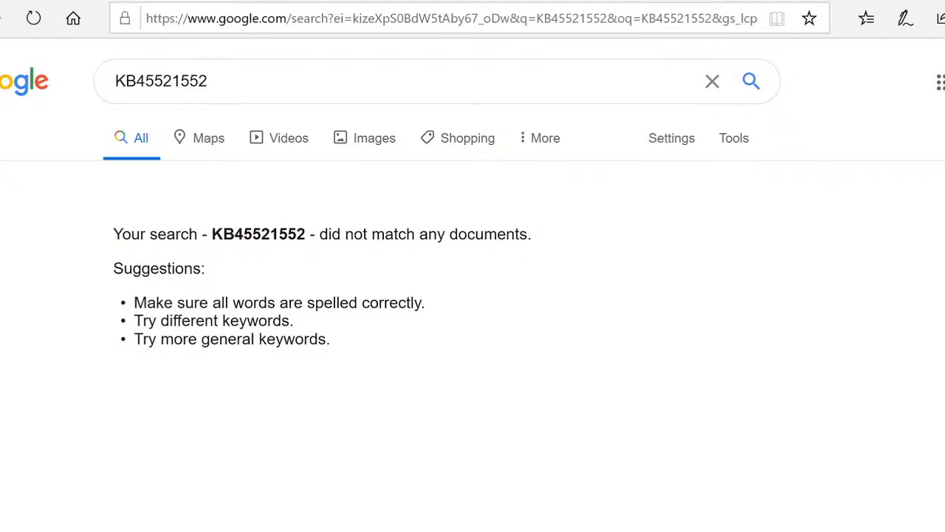
drag(832, 1, 850, 408)
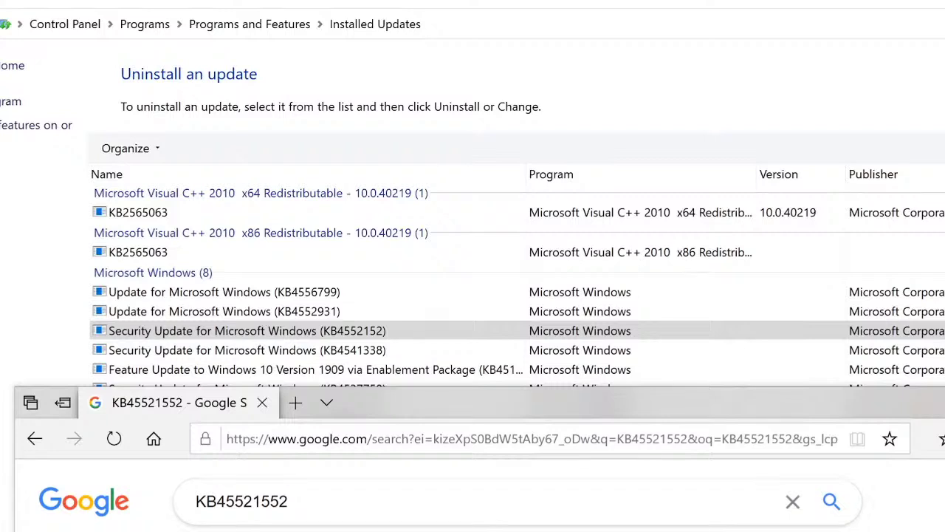
drag(288, 502, 260, 502)
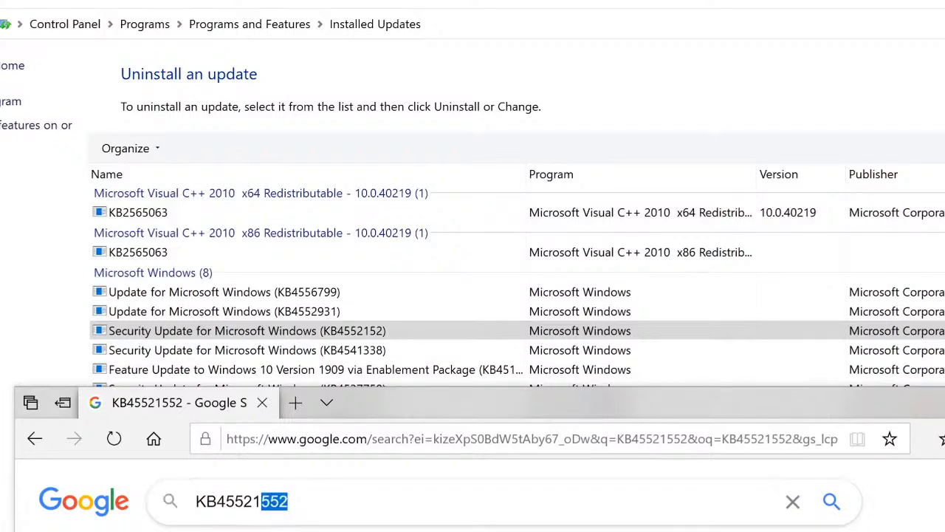
text(52)
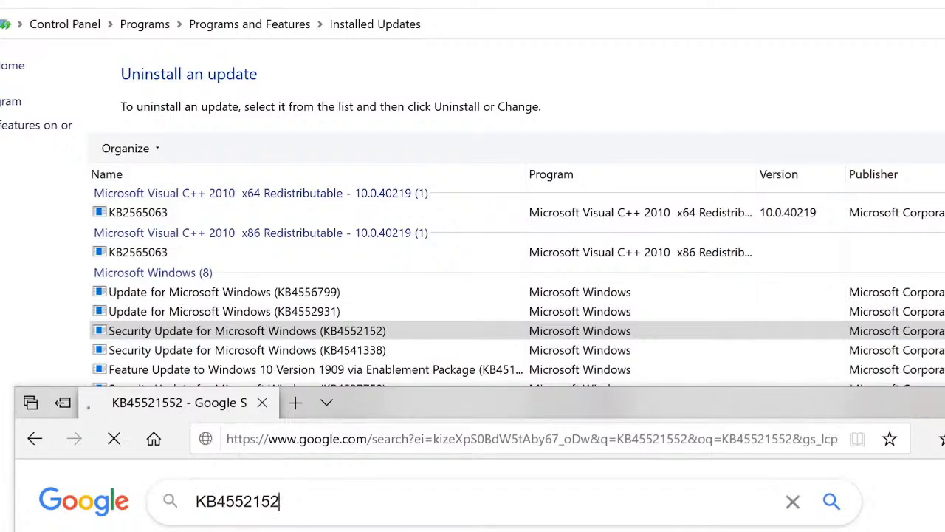
key(Return)
drag(728, 405, 681, 0)
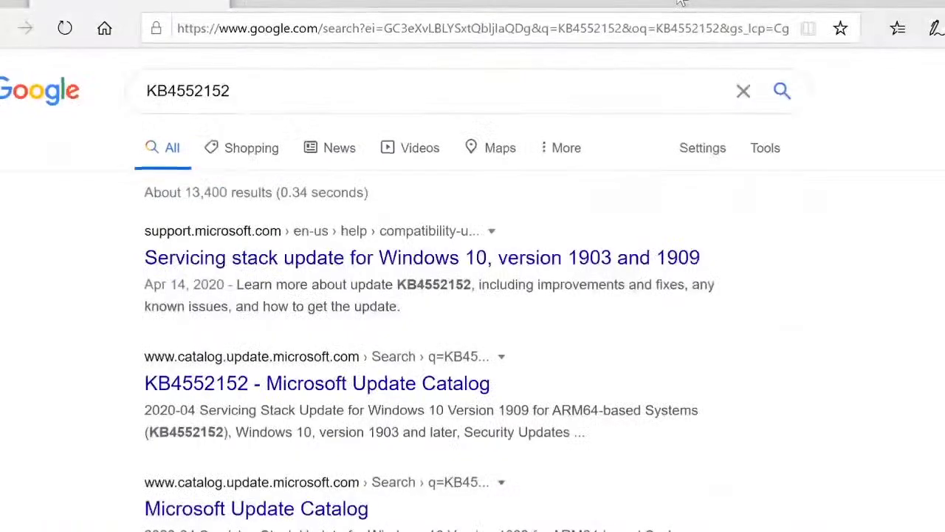
Open the KB4552152 servicing stack update article and read its Summary section.
click(374, 263)
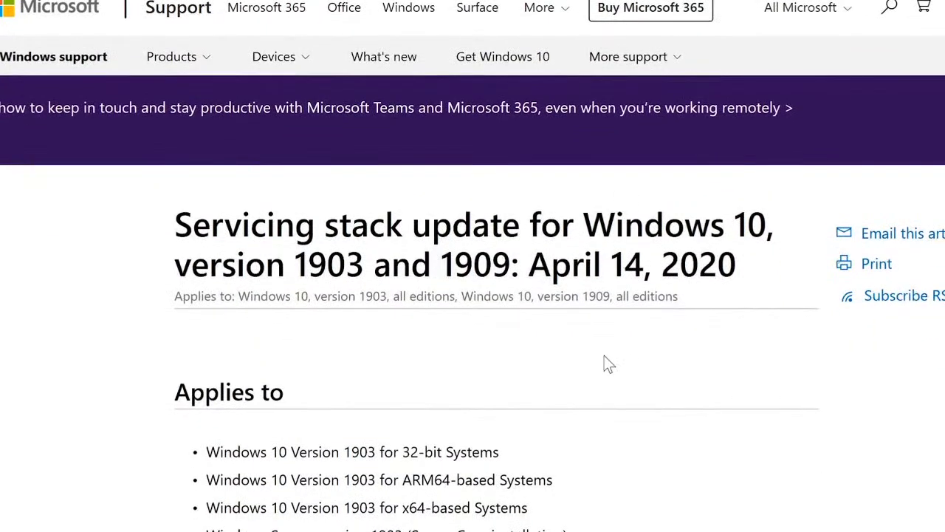
scroll(611, 401, down, 5)
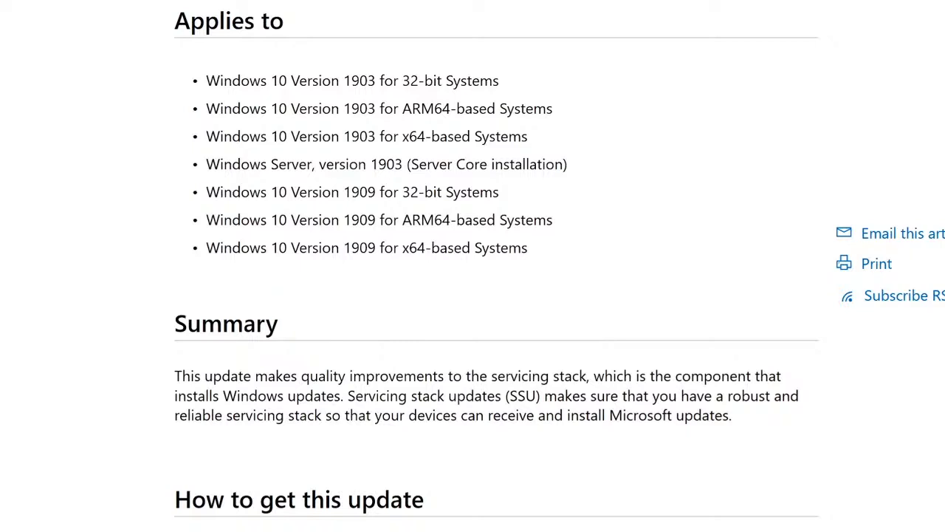
drag(182, 376, 341, 397)
click(578, 385)
click(341, 398)
scroll(359, 239, down, 5)
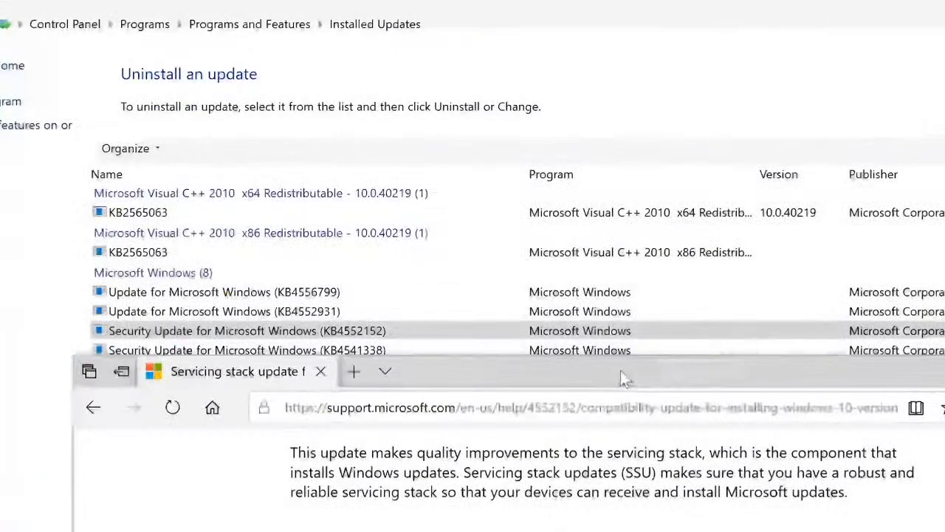
Move the browser window back over Control Panel and scroll through the April 14, 2020 article.
drag(621, 379, 569, 23)
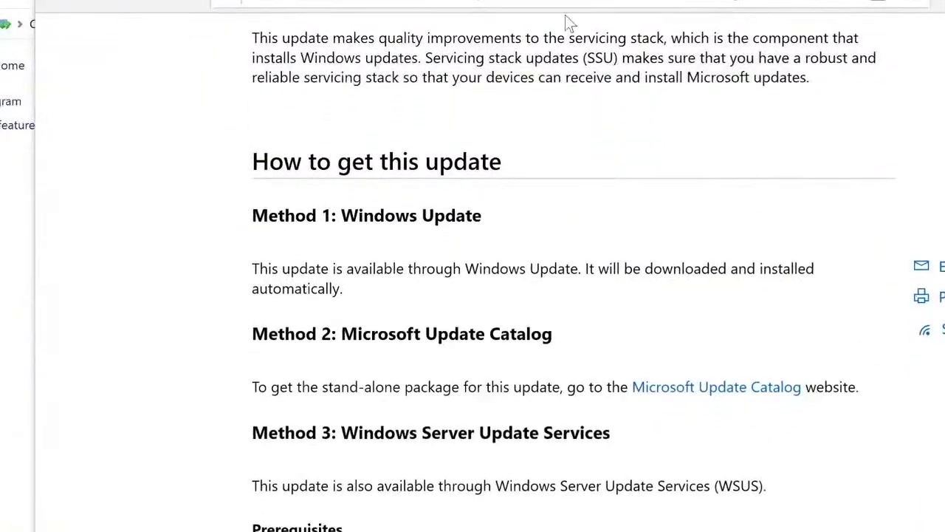
scroll(517, 423, down, 10)
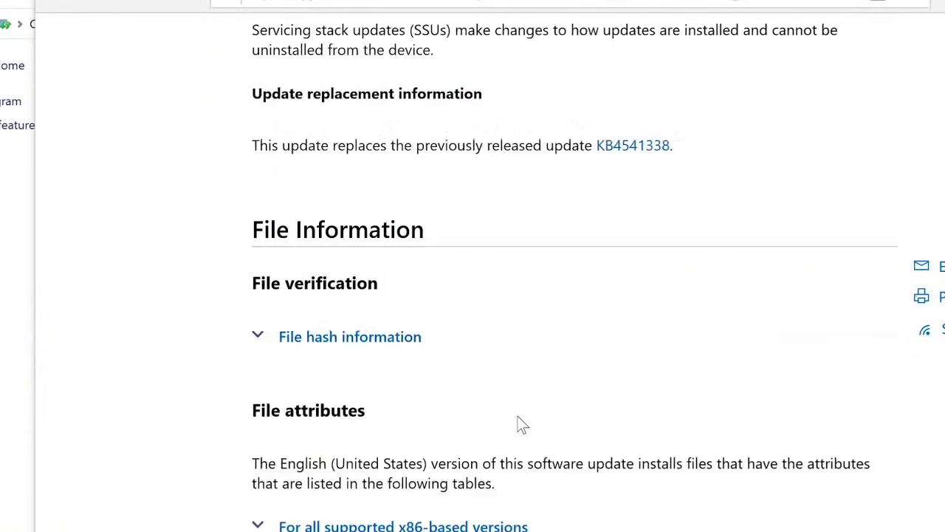
scroll(522, 424, down, 3)
scroll(522, 424, up, 3)
scroll(556, 424, up, 5)
scroll(556, 423, up, 3)
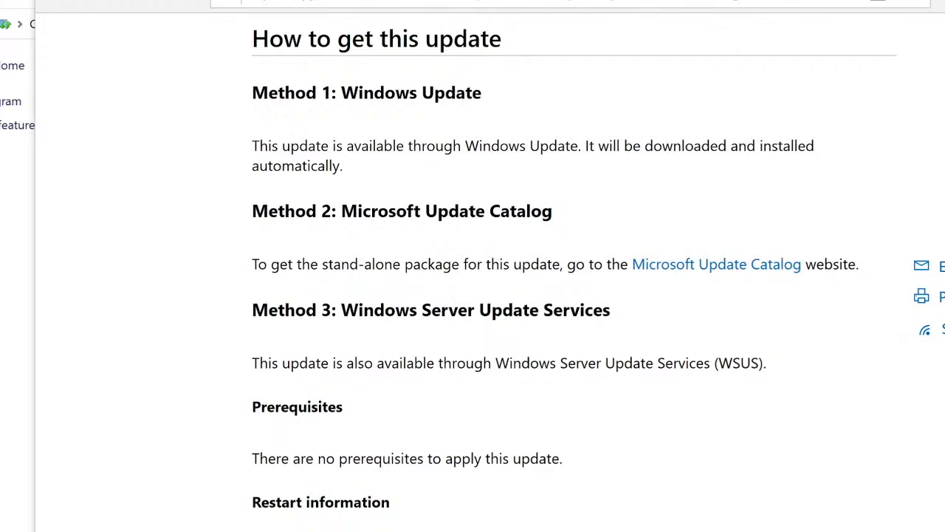
scroll(518, 296, up, 2)
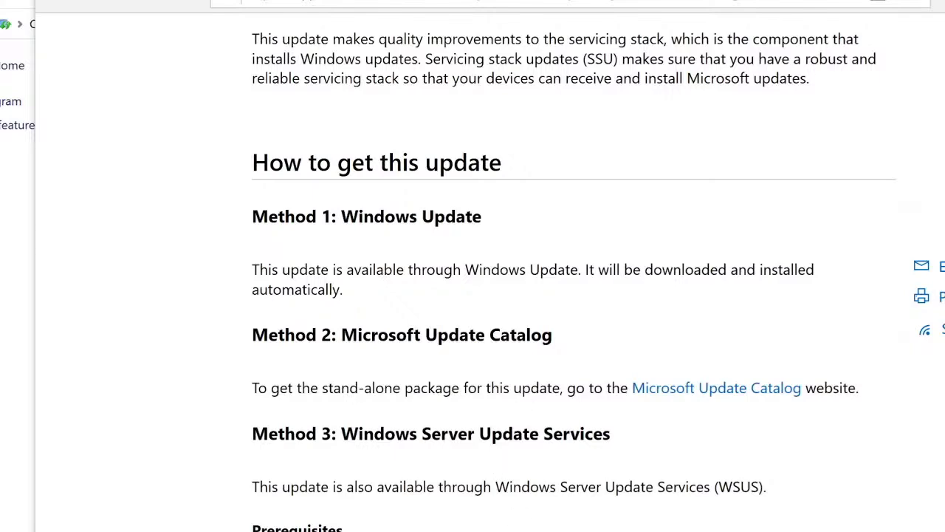
scroll(517, 295, up, 2)
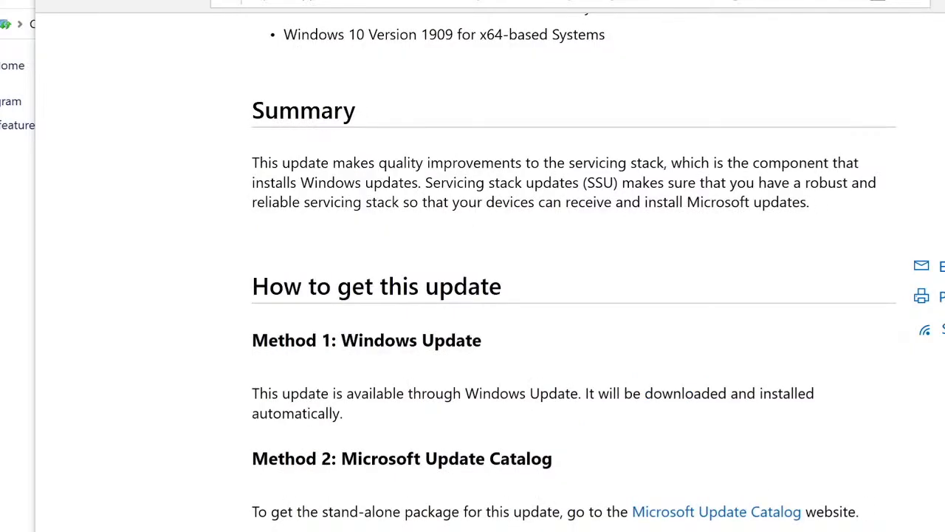
scroll(669, 522, up, 6)
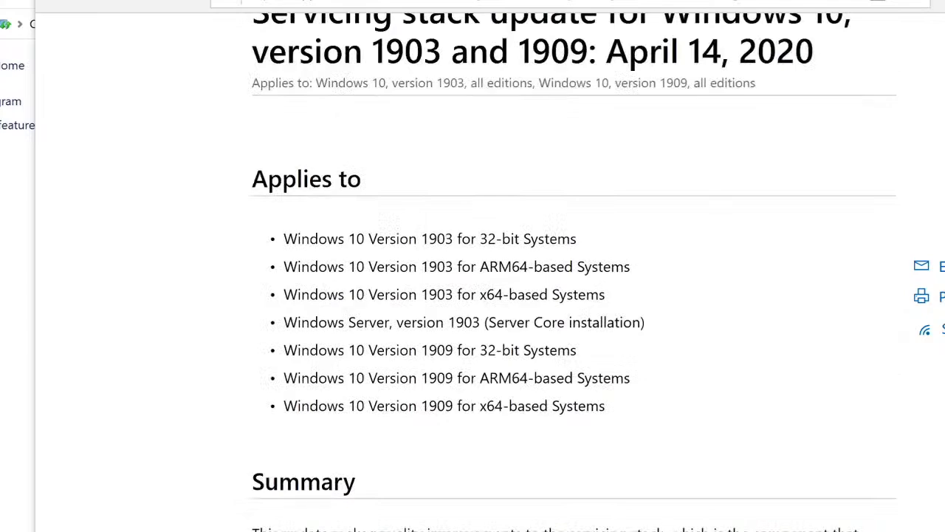
Finish reviewing the article, then switch back to Control Panel's Installed Updates list.
scroll(517, 296, down, 4)
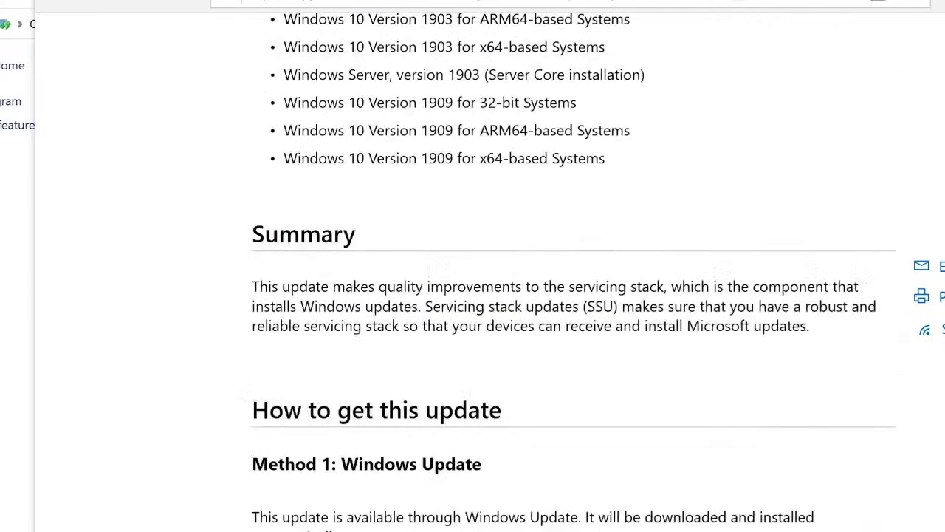
scroll(473, 296, up, 7)
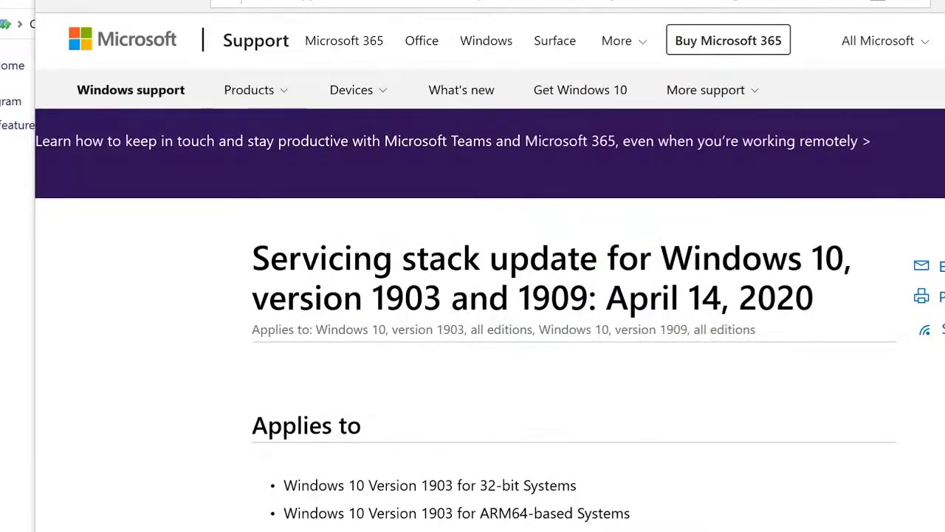
scroll(473, 295, down, 5)
scroll(473, 295, up, 3)
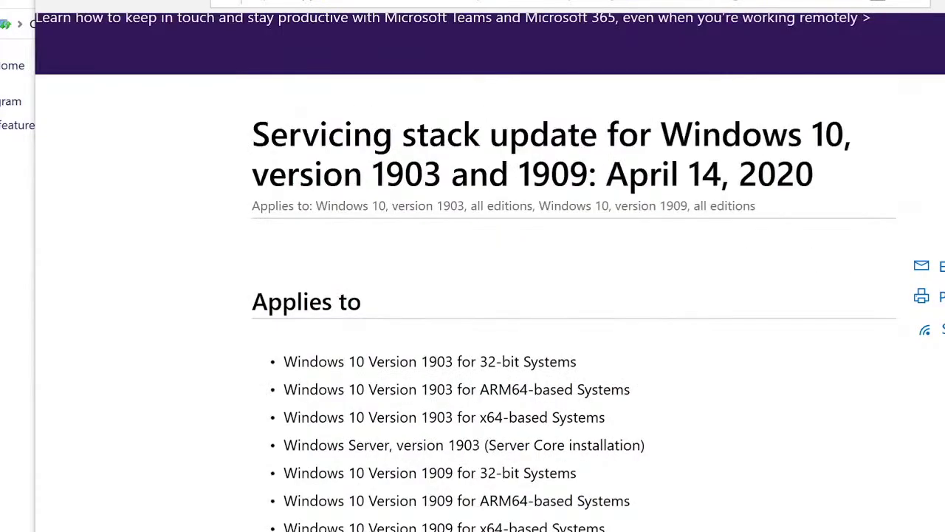
scroll(738, 526, down, 7)
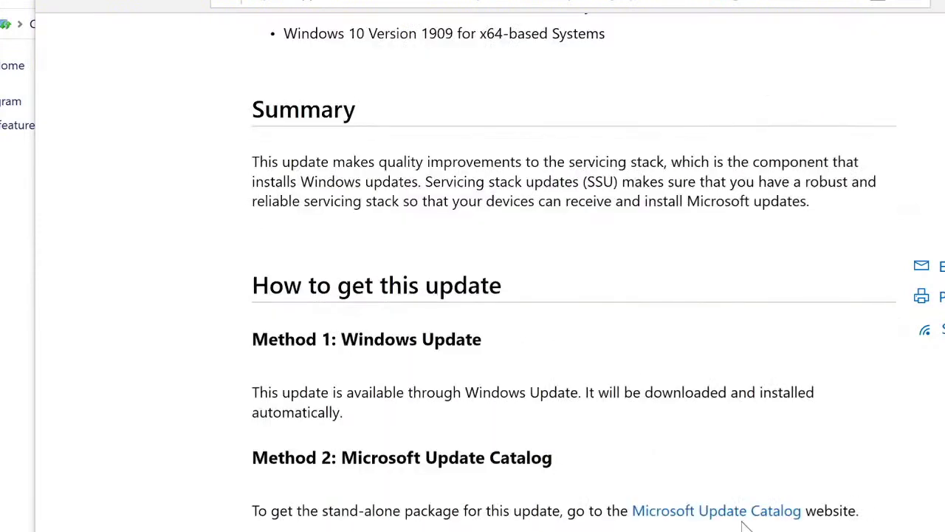
scroll(744, 526, down, 5)
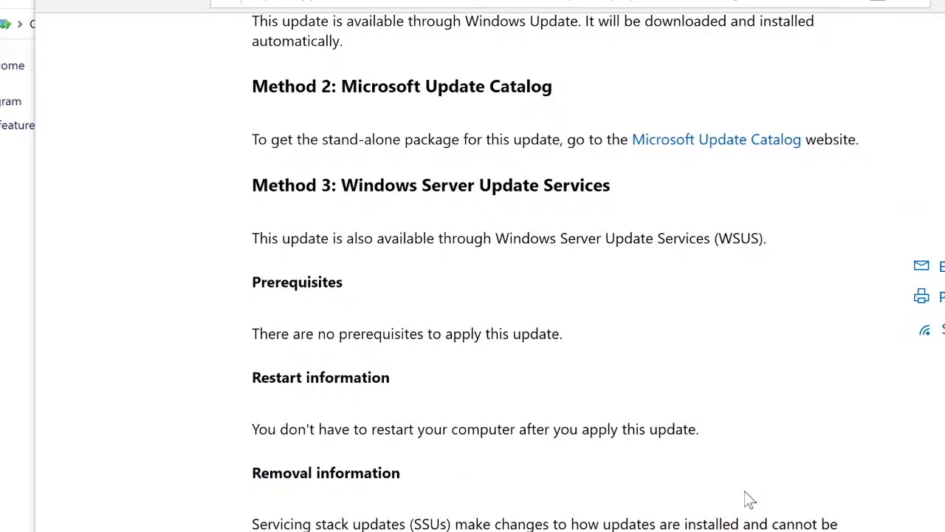
scroll(748, 500, down, 12)
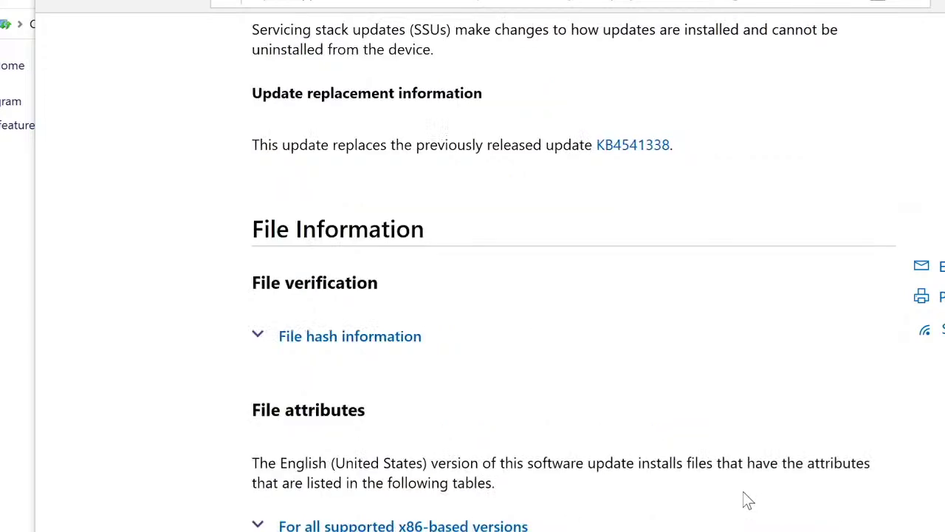
scroll(743, 491, up, 18)
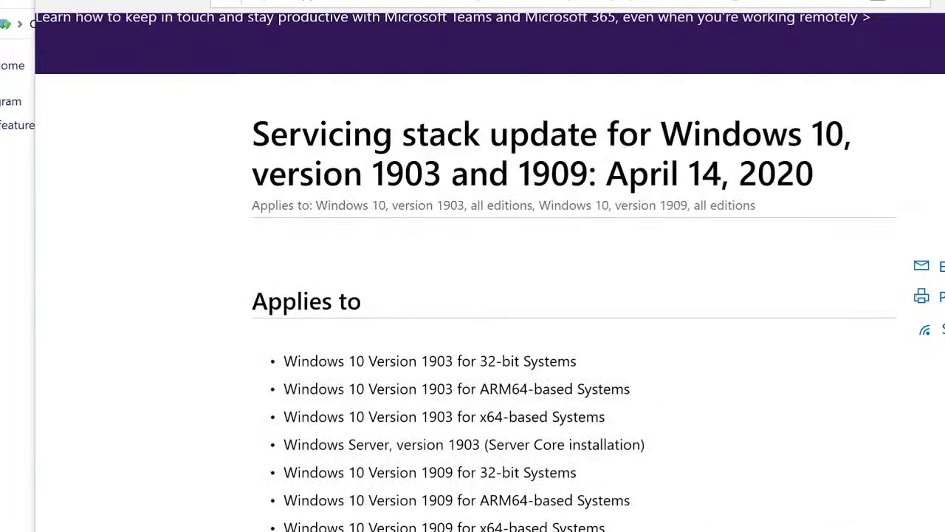
key(alt+Tab)
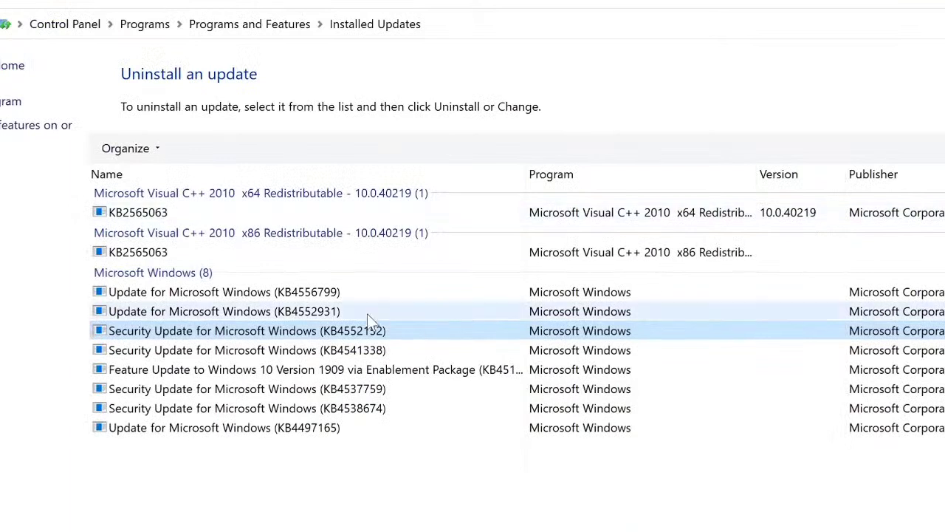
click(326, 352)
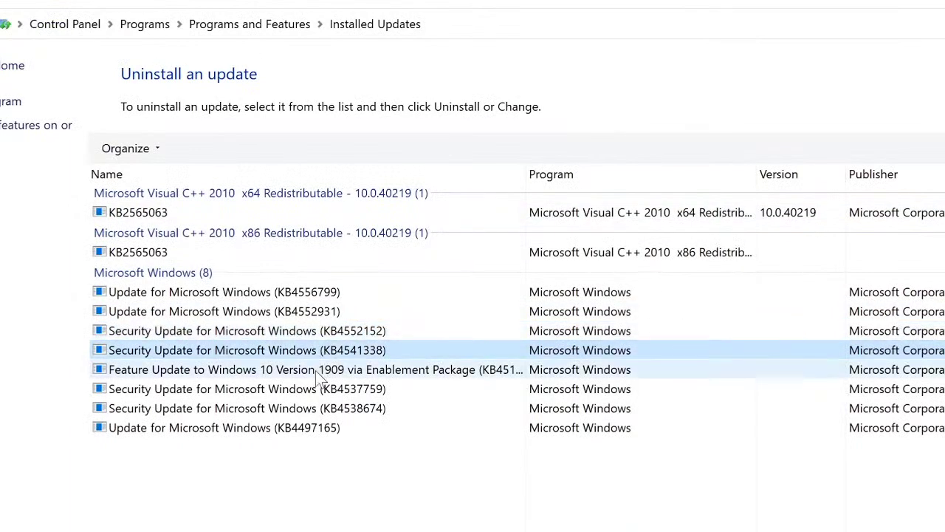
click(319, 370)
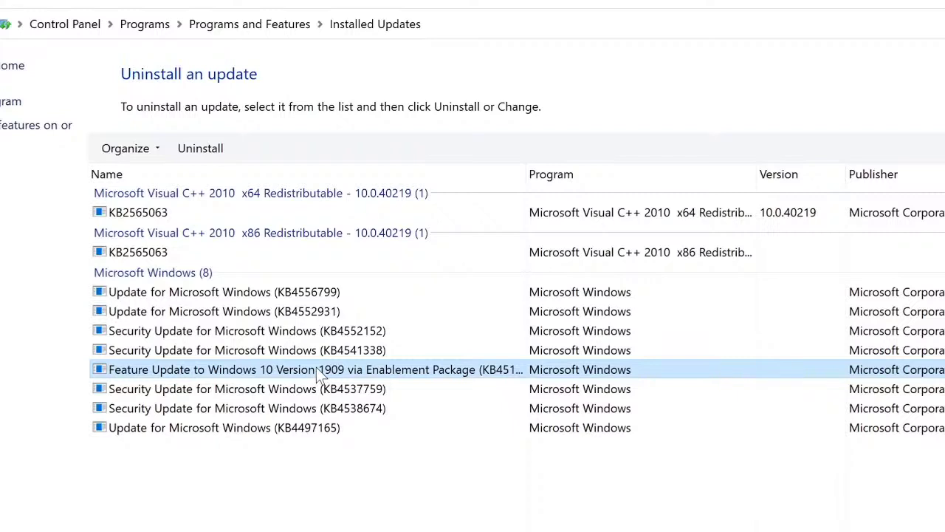
click(323, 389)
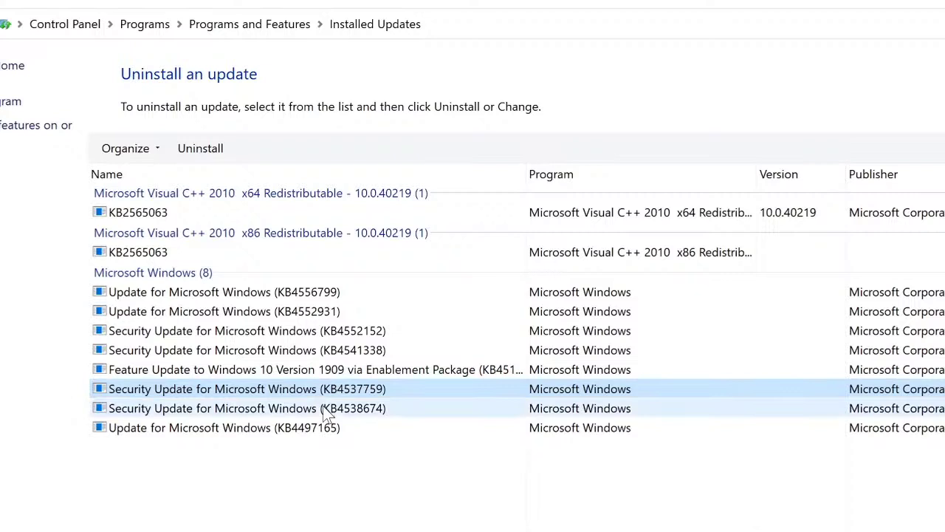
click(326, 411)
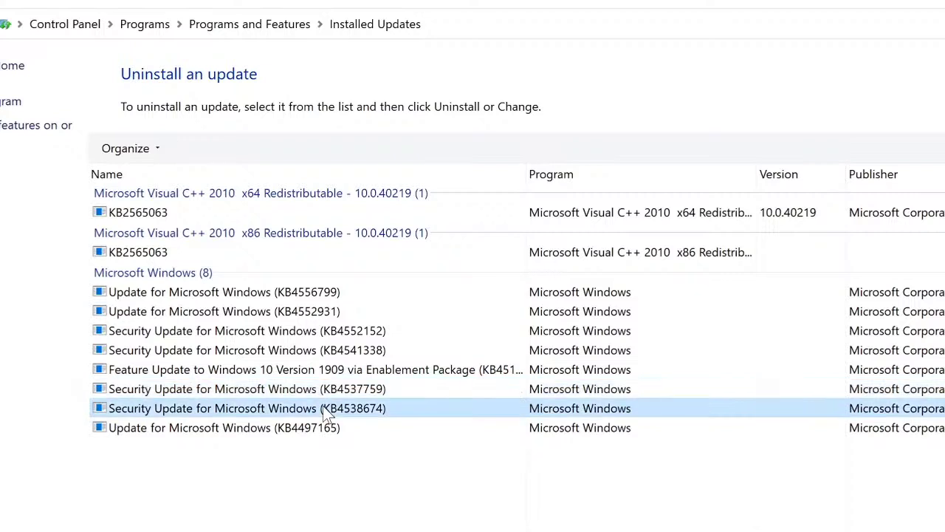
click(631, 390)
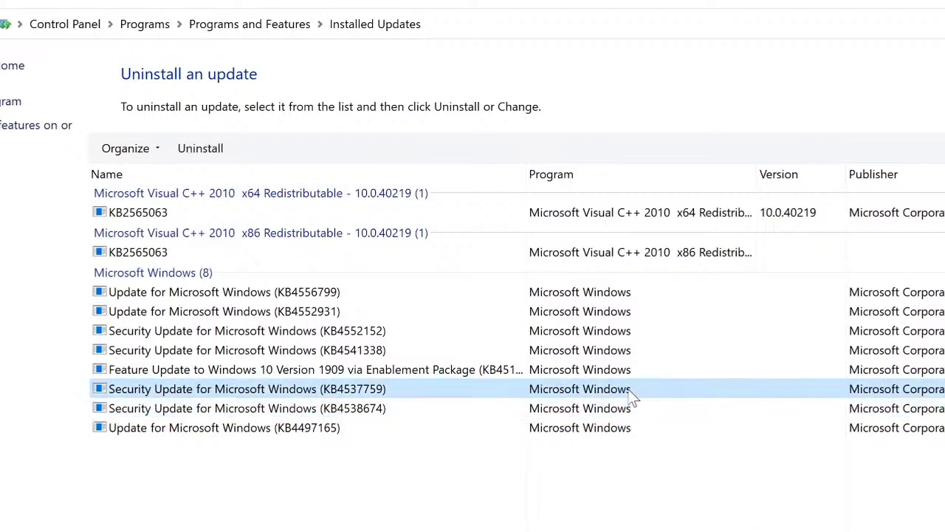
click(574, 415)
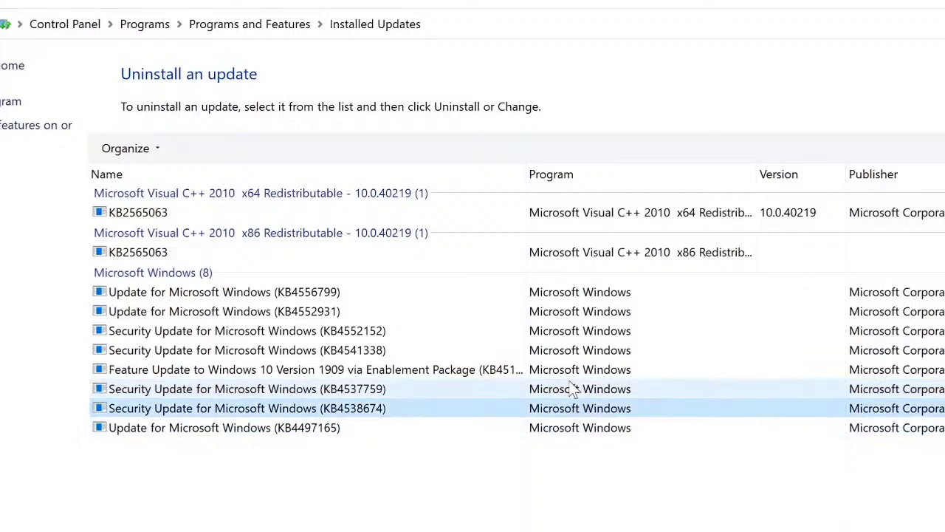
click(574, 389)
click(571, 352)
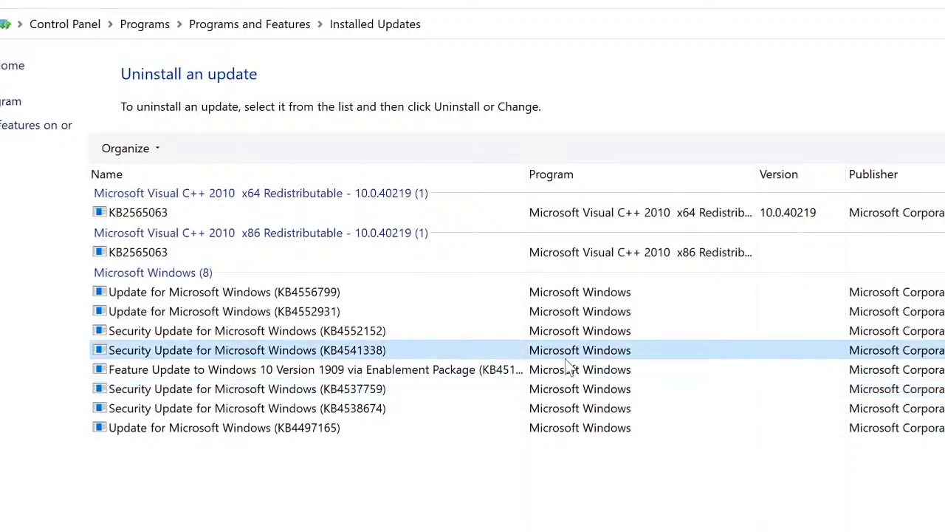
click(572, 320)
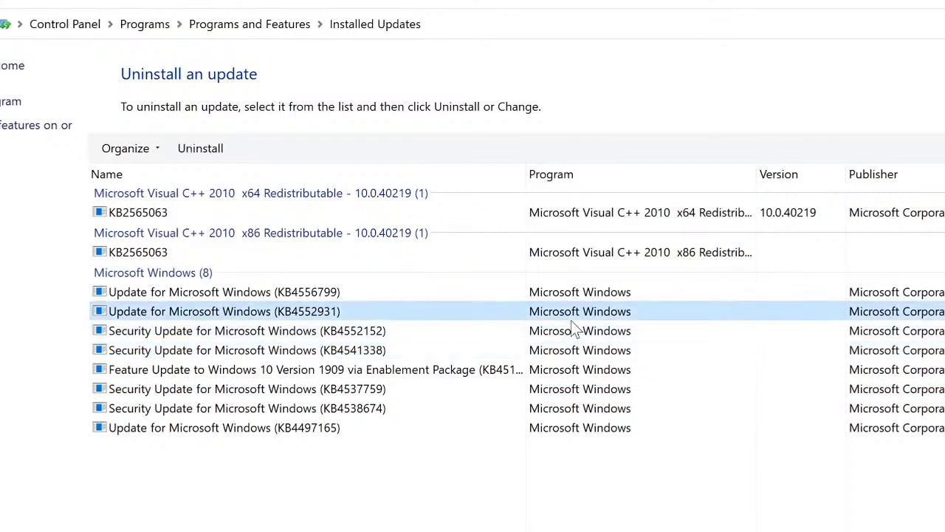
click(601, 293)
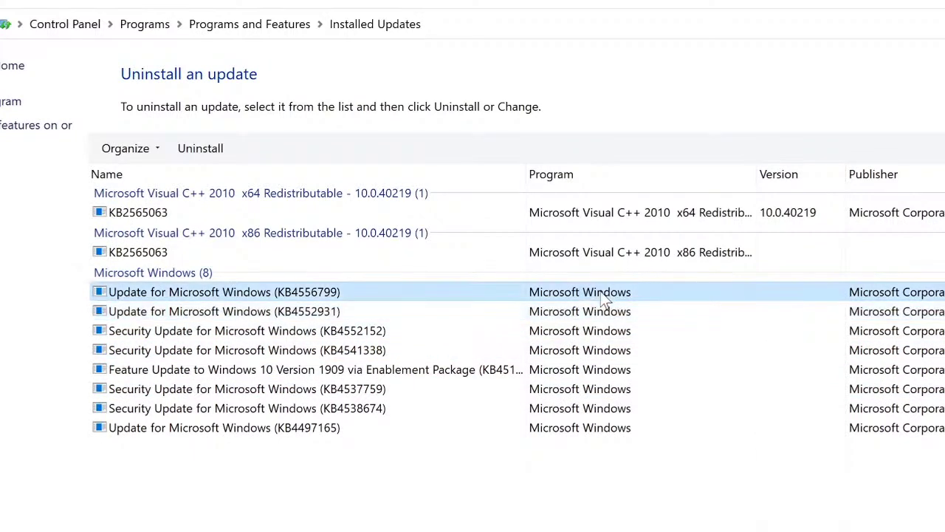
click(572, 336)
click(575, 353)
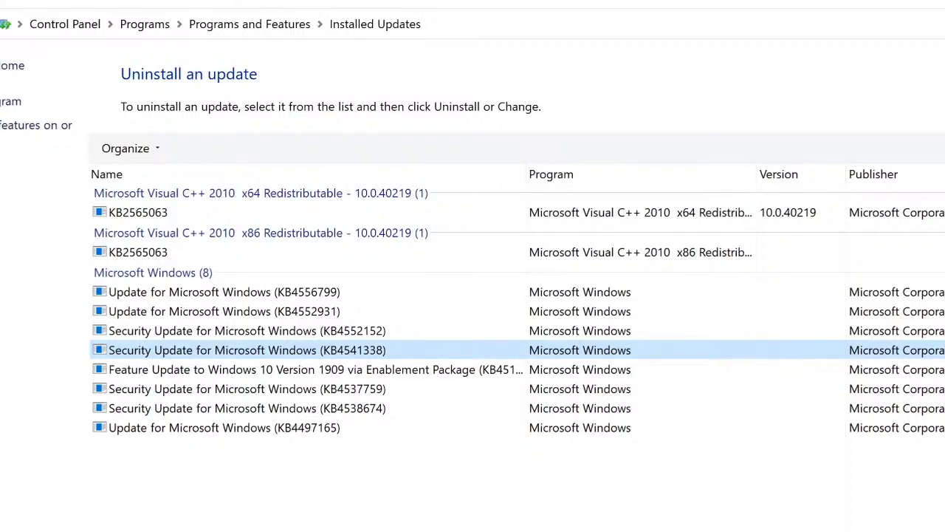
click(610, 371)
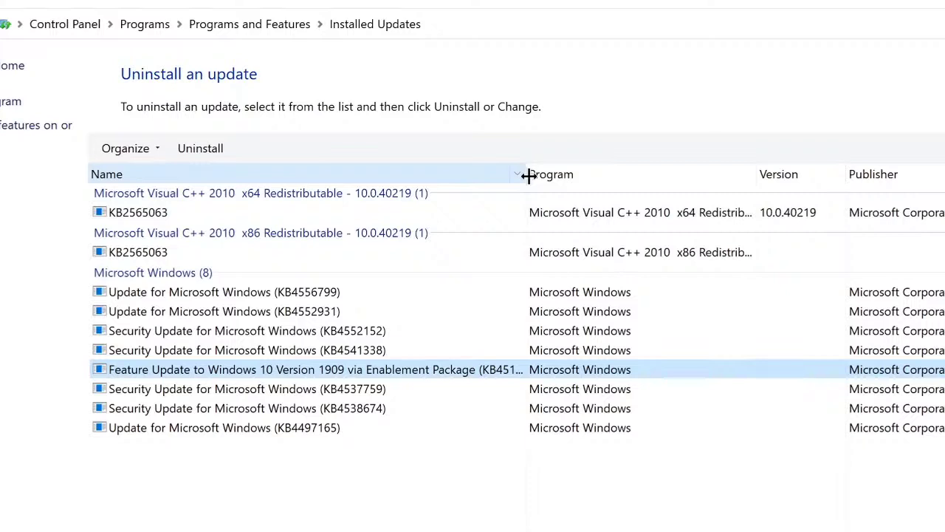
click(300, 296)
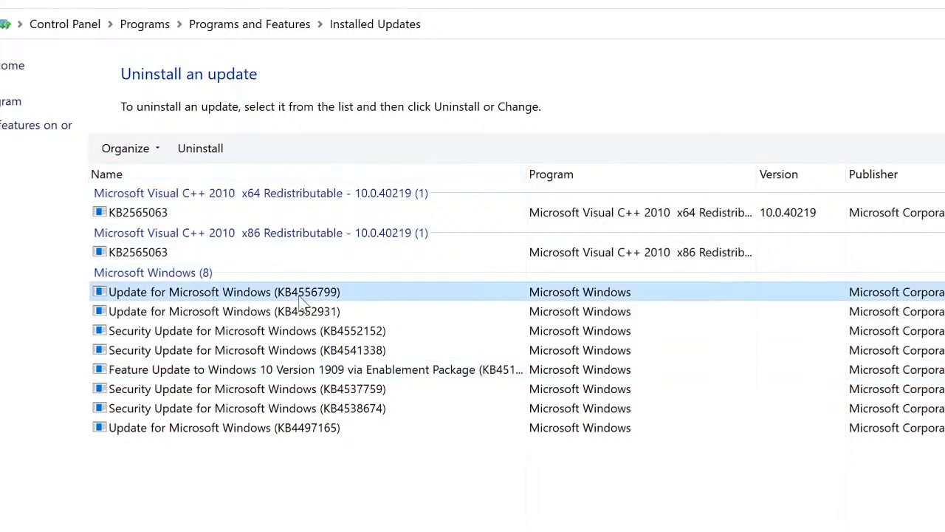
click(312, 313)
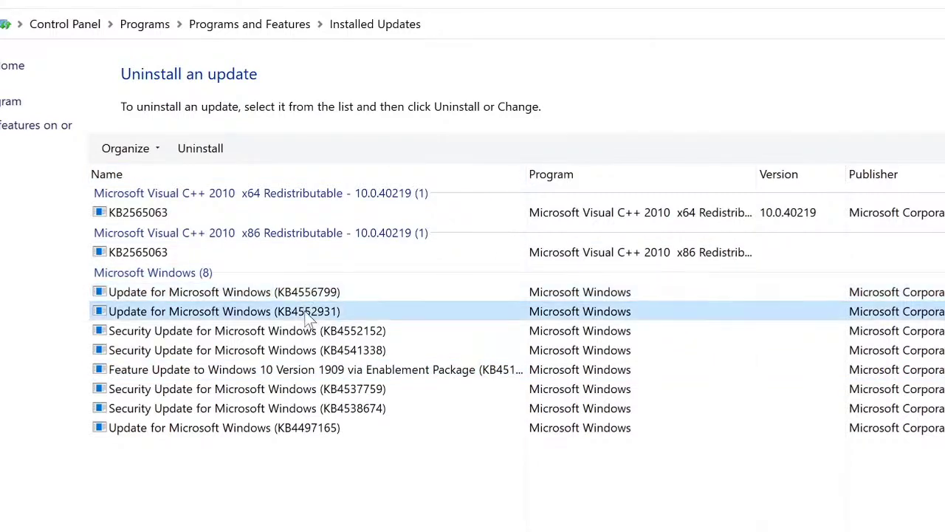
click(346, 331)
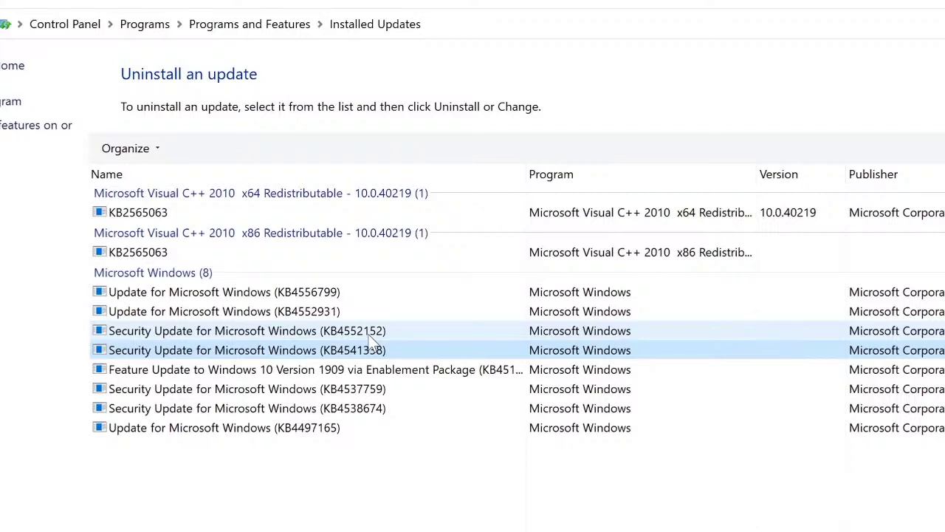
click(395, 376)
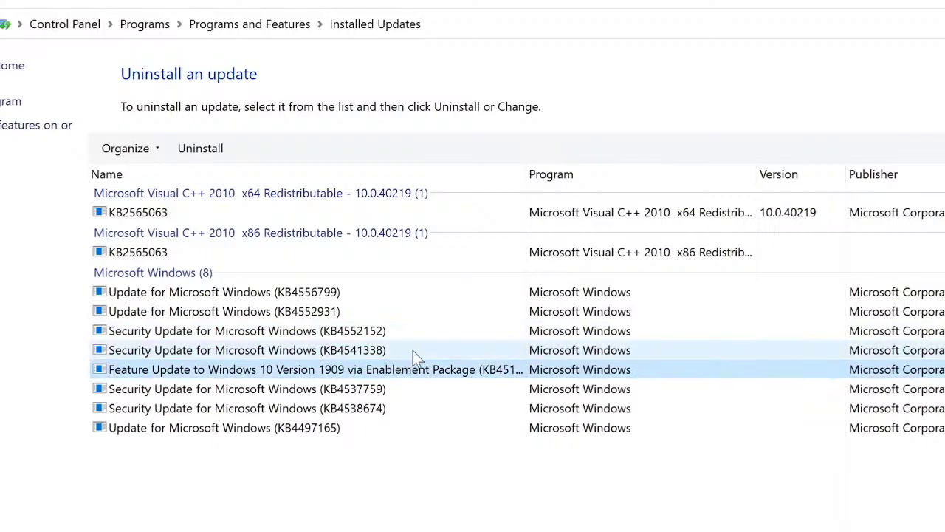
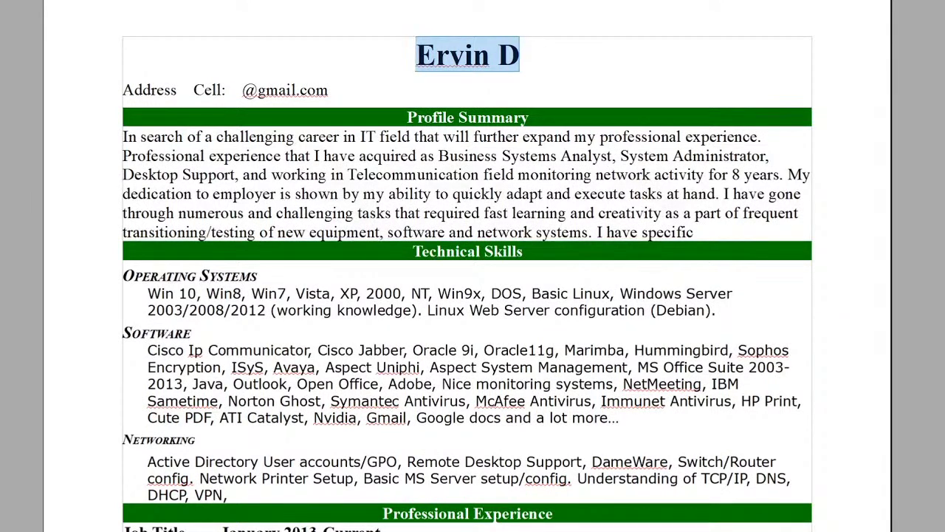
Reduce the font size of the name heading at the top of the résumé.
key(ctrl+shift+comma)
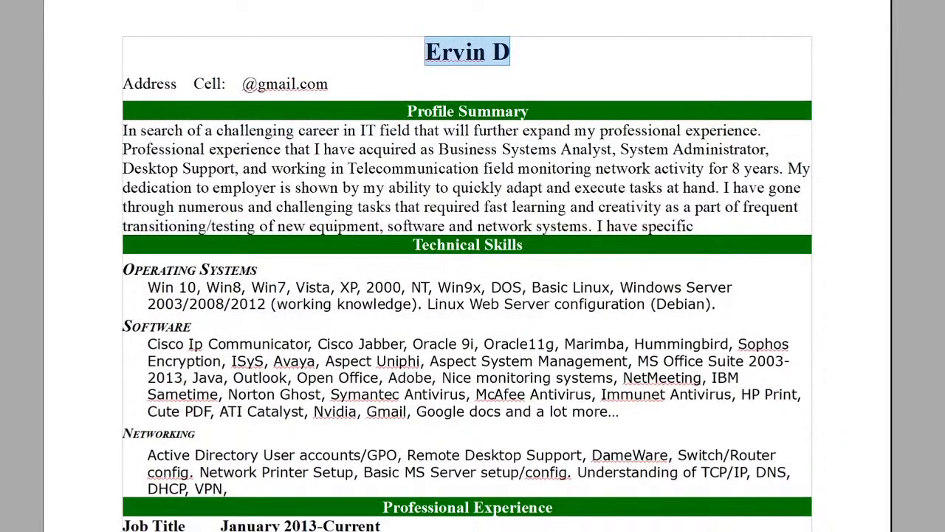
click(329, 84)
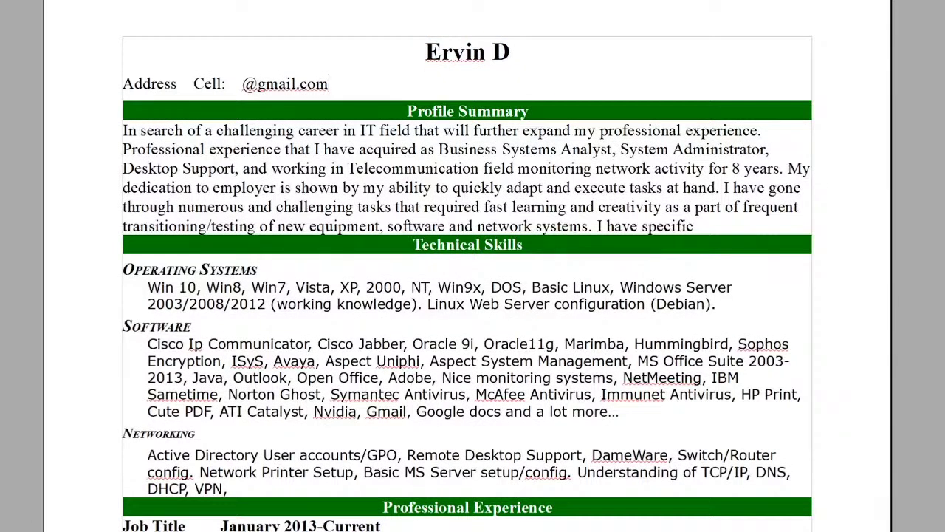
click(510, 52)
Replace the Address placeholder with the full street address, city, state and ZIP code.
drag(178, 84, 122, 84)
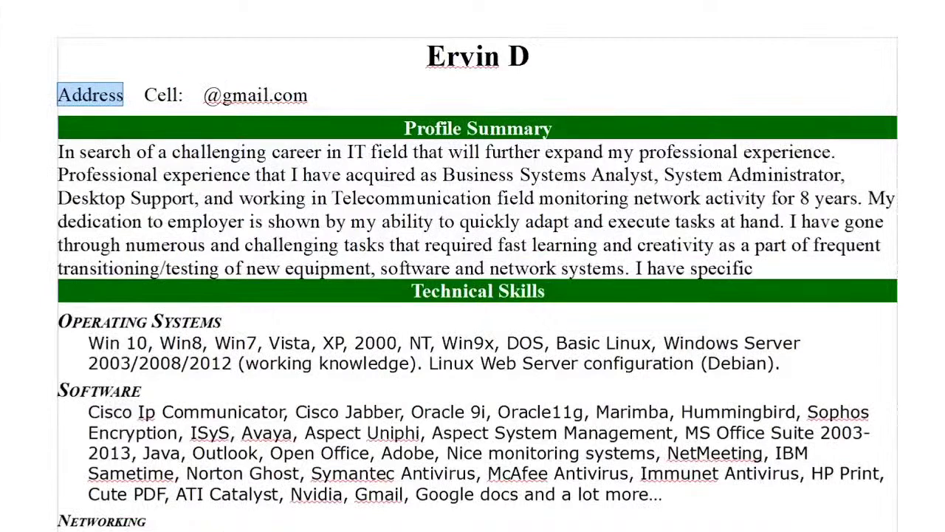
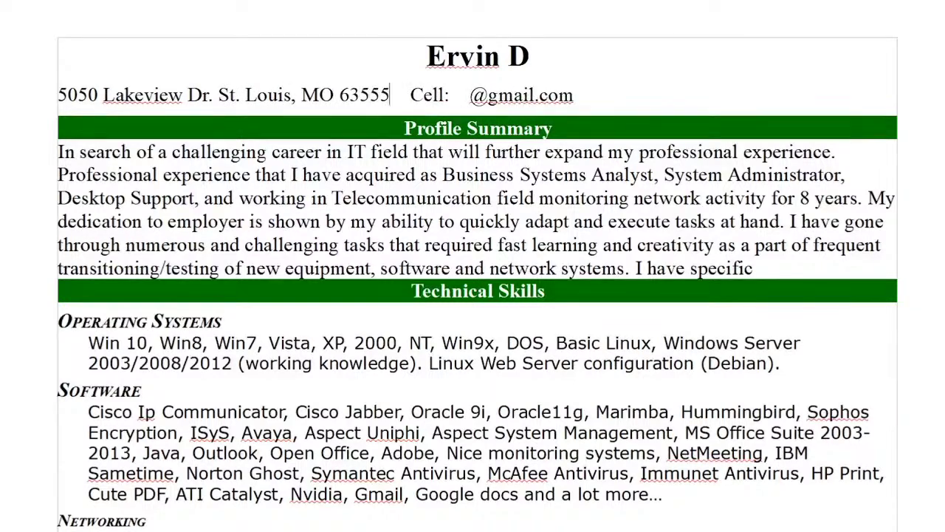
Enter the cell phone number after the Cell: label.
click(453, 94)
key(shift+Left)
key(shift+Left)
key(shift+Left)
key(shift+Left)
key(shift+Left)
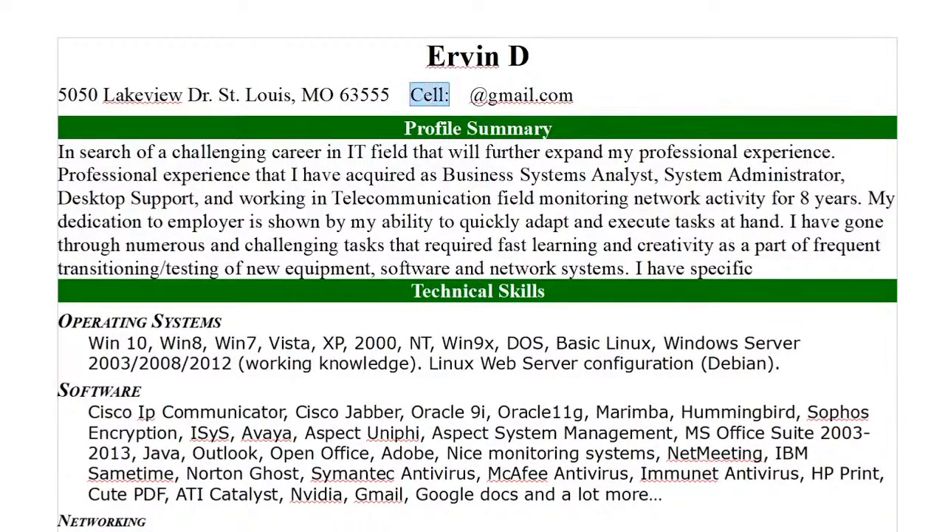
key(Right)
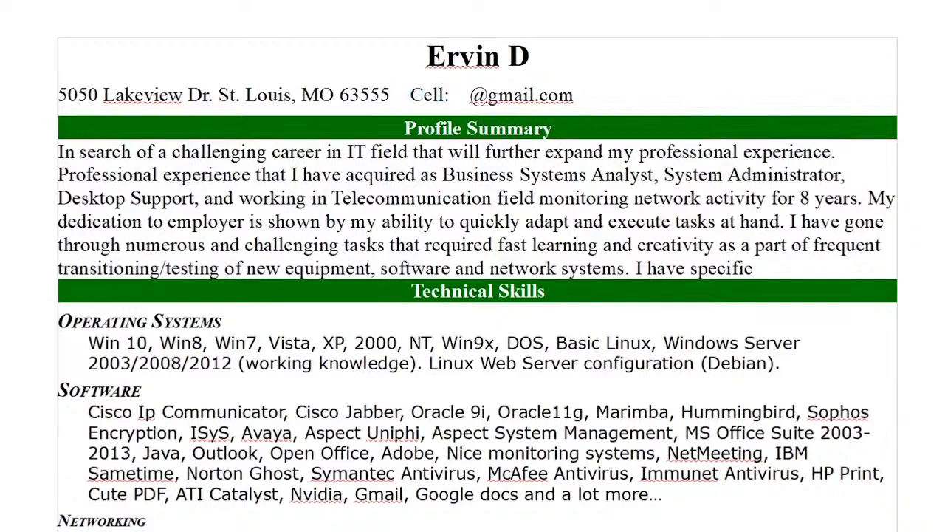
key(Left)
key(shift+Left)
key(shift+Left)
key(shift+Left)
key(shift+Left)
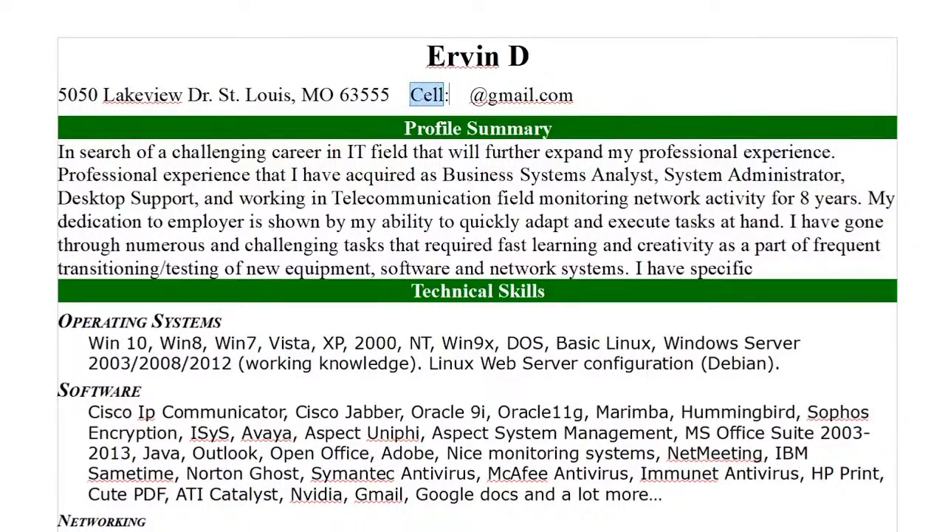
key(Right)
text(555)
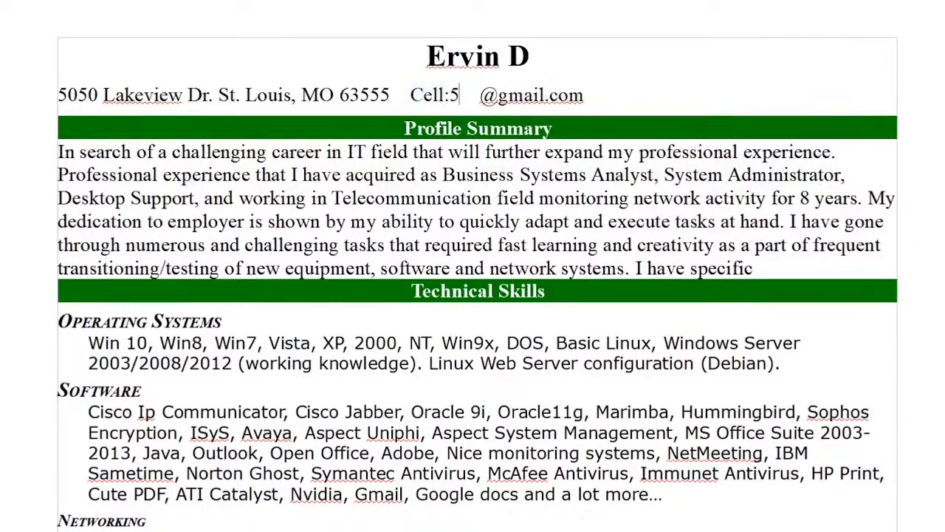
text(-555-5)
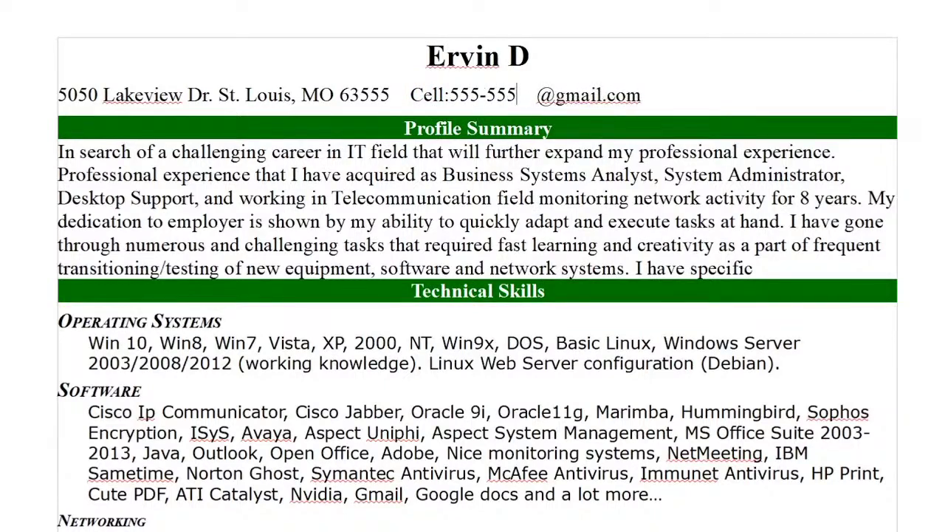
text(555)
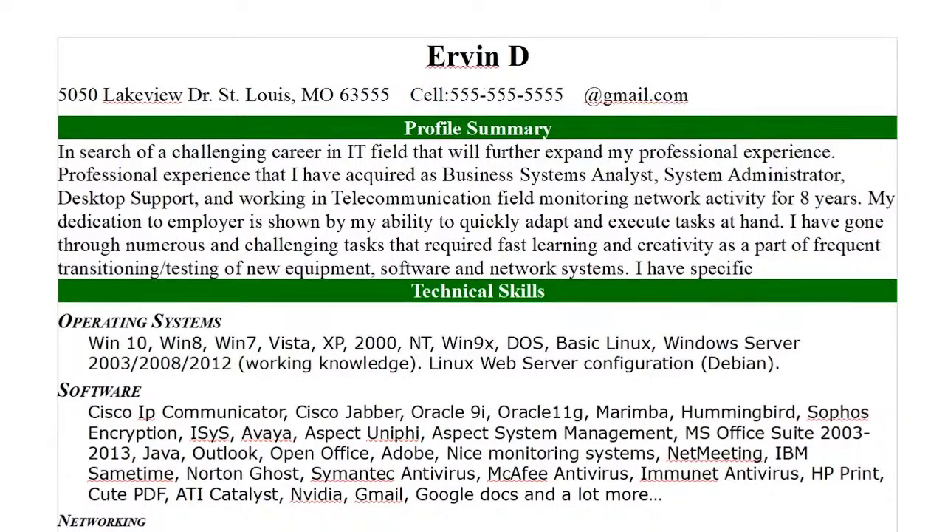
Complete the e-mail address by adding the user name before the domain.
click(584, 94)
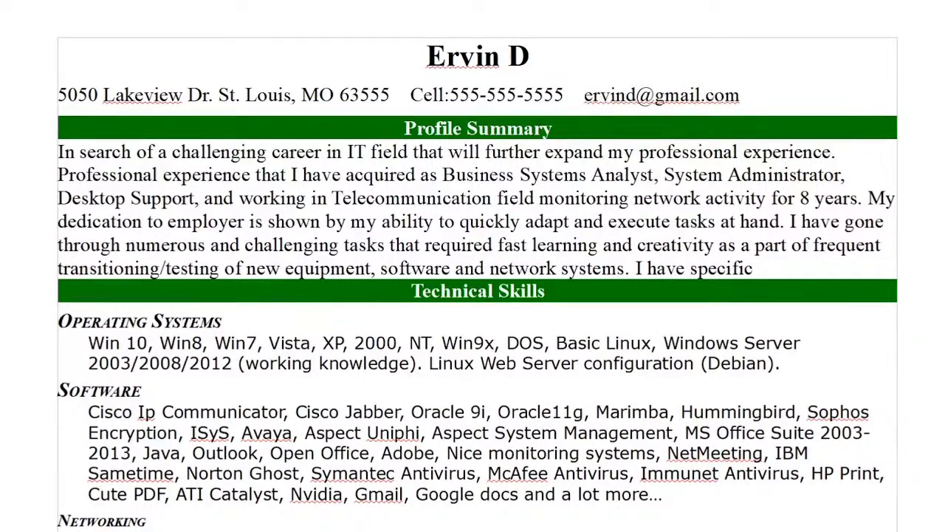
key(shift+Left)
key(shift+Left)
key(shift+Left)
key(shift+Left)
key(shift+Left)
key(shift+Left)
key(shift+Left)
key(shift+Left)
key(shift+Left)
key(shift+Left)
key(shift+Left)
key(shift+Left)
key(shift+Left)
key(shift+Left)
key(shift+Left)
key(shift+Left)
key(shift+Left)
key(shift+Left)
key(shift+Left)
key(shift+Left)
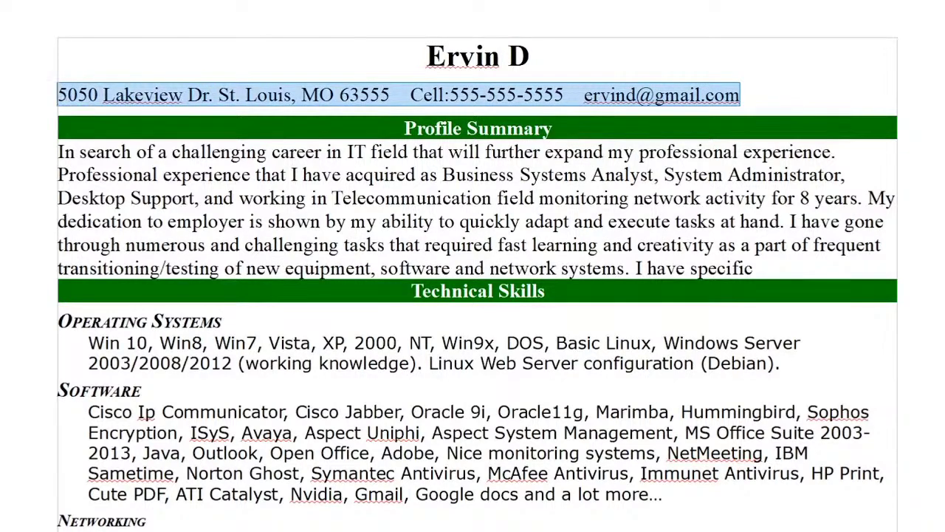
click(240, 152)
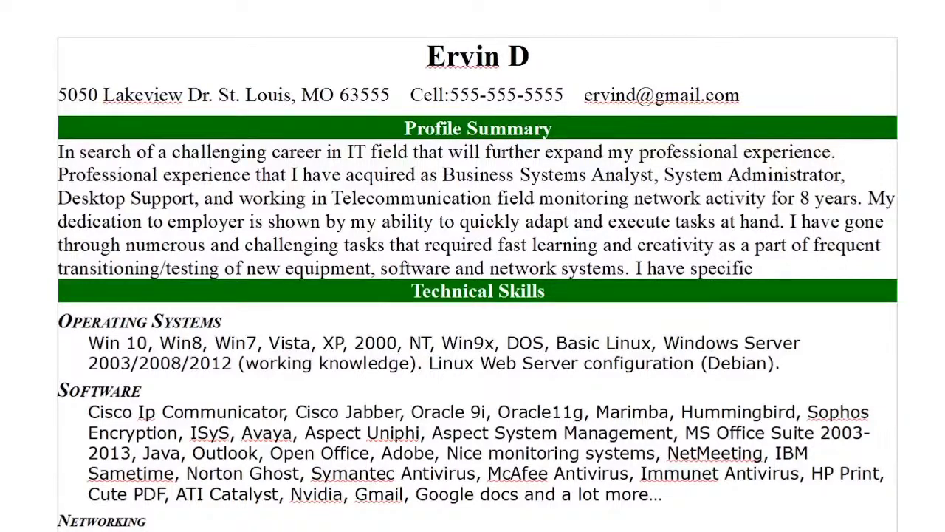
drag(500, 56, 426, 56)
click(528, 56)
key(ctrl+shift+Left)
key(ctrl+shift+Left)
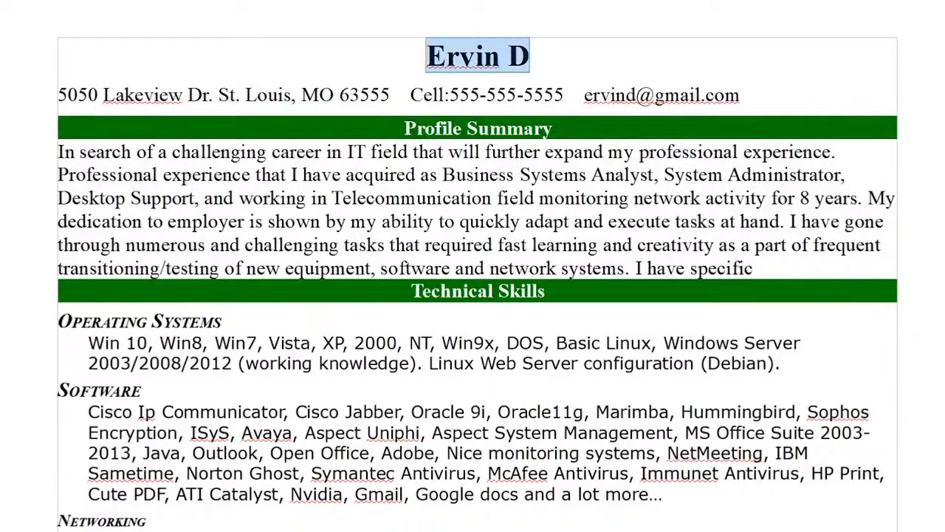
key(Right)
key(Left)
key(Left)
key(shift+Left)
key(shift+Left)
key(shift+Left)
key(shift+Left)
key(shift+Left)
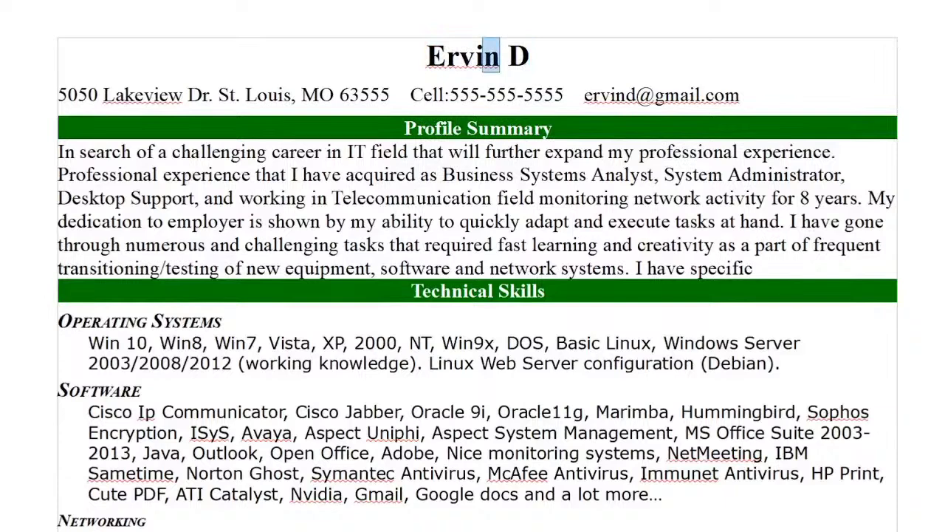
key(End)
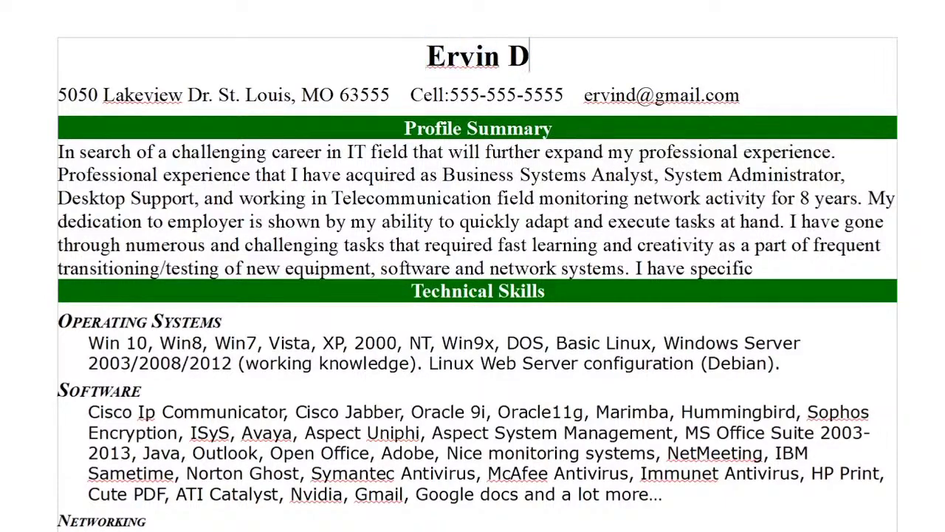
key(ctrl+shift+Left)
key(ctrl+shift+Left)
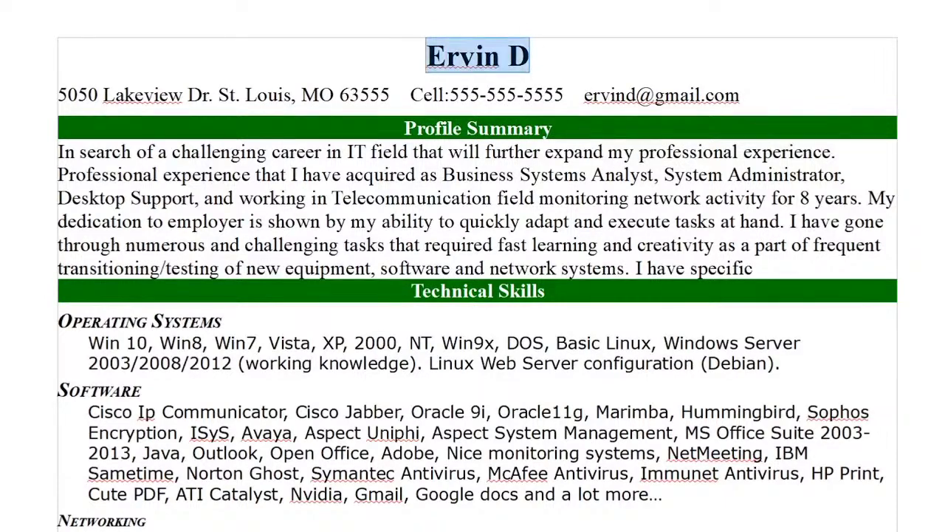
click(410, 95)
key(ctrl+shift+Right)
key(ctrl+shift+Right)
key(ctrl+shift+Right)
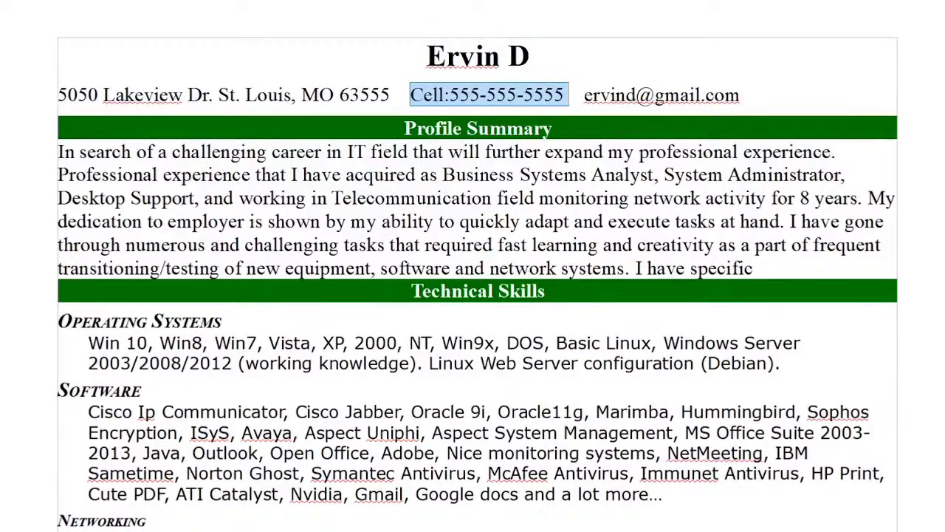
key(Right)
key(ctrl+shift+Right)
key(ctrl+shift+Right)
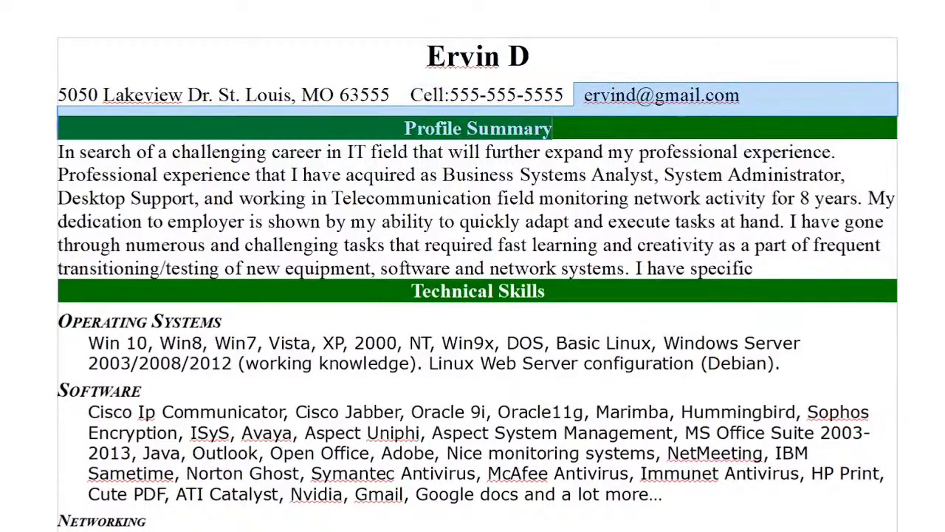
key(Left)
key(Up)
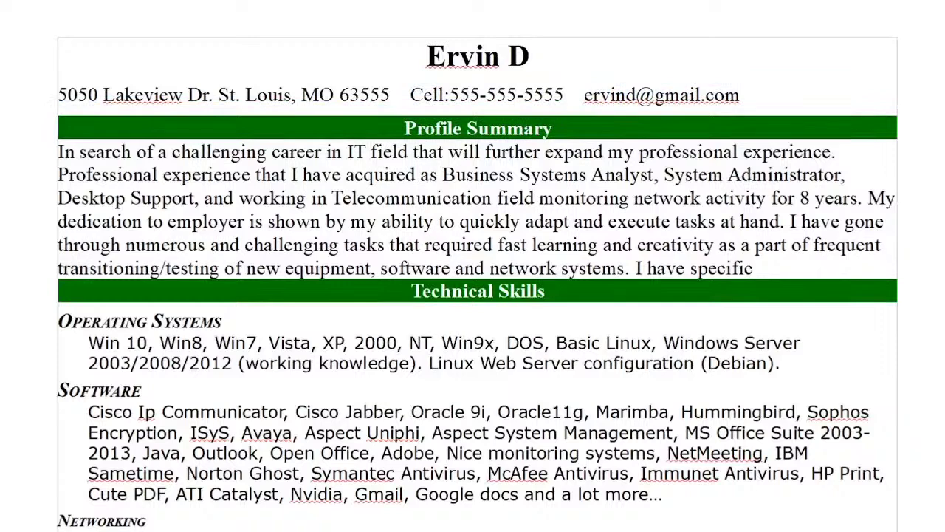
key(Down)
key(Down)
double_click(257, 373)
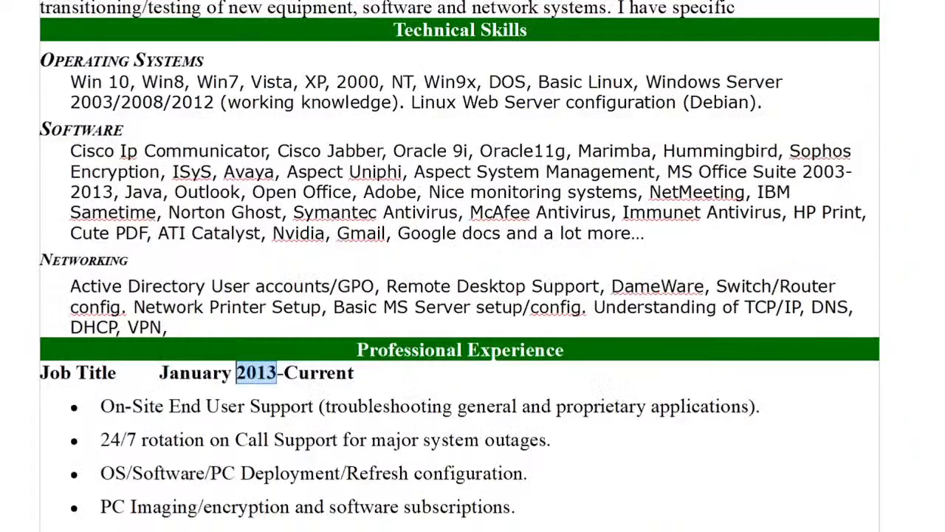
key(ctrl+Home)
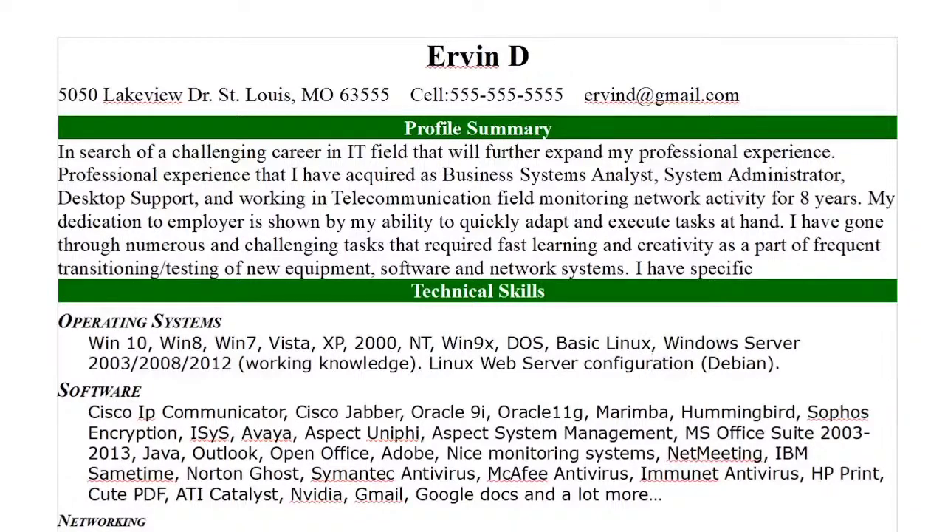
drag(59, 152, 343, 152)
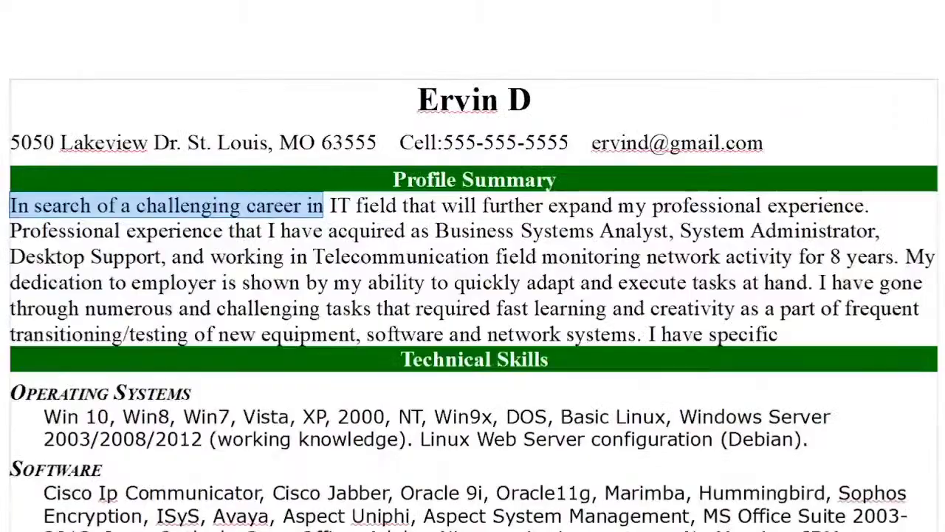
drag(323, 206, 869, 206)
click(872, 206)
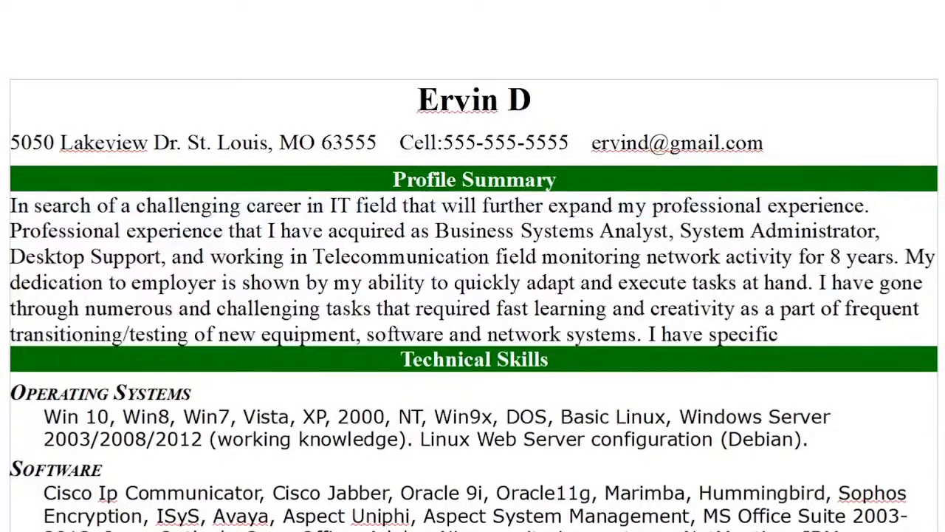
drag(9, 230, 895, 256)
click(895, 257)
drag(10, 230, 597, 231)
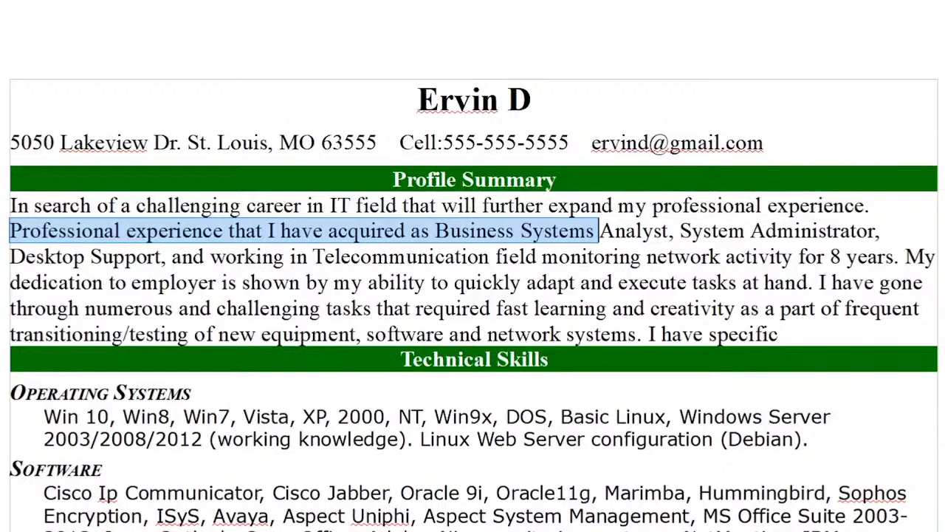
click(692, 230)
drag(679, 231, 877, 256)
click(894, 256)
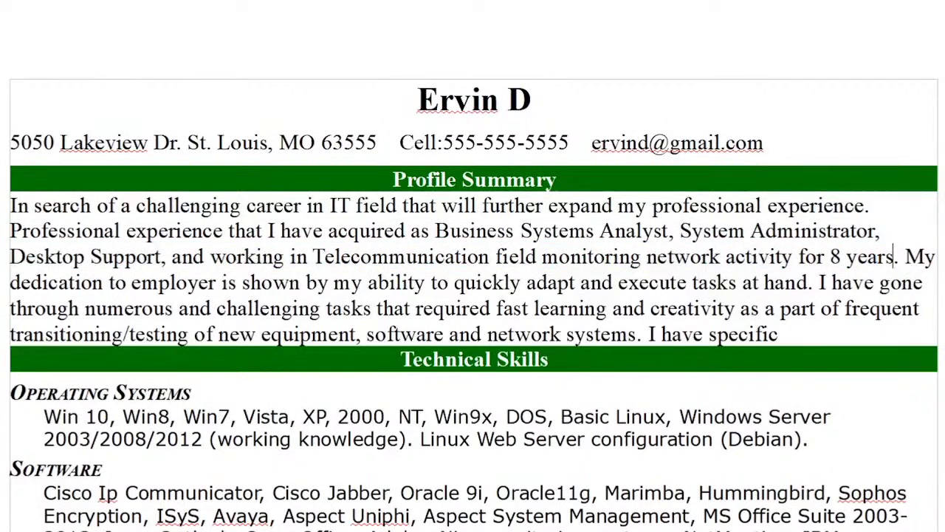
drag(193, 257, 898, 257)
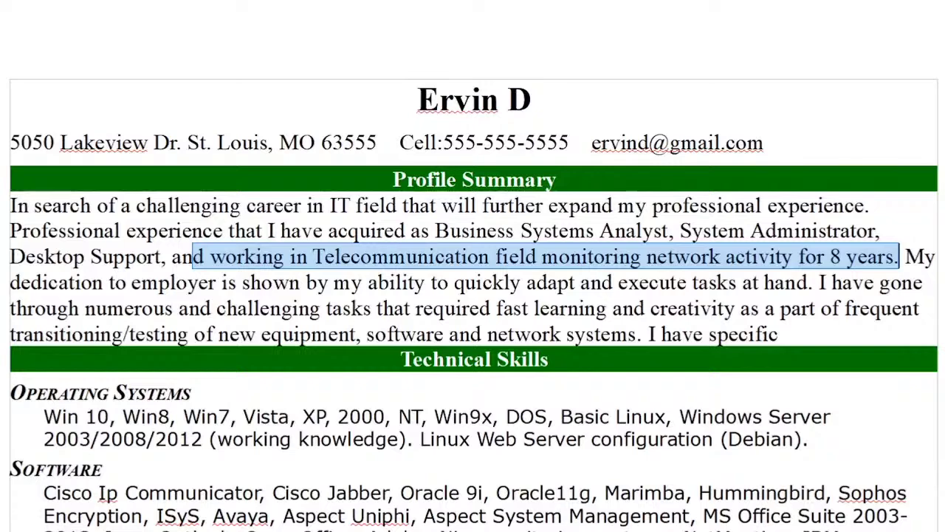
key(shift+Left)
click(900, 256)
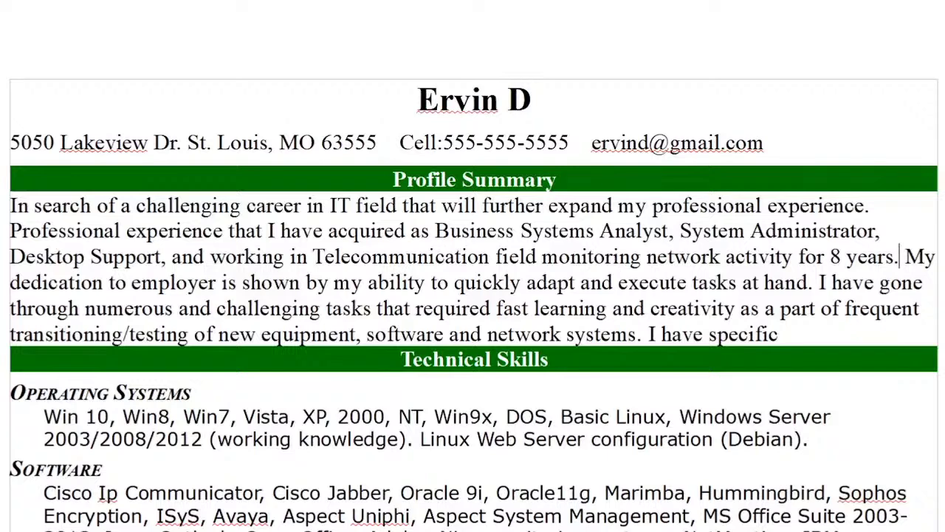
drag(313, 257, 894, 256)
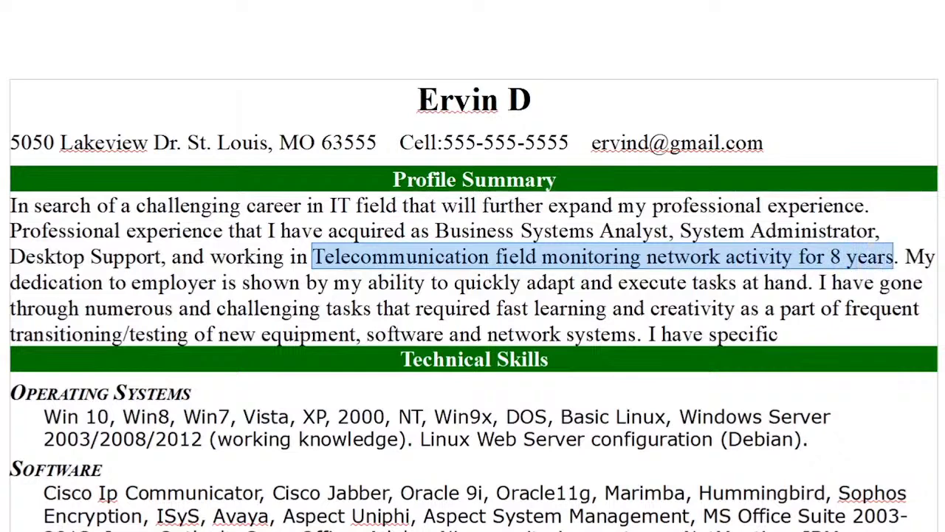
click(899, 256)
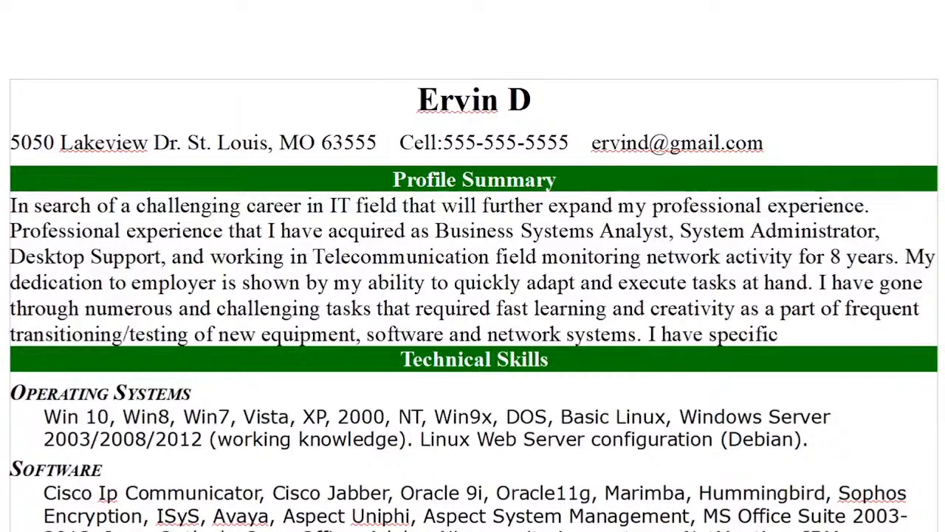
click(905, 256)
key(ctrl+shift+Right)
drag(906, 256, 809, 282)
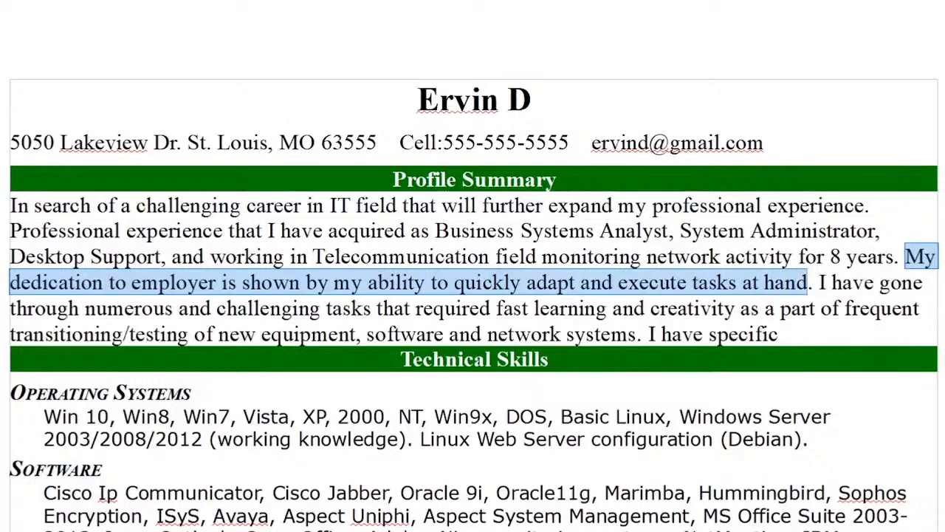
click(557, 282)
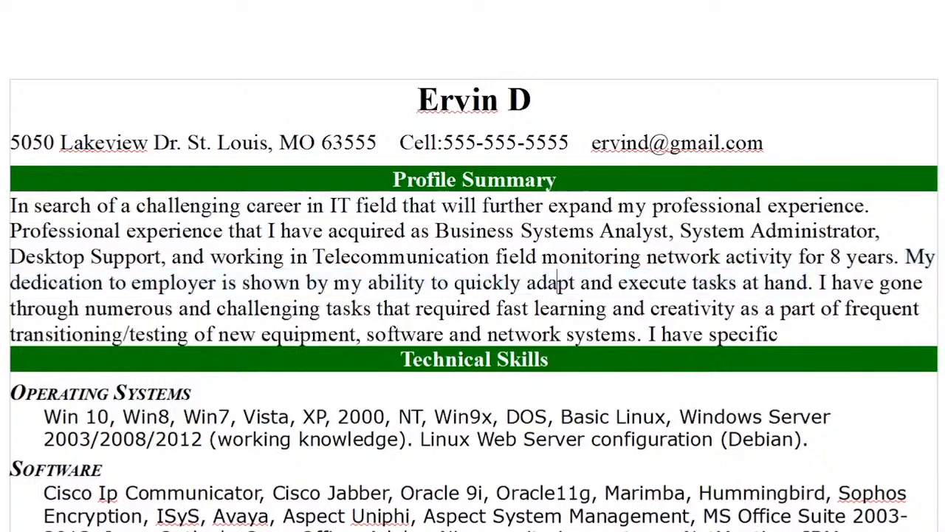
drag(415, 282, 629, 282)
click(639, 282)
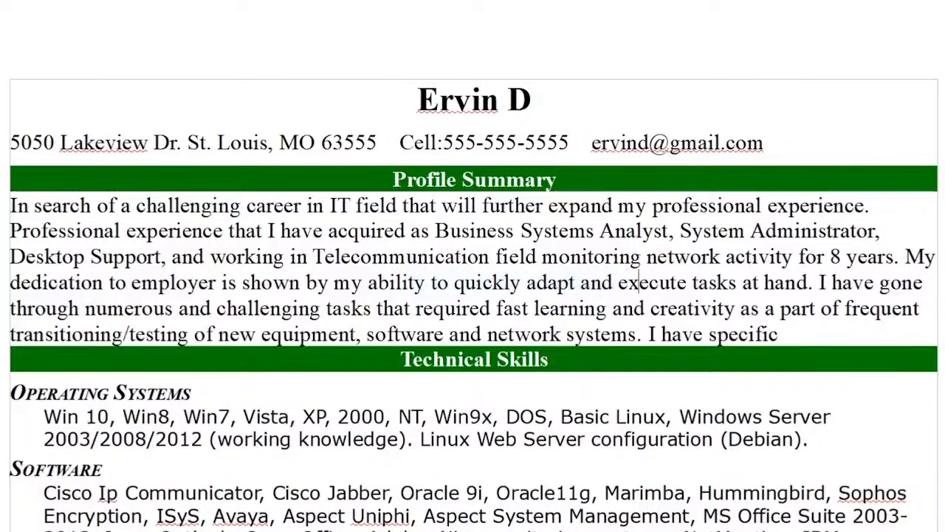
drag(614, 282, 808, 282)
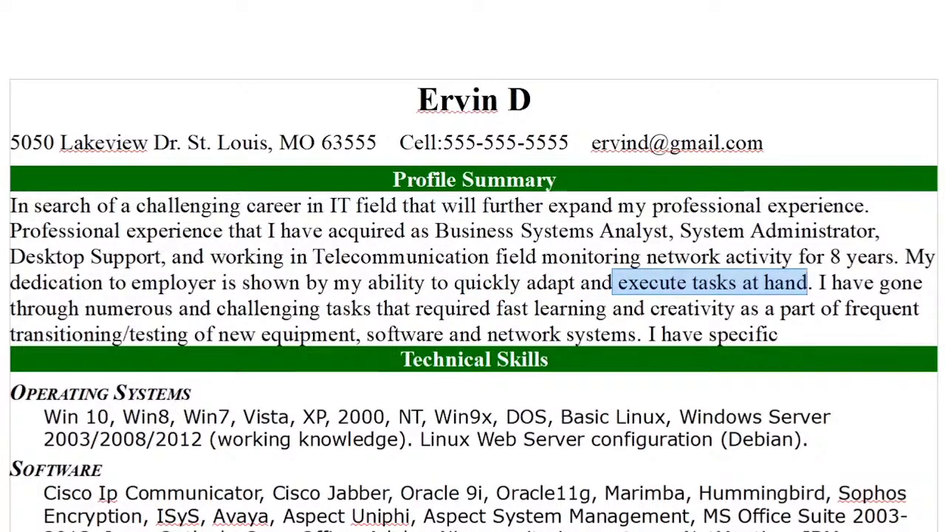
click(809, 282)
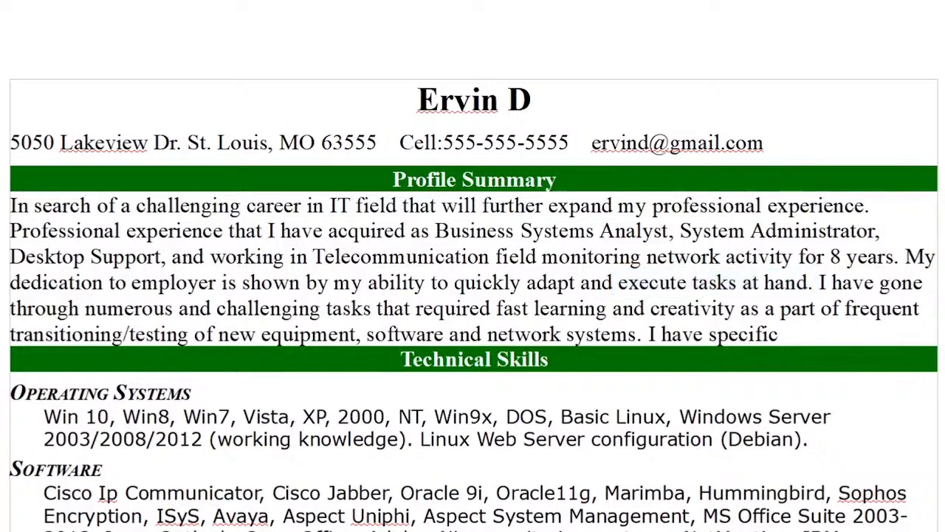
drag(813, 282, 906, 257)
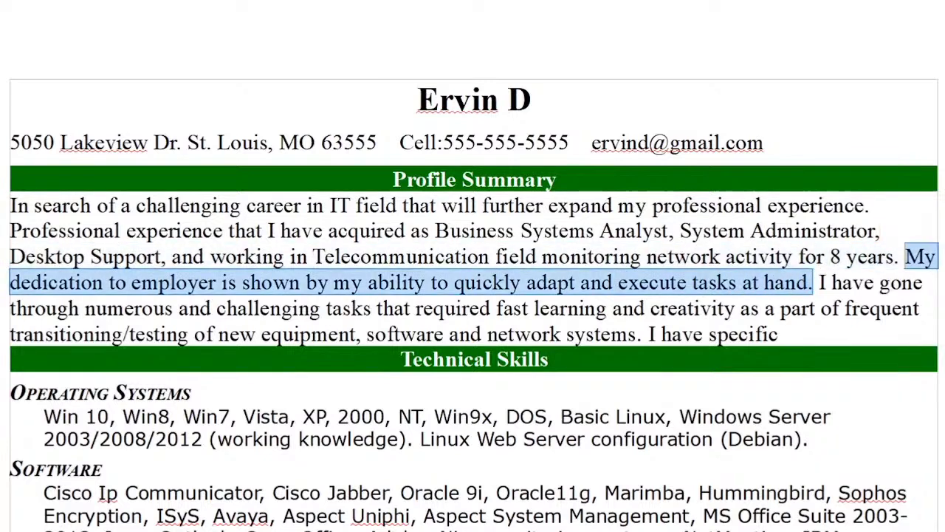
click(813, 282)
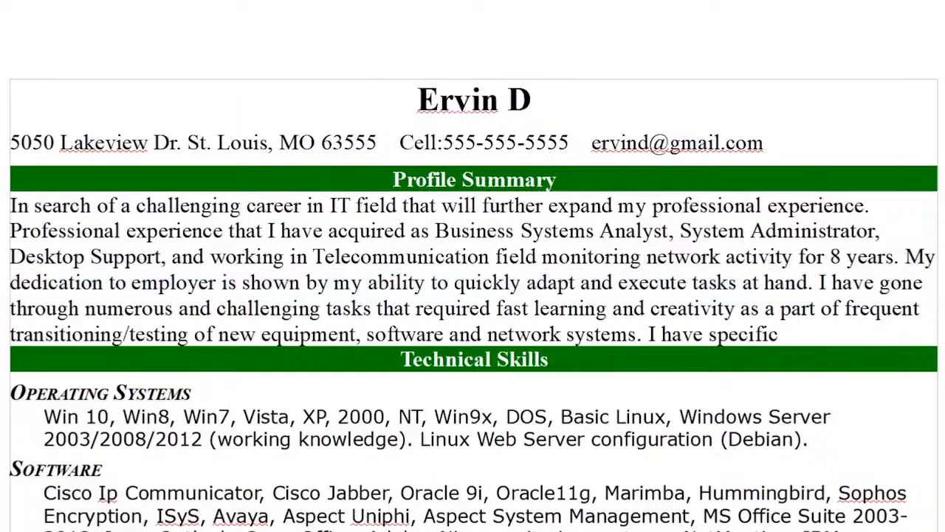
drag(812, 282, 905, 256)
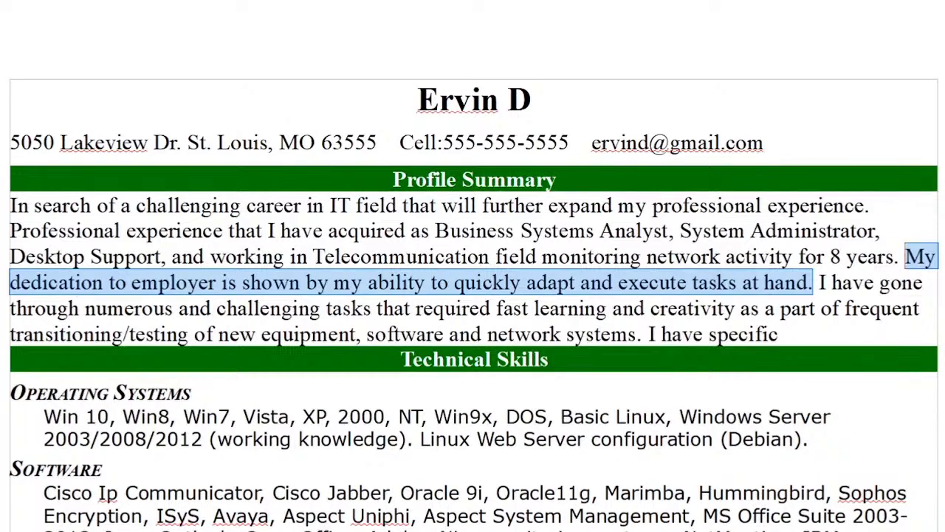
drag(817, 282, 924, 282)
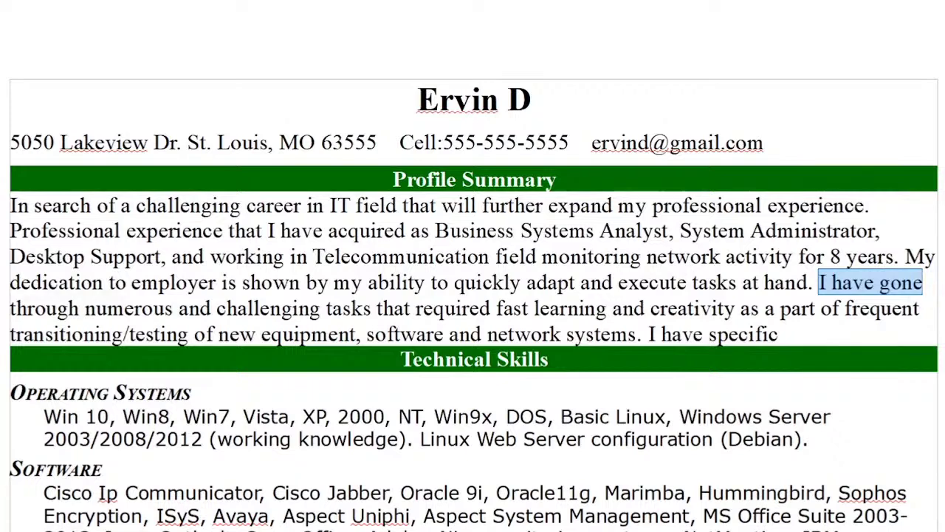
drag(923, 282, 628, 333)
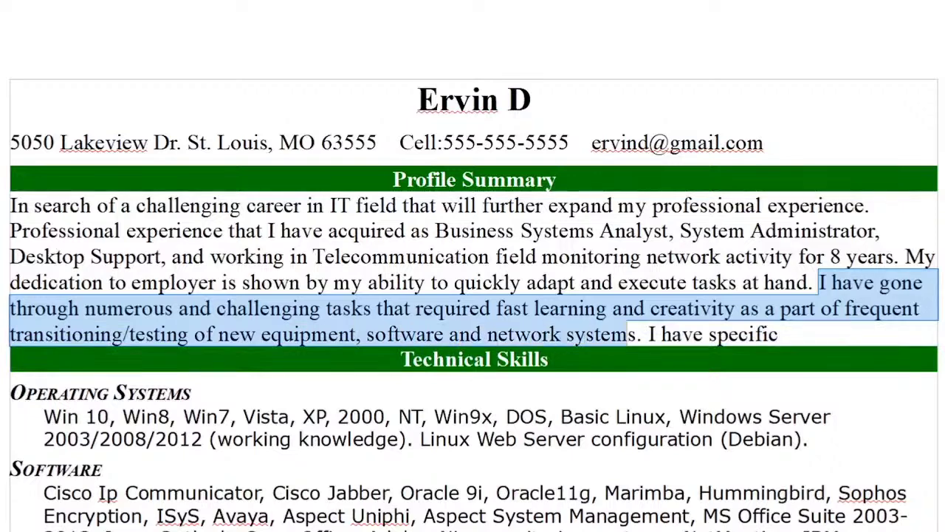
click(644, 334)
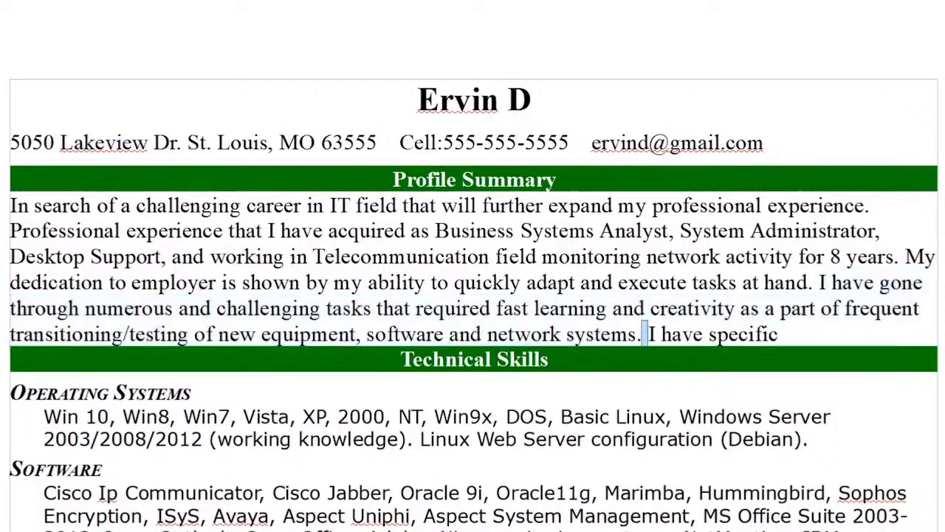
drag(636, 334, 808, 282)
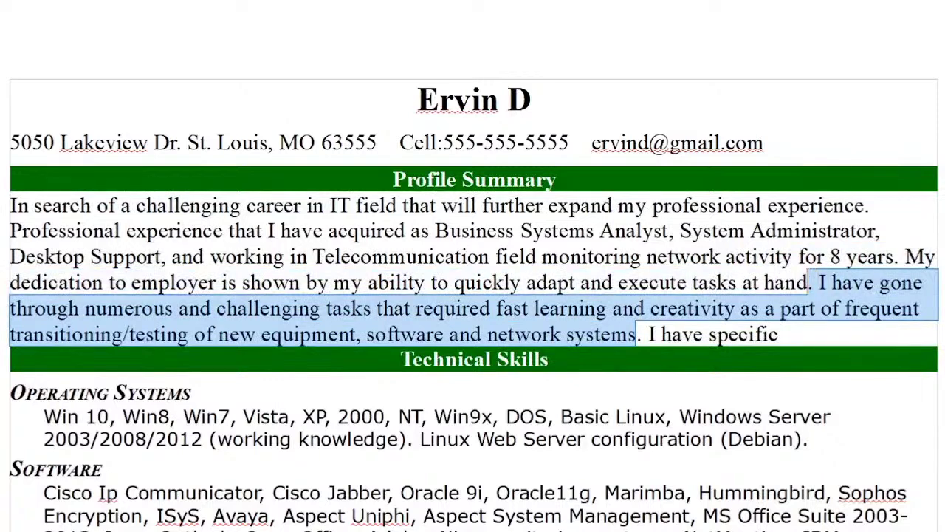
click(445, 308)
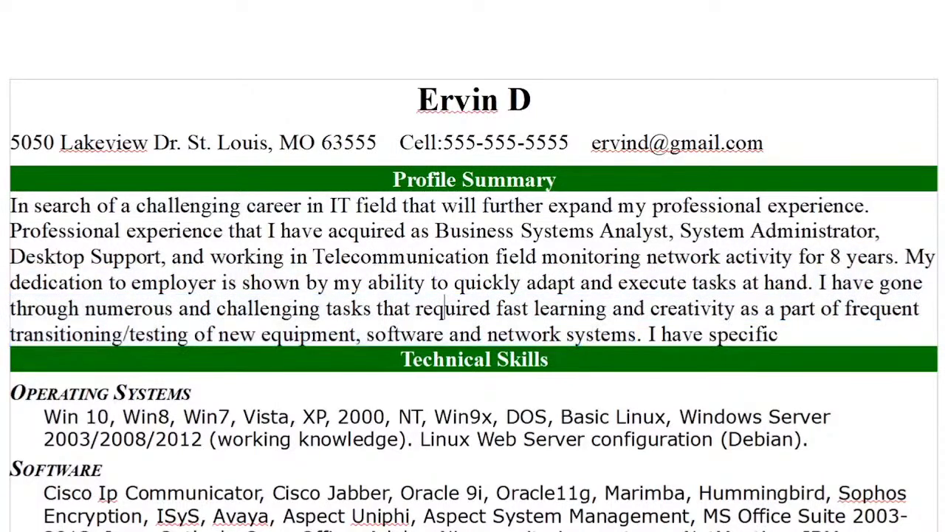
drag(416, 308, 643, 333)
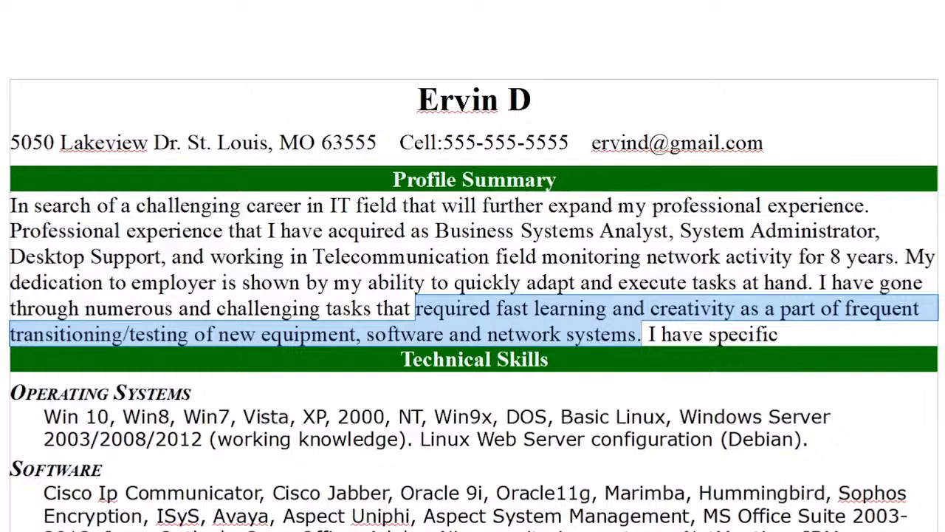
click(645, 308)
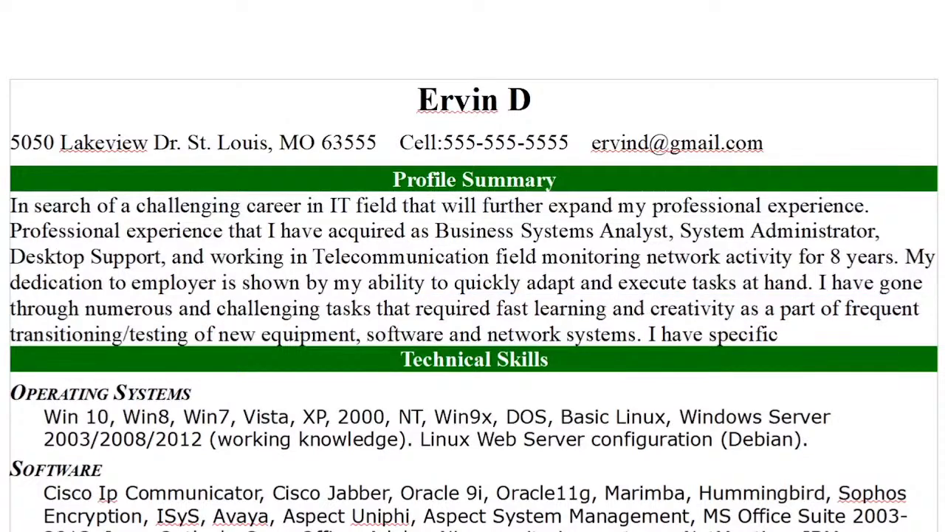
drag(899, 257, 915, 308)
click(819, 283)
click(818, 282)
drag(819, 282, 641, 334)
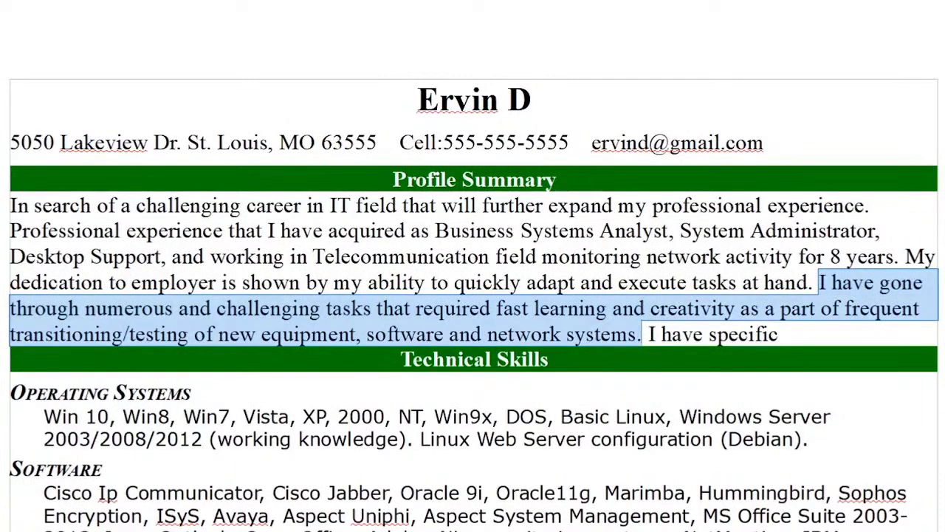
click(641, 334)
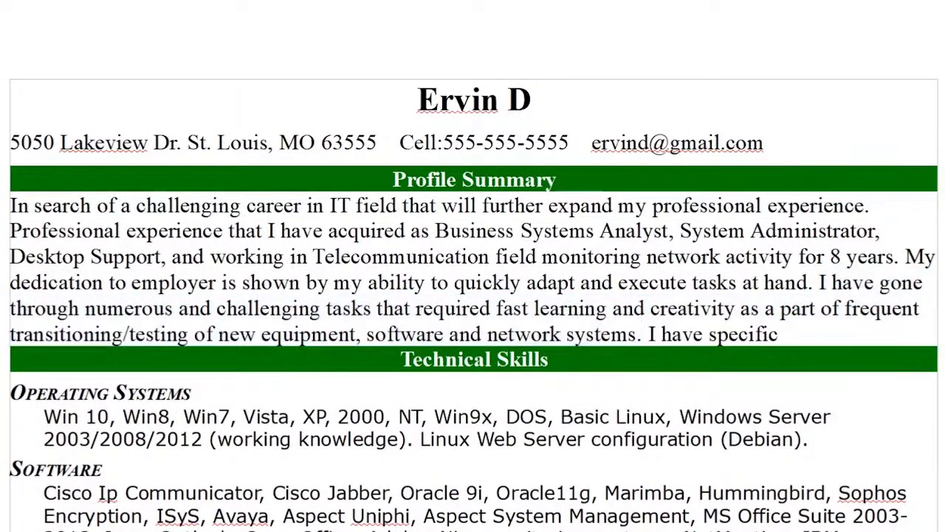
Extend the 'I have specific' fragment into 'I have specific experience working this job...'.
key(ctrl+shift+Right)
key(ctrl+shift+Right)
key(ctrl+shift+Right)
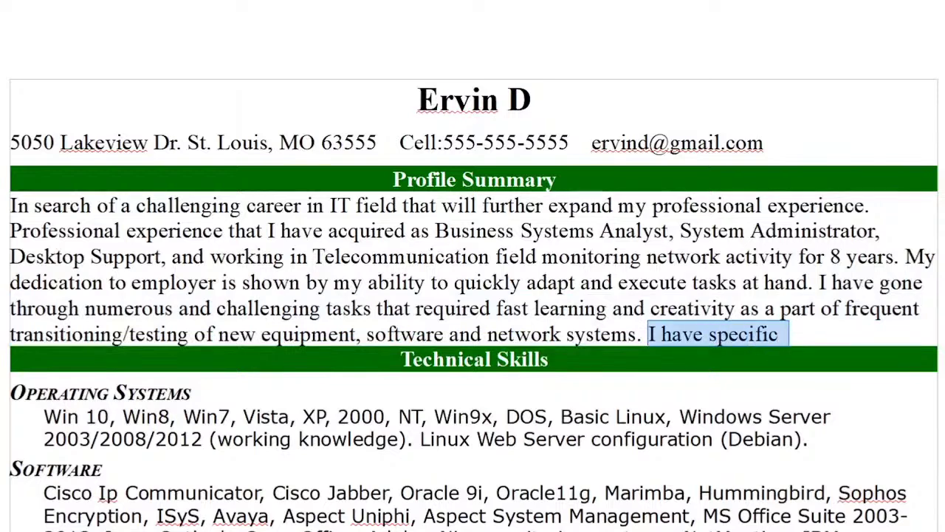
key(Right)
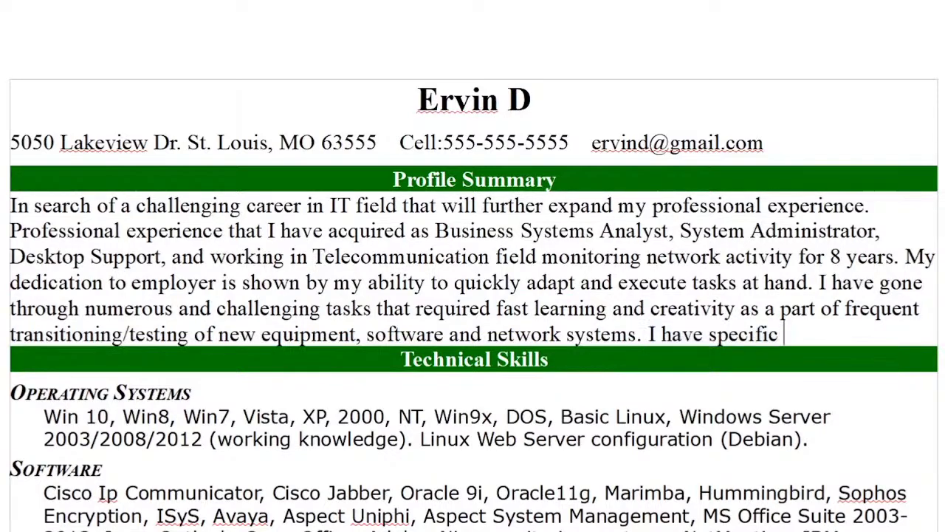
key(ctrl+Left)
key(ctrl+Left)
key(ctrl+Left)
key(ctrl+shift+Right)
key(ctrl+shift+Right)
key(ctrl+shift+Right)
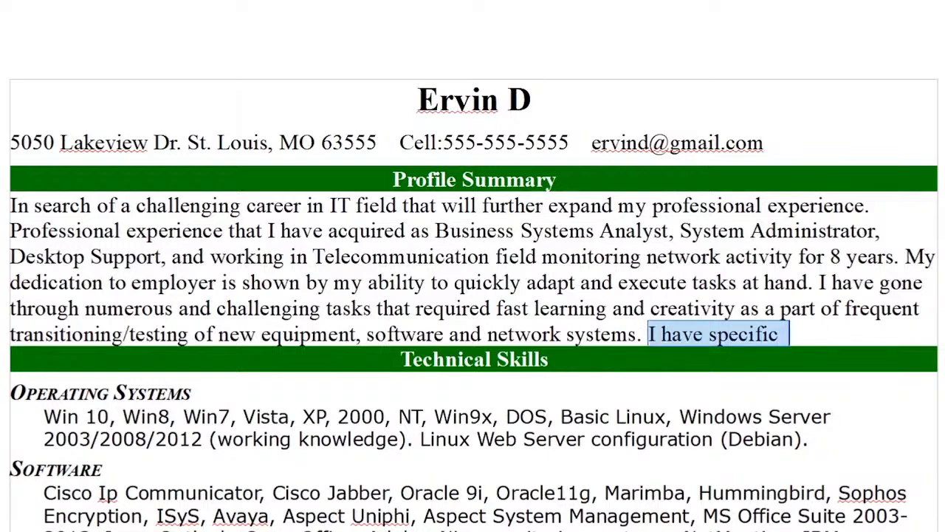
key(Right)
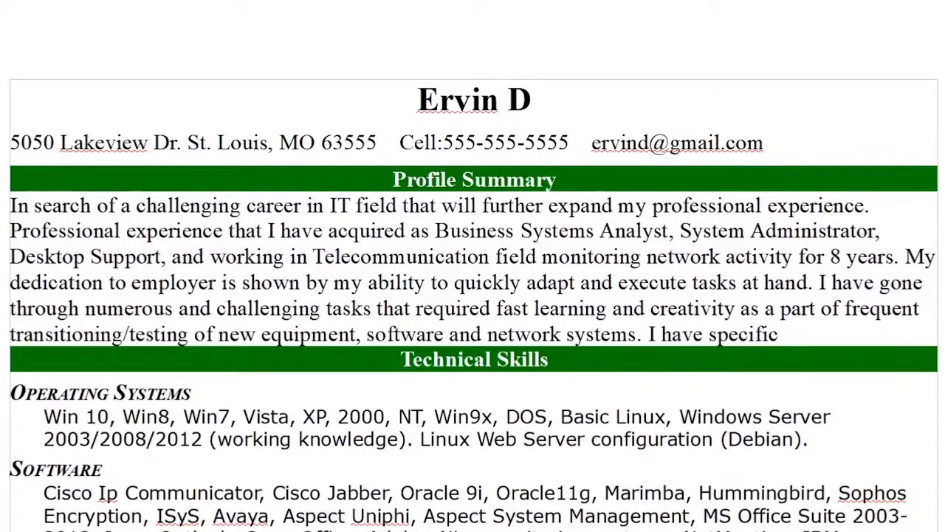
text(expe)
key(Right)
text(w)
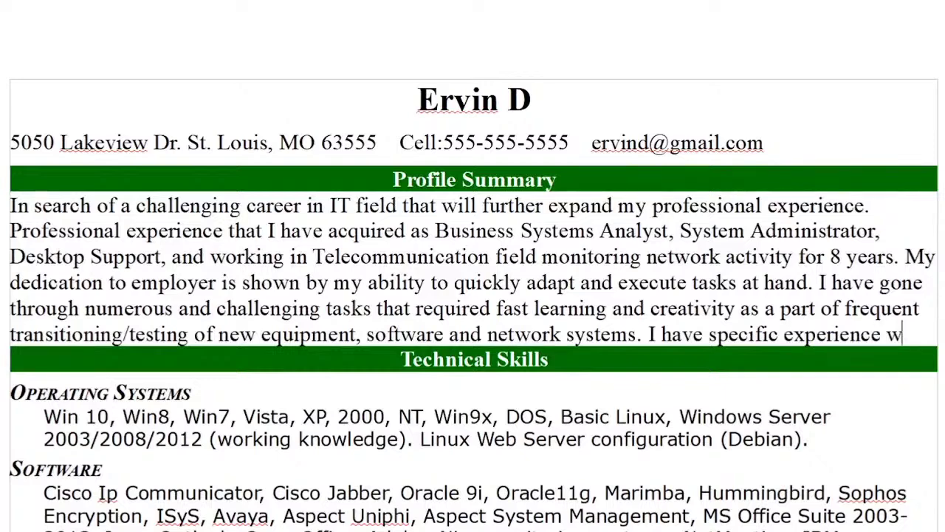
text(orking on this system)
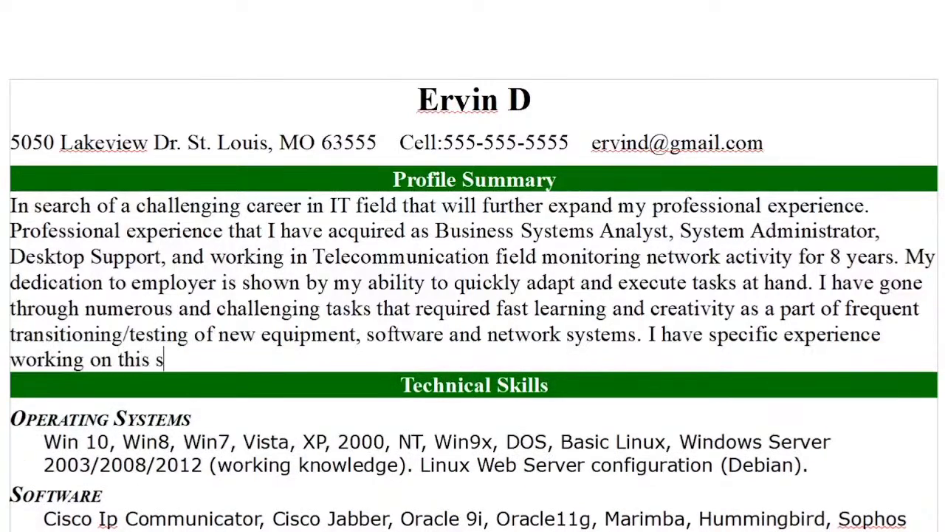
key(BackSpace)
key(BackSpace)
key(BackSpace)
key(BackSpace)
key(BackSpace)
key(BackSpace)
key(BackSpace)
key(BackSpace)
key(BackSpace)
key(BackSpace)
key(BackSpace)
key(BackSpace)
key(BackSpace)
key(BackSpace)
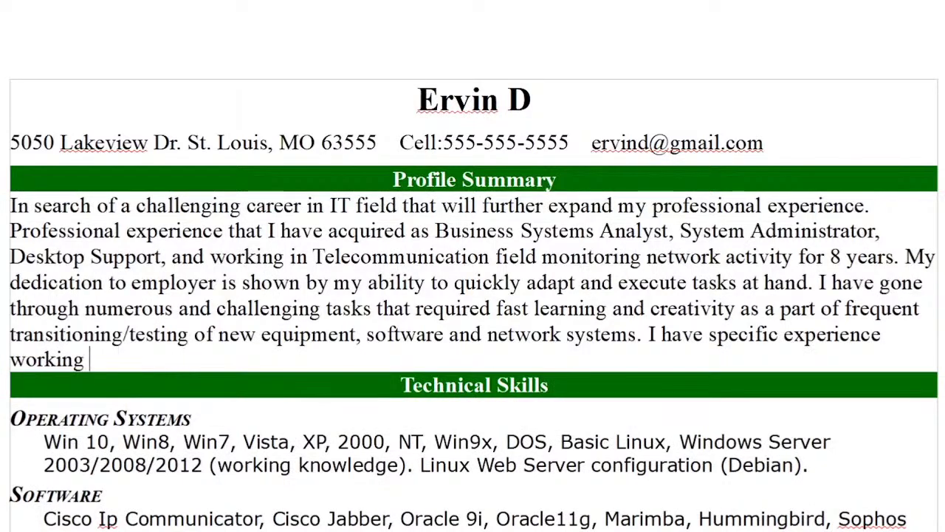
text(this job)
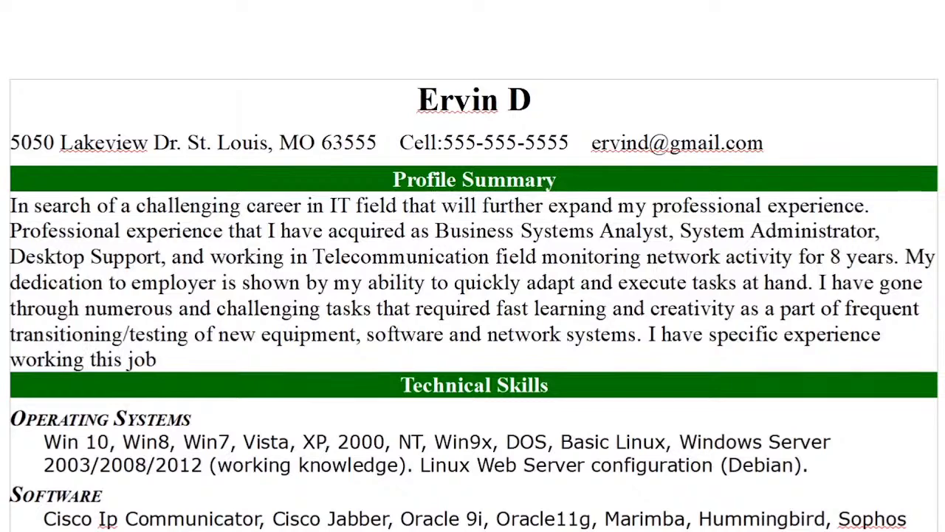
text(...)
drag(183, 360, 650, 334)
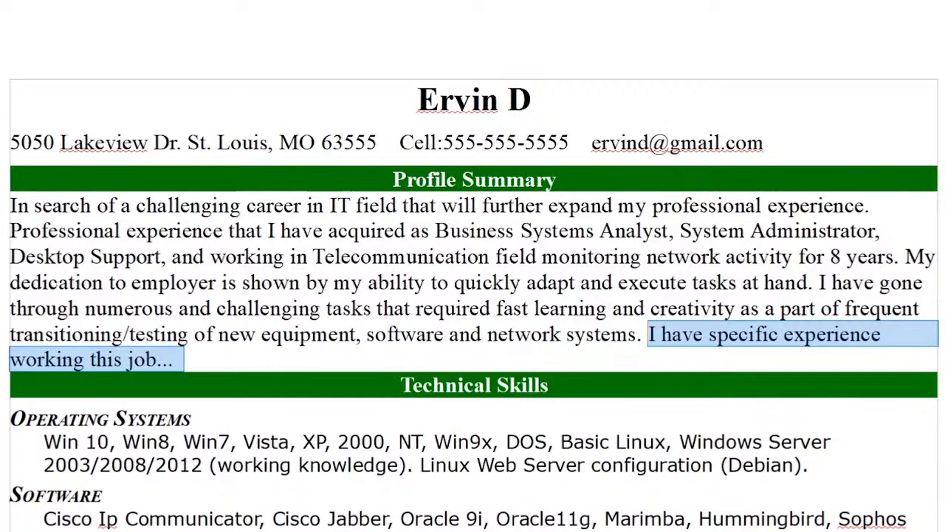
click(648, 332)
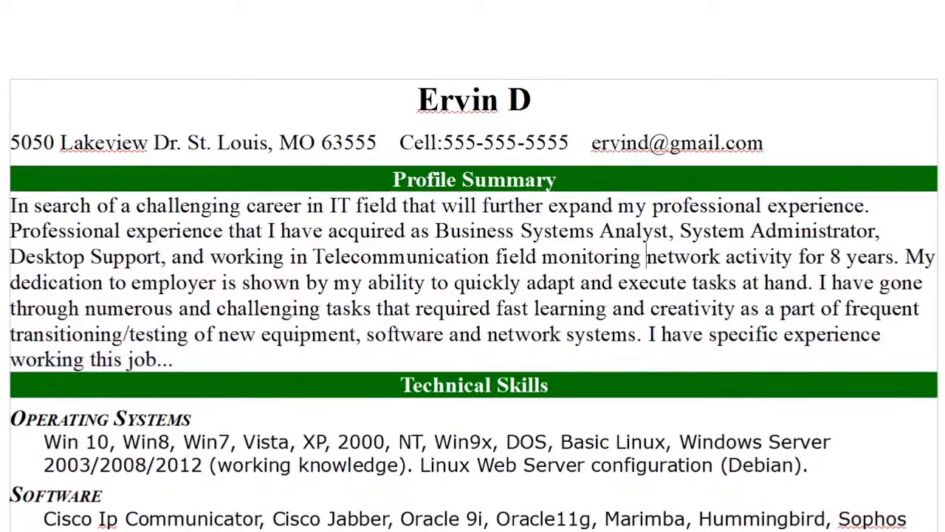
Delete the opening 'In search of a challenging career' sentence from the Profile Summary.
click(185, 359)
drag(21, 231, 598, 232)
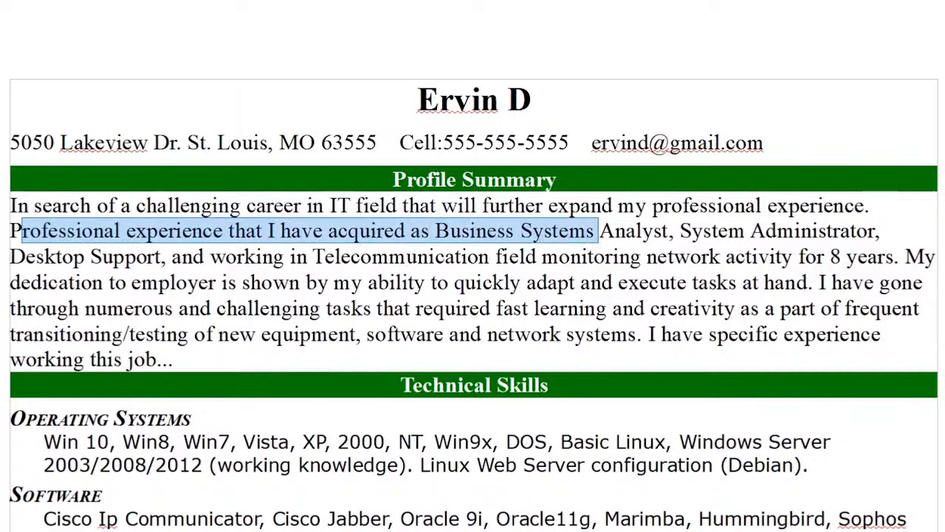
click(634, 231)
drag(872, 206, 10, 206)
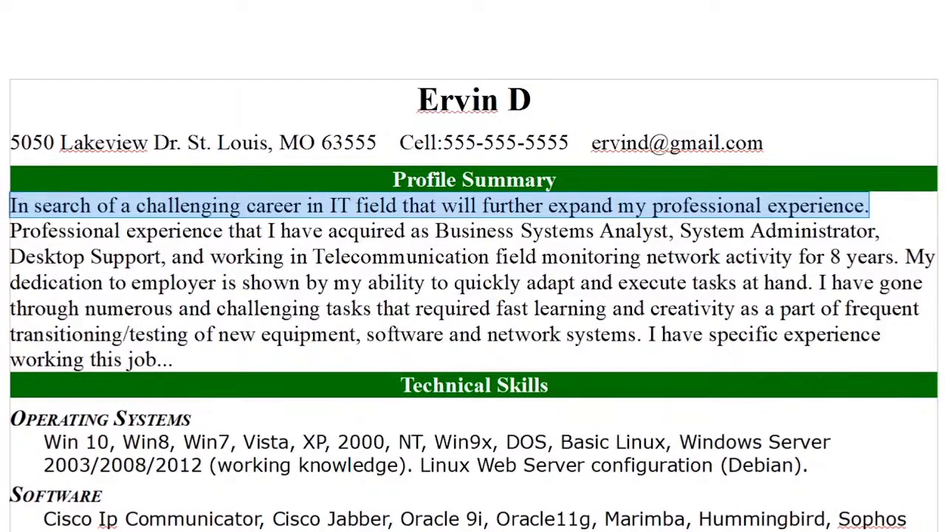
key(Delete)
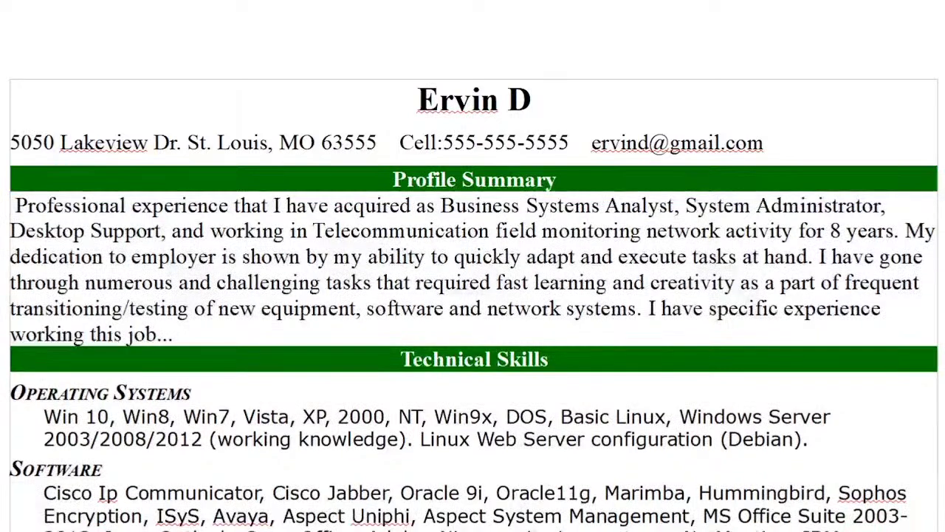
key(Delete)
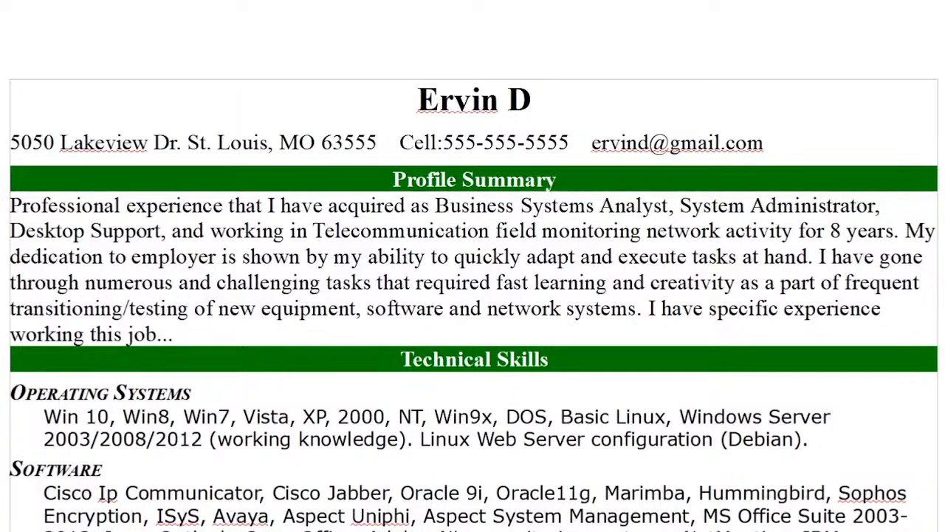
Move 'I have specific experience working this job...' to the top as the summary's first line.
click(648, 308)
shift+click(185, 334)
key(ctrl+c)
right_click(702, 299)
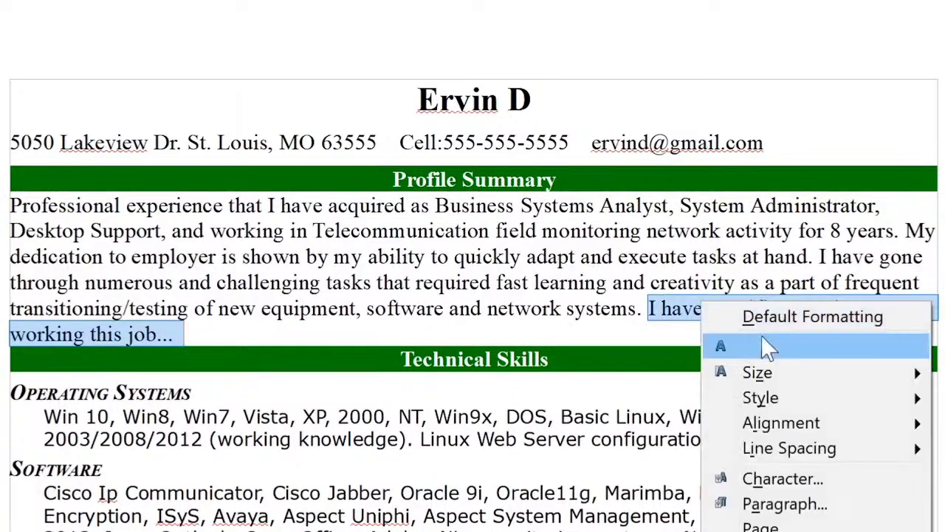
key(Escape)
key(Delete)
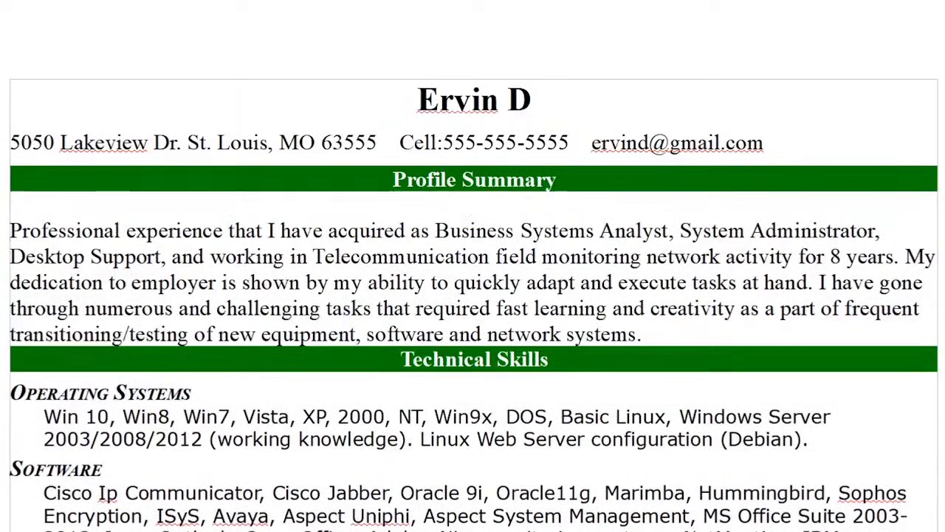
key(ctrl+v)
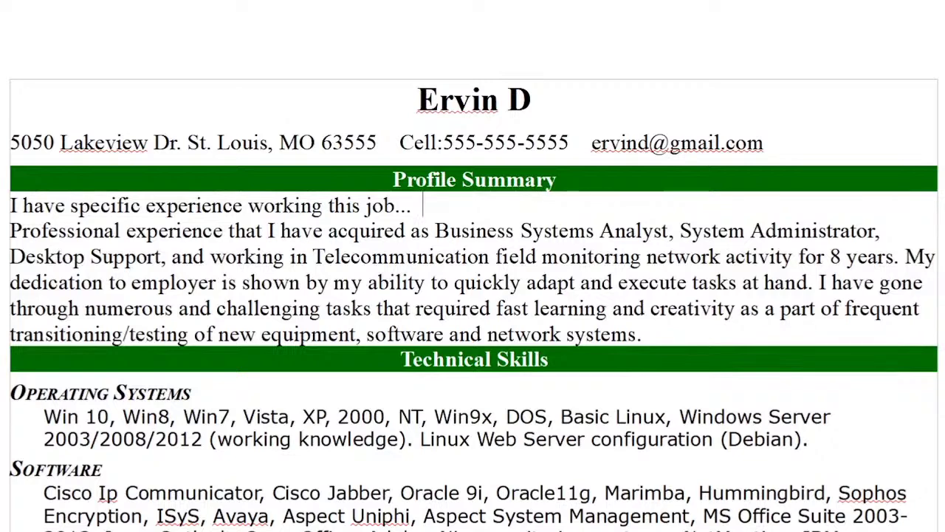
key(Home)
key(ctrl+shift+Right)
key(ctrl+shift+Right)
key(ctrl+shift+Right)
key(ctrl+shift+Right)
key(ctrl+shift+Right)
key(ctrl+shift+Right)
key(ctrl+shift+Right)
key(ctrl+shift+Right)
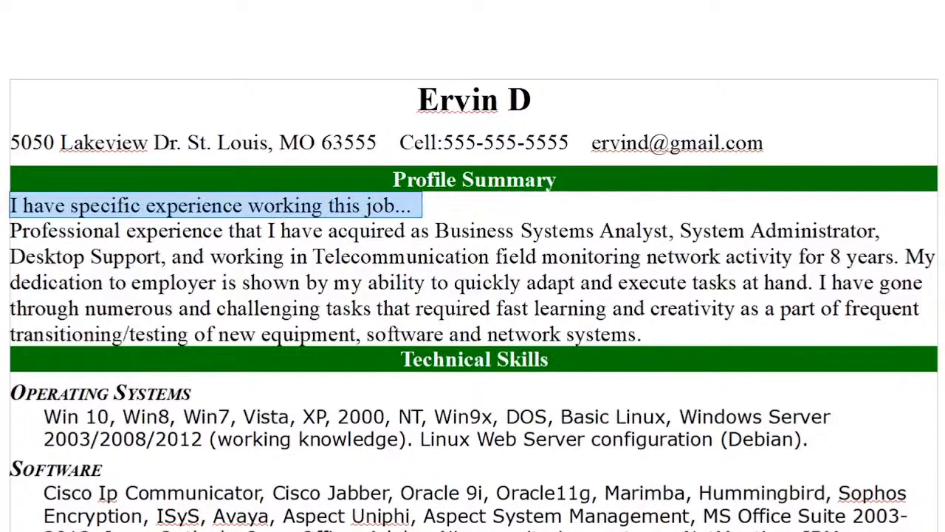
key(Right)
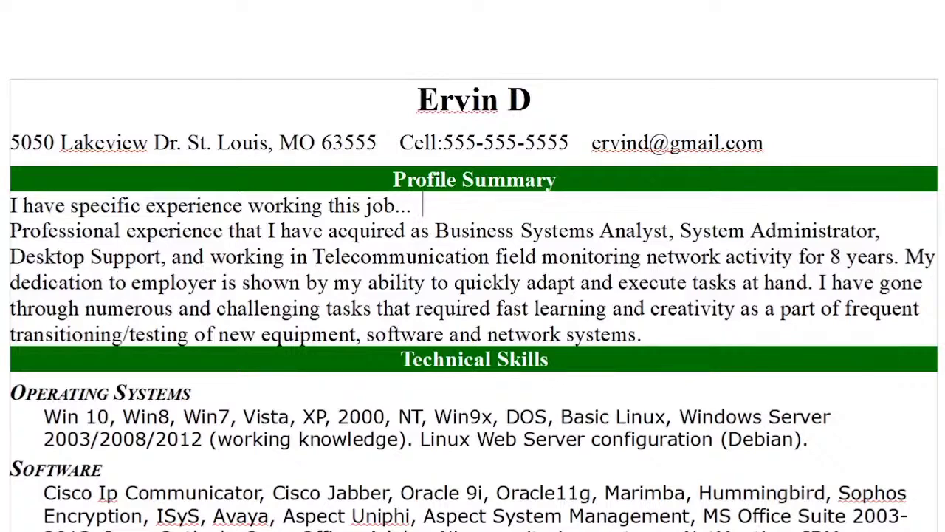
Delete the old 'Business Systems Analyst … for 8 years.' job list from the summary.
key(Right)
key(shift+Right)
key(shift+Right)
key(shift+Right)
key(shift+Right)
key(shift+Right)
key(shift+Right)
key(shift+Right)
key(shift+Right)
key(shift+Right)
key(shift+Right)
key(shift+Right)
key(shift+Right)
key(shift+Right)
key(shift+Right)
key(shift+Right)
key(shift+Right)
key(shift+Right)
key(shift+Right)
key(shift+Right)
key(shift+Right)
key(shift+Right)
key(shift+Right)
key(shift+Right)
key(shift+Right)
key(shift+Right)
key(shift+Right)
key(shift+Right)
key(shift+Right)
key(shift+Right)
key(shift+Right)
key(shift+Right)
key(shift+Right)
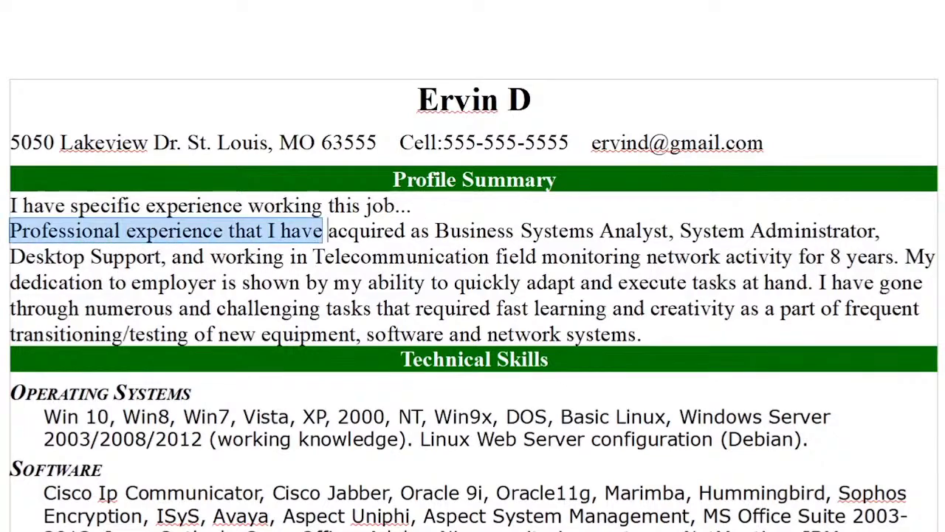
key(shift+Right)
key(shift+Right)
key(shift+Right)
key(shift+Right)
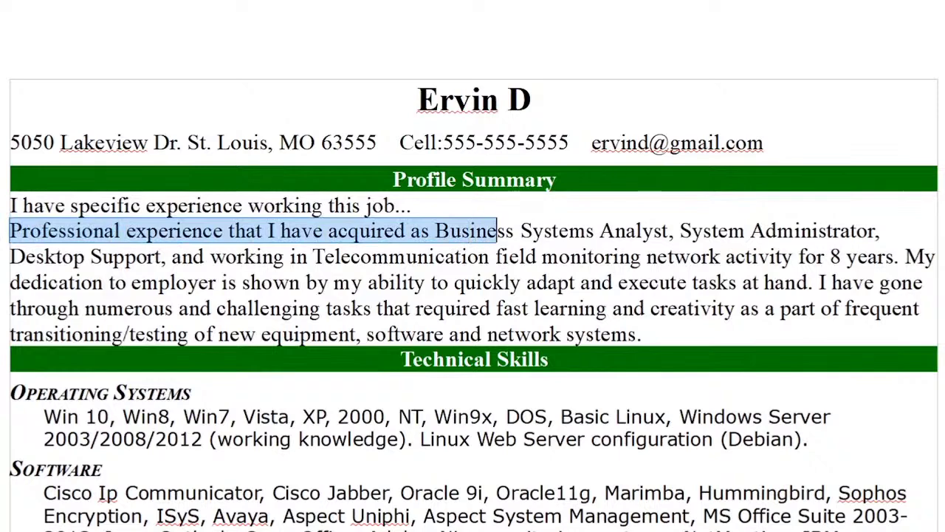
click(532, 231)
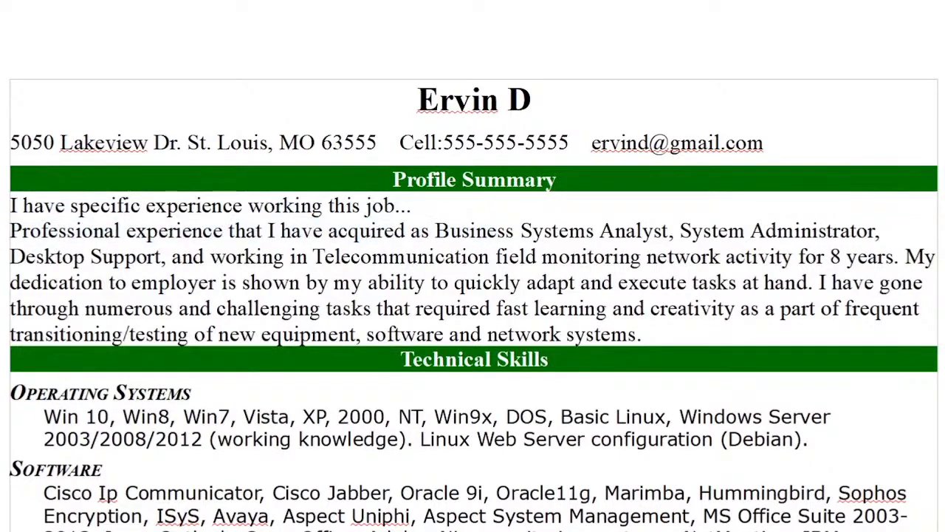
click(428, 230)
key(shift+Right)
key(shift+Right)
key(shift+Right)
key(shift+Right)
key(shift+Right)
key(shift+Right)
key(shift+Right)
key(shift+Right)
key(shift+Right)
key(shift+Right)
key(shift+Right)
key(shift+Right)
key(shift+Right)
key(shift+Right)
key(shift+Right)
key(shift+Right)
key(shift+Right)
key(shift+Right)
key(shift+Right)
key(shift+Right)
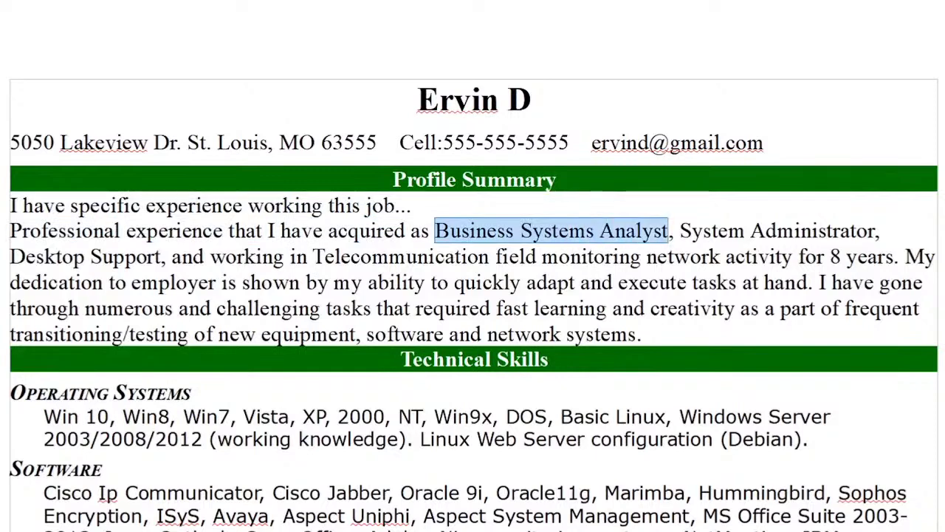
key(shift+Down)
key(ctrl+shift+Right)
key(ctrl+shift+Right)
key(ctrl+shift+Right)
key(ctrl+shift+Right)
key(ctrl+shift+Right)
key(ctrl+shift+Right)
key(BackSpace)
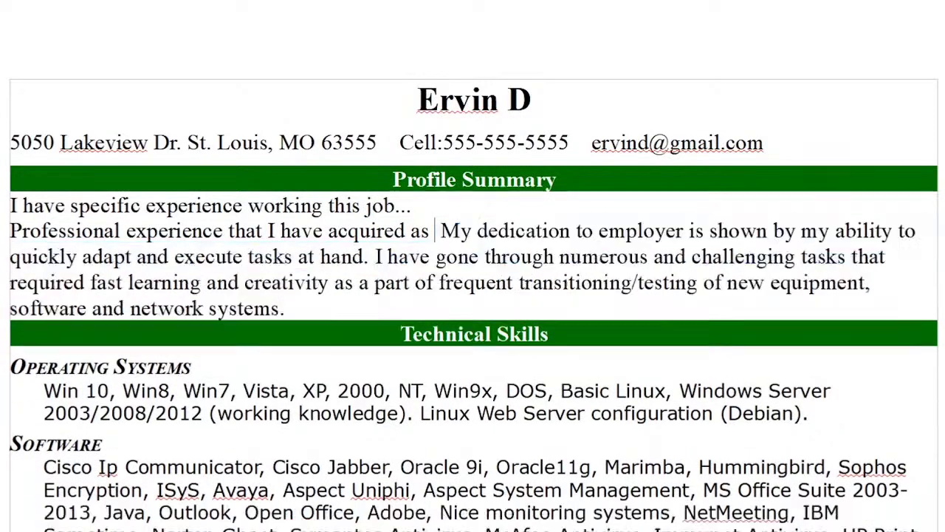
Type 'Help Desk, Desktop Support, Call Center Rep, Customer Service Rep.' and remove the extra space.
text(Help)
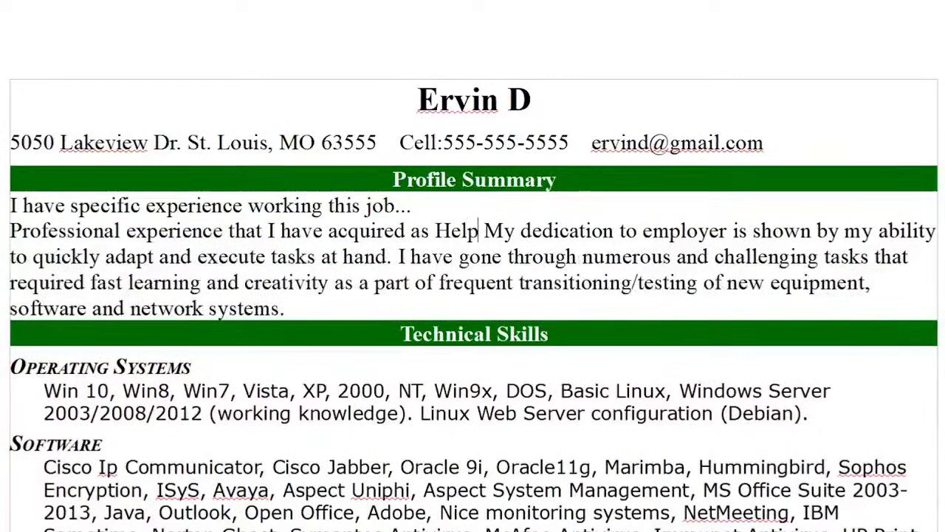
text(Desk, Desktop Support, Call Center Rep, Customer Service Rep)
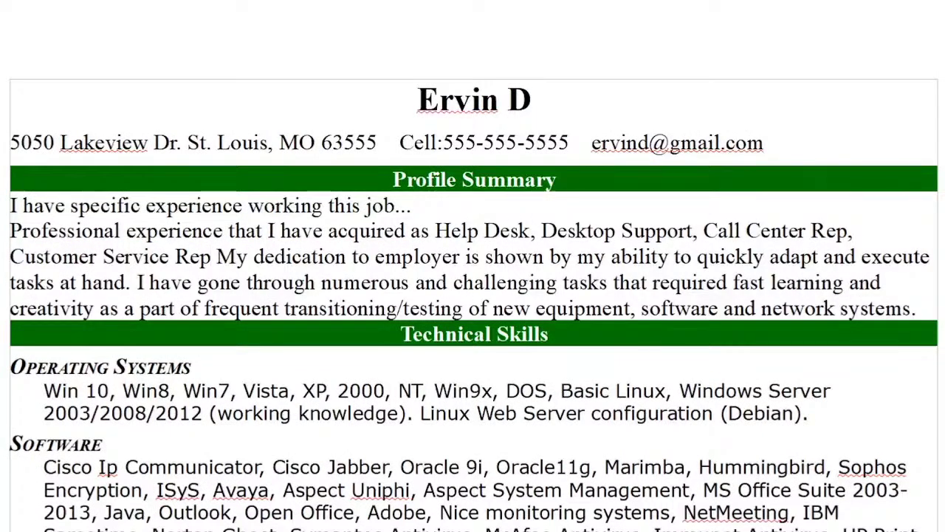
text(.)
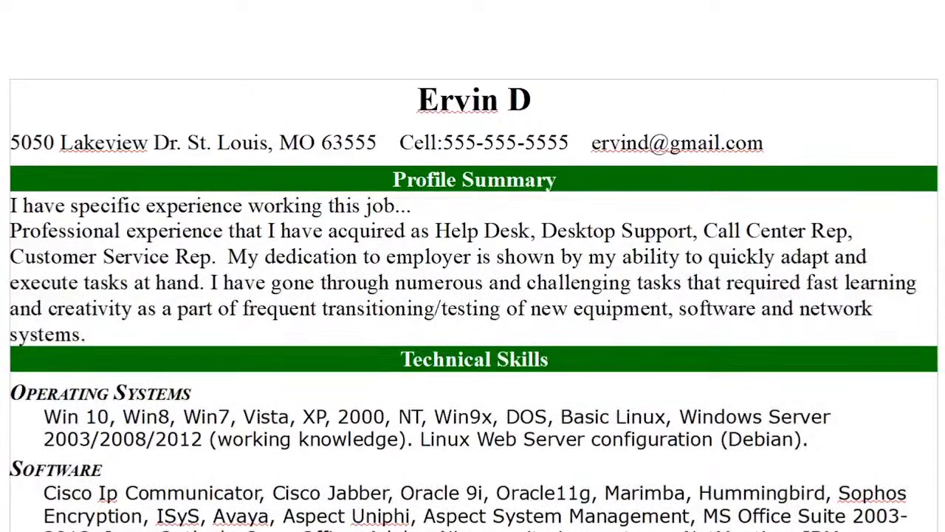
key(BackSpace)
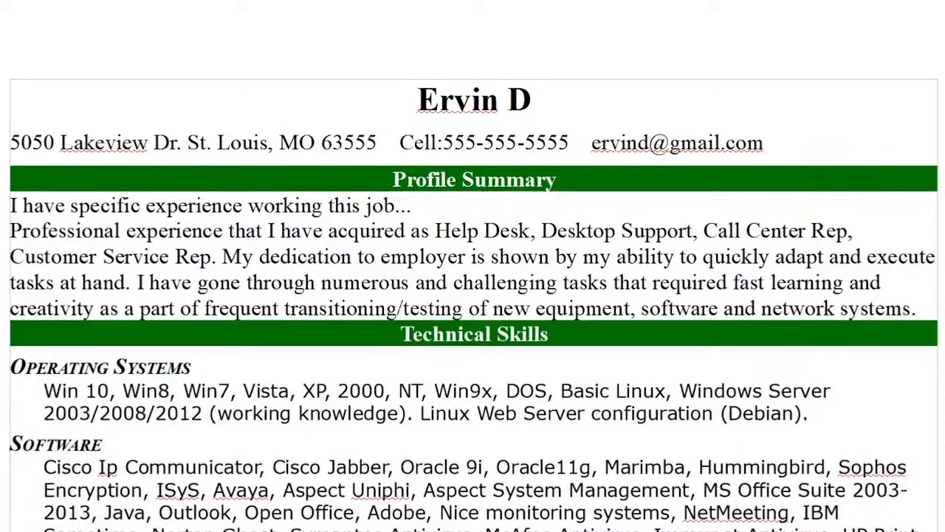
drag(395, 207, 231, 206)
drag(110, 205, 154, 206)
text(work)
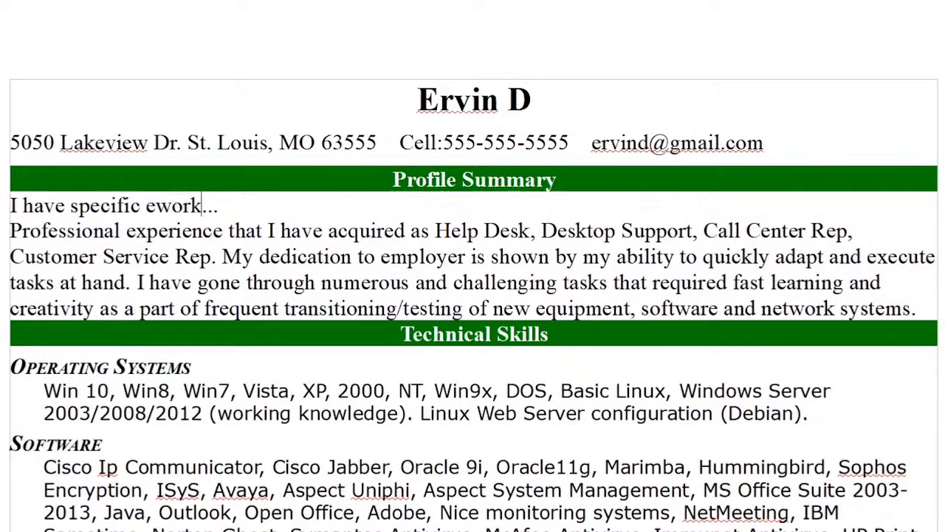
key(BackSpace)
key(BackSpace)
key(BackSpace)
key(BackSpace)
key(BackSpace)
text(worki)
text(ng experienc)
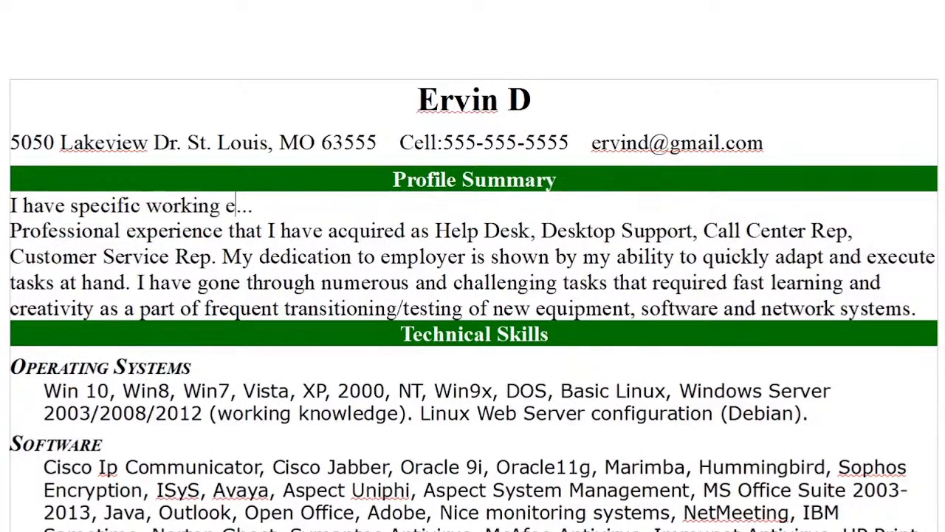
text(e f)
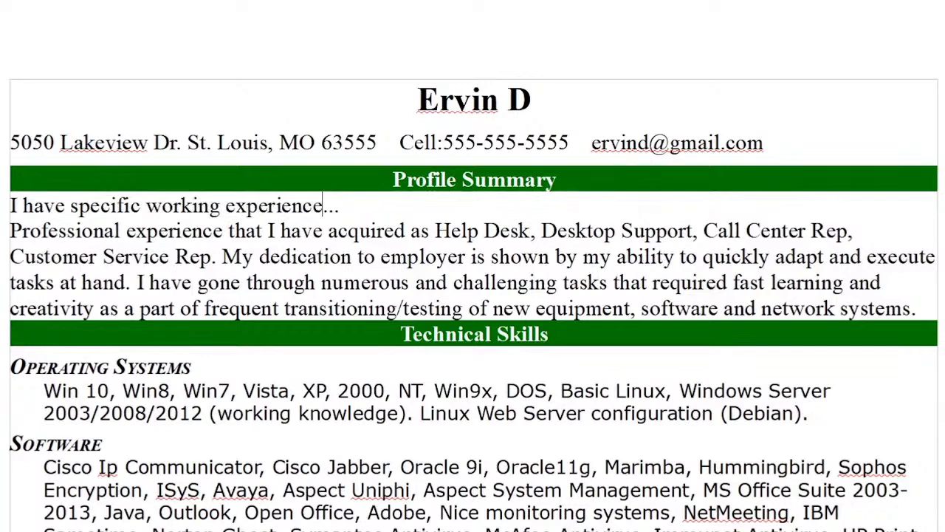
text(or this job a)
text(cquire from s)
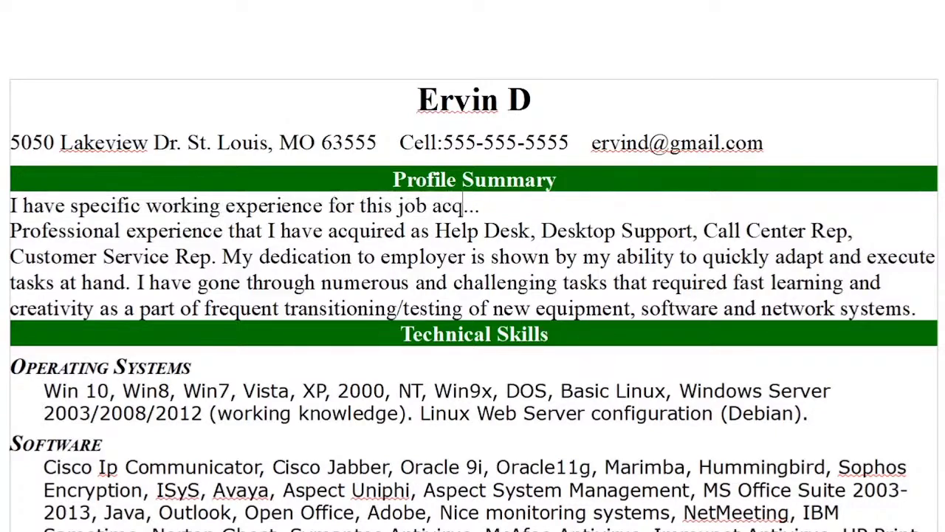
text(chool trainin)
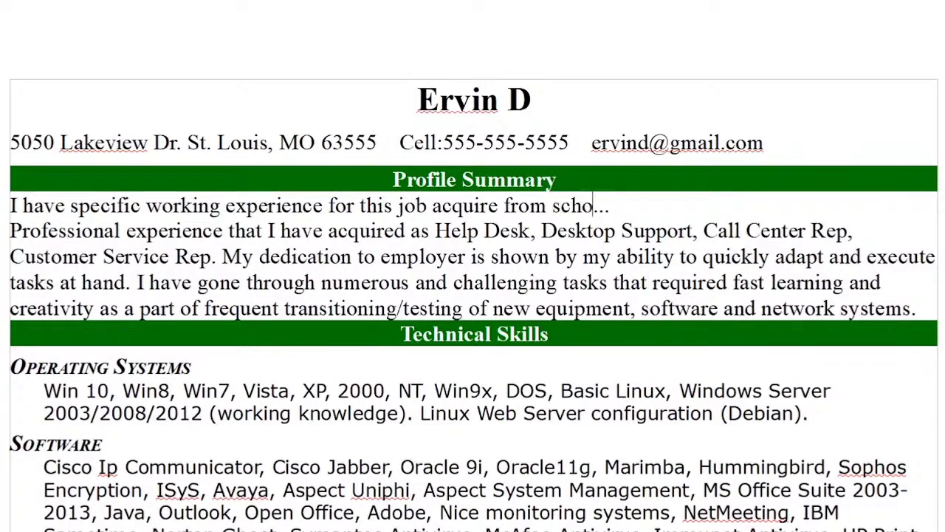
text(g)
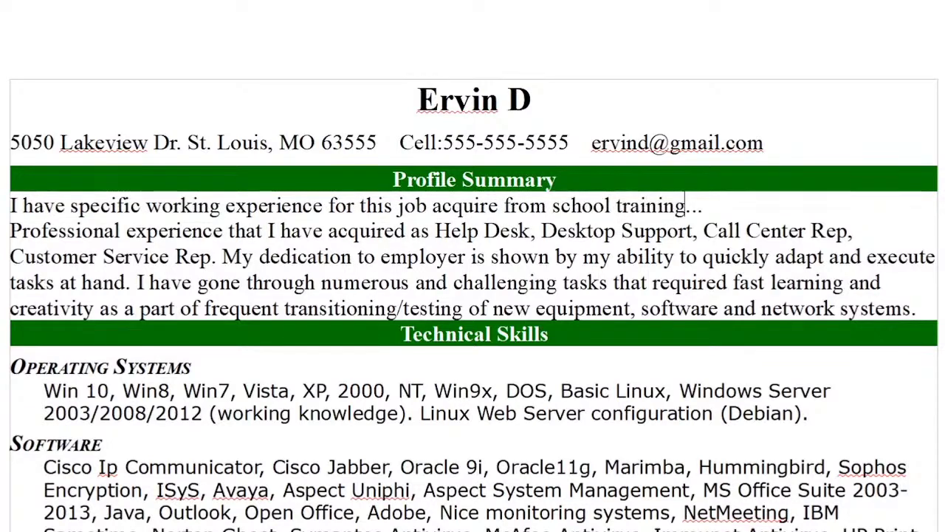
key(ctrl+shift+Right)
key(ctrl+shift+Right)
key(ctrl+shift+Right)
key(ctrl+shift+Right)
key(ctrl+shift+Right)
key(ctrl+shift+Right)
key(ctrl+shift+Right)
key(ctrl+shift+Right)
key(ctrl+shift+Left)
key(ctrl+shift+Left)
key(ctrl+shift+Left)
key(ctrl+shift+Left)
key(ctrl+shift+Left)
key(ctrl+shift+Left)
key(ctrl+shift+Left)
key(ctrl+shift+Left)
key(ctrl+shift+Left)
key(ctrl+shift+Left)
key(ctrl+shift+Left)
key(ctrl+shift+Left)
key(ctrl+shift+Left)
key(ctrl+shift+Left)
key(ctrl+shift+Left)
key(ctrl+shift+Left)
key(ctrl+shift+Left)
key(ctrl+shift+Left)
key(ctrl+shift+Left)
key(ctrl+shift+Left)
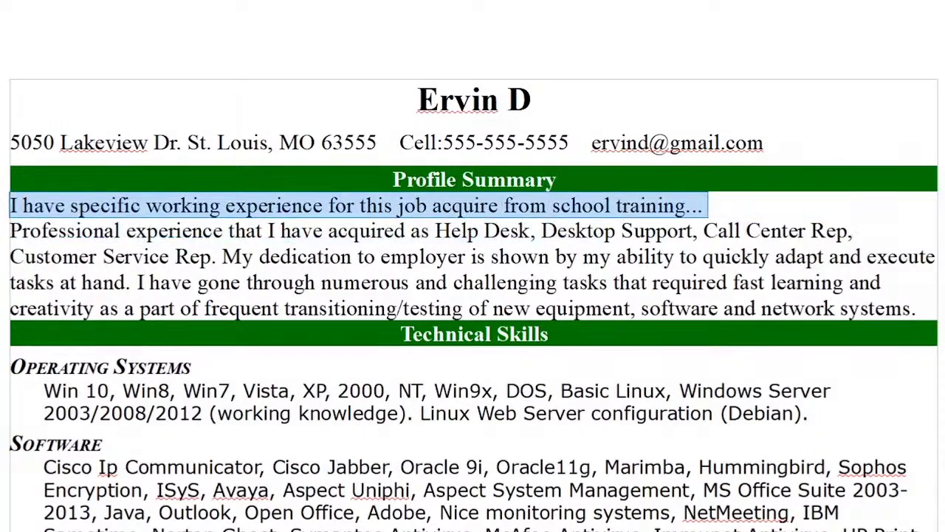
key(End)
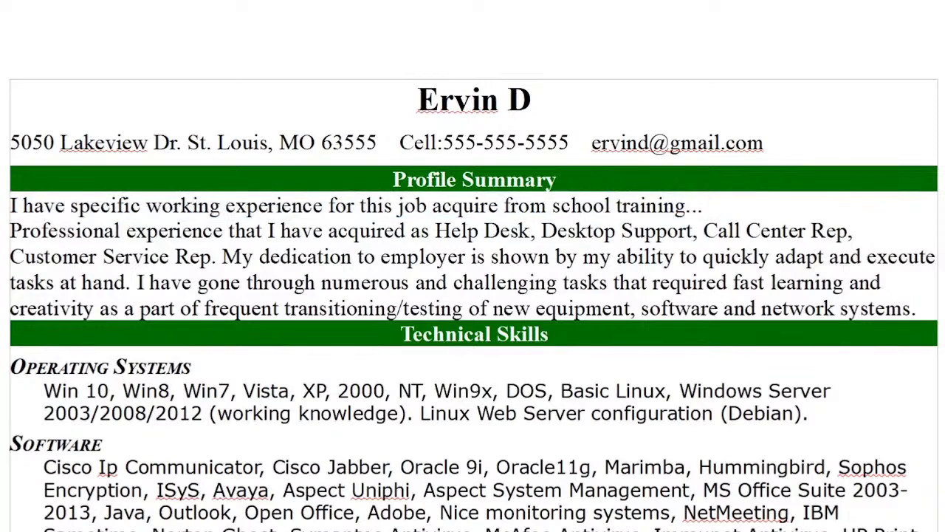
shift+click(607, 231)
key(shift+ctrl+Left)
key(shift+ctrl+Left)
key(shift+ctrl+Left)
key(shift+ctrl+Left)
key(shift+ctrl+Left)
key(shift+ctrl+Left)
key(shift+ctrl+Left)
key(shift+ctrl+Left)
key(shift+ctrl+Left)
key(shift+ctrl+Left)
key(shift+ctrl+Left)
key(shift+ctrl+Left)
key(shift+ctrl+Left)
key(shift+ctrl+Left)
key(shift+ctrl+Left)
key(shift+ctrl+Left)
key(shift+ctrl+Left)
key(shift+ctrl+Left)
key(shift+ctrl+Left)
key(shift+ctrl+Left)
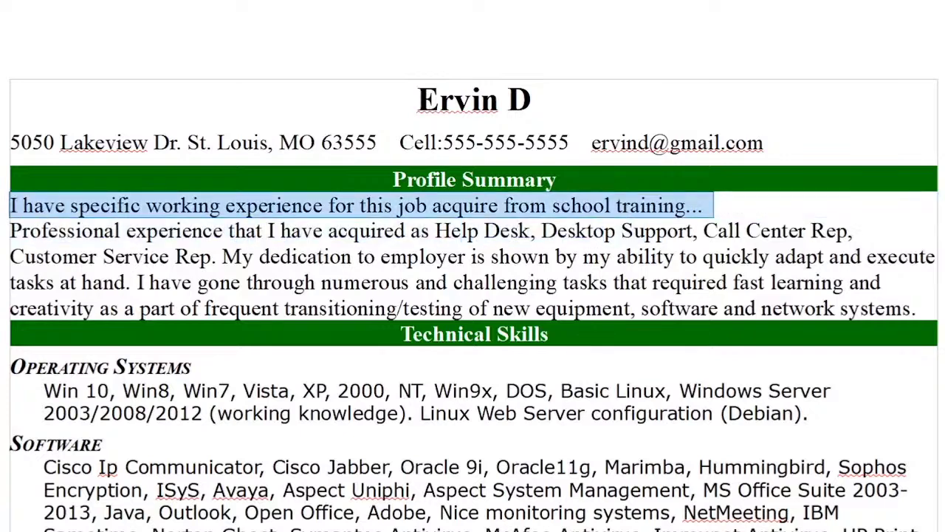
click(301, 205)
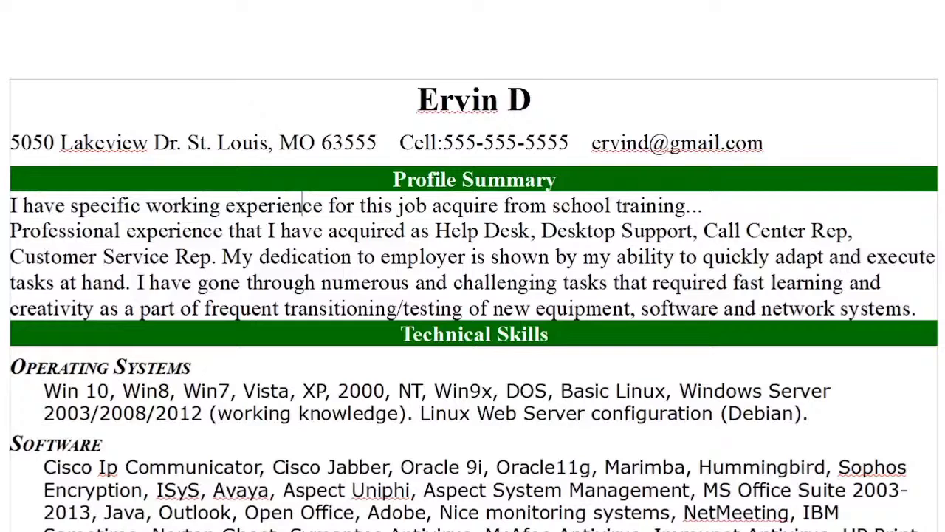
click(901, 308)
drag(221, 256, 10, 231)
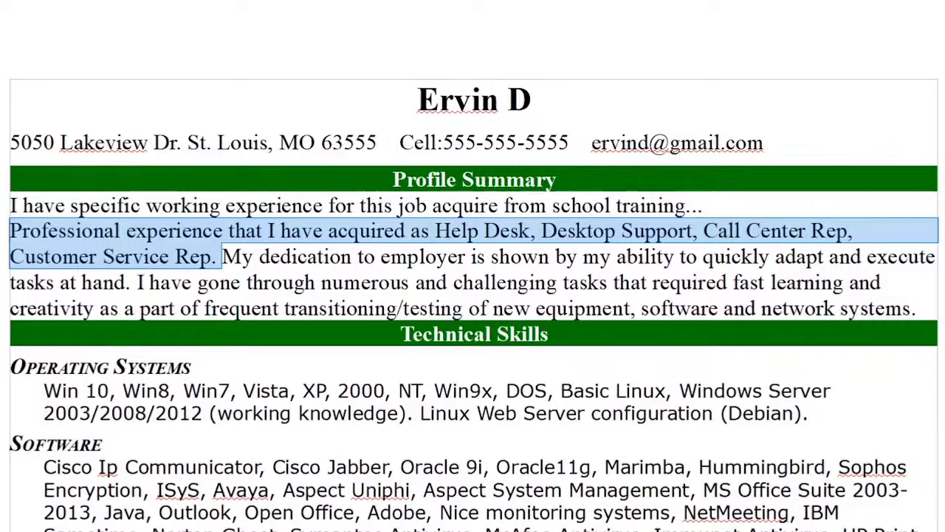
click(222, 256)
drag(222, 256, 11, 230)
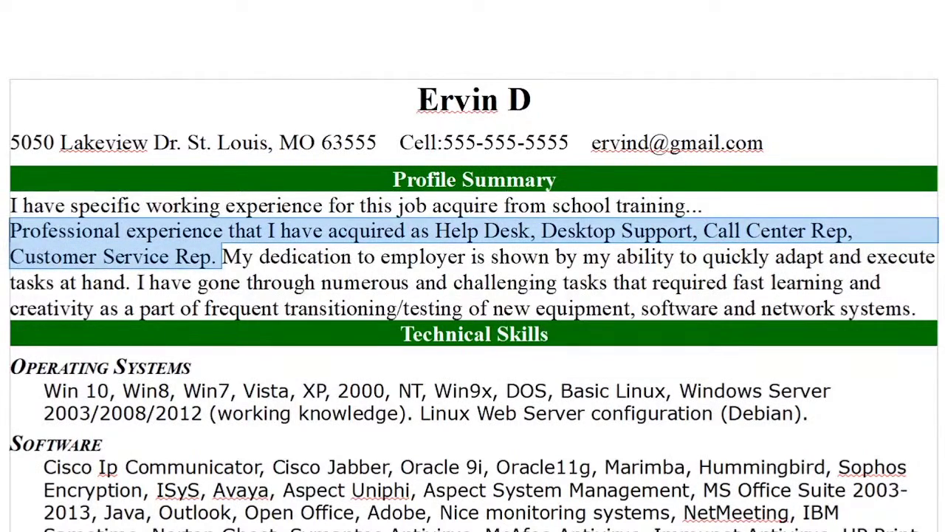
drag(222, 256, 131, 282)
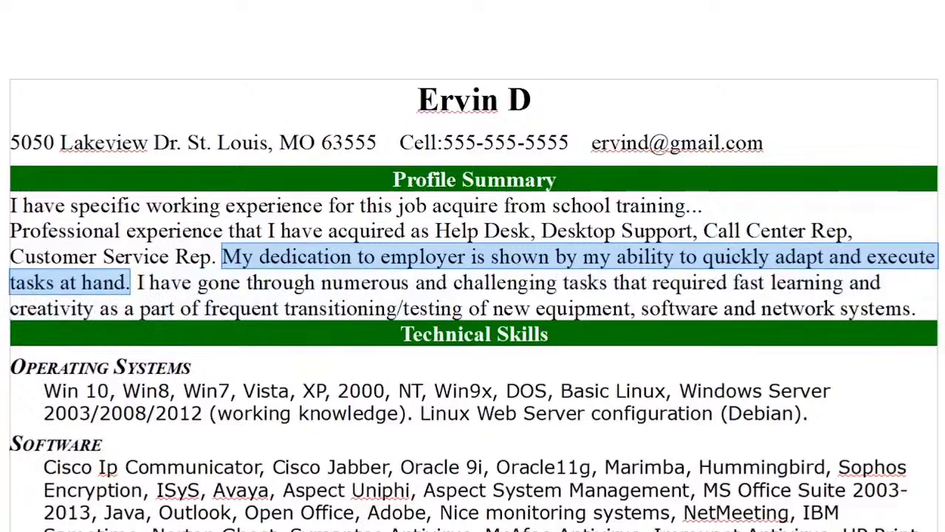
click(145, 282)
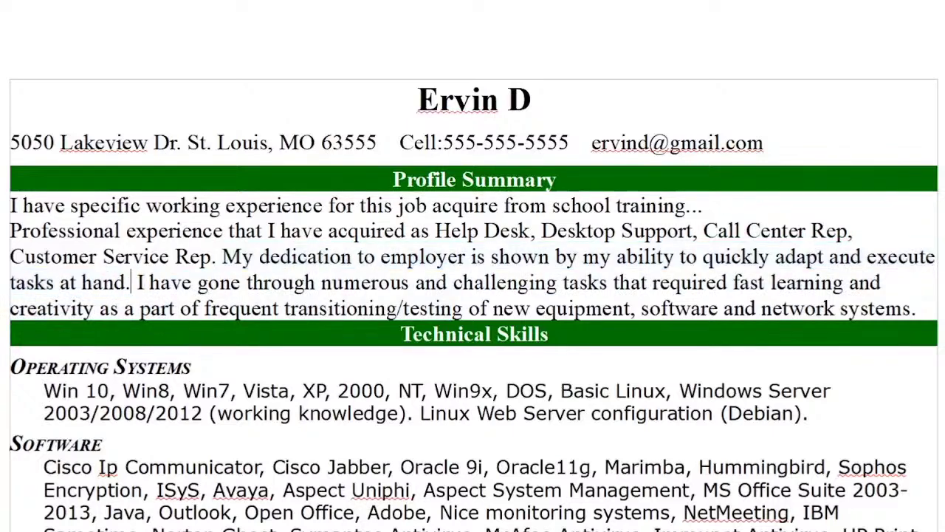
drag(130, 282, 916, 309)
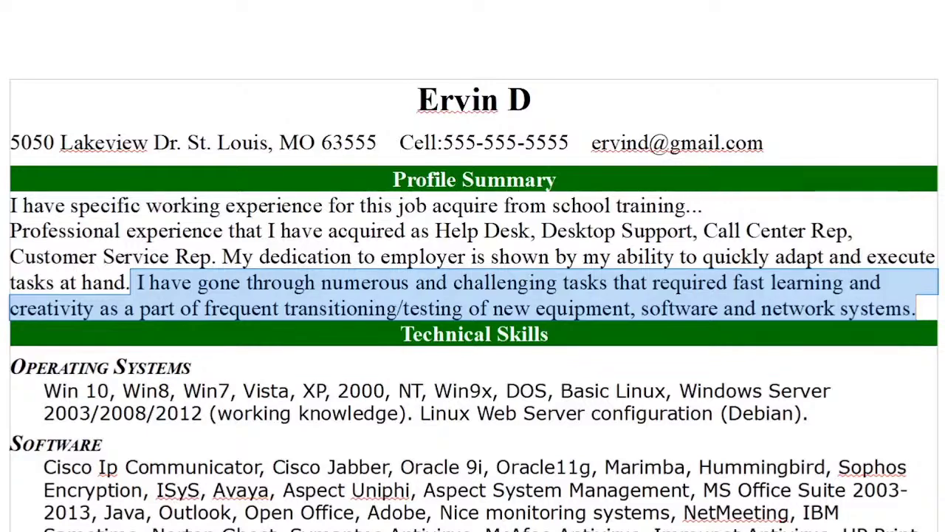
click(916, 307)
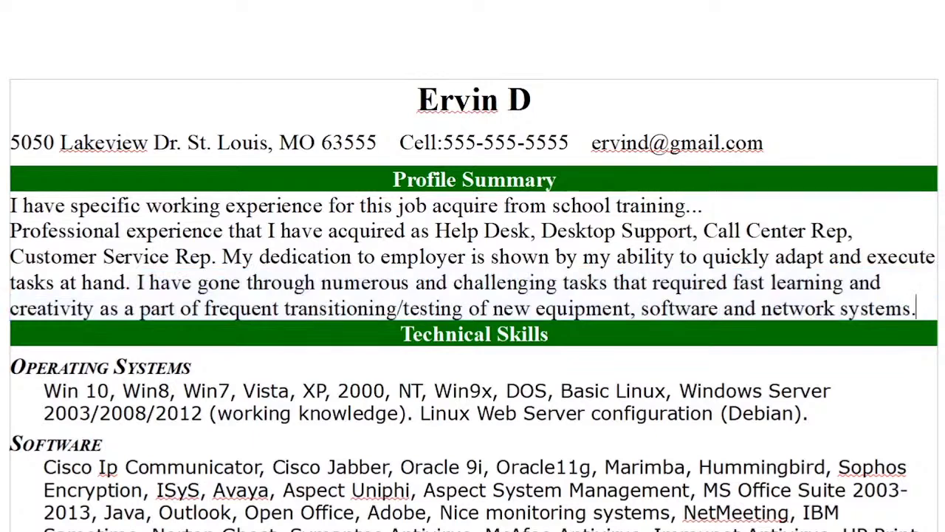
drag(916, 307, 765, 283)
Finish the last summary sentence with 'deployment of new OS builds, fast thinking and problem solving.'.
key(BackSpace)
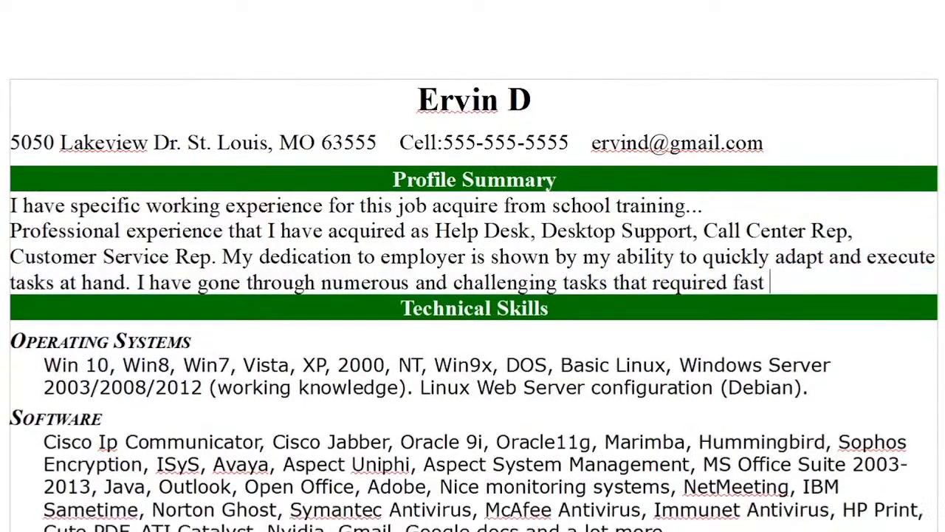
text(deployment)
key(Return)
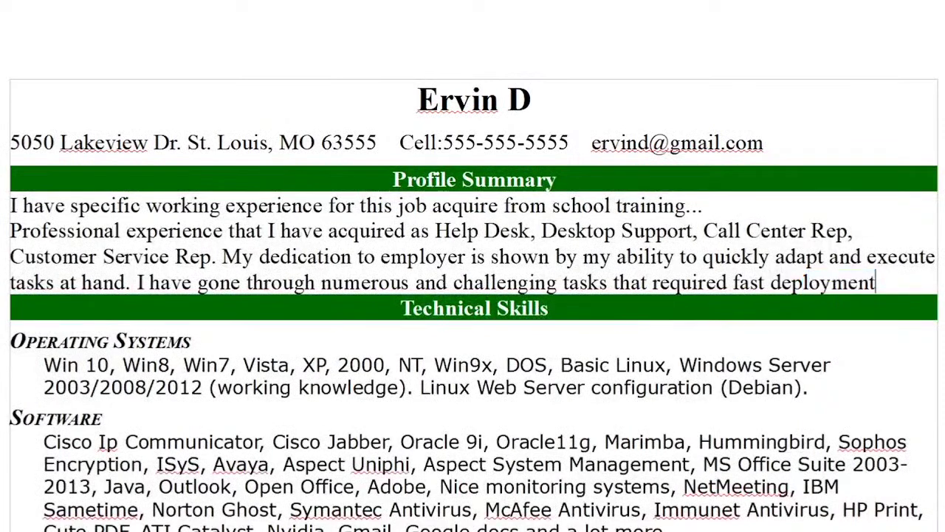
text(of)
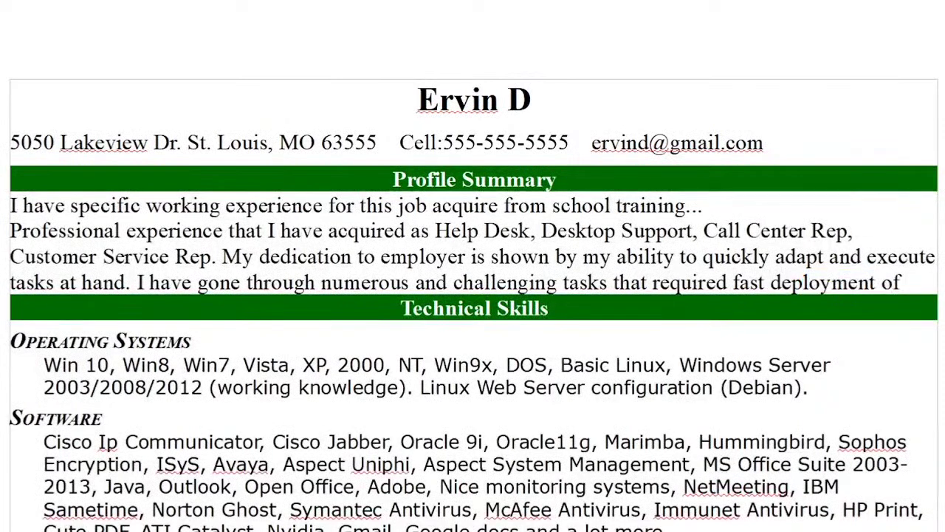
text( new O)
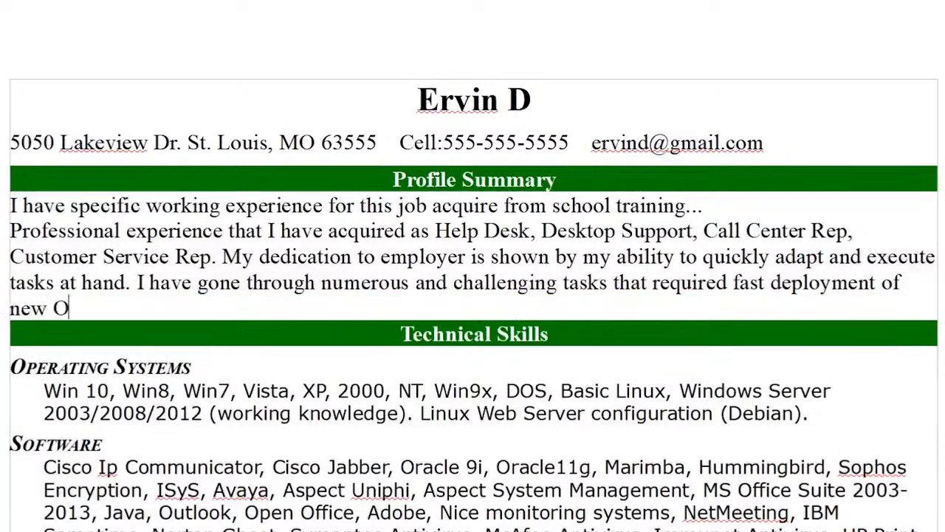
text(S builds)
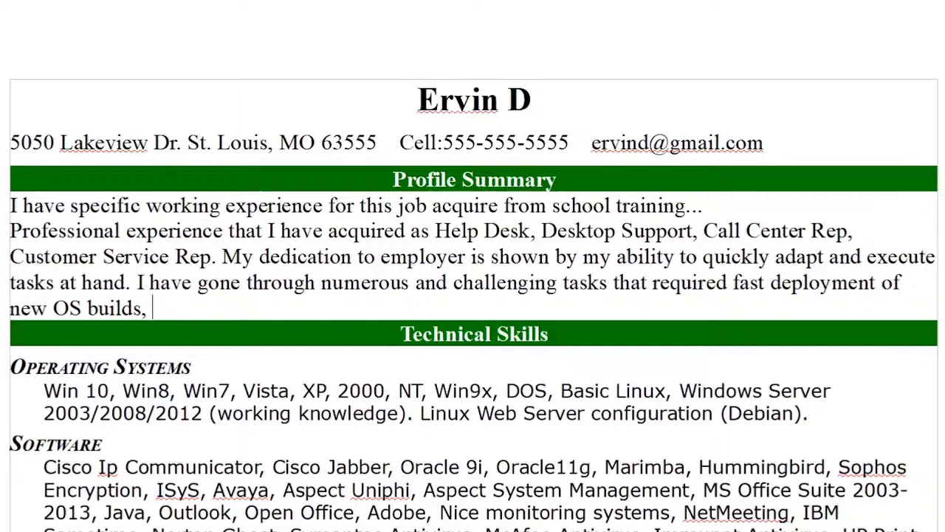
text(,)
text(Fast thinking)
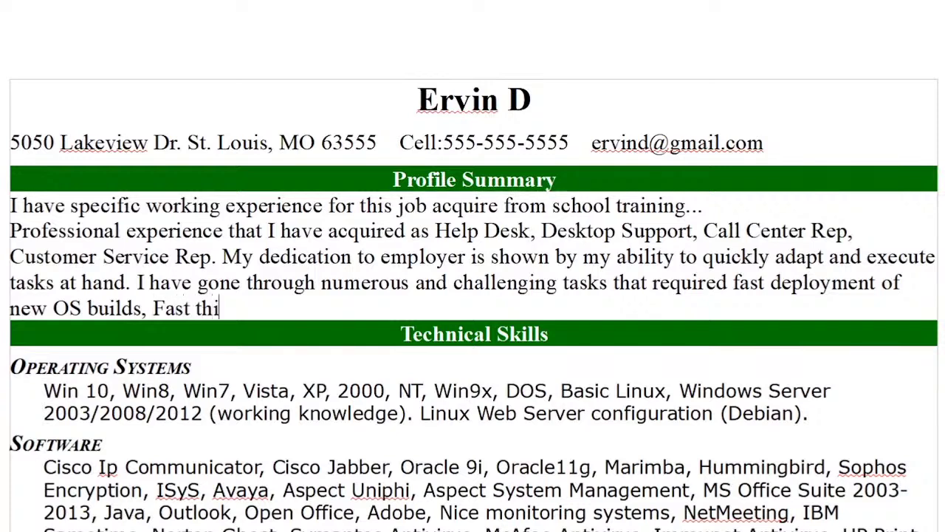
key(Left)
key(Left)
key(Left)
key(Left)
key(Left)
key(Left)
key(Left)
key(Left)
key(Left)
key(Left)
key(Left)
key(Left)
key(Left)
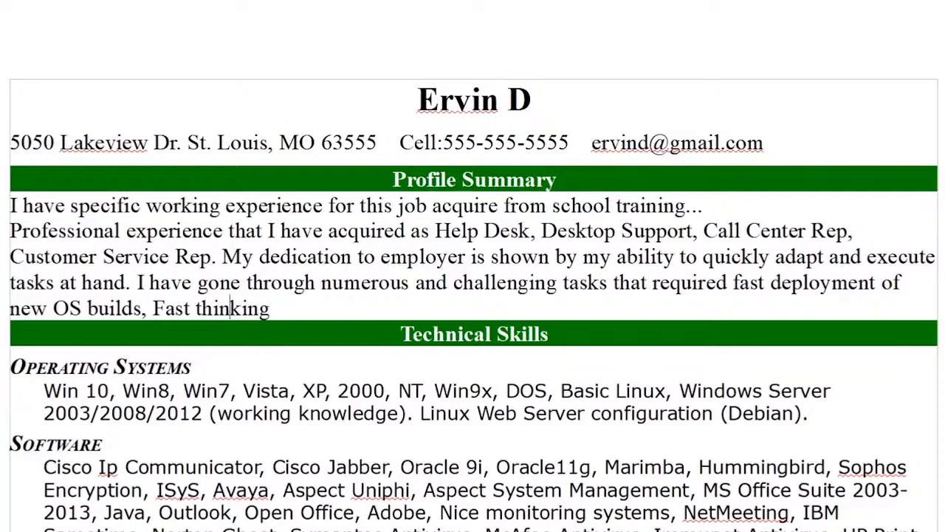
key(BackSpace)
text(f)
key(Right)
key(Right)
key(Right)
key(Right)
key(Right)
key(Right)
key(Right)
key(Right)
key(Right)
key(Right)
key(Right)
key(Right)
key(Right)
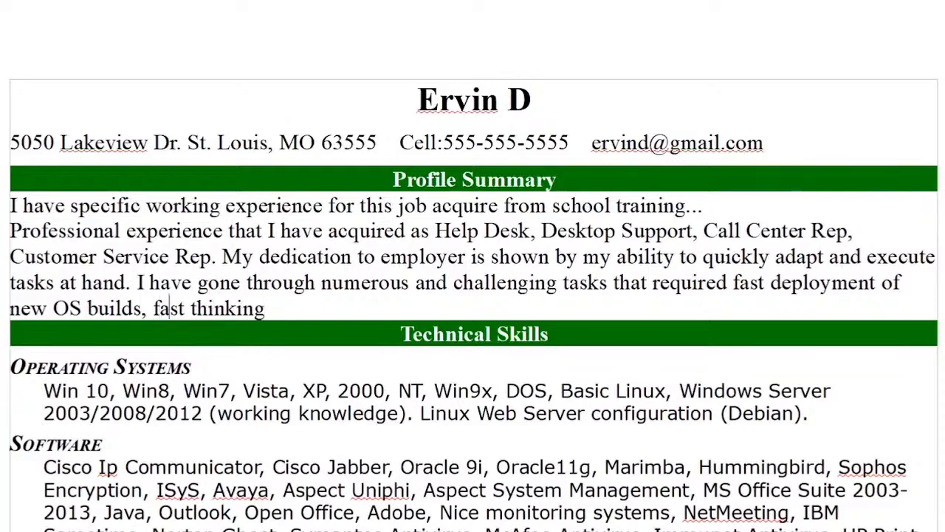
text(and problem solving.)
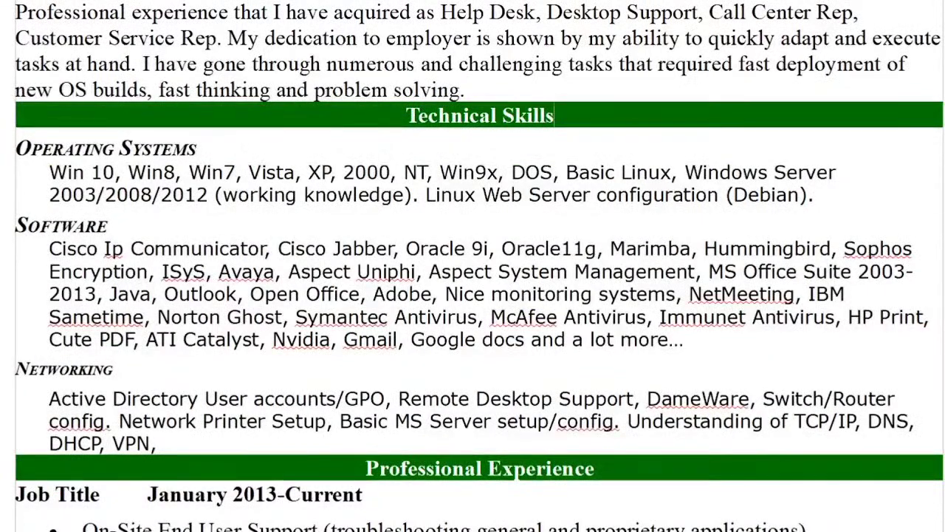
Select and inspect the Operating Systems entries, from Win 10 through the Windows Server entry.
triple_click(493, 116)
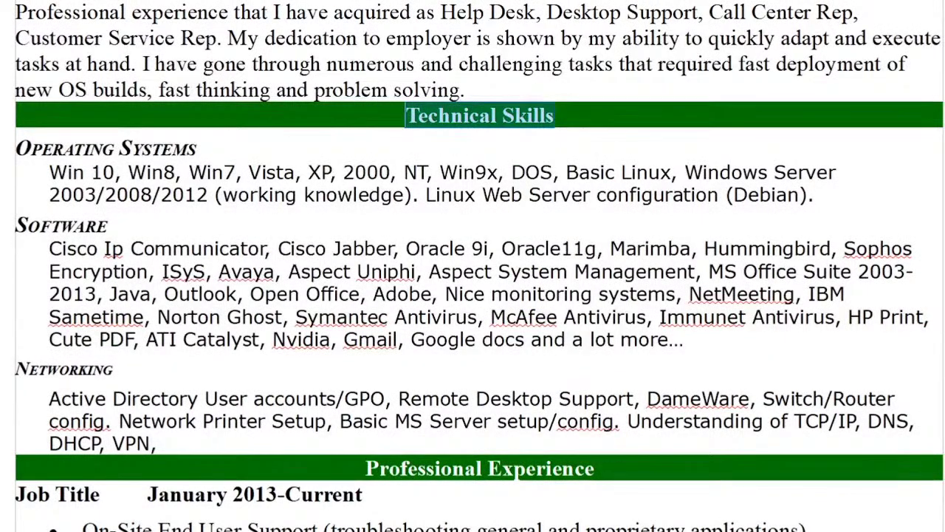
click(198, 149)
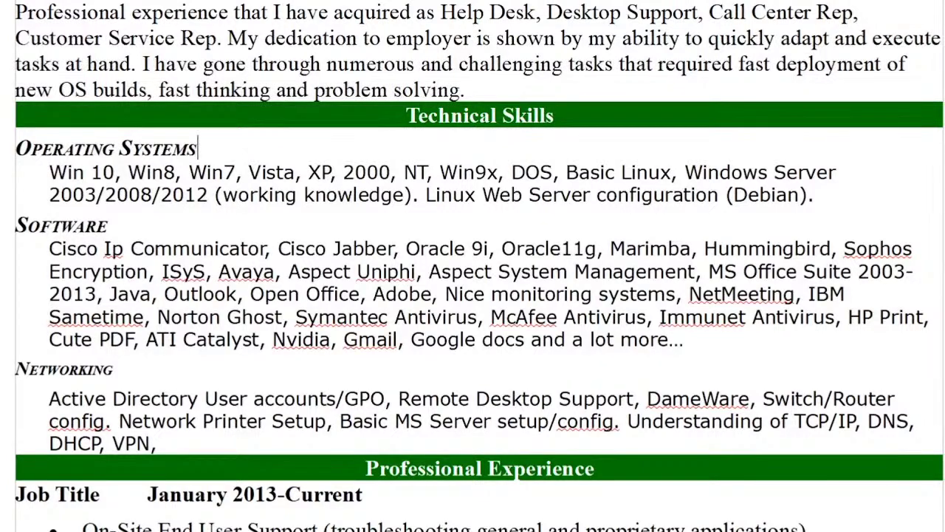
key(shift+Left)
key(shift+Left)
key(shift+Left)
key(shift+Left)
key(shift+Left)
key(shift+Left)
key(shift+Left)
key(shift+Left)
key(shift+Left)
key(shift+Left)
key(shift+Left)
key(shift+Left)
key(shift+Left)
key(shift+Left)
key(shift+Left)
key(shift+Left)
key(shift+Left)
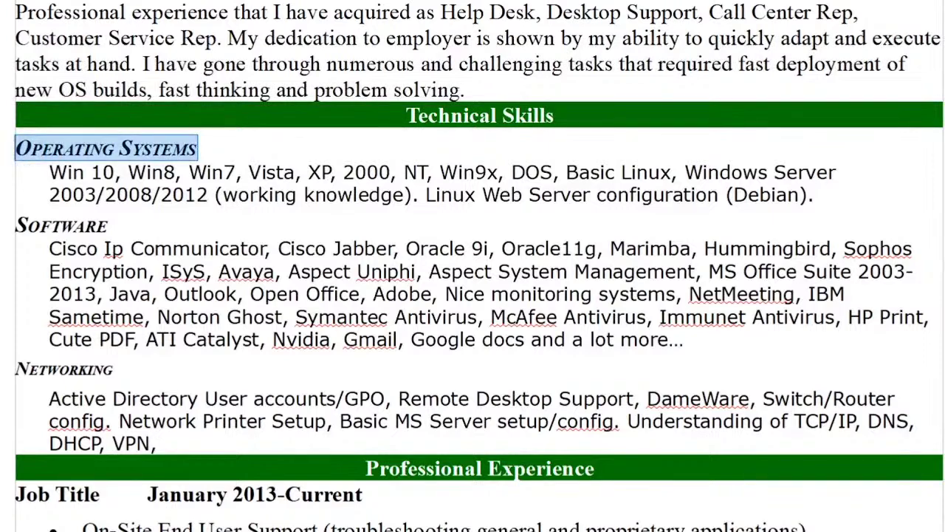
click(161, 148)
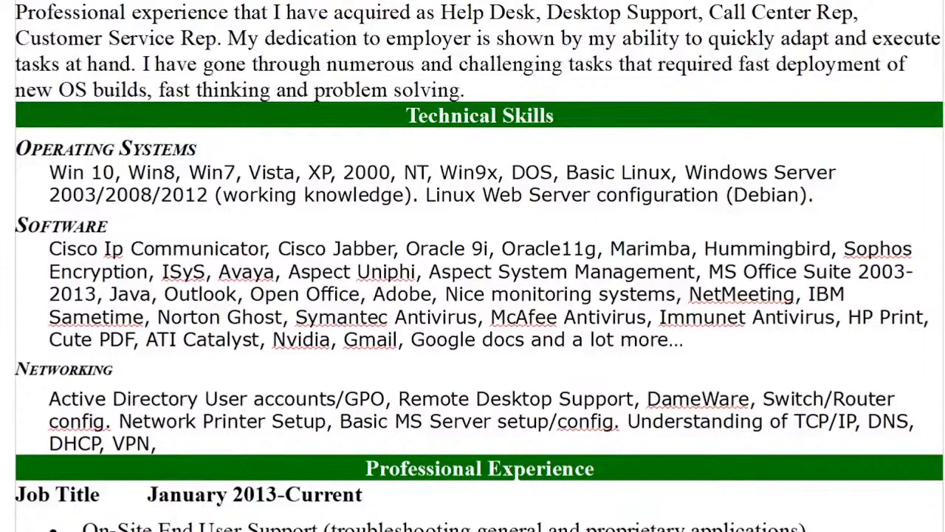
click(115, 172)
key(shift+Left)
key(shift+Left)
key(shift+Left)
key(shift+Left)
key(shift+Left)
key(shift+Left)
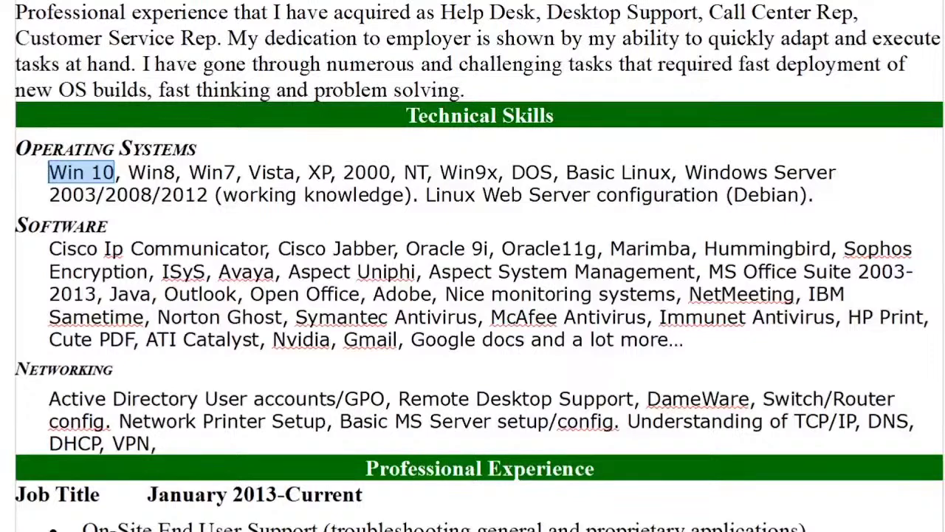
click(146, 172)
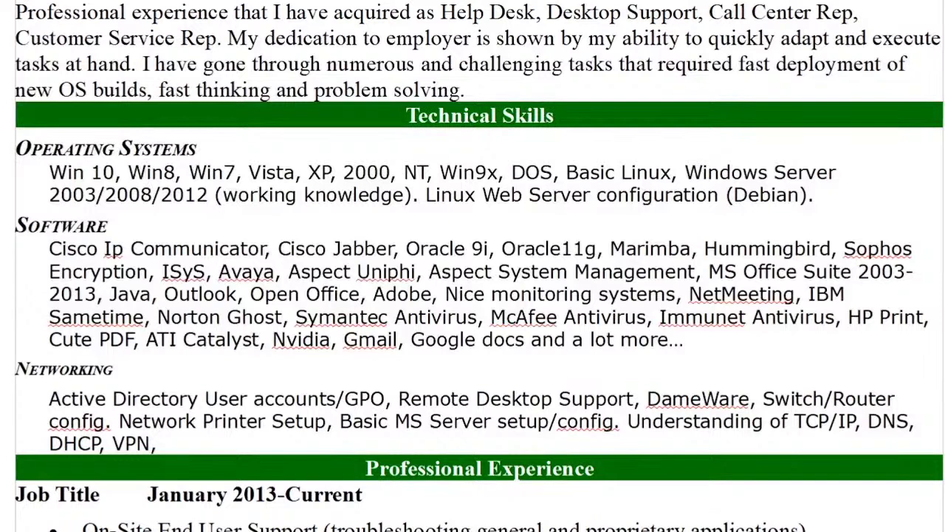
key(shift+Right)
key(shift+Right)
key(shift+Right)
key(shift+Right)
key(shift+Right)
key(shift+Right)
key(shift+Right)
key(shift+Right)
key(shift+Right)
key(shift+Right)
key(shift+Right)
key(shift+Right)
key(shift+Right)
key(shift+Right)
key(shift+Right)
key(shift+Right)
key(shift+Right)
key(shift+Right)
key(shift+Right)
key(shift+Right)
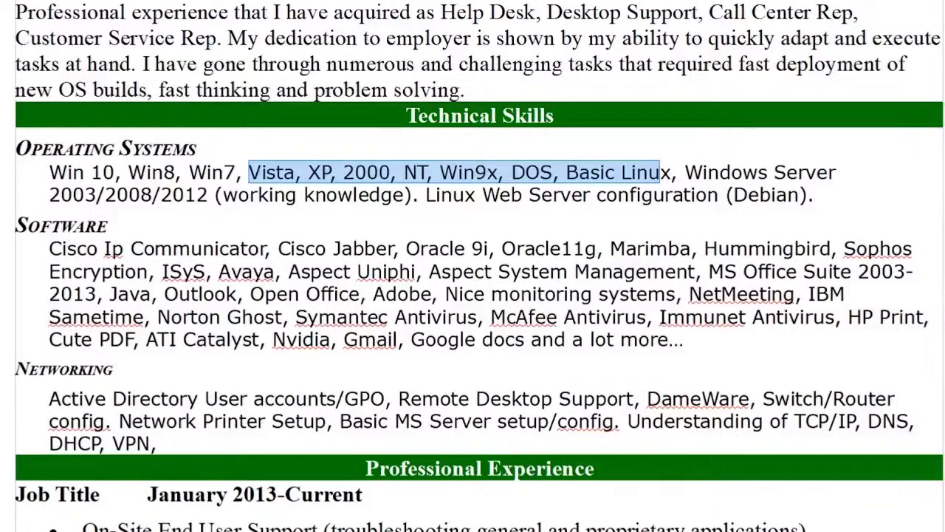
click(820, 194)
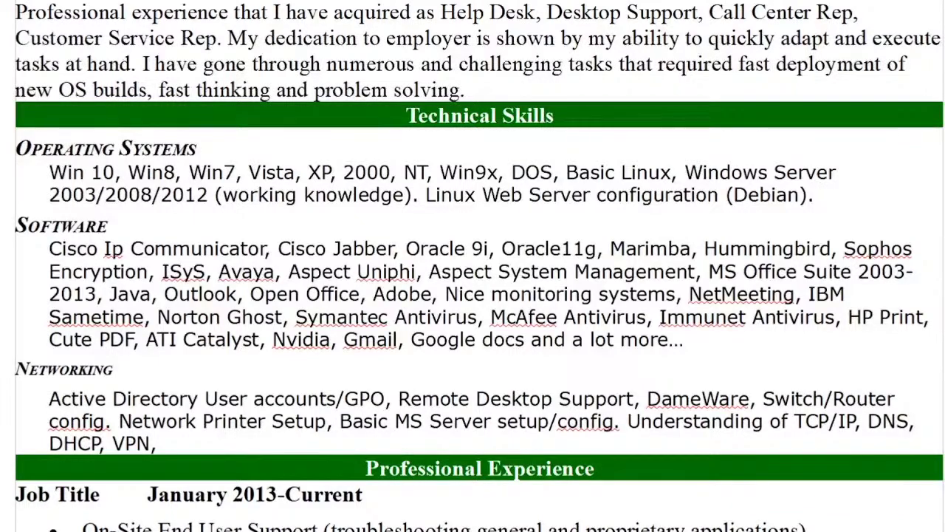
drag(816, 195, 49, 172)
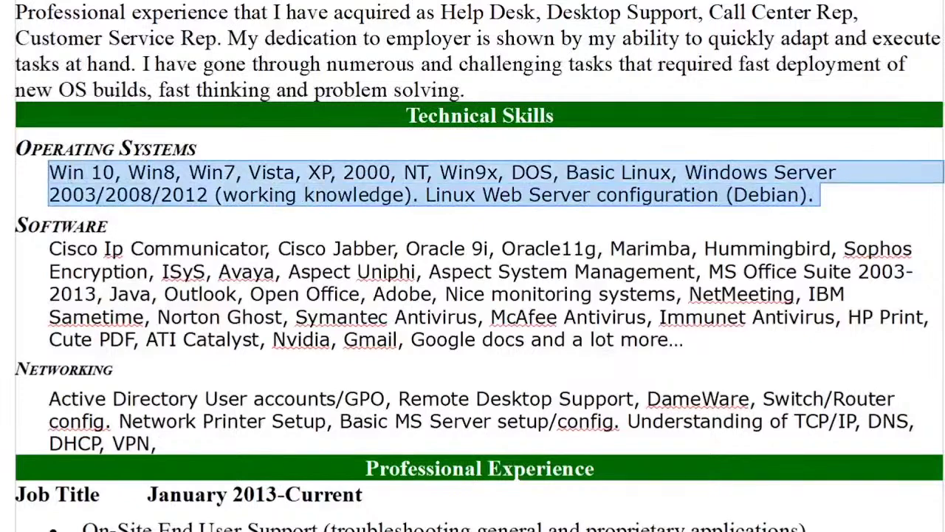
click(98, 194)
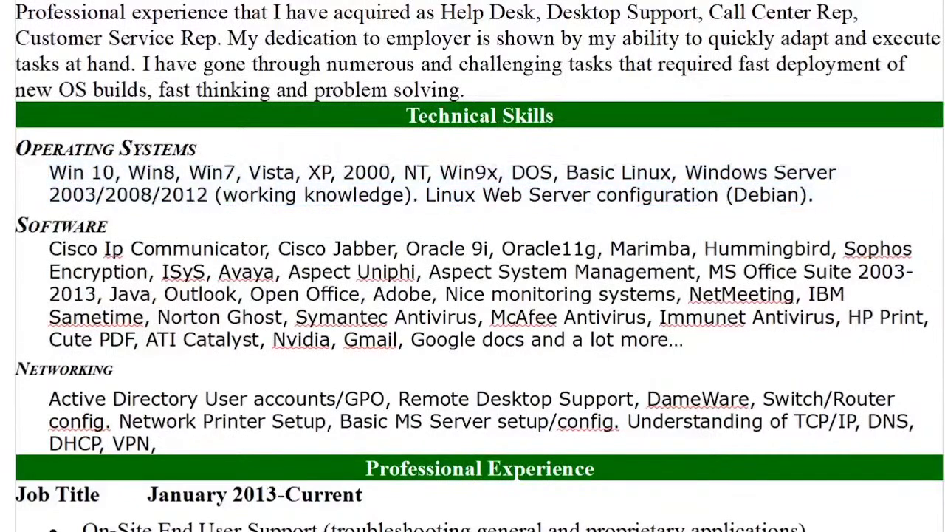
drag(684, 172, 412, 194)
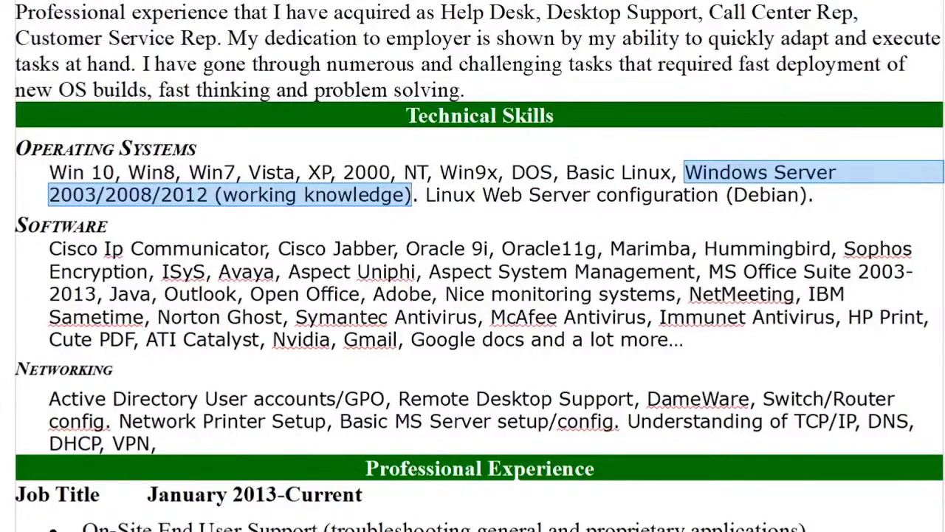
drag(411, 194, 418, 194)
Append /2016/2019 after 2012 in the Windows Server entry.
click(209, 194)
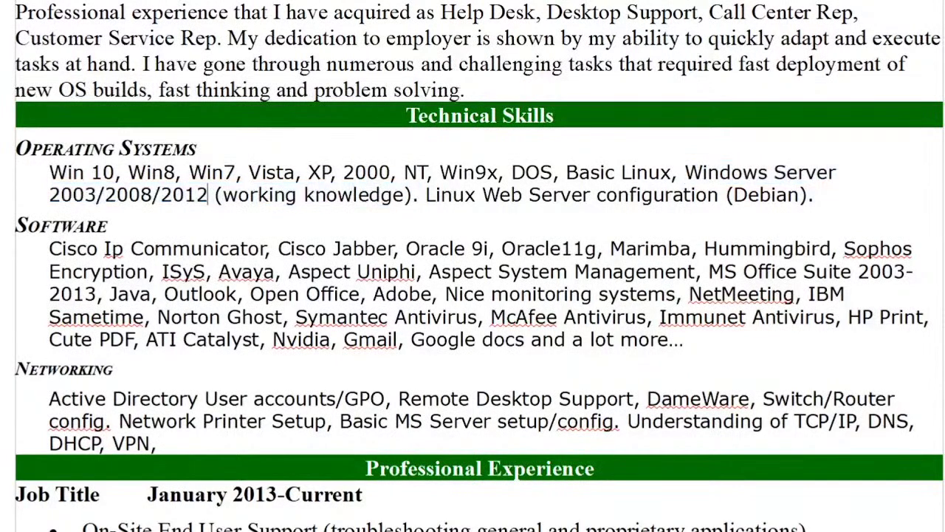
double_click(254, 494)
click(241, 271)
drag(198, 148, 836, 172)
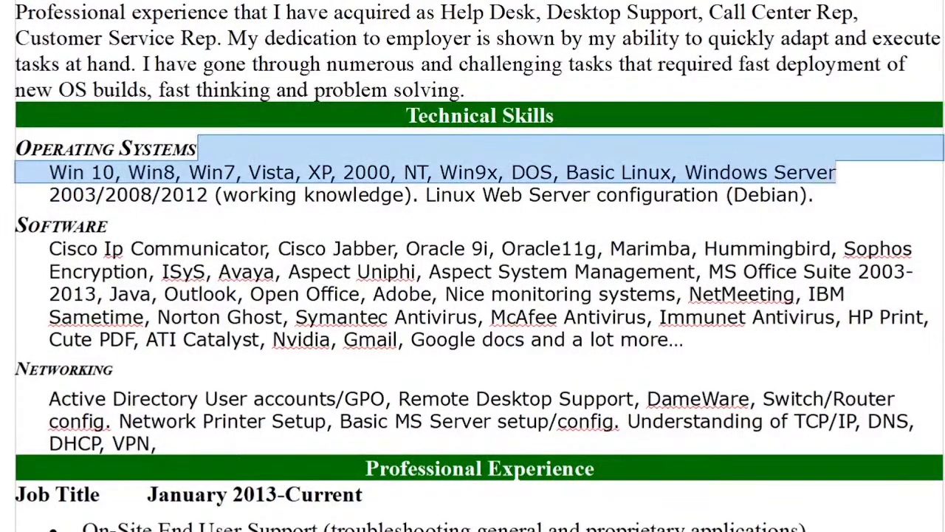
click(836, 173)
drag(684, 172, 327, 194)
key(shift+Left)
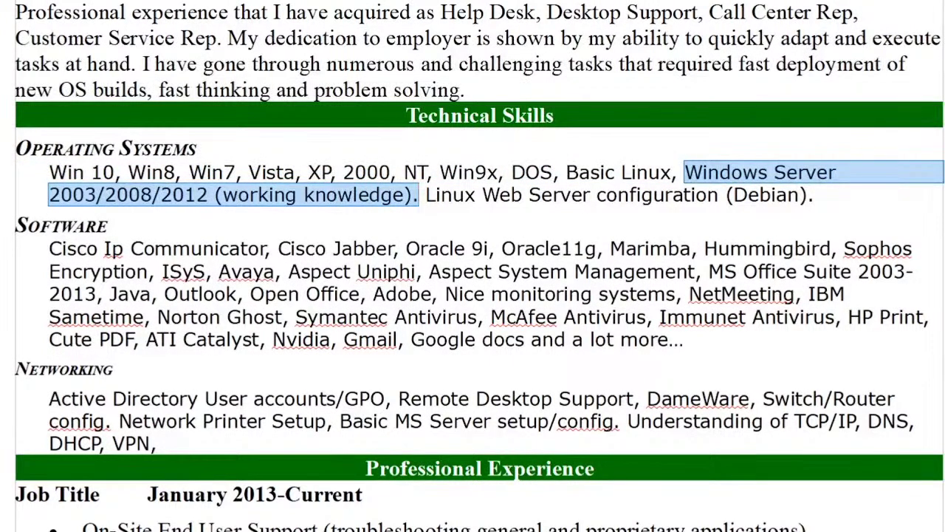
click(209, 194)
text(/)
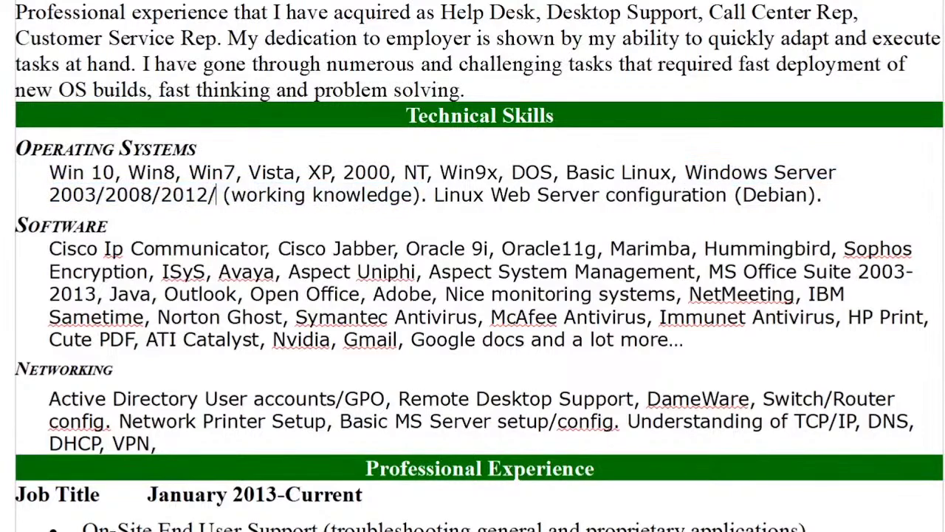
text(2016)
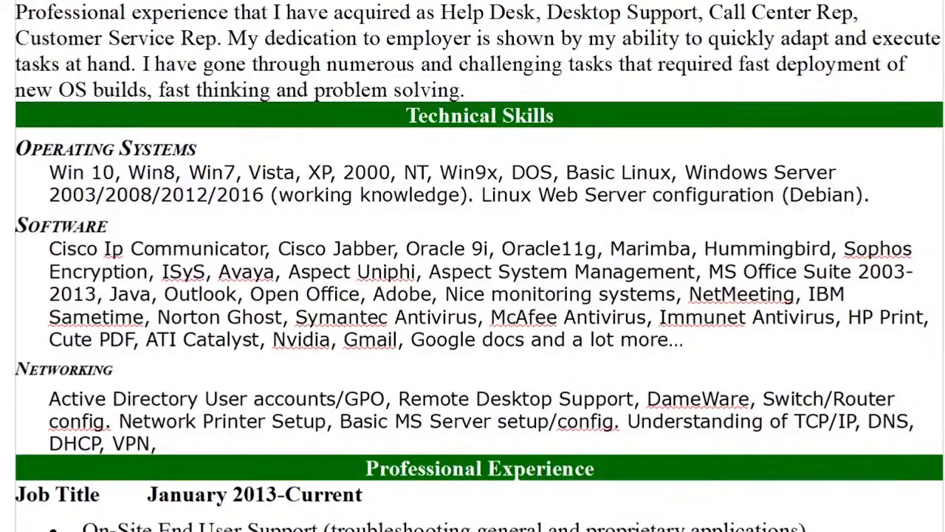
text(/)
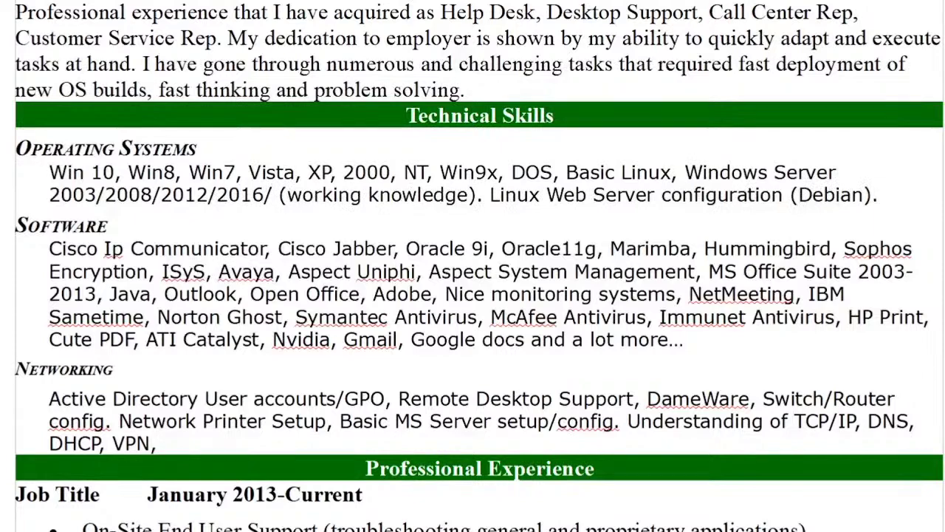
text(2019)
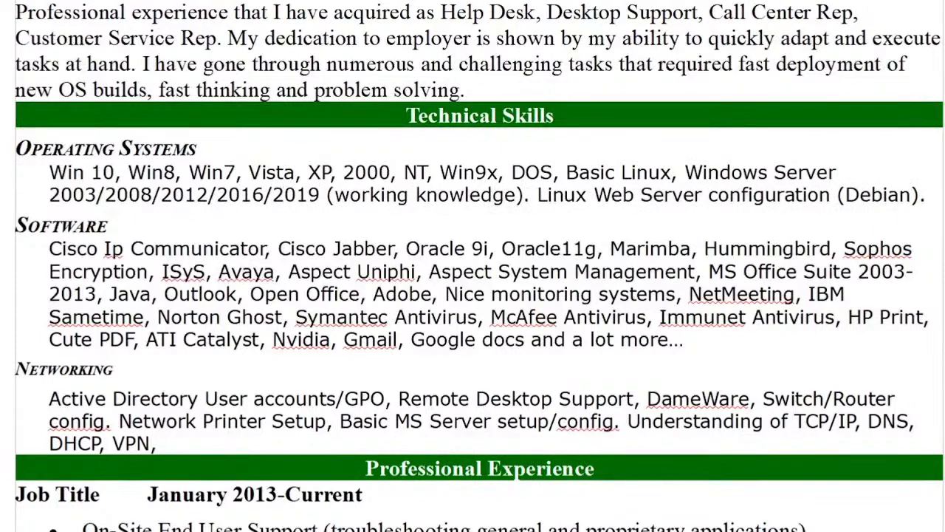
Delete the '(working knowledge)' note after the Windows Server versions.
key(Right)
key(Right)
key(Right)
key(Right)
key(Right)
key(Right)
key(Right)
key(Right)
key(Right)
key(Right)
key(Right)
key(Right)
key(Right)
key(Right)
key(Right)
key(Right)
key(Right)
key(Right)
key(Right)
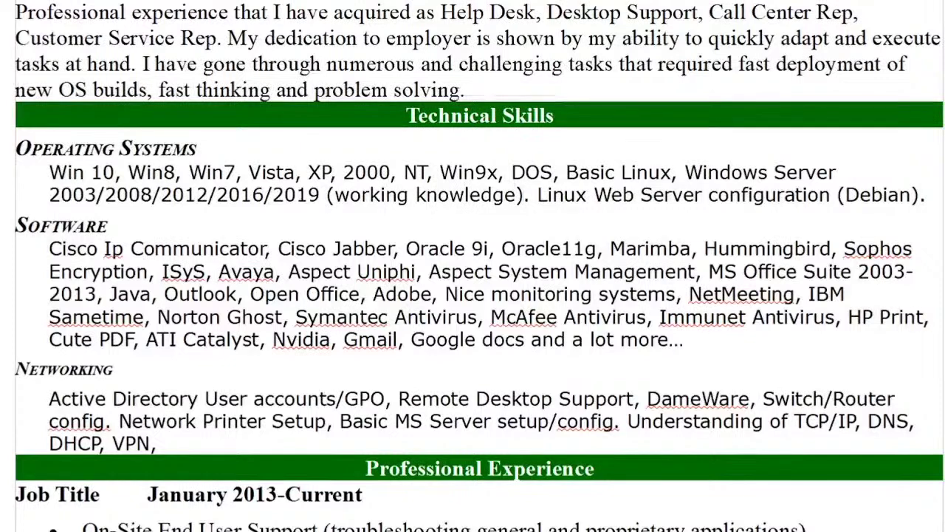
key(Delete)
key(BackSpace)
key(BackSpace)
key(BackSpace)
key(BackSpace)
key(BackSpace)
key(BackSpace)
key(BackSpace)
key(BackSpace)
key(BackSpace)
key(BackSpace)
key(BackSpace)
key(BackSpace)
key(BackSpace)
key(BackSpace)
key(BackSpace)
key(BackSpace)
key(BackSpace)
key(BackSpace)
key(BackSpace)
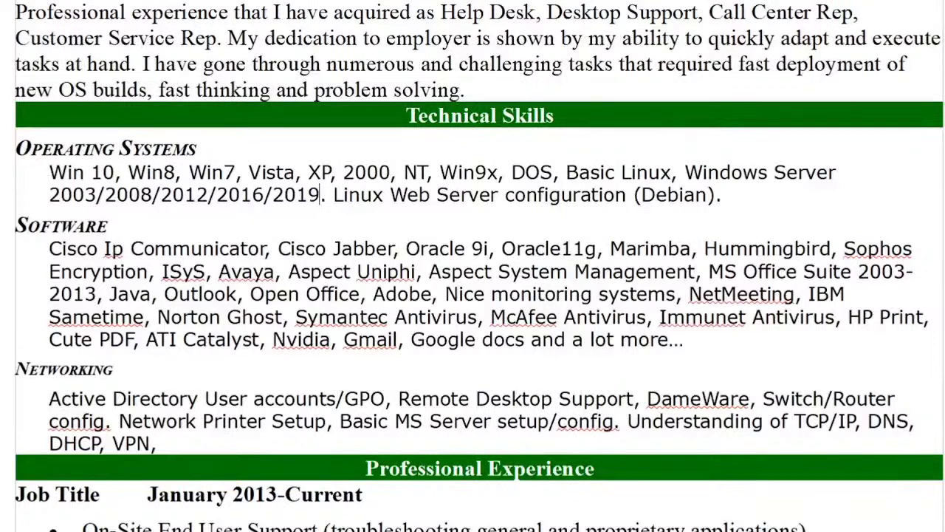
Replace 'Linux Web Server configuration (Debian)' with 'LAMP Server configuration.'.
drag(108, 195, 109, 225)
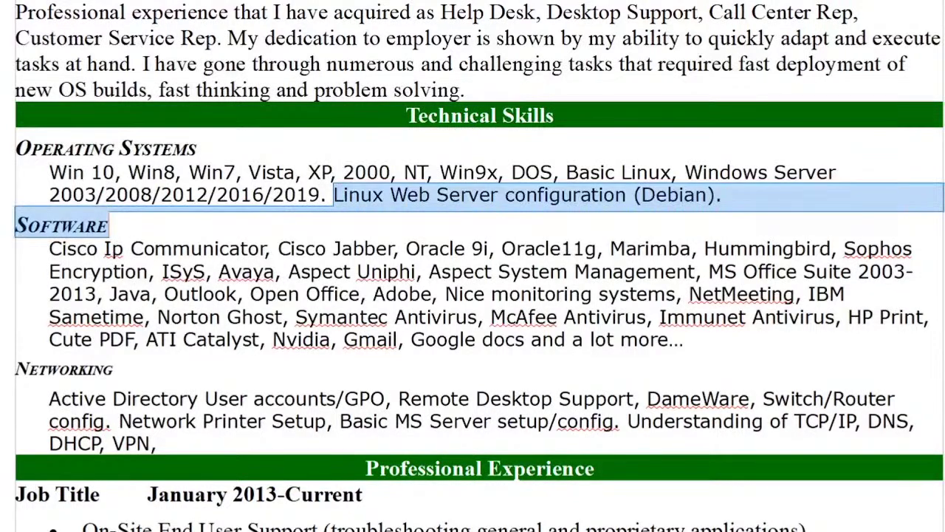
click(544, 194)
drag(729, 194, 500, 194)
key(BackSpace)
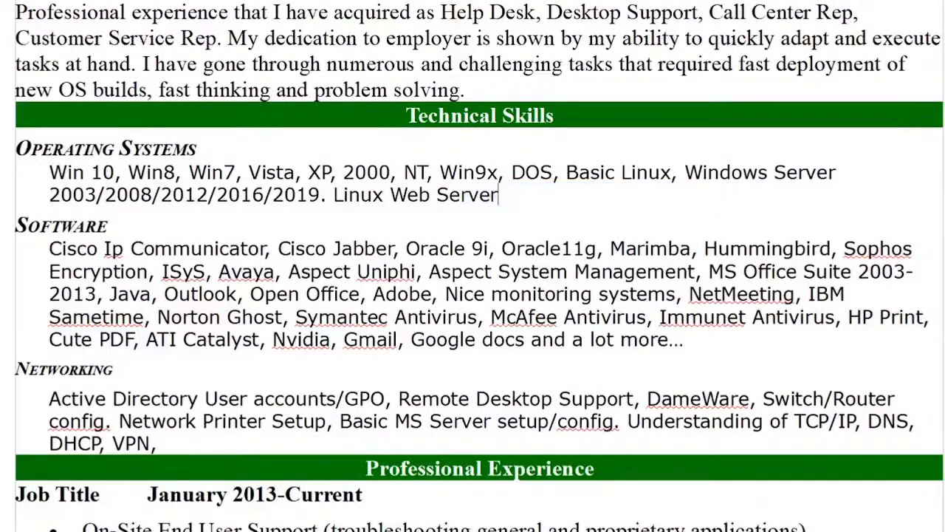
key(BackSpace)
key(BackSpace)
key(BackSpace)
key(BackSpace)
key(BackSpace)
key(BackSpace)
key(BackSpace)
key(BackSpace)
key(BackSpace)
key(BackSpace)
key(BackSpace)
key(BackSpace)
key(BackSpace)
key(BackSpace)
key(BackSpace)
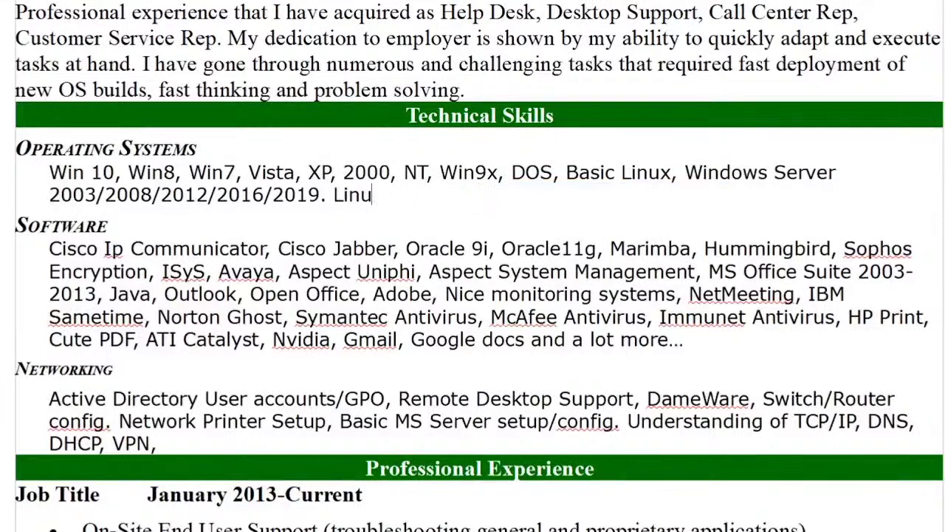
text(AMP Server configuration)
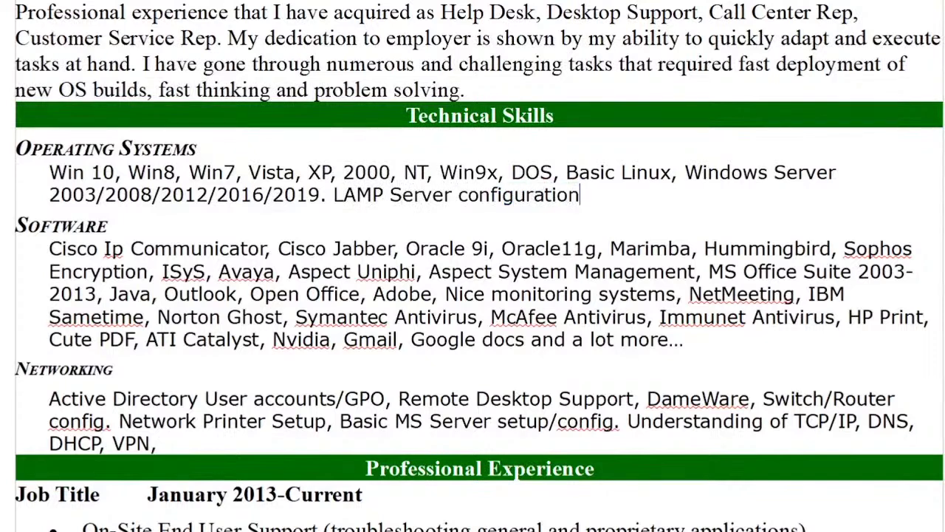
text(.)
Select the whole Operating Systems paragraph to check the updated list.
key(ctrl+shift+Up)
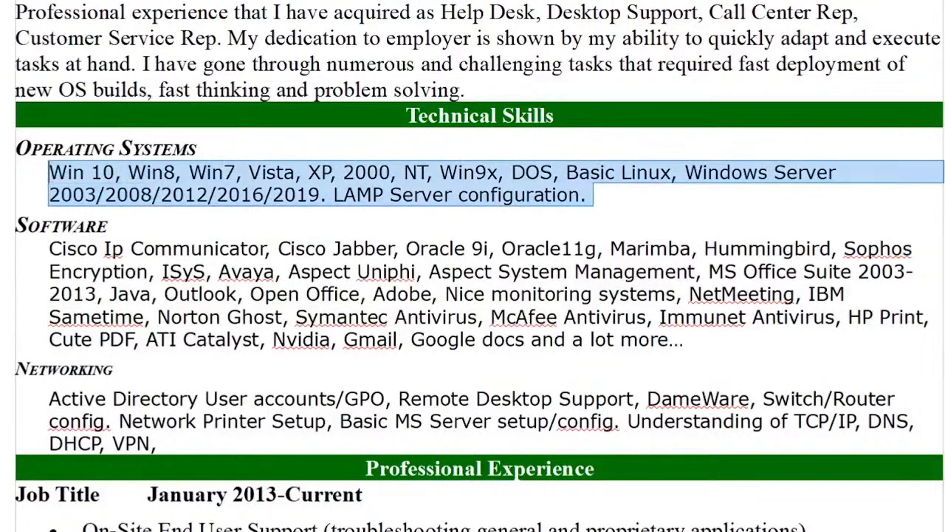
key(Right)
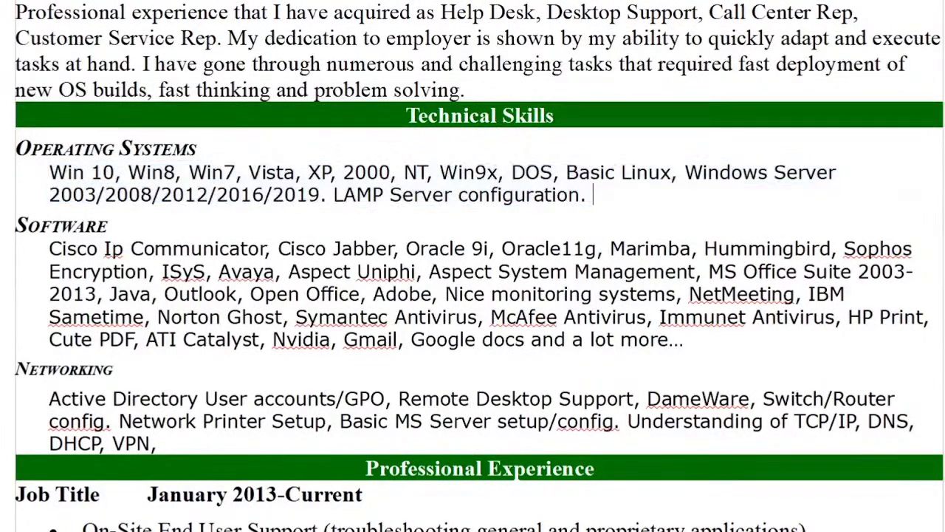
key(shift+Left)
key(shift+Left)
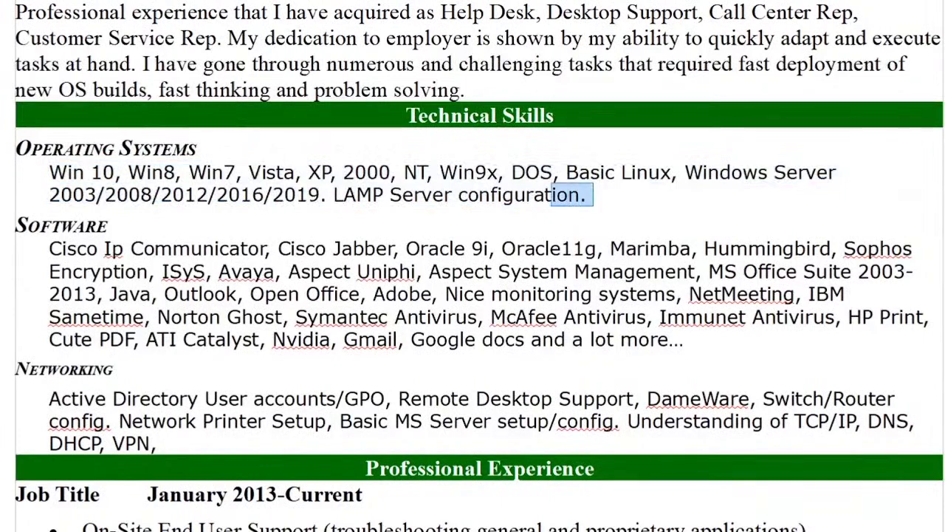
key(ctrl+shift+Up)
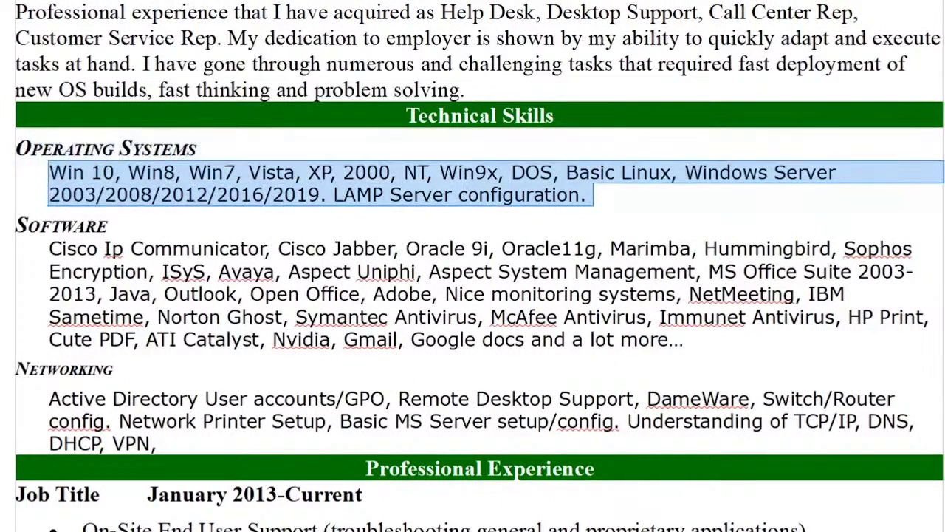
key(Right)
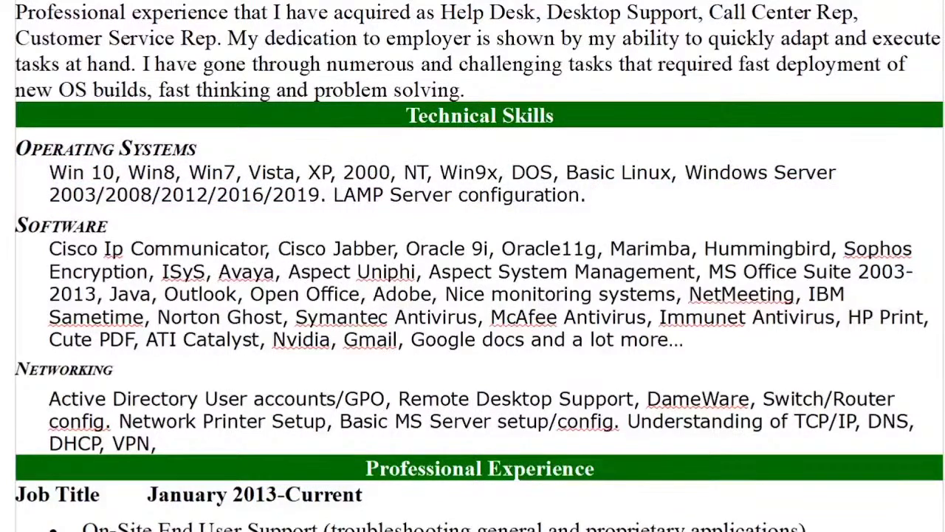
key(ctrl+shift+Up)
key(Right)
drag(14, 225, 109, 225)
click(109, 225)
drag(49, 248, 684, 339)
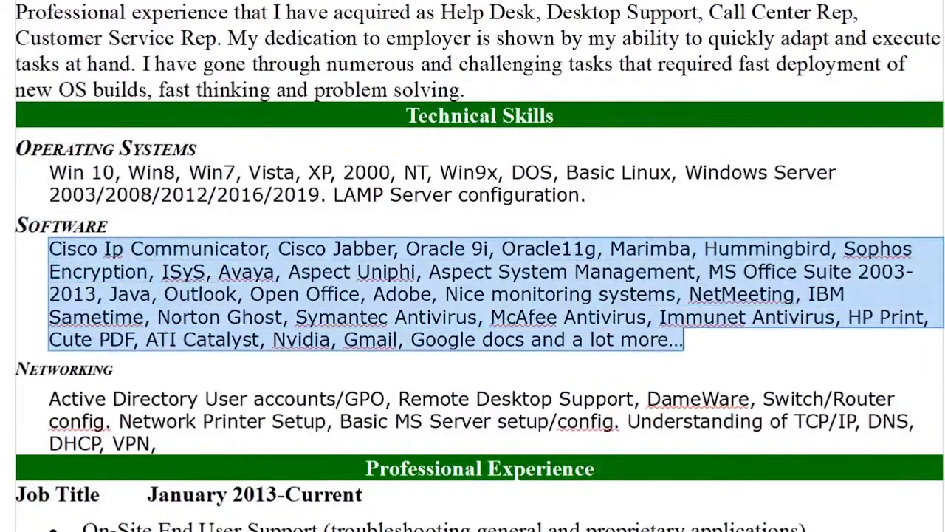
click(684, 368)
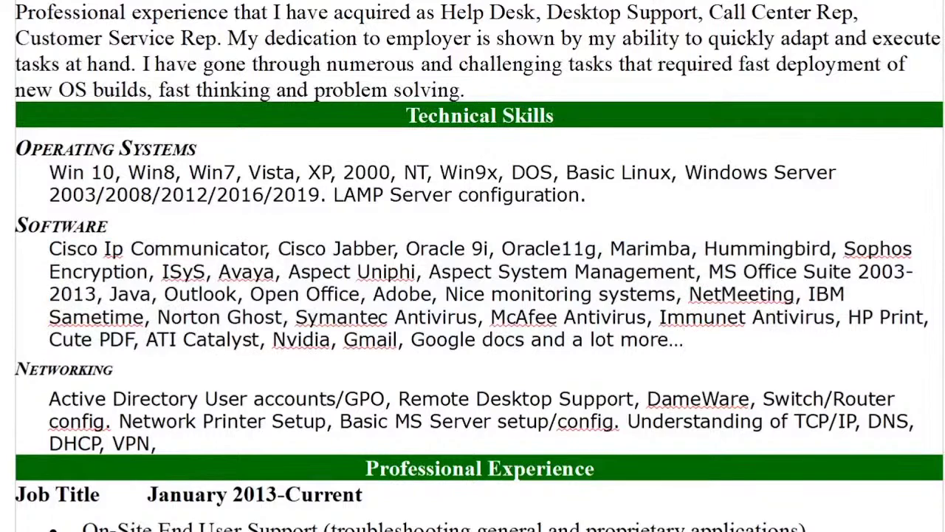
drag(684, 339, 50, 249)
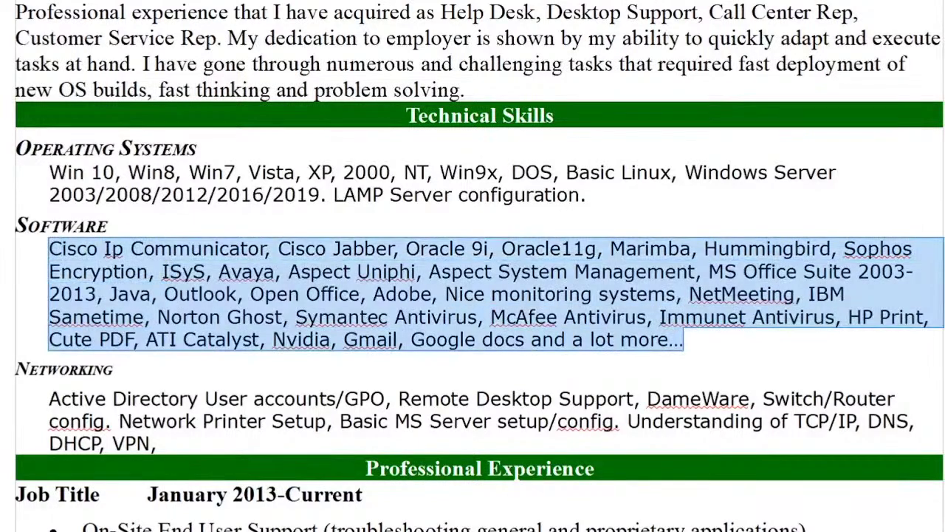
click(51, 249)
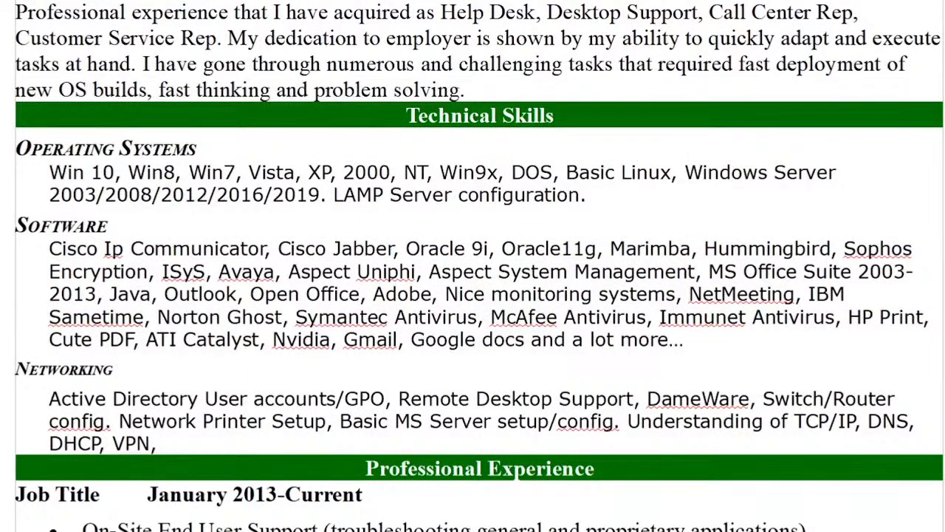
click(684, 340)
Replace the period after LAMP Server configuration with ', AWS, Google Cloud, Azure.'.
click(587, 195)
key(BackSpace)
text(, AW)
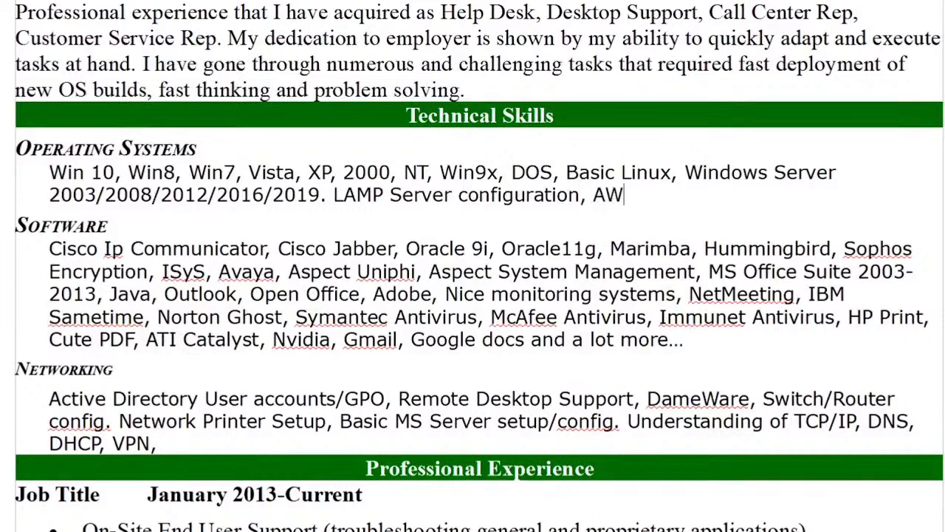
text(S, )
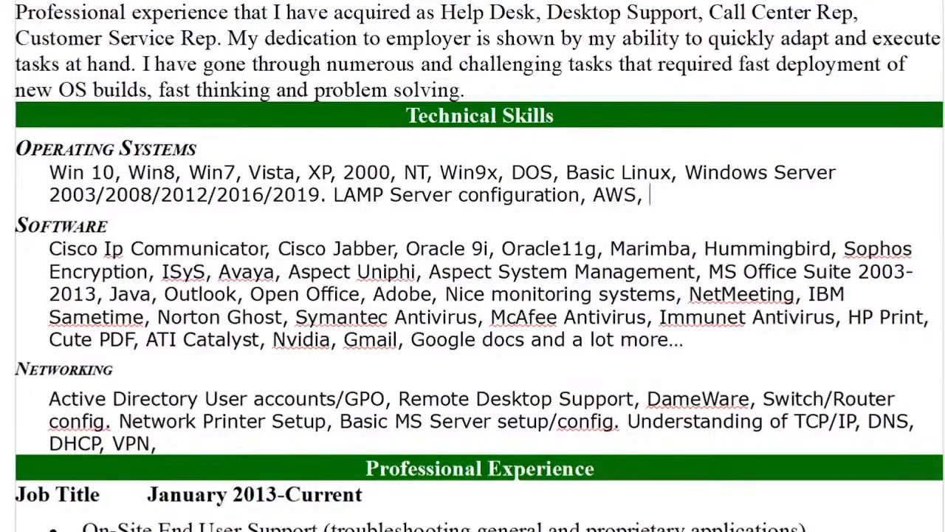
text(GO)
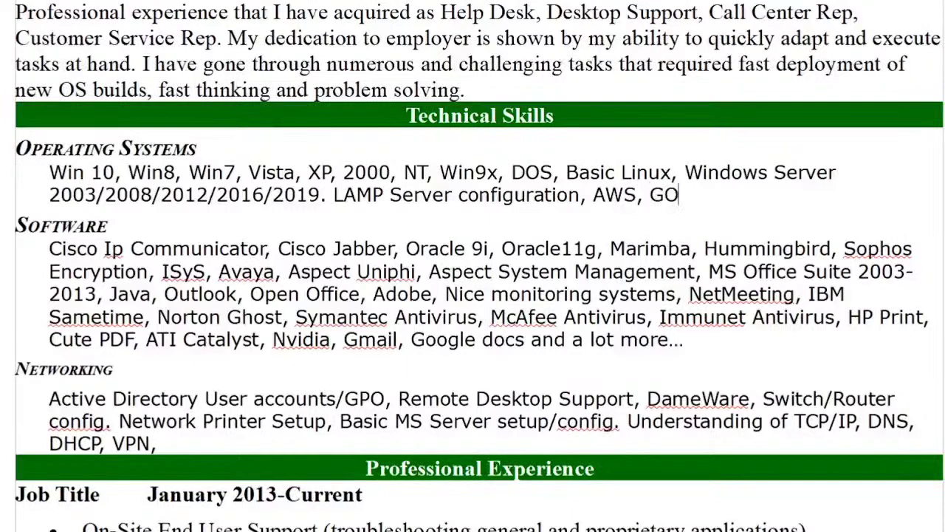
text(gle)
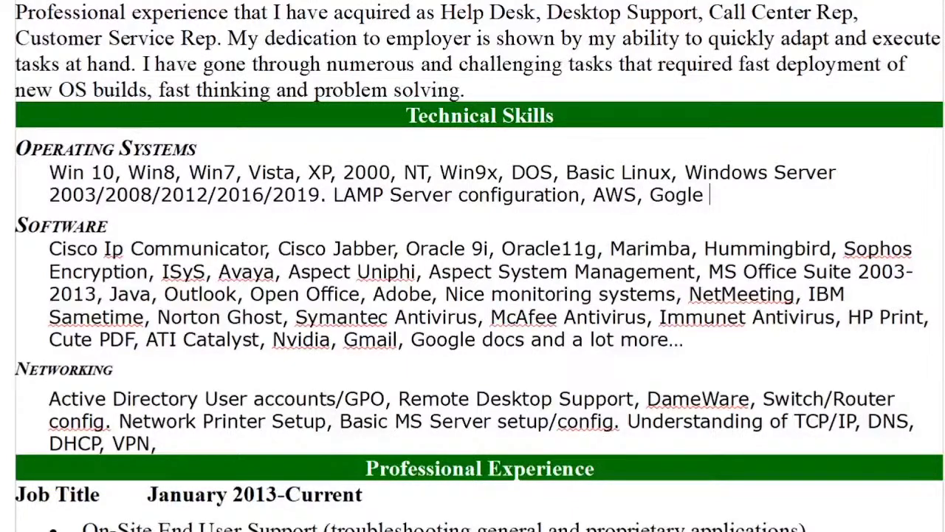
key(BackSpace)
key(BackSpace)
key(BackSpace)
key(BackSpace)
text(ogle C)
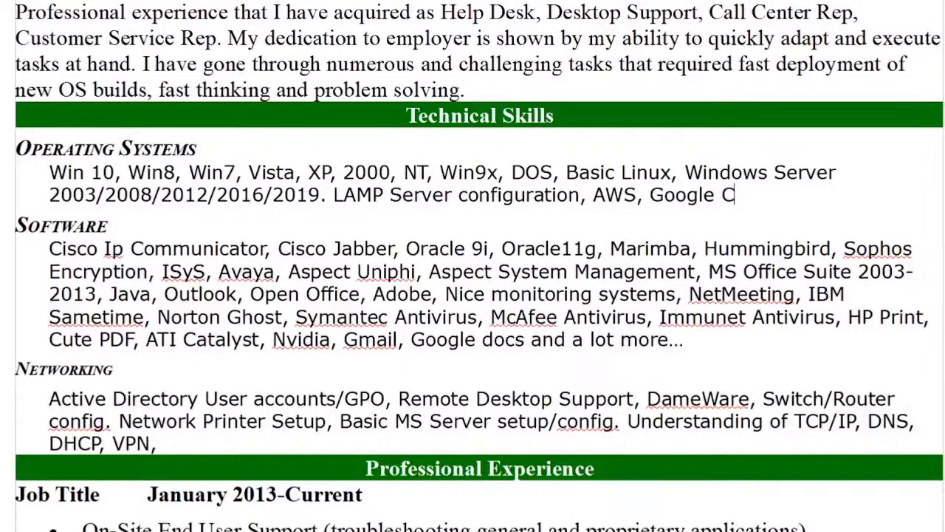
text(loud,)
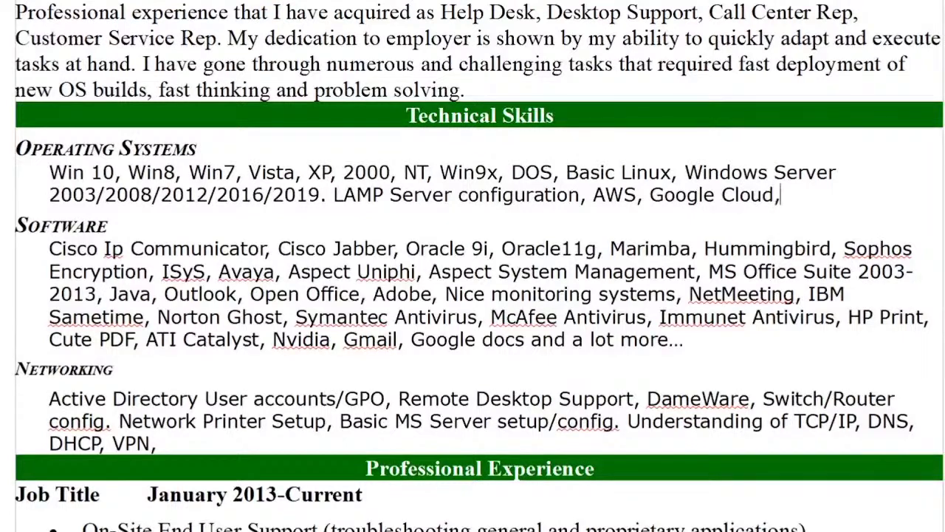
text( Azure.)
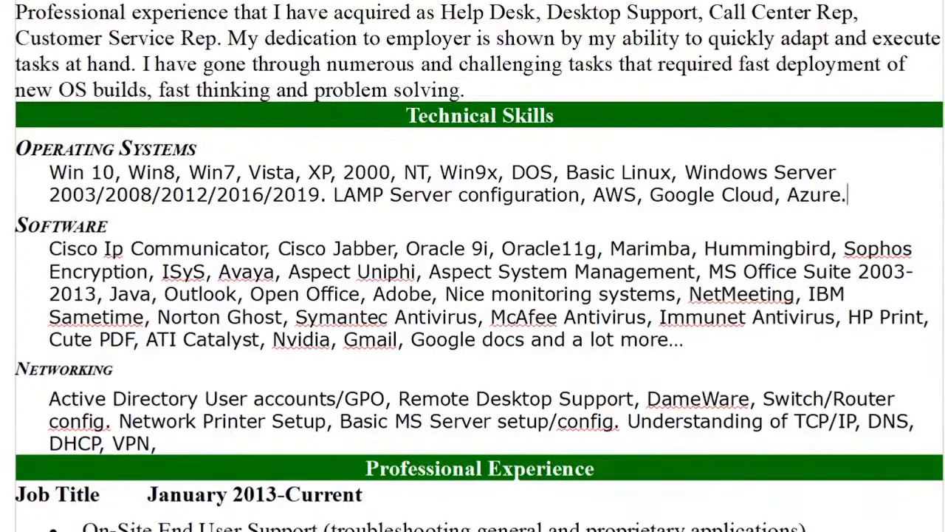
Select portions of the Software list to review its contents.
drag(49, 249, 511, 272)
click(511, 271)
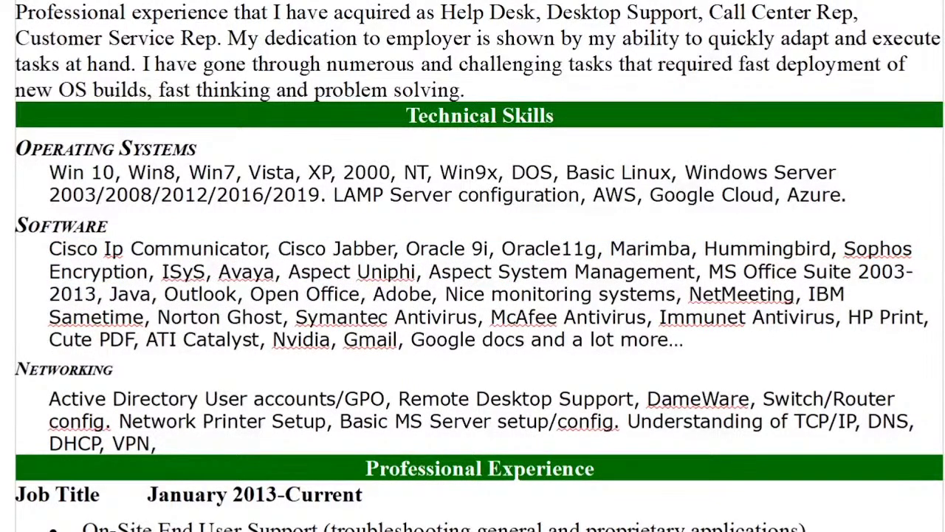
drag(692, 339, 316, 317)
click(316, 317)
key(shift+Right)
key(shift+Right)
key(shift+Right)
key(shift+Right)
key(shift+Right)
key(shift+Right)
key(shift+Right)
key(shift+Right)
key(shift+Right)
key(shift+Right)
key(shift+Right)
key(shift+Right)
key(shift+Right)
key(shift+Right)
key(shift+Right)
key(shift+Right)
key(shift+Right)
key(shift+Right)
key(shift+Right)
key(shift+Right)
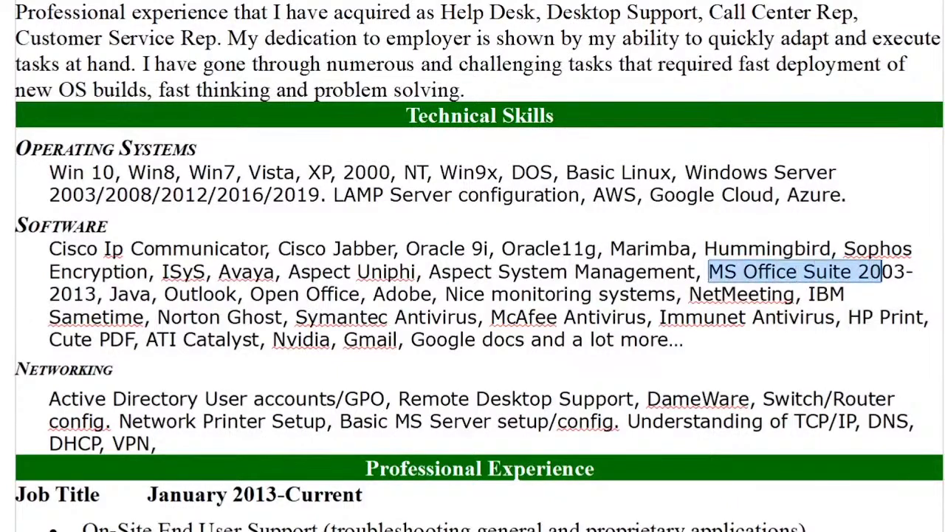
key(shift+Left)
key(shift+Left)
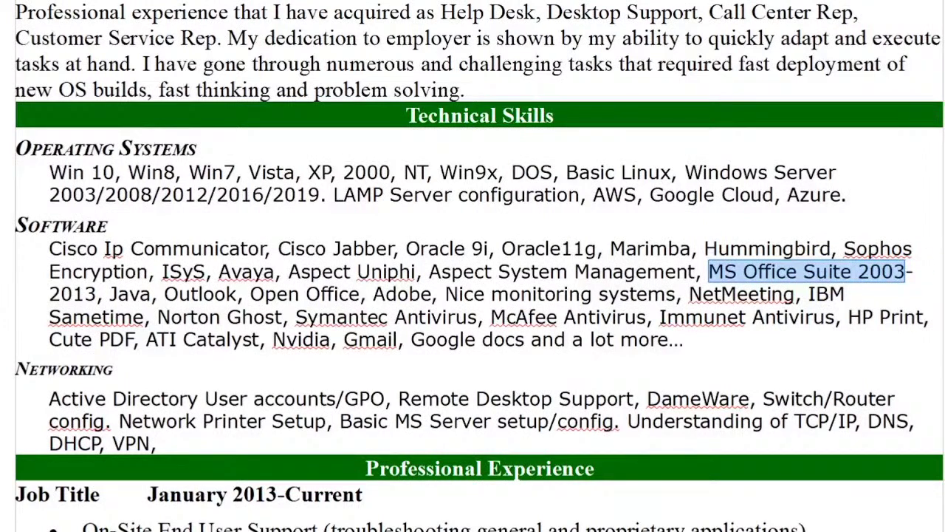
key(Right)
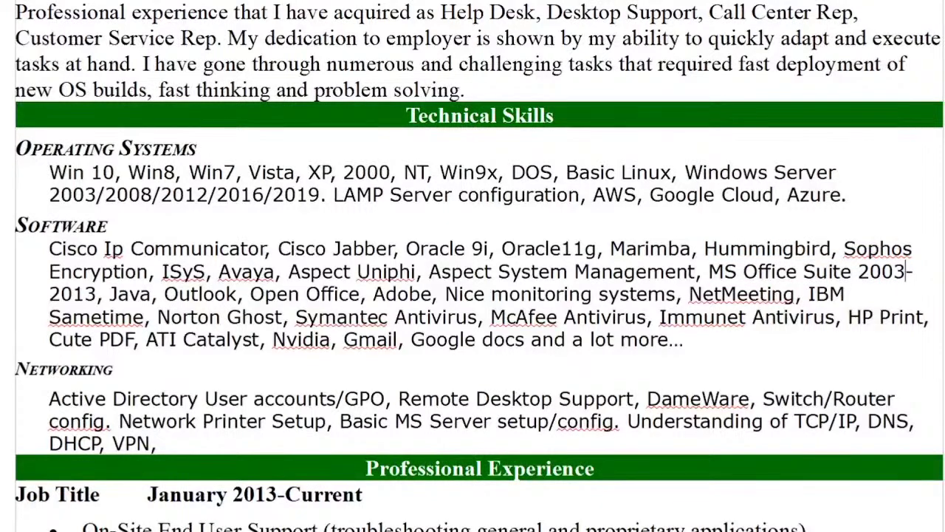
Select the Networking subheading under Technical Skills.
scroll(473, 266, down, 1)
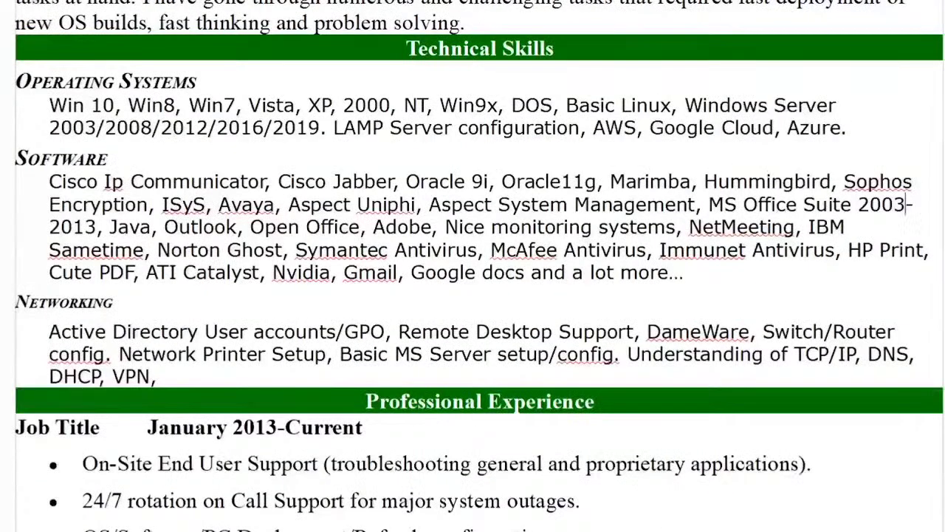
double_click(64, 302)
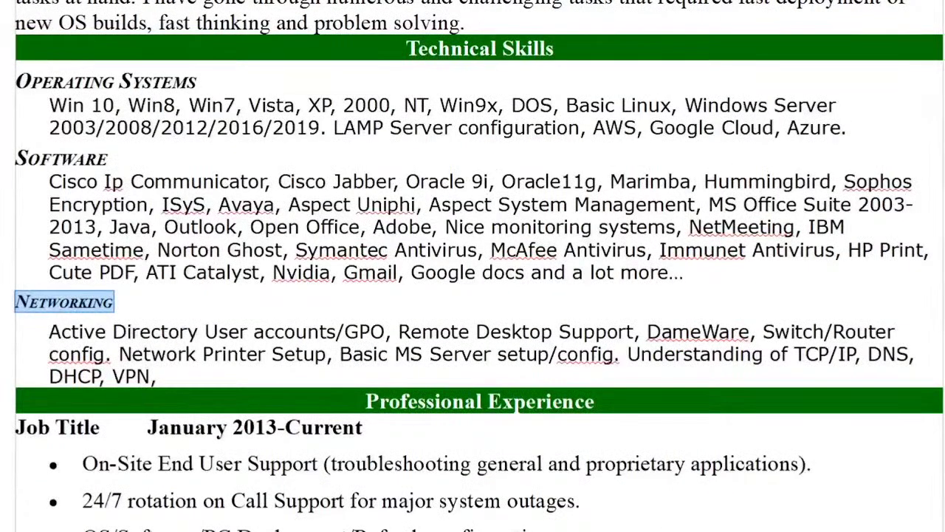
click(115, 302)
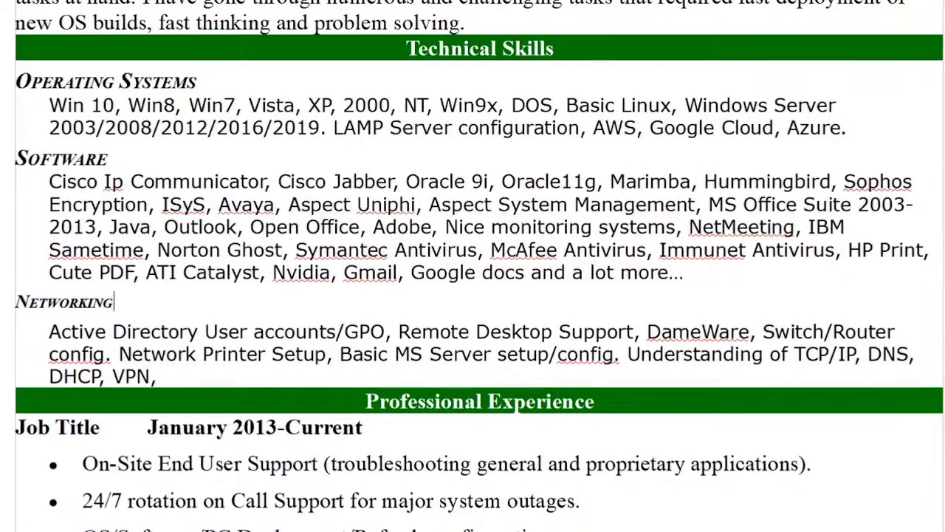
key(shift+Home)
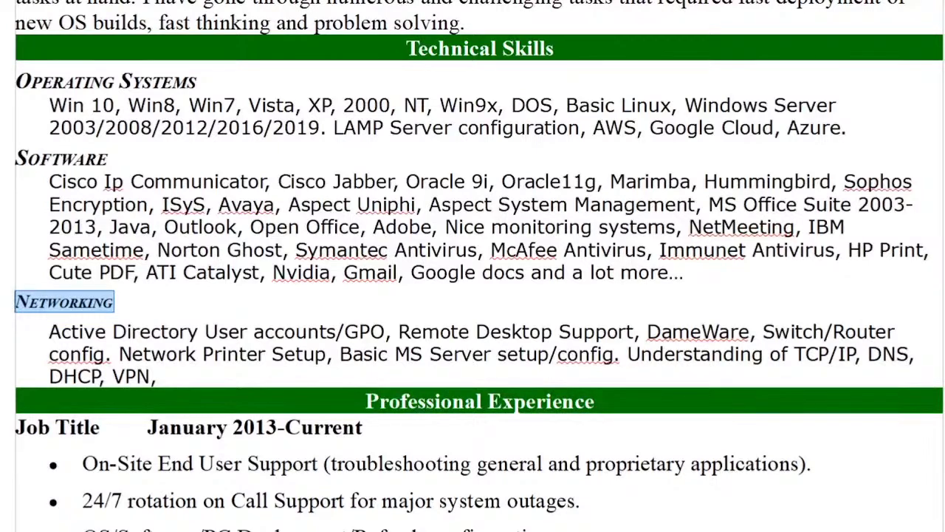
key(End)
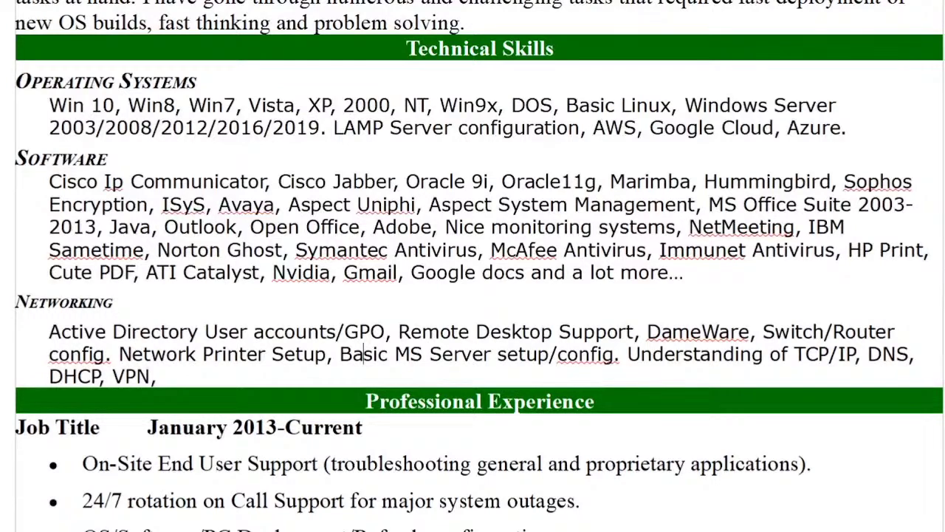
key(shift+Home)
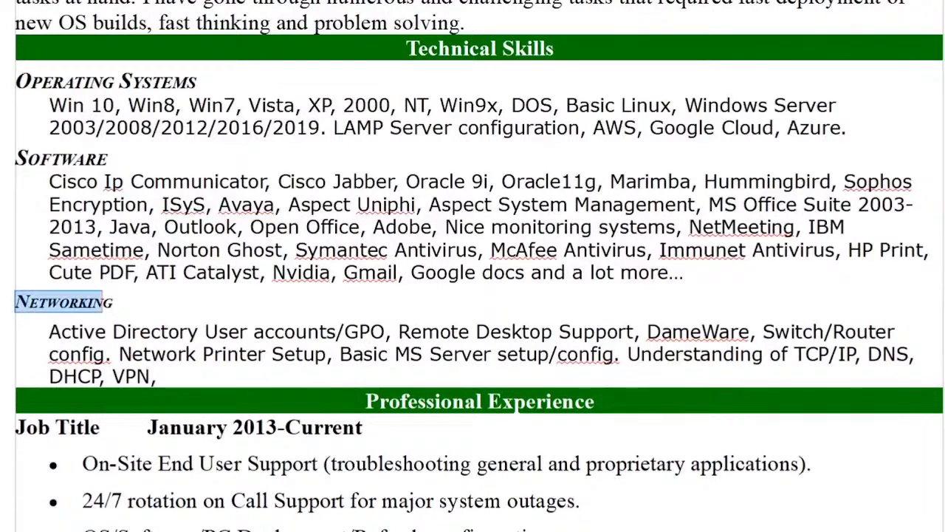
key(End)
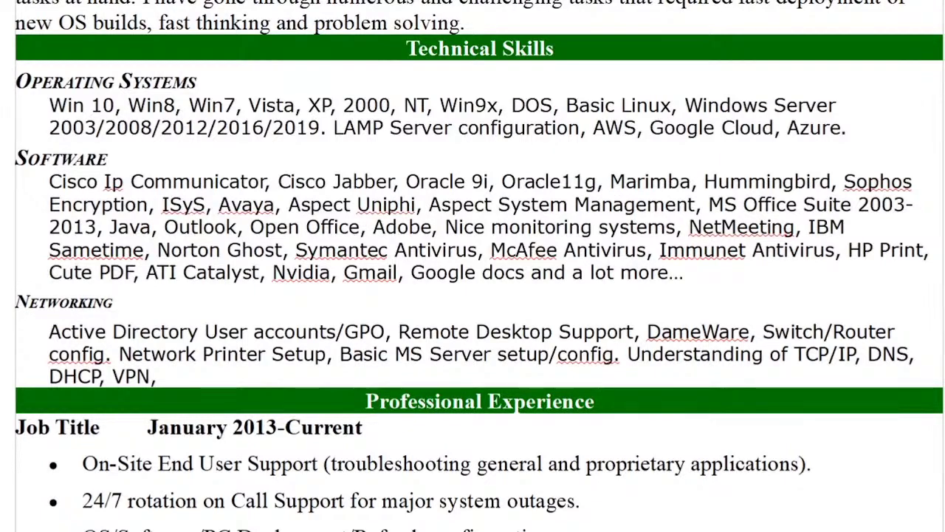
key(ctrl+shift+Up)
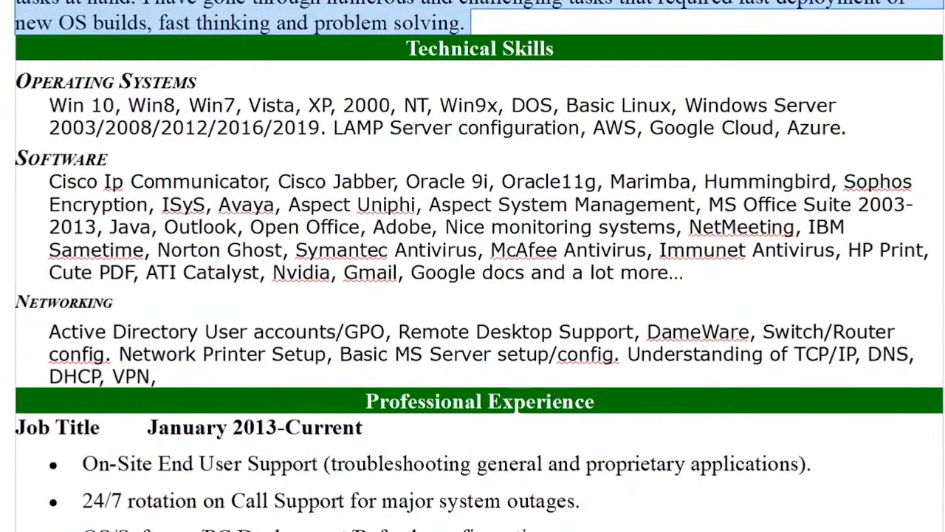
key(Right)
Overwrite the Networking subheading with the text 'Help Desk'.
drag(48, 332, 196, 353)
key(ctrl+shift+Down)
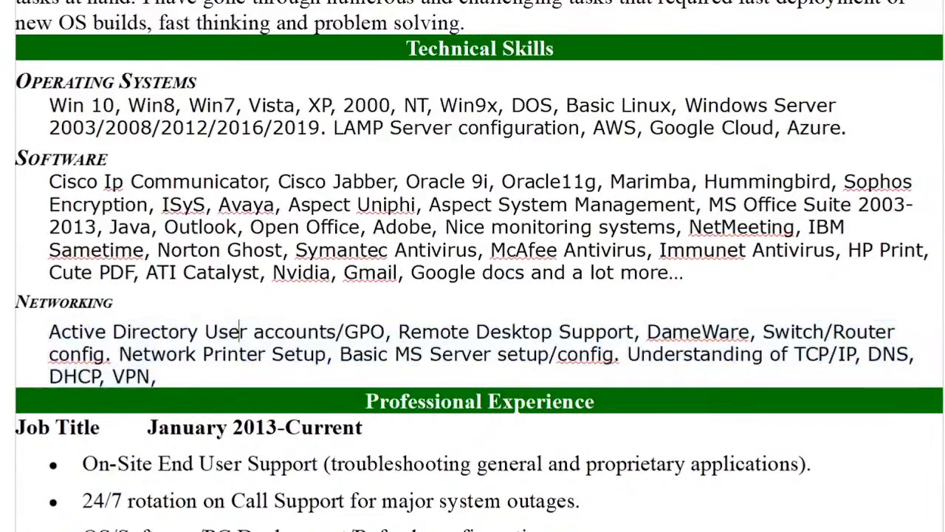
click(240, 331)
double_click(131, 376)
key(ctrl+shift+Up)
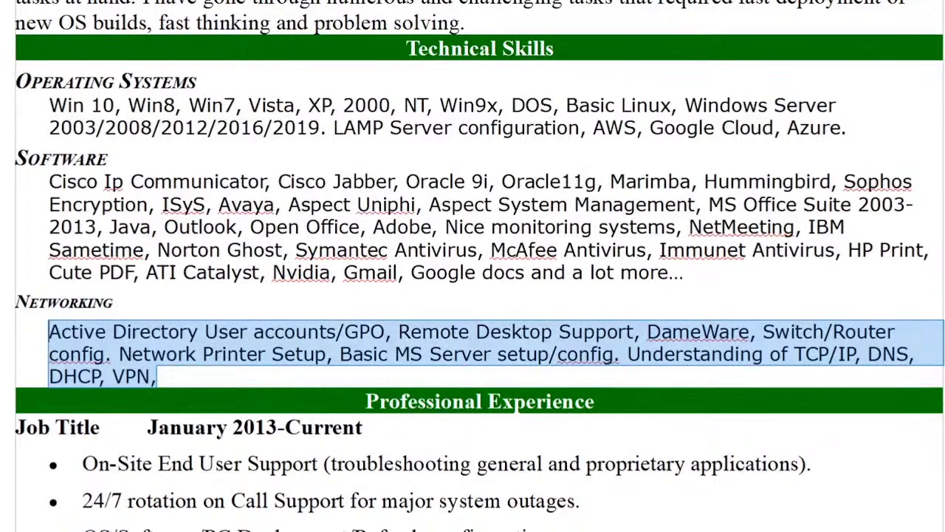
key(Left)
key(Left)
key(shift+Left)
key(shift+Left)
key(shift+Left)
key(shift+Left)
key(shift+Left)
key(shift+Left)
key(shift+Left)
key(shift+Left)
key(shift+Left)
key(shift+Left)
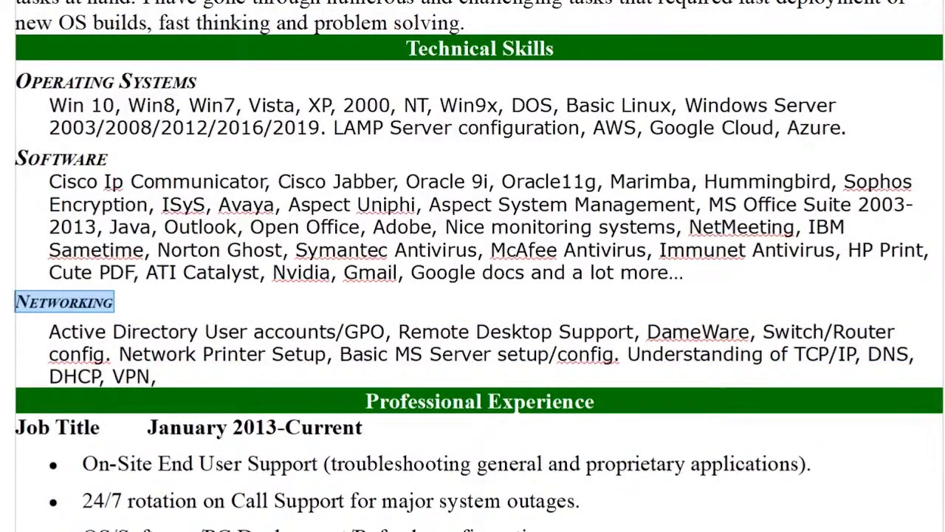
text(H)
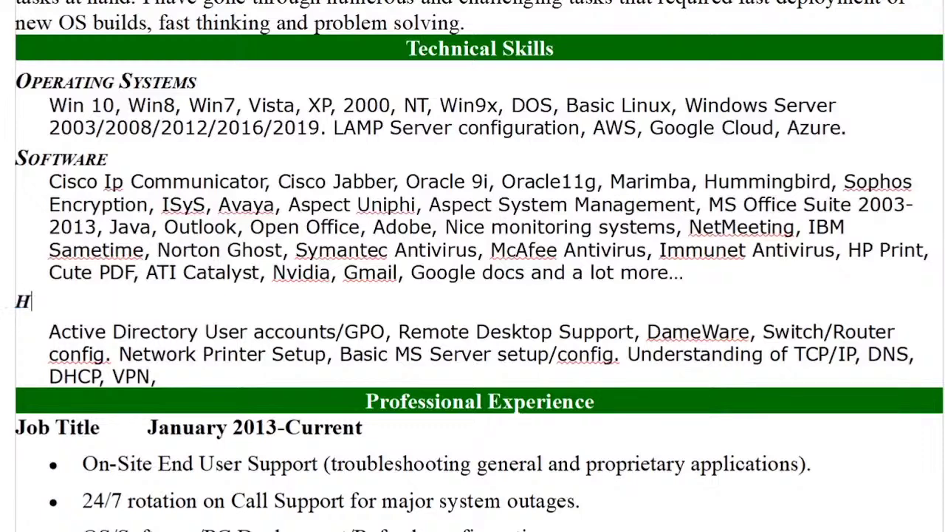
text(elp Desk)
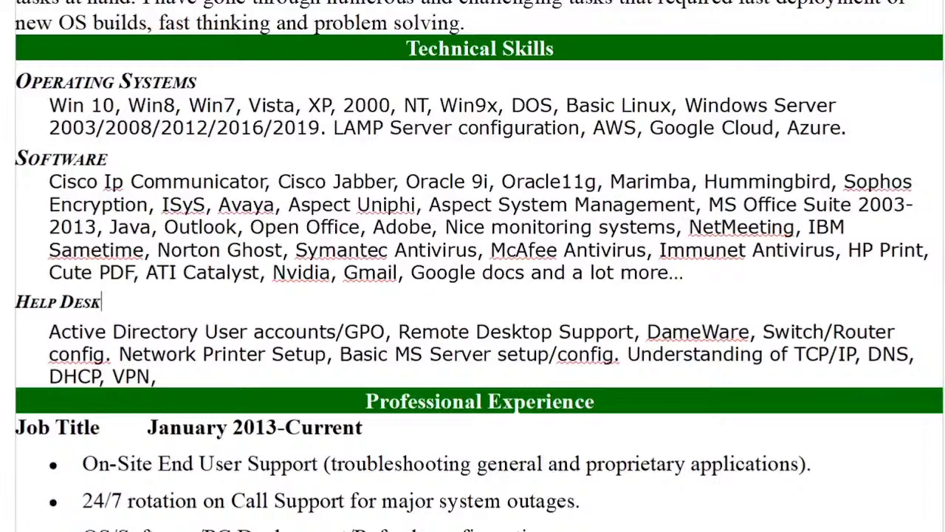
click(157, 376)
Append 'Jira ticketing Sytem' to the Help Desk list after VPN.
text(Jira)
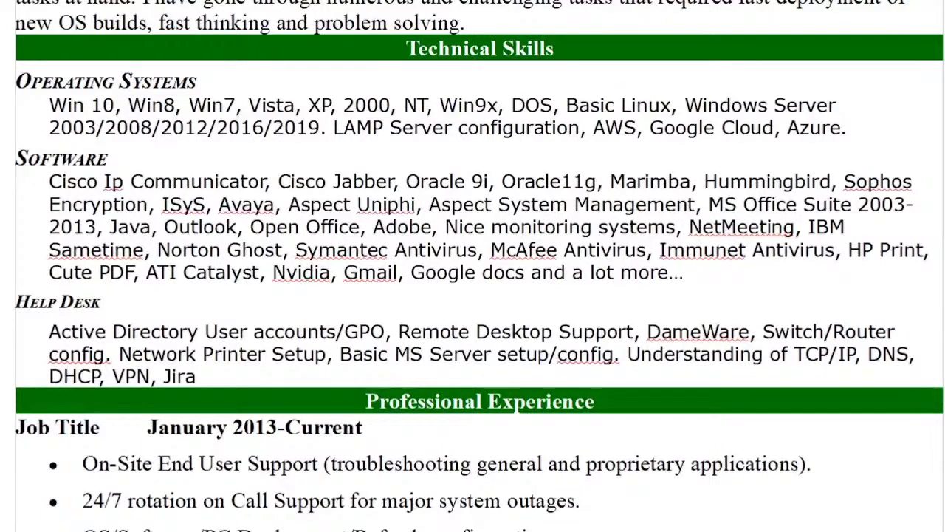
text( ticketing Syte)
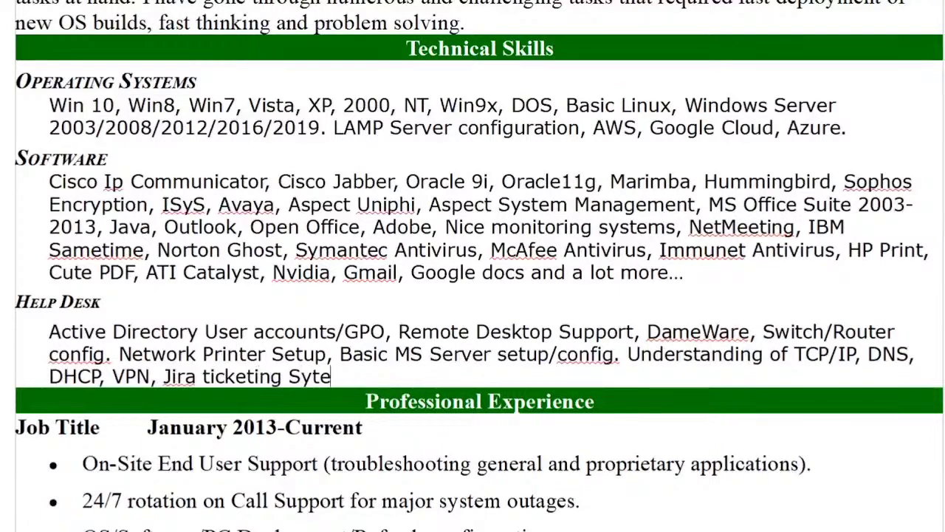
text(m, A)
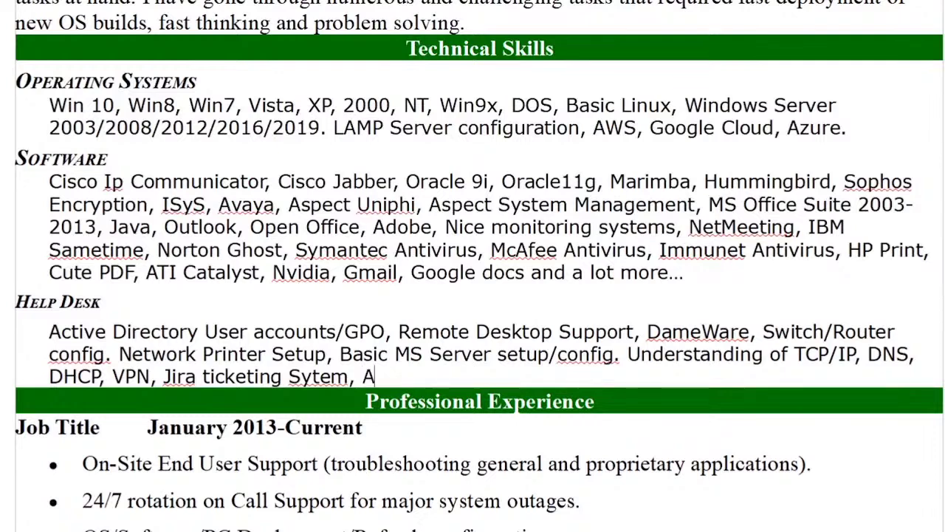
key(BackSpace)
drag(385, 331, 49, 331)
click(542, 332)
Delete Network Printer Setup through VPN and change 'config.' to 'configuration,'.
drag(118, 354, 360, 377)
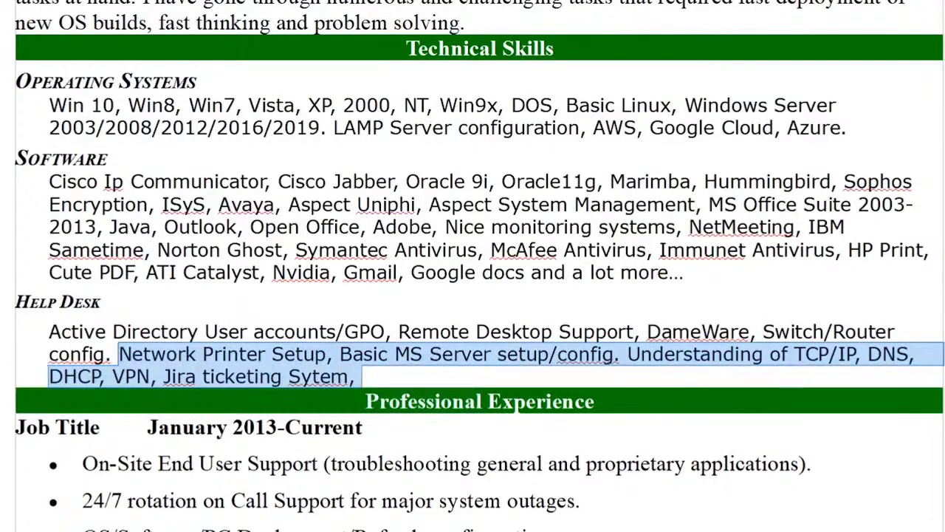
drag(118, 354, 155, 376)
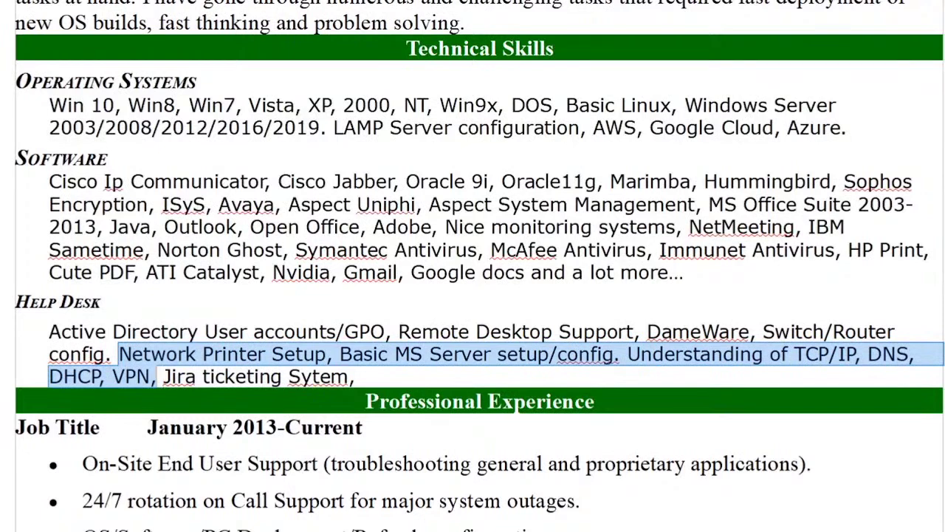
key(BackSpace)
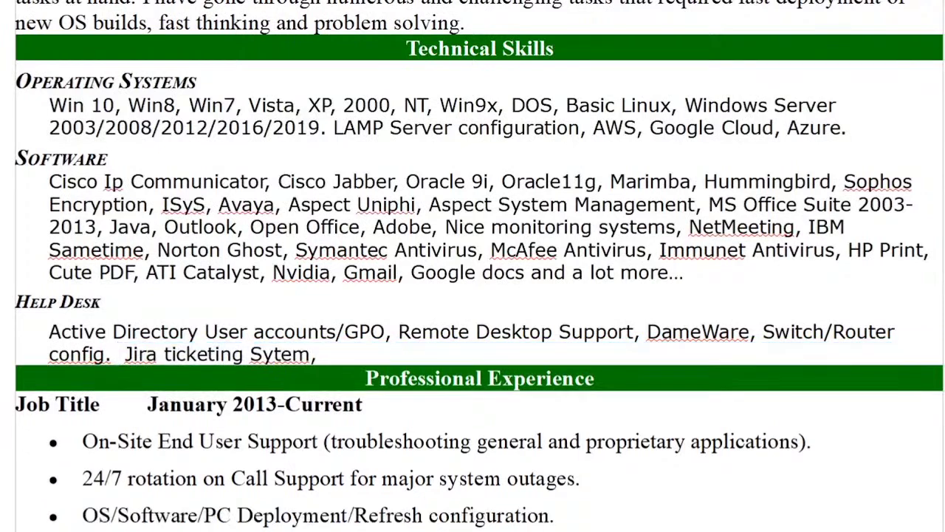
key(BackSpace)
key(BackSpace)
key(BackSpace)
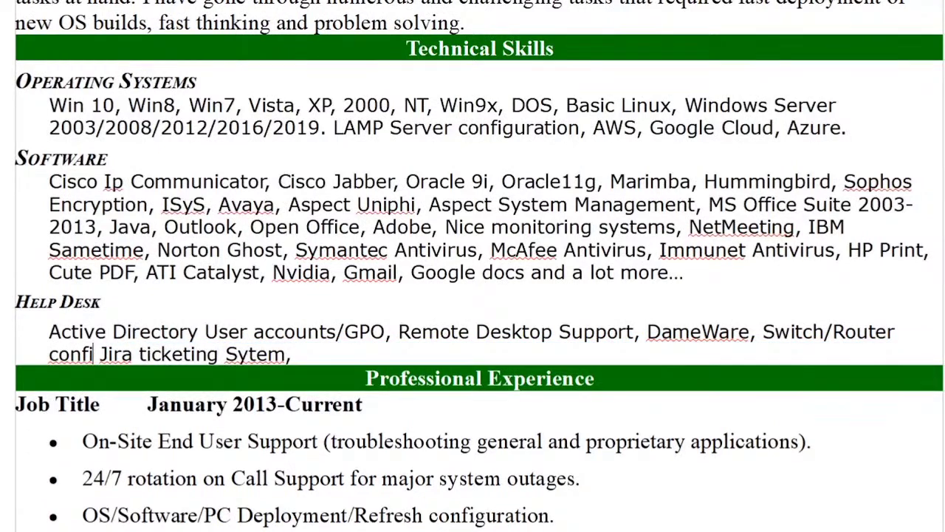
text(g)
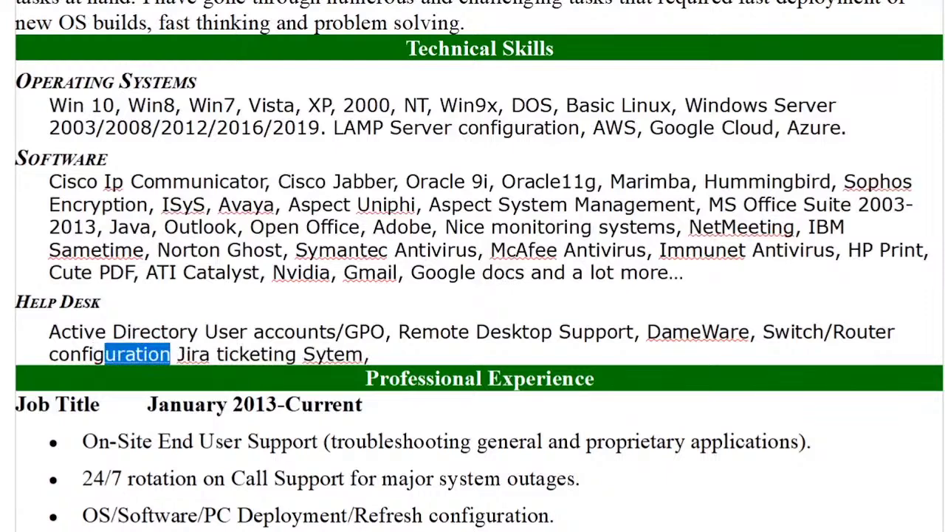
key(Return)
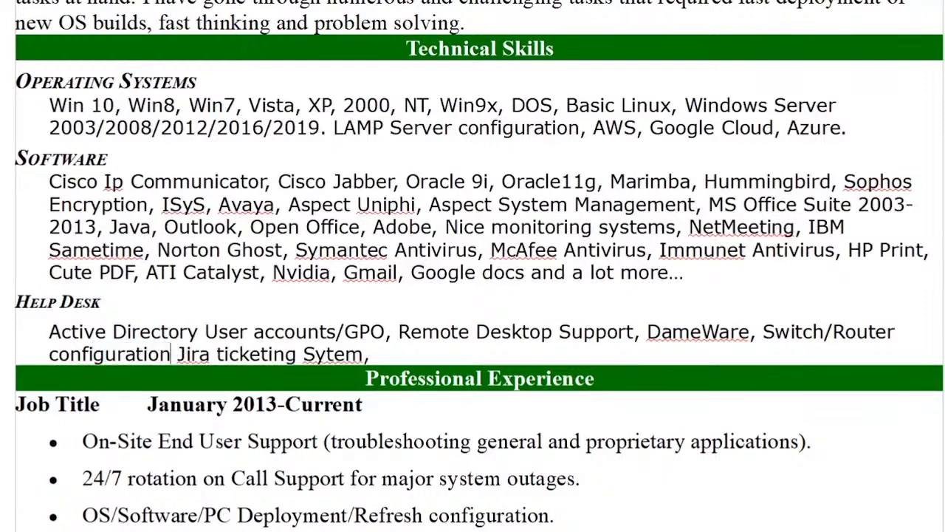
text(,)
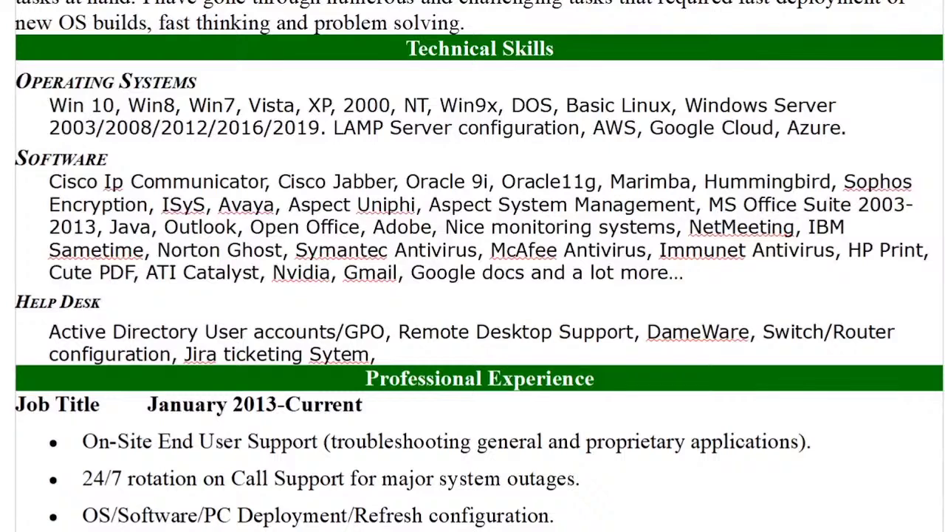
drag(49, 332, 384, 331)
click(391, 332)
click(399, 332)
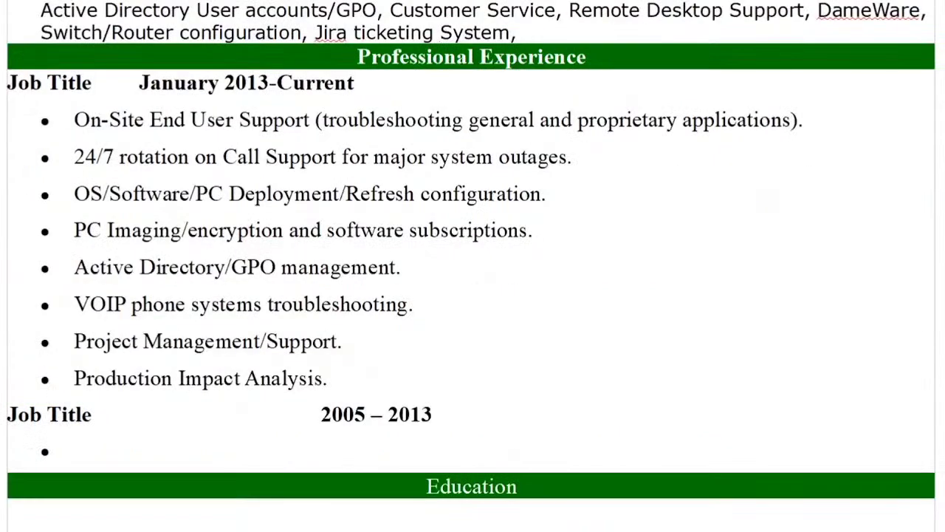
drag(588, 57, 357, 57)
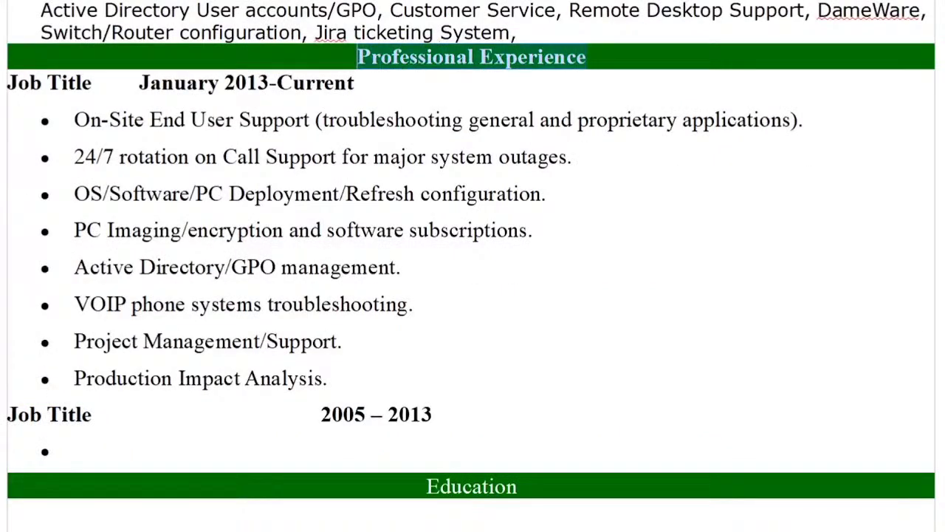
click(370, 83)
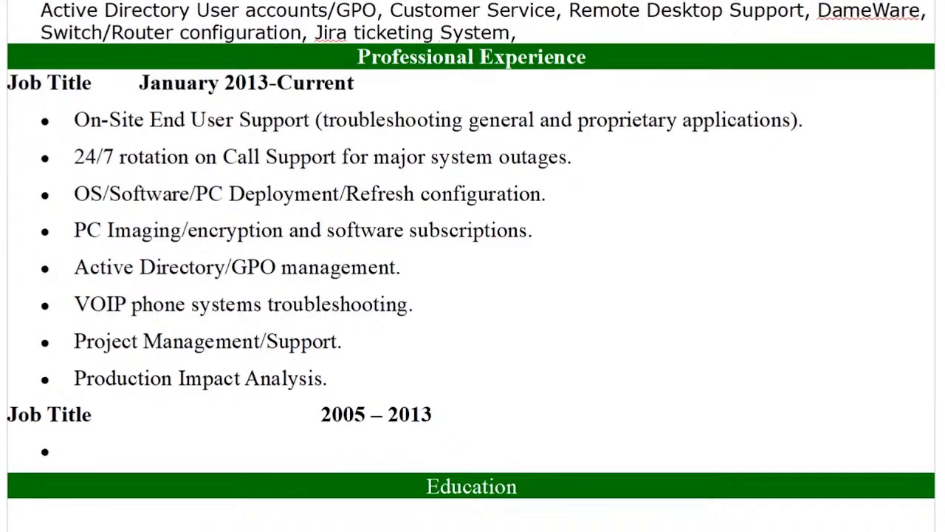
drag(139, 83, 359, 83)
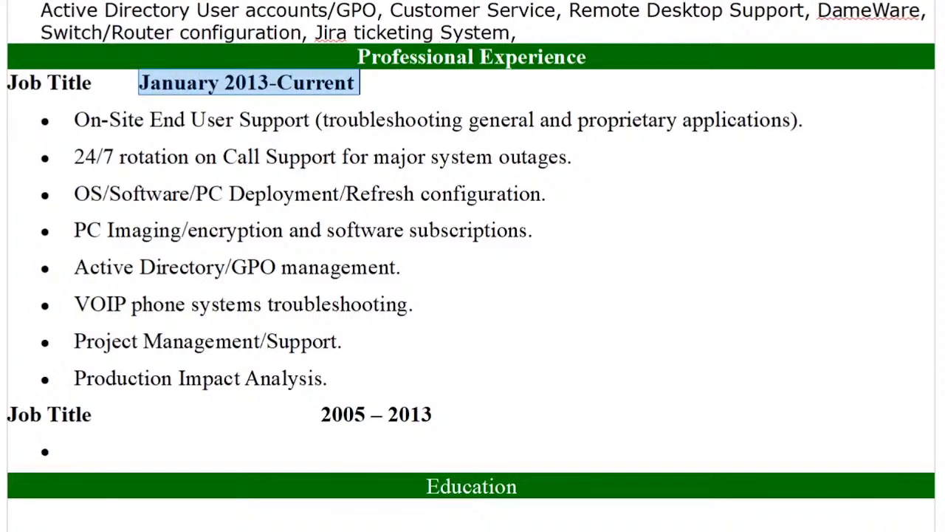
click(119, 155)
drag(139, 83, 356, 83)
click(355, 83)
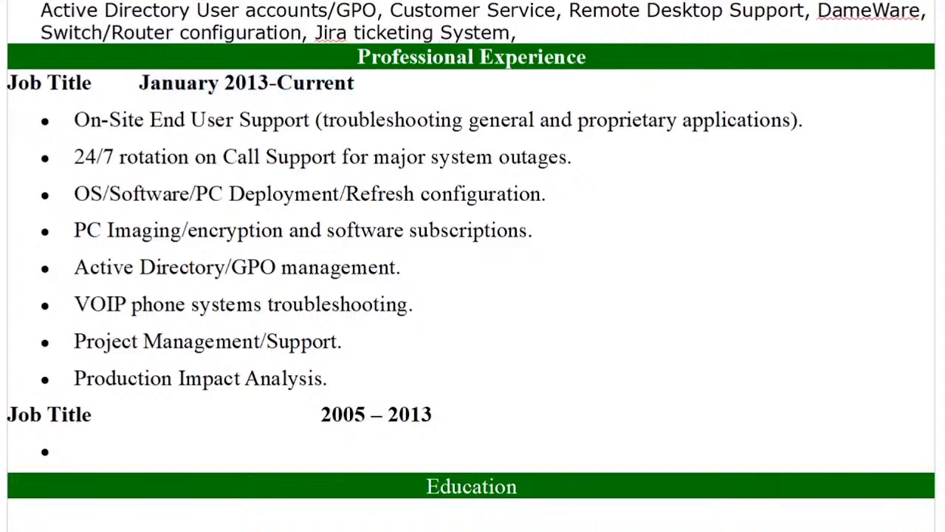
drag(323, 378, 81, 157)
click(81, 156)
drag(74, 119, 803, 120)
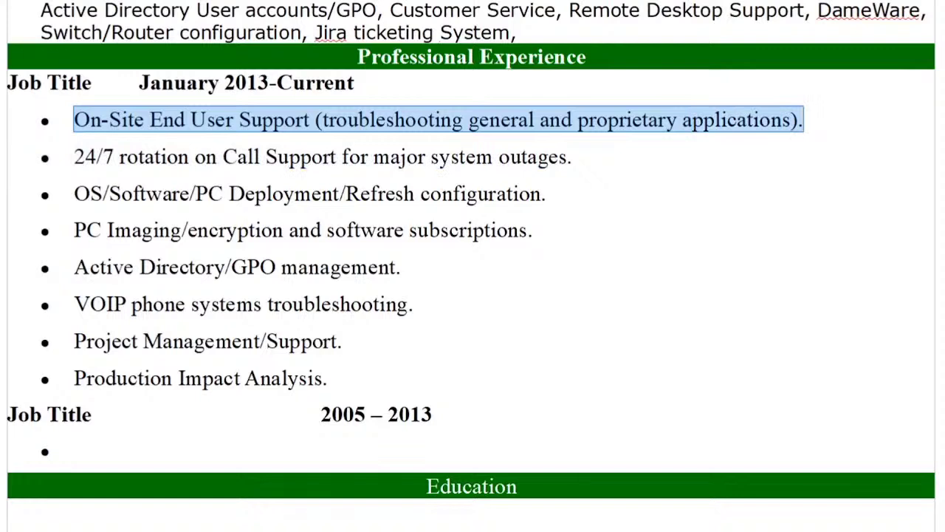
click(804, 120)
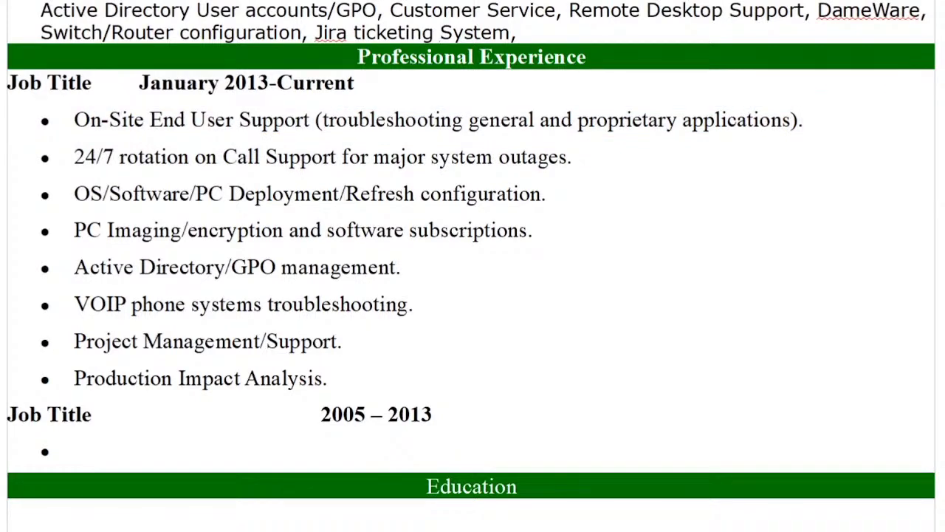
drag(74, 119, 804, 120)
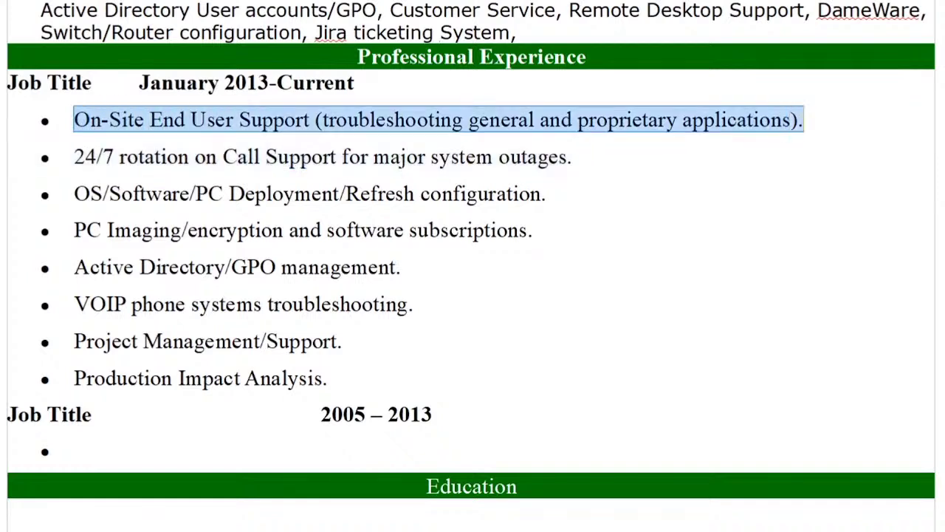
click(803, 120)
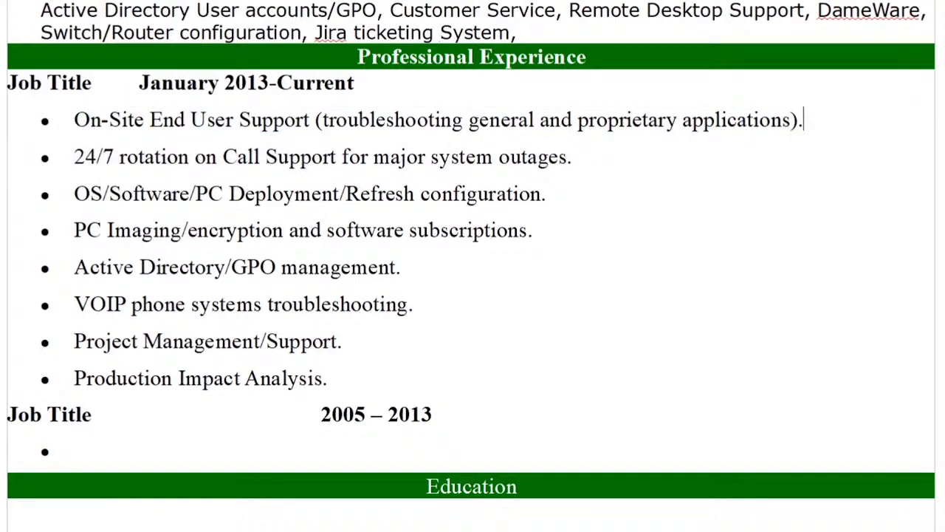
drag(74, 157, 583, 156)
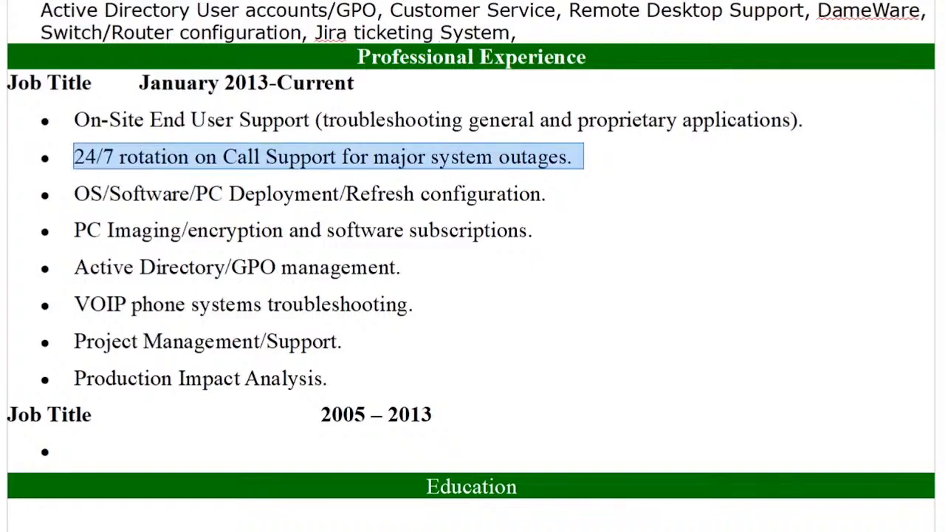
click(583, 157)
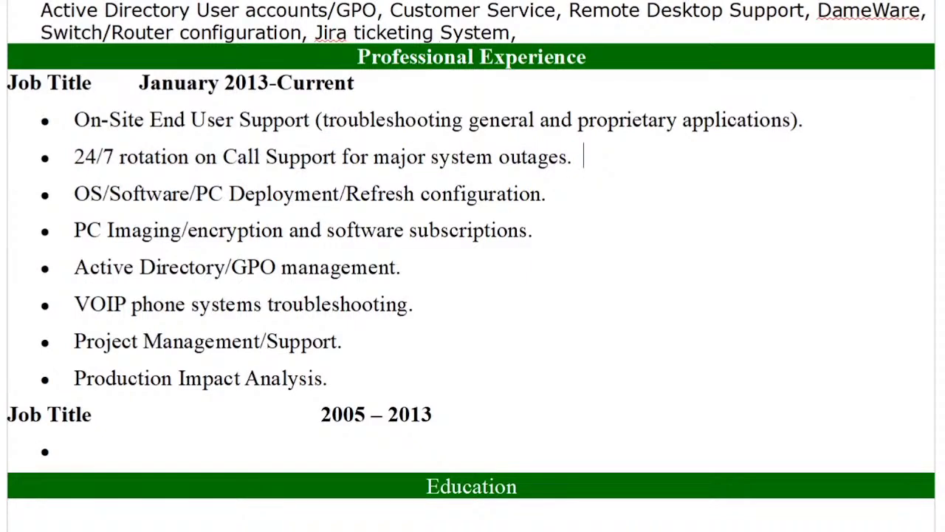
click(74, 193)
drag(74, 193, 547, 193)
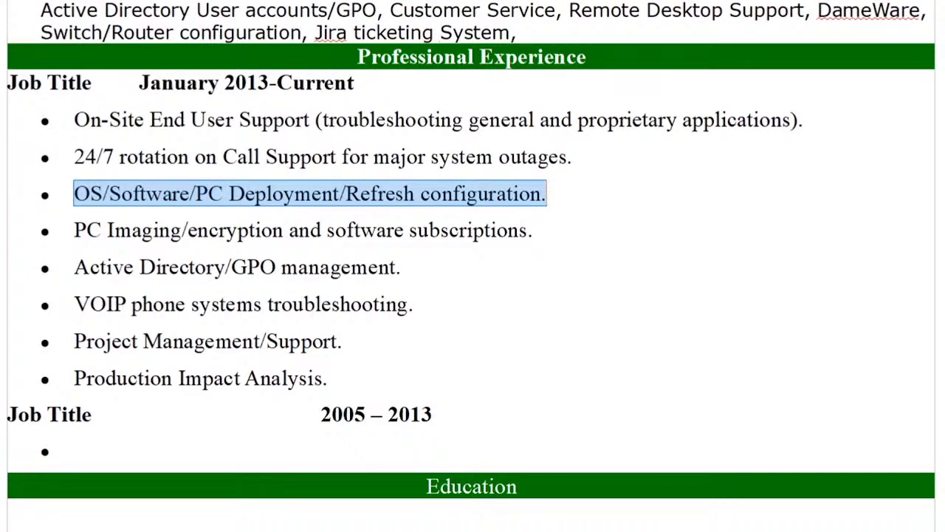
drag(74, 230, 533, 230)
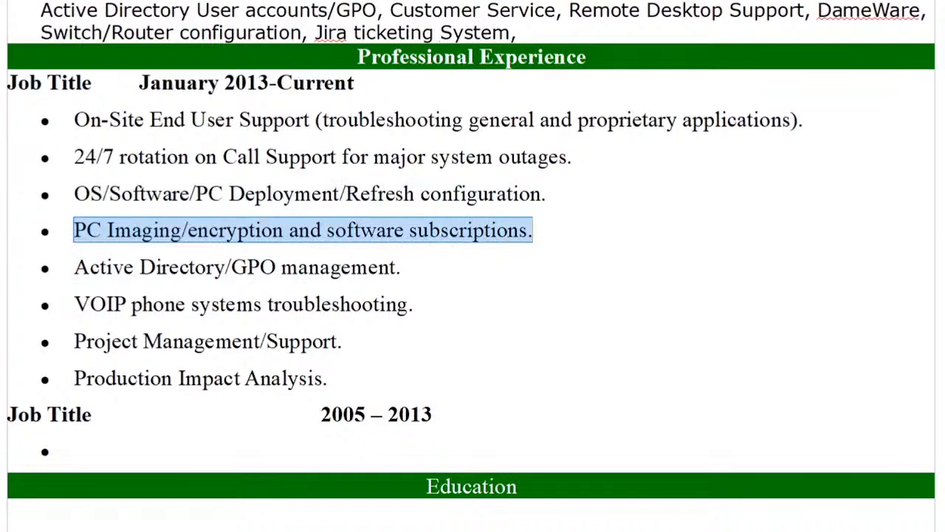
drag(74, 304, 413, 304)
drag(342, 340, 74, 341)
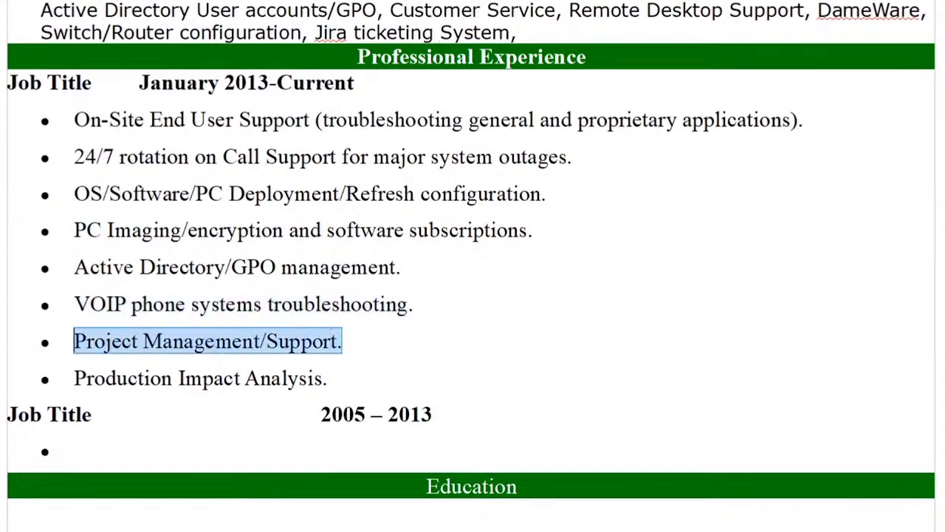
drag(334, 378, 74, 378)
click(339, 267)
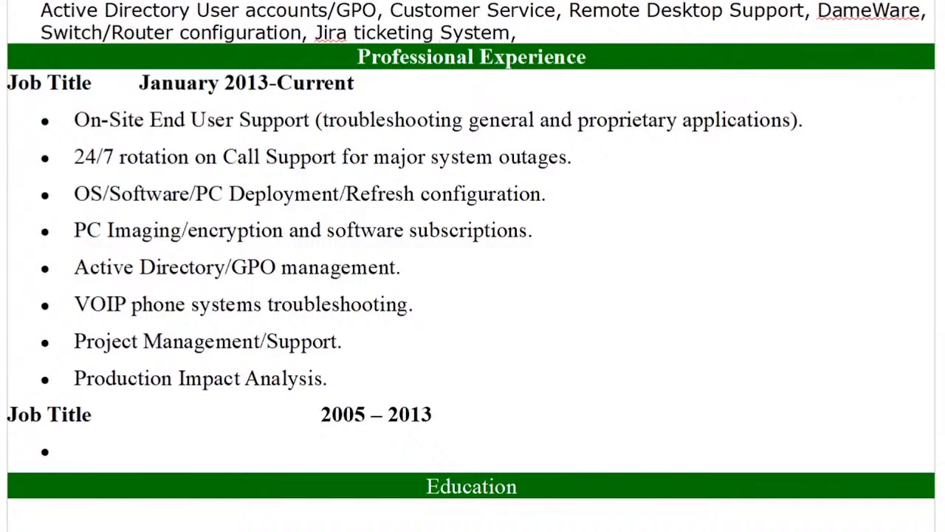
click(74, 119)
drag(75, 119, 333, 378)
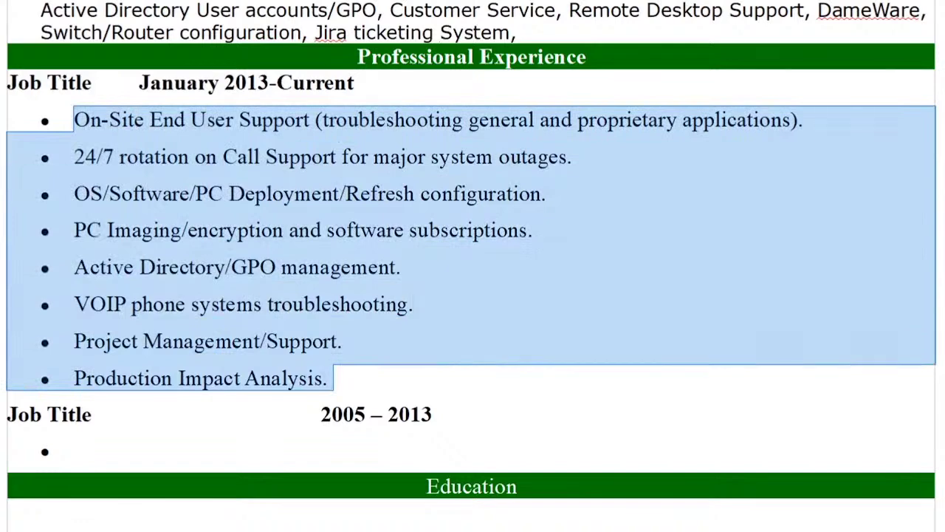
Enter 'Business Systems Analyst' on the first job heading and push January 2013-Current right.
click(92, 83)
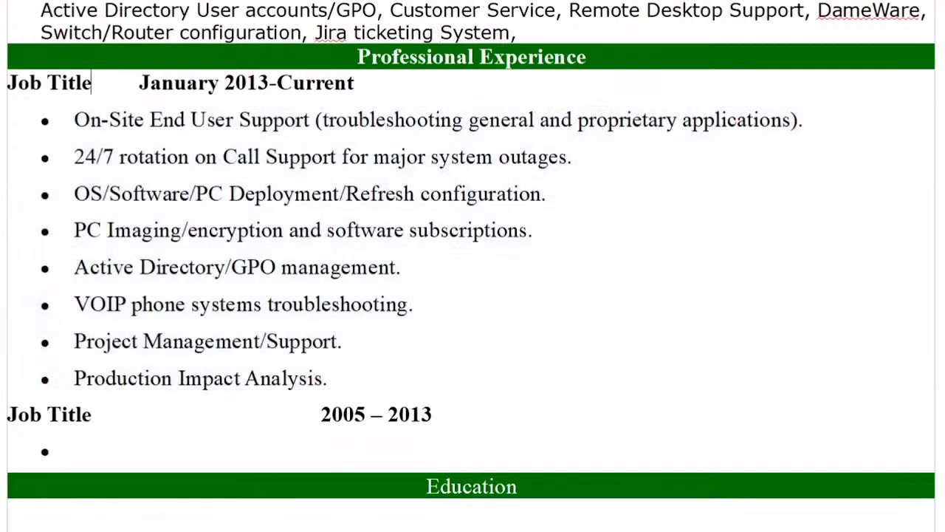
text(Bus)
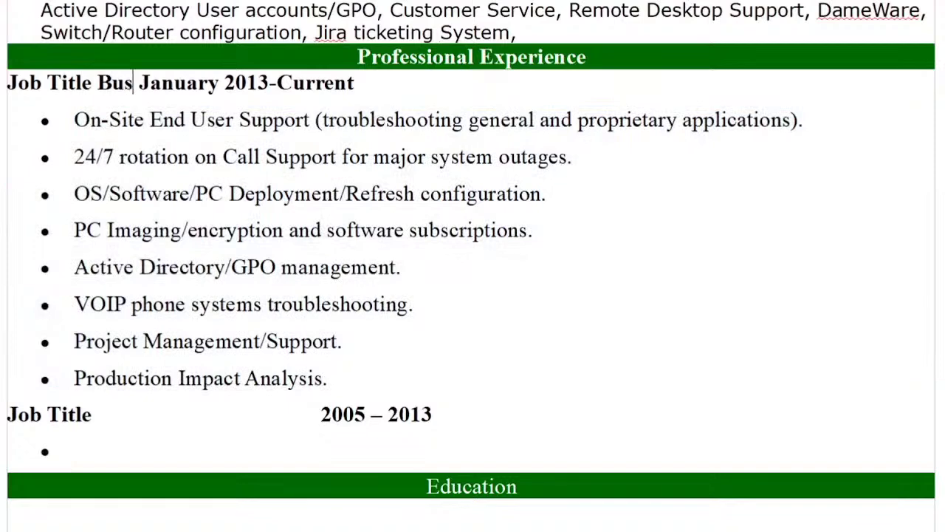
text(iness Sys)
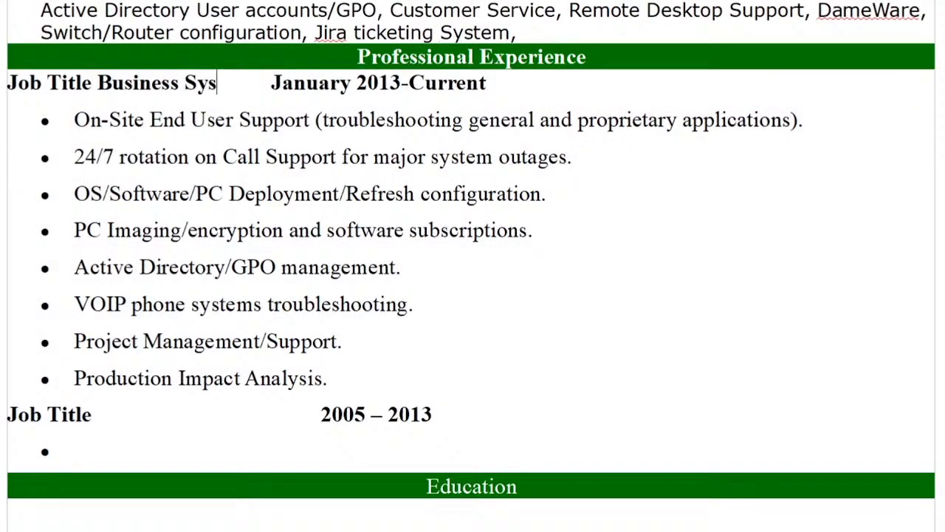
text(tems Anal)
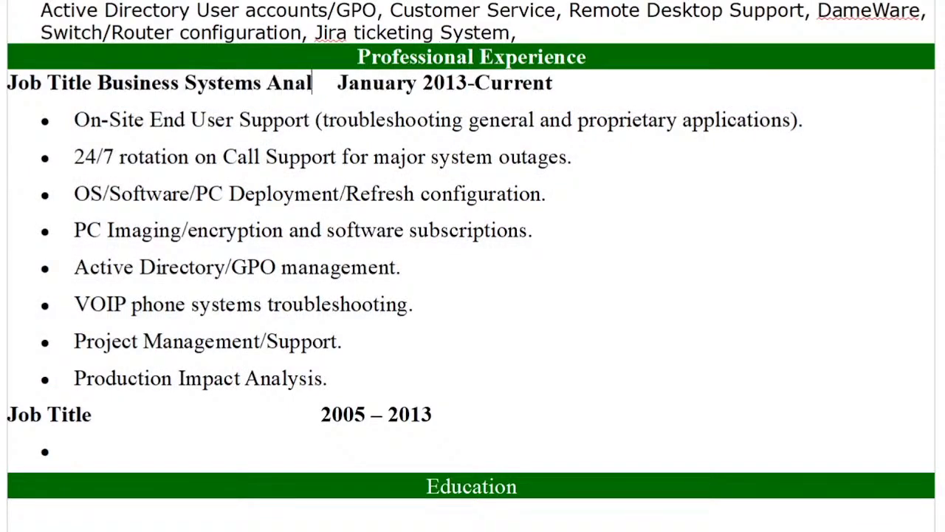
text(yst)
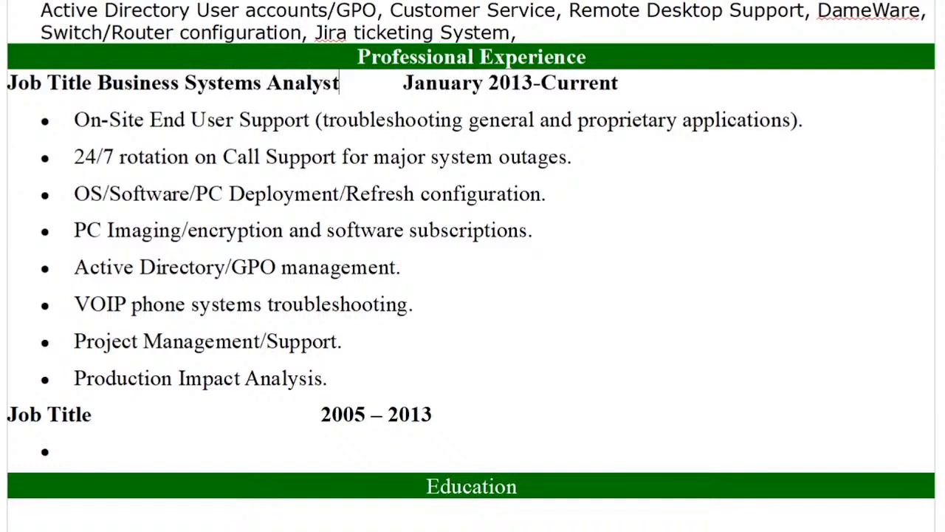
click(402, 82)
key(Tab)
key(Tab)
key(Tab)
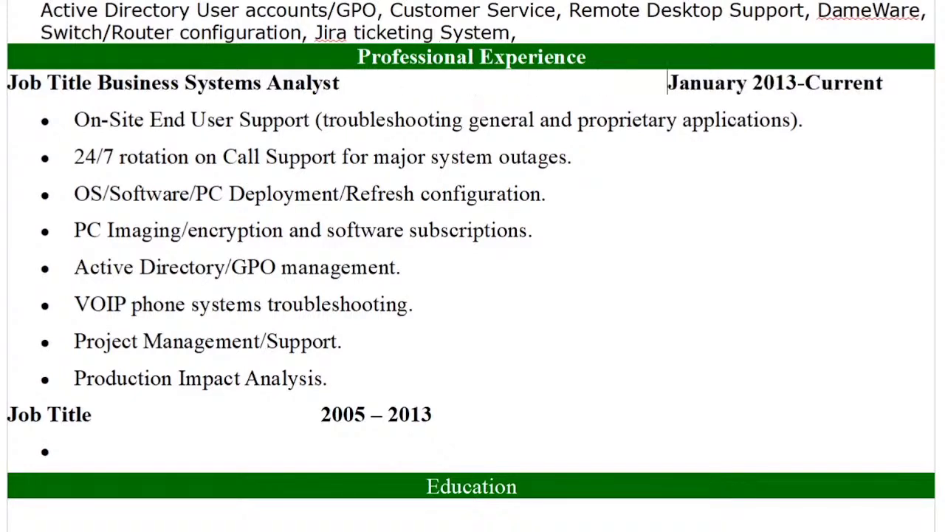
key(Tab)
key(BackSpace)
Remove the 'Job Title' placeholder and indent the heading in line with its bullets.
key(Home)
key(ctrl+shift+Right)
key(ctrl+shift+Right)
key(Delete)
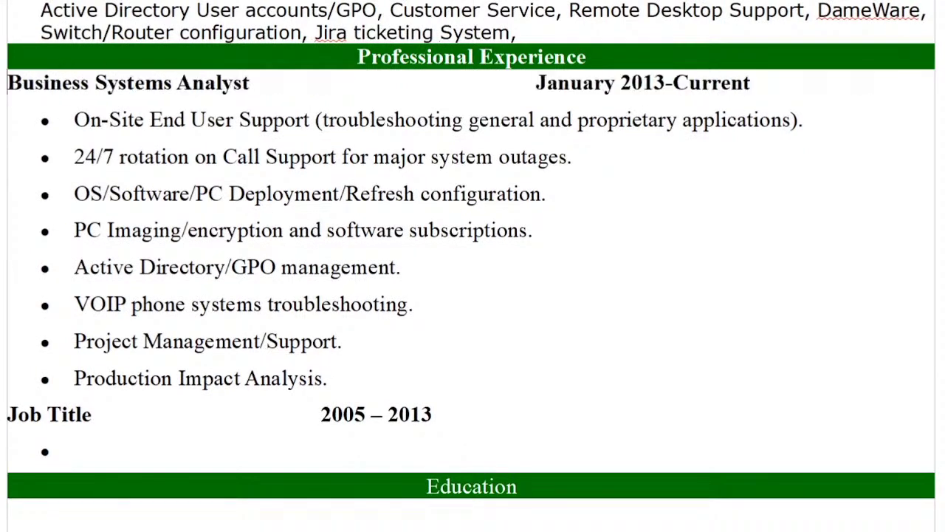
click(337, 82)
key(Right)
key(Home)
key(Tab)
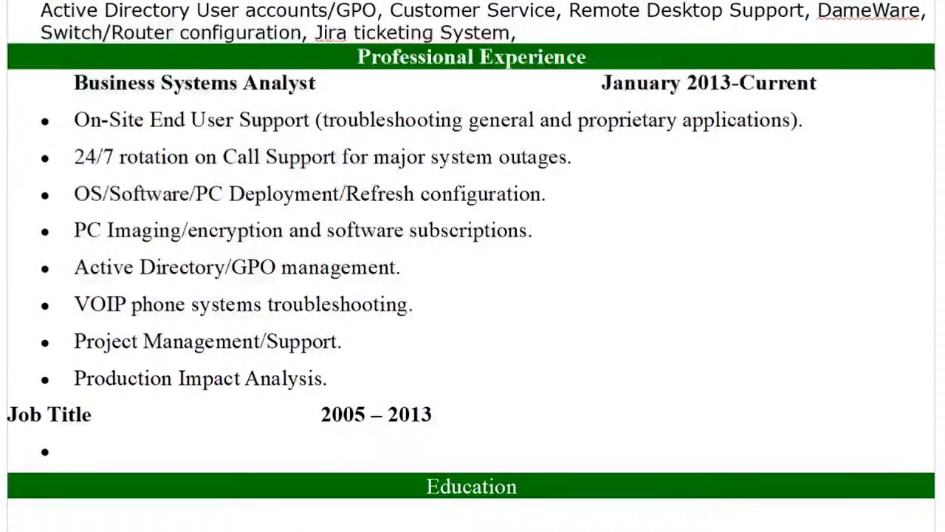
click(433, 413)
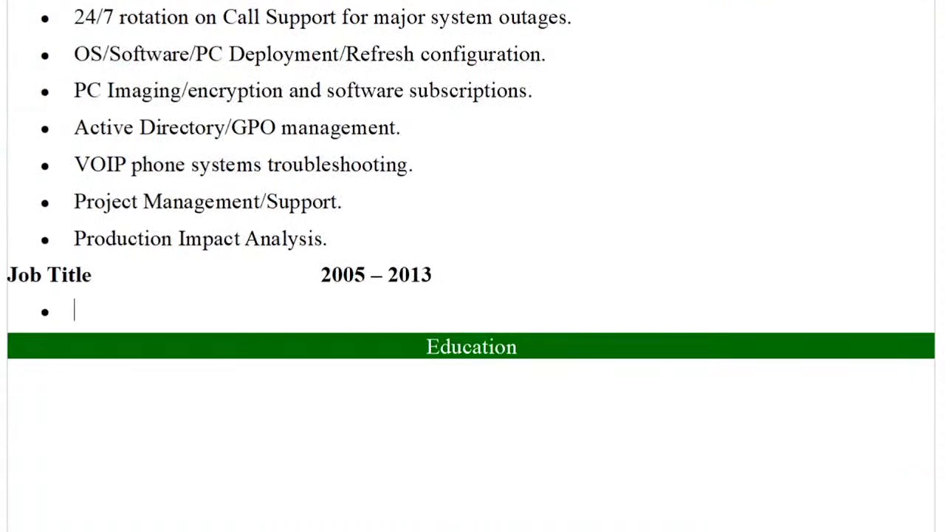
Replace the second 'Job Title' with 'Help Desk', indent it, and push 2005 – 2013 right.
click(136, 274)
click(92, 274)
key(shift+Left)
key(shift+Left)
key(shift+Left)
key(shift+Left)
key(shift+Left)
key(shift+Left)
key(shift+Left)
key(shift+Left)
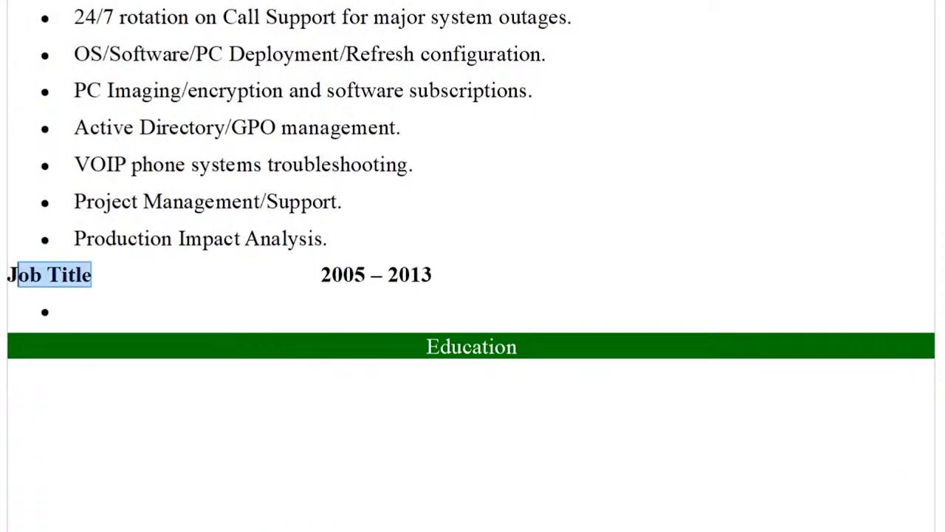
key(shift+Left)
text(Help Desk)
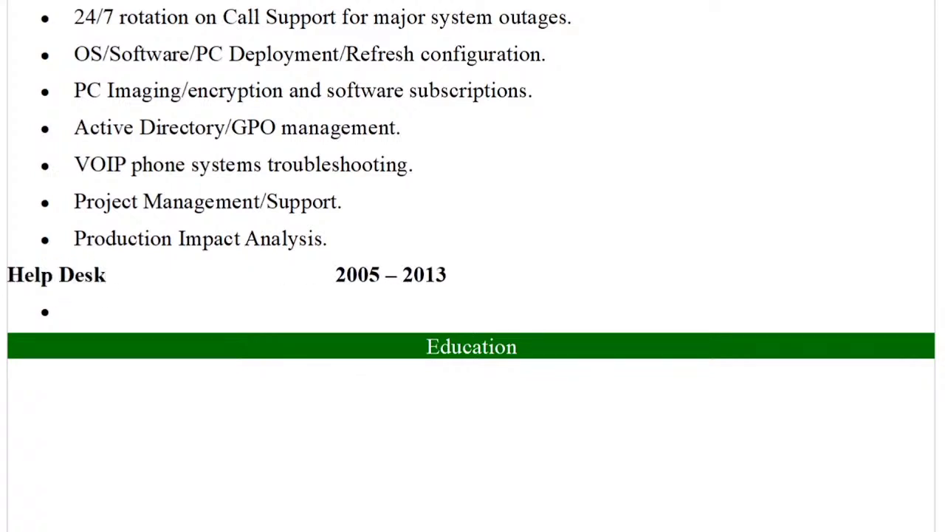
key(Left)
key(Left)
key(Left)
key(Left)
key(Left)
key(Left)
key(Left)
key(Left)
key(Left)
key(Tab)
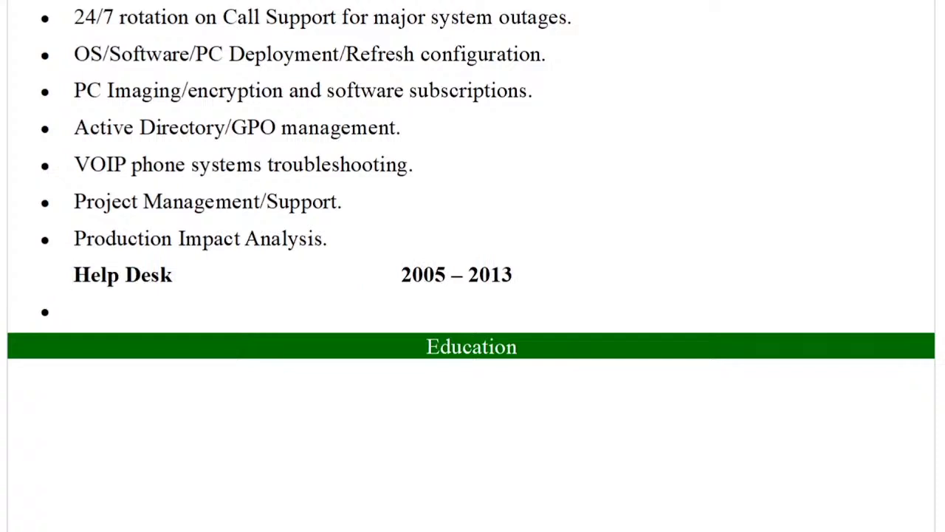
click(401, 275)
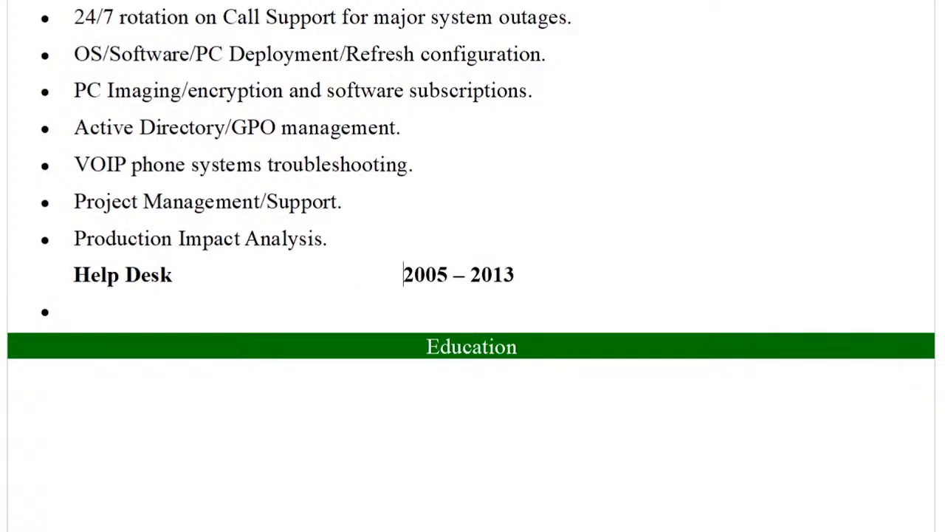
key(Tab)
key(Tab)
key(Tab)
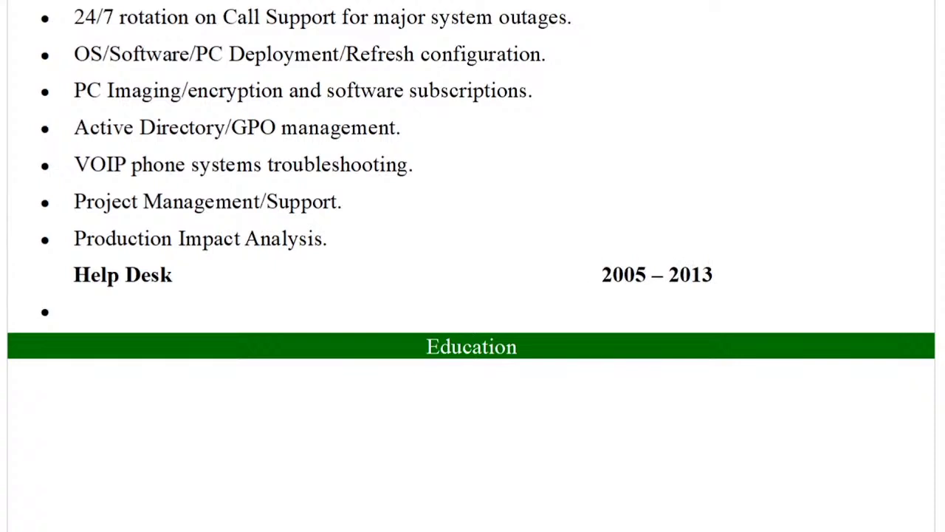
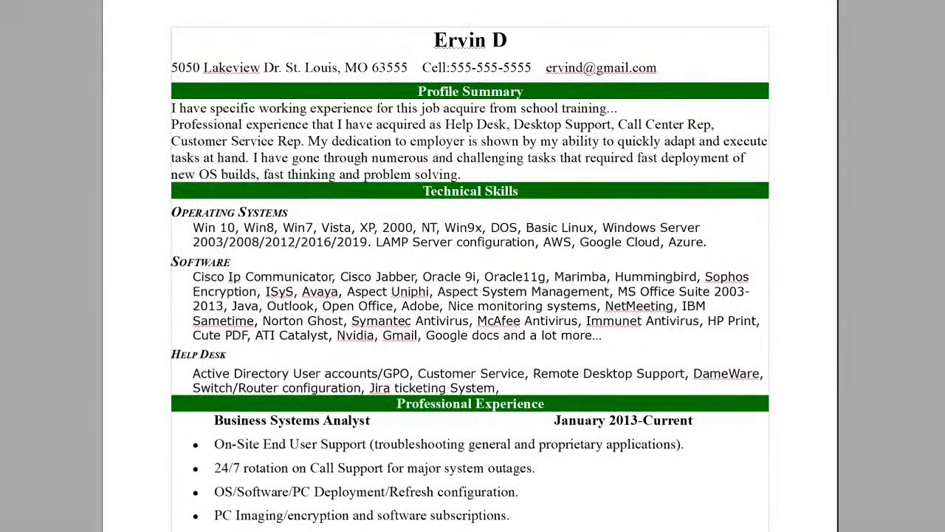
Highlight the Business Systems Analyst job title and the Profile Summary paragraph while reviewing the résumé.
drag(384, 420, 214, 420)
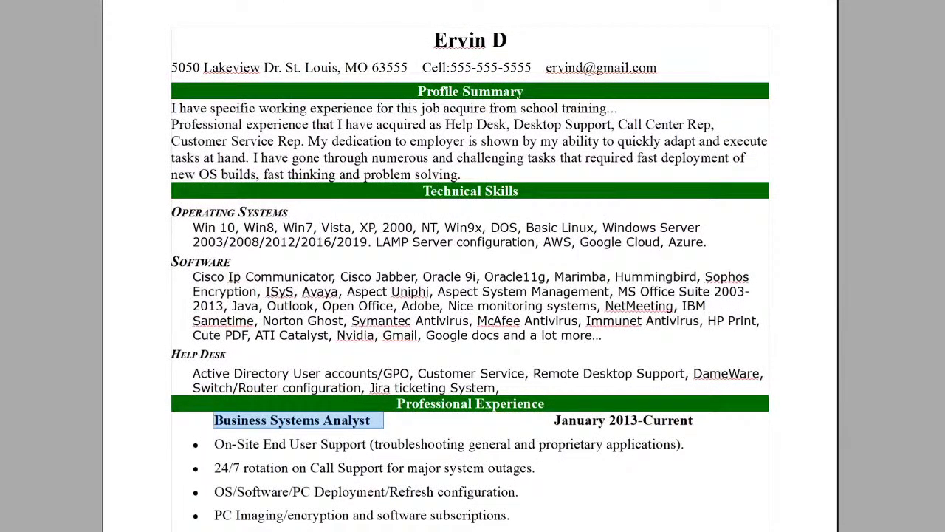
click(427, 321)
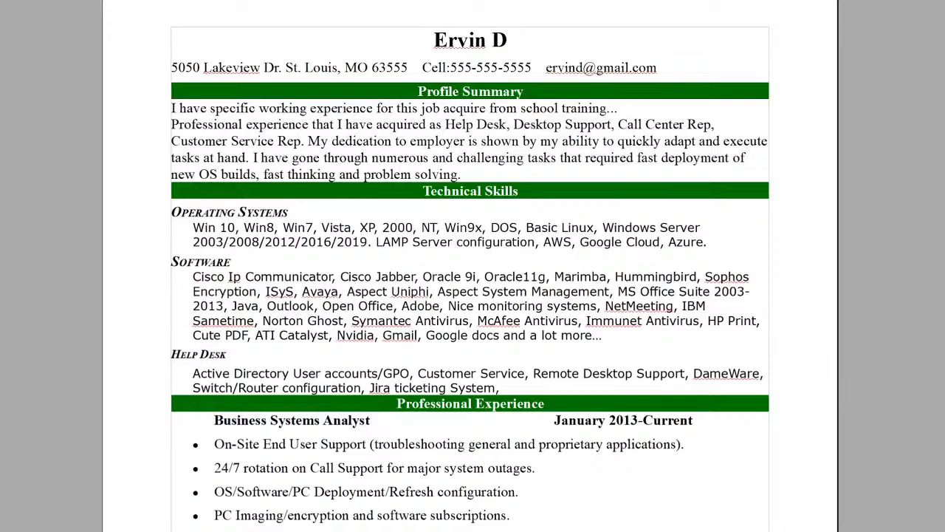
scroll(428, 321, down, 3)
scroll(427, 320, up, 3)
drag(171, 108, 463, 174)
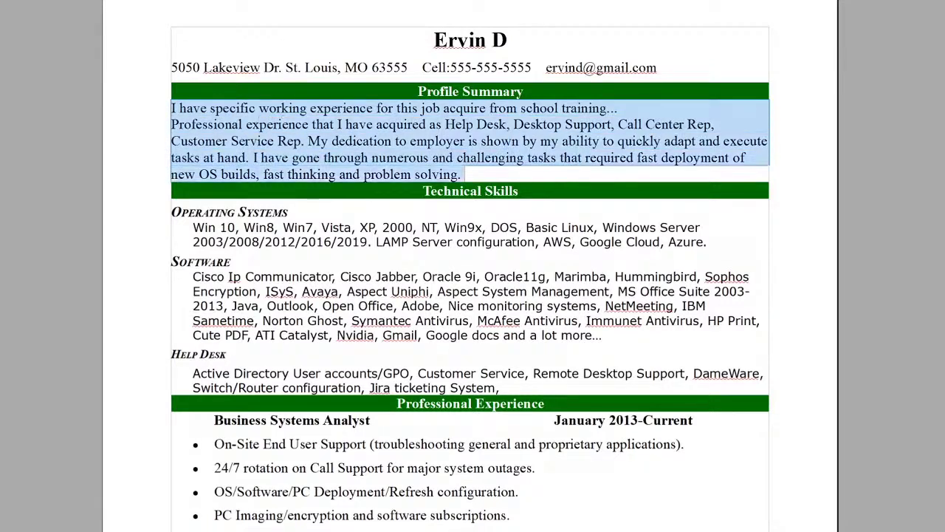
click(528, 241)
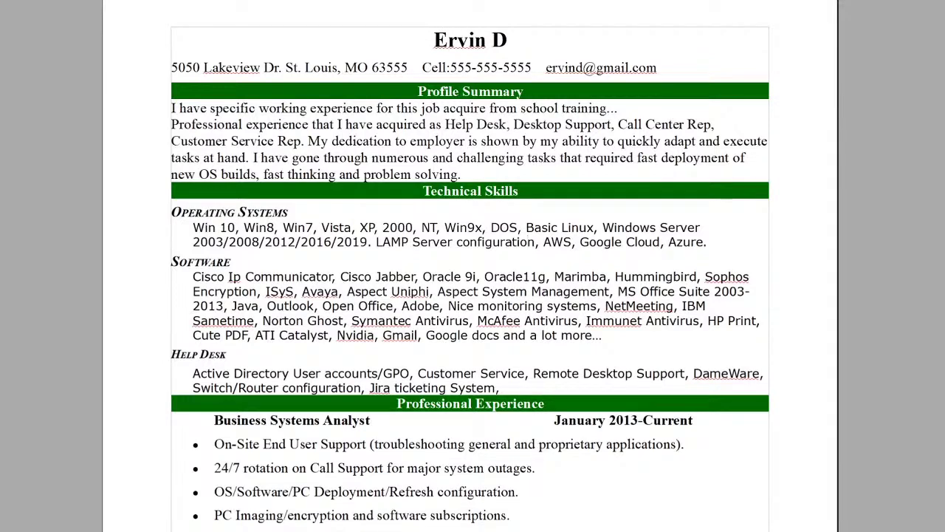
Highlight the previous support roles and operating systems experience, then review the Software list.
drag(334, 124, 715, 124)
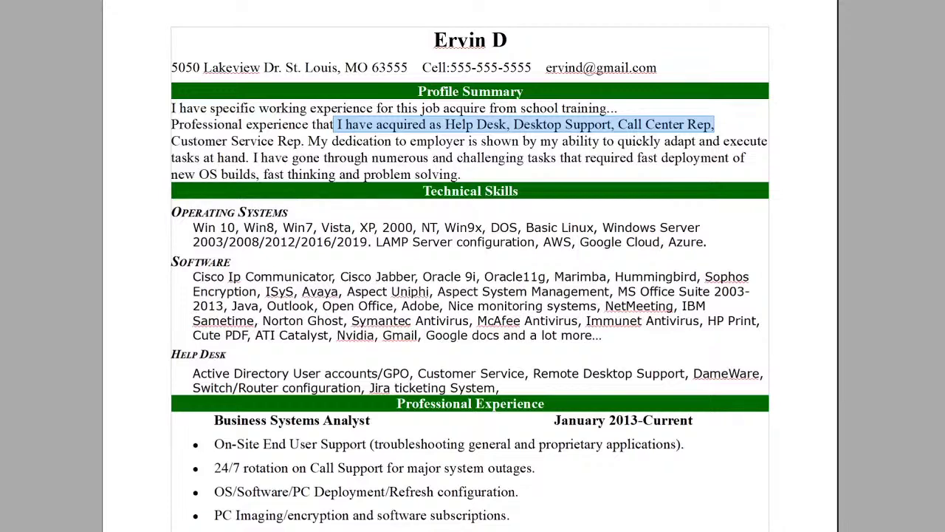
click(411, 321)
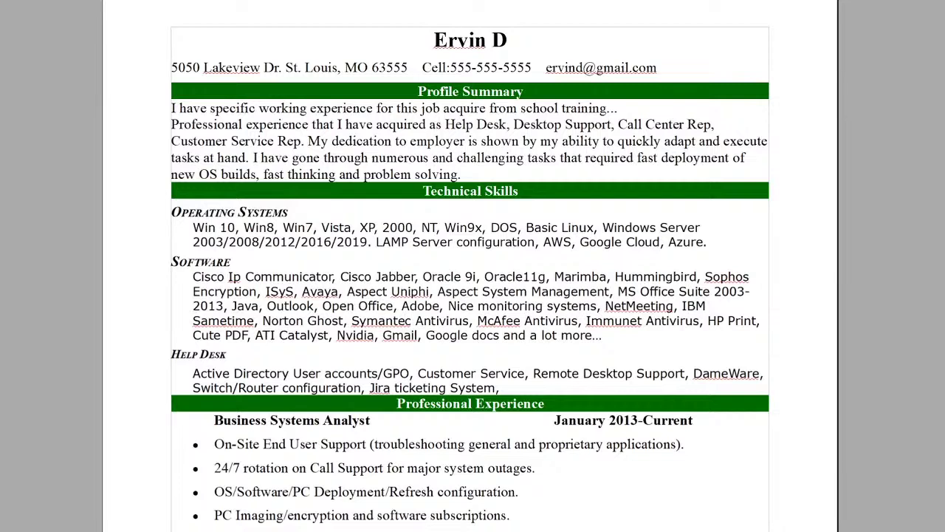
drag(193, 228, 478, 242)
click(300, 306)
scroll(470, 295, down, 1)
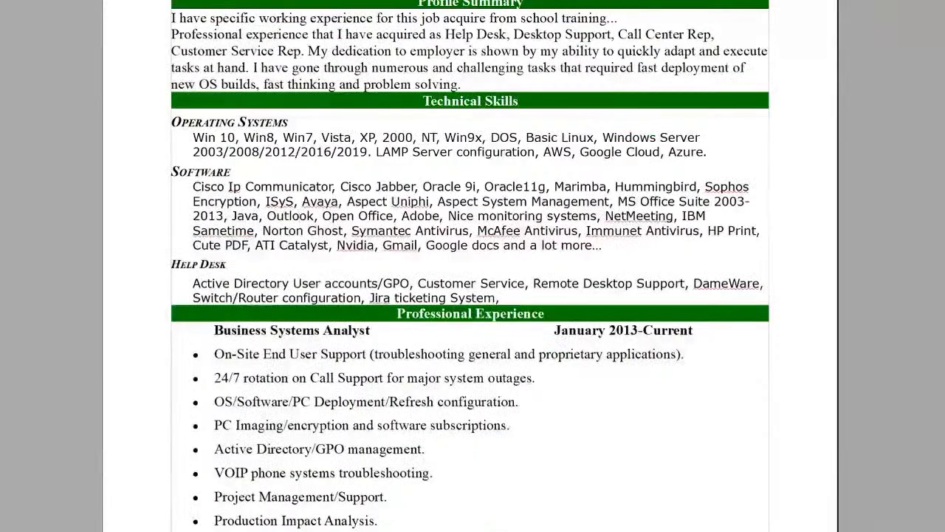
scroll(470, 296, down, 3)
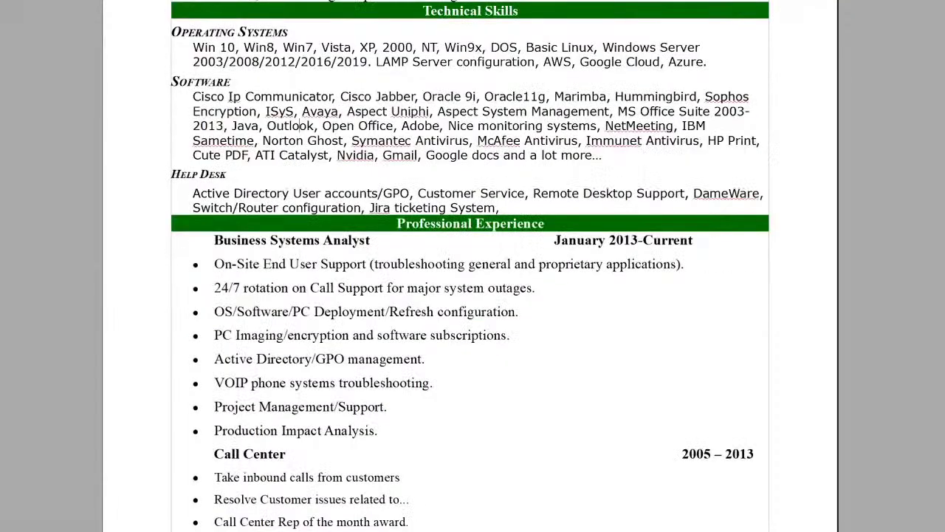
scroll(470, 265, up, 4)
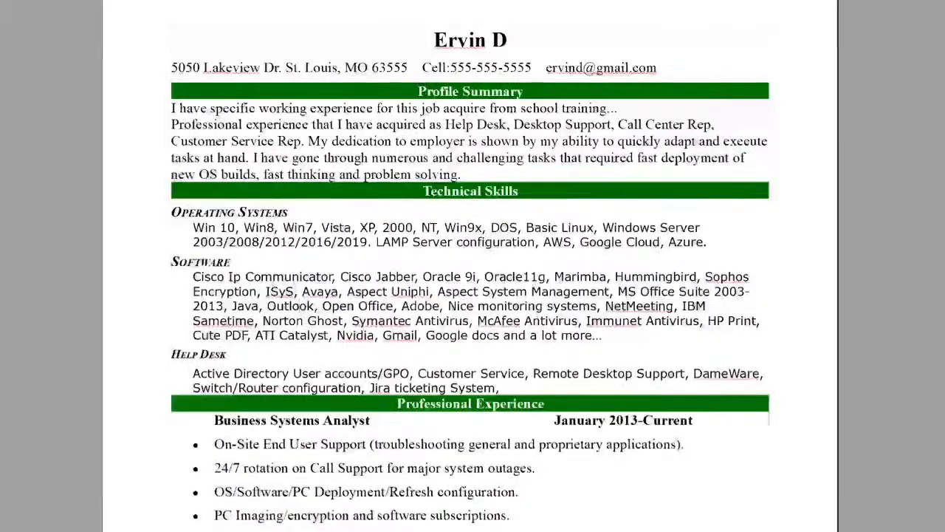
click(605, 335)
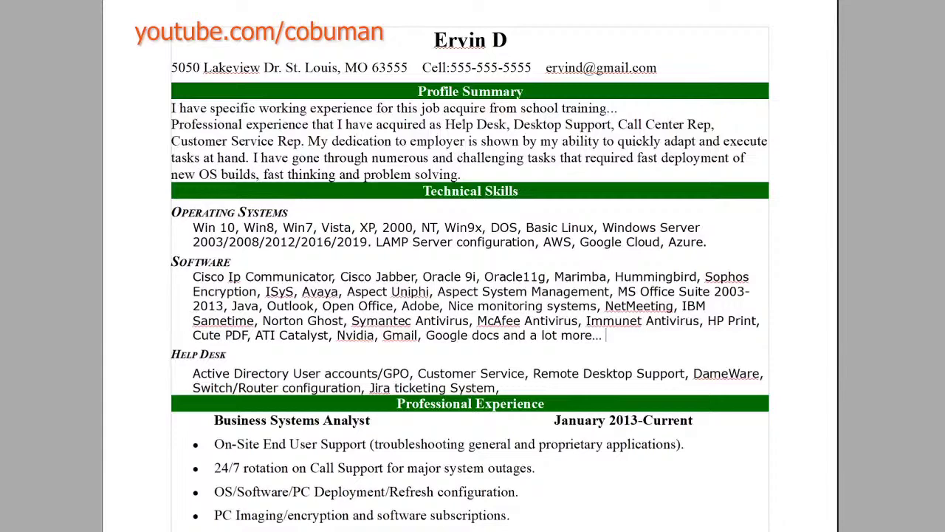
scroll(470, 296, down, 5)
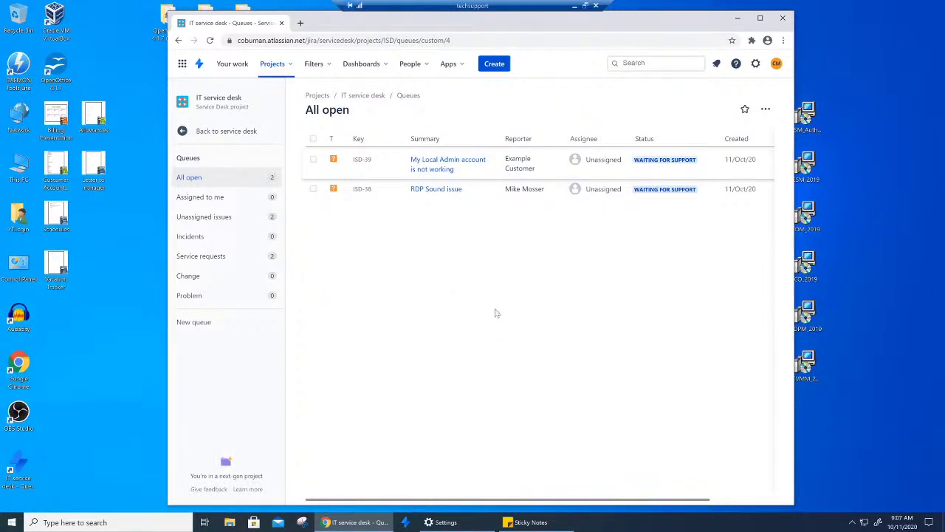
click(528, 522)
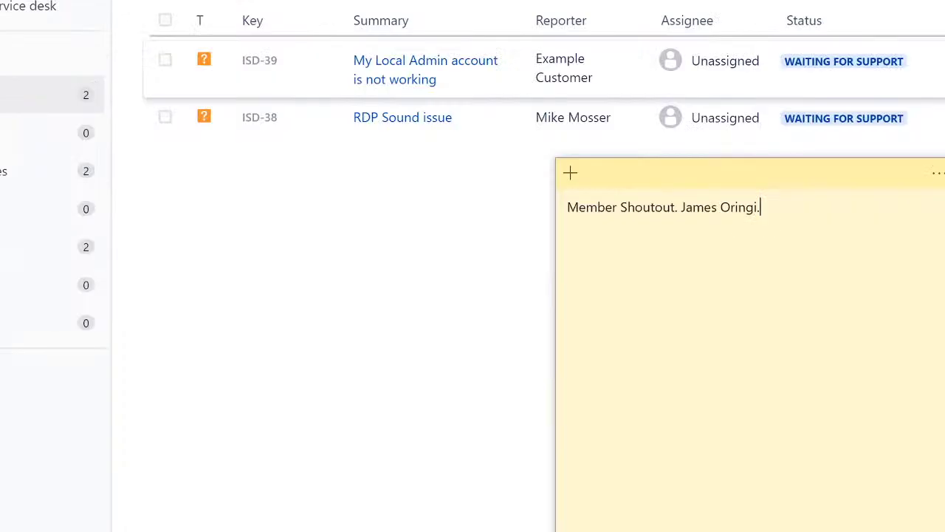
key(shift+Left)
key(shift+Left)
key(shift+Left)
key(shift+Left)
key(shift+Left)
key(shift+Left)
key(shift+Left)
key(shift+Left)
key(shift+Left)
key(shift+Left)
key(shift+Left)
key(shift+Left)
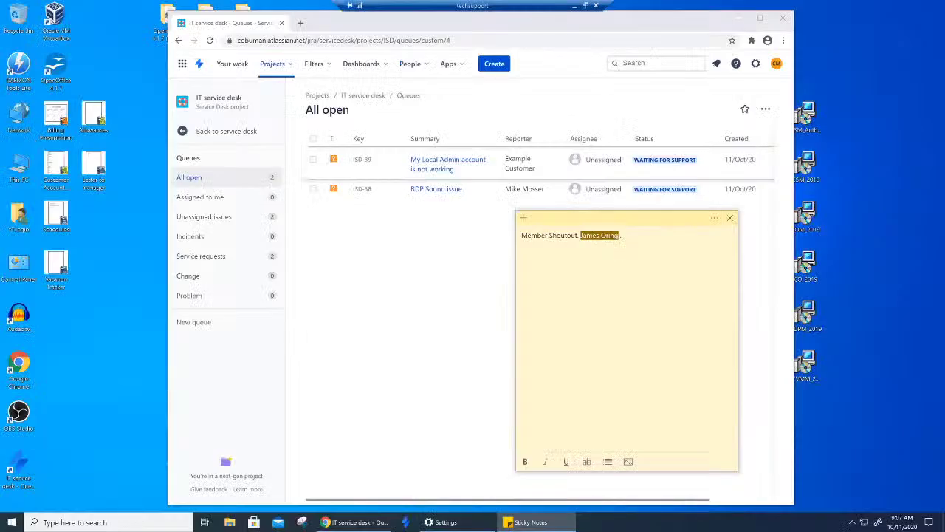
key(ctrl+a)
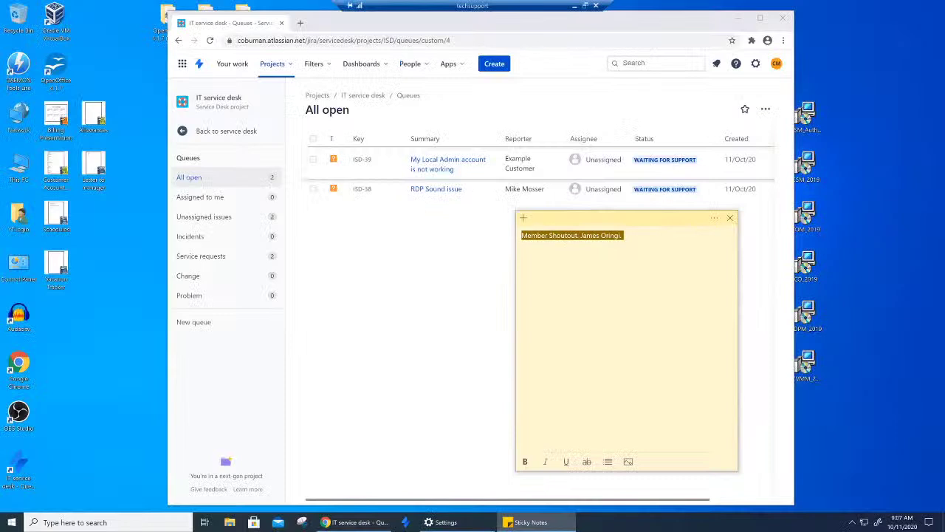
click(560, 234)
drag(577, 235, 522, 234)
click(537, 234)
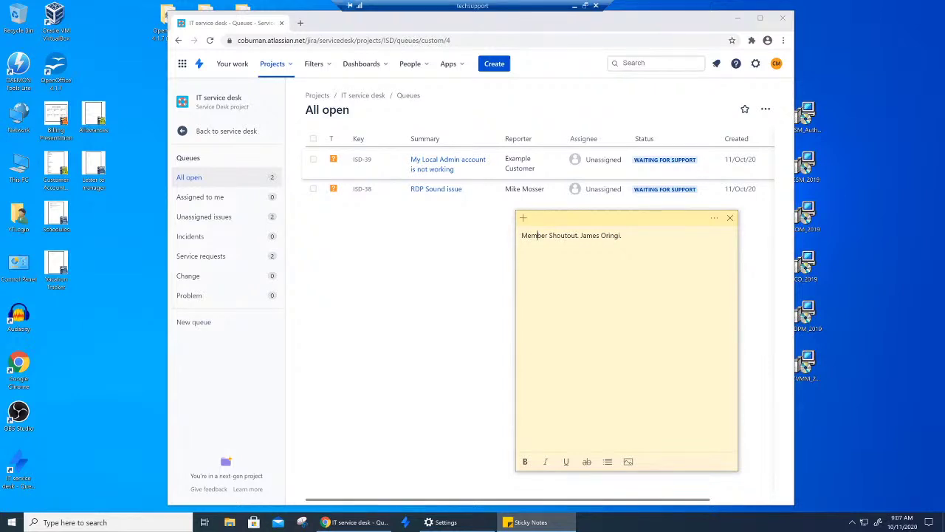
drag(522, 235, 622, 235)
click(581, 235)
click(622, 235)
drag(580, 235, 632, 236)
click(622, 235)
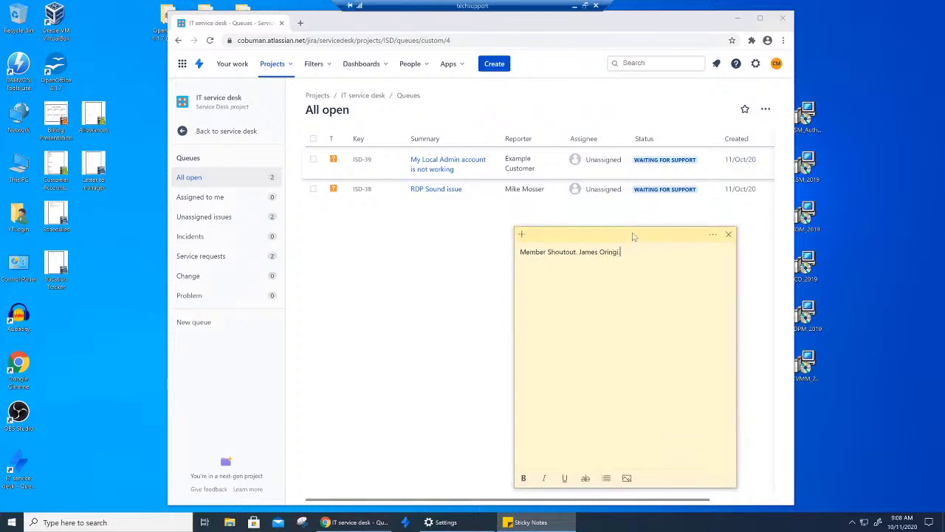
click(458, 222)
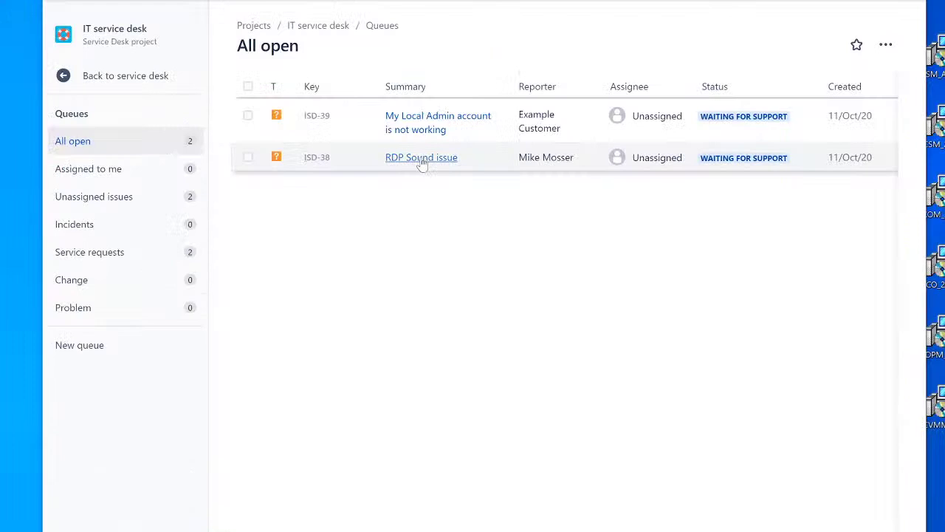
click(421, 158)
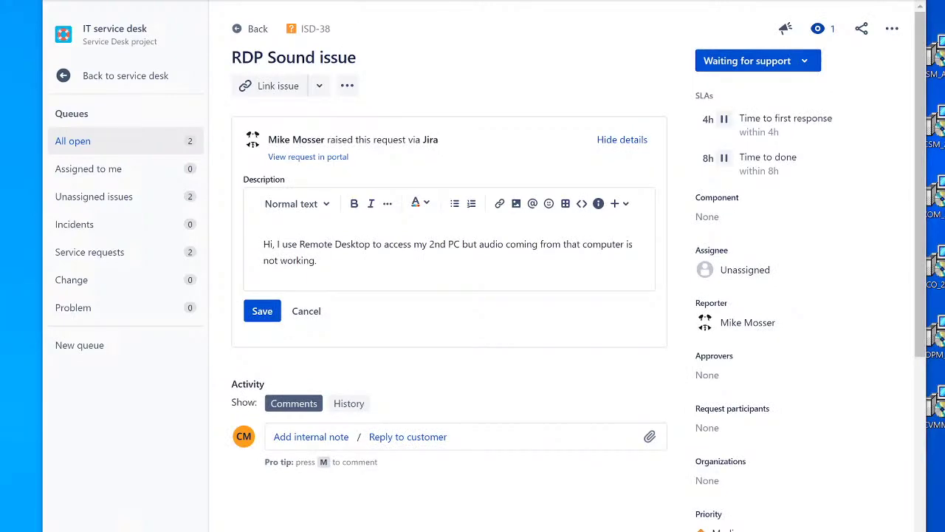
drag(318, 260, 454, 230)
click(359, 243)
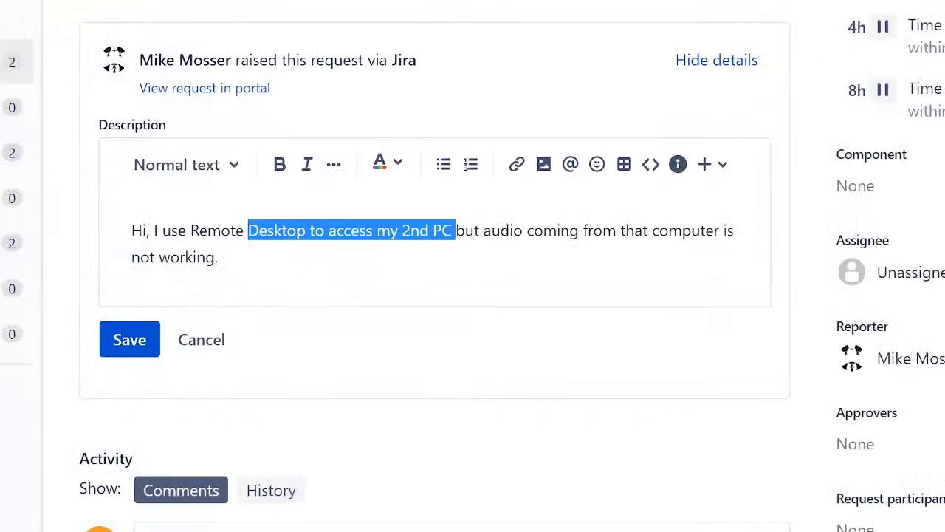
click(464, 231)
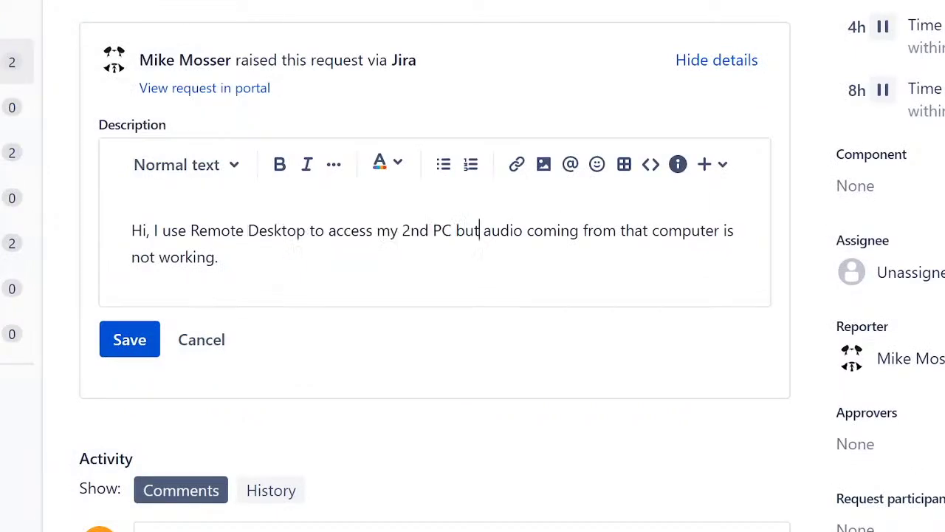
drag(480, 230, 221, 257)
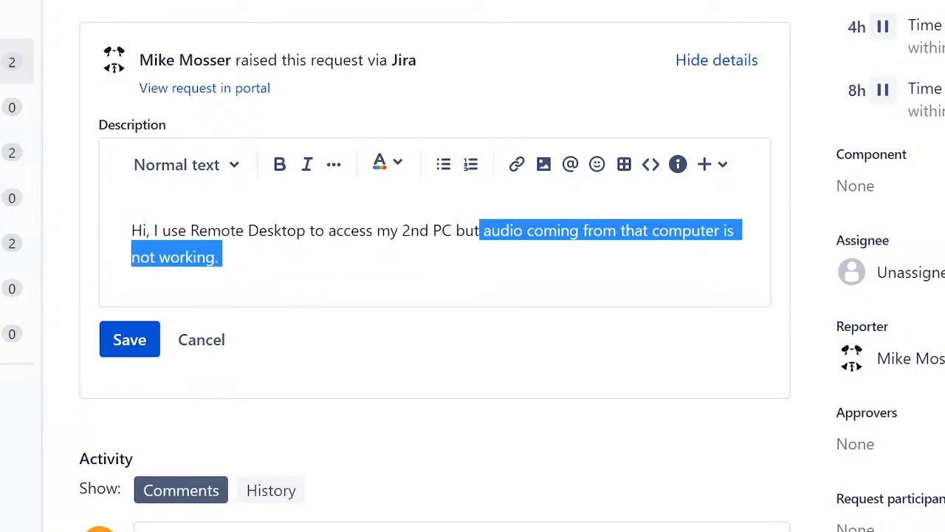
click(222, 257)
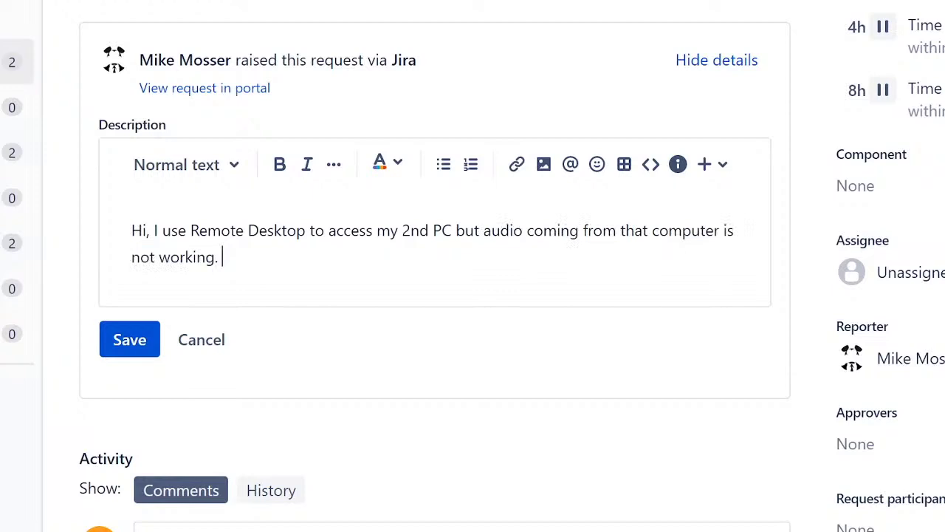
drag(190, 231, 305, 231)
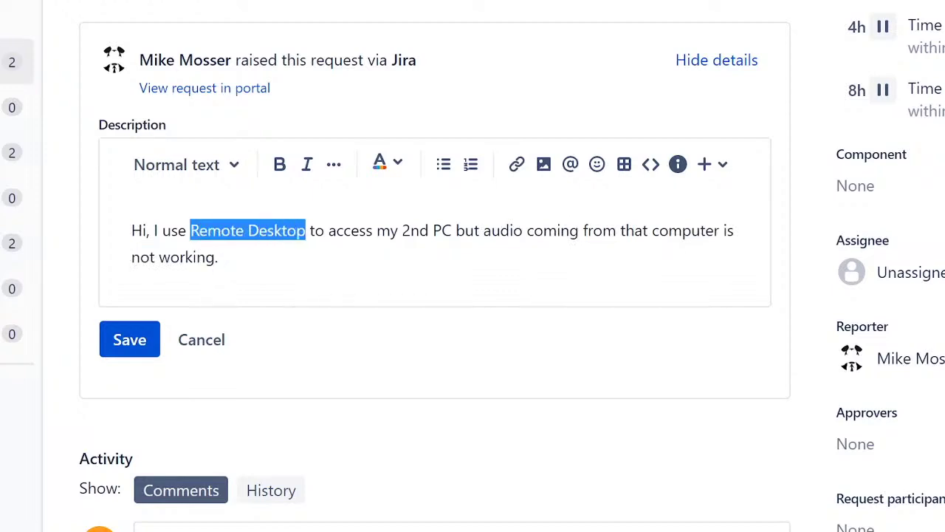
click(402, 230)
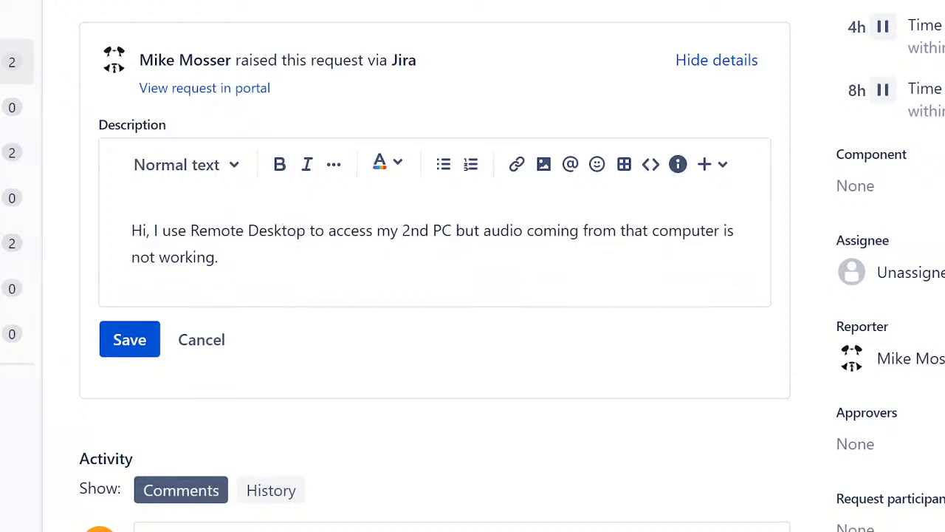
drag(401, 231, 452, 230)
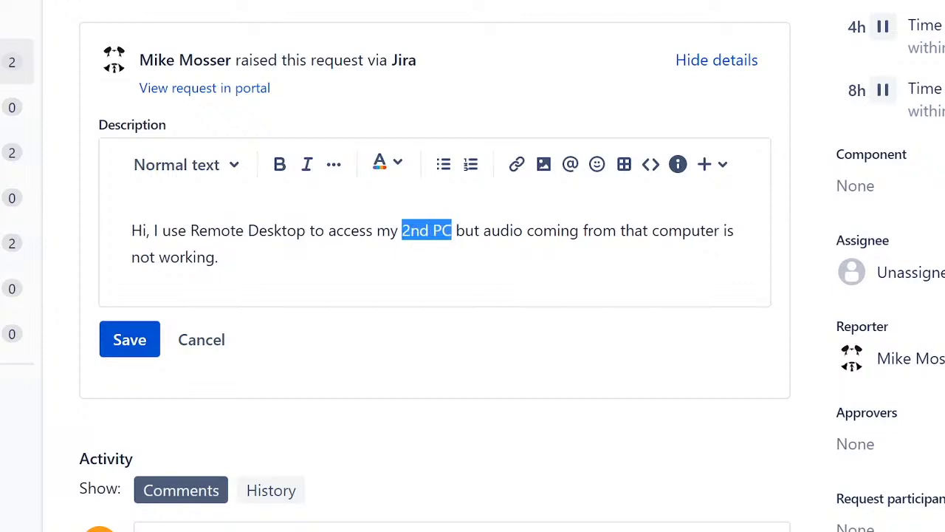
click(221, 257)
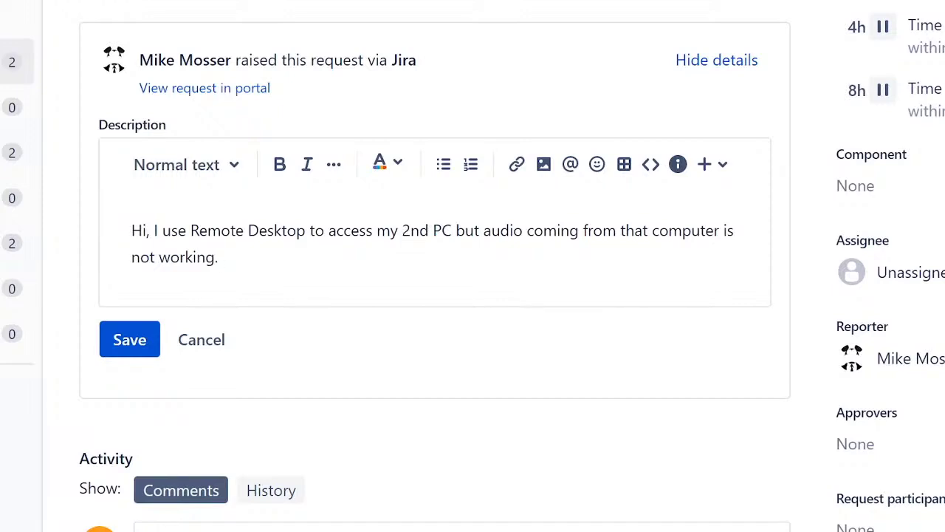
drag(190, 231, 305, 231)
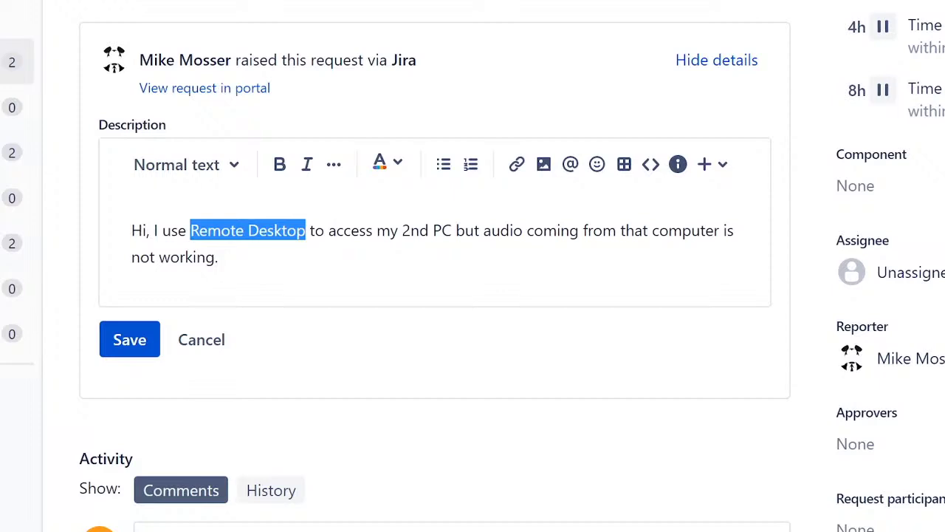
click(223, 257)
drag(452, 231, 402, 230)
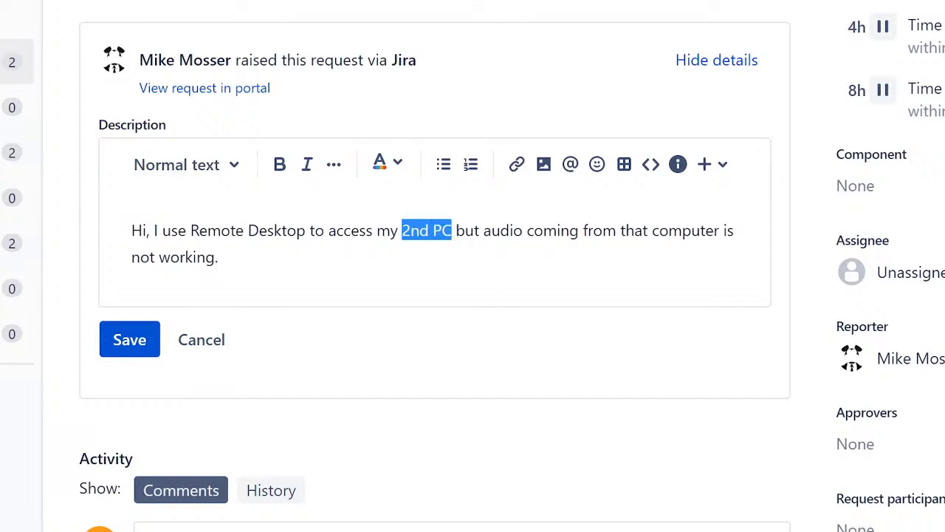
click(222, 257)
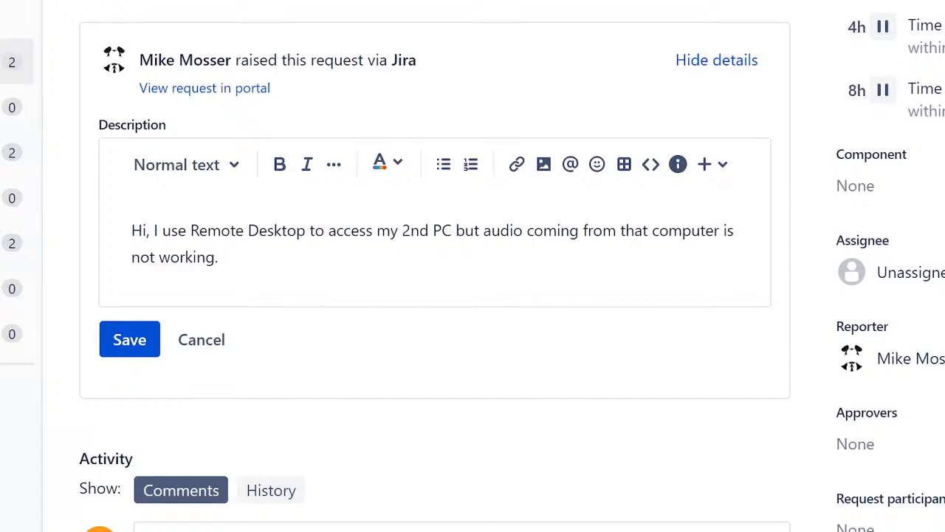
click(189, 231)
drag(189, 231, 306, 231)
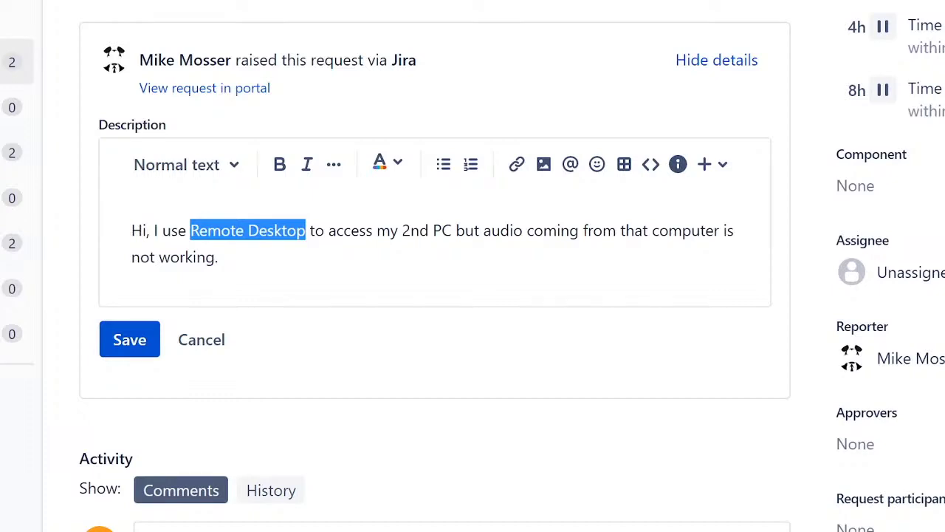
drag(399, 231, 720, 231)
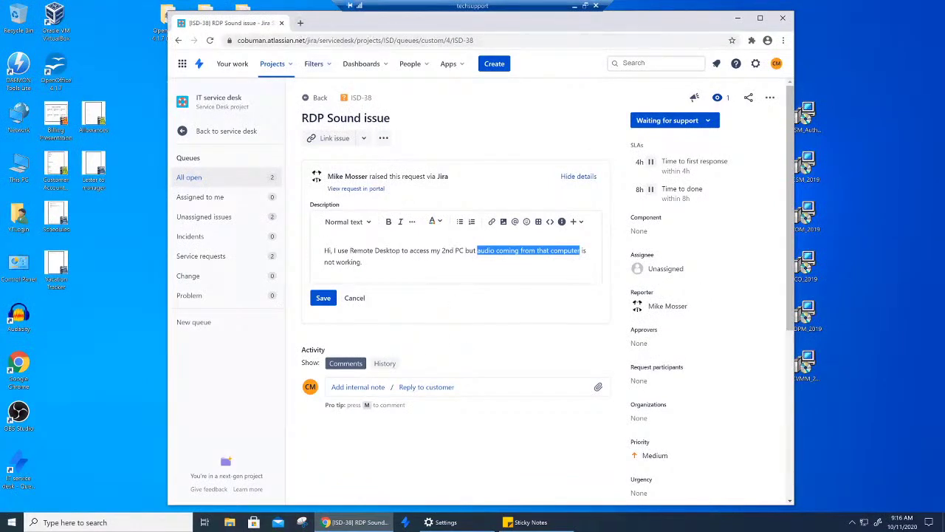
click(531, 251)
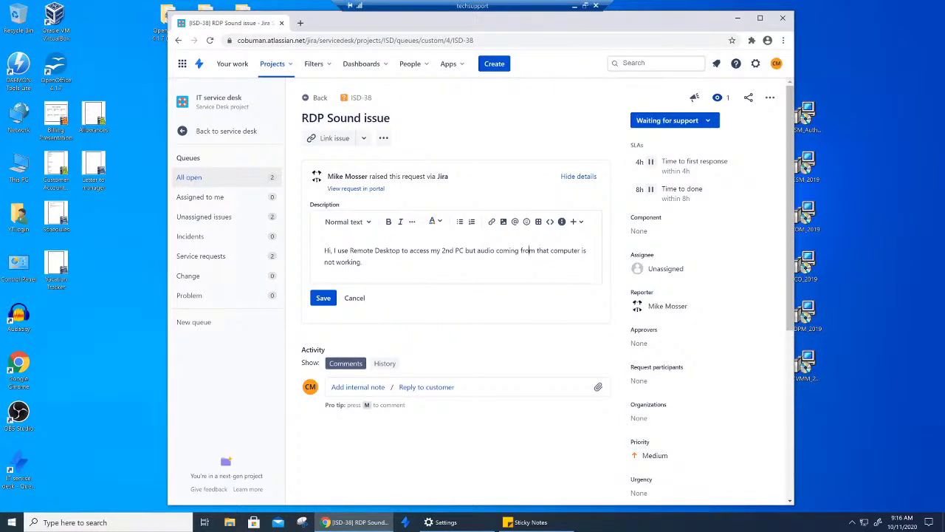
drag(477, 251, 363, 263)
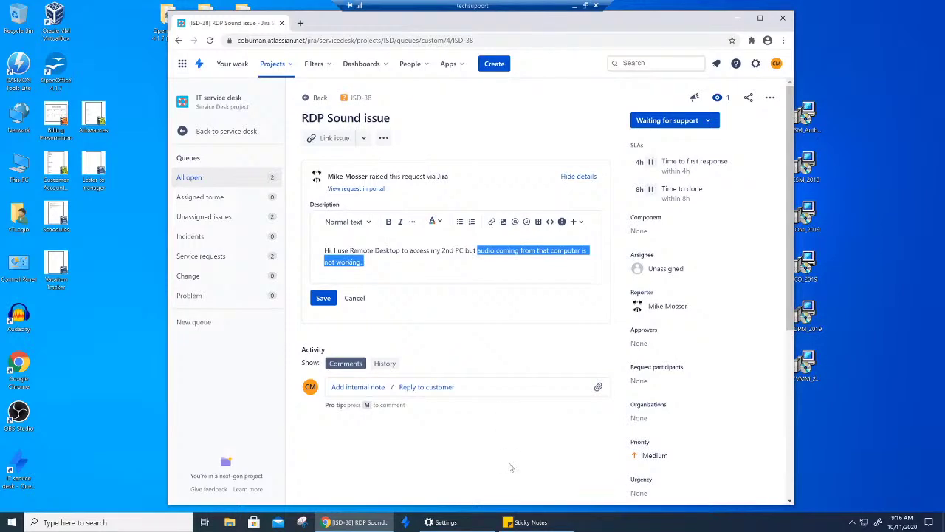
click(148, 517)
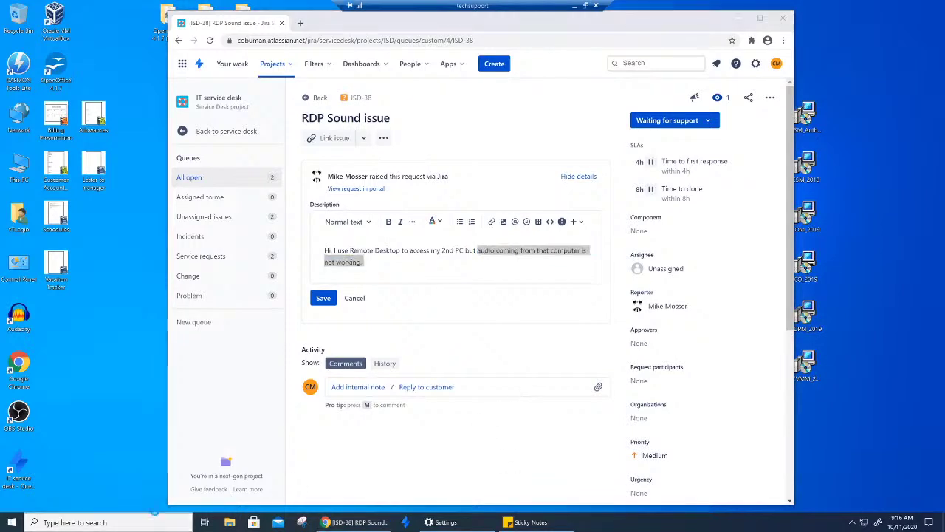
Launch Remote Desktop Connection from a 'remote' search and expand its full options.
text(remote)
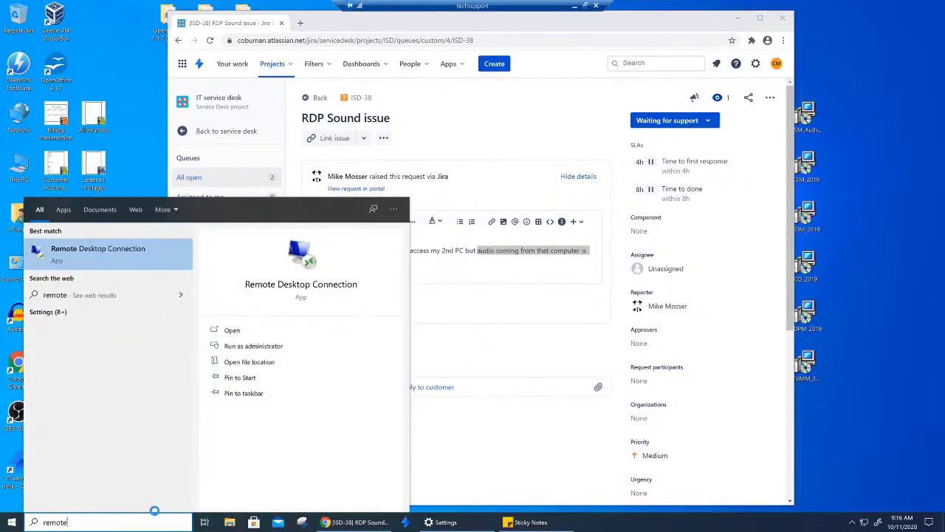
key(Return)
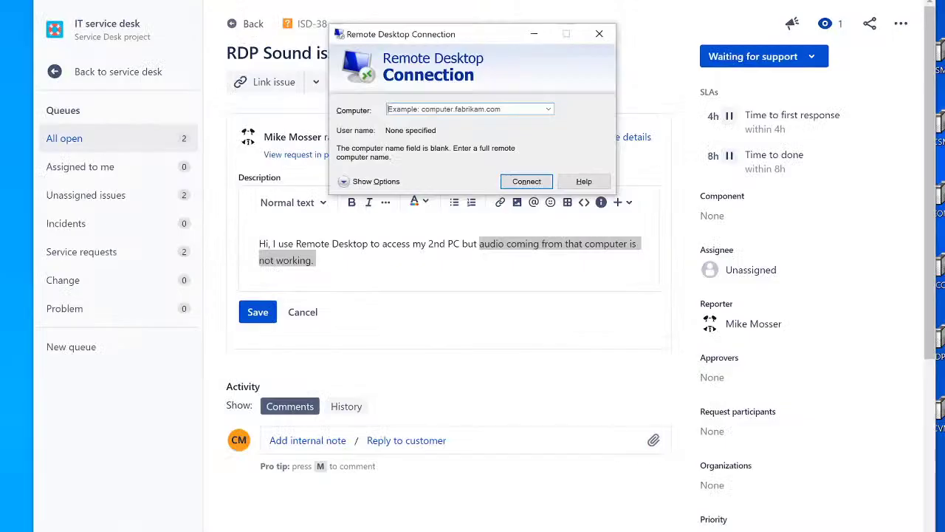
drag(443, 34, 487, 184)
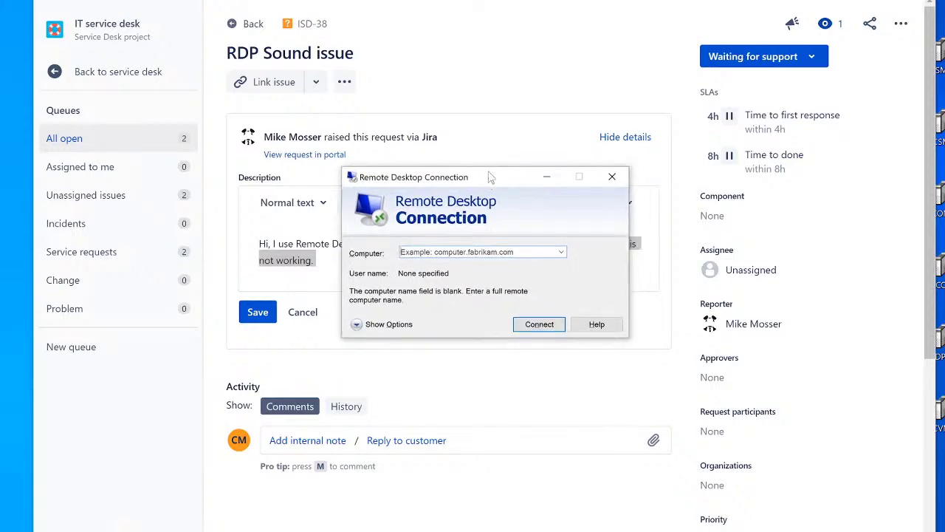
click(378, 326)
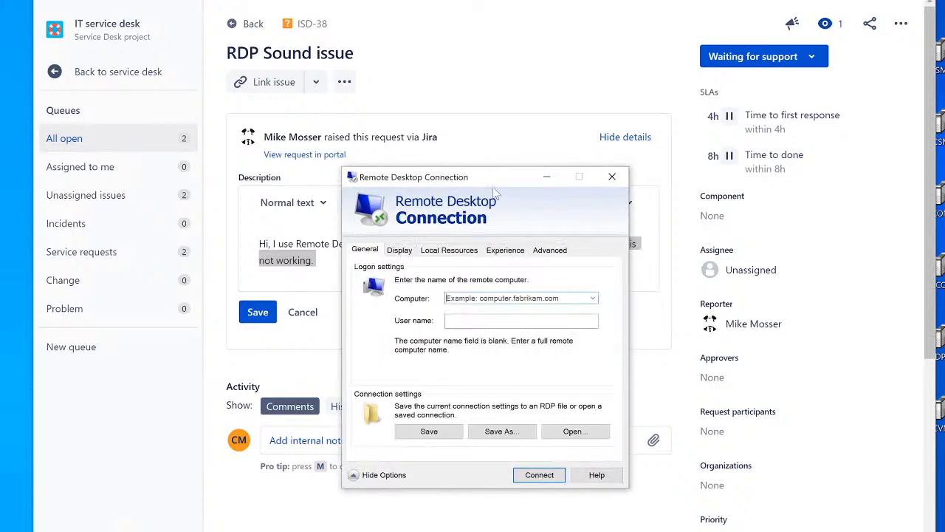
drag(493, 175, 482, 113)
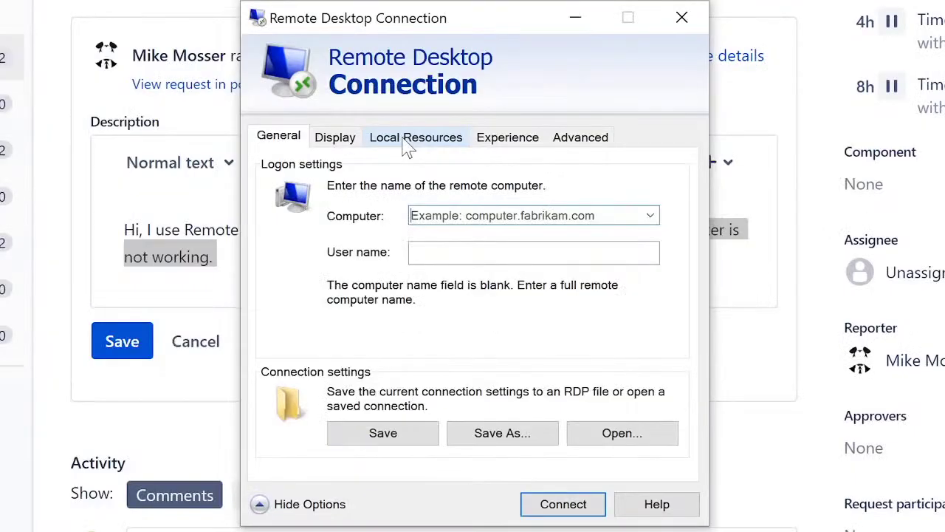
Check the Local Resources remote audio settings, leave them unchanged, and minimize the window.
click(409, 140)
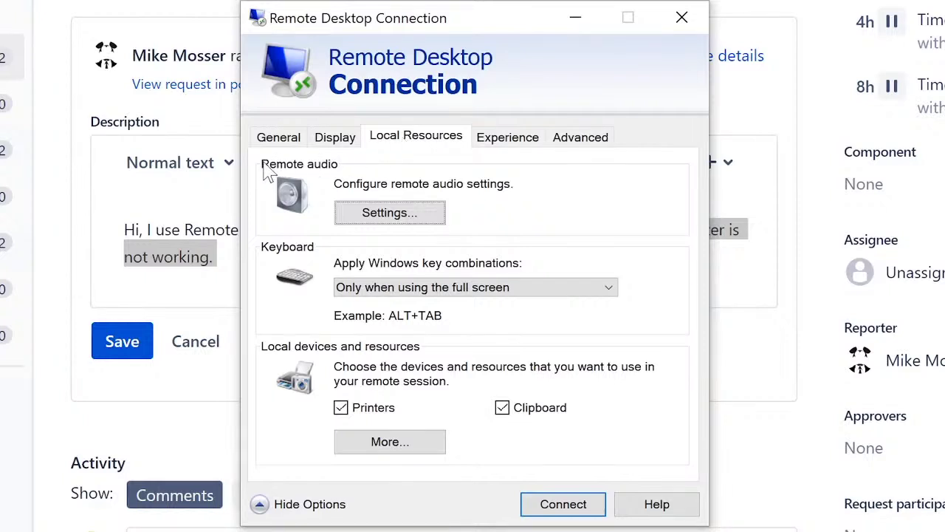
click(382, 221)
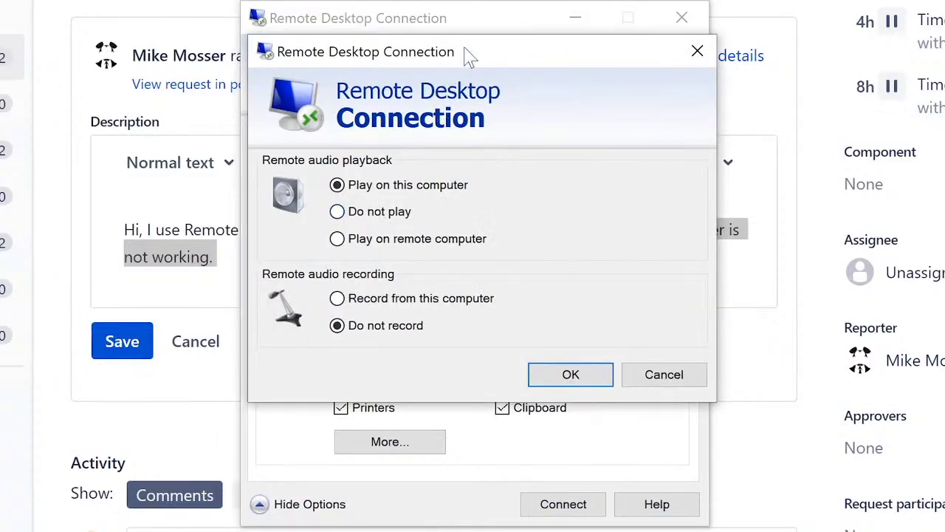
drag(467, 54, 457, 155)
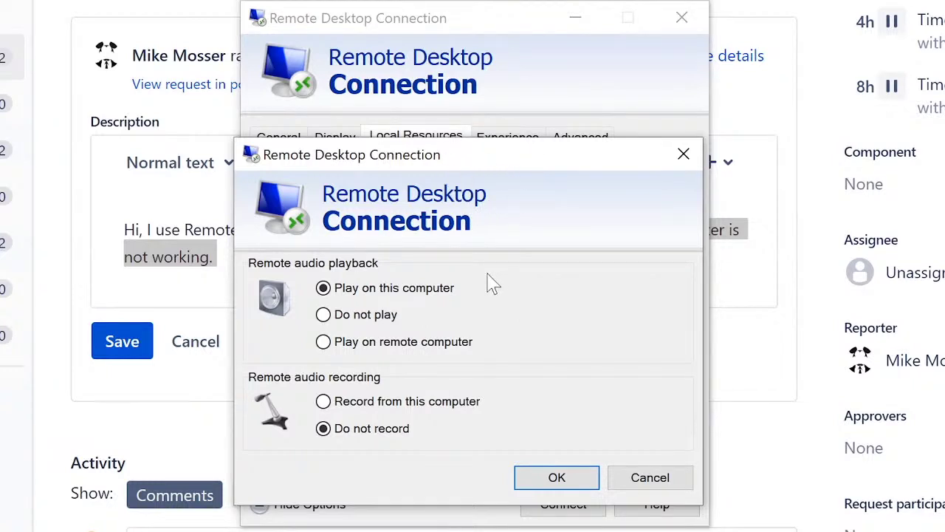
click(664, 486)
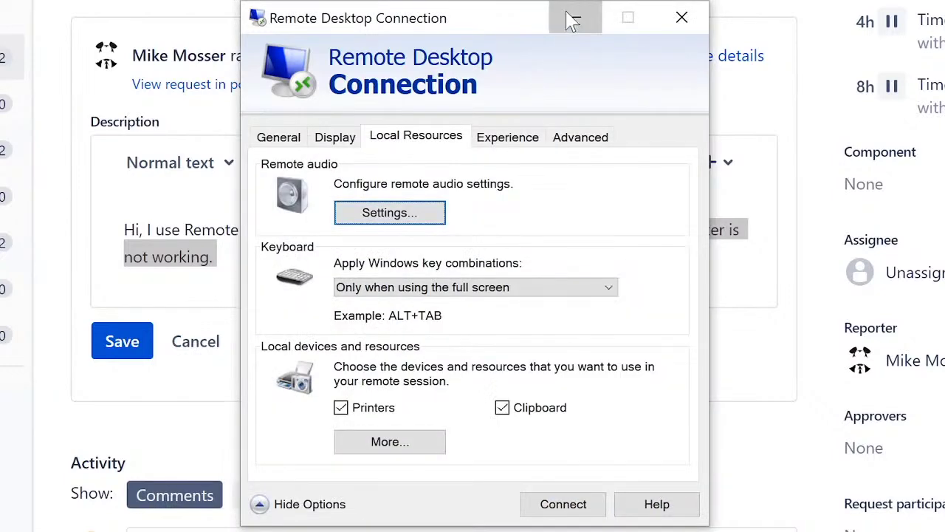
click(568, 16)
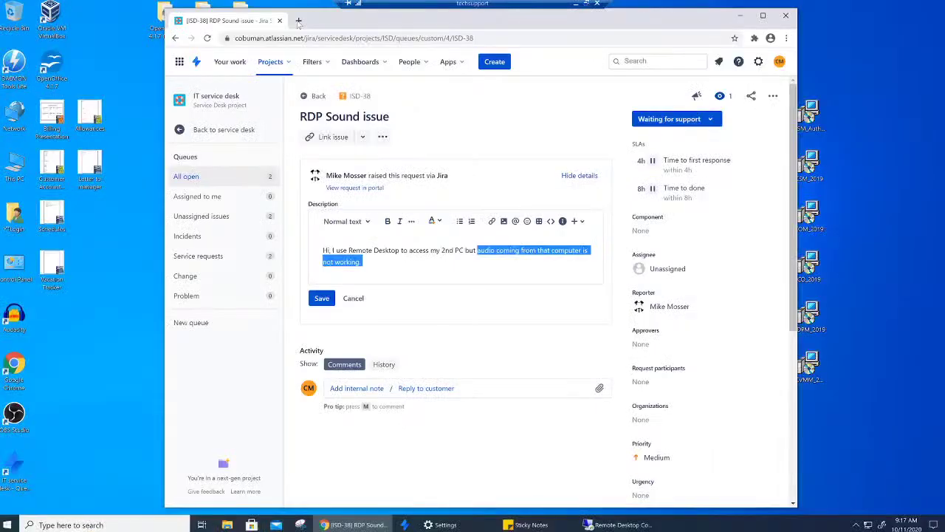
Load the suggested YouTube channel from youtube.com in a new tab and dismiss the membership popup.
click(299, 20)
text(you)
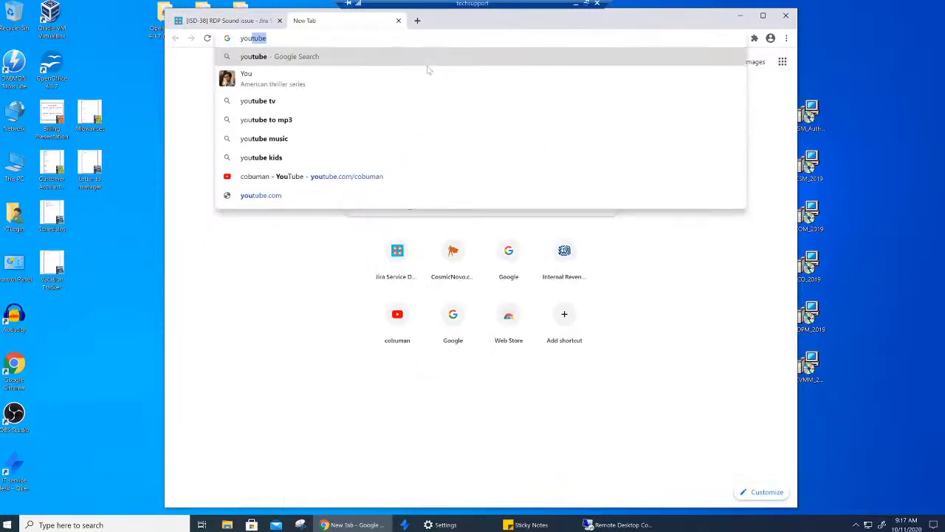
text(tube.com)
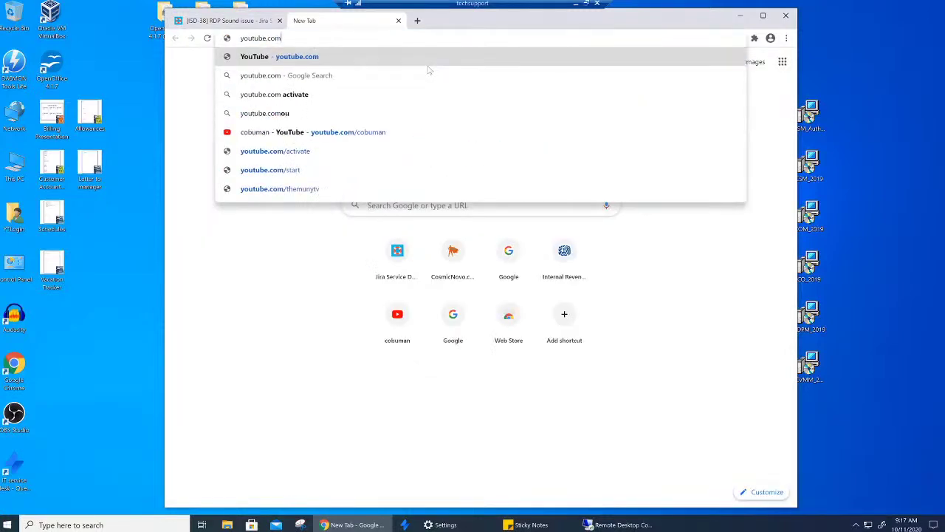
key(Down)
key(Down)
key(Down)
key(Down)
key(Return)
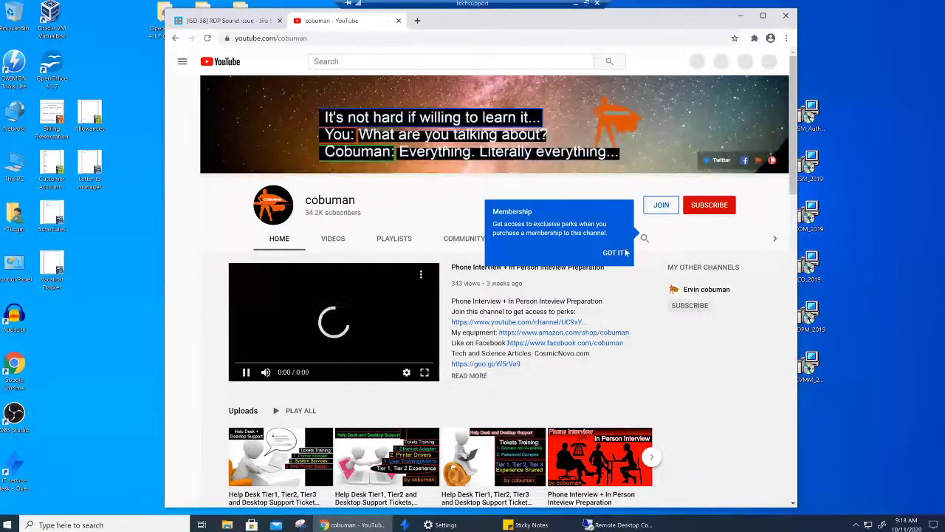
click(614, 254)
Skip ahead in the featured video, raise the volume to 20, then pause it.
scroll(395, 301, down, 1)
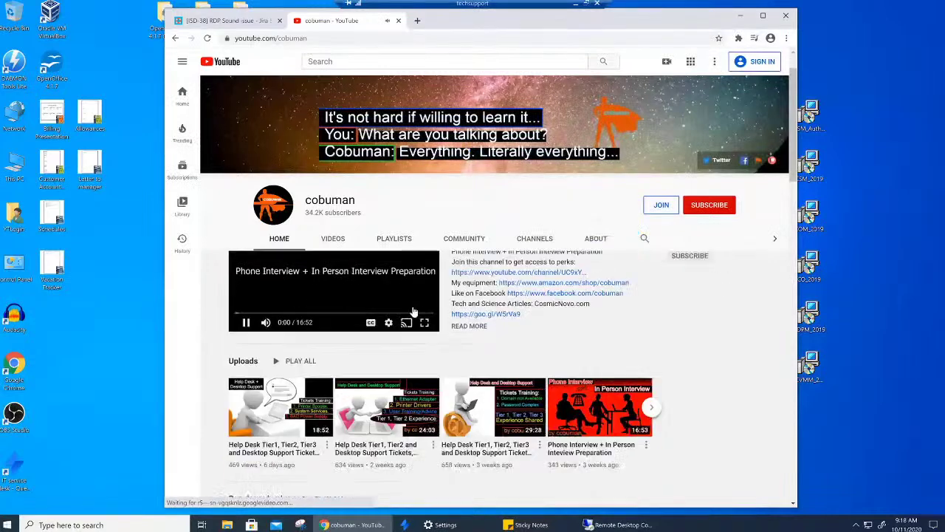
scroll(394, 295, up, 1)
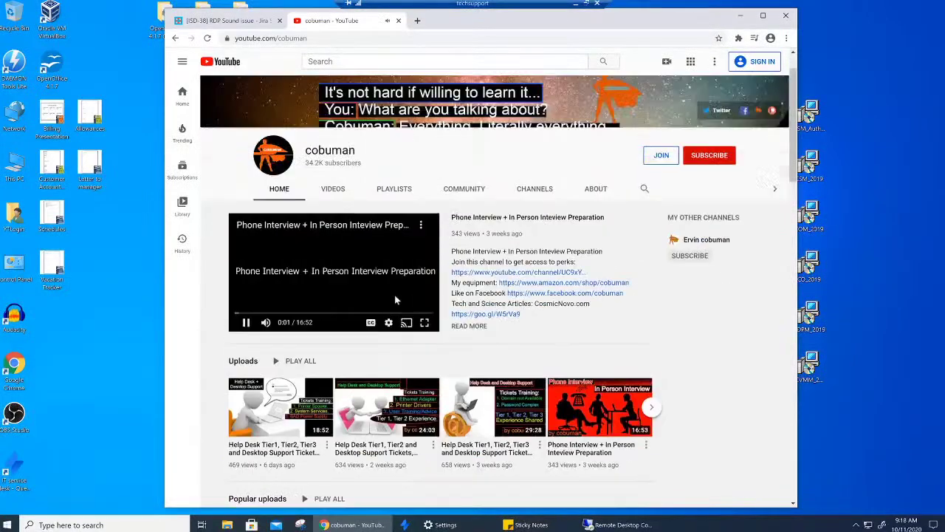
click(255, 316)
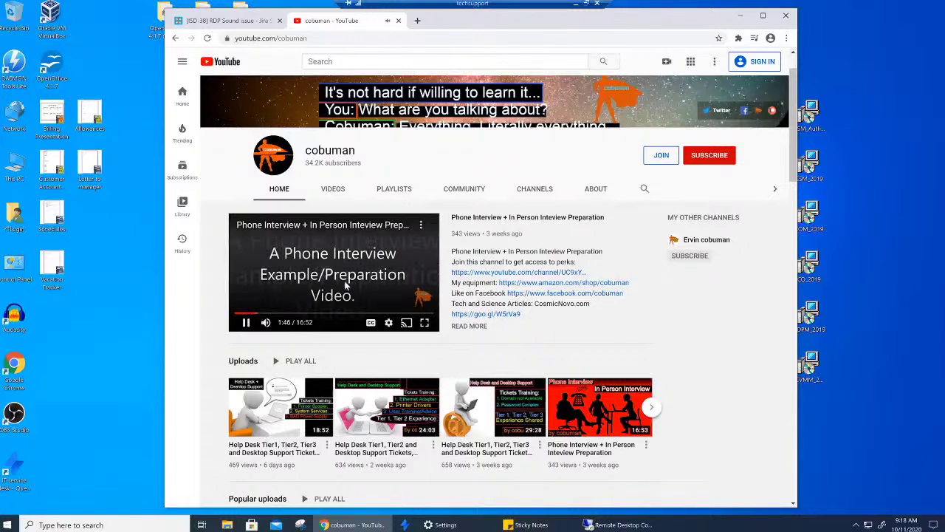
key(XF86AudioLowerVolume)
key(XF86AudioRaiseVolume)
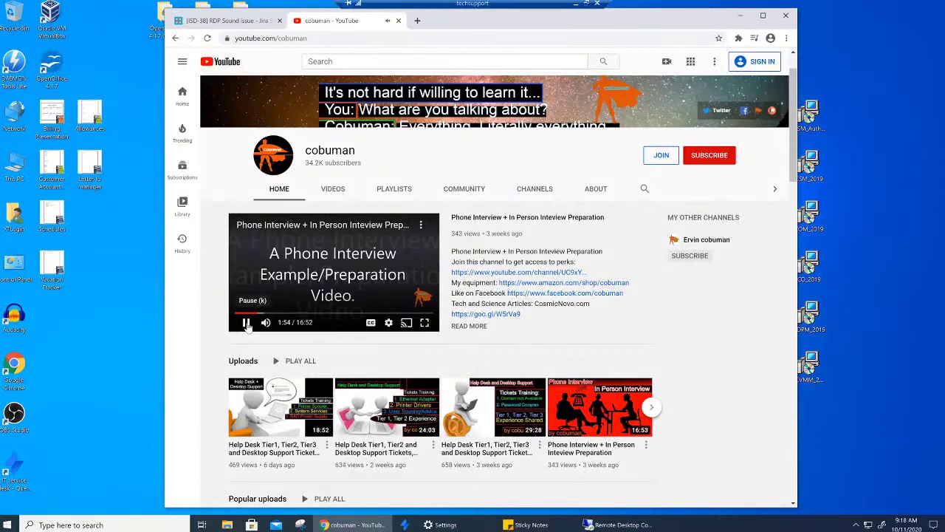
click(247, 324)
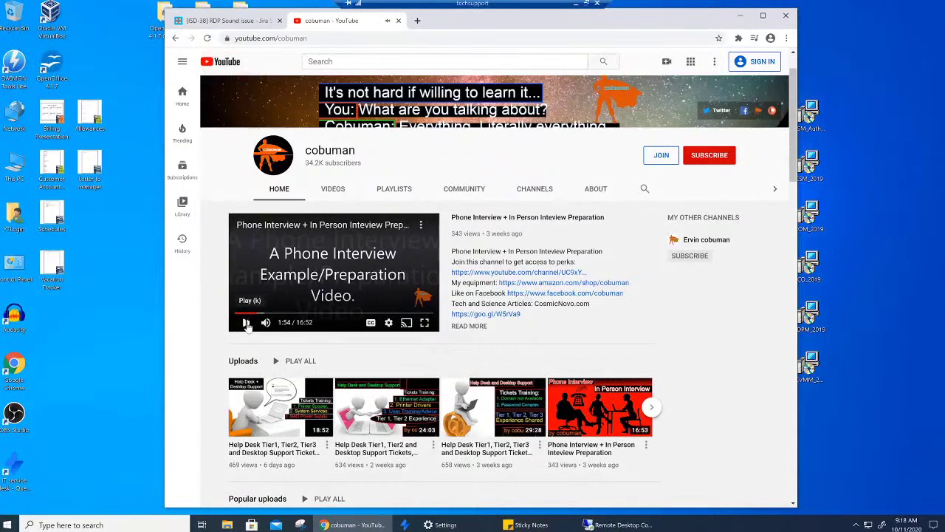
Restore Remote Desktop Connection, glance at the audio settings, and close the window unchanged.
click(626, 525)
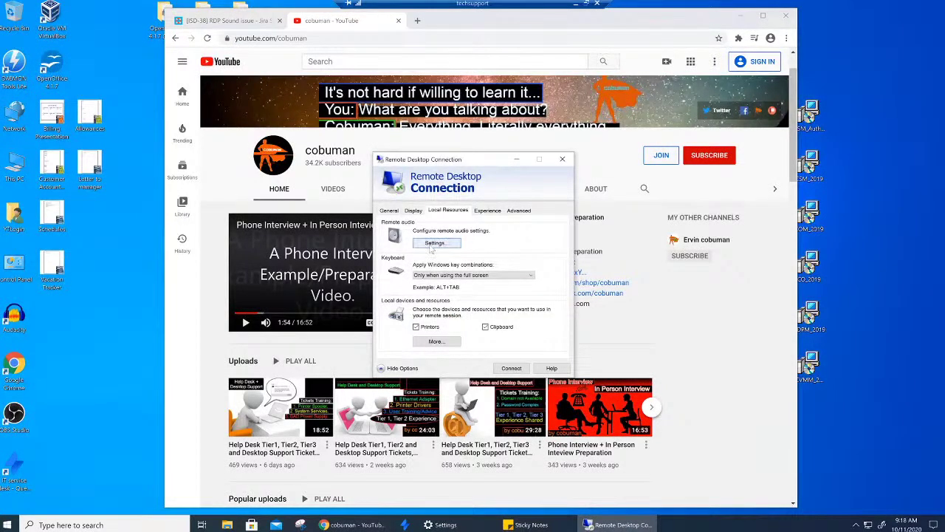
click(433, 244)
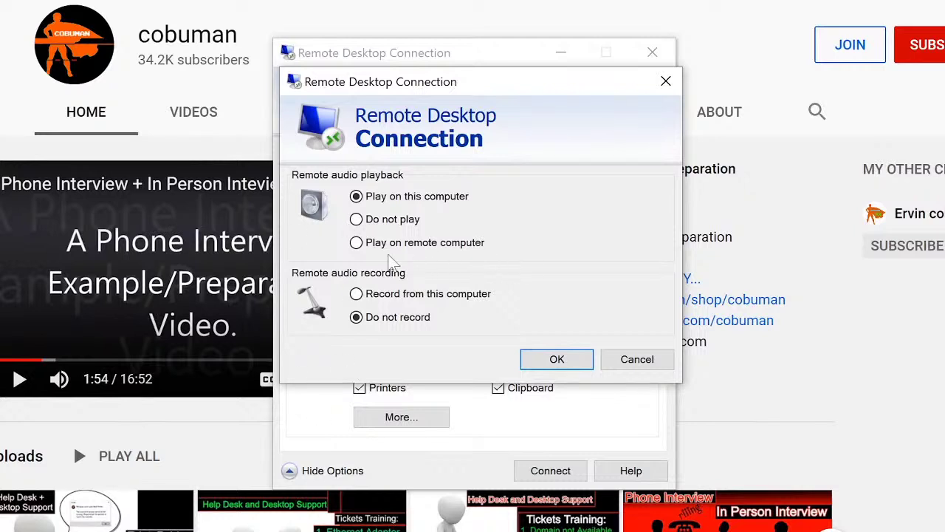
click(665, 361)
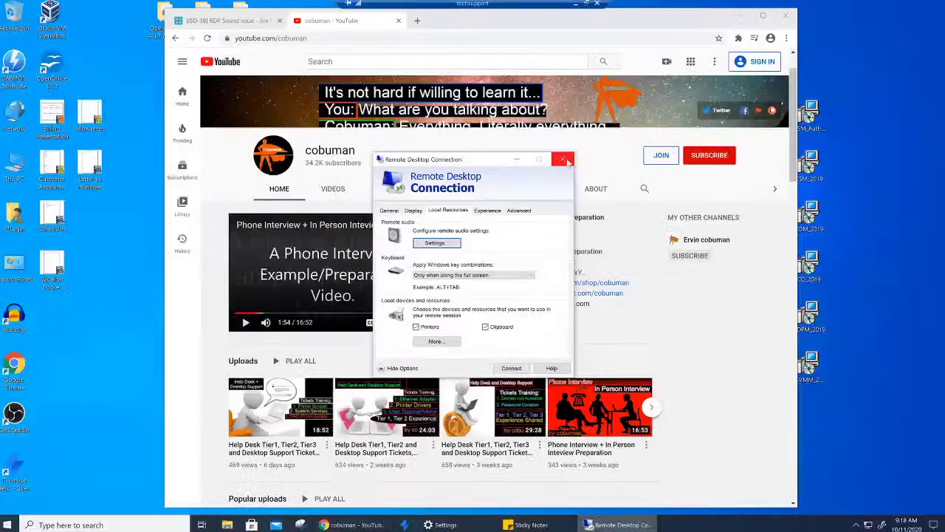
click(564, 160)
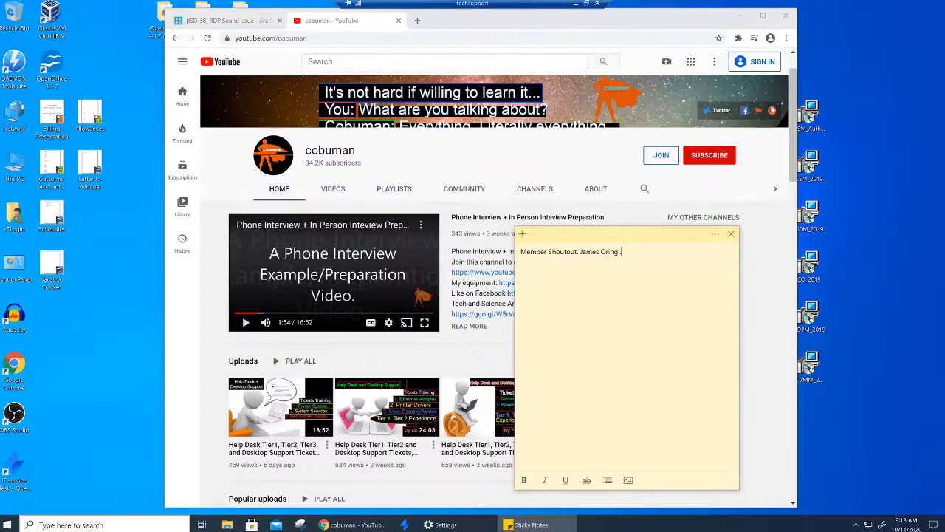
Relaunch Remote Desktop Connection and confirm remote audio set to 'Play on this computer'.
click(71, 524)
text(remote)
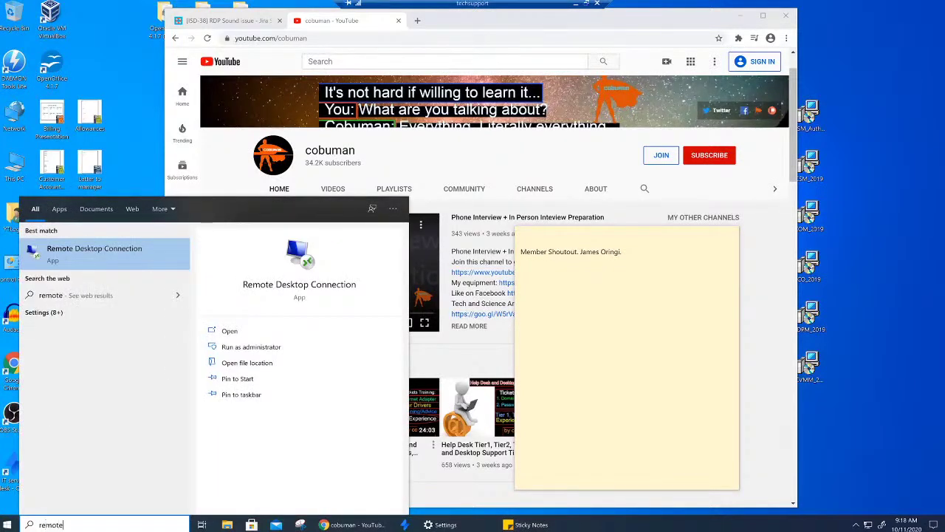
key(Return)
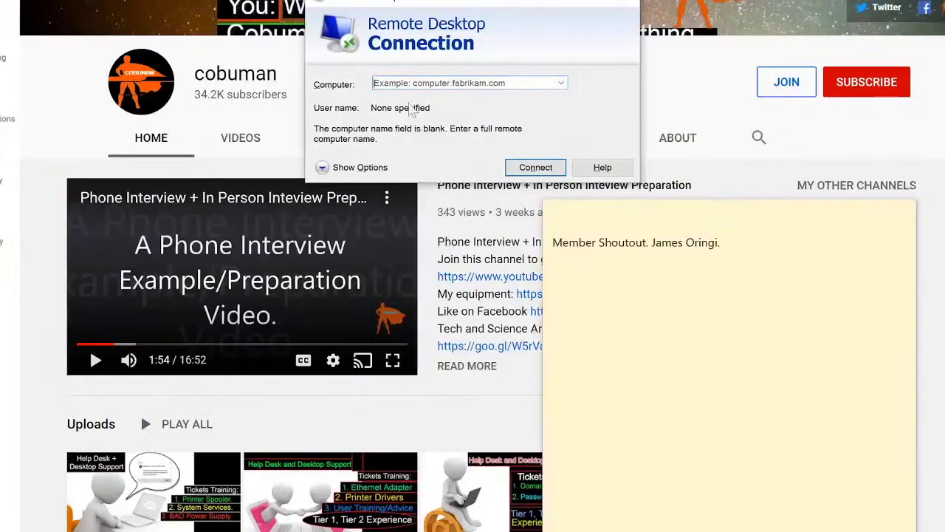
click(385, 207)
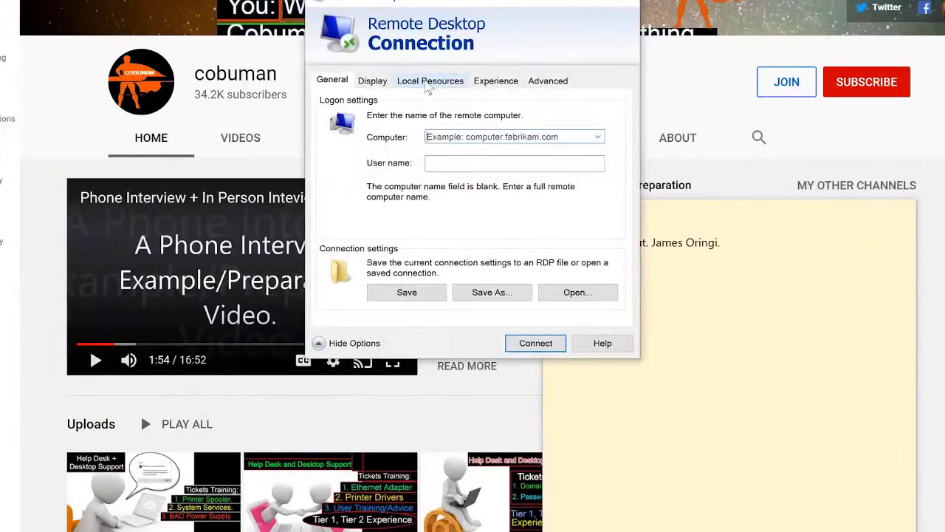
click(430, 80)
click(426, 135)
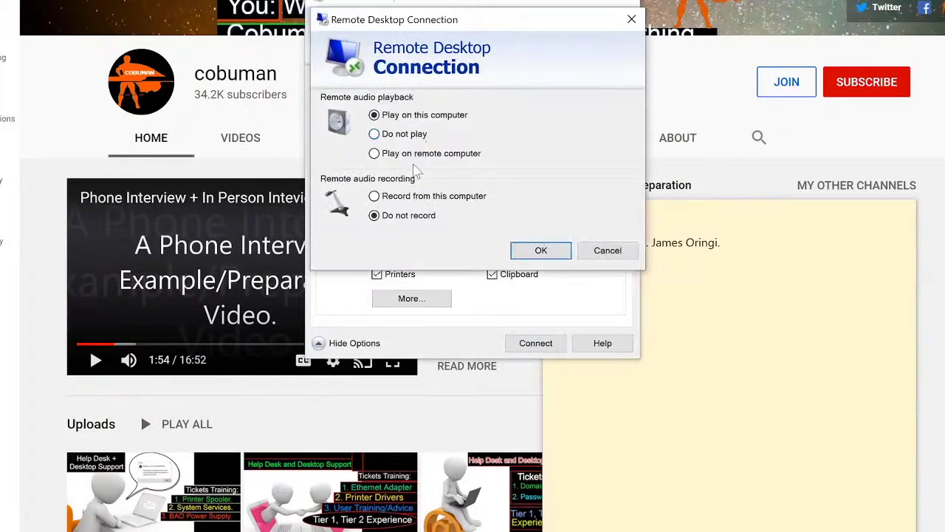
click(418, 154)
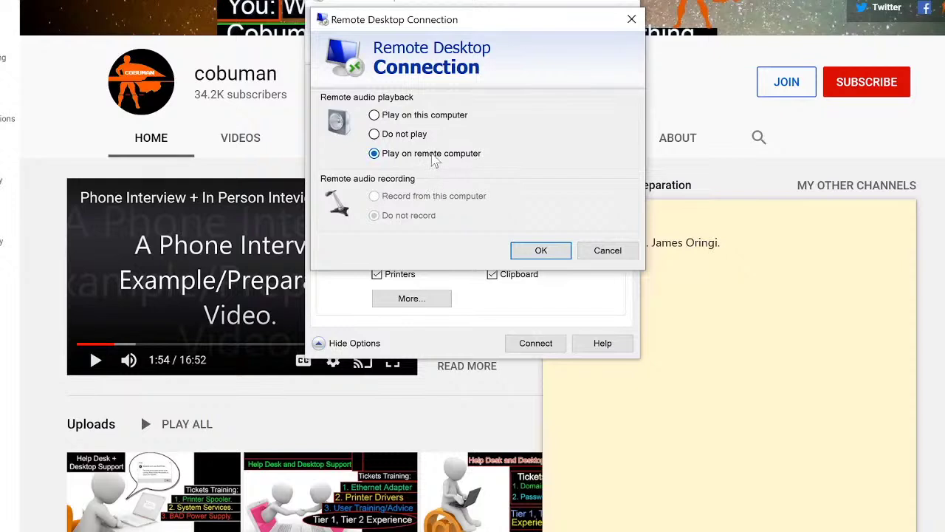
click(404, 118)
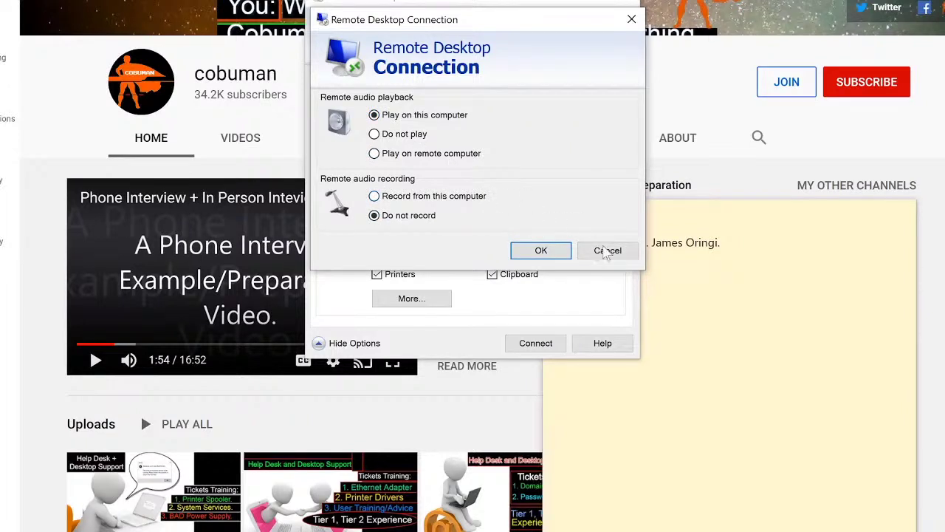
click(539, 252)
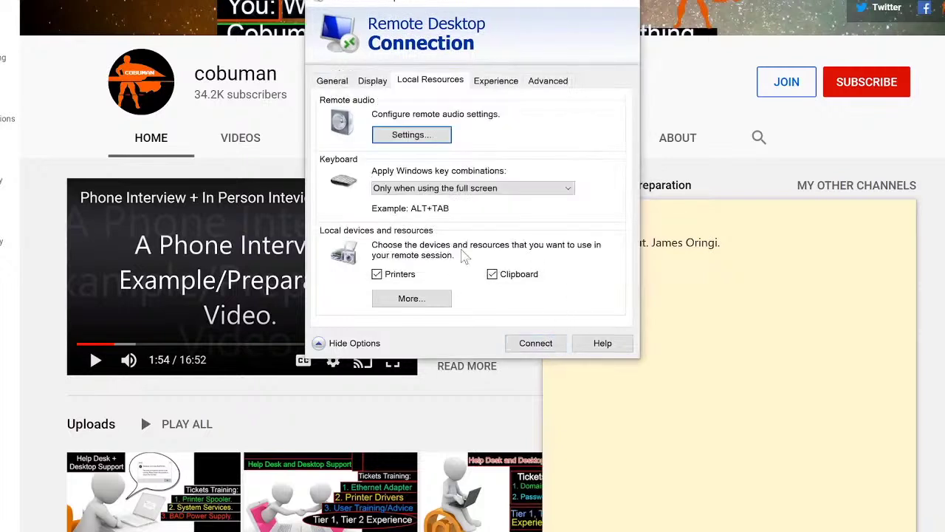
Dismiss the blank computer name error, recheck audio settings, then close the window and sticky note.
click(537, 342)
click(622, 268)
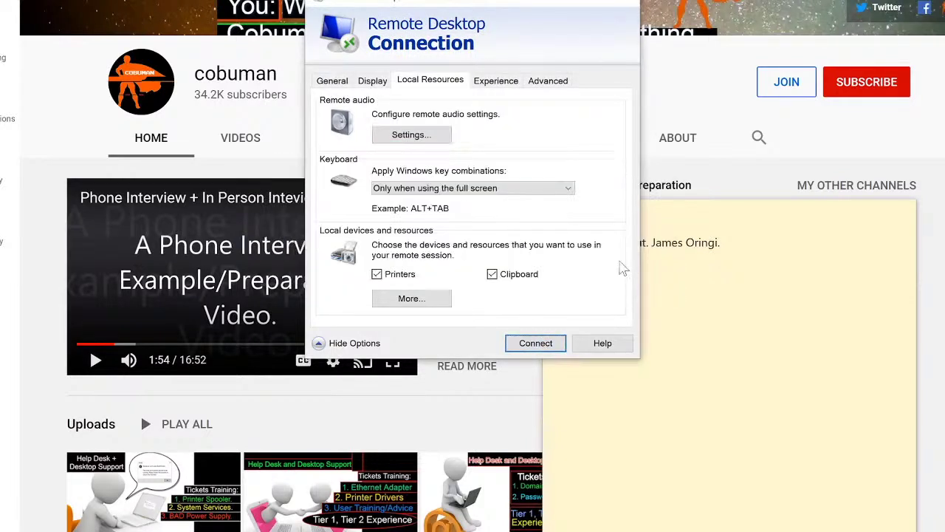
click(407, 136)
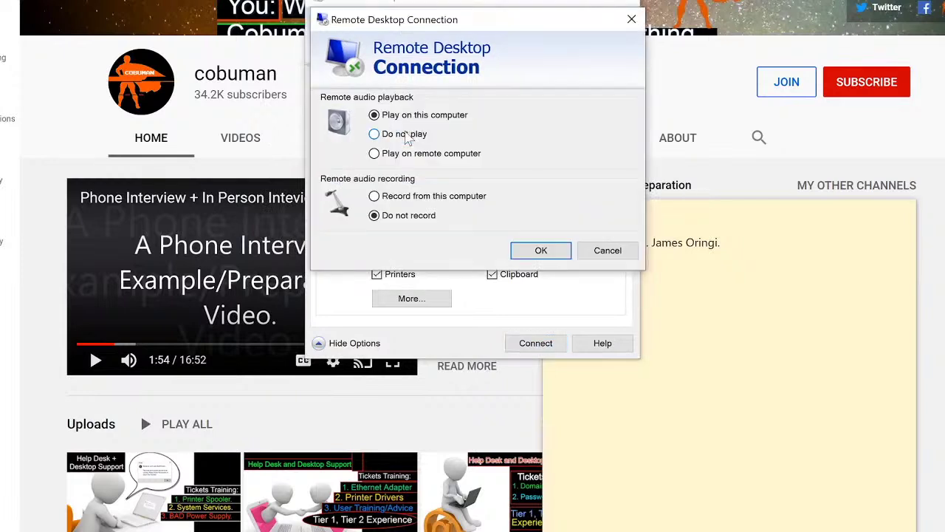
click(605, 251)
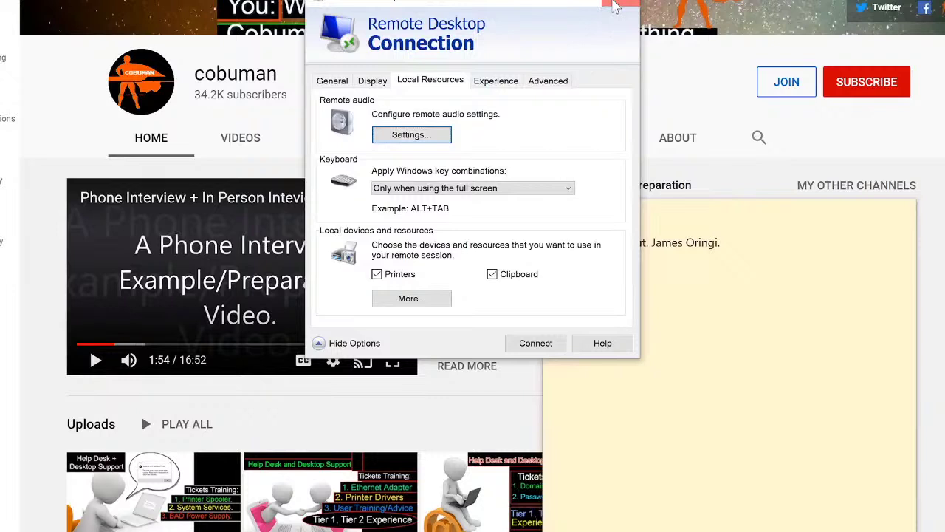
click(616, 7)
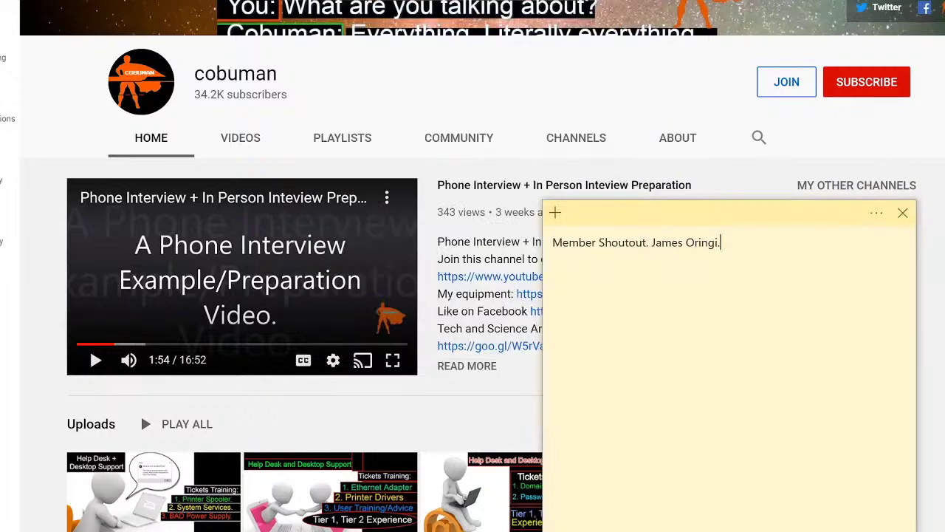
click(902, 213)
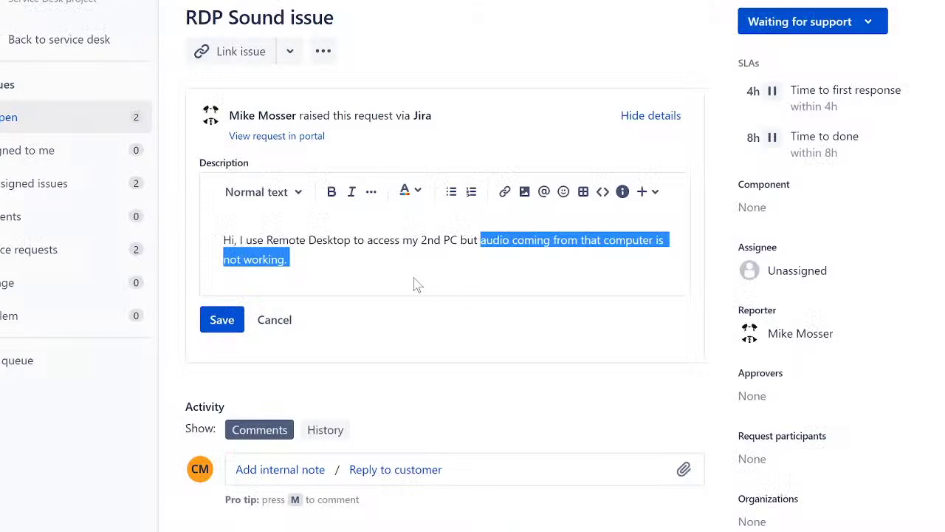
Add the internal note 'Changed Remote Desktop Settings to play audio on a local computer'.
click(415, 283)
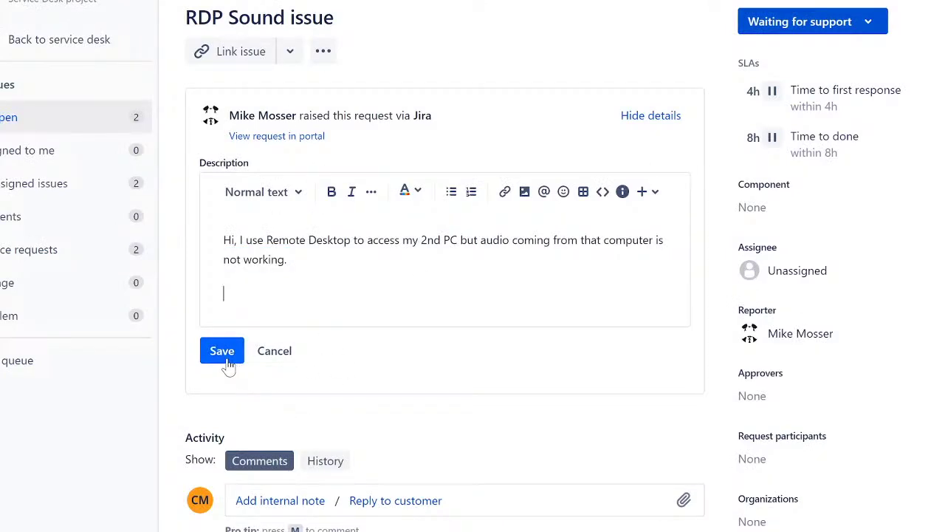
click(289, 353)
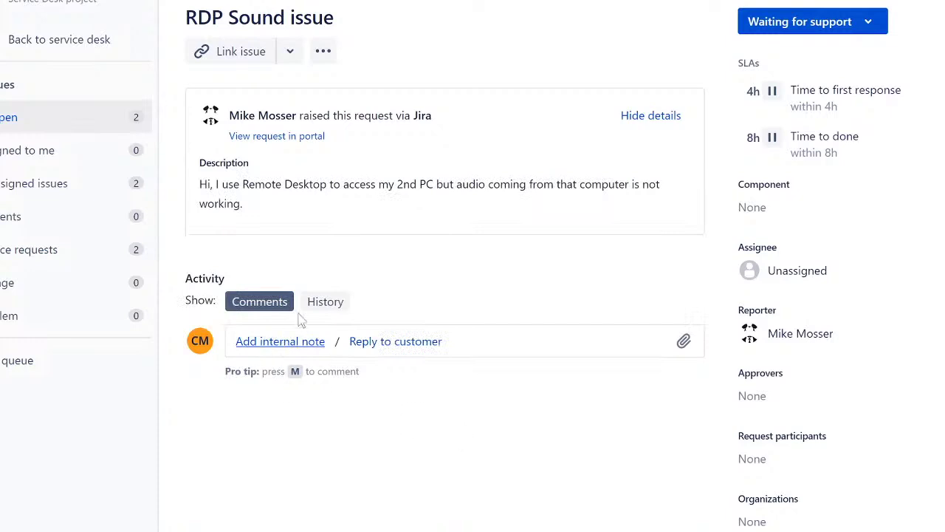
click(313, 340)
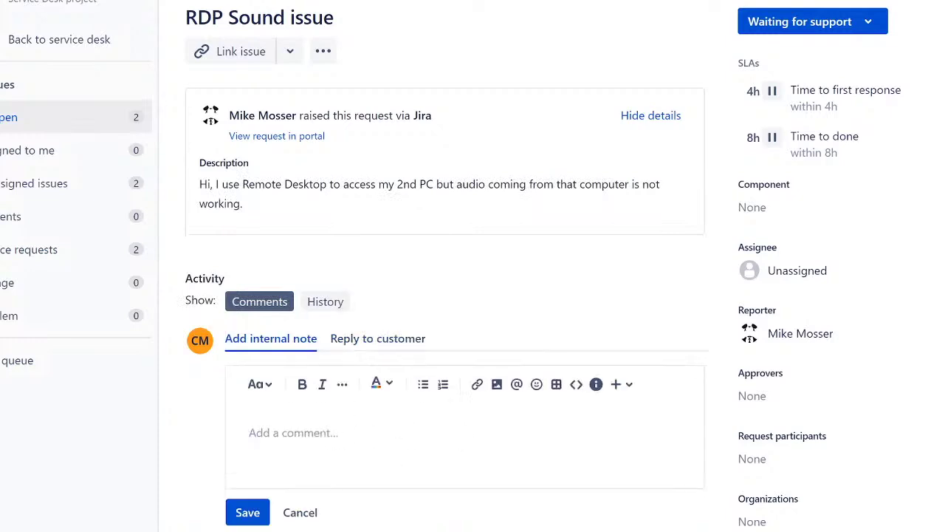
text(Change)
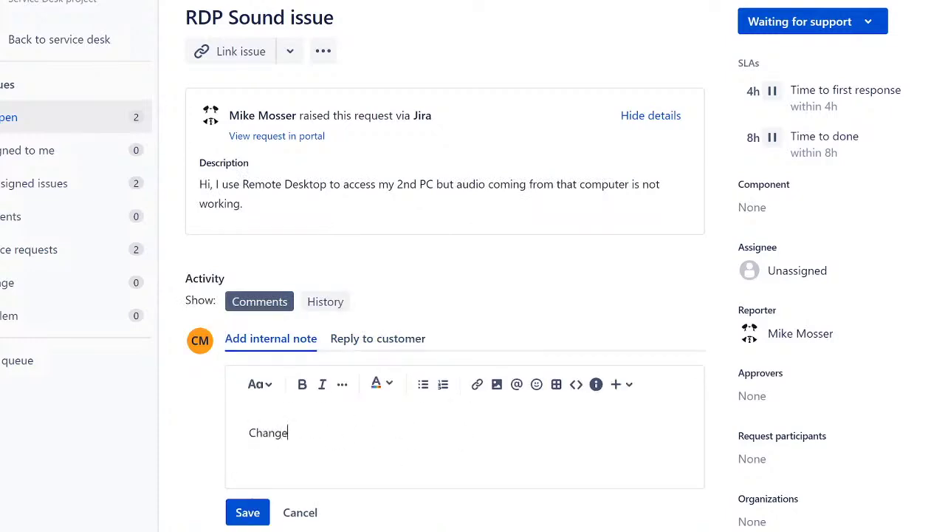
text(d seRemote)
text( Deskotp)
text(to)
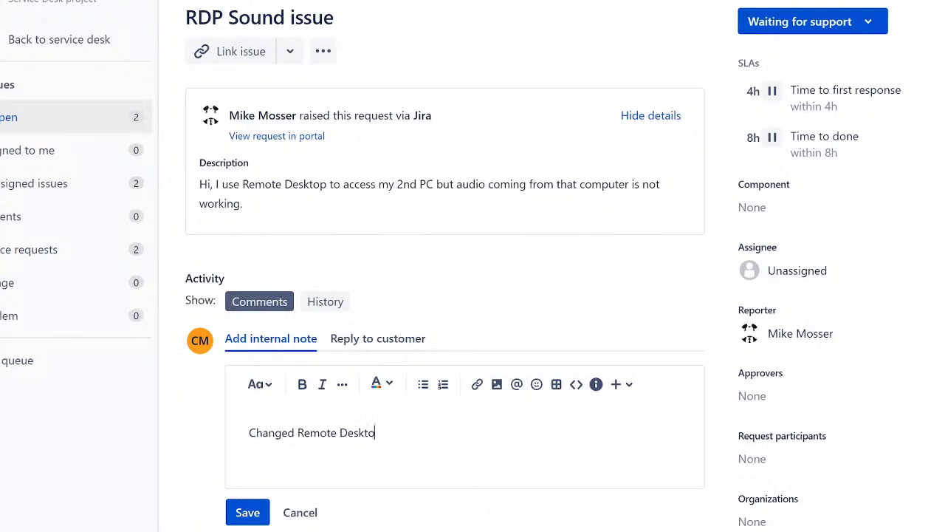
text(p Settings to play a)
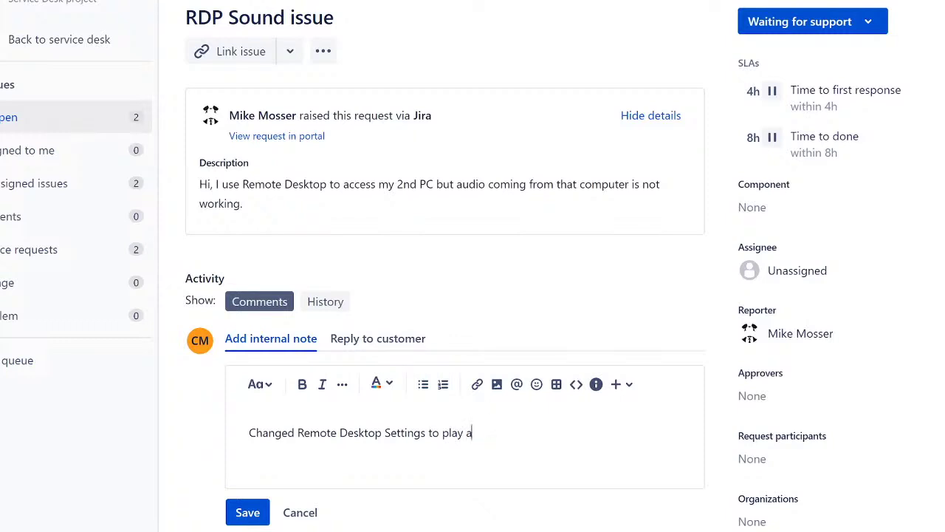
text(duudio on a local computer.)
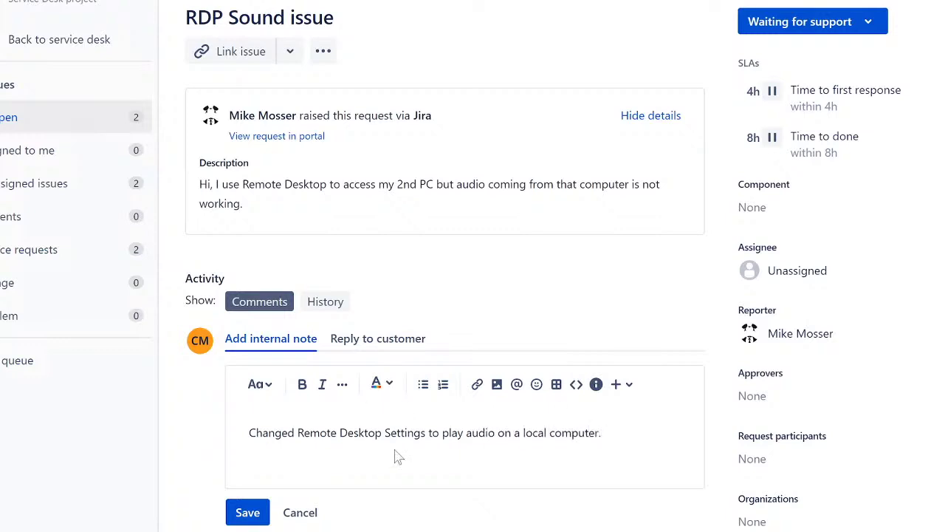
click(251, 511)
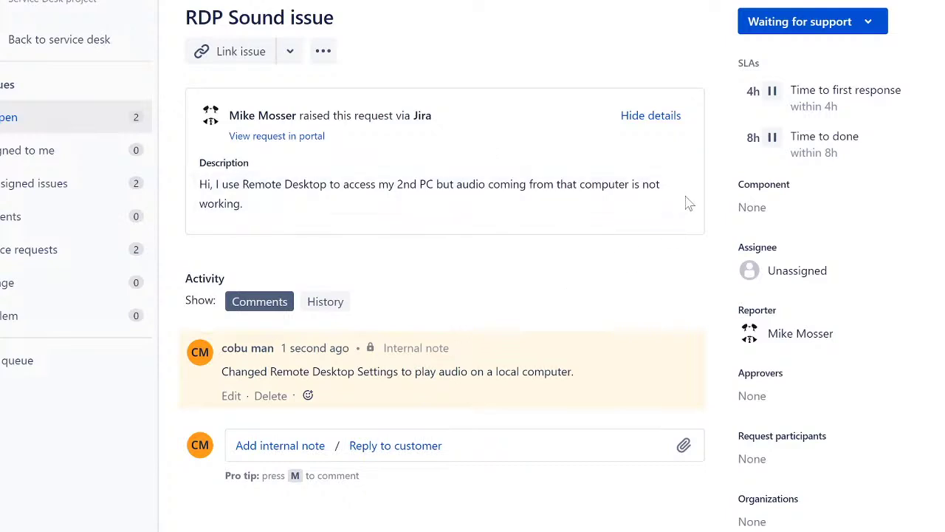
Assign the RDP Sound ticket to yourself and set its status to Completed.
click(801, 270)
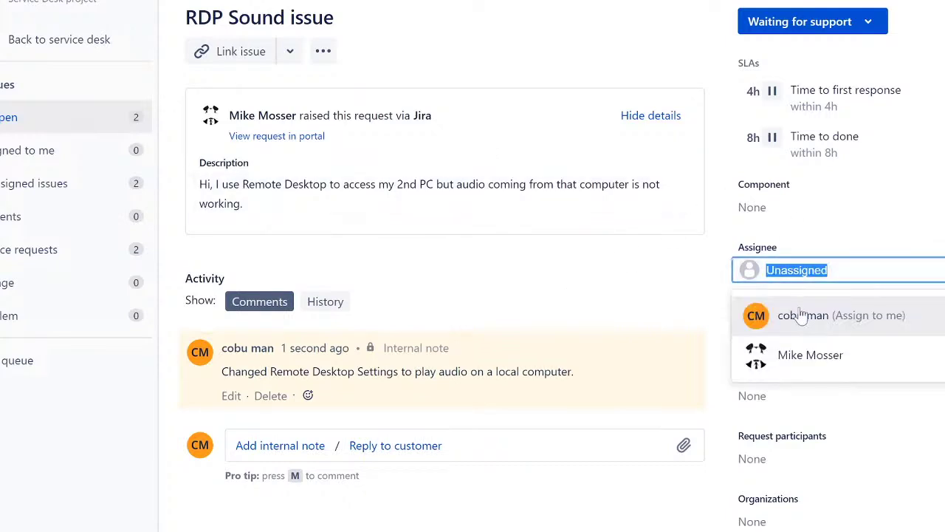
click(801, 316)
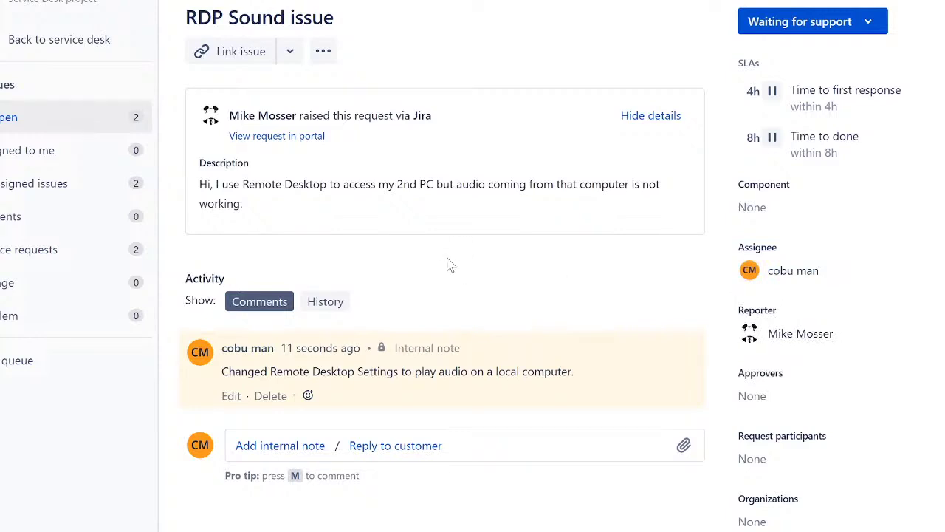
click(865, 31)
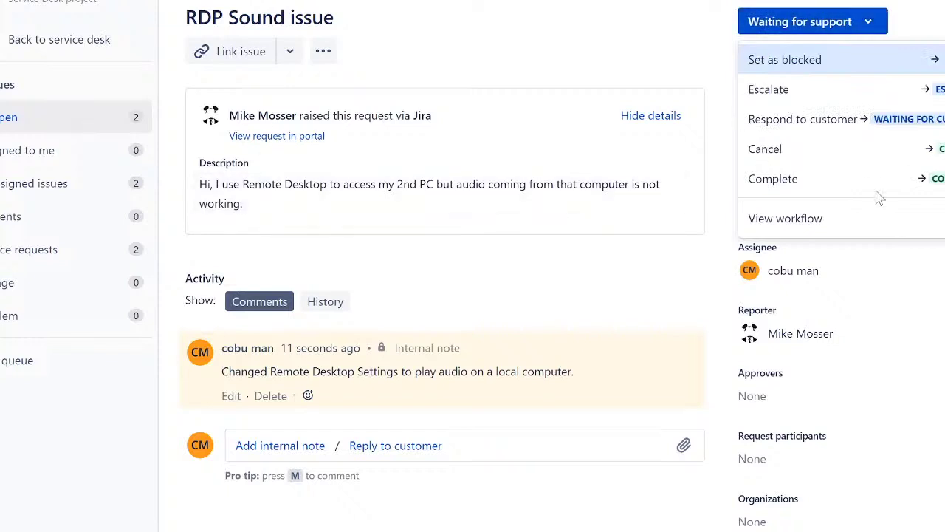
click(859, 184)
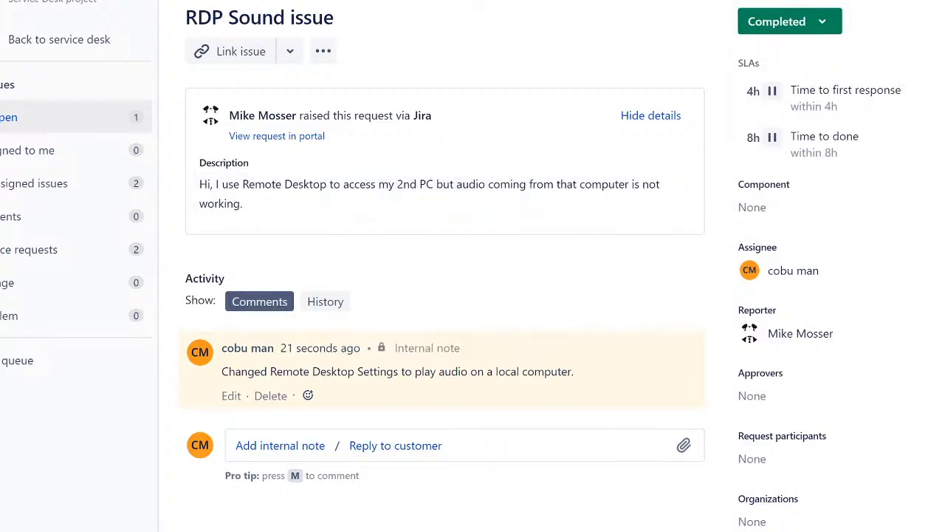
key(super)
Launch Remote Desktop Connection from a 'remote' search and expand its options.
text(remote)
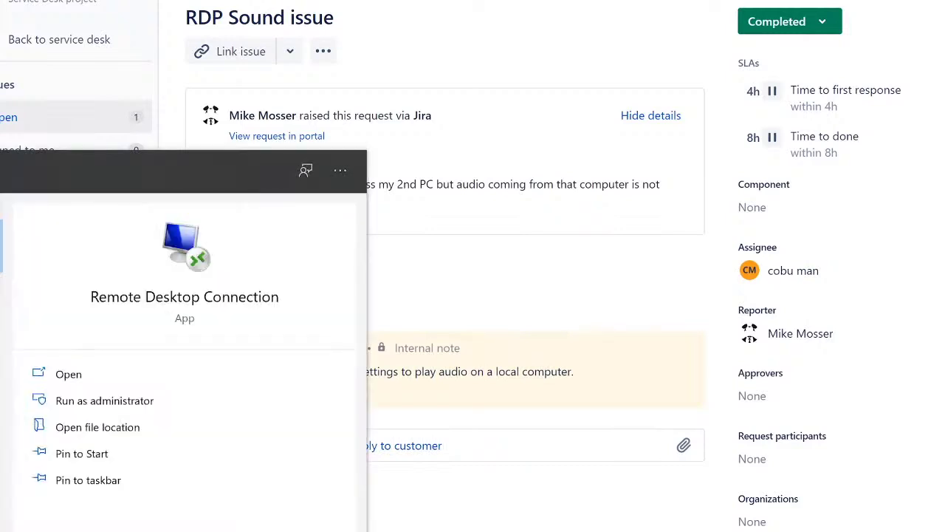
key(Return)
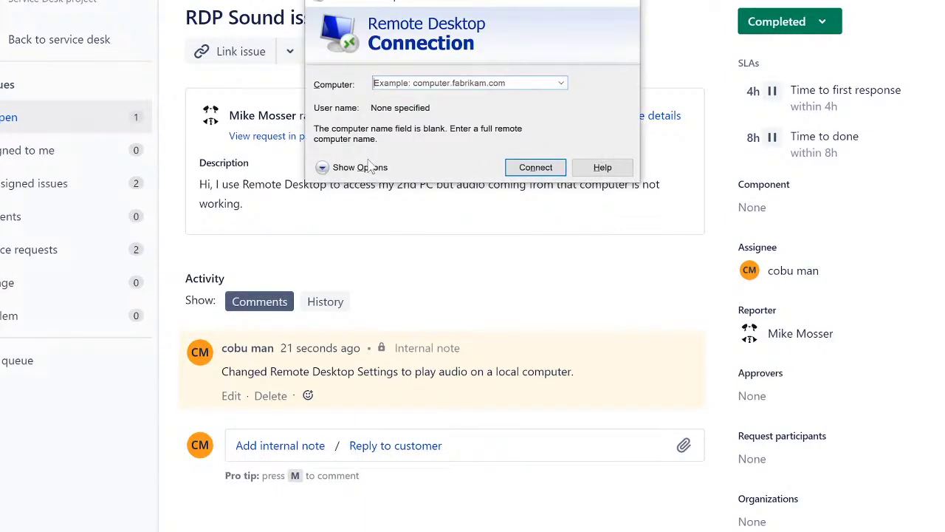
click(371, 166)
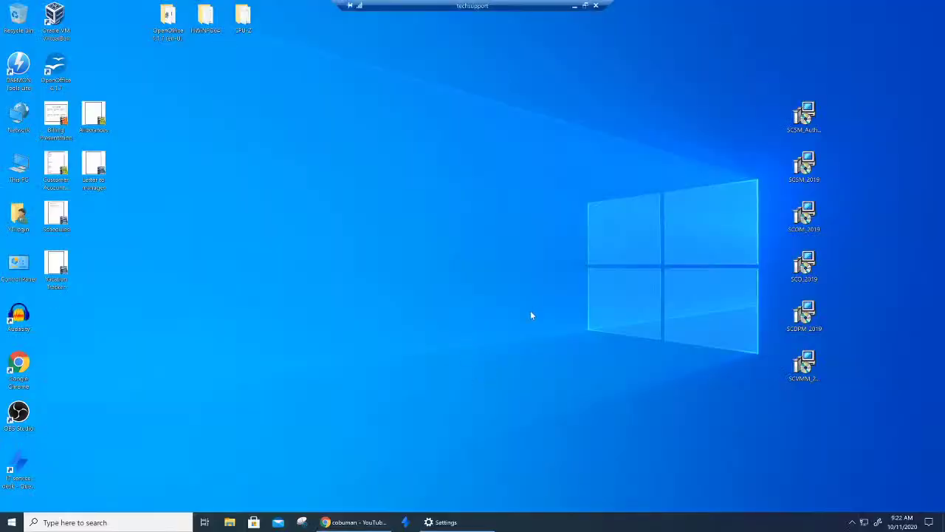
Relaunch Remote Desktop Connection and check the Remote Audio volume, which reads 100.
click(96, 522)
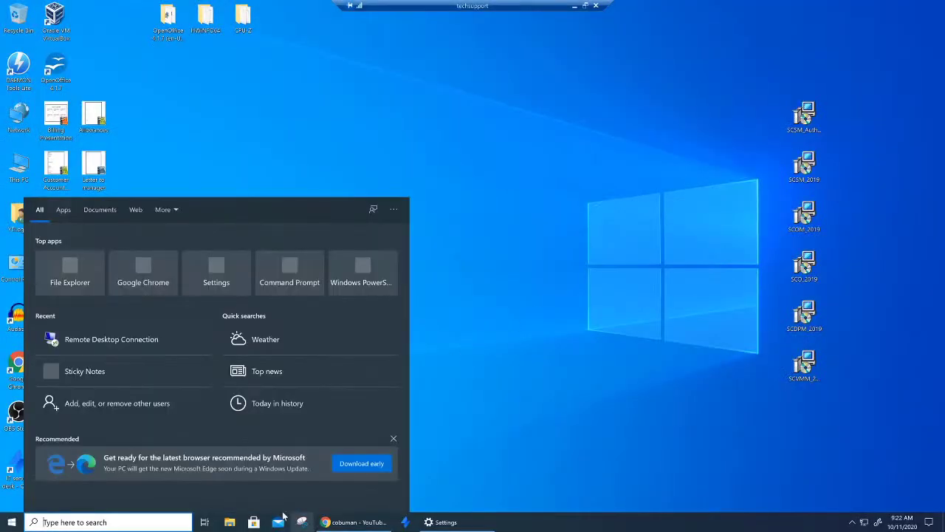
text(remote)
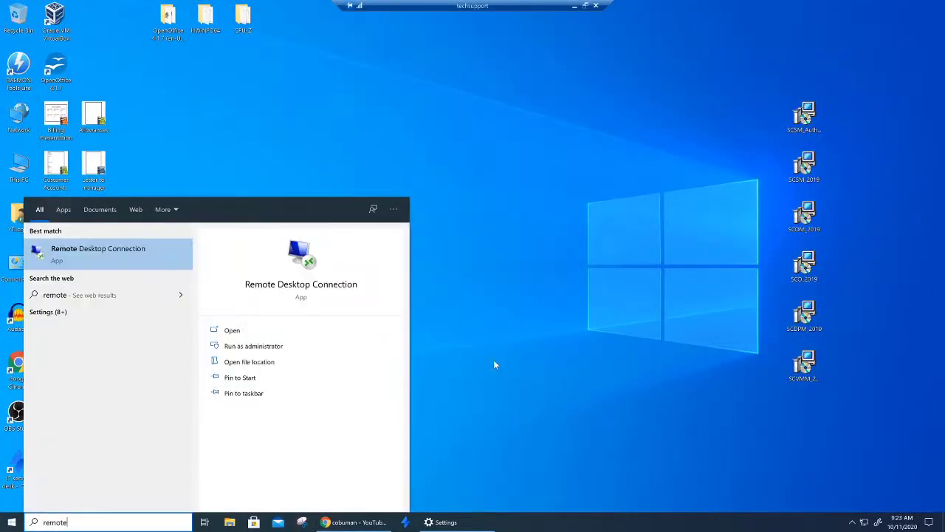
key(Return)
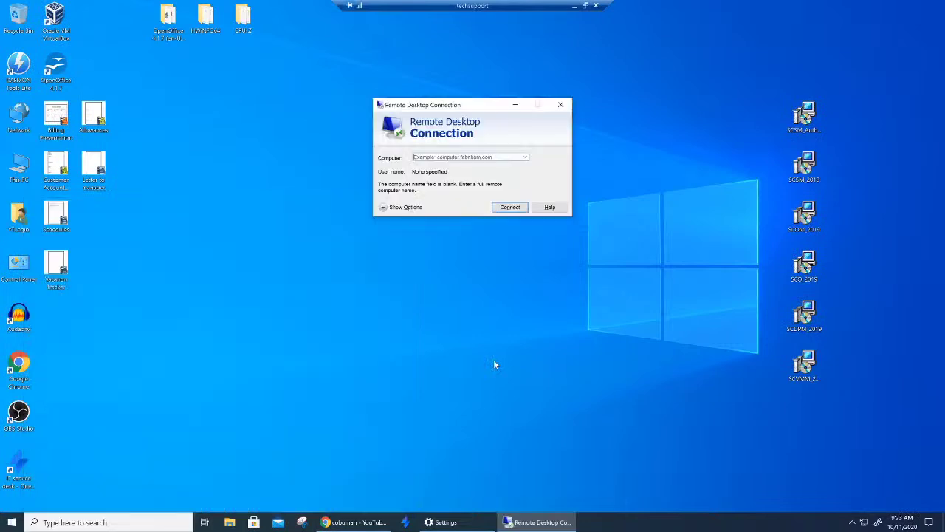
drag(466, 109, 474, 124)
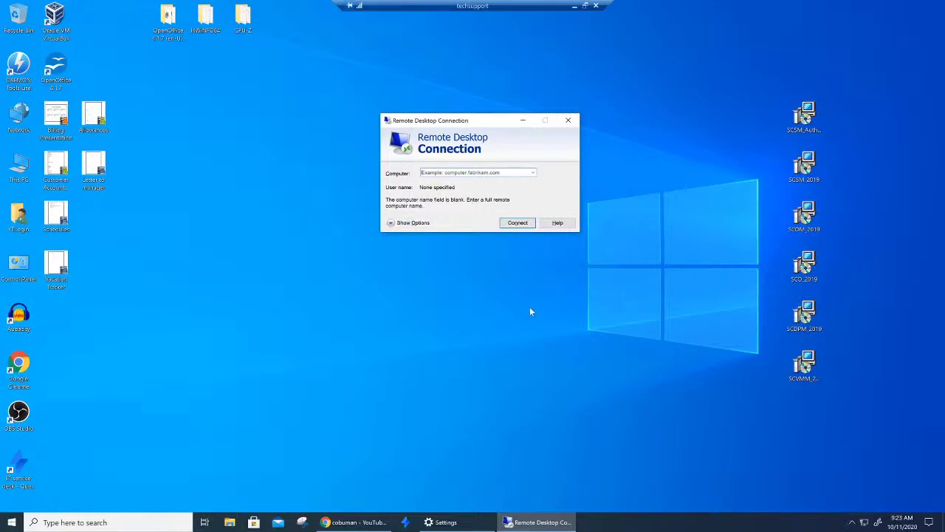
drag(471, 126, 466, 135)
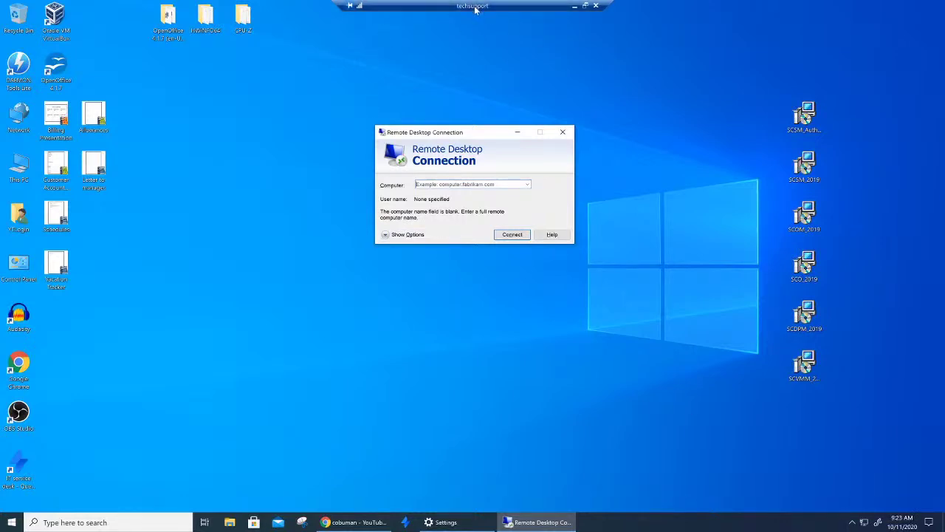
click(852, 522)
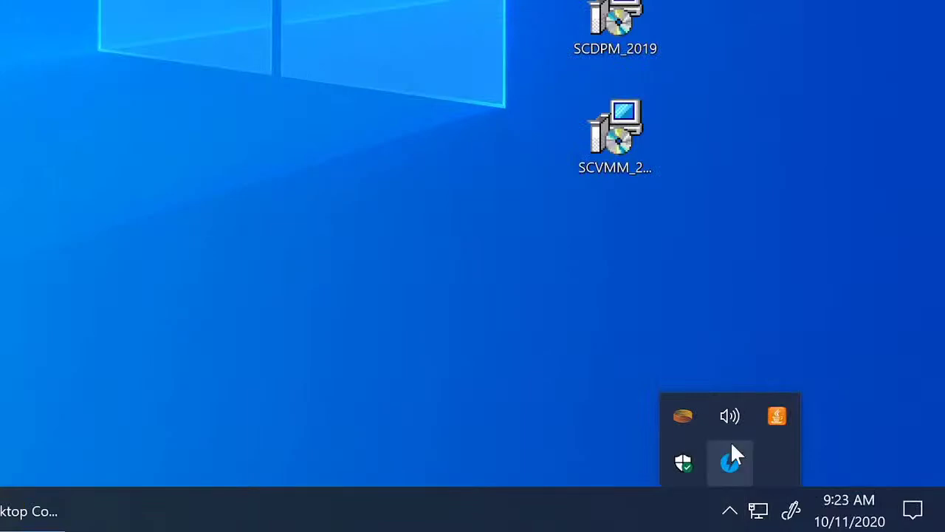
click(737, 418)
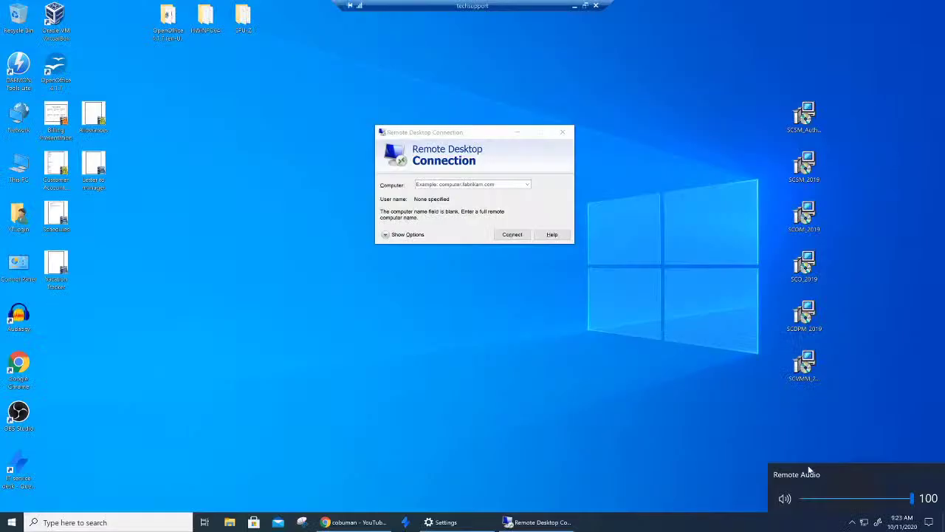
Check the Sound settings output device list, keeping Remote Audio, then close Sound settings.
click(853, 521)
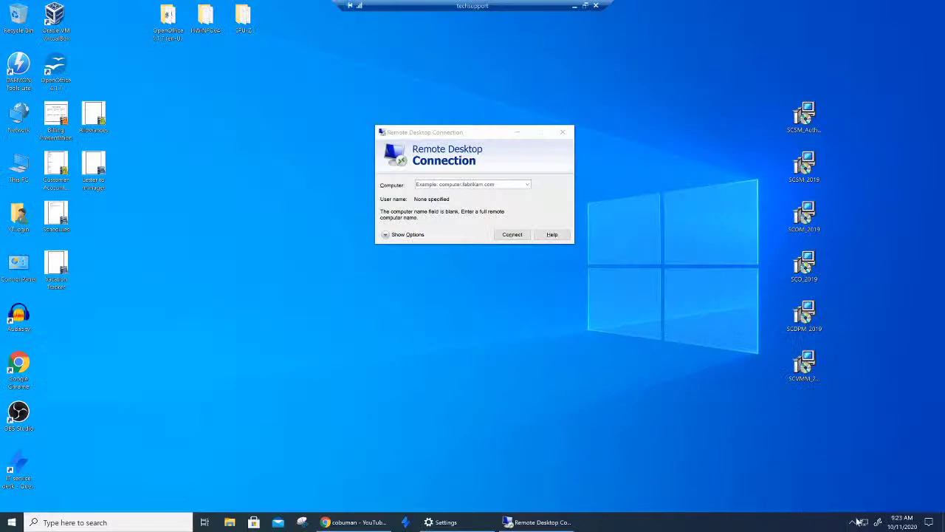
click(853, 521)
right_click(852, 482)
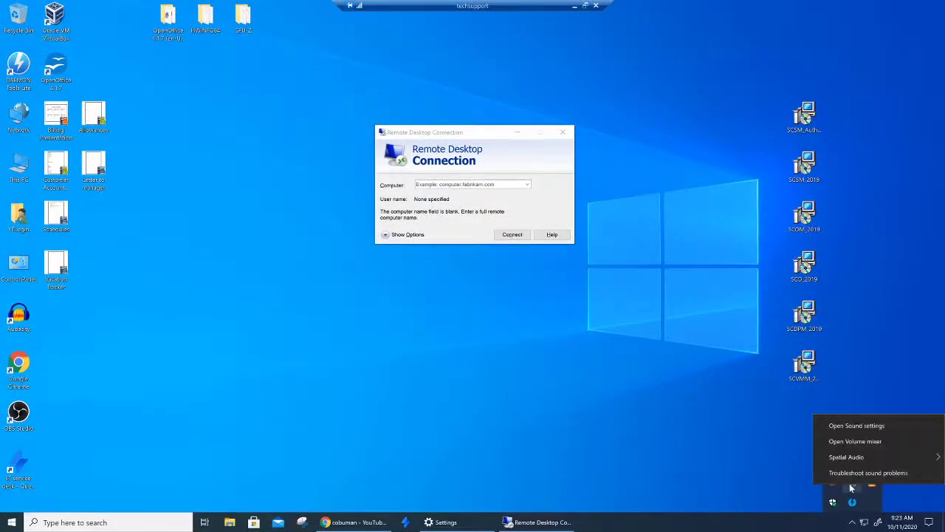
click(857, 426)
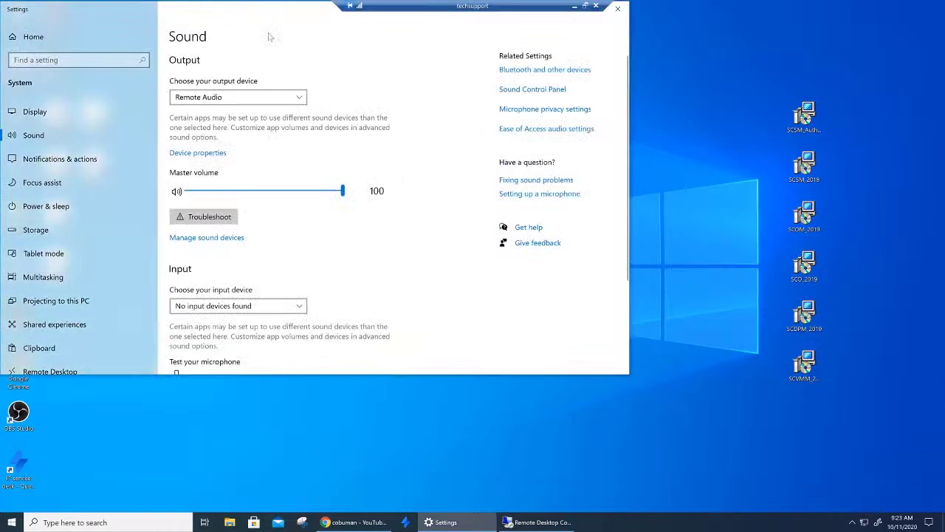
click(369, 147)
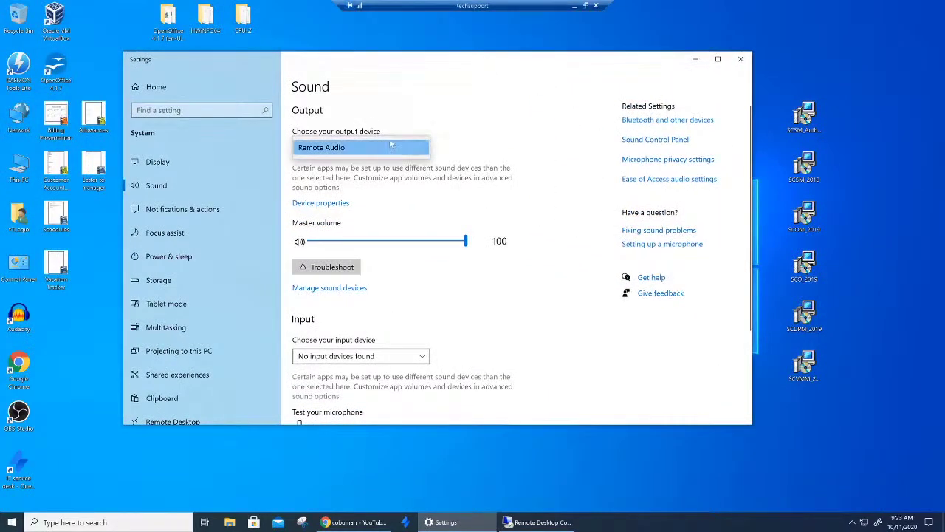
click(463, 181)
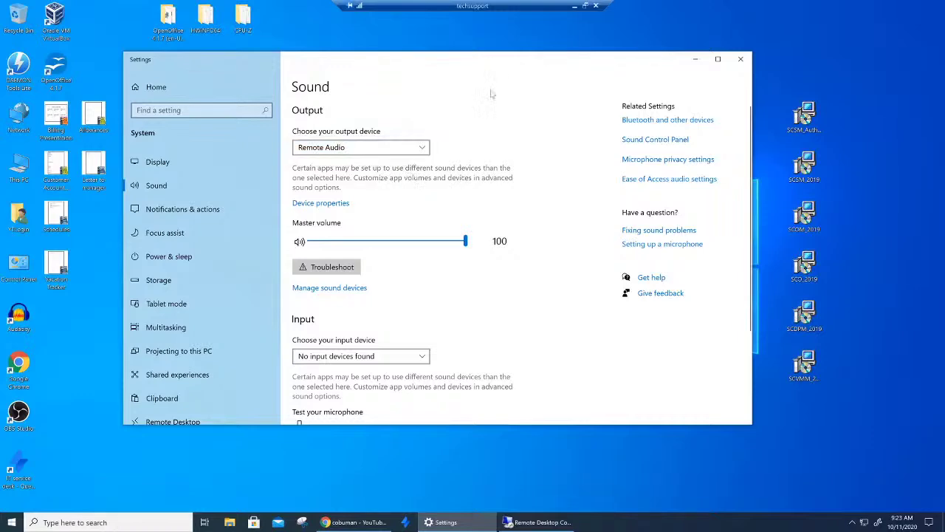
drag(514, 58, 547, 66)
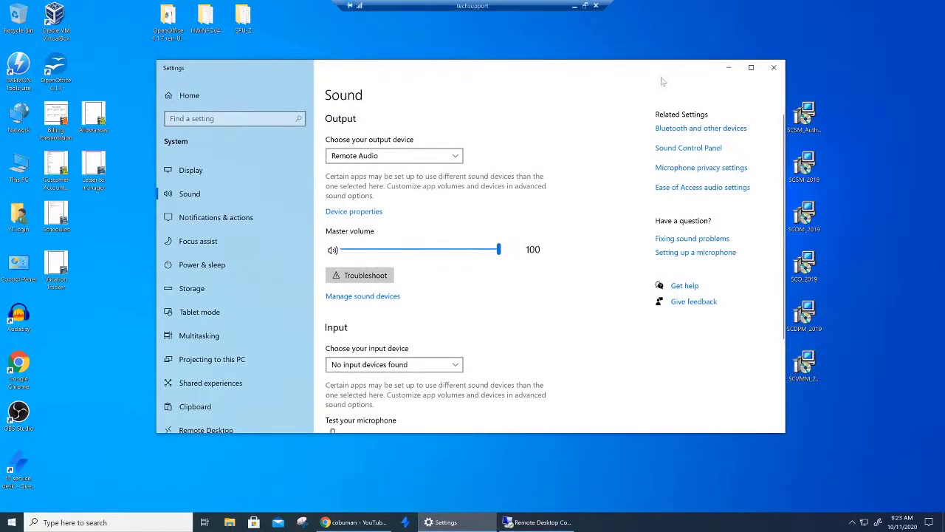
click(774, 68)
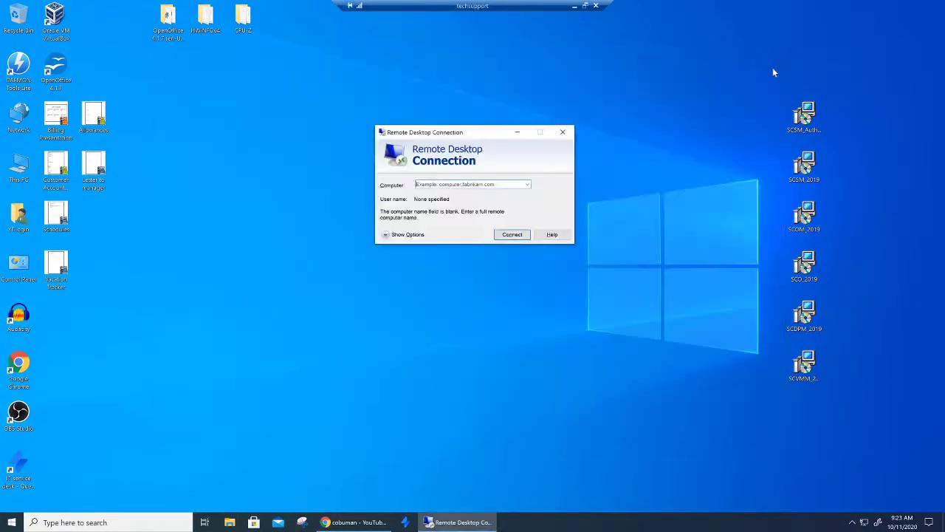
Set remote audio to 'Play on remote computer' and enter computer name 'userscomp'.
click(390, 237)
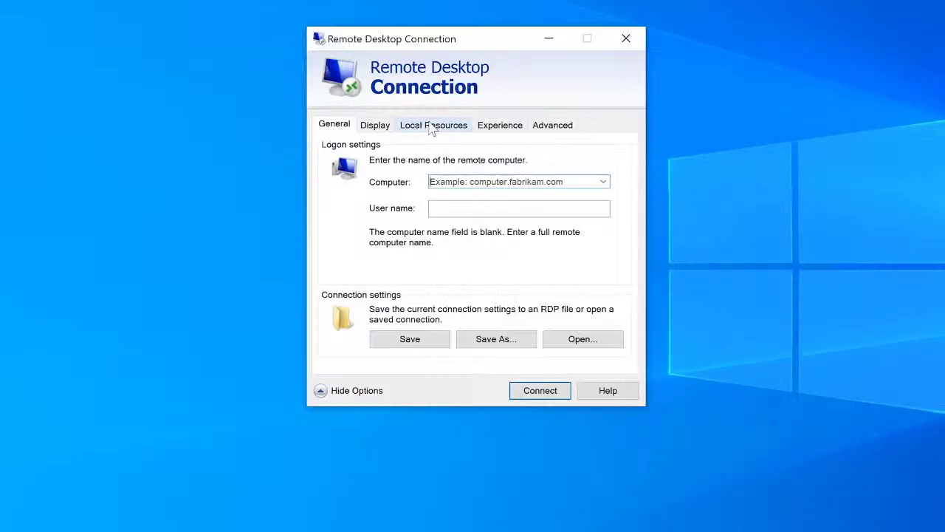
click(450, 184)
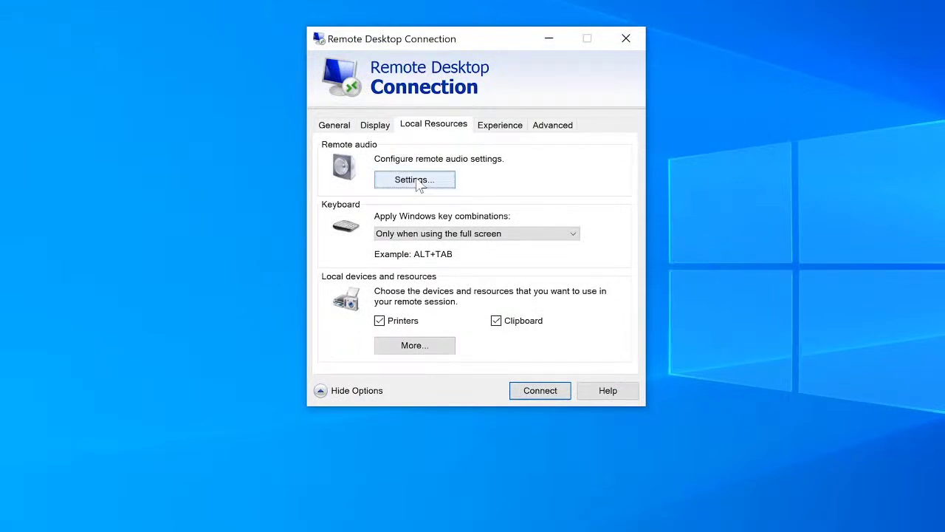
click(418, 182)
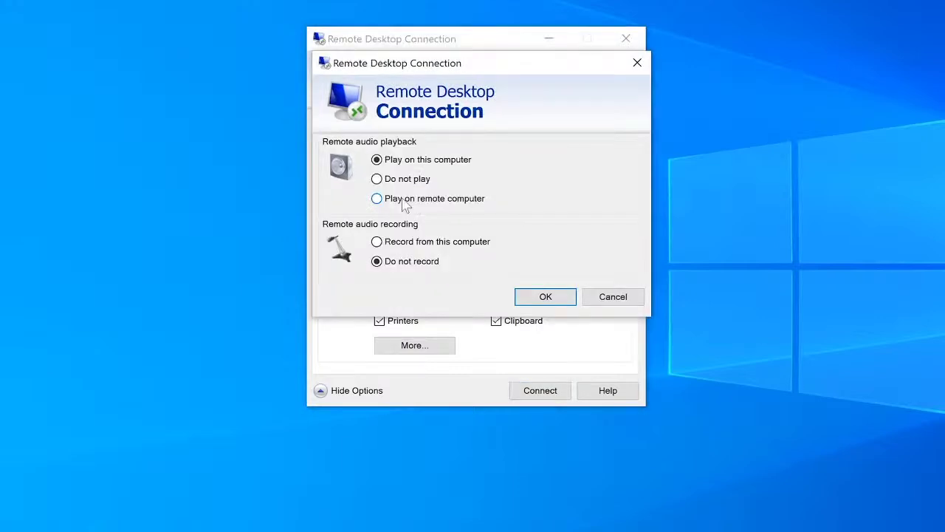
click(403, 200)
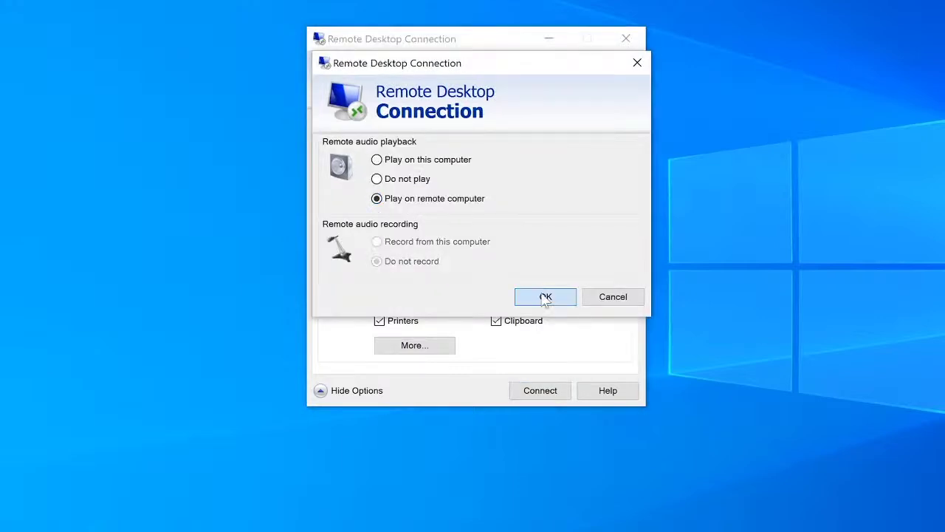
click(546, 298)
click(334, 125)
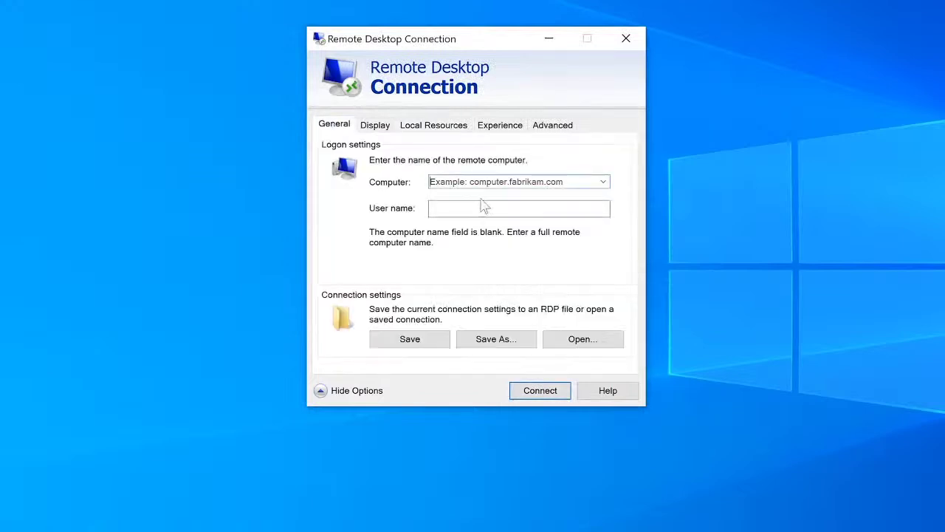
text(users)
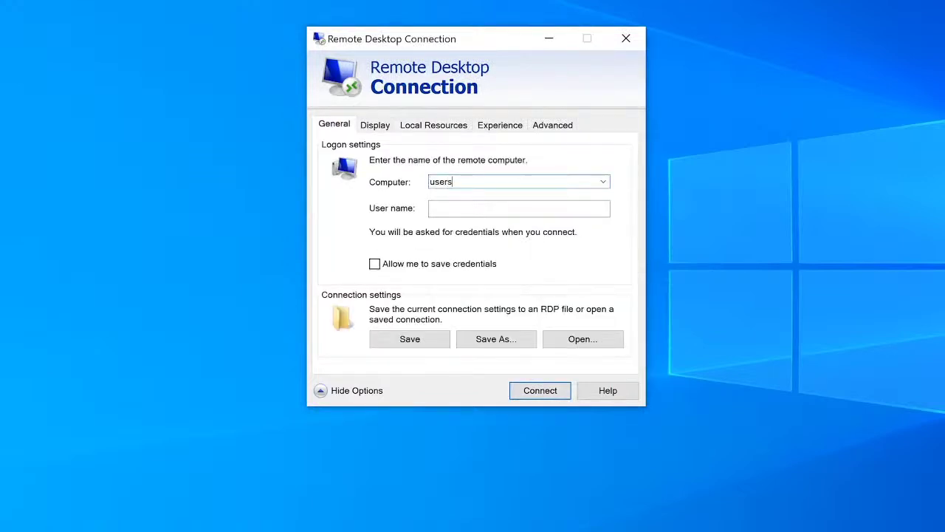
text(computername)
Try connecting, run and close the audio playback troubleshooter, and check the speaker volume.
click(540, 390)
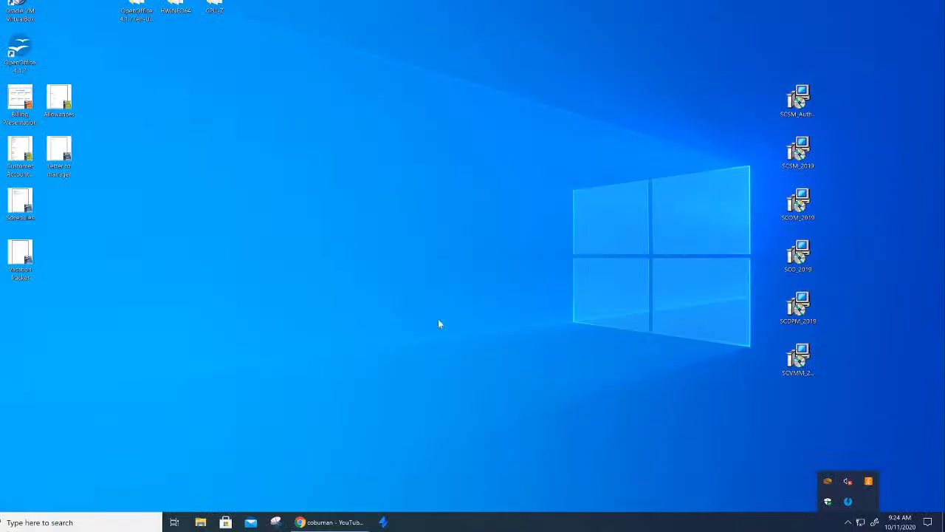
click(848, 482)
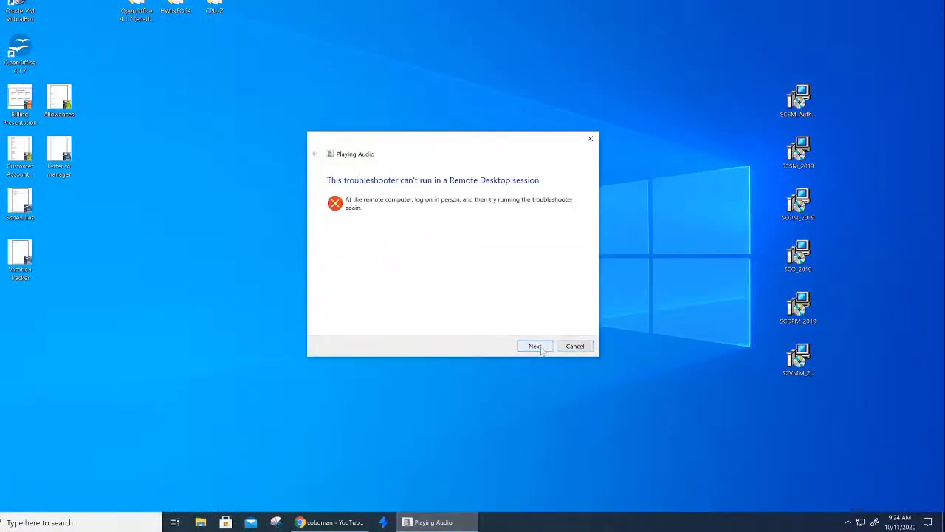
click(536, 346)
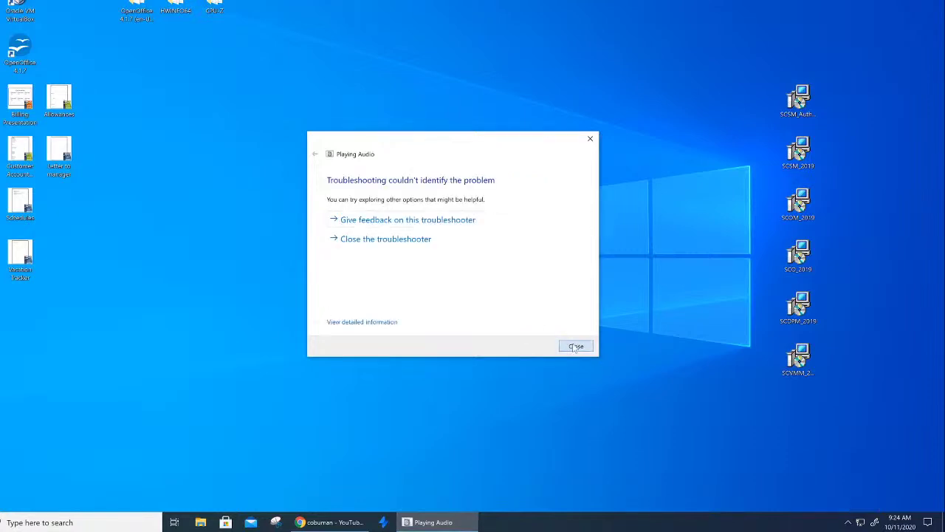
click(574, 346)
click(848, 523)
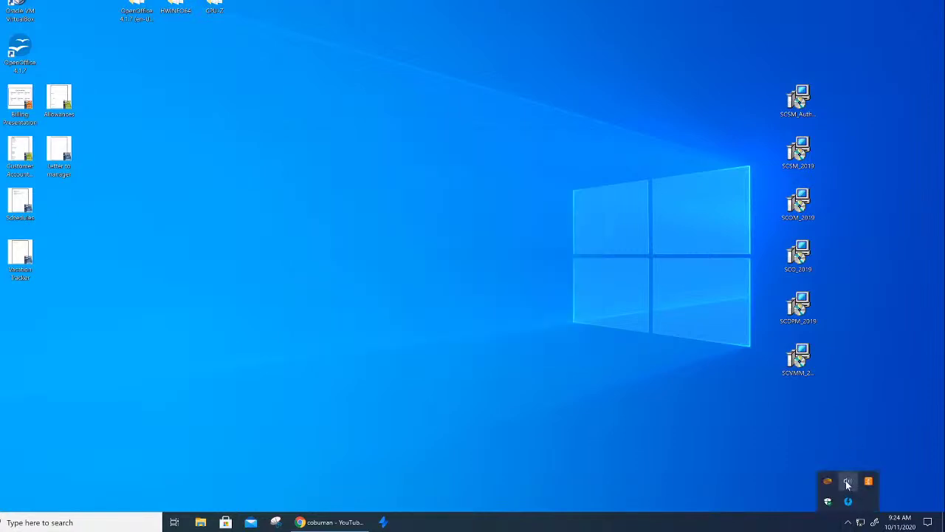
click(846, 481)
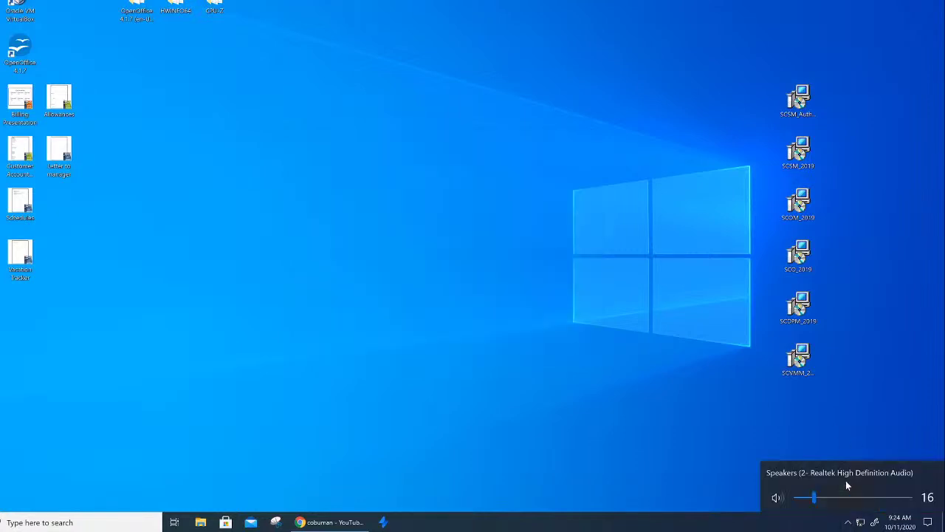
click(849, 522)
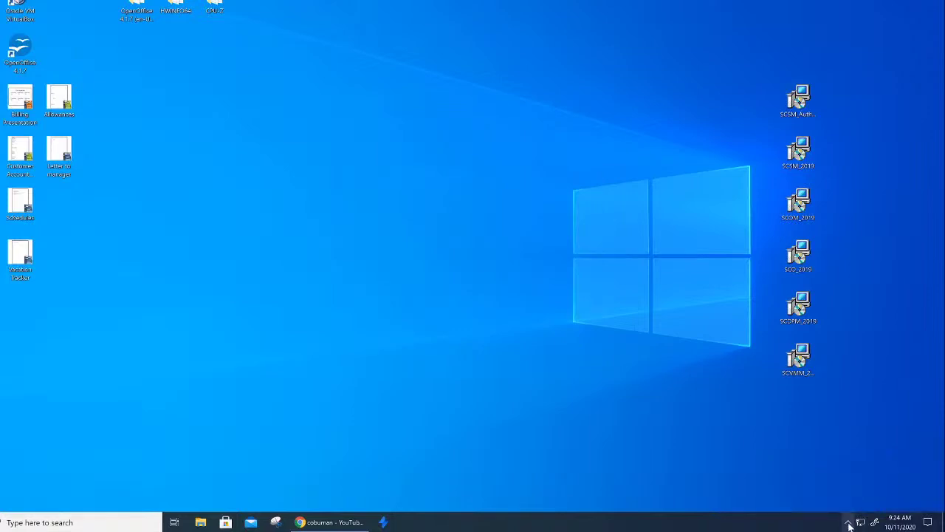
Open Windows Sound settings and keep Speakers (2- Plantronics C610) as the output device.
click(849, 522)
right_click(847, 480)
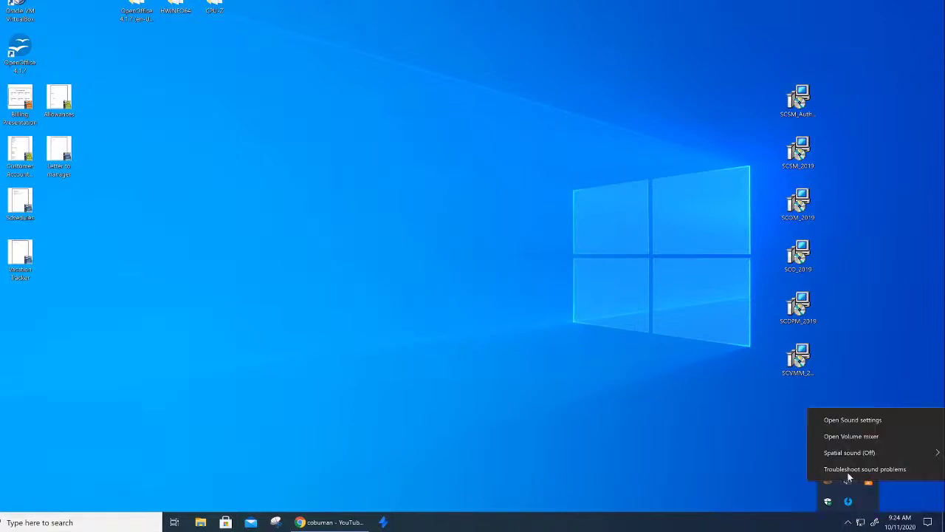
click(867, 421)
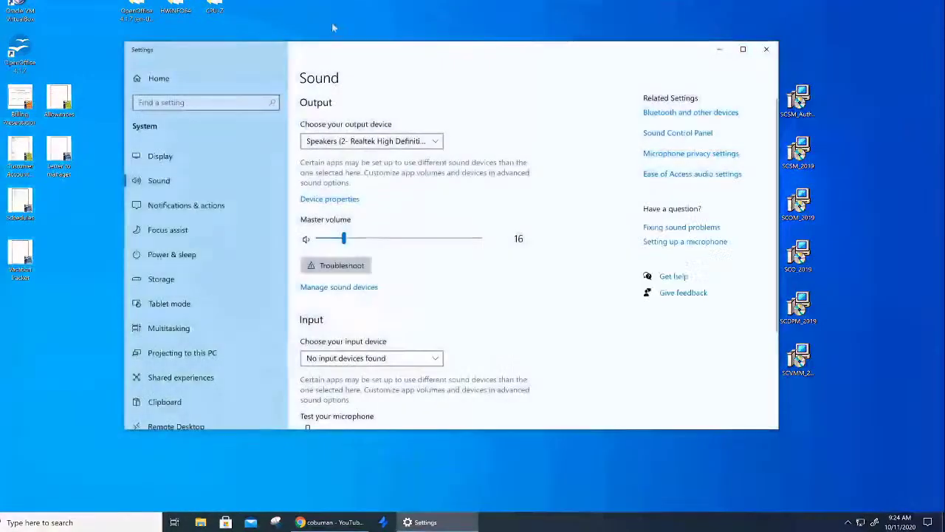
click(418, 143)
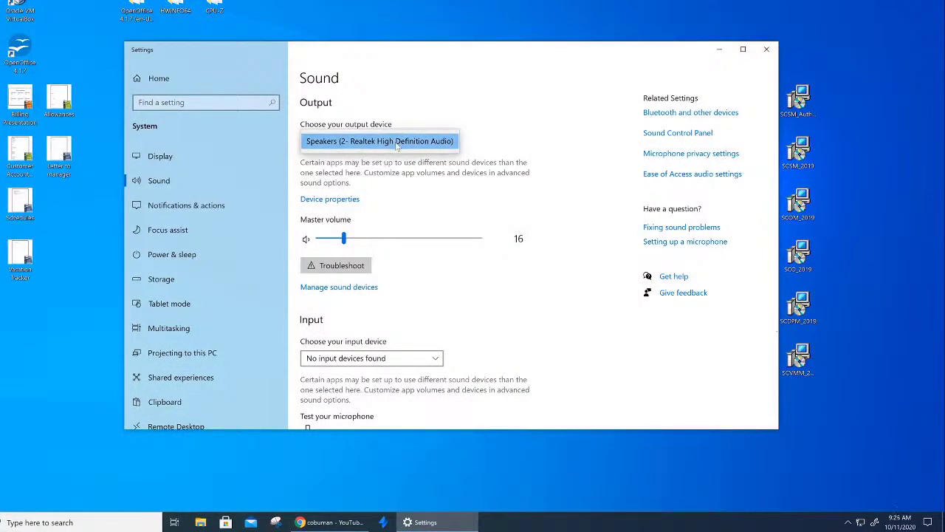
click(404, 171)
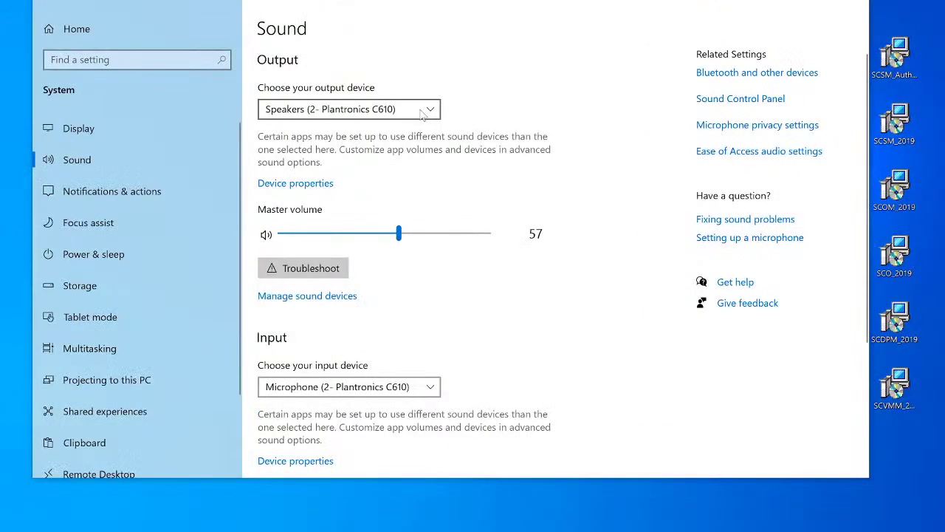
click(424, 111)
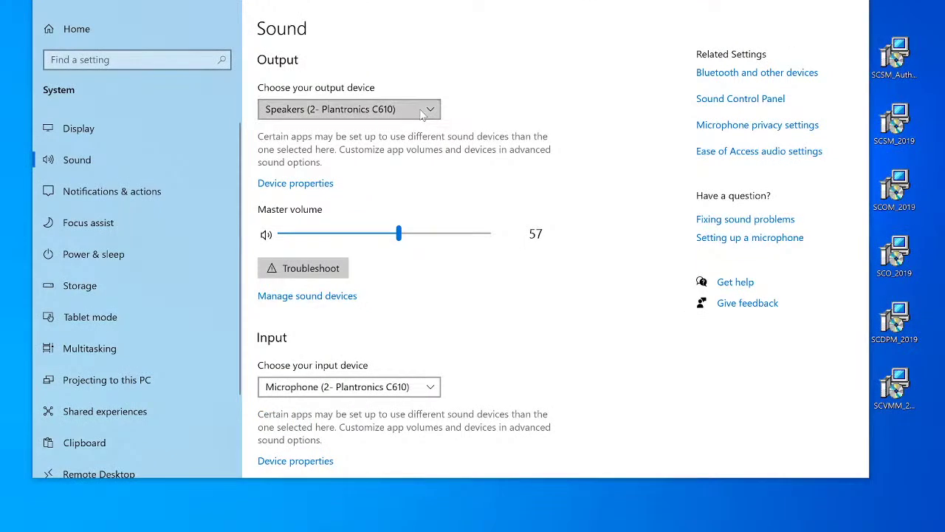
click(442, 177)
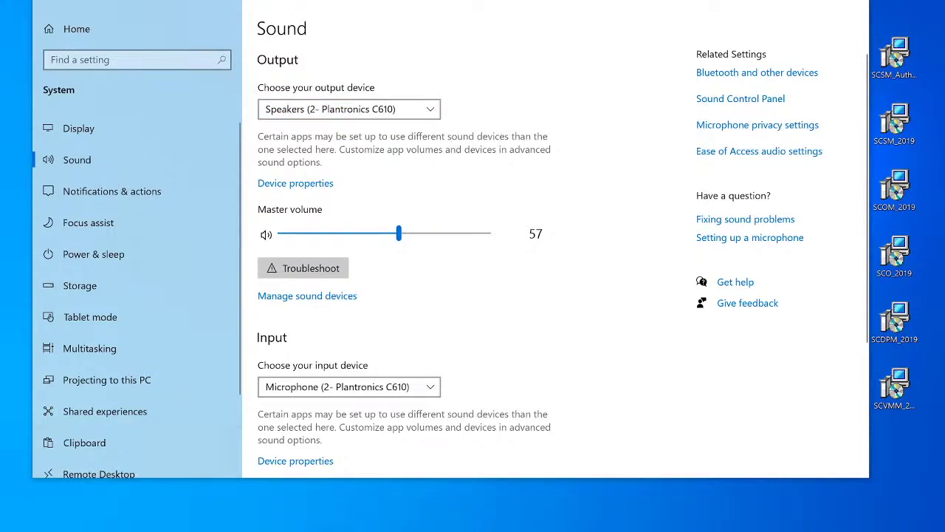
key(super+s)
In Remote Desktop Connection, select 'Play on remote computer' for remote audio, then cancel.
text(remote)
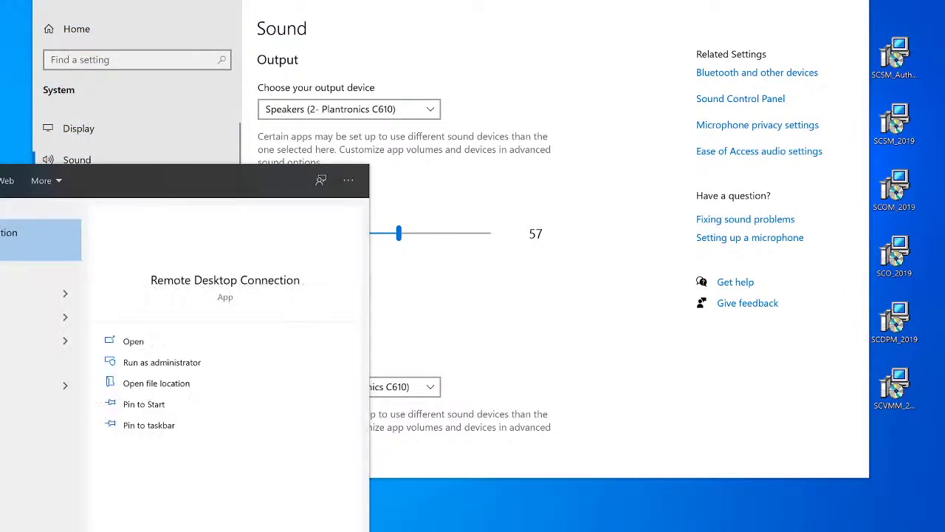
key(Escape)
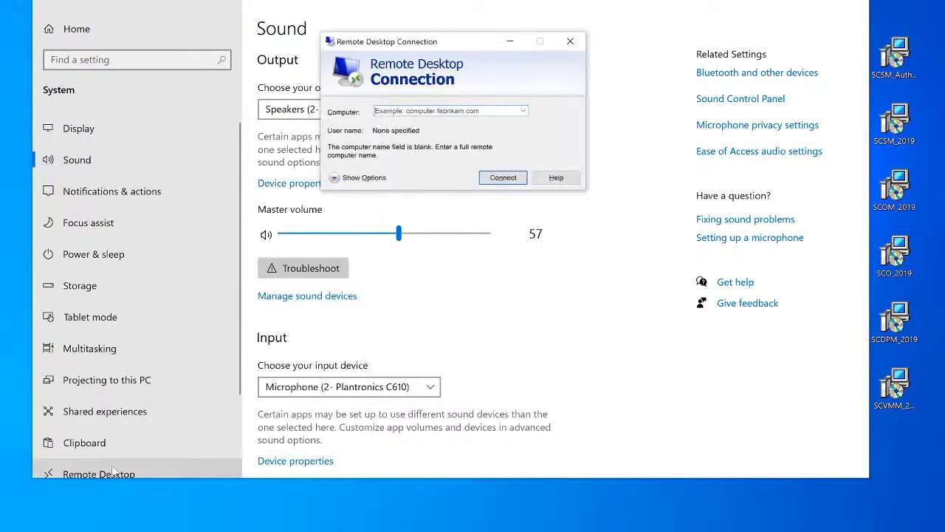
click(359, 178)
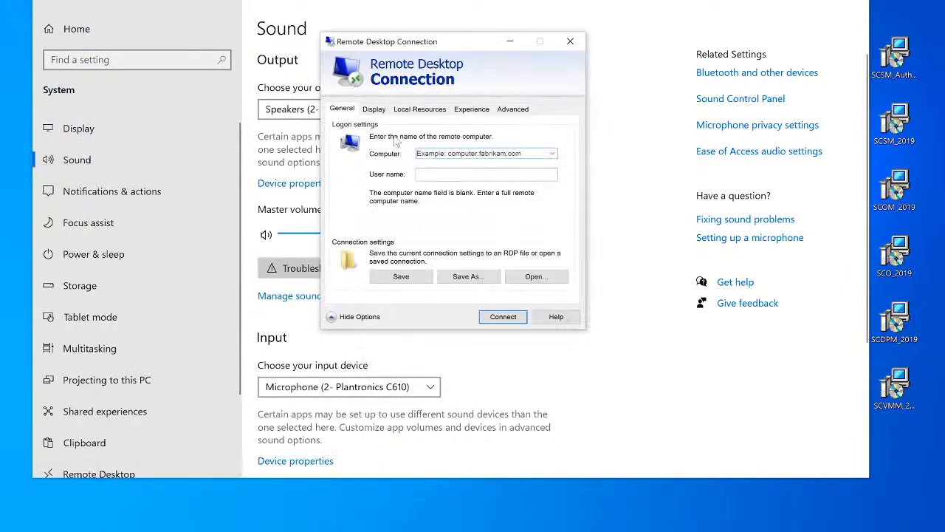
click(420, 108)
click(405, 151)
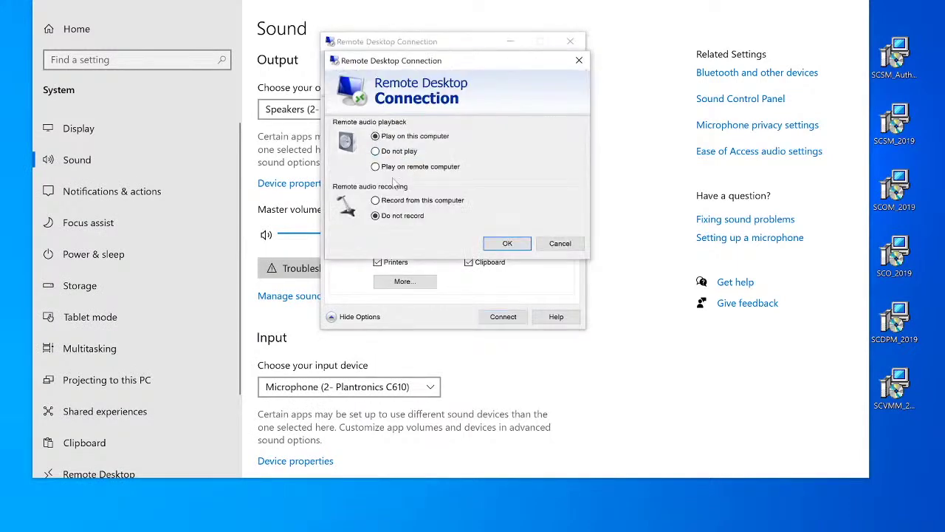
click(406, 168)
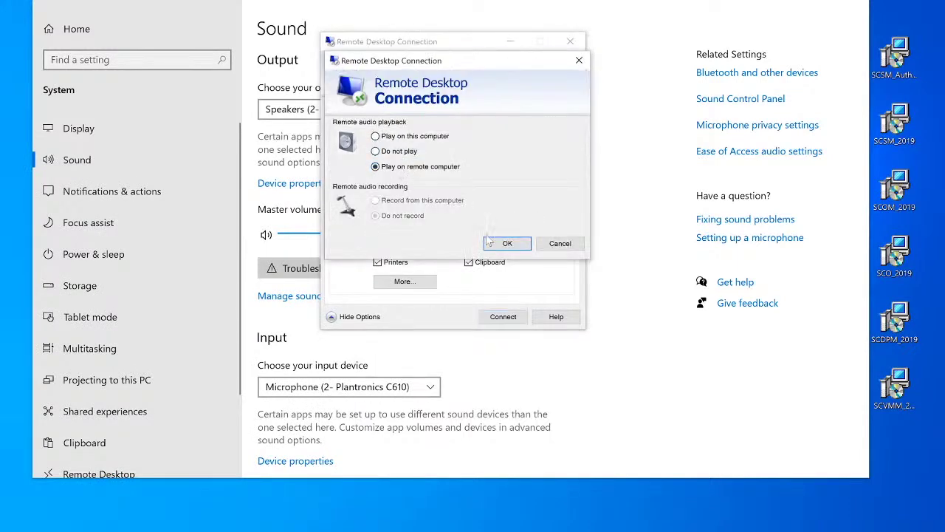
click(562, 245)
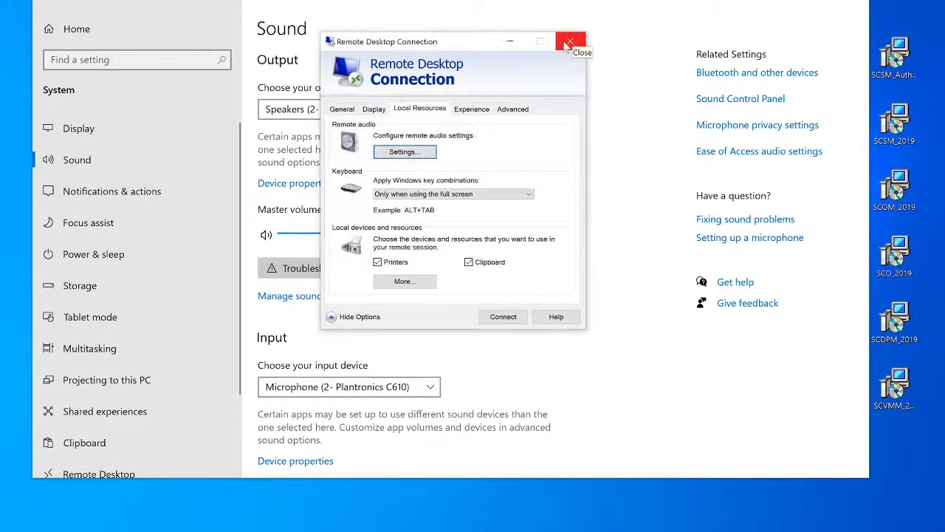
Close the Remote Desktop Connection window and the Sound settings window.
drag(463, 52, 461, 78)
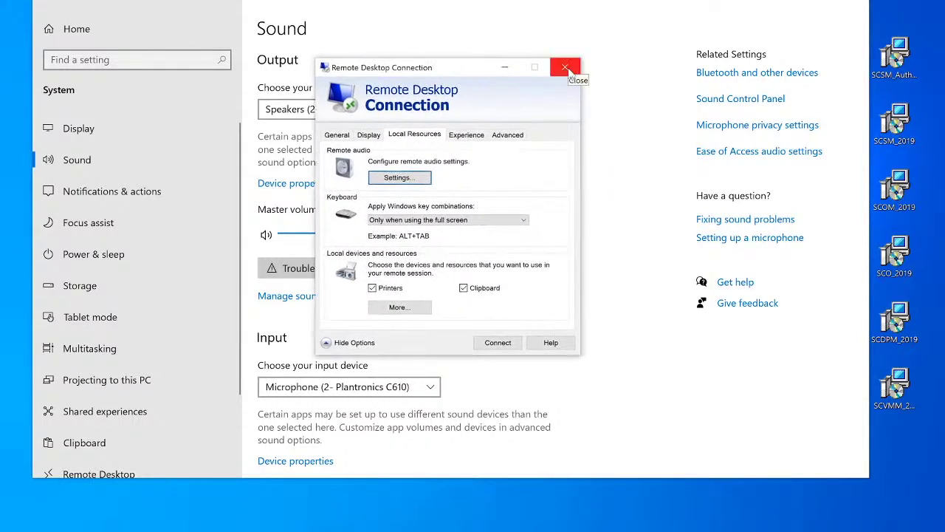
click(568, 70)
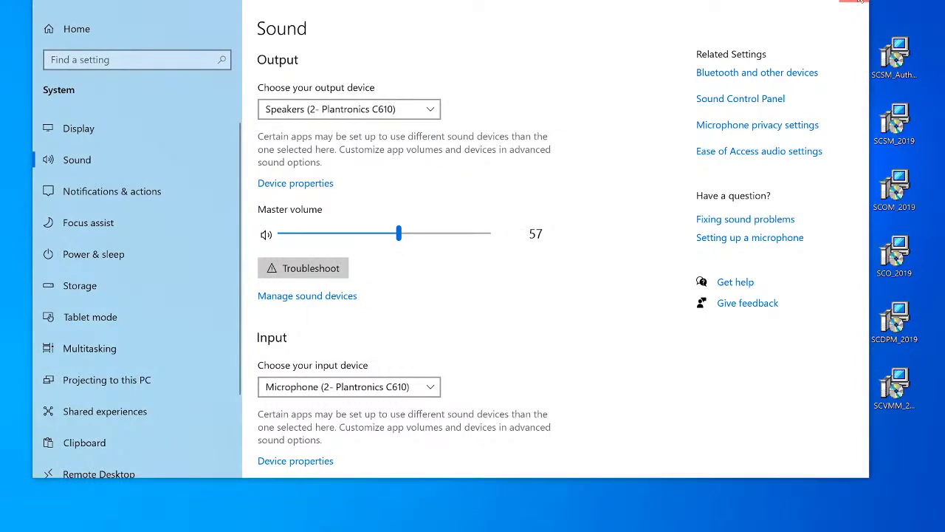
click(860, 1)
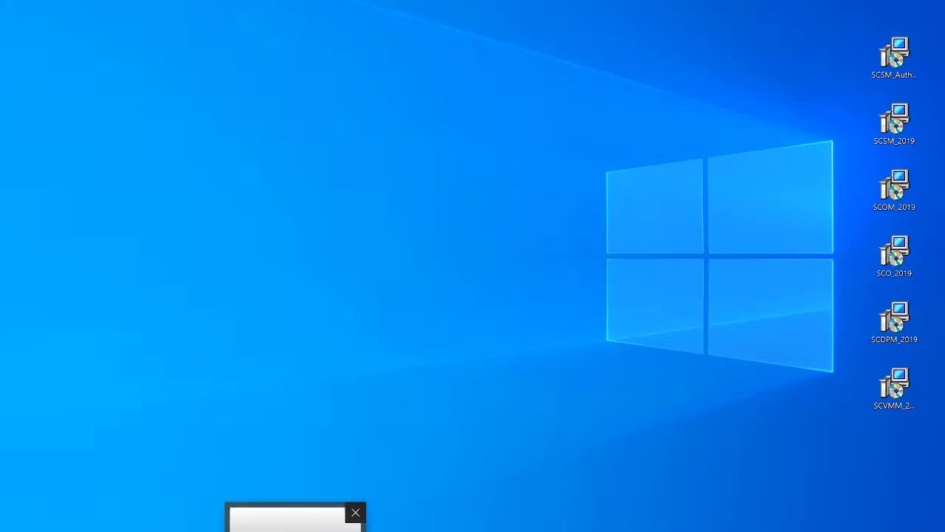
Open request ISD-39 'My Local Admin account is not working' and read its description.
click(288, 517)
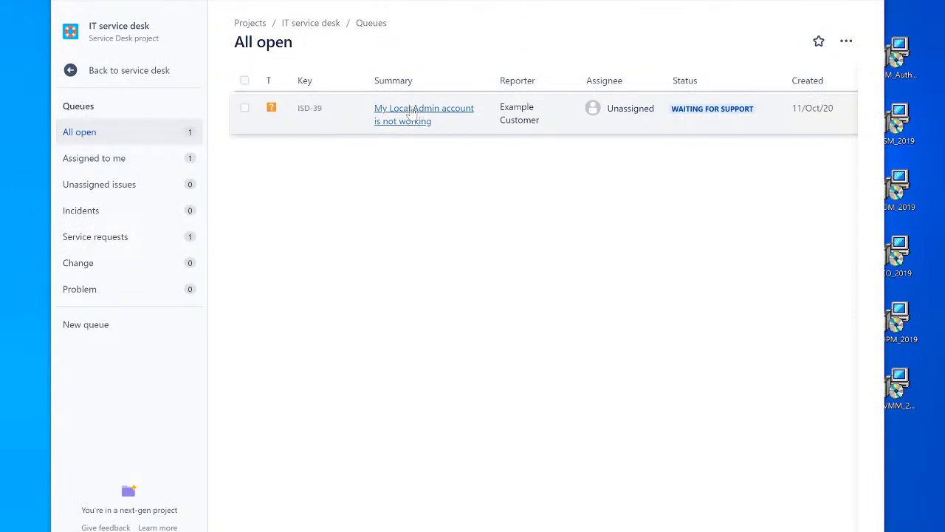
click(410, 112)
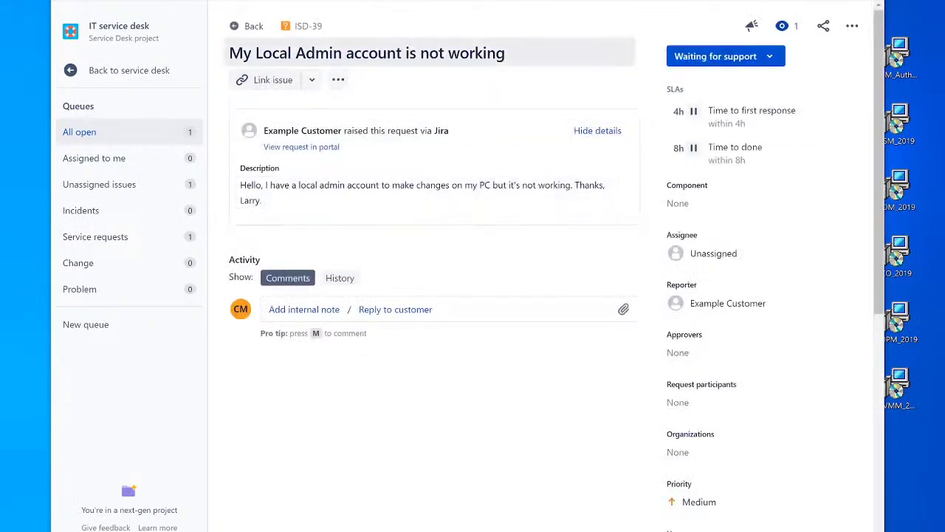
drag(229, 53, 444, 53)
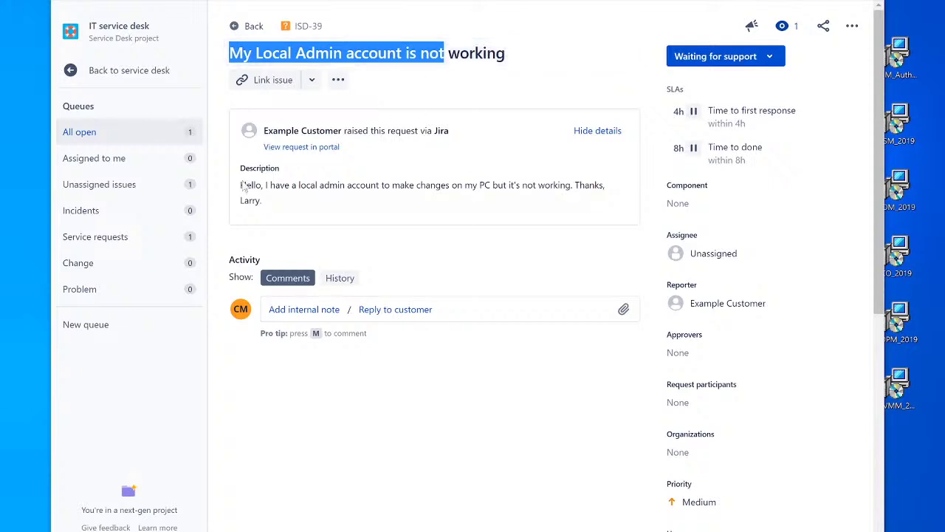
drag(240, 186, 485, 185)
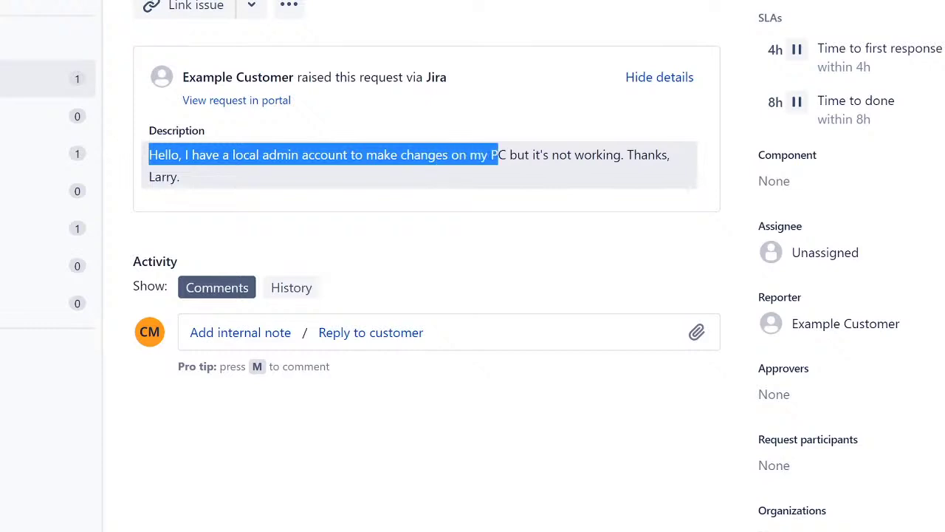
drag(498, 154, 627, 155)
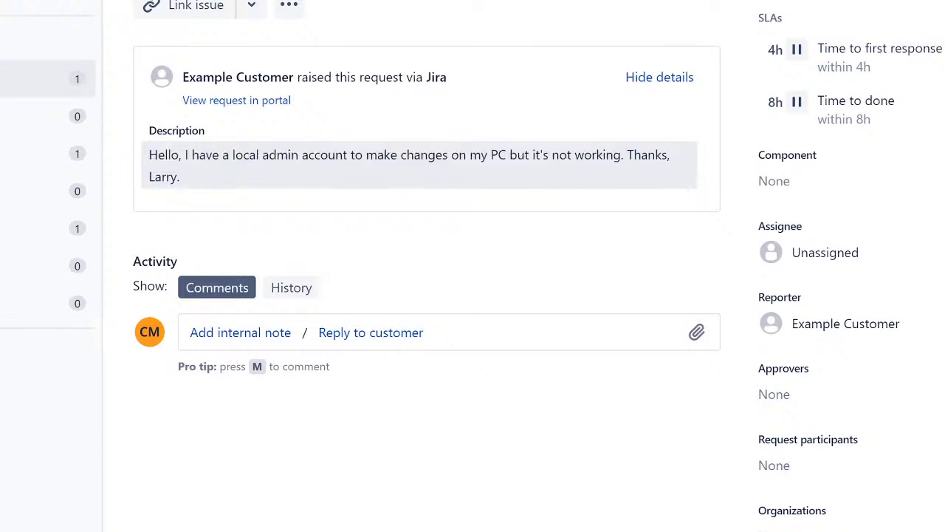
drag(625, 155, 184, 154)
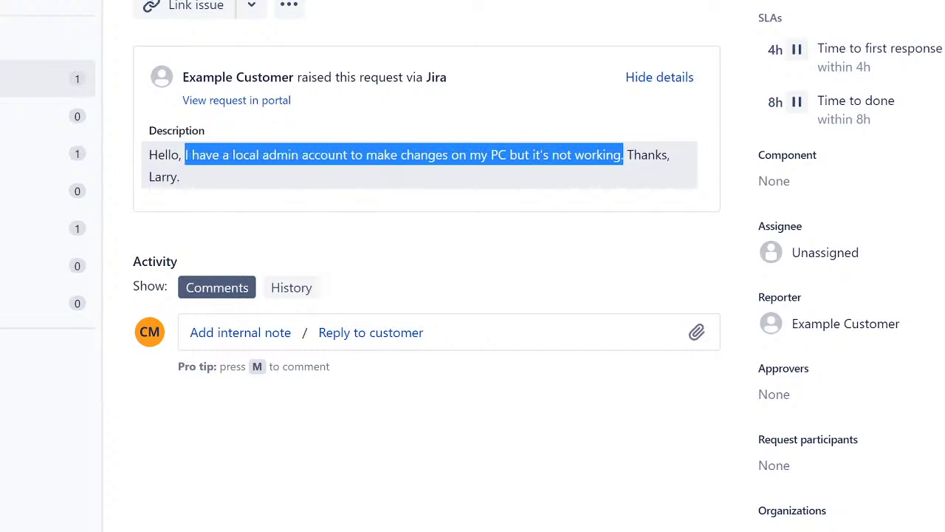
click(184, 154)
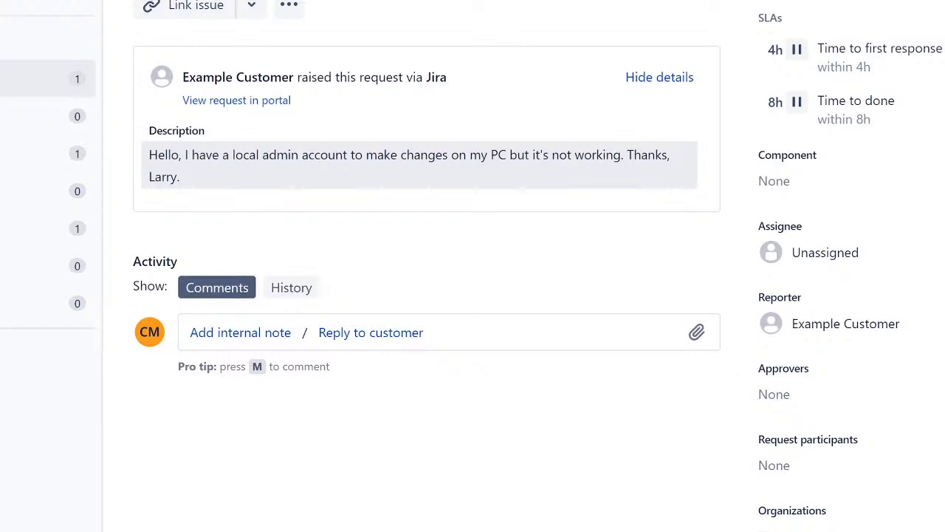
Assign ISD-39 to yourself in the Assignee field.
click(238, 160)
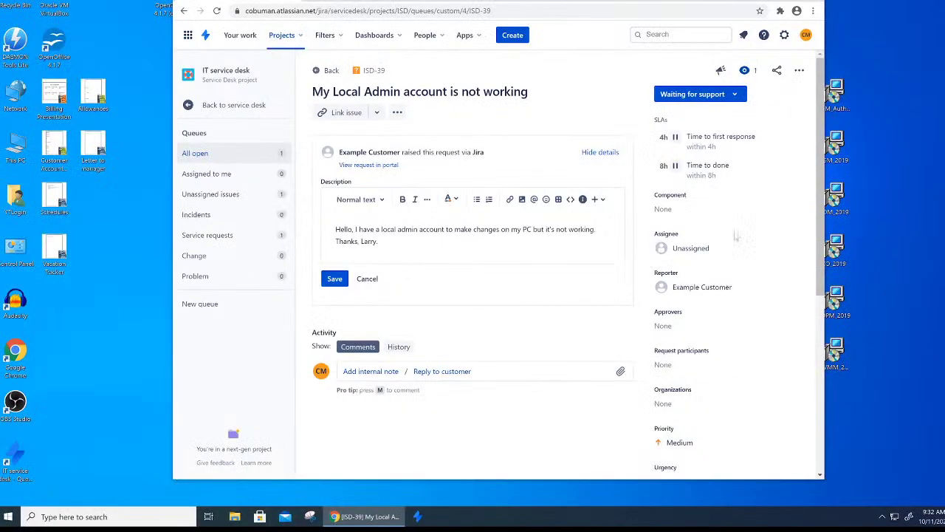
click(690, 248)
click(703, 277)
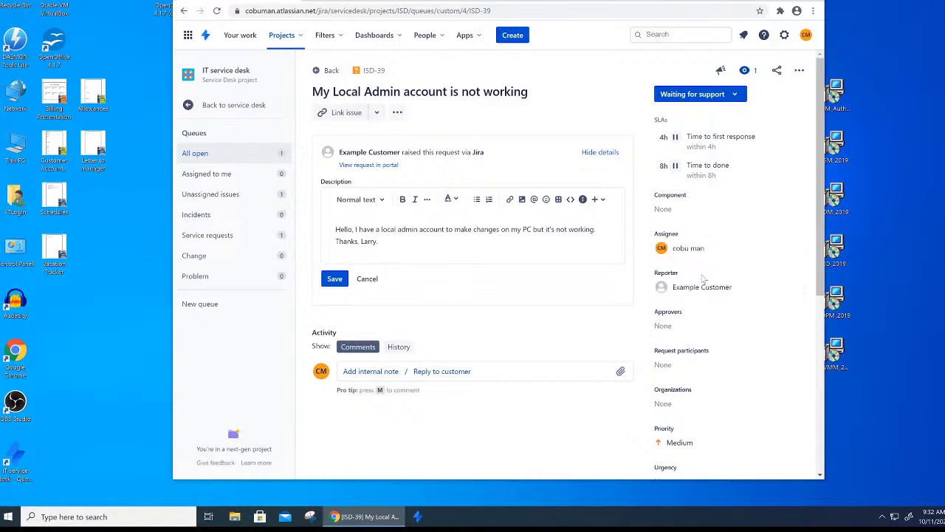